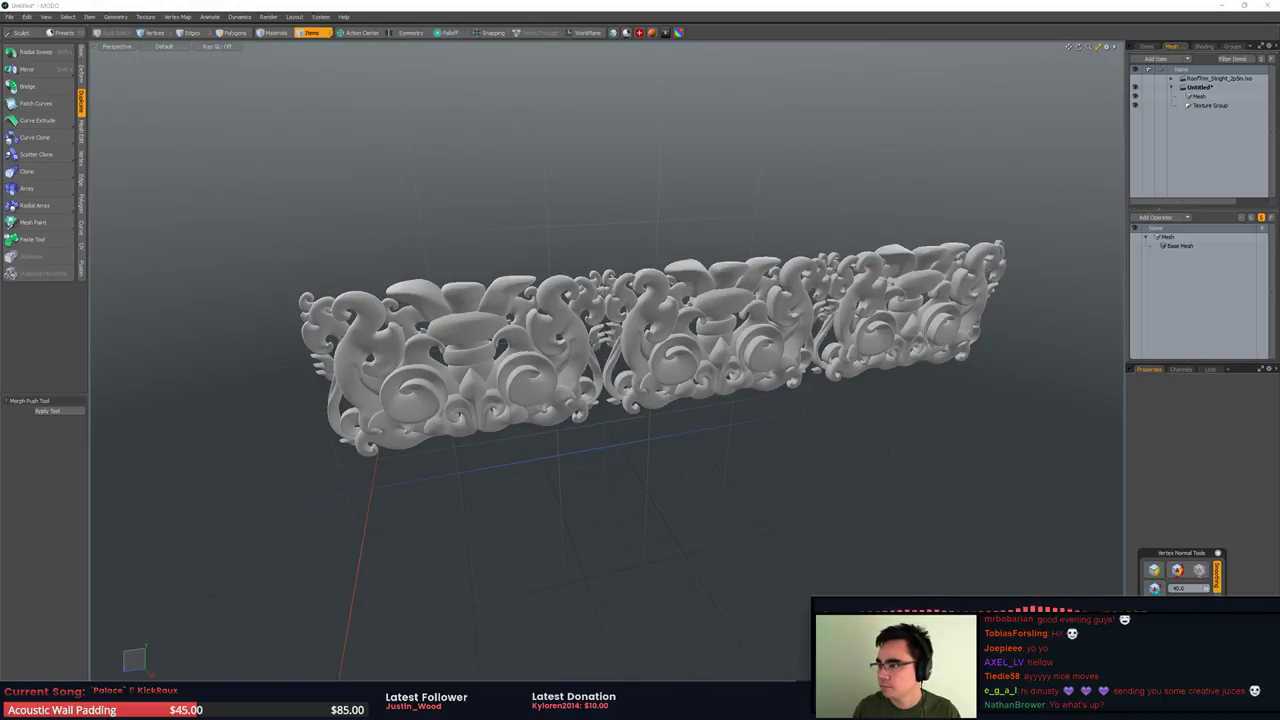
pyautogui.keyDown('alt'); pyautogui.moveTo(756, 177); pyautogui.dragTo(869, 160); pyautogui.keyUp('alt')
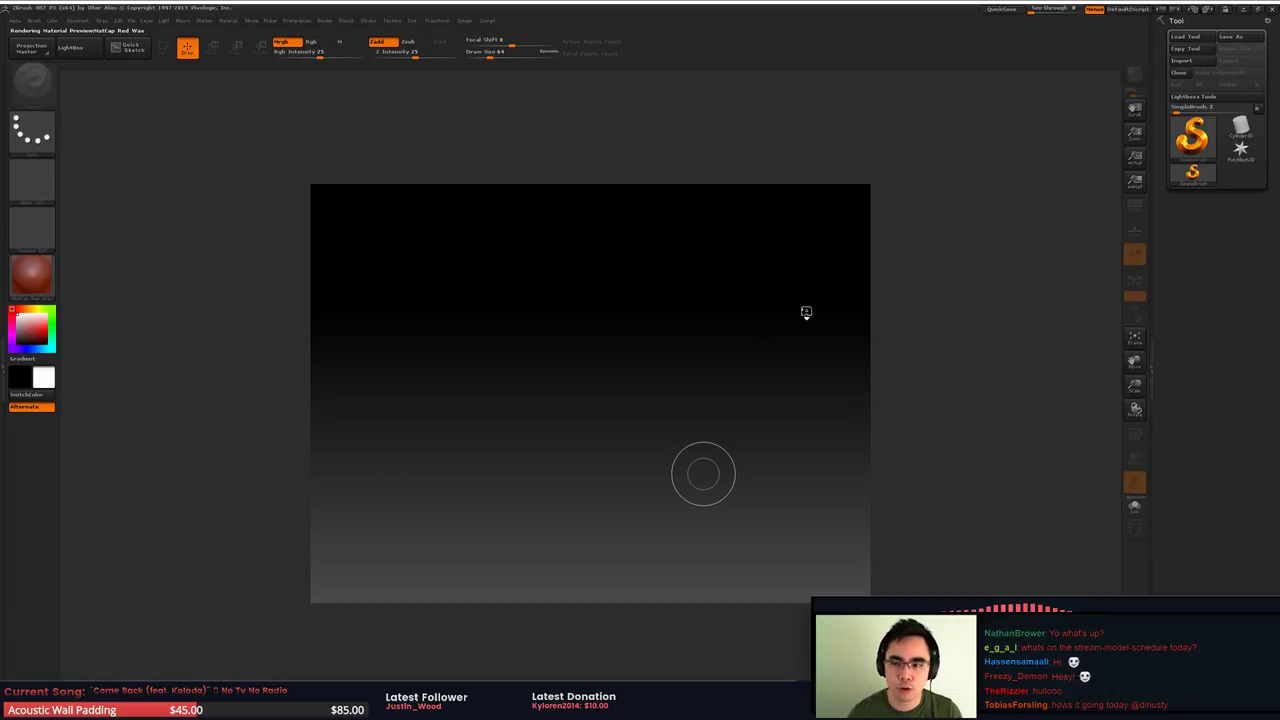
# Close the LightBox browser and clear the stray red squares from the ZBrush canvas
pyautogui.press(',')
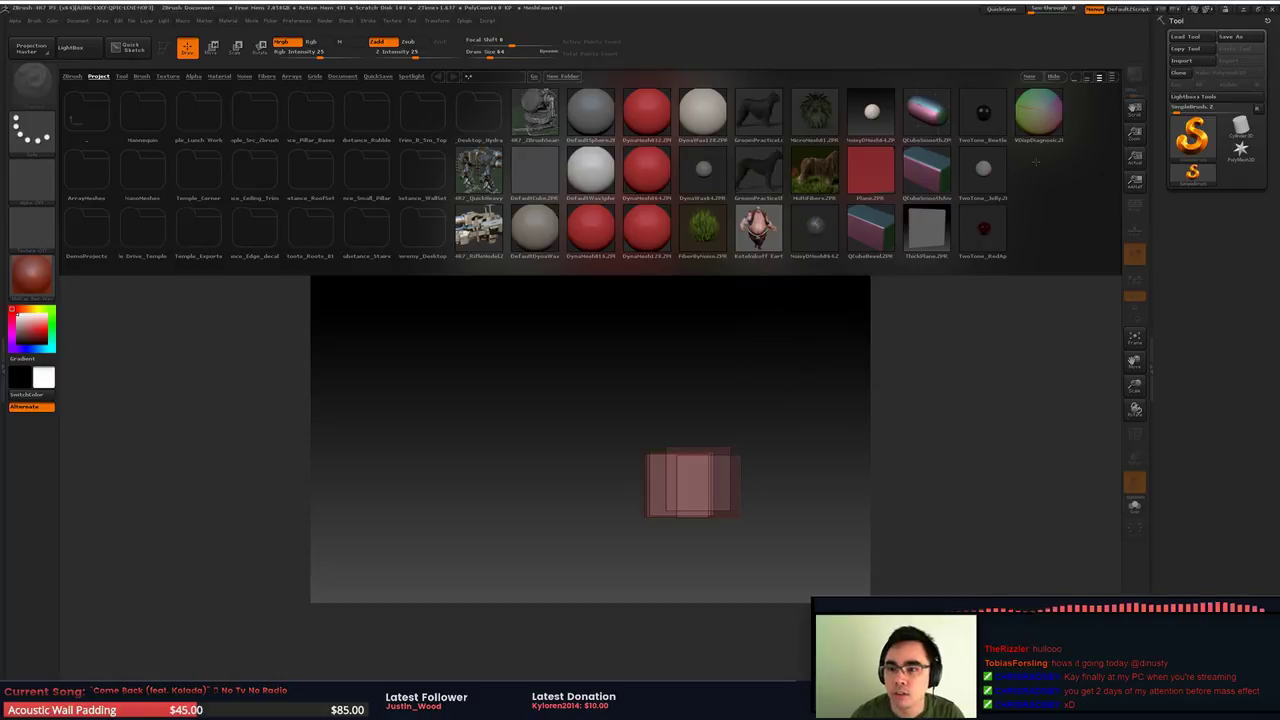
pyautogui.click(1054, 77)
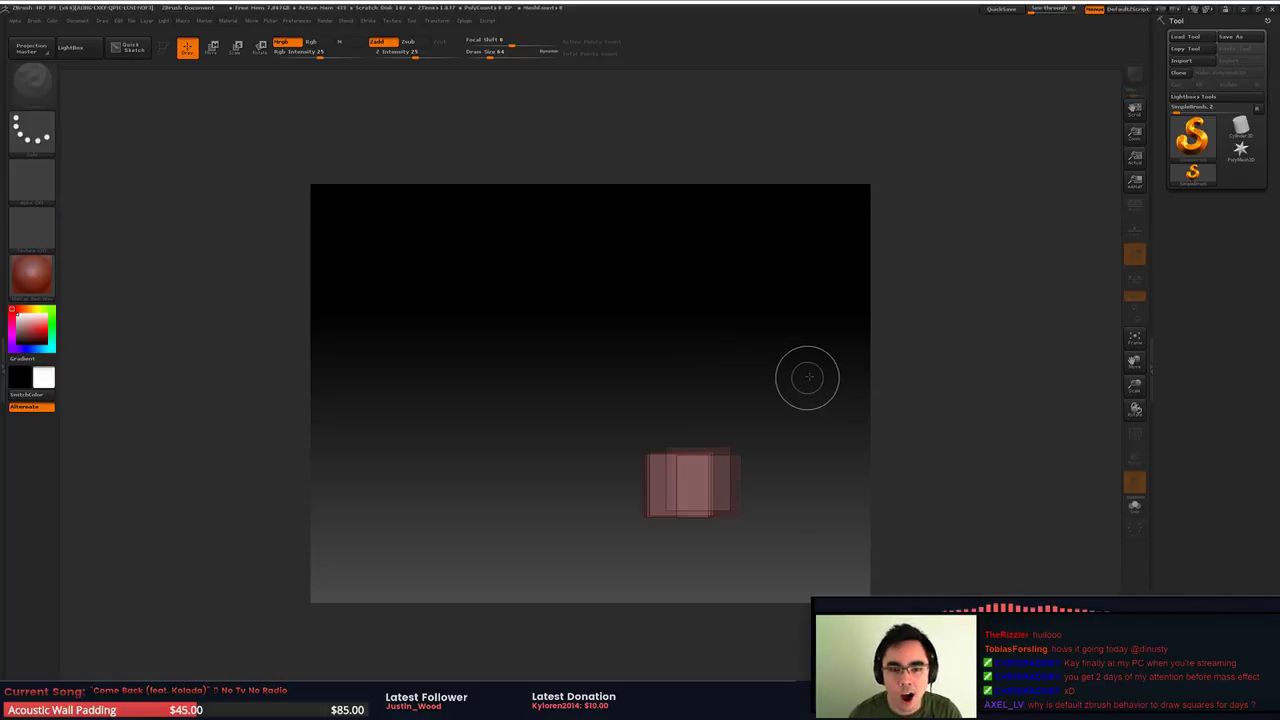
pyautogui.hotkey('ctrl', 'n')
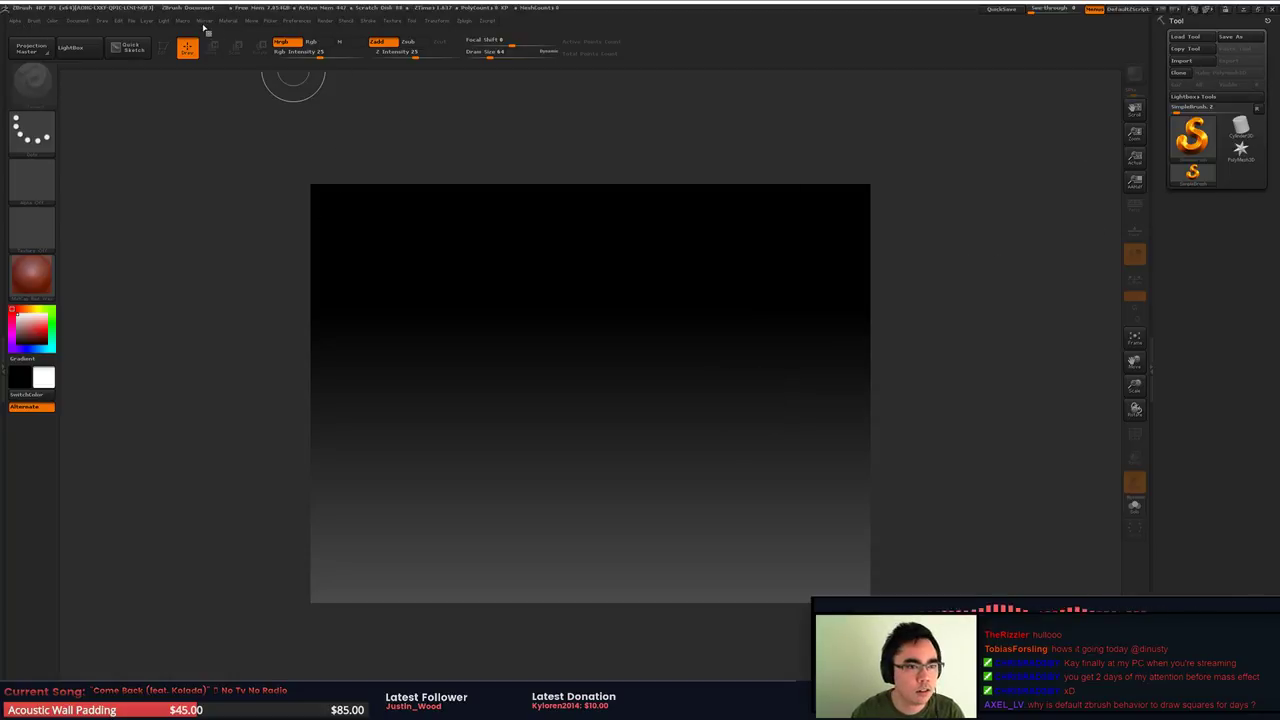
# Start opening a project file and browse to the Substance folder inside the Temple folder
pyautogui.moveTo(132, 21)
pyautogui.click(154, 44)
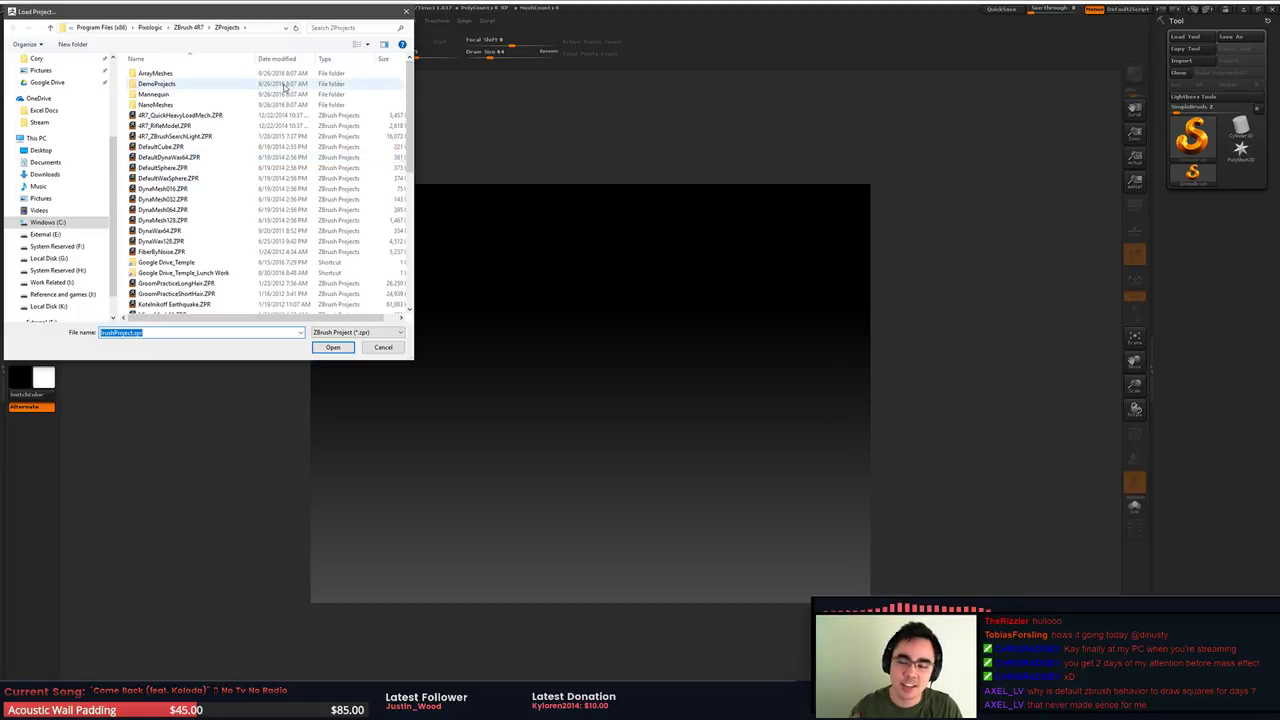
pyautogui.click(196, 96)
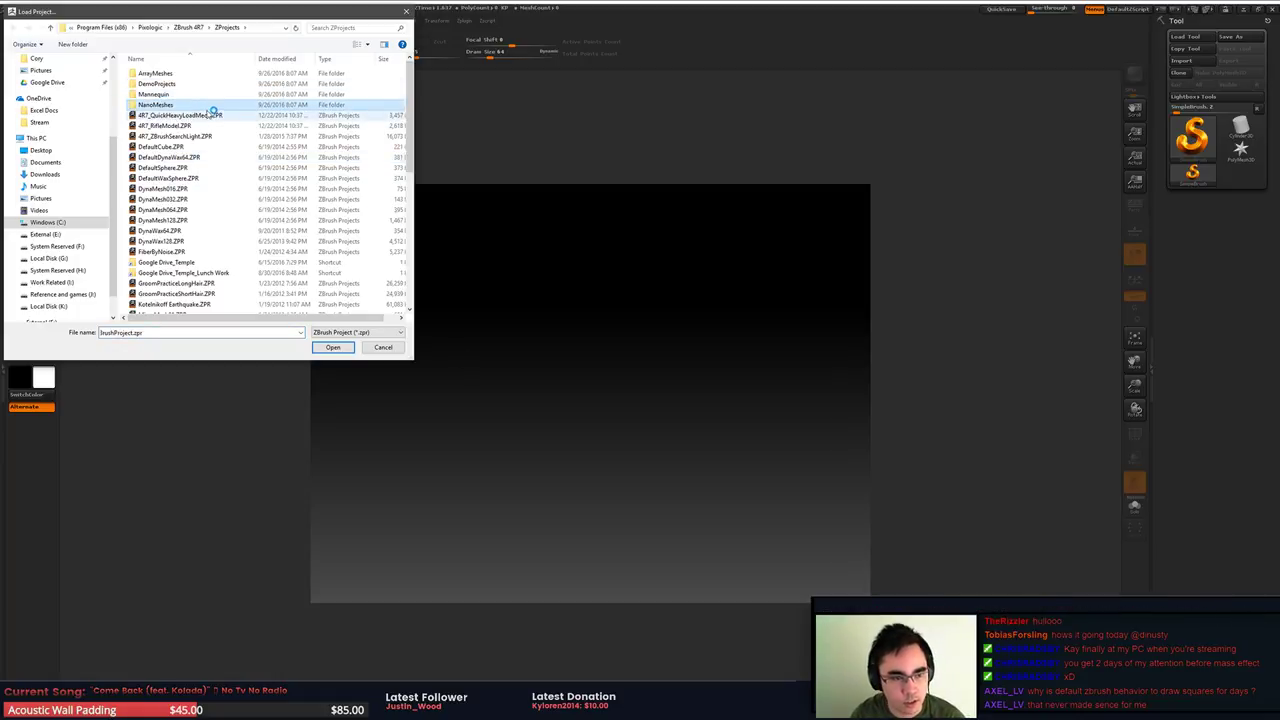
pyautogui.click(204, 116)
pyautogui.click(190, 85)
pyautogui.scroll(4, 82, 92)
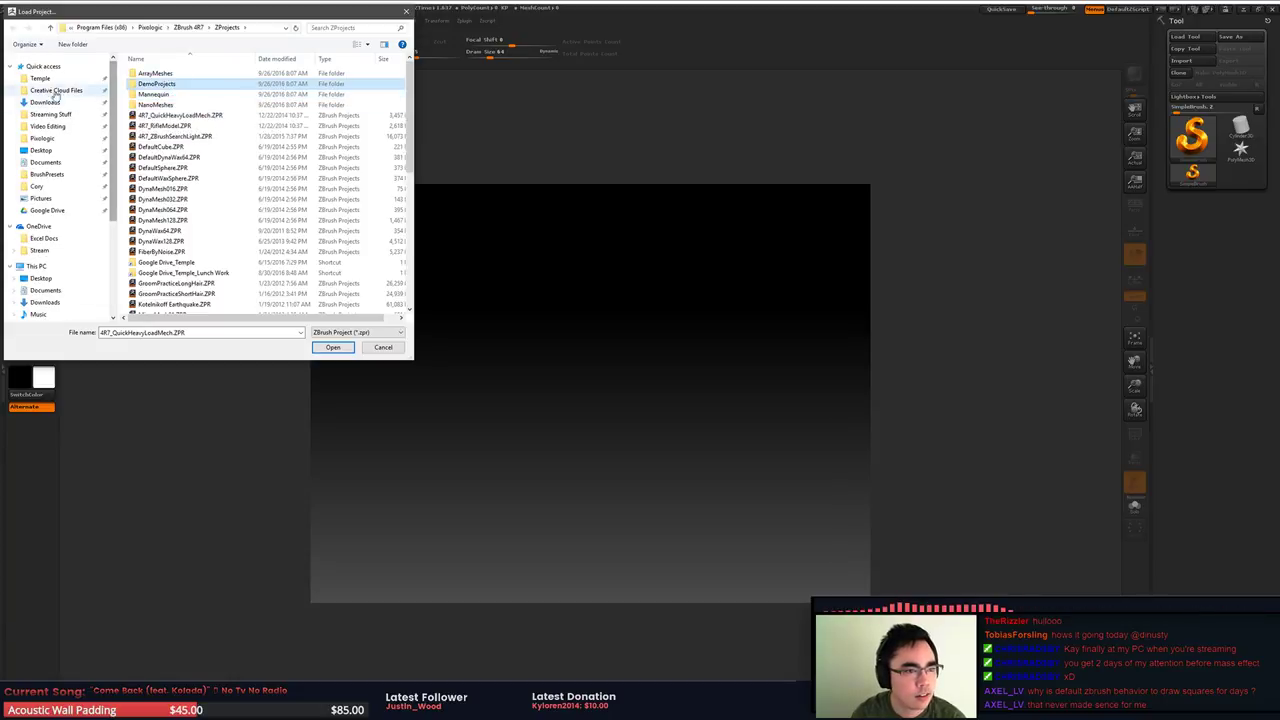
pyautogui.click(54, 79)
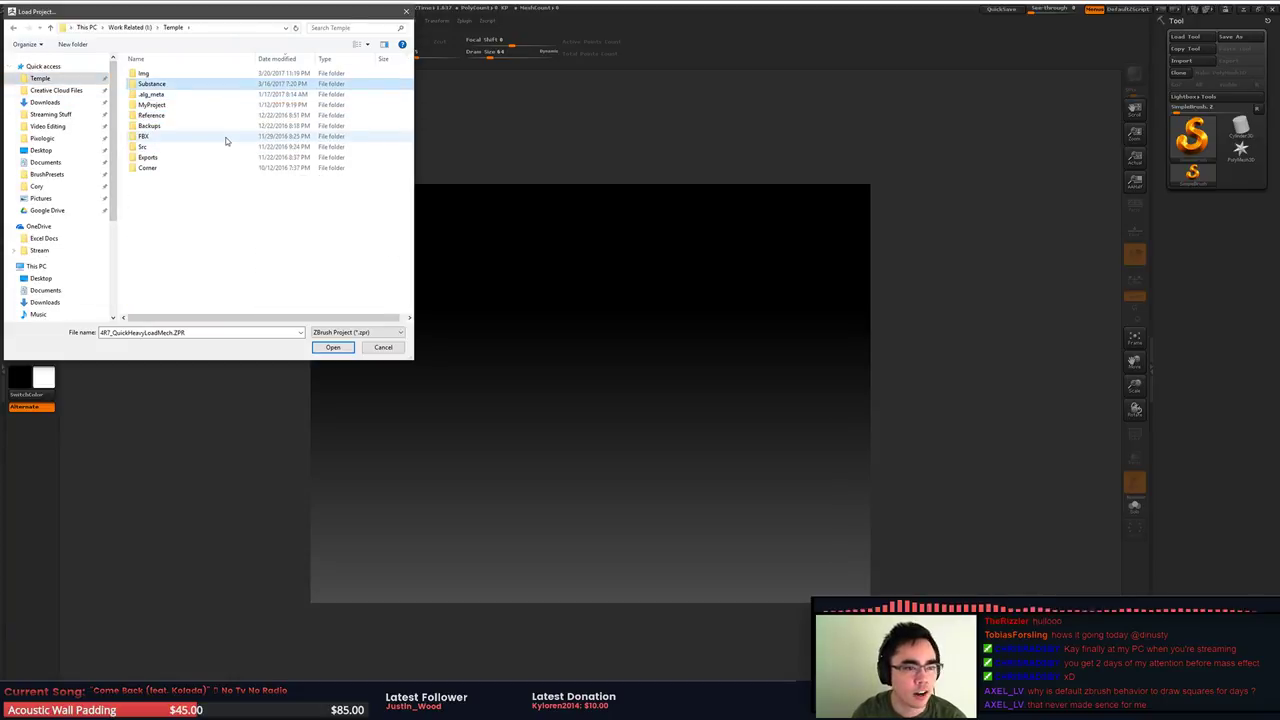
pyautogui.doubleClick(205, 84)
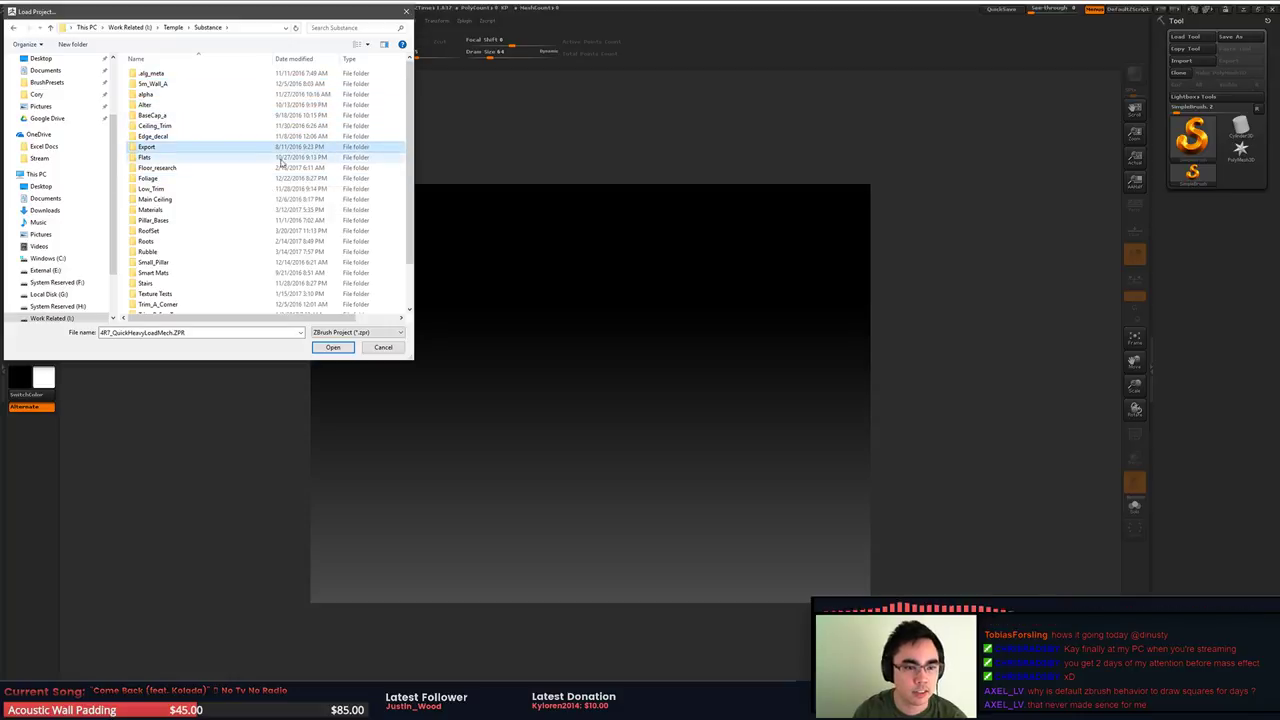
# Open the RoofSet folder and load the ZBrush project containing the ornamented stone roof trim
pyautogui.click(285, 157)
pyautogui.moveTo(409, 137); pyautogui.dragTo(418, 155)
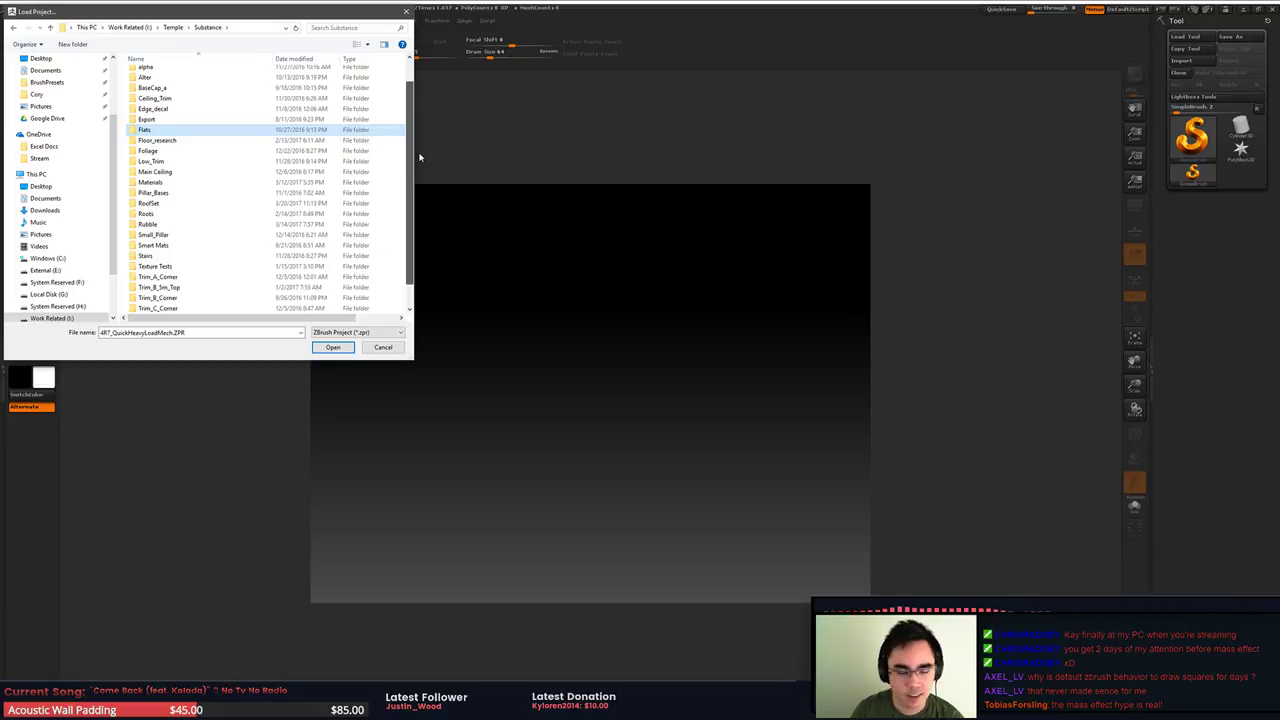
pyautogui.moveTo(419, 157); pyautogui.dragTo(413, 176)
pyautogui.press('Up')
pyautogui.press('Up')
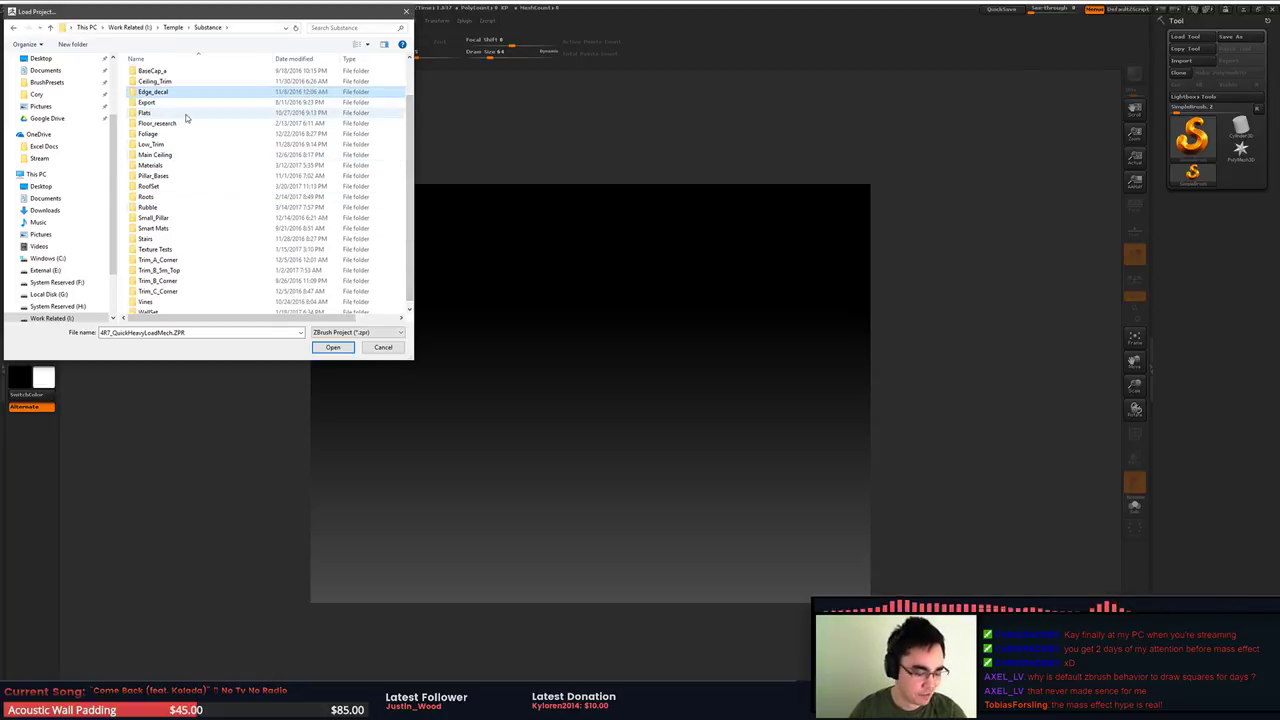
pyautogui.press('r')
pyautogui.press('Return')
pyautogui.doubleClick(170, 84)
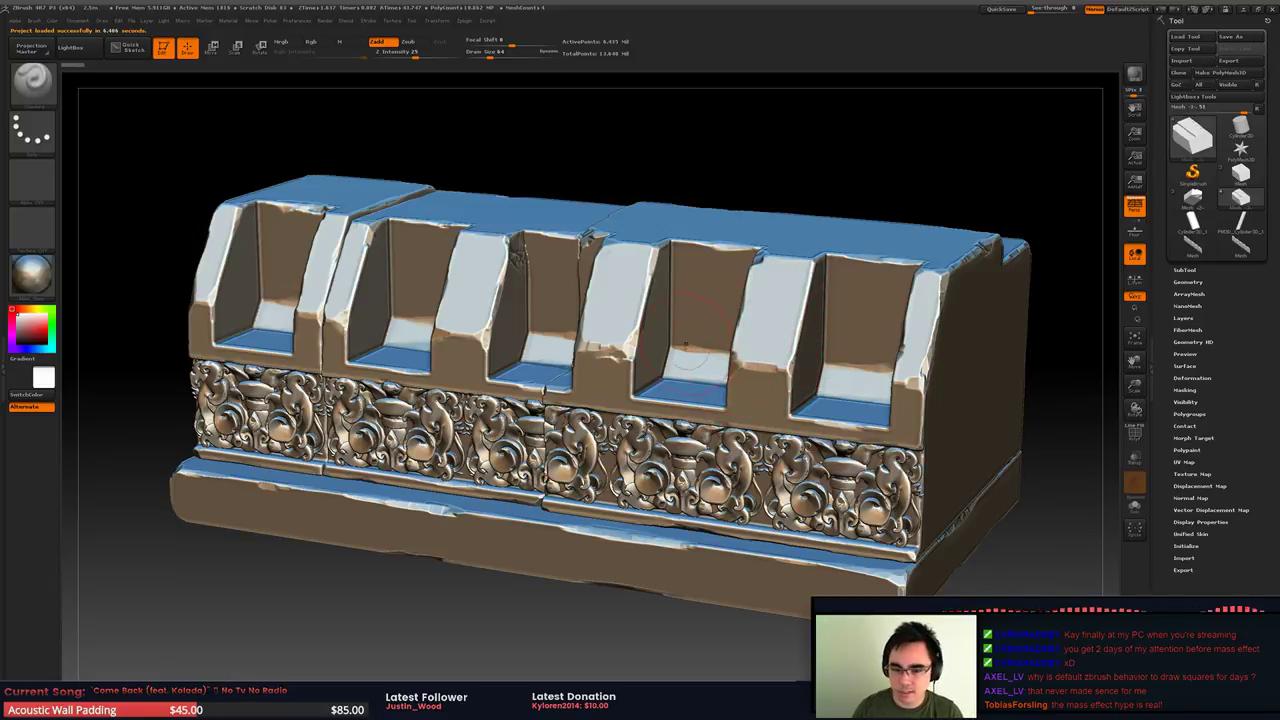
# Examine the roof trim model from the front and at an angle, with its SubTool list expanded
pyautogui.moveTo(658, 330)
pyautogui.keyDown('ctrl'); pyautogui.mouseDown(button='right')
pyautogui.moveTo(624, 371)
pyautogui.moveTo(655, 412)
pyautogui.moveTo(711, 382)
pyautogui.moveTo(688, 370)
pyautogui.moveTo(704, 397)
pyautogui.mouseUp(button='right'); pyautogui.keyUp('ctrl')
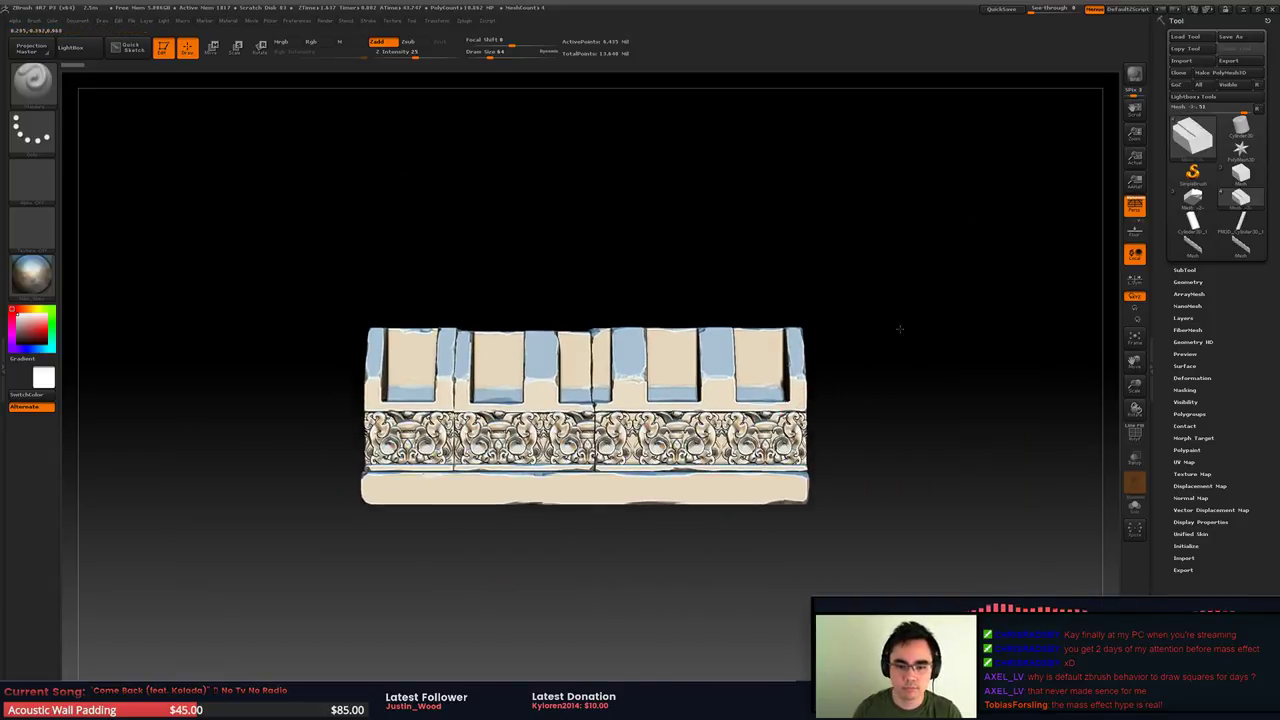
pyautogui.moveTo(903, 327); pyautogui.dragTo(959, 312, button='right')
pyautogui.keyDown('alt'); pyautogui.moveTo(959, 312); pyautogui.dragTo(954, 296, button='right'); pyautogui.keyUp('alt')
pyautogui.moveTo(1170, 325); pyautogui.dragTo(1170, 323)
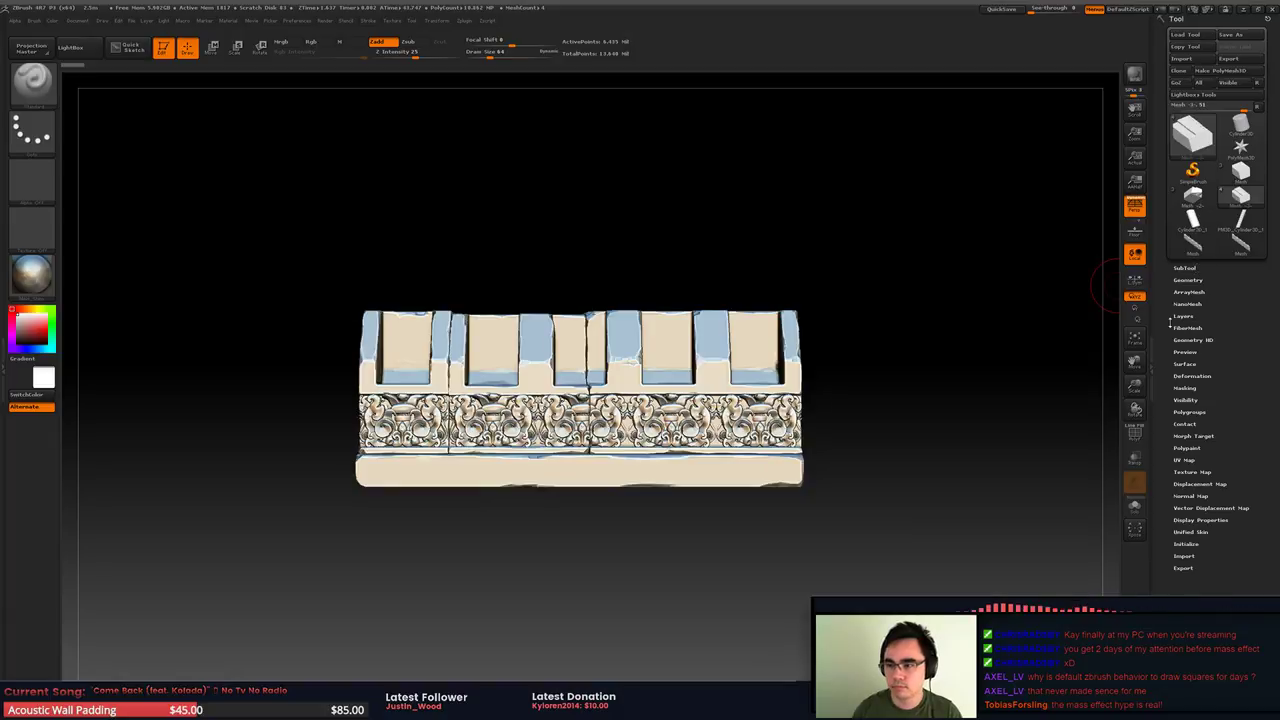
pyautogui.click(1199, 269)
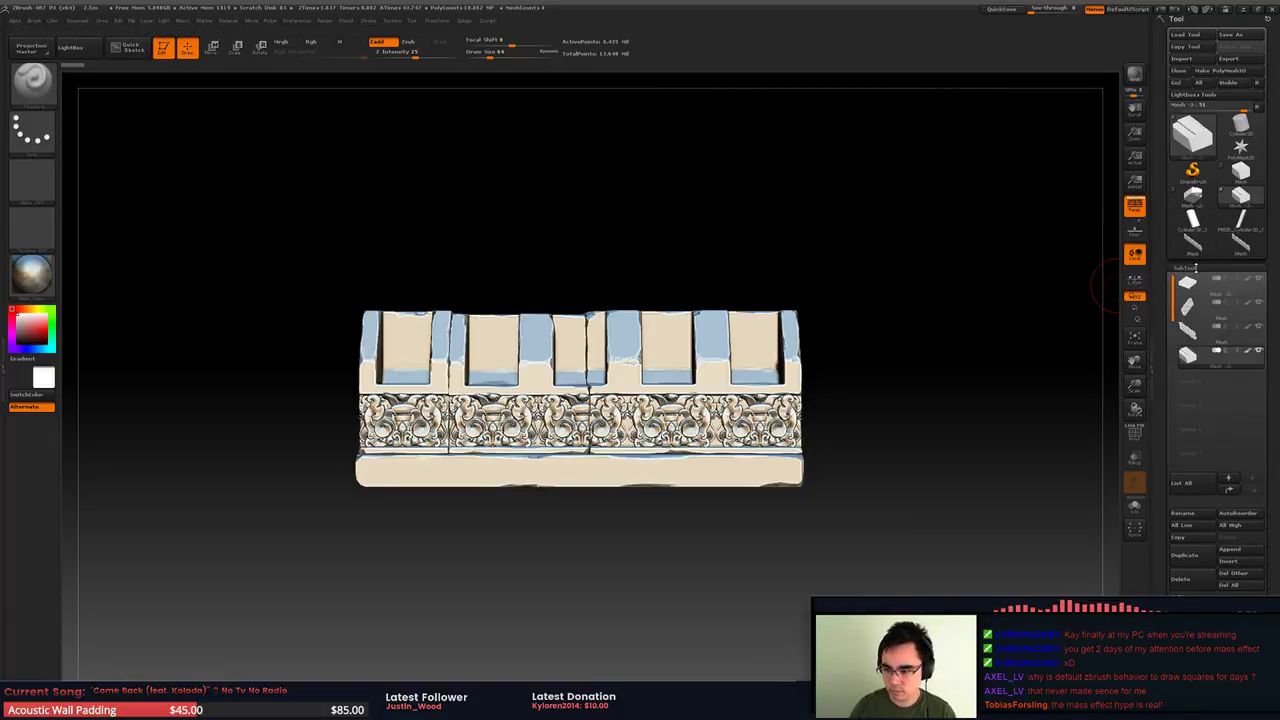
pyautogui.moveTo(1232, 238)
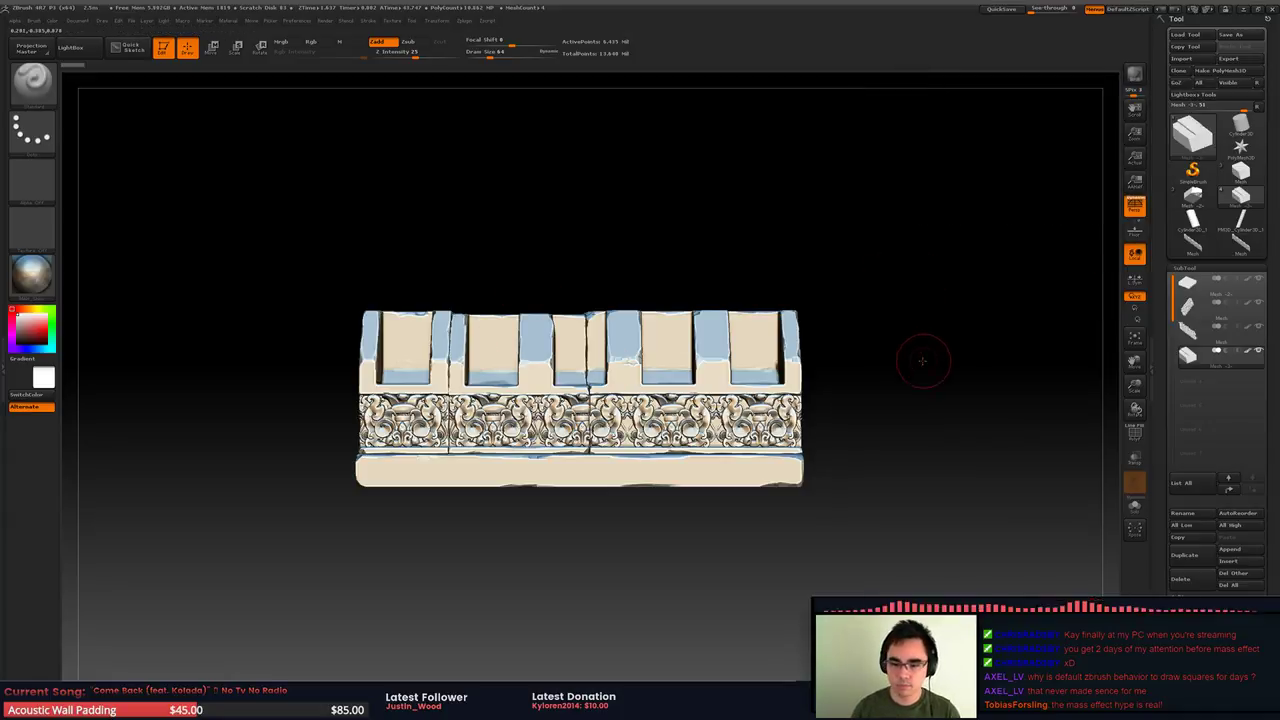
pyautogui.moveTo(920, 357)
pyautogui.mouseDown()
pyautogui.moveTo(910, 361)
pyautogui.moveTo(960, 354)
pyautogui.moveTo(929, 352)
pyautogui.moveTo(950, 352)
pyautogui.moveTo(949, 391)
pyautogui.mouseUp()
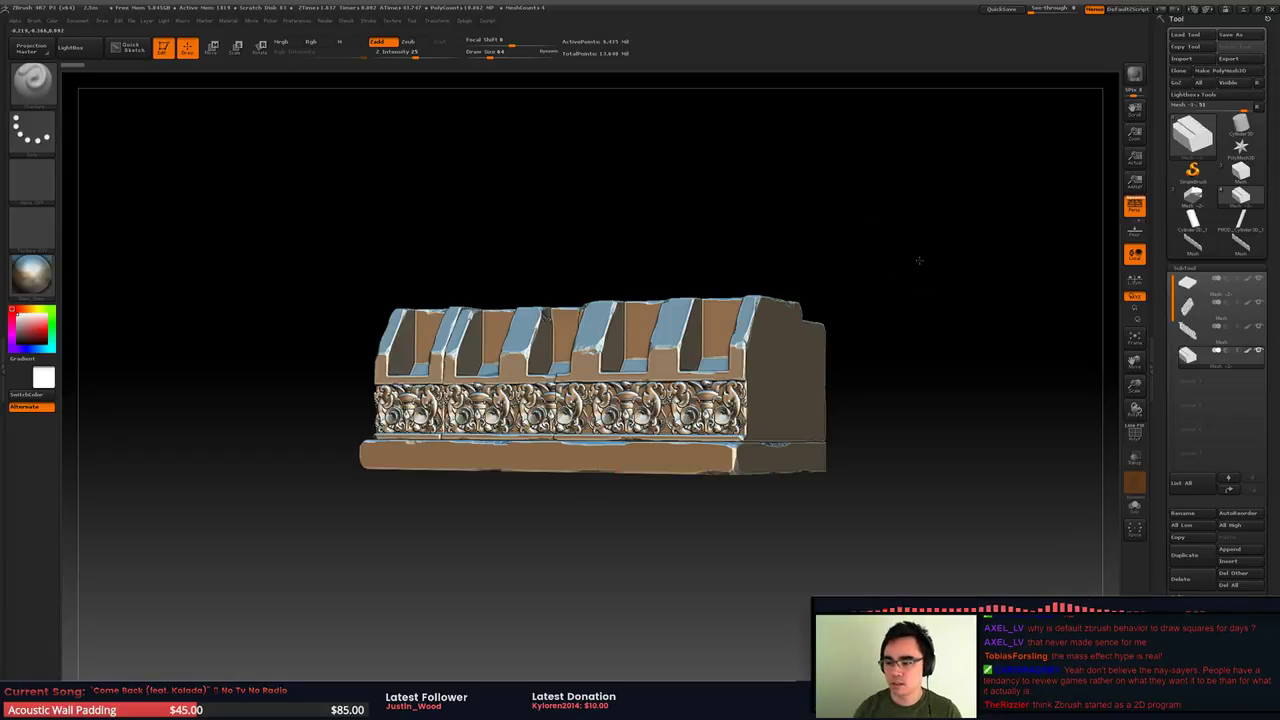
pyautogui.moveTo(919, 260); pyautogui.dragTo(949, 312)
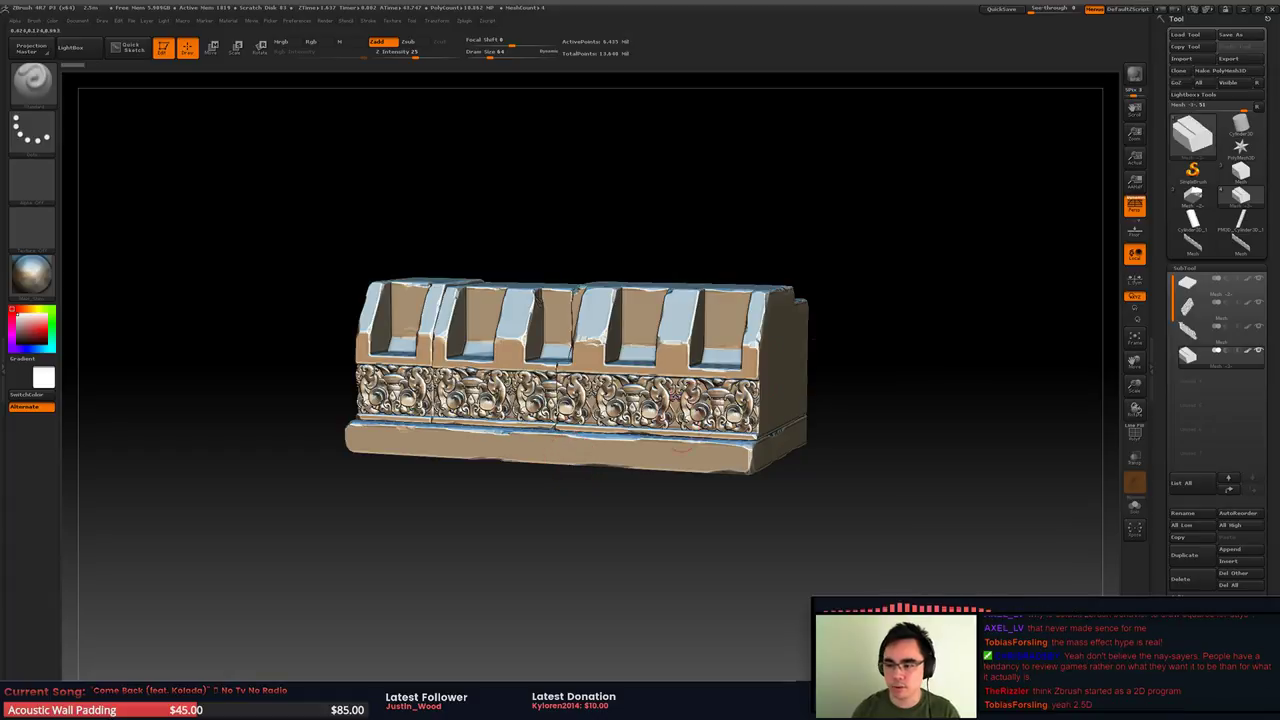
pyautogui.moveTo(979, 245)
pyautogui.mouseDown()
pyautogui.moveTo(993, 305)
pyautogui.moveTo(994, 294)
pyautogui.moveTo(1116, 298)
pyautogui.mouseUp()
pyautogui.press('space')
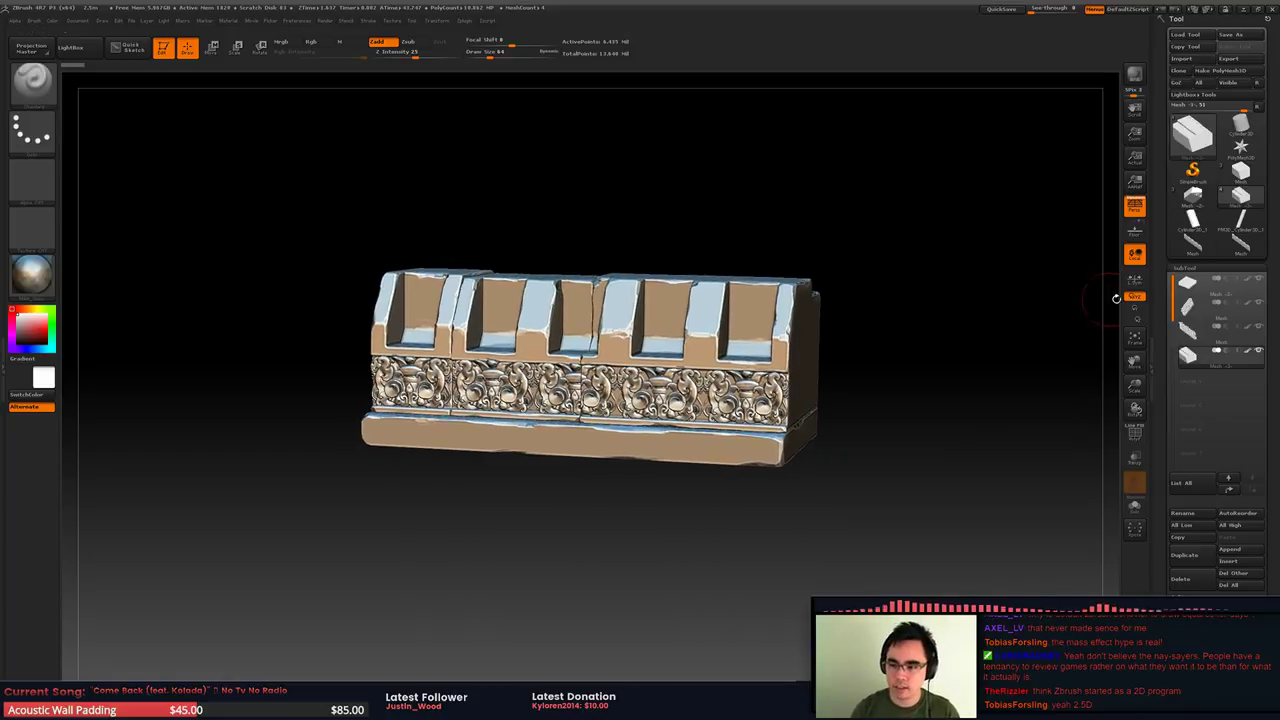
# Check which subtool is the base slab by toggling its visibility, and make that slab the active subtool
pyautogui.click(1262, 284)
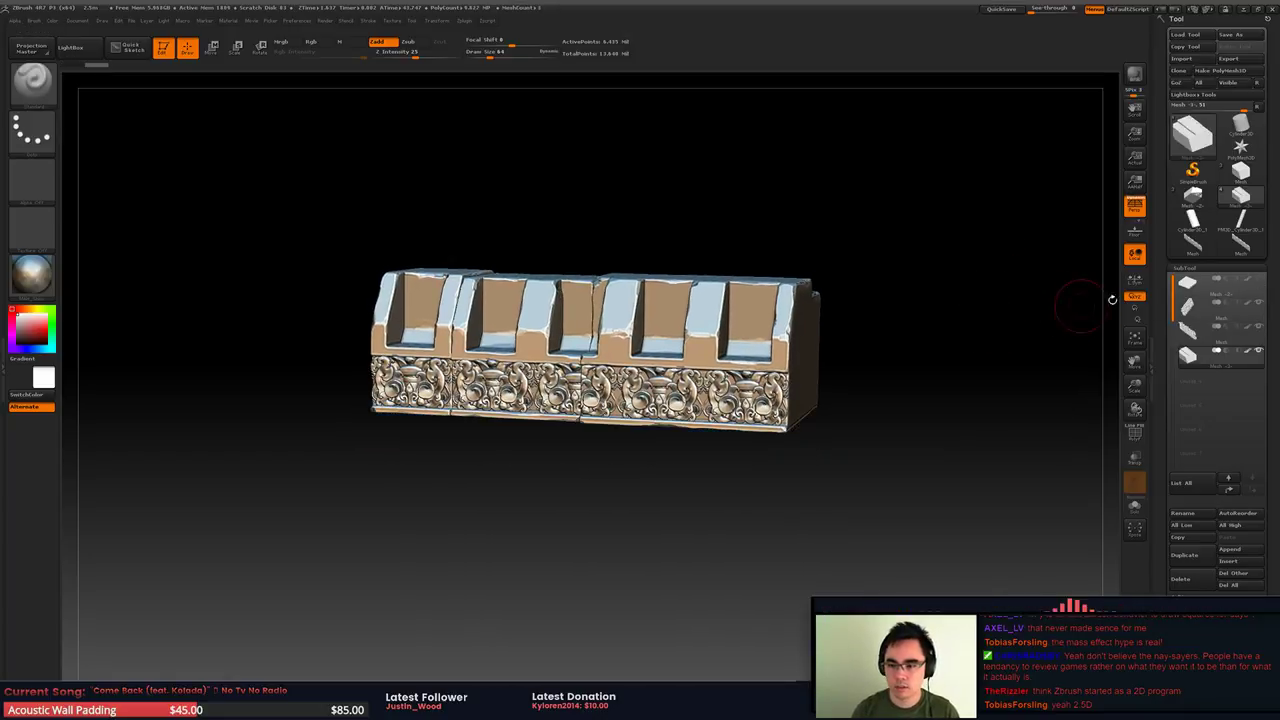
pyautogui.click(1255, 285)
pyautogui.click(1257, 330)
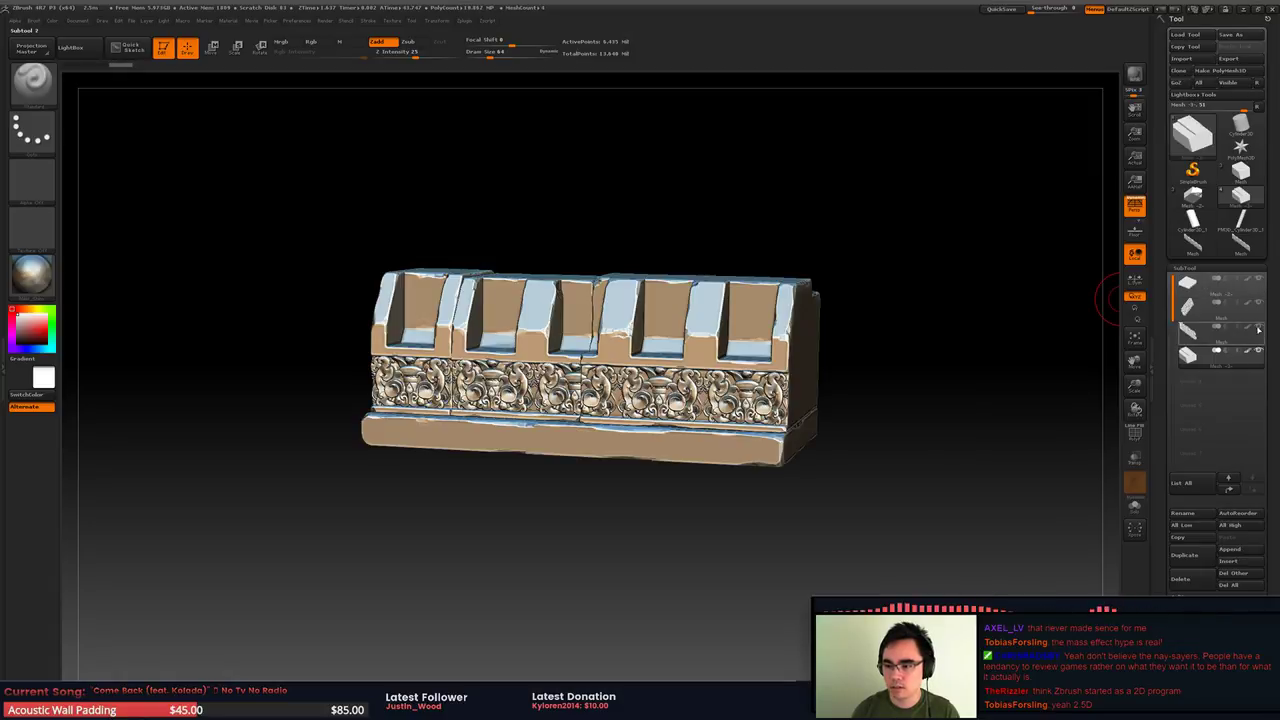
pyautogui.click(1190, 310)
pyautogui.click(1207, 327)
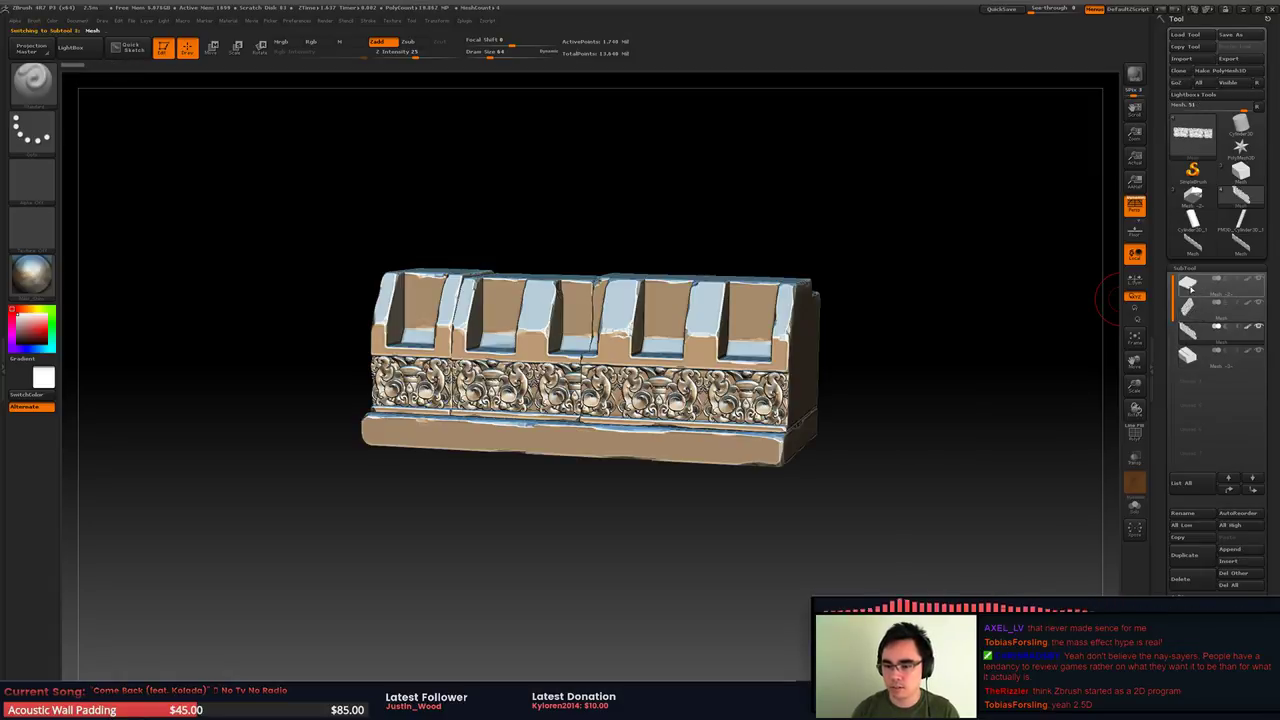
pyautogui.click(1205, 285)
# Mask the lower front corner of the base slab with a rectangle in the side view
pyautogui.moveTo(1015, 328); pyautogui.dragTo(985, 372)
pyautogui.moveTo(944, 295); pyautogui.dragTo(1032, 298)
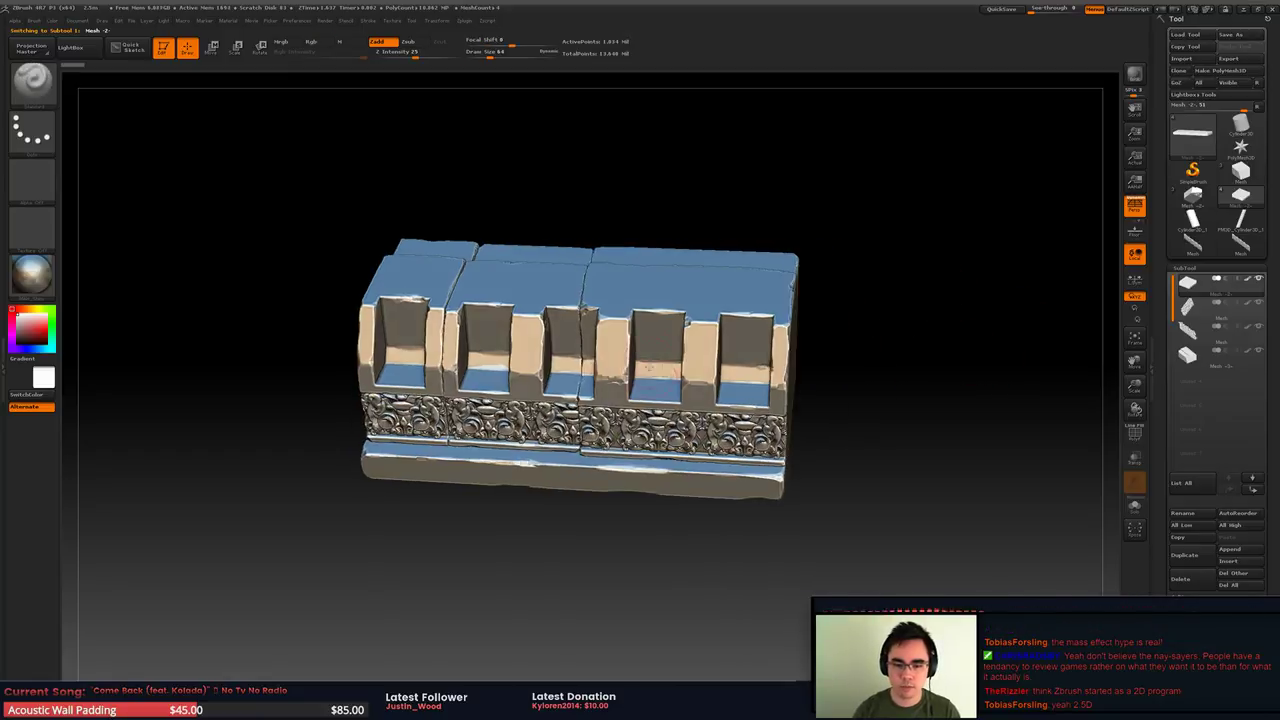
pyautogui.keyDown('alt'); pyautogui.moveTo(945, 322); pyautogui.dragTo(911, 291); pyautogui.keyUp('alt')
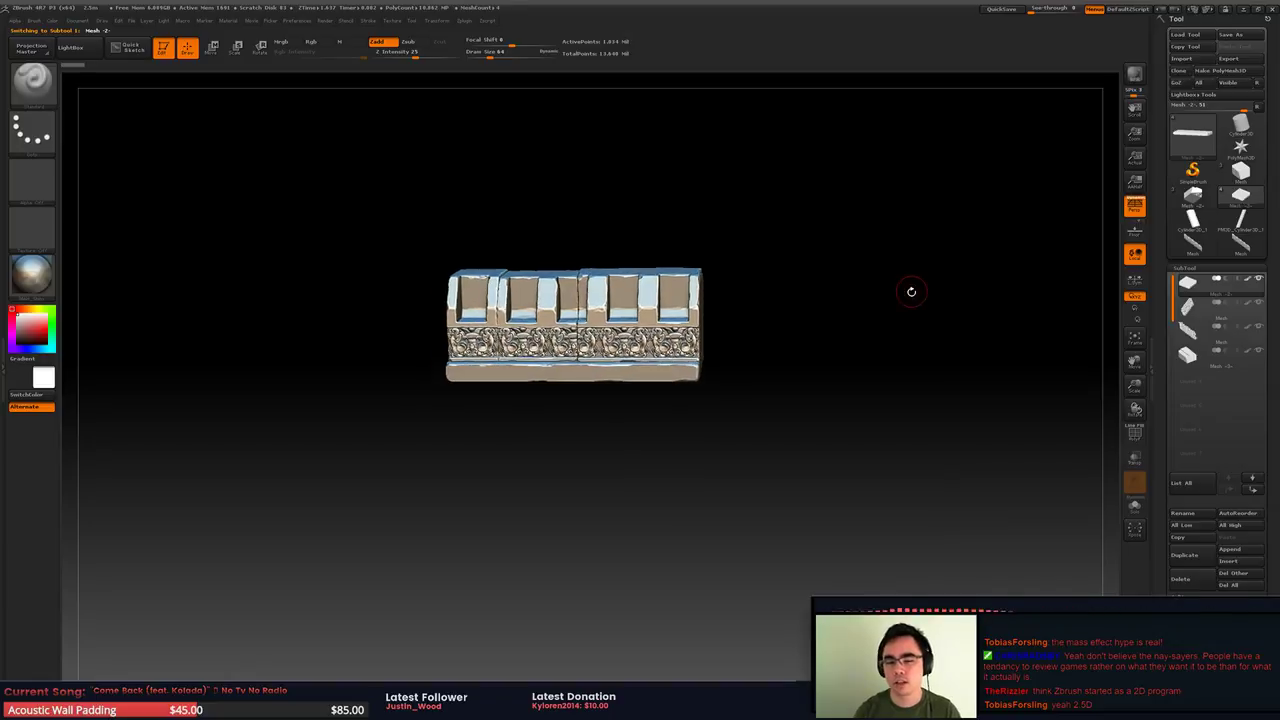
pyautogui.moveTo(822, 336); pyautogui.dragTo(833, 321)
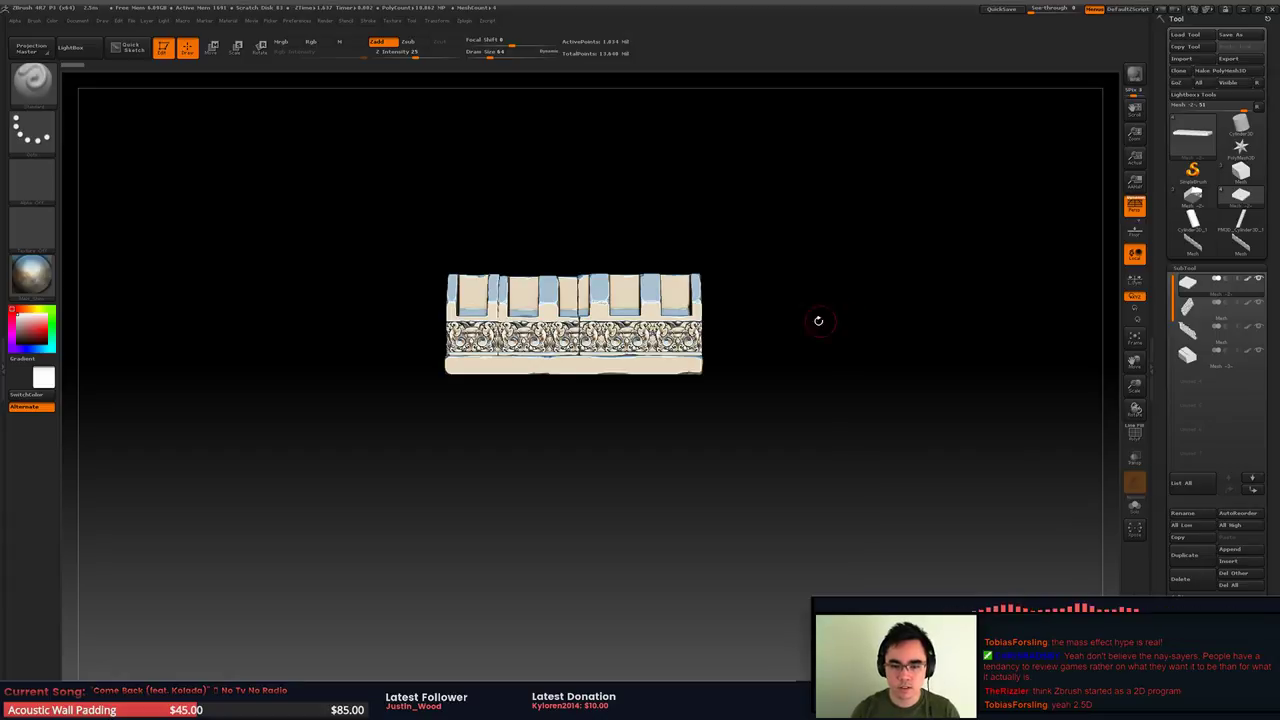
pyautogui.moveTo(830, 322); pyautogui.dragTo(818, 372)
pyautogui.keyDown('ctrl'); pyautogui.moveTo(769, 446); pyautogui.dragTo(691, 386); pyautogui.keyUp('ctrl')
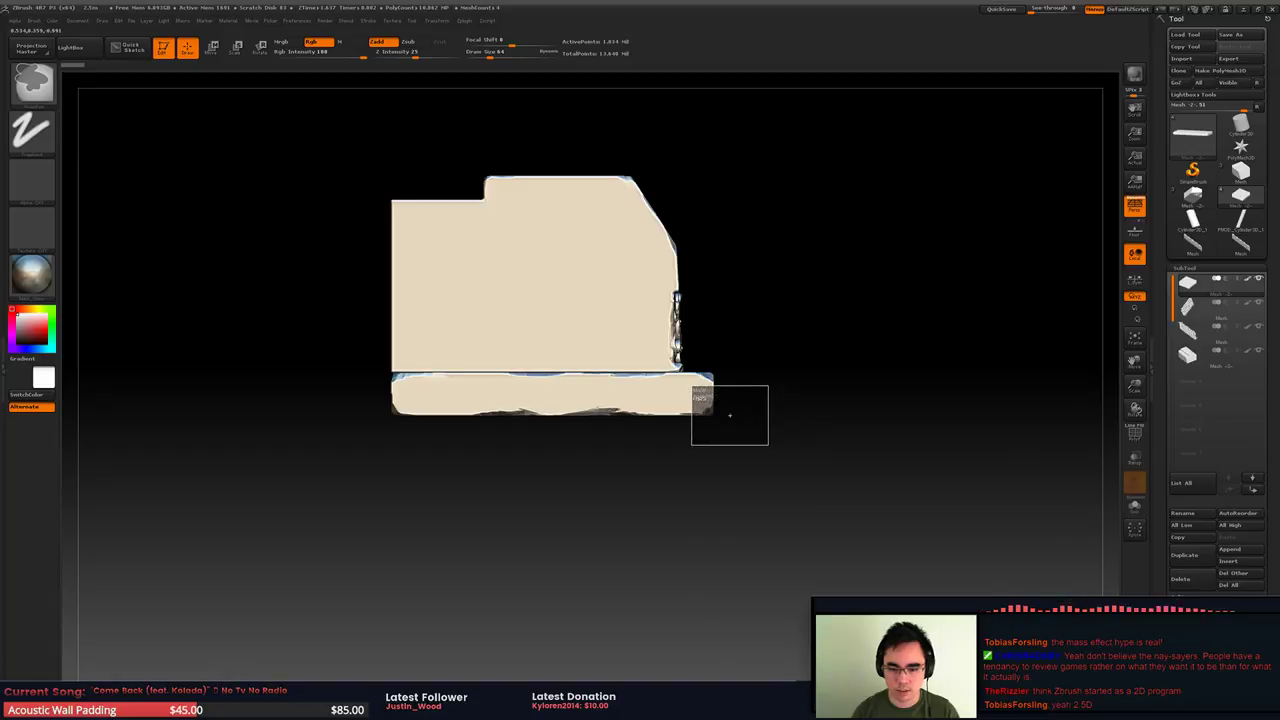
pyautogui.keyDown('ctrl'); pyautogui.moveTo(836, 402); pyautogui.dragTo(699, 390); pyautogui.keyUp('ctrl')
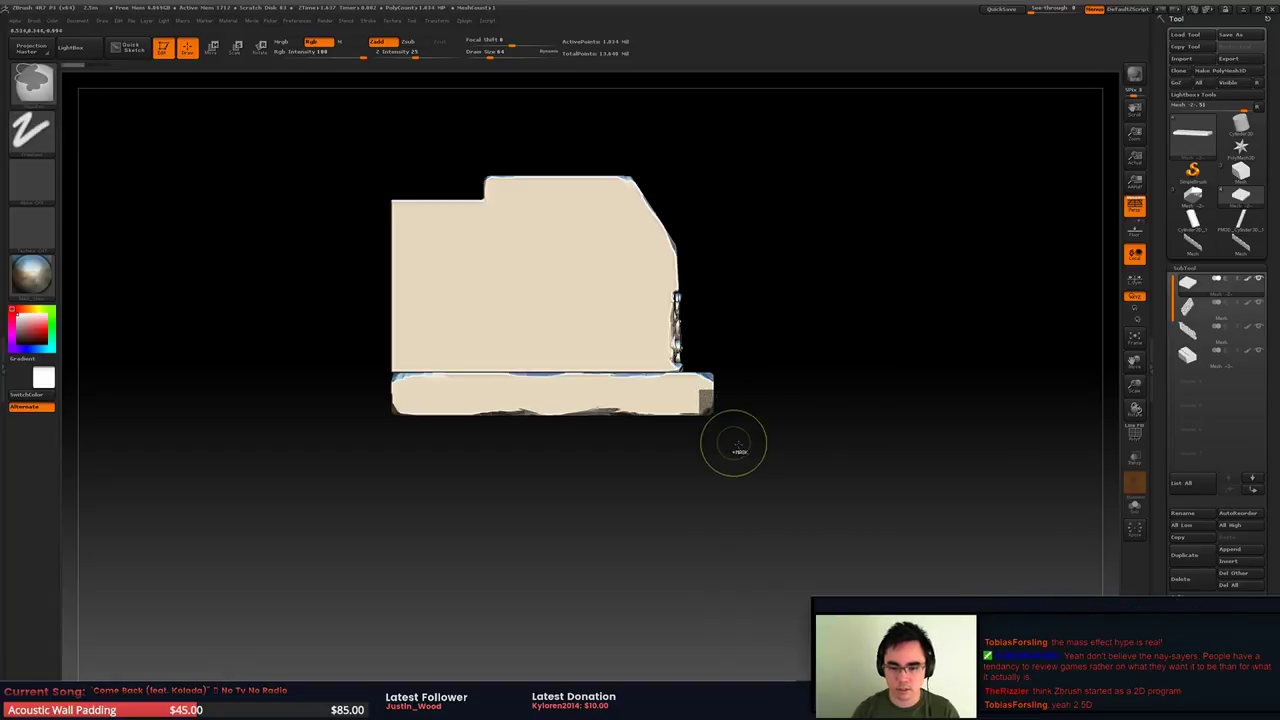
pyautogui.keyDown('ctrl'); pyautogui.moveTo(750, 445); pyautogui.dragTo(701, 398); pyautogui.keyUp('ctrl')
# Isolate the base slab, and with the mask inverted move its lower front corner inward to form a step
pyautogui.moveTo(793, 321)
pyautogui.keyDown('alt'); pyautogui.mouseDown()
pyautogui.moveTo(817, 286)
pyautogui.moveTo(877, 320)
pyautogui.moveTo(803, 266)
pyautogui.moveTo(777, 303)
pyautogui.mouseUp(); pyautogui.keyUp('alt')
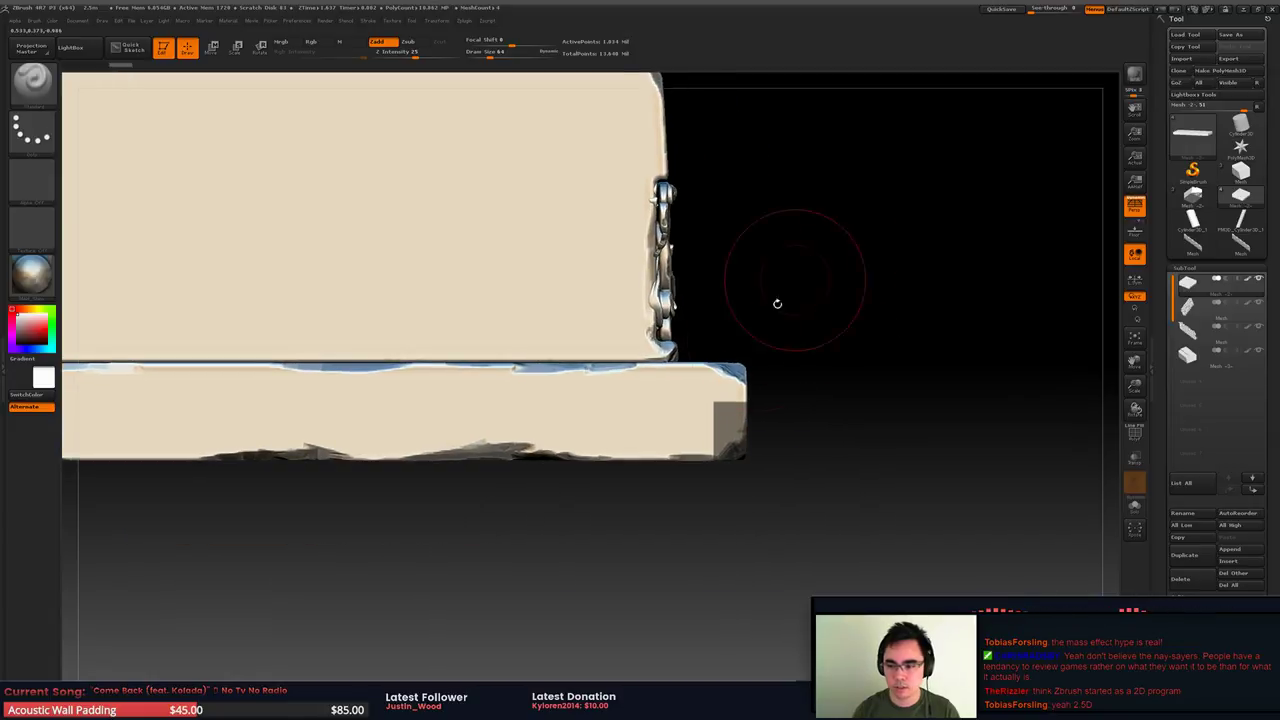
pyautogui.click(1258, 280)
pyautogui.moveTo(835, 371)
pyautogui.keyDown('alt'); pyautogui.mouseDown()
pyautogui.moveTo(823, 283)
pyautogui.moveTo(859, 306)
pyautogui.mouseUp(); pyautogui.keyUp('alt')
pyautogui.press('e')
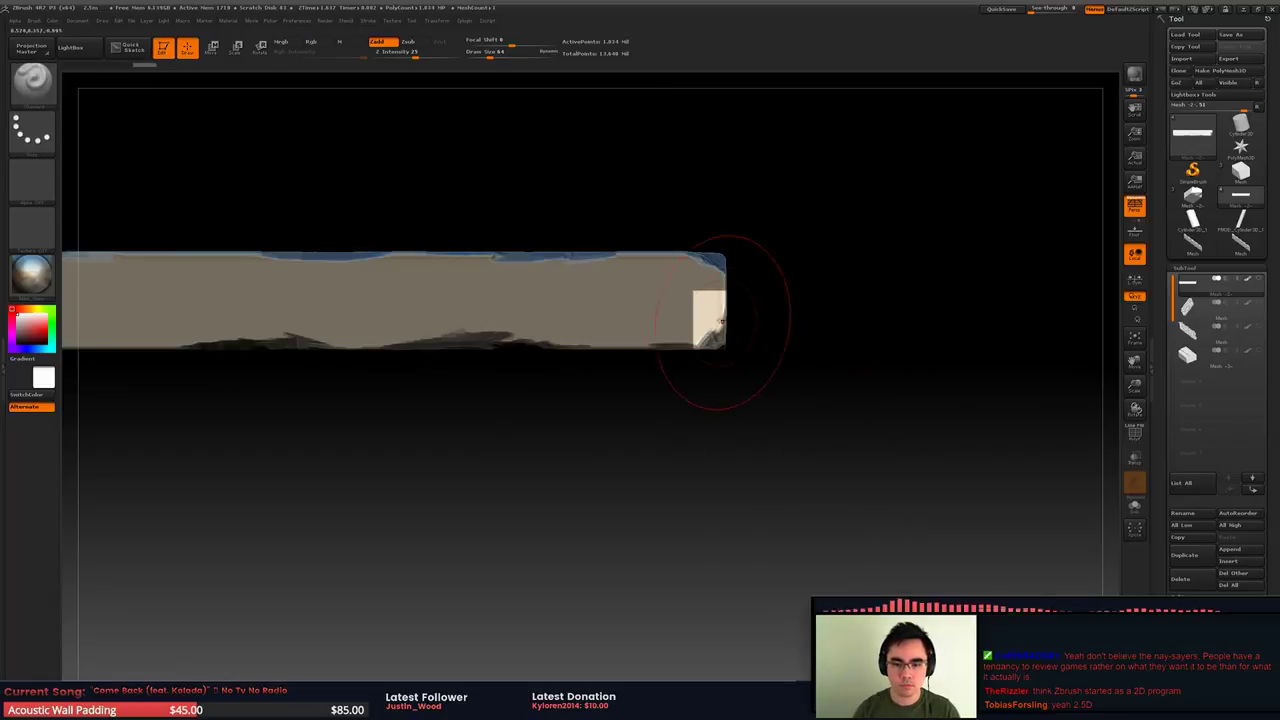
pyautogui.moveTo(689, 318); pyautogui.dragTo(743, 318)
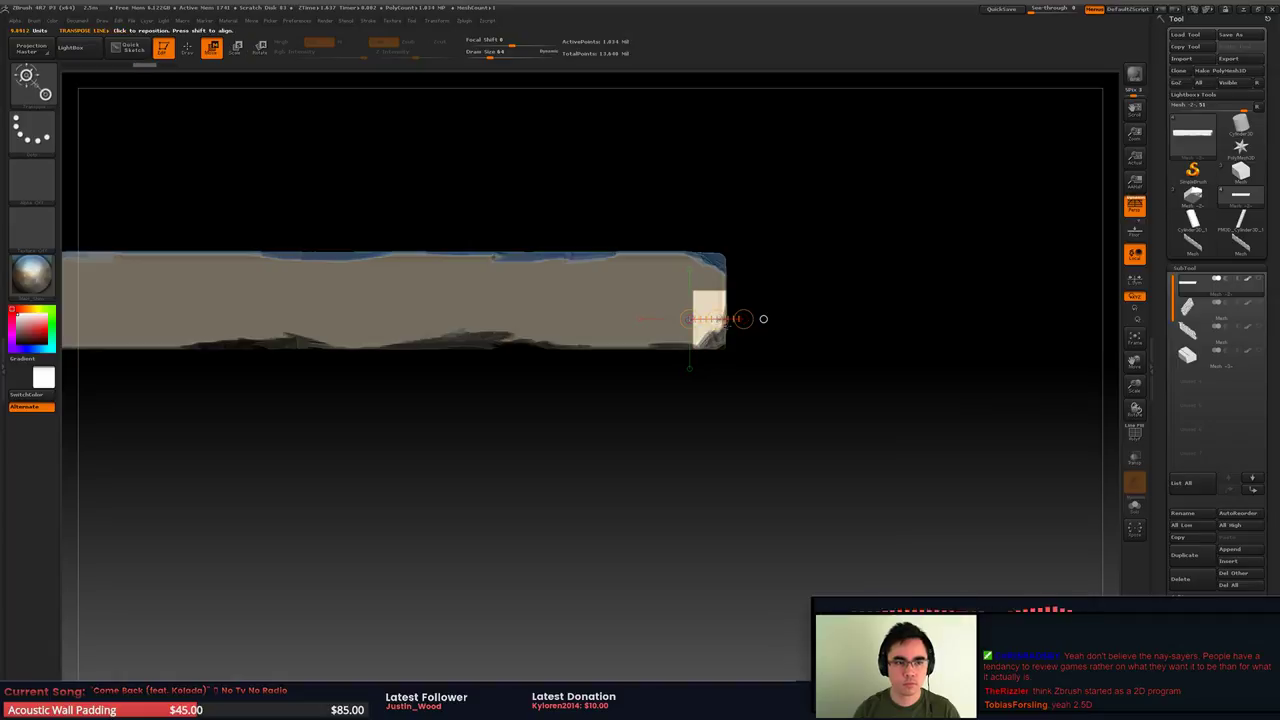
pyautogui.moveTo(716, 319); pyautogui.dragTo(770, 331)
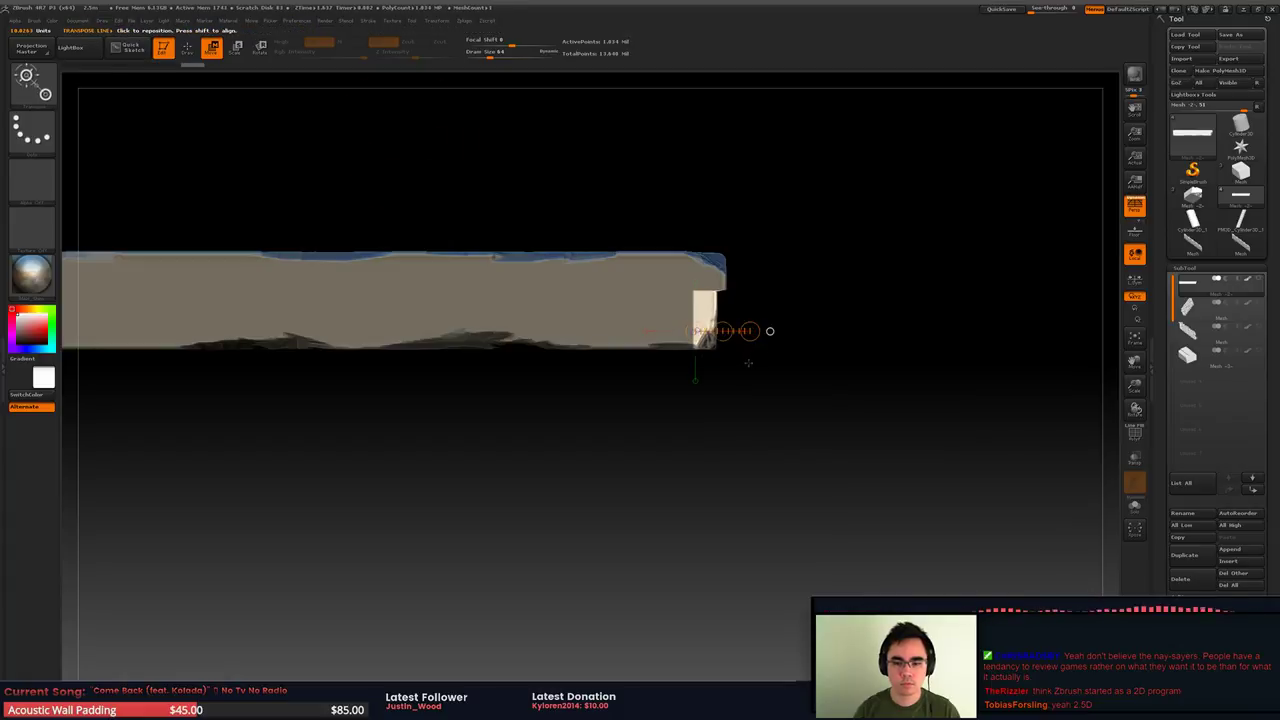
# Mask the upper part of the recessed corner and move the remaining lower part further inward as a second step
pyautogui.press('q')
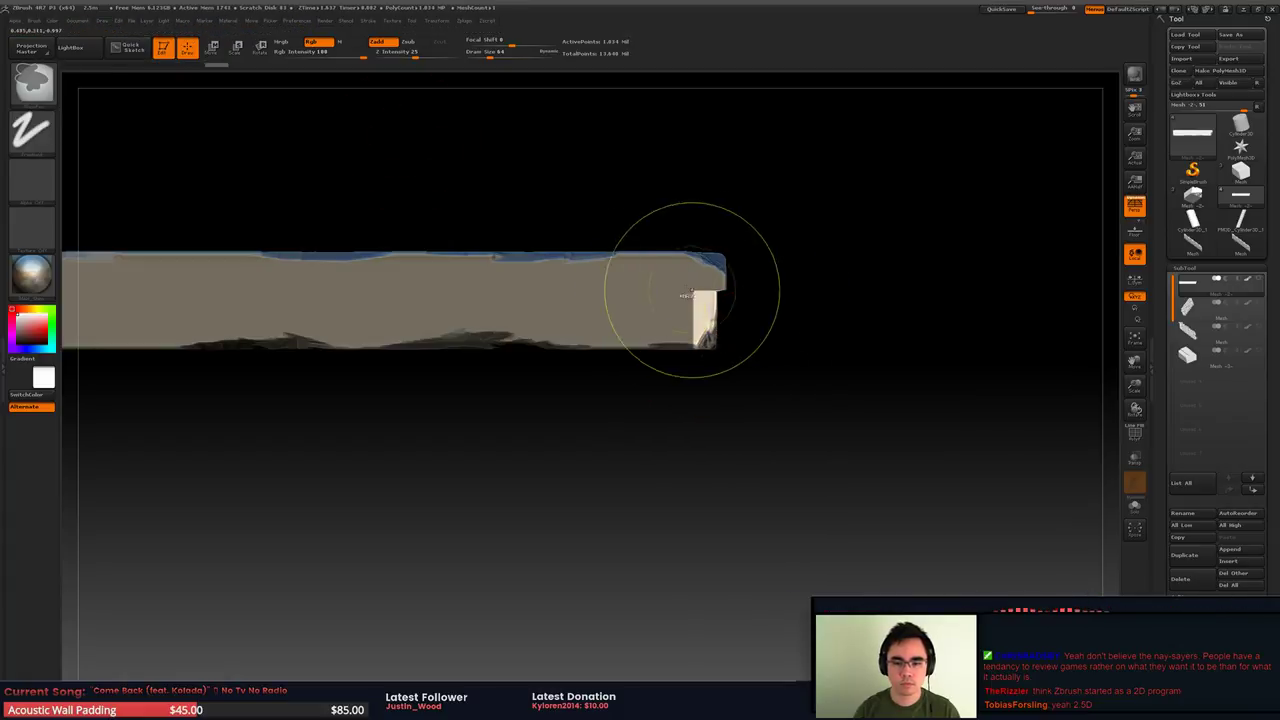
pyautogui.keyDown('ctrl'); pyautogui.moveTo(671, 204); pyautogui.dragTo(814, 314); pyautogui.keyUp('ctrl')
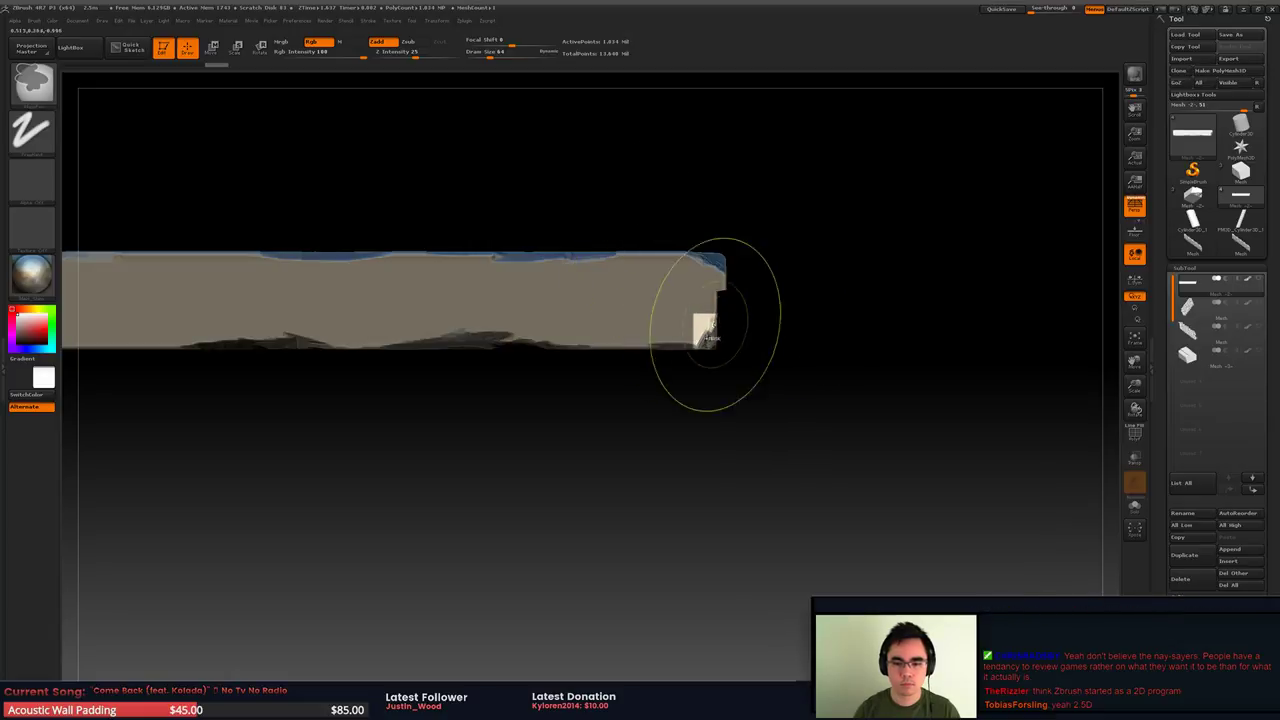
pyautogui.press('ctrl')
pyautogui.press('w')
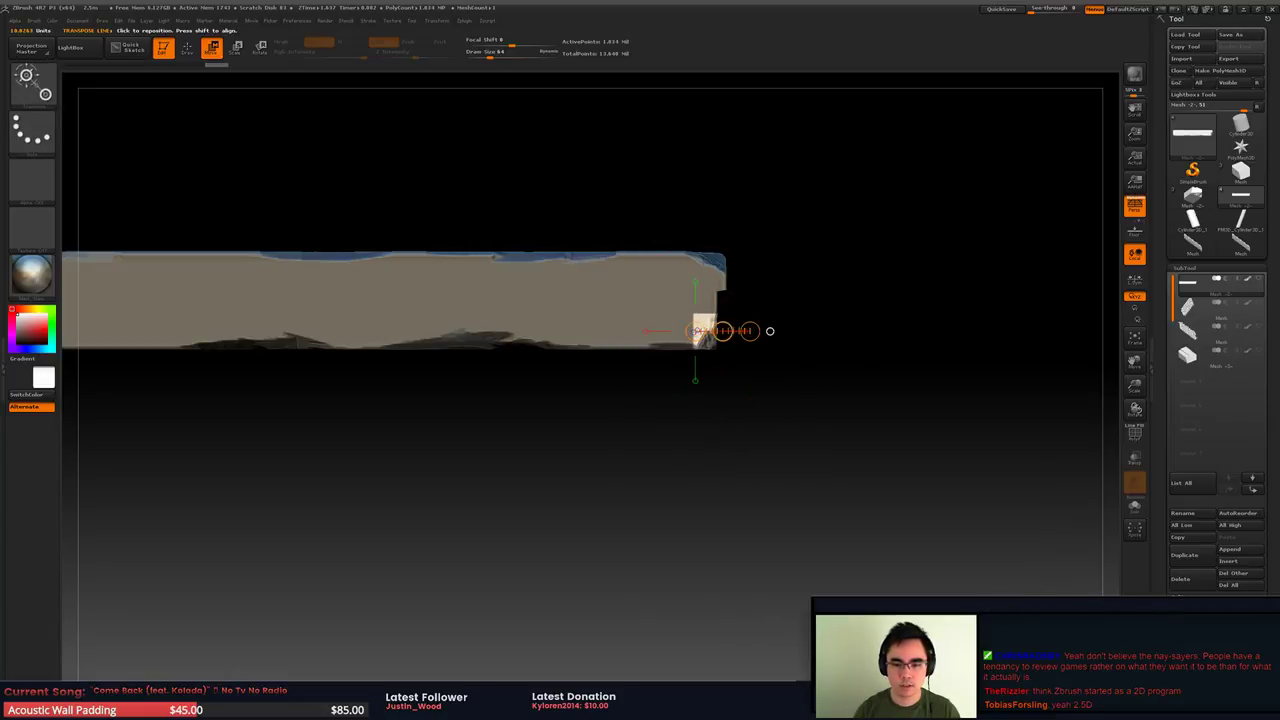
pyautogui.moveTo(751, 331); pyautogui.dragTo(732, 331)
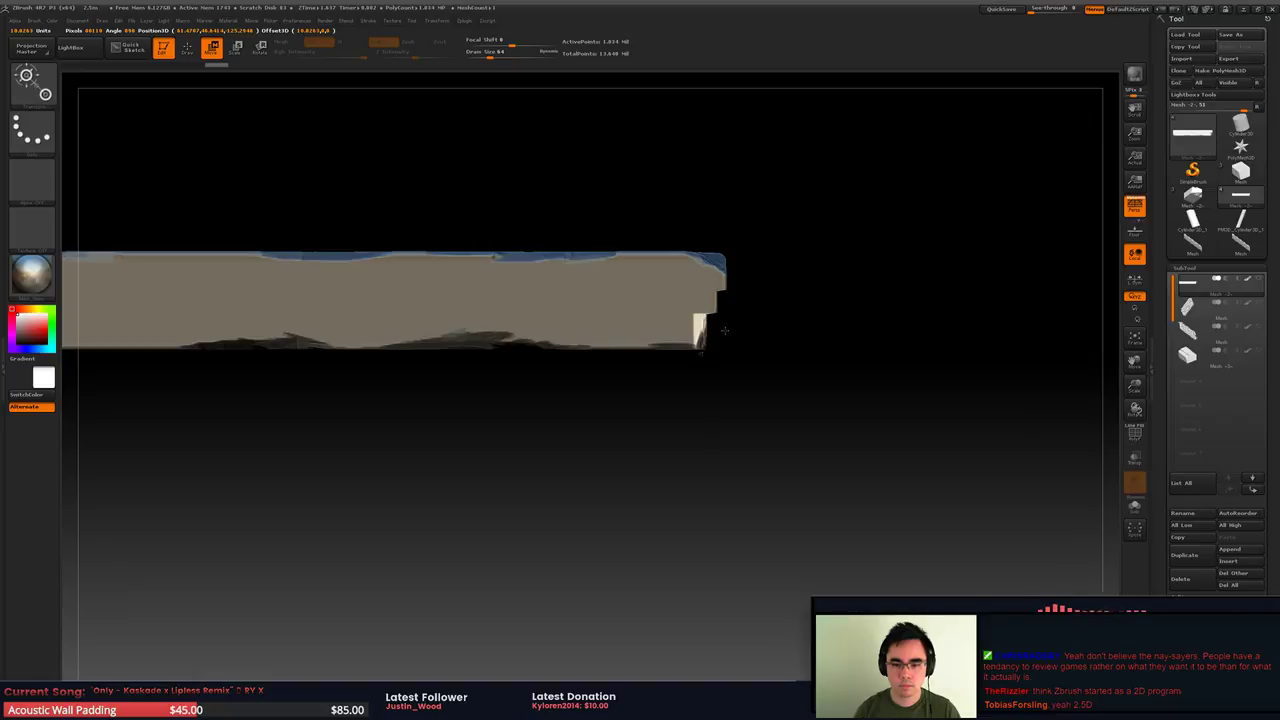
# Clear the mask and examine the stepped front edge of the slab from below
pyautogui.press('q')
pyautogui.keyDown('ctrl'); pyautogui.click(841, 420); pyautogui.keyUp('ctrl')
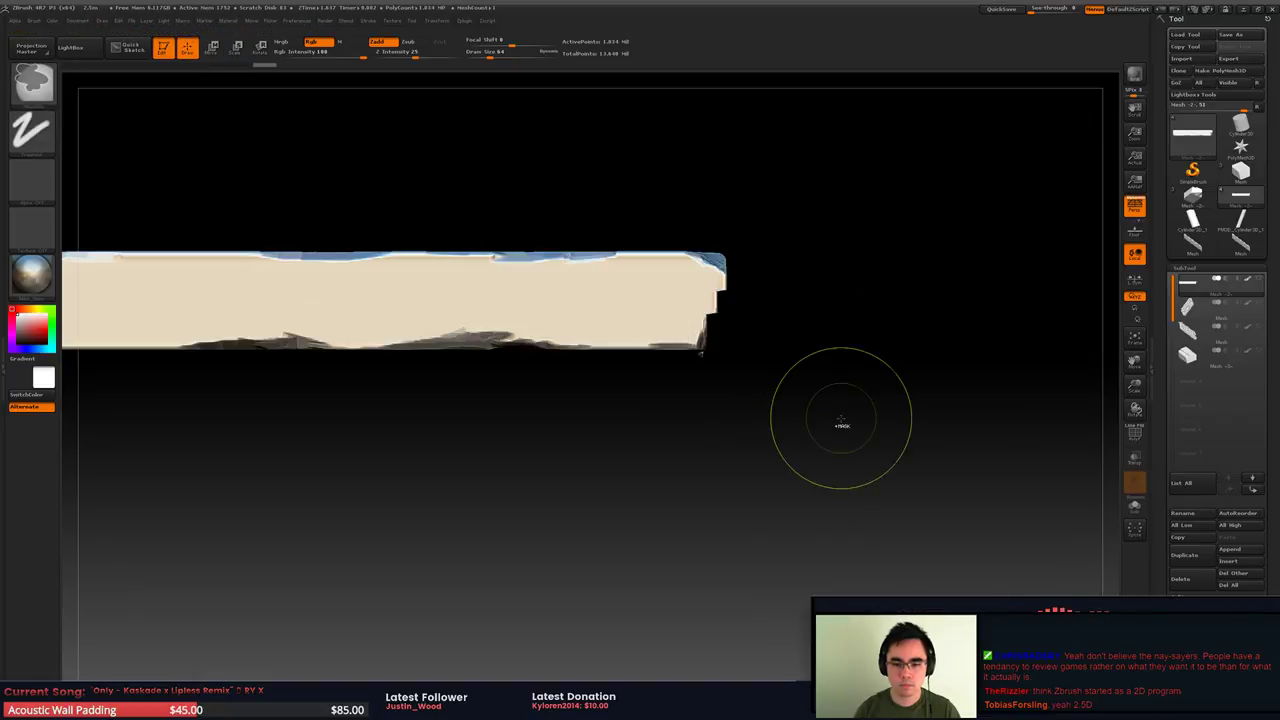
pyautogui.moveTo(831, 368); pyautogui.dragTo(720, 325, button='right')
pyautogui.keyDown('alt'); pyautogui.moveTo(875, 322); pyautogui.dragTo(660, 322, button='right'); pyautogui.keyUp('alt')
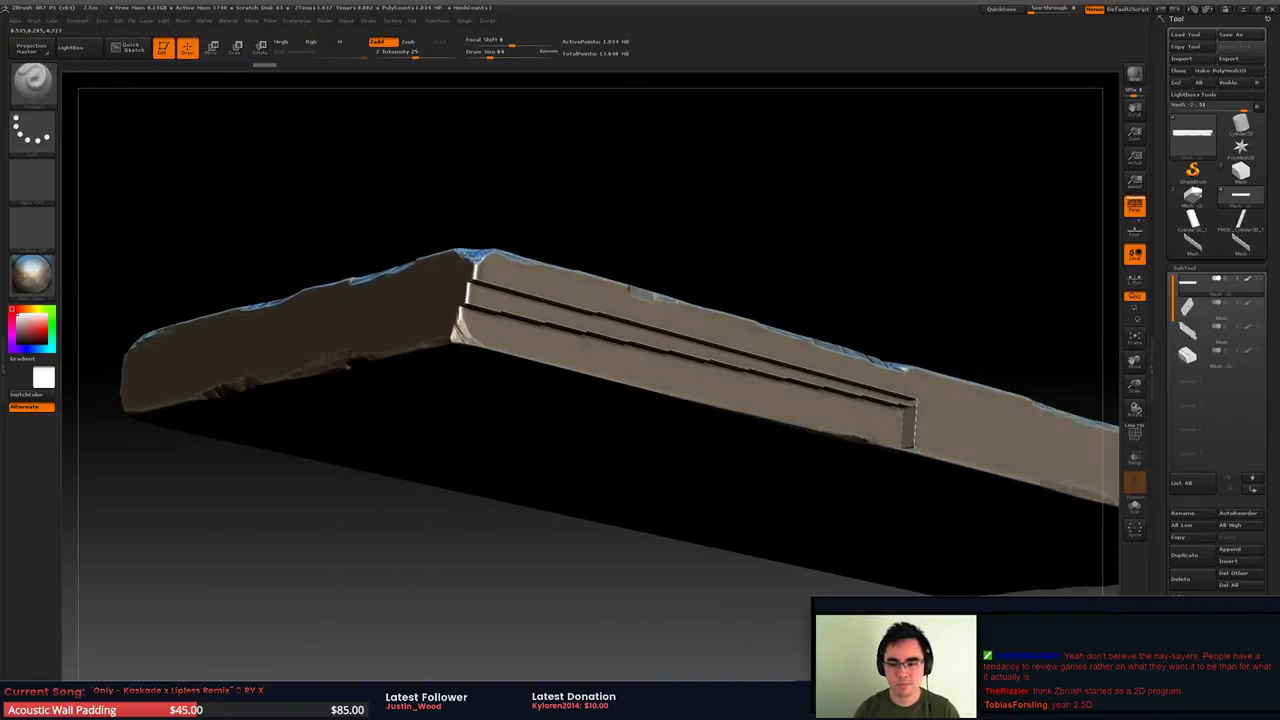
pyautogui.moveTo(760, 300); pyautogui.dragTo(606, 292, button='right')
pyautogui.keyDown('alt'); pyautogui.moveTo(768, 275); pyautogui.dragTo(696, 276, button='right'); pyautogui.keyUp('alt')
# Undo the mask clearing and the inward moves that shaped the slab's stepped lower corner
pyautogui.hotkey('ctrl', 'z')
pyautogui.hotkey('ctrl', 'z')
pyautogui.hotkey('ctrl', 'z')
pyautogui.hotkey('ctrl', 'z')
pyautogui.hotkey('ctrl', 'z')
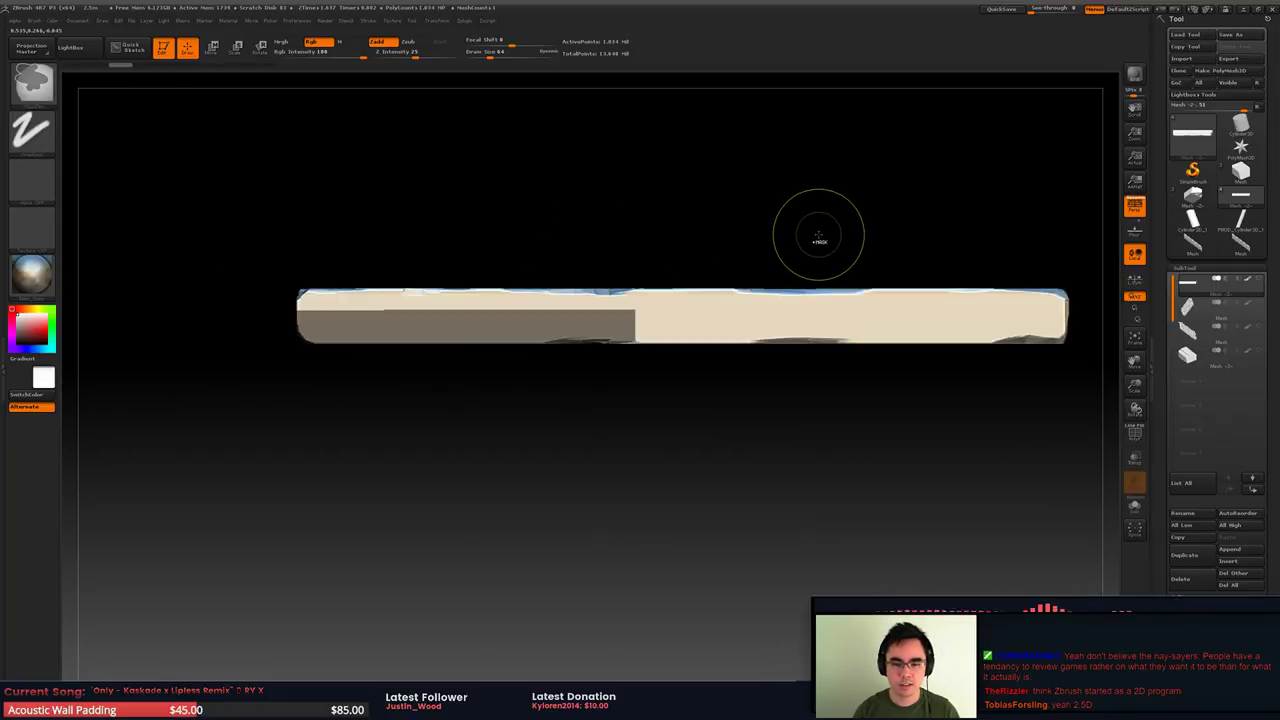
pyautogui.hotkey('ctrl', 'z')
# Clear the remaining mask from the slab and turn off perspective for a straight side view
pyautogui.moveTo(789, 257)
pyautogui.mouseDown(button='right')
pyautogui.moveTo(767, 248)
pyautogui.moveTo(781, 248)
pyautogui.mouseUp(button='right')
pyautogui.keyDown('ctrl'); pyautogui.moveTo(784, 386); pyautogui.dragTo(636, 291); pyautogui.keyUp('ctrl')
pyautogui.moveTo(822, 313); pyautogui.dragTo(772, 298, button='right')
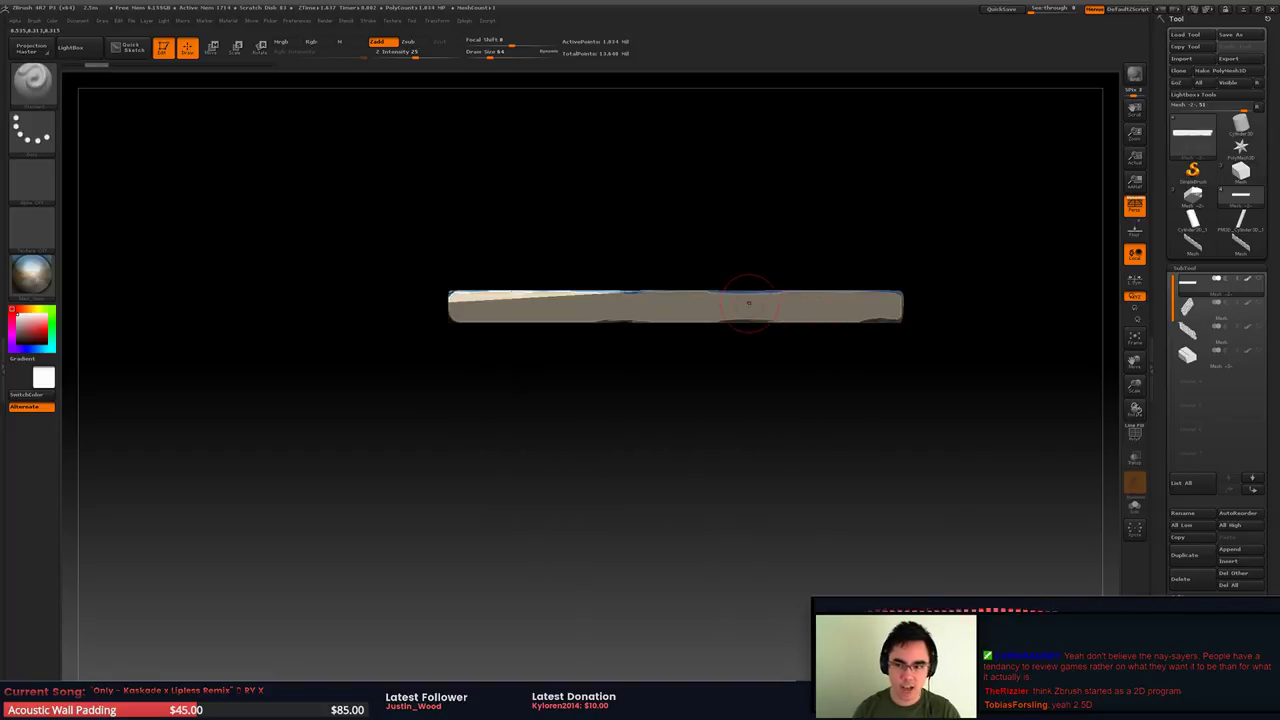
pyautogui.moveTo(748, 302); pyautogui.dragTo(703, 360)
pyautogui.keyDown('alt'); pyautogui.moveTo(703, 351); pyautogui.dragTo(856, 343); pyautogui.keyUp('alt')
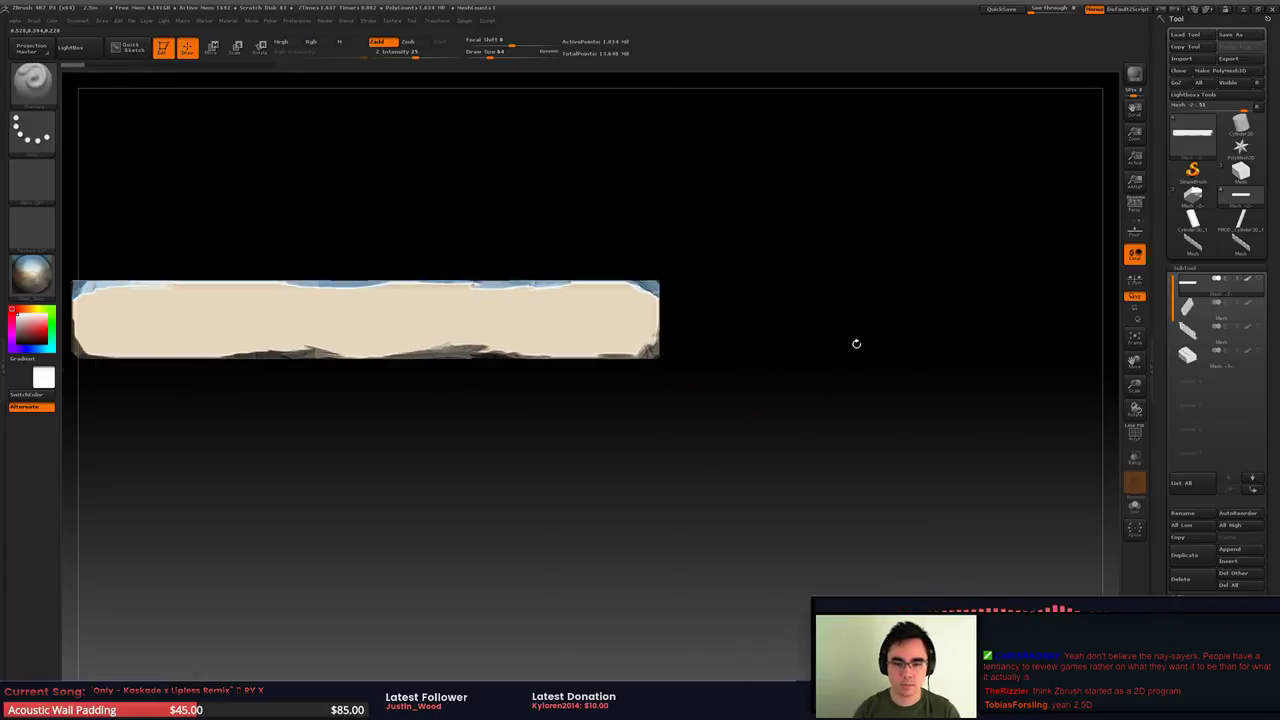
pyautogui.press('p')
pyautogui.press('p')
pyautogui.keyDown('alt'); pyautogui.moveTo(829, 286); pyautogui.dragTo(850, 272); pyautogui.keyUp('alt')
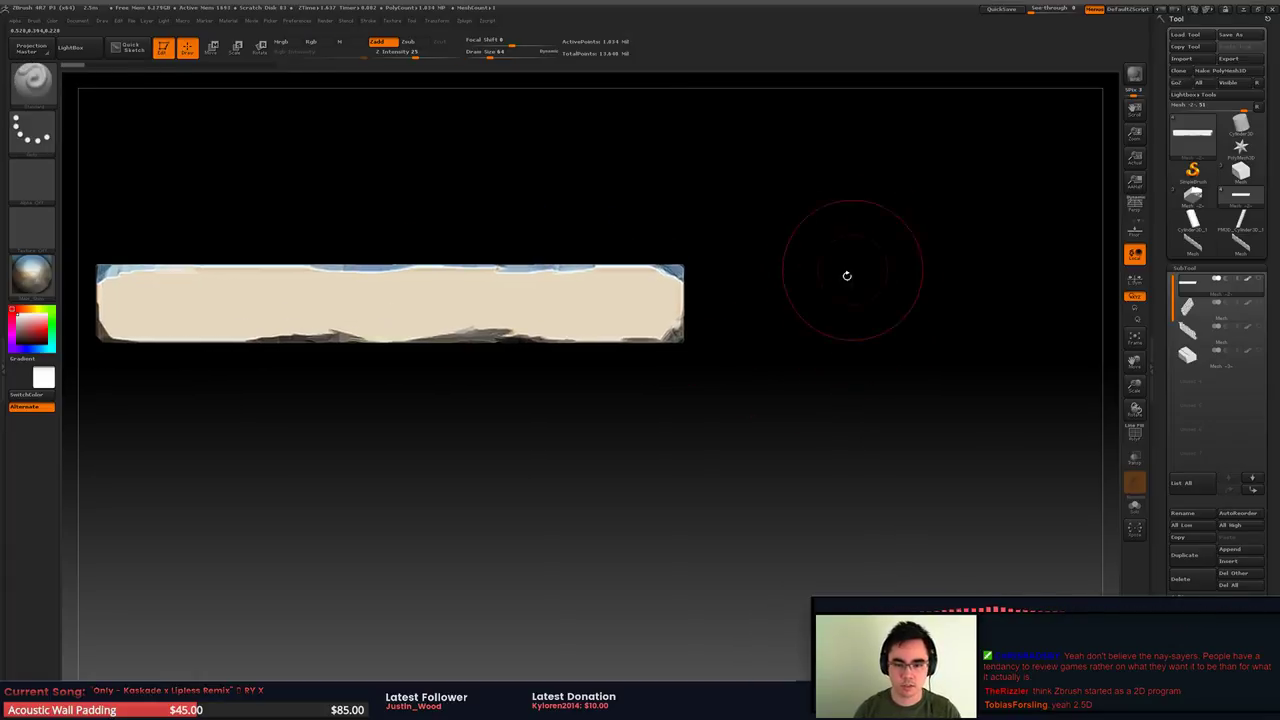
# Mask the slab's lower front corner with a rectangle, invert the mask and move the corner inward as the first step
pyautogui.keyDown('ctrl'); pyautogui.moveTo(619, 314); pyautogui.dragTo(795, 409); pyautogui.keyUp('ctrl')
pyautogui.keyDown('ctrl'); pyautogui.moveTo(631, 300); pyautogui.dragTo(635, 303); pyautogui.keyUp('ctrl')
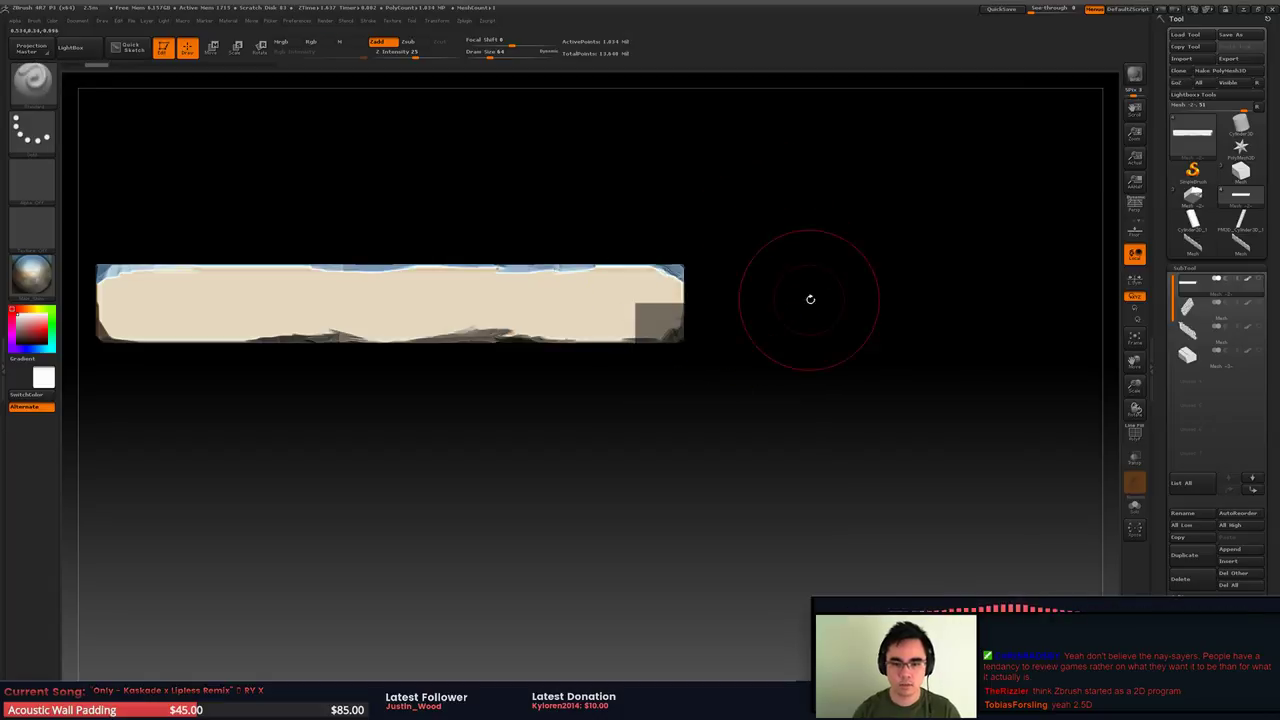
pyautogui.moveTo(810, 299)
pyautogui.mouseDown()
pyautogui.moveTo(705, 280)
pyautogui.moveTo(795, 302)
pyautogui.mouseUp()
pyautogui.press('w')
pyautogui.keyDown('ctrl'); pyautogui.click(742, 325); pyautogui.keyUp('ctrl')
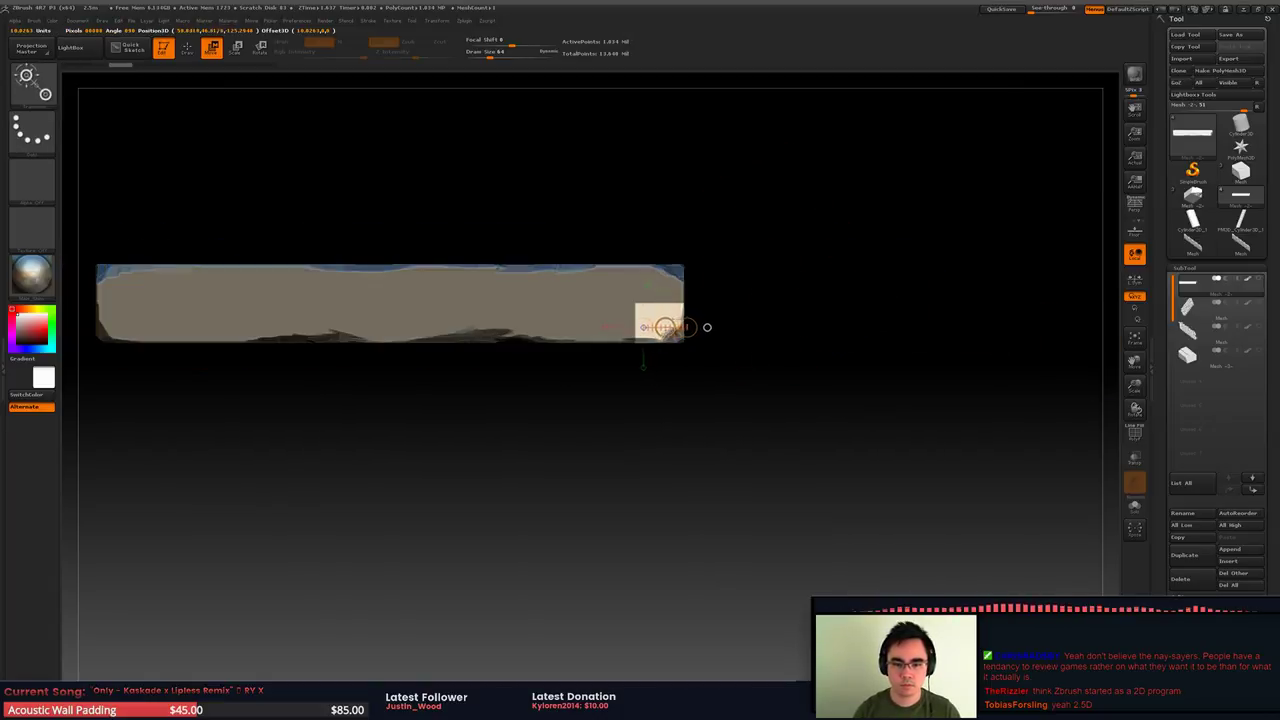
pyautogui.moveTo(687, 328); pyautogui.dragTo(670, 327)
# Mask the upper half of the recessed corner and move the remaining lower part further inward
pyautogui.press('q')
pyautogui.moveTo(755, 243)
pyautogui.keyDown('ctrl'); pyautogui.mouseDown()
pyautogui.moveTo(659, 394)
pyautogui.moveTo(598, 321)
pyautogui.mouseUp(); pyautogui.keyUp('ctrl')
pyautogui.press('w')
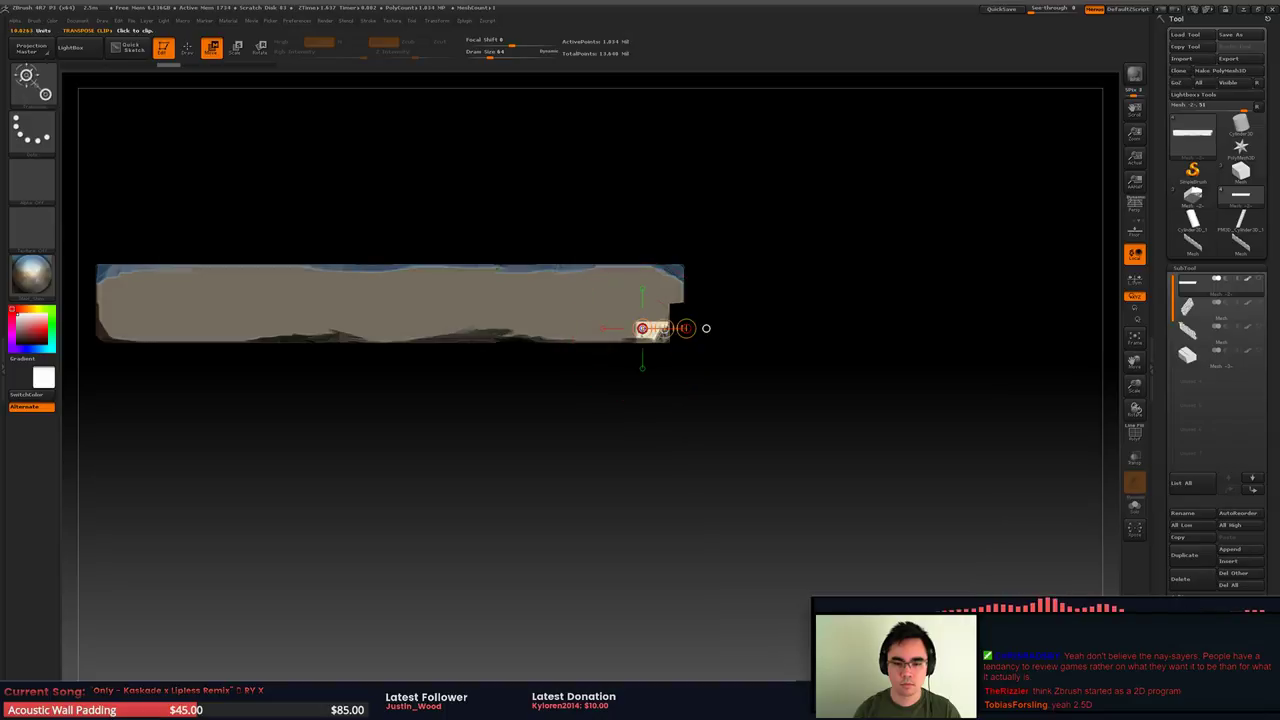
pyautogui.moveTo(686, 328); pyautogui.dragTo(681, 328)
pyautogui.press('q')
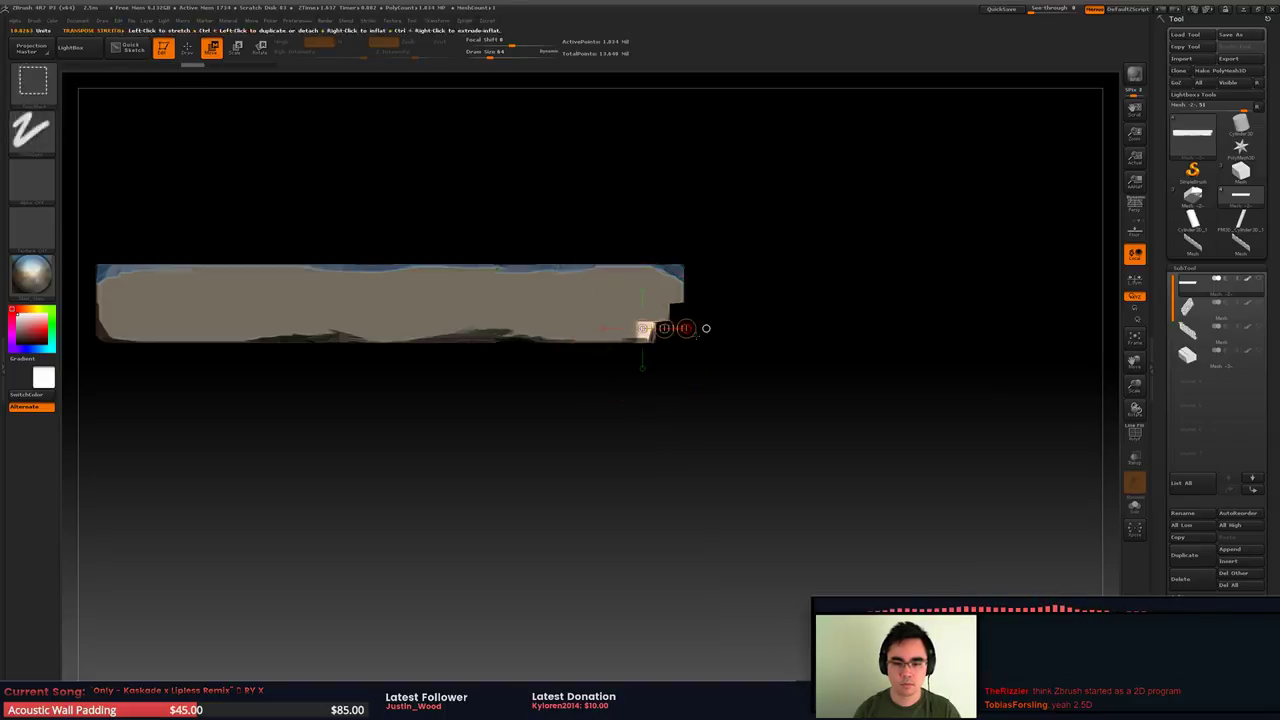
pyautogui.press('q')
# Clear the mask and try smoothing the steps along the slab's front edge
pyautogui.keyDown('ctrl'); pyautogui.moveTo(738, 388); pyautogui.dragTo(763, 403); pyautogui.keyUp('ctrl')
pyautogui.moveTo(845, 388)
pyautogui.mouseDown()
pyautogui.moveTo(776, 400)
pyautogui.moveTo(652, 346)
pyautogui.moveTo(588, 346)
pyautogui.mouseUp()
pyautogui.moveTo(588, 346); pyautogui.dragTo(741, 271)
pyautogui.moveTo(735, 330); pyautogui.dragTo(731, 231)
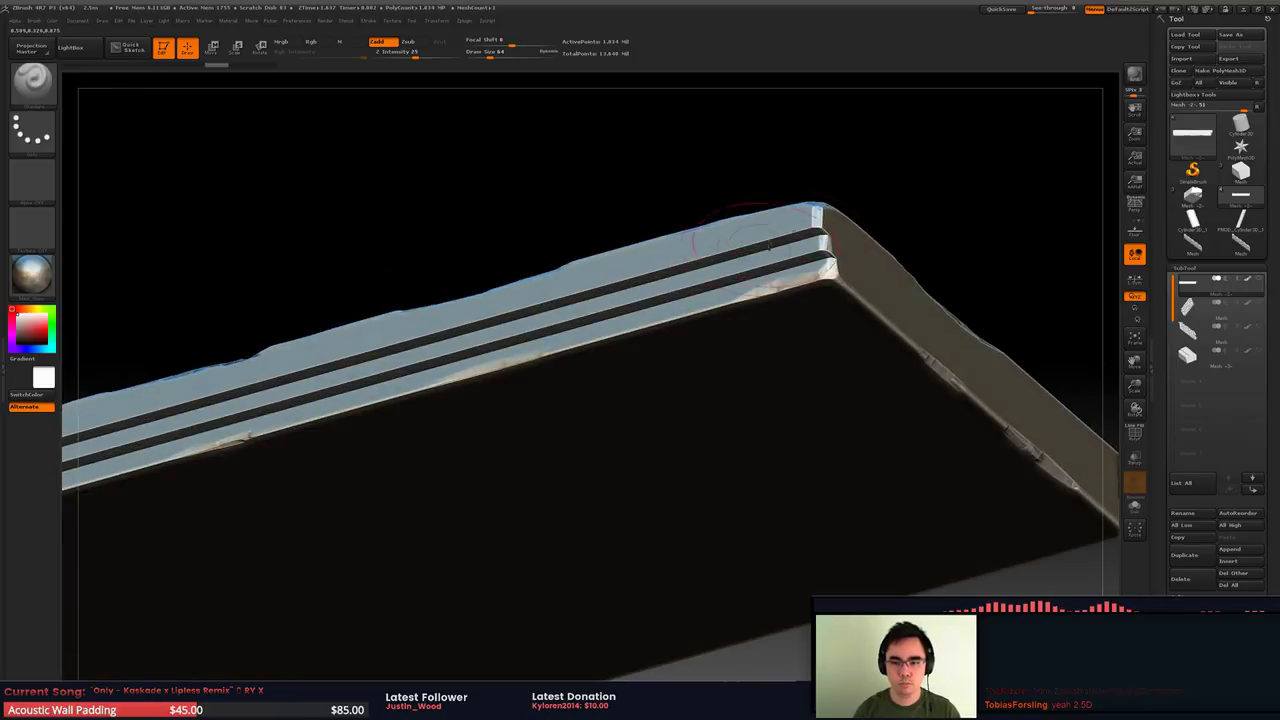
pyautogui.moveTo(829, 243)
pyautogui.keyDown('shift'); pyautogui.mouseDown()
pyautogui.moveTo(510, 321)
pyautogui.moveTo(466, 346)
pyautogui.mouseUp(); pyautogui.keyUp('shift')
pyautogui.keyDown('alt'); pyautogui.moveTo(466, 348); pyautogui.dragTo(632, 300, button='right'); pyautogui.keyUp('alt')
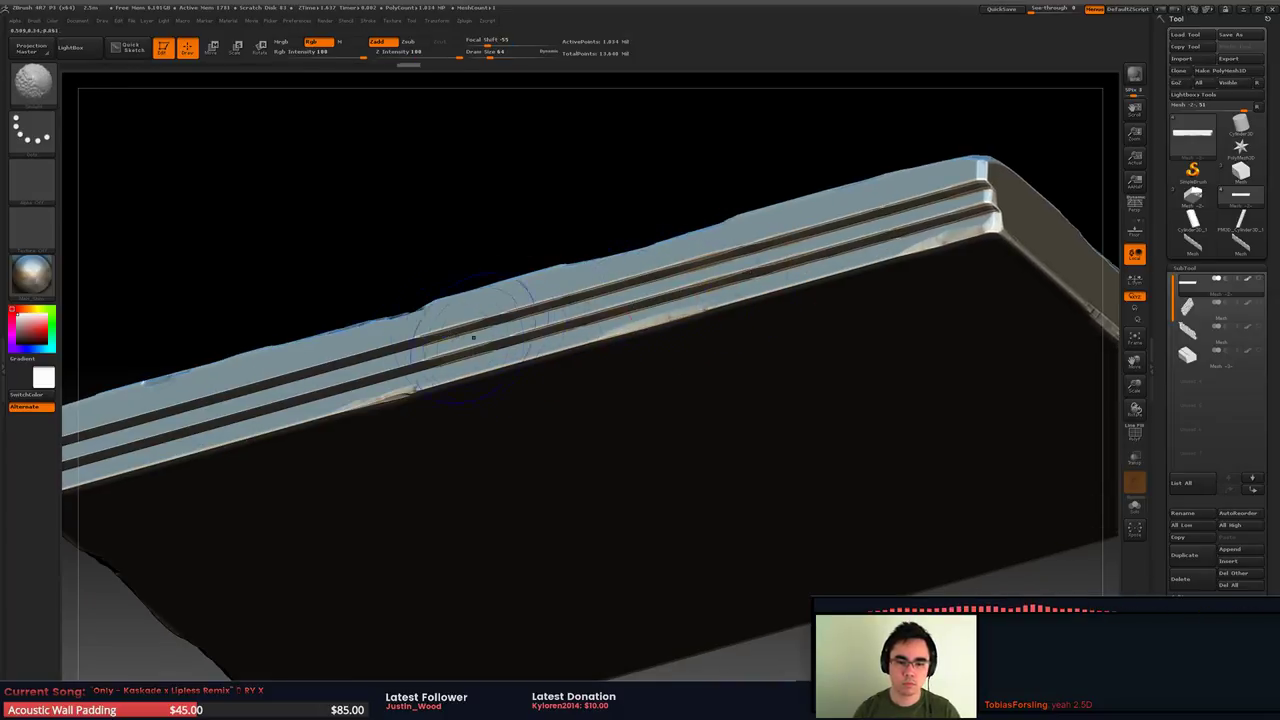
# Undo the smoothing, the mask clearing and the inward move of the second step
pyautogui.hotkey('ctrl', 'z')
pyautogui.hotkey('ctrl', 'z')
pyautogui.hotkey('ctrl', 'z')
pyautogui.hotkey('ctrl', 'z')
pyautogui.hotkey('ctrl', 'z')
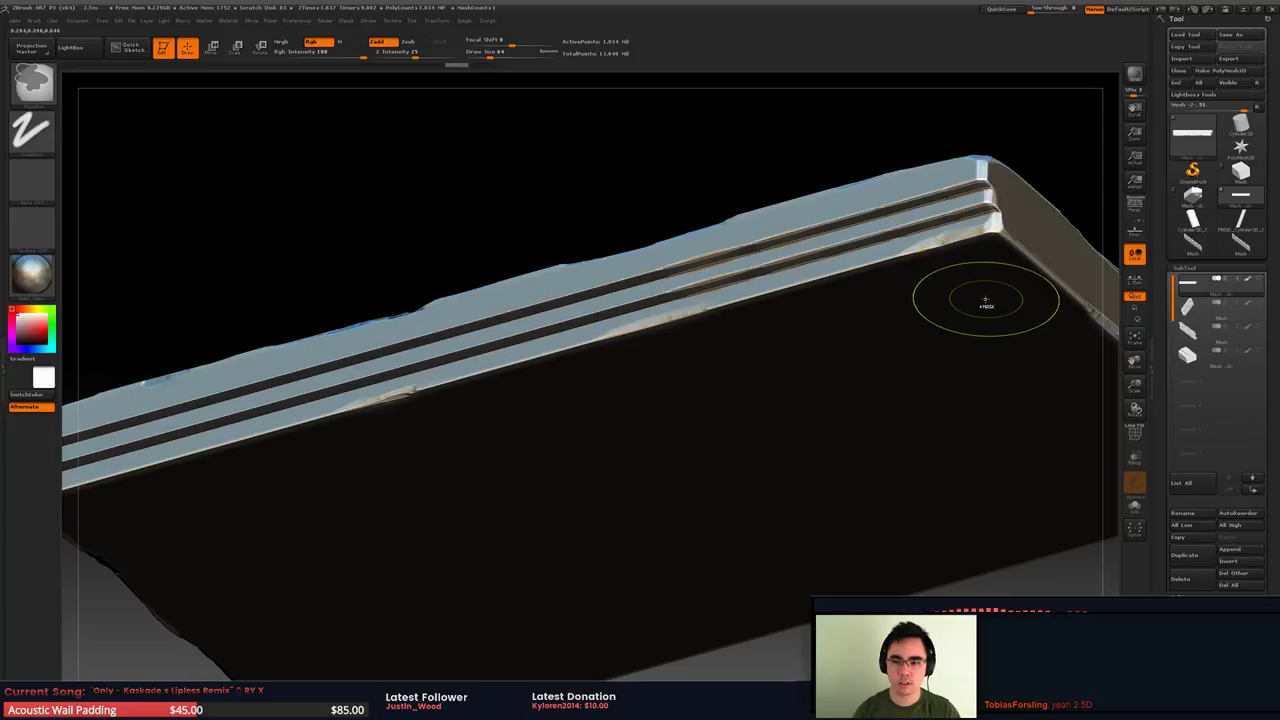
pyautogui.hotkey('ctrl', 'z')
pyautogui.hotkey('ctrl', 'z')
pyautogui.moveTo(876, 289)
pyautogui.mouseDown(button='right')
pyautogui.moveTo(766, 297)
pyautogui.moveTo(830, 272)
pyautogui.moveTo(674, 297)
pyautogui.moveTo(556, 400)
pyautogui.moveTo(743, 331)
pyautogui.moveTo(734, 320)
pyautogui.moveTo(809, 331)
pyautogui.moveTo(803, 300)
pyautogui.moveTo(826, 312)
pyautogui.mouseUp(button='right')
pyautogui.press('f')
pyautogui.hotkey('ctrl', 'z')
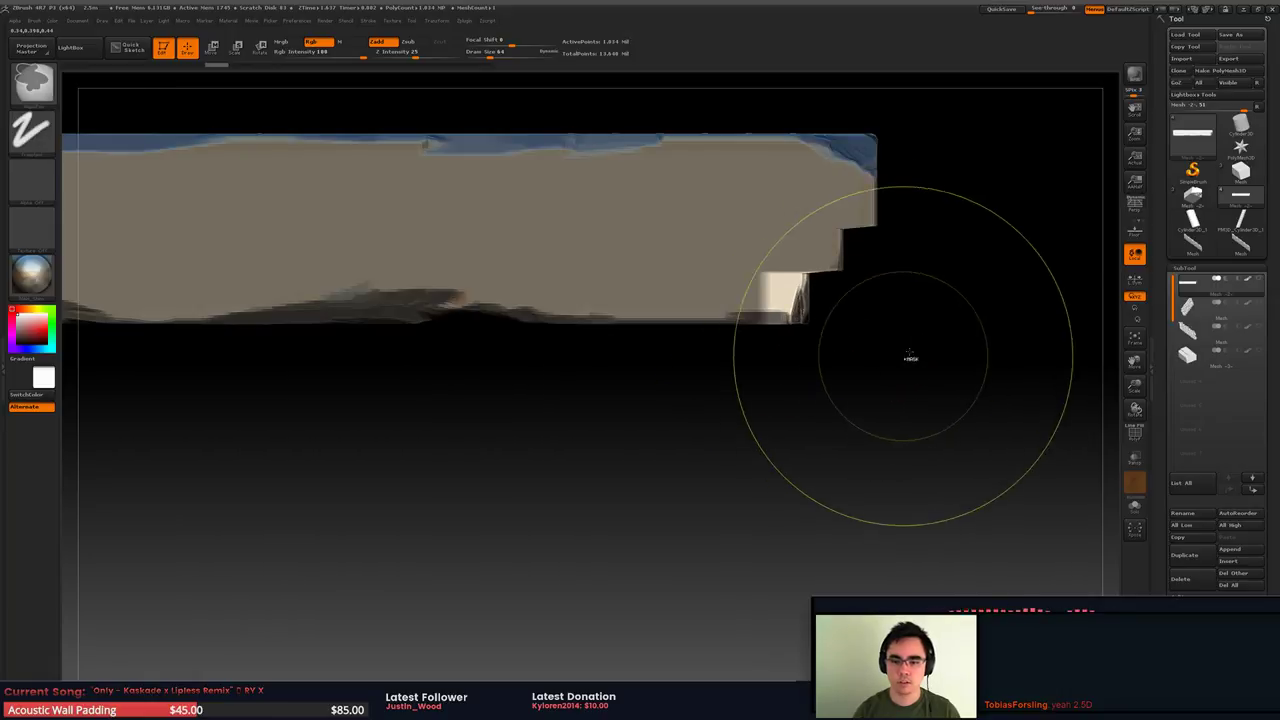
pyautogui.hotkey('ctrl', 'z')
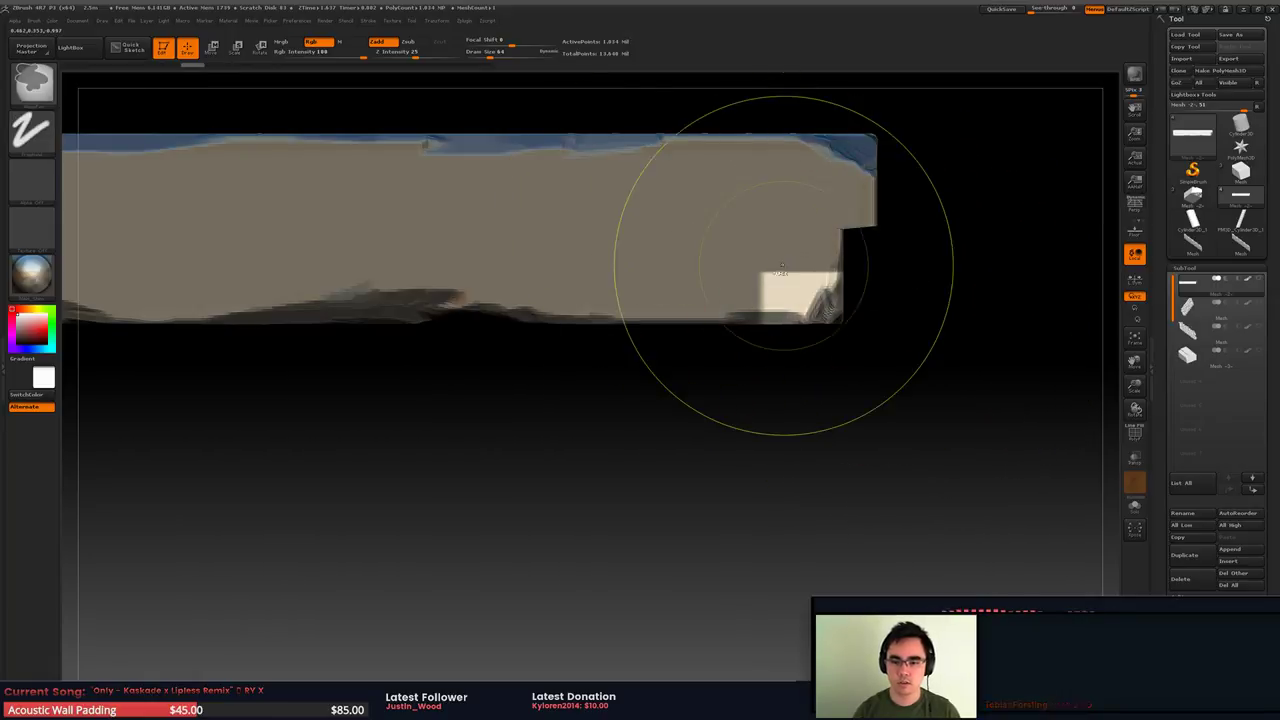
# Extend the mask lower on the recessed corner, move the thinner unmasked part inward as the second step, and clear the mask
pyautogui.moveTo(946, 334)
pyautogui.keyDown('ctrl'); pyautogui.mouseDown()
pyautogui.moveTo(689, 246)
pyautogui.moveTo(683, 215)
pyautogui.mouseUp(); pyautogui.keyUp('ctrl')
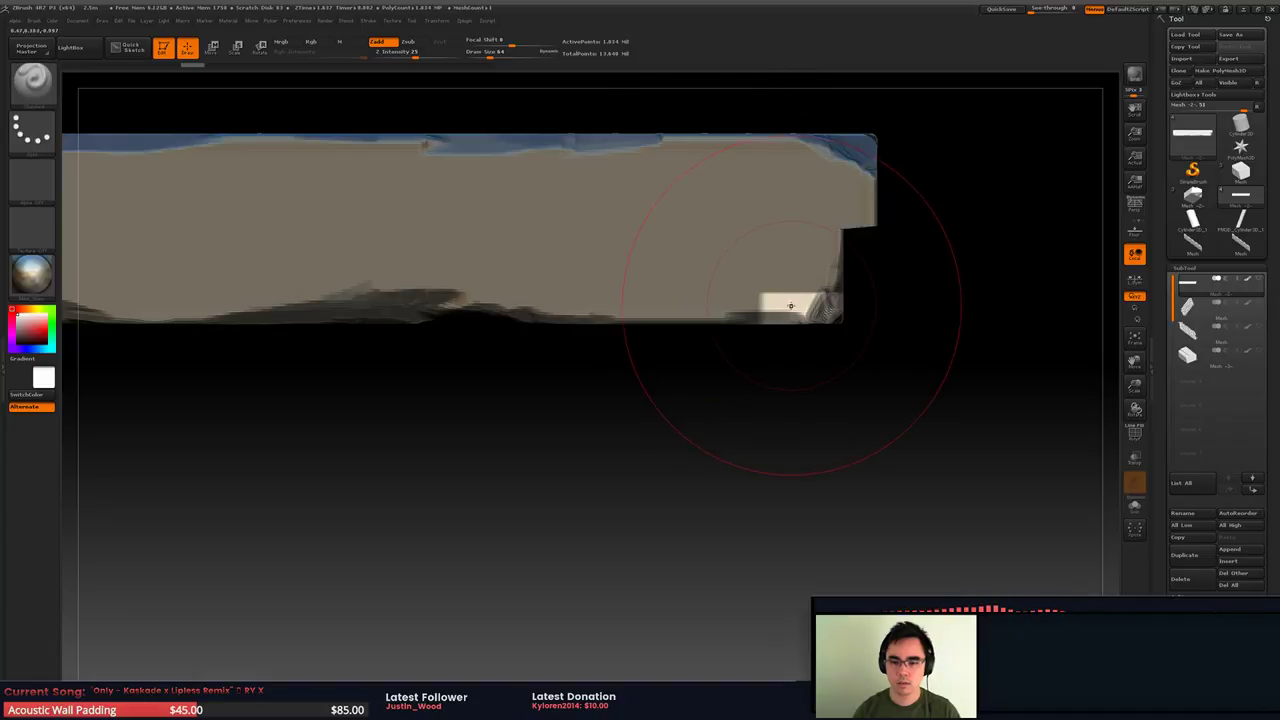
pyautogui.press('w')
pyautogui.keyDown('shift'); pyautogui.moveTo(771, 309); pyautogui.dragTo(853, 309); pyautogui.keyUp('shift')
pyautogui.press('q')
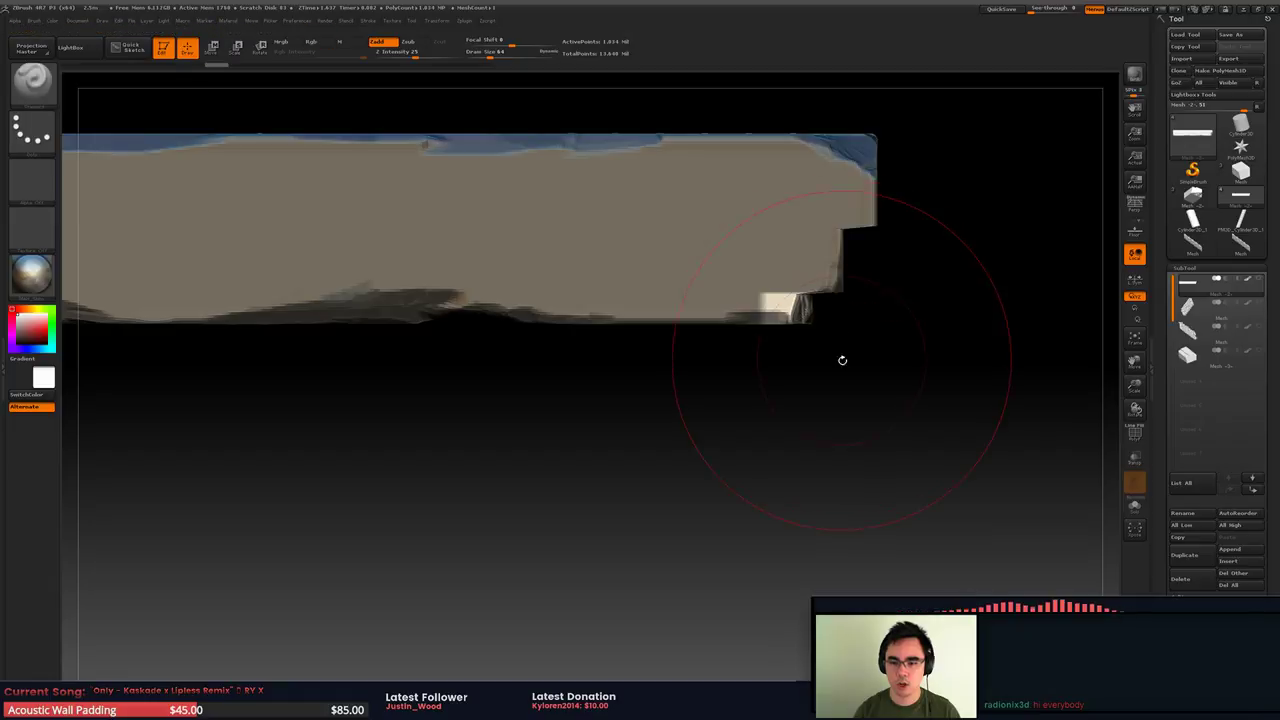
pyautogui.keyDown('ctrl'); pyautogui.moveTo(843, 366); pyautogui.dragTo(851, 375); pyautogui.keyUp('ctrl')
# Examine the stepped front edge from below with the polygon wireframe shown and hidden
pyautogui.moveTo(886, 312)
pyautogui.keyDown('alt'); pyautogui.mouseDown()
pyautogui.moveTo(884, 285)
pyautogui.moveTo(755, 303)
pyautogui.mouseUp(); pyautogui.keyUp('alt')
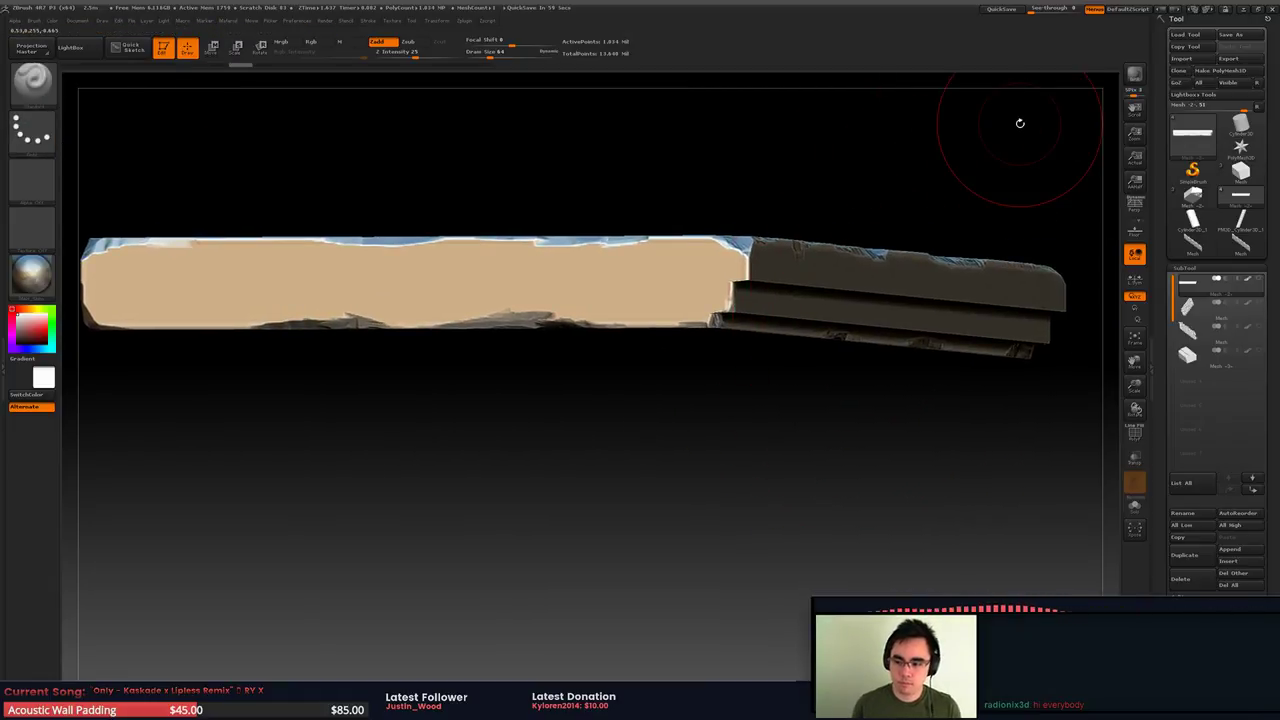
pyautogui.keyDown('alt'); pyautogui.moveTo(783, 307); pyautogui.dragTo(790, 299, button='right'); pyautogui.keyUp('alt')
pyautogui.moveTo(852, 202)
pyautogui.mouseDown()
pyautogui.moveTo(866, 220)
pyautogui.moveTo(842, 200)
pyautogui.moveTo(846, 183)
pyautogui.moveTo(829, 192)
pyautogui.moveTo(836, 205)
pyautogui.mouseUp()
pyautogui.hotkey('shift', 'f')
pyautogui.hotkey('shift', 'f')
pyautogui.hotkey('shift', 'f')
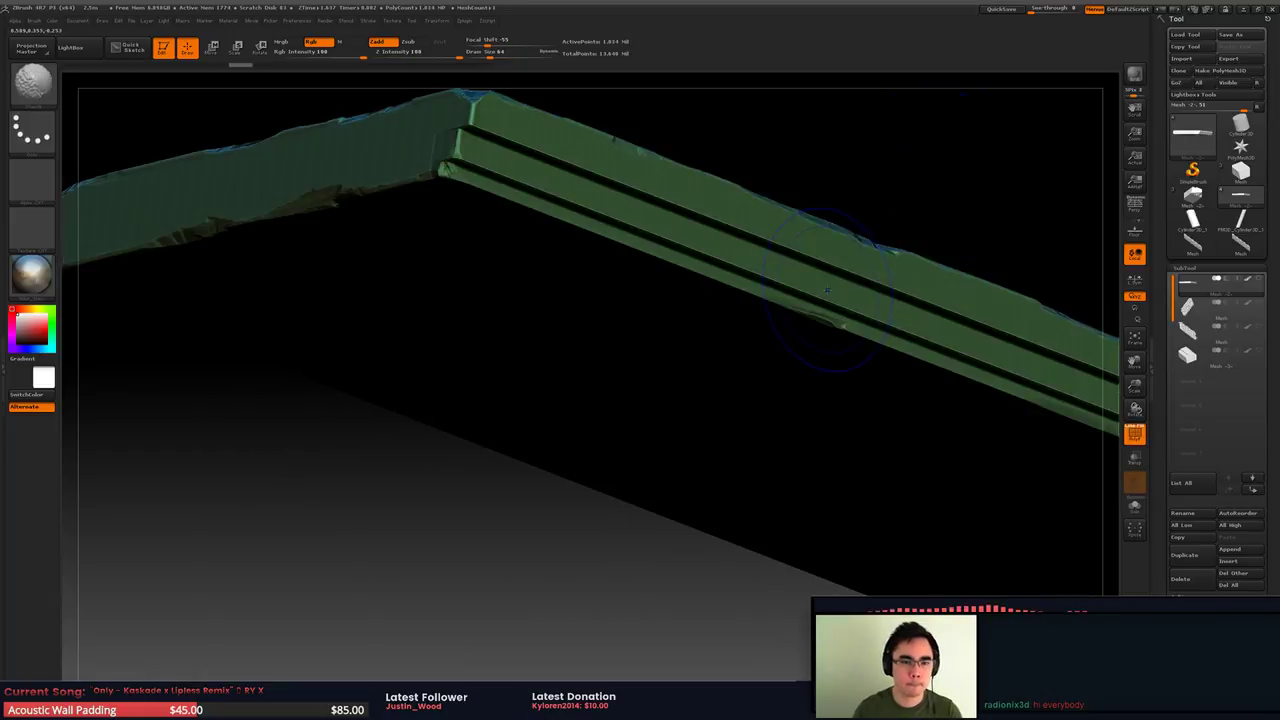
pyautogui.hotkey('shift', 'f')
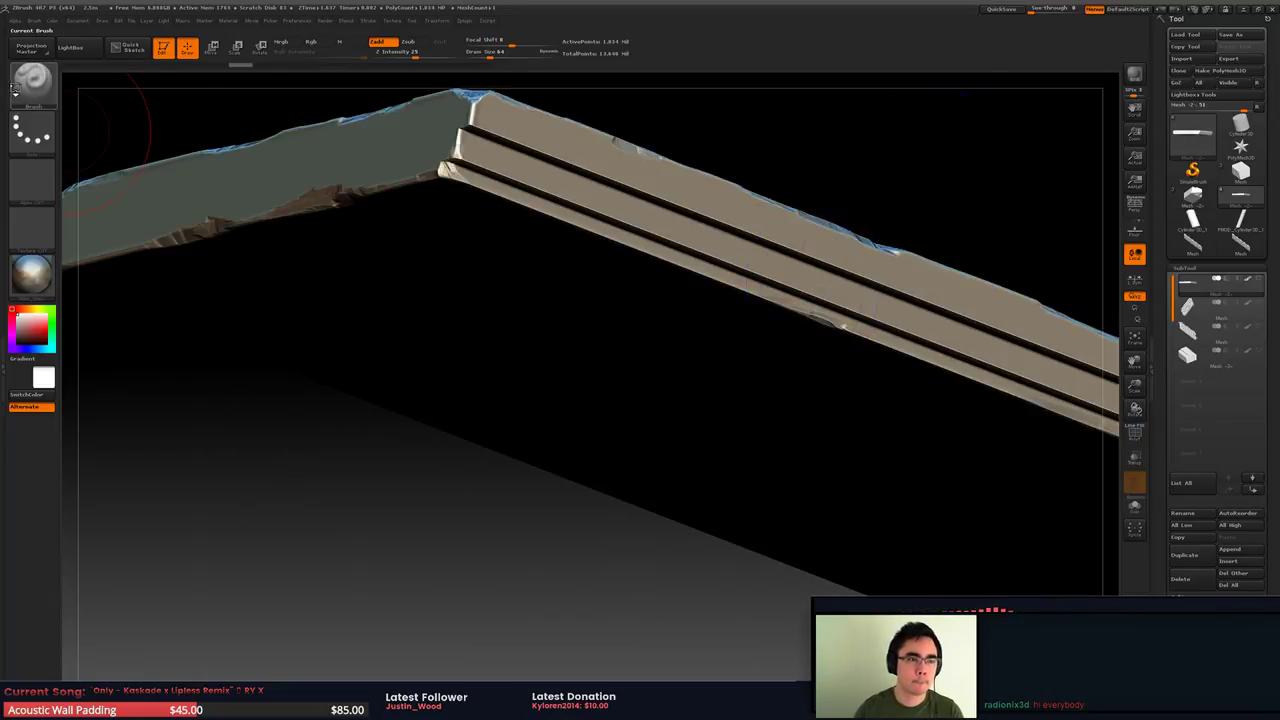
# Dock the Zplugin palette in the side tray and expand its DynaMesh Master settings
pyautogui.click(14, 90)
pyautogui.click(4, 98)
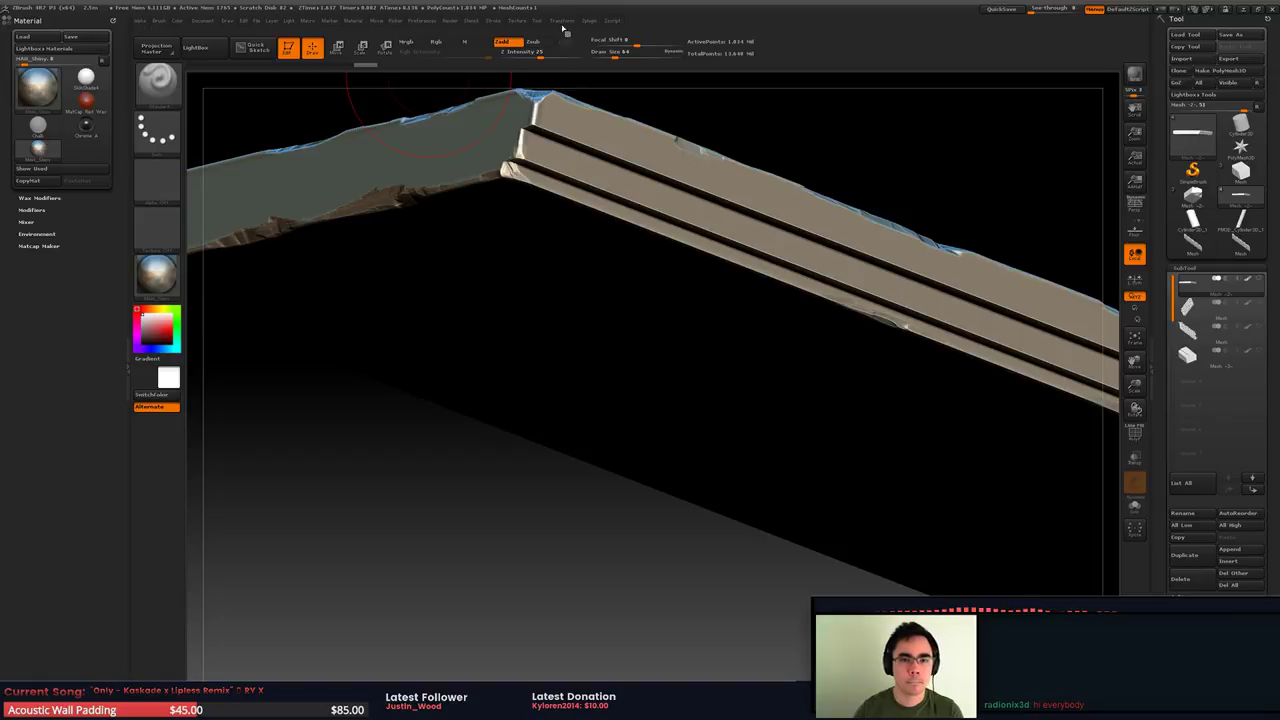
pyautogui.moveTo(597, 25)
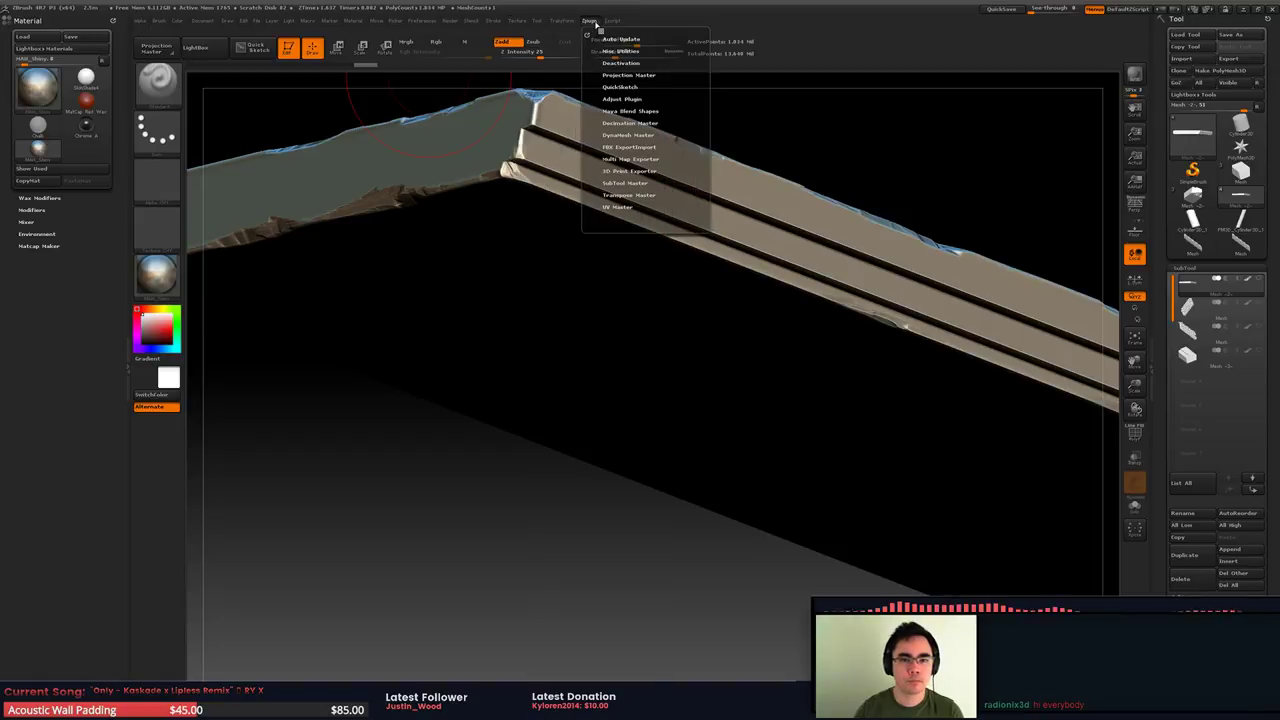
pyautogui.moveTo(587, 34); pyautogui.dragTo(125, 109)
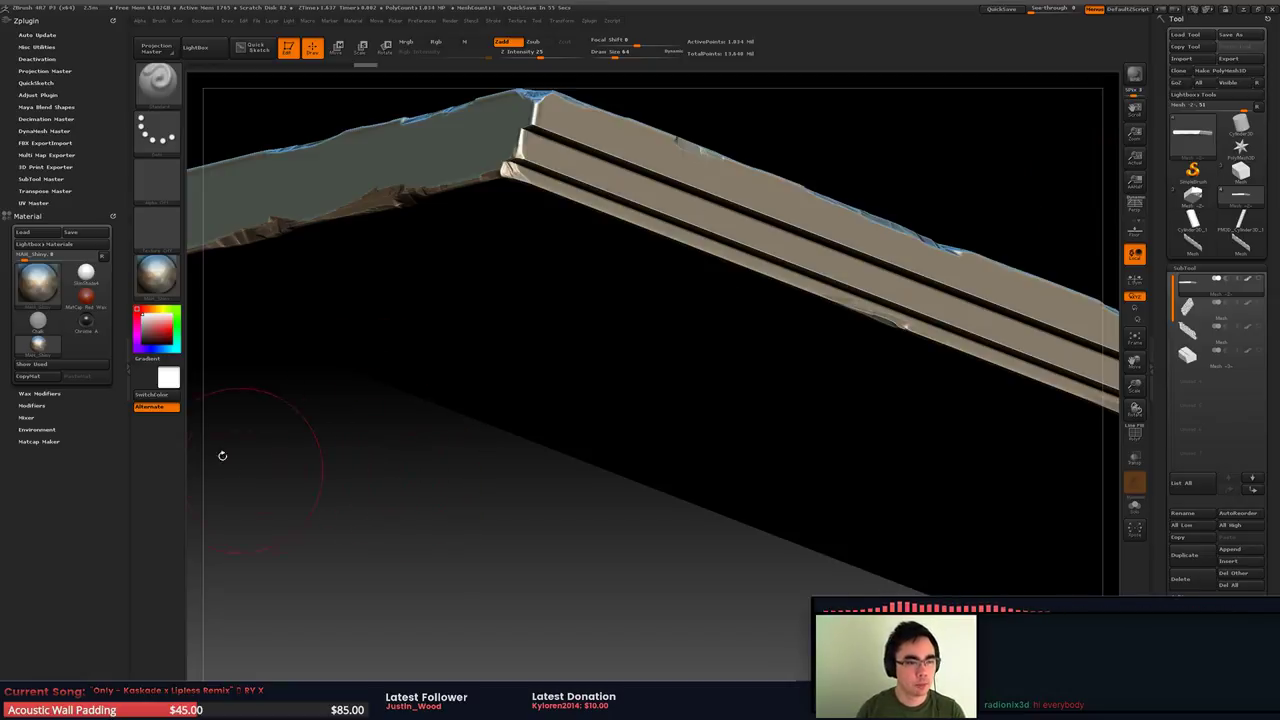
pyautogui.click(46, 131)
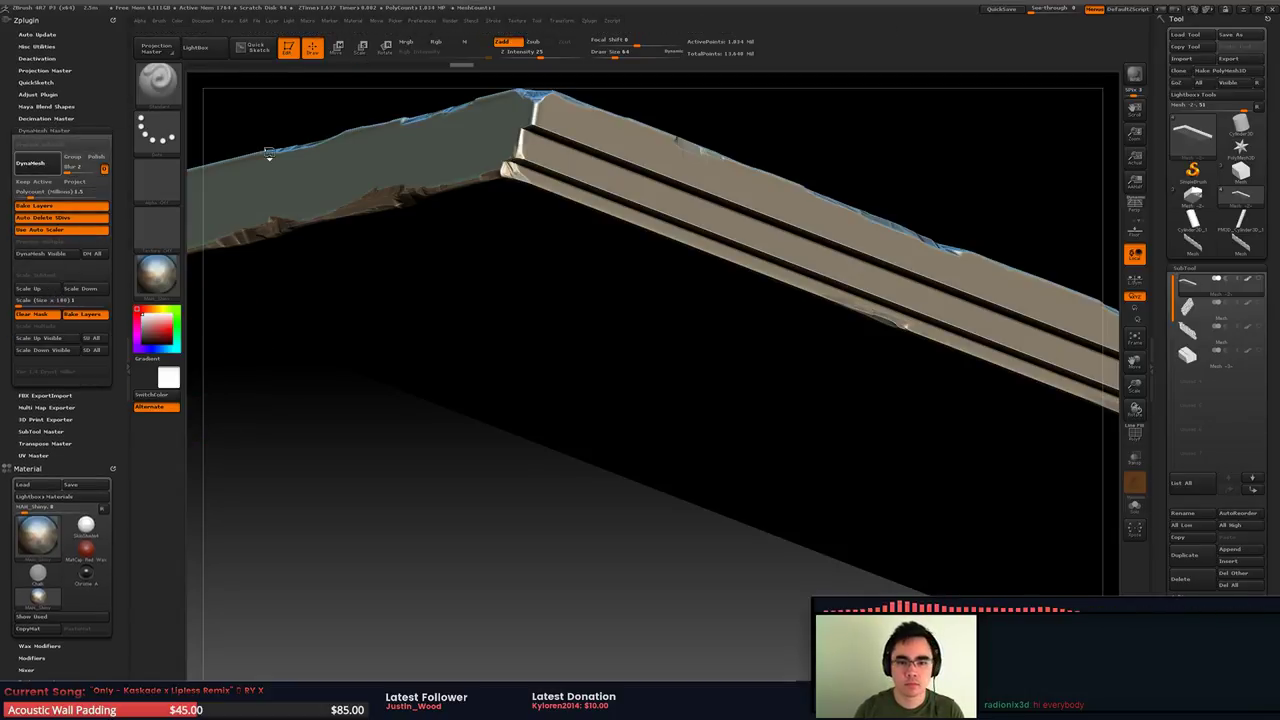
# Try remeshing the base slab with DynaMesh Master at 1.5 million polygons, check the stepped edge and undo the remesh
pyautogui.keyDown('ctrl'); pyautogui.moveTo(598, 203); pyautogui.dragTo(560, 143, button='right'); pyautogui.keyUp('ctrl')
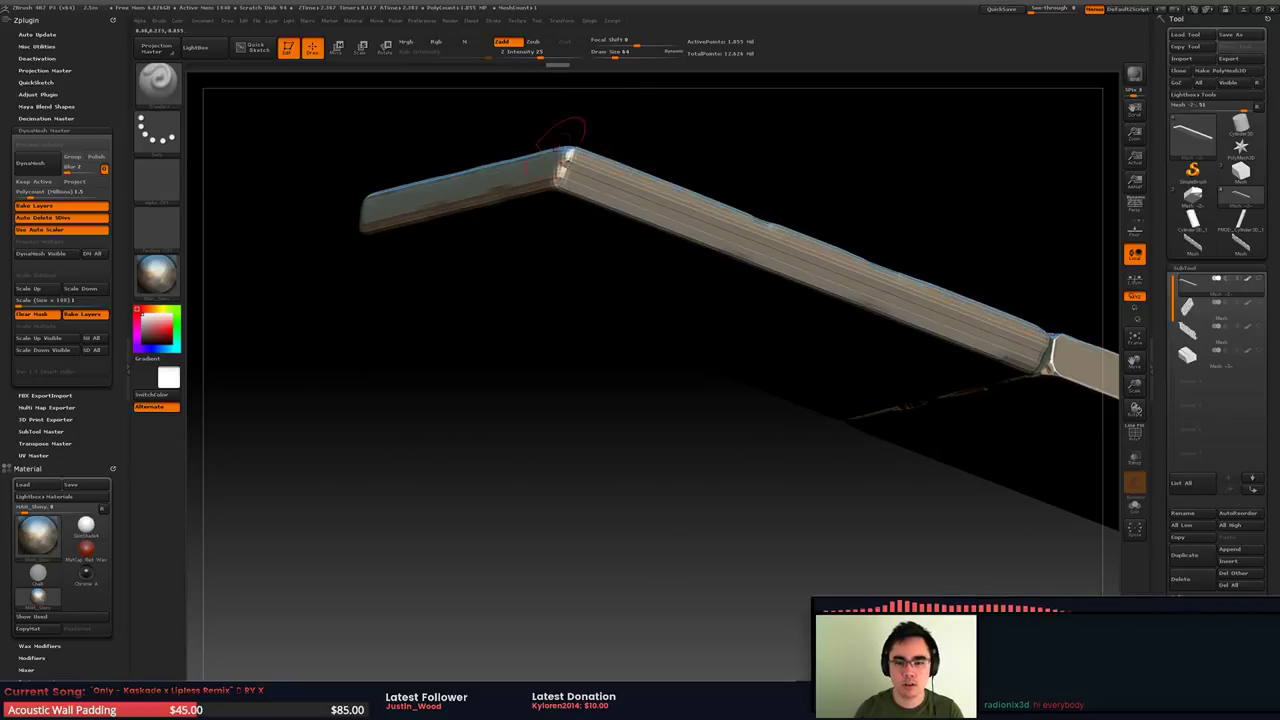
pyautogui.moveTo(565, 130); pyautogui.dragTo(490, 184)
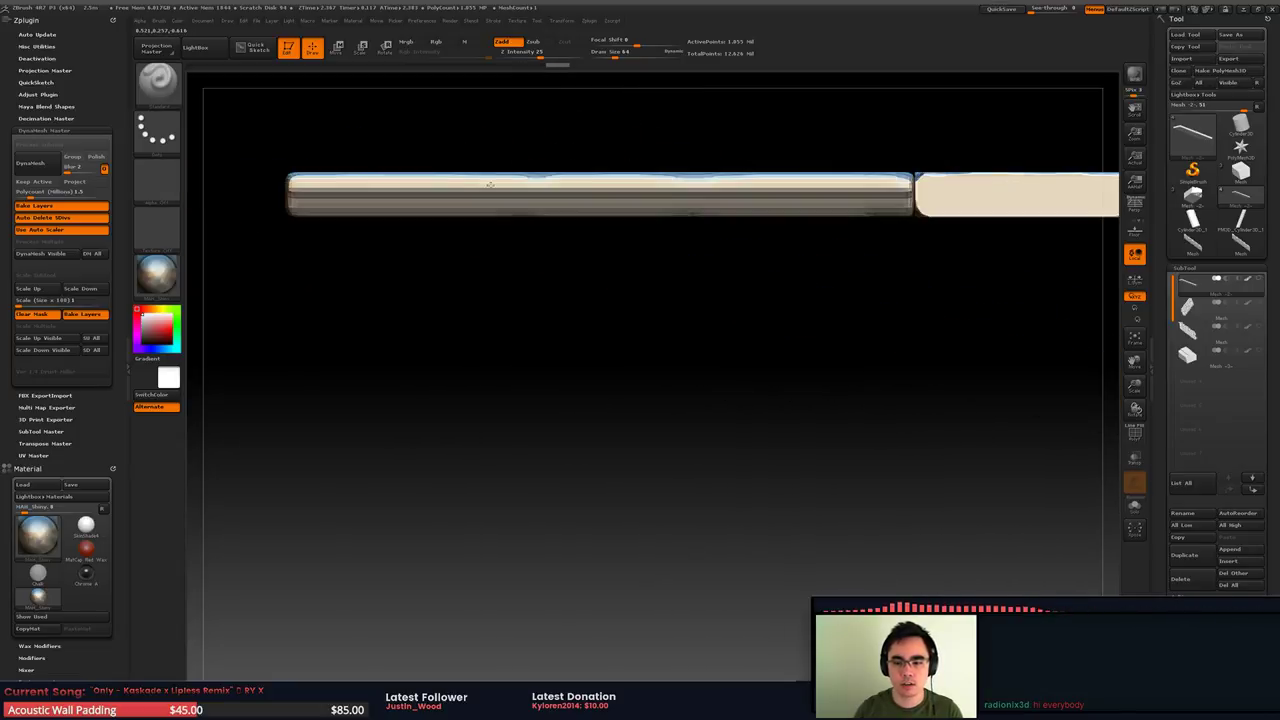
pyautogui.keyDown('ctrl'); pyautogui.moveTo(555, 153); pyautogui.dragTo(591, 207, button='right'); pyautogui.keyUp('ctrl')
pyautogui.keyDown('ctrl'); pyautogui.click(525, 211); pyautogui.keyUp('ctrl')
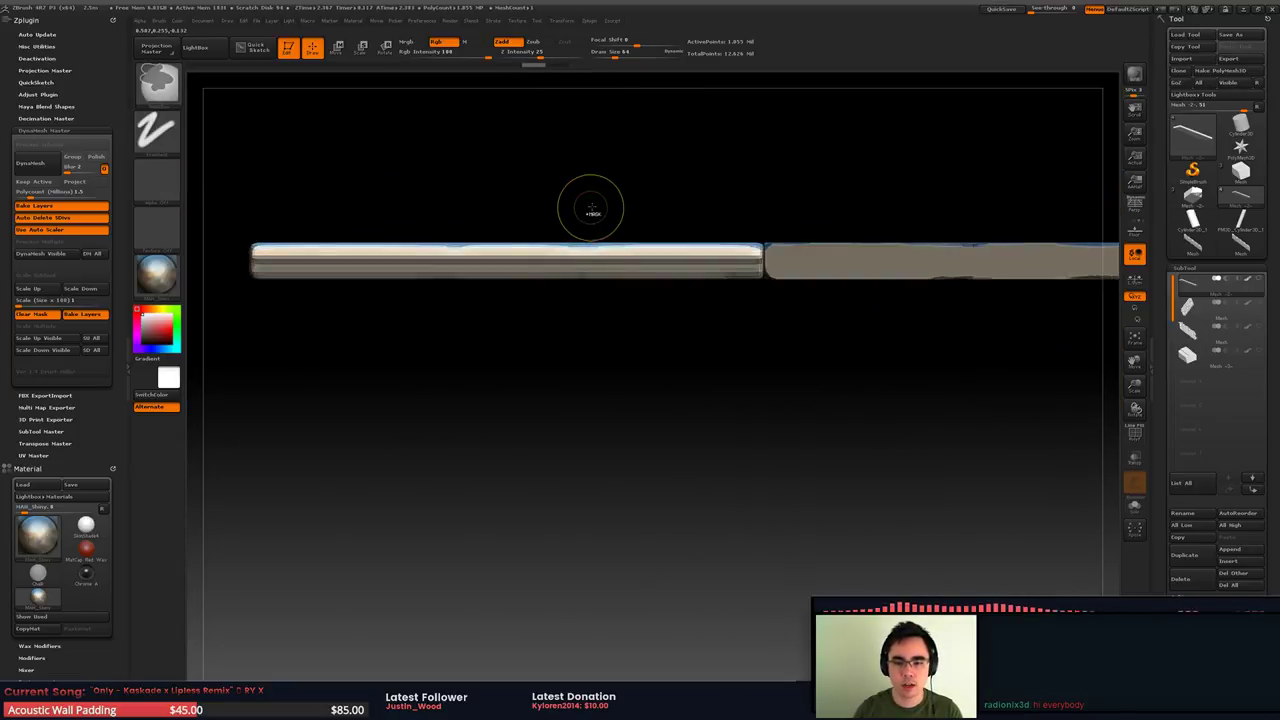
pyautogui.hotkey('ctrl', 'z')
pyautogui.keyDown('ctrl'); pyautogui.keyDown('shift'); pyautogui.click(820, 329); pyautogui.keyUp('shift'); pyautogui.keyUp('ctrl')
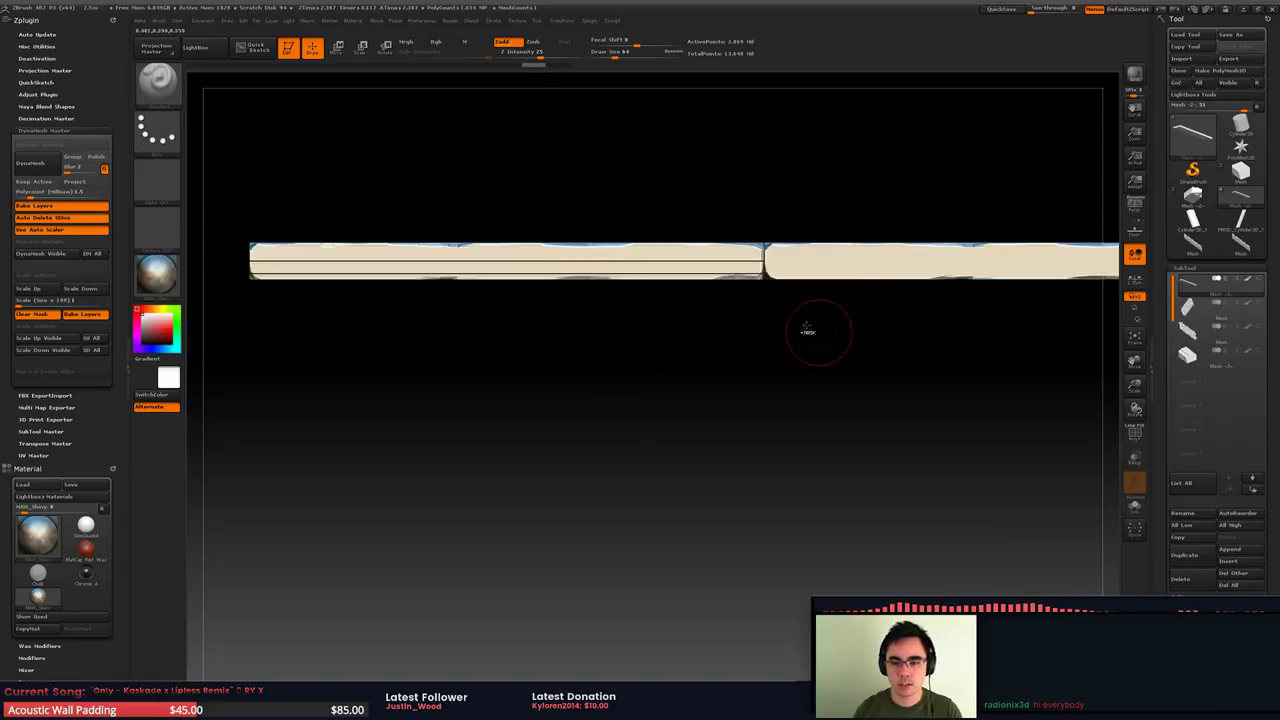
pyautogui.hotkey('ctrl', 'shift', 'z')
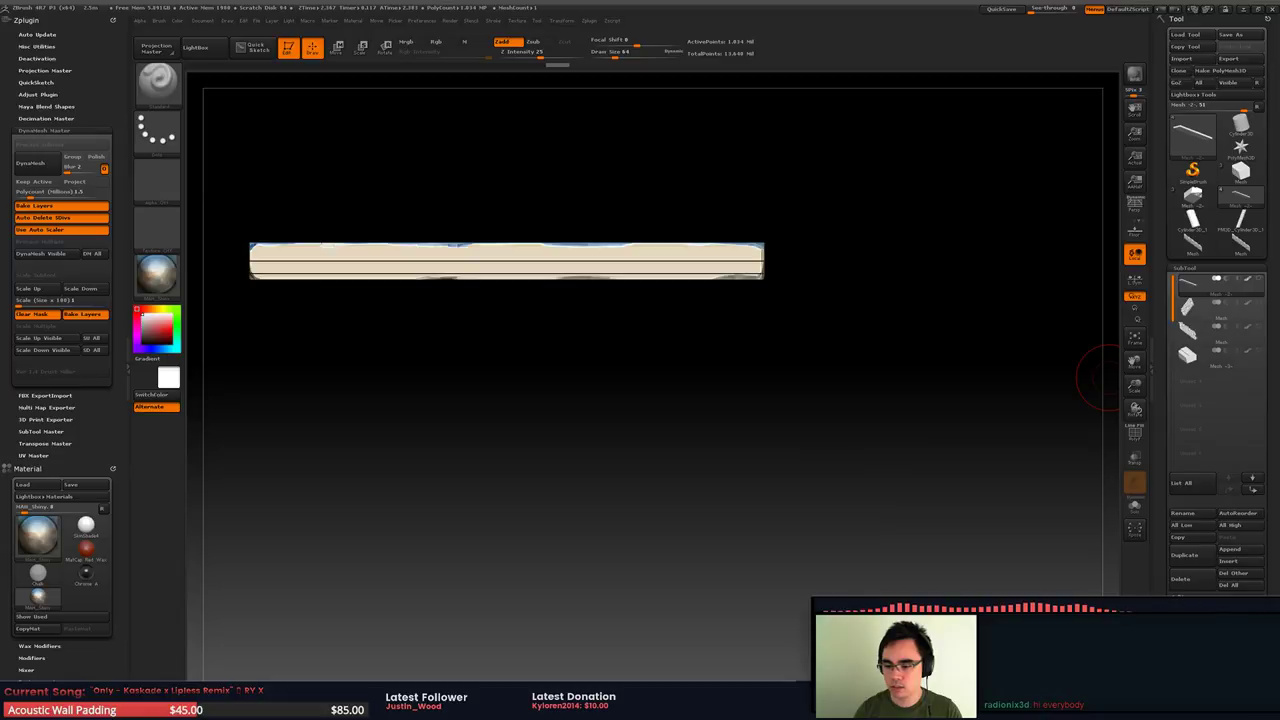
# Delete the duplicate slab subtool beside the base slab
pyautogui.click(1203, 312)
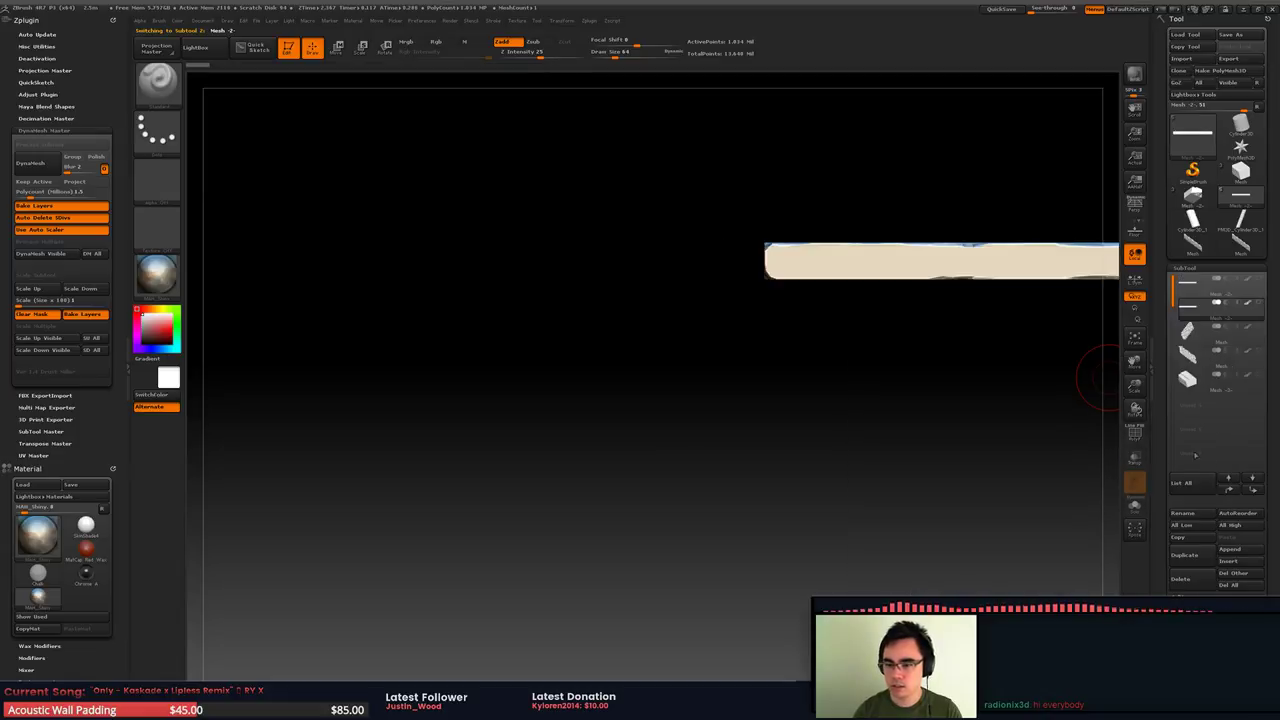
pyautogui.click(1225, 585)
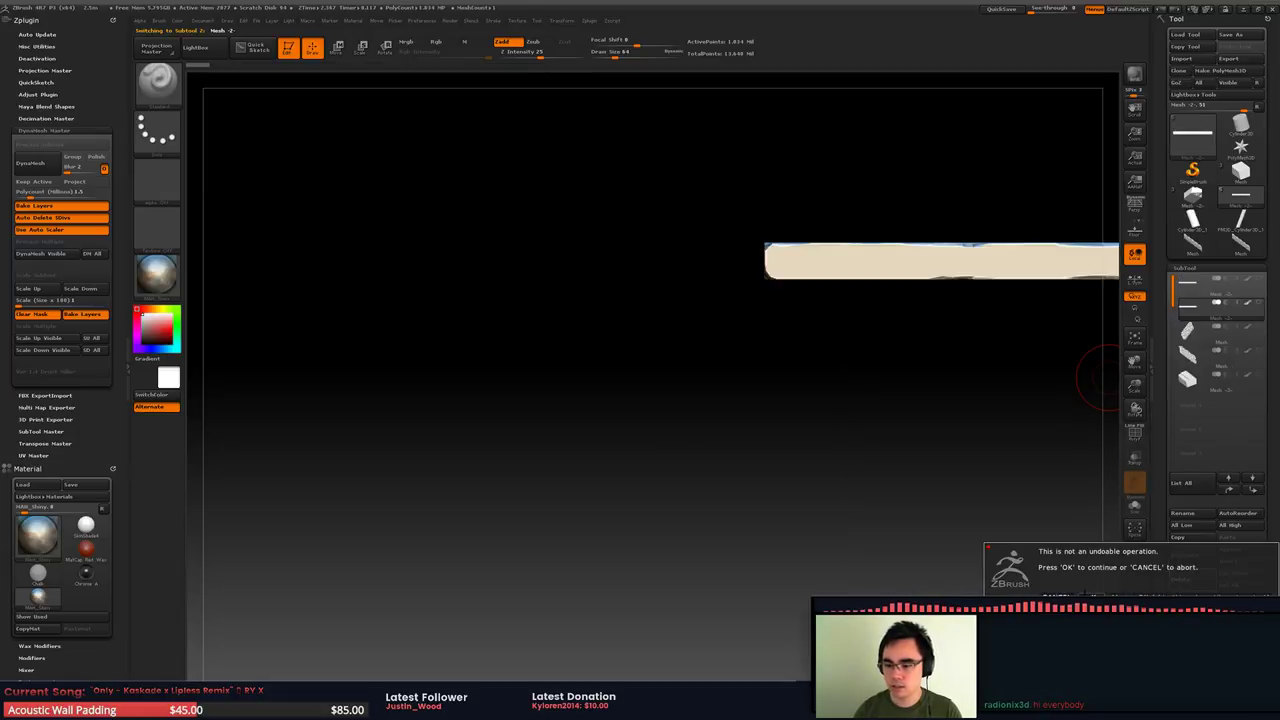
pyautogui.click(1096, 597)
# Make the base slab active, remesh it with DynaMesh at 1.5 million polygons and check its stepped edge
pyautogui.click(1195, 287)
pyautogui.moveTo(654, 381); pyautogui.dragTo(702, 338)
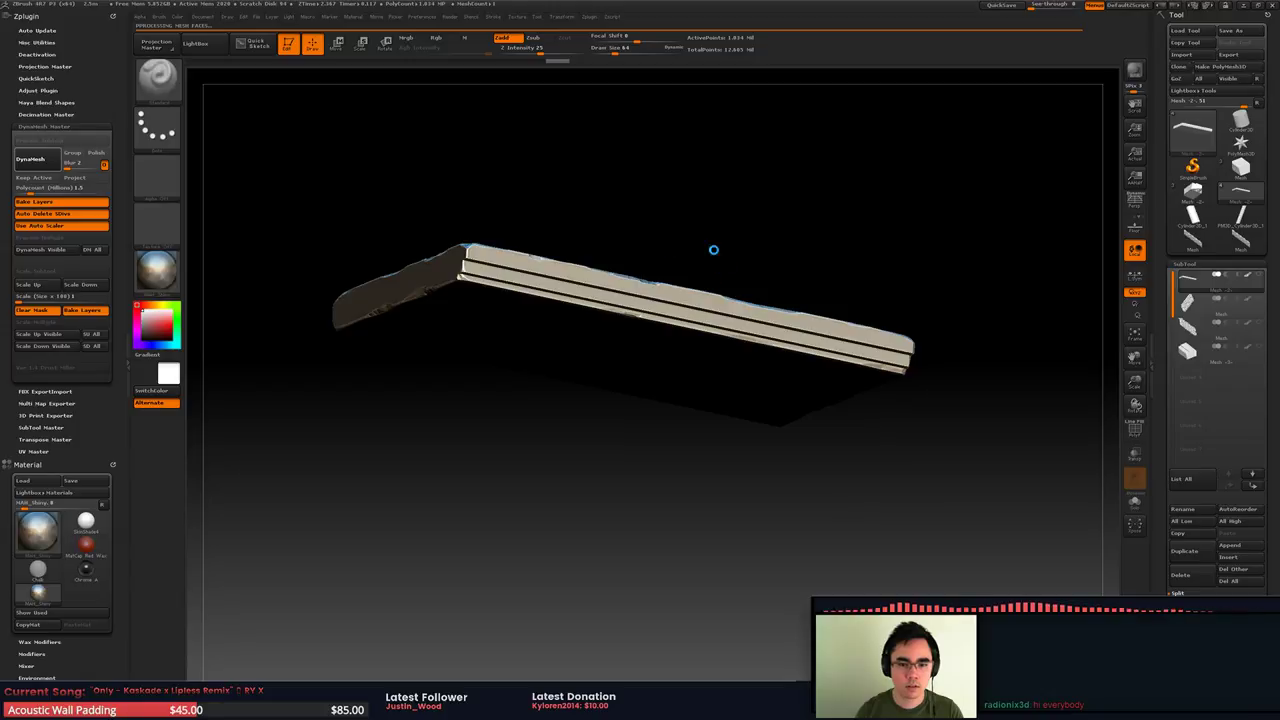
pyautogui.moveTo(660, 257); pyautogui.dragTo(655, 212)
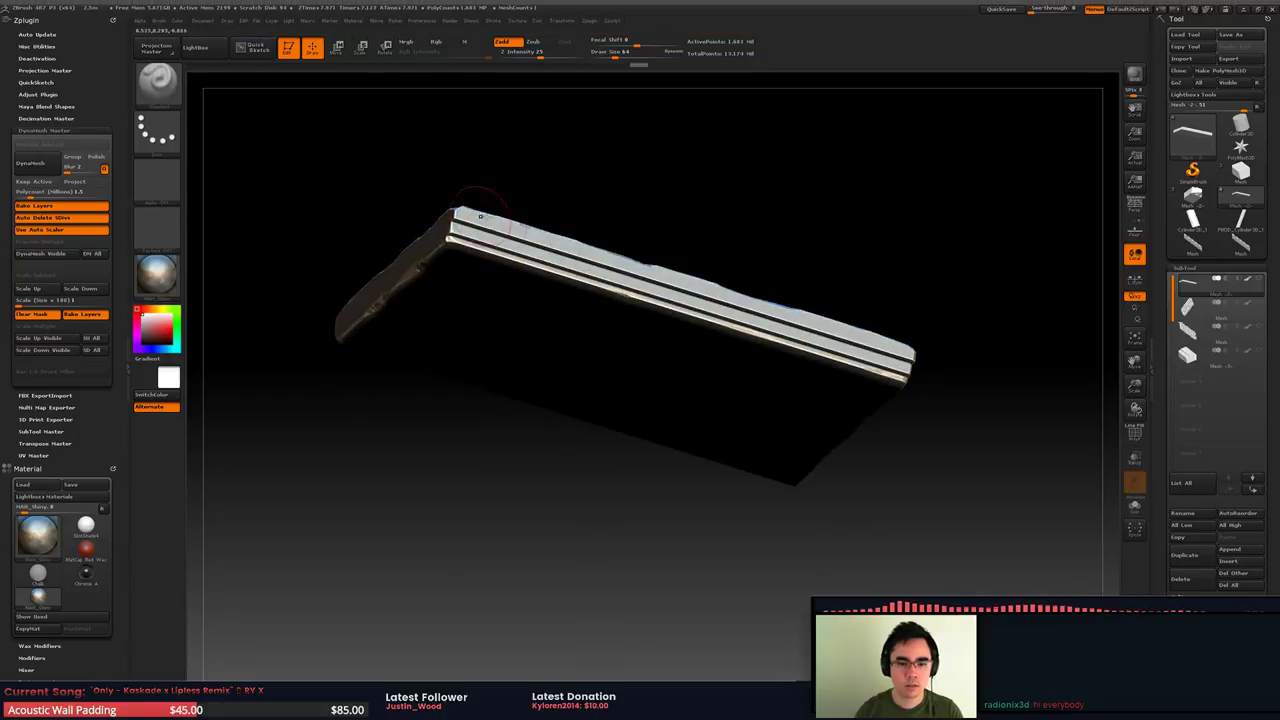
pyautogui.moveTo(480, 215)
pyautogui.keyDown('alt'); pyautogui.mouseDown()
pyautogui.moveTo(669, 275)
pyautogui.moveTo(795, 268)
pyautogui.mouseUp(); pyautogui.keyUp('alt')
pyautogui.hotkey('shift', 'f')
pyautogui.hotkey('shift', 'f')
# Set the brush's draw size to 25
pyautogui.press('space')
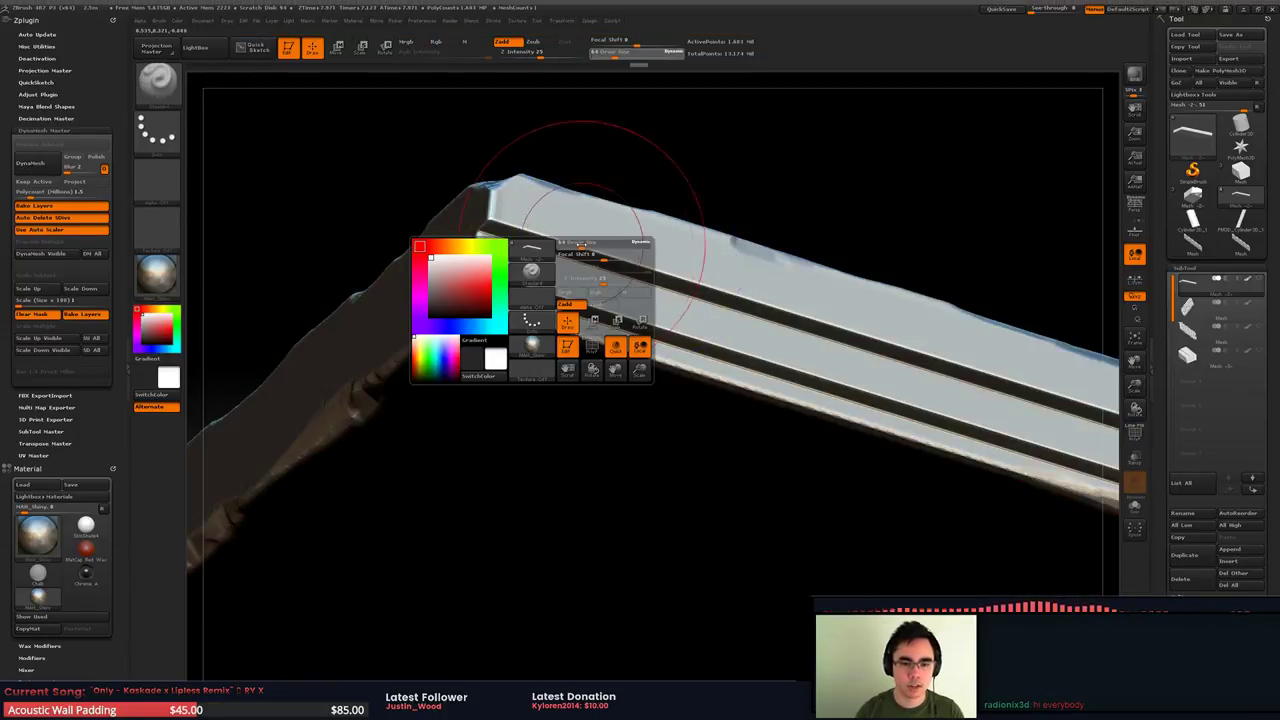
pyautogui.click(572, 245)
pyautogui.click(157, 80)
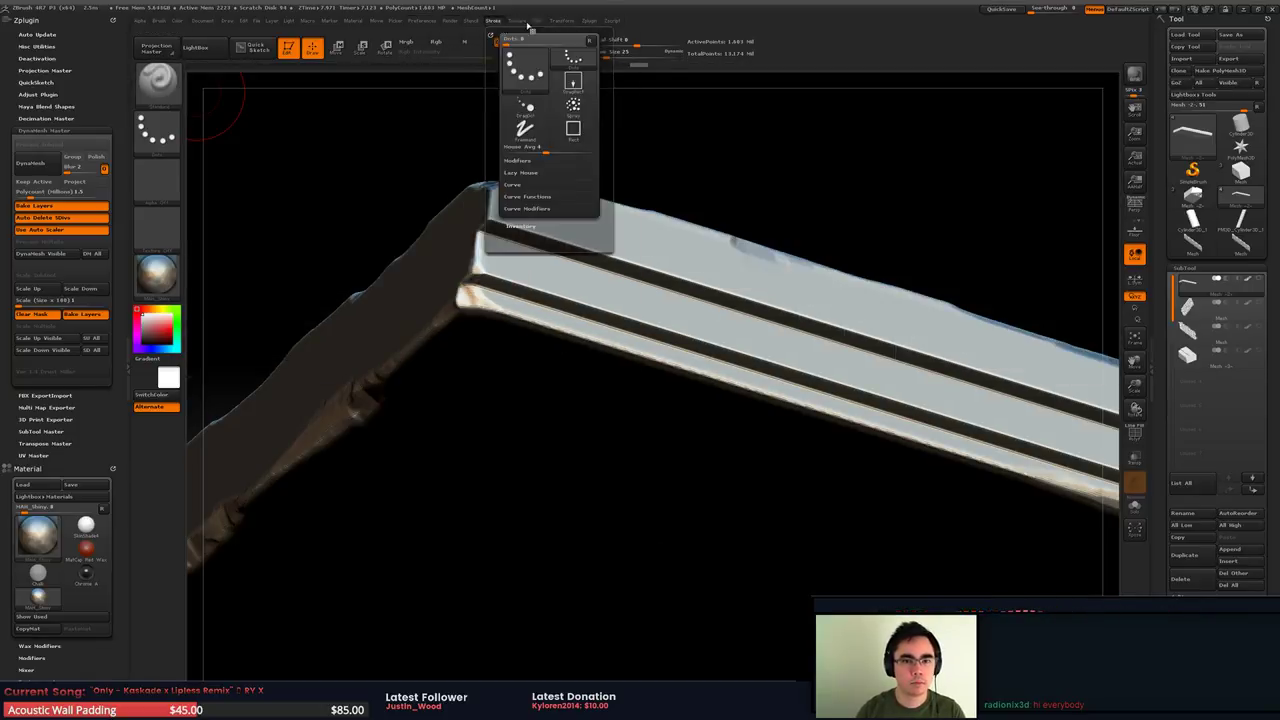
# Turn on interface customization and place a copy of the Enable Customize switch on the top shelf
pyautogui.click(580, 27)
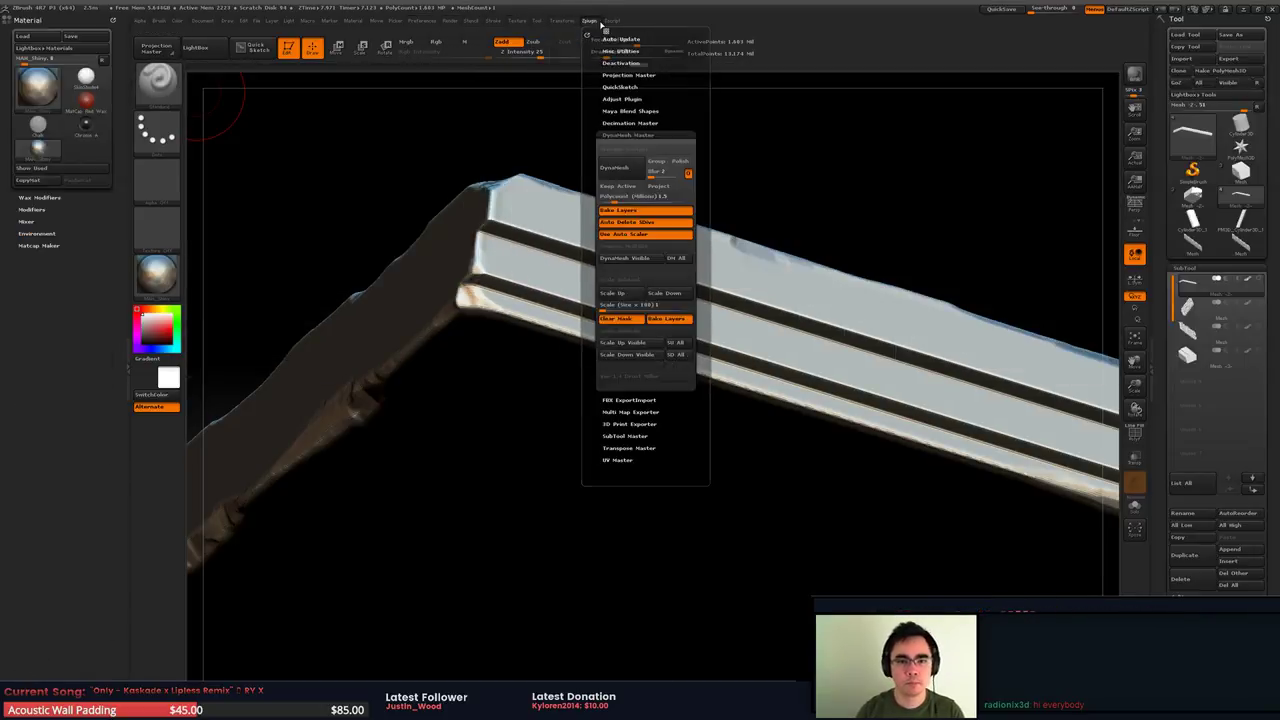
pyautogui.moveTo(490, 20)
pyautogui.moveTo(422, 21)
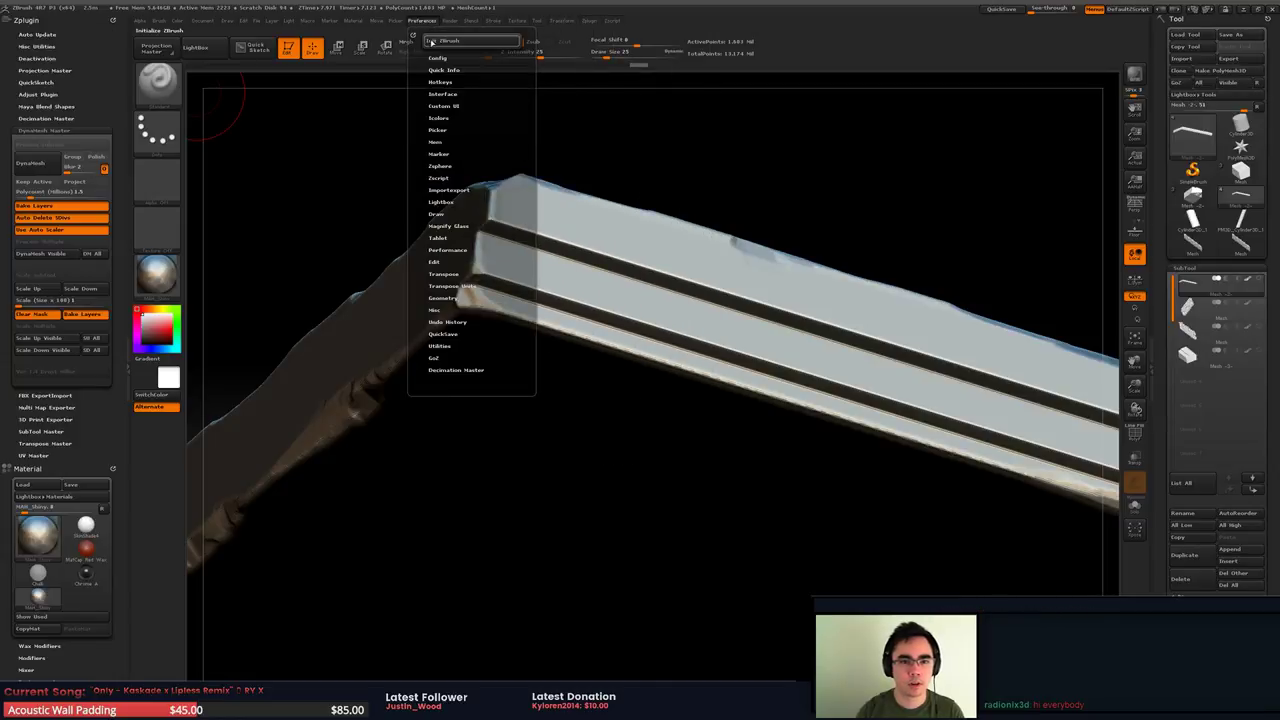
pyautogui.click(438, 57)
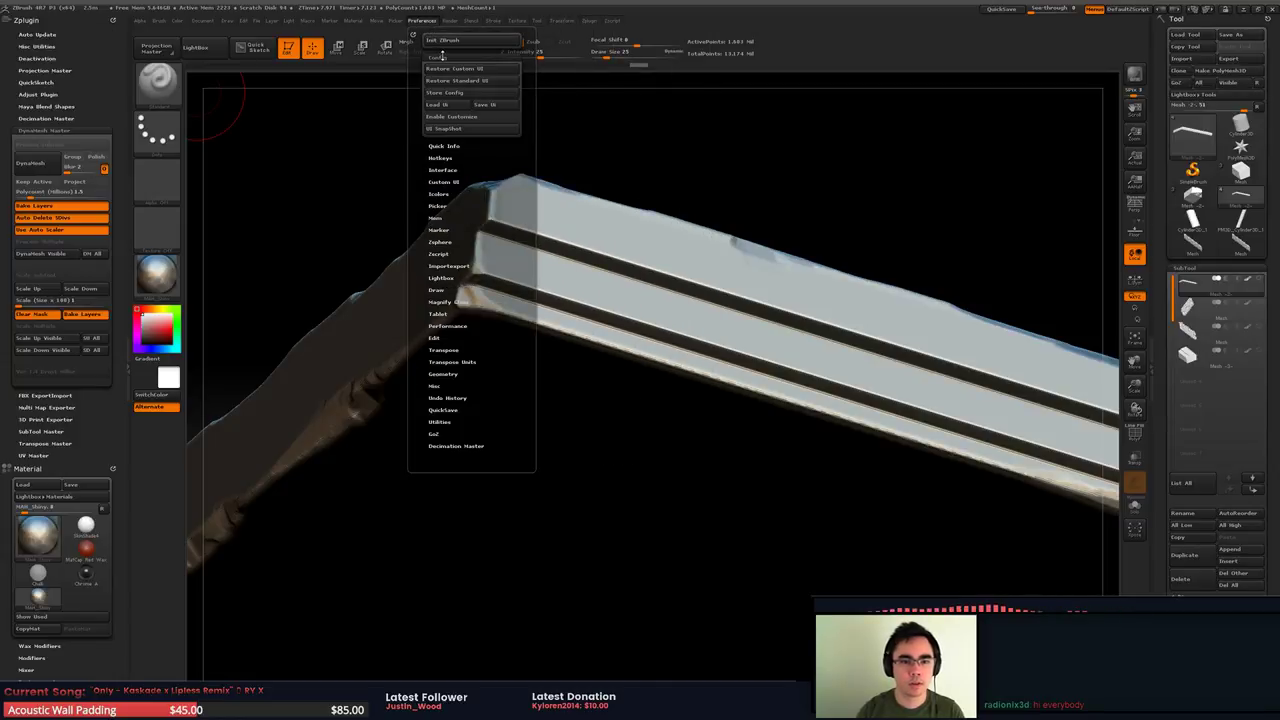
pyautogui.click(451, 117)
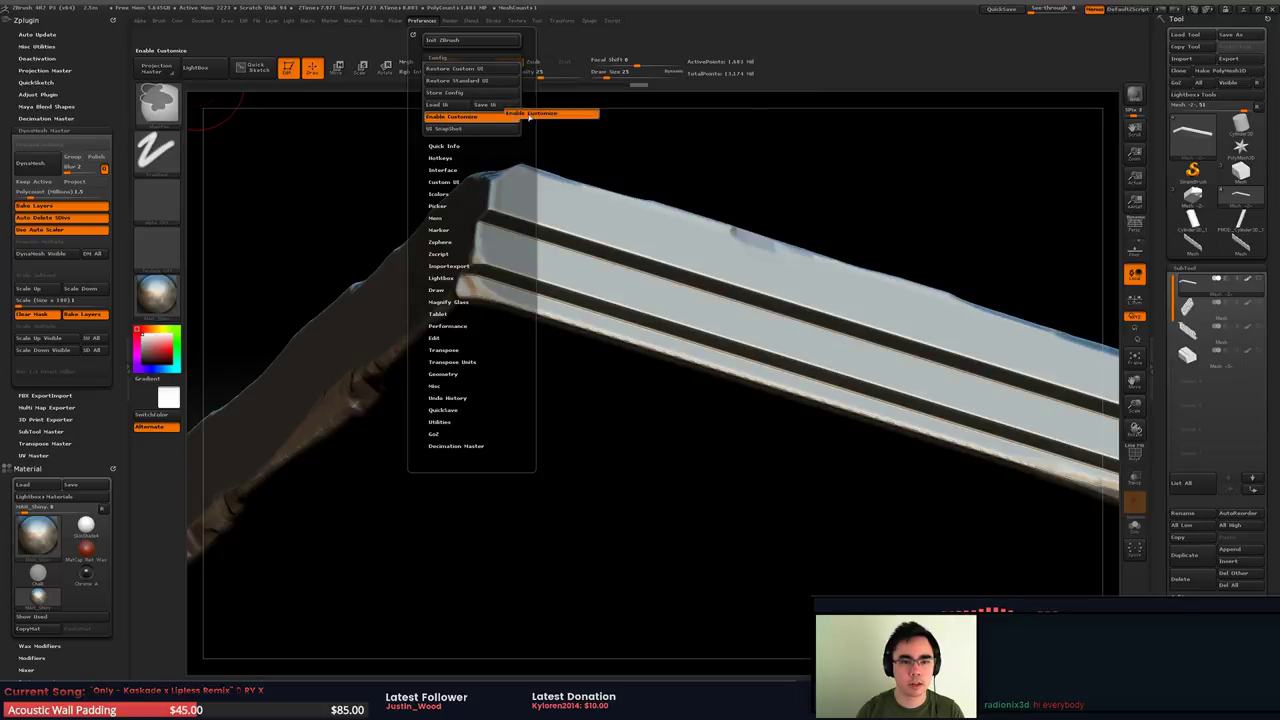
pyautogui.keyDown('ctrl'); pyautogui.keyDown('alt'); pyautogui.moveTo(529, 117); pyautogui.dragTo(779, 64); pyautogui.keyUp('alt'); pyautogui.keyUp('ctrl')
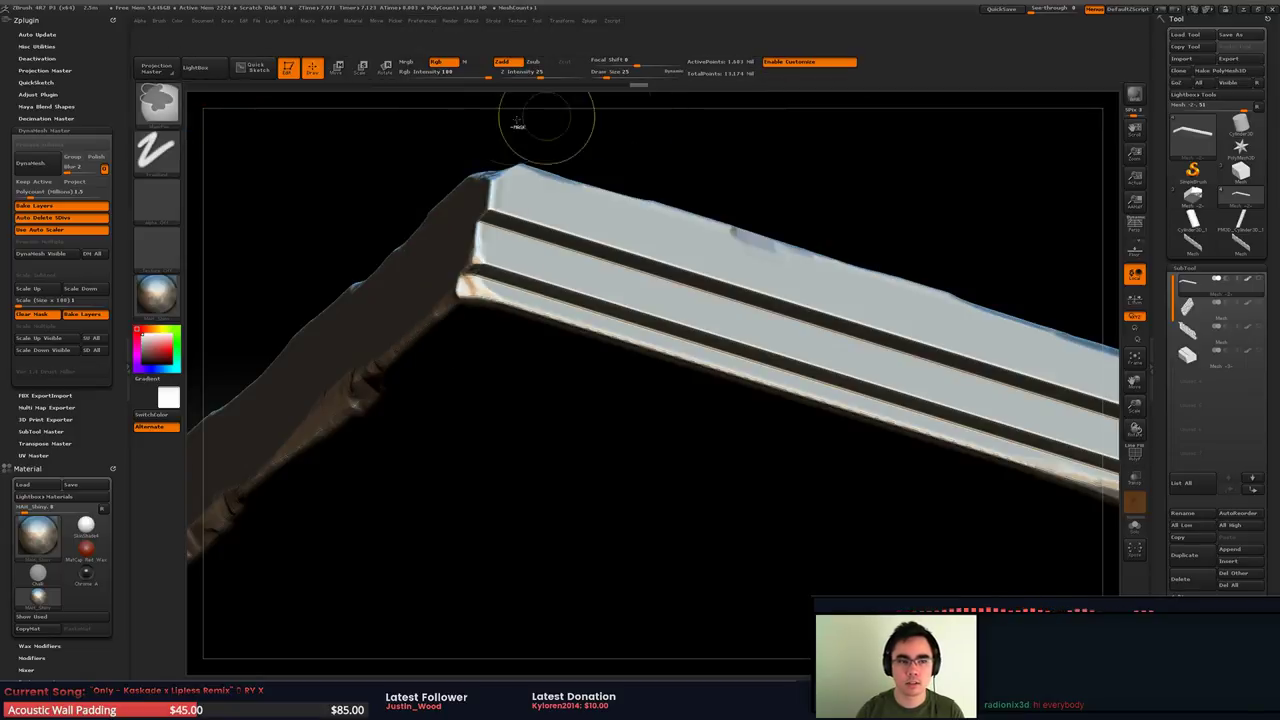
# Add DynaMesh Master's DynaMesh, Group and Polycount (Millions) controls to the top shelf, then end customization and collapse the side tray
pyautogui.keyDown('ctrl'); pyautogui.keyDown('alt'); pyautogui.moveTo(30, 163); pyautogui.dragTo(884, 71); pyautogui.keyUp('alt'); pyautogui.keyUp('ctrl')
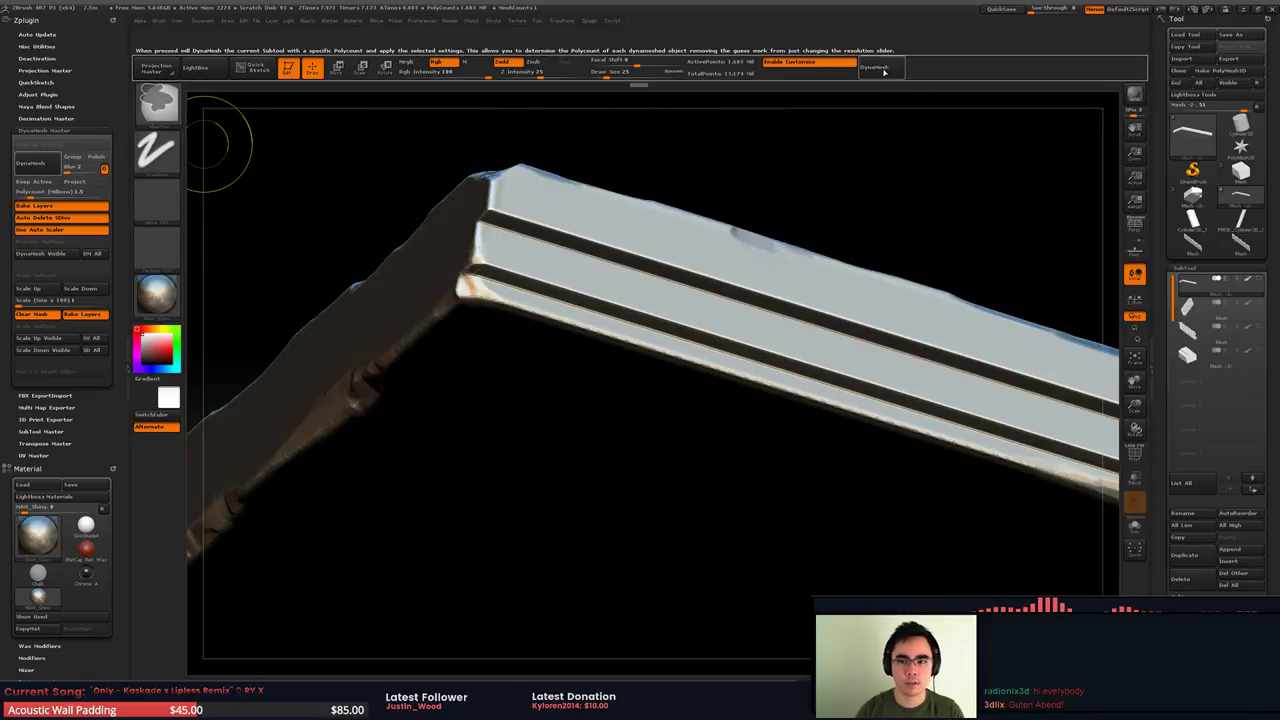
pyautogui.keyDown('ctrl'); pyautogui.keyDown('alt'); pyautogui.moveTo(72, 157); pyautogui.dragTo(900, 66); pyautogui.keyUp('alt'); pyautogui.keyUp('ctrl')
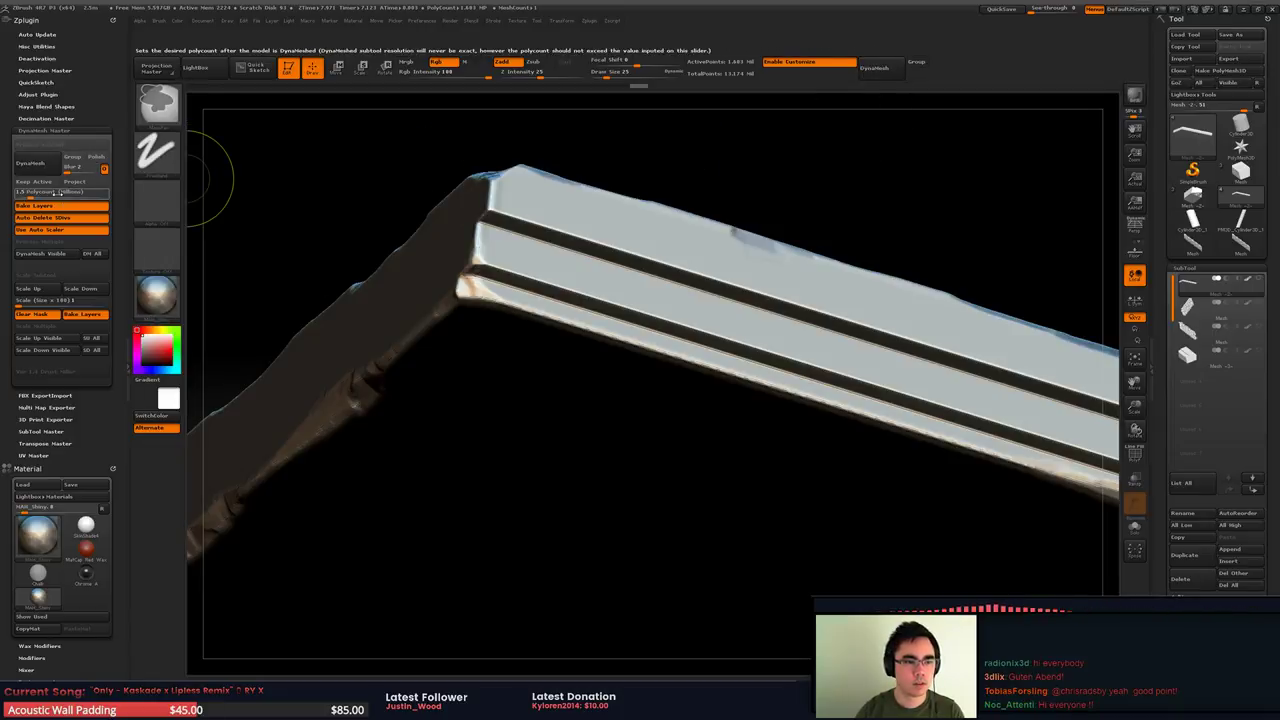
pyautogui.moveTo(30, 195)
pyautogui.keyDown('ctrl'); pyautogui.keyDown('alt'); pyautogui.mouseDown()
pyautogui.moveTo(945, 100)
pyautogui.moveTo(940, 78)
pyautogui.moveTo(797, 77)
pyautogui.mouseUp(); pyautogui.keyUp('alt'); pyautogui.keyUp('ctrl')
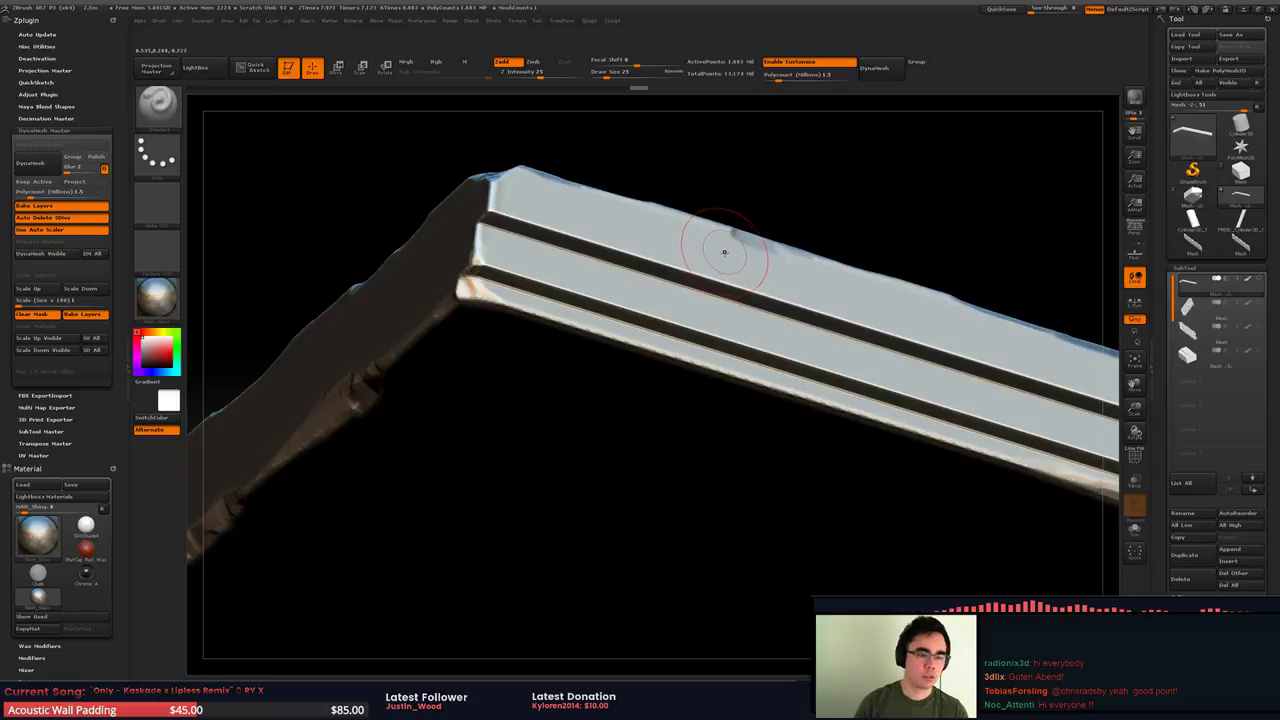
pyautogui.click(820, 62)
pyautogui.keyDown('ctrl'); pyautogui.moveTo(657, 235); pyautogui.dragTo(706, 216, button='right'); pyautogui.keyUp('ctrl')
pyautogui.click(126, 328)
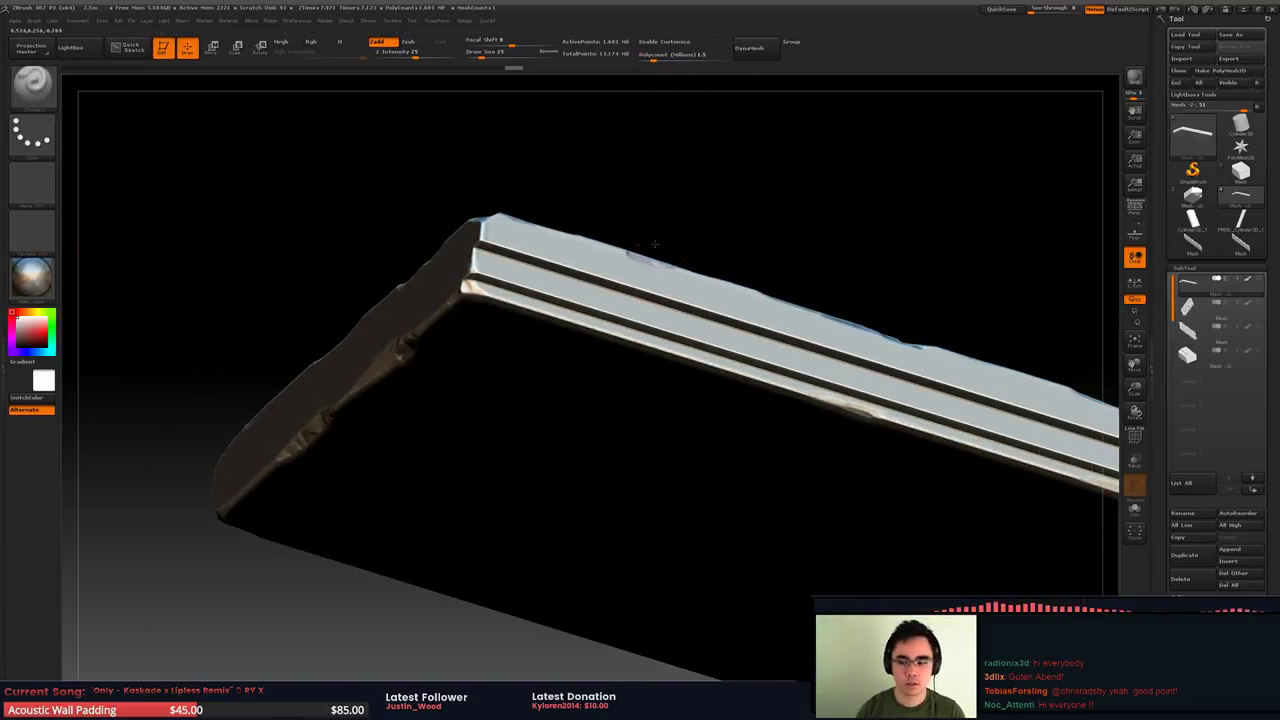
# Set the brush's draw size to 14 for working near the slab's stepped front corner
pyautogui.moveTo(645, 245); pyautogui.dragTo(609, 292, button='right')
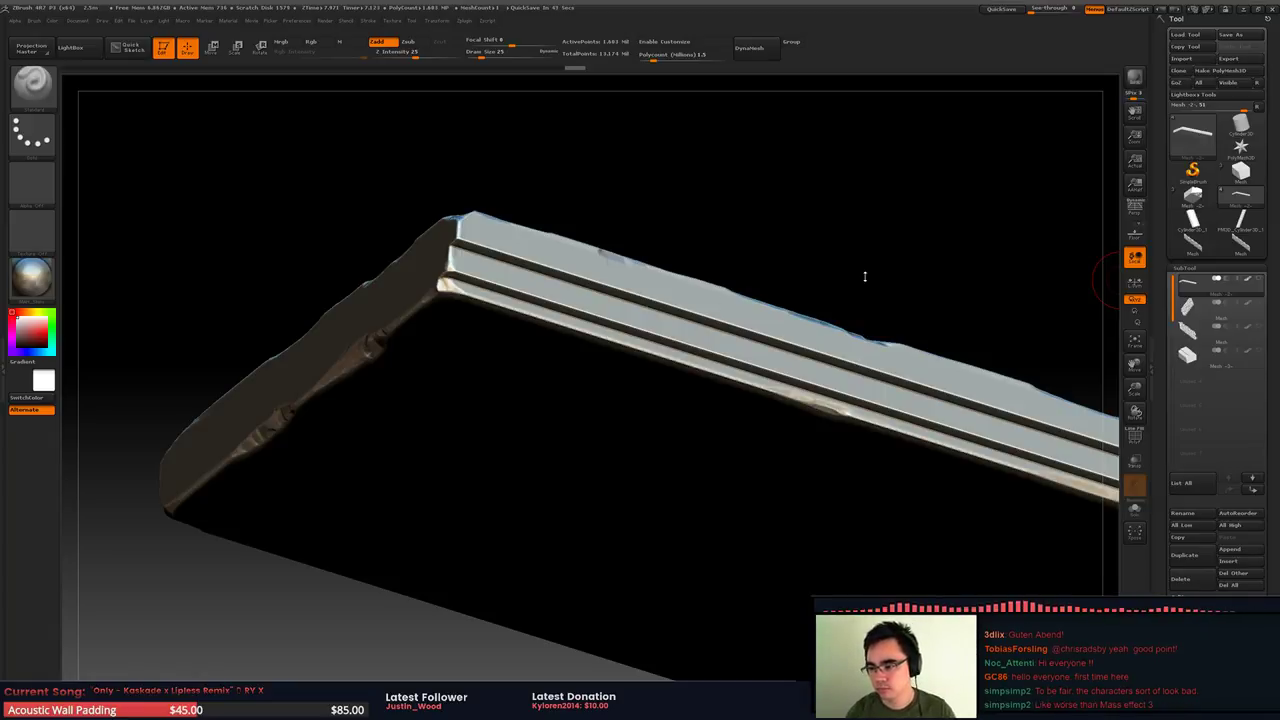
pyautogui.moveTo(846, 270)
pyautogui.mouseDown()
pyautogui.moveTo(817, 251)
pyautogui.moveTo(811, 286)
pyautogui.moveTo(663, 360)
pyautogui.moveTo(700, 380)
pyautogui.moveTo(677, 360)
pyautogui.moveTo(709, 331)
pyautogui.moveTo(698, 303)
pyautogui.moveTo(883, 280)
pyautogui.mouseUp()
pyautogui.press('space')
pyautogui.moveTo(551, 313); pyautogui.dragTo(541, 312)
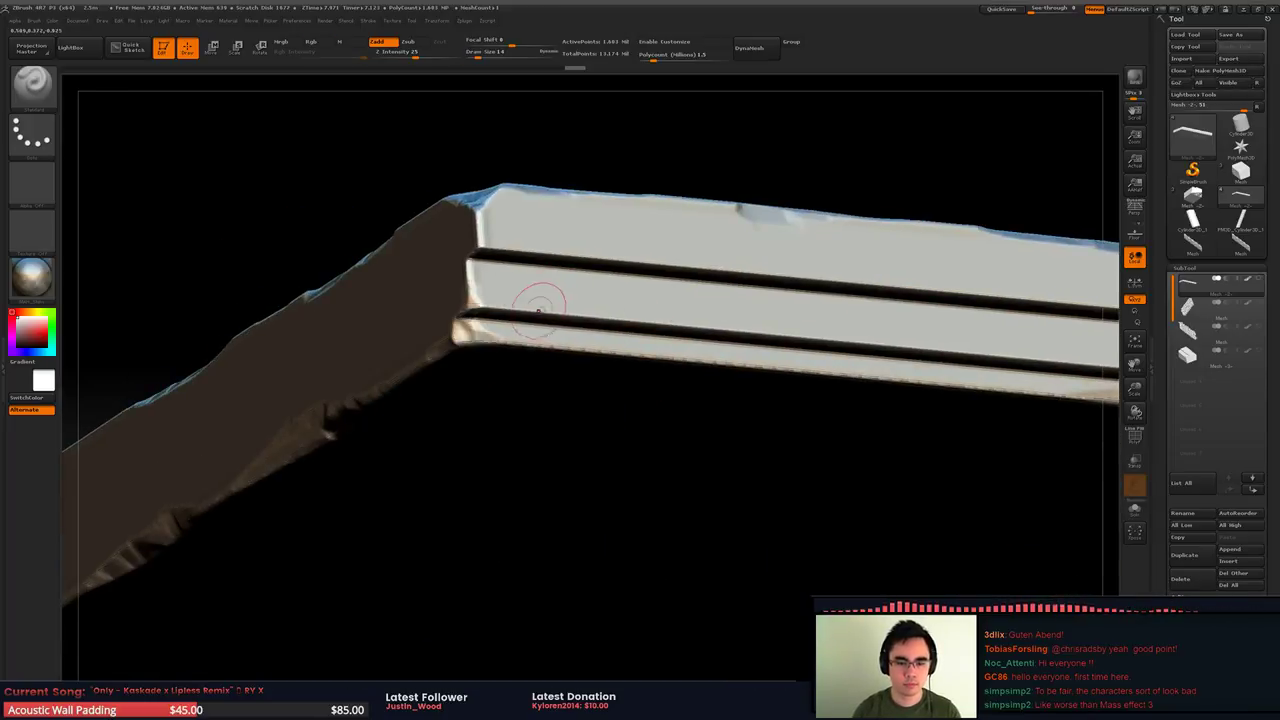
pyautogui.press('b')
pyautogui.press('b')
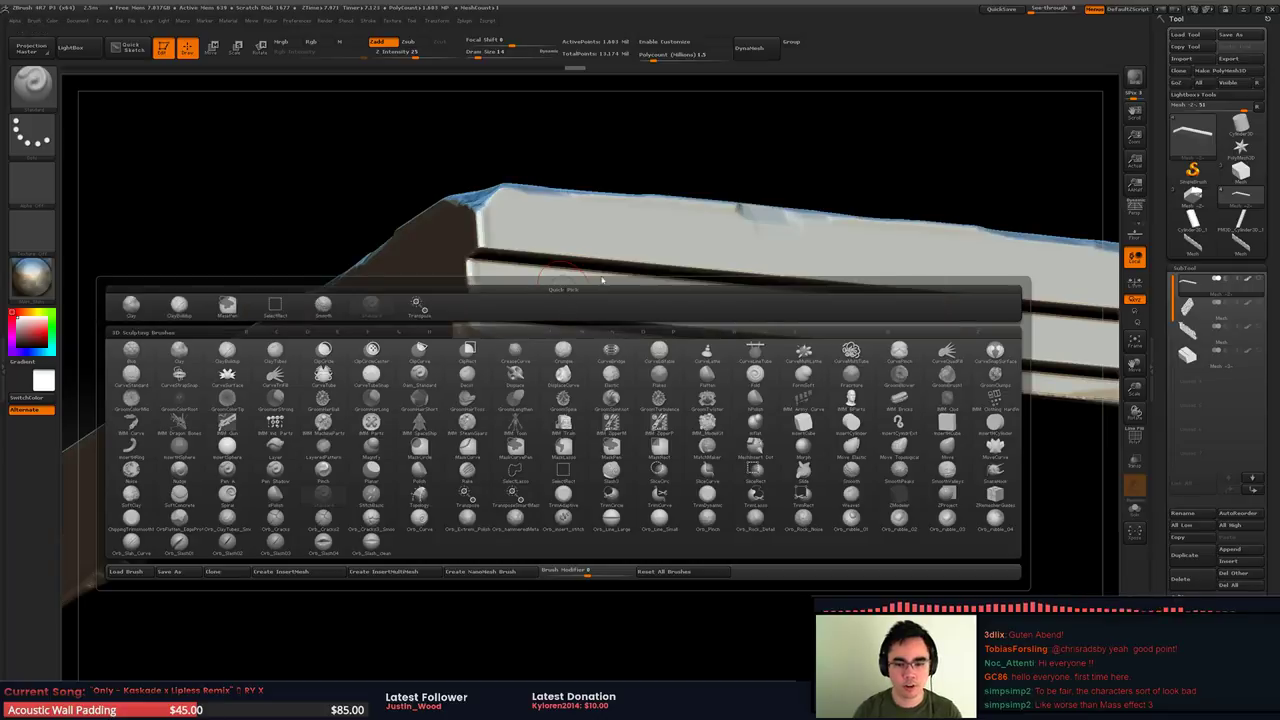
pyautogui.press('b')
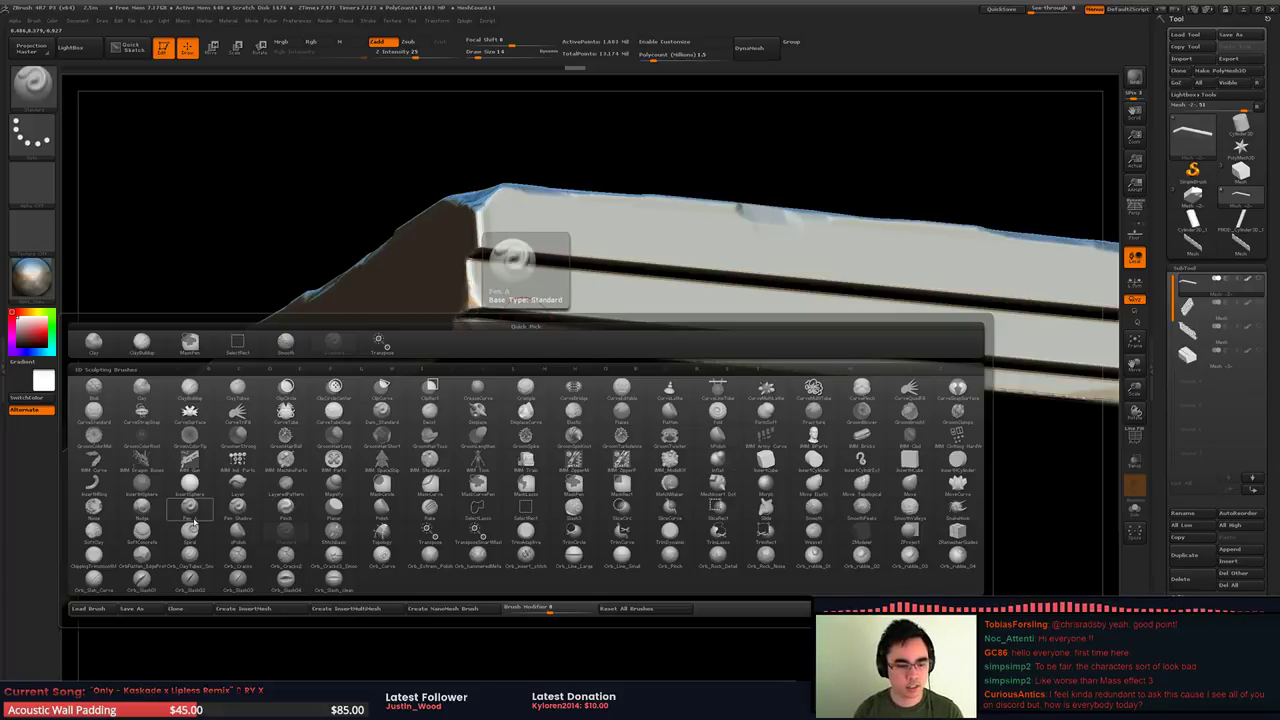
pyautogui.click(93, 556)
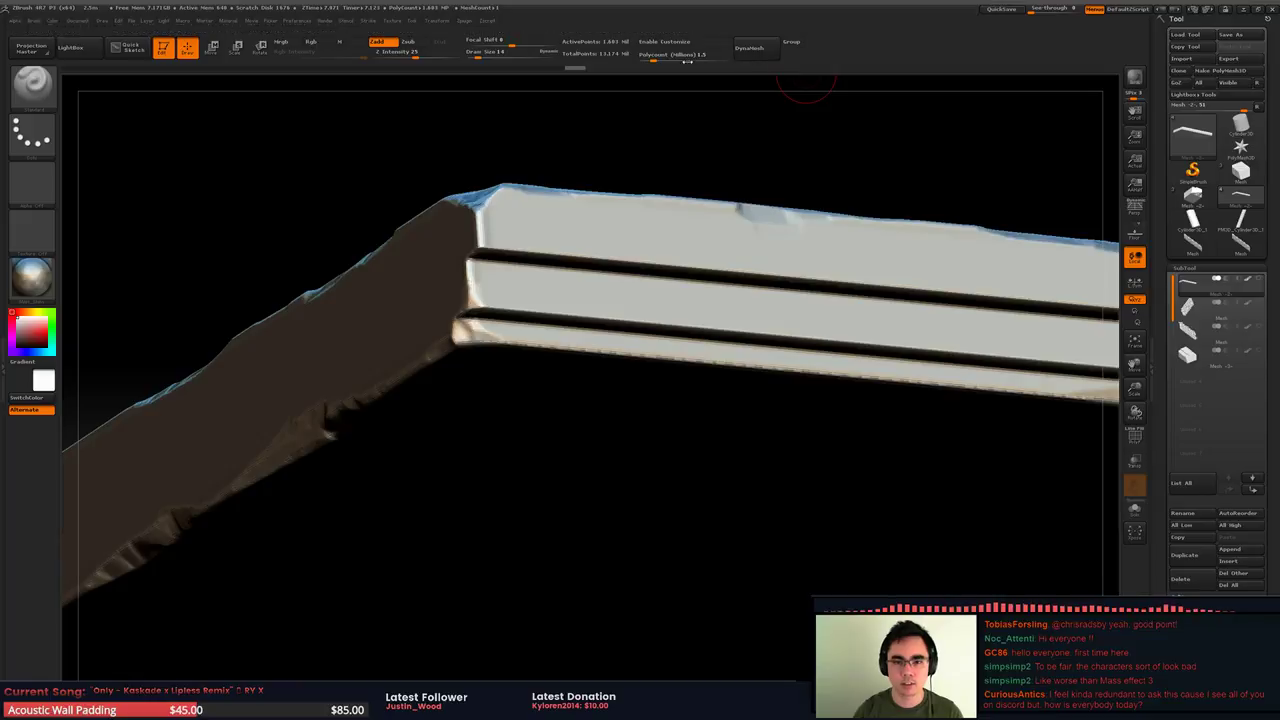
# Turn interface customization back on and load the ClippingTrimsmooth and Orb_Cracks2_SmoothEdge brushes so both become recently used brushes
pyautogui.click(707, 45)
pyautogui.click(32, 100)
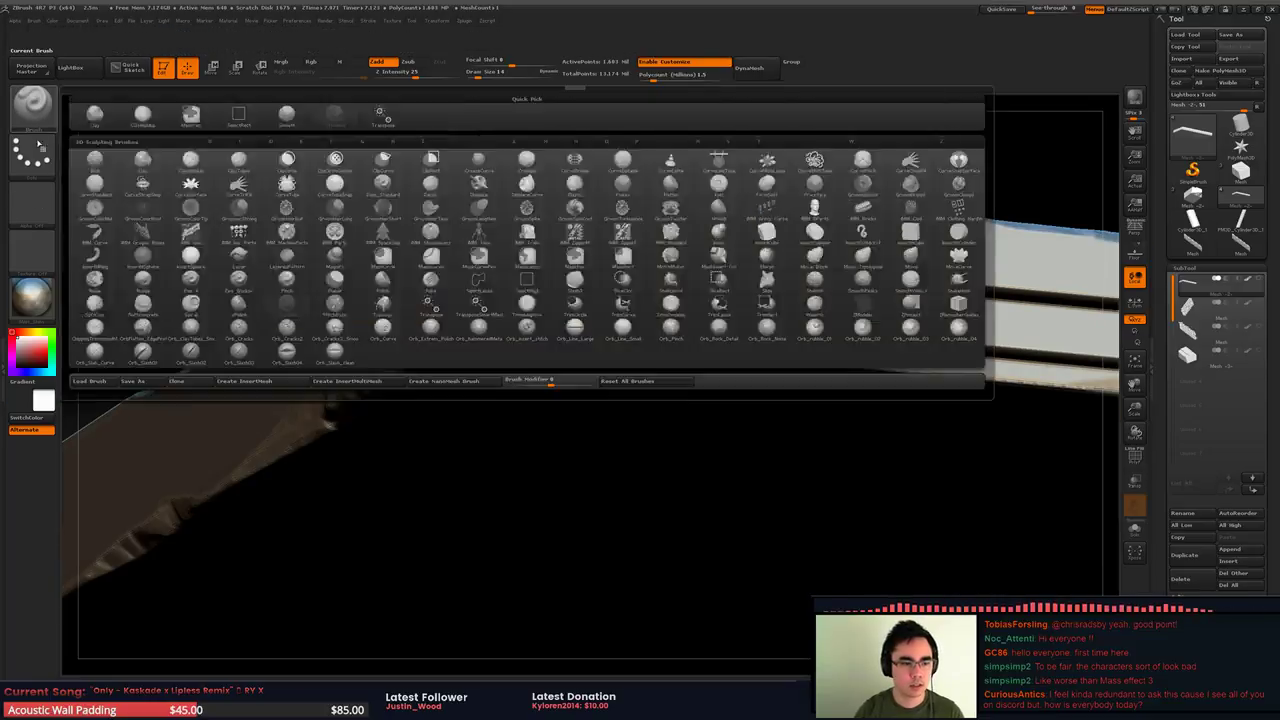
pyautogui.click(32, 100)
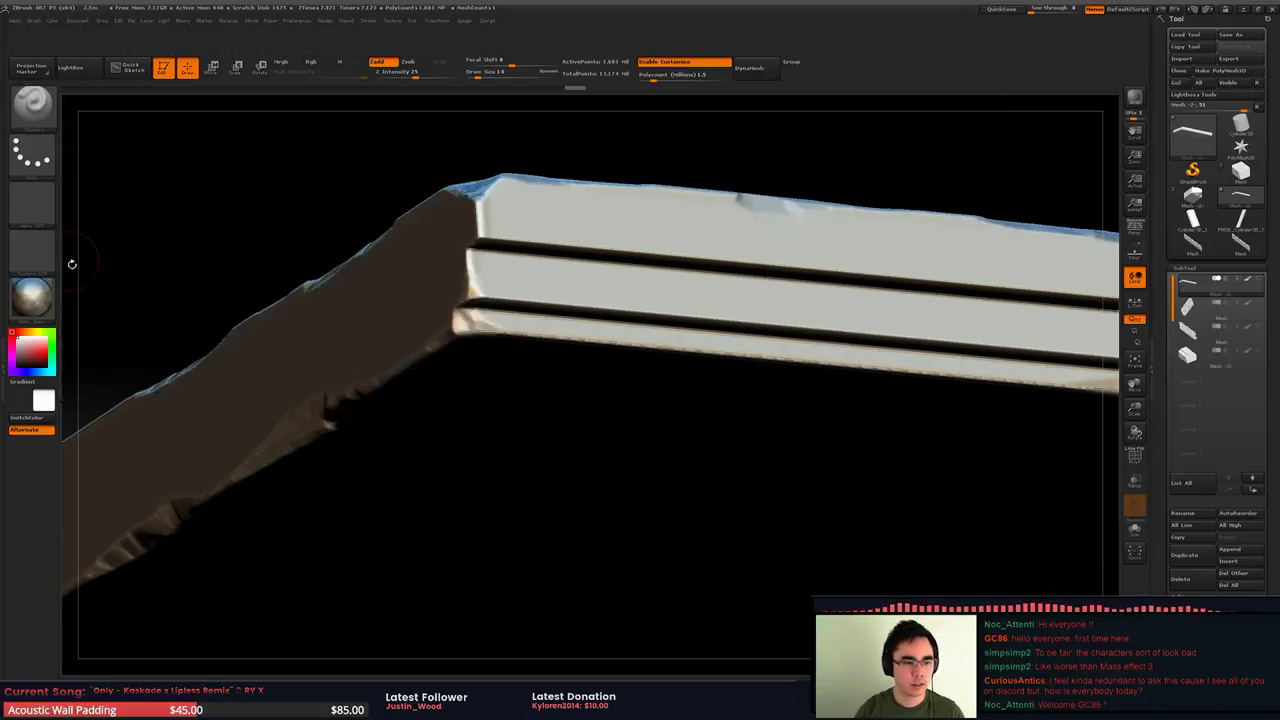
pyautogui.click(32, 100)
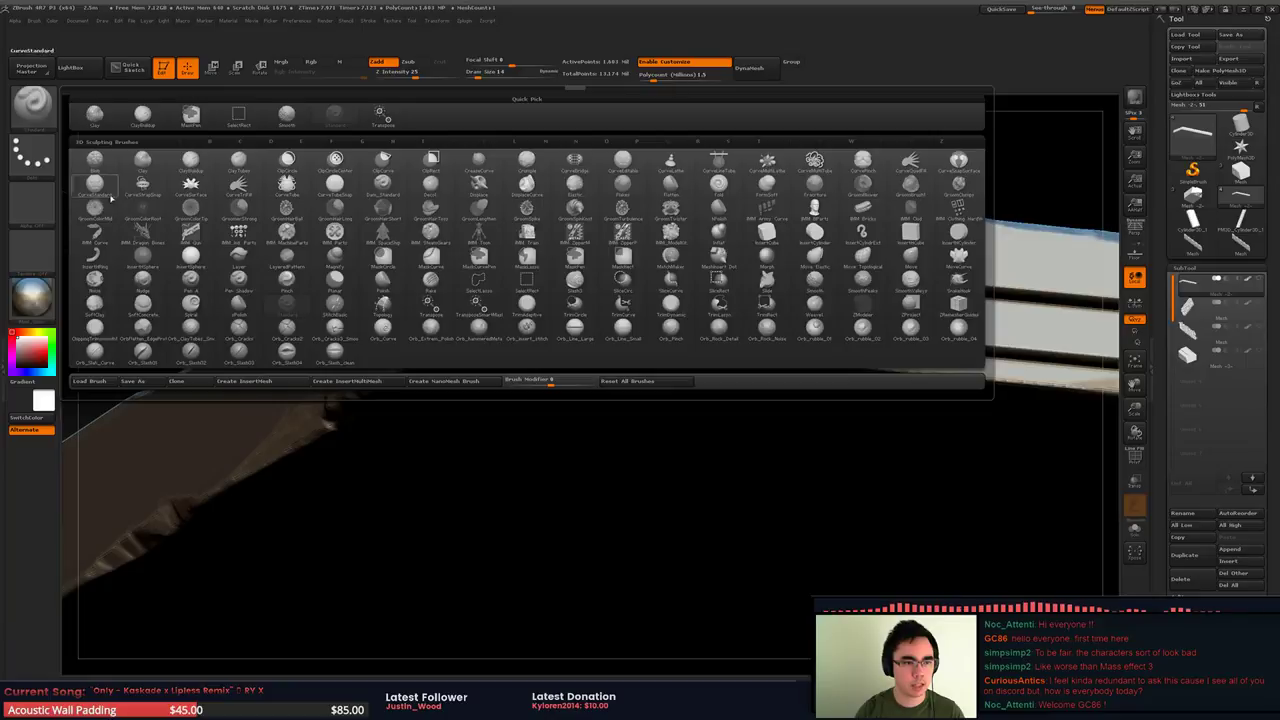
pyautogui.click(98, 332)
pyautogui.click(32, 100)
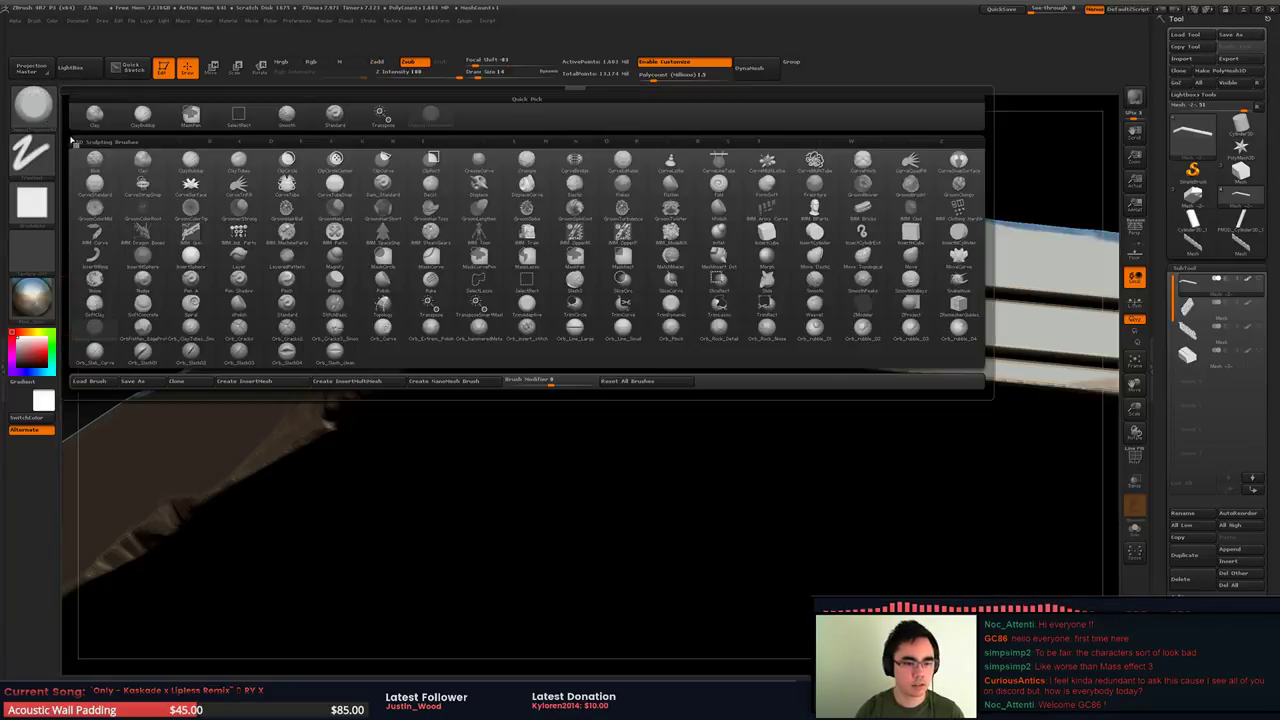
pyautogui.click(336, 330)
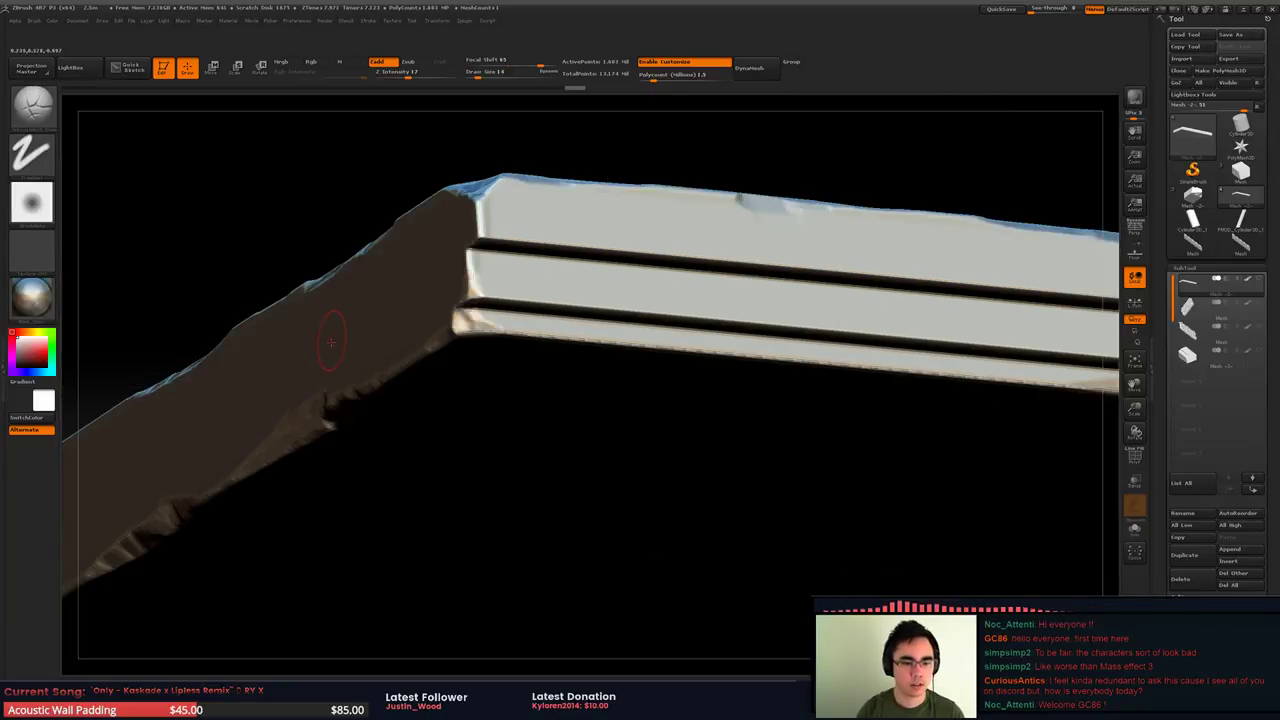
# Expand the side tray and dock the Brush palette in it above Zplugin
pyautogui.click(4, 128)
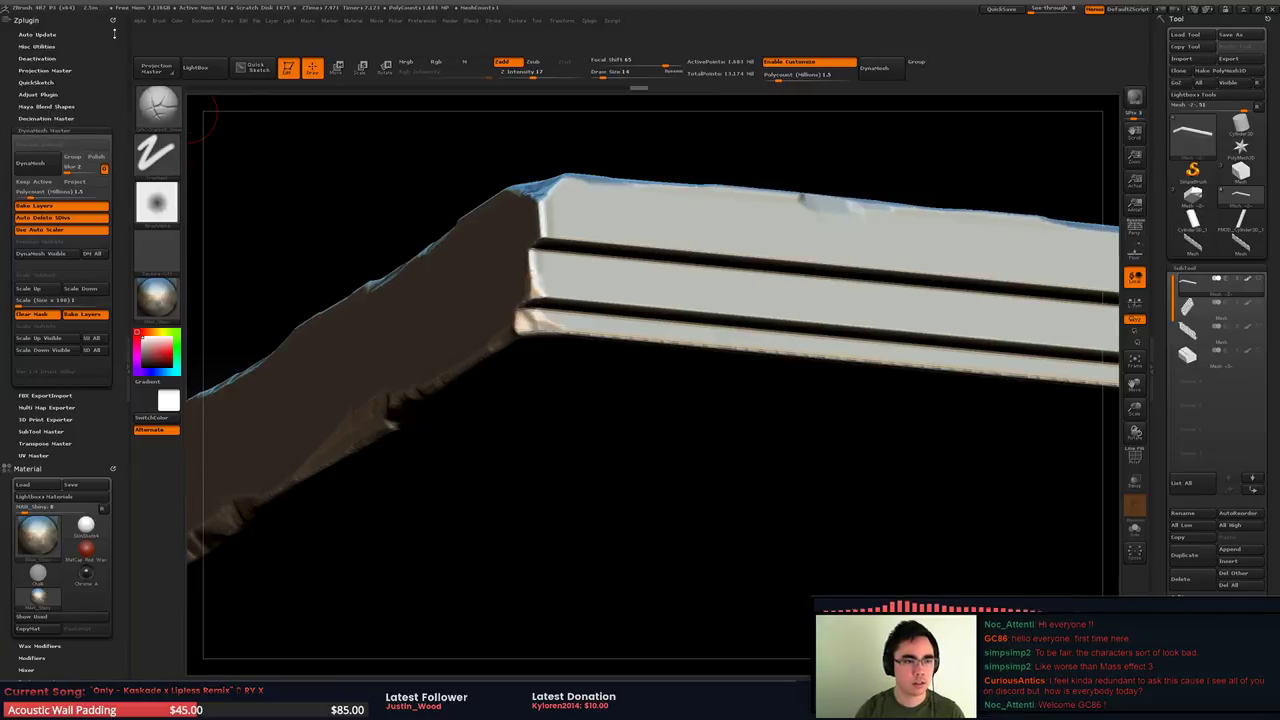
pyautogui.click(158, 22)
pyautogui.moveTo(159, 31); pyautogui.dragTo(50, 105)
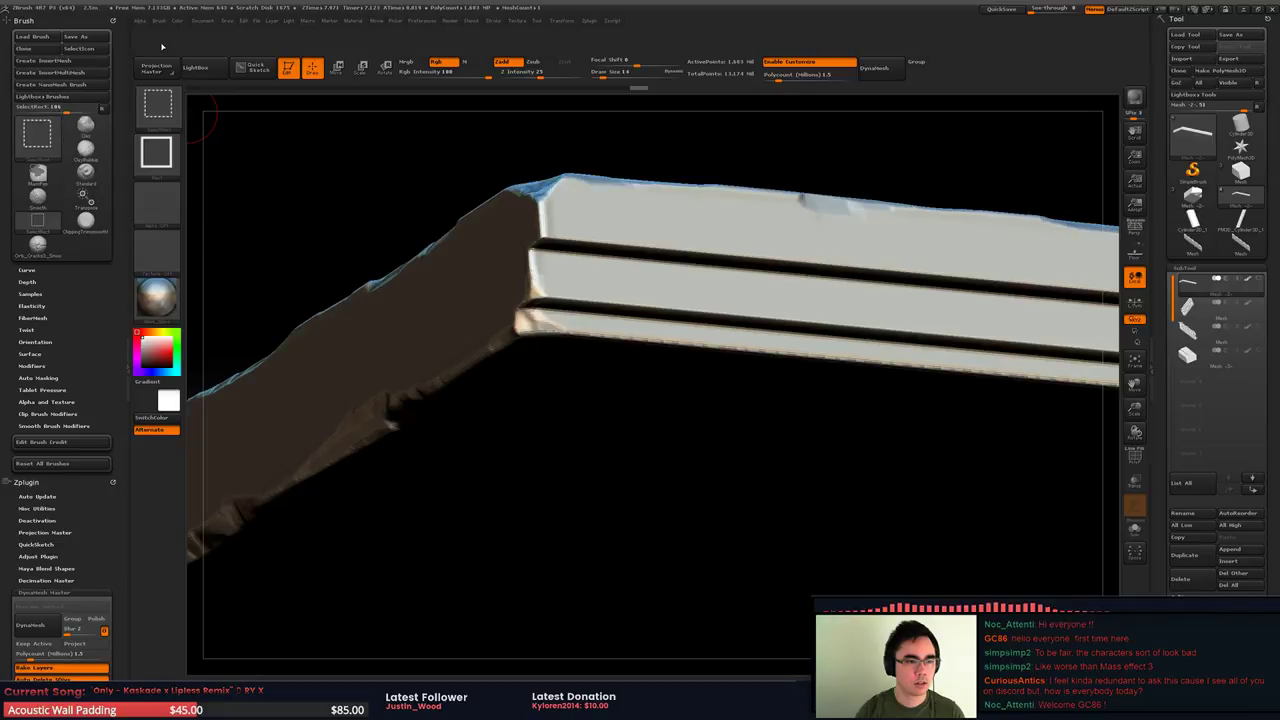
# Place the ClippingTrimsmooth and Orb_Cracks2_SmoothEdge brushes on the top shelf beside the DynaMesh controls
pyautogui.click(84, 150)
pyautogui.press('1')
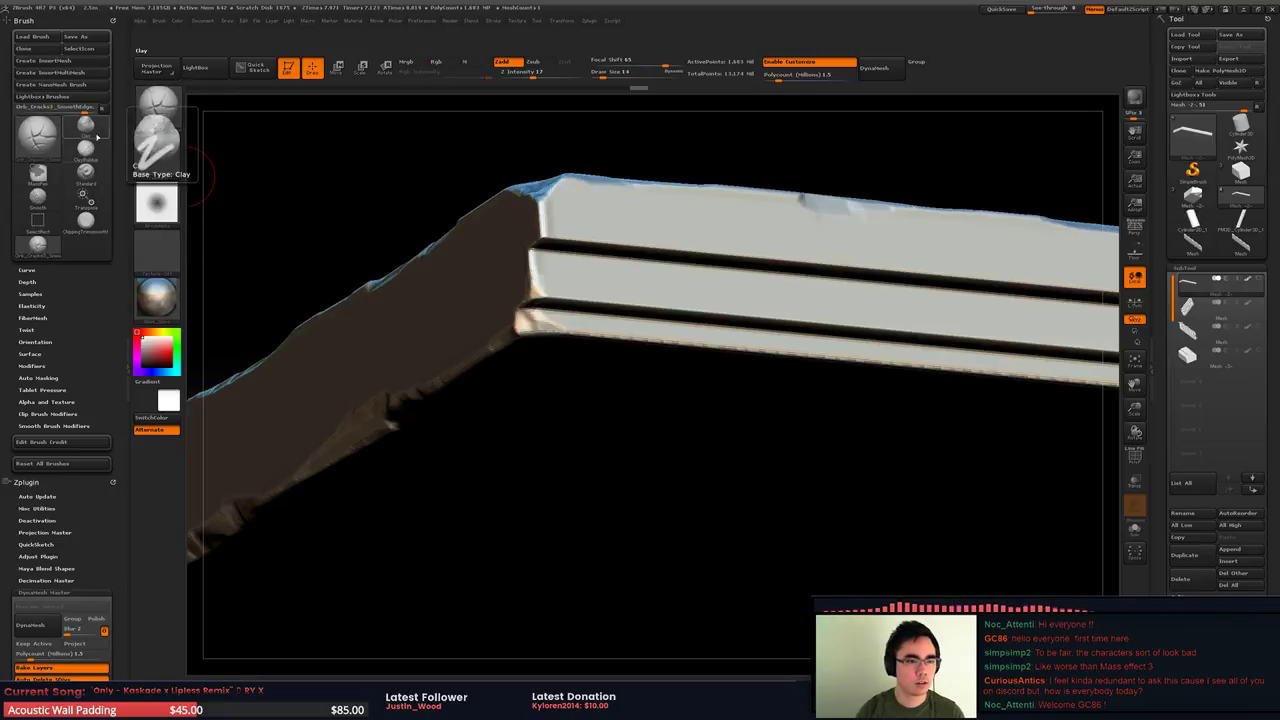
pyautogui.click(96, 150)
pyautogui.press('ctrl')
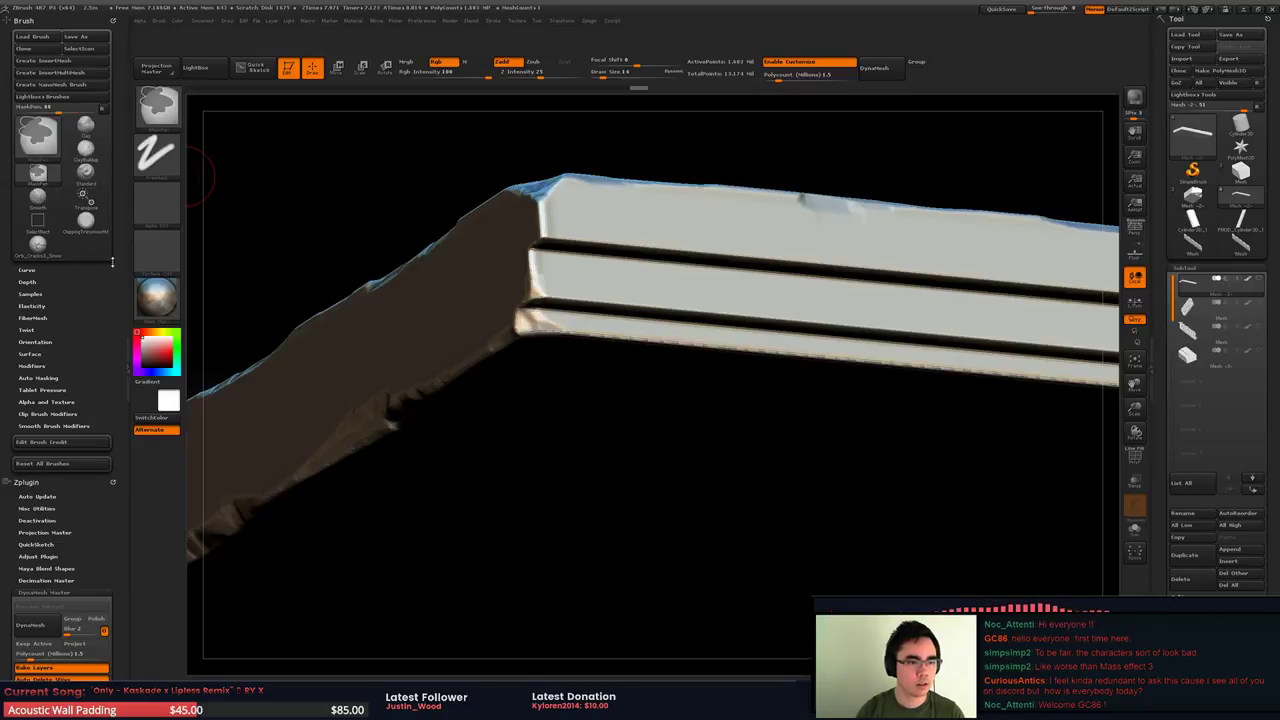
pyautogui.moveTo(86, 222)
pyautogui.keyDown('ctrl'); pyautogui.keyDown('alt'); pyautogui.mouseDown()
pyautogui.moveTo(372, 192)
pyautogui.moveTo(964, 80)
pyautogui.moveTo(965, 68)
pyautogui.mouseUp(); pyautogui.keyUp('alt'); pyautogui.keyUp('ctrl')
pyautogui.moveTo(45, 247)
pyautogui.keyDown('ctrl'); pyautogui.keyDown('alt'); pyautogui.mouseDown()
pyautogui.moveTo(1008, 95)
pyautogui.moveTo(1001, 68)
pyautogui.mouseUp(); pyautogui.keyUp('alt'); pyautogui.keyUp('ctrl')
# Switch back to the Standard brush, collapse the side tray and turn off interface customization
pyautogui.press('b')
pyautogui.press('s')
pyautogui.press('t')
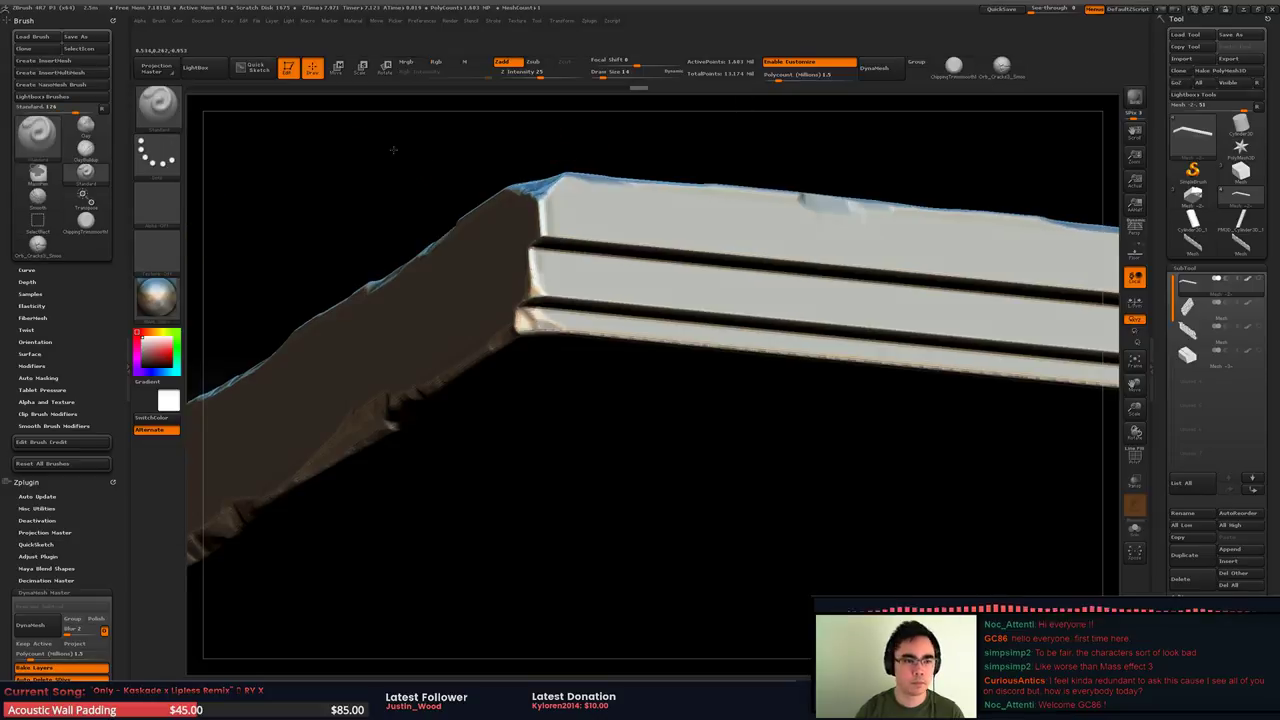
pyautogui.click(128, 167)
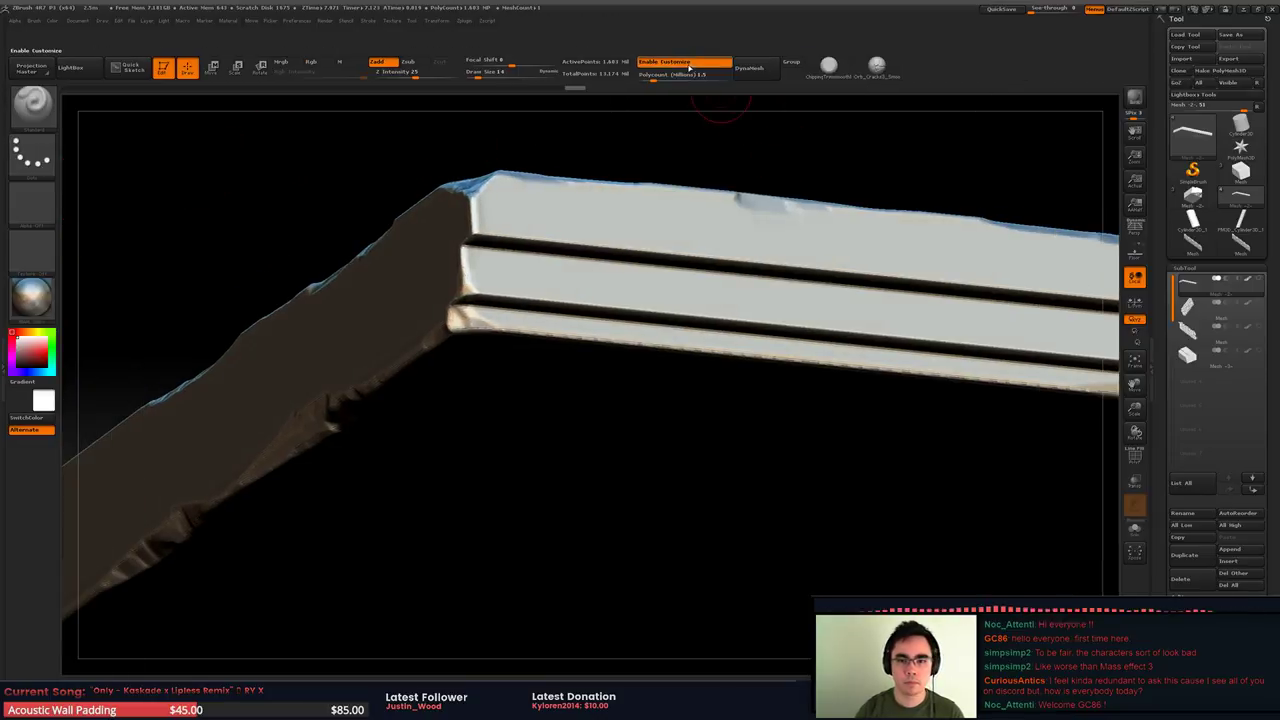
pyautogui.click(688, 66)
# Store the customized interface as the startup configuration and acknowledge the save
pyautogui.click(370, 20)
pyautogui.moveTo(305, 22)
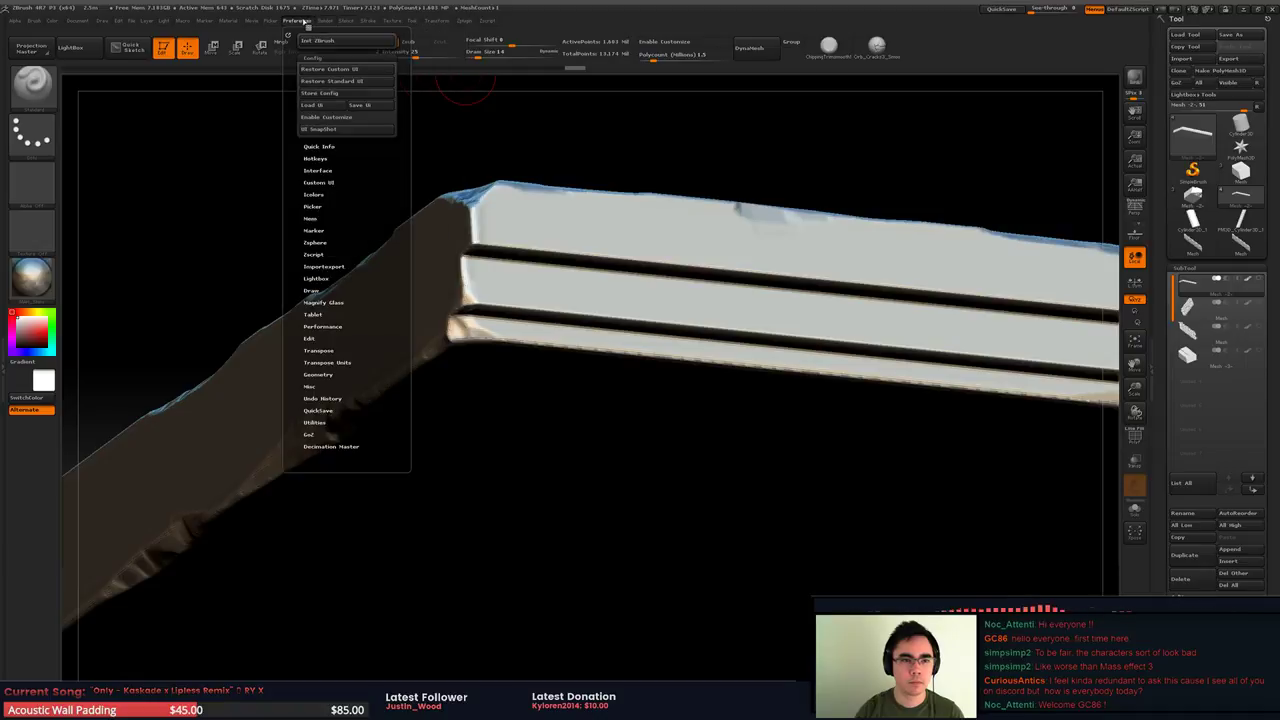
pyautogui.click(372, 93)
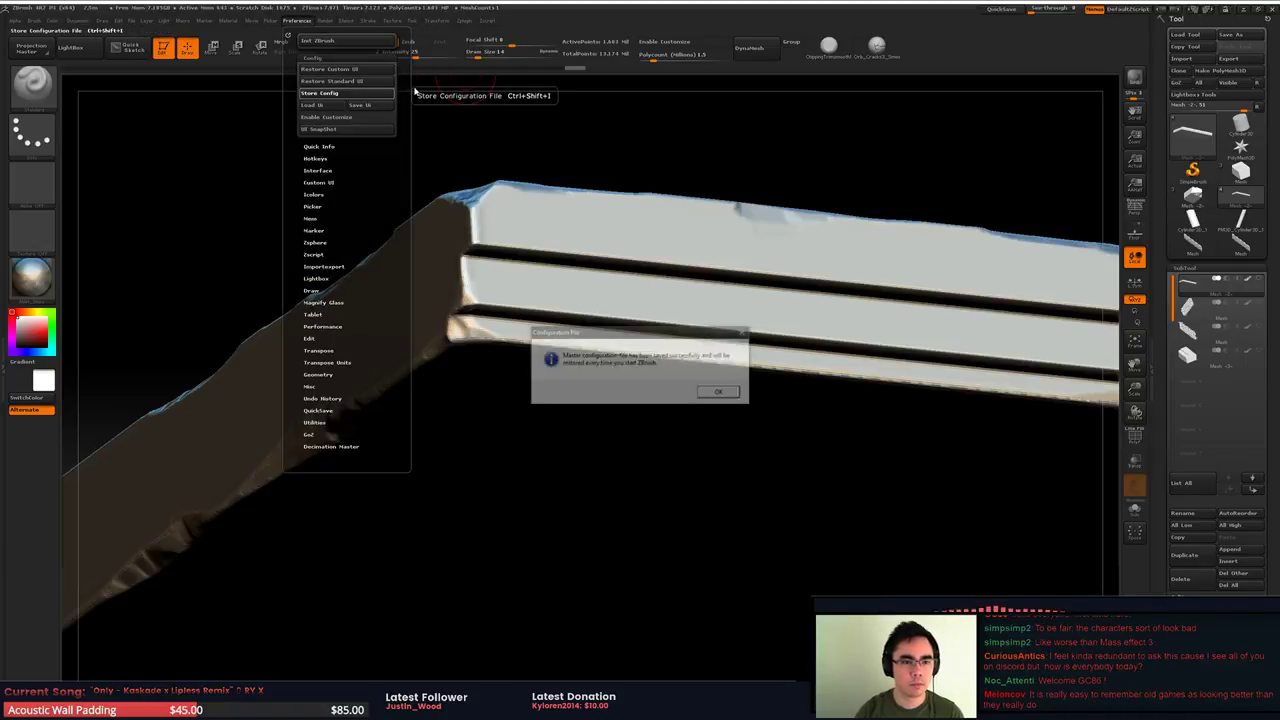
pyautogui.click(703, 395)
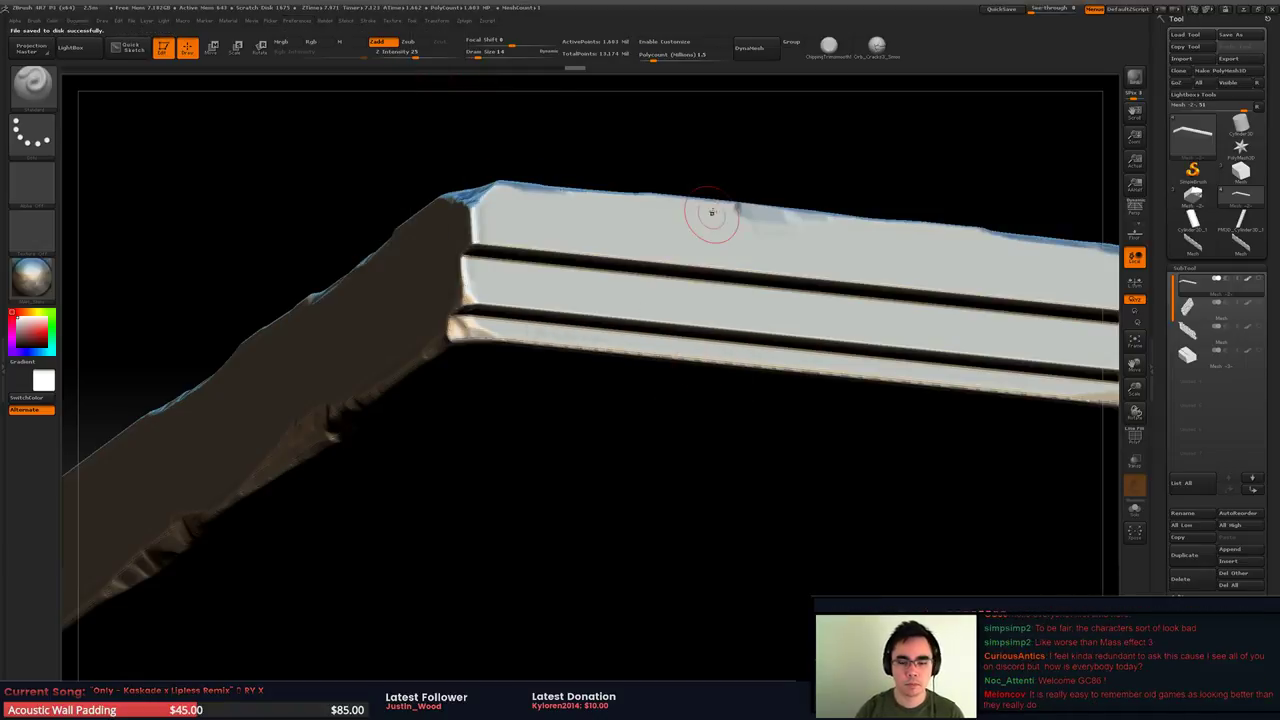
# Isolate the base slab's stepped front corner by hiding the rest of the mesh
pyautogui.keyDown('ctrl'); pyautogui.moveTo(711, 211); pyautogui.dragTo(629, 238, button='right'); pyautogui.keyUp('ctrl')
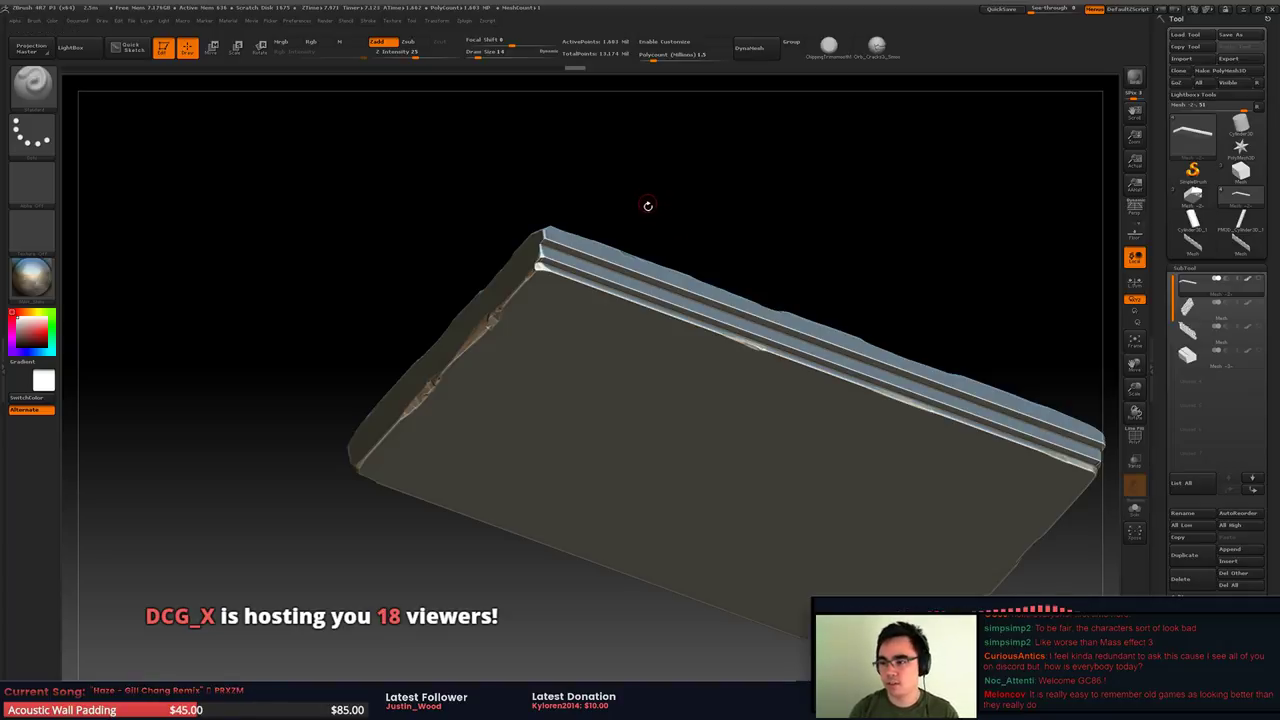
pyautogui.keyDown('ctrl'); pyautogui.keyDown('shift'); pyautogui.moveTo(470, 182); pyautogui.dragTo(778, 351); pyautogui.keyUp('shift'); pyautogui.keyUp('ctrl')
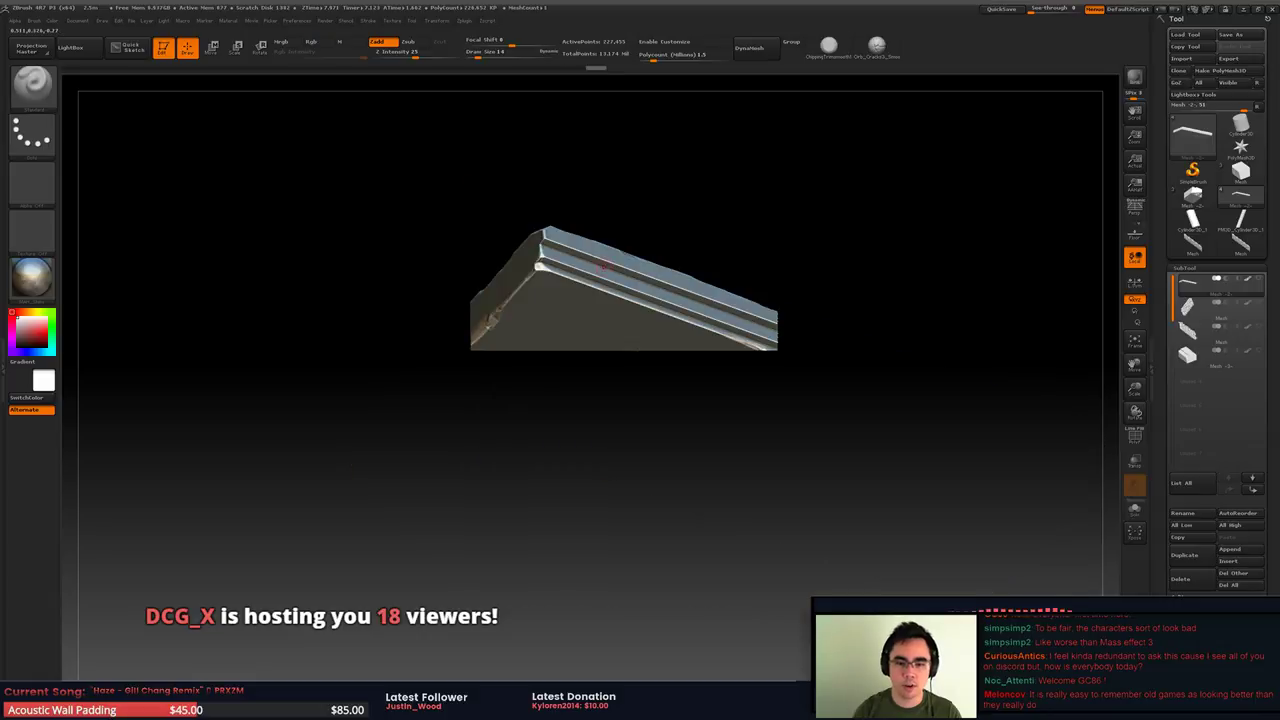
pyautogui.keyDown('ctrl'); pyautogui.moveTo(604, 265); pyautogui.dragTo(612, 350, button='right'); pyautogui.keyUp('ctrl')
pyautogui.moveTo(612, 300); pyautogui.dragTo(680, 280, button='right')
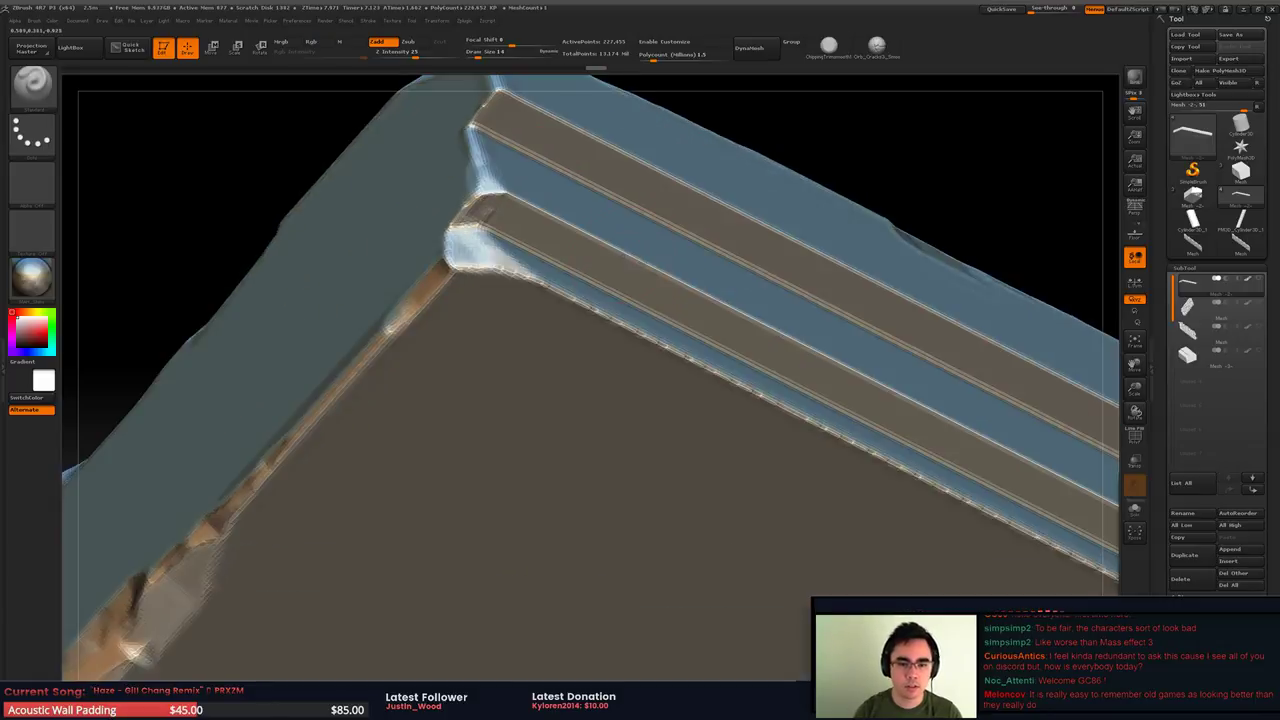
# Chip the end corner of the middle step on the slab's front edge with the ClippingTrimsmooth brush
pyautogui.press('b')
pyautogui.press('b')
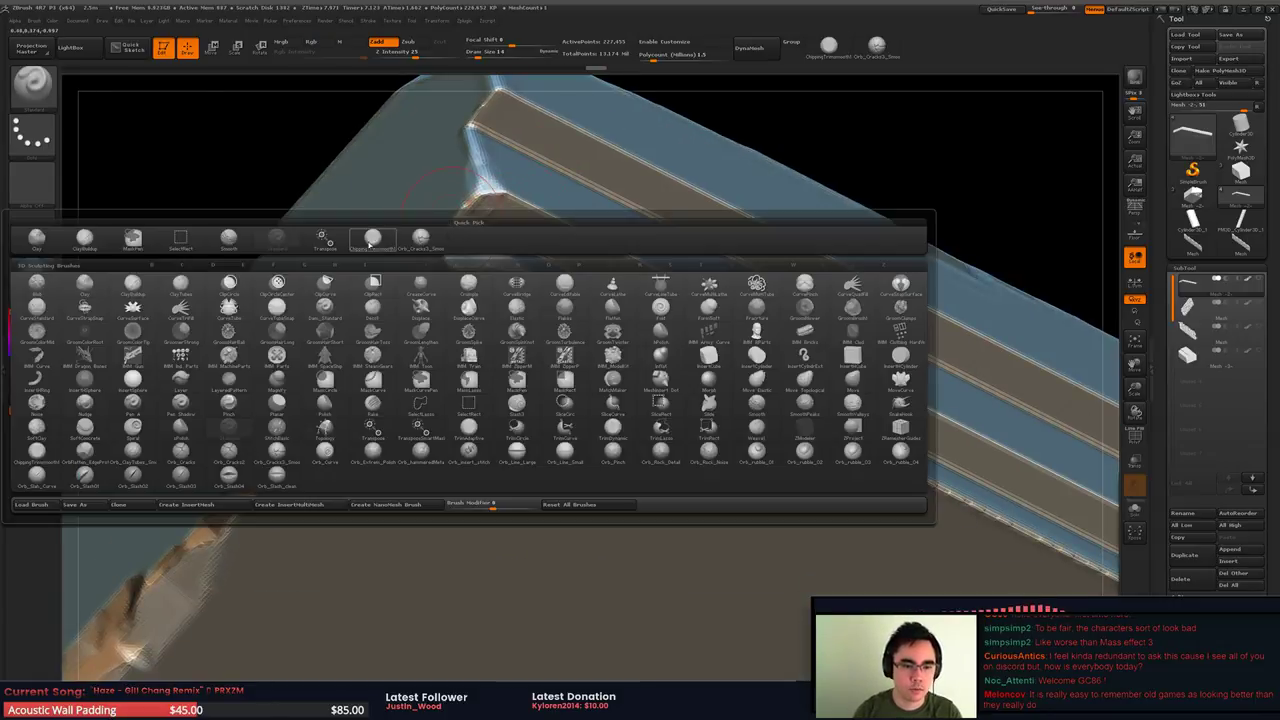
pyautogui.click(369, 245)
pyautogui.moveTo(484, 198)
pyautogui.mouseDown()
pyautogui.moveTo(504, 196)
pyautogui.moveTo(478, 190)
pyautogui.mouseUp()
pyautogui.keyDown('alt'); pyautogui.moveTo(391, 216); pyautogui.dragTo(308, 219, button='right'); pyautogui.keyUp('alt')
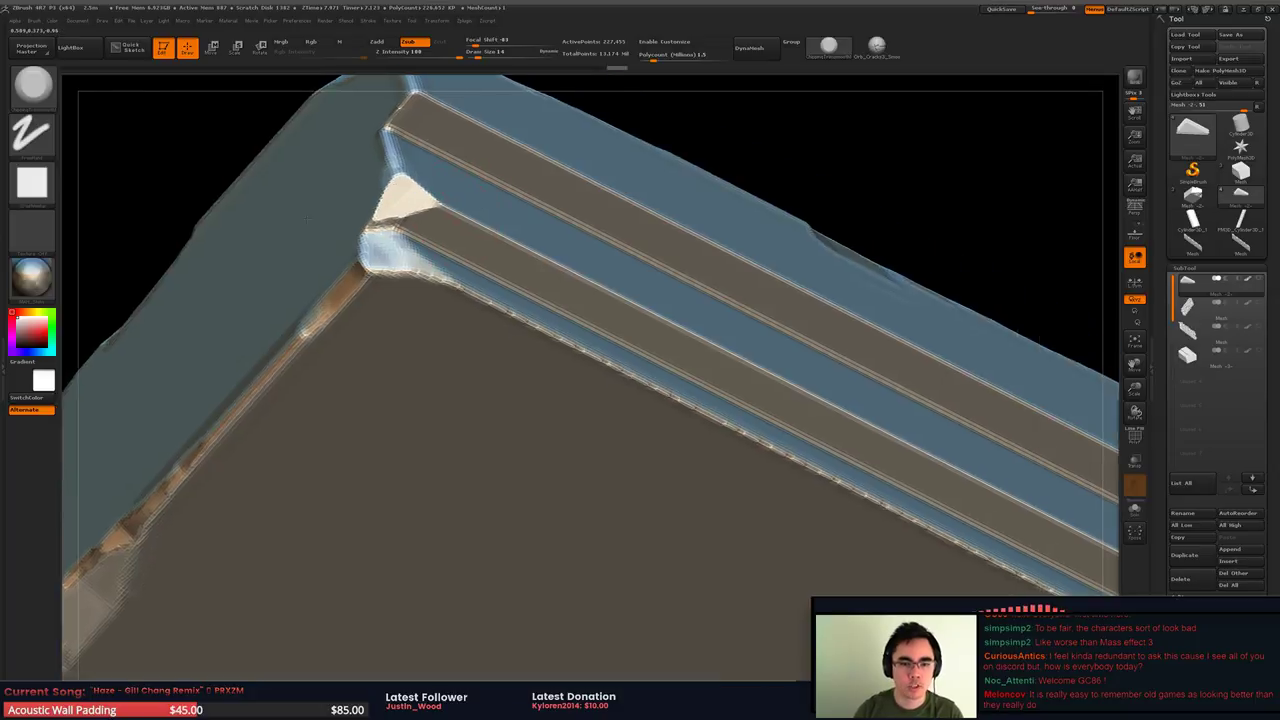
# Launch Unreal Engine 4.13.2 from the Epic Games Launcher and open MyProject
pyautogui.press('f')
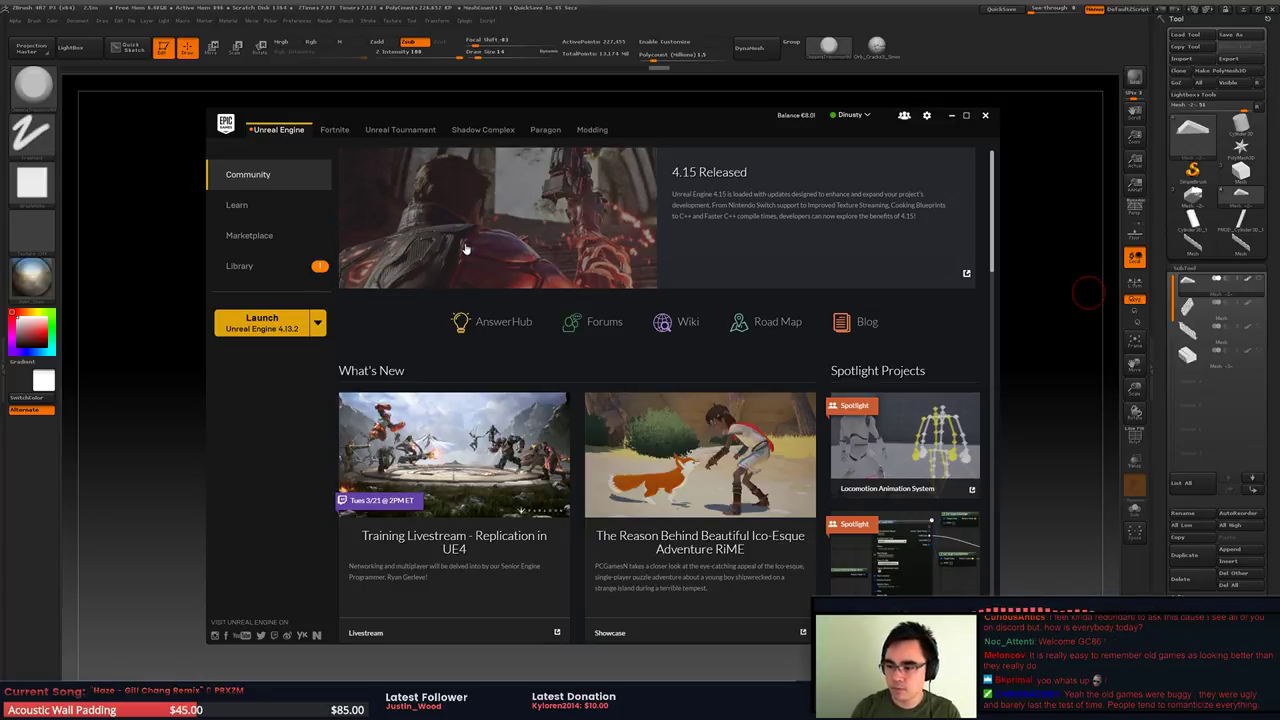
pyautogui.click(283, 336)
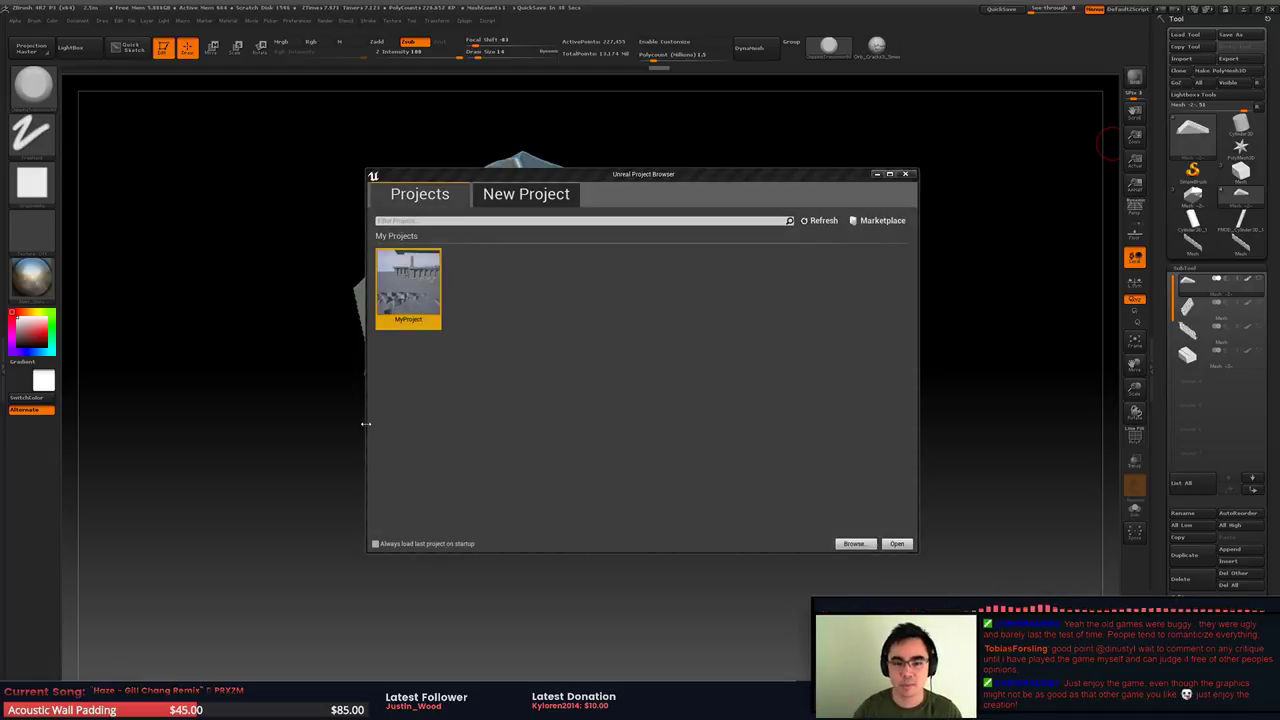
pyautogui.doubleClick(415, 294)
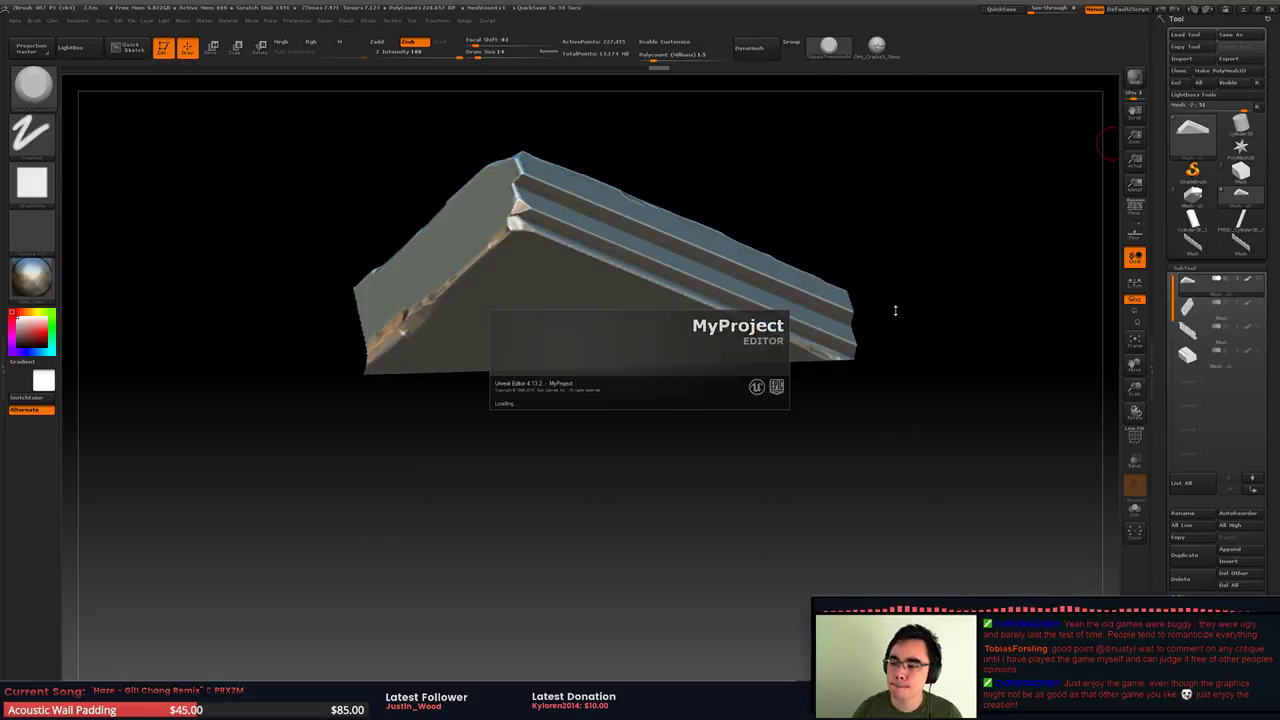
# Switch back to ZBrush and isolate a section of the slab's stepped front edge next to the corner
pyautogui.moveTo(930, 340); pyautogui.dragTo(804, 304)
pyautogui.keyDown('shift'); pyautogui.moveTo(586, 209); pyautogui.dragTo(605, 247); pyautogui.keyUp('shift')
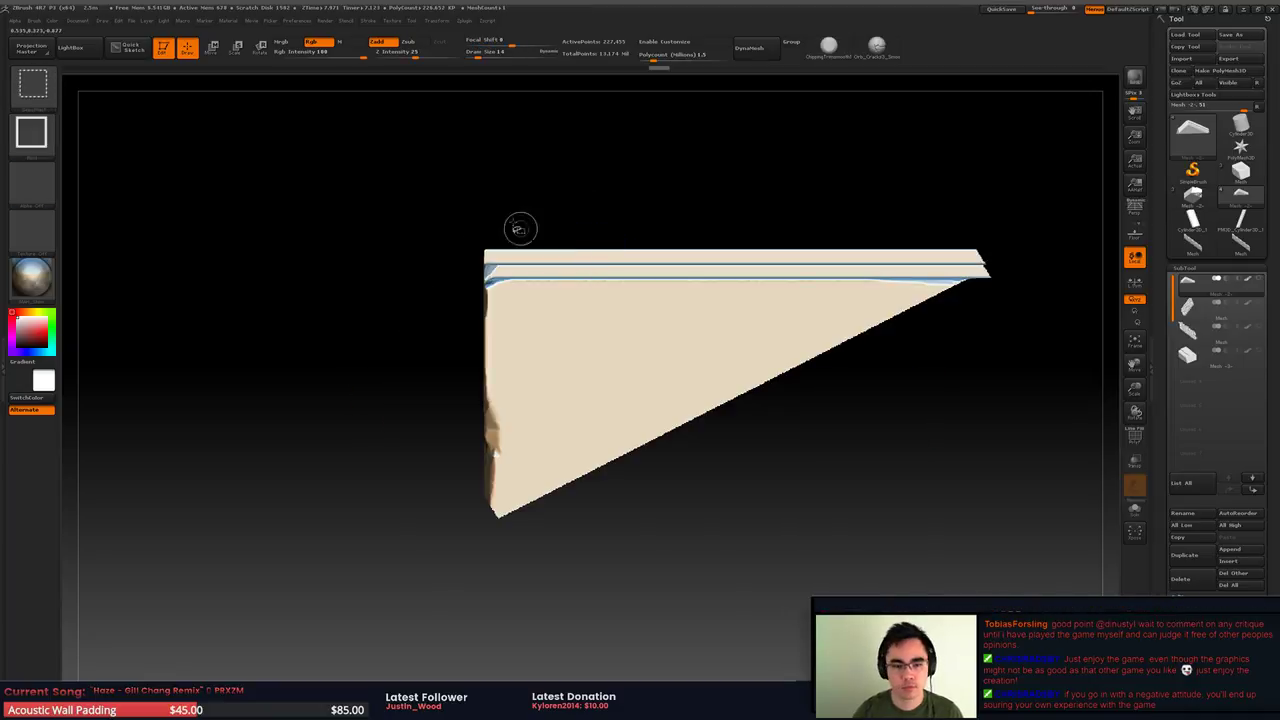
pyautogui.keyDown('ctrl'); pyautogui.keyDown('shift'); pyautogui.moveTo(500, 212); pyautogui.dragTo(760, 306); pyautogui.keyUp('shift'); pyautogui.keyUp('ctrl')
pyautogui.press('f')
# Chip the middle step's edge on the isolated section with the ClippingTrimsmooth brush
pyautogui.moveTo(702, 286); pyautogui.dragTo(660, 327, button='right')
pyautogui.moveTo(570, 313)
pyautogui.mouseDown()
pyautogui.moveTo(590, 290)
pyautogui.moveTo(755, 265)
pyautogui.mouseUp()
pyautogui.moveTo(490, 313); pyautogui.dragTo(500, 309)
pyautogui.keyDown('ctrl'); pyautogui.moveTo(500, 309); pyautogui.dragTo(521, 293, button='right'); pyautogui.keyUp('ctrl')
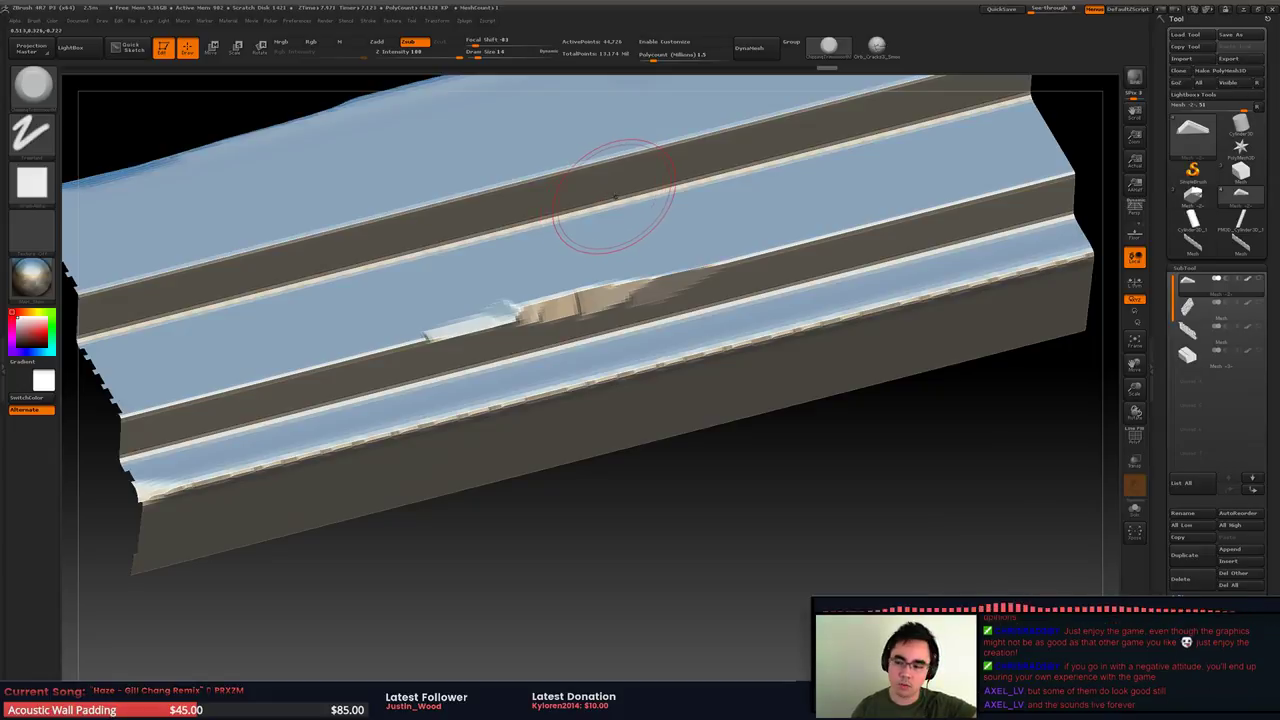
# Chip the upper step's edge in two spots, one near each end of the isolated section
pyautogui.moveTo(640, 217); pyautogui.dragTo(625, 334, button='right')
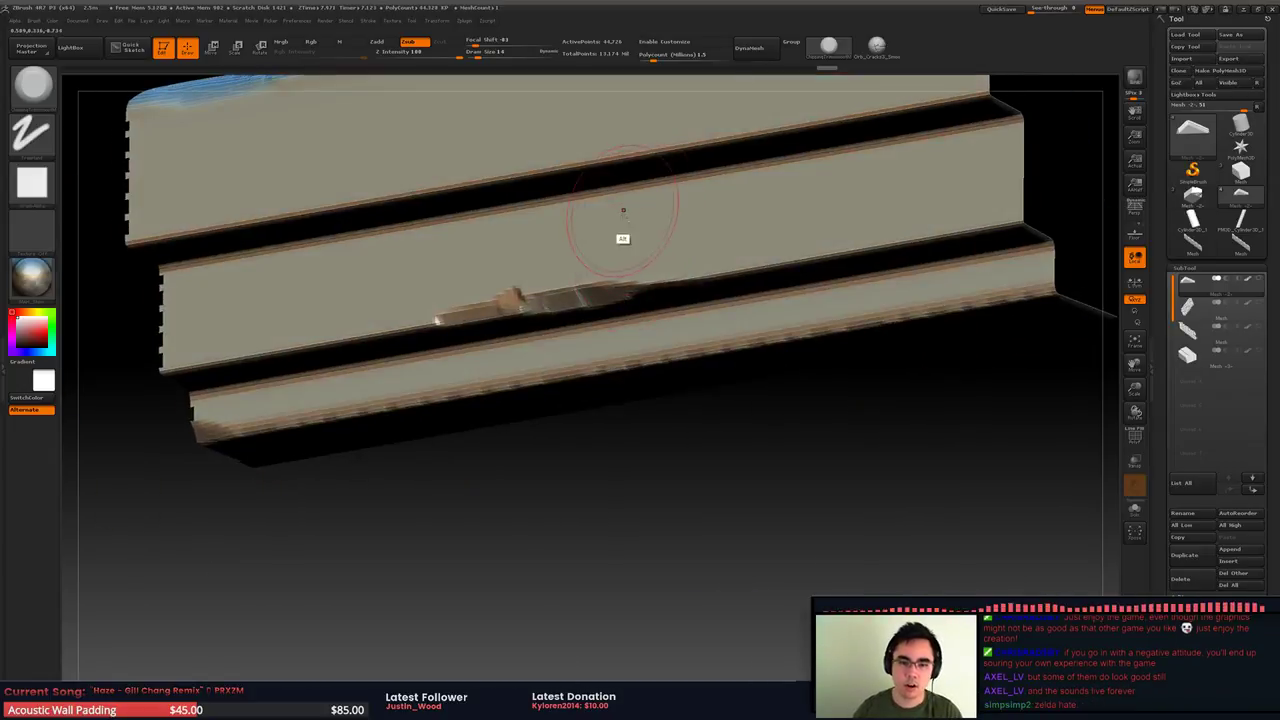
pyautogui.moveTo(623, 237)
pyautogui.mouseDown(button='right')
pyautogui.moveTo(612, 246)
pyautogui.moveTo(545, 222)
pyautogui.mouseUp(button='right')
pyautogui.moveTo(398, 253); pyautogui.dragTo(468, 241)
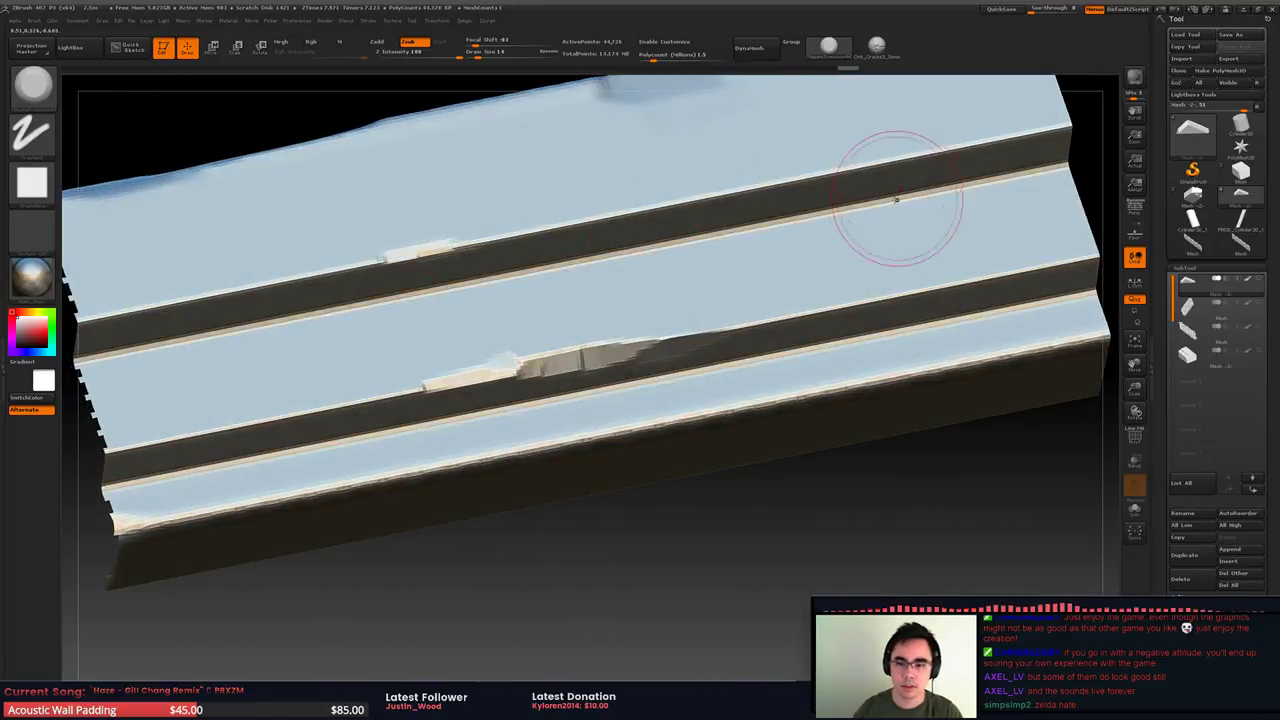
pyautogui.moveTo(915, 160)
pyautogui.mouseDown()
pyautogui.moveTo(983, 147)
pyautogui.moveTo(808, 178)
pyautogui.mouseUp()
pyautogui.keyDown('alt'); pyautogui.moveTo(914, 152); pyautogui.dragTo(950, 270, button='right'); pyautogui.keyUp('alt')
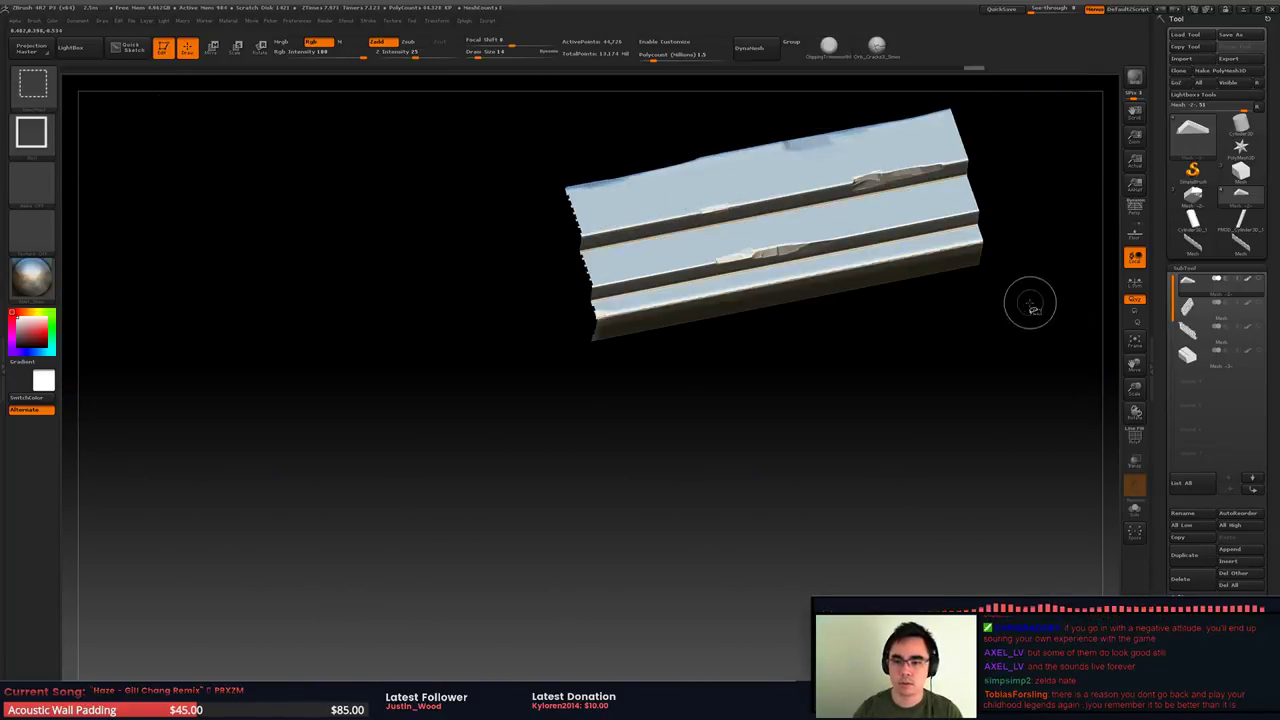
# Show the whole slab to check the chipped steps and undo back to the isolated section
pyautogui.keyDown('ctrl'); pyautogui.keyDown('shift'); pyautogui.click(1031, 303); pyautogui.keyUp('shift'); pyautogui.keyUp('ctrl')
pyautogui.keyDown('ctrl'); pyautogui.moveTo(862, 182); pyautogui.dragTo(863, 177, button='right'); pyautogui.keyUp('ctrl')
pyautogui.moveTo(856, 178); pyautogui.dragTo(818, 187)
pyautogui.keyDown('alt'); pyautogui.moveTo(817, 186); pyautogui.dragTo(592, 234, button='right'); pyautogui.keyUp('alt')
pyautogui.hotkey('ctrl', 'z')
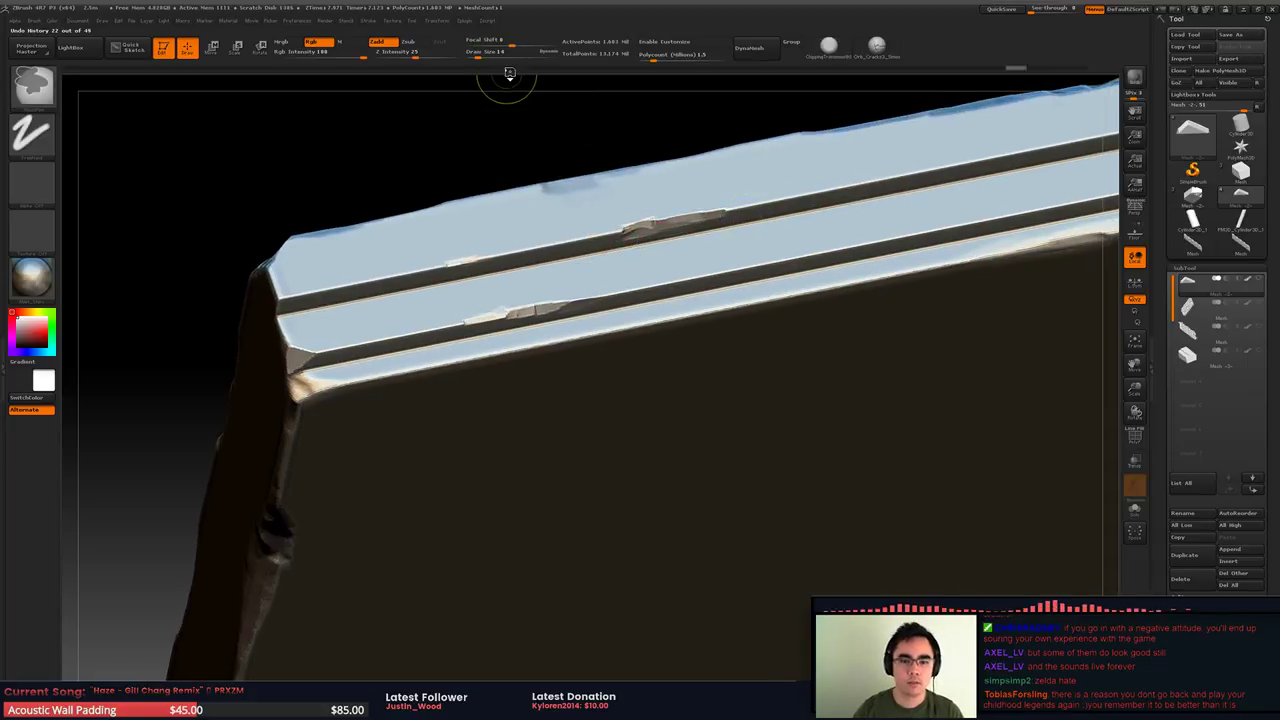
# Set the brush's Z Intensity to 55 and refine the larger chip on the upper step's edge
pyautogui.press('f')
pyautogui.click(458, 55)
pyautogui.write('55')
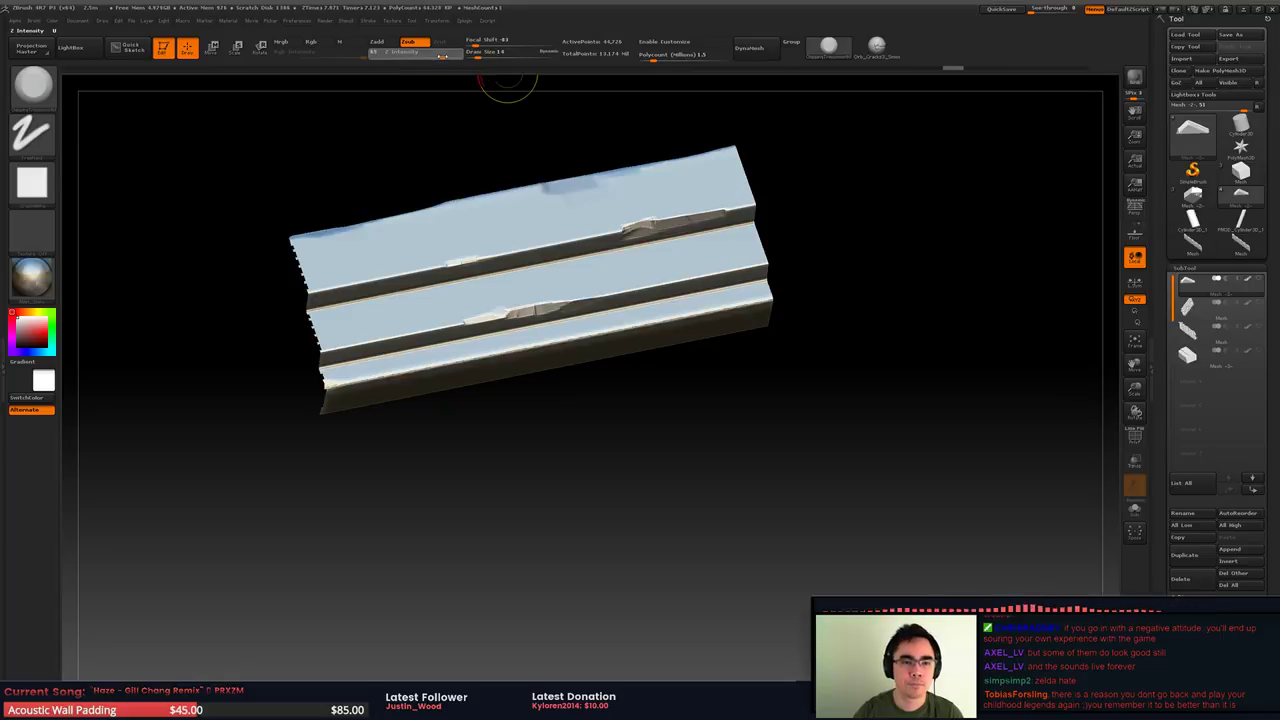
pyautogui.press('Return')
pyautogui.keyDown('alt'); pyautogui.moveTo(651, 222); pyautogui.dragTo(606, 292, button='right'); pyautogui.keyUp('alt')
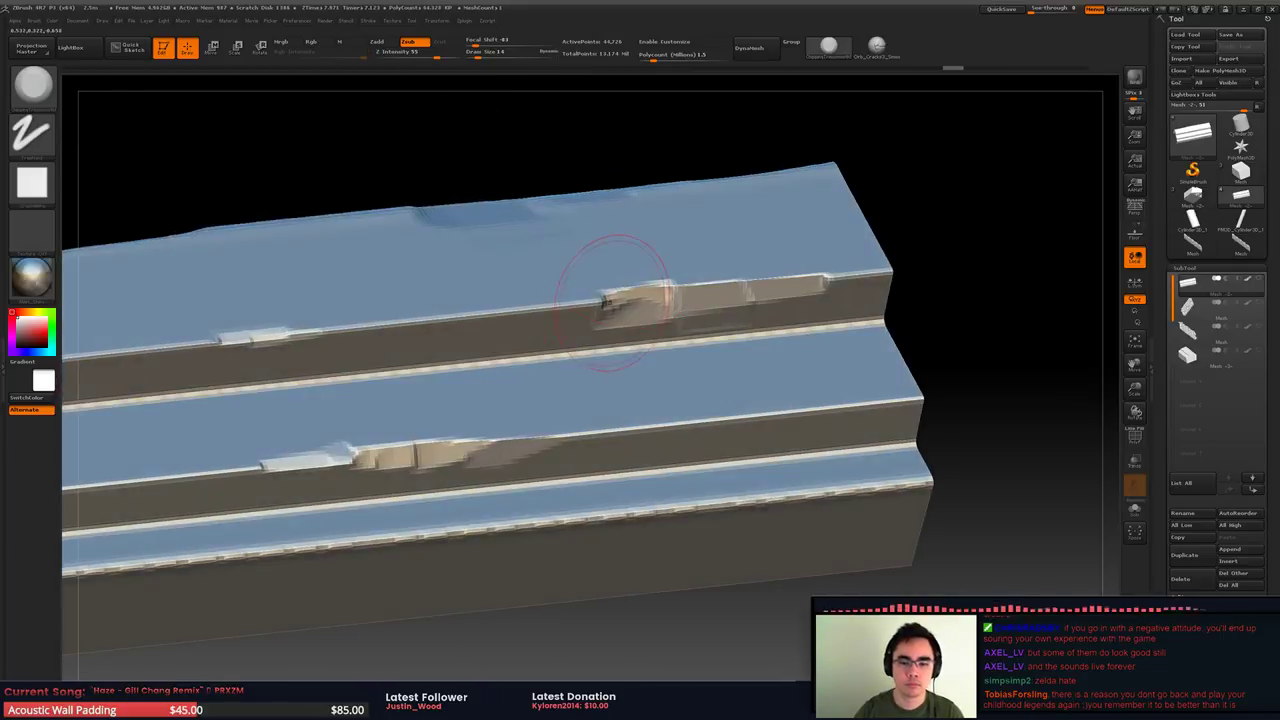
pyautogui.moveTo(608, 295)
pyautogui.mouseDown()
pyautogui.moveTo(486, 315)
pyautogui.moveTo(735, 284)
pyautogui.mouseUp()
# Unhide the rest of the slab mesh around the chipped section
pyautogui.moveTo(756, 270)
pyautogui.keyDown('alt'); pyautogui.mouseDown(button='right')
pyautogui.moveTo(789, 210)
pyautogui.moveTo(680, 251)
pyautogui.moveTo(820, 231)
pyautogui.moveTo(832, 310)
pyautogui.moveTo(832, 280)
pyautogui.moveTo(790, 212)
pyautogui.moveTo(797, 245)
pyautogui.mouseUp(button='right'); pyautogui.keyUp('alt')
pyautogui.keyDown('ctrl'); pyautogui.keyDown('shift'); pyautogui.click(832, 280); pyautogui.keyUp('shift'); pyautogui.keyUp('ctrl')
pyautogui.moveTo(797, 245)
pyautogui.keyDown('alt'); pyautogui.mouseDown(button='right')
pyautogui.moveTo(637, 243)
pyautogui.moveTo(585, 172)
pyautogui.moveTo(590, 216)
pyautogui.moveTo(760, 248)
pyautogui.mouseUp(button='right'); pyautogui.keyUp('alt')
# Switch to the Unreal Editor, dismiss the Message Log and view the loaded temple level in Unlit mode
pyautogui.hotkey('alt', 'Tab')
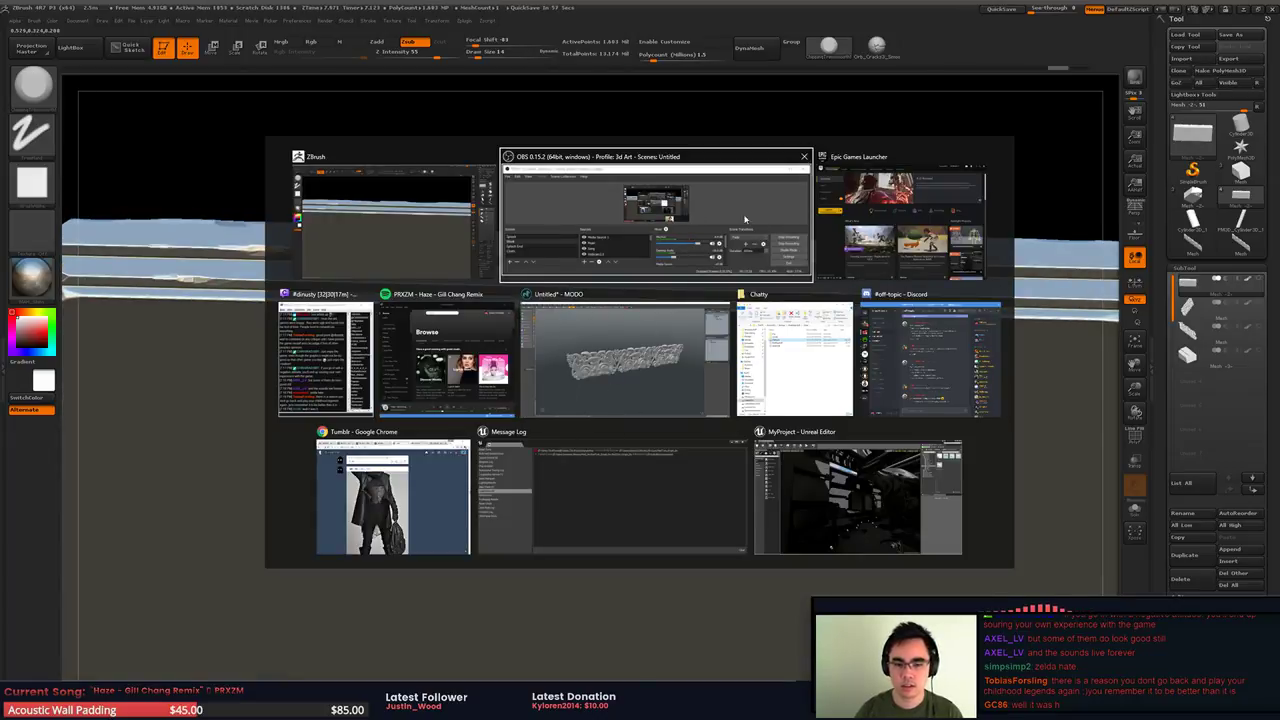
pyautogui.click(825, 475)
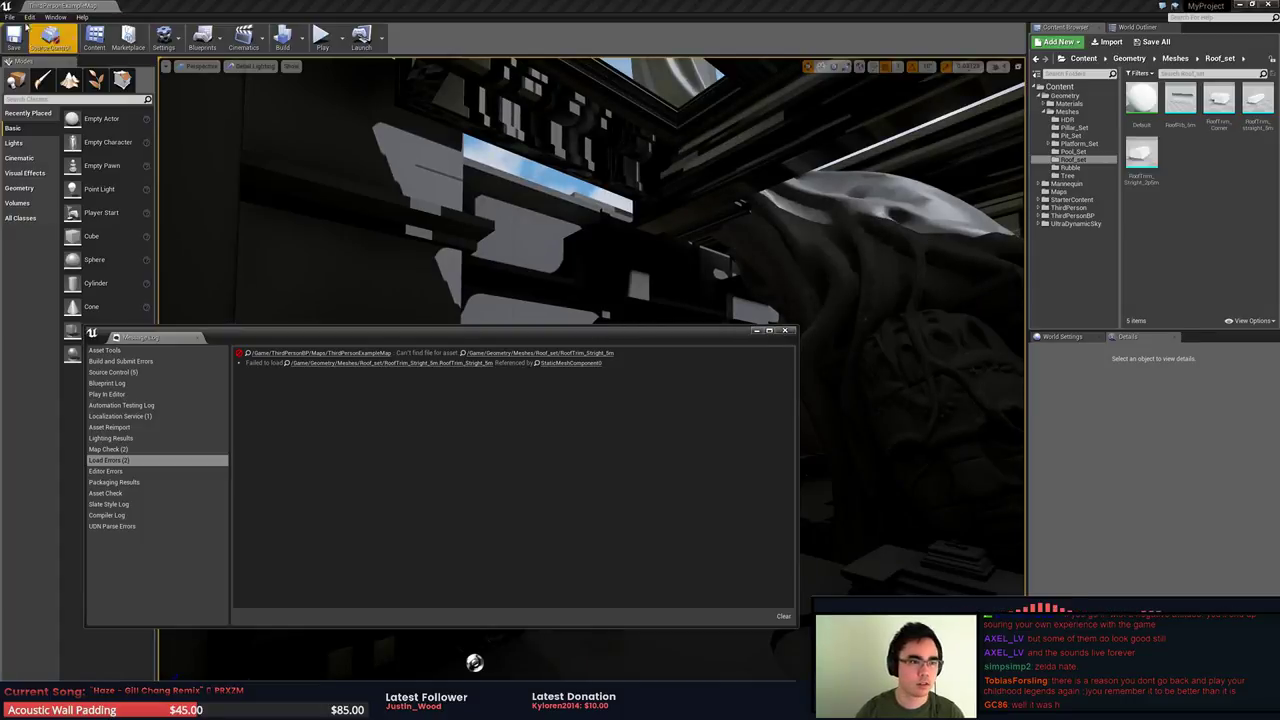
pyautogui.click(10, 17)
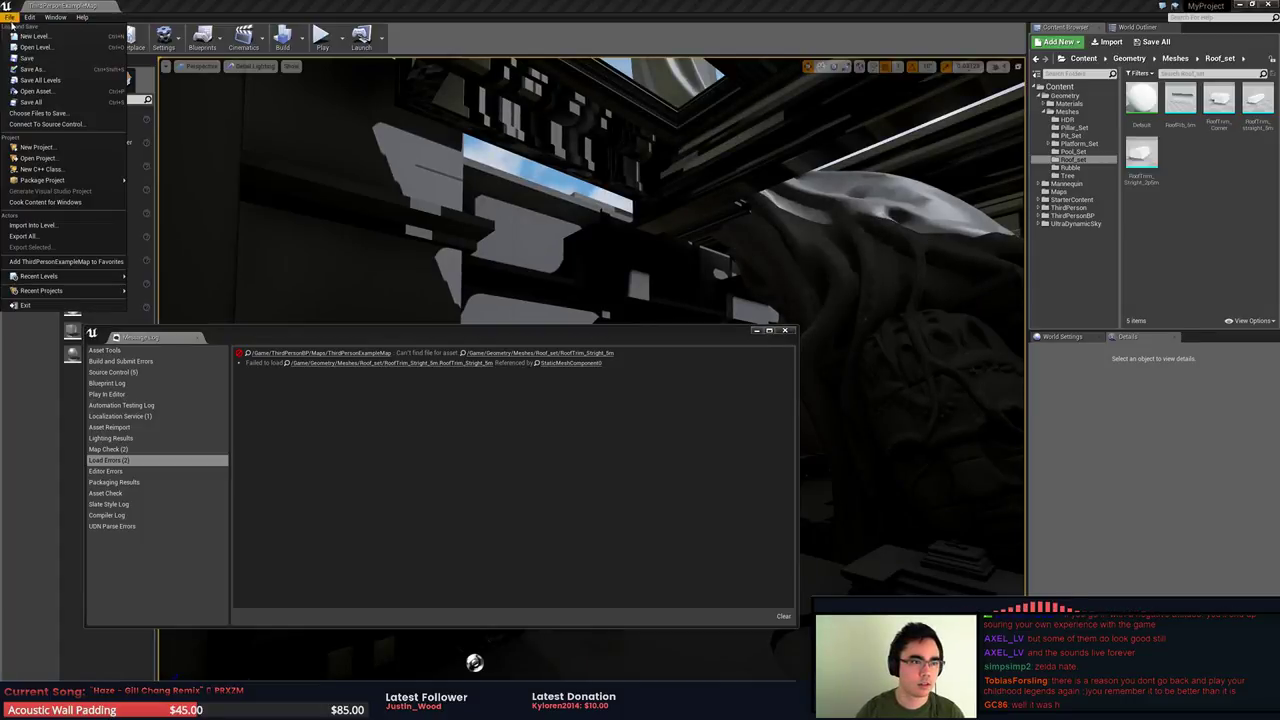
pyautogui.click(785, 331)
pyautogui.click(250, 66)
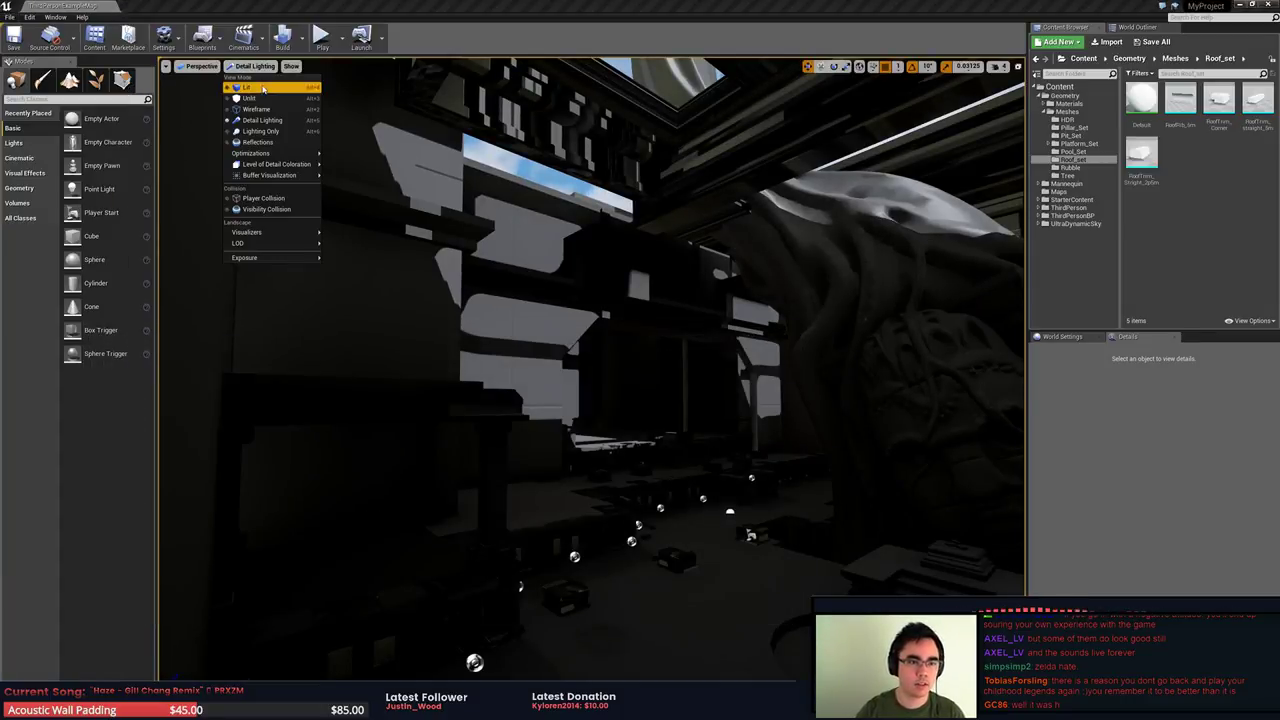
pyautogui.click(262, 100)
pyautogui.moveTo(533, 283); pyautogui.dragTo(575, 283, button='right')
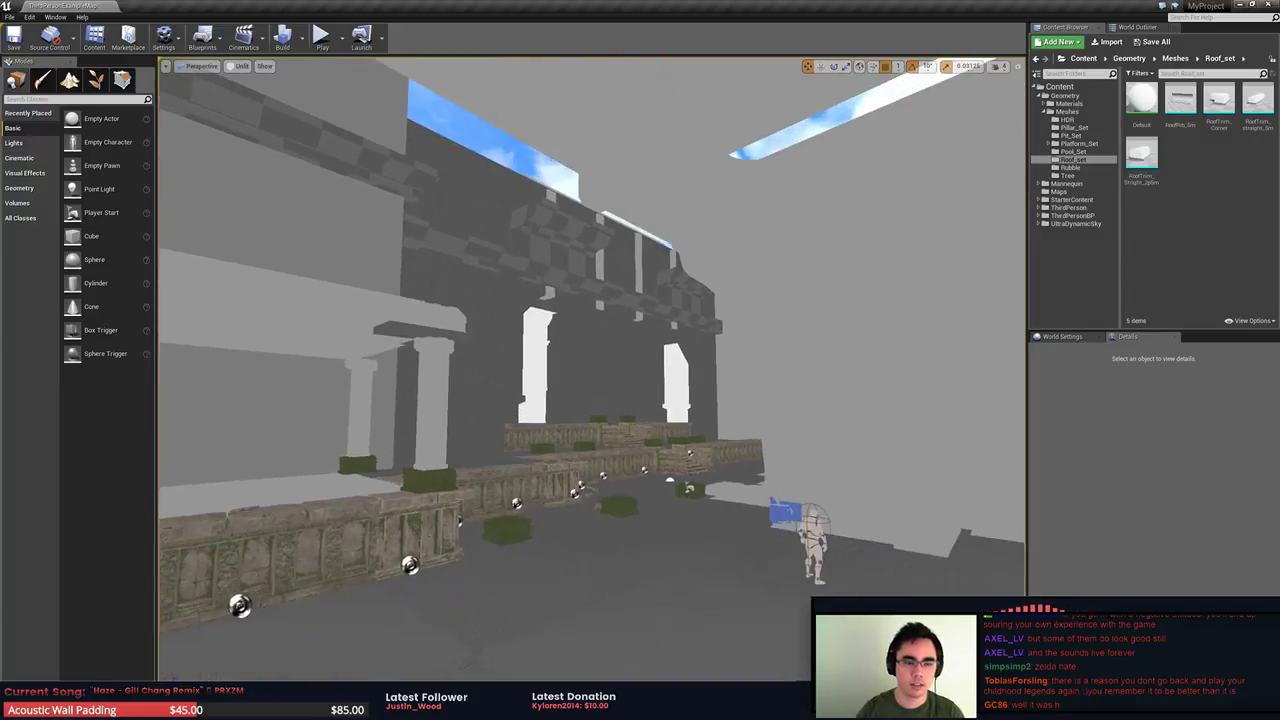
pyautogui.click(243, 68)
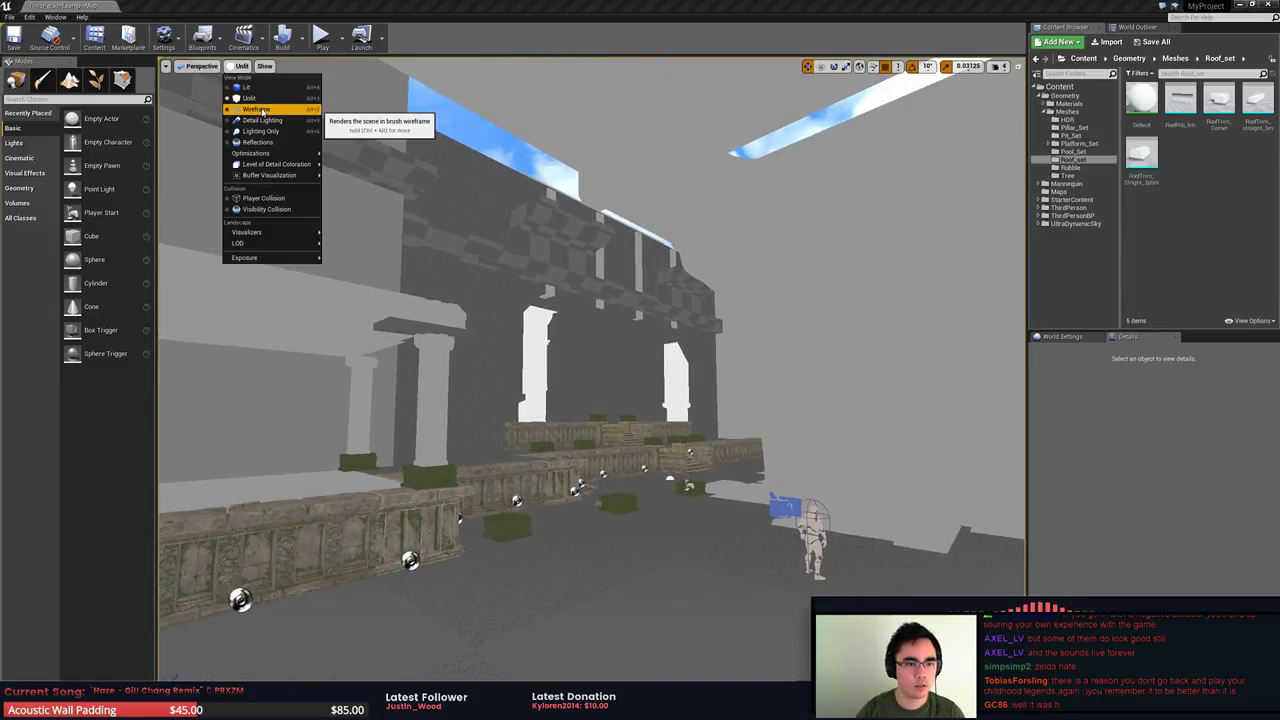
# Open the Scene3 level and dismiss its load error log
pyautogui.click(9, 17)
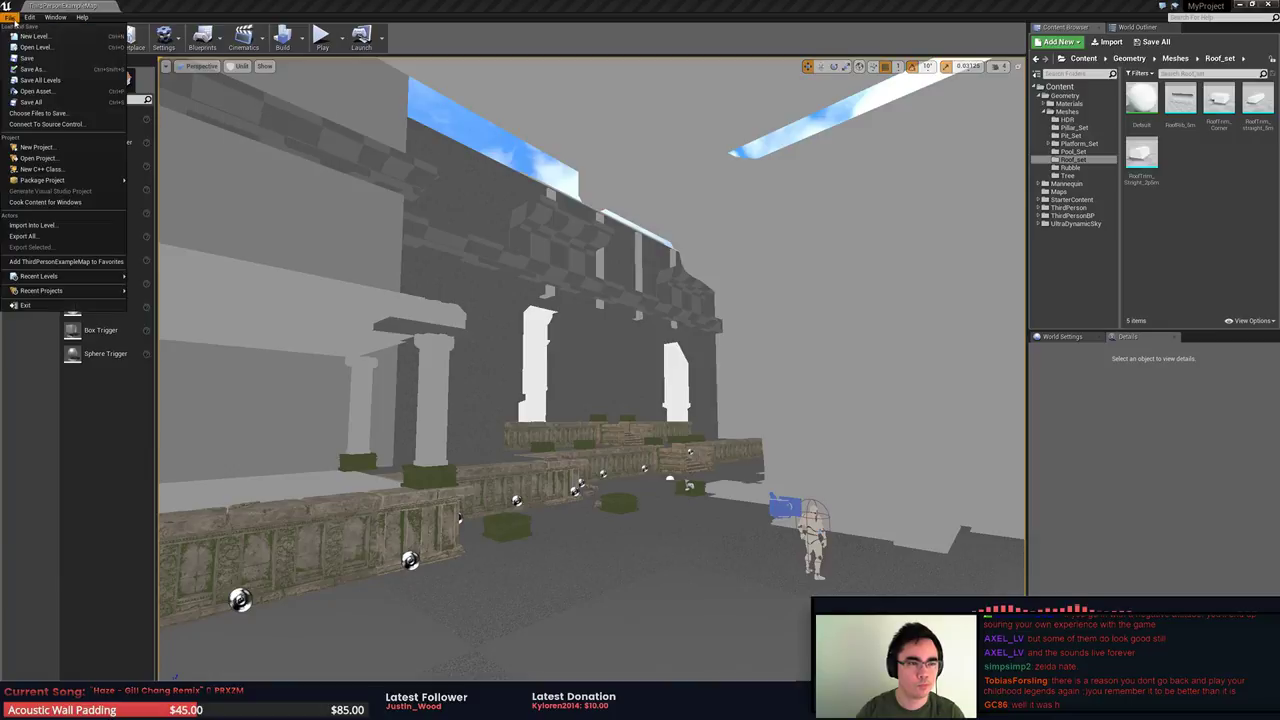
pyautogui.click(40, 40)
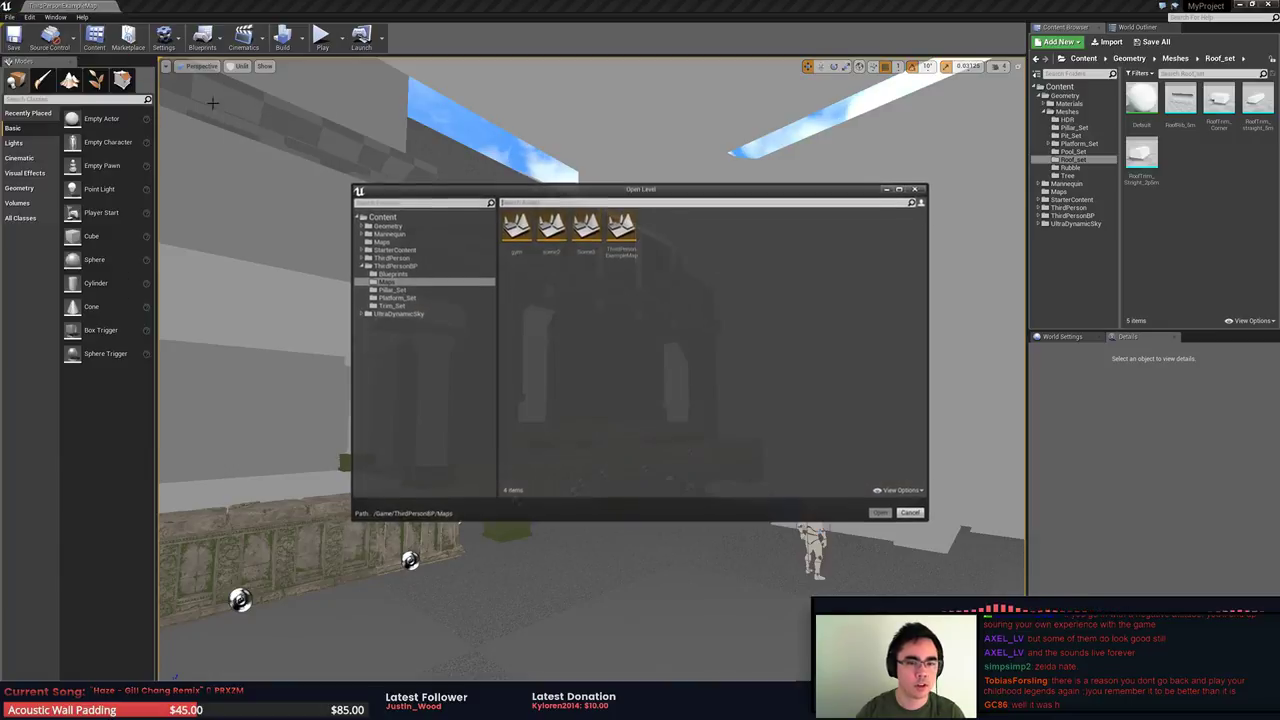
pyautogui.doubleClick(587, 232)
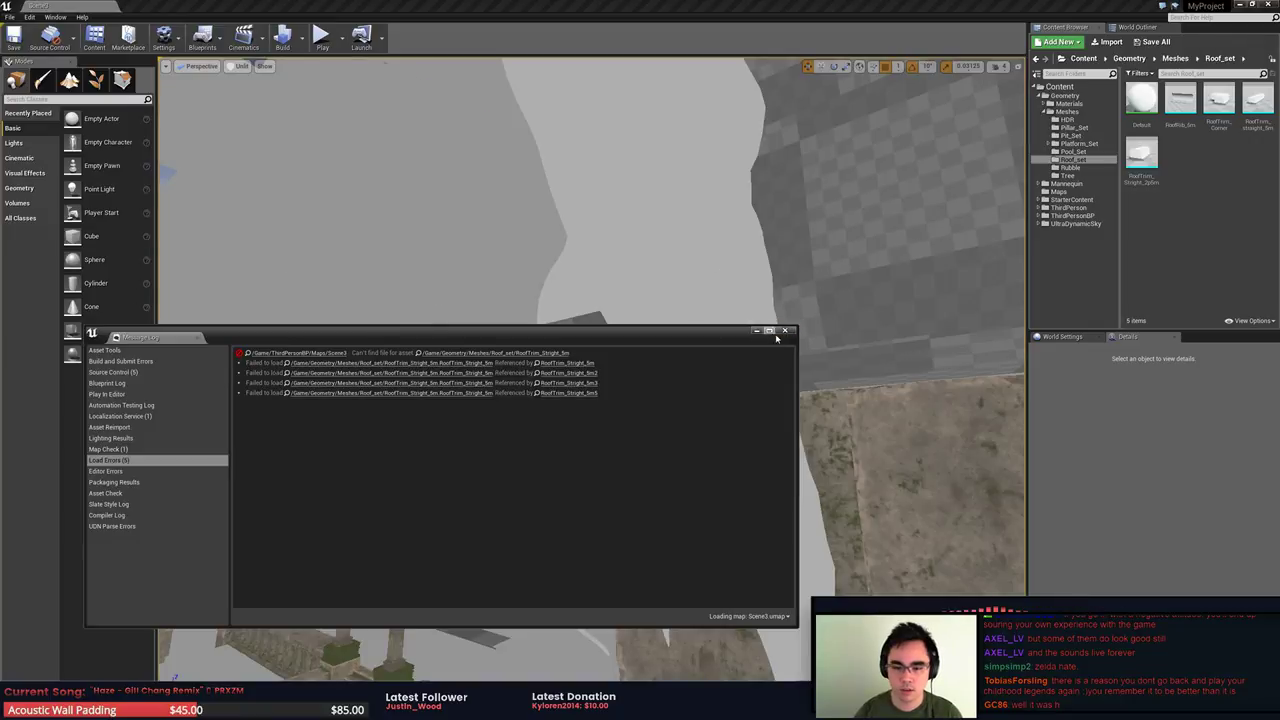
pyautogui.click(785, 331)
# Set the viewport to Lit and fly through the temple to examine its walls, roots, mossy bases and corner roof trim
pyautogui.press('s')
pyautogui.moveTo(655, 355); pyautogui.dragTo(776, 390, button='right')
pyautogui.click(240, 66)
pyautogui.click(205, 86)
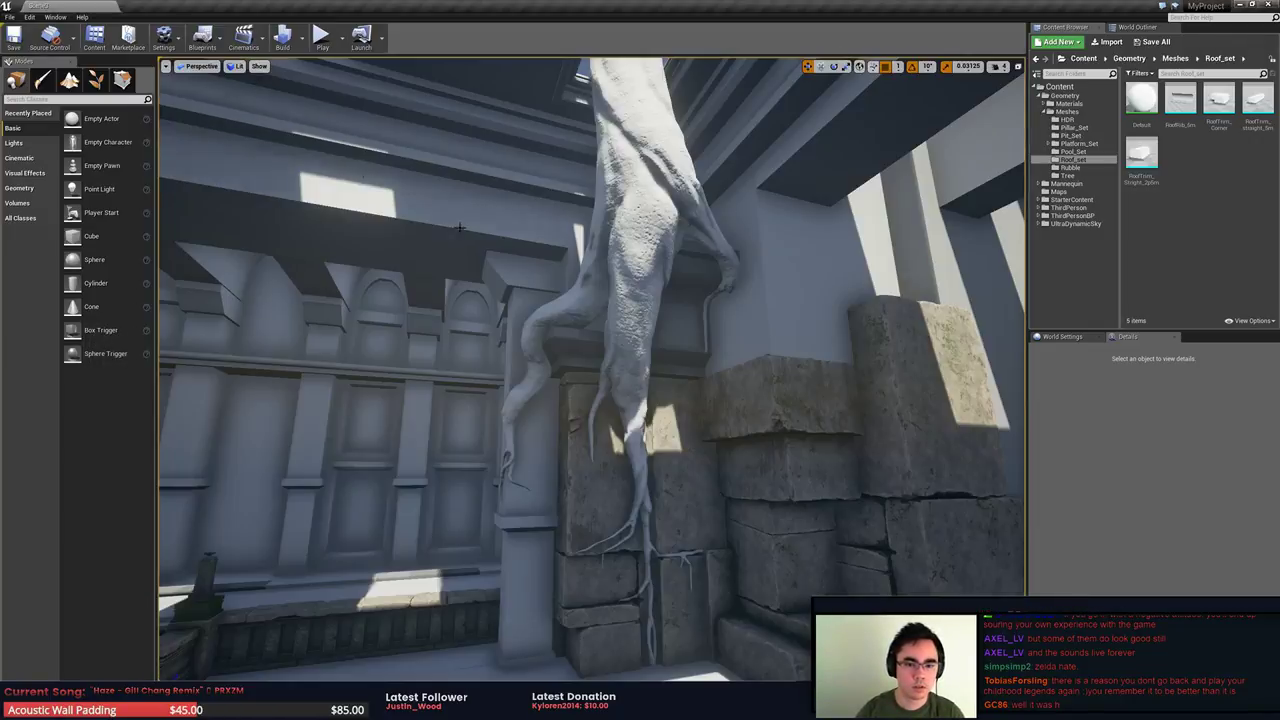
pyautogui.moveTo(660, 280); pyautogui.dragTo(646, 276, button='right')
pyautogui.moveTo(728, 292); pyautogui.dragTo(792, 319, button='right')
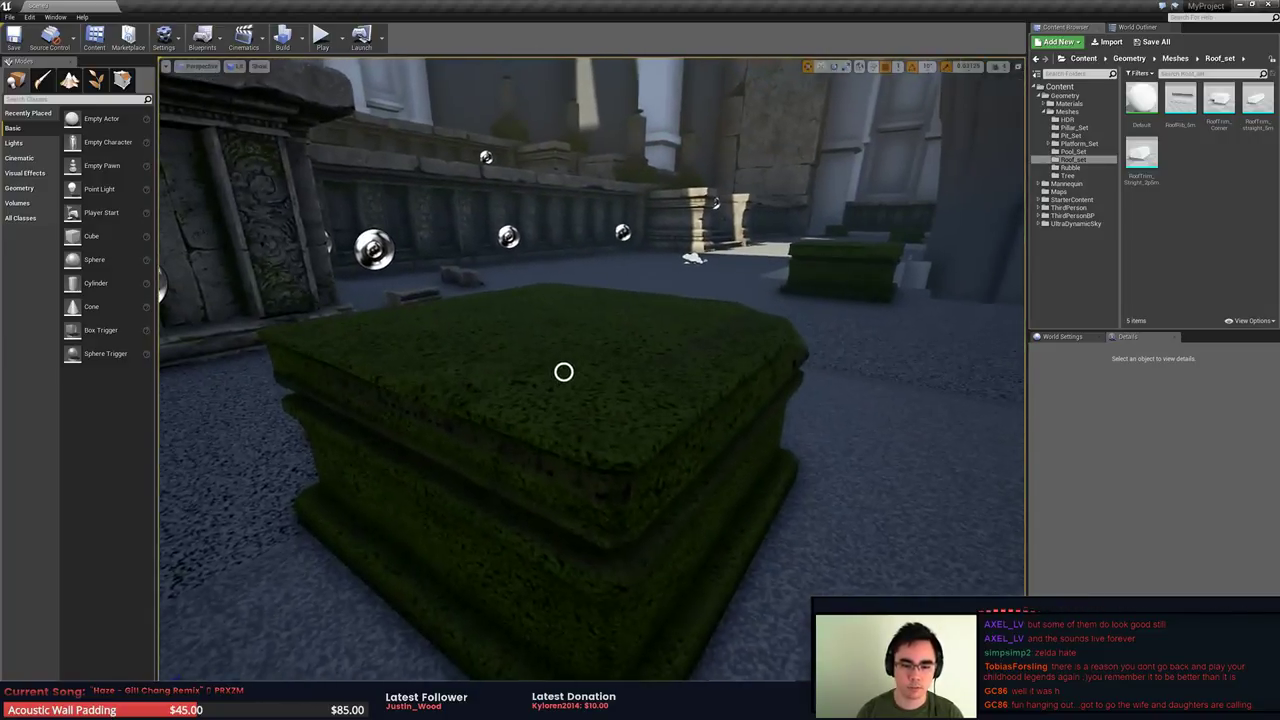
pyautogui.moveTo(564, 372); pyautogui.dragTo(689, 286, button='right')
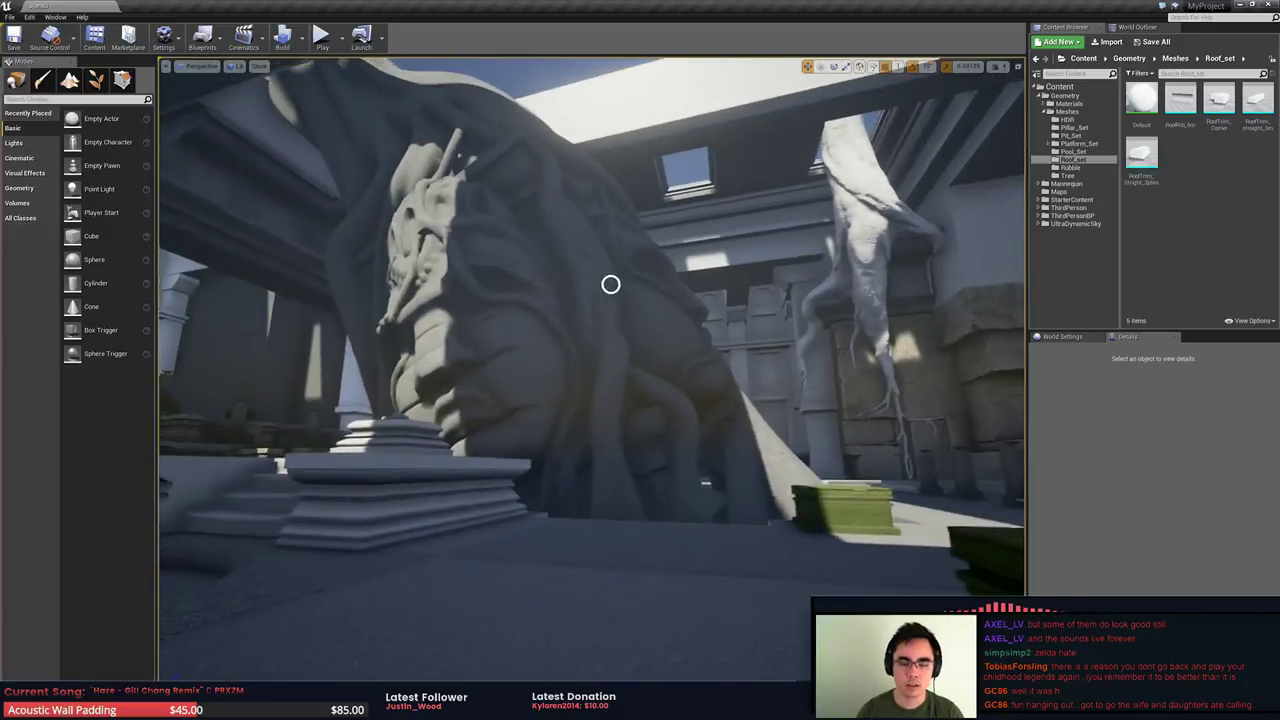
pyautogui.moveTo(610, 284); pyautogui.dragTo(381, 353, button='right')
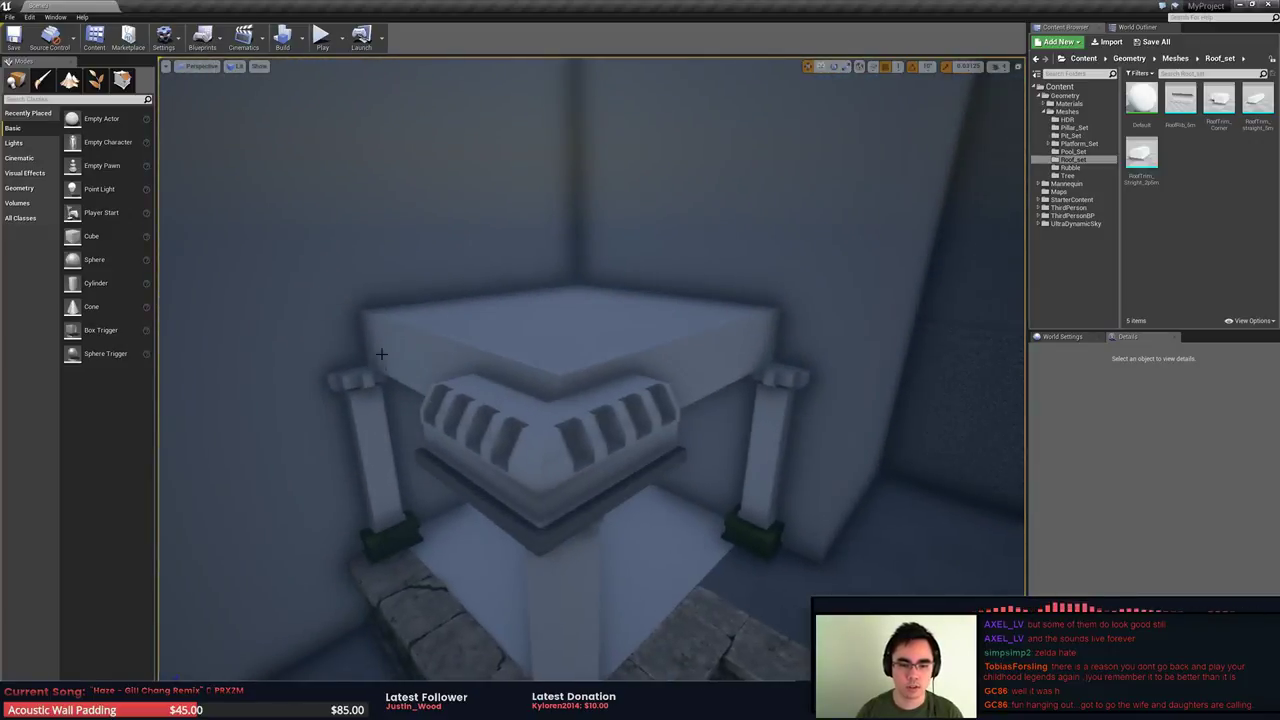
# Open the level that shows the roof trim above the carved platform walls and approach the rubble
pyautogui.click(9, 17)
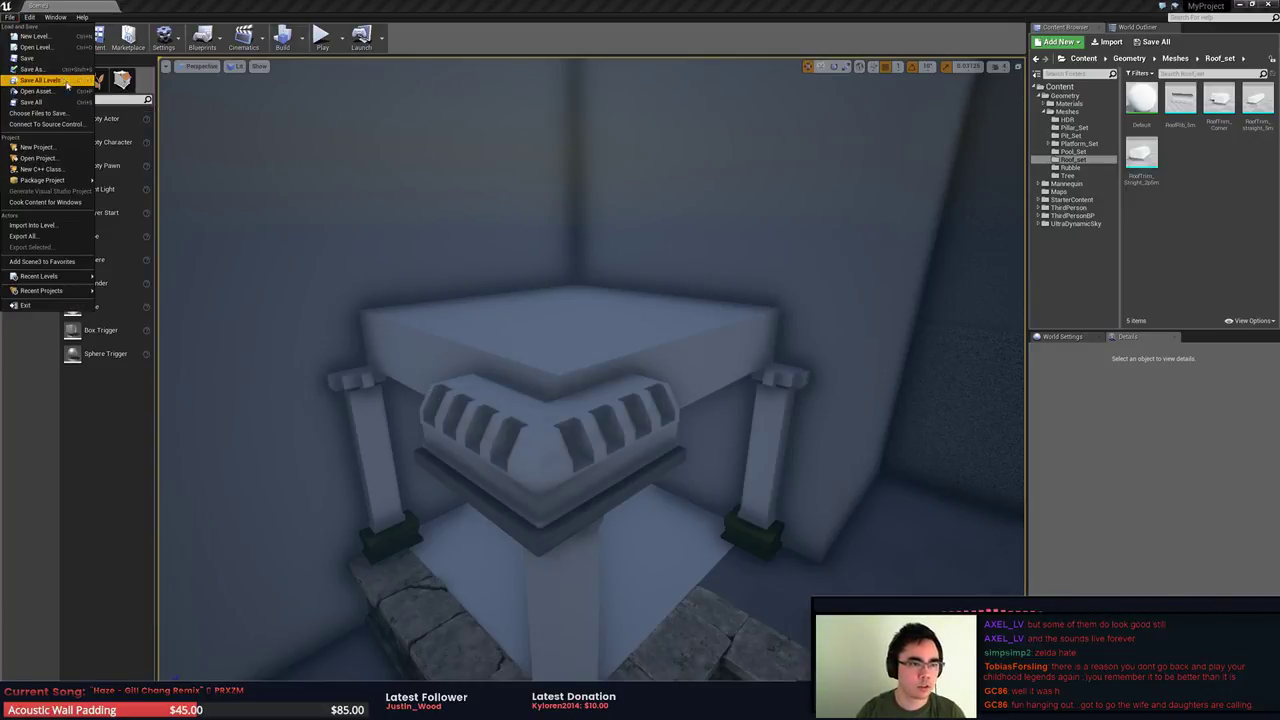
pyautogui.click(36, 47)
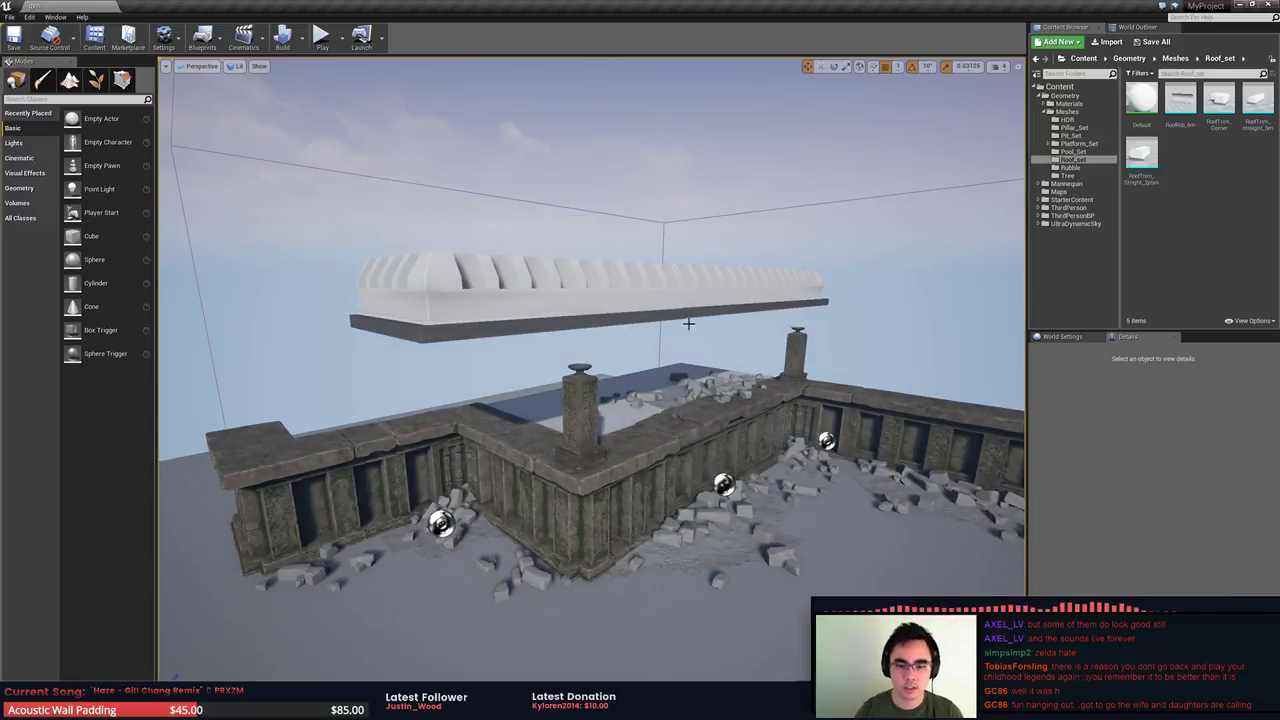
pyautogui.moveTo(688, 323); pyautogui.dragTo(623, 348, button='right')
pyautogui.press('w')
# Select several rubble piles around the platform walls to examine their meshes and placement
pyautogui.click(613, 399)
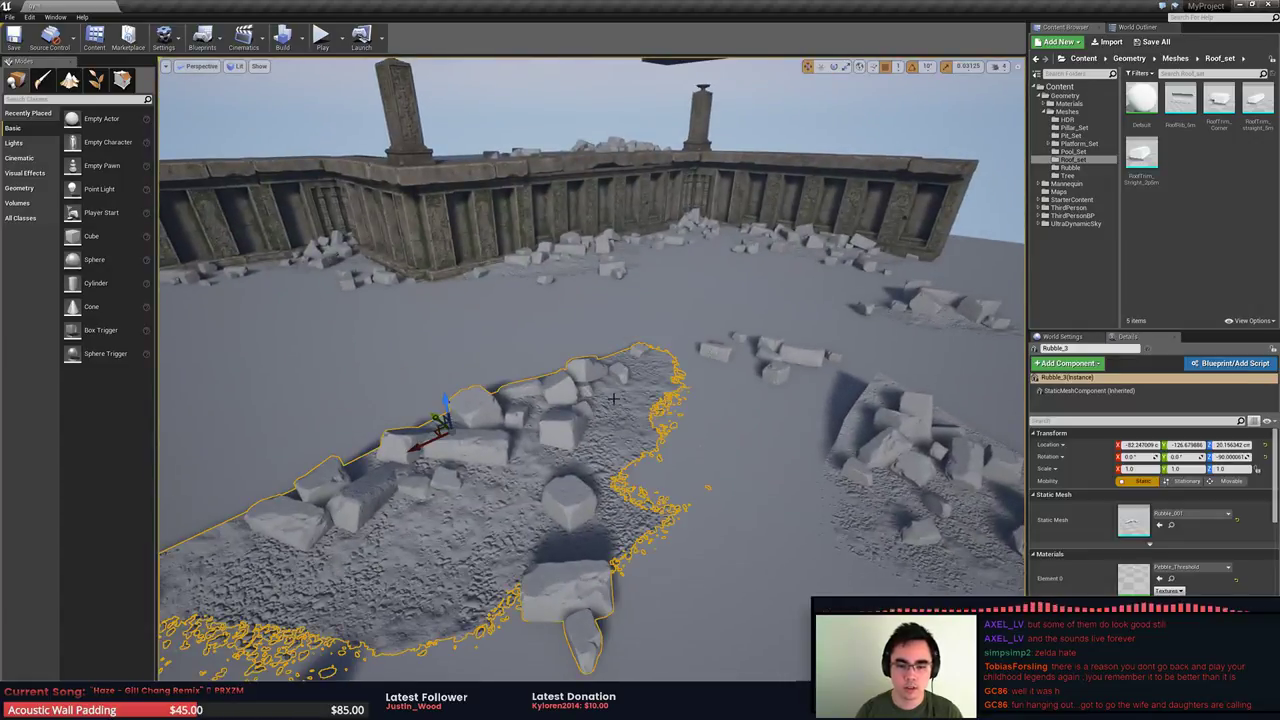
pyautogui.click(911, 315)
pyautogui.click(903, 418)
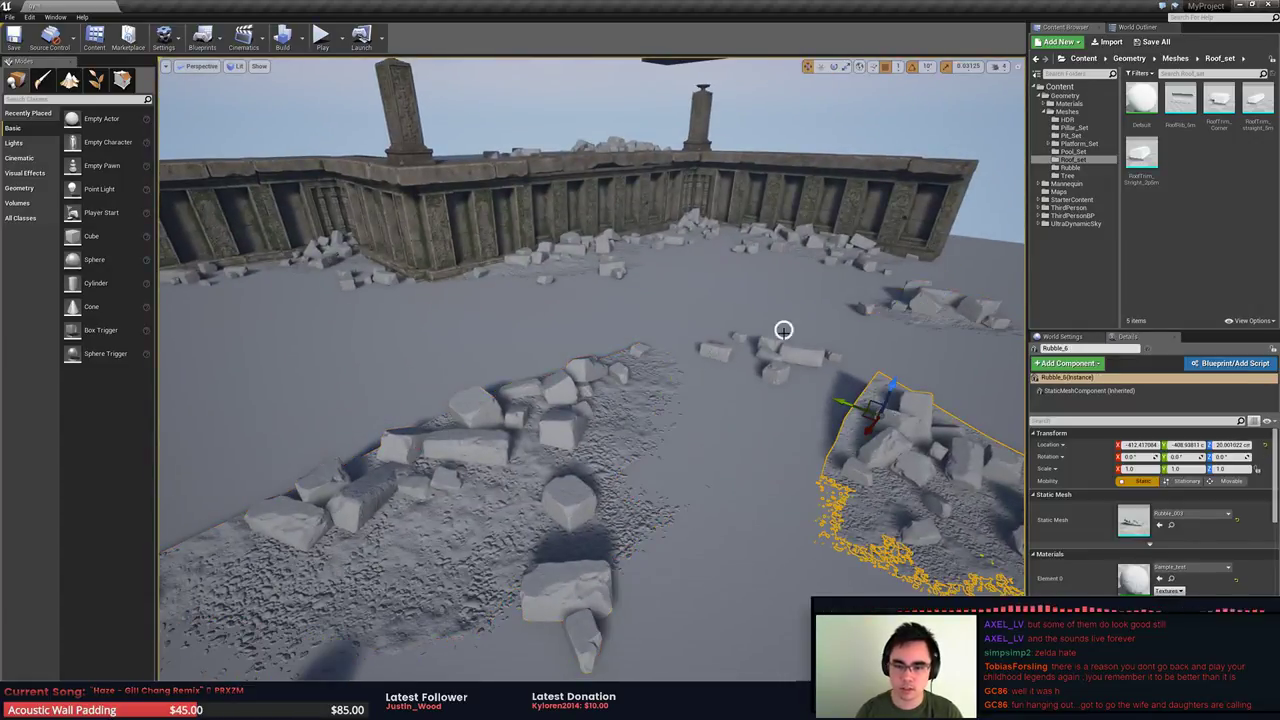
pyautogui.moveTo(783, 329); pyautogui.dragTo(722, 376, button='right')
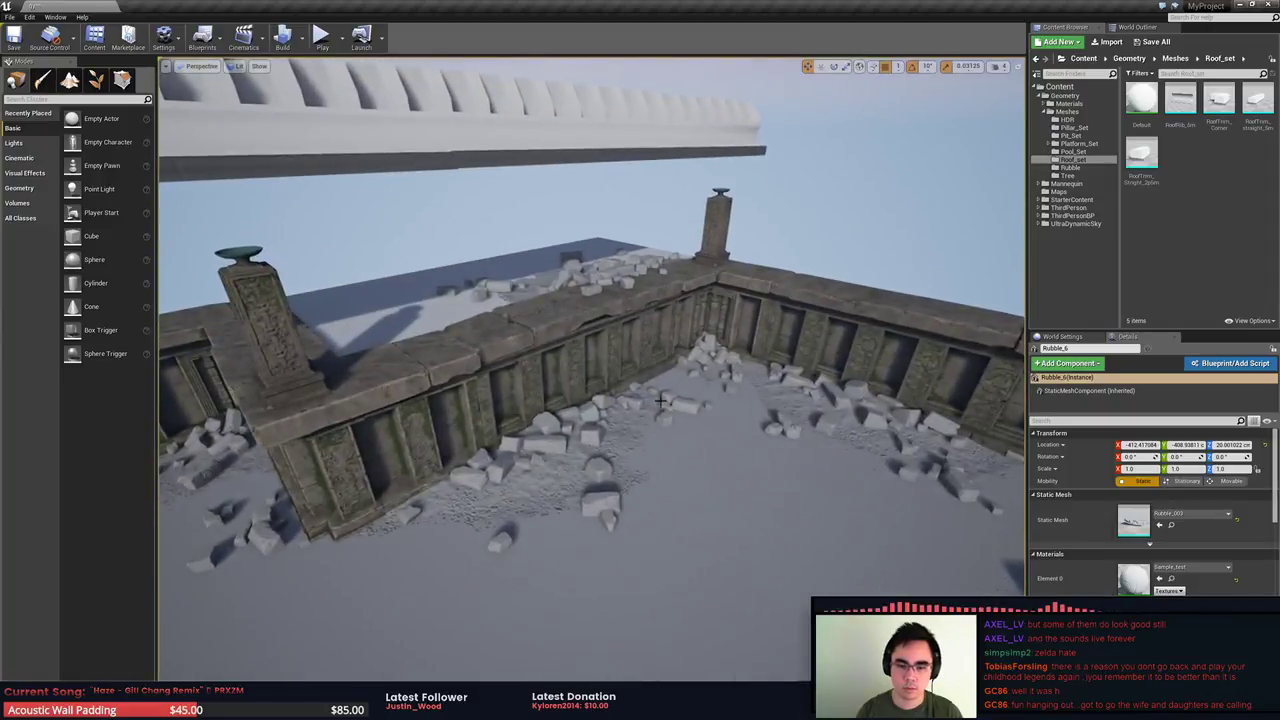
pyautogui.click(659, 410)
pyautogui.click(607, 428)
pyautogui.click(719, 355)
pyautogui.press('f')
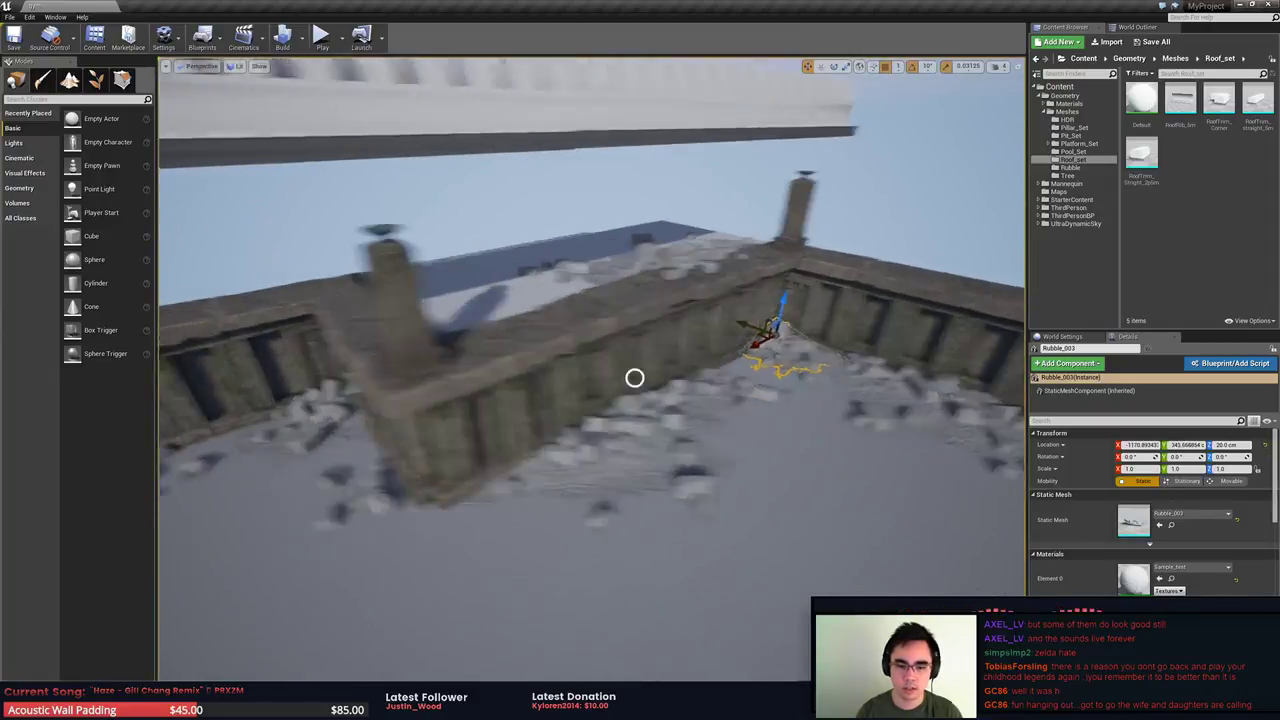
# Select and frame the small pillar and the straight roof trim pieces to examine how the trim modules fit together
pyautogui.click(540, 360)
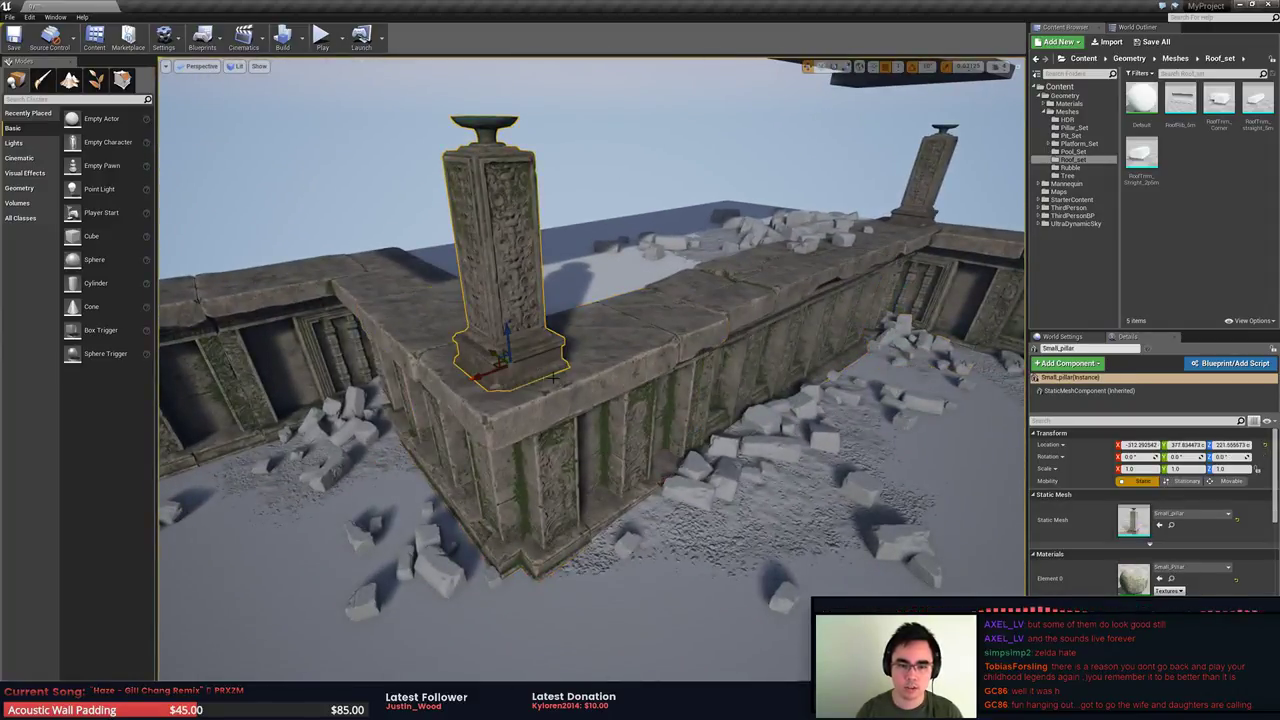
pyautogui.press('f')
pyautogui.moveTo(525, 333); pyautogui.dragTo(606, 329, button='right')
pyautogui.click(583, 345)
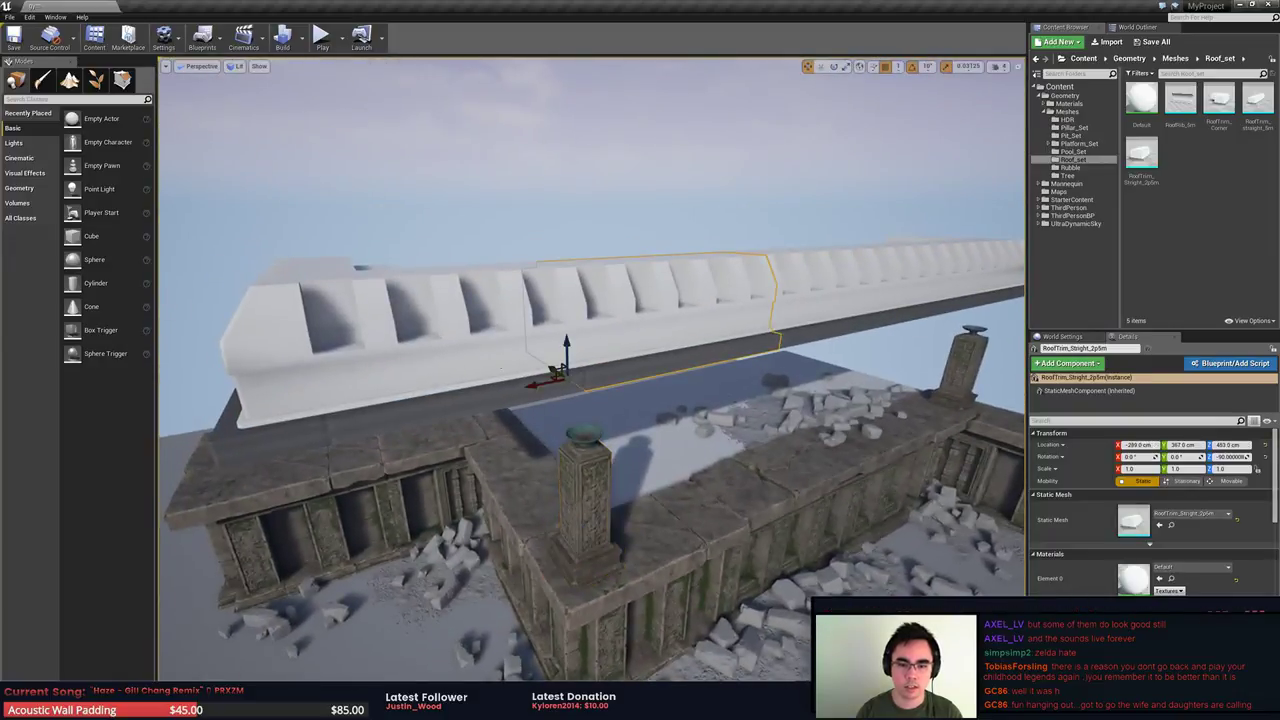
pyautogui.click(520, 397)
pyautogui.moveTo(520, 400); pyautogui.dragTo(600, 389, button='right')
pyautogui.click(600, 388)
pyautogui.press('f')
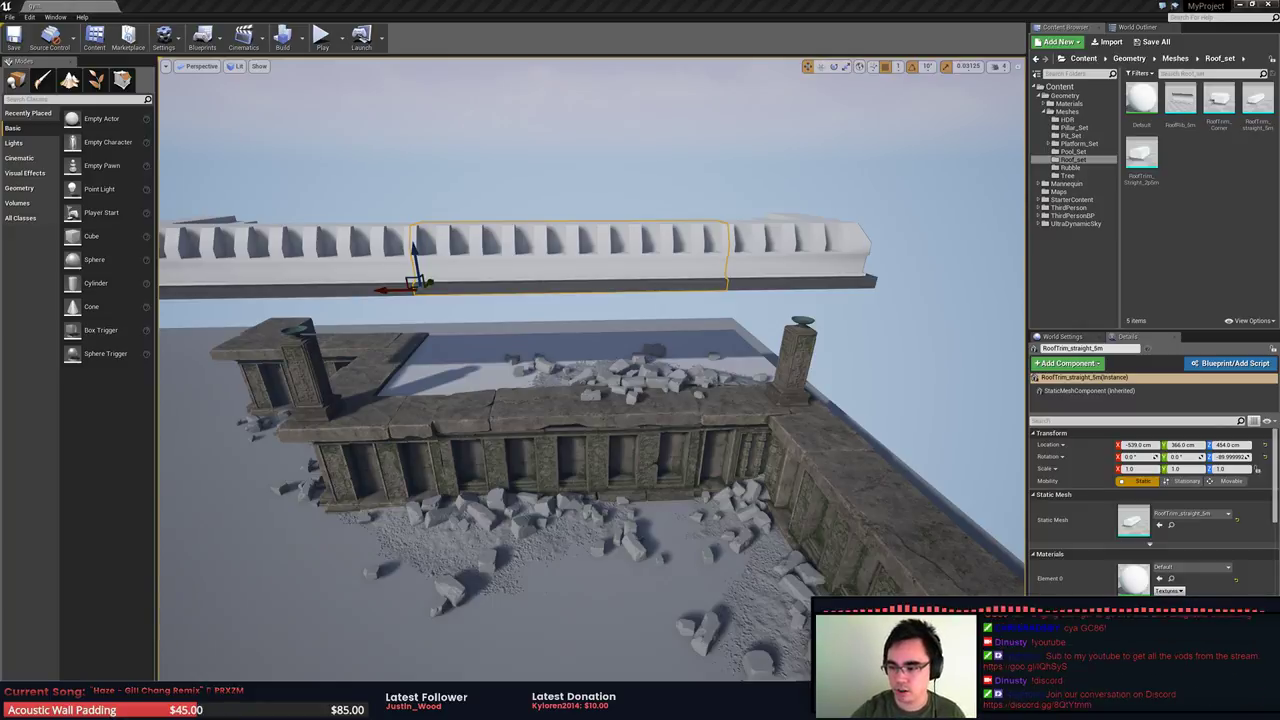
# View the roof trim and platform assembly as a whole and switch back to ZBrush
pyautogui.click(964, 305)
pyautogui.moveTo(730, 392); pyautogui.dragTo(748, 357, button='right')
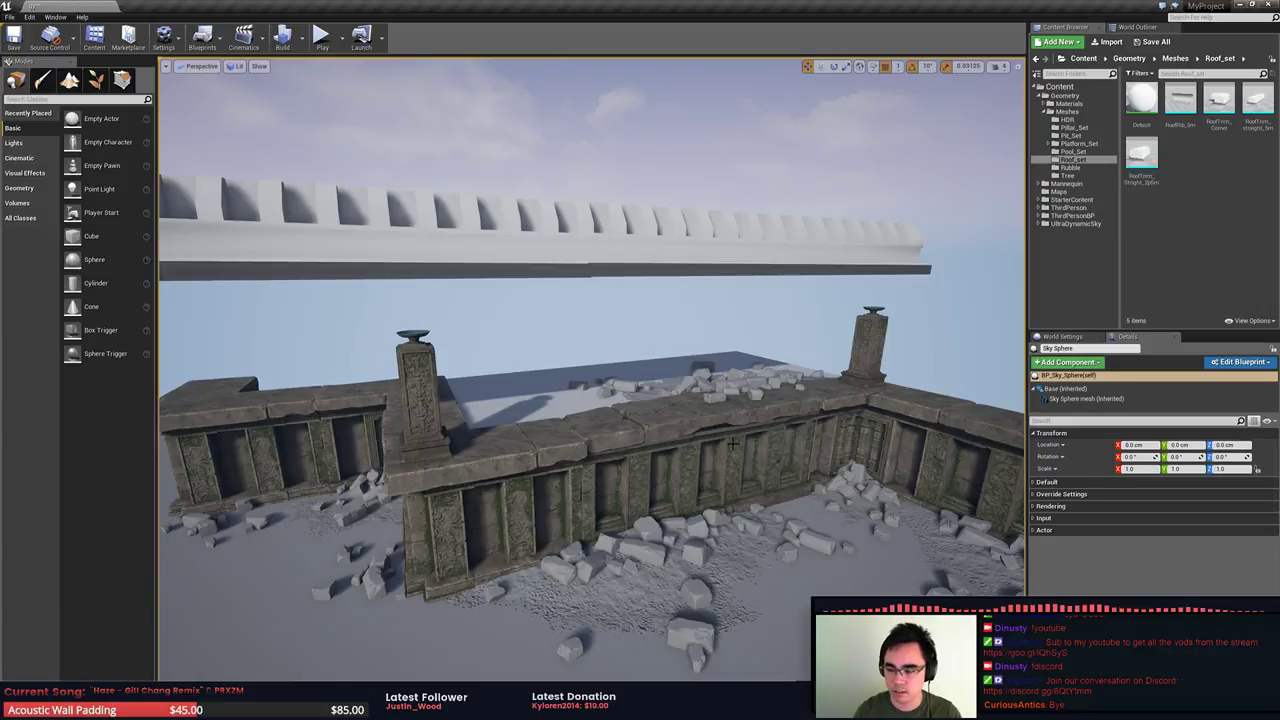
pyautogui.hotkey('alt', 'Tab')
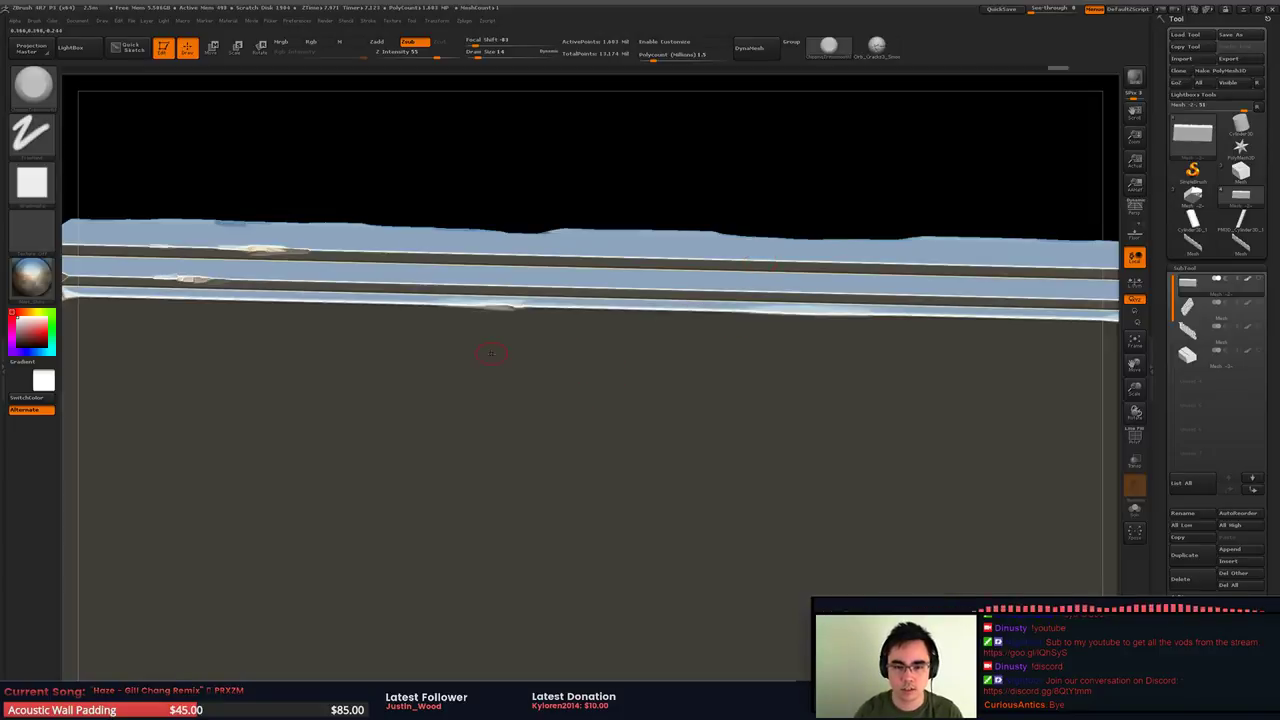
# Turn on perspective and isolate one end section of the slab's stepped front edge, hiding the rest of the mesh
pyautogui.moveTo(490, 353); pyautogui.dragTo(611, 310)
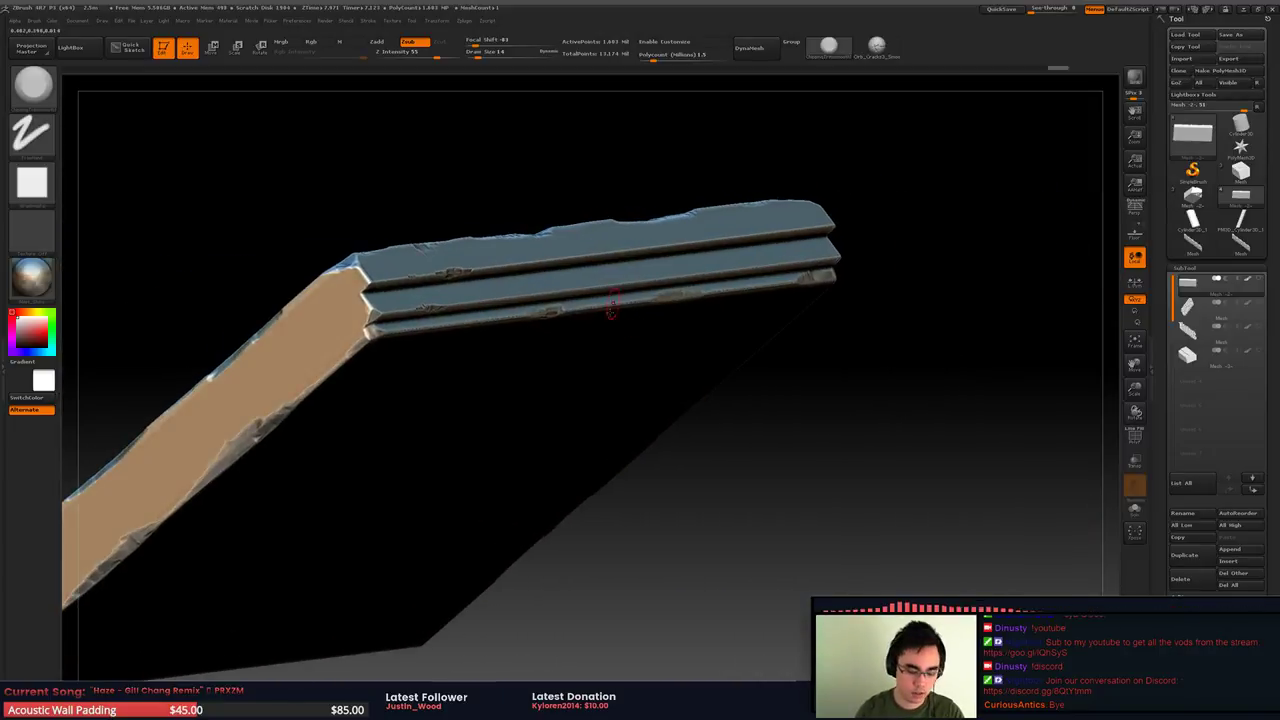
pyautogui.press('p')
pyautogui.moveTo(608, 324); pyautogui.dragTo(640, 297, button='right')
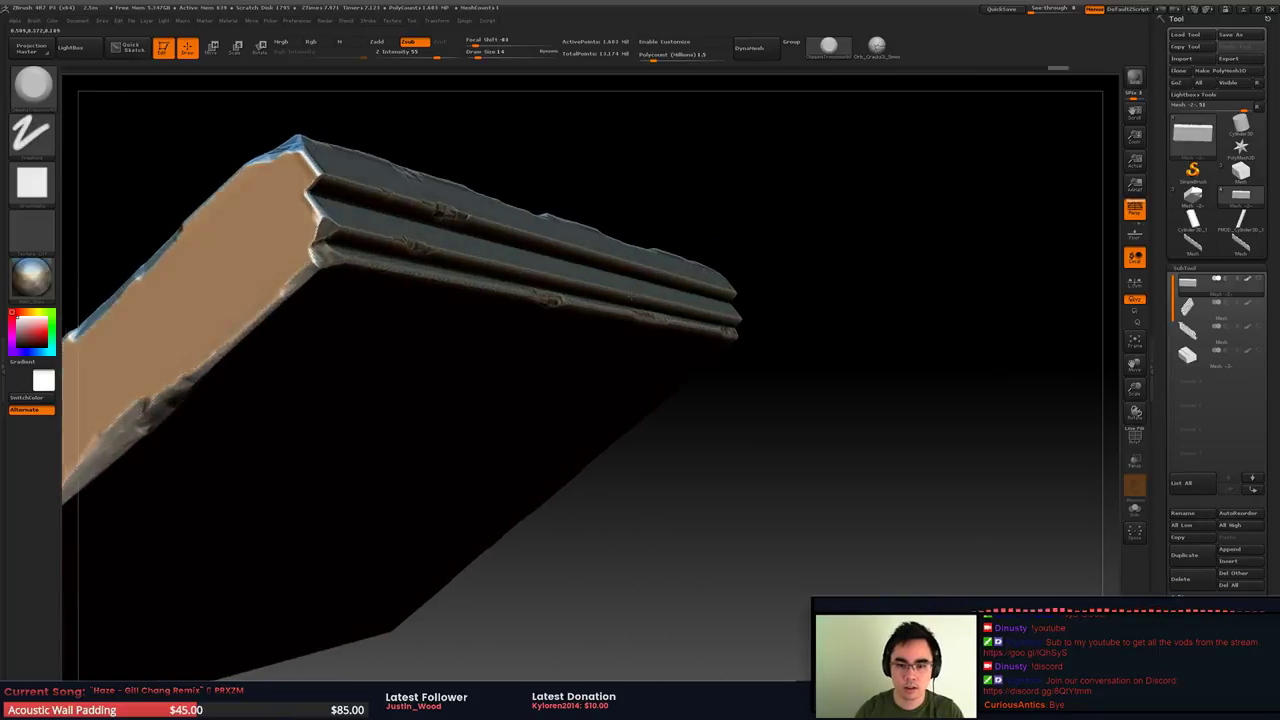
pyautogui.keyDown('ctrl'); pyautogui.keyDown('shift'); pyautogui.moveTo(549, 171); pyautogui.dragTo(820, 363); pyautogui.keyUp('shift'); pyautogui.keyUp('ctrl')
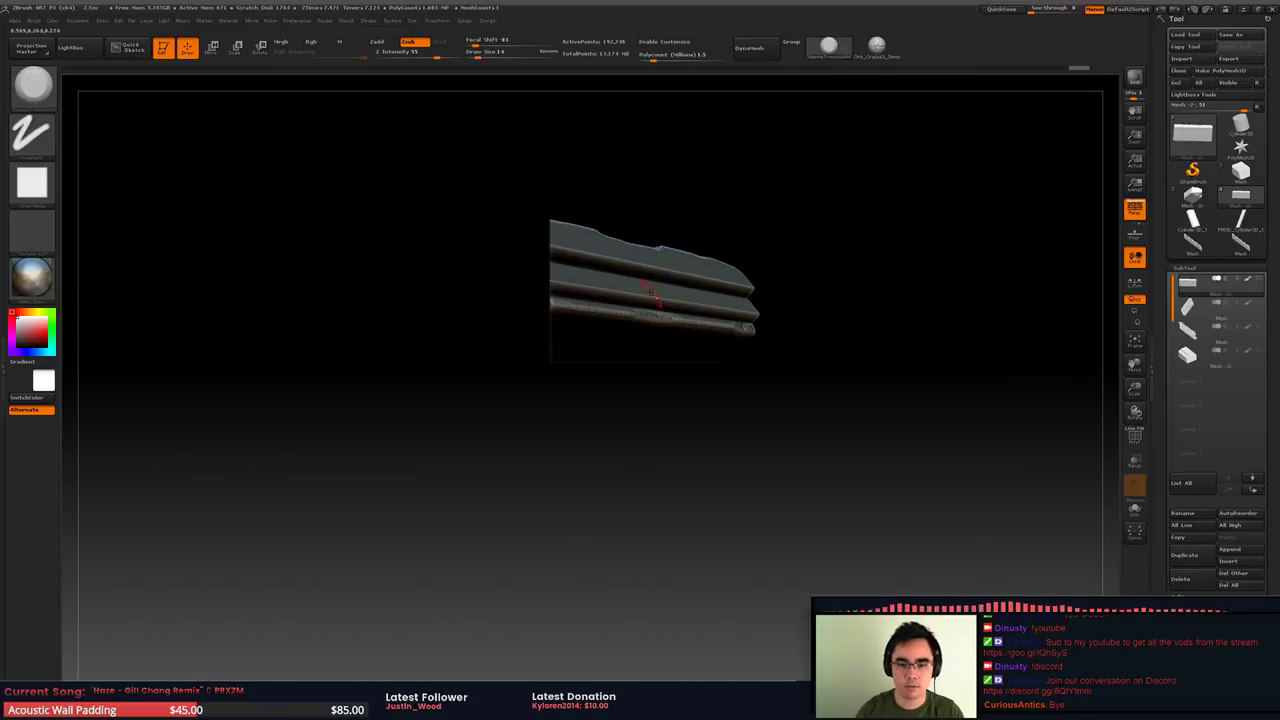
pyautogui.keyDown('ctrl'); pyautogui.moveTo(652, 293); pyautogui.dragTo(553, 297, button='right'); pyautogui.keyUp('ctrl')
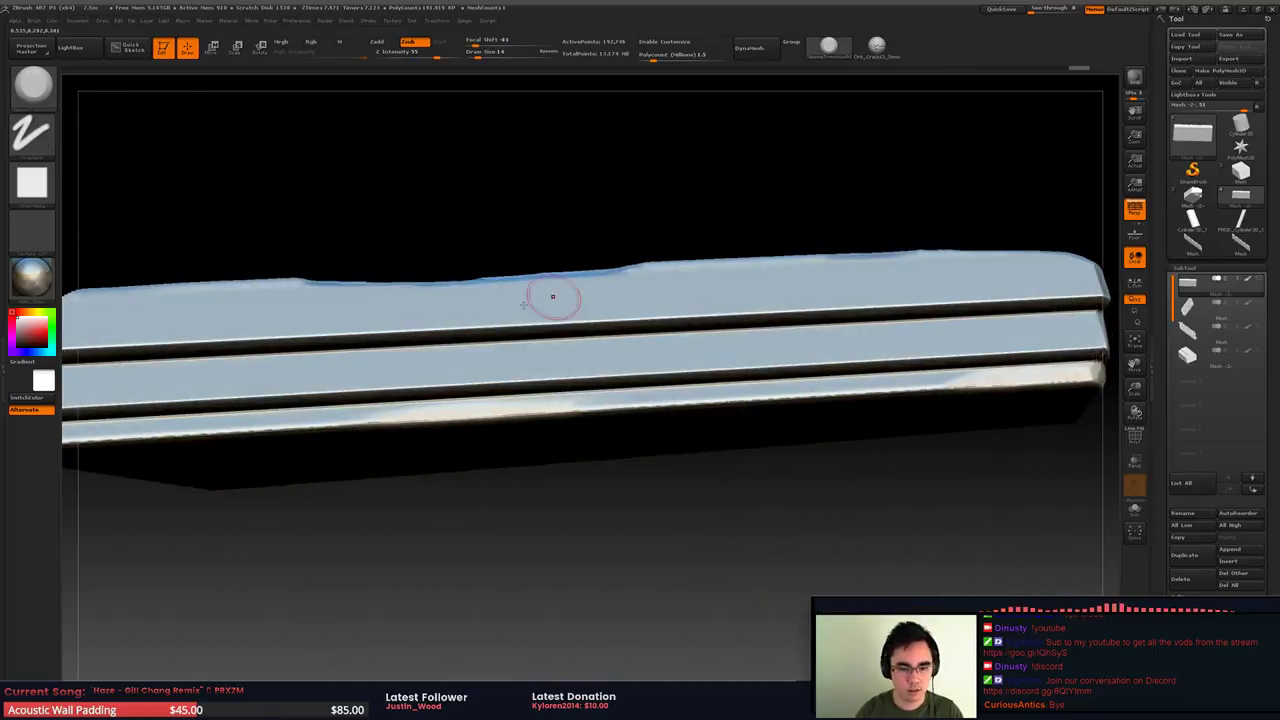
# Chip the lower lip of the top step along the stretch leading to the slab's end
pyautogui.moveTo(460, 326); pyautogui.dragTo(536, 322)
pyautogui.keyDown('alt'); pyautogui.moveTo(820, 305); pyautogui.dragTo(596, 287, button='right'); pyautogui.keyUp('alt')
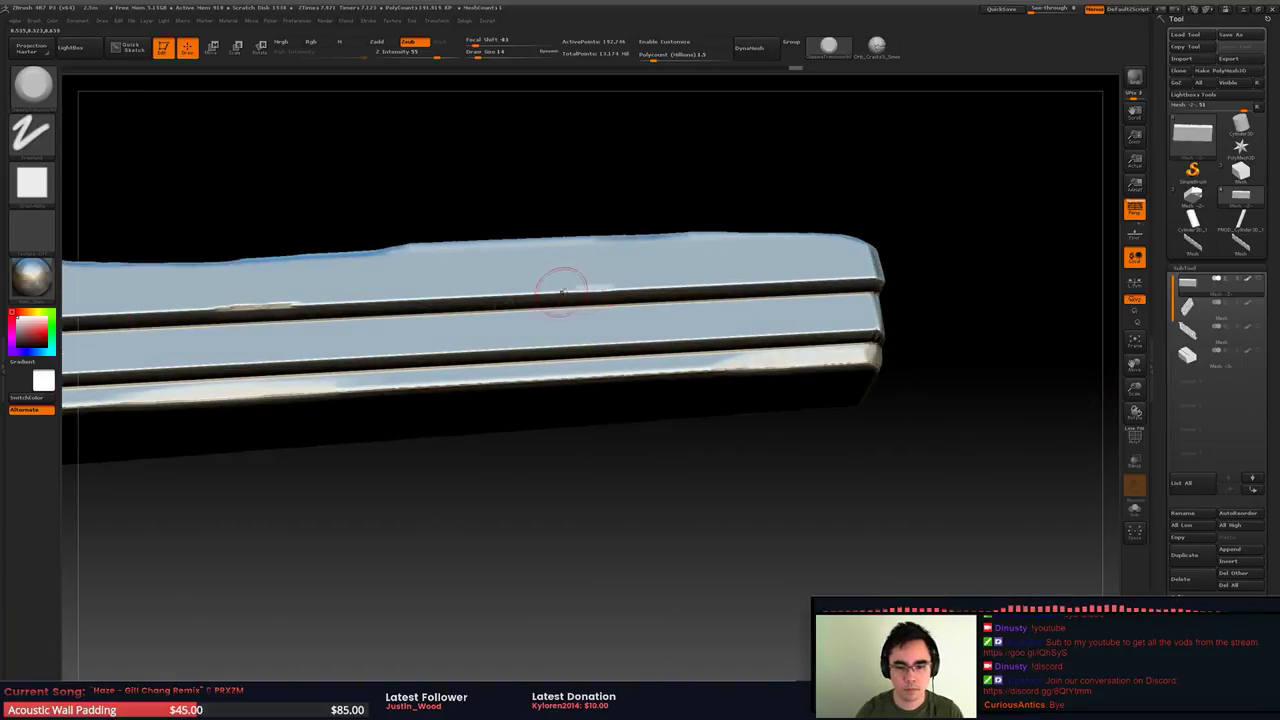
pyautogui.moveTo(562, 288); pyautogui.dragTo(745, 282)
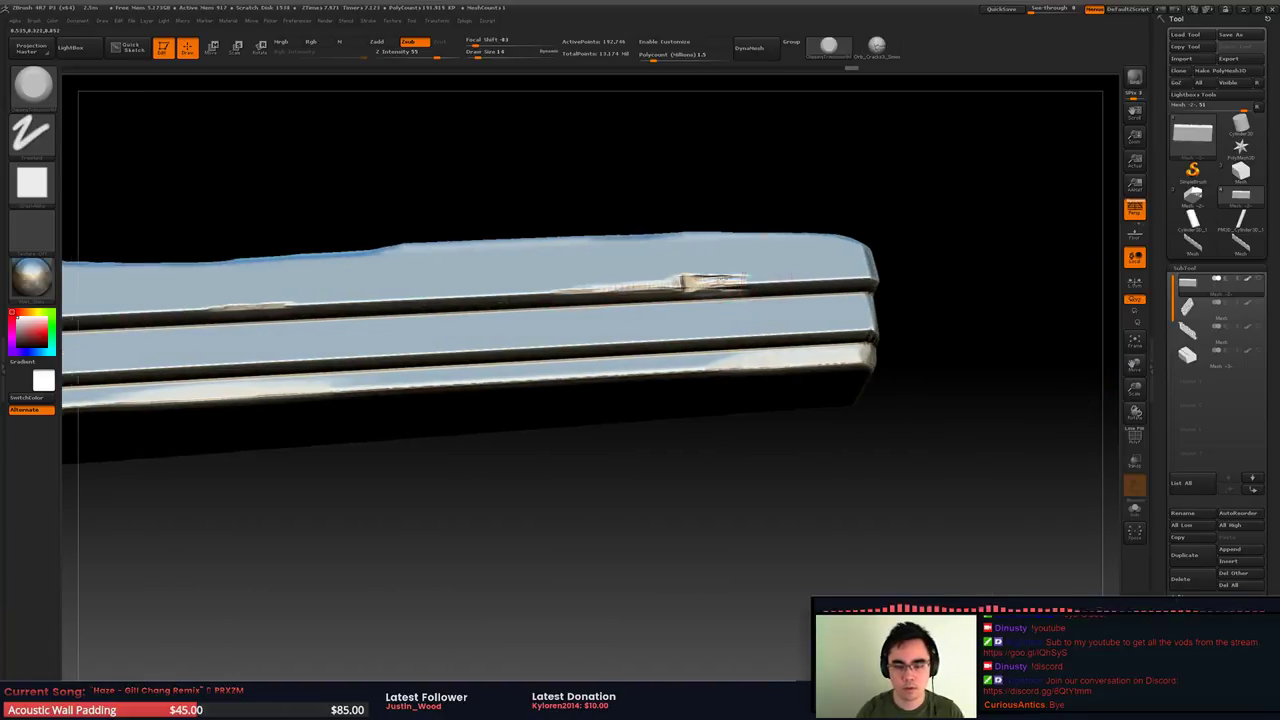
pyautogui.keyDown('alt'); pyautogui.moveTo(742, 280); pyautogui.dragTo(580, 282, button='right'); pyautogui.keyUp('alt')
pyautogui.moveTo(580, 282)
pyautogui.keyDown('ctrl'); pyautogui.mouseDown(button='right')
pyautogui.moveTo(582, 306)
pyautogui.moveTo(574, 280)
pyautogui.mouseUp(button='right'); pyautogui.keyUp('ctrl')
pyautogui.moveTo(574, 280)
pyautogui.mouseDown()
pyautogui.moveTo(496, 280)
pyautogui.moveTo(734, 287)
pyautogui.mouseUp()
pyautogui.moveTo(736, 287)
pyautogui.keyDown('alt'); pyautogui.mouseDown(button='right')
pyautogui.moveTo(594, 287)
pyautogui.moveTo(572, 304)
pyautogui.mouseUp(button='right'); pyautogui.keyUp('alt')
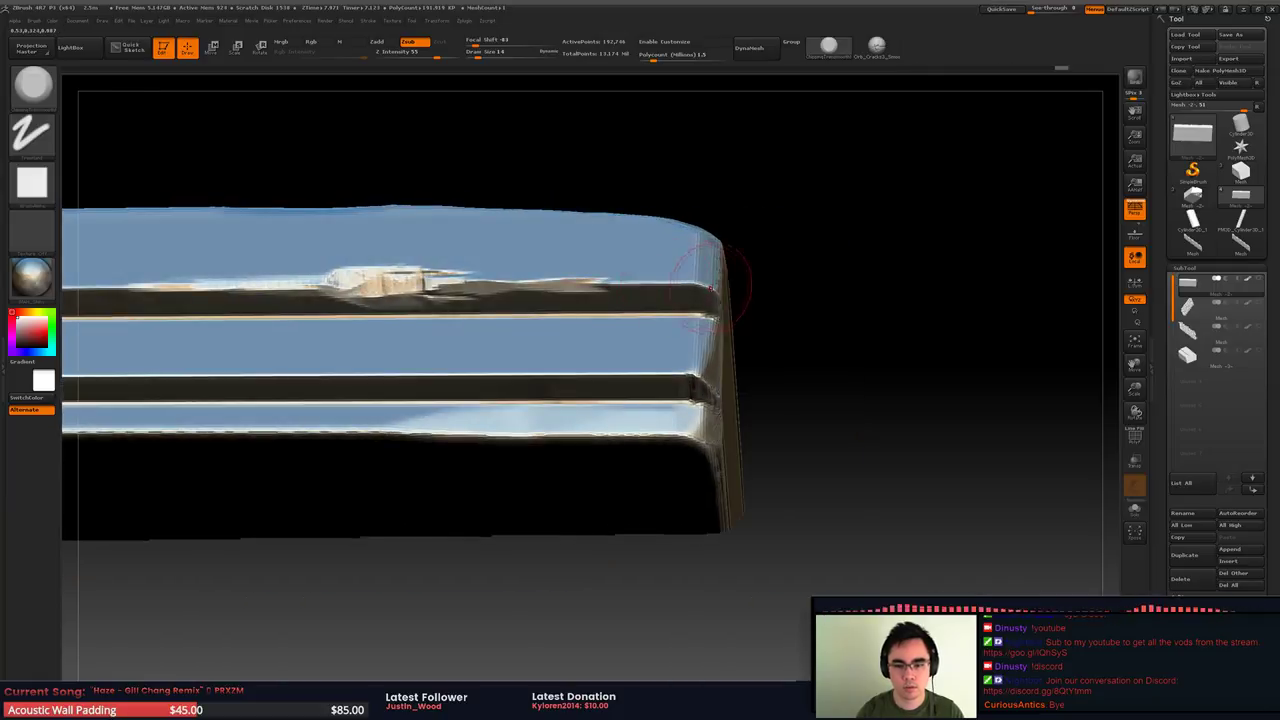
# Chip the end corners of the front steps and switch the sculpt's material to MatCap Gray
pyautogui.moveTo(712, 288); pyautogui.dragTo(674, 277, button='right')
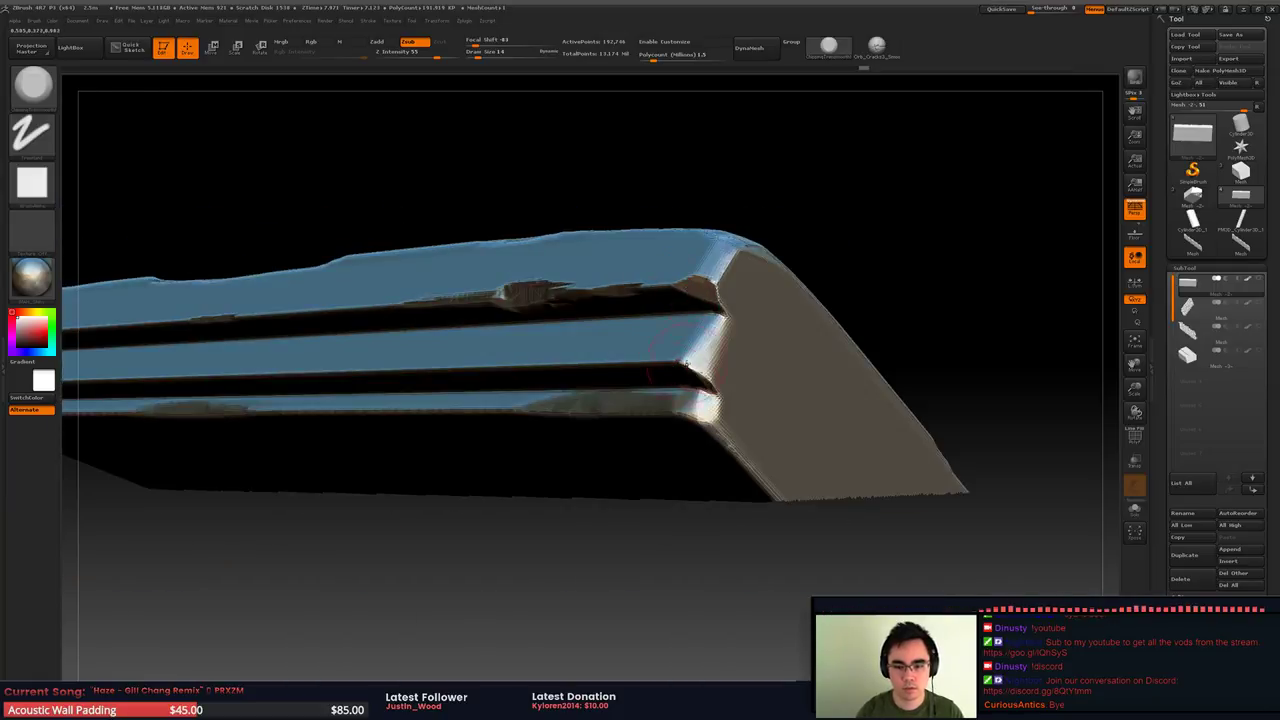
pyautogui.moveTo(684, 363)
pyautogui.mouseDown()
pyautogui.moveTo(712, 394)
pyautogui.moveTo(679, 358)
pyautogui.moveTo(715, 347)
pyautogui.mouseUp()
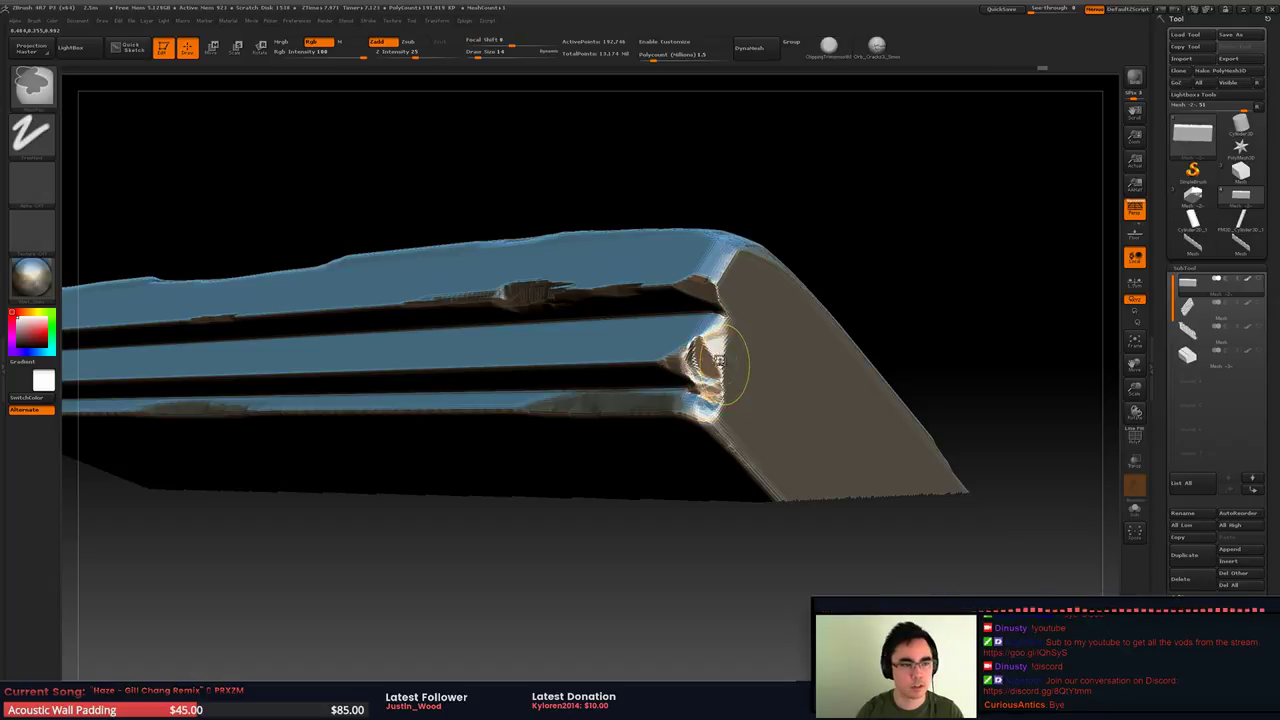
pyautogui.click(33, 276)
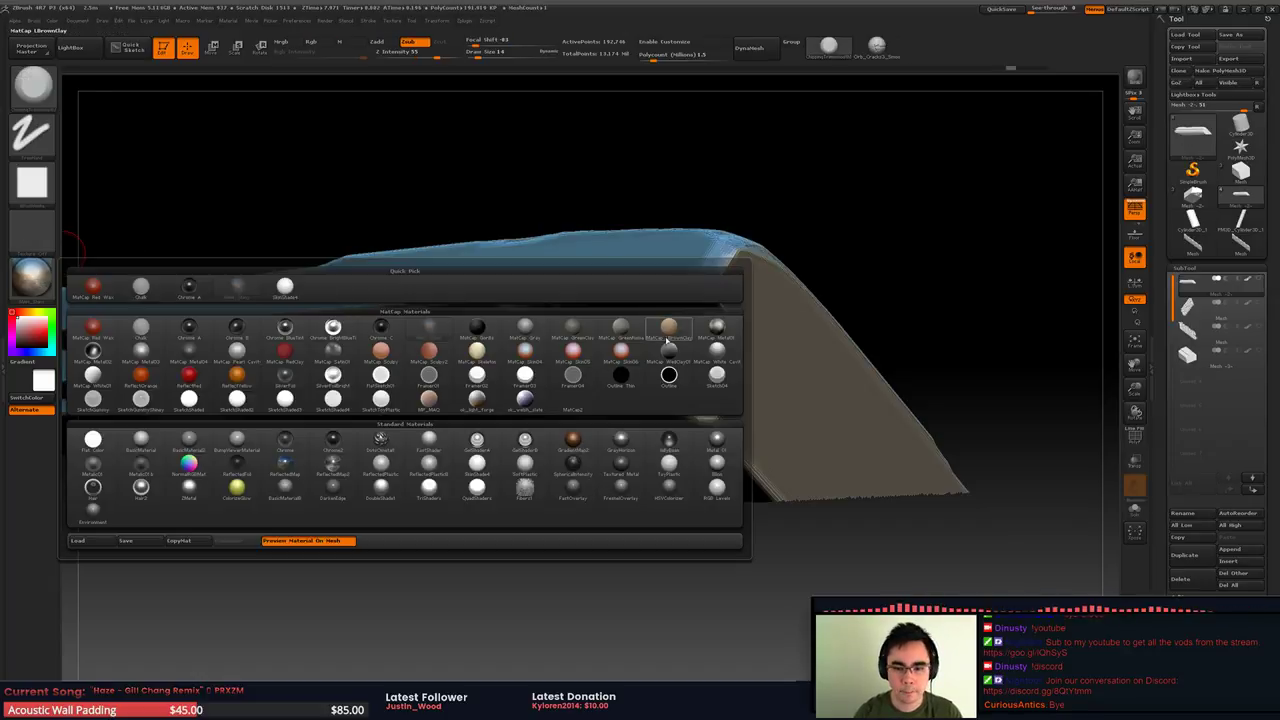
pyautogui.click(527, 331)
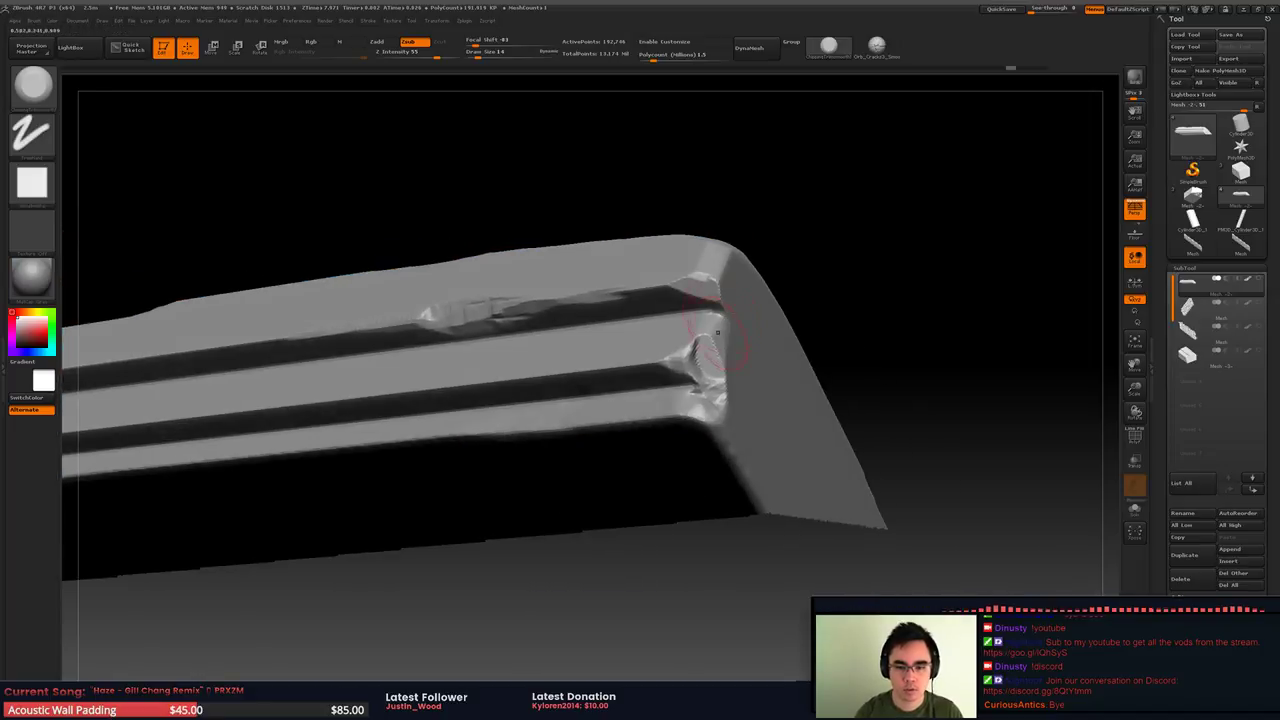
# Wear down the end corner of the top step with further chipping strokes
pyautogui.moveTo(697, 276)
pyautogui.mouseDown()
pyautogui.moveTo(650, 292)
pyautogui.moveTo(668, 293)
pyautogui.mouseUp()
pyautogui.moveTo(690, 285)
pyautogui.mouseDown(button='right')
pyautogui.moveTo(684, 310)
pyautogui.moveTo(600, 325)
pyautogui.mouseUp(button='right')
pyautogui.moveTo(708, 262); pyautogui.dragTo(696, 290)
pyautogui.keyDown('ctrl'); pyautogui.moveTo(722, 277); pyautogui.dragTo(660, 385, button='right'); pyautogui.keyUp('ctrl')
# Undo the last stroke and carve a small broken chip into the top step's lower lip near mid-length
pyautogui.moveTo(660, 385); pyautogui.dragTo(696, 306, button='right')
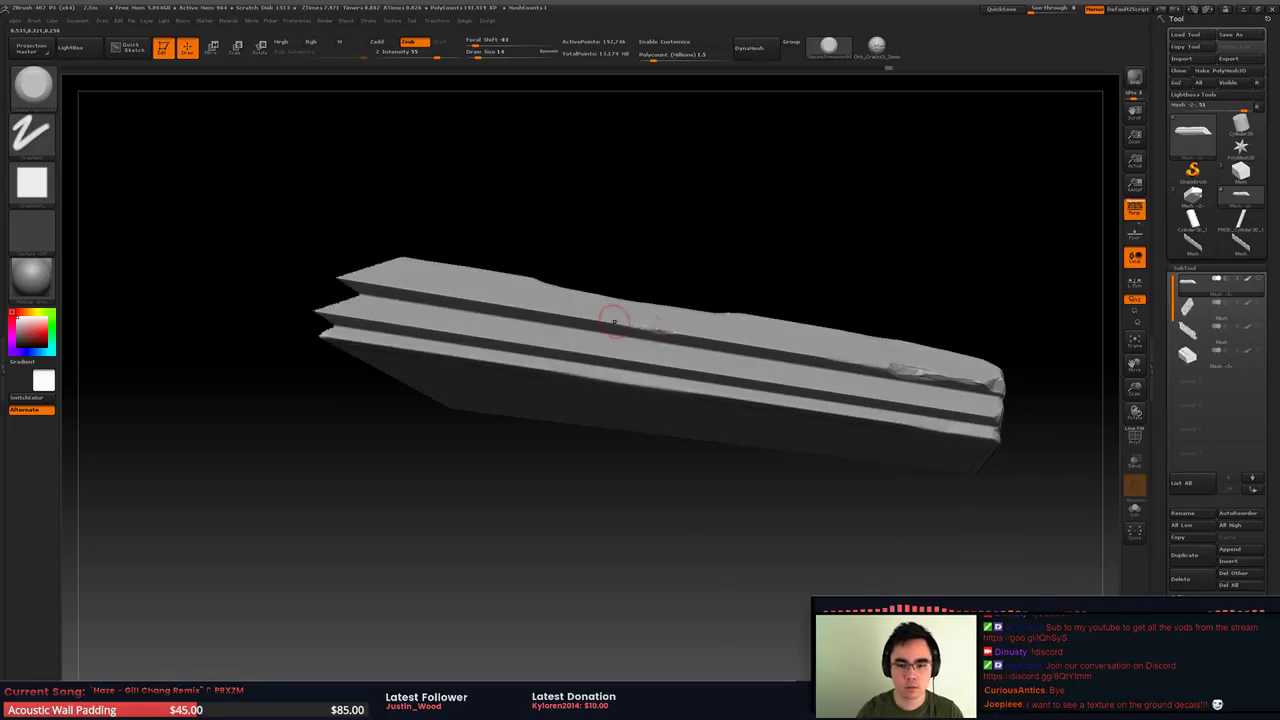
pyautogui.hotkey('ctrl', 'z')
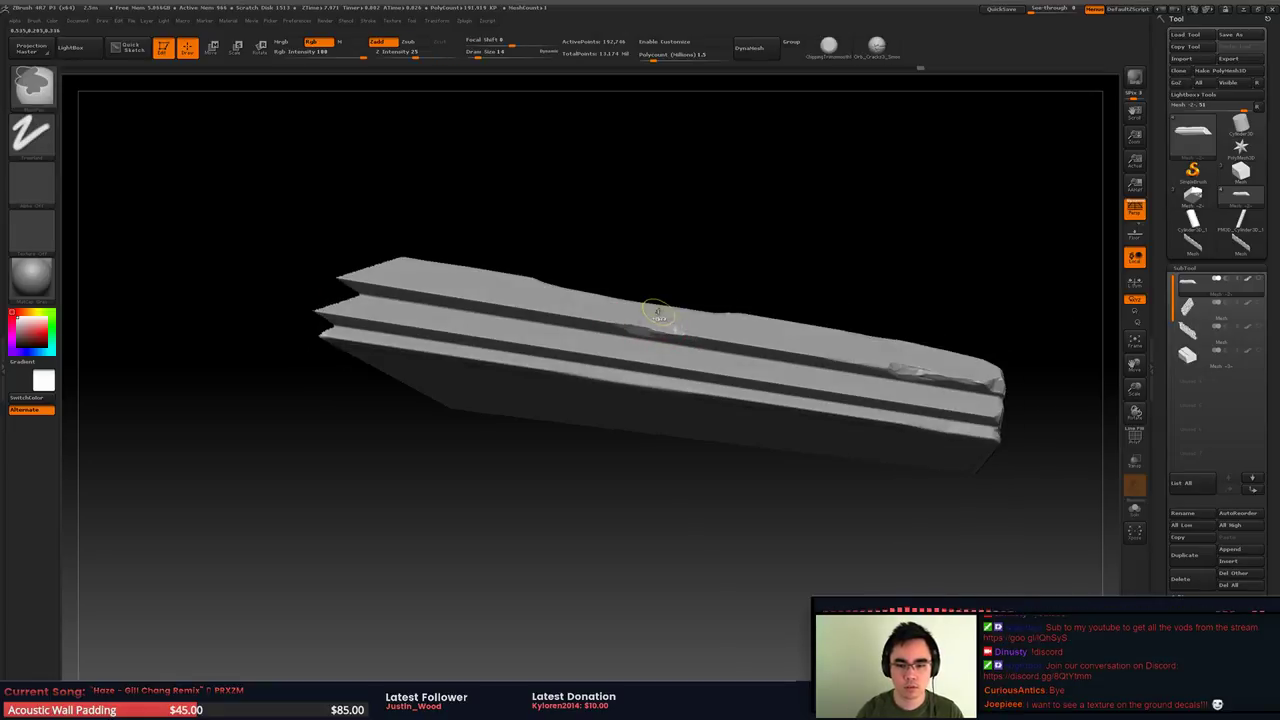
pyautogui.keyDown('ctrl'); pyautogui.moveTo(653, 337); pyautogui.dragTo(683, 322, button='right'); pyautogui.keyUp('ctrl')
pyautogui.moveTo(683, 321)
pyautogui.mouseDown()
pyautogui.moveTo(640, 316)
pyautogui.moveTo(718, 332)
pyautogui.mouseUp()
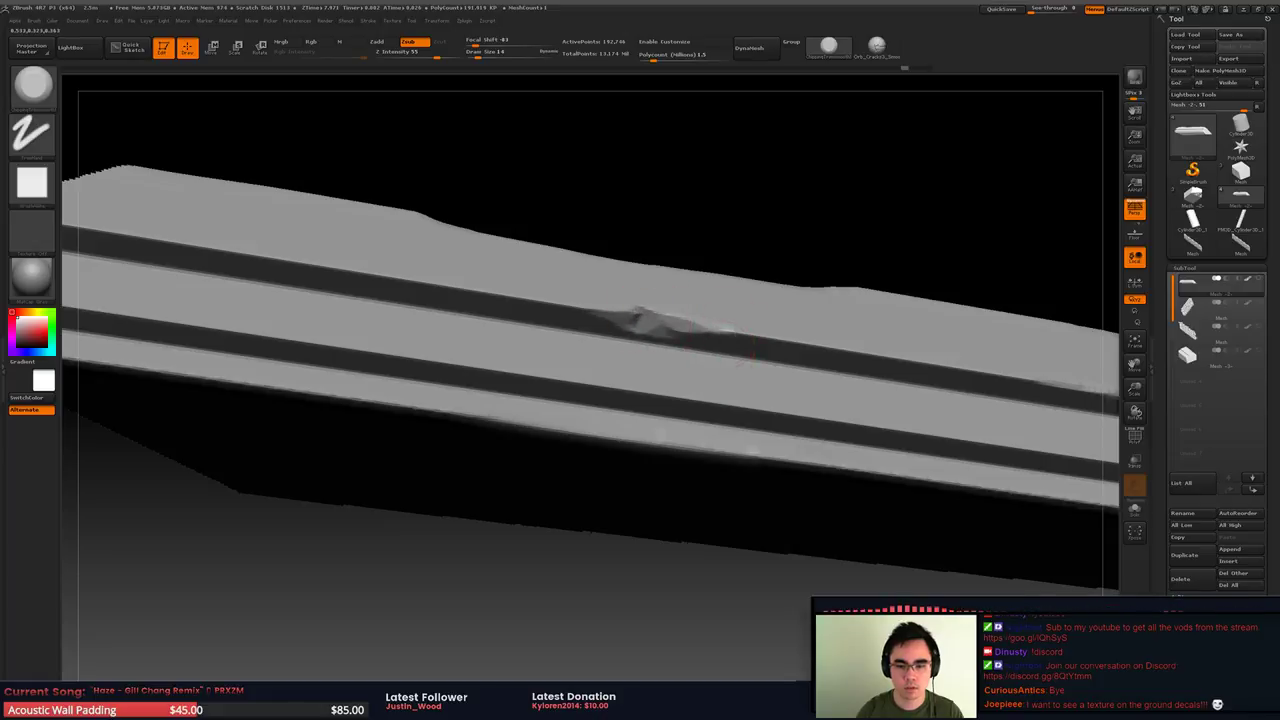
pyautogui.moveTo(803, 343)
pyautogui.keyDown('ctrl'); pyautogui.mouseDown(button='right')
pyautogui.moveTo(700, 290)
pyautogui.moveTo(711, 331)
pyautogui.mouseUp(button='right'); pyautogui.keyUp('ctrl')
pyautogui.moveTo(711, 331)
pyautogui.keyDown('alt'); pyautogui.mouseDown(button='right')
pyautogui.moveTo(614, 320)
pyautogui.moveTo(640, 312)
pyautogui.moveTo(657, 366)
pyautogui.moveTo(727, 329)
pyautogui.mouseUp(button='right'); pyautogui.keyUp('alt')
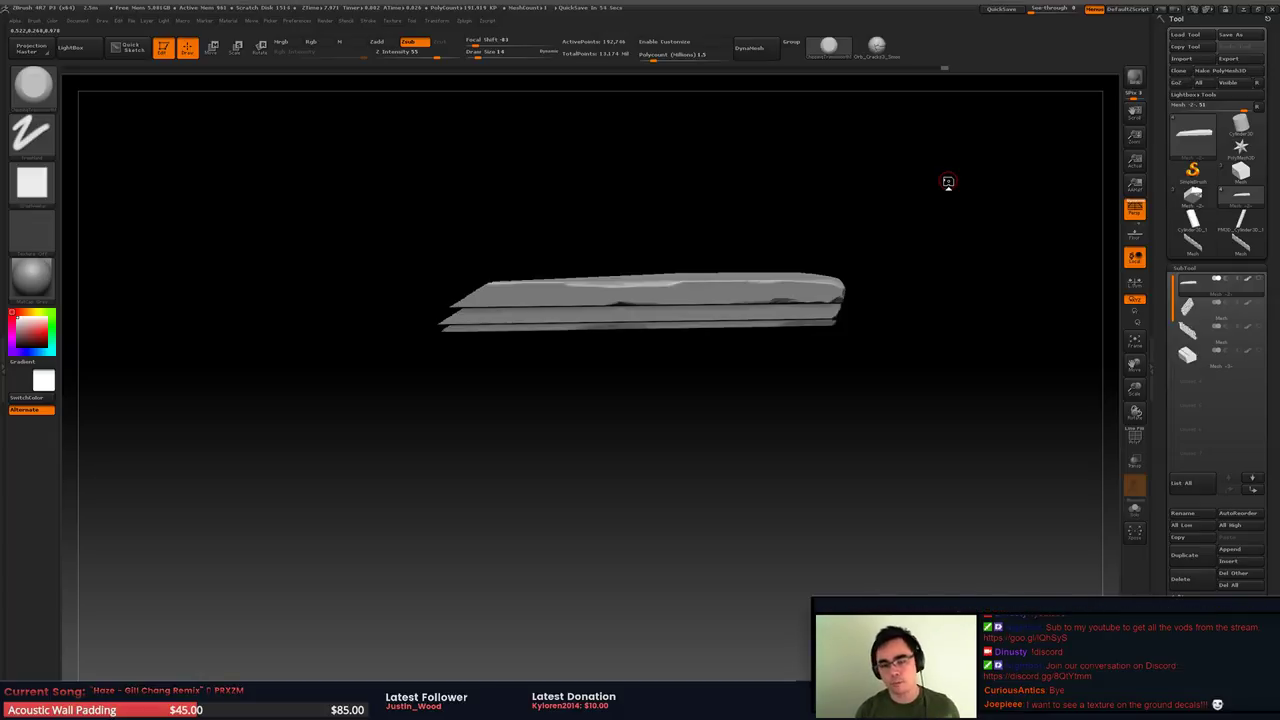
# Switch to Unreal Engine and examine the rubble and ground debris along the carved platform walls
pyautogui.hotkey('alt', 'Tab')
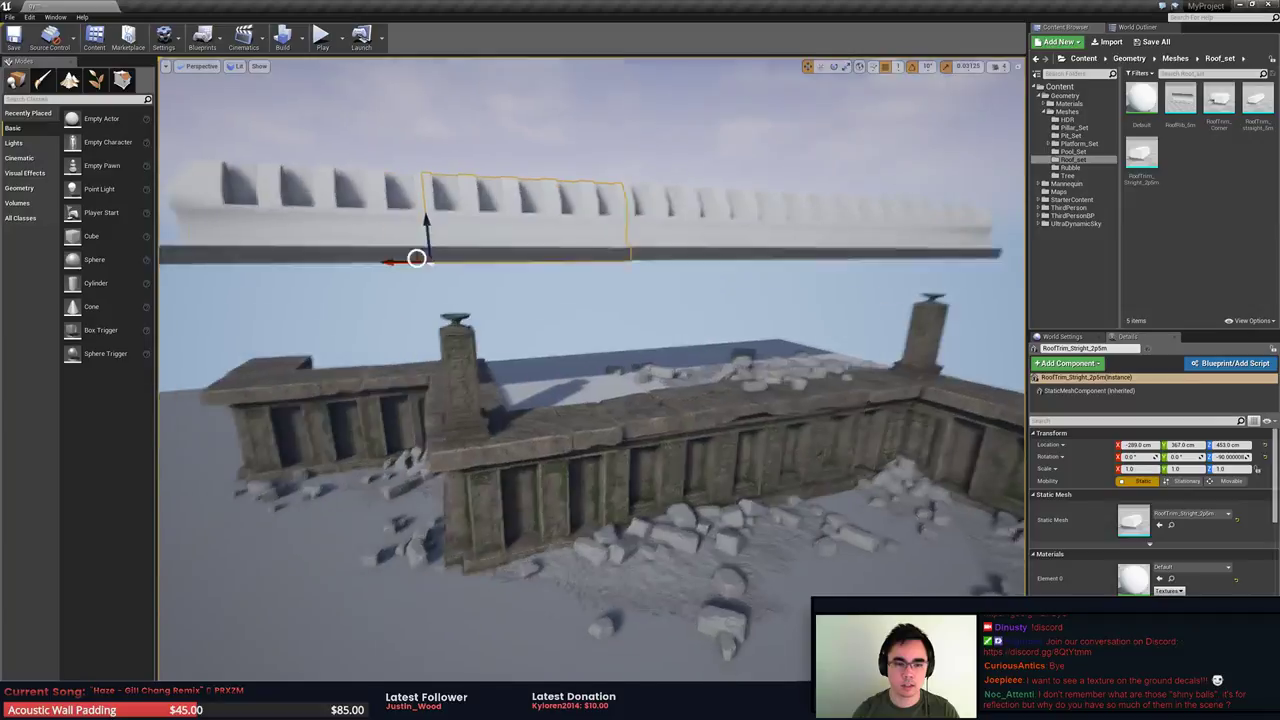
pyautogui.keyDown('alt'); pyautogui.moveTo(417, 259); pyautogui.dragTo(502, 329); pyautogui.keyUp('alt')
pyautogui.click(502, 329)
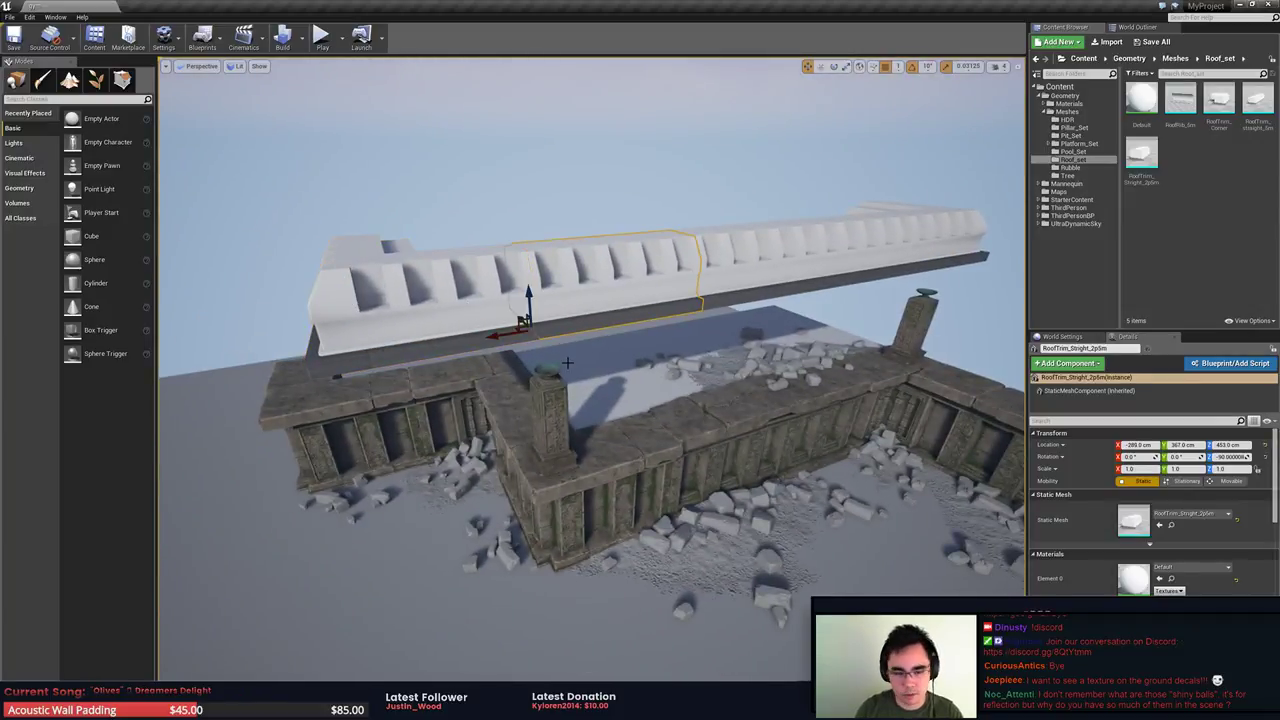
pyautogui.moveTo(563, 259); pyautogui.dragTo(668, 227, button='right')
pyautogui.press('w')
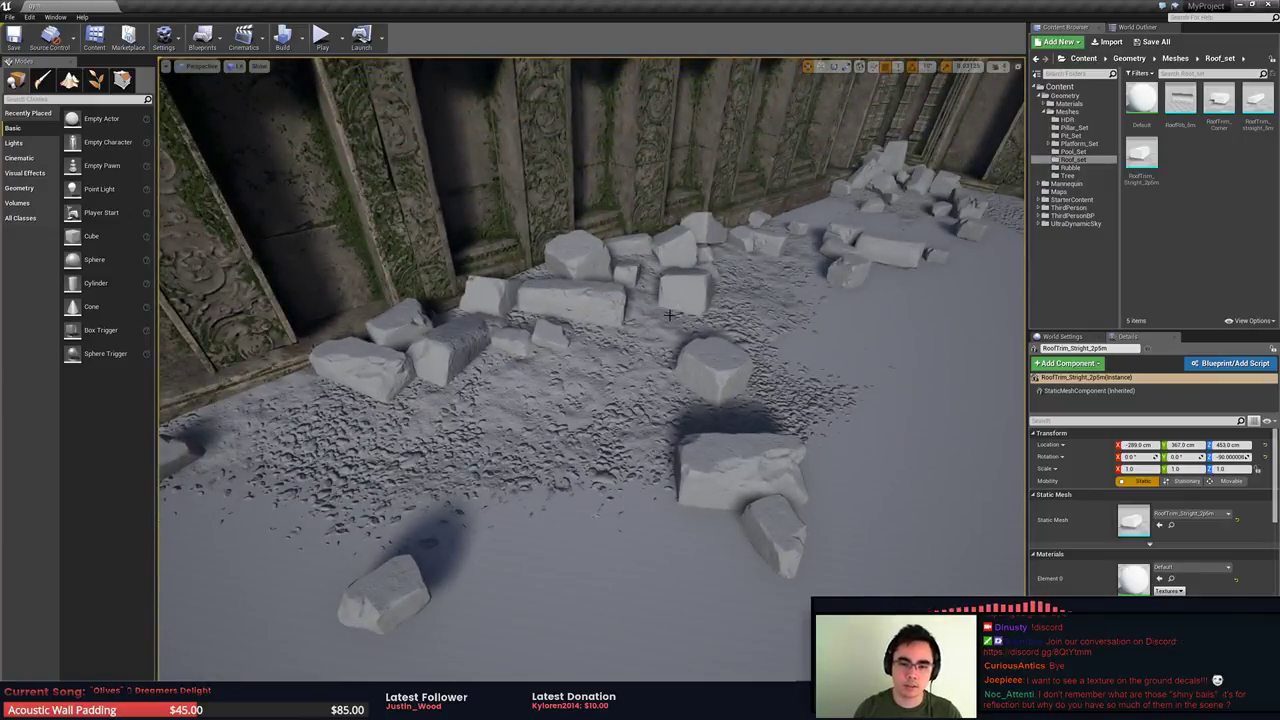
pyautogui.moveTo(591, 318); pyautogui.dragTo(631, 313, button='right')
pyautogui.click(608, 281)
pyautogui.moveTo(543, 329); pyautogui.dragTo(616, 302, button='right')
pyautogui.click(558, 312)
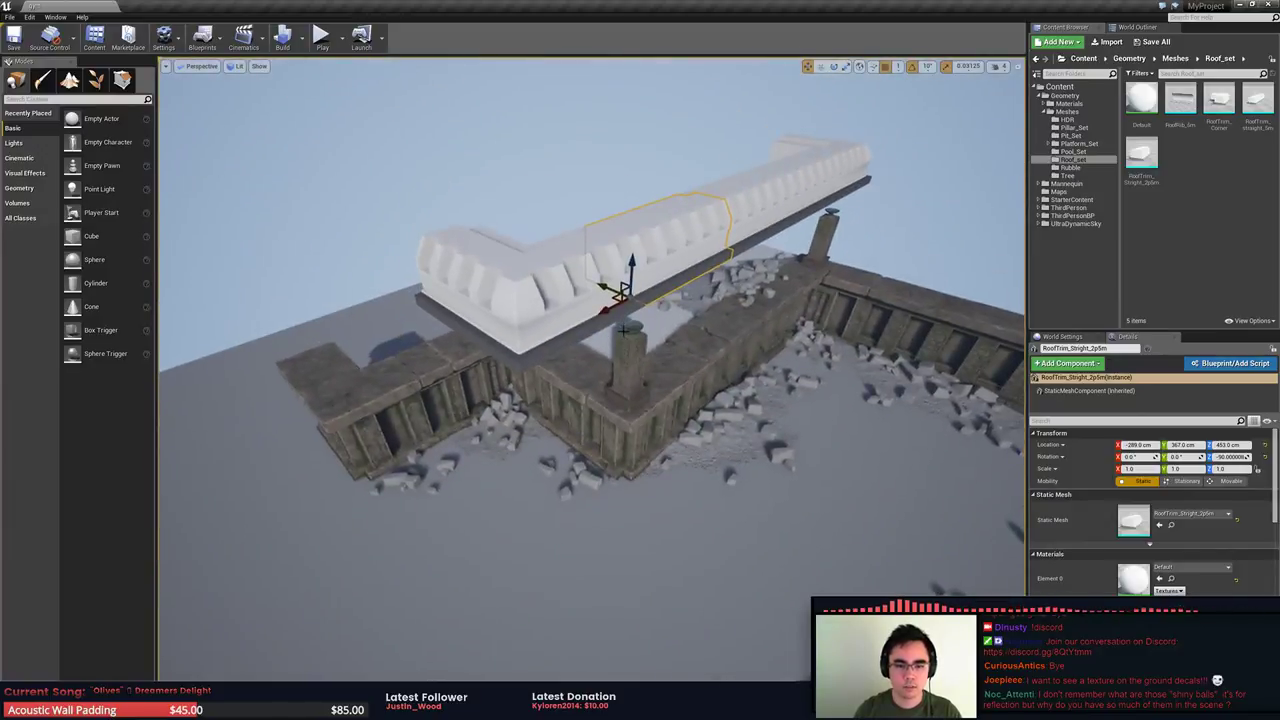
pyautogui.press('Escape')
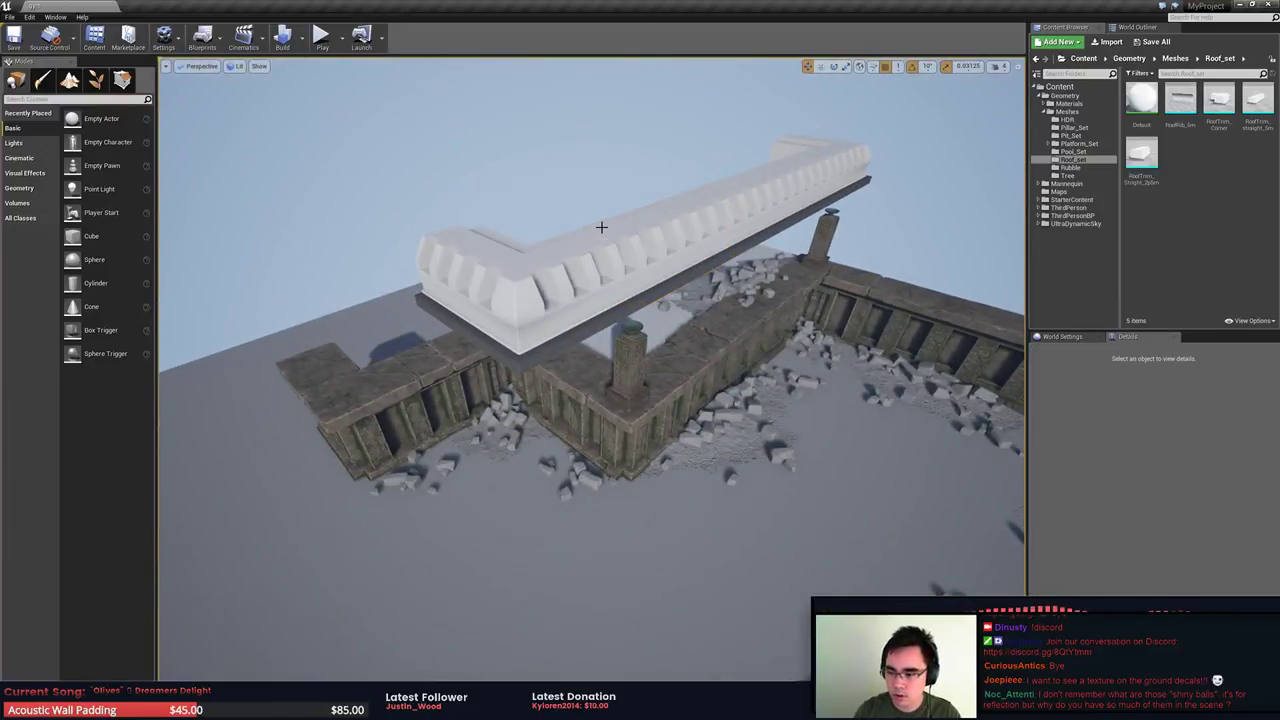
# Set the influence radius of the sphere reflection capture at the platform's inner corner to 150
pyautogui.moveTo(659, 255)
pyautogui.mouseDown(button='right')
pyautogui.moveTo(686, 277)
pyautogui.moveTo(680, 258)
pyautogui.mouseUp(button='right')
pyautogui.click(525, 218)
pyautogui.moveTo(561, 236); pyautogui.dragTo(646, 420, button='right')
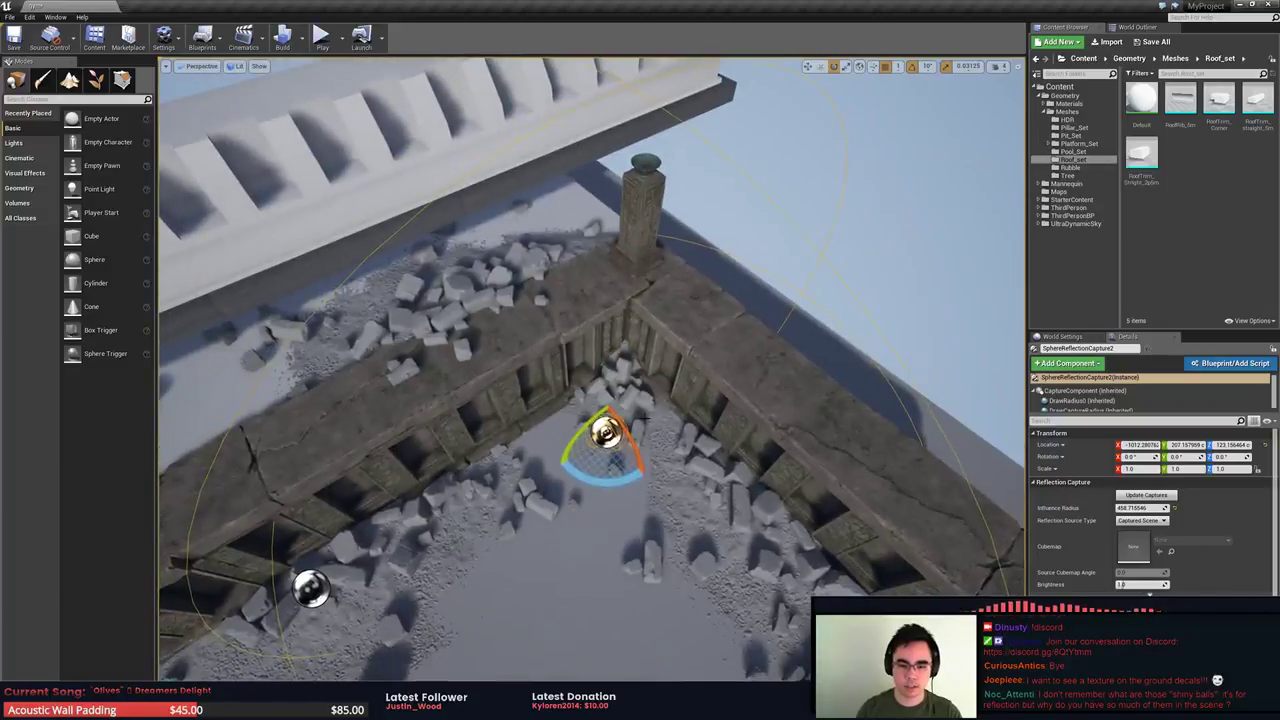
pyautogui.moveTo(637, 333); pyautogui.dragTo(695, 315, button='right')
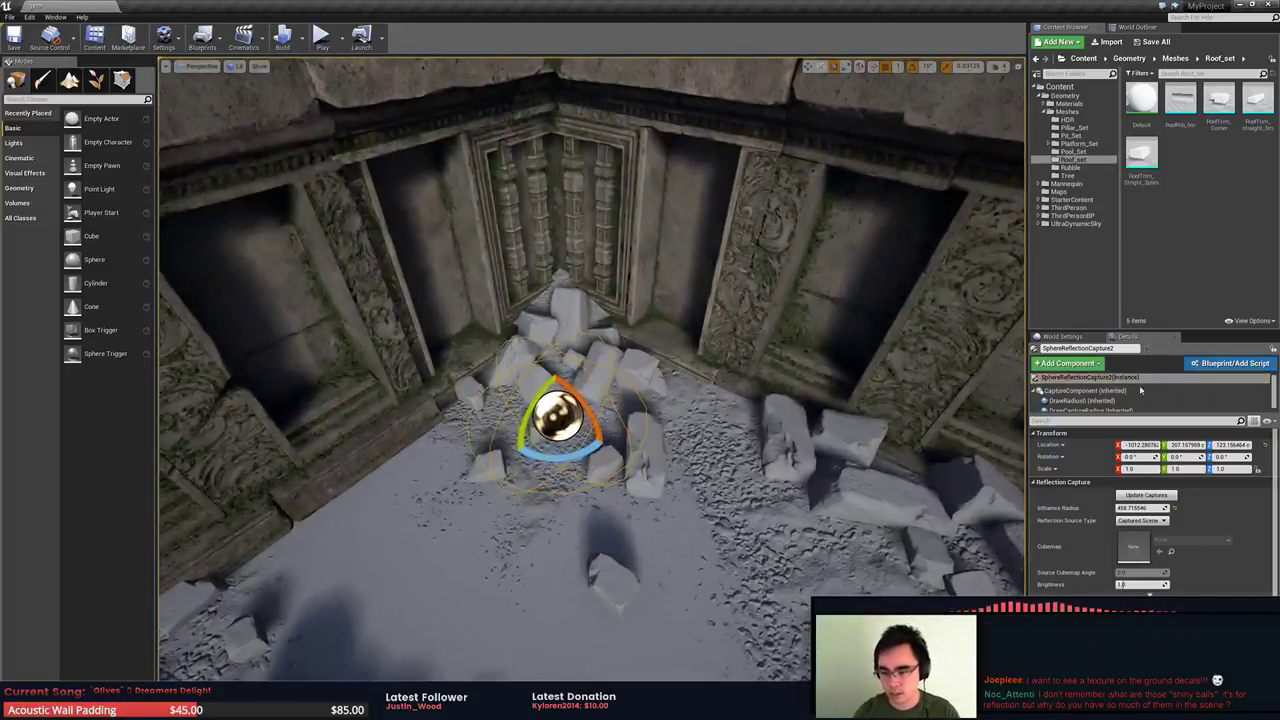
pyautogui.moveTo(1142, 508); pyautogui.dragTo(1122, 508)
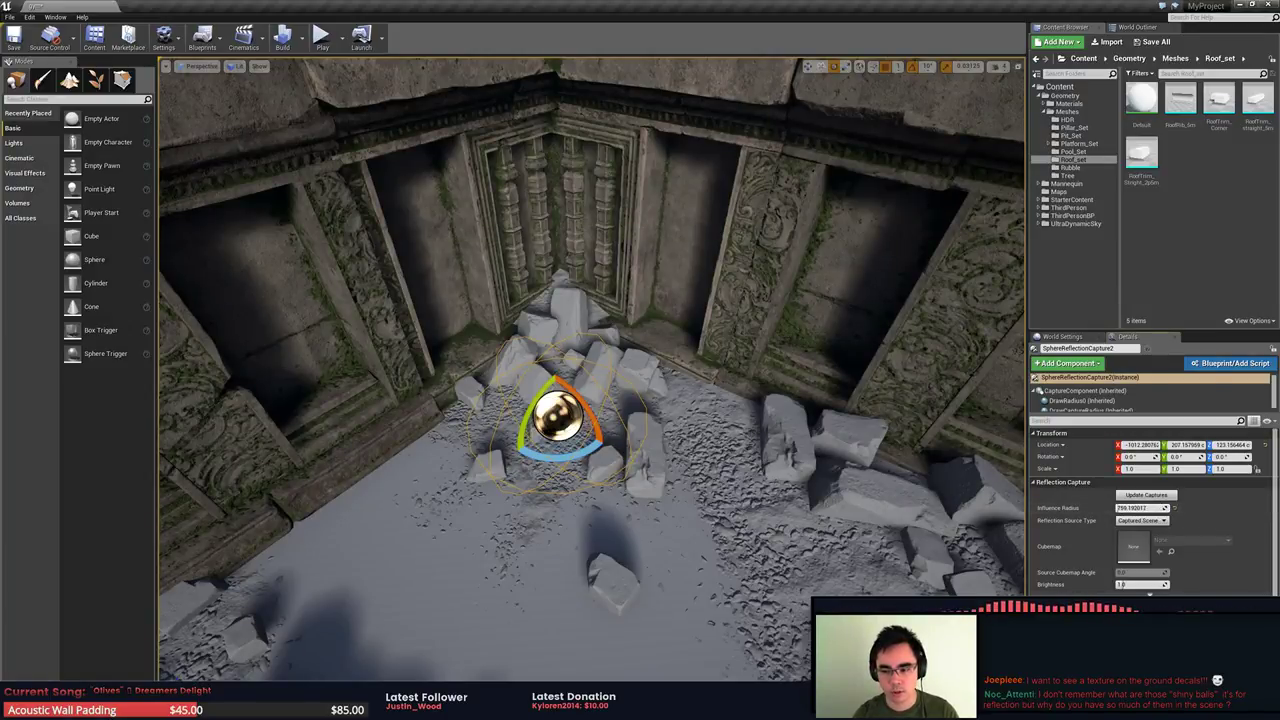
pyautogui.moveTo(1142, 508); pyautogui.dragTo(1145, 508)
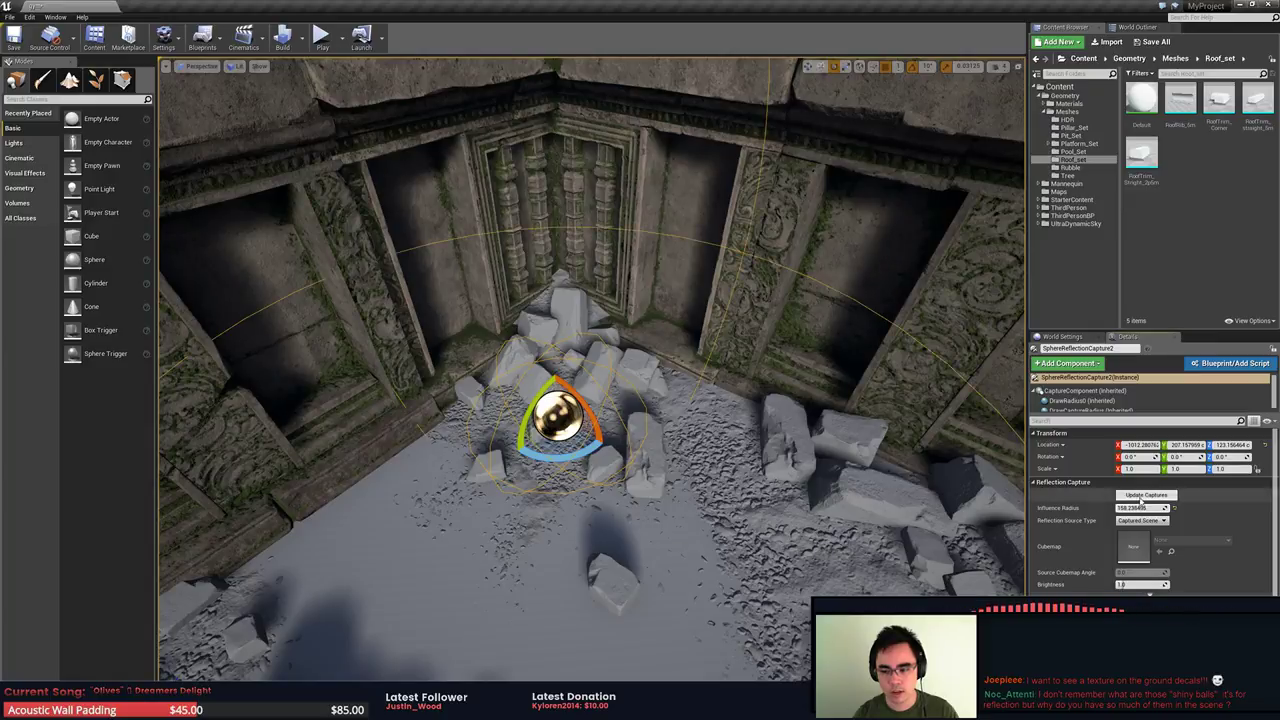
pyautogui.click(1160, 506)
pyautogui.write('150')
pyautogui.press('Return')
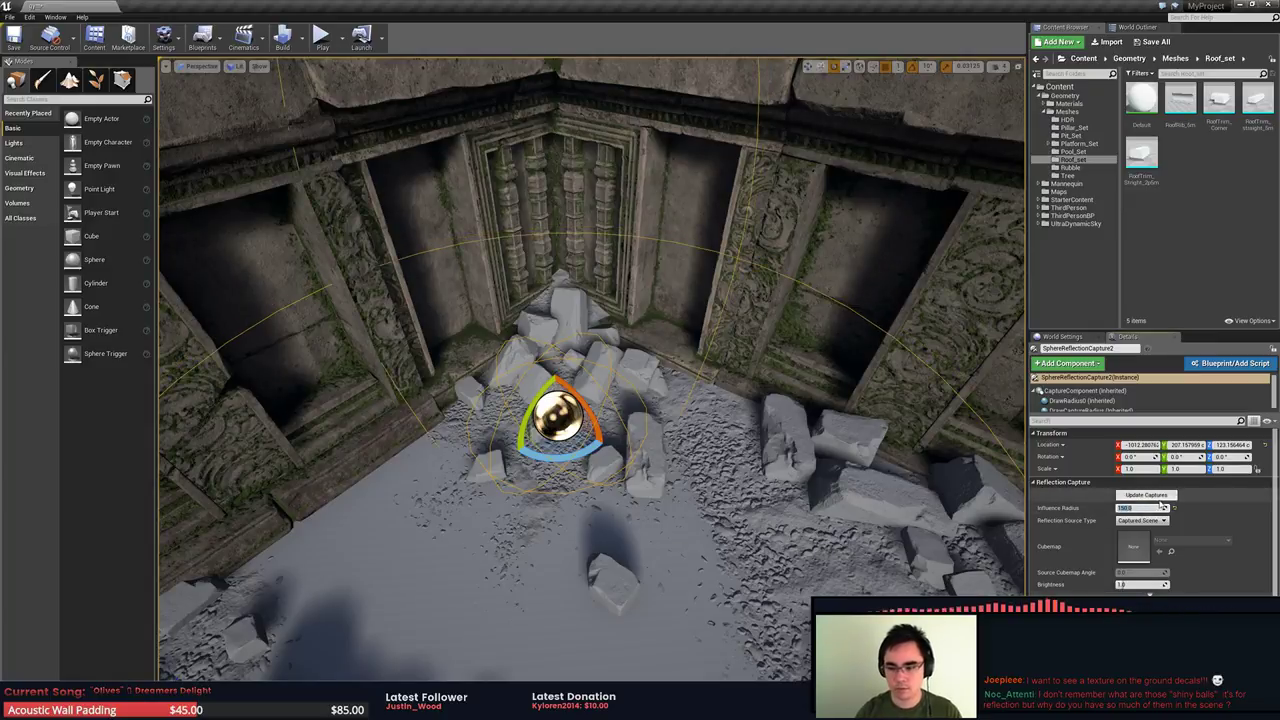
# Shift the sphere reflection capture across the floor within the platform's inner corner
pyautogui.press('s')
pyautogui.moveTo(683, 383)
pyautogui.mouseDown(button='right')
pyautogui.moveTo(683, 397)
pyautogui.moveTo(676, 372)
pyautogui.mouseUp(button='right')
pyautogui.press('w')
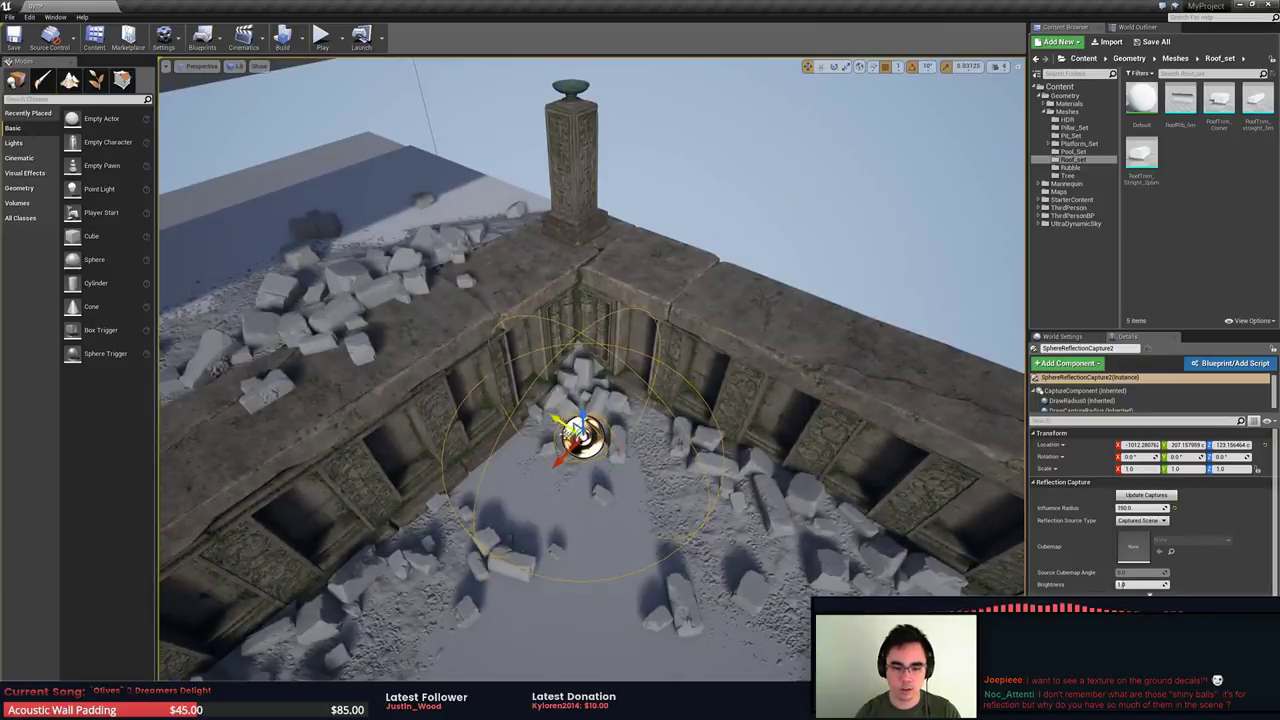
pyautogui.moveTo(569, 438); pyautogui.dragTo(598, 401)
pyautogui.press('s')
pyautogui.moveTo(598, 401); pyautogui.dragTo(752, 392, button='right')
# Select the reflection capture at the wall's far end to inspect its range, deselect it and return to ZBrush
pyautogui.press('Escape')
pyautogui.press('w')
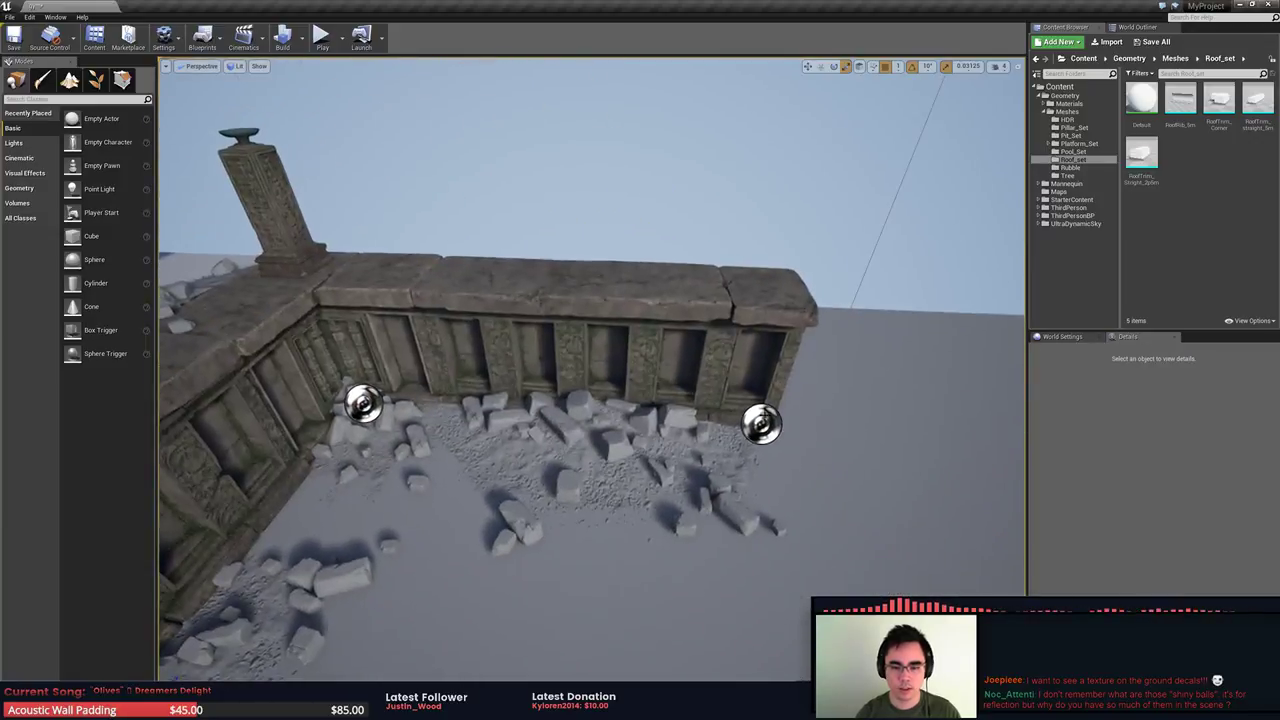
pyautogui.click(761, 424)
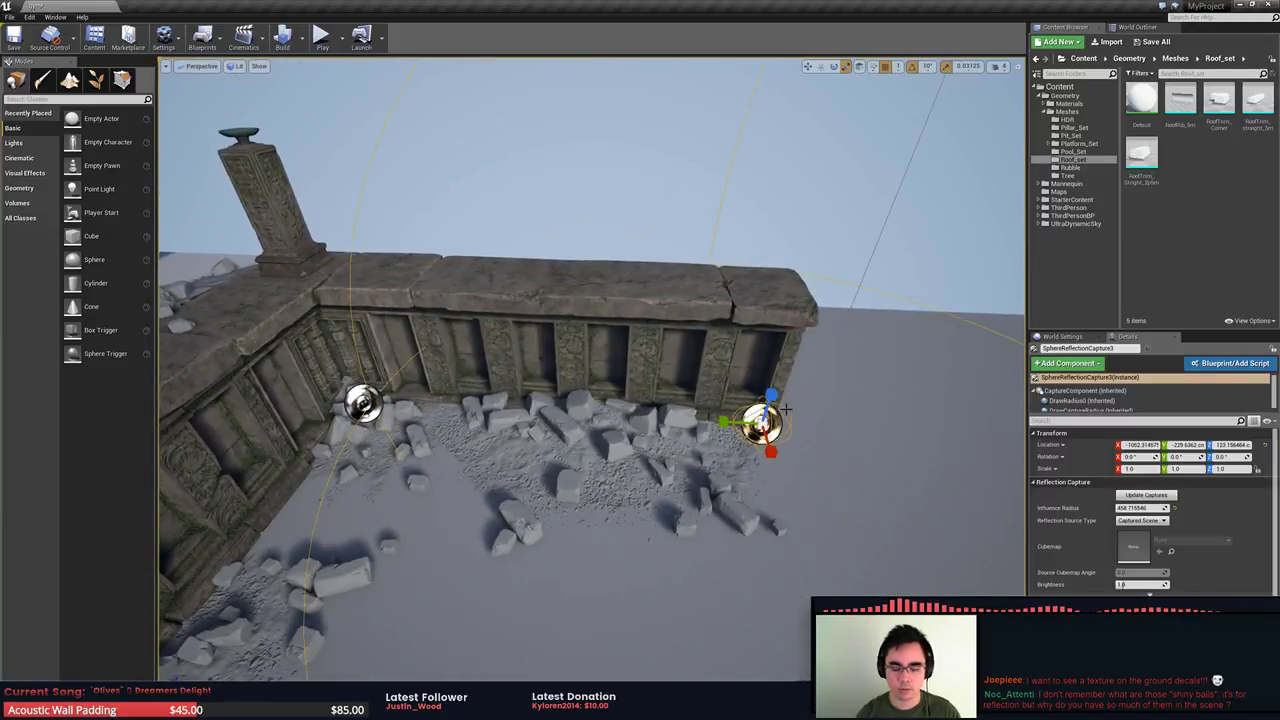
pyautogui.press('Escape')
pyautogui.hotkey('alt', 'Tab')
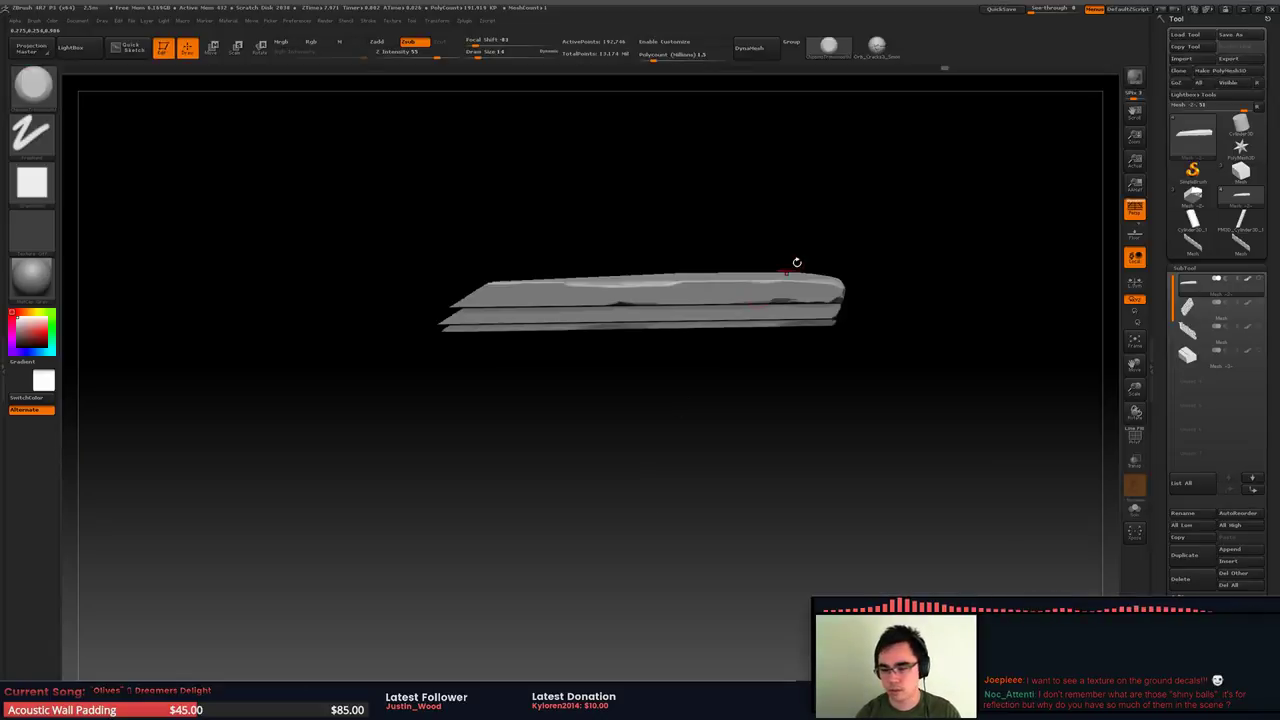
# Chip the lower lips of the top and middle steps between the cut end and mid-length
pyautogui.moveTo(718, 412); pyautogui.dragTo(655, 348)
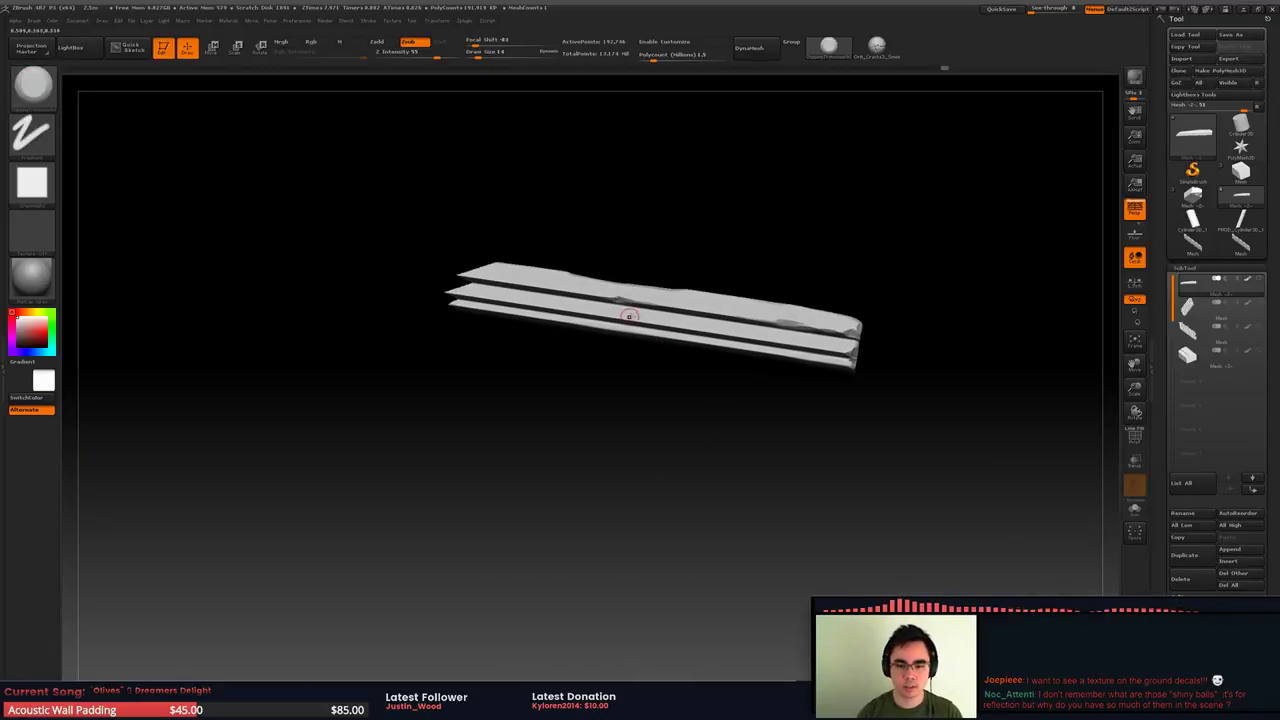
pyautogui.keyDown('ctrl'); pyautogui.moveTo(628, 317); pyautogui.dragTo(669, 331, button='right'); pyautogui.keyUp('ctrl')
pyautogui.moveTo(452, 250); pyautogui.dragTo(607, 244)
pyautogui.moveTo(691, 309); pyautogui.dragTo(633, 310)
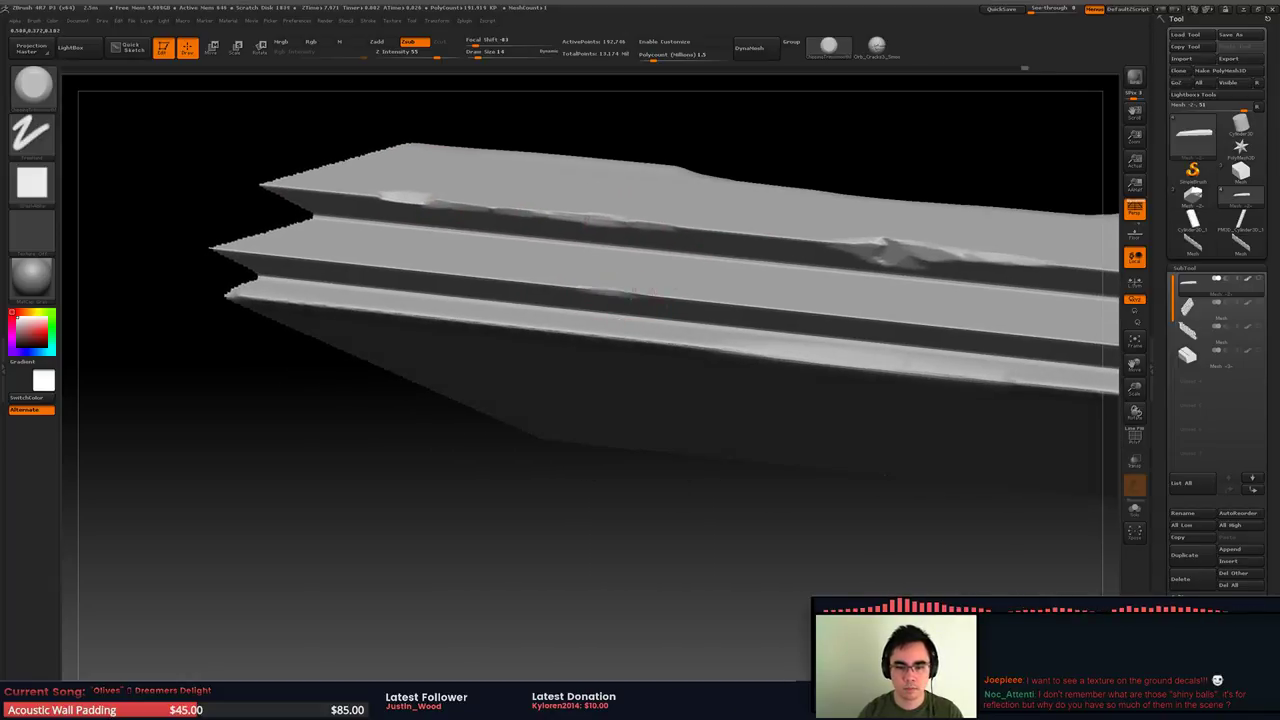
pyautogui.moveTo(741, 307)
pyautogui.mouseDown()
pyautogui.moveTo(689, 300)
pyautogui.moveTo(757, 312)
pyautogui.mouseUp()
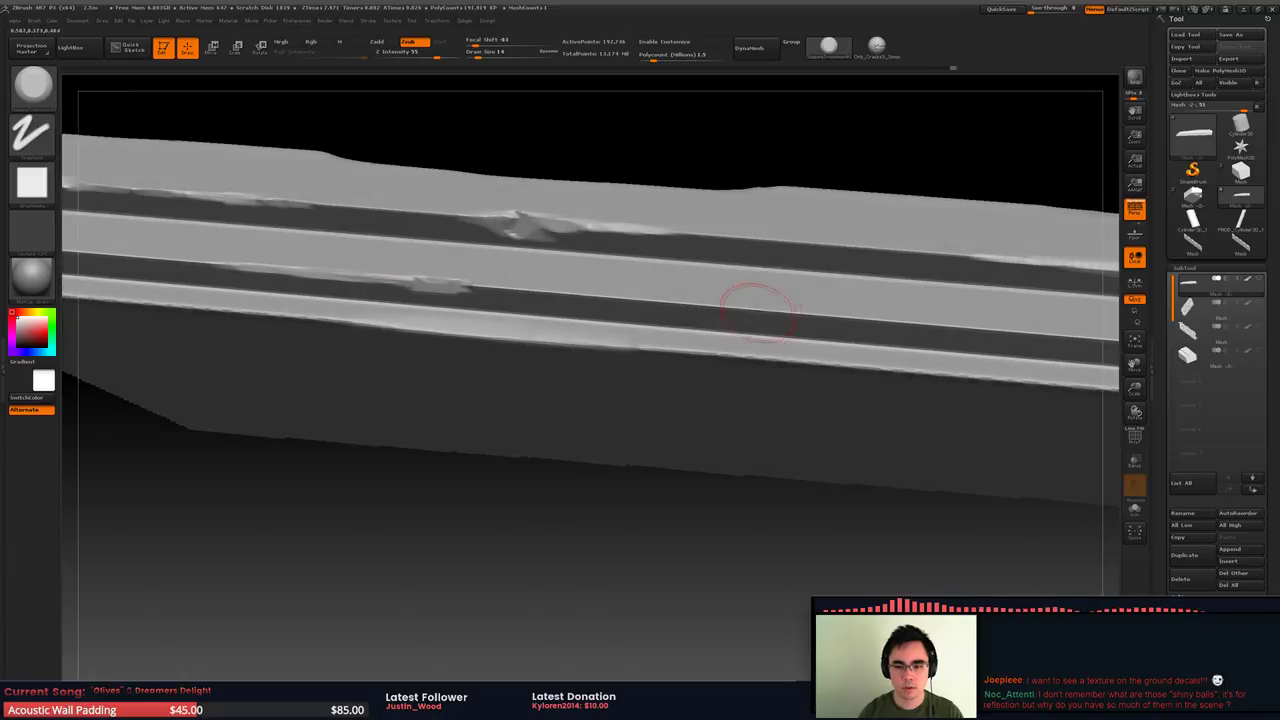
pyautogui.moveTo(832, 306)
pyautogui.keyDown('ctrl'); pyautogui.mouseDown(button='right')
pyautogui.moveTo(620, 286)
pyautogui.moveTo(580, 331)
pyautogui.moveTo(544, 335)
pyautogui.mouseUp(button='right'); pyautogui.keyUp('ctrl')
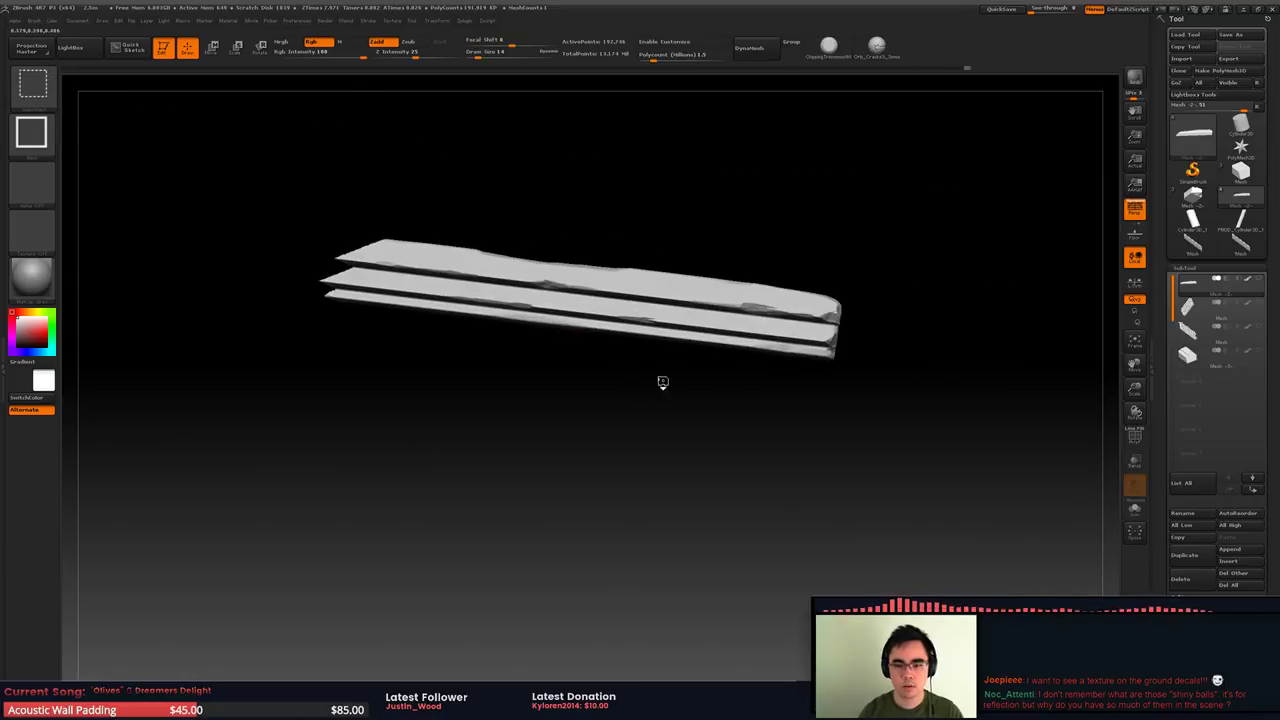
# Unhide the full base slab and view its weathered stepped edge from the front at a distance
pyautogui.keyDown('ctrl'); pyautogui.keyDown('shift'); pyautogui.click(679, 332); pyautogui.keyUp('shift'); pyautogui.keyUp('ctrl')
pyautogui.keyDown('ctrl'); pyautogui.moveTo(683, 334); pyautogui.dragTo(851, 440, button='right'); pyautogui.keyUp('ctrl')
pyautogui.keyDown('ctrl'); pyautogui.keyDown('shift'); pyautogui.click(851, 440); pyautogui.keyUp('shift'); pyautogui.keyUp('ctrl')
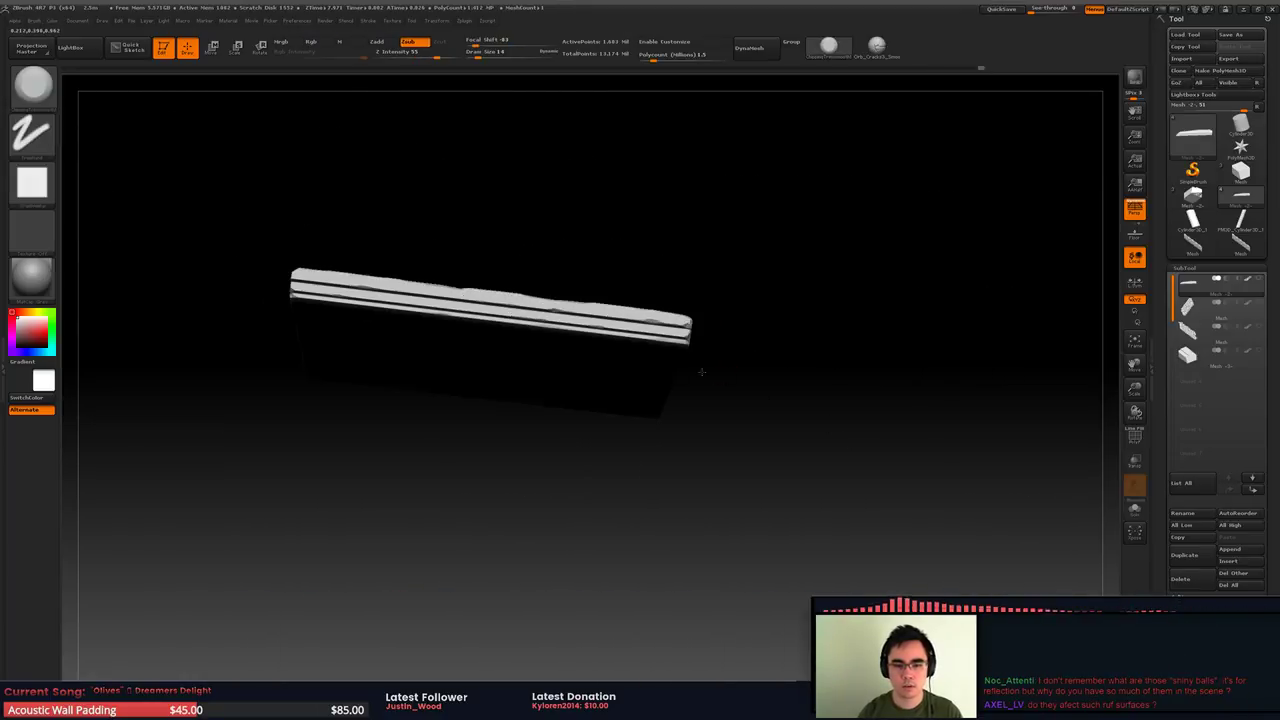
pyautogui.moveTo(700, 371); pyautogui.dragTo(749, 445, button='right')
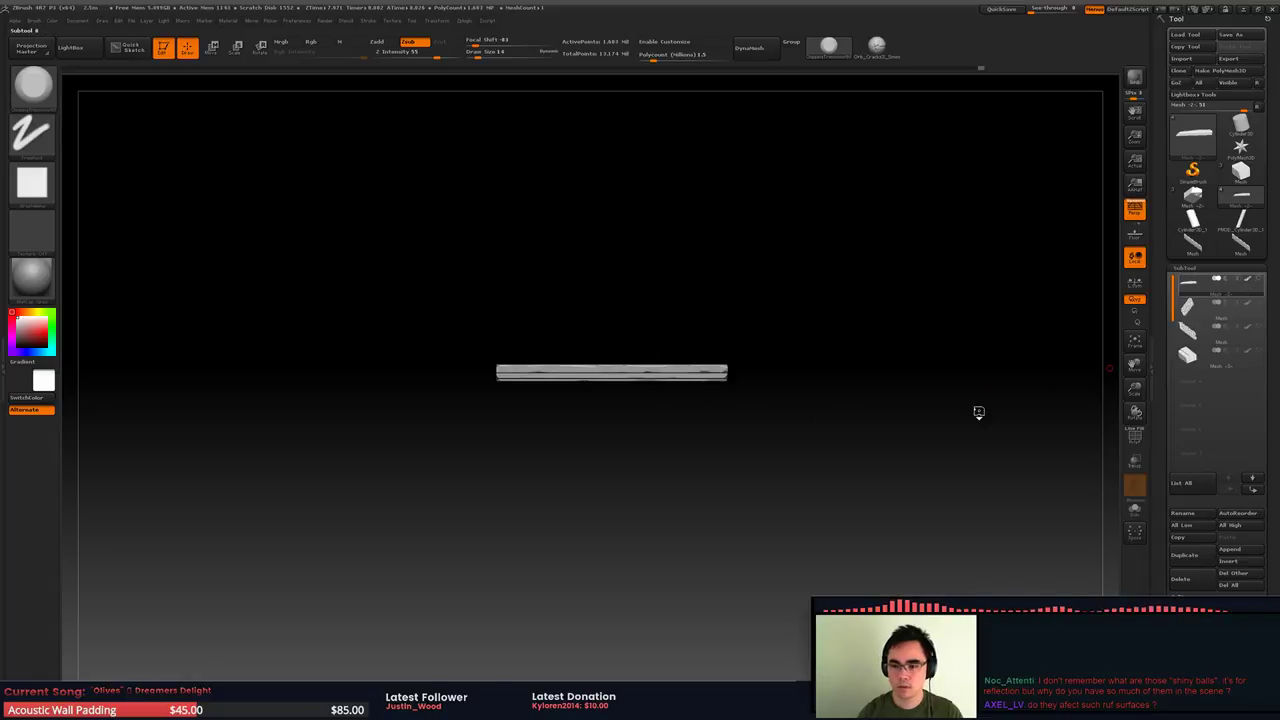
# Show all the roof trim's parts again and view the assembled blocks, ornament and base slab from the front and the end
pyautogui.click(1259, 279)
pyautogui.keyDown('ctrl'); pyautogui.moveTo(681, 360); pyautogui.dragTo(610, 345, button='right'); pyautogui.keyUp('ctrl')
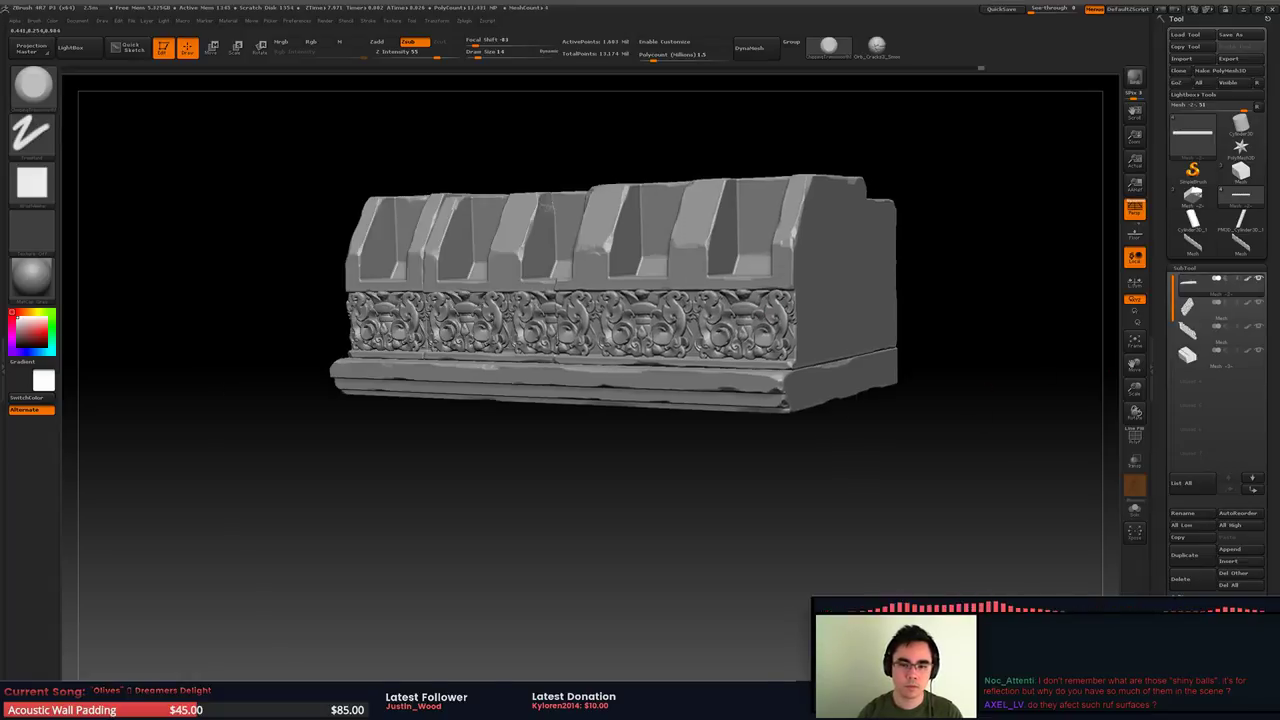
pyautogui.moveTo(830, 362)
pyautogui.mouseDown()
pyautogui.moveTo(718, 390)
pyautogui.moveTo(715, 379)
pyautogui.mouseUp()
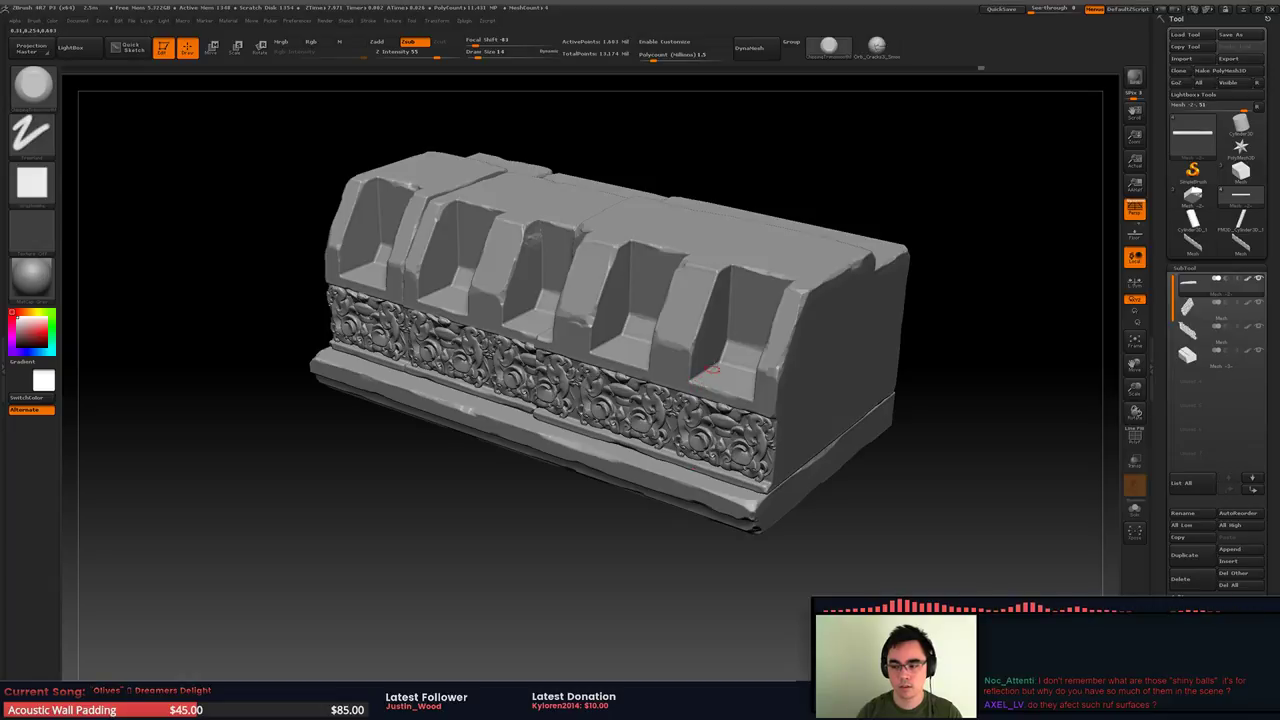
pyautogui.keyDown('ctrl'); pyautogui.moveTo(713, 370); pyautogui.dragTo(720, 332, button='right'); pyautogui.keyUp('ctrl')
# Switch to Unreal and delete the extra sphere reflection captures placed along the platform walls
pyautogui.hotkey('alt', 'Tab')
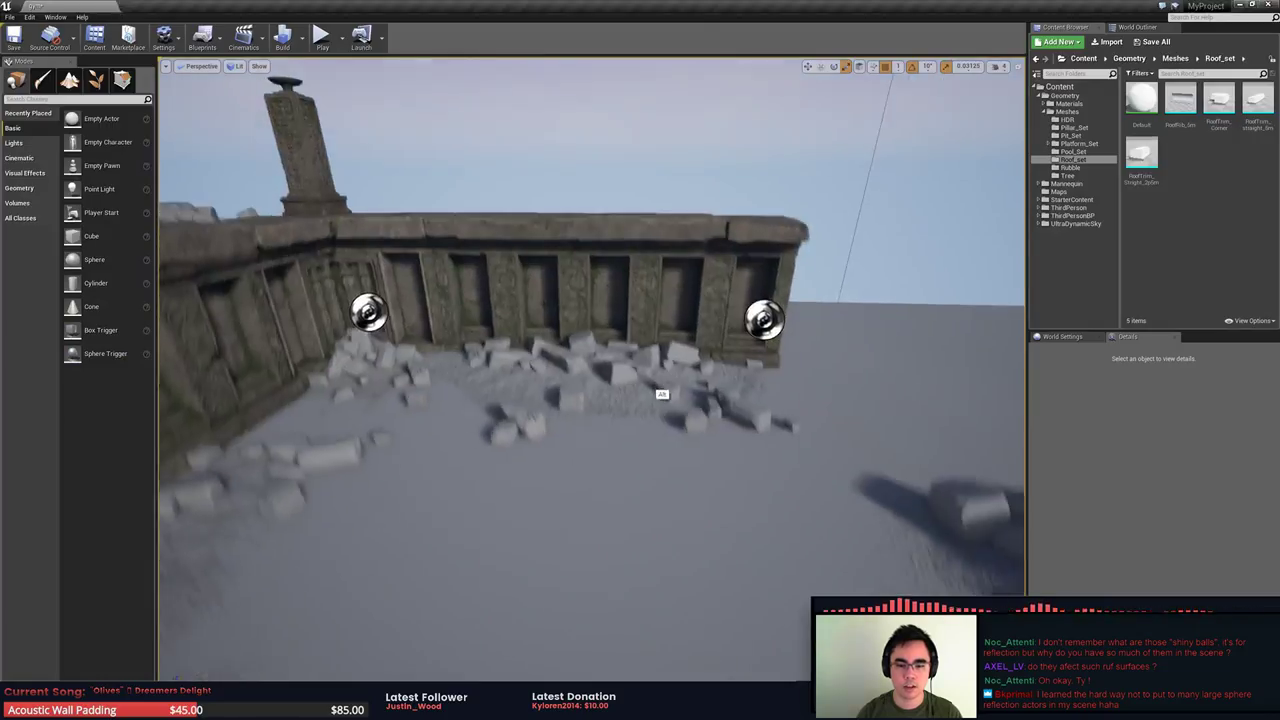
pyautogui.keyDown('alt'); pyautogui.keyDown('shift'); pyautogui.moveTo(656, 391); pyautogui.dragTo(741, 250); pyautogui.keyUp('shift'); pyautogui.keyUp('alt')
pyautogui.click(703, 317)
pyautogui.click(771, 406)
pyautogui.keyDown('alt'); pyautogui.moveTo(771, 406); pyautogui.dragTo(645, 320); pyautogui.keyUp('alt')
pyautogui.moveTo(645, 320); pyautogui.dragTo(535, 350, button='right')
pyautogui.press('Delete')
pyautogui.click(481, 418)
pyautogui.press('Delete')
pyautogui.moveTo(481, 418); pyautogui.dragTo(480, 384, button='right')
pyautogui.click(546, 417)
pyautogui.press('Delete')
pyautogui.keyDown('alt'); pyautogui.moveTo(575, 361); pyautogui.dragTo(540, 227); pyautogui.keyUp('alt')
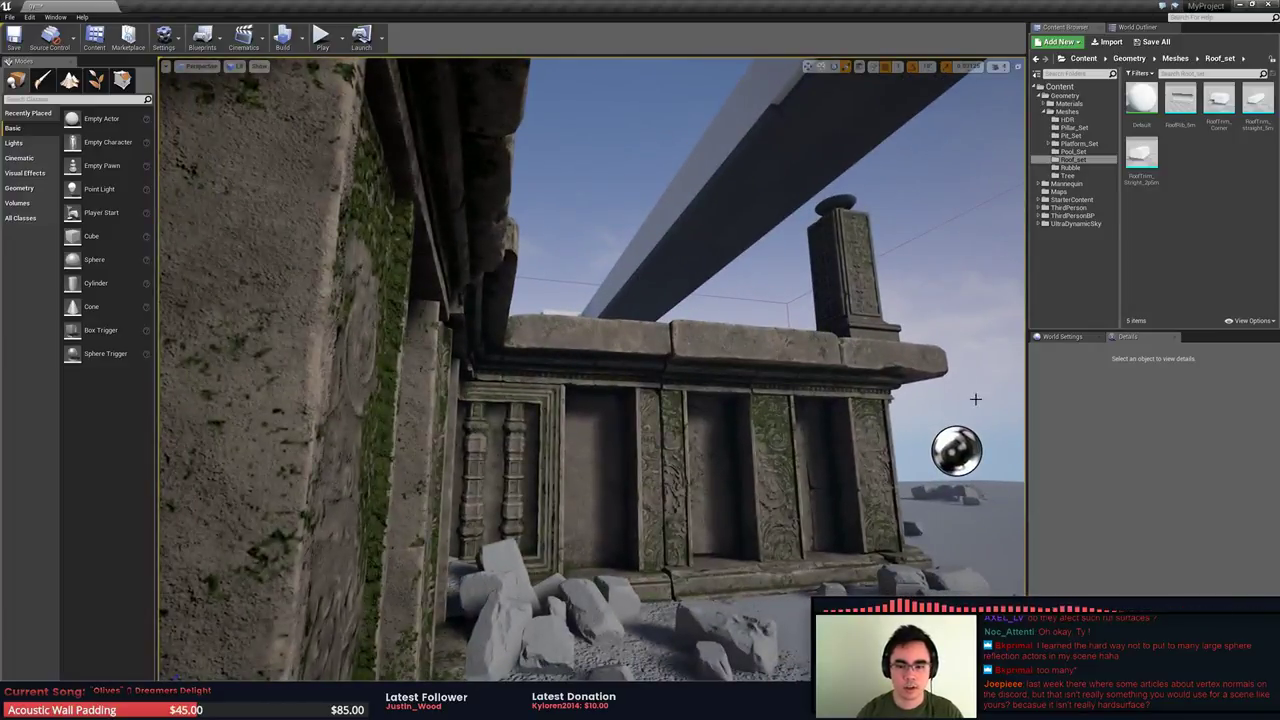
# Move the remaining sphere reflection capture along the wall in front of the recessed panels, undo the last unwanted shift, and deselect it
pyautogui.click(956, 450)
pyautogui.moveTo(930, 452); pyautogui.dragTo(555, 441)
pyautogui.moveTo(783, 418); pyautogui.dragTo(750, 135)
pyautogui.hotkey('ctrl', 'z')
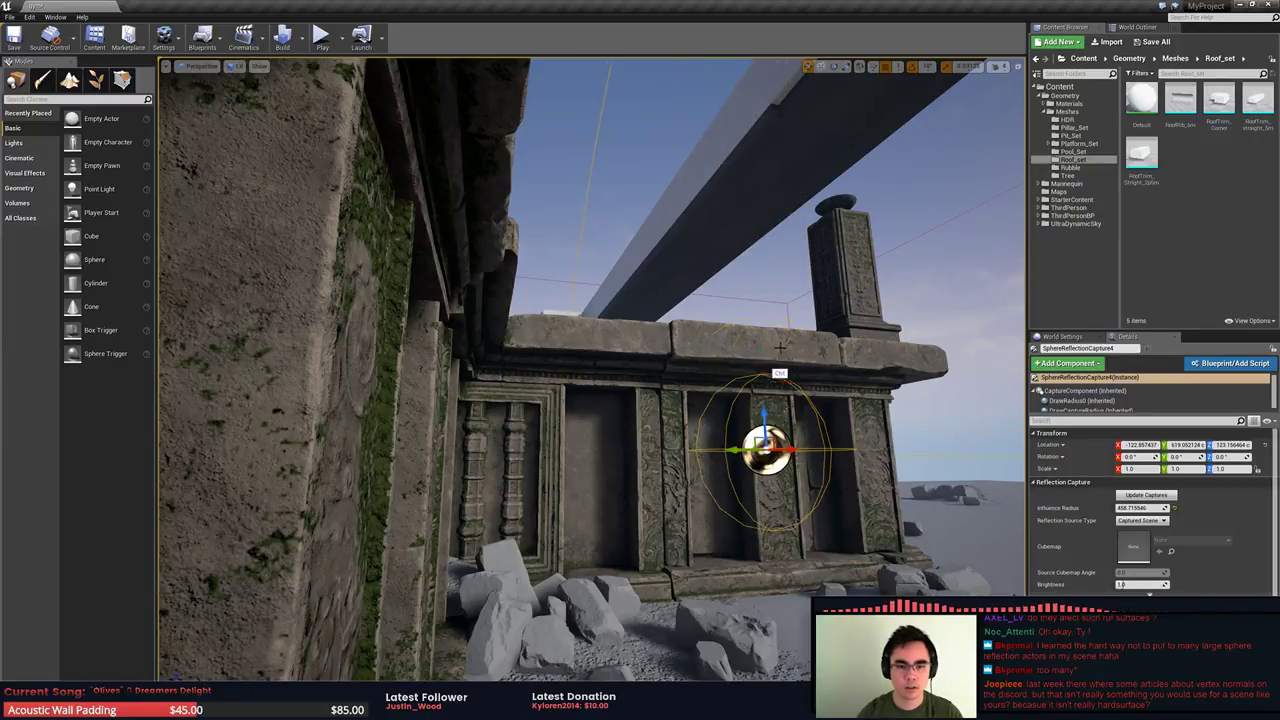
pyautogui.moveTo(767, 354); pyautogui.dragTo(830, 405, button='right')
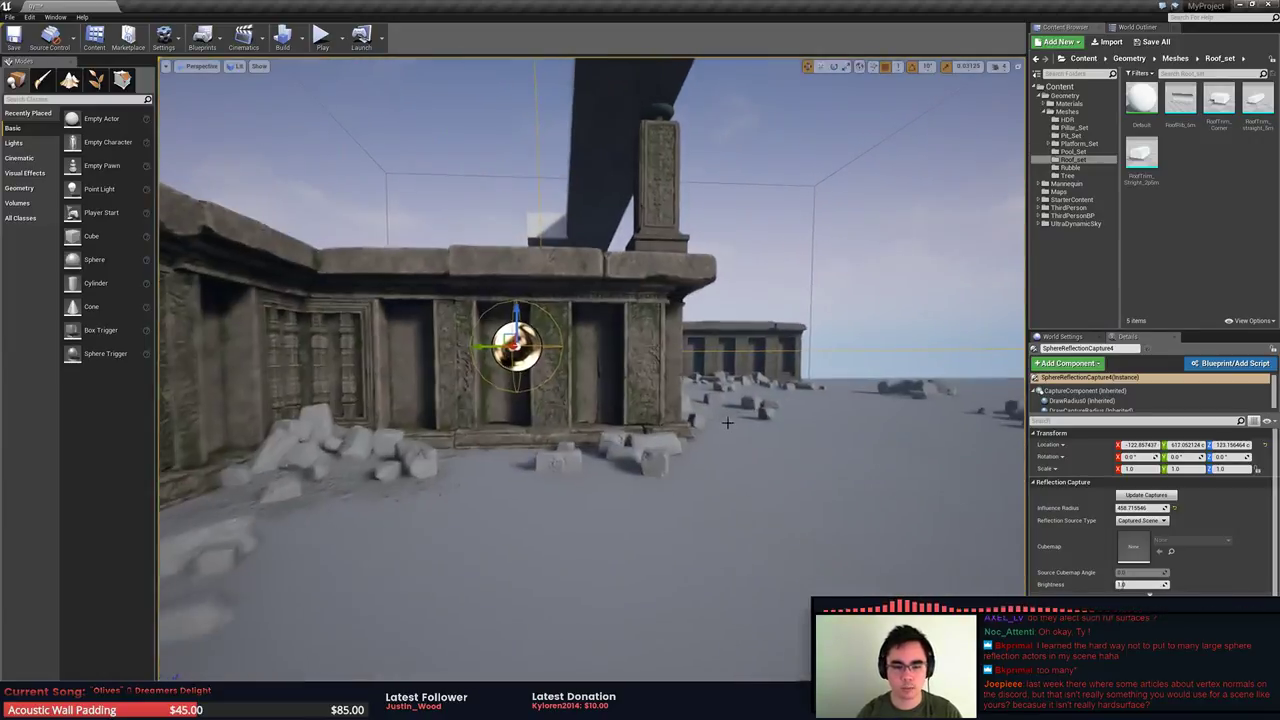
pyautogui.click(755, 295)
# Examine the wall corner in Unreal, from the overhanging roof trim and mossy carved pillars down to the rubble
pyautogui.moveTo(755, 295); pyautogui.dragTo(700, 314, button='right')
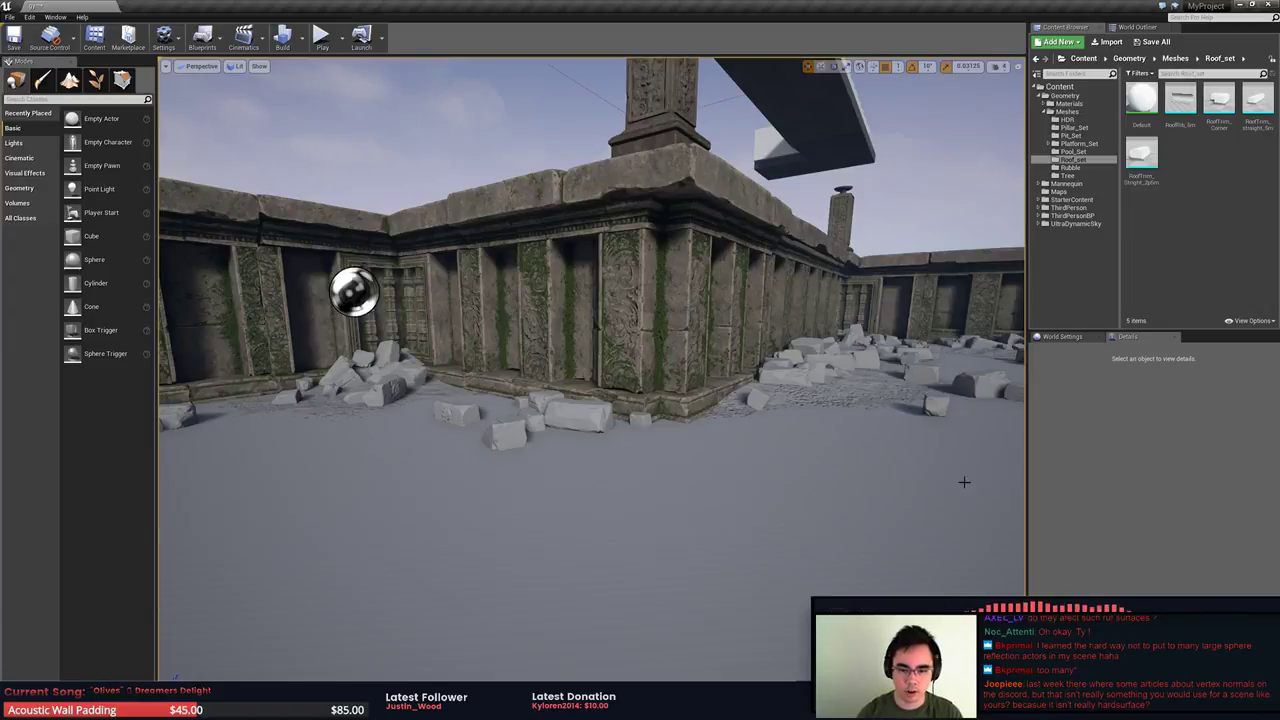
pyautogui.moveTo(762, 518); pyautogui.dragTo(809, 371, button='right')
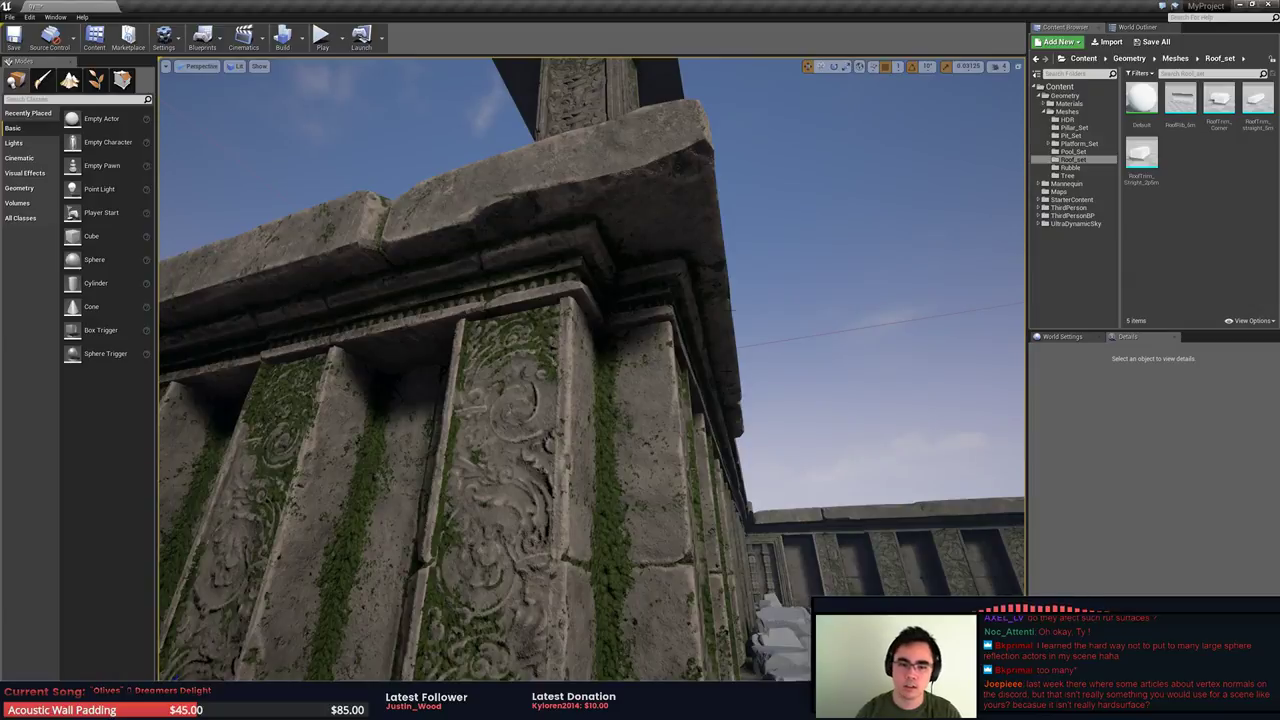
pyautogui.moveTo(749, 409); pyautogui.dragTo(788, 250, button='right')
pyautogui.press('w')
pyautogui.press('s')
pyautogui.moveTo(620, 352); pyautogui.dragTo(620, 420, button='right')
pyautogui.press('s')
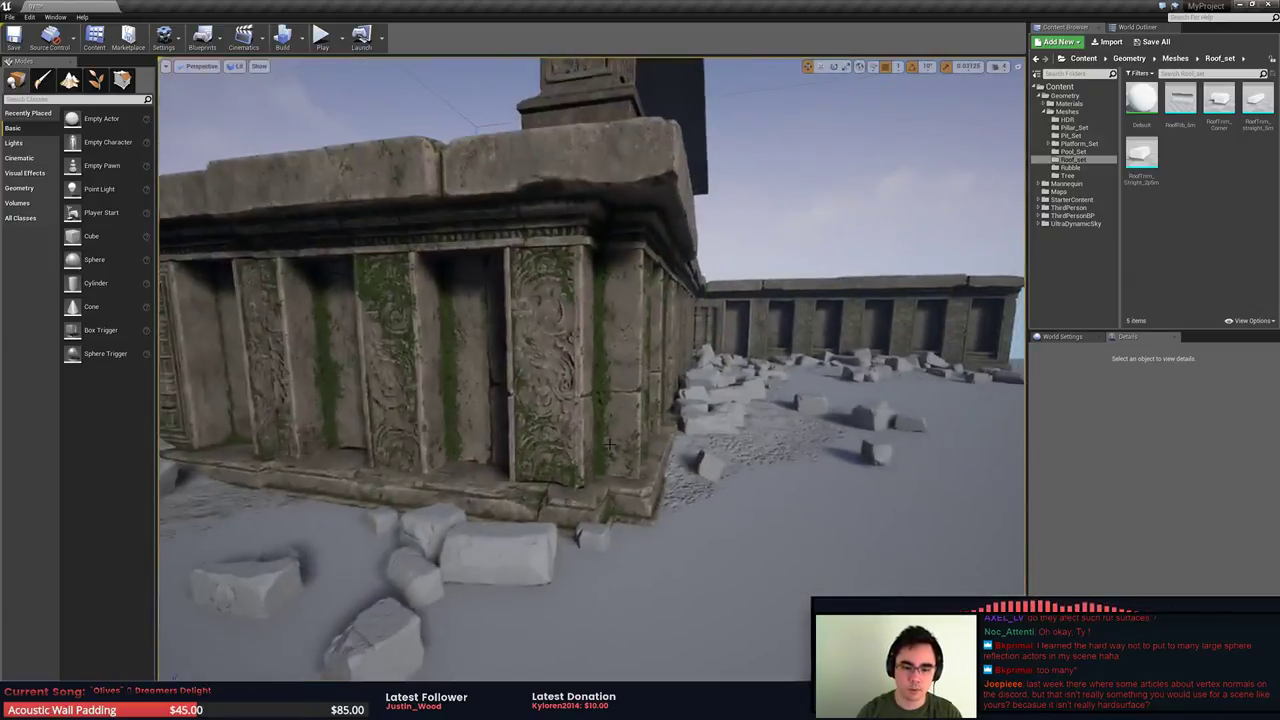
# Compare the assembled roof trim in ZBrush with the Unreal wall corner, checking its stepped base and end face from several angles
pyautogui.hotkey('alt', 'Tab')
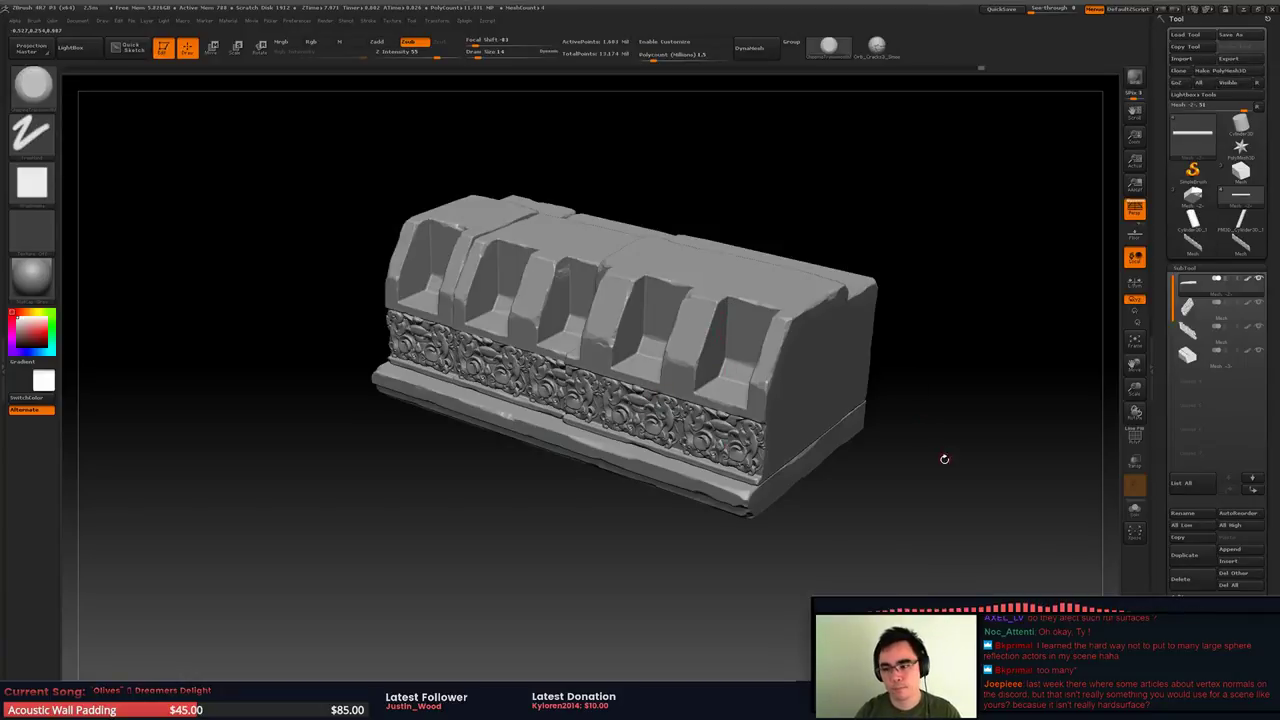
pyautogui.moveTo(951, 460); pyautogui.dragTo(923, 481)
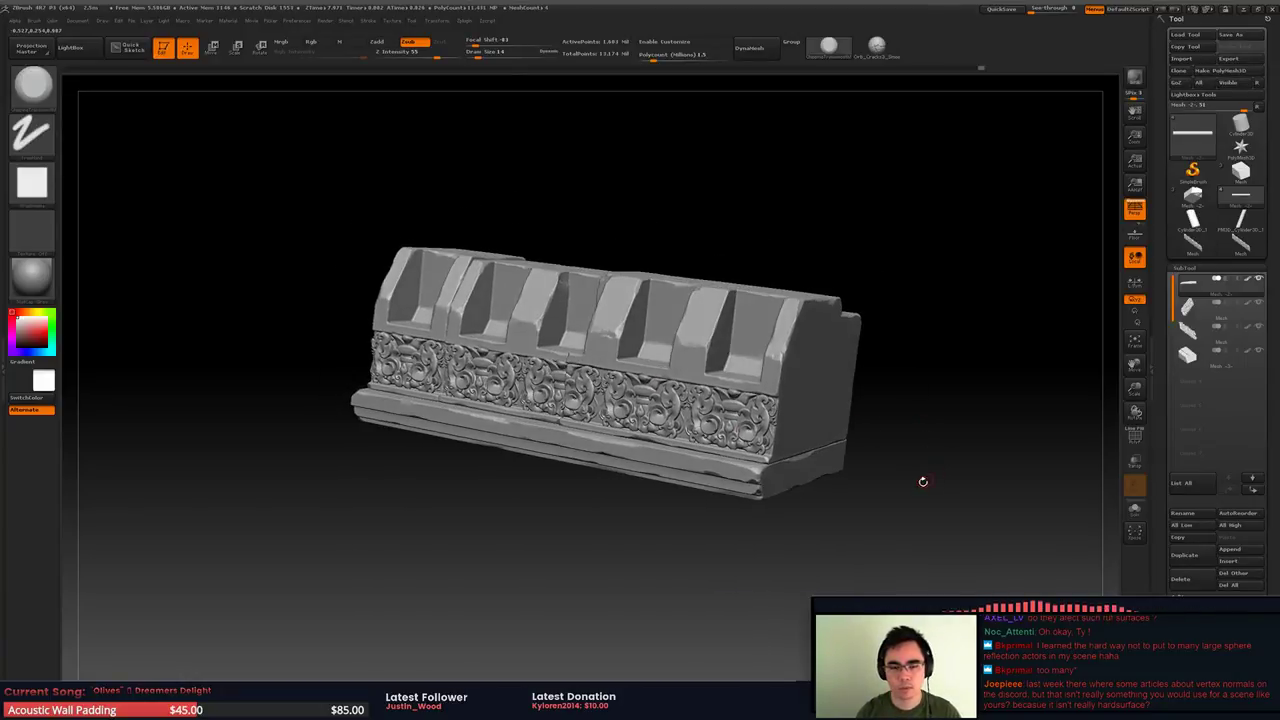
pyautogui.hotkey('alt', 'Tab')
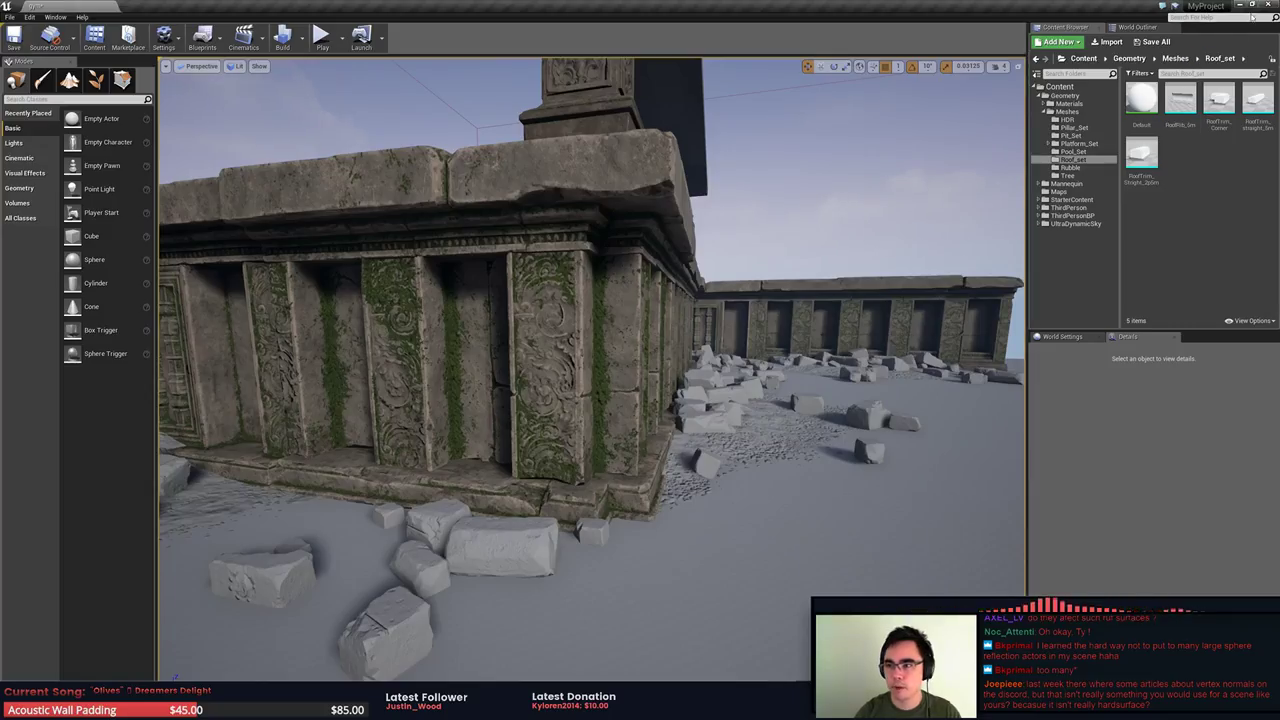
pyautogui.click(1252, 12)
pyautogui.click(760, 8)
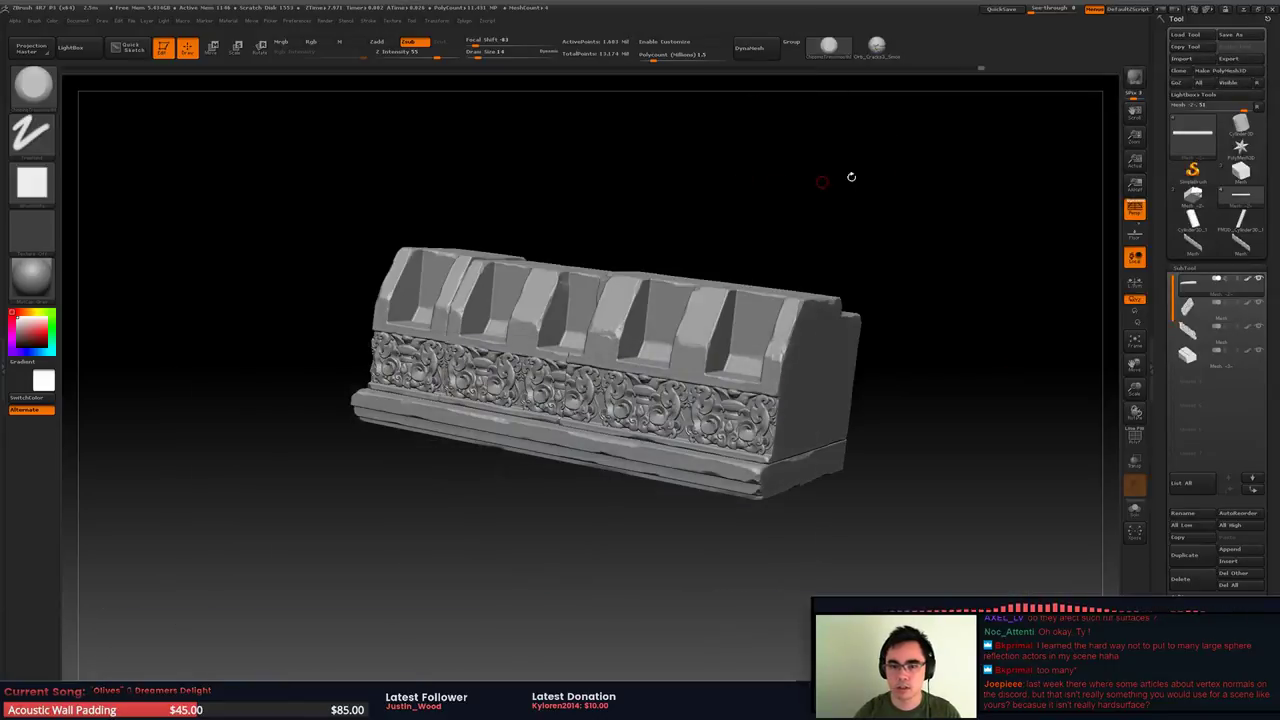
pyautogui.moveTo(851, 177)
pyautogui.mouseDown()
pyautogui.moveTo(889, 323)
pyautogui.moveTo(912, 303)
pyautogui.moveTo(1006, 300)
pyautogui.moveTo(929, 314)
pyautogui.moveTo(926, 357)
pyautogui.moveTo(923, 306)
pyautogui.moveTo(1046, 237)
pyautogui.moveTo(962, 349)
pyautogui.mouseUp()
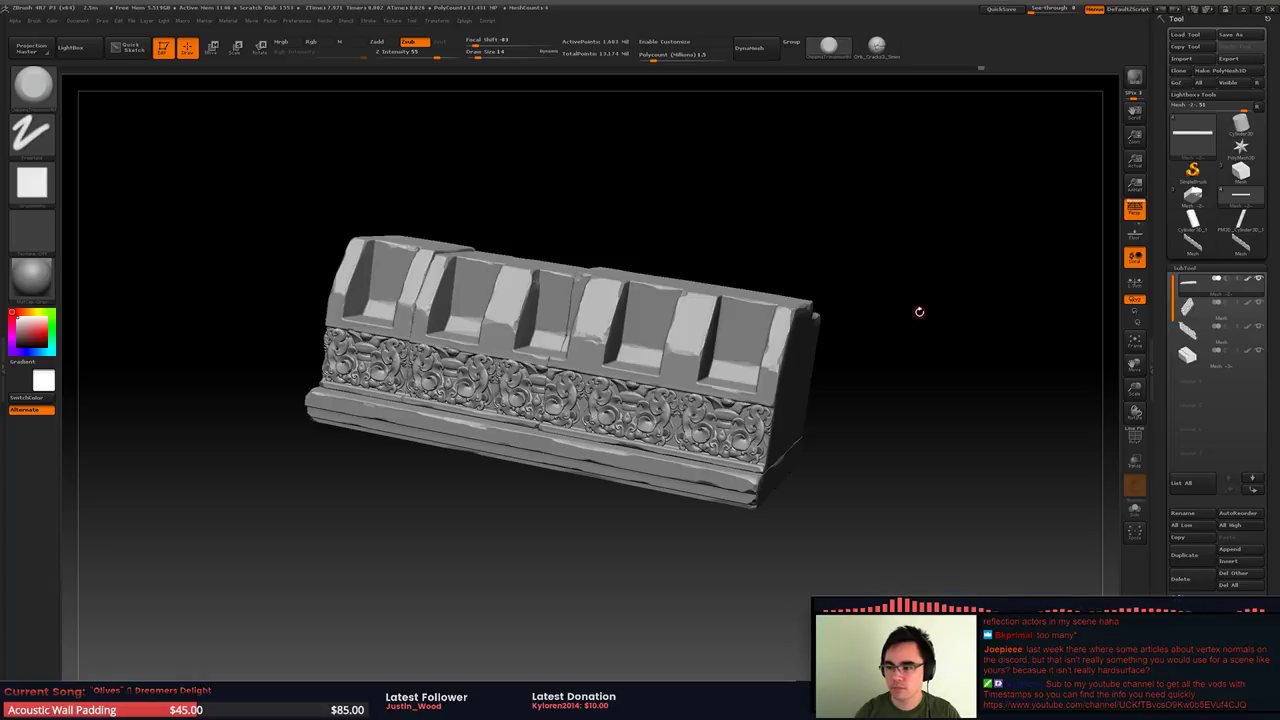
pyautogui.moveTo(919, 312)
pyautogui.mouseDown()
pyautogui.moveTo(1003, 289)
pyautogui.moveTo(926, 293)
pyautogui.mouseUp()
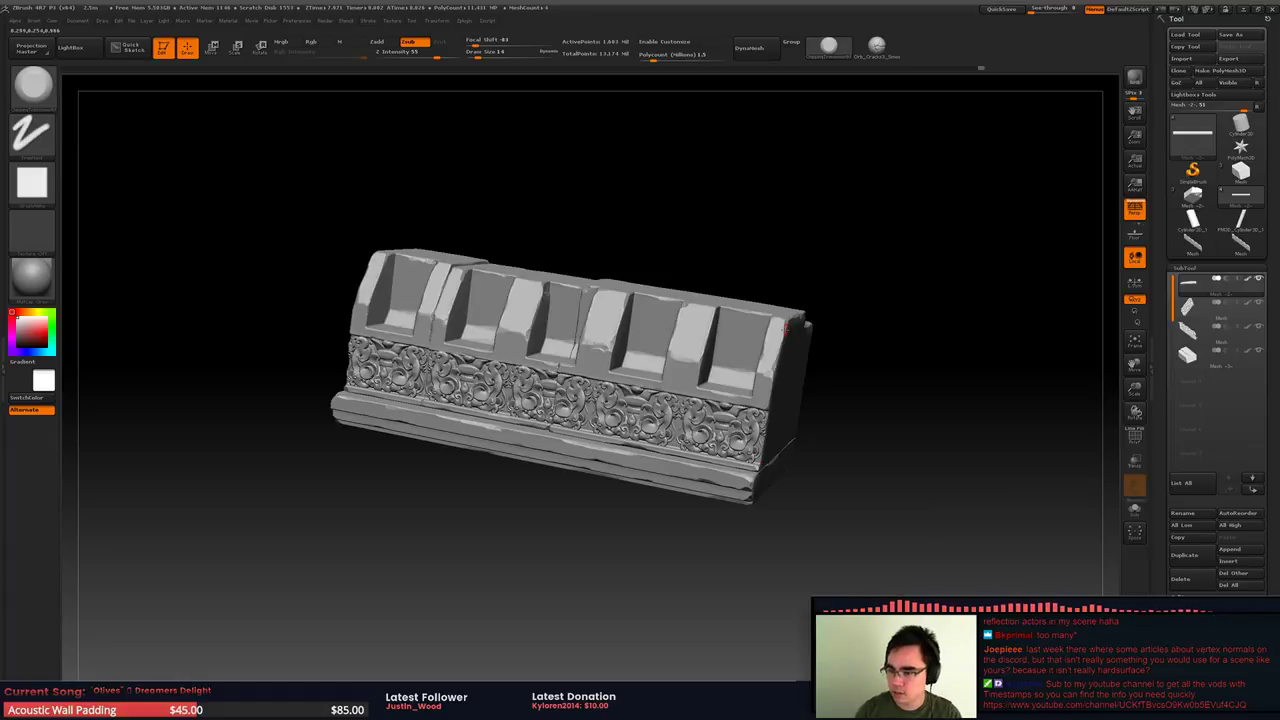
pyautogui.moveTo(797, 322); pyautogui.dragTo(788, 333, button='right')
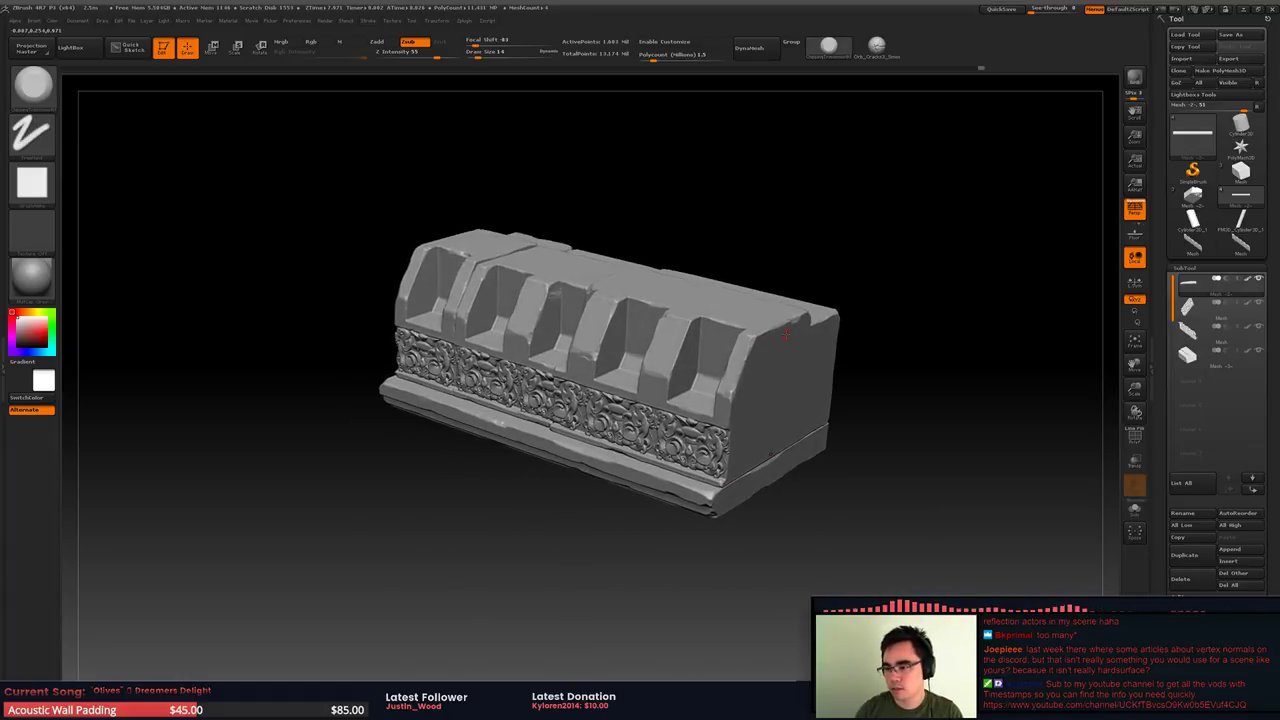
pyautogui.hotkey('alt', 'Tab')
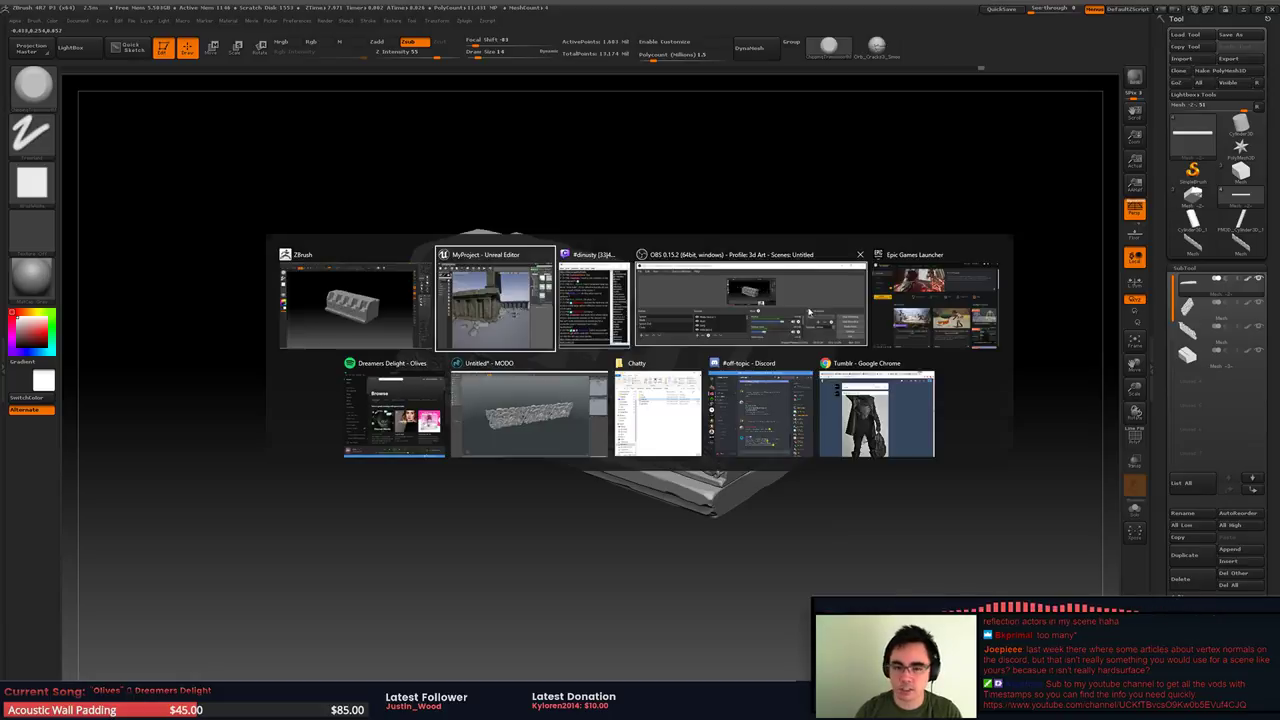
pyautogui.hotkey('alt', 'Tab')
pyautogui.hotkey('alt', 'Tab')
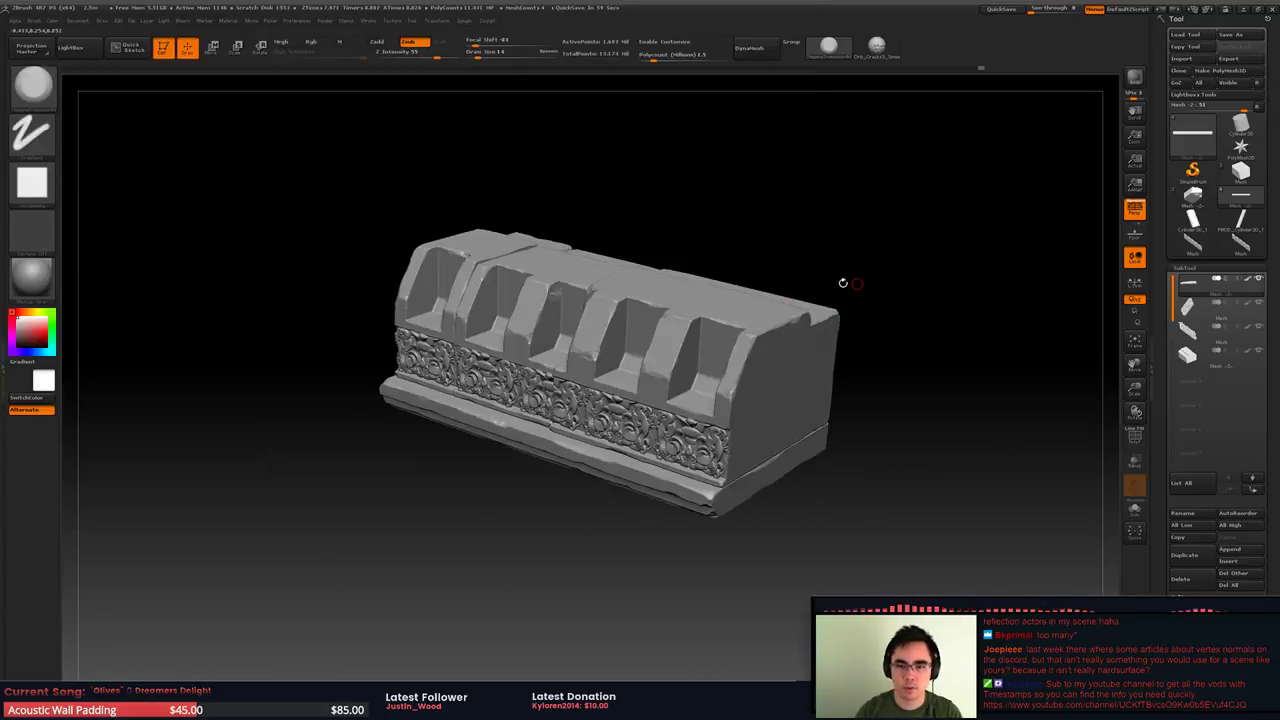
pyautogui.hotkey('alt', 'Tab')
pyautogui.click(763, 11)
# Isolate the trim's upper block in ZBrush and chip the lower edge of its end face with draw size 23
pyautogui.moveTo(836, 291); pyautogui.dragTo(857, 278)
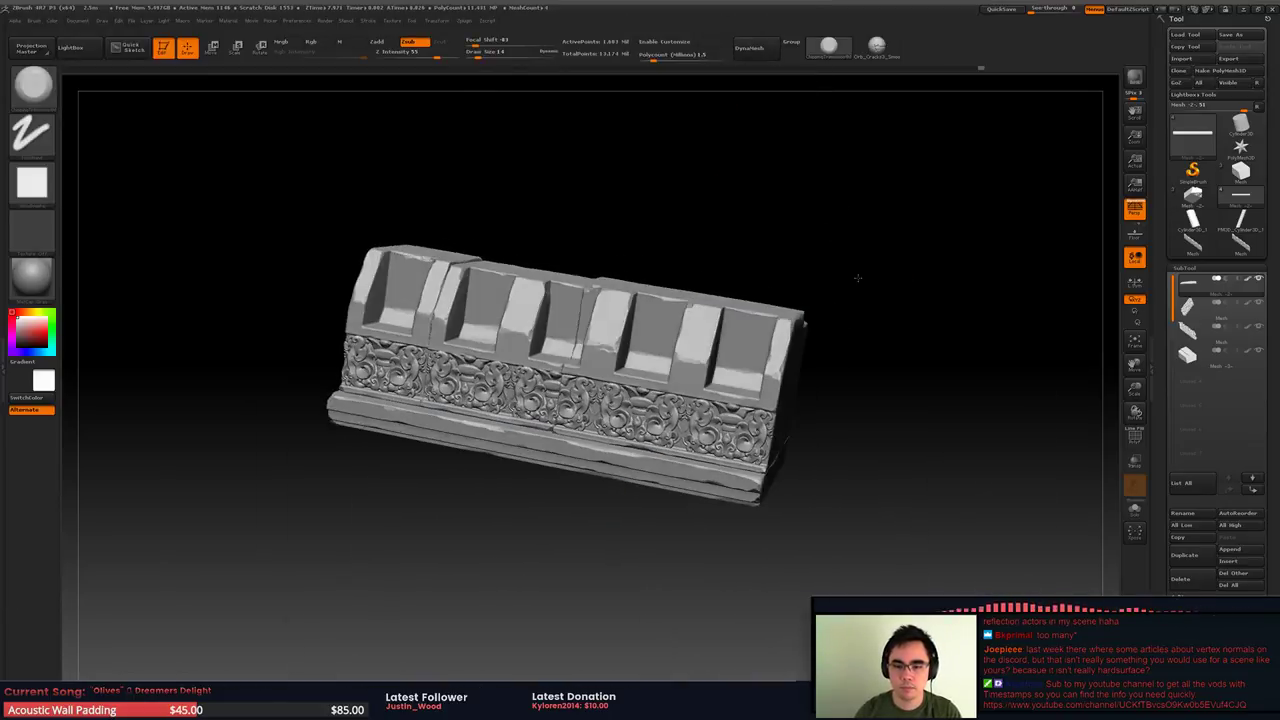
pyautogui.moveTo(857, 278); pyautogui.dragTo(811, 294, button='right')
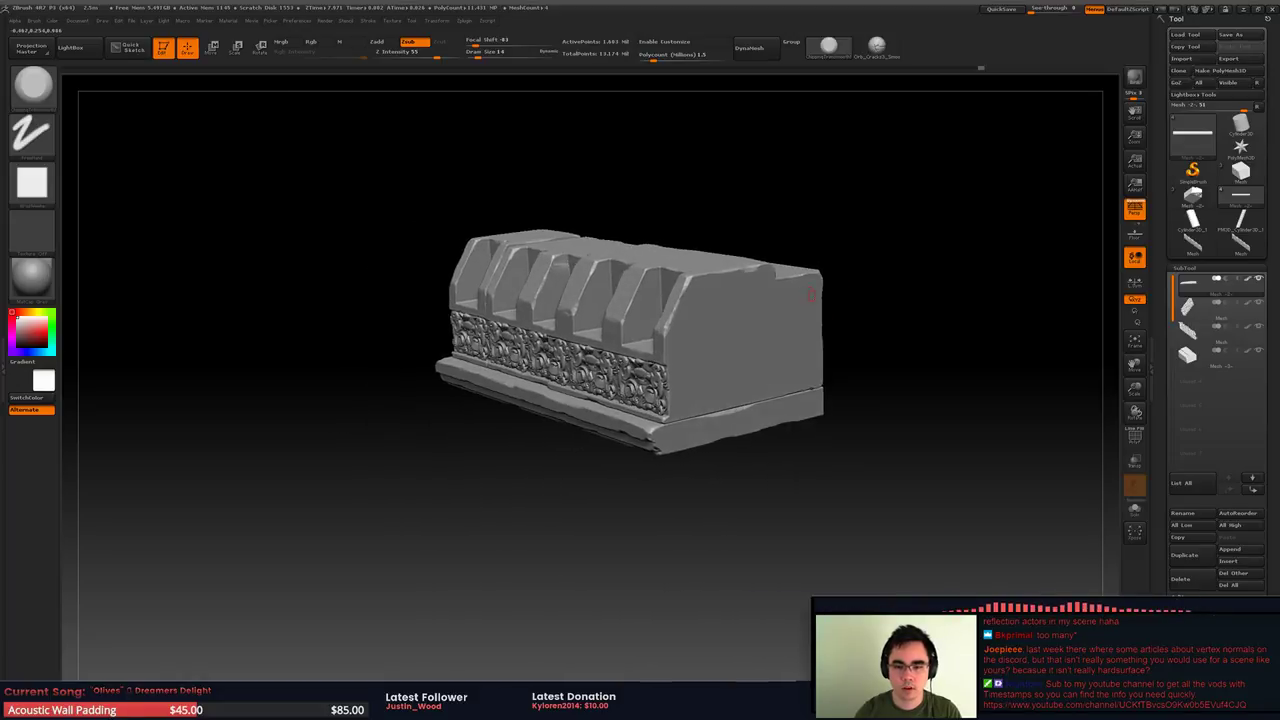
pyautogui.moveTo(803, 392); pyautogui.dragTo(786, 366, button='right')
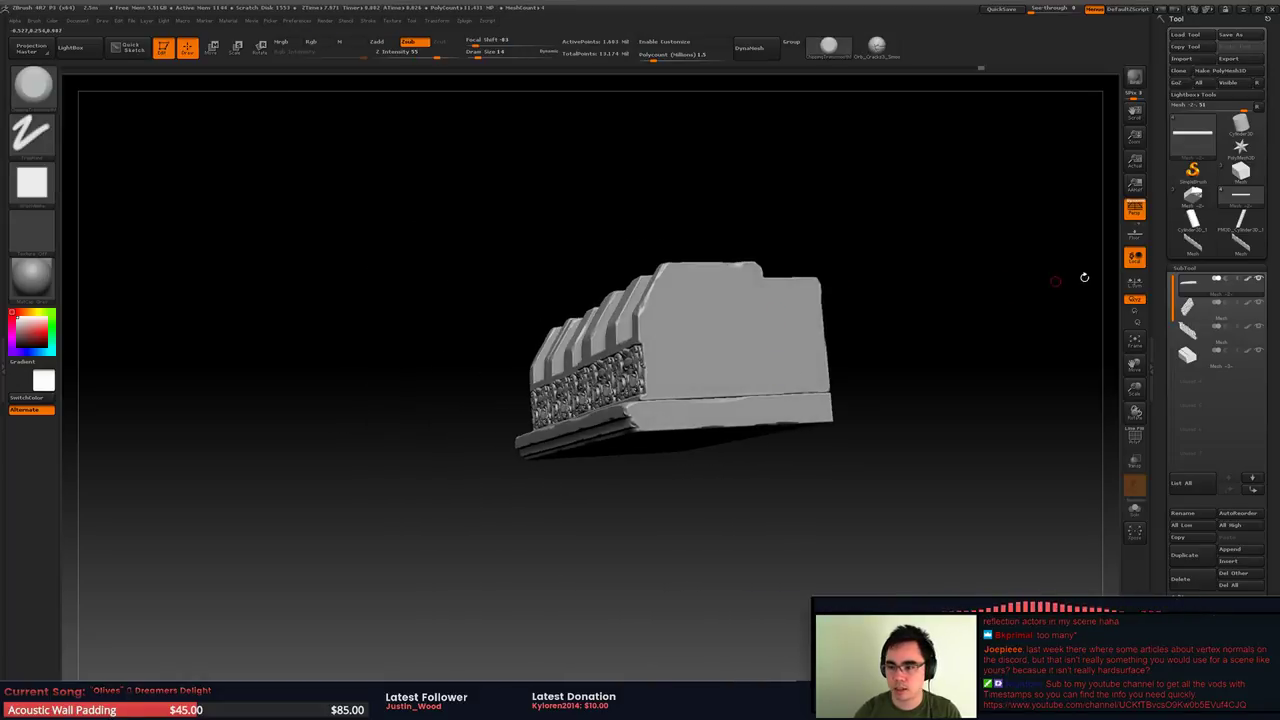
pyautogui.click(1258, 352)
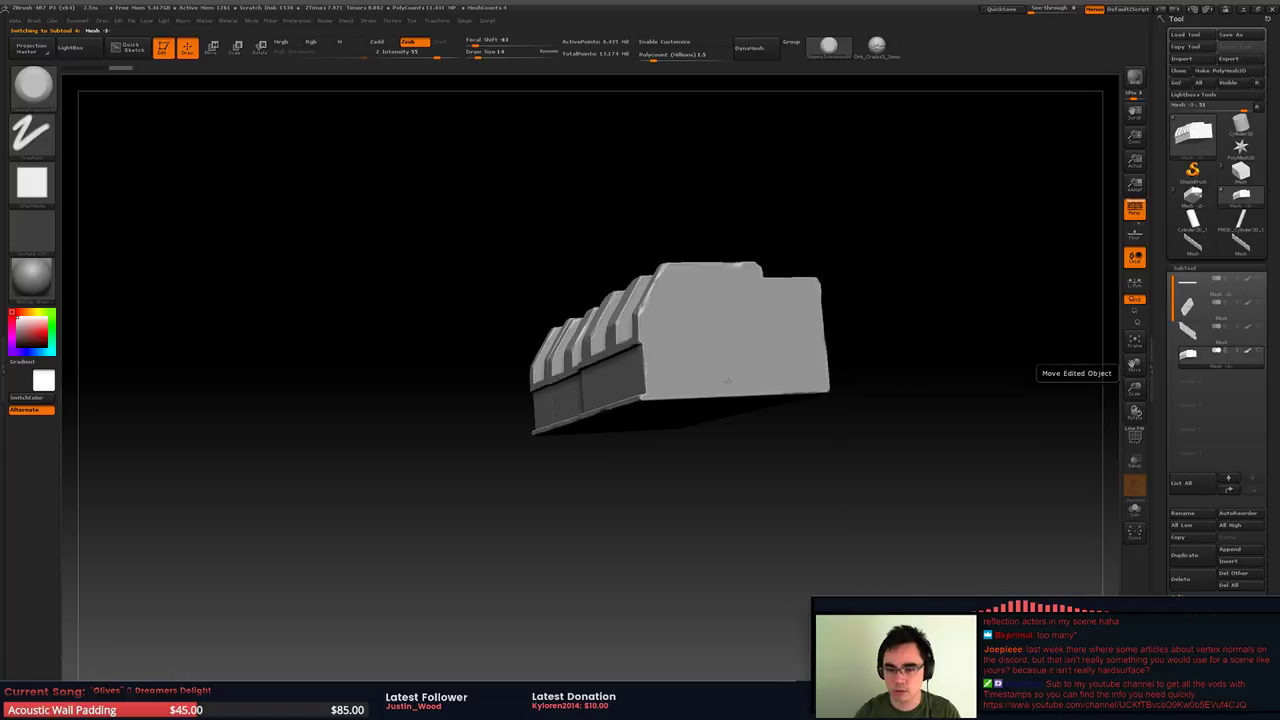
pyautogui.keyDown('ctrl'); pyautogui.moveTo(724, 380); pyautogui.dragTo(756, 341, button='right'); pyautogui.keyUp('ctrl')
pyautogui.moveTo(682, 375)
pyautogui.mouseDown(button='right')
pyautogui.moveTo(726, 403)
pyautogui.moveTo(662, 470)
pyautogui.mouseUp(button='right')
pyautogui.press('space')
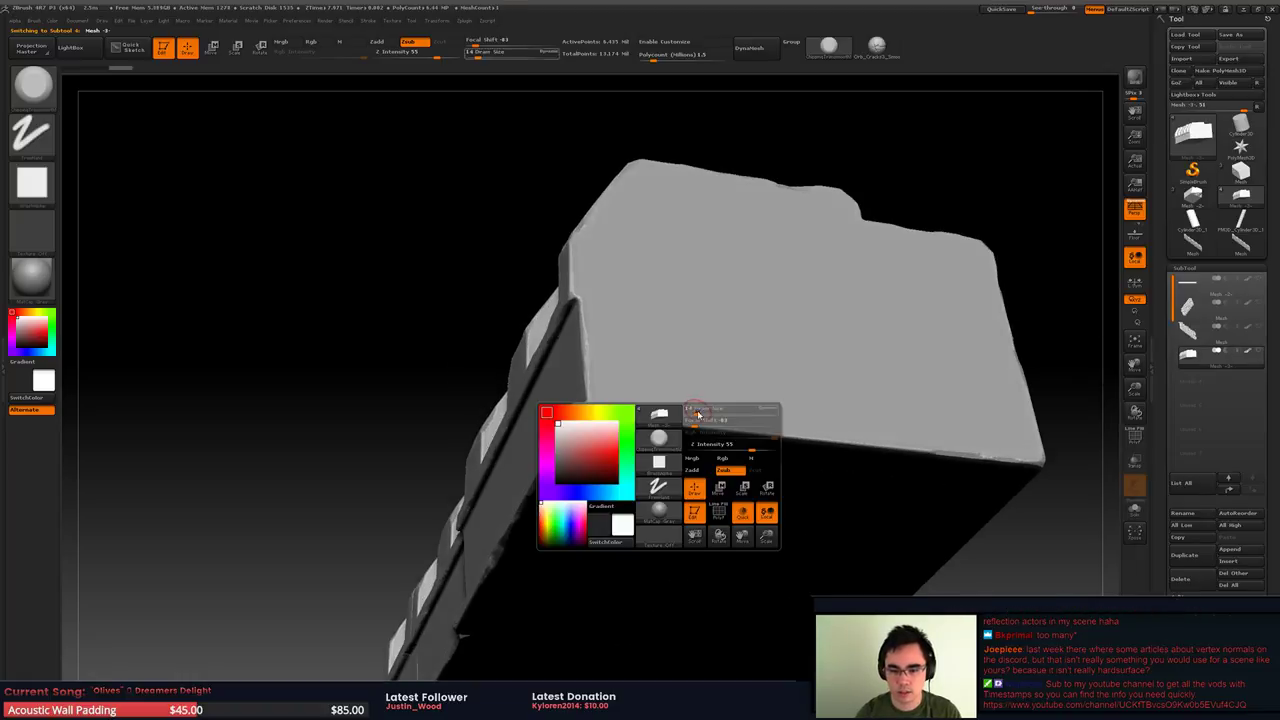
pyautogui.moveTo(697, 412)
pyautogui.mouseDown()
pyautogui.moveTo(698, 427)
pyautogui.moveTo(855, 442)
pyautogui.mouseUp()
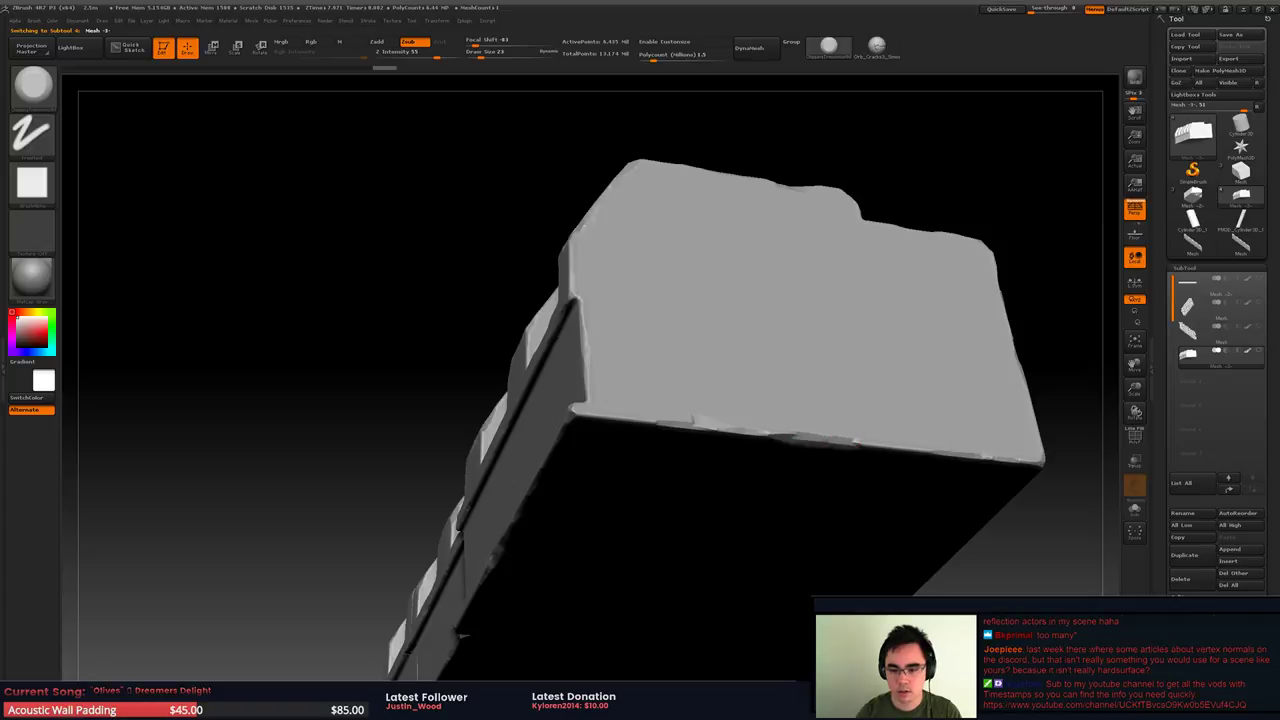
pyautogui.moveTo(880, 409)
pyautogui.keyDown('alt'); pyautogui.mouseDown(button='right')
pyautogui.moveTo(749, 396)
pyautogui.moveTo(757, 450)
pyautogui.moveTo(890, 450)
pyautogui.mouseUp(button='right'); pyautogui.keyUp('alt')
# Check the upper block's recesses and front face, and isolate the shorter carved ornament section
pyautogui.press('f')
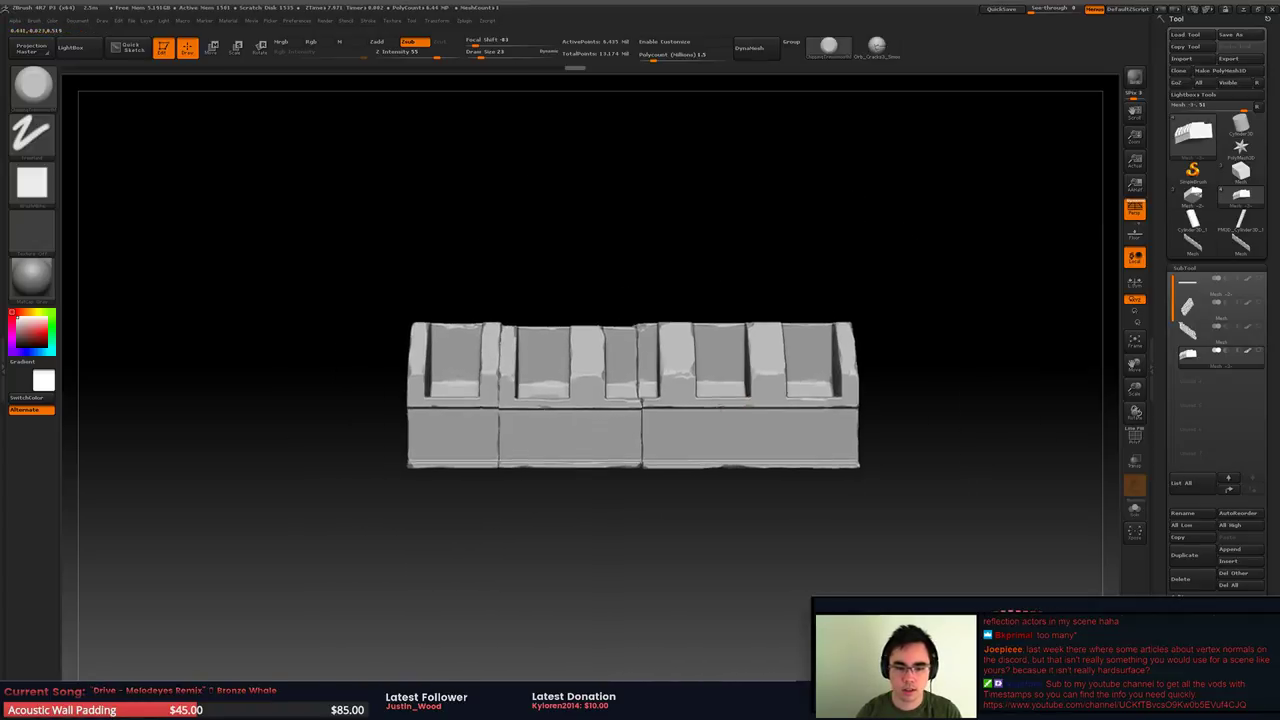
pyautogui.moveTo(699, 401); pyautogui.dragTo(697, 435, button='right')
pyautogui.keyDown('ctrl'); pyautogui.moveTo(716, 371); pyautogui.dragTo(694, 357, button='right'); pyautogui.keyUp('ctrl')
pyautogui.moveTo(671, 404); pyautogui.dragTo(709, 421, button='right')
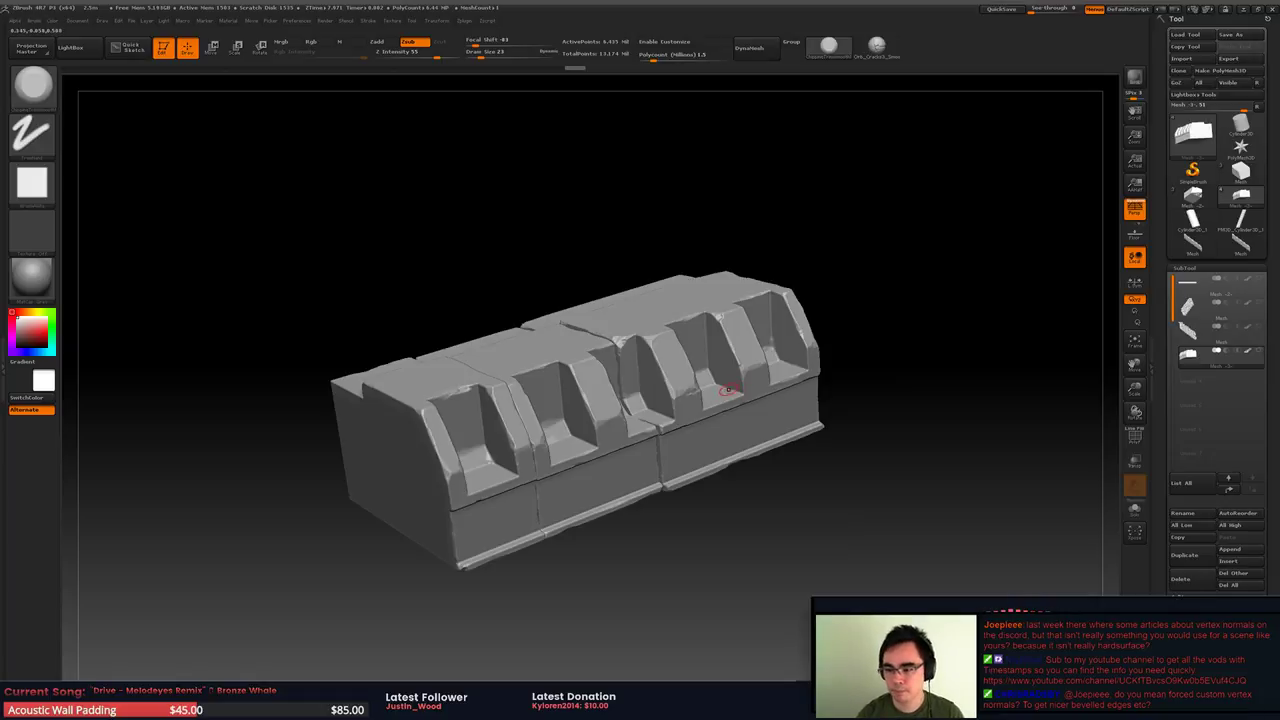
pyautogui.moveTo(712, 428); pyautogui.dragTo(642, 377, button='right')
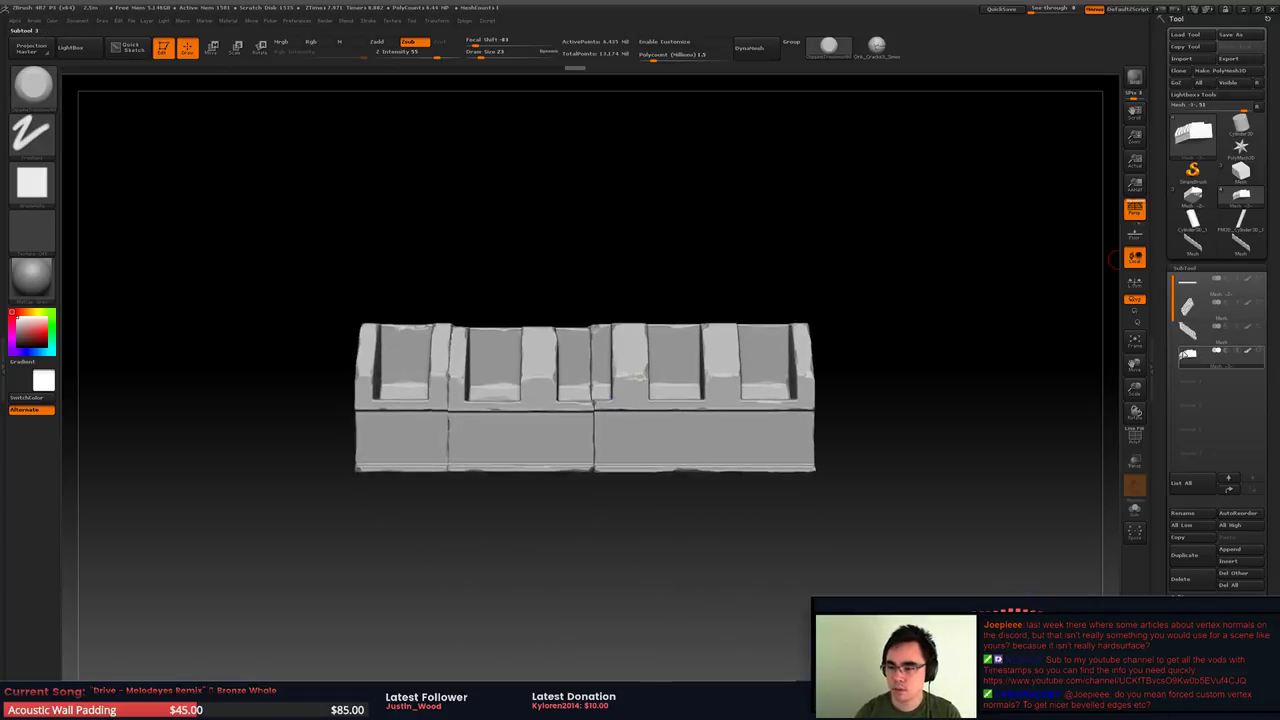
pyautogui.click(1188, 332)
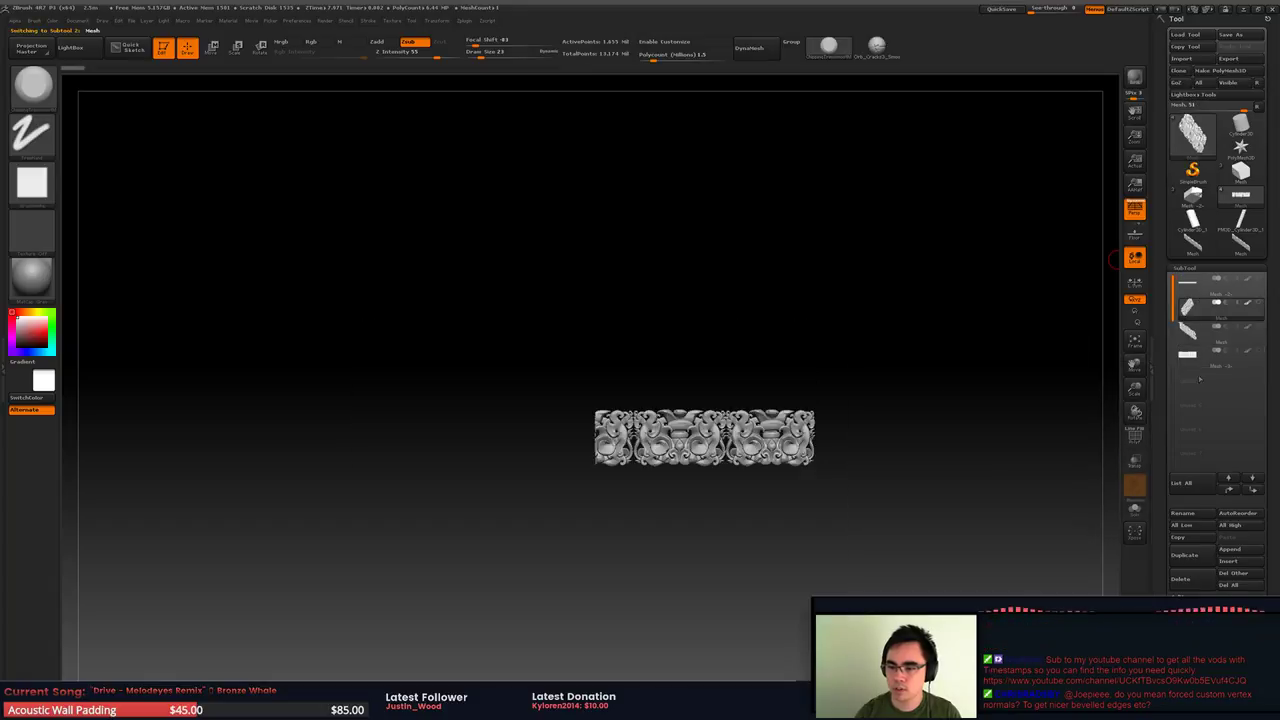
pyautogui.hotkey('shift', 'f')
pyautogui.hotkey('shift', 'f')
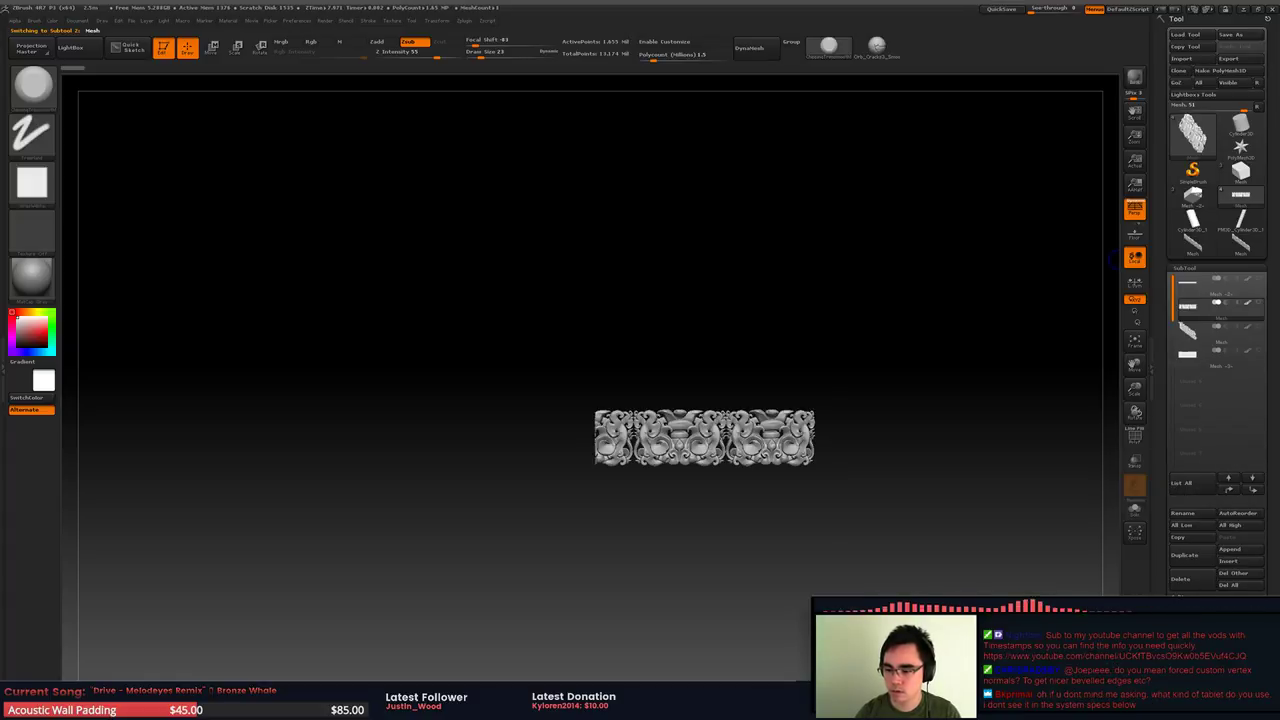
# Merge the two carved ornament sections into one subtool and view the full five-panel strip from the front
pyautogui.click(1193, 622)
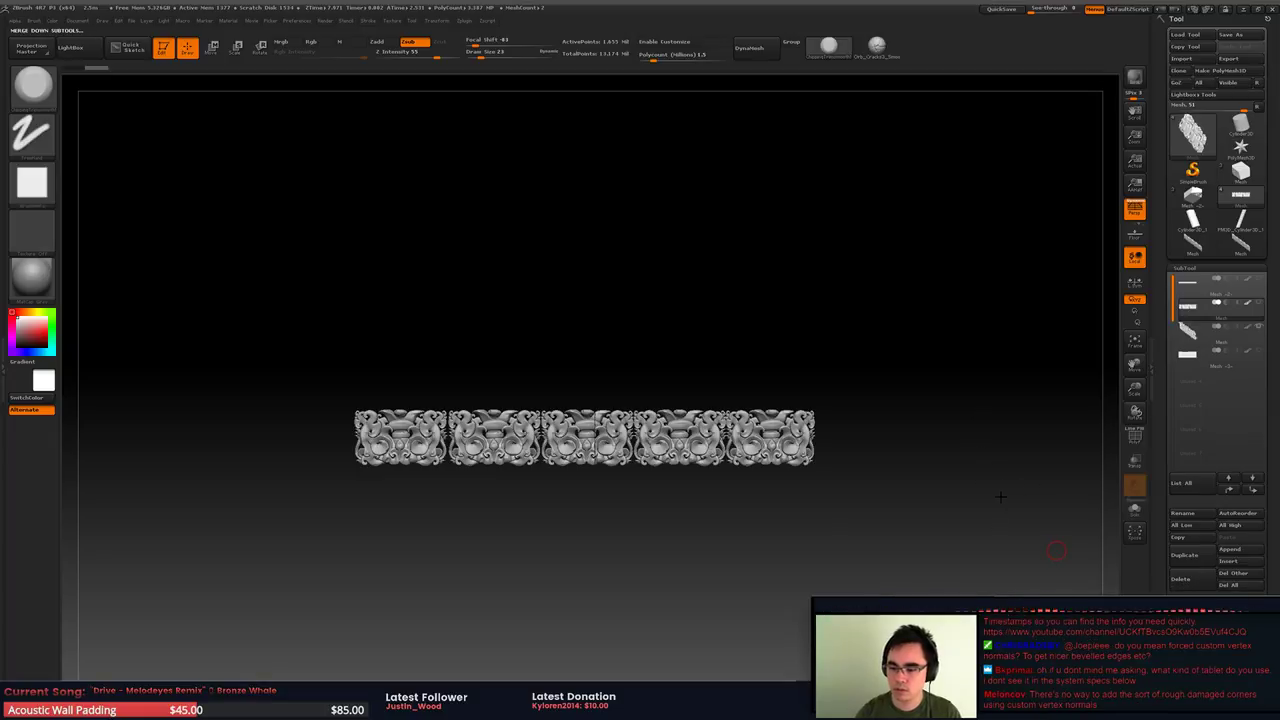
pyautogui.keyDown('shift'); pyautogui.moveTo(998, 498); pyautogui.dragTo(1018, 457); pyautogui.keyUp('shift')
pyautogui.hotkey('ctrl', 'shift')
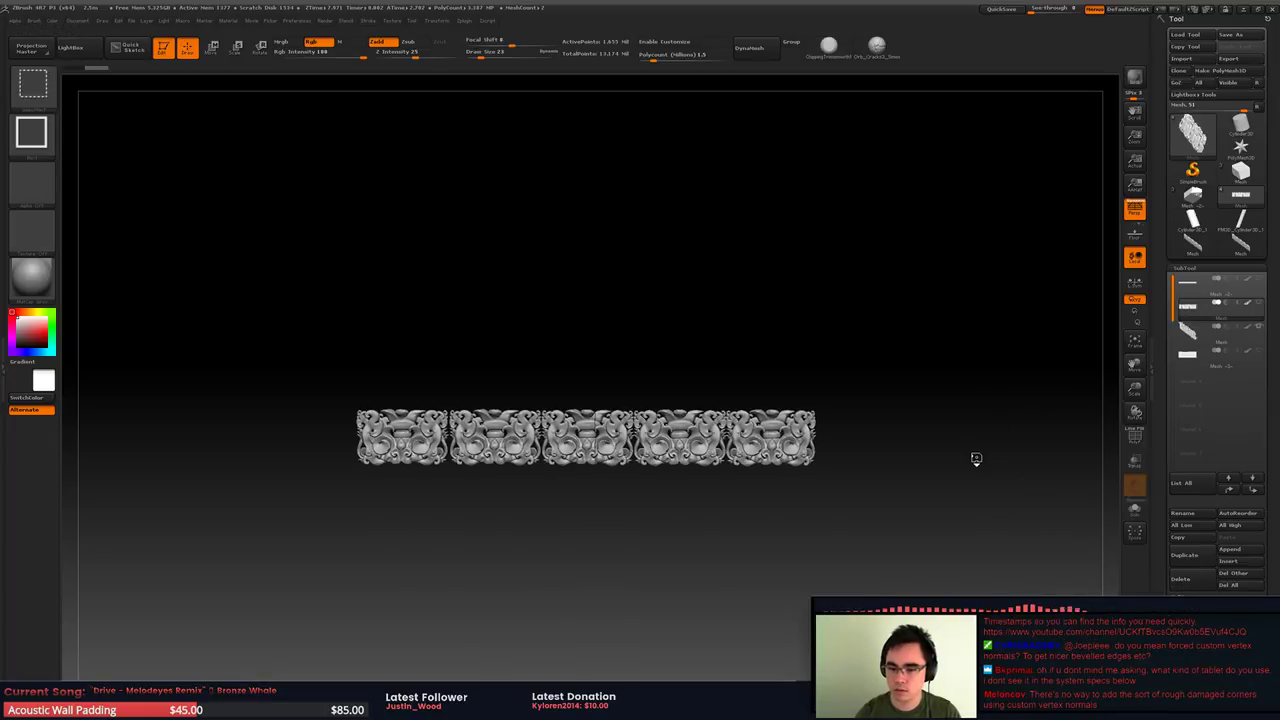
pyautogui.moveTo(937, 440)
pyautogui.mouseDown()
pyautogui.moveTo(914, 431)
pyautogui.moveTo(946, 449)
pyautogui.moveTo(933, 512)
pyautogui.moveTo(922, 466)
pyautogui.mouseUp()
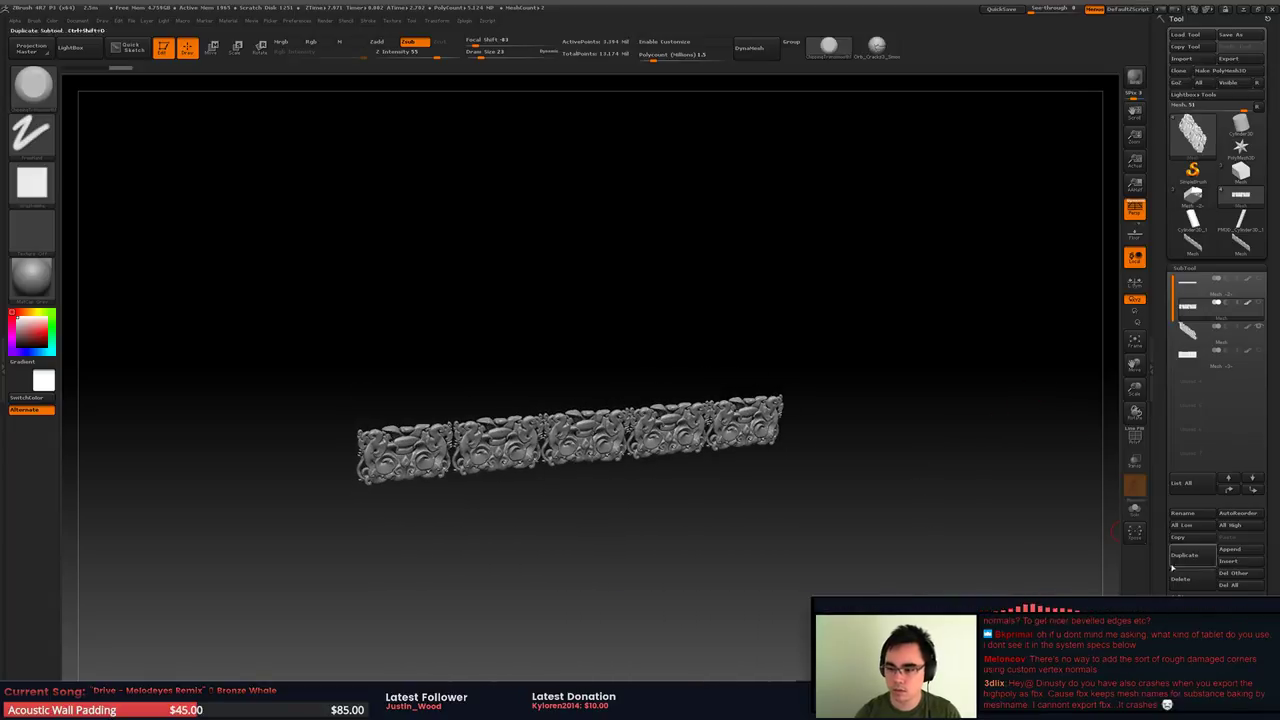
pyautogui.click(1259, 303)
pyautogui.click(1259, 303)
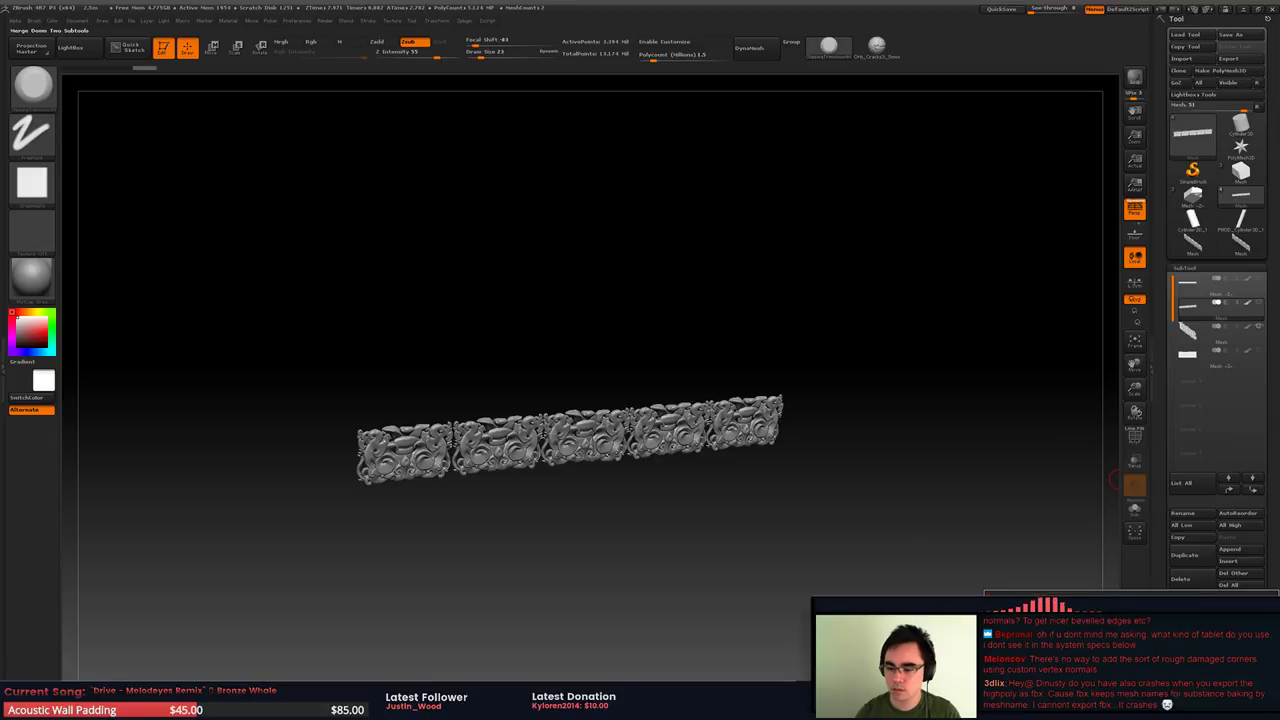
pyautogui.keyDown('shift'); pyautogui.moveTo(1053, 412); pyautogui.dragTo(960, 396); pyautogui.keyUp('shift')
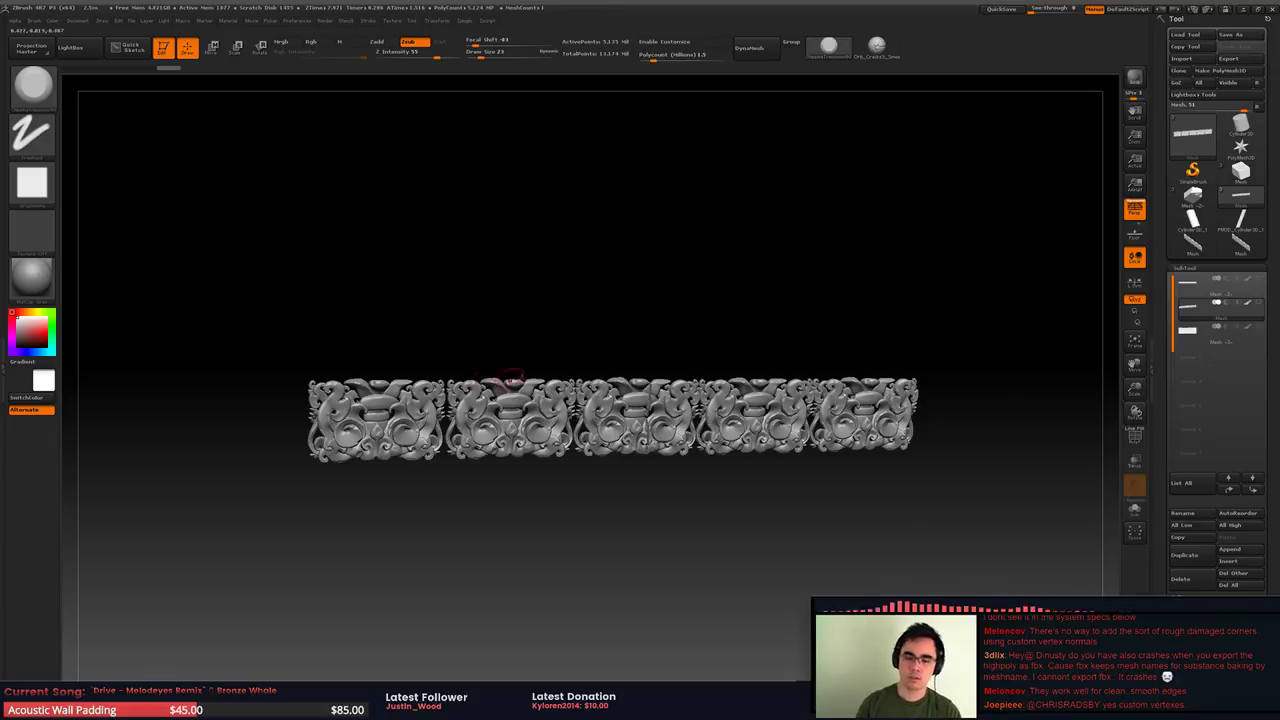
pyautogui.keyDown('alt'); pyautogui.moveTo(515, 377); pyautogui.dragTo(495, 342, button='right'); pyautogui.keyUp('alt')
pyautogui.moveTo(600, 346); pyautogui.dragTo(551, 348, button='right')
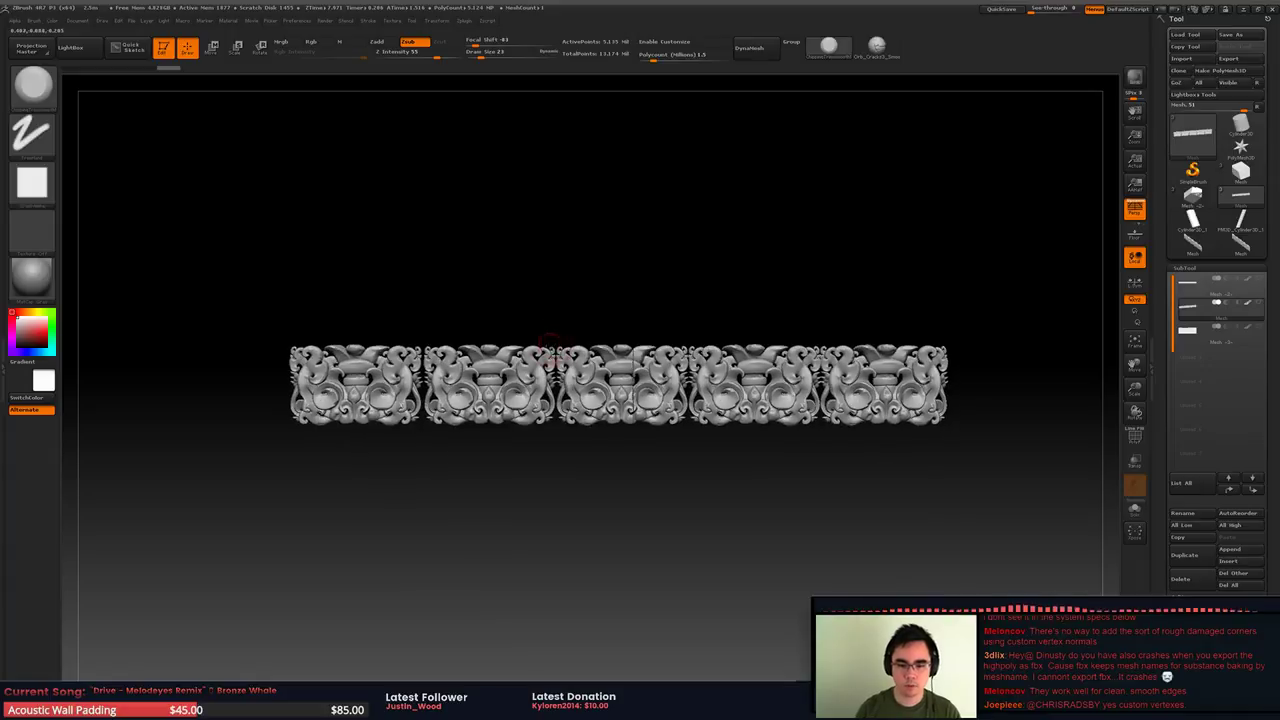
# Save the project with the merged ornament strip over the existing 2.5m.ZPR file in the RoofSet folder
pyautogui.moveTo(814, 432); pyautogui.dragTo(802, 404)
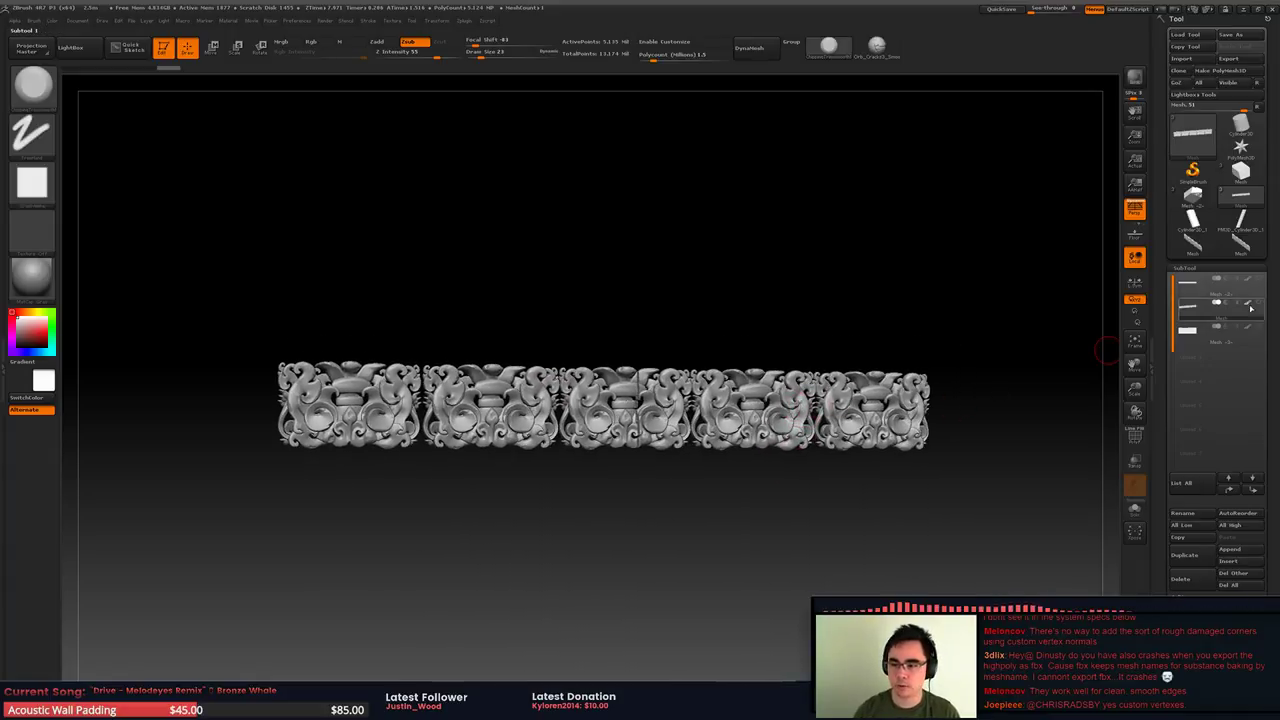
pyautogui.click(1212, 303)
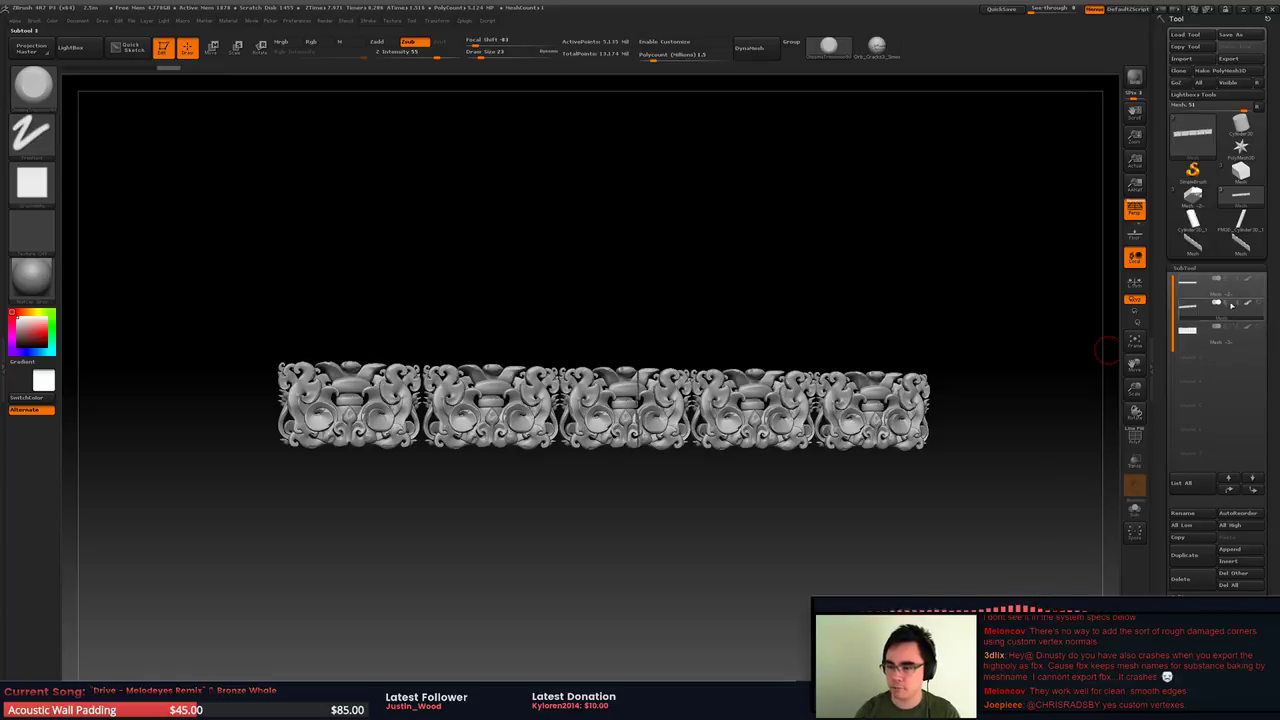
pyautogui.click(1226, 477)
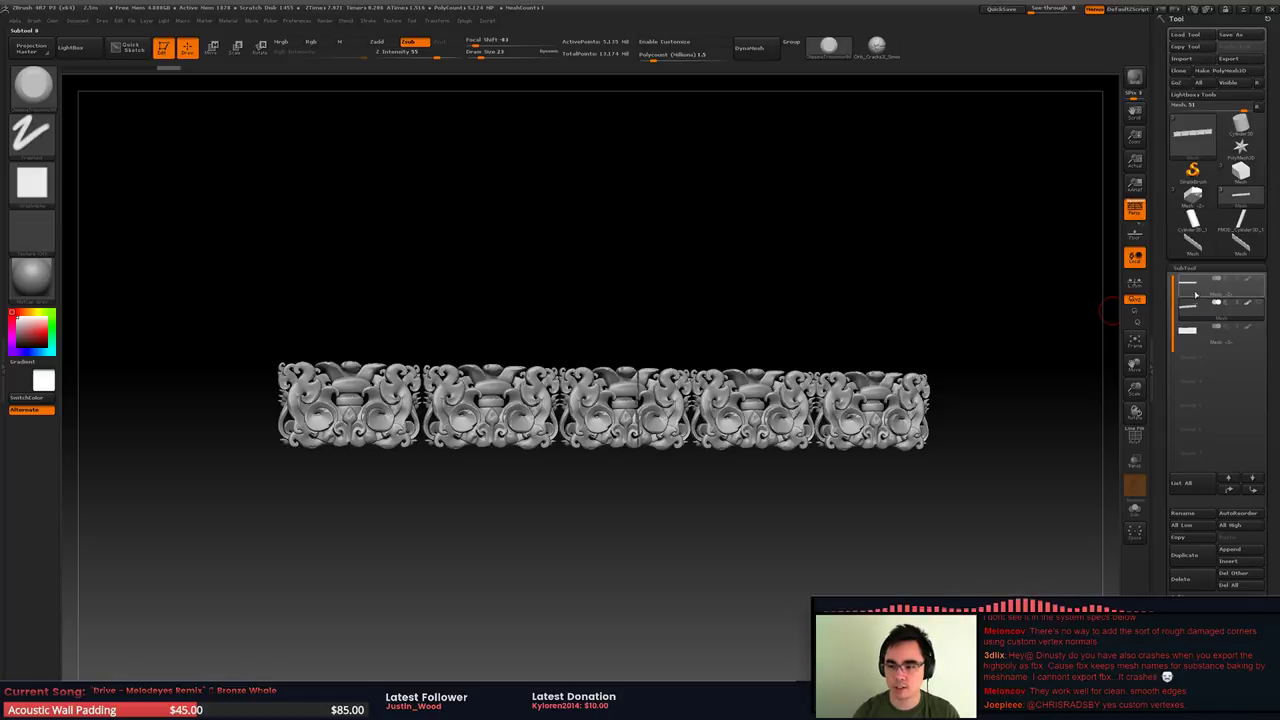
pyautogui.hotkey('ctrl', 's')
pyautogui.doubleClick(130, 85)
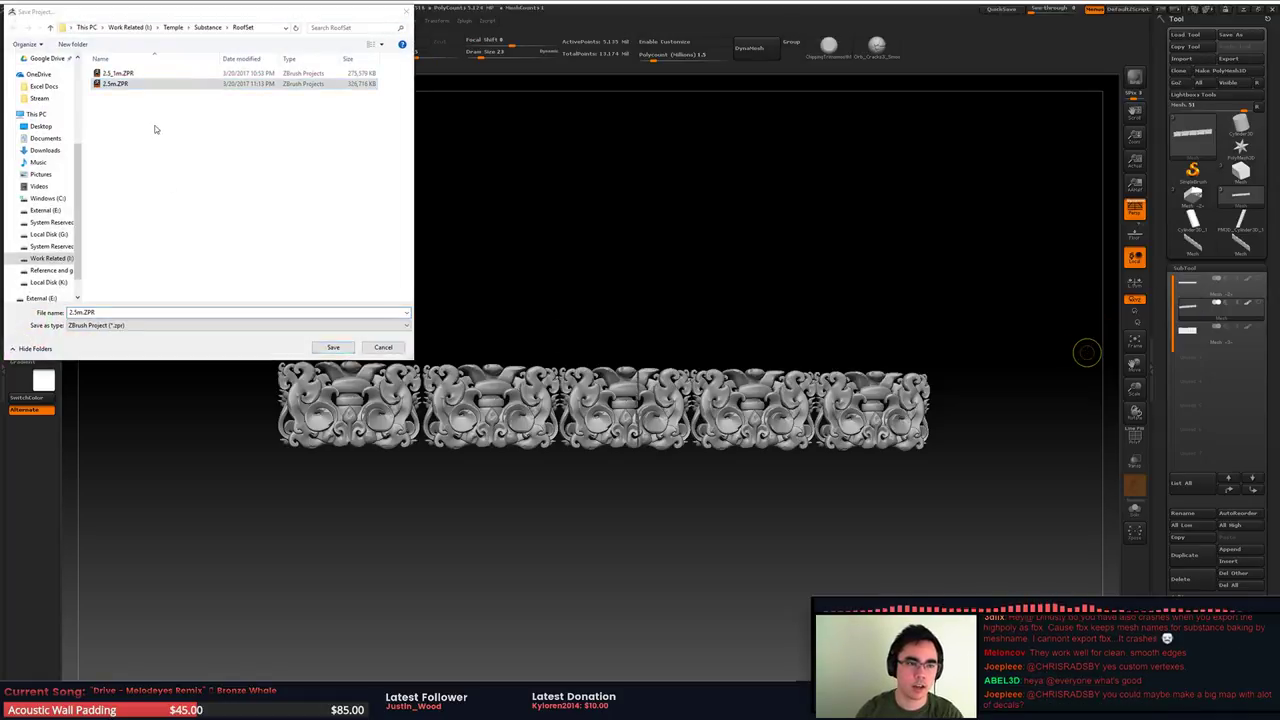
pyautogui.click(669, 360)
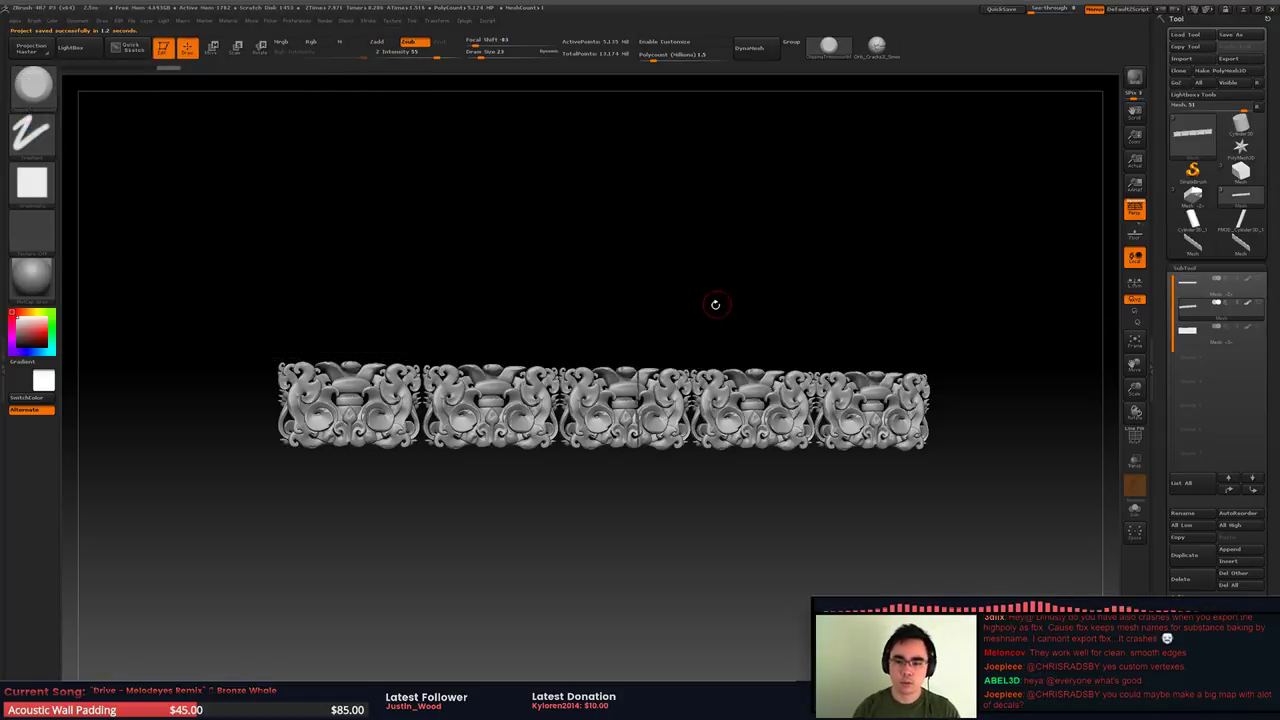
# Move the recessed upper block above the ornament strip in the subtool order and merge it with the base slab
pyautogui.moveTo(716, 288); pyautogui.dragTo(786, 238)
pyautogui.click(1185, 338)
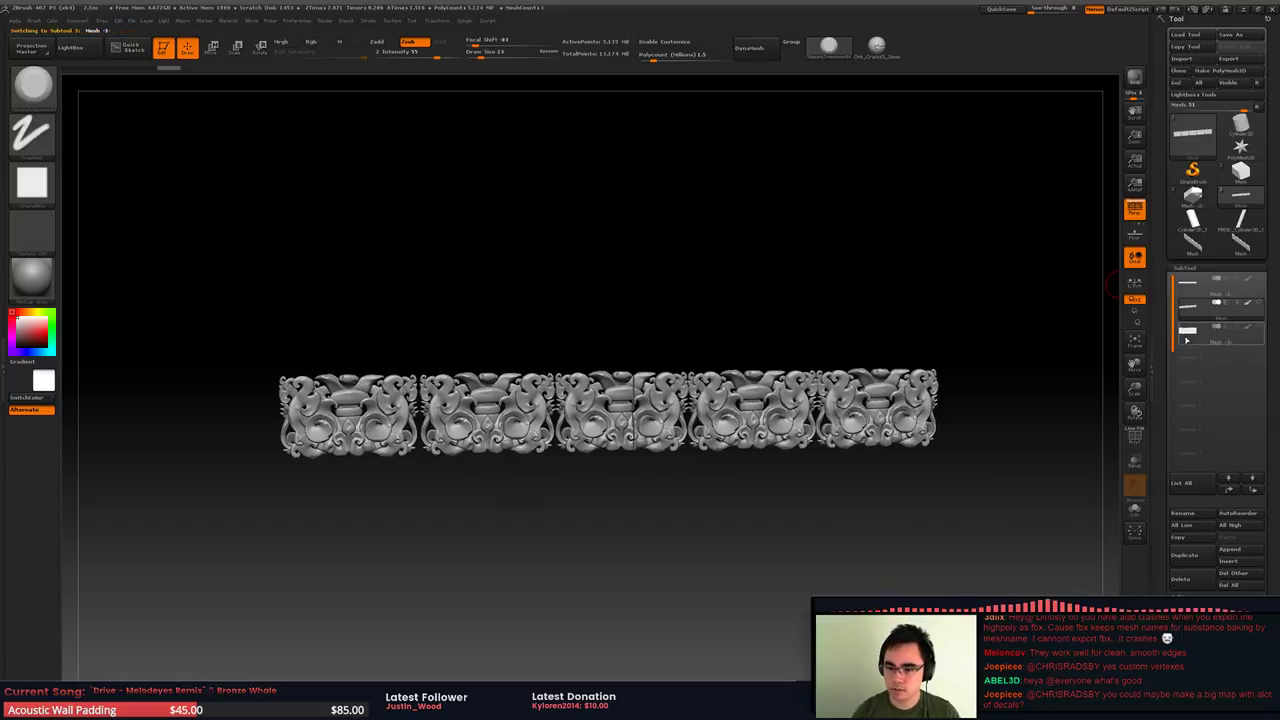
pyautogui.moveTo(1022, 345); pyautogui.dragTo(1100, 330)
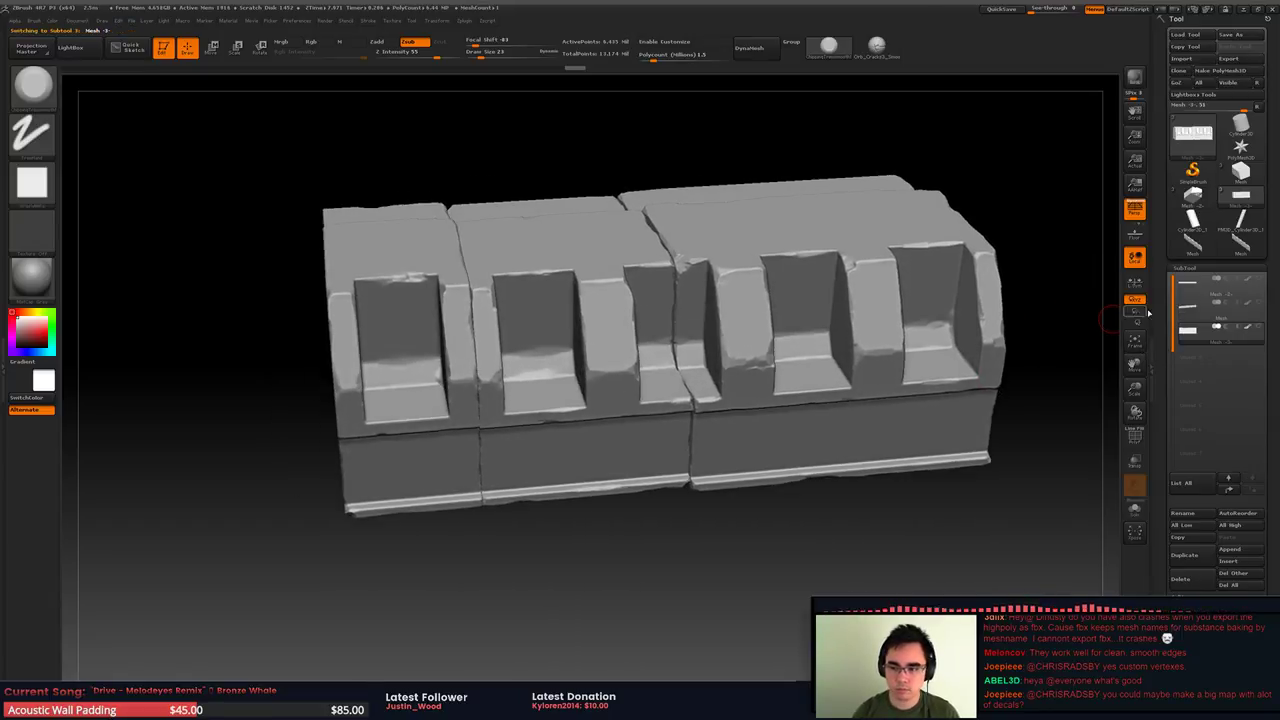
pyautogui.click(1188, 285)
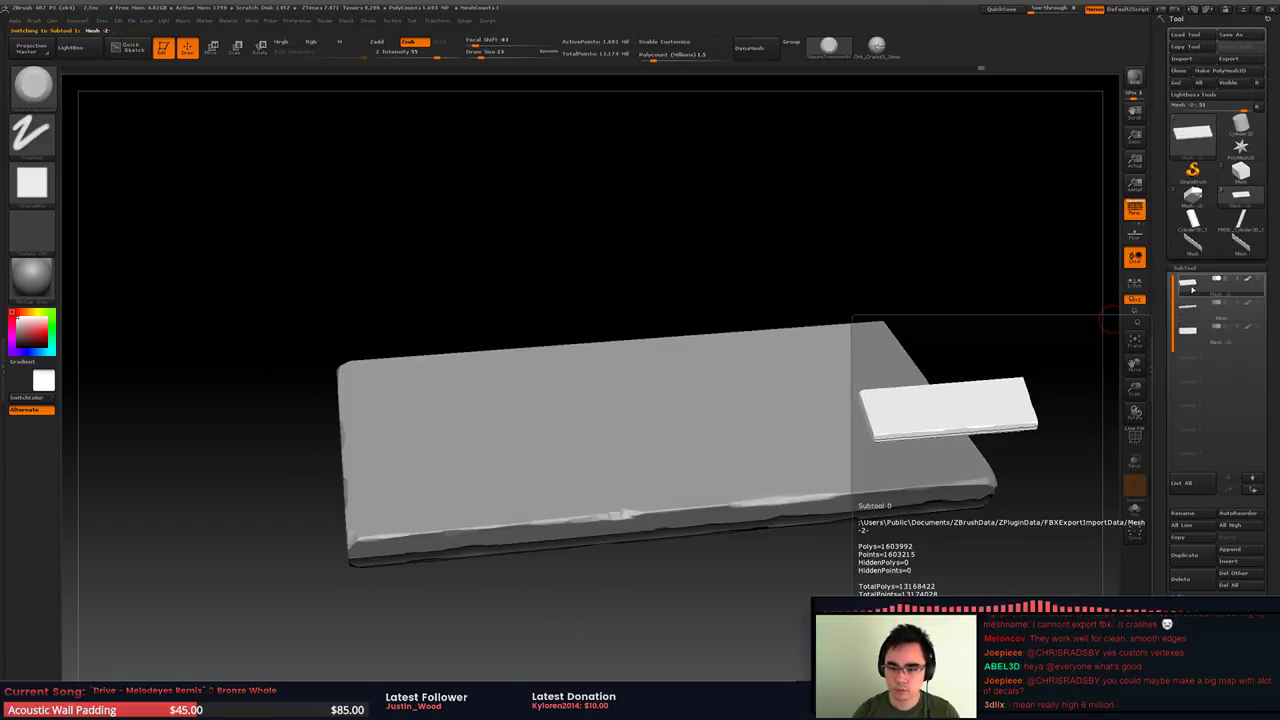
pyautogui.click(1190, 333)
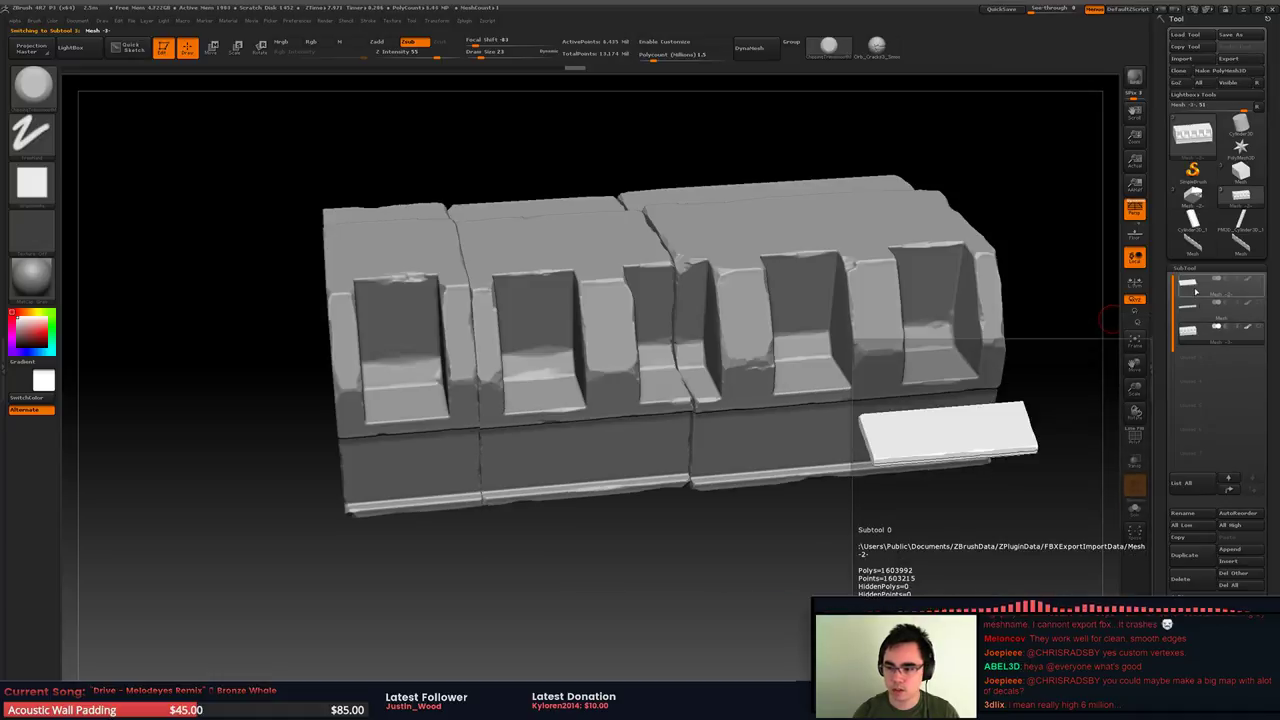
pyautogui.moveTo(1017, 334); pyautogui.dragTo(1074, 294)
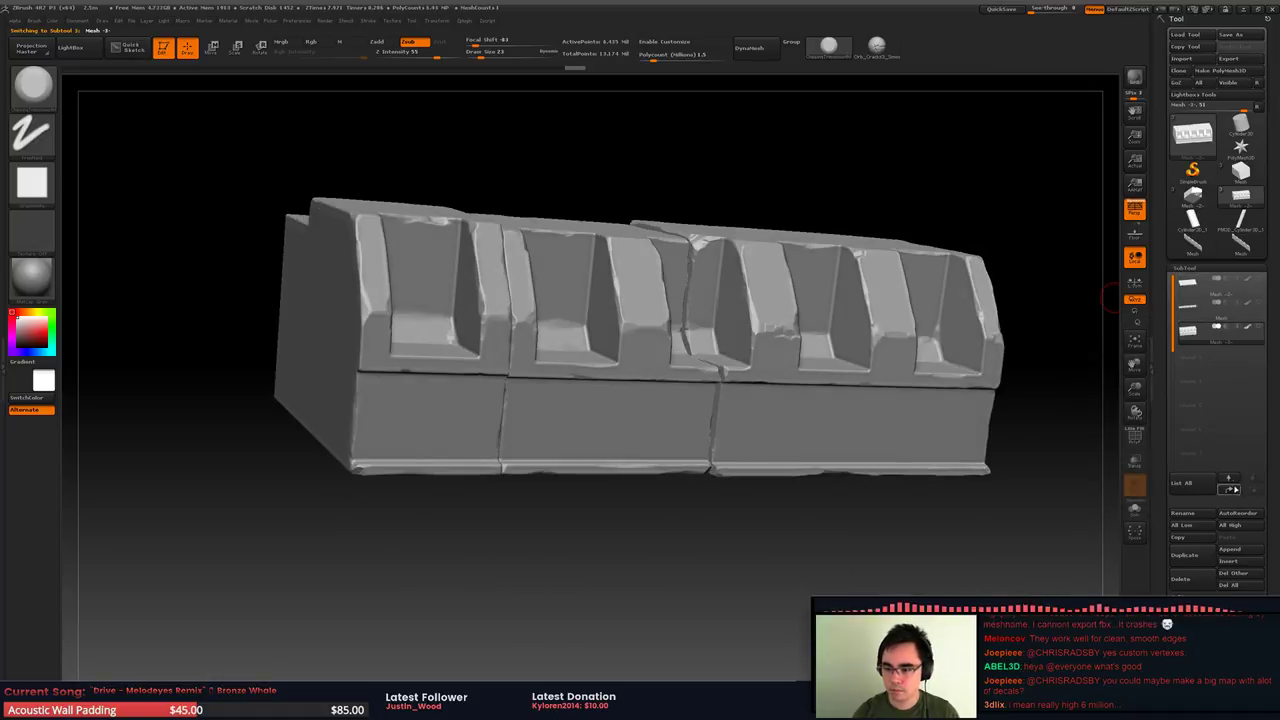
pyautogui.click(1230, 490)
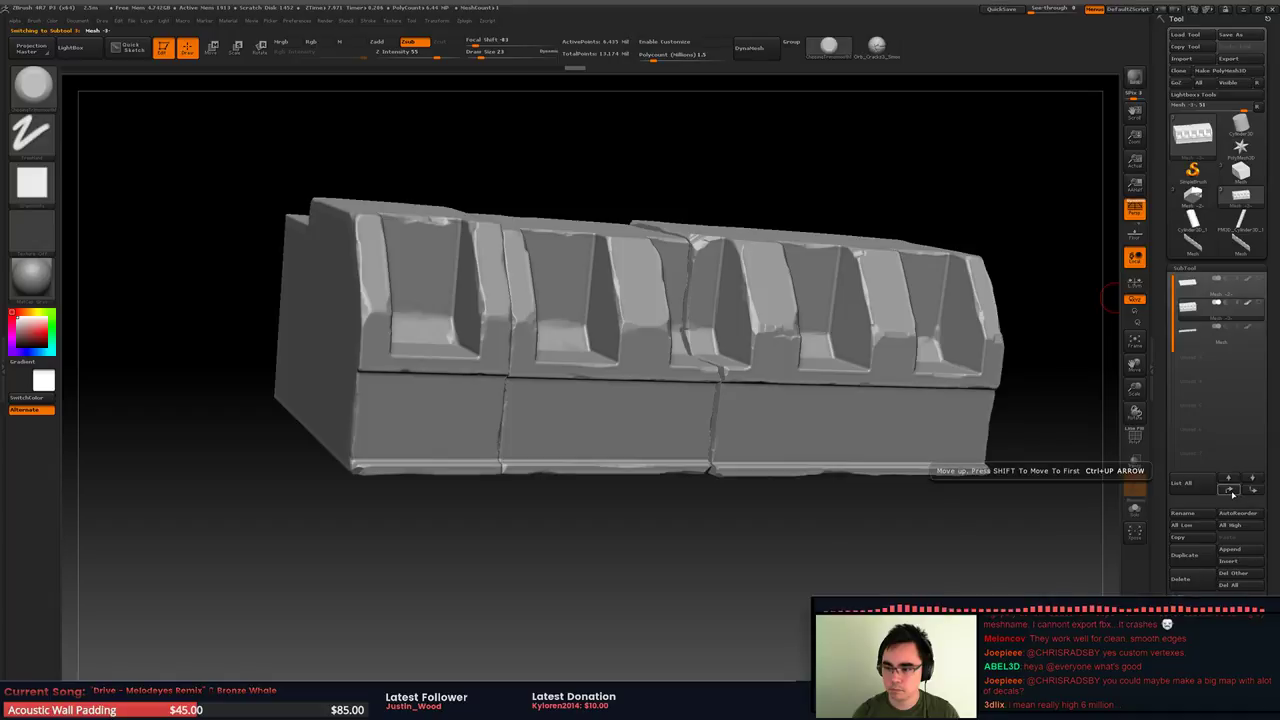
pyautogui.click(1252, 290)
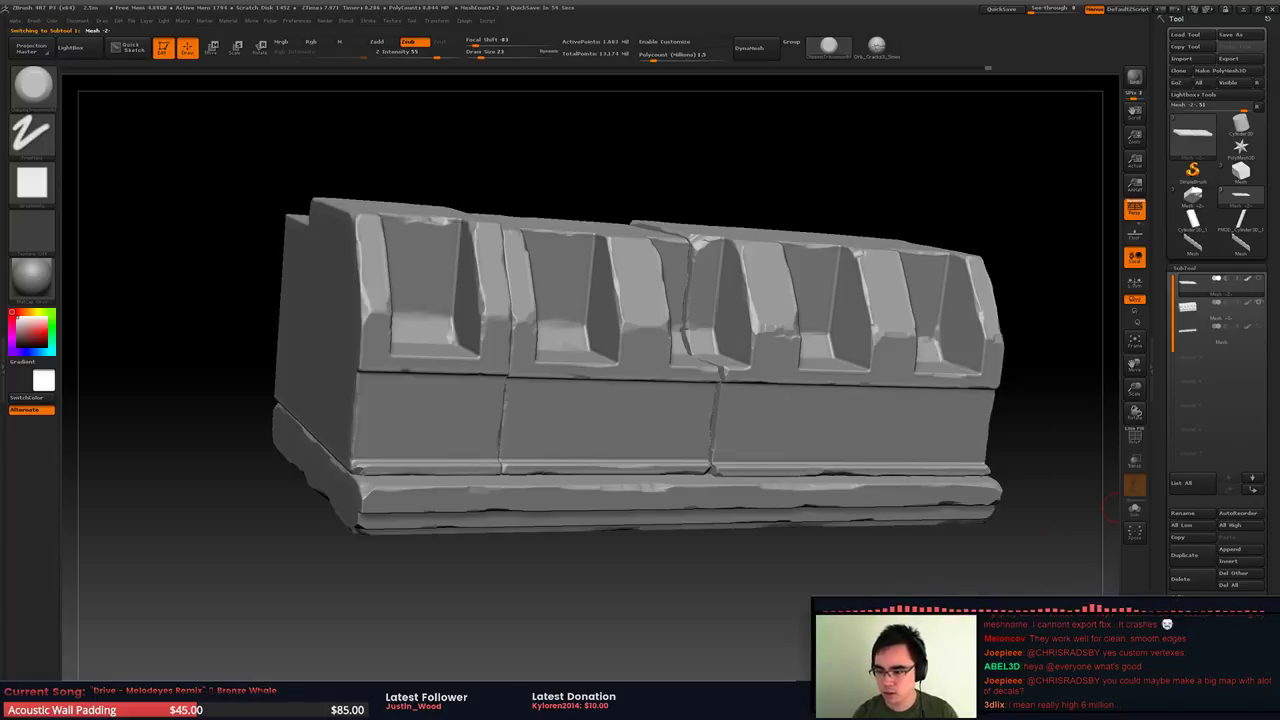
pyautogui.press('Return')
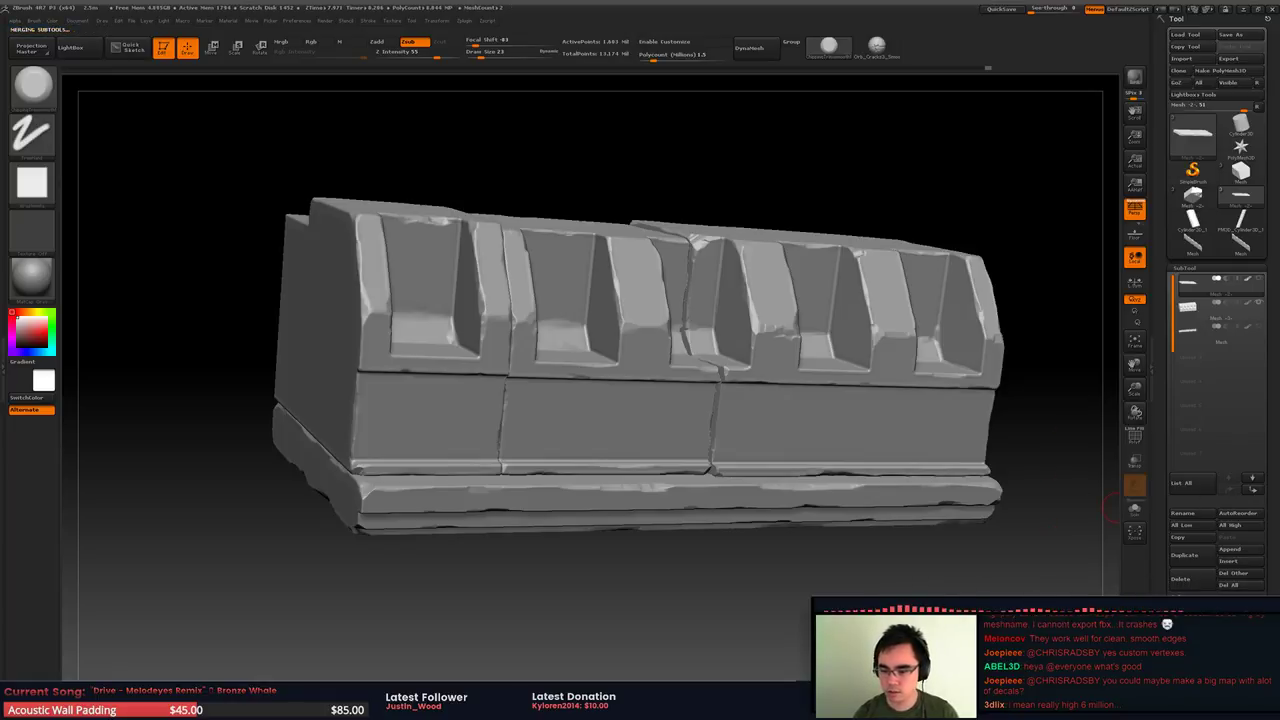
# Check the ornament strip's fit on the merged block, hide the strip, and duplicate the merged block
pyautogui.moveTo(783, 364)
pyautogui.mouseDown(button='right')
pyautogui.moveTo(880, 400)
pyautogui.moveTo(760, 409)
pyautogui.moveTo(774, 410)
pyautogui.moveTo(779, 381)
pyautogui.mouseUp(button='right')
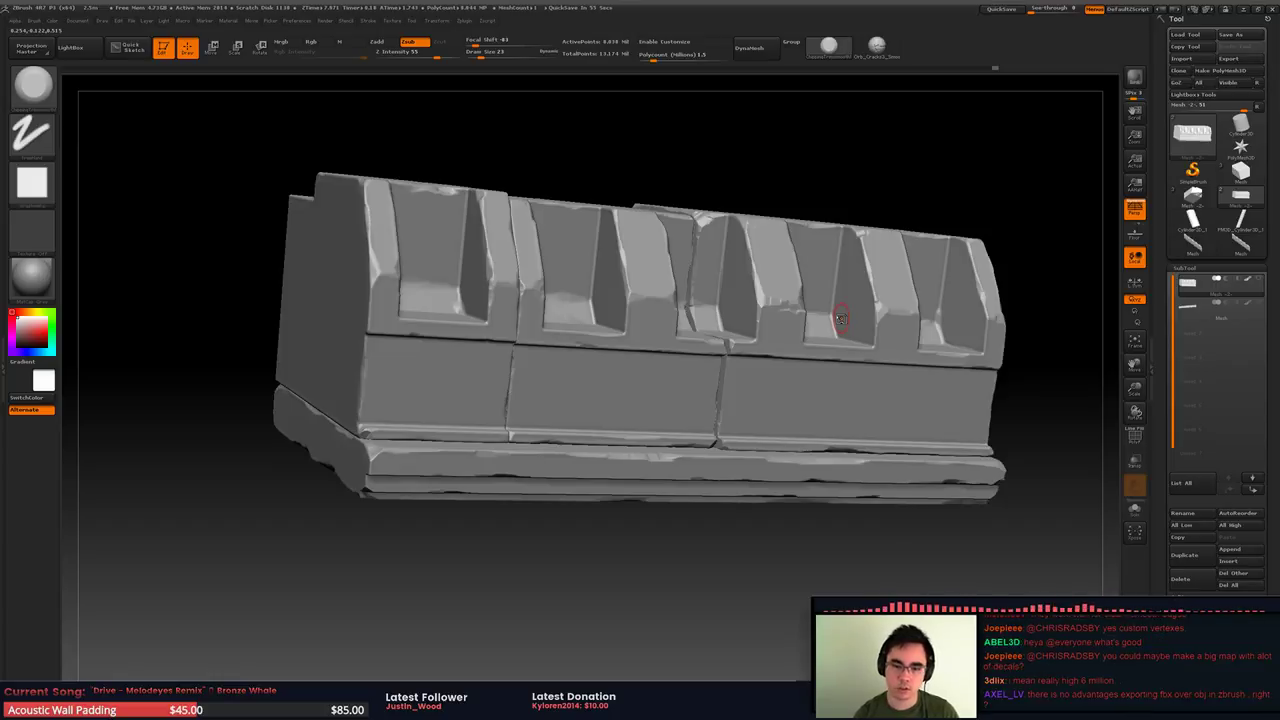
pyautogui.click(1260, 305)
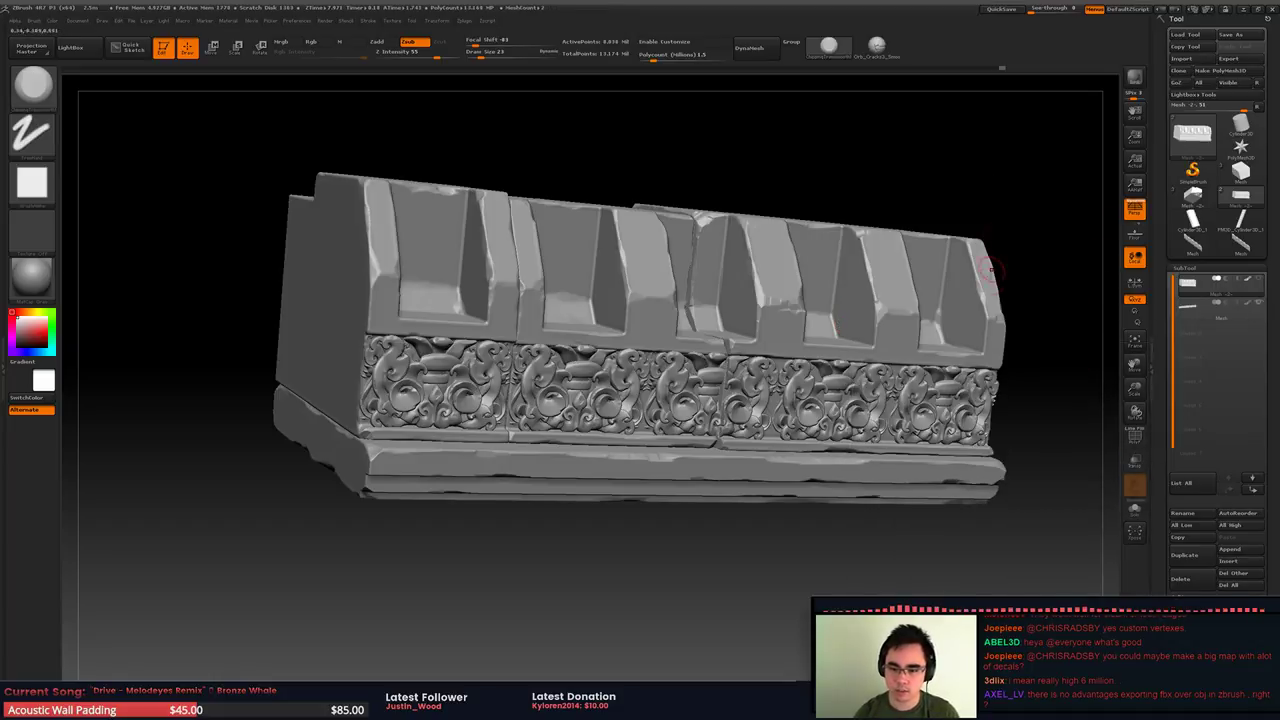
pyautogui.moveTo(988, 276); pyautogui.dragTo(968, 278, button='right')
pyautogui.moveTo(995, 263)
pyautogui.mouseDown()
pyautogui.moveTo(975, 315)
pyautogui.moveTo(996, 366)
pyautogui.moveTo(1010, 344)
pyautogui.mouseUp()
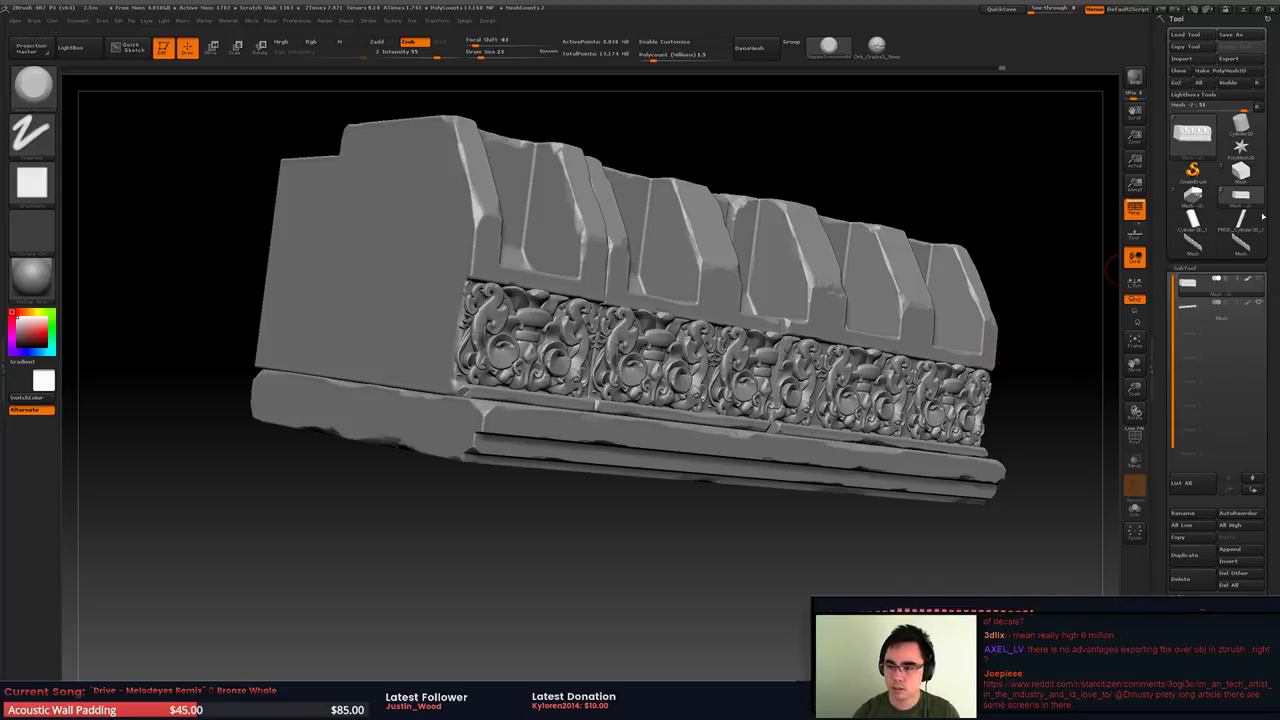
pyautogui.click(1251, 307)
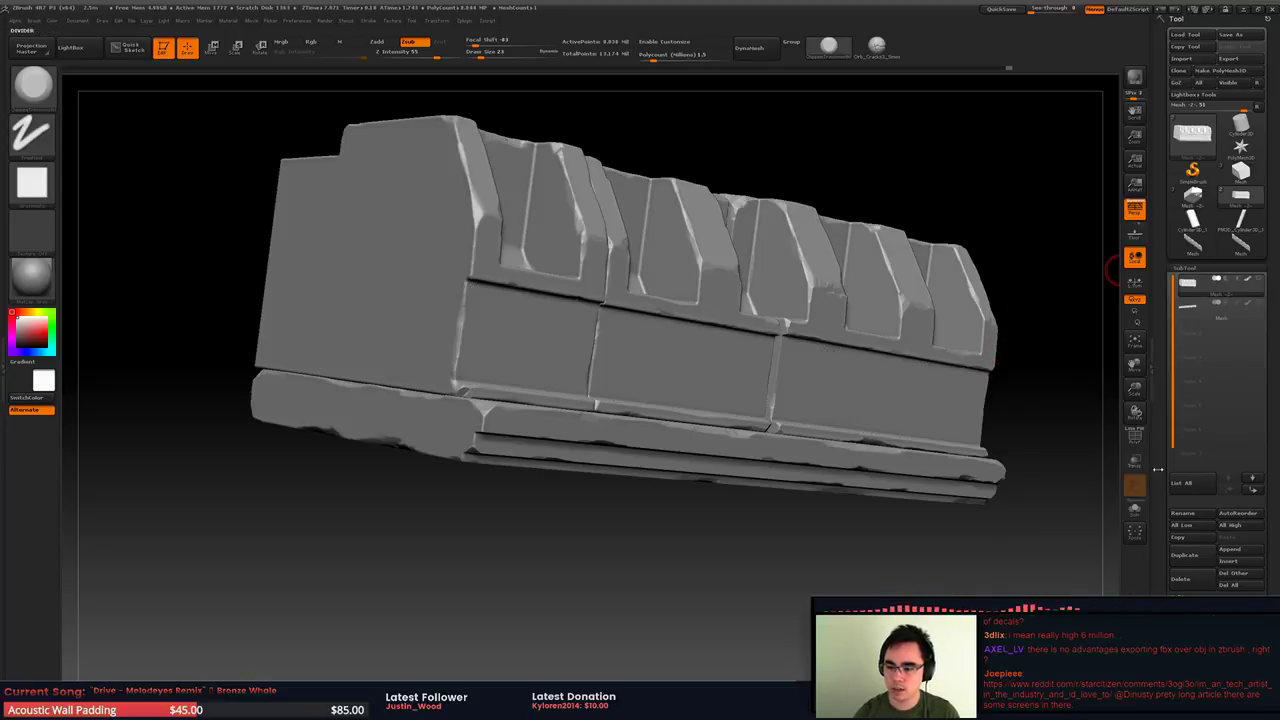
pyautogui.click(1198, 557)
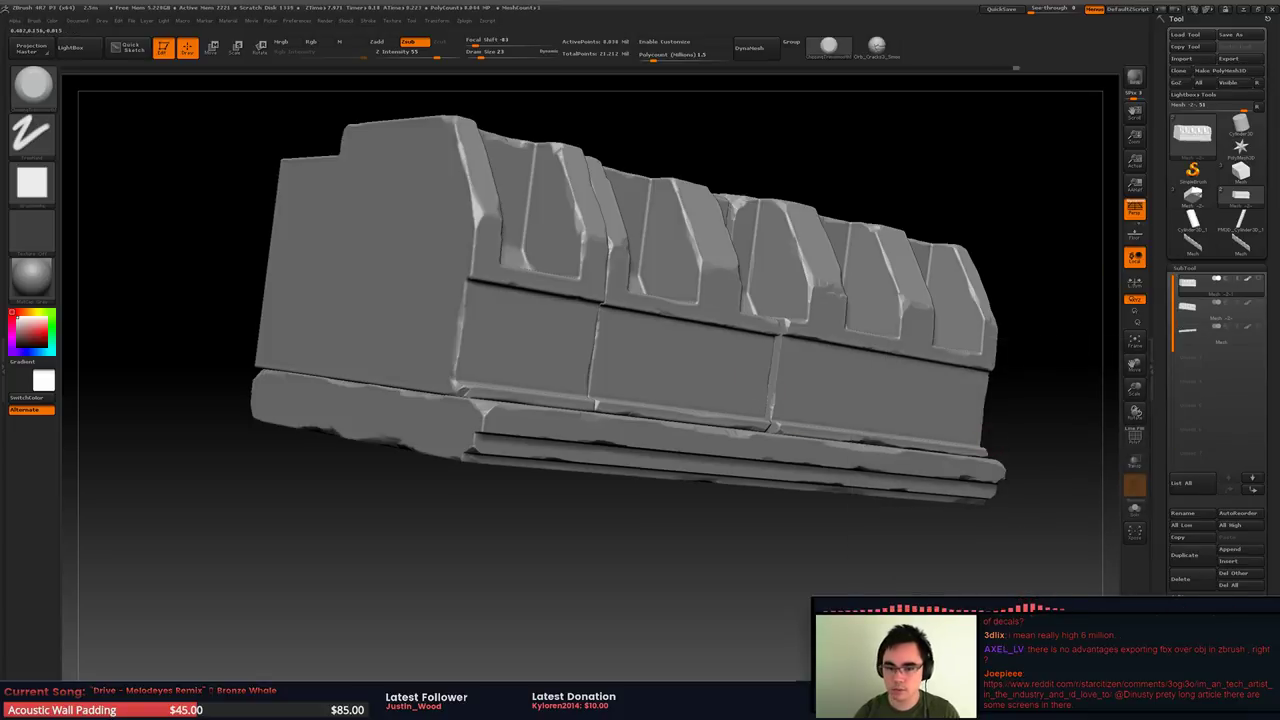
# Inspect the merged block's polygroup wireframe and DynaMesh the block with the polycount set to 1.5 million
pyautogui.moveTo(855, 350); pyautogui.dragTo(750, 417, button='right')
pyautogui.hotkey('shift', 'f')
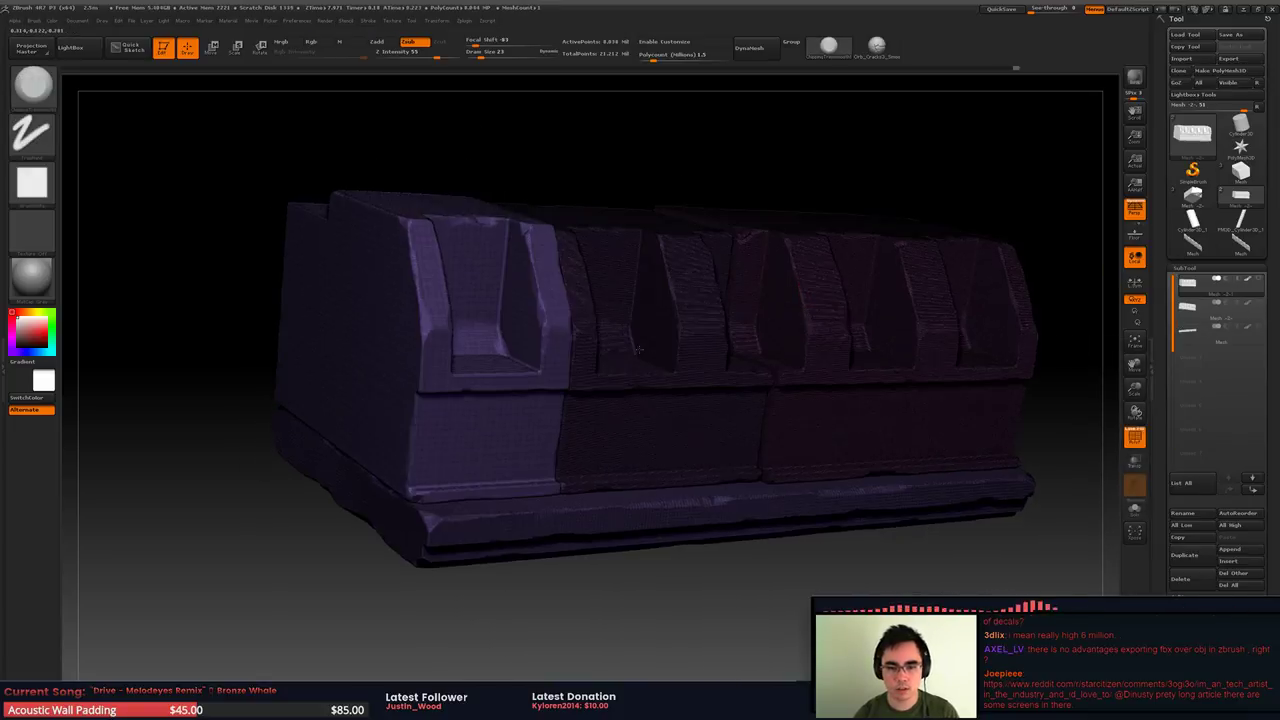
pyautogui.moveTo(743, 349); pyautogui.dragTo(636, 344, button='right')
pyautogui.hotkey('shift', 'f')
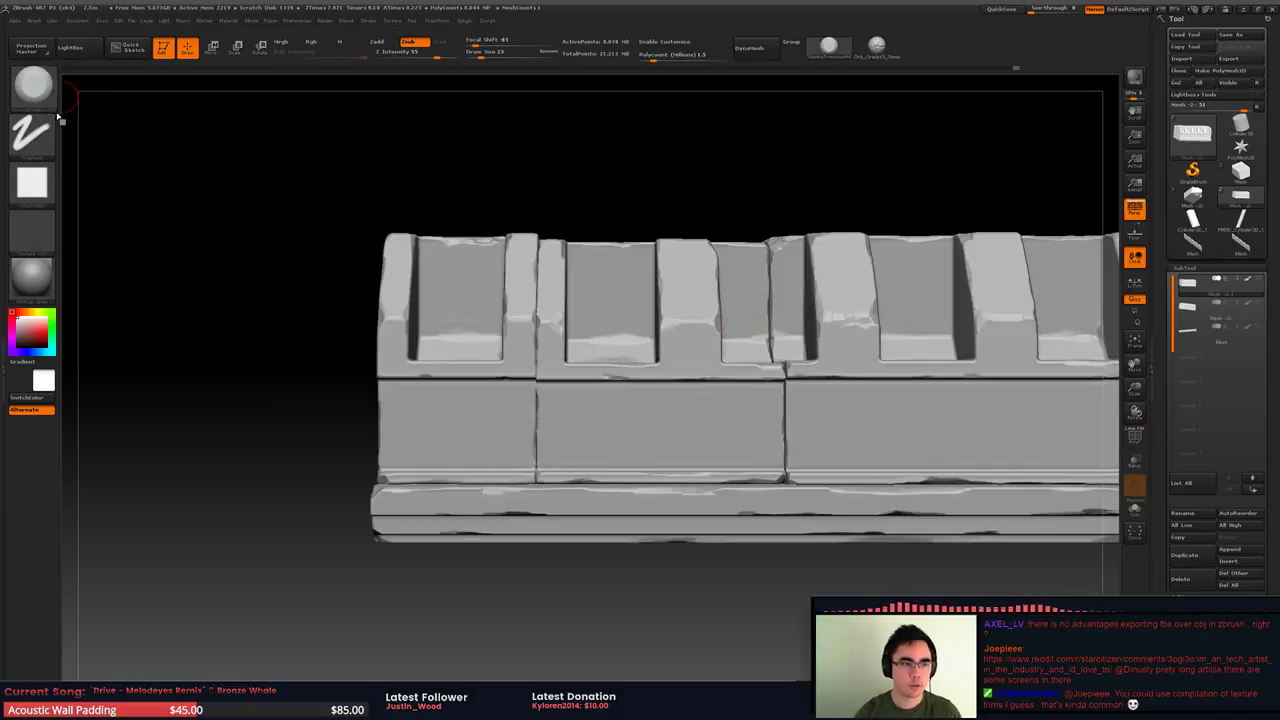
pyautogui.click(4, 112)
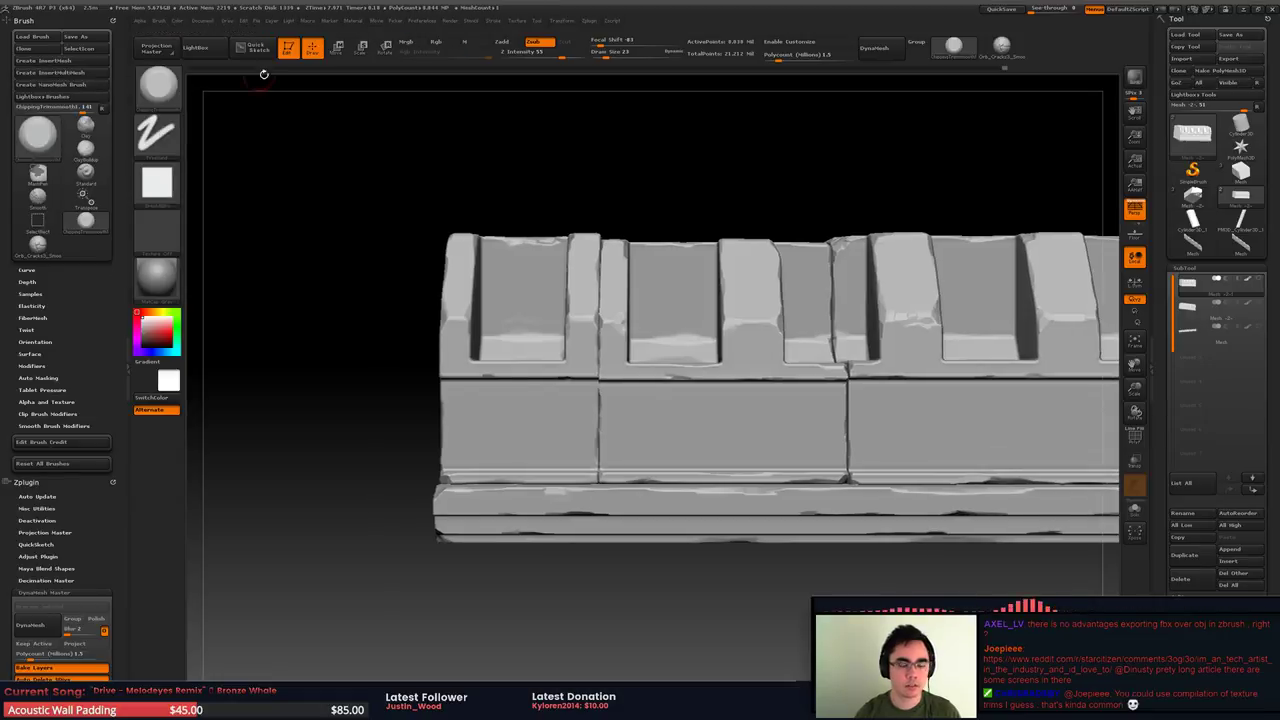
pyautogui.keyDown('alt'); pyautogui.moveTo(603, 171); pyautogui.dragTo(523, 160); pyautogui.keyUp('alt')
pyautogui.hotkey('shift', 'f')
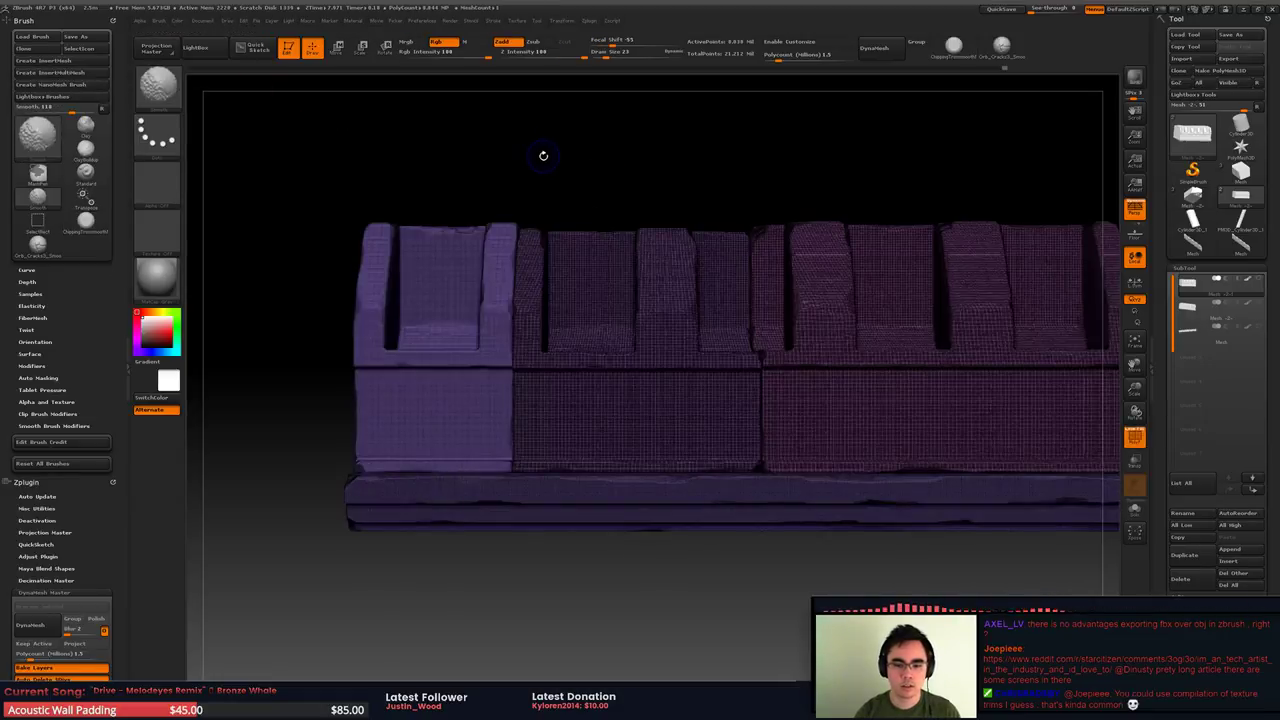
pyautogui.hotkey('shift', 'f')
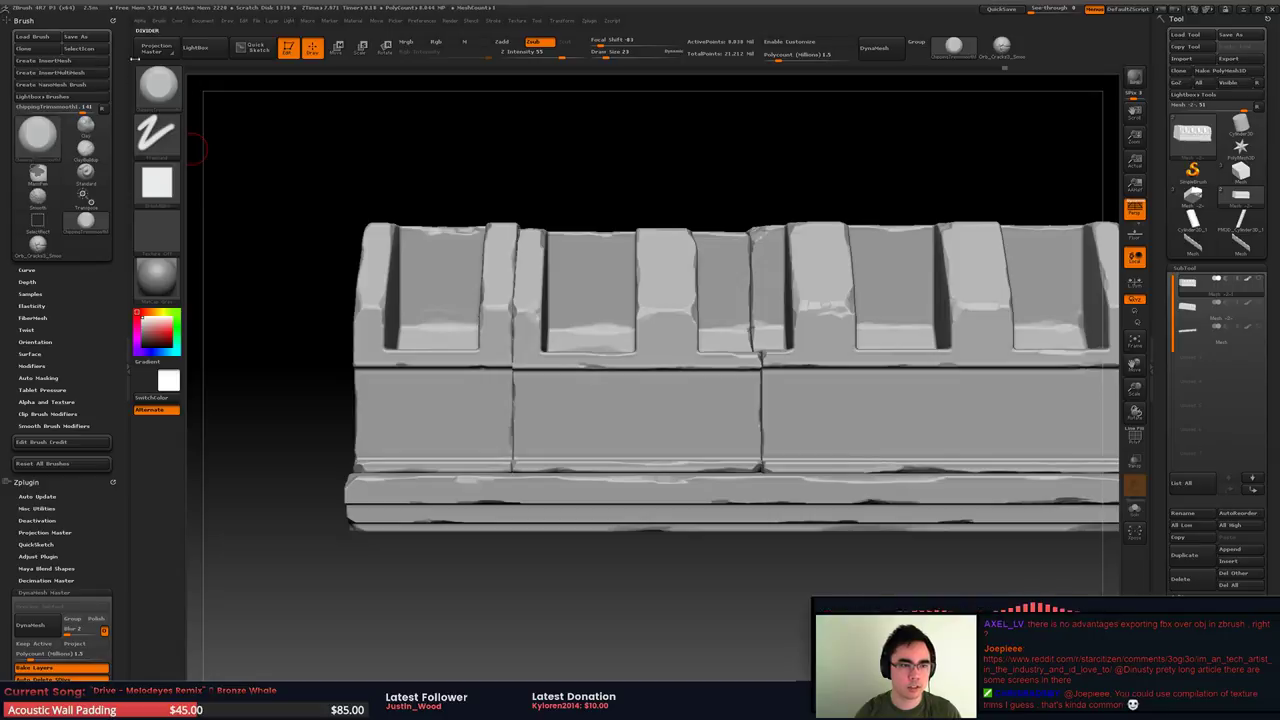
pyautogui.click(125, 62)
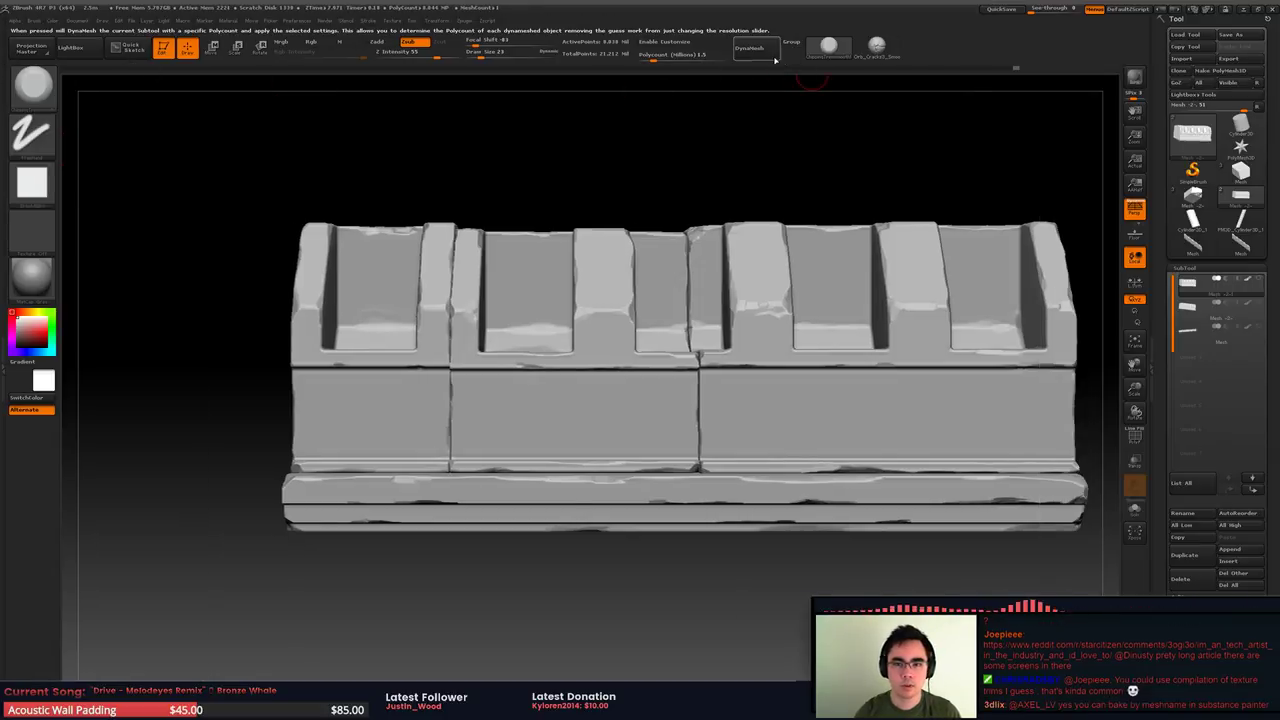
pyautogui.keyDown('ctrl'); pyautogui.click(772, 101); pyautogui.keyUp('ctrl')
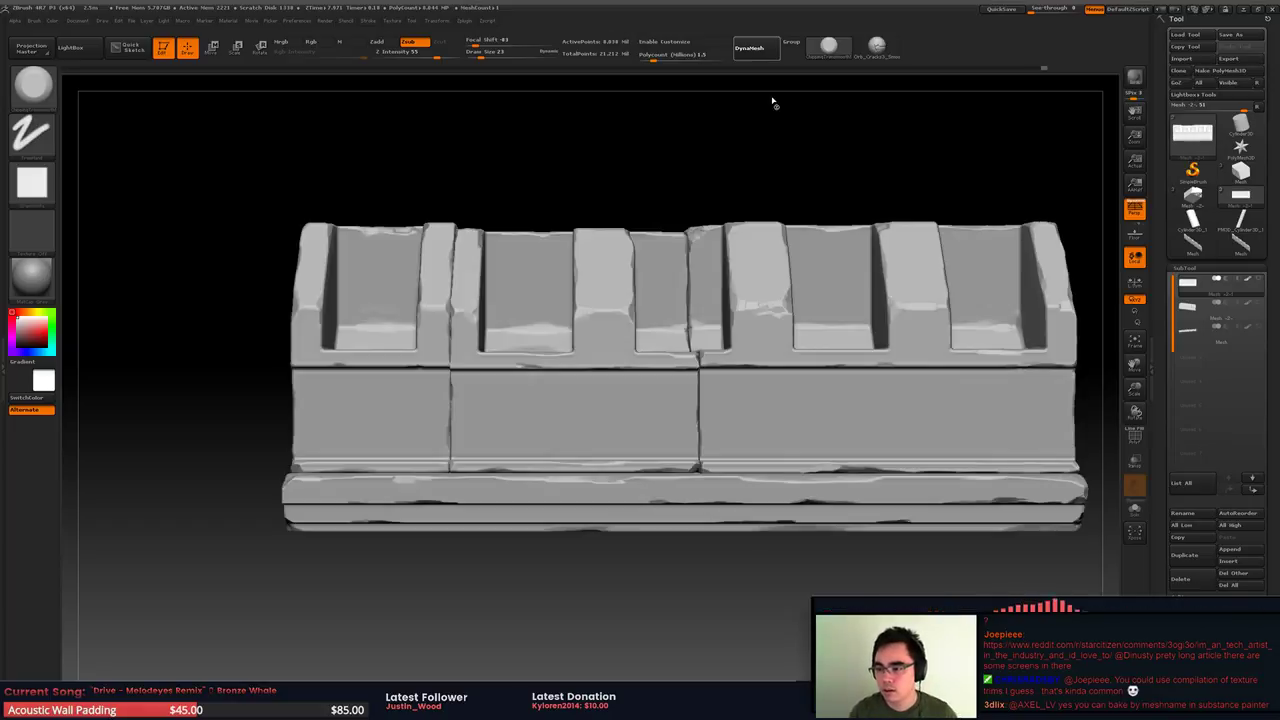
pyautogui.keyDown('ctrl'); pyautogui.click(772, 101); pyautogui.keyUp('ctrl')
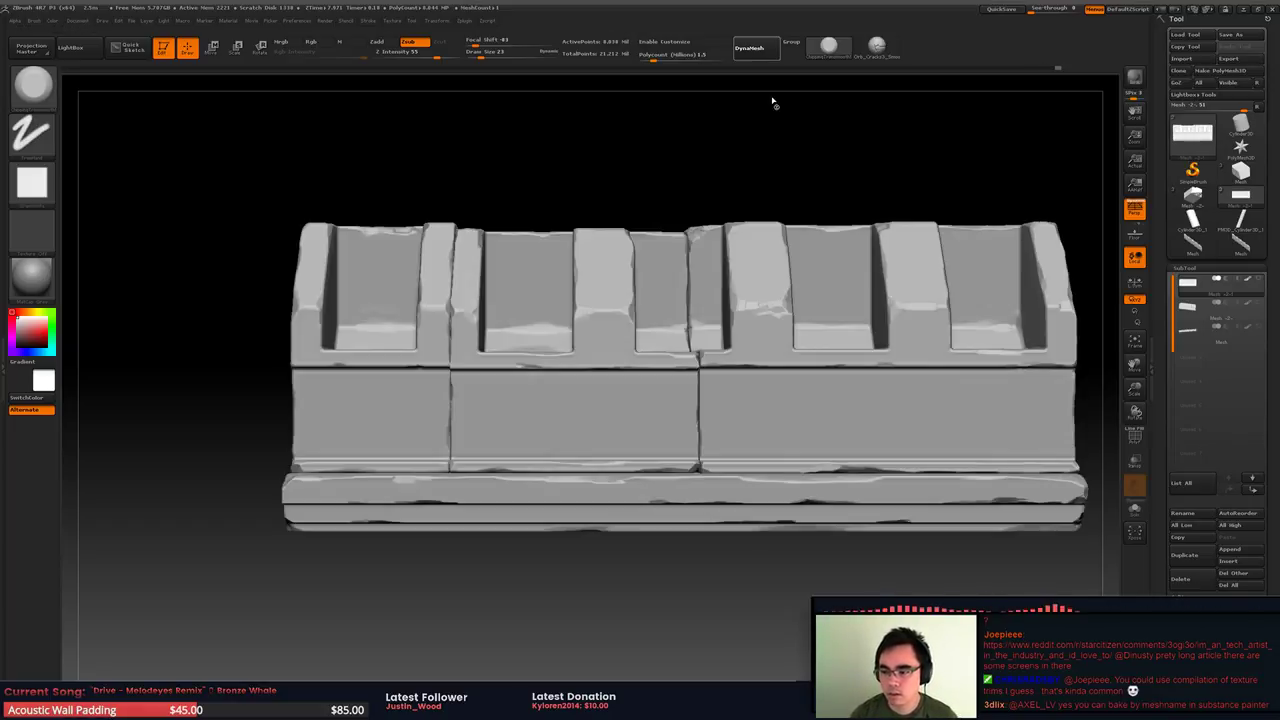
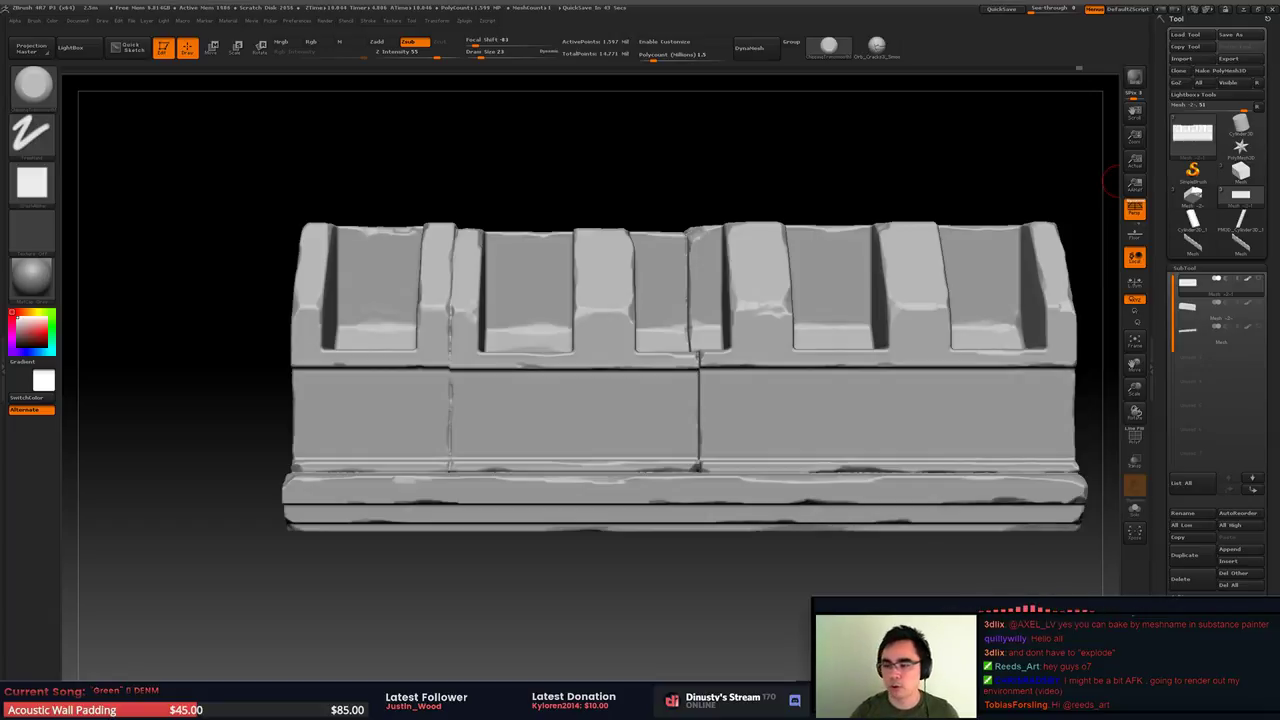
# Flatten out the first vertical seam across the plain lower band with draw size 56
pyautogui.moveTo(540, 306); pyautogui.dragTo(588, 252, button='right')
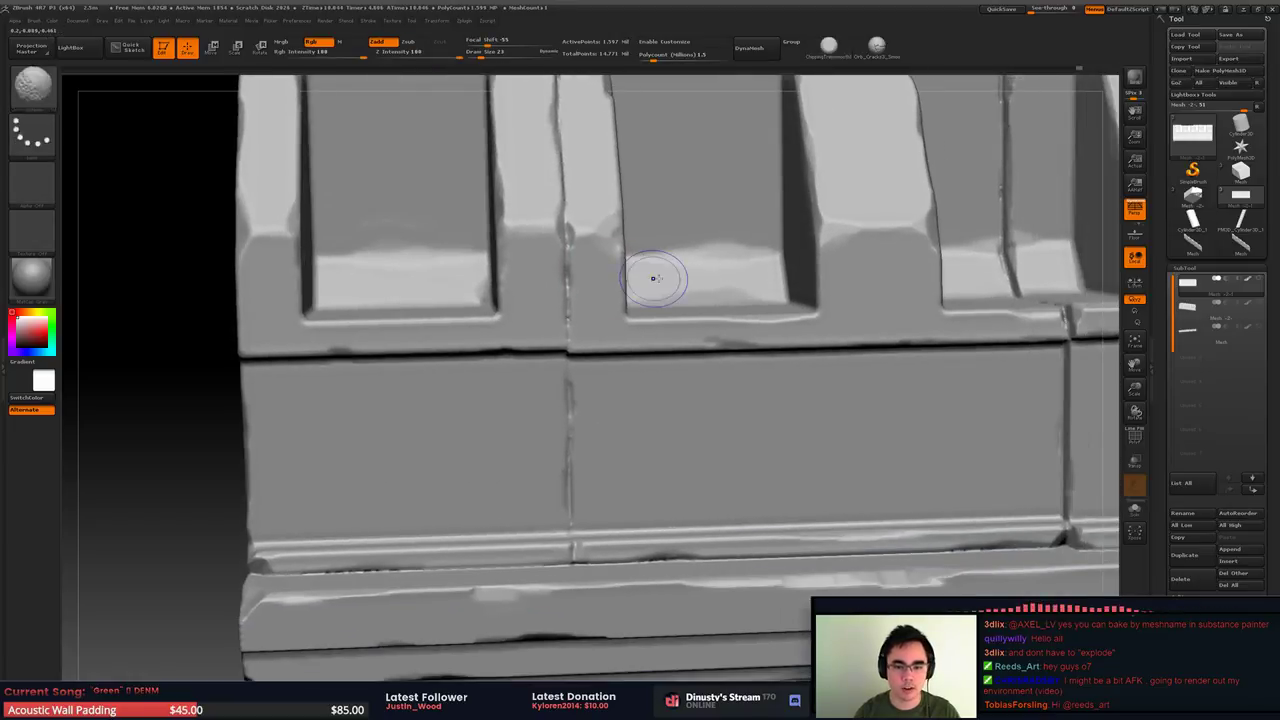
pyautogui.hotkey('shift', 'f')
pyautogui.hotkey('shift', 'f')
pyautogui.moveTo(597, 362)
pyautogui.keyDown('alt'); pyautogui.mouseDown(button='right')
pyautogui.moveTo(639, 376)
pyautogui.moveTo(660, 333)
pyautogui.mouseUp(button='right'); pyautogui.keyUp('alt')
pyautogui.moveTo(660, 333); pyautogui.dragTo(638, 334, button='right')
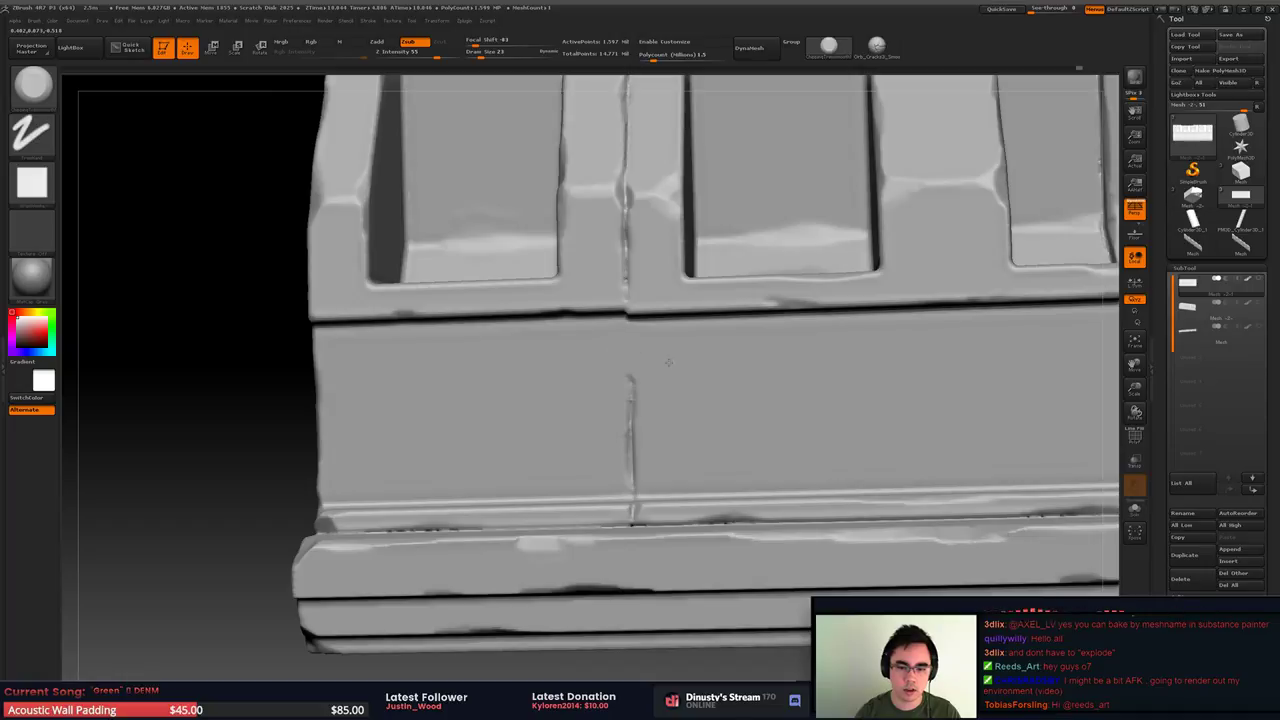
pyautogui.press('space')
pyautogui.moveTo(684, 375); pyautogui.dragTo(662, 398)
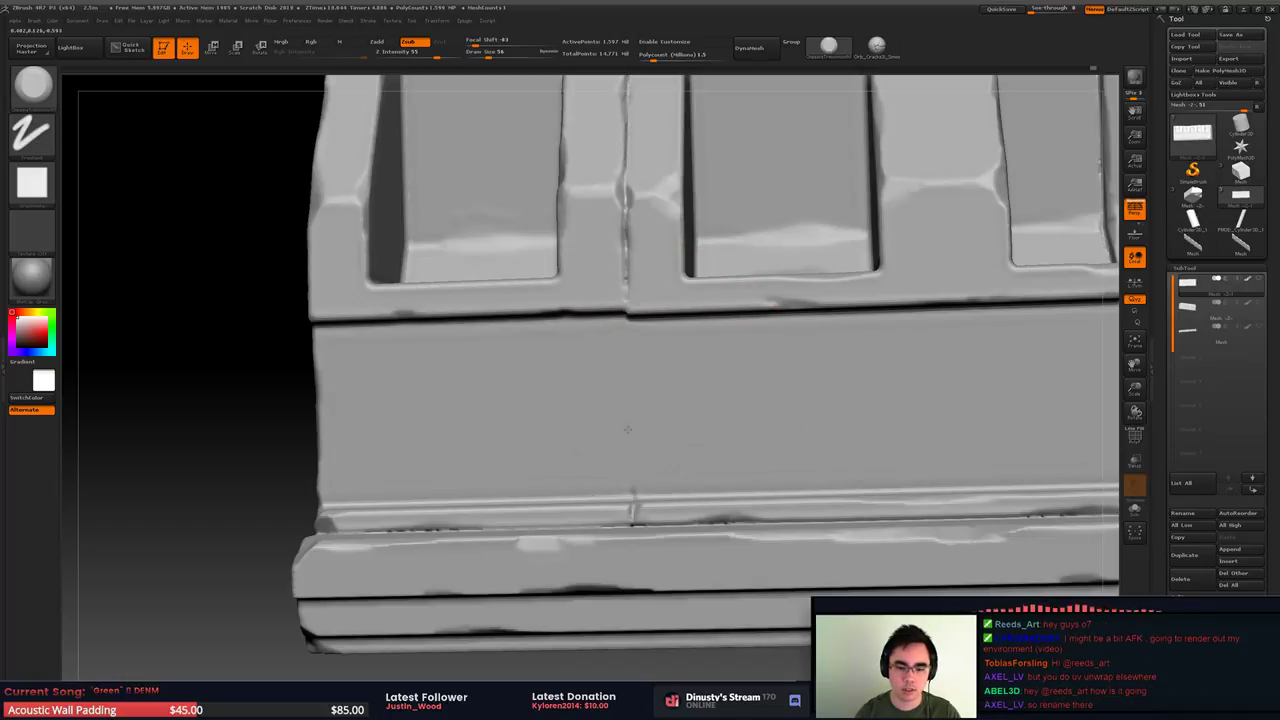
# Flatten the same seam on the ledge below the split rib with draw size 31, undoing the boxy stroke
pyautogui.press('space')
pyautogui.moveTo(707, 378)
pyautogui.mouseDown(button='right')
pyautogui.moveTo(680, 386)
pyautogui.moveTo(586, 349)
pyautogui.moveTo(602, 377)
pyautogui.moveTo(650, 385)
pyautogui.moveTo(634, 317)
pyautogui.moveTo(640, 338)
pyautogui.moveTo(600, 333)
pyautogui.mouseUp(button='right')
pyautogui.moveTo(477, 362)
pyautogui.mouseDown(button='right')
pyautogui.moveTo(591, 349)
pyautogui.moveTo(514, 325)
pyautogui.moveTo(490, 407)
pyautogui.mouseUp(button='right')
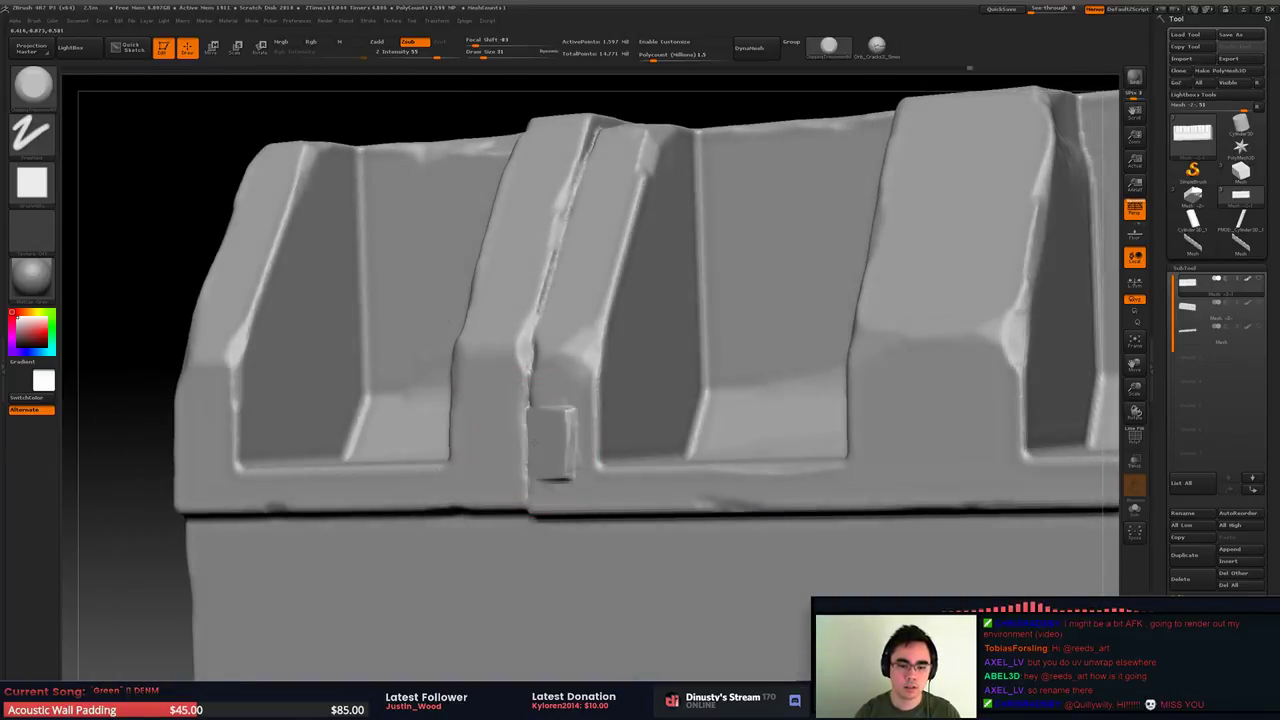
pyautogui.hotkey('ctrl', 'z')
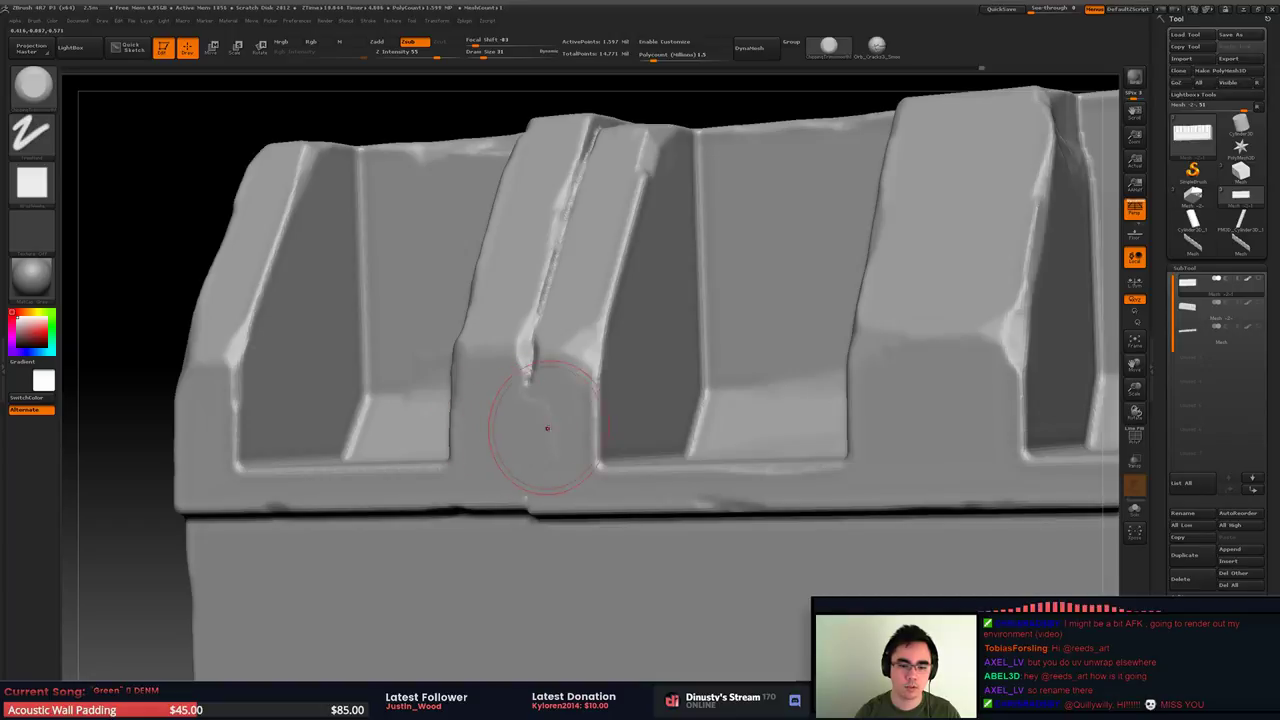
# Isolate the section around the vertical seam and flatten the moulding below the plain band with draw size 16, undoing the oversized stroke
pyautogui.moveTo(547, 428)
pyautogui.mouseDown(button='right')
pyautogui.moveTo(528, 466)
pyautogui.moveTo(577, 409)
pyautogui.moveTo(600, 330)
pyautogui.moveTo(557, 429)
pyautogui.moveTo(585, 400)
pyautogui.moveTo(597, 354)
pyautogui.moveTo(586, 294)
pyautogui.moveTo(727, 362)
pyautogui.moveTo(700, 300)
pyautogui.mouseUp(button='right')
pyautogui.keyDown('ctrl'); pyautogui.keyDown('shift'); pyautogui.moveTo(617, 229); pyautogui.dragTo(812, 637); pyautogui.keyUp('shift'); pyautogui.keyUp('ctrl')
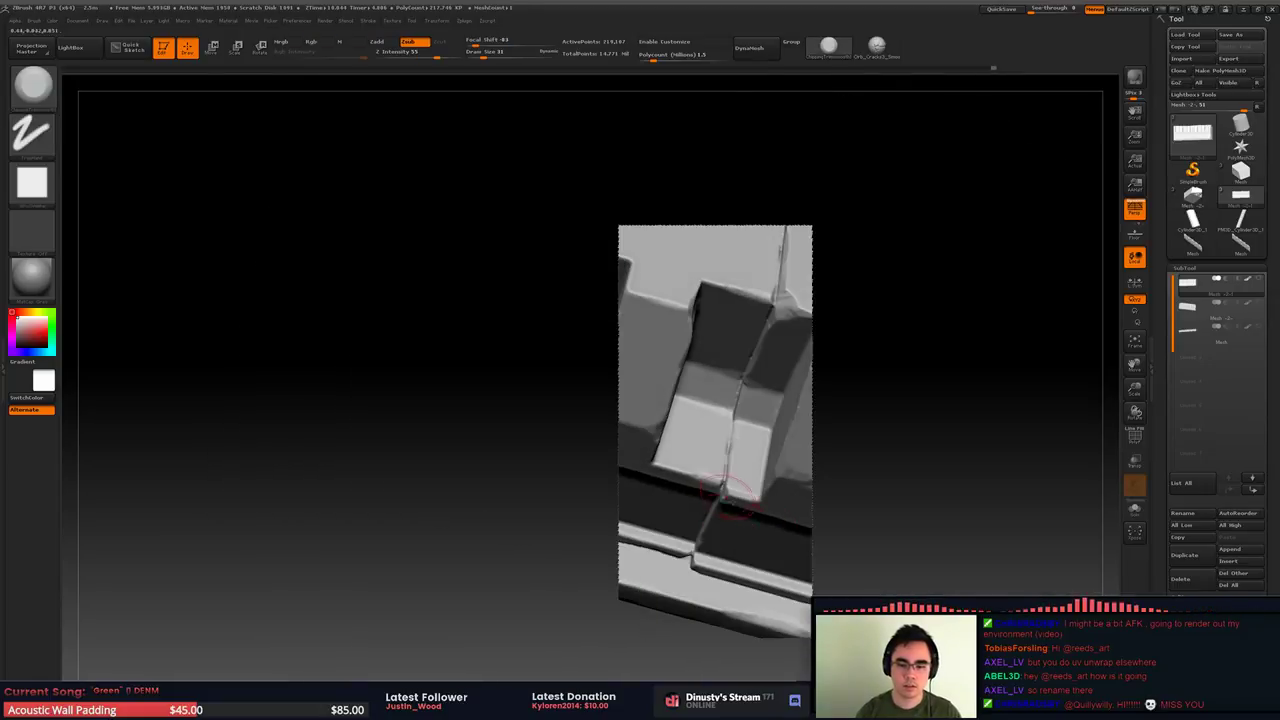
pyautogui.moveTo(730, 498)
pyautogui.mouseDown(button='right')
pyautogui.moveTo(705, 455)
pyautogui.moveTo(580, 405)
pyautogui.moveTo(626, 357)
pyautogui.moveTo(502, 347)
pyautogui.mouseUp(button='right')
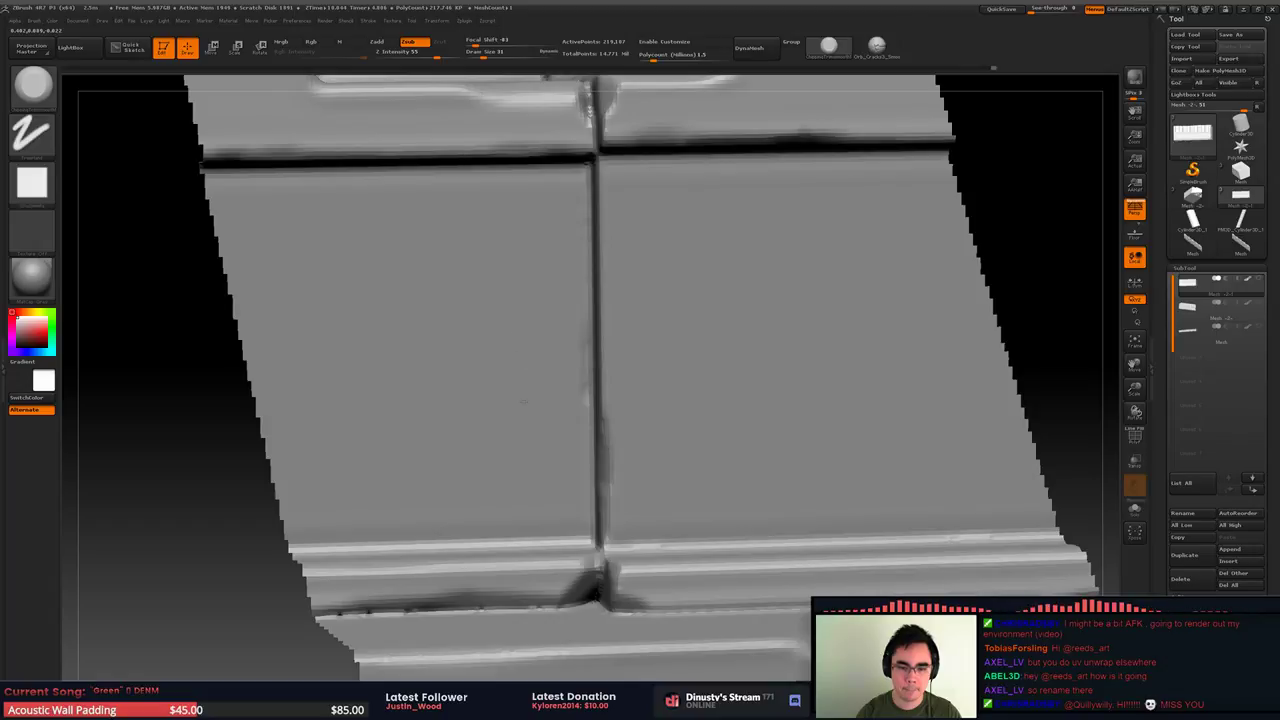
pyautogui.moveTo(527, 410)
pyautogui.mouseDown(button='right')
pyautogui.moveTo(728, 397)
pyautogui.moveTo(794, 371)
pyautogui.moveTo(747, 300)
pyautogui.moveTo(681, 412)
pyautogui.mouseUp(button='right')
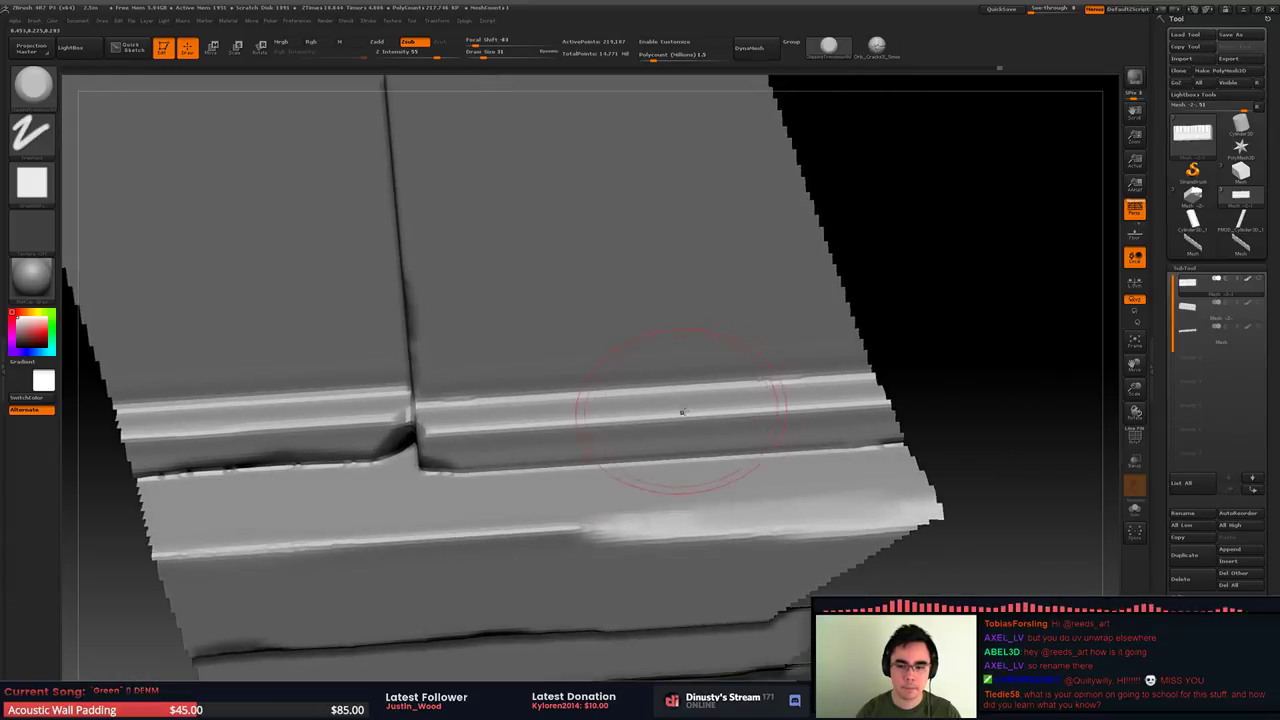
pyautogui.moveTo(739, 469)
pyautogui.mouseDown()
pyautogui.moveTo(700, 443)
pyautogui.moveTo(765, 378)
pyautogui.mouseUp()
pyautogui.hotkey('ctrl', 'z')
pyautogui.press('space')
pyautogui.click(685, 449)
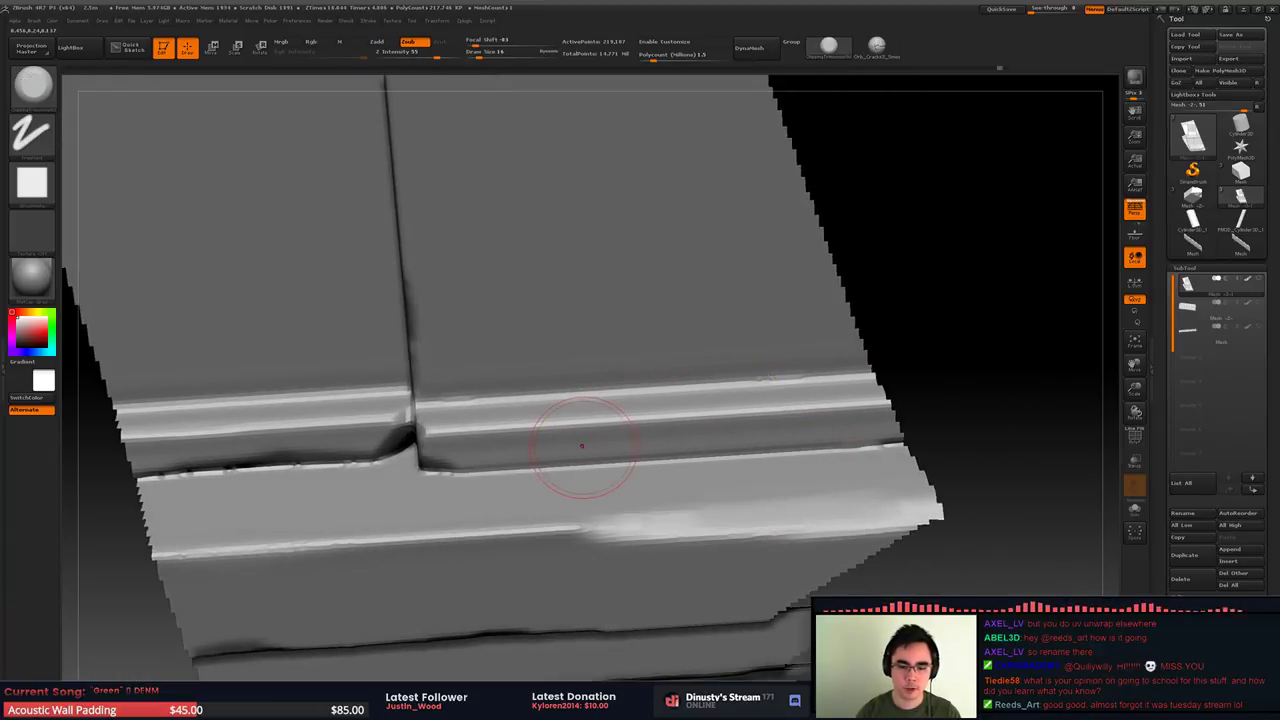
pyautogui.press('space')
pyautogui.press('space')
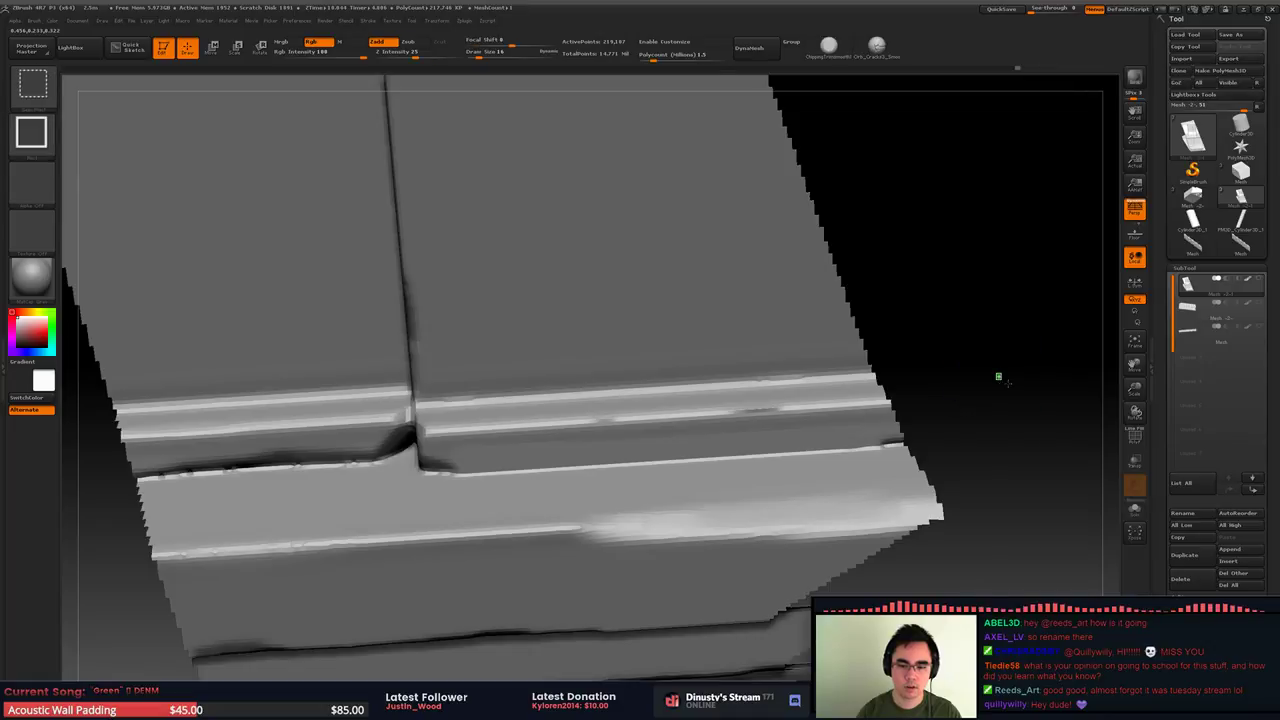
# Isolate the lower moulding beside the seam, flatten the uneven groove at its cut end, and unhide the whole block
pyautogui.keyDown('ctrl'); pyautogui.keyDown('shift'); pyautogui.moveTo(997, 375); pyautogui.dragTo(1001, 379); pyautogui.keyUp('shift'); pyautogui.keyUp('ctrl')
pyautogui.keyDown('alt'); pyautogui.moveTo(839, 366); pyautogui.dragTo(703, 366); pyautogui.keyUp('alt')
pyautogui.moveTo(703, 366)
pyautogui.mouseDown(button='right')
pyautogui.moveTo(706, 354)
pyautogui.moveTo(690, 358)
pyautogui.mouseUp(button='right')
pyautogui.keyDown('ctrl'); pyautogui.keyDown('shift'); pyautogui.moveTo(484, 379); pyautogui.dragTo(973, 485); pyautogui.keyUp('shift'); pyautogui.keyUp('ctrl')
pyautogui.moveTo(683, 420)
pyautogui.keyDown('ctrl'); pyautogui.mouseDown(button='right')
pyautogui.moveTo(742, 417)
pyautogui.moveTo(548, 442)
pyautogui.mouseUp(button='right'); pyautogui.keyUp('ctrl')
pyautogui.moveTo(786, 424); pyautogui.dragTo(774, 439, button='right')
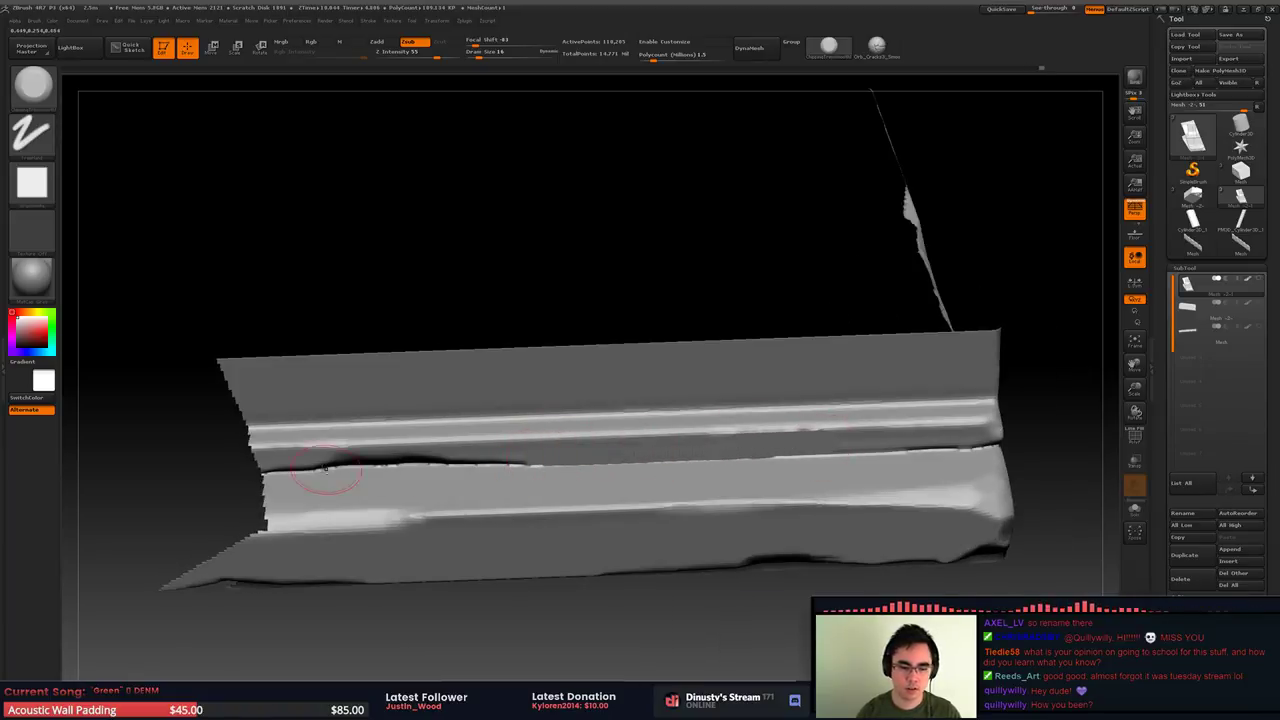
pyautogui.moveTo(289, 462); pyautogui.dragTo(298, 466)
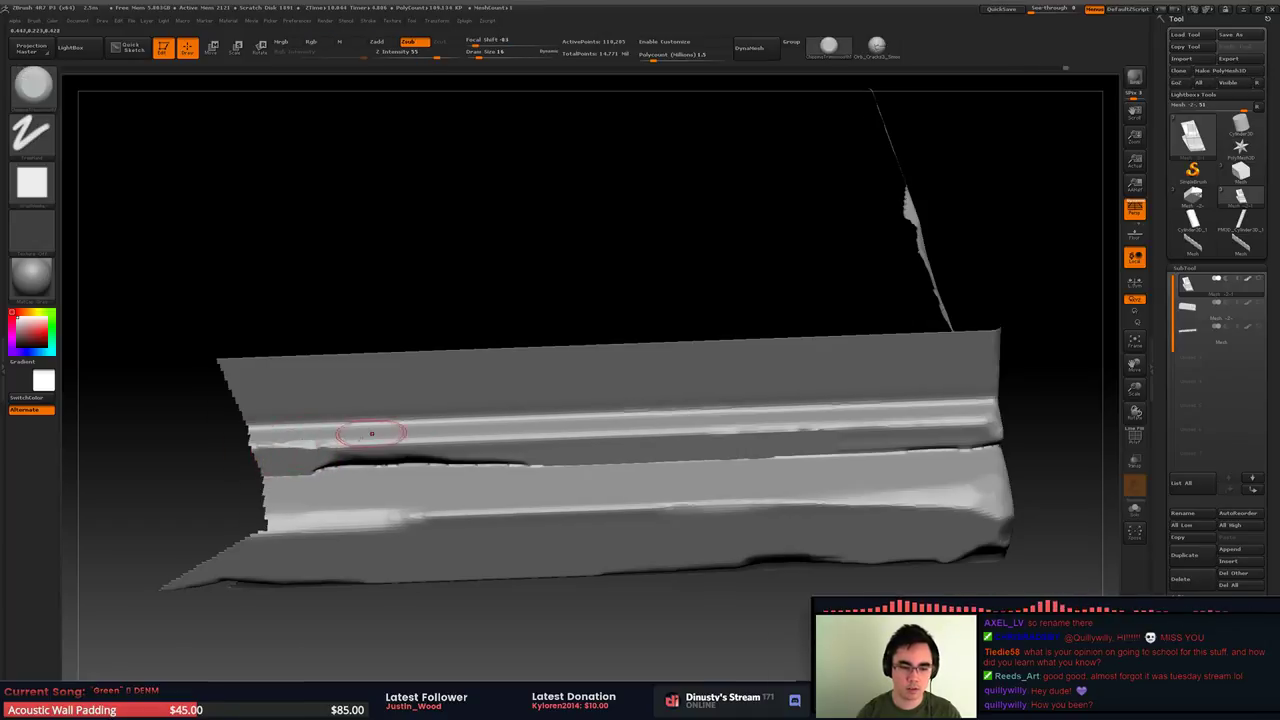
pyautogui.keyDown('alt'); pyautogui.moveTo(372, 434); pyautogui.dragTo(241, 454, button='right'); pyautogui.keyUp('alt')
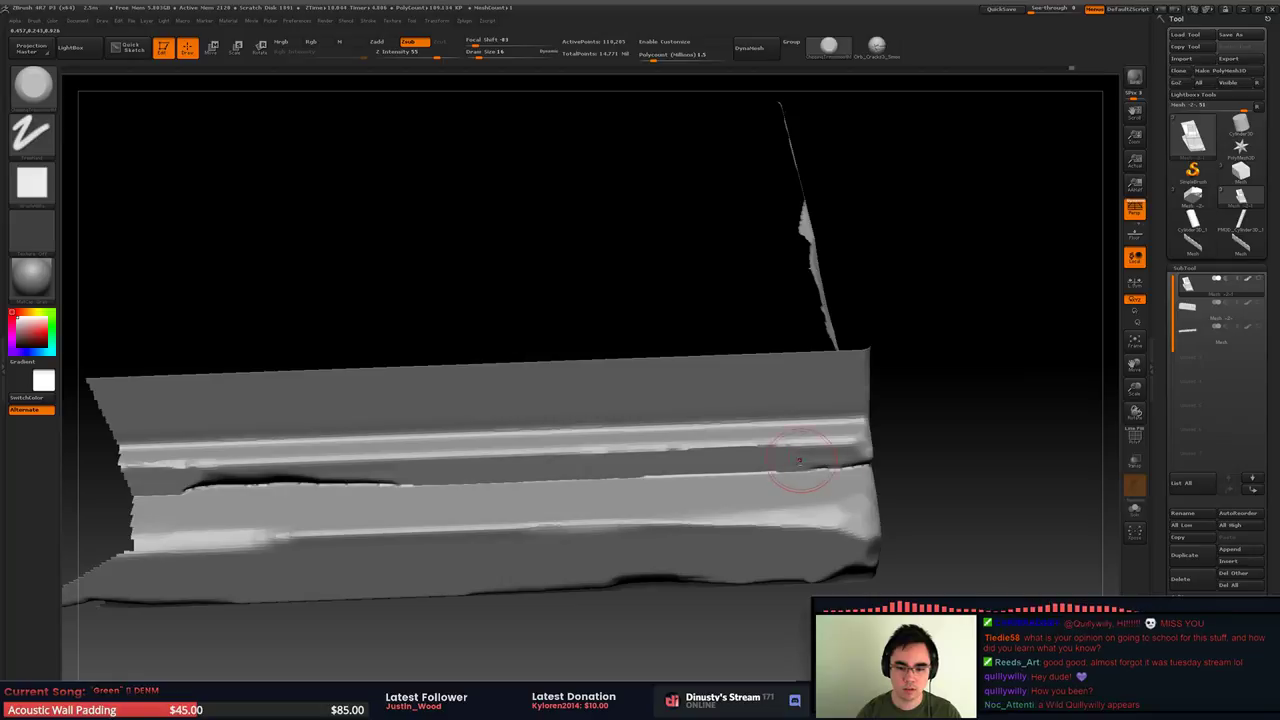
pyautogui.moveTo(837, 342)
pyautogui.keyDown('alt'); pyautogui.mouseDown(button='right')
pyautogui.moveTo(814, 402)
pyautogui.moveTo(840, 466)
pyautogui.moveTo(778, 465)
pyautogui.moveTo(790, 470)
pyautogui.mouseUp(button='right'); pyautogui.keyUp('alt')
pyautogui.keyDown('ctrl'); pyautogui.keyDown('shift'); pyautogui.click(882, 471); pyautogui.keyUp('shift'); pyautogui.keyUp('ctrl')
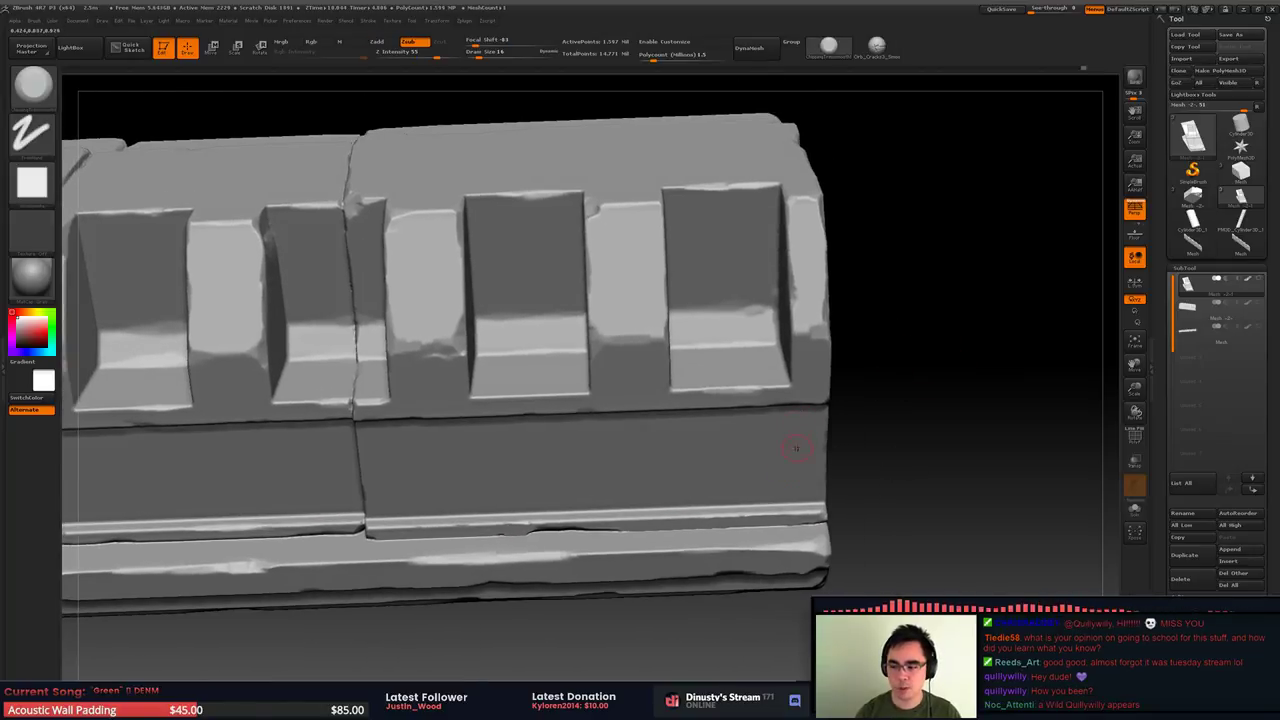
# Flatten the seam edge inside the recessed slot between the ribs with draw size 16, undoing the unwanted strokes
pyautogui.moveTo(497, 316); pyautogui.dragTo(583, 301, button='right')
pyautogui.moveTo(495, 346)
pyautogui.keyDown('ctrl'); pyautogui.mouseDown(button='right')
pyautogui.moveTo(567, 360)
pyautogui.moveTo(548, 443)
pyautogui.moveTo(478, 345)
pyautogui.mouseUp(button='right'); pyautogui.keyUp('ctrl')
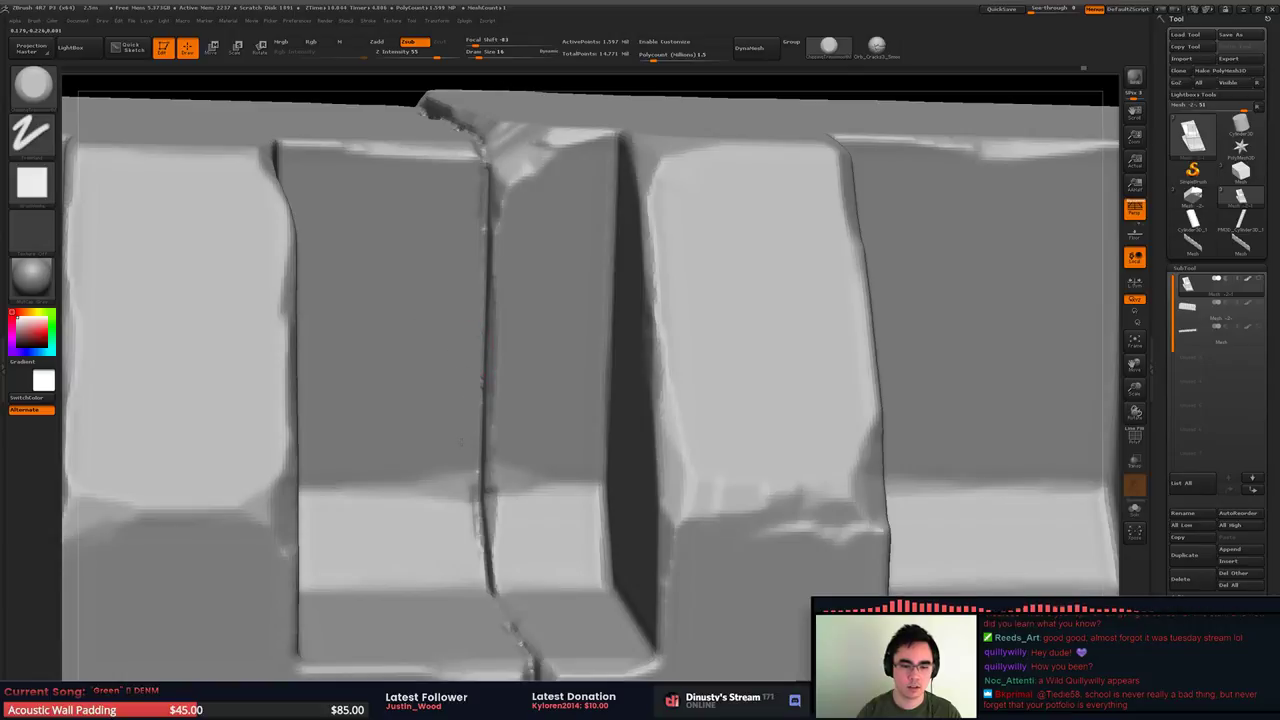
pyautogui.moveTo(461, 480)
pyautogui.mouseDown()
pyautogui.moveTo(442, 488)
pyautogui.moveTo(462, 492)
pyautogui.mouseUp()
pyautogui.hotkey('ctrl', 'z')
pyautogui.hotkey('ctrl', 'z')
pyautogui.moveTo(443, 537); pyautogui.dragTo(456, 540)
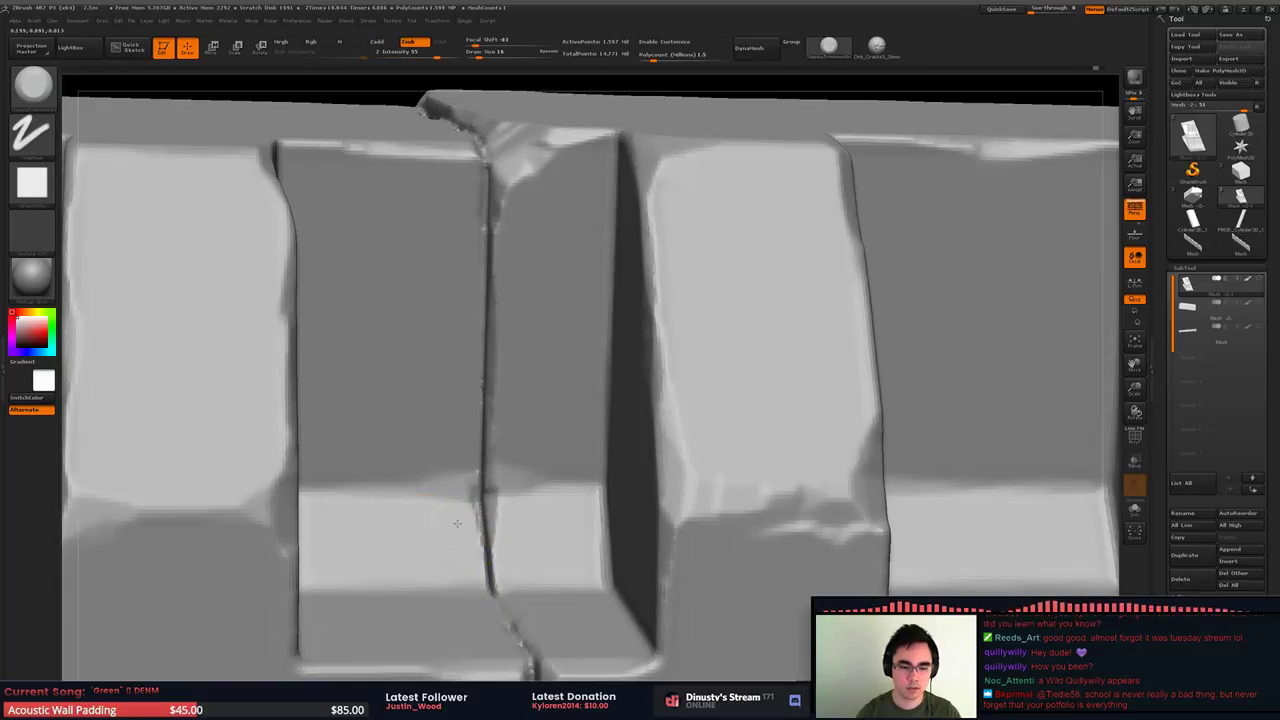
pyautogui.keyDown('alt'); pyautogui.moveTo(468, 542); pyautogui.dragTo(458, 428, button='right'); pyautogui.keyUp('alt')
pyautogui.moveTo(458, 428); pyautogui.dragTo(490, 552, button='right')
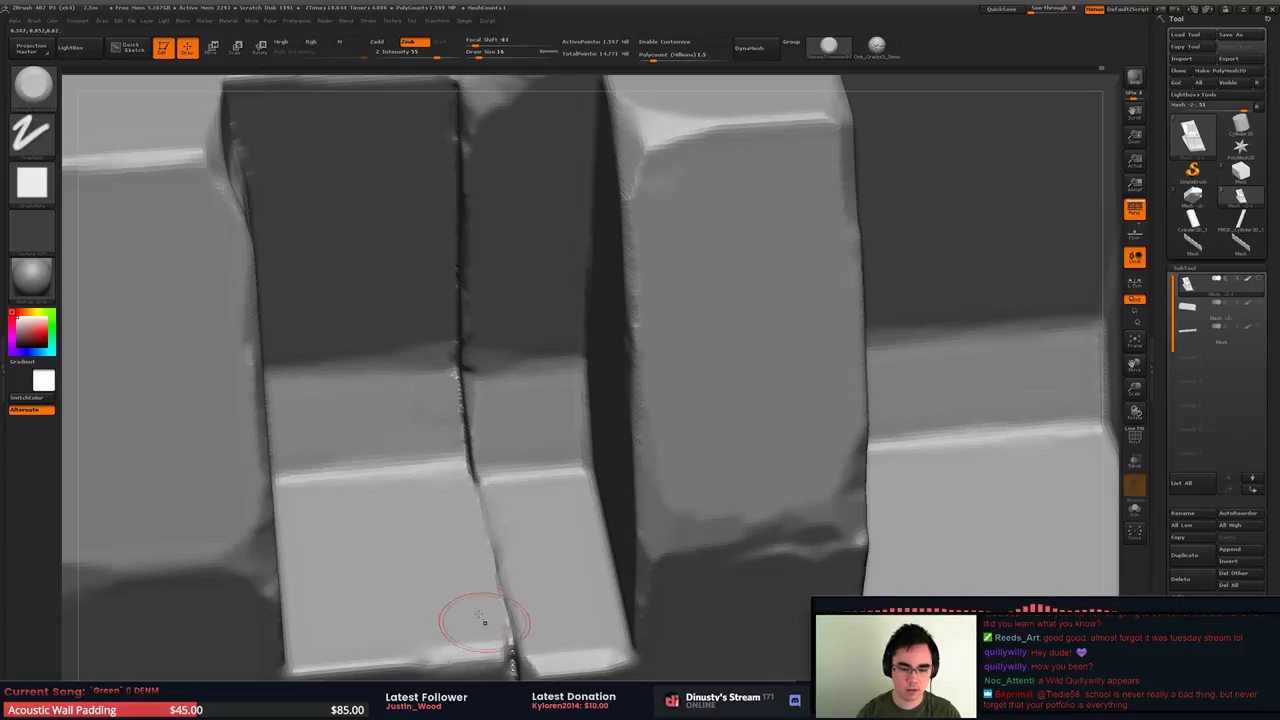
# Flatten the rough seam edge on the top face above the recessed slot with draw size 35
pyautogui.moveTo(486, 614)
pyautogui.mouseDown(button='right')
pyautogui.moveTo(468, 390)
pyautogui.moveTo(410, 365)
pyautogui.mouseUp(button='right')
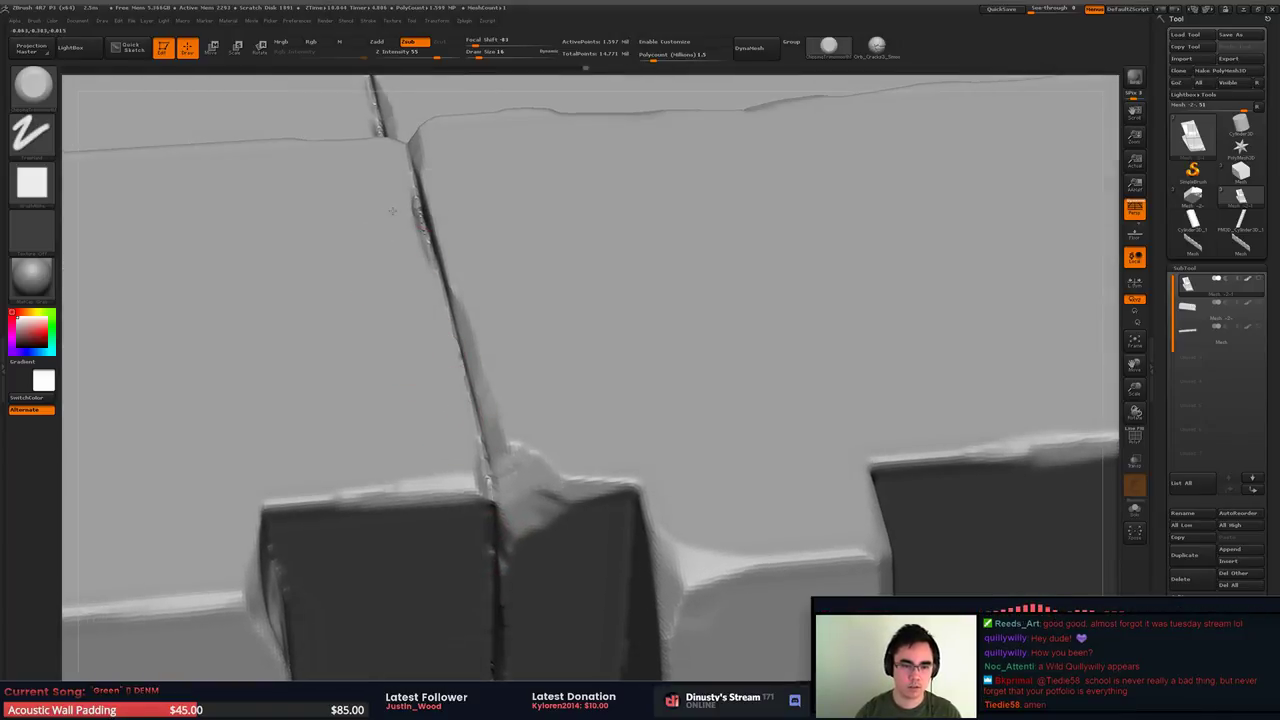
pyautogui.moveTo(392, 211)
pyautogui.mouseDown()
pyautogui.moveTo(398, 229)
pyautogui.moveTo(382, 217)
pyautogui.moveTo(394, 227)
pyautogui.mouseUp()
pyautogui.press('space')
pyautogui.click(390, 241)
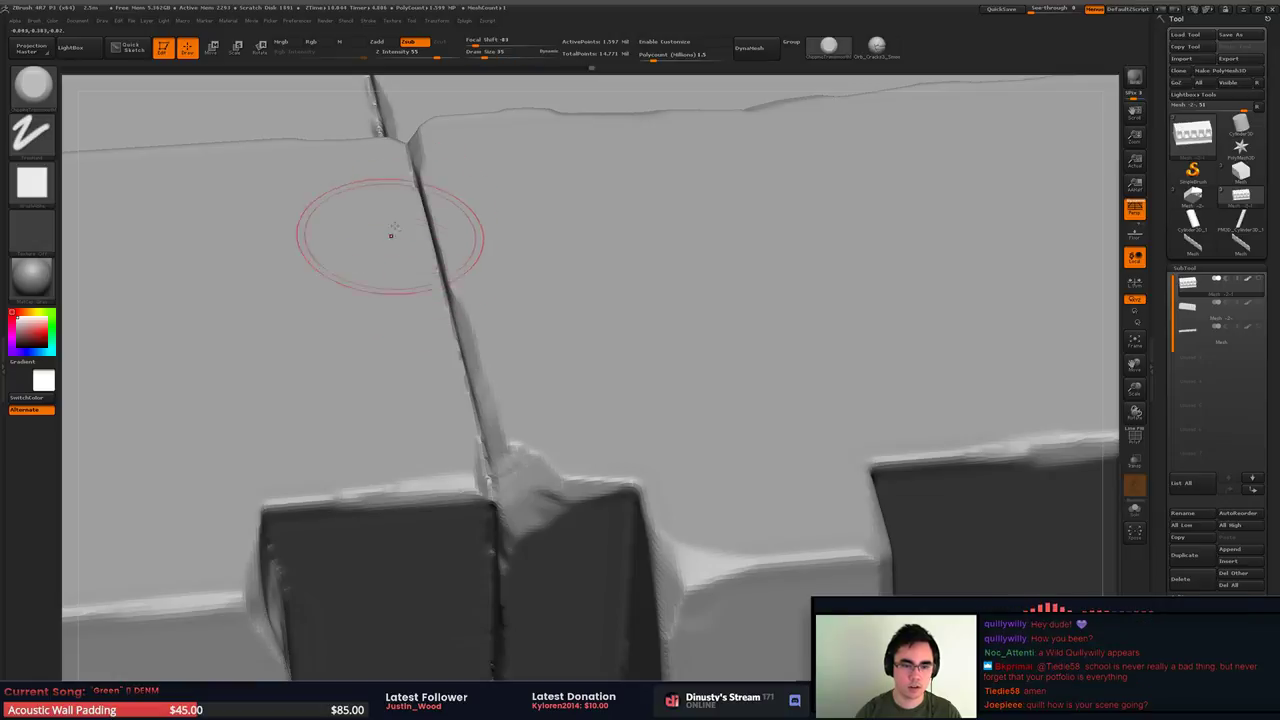
# Flatten away the first seam crack across the broad flat face, using a larger brush for its remaining length
pyautogui.moveTo(394, 228)
pyautogui.keyDown('alt'); pyautogui.mouseDown(button='right')
pyautogui.moveTo(463, 343)
pyautogui.moveTo(482, 418)
pyautogui.mouseUp(button='right'); pyautogui.keyUp('alt')
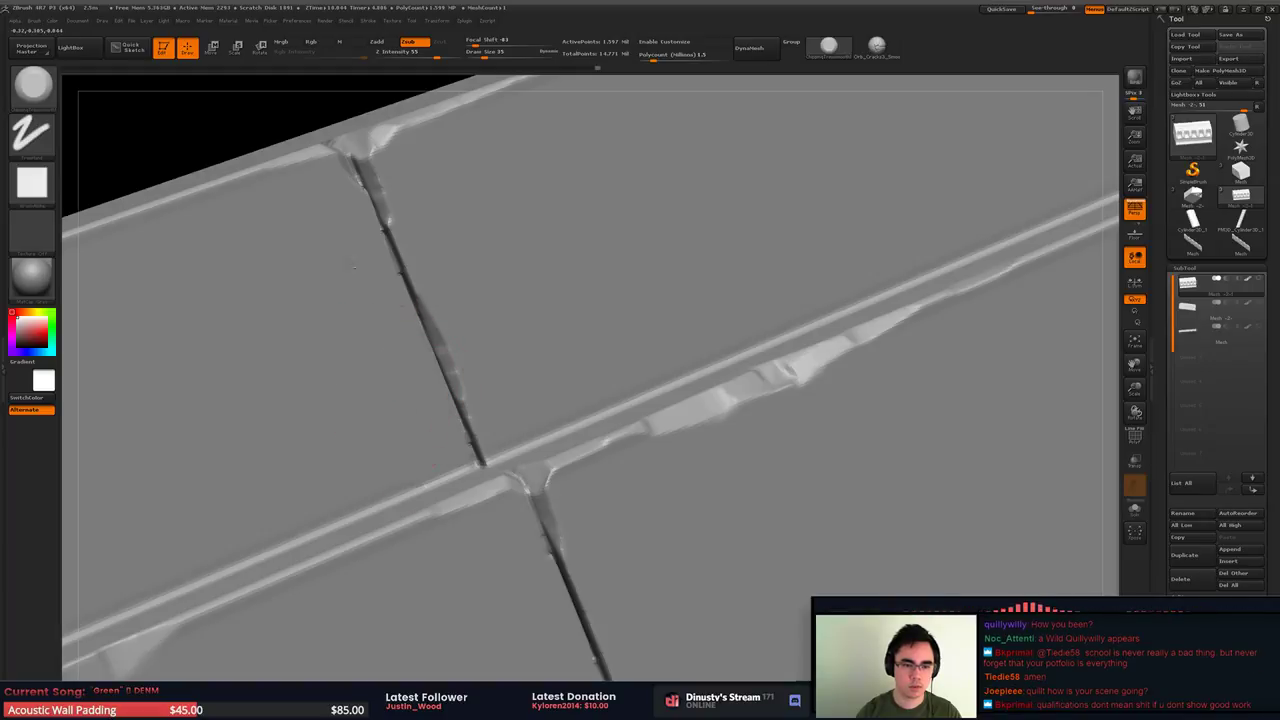
pyautogui.moveTo(355, 267); pyautogui.dragTo(443, 371, button='right')
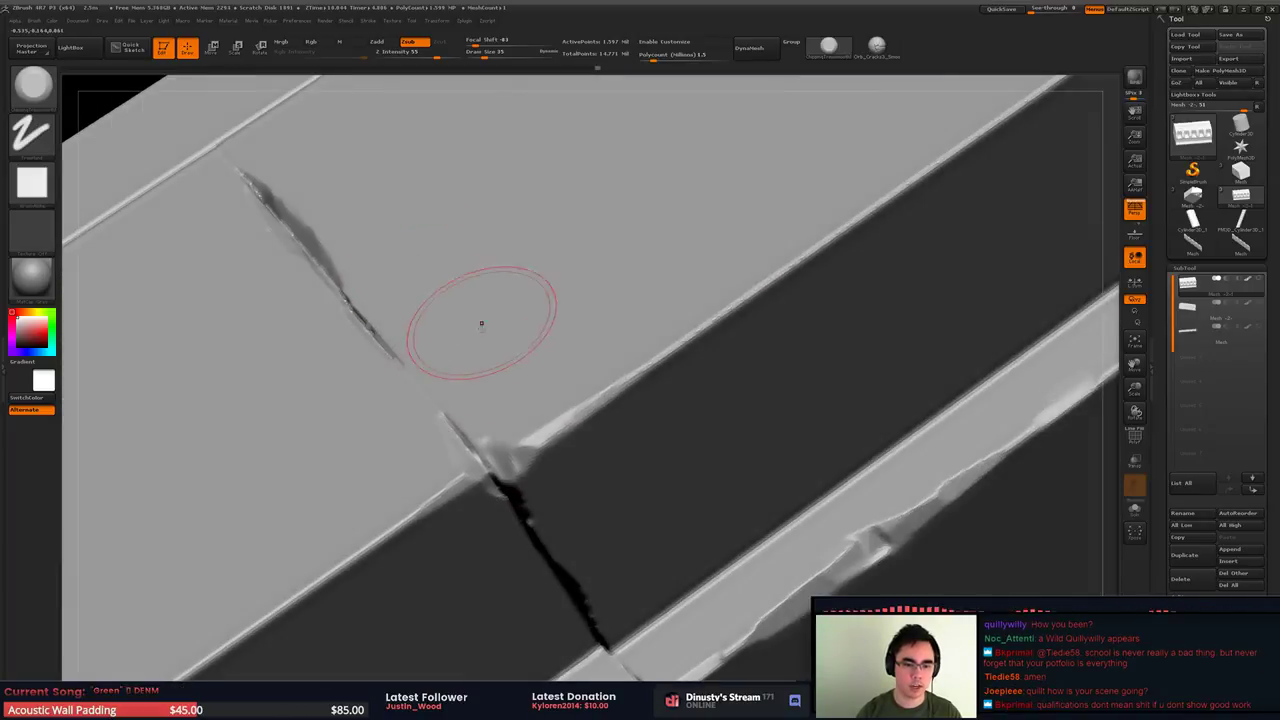
pyautogui.moveTo(466, 249)
pyautogui.keyDown('alt'); pyautogui.mouseDown(button='right')
pyautogui.moveTo(500, 237)
pyautogui.moveTo(509, 217)
pyautogui.moveTo(381, 288)
pyautogui.moveTo(443, 223)
pyautogui.mouseUp(button='right'); pyautogui.keyUp('alt')
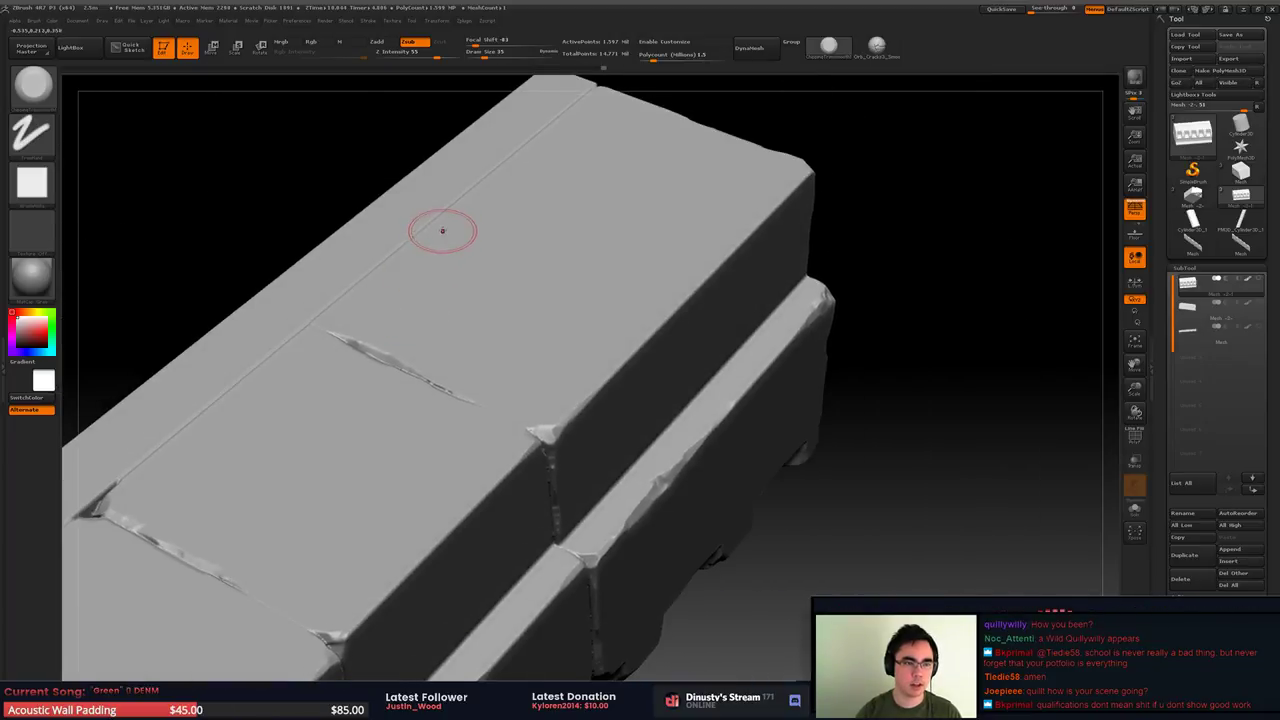
pyautogui.moveTo(452, 275)
pyautogui.keyDown('ctrl'); pyautogui.mouseDown(button='right')
pyautogui.moveTo(460, 266)
pyautogui.moveTo(474, 309)
pyautogui.mouseUp(button='right'); pyautogui.keyUp('ctrl')
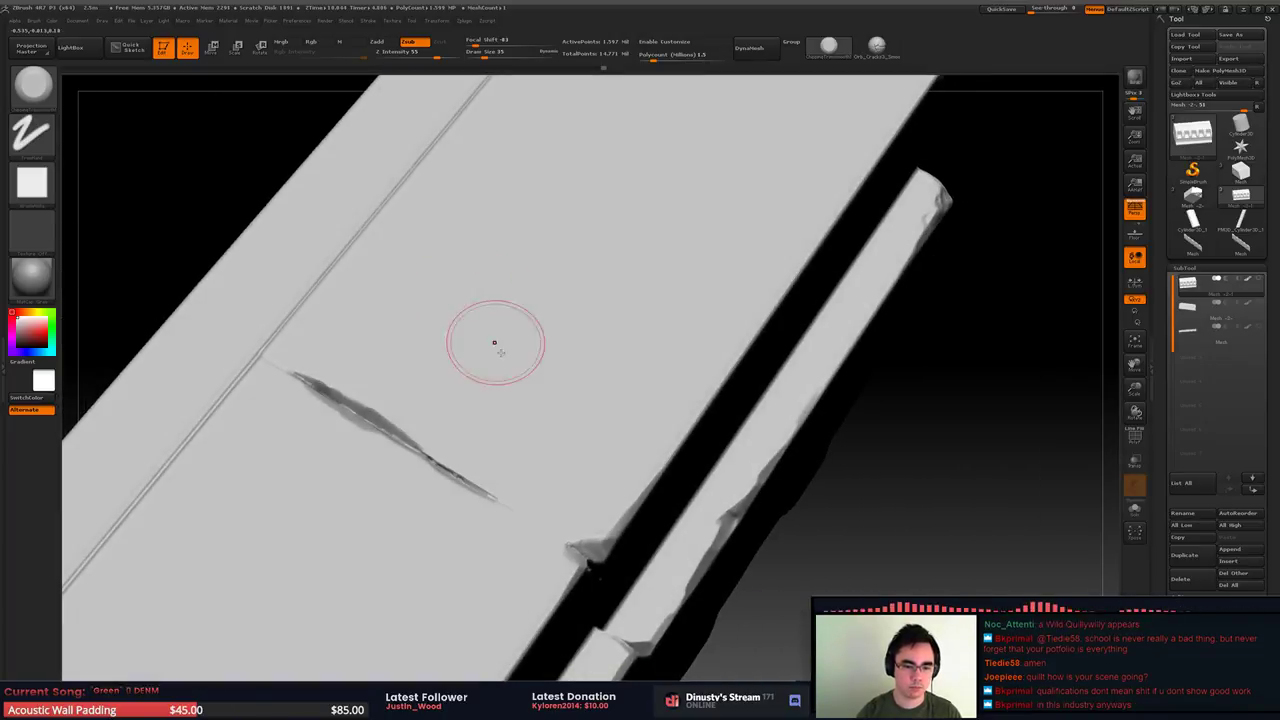
pyautogui.press('space')
pyautogui.moveTo(497, 357); pyautogui.dragTo(503, 357)
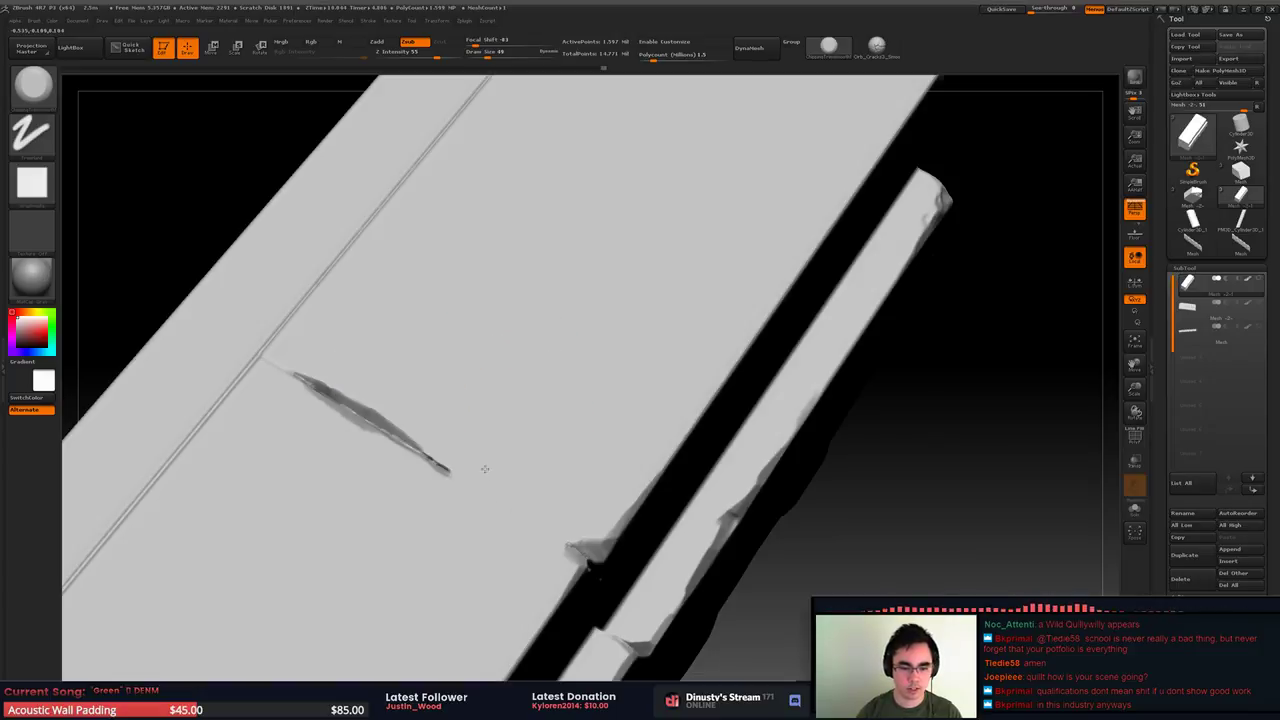
pyautogui.moveTo(485, 469); pyautogui.dragTo(434, 447)
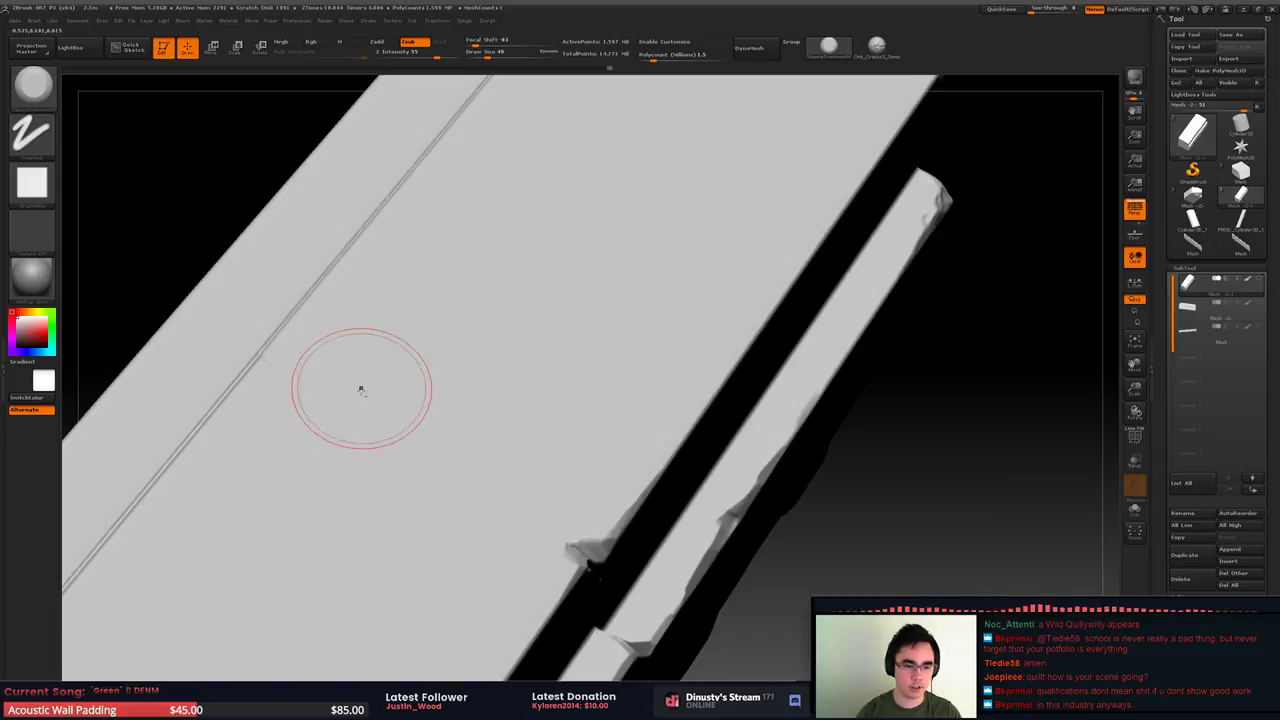
# Shorten the next seam crack on the broad face and flatten the long groove between it and the block's near end
pyautogui.moveTo(357, 386); pyautogui.dragTo(518, 310, button='right')
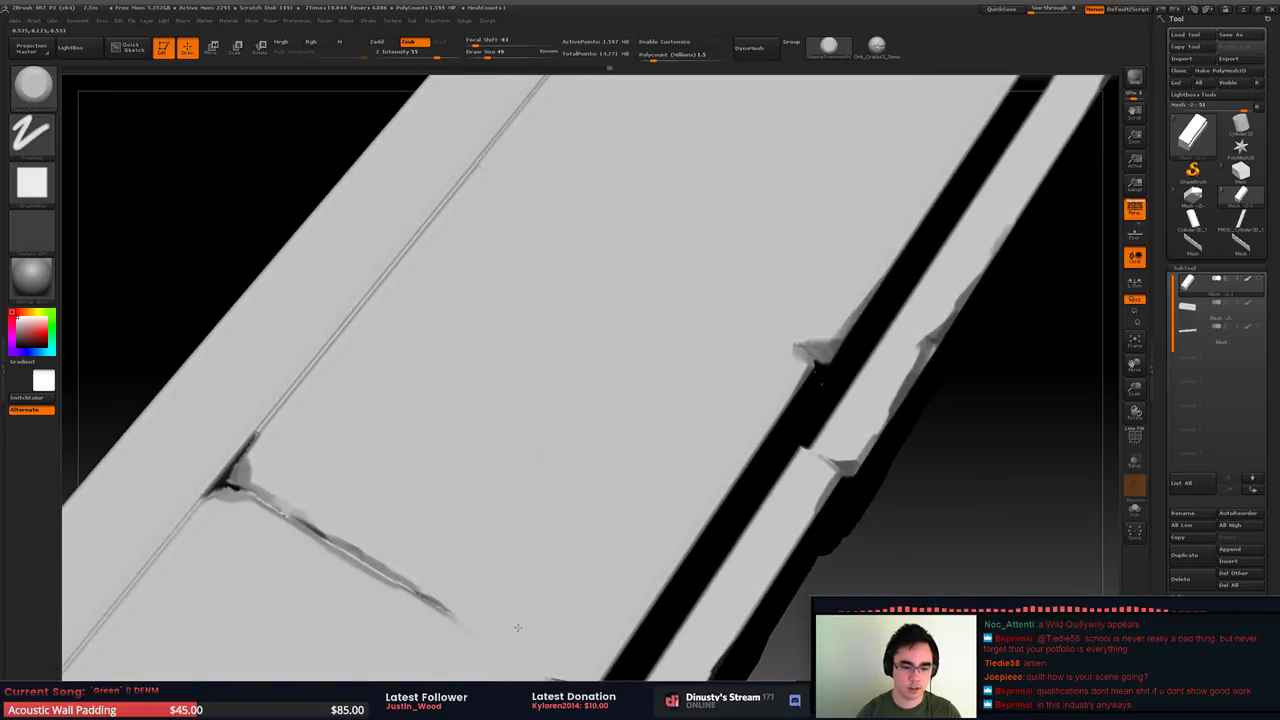
pyautogui.moveTo(526, 606); pyautogui.dragTo(471, 443, button='right')
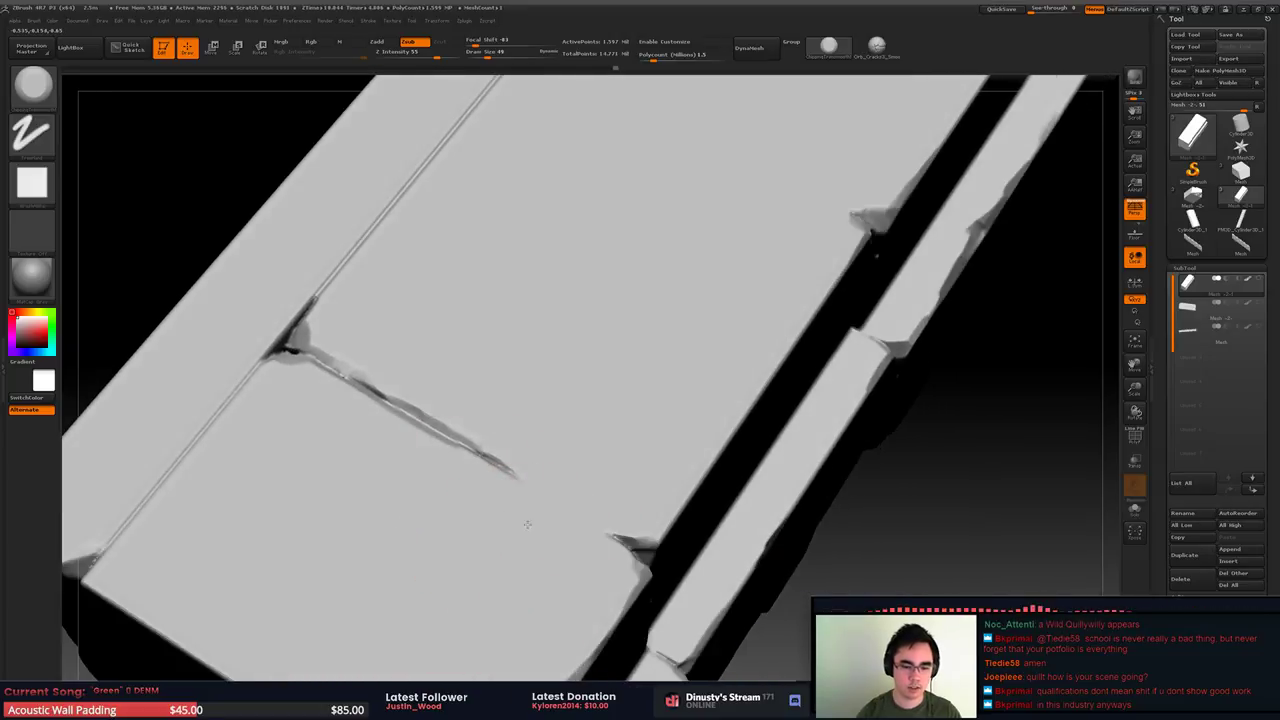
pyautogui.moveTo(443, 380)
pyautogui.mouseDown(button='right')
pyautogui.moveTo(538, 424)
pyautogui.moveTo(450, 450)
pyautogui.mouseUp(button='right')
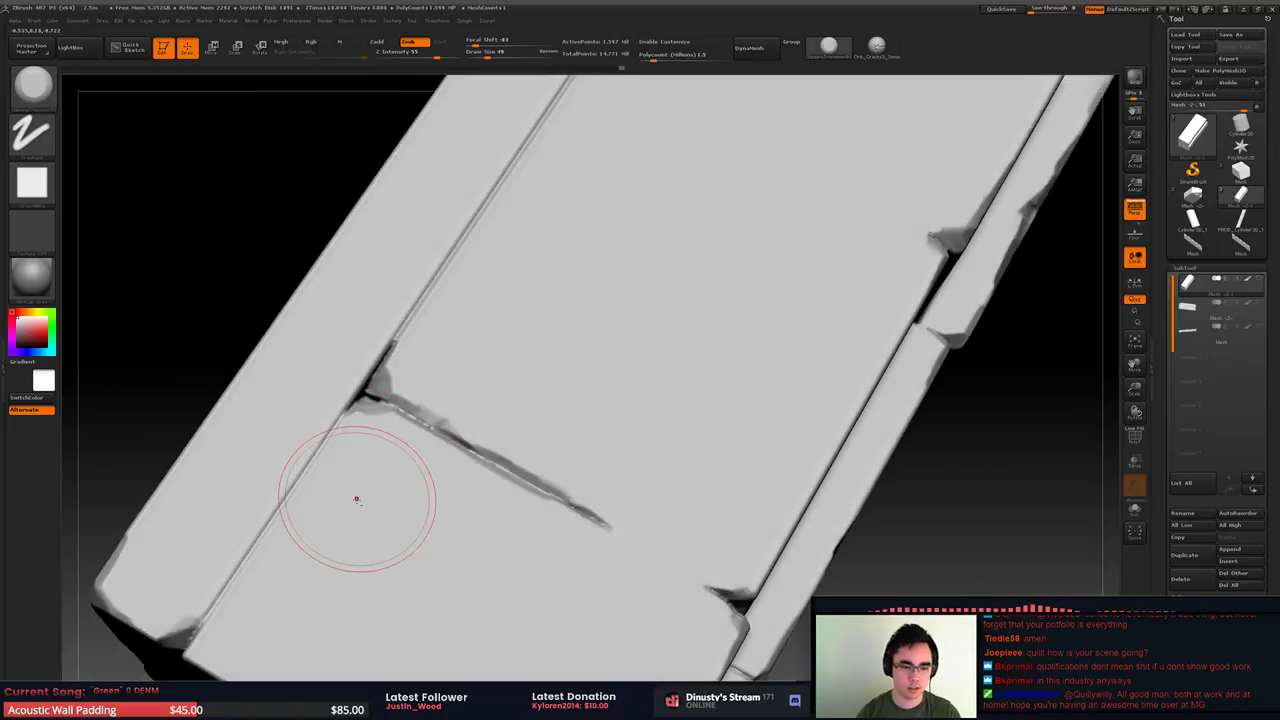
pyautogui.moveTo(352, 490)
pyautogui.mouseDown()
pyautogui.moveTo(314, 449)
pyautogui.moveTo(334, 499)
pyautogui.mouseUp()
pyautogui.hotkey('ctrl', 'z')
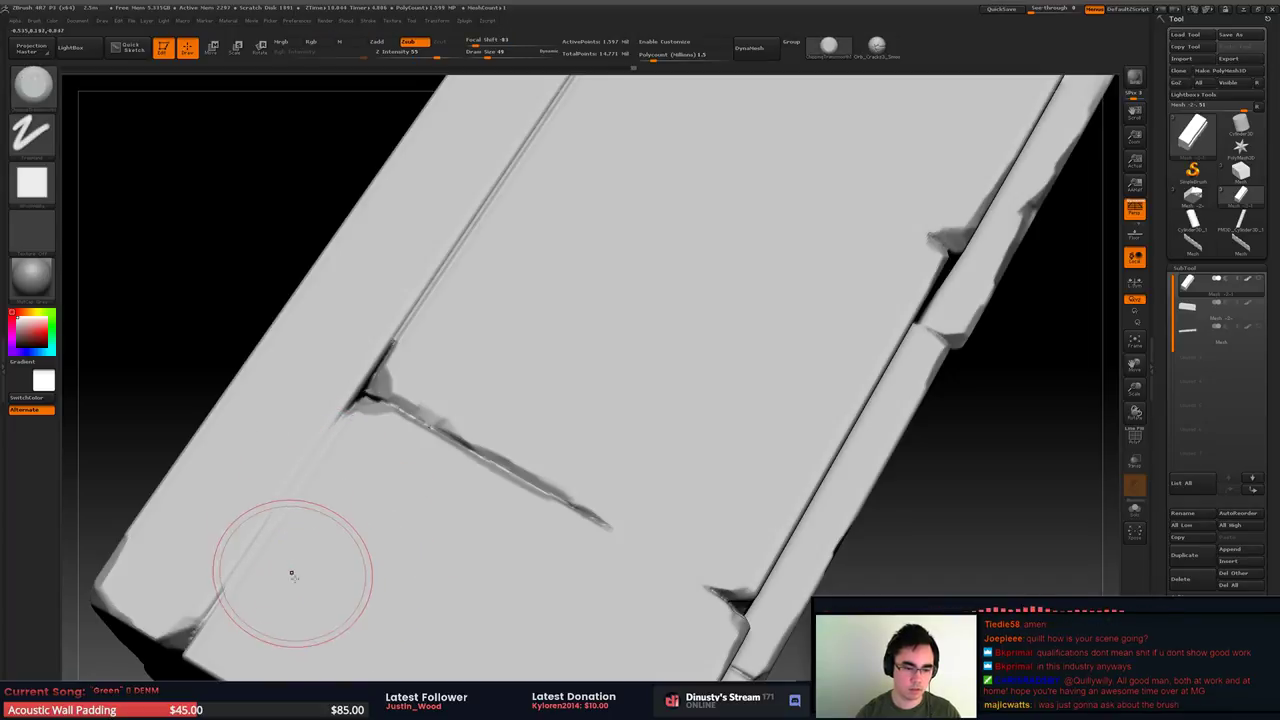
pyautogui.keyDown('shift'); pyautogui.moveTo(291, 575); pyautogui.dragTo(293, 565); pyautogui.keyUp('shift')
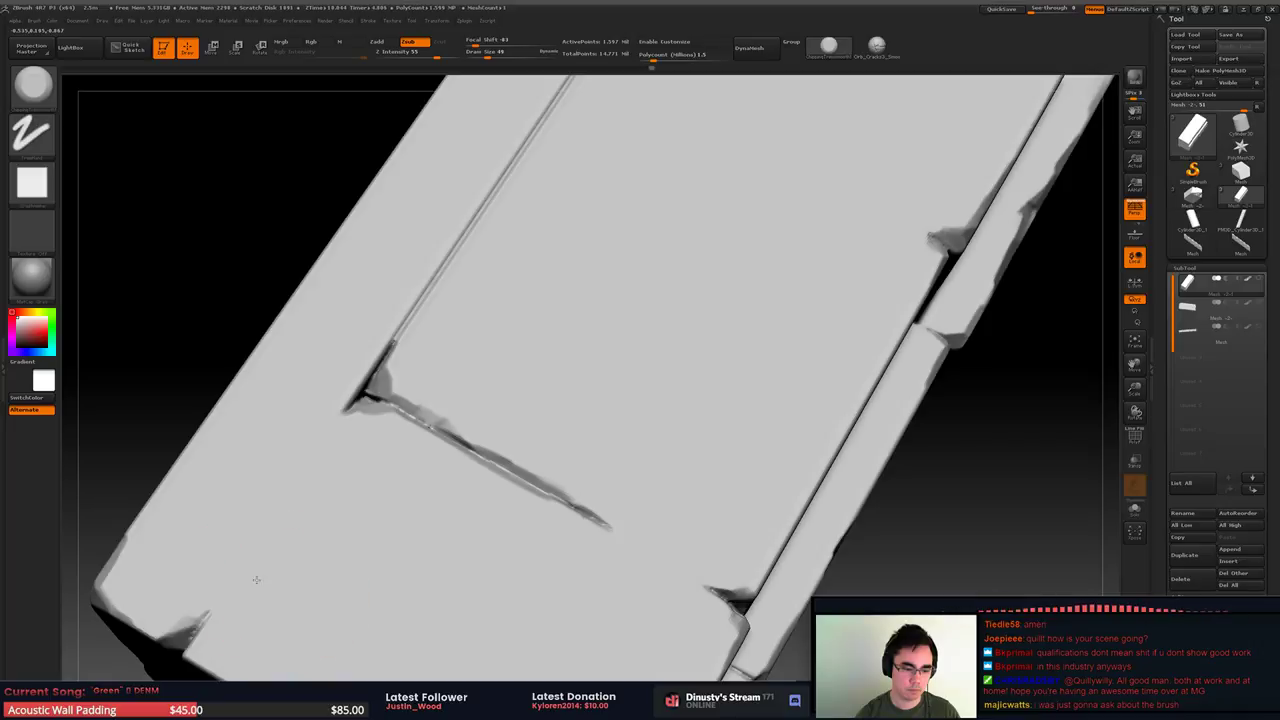
# Flatten the long groove on the other side of the remaining crack, undoing one misplaced stroke
pyautogui.keyDown('ctrl'); pyautogui.moveTo(349, 489); pyautogui.dragTo(400, 372, button='right'); pyautogui.keyUp('ctrl')
pyautogui.moveTo(450, 458)
pyautogui.mouseDown(button='right')
pyautogui.moveTo(418, 412)
pyautogui.moveTo(406, 475)
pyautogui.moveTo(603, 357)
pyautogui.moveTo(562, 352)
pyautogui.moveTo(394, 403)
pyautogui.mouseUp(button='right')
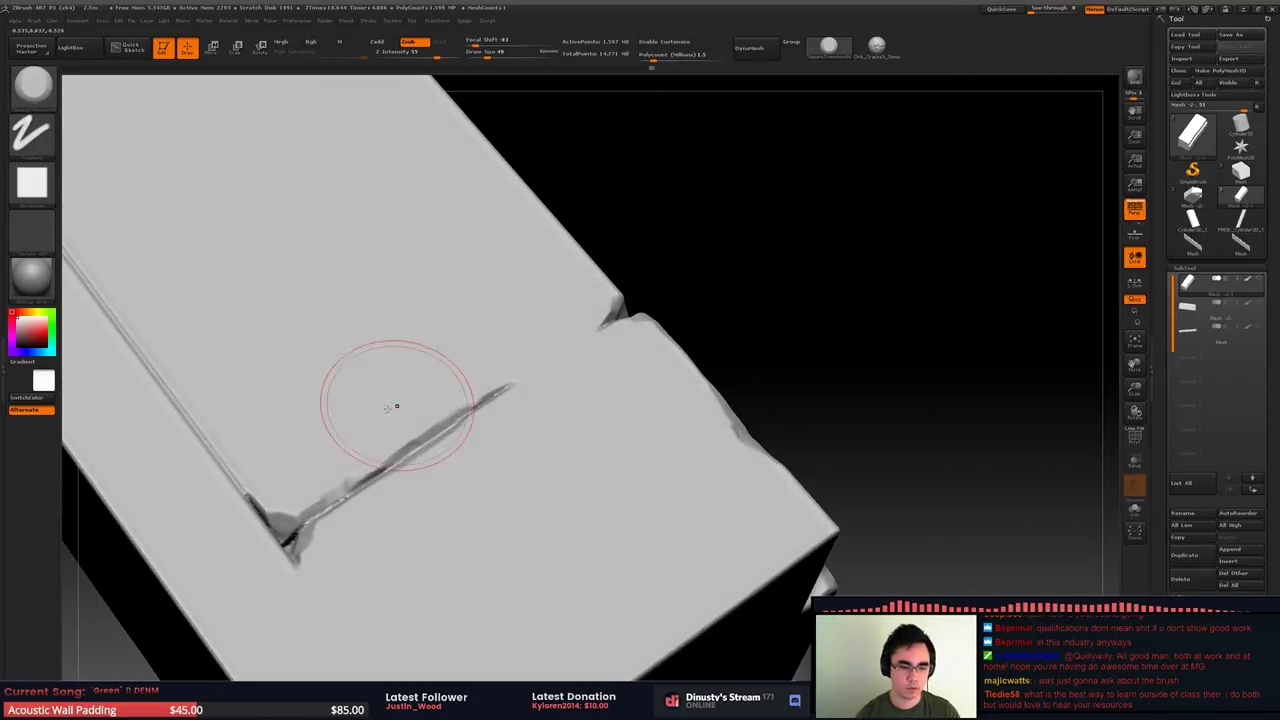
pyautogui.moveTo(307, 410); pyautogui.dragTo(238, 447)
pyautogui.keyDown('alt'); pyautogui.moveTo(234, 444); pyautogui.dragTo(471, 422, button='right'); pyautogui.keyUp('alt')
pyautogui.keyDown('alt'); pyautogui.moveTo(457, 357); pyautogui.dragTo(490, 378, button='right'); pyautogui.keyUp('alt')
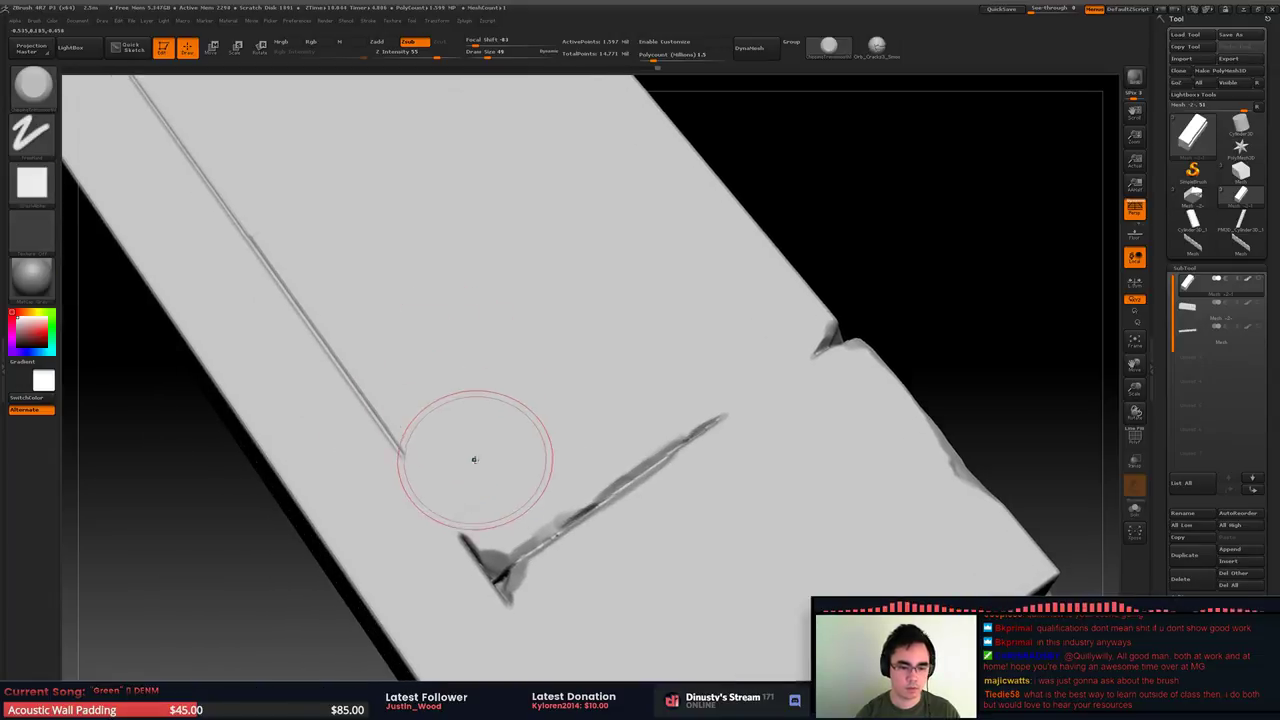
pyautogui.moveTo(462, 503)
pyautogui.mouseDown()
pyautogui.moveTo(444, 520)
pyautogui.moveTo(486, 530)
pyautogui.mouseUp()
pyautogui.moveTo(420, 466)
pyautogui.mouseDown()
pyautogui.moveTo(366, 392)
pyautogui.moveTo(366, 346)
pyautogui.moveTo(405, 408)
pyautogui.mouseUp()
pyautogui.hotkey('ctrl', 'z')
pyautogui.keyDown('alt'); pyautogui.moveTo(440, 385); pyautogui.dragTo(497, 444, button='right'); pyautogui.keyUp('alt')
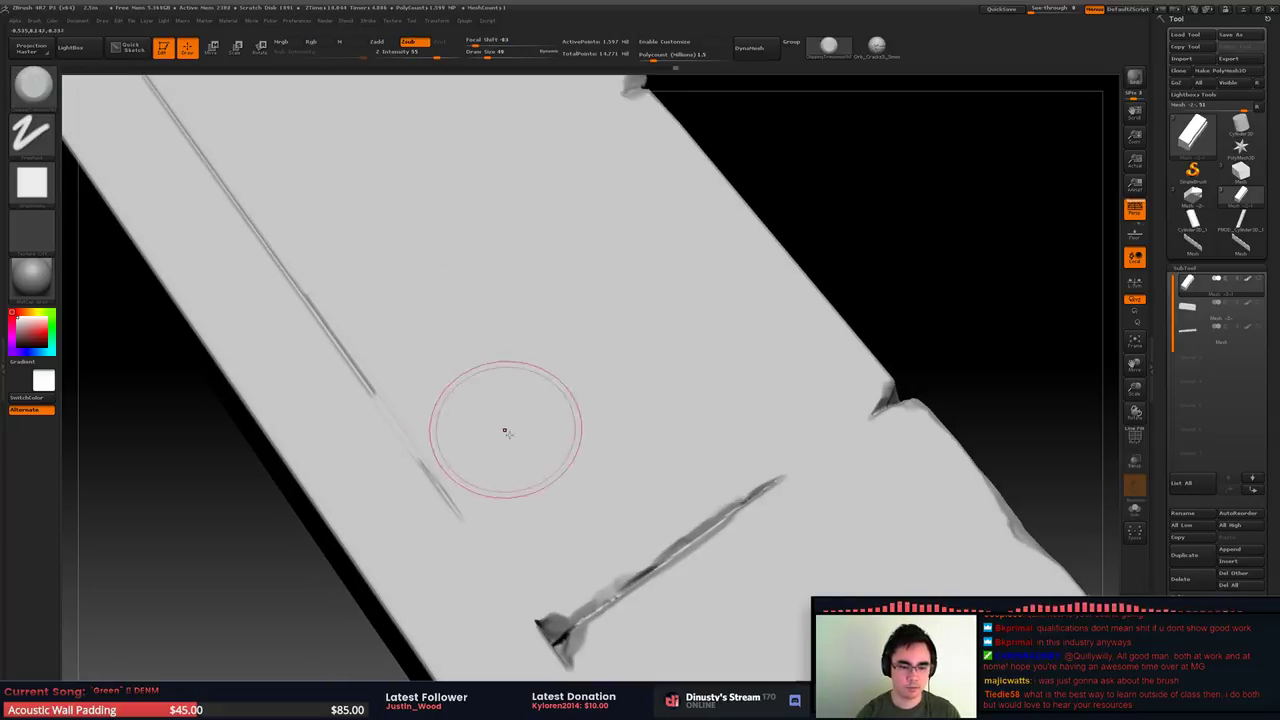
pyautogui.moveTo(490, 468)
pyautogui.mouseDown()
pyautogui.moveTo(457, 452)
pyautogui.moveTo(460, 516)
pyautogui.mouseUp()
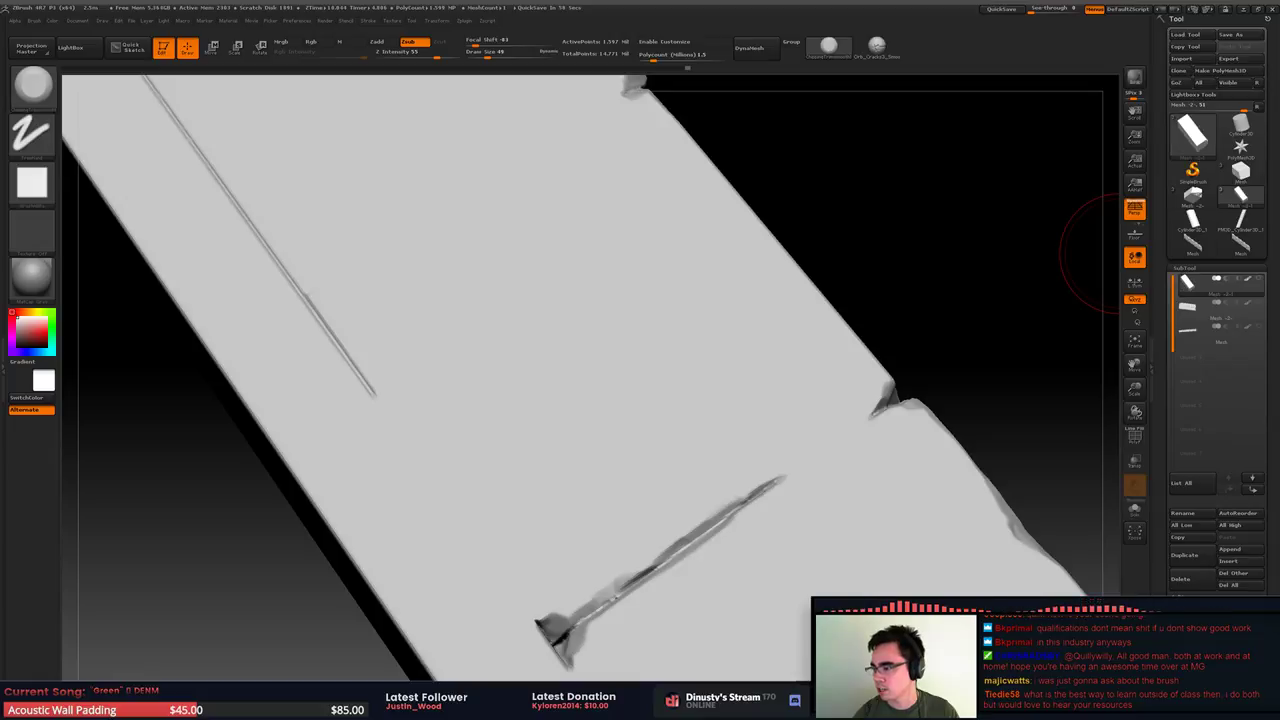
# Browse the LightBox brush library's Trim folder and check which brush is currently active
pyautogui.moveTo(520, 389); pyautogui.dragTo(569, 346, button='right')
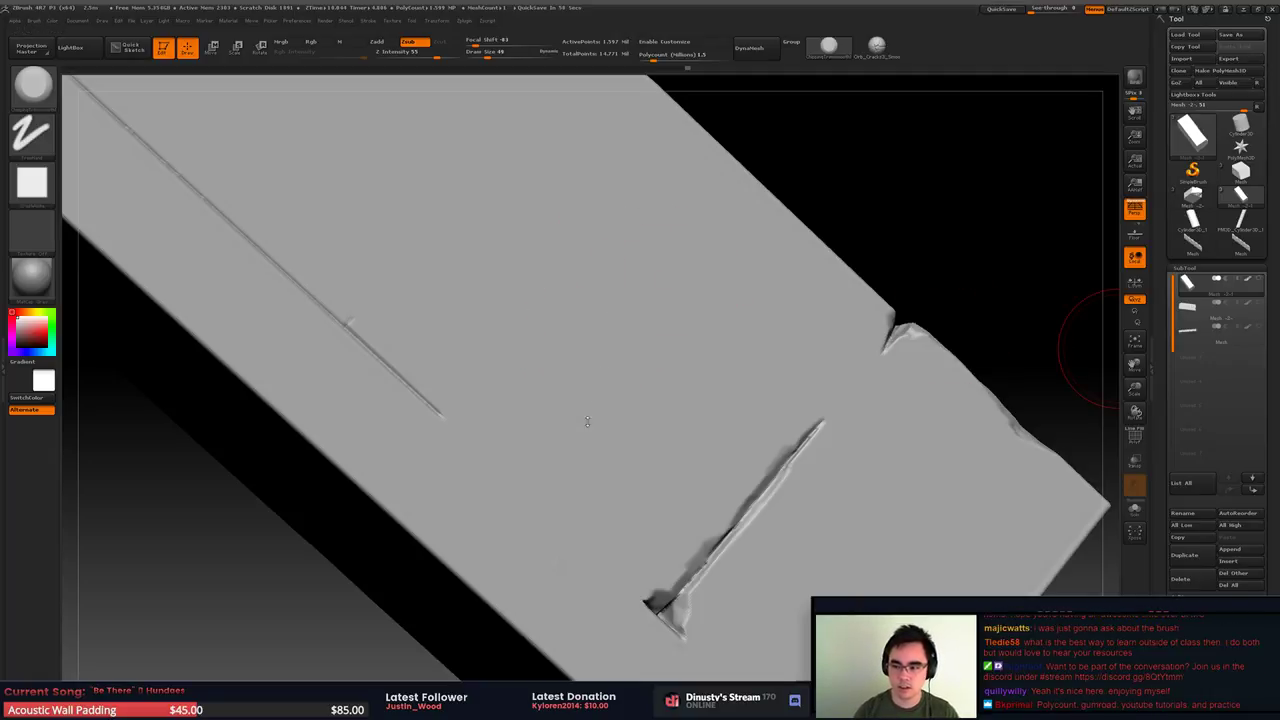
pyautogui.moveTo(484, 373); pyautogui.dragTo(503, 275, button='right')
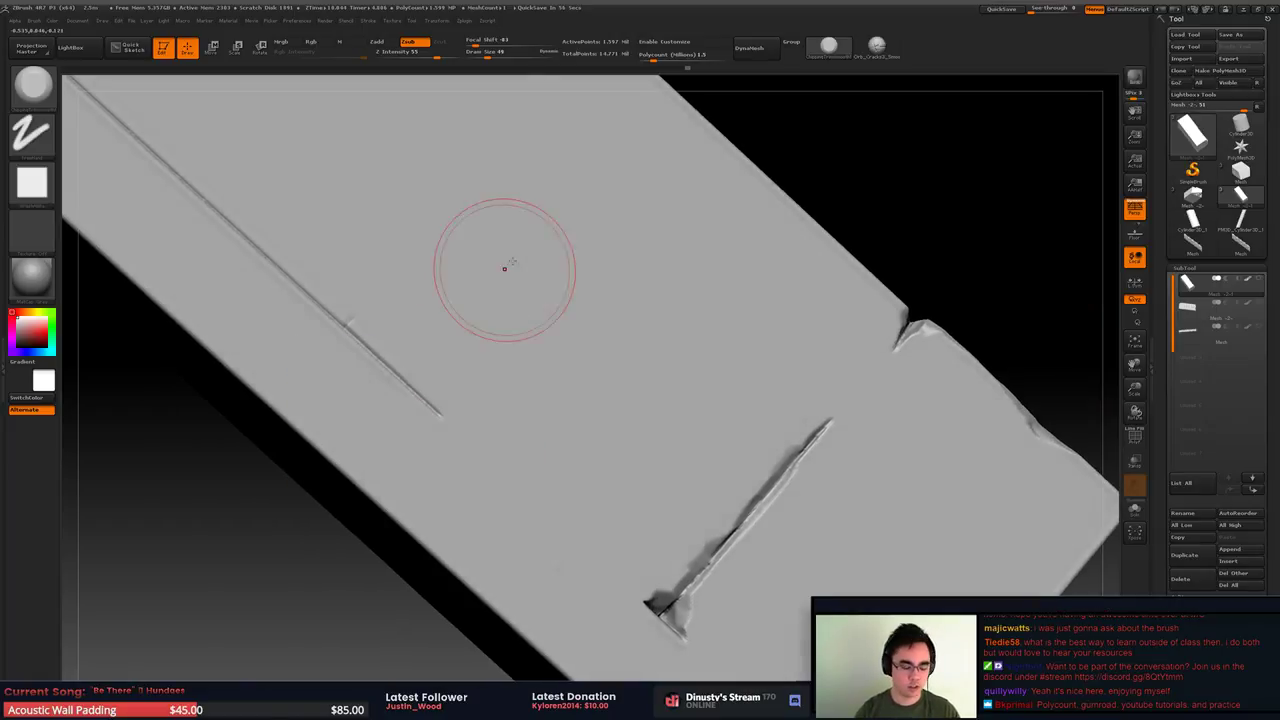
pyautogui.press(',')
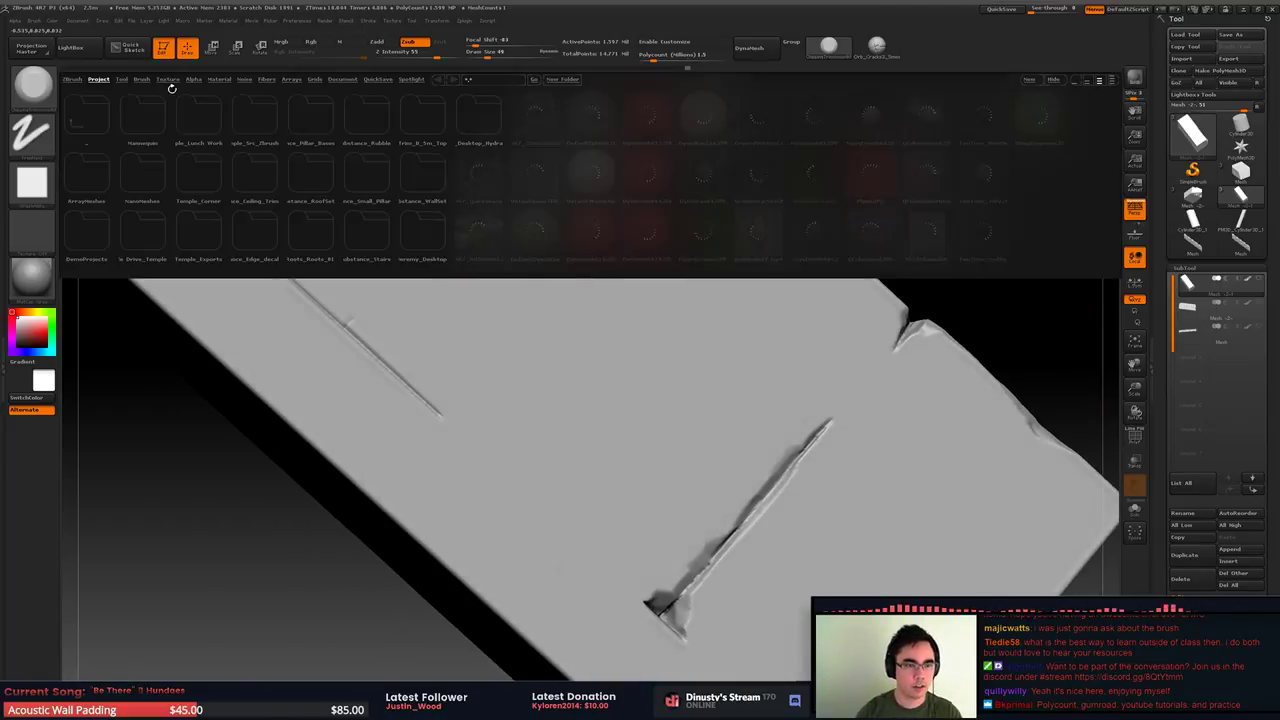
pyautogui.click(143, 79)
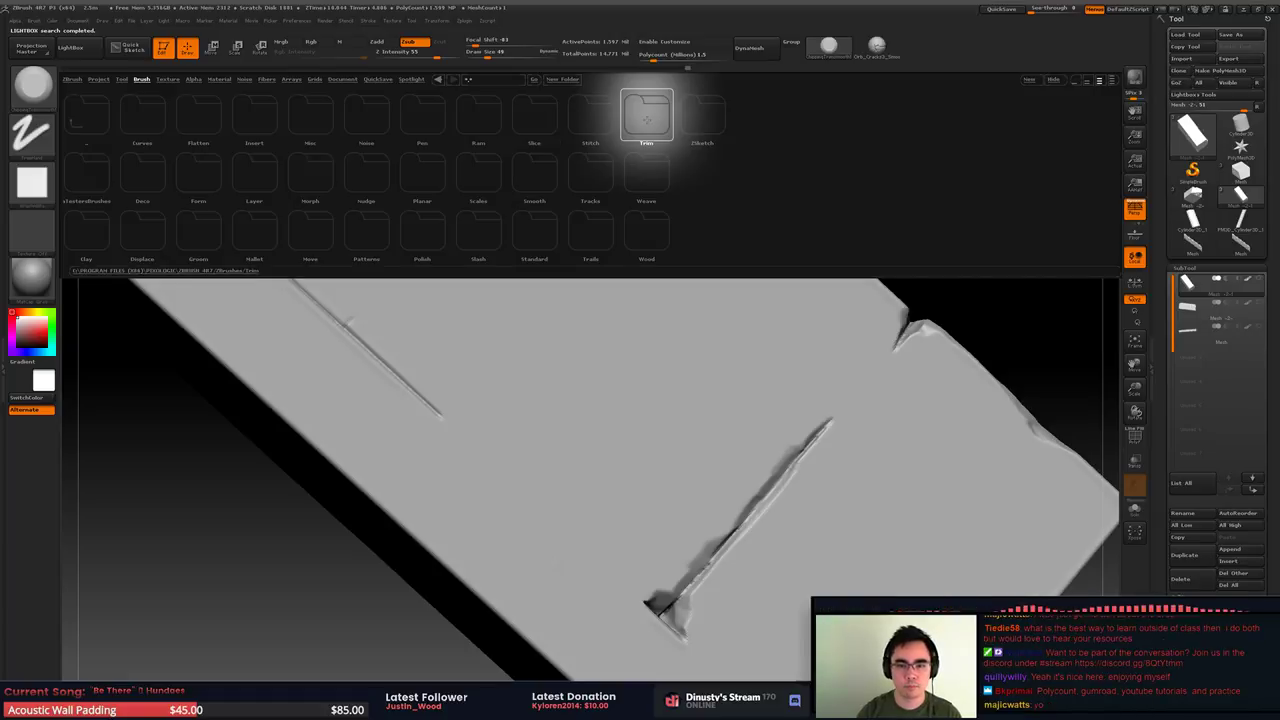
pyautogui.click(650, 118)
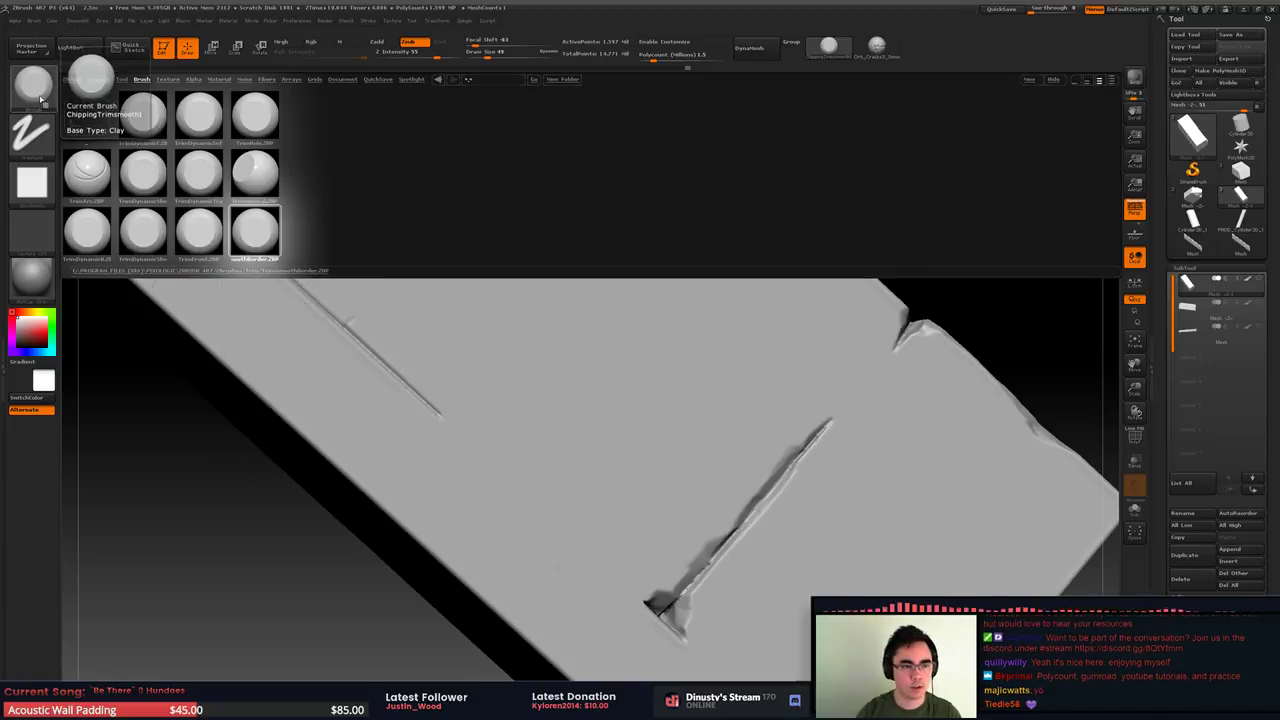
pyautogui.click(34, 190)
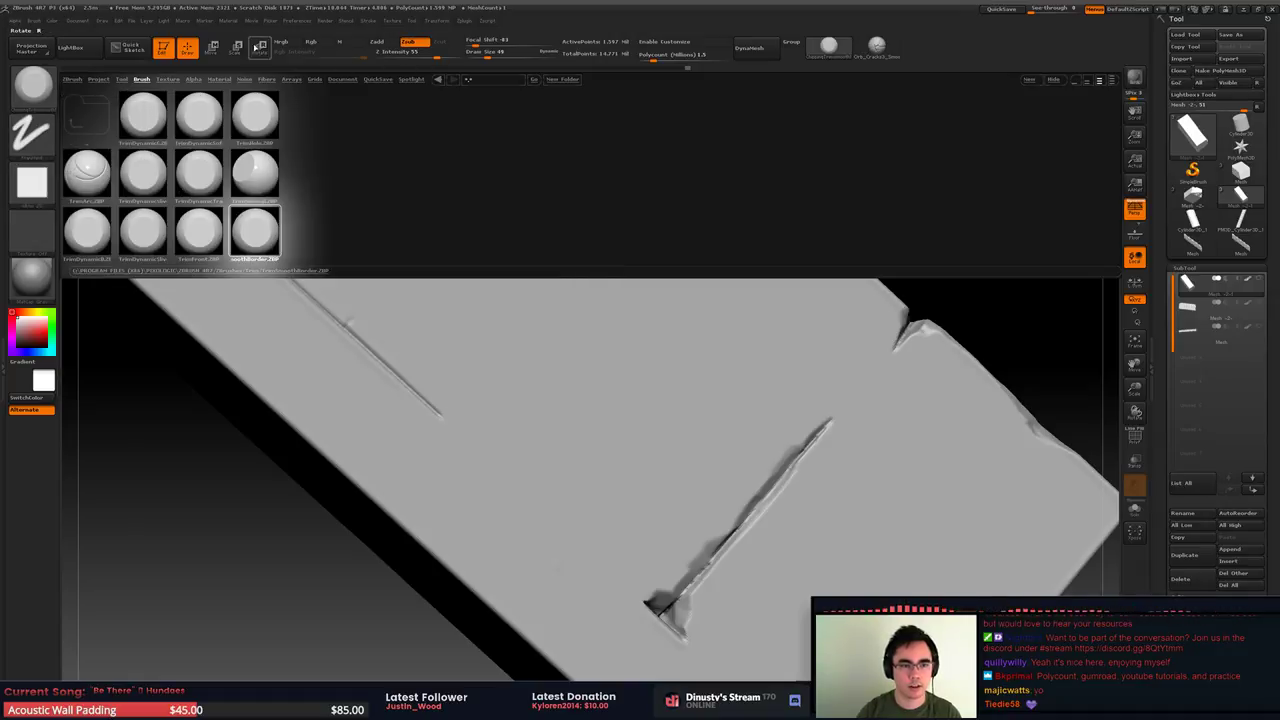
# Set the brush's Z Intensity to 50 and close the LightBox library
pyautogui.click(436, 51)
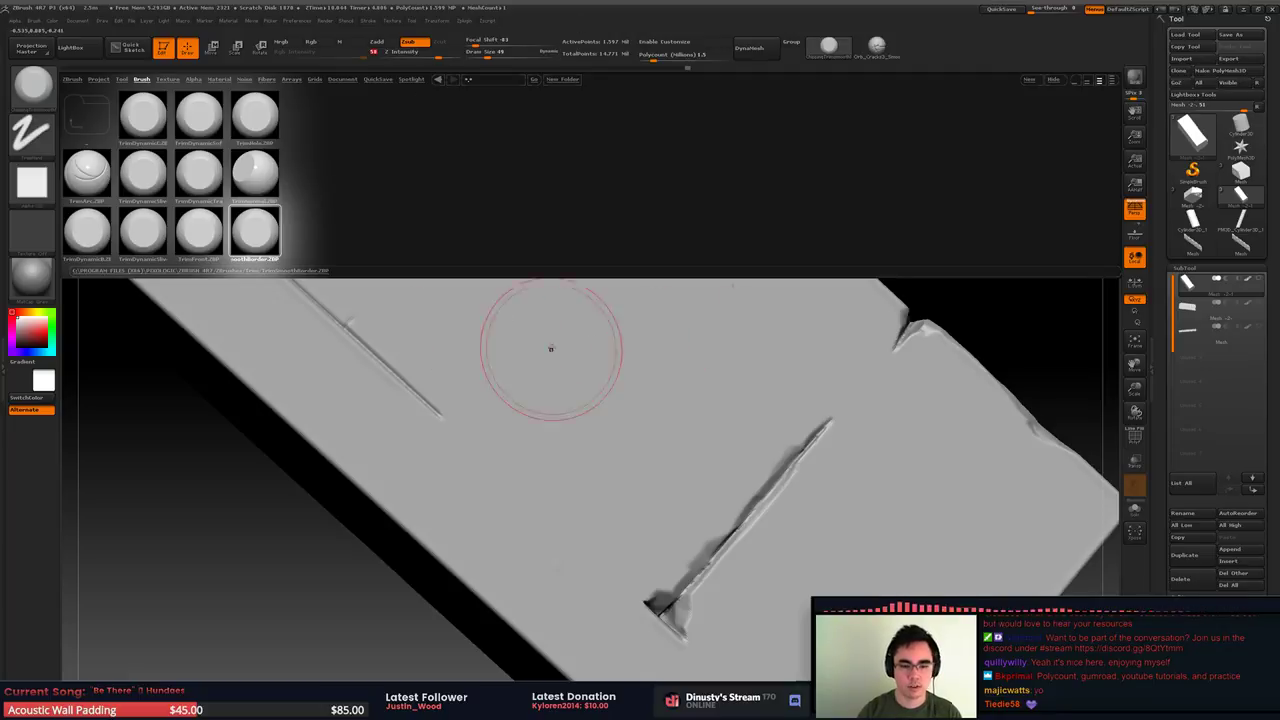
pyautogui.moveTo(551, 349); pyautogui.dragTo(518, 361, button='right')
pyautogui.moveTo(527, 402); pyautogui.dragTo(458, 396)
pyautogui.press(',')
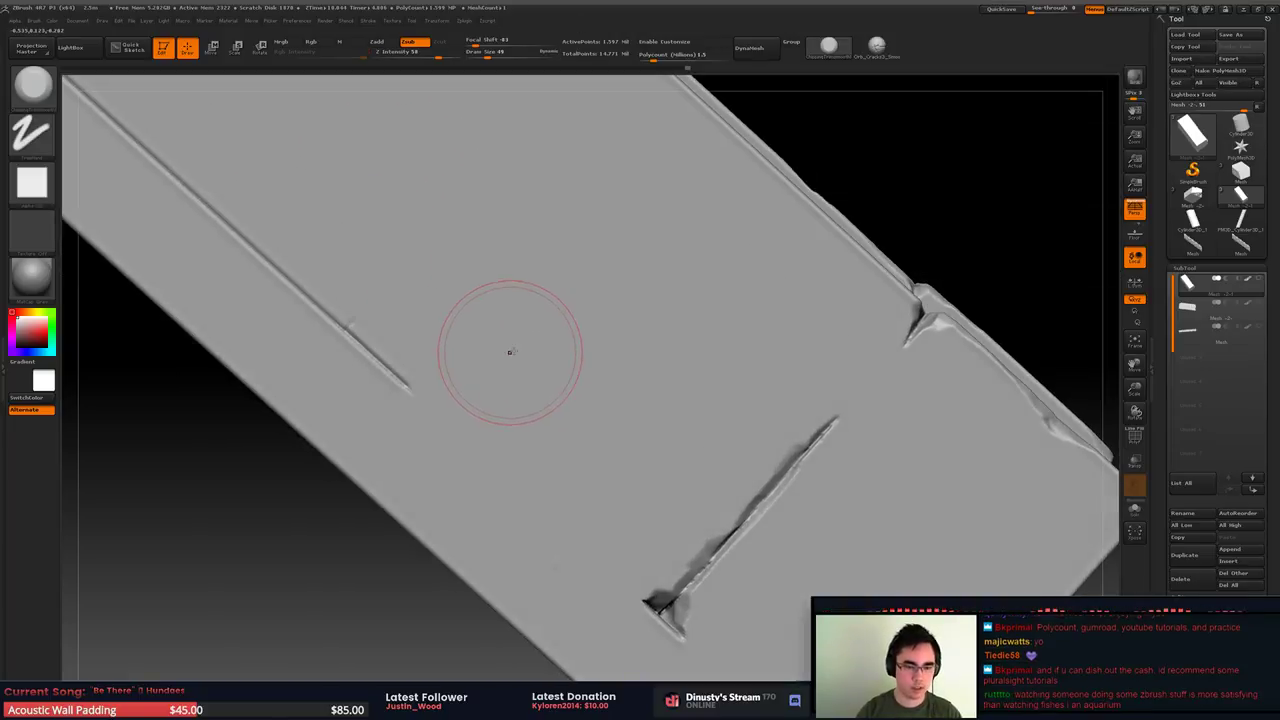
# Flatten the nearest stretch of the long straight groove running beside the edge of the block's broad face
pyautogui.keyDown('alt'); pyautogui.moveTo(466, 286); pyautogui.dragTo(549, 304, button='right'); pyautogui.keyUp('alt')
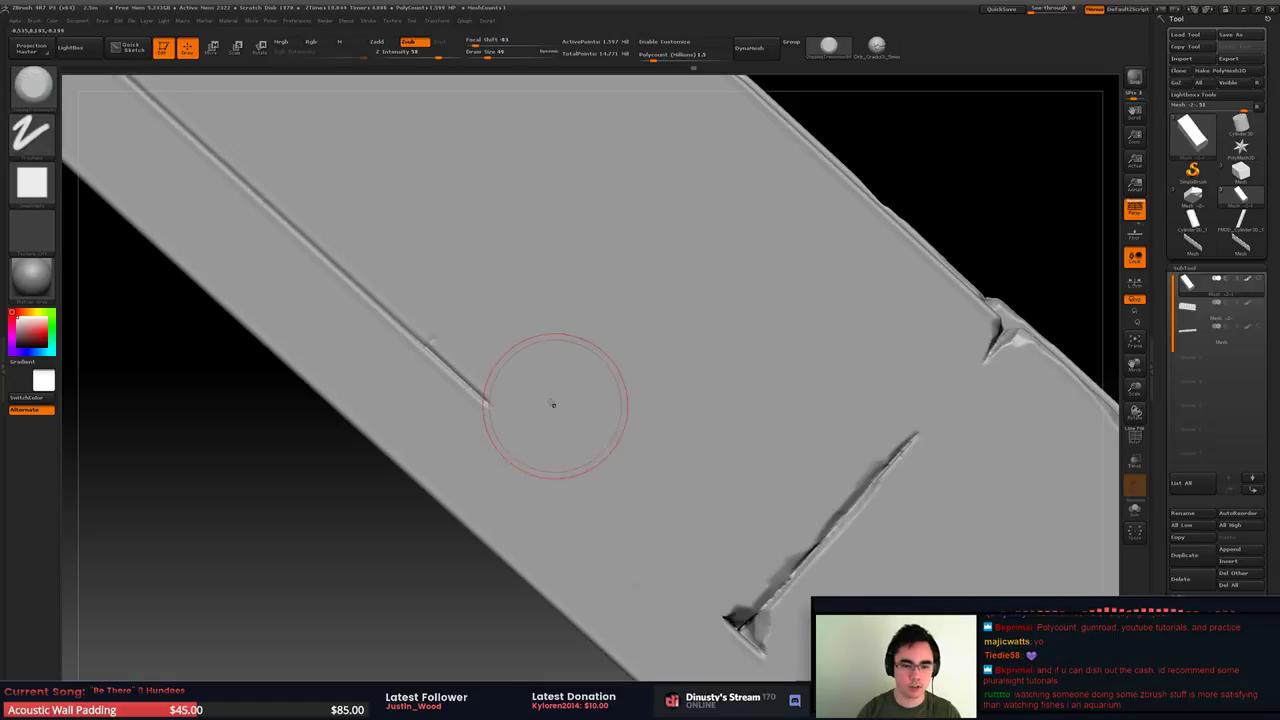
pyautogui.keyDown('shift'); pyautogui.moveTo(490, 420); pyautogui.dragTo(385, 310); pyautogui.keyUp('shift')
pyautogui.keyDown('shift'); pyautogui.moveTo(457, 345); pyautogui.dragTo(490, 396); pyautogui.keyUp('shift')
pyautogui.keyDown('alt'); pyautogui.moveTo(537, 366); pyautogui.dragTo(638, 441, button='right'); pyautogui.keyUp('alt')
pyautogui.keyDown('shift'); pyautogui.moveTo(419, 286); pyautogui.dragTo(290, 195); pyautogui.keyUp('shift')
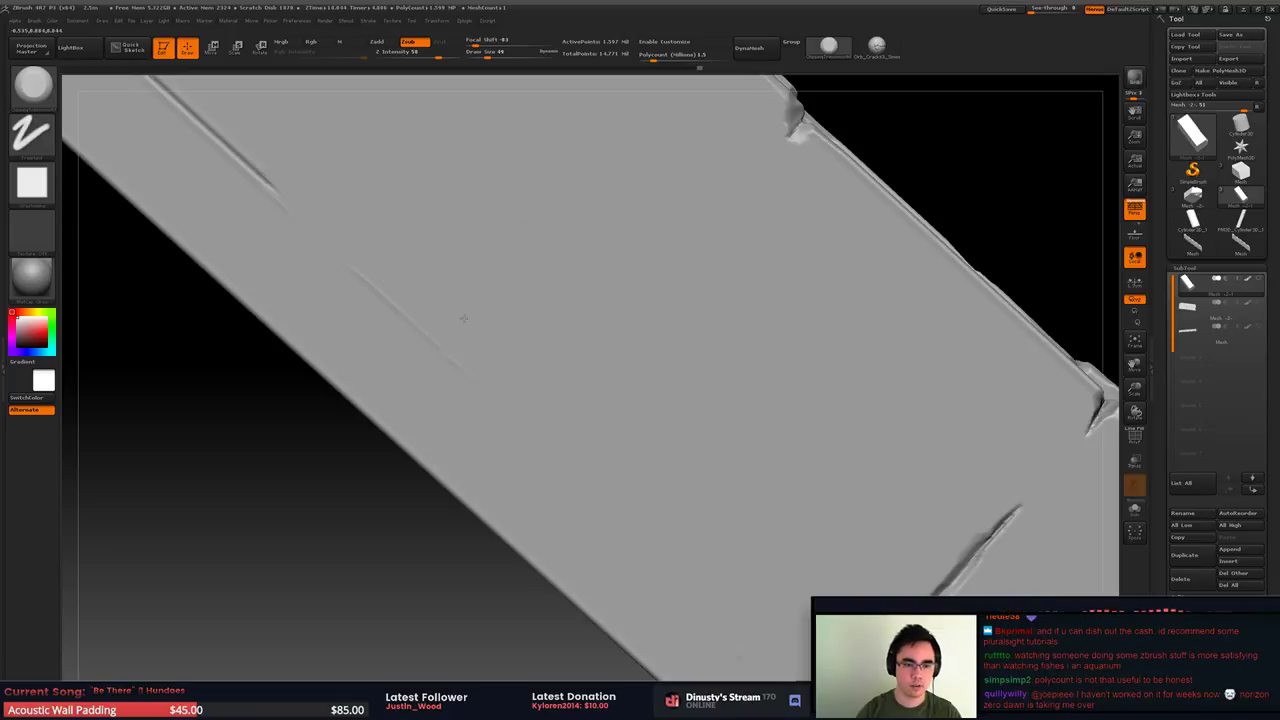
# Flatten the remaining stretch of the long groove up to the block's far end, undoing one stroke
pyautogui.keyDown('alt'); pyautogui.moveTo(406, 323); pyautogui.dragTo(612, 453, button='right'); pyautogui.keyUp('alt')
pyautogui.keyDown('shift'); pyautogui.moveTo(530, 338); pyautogui.dragTo(380, 203); pyautogui.keyUp('shift')
pyautogui.hotkey('ctrl', 'z')
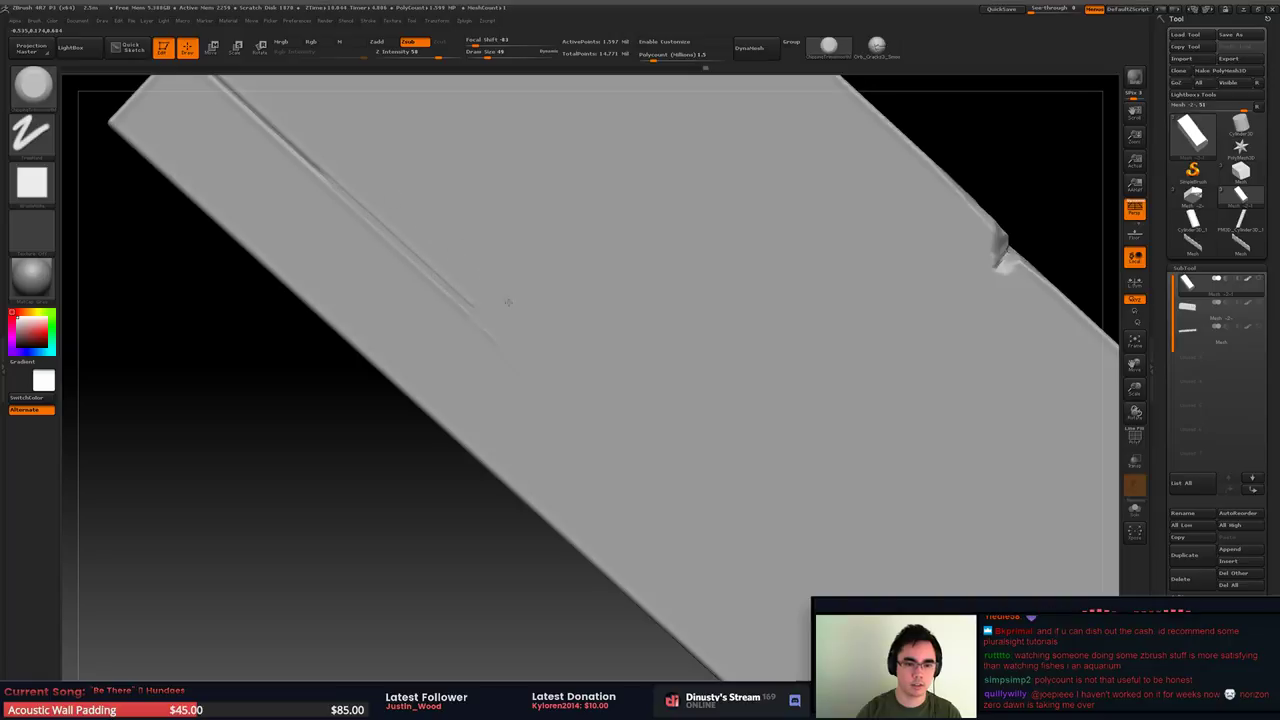
pyautogui.moveTo(313, 135); pyautogui.dragTo(597, 340, button='right')
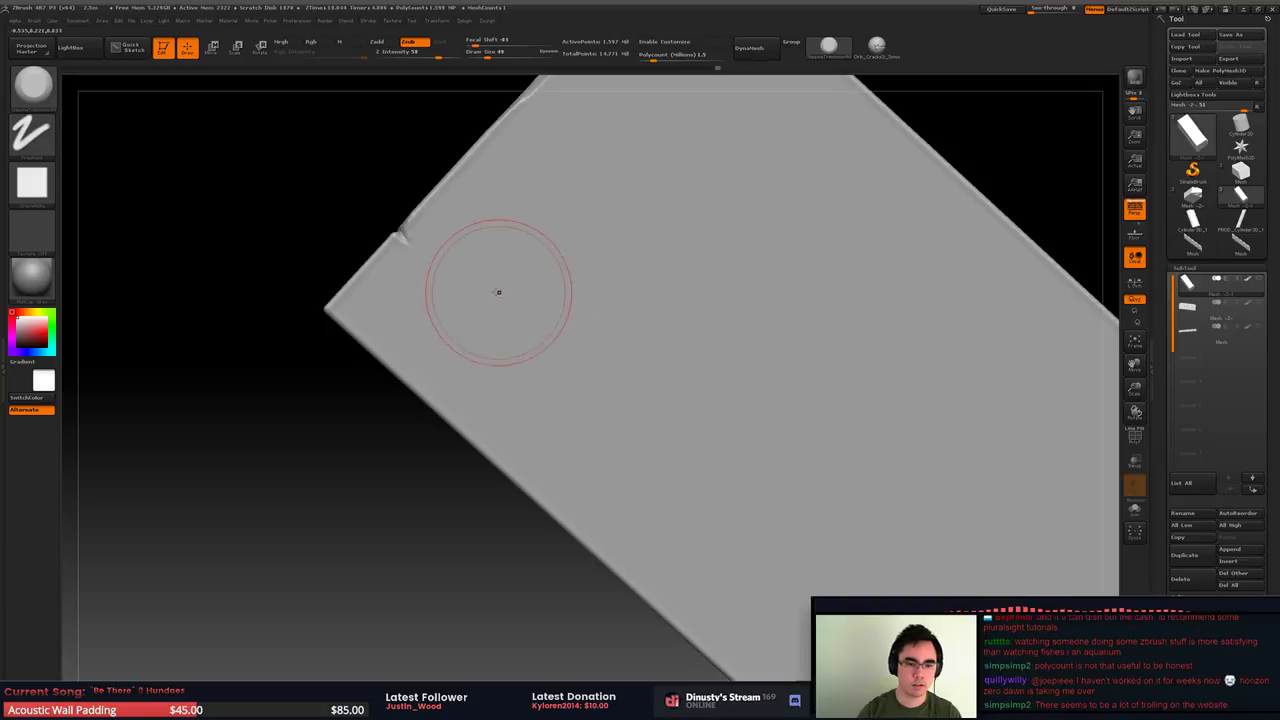
# Flatten the corner end of the long crack on the adjoining face, shortening it from that side
pyautogui.moveTo(440, 262)
pyautogui.mouseDown(button='right')
pyautogui.moveTo(443, 243)
pyautogui.moveTo(694, 121)
pyautogui.moveTo(474, 308)
pyautogui.mouseUp(button='right')
pyautogui.moveTo(474, 308); pyautogui.dragTo(512, 359)
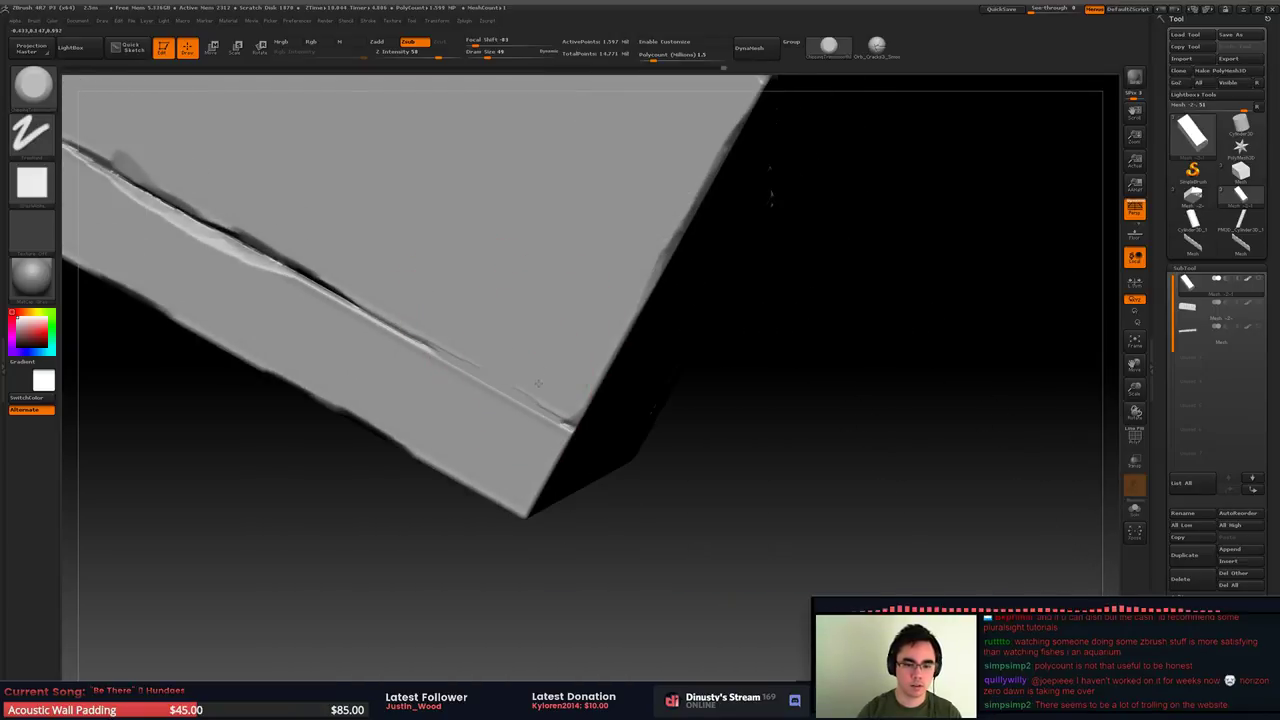
pyautogui.keyDown('shift'); pyautogui.moveTo(473, 400); pyautogui.dragTo(443, 368); pyautogui.keyUp('shift')
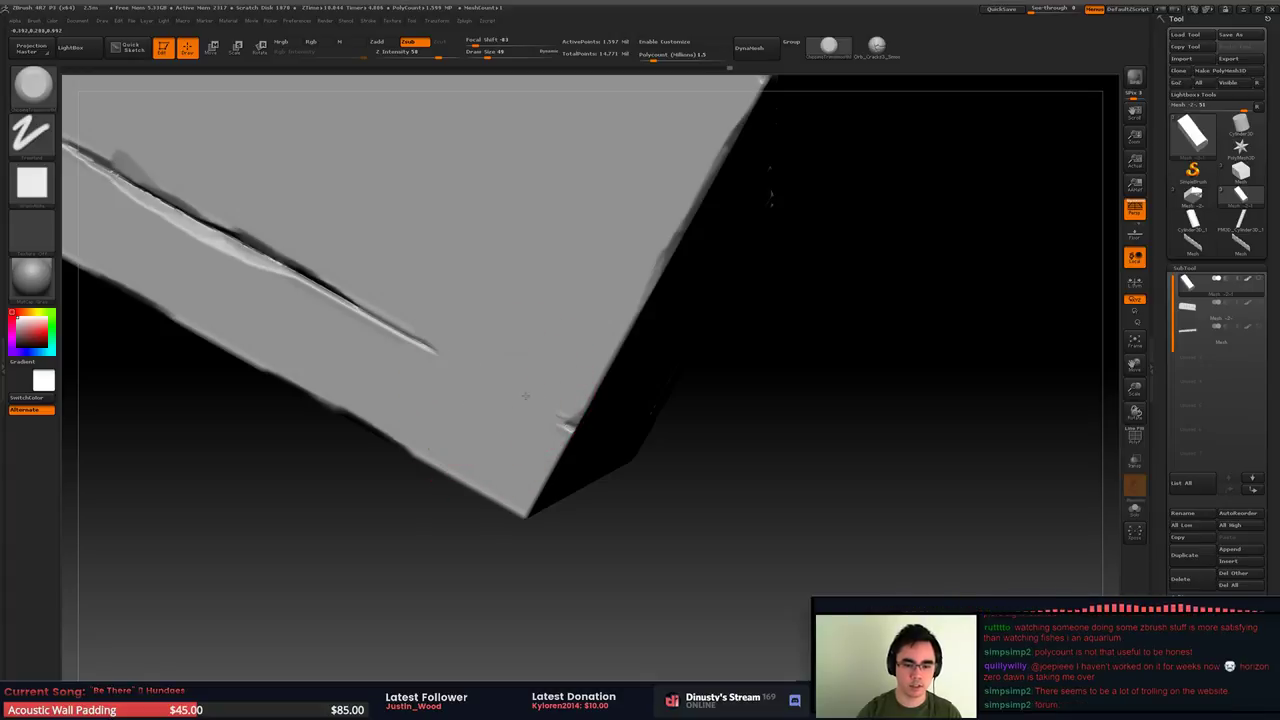
pyautogui.keyDown('shift'); pyautogui.moveTo(526, 396); pyautogui.dragTo(514, 380); pyautogui.keyUp('shift')
pyautogui.keyDown('alt'); pyautogui.moveTo(443, 315); pyautogui.dragTo(571, 324, button='right'); pyautogui.keyUp('alt')
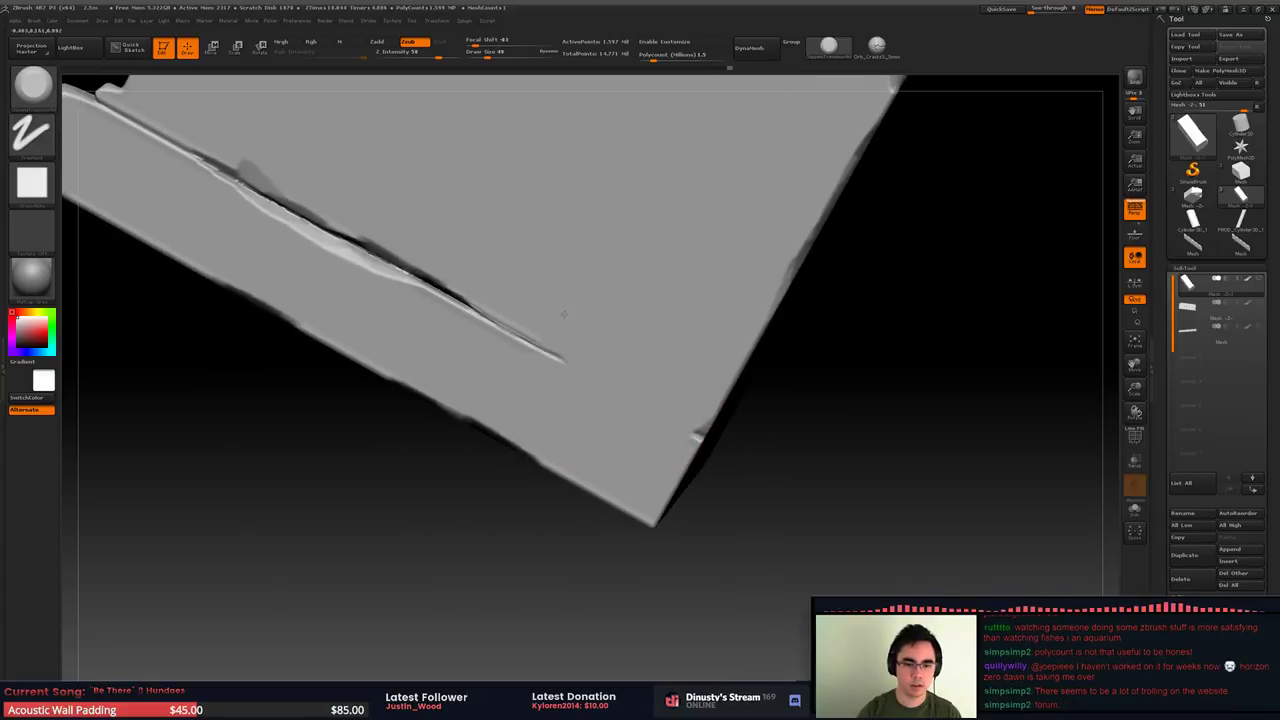
pyautogui.keyDown('shift'); pyautogui.moveTo(600, 357); pyautogui.dragTo(532, 340); pyautogui.keyUp('shift')
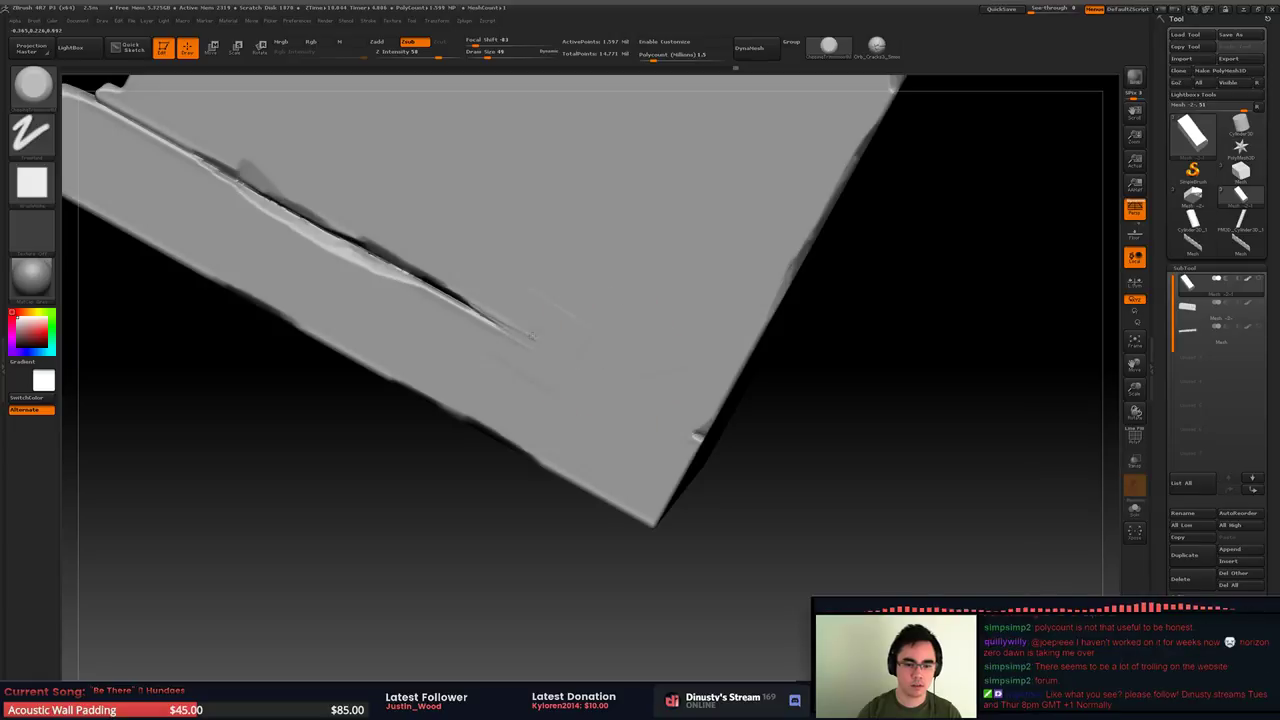
pyautogui.moveTo(462, 302)
pyautogui.mouseDown()
pyautogui.moveTo(565, 360)
pyautogui.moveTo(516, 296)
pyautogui.mouseUp()
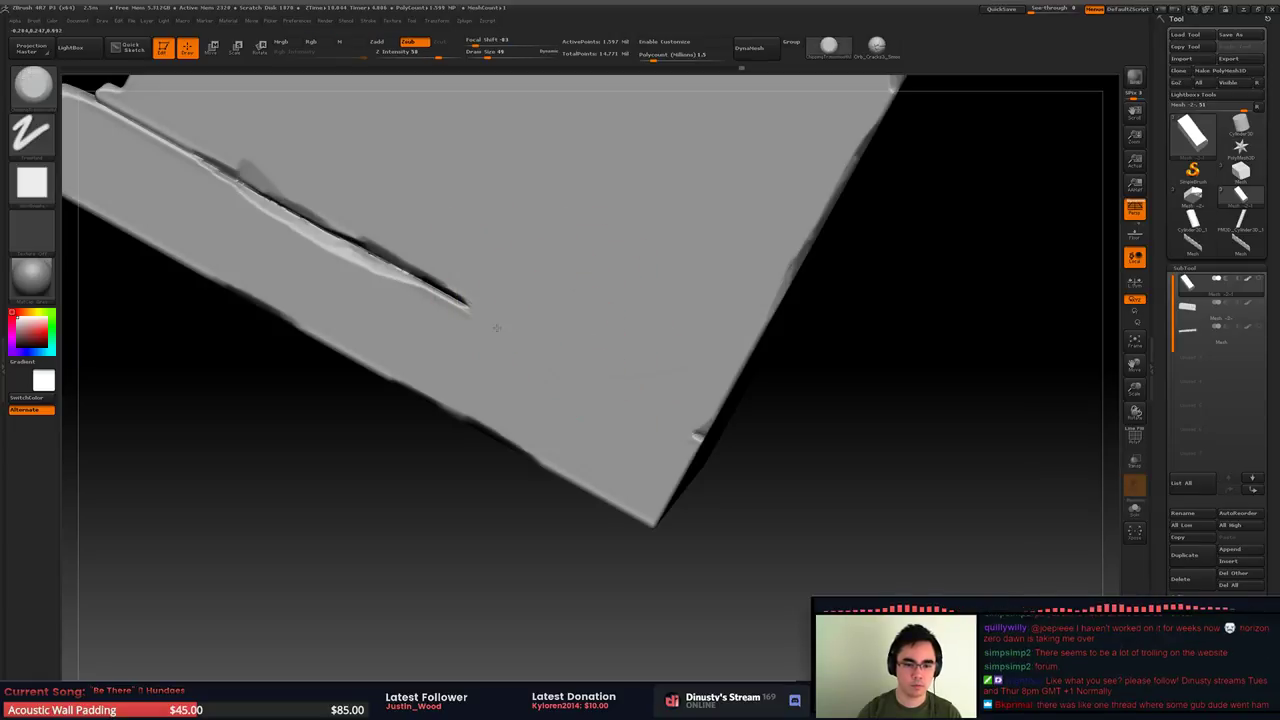
# Flatten the opposite end of the same crack, beside the rounded protruding tip
pyautogui.keyDown('alt'); pyautogui.moveTo(486, 345); pyautogui.dragTo(748, 465, button='right'); pyautogui.keyUp('alt')
pyautogui.moveTo(748, 465); pyautogui.dragTo(815, 450, button='right')
pyautogui.keyDown('shift'); pyautogui.moveTo(486, 246); pyautogui.dragTo(448, 224, button='right'); pyautogui.keyUp('shift')
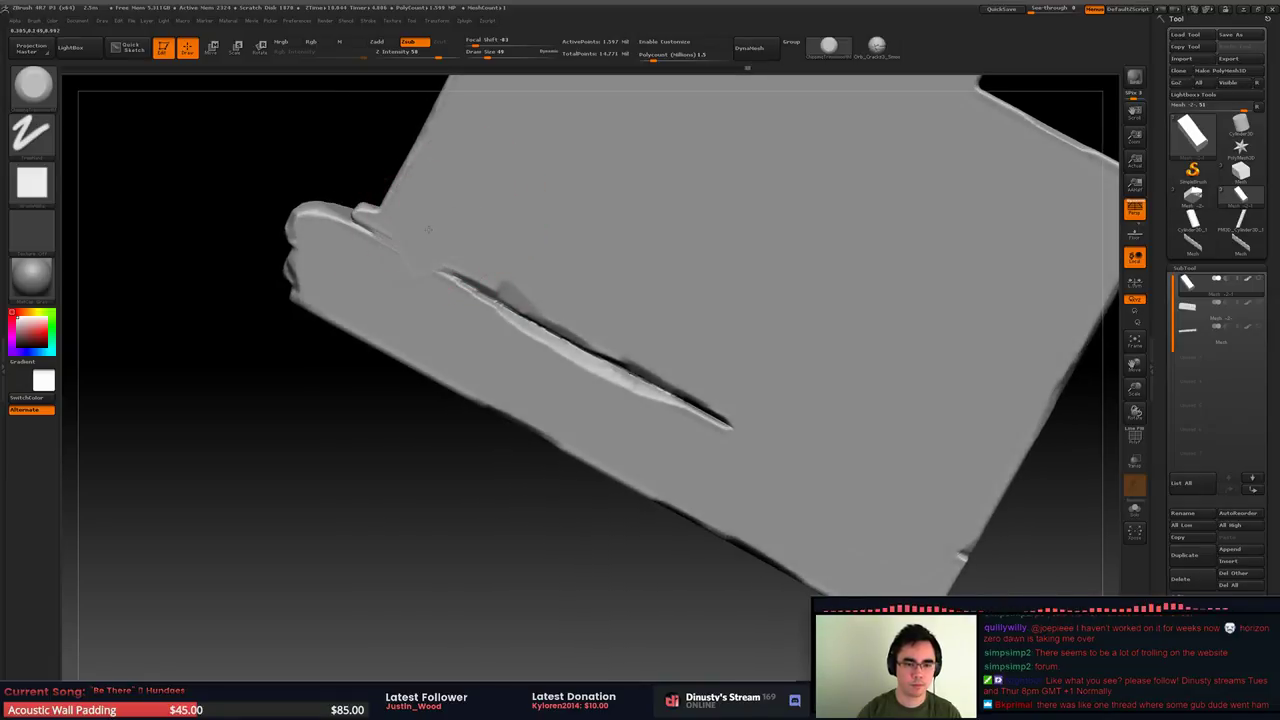
# Enlarge the brush and flatten away the remaining middle part of the crack on that face
pyautogui.moveTo(546, 199); pyautogui.dragTo(503, 325, button='right')
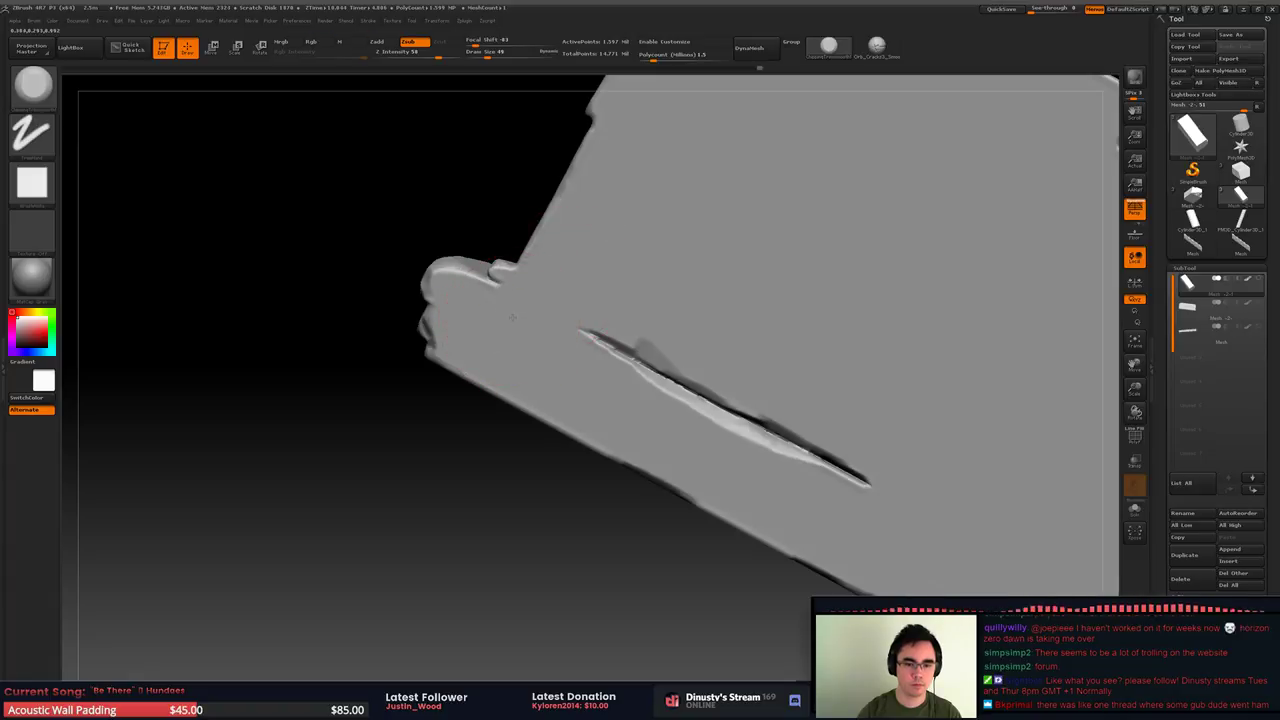
pyautogui.moveTo(517, 319)
pyautogui.keyDown('ctrl'); pyautogui.mouseDown(button='right')
pyautogui.moveTo(470, 265)
pyautogui.moveTo(508, 242)
pyautogui.moveTo(557, 314)
pyautogui.moveTo(481, 275)
pyautogui.moveTo(490, 268)
pyautogui.moveTo(464, 228)
pyautogui.mouseUp(button='right'); pyautogui.keyUp('ctrl')
pyautogui.moveTo(421, 378)
pyautogui.mouseDown(button='right')
pyautogui.moveTo(440, 285)
pyautogui.moveTo(531, 237)
pyautogui.moveTo(686, 240)
pyautogui.moveTo(480, 262)
pyautogui.moveTo(490, 293)
pyautogui.mouseUp(button='right')
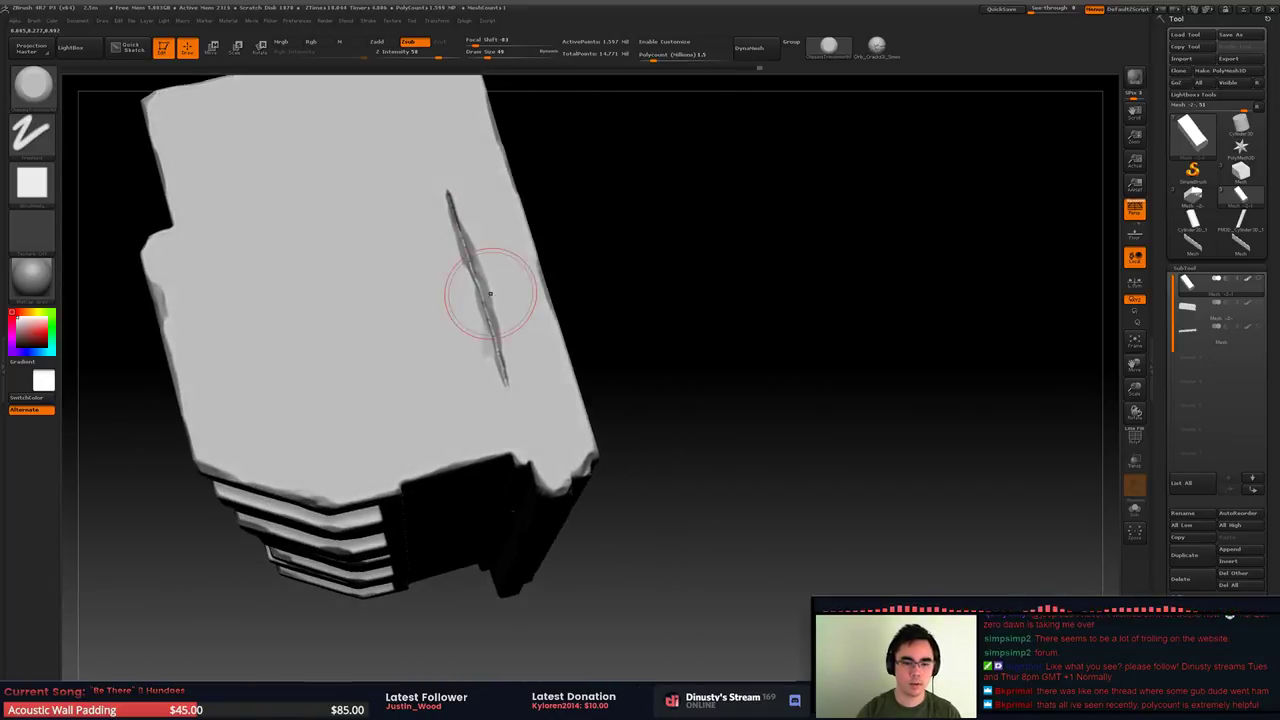
pyautogui.press('space')
pyautogui.moveTo(430, 238)
pyautogui.mouseDown()
pyautogui.moveTo(447, 233)
pyautogui.moveTo(457, 316)
pyautogui.mouseUp()
pyautogui.press('space')
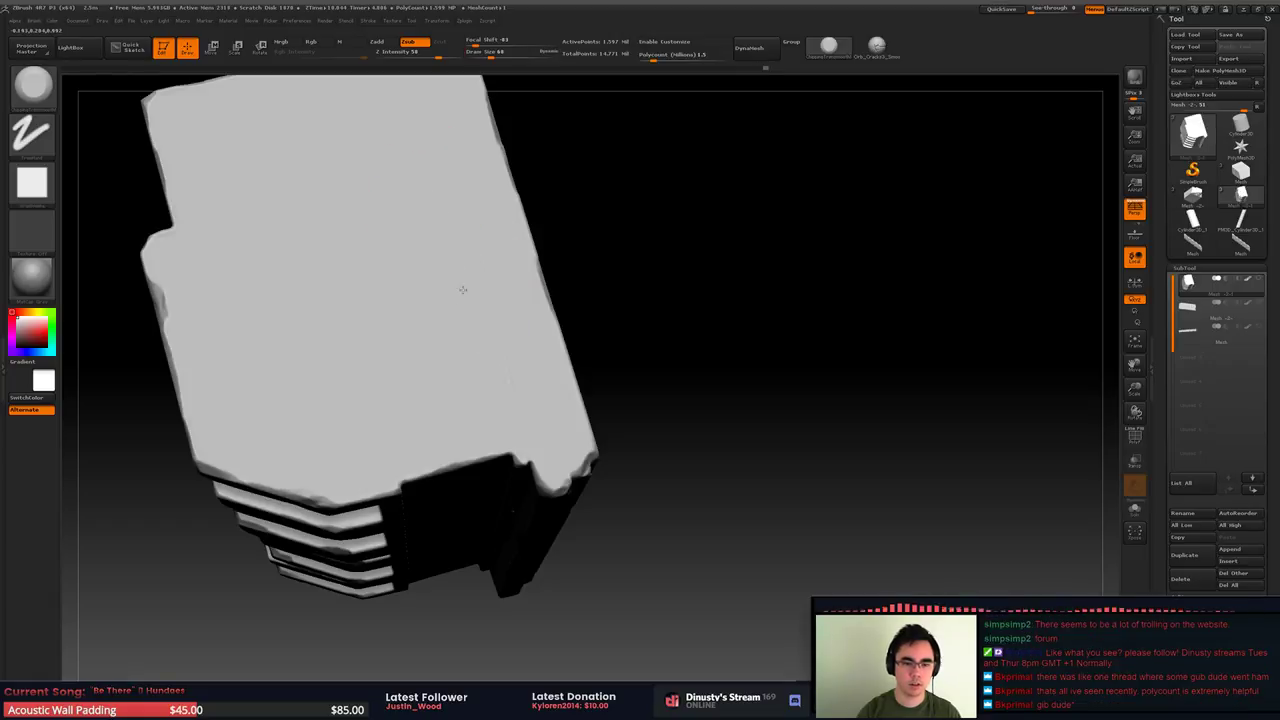
# Flatten away the short diagonal crack with the flared end on the broad face
pyautogui.moveTo(437, 286); pyautogui.dragTo(490, 370, button='right')
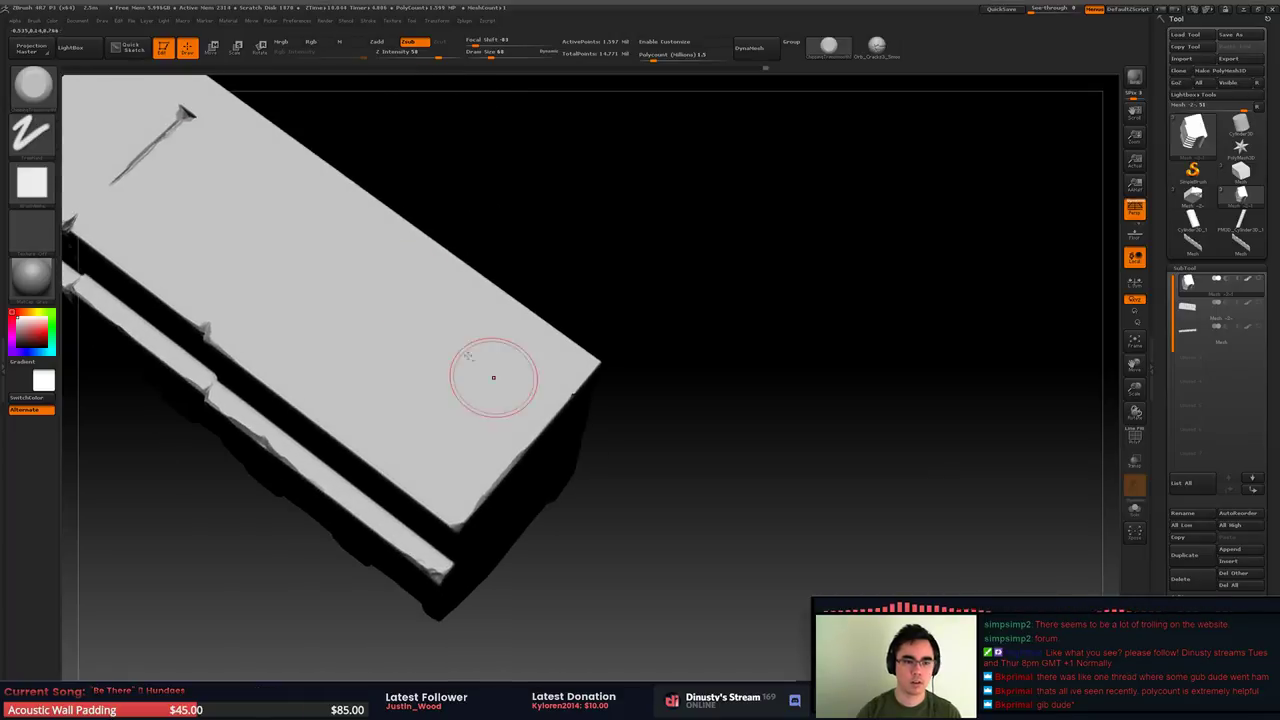
pyautogui.keyDown('alt'); pyautogui.moveTo(235, 190); pyautogui.dragTo(490, 300, button='right'); pyautogui.keyUp('alt')
pyautogui.moveTo(371, 275)
pyautogui.keyDown('ctrl'); pyautogui.mouseDown(button='right')
pyautogui.moveTo(403, 286)
pyautogui.moveTo(412, 314)
pyautogui.mouseUp(button='right'); pyautogui.keyUp('ctrl')
pyautogui.moveTo(412, 314); pyautogui.dragTo(377, 312)
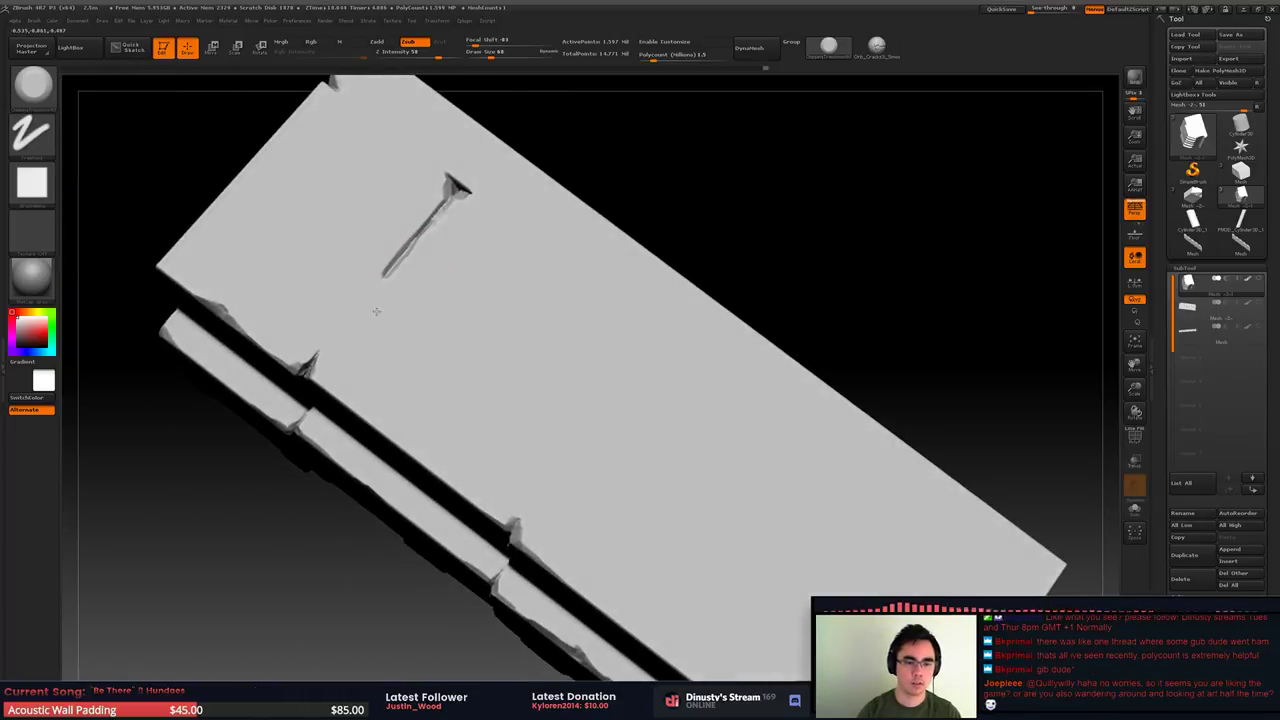
pyautogui.moveTo(459, 214); pyautogui.dragTo(459, 204)
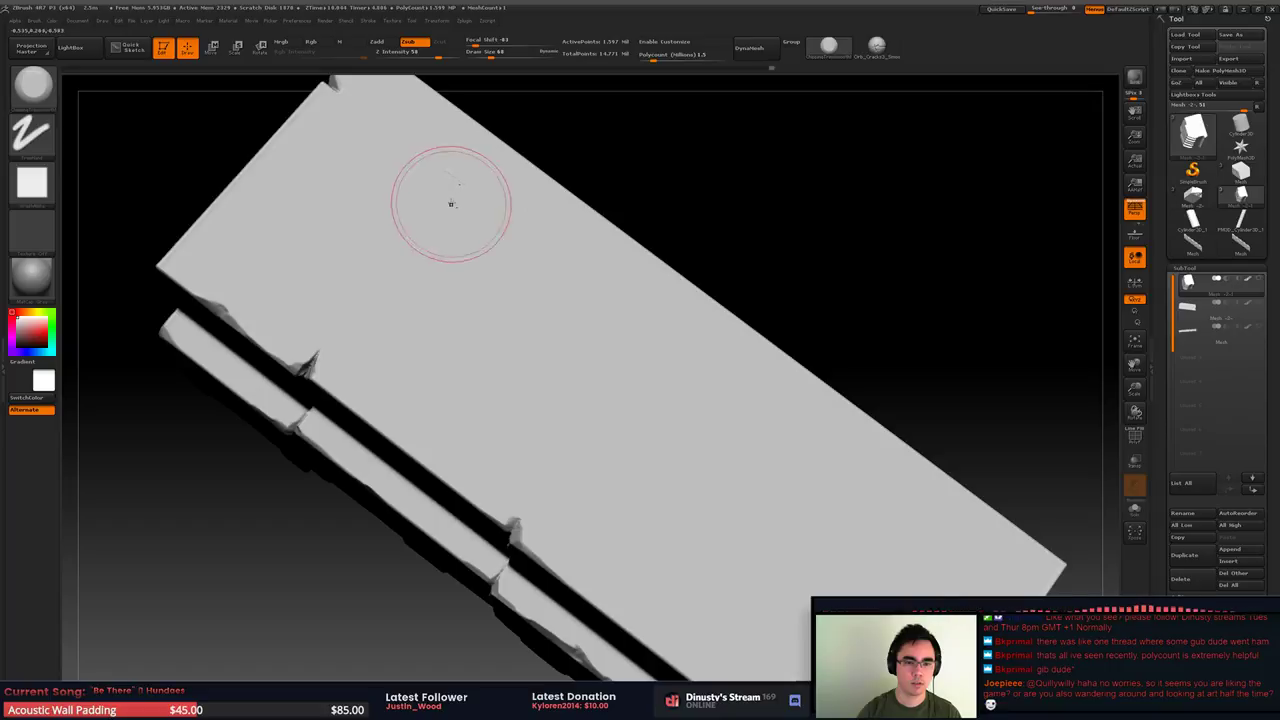
pyautogui.moveTo(401, 246); pyautogui.dragTo(452, 202)
# Flatten the long seam between the projecting strip and the main block on the opposite end face
pyautogui.moveTo(414, 174)
pyautogui.keyDown('alt'); pyautogui.mouseDown(button='right')
pyautogui.moveTo(480, 225)
pyautogui.moveTo(462, 304)
pyautogui.moveTo(582, 330)
pyautogui.mouseUp(button='right'); pyautogui.keyUp('alt')
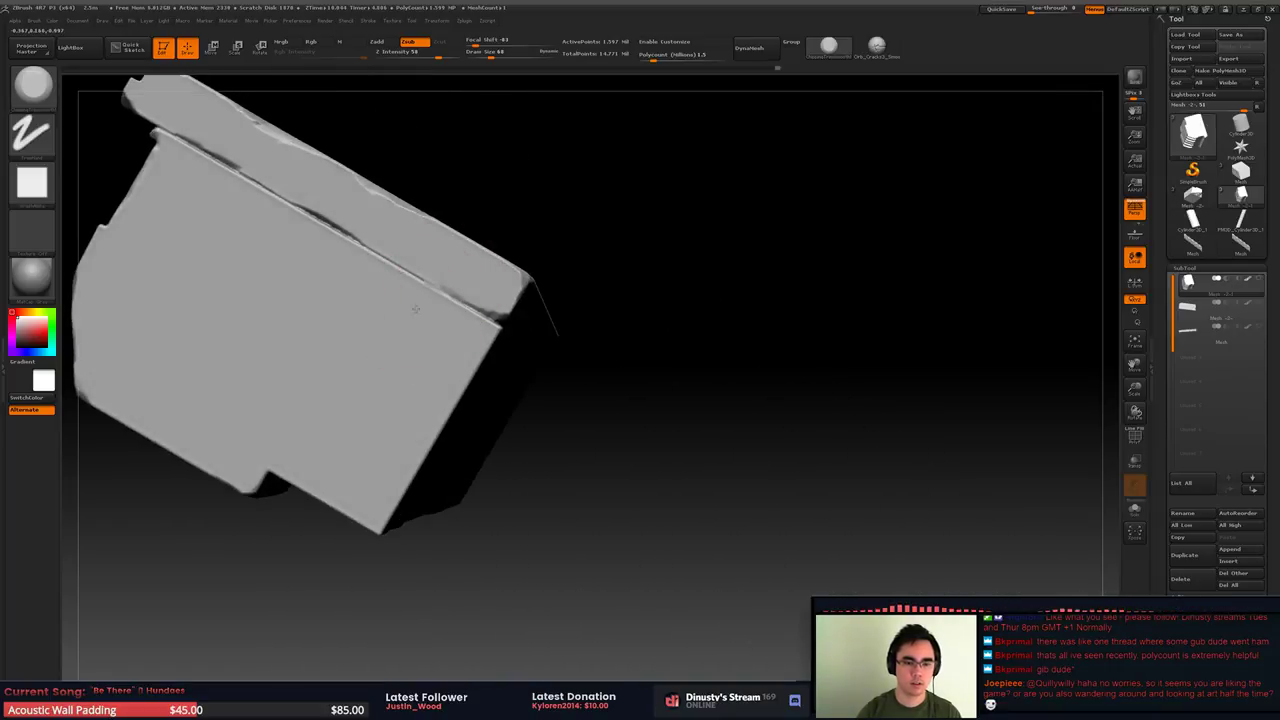
pyautogui.moveTo(424, 301)
pyautogui.mouseDown()
pyautogui.moveTo(410, 298)
pyautogui.moveTo(430, 303)
pyautogui.mouseUp()
pyautogui.keyDown('alt'); pyautogui.moveTo(397, 306); pyautogui.dragTo(484, 342, button='right'); pyautogui.keyUp('alt')
pyautogui.moveTo(486, 338)
pyautogui.mouseDown()
pyautogui.moveTo(526, 346)
pyautogui.moveTo(517, 363)
pyautogui.mouseUp()
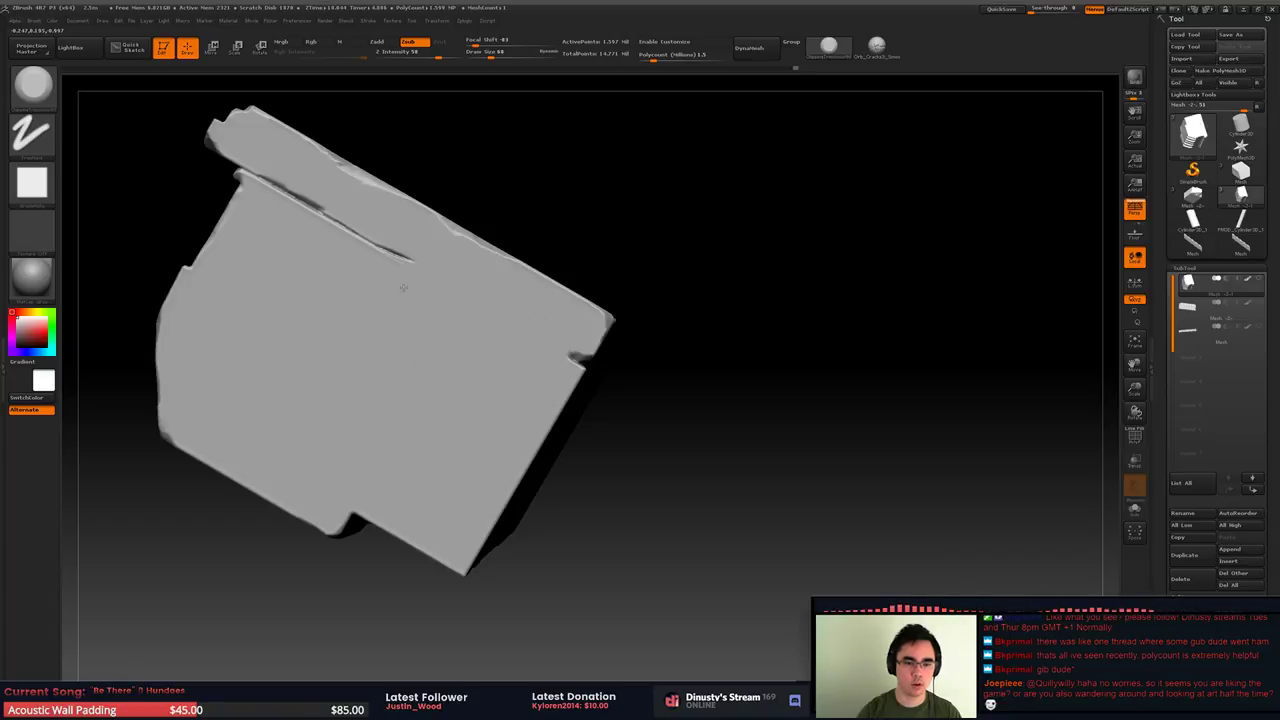
pyautogui.moveTo(431, 245)
pyautogui.keyDown('alt'); pyautogui.mouseDown(button='right')
pyautogui.moveTo(654, 322)
pyautogui.moveTo(503, 234)
pyautogui.mouseUp(button='right'); pyautogui.keyUp('alt')
pyautogui.moveTo(649, 382); pyautogui.dragTo(569, 346)
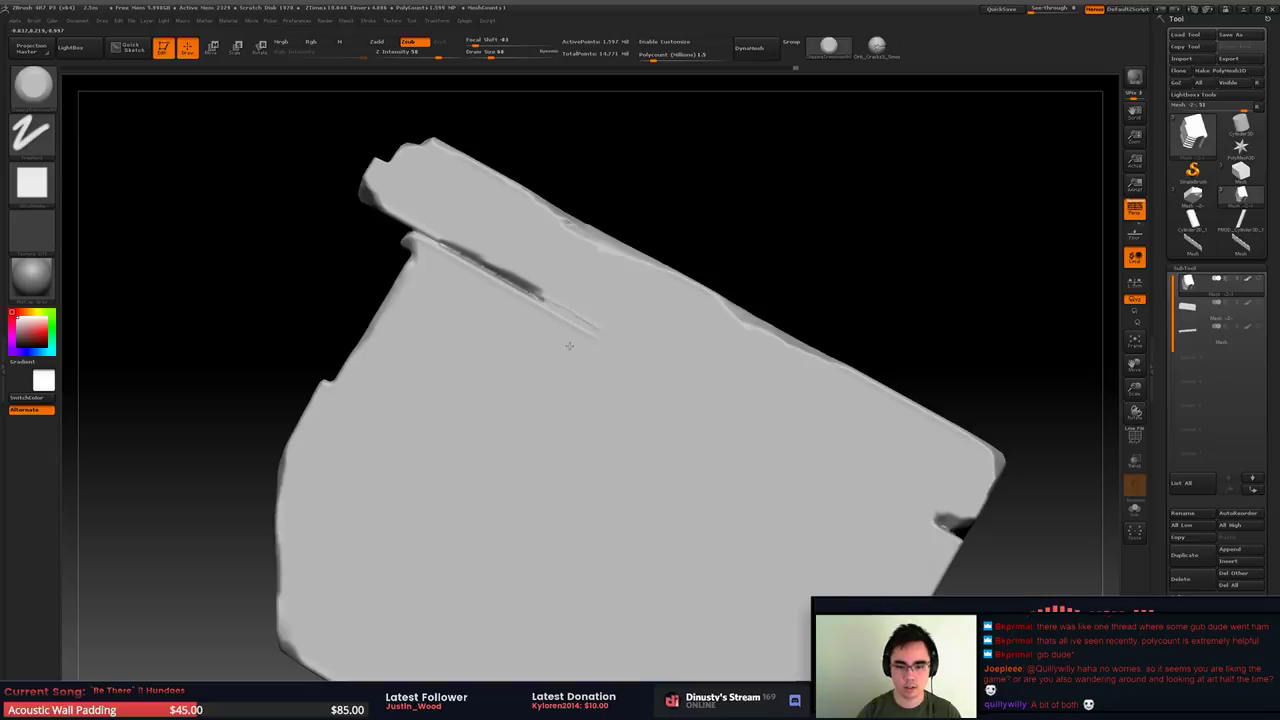
pyautogui.moveTo(622, 384); pyautogui.dragTo(571, 356)
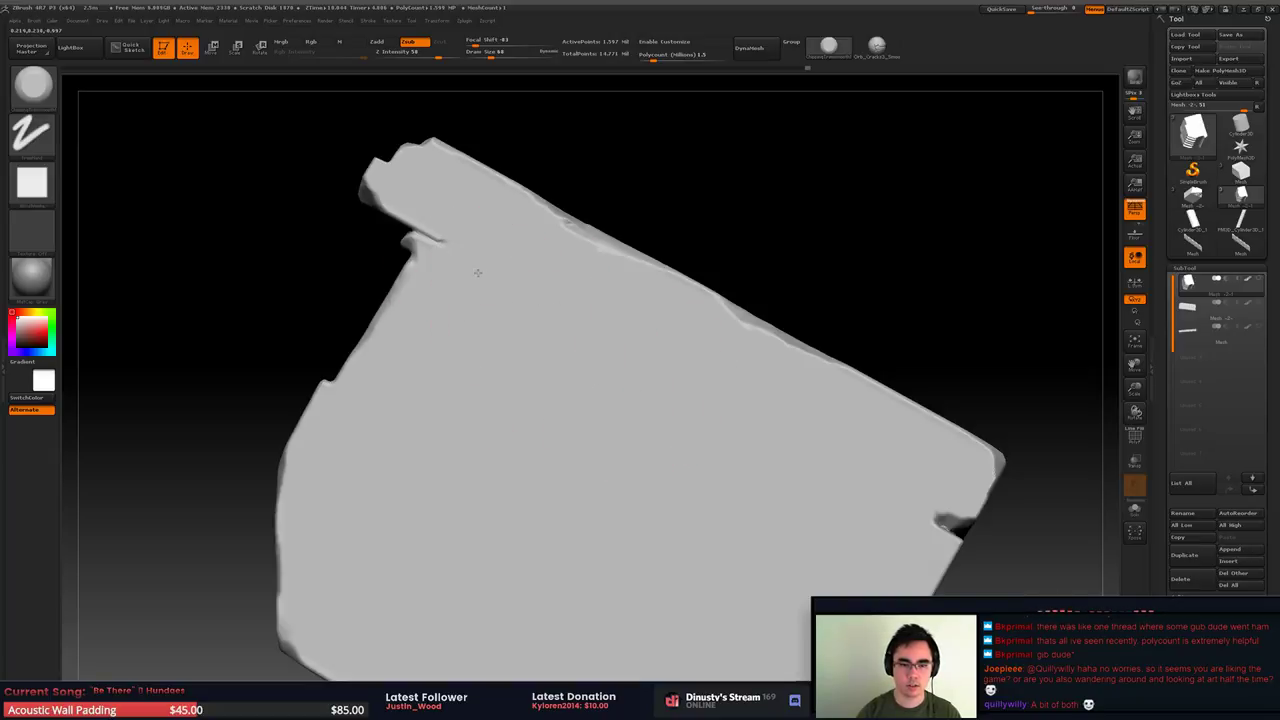
pyautogui.moveTo(471, 235); pyautogui.dragTo(489, 261)
pyautogui.moveTo(489, 261)
pyautogui.mouseDown()
pyautogui.moveTo(451, 234)
pyautogui.moveTo(463, 236)
pyautogui.mouseUp()
# Reduce the draw size to 13 and flatten around the seam notch in the narrow moulding
pyautogui.press('space')
pyautogui.moveTo(463, 250)
pyautogui.mouseDown(button='right')
pyautogui.moveTo(469, 268)
pyautogui.moveTo(690, 238)
pyautogui.moveTo(620, 250)
pyautogui.mouseUp(button='right')
pyautogui.moveTo(620, 250)
pyautogui.keyDown('alt'); pyautogui.mouseDown(button='right')
pyautogui.moveTo(677, 243)
pyautogui.moveTo(677, 322)
pyautogui.mouseUp(button='right'); pyautogui.keyUp('alt')
pyautogui.press('space')
pyautogui.moveTo(441, 279); pyautogui.dragTo(432, 281)
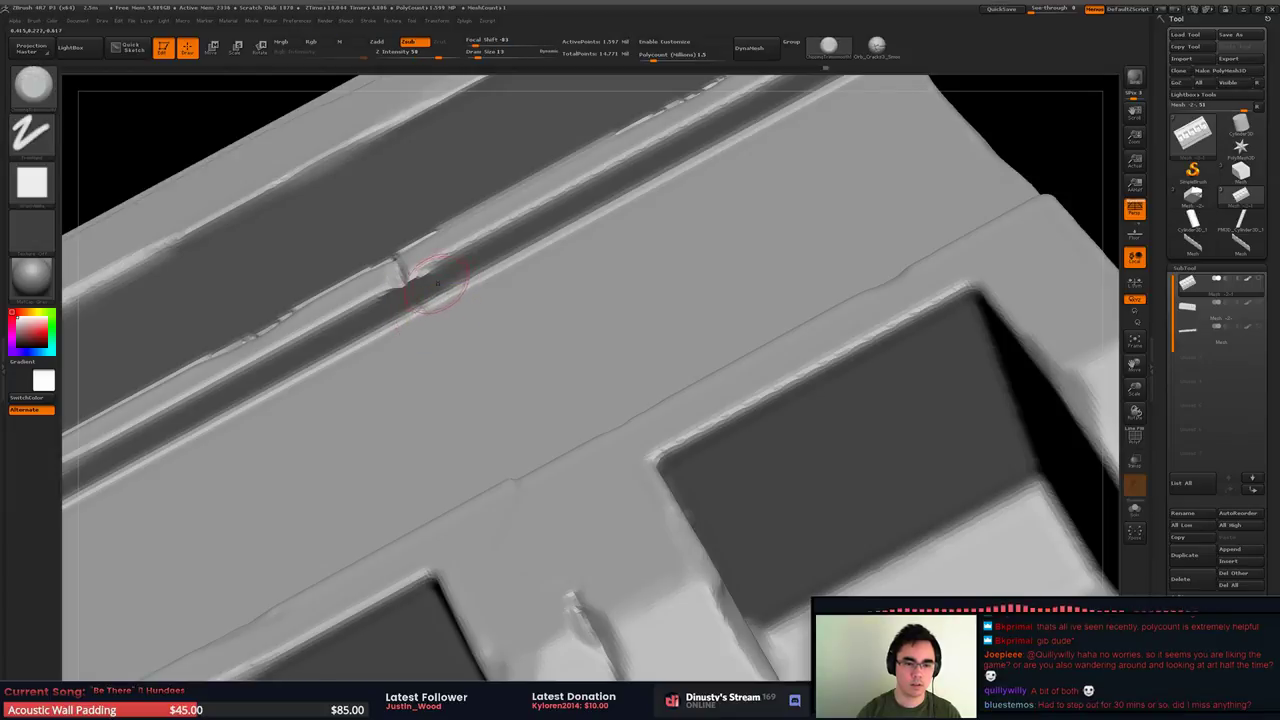
# Examine the assembled trim's front and the crevices along its lower moulding, from the seam notch to the block's end
pyautogui.moveTo(554, 214)
pyautogui.keyDown('alt'); pyautogui.mouseDown(button='right')
pyautogui.moveTo(430, 210)
pyautogui.moveTo(453, 382)
pyautogui.moveTo(521, 391)
pyautogui.moveTo(557, 380)
pyautogui.moveTo(580, 309)
pyautogui.moveTo(610, 275)
pyautogui.moveTo(550, 325)
pyautogui.moveTo(586, 371)
pyautogui.moveTo(672, 200)
pyautogui.mouseUp(button='right'); pyautogui.keyUp('alt')
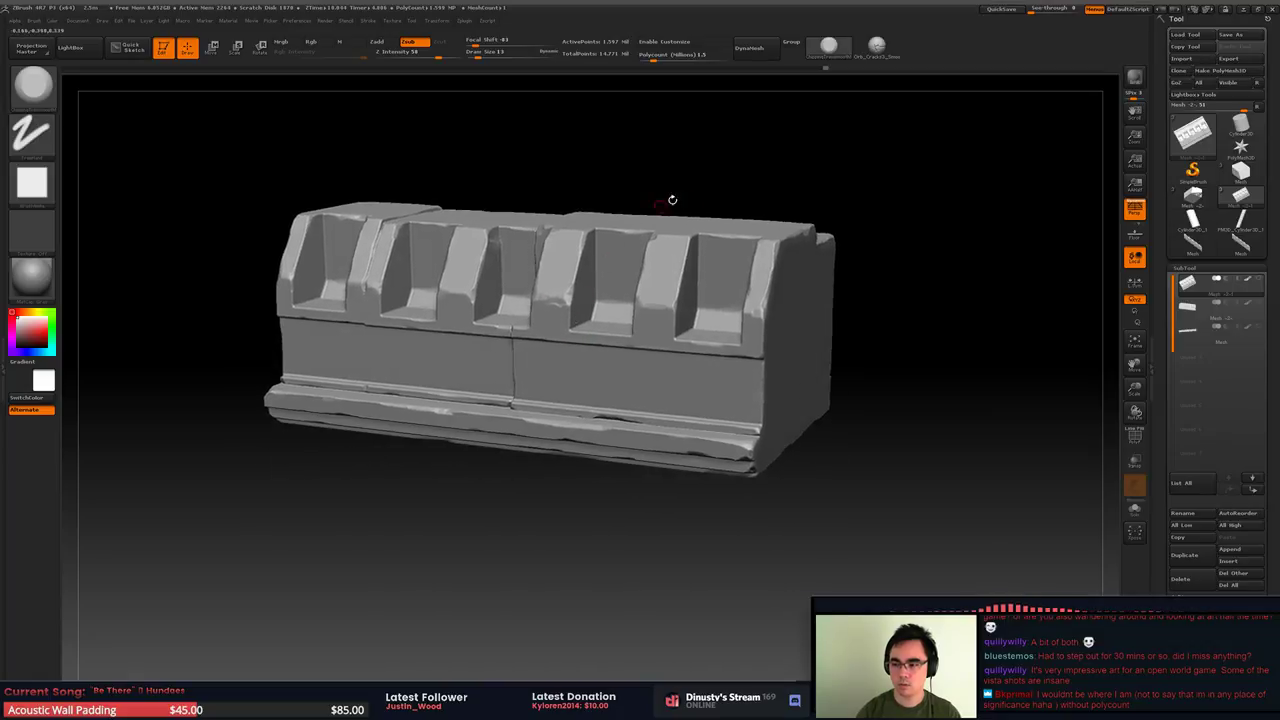
pyautogui.moveTo(643, 284)
pyautogui.mouseDown(button='right')
pyautogui.moveTo(600, 343)
pyautogui.moveTo(622, 352)
pyautogui.moveTo(622, 295)
pyautogui.mouseUp(button='right')
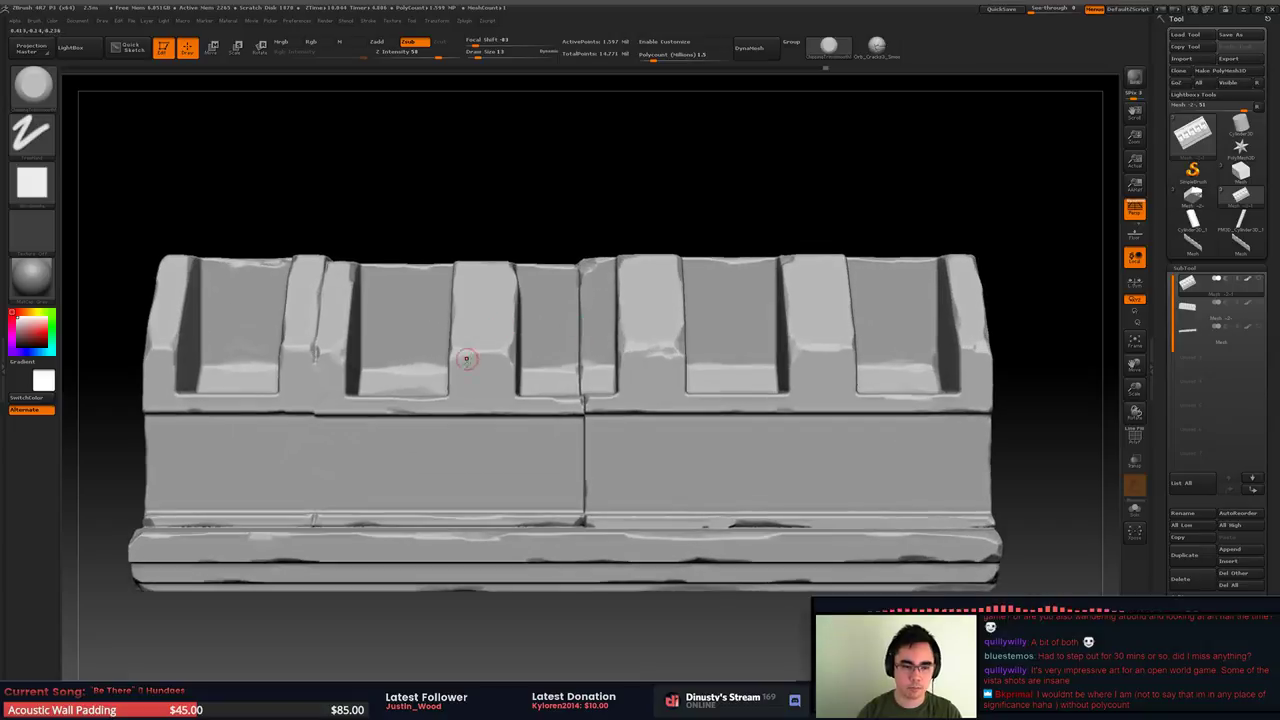
pyautogui.moveTo(461, 382)
pyautogui.keyDown('alt'); pyautogui.mouseDown(button='right')
pyautogui.moveTo(518, 340)
pyautogui.moveTo(519, 306)
pyautogui.moveTo(477, 409)
pyautogui.moveTo(477, 450)
pyautogui.mouseUp(button='right'); pyautogui.keyUp('alt')
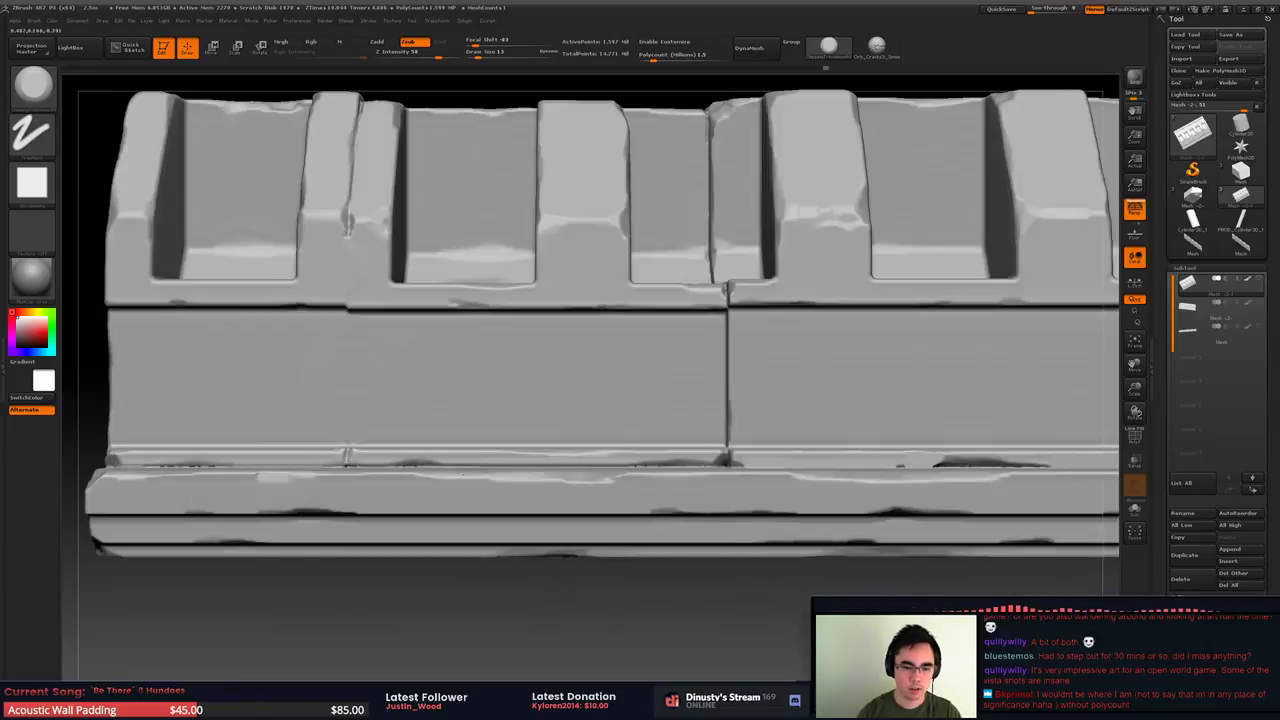
pyautogui.keyDown('alt'); pyautogui.moveTo(272, 491); pyautogui.dragTo(447, 400, button='right'); pyautogui.keyUp('alt')
pyautogui.keyDown('ctrl'); pyautogui.moveTo(447, 400); pyautogui.dragTo(447, 470, button='right'); pyautogui.keyUp('ctrl')
pyautogui.moveTo(500, 360); pyautogui.dragTo(500, 420, button='right')
pyautogui.moveTo(560, 288); pyautogui.dragTo(558, 305, button='right')
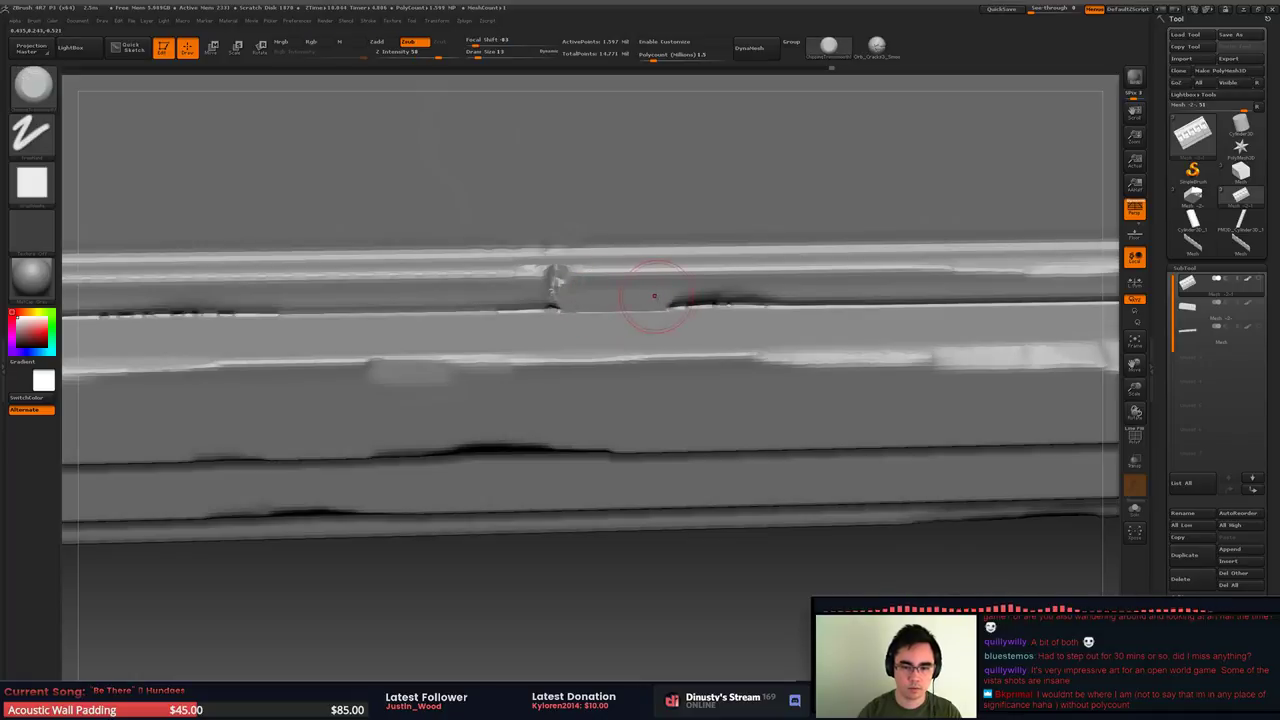
pyautogui.moveTo(654, 295); pyautogui.dragTo(606, 297, button='right')
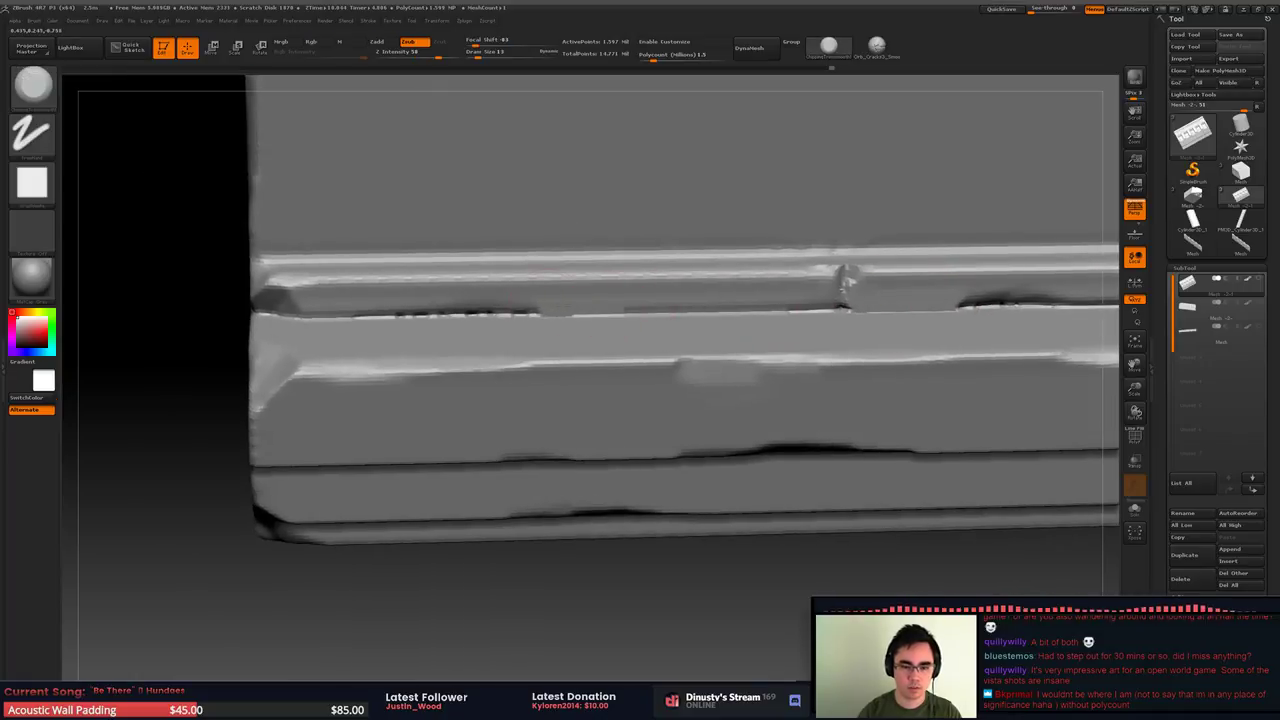
# Try to flatten the jagged crevice along the lower moulding near the block's end, undoing the strokes
pyautogui.hotkey('ctrl', 'z')
pyautogui.moveTo(384, 304)
pyautogui.mouseDown()
pyautogui.moveTo(356, 305)
pyautogui.moveTo(370, 306)
pyautogui.mouseUp()
pyautogui.hotkey('ctrl', 'z')
pyautogui.hotkey('ctrl', 'z')
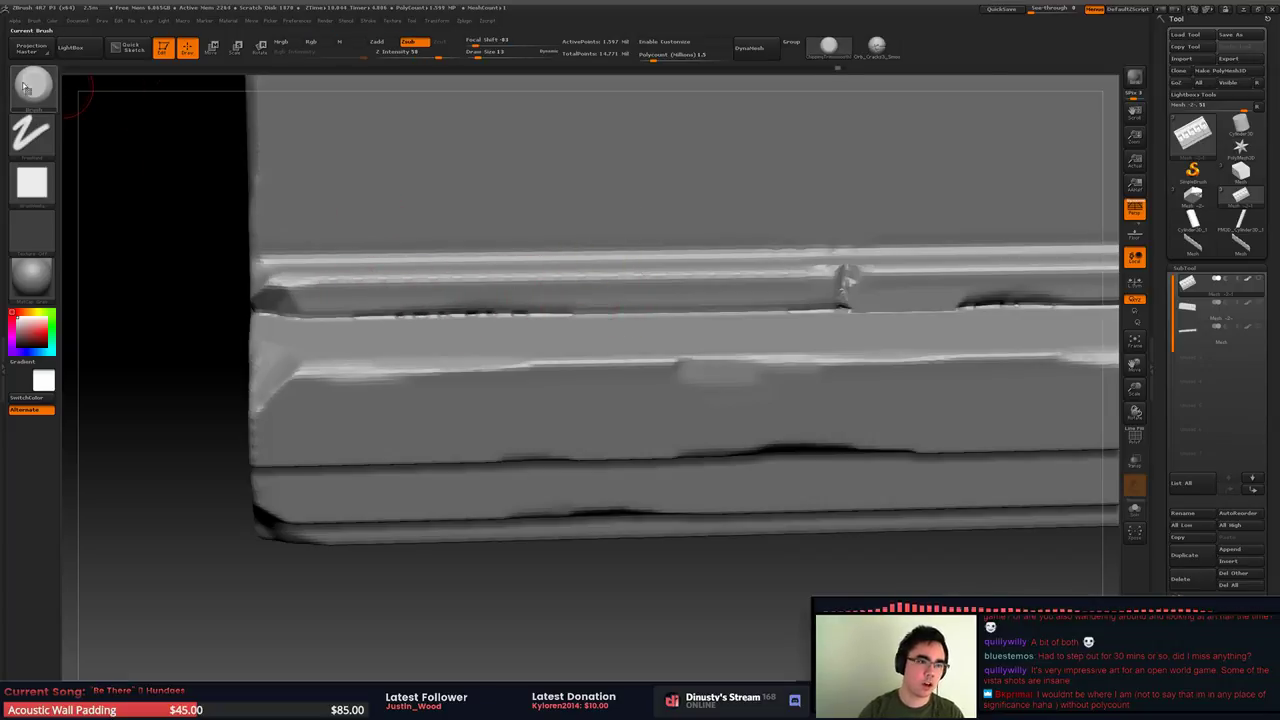
# Load the SmoothValleys brush from LightBox's Smooth folder as the smoothing brush and accept the note
pyautogui.click(35, 89)
pyautogui.click(97, 141)
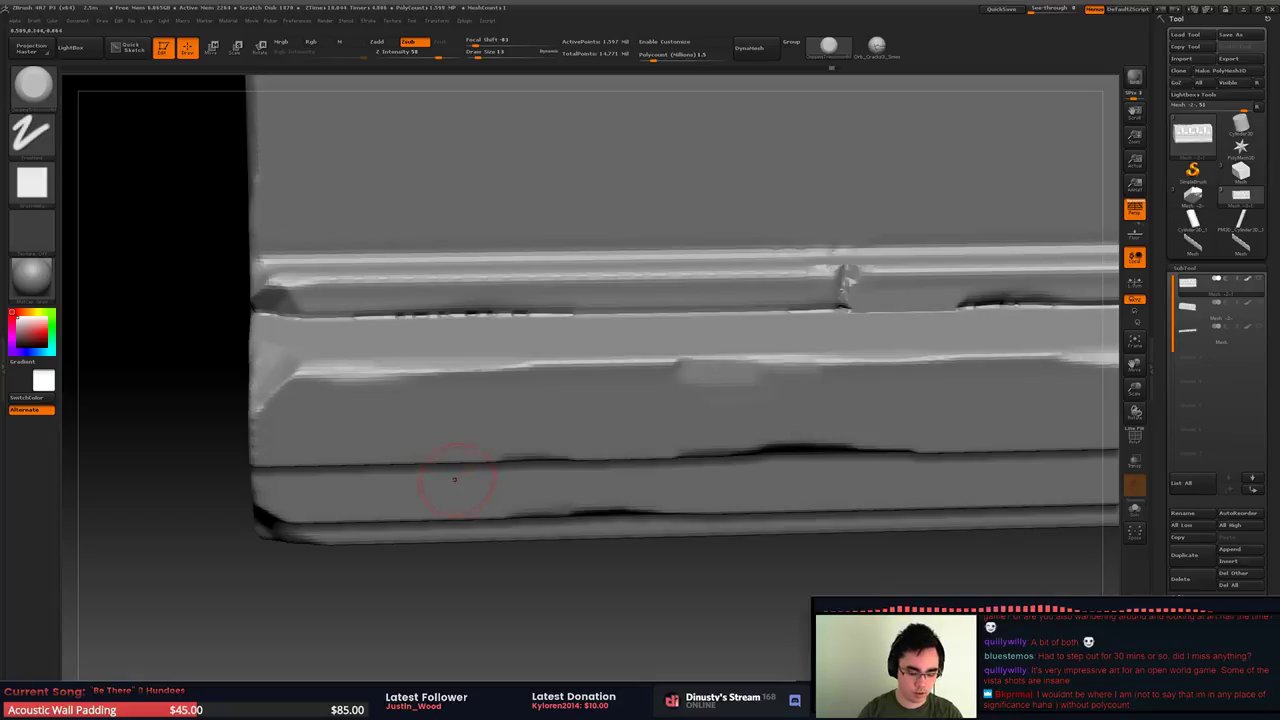
pyautogui.press(',')
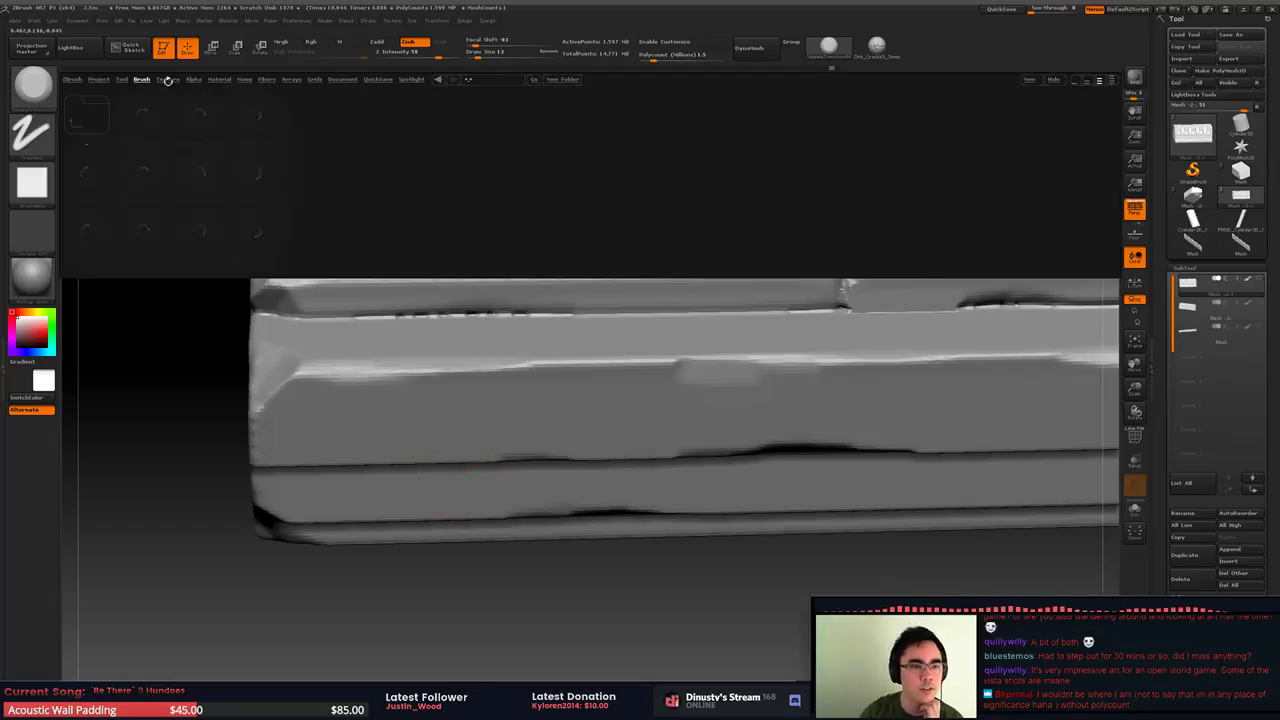
pyautogui.click(86, 117)
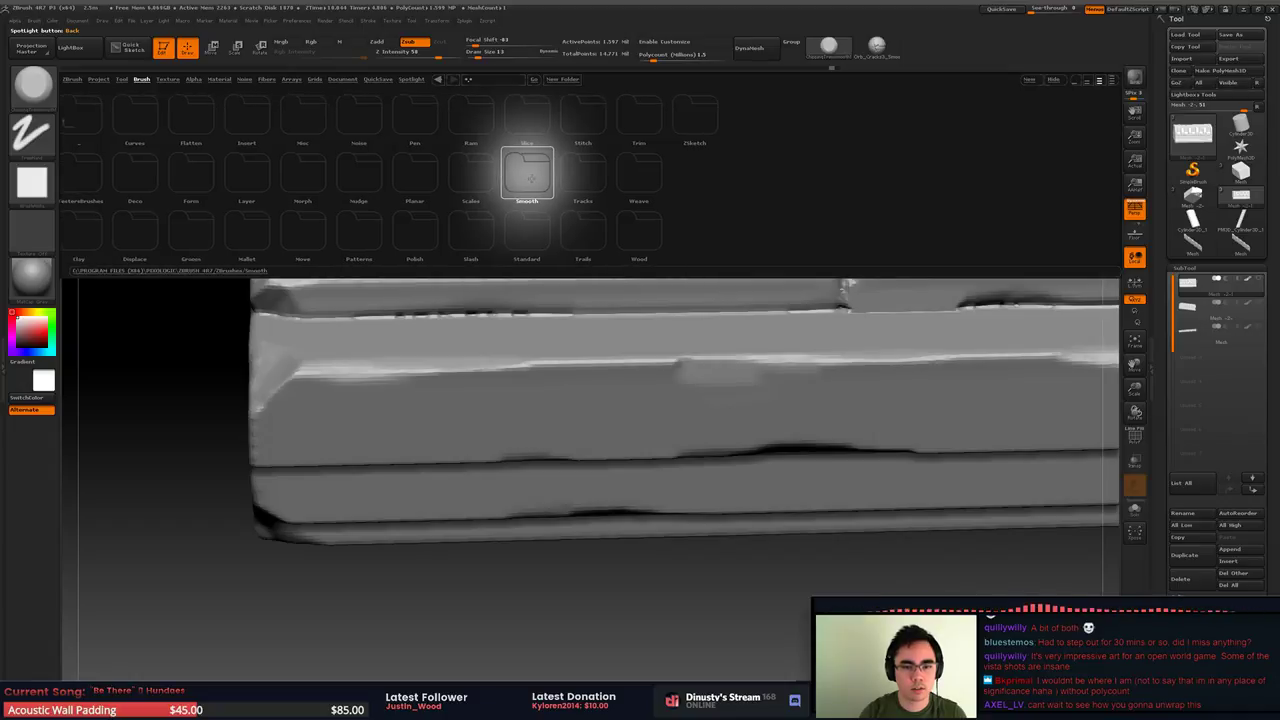
pyautogui.click(527, 177)
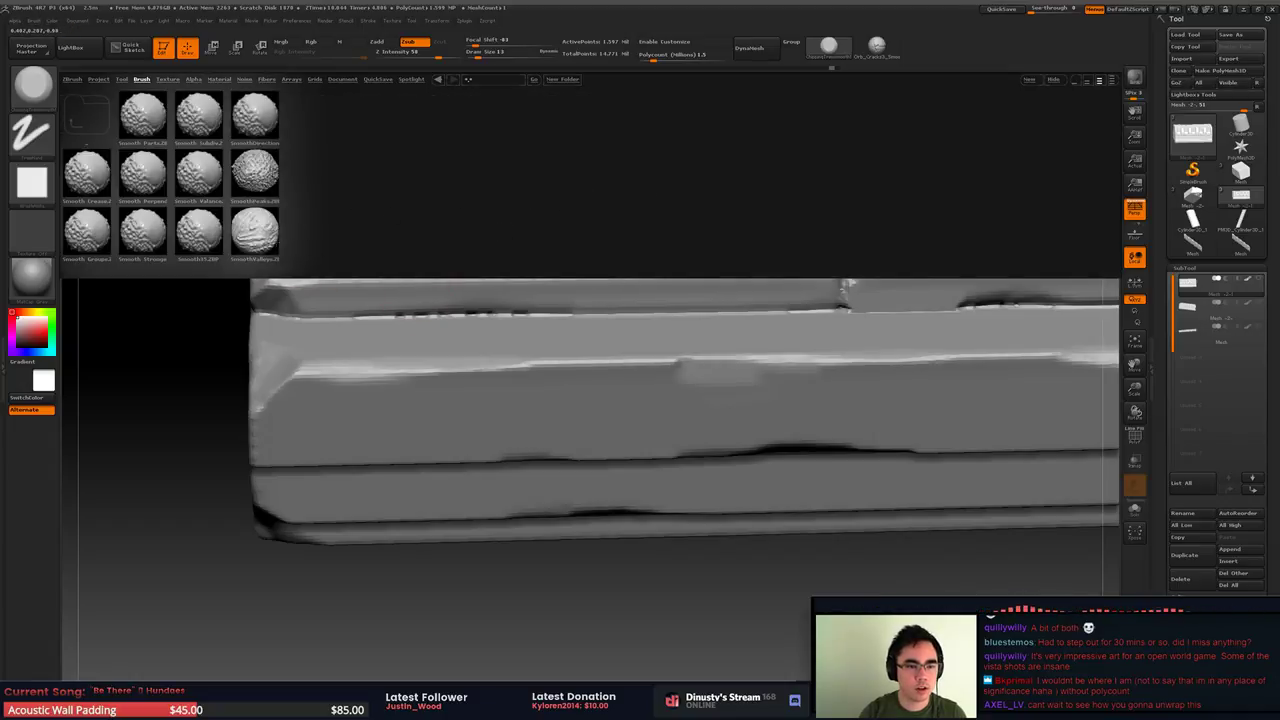
pyautogui.doubleClick(266, 236)
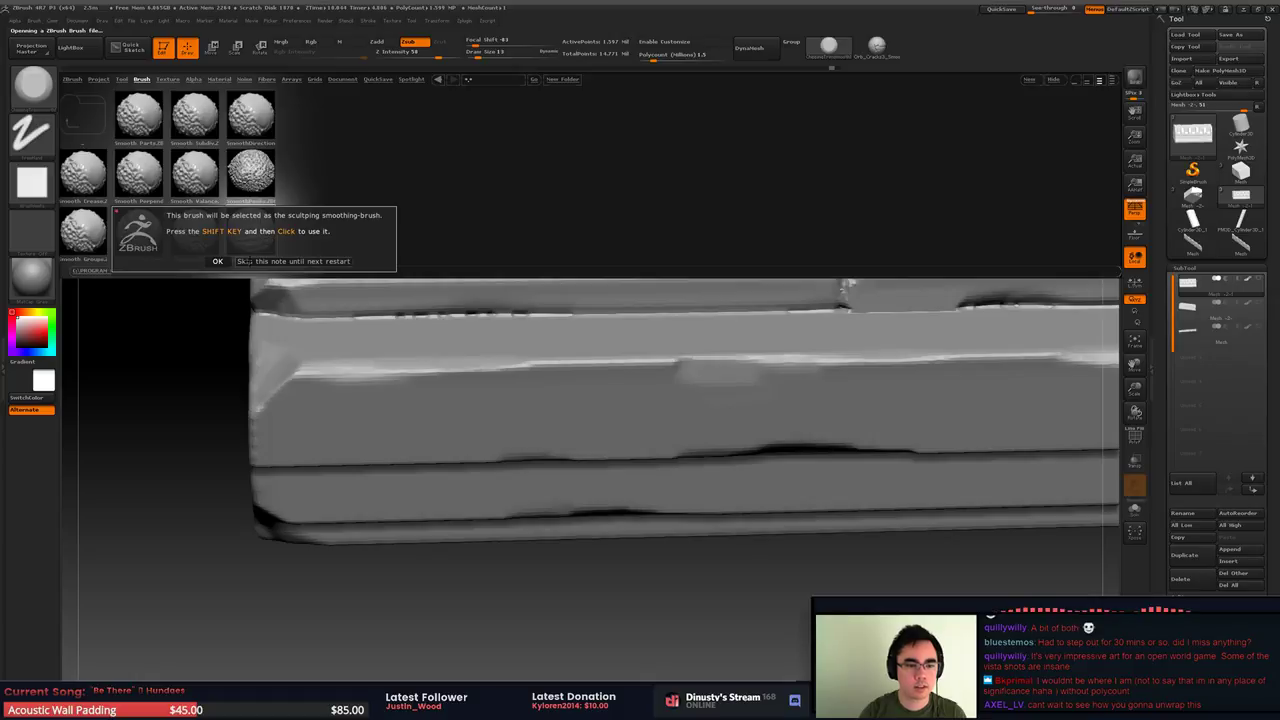
pyautogui.click(217, 261)
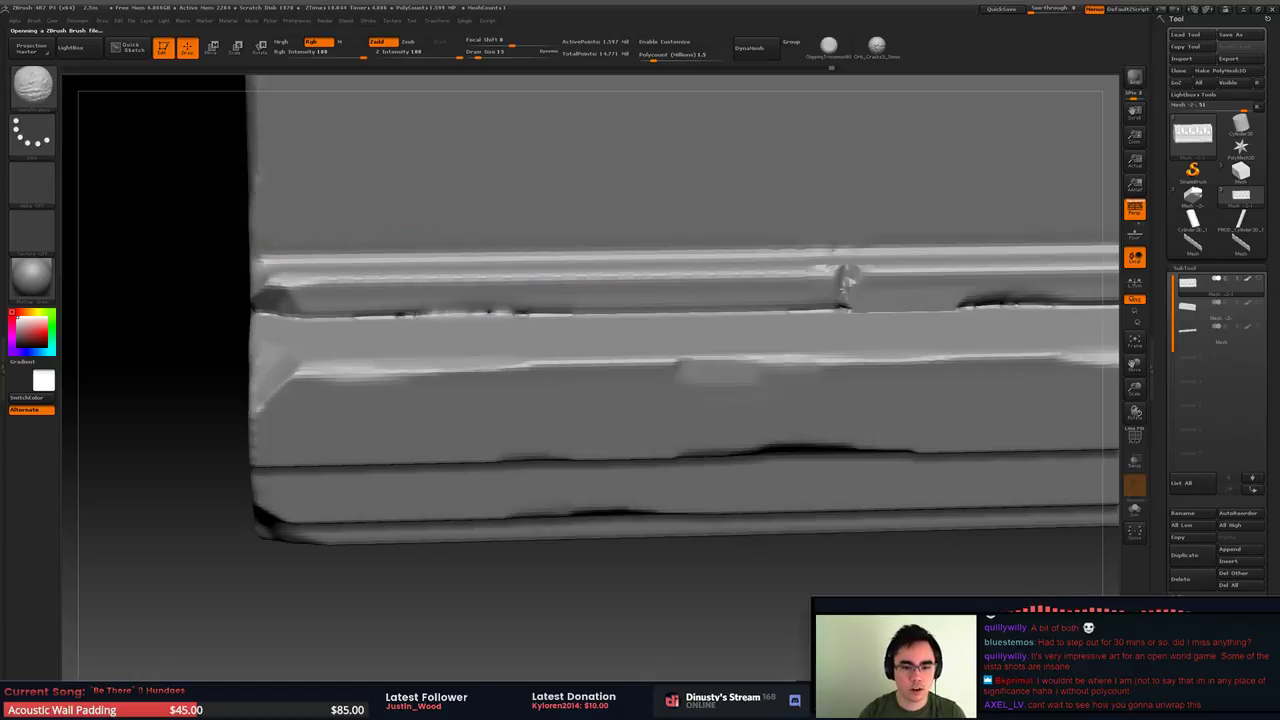
# Smooth the jagged crevice along the narrow moulding up to the seam notch with the SmoothValleys brush
pyautogui.moveTo(400, 314)
pyautogui.keyDown('shift'); pyautogui.mouseDown()
pyautogui.moveTo(565, 311)
pyautogui.moveTo(375, 316)
pyautogui.moveTo(628, 300)
pyautogui.moveTo(505, 307)
pyautogui.moveTo(600, 290)
pyautogui.mouseUp(); pyautogui.keyUp('shift')
pyautogui.keyDown('shift'); pyautogui.moveTo(505, 291); pyautogui.dragTo(622, 290); pyautogui.keyUp('shift')
pyautogui.keyDown('alt'); pyautogui.moveTo(660, 291); pyautogui.dragTo(400, 306, button='right'); pyautogui.keyUp('alt')
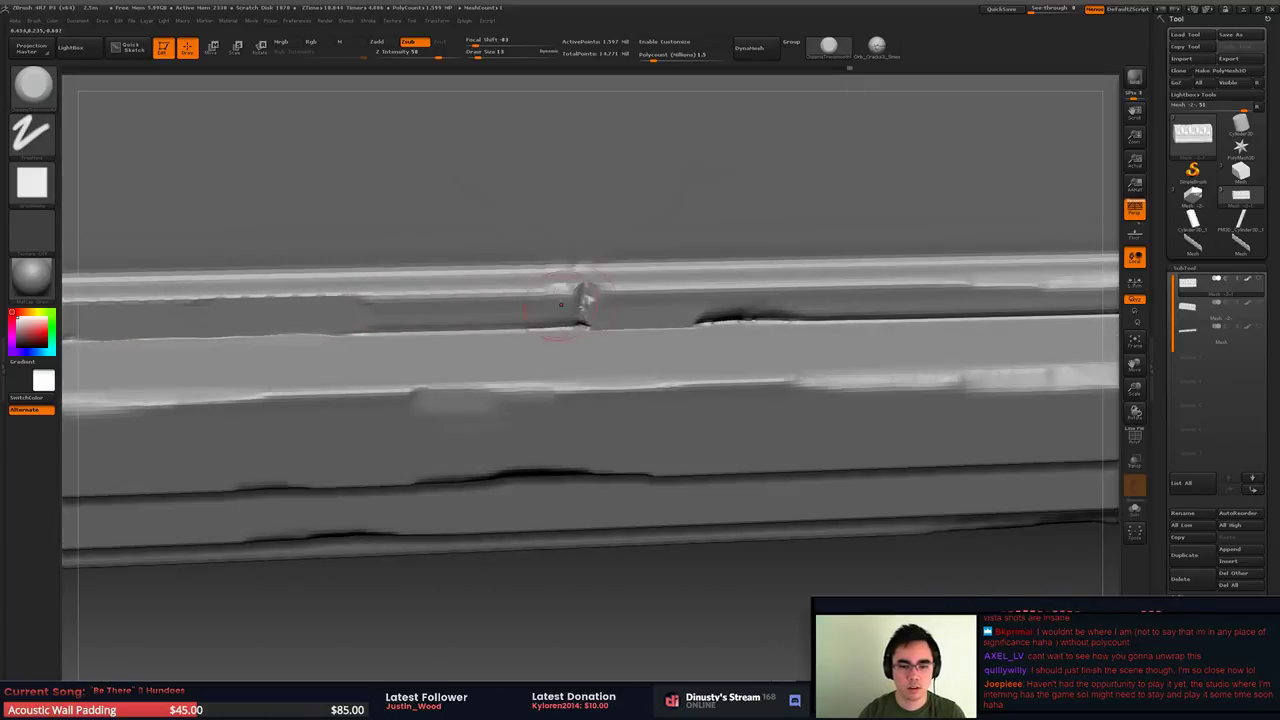
pyautogui.press('shift')
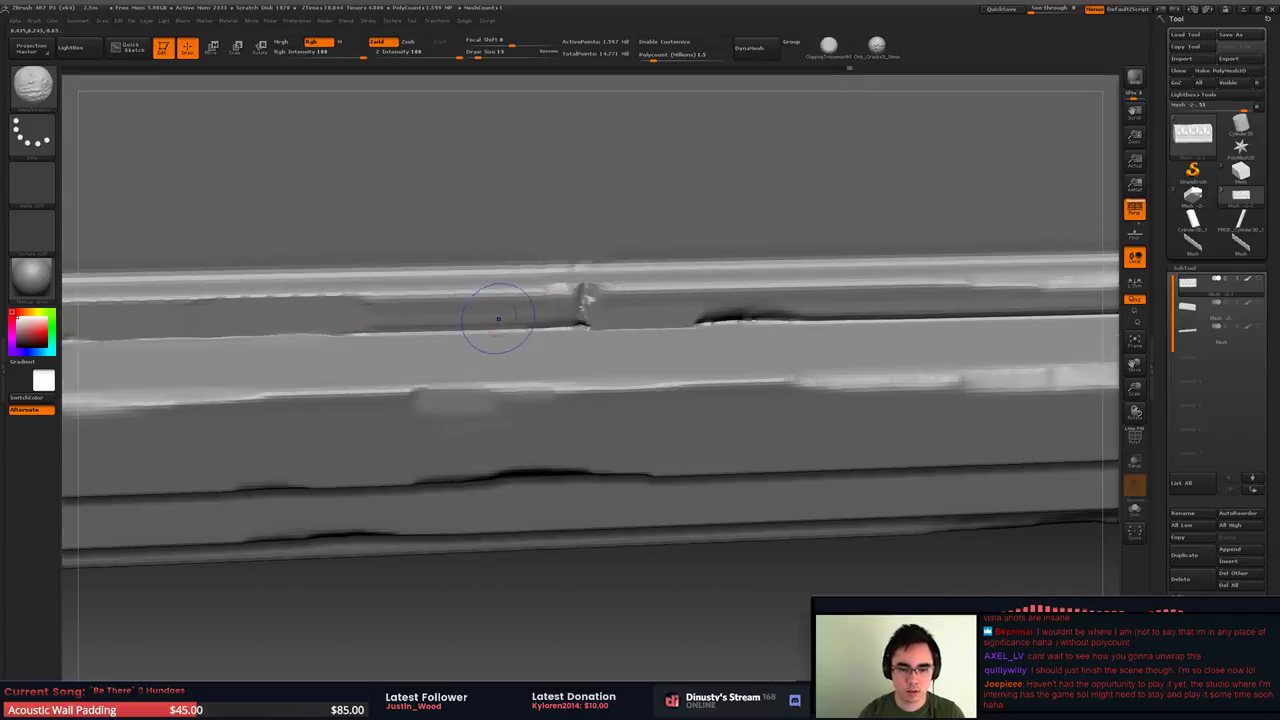
pyautogui.moveTo(598, 312); pyautogui.dragTo(514, 323, button='right')
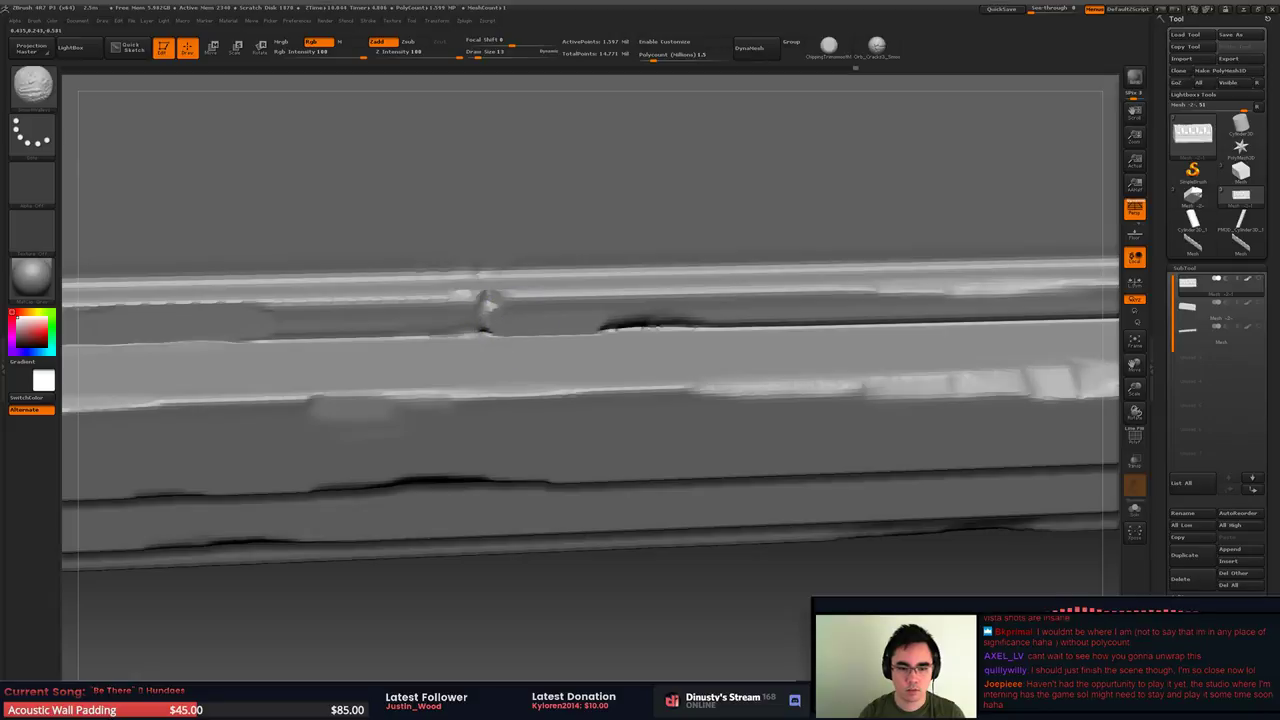
pyautogui.keyDown('shift'); pyautogui.moveTo(494, 322); pyautogui.dragTo(503, 323); pyautogui.keyUp('shift')
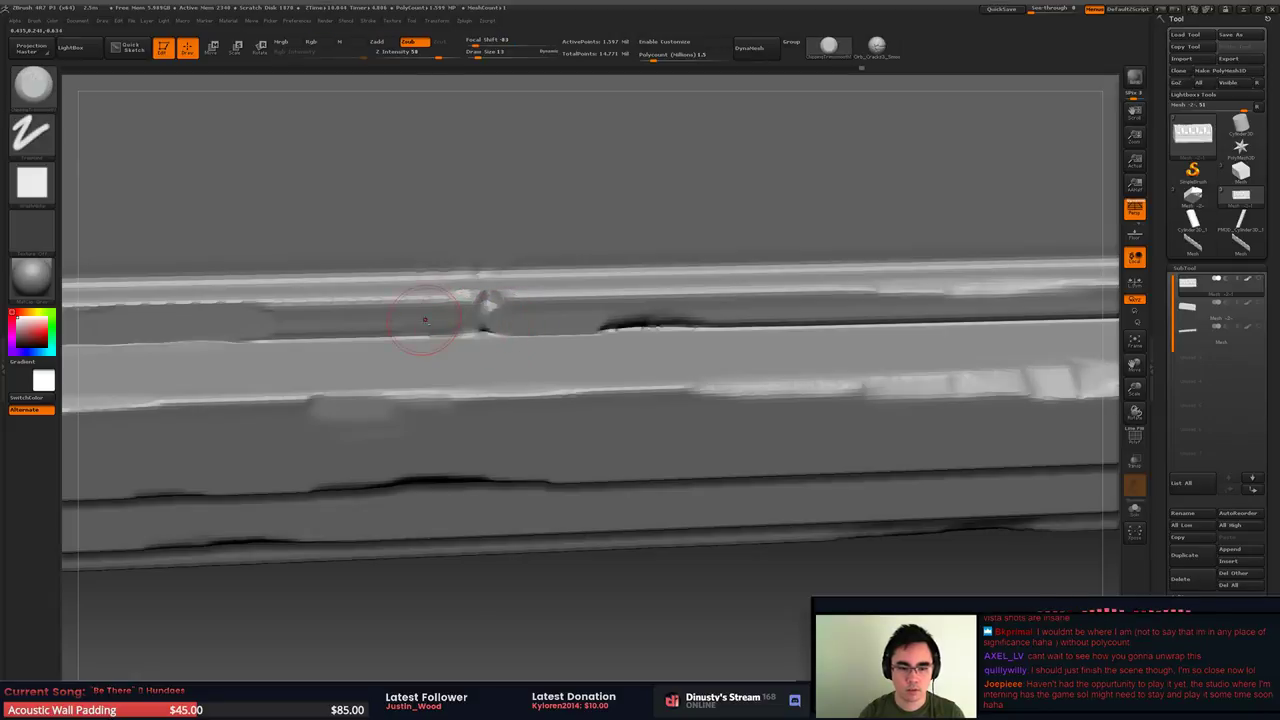
pyautogui.keyDown('shift'); pyautogui.moveTo(472, 320); pyautogui.dragTo(498, 330); pyautogui.keyUp('shift')
# Flatten and smooth the seam notch and the ledge edge beneath it in the narrow moulding, undoing one stroke
pyautogui.press('b')
pyautogui.press('d')
pyautogui.press('s')
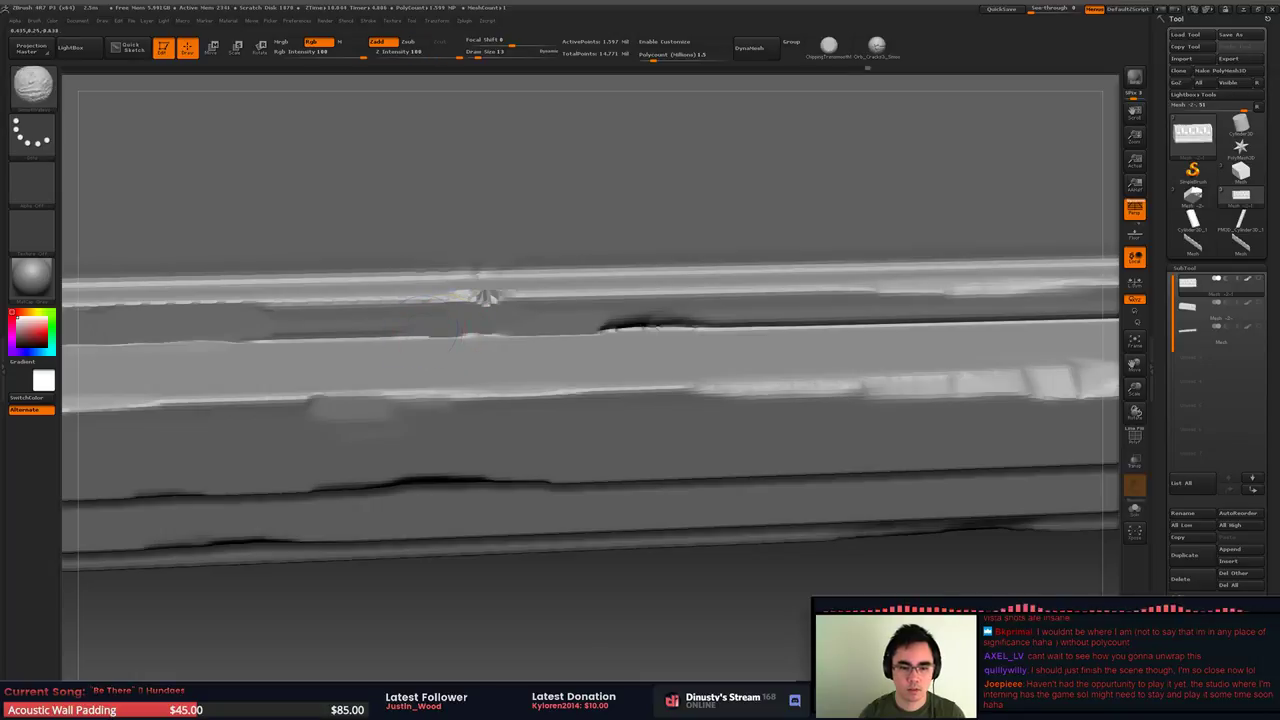
pyautogui.press('b')
pyautogui.press('s')
pyautogui.press('t')
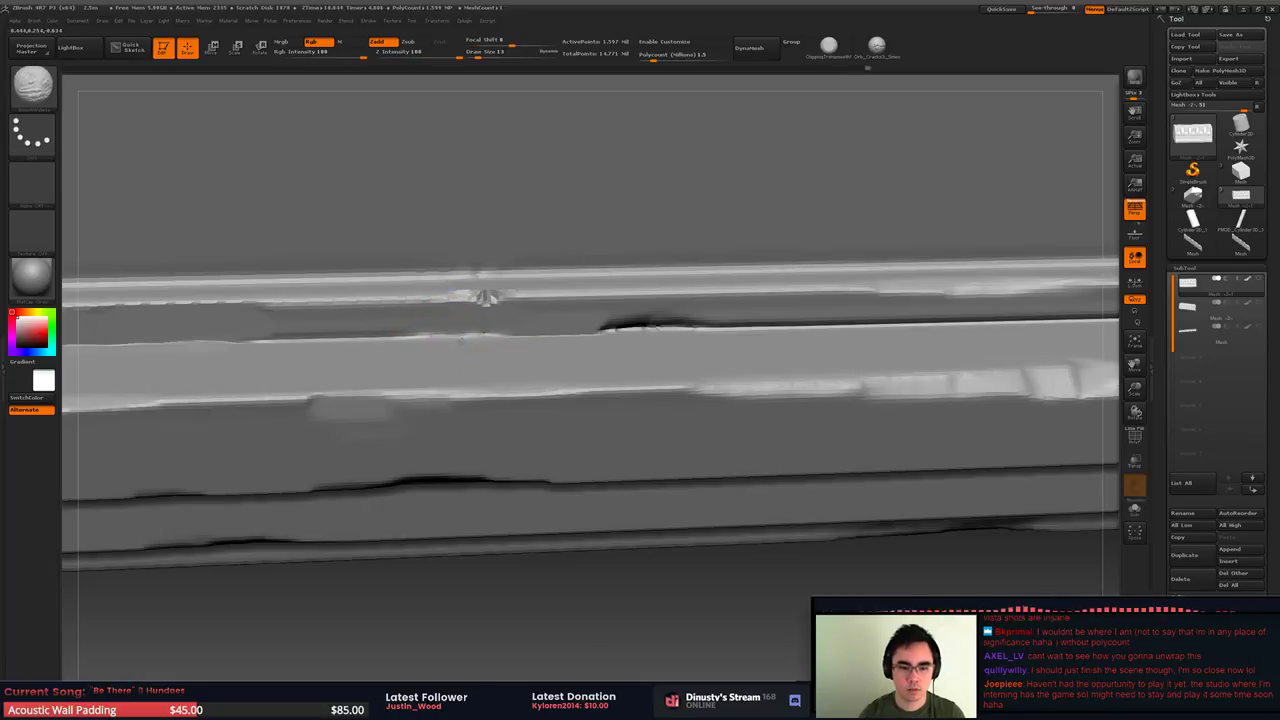
pyautogui.hotkey('ctrl', 'z')
pyautogui.keyDown('shift'); pyautogui.moveTo(508, 336); pyautogui.dragTo(410, 334); pyautogui.keyUp('shift')
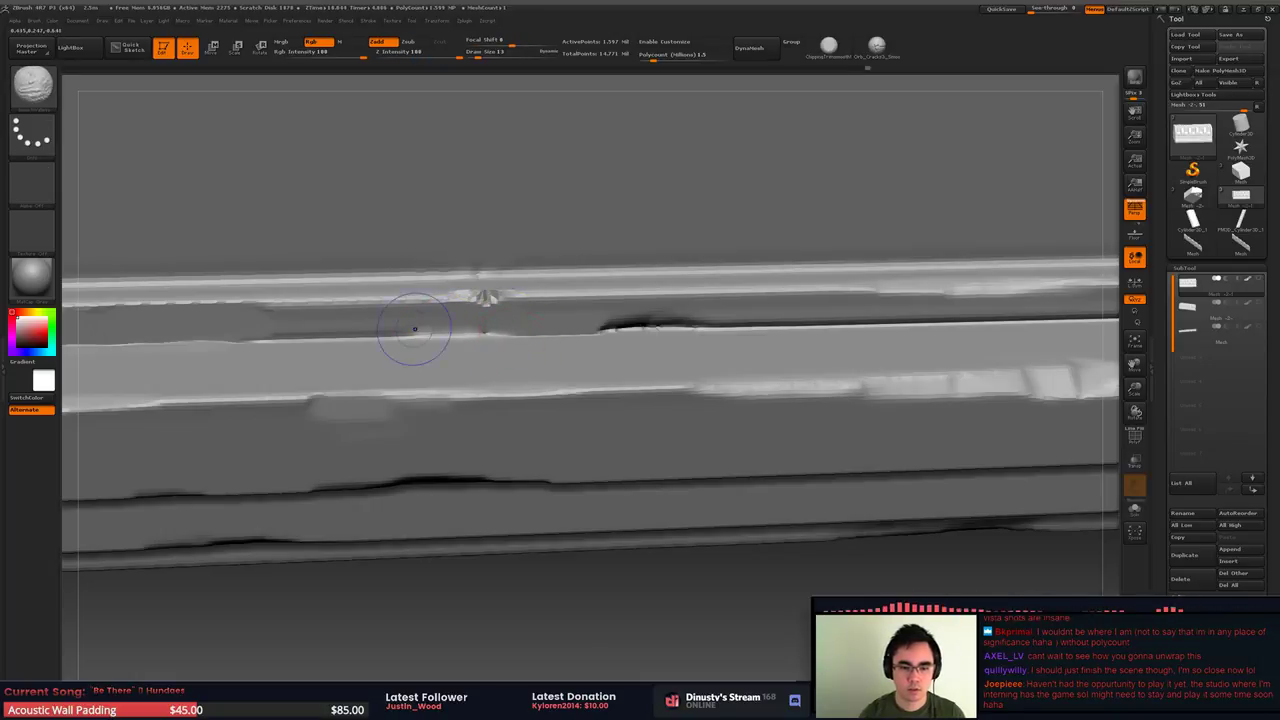
pyautogui.press('b')
pyautogui.press('s')
pyautogui.press('t')
pyautogui.press('b')
pyautogui.press('d')
pyautogui.press('s')
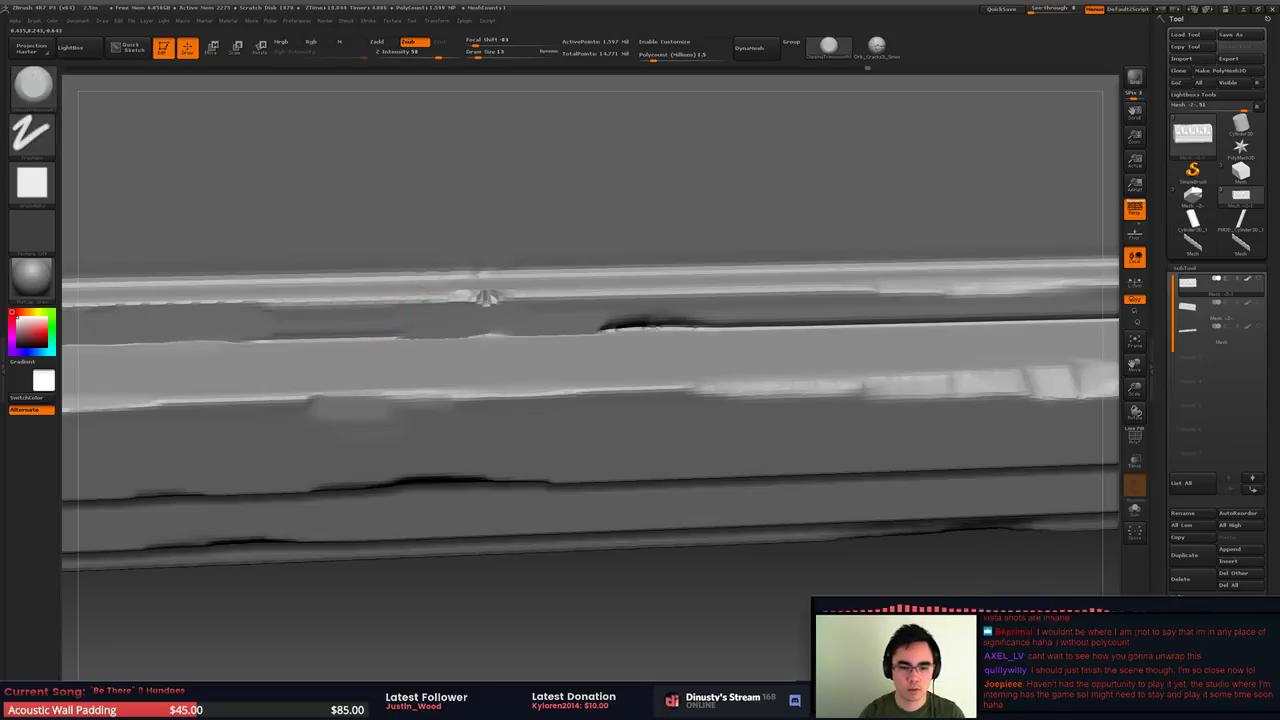
pyautogui.press('b')
pyautogui.press('s')
pyautogui.press('t')
pyautogui.press('b')
pyautogui.press('d')
pyautogui.press('s')
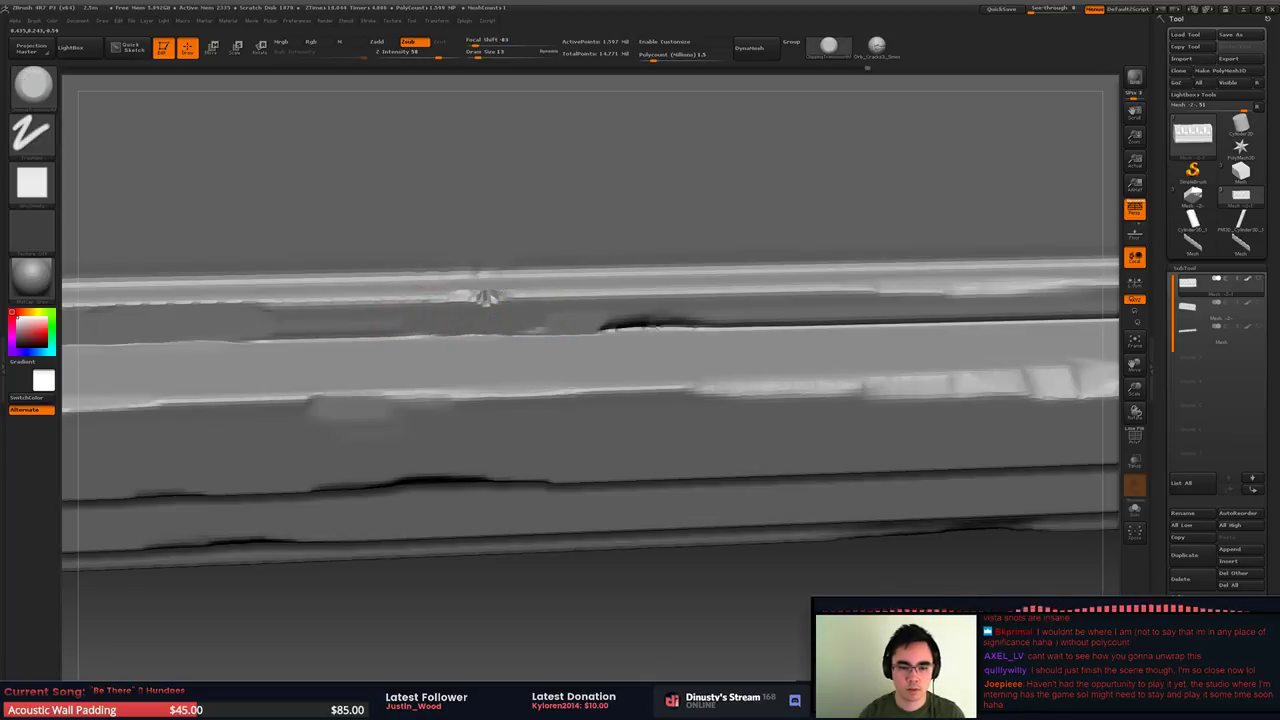
# Smooth the rough crevice edges along the narrow moulding from past the seam notch to the block's opposite end
pyautogui.moveTo(652, 326); pyautogui.dragTo(467, 331, button='right')
pyautogui.moveTo(408, 305); pyautogui.dragTo(462, 337, button='right')
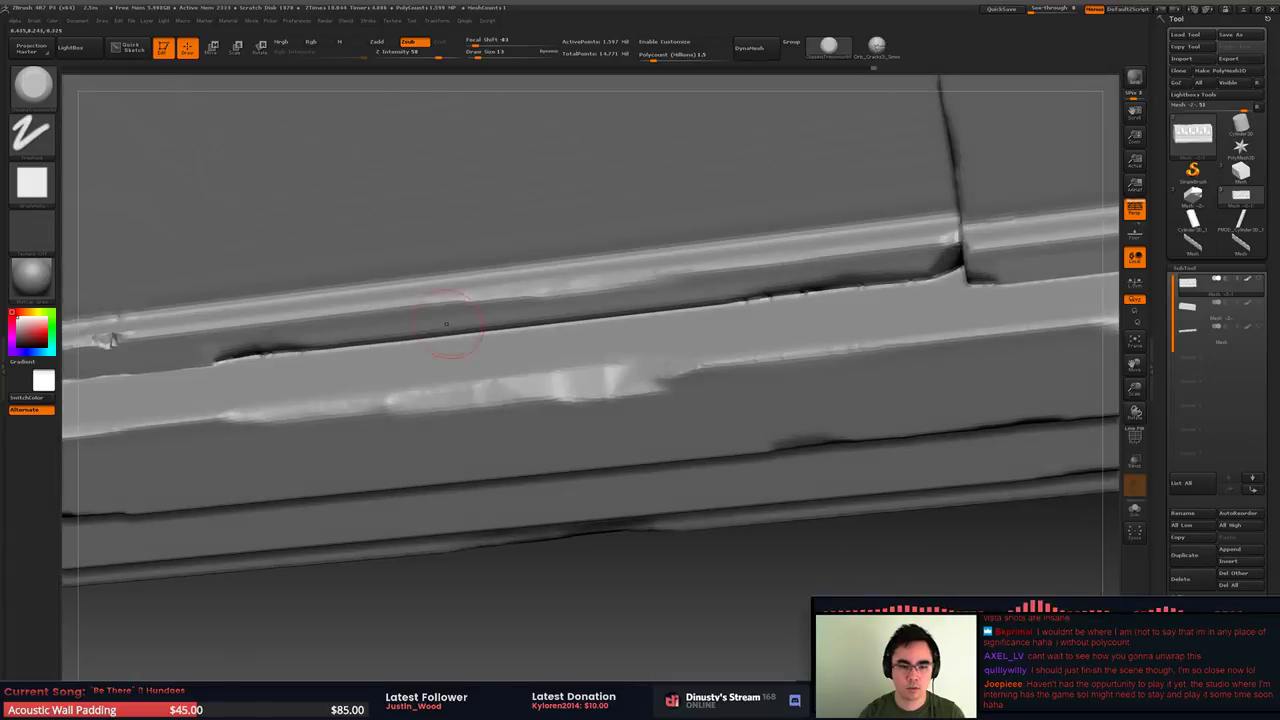
pyautogui.keyDown('alt'); pyautogui.moveTo(1000, 290); pyautogui.dragTo(637, 393, button='right'); pyautogui.keyUp('alt')
pyautogui.keyDown('alt'); pyautogui.moveTo(915, 357); pyautogui.dragTo(594, 382, button='right'); pyautogui.keyUp('alt')
pyautogui.keyDown('shift'); pyautogui.moveTo(660, 370); pyautogui.dragTo(700, 364); pyautogui.keyUp('shift')
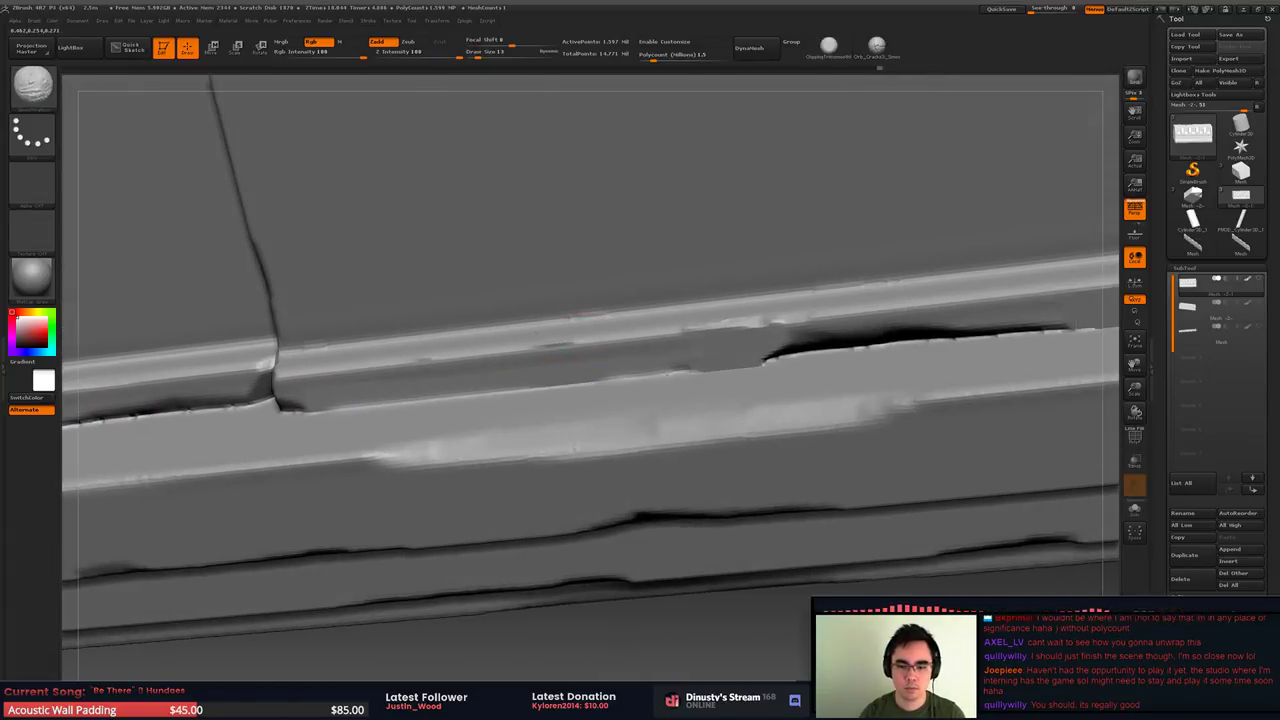
pyautogui.keyDown('alt'); pyautogui.moveTo(1040, 290); pyautogui.dragTo(751, 332, button='right'); pyautogui.keyUp('alt')
pyautogui.keyDown('shift'); pyautogui.moveTo(715, 348); pyautogui.dragTo(850, 333); pyautogui.keyUp('shift')
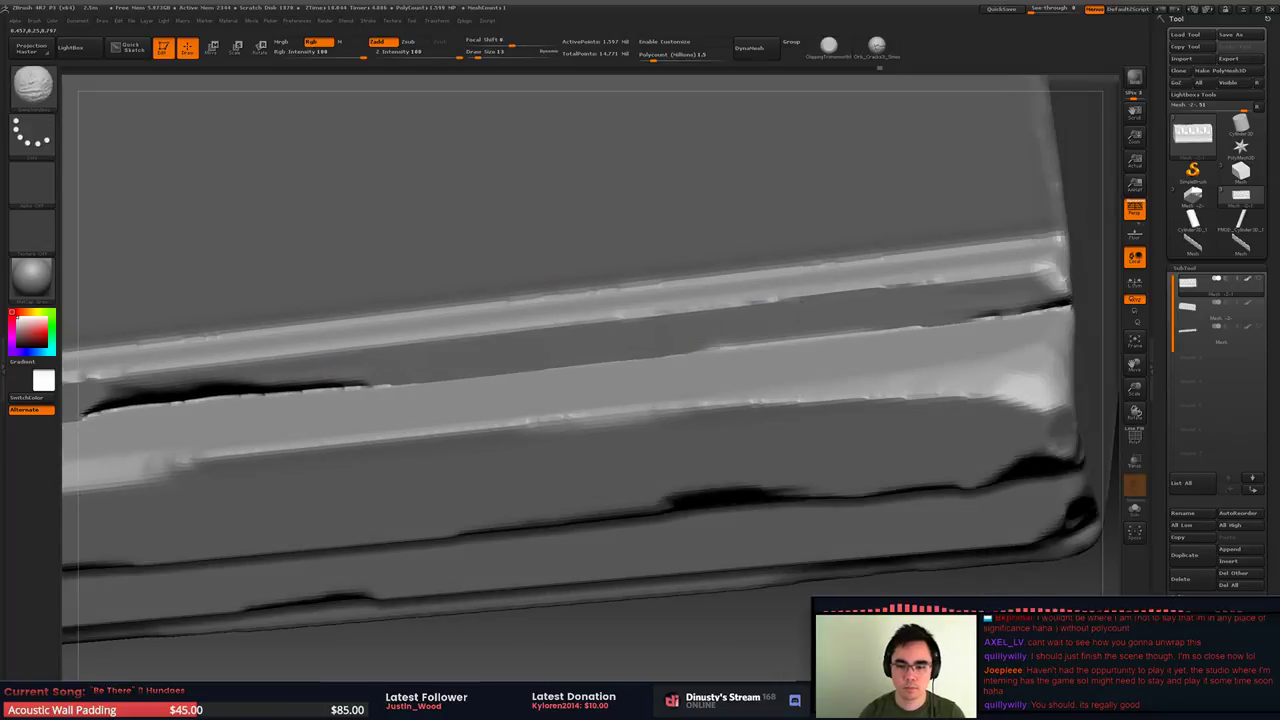
pyautogui.keyDown('alt'); pyautogui.moveTo(947, 283); pyautogui.dragTo(709, 312, button='right'); pyautogui.keyUp('alt')
pyautogui.moveTo(700, 357)
pyautogui.keyDown('shift'); pyautogui.mouseDown()
pyautogui.moveTo(805, 340)
pyautogui.moveTo(787, 347)
pyautogui.mouseUp(); pyautogui.keyUp('shift')
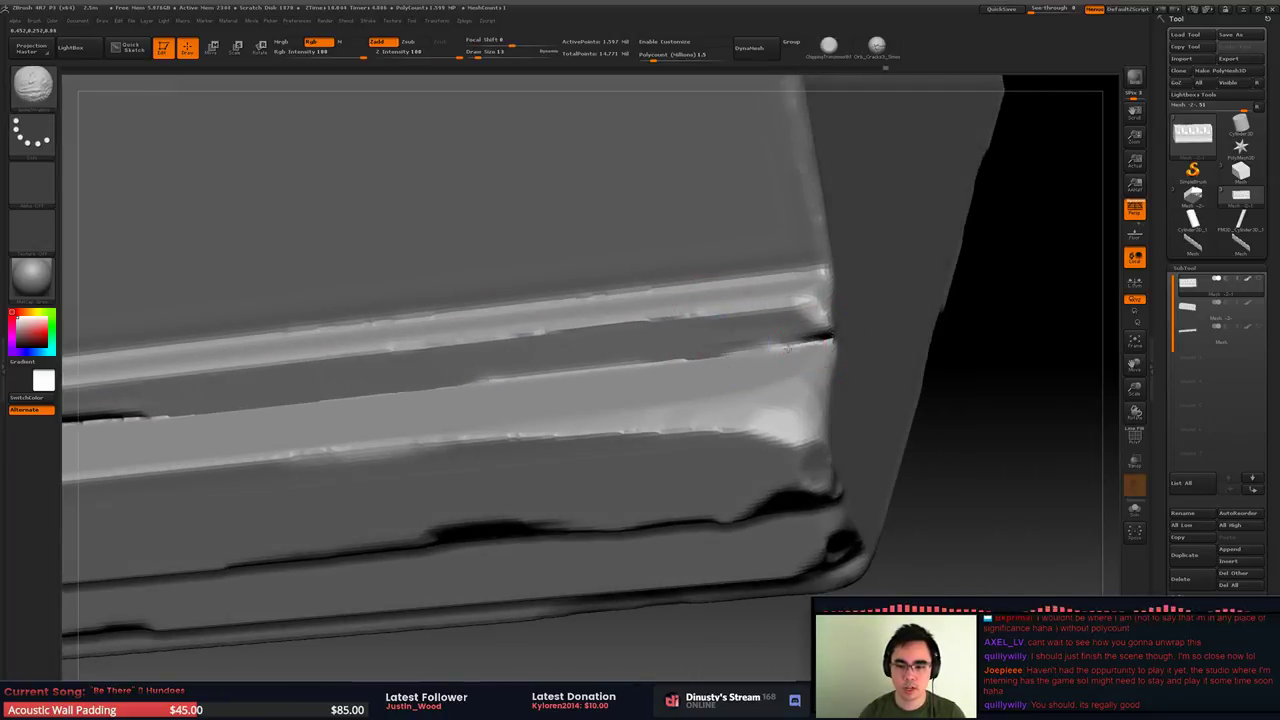
pyautogui.keyDown('shift'); pyautogui.moveTo(652, 308); pyautogui.dragTo(582, 318); pyautogui.keyUp('shift')
pyautogui.moveTo(582, 318); pyautogui.dragTo(469, 306, button='right')
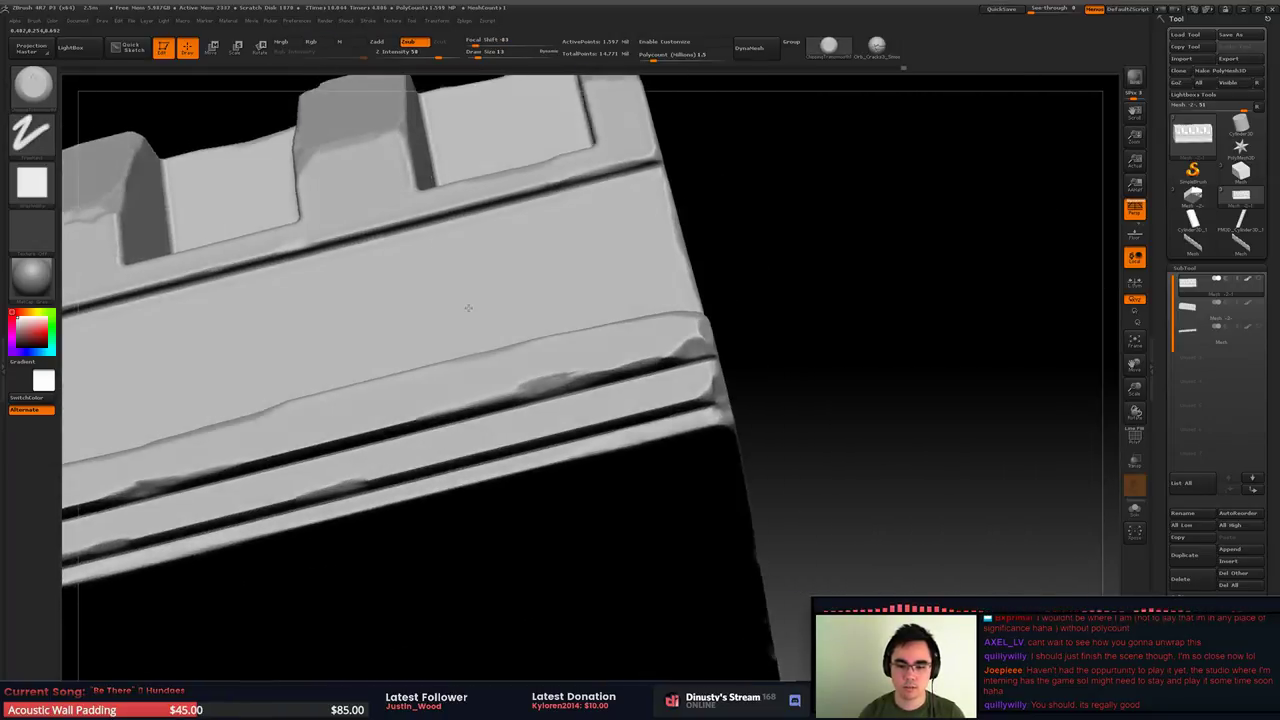
# Enlarge the brush, try a stroke beside the seam on the block's upper face and undo it
pyautogui.moveTo(120, 350)
pyautogui.keyDown('alt'); pyautogui.mouseDown(button='right')
pyautogui.moveTo(262, 307)
pyautogui.moveTo(656, 264)
pyautogui.moveTo(640, 150)
pyautogui.moveTo(725, 235)
pyautogui.moveTo(791, 345)
pyautogui.moveTo(800, 430)
pyautogui.mouseUp(button='right'); pyautogui.keyUp('alt')
pyautogui.moveTo(760, 300)
pyautogui.mouseDown(button='right')
pyautogui.moveTo(640, 335)
pyautogui.moveTo(481, 322)
pyautogui.moveTo(470, 400)
pyautogui.moveTo(466, 328)
pyautogui.moveTo(622, 320)
pyautogui.mouseUp(button='right')
pyautogui.press('space')
pyautogui.moveTo(422, 197); pyautogui.dragTo(396, 174)
pyautogui.hotkey('ctrl', 'z')
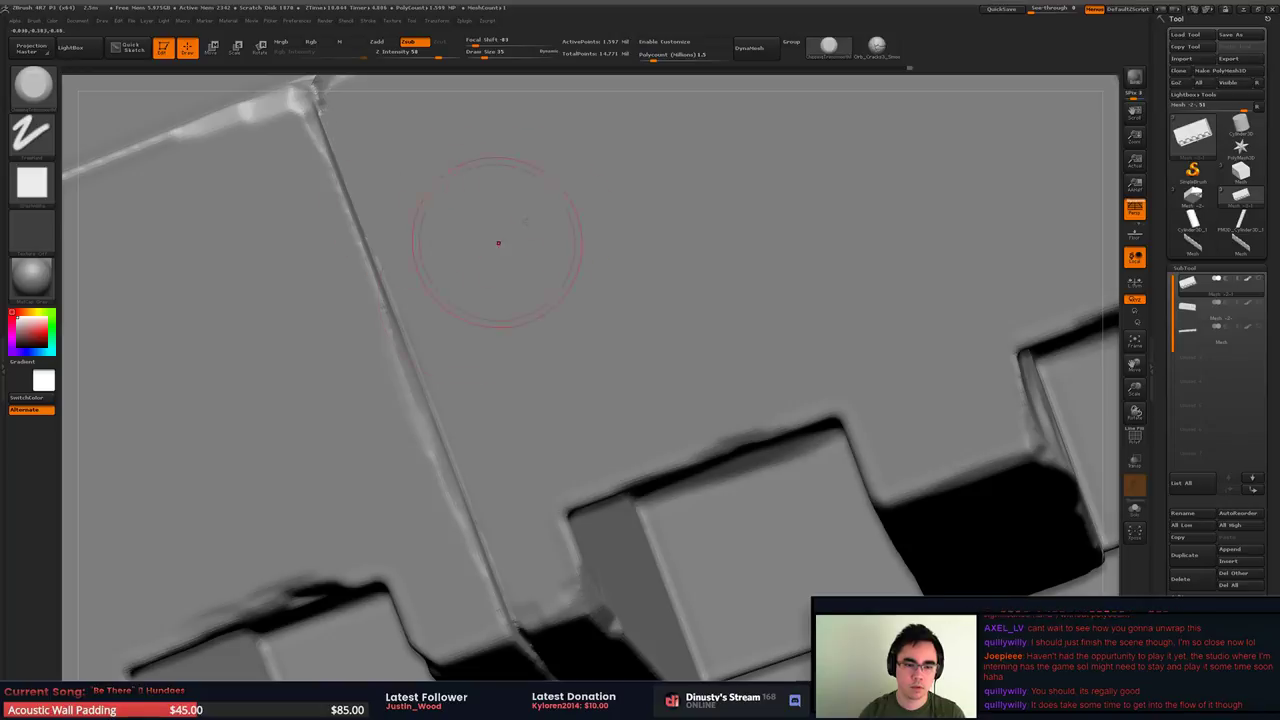
# Save the project over an existing ZPR file in the RoofSet folder
pyautogui.moveTo(499, 243)
pyautogui.keyDown('ctrl'); pyautogui.mouseDown(button='right')
pyautogui.moveTo(463, 203)
pyautogui.moveTo(583, 174)
pyautogui.moveTo(478, 219)
pyautogui.moveTo(509, 254)
pyautogui.mouseUp(button='right'); pyautogui.keyUp('ctrl')
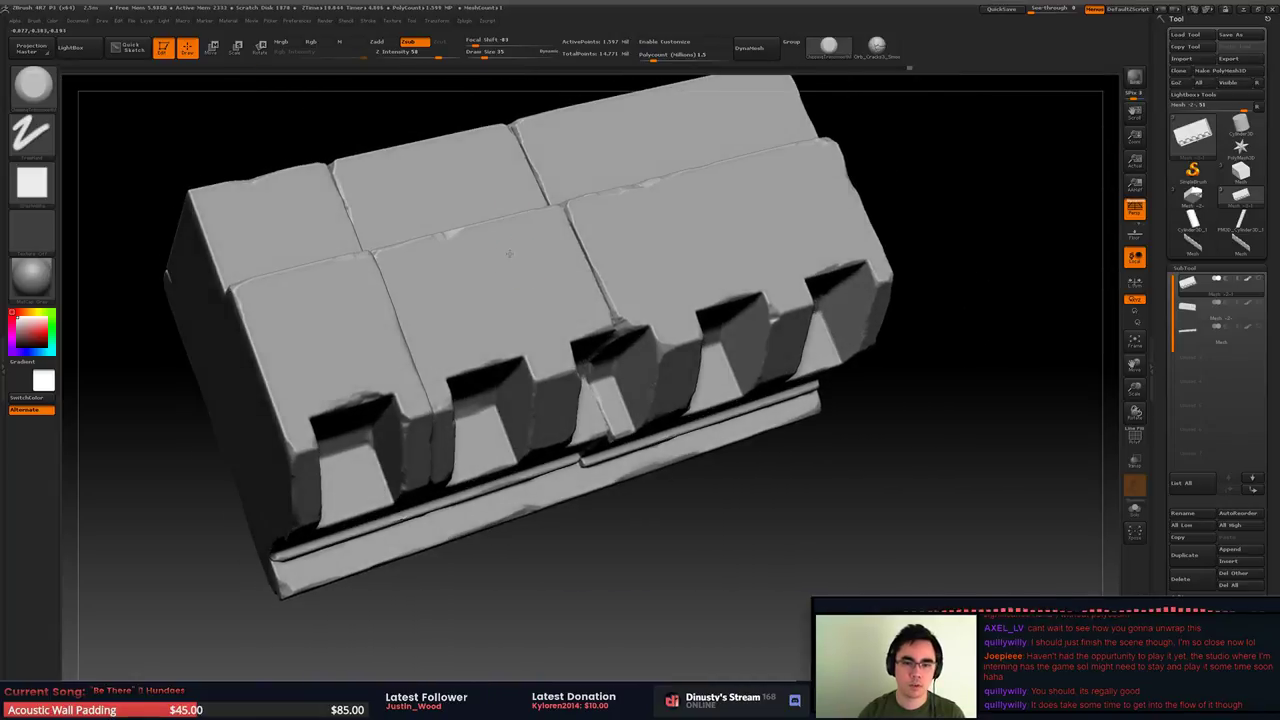
pyautogui.moveTo(508, 254); pyautogui.dragTo(589, 89)
pyautogui.hotkey('ctrl', 's')
pyautogui.click(118, 84)
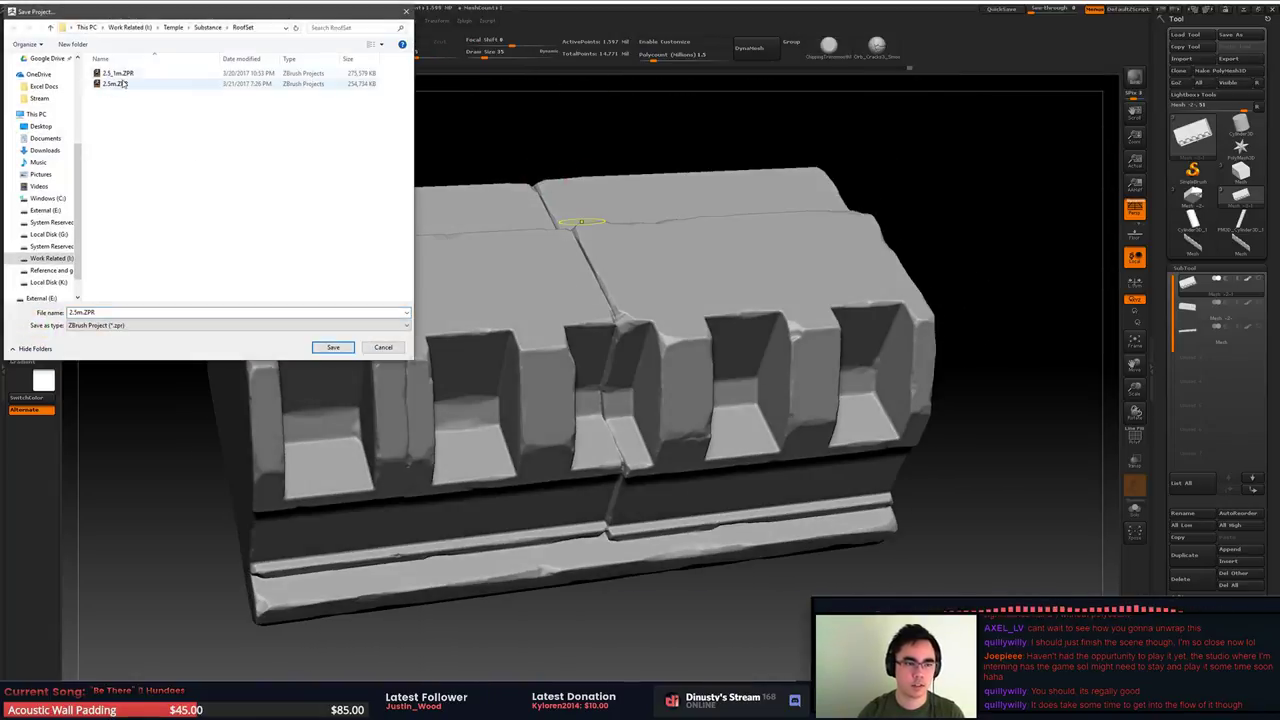
pyautogui.click(334, 347)
pyautogui.click(664, 363)
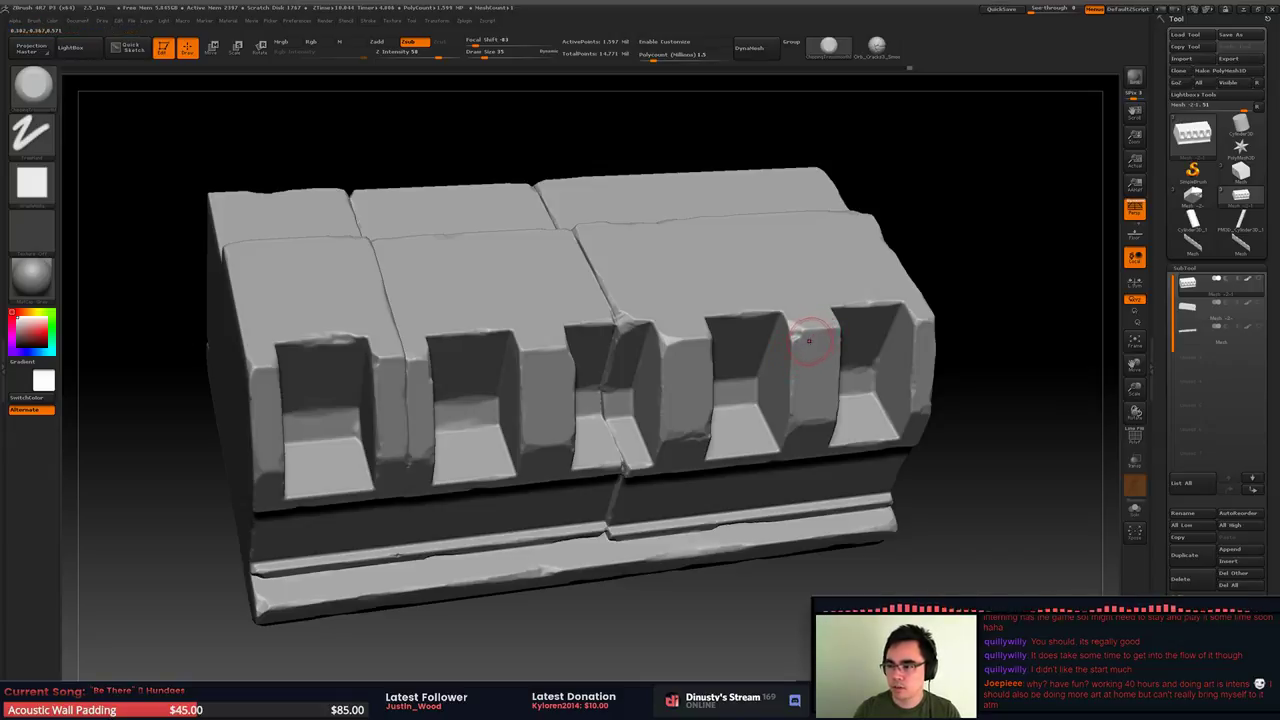
# Open Decimation Master and pre-process the current roof trim mesh
pyautogui.keyDown('alt'); pyautogui.moveTo(814, 338); pyautogui.dragTo(618, 270, button='right'); pyautogui.keyUp('alt')
pyautogui.moveTo(830, 295); pyautogui.dragTo(713, 320)
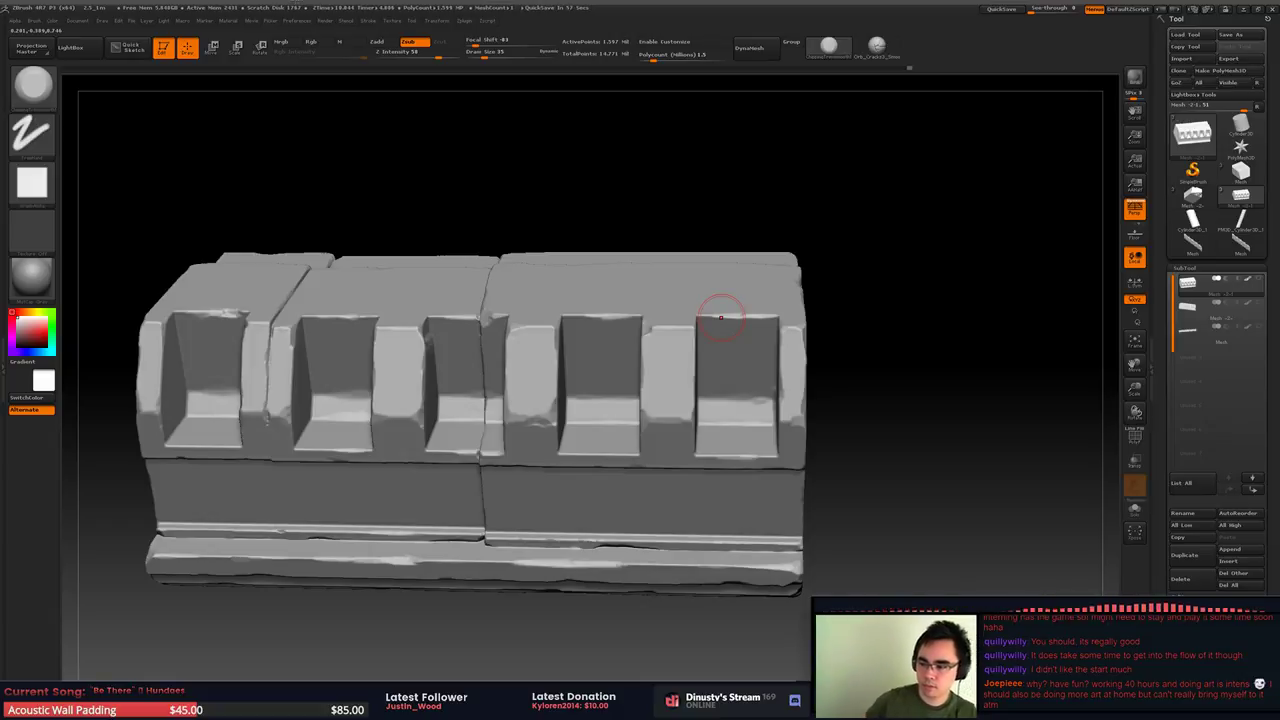
pyautogui.moveTo(660, 222)
pyautogui.keyDown('alt'); pyautogui.mouseDown()
pyautogui.moveTo(602, 206)
pyautogui.moveTo(596, 160)
pyautogui.mouseUp(); pyautogui.keyUp('alt')
pyautogui.moveTo(676, 374)
pyautogui.keyDown('ctrl'); pyautogui.mouseDown(button='right')
pyautogui.moveTo(667, 360)
pyautogui.moveTo(694, 358)
pyautogui.moveTo(697, 343)
pyautogui.moveTo(664, 342)
pyautogui.moveTo(698, 368)
pyautogui.moveTo(616, 363)
pyautogui.moveTo(640, 330)
pyautogui.moveTo(800, 320)
pyautogui.moveTo(791, 284)
pyautogui.moveTo(820, 277)
pyautogui.moveTo(718, 335)
pyautogui.moveTo(731, 309)
pyautogui.mouseUp(button='right'); pyautogui.keyUp('ctrl')
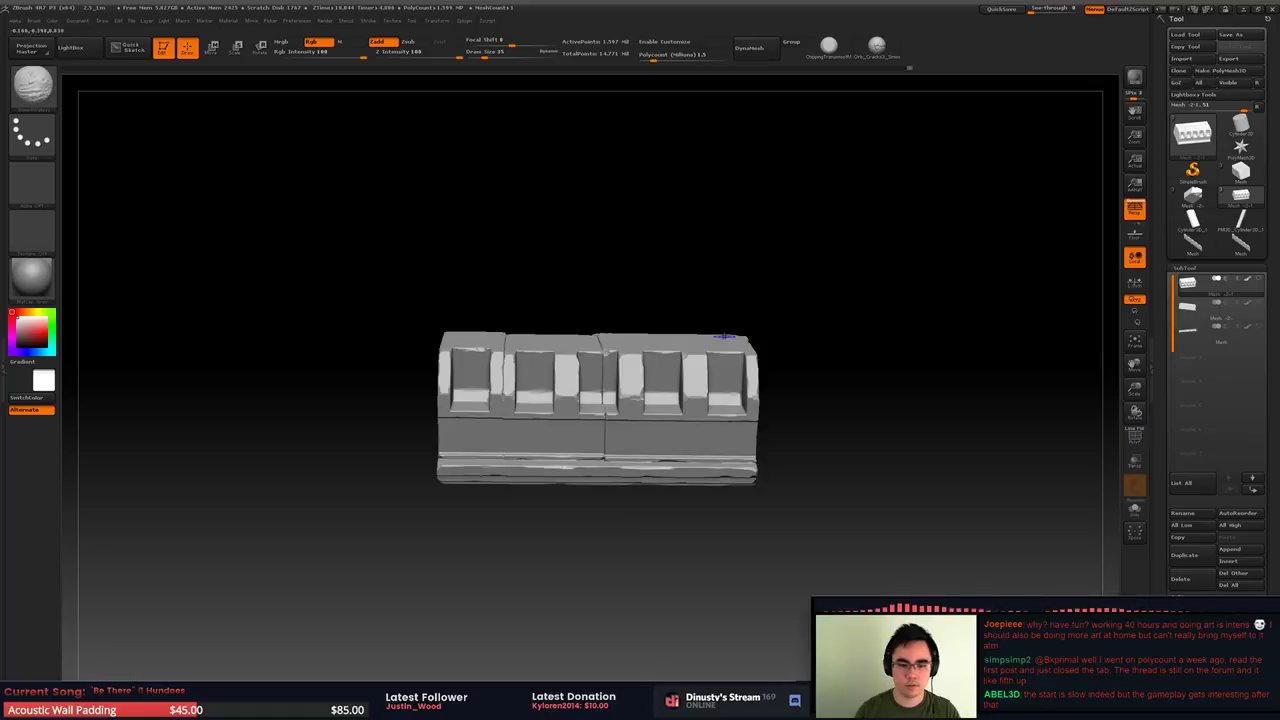
pyautogui.click(3, 85)
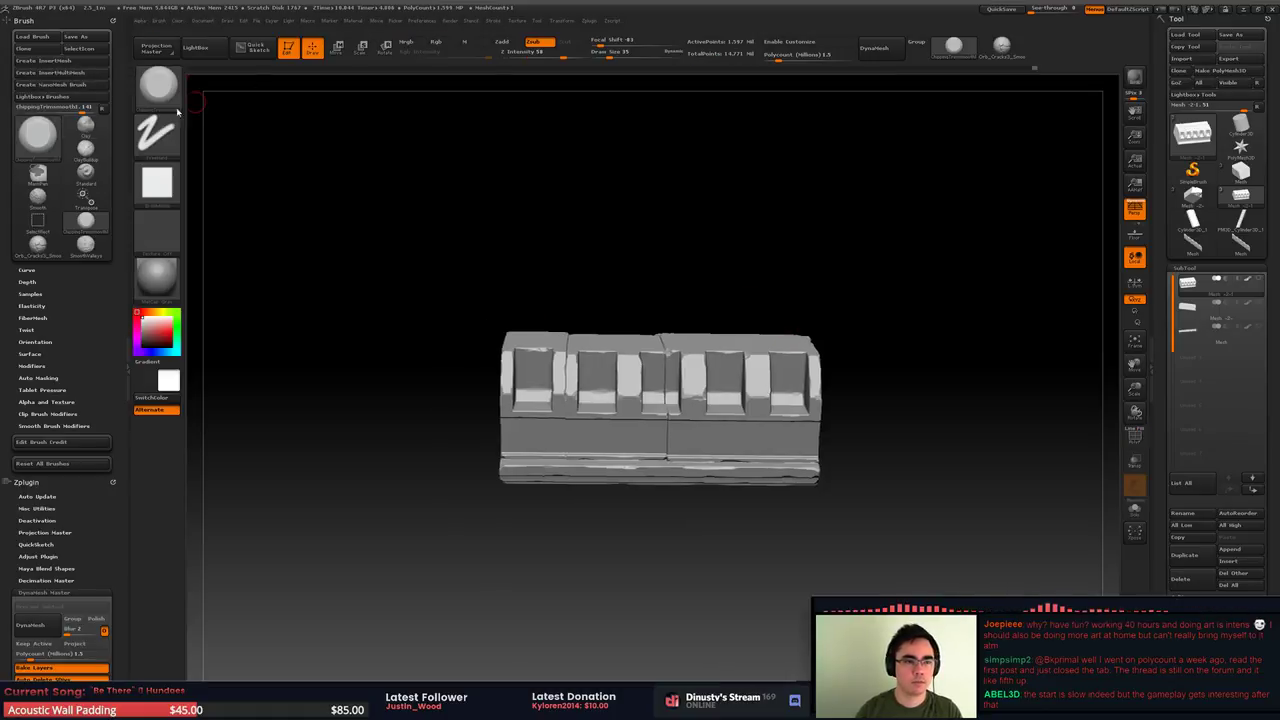
pyautogui.click(30, 21)
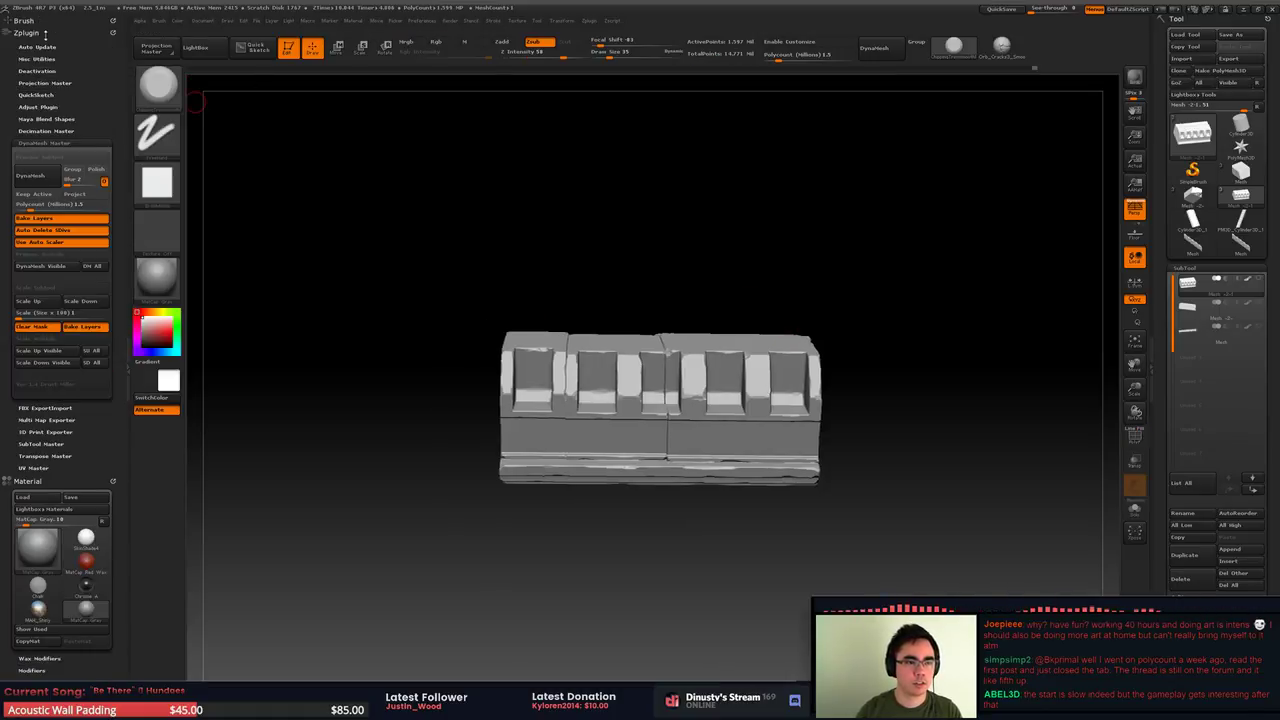
pyautogui.click(48, 131)
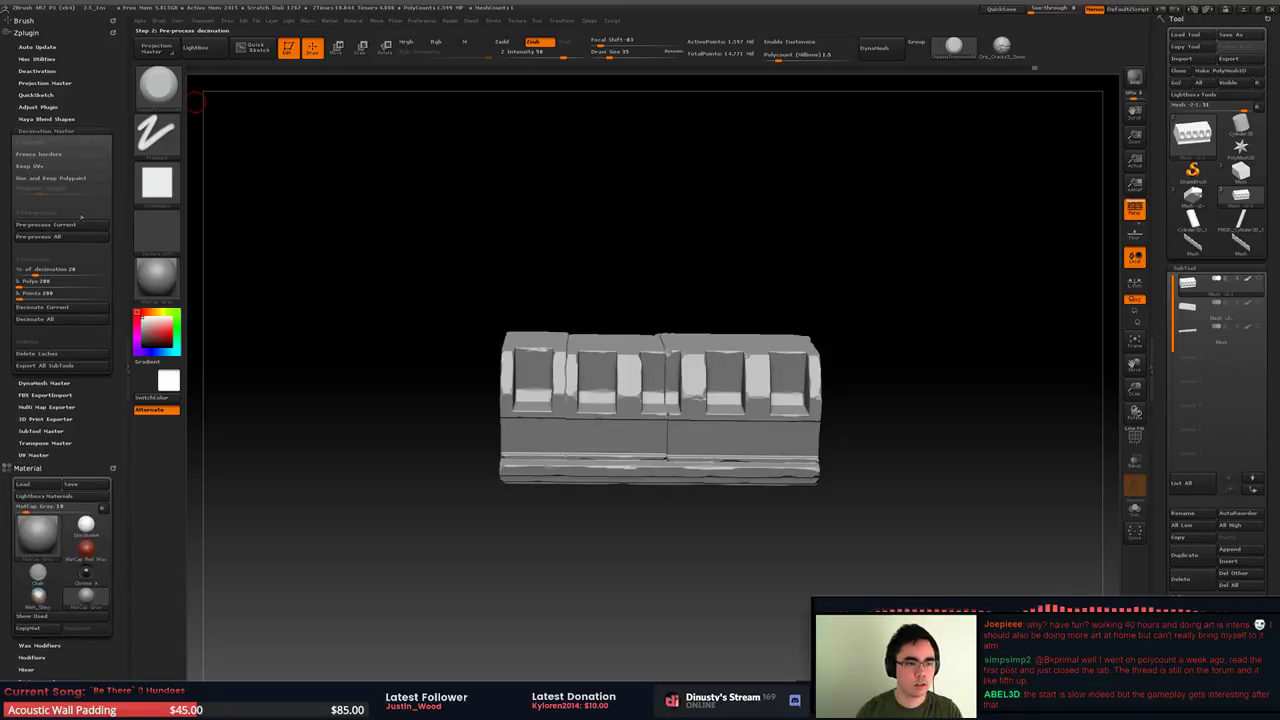
pyautogui.click(88, 226)
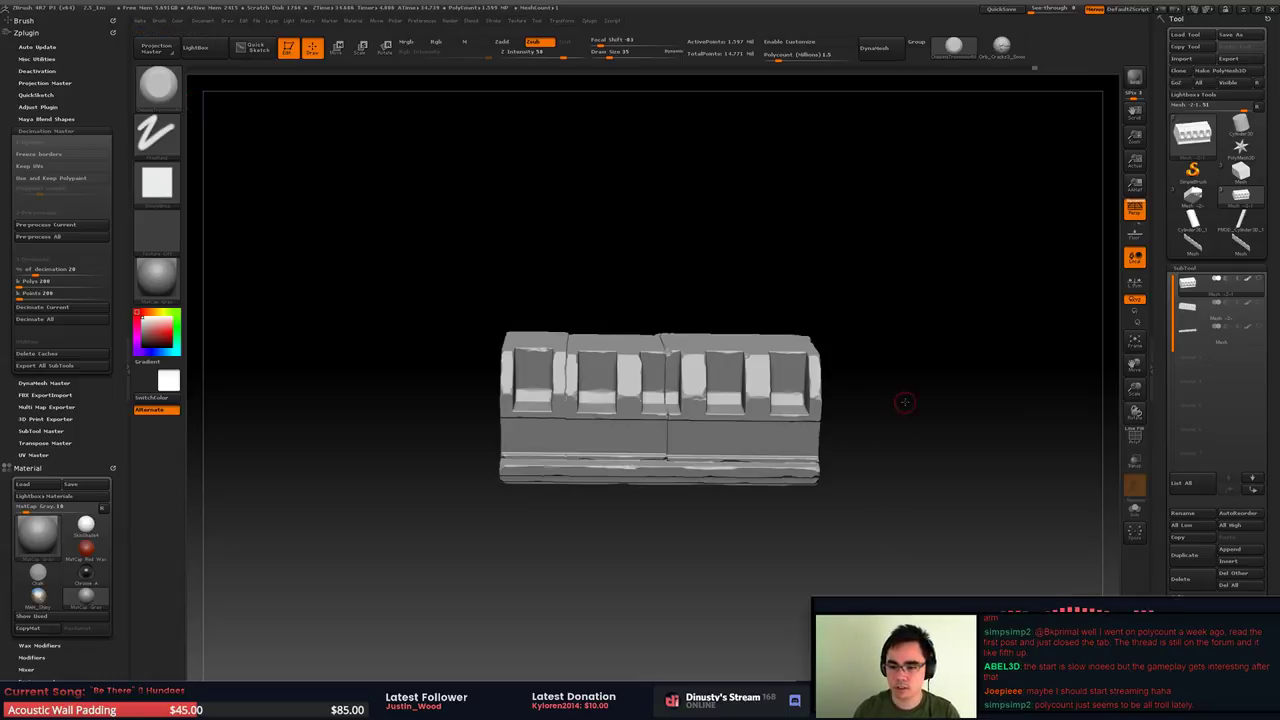
# Decimate the current roof trim mesh to 20% and check its wireframe and shaded surface
pyautogui.moveTo(904, 402)
pyautogui.mouseDown()
pyautogui.moveTo(900, 383)
pyautogui.moveTo(929, 336)
pyautogui.moveTo(977, 346)
pyautogui.moveTo(989, 326)
pyautogui.moveTo(909, 349)
pyautogui.moveTo(983, 349)
pyautogui.mouseUp()
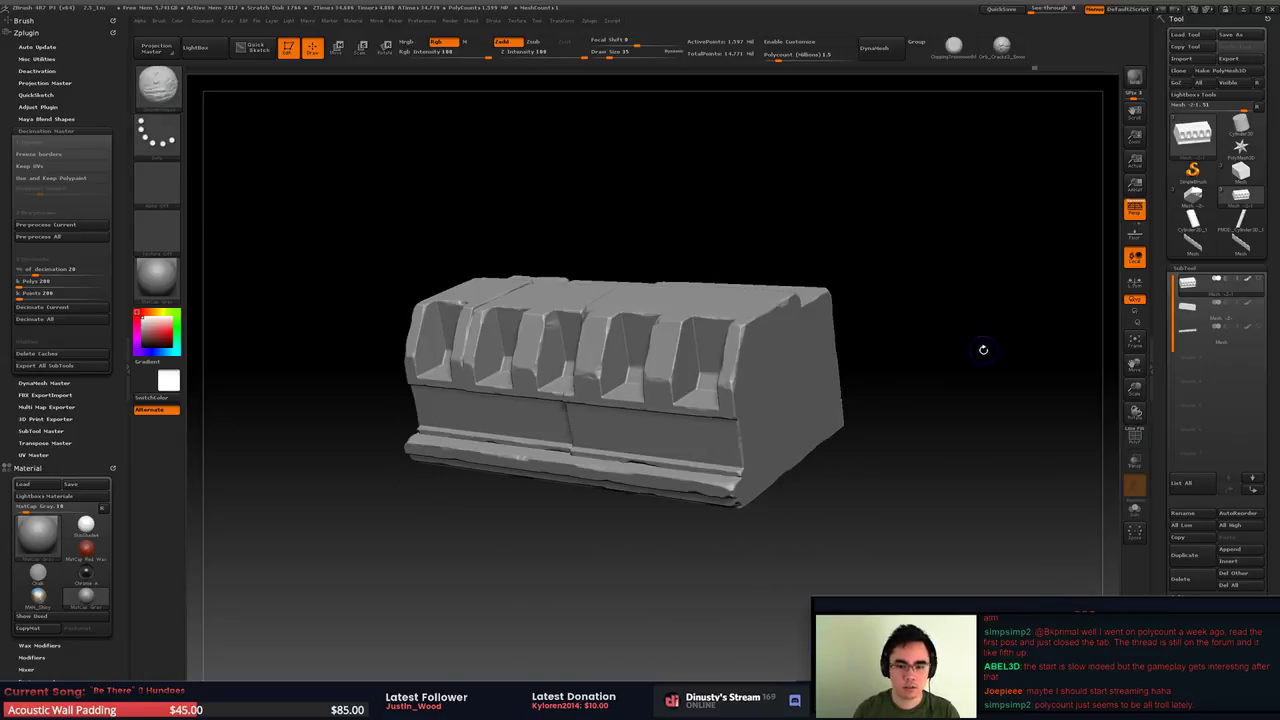
pyautogui.click(49, 308)
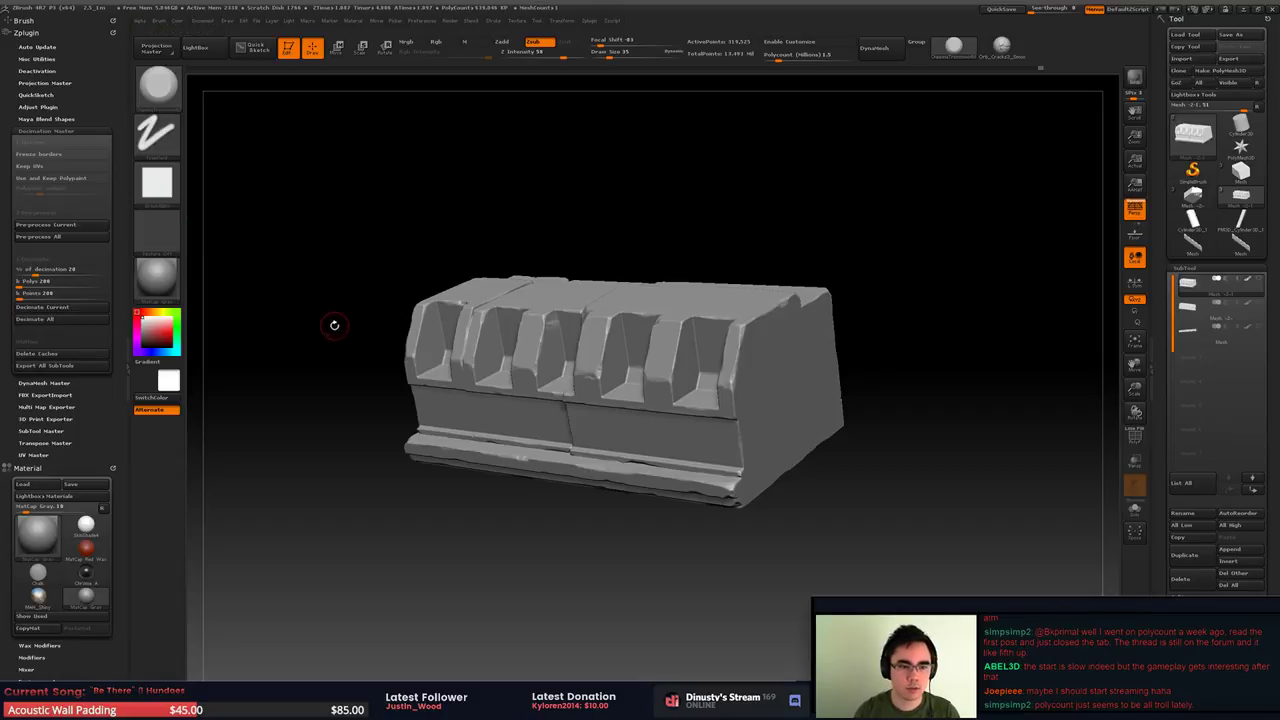
pyautogui.hotkey('shift', 'f')
pyautogui.moveTo(334, 326); pyautogui.dragTo(545, 316)
pyautogui.hotkey('shift', 'f')
pyautogui.moveTo(545, 316); pyautogui.dragTo(527, 293, button='right')
pyautogui.hotkey('shift', 'f')
pyautogui.hotkey('shift', 'f')
pyautogui.press('b')
pyautogui.press('d')
pyautogui.press('s')
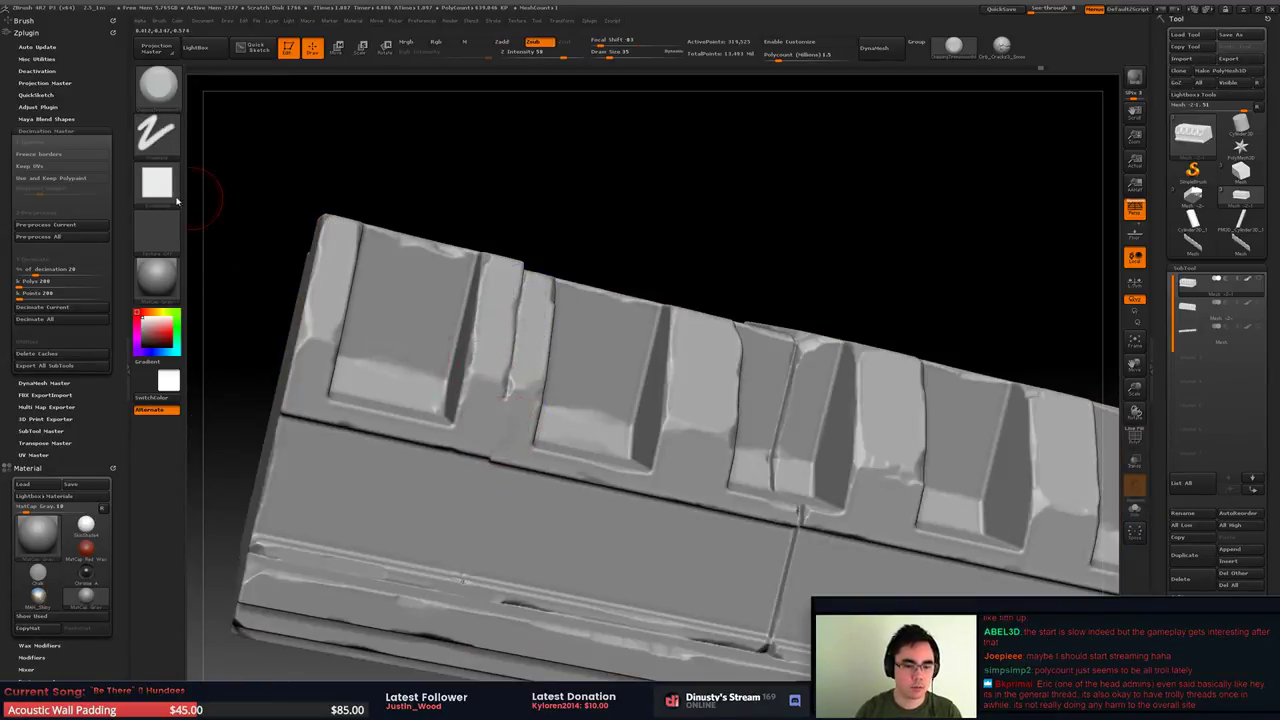
# Pre-process the decimated roof trim again and decimate it to 5%
pyautogui.click(45, 224)
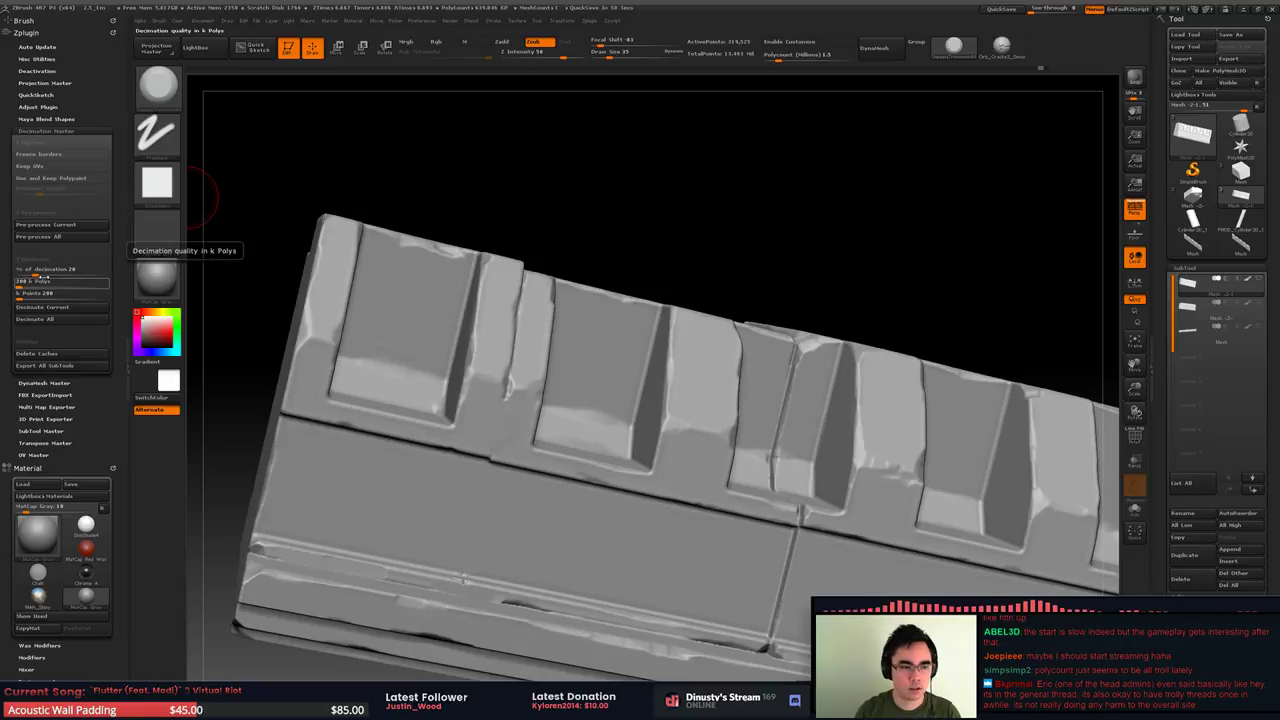
pyautogui.moveTo(62, 281); pyautogui.dragTo(112, 281)
pyautogui.click(50, 281)
pyautogui.click(40, 269)
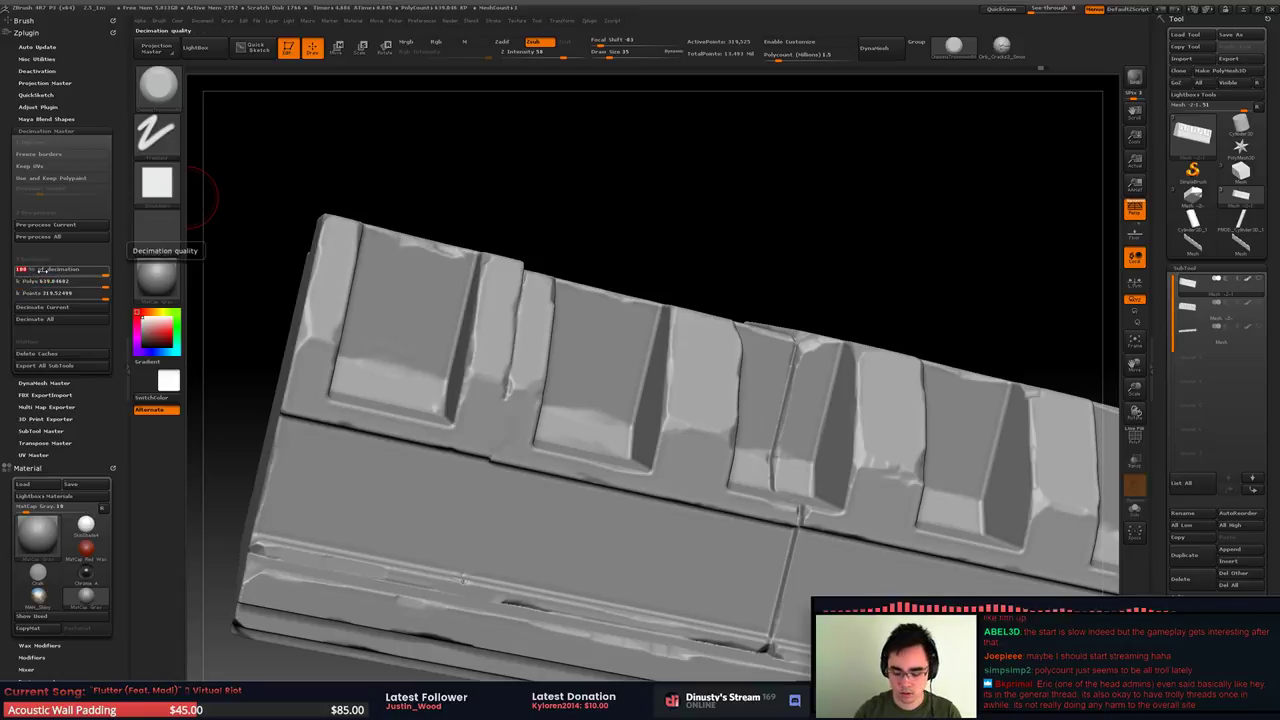
pyautogui.press('Return')
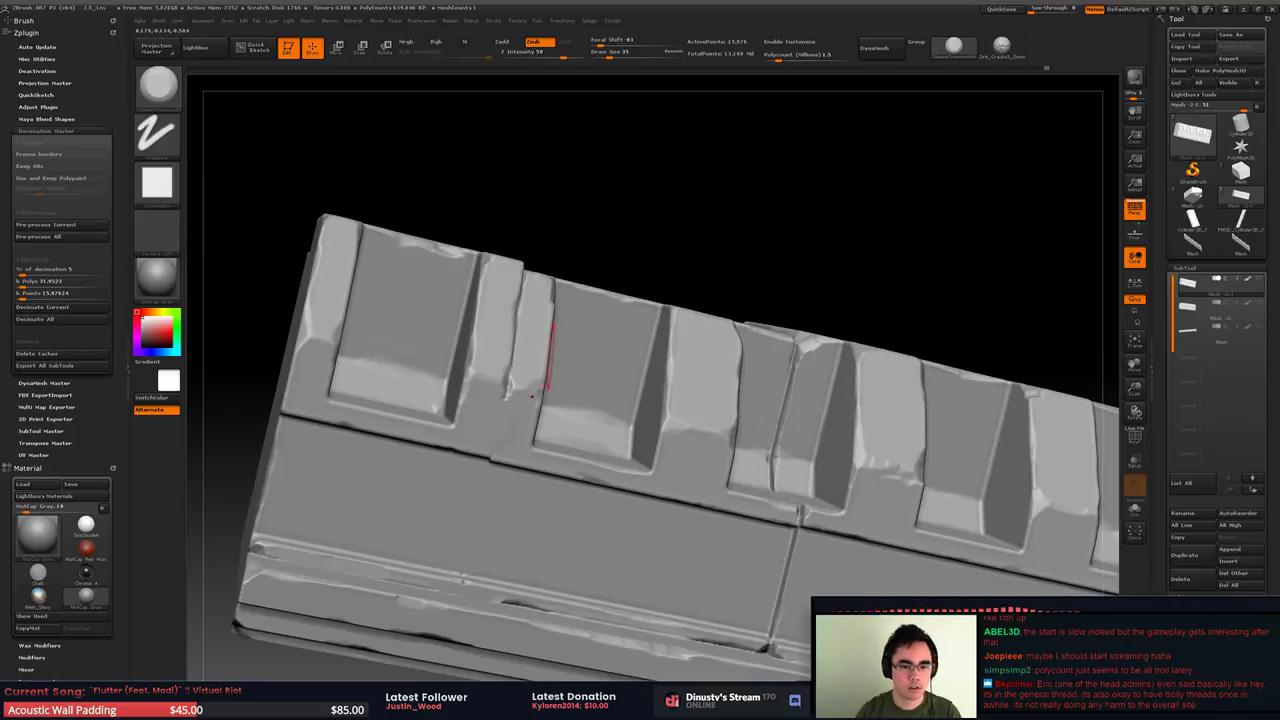
# Decimate the roof trim to 1% and inspect the reduced mesh with the wireframe on and off
pyautogui.keyDown('alt'); pyautogui.moveTo(562, 300); pyautogui.dragTo(606, 249, button='right'); pyautogui.keyUp('alt')
pyautogui.hotkey('shift', 'f')
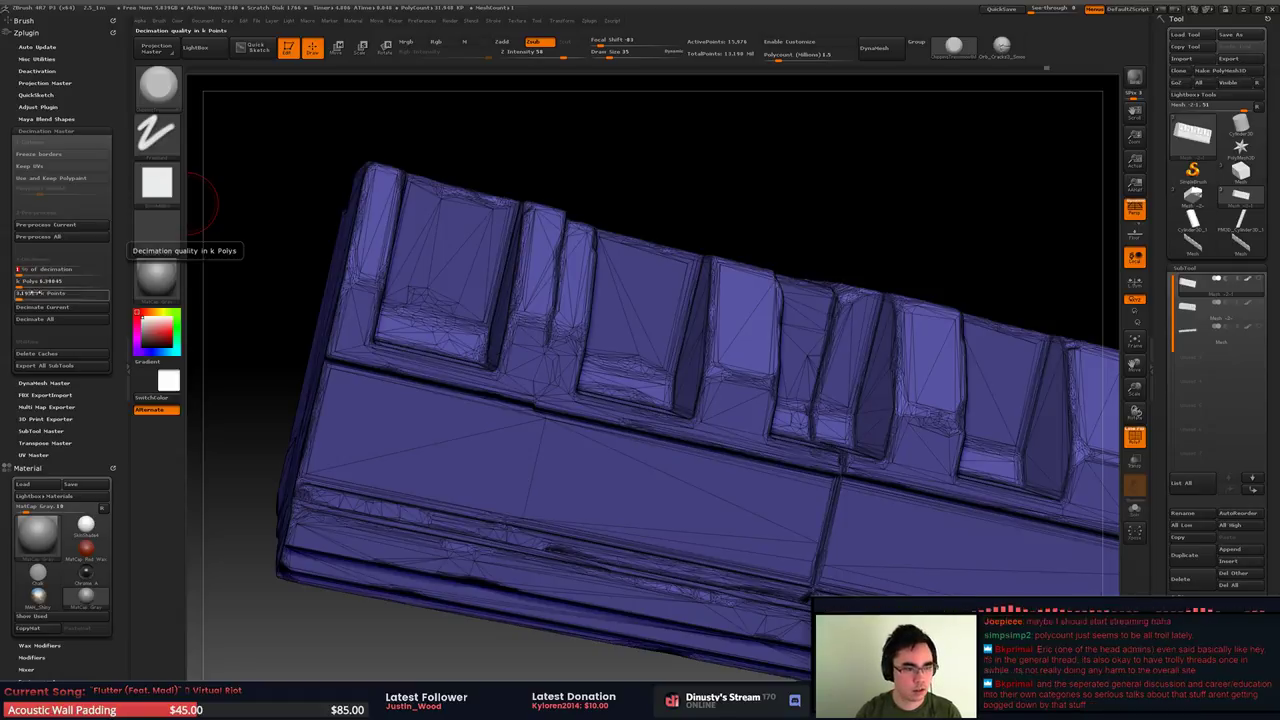
pyautogui.click(59, 309)
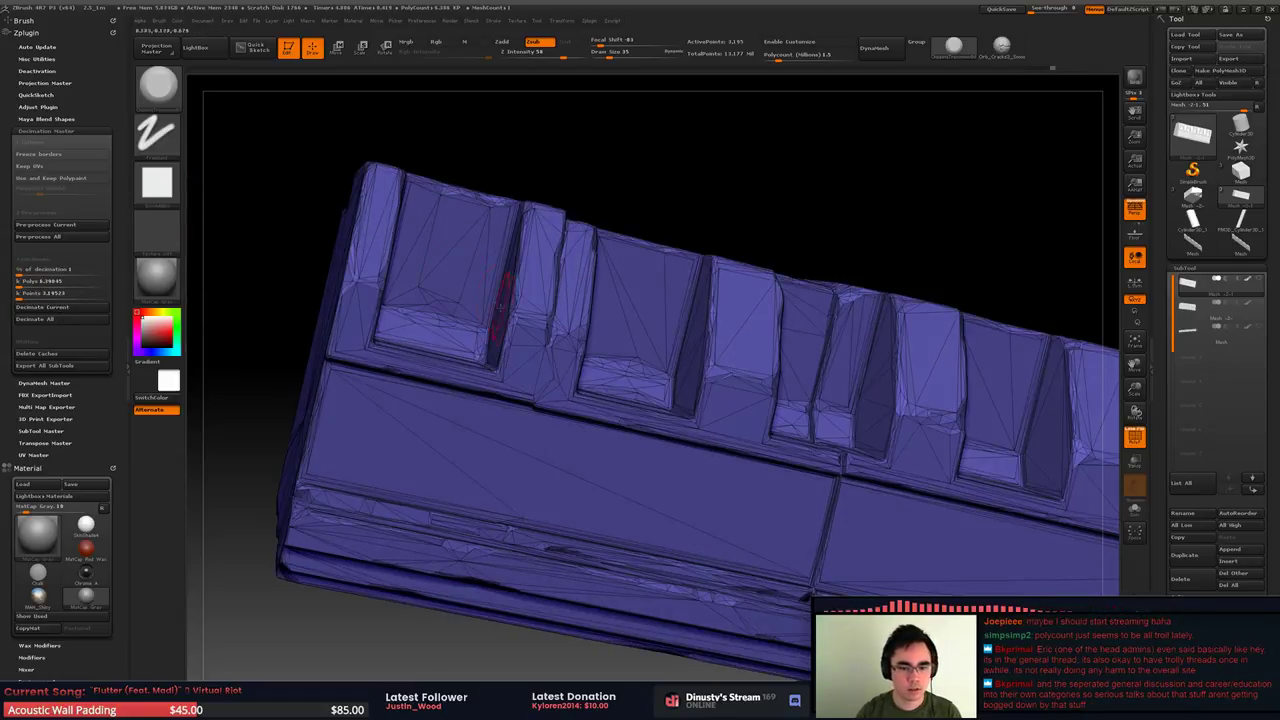
pyautogui.moveTo(500, 287)
pyautogui.keyDown('ctrl'); pyautogui.mouseDown(button='right')
pyautogui.moveTo(500, 225)
pyautogui.moveTo(585, 240)
pyautogui.moveTo(610, 300)
pyautogui.moveTo(510, 290)
pyautogui.moveTo(490, 345)
pyautogui.moveTo(550, 355)
pyautogui.moveTo(495, 342)
pyautogui.moveTo(495, 365)
pyautogui.mouseUp(button='right'); pyautogui.keyUp('ctrl')
pyautogui.hotkey('shift', 'f')
pyautogui.hotkey('shift', 'f')
pyautogui.moveTo(495, 365); pyautogui.dragTo(491, 300, button='right')
pyautogui.hotkey('shift', 'f')
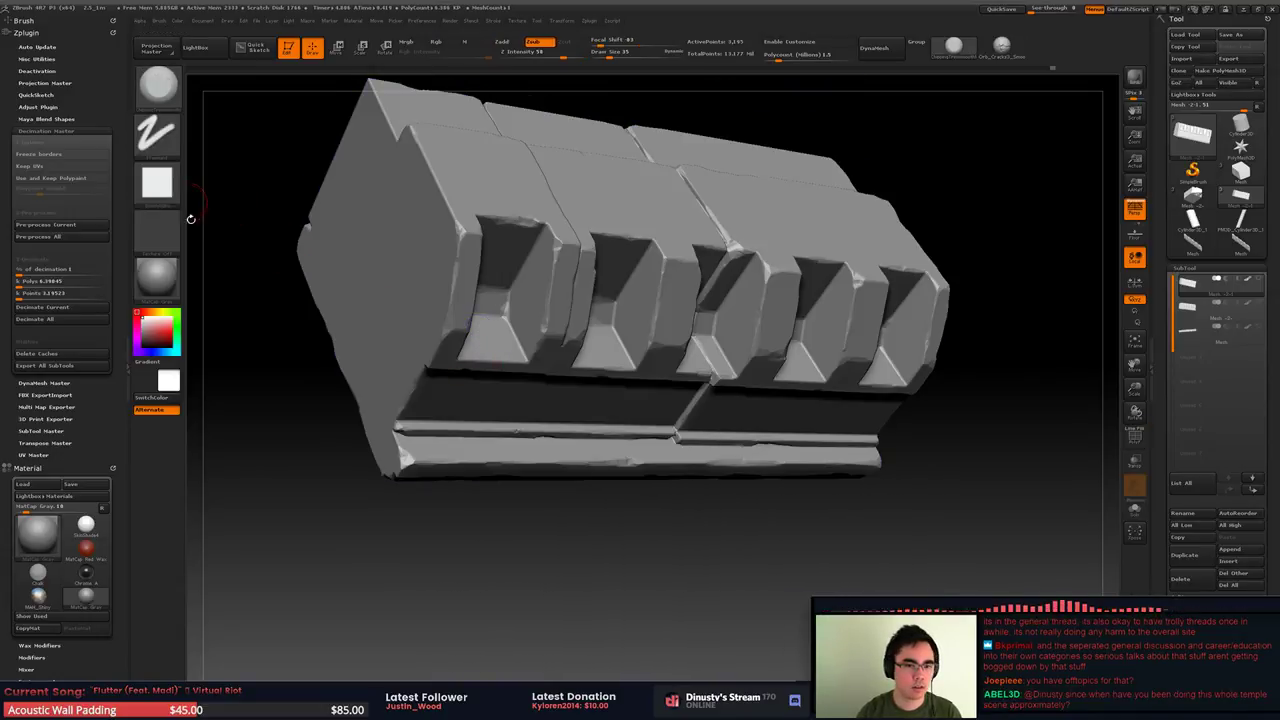
# Pre-process the reduced roof trim once more and decimate it to 20%
pyautogui.click(62, 229)
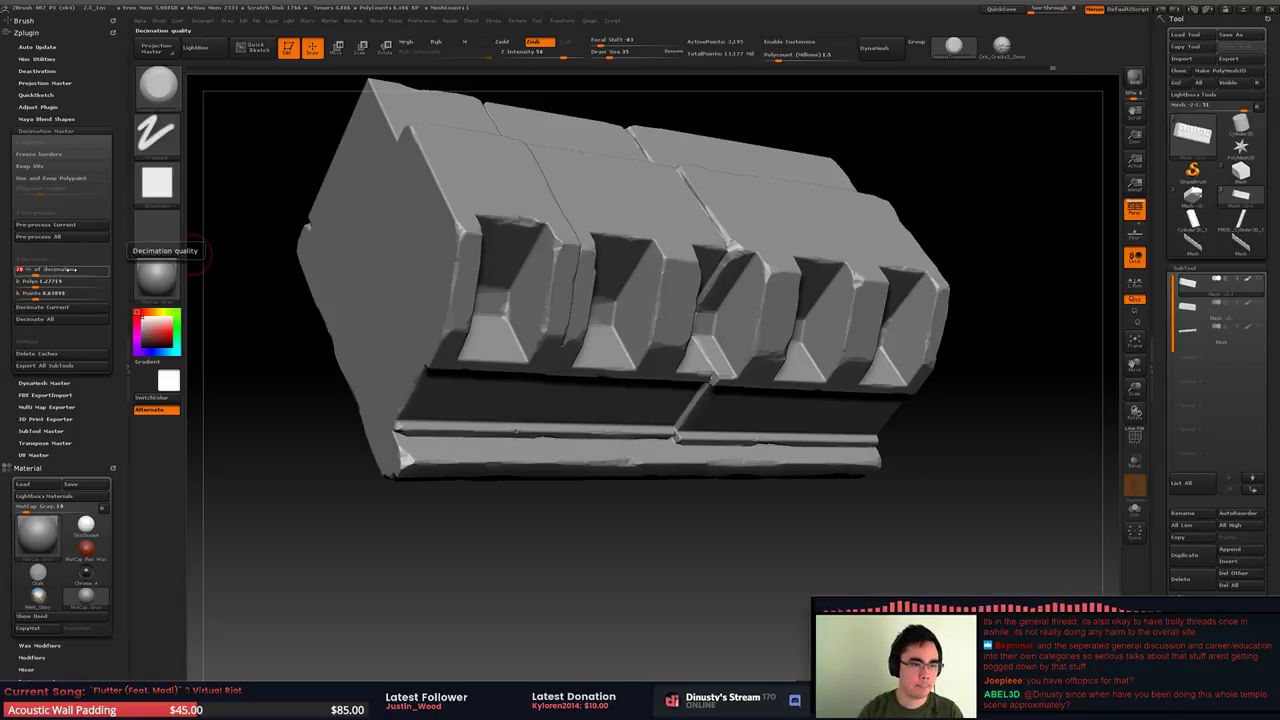
pyautogui.click(83, 308)
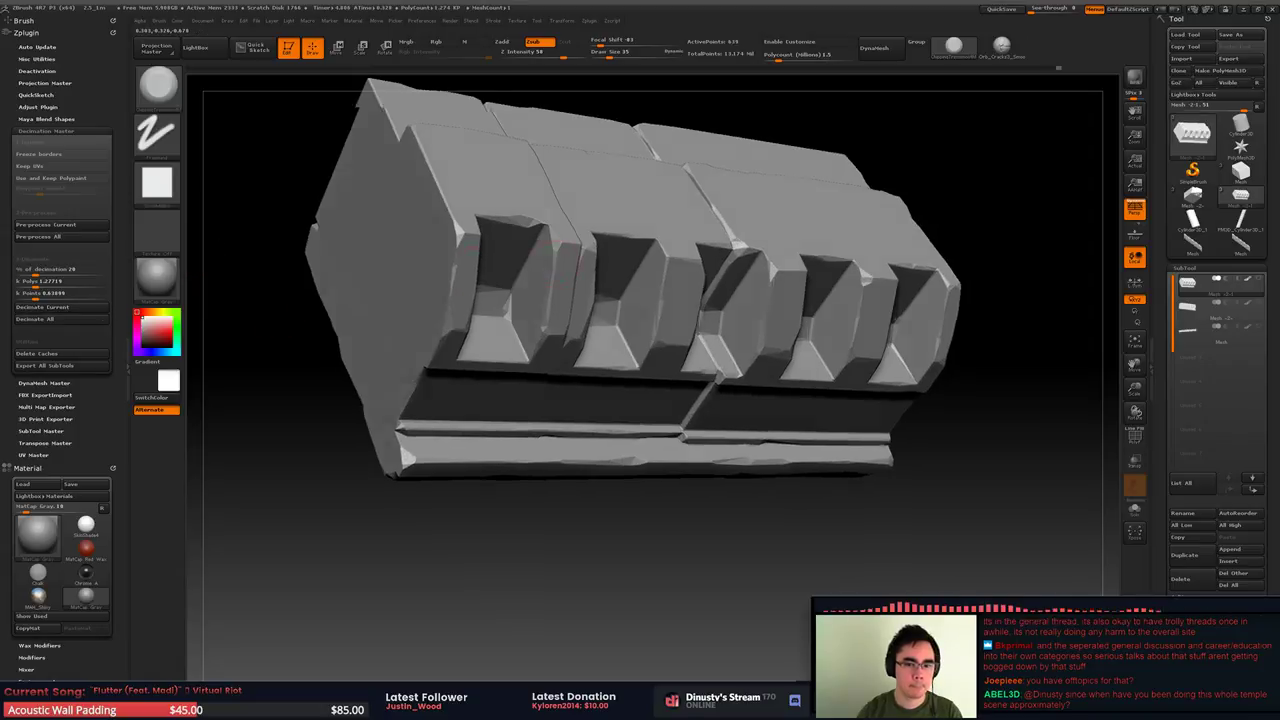
# Inspect the decimated roof trim from several angles with its wireframe on and off
pyautogui.moveTo(940, 300); pyautogui.dragTo(602, 268)
pyautogui.hotkey('shift', 'f')
pyautogui.press('1')
pyautogui.keyDown('alt'); pyautogui.moveTo(880, 140); pyautogui.dragTo(600, 95); pyautogui.keyUp('alt')
pyautogui.moveTo(930, 290)
pyautogui.mouseDown()
pyautogui.moveTo(900, 255)
pyautogui.moveTo(740, 225)
pyautogui.moveTo(606, 249)
pyautogui.mouseUp()
pyautogui.moveTo(605, 250); pyautogui.dragTo(400, 266, button='right')
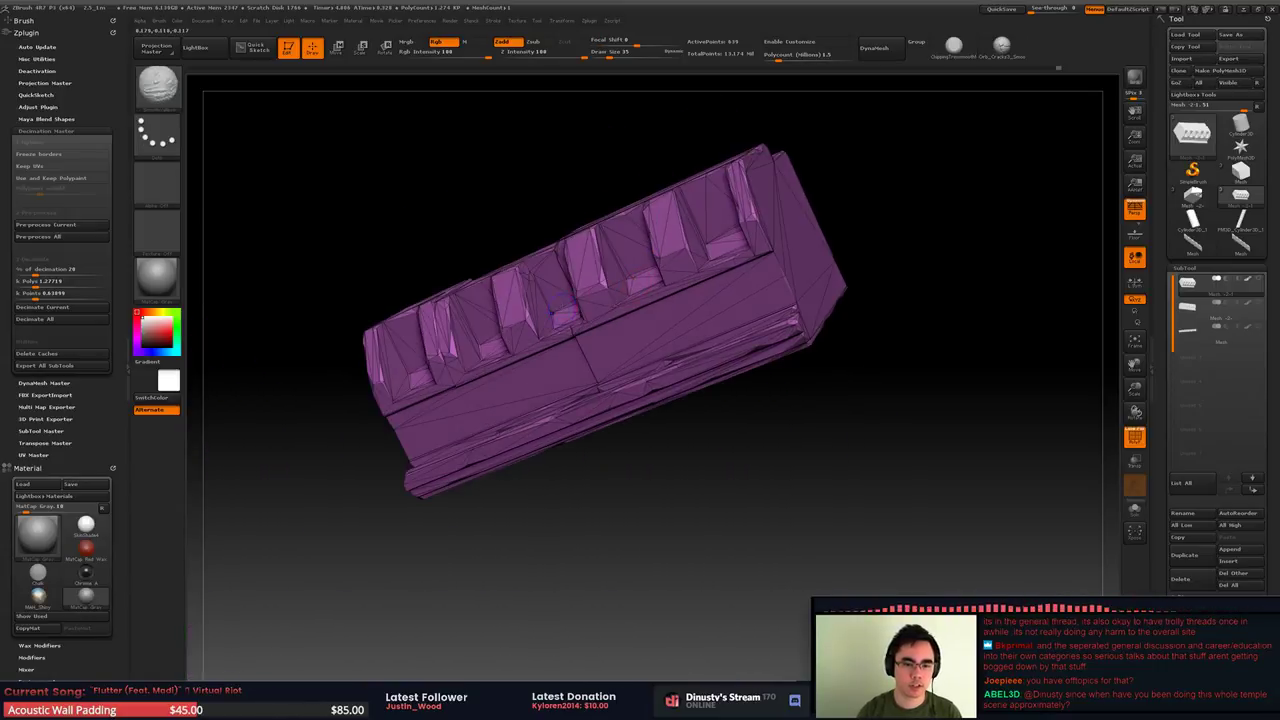
pyautogui.hotkey('shift', 'f')
# Apply the Flat Color material to the roof trim and fill the object with dark grey
pyautogui.click(157, 275)
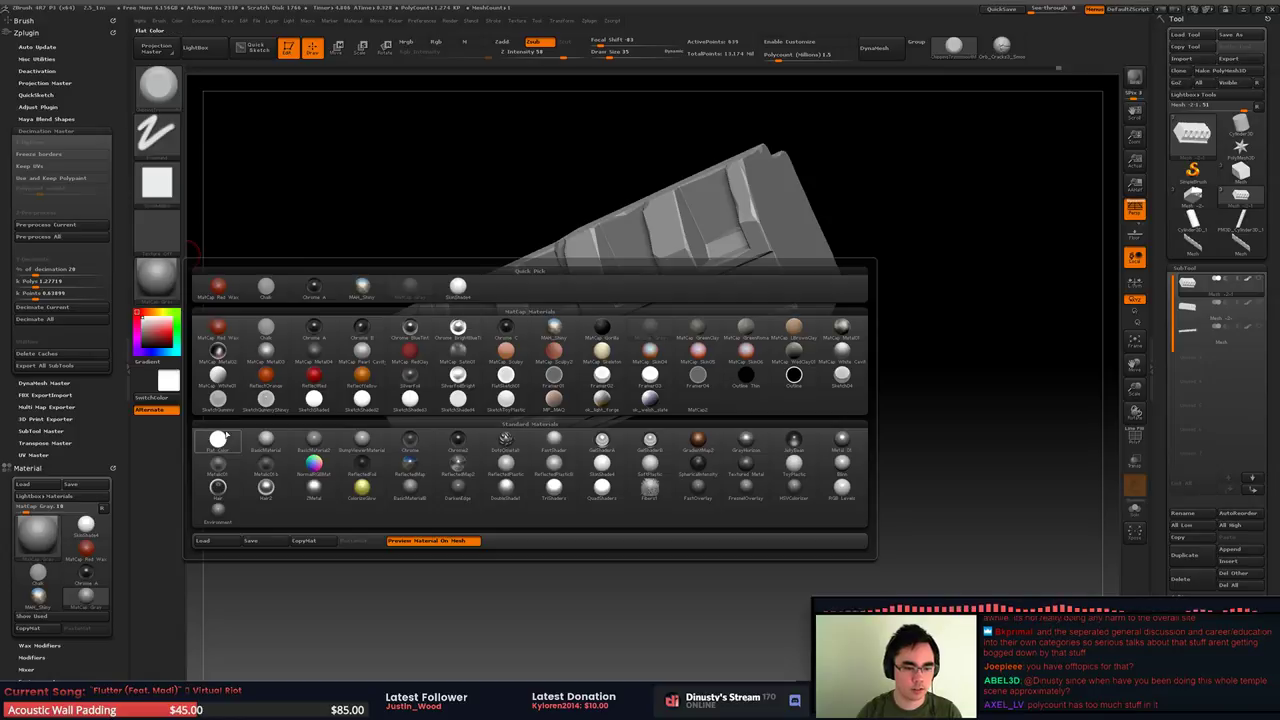
pyautogui.click(329, 398)
pyautogui.moveTo(329, 398); pyautogui.dragTo(380, 346, button='right')
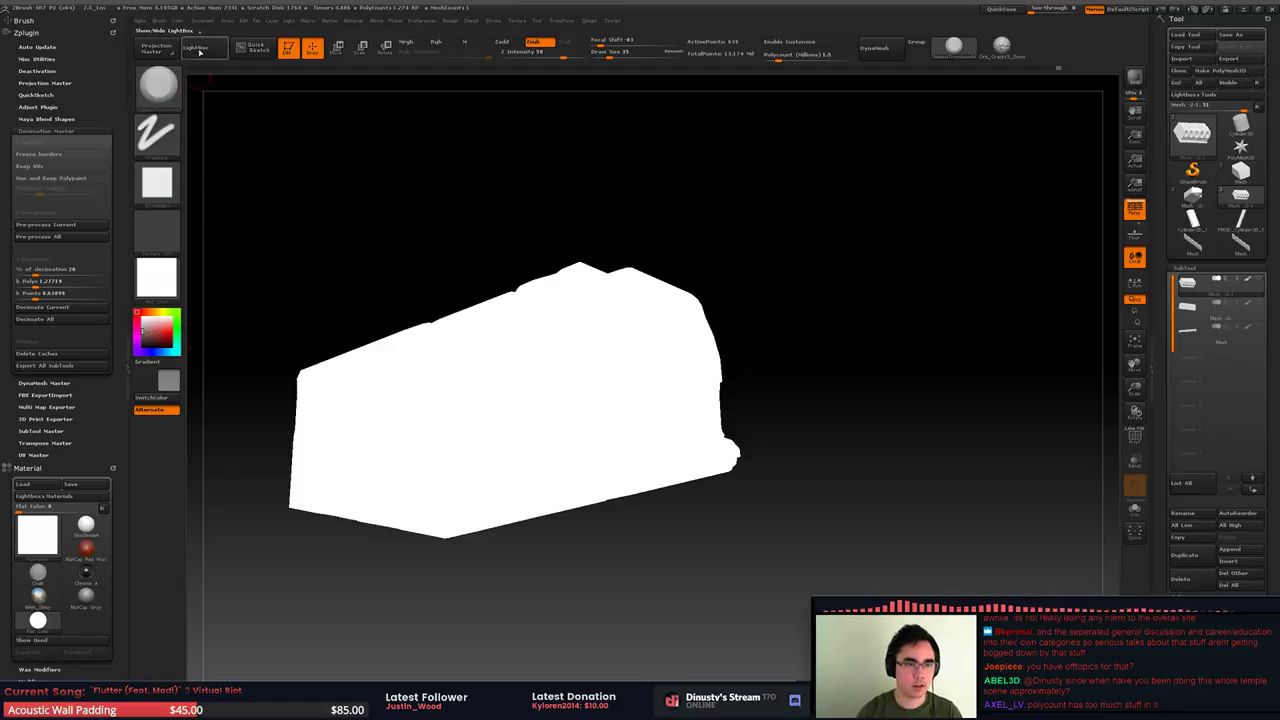
pyautogui.click(157, 381)
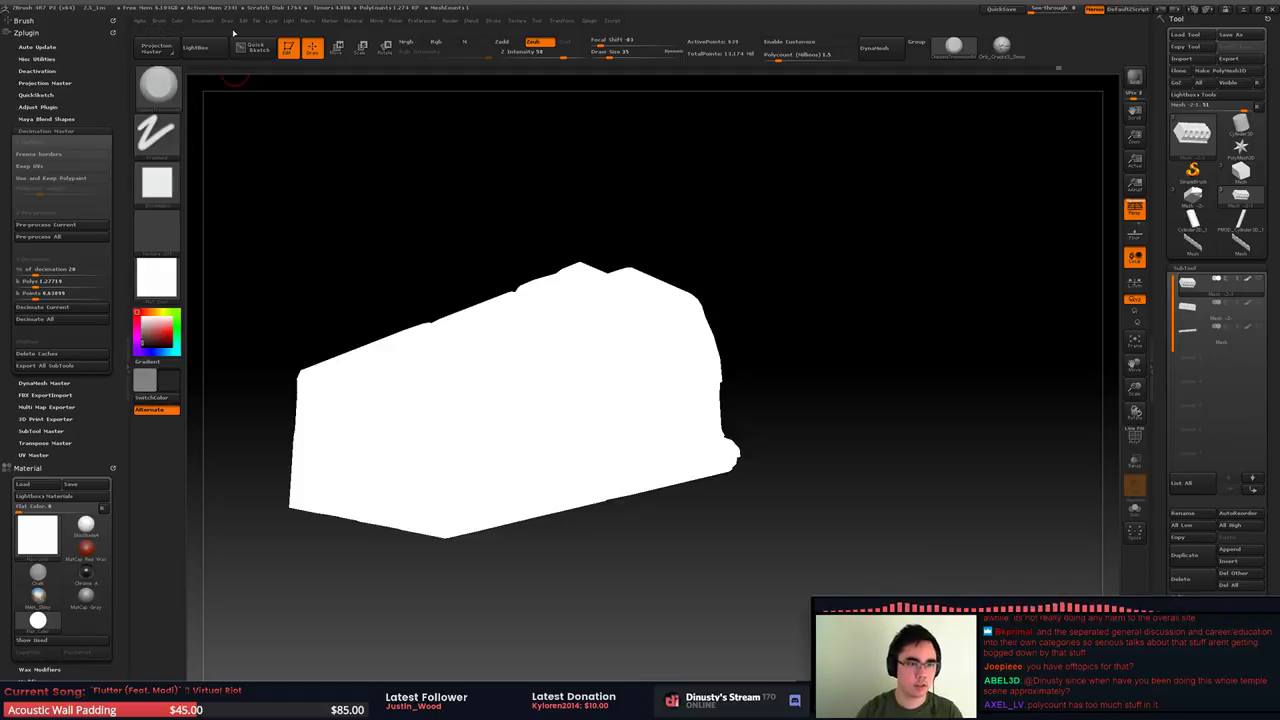
pyautogui.click(175, 21)
pyautogui.click(203, 234)
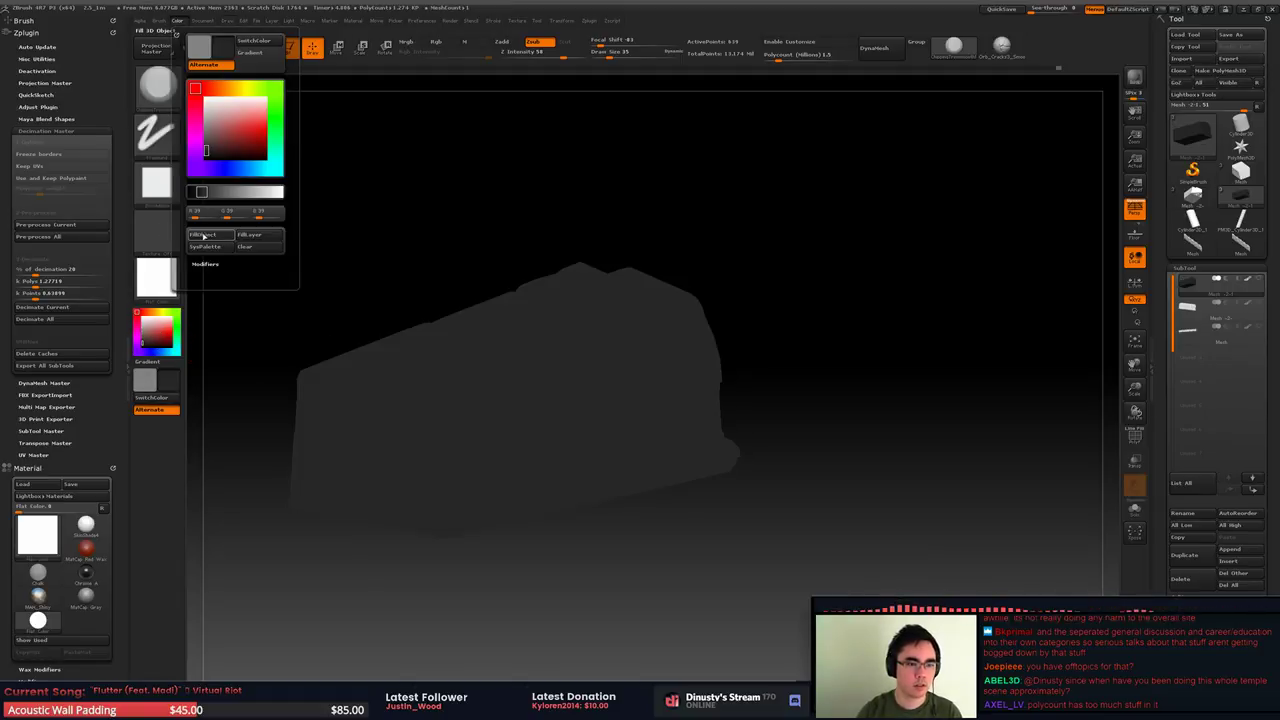
pyautogui.moveTo(629, 217); pyautogui.dragTo(585, 378)
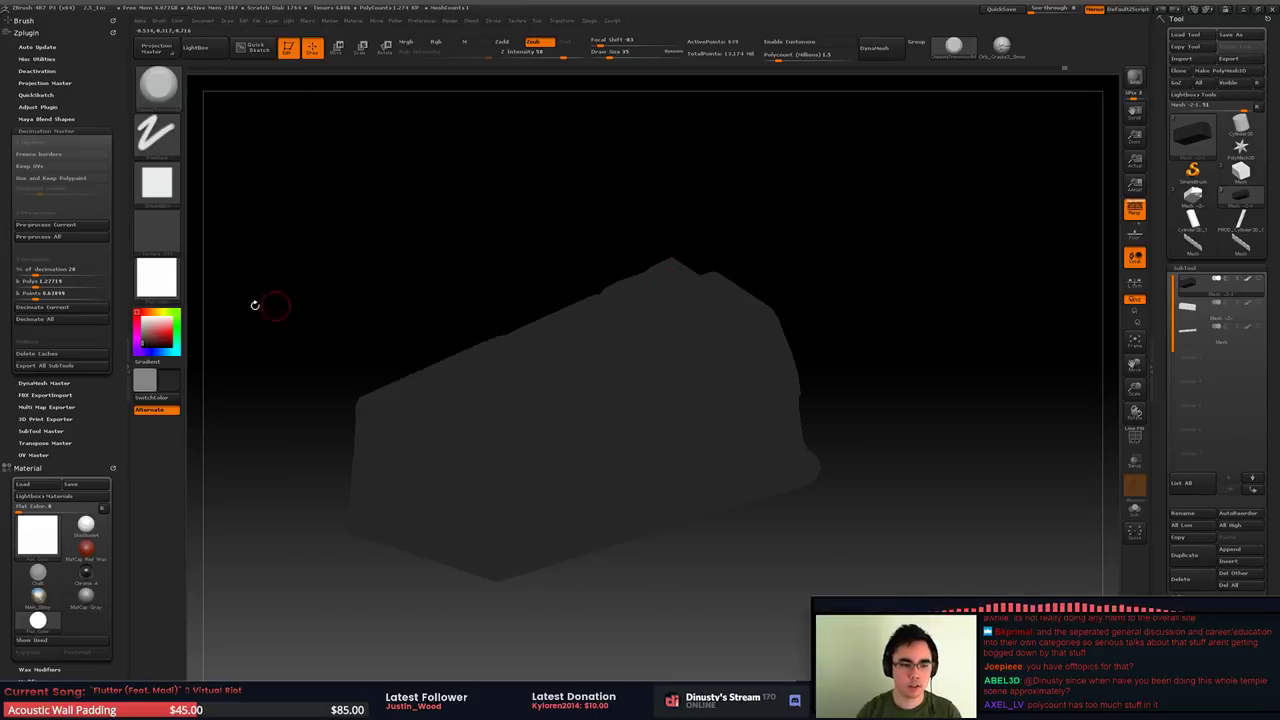
# Fill the roof trim with a lighter grey and check its flat silhouette from different angles
pyautogui.moveTo(153, 328); pyautogui.dragTo(142, 332)
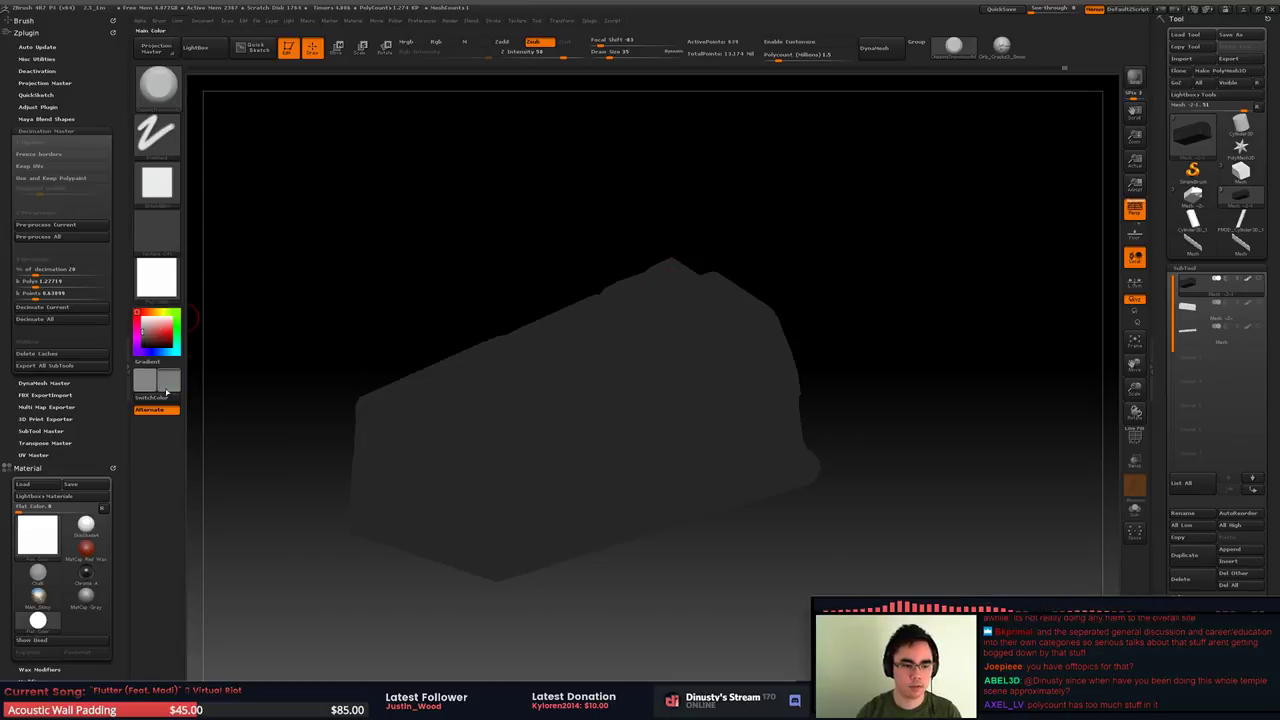
pyautogui.click(175, 21)
pyautogui.click(205, 234)
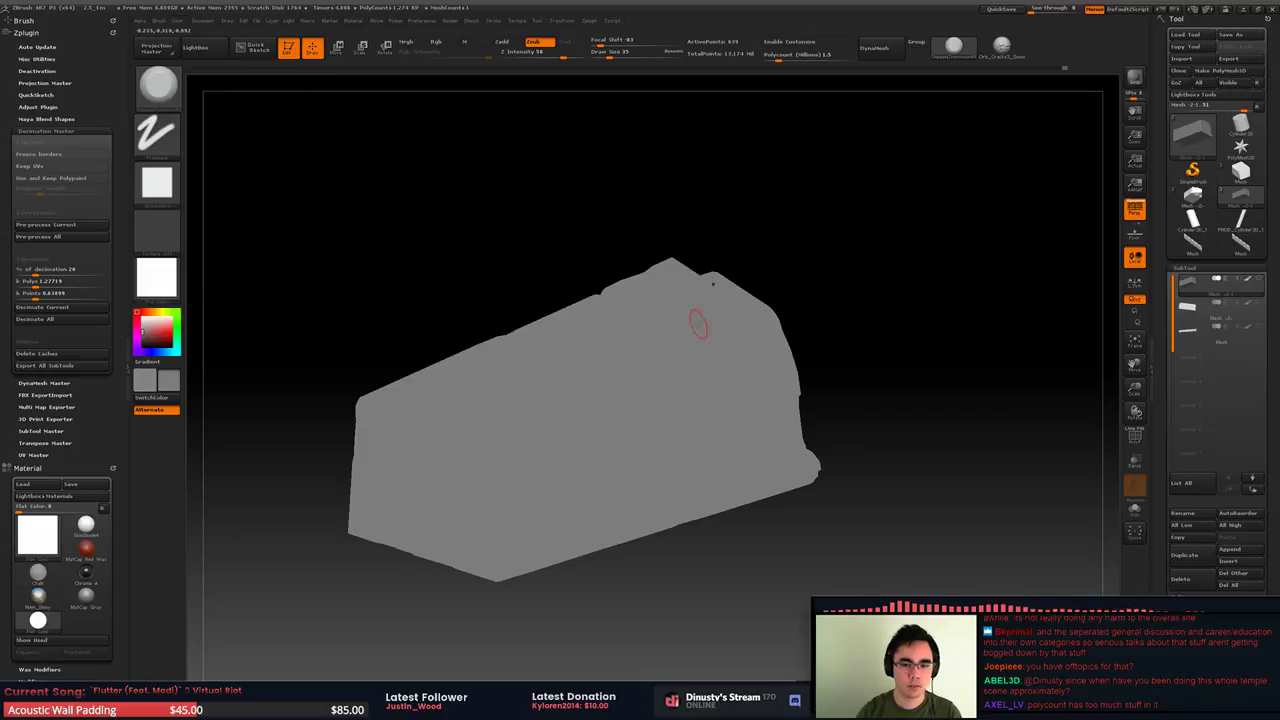
pyautogui.moveTo(691, 320); pyautogui.dragTo(648, 341)
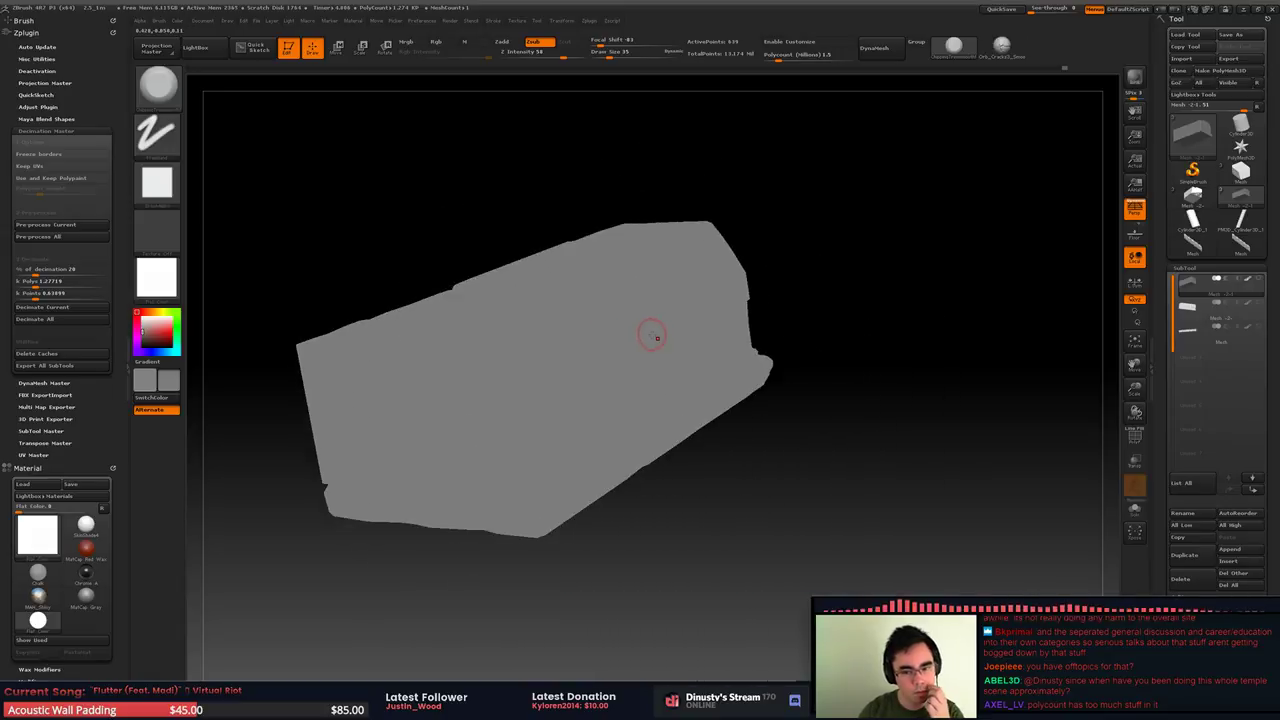
pyautogui.moveTo(645, 343)
pyautogui.mouseDown(button='right')
pyautogui.moveTo(643, 329)
pyautogui.moveTo(680, 300)
pyautogui.moveTo(637, 306)
pyautogui.moveTo(584, 342)
pyautogui.moveTo(571, 337)
pyautogui.moveTo(585, 320)
pyautogui.moveTo(590, 340)
pyautogui.moveTo(442, 366)
pyautogui.mouseUp(button='right')
# Set the roof trim's material to MatCap Gray and fill the object with white
pyautogui.click(156, 277)
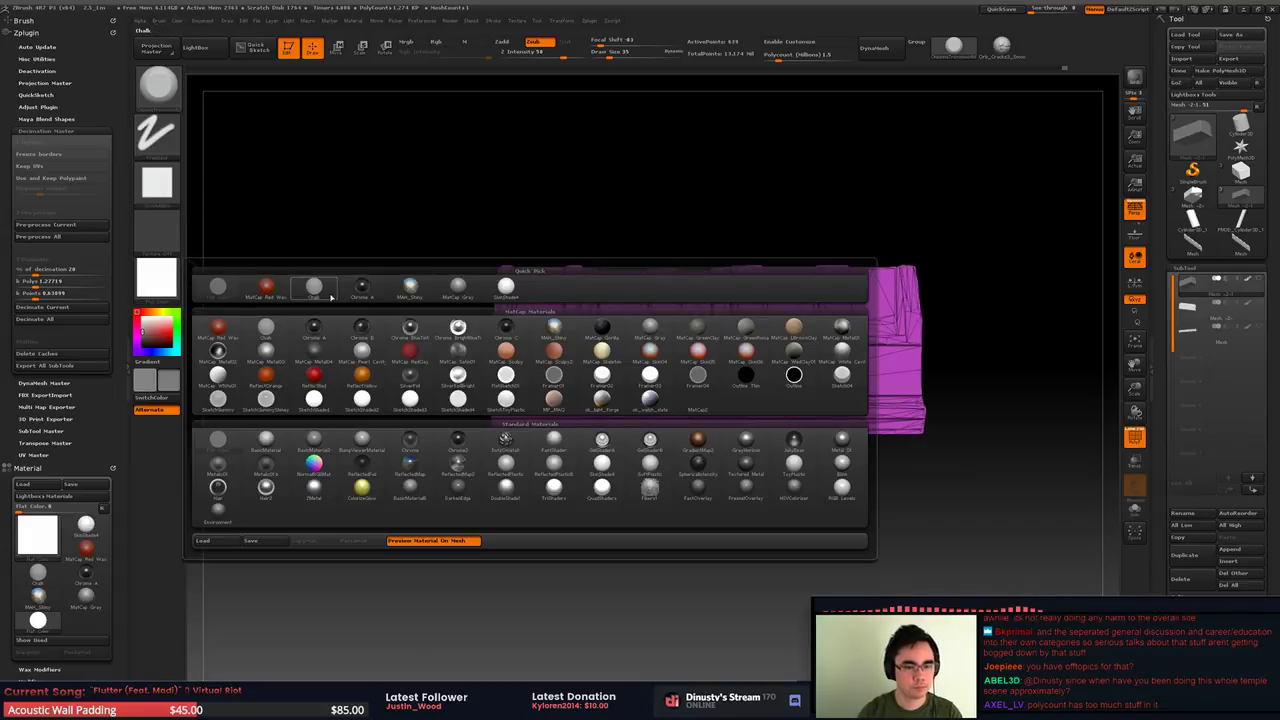
pyautogui.click(467, 293)
pyautogui.moveTo(560, 360); pyautogui.dragTo(698, 380, button='right')
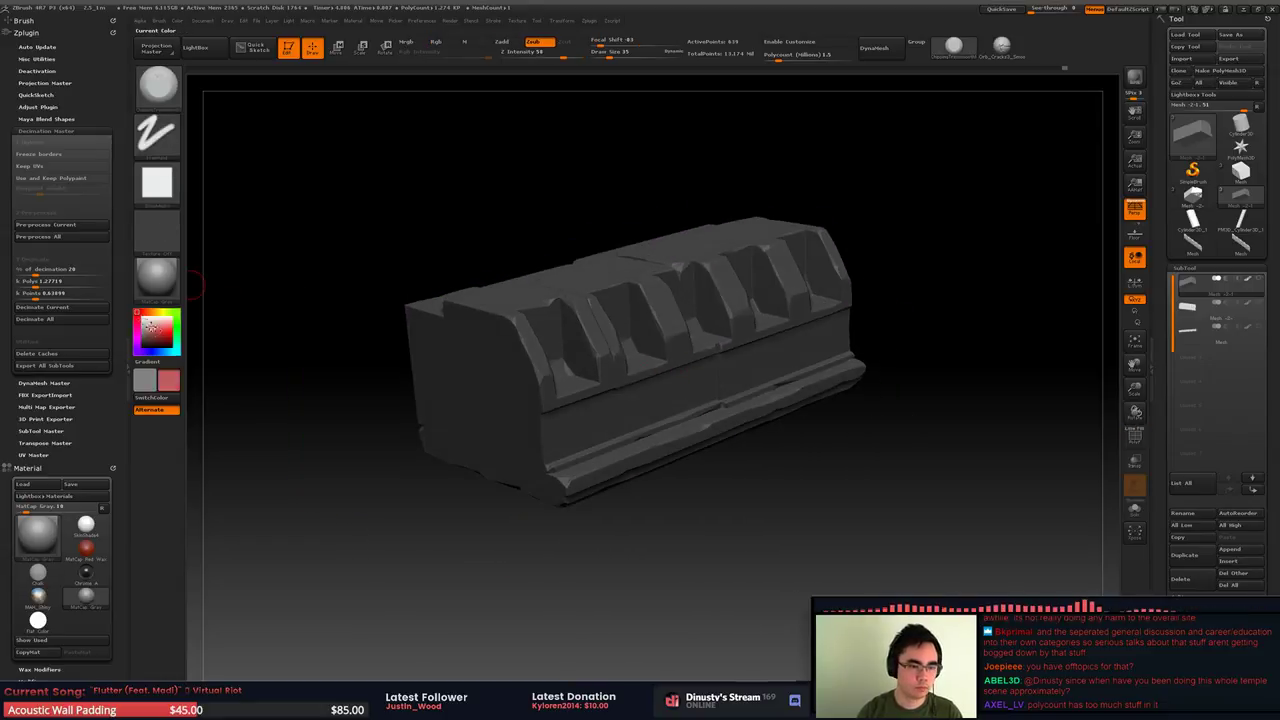
pyautogui.click(138, 314)
pyautogui.click(178, 21)
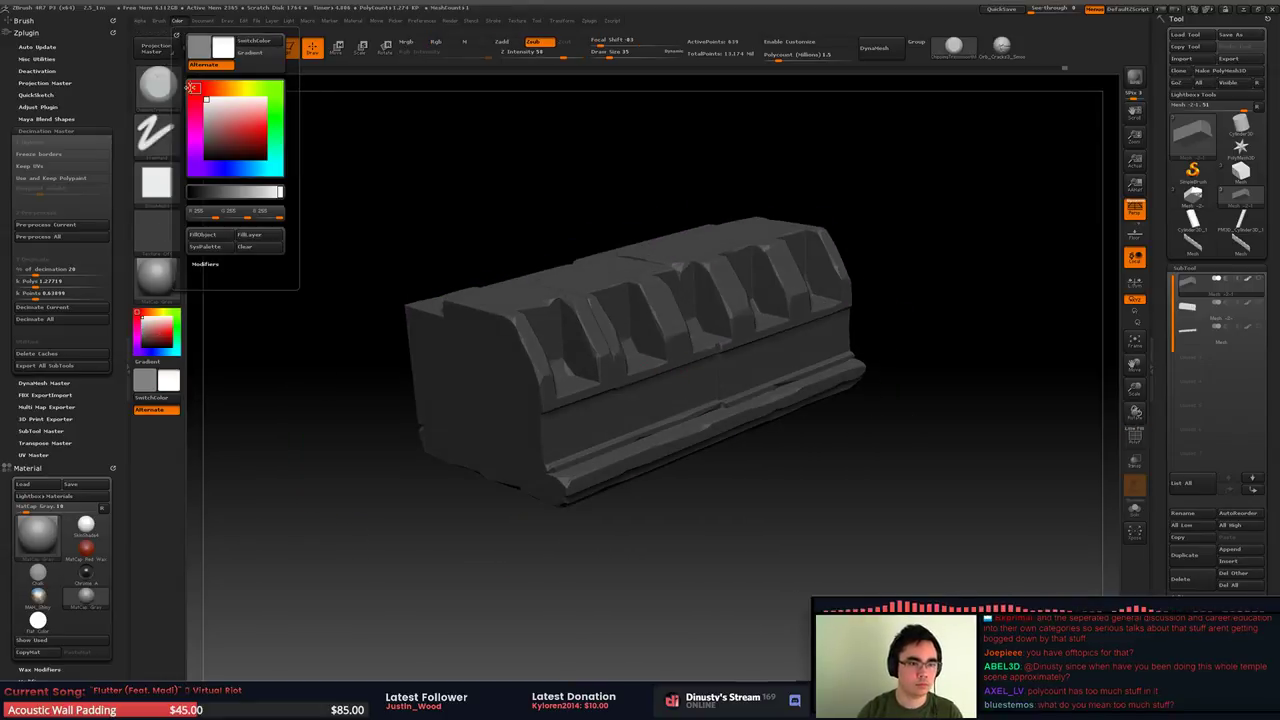
pyautogui.click(213, 235)
pyautogui.keyDown('alt'); pyautogui.moveTo(579, 270); pyautogui.dragTo(550, 302, button='right'); pyautogui.keyUp('alt')
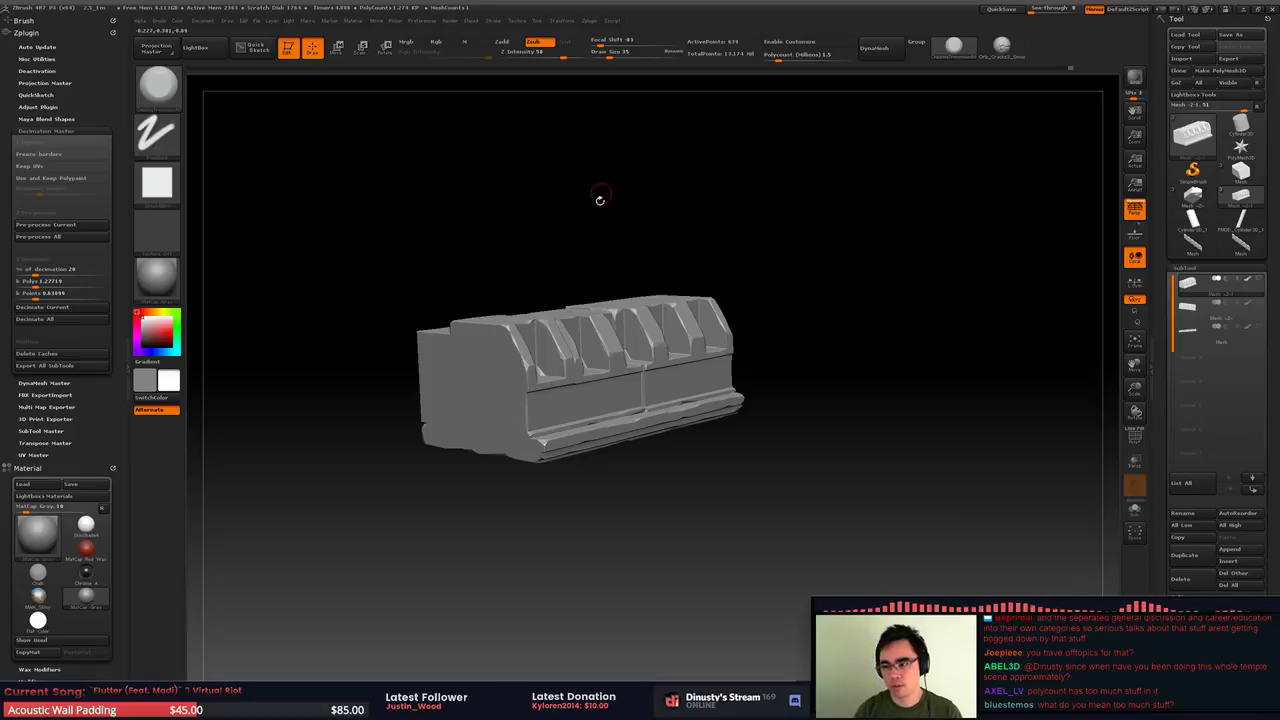
# Examine the decimated roof trim's front, end and underside, comparing the shaded surface with the wireframe
pyautogui.moveTo(534, 253); pyautogui.dragTo(594, 268, button='right')
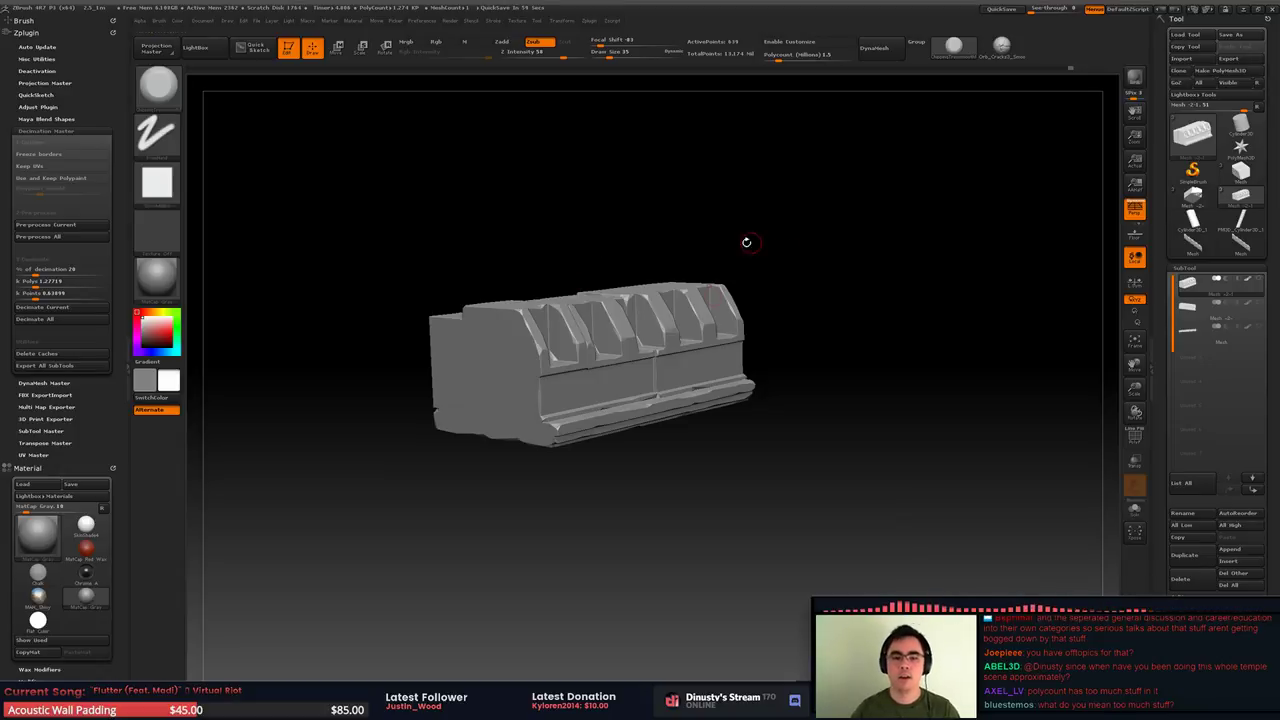
pyautogui.moveTo(749, 253); pyautogui.dragTo(730, 252, button='right')
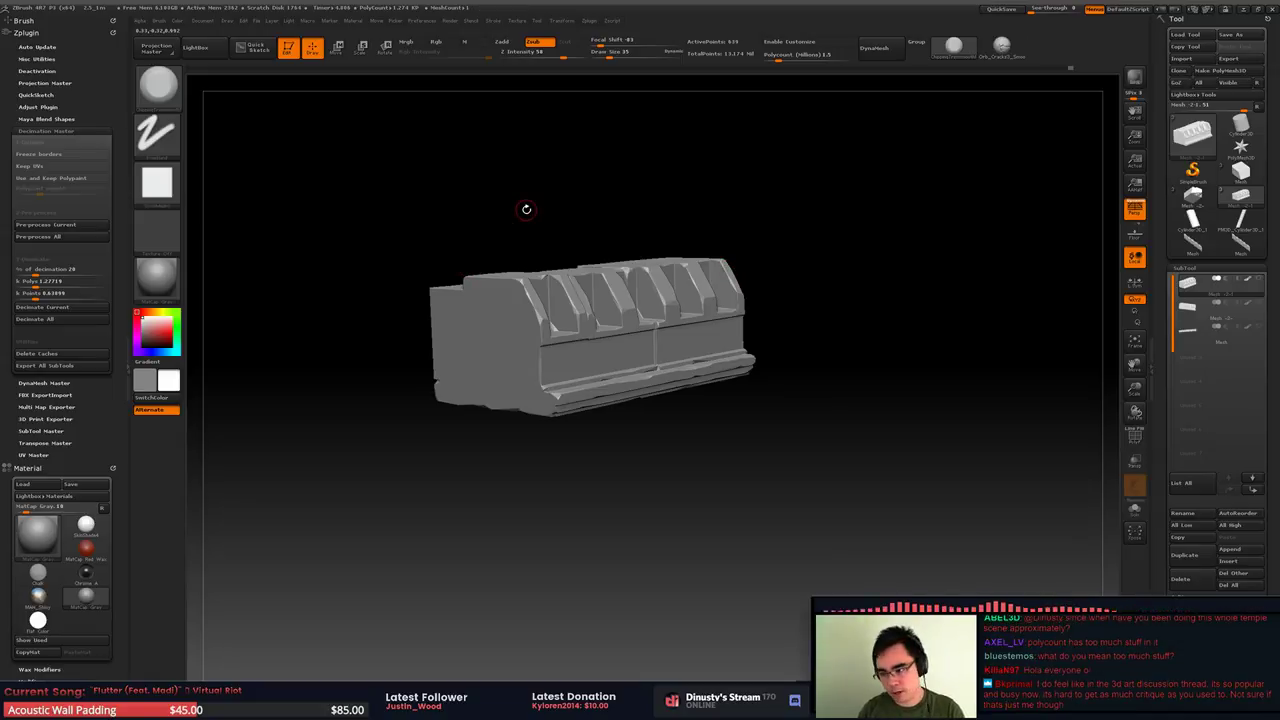
pyautogui.keyDown('ctrl'); pyautogui.moveTo(586, 296); pyautogui.dragTo(657, 291, button='right'); pyautogui.keyUp('ctrl')
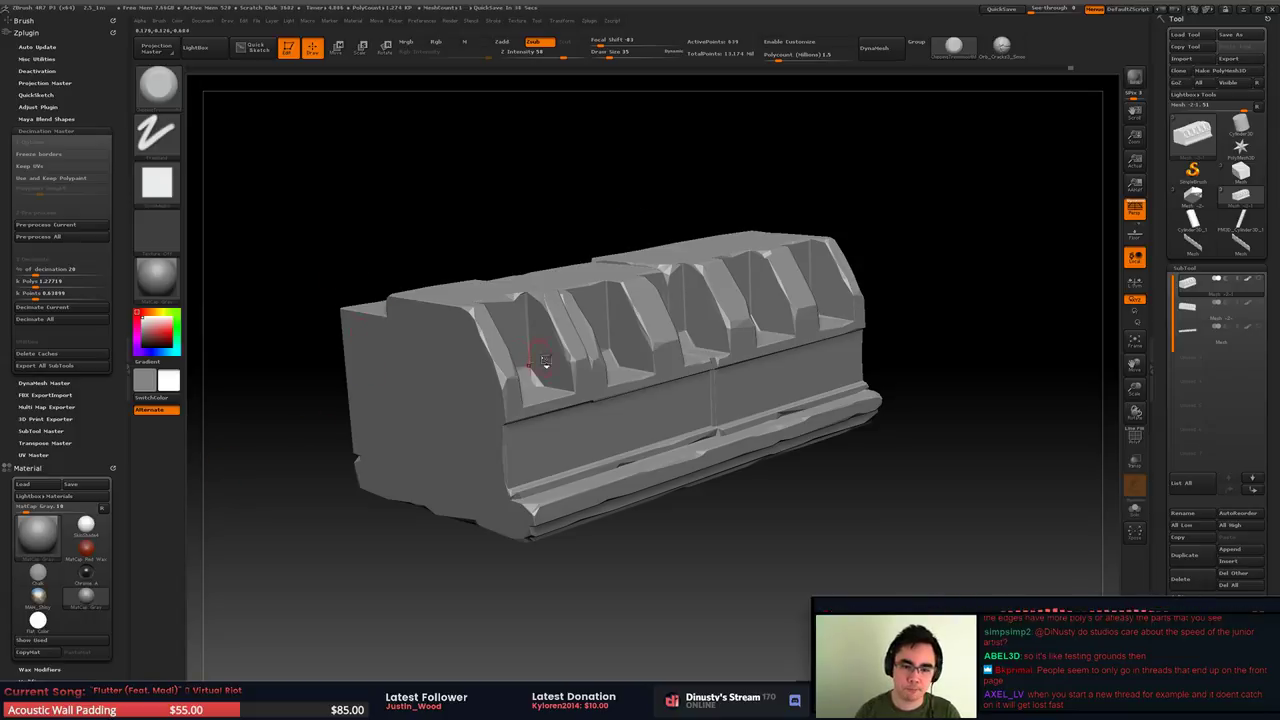
pyautogui.moveTo(546, 360); pyautogui.dragTo(560, 300, button='right')
pyautogui.hotkey('shift', 'f')
pyautogui.hotkey('shift', 'f')
pyautogui.hotkey('shift', 'f')
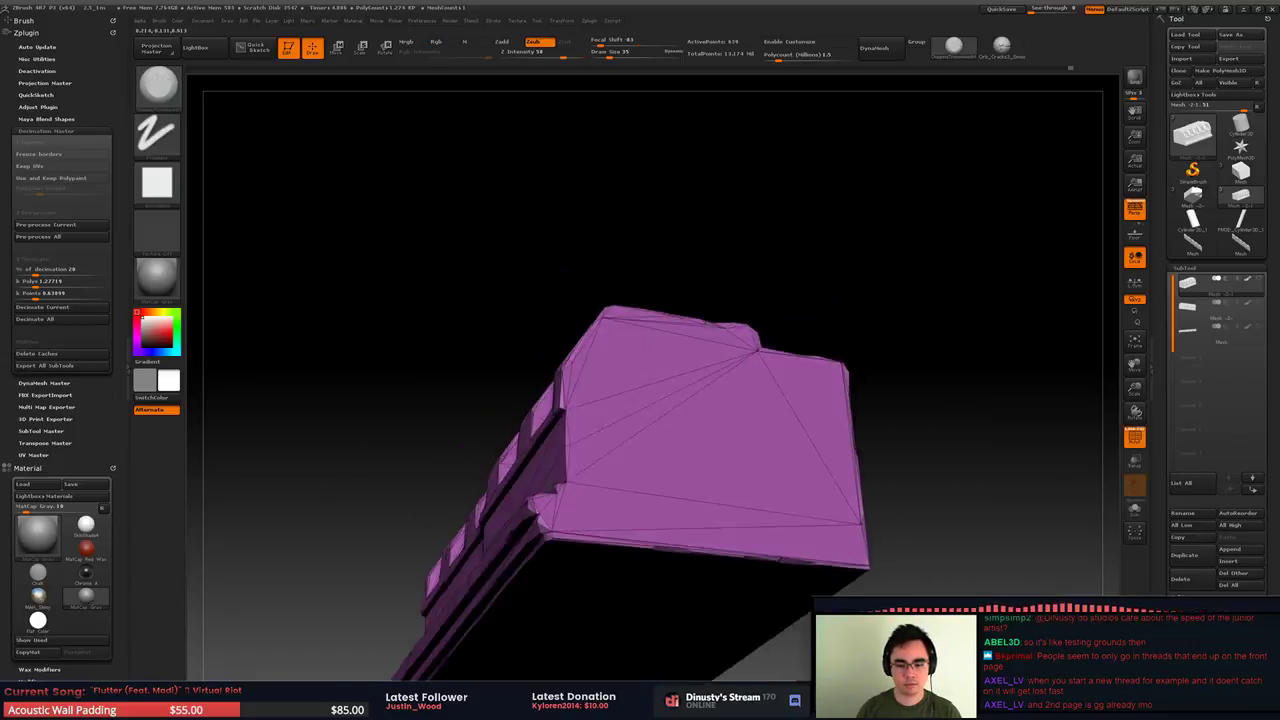
pyautogui.moveTo(620, 420); pyautogui.dragTo(617, 321, button='right')
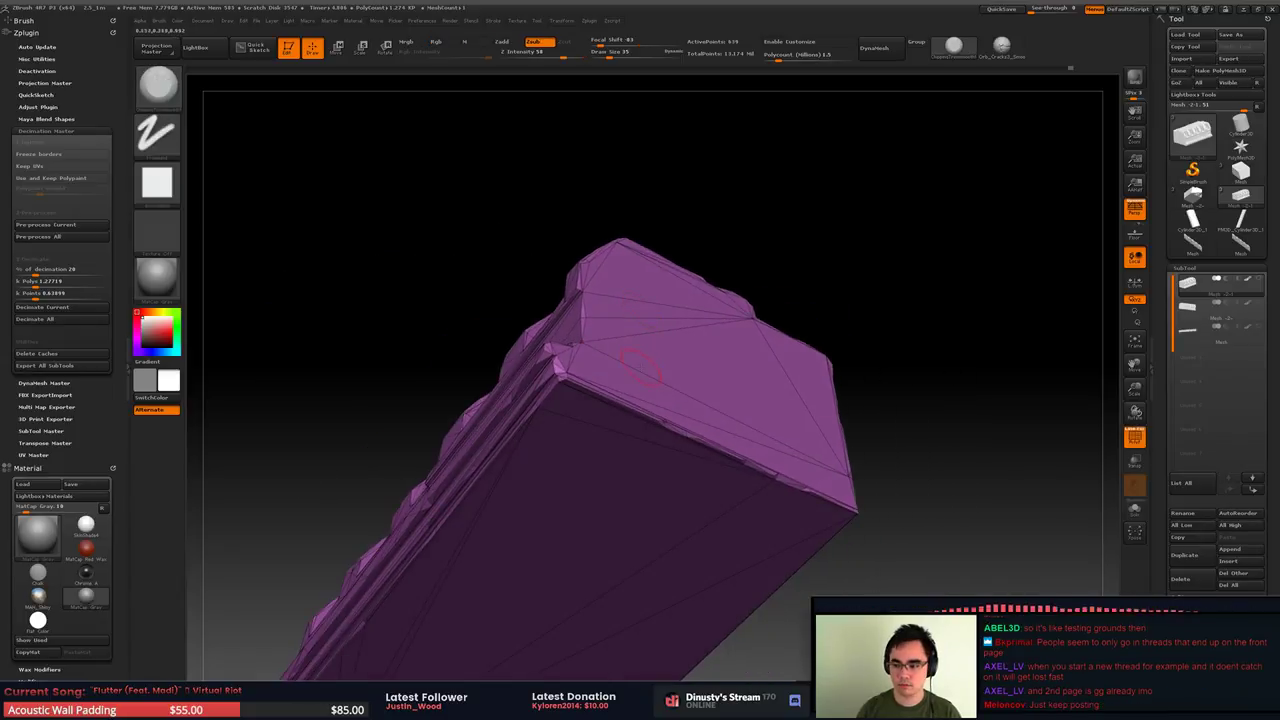
pyautogui.moveTo(642, 367); pyautogui.dragTo(608, 408, button='right')
pyautogui.hotkey('shift', 'f')
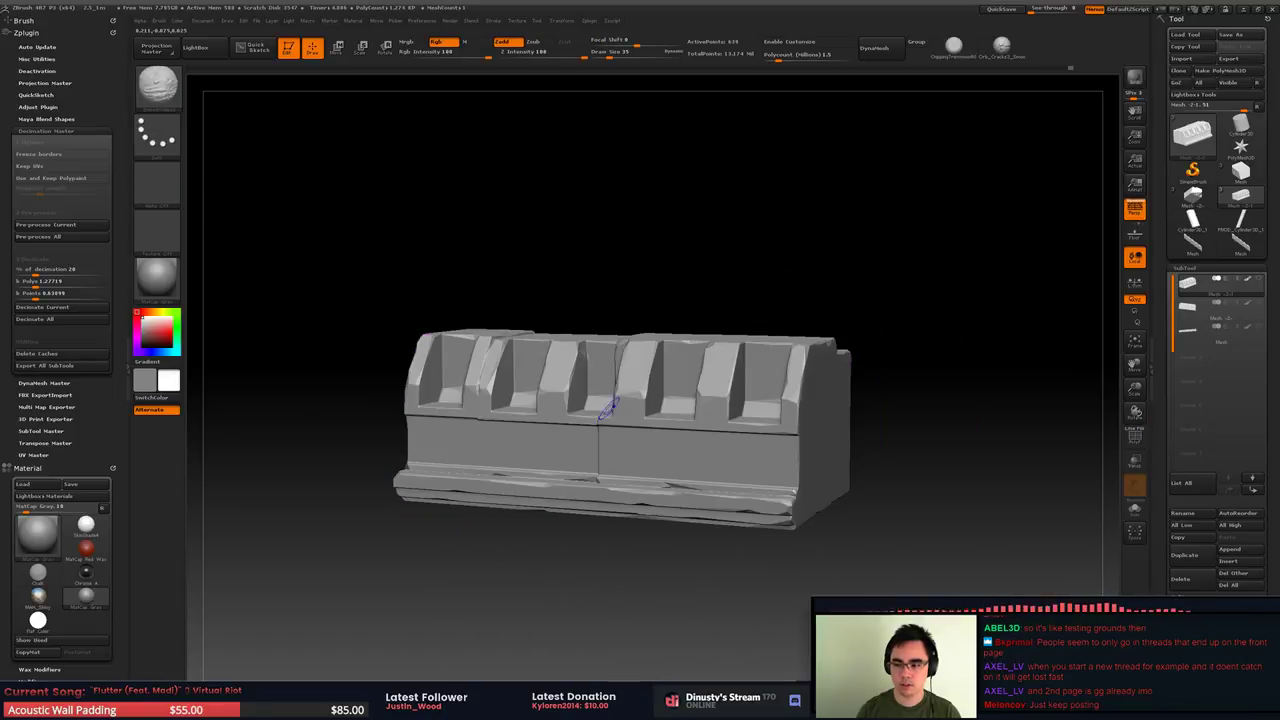
pyautogui.hotkey('shift', 'f')
pyautogui.hotkey('shift', 'f')
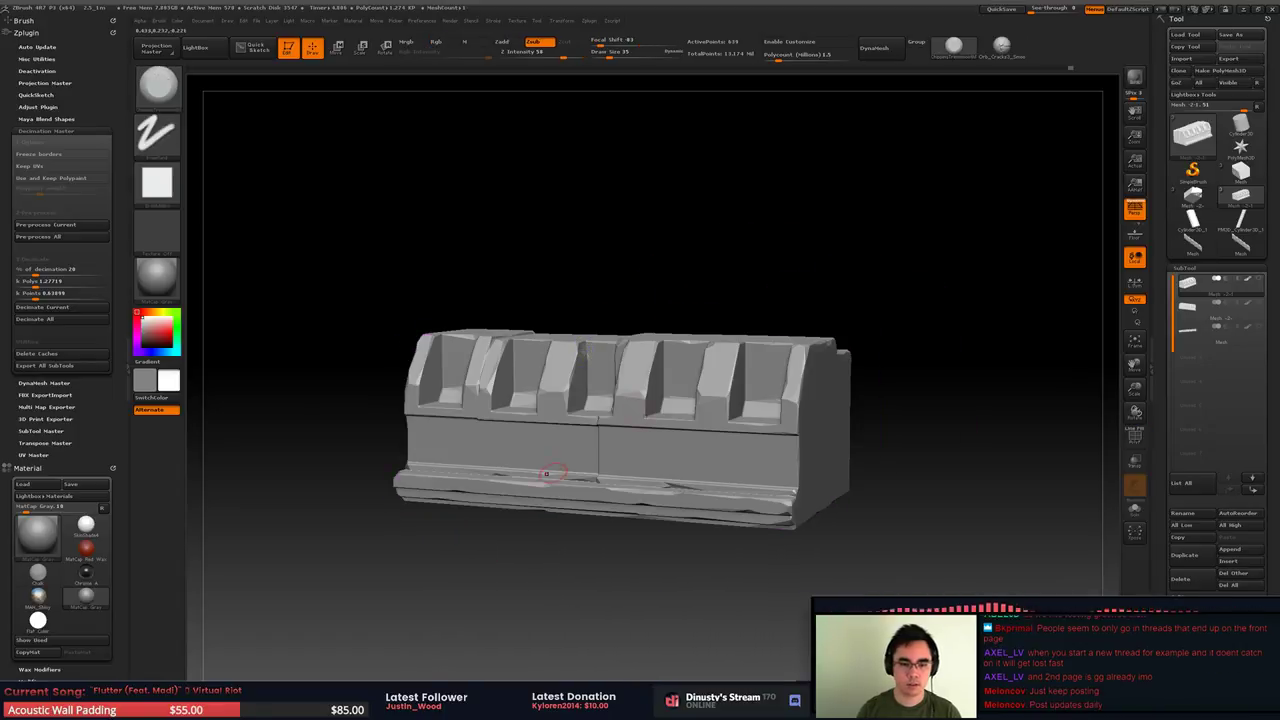
# Export the decimated roof trim as an OBJ named Base_2.5m_FM in the RoofSet folder
pyautogui.click(1228, 58)
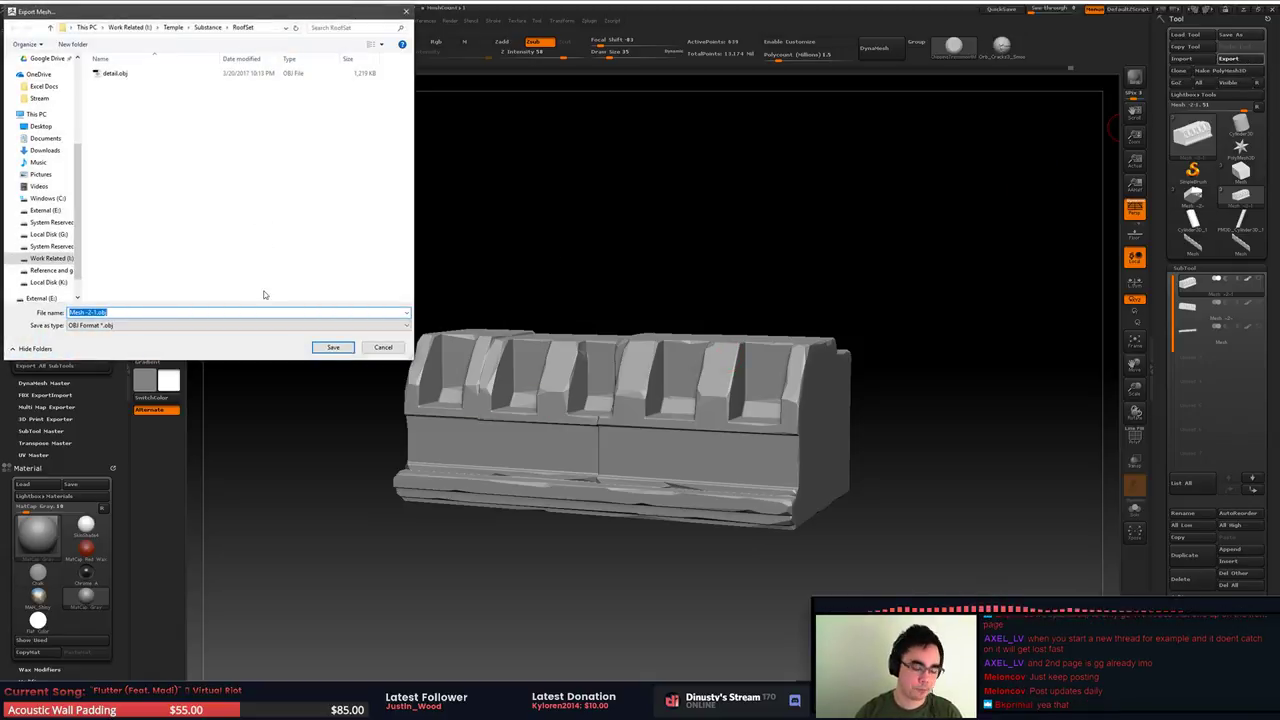
pyautogui.write('base for low')
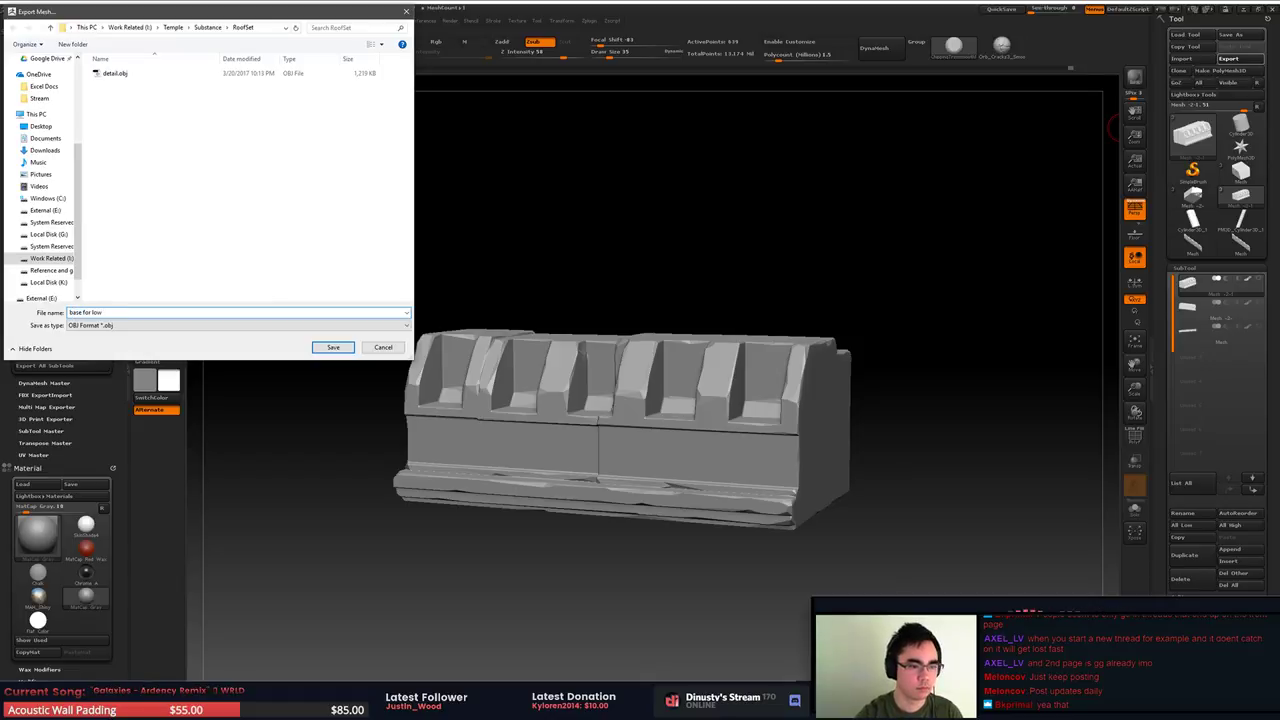
pyautogui.press('BackSpace')
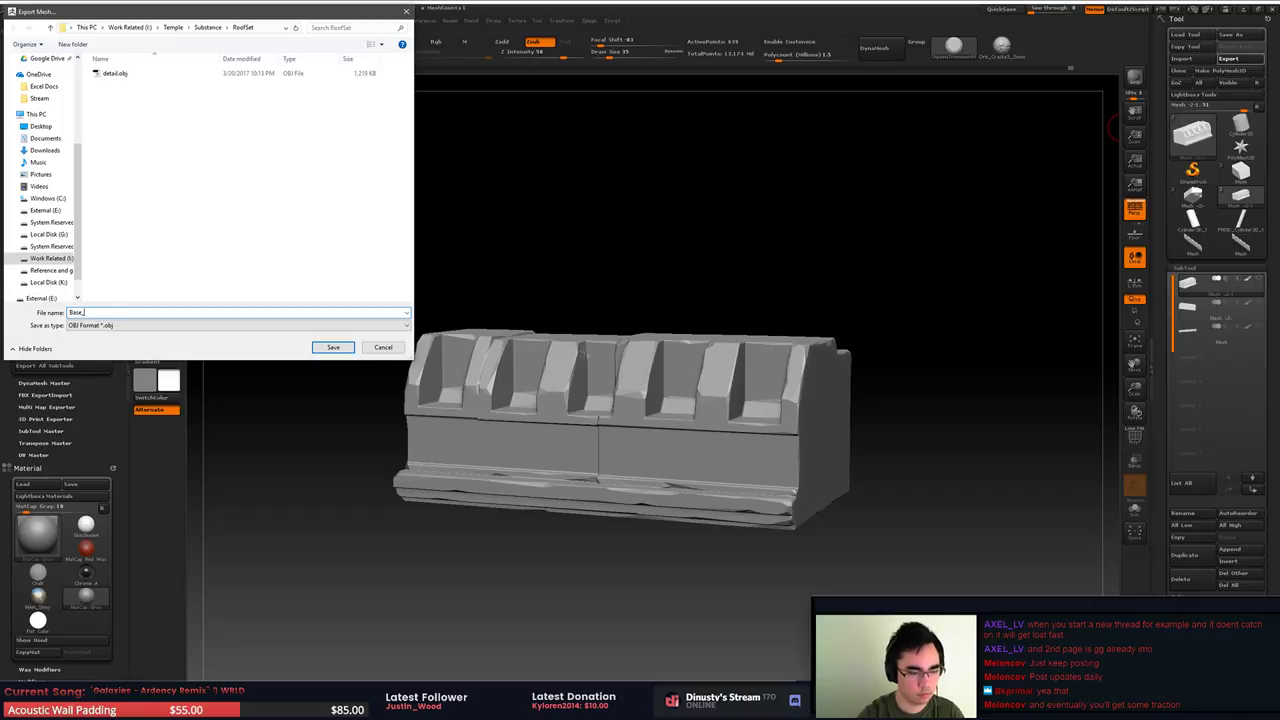
pyautogui.write('2.5m_FM')
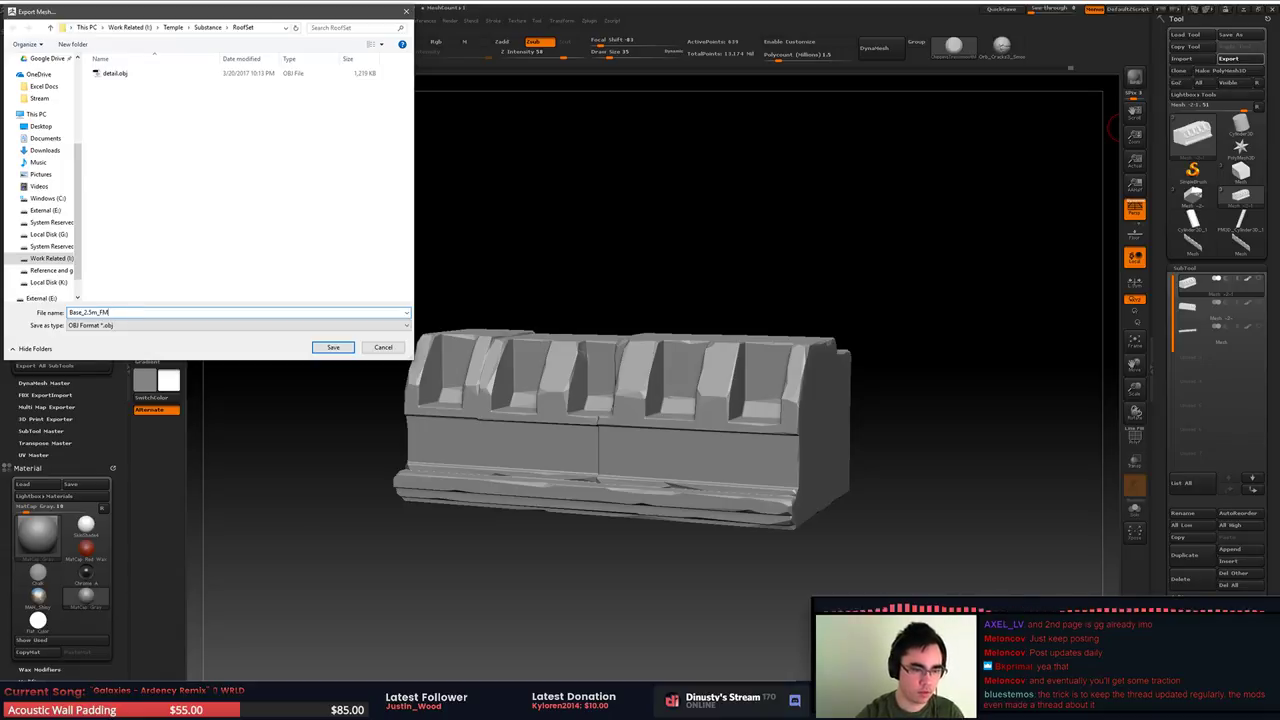
pyautogui.press('Return')
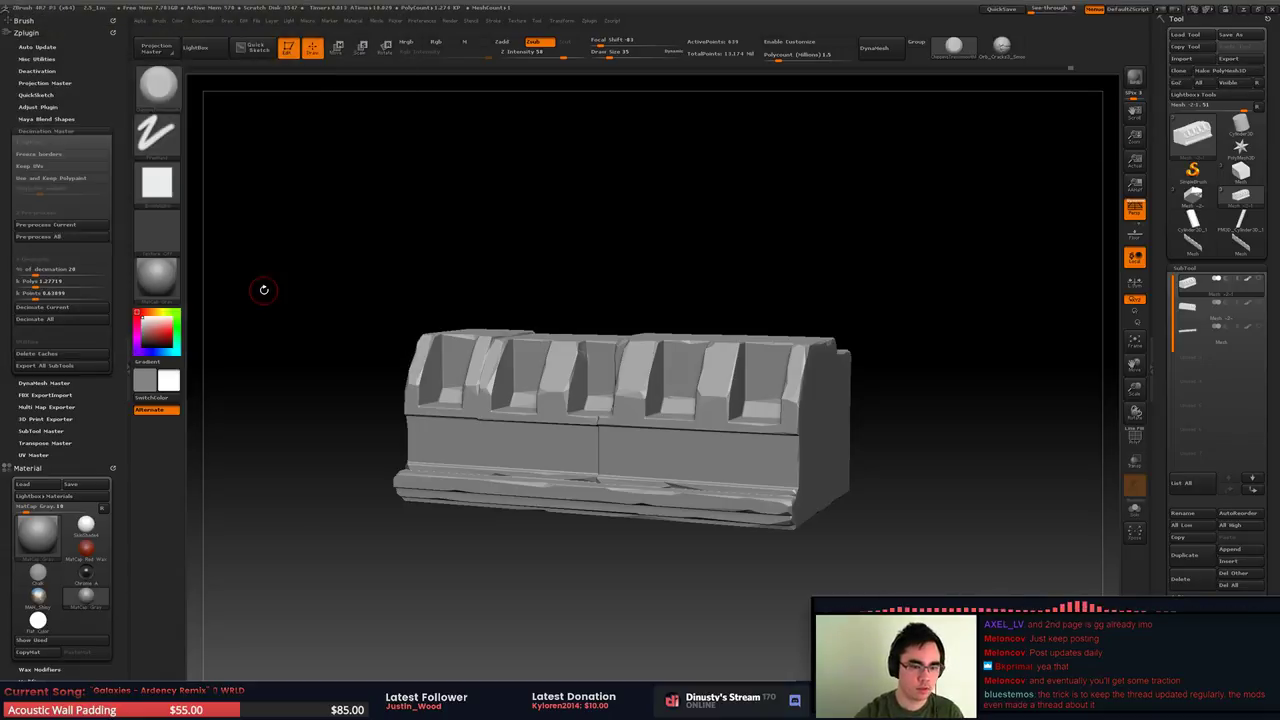
# Switch to MODO and close both open scenes, discarding the changes to the untitled ornament scene
pyautogui.moveTo(954, 358); pyautogui.dragTo(994, 329)
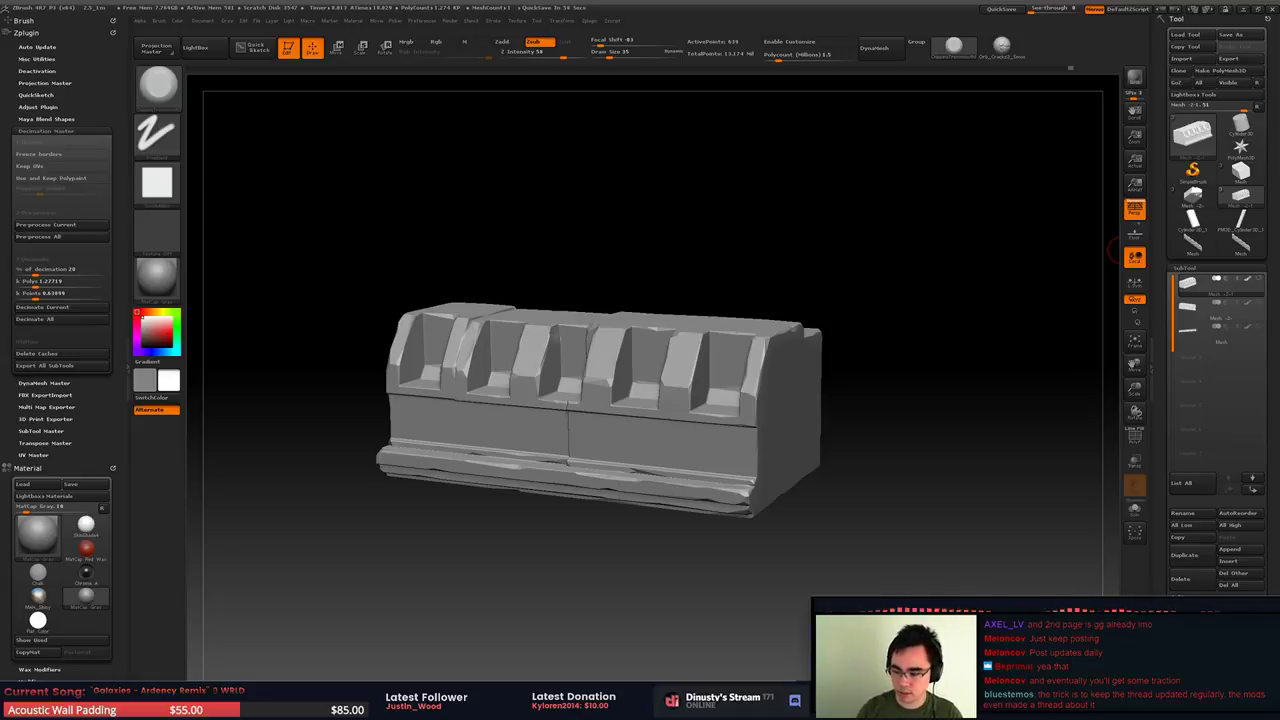
pyautogui.hotkey('alt', 'Tab')
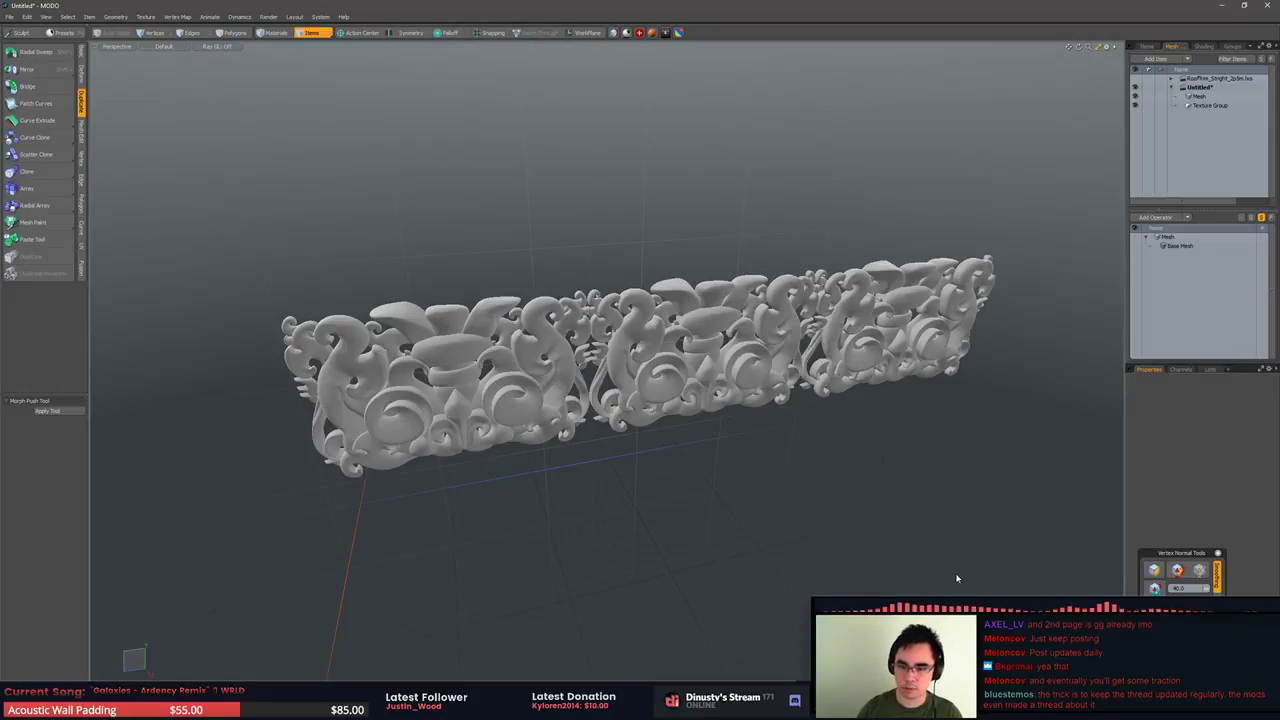
pyautogui.keyDown('alt'); pyautogui.moveTo(957, 577); pyautogui.dragTo(987, 483); pyautogui.keyUp('alt')
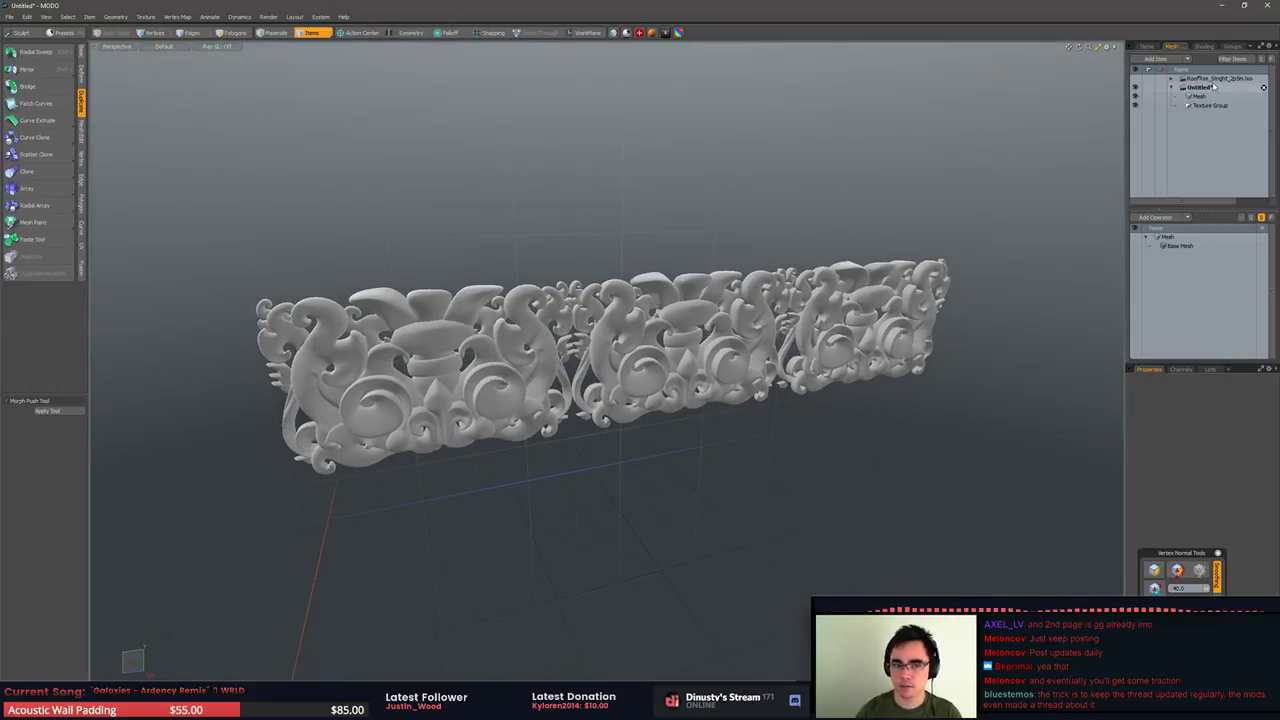
pyautogui.rightClick(1207, 88)
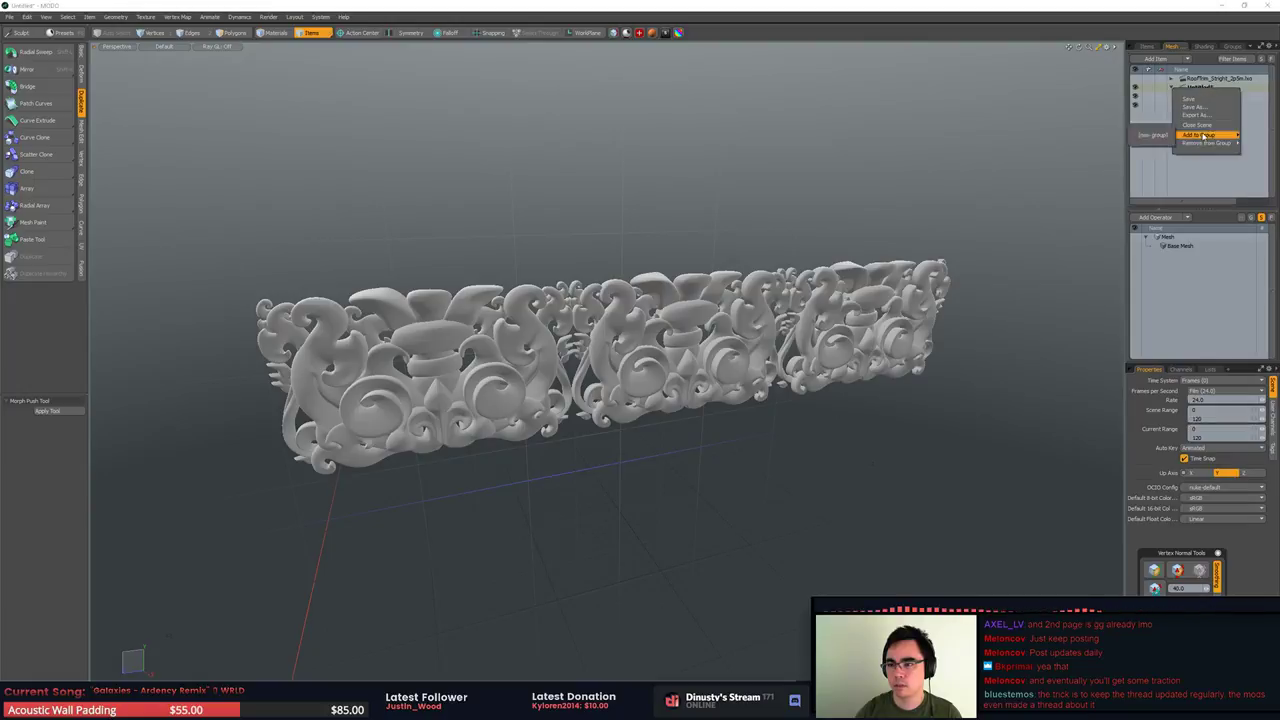
pyautogui.click(1174, 126)
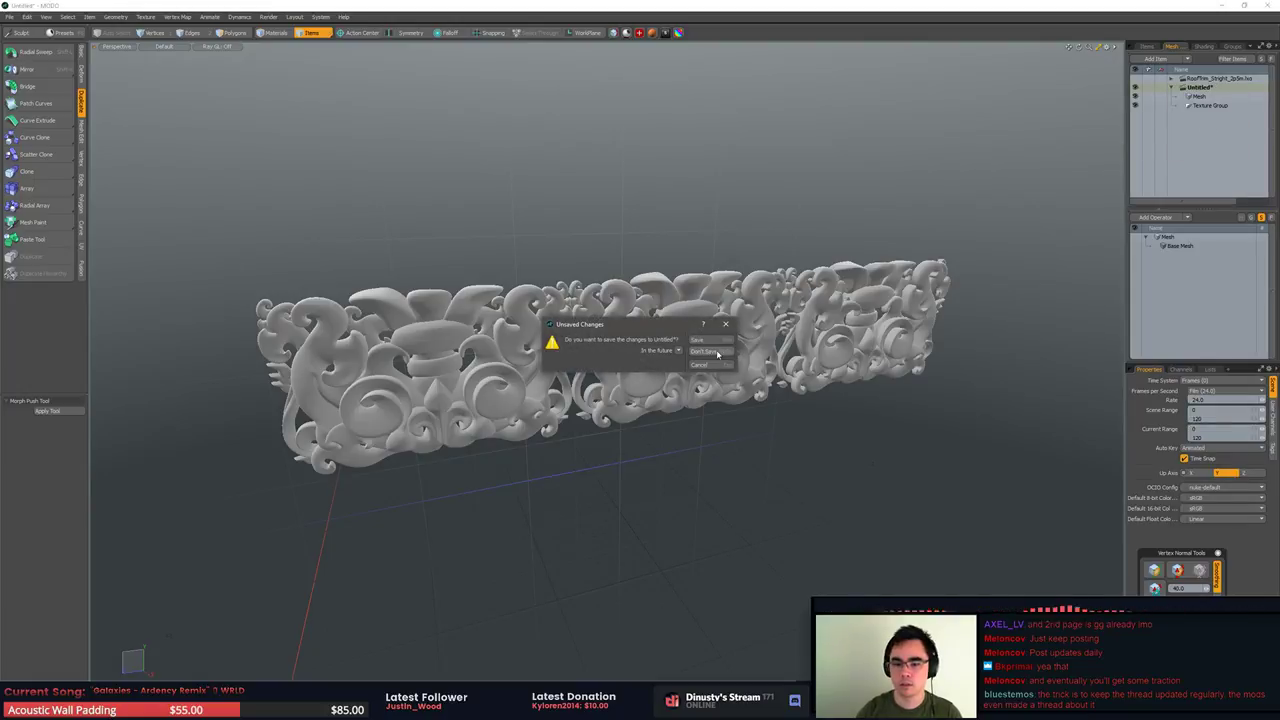
pyautogui.click(717, 354)
pyautogui.rightClick(1230, 80)
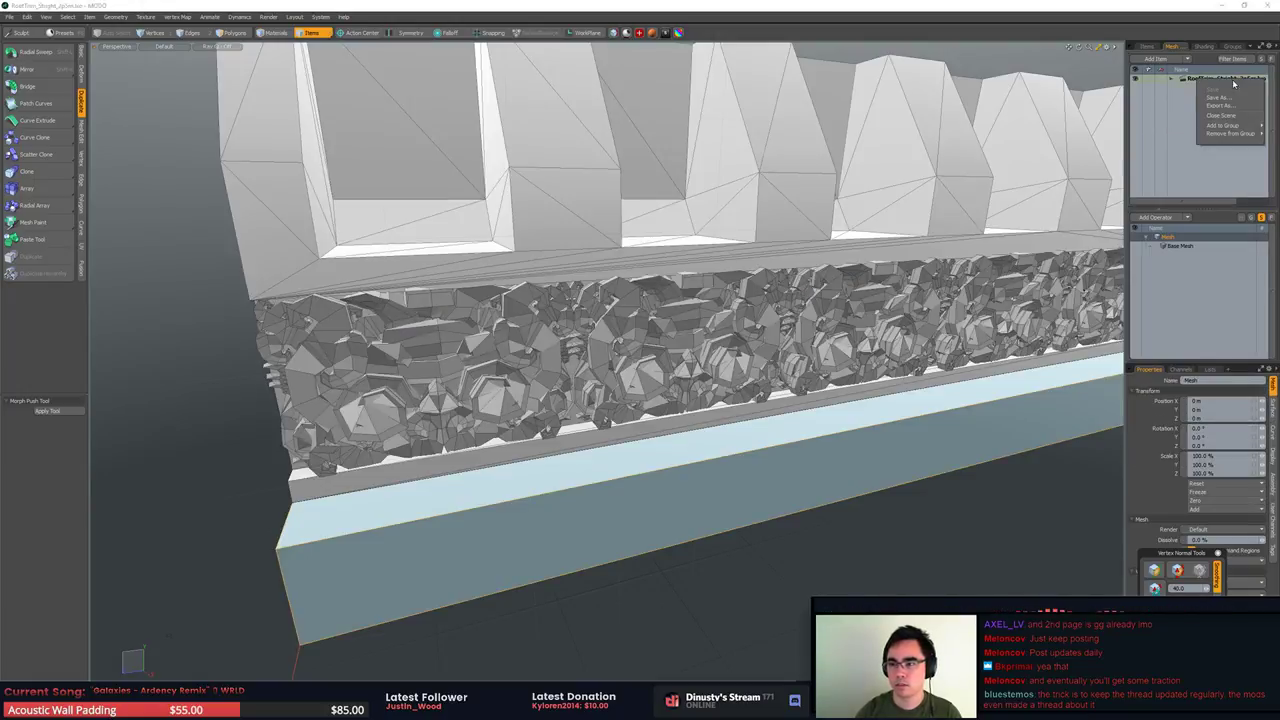
pyautogui.click(1221, 115)
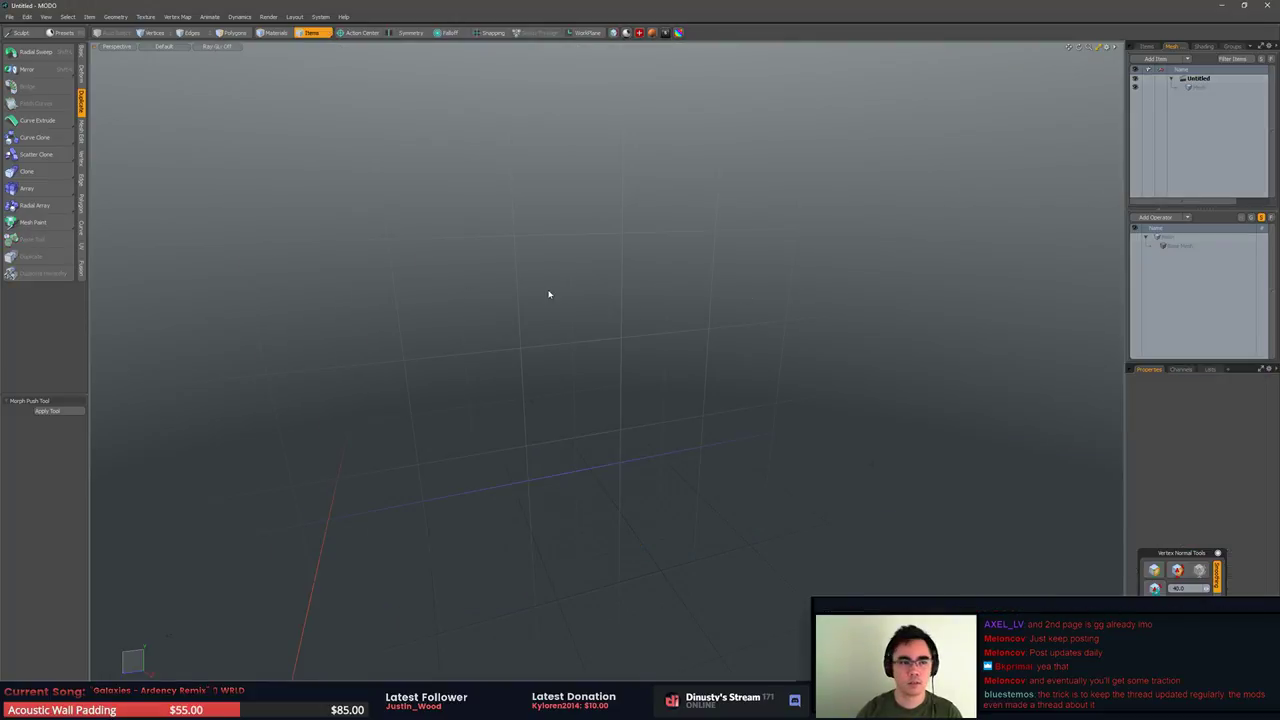
pyautogui.click(10, 17)
pyautogui.moveTo(40, 55)
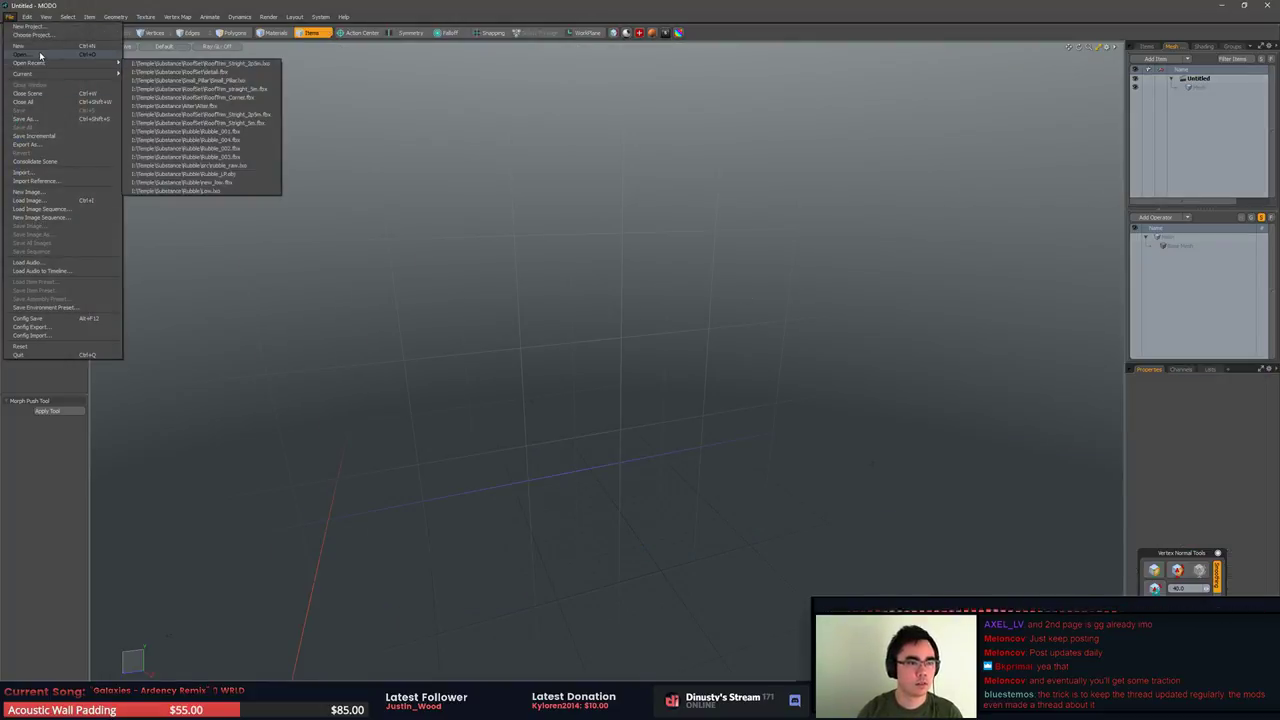
pyautogui.click(30, 172)
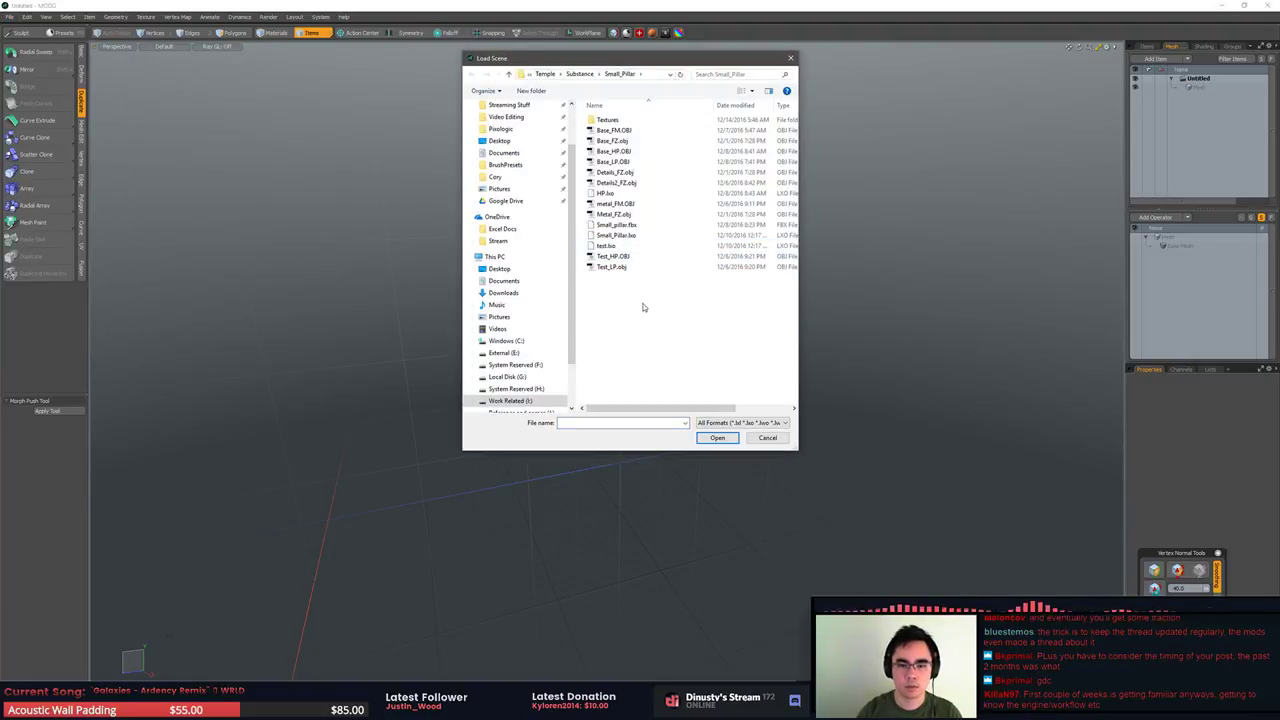
pyautogui.click(628, 131)
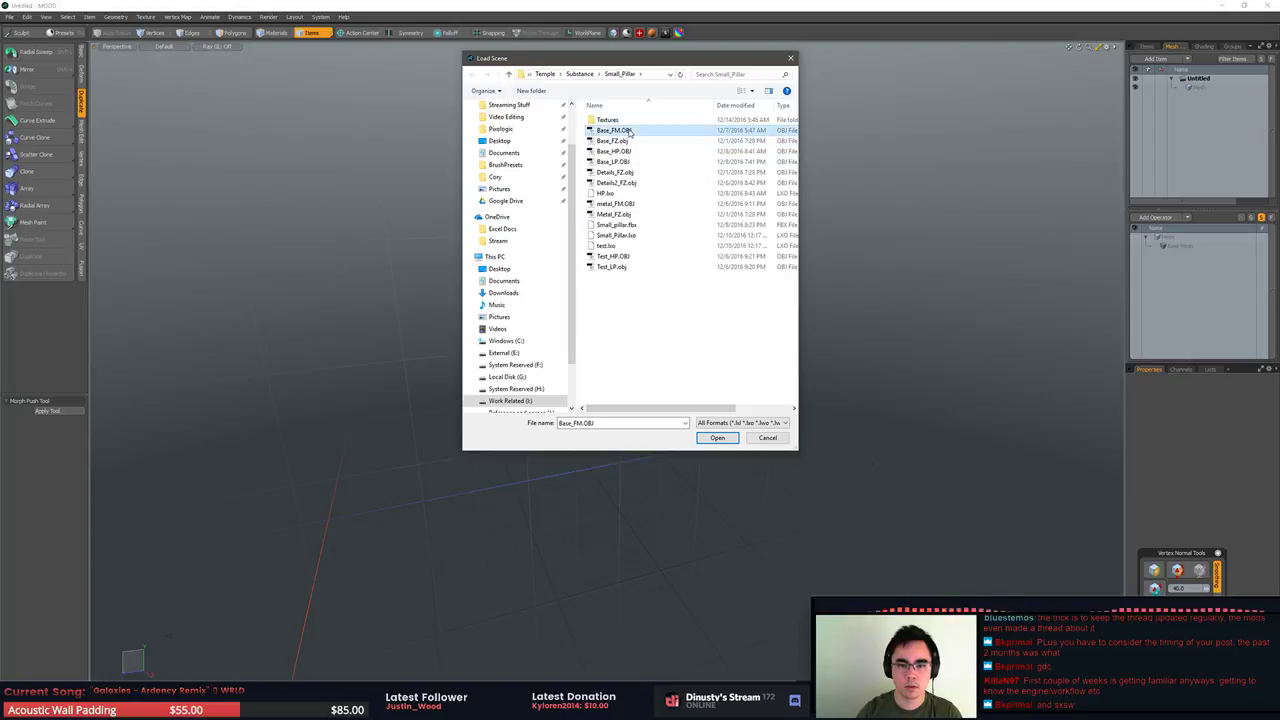
pyautogui.doubleClick(628, 131)
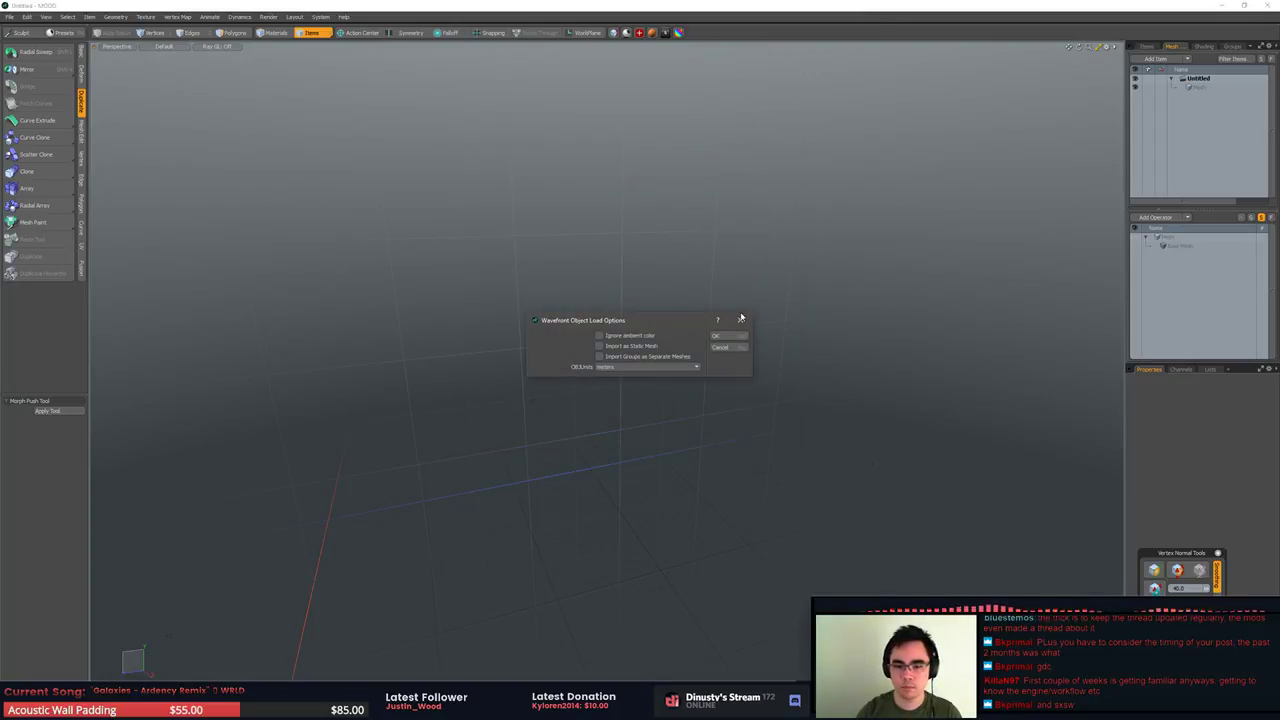
pyautogui.click(726, 337)
pyautogui.scroll(-2, 646, 257)
pyautogui.keyDown('alt'); pyautogui.moveTo(646, 257); pyautogui.dragTo(762, 323); pyautogui.keyUp('alt')
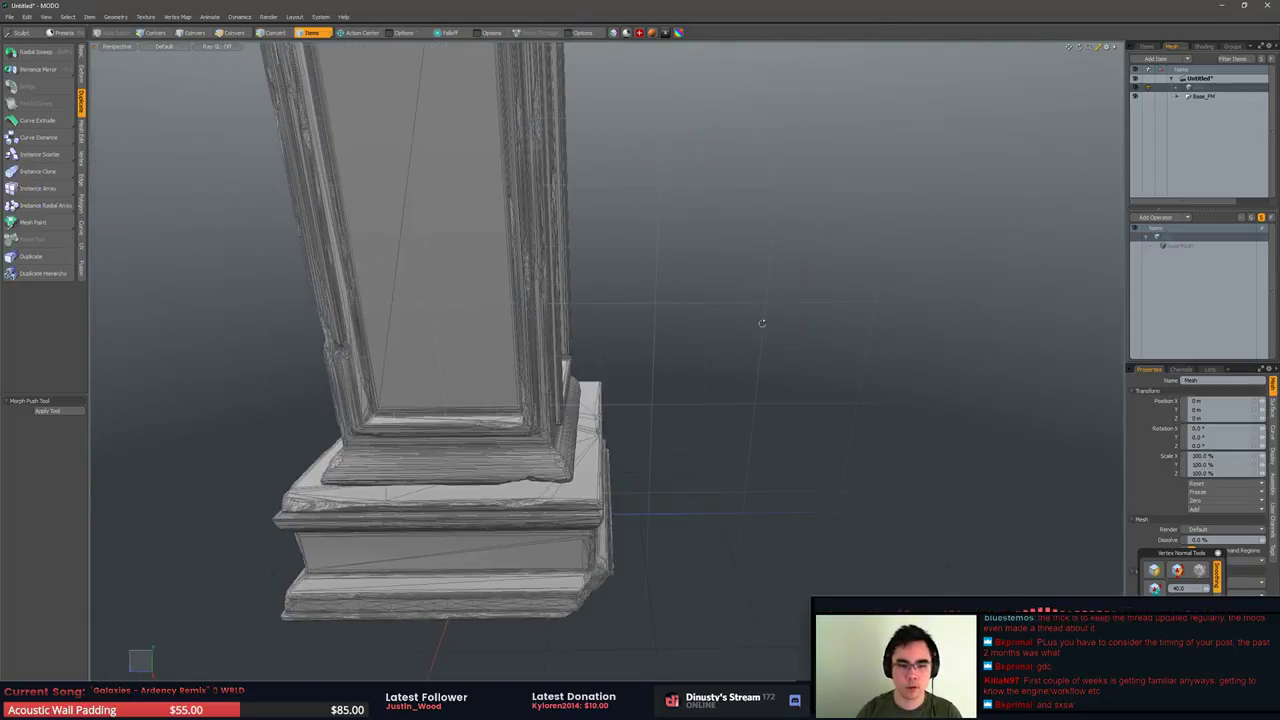
pyautogui.click(1206, 81)
pyautogui.click(1206, 80)
pyautogui.click(1202, 97)
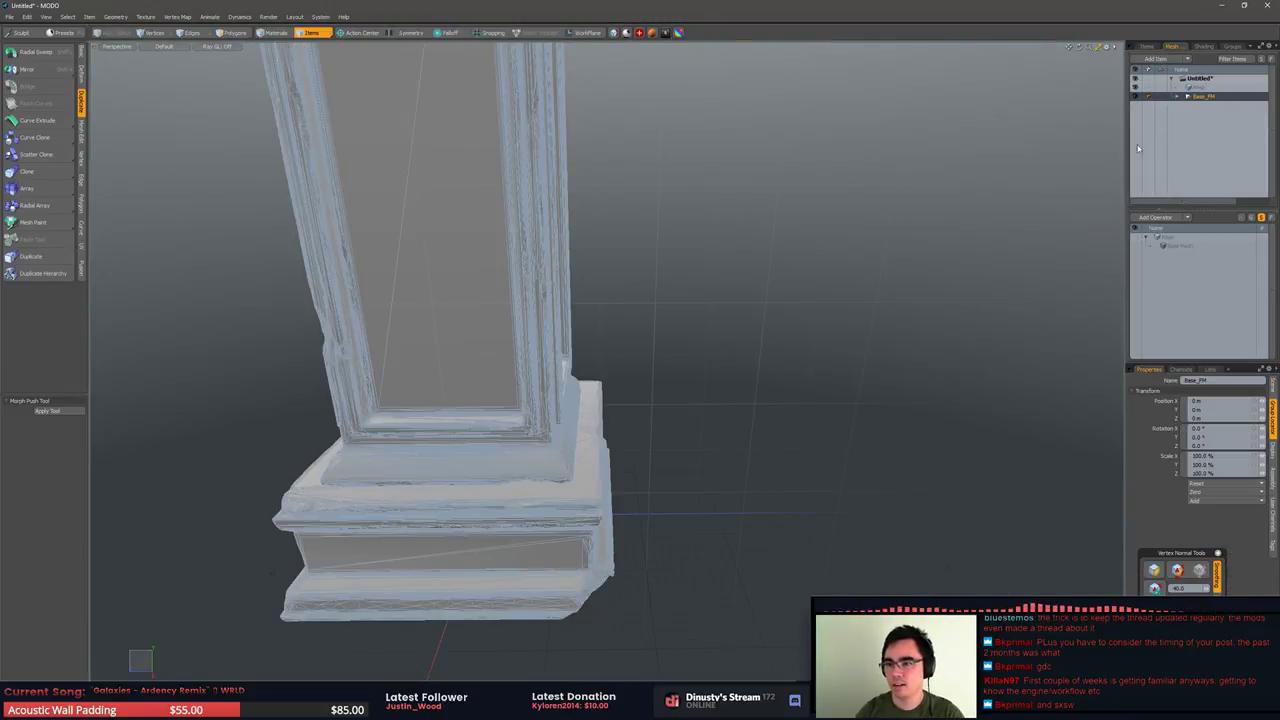
pyautogui.press('Delete')
# Import Base_2.5m_FM.OBJ from the RoofSet folder into the untitled scene with the default OBJ load options
pyautogui.click(9, 17)
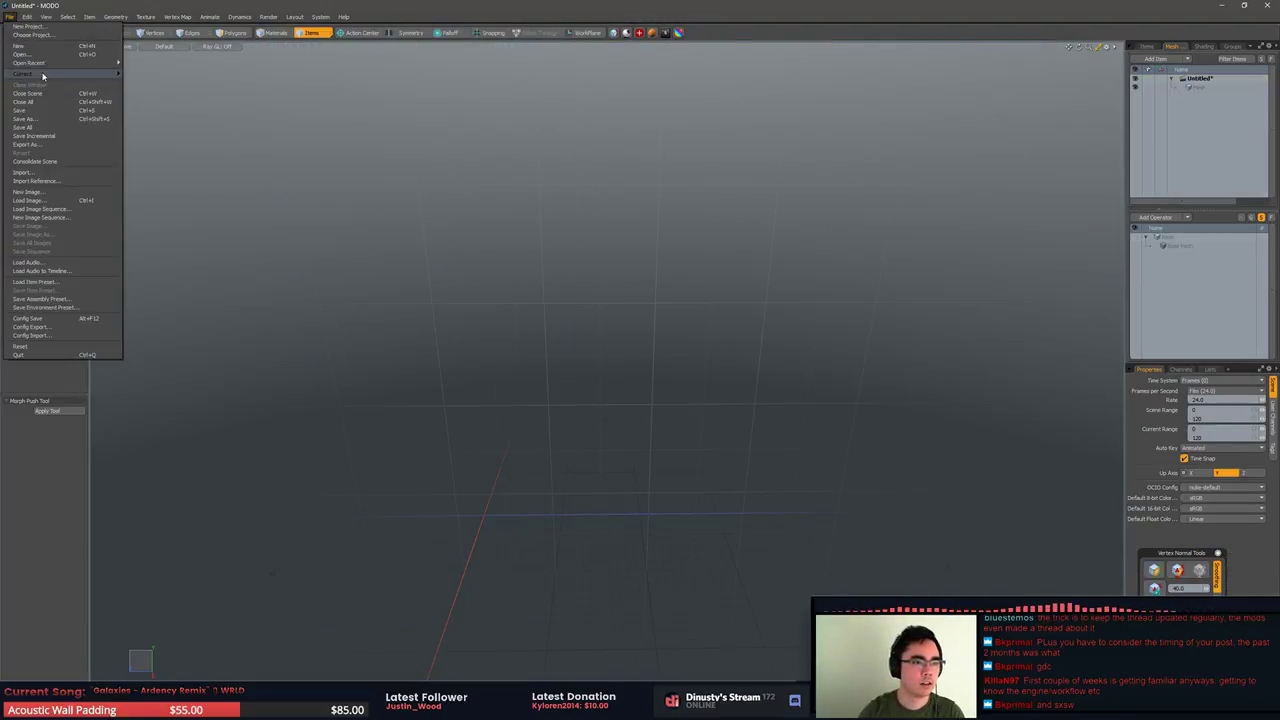
pyautogui.moveTo(48, 62)
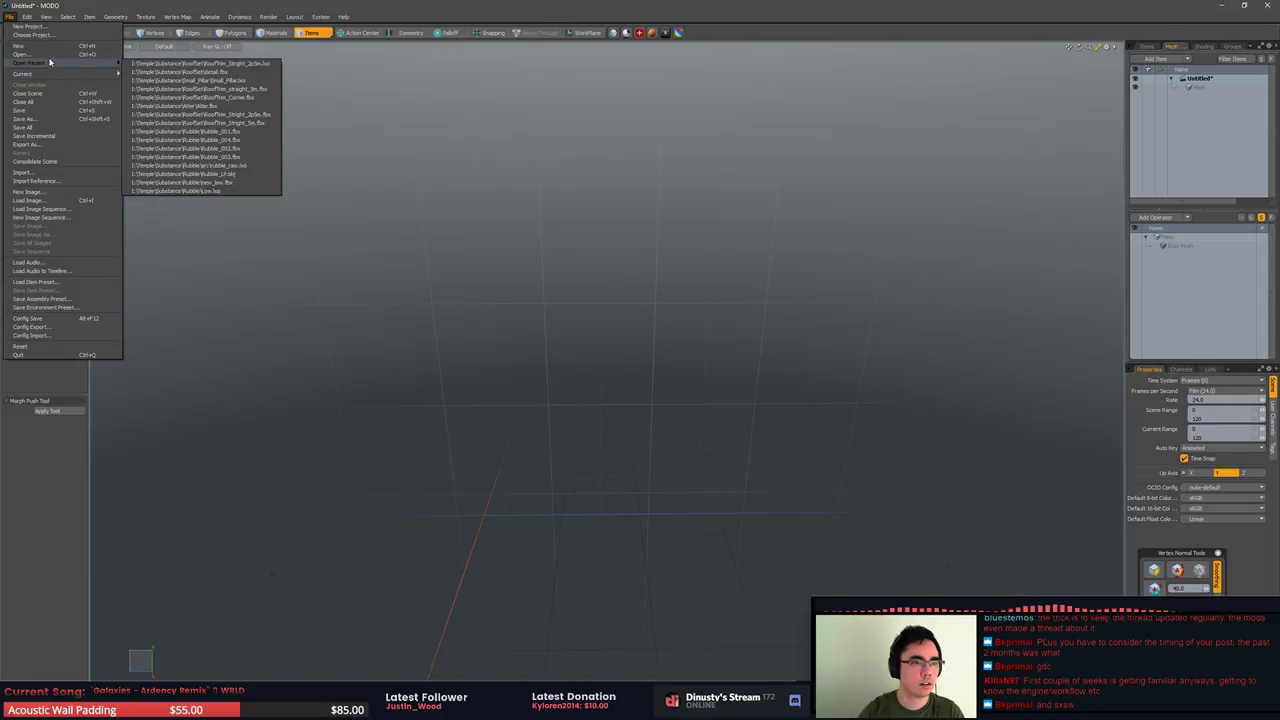
pyautogui.click(45, 174)
pyautogui.click(579, 73)
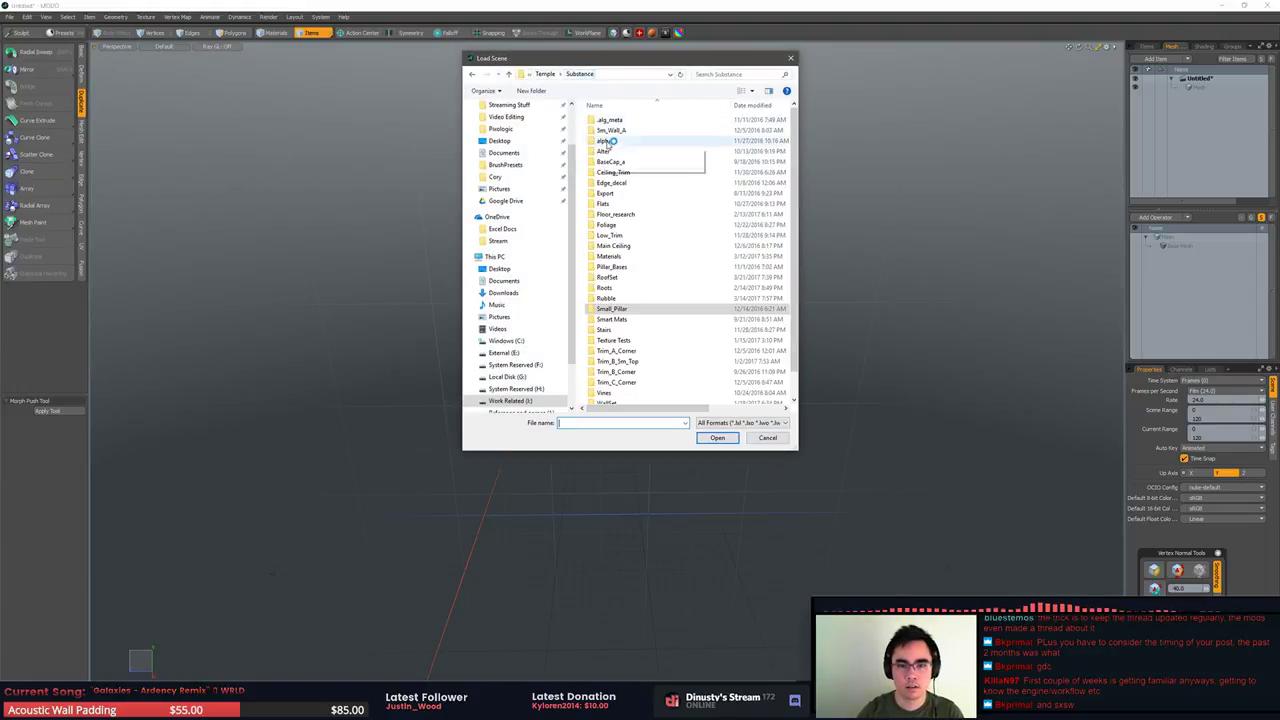
pyautogui.press('r')
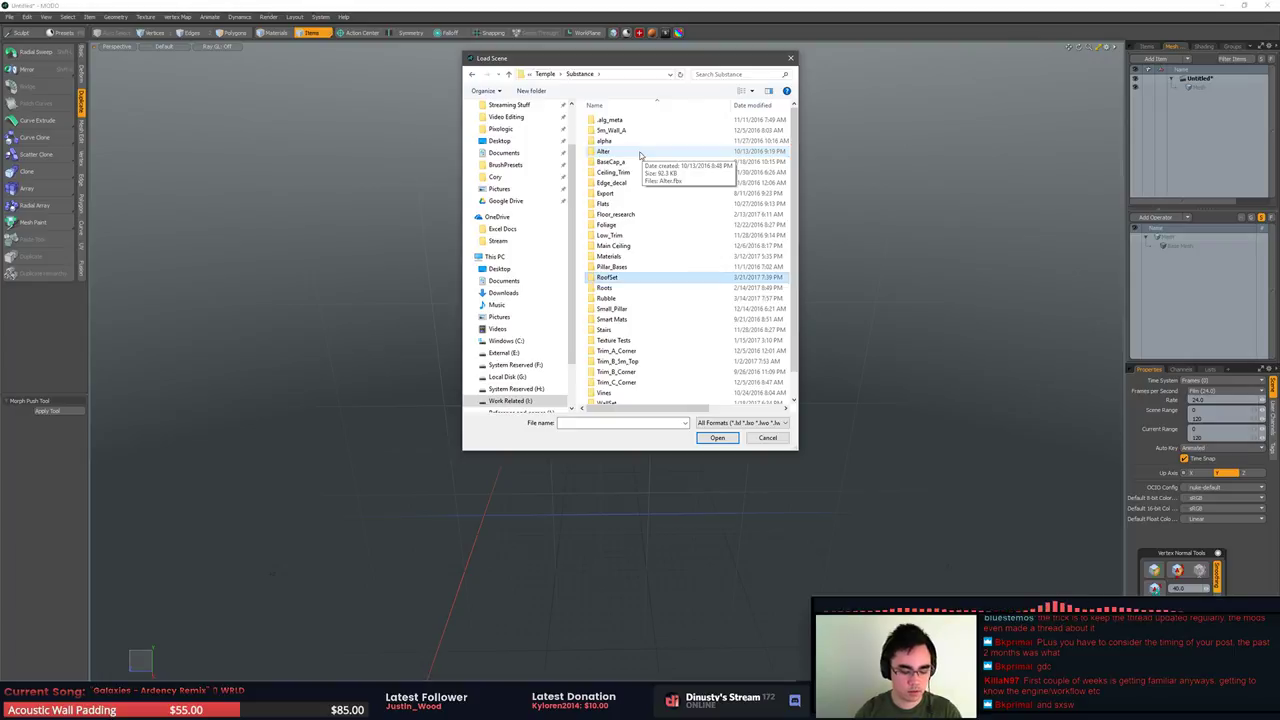
pyautogui.press('Return')
pyautogui.press('Down')
pyautogui.press('Up')
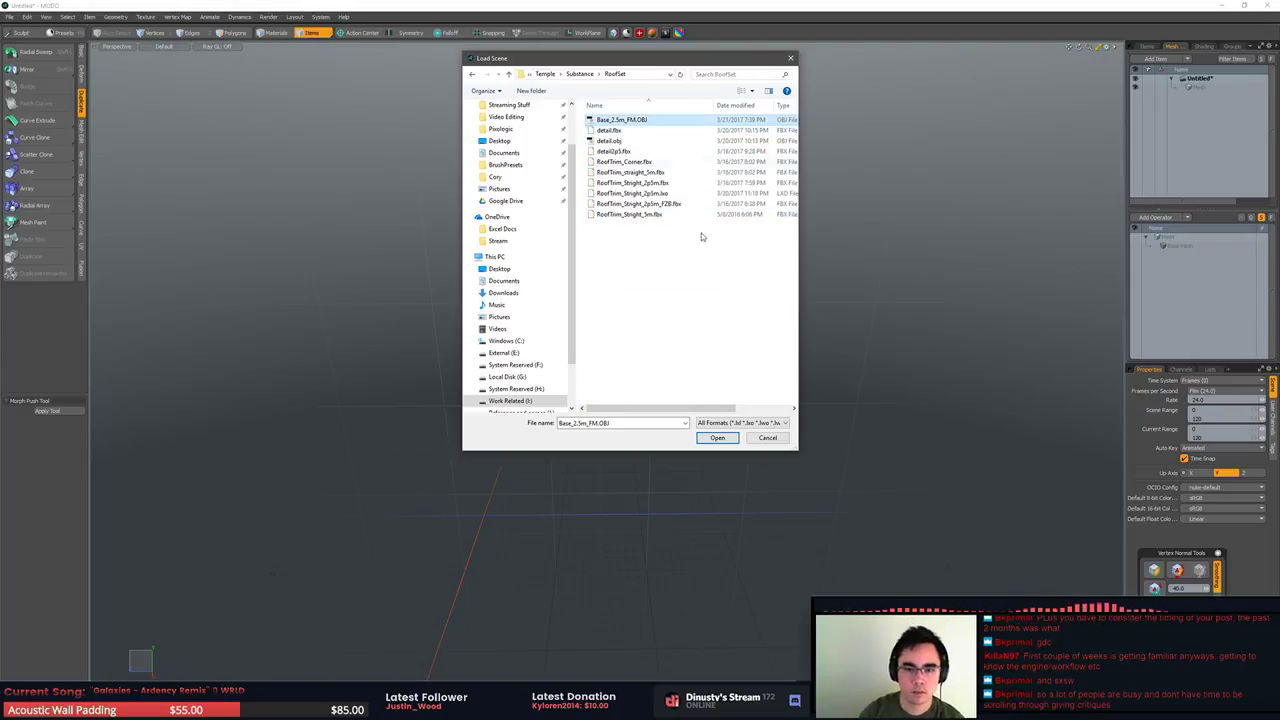
pyautogui.press('Return')
pyautogui.press('Return')
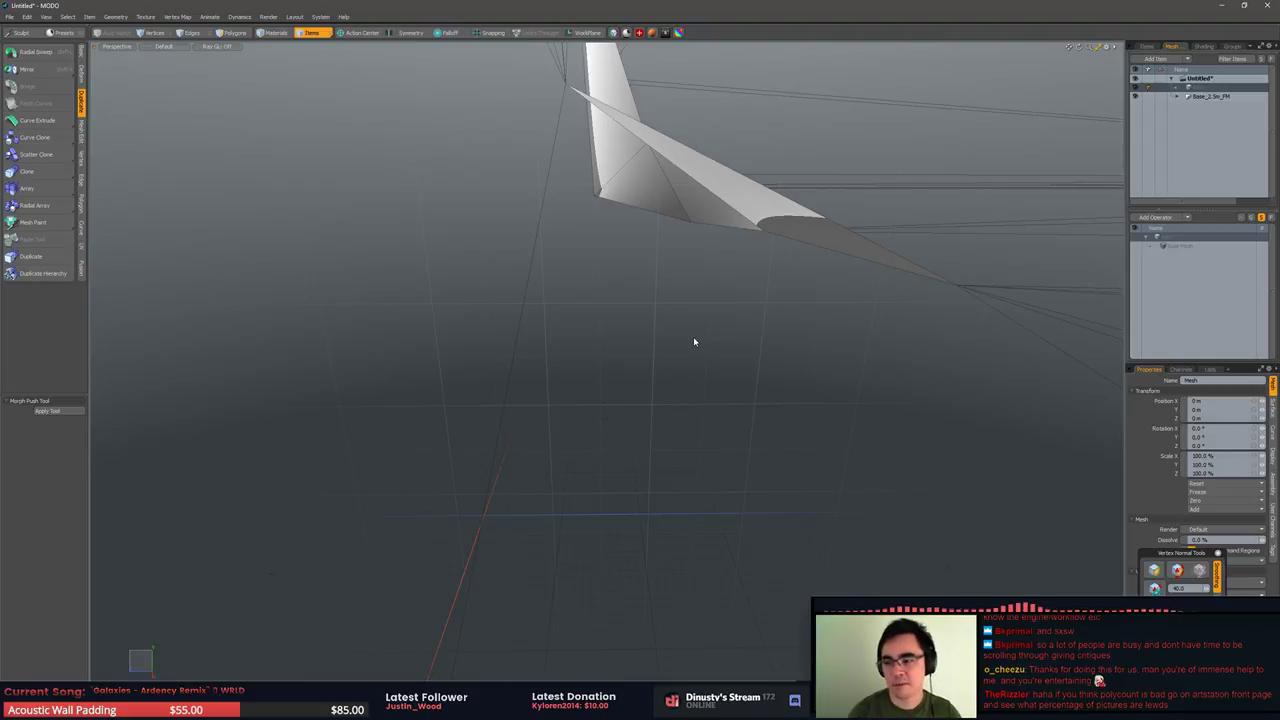
pyautogui.keyDown('alt'); pyautogui.moveTo(770, 410); pyautogui.dragTo(597, 436); pyautogui.keyUp('alt')
# Open RoofTrim_Stright_2p5m.fbx from the RoofSet folder as a separate scene with the default FBX load options
pyautogui.click(11, 18)
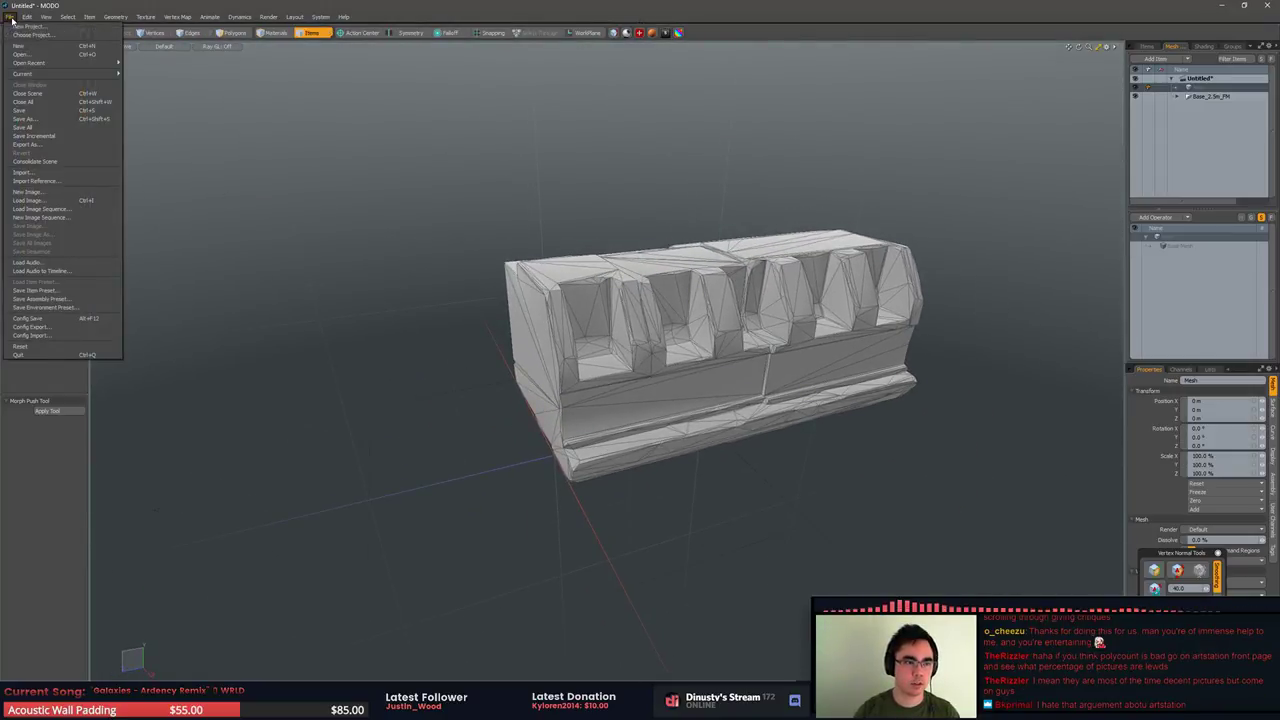
pyautogui.click(55, 56)
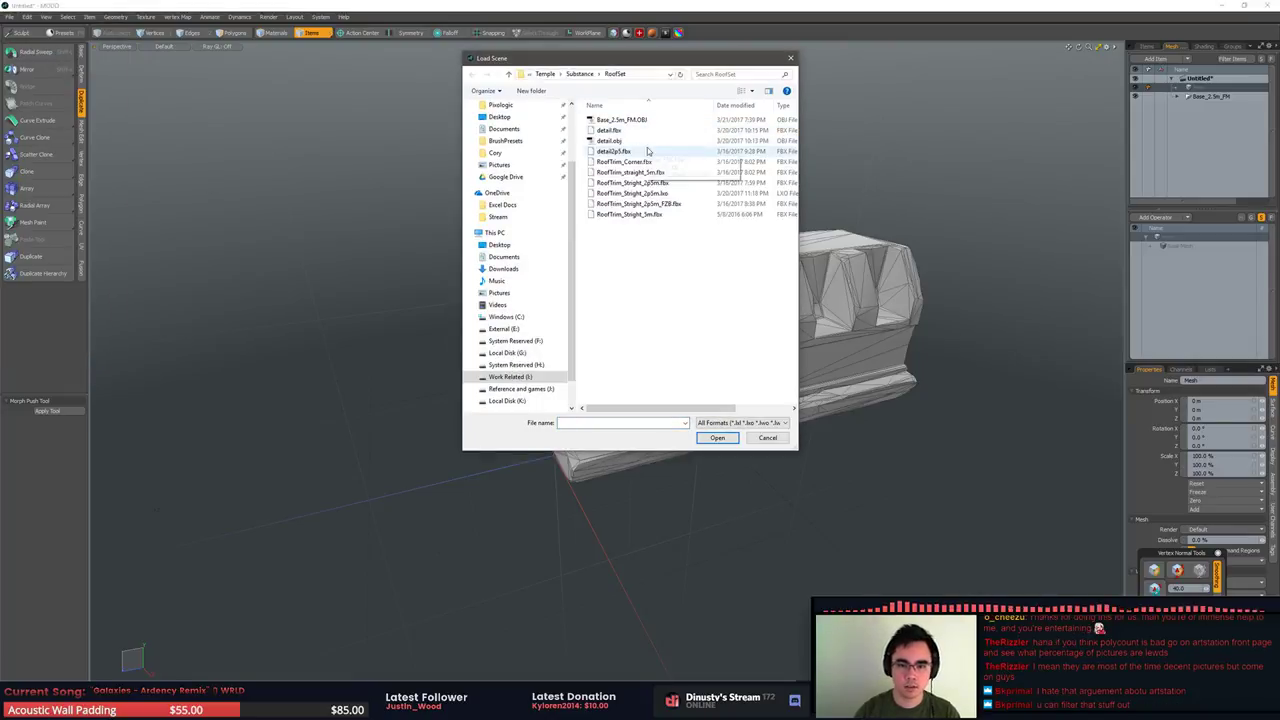
pyautogui.doubleClick(695, 184)
pyautogui.click(756, 263)
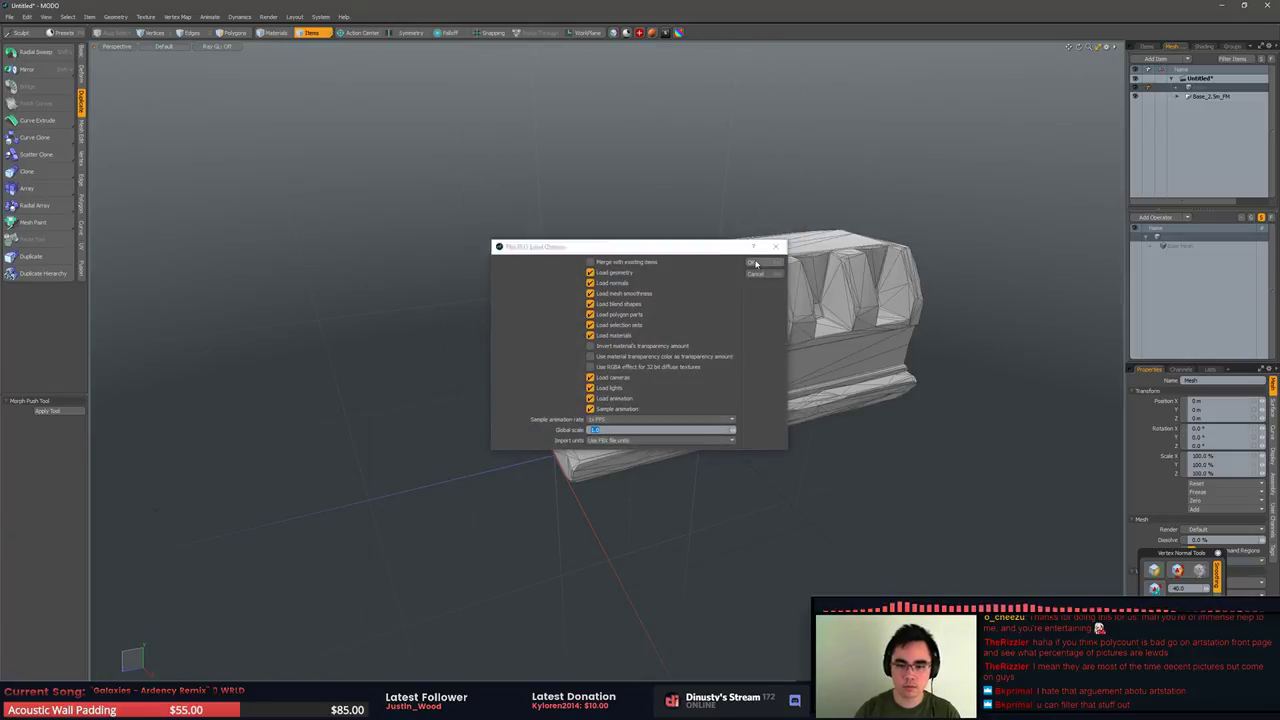
pyautogui.click(755, 263)
pyautogui.press('a')
# Inspect the original roof trim and make the untitled scene with the decimated mesh visible alongside it
pyautogui.keyDown('alt'); pyautogui.moveTo(755, 260); pyautogui.dragTo(798, 268); pyautogui.keyUp('alt')
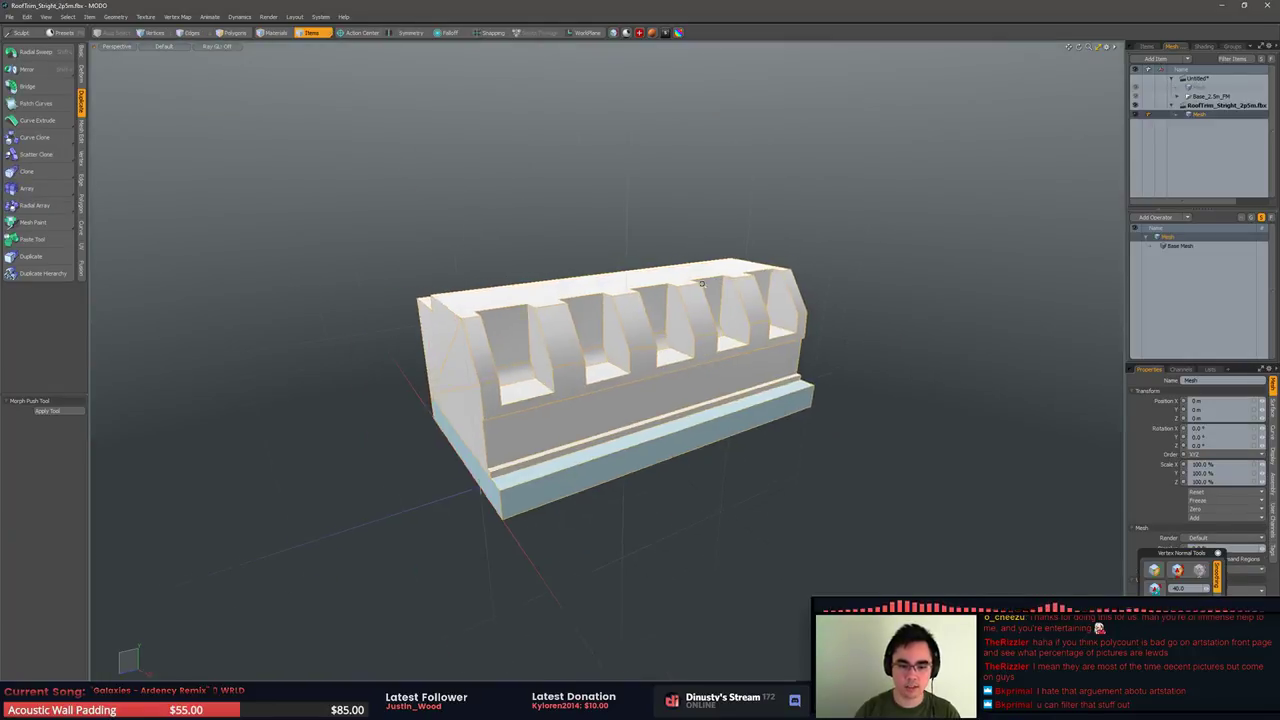
pyautogui.keyDown('alt'); pyautogui.keyDown('shift'); pyautogui.moveTo(634, 320); pyautogui.dragTo(726, 289); pyautogui.keyUp('shift'); pyautogui.keyUp('alt')
pyautogui.moveTo(725, 289); pyautogui.dragTo(719, 287, button='middle')
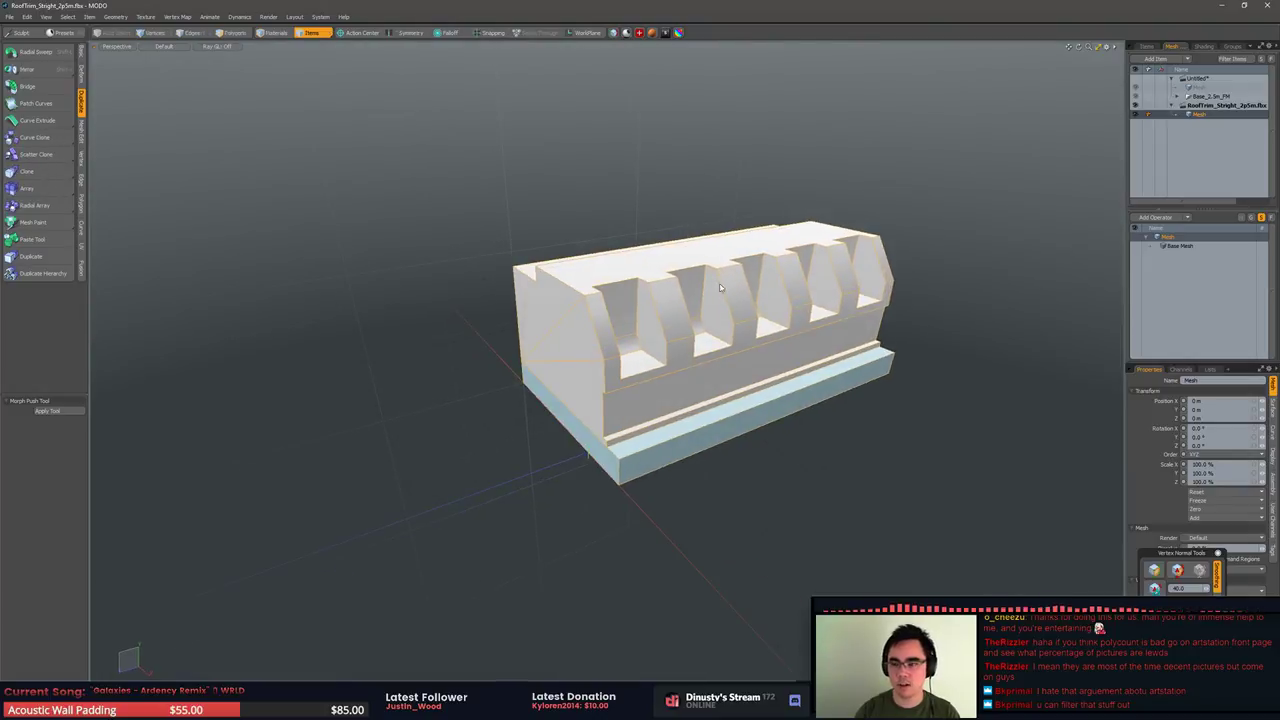
pyautogui.click(1136, 79)
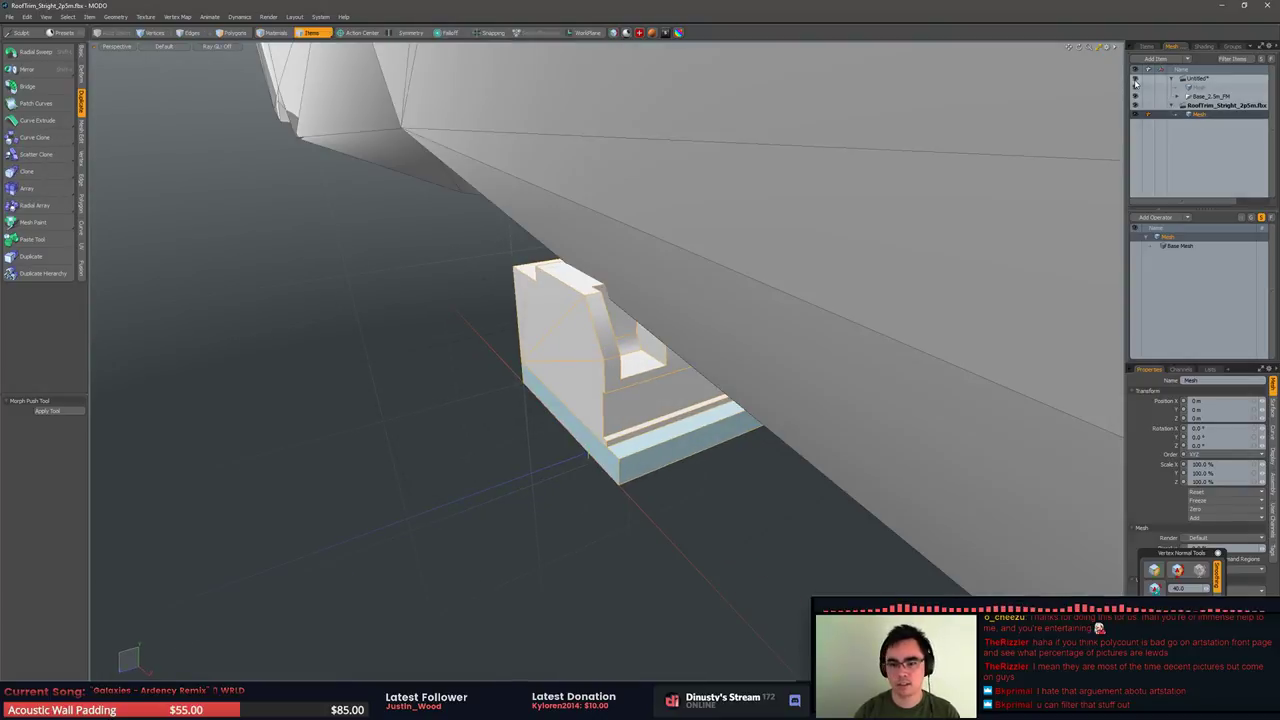
# Compare the roof trim mesh in MODO with its sculpt in ZBrush, checking the sculpt's polyframe before returning to MODO
pyautogui.keyDown('ctrl'); pyautogui.keyDown('alt'); pyautogui.moveTo(848, 187); pyautogui.dragTo(705, 163); pyautogui.keyUp('alt'); pyautogui.keyUp('ctrl')
pyautogui.keyDown('alt'); pyautogui.keyDown('shift'); pyautogui.moveTo(705, 163); pyautogui.dragTo(600, 254); pyautogui.keyUp('shift'); pyautogui.keyUp('alt')
pyautogui.keyDown('alt'); pyautogui.moveTo(600, 254); pyautogui.dragTo(774, 257); pyautogui.keyUp('alt')
pyautogui.moveTo(774, 257); pyautogui.dragTo(739, 263, button='middle')
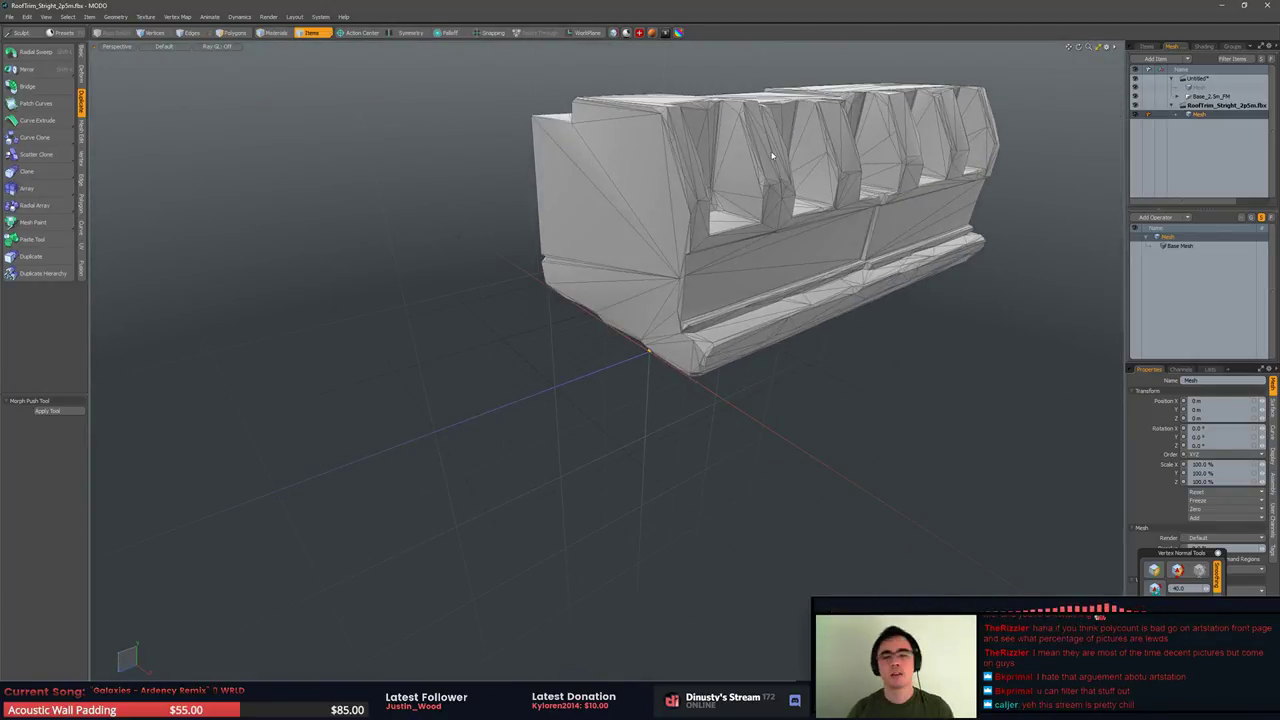
pyautogui.hotkey('alt', 'Tab')
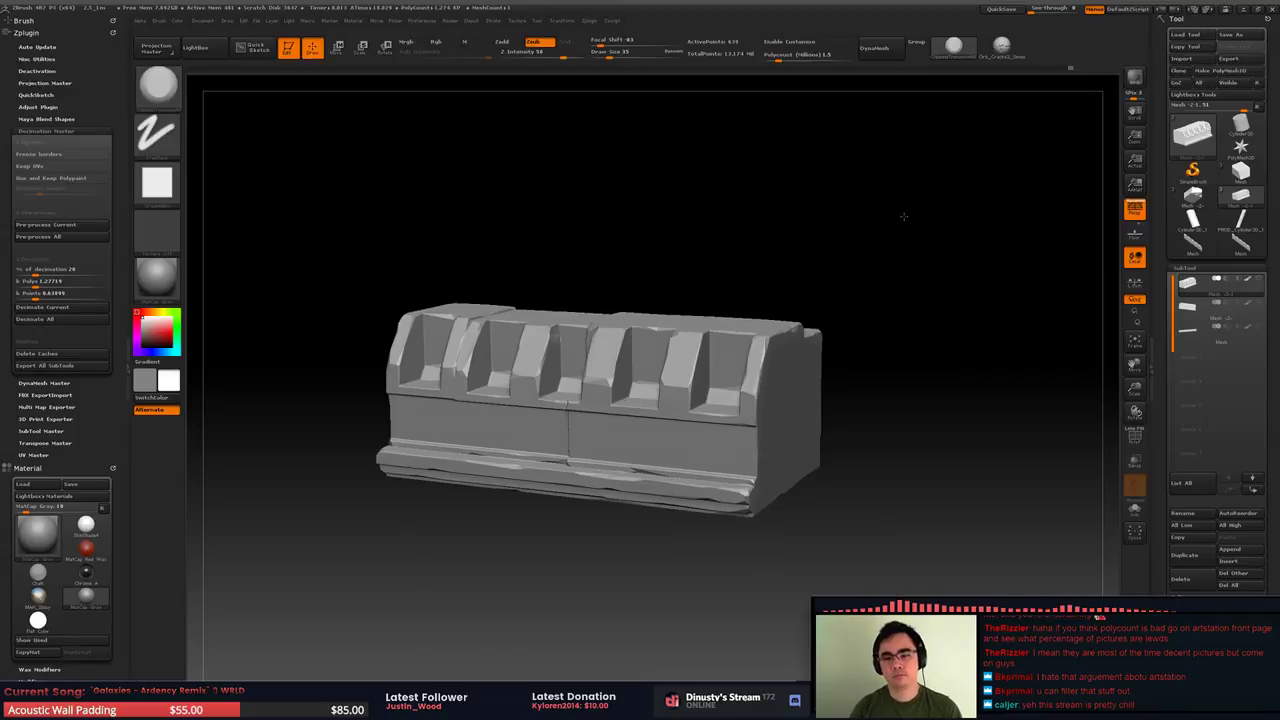
pyautogui.moveTo(906, 215)
pyautogui.mouseDown()
pyautogui.moveTo(891, 244)
pyautogui.moveTo(920, 251)
pyautogui.moveTo(851, 249)
pyautogui.moveTo(968, 259)
pyautogui.moveTo(960, 274)
pyautogui.moveTo(911, 249)
pyautogui.moveTo(929, 277)
pyautogui.moveTo(869, 231)
pyautogui.moveTo(929, 251)
pyautogui.moveTo(880, 260)
pyautogui.moveTo(906, 297)
pyautogui.mouseUp()
pyautogui.hotkey('shift', 'f')
pyautogui.hotkey('shift', 'f')
pyautogui.hotkey('shift', 'f')
pyautogui.hotkey('alt', 'Tab')
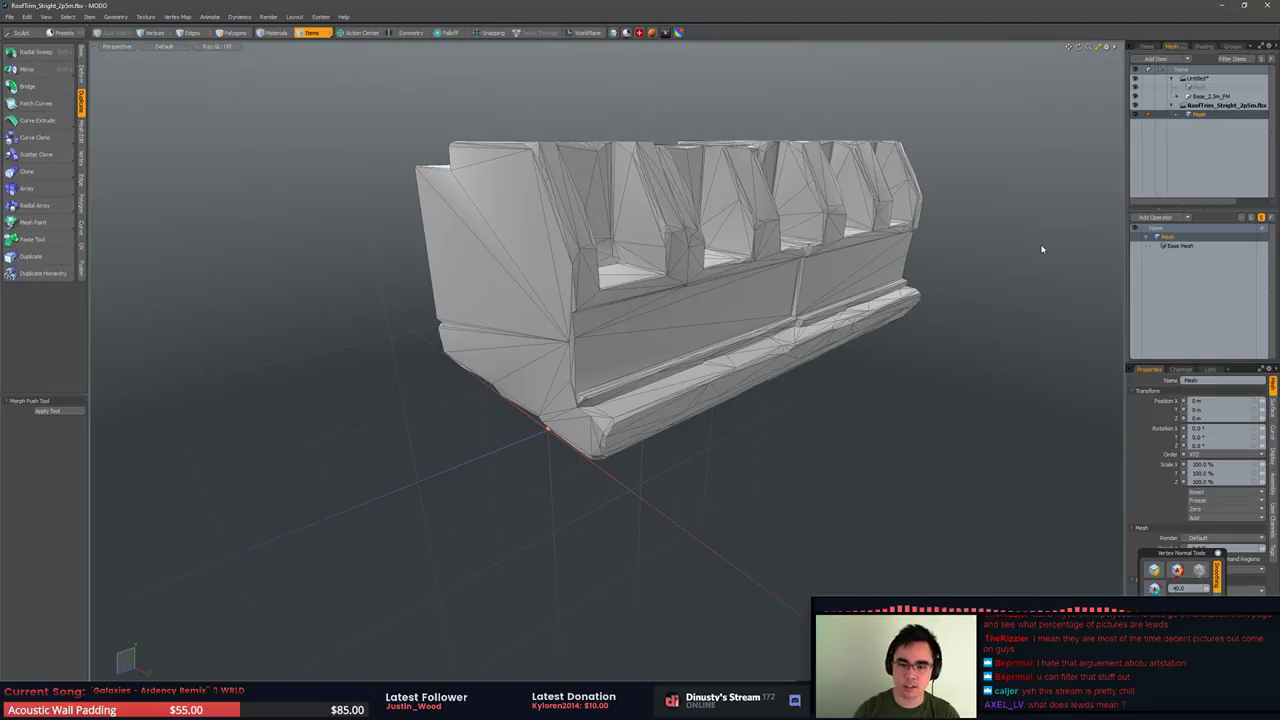
# Review the FBX I/O preferences and the available unit options without changing them
pyautogui.keyDown('alt'); pyautogui.keyDown('shift'); pyautogui.moveTo(1037, 302); pyautogui.dragTo(1030, 277); pyautogui.keyUp('shift'); pyautogui.keyUp('alt')
pyautogui.click(1034, 272)
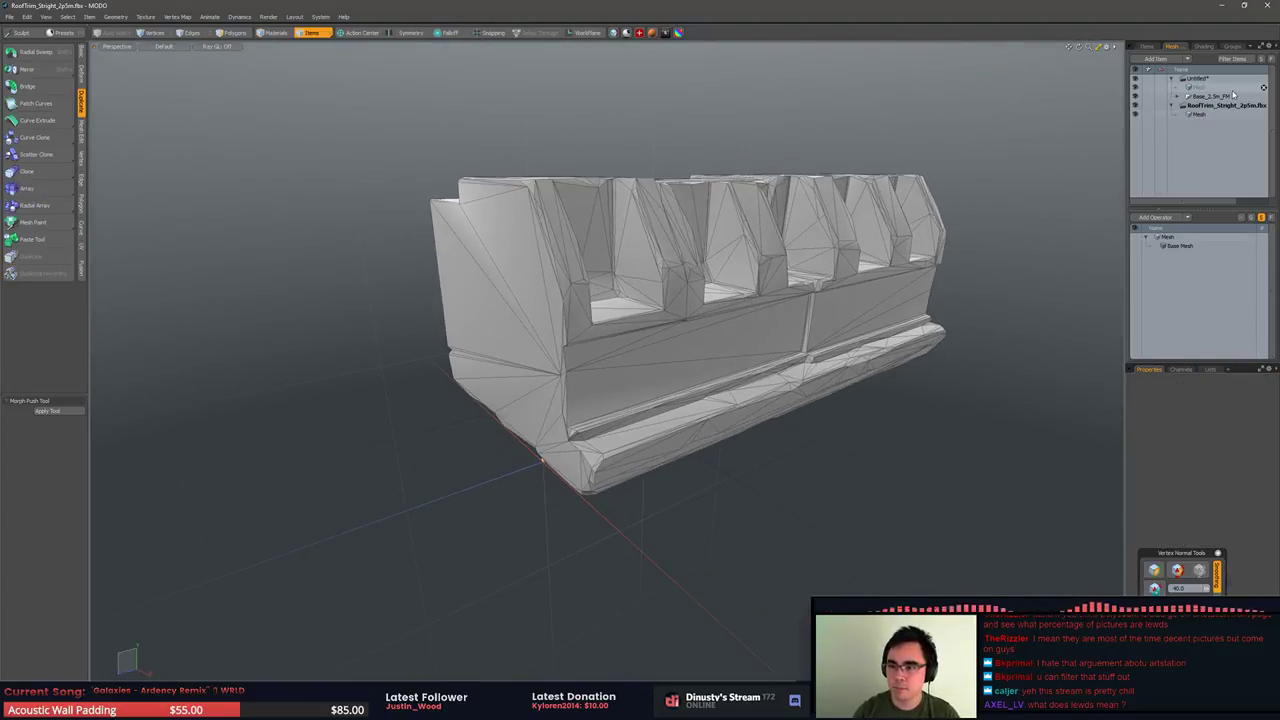
pyautogui.keyDown('alt'); pyautogui.moveTo(995, 207); pyautogui.dragTo(972, 246); pyautogui.keyUp('alt')
pyautogui.click(294, 17)
pyautogui.moveTo(320, 17)
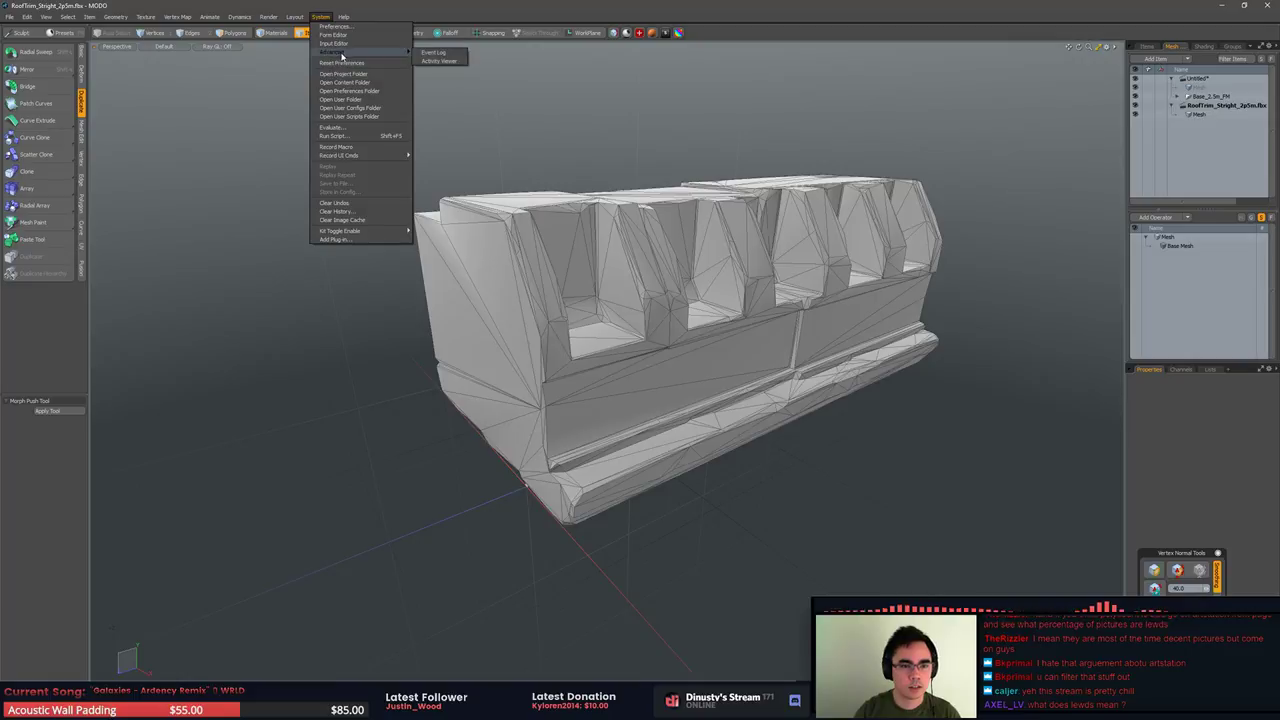
pyautogui.click(335, 26)
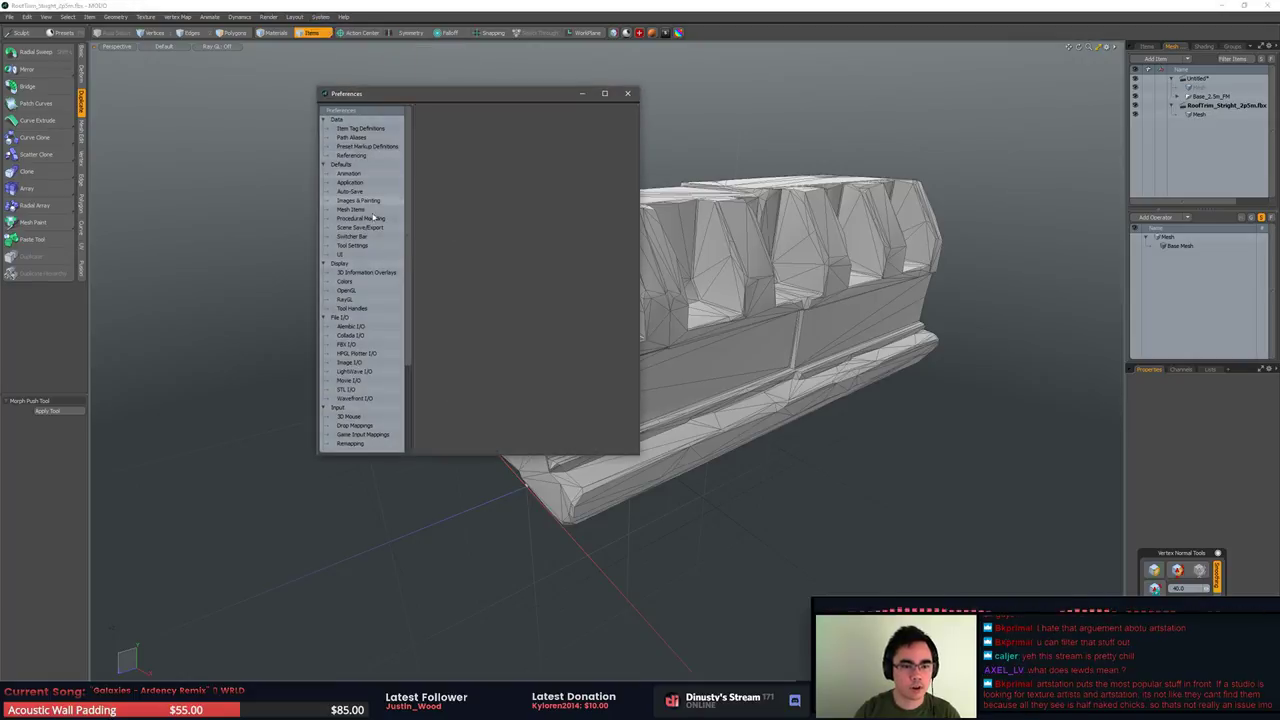
pyautogui.click(349, 344)
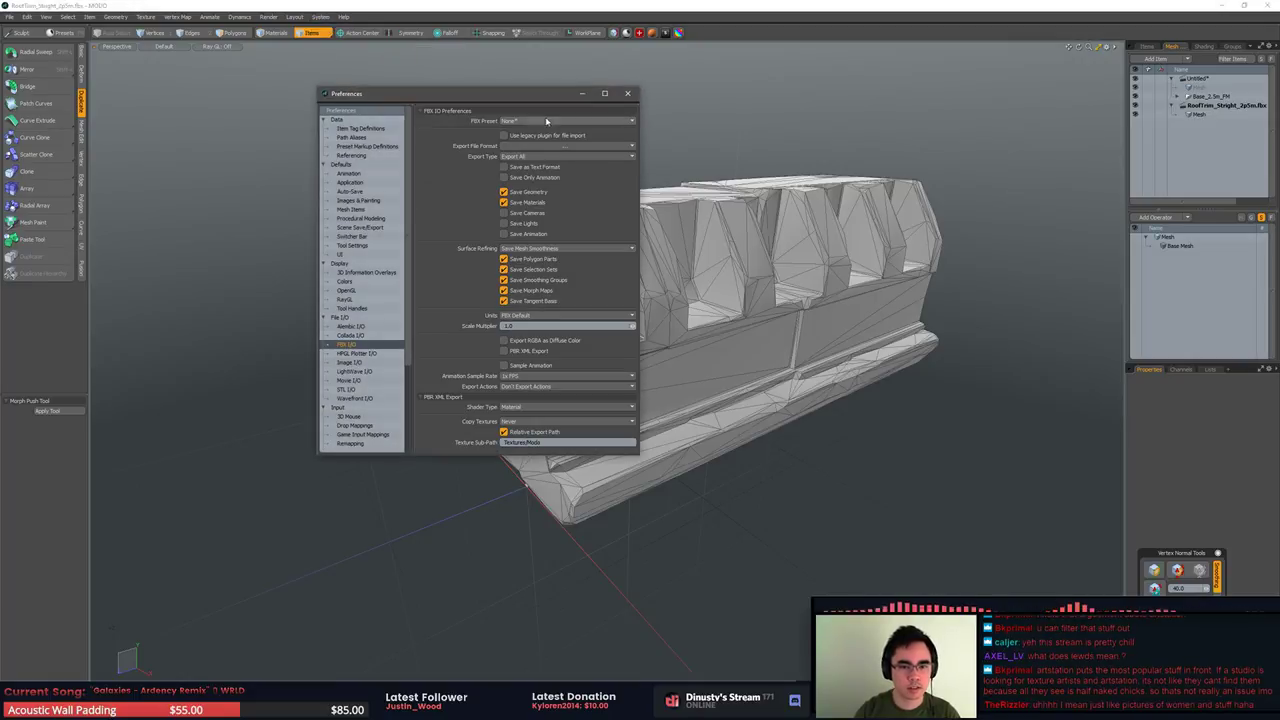
pyautogui.click(578, 316)
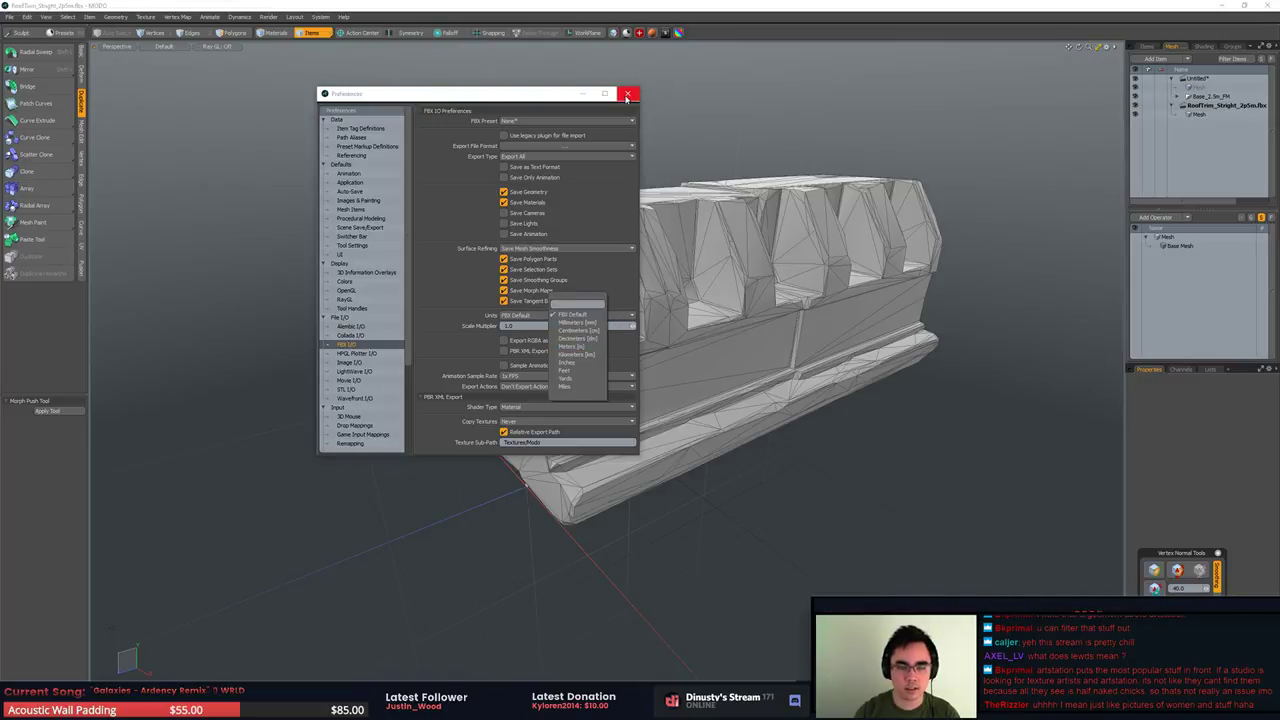
pyautogui.click(627, 96)
pyautogui.click(626, 94)
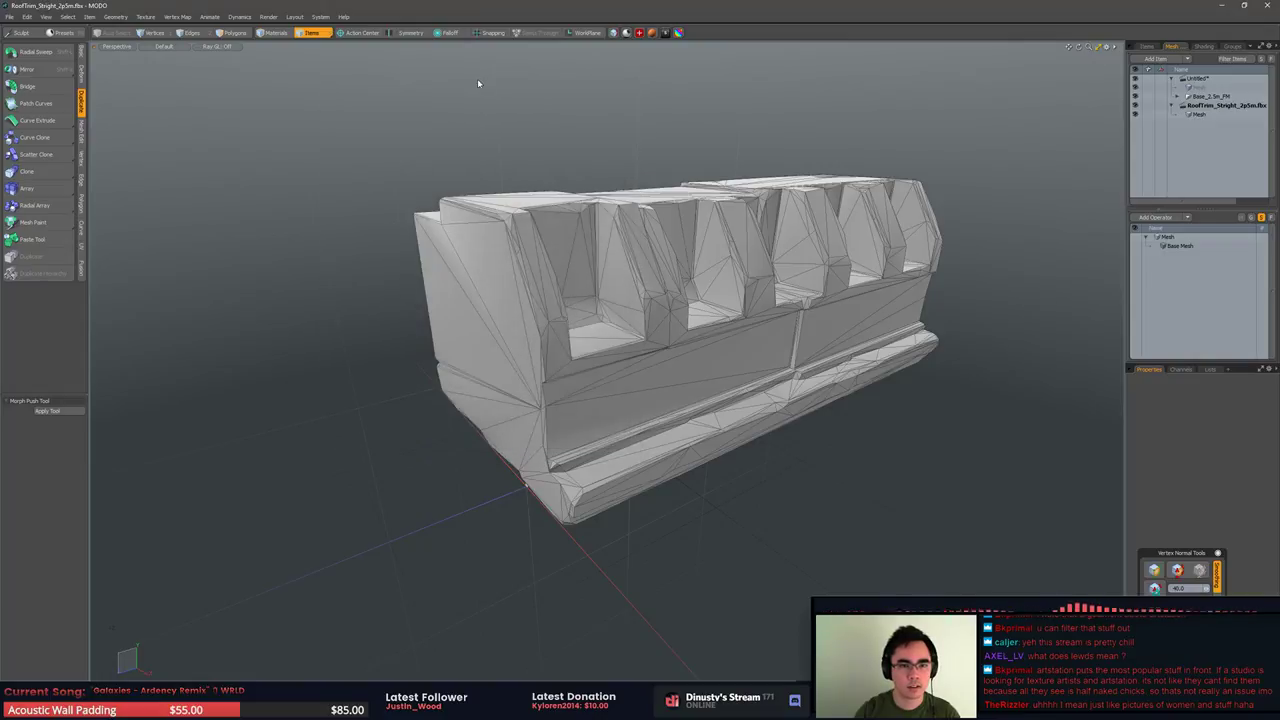
# Check the Wavefront I/O import and export units, revisit the FBX I/O settings, and close the preferences
pyautogui.click(294, 17)
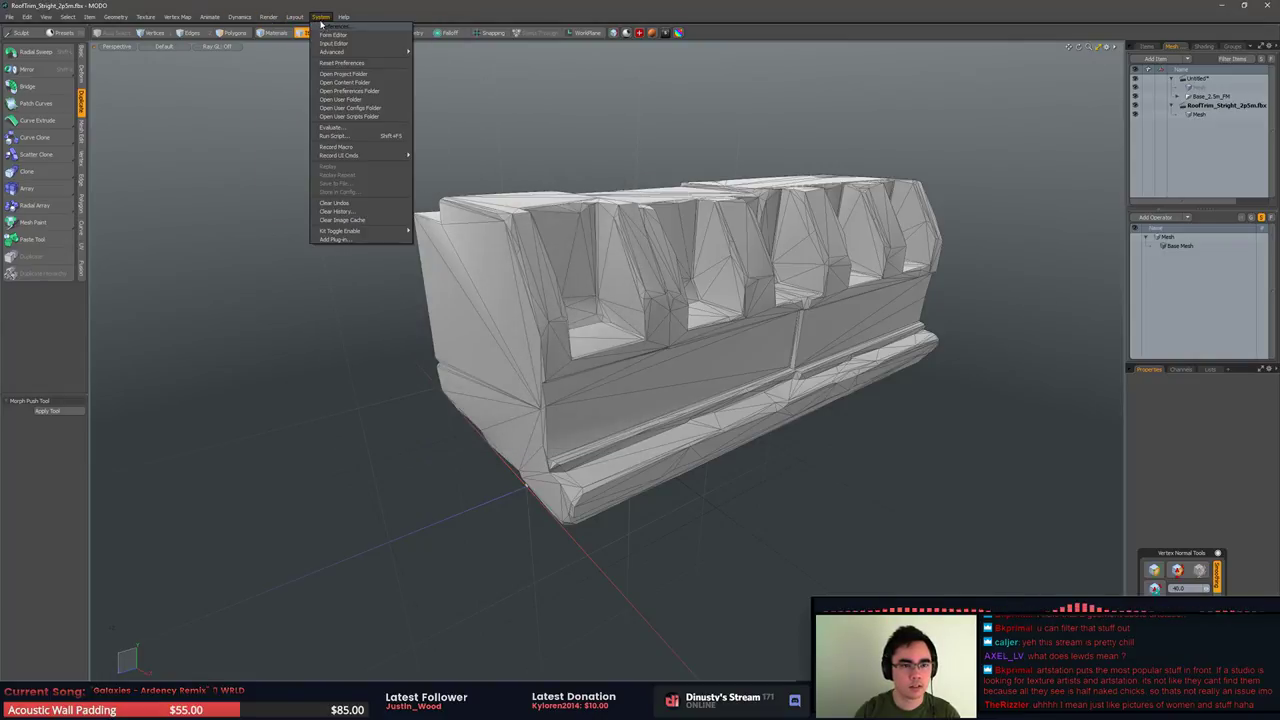
pyautogui.click(332, 26)
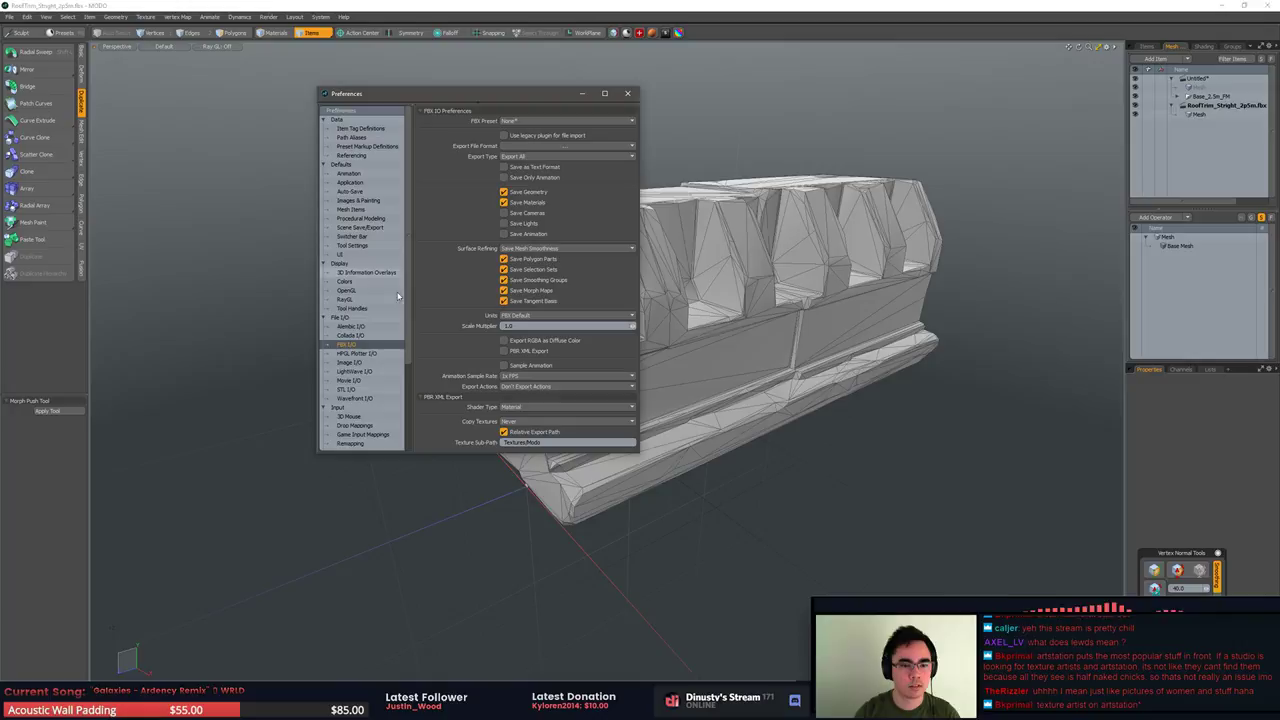
pyautogui.click(372, 398)
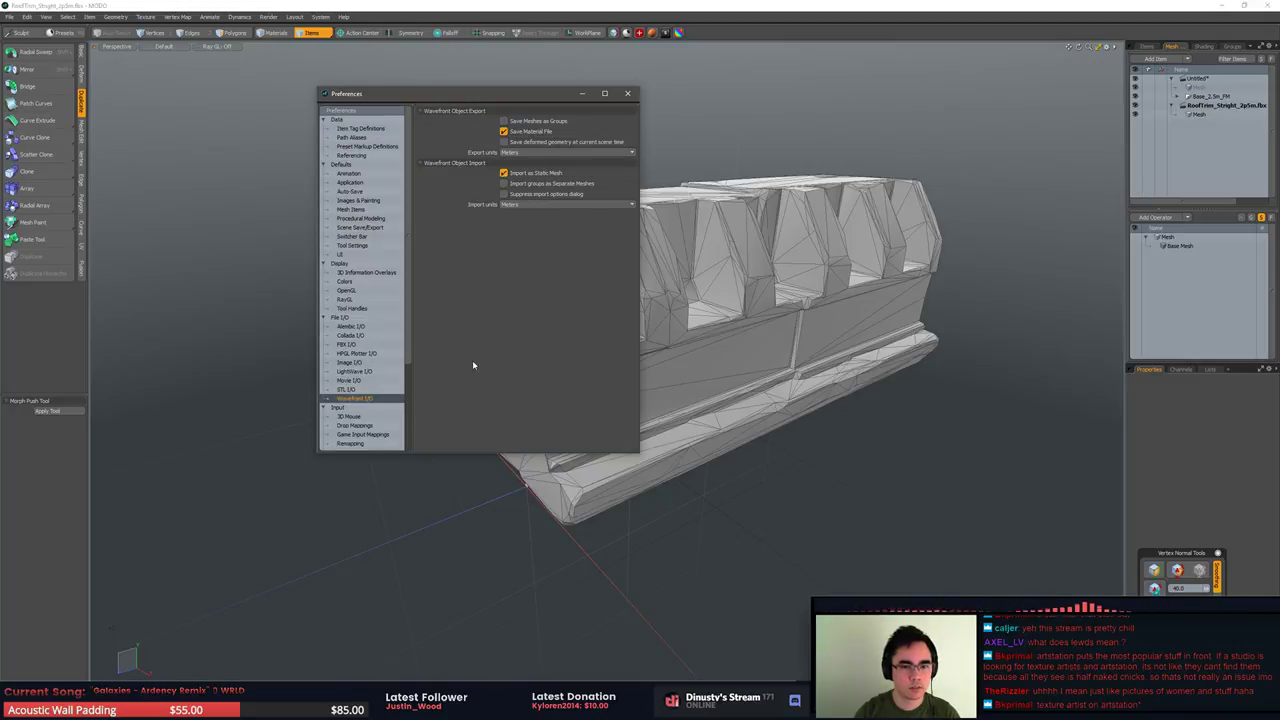
pyautogui.click(366, 345)
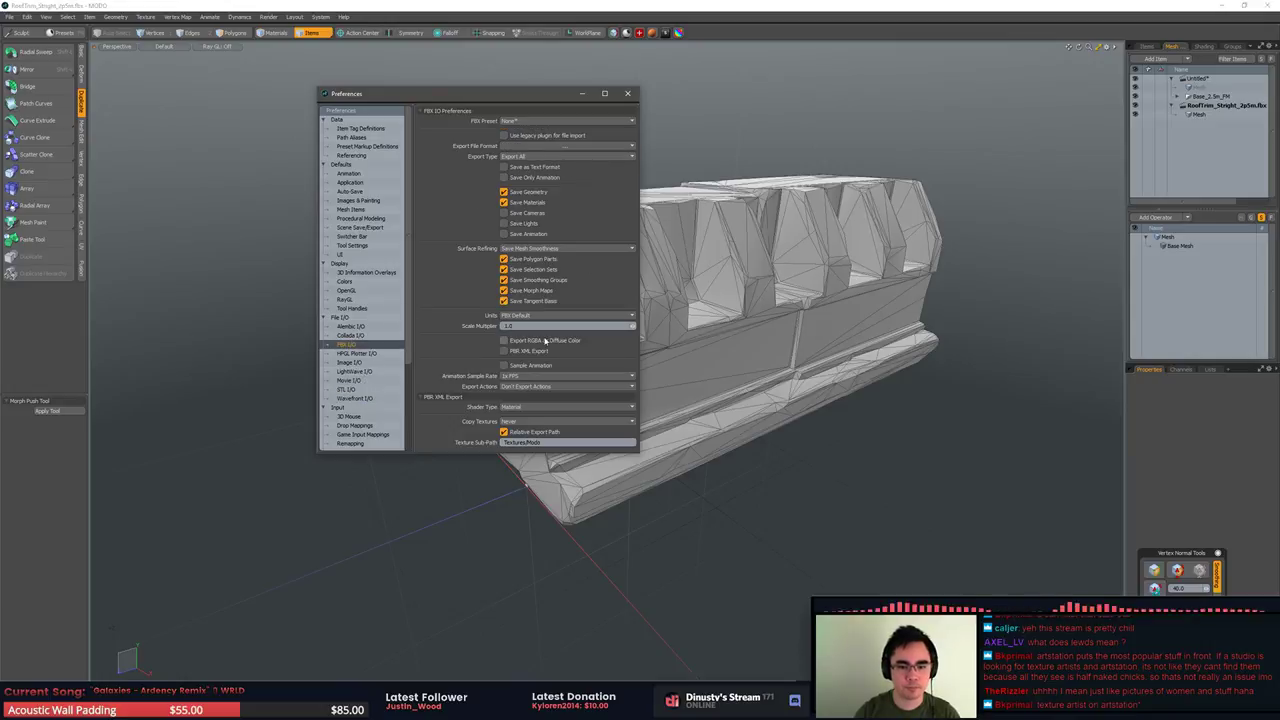
pyautogui.click(628, 93)
# Switch to the Unreal Editor project to view the roof trim pieces in the level, and return to MODO
pyautogui.hotkey('alt', 'Tab')
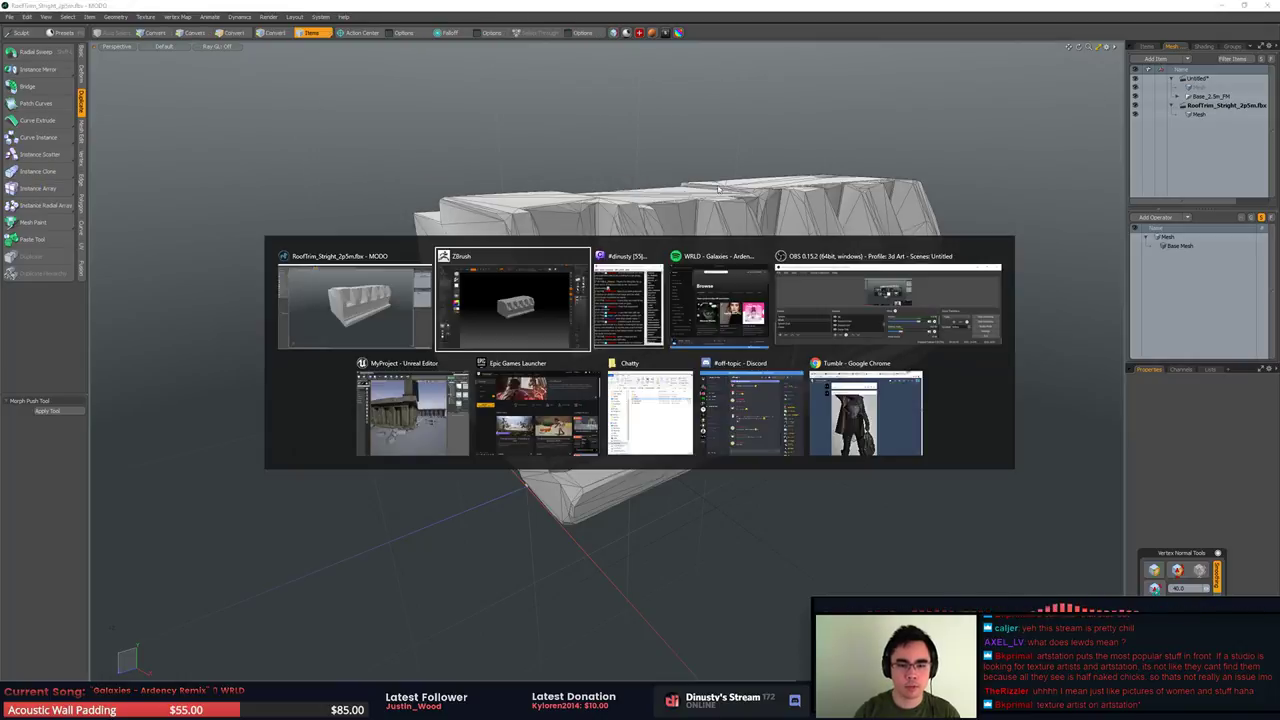
pyautogui.click(450, 401)
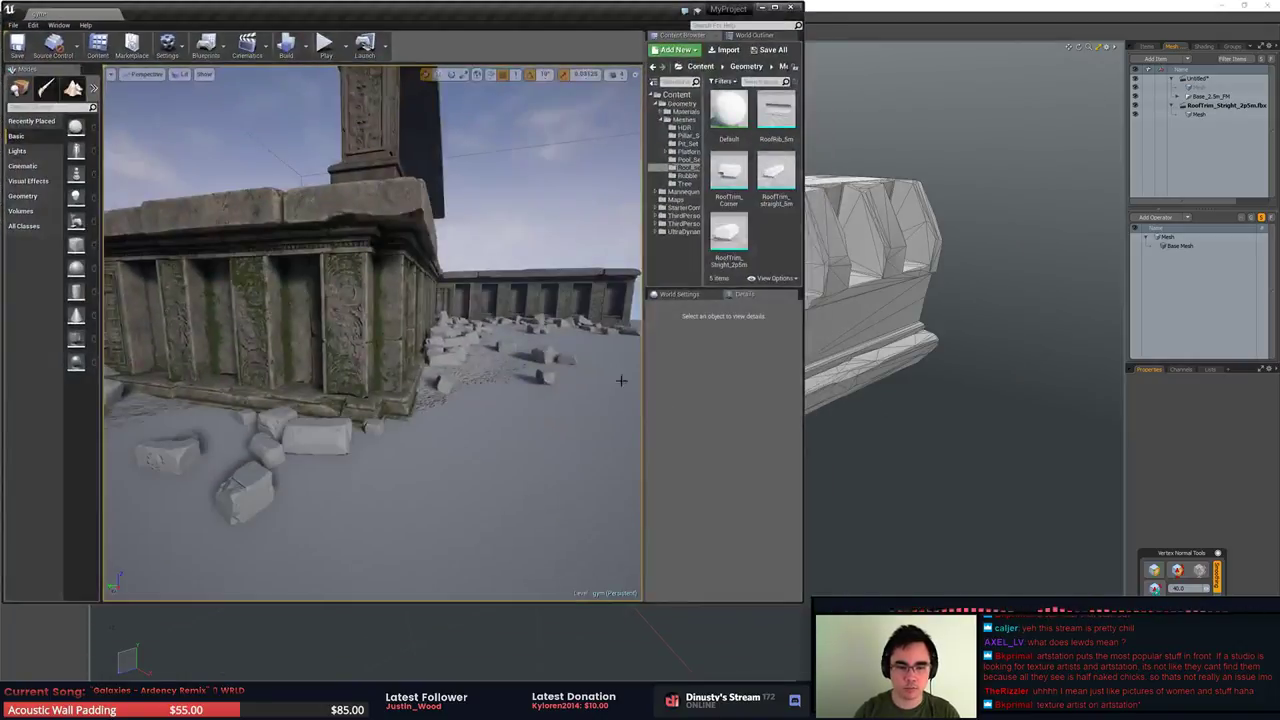
pyautogui.moveTo(533, 355); pyautogui.dragTo(572, 332, button='right')
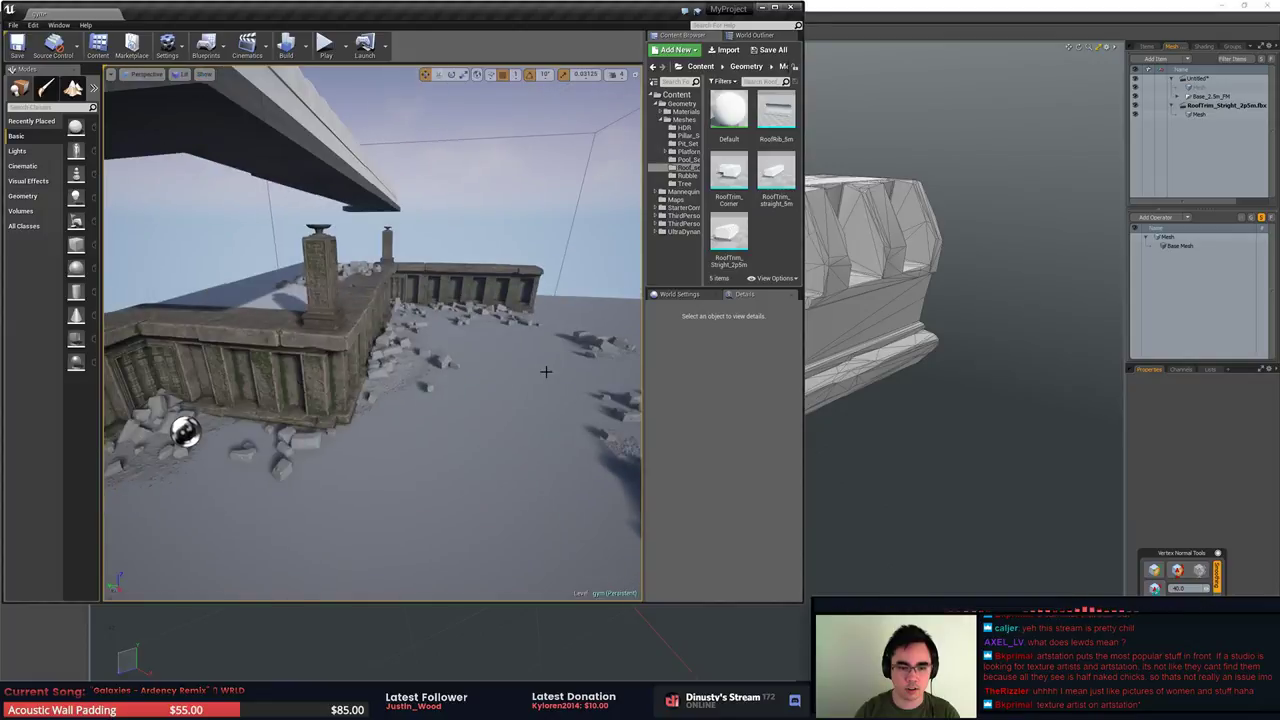
pyautogui.hotkey('alt', 'Tab')
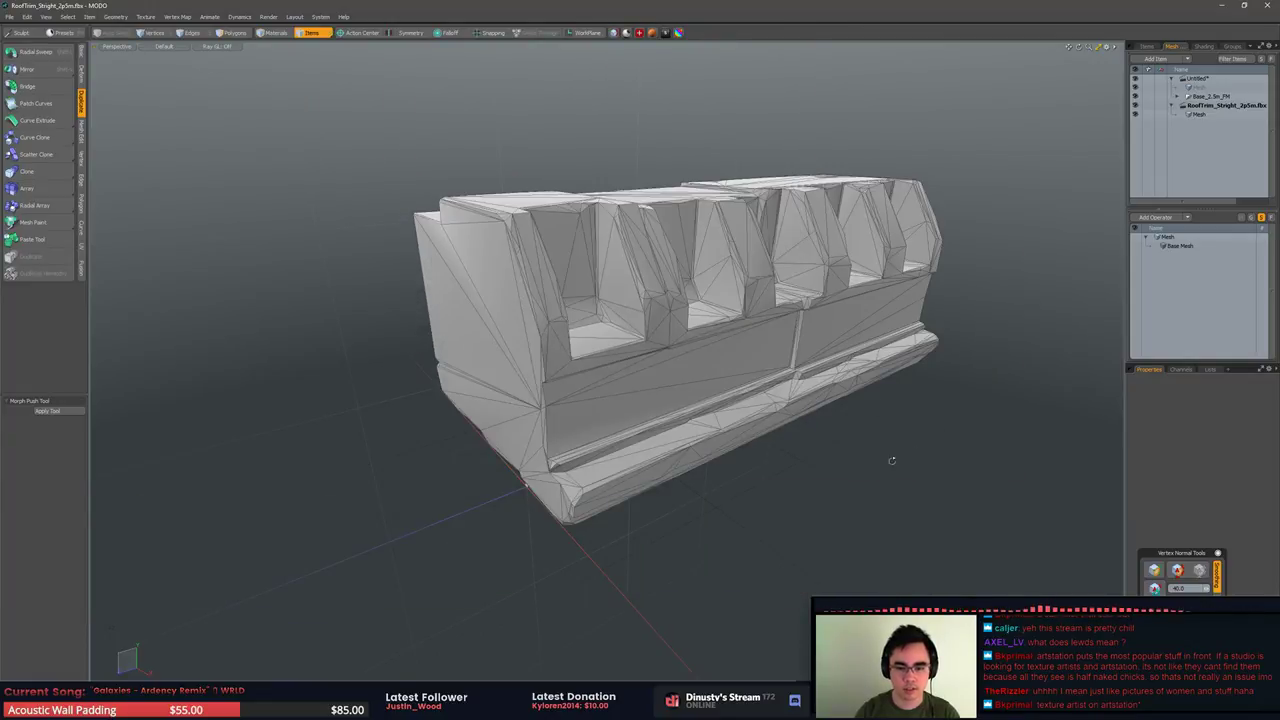
# Examine the size of the small imported block against the large roof trim mesh by selecting its polygons
pyautogui.keyDown('alt'); pyautogui.moveTo(892, 461); pyautogui.dragTo(975, 385); pyautogui.keyUp('alt')
pyautogui.scroll(8, 720, 377)
pyautogui.keyDown('alt'); pyautogui.moveTo(803, 445); pyautogui.dragTo(643, 386); pyautogui.keyUp('alt')
pyautogui.click(442, 260)
pyautogui.press('3')
pyautogui.doubleClick(442, 260)
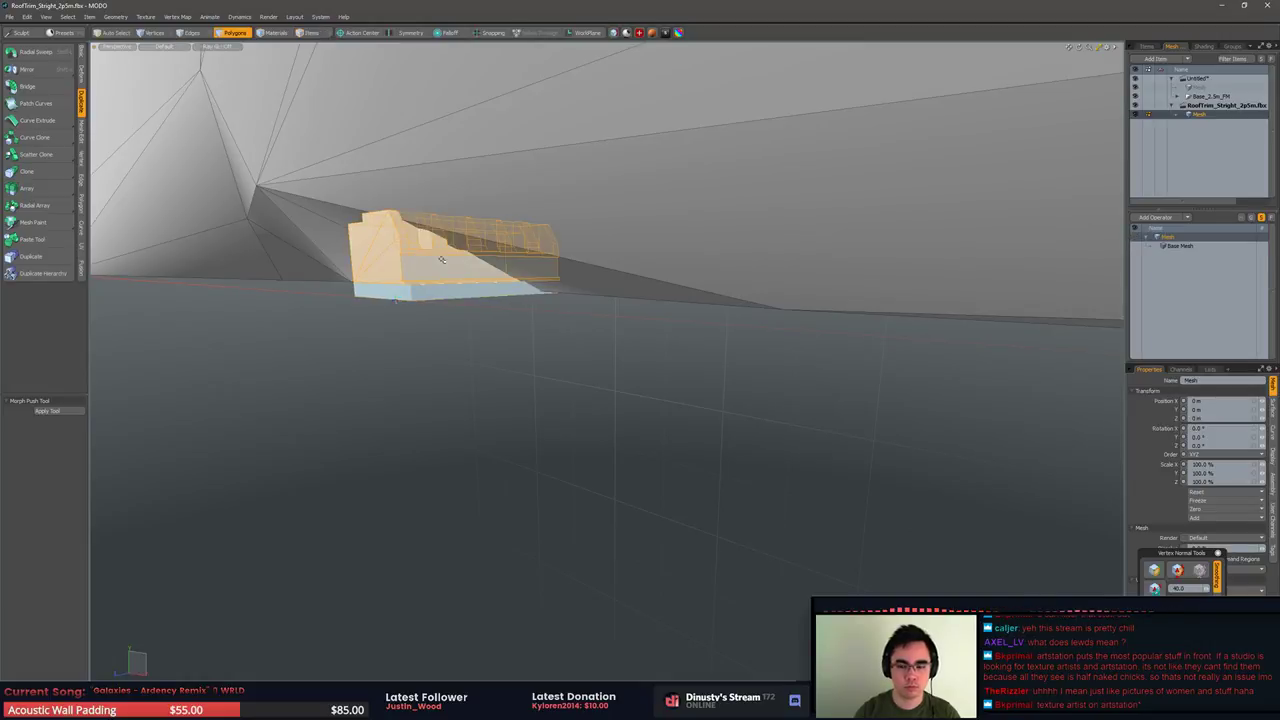
pyautogui.click(441, 259)
pyautogui.keyDown('alt'); pyautogui.moveTo(456, 264); pyautogui.dragTo(580, 365); pyautogui.keyUp('alt')
pyautogui.click(350, 262)
pyautogui.press('1')
# Close the RoofTrim_Stright_2p5m.fbx scene, leaving the untitled scene with Base_2.5m_FM open
pyautogui.click(1219, 84)
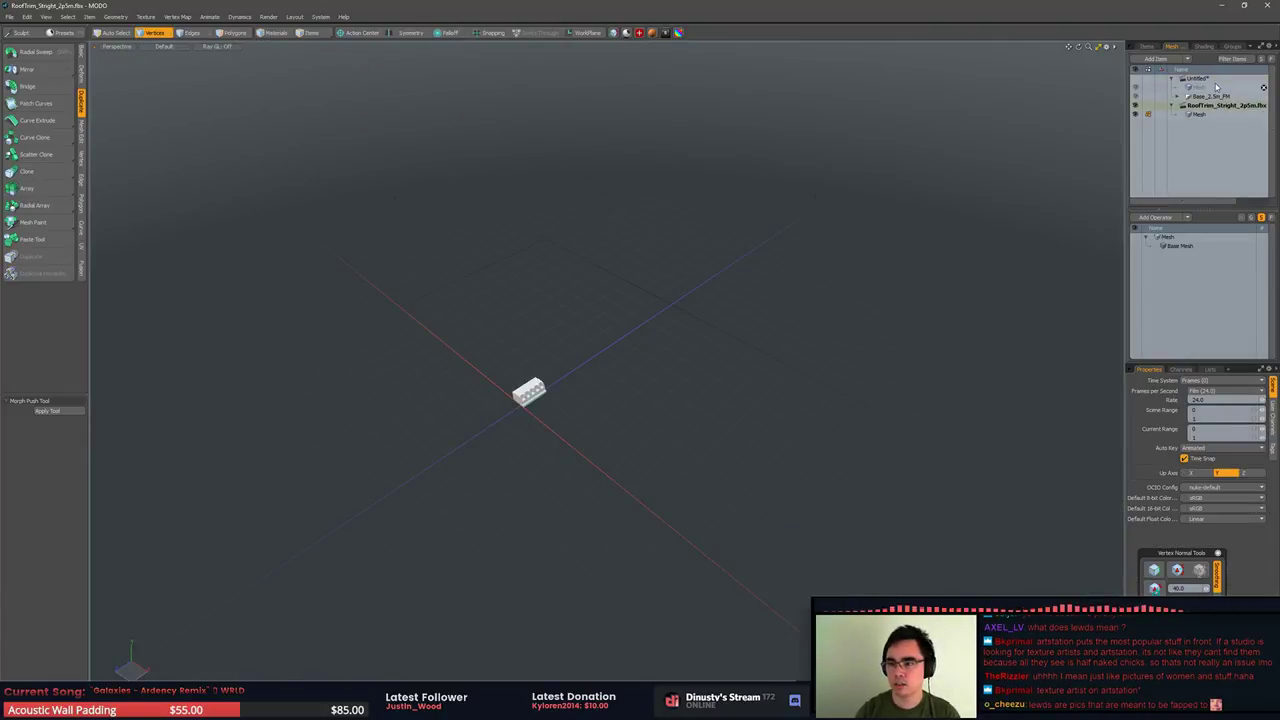
pyautogui.click(1217, 87)
pyautogui.rightClick(1214, 106)
pyautogui.click(1220, 143)
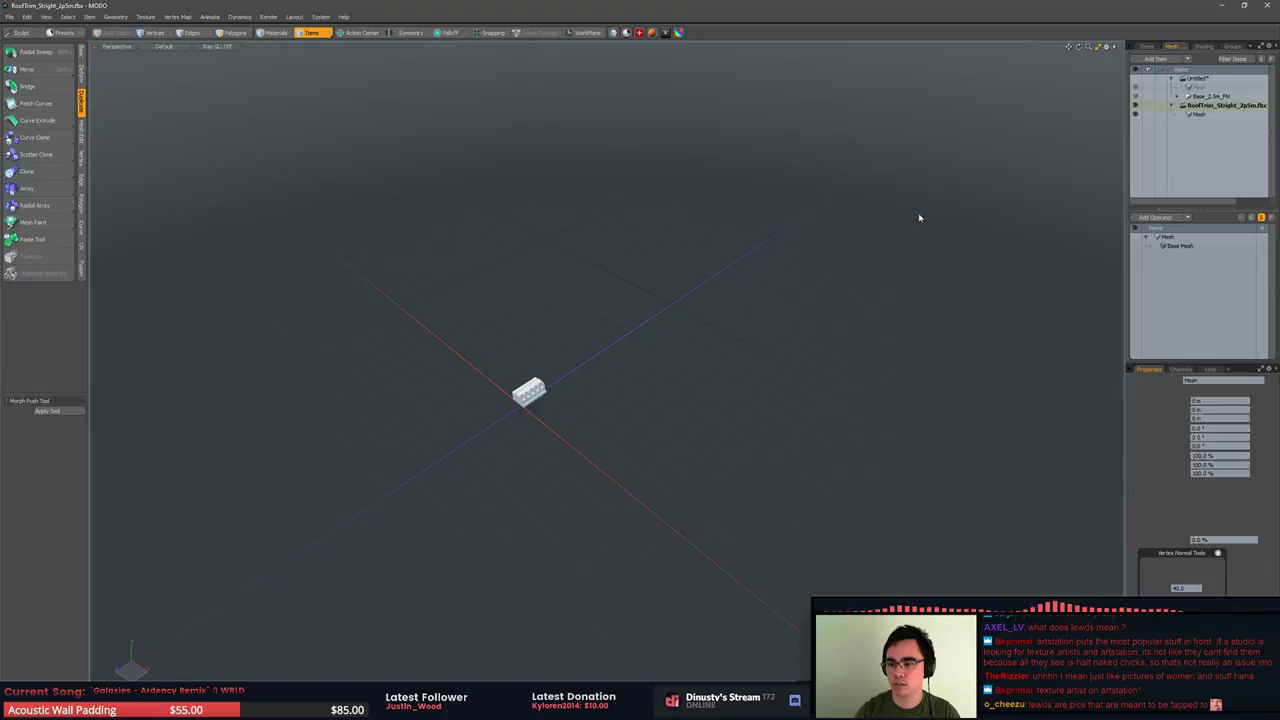
pyautogui.keyDown('alt'); pyautogui.moveTo(720, 303); pyautogui.dragTo(685, 180); pyautogui.keyUp('alt')
pyautogui.click(694, 136)
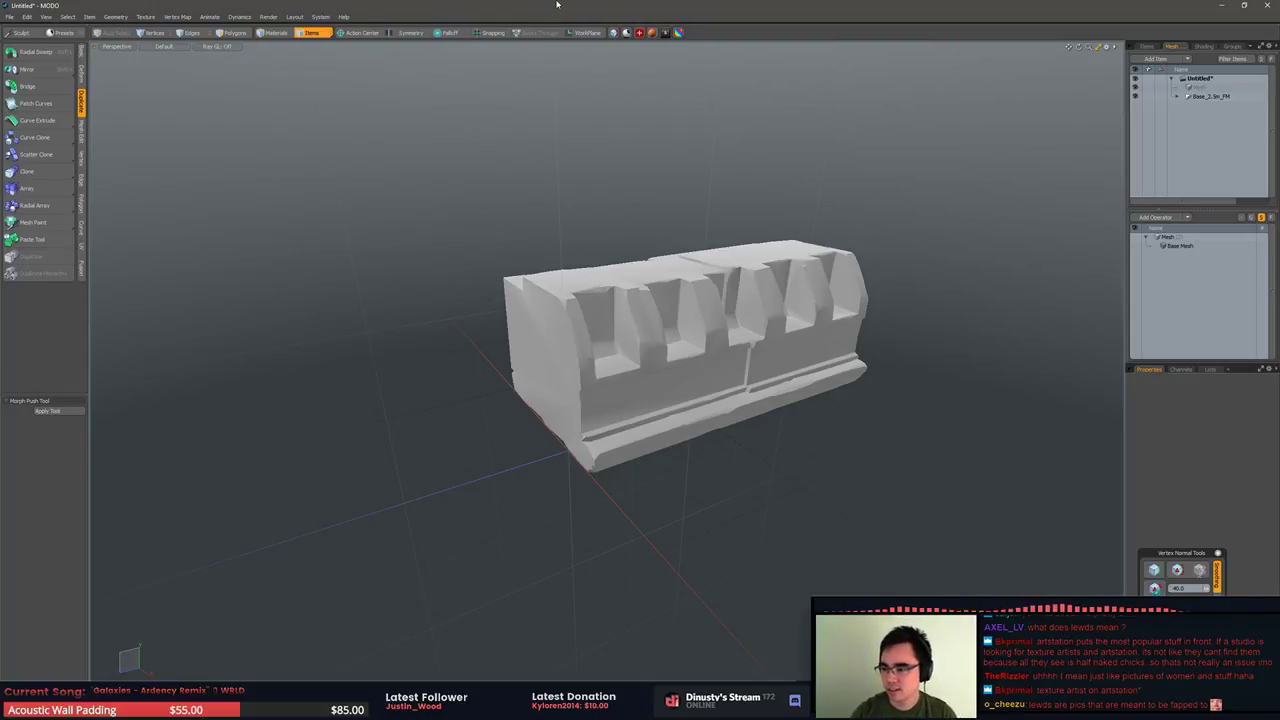
# Switch to the layout with the large viewport, with the Base_2.5m_FM mesh selected and the Vertex Normal Tools palette floating beside it
pyautogui.keyDown('alt'); pyautogui.moveTo(748, 215); pyautogui.dragTo(747, 195); pyautogui.keyUp('alt')
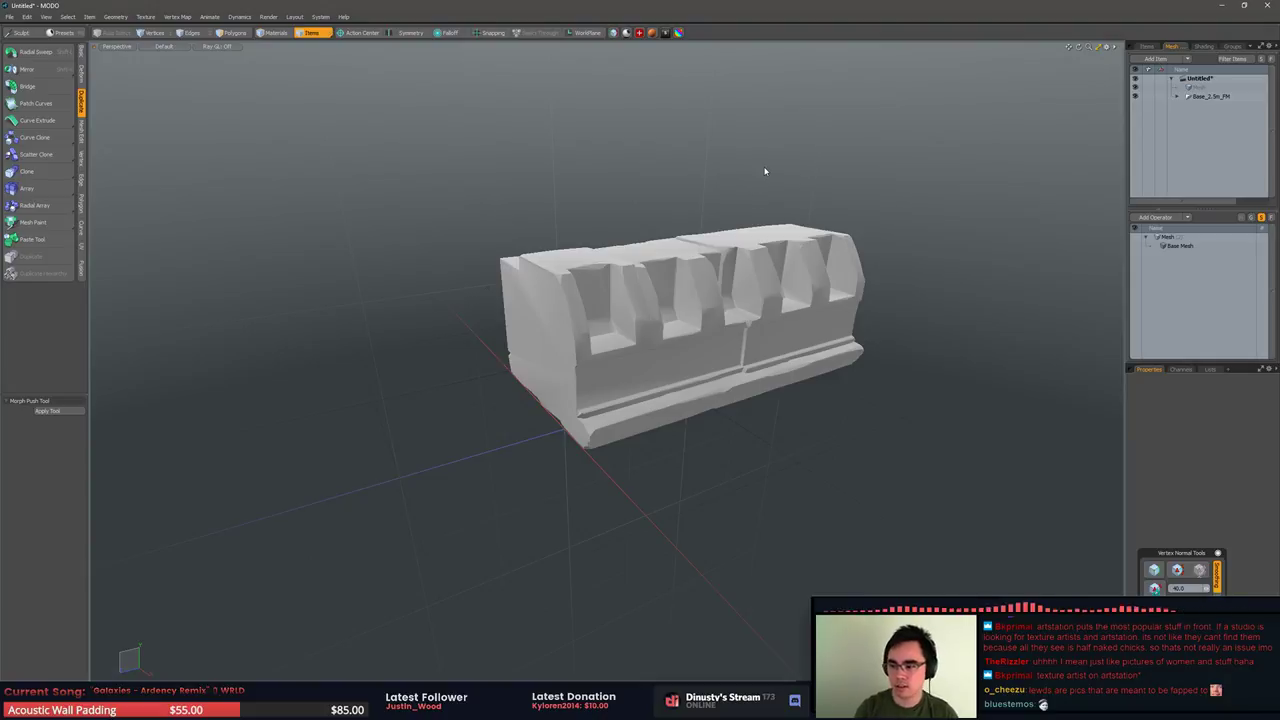
pyautogui.keyDown('alt'); pyautogui.moveTo(714, 243); pyautogui.dragTo(734, 286); pyautogui.keyUp('alt')
pyautogui.keyDown('alt'); pyautogui.moveTo(734, 260); pyautogui.dragTo(749, 229); pyautogui.keyUp('alt')
pyautogui.click(777, 314)
pyautogui.keyDown('alt'); pyautogui.keyDown('shift'); pyautogui.moveTo(935, 300); pyautogui.dragTo(866, 300); pyautogui.keyUp('shift'); pyautogui.keyUp('alt')
pyautogui.keyDown('alt'); pyautogui.moveTo(866, 300); pyautogui.dragTo(922, 301); pyautogui.keyUp('alt')
pyautogui.moveTo(1162, 572); pyautogui.dragTo(992, 474)
pyautogui.hotkey('ctrl', 'Tab')
pyautogui.click(170, 351)
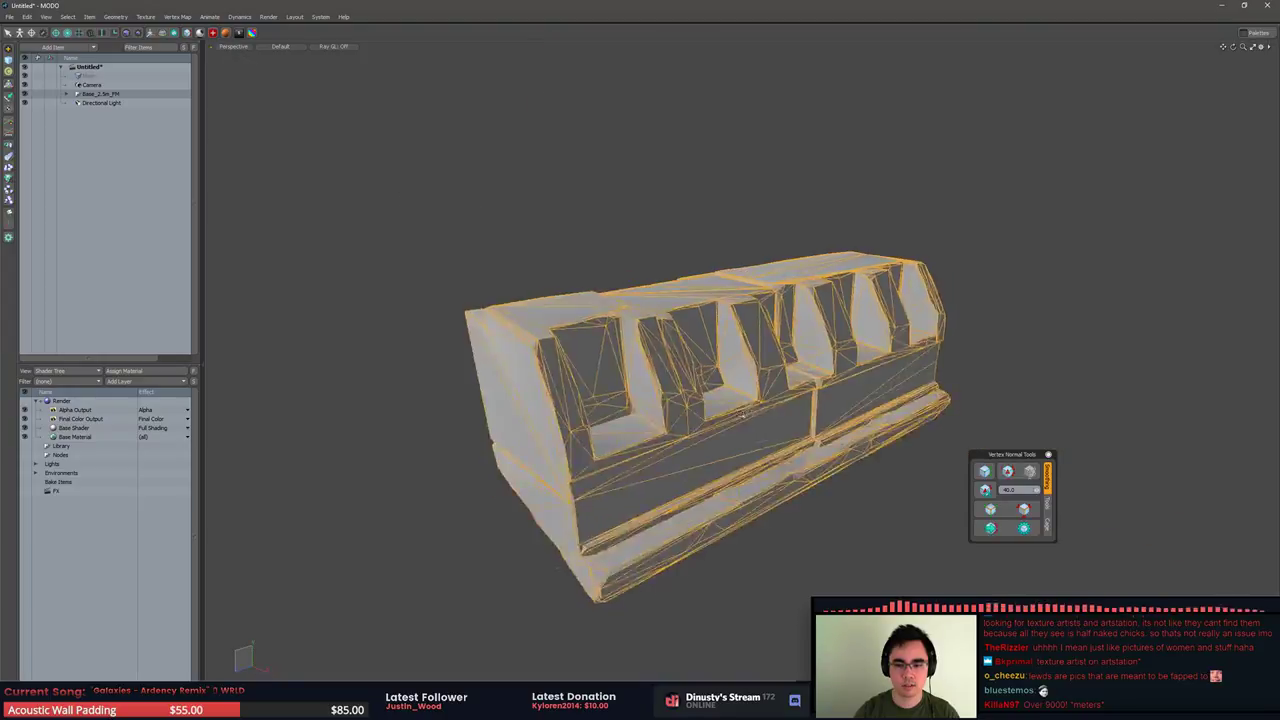
# Hide the item list and shader tree to enlarge the viewport, and reposition the Vertex Normal Tools palette clear of the mesh
pyautogui.keyDown('alt'); pyautogui.moveTo(743, 415); pyautogui.dragTo(790, 418); pyautogui.keyUp('alt')
pyautogui.scroll(-2, 790, 418)
pyautogui.keyDown('alt'); pyautogui.keyDown('shift'); pyautogui.moveTo(800, 460); pyautogui.dragTo(866, 423); pyautogui.keyUp('shift'); pyautogui.keyUp('alt')
pyautogui.moveTo(1010, 454); pyautogui.dragTo(1050, 449)
pyautogui.hotkey('ctrl', '4')
pyautogui.click(402, 432)
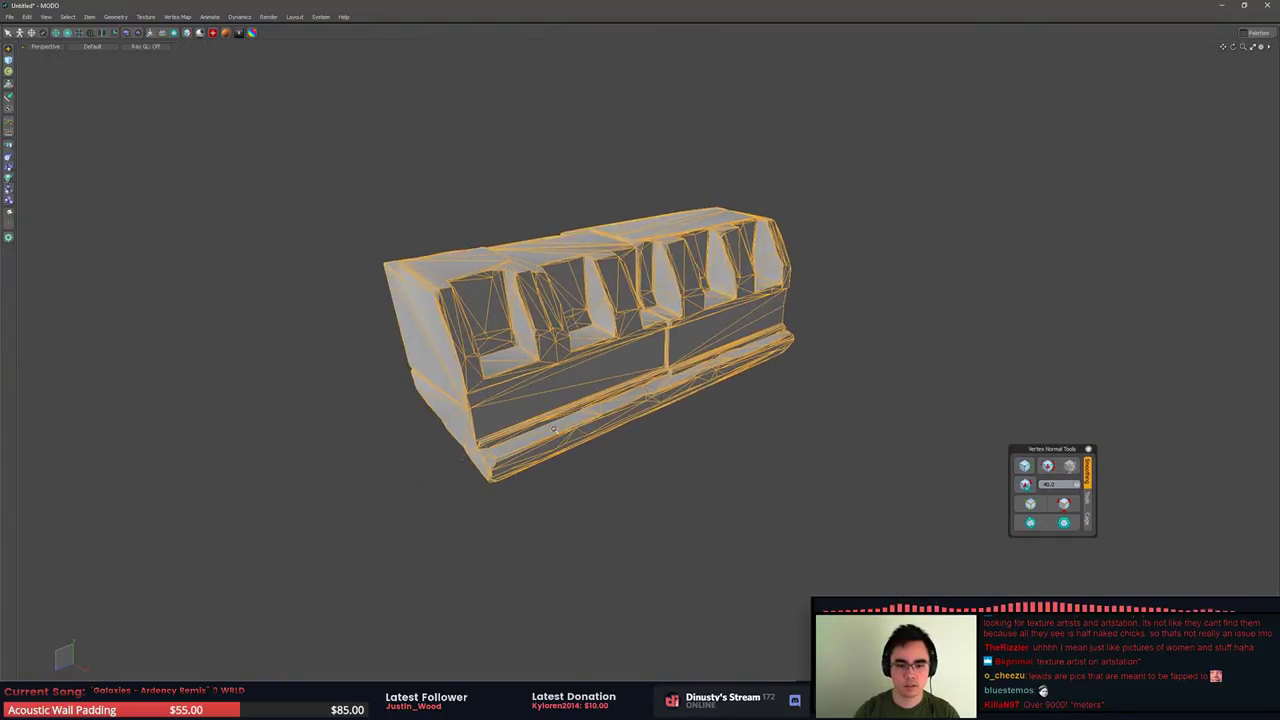
# Delete the unwanted geometry at the near end of the trim, where the groove above the base moulding meets the end face
pyautogui.keyDown('alt'); pyautogui.moveTo(560, 430); pyautogui.dragTo(640, 455); pyautogui.keyUp('alt')
pyautogui.scroll(2, 640, 455)
pyautogui.keyDown('alt'); pyautogui.moveTo(700, 490); pyautogui.dragTo(674, 429); pyautogui.keyUp('alt')
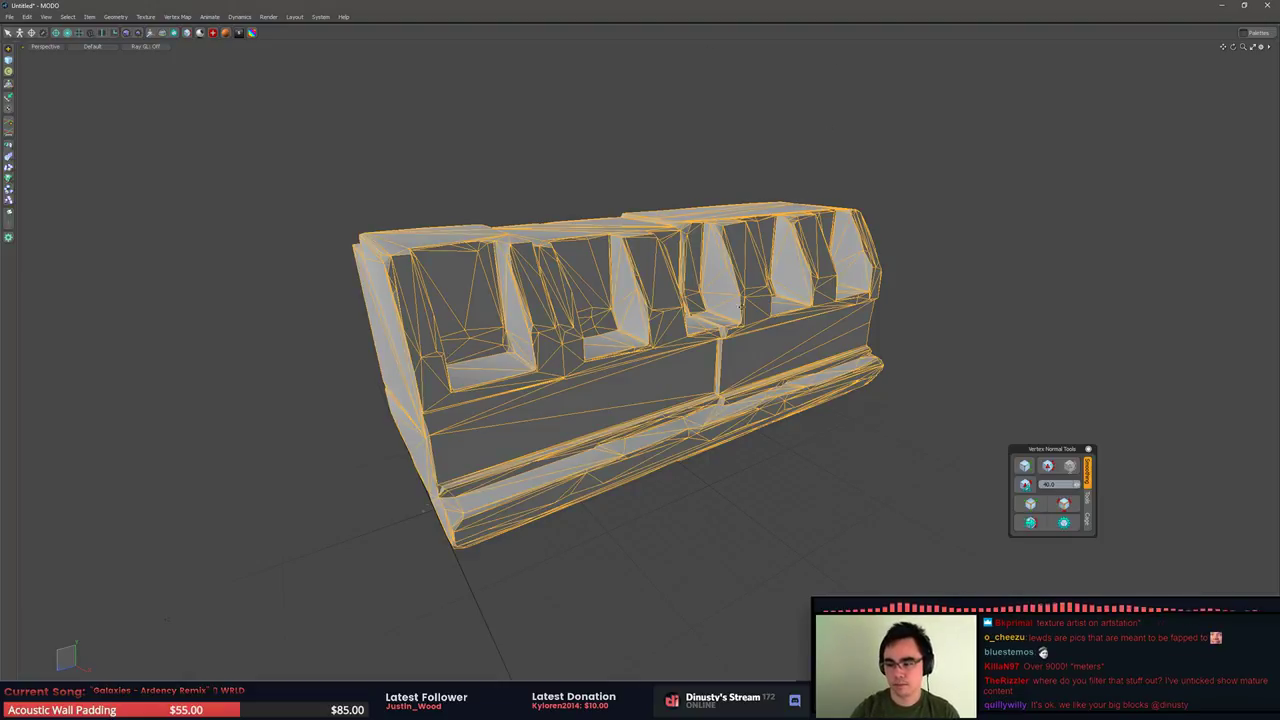
pyautogui.keyDown('alt'); pyautogui.moveTo(670, 300); pyautogui.dragTo(760, 296); pyautogui.keyUp('alt')
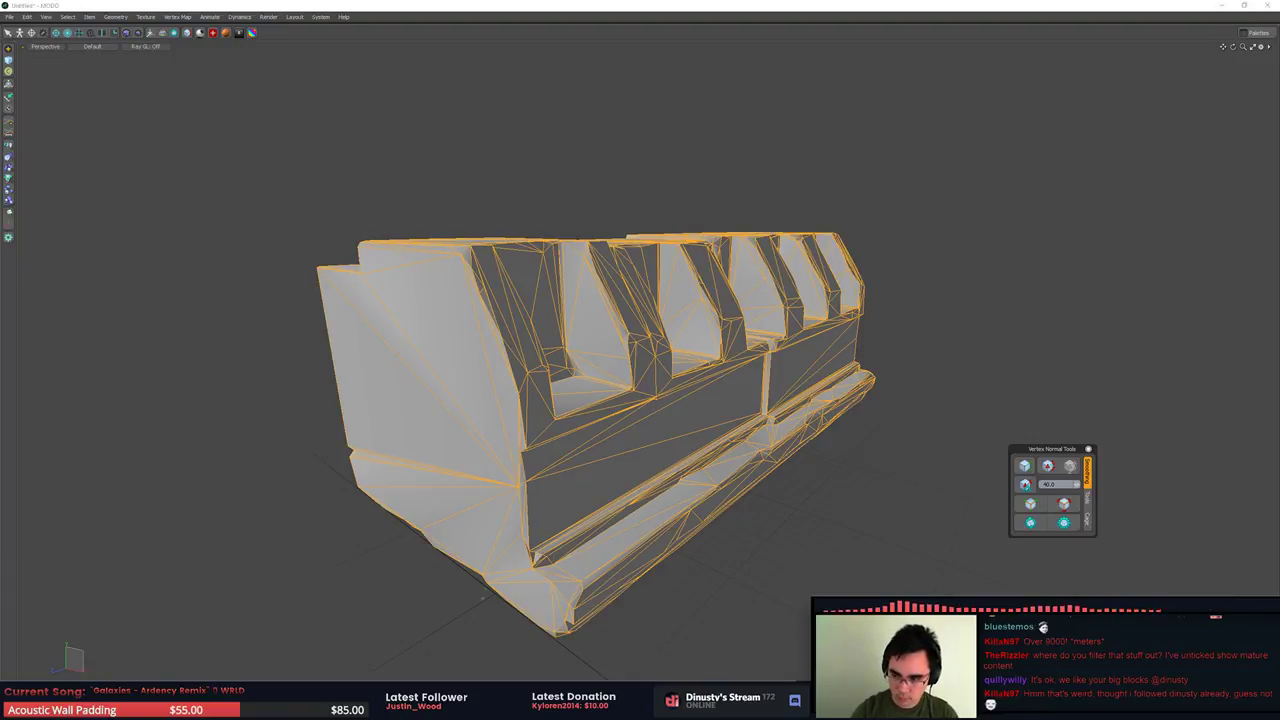
pyautogui.click(938, 510)
pyautogui.keyDown('alt'); pyautogui.moveTo(880, 500); pyautogui.dragTo(800, 441); pyautogui.keyUp('alt')
pyautogui.keyDown('alt'); pyautogui.moveTo(800, 441); pyautogui.dragTo(735, 438); pyautogui.keyUp('alt')
pyautogui.click(534, 435)
pyautogui.hotkey('shift', 'a')
pyautogui.keyDown('alt'); pyautogui.moveTo(620, 425); pyautogui.dragTo(499, 414); pyautogui.keyUp('alt')
pyautogui.press('Delete')
# Move the groove's corner vertex sideways so it lines up with the edge of the end face
pyautogui.press('1')
pyautogui.click(661, 345)
pyautogui.press('w')
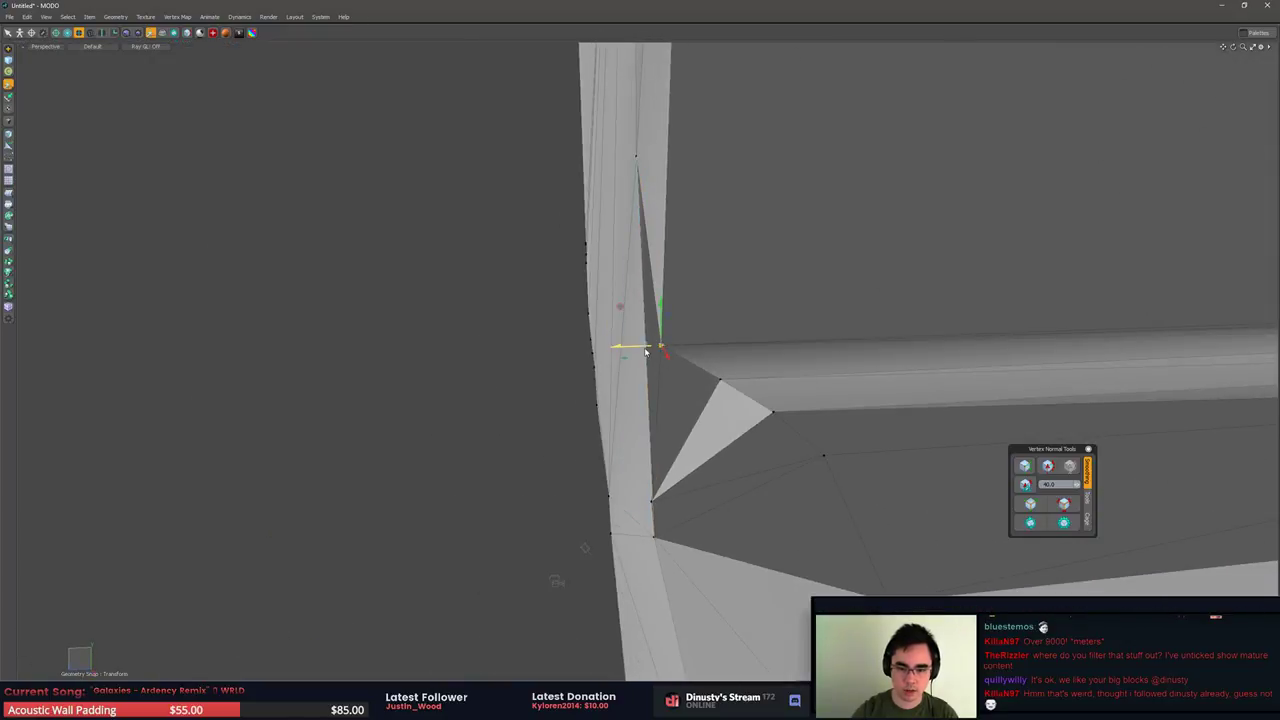
pyautogui.moveTo(618, 346); pyautogui.dragTo(650, 503)
pyautogui.keyDown('alt'); pyautogui.moveTo(520, 385); pyautogui.dragTo(616, 361); pyautogui.keyUp('alt')
# Merge the large end-face triangle with the thin sliver triangle beside the groove
pyautogui.press('2')
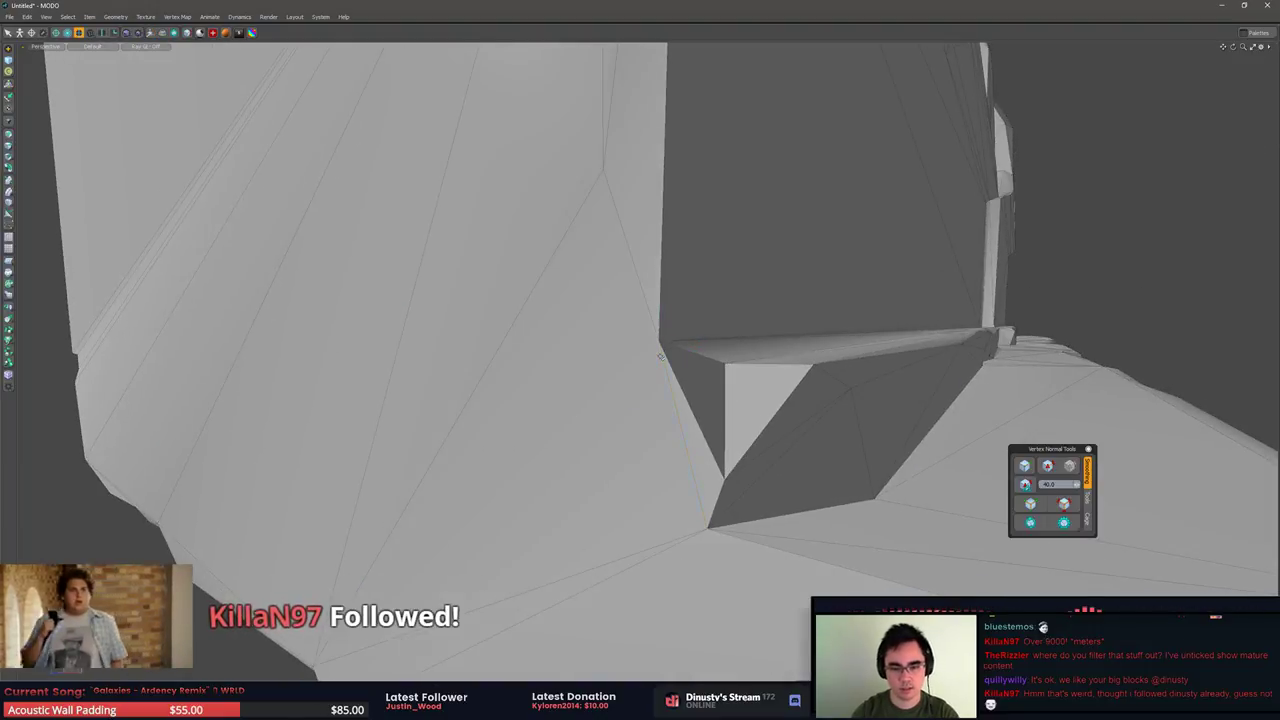
pyautogui.press('3')
pyautogui.click(566, 389)
pyautogui.keyDown('shift'); pyautogui.click(688, 428); pyautogui.keyUp('shift')
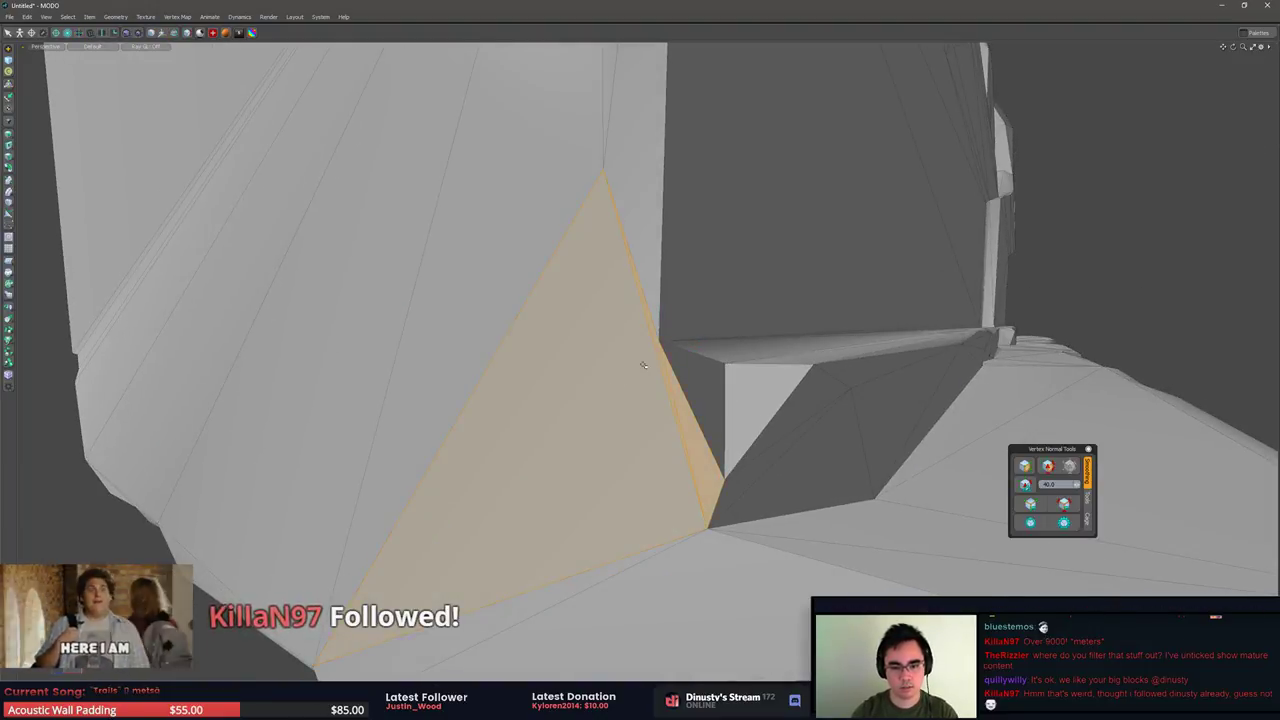
pyautogui.press('x')
pyautogui.press('1')
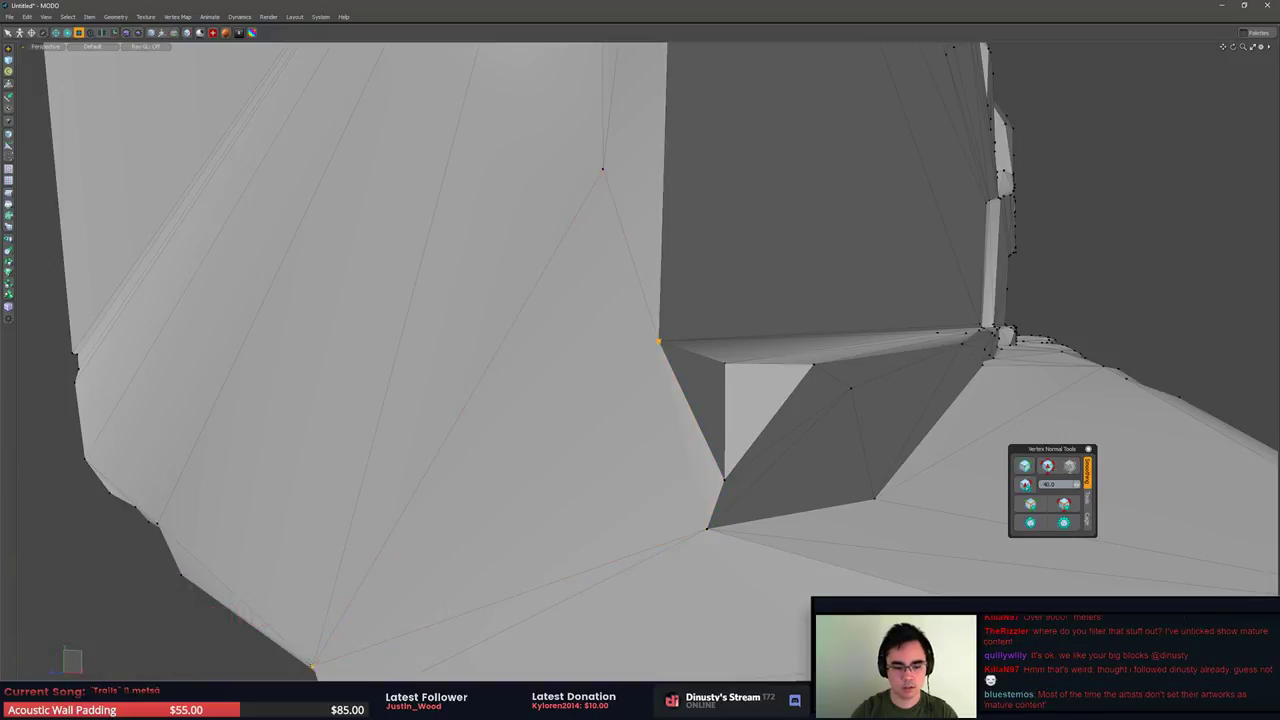
# Select the polygons of the flat front band on both sides of the central vertical groove, including the groove's faces
pyautogui.scroll(-4, 594, 437)
pyautogui.keyDown('alt'); pyautogui.moveTo(594, 437); pyautogui.dragTo(622, 395); pyautogui.keyUp('alt')
pyautogui.scroll(-4, 568, 448)
pyautogui.press('3')
pyautogui.moveTo(585, 332); pyautogui.dragTo(720, 403)
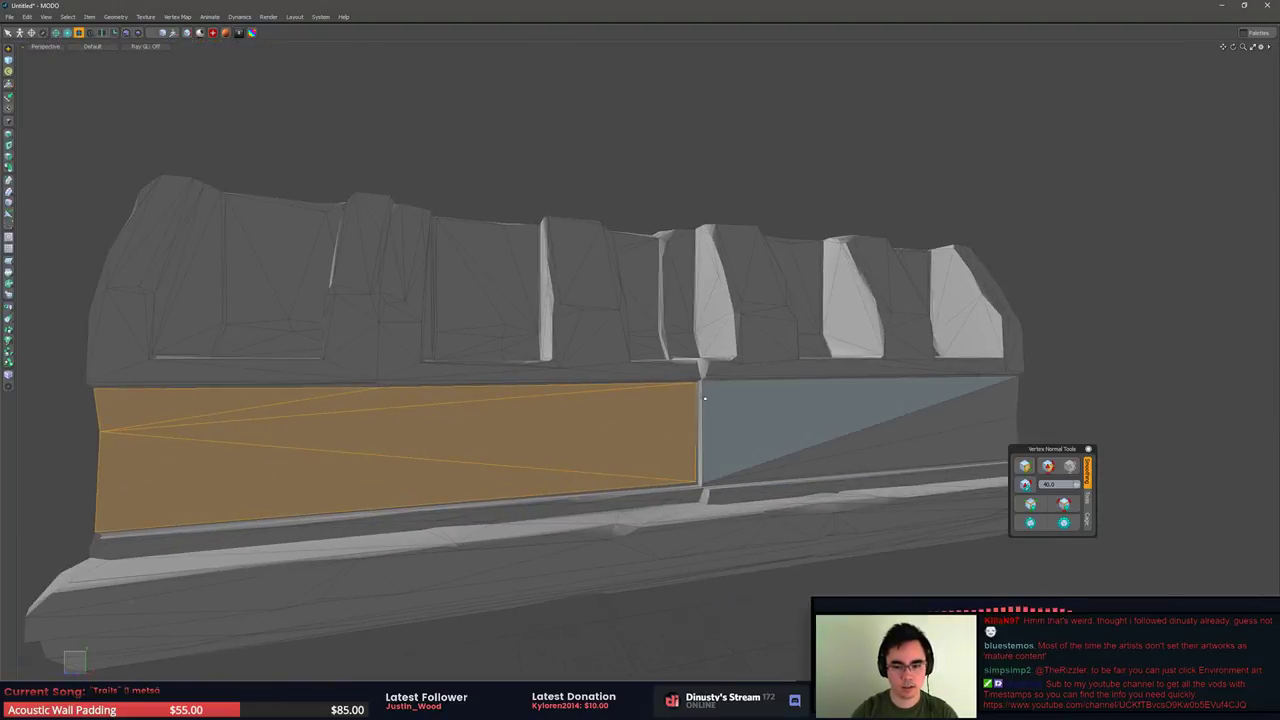
pyautogui.keyDown('shift'); pyautogui.click(701, 420); pyautogui.keyUp('shift')
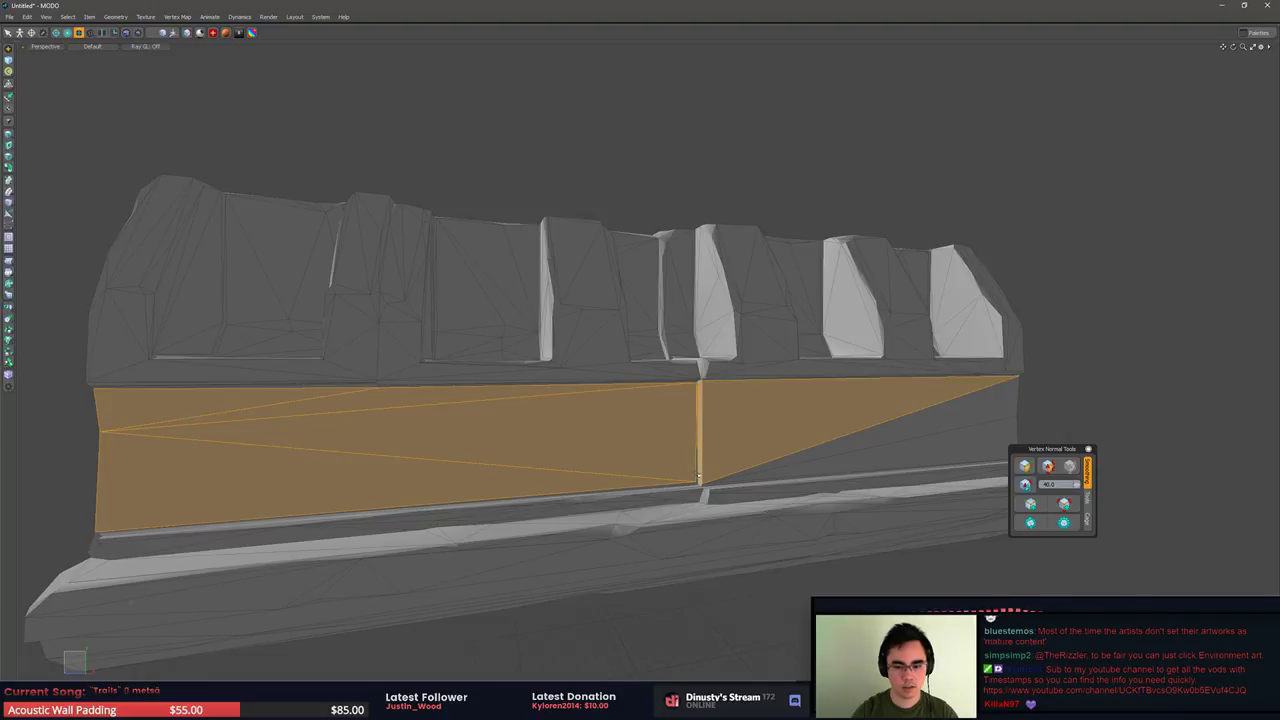
pyautogui.scroll(4, 640, 490)
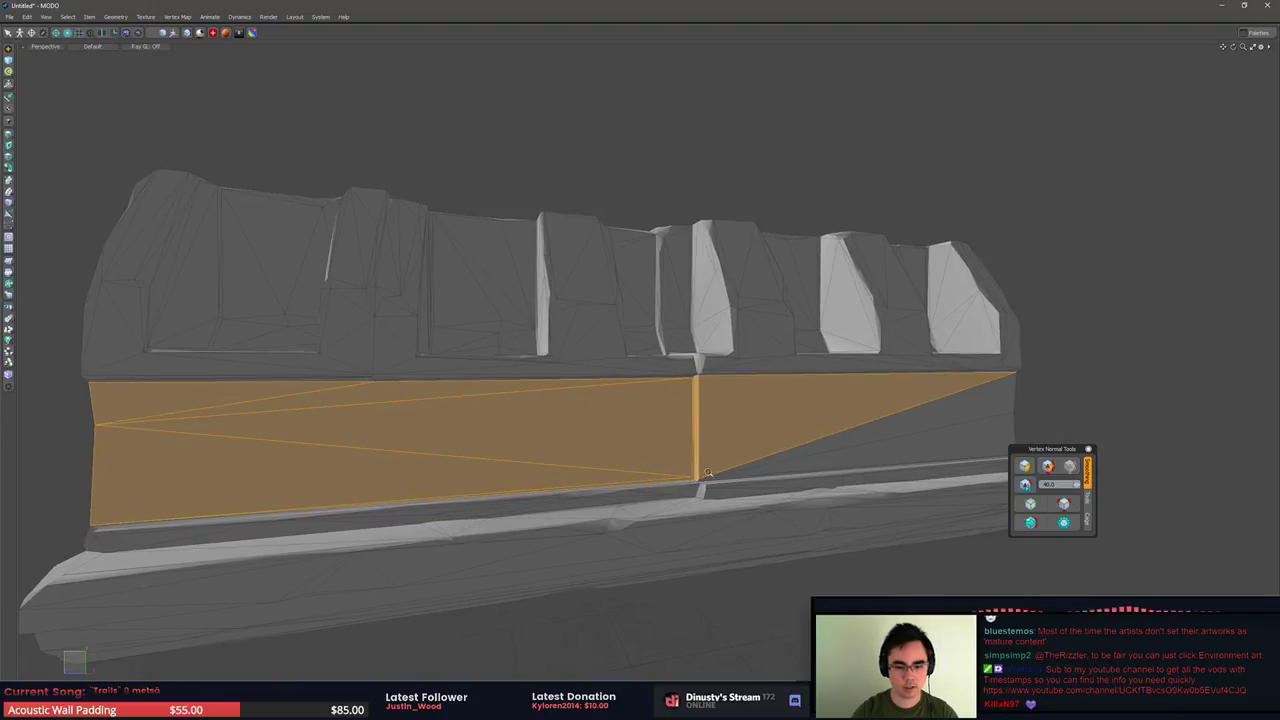
pyautogui.keyDown('alt'); pyautogui.moveTo(643, 487); pyautogui.dragTo(490, 460); pyautogui.keyUp('alt')
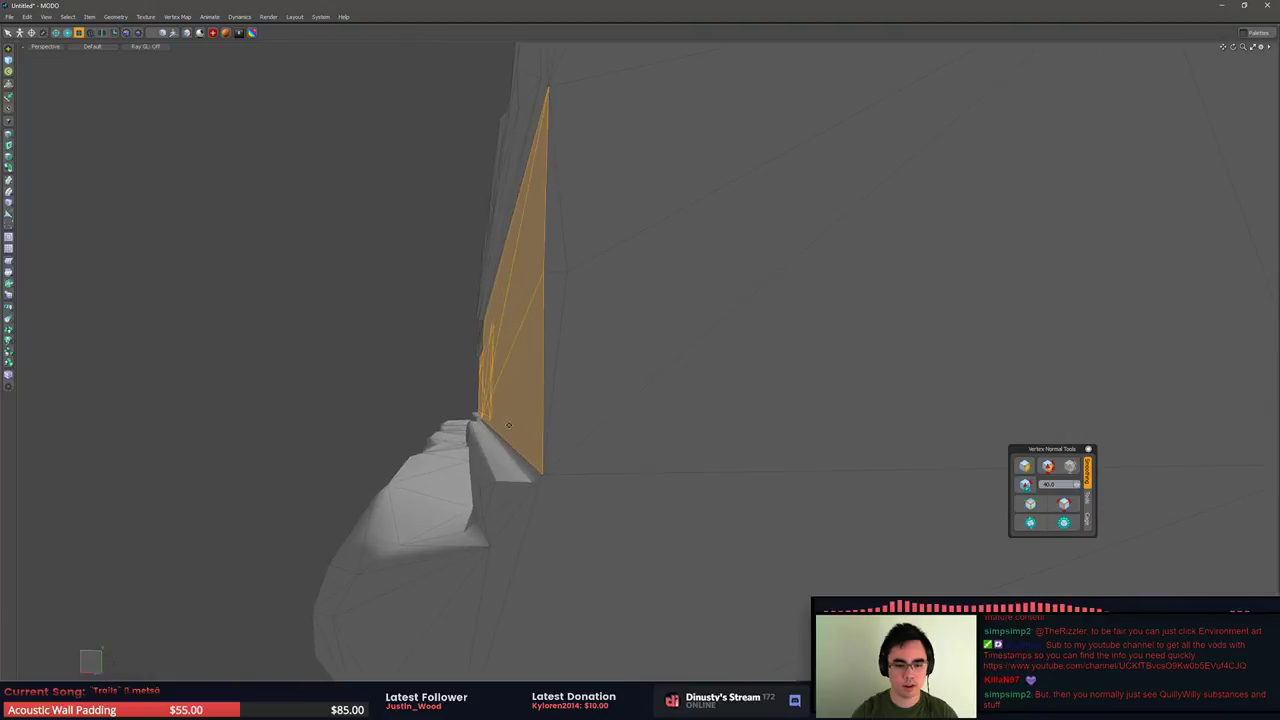
# Switch to ZBrush to check the roof trim sculpt
pyautogui.hotkey('alt', 'Tab')
pyautogui.hotkey('alt', 'Tab')
pyautogui.hotkey('alt', 'Tab')
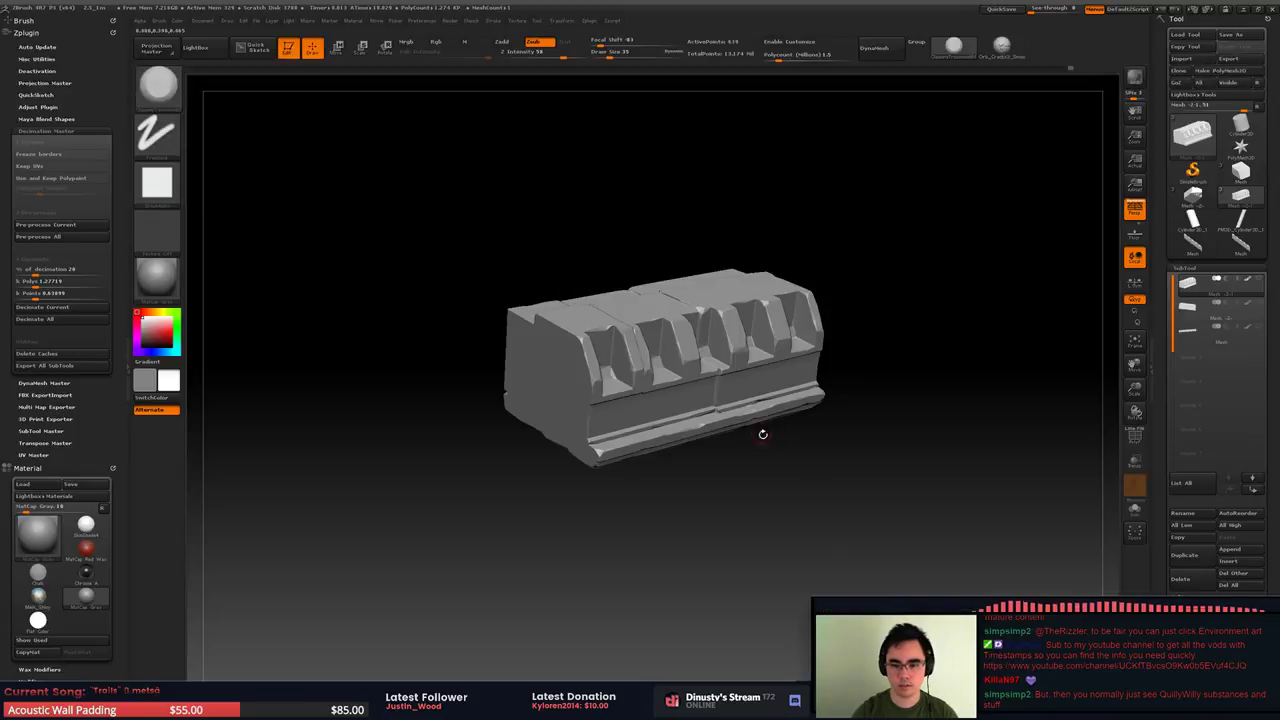
# Show the hidden subtools on the roof trim, examine its end profile and switch back to MODO
pyautogui.press('f')
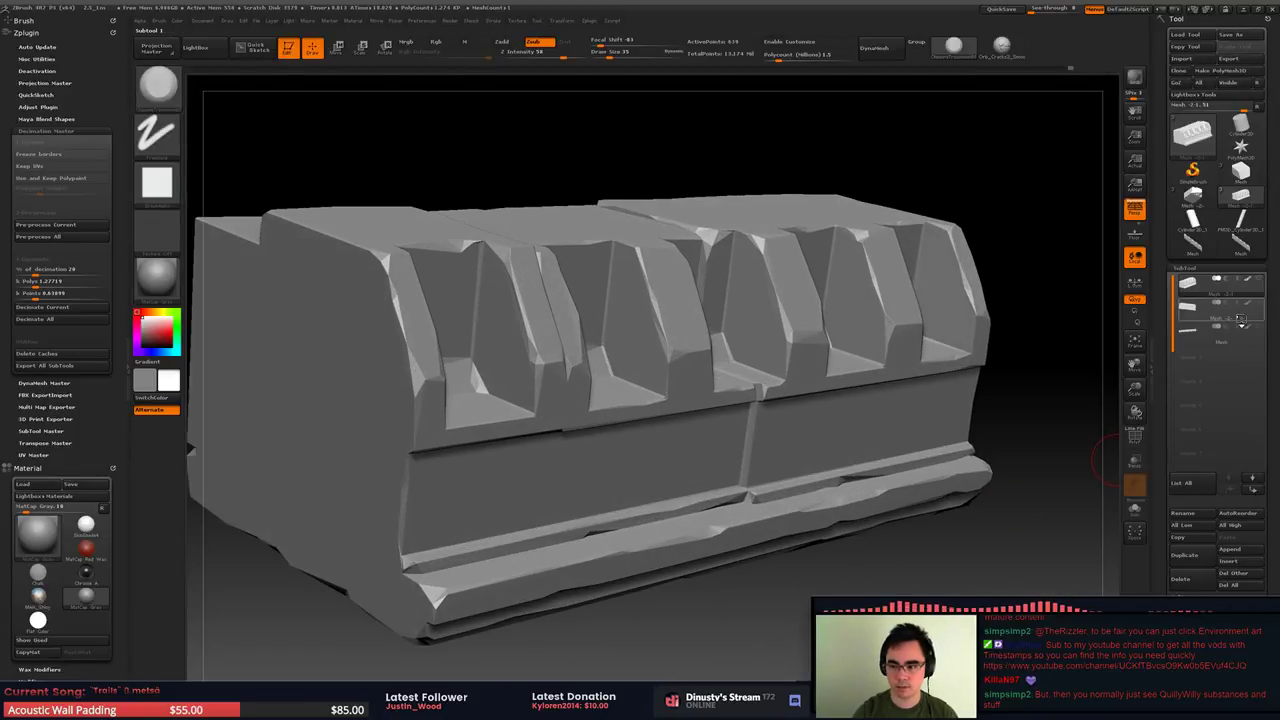
pyautogui.click(1257, 303)
pyautogui.click(1257, 327)
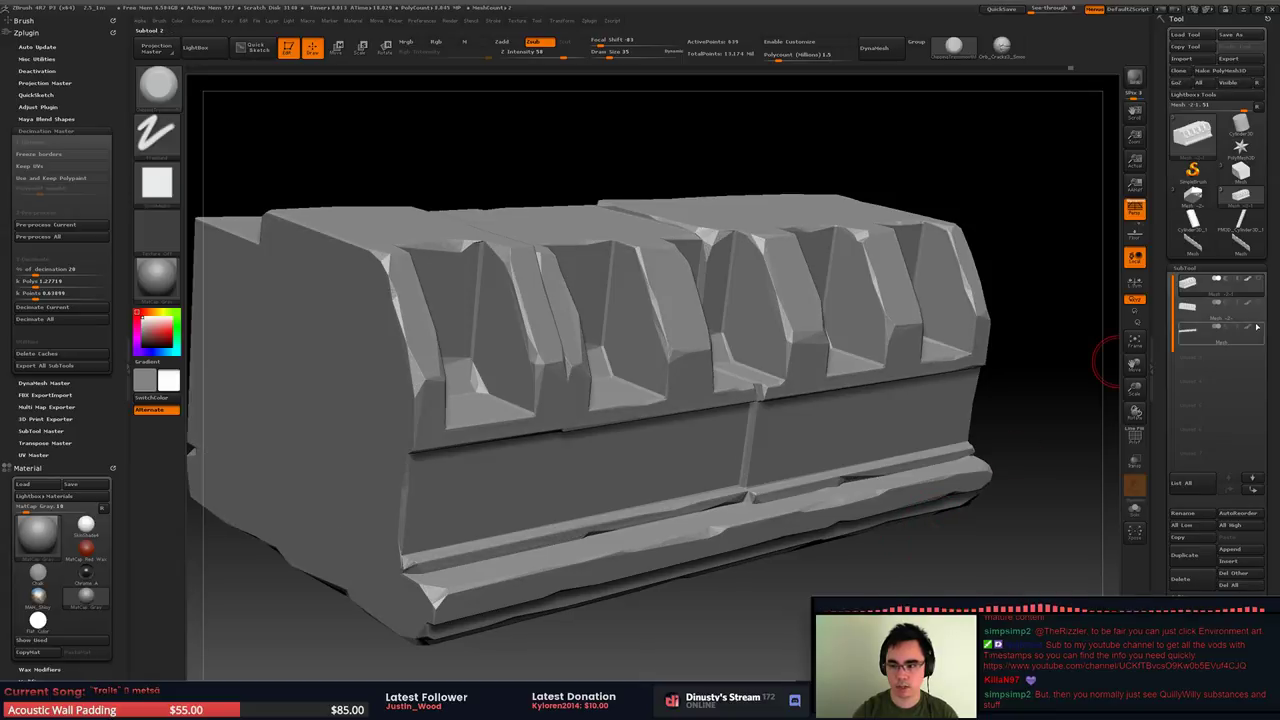
pyautogui.click(1257, 331)
pyautogui.moveTo(880, 572); pyautogui.dragTo(893, 522)
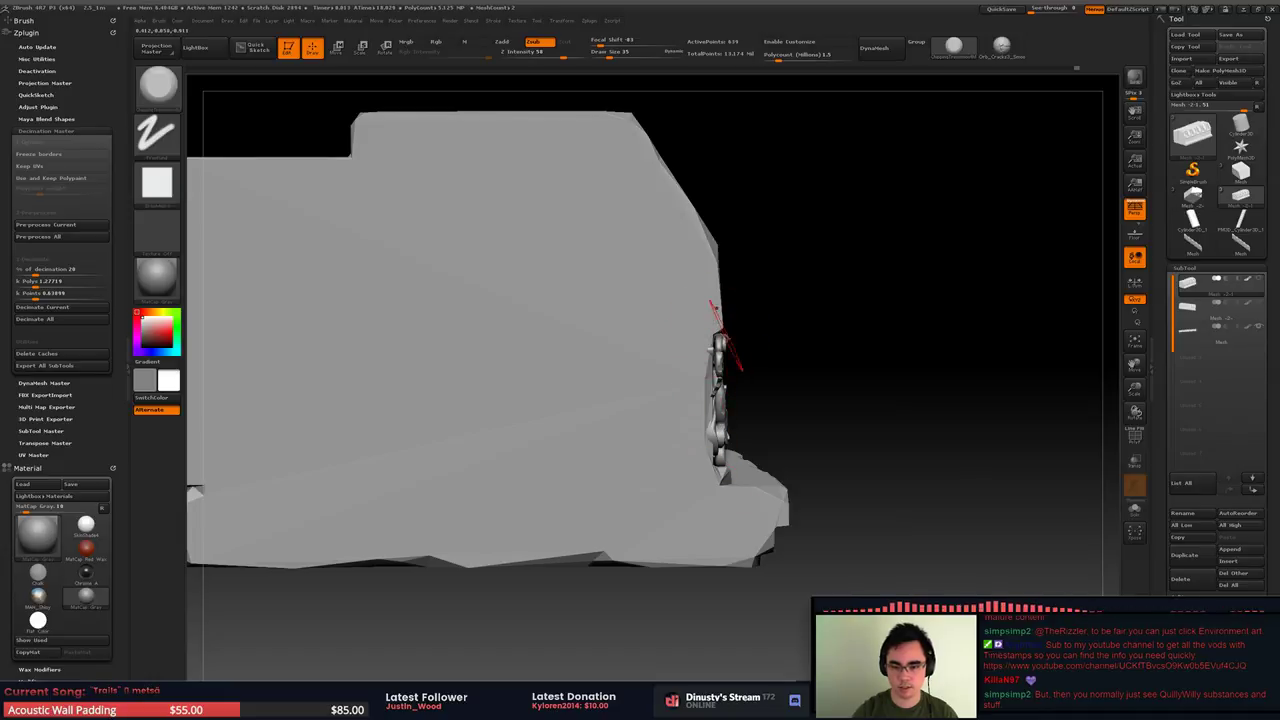
pyautogui.hotkey('alt', 'Tab')
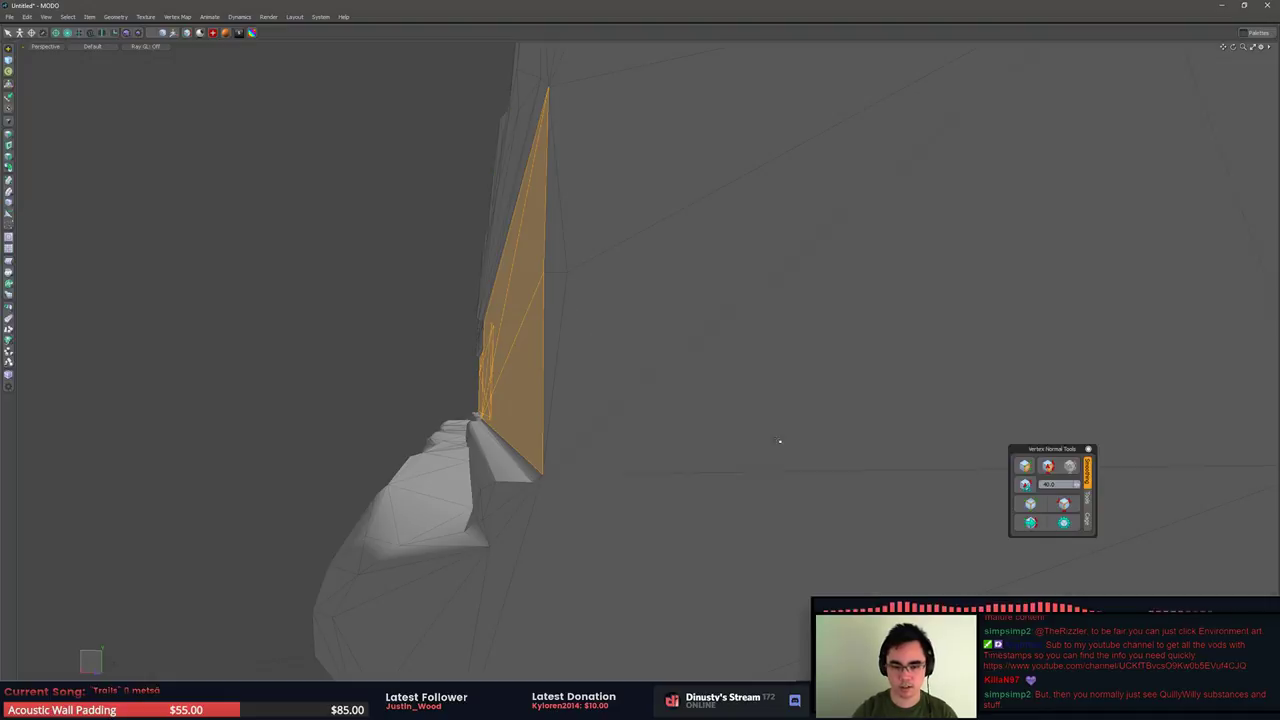
# Add the thin lip polygons beneath the upper overhang, along the full length of the front band, to the selection
pyautogui.keyDown('alt'); pyautogui.moveTo(512, 402); pyautogui.dragTo(793, 375); pyautogui.keyUp('alt')
pyautogui.moveTo(793, 375); pyautogui.dragTo(573, 288, button='middle')
pyautogui.keyDown('shift'); pyautogui.click(592, 287); pyautogui.keyUp('shift')
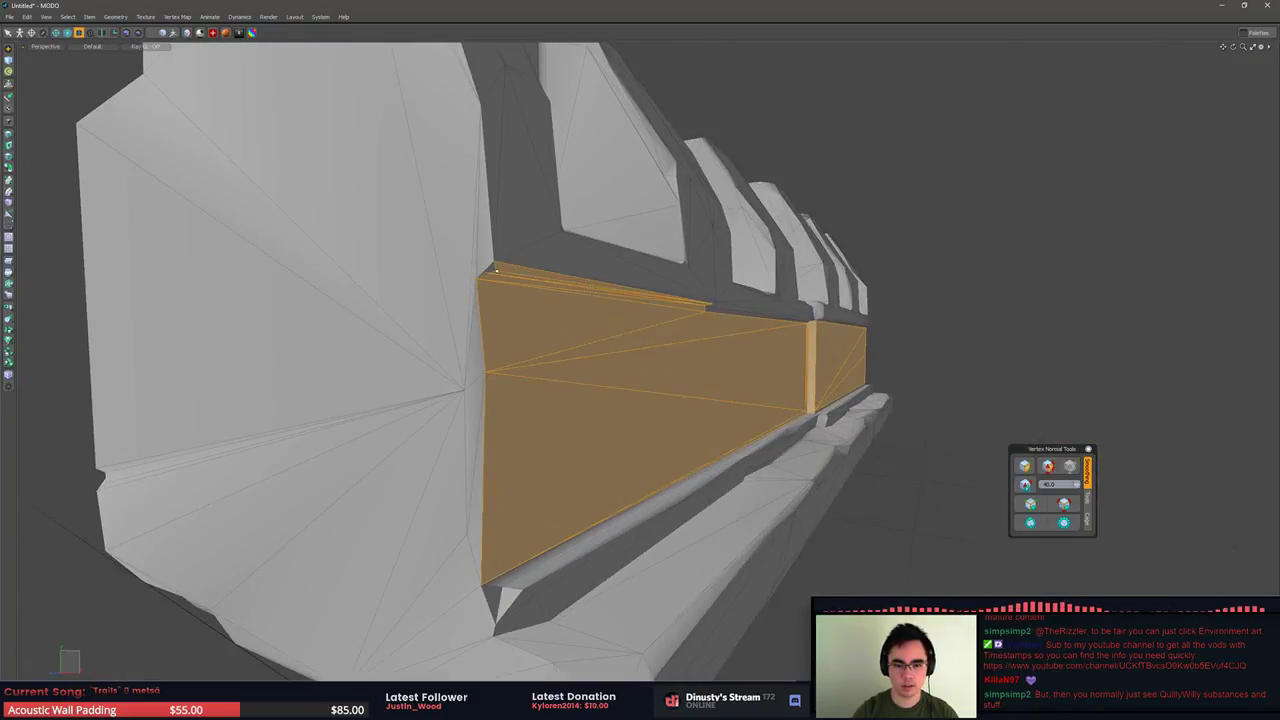
pyautogui.keyDown('shift'); pyautogui.click(507, 280); pyautogui.keyUp('shift')
pyautogui.keyDown('alt'); pyautogui.moveTo(507, 280); pyautogui.dragTo(458, 297); pyautogui.keyUp('alt')
pyautogui.scroll(3, 477, 291)
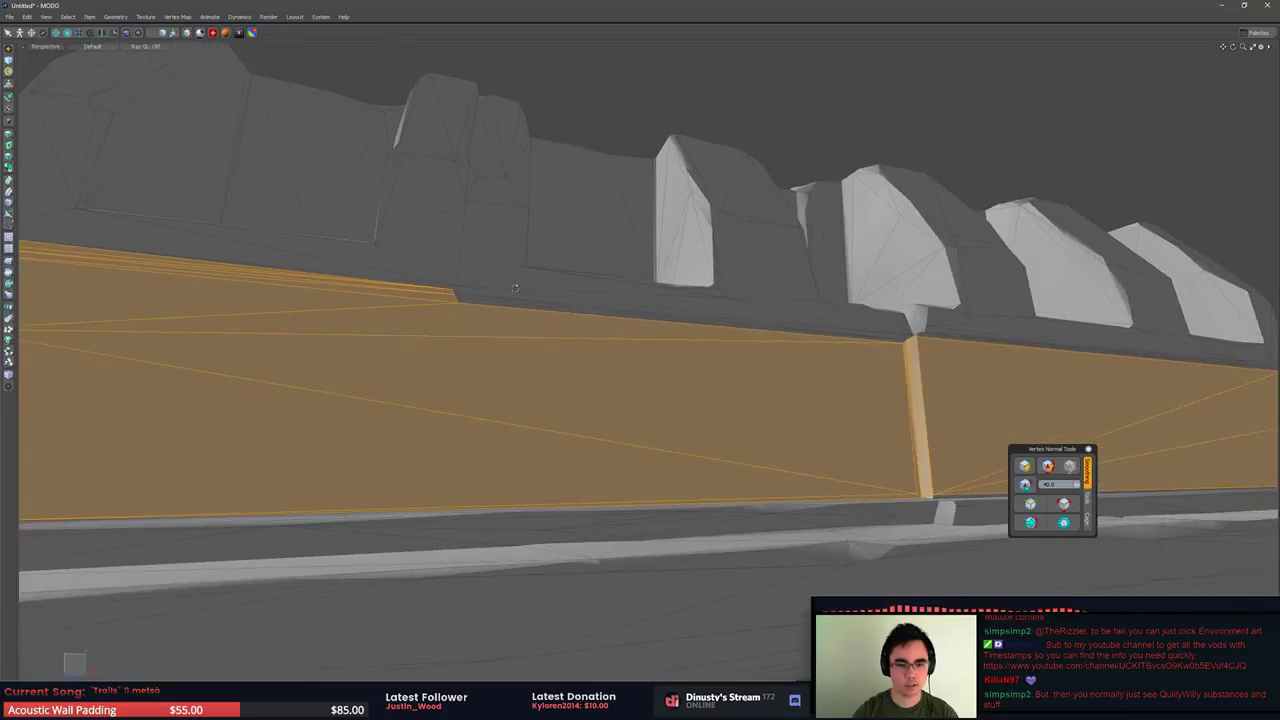
pyautogui.keyDown('shift'); pyautogui.click(458, 299); pyautogui.keyUp('shift')
pyautogui.keyDown('shift'); pyautogui.click(459, 295); pyautogui.keyUp('shift')
pyautogui.moveTo(601, 317); pyautogui.dragTo(647, 365, button='middle')
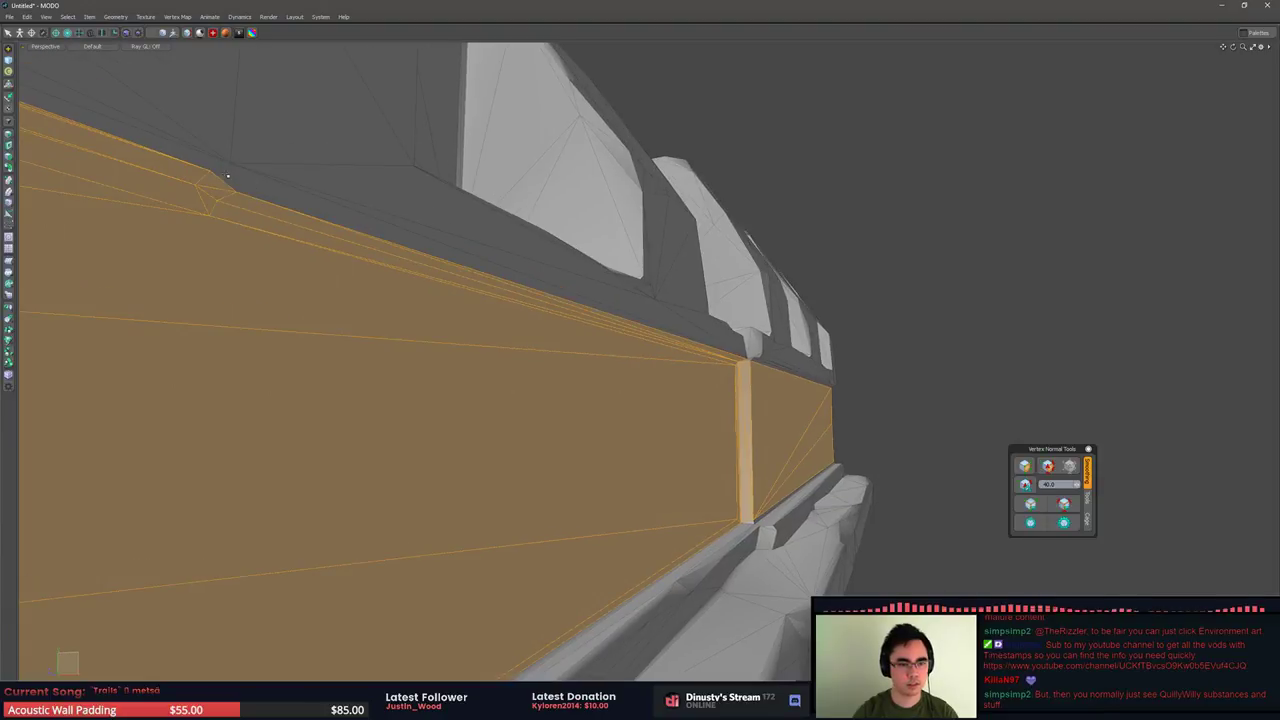
pyautogui.keyDown('alt'); pyautogui.moveTo(386, 220); pyautogui.dragTo(567, 289); pyautogui.keyUp('alt')
pyautogui.scroll(4, 567, 289)
pyautogui.moveTo(567, 289); pyautogui.dragTo(312, 340, button='middle')
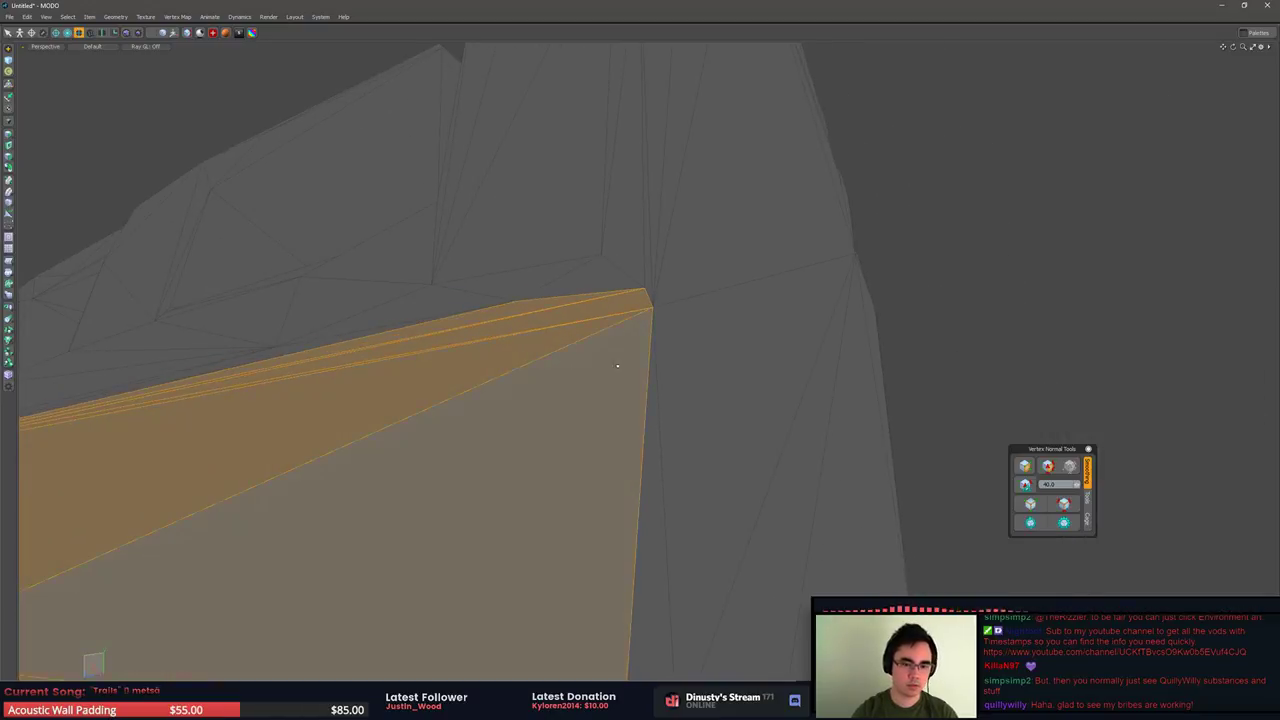
pyautogui.moveTo(617, 366); pyautogui.dragTo(590, 412, button='middle')
pyautogui.keyDown('alt'); pyautogui.moveTo(590, 412); pyautogui.dragTo(578, 438); pyautogui.keyUp('alt')
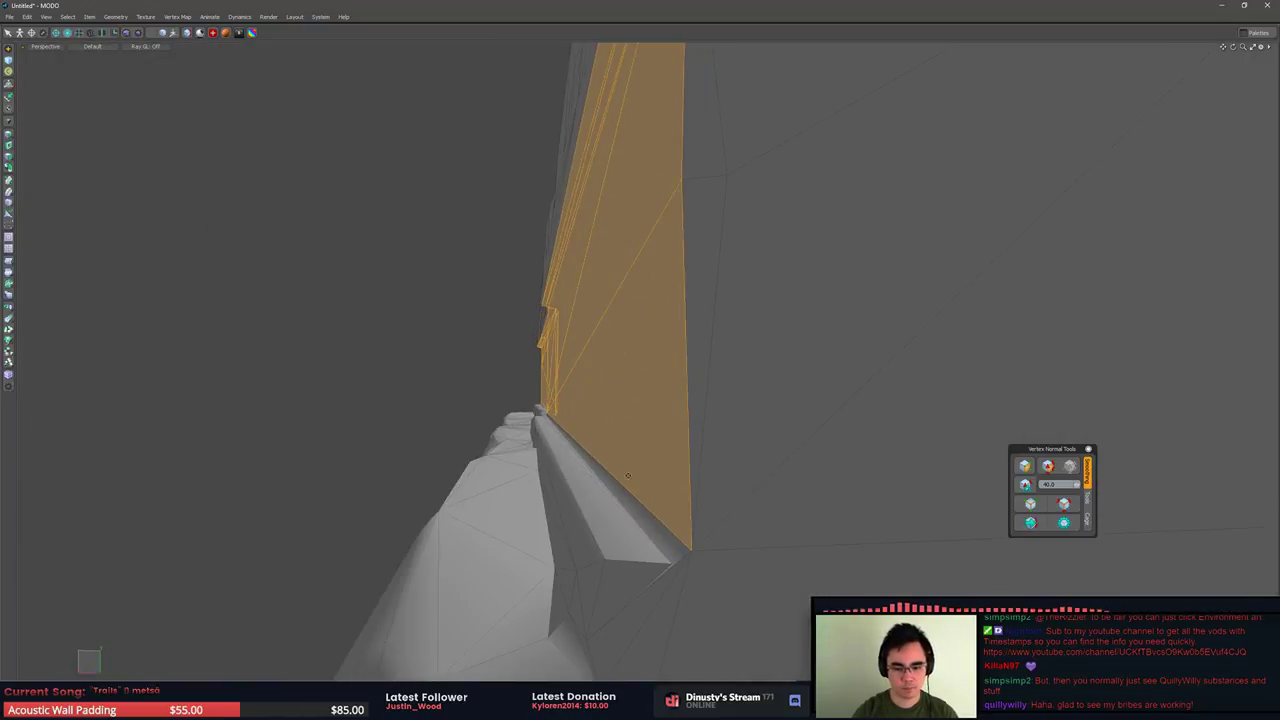
# Add the narrow bevel polygons along the band's lower edge to the selection and delete the whole front band
pyautogui.keyDown('shift'); pyautogui.click(652, 532); pyautogui.keyUp('shift')
pyautogui.keyDown('shift'); pyautogui.click(635, 537); pyautogui.keyUp('shift')
pyautogui.keyDown('alt'); pyautogui.moveTo(643, 533); pyautogui.dragTo(666, 558); pyautogui.keyUp('alt')
pyautogui.moveTo(665, 557); pyautogui.dragTo(985, 291, button='middle')
pyautogui.moveTo(883, 263); pyautogui.dragTo(800, 322, button='middle')
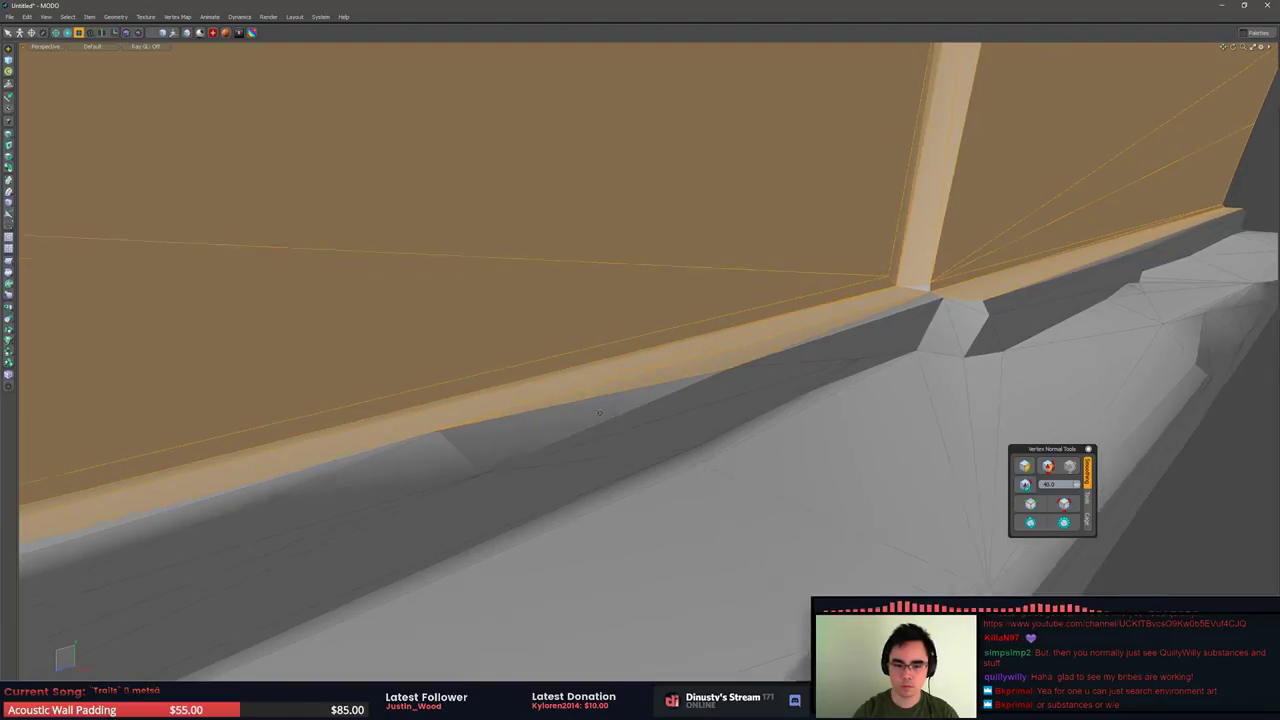
pyautogui.scroll(-3, 640, 385)
pyautogui.scroll(2, 541, 413)
pyautogui.scroll(2, 541, 413)
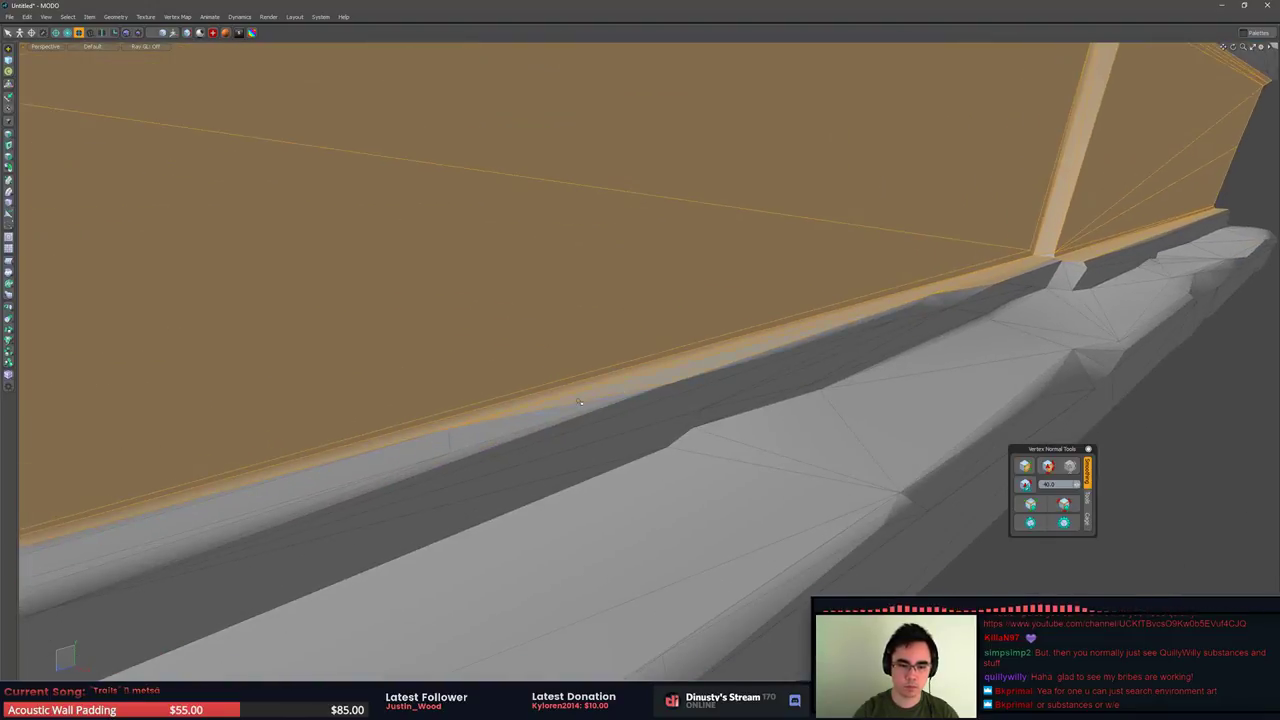
pyautogui.keyDown('shift'); pyautogui.moveTo(556, 412); pyautogui.dragTo(423, 440); pyautogui.keyUp('shift')
pyautogui.scroll(3, 423, 440)
pyautogui.scroll(-6, 461, 414)
pyautogui.scroll(5, 461, 414)
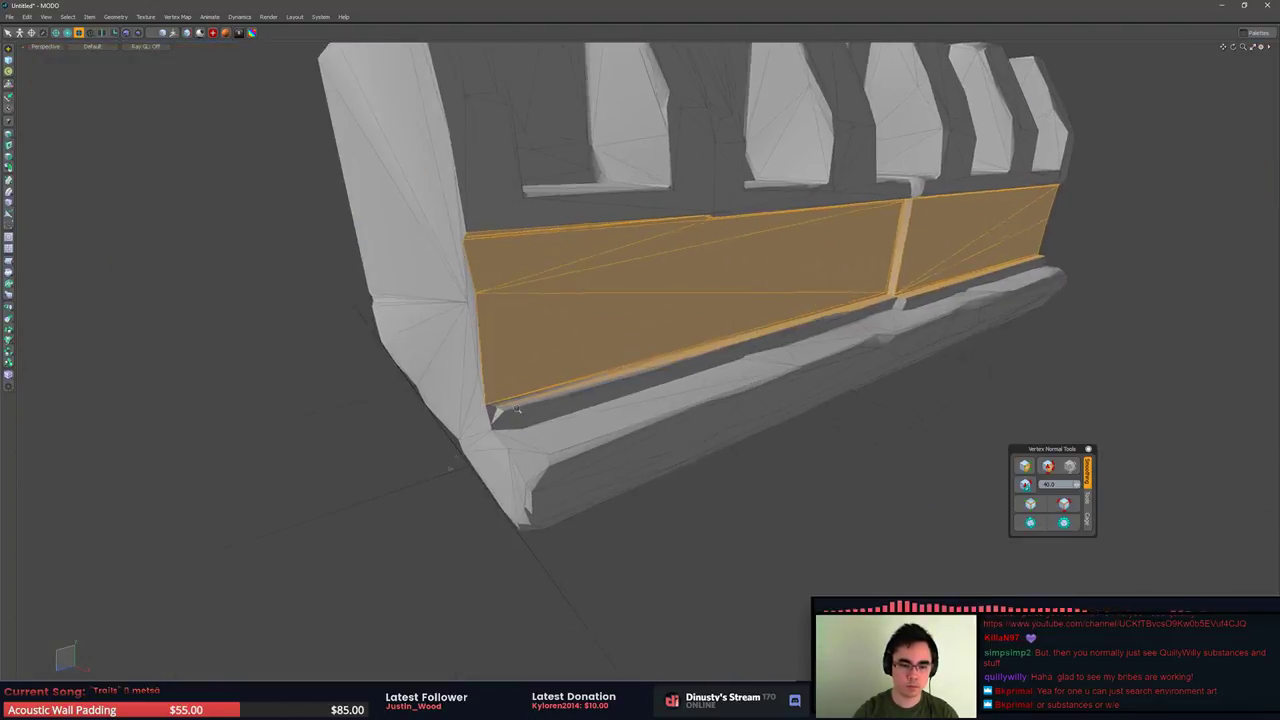
pyautogui.moveTo(502, 409); pyautogui.dragTo(653, 397, button='middle')
pyautogui.keyDown('alt'); pyautogui.moveTo(642, 394); pyautogui.dragTo(697, 397); pyautogui.keyUp('alt')
pyautogui.press('Delete')
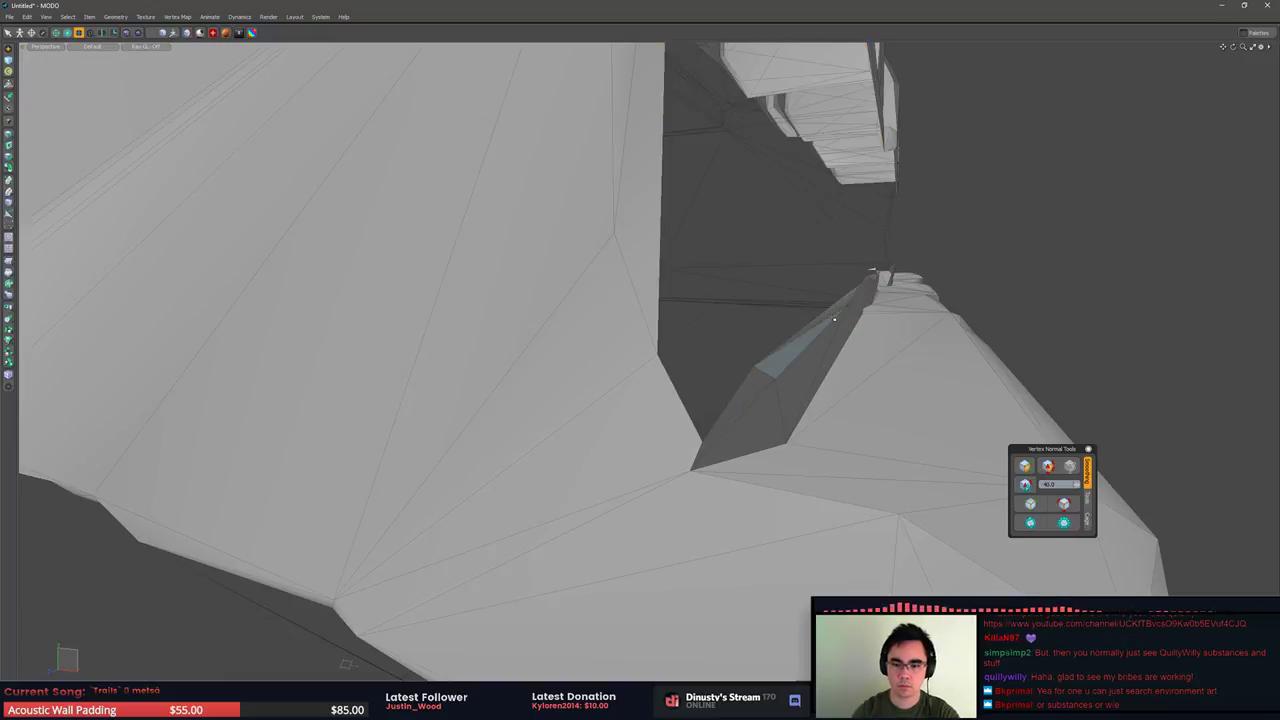
# Delete the stray triangle left near the central groove and select the border edge loop of the front opening
pyautogui.press('2')
pyautogui.doubleClick(780, 349)
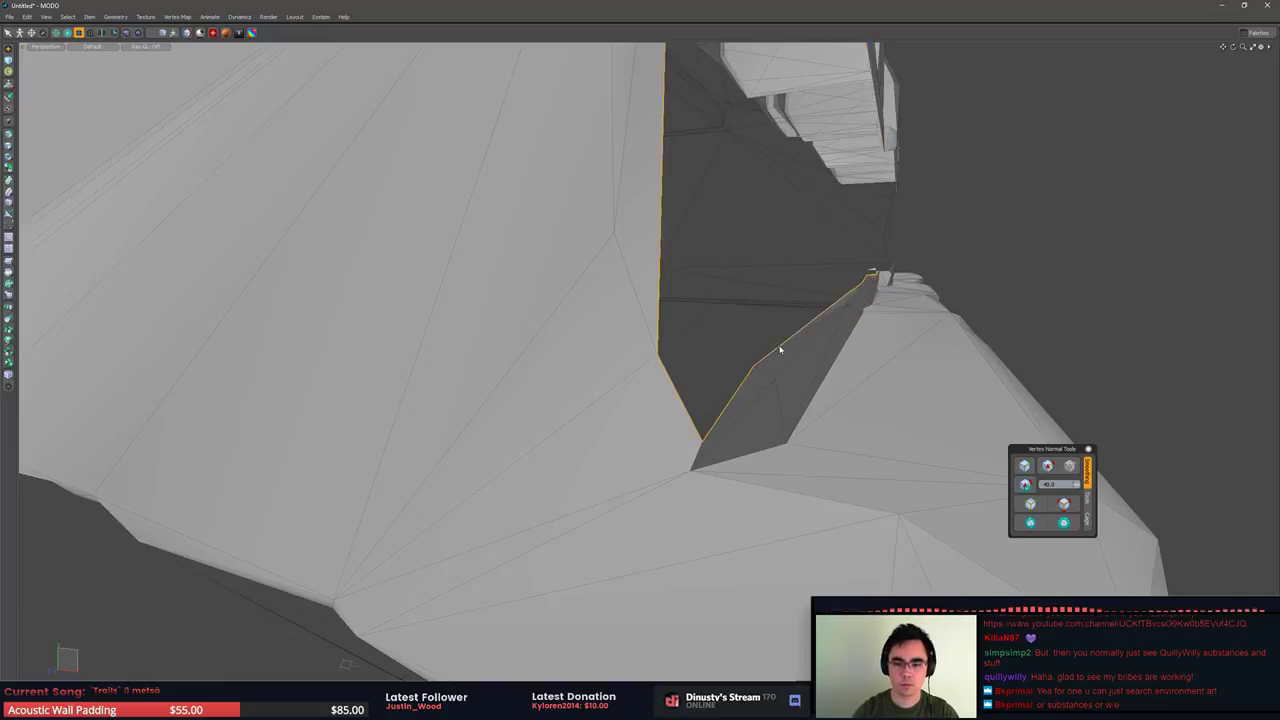
pyautogui.keyDown('alt'); pyautogui.moveTo(780, 349); pyautogui.dragTo(598, 377); pyautogui.keyUp('alt')
pyautogui.moveTo(597, 377); pyautogui.dragTo(660, 354, button='middle')
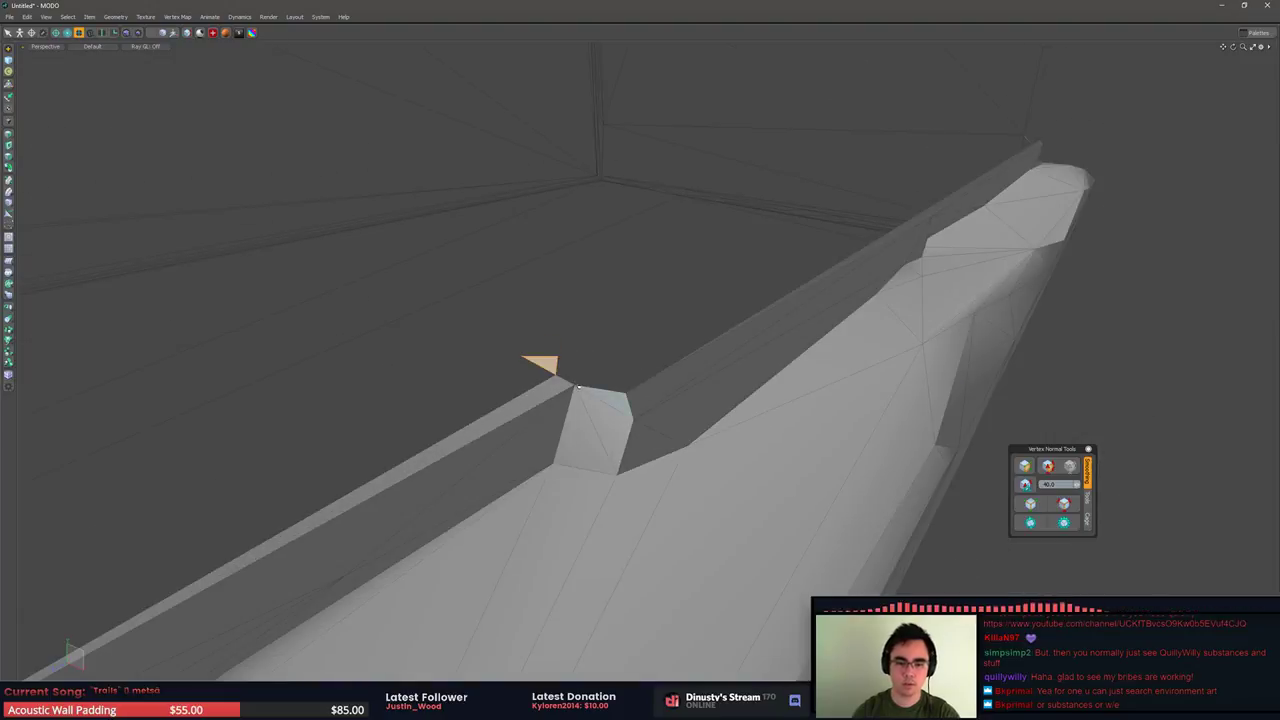
pyautogui.press('Delete')
pyautogui.press('2')
pyautogui.doubleClick(549, 379)
pyautogui.keyDown('alt'); pyautogui.moveTo(549, 379); pyautogui.dragTo(543, 352); pyautogui.keyUp('alt')
pyautogui.scroll(-6, 560, 365)
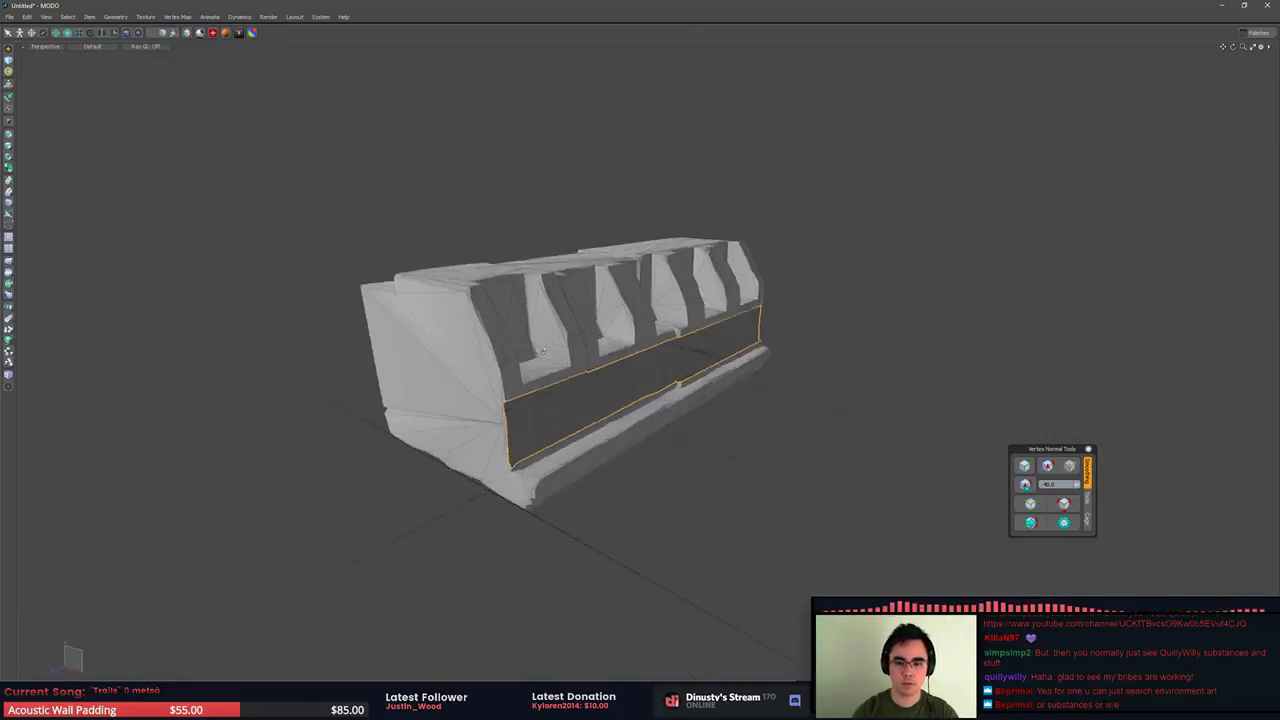
pyautogui.moveTo(541, 352); pyautogui.dragTo(636, 320, button='middle')
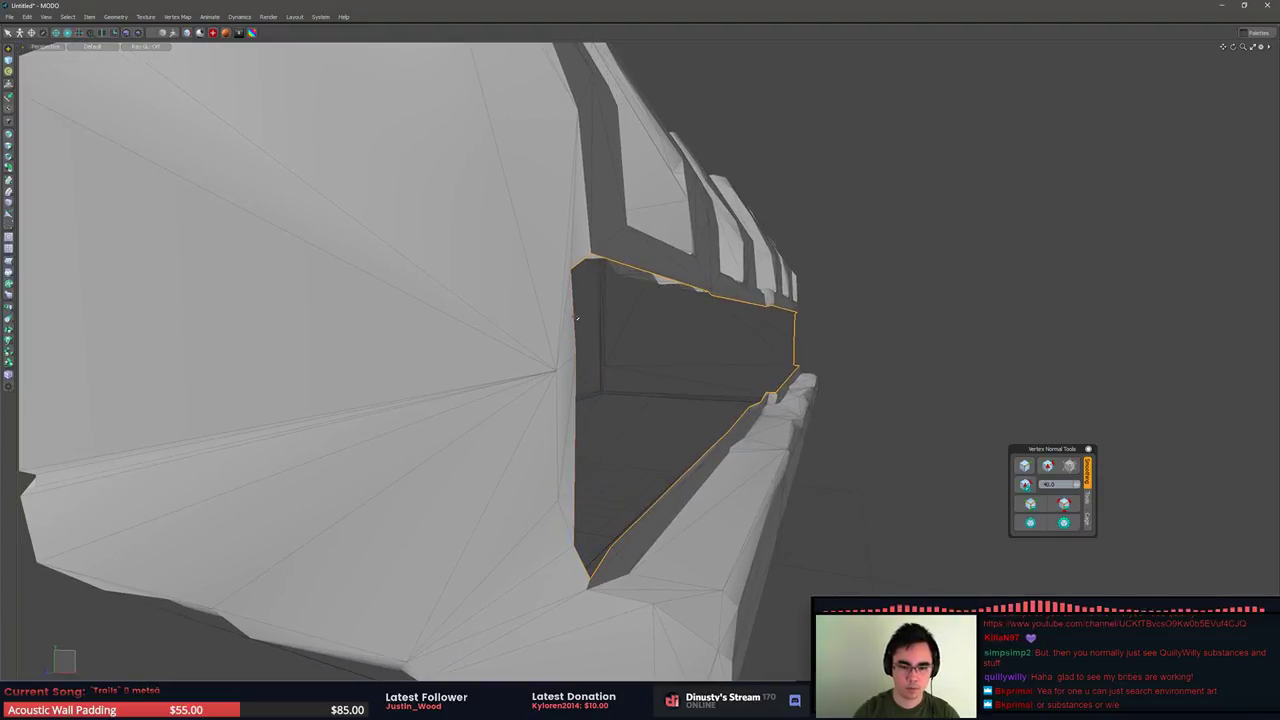
pyautogui.moveTo(803, 343); pyautogui.dragTo(838, 375, button='middle')
pyautogui.keyDown('alt'); pyautogui.moveTo(838, 375); pyautogui.dragTo(826, 374); pyautogui.keyUp('alt')
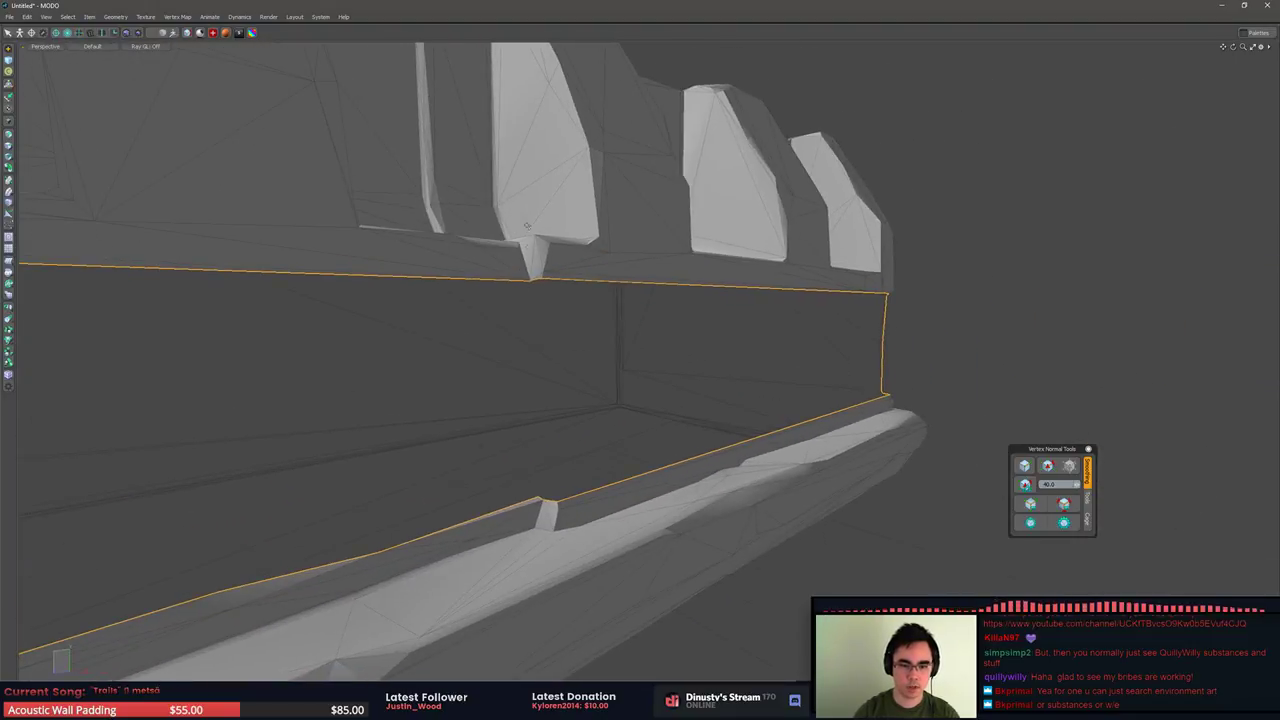
# Reduce the border selection to the upper and lower edges on the near side of the groove and bridge them
pyautogui.keyDown('ctrl'); pyautogui.moveTo(522, 244); pyautogui.dragTo(960, 142, button='right'); pyautogui.keyUp('ctrl')
pyautogui.moveTo(520, 345)
pyautogui.keyDown('alt'); pyautogui.mouseDown()
pyautogui.moveTo(486, 349)
pyautogui.moveTo(597, 362)
pyautogui.mouseUp(); pyautogui.keyUp('alt')
pyautogui.moveTo(597, 363); pyautogui.dragTo(714, 332, button='middle')
pyautogui.press('x')
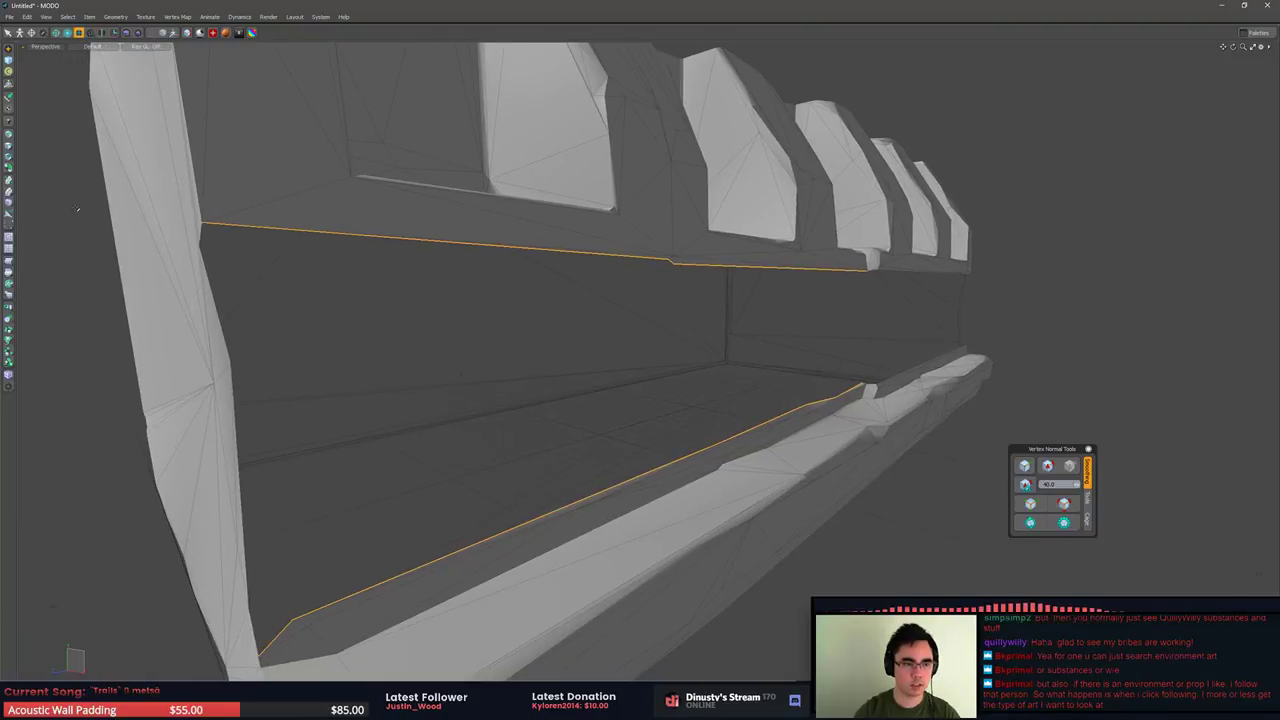
pyautogui.click(10, 174)
# Check the new panel's polygons and edges and lower the middle vertex of its open edge beside the groove
pyautogui.press('3')
pyautogui.click(460, 358)
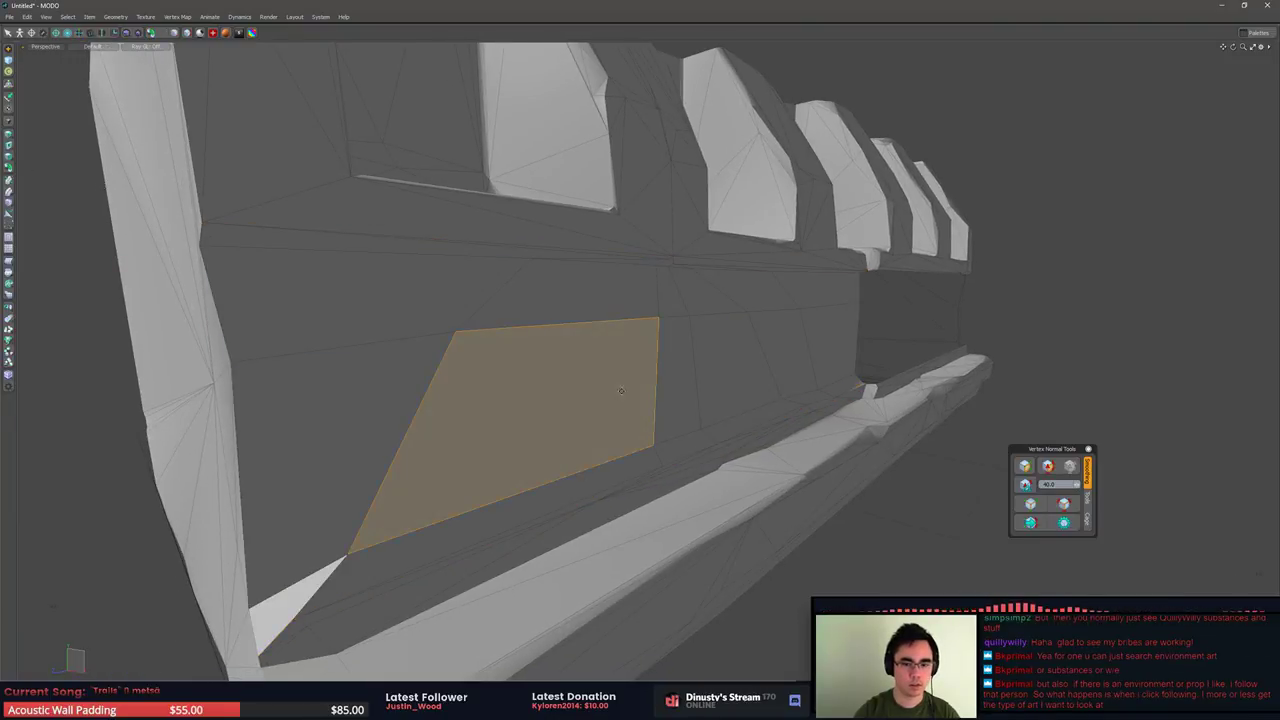
pyautogui.keyDown('alt'); pyautogui.moveTo(626, 388); pyautogui.dragTo(645, 348); pyautogui.keyUp('alt')
pyautogui.press('2')
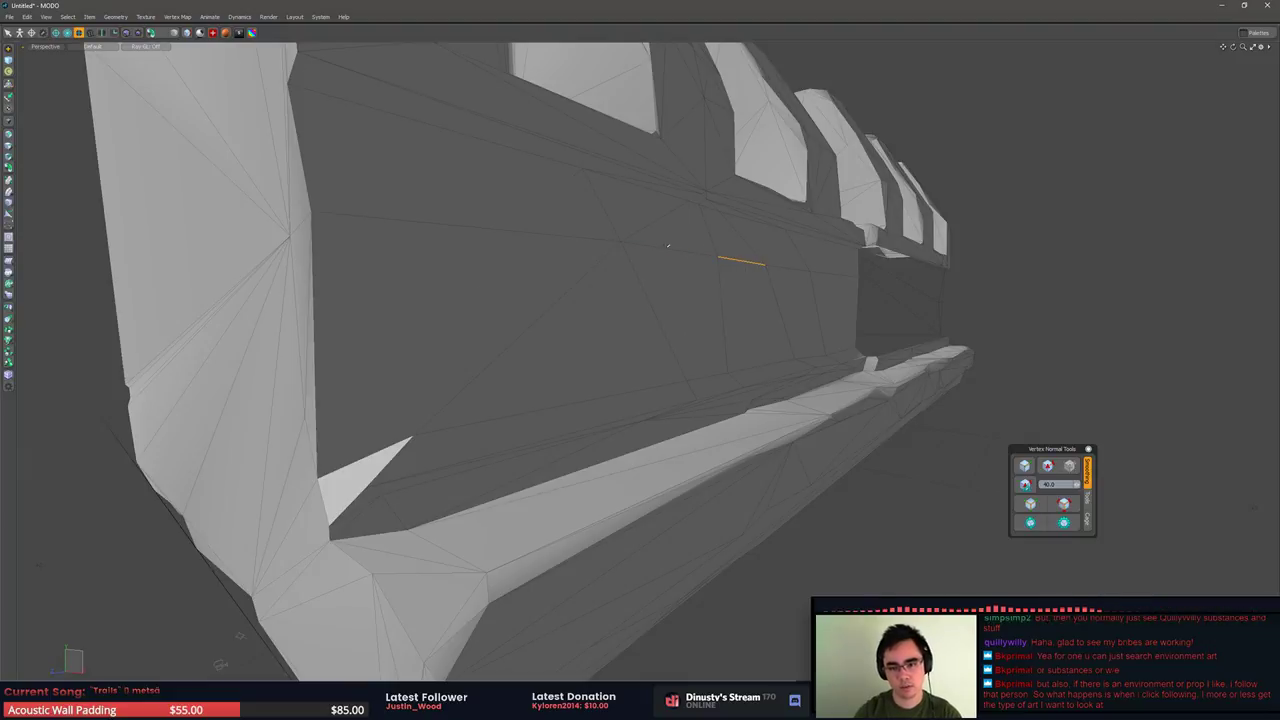
pyautogui.keyDown('alt'); pyautogui.moveTo(737, 299); pyautogui.dragTo(610, 262); pyautogui.keyUp('alt')
pyautogui.press('1')
pyautogui.click(579, 284)
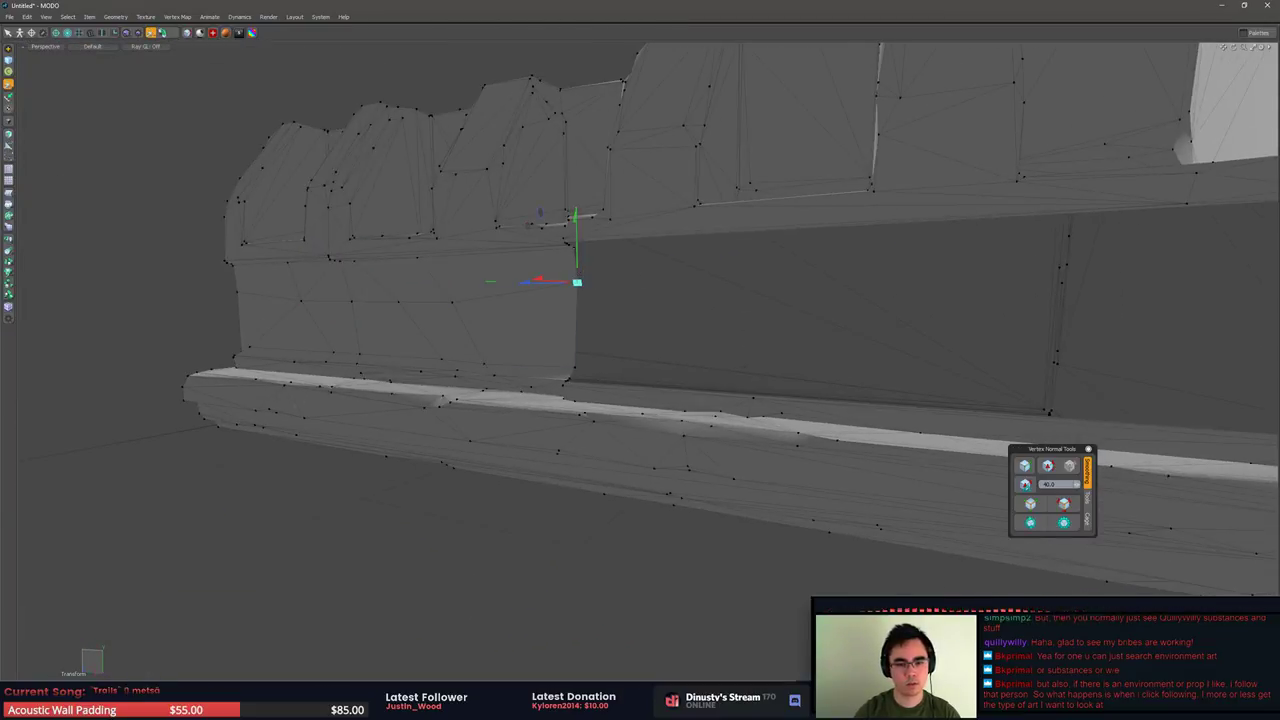
pyautogui.press('space')
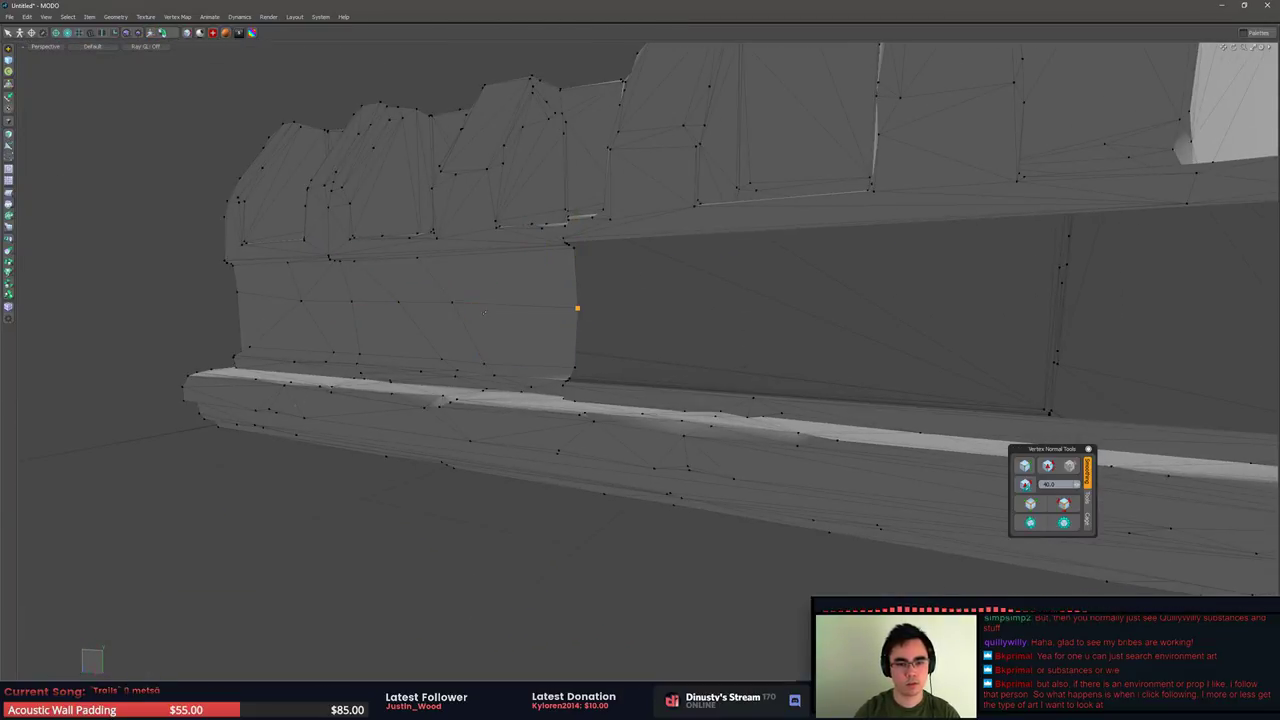
pyautogui.moveTo(485, 305); pyautogui.dragTo(578, 306, button='middle')
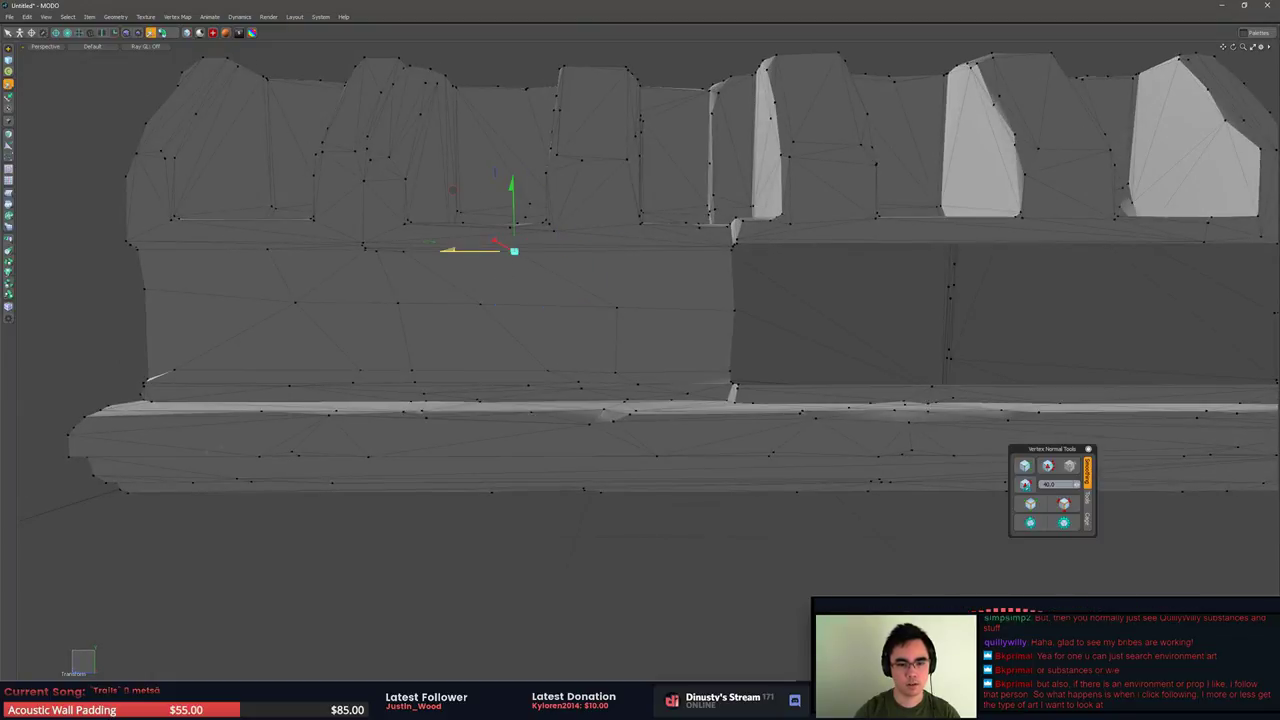
# Reposition the interior vertices along the middle row of the new front panel
pyautogui.press('2')
pyautogui.click(436, 275)
pyautogui.hotkey('alt', '1')
pyautogui.moveTo(501, 278); pyautogui.dragTo(515, 302, button='right')
pyautogui.moveTo(450, 255); pyautogui.dragTo(748, 292, button='middle')
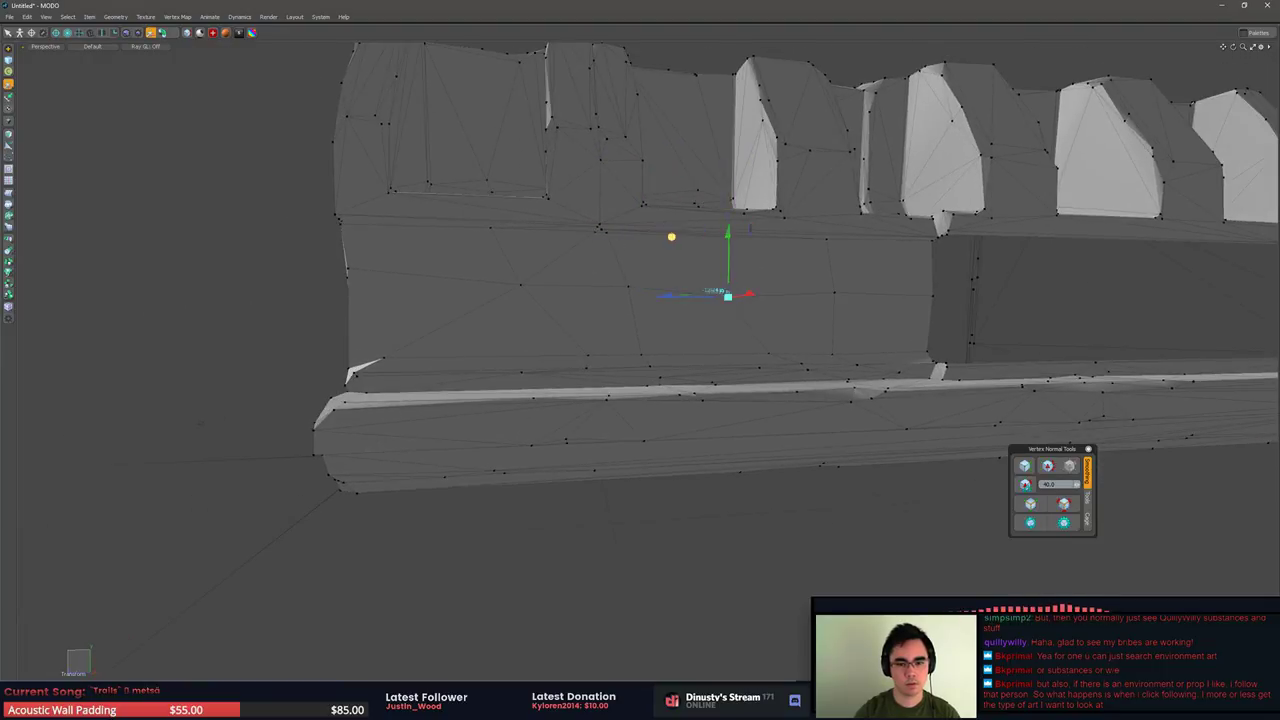
pyautogui.keyDown('alt'); pyautogui.moveTo(685, 322); pyautogui.dragTo(658, 302); pyautogui.keyUp('alt')
pyautogui.click(501, 252)
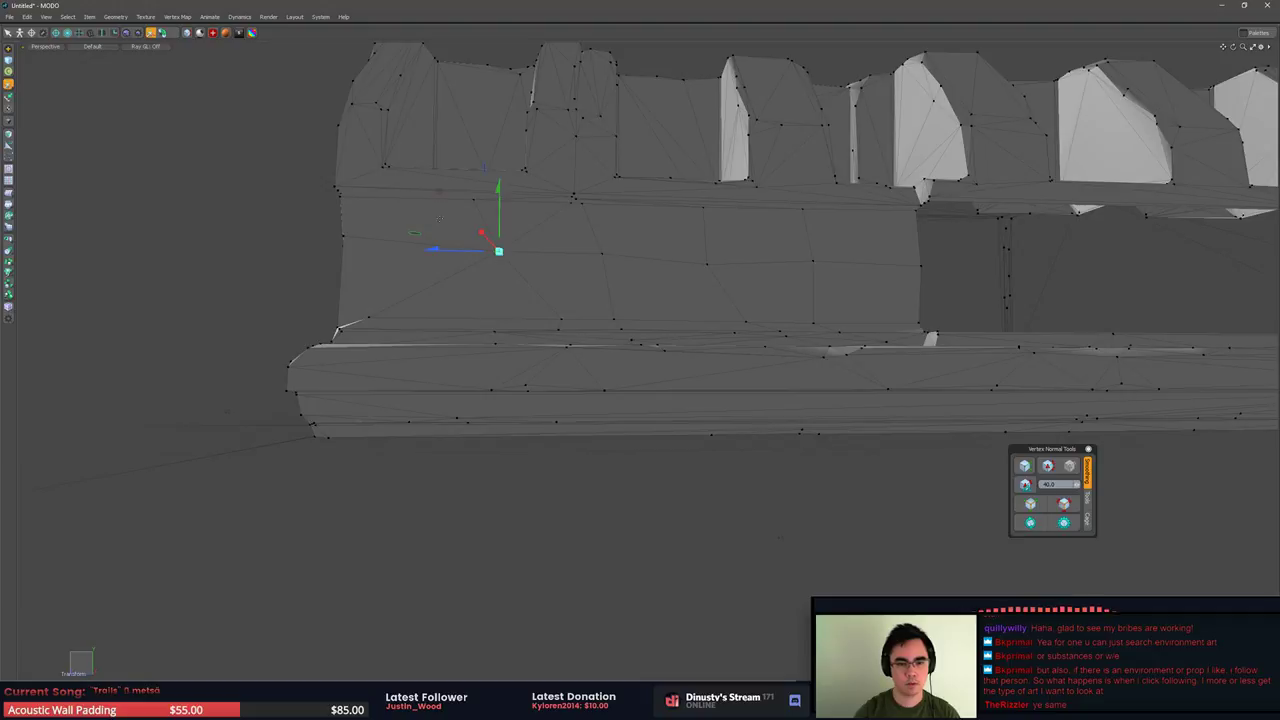
pyautogui.press('q')
# Select the border edge loop of the remaining opening on the far side of the central groove
pyautogui.keyDown('alt'); pyautogui.moveTo(402, 194); pyautogui.dragTo(248, 226); pyautogui.keyUp('alt')
pyautogui.moveTo(815, 520); pyautogui.dragTo(682, 461, button='middle')
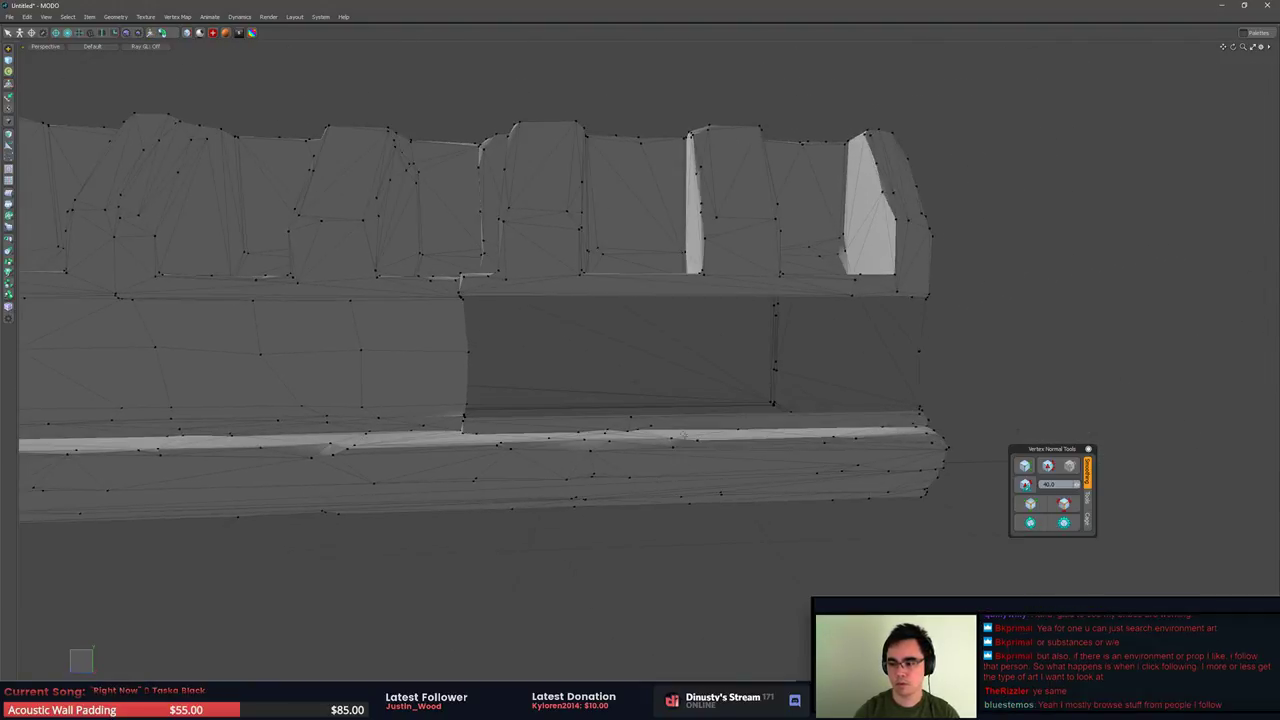
pyautogui.keyDown('alt'); pyautogui.moveTo(747, 402); pyautogui.dragTo(720, 340); pyautogui.keyUp('alt')
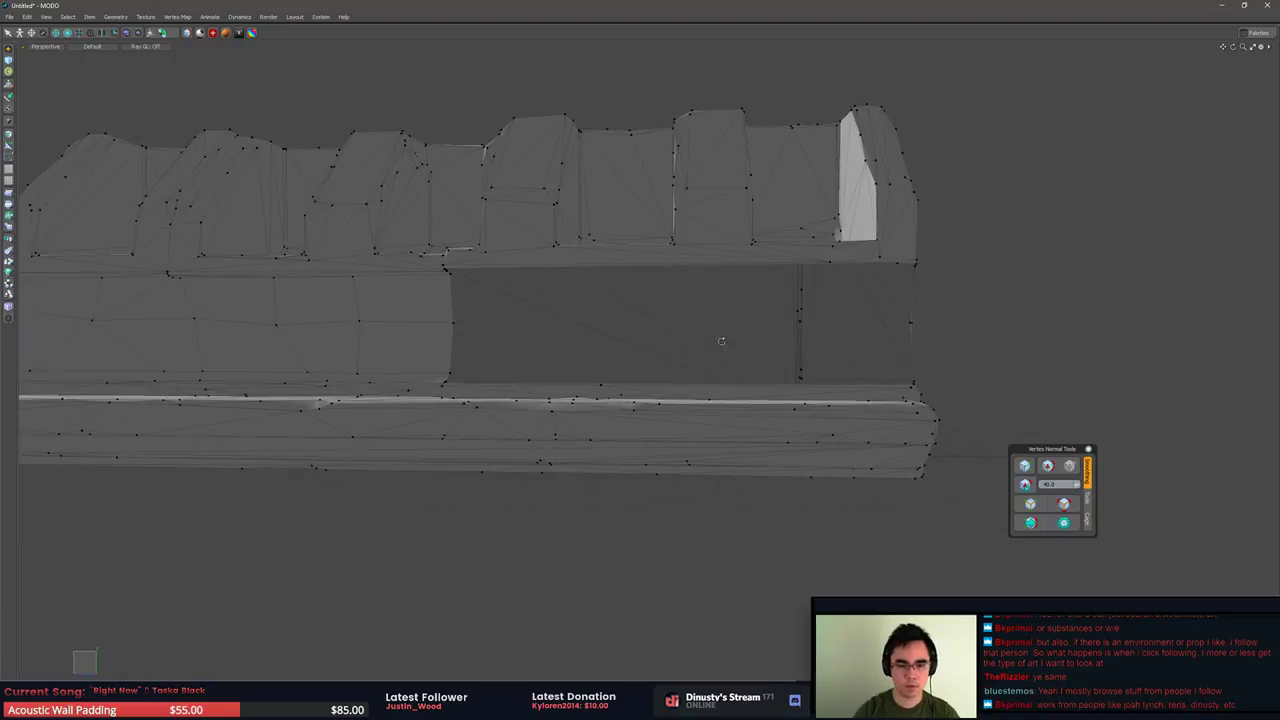
pyautogui.press('2')
pyautogui.doubleClick(602, 268)
pyautogui.scroll(4, 612, 290)
pyautogui.keyDown('alt'); pyautogui.moveTo(614, 291); pyautogui.dragTo(718, 287); pyautogui.keyUp('alt')
pyautogui.moveTo(717, 286); pyautogui.dragTo(686, 127, button='middle')
pyautogui.scroll(-5, 686, 305)
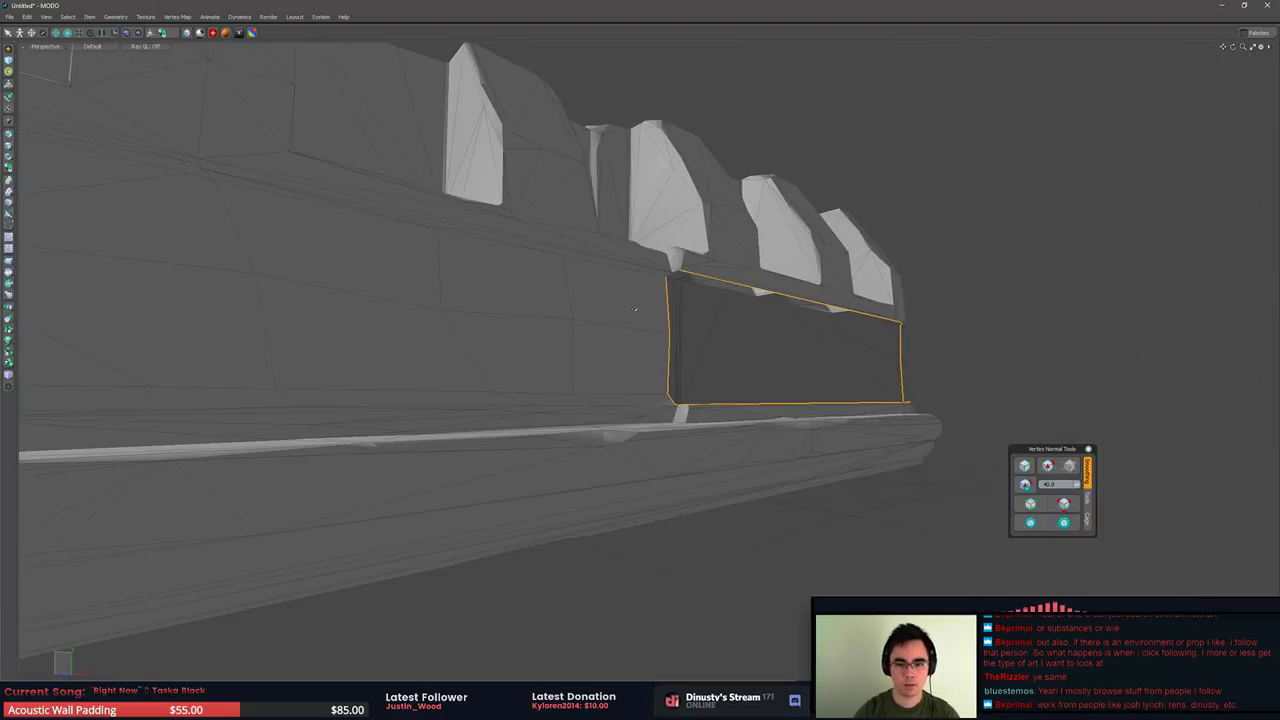
# Exclude the vertical side edges from the border selection and bridge the remaining opening's upper and lower edges
pyautogui.keyDown('alt'); pyautogui.moveTo(694, 403); pyautogui.dragTo(650, 439); pyautogui.keyUp('alt')
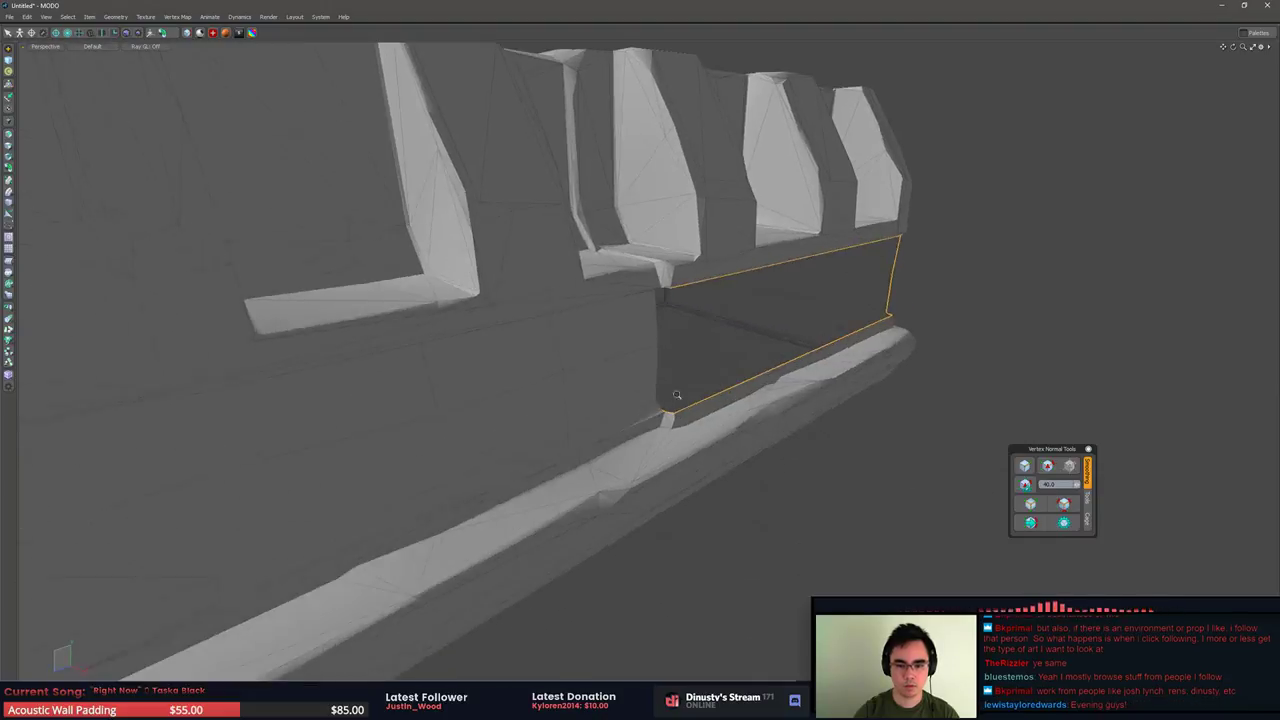
pyautogui.scroll(5, 650, 439)
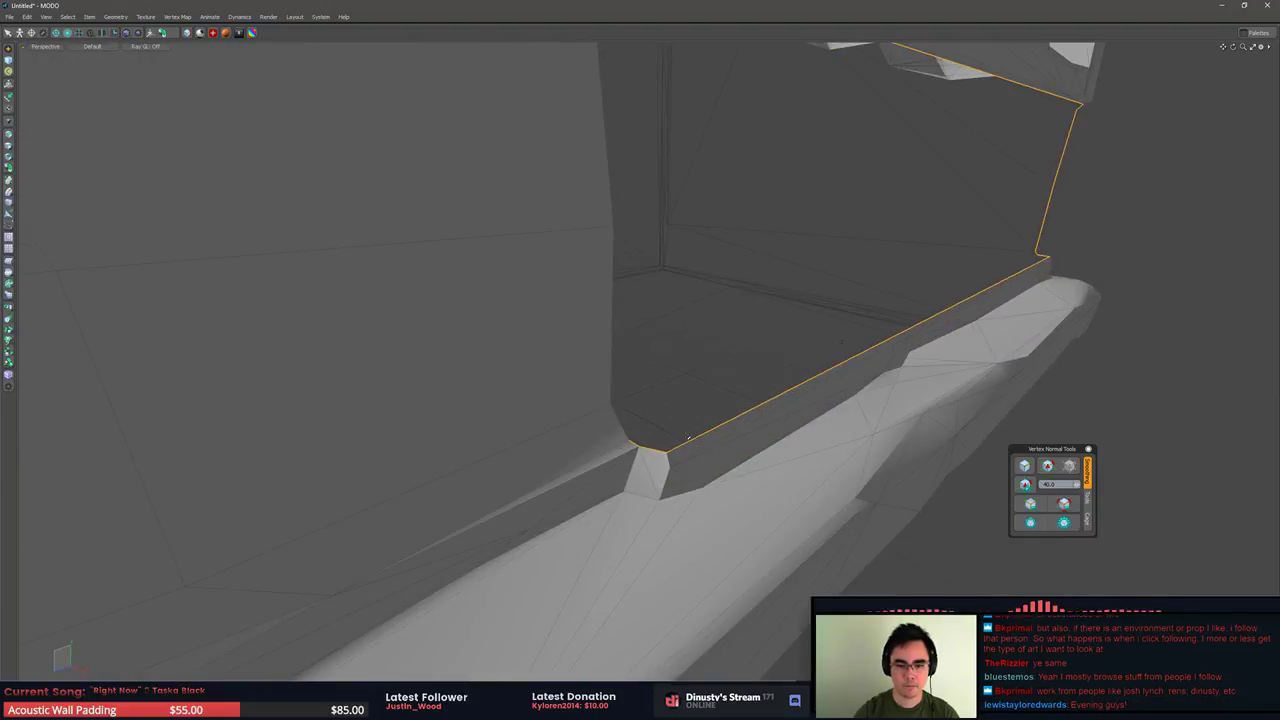
pyautogui.keyDown('shift'); pyautogui.doubleClick(688, 437); pyautogui.keyUp('shift')
pyautogui.scroll(-1, 688, 329)
pyautogui.keyDown('alt'); pyautogui.moveTo(688, 329); pyautogui.dragTo(690, 286); pyautogui.keyUp('alt')
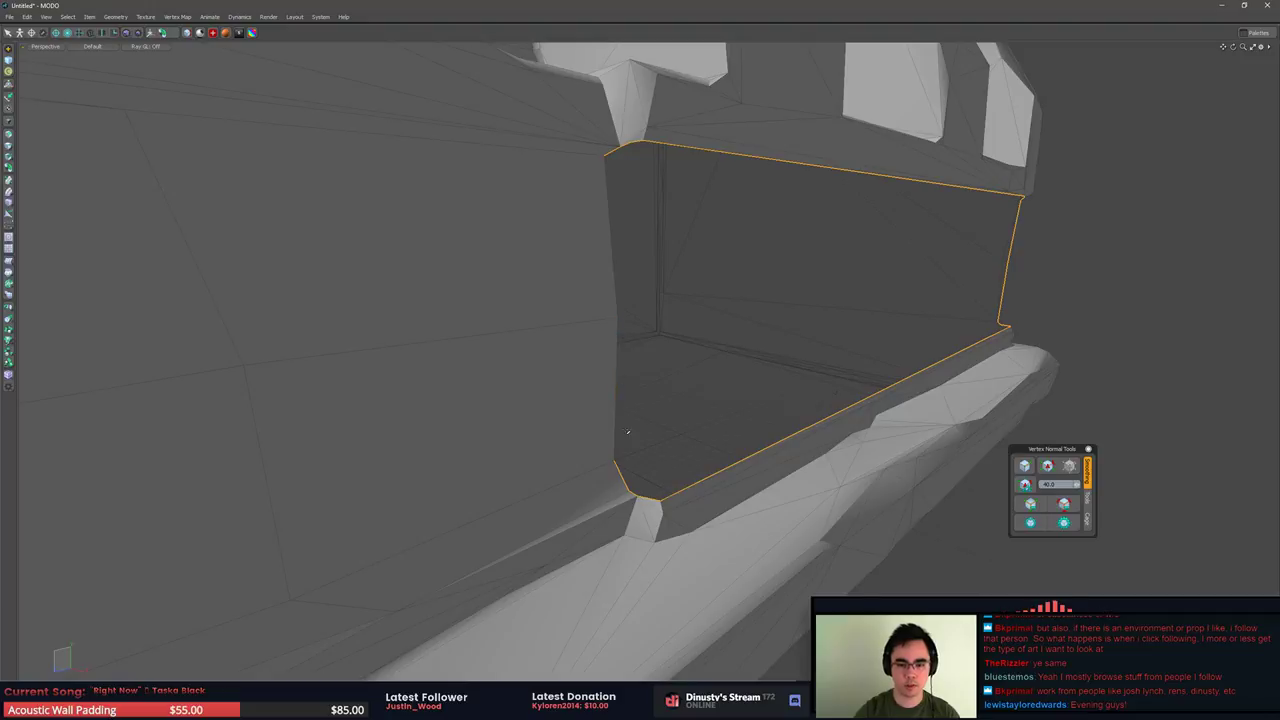
pyautogui.moveTo(695, 468); pyautogui.dragTo(565, 374, button='middle')
pyautogui.scroll(3, 565, 374)
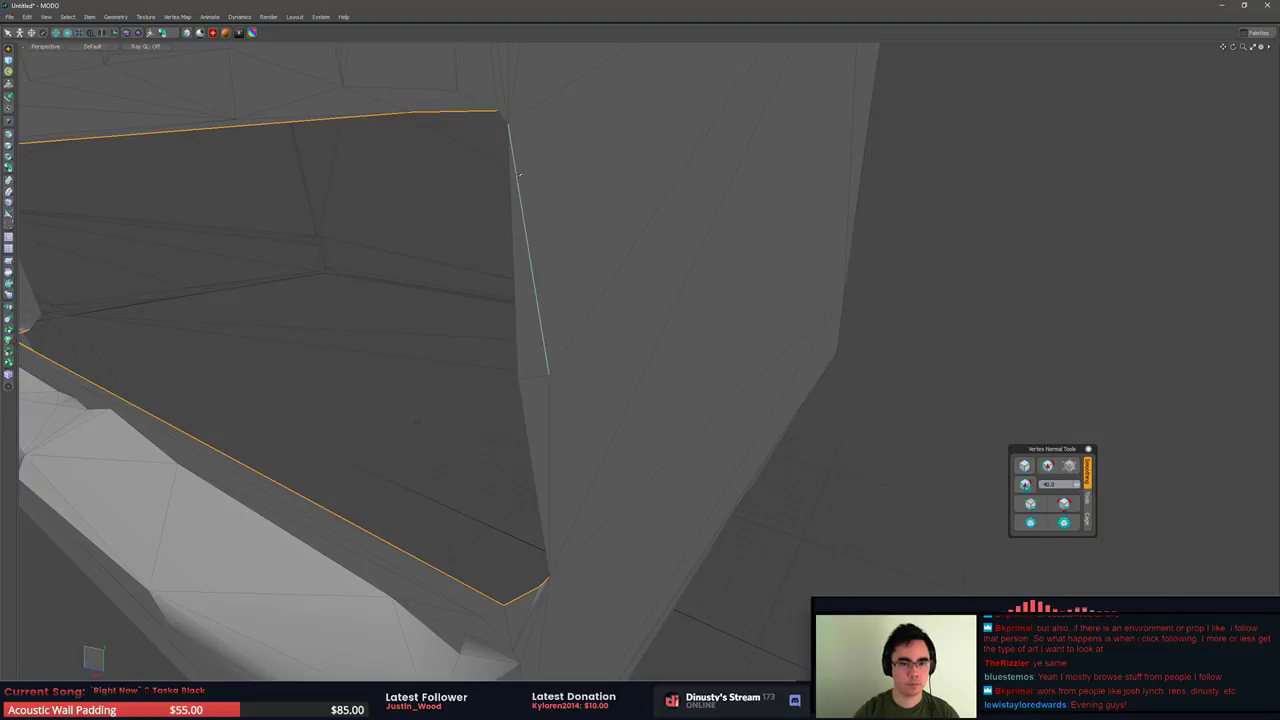
pyautogui.click(36, 174)
pyautogui.press('Escape')
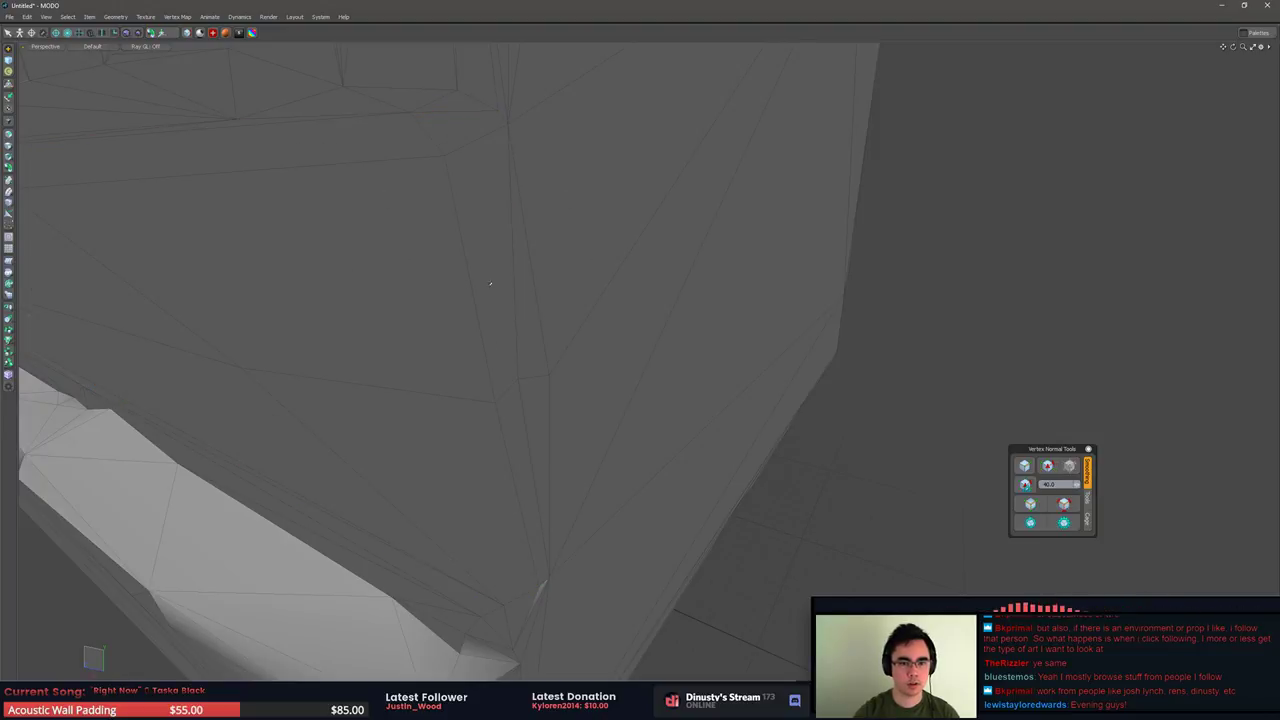
# Fill the triangular gap between the central groove's edge and the adjoining front panel with a new polygon
pyautogui.keyDown('alt'); pyautogui.moveTo(491, 283); pyautogui.dragTo(567, 273); pyautogui.keyUp('alt')
pyautogui.moveTo(567, 273); pyautogui.dragTo(489, 304, button='middle')
pyautogui.keyDown('alt'); pyautogui.moveTo(489, 304); pyautogui.dragTo(605, 251); pyautogui.keyUp('alt')
pyautogui.moveTo(604, 251); pyautogui.dragTo(619, 358, button='middle')
pyautogui.press('1')
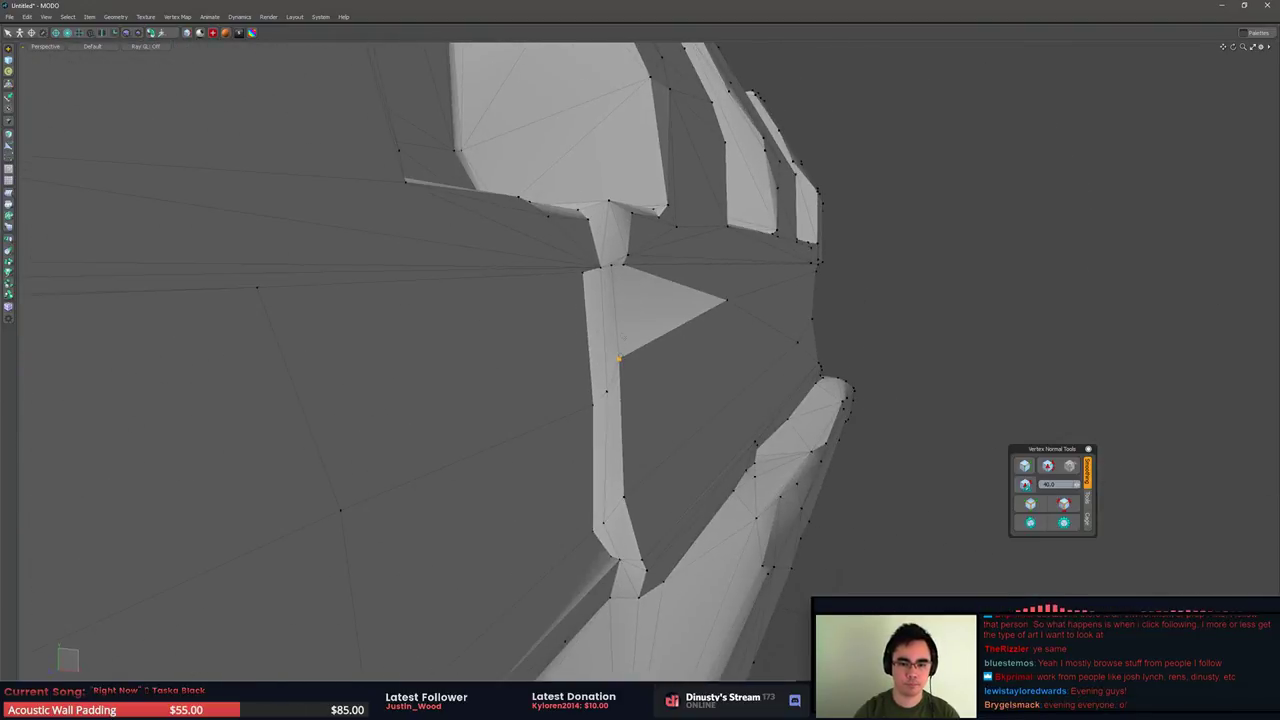
pyautogui.keyDown('shift'); pyautogui.click(727, 300); pyautogui.keyUp('shift')
pyautogui.press('p')
pyautogui.press('3')
pyautogui.click(655, 315)
pyautogui.hotkey('shift', 'a')
# Try collapsing the short edges at the top of the central groove's side strip
pyautogui.keyDown('alt'); pyautogui.moveTo(655, 315); pyautogui.dragTo(584, 276); pyautogui.keyUp('alt')
pyautogui.moveTo(583, 276); pyautogui.dragTo(619, 157, button='middle')
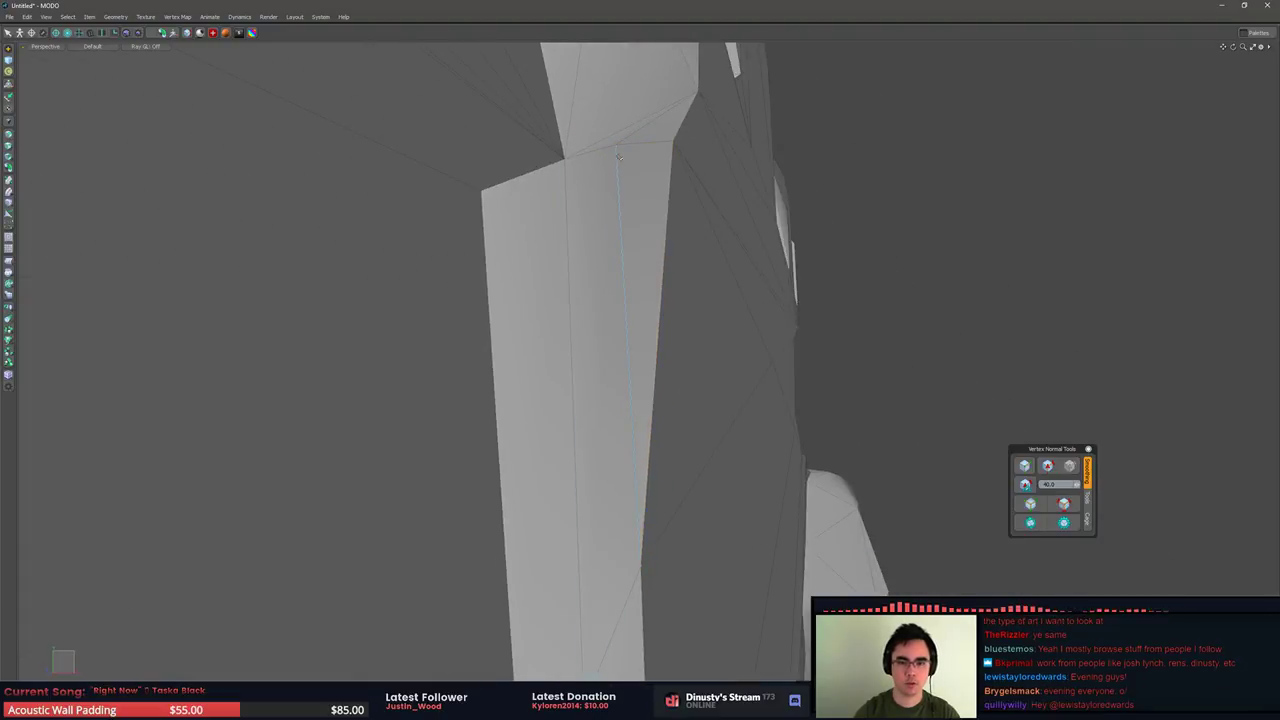
pyautogui.hotkey('ctrl', 'BackSpace')
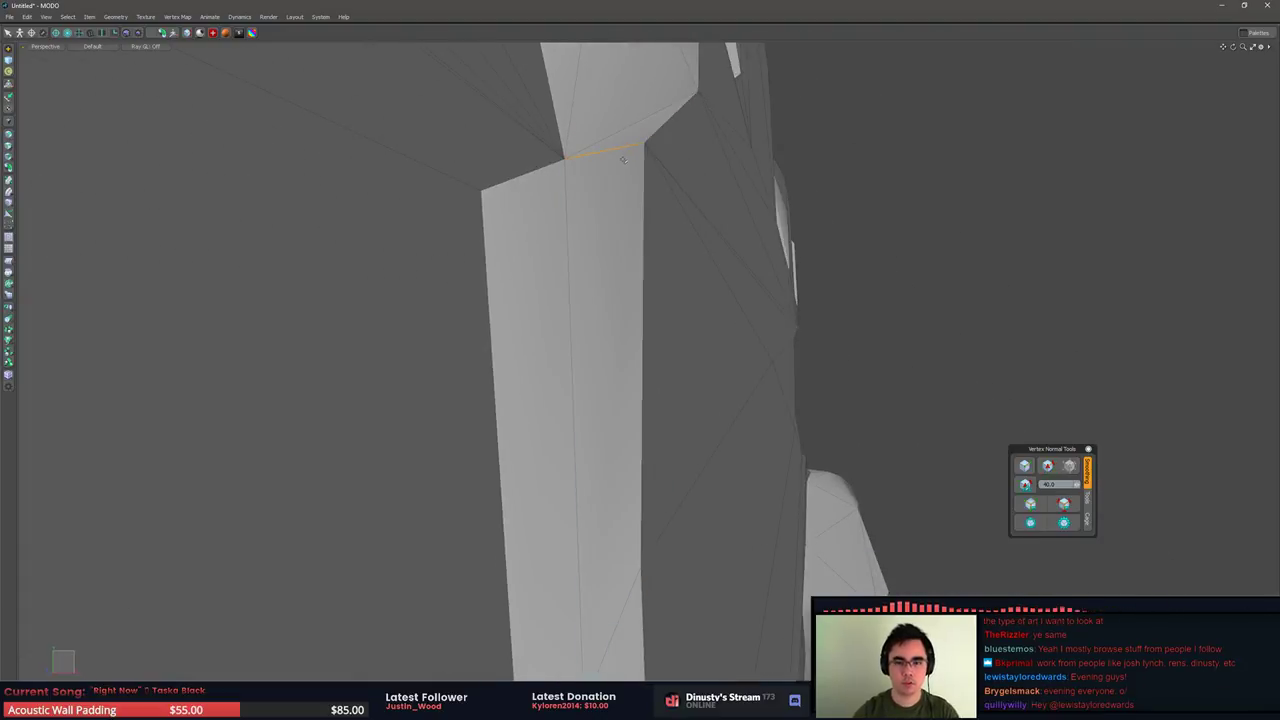
pyautogui.hotkey('ctrl', 'z')
pyautogui.click(605, 148)
pyautogui.hotkey('ctrl', 'BackSpace')
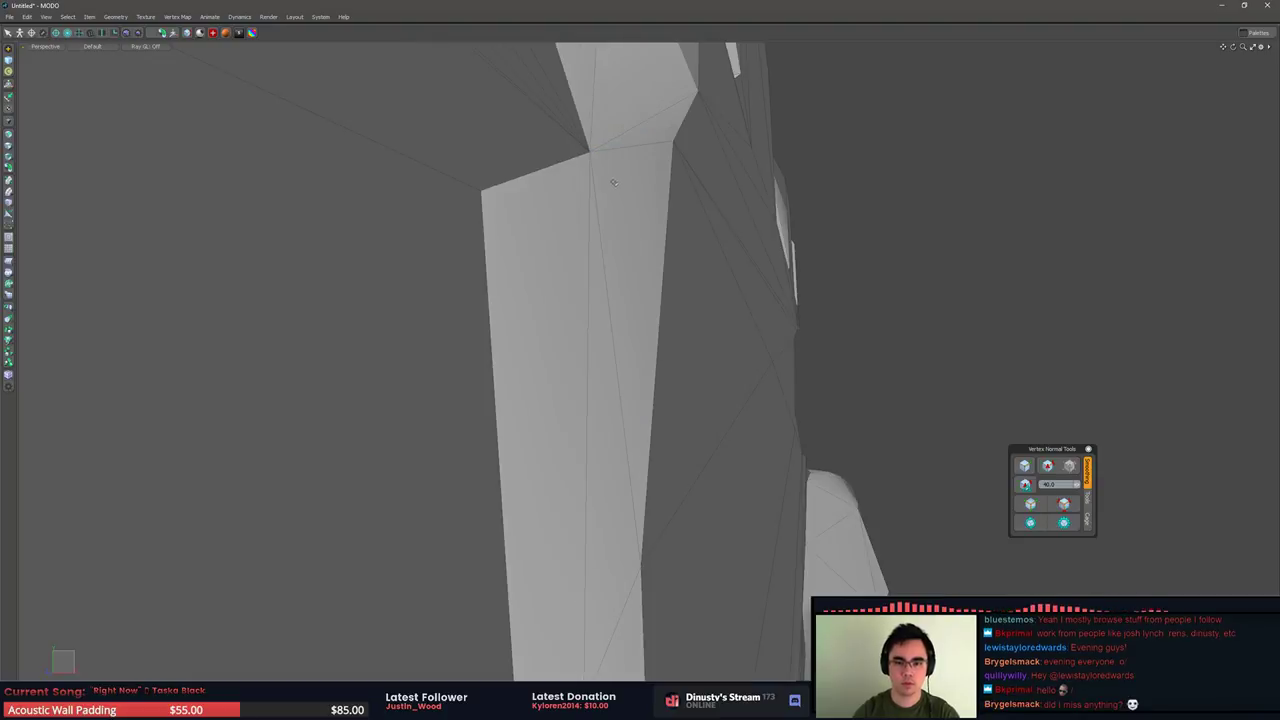
pyautogui.hotkey('ctrl', 'z')
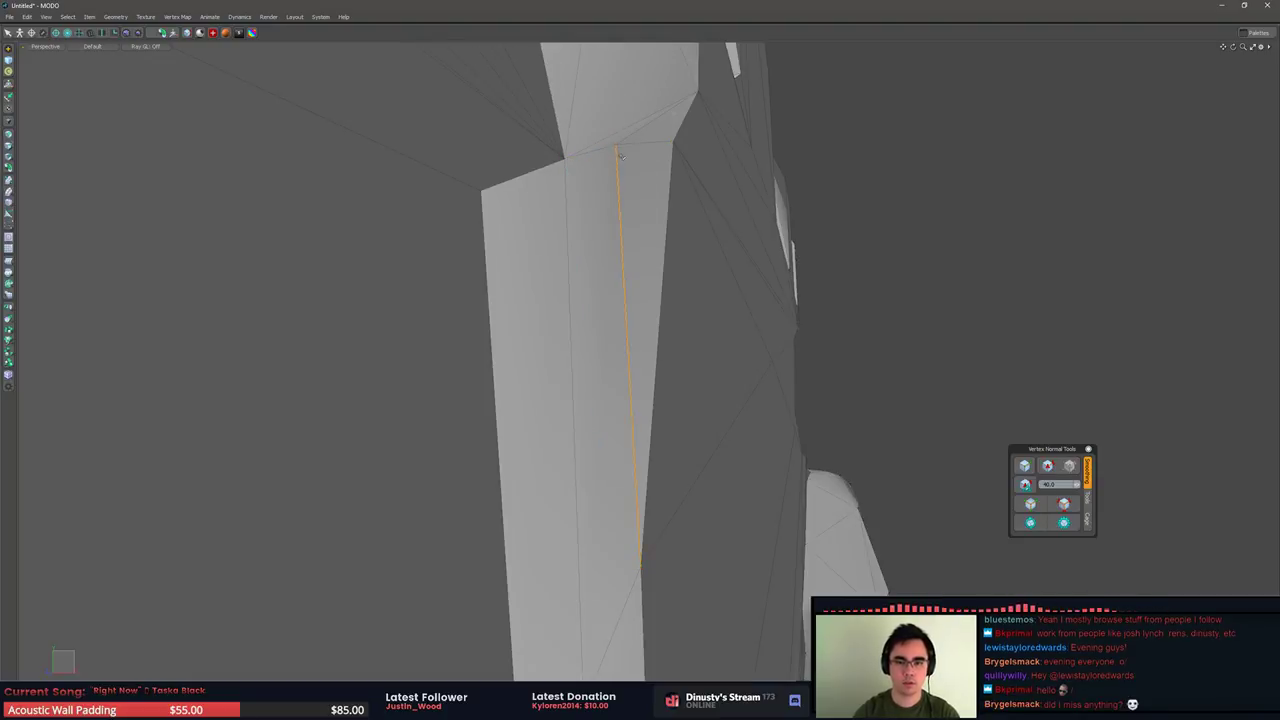
# Slice edges from the front panel's upper border through its nearest interior vertex to the lower border and collapse the short middle segment
pyautogui.scroll(-5, 489, 323)
pyautogui.keyDown('alt'); pyautogui.moveTo(612, 200); pyautogui.dragTo(457, 386); pyautogui.keyUp('alt')
pyautogui.scroll(-5, 601, 362)
pyautogui.keyDown('alt'); pyautogui.moveTo(601, 362); pyautogui.dragTo(451, 296); pyautogui.keyUp('alt')
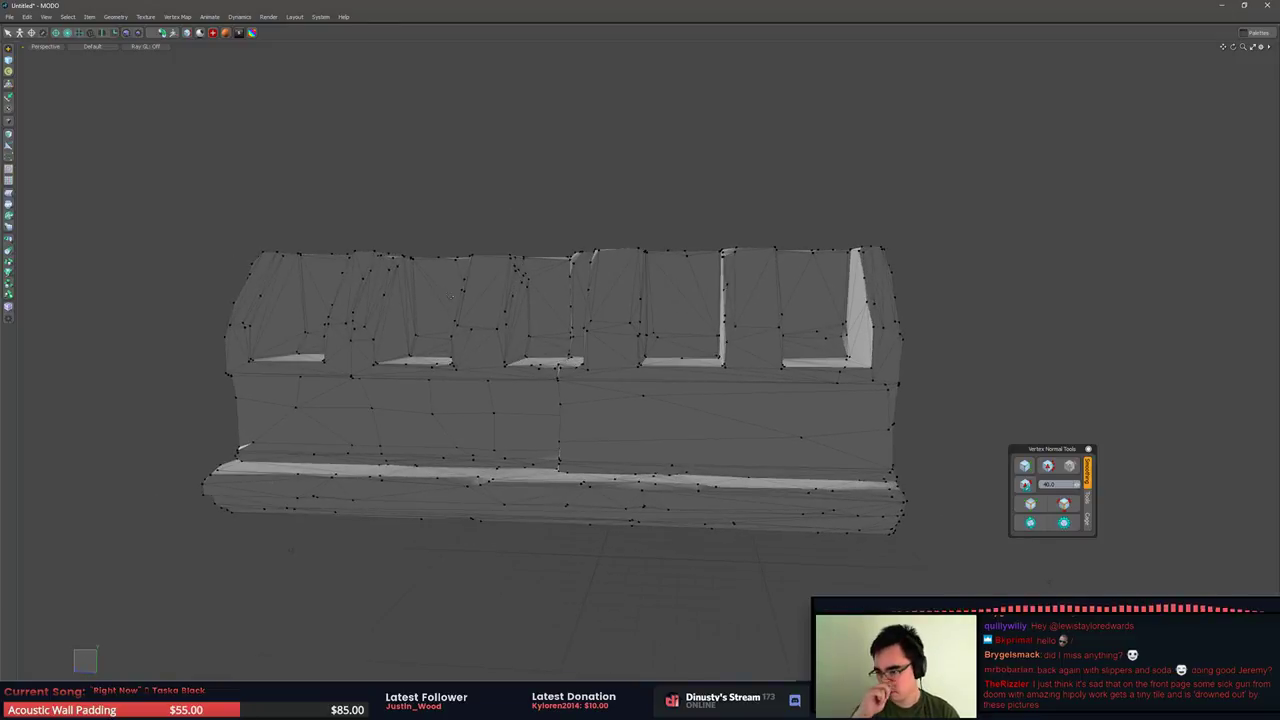
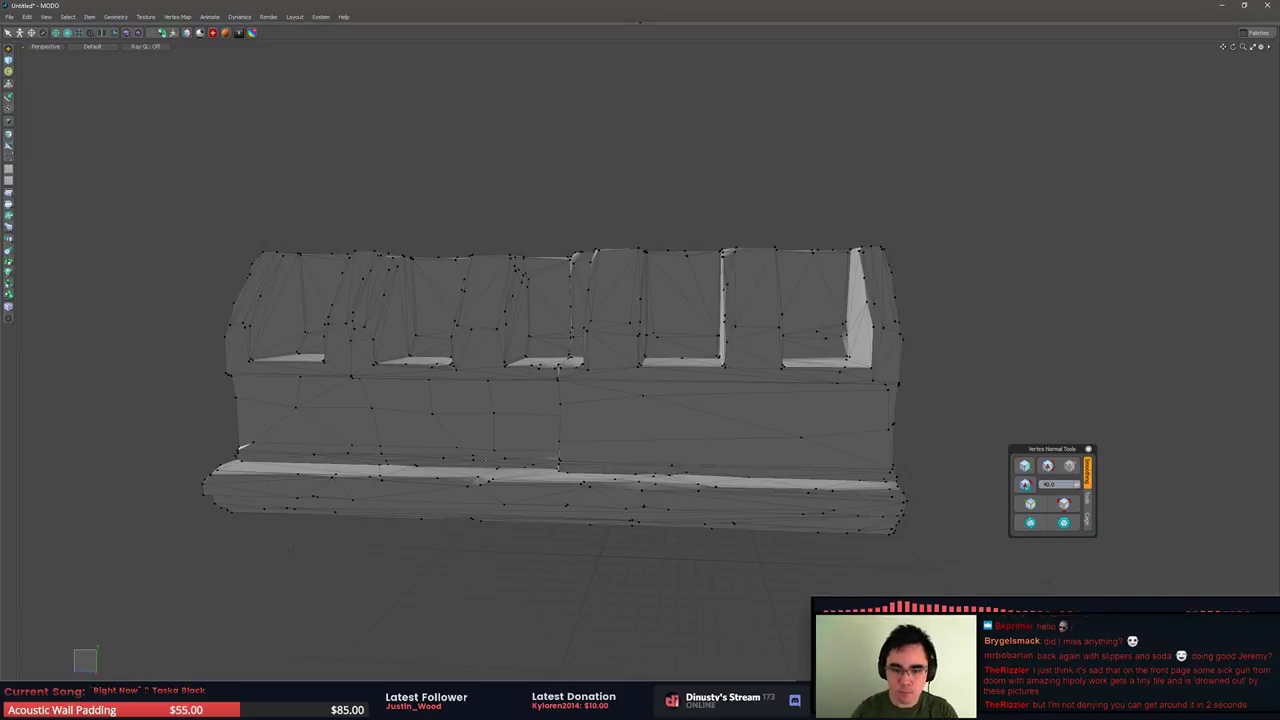
pyautogui.scroll(6, 450, 296)
pyautogui.scroll(-2, 499, 281)
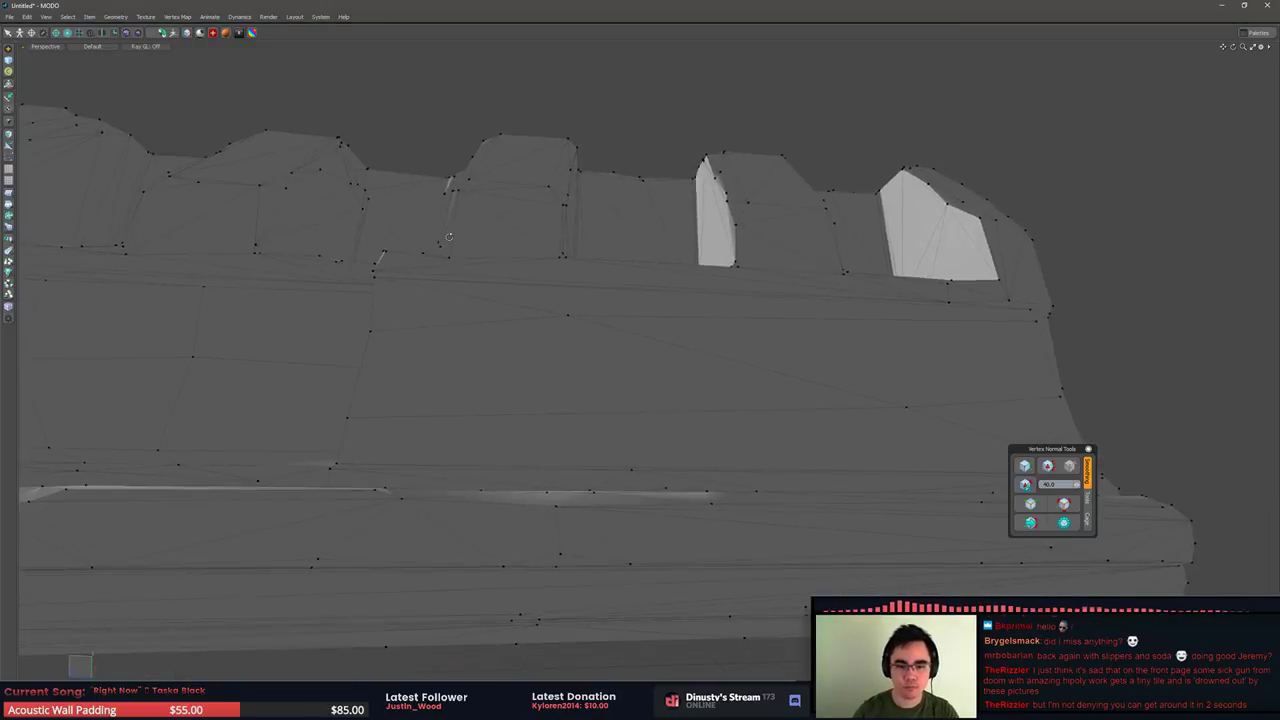
pyautogui.press('c')
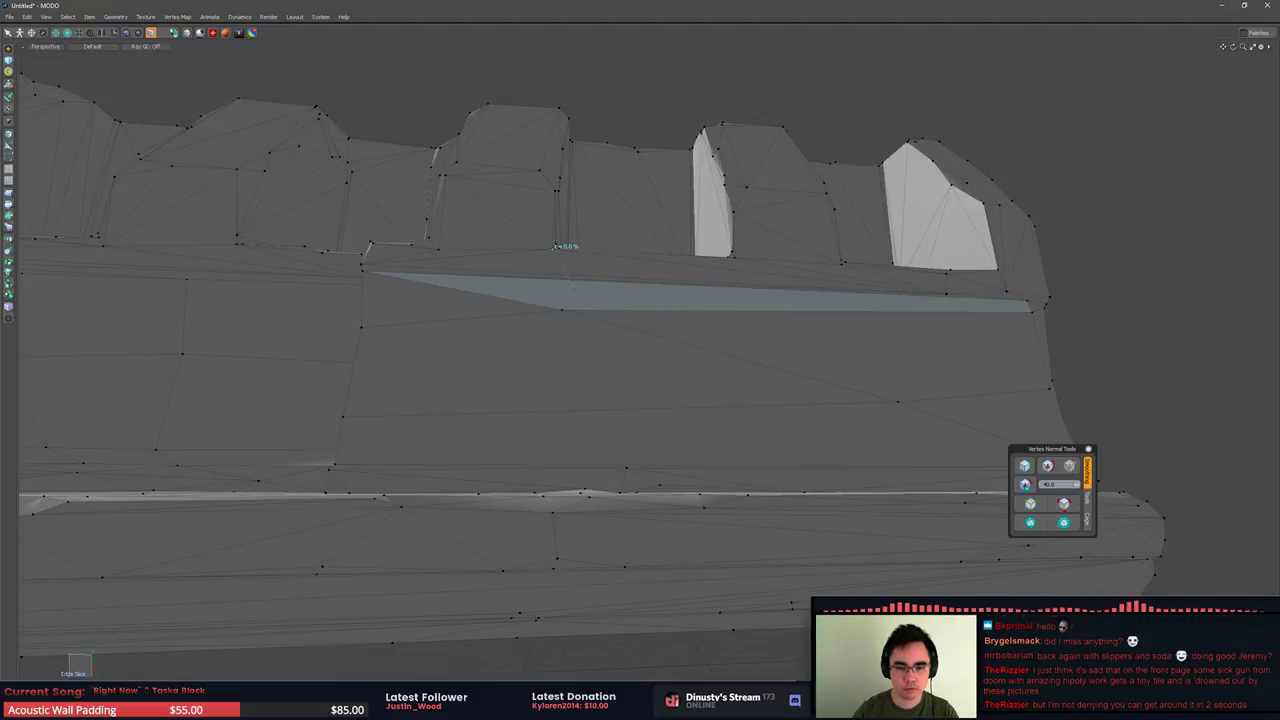
pyautogui.scroll(4, 599, 384)
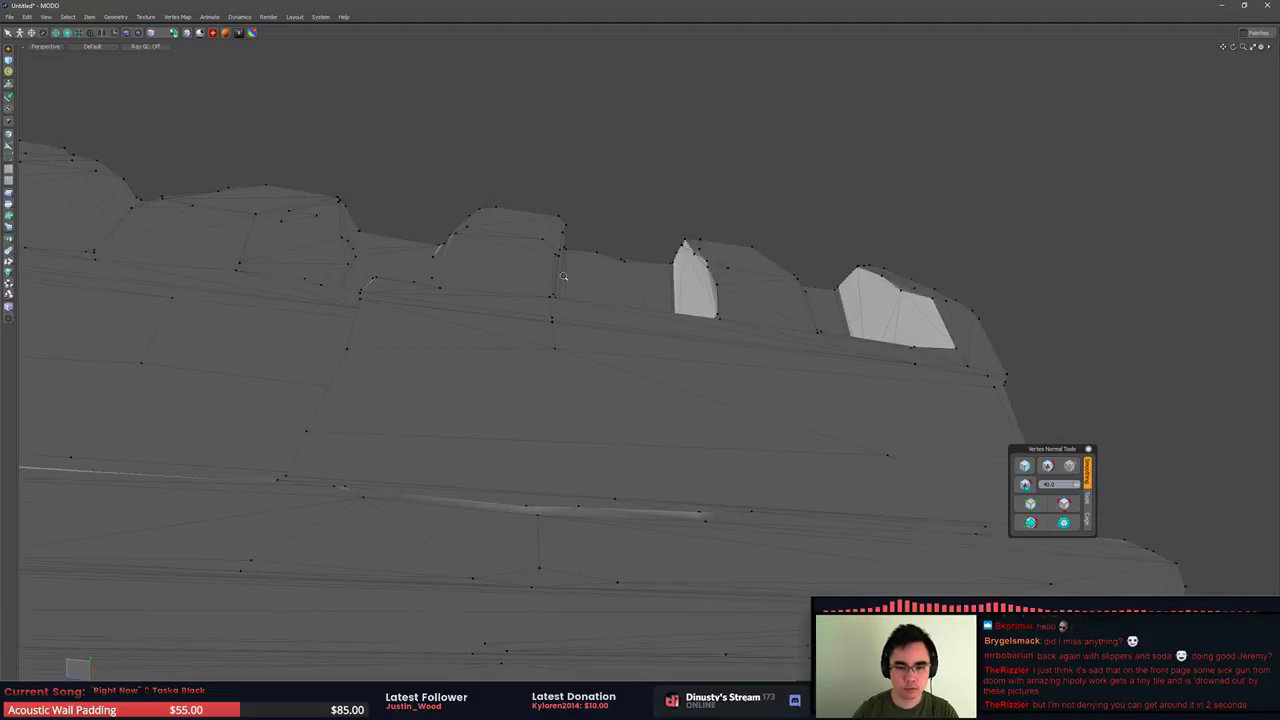
pyautogui.scroll(-2, 599, 384)
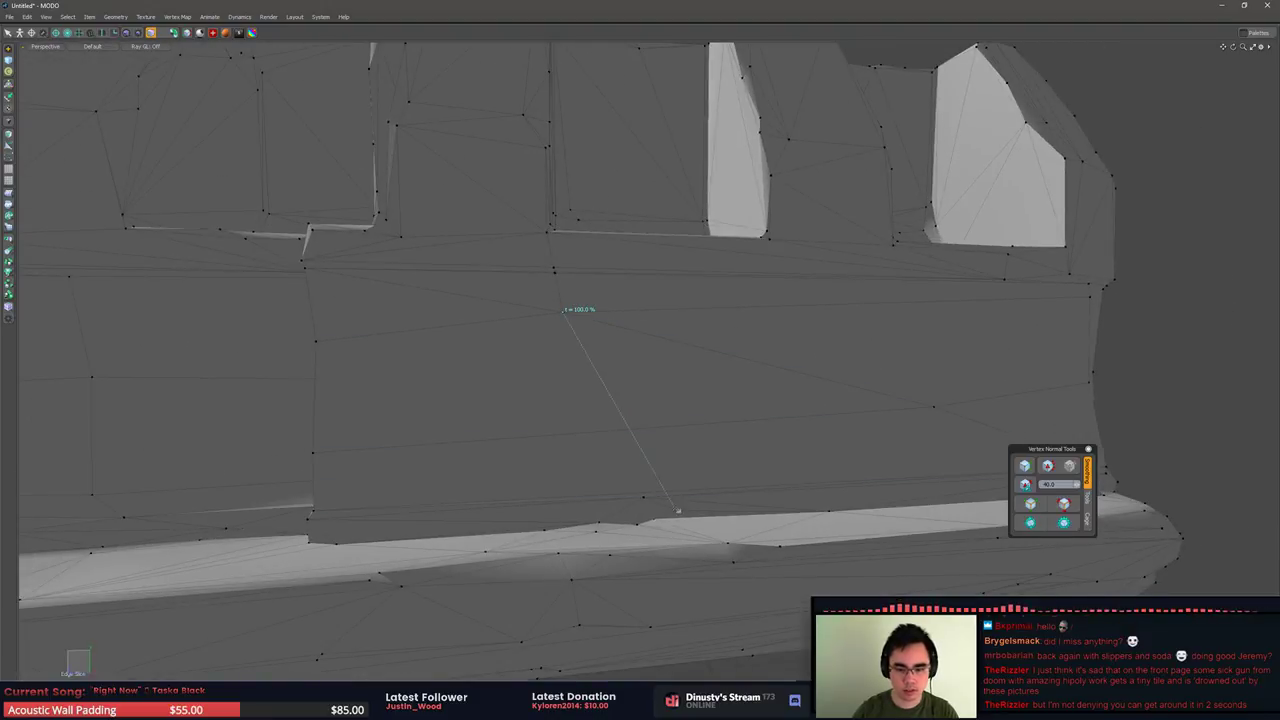
pyautogui.click(643, 493)
pyautogui.press('space')
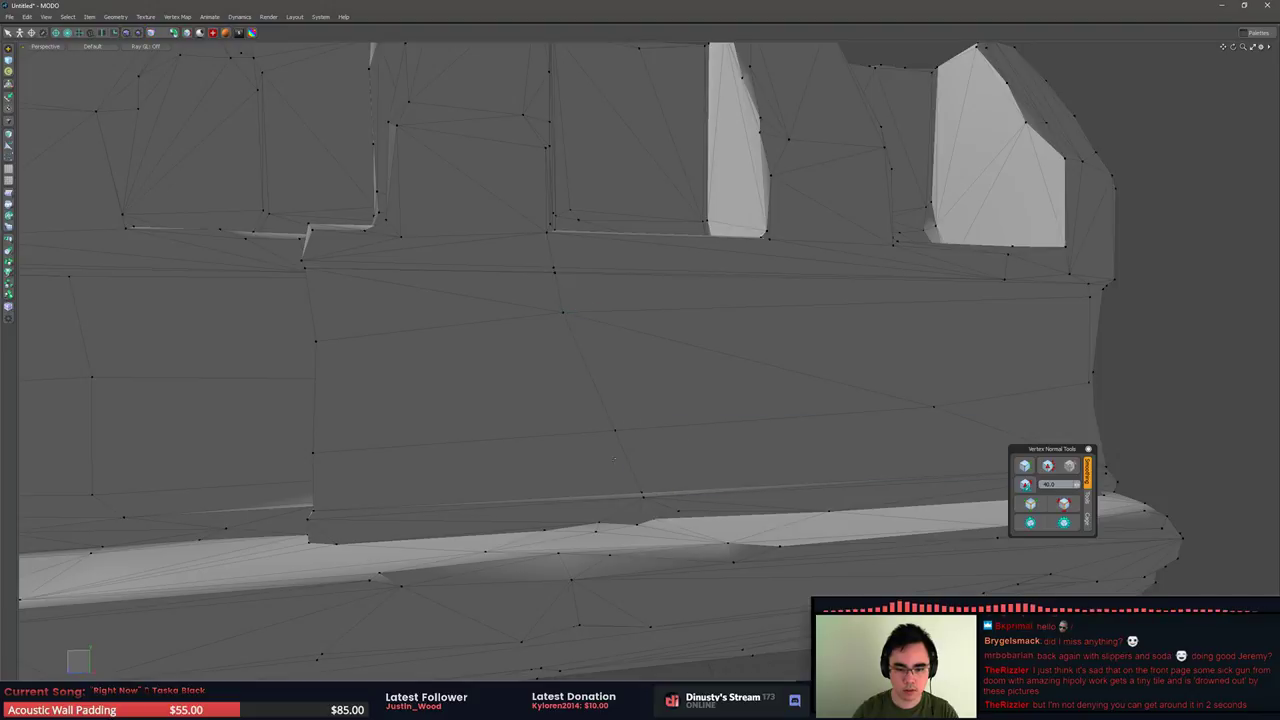
pyautogui.press('2')
pyautogui.click(582, 363)
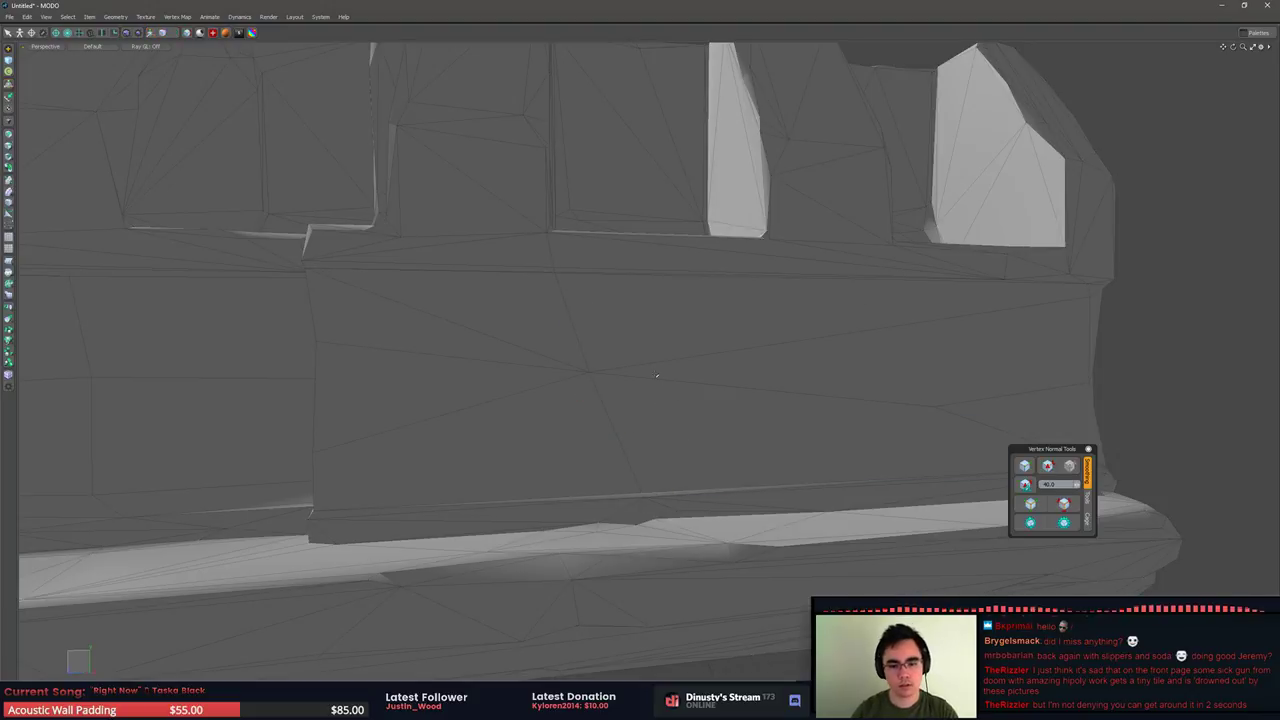
# Slice an edge from the panel's upper border near the far end down to the far interior vertex
pyautogui.press('1')
pyautogui.keyDown('alt'); pyautogui.moveTo(487, 349); pyautogui.dragTo(380, 334); pyautogui.keyUp('alt')
pyautogui.keyDown('alt'); pyautogui.moveTo(446, 375); pyautogui.dragTo(215, 385); pyautogui.keyUp('alt')
pyautogui.press('c')
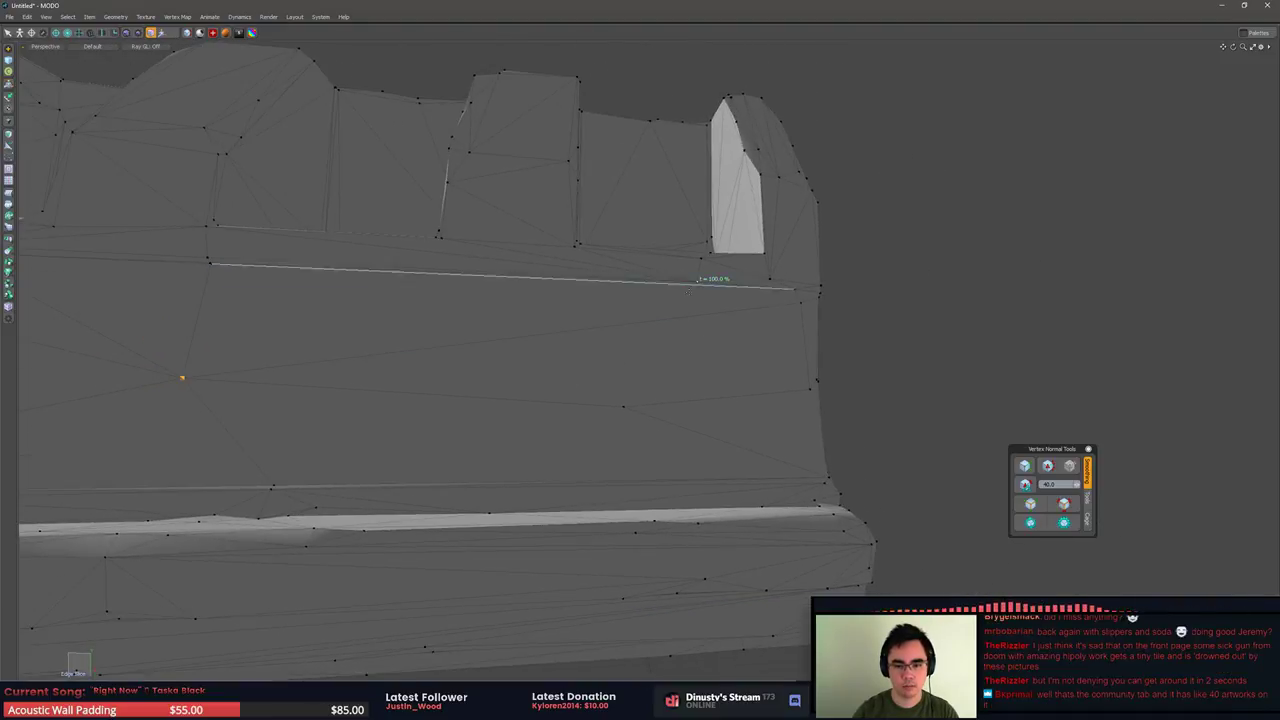
pyautogui.click(697, 279)
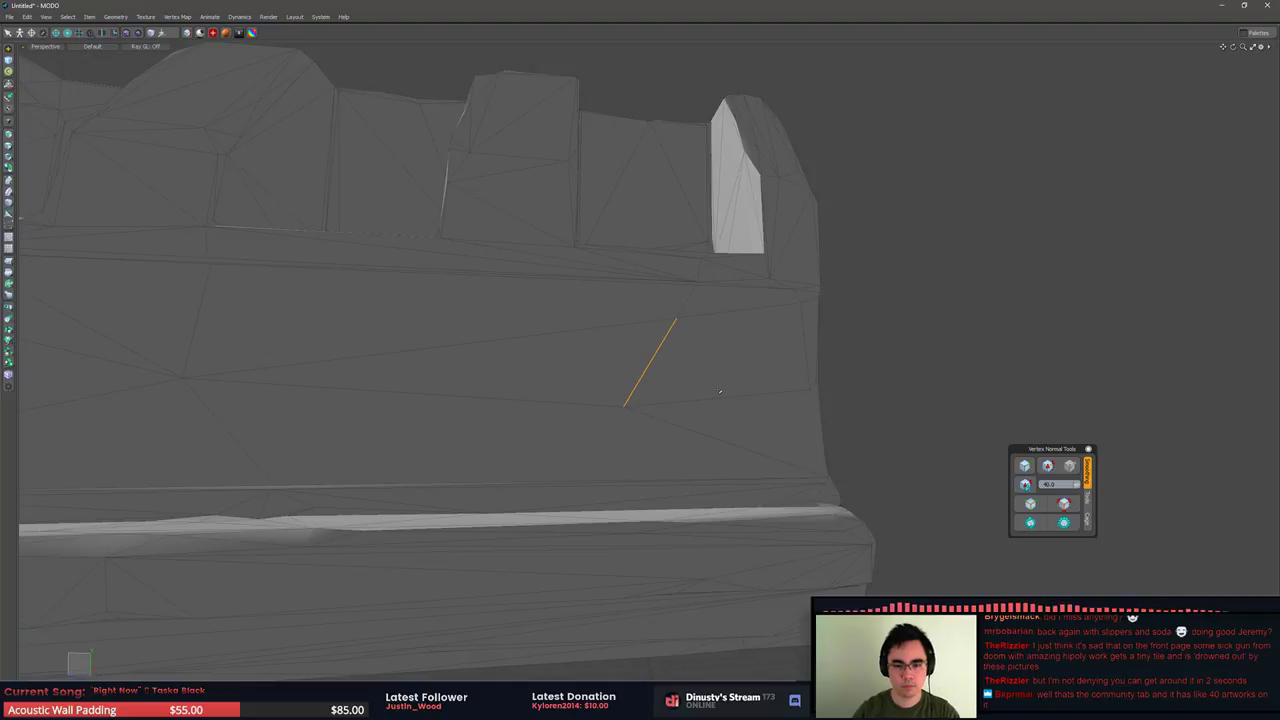
# Collapse the lower segment of the new cut into one vertex and lower that vertex slightly
pyautogui.click(674, 365)
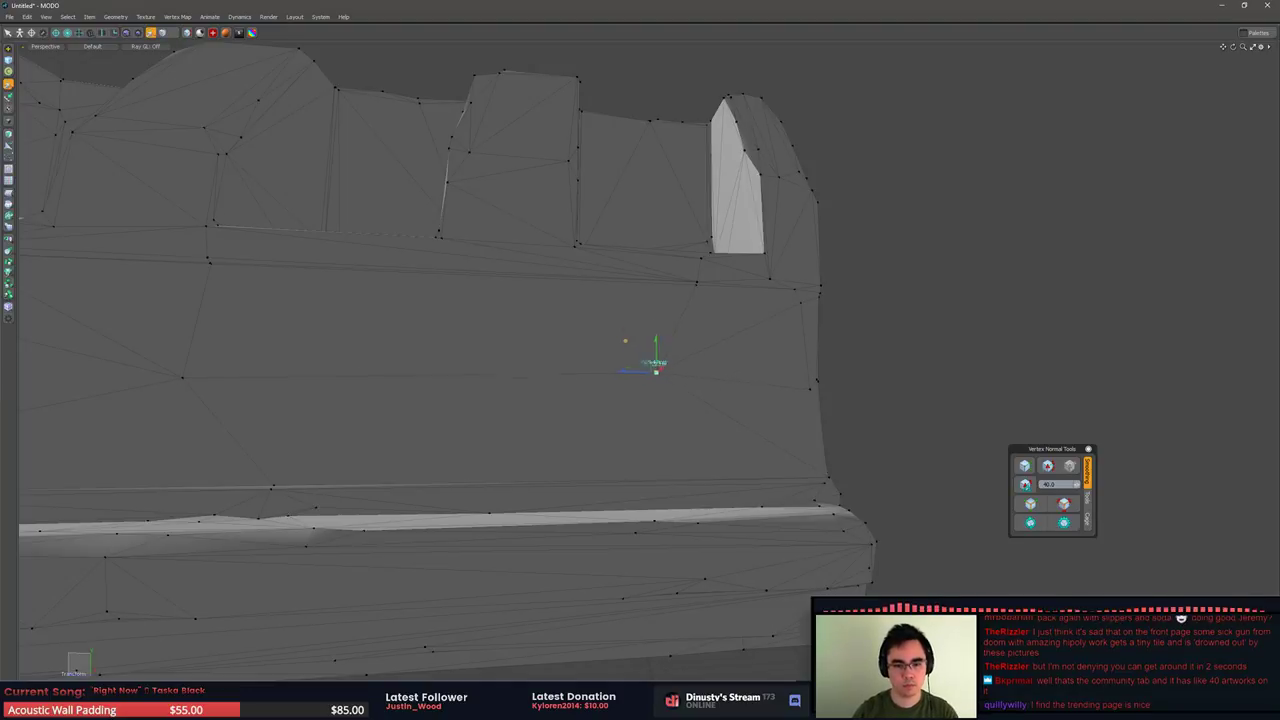
pyautogui.moveTo(625, 341); pyautogui.dragTo(625, 352)
pyautogui.press('space')
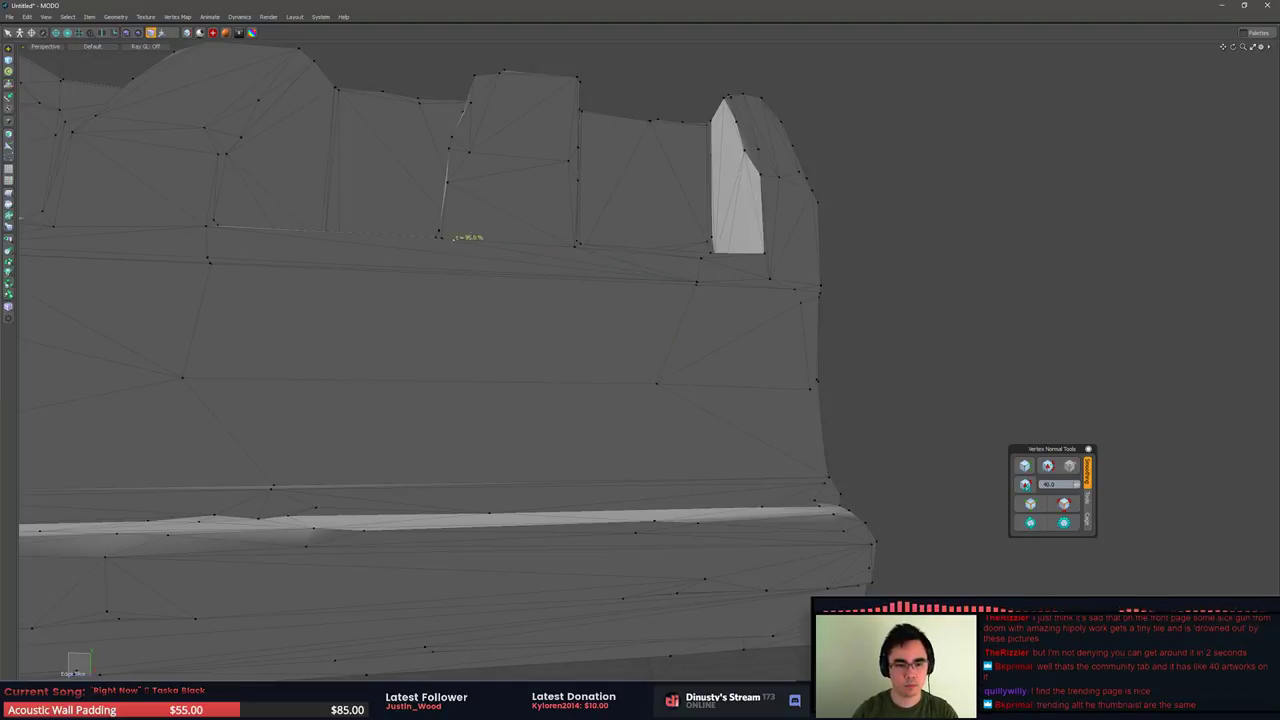
# Slice another vertical edge across the panel's height, between its two interior vertices and in line with the recess side above
pyautogui.keyDown('alt'); pyautogui.moveTo(461, 362); pyautogui.dragTo(482, 405); pyautogui.keyUp('alt')
pyautogui.moveTo(532, 477); pyautogui.dragTo(545, 364)
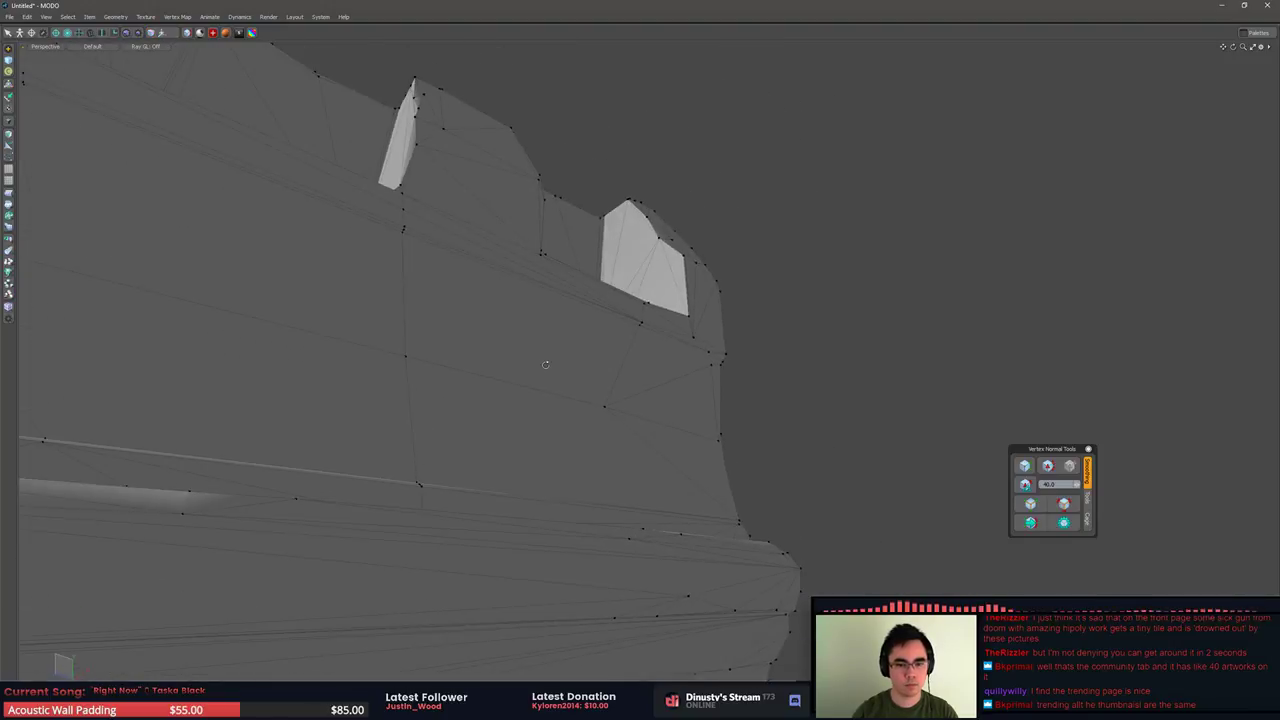
pyautogui.keyDown('alt'); pyautogui.moveTo(421, 265); pyautogui.dragTo(459, 301); pyautogui.keyUp('alt')
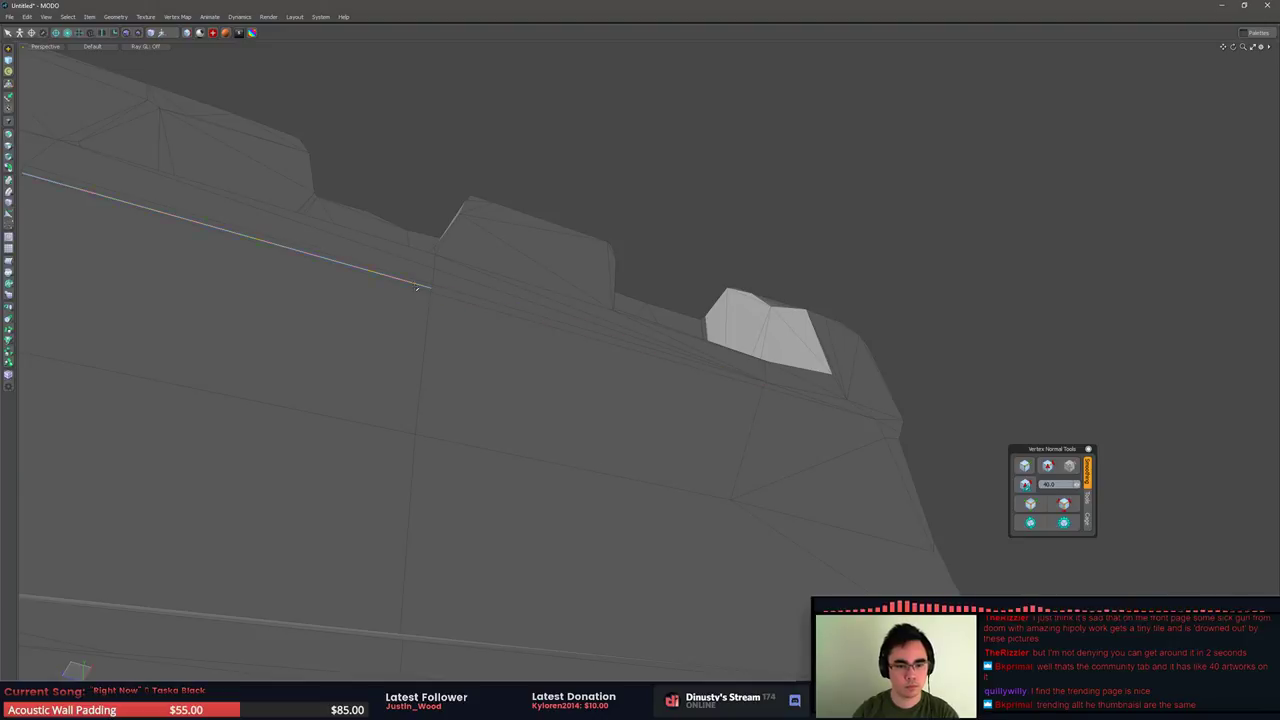
# Check the edges along the panel's upper and lower borders around the new vertical cut
pyautogui.keyDown('alt'); pyautogui.moveTo(254, 346); pyautogui.dragTo(700, 374); pyautogui.keyUp('alt')
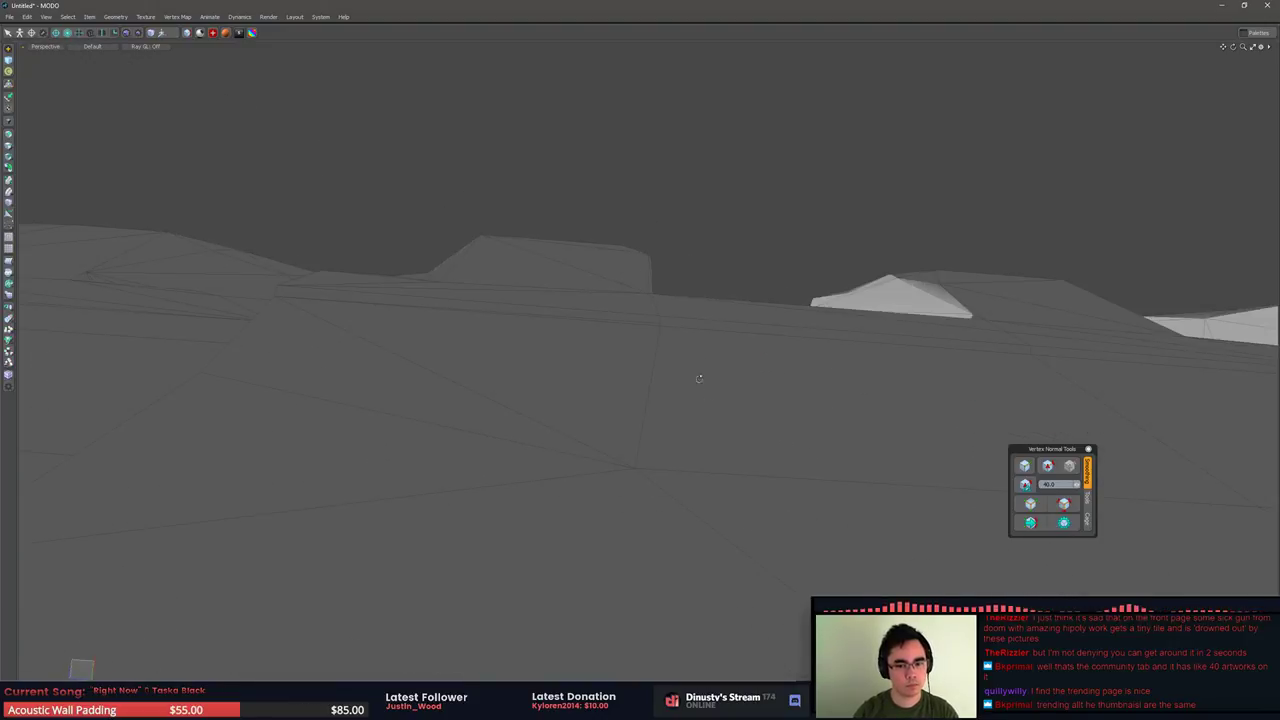
pyautogui.click(646, 320)
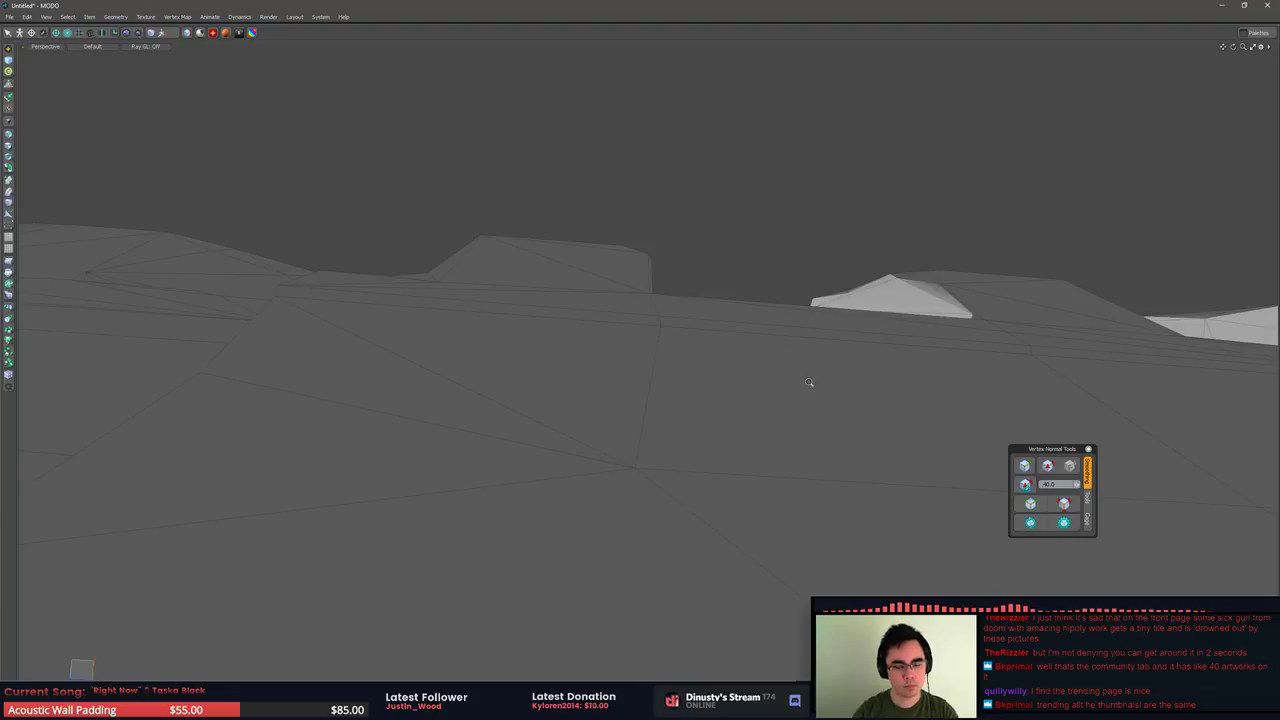
pyautogui.keyDown('alt'); pyautogui.moveTo(809, 382); pyautogui.dragTo(722, 362); pyautogui.keyUp('alt')
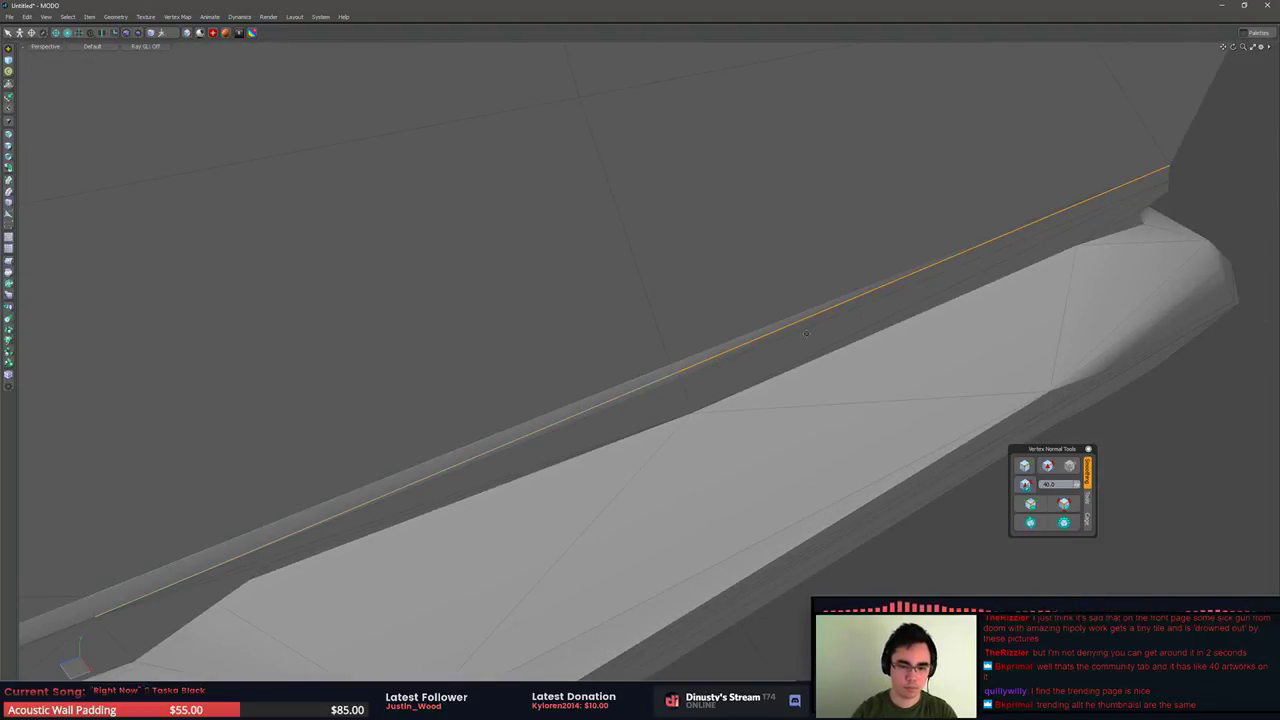
pyautogui.keyDown('alt'); pyautogui.moveTo(806, 334); pyautogui.dragTo(694, 374); pyautogui.keyUp('alt')
pyautogui.click(1083, 300)
pyautogui.keyDown('alt'); pyautogui.moveTo(893, 378); pyautogui.dragTo(746, 342); pyautogui.keyUp('alt')
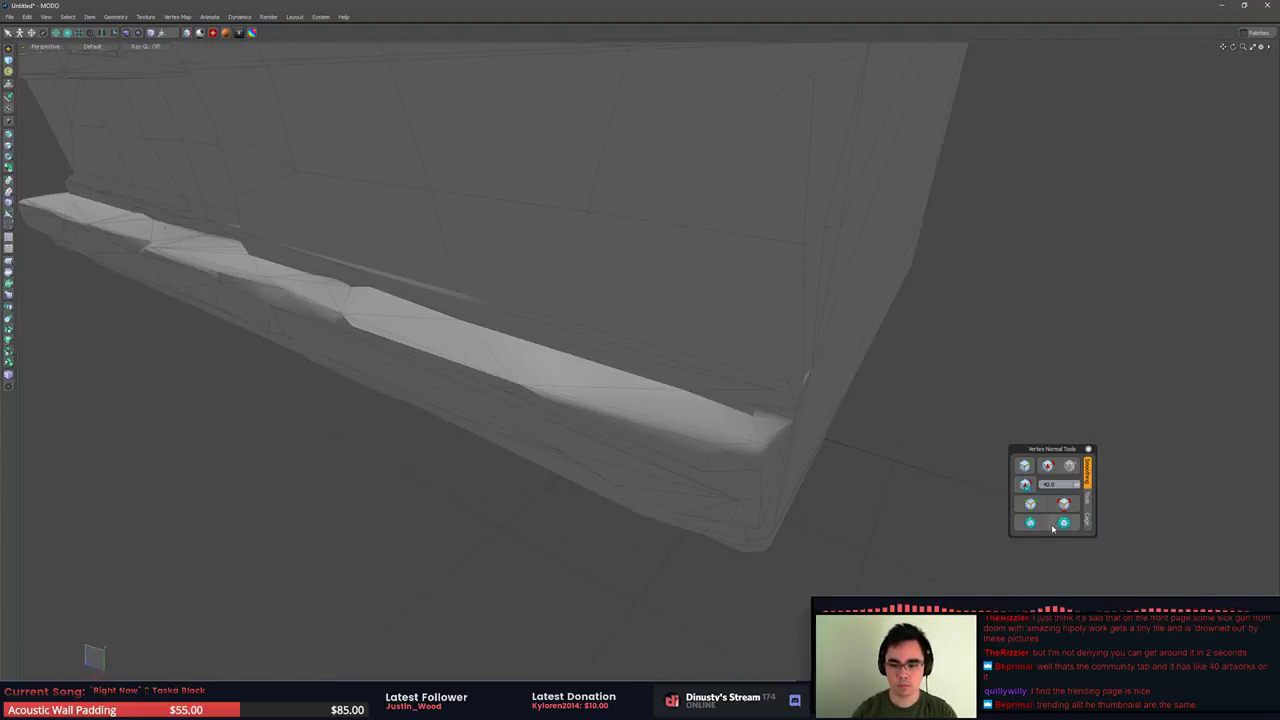
# Recalculate the mesh's vertex normals with the Vertex Normal Tools
pyautogui.click(1028, 466)
pyautogui.scroll(-5, 908, 491)
pyautogui.moveTo(908, 491)
pyautogui.keyDown('alt'); pyautogui.mouseDown()
pyautogui.moveTo(953, 418)
pyautogui.moveTo(631, 414)
pyautogui.mouseUp(); pyautogui.keyUp('alt')
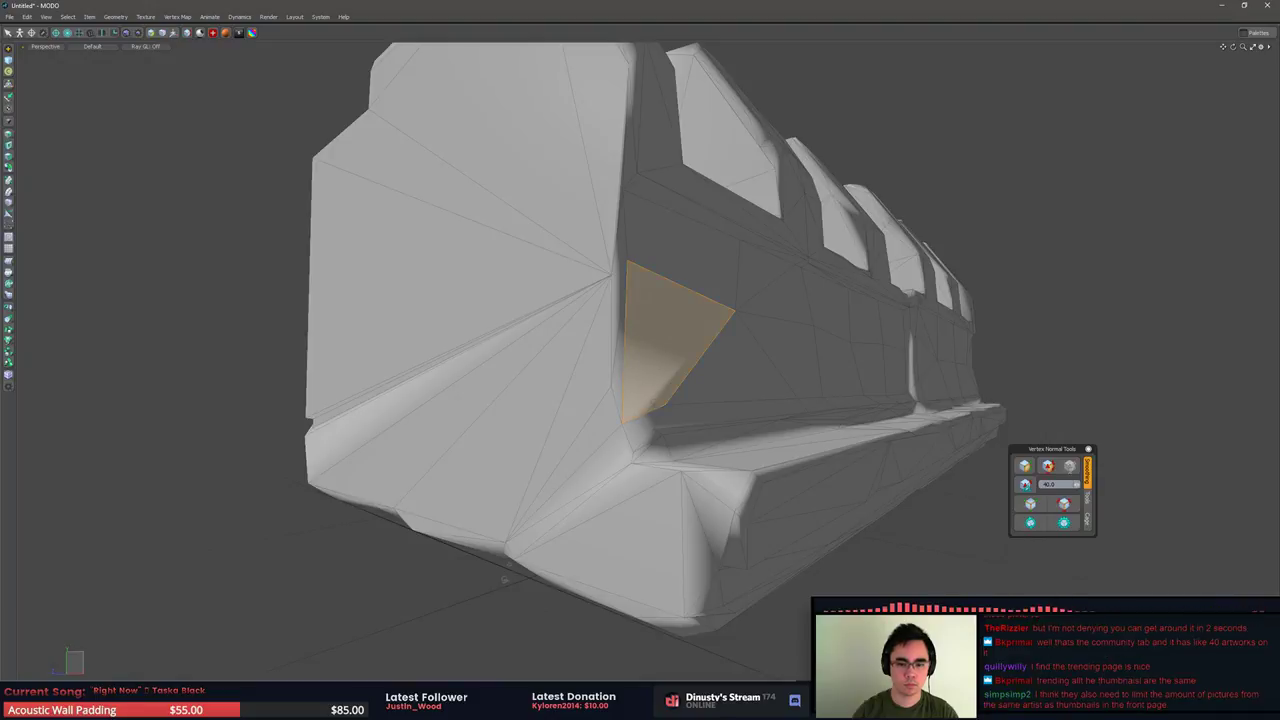
# Split the four-sided polygon at the end corner of the front band diagonally into two triangles
pyautogui.press('1')
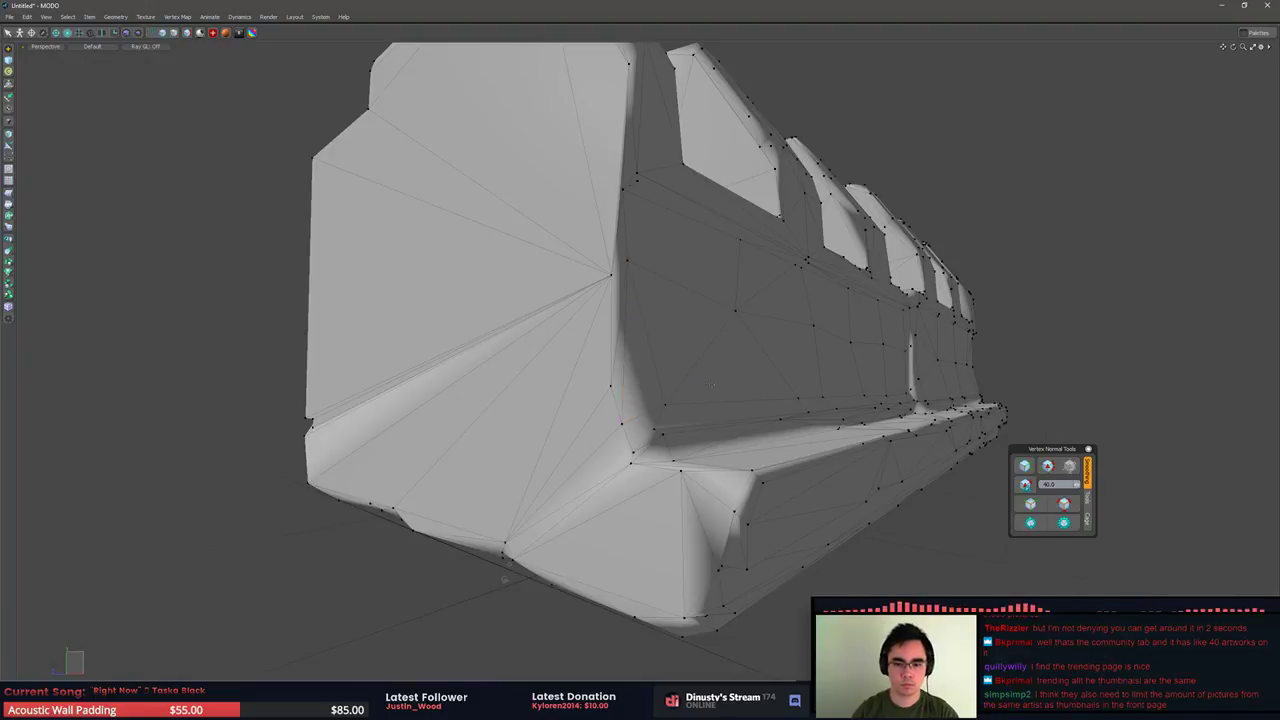
pyautogui.press('5')
pyautogui.press('3')
pyautogui.click(654, 422)
pyautogui.hotkey('shift', 'a')
pyautogui.keyDown('shift'); pyautogui.click(726, 440); pyautogui.keyUp('shift')
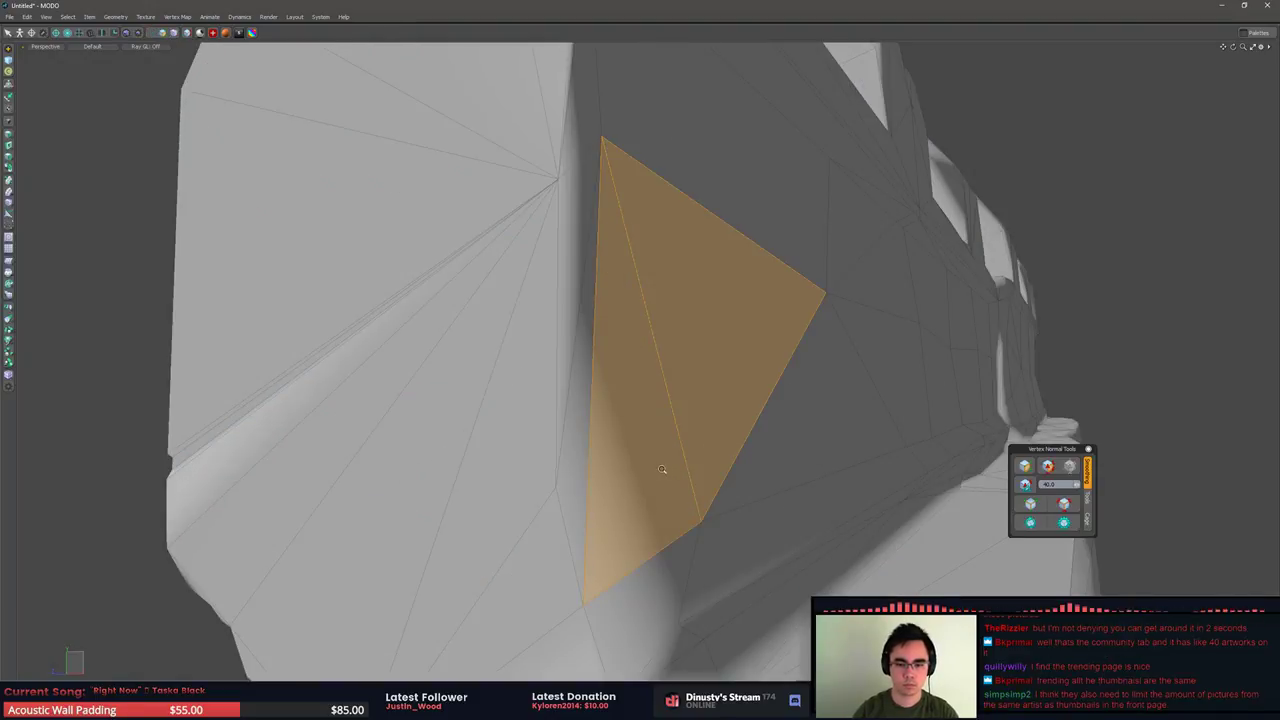
# Examine the shading and topology of the end caps, recesses and front band from several angles
pyautogui.keyDown('alt'); pyautogui.moveTo(661, 469); pyautogui.dragTo(670, 293); pyautogui.keyUp('alt')
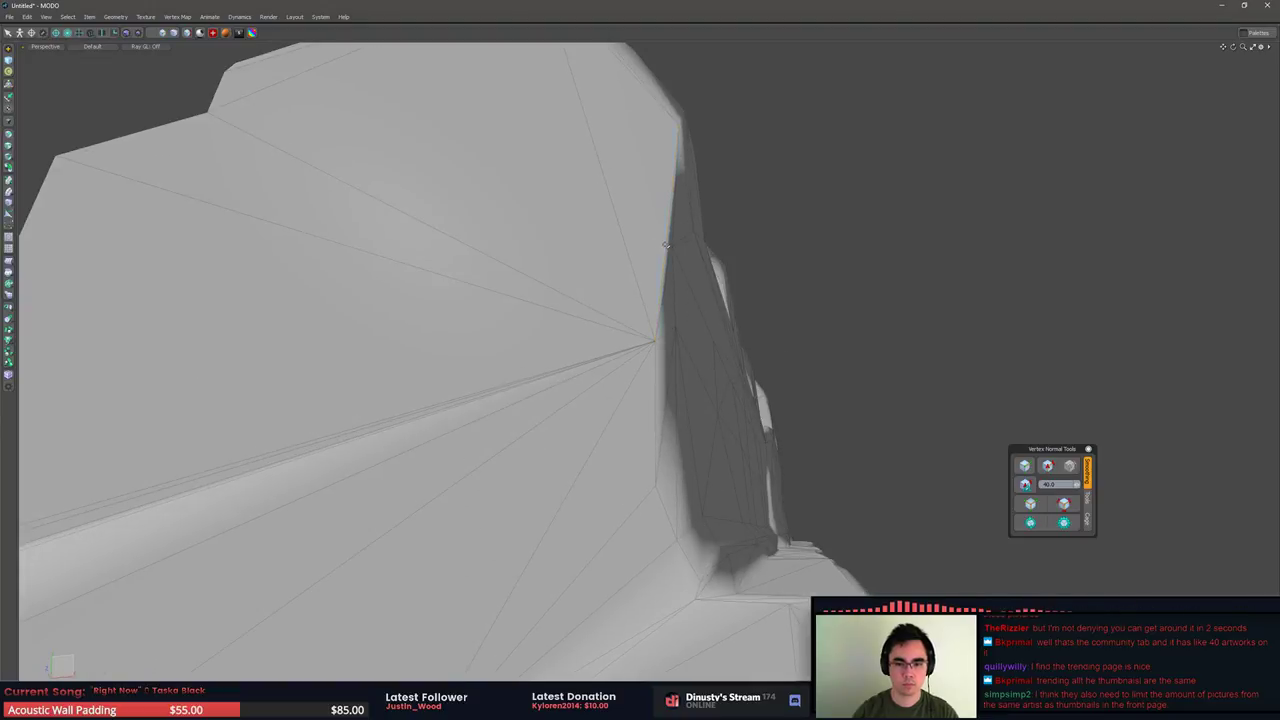
pyautogui.keyDown('alt'); pyautogui.moveTo(666, 244); pyautogui.dragTo(580, 469); pyautogui.keyUp('alt')
pyautogui.scroll(-6, 698, 318)
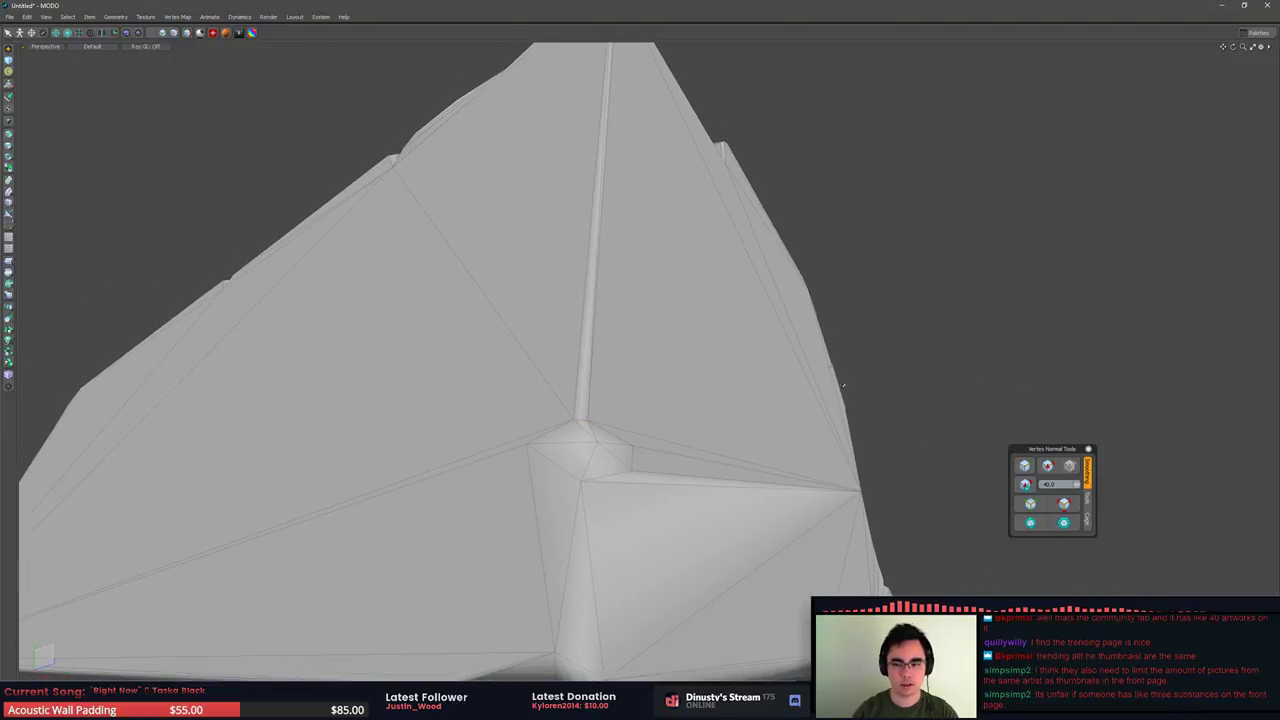
pyautogui.scroll(-4, 843, 386)
pyautogui.keyDown('alt'); pyautogui.moveTo(708, 432); pyautogui.dragTo(660, 469); pyautogui.keyUp('alt')
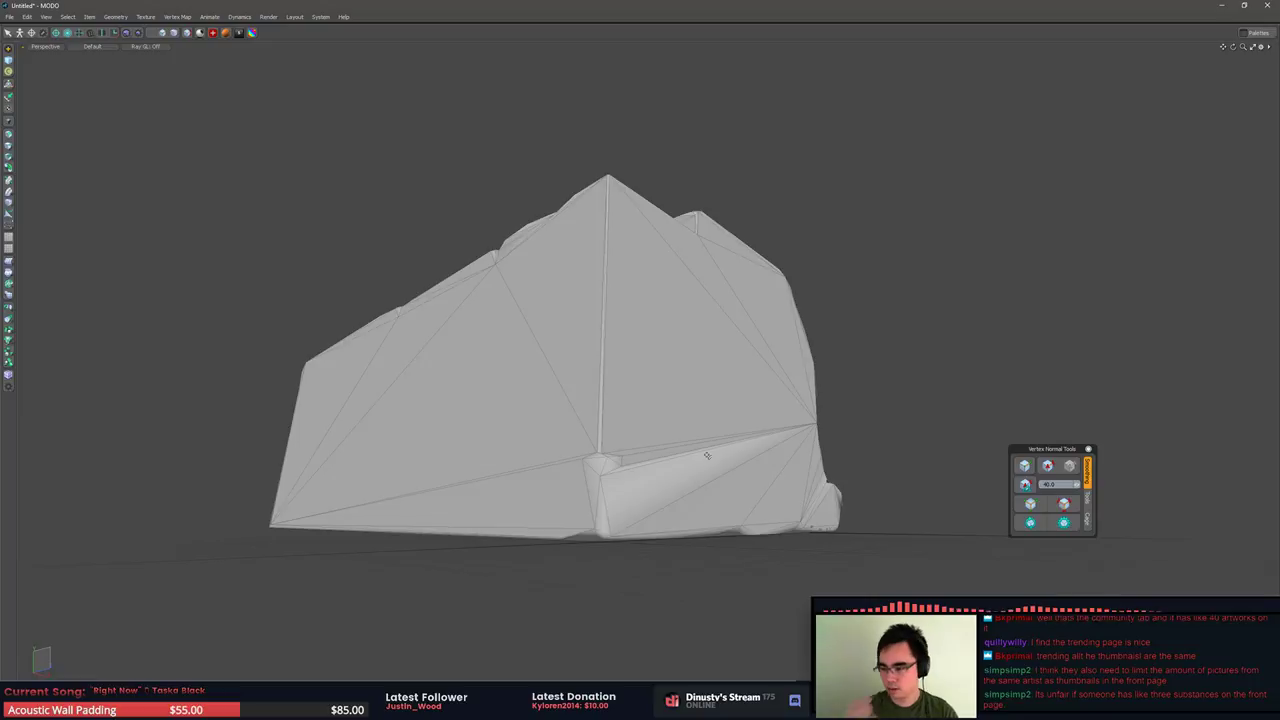
pyautogui.keyDown('alt'); pyautogui.moveTo(692, 387); pyautogui.dragTo(641, 438); pyautogui.keyUp('alt')
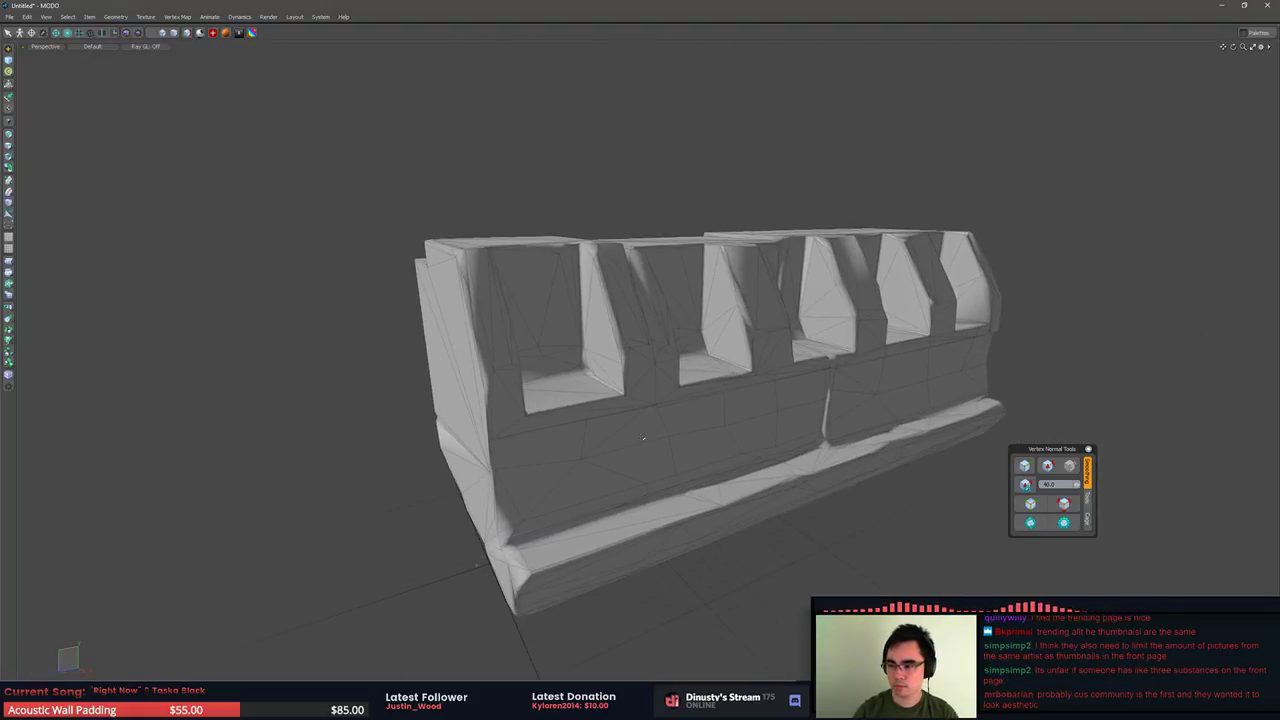
pyautogui.keyDown('alt'); pyautogui.moveTo(692, 394); pyautogui.dragTo(703, 424); pyautogui.keyUp('alt')
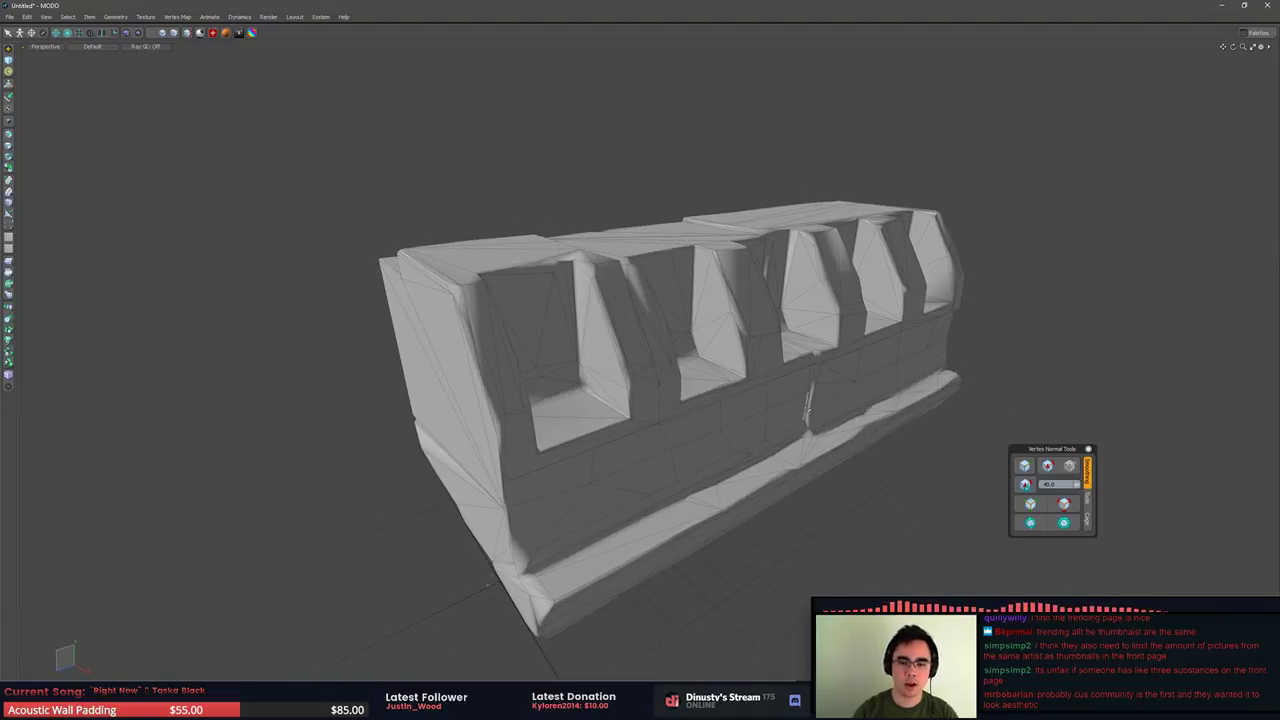
pyautogui.moveTo(808, 411)
pyautogui.keyDown('alt'); pyautogui.mouseDown()
pyautogui.moveTo(798, 376)
pyautogui.moveTo(803, 392)
pyautogui.mouseUp(); pyautogui.keyUp('alt')
# Try the vertex normal settings with Area Weighting off and Full Weighting on to compare the shading
pyautogui.click(1074, 523)
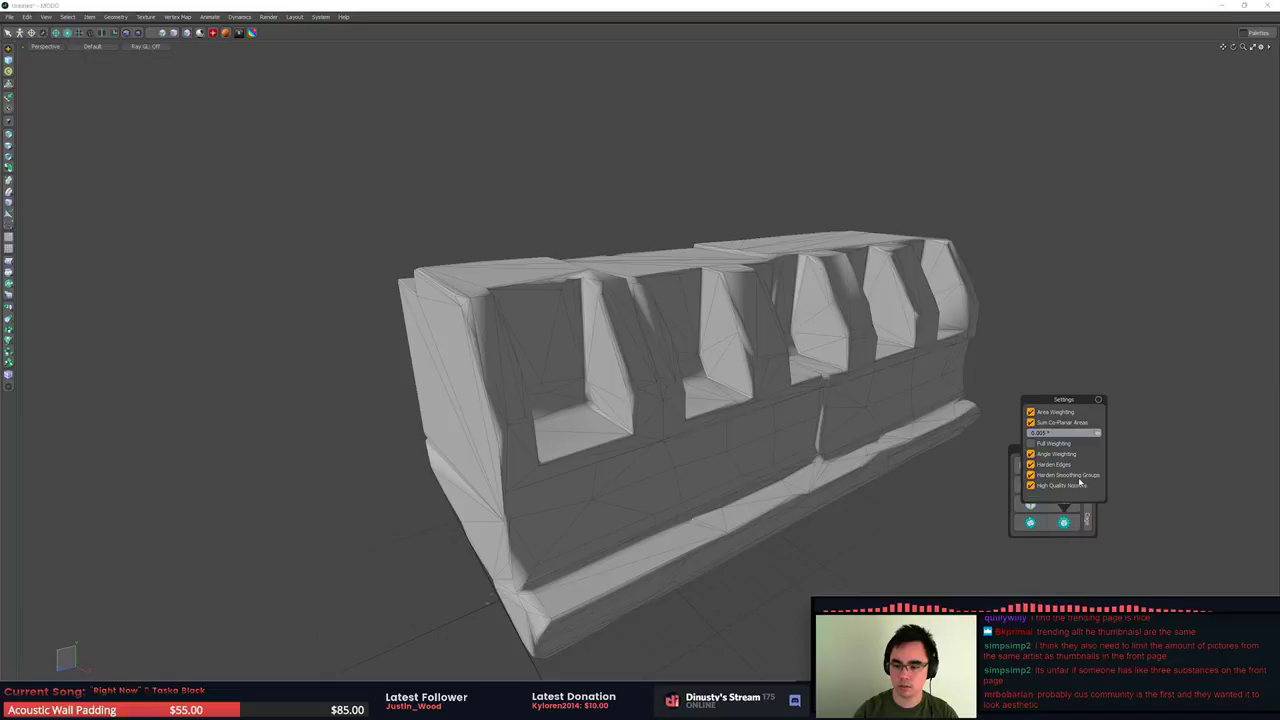
pyautogui.click(1031, 411)
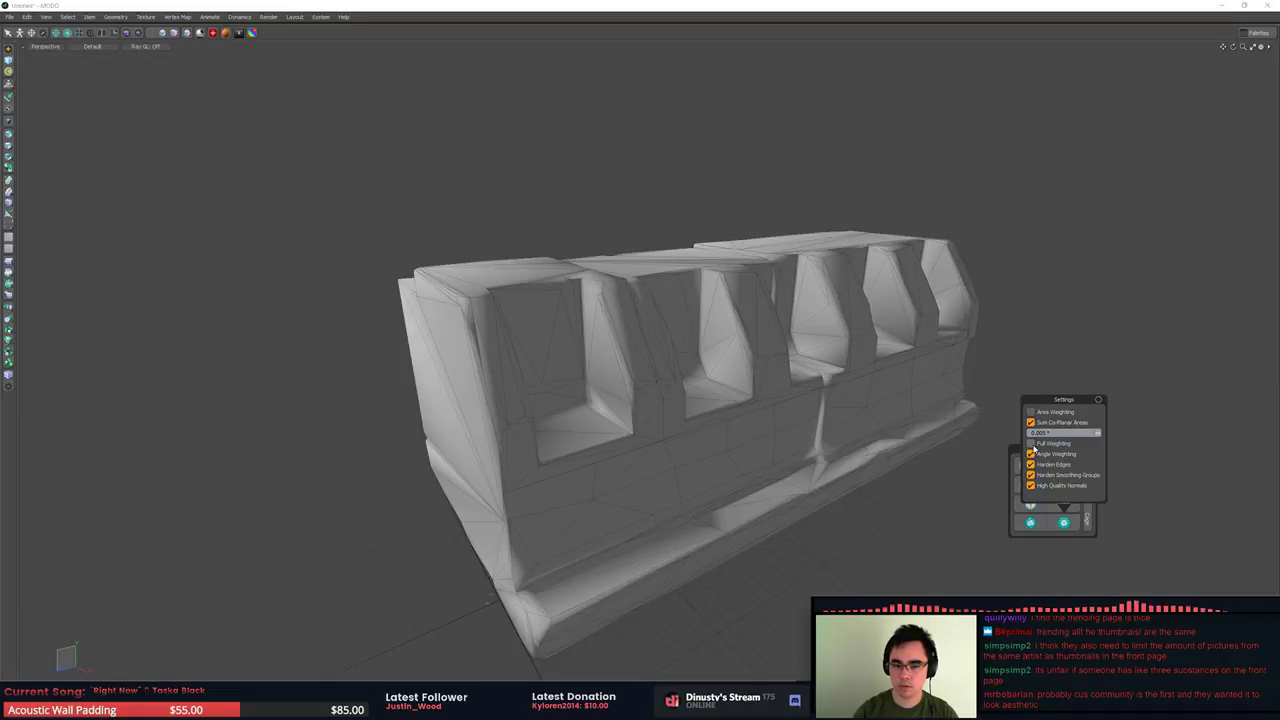
pyautogui.click(1032, 444)
pyautogui.click(1032, 444)
pyautogui.click(1033, 413)
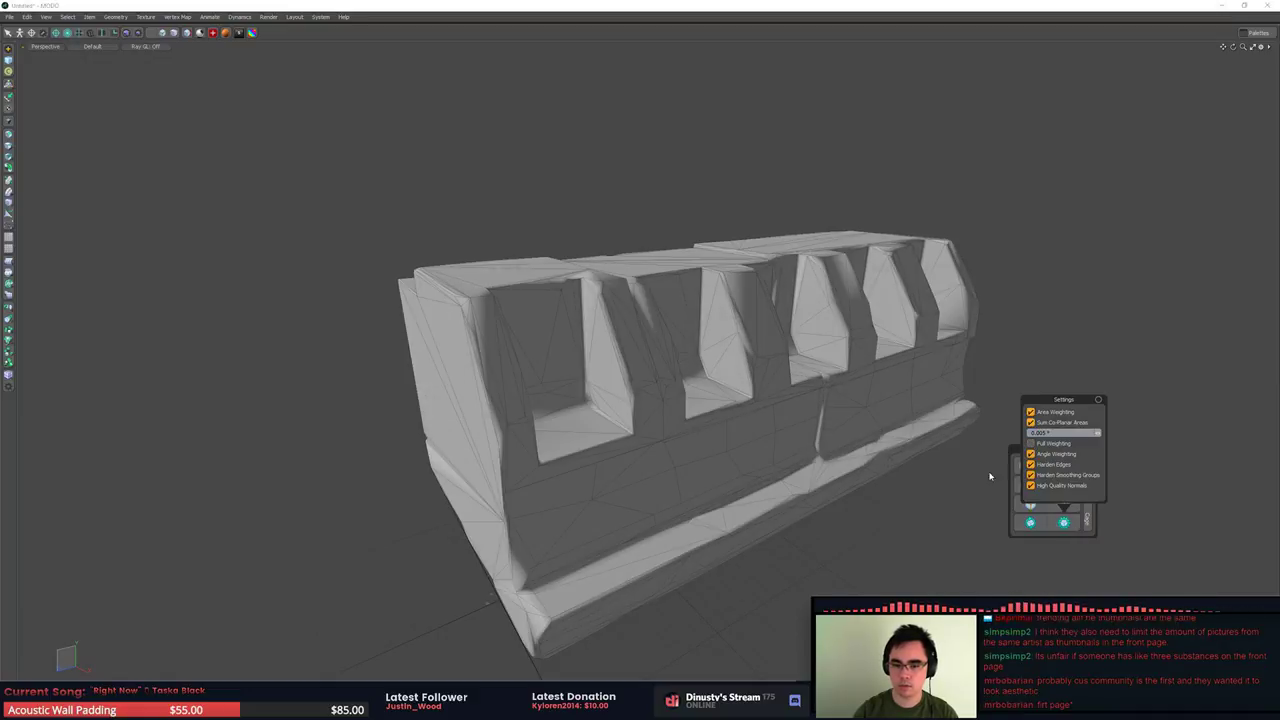
pyautogui.keyDown('alt'); pyautogui.moveTo(600, 458); pyautogui.dragTo(465, 445); pyautogui.keyUp('alt')
pyautogui.scroll(-5, 589, 467)
pyautogui.scroll(4, 460, 400)
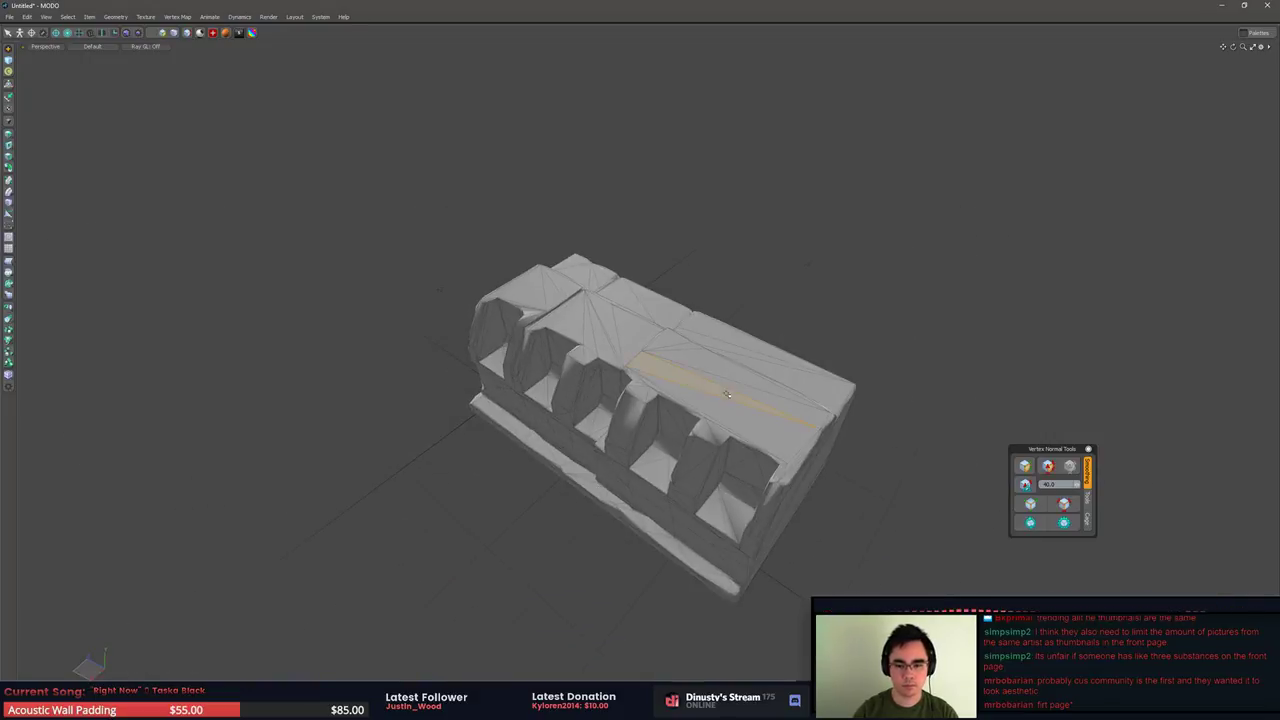
# Select the touching coplanar polygons of the upper front roof slab with the Select Coplanar Polys script, using a facing ratio of 40
pyautogui.scroll(4, 727, 394)
pyautogui.keyDown('alt'); pyautogui.moveTo(727, 394); pyautogui.dragTo(736, 457); pyautogui.keyUp('alt')
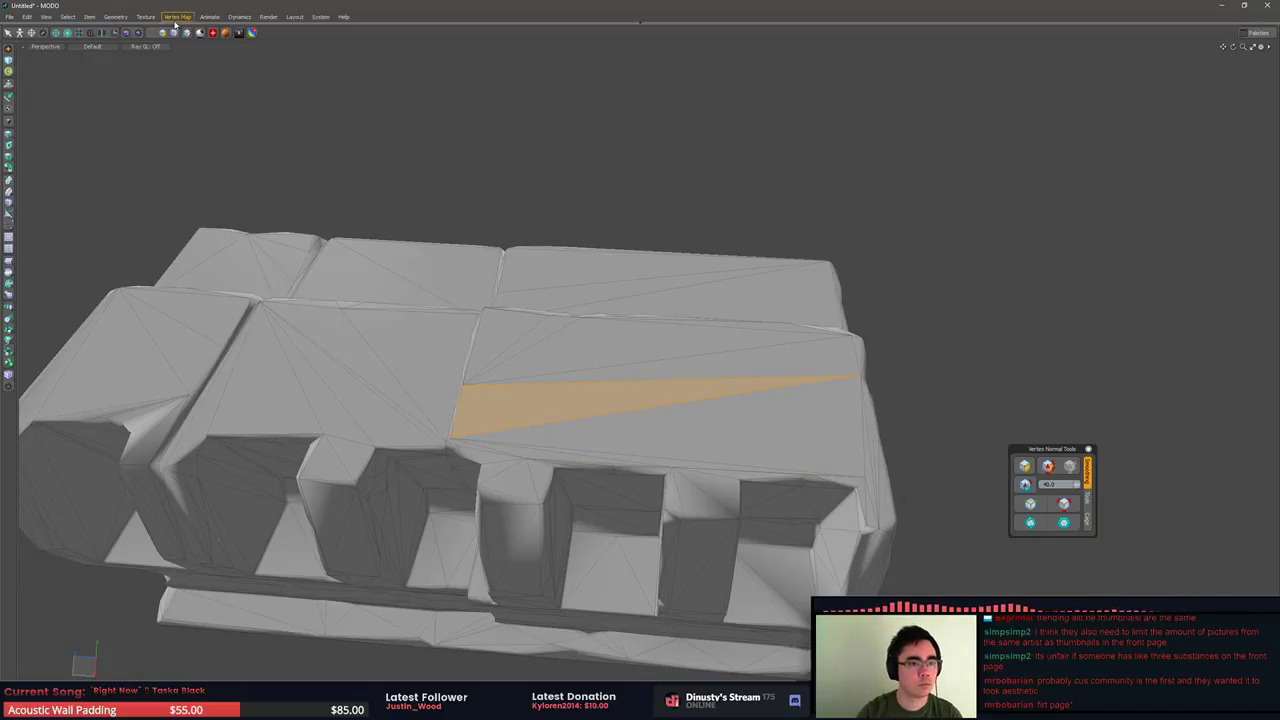
pyautogui.click(238, 33)
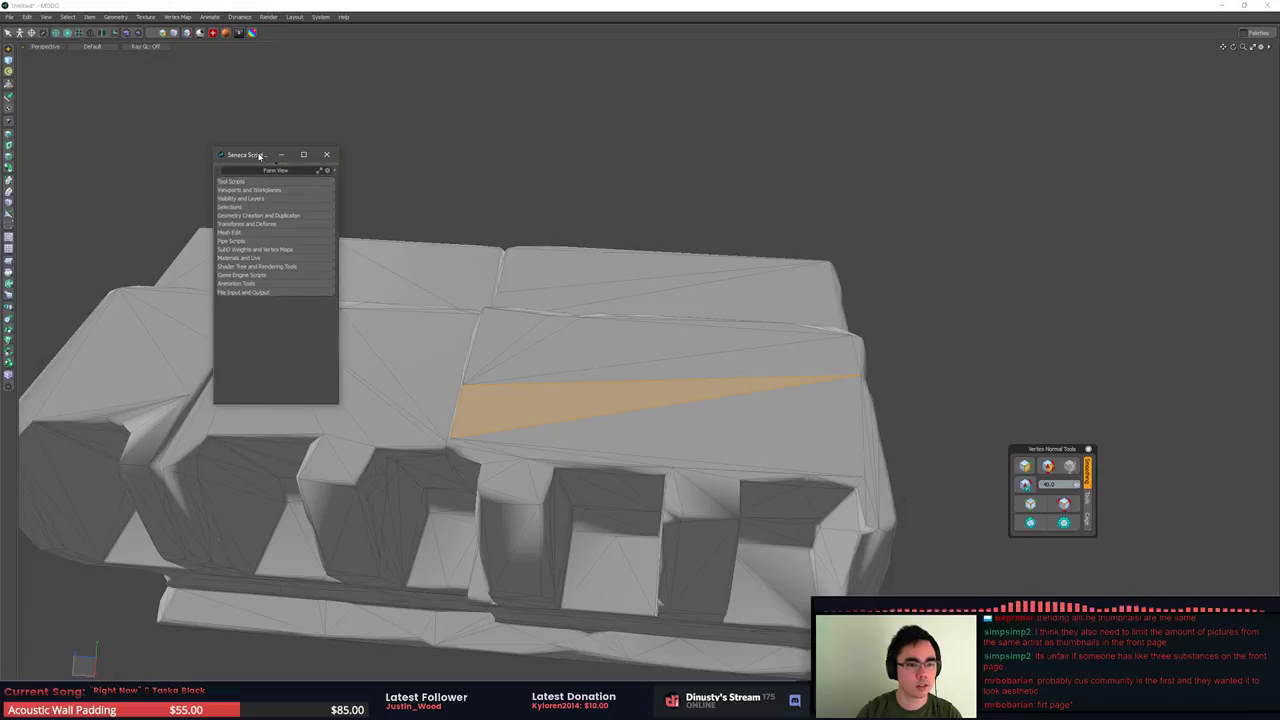
pyautogui.moveTo(259, 156); pyautogui.dragTo(198, 103)
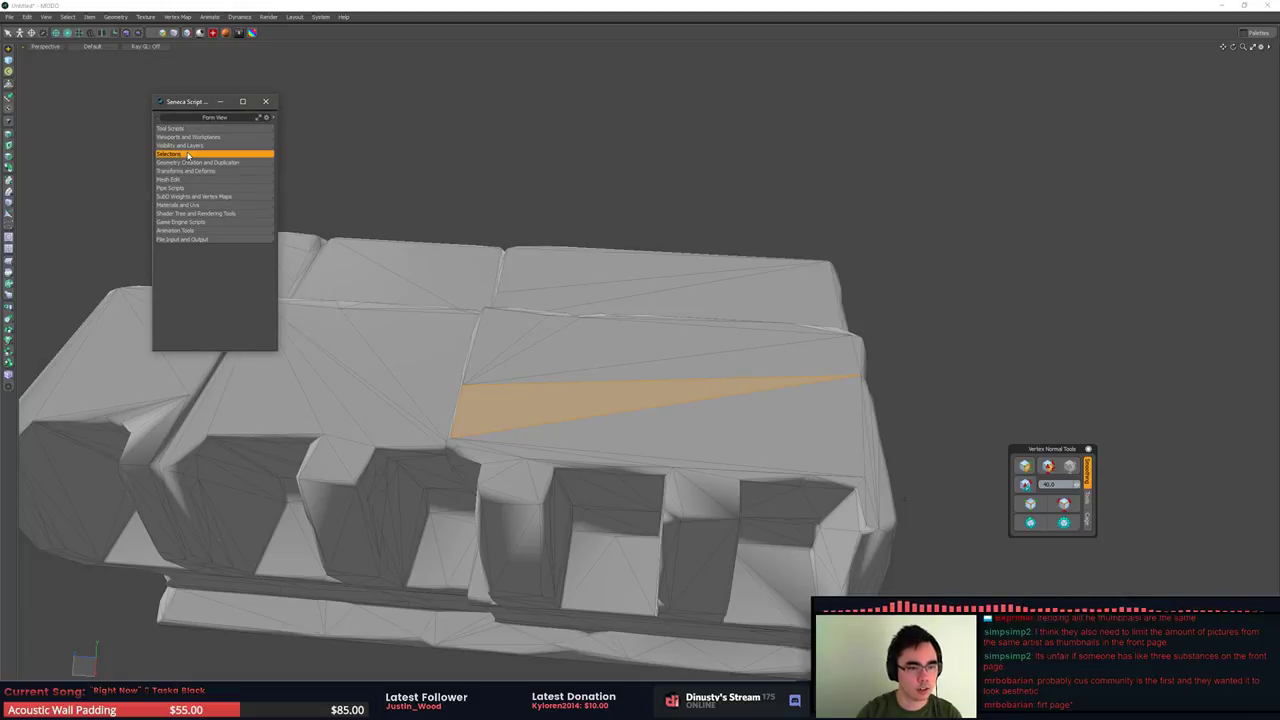
pyautogui.click(189, 155)
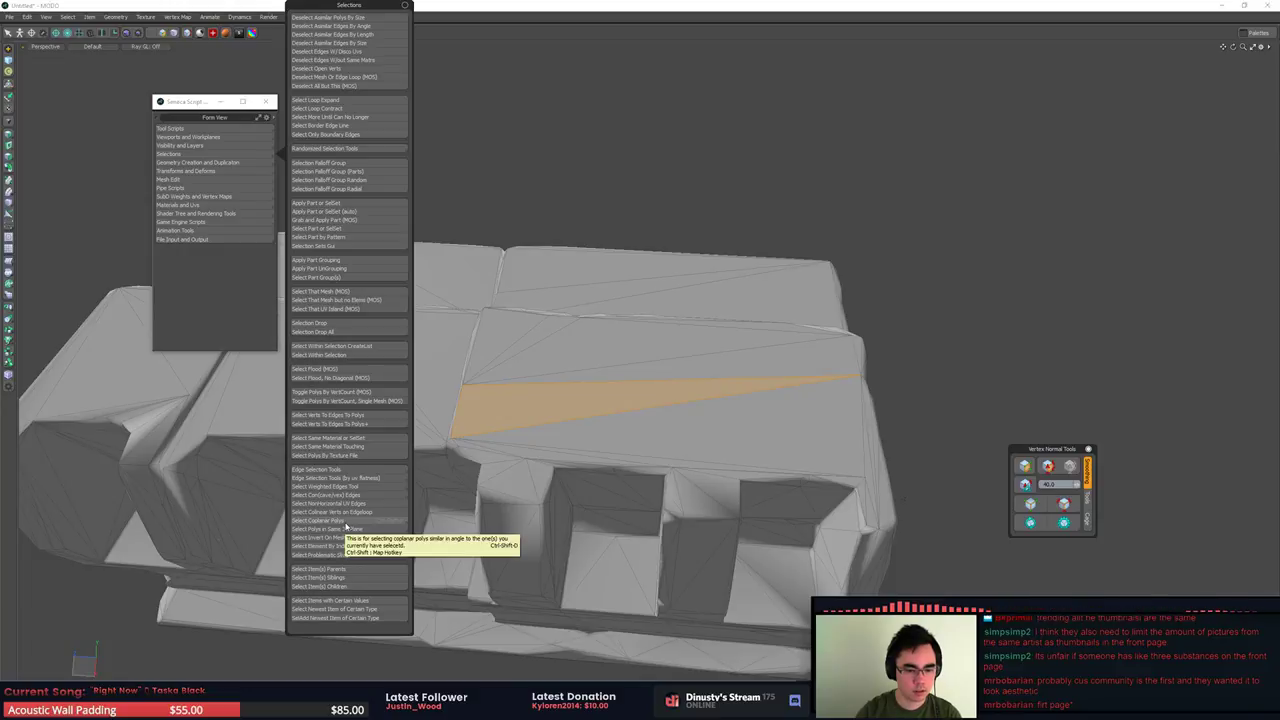
pyautogui.click(346, 524)
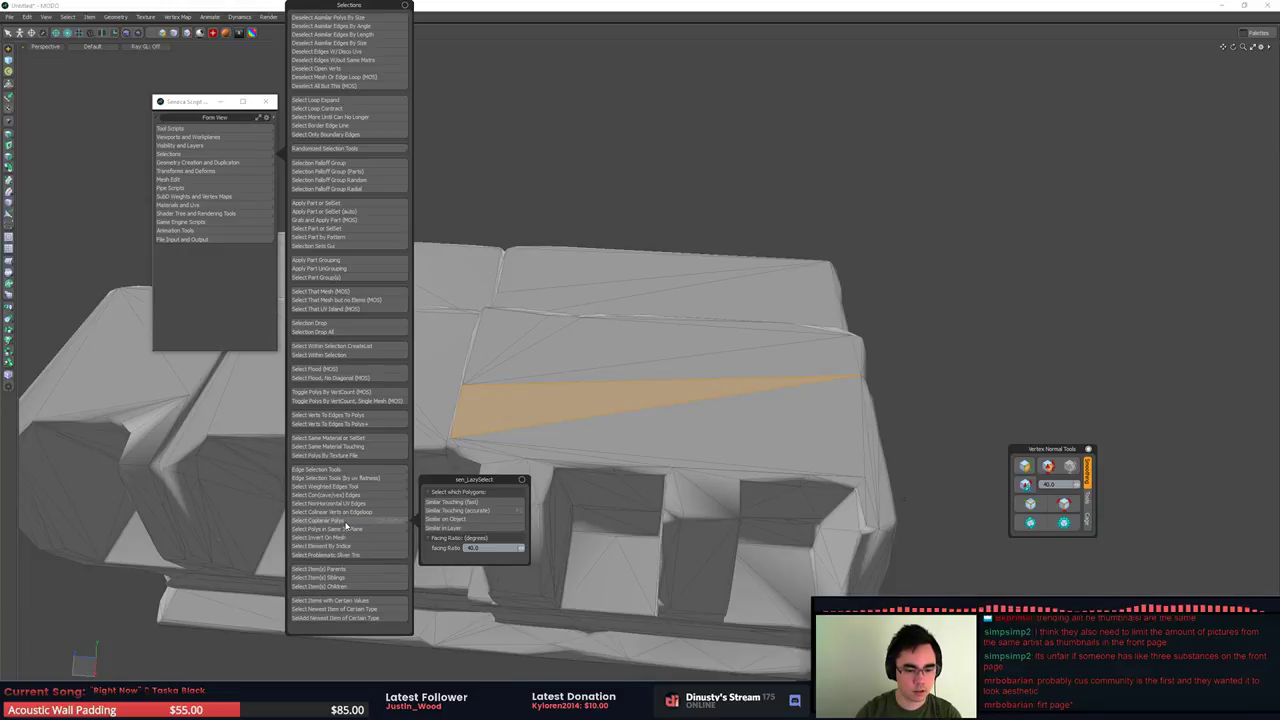
pyautogui.click(594, 371)
pyautogui.press('F2')
pyautogui.keyDown('shift'); pyautogui.click(586, 437); pyautogui.keyUp('shift')
pyautogui.keyDown('alt'); pyautogui.moveTo(590, 436); pyautogui.dragTo(659, 400); pyautogui.keyUp('alt')
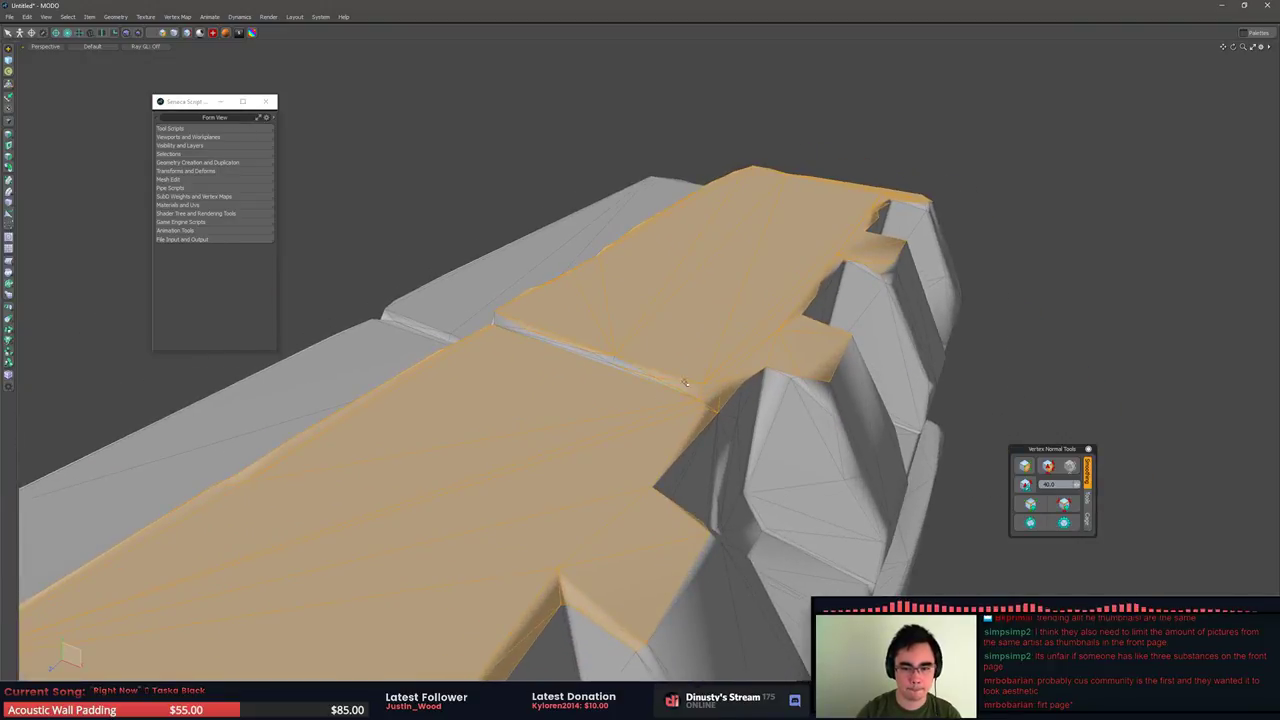
# Check the coplanar selection along the roof slab's edges and add the missed polygon at its end corner
pyautogui.keyDown('alt'); pyautogui.moveTo(498, 325); pyautogui.dragTo(622, 366); pyautogui.keyUp('alt')
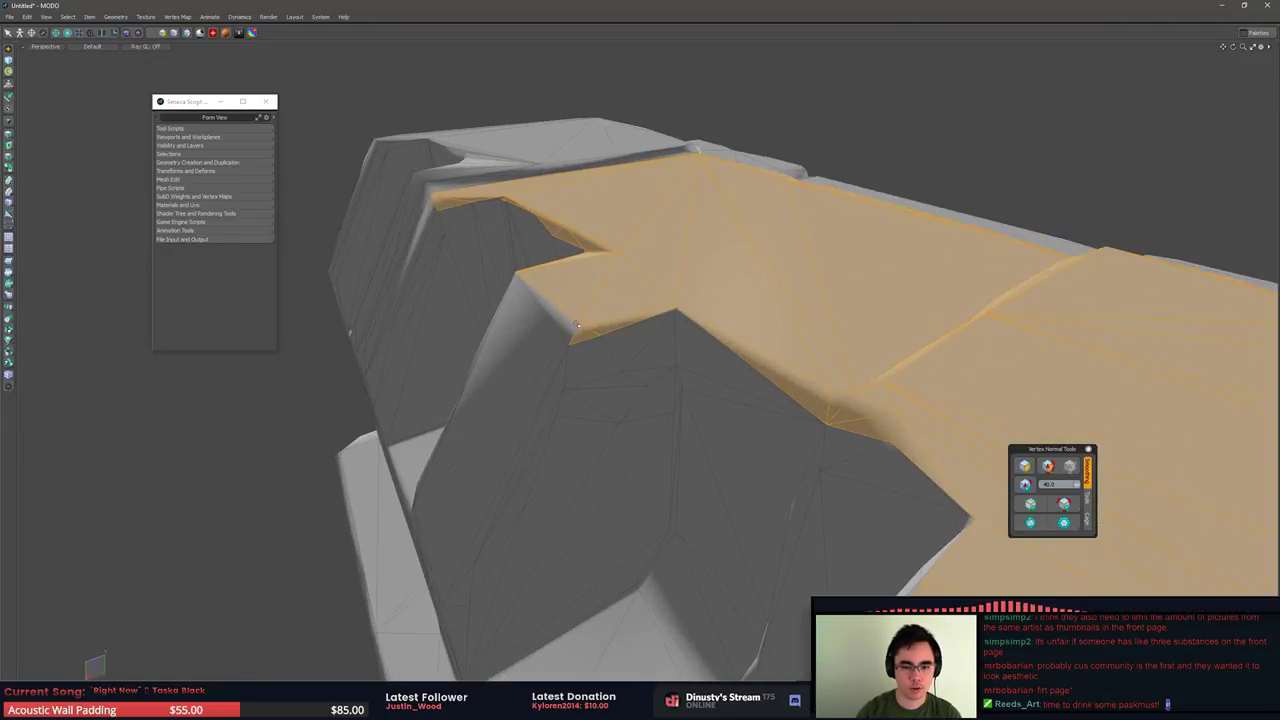
pyautogui.keyDown('alt'); pyautogui.moveTo(577, 325); pyautogui.dragTo(615, 430); pyautogui.keyUp('alt')
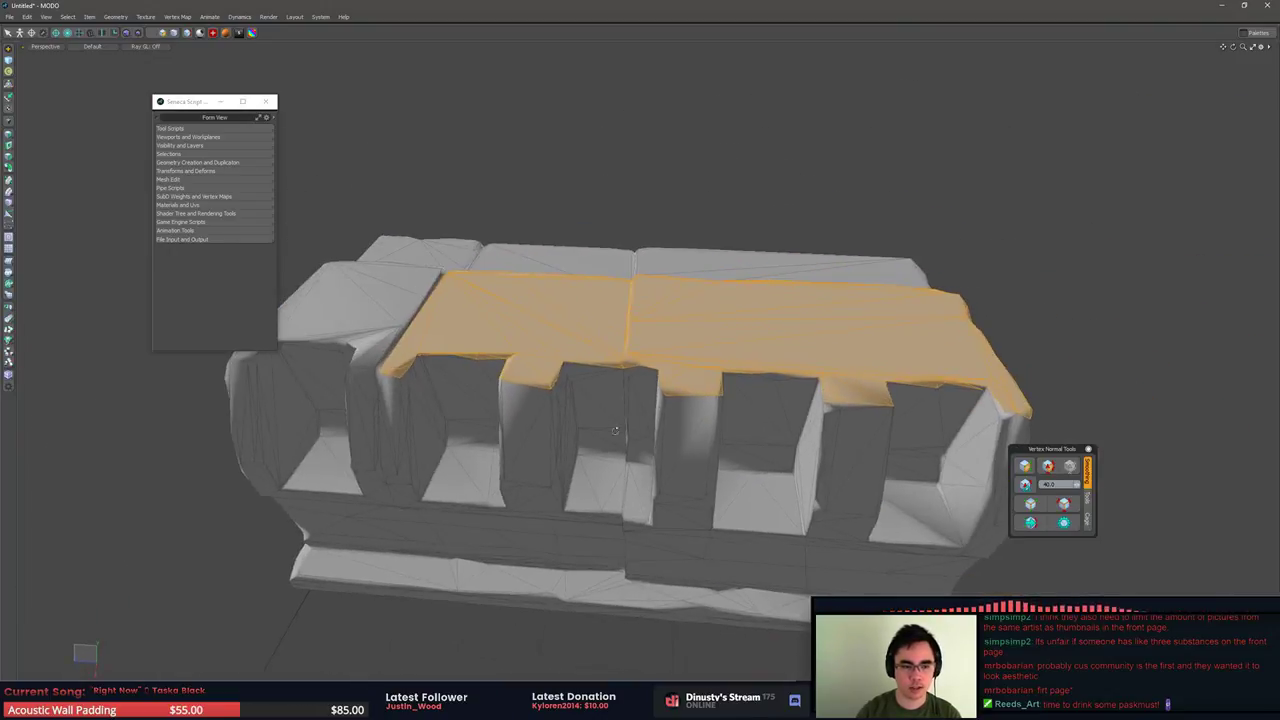
pyautogui.click(181, 158)
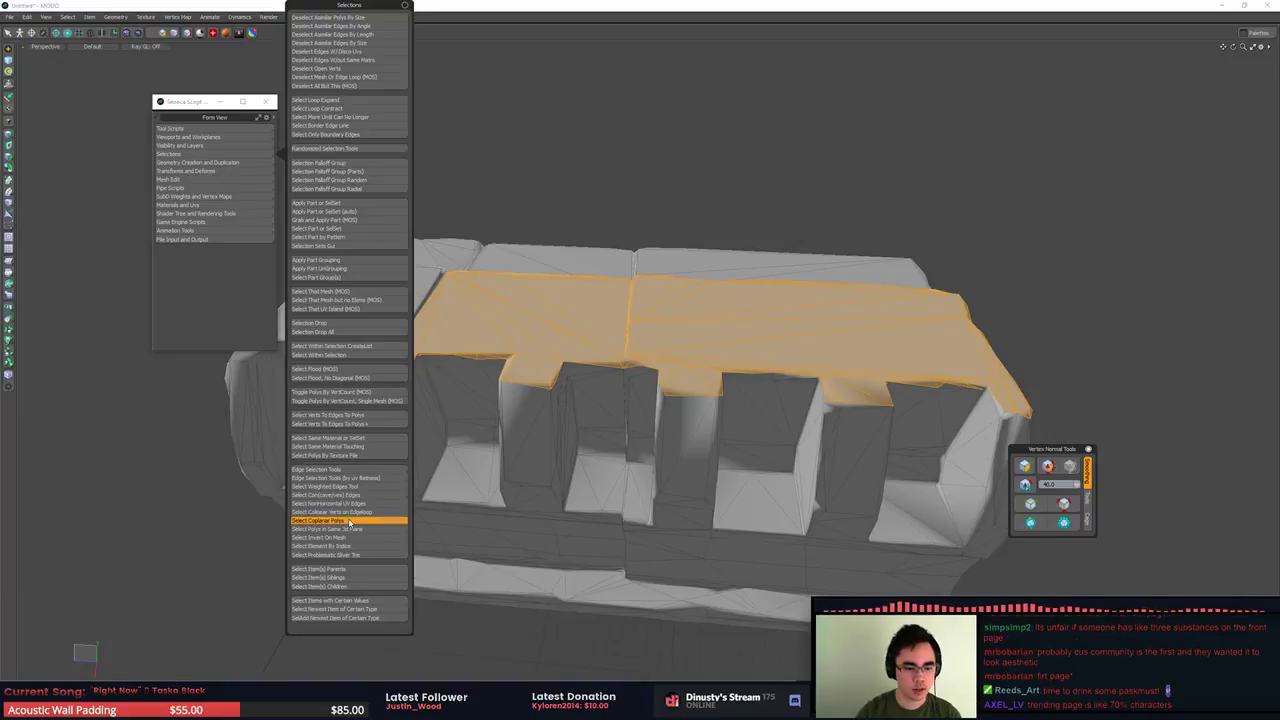
pyautogui.click(349, 521)
pyautogui.keyDown('alt'); pyautogui.moveTo(544, 359); pyautogui.dragTo(720, 352); pyautogui.keyUp('alt')
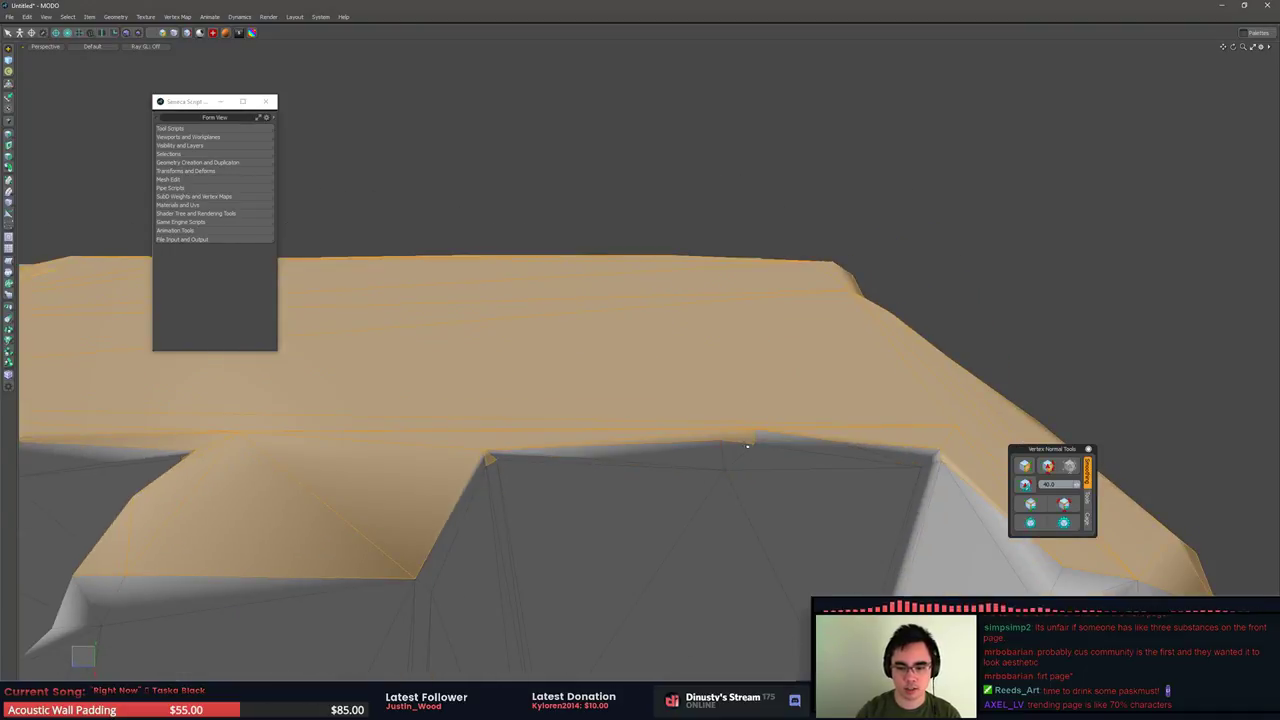
pyautogui.keyDown('alt'); pyautogui.moveTo(729, 458); pyautogui.dragTo(515, 349); pyautogui.keyUp('alt')
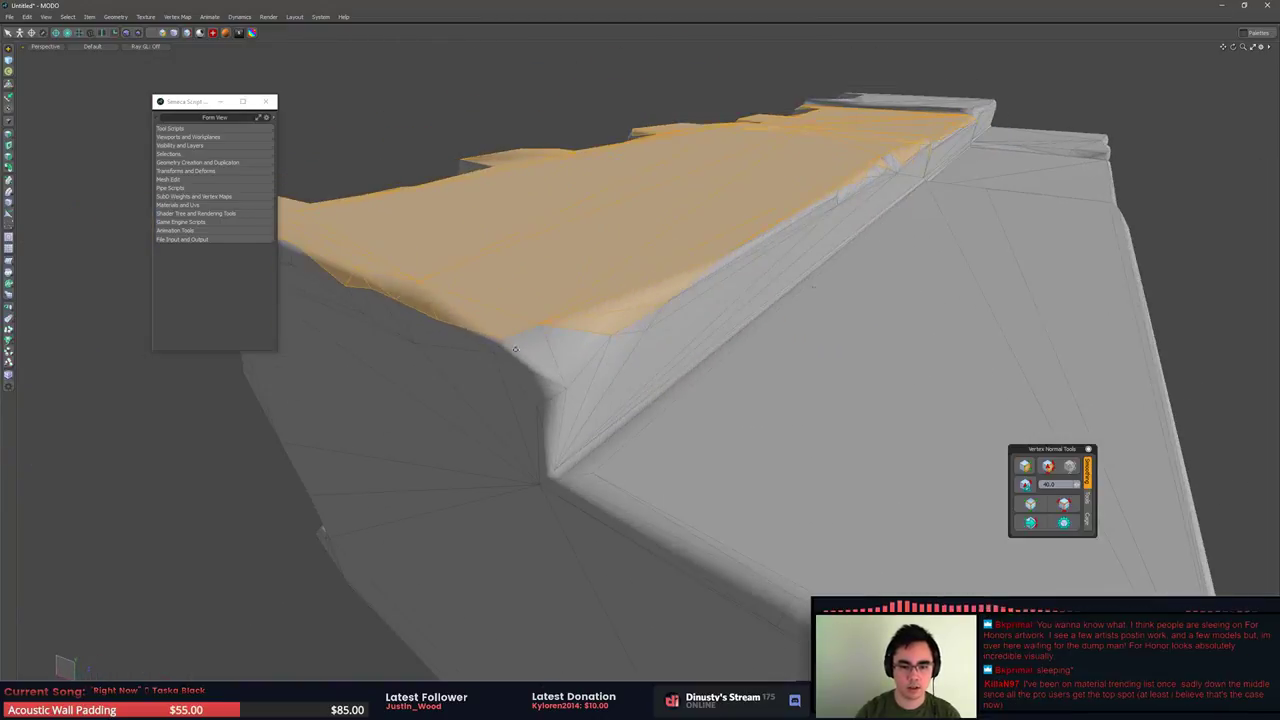
pyautogui.keyDown('shift'); pyautogui.click(597, 347); pyautogui.keyUp('shift')
# Show the UV editor beside the perspective view and move the Vertex Normal Tools palette closer to the model
pyautogui.scroll(-1, 631, 366)
pyautogui.hotkey('ctrl', 'Tab')
pyautogui.click(678, 344)
pyautogui.keyDown('alt'); pyautogui.moveTo(430, 358); pyautogui.dragTo(656, 381); pyautogui.keyUp('alt')
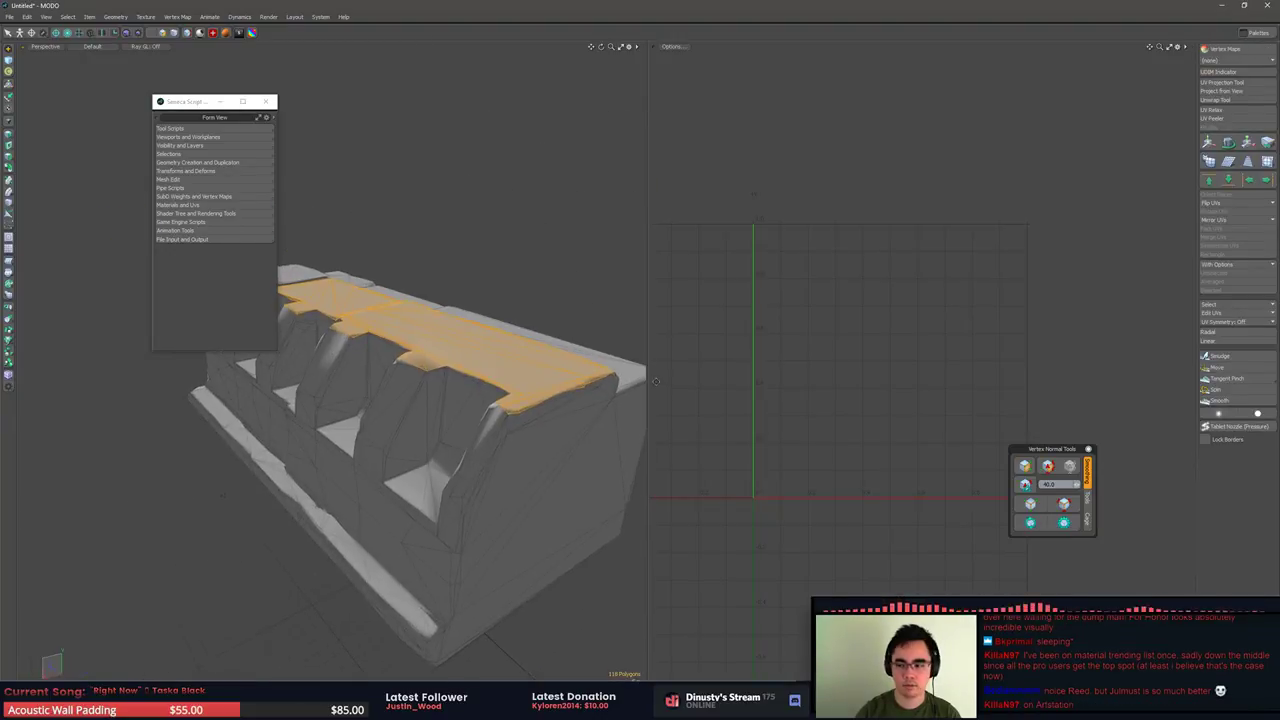
pyautogui.scroll(-4, 659, 433)
pyautogui.keyDown('alt'); pyautogui.keyDown('shift'); pyautogui.moveTo(620, 425); pyautogui.dragTo(655, 456); pyautogui.keyUp('shift'); pyautogui.keyUp('alt')
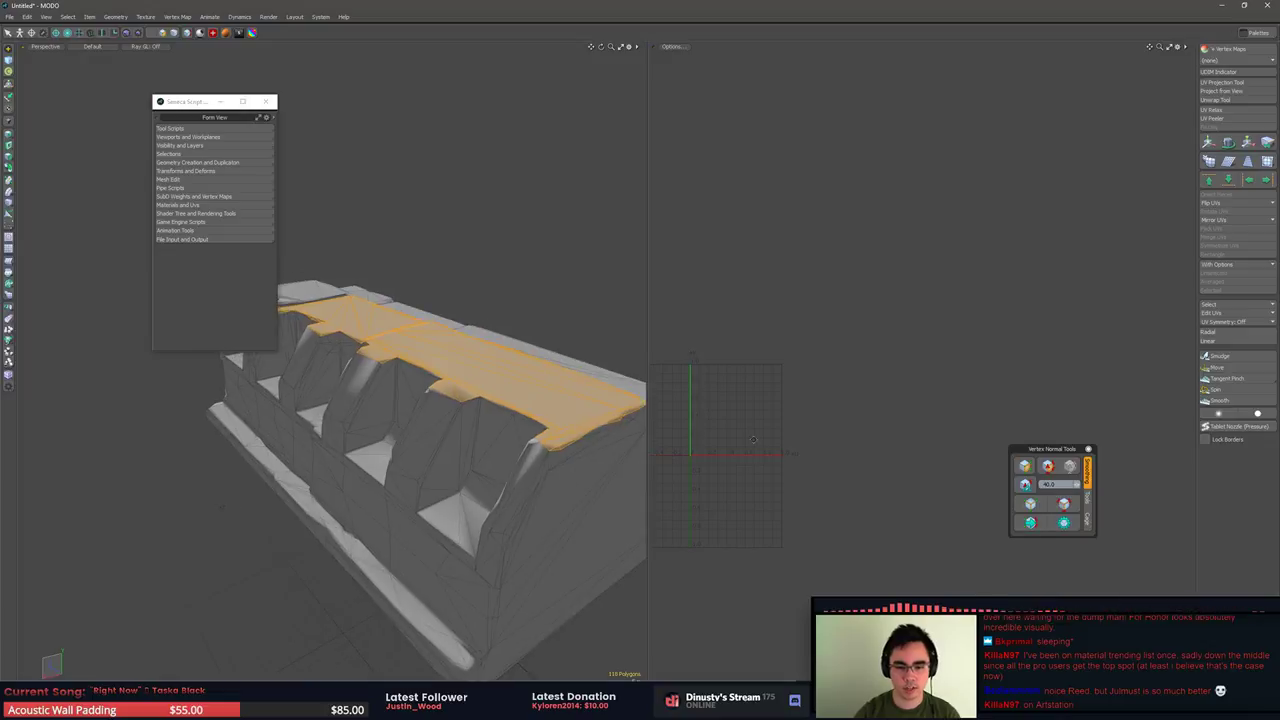
pyautogui.moveTo(1028, 453); pyautogui.dragTo(694, 544)
pyautogui.keyDown('alt'); pyautogui.moveTo(442, 452); pyautogui.dragTo(500, 458); pyautogui.keyUp('alt')
# Apply the Vertex Normal Tools smoothing to the selected roof slab polygons, keeping them selected
pyautogui.click(715, 562)
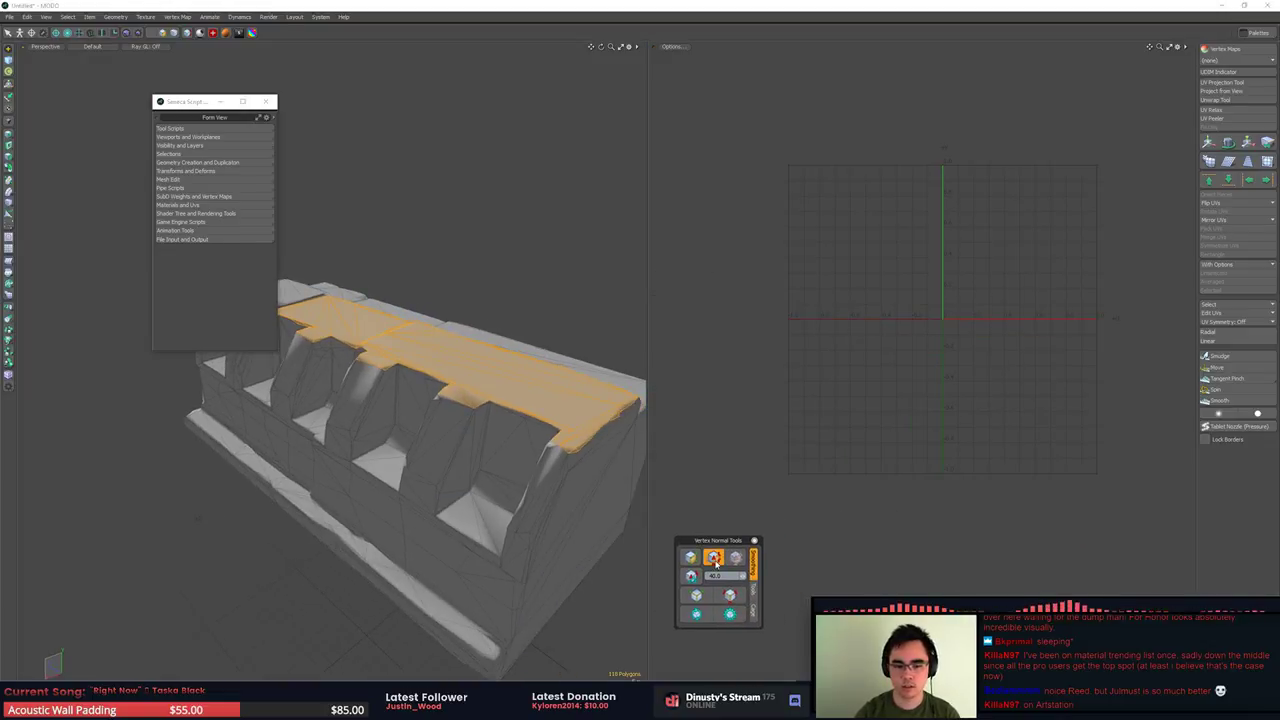
pyautogui.keyDown('alt'); pyautogui.moveTo(565, 526); pyautogui.dragTo(586, 556); pyautogui.keyUp('alt')
pyautogui.click(586, 557)
pyautogui.hotkey('ctrl', 'z')
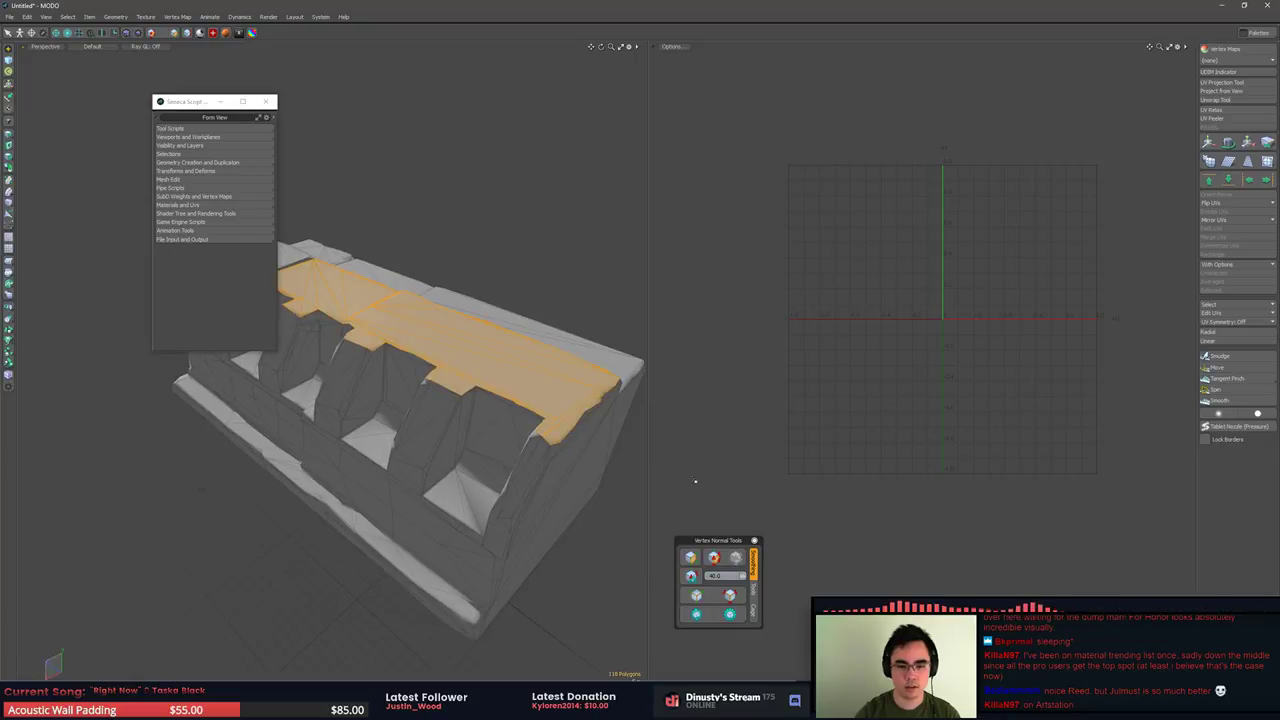
# Unwrap the mesh with the Unwrap Tool, using the roof slab's border edges as seams
pyautogui.click(609, 567)
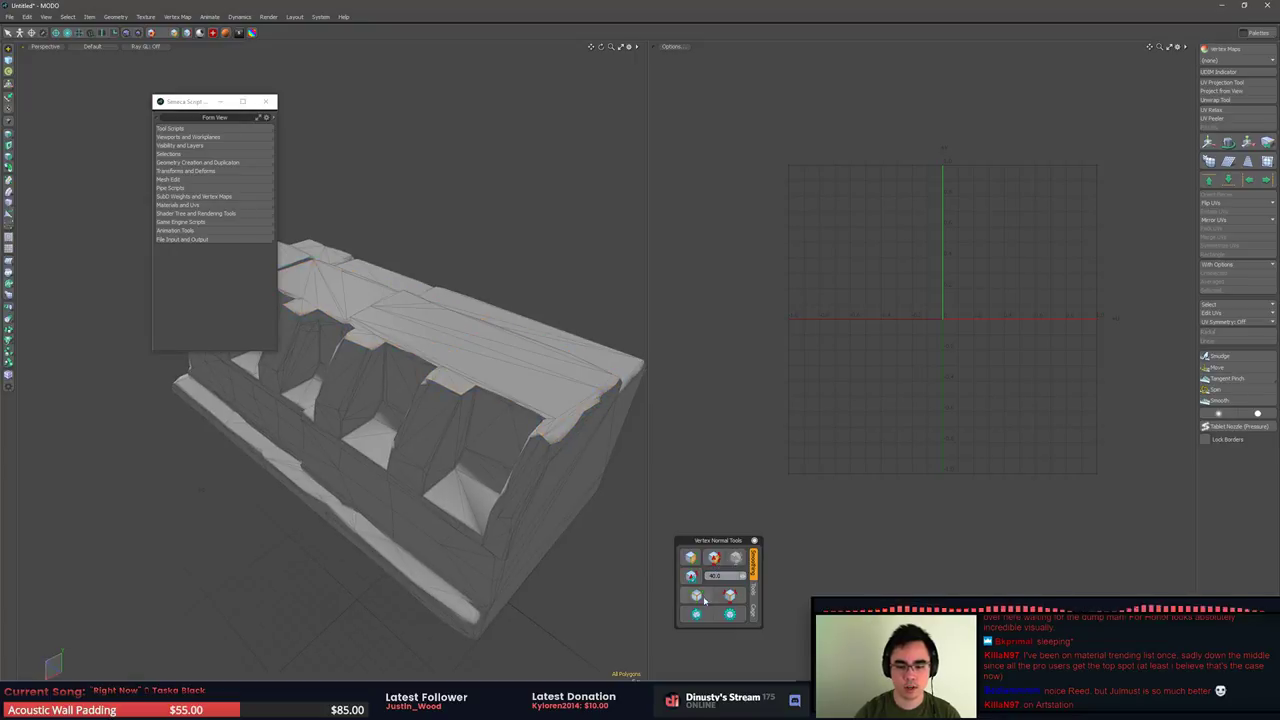
pyautogui.click(701, 597)
pyautogui.click(1243, 101)
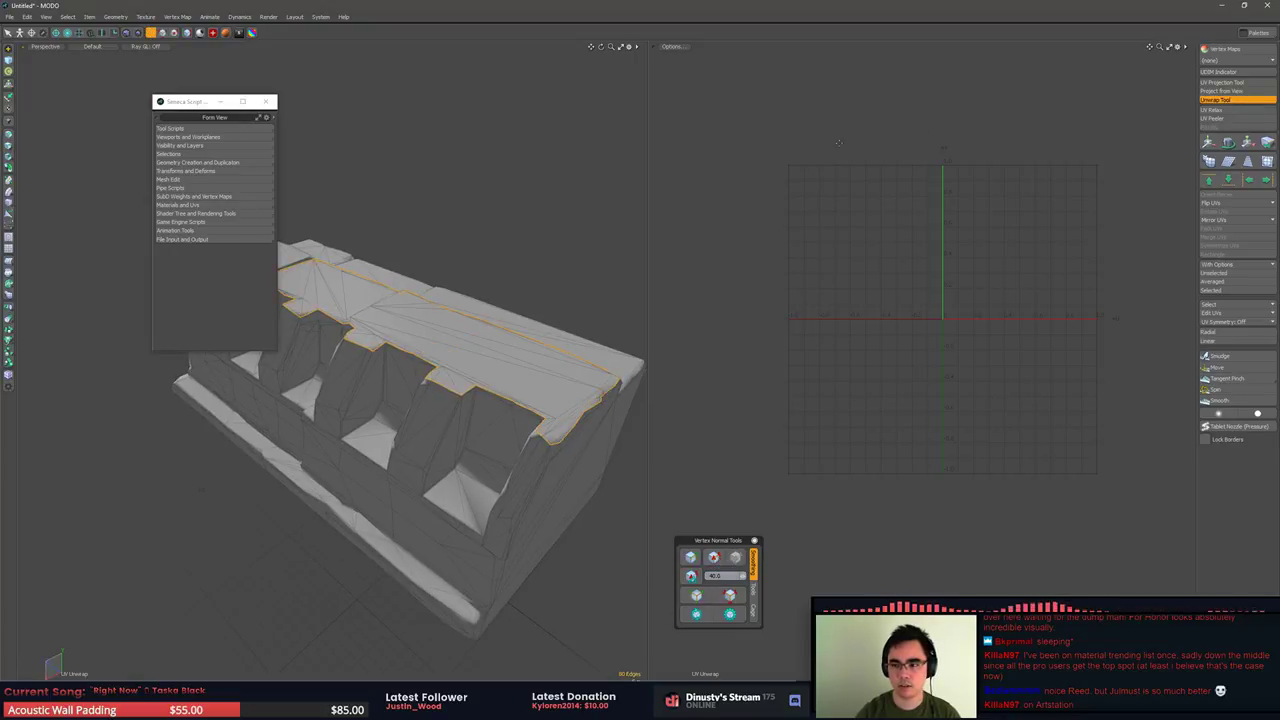
pyautogui.click(863, 203)
pyautogui.press('space')
pyautogui.click(866, 203)
pyautogui.keyDown('ctrl'); pyautogui.keyDown('alt'); pyautogui.moveTo(968, 177); pyautogui.dragTo(1118, 214); pyautogui.keyUp('alt'); pyautogui.keyUp('ctrl')
# Rotate the roof slab's UV island level and move it upward, clear of the large UV island
pyautogui.doubleClick(952, 193)
pyautogui.press('e')
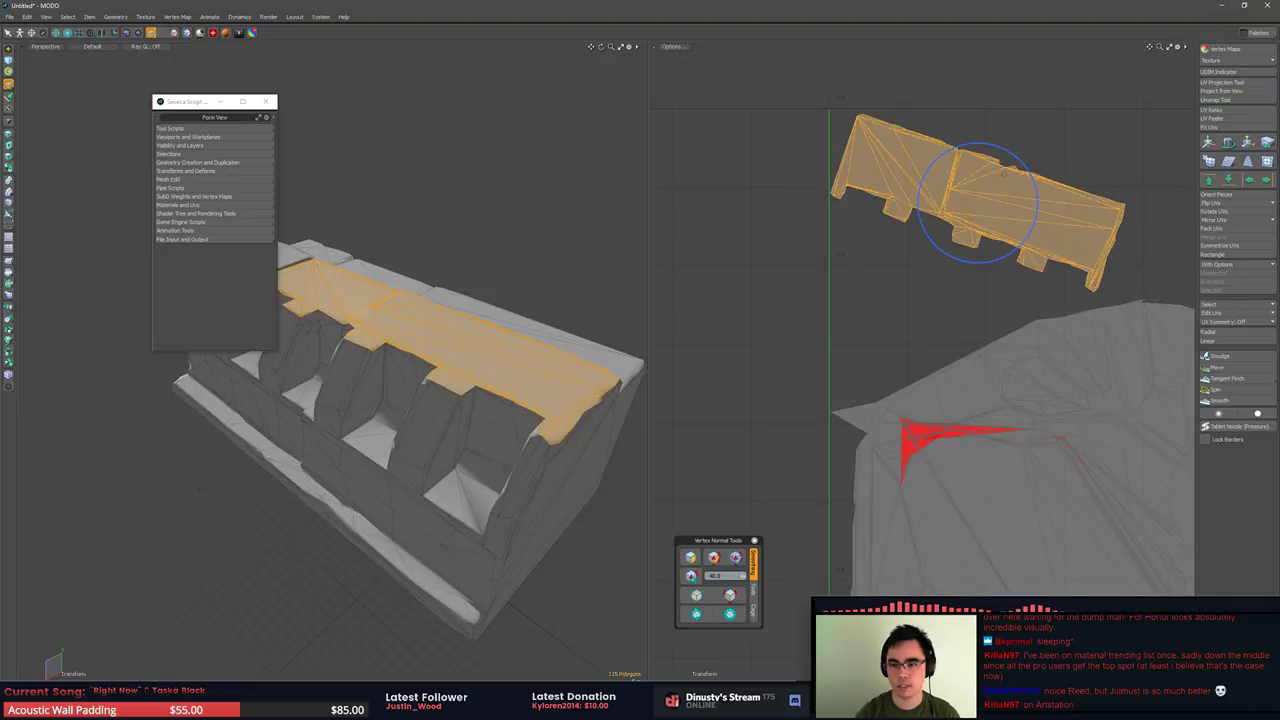
pyautogui.moveTo(1005, 152); pyautogui.dragTo(992, 135)
pyautogui.moveTo(977, 190); pyautogui.dragTo(977, 118)
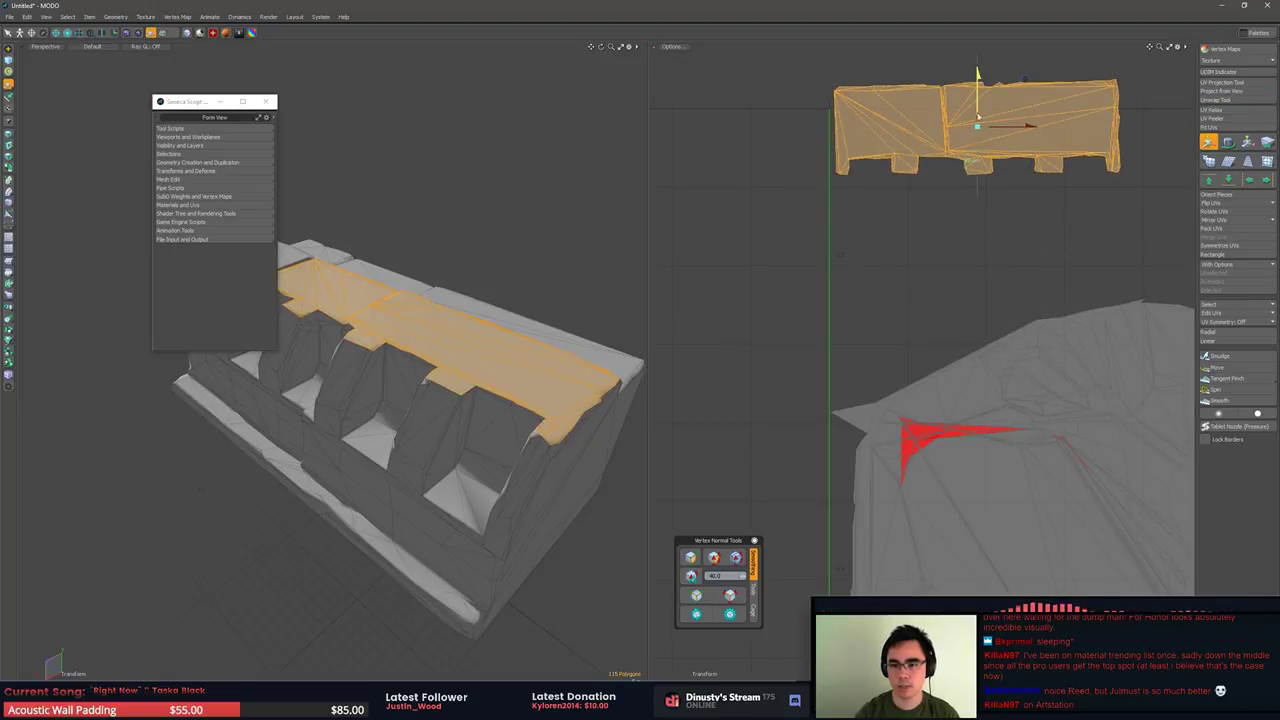
pyautogui.press('space')
pyautogui.click(1010, 258)
pyautogui.keyDown('alt'); pyautogui.keyDown('shift'); pyautogui.moveTo(1045, 393); pyautogui.dragTo(832, 260); pyautogui.keyUp('shift'); pyautogui.keyUp('alt')
pyautogui.keyDown('ctrl'); pyautogui.keyDown('alt'); pyautogui.moveTo(832, 260); pyautogui.dragTo(776, 259); pyautogui.keyUp('alt'); pyautogui.keyUp('ctrl')
pyautogui.moveTo(318, 425)
pyautogui.keyDown('alt'); pyautogui.mouseDown()
pyautogui.moveTo(429, 377)
pyautogui.moveTo(560, 386)
pyautogui.moveTo(537, 325)
pyautogui.mouseUp(); pyautogui.keyUp('alt')
pyautogui.moveTo(490, 478)
pyautogui.mouseDown()
pyautogui.moveTo(523, 449)
pyautogui.moveTo(589, 434)
pyautogui.moveTo(545, 437)
pyautogui.mouseUp()
pyautogui.moveTo(495, 310)
pyautogui.keyDown('shift'); pyautogui.mouseDown()
pyautogui.moveTo(460, 295)
pyautogui.moveTo(419, 486)
pyautogui.moveTo(410, 468)
pyautogui.moveTo(339, 479)
pyautogui.mouseUp(); pyautogui.keyUp('shift')
pyautogui.keyDown('shift'); pyautogui.moveTo(278, 435); pyautogui.dragTo(361, 430); pyautogui.keyUp('shift')
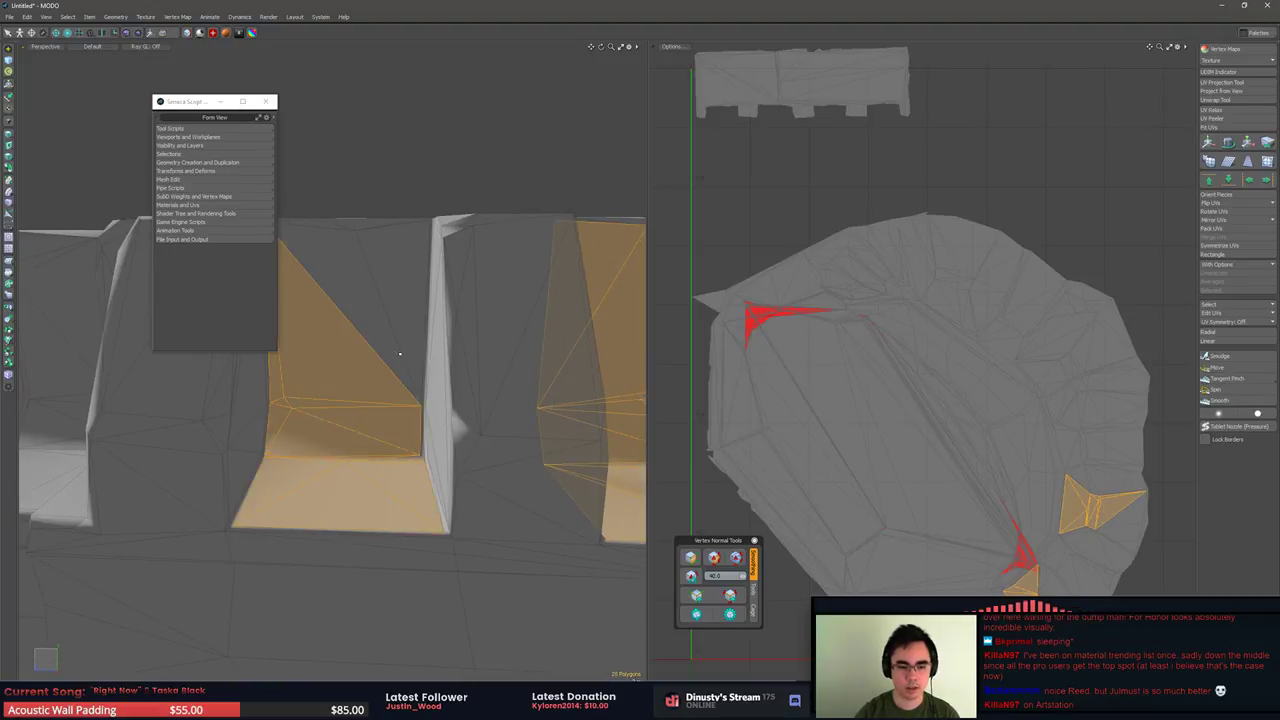
pyautogui.moveTo(399, 353); pyautogui.dragTo(404, 322, button='middle')
pyautogui.click(405, 318)
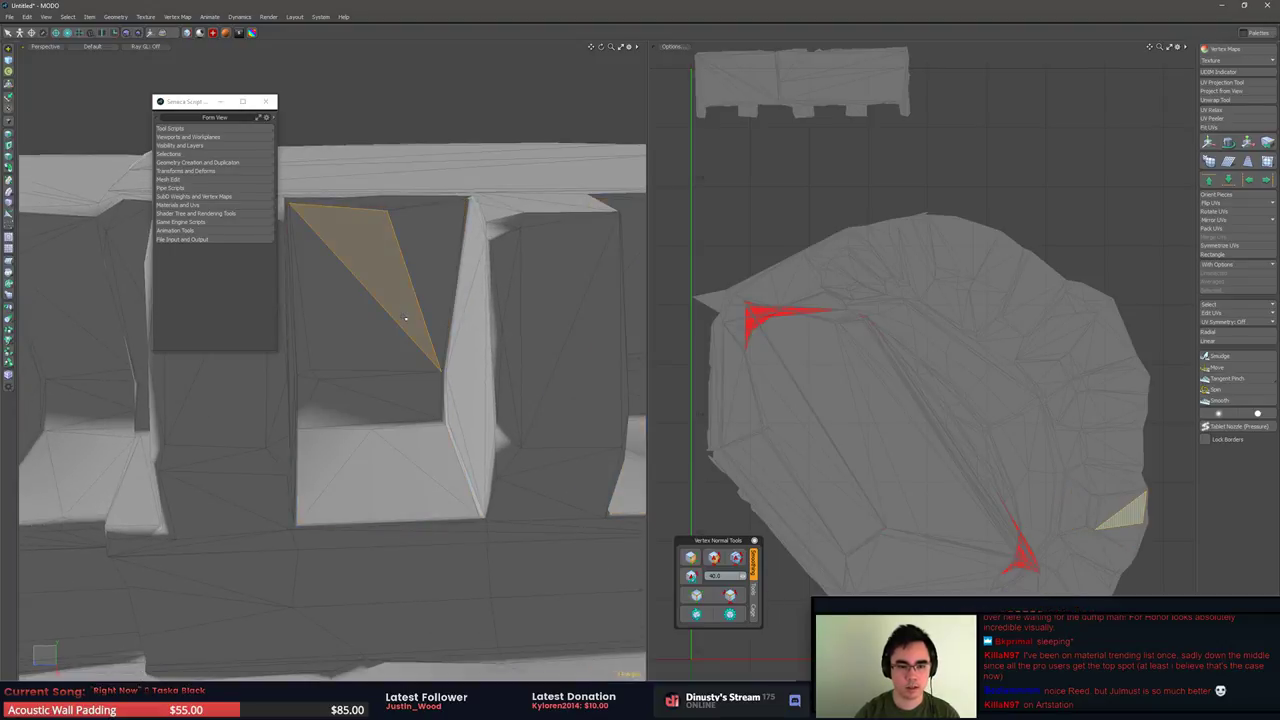
# Select the front faces of the pillars between the recesses together with the narrow ledge beneath them
pyautogui.keyDown('alt'); pyautogui.moveTo(432, 318); pyautogui.dragTo(392, 332); pyautogui.keyUp('alt')
pyautogui.click(434, 342)
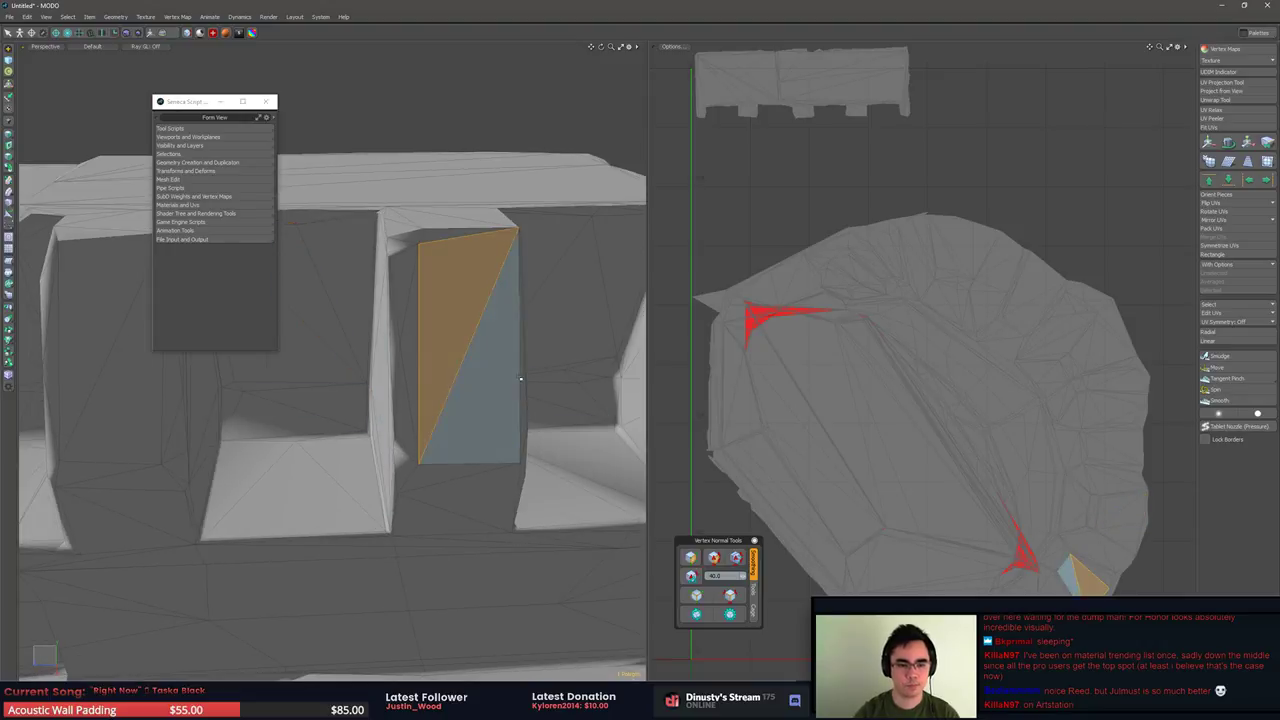
pyautogui.press(']')
pyautogui.keyDown('alt'); pyautogui.moveTo(520, 379); pyautogui.dragTo(555, 395); pyautogui.keyUp('alt')
pyautogui.keyDown('ctrl'); pyautogui.keyDown('alt'); pyautogui.moveTo(327, 285); pyautogui.dragTo(449, 316); pyautogui.keyUp('alt'); pyautogui.keyUp('ctrl')
pyautogui.keyDown('shift'); pyautogui.click(340, 275); pyautogui.keyUp('shift')
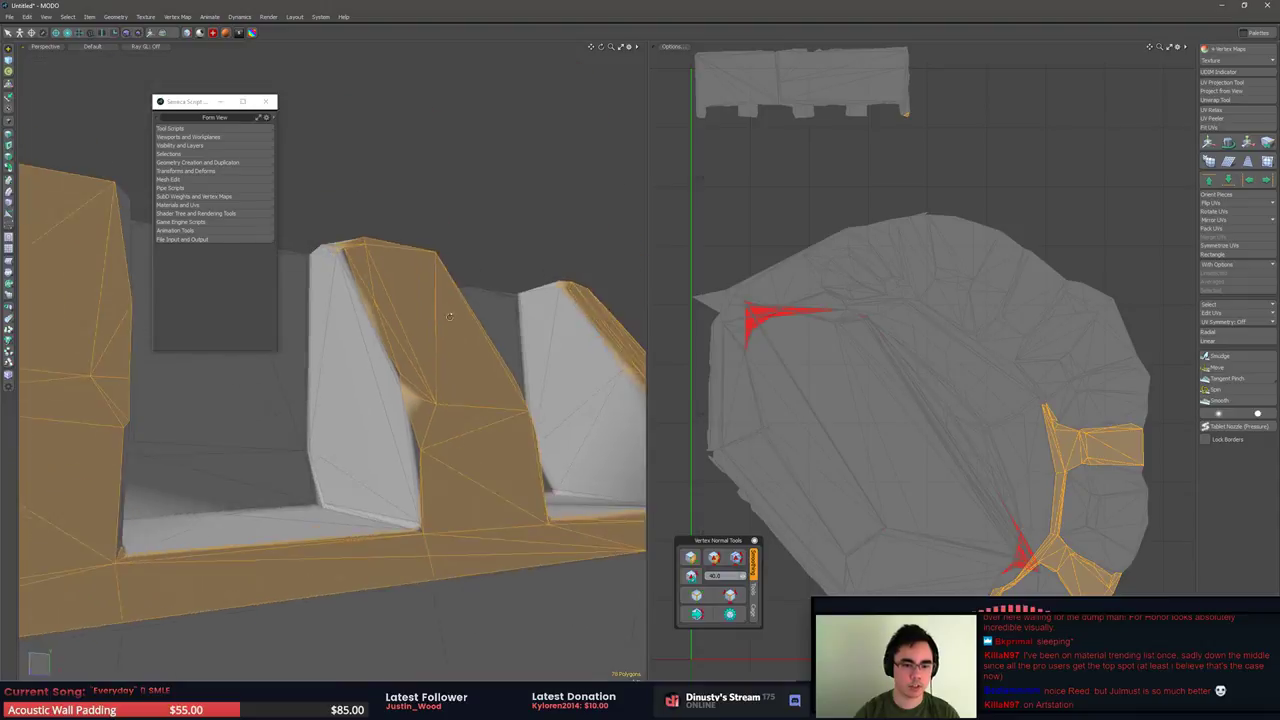
pyautogui.moveTo(449, 316); pyautogui.dragTo(408, 349, button='middle')
pyautogui.keyDown('shift'); pyautogui.click(435, 449); pyautogui.keyUp('shift')
# Examine the pillar and ledge selection along its lower edge and at the seam between the two stone blocks
pyautogui.keyDown('alt'); pyautogui.keyDown('shift'); pyautogui.moveTo(435, 449); pyautogui.dragTo(457, 420); pyautogui.keyUp('shift'); pyautogui.keyUp('alt')
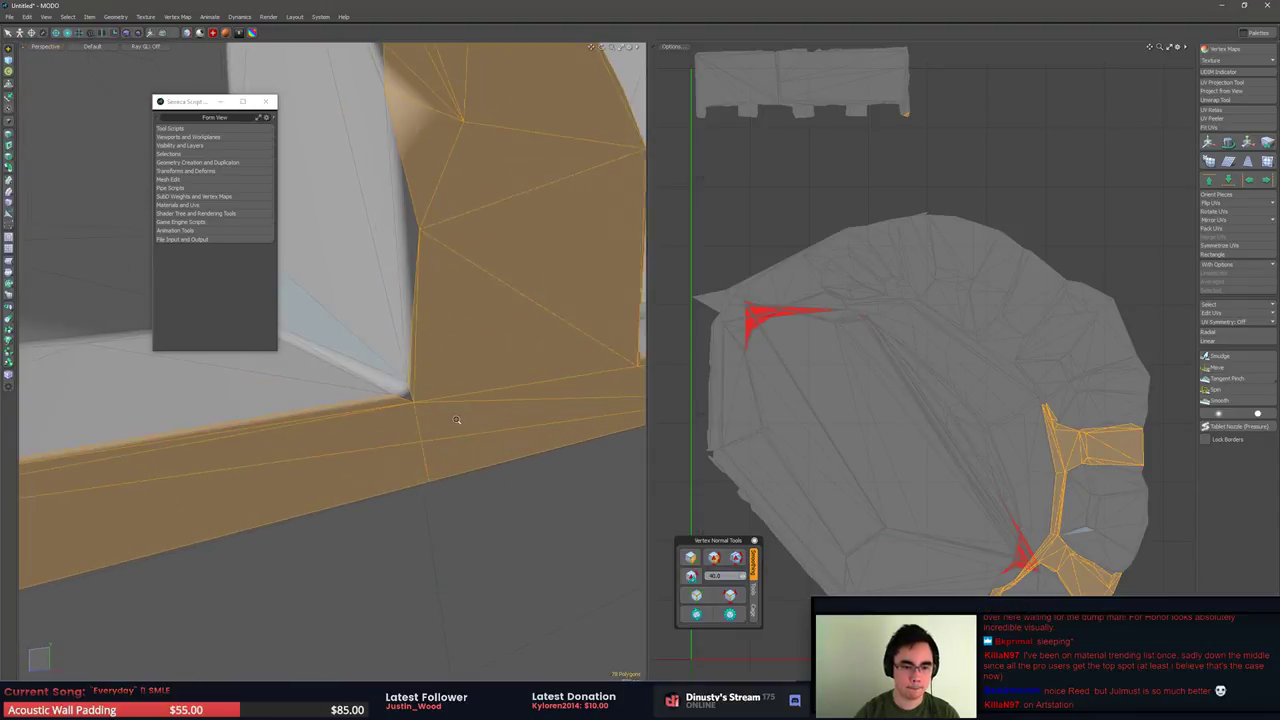
pyautogui.moveTo(400, 404); pyautogui.dragTo(312, 377, button='middle')
pyautogui.keyDown('ctrl'); pyautogui.keyDown('alt'); pyautogui.moveTo(354, 402); pyautogui.dragTo(405, 395); pyautogui.keyUp('alt'); pyautogui.keyUp('ctrl')
pyautogui.moveTo(312, 364); pyautogui.dragTo(260, 380, button='middle')
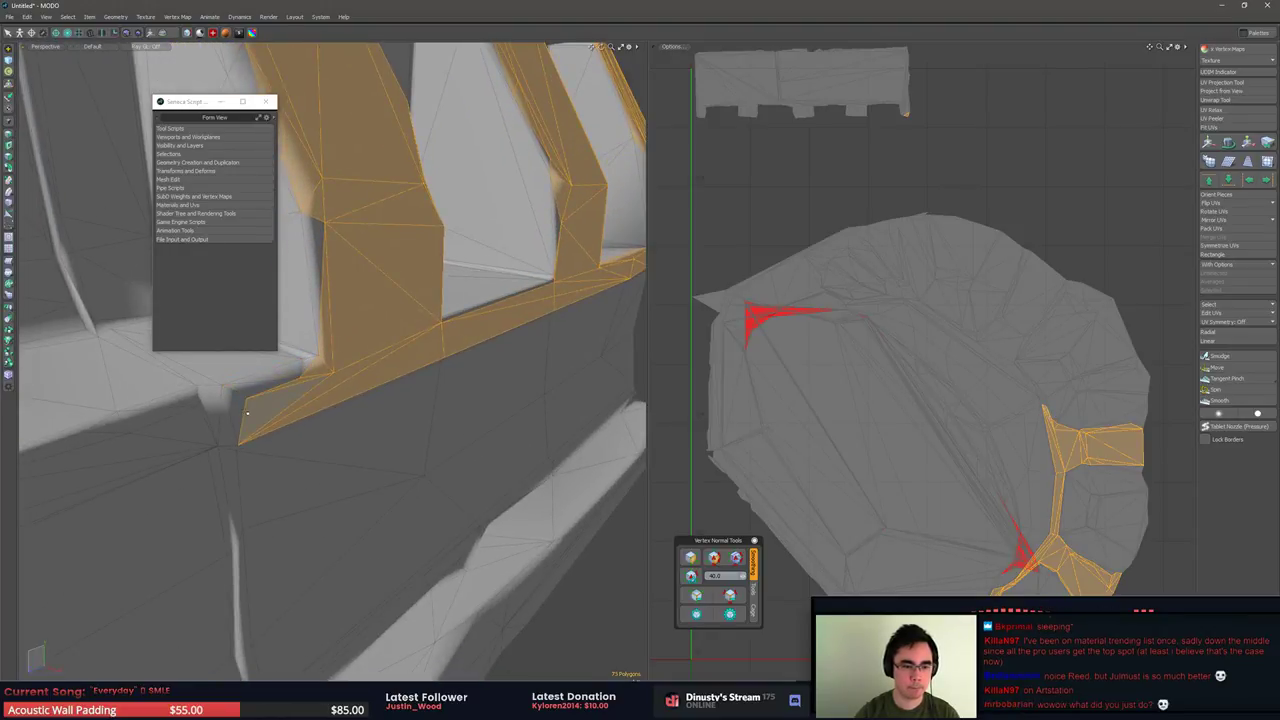
pyautogui.keyDown('shift'); pyautogui.click(240, 418); pyautogui.keyUp('shift')
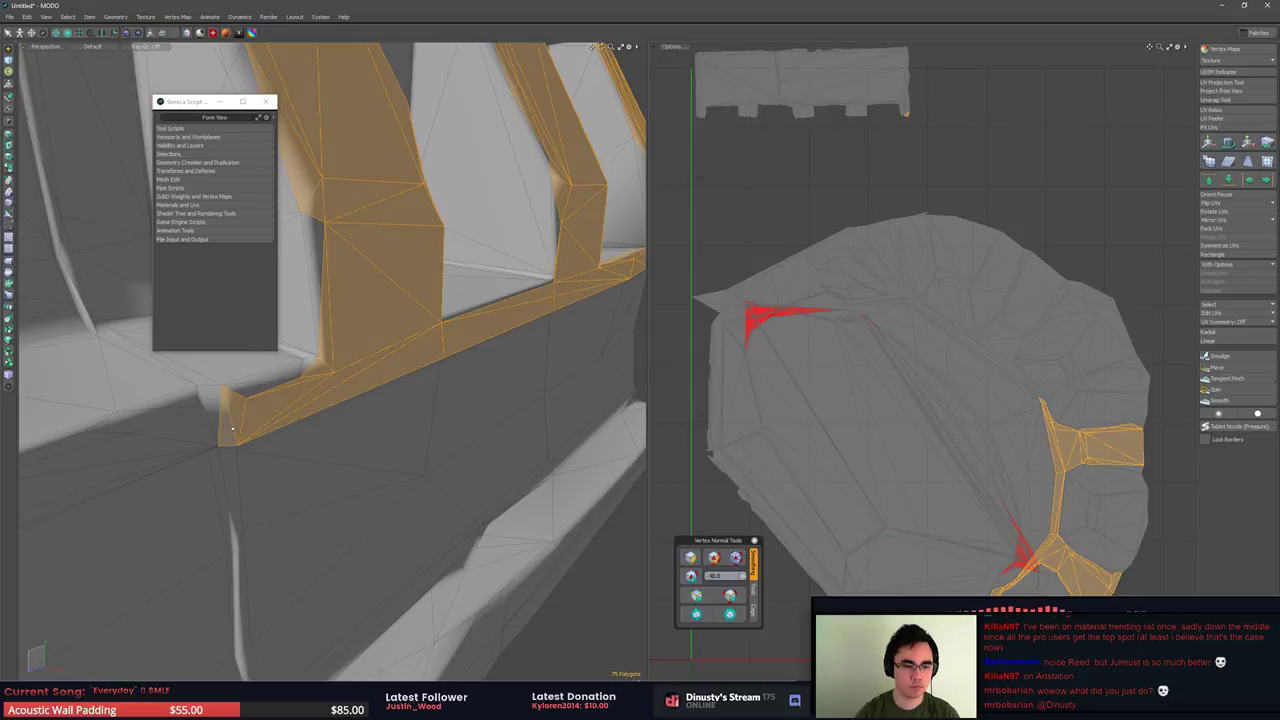
pyautogui.moveTo(232, 430); pyautogui.dragTo(474, 443, button='middle')
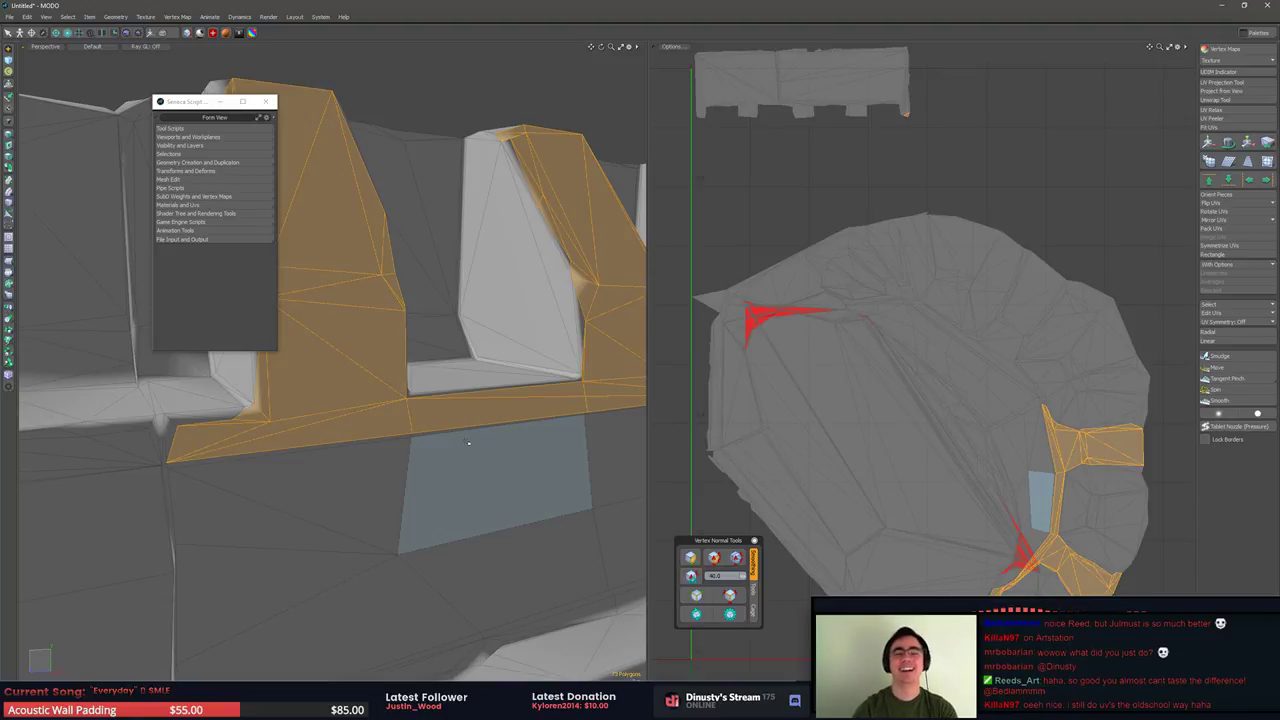
pyautogui.scroll(-5, 468, 441)
pyautogui.keyDown('alt'); pyautogui.moveTo(466, 442); pyautogui.dragTo(419, 491); pyautogui.keyUp('alt')
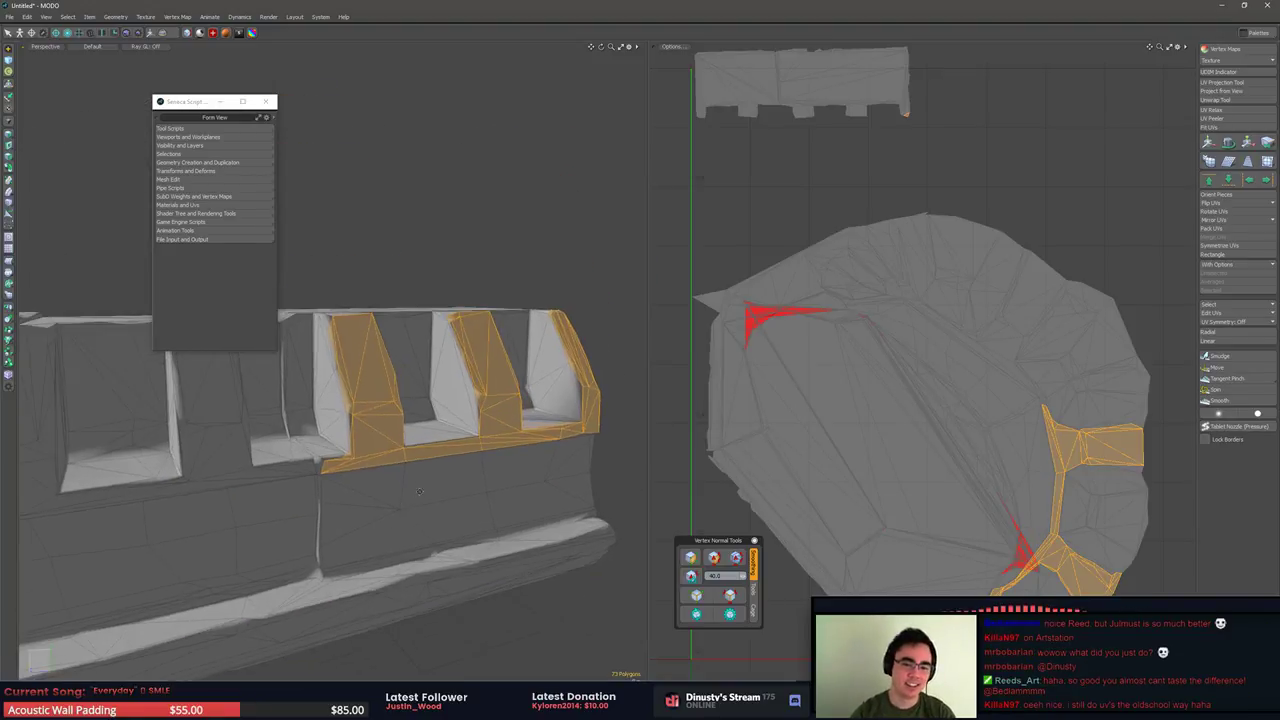
pyautogui.moveTo(419, 491); pyautogui.dragTo(558, 573, button='middle')
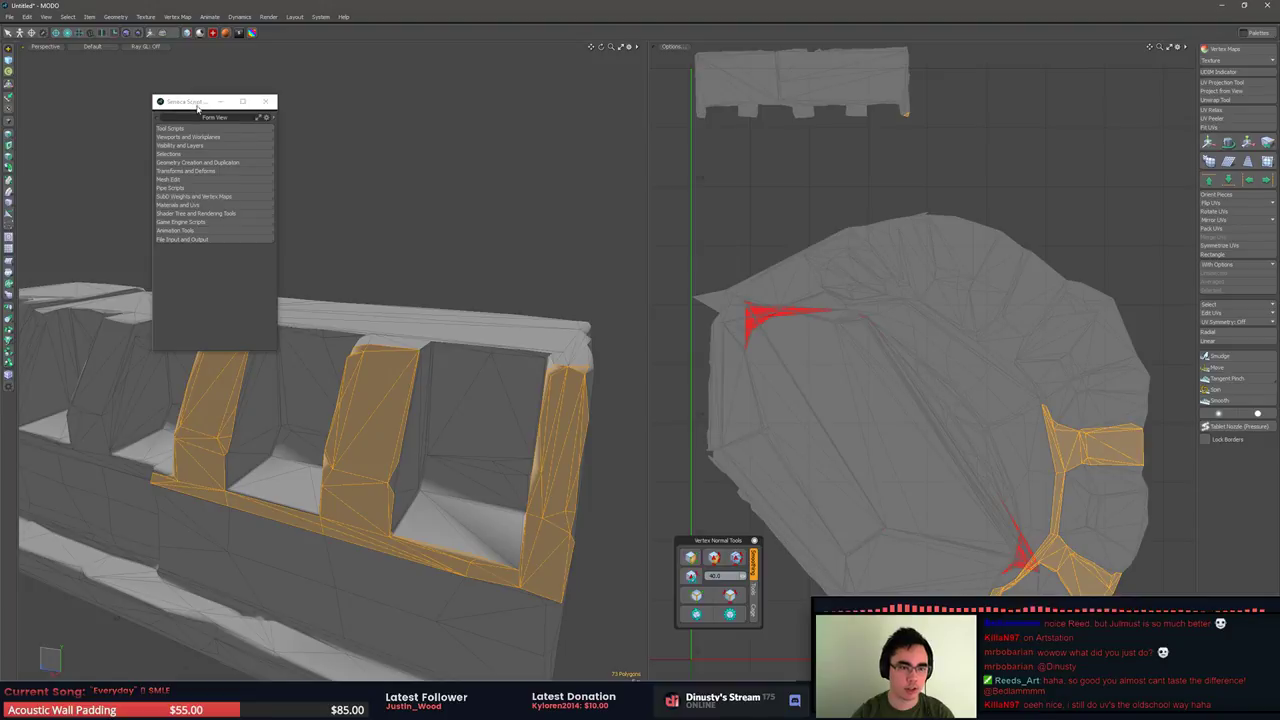
# Apply the Vertex Normal Tools smoothing to the selected pillar faces and ledge, keep them selected, and move the floating palettes off the model
pyautogui.moveTo(197, 107); pyautogui.dragTo(98, 79)
pyautogui.moveTo(410, 340); pyautogui.dragTo(307, 297, button='middle')
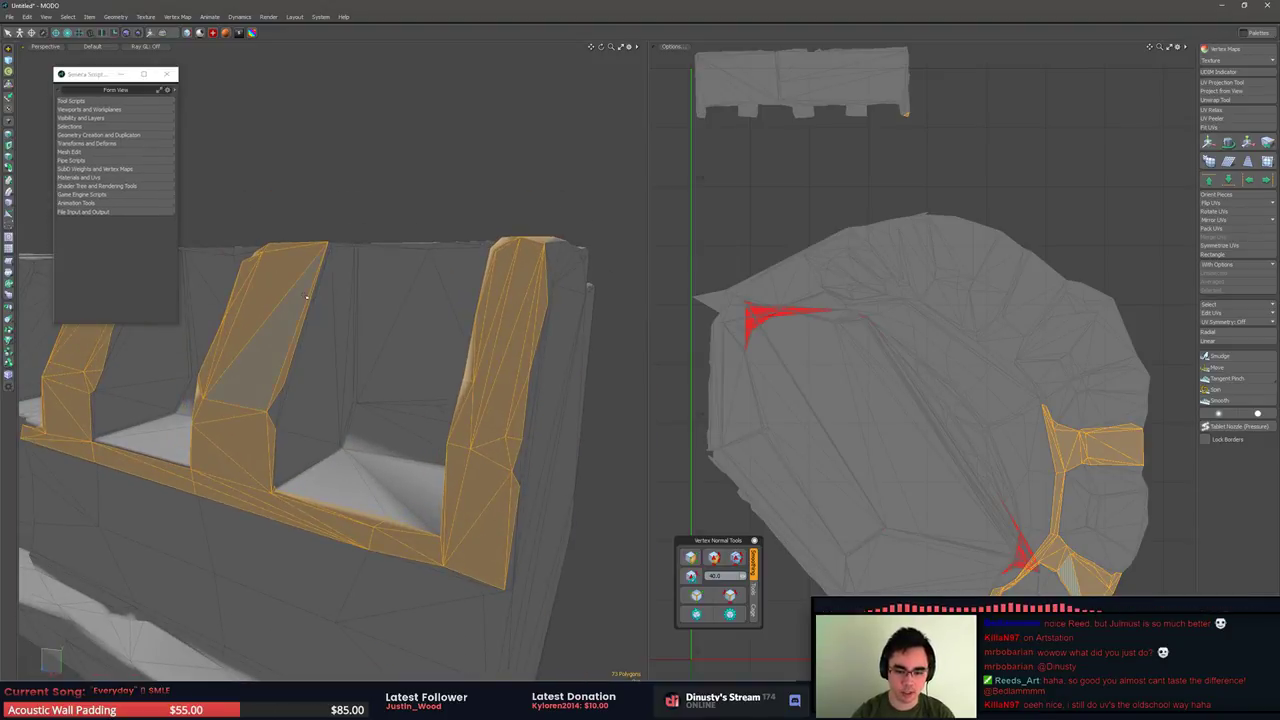
pyautogui.click(715, 560)
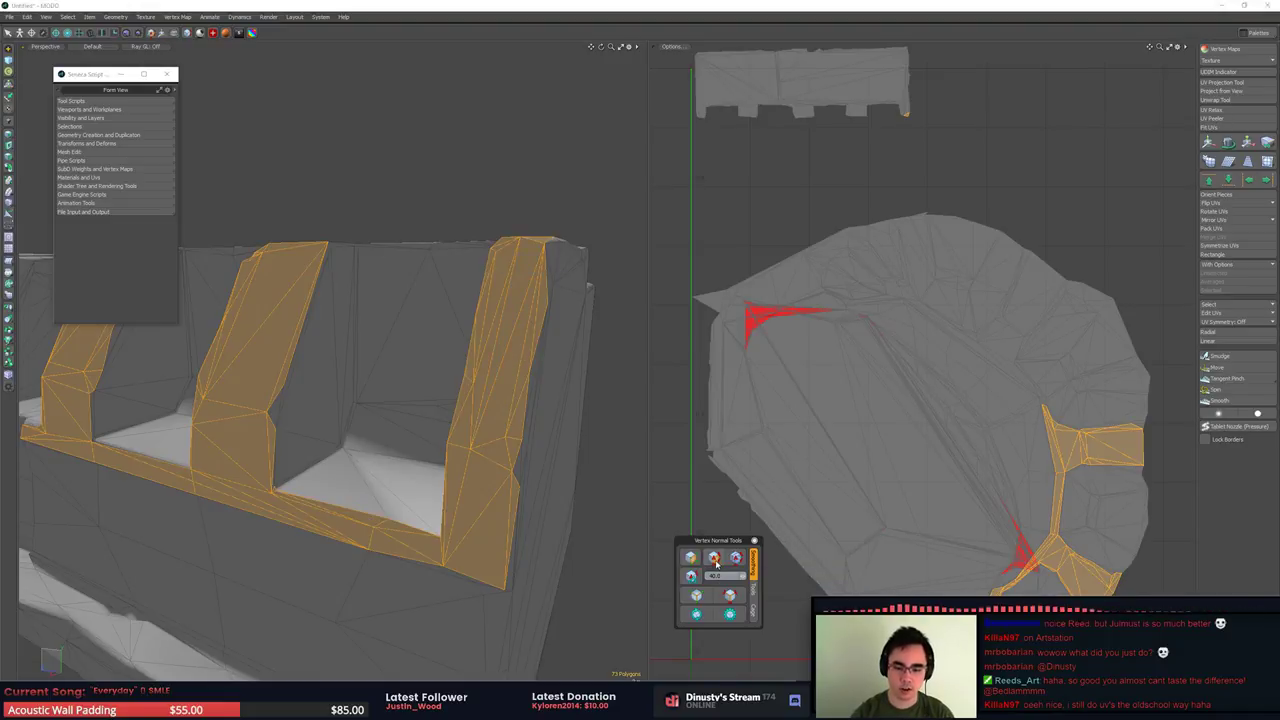
pyautogui.click(723, 524)
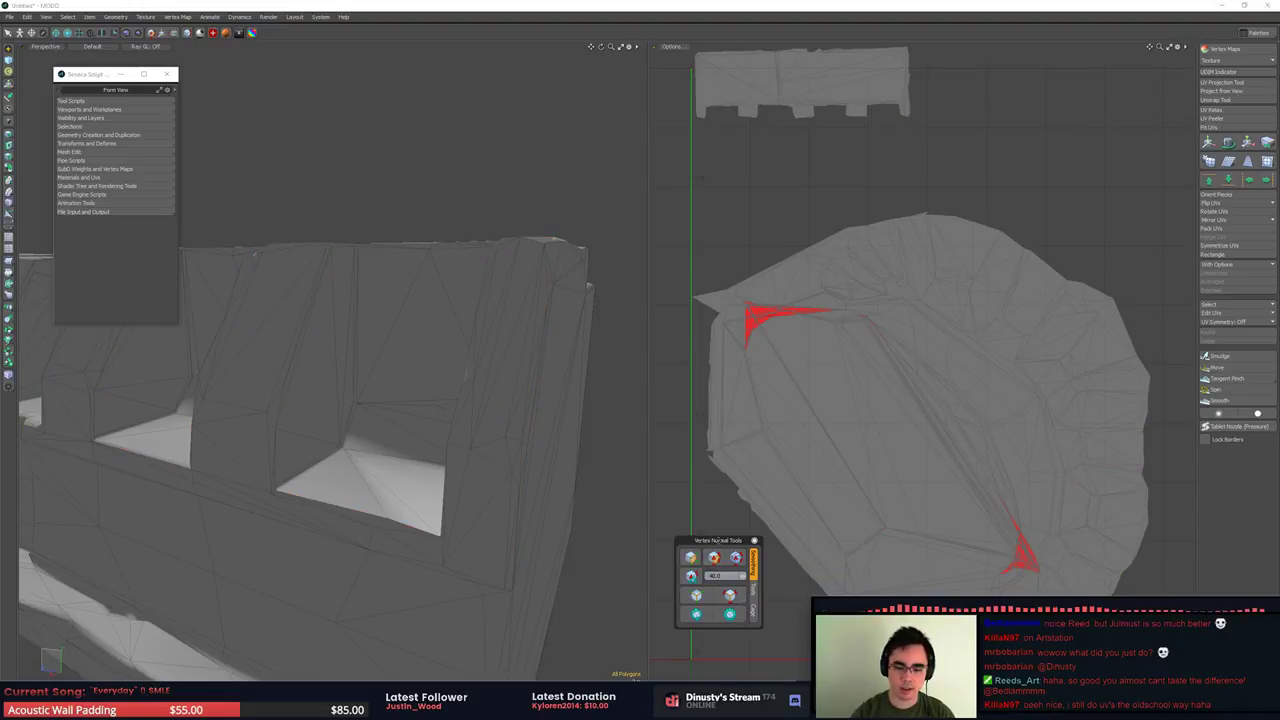
pyautogui.moveTo(720, 541); pyautogui.dragTo(518, 74)
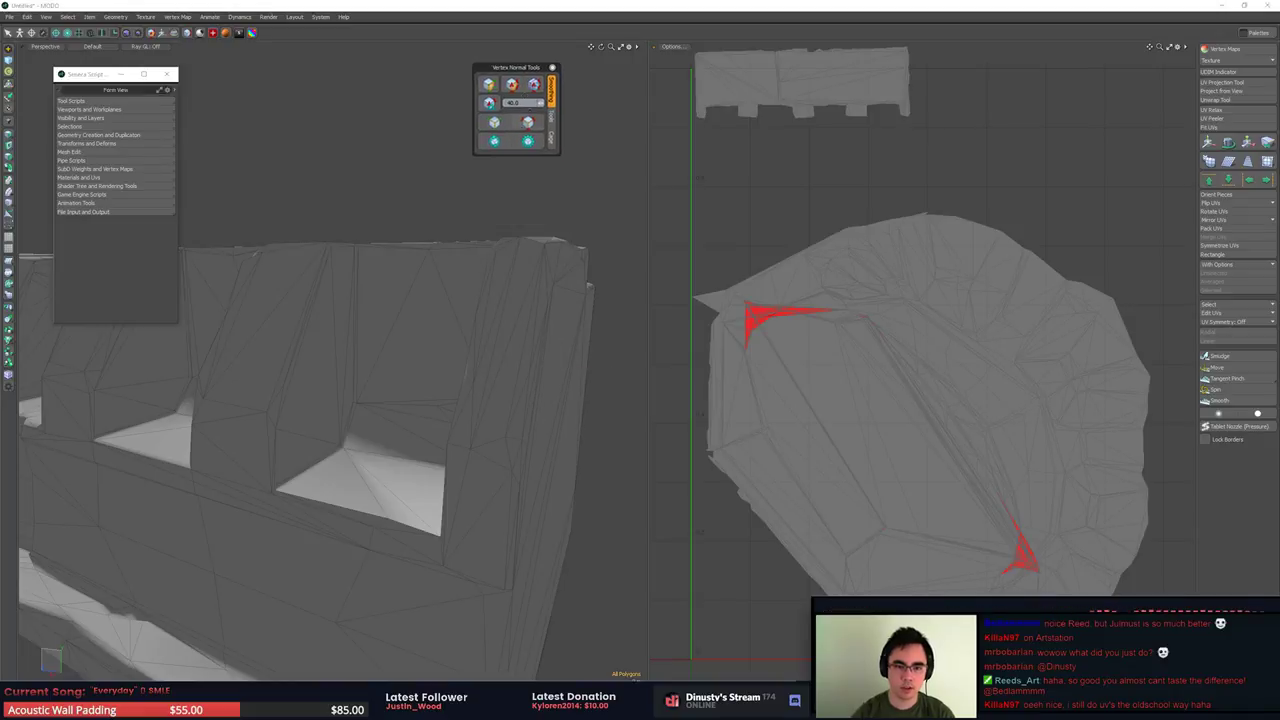
pyautogui.hotkey('ctrl', 'z')
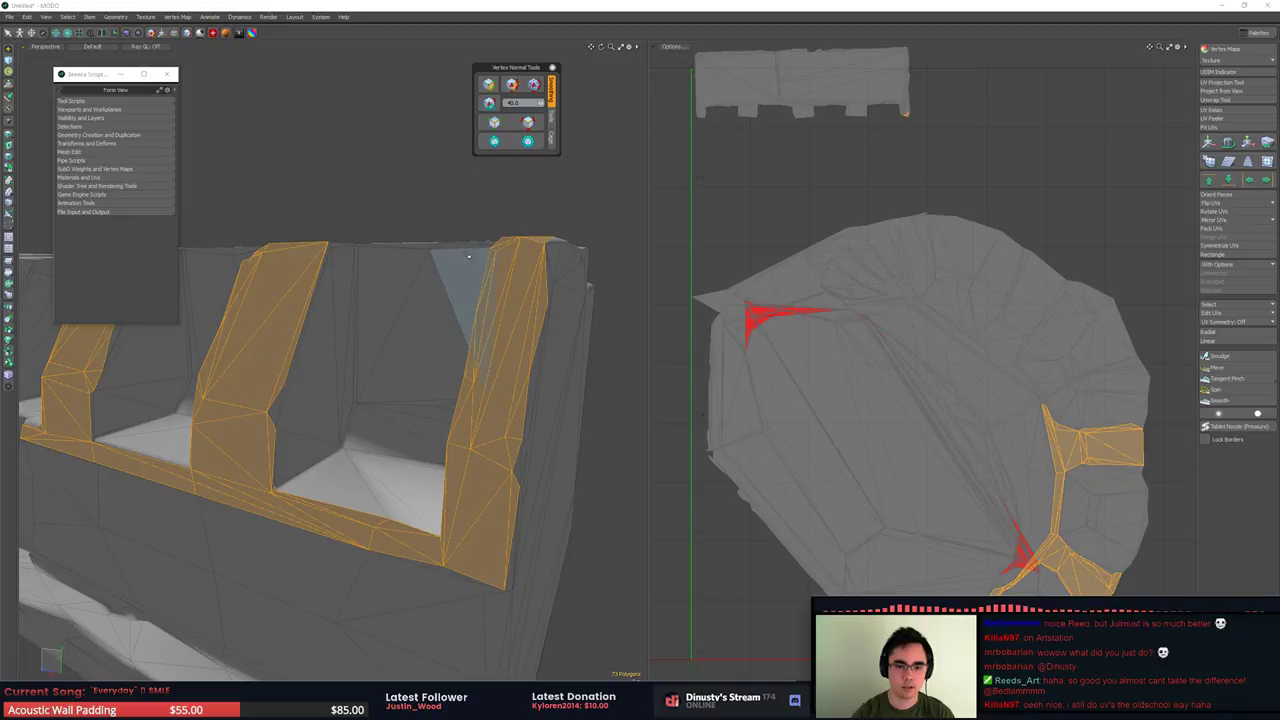
pyautogui.keyDown('alt'); pyautogui.moveTo(468, 256); pyautogui.dragTo(417, 276); pyautogui.keyUp('alt')
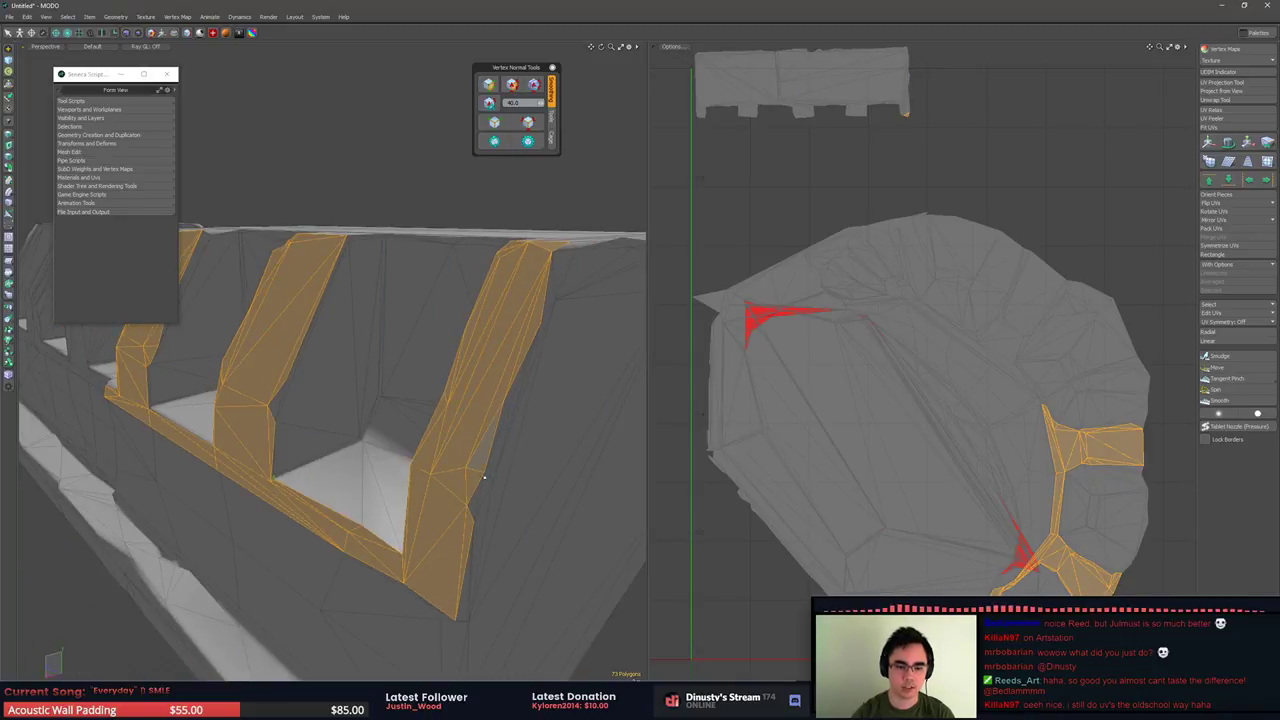
# Clear the face selection and correct the hard edges around the small corner face at the pillar's top with Vertex Normal Tools
pyautogui.click(573, 180)
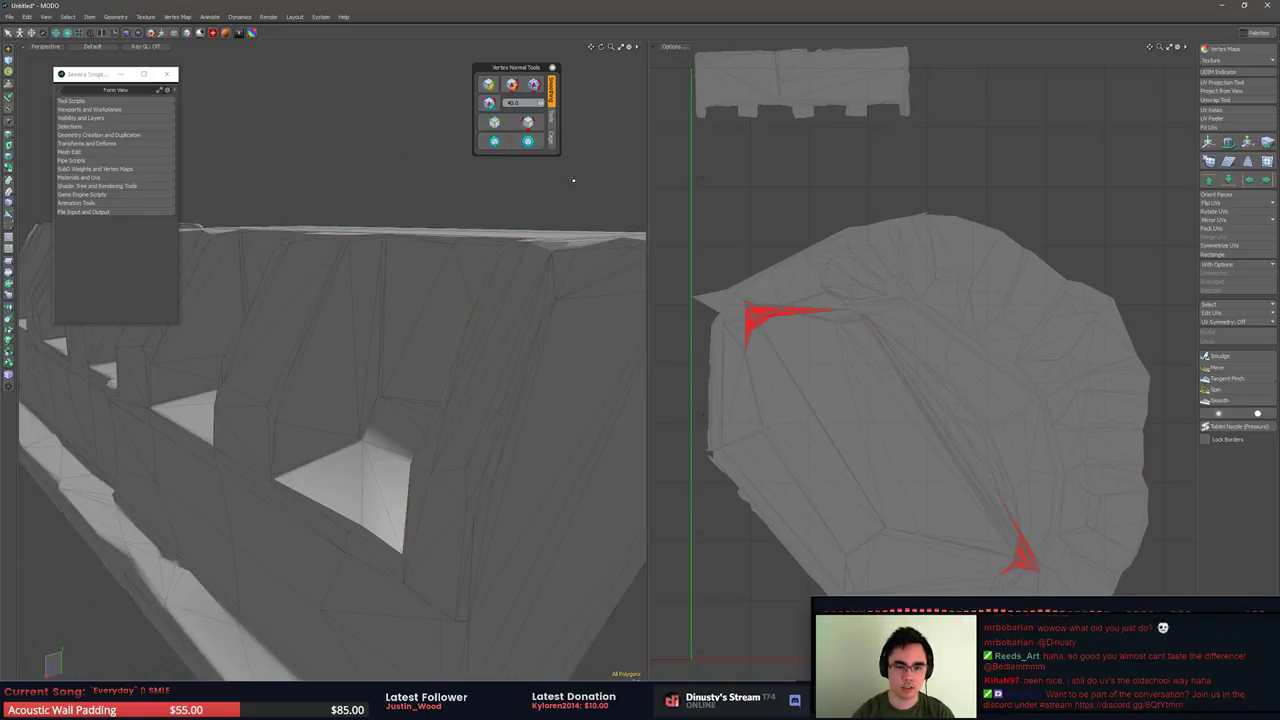
pyautogui.click(529, 124)
pyautogui.keyDown('alt'); pyautogui.moveTo(450, 300); pyautogui.dragTo(365, 309); pyautogui.keyUp('alt')
pyautogui.keyDown('alt'); pyautogui.moveTo(450, 341); pyautogui.dragTo(428, 354); pyautogui.keyUp('alt')
pyautogui.click(464, 359)
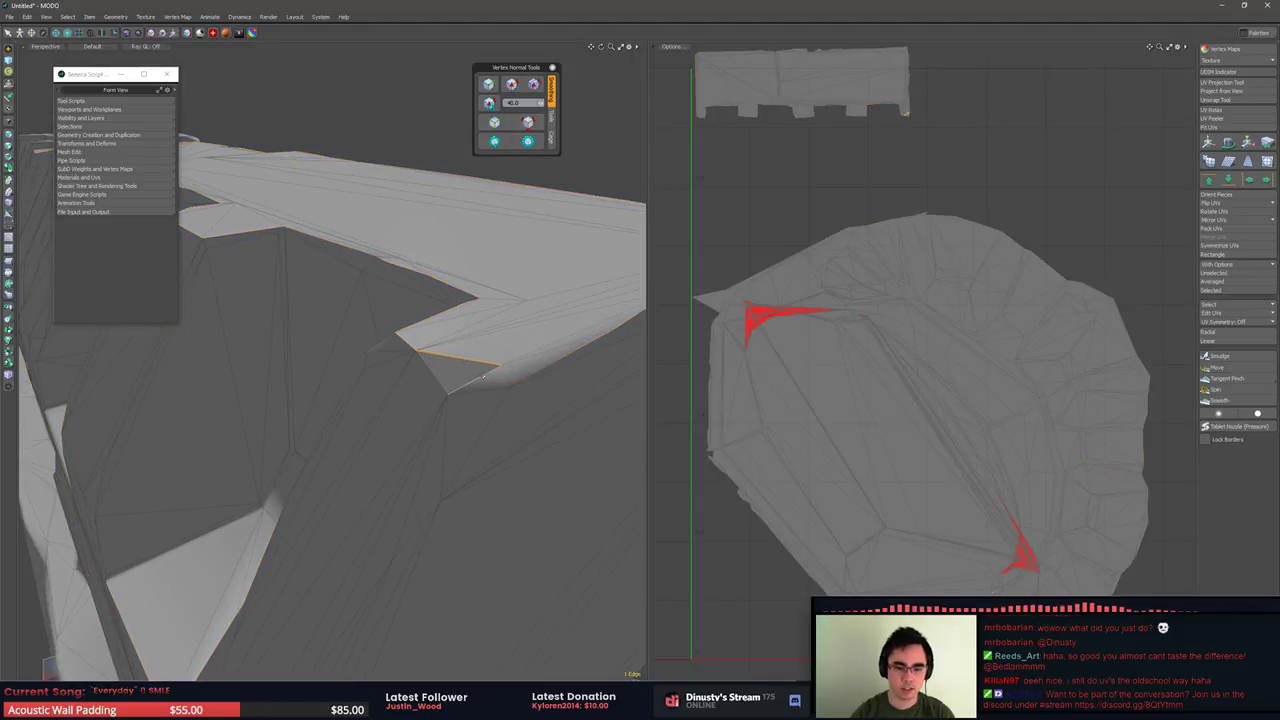
pyautogui.click(511, 85)
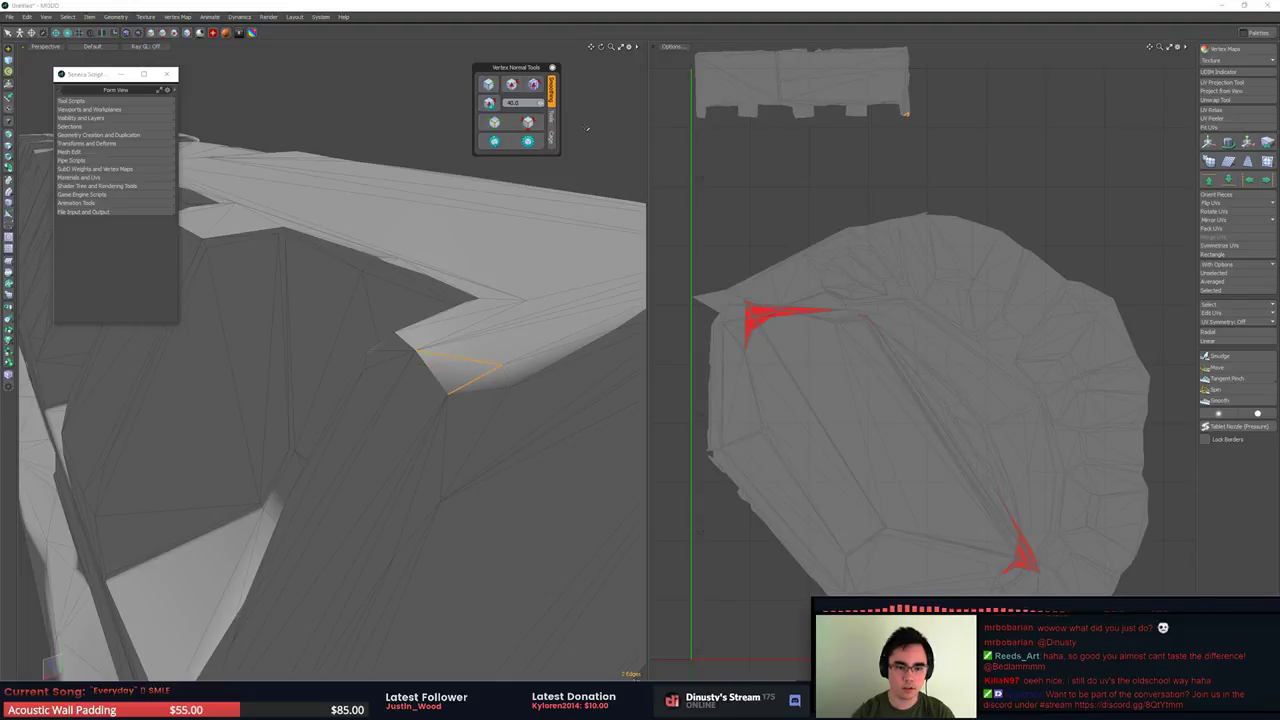
# Rework the hard edge at the rounded top of the pillar by applying Vertex Normal Tools to two neighbouring edges
pyautogui.click(528, 123)
pyautogui.keyDown('alt'); pyautogui.moveTo(455, 350); pyautogui.dragTo(470, 388); pyautogui.keyUp('alt')
pyautogui.scroll(4, 411, 337)
pyautogui.keyDown('alt'); pyautogui.moveTo(411, 337); pyautogui.dragTo(420, 233); pyautogui.keyUp('alt')
pyautogui.click(434, 395)
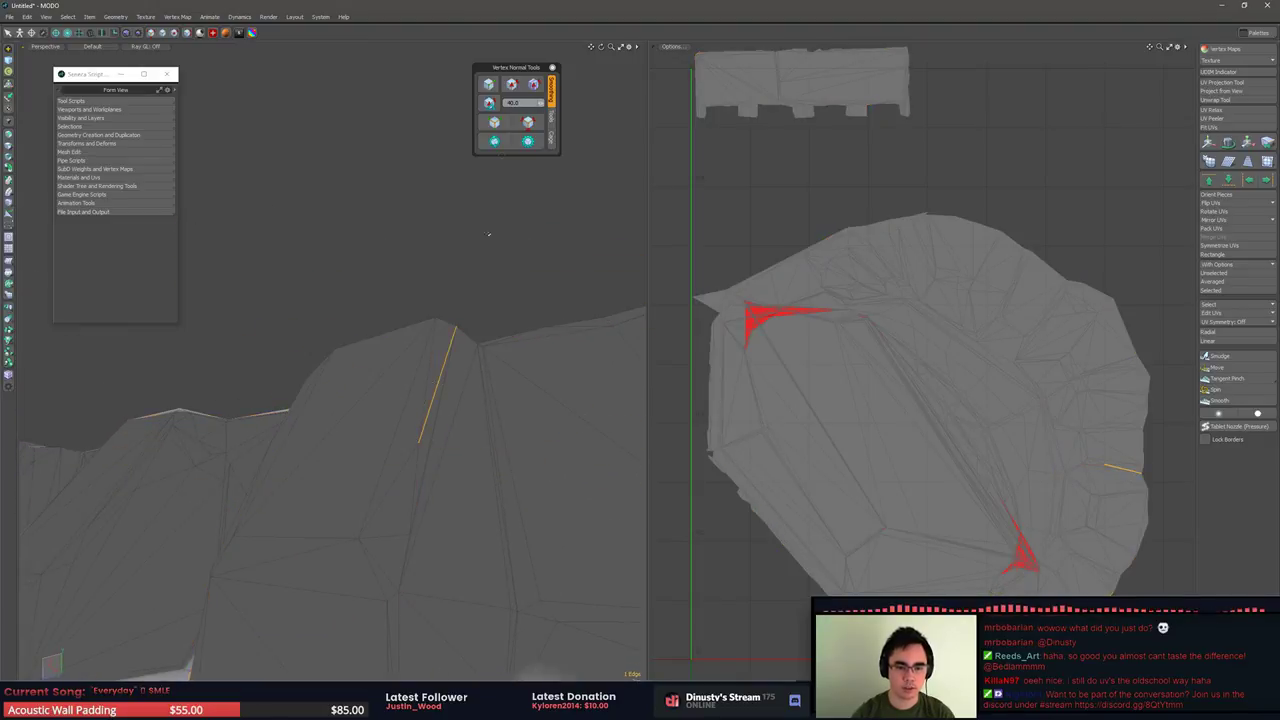
pyautogui.click(513, 86)
pyautogui.click(421, 388)
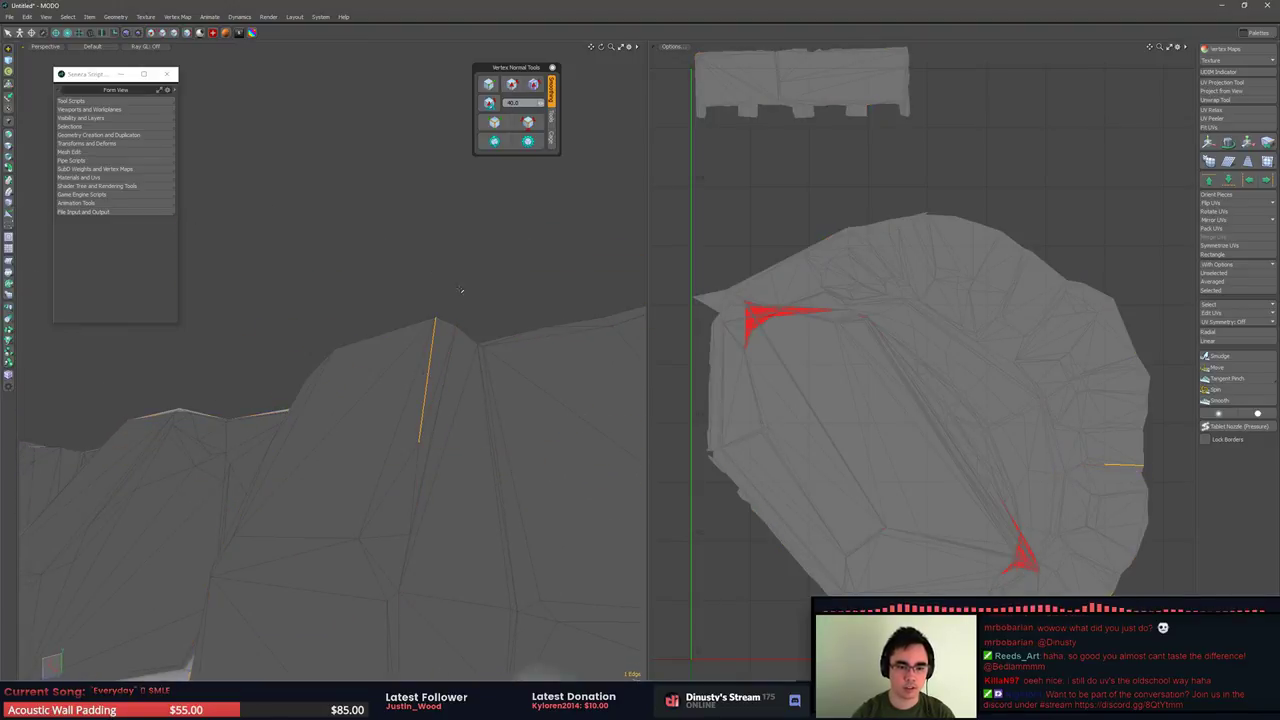
pyautogui.click(509, 86)
# Select all hard edges of the mesh and unwrap the UVs along them
pyautogui.click(528, 123)
pyautogui.keyDown('alt'); pyautogui.moveTo(510, 260); pyautogui.dragTo(455, 360); pyautogui.keyUp('alt')
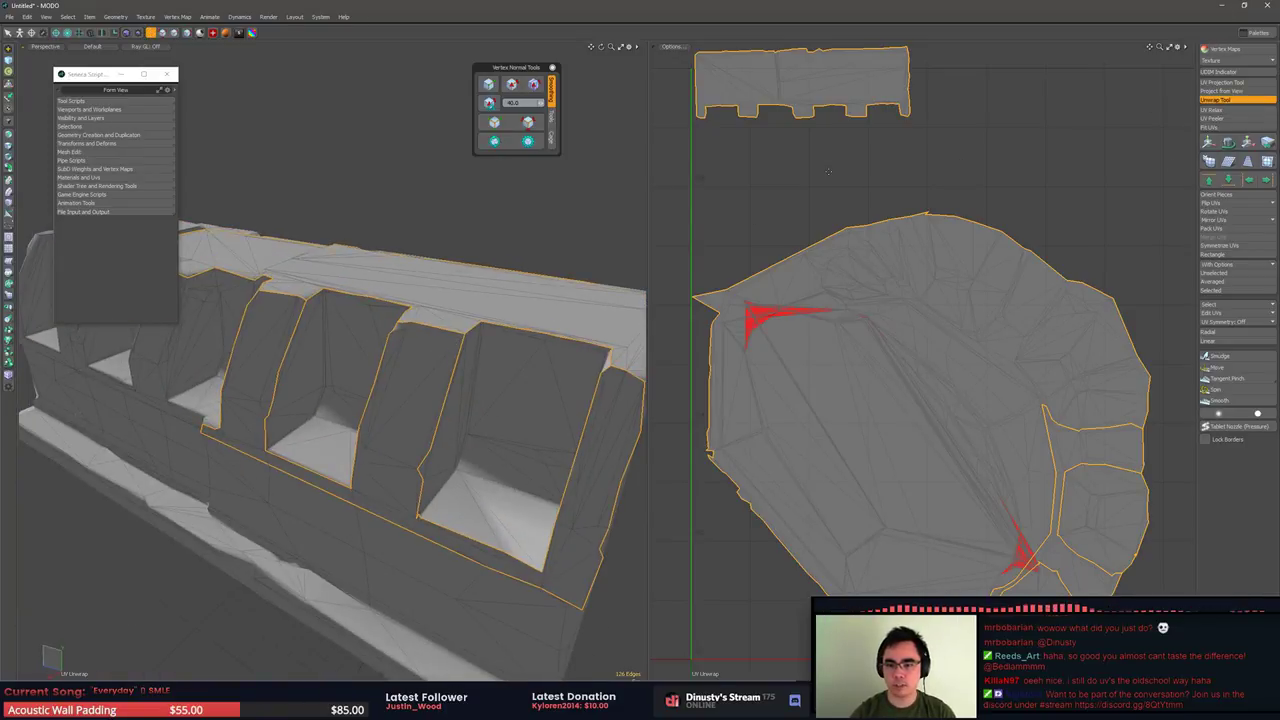
pyautogui.click(828, 171)
pyautogui.press('Escape')
pyautogui.press('Escape')
# Move the pillar and ledge UV island above the two recess islands, rotate it level, and deselect it
pyautogui.keyDown('alt'); pyautogui.moveTo(1101, 502); pyautogui.dragTo(904, 426); pyautogui.keyUp('alt')
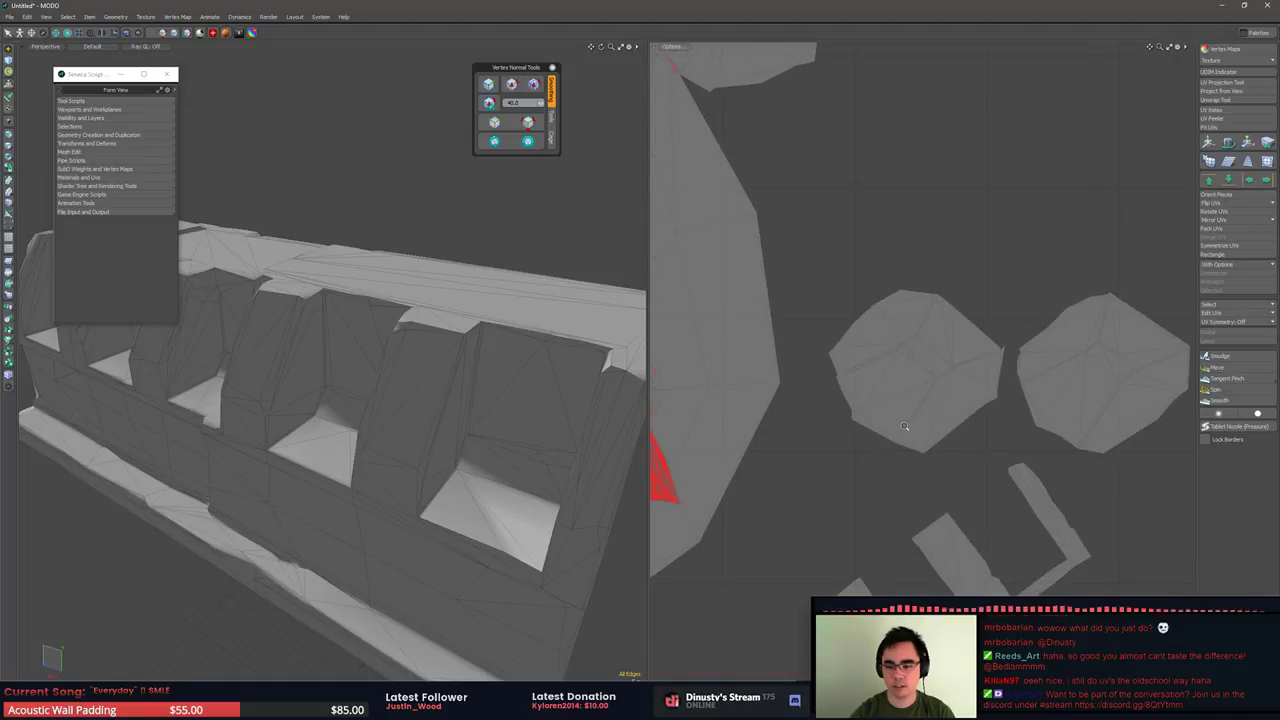
pyautogui.scroll(-2, 904, 426)
pyautogui.press('3')
pyautogui.doubleClick(947, 521)
pyautogui.scroll(-1, 982, 516)
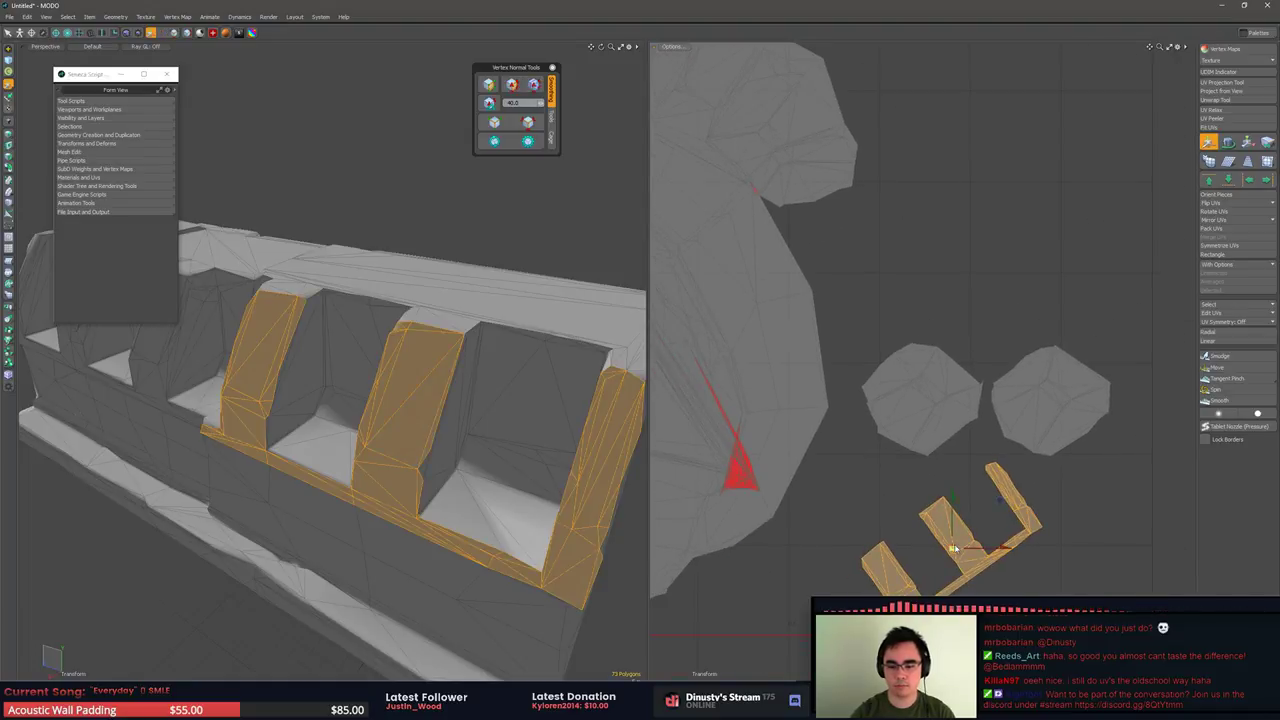
pyautogui.moveTo(953, 548); pyautogui.dragTo(975, 158)
pyautogui.moveTo(947, 211); pyautogui.dragTo(1068, 109)
pyautogui.press('q')
pyautogui.click(1058, 242)
# Frame one recess's UV island and correct the hard edge along the thin sliver at that recess's lower front corner
pyautogui.scroll(-2, 988, 401)
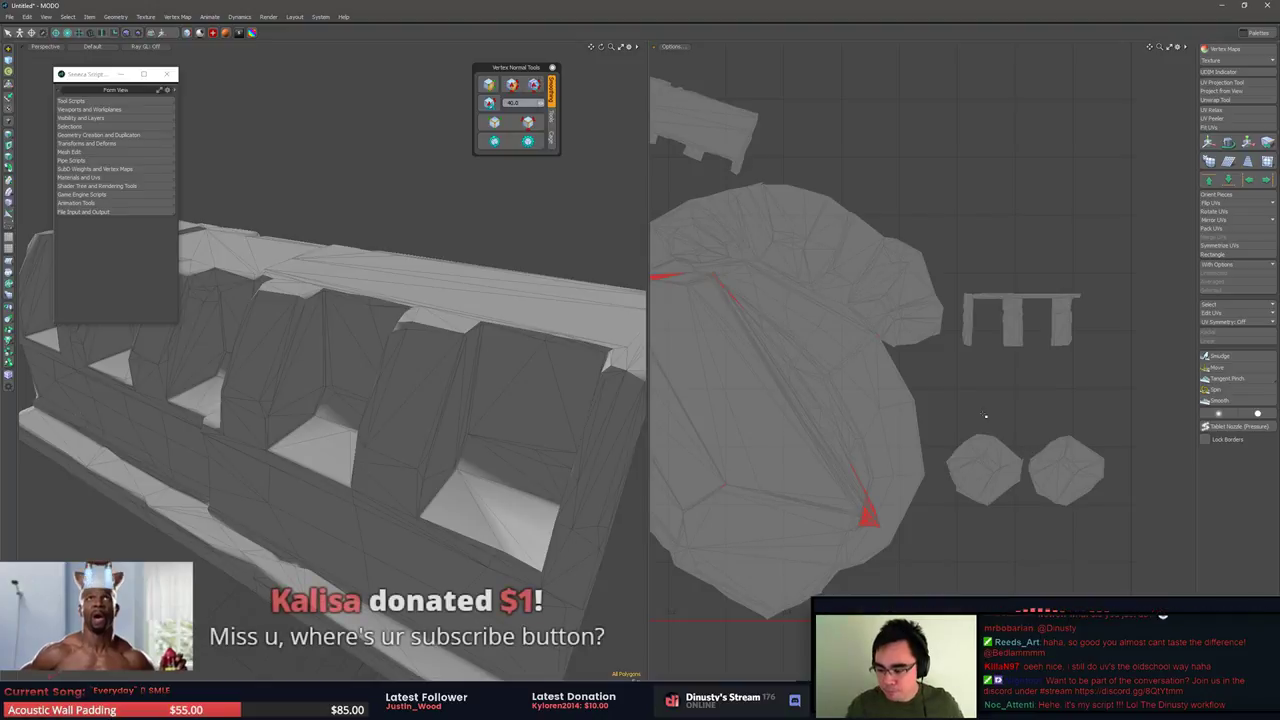
pyautogui.doubleClick(1005, 498)
pyautogui.hotkey('shift', 'a')
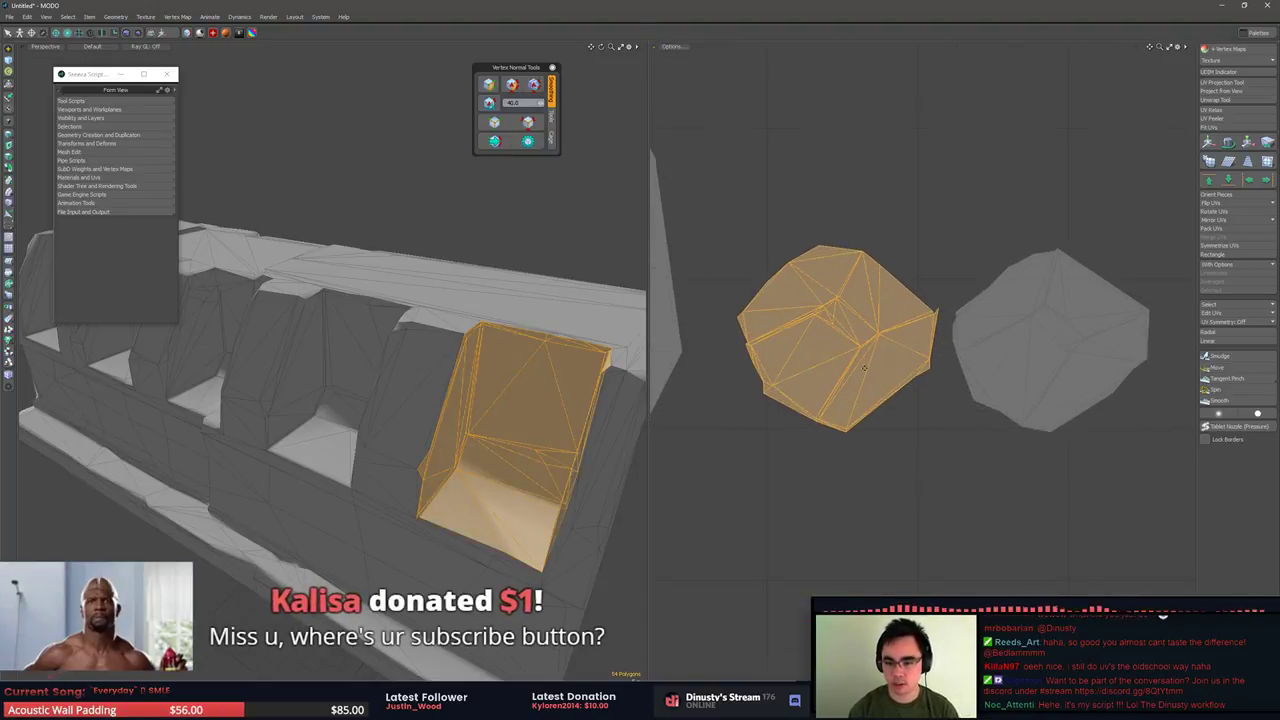
pyautogui.keyDown('alt'); pyautogui.moveTo(545, 510); pyautogui.dragTo(449, 510); pyautogui.keyUp('alt')
pyautogui.click(434, 460)
pyautogui.click(432, 117)
pyautogui.click(531, 123)
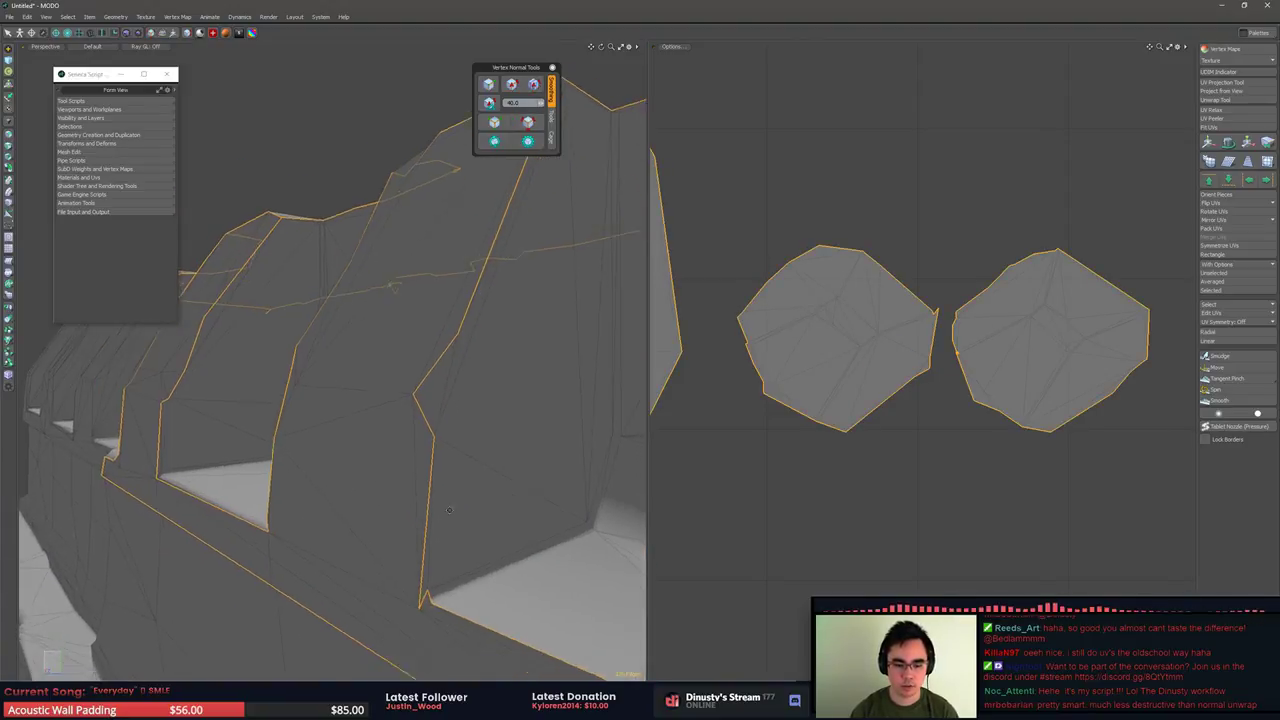
pyautogui.click(419, 548)
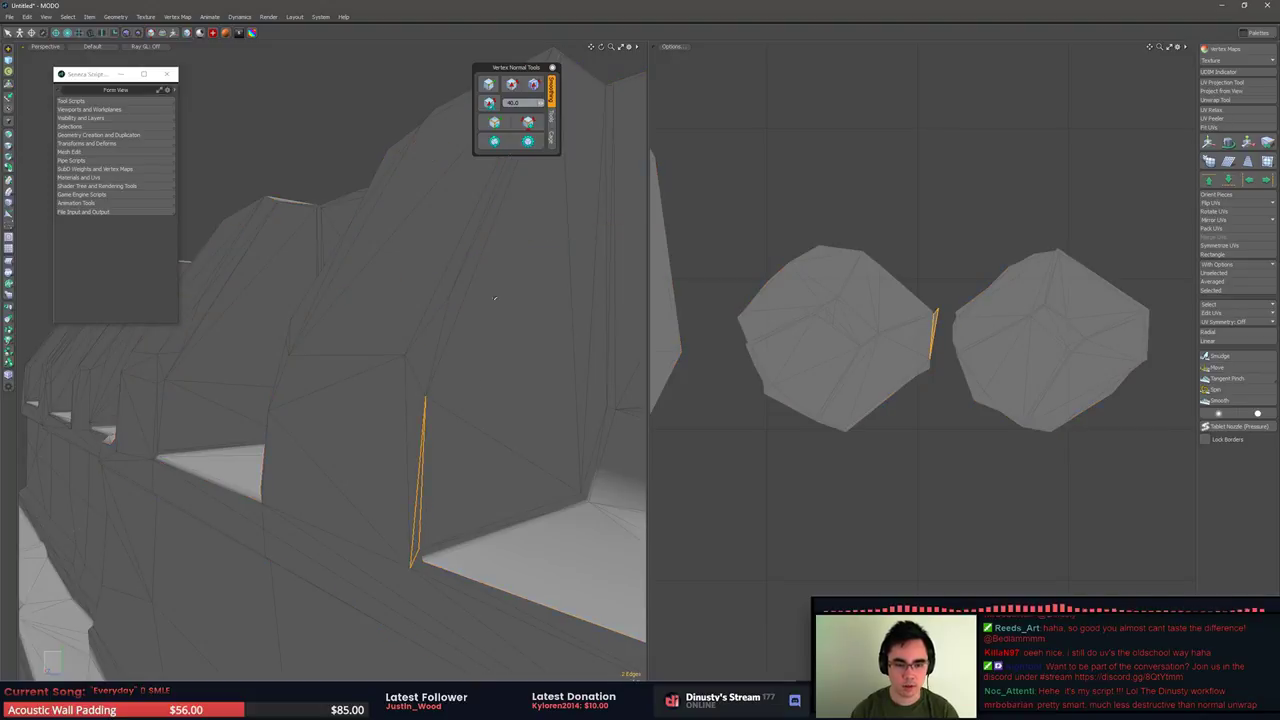
pyautogui.click(425, 484)
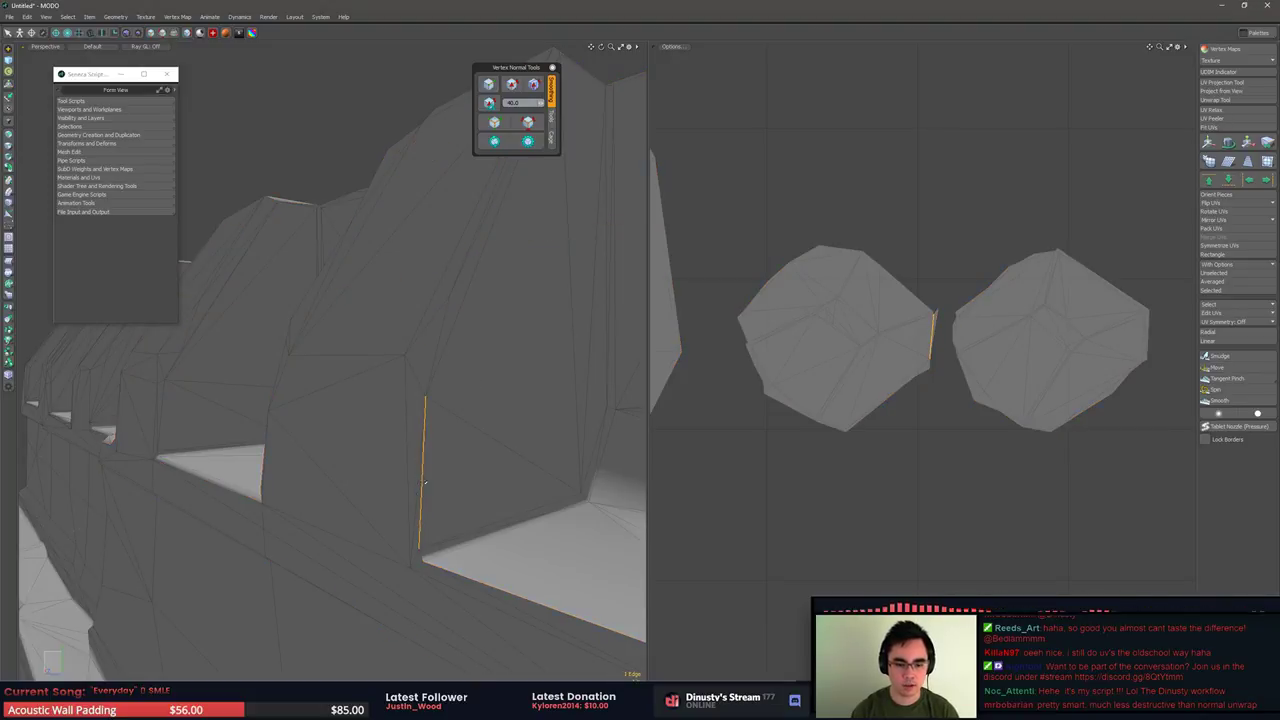
pyautogui.click(516, 85)
# Select the two short edges at the bend between the pillar and the recess and check them against the hard edges
pyautogui.click(528, 122)
pyautogui.keyDown('alt'); pyautogui.moveTo(489, 298); pyautogui.dragTo(467, 305); pyautogui.keyUp('alt')
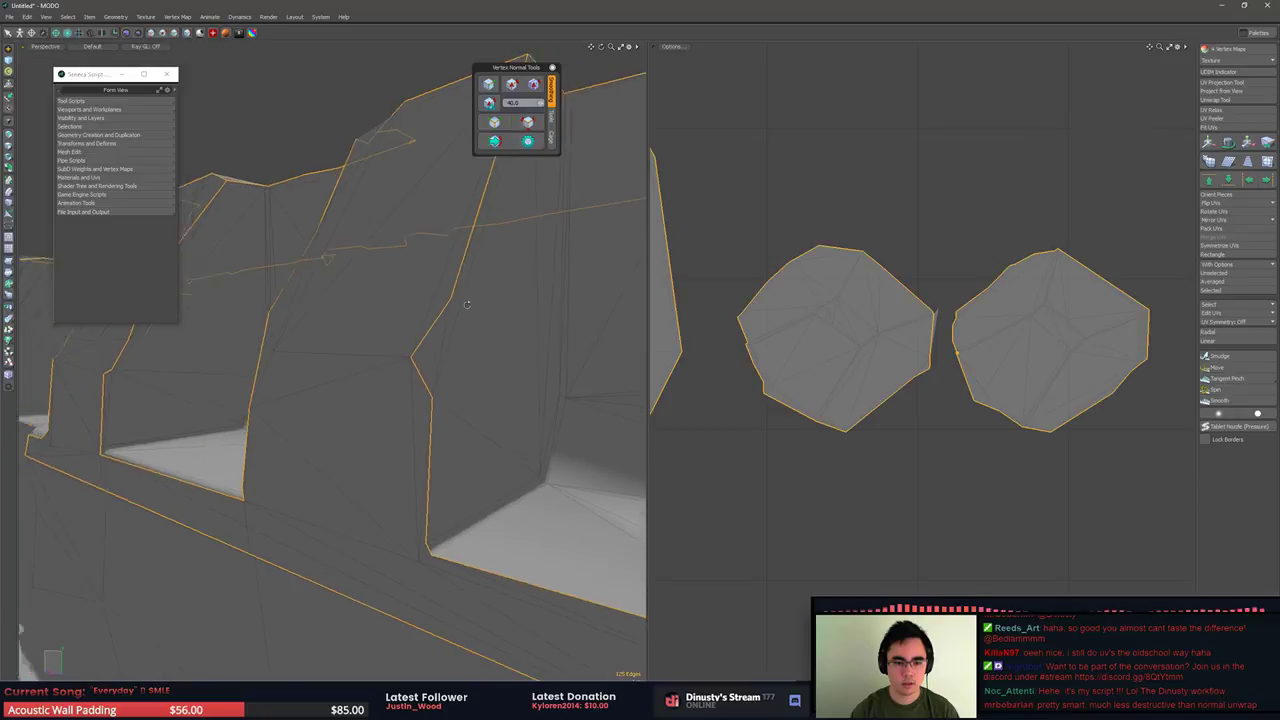
pyautogui.click(441, 354)
pyautogui.click(401, 278)
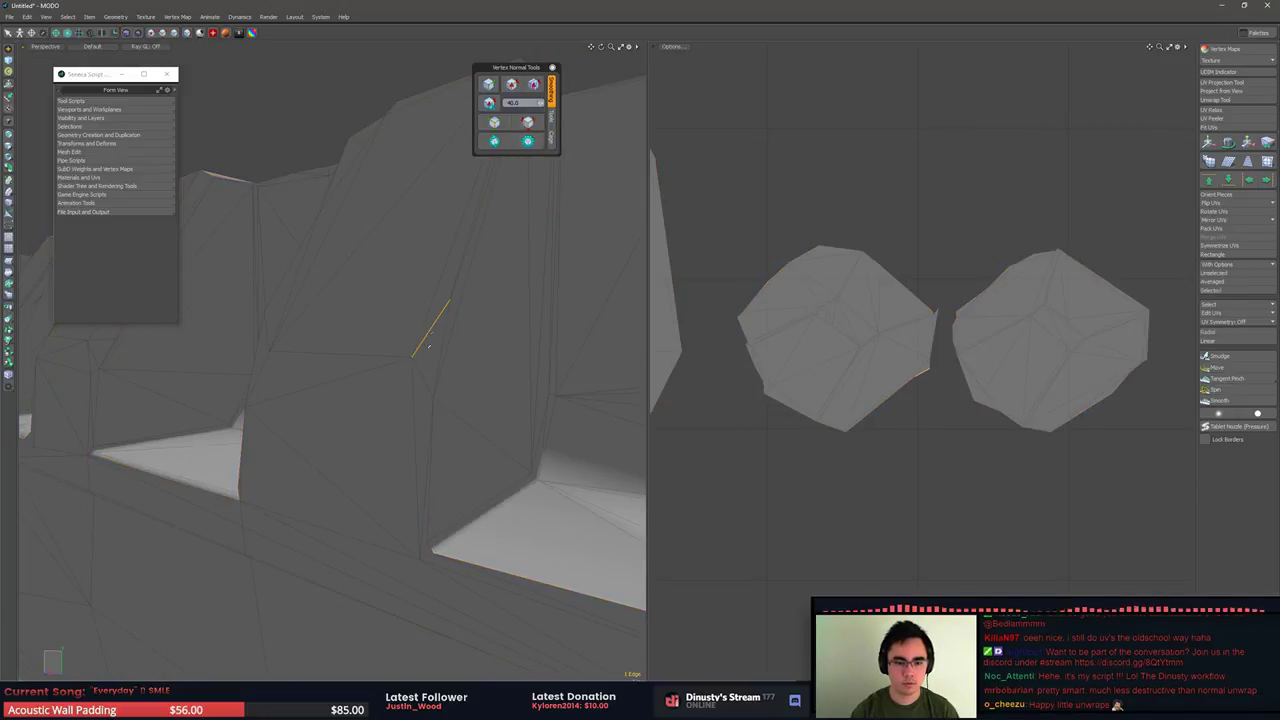
pyautogui.click(528, 140)
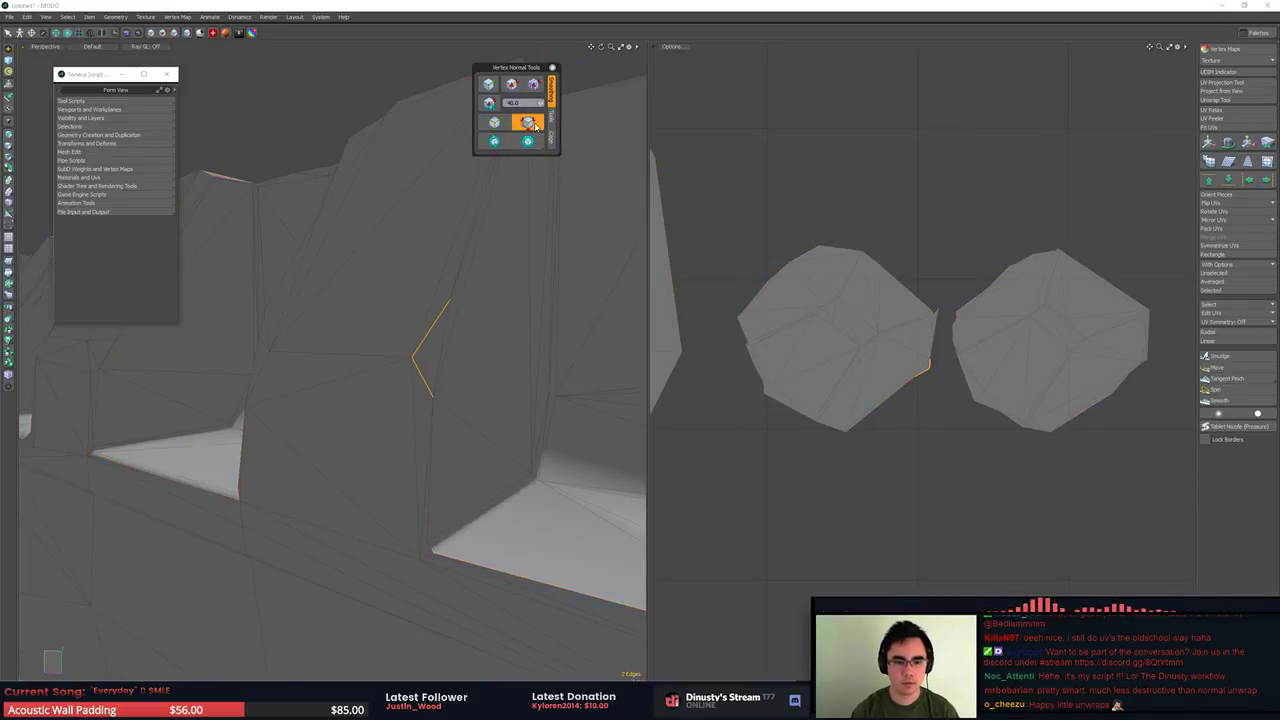
# Rework the hard edges around the thin face on the pillar's lower corner so it shades with the pillar front
pyautogui.keyDown('ctrl'); pyautogui.keyDown('alt'); pyautogui.moveTo(524, 287); pyautogui.dragTo(340, 345); pyautogui.keyUp('alt'); pyautogui.keyUp('ctrl')
pyautogui.click(345, 317)
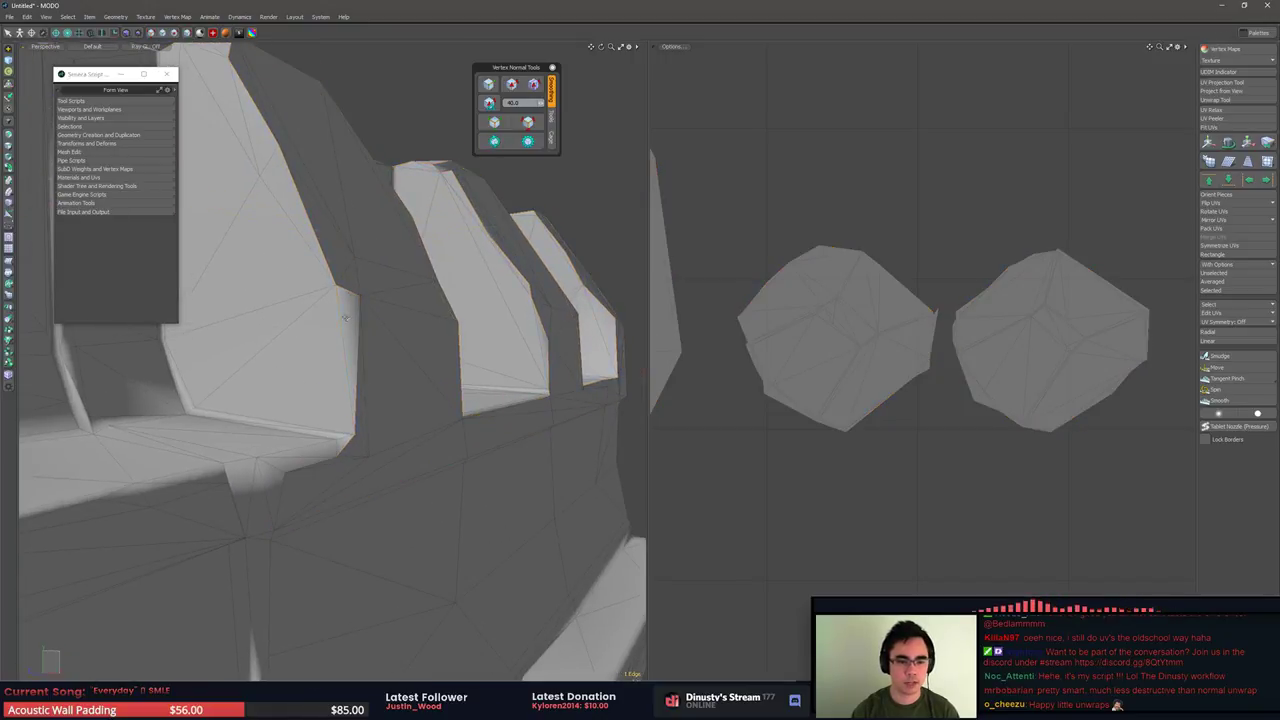
pyautogui.click(509, 87)
pyautogui.click(353, 294)
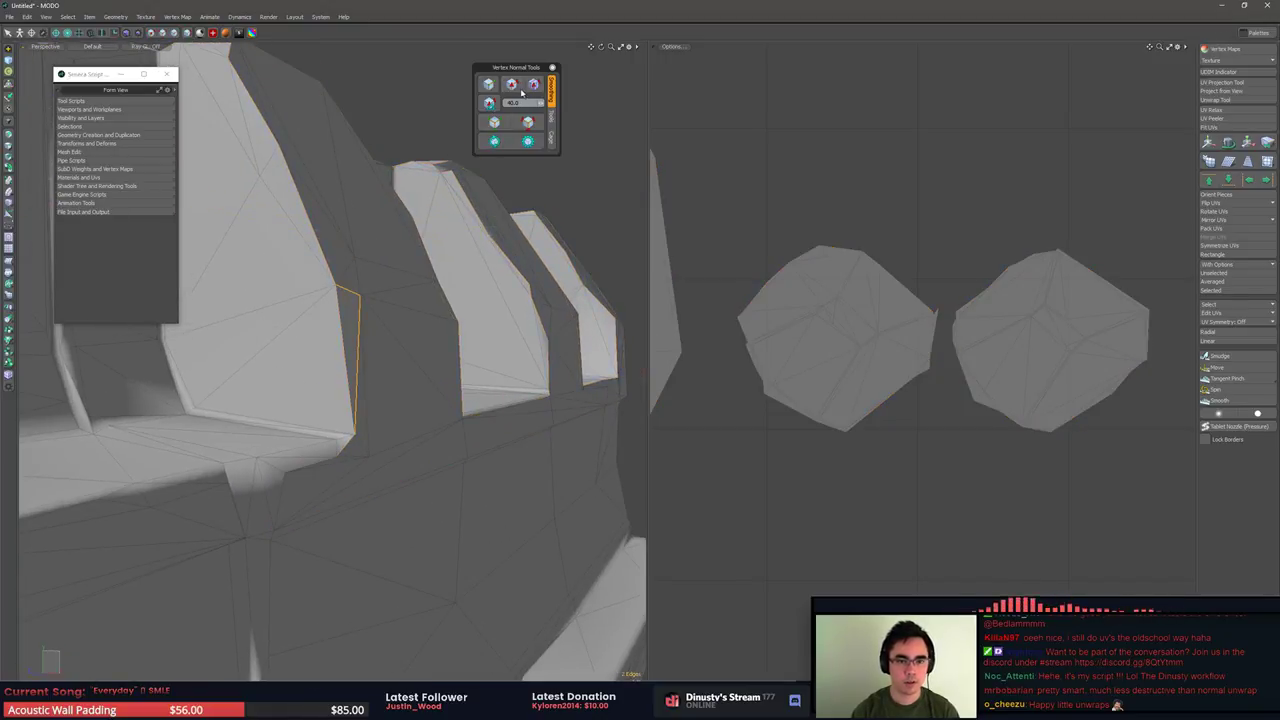
pyautogui.click(463, 163)
pyautogui.keyDown('alt'); pyautogui.moveTo(463, 163); pyautogui.dragTo(478, 158); pyautogui.keyUp('alt')
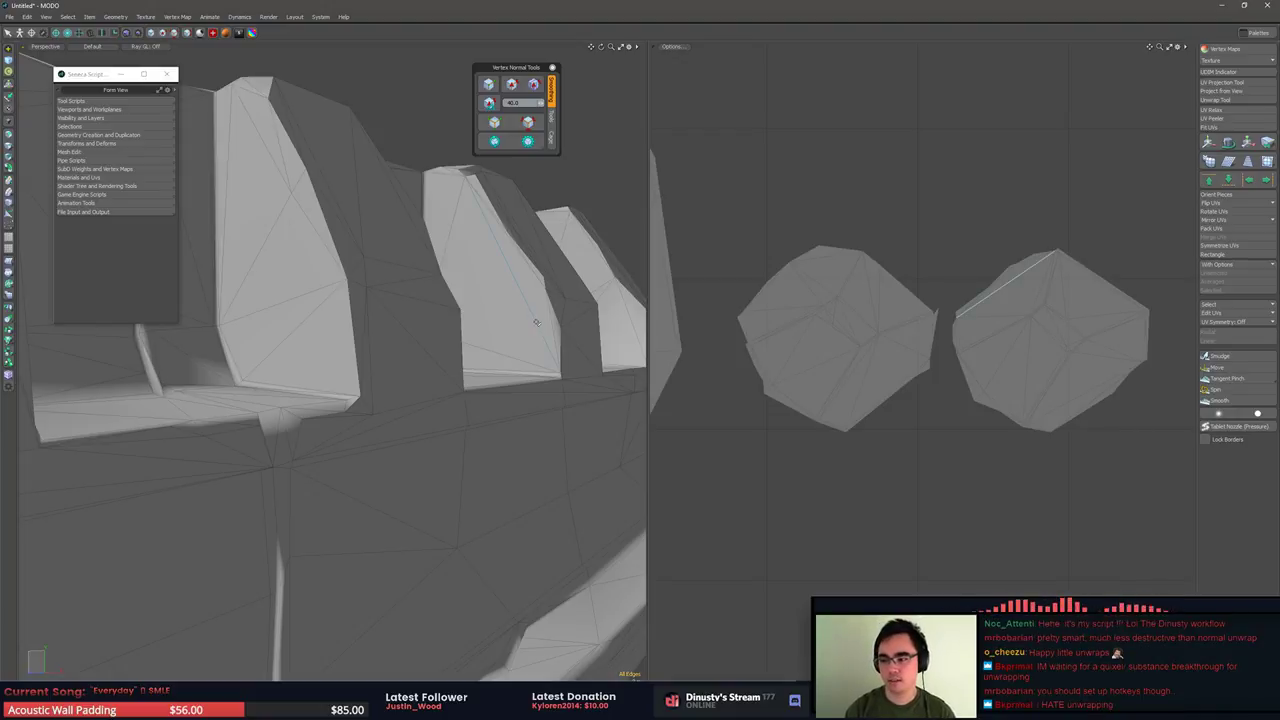
# Try the Vertex Normal Tools angle-based smoothing on the whole mesh and compare its hard edges
pyautogui.scroll(-6, 483, 364)
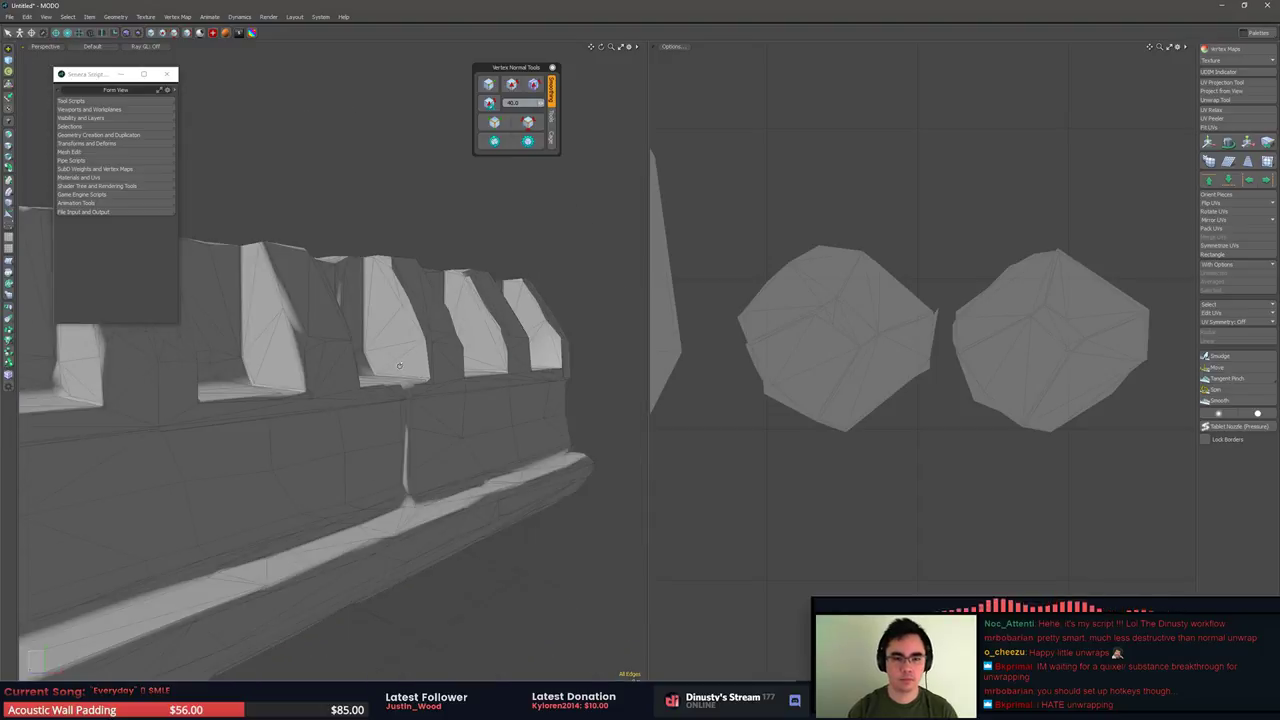
pyautogui.keyDown('alt'); pyautogui.moveTo(483, 364); pyautogui.dragTo(430, 380); pyautogui.keyUp('alt')
pyautogui.click(489, 103)
pyautogui.hotkey('ctrl', 'z')
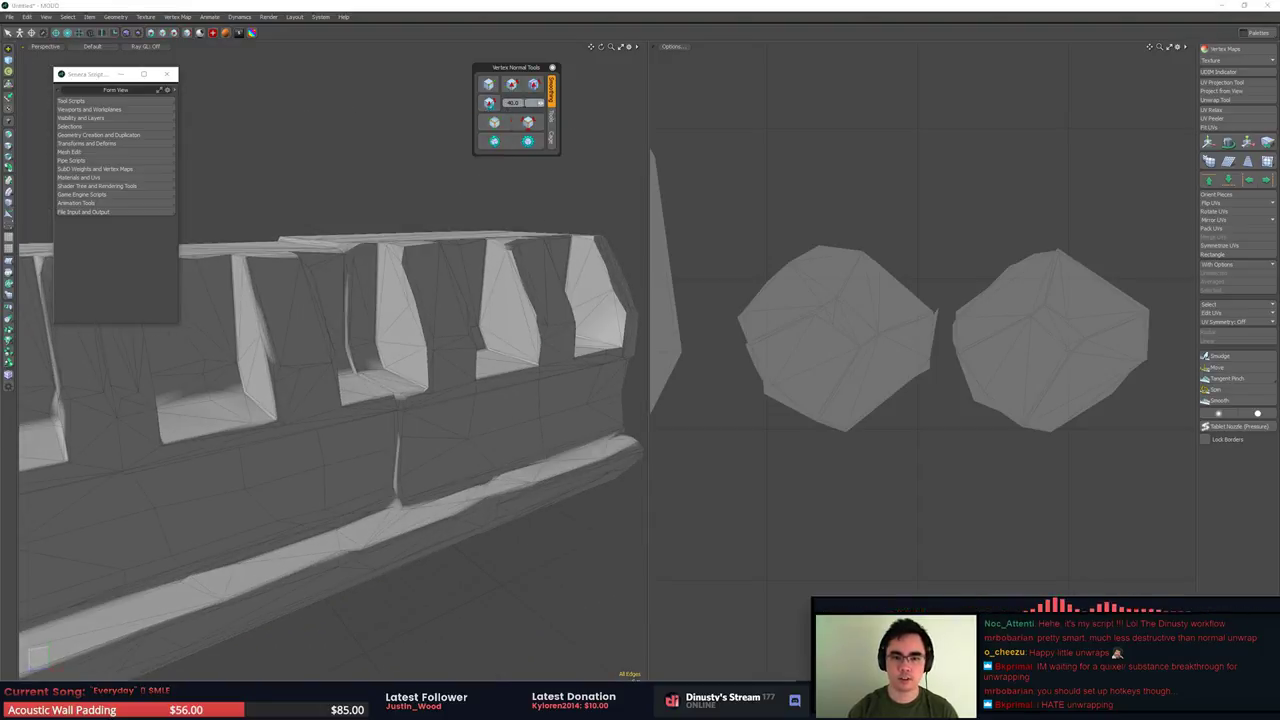
pyautogui.click(495, 106)
pyautogui.scroll(-2, 475, 300)
pyautogui.moveTo(475, 300)
pyautogui.keyDown('alt'); pyautogui.mouseDown()
pyautogui.moveTo(492, 330)
pyautogui.moveTo(420, 290)
pyautogui.moveTo(496, 308)
pyautogui.mouseUp(); pyautogui.keyUp('alt')
pyautogui.click(528, 123)
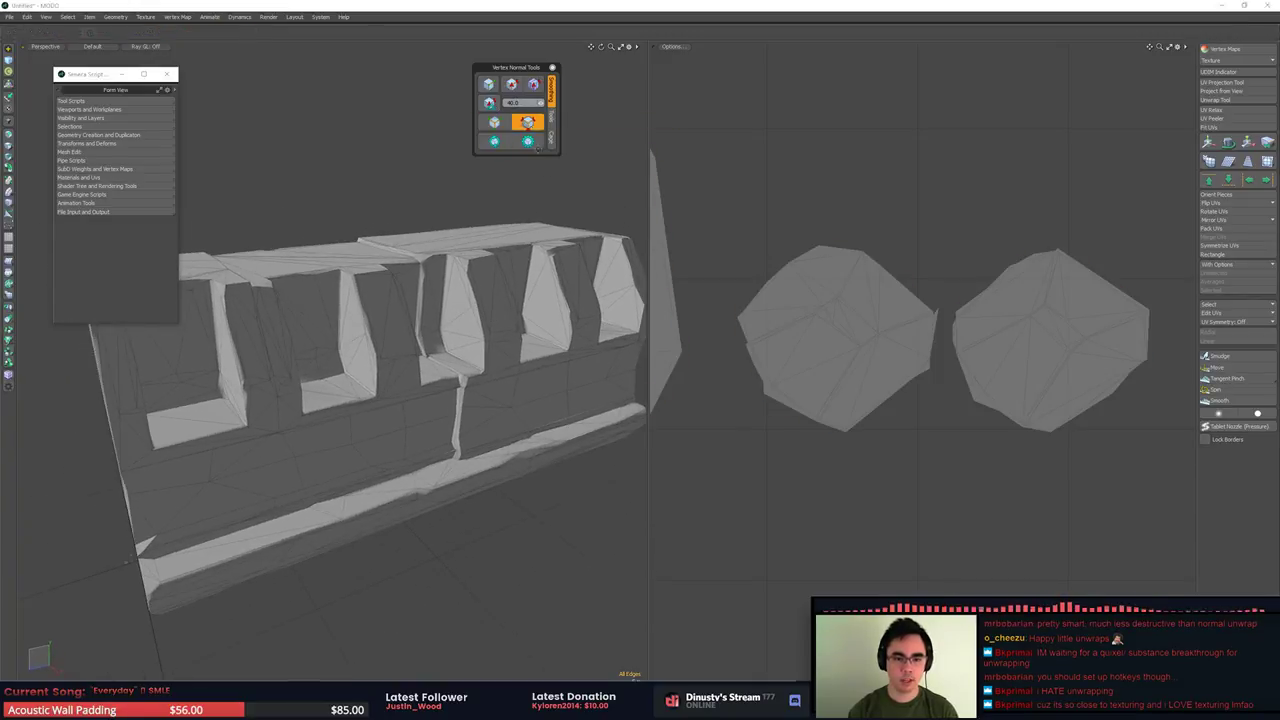
pyautogui.keyDown('alt'); pyautogui.moveTo(545, 250); pyautogui.dragTo(480, 290); pyautogui.keyUp('alt')
pyautogui.keyDown('ctrl'); pyautogui.keyDown('alt'); pyautogui.moveTo(390, 480); pyautogui.dragTo(400, 448); pyautogui.keyUp('alt'); pyautogui.keyUp('ctrl')
pyautogui.keyDown('alt'); pyautogui.moveTo(400, 448); pyautogui.dragTo(466, 471); pyautogui.keyUp('alt')
pyautogui.press('Escape')
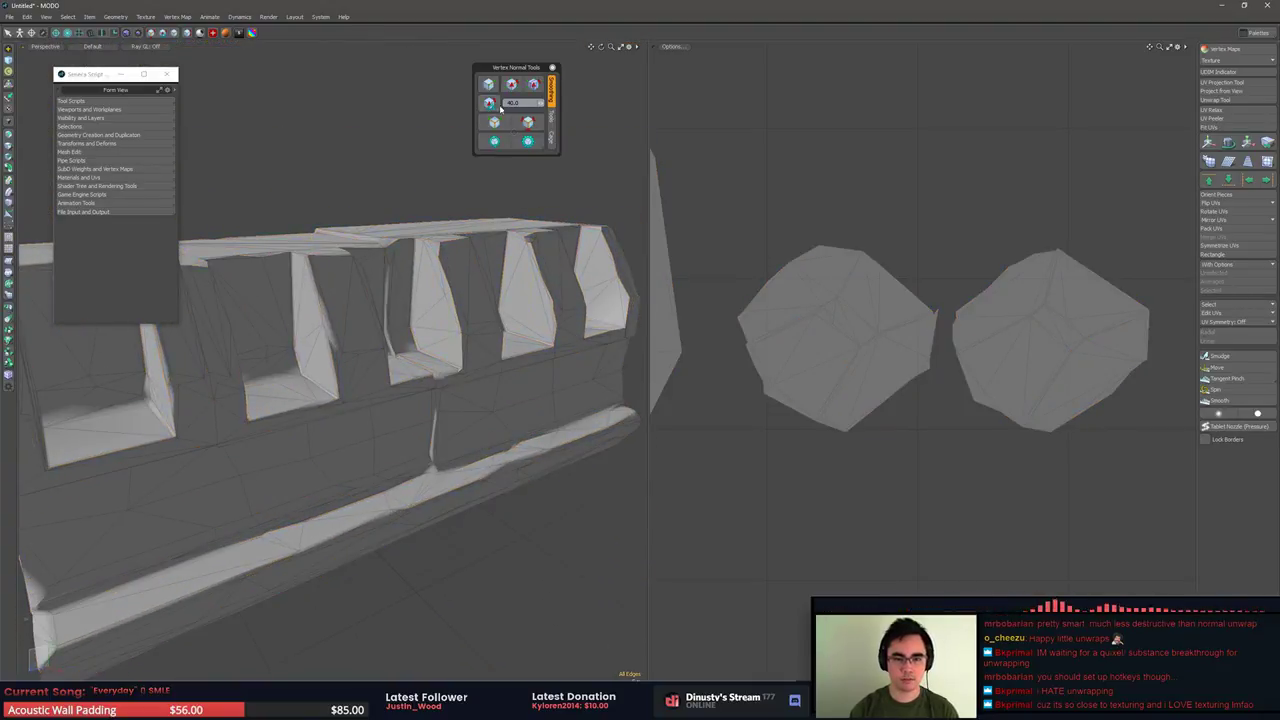
# Hide the roof slab faces and the pillar and ledge faces by selecting their UV islands
pyautogui.keyDown('alt'); pyautogui.moveTo(466, 215); pyautogui.dragTo(394, 392); pyautogui.keyUp('alt')
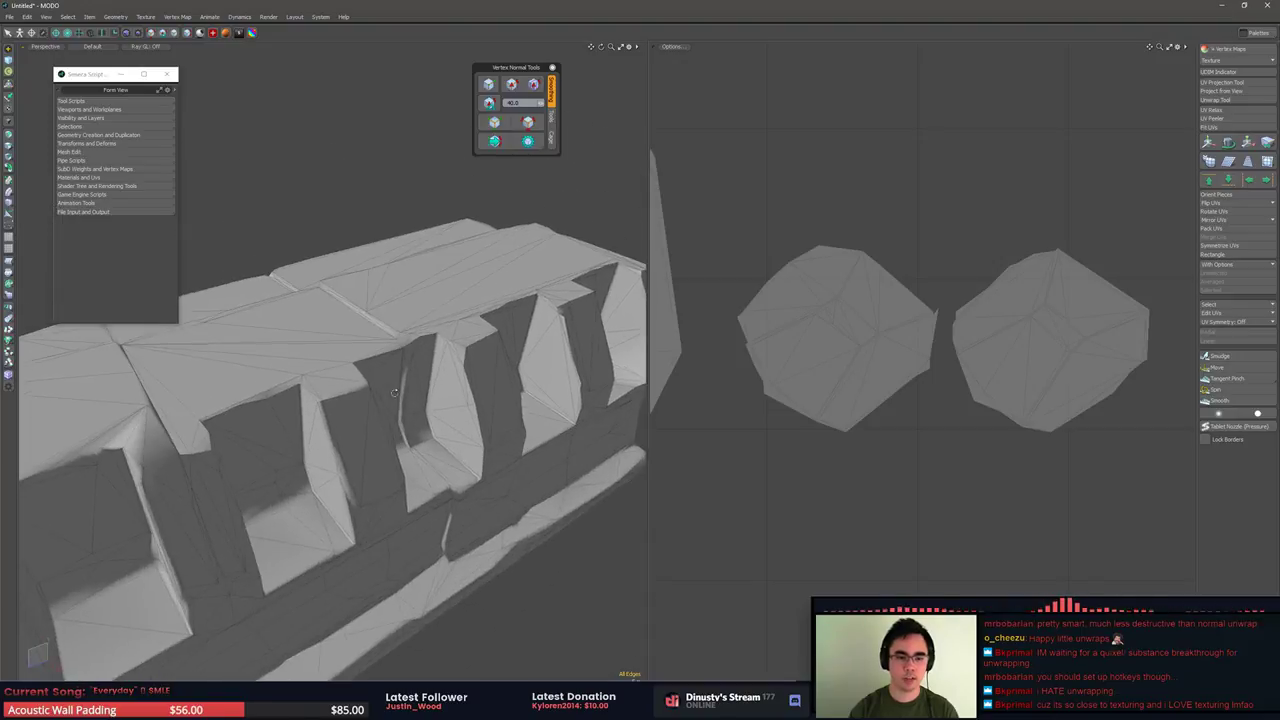
pyautogui.keyDown('ctrl'); pyautogui.keyDown('alt'); pyautogui.moveTo(859, 256); pyautogui.dragTo(742, 180); pyautogui.keyUp('alt'); pyautogui.keyUp('ctrl')
pyautogui.keyDown('alt'); pyautogui.moveTo(742, 180); pyautogui.dragTo(858, 292); pyautogui.keyUp('alt')
pyautogui.press('3')
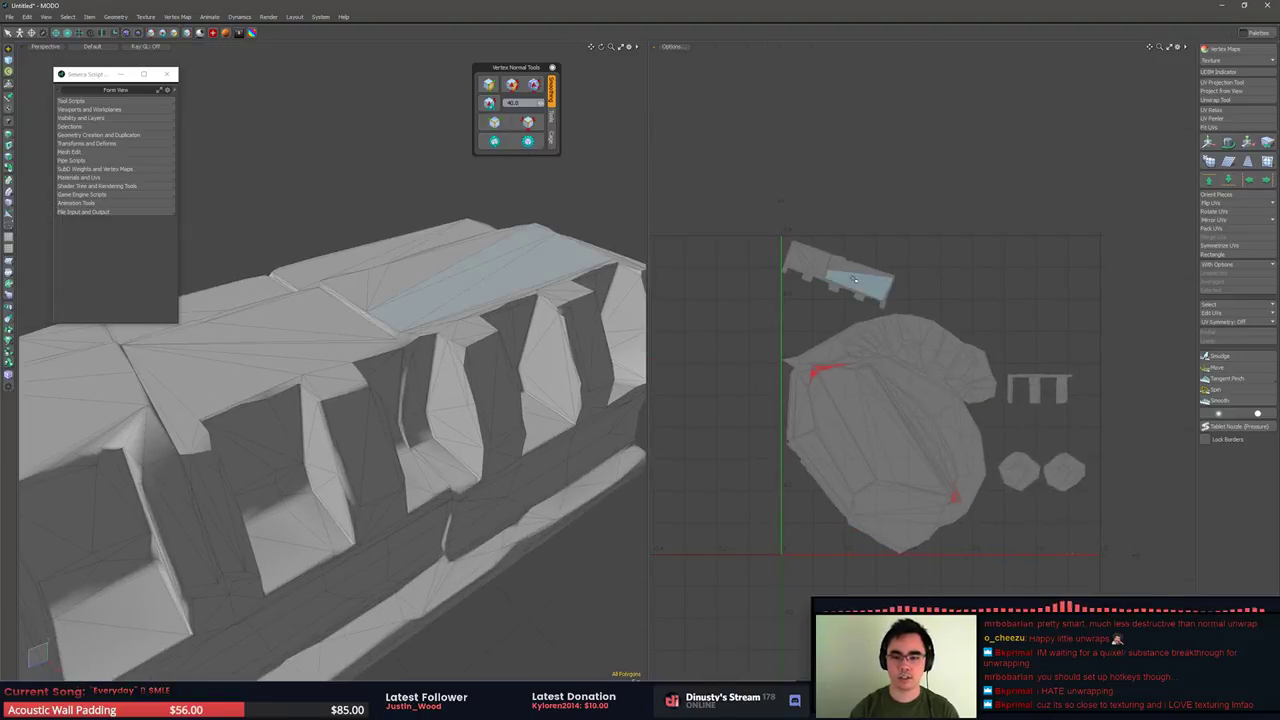
pyautogui.doubleClick(858, 285)
pyautogui.keyDown('alt'); pyautogui.keyDown('shift'); pyautogui.moveTo(475, 358); pyautogui.dragTo(458, 349); pyautogui.keyUp('shift'); pyautogui.keyUp('alt')
pyautogui.press('h')
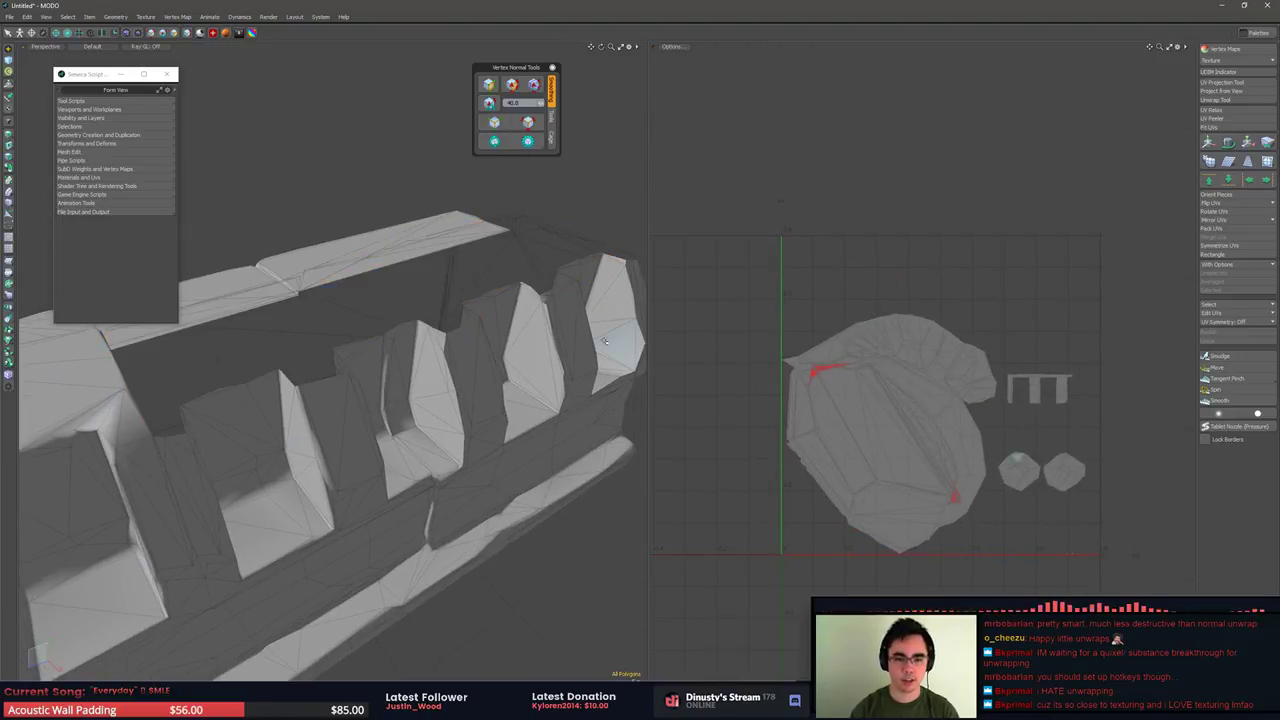
pyautogui.keyDown('alt'); pyautogui.keyDown('shift'); pyautogui.moveTo(604, 338); pyautogui.dragTo(565, 321); pyautogui.keyUp('shift'); pyautogui.keyUp('alt')
pyautogui.doubleClick(1053, 382)
pyautogui.press('h')
# Select the strip of faces in the vertical gap between the stone blocks, apply Vertex Normal Tools smoothing, and deselect them
pyautogui.keyDown('alt'); pyautogui.moveTo(480, 372); pyautogui.dragTo(323, 428); pyautogui.keyUp('alt')
pyautogui.click(277, 304)
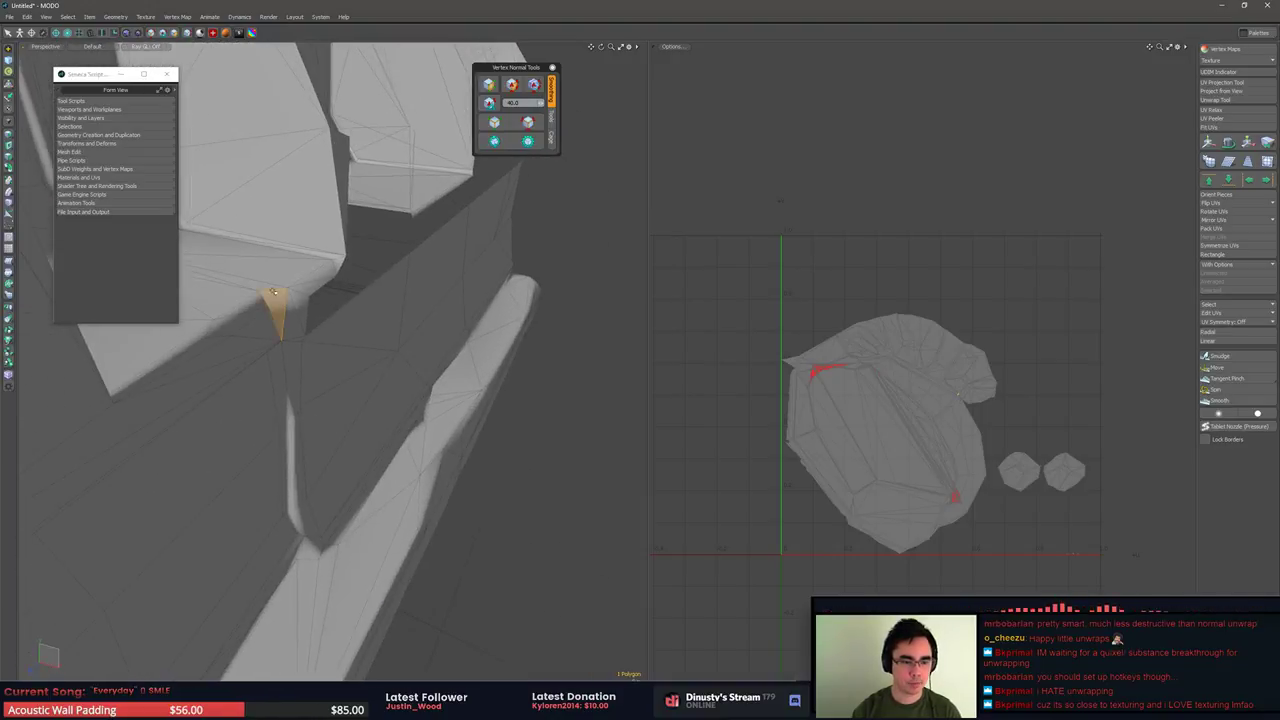
pyautogui.keyDown('alt'); pyautogui.moveTo(277, 304); pyautogui.dragTo(310, 300); pyautogui.keyUp('alt')
pyautogui.keyDown('shift'); pyautogui.click(308, 357); pyautogui.keyUp('shift')
pyautogui.keyDown('alt'); pyautogui.moveTo(308, 357); pyautogui.dragTo(389, 337); pyautogui.keyUp('alt')
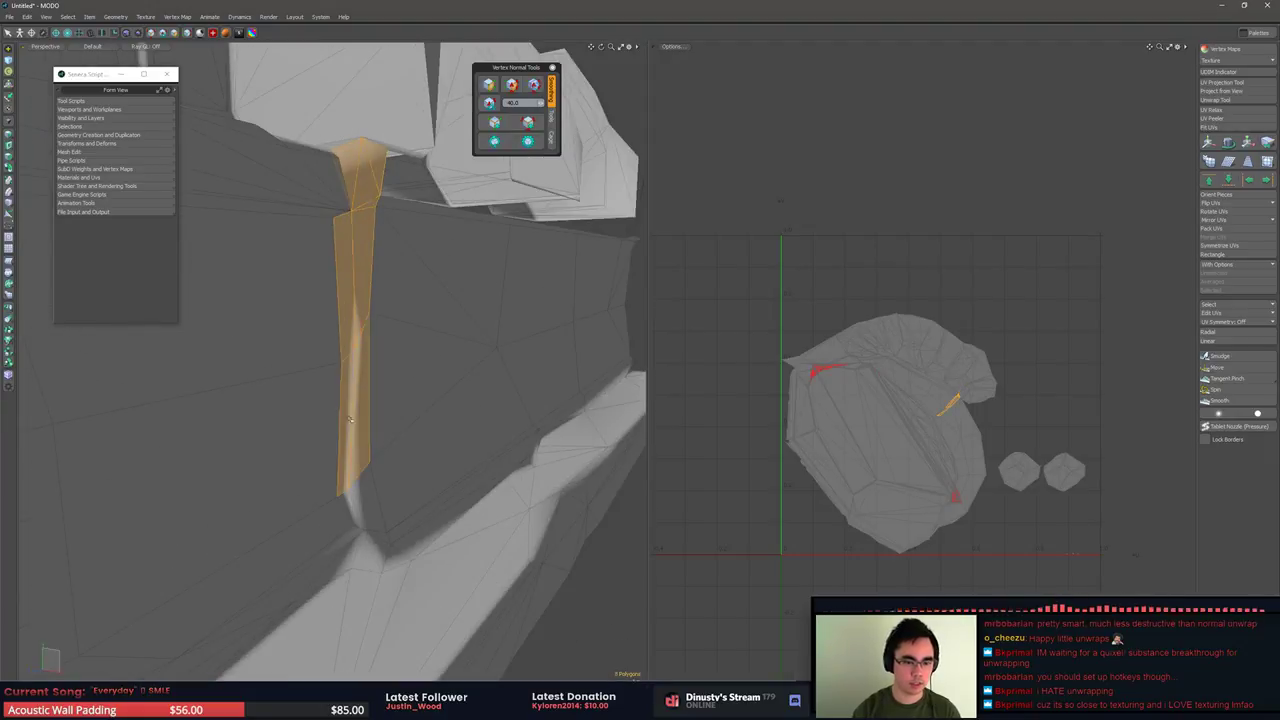
pyautogui.keyDown('alt'); pyautogui.moveTo(362, 510); pyautogui.dragTo(388, 614); pyautogui.keyUp('alt')
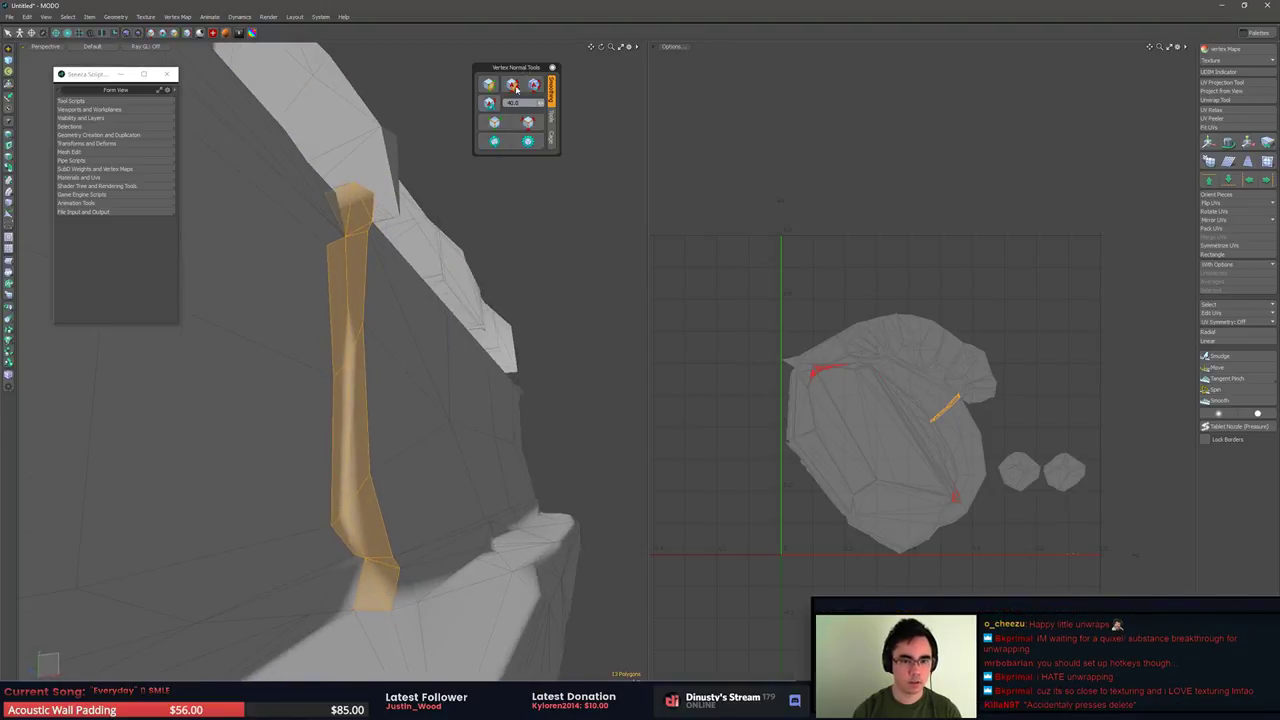
pyautogui.click(548, 282)
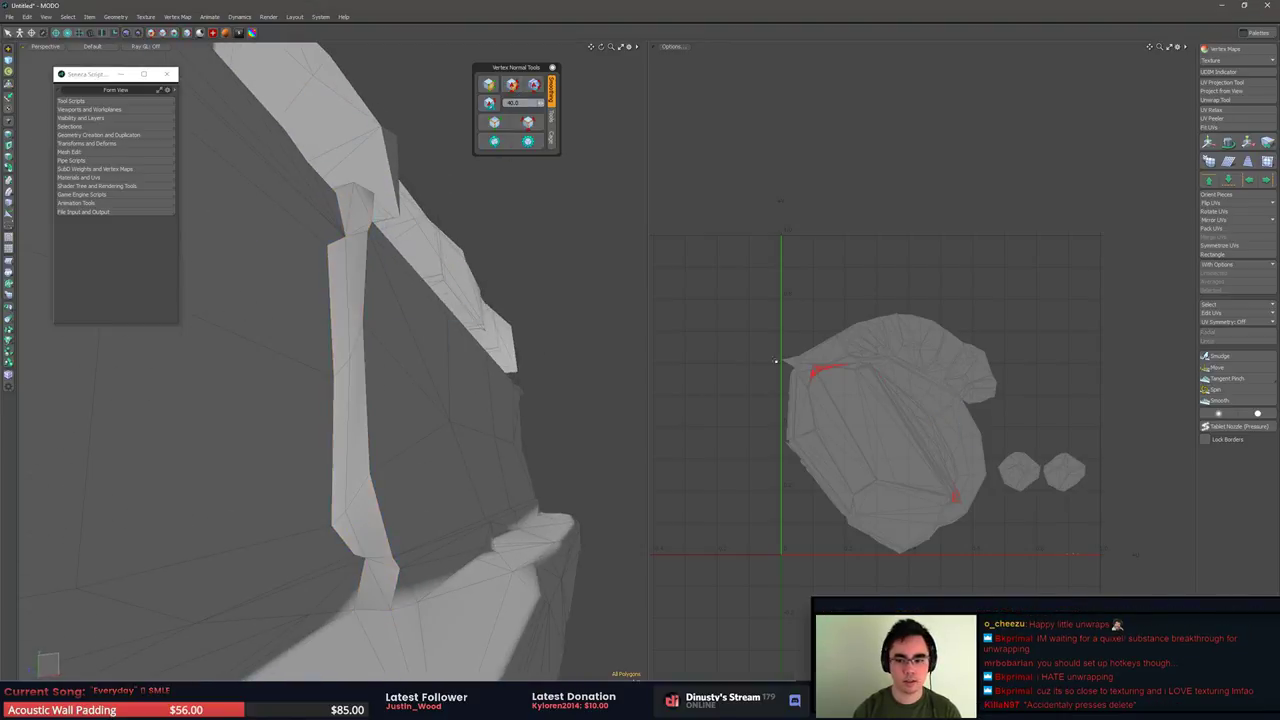
# Check the hard edges around the vertical gap strip, clear the selection, and unhide all hidden faces
pyautogui.keyDown('alt'); pyautogui.moveTo(424, 394); pyautogui.dragTo(370, 428); pyautogui.keyUp('alt')
pyautogui.click(529, 127)
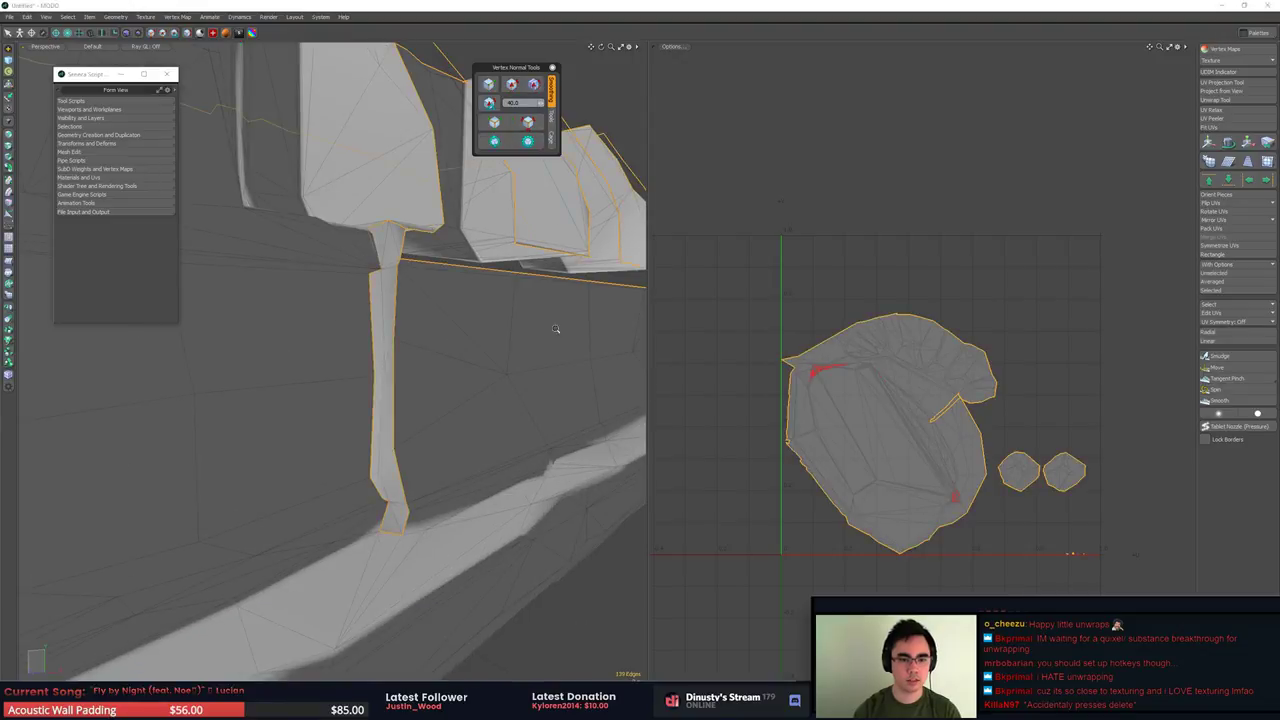
pyautogui.keyDown('alt'); pyautogui.moveTo(557, 323); pyautogui.dragTo(385, 480); pyautogui.keyUp('alt')
pyautogui.press('Escape')
pyautogui.press('u')
pyautogui.keyDown('alt'); pyautogui.moveTo(405, 345); pyautogui.dragTo(420, 368); pyautogui.keyUp('alt')
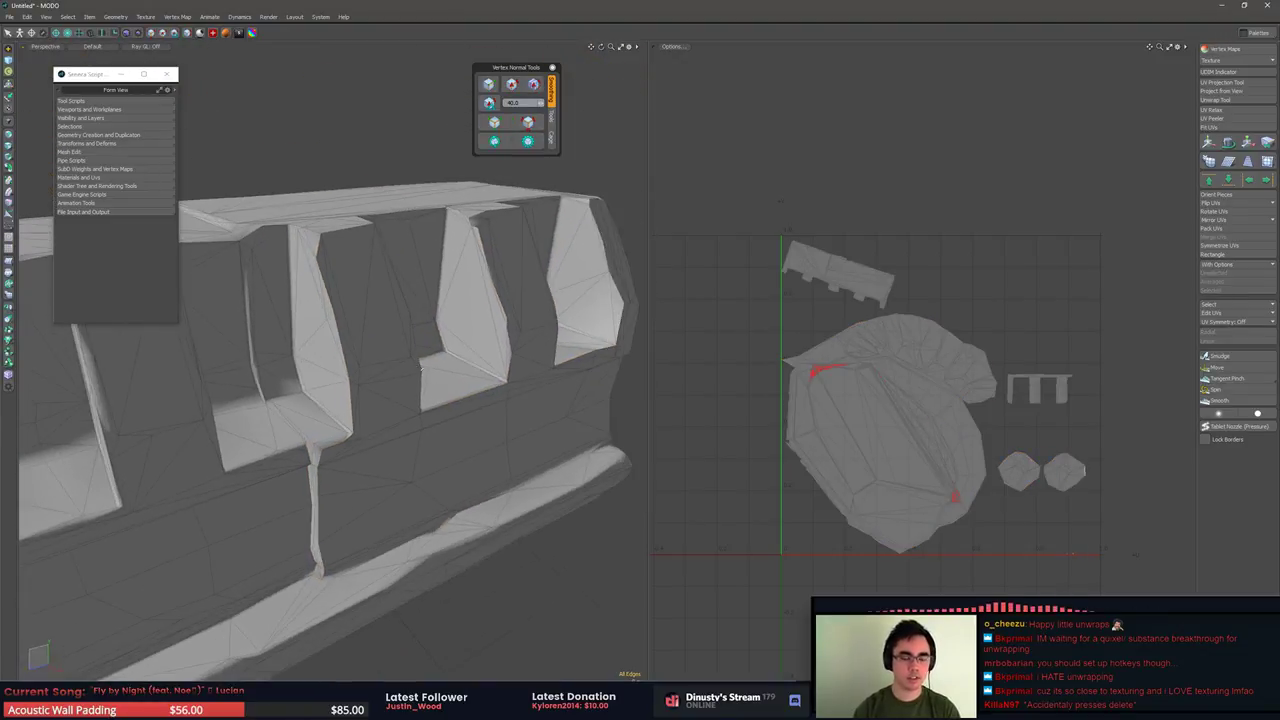
# Inspect the hard edges along the ledge and select its lower edge beneath a recess
pyautogui.click(530, 122)
pyautogui.keyDown('alt'); pyautogui.moveTo(410, 165); pyautogui.dragTo(331, 369); pyautogui.keyUp('alt')
pyautogui.scroll(3, 424, 383)
pyautogui.click(470, 317)
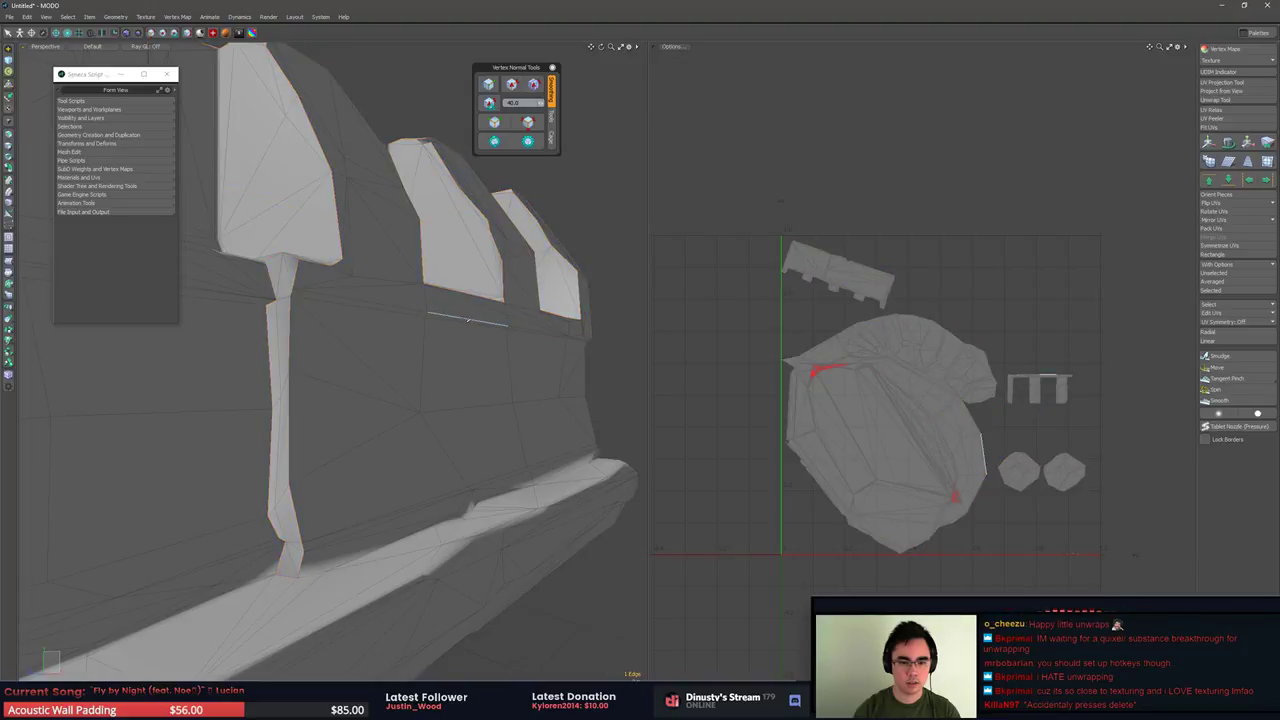
pyautogui.keyDown('alt'); pyautogui.moveTo(470, 317); pyautogui.dragTo(271, 305); pyautogui.keyUp('alt')
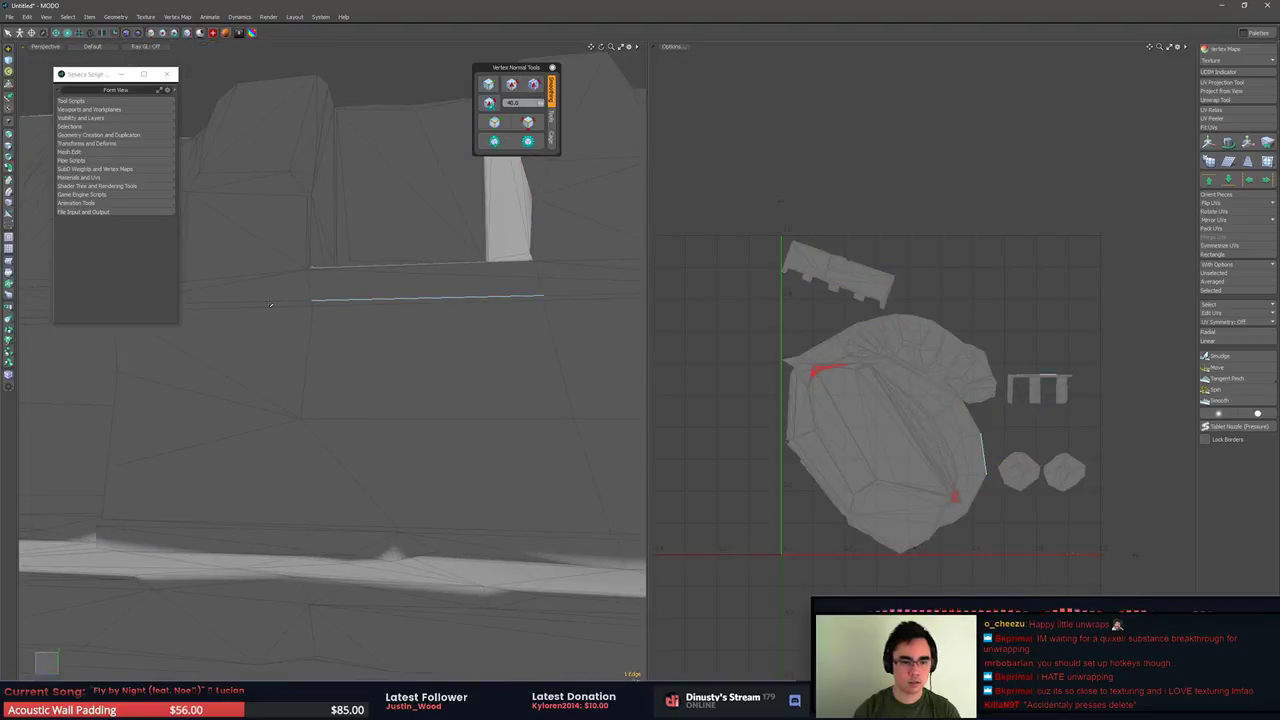
pyautogui.click(530, 147)
# Select the polygons of the UV island covering the three pillars and the ledge beneath them
pyautogui.keyDown('alt'); pyautogui.moveTo(428, 241); pyautogui.dragTo(333, 283); pyautogui.keyUp('alt')
pyautogui.press('3')
pyautogui.click(343, 232)
pyautogui.press(']')
pyautogui.click(340, 272)
pyautogui.click(318, 259)
pyautogui.keyDown('alt'); pyautogui.keyDown('shift'); pyautogui.moveTo(1060, 300); pyautogui.dragTo(987, 274); pyautogui.keyUp('shift'); pyautogui.keyUp('alt')
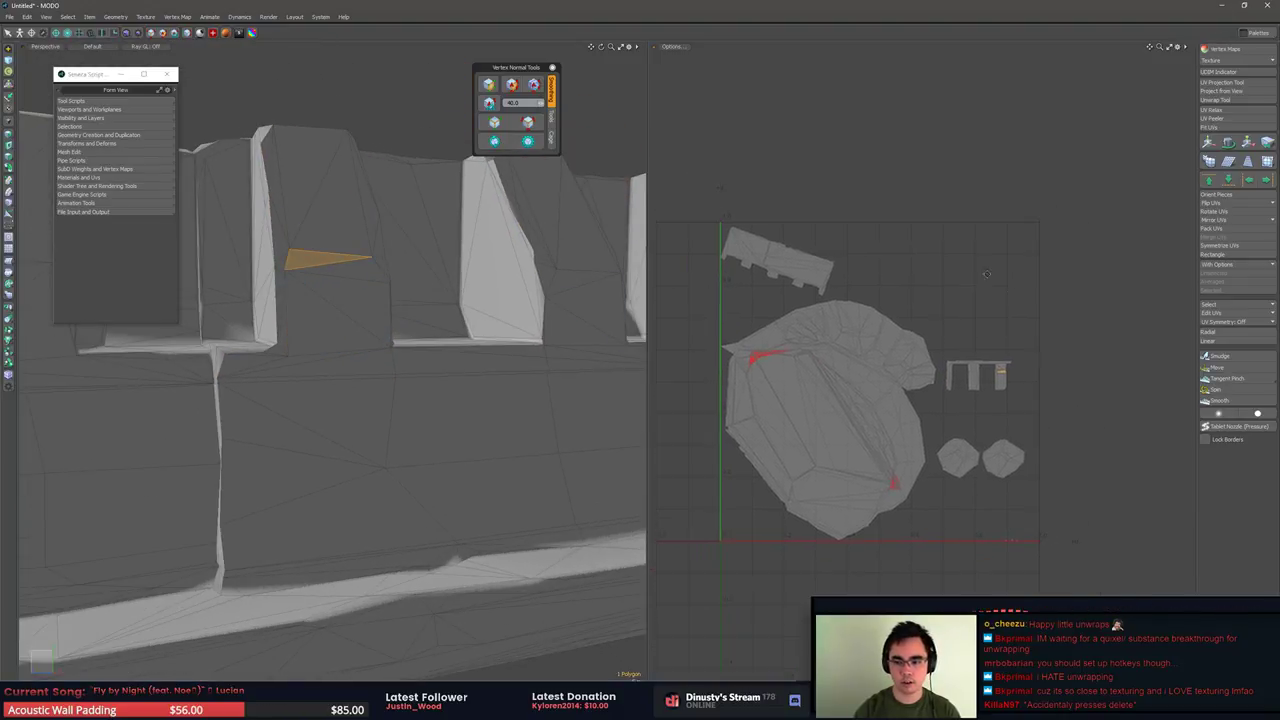
pyautogui.press(']')
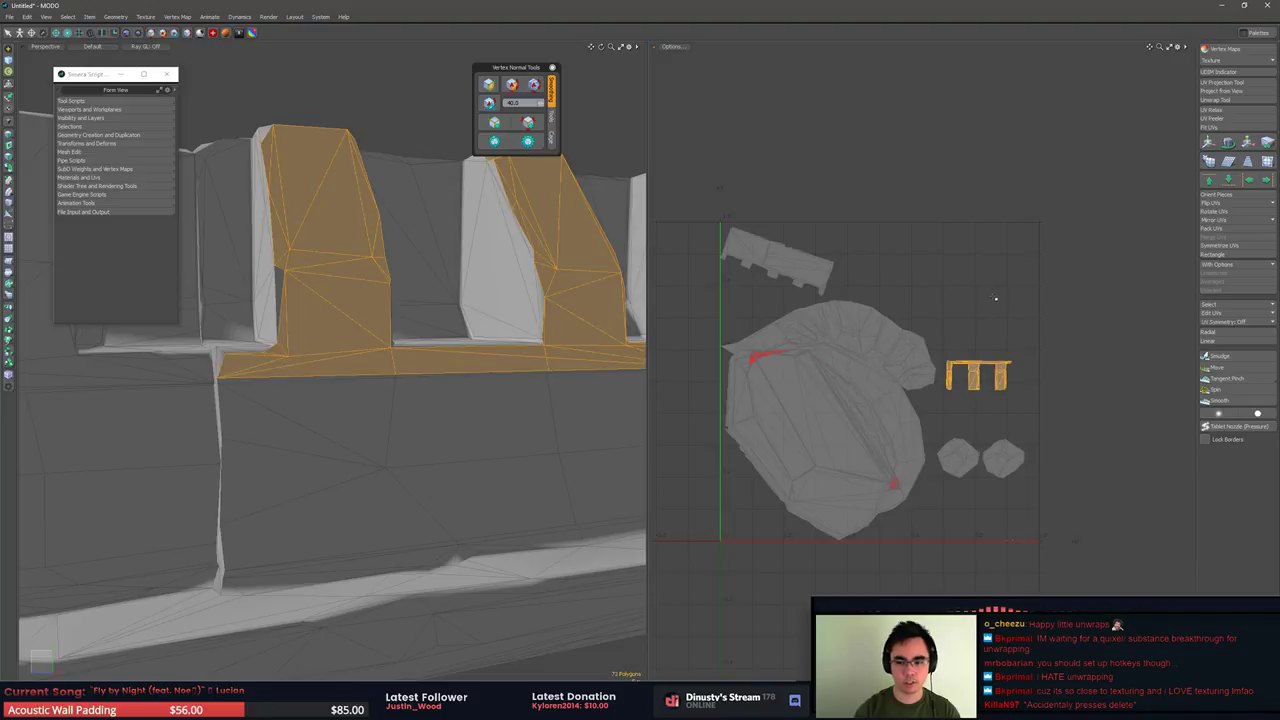
pyautogui.click(348, 219)
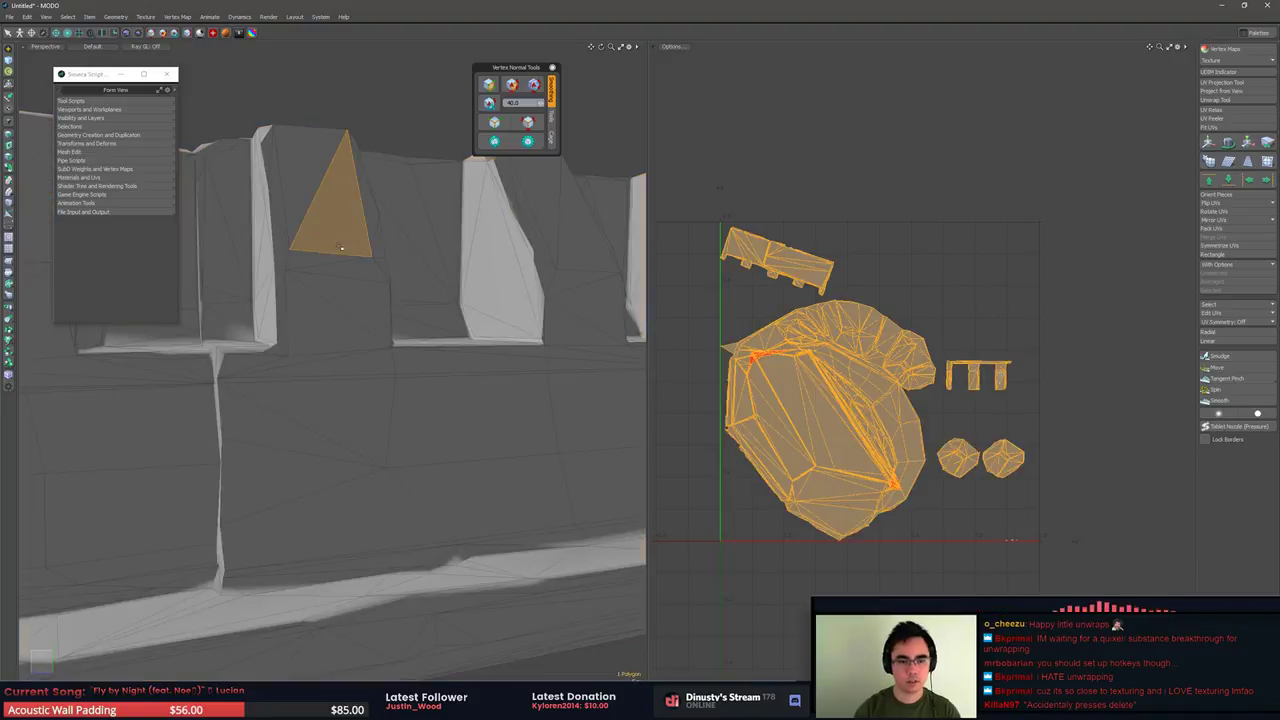
pyautogui.press(']')
pyautogui.moveTo(348, 219)
pyautogui.keyDown('alt'); pyautogui.mouseDown()
pyautogui.moveTo(370, 170)
pyautogui.moveTo(352, 212)
pyautogui.mouseUp(); pyautogui.keyUp('alt')
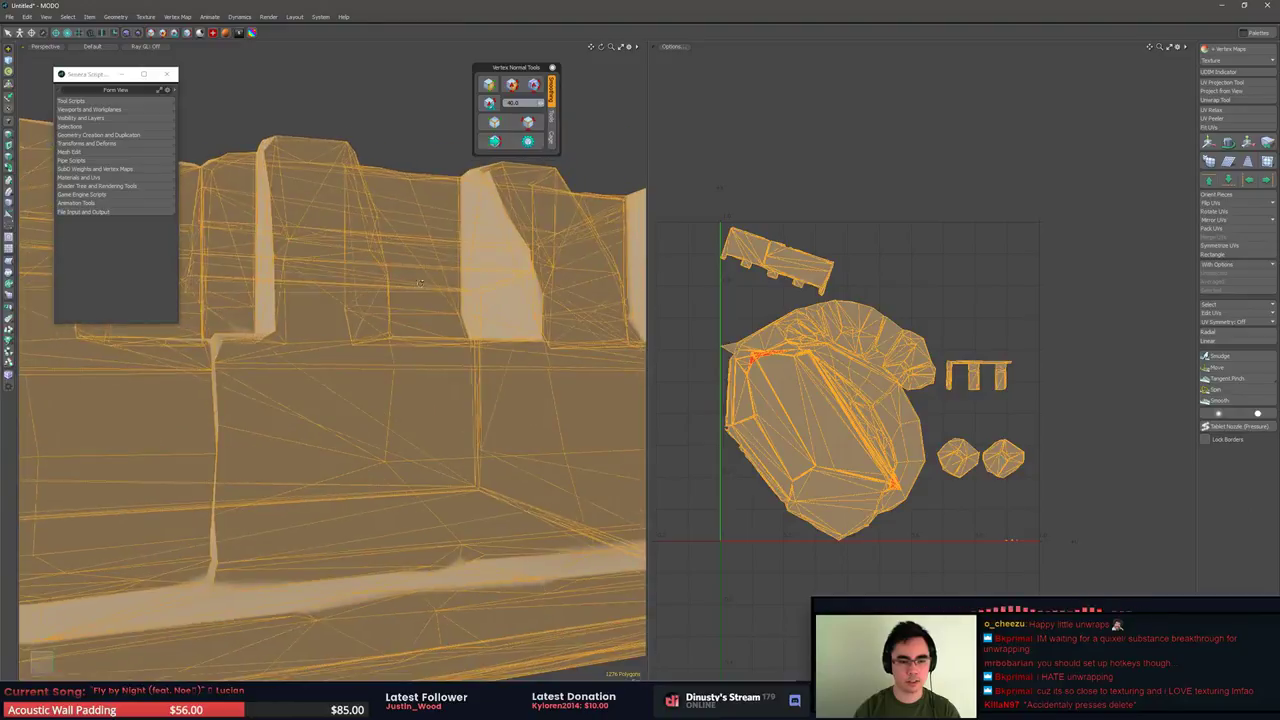
pyautogui.hotkey('ctrl', 'z')
# Reselect the pillar and ledge UV island and frame it in the UV view
pyautogui.keyDown('alt'); pyautogui.moveTo(1028, 285); pyautogui.dragTo(1026, 249); pyautogui.keyUp('alt')
pyautogui.press(']')
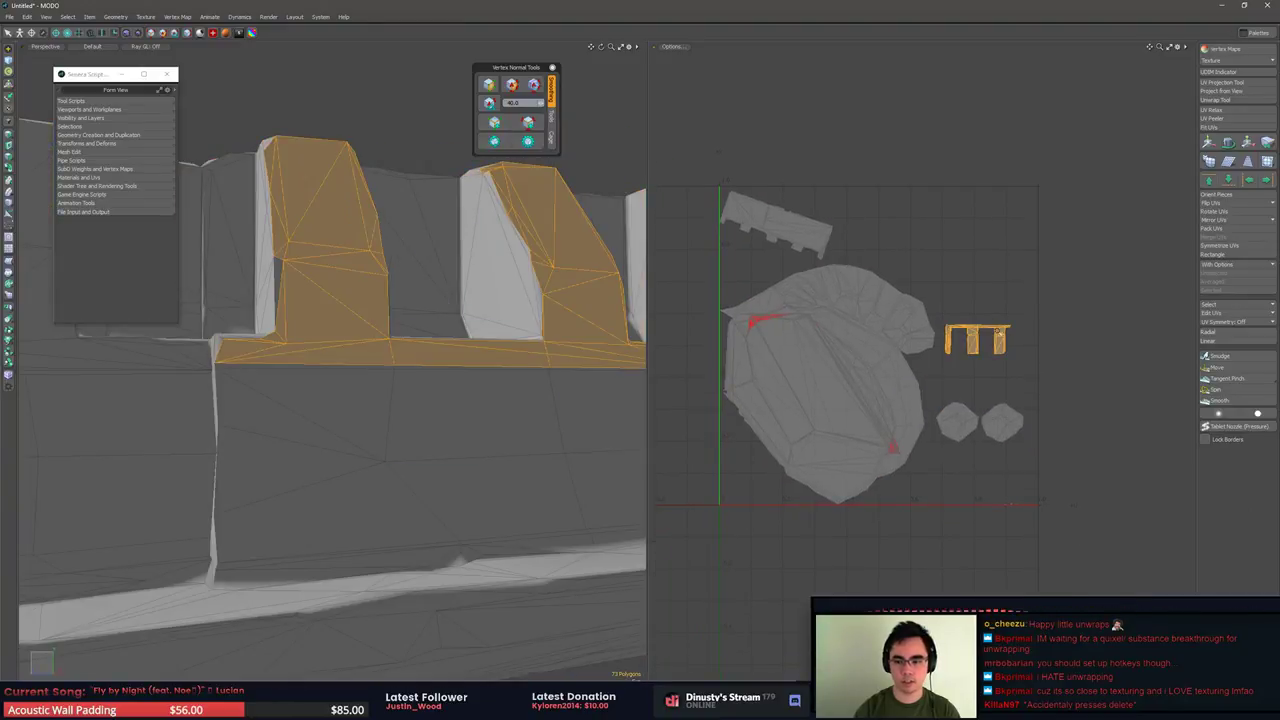
pyautogui.keyDown('ctrl'); pyautogui.keyDown('alt'); pyautogui.moveTo(990, 319); pyautogui.dragTo(1074, 387); pyautogui.keyUp('alt'); pyautogui.keyUp('ctrl')
pyautogui.scroll(-1, 948, 425)
pyautogui.keyDown('alt'); pyautogui.moveTo(946, 422); pyautogui.dragTo(940, 443); pyautogui.keyUp('alt')
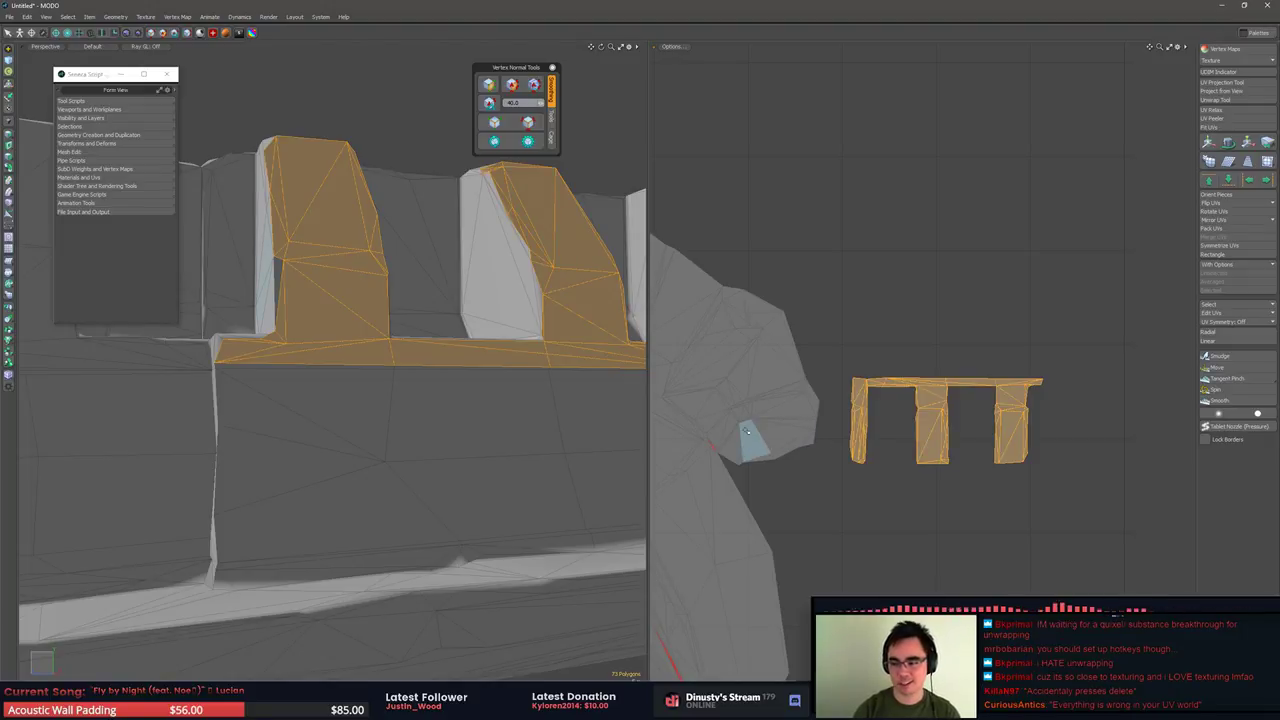
pyautogui.scroll(-1, 530, 310)
# Pick the sliver face beside the pillar nearest the vertical gap and the adjoining triangle on its front
pyautogui.keyDown('alt'); pyautogui.moveTo(300, 285); pyautogui.dragTo(350, 275); pyautogui.keyUp('alt')
pyautogui.scroll(1, 362, 265)
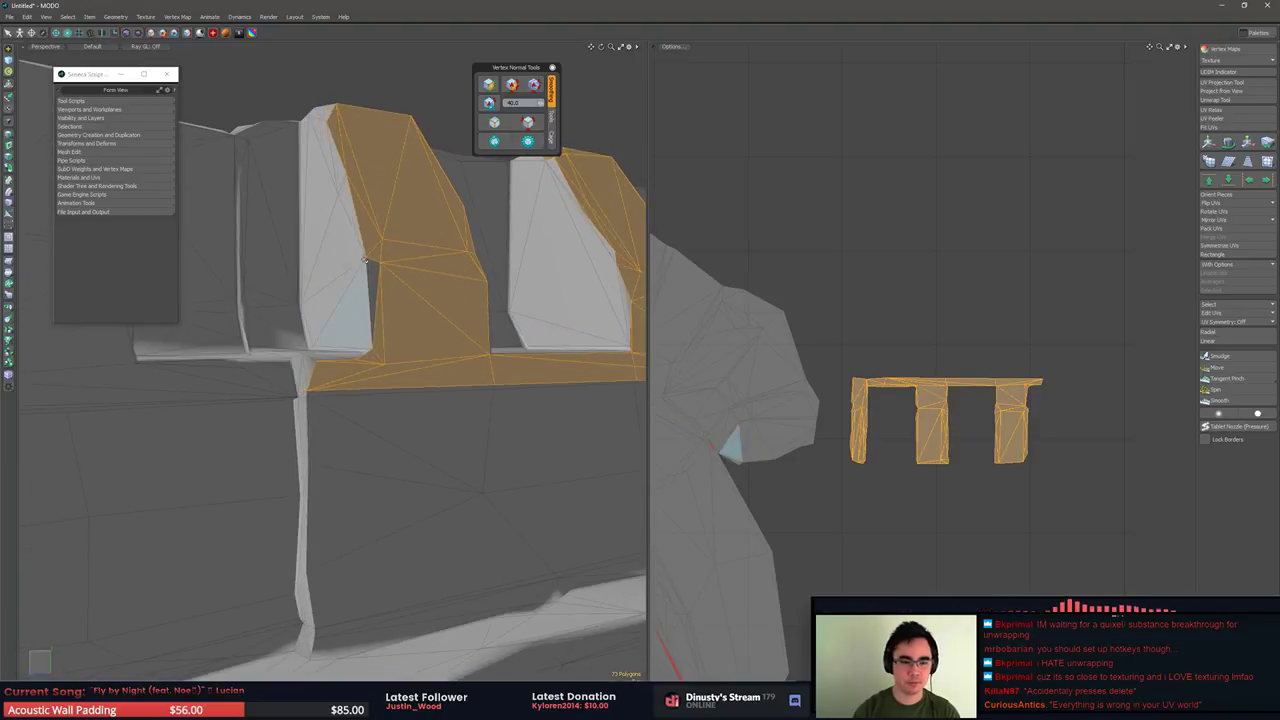
pyautogui.click(367, 265)
pyautogui.click(422, 290)
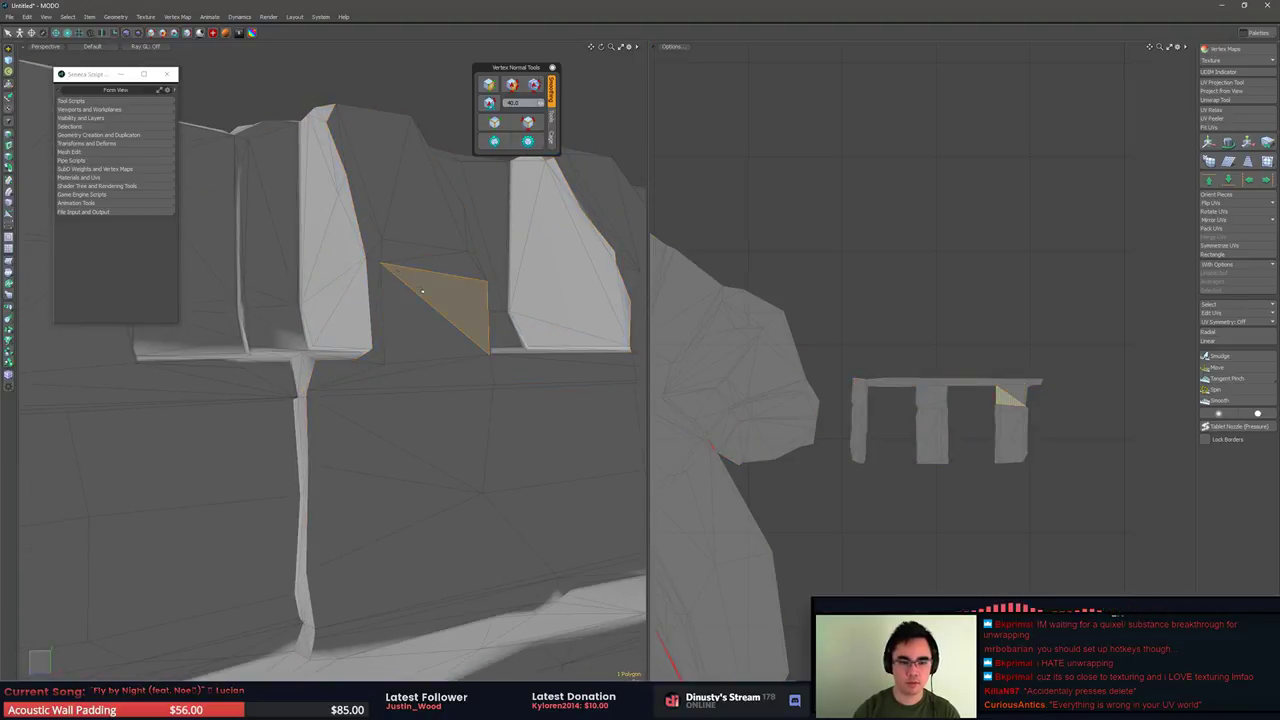
# Select the hard edges, soften those along the ledge's lower border, and select the hard edges again to check
pyautogui.click(528, 122)
pyautogui.keyDown('alt'); pyautogui.moveTo(412, 207); pyautogui.dragTo(339, 305); pyautogui.keyUp('alt')
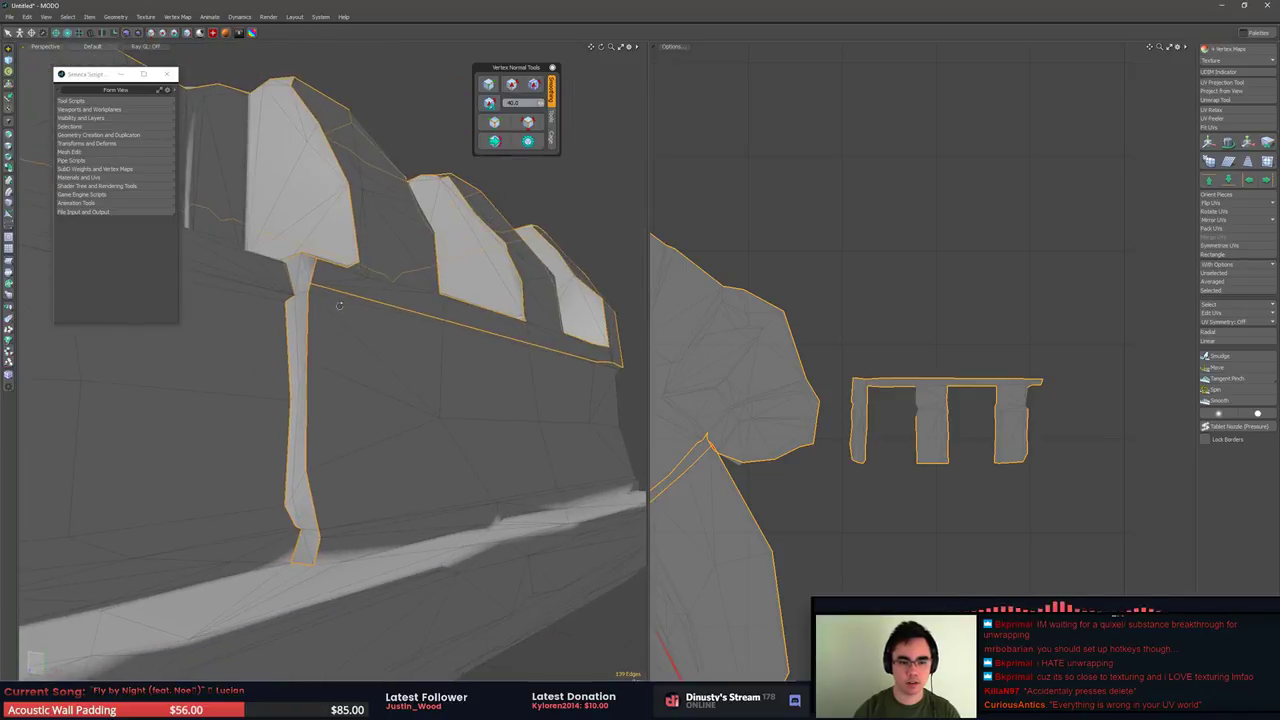
pyautogui.click(618, 366)
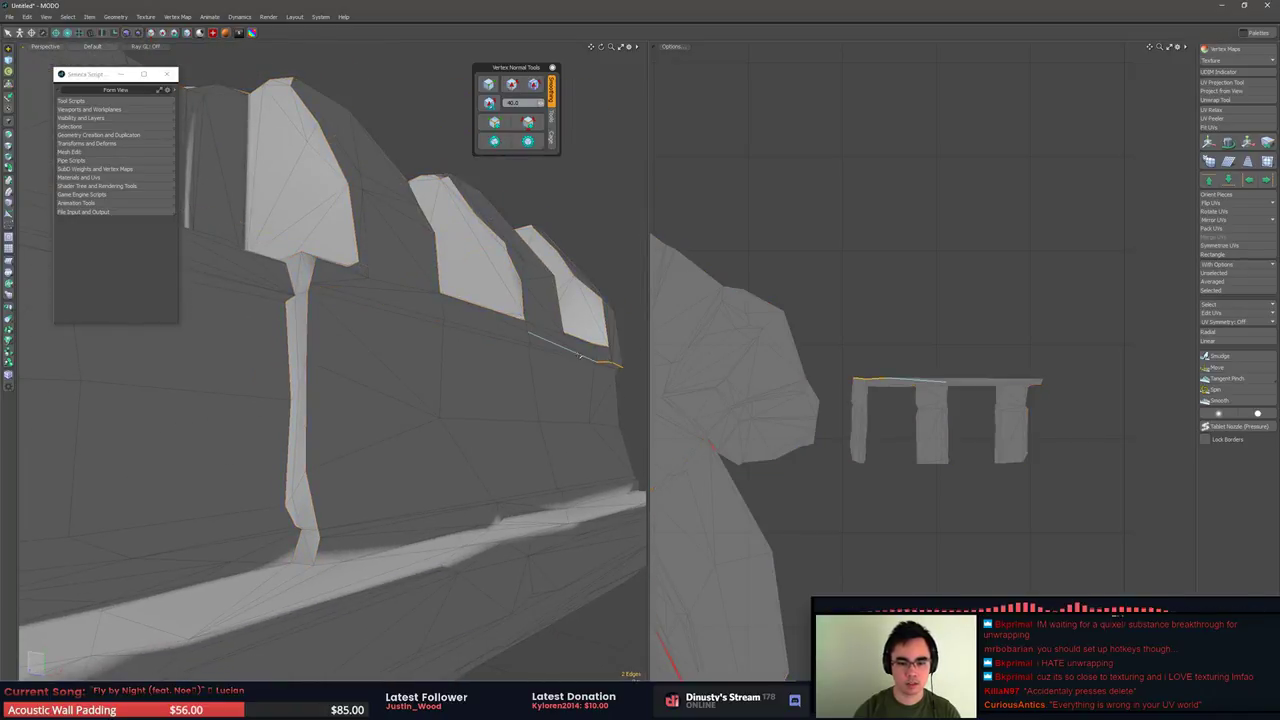
pyautogui.click(512, 86)
pyautogui.click(536, 187)
pyautogui.click(528, 122)
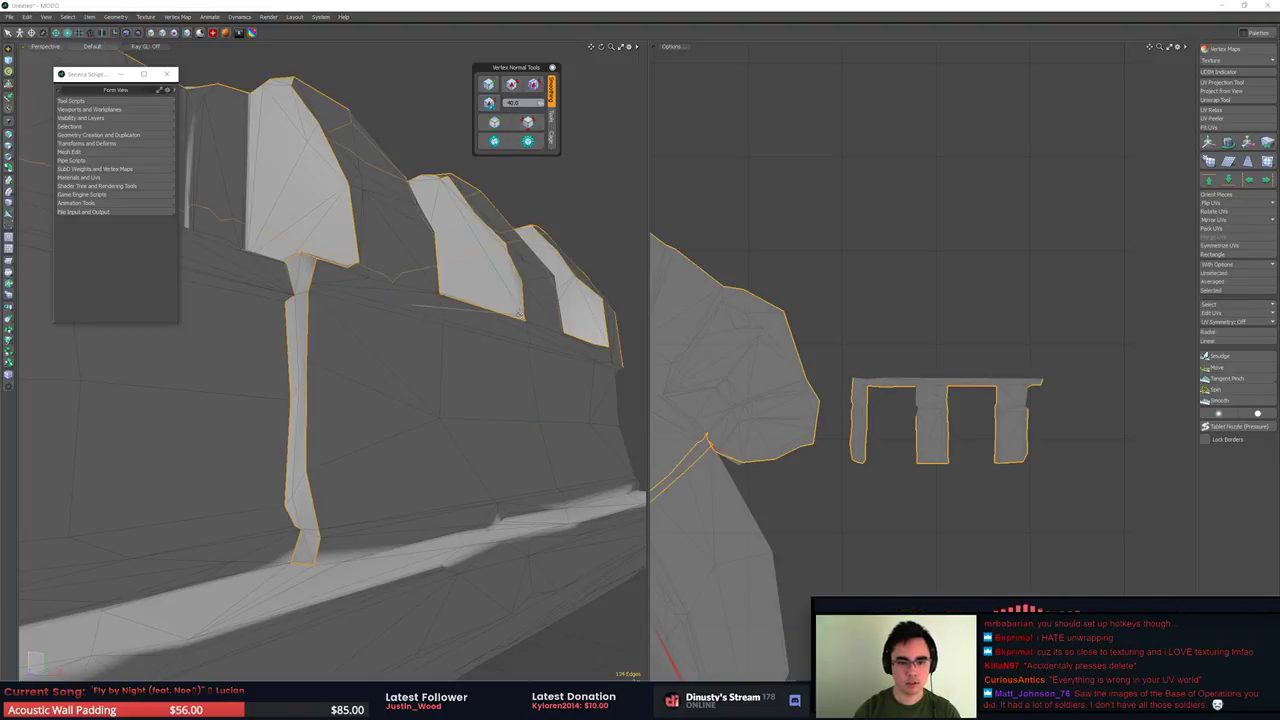
# Select the narrow strip of faces in the vertical groove on the stone blocks
pyautogui.keyDown('alt'); pyautogui.moveTo(520, 313); pyautogui.dragTo(334, 231); pyautogui.keyUp('alt')
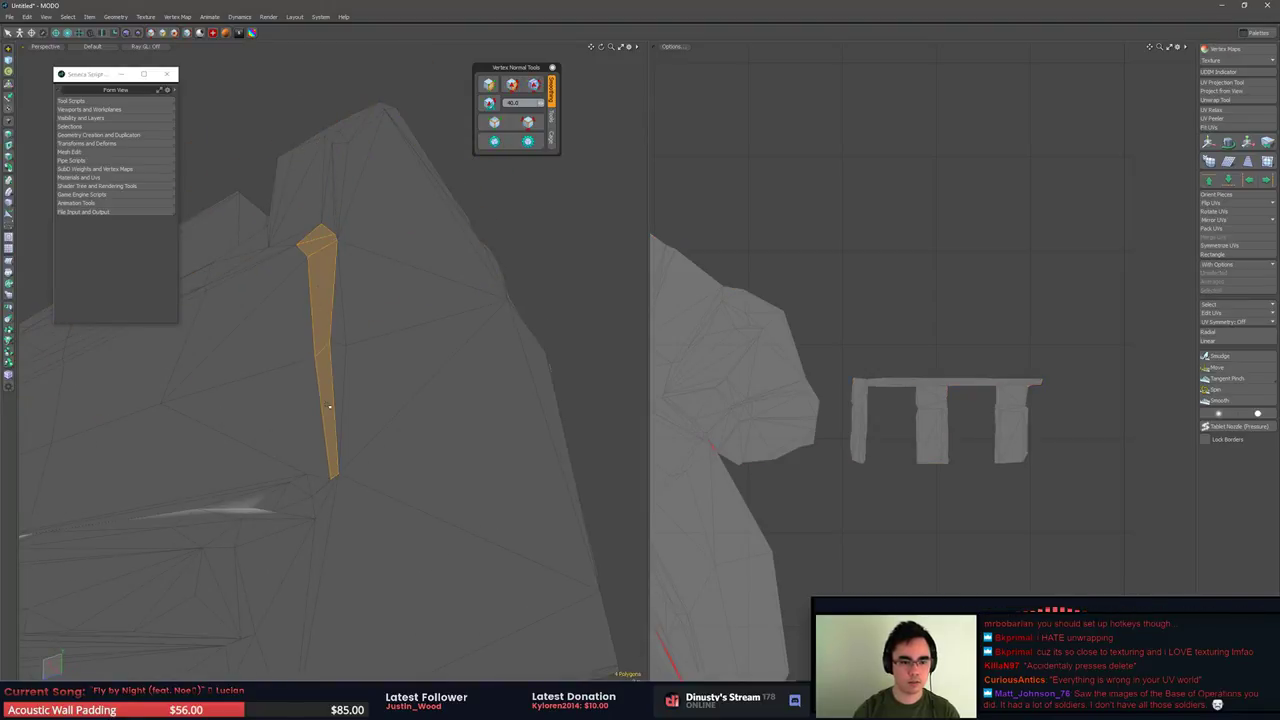
pyautogui.keyDown('alt'); pyautogui.moveTo(329, 371); pyautogui.dragTo(190, 471); pyautogui.keyUp('alt')
pyautogui.keyDown('alt'); pyautogui.moveTo(190, 471); pyautogui.dragTo(262, 395); pyautogui.keyUp('alt')
pyautogui.keyDown('alt'); pyautogui.moveTo(262, 395); pyautogui.dragTo(570, 440); pyautogui.keyUp('alt')
# Select the pillar, ledge and front block faces, soften their edges, harden the selection's border, and deselect
pyautogui.moveTo(896, 512); pyautogui.dragTo(1036, 402, button='right')
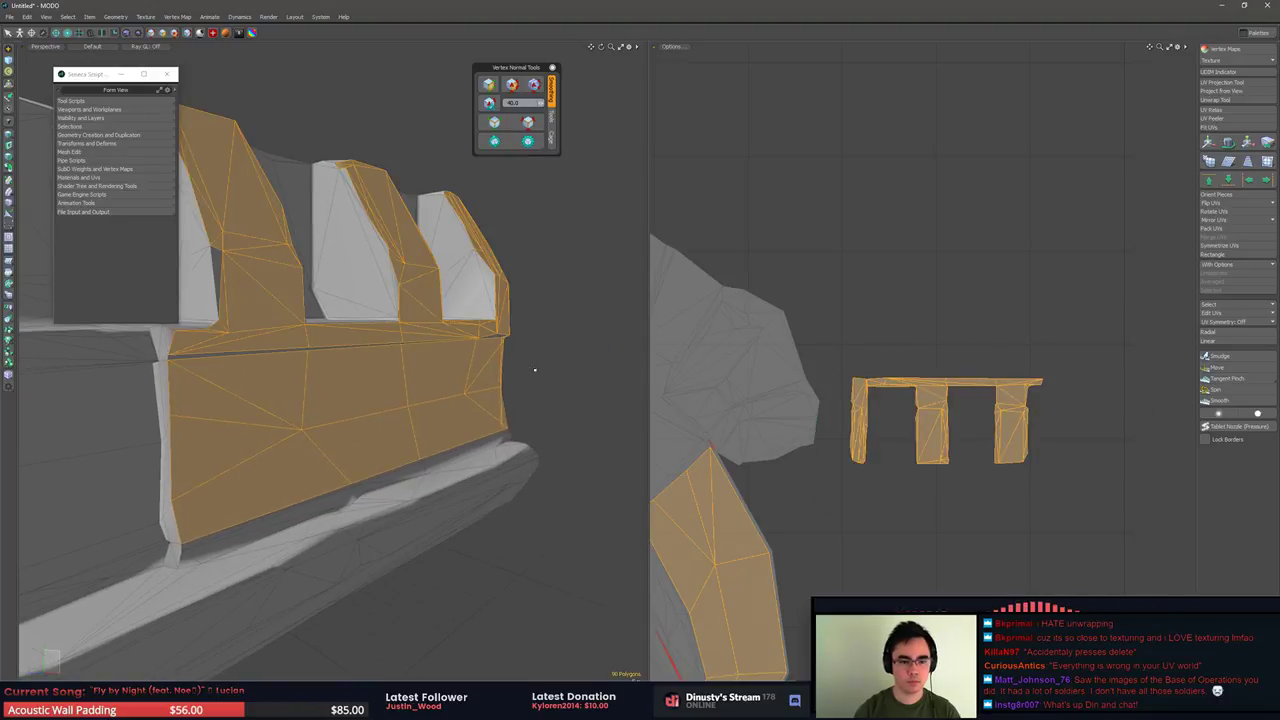
pyautogui.keyDown('alt'); pyautogui.moveTo(534, 370); pyautogui.dragTo(384, 354); pyautogui.keyUp('alt')
pyautogui.keyDown('alt'); pyautogui.moveTo(209, 358); pyautogui.dragTo(516, 380); pyautogui.keyUp('alt')
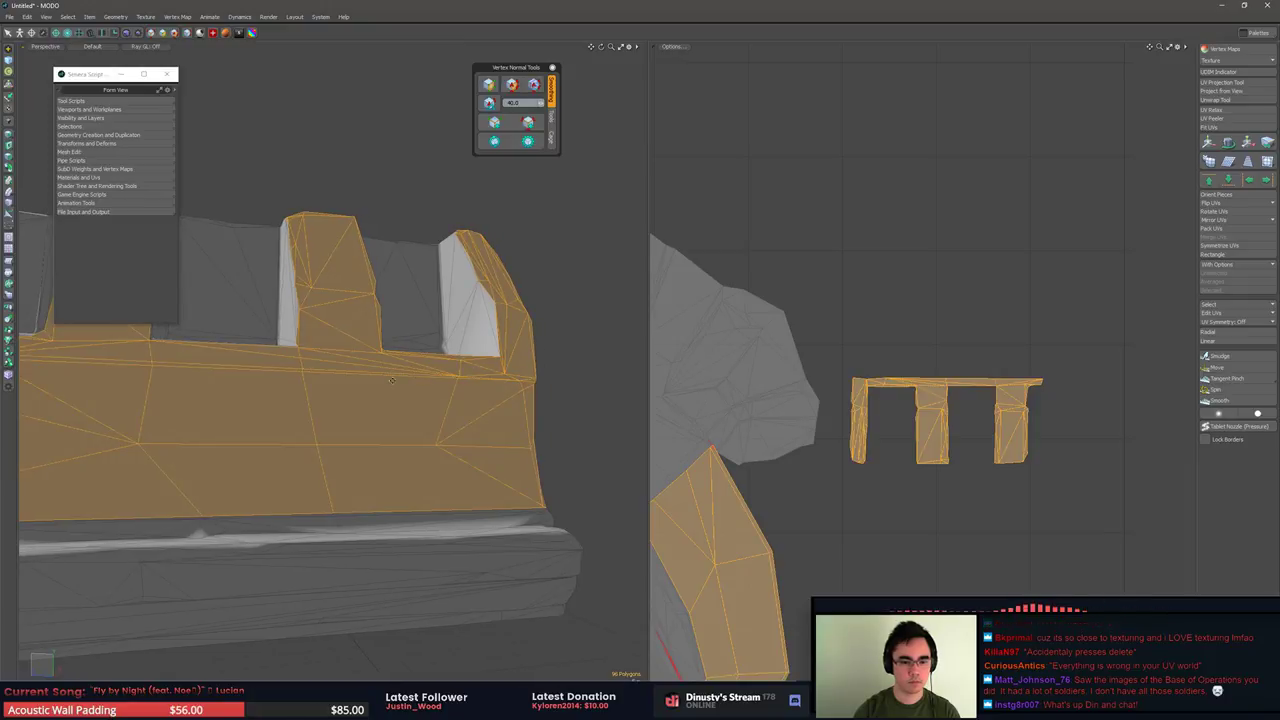
pyautogui.keyDown('alt'); pyautogui.moveTo(392, 380); pyautogui.dragTo(450, 382); pyautogui.keyUp('alt')
pyautogui.hotkey('alt', '2')
pyautogui.click(488, 85)
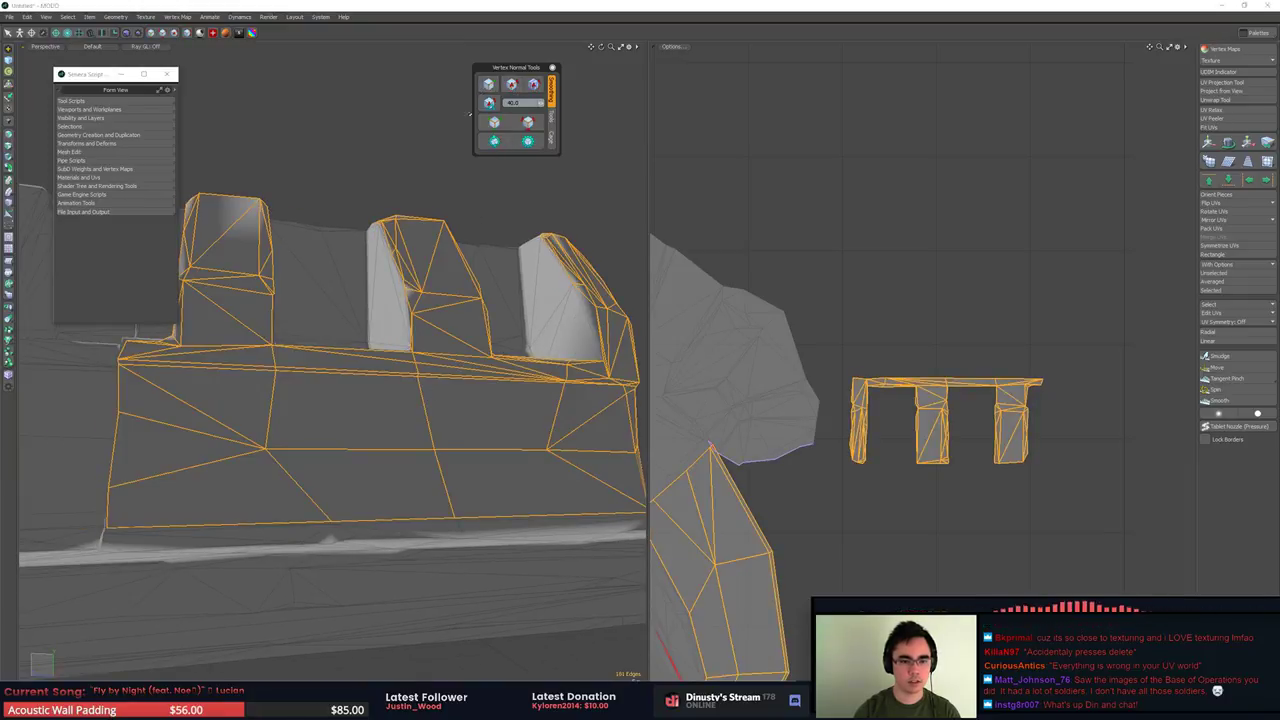
pyautogui.press('3')
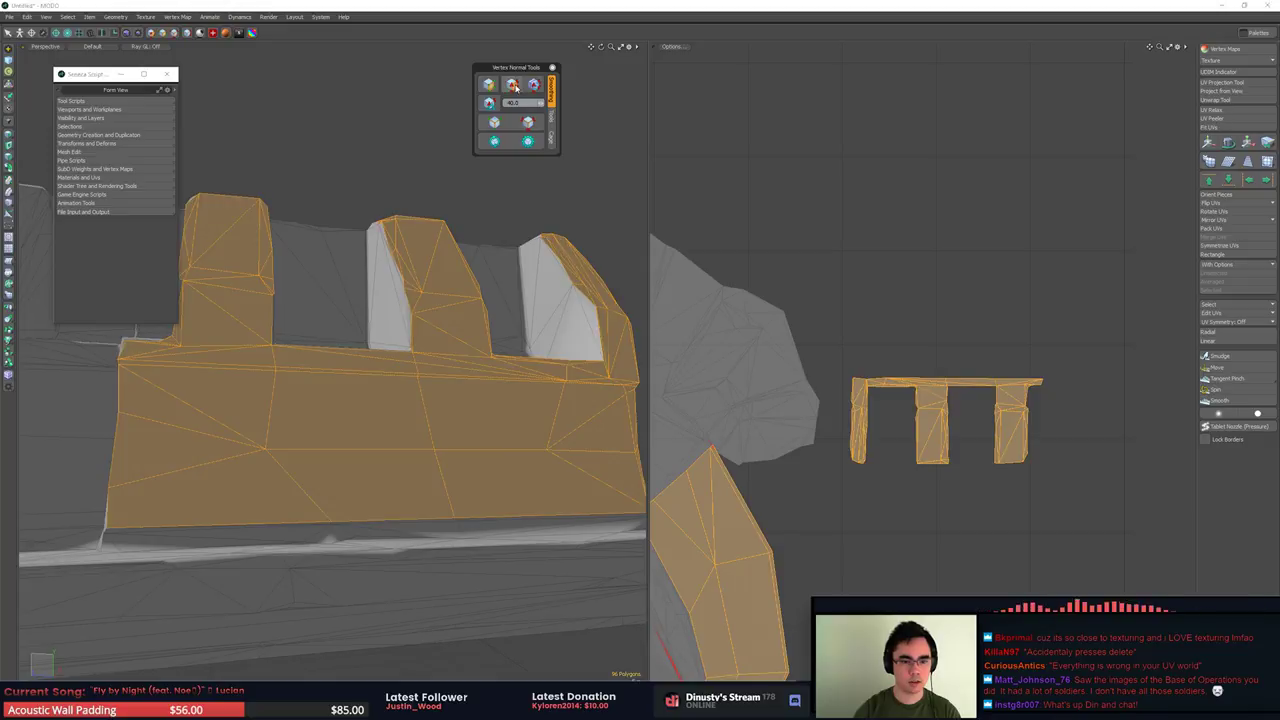
pyautogui.click(386, 138)
# Soften the short edge at the pillar's corner above the sliver face and select the hard edges to check
pyautogui.keyDown('alt'); pyautogui.moveTo(386, 138); pyautogui.dragTo(505, 340); pyautogui.keyUp('alt')
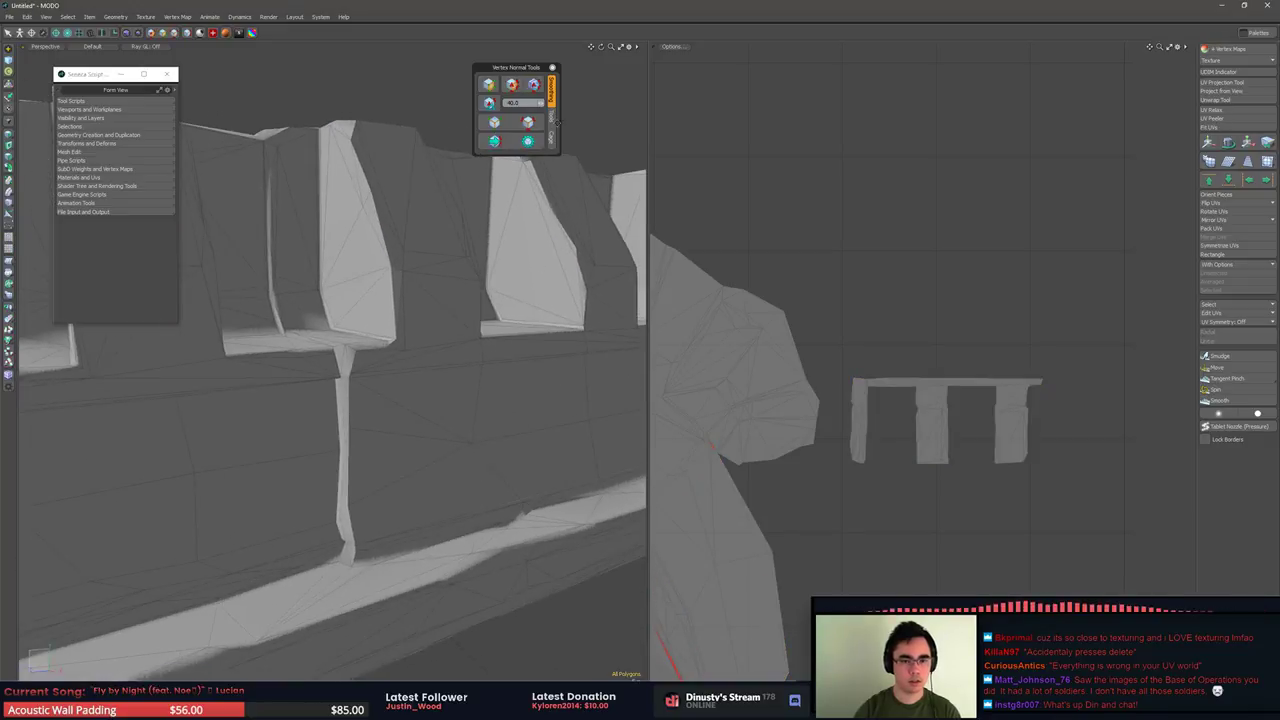
pyautogui.click(529, 125)
pyautogui.keyDown('alt'); pyautogui.moveTo(350, 215); pyautogui.dragTo(123, 325); pyautogui.keyUp('alt')
pyautogui.scroll(5, 337, 314)
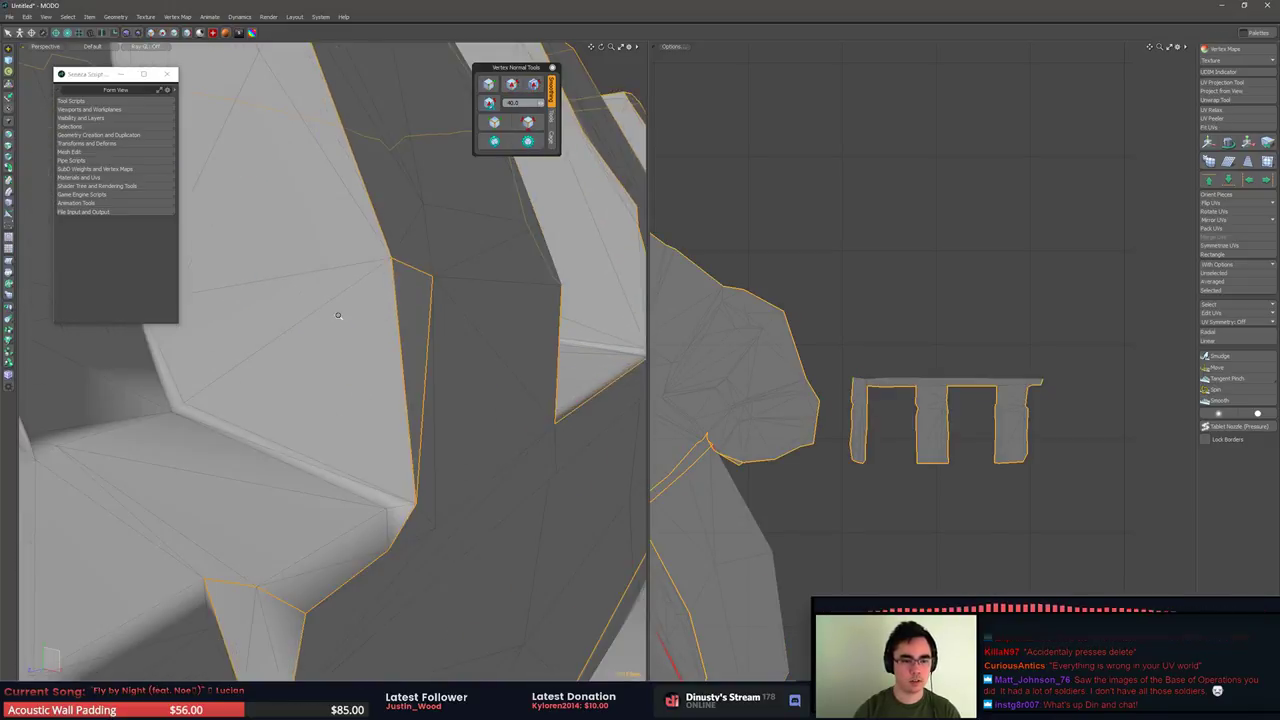
pyautogui.keyDown('alt'); pyautogui.moveTo(337, 314); pyautogui.dragTo(352, 253); pyautogui.keyUp('alt')
pyautogui.click(352, 250)
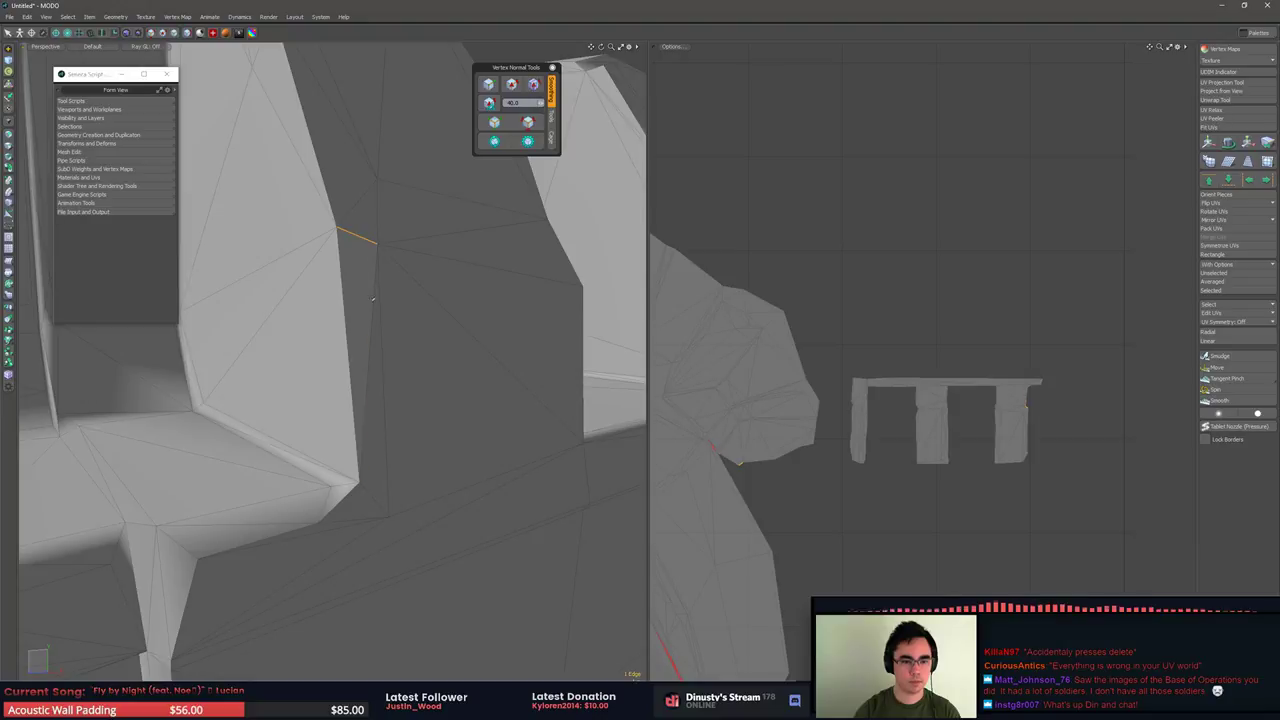
pyautogui.click(494, 91)
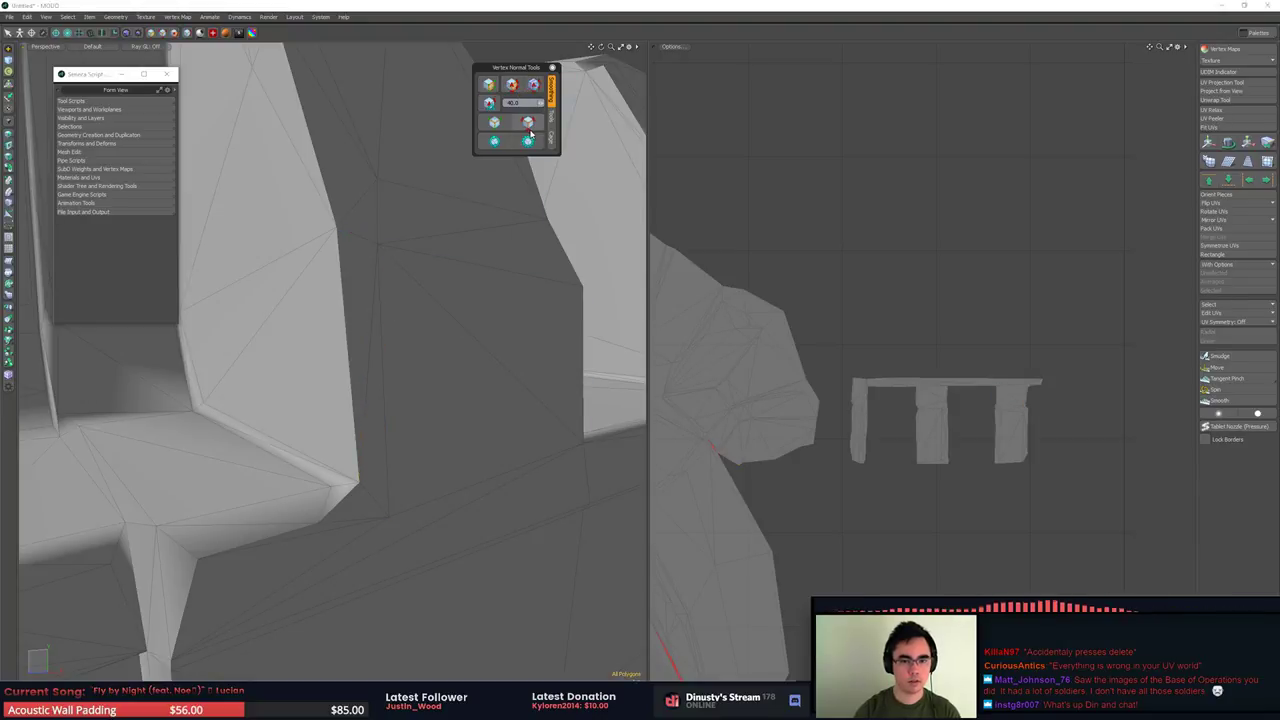
pyautogui.click(528, 123)
# Select the jagged edges down the side of the middle pillar and correct their hardness with Vertex Normal Tools
pyautogui.keyDown('alt'); pyautogui.moveTo(528, 124); pyautogui.dragTo(397, 397); pyautogui.keyUp('alt')
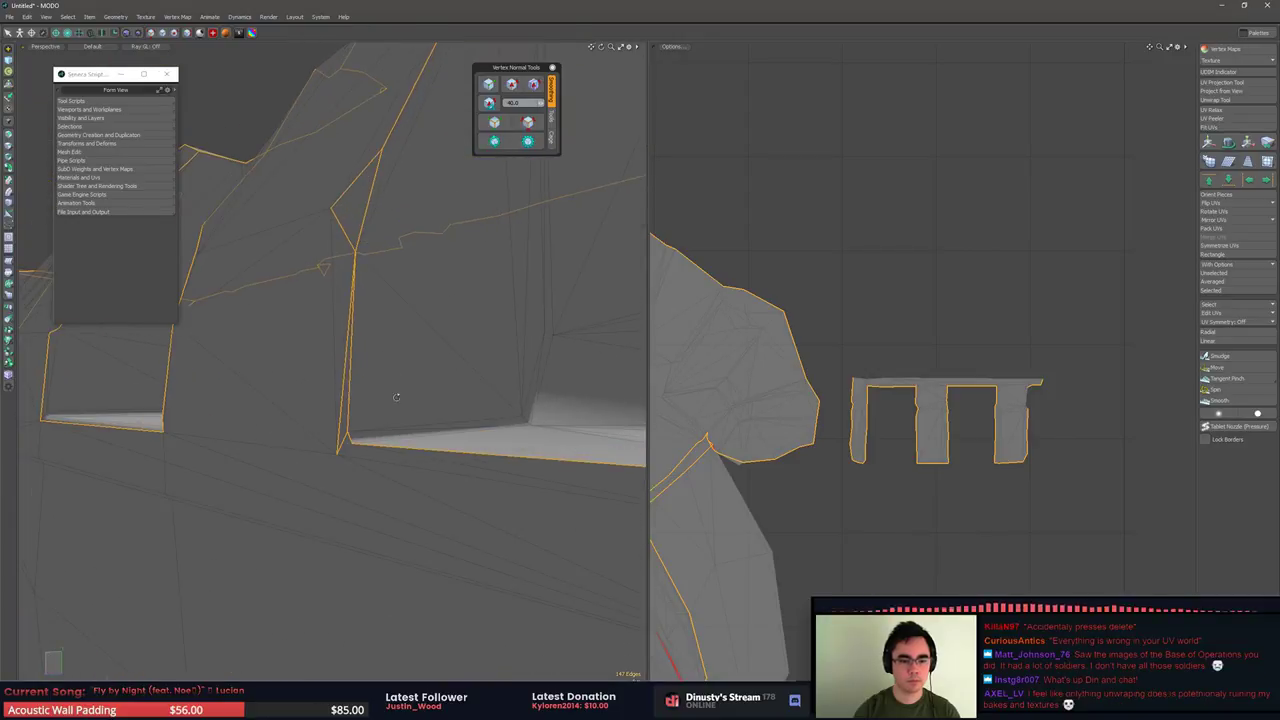
pyautogui.click(345, 432)
pyautogui.keyDown('alt'); pyautogui.moveTo(345, 432); pyautogui.dragTo(353, 274); pyautogui.keyUp('alt')
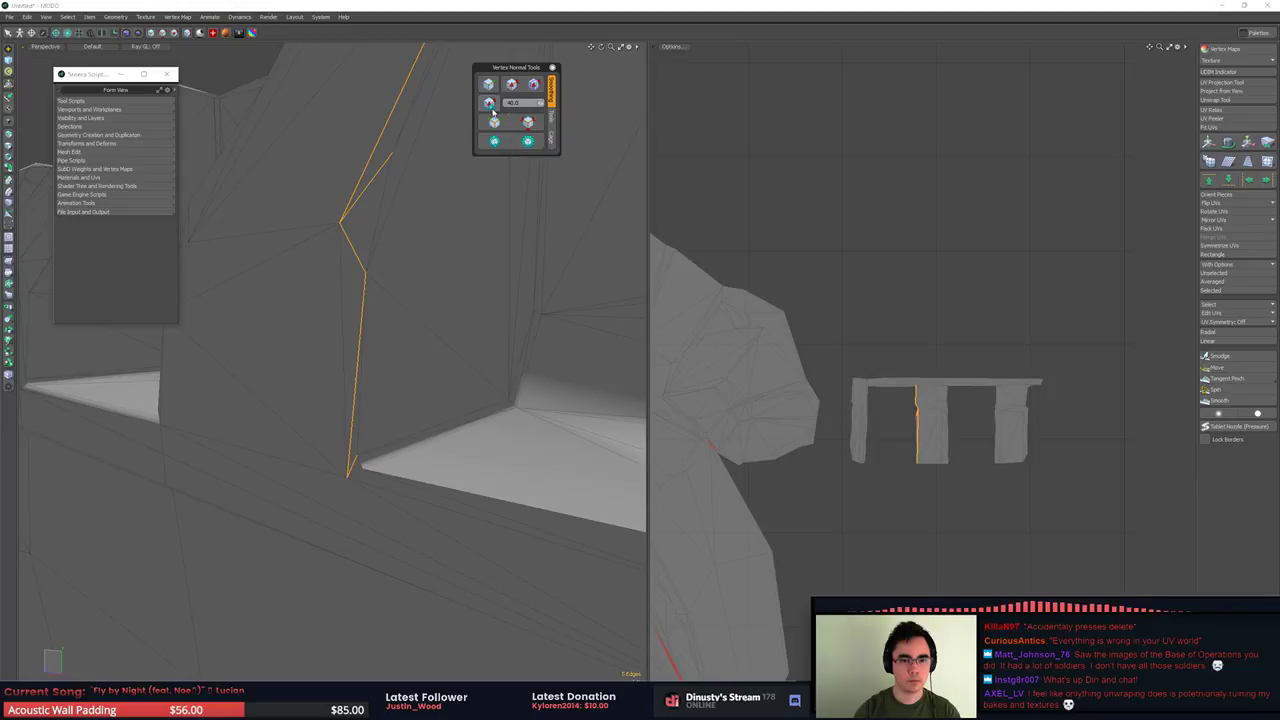
pyautogui.click(526, 124)
# Harden the border of the small faces at the pointed upper corner of the recess and deselect them
pyautogui.keyDown('ctrl'); pyautogui.keyDown('alt'); pyautogui.moveTo(480, 250); pyautogui.dragTo(372, 276); pyautogui.keyUp('alt'); pyautogui.keyUp('ctrl')
pyautogui.press('3')
pyautogui.press('2')
pyautogui.press('3')
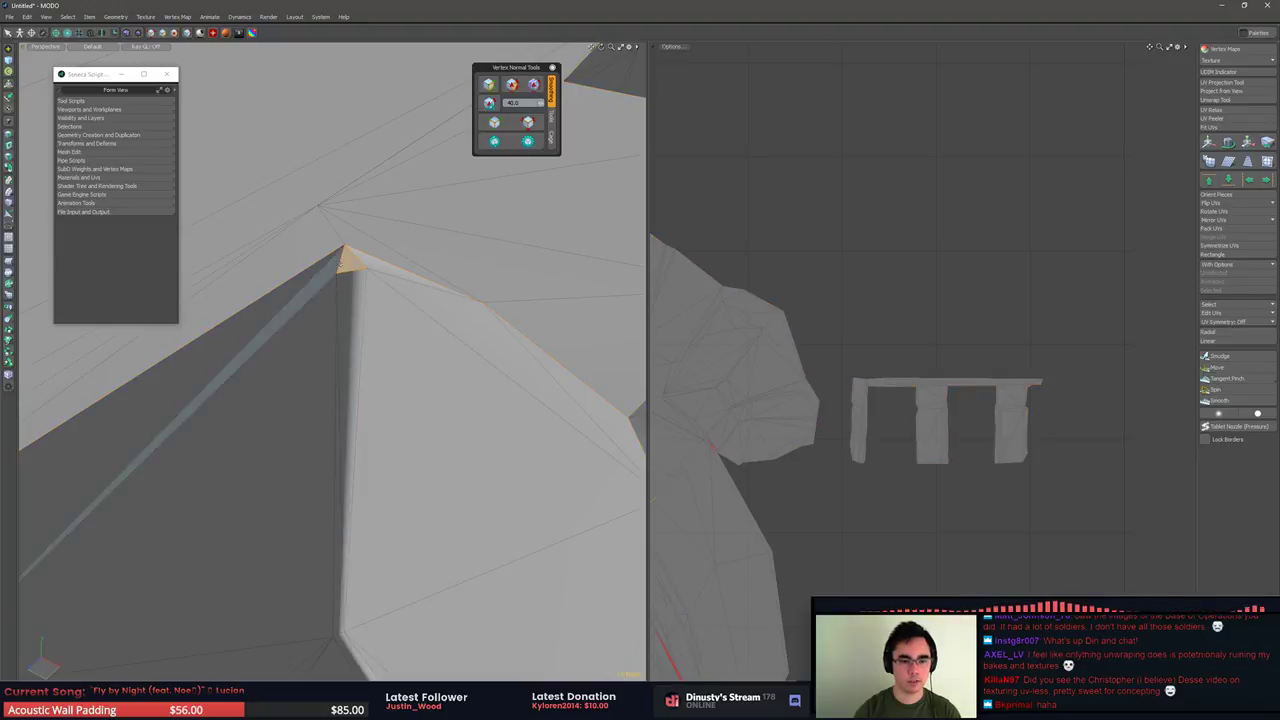
pyautogui.click(519, 87)
pyautogui.click(380, 306)
pyautogui.keyDown('alt'); pyautogui.moveTo(380, 306); pyautogui.dragTo(321, 271); pyautogui.keyUp('alt')
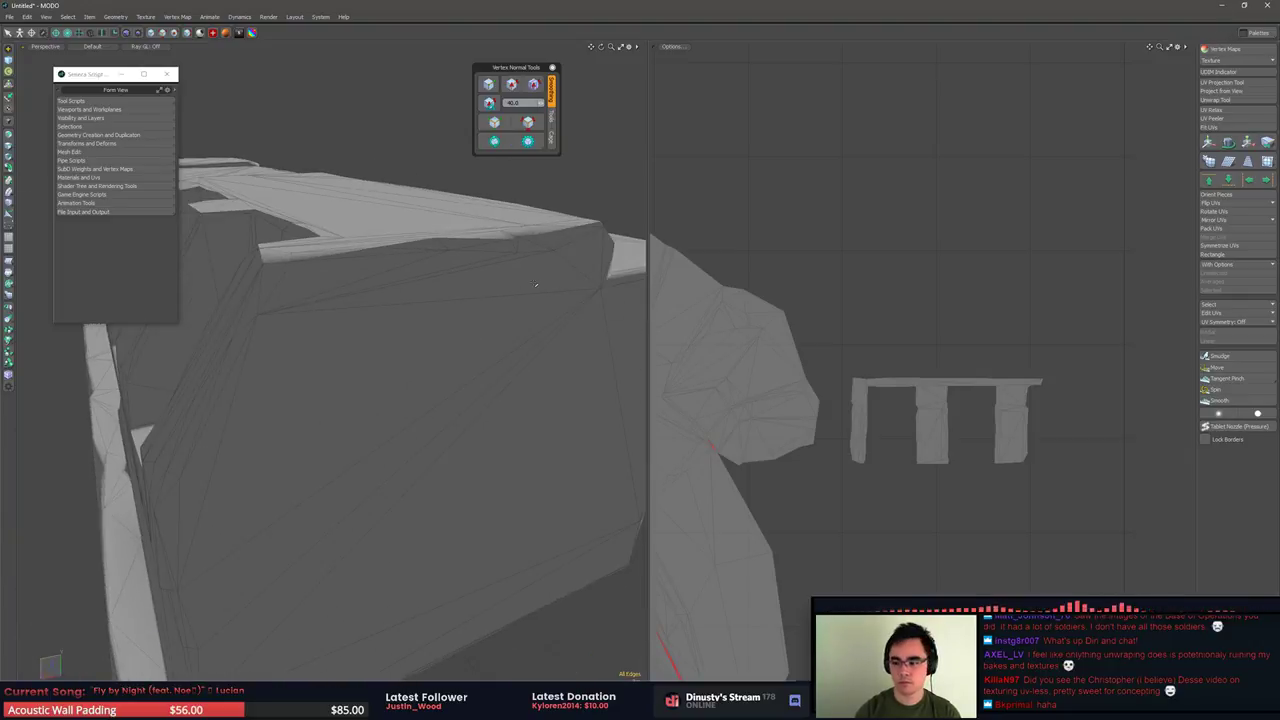
pyautogui.keyDown('alt'); pyautogui.moveTo(604, 283); pyautogui.dragTo(529, 377); pyautogui.keyUp('alt')
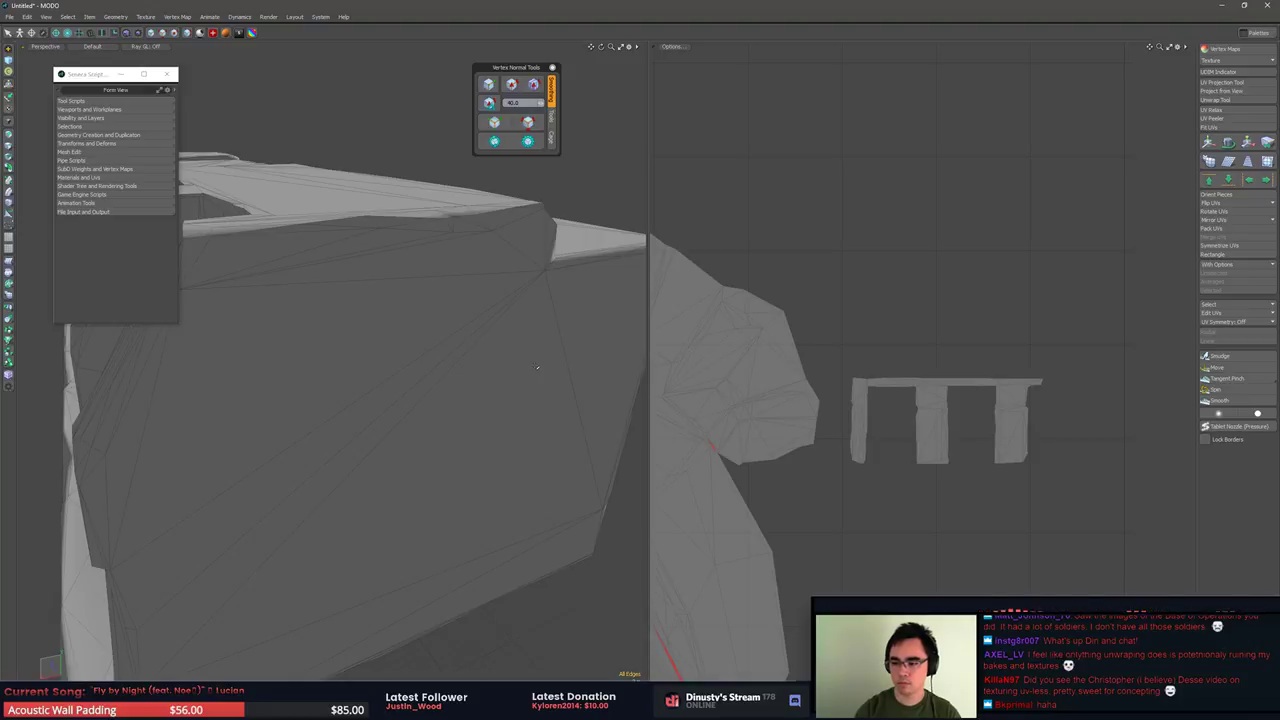
pyautogui.keyDown('alt'); pyautogui.moveTo(537, 368); pyautogui.dragTo(561, 324); pyautogui.keyUp('alt')
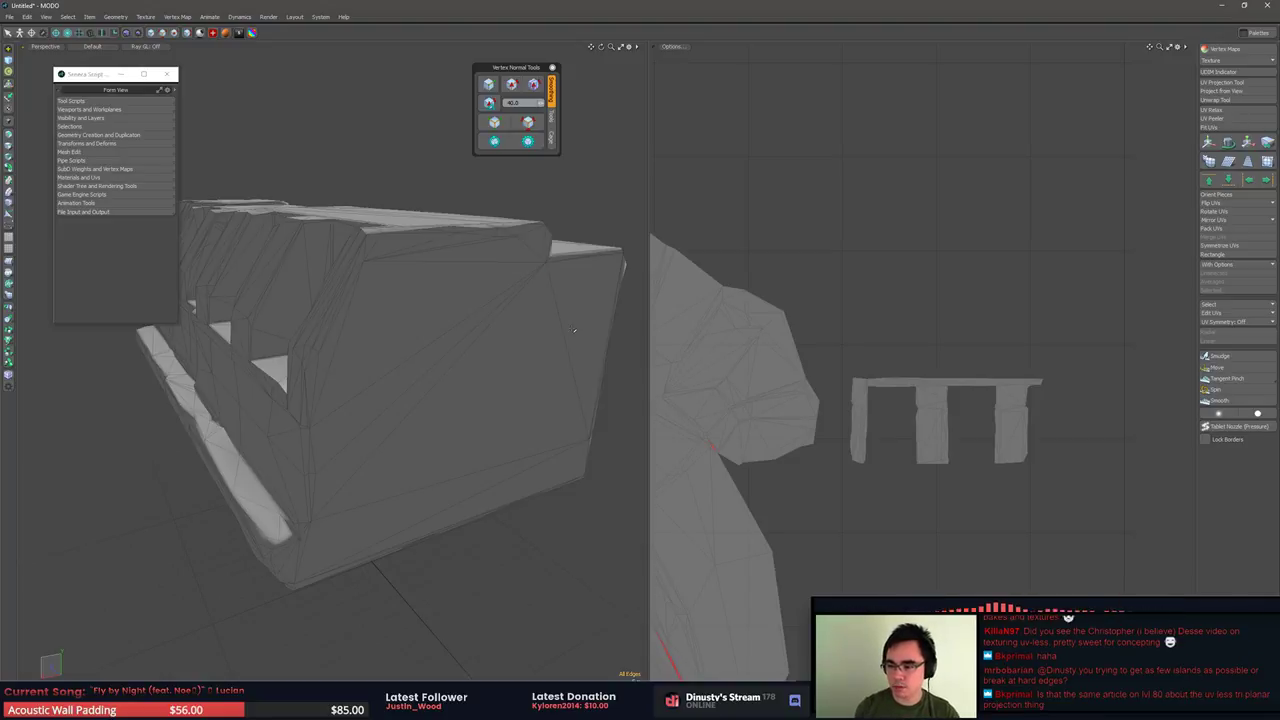
pyautogui.keyDown('alt'); pyautogui.moveTo(549, 264); pyautogui.dragTo(511, 393); pyautogui.keyUp('alt')
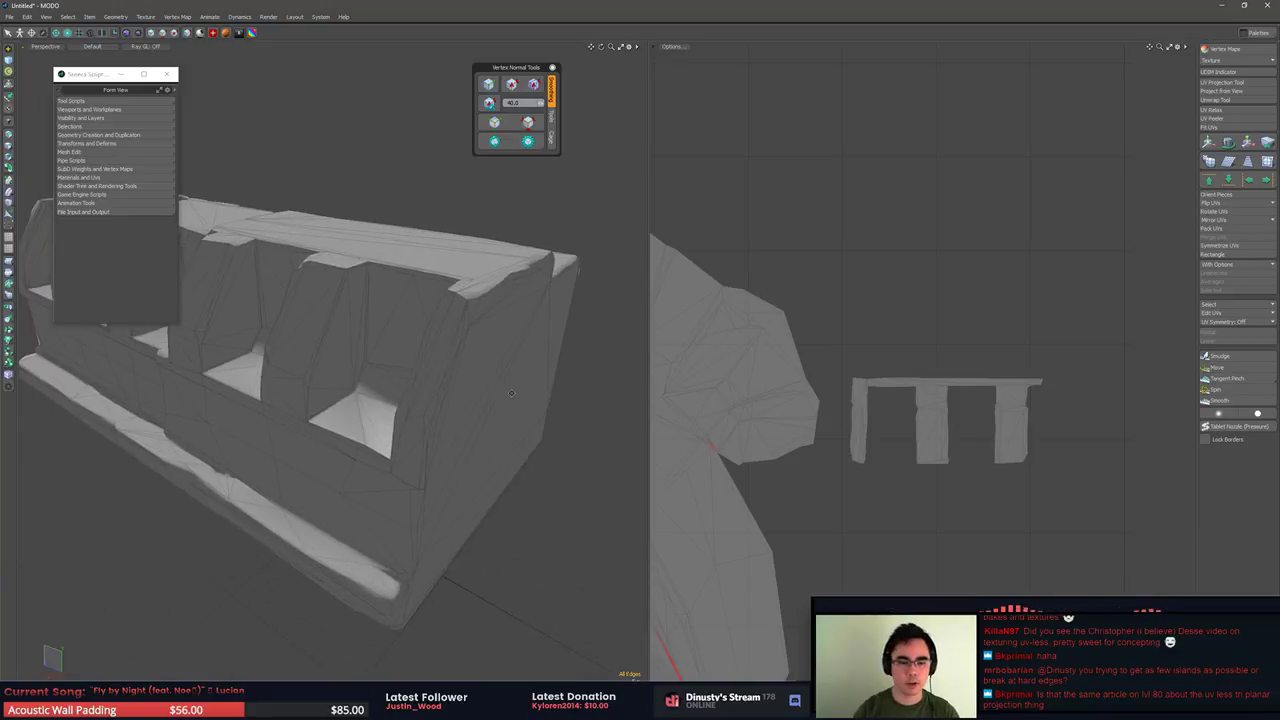
pyautogui.keyDown('alt'); pyautogui.keyDown('shift'); pyautogui.moveTo(863, 352); pyautogui.dragTo(915, 318); pyautogui.keyUp('shift'); pyautogui.keyUp('alt')
# Select the large flat faces of the trim's end cap out to its border
pyautogui.keyDown('alt'); pyautogui.moveTo(490, 345); pyautogui.dragTo(371, 368); pyautogui.keyUp('alt')
pyautogui.press('3')
pyautogui.click(402, 282)
pyautogui.click(457, 412)
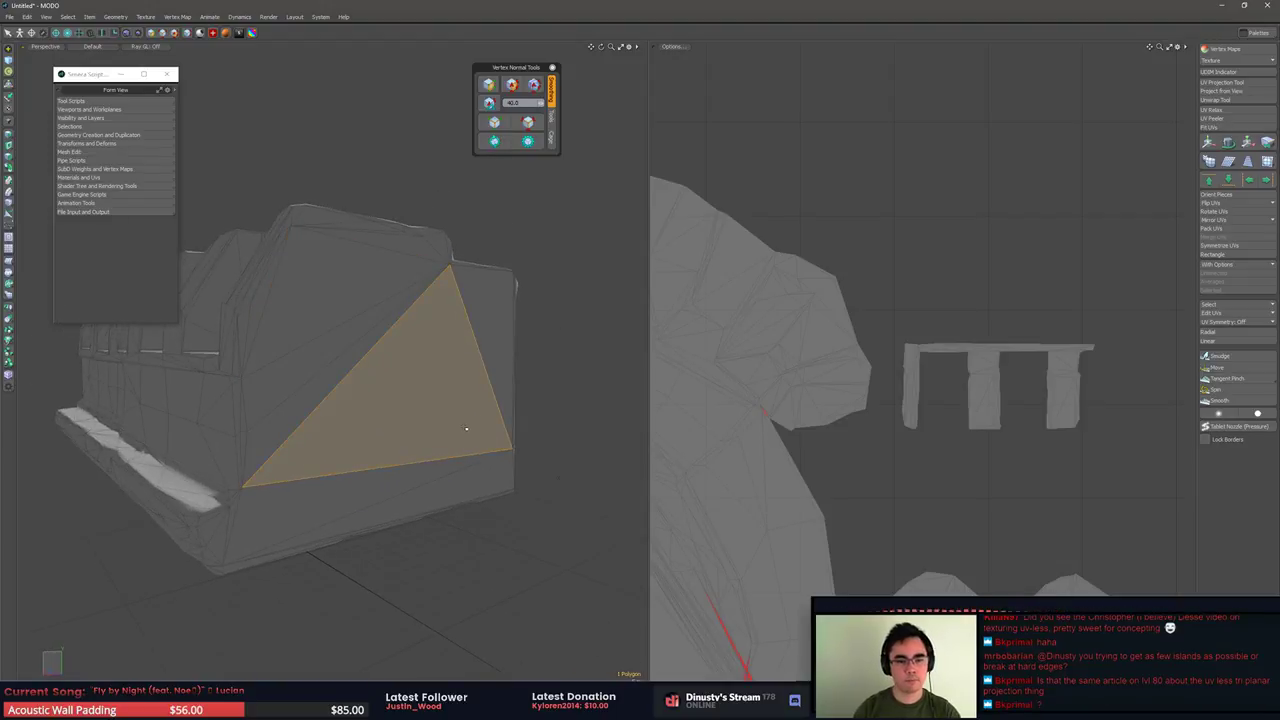
pyautogui.doubleClick(466, 429)
pyautogui.keyDown('alt'); pyautogui.moveTo(466, 429); pyautogui.dragTo(422, 475); pyautogui.keyUp('alt')
pyautogui.scroll(2, 430, 400)
pyautogui.keyDown('alt'); pyautogui.moveTo(430, 400); pyautogui.dragTo(443, 361); pyautogui.keyUp('alt')
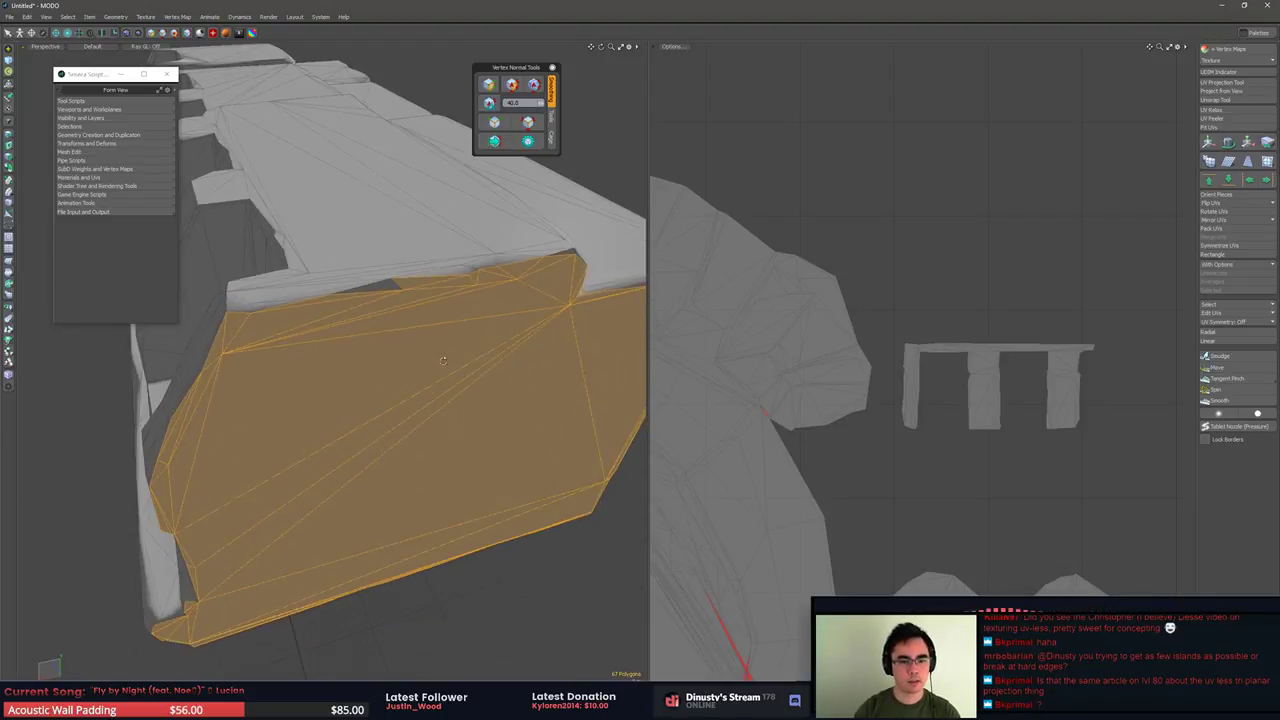
# Extend the end cap selection along its upper border and check the hard edges around the notch corner
pyautogui.keyDown('alt'); pyautogui.moveTo(374, 294); pyautogui.dragTo(341, 289); pyautogui.keyUp('alt')
pyautogui.scroll(2, 310, 300)
pyautogui.keyDown('alt'); pyautogui.moveTo(341, 289); pyautogui.dragTo(535, 325); pyautogui.keyUp('alt')
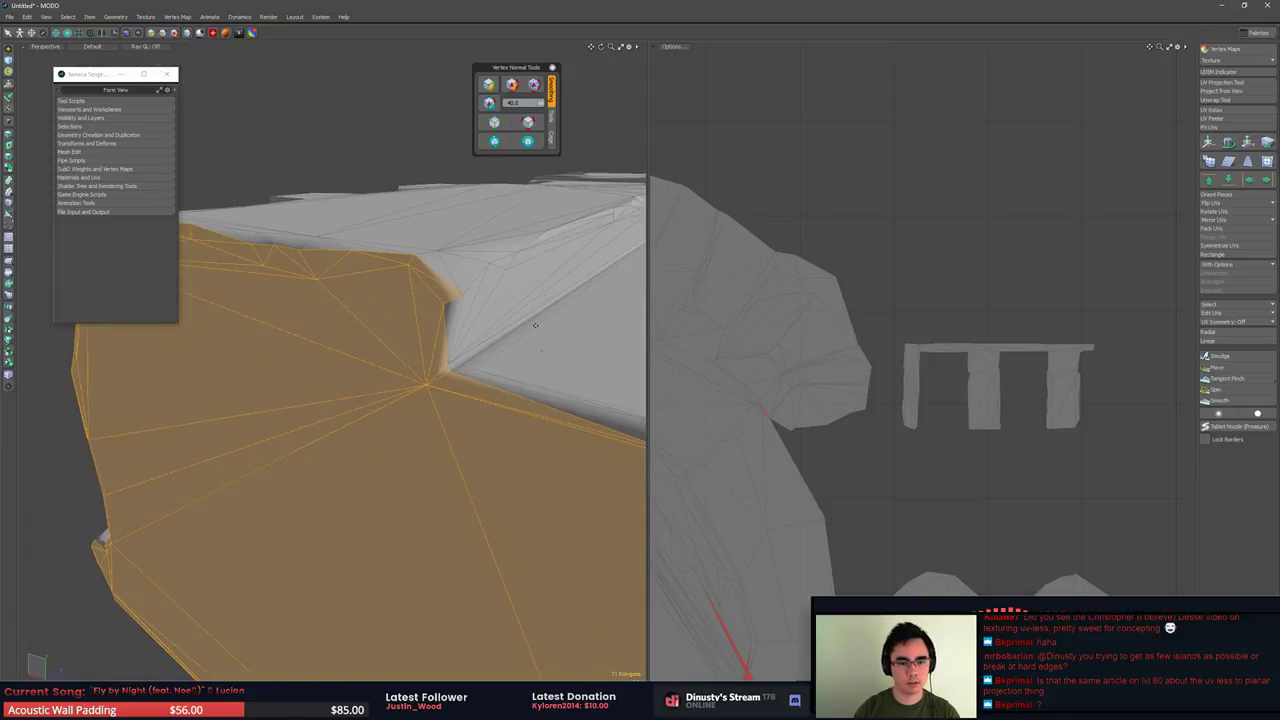
pyautogui.click(531, 127)
pyautogui.keyDown('alt'); pyautogui.moveTo(528, 262); pyautogui.dragTo(362, 289); pyautogui.keyUp('alt')
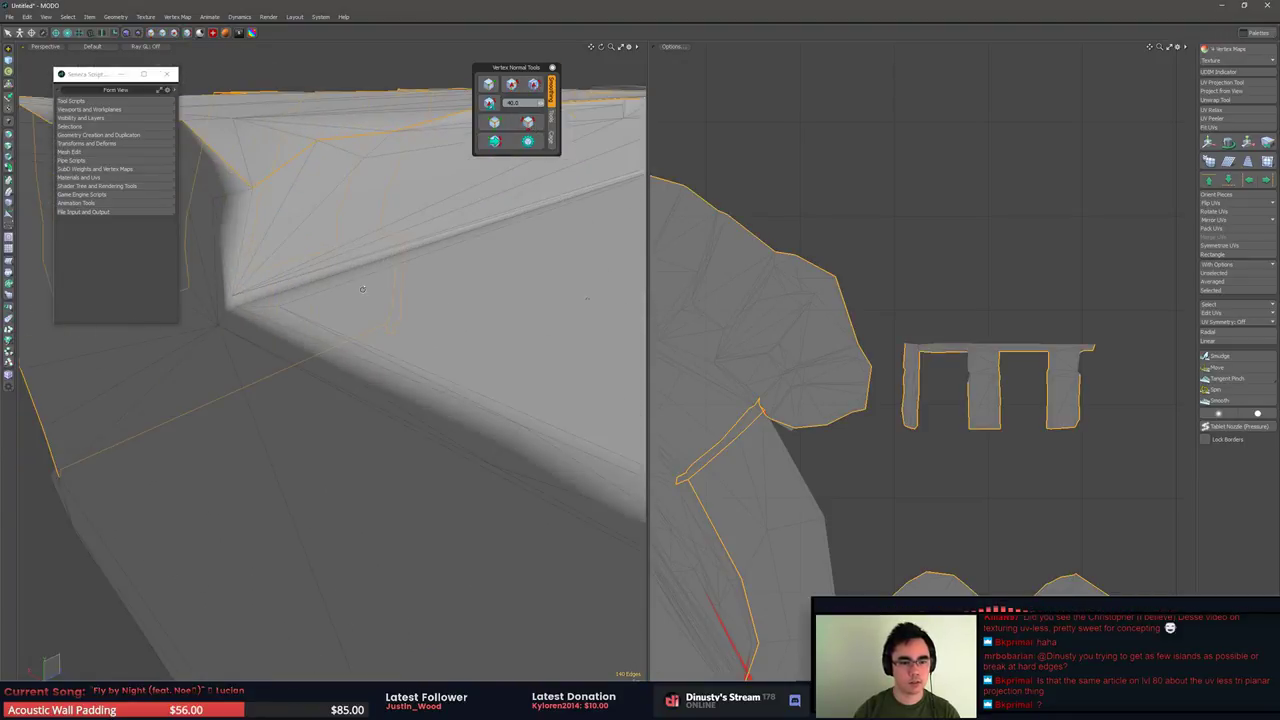
# Extend the end cap's face selection along its lower border and around the corners to take in the remaining small edge faces
pyautogui.press('3')
pyautogui.keyDown('alt'); pyautogui.moveTo(207, 184); pyautogui.dragTo(394, 270); pyautogui.keyUp('alt')
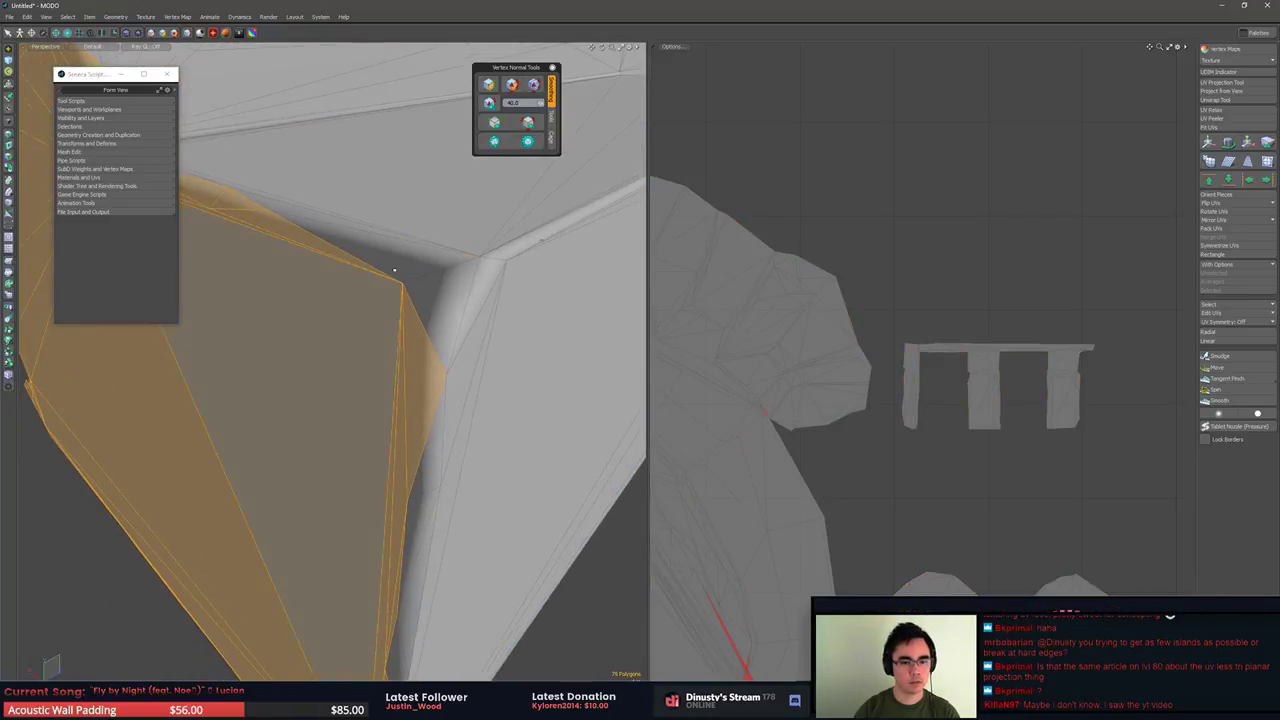
pyautogui.keyDown('alt'); pyautogui.moveTo(437, 330); pyautogui.dragTo(420, 312); pyautogui.keyUp('alt')
pyautogui.keyDown('alt'); pyautogui.moveTo(404, 443); pyautogui.dragTo(381, 397); pyautogui.keyUp('alt')
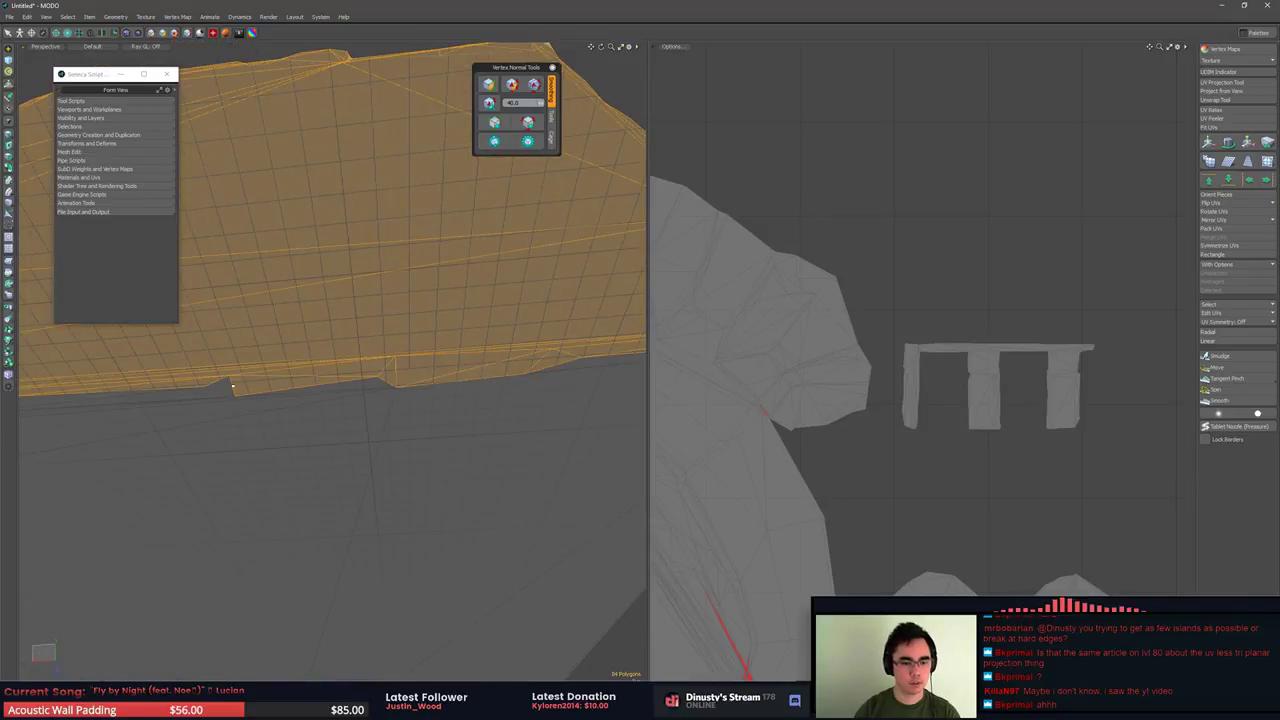
pyautogui.keyDown('alt'); pyautogui.moveTo(271, 381); pyautogui.dragTo(497, 381); pyautogui.keyUp('alt')
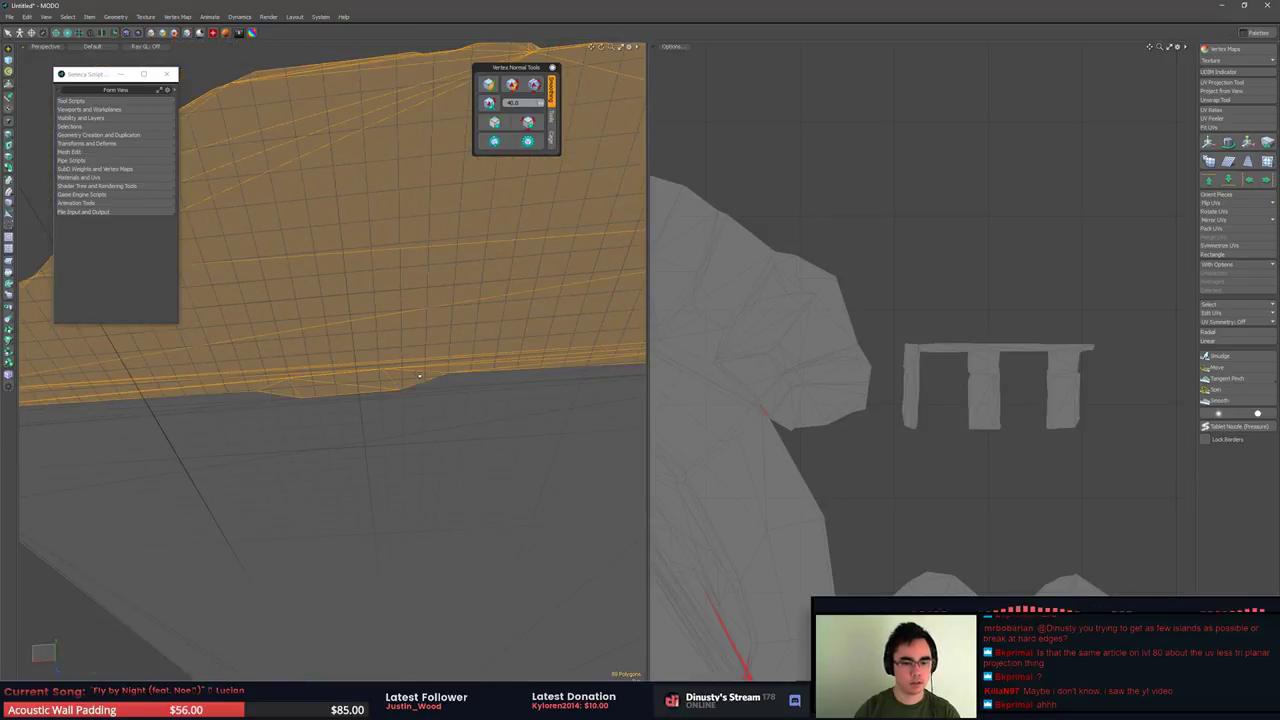
pyautogui.keyDown('alt'); pyautogui.moveTo(419, 377); pyautogui.dragTo(292, 320); pyautogui.keyUp('alt')
pyautogui.keyDown('alt'); pyautogui.moveTo(297, 376); pyautogui.dragTo(421, 193); pyautogui.keyUp('alt')
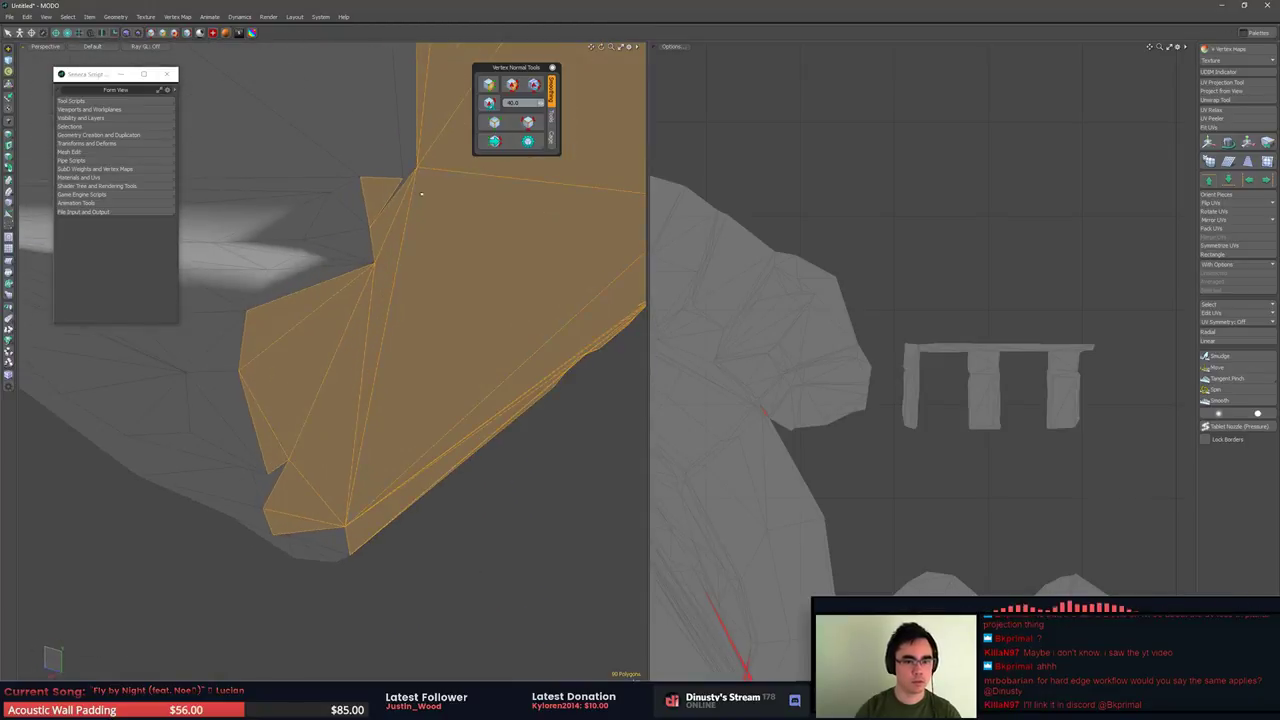
# Review the hard edges around the end cap's corner and pick the short edge at the corner for inspection
pyautogui.click(527, 122)
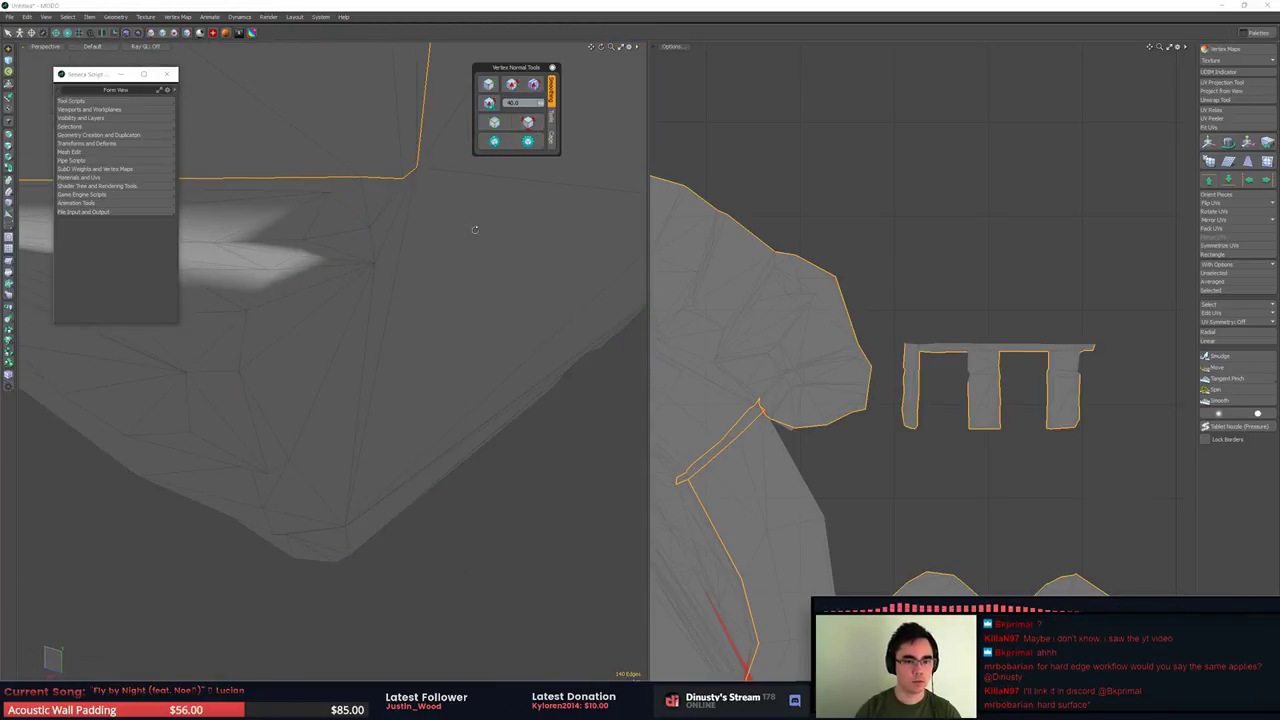
pyautogui.keyDown('alt'); pyautogui.moveTo(474, 229); pyautogui.dragTo(451, 334); pyautogui.keyUp('alt')
pyautogui.press('3')
pyautogui.moveTo(398, 292)
pyautogui.keyDown('ctrl'); pyautogui.mouseDown()
pyautogui.moveTo(386, 313)
pyautogui.moveTo(491, 283)
pyautogui.moveTo(445, 352)
pyautogui.moveTo(497, 354)
pyautogui.moveTo(404, 258)
pyautogui.moveTo(383, 282)
pyautogui.mouseUp(); pyautogui.keyUp('ctrl')
pyautogui.press('1')
pyautogui.click(406, 256)
pyautogui.keyDown('alt'); pyautogui.moveTo(410, 237); pyautogui.dragTo(367, 218); pyautogui.keyUp('alt')
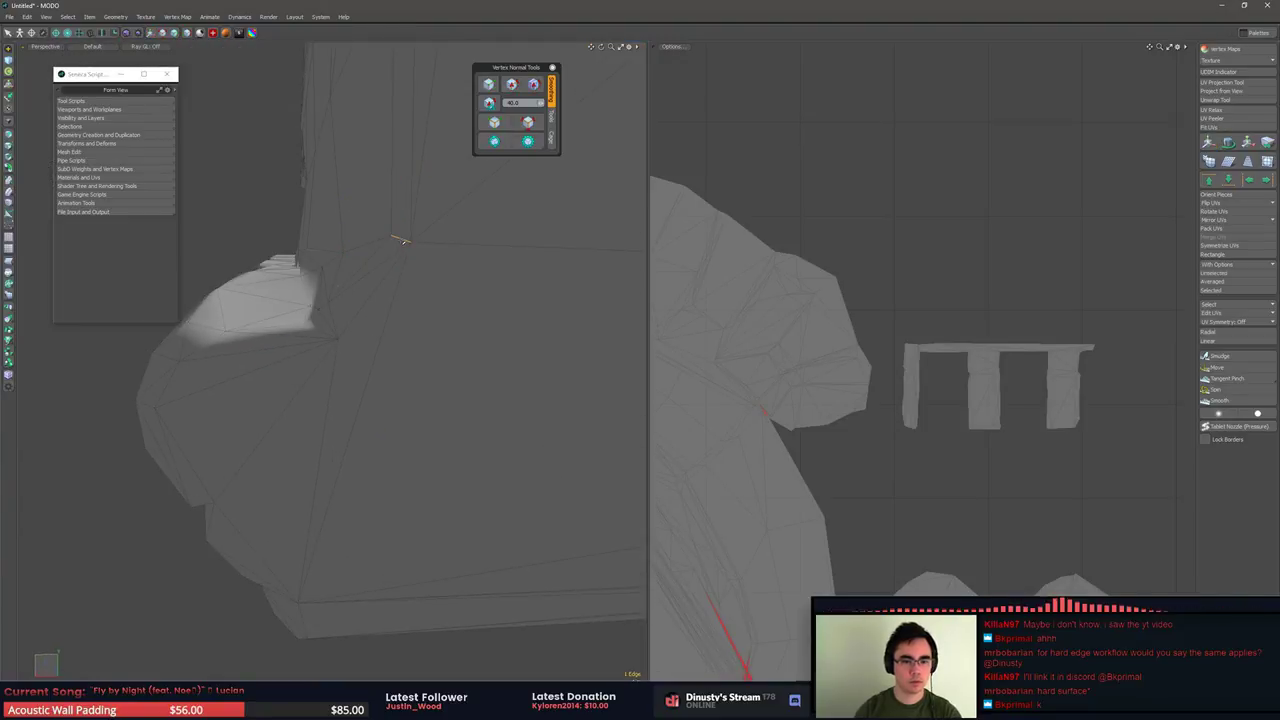
# Complete the end cap face selection along its side, harden its border, deselect it and select all hard edges for checking
pyautogui.press('3')
pyautogui.keyDown('alt'); pyautogui.moveTo(380, 355); pyautogui.dragTo(404, 537); pyautogui.keyUp('alt')
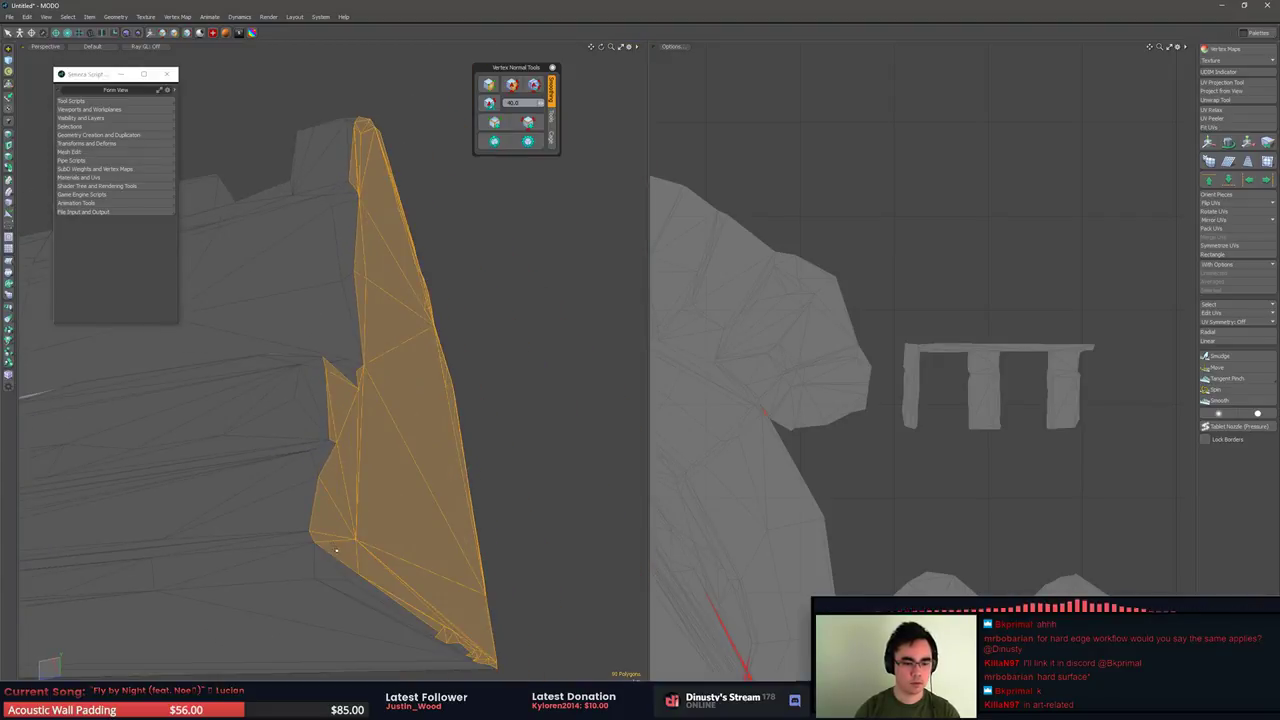
pyautogui.keyDown('alt'); pyautogui.moveTo(333, 569); pyautogui.dragTo(338, 485); pyautogui.keyUp('alt')
pyautogui.click(519, 88)
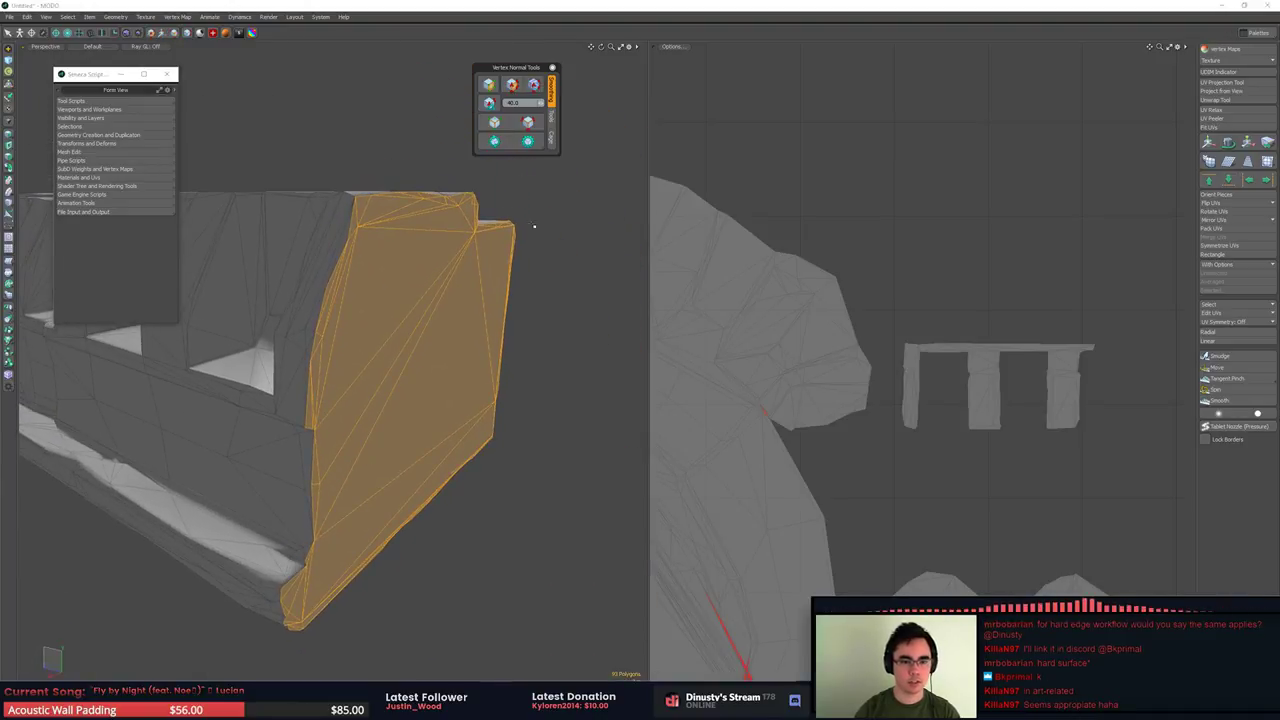
pyautogui.click(534, 226)
pyautogui.click(528, 123)
pyautogui.keyDown('alt'); pyautogui.moveTo(384, 248); pyautogui.dragTo(408, 280); pyautogui.keyUp('alt')
pyautogui.scroll(8, 407, 280)
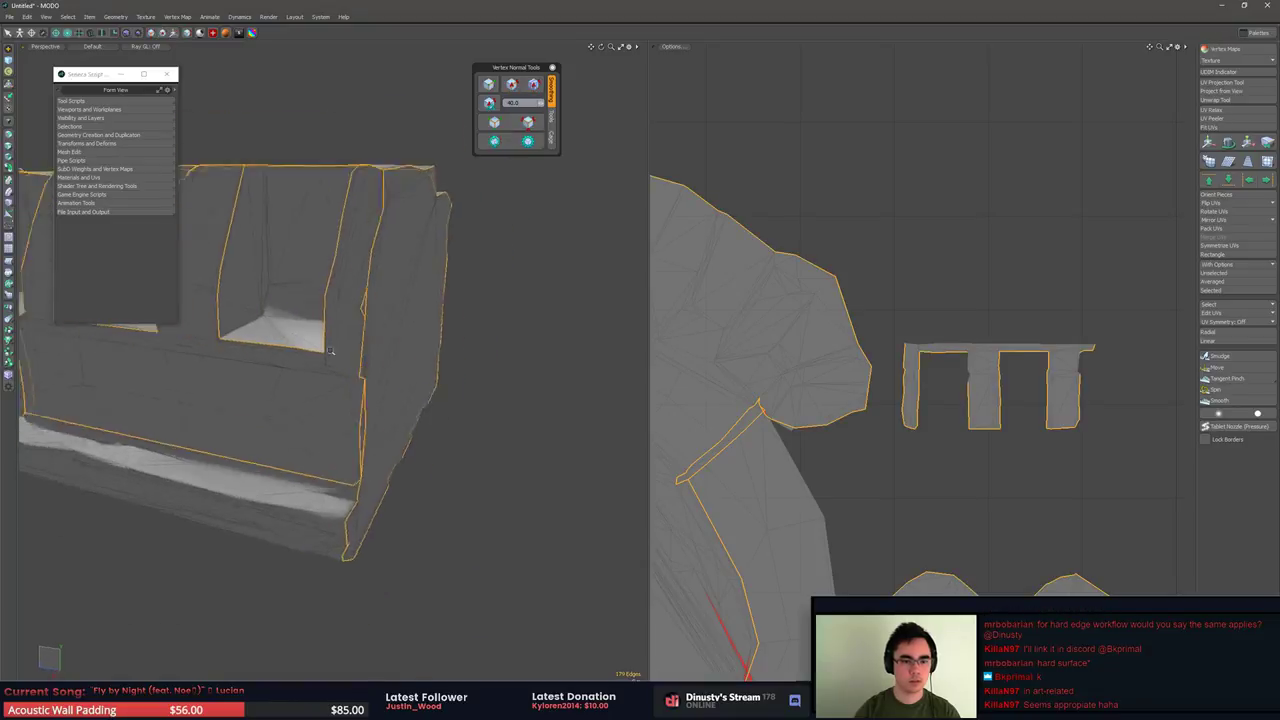
# Soften the stray hard edges of the sliver triangles along the end cap's front corner, reselecting all hard edges to check
pyautogui.click(388, 236)
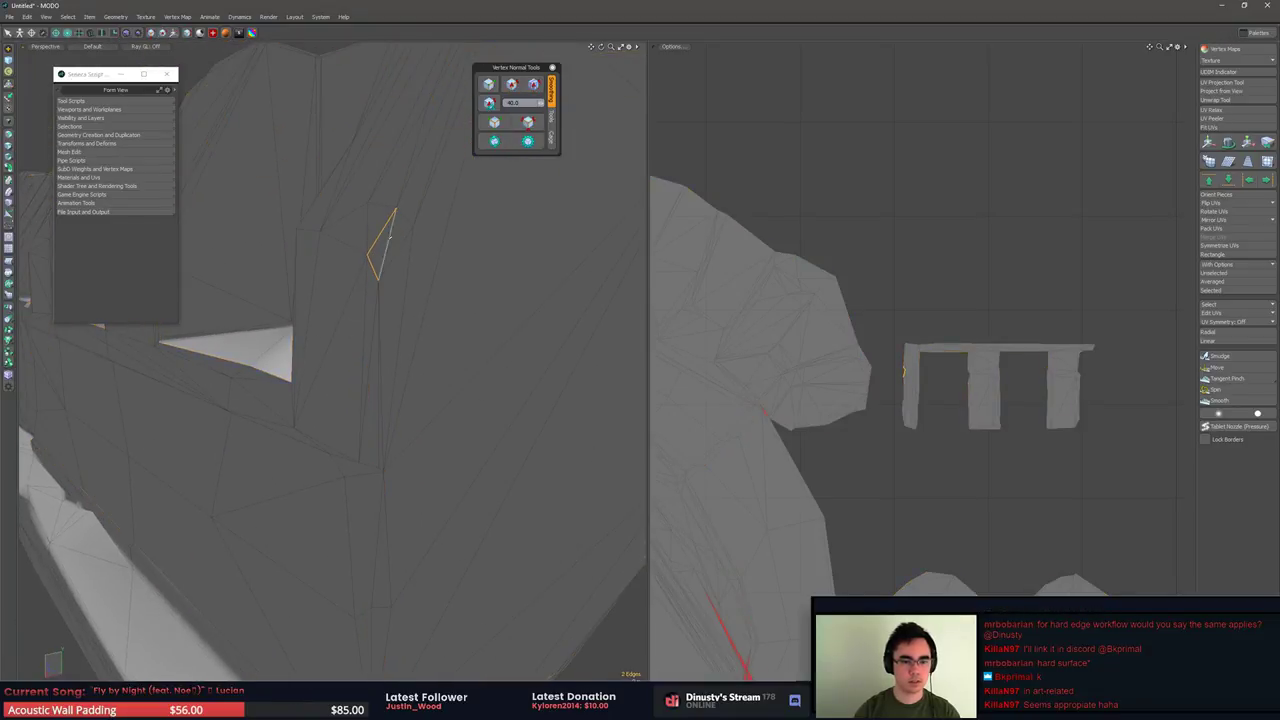
pyautogui.click(521, 128)
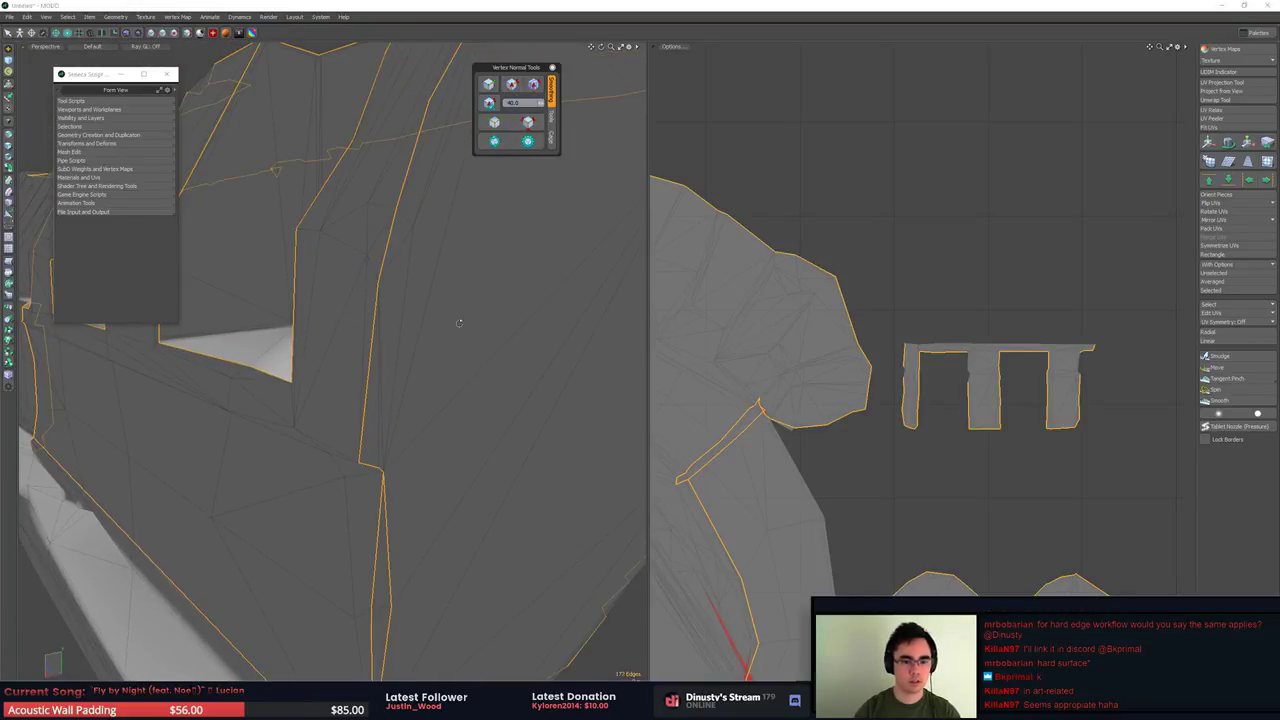
pyautogui.keyDown('alt'); pyautogui.moveTo(425, 440); pyautogui.dragTo(403, 413); pyautogui.keyUp('alt')
pyautogui.click(403, 413)
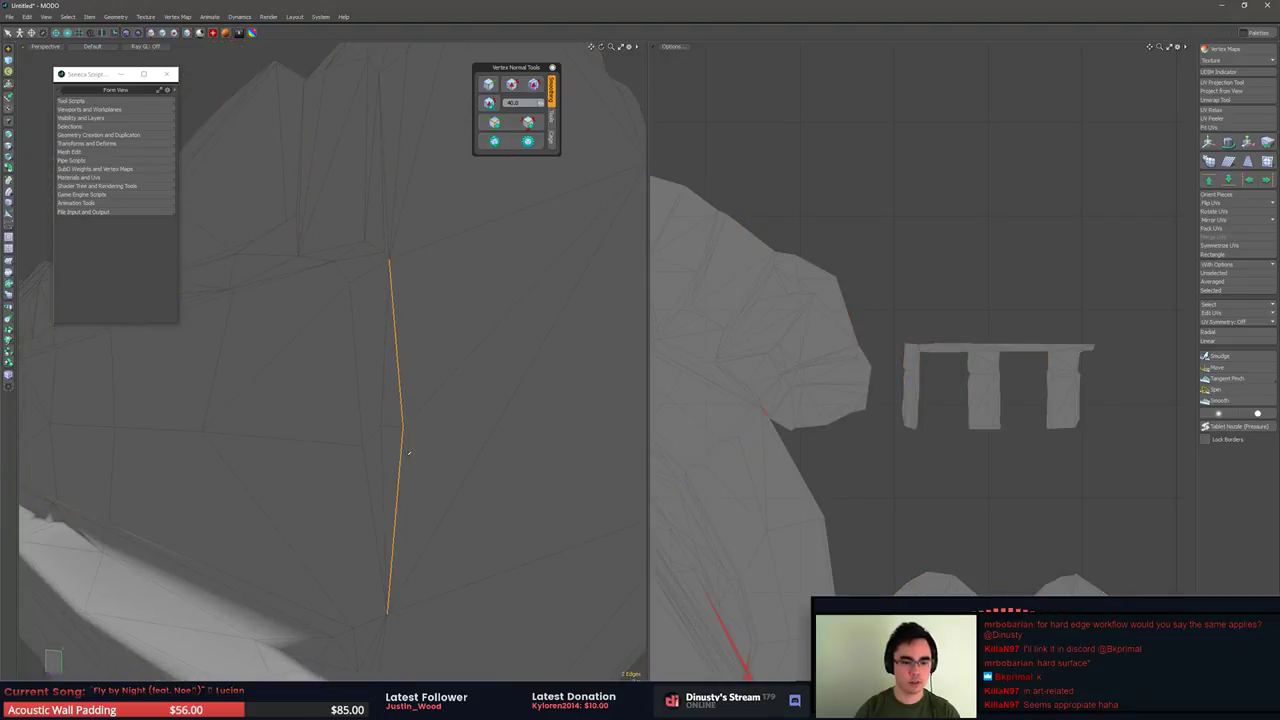
pyautogui.click(490, 86)
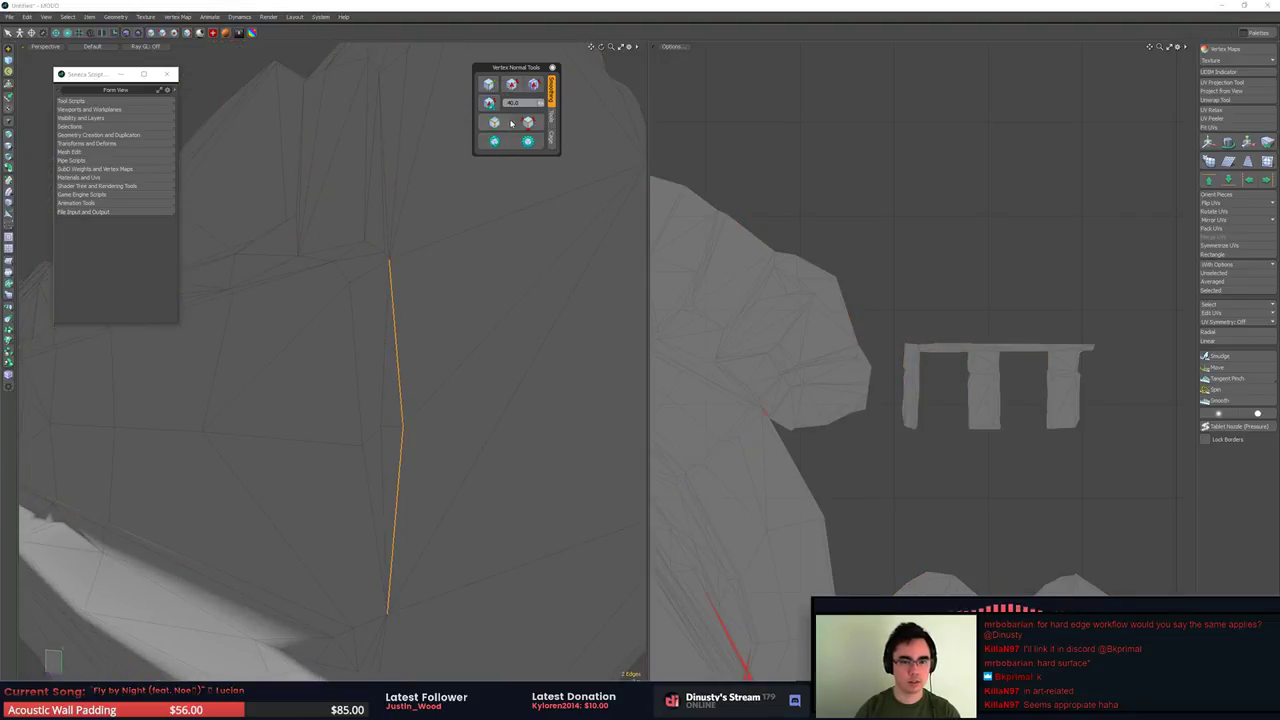
pyautogui.click(523, 121)
pyautogui.keyDown('alt'); pyautogui.moveTo(455, 330); pyautogui.dragTo(503, 321); pyautogui.keyUp('alt')
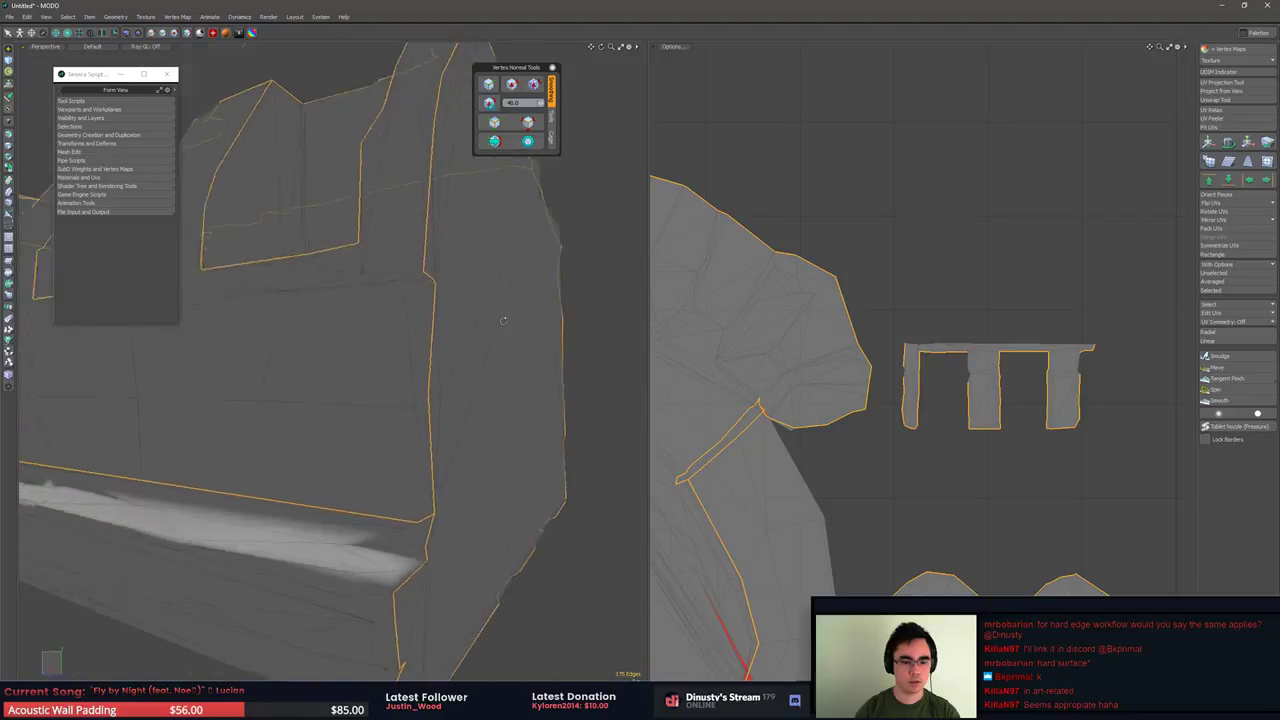
pyautogui.moveTo(503, 320); pyautogui.dragTo(376, 323, button='middle')
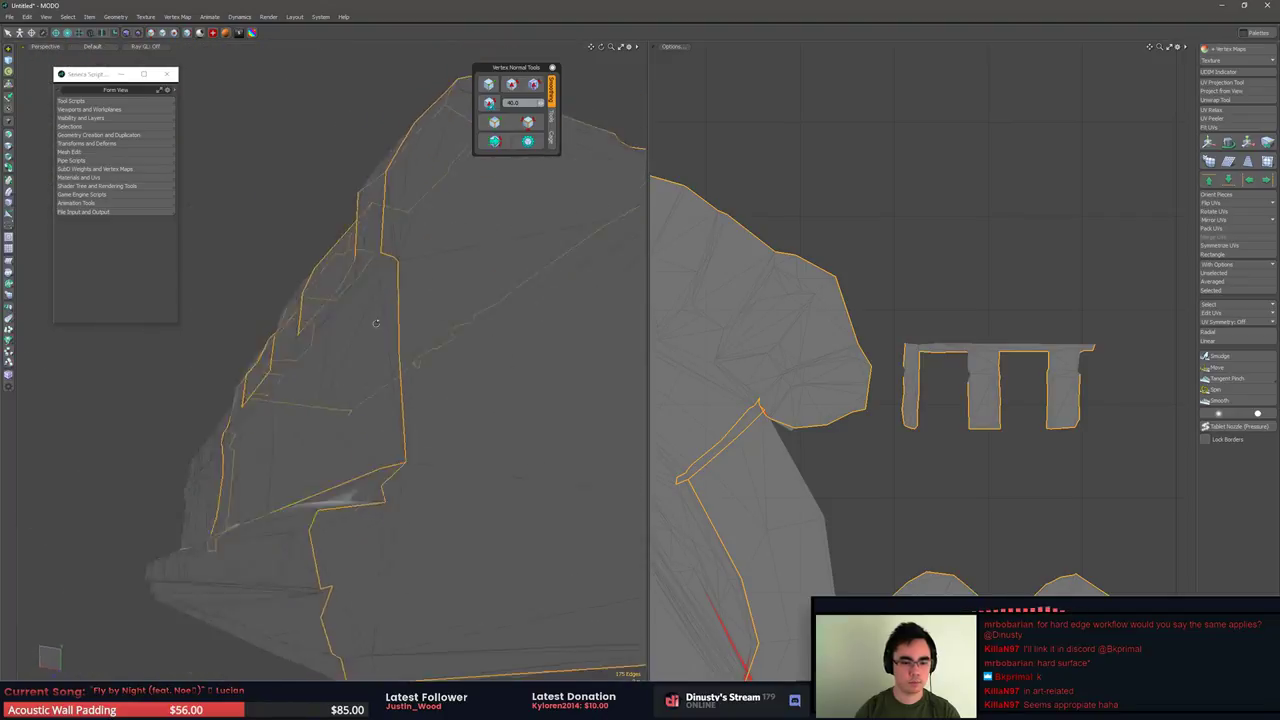
pyautogui.keyDown('alt'); pyautogui.moveTo(376, 323); pyautogui.dragTo(450, 326); pyautogui.keyUp('alt')
# Select the strip of narrow faces above the lower ledge, harden its border, deselect it and select all hard edges
pyautogui.press('3')
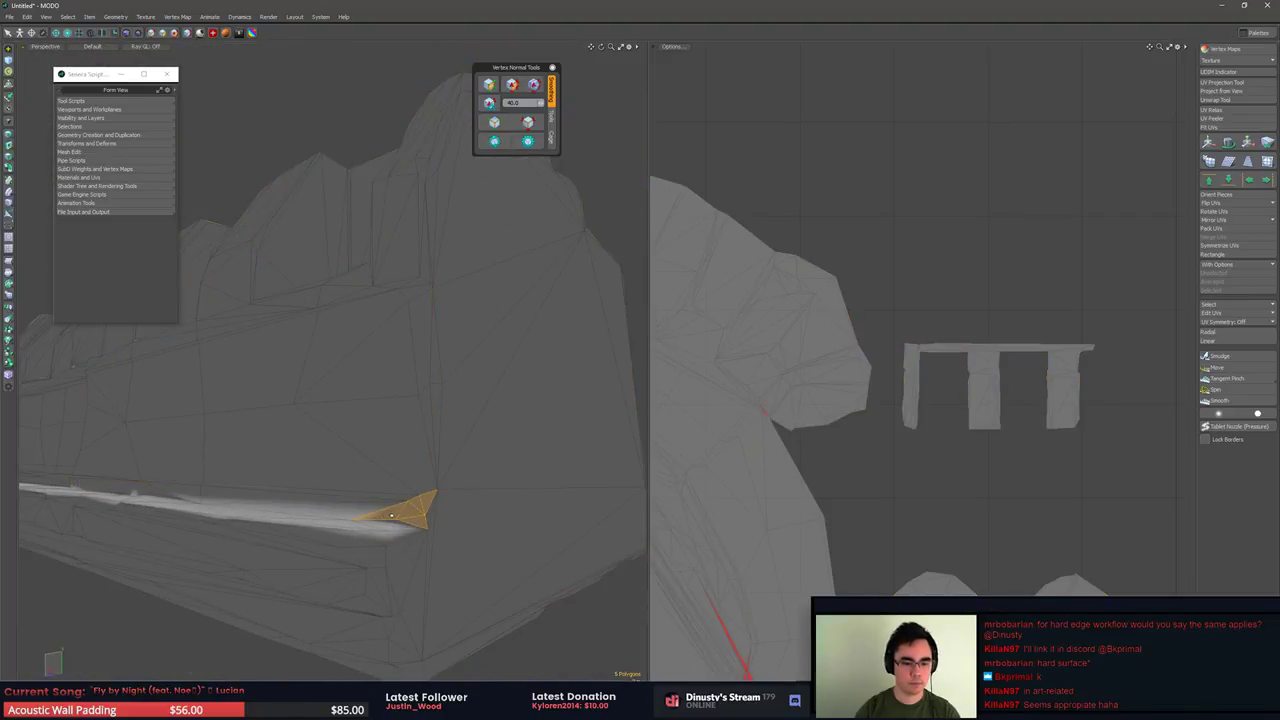
pyautogui.keyDown('alt'); pyautogui.moveTo(398, 499); pyautogui.dragTo(505, 455); pyautogui.keyUp('alt')
pyautogui.scroll(4, 454, 413)
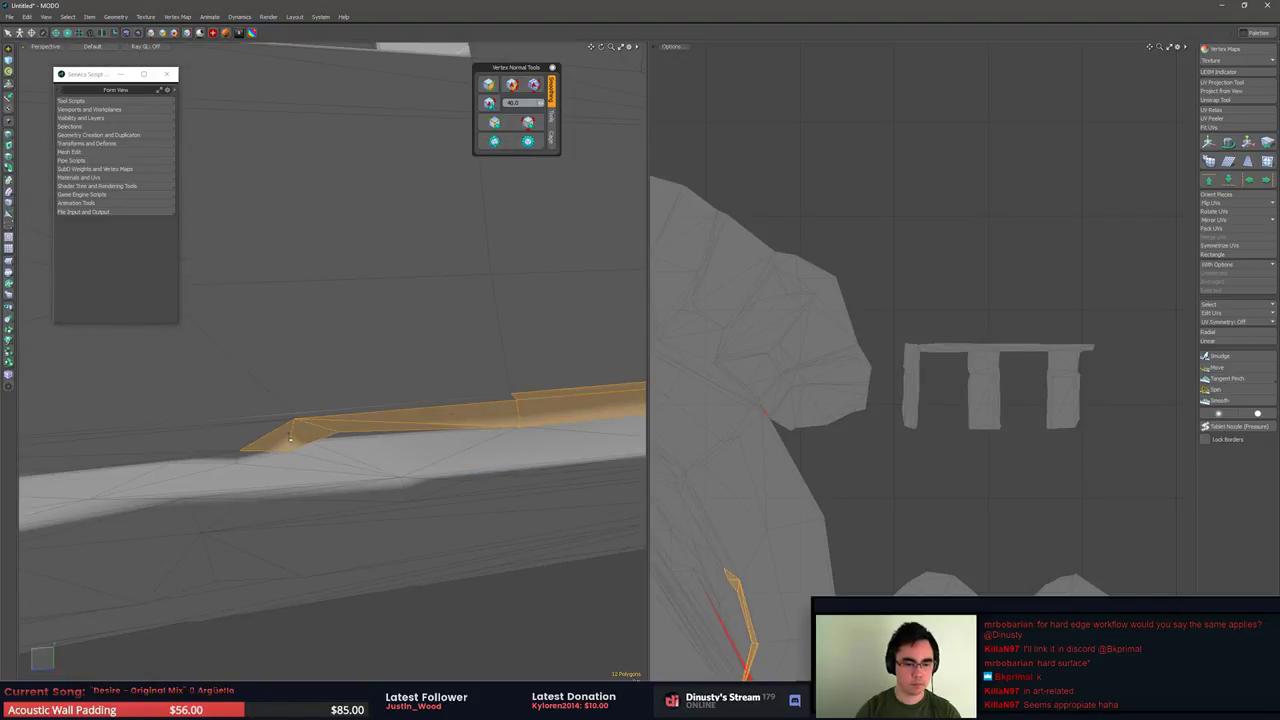
pyautogui.moveTo(268, 420)
pyautogui.keyDown('shift'); pyautogui.mouseDown()
pyautogui.moveTo(246, 438)
pyautogui.moveTo(515, 417)
pyautogui.mouseUp(); pyautogui.keyUp('shift')
pyautogui.moveTo(207, 456); pyautogui.dragTo(191, 458, button='middle')
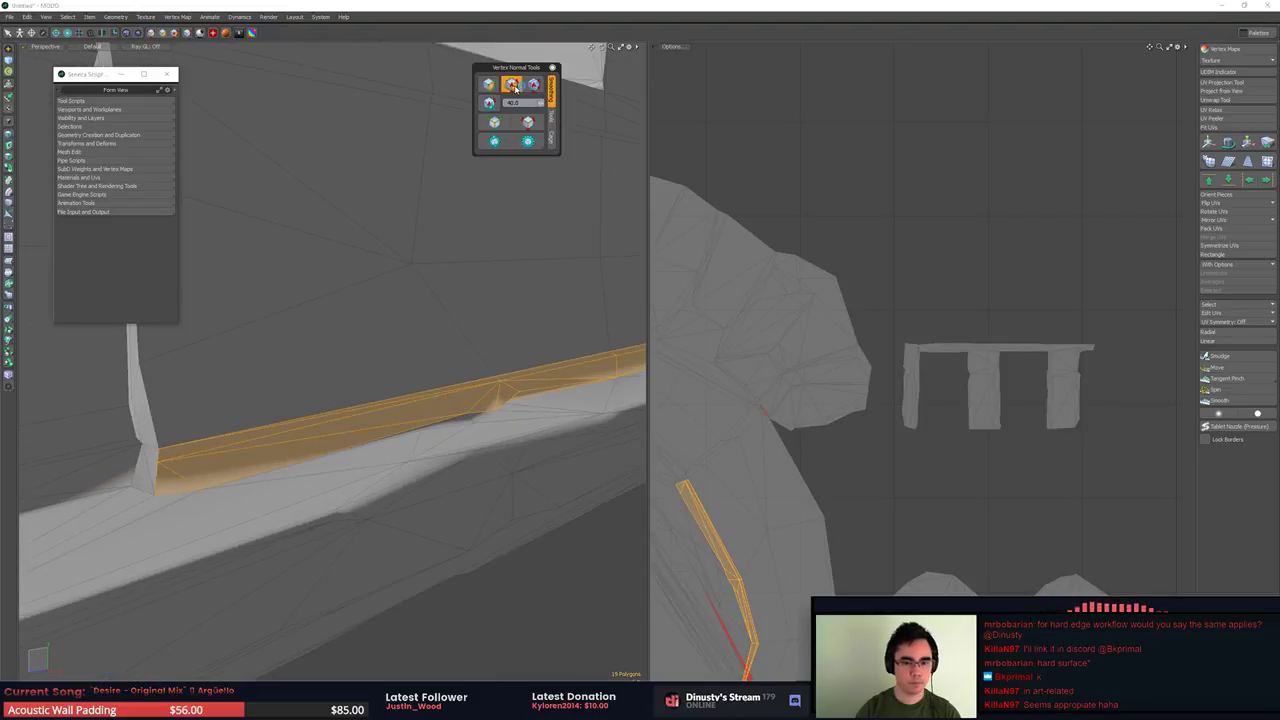
pyautogui.click(551, 540)
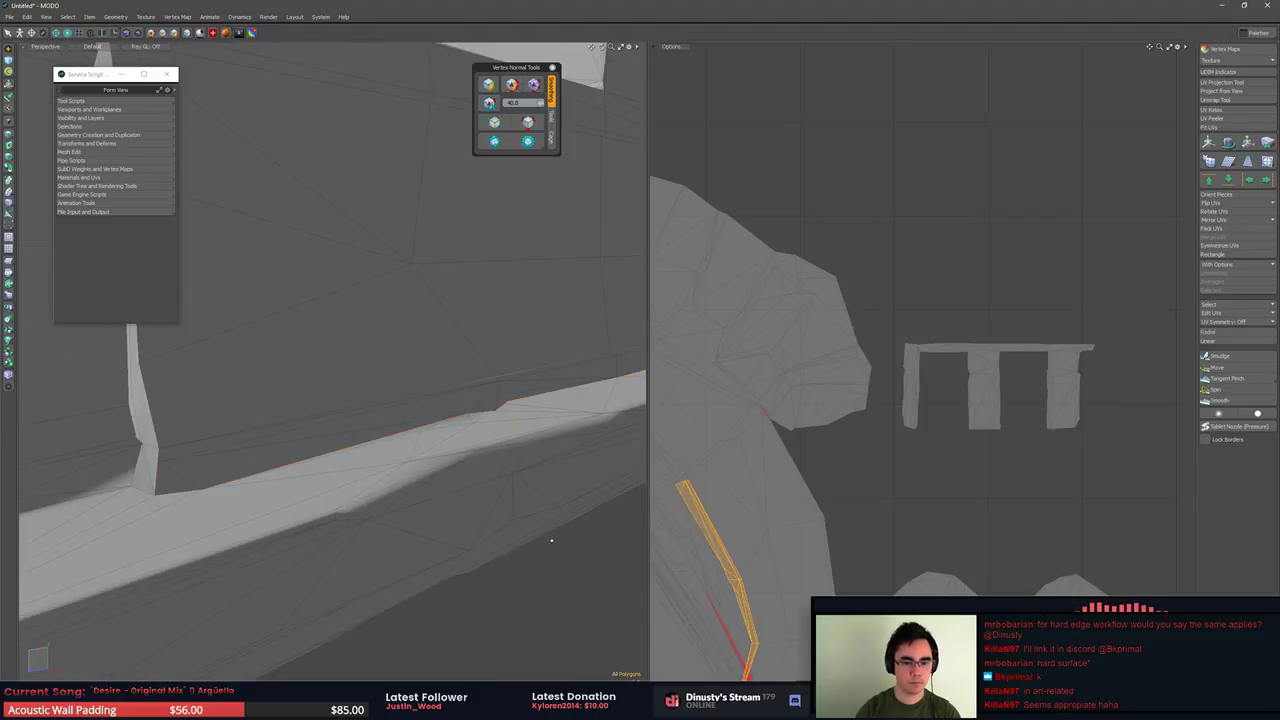
pyautogui.click(526, 126)
# Close the thin stray triangle above the lower ledge by snapping its vertex onto the neighbouring vertex with vertex snapping
pyautogui.moveTo(540, 331); pyautogui.dragTo(376, 352, button='middle')
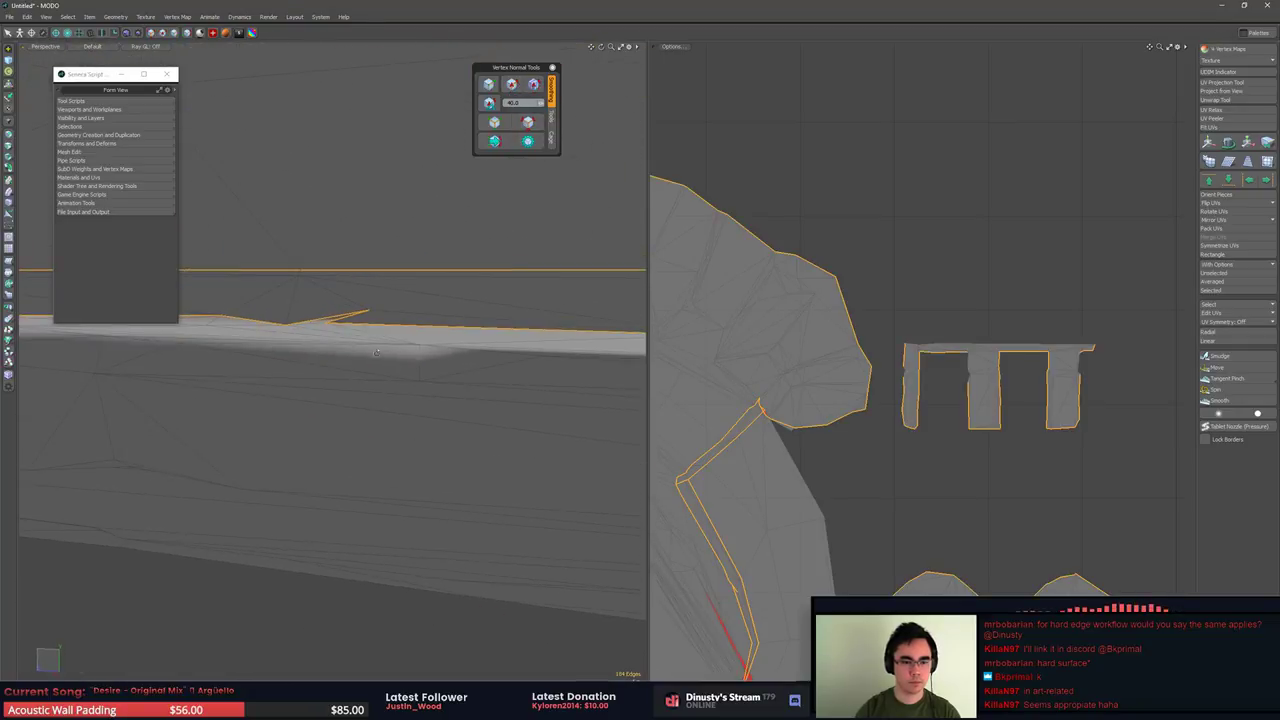
pyautogui.press('3')
pyautogui.click(343, 317)
pyautogui.keyDown('alt'); pyautogui.moveTo(345, 317); pyautogui.dragTo(353, 335); pyautogui.keyUp('alt')
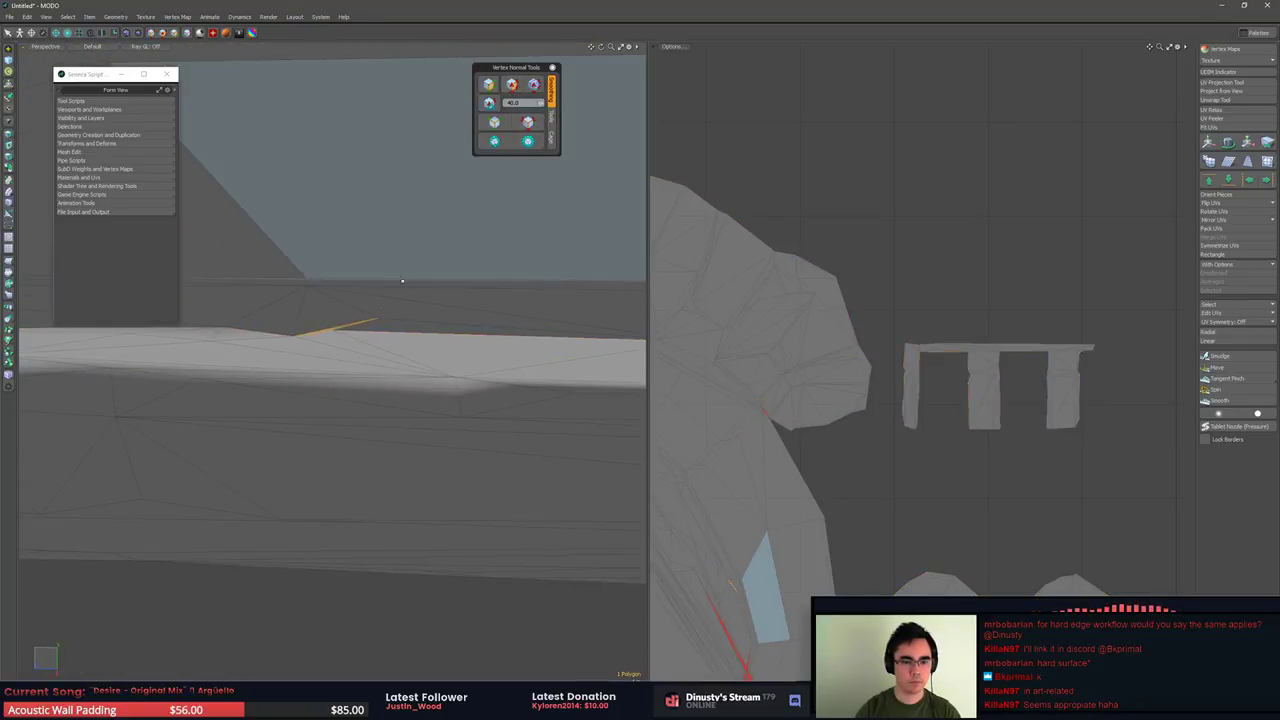
pyautogui.moveTo(402, 281); pyautogui.dragTo(347, 355, button='middle')
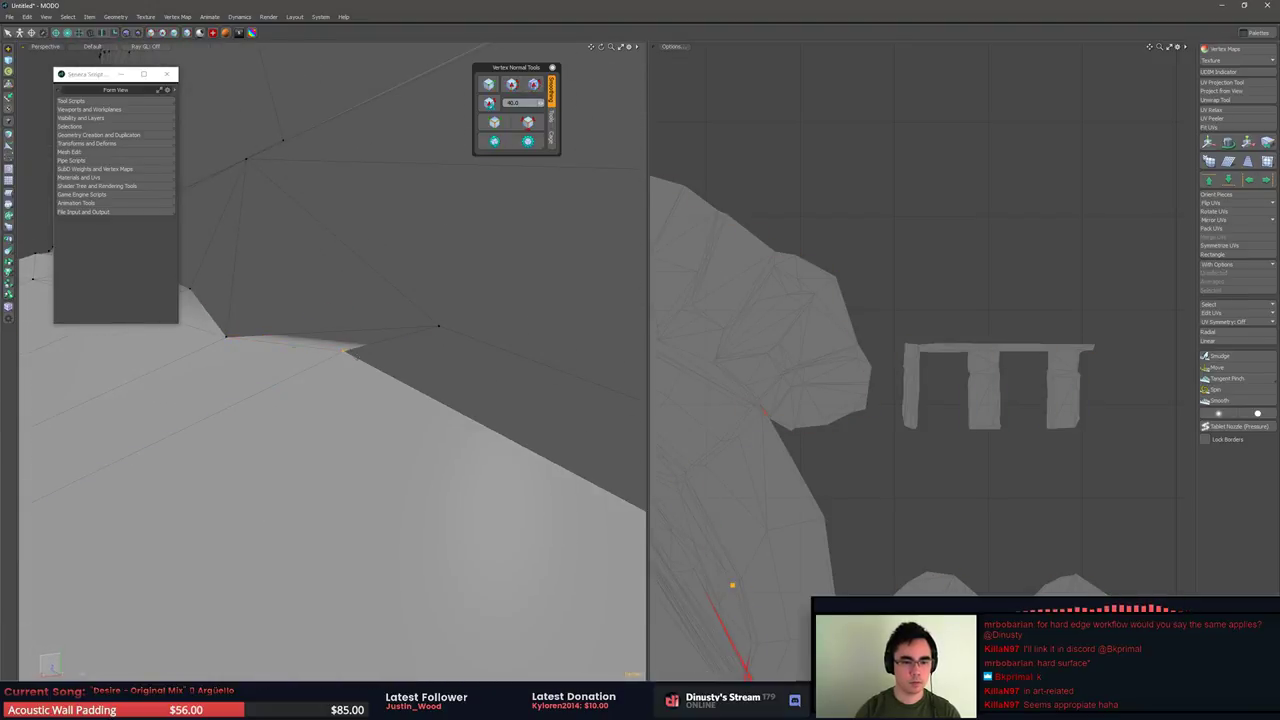
pyautogui.press('w')
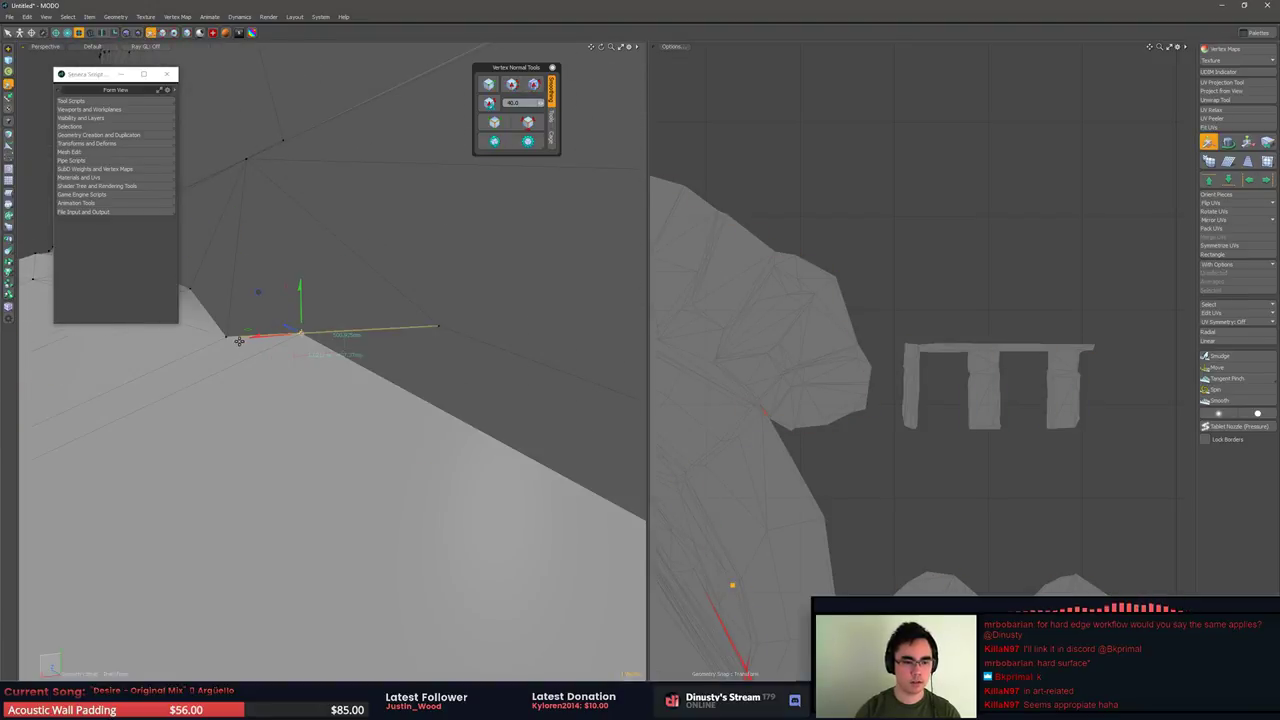
pyautogui.press('x')
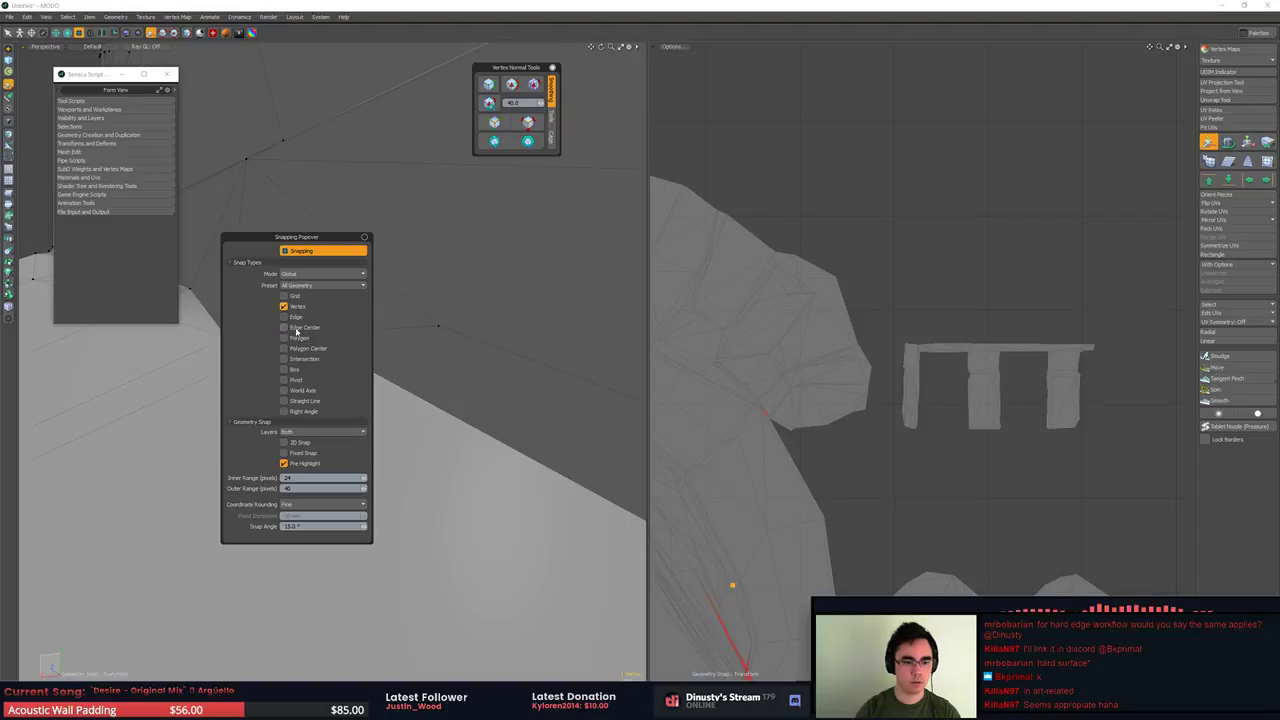
pyautogui.press('x')
pyautogui.keyDown('alt'); pyautogui.moveTo(308, 341); pyautogui.dragTo(455, 345); pyautogui.keyUp('alt')
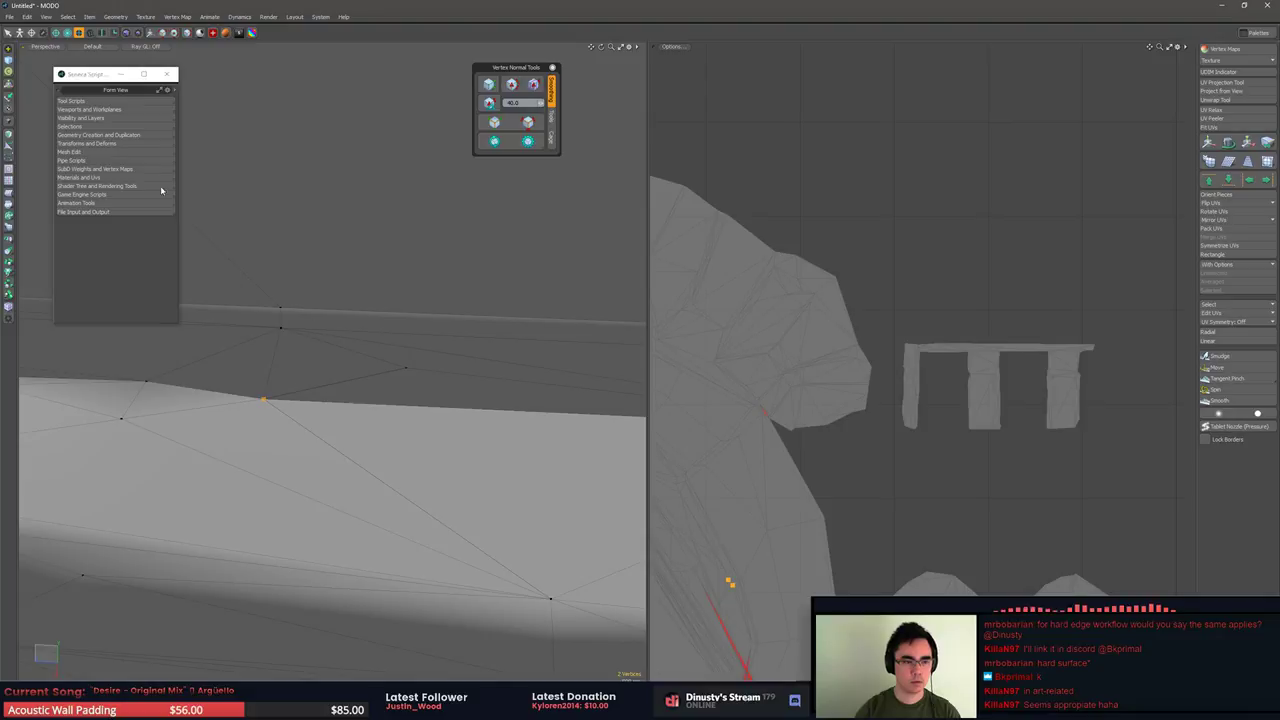
pyautogui.keyDown('alt'); pyautogui.moveTo(422, 258); pyautogui.dragTo(425, 314); pyautogui.keyUp('alt')
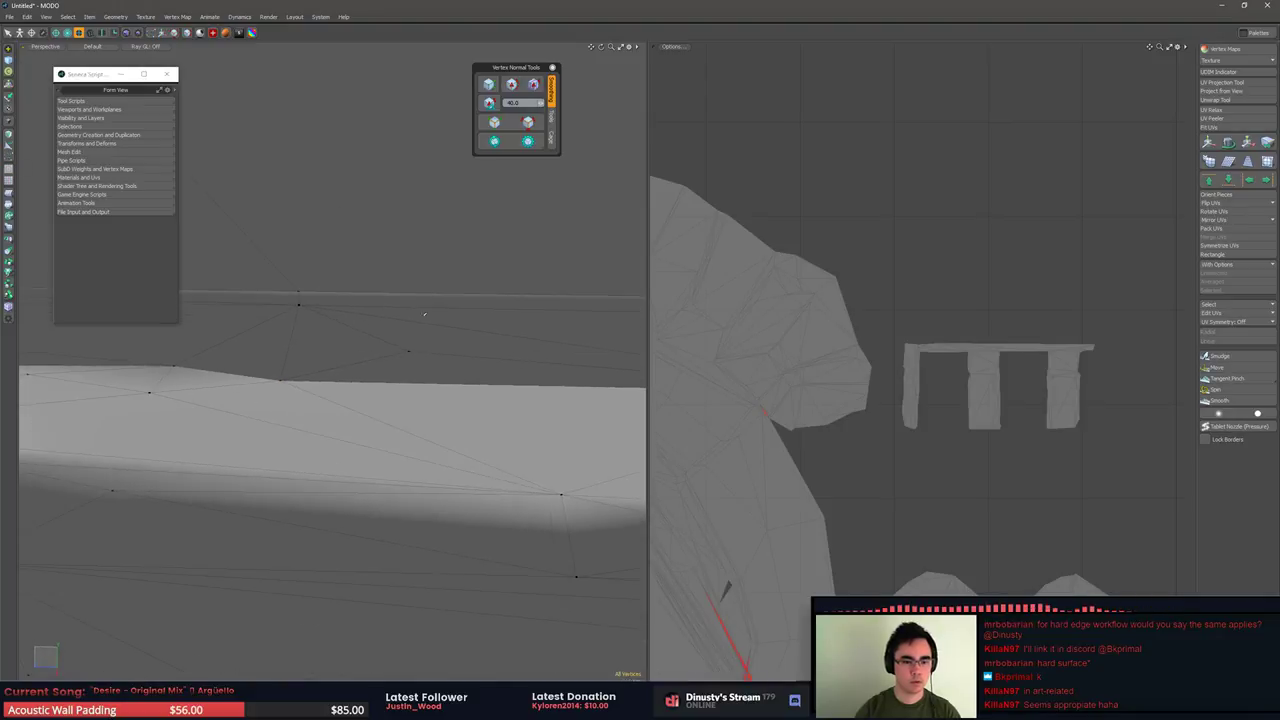
pyautogui.keyDown('alt'); pyautogui.moveTo(440, 363); pyautogui.dragTo(475, 229); pyautogui.keyUp('alt')
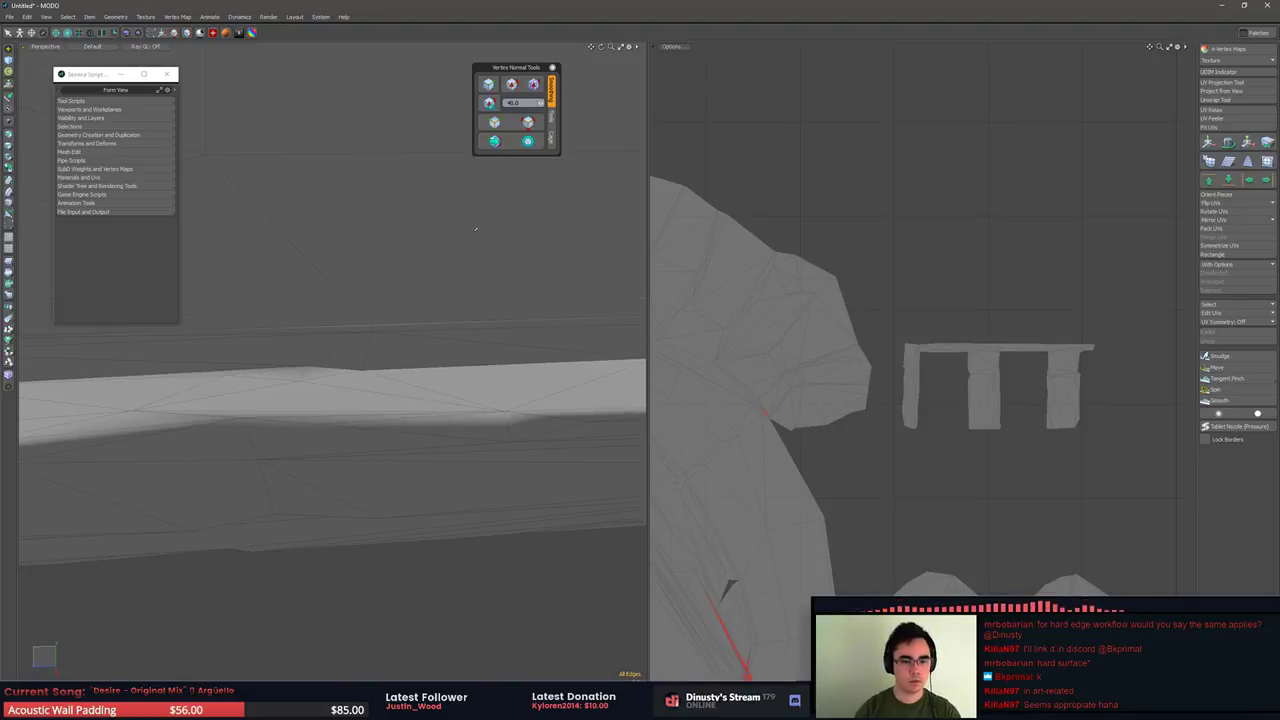
# Select the chipped faces along the ledge, soften their edges, harden only their lower border and select all hard edges
pyautogui.click(526, 128)
pyautogui.scroll(-3, 494, 291)
pyautogui.keyDown('alt'); pyautogui.moveTo(494, 291); pyautogui.dragTo(475, 323); pyautogui.keyUp('alt')
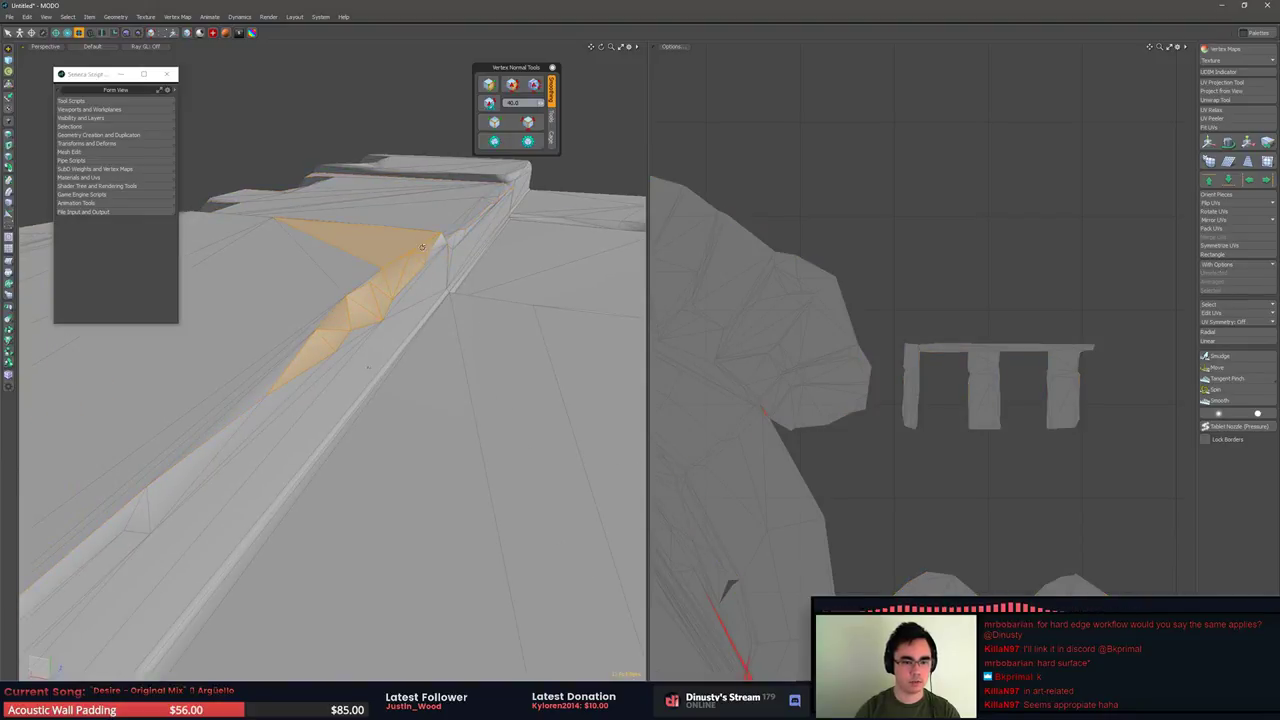
pyautogui.keyDown('alt'); pyautogui.moveTo(422, 246); pyautogui.dragTo(394, 314); pyautogui.keyUp('alt')
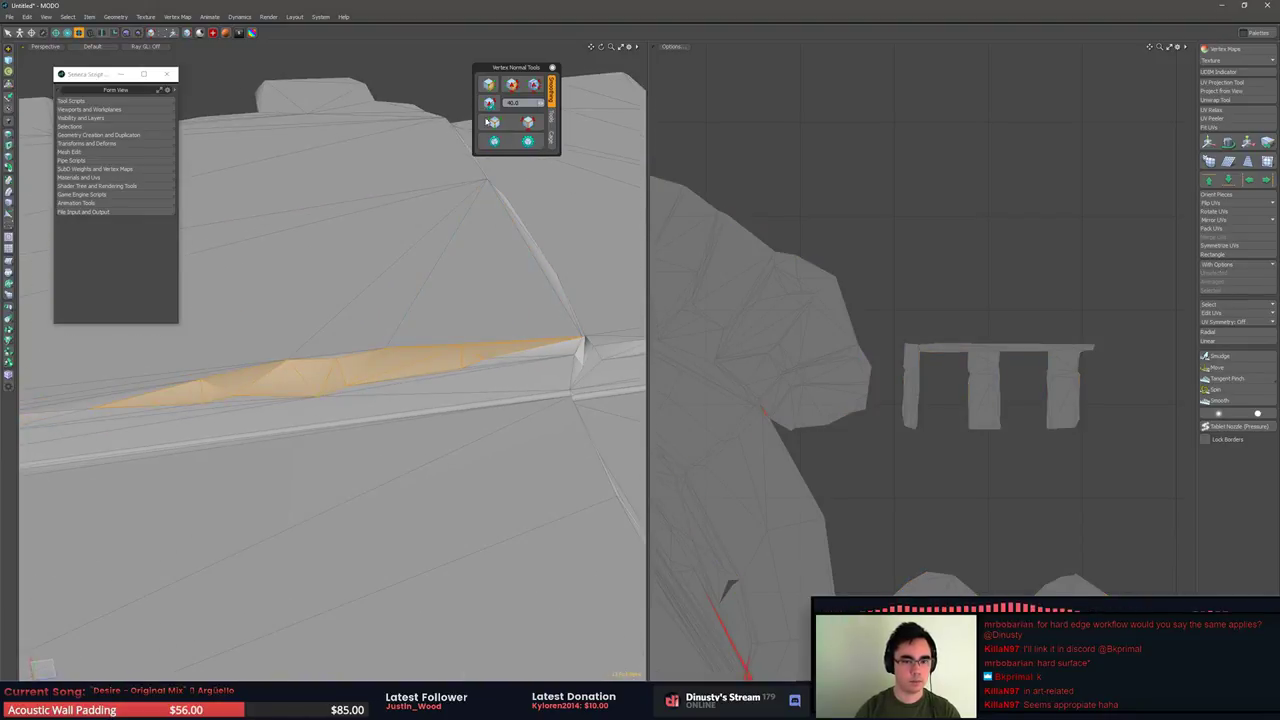
pyautogui.click(491, 88)
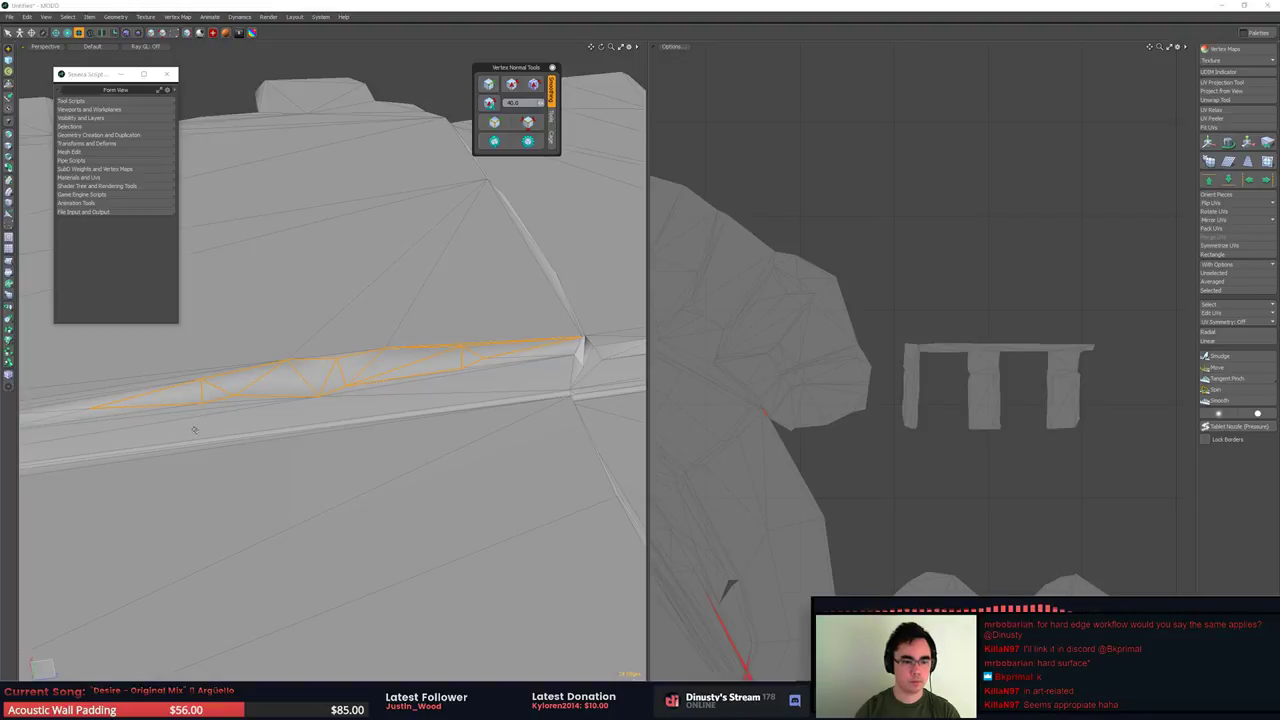
pyautogui.keyDown('alt'); pyautogui.moveTo(194, 430); pyautogui.dragTo(168, 370); pyautogui.keyUp('alt')
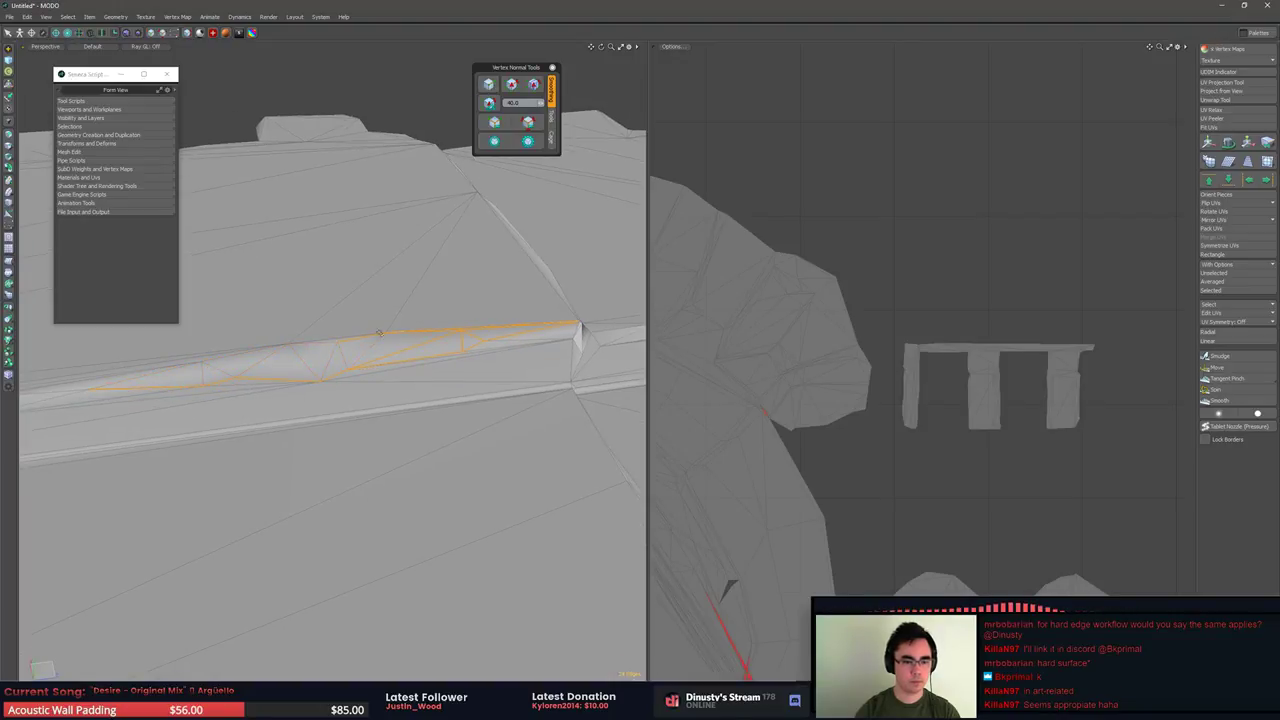
pyautogui.click(513, 84)
pyautogui.click(525, 126)
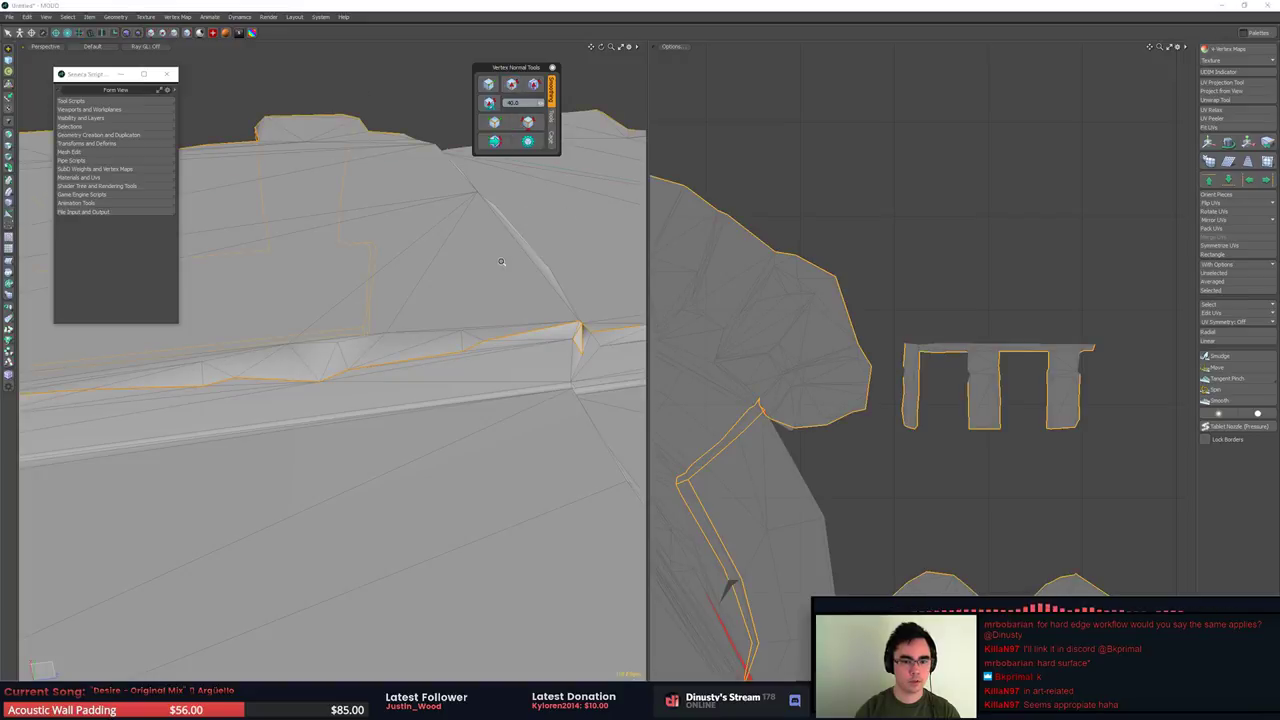
# Switch the 3D view's shading style to Shaded for inspecting the stray triangle at the ledge joint
pyautogui.keyDown('alt'); pyautogui.moveTo(506, 262); pyautogui.dragTo(365, 270); pyautogui.keyUp('alt')
pyautogui.click(99, 47)
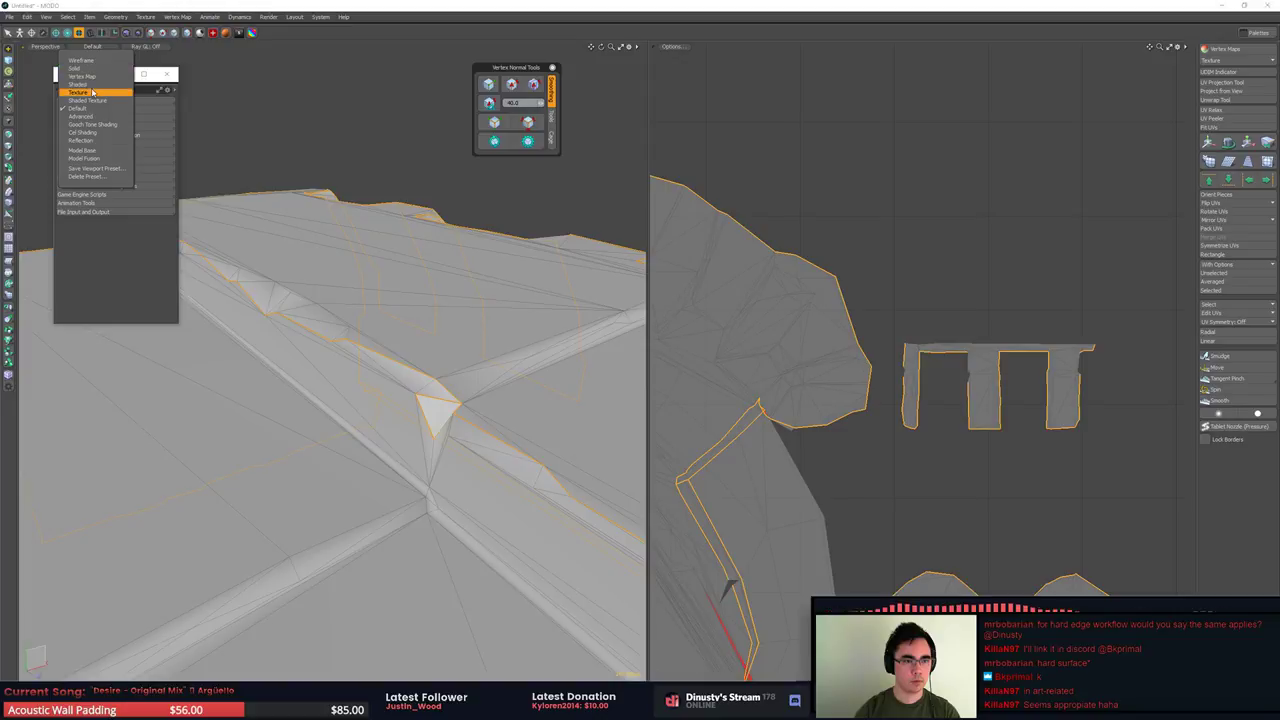
pyautogui.click(92, 85)
pyautogui.keyDown('alt'); pyautogui.moveTo(222, 338); pyautogui.dragTo(405, 354); pyautogui.keyUp('alt')
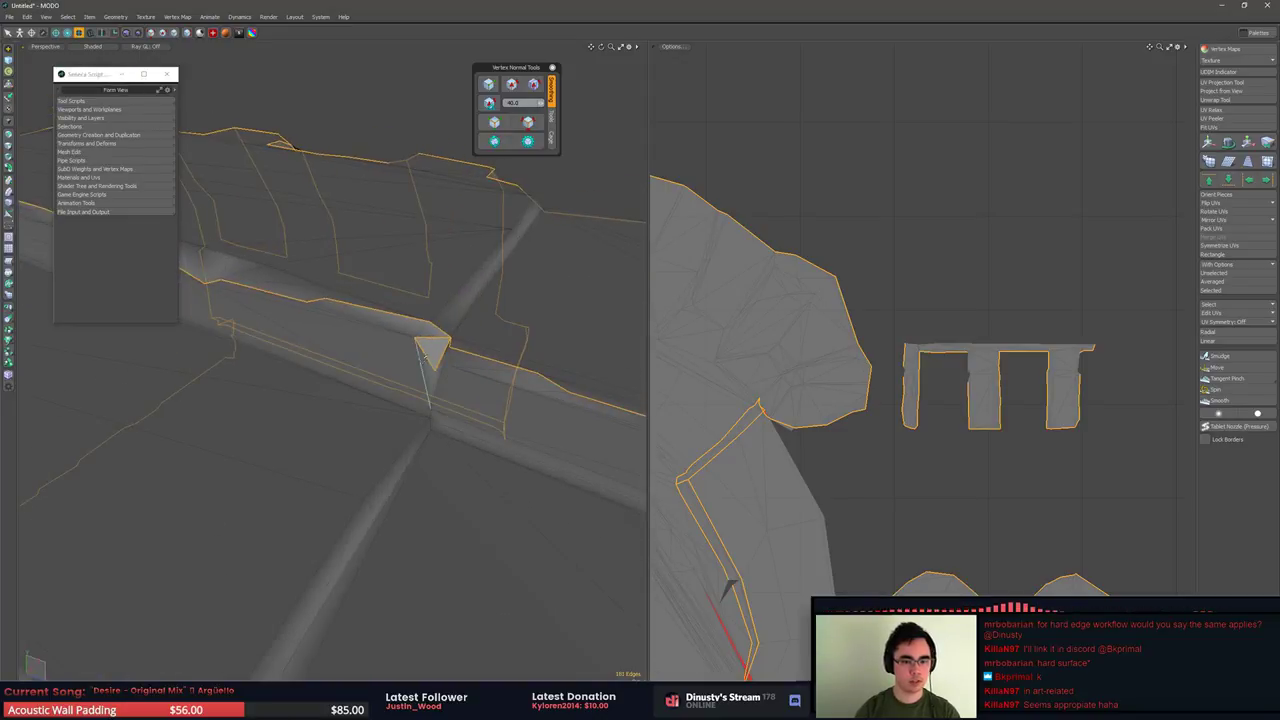
# Soften the three edges of the stray triangle at the ledge joint and select all hard edges
pyautogui.click(428, 345)
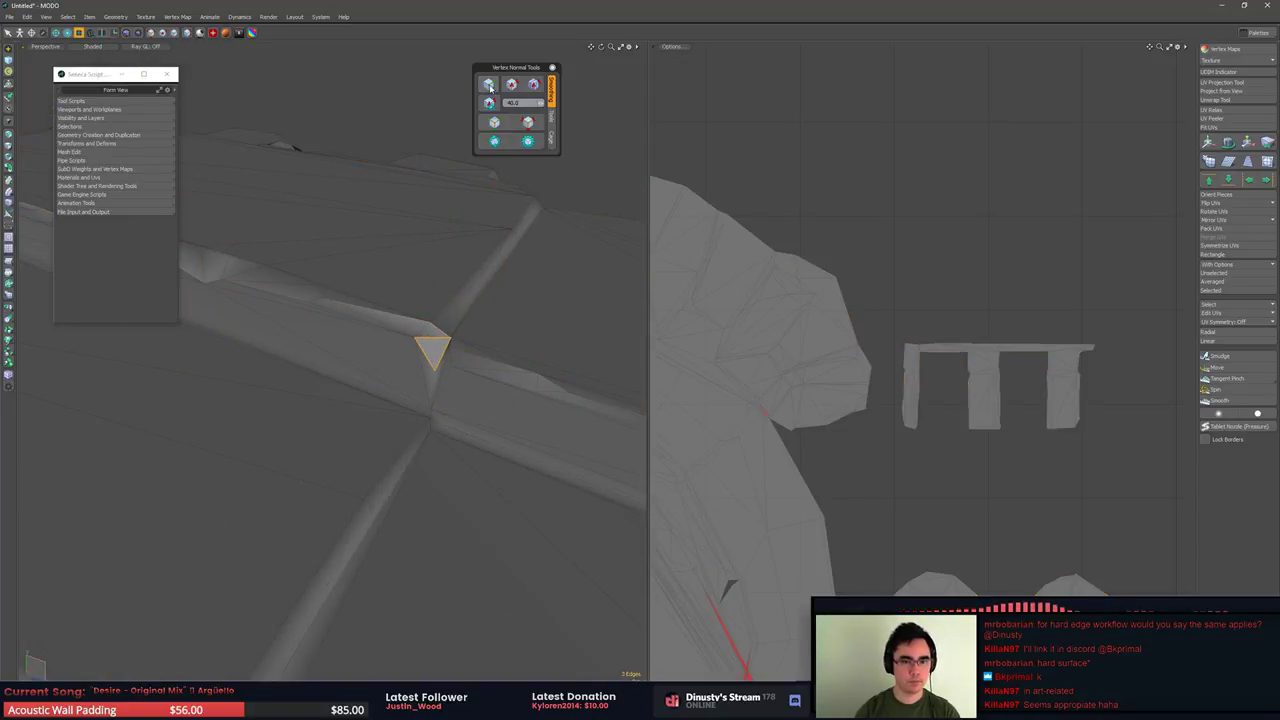
pyautogui.click(408, 321)
pyautogui.click(488, 103)
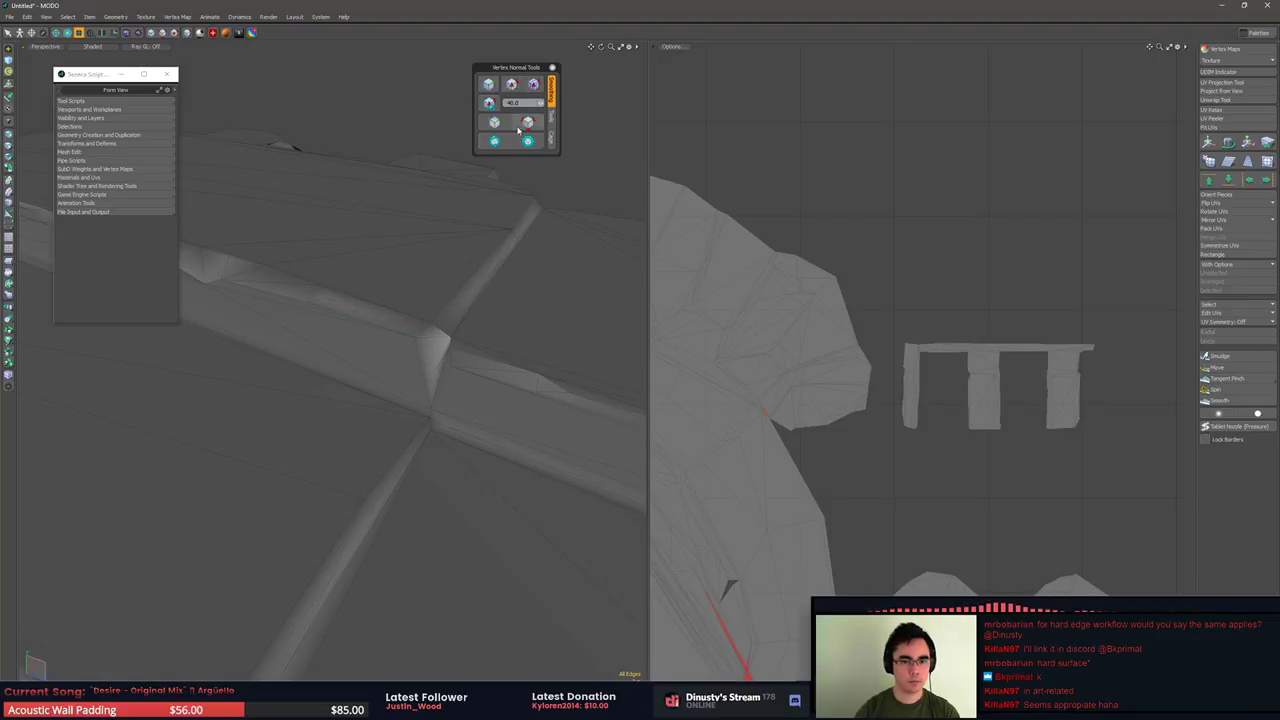
pyautogui.click(521, 126)
pyautogui.keyDown('alt'); pyautogui.moveTo(368, 285); pyautogui.dragTo(390, 274); pyautogui.keyUp('alt')
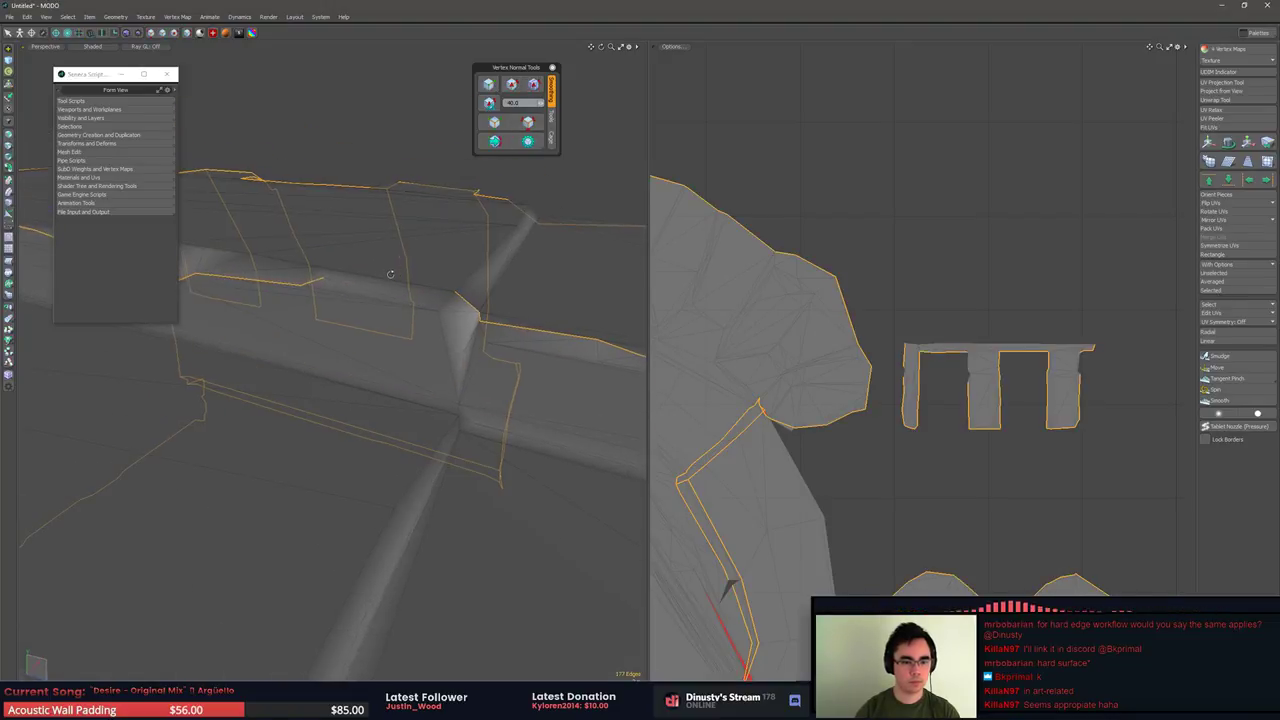
# Harden the three edges bridging the gap in the ledge's hard border up to the joint, reselecting all hard edges
pyautogui.click(324, 291)
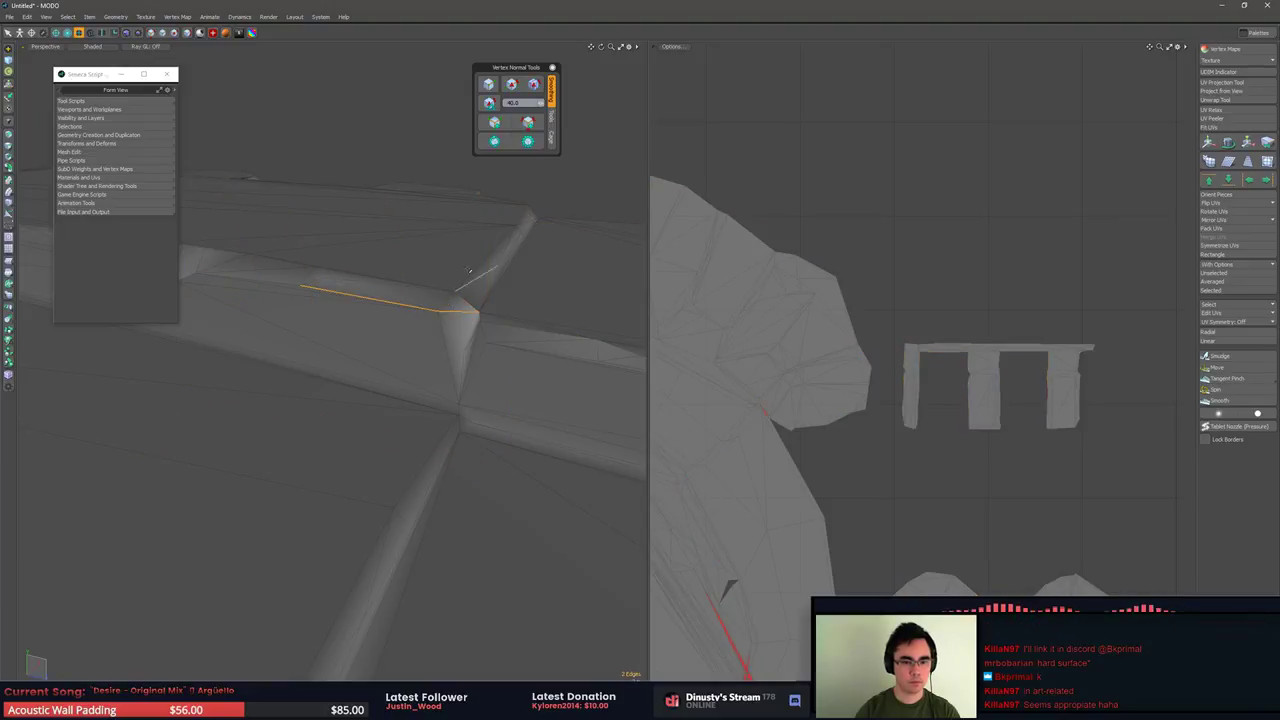
pyautogui.click(506, 88)
pyautogui.click(383, 115)
pyautogui.click(498, 136)
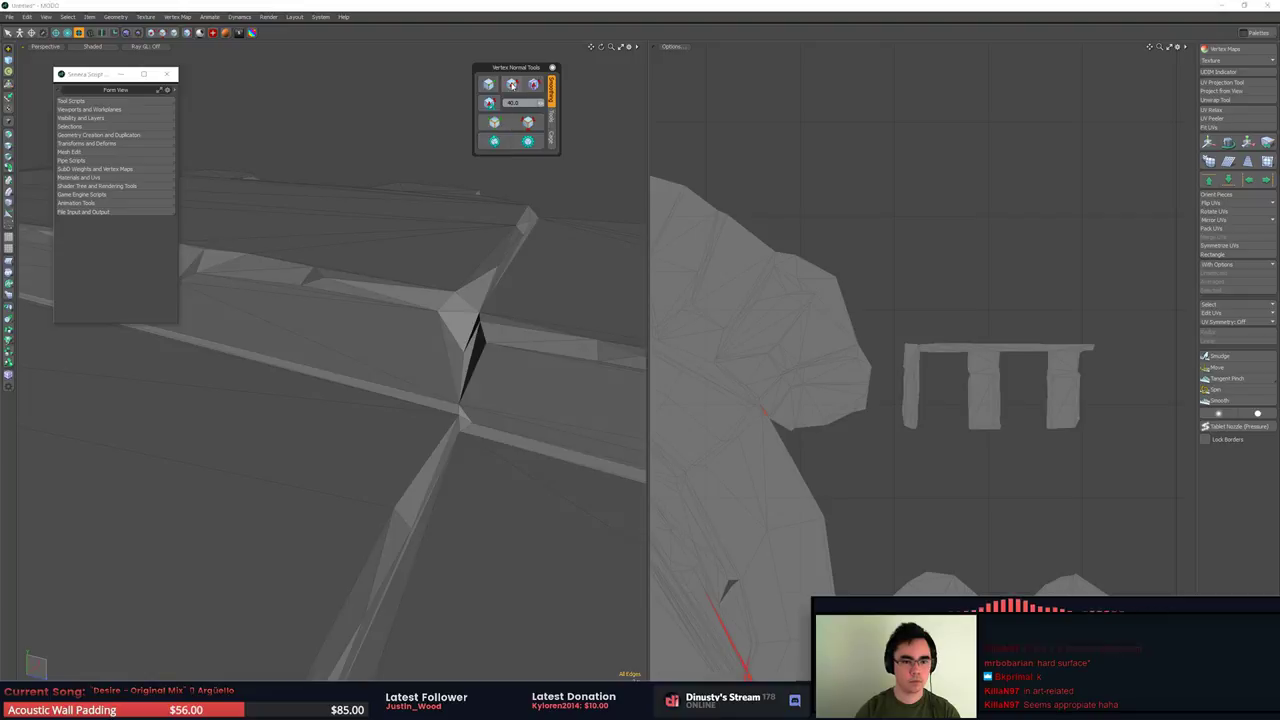
pyautogui.click(529, 123)
# Soften the leftover short edge on top of the ledge joint and select all hard edges
pyautogui.moveTo(432, 200)
pyautogui.keyDown('alt'); pyautogui.mouseDown()
pyautogui.moveTo(402, 224)
pyautogui.moveTo(435, 353)
pyautogui.mouseUp(); pyautogui.keyUp('alt')
pyautogui.click(445, 358)
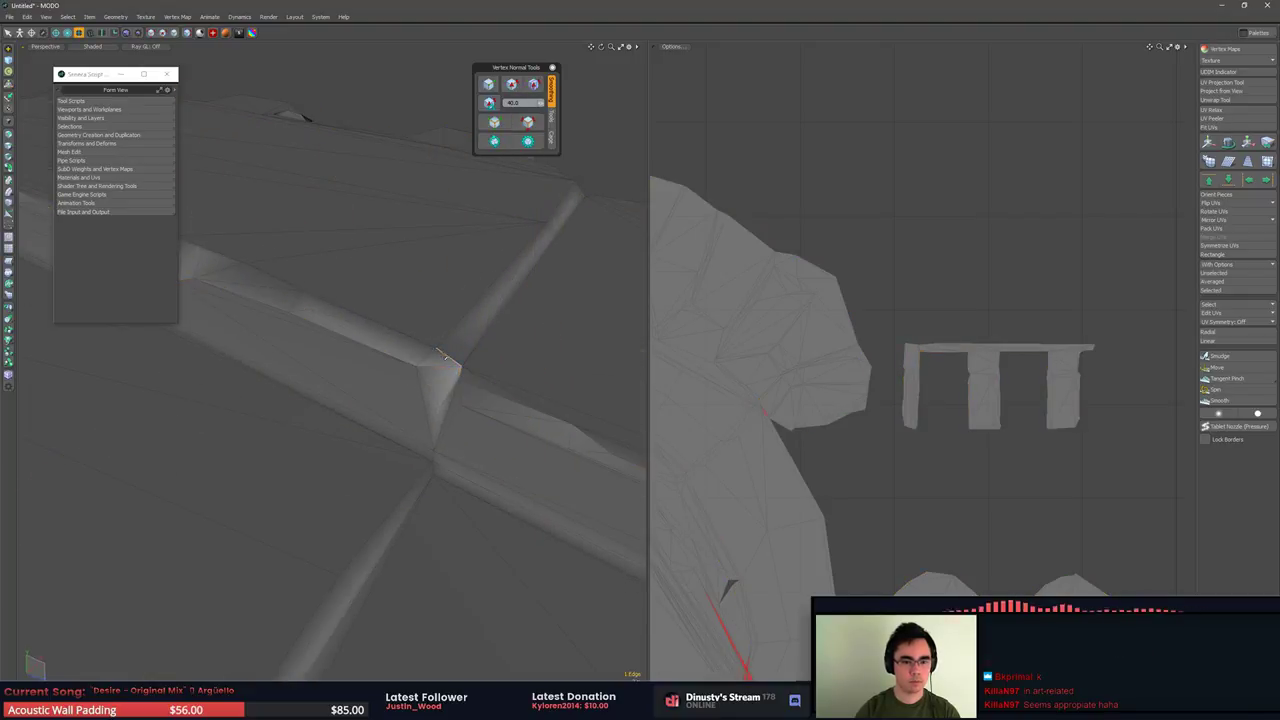
pyautogui.click(490, 89)
pyautogui.click(528, 127)
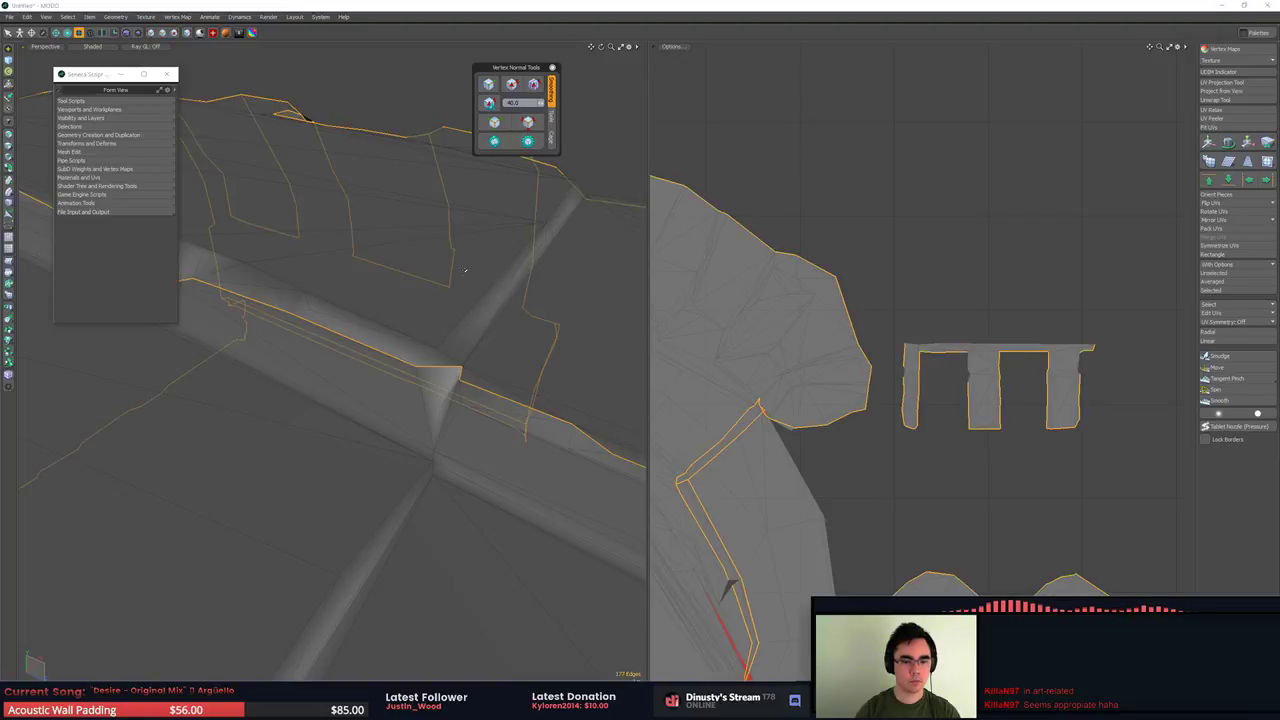
# Soften the stray edges around the chipped corner of the ledge, harden its two lower border edges and reselect all hard edges
pyautogui.keyDown('alt'); pyautogui.moveTo(465, 270); pyautogui.dragTo(403, 298); pyautogui.keyUp('alt')
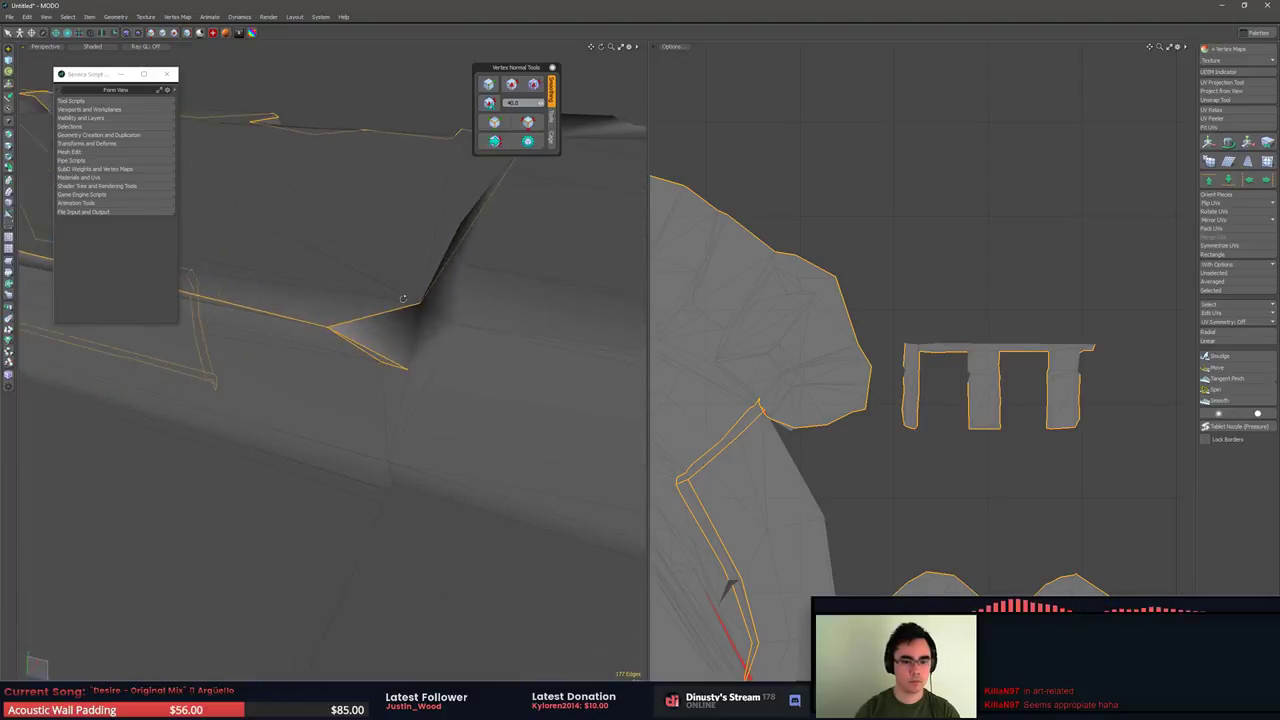
pyautogui.click(380, 356)
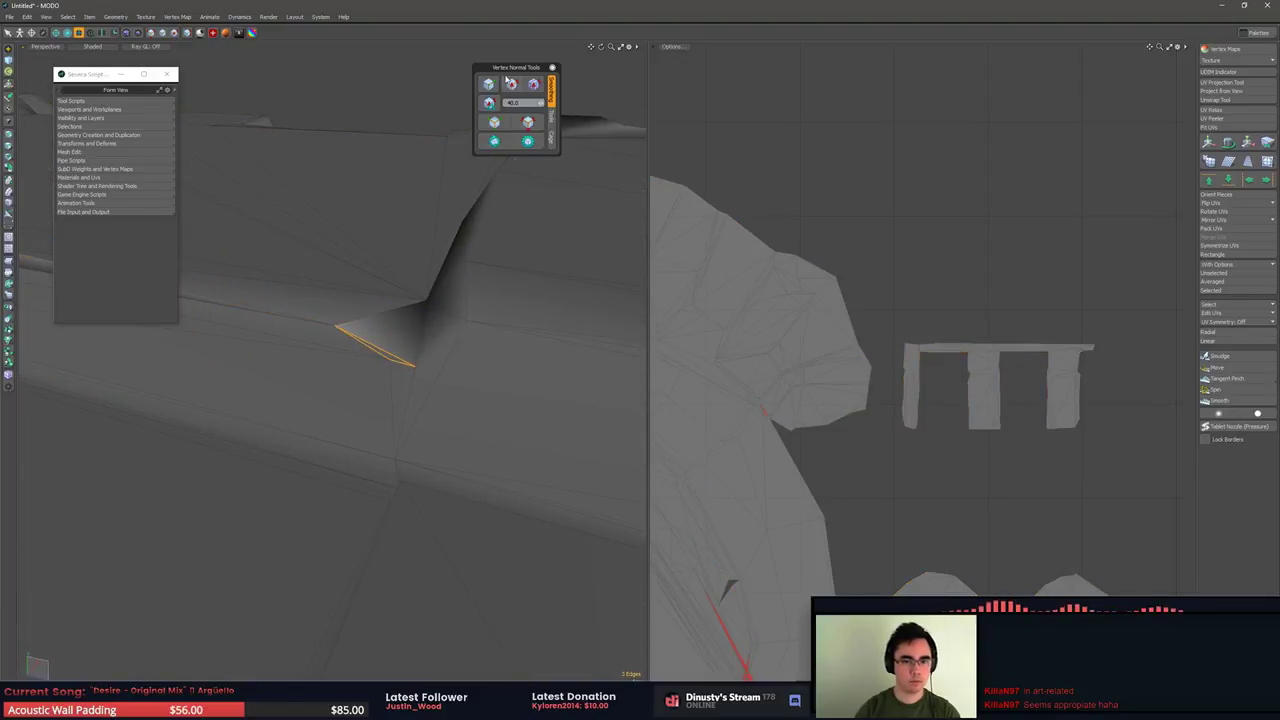
pyautogui.click(392, 311)
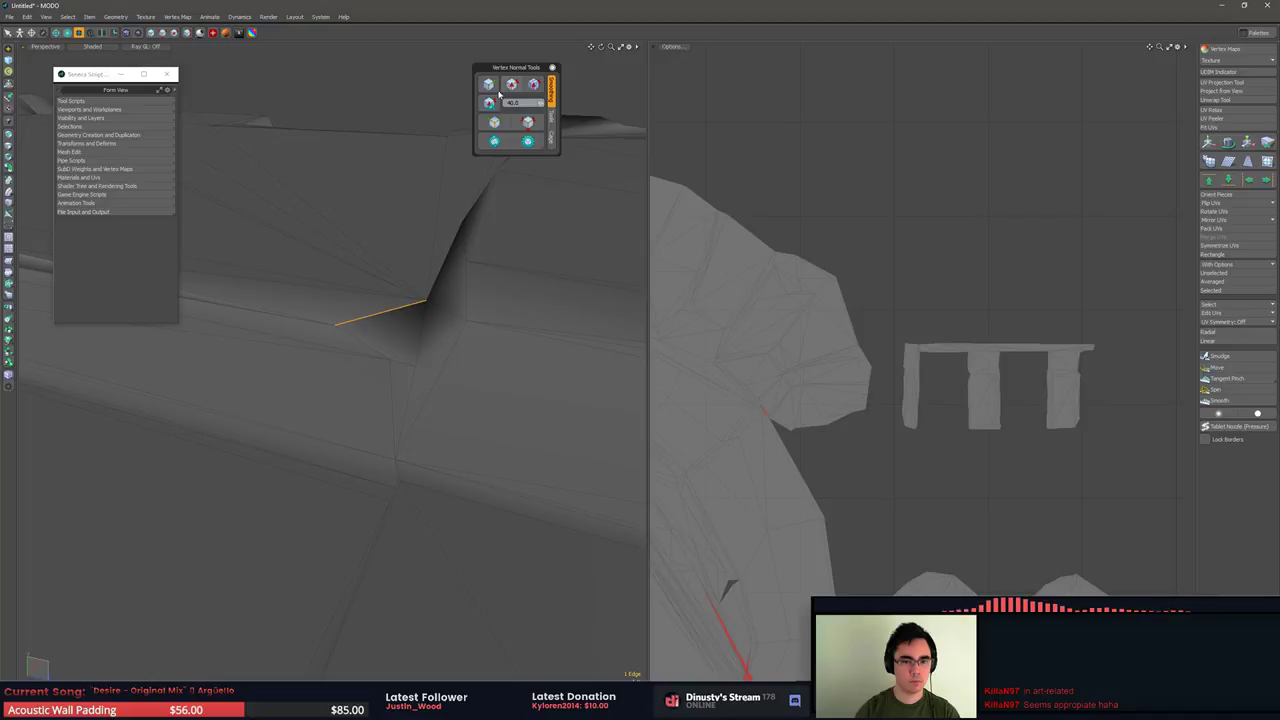
pyautogui.click(396, 346)
pyautogui.keyDown('alt'); pyautogui.moveTo(392, 352); pyautogui.dragTo(338, 345); pyautogui.keyUp('alt')
pyautogui.click(511, 85)
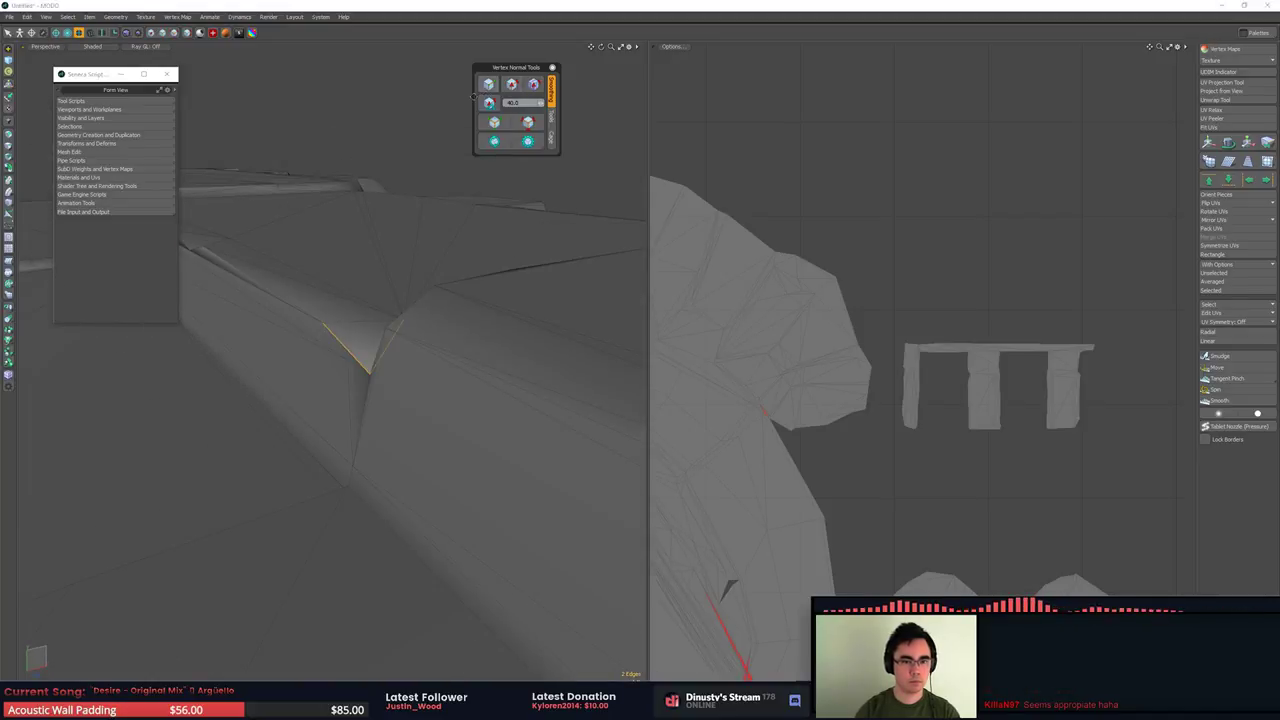
pyautogui.click(510, 215)
pyautogui.keyDown('alt'); pyautogui.moveTo(510, 215); pyautogui.dragTo(610, 285); pyautogui.keyUp('alt')
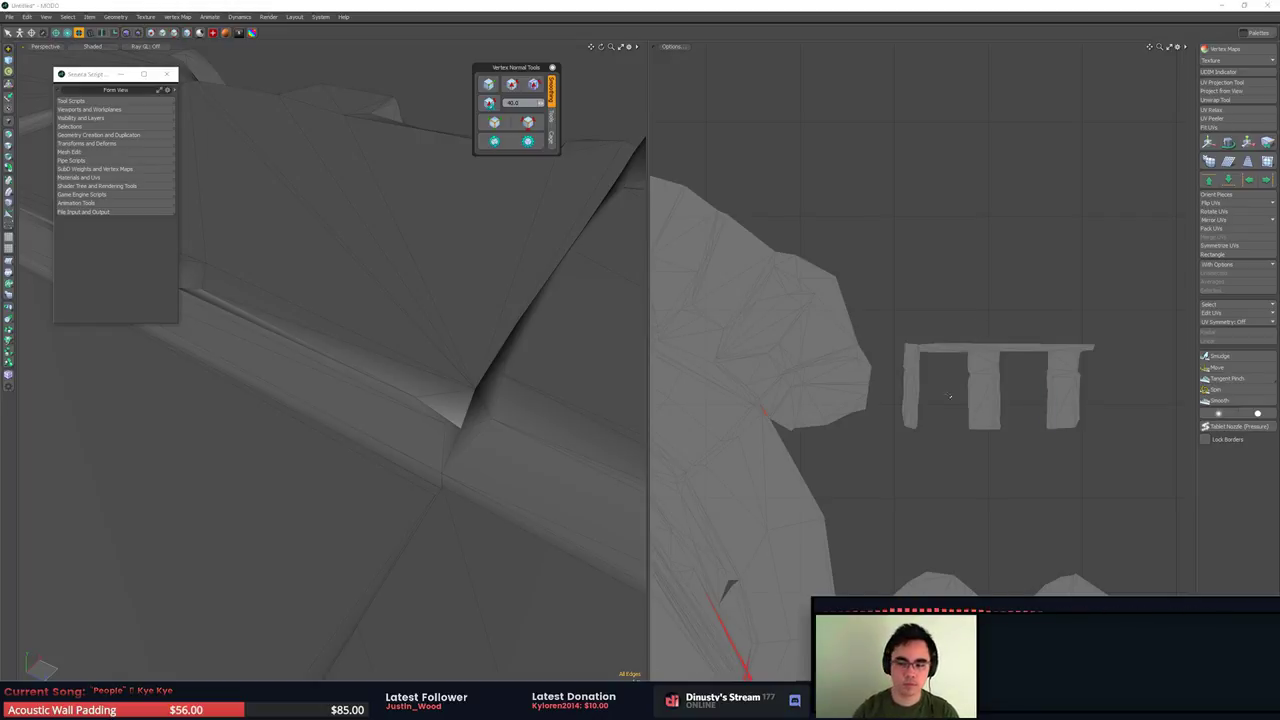
pyautogui.keyDown('alt'); pyautogui.moveTo(558, 346); pyautogui.dragTo(460, 296); pyautogui.keyUp('alt')
pyautogui.click(526, 123)
# Unwrap the mesh's UVs along the selected hard edges with the Unwrap Tool
pyautogui.keyDown('alt'); pyautogui.moveTo(415, 243); pyautogui.dragTo(580, 363); pyautogui.keyUp('alt')
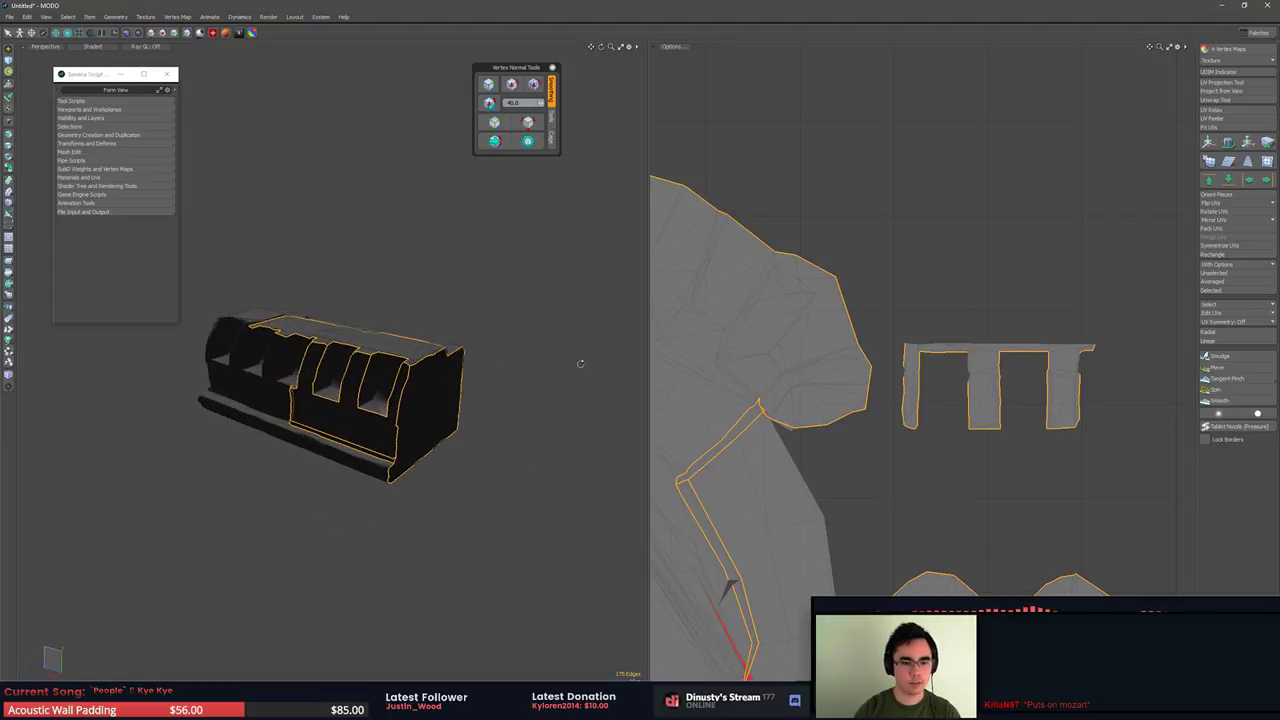
pyautogui.click(1222, 100)
pyautogui.click(1100, 133)
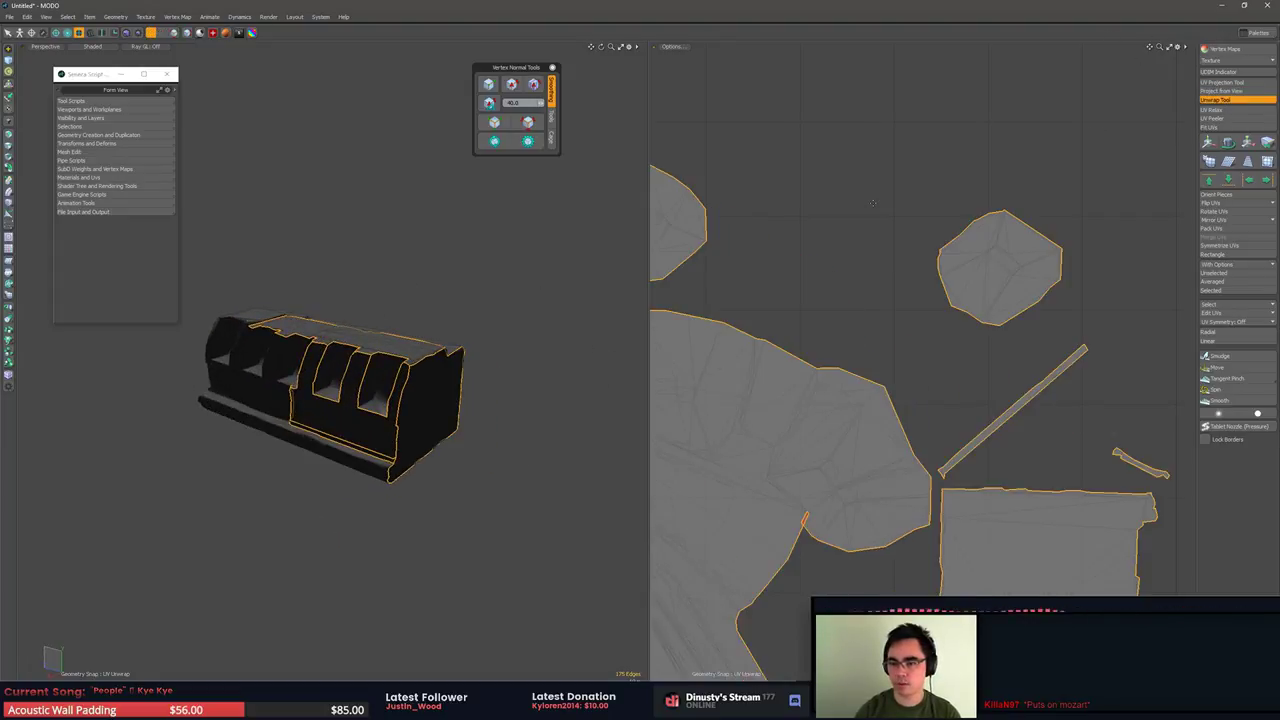
pyautogui.scroll(-4, 908, 240)
pyautogui.keyDown('alt'); pyautogui.moveTo(918, 260); pyautogui.dragTo(918, 244); pyautogui.keyUp('alt')
pyautogui.press('Escape')
# Select the connected faces of the smaller UV islands to examine where they lie on the model, and clear the selection
pyautogui.moveTo(986, 282)
pyautogui.mouseDown()
pyautogui.moveTo(1016, 464)
pyautogui.moveTo(972, 218)
pyautogui.mouseUp()
pyautogui.press('3')
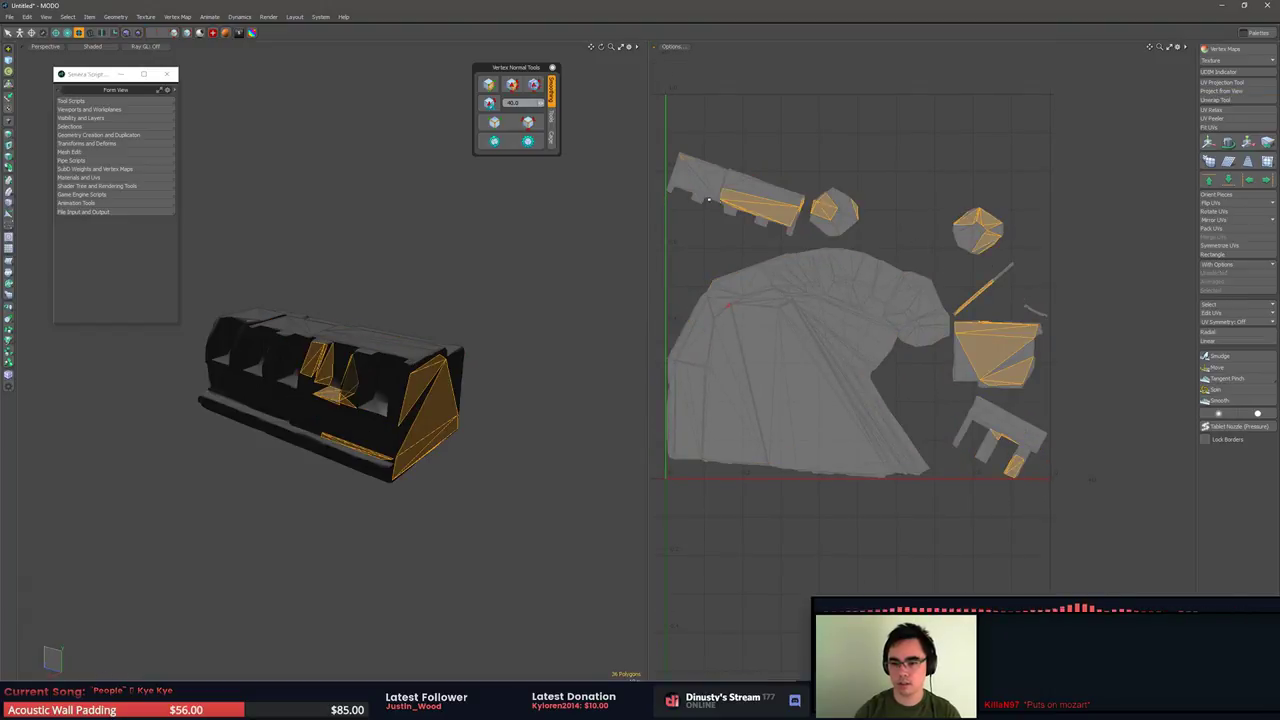
pyautogui.click(760, 207)
pyautogui.keyDown('shift'); pyautogui.moveTo(997, 318); pyautogui.dragTo(1016, 462); pyautogui.keyUp('shift')
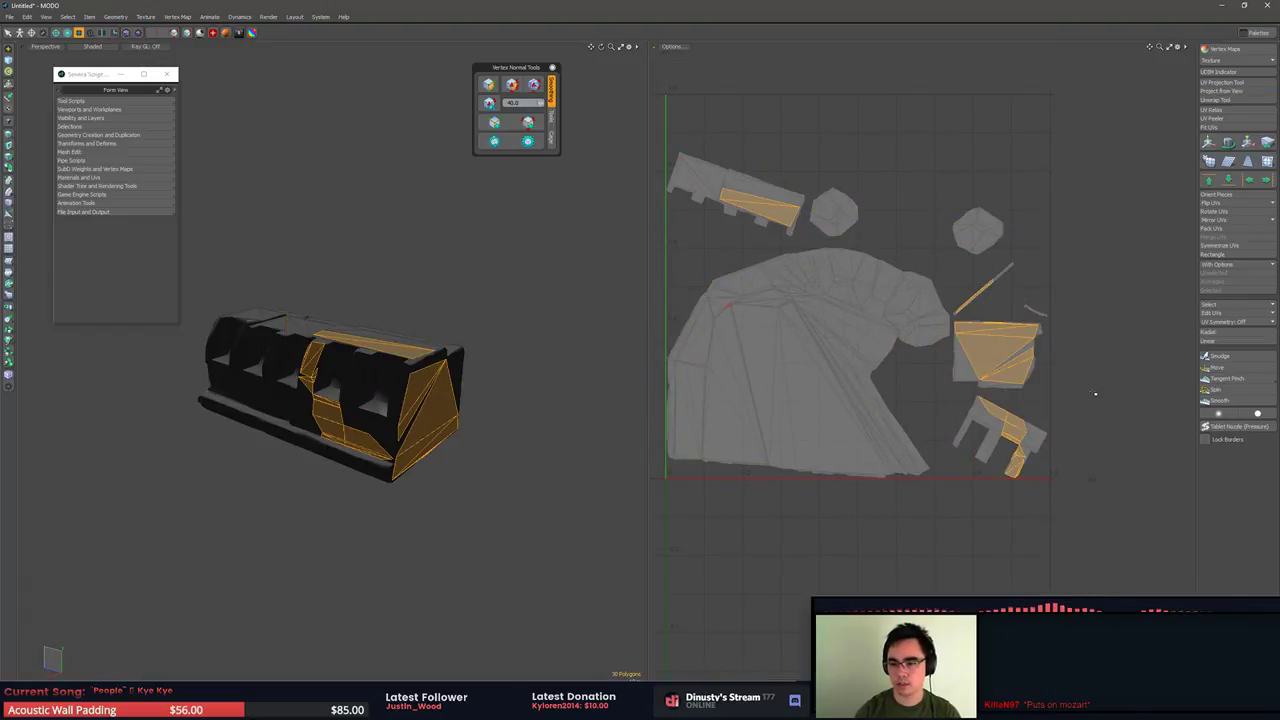
pyautogui.press(']')
pyautogui.scroll(2, 462, 398)
pyautogui.keyDown('alt'); pyautogui.moveTo(462, 398); pyautogui.dragTo(526, 395); pyautogui.keyUp('alt')
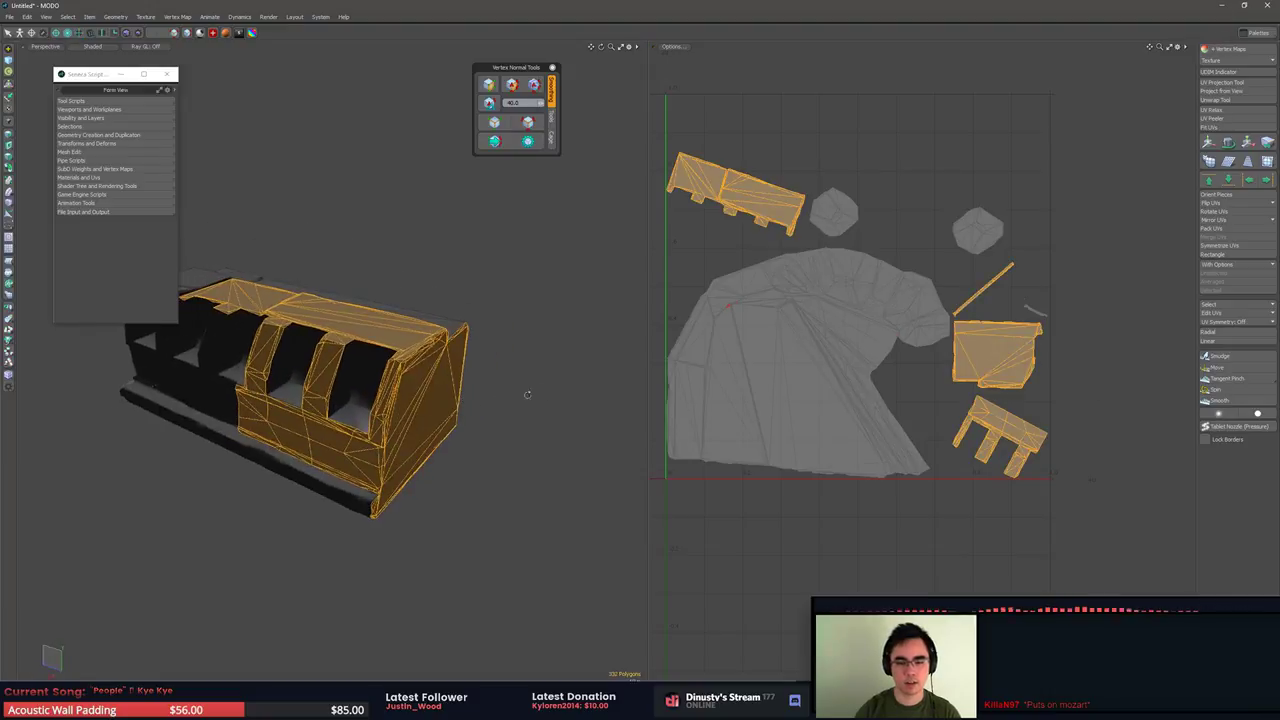
pyautogui.click(617, 333)
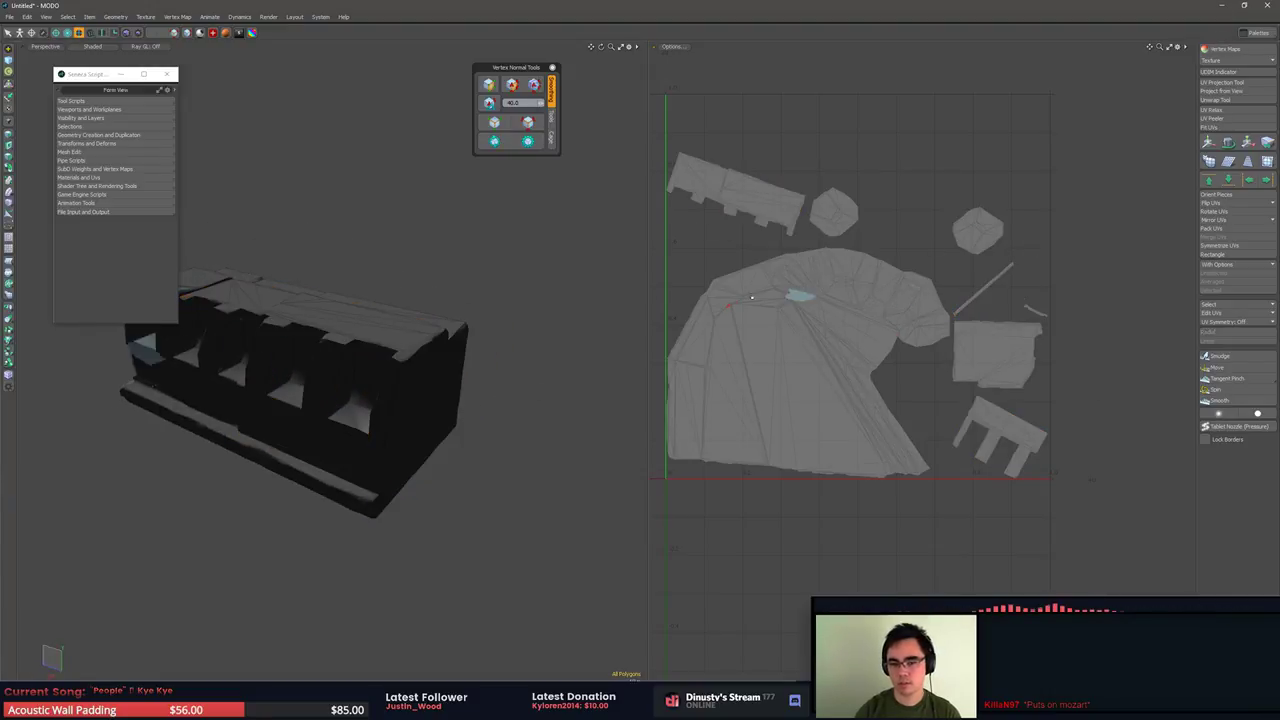
pyautogui.keyDown('alt'); pyautogui.moveTo(335, 322); pyautogui.dragTo(561, 297); pyautogui.keyUp('alt')
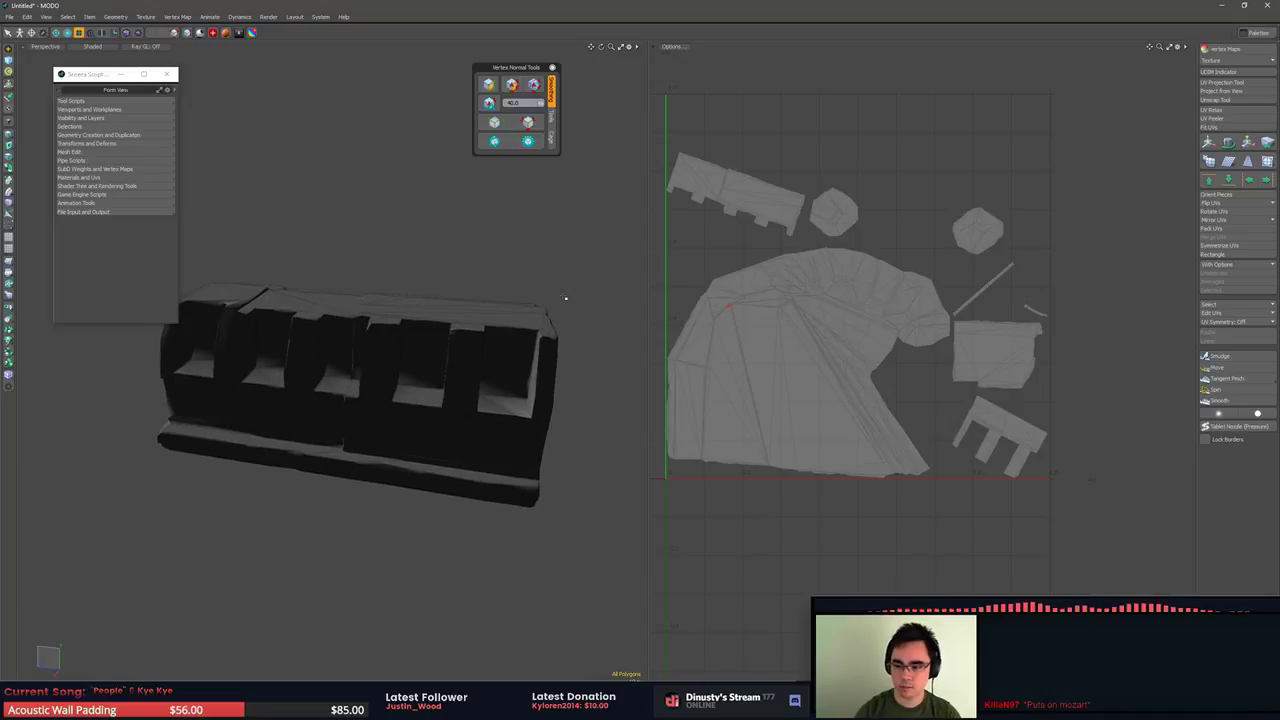
pyautogui.keyDown('alt'); pyautogui.moveTo(550, 293); pyautogui.dragTo(231, 93); pyautogui.keyUp('alt')
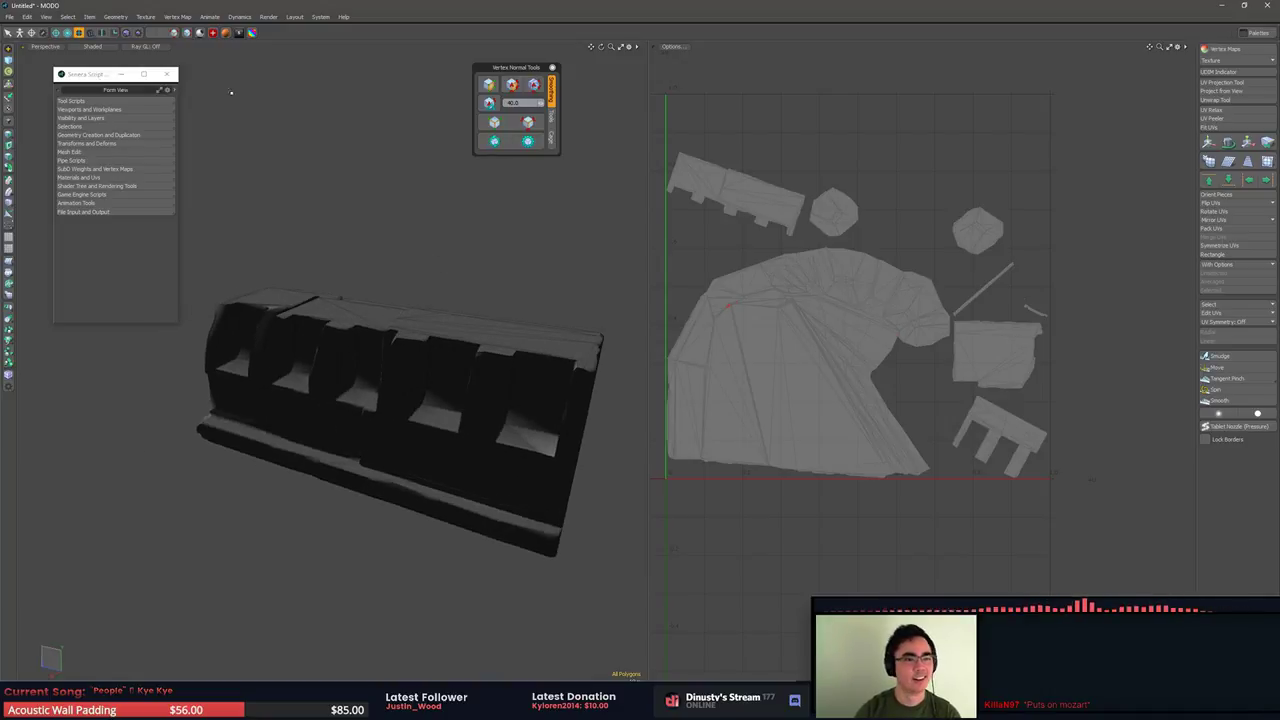
# Set the 3D view's shading style back to Default
pyautogui.click(91, 47)
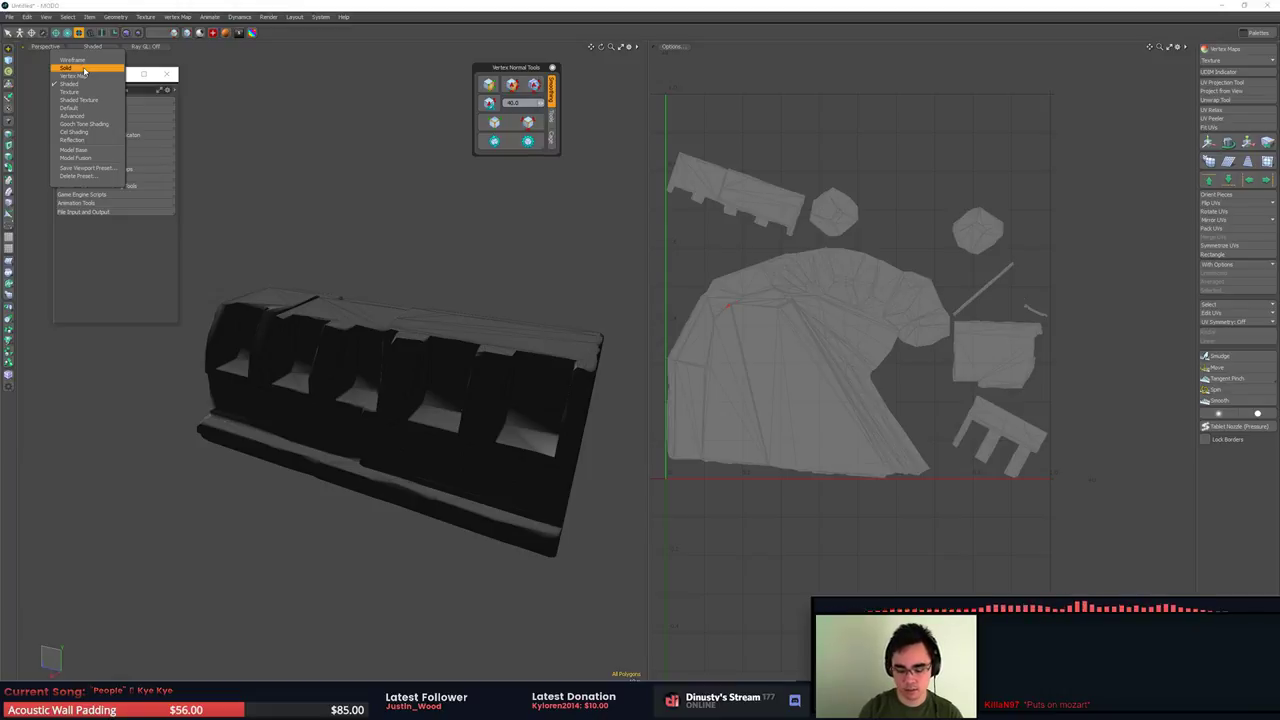
pyautogui.click(454, 289)
pyautogui.moveTo(454, 289)
pyautogui.keyDown('alt'); pyautogui.mouseDown()
pyautogui.moveTo(410, 303)
pyautogui.moveTo(401, 344)
pyautogui.mouseUp(); pyautogui.keyUp('alt')
pyautogui.keyDown('alt'); pyautogui.moveTo(806, 268); pyautogui.dragTo(839, 249); pyautogui.keyUp('alt')
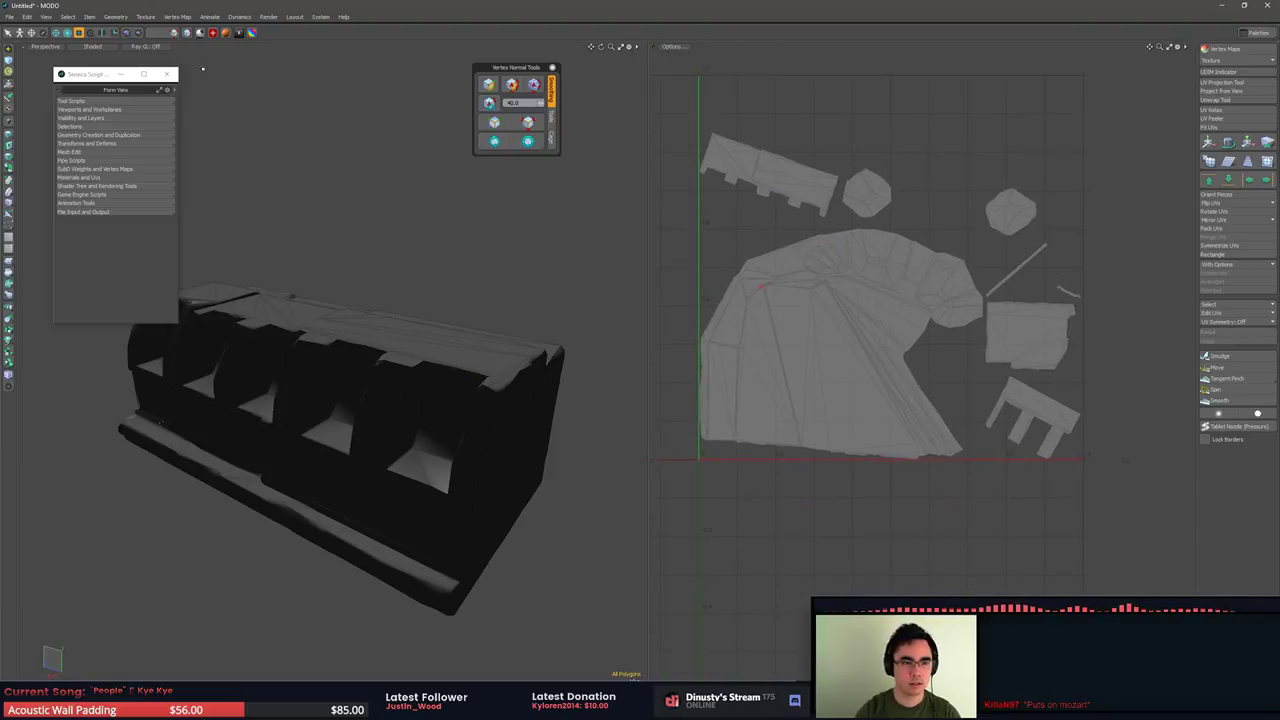
pyautogui.click(92, 46)
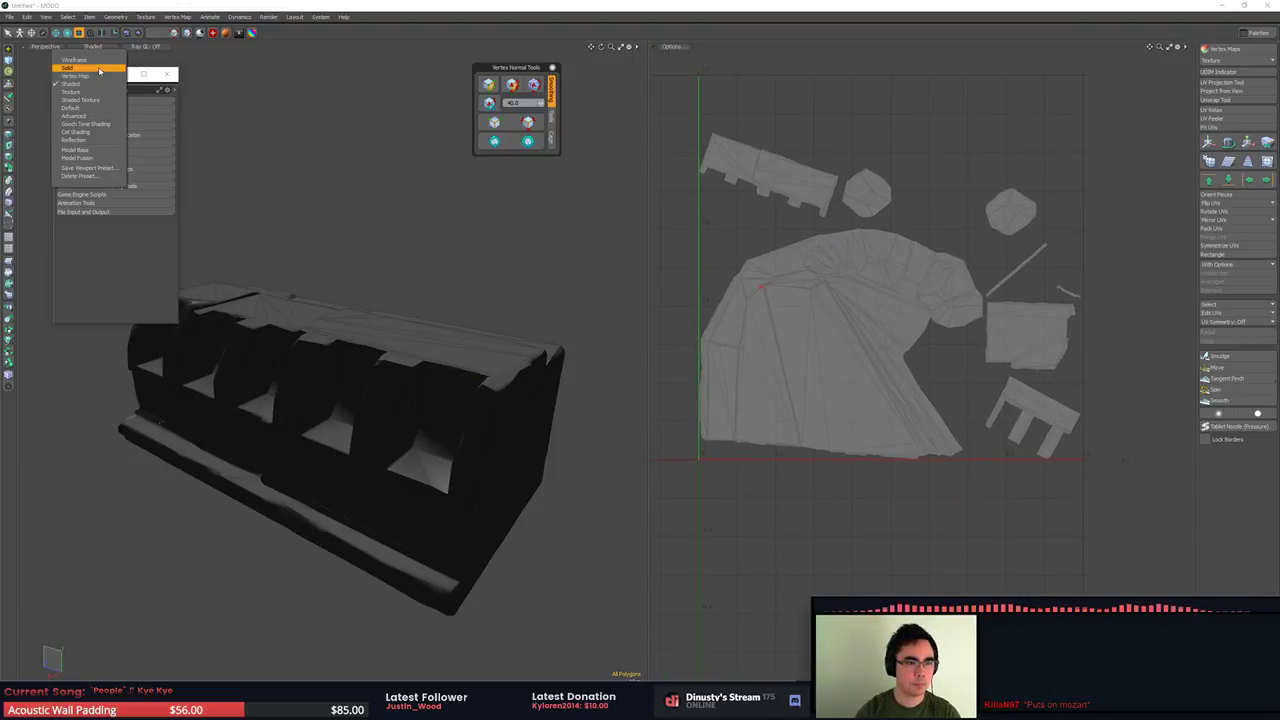
pyautogui.click(93, 108)
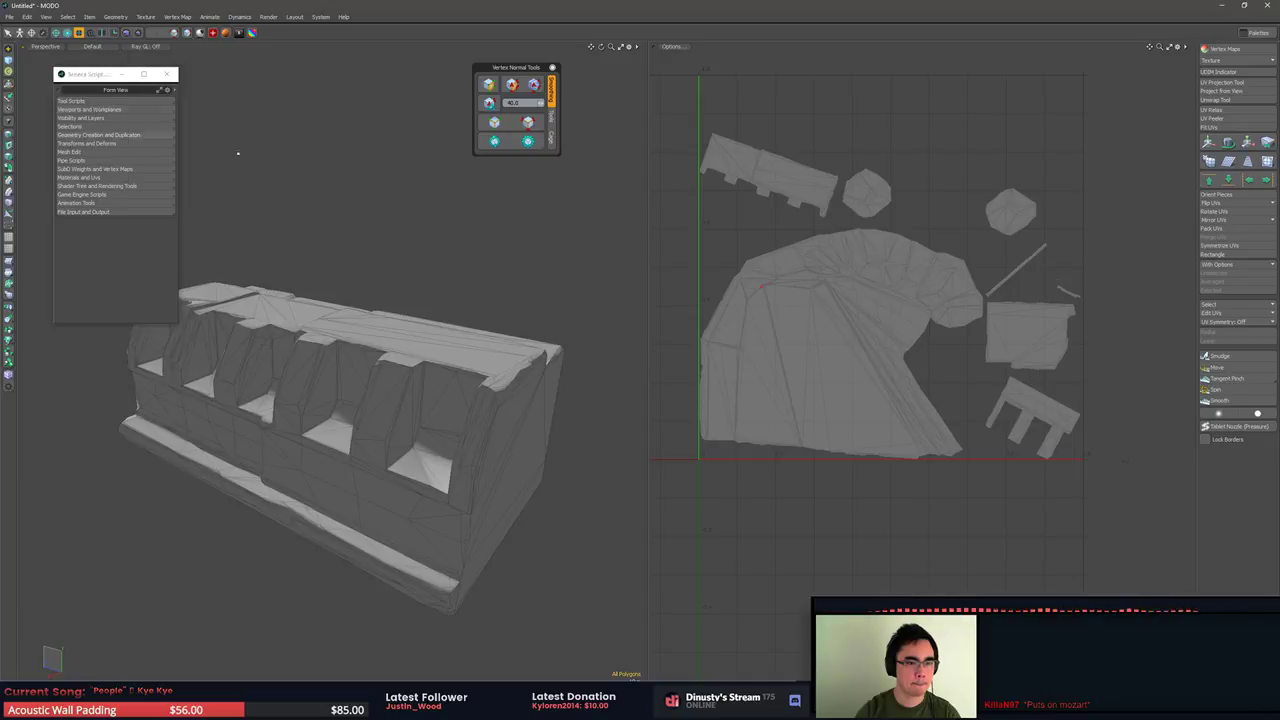
# Select all hard edges for reference, and select the polygons making up one side wall of the pillar beside a recess
pyautogui.keyDown('alt'); pyautogui.moveTo(476, 229); pyautogui.dragTo(464, 285); pyautogui.keyUp('alt')
pyautogui.click(528, 122)
pyautogui.moveTo(380, 272)
pyautogui.keyDown('alt'); pyautogui.mouseDown()
pyautogui.moveTo(454, 240)
pyautogui.moveTo(522, 344)
pyautogui.moveTo(440, 312)
pyautogui.moveTo(431, 328)
pyautogui.mouseUp(); pyautogui.keyUp('alt')
pyautogui.scroll(6, 522, 344)
pyautogui.press('3')
pyautogui.moveTo(431, 328)
pyautogui.mouseDown()
pyautogui.moveTo(405, 246)
pyautogui.moveTo(412, 284)
pyautogui.moveTo(310, 341)
pyautogui.mouseUp()
pyautogui.press('Escape')
pyautogui.click(372, 267)
pyautogui.press(']')
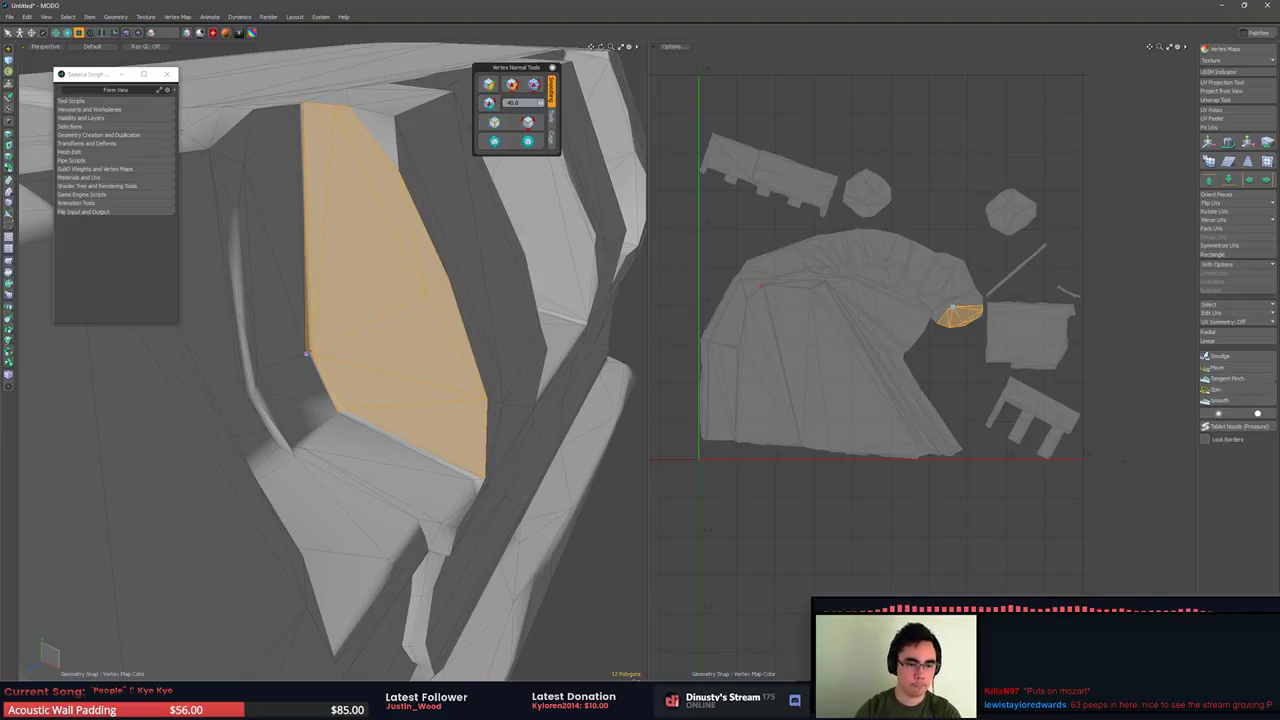
# Add the narrow border faces and top corner of the pillar's side wall to the selection, checking against the hard edges
pyautogui.keyDown('alt'); pyautogui.moveTo(310, 342); pyautogui.dragTo(363, 430); pyautogui.keyUp('alt')
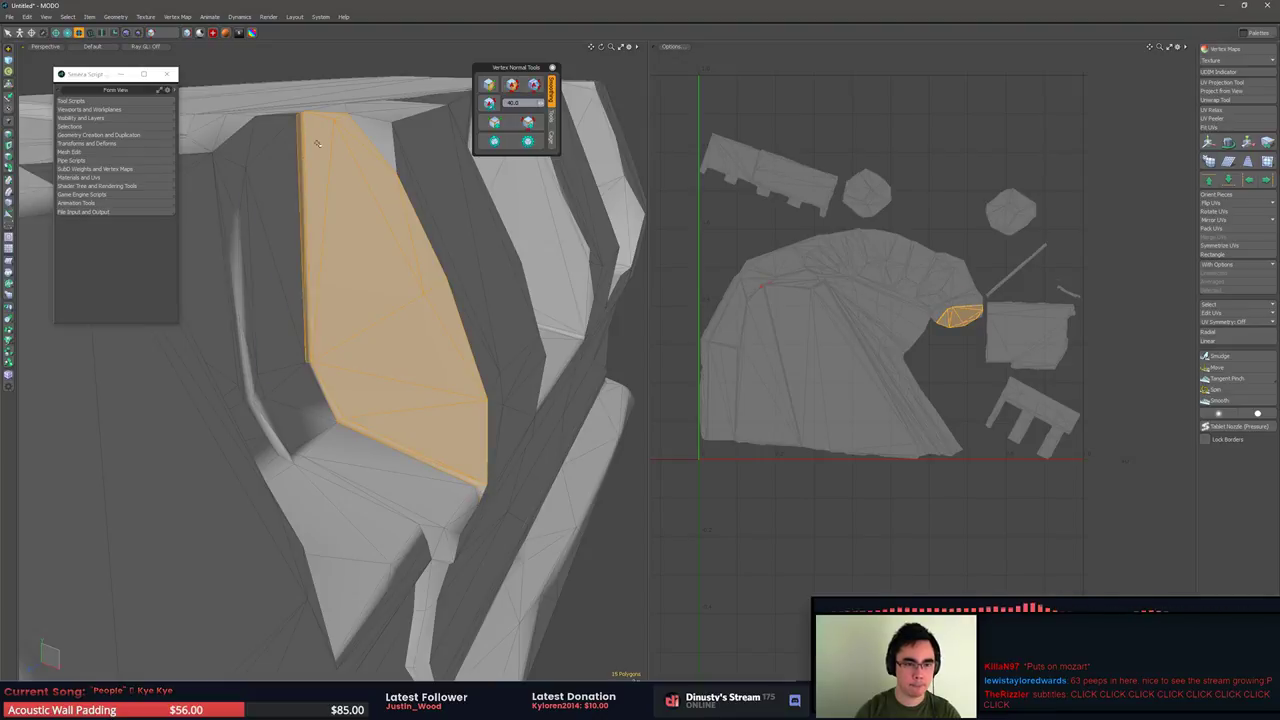
pyautogui.keyDown('alt'); pyautogui.moveTo(318, 143); pyautogui.dragTo(343, 234); pyautogui.keyUp('alt')
pyautogui.keyDown('shift'); pyautogui.click(354, 222); pyautogui.keyUp('shift')
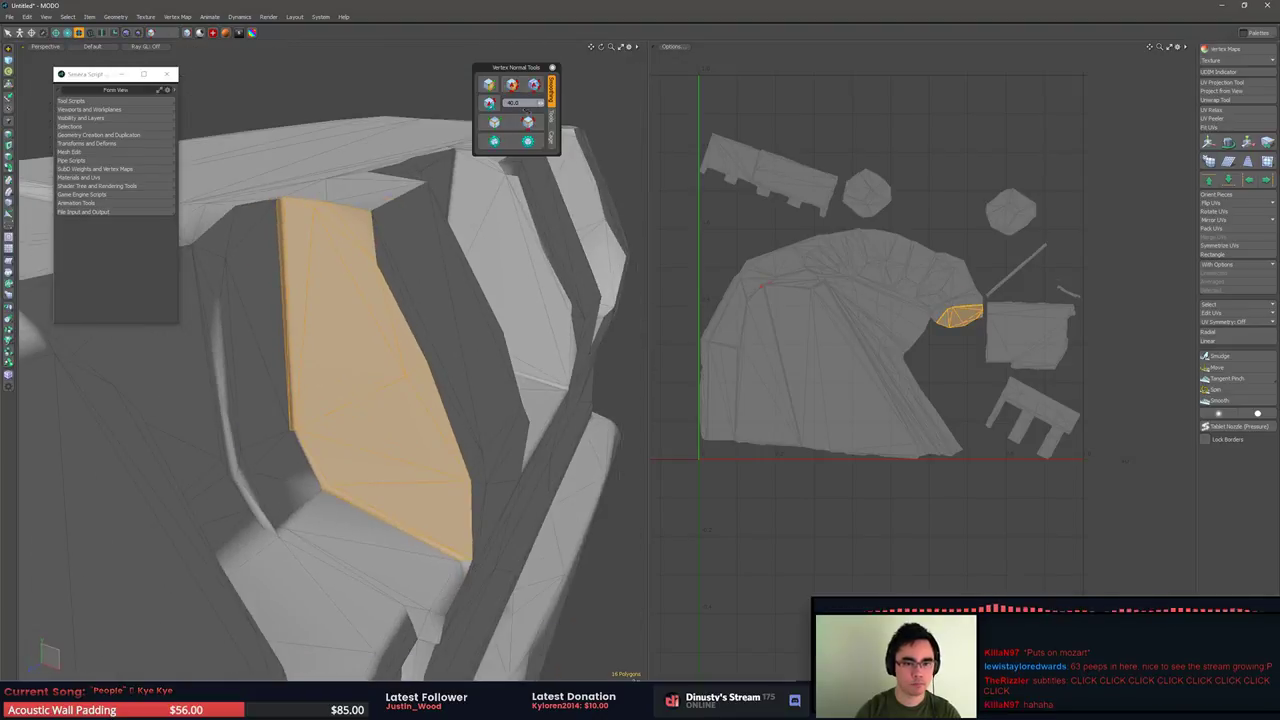
pyautogui.click(528, 121)
pyautogui.keyDown('alt'); pyautogui.moveTo(514, 243); pyautogui.dragTo(357, 421); pyautogui.keyUp('alt')
pyautogui.press('3')
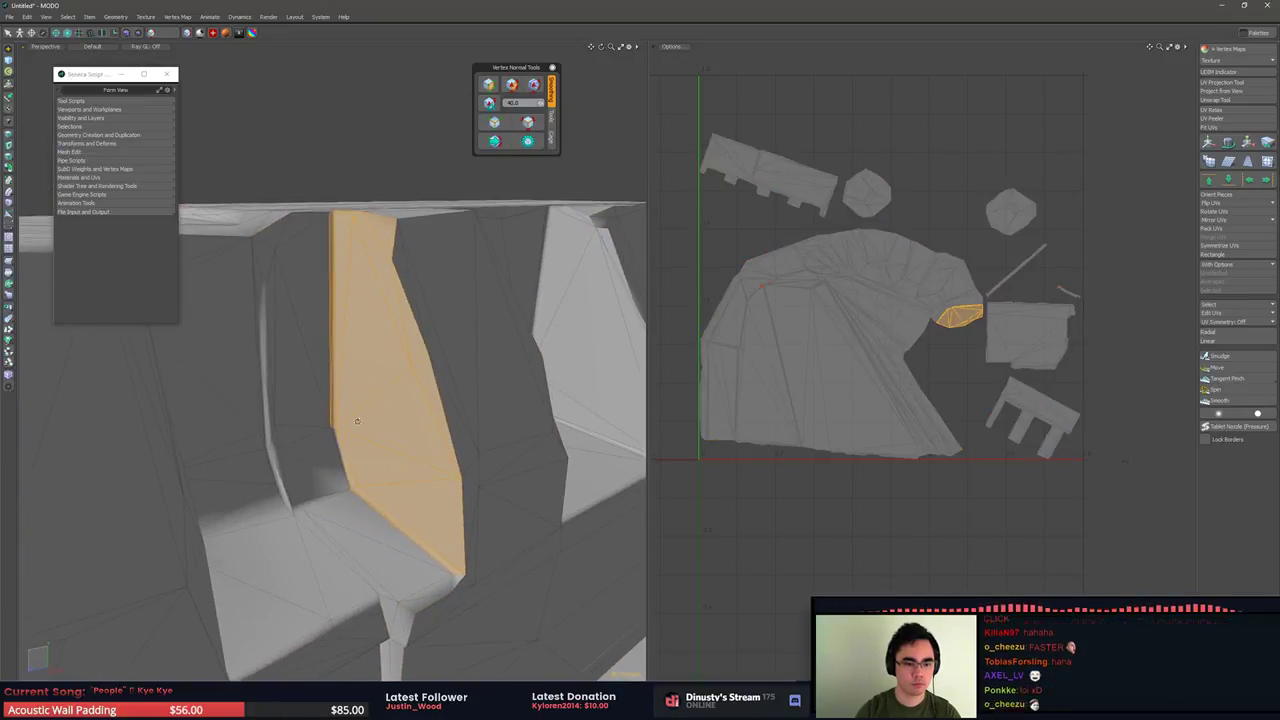
# Add the faces and narrow border strips of the pillar's opposite side wall to the selection and select all hard edges
pyautogui.keyDown('alt'); pyautogui.keyDown('shift'); pyautogui.moveTo(403, 463); pyautogui.dragTo(275, 405); pyautogui.keyUp('shift'); pyautogui.keyUp('alt')
pyautogui.keyDown('shift'); pyautogui.moveTo(391, 281); pyautogui.dragTo(405, 290); pyautogui.keyUp('shift')
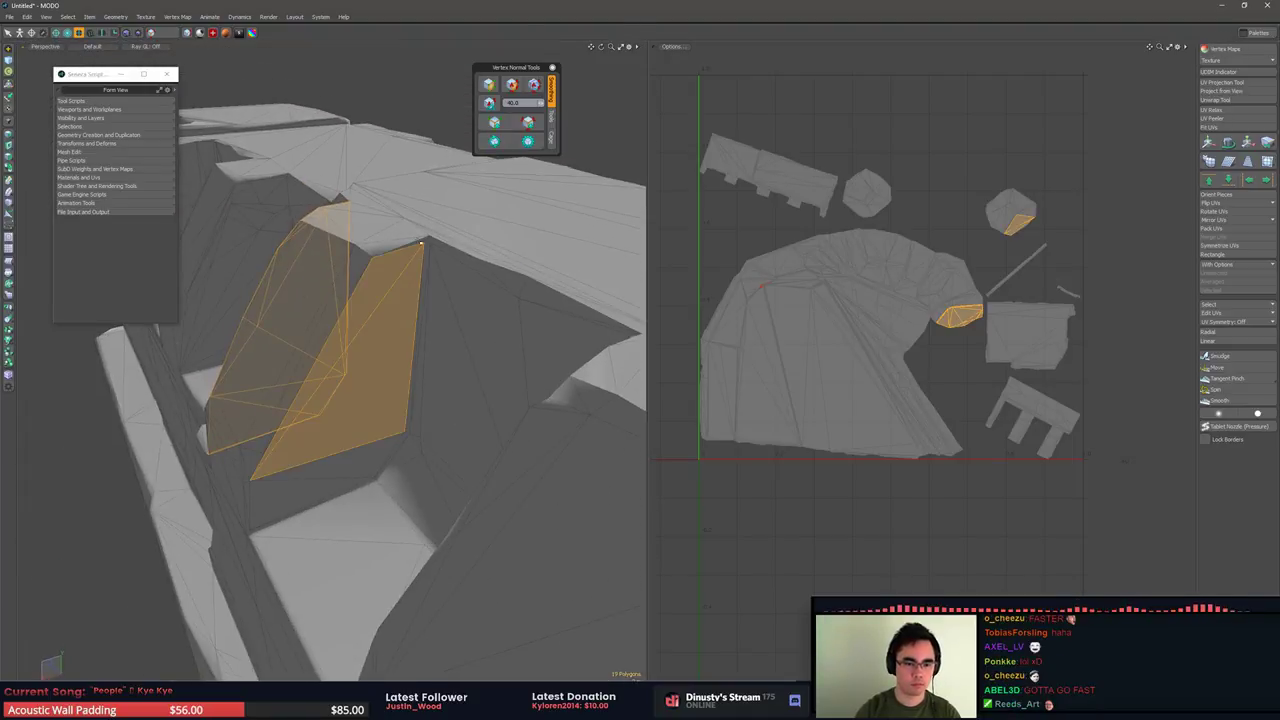
pyautogui.keyDown('shift'); pyautogui.moveTo(421, 243); pyautogui.dragTo(416, 350); pyautogui.keyUp('shift')
pyautogui.scroll(3, 390, 452)
pyautogui.moveTo(372, 458)
pyautogui.keyDown('shift'); pyautogui.mouseDown()
pyautogui.moveTo(390, 470)
pyautogui.moveTo(374, 400)
pyautogui.moveTo(385, 212)
pyautogui.mouseUp(); pyautogui.keyUp('shift')
pyautogui.keyDown('shift'); pyautogui.click(355, 492); pyautogui.keyUp('shift')
pyautogui.keyDown('shift'); pyautogui.click(236, 541); pyautogui.keyUp('shift')
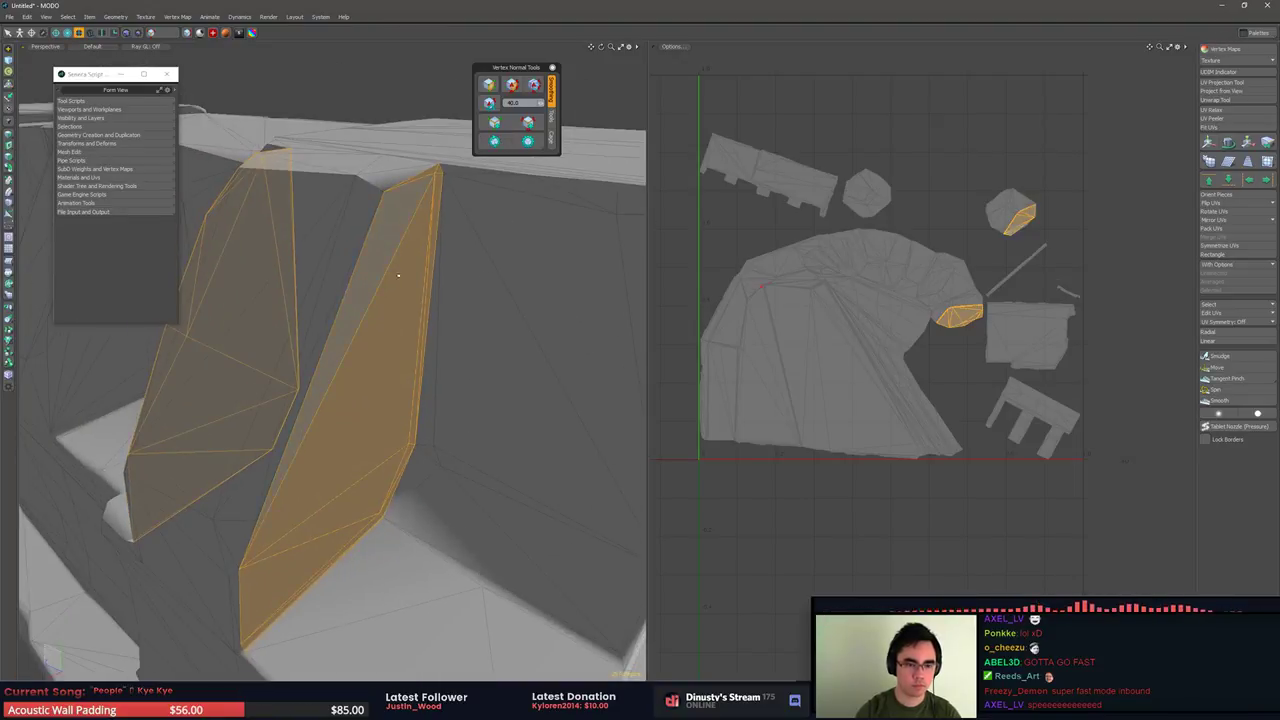
pyautogui.click(529, 123)
pyautogui.keyDown('alt'); pyautogui.moveTo(414, 290); pyautogui.dragTo(410, 380); pyautogui.keyUp('alt')
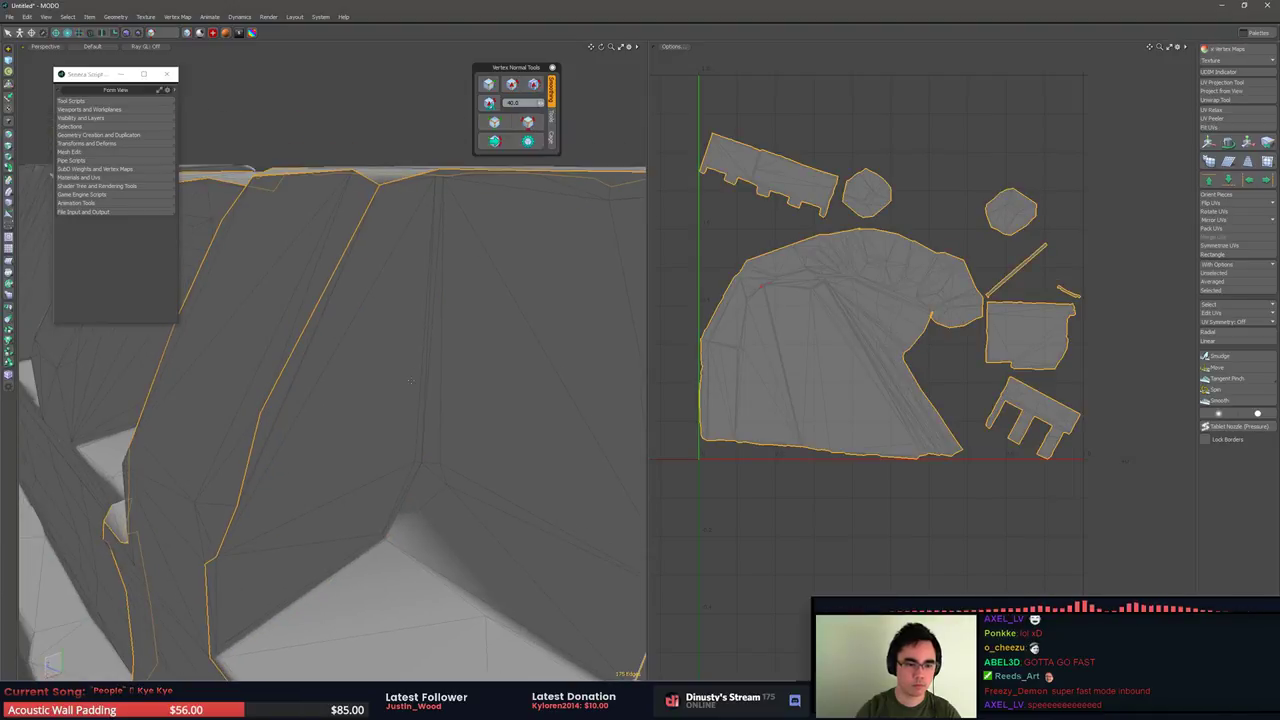
# Add the faces of the pillar's near side wall and their narrow border strips to the polygon selection
pyautogui.press('3')
pyautogui.press('x')
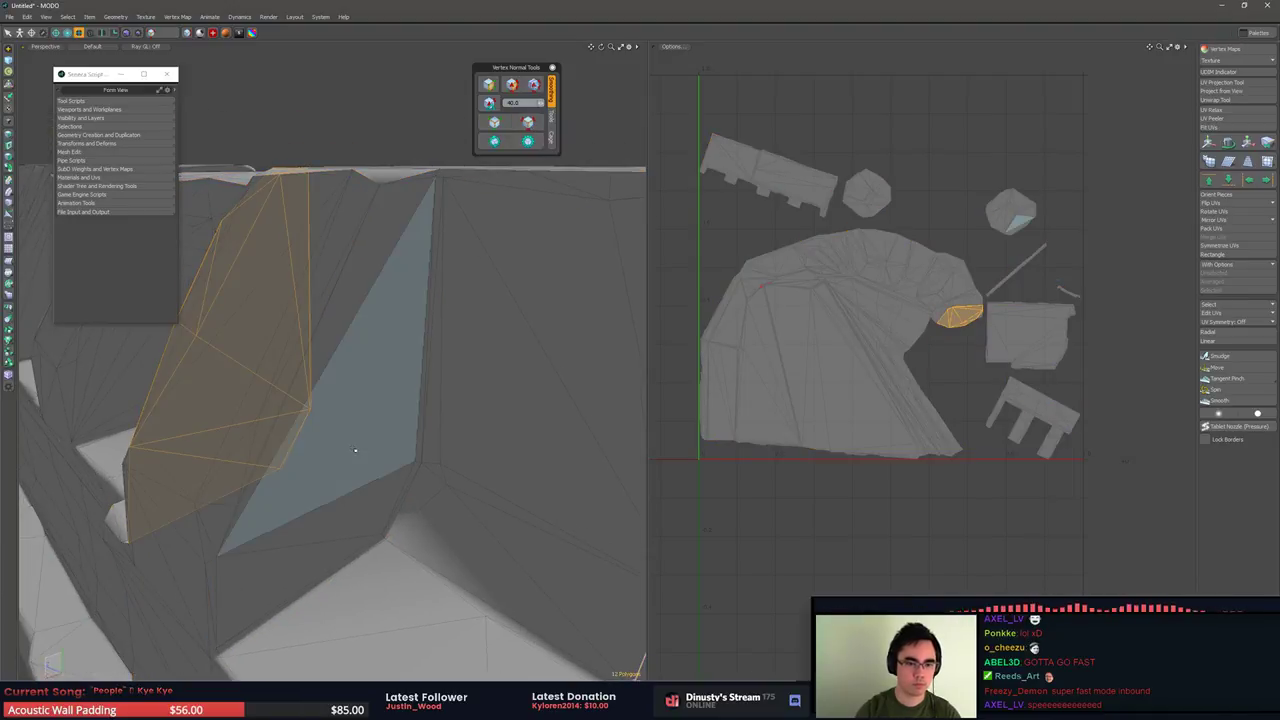
pyautogui.keyDown('shift'); pyautogui.click(410, 320); pyautogui.keyUp('shift')
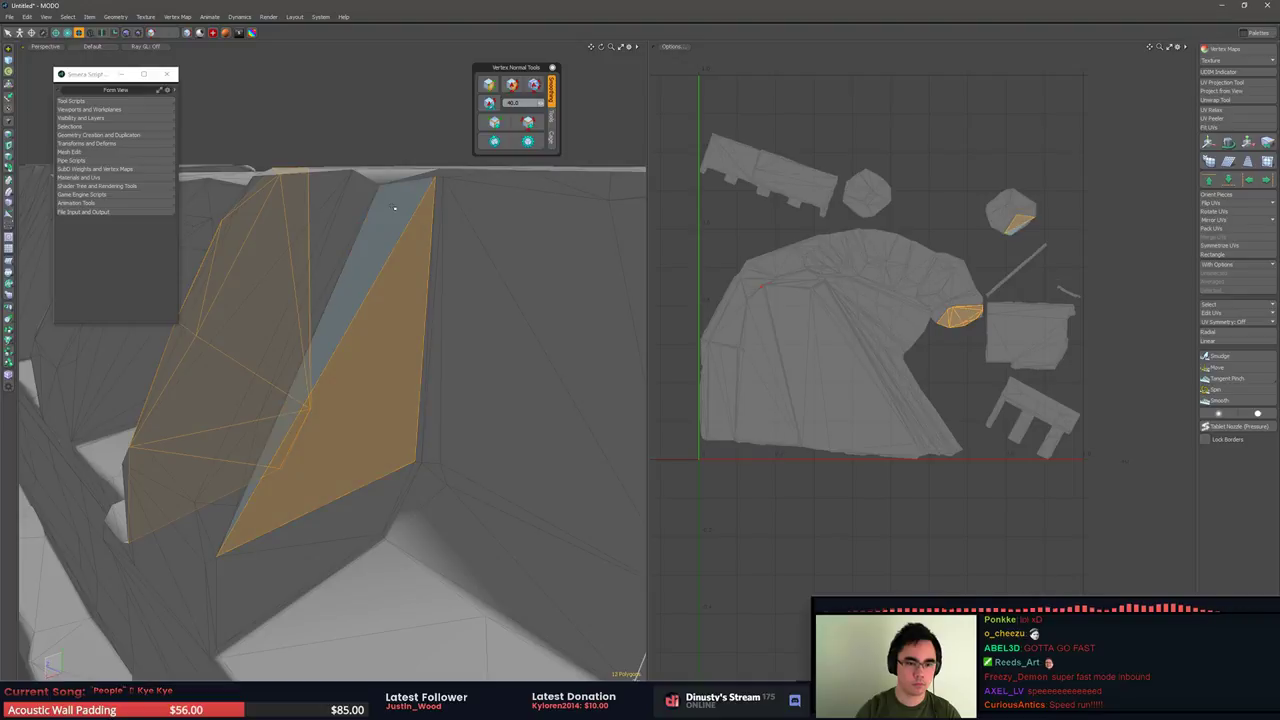
pyautogui.keyDown('shift'); pyautogui.click(378, 505); pyautogui.keyUp('shift')
pyautogui.keyDown('shift'); pyautogui.click(352, 550); pyautogui.keyUp('shift')
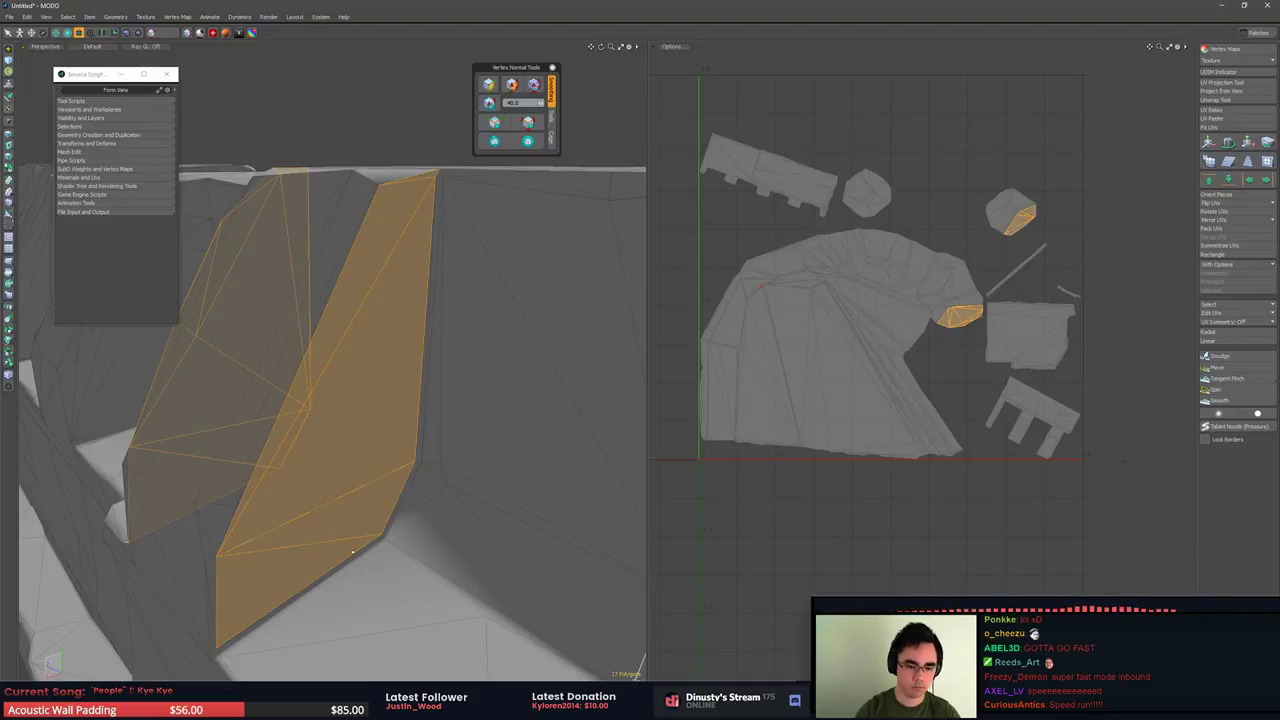
pyautogui.keyDown('shift'); pyautogui.click(383, 538); pyautogui.keyUp('shift')
pyautogui.keyDown('shift'); pyautogui.click(419, 442); pyautogui.keyUp('shift')
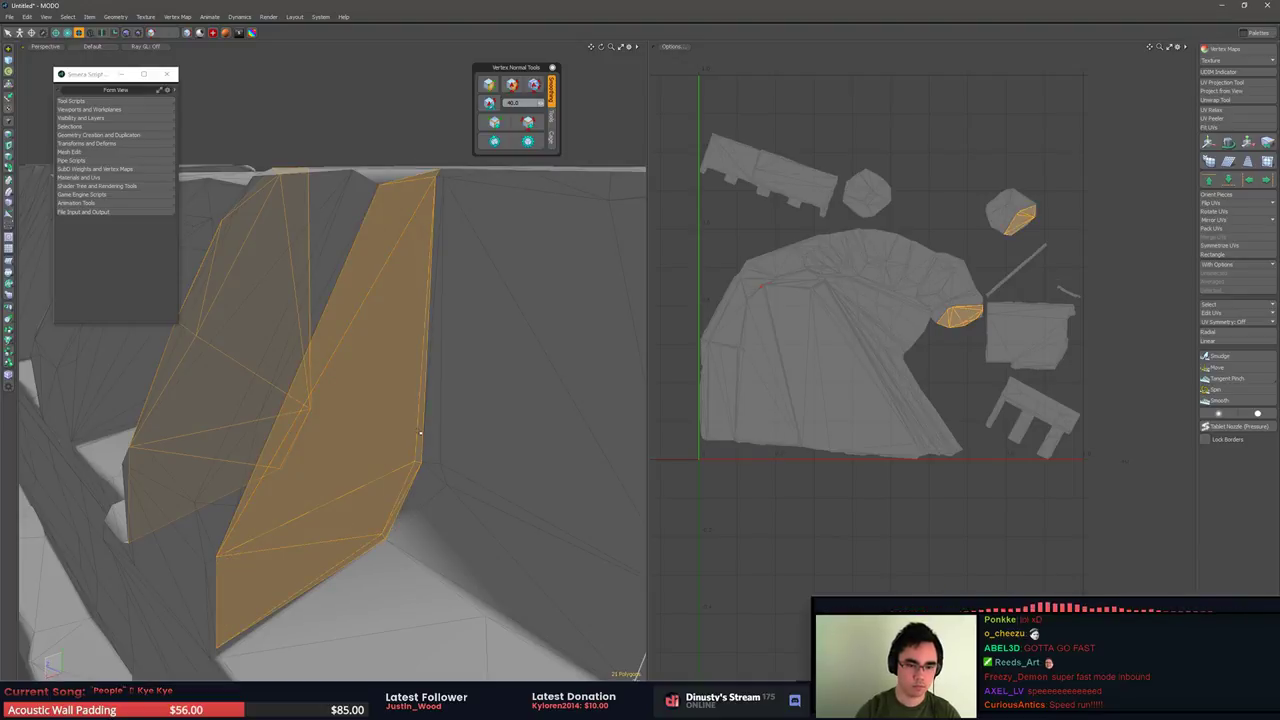
pyautogui.keyDown('alt'); pyautogui.keyDown('shift'); pyautogui.moveTo(440, 176); pyautogui.dragTo(482, 94); pyautogui.keyUp('shift'); pyautogui.keyUp('alt')
pyautogui.keyDown('shift'); pyautogui.click(275, 547); pyautogui.keyUp('shift')
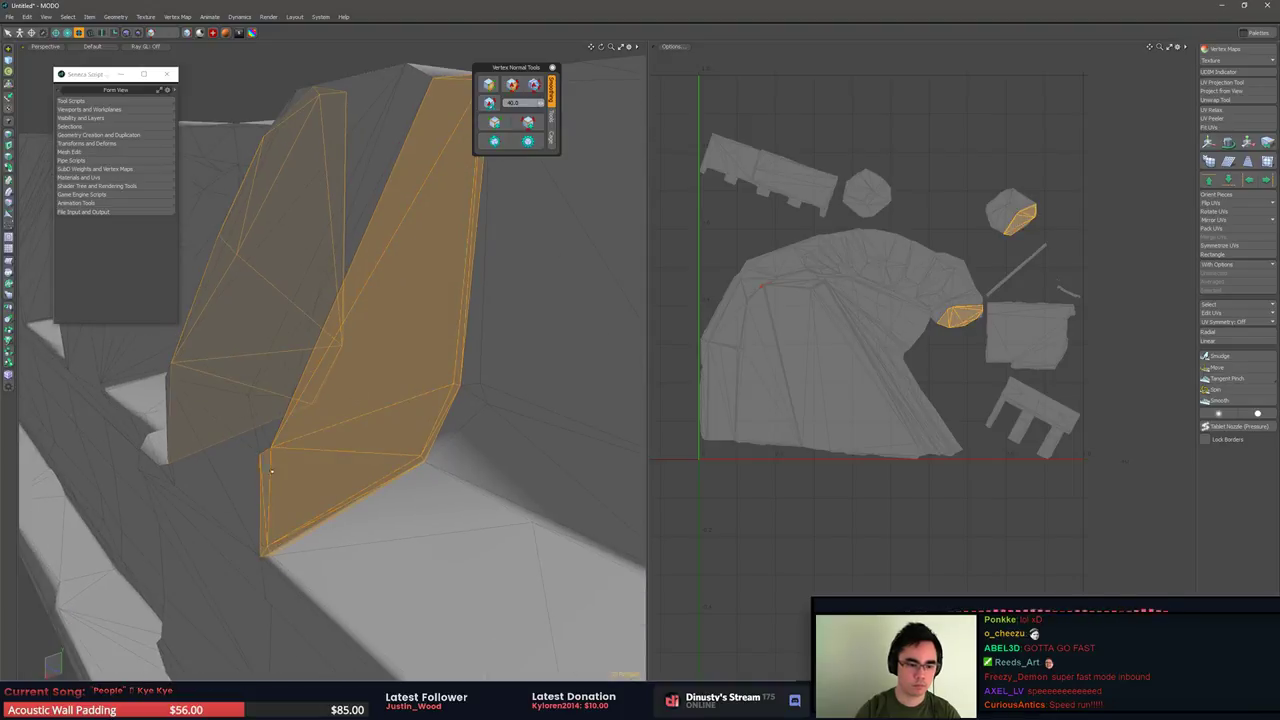
# Harden the border of the selected pillar side walls and select all hard edges to check the outline
pyautogui.keyDown('alt'); pyautogui.moveTo(270, 470); pyautogui.dragTo(518, 190); pyautogui.keyUp('alt')
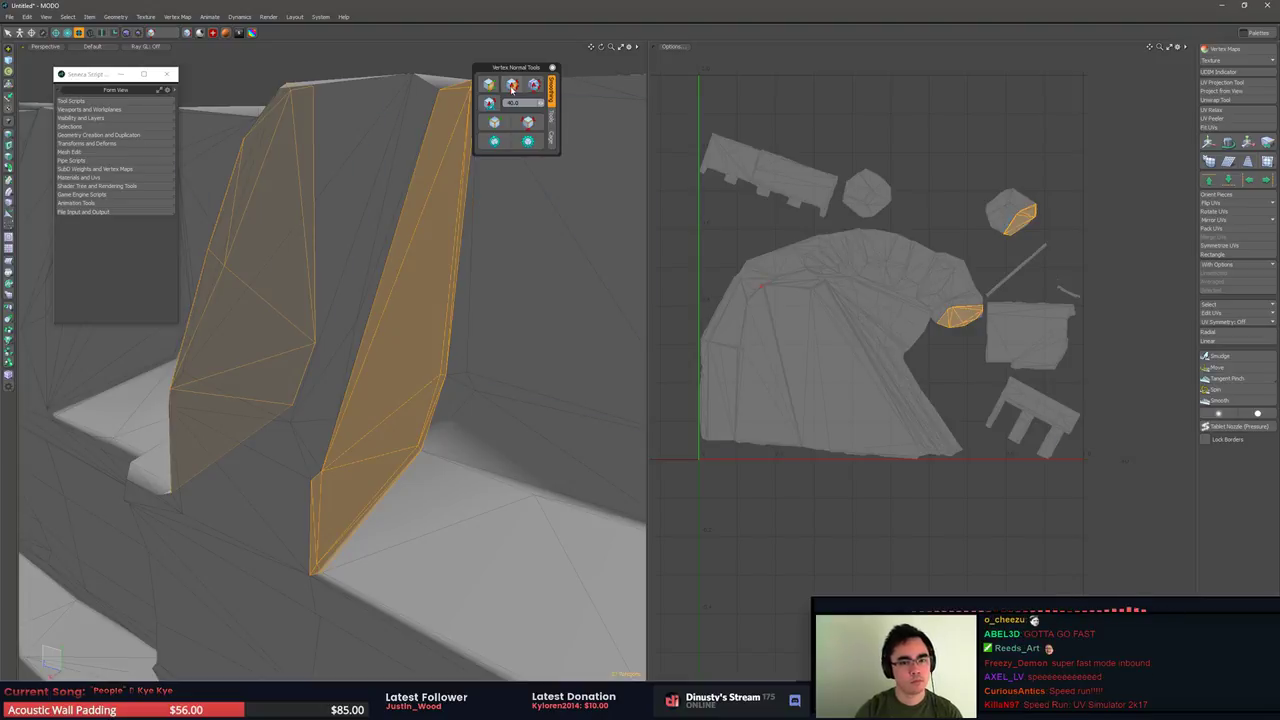
pyautogui.click(427, 60)
pyautogui.click(519, 125)
# Soften the stray long edges beside the pillar's front corner and select all hard edges again
pyautogui.keyDown('alt'); pyautogui.moveTo(434, 205); pyautogui.dragTo(369, 284); pyautogui.keyUp('alt')
pyautogui.click(366, 284)
pyautogui.click(488, 87)
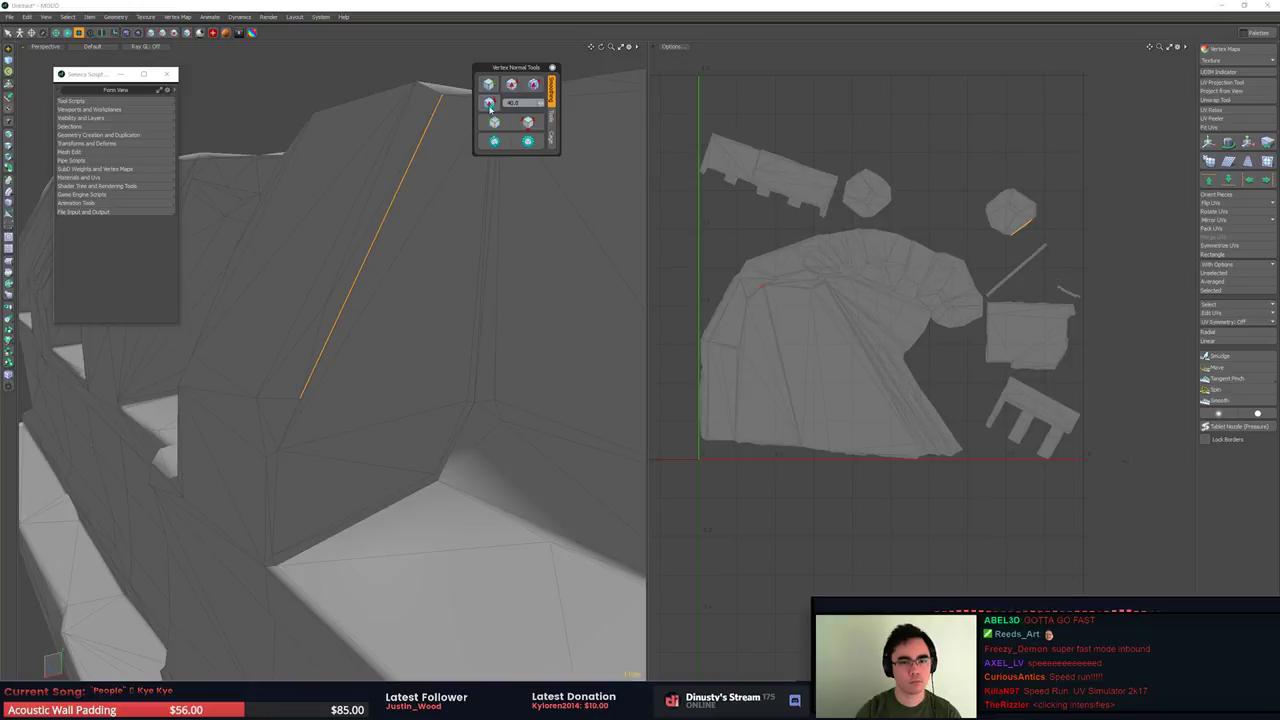
pyautogui.click(528, 125)
pyautogui.click(353, 288)
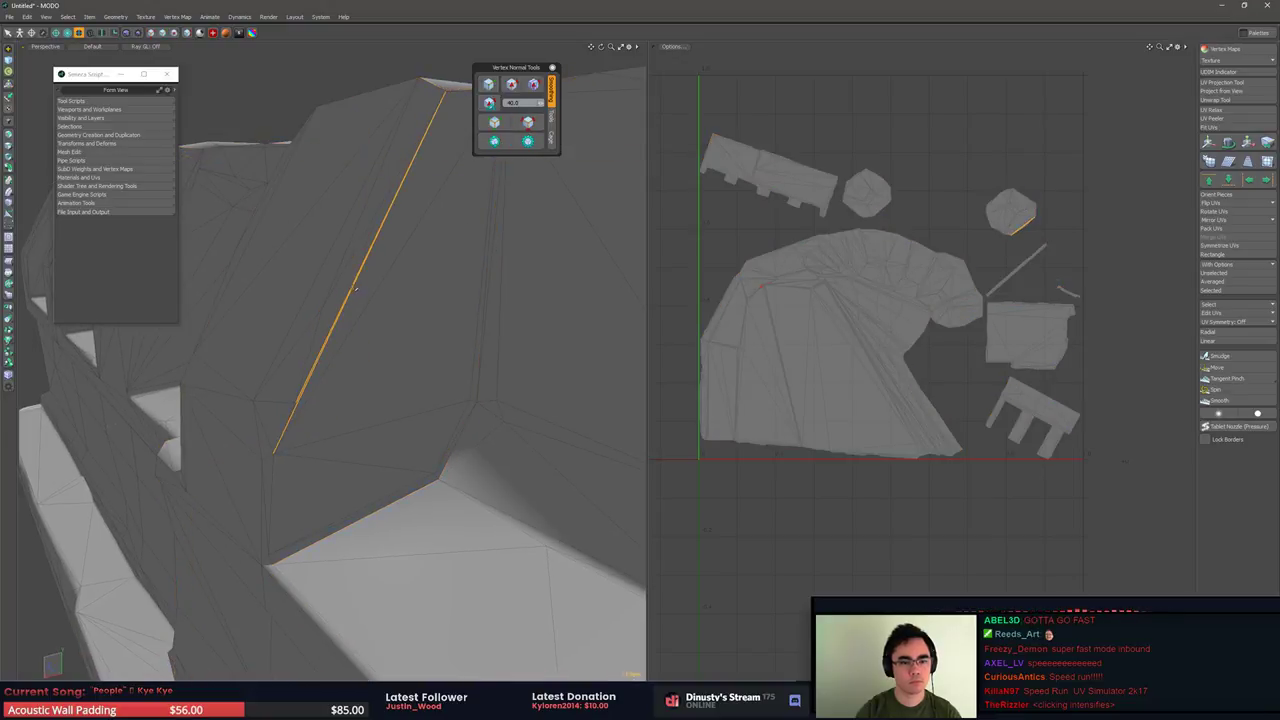
pyautogui.click(527, 138)
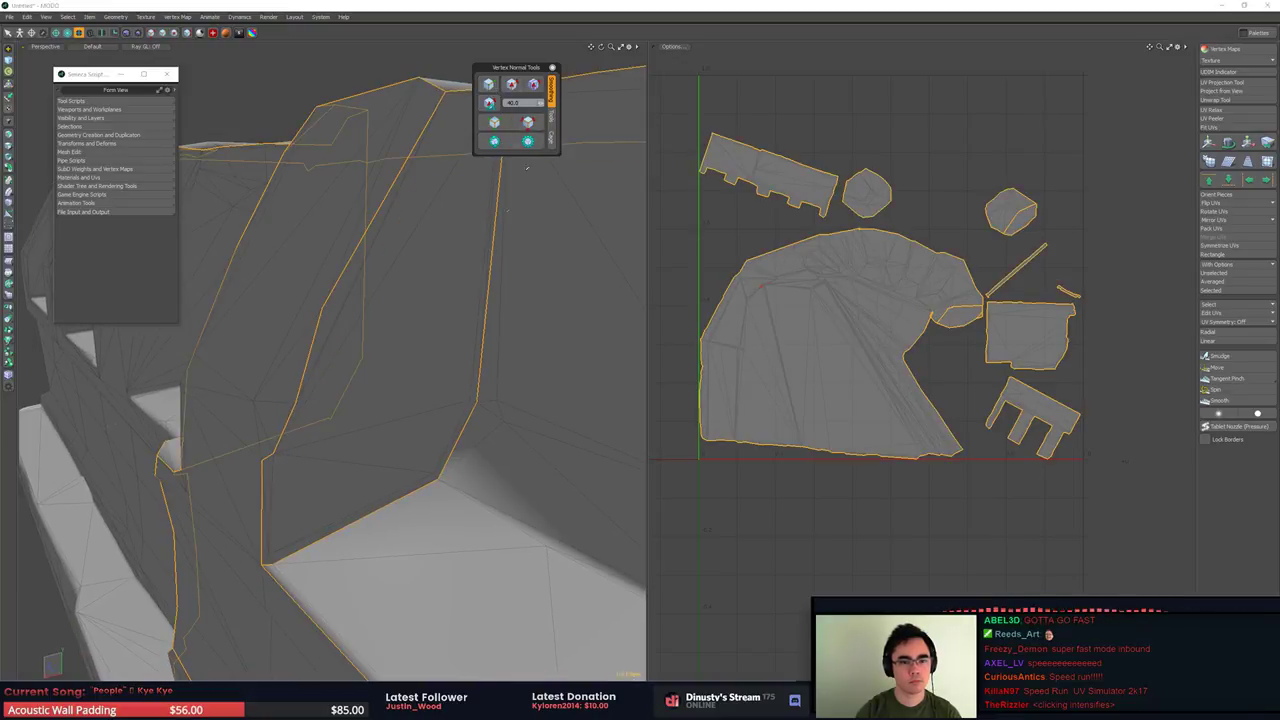
# Examine the edge, vertex and large face at the pillar's front corner against the mesh's hard edges
pyautogui.keyDown('alt'); pyautogui.moveTo(458, 270); pyautogui.dragTo(330, 380); pyautogui.keyUp('alt')
pyautogui.click(314, 388)
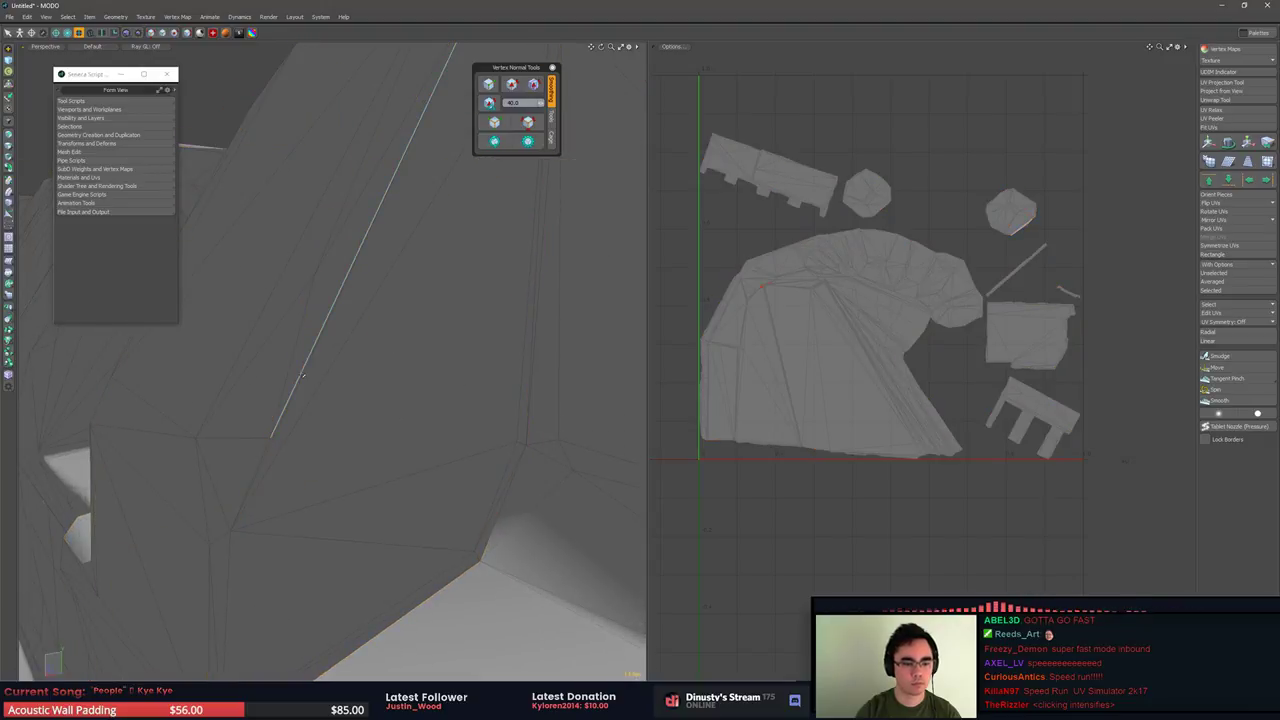
pyautogui.press('1')
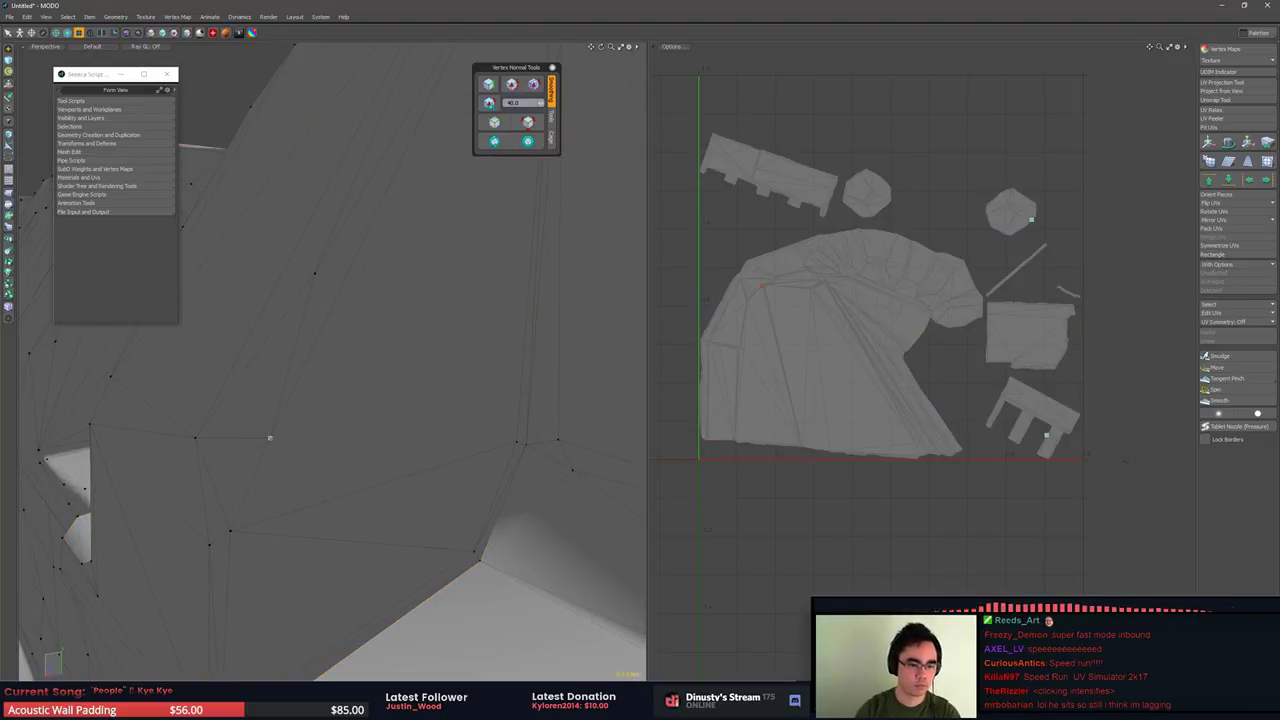
pyautogui.hotkey('shift', 's')
pyautogui.press('3')
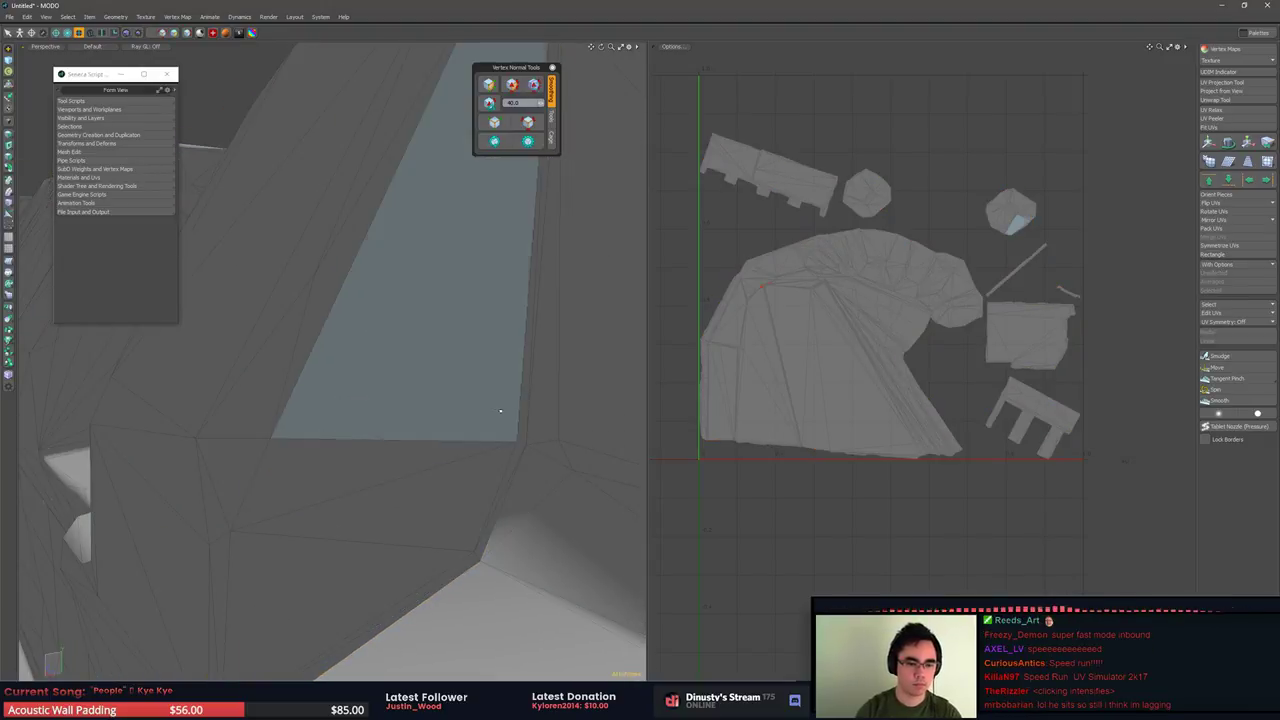
pyautogui.click(536, 119)
# Harden the border of the narrow strip face at the bend between the recess's side and back walls
pyautogui.keyDown('alt'); pyautogui.moveTo(440, 255); pyautogui.dragTo(480, 405); pyautogui.keyUp('alt')
pyautogui.scroll(5, 368, 338)
pyautogui.press('3')
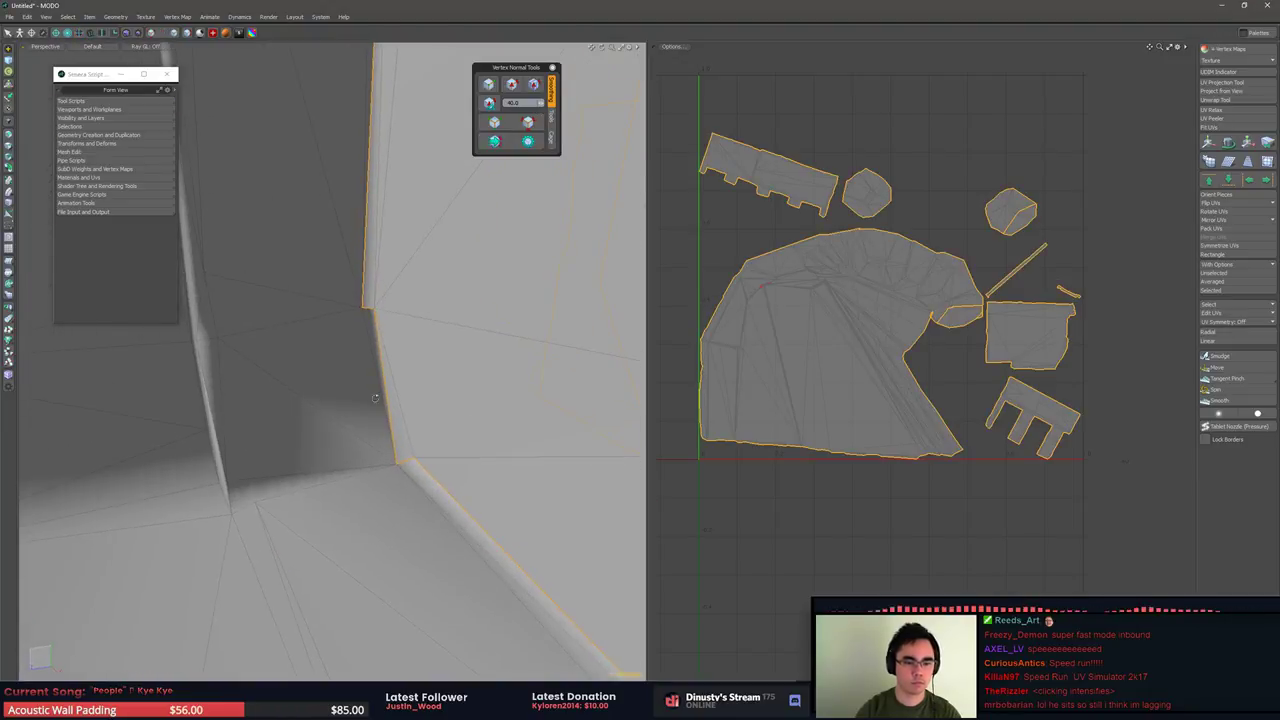
pyautogui.click(362, 336)
pyautogui.click(372, 317)
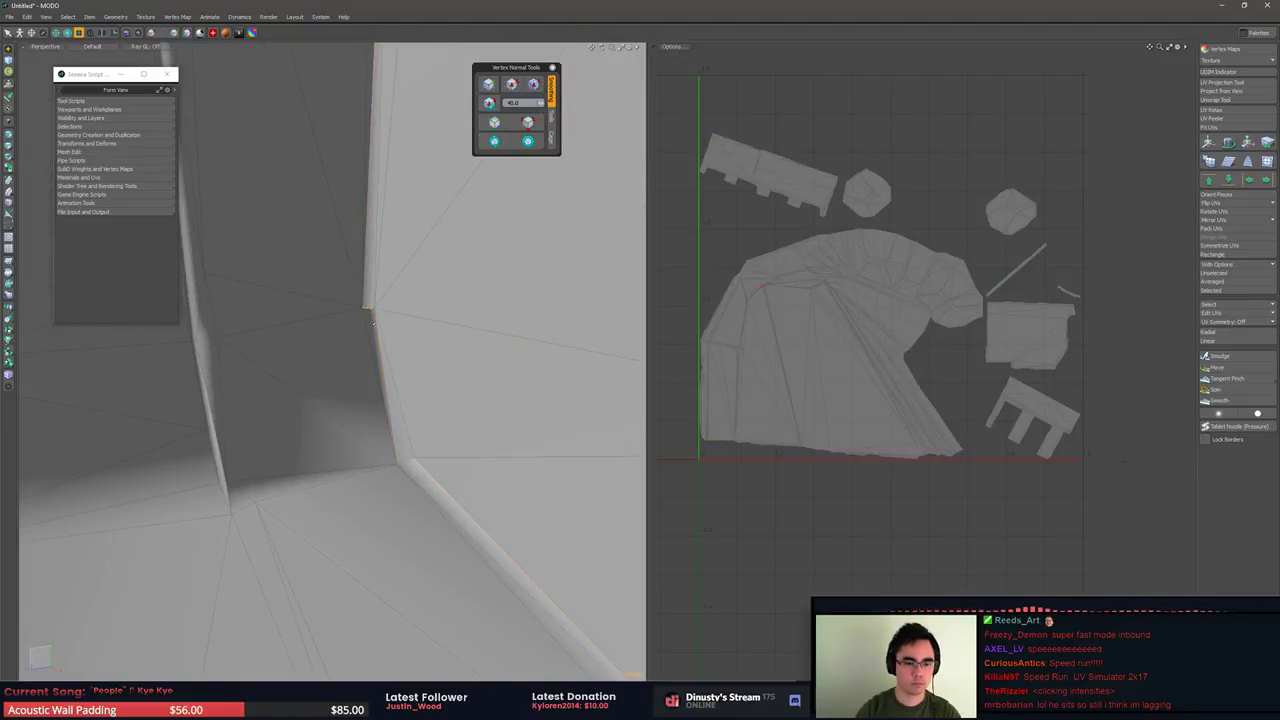
pyautogui.click(512, 85)
# Soften the two leftover edges between that narrow strip and the recess's side wall
pyautogui.press('2')
pyautogui.click(375, 330)
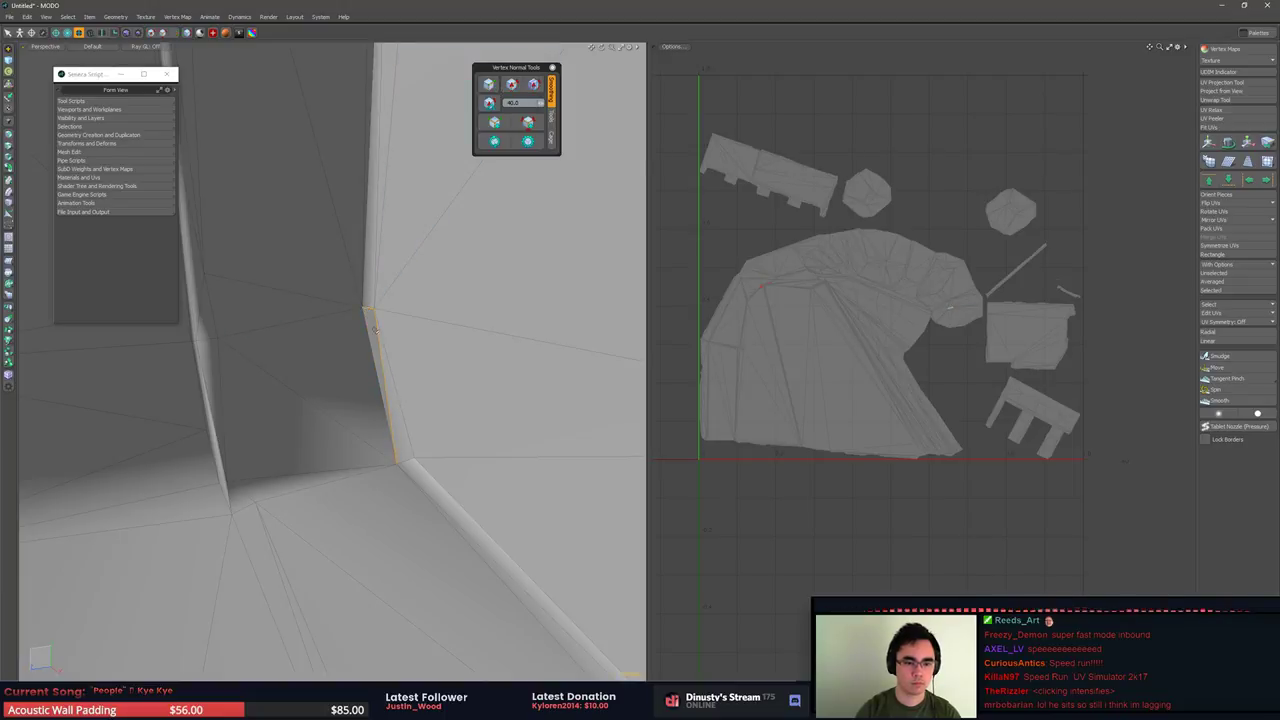
pyautogui.click(488, 88)
pyautogui.scroll(-1, 391, 283)
pyautogui.click(429, 371)
pyautogui.keyDown('alt'); pyautogui.keyDown('shift'); pyautogui.moveTo(429, 371); pyautogui.dragTo(374, 257); pyautogui.keyUp('shift'); pyautogui.keyUp('alt')
pyautogui.scroll(-3, 374, 257)
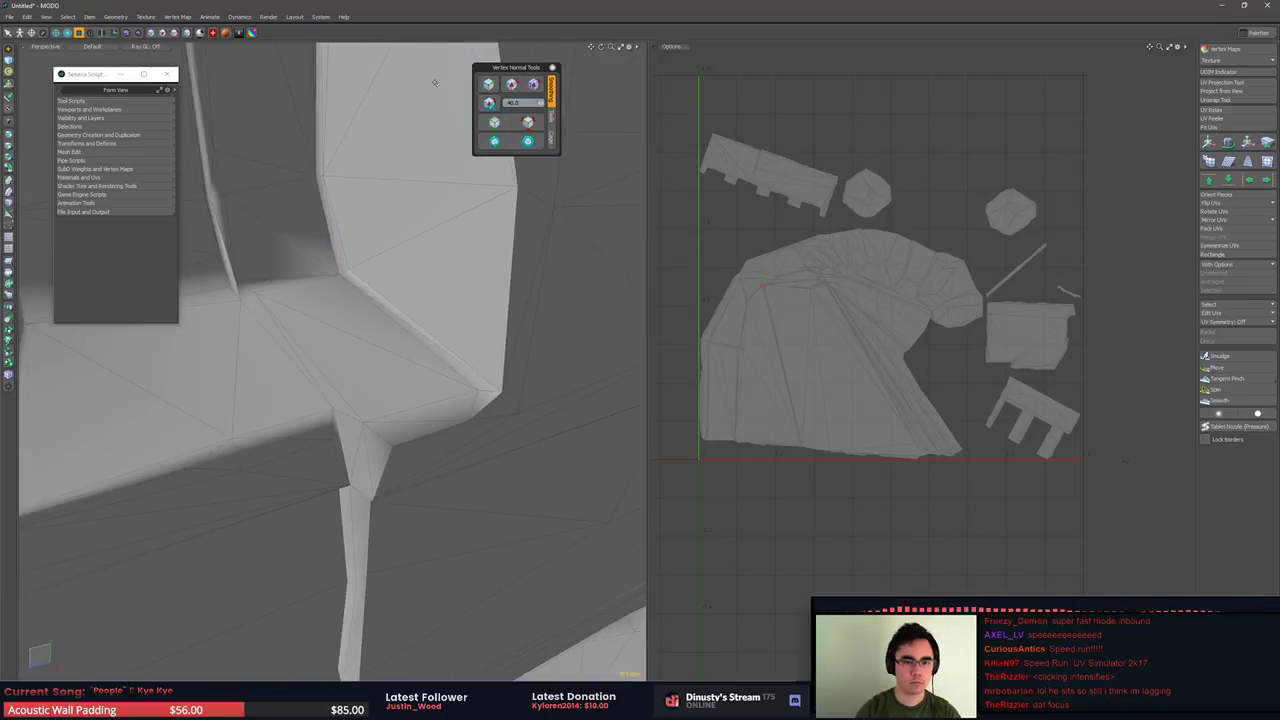
# Select all hard edges for reference, and harden the border of the narrow strip between the recess's side wall and floor
pyautogui.keyDown('alt'); pyautogui.moveTo(502, 212); pyautogui.dragTo(347, 320); pyautogui.keyUp('alt')
pyautogui.click(528, 125)
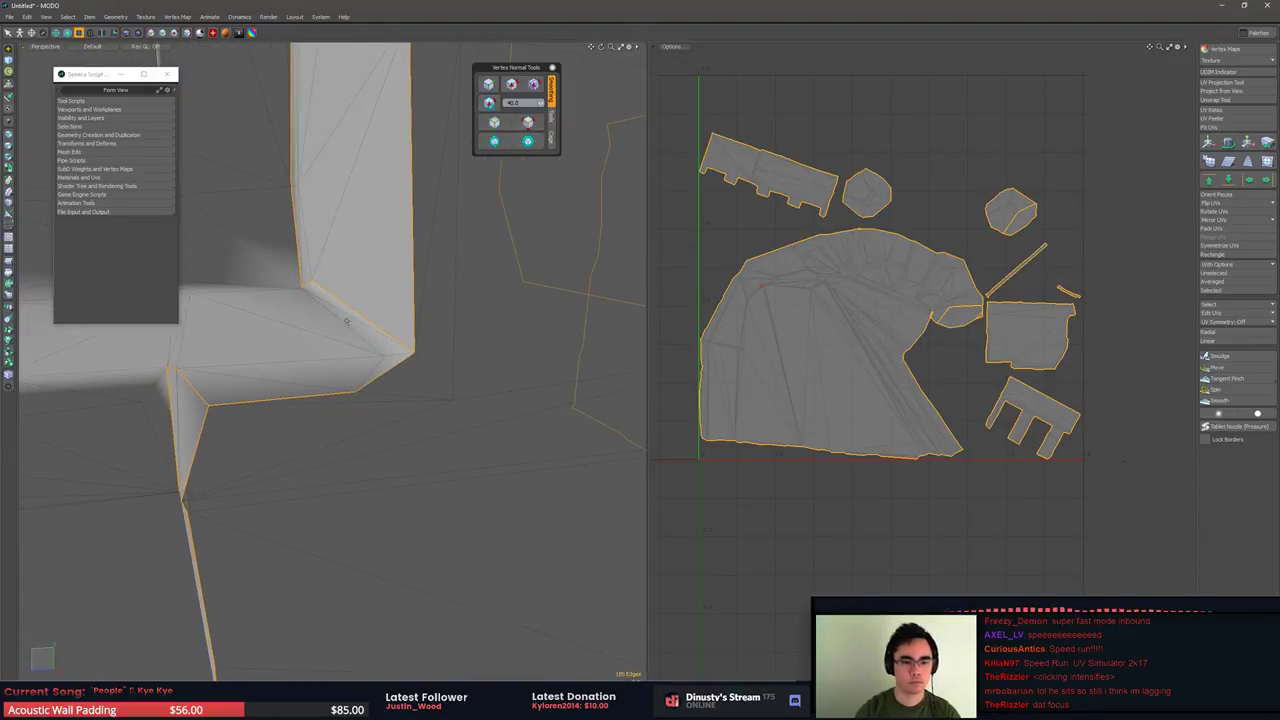
pyautogui.press('3')
pyautogui.click(347, 320)
pyautogui.click(512, 88)
# Soften the edge joining the strip above the recess floor to the side wall, and select all hard edges again
pyautogui.press('2')
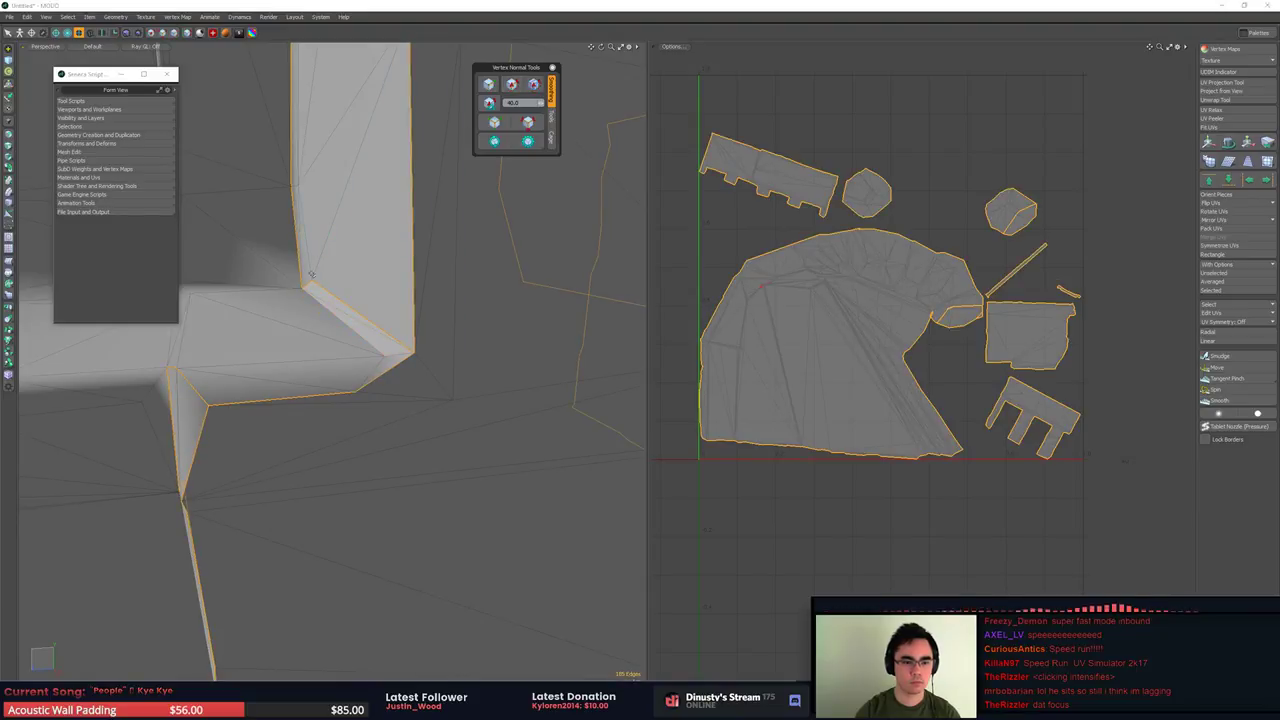
pyautogui.click(320, 285)
pyautogui.click(494, 86)
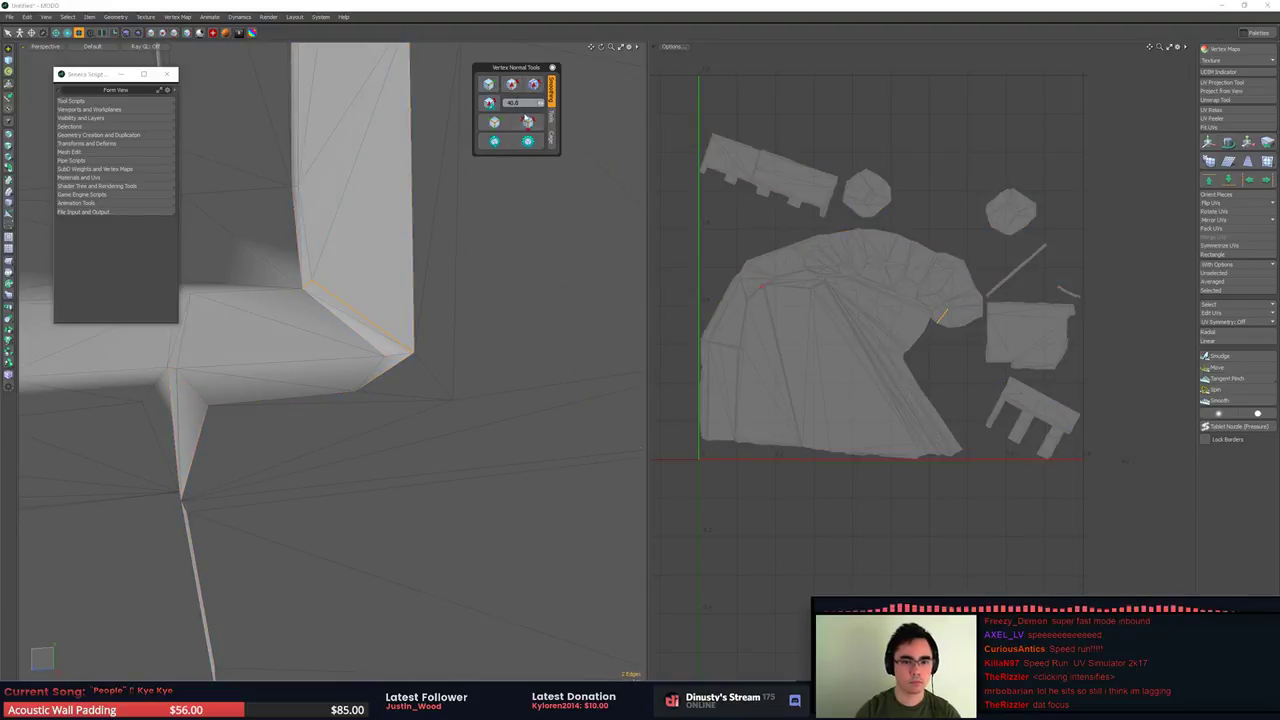
pyautogui.click(528, 122)
# Select the polygons of the recess floor together with its front lip
pyautogui.keyDown('alt'); pyautogui.moveTo(418, 245); pyautogui.dragTo(448, 249); pyautogui.keyUp('alt')
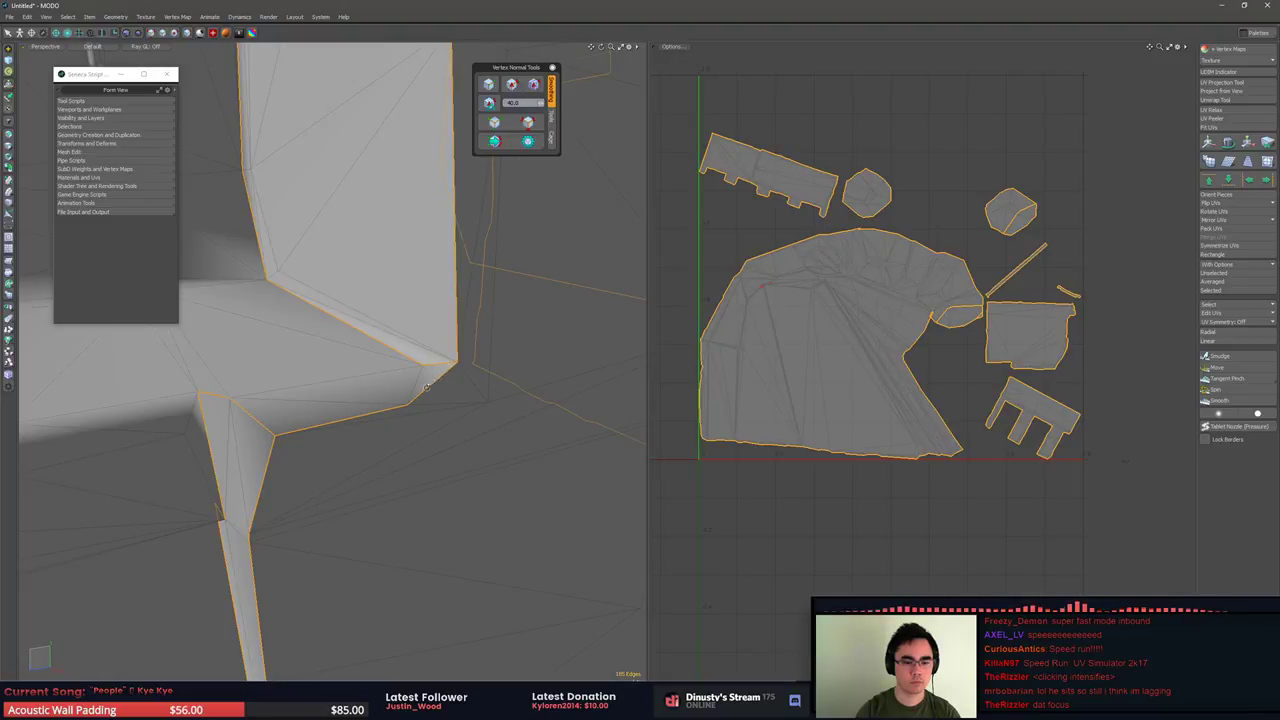
pyautogui.moveTo(426, 388); pyautogui.dragTo(426, 440, button='middle')
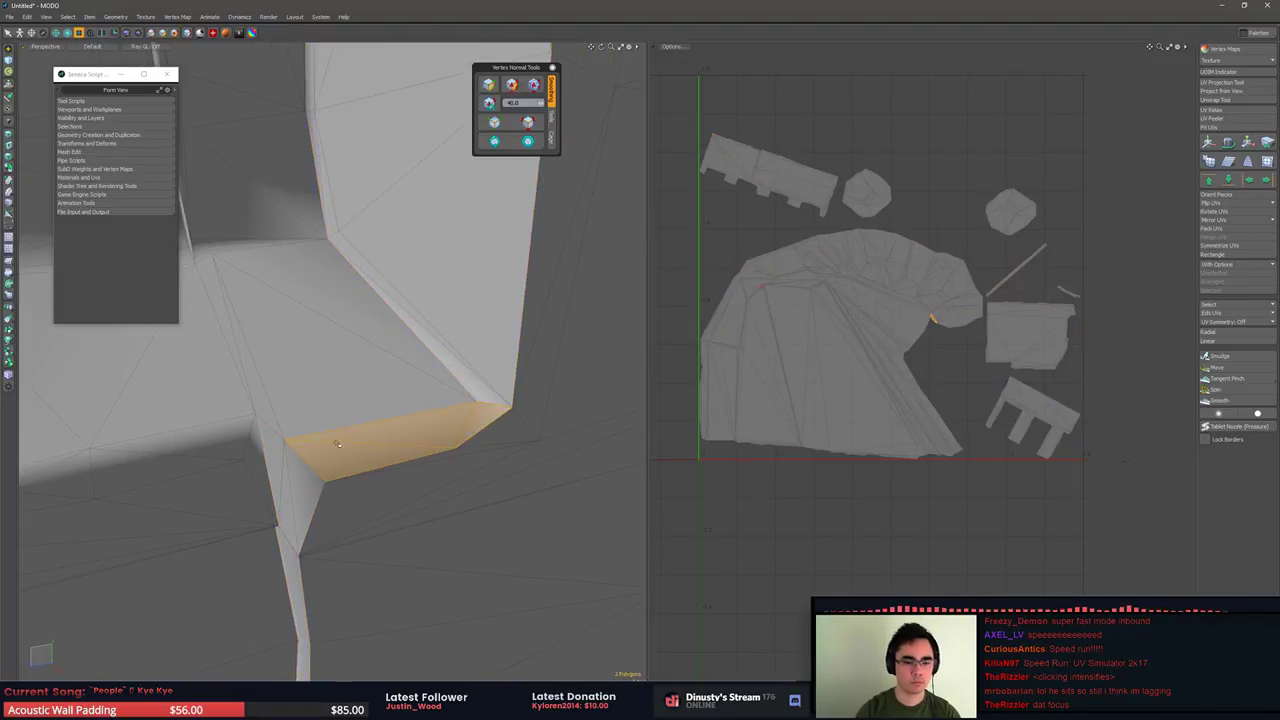
pyautogui.keyDown('alt'); pyautogui.moveTo(252, 322); pyautogui.dragTo(291, 371); pyautogui.keyUp('alt')
pyautogui.scroll(-5, 291, 371)
pyautogui.click(288, 393)
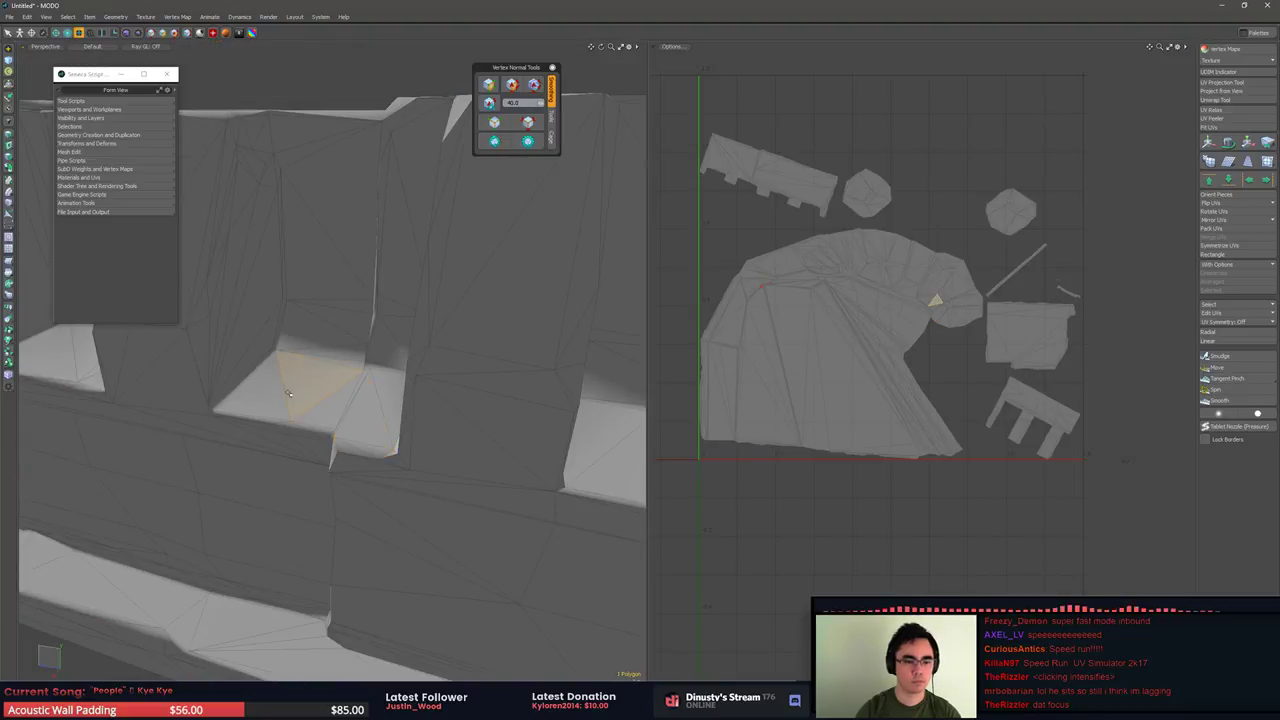
pyautogui.moveTo(303, 389); pyautogui.dragTo(432, 408, button='middle')
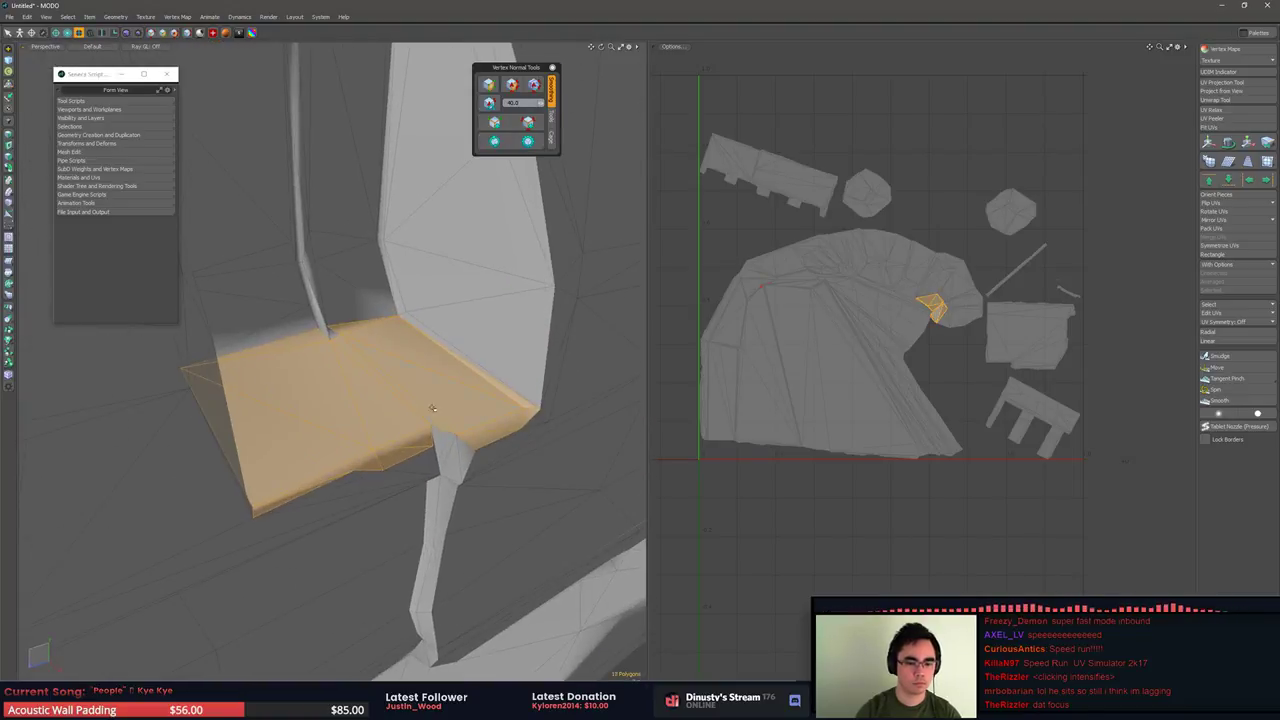
# Refine the recess floor selection along its narrow rear and side border faces and harden the selection's border
pyautogui.scroll(5, 335, 338)
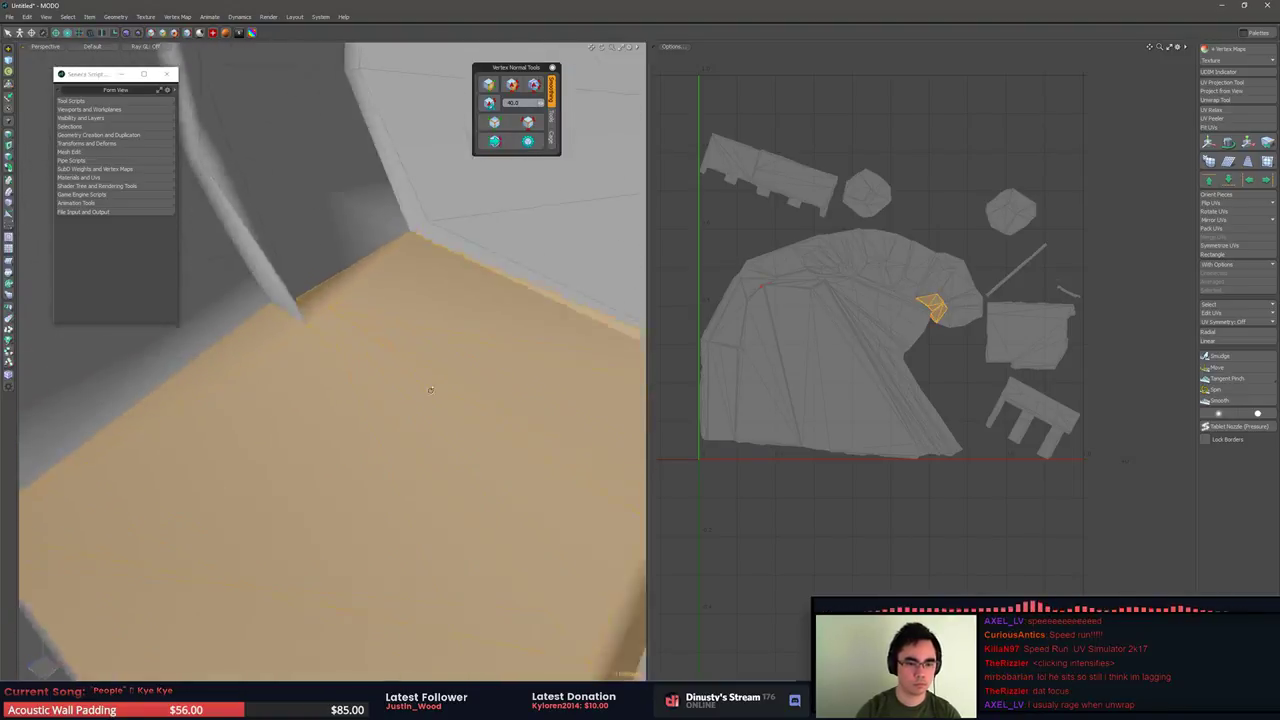
pyautogui.moveTo(330, 294); pyautogui.dragTo(386, 398, button='middle')
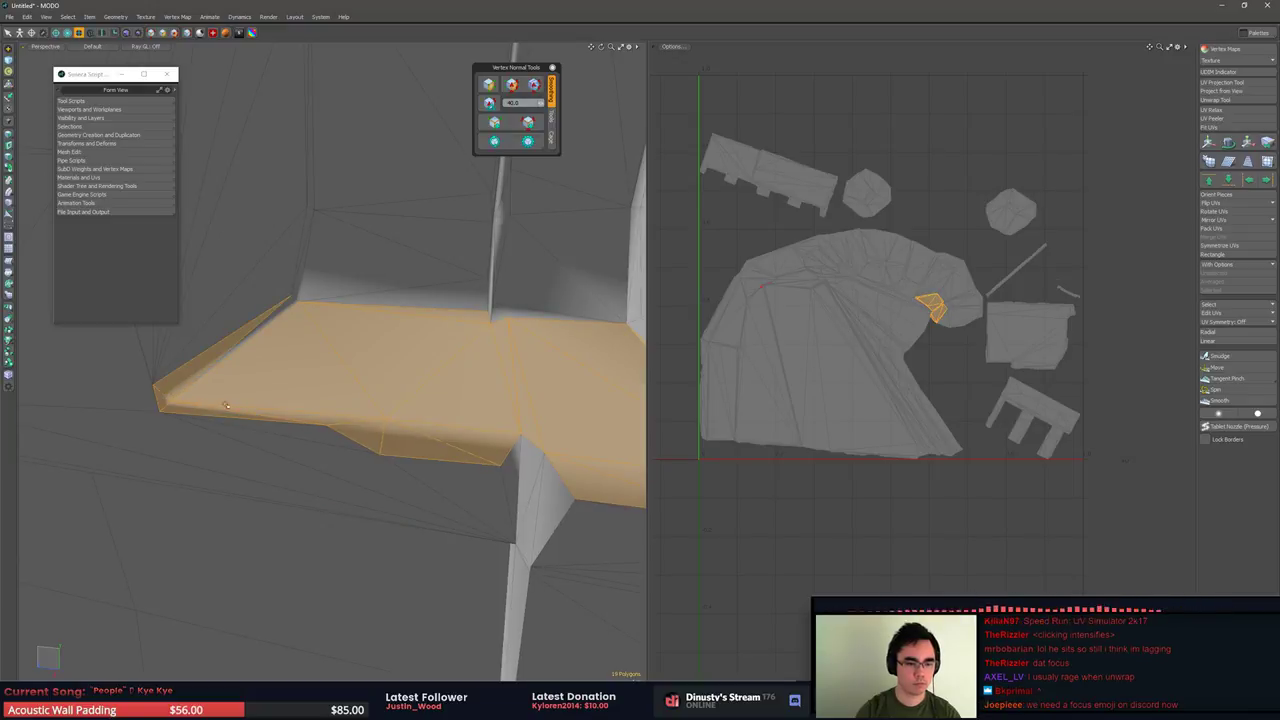
pyautogui.moveTo(174, 390); pyautogui.dragTo(279, 437, button='middle')
pyautogui.keyDown('alt'); pyautogui.moveTo(279, 437); pyautogui.dragTo(315, 485); pyautogui.keyUp('alt')
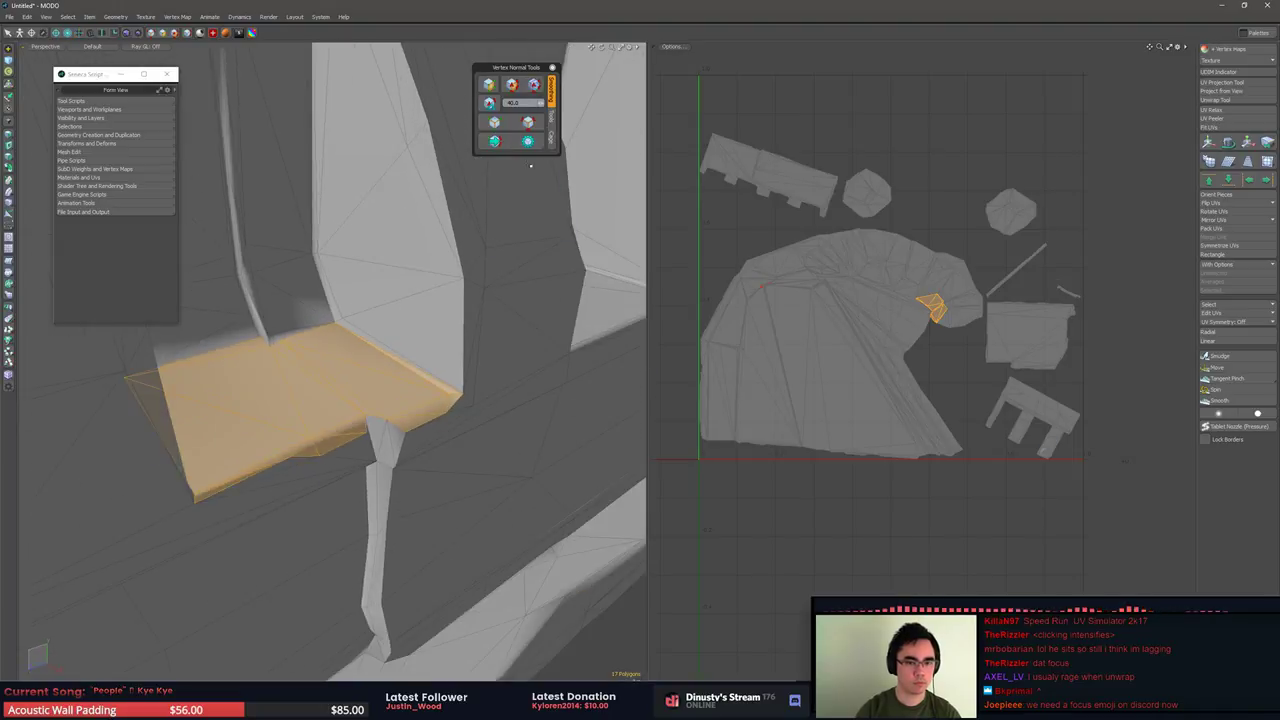
pyautogui.click(512, 86)
# Select the faces of the recess's opposite side wall, including its narrow border strips and upper corner
pyautogui.moveTo(335, 325)
pyautogui.keyDown('alt'); pyautogui.mouseDown()
pyautogui.moveTo(309, 350)
pyautogui.moveTo(363, 423)
pyautogui.mouseUp(); pyautogui.keyUp('alt')
pyautogui.moveTo(363, 423); pyautogui.dragTo(379, 427, button='middle')
pyautogui.click(379, 427)
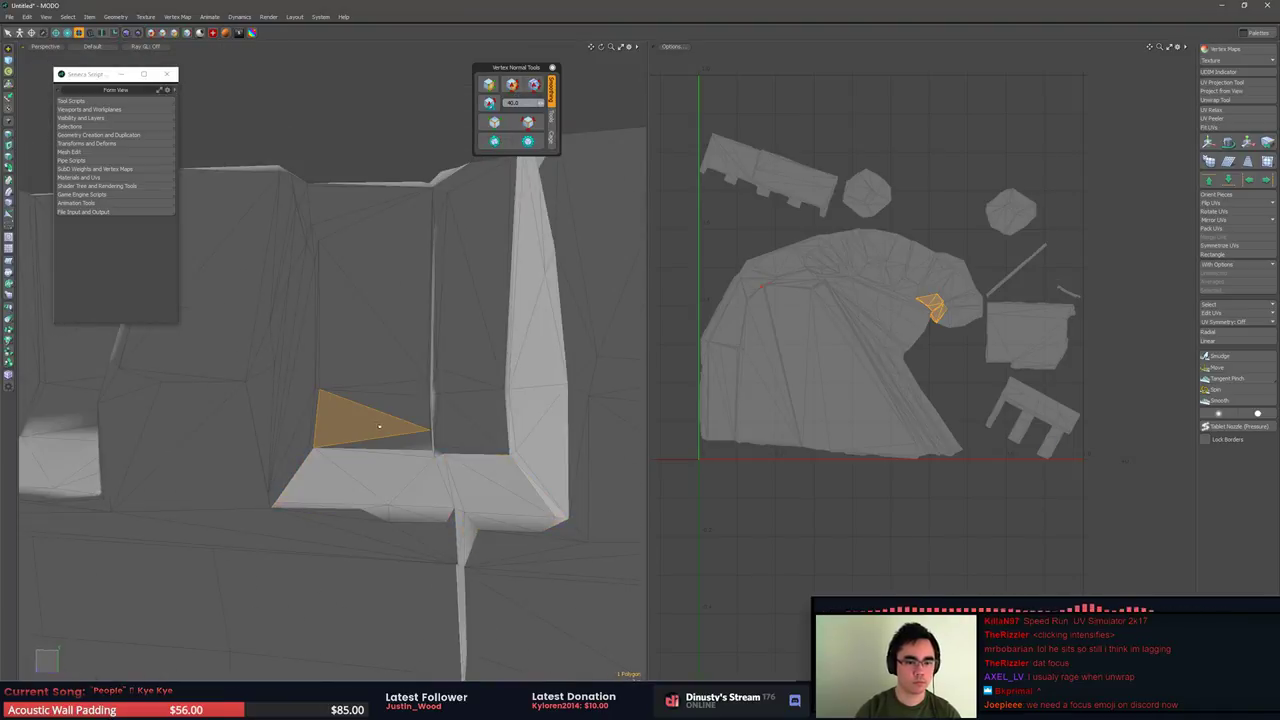
pyautogui.moveTo(367, 326); pyautogui.dragTo(324, 347, button='middle')
pyautogui.click(324, 347)
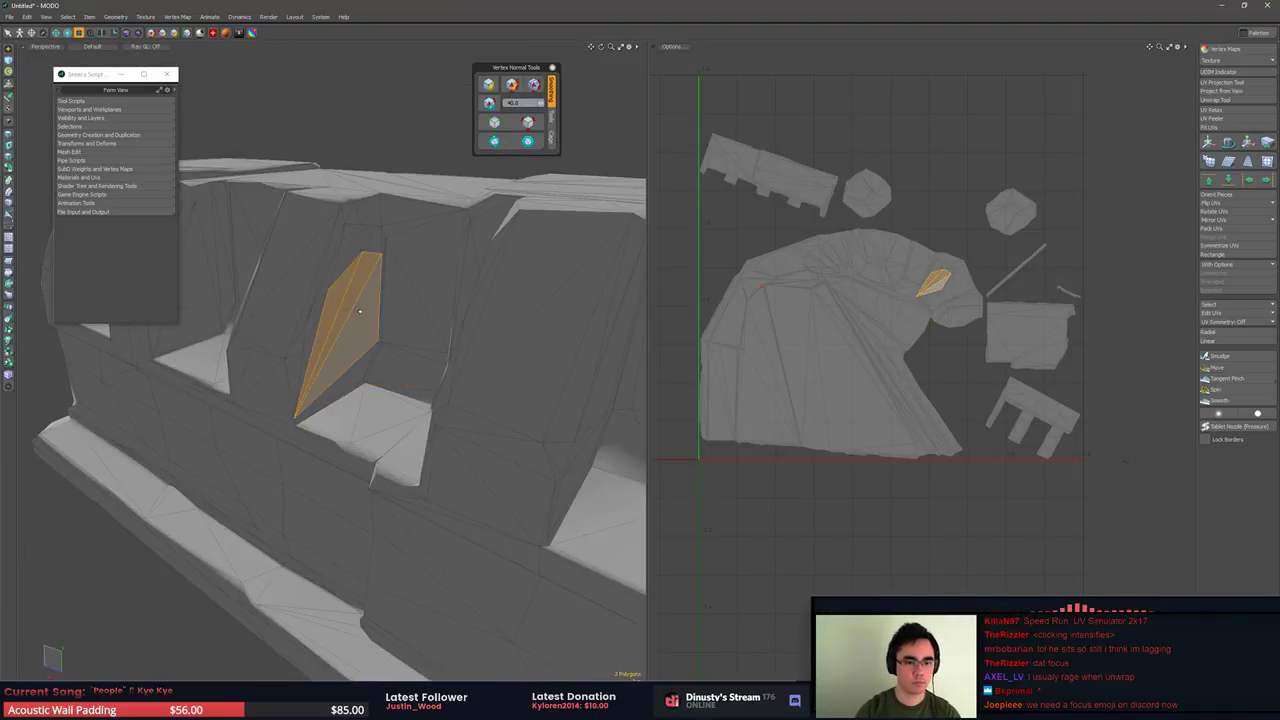
pyautogui.keyDown('alt'); pyautogui.moveTo(359, 324); pyautogui.dragTo(338, 306); pyautogui.keyUp('alt')
pyautogui.moveTo(350, 283); pyautogui.dragTo(401, 406, button='middle')
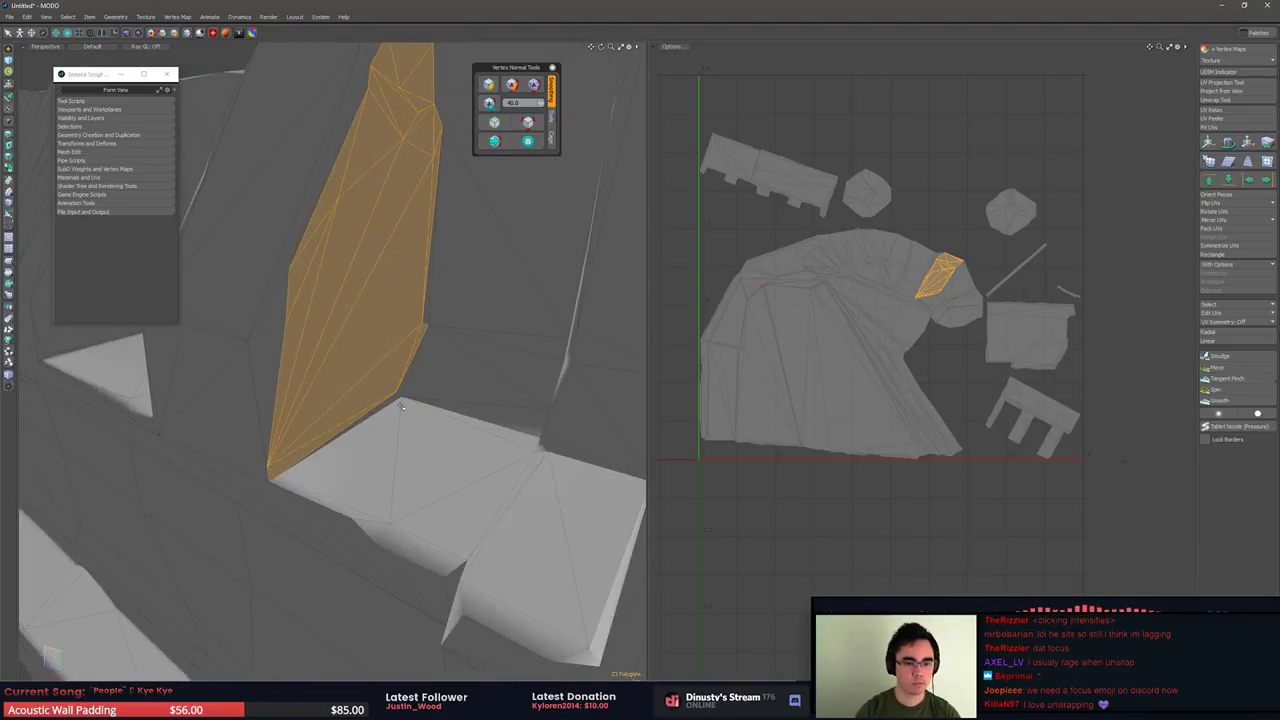
# Harden the border of the selected recess side wall and select all hard edges for checking
pyautogui.click(498, 107)
pyautogui.keyDown('alt'); pyautogui.moveTo(470, 200); pyautogui.dragTo(362, 268); pyautogui.keyUp('alt')
pyautogui.press('Escape')
pyautogui.click(520, 131)
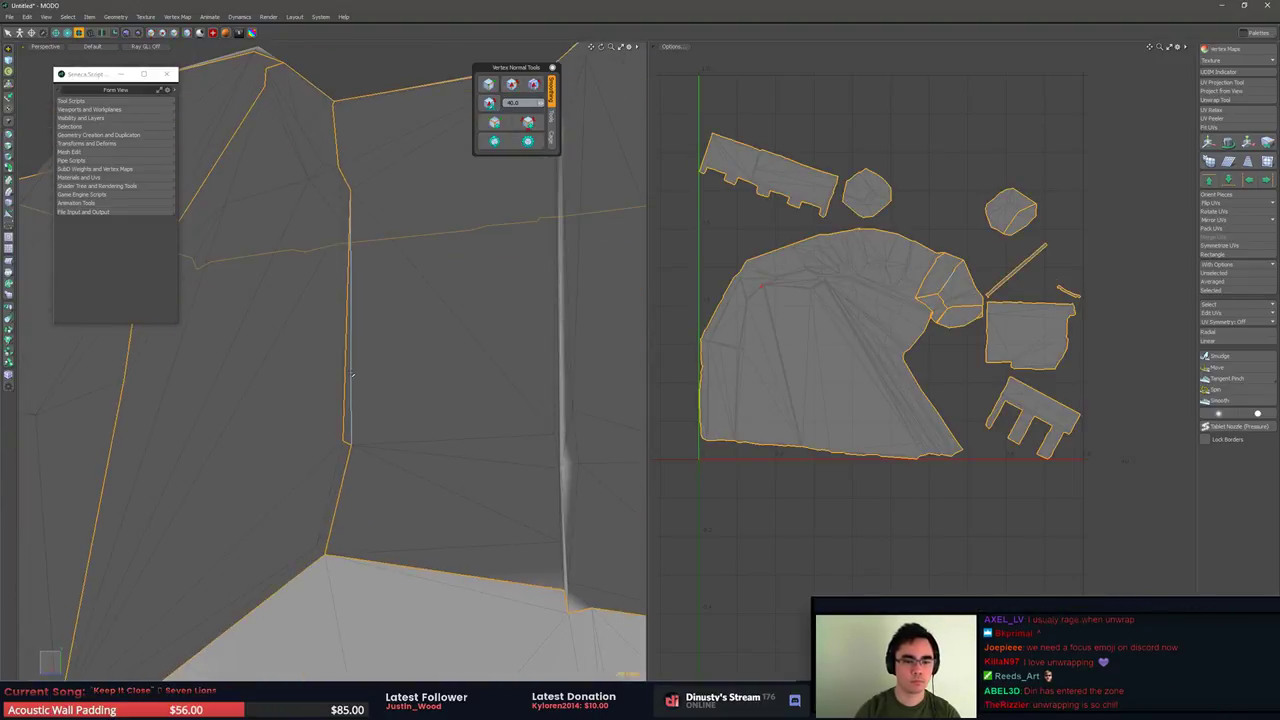
# Harden the border of the thin sliver face between the recess's side and back walls, and reselect all hard edges
pyautogui.press('3')
pyautogui.click(349, 272)
pyautogui.click(497, 87)
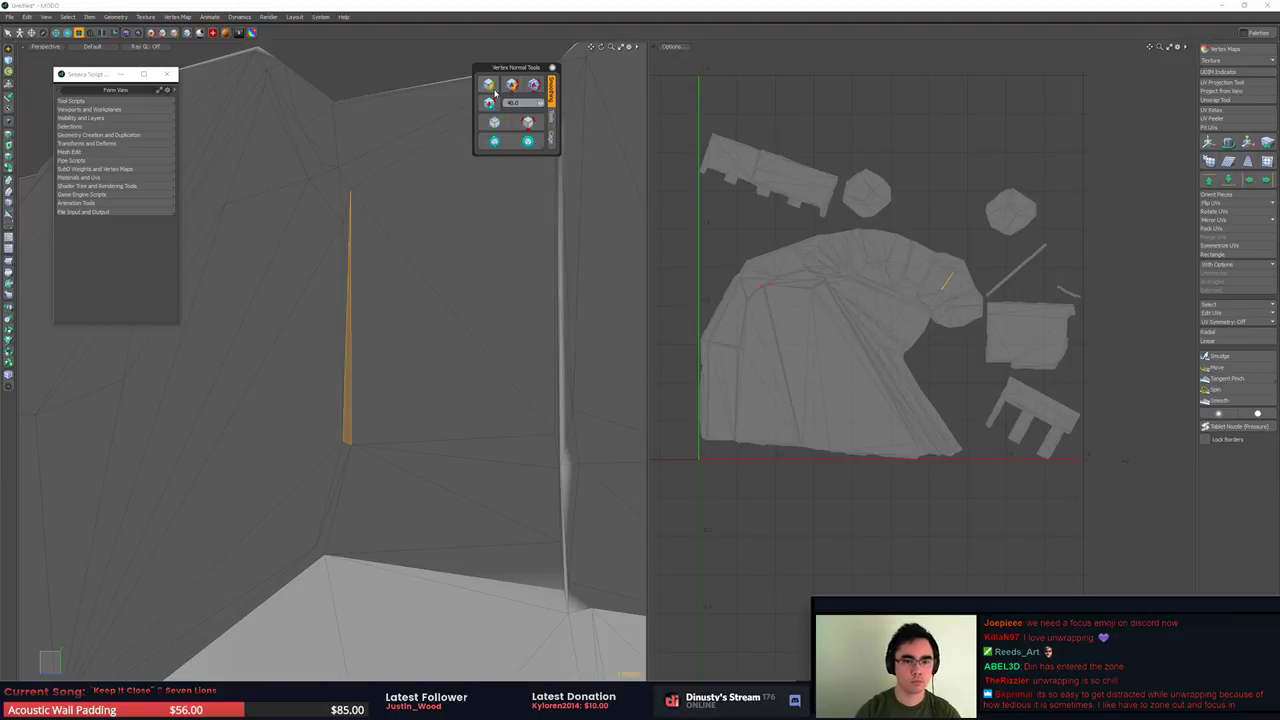
pyautogui.click(528, 122)
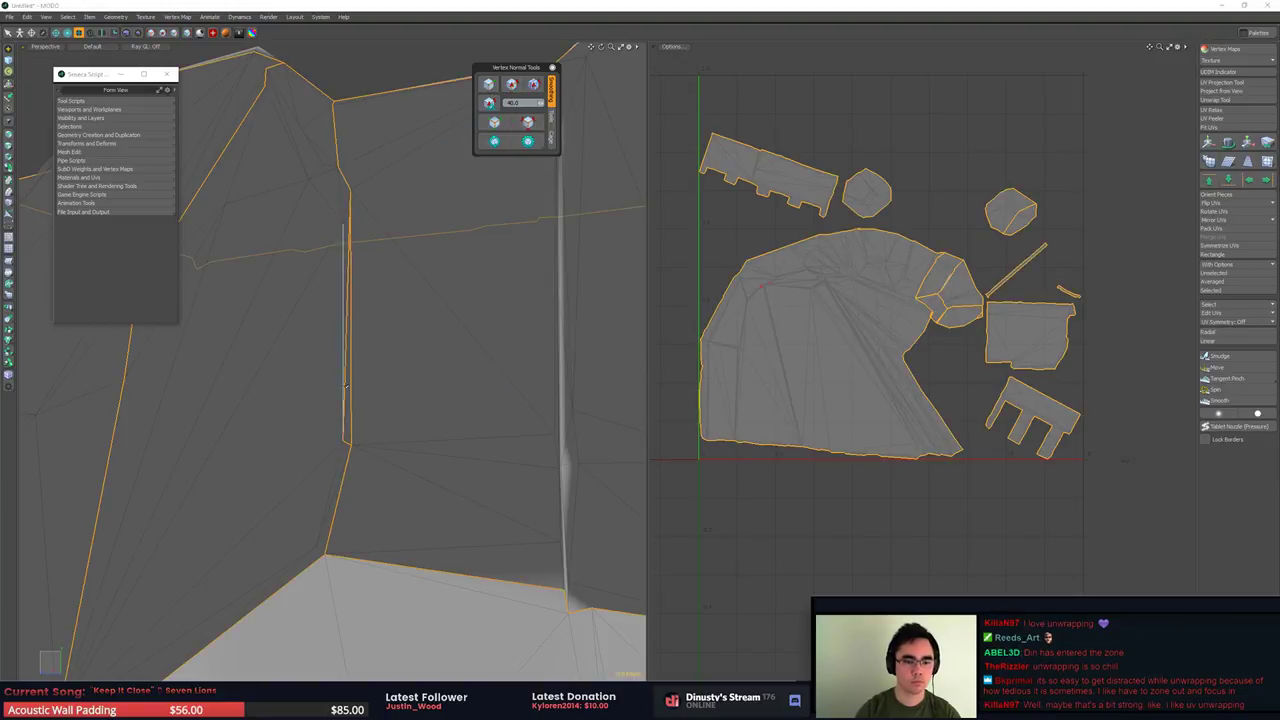
# Soften the sliver face's long edge and short lower edge on the side wall, and recheck all hard edges
pyautogui.click(348, 420)
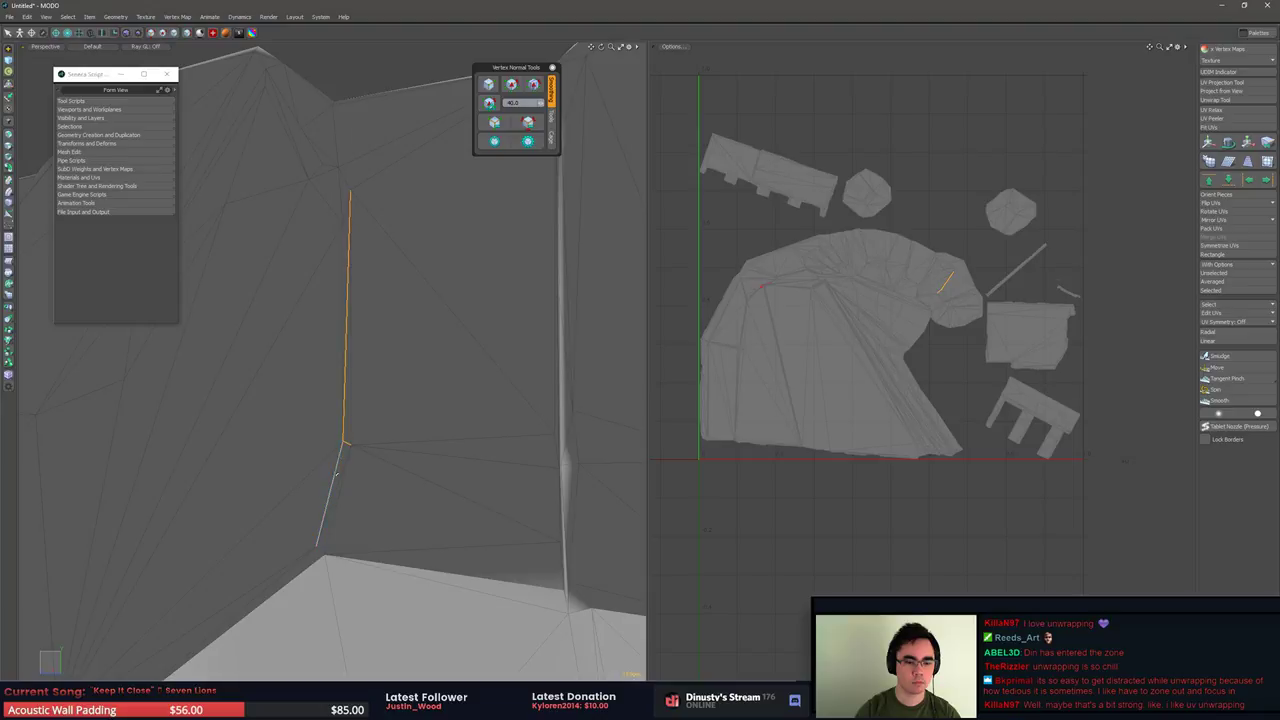
pyautogui.click(497, 89)
pyautogui.click(478, 205)
pyautogui.click(528, 123)
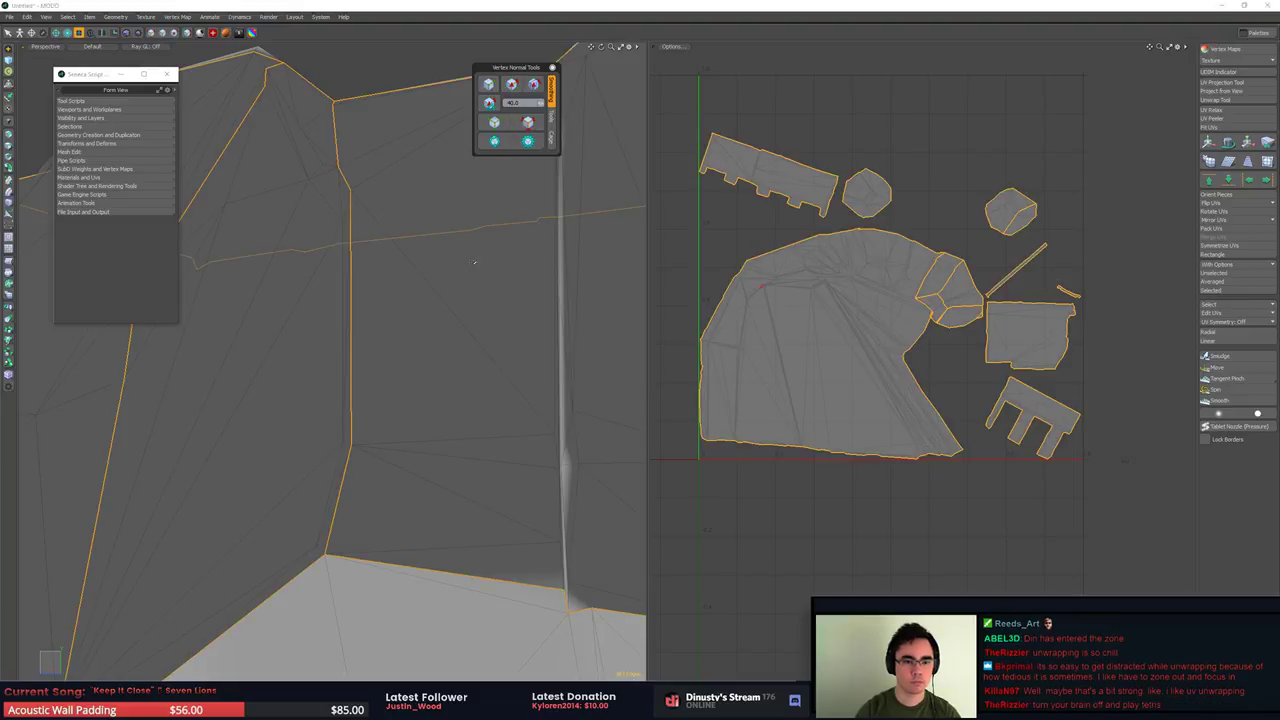
# Select the faces of the next recess's side wall, including its narrow border strips, and harden their border
pyautogui.keyDown('alt'); pyautogui.moveTo(428, 242); pyautogui.dragTo(442, 321); pyautogui.keyUp('alt')
pyautogui.click(409, 304)
pyautogui.moveTo(441, 320); pyautogui.dragTo(452, 355, button='middle')
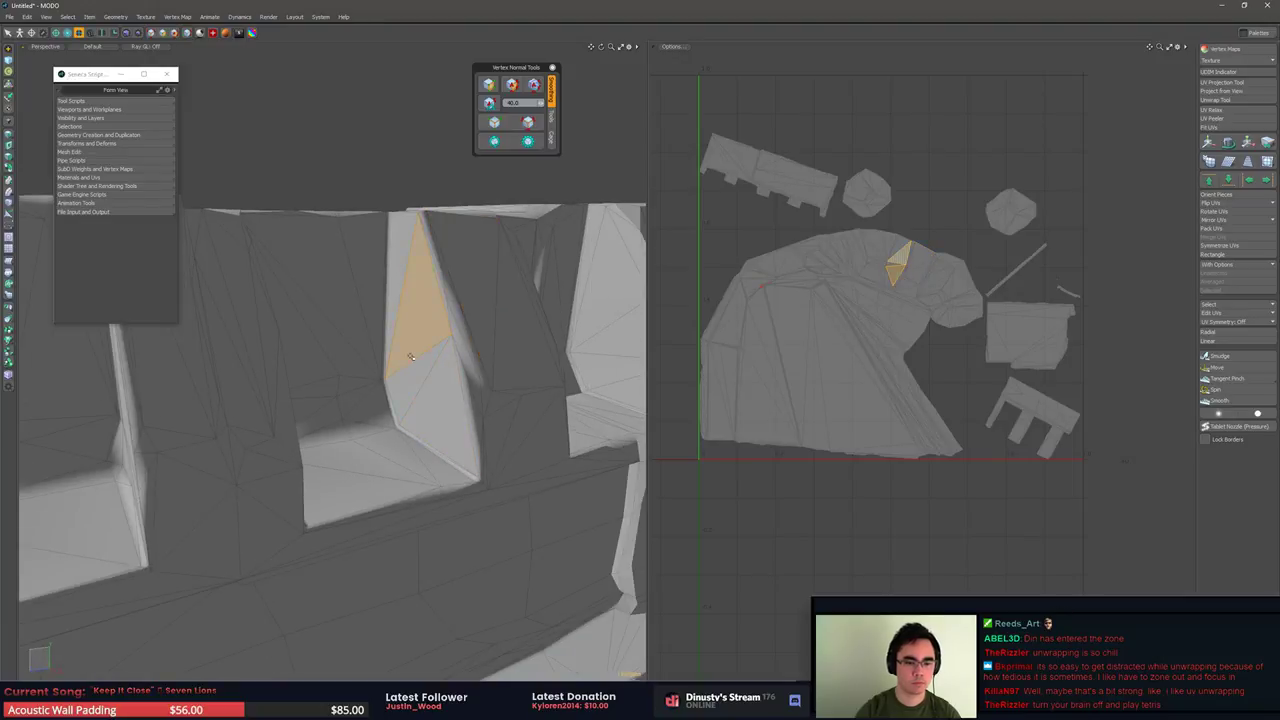
pyautogui.doubleClick(415, 369)
pyautogui.scroll(3, 415, 369)
pyautogui.keyDown('alt'); pyautogui.moveTo(445, 380); pyautogui.dragTo(421, 415); pyautogui.keyUp('alt')
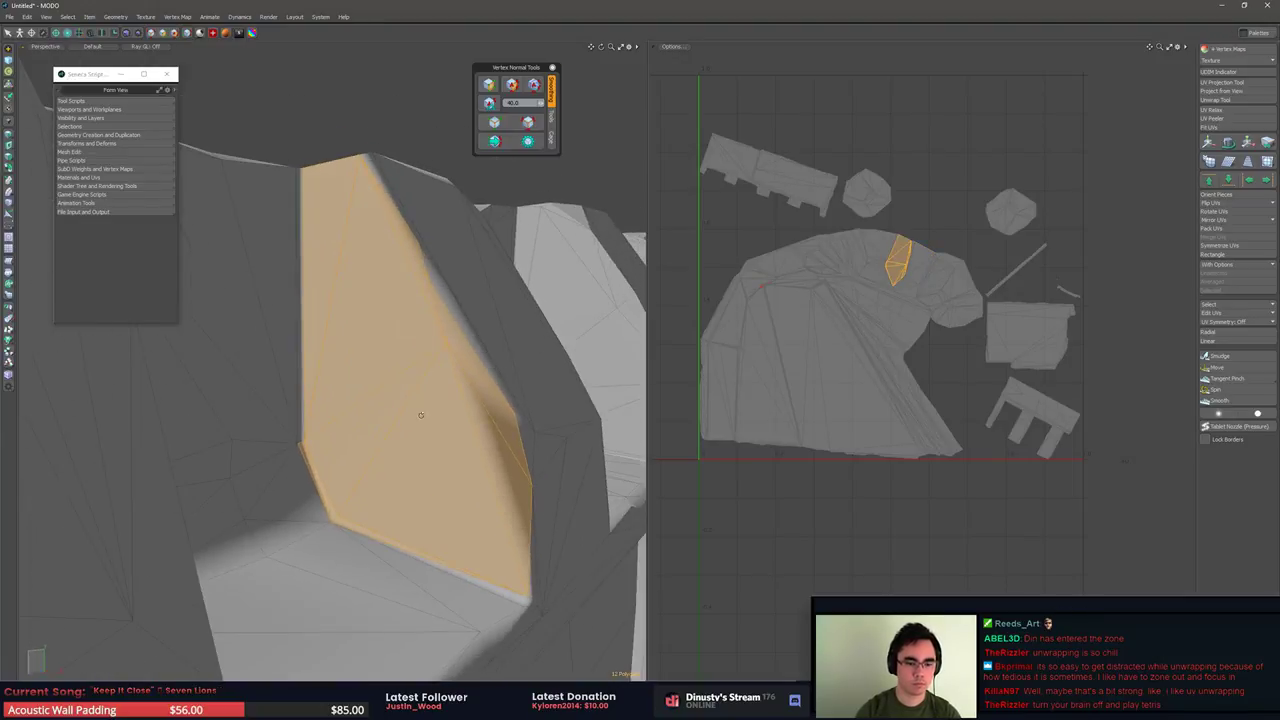
pyautogui.moveTo(305, 430); pyautogui.dragTo(633, 391, button='middle')
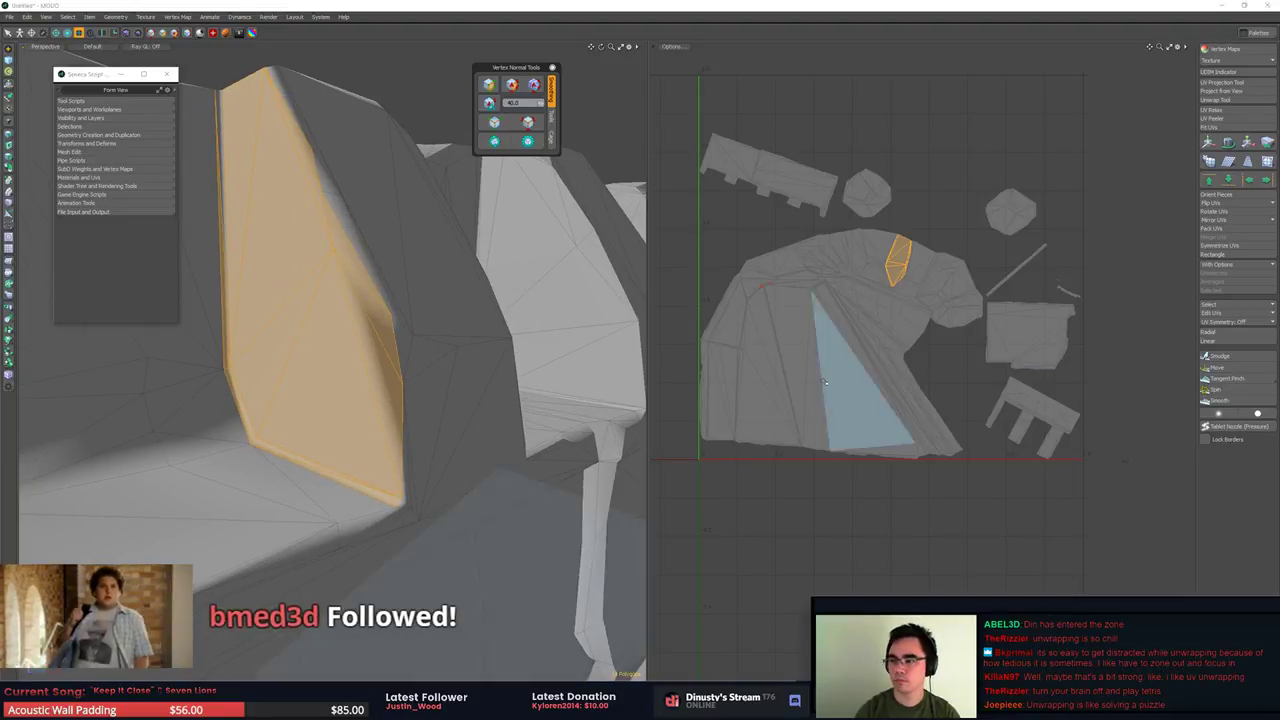
pyautogui.moveTo(415, 408)
pyautogui.keyDown('alt'); pyautogui.mouseDown()
pyautogui.moveTo(363, 414)
pyautogui.moveTo(455, 490)
pyautogui.moveTo(492, 484)
pyautogui.mouseUp(); pyautogui.keyUp('alt')
pyautogui.click(488, 85)
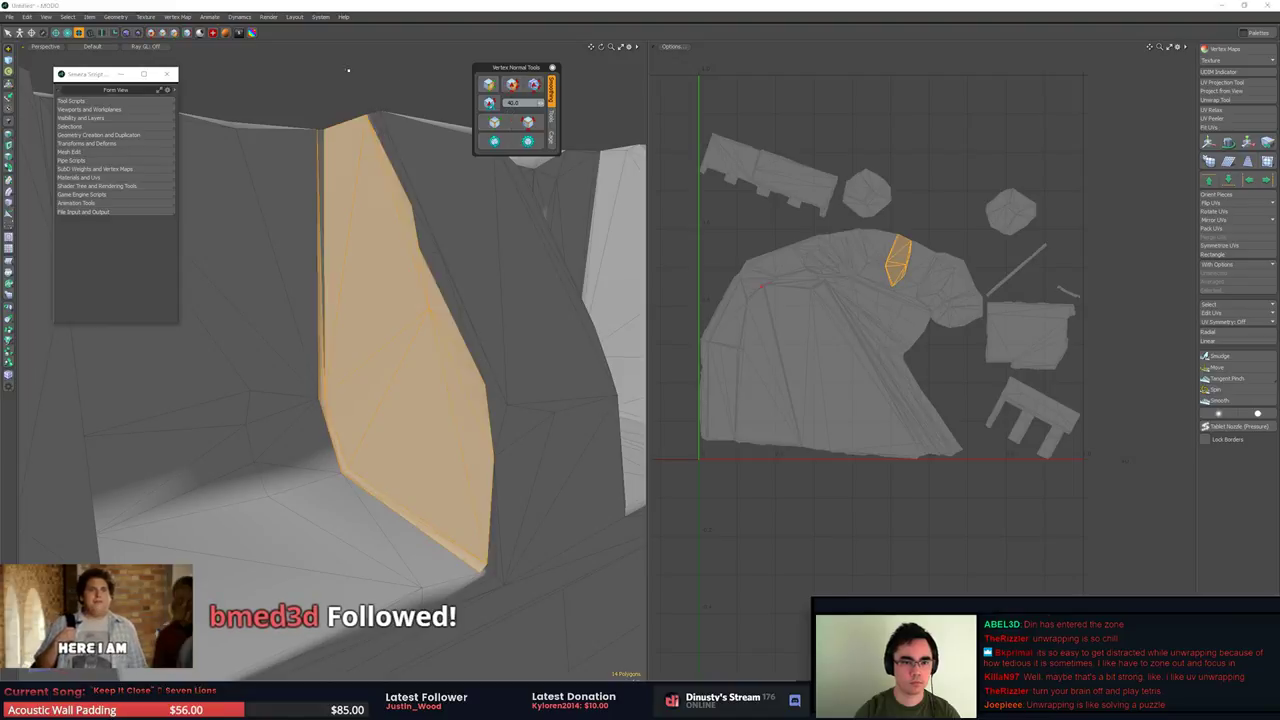
pyautogui.click(349, 69)
pyautogui.keyDown('alt'); pyautogui.moveTo(349, 69); pyautogui.dragTo(360, 155); pyautogui.keyUp('alt')
# Soften the doubled edges along the side wall's vertical back corner and select all hard edges for checking
pyautogui.click(335, 330)
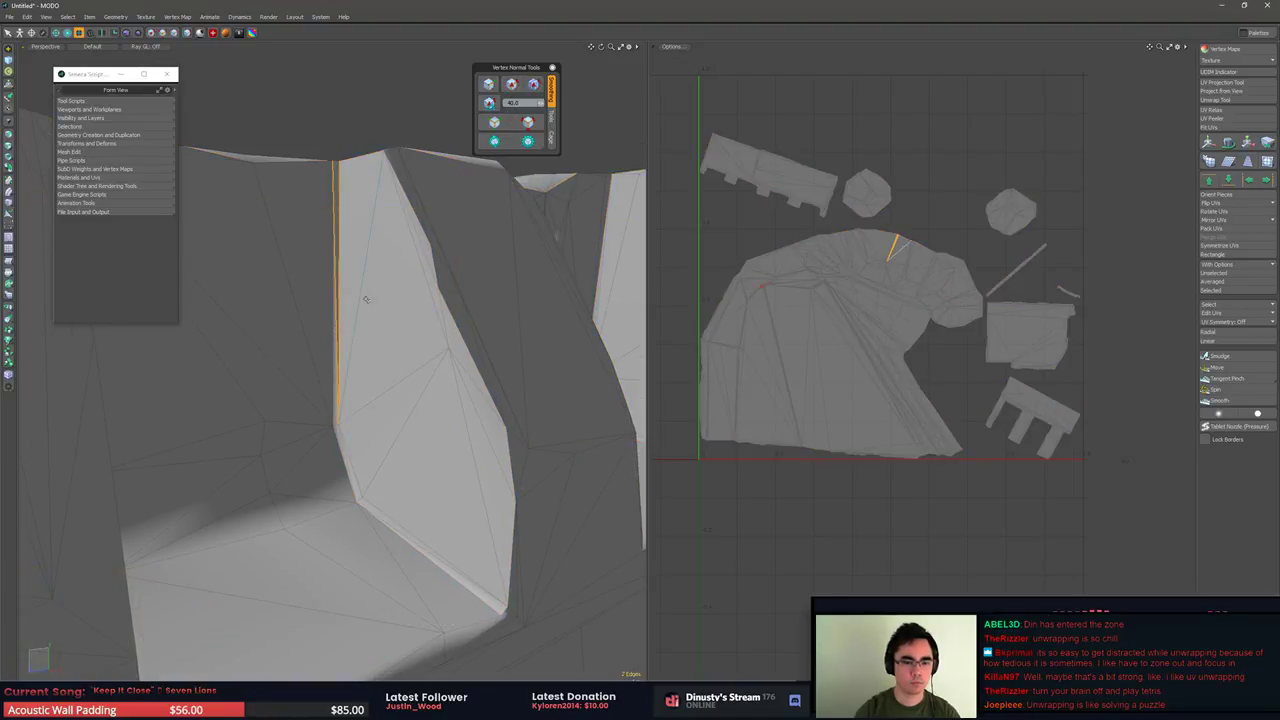
pyautogui.click(489, 86)
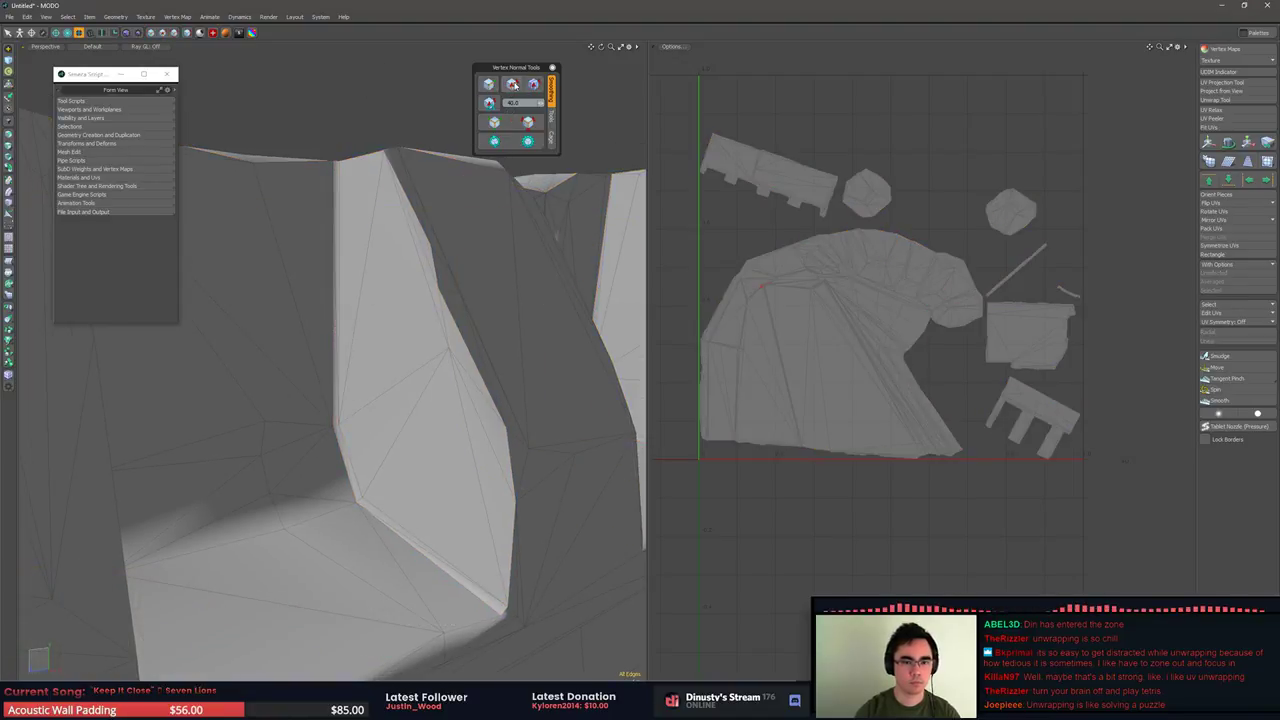
pyautogui.click(527, 123)
pyautogui.keyDown('alt'); pyautogui.moveTo(385, 240); pyautogui.dragTo(376, 330); pyautogui.keyUp('alt')
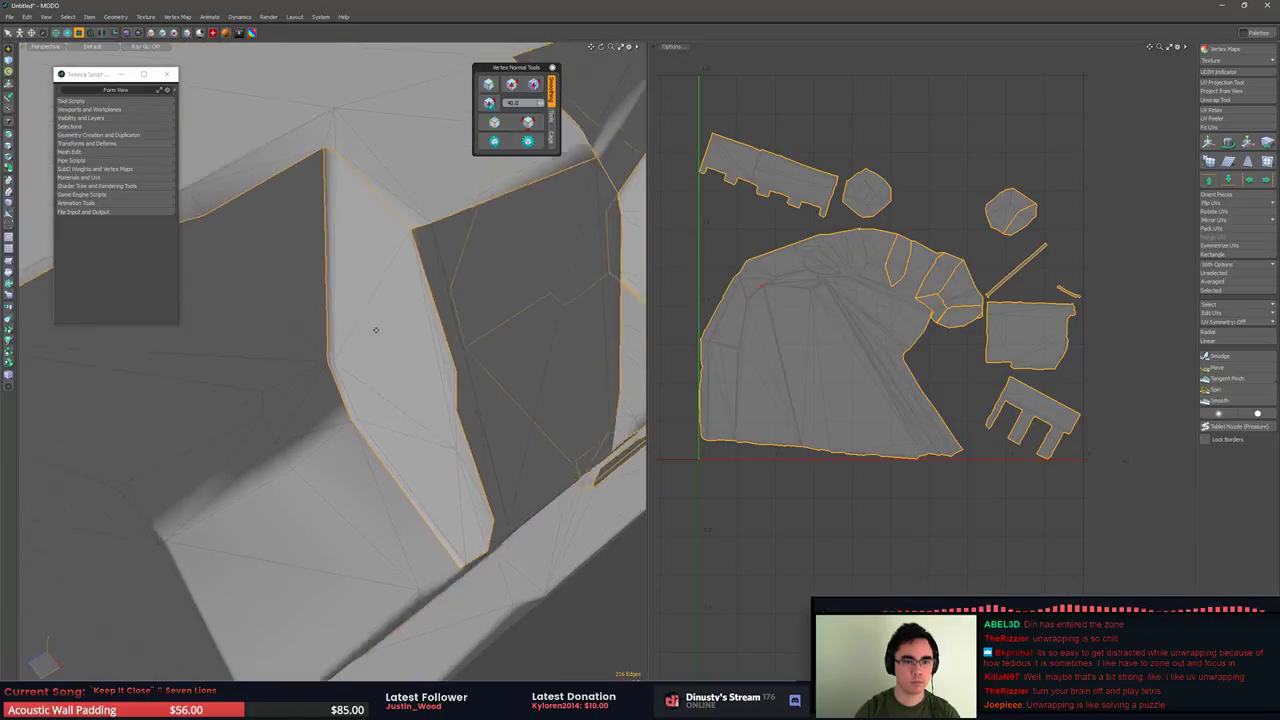
pyautogui.moveTo(376, 330); pyautogui.dragTo(336, 262, button='middle')
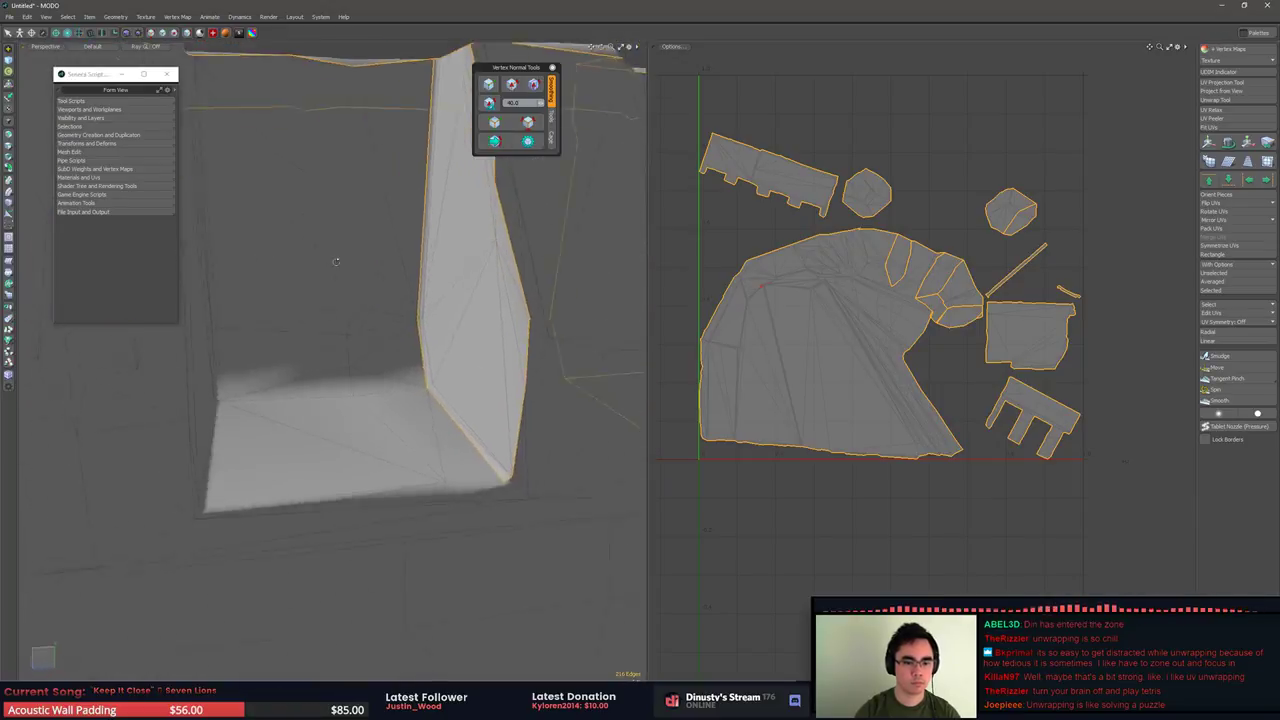
# Select the faces of the recess's opposite side wall, harden their border, and recheck all hard edges
pyautogui.keyDown('alt'); pyautogui.moveTo(336, 262); pyautogui.dragTo(354, 342); pyautogui.keyUp('alt')
pyautogui.press('3')
pyautogui.click(340, 440)
pyautogui.doubleClick(362, 398)
pyautogui.keyDown('alt'); pyautogui.moveTo(362, 398); pyautogui.dragTo(422, 222); pyautogui.keyUp('alt')
pyautogui.keyDown('shift'); pyautogui.click(354, 246); pyautogui.keyUp('shift')
pyautogui.moveTo(421, 222); pyautogui.dragTo(307, 467, button='middle')
pyautogui.moveTo(377, 428); pyautogui.dragTo(440, 455, button='middle')
pyautogui.moveTo(450, 407); pyautogui.dragTo(494, 187, button='middle')
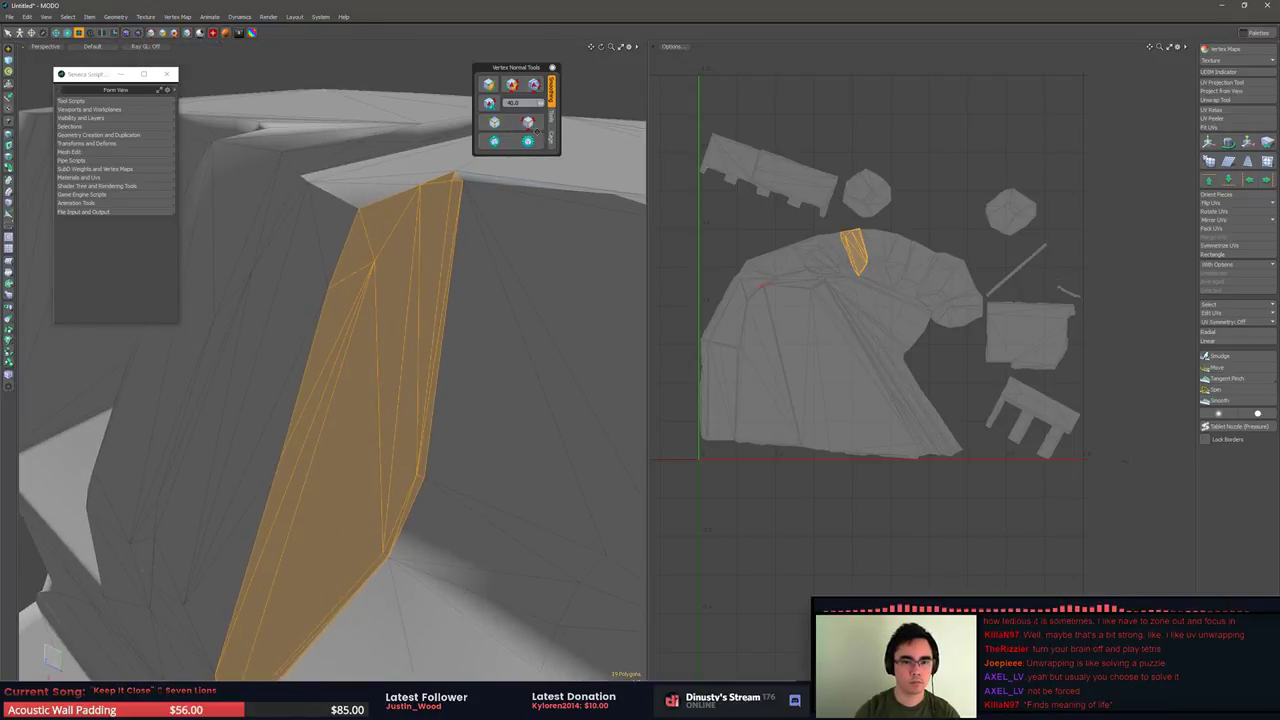
pyautogui.click(529, 123)
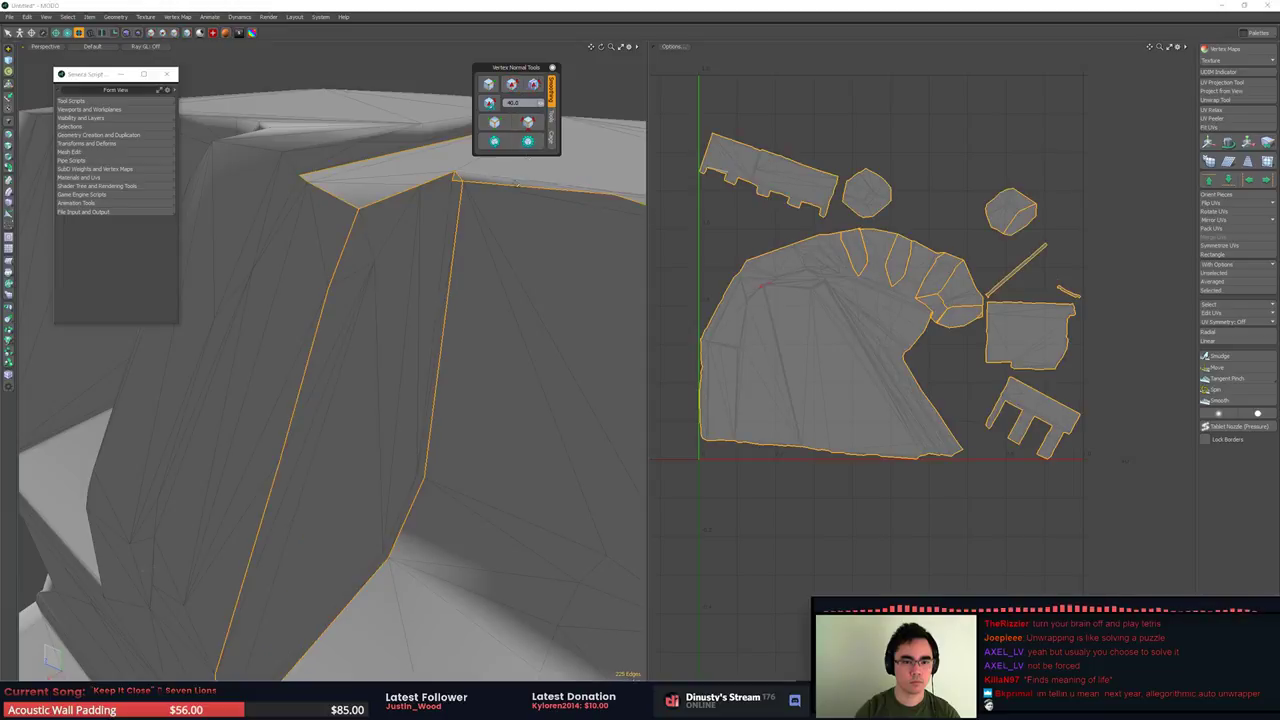
# Soften the stray short edges at that side wall's upper corner and reselect all hard edges
pyautogui.click(455, 178)
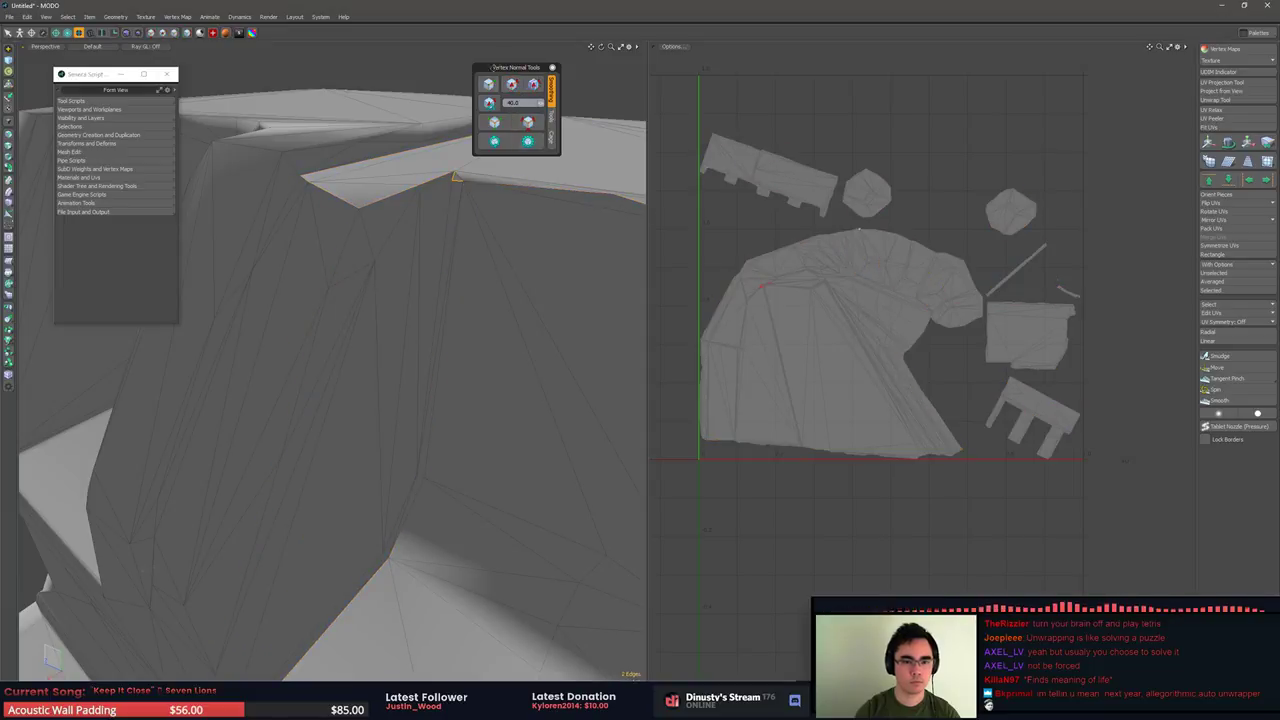
pyautogui.click(488, 87)
pyautogui.click(461, 193)
pyautogui.click(529, 124)
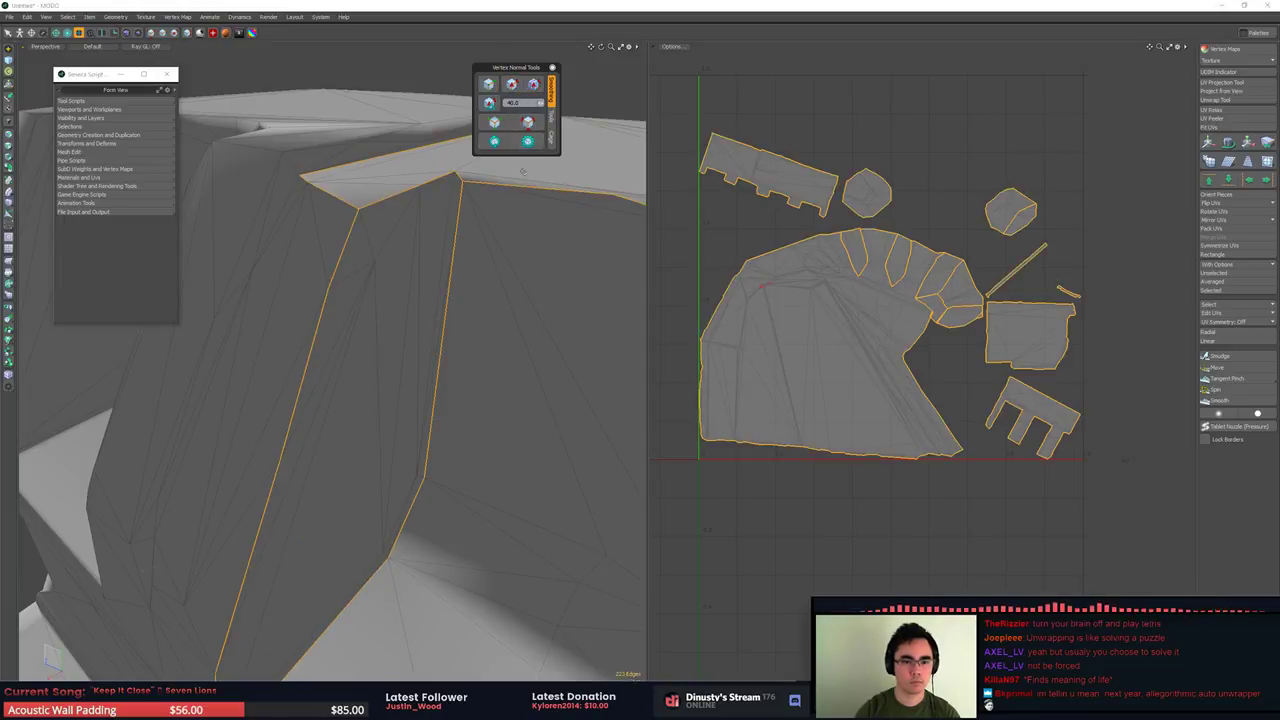
# Select the top-surface faces around the recesses and harden their border
pyautogui.keyDown('alt'); pyautogui.moveTo(523, 171); pyautogui.dragTo(397, 275); pyautogui.keyUp('alt')
pyautogui.click(505, 193)
pyautogui.keyDown('alt'); pyautogui.moveTo(473, 285); pyautogui.dragTo(390, 395); pyautogui.keyUp('alt')
pyautogui.moveTo(266, 418)
pyautogui.keyDown('alt'); pyautogui.mouseDown()
pyautogui.moveTo(446, 322)
pyautogui.moveTo(450, 346)
pyautogui.mouseUp(); pyautogui.keyUp('alt')
pyautogui.click(513, 85)
pyautogui.click(352, 75)
pyautogui.scroll(-3, 431, 213)
pyautogui.keyDown('alt'); pyautogui.moveTo(431, 213); pyautogui.dragTo(470, 152); pyautogui.keyUp('alt')
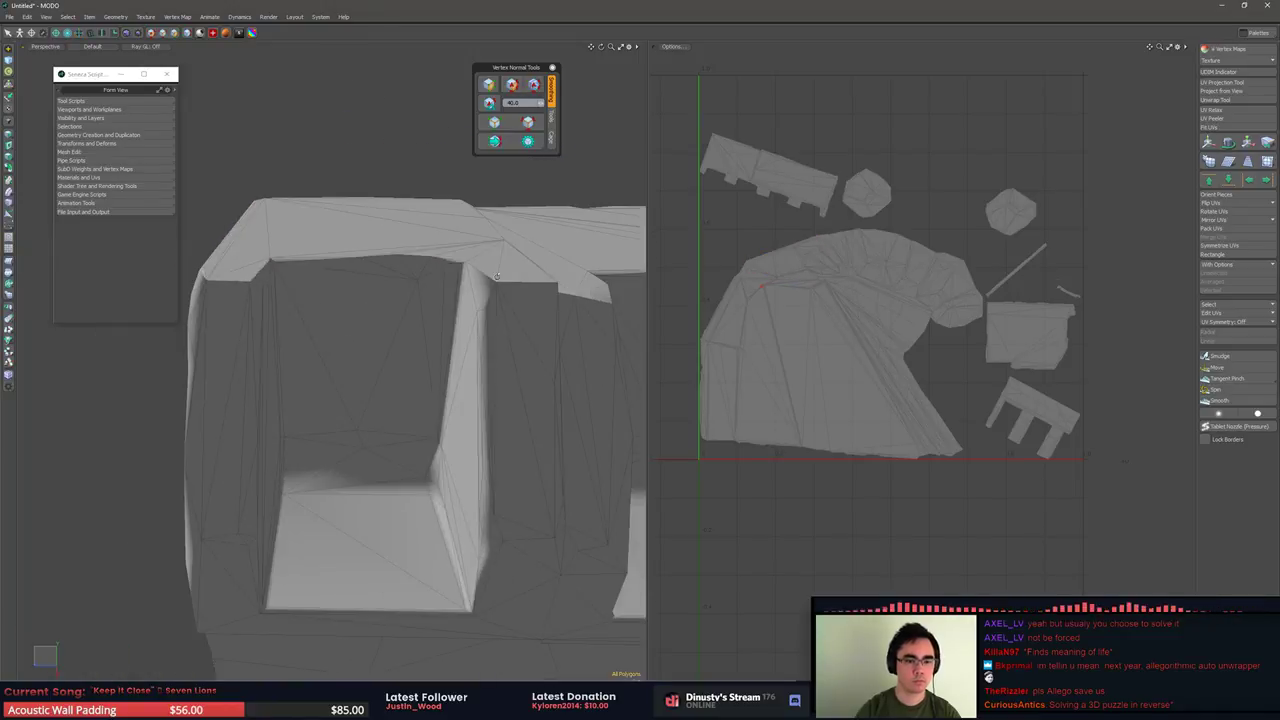
# Select all hard edges, harden the missing short edge on the top rim between two recesses, and recheck
pyautogui.press('2')
pyautogui.click(528, 123)
pyautogui.scroll(-4, 452, 218)
pyautogui.keyDown('alt'); pyautogui.moveTo(310, 250); pyautogui.dragTo(350, 270); pyautogui.keyUp('alt')
pyautogui.scroll(4, 220, 277)
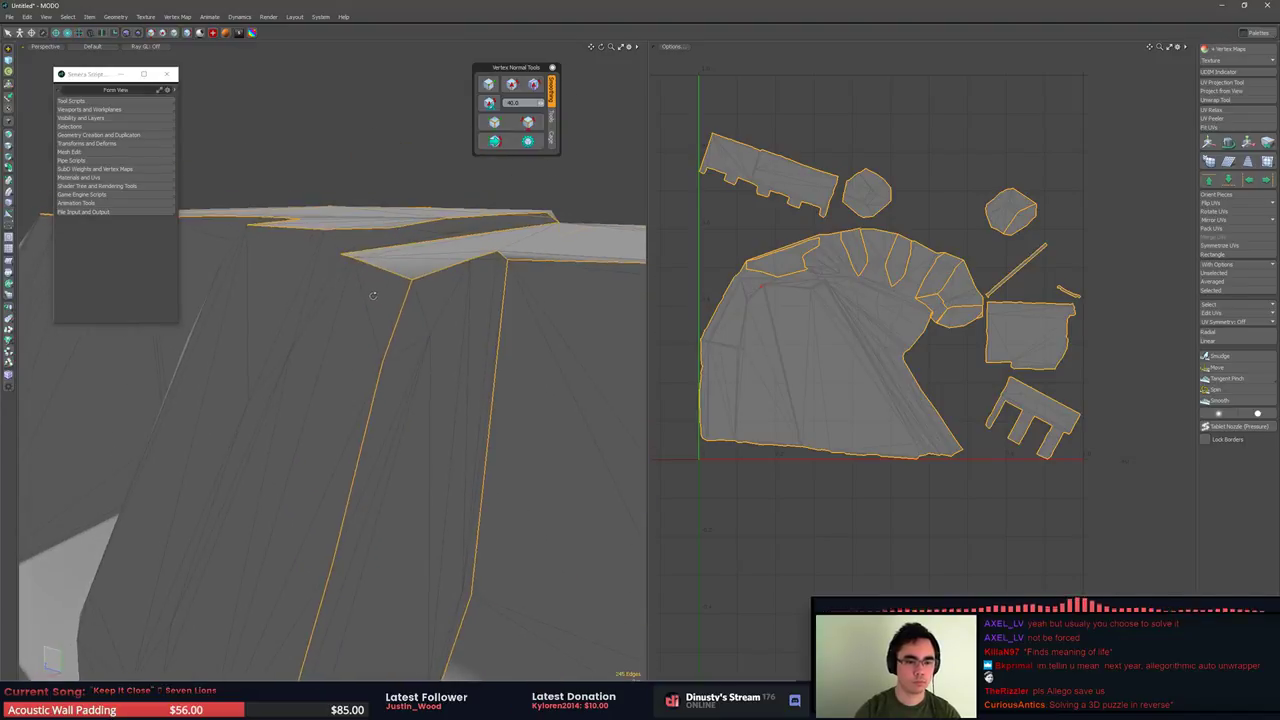
pyautogui.press('3')
pyautogui.click(336, 245)
pyautogui.click(488, 84)
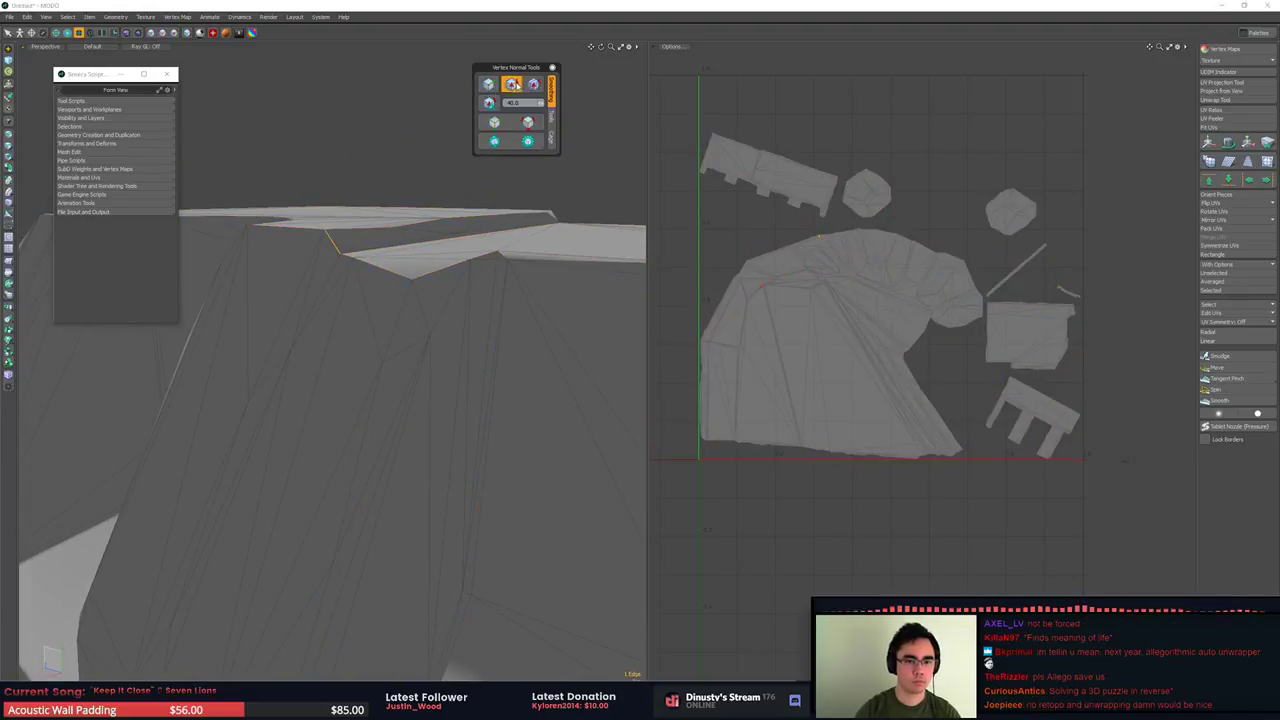
pyautogui.click(528, 141)
pyautogui.moveTo(422, 228)
pyautogui.keyDown('alt'); pyautogui.mouseDown()
pyautogui.moveTo(406, 289)
pyautogui.moveTo(405, 224)
pyautogui.moveTo(442, 214)
pyautogui.mouseUp(); pyautogui.keyUp('alt')
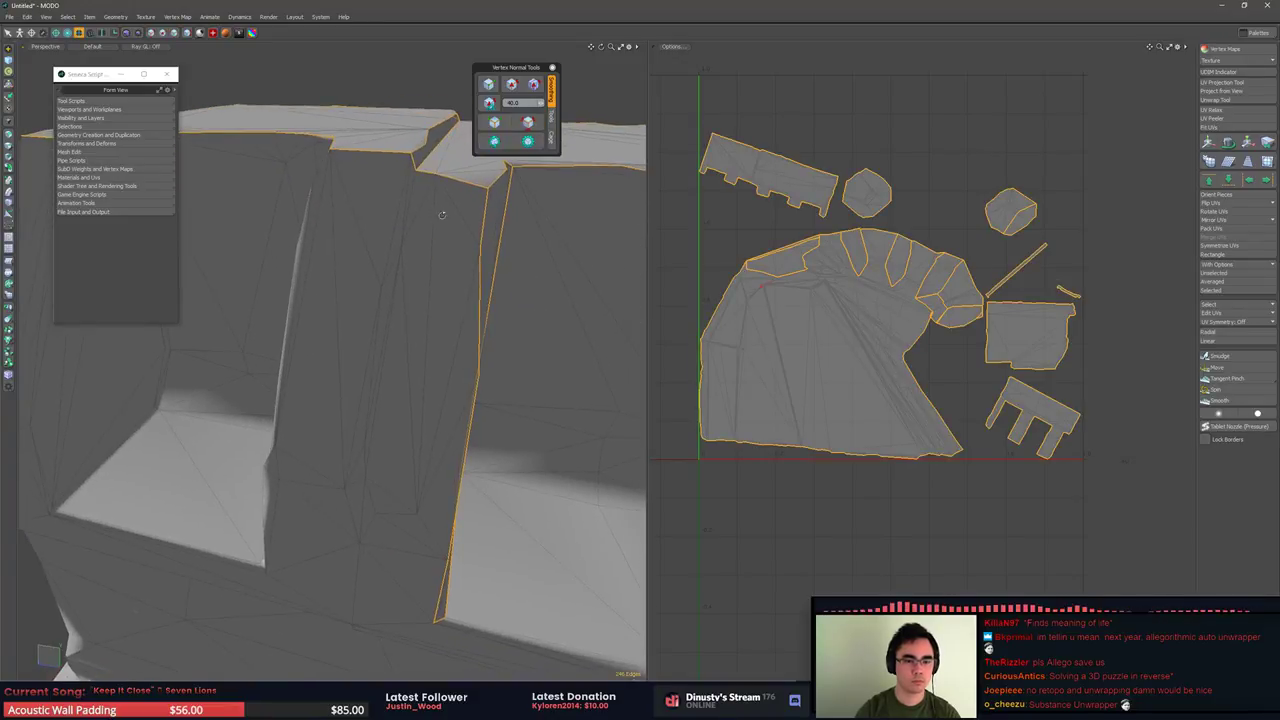
# Select the side wall faces of the neighbouring recess, expanding the selection across the whole wall
pyautogui.press('3')
pyautogui.keyDown('alt'); pyautogui.moveTo(443, 262); pyautogui.dragTo(411, 349); pyautogui.keyUp('alt')
pyautogui.hotkey('shift', 'Up')
pyautogui.scroll(5, 309, 337)
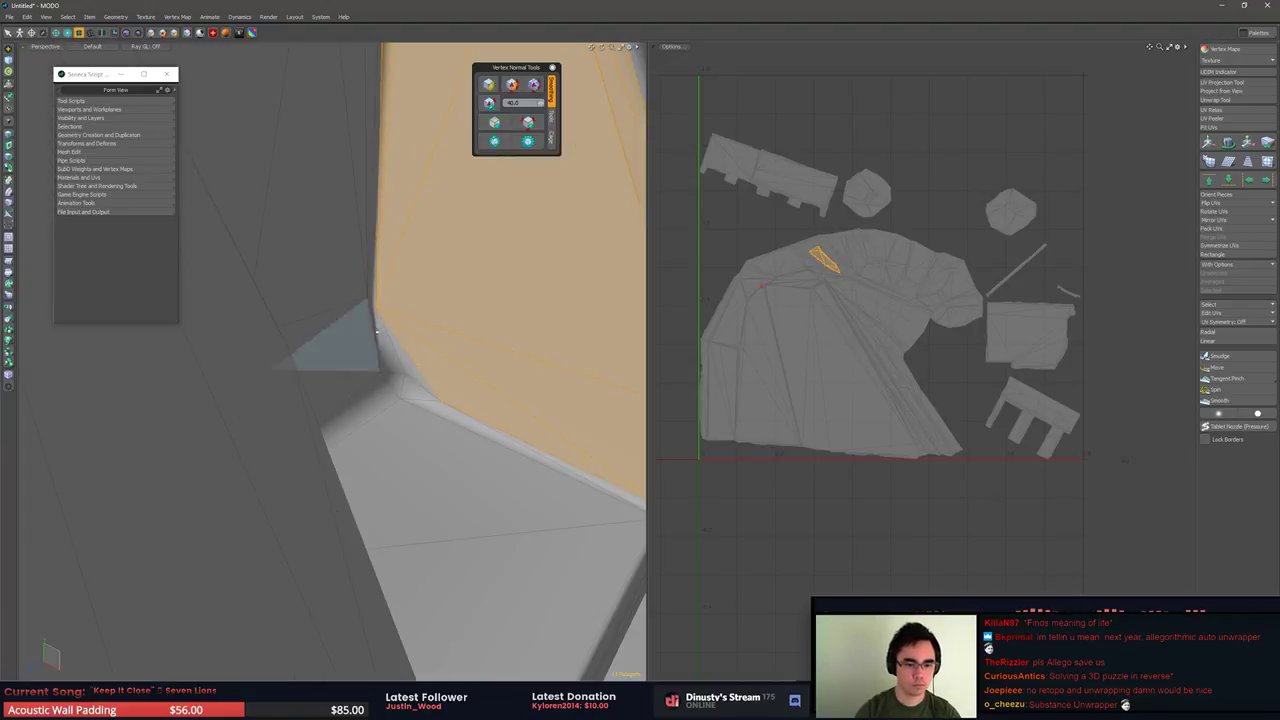
pyautogui.keyDown('alt'); pyautogui.moveTo(451, 411); pyautogui.dragTo(458, 457); pyautogui.keyUp('alt')
pyautogui.moveTo(468, 345)
pyautogui.keyDown('alt'); pyautogui.mouseDown()
pyautogui.moveTo(441, 408)
pyautogui.moveTo(323, 431)
pyautogui.moveTo(314, 203)
pyautogui.moveTo(267, 305)
pyautogui.moveTo(426, 321)
pyautogui.moveTo(430, 364)
pyautogui.moveTo(405, 358)
pyautogui.moveTo(400, 375)
pyautogui.moveTo(432, 374)
pyautogui.mouseUp(); pyautogui.keyUp('alt')
# Move the vertex at the upper back corner of the recess's side wall to straighten the corner
pyautogui.press('1')
pyautogui.click(420, 314)
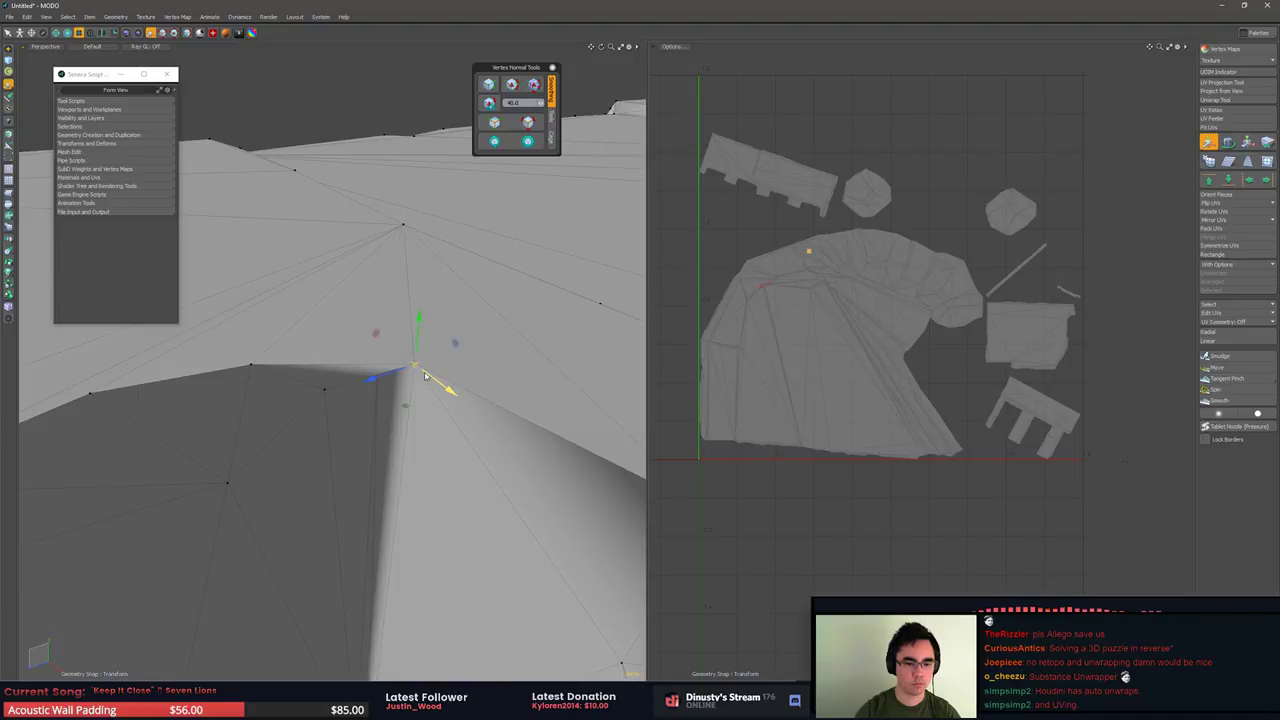
pyautogui.press('q')
pyautogui.press('2')
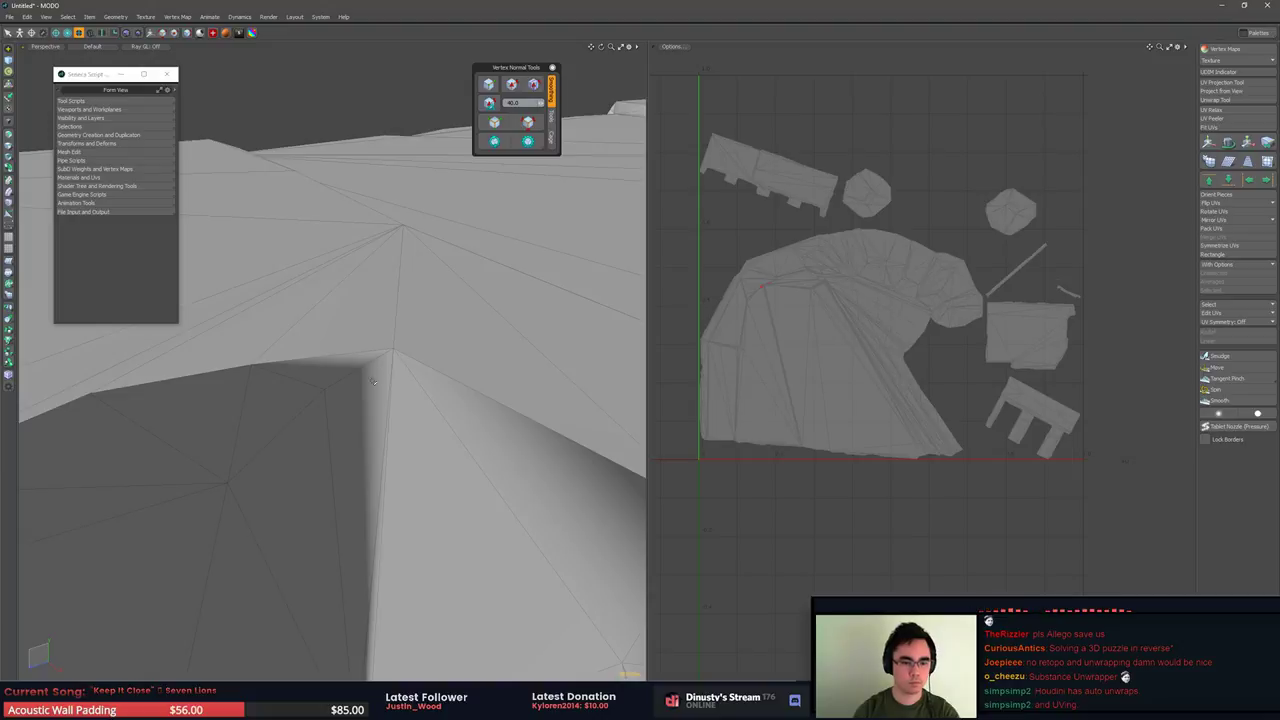
# Extend the side wall selection over its corner and lower border strip faces, and harden the selection's border
pyautogui.keyDown('alt'); pyautogui.moveTo(376, 405); pyautogui.dragTo(340, 353); pyautogui.keyUp('alt')
pyautogui.hotkey('shift', 'Up')
pyautogui.keyDown('alt'); pyautogui.moveTo(370, 428); pyautogui.dragTo(345, 415); pyautogui.keyUp('alt')
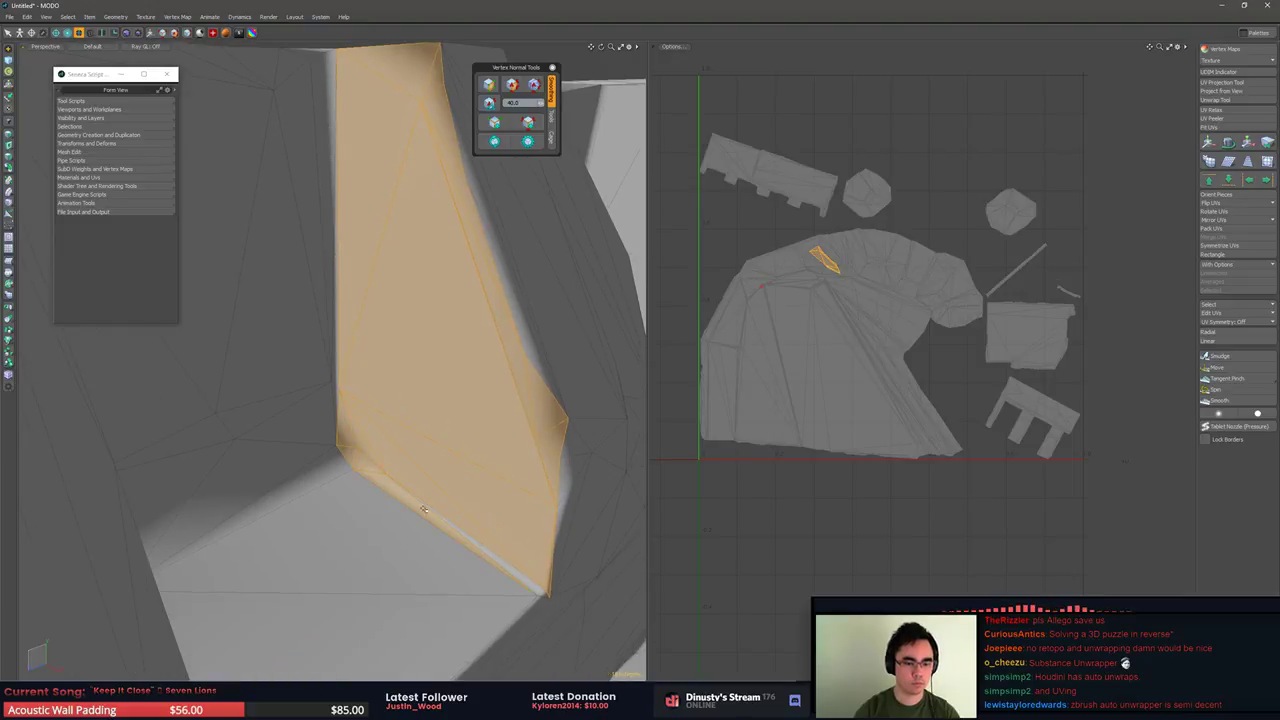
pyautogui.keyDown('alt'); pyautogui.moveTo(424, 509); pyautogui.dragTo(394, 346); pyautogui.keyUp('alt')
pyautogui.click(521, 86)
pyautogui.click(363, 151)
pyautogui.keyDown('alt'); pyautogui.moveTo(363, 151); pyautogui.dragTo(492, 385); pyautogui.keyUp('alt')
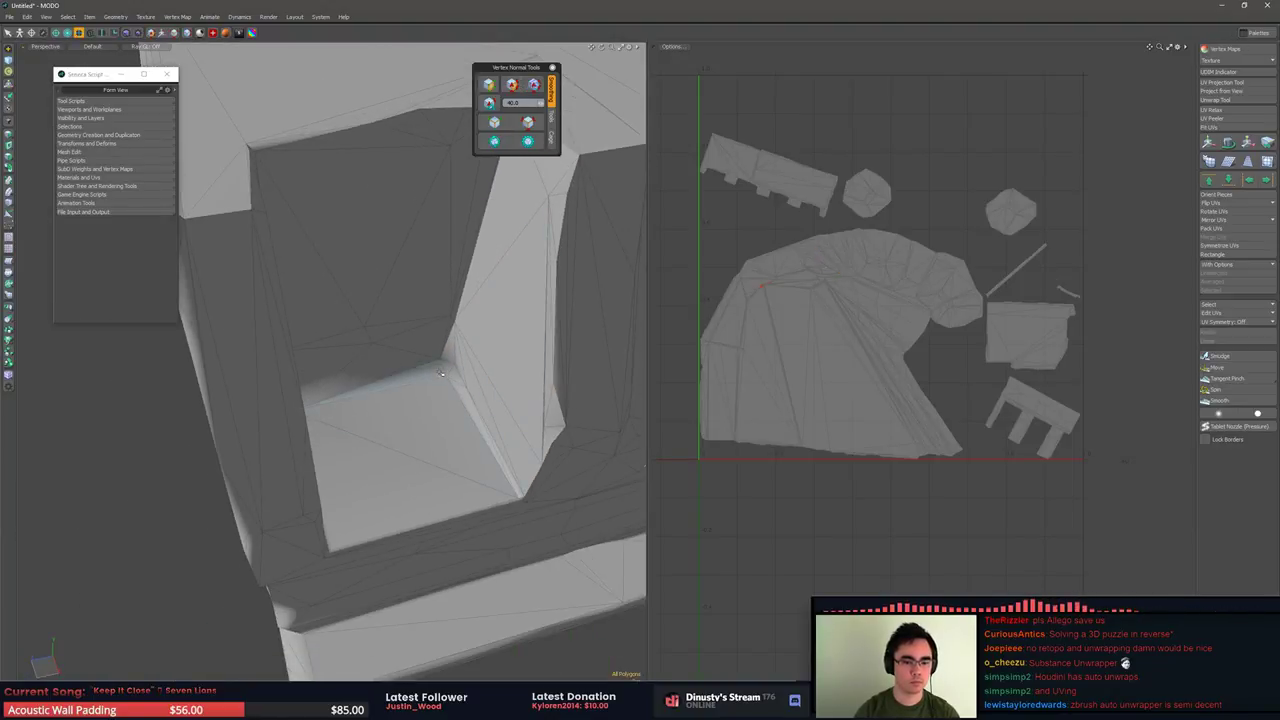
# Check all hard edges and soften the border around the narrow bevel faces at the side wall's lower back corner
pyautogui.click(528, 123)
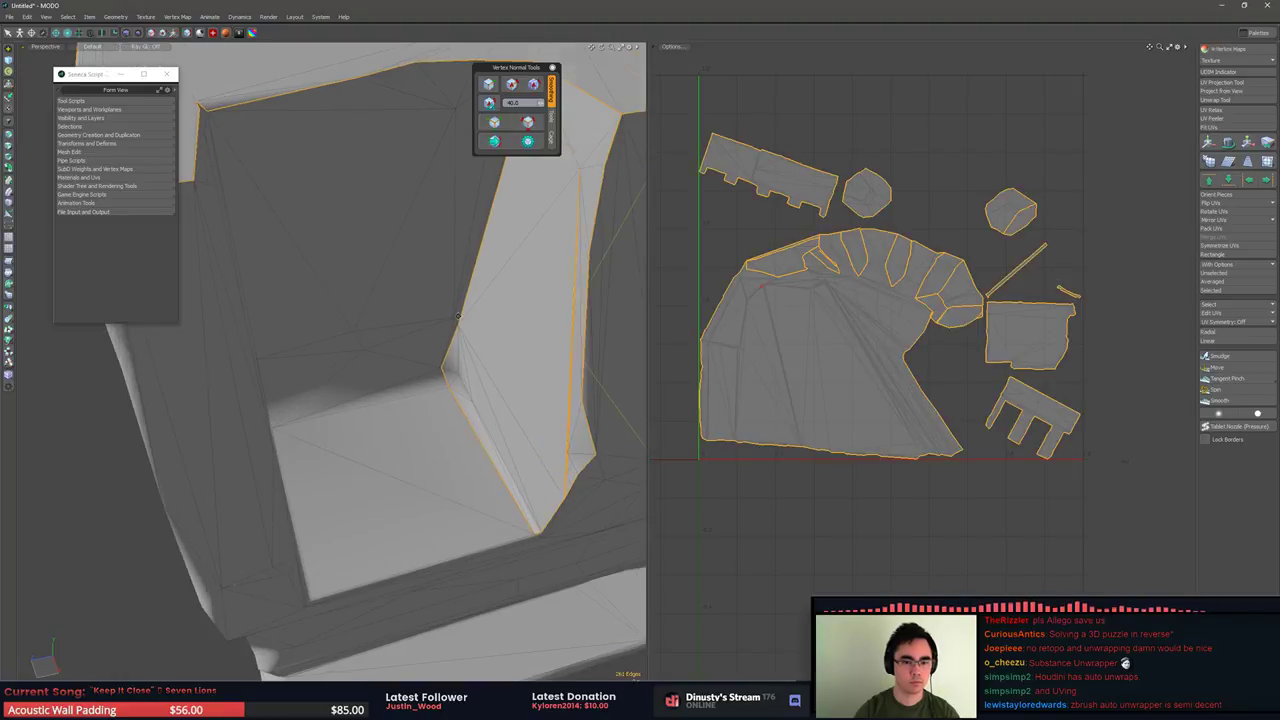
pyautogui.keyDown('alt'); pyautogui.moveTo(455, 311); pyautogui.dragTo(361, 157); pyautogui.keyUp('alt')
pyautogui.press('3')
pyautogui.click(463, 472)
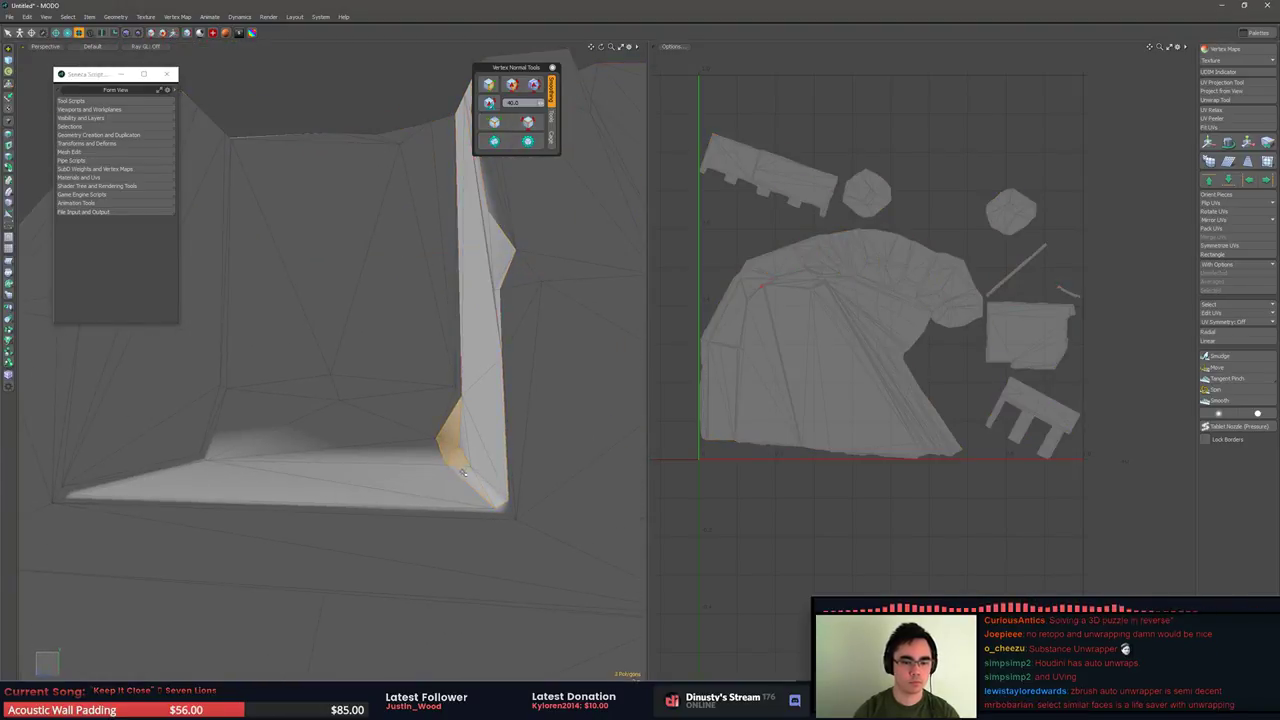
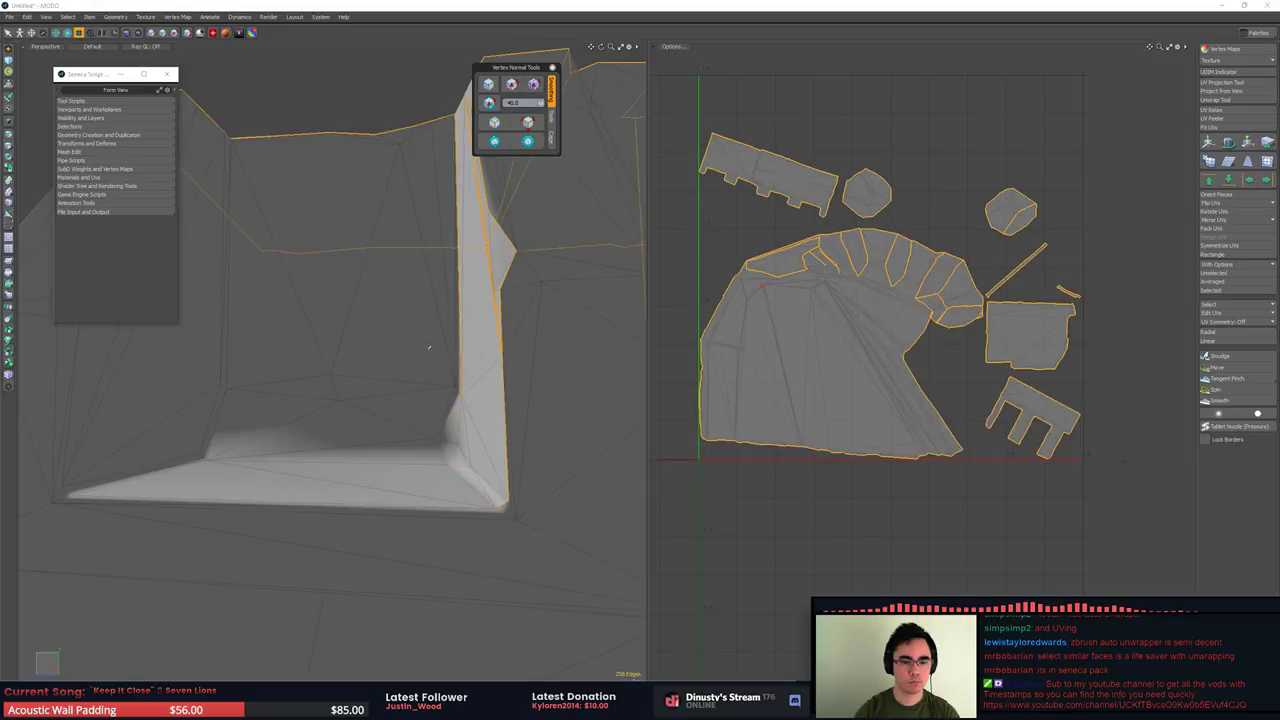
# Harden the edges where the side wall meets the recess floor and reselect all hard edges
pyautogui.keyDown('alt'); pyautogui.moveTo(431, 348); pyautogui.dragTo(443, 407); pyautogui.keyUp('alt')
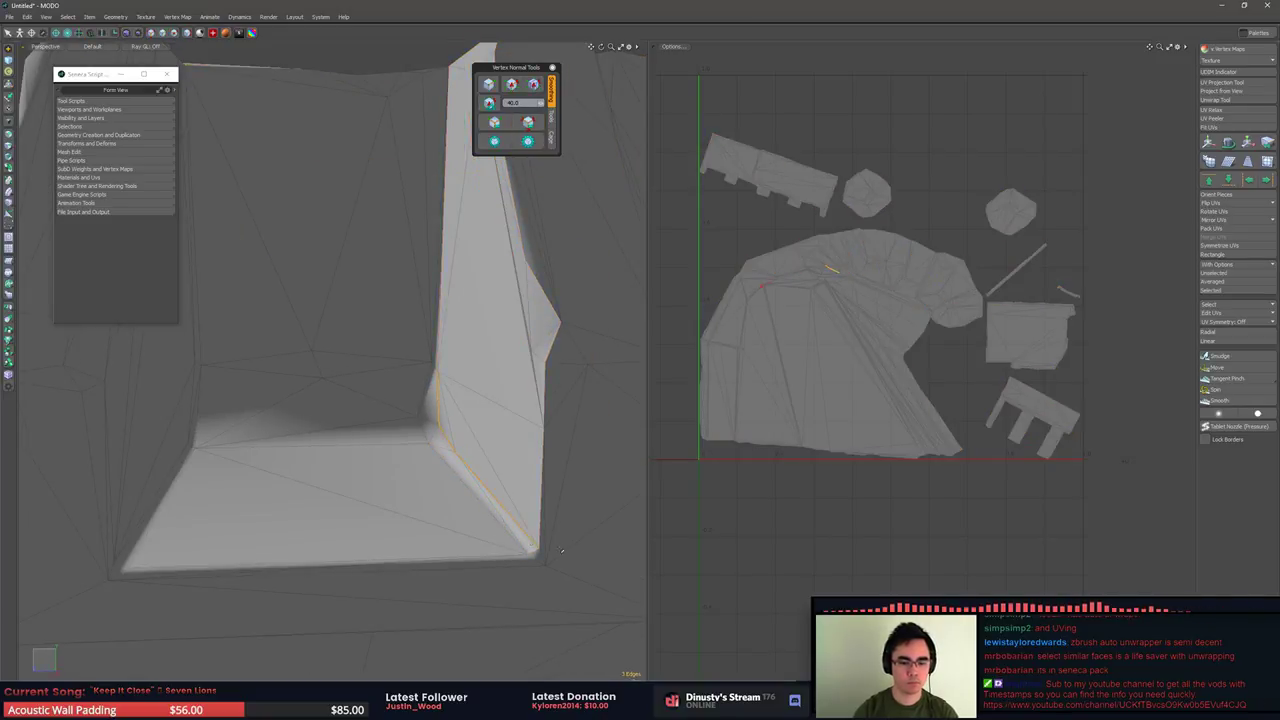
pyautogui.click(388, 68)
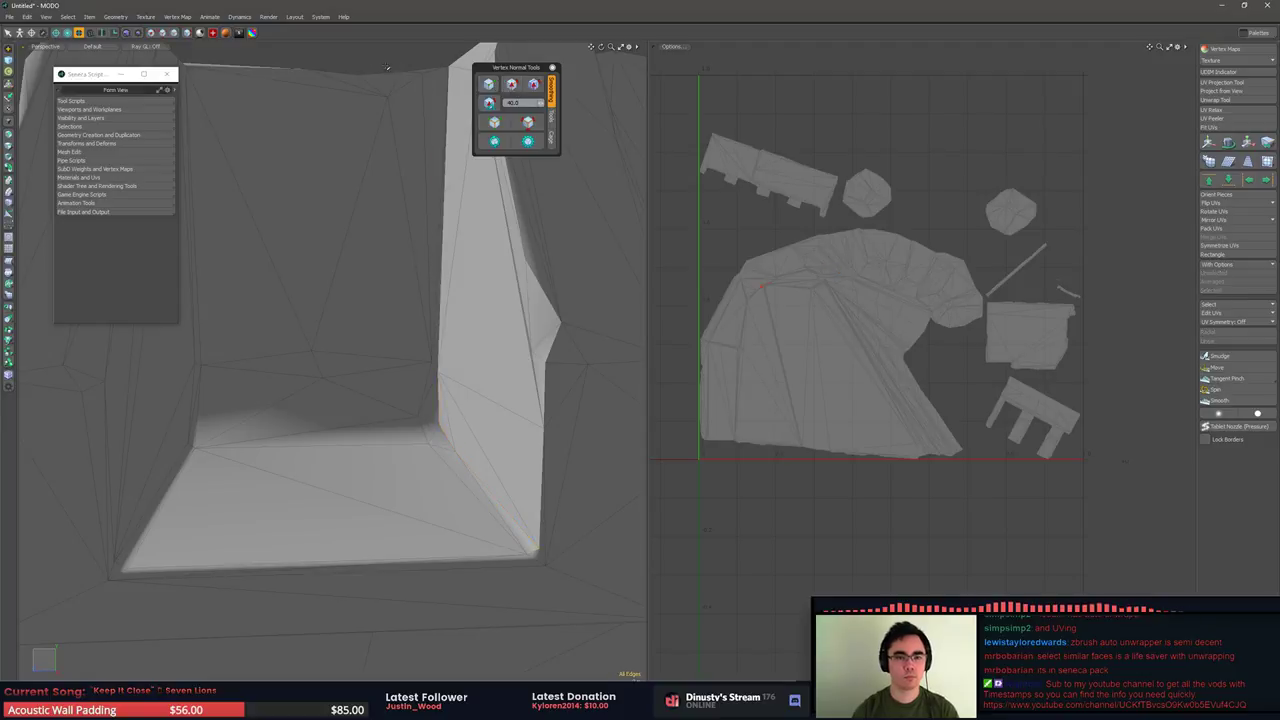
pyautogui.click(528, 127)
pyautogui.keyDown('alt'); pyautogui.moveTo(477, 250); pyautogui.dragTo(478, 290); pyautogui.keyUp('alt')
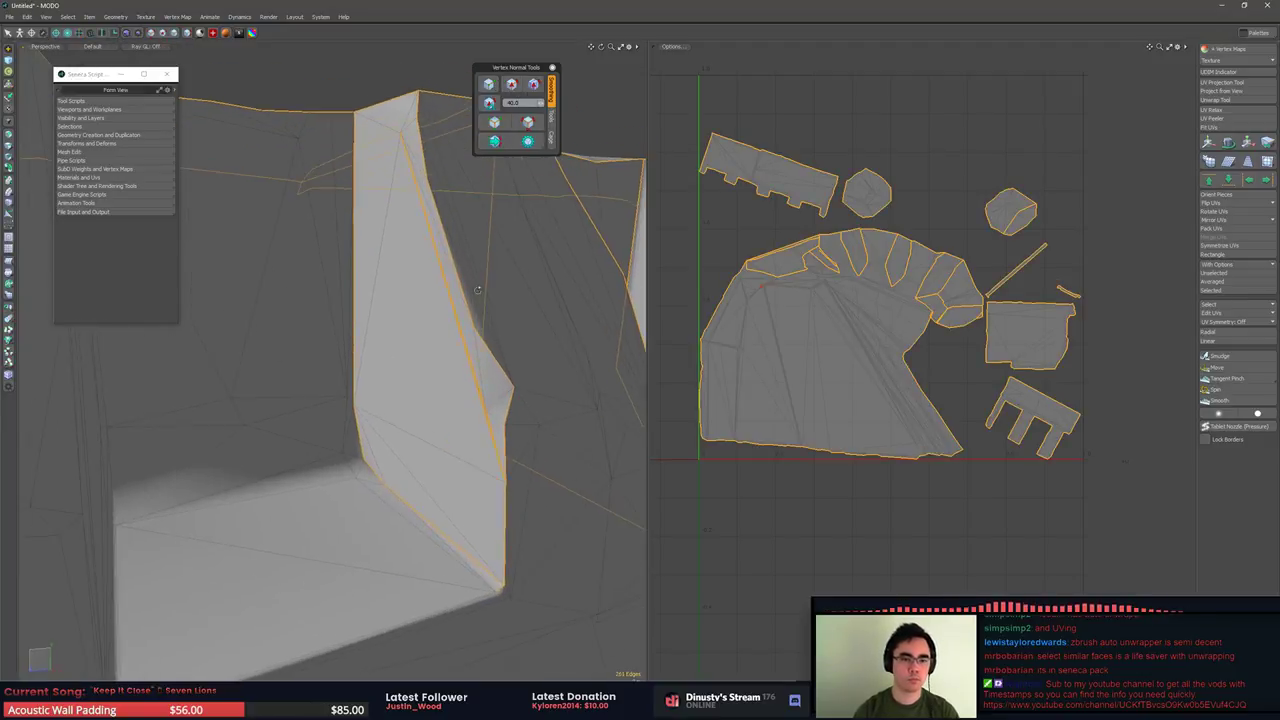
# Soften the long diagonal edge inside the side wall and split the wall between its front-edge and back-corner vertices
pyautogui.click(478, 403)
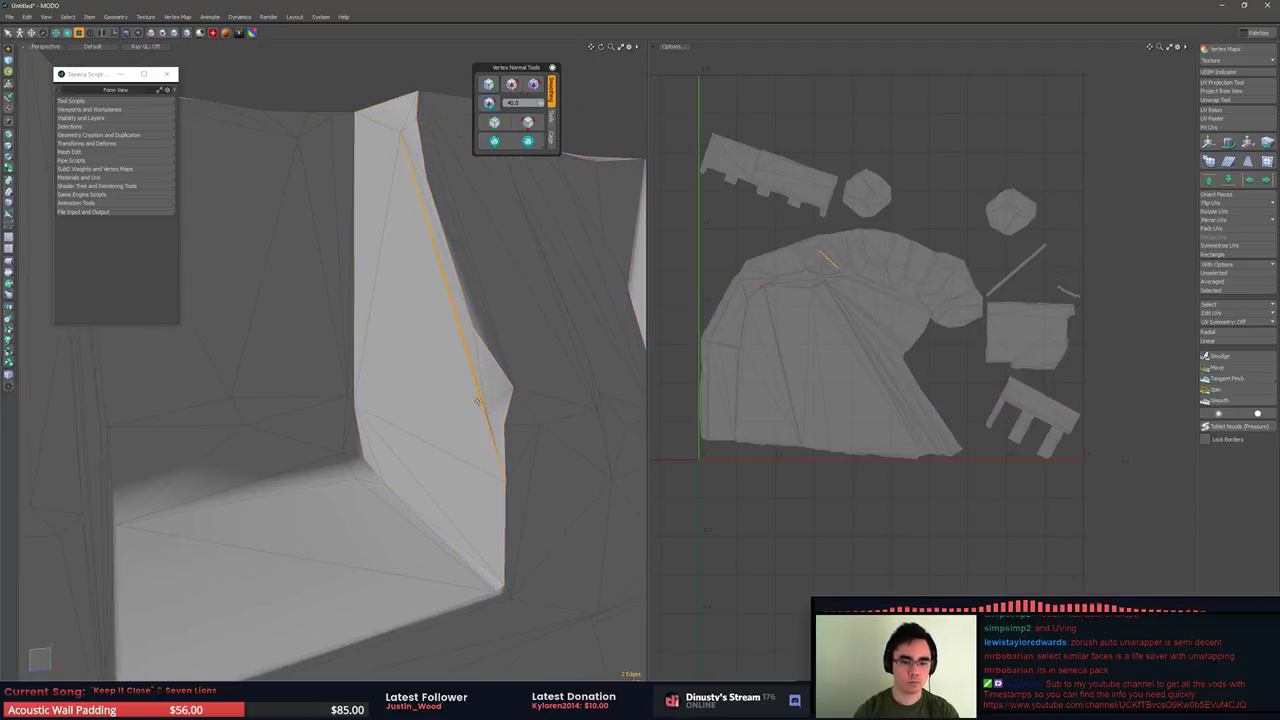
pyautogui.click(487, 88)
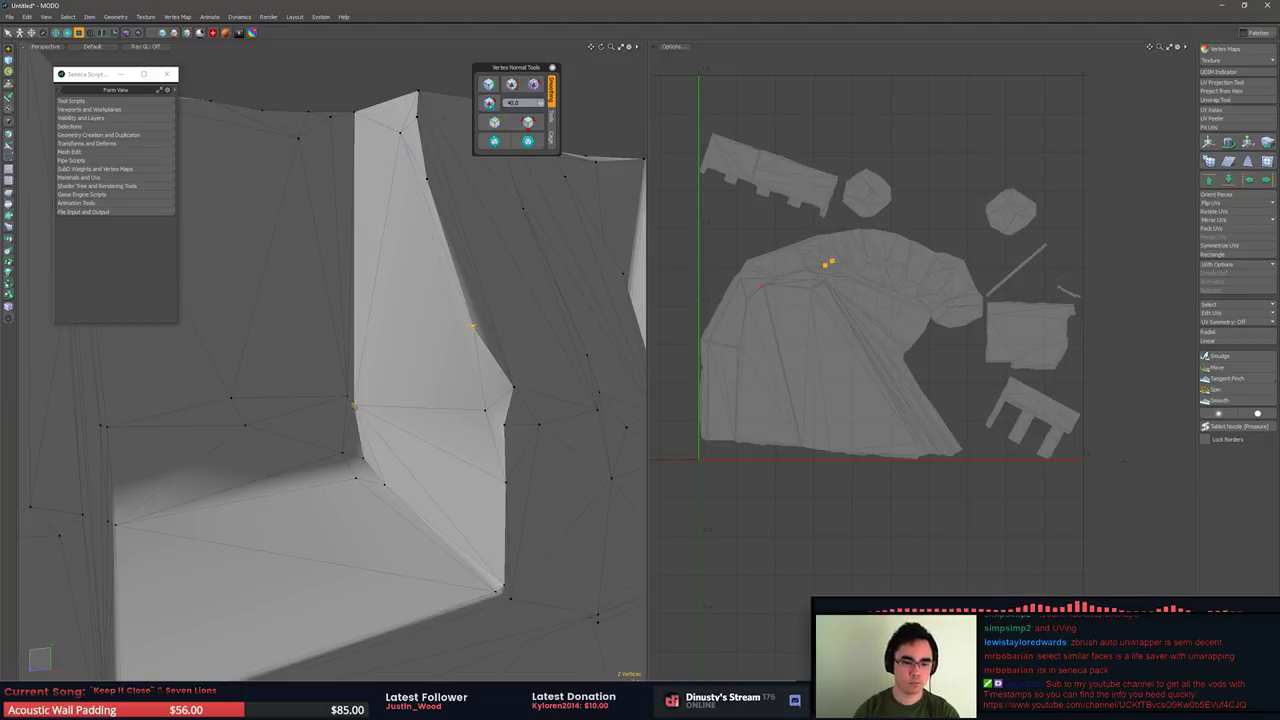
pyautogui.hotkey('shift', 's')
pyautogui.press('space')
pyautogui.press('space')
# Select the faces of the recess's back wall, including its lower strip, and harden their border
pyautogui.click(430, 298)
pyautogui.keyDown('alt'); pyautogui.moveTo(458, 369); pyautogui.dragTo(354, 380); pyautogui.keyUp('alt')
pyautogui.click(361, 380)
pyautogui.hotkey('shift', 'Up')
pyautogui.scroll(4, 397, 408)
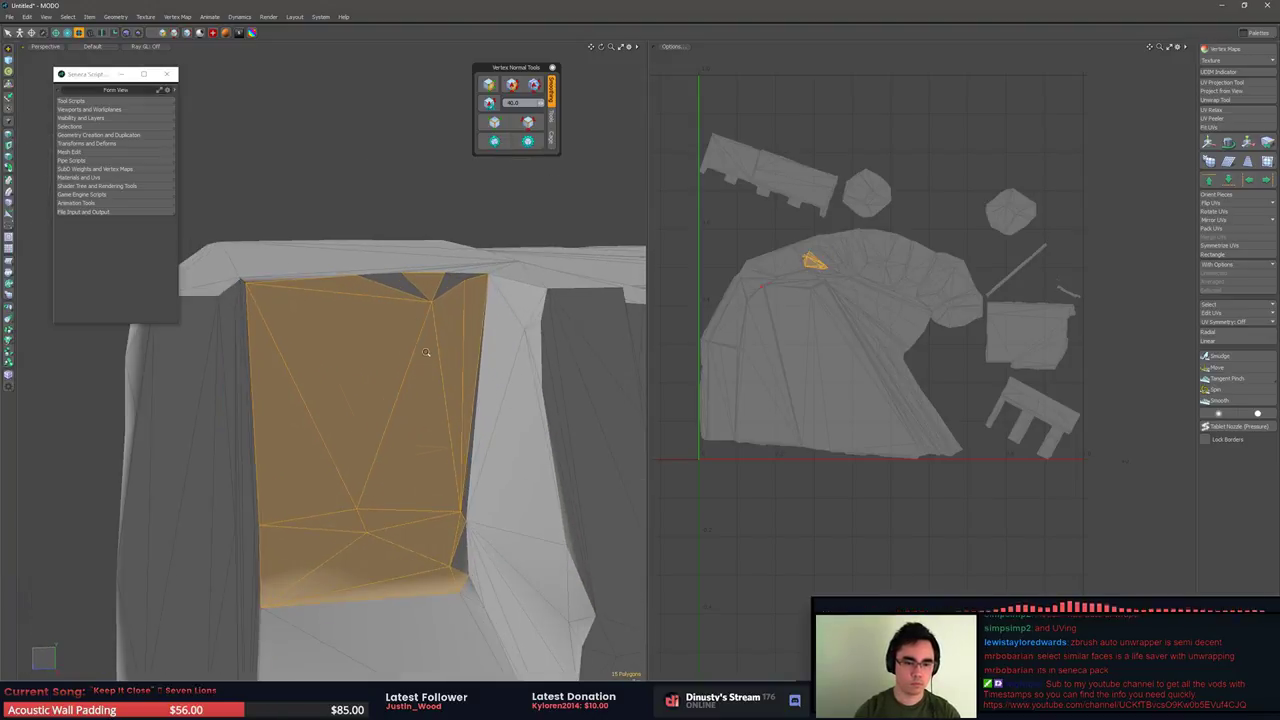
pyautogui.keyDown('alt'); pyautogui.moveTo(428, 356); pyautogui.dragTo(338, 470); pyautogui.keyUp('alt')
pyautogui.scroll(2, 452, 356)
pyautogui.scroll(-3, 448, 414)
pyautogui.click(512, 87)
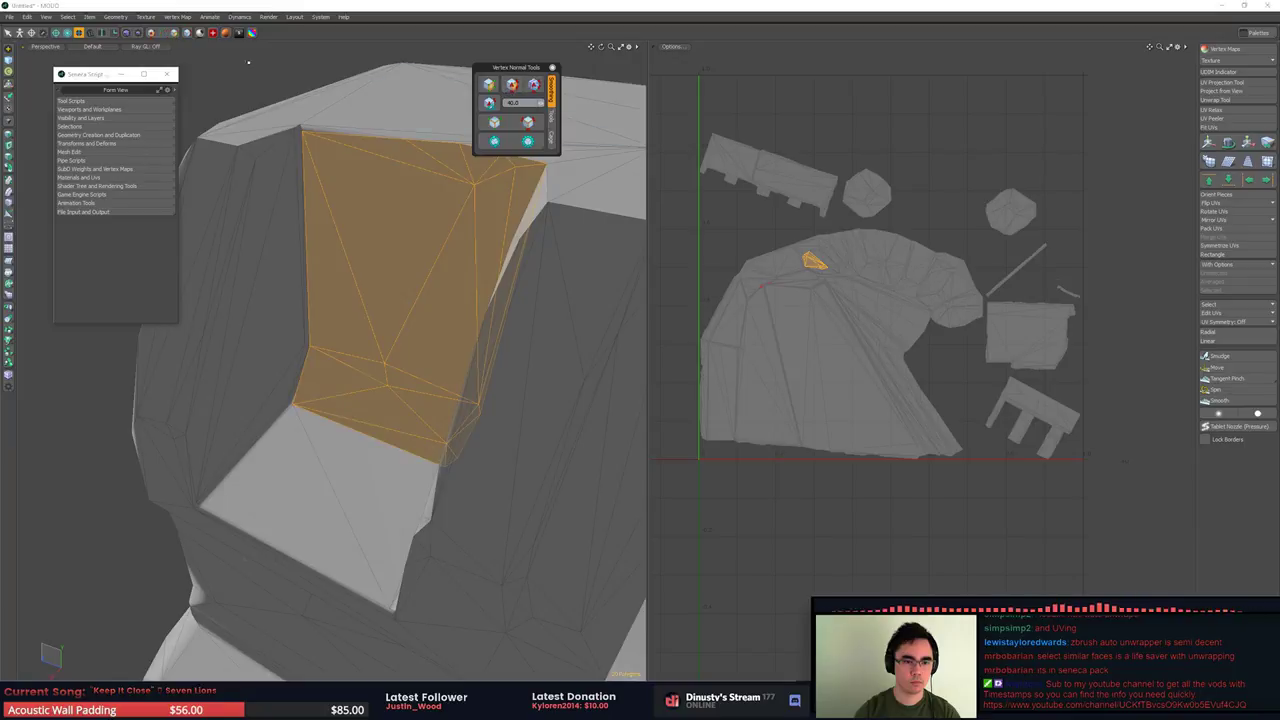
pyautogui.click(250, 63)
pyautogui.scroll(5, 316, 354)
pyautogui.moveTo(317, 354)
pyautogui.keyDown('alt'); pyautogui.mouseDown()
pyautogui.moveTo(364, 420)
pyautogui.moveTo(410, 370)
pyautogui.mouseUp(); pyautogui.keyUp('alt')
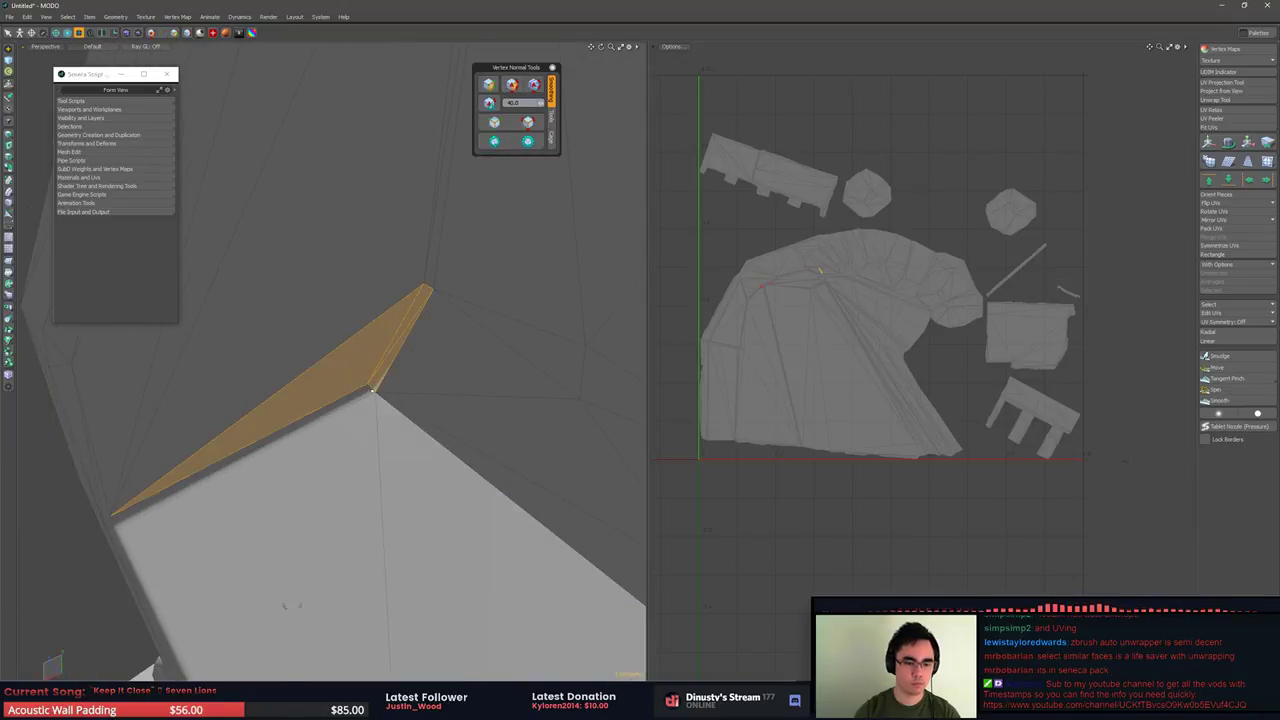
pyautogui.keyDown('shift'); pyautogui.click(222, 468); pyautogui.keyUp('shift')
pyautogui.keyDown('shift'); pyautogui.click(347, 211); pyautogui.keyUp('shift')
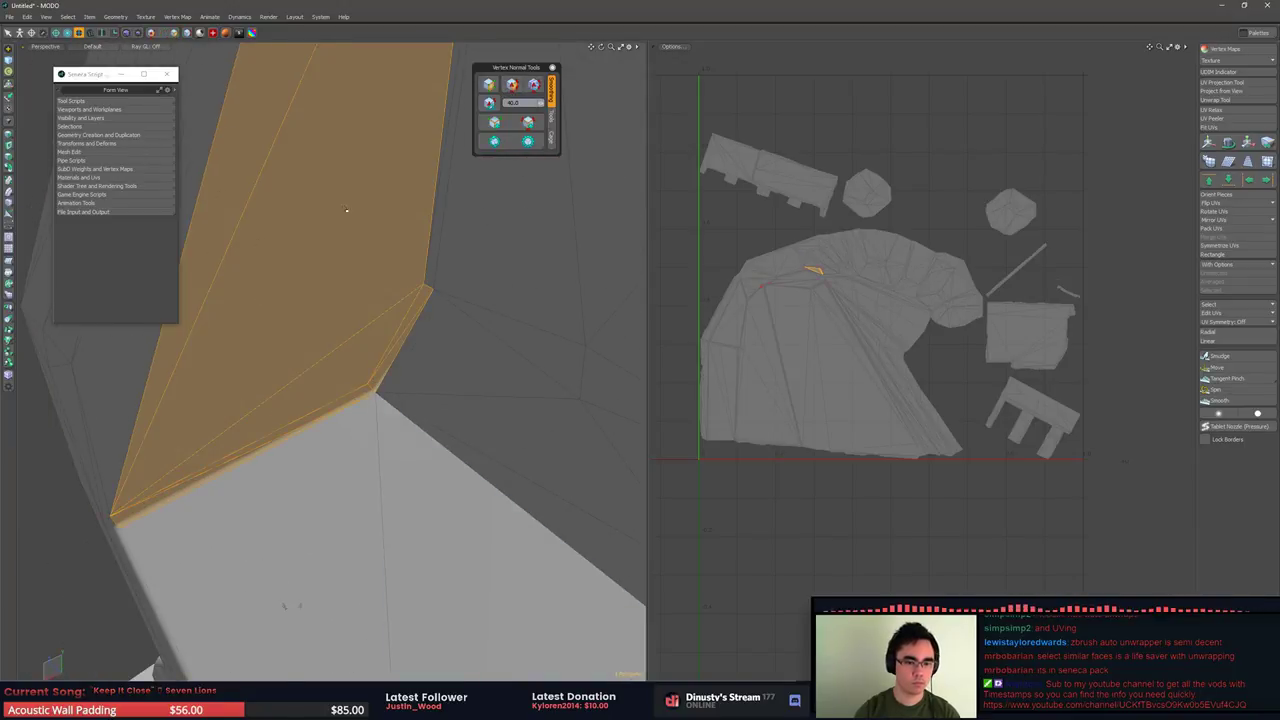
pyautogui.moveTo(430, 100); pyautogui.dragTo(396, 248, button='middle')
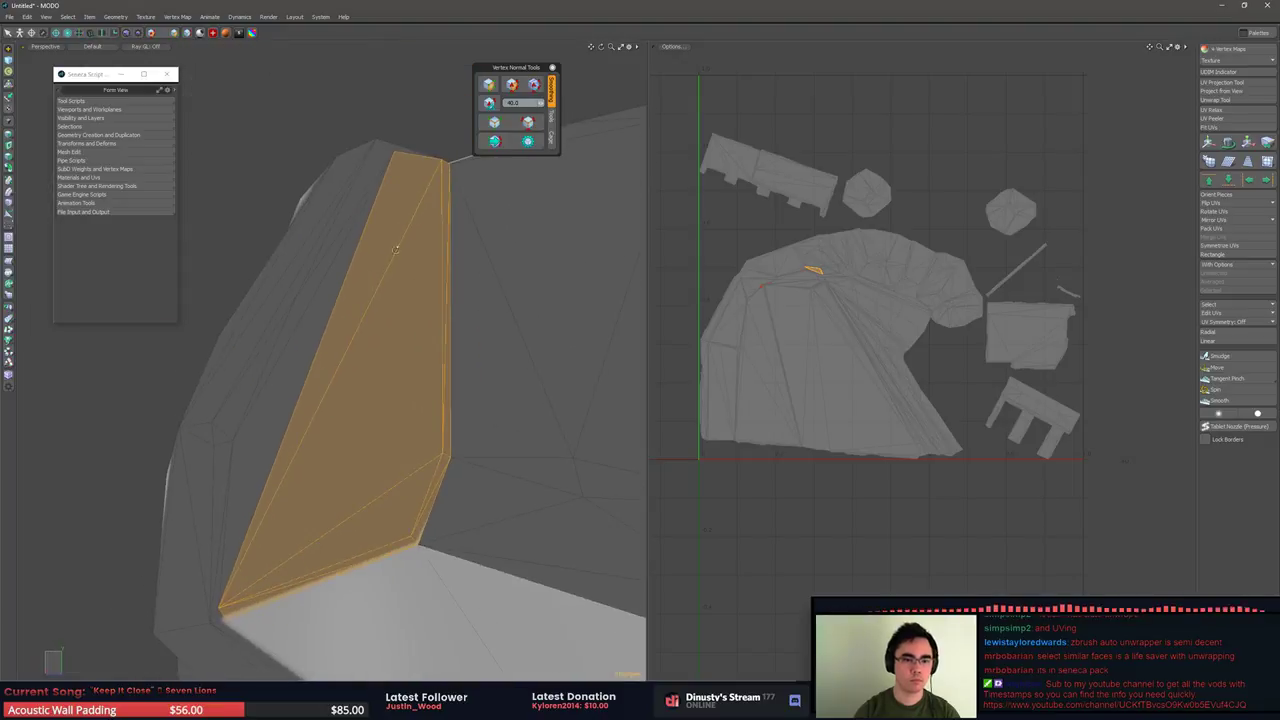
pyautogui.moveTo(269, 425); pyautogui.dragTo(505, 183, button='middle')
pyautogui.hotkey('shift', 'Up')
# Select the recess's opposite side wall, including its narrow bevel and front strips, and harden the selection's border
pyautogui.keyDown('alt'); pyautogui.moveTo(505, 183); pyautogui.dragTo(481, 301); pyautogui.keyUp('alt')
pyautogui.click(417, 331)
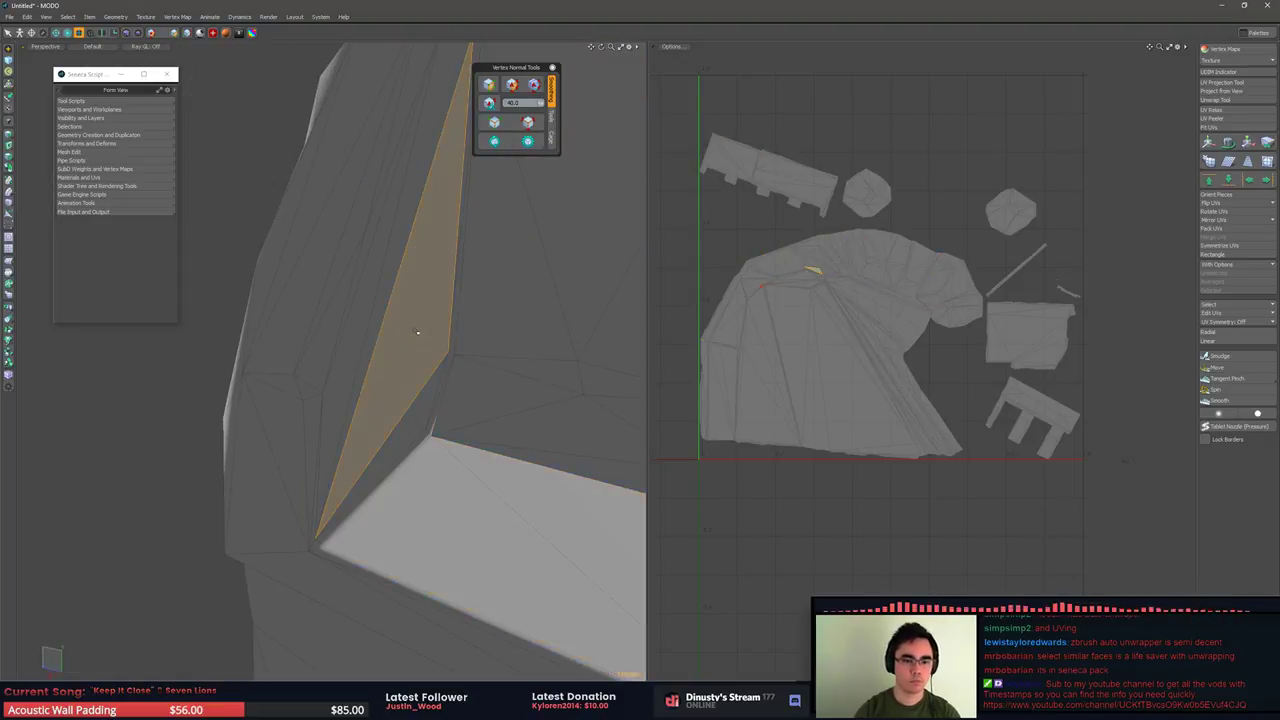
pyautogui.hotkey('shift', 'Up')
pyautogui.moveTo(455, 300); pyautogui.dragTo(343, 308, button='middle')
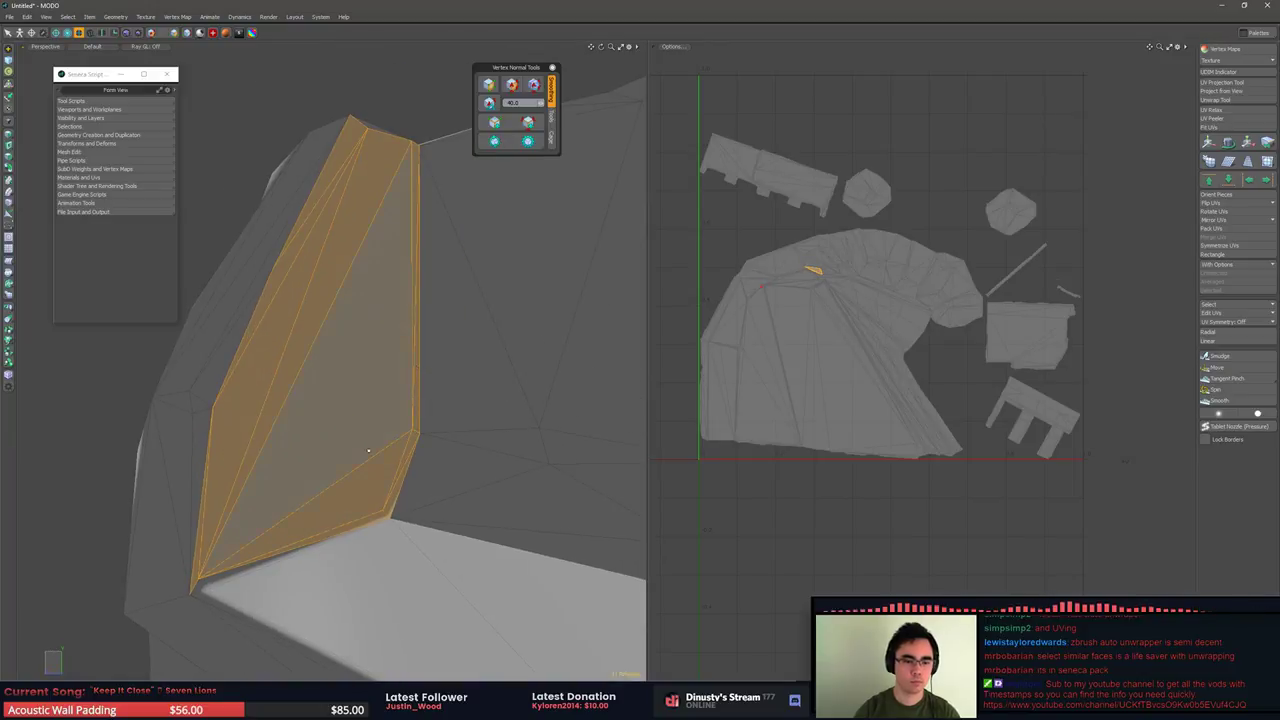
pyautogui.moveTo(262, 331); pyautogui.dragTo(423, 282, button='middle')
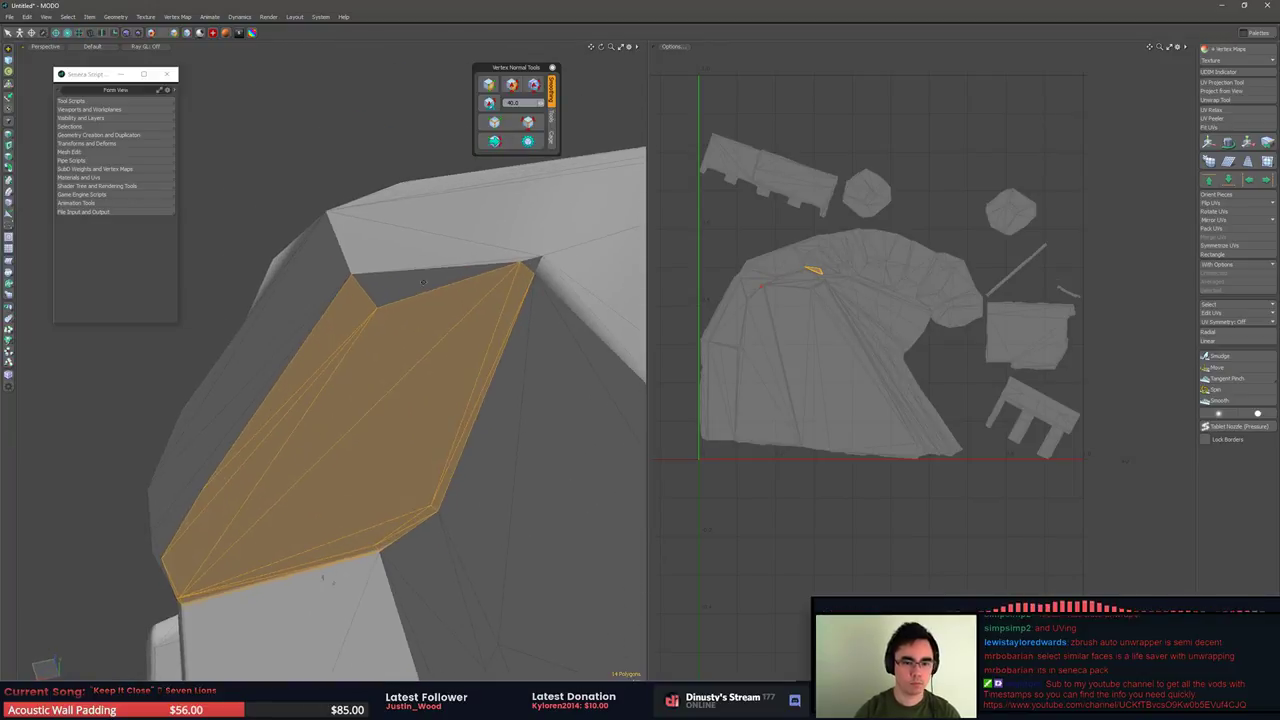
pyautogui.click(513, 87)
pyautogui.click(351, 109)
pyautogui.keyDown('alt'); pyautogui.moveTo(351, 113); pyautogui.dragTo(397, 275); pyautogui.keyUp('alt')
pyautogui.scroll(-5, 310, 225)
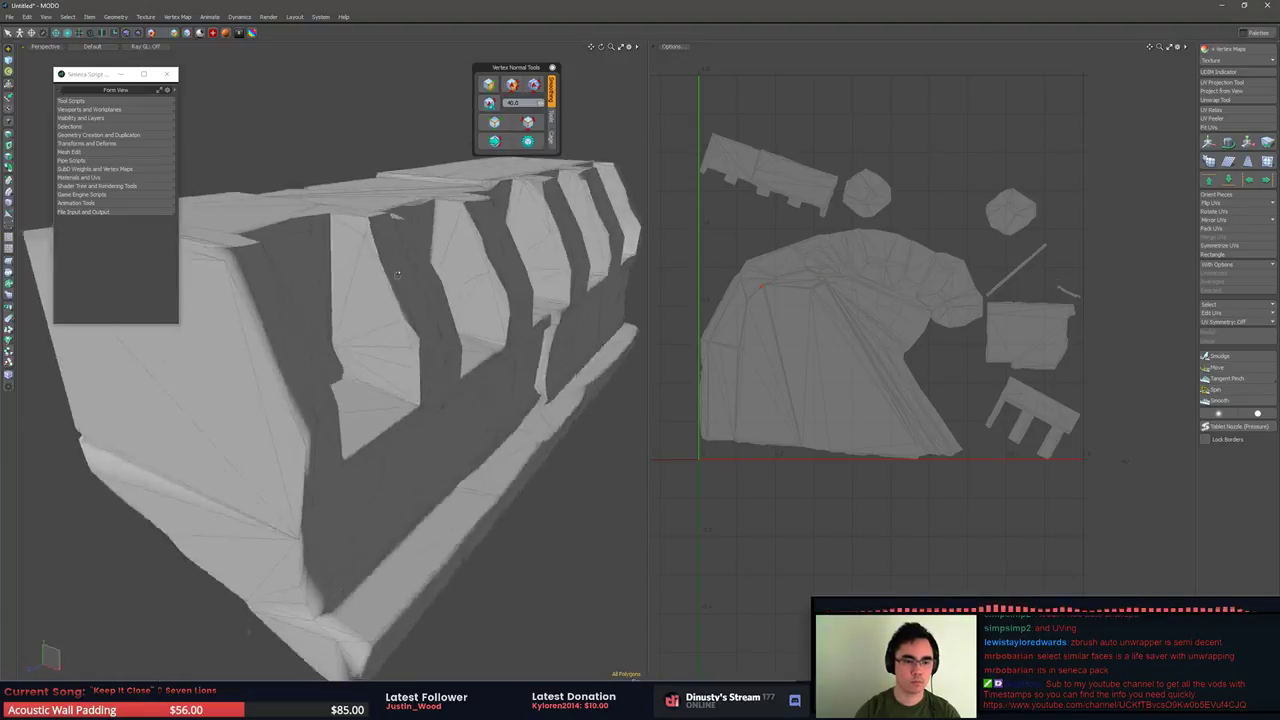
# Select the faces of the roof trim's end cap down to its lower protruding block
pyautogui.moveTo(397, 274); pyautogui.dragTo(412, 195, button='middle')
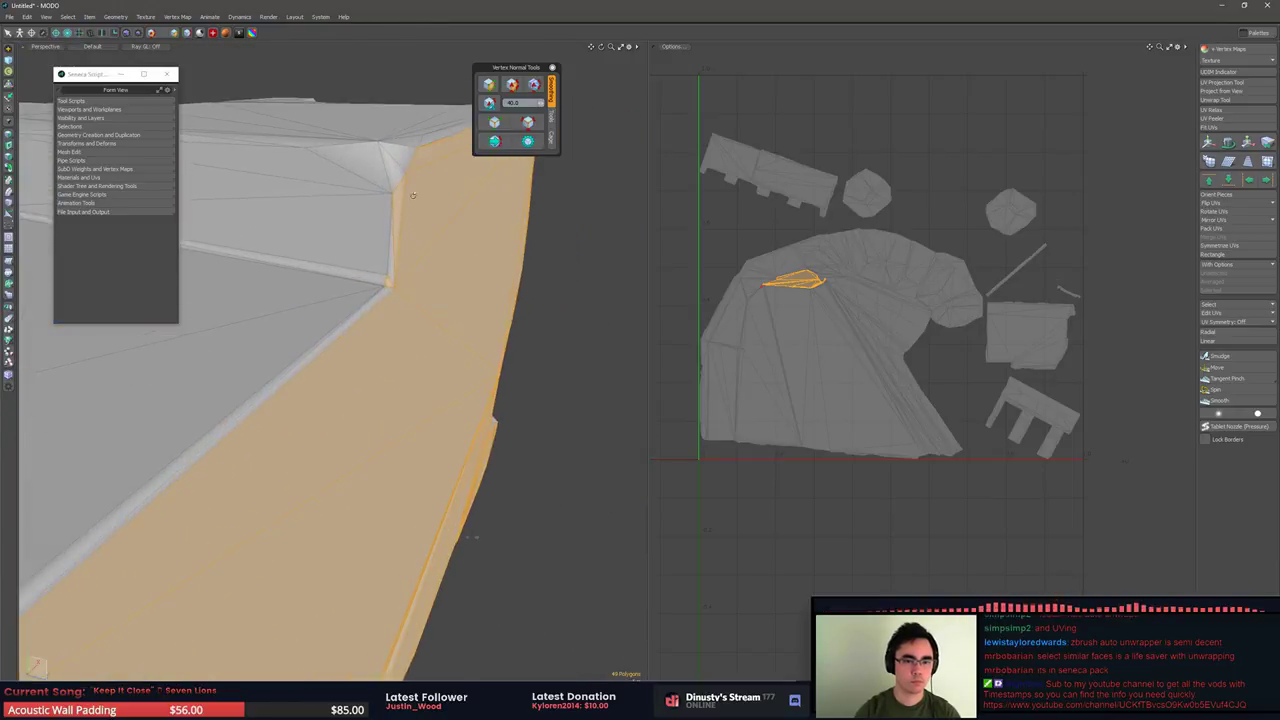
pyautogui.moveTo(385, 287); pyautogui.dragTo(324, 471, button='middle')
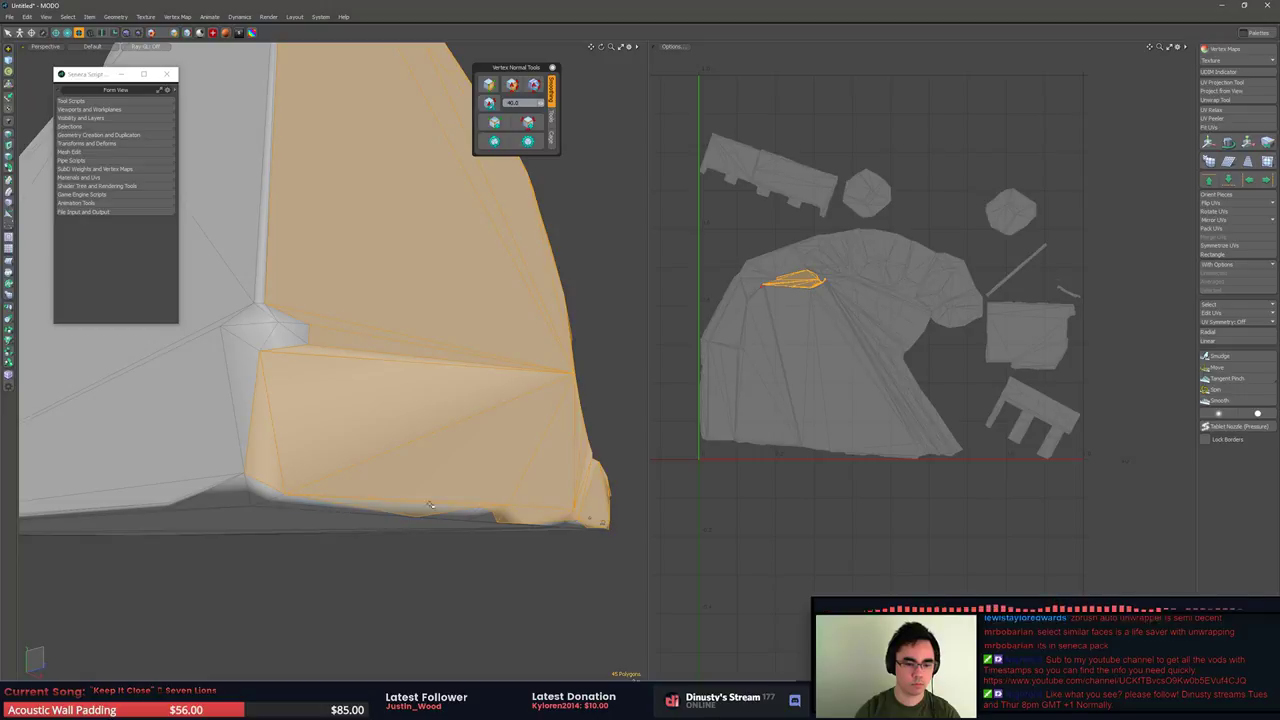
pyautogui.moveTo(431, 505); pyautogui.dragTo(465, 487, button='middle')
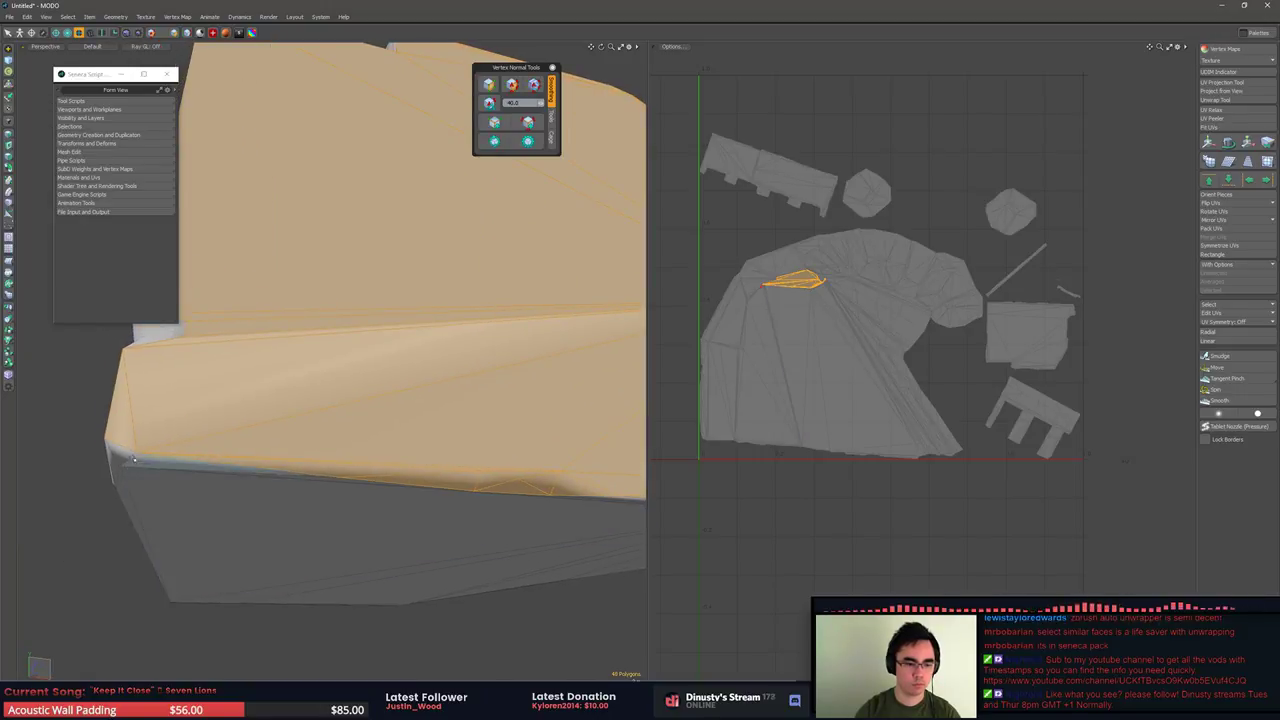
pyautogui.moveTo(184, 456); pyautogui.dragTo(615, 484, button='middle')
# Add the remaining faces at the end cap's stepped lower corner and harden the end cap's border
pyautogui.press('2')
pyautogui.click(456, 440)
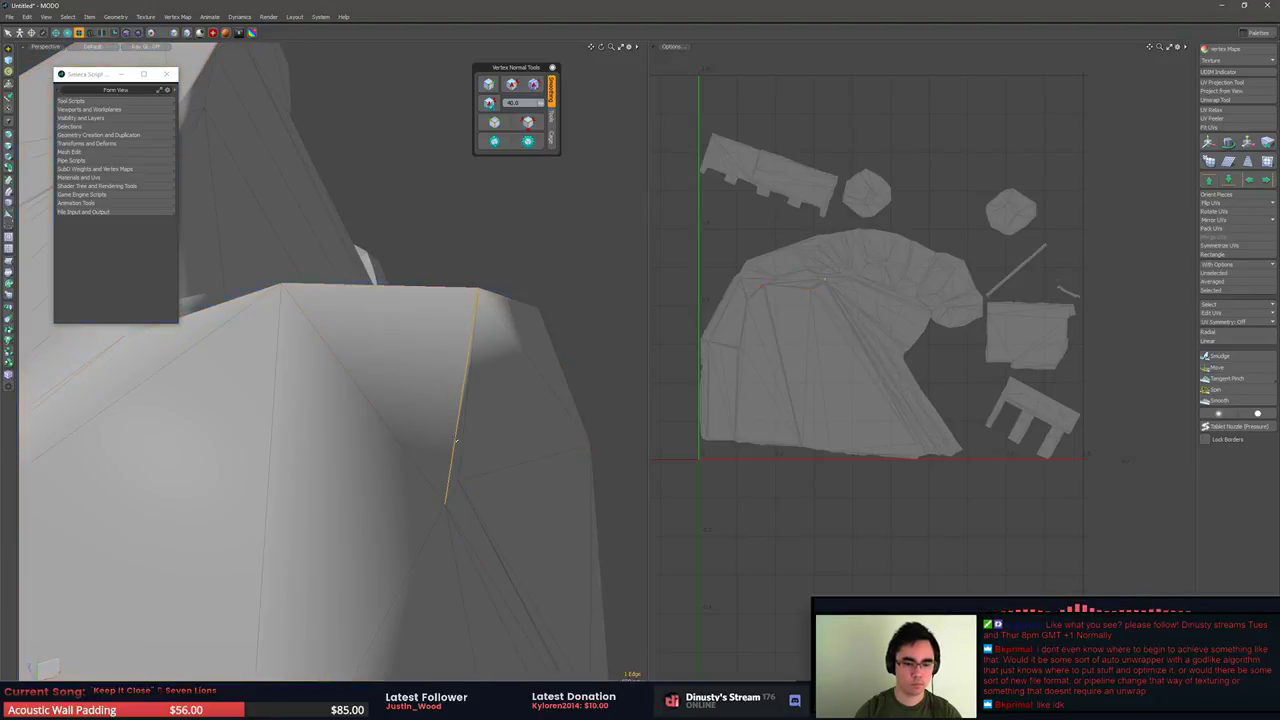
pyautogui.press('3')
pyautogui.press('1')
pyautogui.click(457, 480)
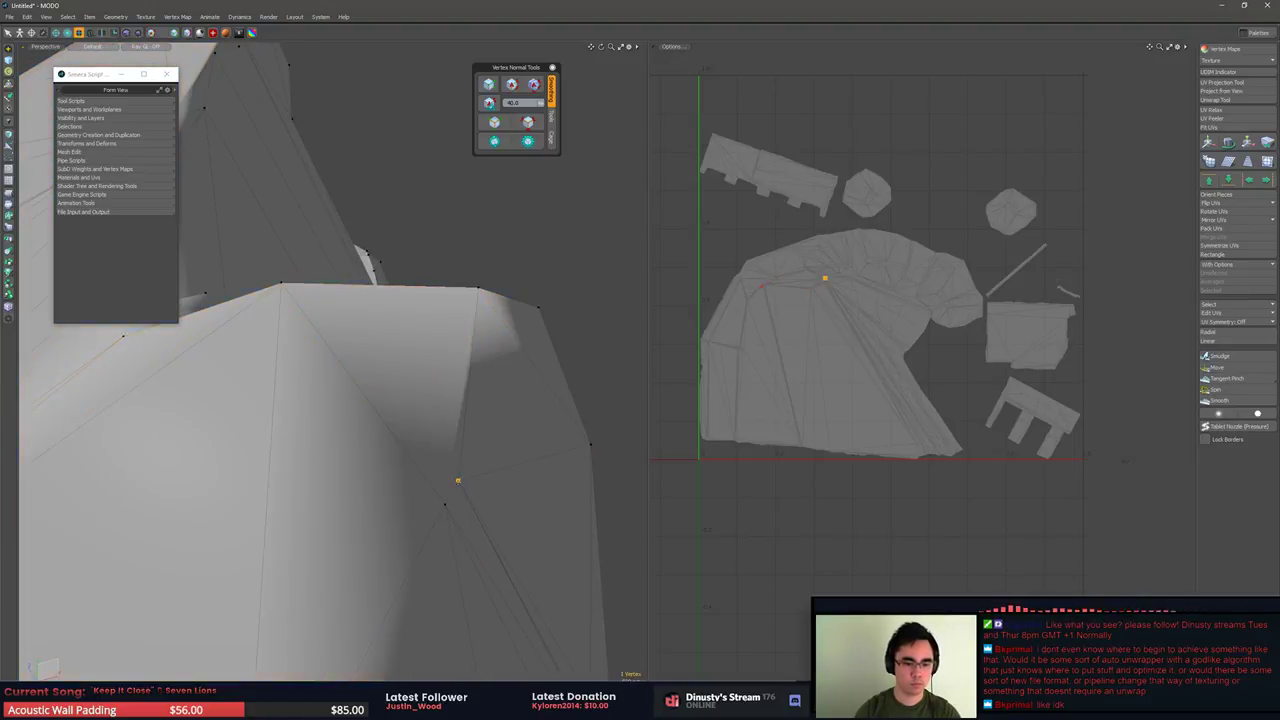
pyautogui.press('3')
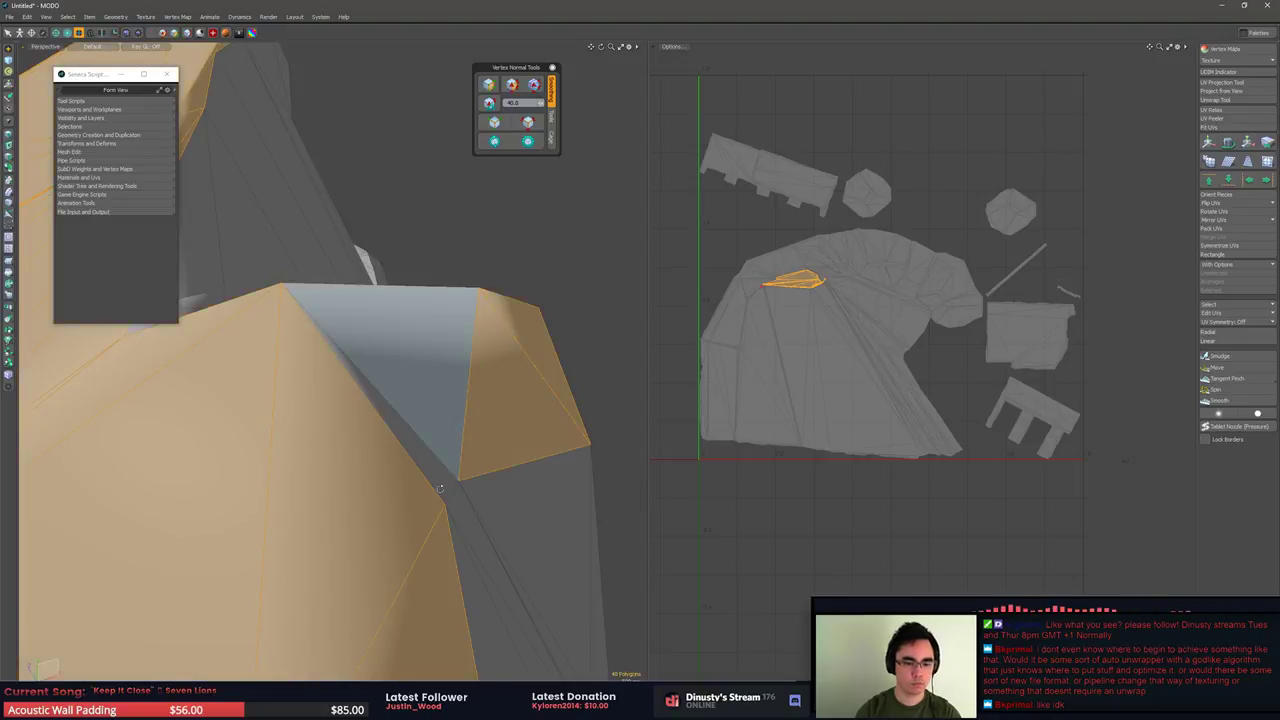
pyautogui.moveTo(440, 487); pyautogui.dragTo(419, 487, button='middle')
pyautogui.moveTo(432, 423); pyautogui.dragTo(477, 304, button='middle')
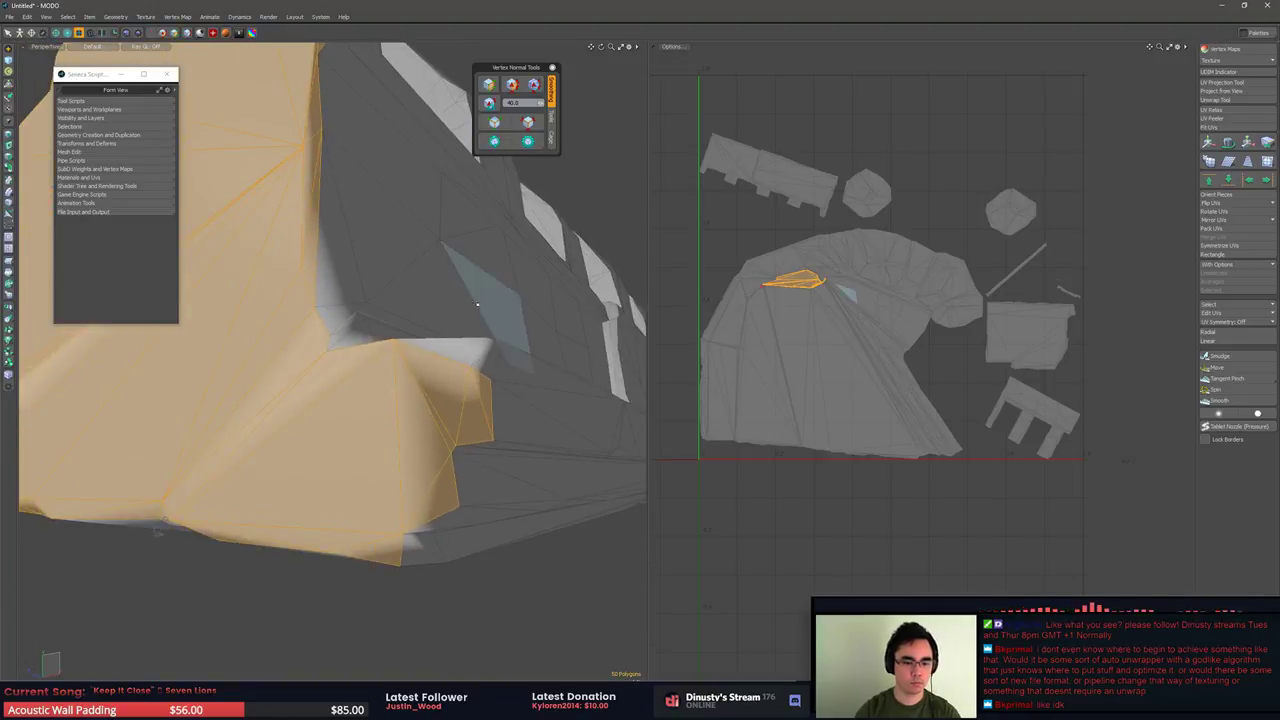
pyautogui.click(512, 85)
pyautogui.press('Escape')
pyautogui.scroll(-8, 478, 157)
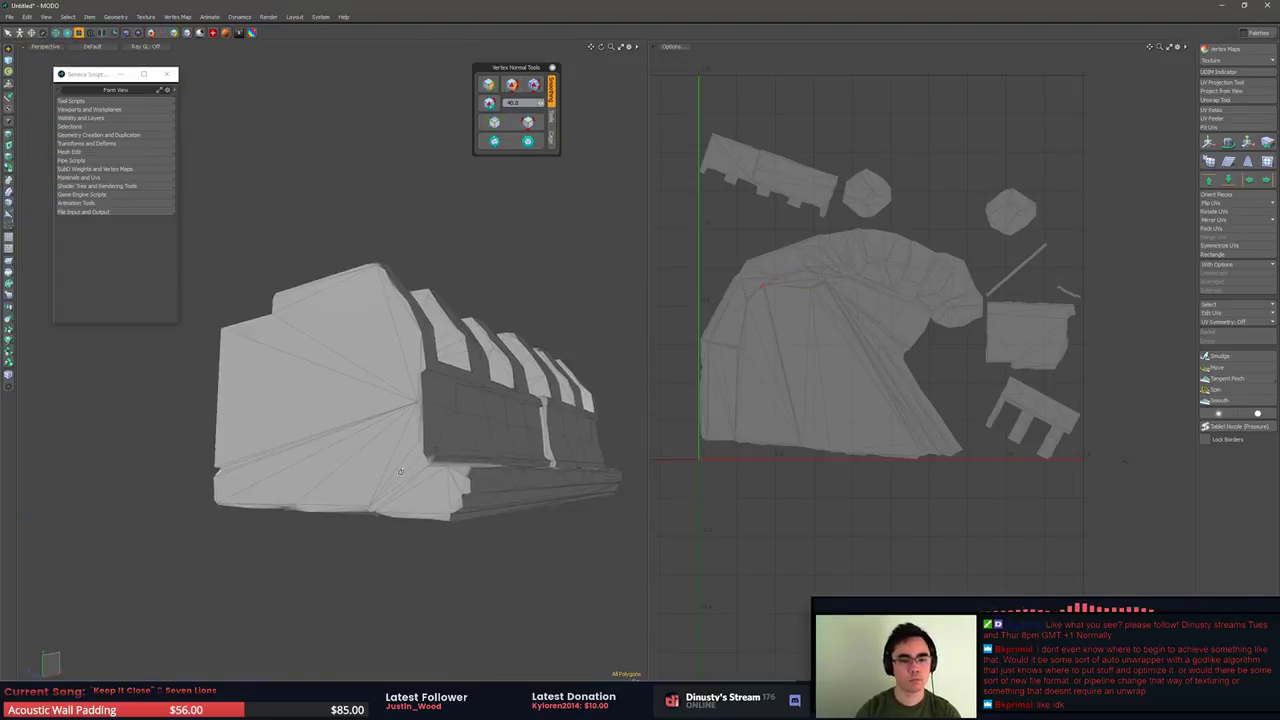
# Check all hard edges and select the long bands of faces along the front of the trim's lower ledge
pyautogui.keyDown('alt'); pyautogui.moveTo(478, 157); pyautogui.dragTo(544, 149); pyautogui.keyUp('alt')
pyautogui.click(528, 124)
pyautogui.keyDown('alt'); pyautogui.moveTo(545, 240); pyautogui.dragTo(568, 314); pyautogui.keyUp('alt')
pyautogui.moveTo(568, 314); pyautogui.dragTo(395, 345, button='middle')
pyautogui.moveTo(462, 375); pyautogui.dragTo(393, 360, button='middle')
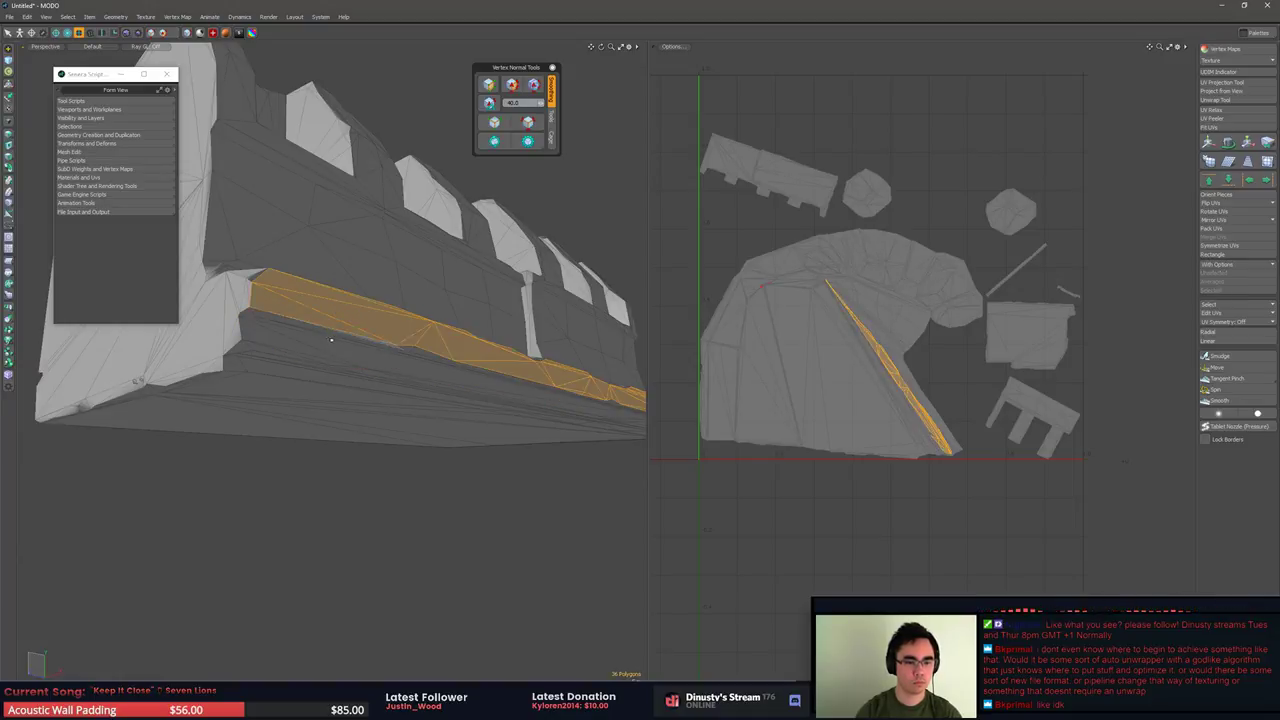
pyautogui.keyDown('shift'); pyautogui.moveTo(325, 345); pyautogui.dragTo(319, 374); pyautogui.keyUp('shift')
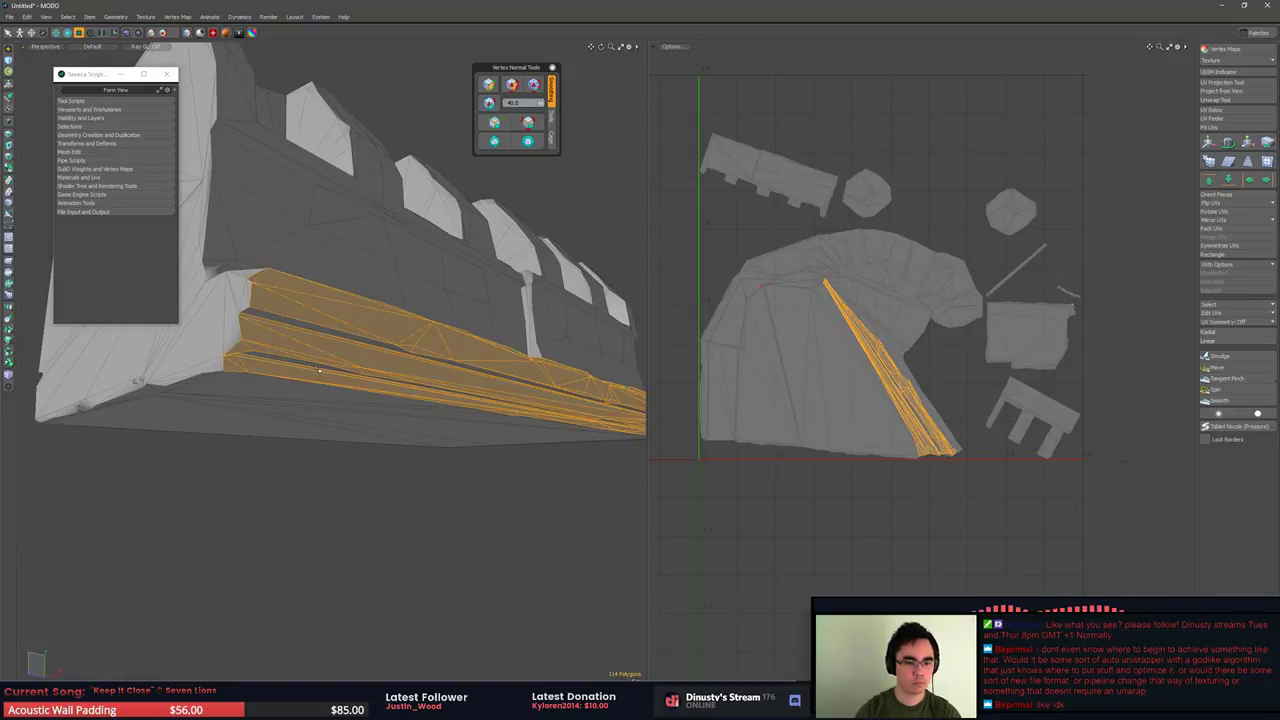
# Complete the lower ledge's front-face selection at its far end and harden the selection's border
pyautogui.moveTo(400, 334); pyautogui.dragTo(248, 253, button='middle')
pyautogui.moveTo(326, 310); pyautogui.dragTo(342, 318, button='middle')
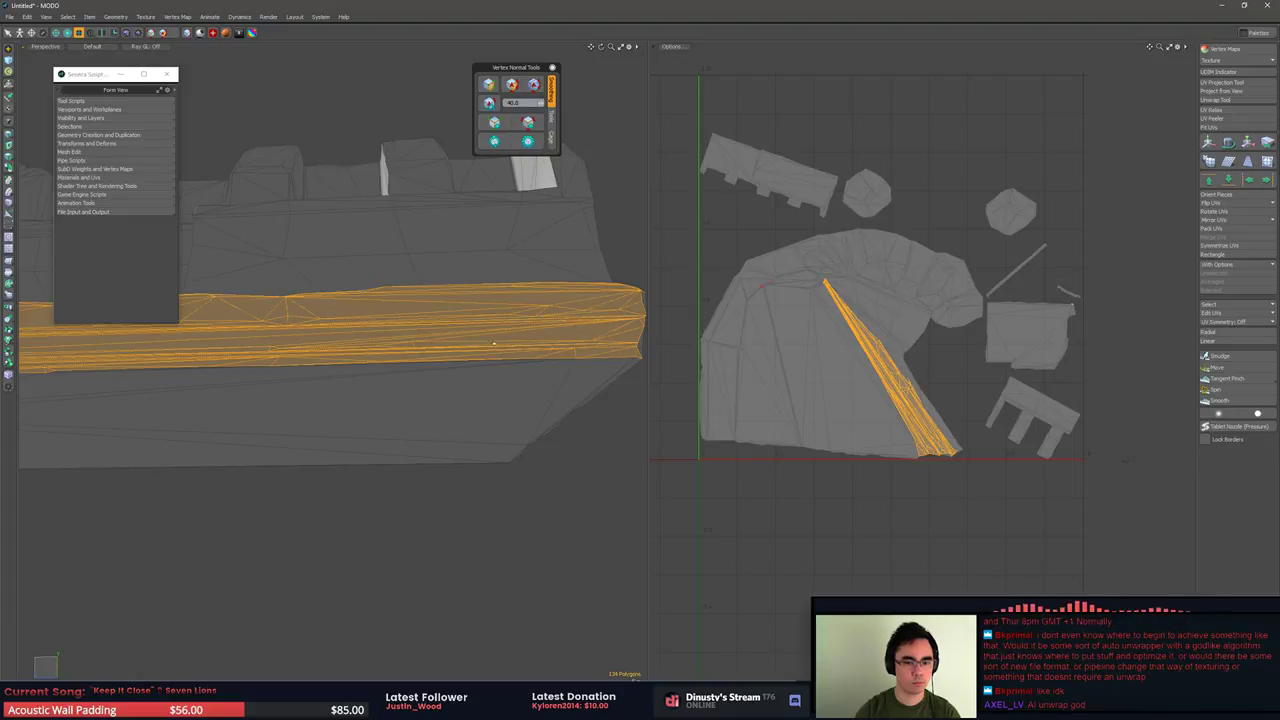
pyautogui.moveTo(326, 350); pyautogui.dragTo(501, 200, button='middle')
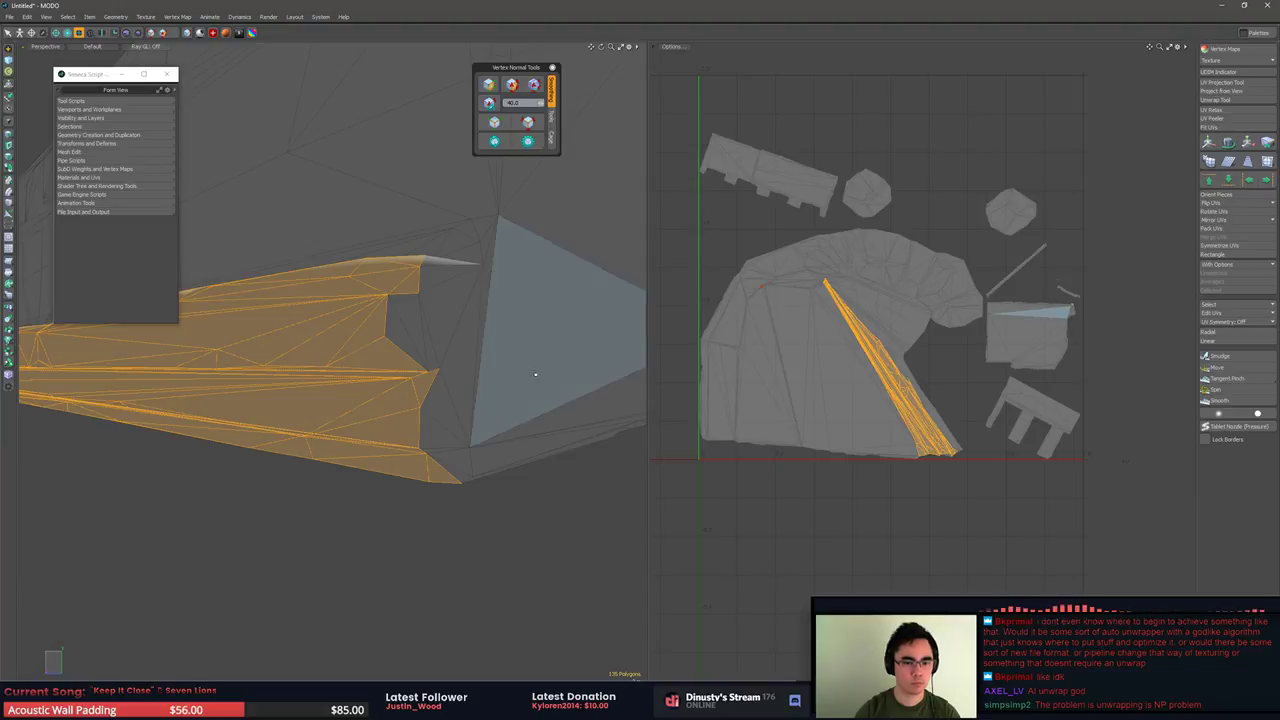
pyautogui.moveTo(467, 369); pyautogui.dragTo(338, 368, button='middle')
pyautogui.click(534, 455)
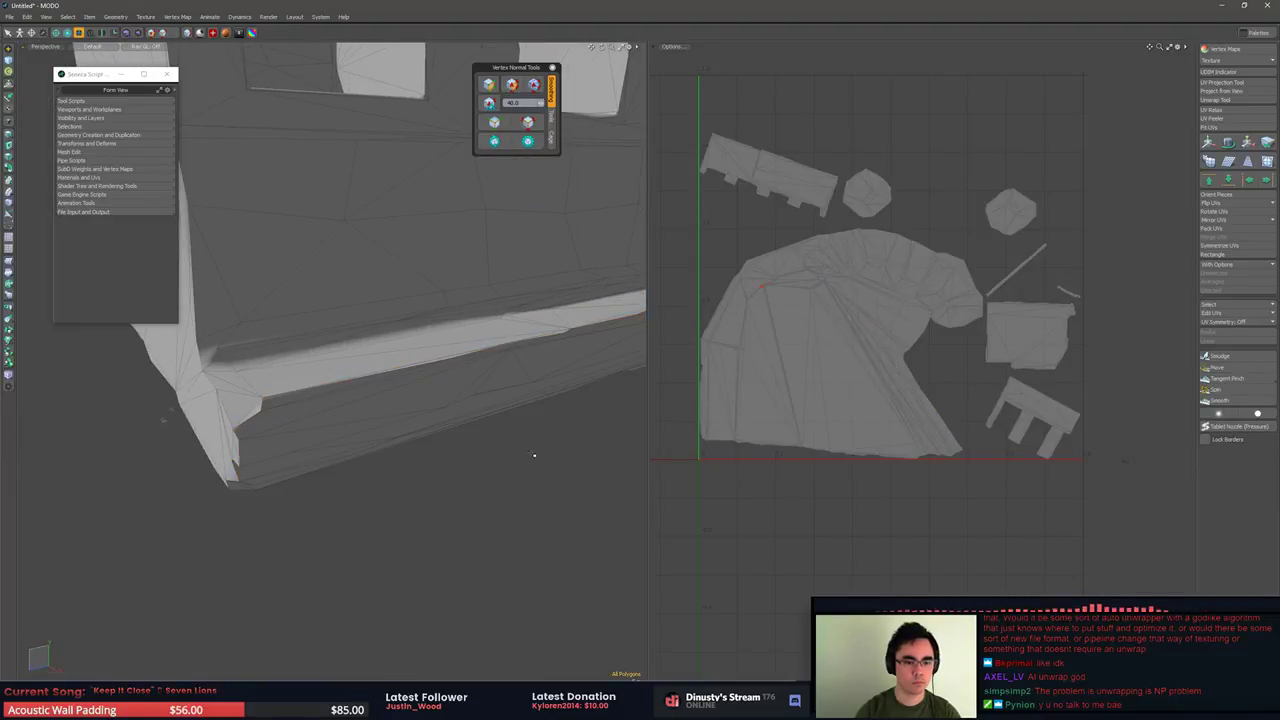
# Select all hard edges and save the scene under the file name unwrap
pyautogui.click(538, 124)
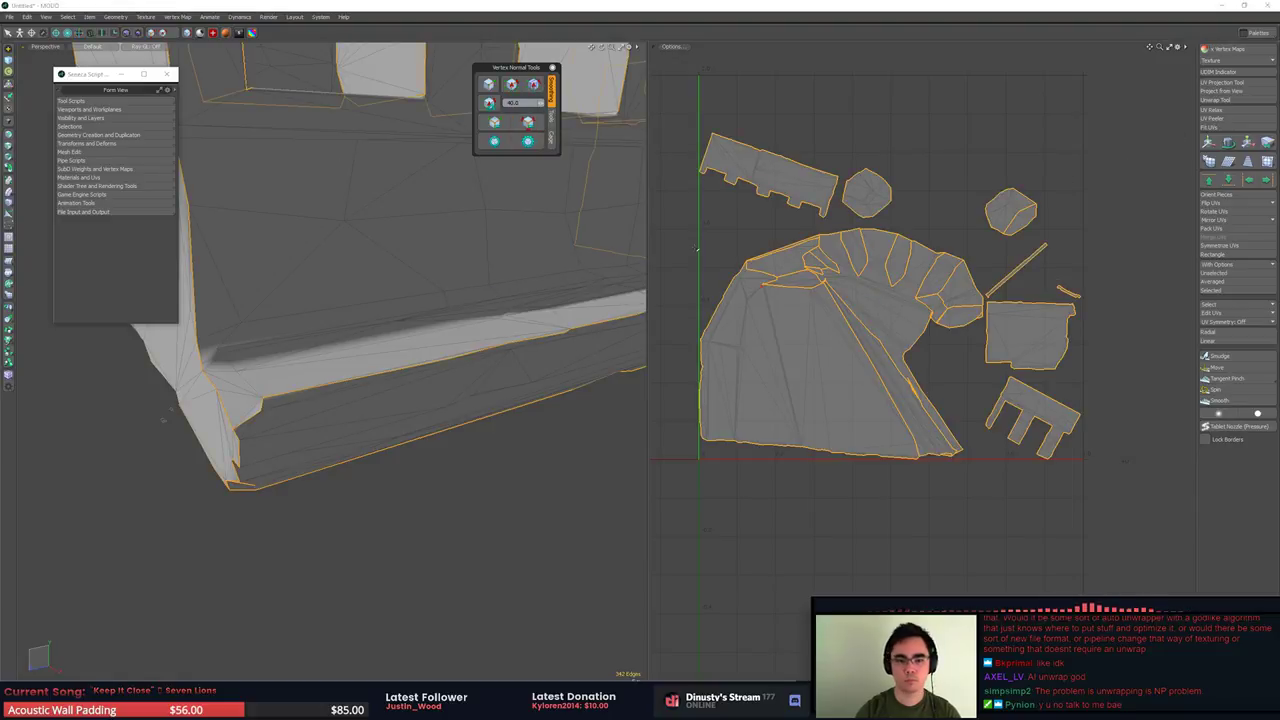
pyautogui.hotkey('ctrl', 's')
pyautogui.click(628, 353)
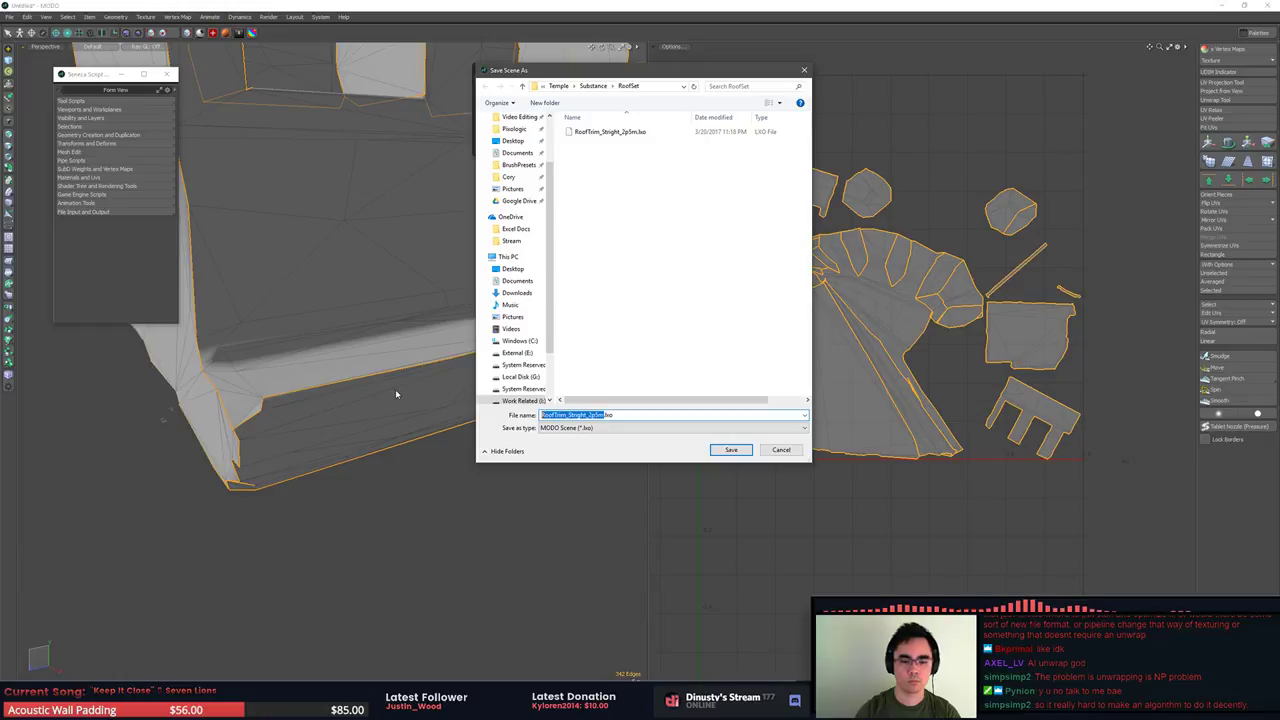
pyautogui.write('unwrap')
pyautogui.press('Return')
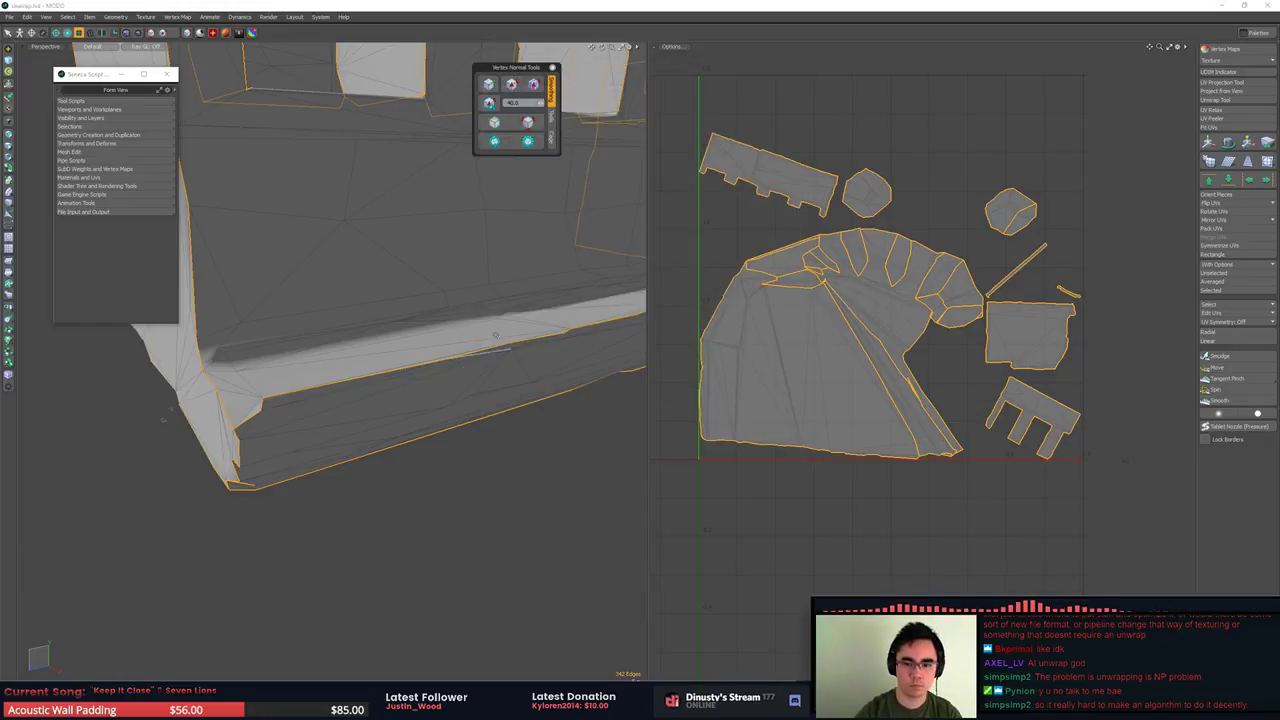
# Unwrap the mesh with the selected hard edges as seams to split it into separate UV islands
pyautogui.click(1242, 100)
pyautogui.click(962, 124)
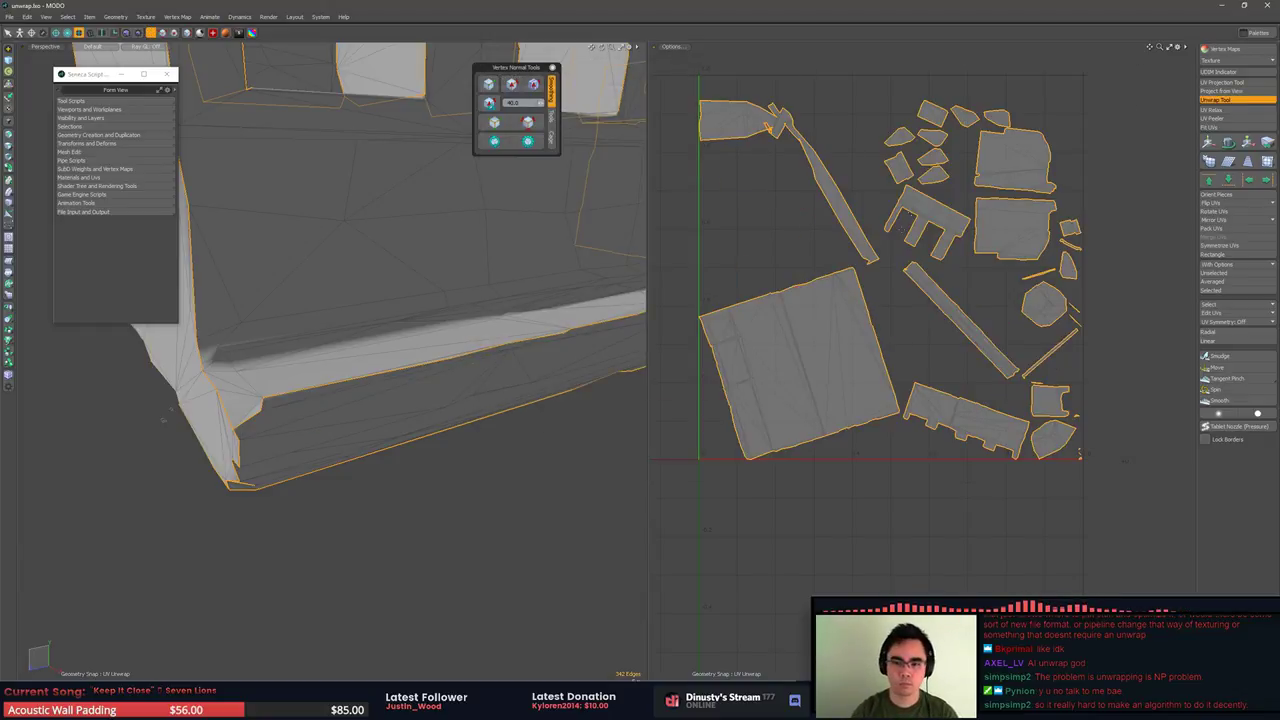
pyautogui.press('q')
pyautogui.press('Escape')
pyautogui.keyDown('alt'); pyautogui.keyDown('shift'); pyautogui.moveTo(790, 122); pyautogui.dragTo(828, 168); pyautogui.keyUp('shift'); pyautogui.keyUp('alt')
# Select the long narrow UV island that belongs to the lower ledge's front faces
pyautogui.press('3')
pyautogui.click(998, 316)
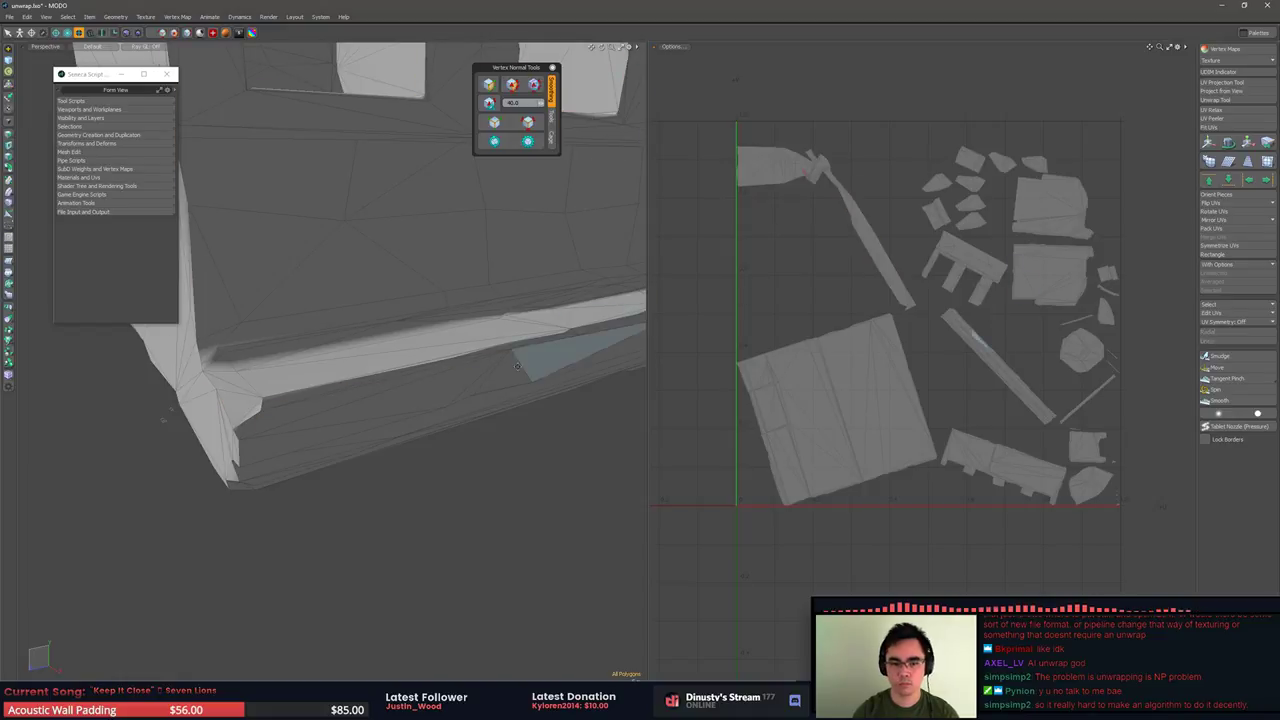
pyautogui.keyDown('alt'); pyautogui.keyDown('shift'); pyautogui.moveTo(517, 366); pyautogui.dragTo(481, 352); pyautogui.keyUp('shift'); pyautogui.keyUp('alt')
pyautogui.doubleClick(483, 363)
pyautogui.click(508, 363)
pyautogui.press(']')
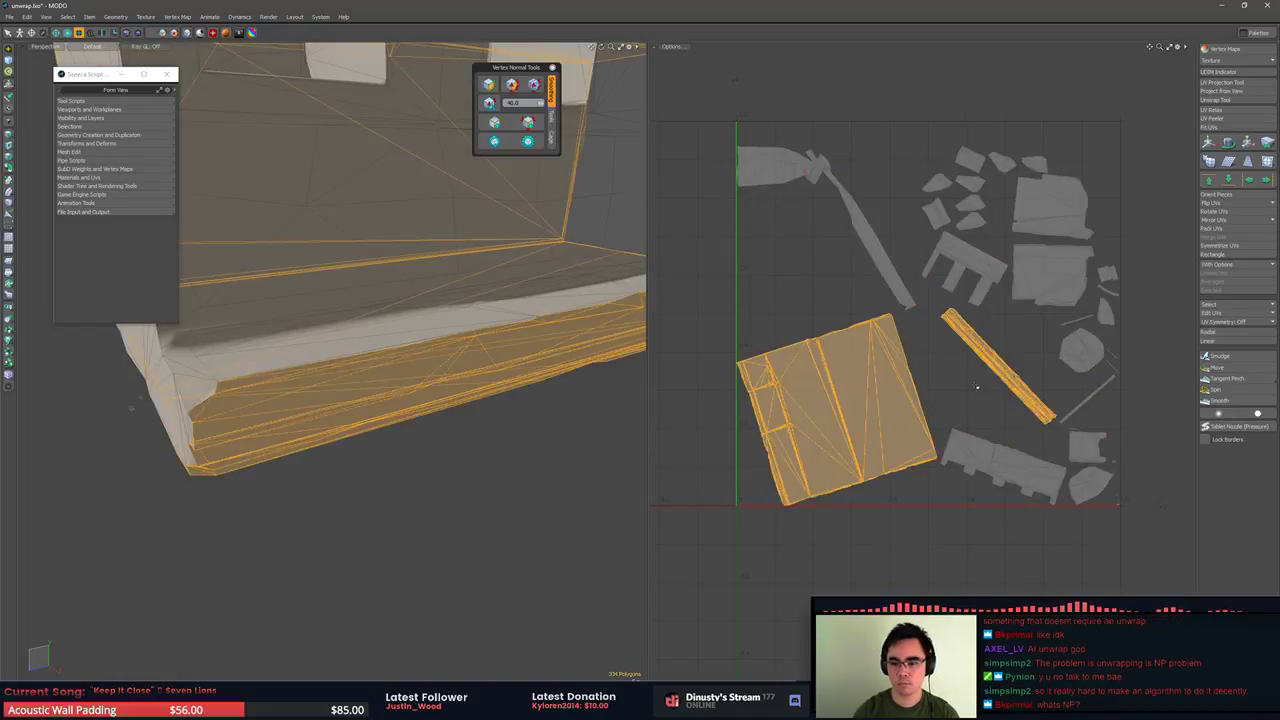
pyautogui.doubleClick(985, 352)
pyautogui.keyDown('alt'); pyautogui.keyDown('shift'); pyautogui.moveTo(577, 373); pyautogui.dragTo(624, 238); pyautogui.keyUp('shift'); pyautogui.keyUp('alt')
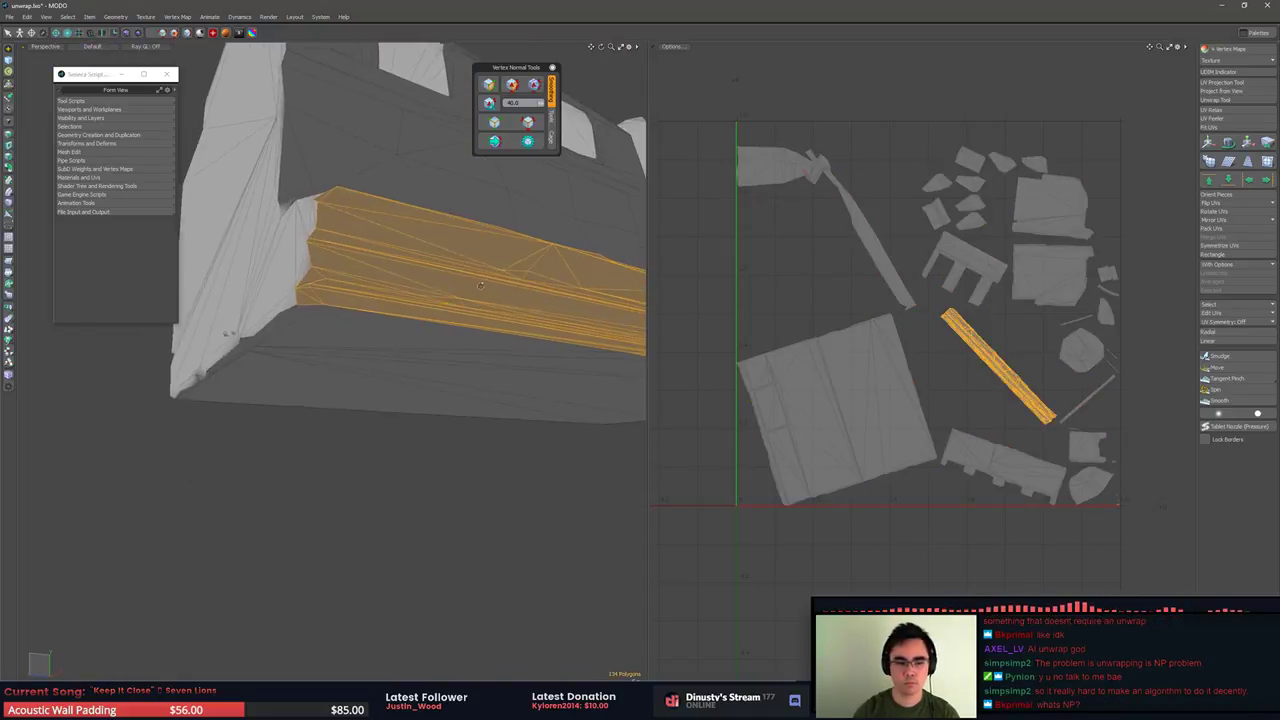
# Examine the long edge along the lower ledge's front, both on the mesh and in its UV island
pyautogui.press('2')
pyautogui.click(335, 244)
pyautogui.keyDown('alt'); pyautogui.moveTo(380, 262); pyautogui.dragTo(448, 286); pyautogui.keyUp('alt')
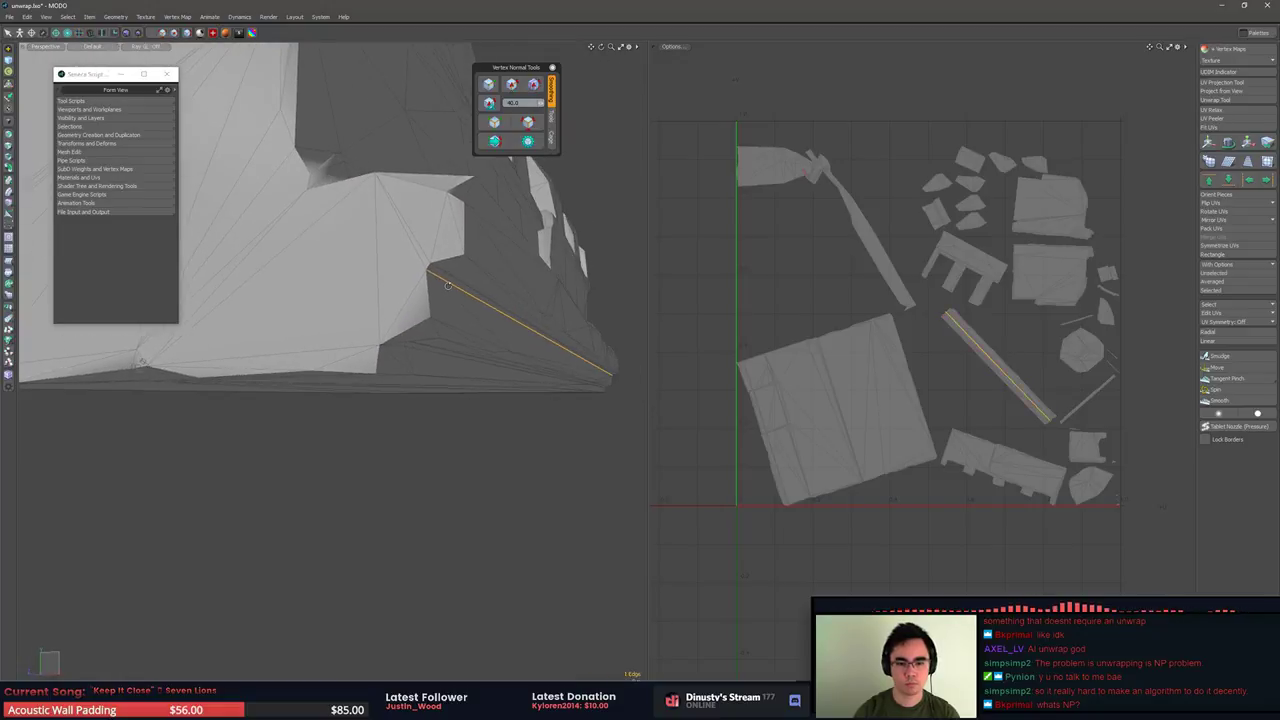
pyautogui.keyDown('ctrl'); pyautogui.keyDown('alt'); pyautogui.moveTo(1003, 356); pyautogui.dragTo(1100, 397); pyautogui.keyUp('alt'); pyautogui.keyUp('ctrl')
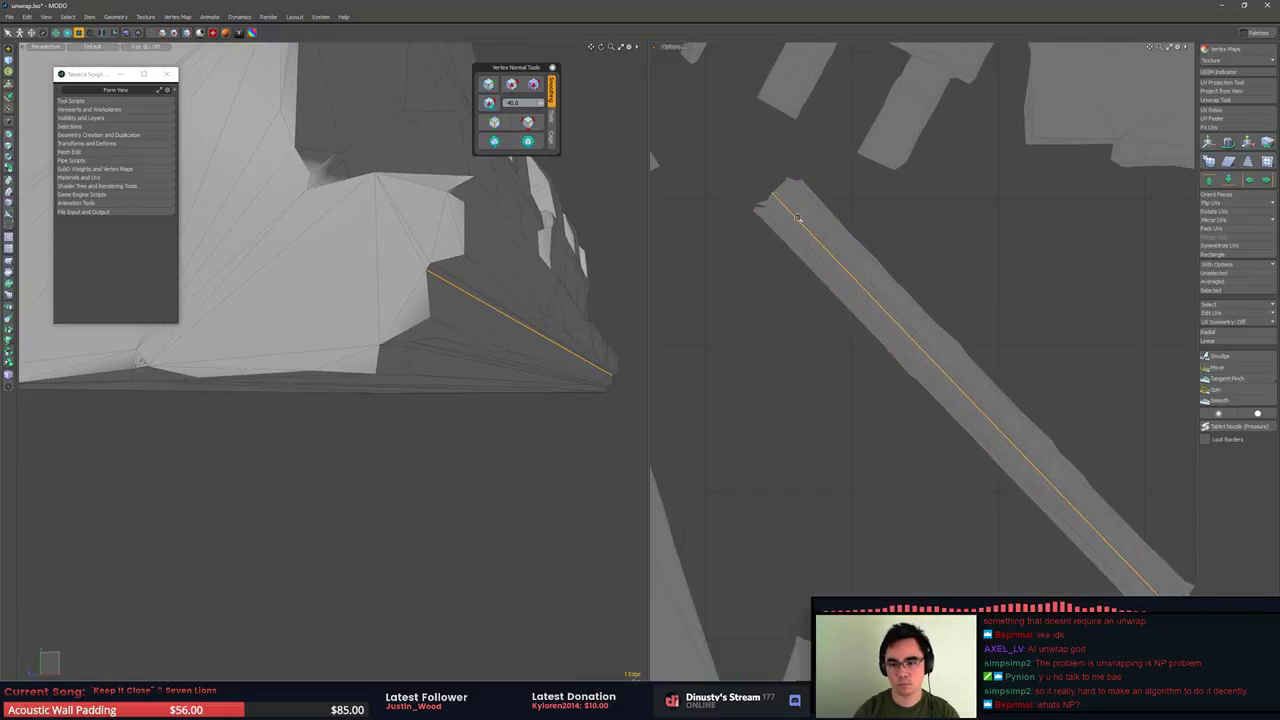
pyautogui.keyDown('ctrl'); pyautogui.keyDown('alt'); pyautogui.moveTo(800, 220); pyautogui.dragTo(687, 276); pyautogui.keyUp('alt'); pyautogui.keyUp('ctrl')
pyautogui.click(528, 141)
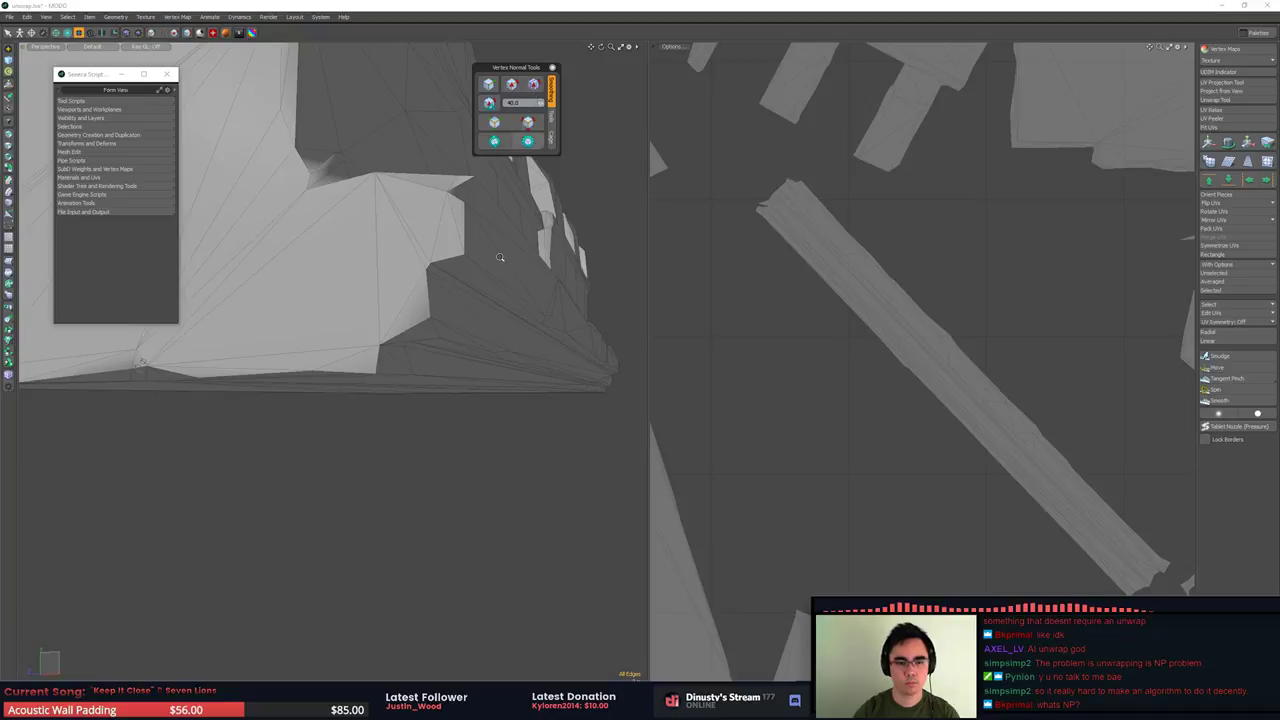
# Try deleting the diagonal edge at the lower ledge's end corner, and undo the deletion
pyautogui.keyDown('alt'); pyautogui.moveTo(480, 318); pyautogui.dragTo(457, 302); pyautogui.keyUp('alt')
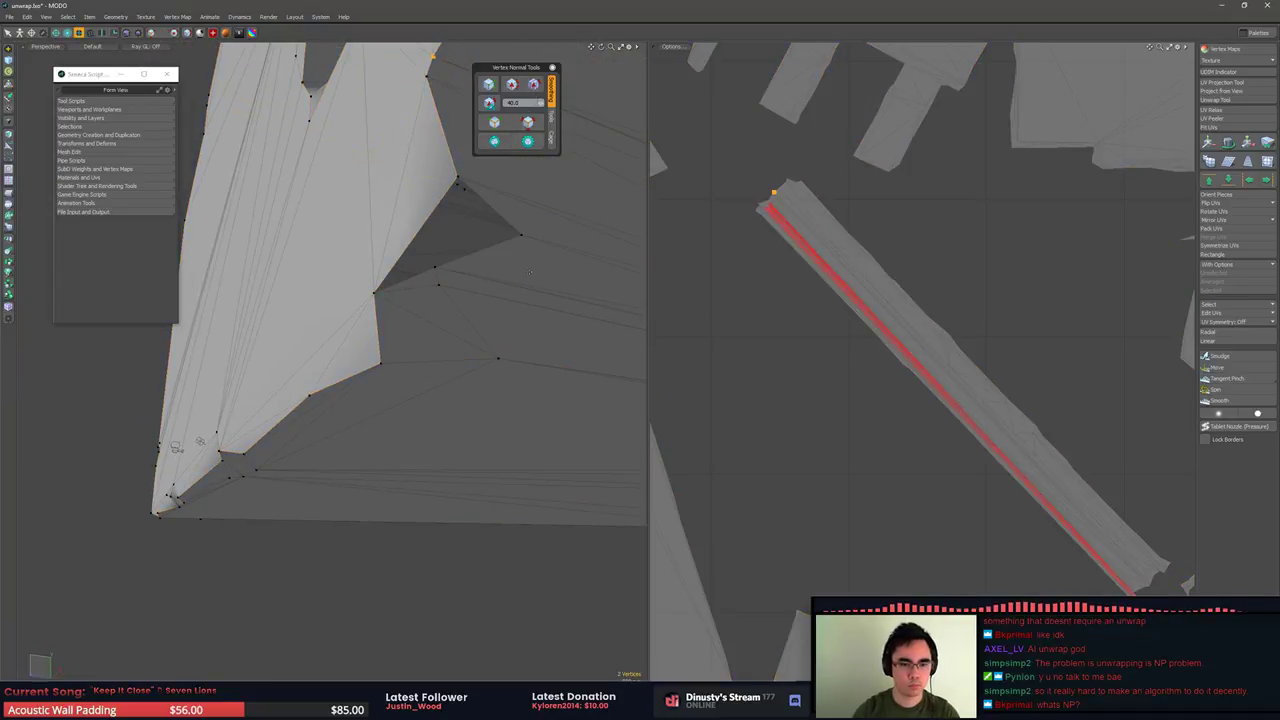
pyautogui.hotkey('shift', 'a')
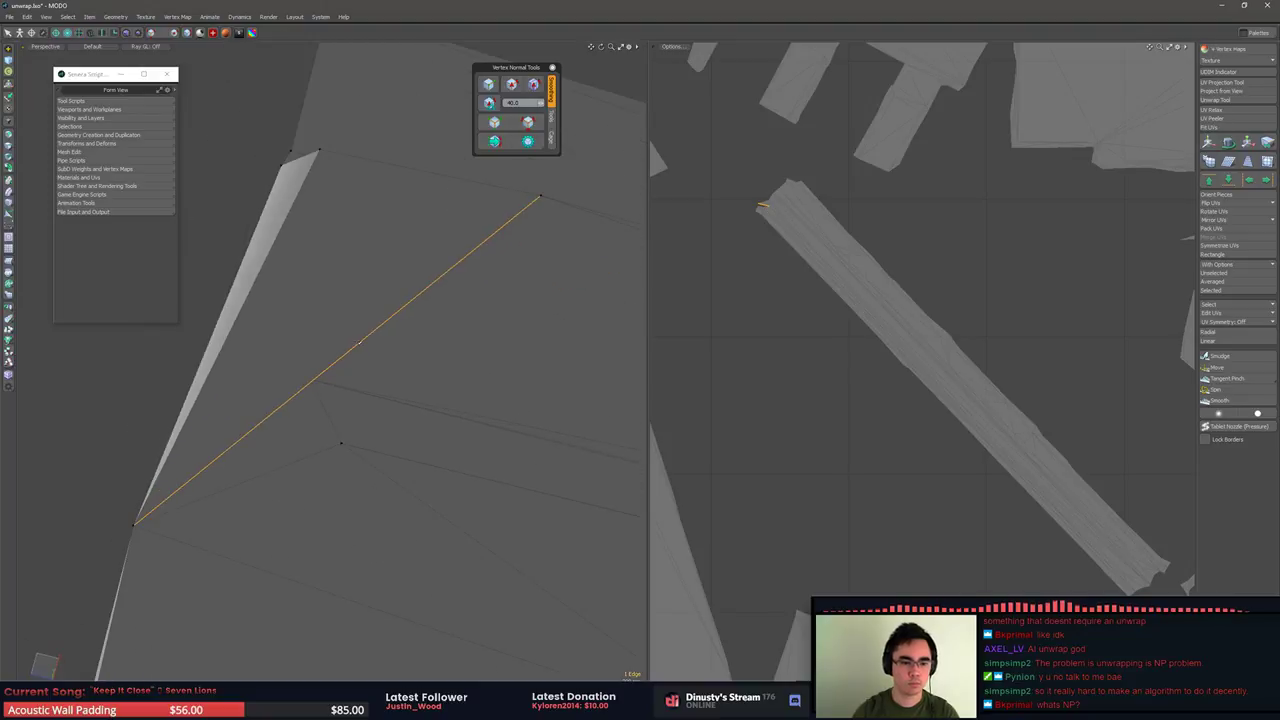
pyautogui.press('Delete')
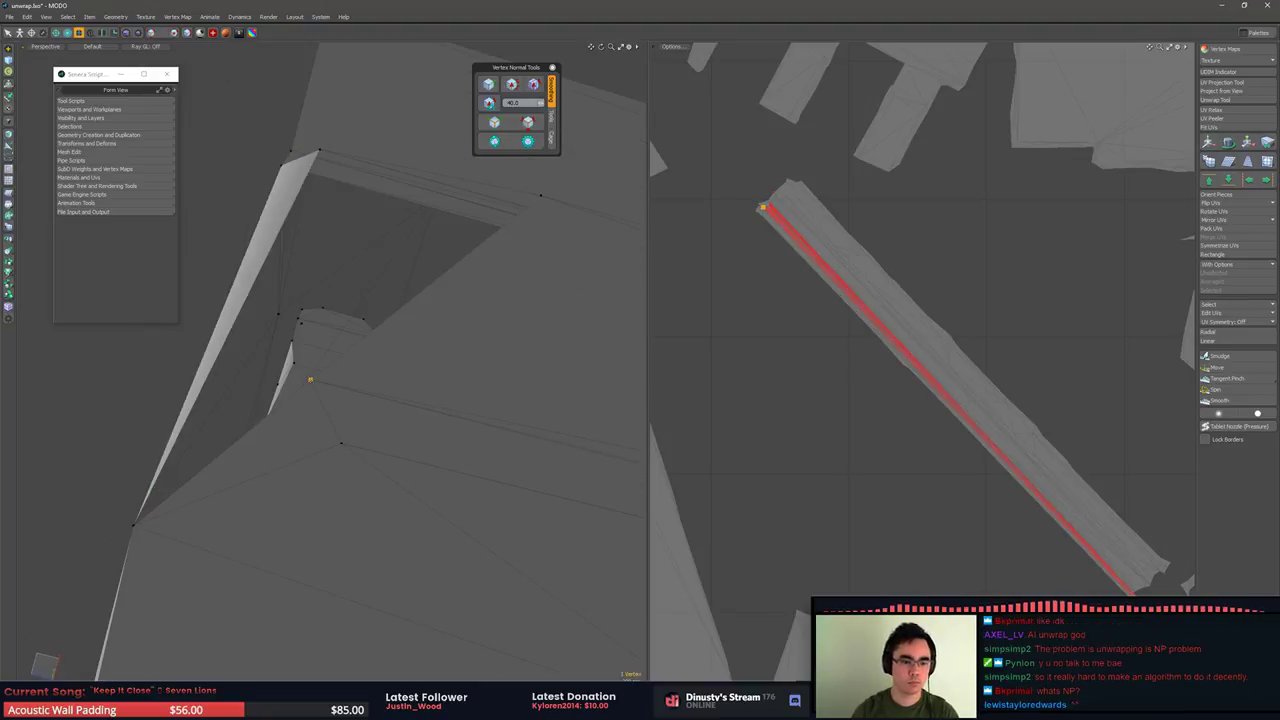
pyautogui.hotkey('ctrl', 'z')
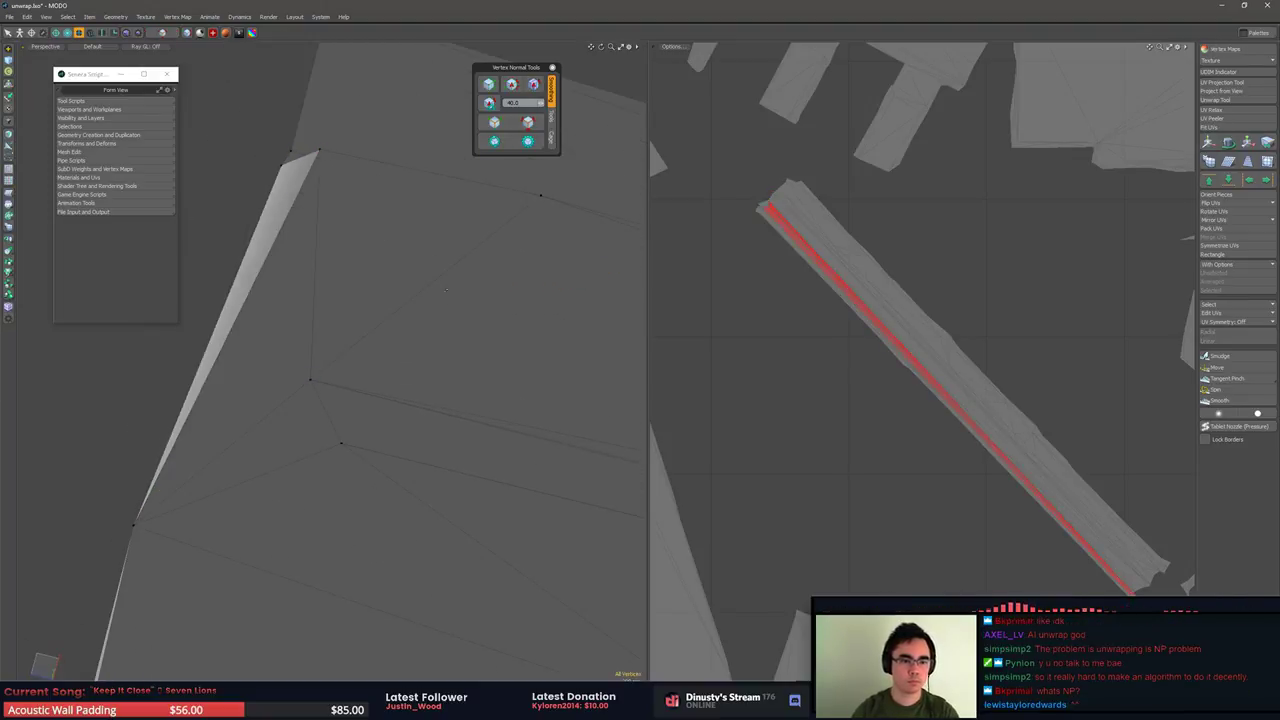
# Select all connected faces of the lower ledge's front UV island
pyautogui.keyDown('alt'); pyautogui.moveTo(446, 290); pyautogui.dragTo(486, 340); pyautogui.keyUp('alt')
pyautogui.press('3')
pyautogui.keyDown('alt'); pyautogui.moveTo(334, 250); pyautogui.dragTo(374, 274); pyautogui.keyUp('alt')
pyautogui.doubleClick(374, 274)
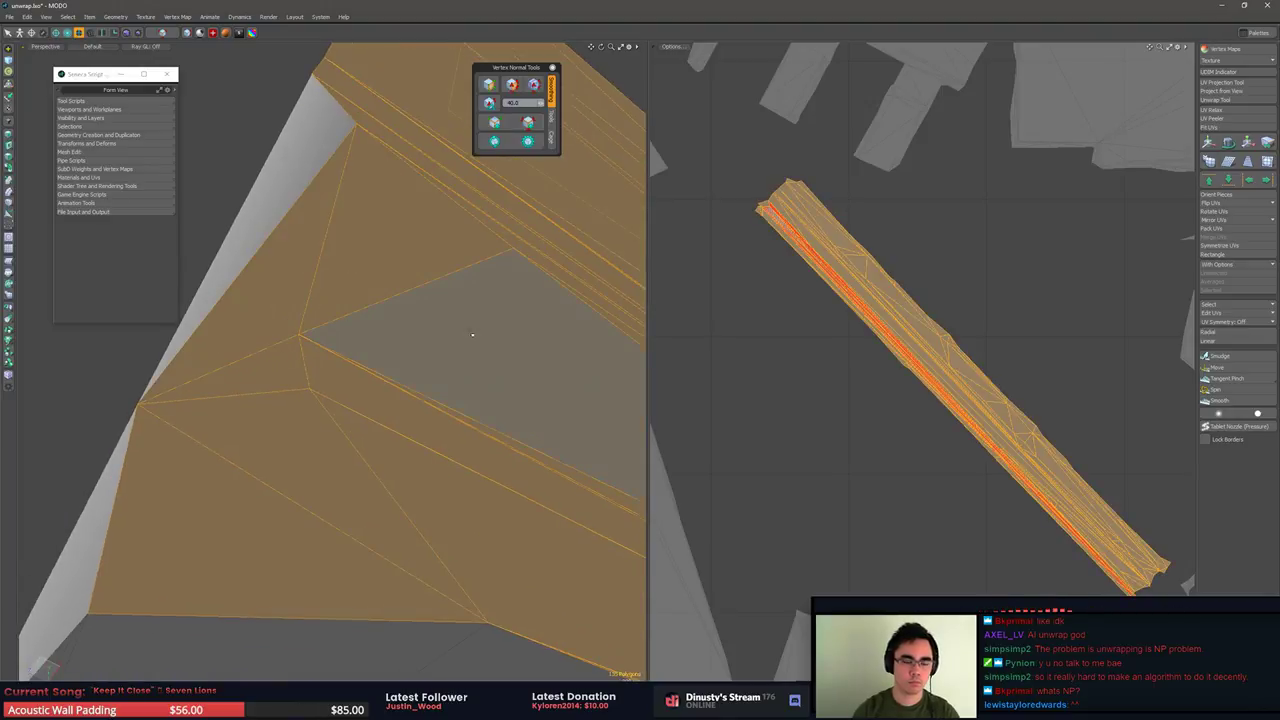
# Harden the two in-line diagonal edges running out from the lower ledge's end corner
pyautogui.click(464, 326)
pyautogui.click(528, 123)
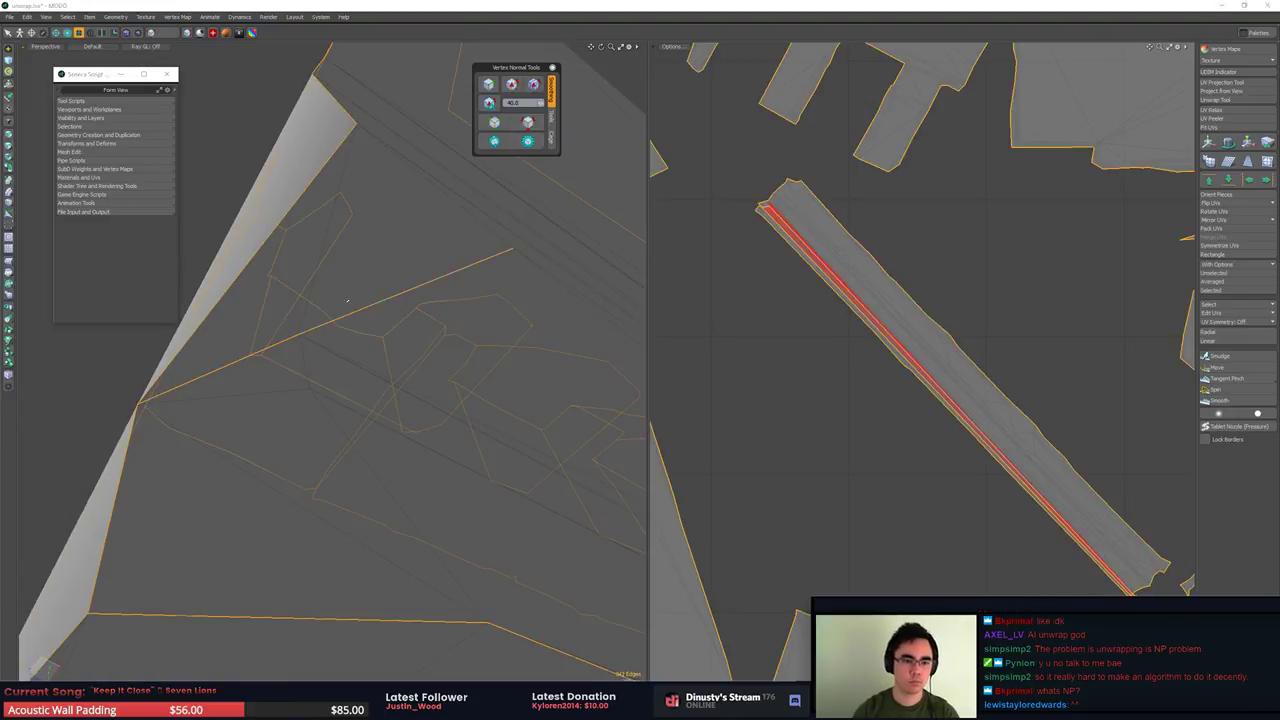
pyautogui.click(377, 316)
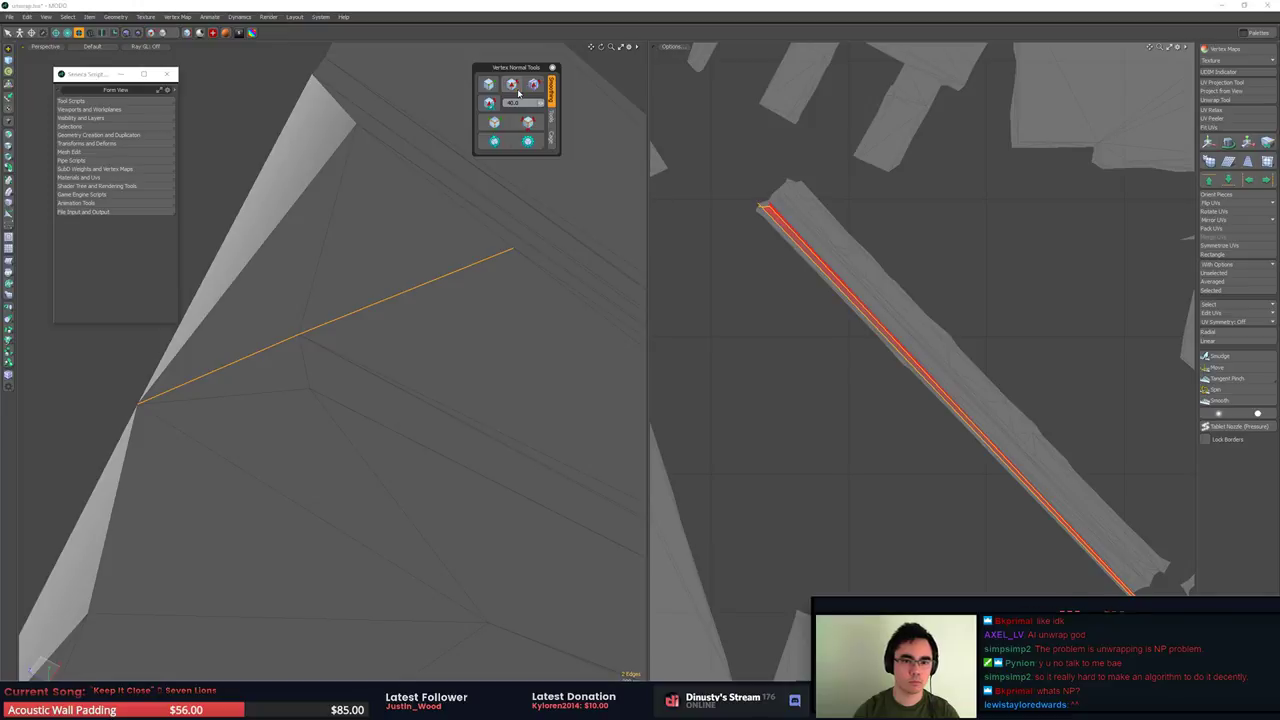
pyautogui.click(429, 111)
pyautogui.click(528, 139)
# Examine the candidate seam edges along the lower ledge's front, both on the mesh and in its long UV island
pyautogui.keyDown('alt'); pyautogui.moveTo(414, 300); pyautogui.dragTo(280, 370); pyautogui.keyUp('alt')
pyautogui.scroll(4, 280, 370)
pyautogui.click(470, 373)
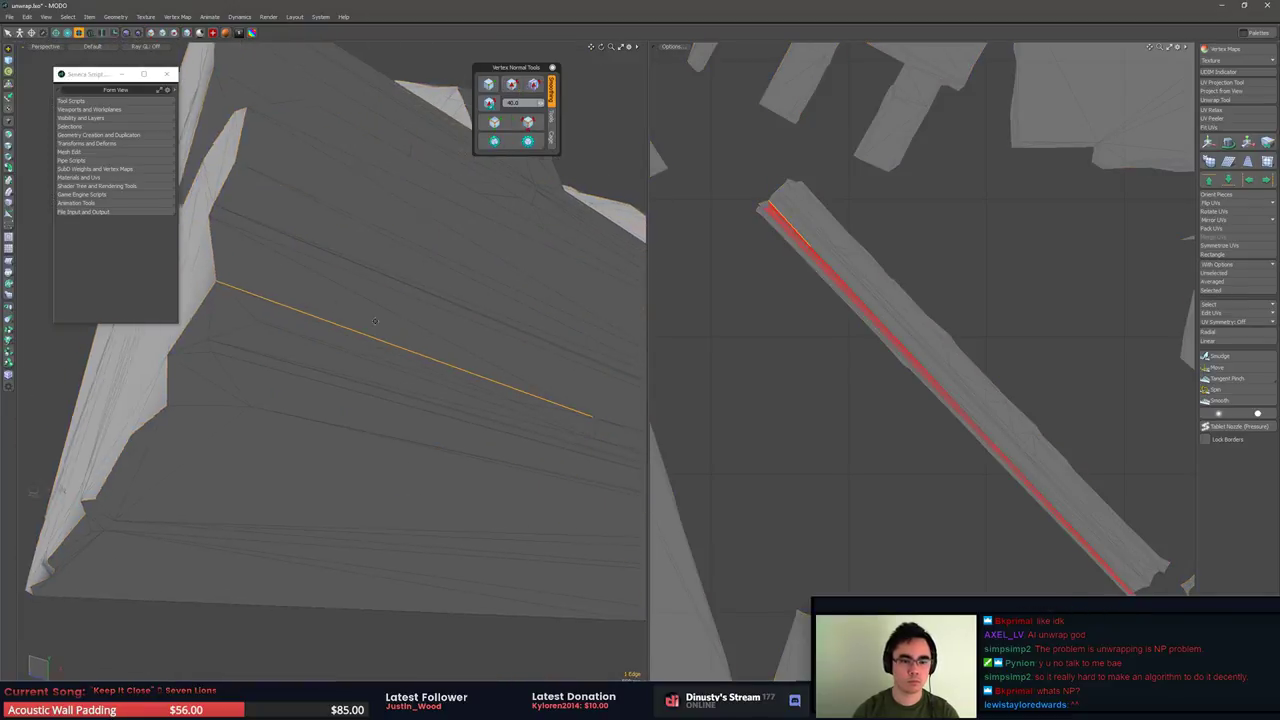
pyautogui.keyDown('alt'); pyautogui.moveTo(490, 380); pyautogui.dragTo(541, 397); pyautogui.keyUp('alt')
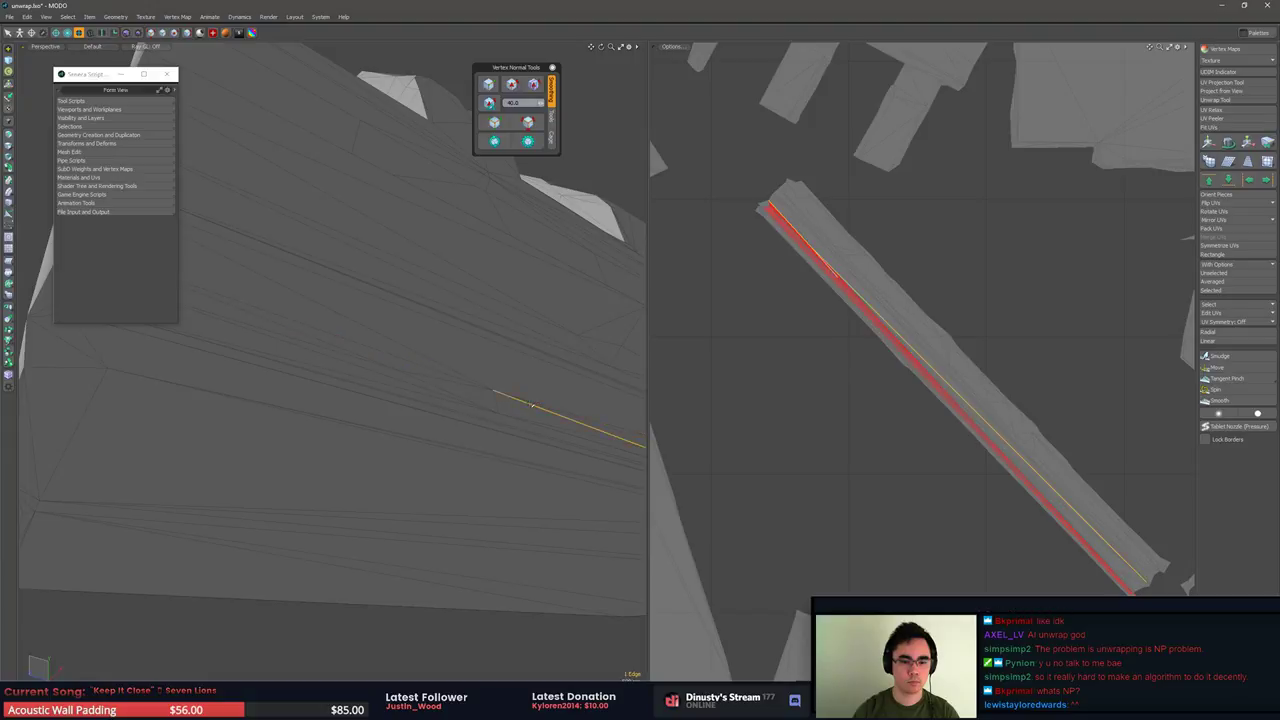
pyautogui.scroll(-4, 354, 366)
pyautogui.moveTo(354, 366)
pyautogui.keyDown('alt'); pyautogui.mouseDown()
pyautogui.moveTo(500, 443)
pyautogui.moveTo(495, 142)
pyautogui.moveTo(360, 375)
pyautogui.mouseUp(); pyautogui.keyUp('alt')
pyautogui.scroll(2, 350, 380)
pyautogui.click(350, 380)
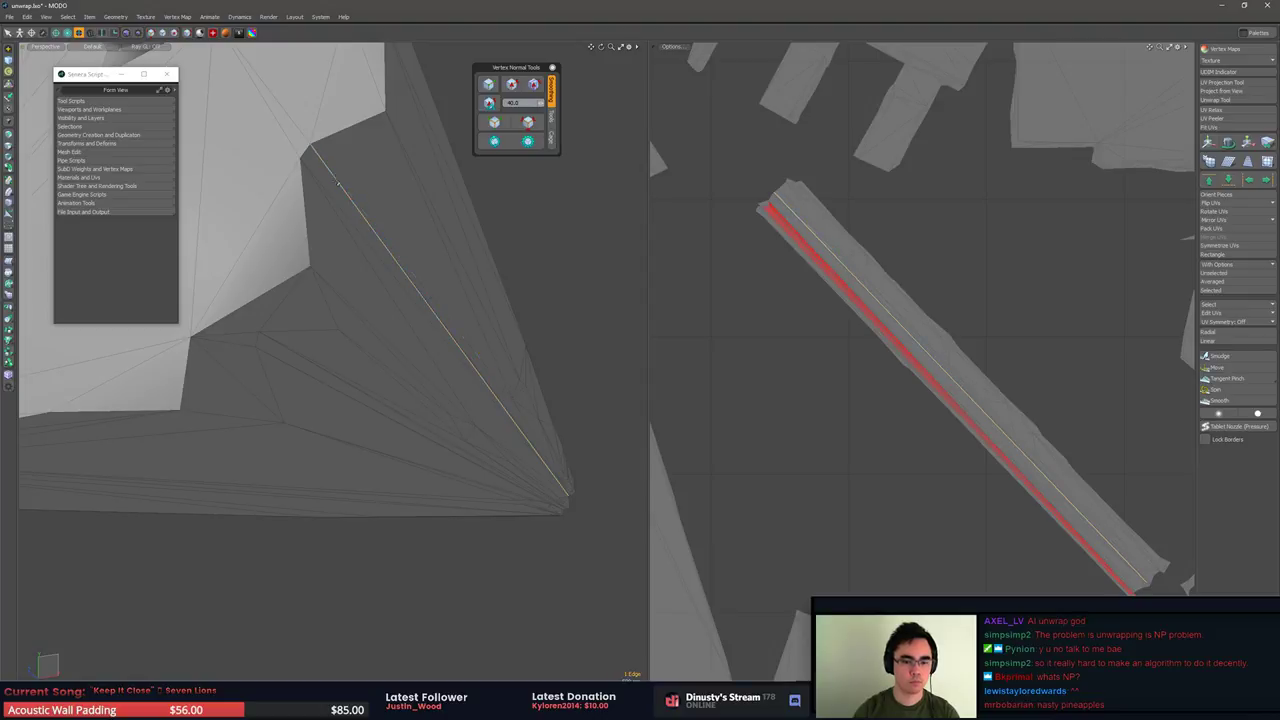
# Harden the long lengthwise edge on the lower ledge together with the short edge that continues it to the end corner
pyautogui.keyDown('alt'); pyautogui.moveTo(338, 184); pyautogui.dragTo(310, 374); pyautogui.keyUp('alt')
pyautogui.keyDown('ctrl'); pyautogui.keyDown('alt'); pyautogui.moveTo(862, 364); pyautogui.dragTo(980, 262); pyautogui.keyUp('alt'); pyautogui.keyUp('ctrl')
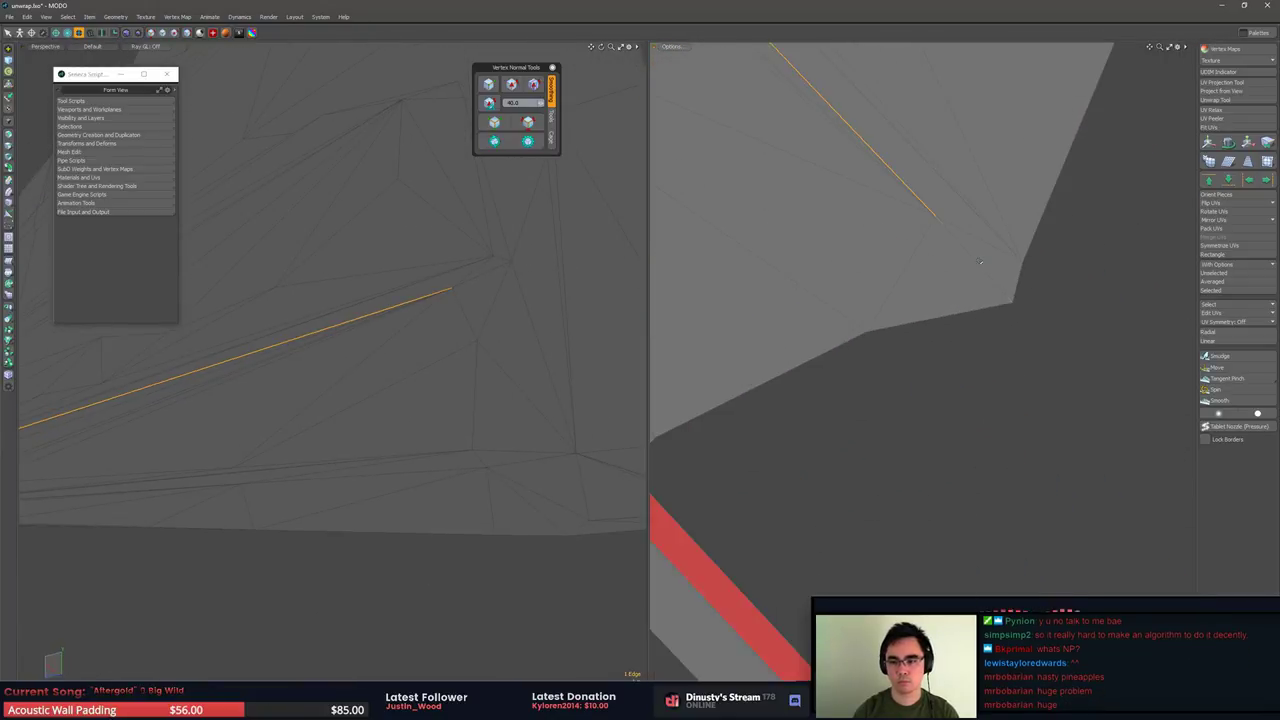
pyautogui.keyDown('alt'); pyautogui.moveTo(515, 336); pyautogui.dragTo(535, 347); pyautogui.keyUp('alt')
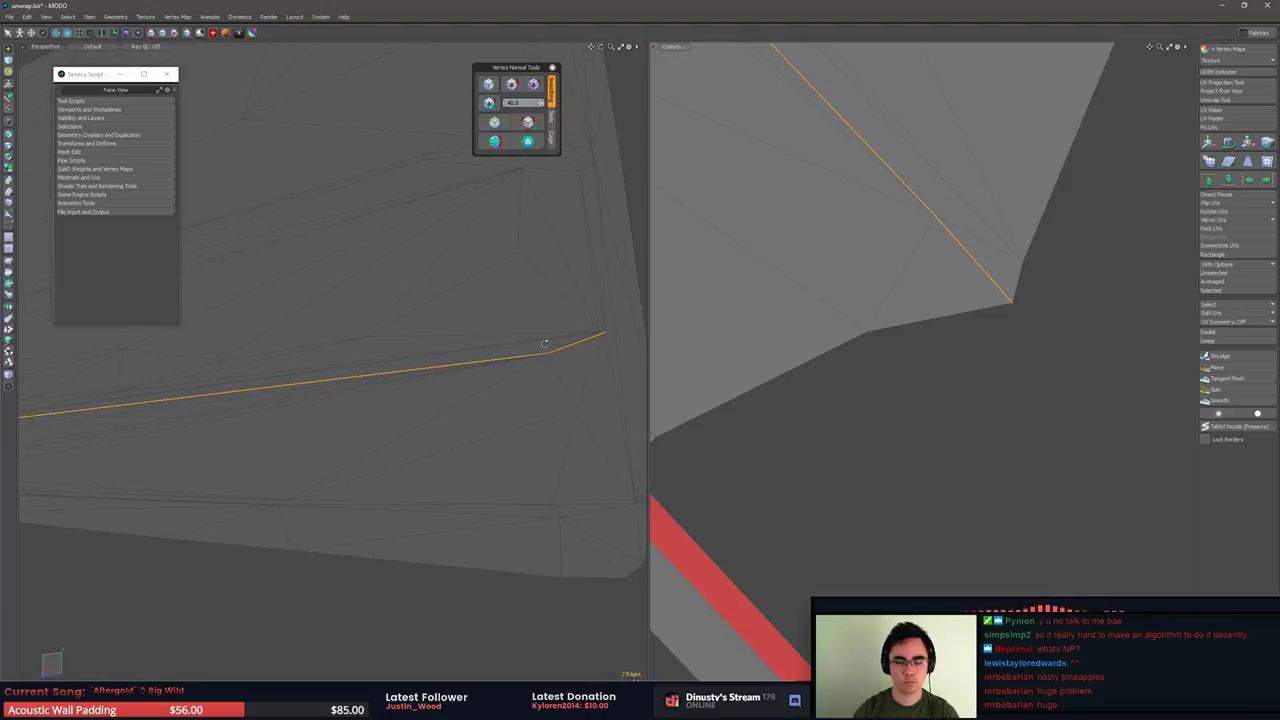
pyautogui.click(511, 84)
pyautogui.click(825, 376)
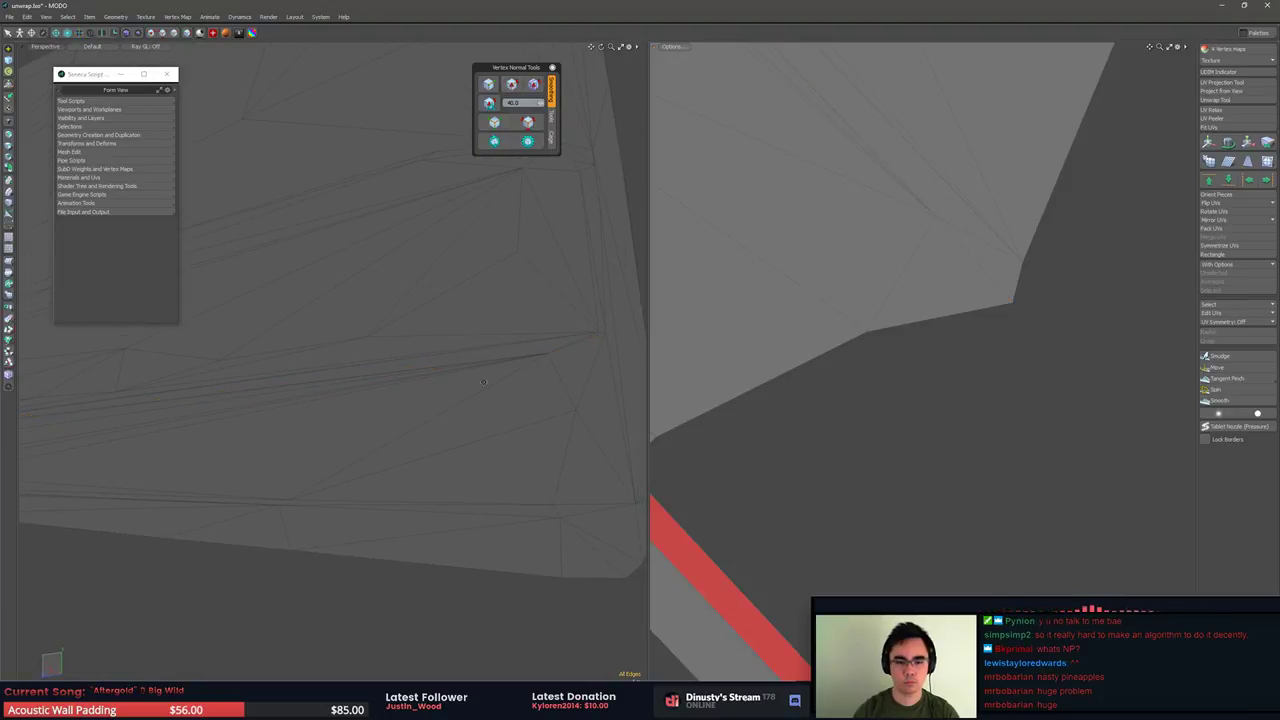
# Soften the upright edge just above the lower ledge's end corner
pyautogui.keyDown('alt'); pyautogui.moveTo(500, 388); pyautogui.dragTo(329, 430); pyautogui.keyUp('alt')
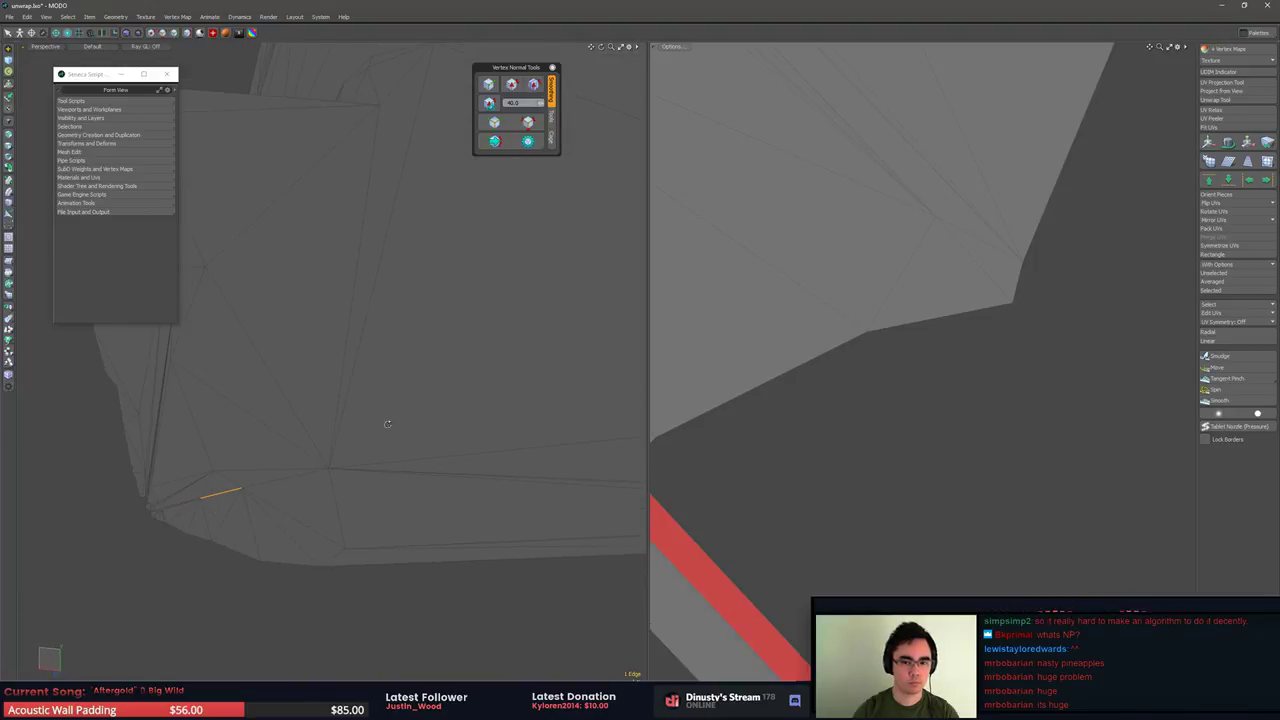
pyautogui.keyDown('alt'); pyautogui.moveTo(720, 215); pyautogui.dragTo(769, 314); pyautogui.keyUp('alt')
pyautogui.keyDown('alt'); pyautogui.moveTo(915, 362); pyautogui.dragTo(866, 228); pyautogui.keyUp('alt')
pyautogui.keyDown('ctrl'); pyautogui.keyDown('alt'); pyautogui.moveTo(866, 228); pyautogui.dragTo(864, 389); pyautogui.keyUp('alt'); pyautogui.keyUp('ctrl')
pyautogui.keyDown('ctrl'); pyautogui.keyDown('alt'); pyautogui.moveTo(864, 389); pyautogui.dragTo(772, 364); pyautogui.keyUp('alt'); pyautogui.keyUp('ctrl')
pyautogui.keyDown('alt'); pyautogui.moveTo(360, 418); pyautogui.dragTo(320, 405); pyautogui.keyUp('alt')
pyautogui.click(528, 123)
pyautogui.keyDown('ctrl'); pyautogui.keyDown('alt'); pyautogui.moveTo(477, 415); pyautogui.dragTo(443, 422); pyautogui.keyUp('alt'); pyautogui.keyUp('ctrl')
pyautogui.click(415, 348)
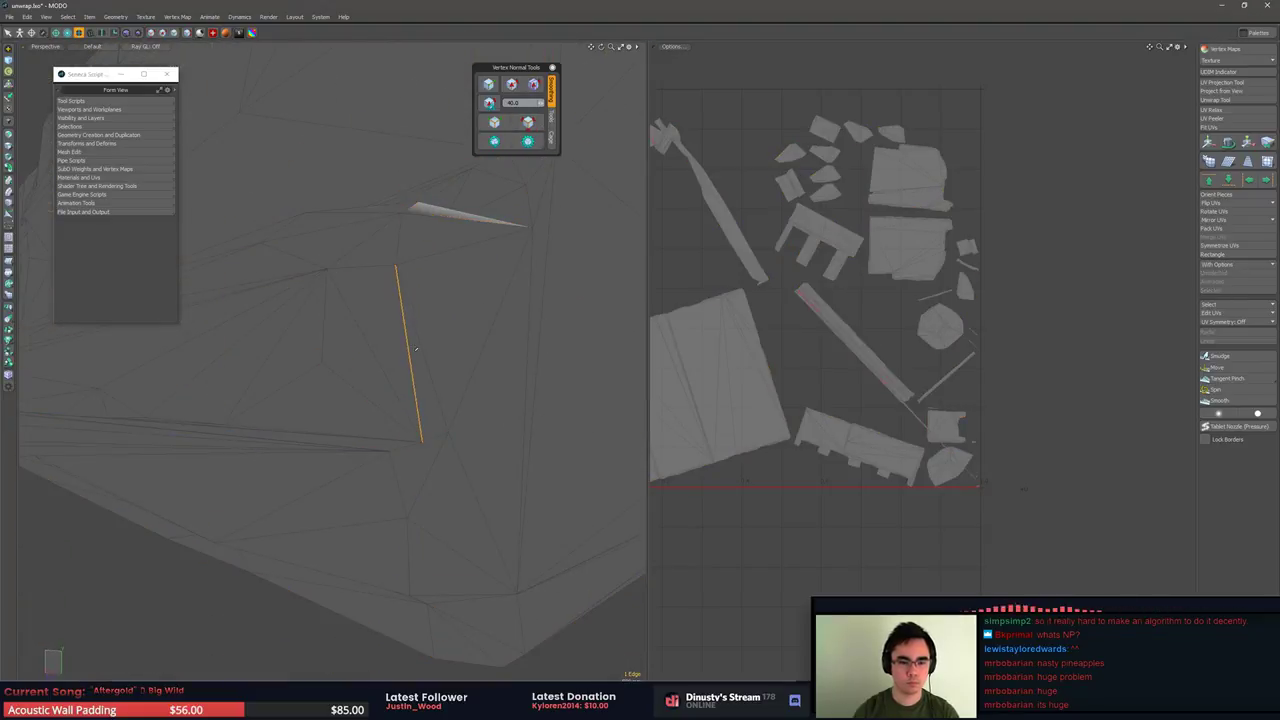
pyautogui.click(487, 92)
# Harden the short diagonal edge near the lower ledge's end corner
pyautogui.click(527, 124)
pyautogui.keyDown('ctrl'); pyautogui.keyDown('alt'); pyautogui.moveTo(490, 380); pyautogui.dragTo(455, 400); pyautogui.keyUp('alt'); pyautogui.keyUp('ctrl')
pyautogui.click(457, 437)
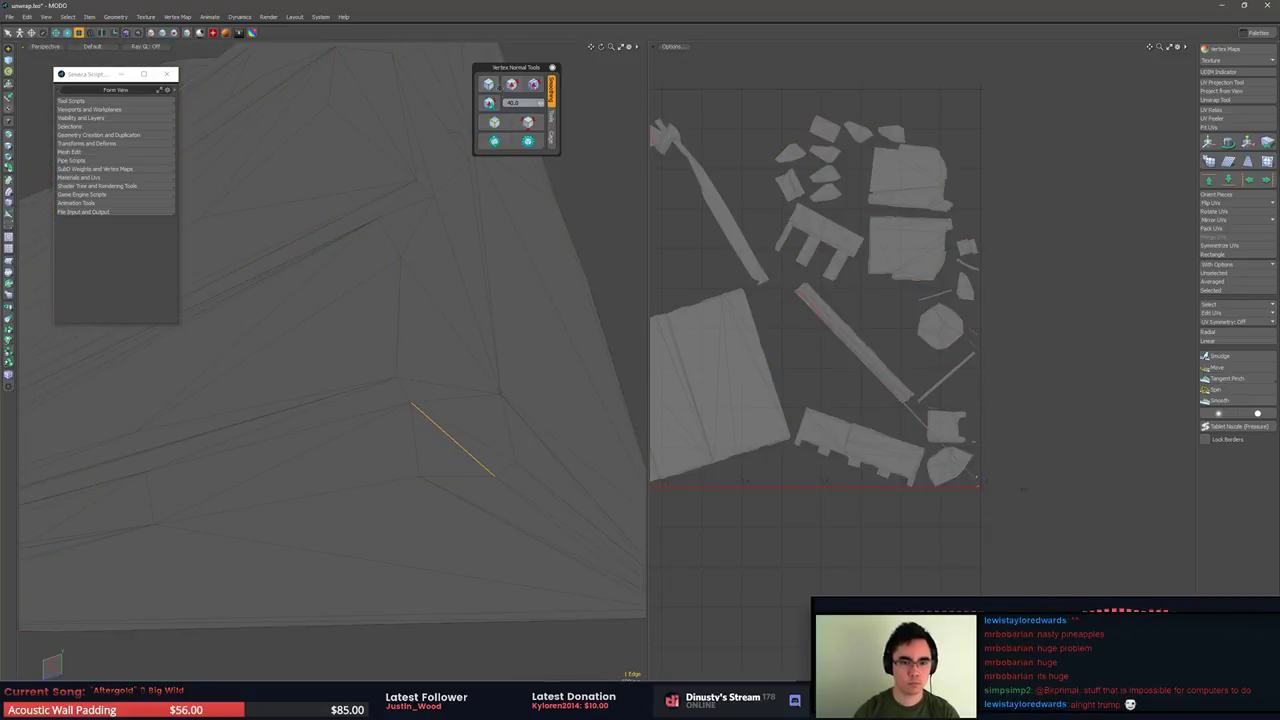
pyautogui.click(511, 85)
pyautogui.click(585, 190)
pyautogui.keyDown('alt'); pyautogui.moveTo(550, 265); pyautogui.dragTo(524, 300); pyautogui.keyUp('alt')
# Select all hard edges and examine their outlines around the trim and its lower ledge
pyautogui.click(531, 127)
pyautogui.keyDown('alt'); pyautogui.moveTo(570, 250); pyautogui.dragTo(478, 335); pyautogui.keyUp('alt')
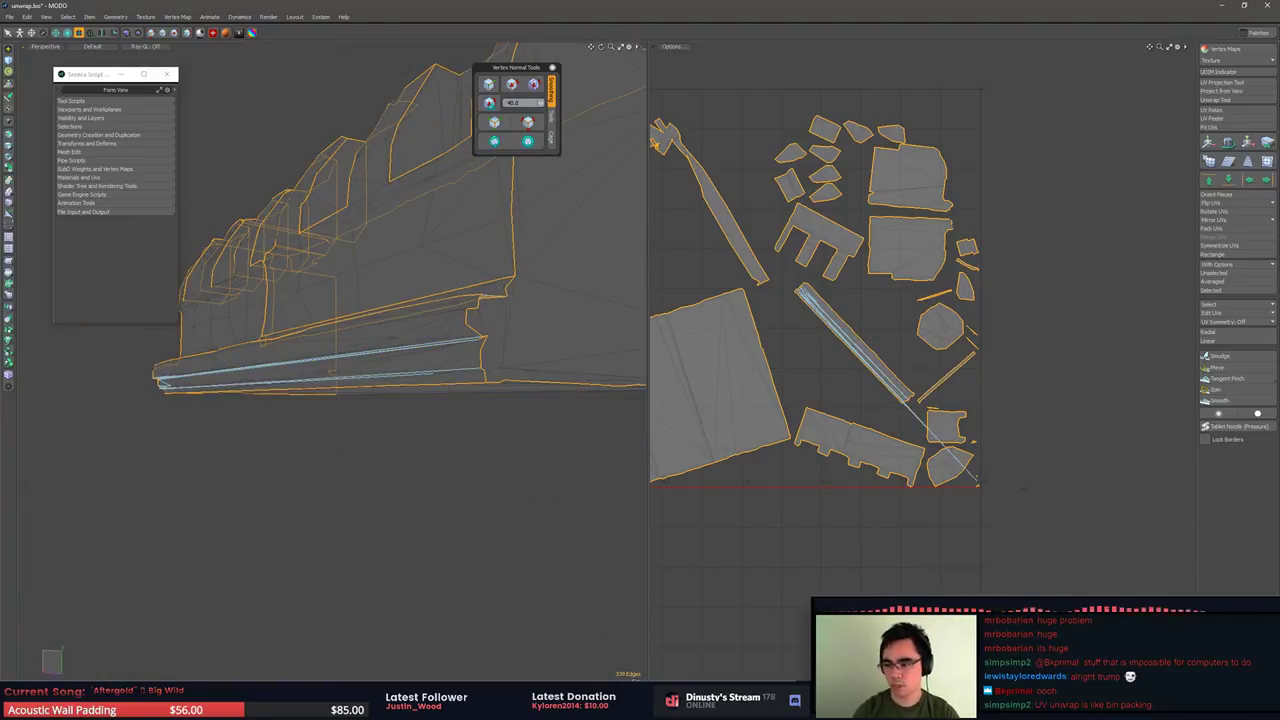
pyautogui.keyDown('alt'); pyautogui.moveTo(577, 330); pyautogui.dragTo(640, 345); pyautogui.keyUp('alt')
pyautogui.scroll(-2, 660, 352)
pyautogui.scroll(-1, 560, 340)
pyautogui.keyDown('alt'); pyautogui.moveTo(560, 340); pyautogui.dragTo(680, 352); pyautogui.keyUp('alt')
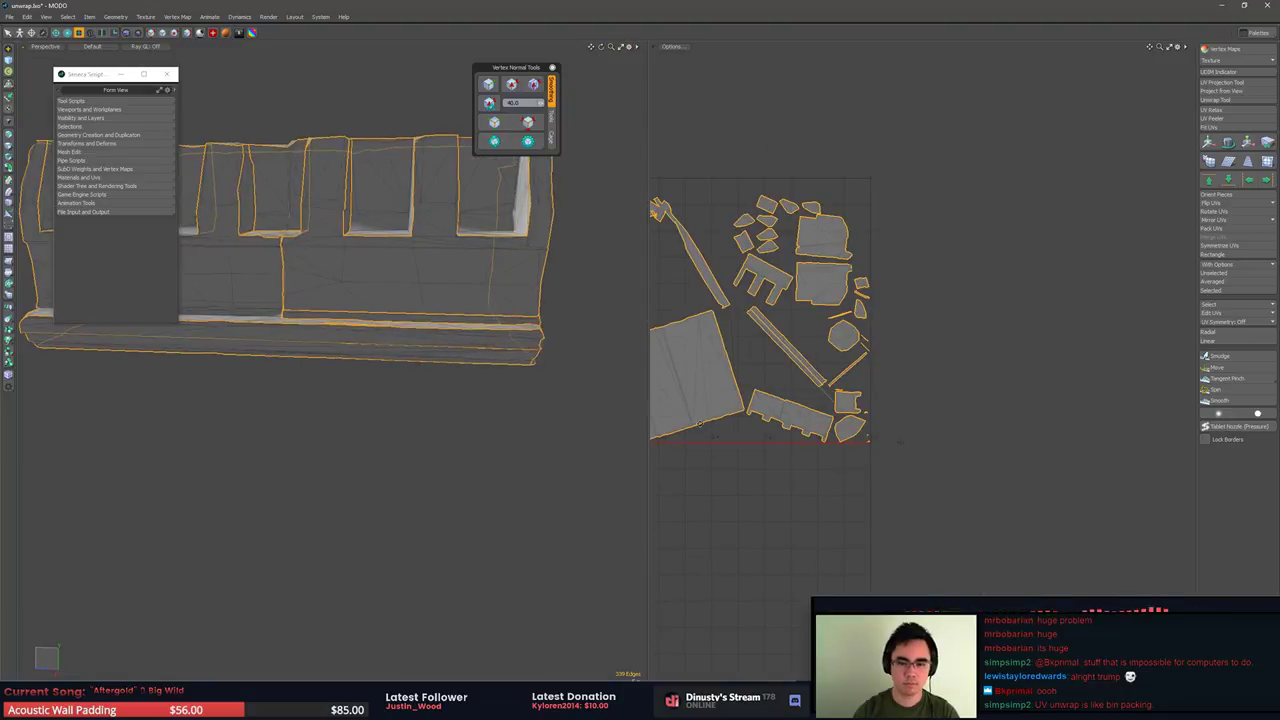
pyautogui.keyDown('alt'); pyautogui.keyDown('shift'); pyautogui.moveTo(761, 388); pyautogui.dragTo(1004, 404); pyautogui.keyUp('shift'); pyautogui.keyUp('alt')
pyautogui.keyDown('alt'); pyautogui.keyDown('shift'); pyautogui.moveTo(458, 352); pyautogui.dragTo(540, 352); pyautogui.keyUp('shift'); pyautogui.keyUp('alt')
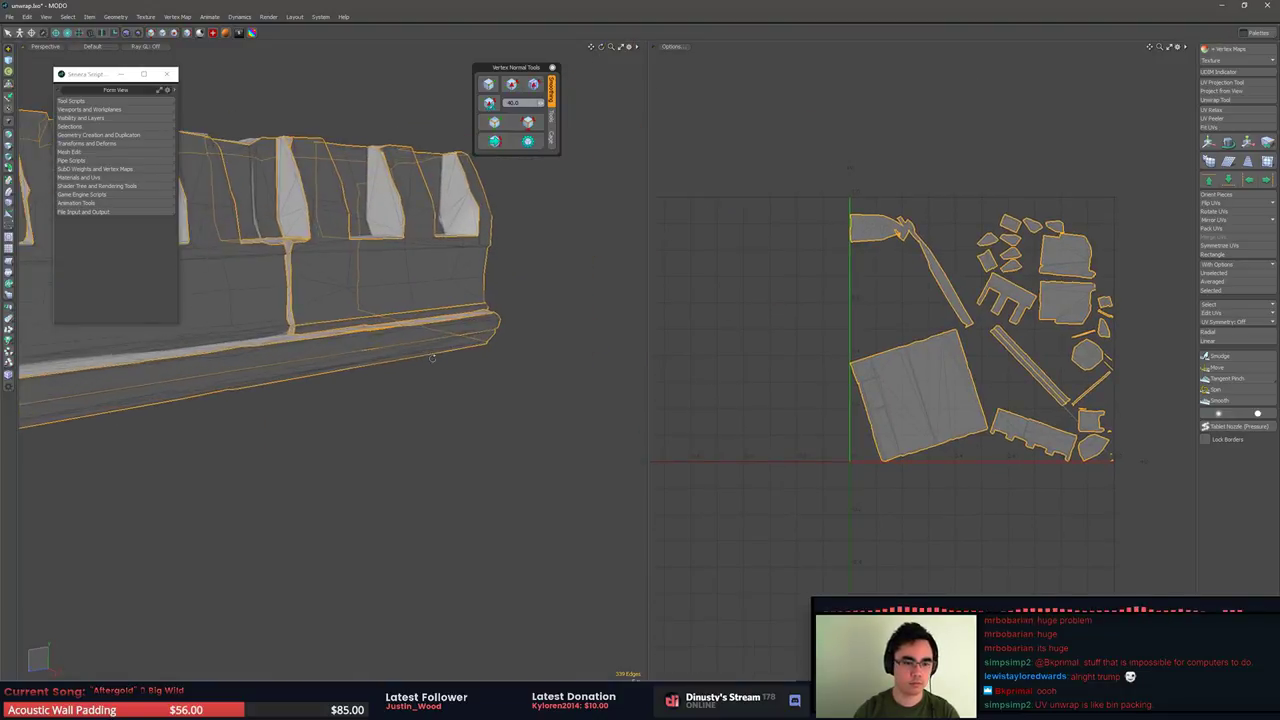
pyautogui.keyDown('alt'); pyautogui.keyDown('shift'); pyautogui.moveTo(340, 350); pyautogui.dragTo(530, 280); pyautogui.keyUp('shift'); pyautogui.keyUp('alt')
pyautogui.keyDown('alt'); pyautogui.moveTo(440, 340); pyautogui.dragTo(530, 345); pyautogui.keyUp('alt')
pyautogui.keyDown('ctrl'); pyautogui.keyDown('alt'); pyautogui.moveTo(400, 380); pyautogui.dragTo(538, 449); pyautogui.keyUp('alt'); pyautogui.keyUp('ctrl')
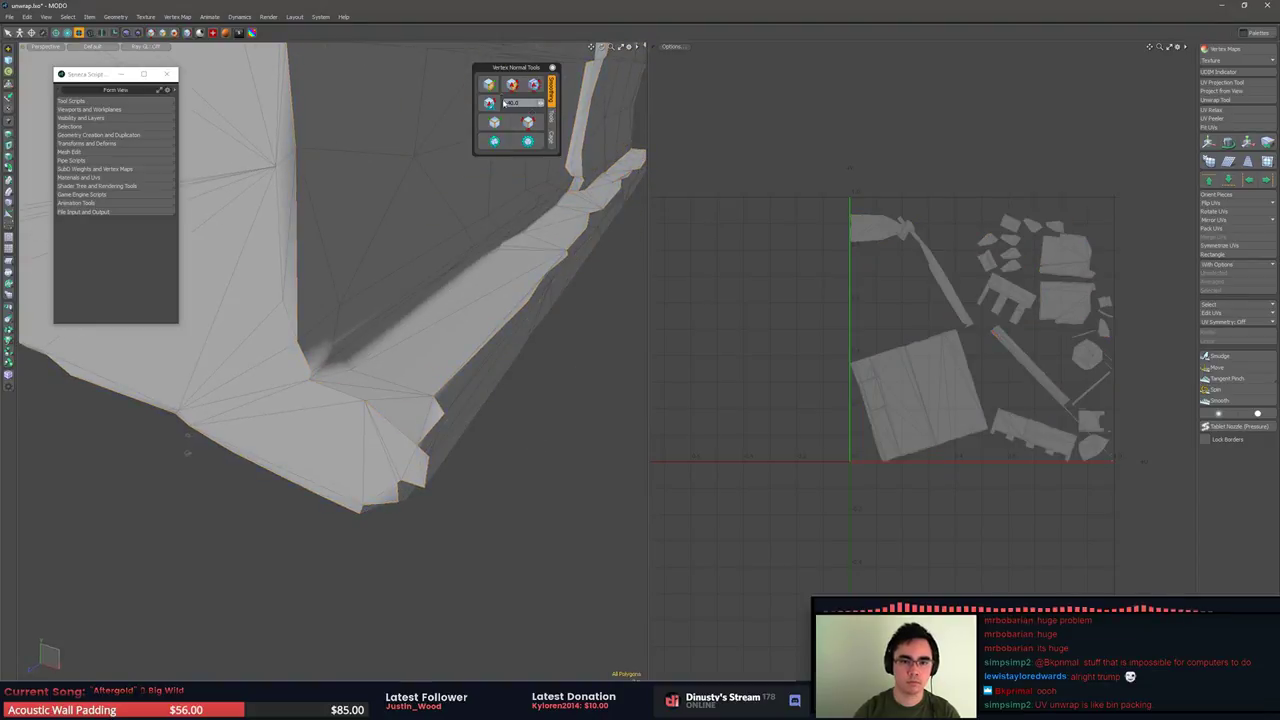
# Select the hard edges and unwrap the trim again along them with the Unwrap Tool
pyautogui.keyDown('alt'); pyautogui.moveTo(502, 109); pyautogui.dragTo(492, 363); pyautogui.keyUp('alt')
pyautogui.scroll(-2, 492, 295)
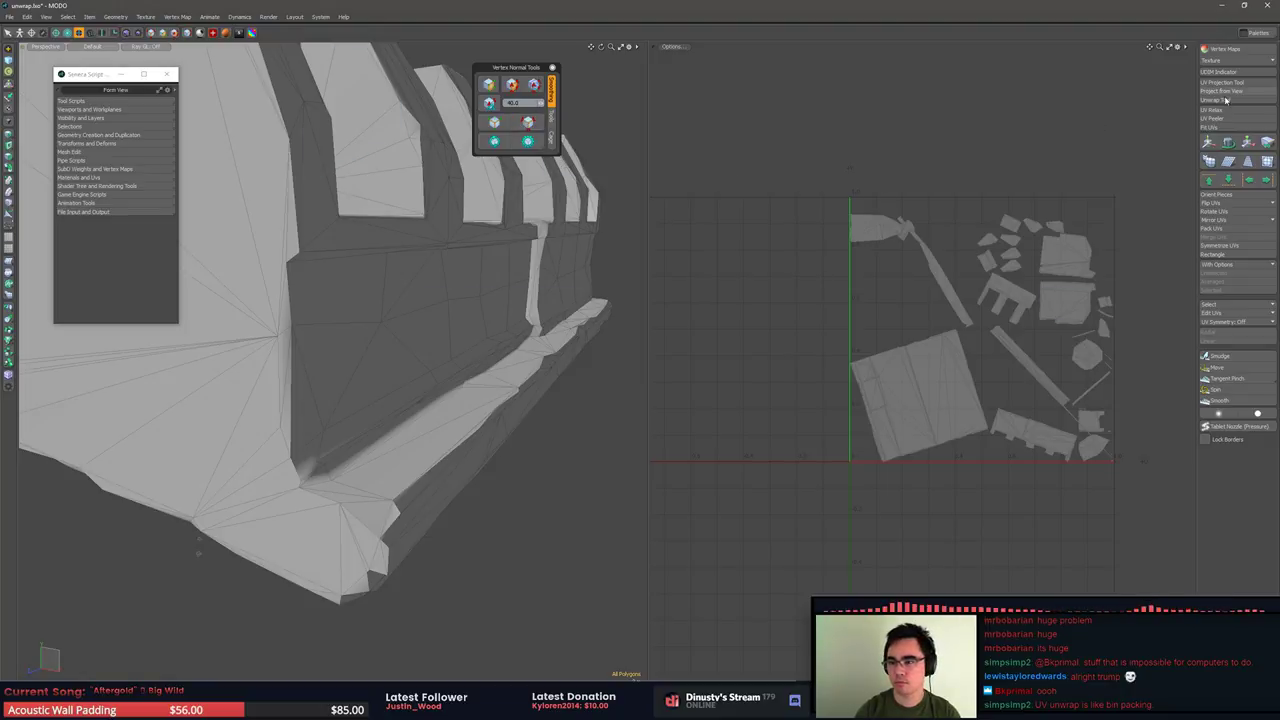
pyautogui.click(529, 141)
pyautogui.click(1225, 100)
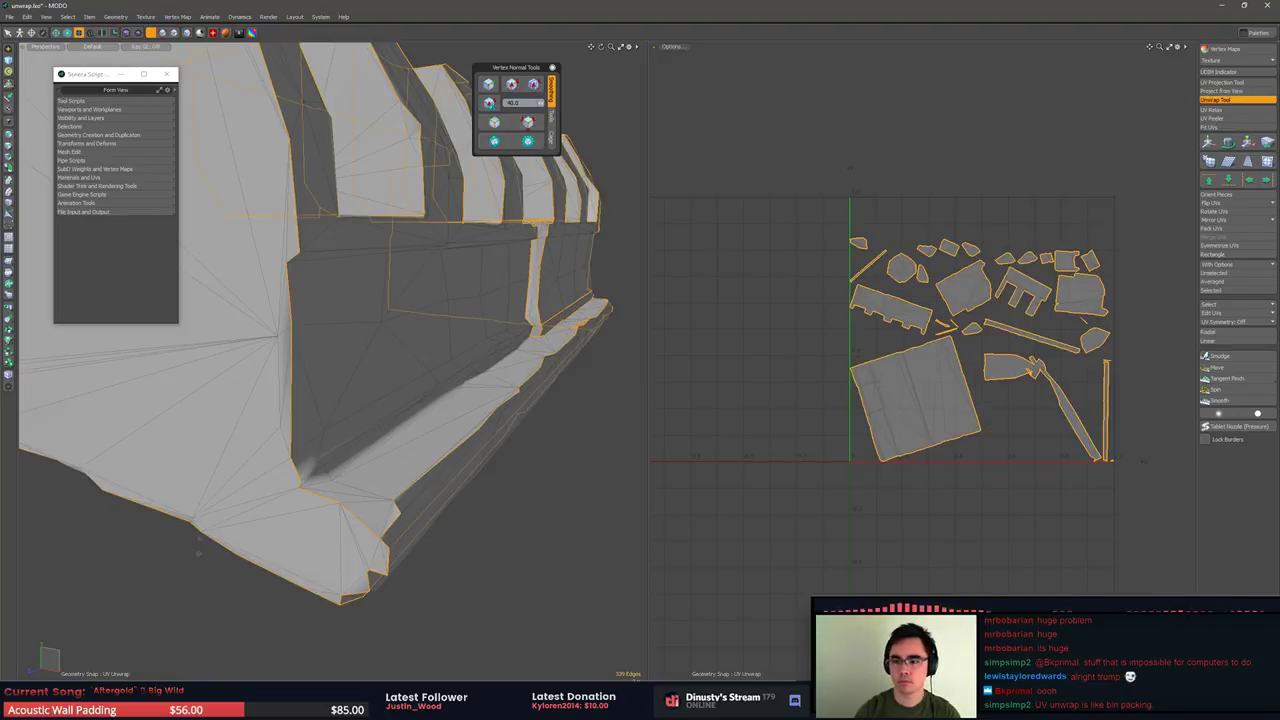
pyautogui.scroll(5, 982, 220)
pyautogui.keyDown('alt'); pyautogui.keyDown('shift'); pyautogui.moveTo(982, 222); pyautogui.dragTo(908, 106); pyautogui.keyUp('shift'); pyautogui.keyUp('alt')
# Soften the edges bounding the thin sliver face beside the top of the narrow vertical strip
pyautogui.press('3')
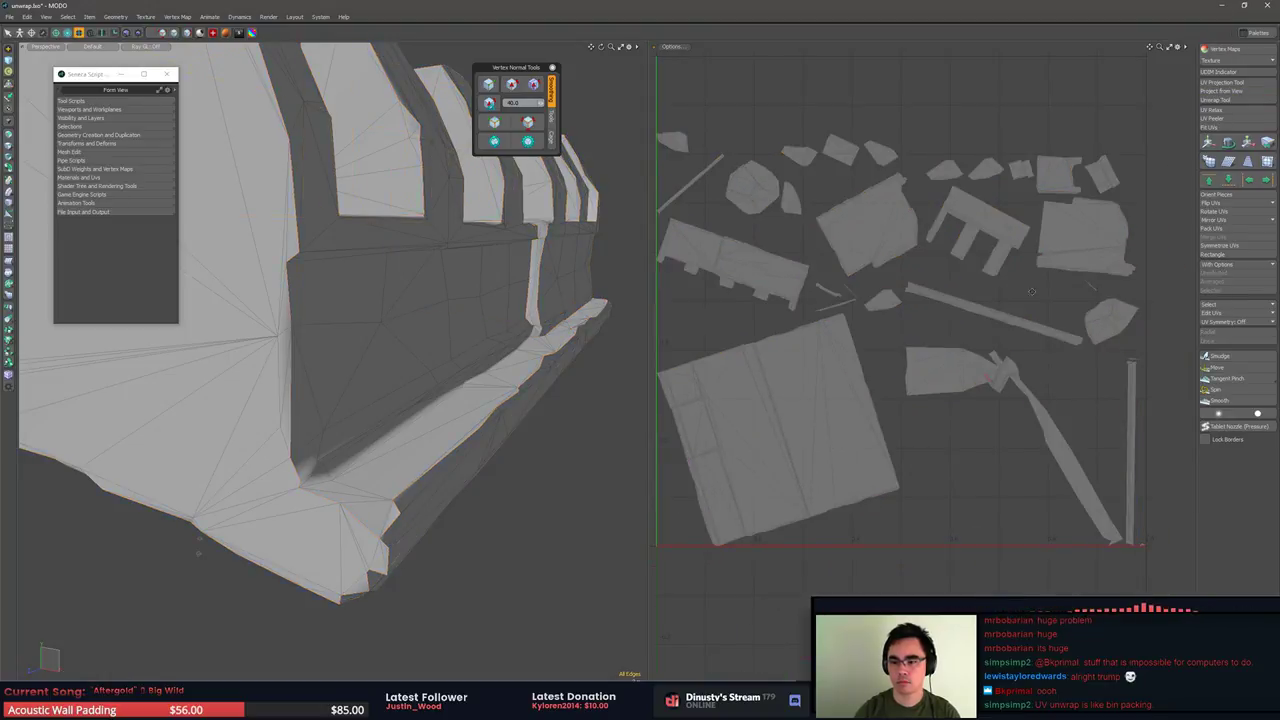
pyautogui.keyDown('alt'); pyautogui.keyDown('shift'); pyautogui.moveTo(1081, 375); pyautogui.dragTo(1055, 325); pyautogui.keyUp('shift'); pyautogui.keyUp('alt')
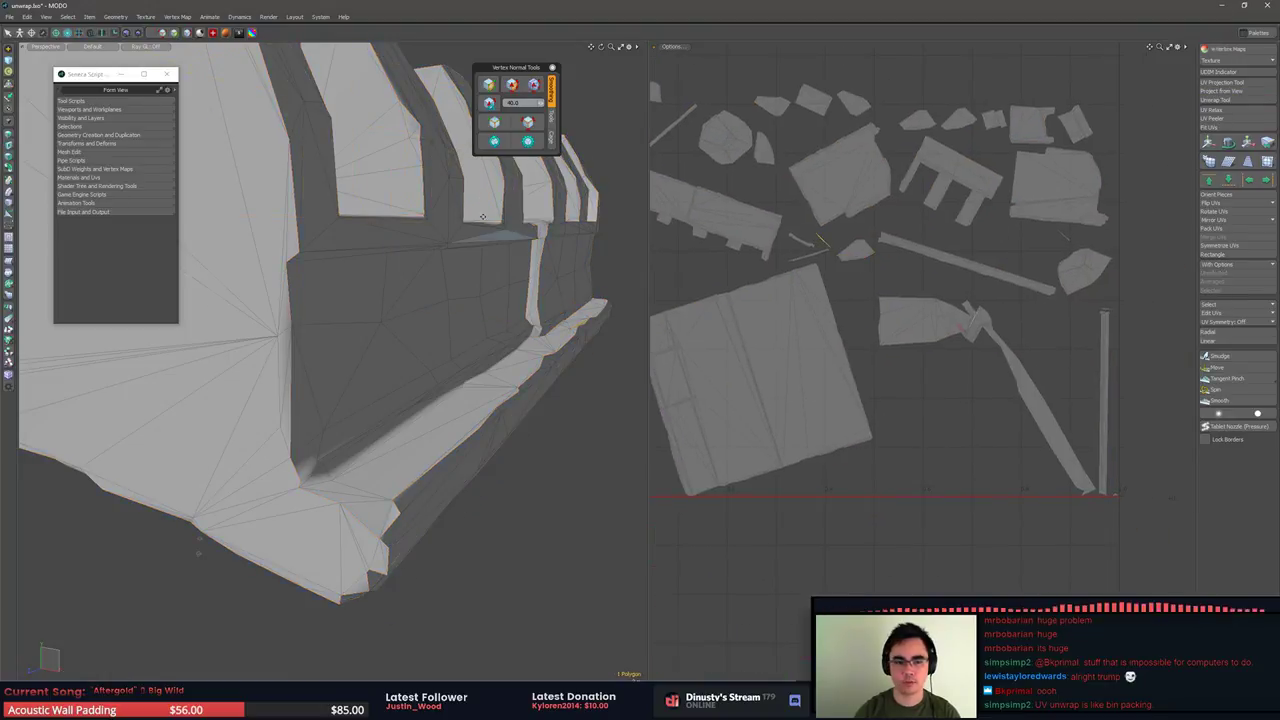
pyautogui.hotkey('shift', 'a')
pyautogui.keyDown('alt'); pyautogui.moveTo(483, 217); pyautogui.dragTo(500, 385); pyautogui.keyUp('alt')
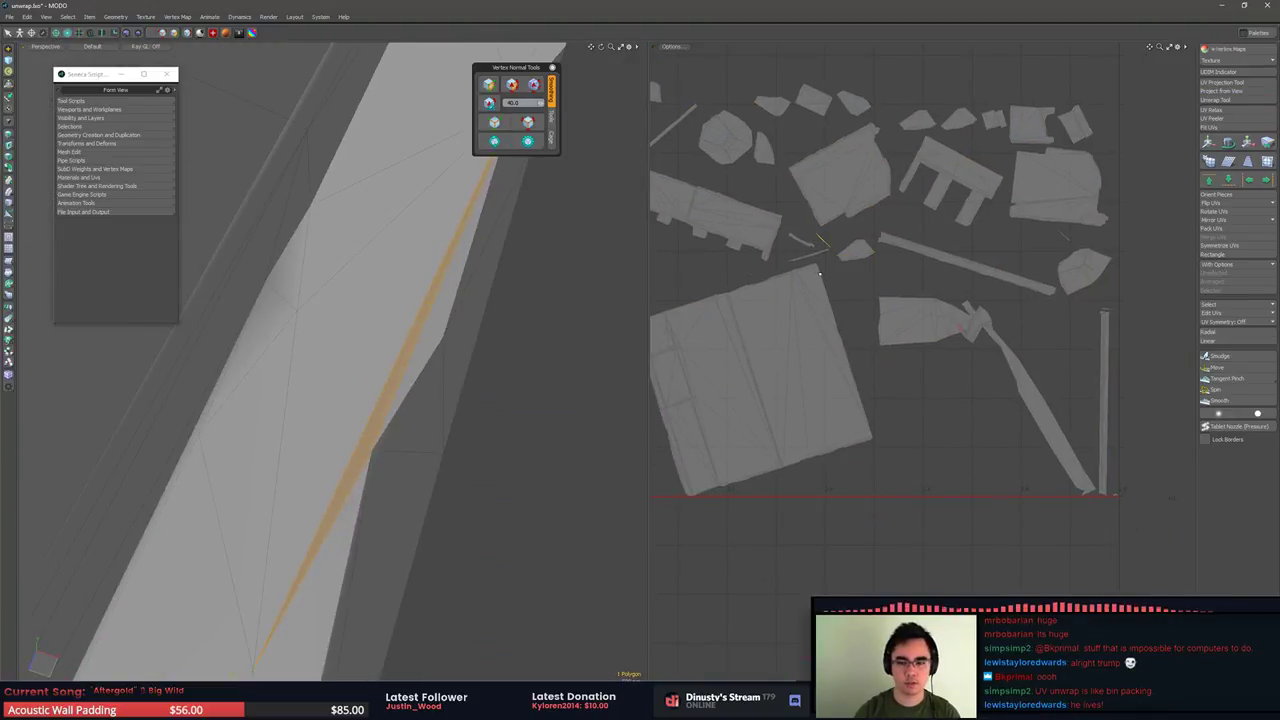
pyautogui.hotkey('shift', 'a')
pyautogui.click(499, 129)
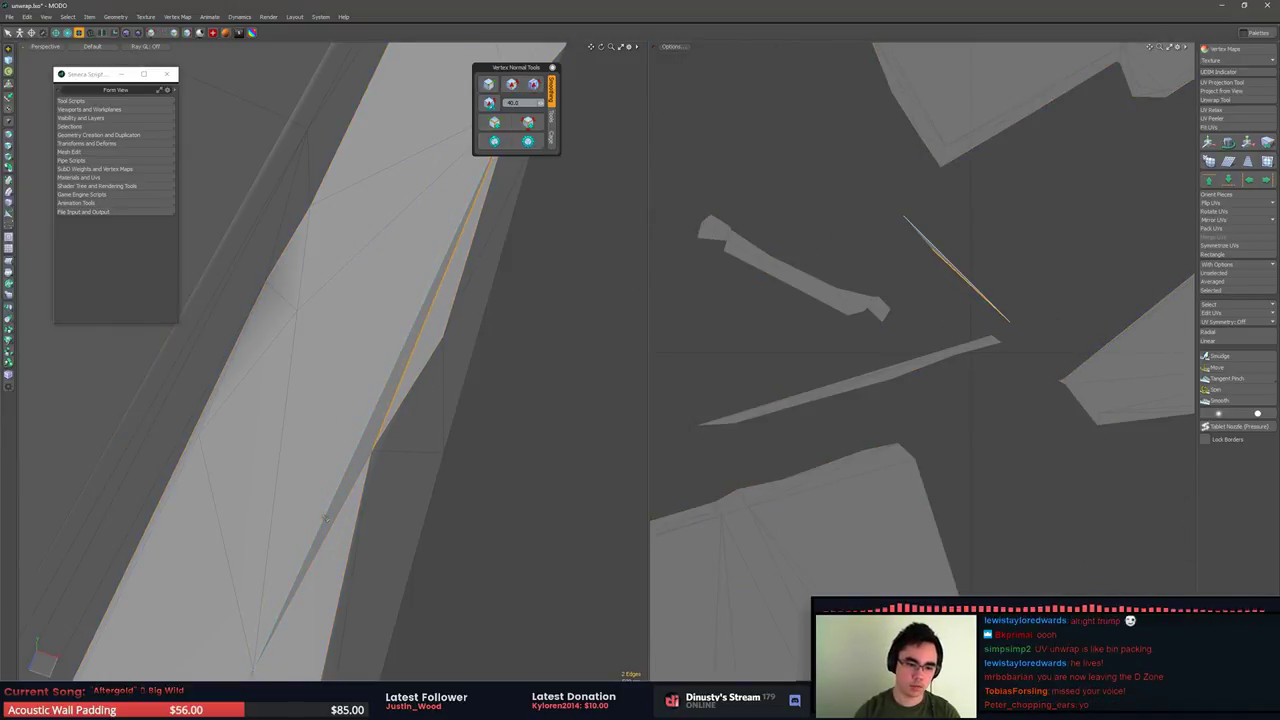
pyautogui.click(494, 86)
pyautogui.click(554, 260)
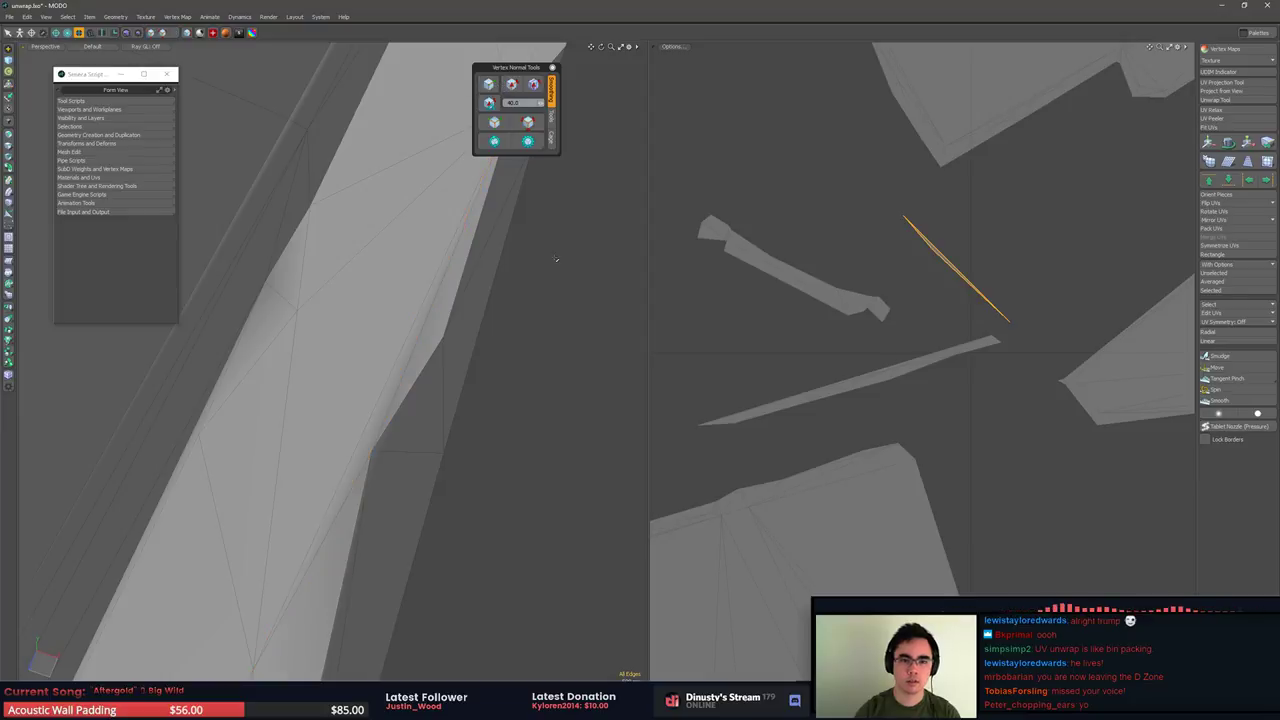
# Select the small bone-shaped UV island and the thin wedge-shaped one in turn, and examine each island's faces on the mesh
pyautogui.scroll(-2, 814, 345)
pyautogui.press('3')
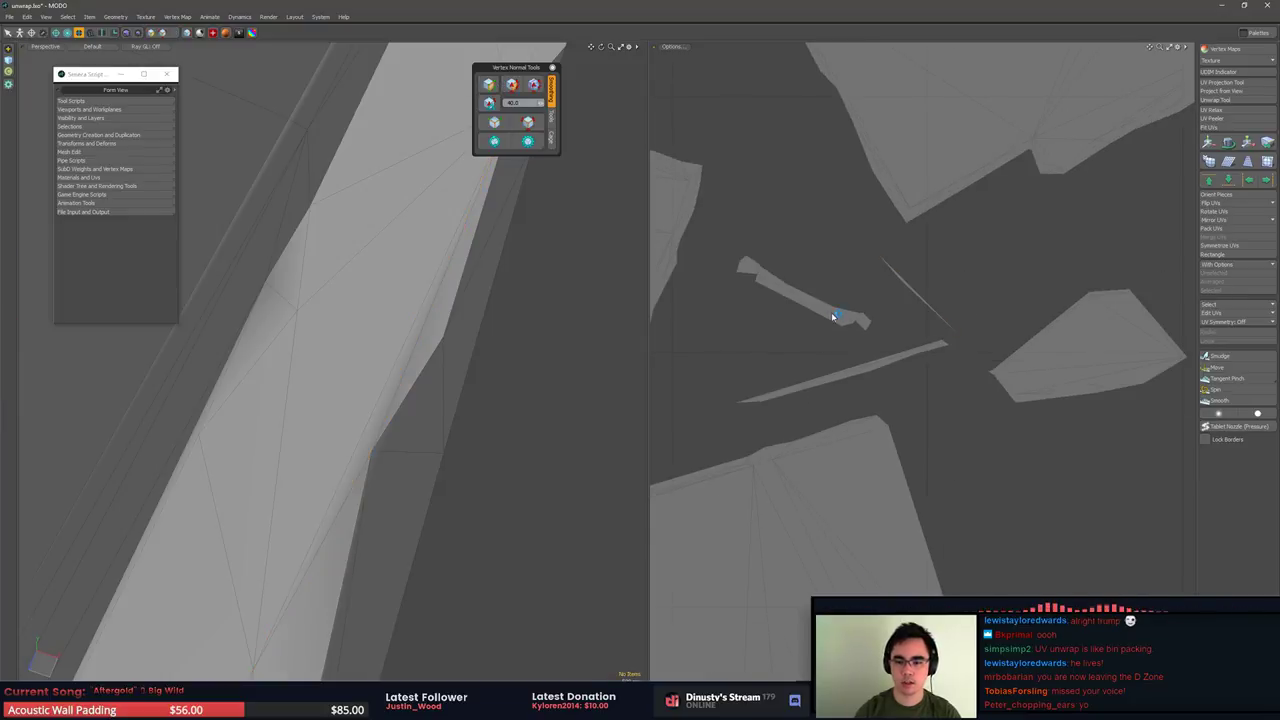
pyautogui.click(835, 316)
pyautogui.hotkey('shift', 'a')
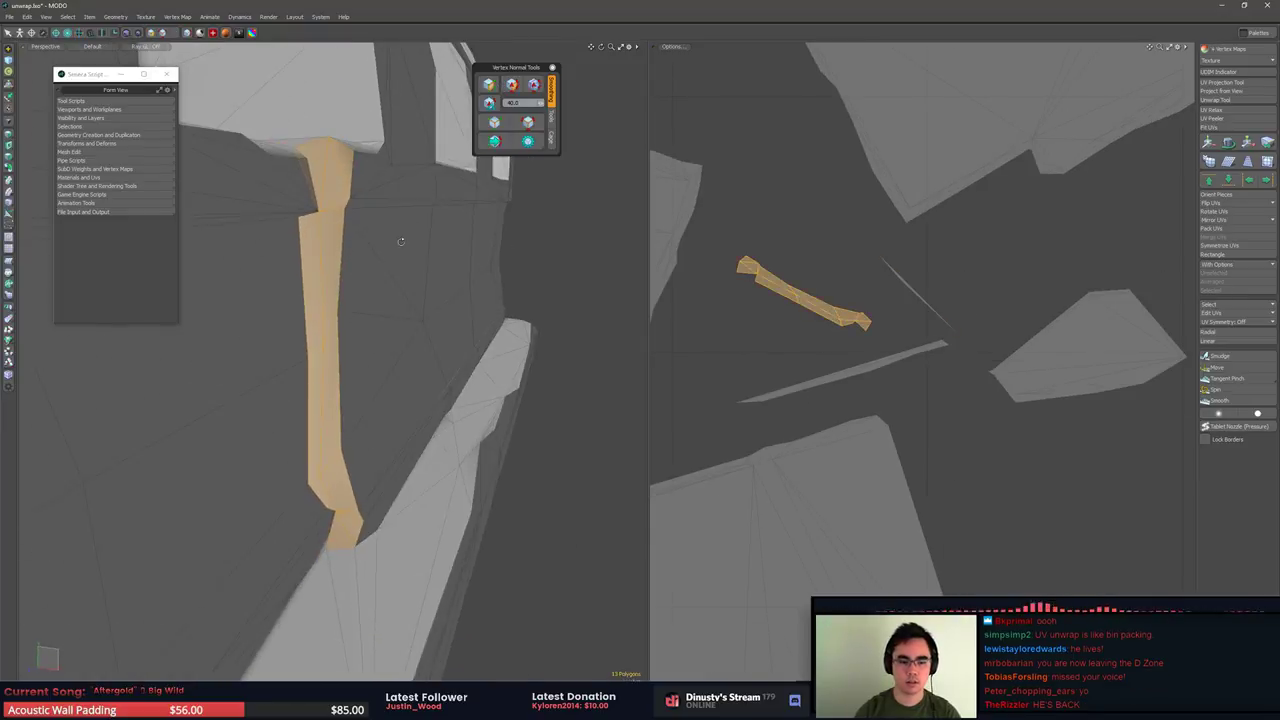
pyautogui.click(853, 366)
pyautogui.hotkey('shift', 'a')
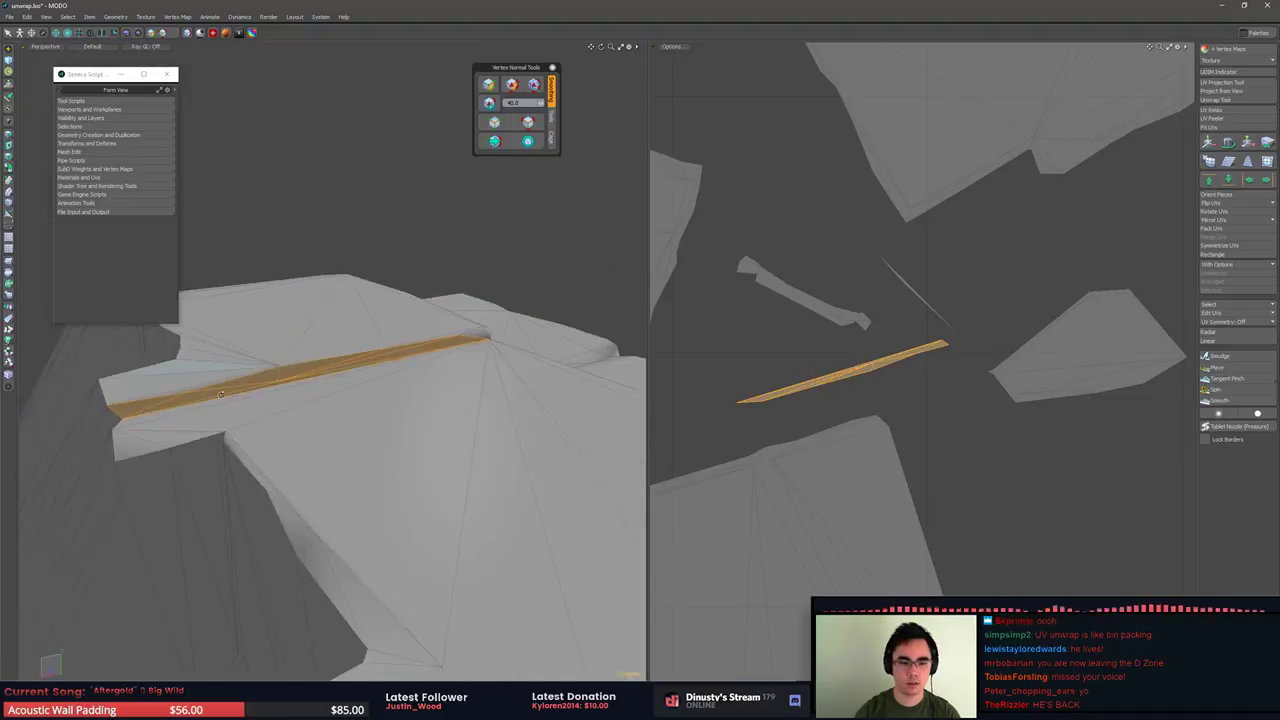
pyautogui.keyDown('alt'); pyautogui.moveTo(570, 345); pyautogui.dragTo(228, 308); pyautogui.keyUp('alt')
pyautogui.moveTo(228, 308); pyautogui.dragTo(505, 438, button='middle')
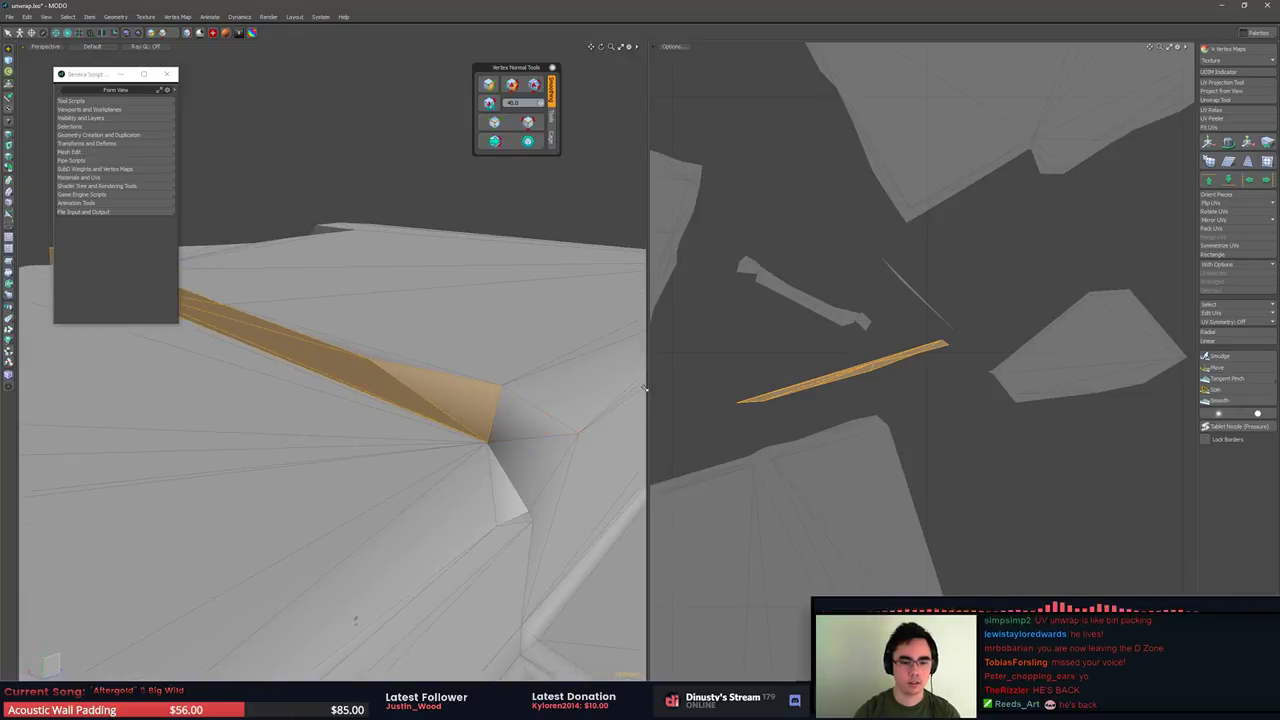
# Soften the diagonal edge across the crack's end and harden the two adjoining edges that outline its wall
pyautogui.press('2')
pyautogui.click(421, 397)
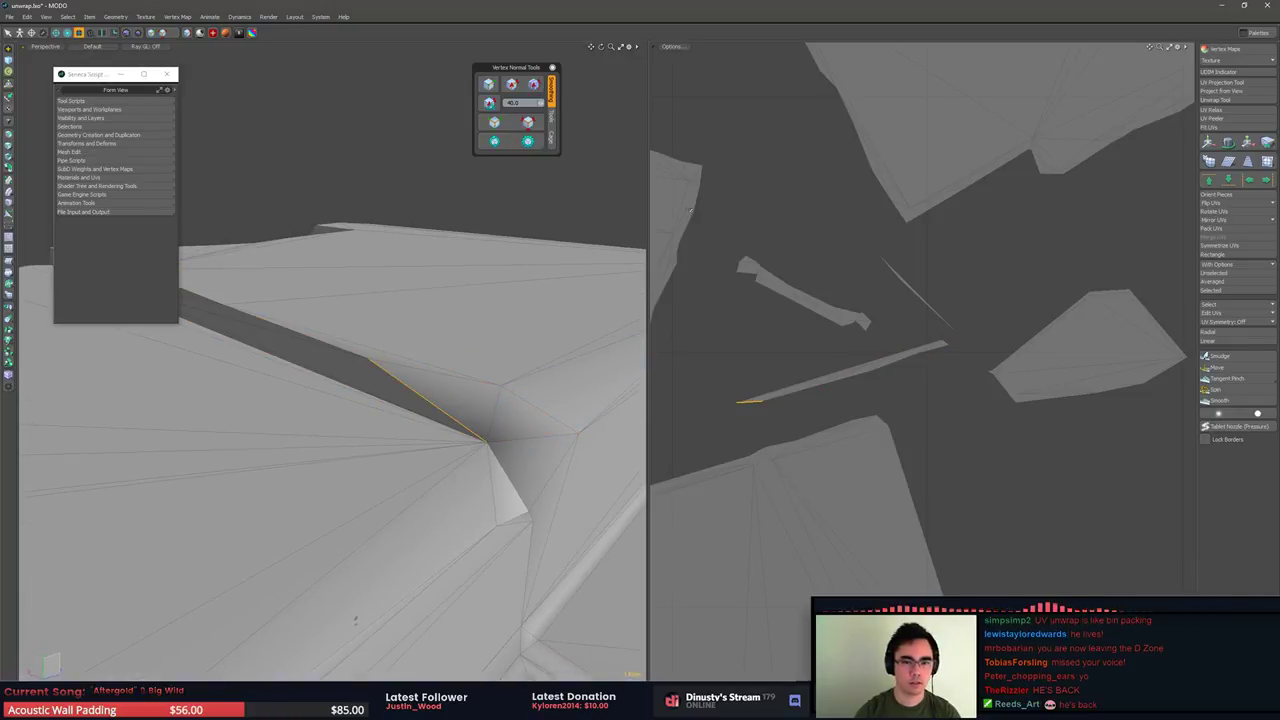
pyautogui.click(509, 86)
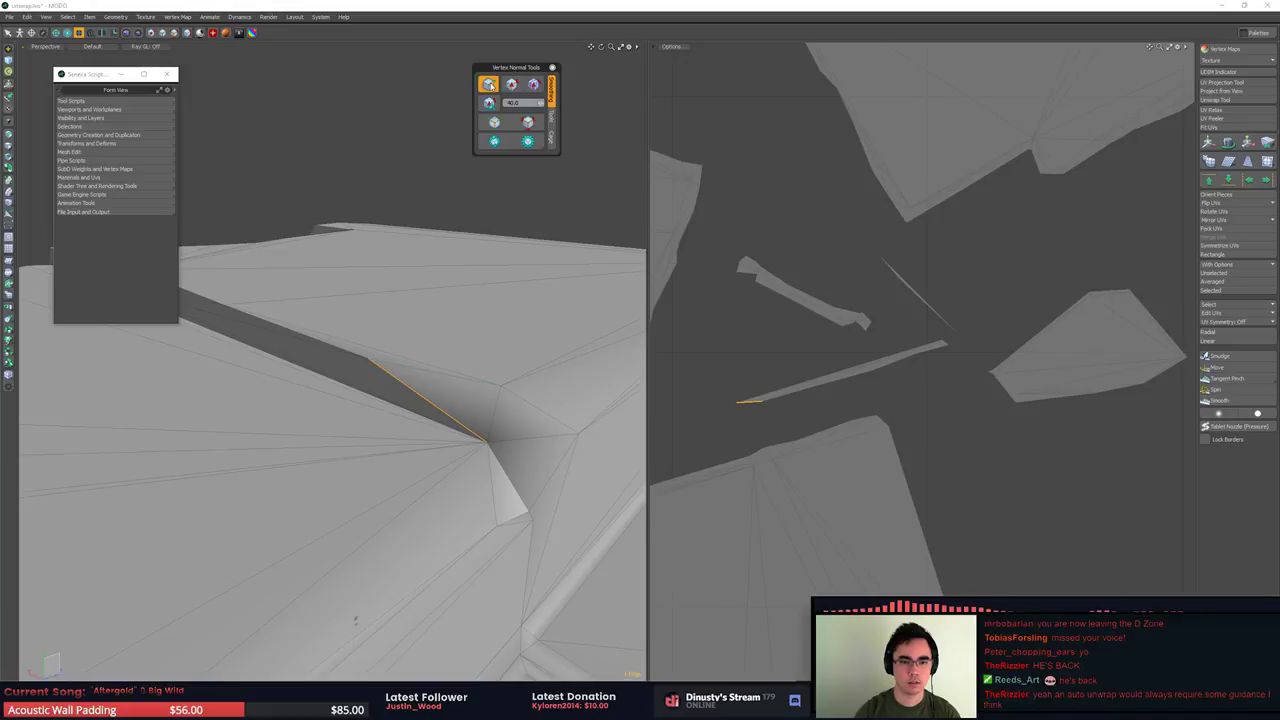
pyautogui.click(426, 367)
pyautogui.click(516, 88)
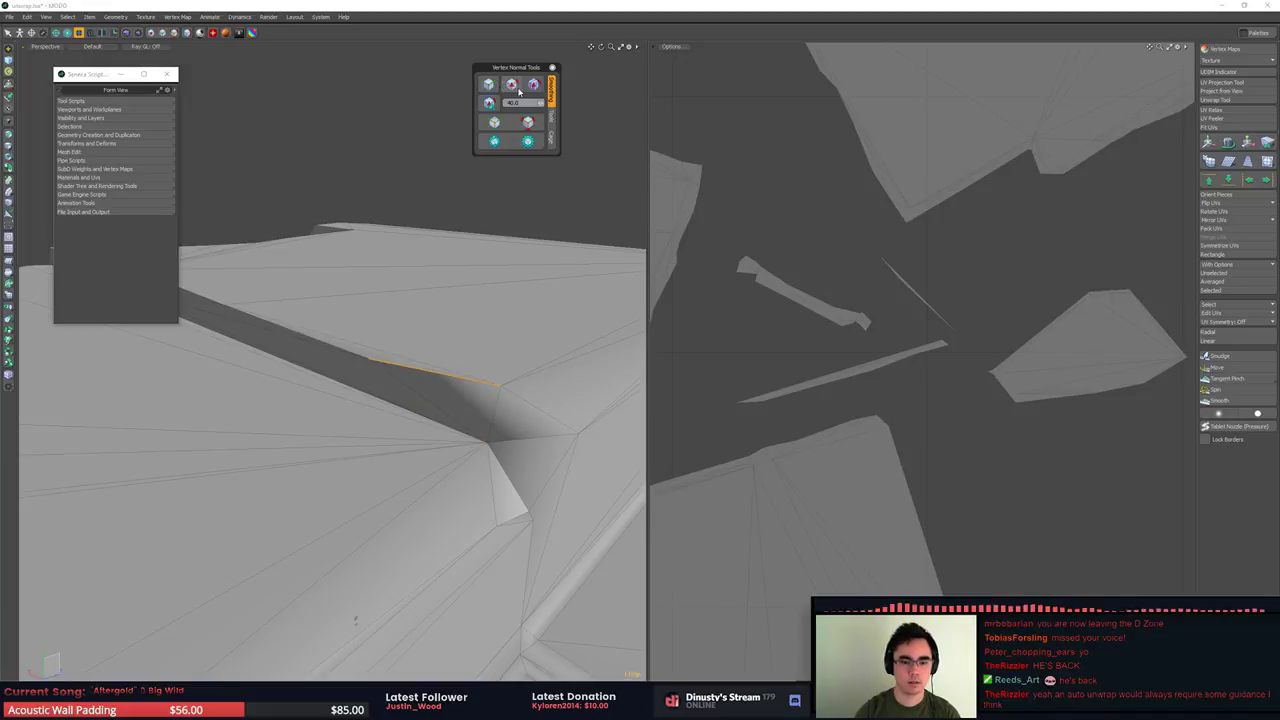
pyautogui.click(473, 399)
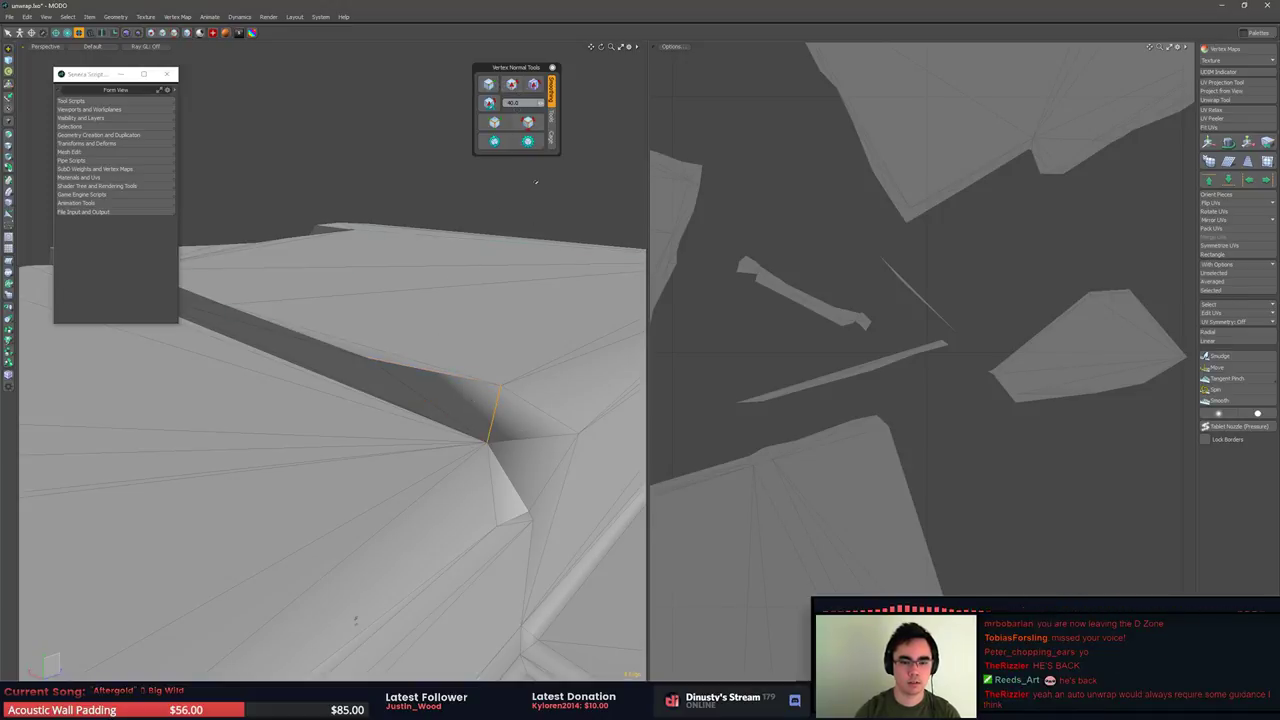
pyautogui.click(511, 85)
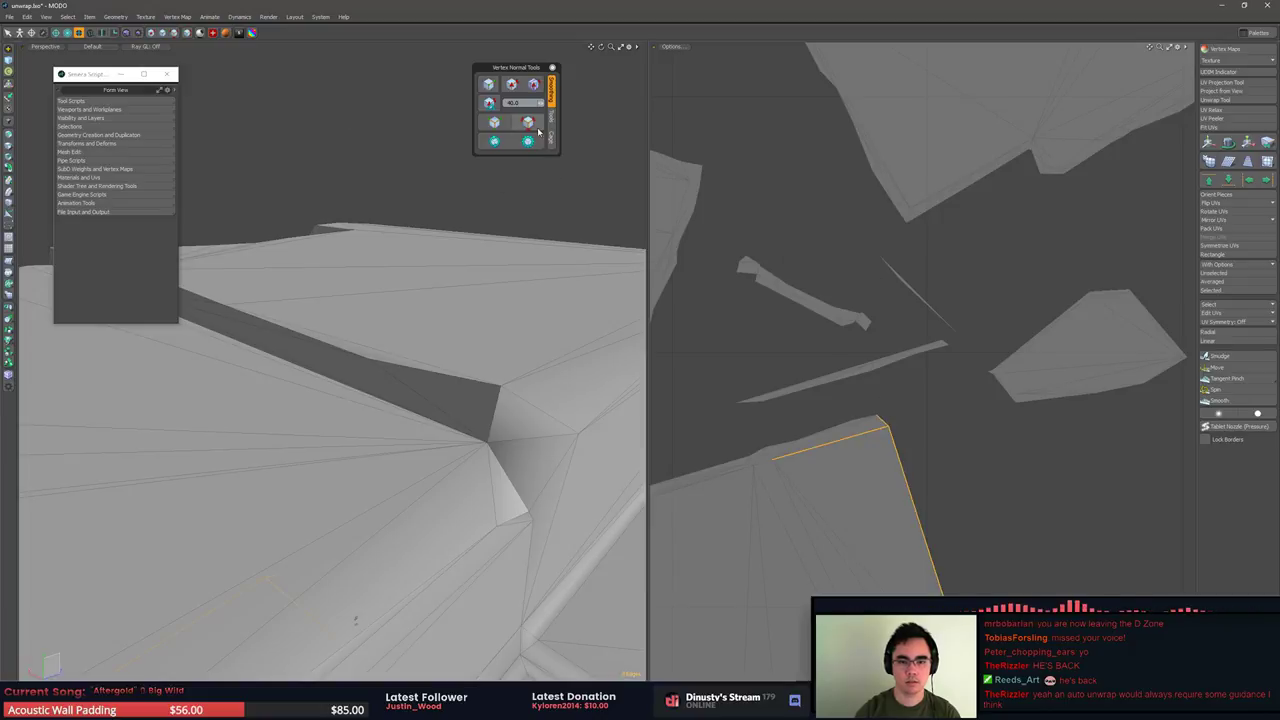
# Select the mesh's hard edges, soften the short edge at the crack's outer corner and harden the diagonal edge beside it
pyautogui.click(536, 130)
pyautogui.keyDown('ctrl'); pyautogui.keyDown('alt'); pyautogui.moveTo(537, 388); pyautogui.dragTo(438, 388); pyautogui.keyUp('alt'); pyautogui.keyUp('ctrl')
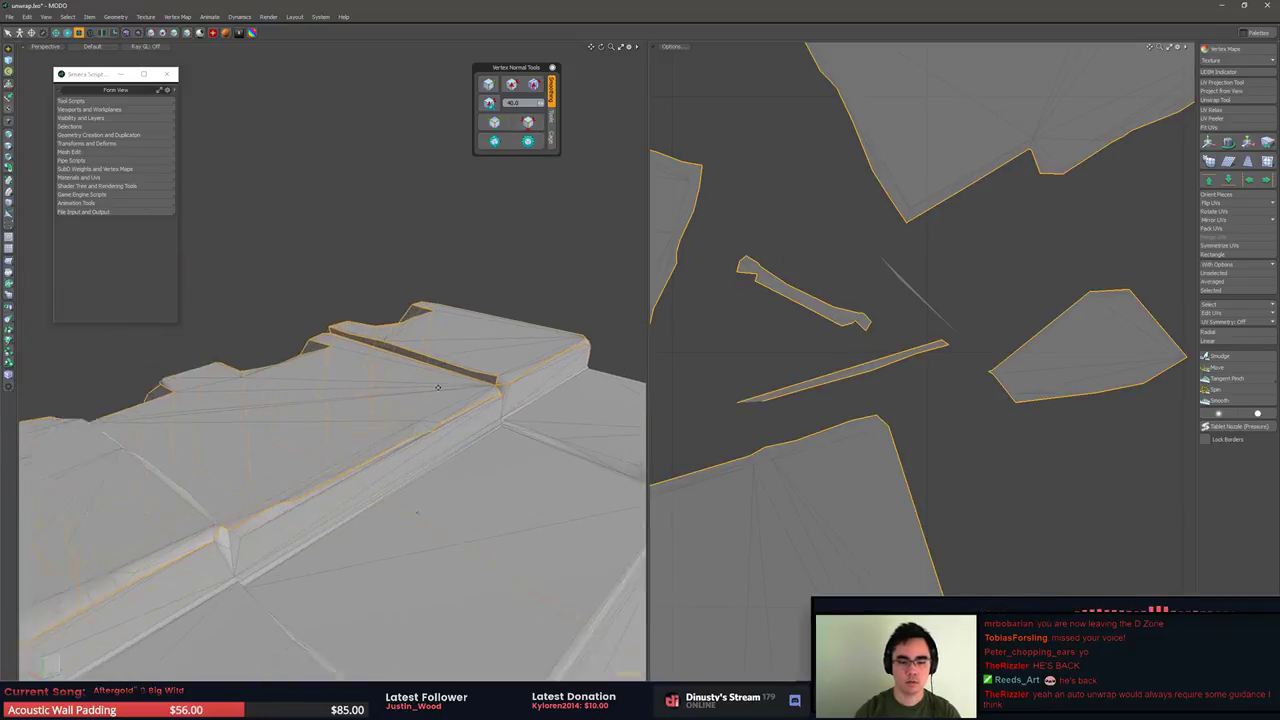
pyautogui.moveTo(437, 387); pyautogui.dragTo(489, 388, button='middle')
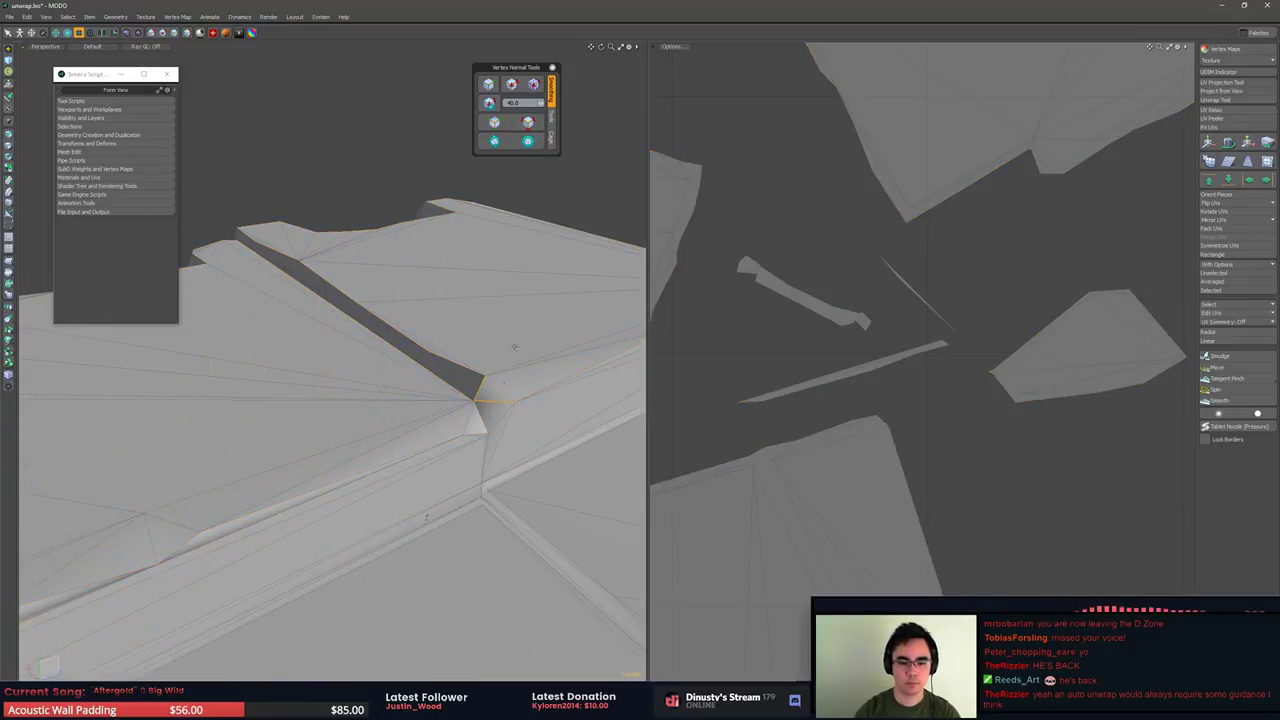
pyautogui.click(506, 86)
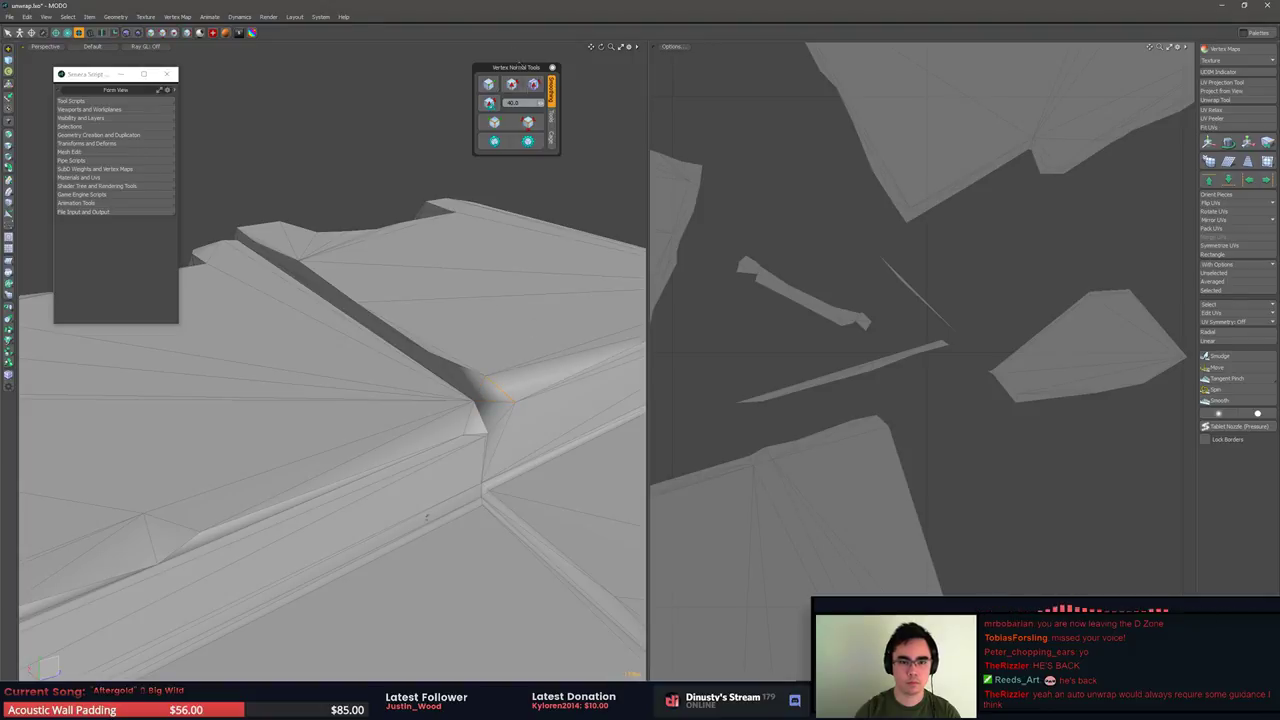
pyautogui.click(516, 87)
pyautogui.keyDown('alt'); pyautogui.moveTo(560, 250); pyautogui.dragTo(524, 245); pyautogui.keyUp('alt')
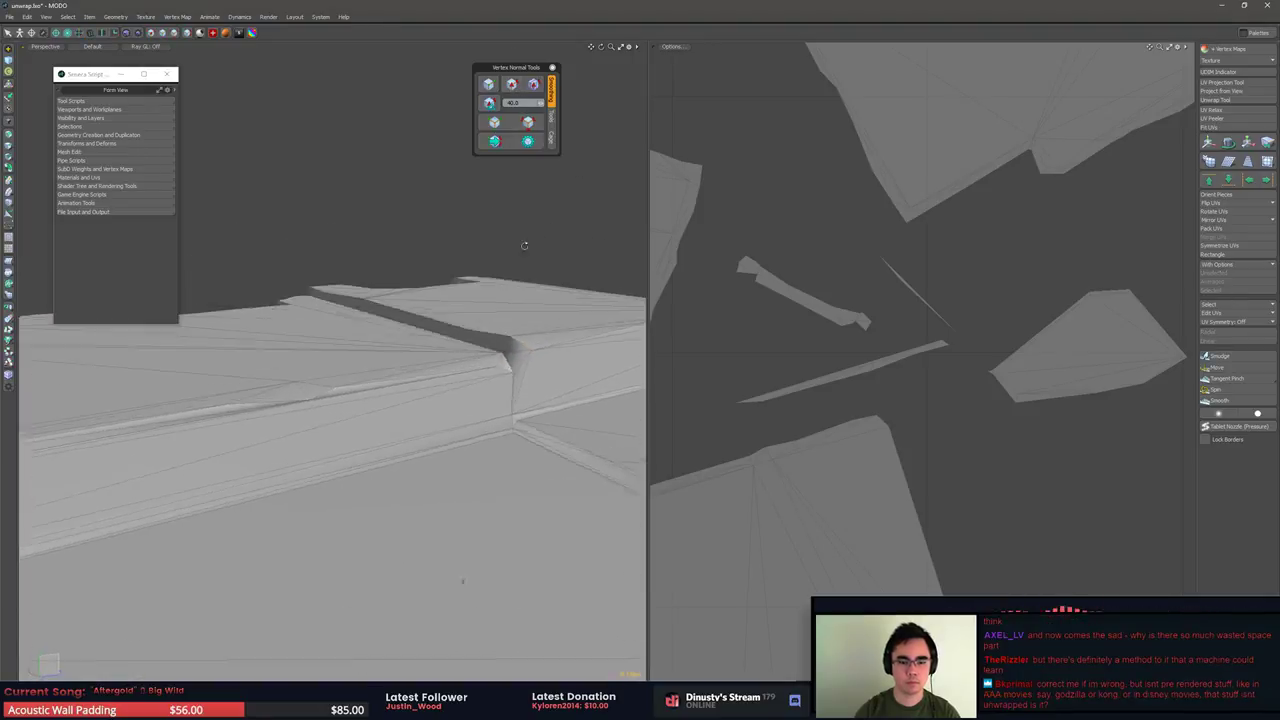
# Select all hard edges and unwrap the whole block along them with the Unwrap Tool
pyautogui.moveTo(524, 245); pyautogui.dragTo(505, 318, button='middle')
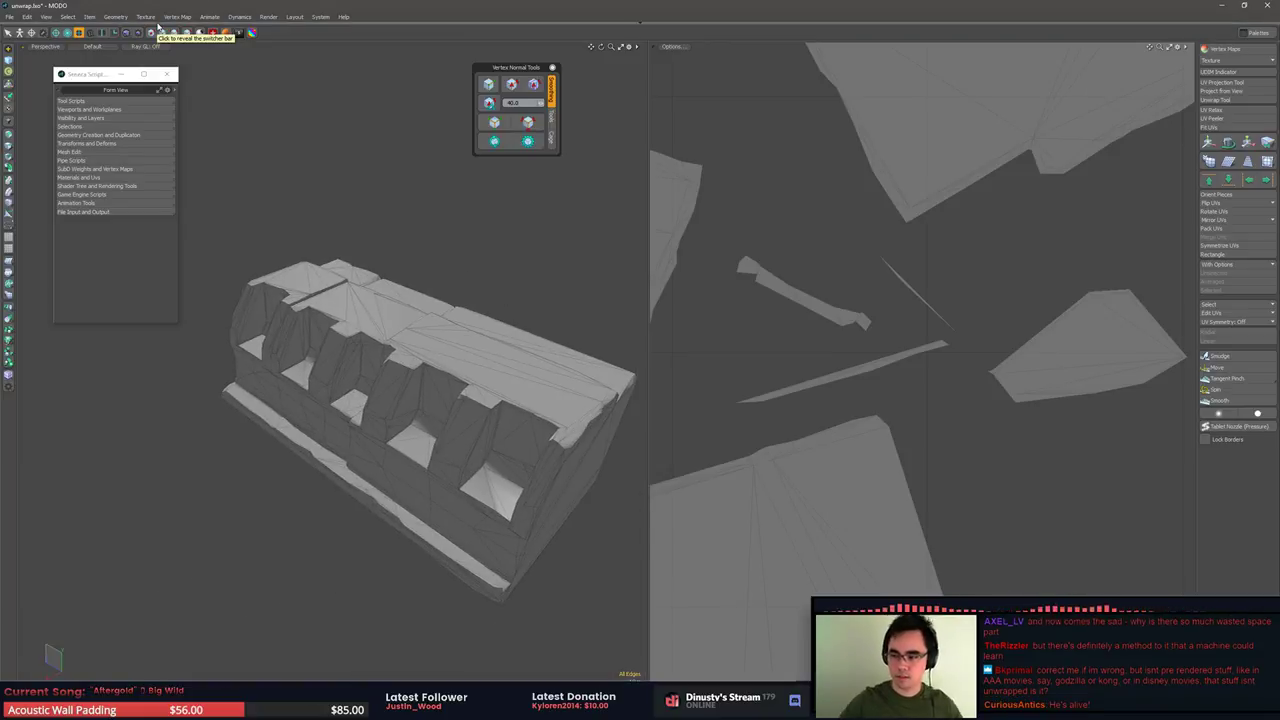
pyautogui.moveTo(230, 330); pyautogui.dragTo(328, 298, button='middle')
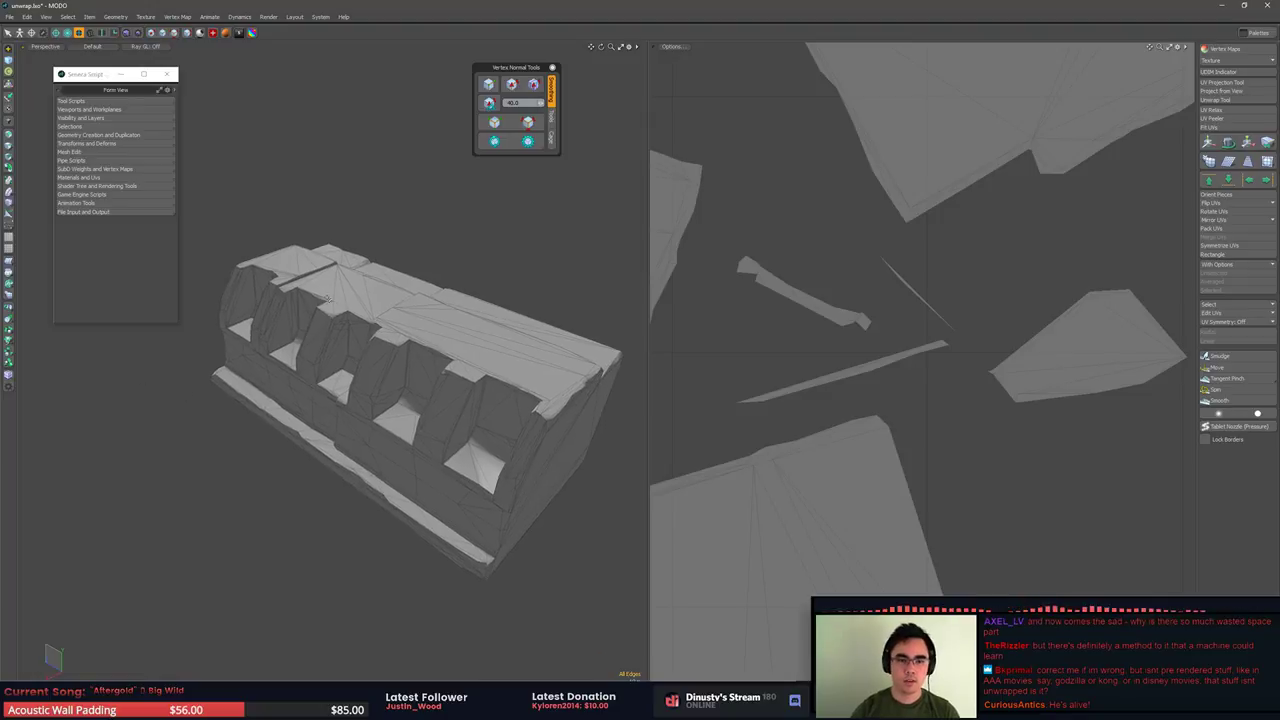
pyautogui.moveTo(600, 200); pyautogui.dragTo(560, 235, button='middle')
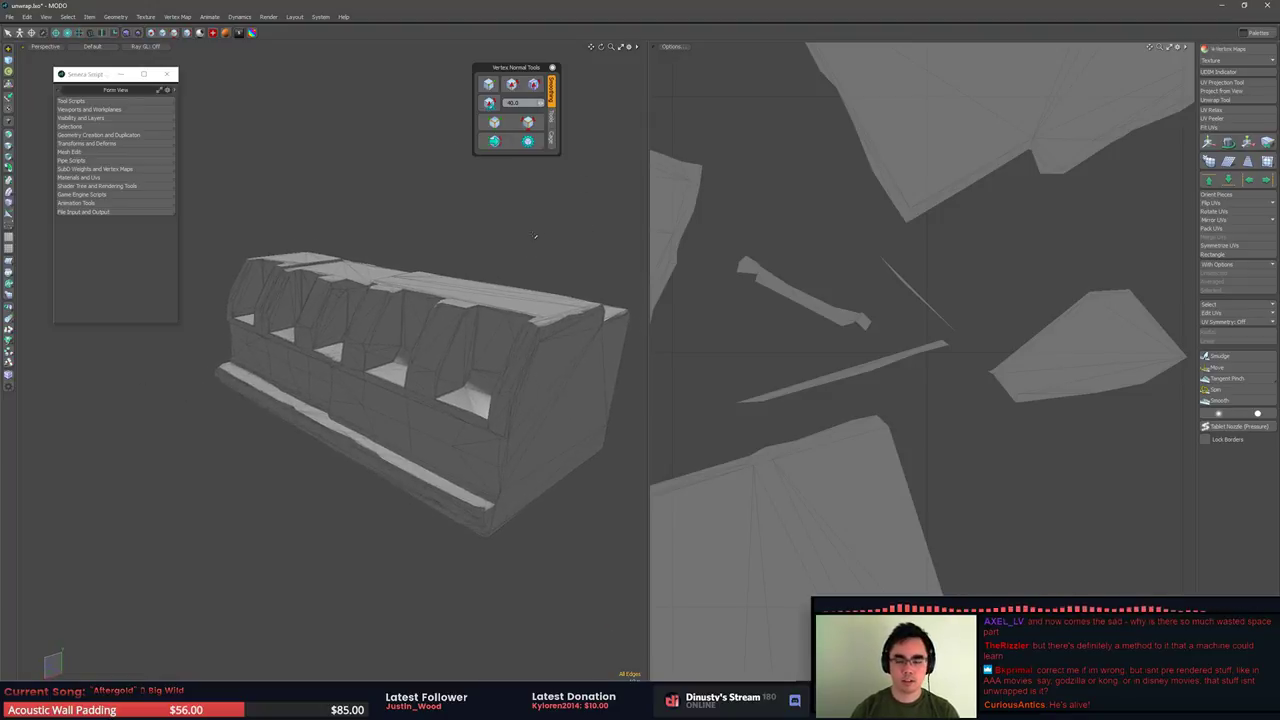
pyautogui.keyDown('alt'); pyautogui.moveTo(430, 297); pyautogui.dragTo(527, 254); pyautogui.keyUp('alt')
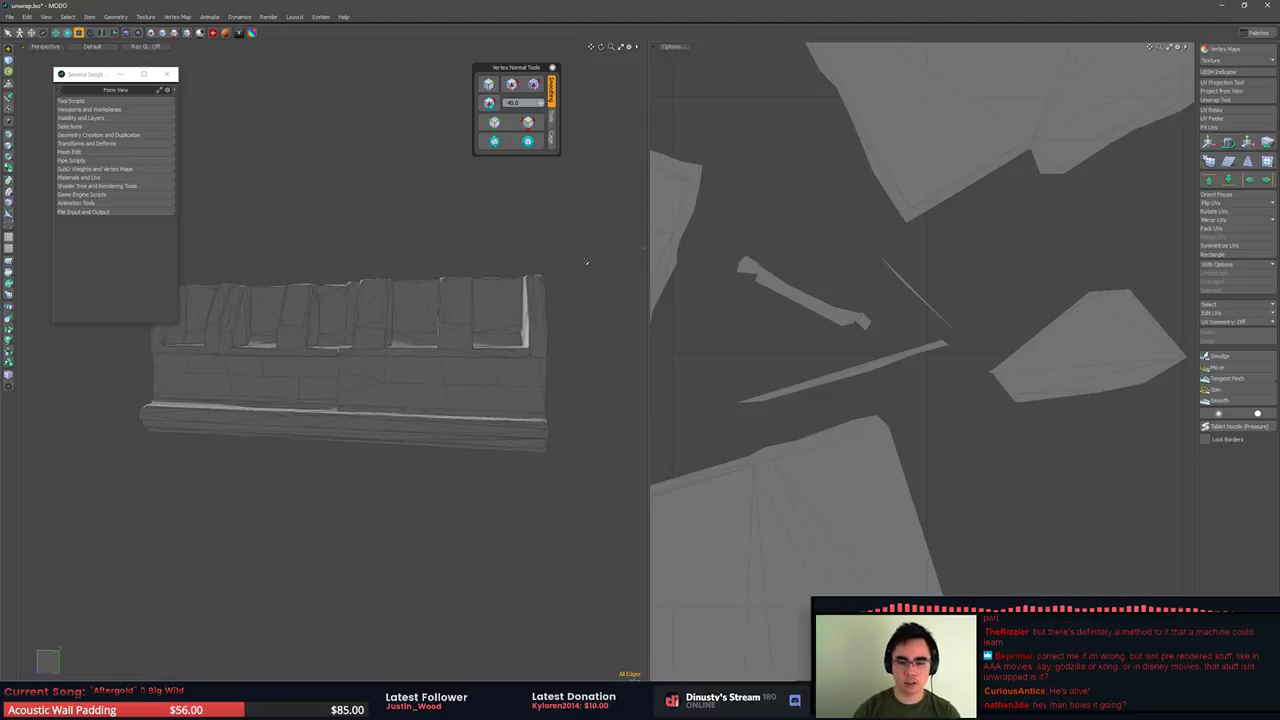
pyautogui.click(1240, 101)
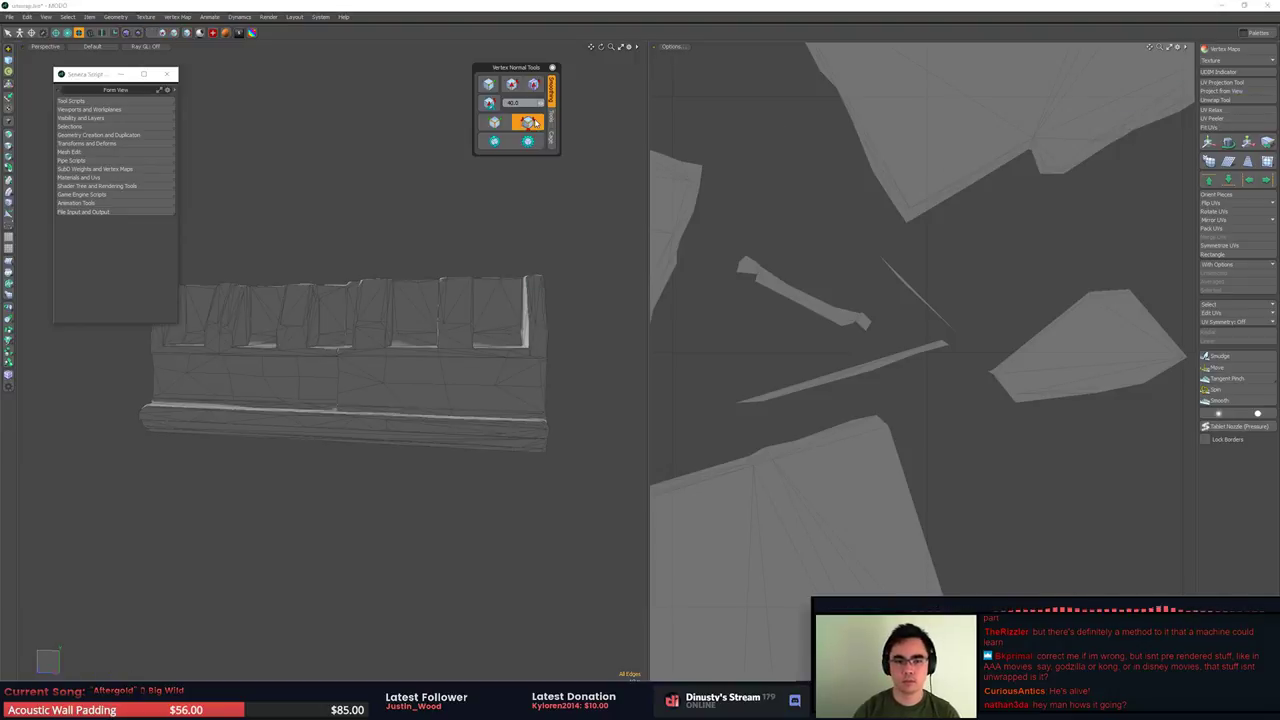
pyautogui.click(1240, 100)
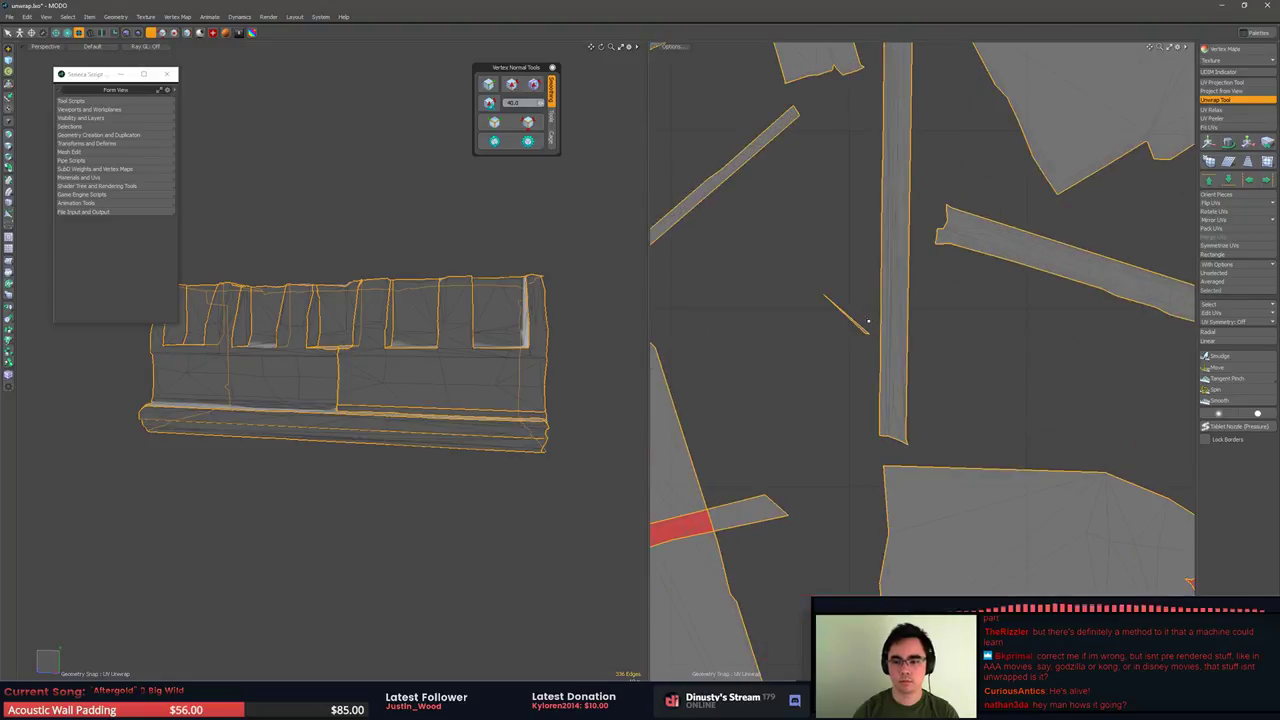
pyautogui.press('space')
# Select the thin sliver island in the UV view and frame its polygons on the model
pyautogui.press('3')
pyautogui.click(866, 330)
pyautogui.hotkey('shift', 'a')
pyautogui.keyDown('alt'); pyautogui.moveTo(470, 430); pyautogui.dragTo(498, 413); pyautogui.keyUp('alt')
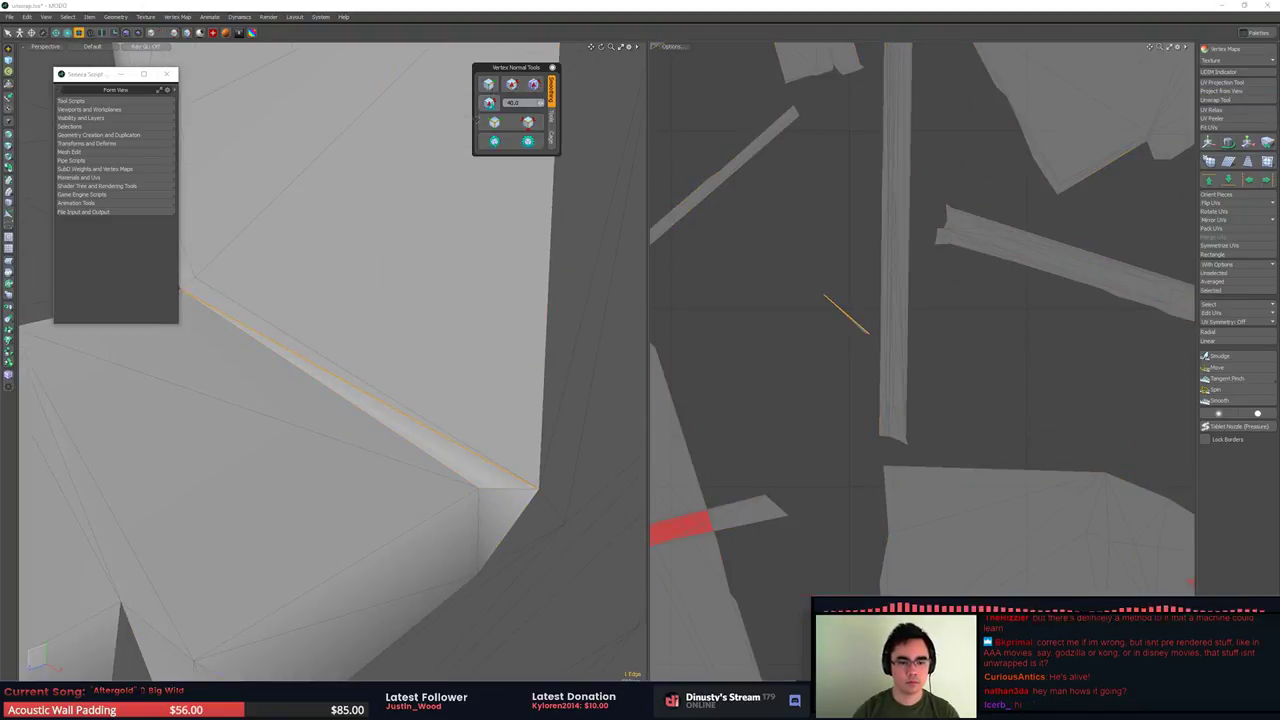
# Soften the short edge at the corner of the framed strip and harden the neighbouring diagonal edge
pyautogui.press('3')
pyautogui.keyDown('alt'); pyautogui.moveTo(540, 455); pyautogui.dragTo(338, 387); pyautogui.keyUp('alt')
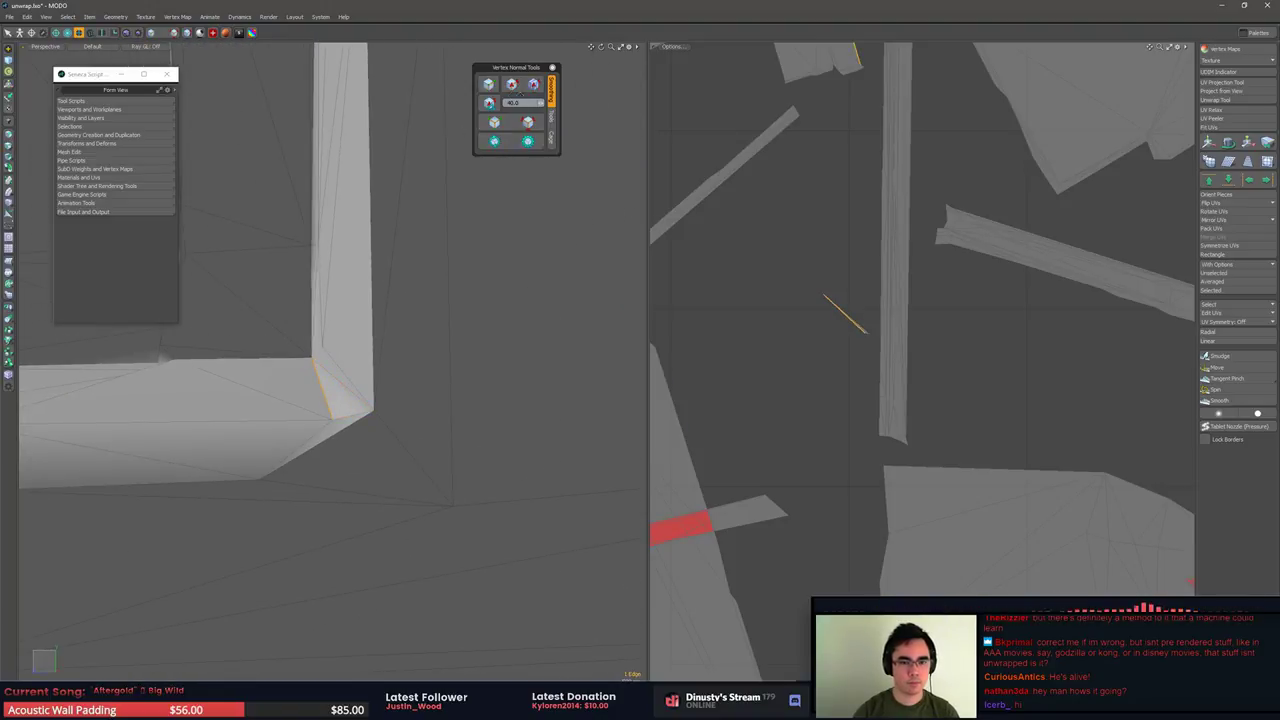
pyautogui.click(487, 86)
pyautogui.click(331, 376)
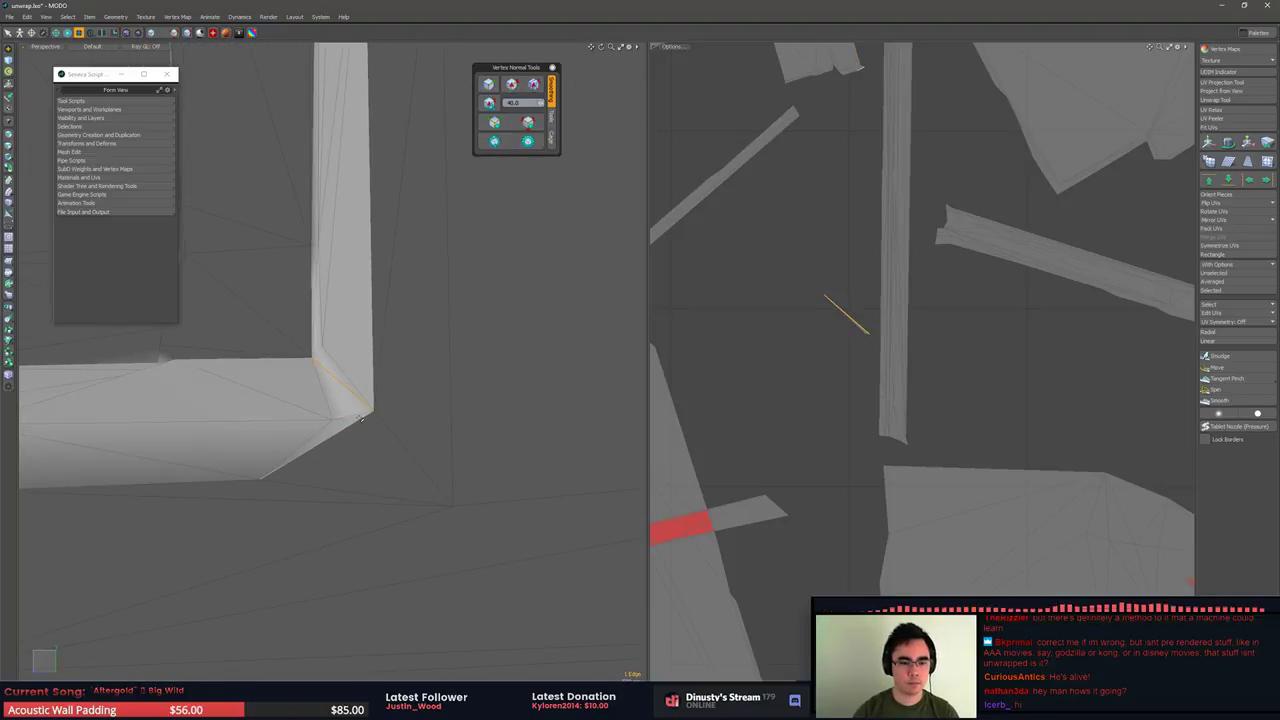
pyautogui.click(510, 86)
# Harden the short edge at the tip of the bevelled corner and select all hard edges
pyautogui.click(535, 131)
pyautogui.keyDown('alt'); pyautogui.moveTo(420, 290); pyautogui.dragTo(388, 370); pyautogui.keyUp('alt')
pyautogui.click(395, 396)
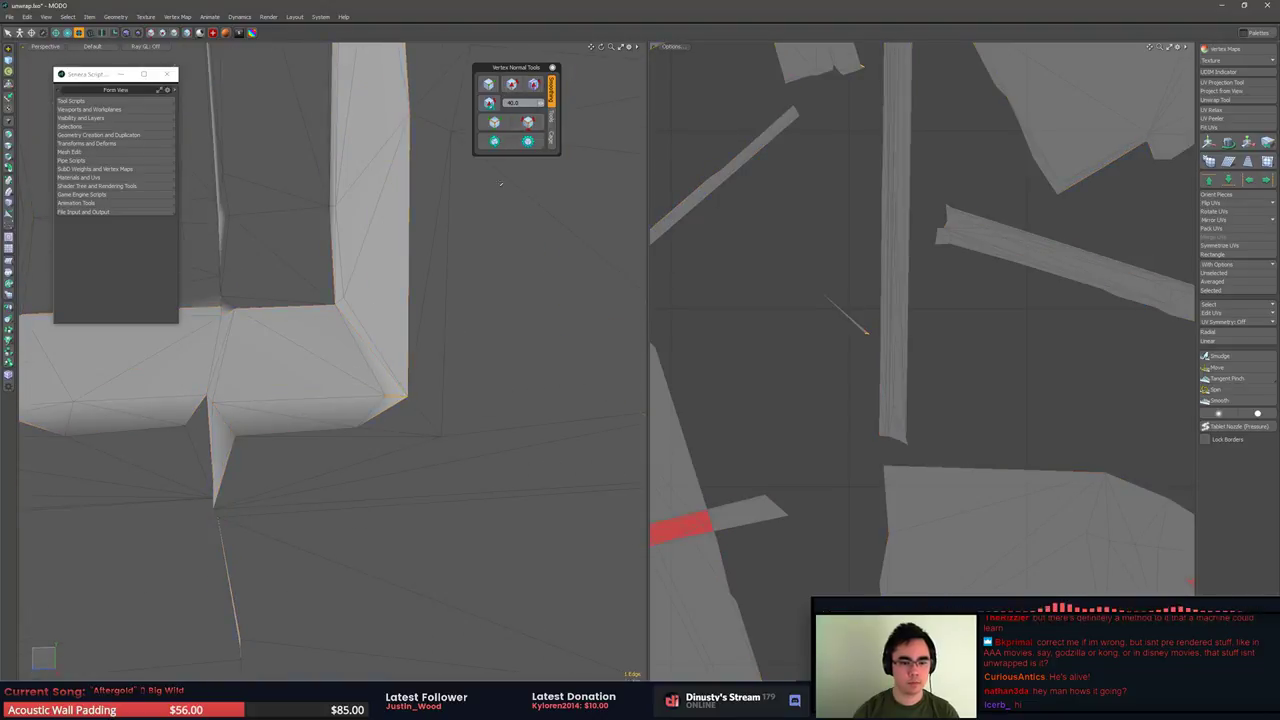
pyautogui.click(531, 124)
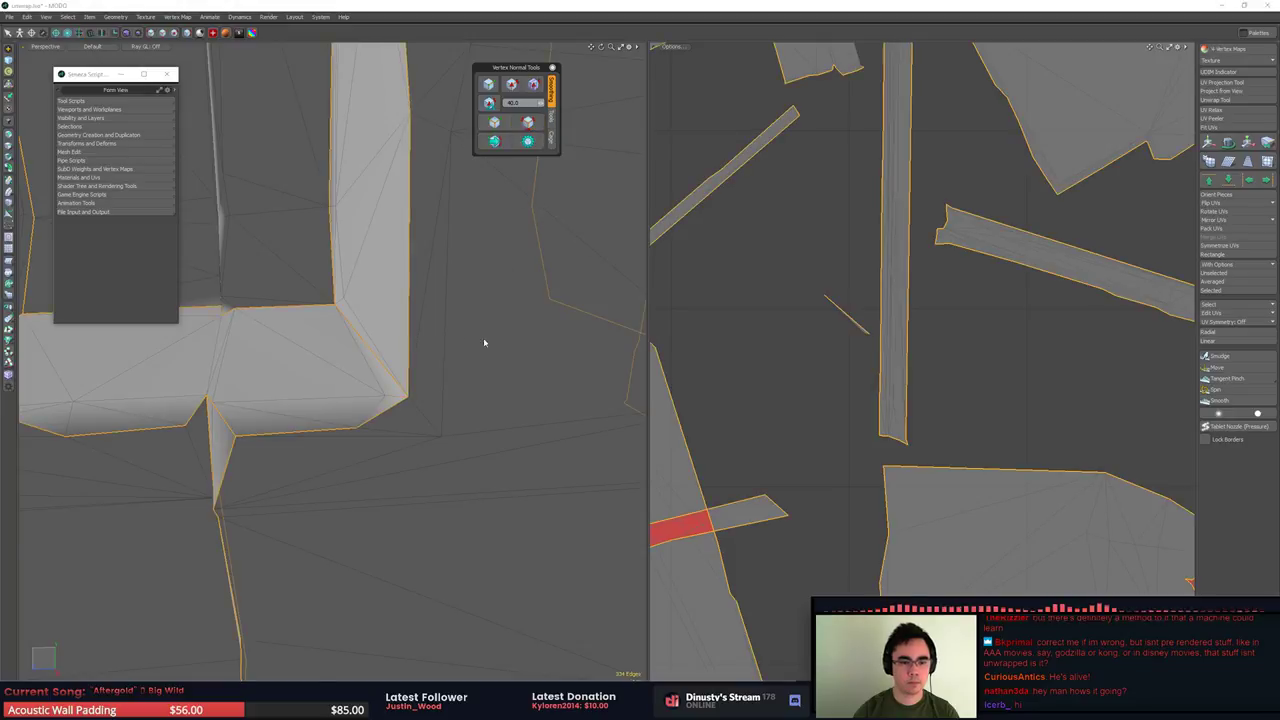
# Inspect the hard-edge boundaries around the block's end, back and ledge faces, trying polygon selections on them
pyautogui.keyDown('alt'); pyautogui.moveTo(484, 338); pyautogui.dragTo(400, 337); pyautogui.keyUp('alt')
pyautogui.scroll(-5, 394, 290)
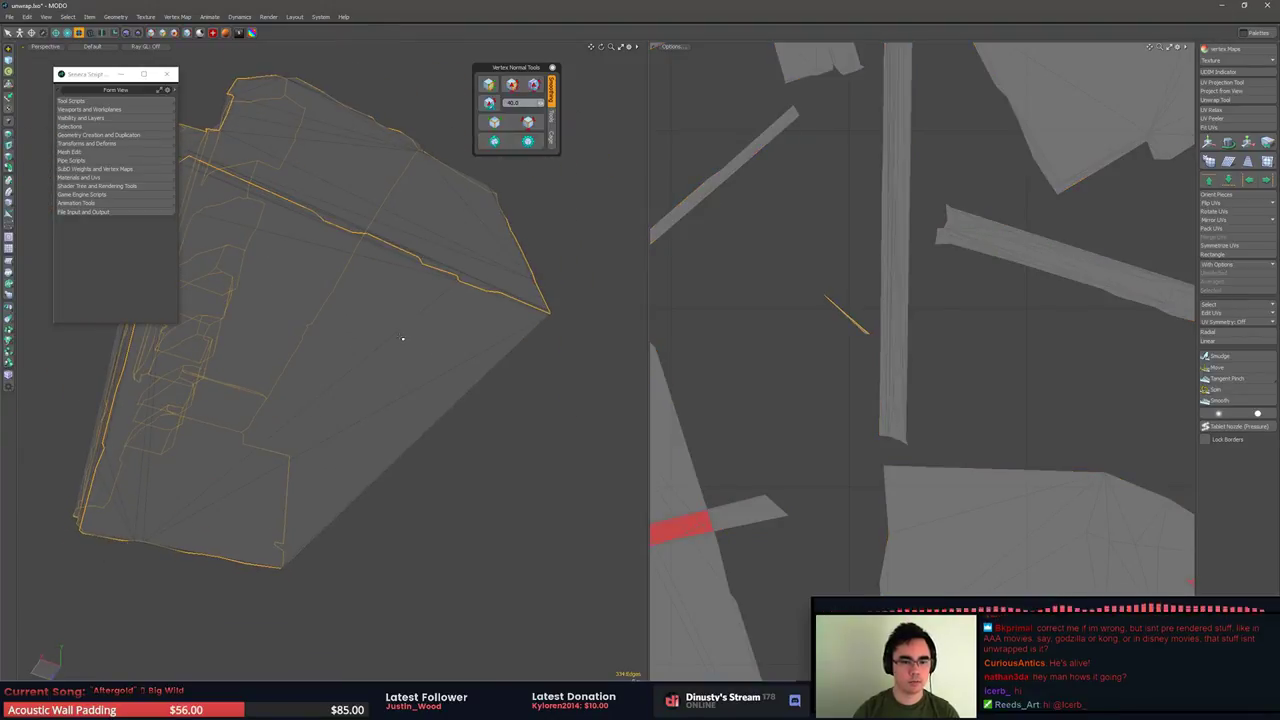
pyautogui.press('3')
pyautogui.keyDown('alt'); pyautogui.moveTo(542, 371); pyautogui.dragTo(454, 420); pyautogui.keyUp('alt')
pyautogui.click(454, 343)
pyautogui.hotkey('shift', 'Up')
pyautogui.hotkey('shift', 'Up')
pyautogui.keyDown('alt'); pyautogui.moveTo(491, 337); pyautogui.dragTo(421, 366); pyautogui.keyUp('alt')
pyautogui.press('Escape')
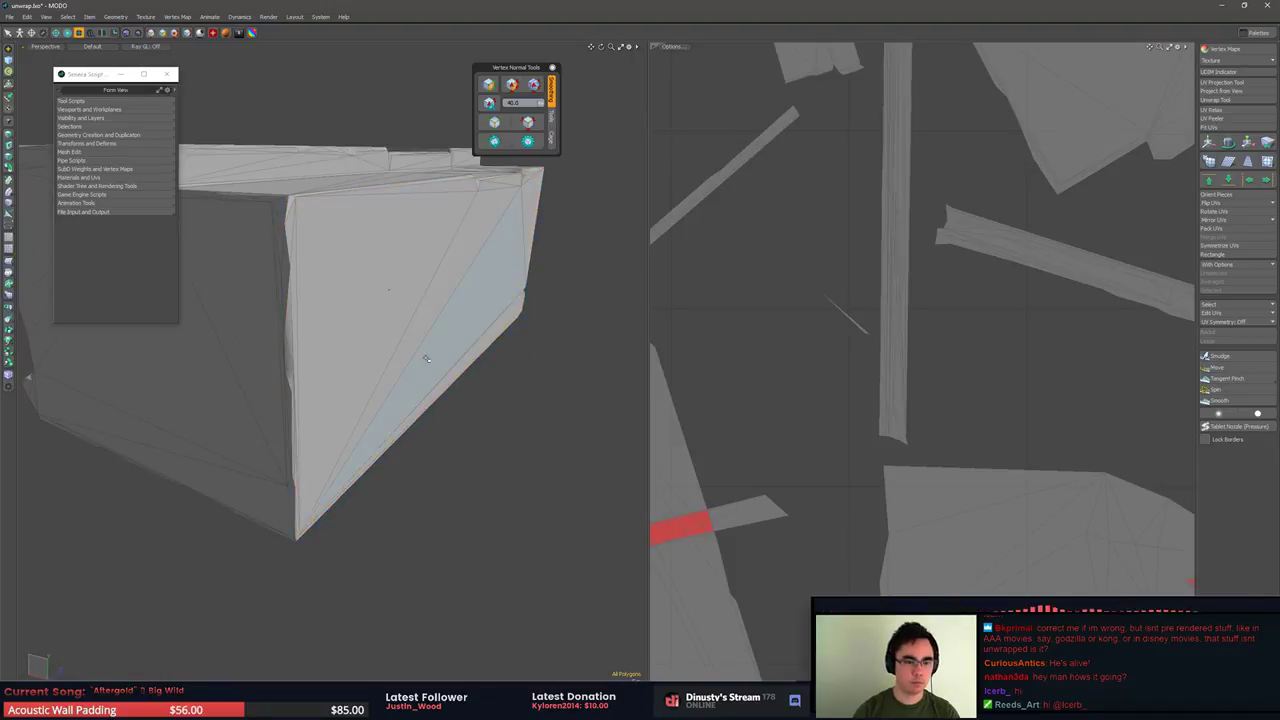
pyautogui.keyDown('alt'); pyautogui.moveTo(552, 340); pyautogui.dragTo(546, 296); pyautogui.keyUp('alt')
pyautogui.click(535, 122)
pyautogui.press('3')
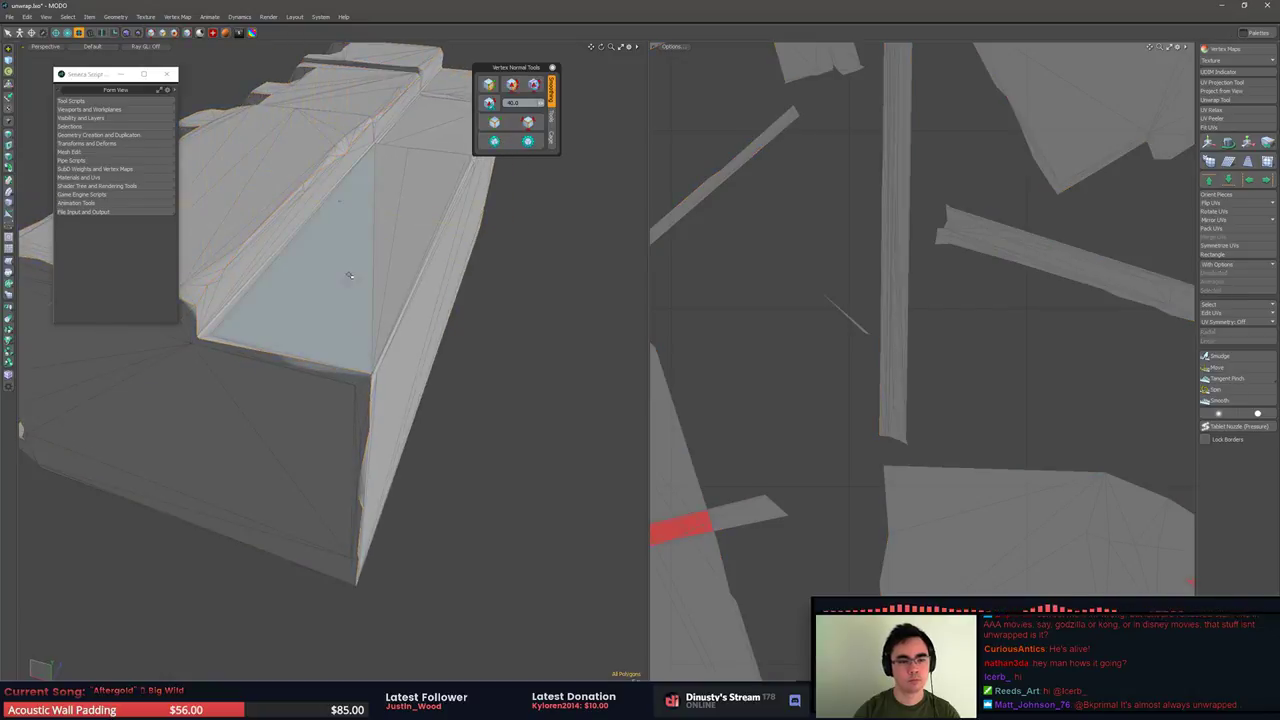
# Select the flat panel polygons on the ledge along the block's back, including the bevels around its ends
pyautogui.moveTo(375, 220); pyautogui.dragTo(418, 232)
pyautogui.keyDown('alt'); pyautogui.moveTo(418, 232); pyautogui.dragTo(397, 252); pyautogui.keyUp('alt')
pyautogui.scroll(4, 431, 251)
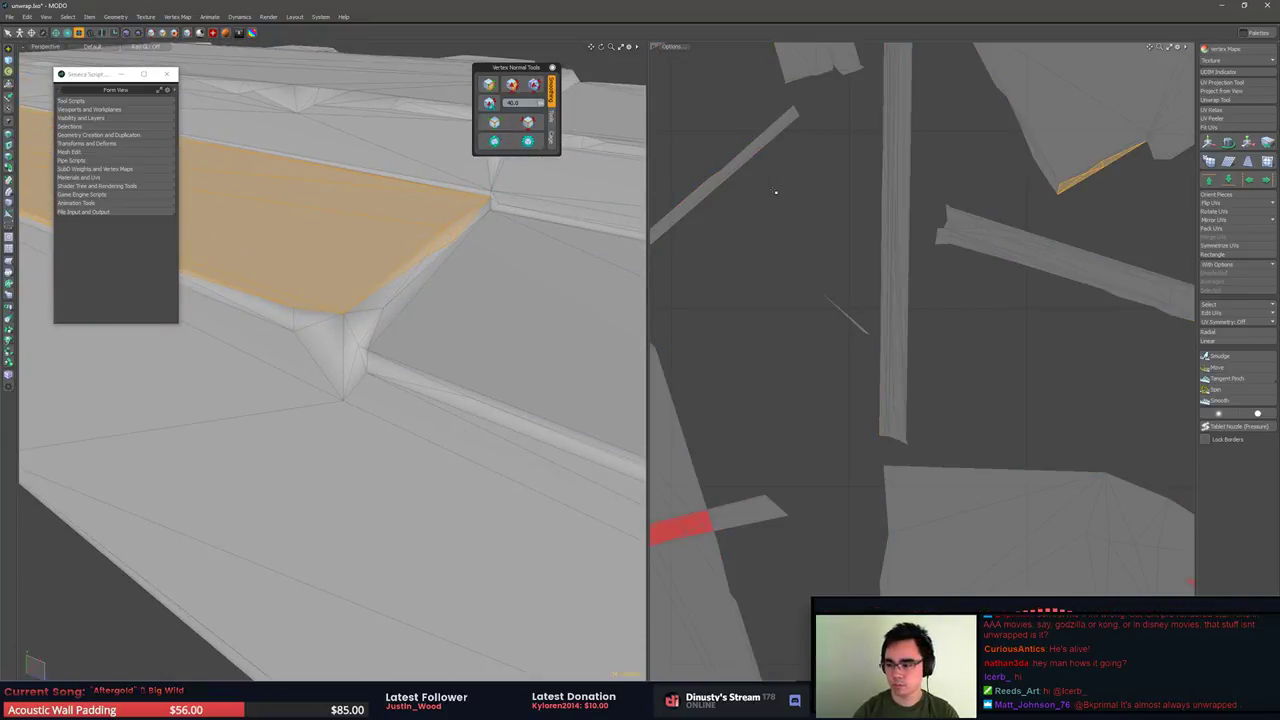
pyautogui.keyDown('alt'); pyautogui.moveTo(571, 276); pyautogui.dragTo(628, 300); pyautogui.keyUp('alt')
pyautogui.scroll(-4, 607, 290)
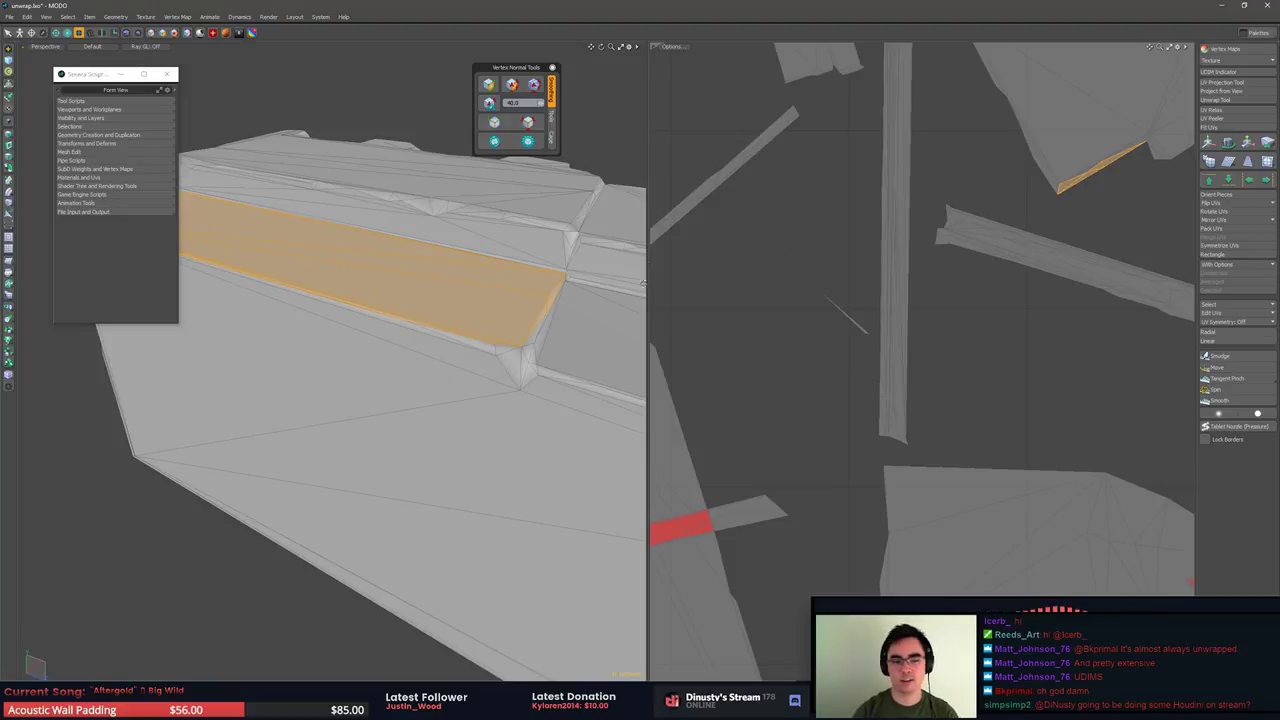
pyautogui.keyDown('alt'); pyautogui.moveTo(445, 288); pyautogui.dragTo(563, 303); pyautogui.keyUp('alt')
pyautogui.keyDown('alt'); pyautogui.moveTo(270, 296); pyautogui.dragTo(322, 340); pyautogui.keyUp('alt')
pyautogui.scroll(-3, 290, 298)
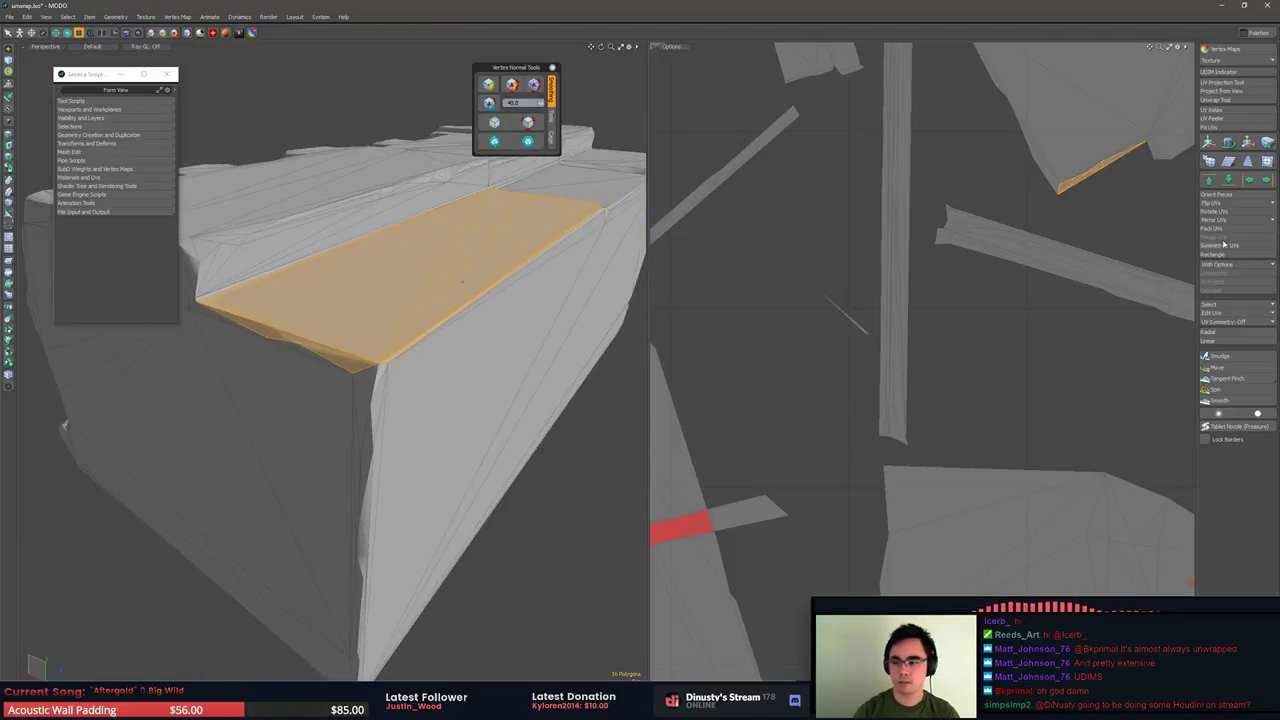
pyautogui.keyDown('alt'); pyautogui.moveTo(401, 341); pyautogui.dragTo(375, 376); pyautogui.keyUp('alt')
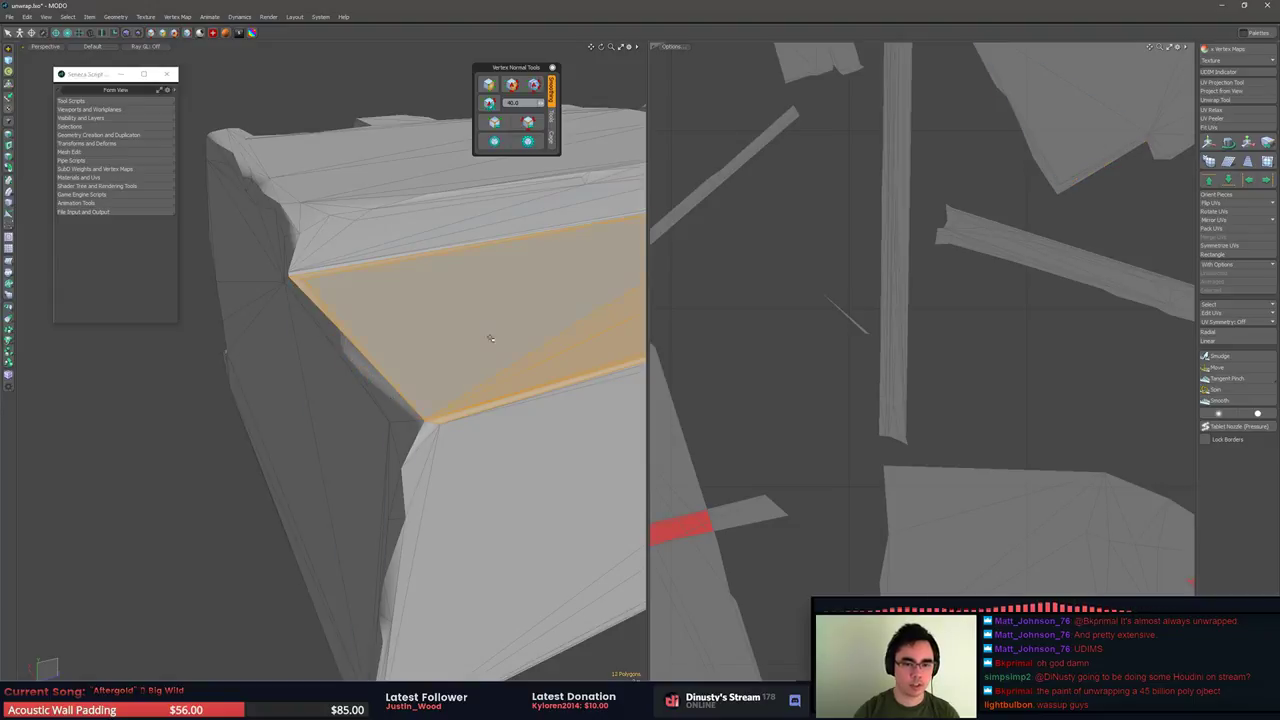
# Compare the selected ledge panel and its lower bevel strip with the mesh's hard edges around the chipped corner
pyautogui.click(529, 123)
pyautogui.keyDown('alt'); pyautogui.moveTo(467, 318); pyautogui.dragTo(251, 371); pyautogui.keyUp('alt')
pyautogui.press('3')
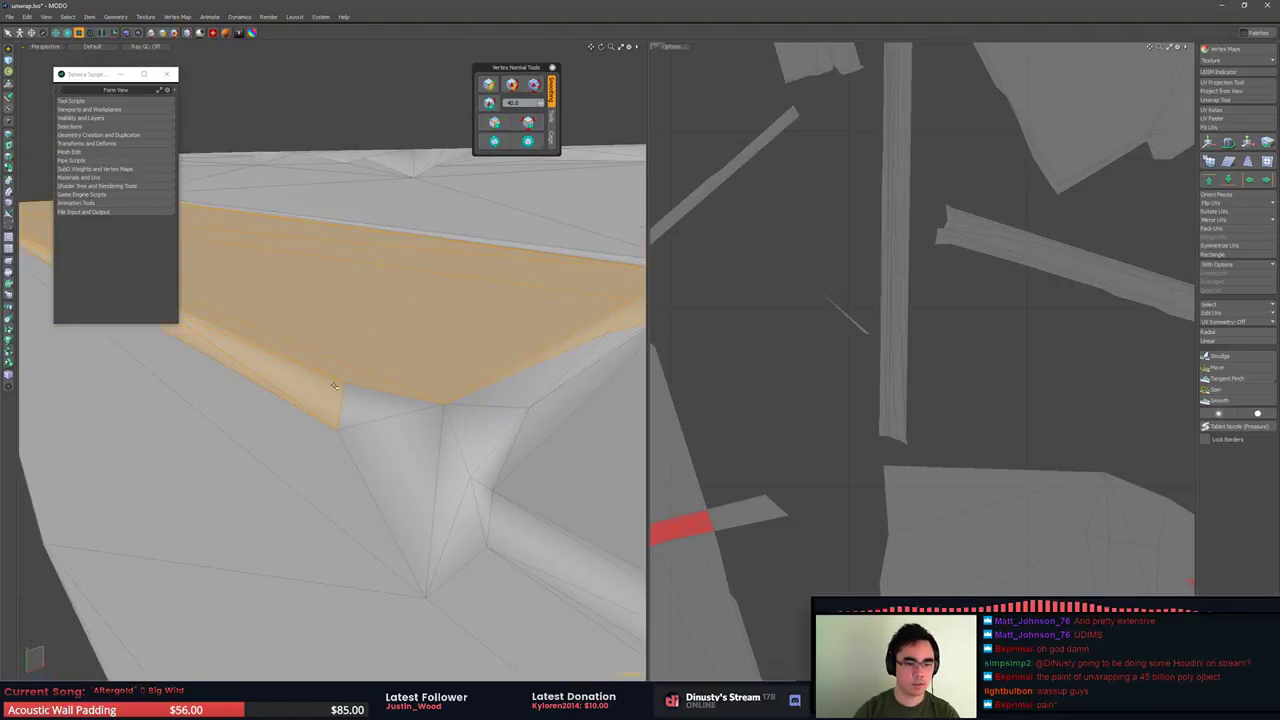
pyautogui.keyDown('alt'); pyautogui.moveTo(473, 394); pyautogui.dragTo(449, 238); pyautogui.keyUp('alt')
pyautogui.click(528, 122)
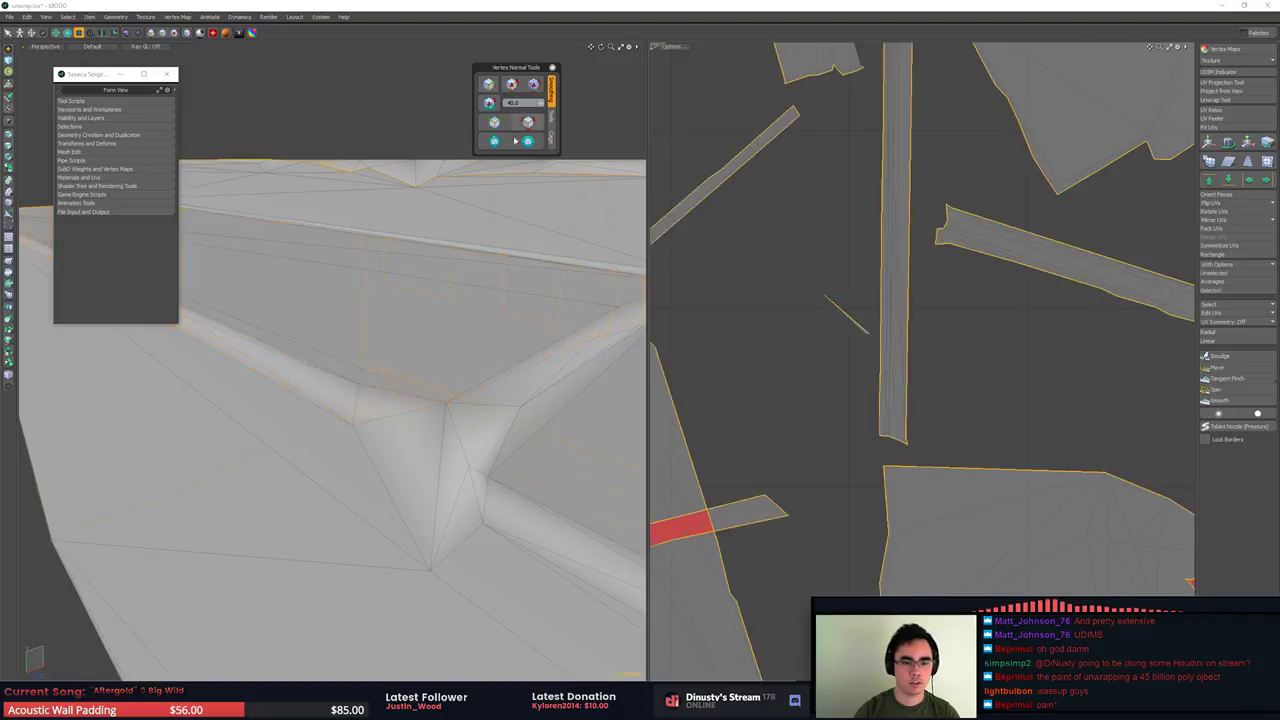
pyautogui.keyDown('alt'); pyautogui.moveTo(491, 280); pyautogui.dragTo(519, 301); pyautogui.keyUp('alt')
pyautogui.press('3')
pyautogui.click(519, 301)
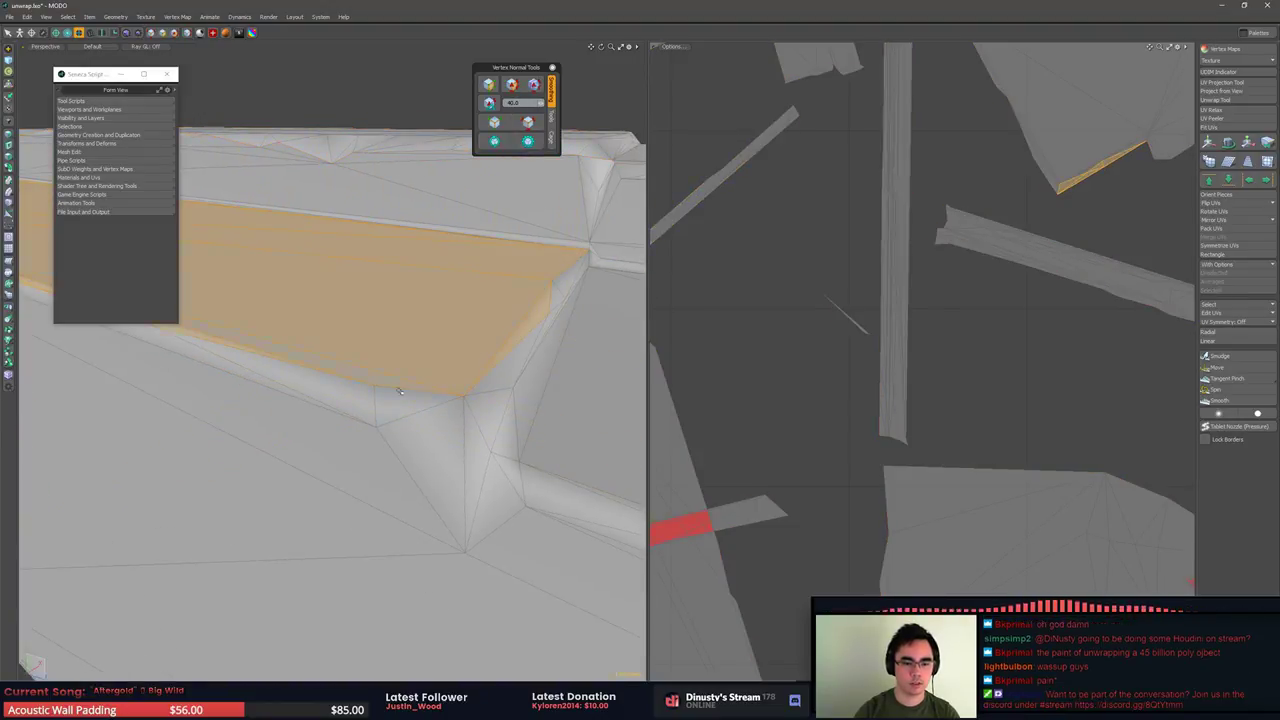
# Check the hard edges at the ledge panel's far end and remove the end-bevel polygons from the panel selection
pyautogui.keyDown('alt'); pyautogui.moveTo(288, 394); pyautogui.dragTo(561, 206); pyautogui.keyUp('alt')
pyautogui.keyDown('alt'); pyautogui.moveTo(277, 388); pyautogui.dragTo(541, 152); pyautogui.keyUp('alt')
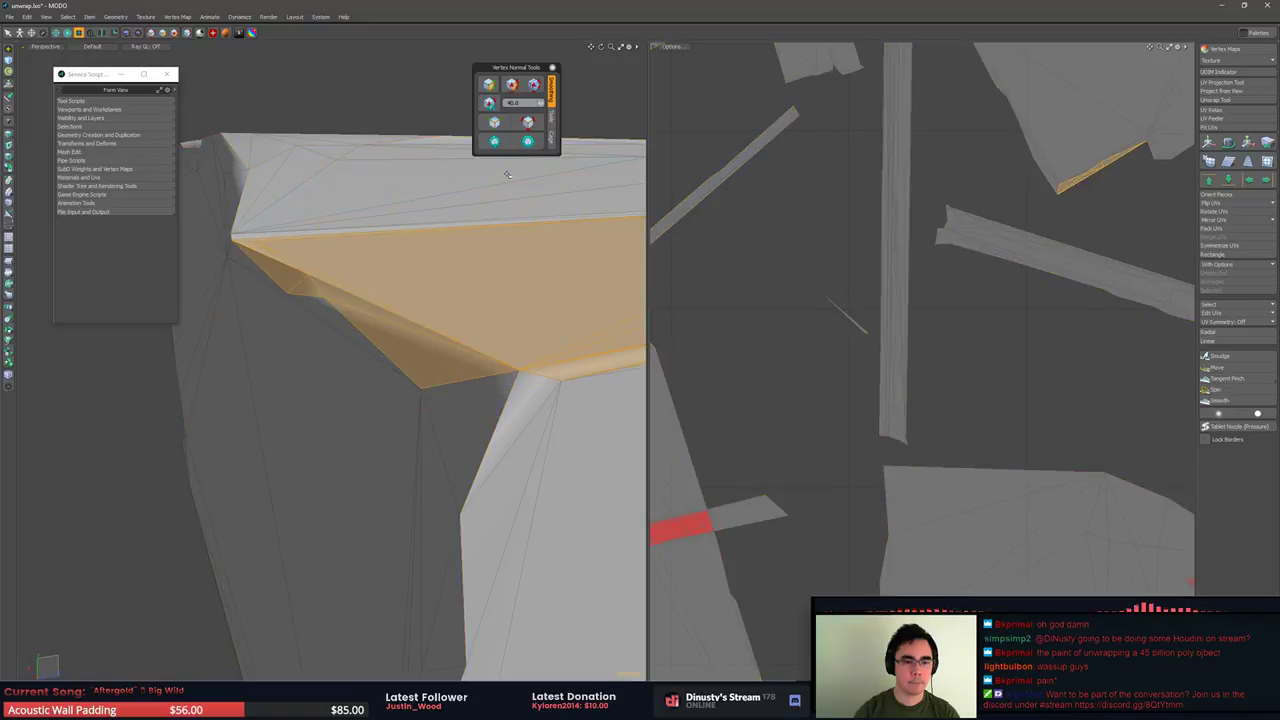
pyautogui.click(526, 122)
pyautogui.press('3')
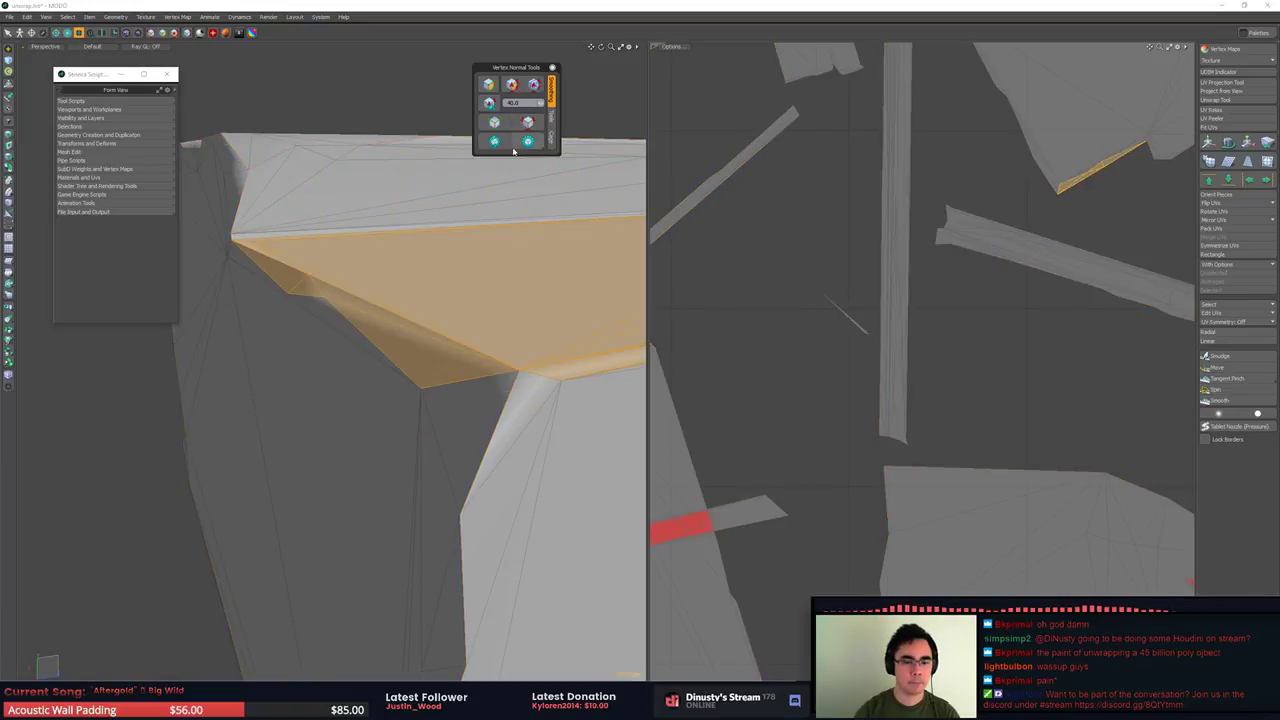
pyautogui.keyDown('ctrl'); pyautogui.moveTo(498, 370); pyautogui.dragTo(246, 252); pyautogui.keyUp('ctrl')
# Check both ends of the selected ledge panel and harden the boundary around the selection
pyautogui.scroll(-5, 255, 262)
pyautogui.keyDown('alt'); pyautogui.moveTo(262, 270); pyautogui.dragTo(250, 350); pyautogui.keyUp('alt')
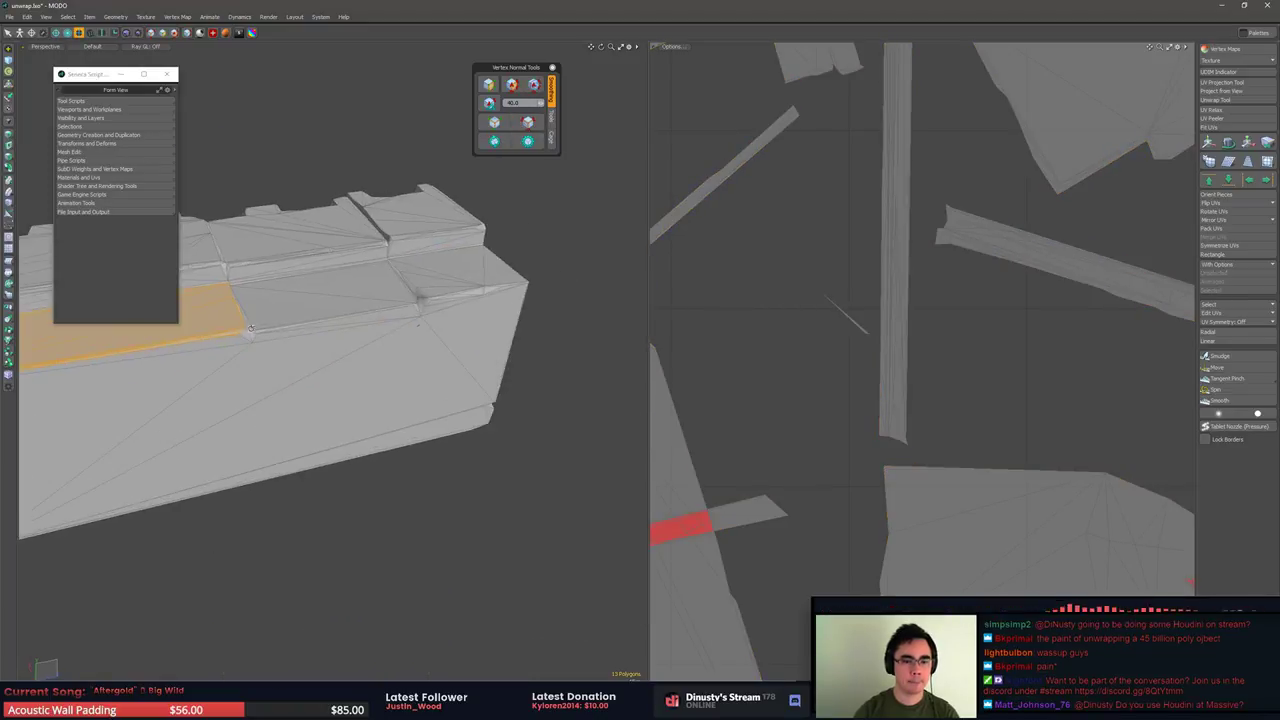
pyautogui.scroll(6, 263, 290)
pyautogui.keyDown('alt'); pyautogui.keyDown('shift'); pyautogui.moveTo(263, 286); pyautogui.dragTo(437, 325); pyautogui.keyUp('shift'); pyautogui.keyUp('alt')
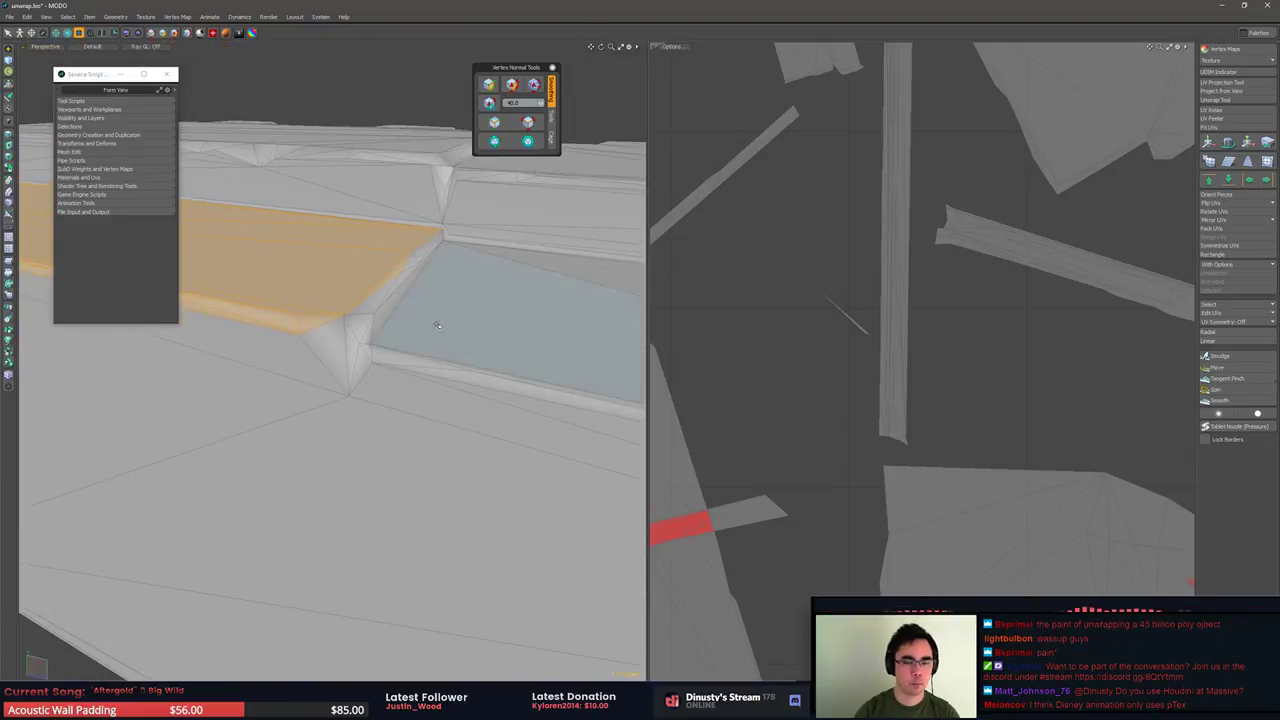
pyautogui.click(519, 91)
# Select the chipped polygons between the two ledge panels, drop the ones on the neighbouring side, and harden the selection's boundary
pyautogui.click(424, 250)
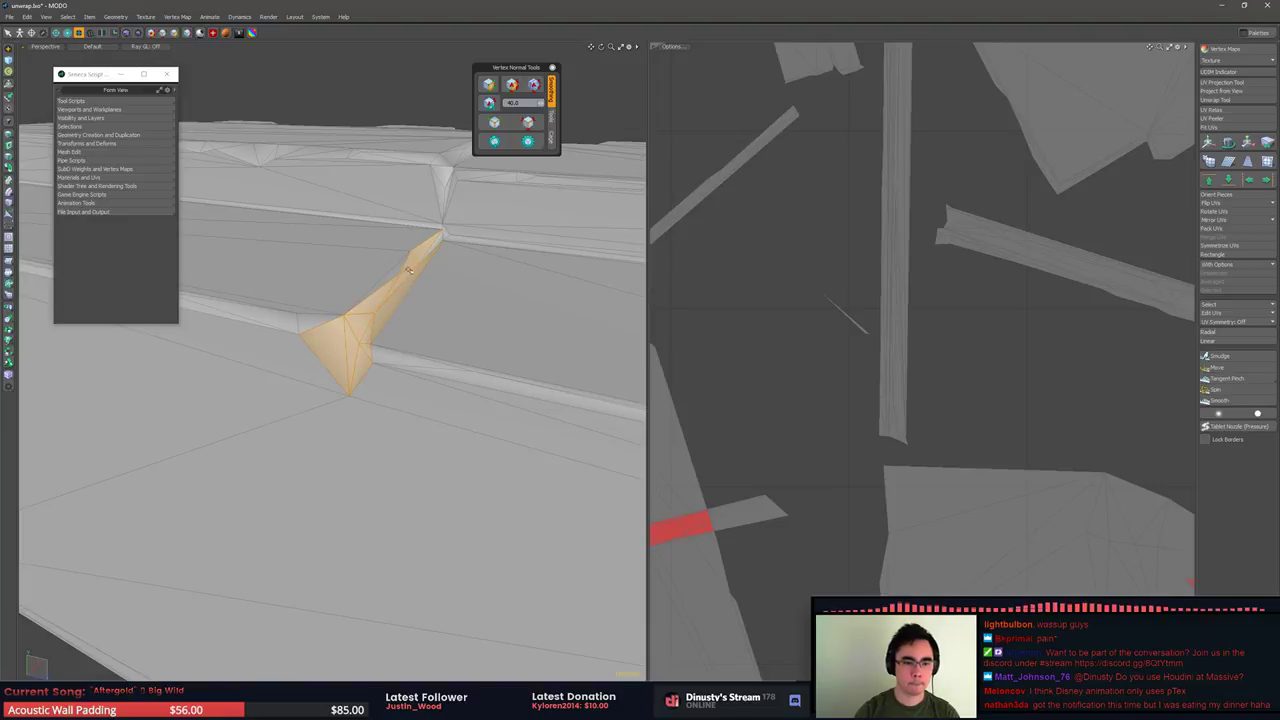
pyautogui.keyDown('alt'); pyautogui.moveTo(445, 237); pyautogui.dragTo(480, 275); pyautogui.keyUp('alt')
pyautogui.keyDown('ctrl'); pyautogui.click(480, 270); pyautogui.keyUp('ctrl')
pyautogui.keyDown('ctrl'); pyautogui.click(497, 206); pyautogui.keyUp('ctrl')
pyautogui.keyDown('alt'); pyautogui.moveTo(497, 210); pyautogui.dragTo(440, 224); pyautogui.keyUp('alt')
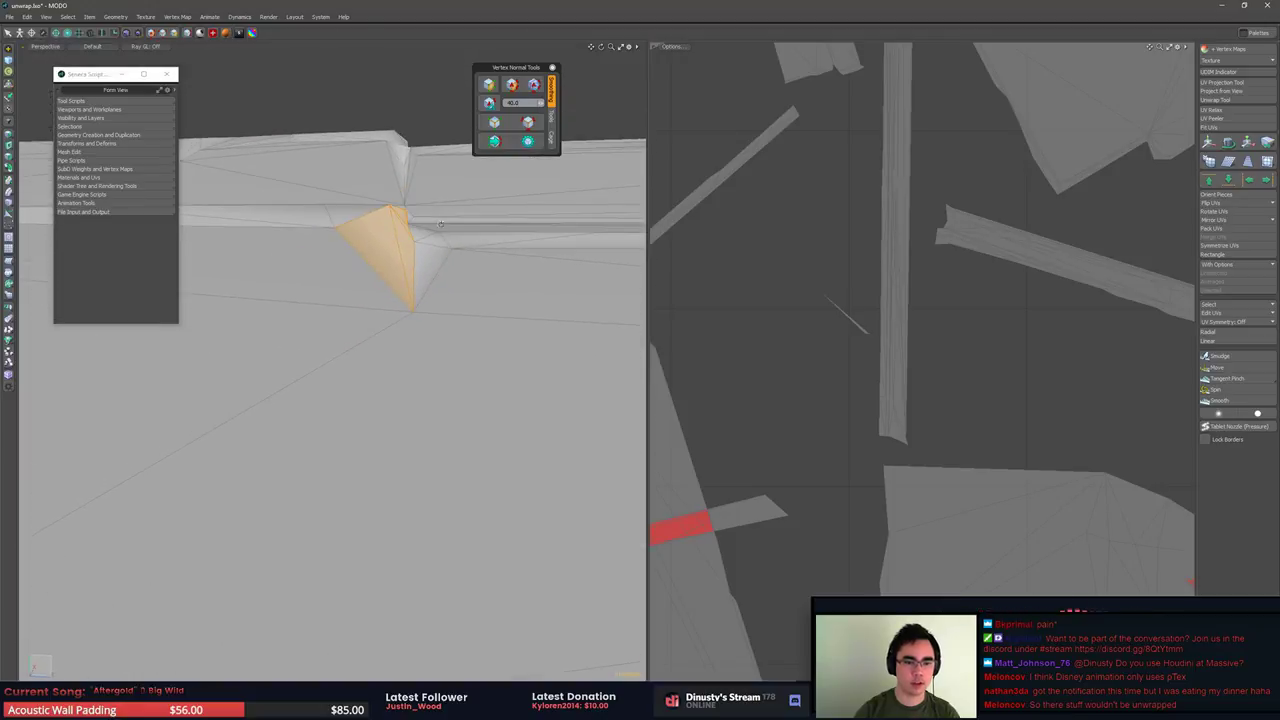
pyautogui.click(510, 92)
# Select the next ledge panel together with its bevels, check its ends, and harden its boundary
pyautogui.click(426, 131)
pyautogui.moveTo(426, 131)
pyautogui.keyDown('alt'); pyautogui.mouseDown()
pyautogui.moveTo(415, 250)
pyautogui.moveTo(323, 296)
pyautogui.mouseUp(); pyautogui.keyUp('alt')
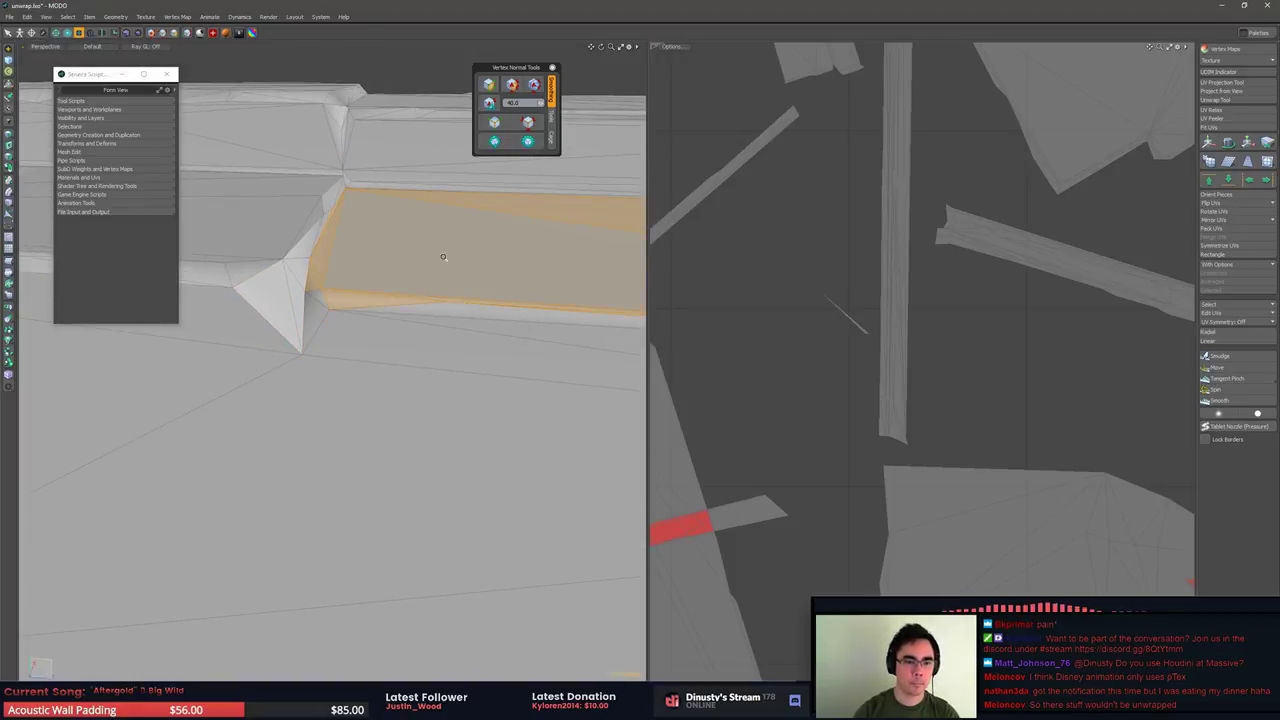
pyautogui.keyDown('alt'); pyautogui.moveTo(443, 257); pyautogui.dragTo(303, 292); pyautogui.keyUp('alt')
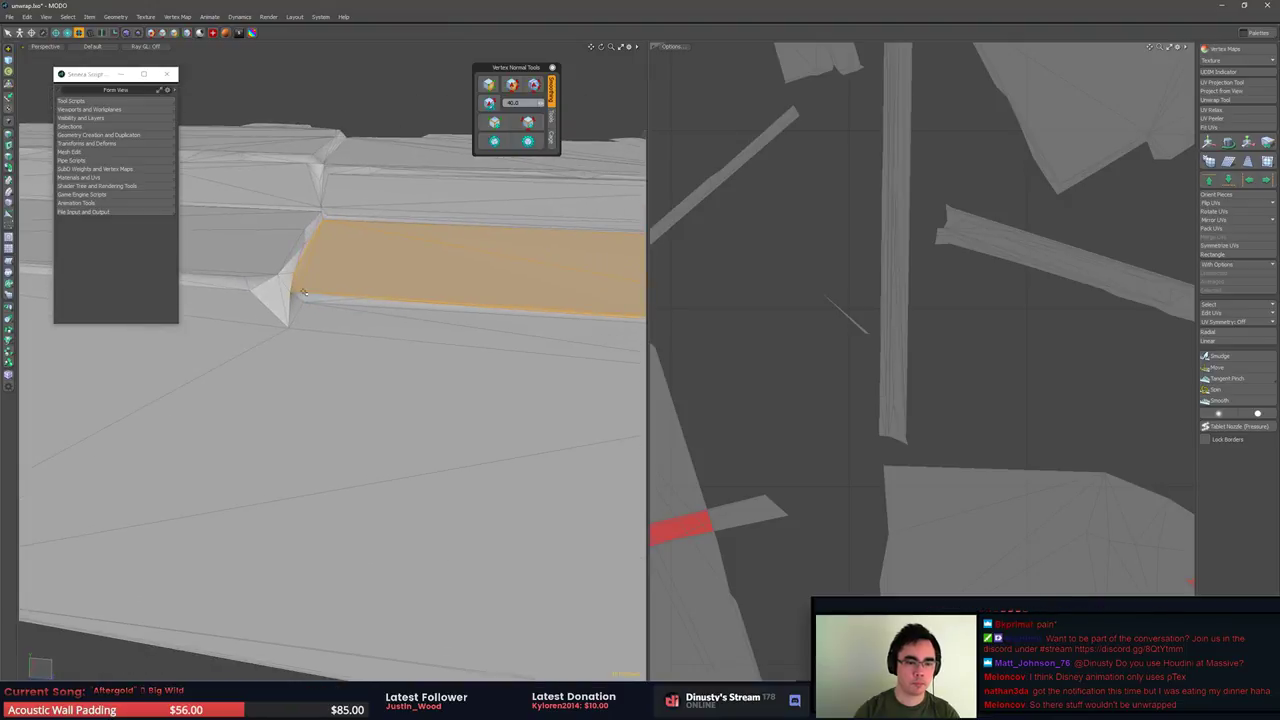
pyautogui.keyDown('alt'); pyautogui.keyDown('shift'); pyautogui.moveTo(418, 304); pyautogui.dragTo(150, 292); pyautogui.keyUp('shift'); pyautogui.keyUp('alt')
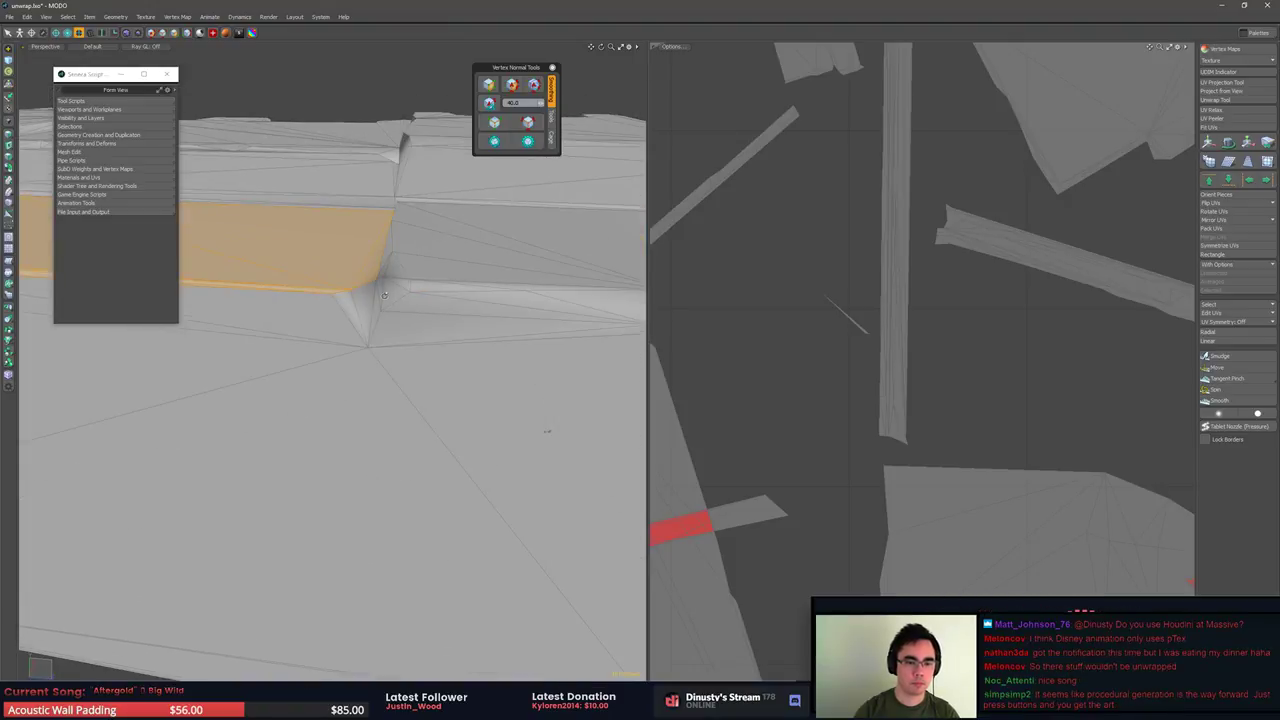
pyautogui.keyDown('alt'); pyautogui.moveTo(420, 290); pyautogui.dragTo(368, 216); pyautogui.keyUp('alt')
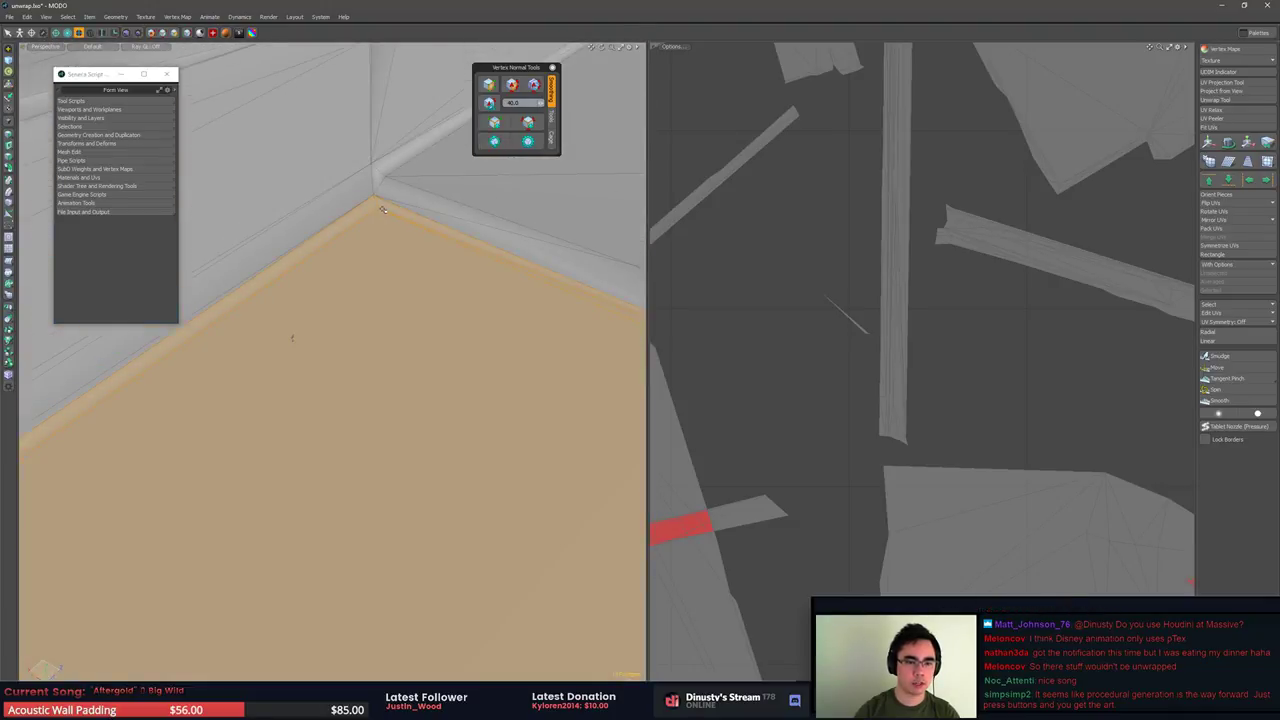
pyautogui.click(512, 86)
# Select the loop of polygons forming the crack's inner wall beside the ledge panel and harden its boundary
pyautogui.moveTo(385, 265)
pyautogui.keyDown('alt'); pyautogui.mouseDown()
pyautogui.moveTo(385, 225)
pyautogui.moveTo(365, 222)
pyautogui.mouseUp(); pyautogui.keyUp('alt')
pyautogui.click(508, 287)
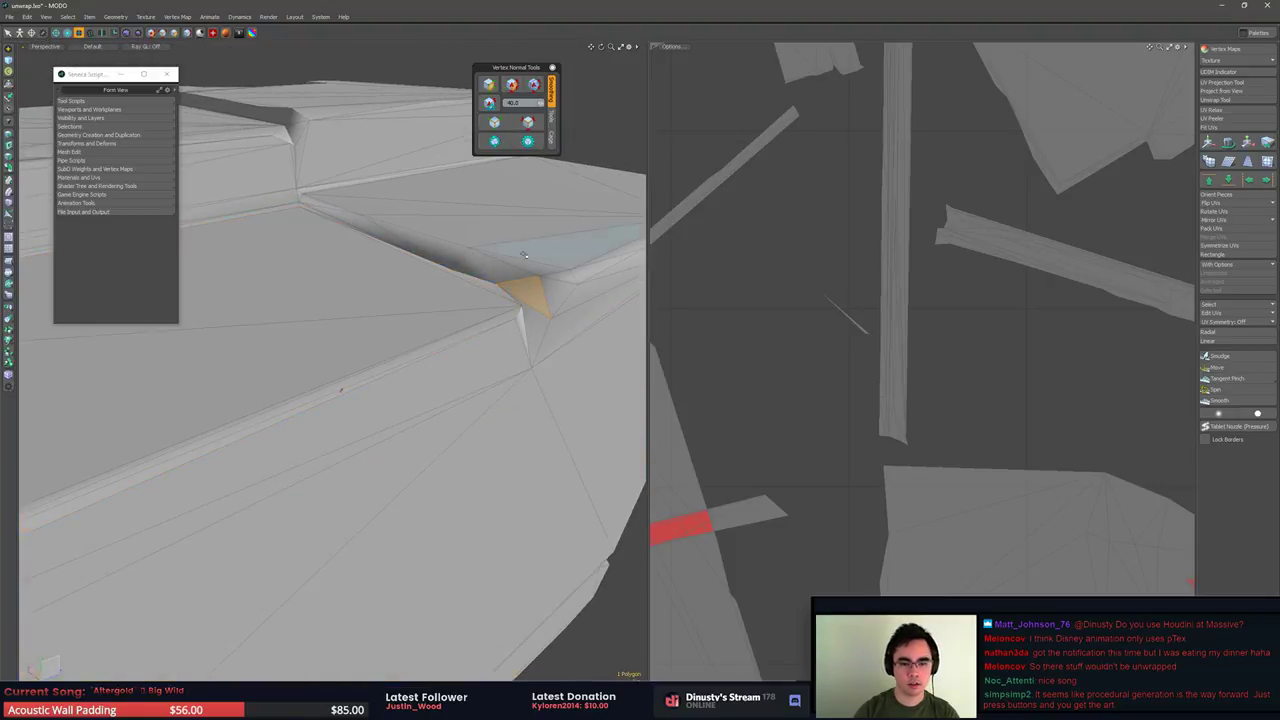
pyautogui.keyDown('shift'); pyautogui.click(511, 271); pyautogui.keyUp('shift')
pyautogui.press('l')
pyautogui.keyDown('alt'); pyautogui.moveTo(548, 295); pyautogui.dragTo(489, 269); pyautogui.keyUp('alt')
pyautogui.click(514, 86)
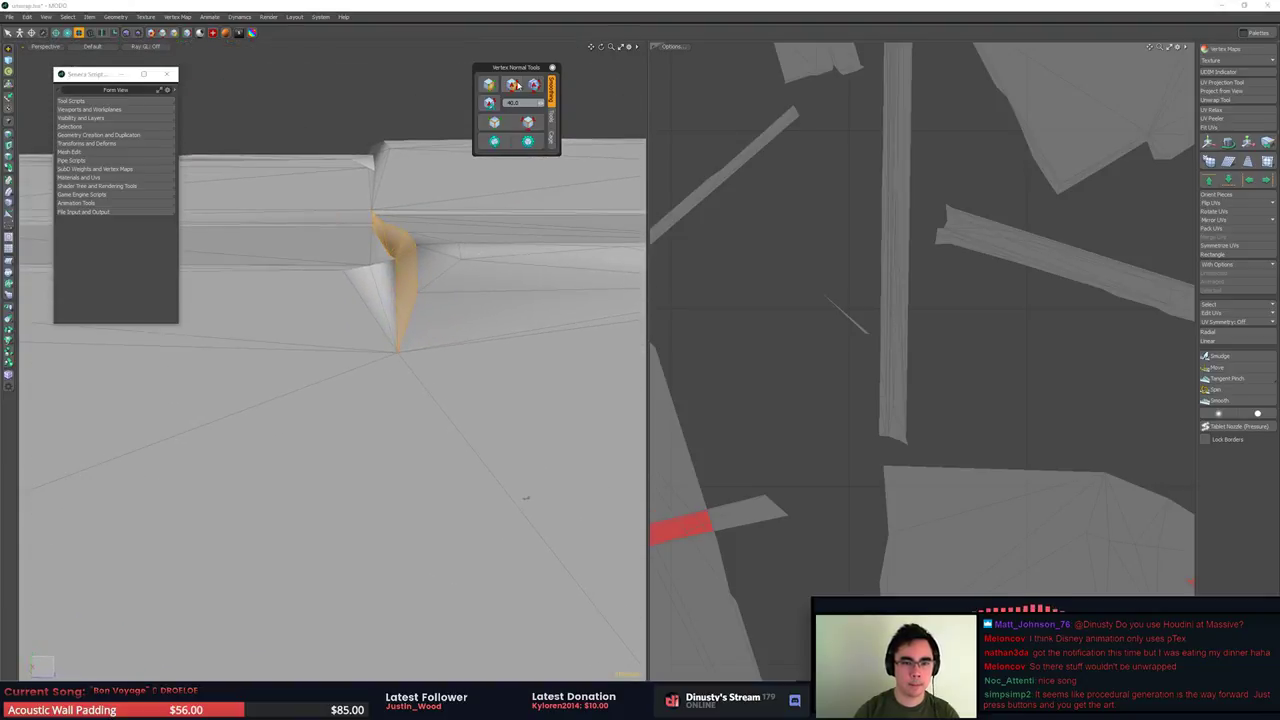
pyautogui.click(363, 86)
# Check the mesh's hard edges around the crack and harden the vertical edge of the notch above it
pyautogui.keyDown('alt'); pyautogui.moveTo(363, 86); pyautogui.dragTo(503, 145); pyautogui.keyUp('alt')
pyautogui.click(528, 123)
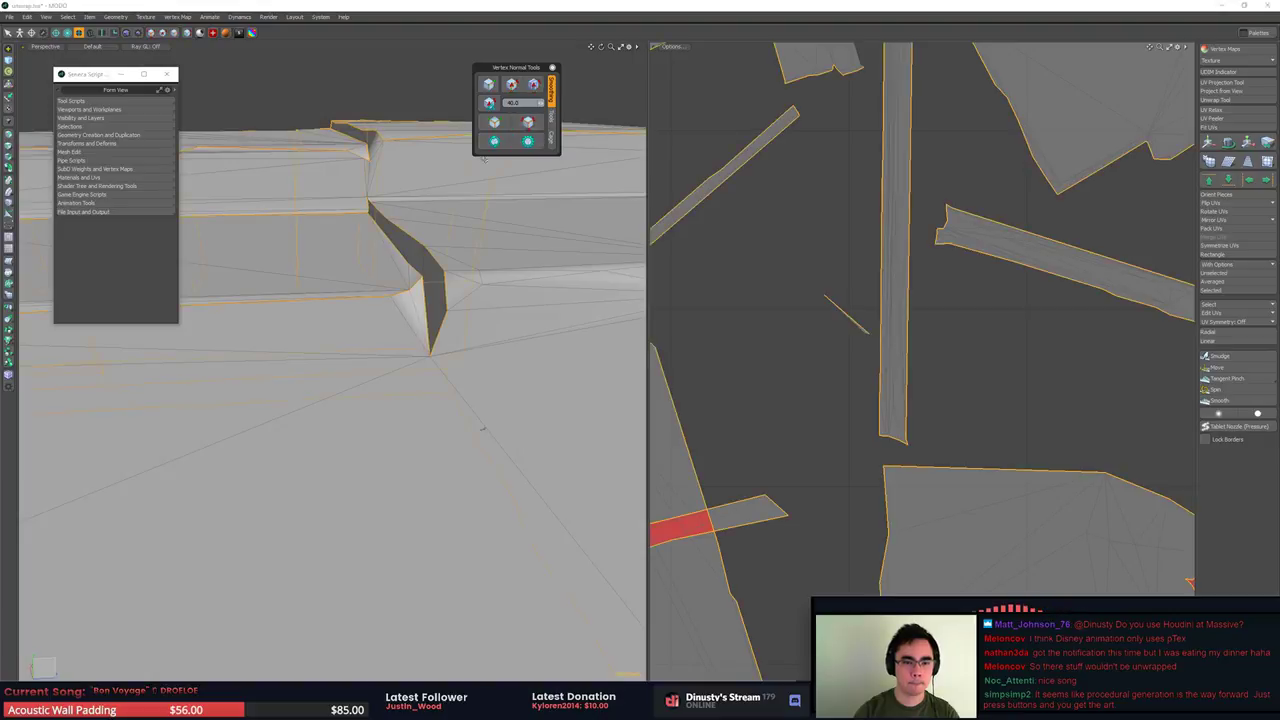
pyautogui.keyDown('alt'); pyautogui.moveTo(470, 200); pyautogui.dragTo(415, 281); pyautogui.keyUp('alt')
pyautogui.click(510, 89)
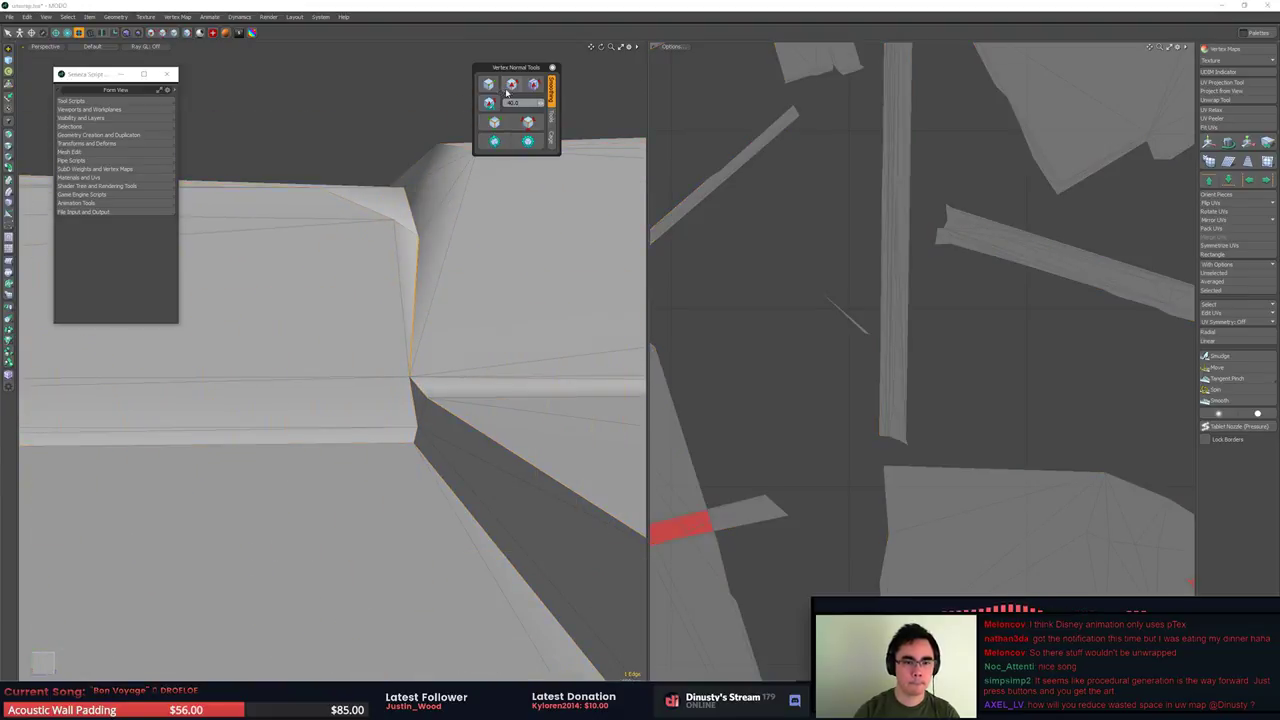
pyautogui.click(452, 112)
pyautogui.keyDown('alt'); pyautogui.moveTo(412, 205); pyautogui.dragTo(432, 178); pyautogui.keyUp('alt')
# Select all hard edges and unwrap the block's UVs along them
pyautogui.click(533, 129)
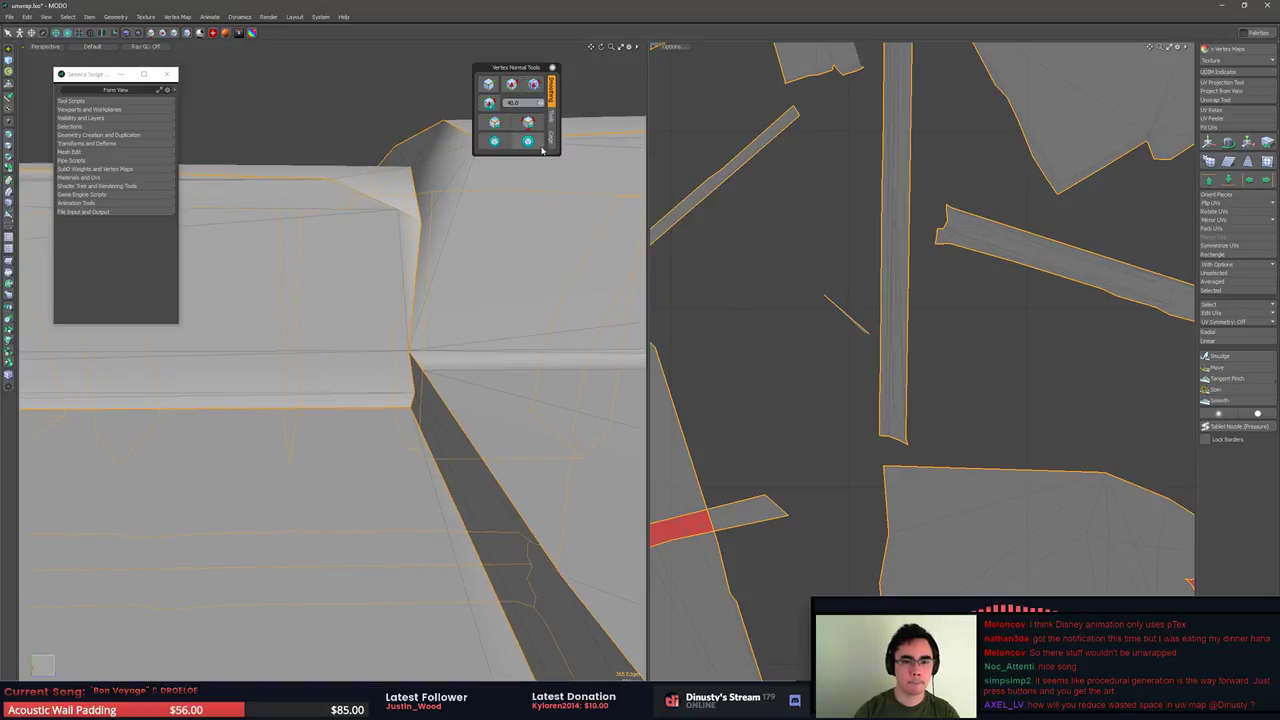
pyautogui.scroll(-8, 1038, 148)
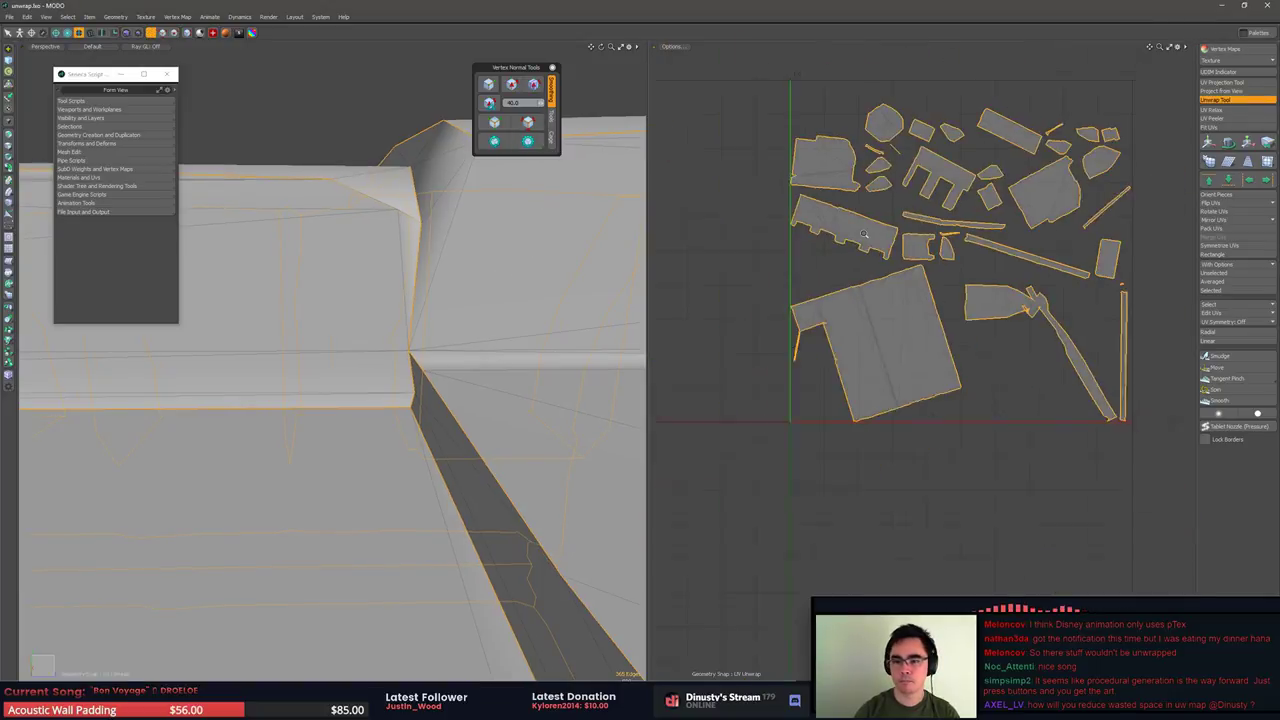
pyautogui.moveTo(1038, 148); pyautogui.dragTo(1050, 150)
pyautogui.scroll(2, 1030, 200)
pyautogui.press('space')
pyautogui.press('Escape')
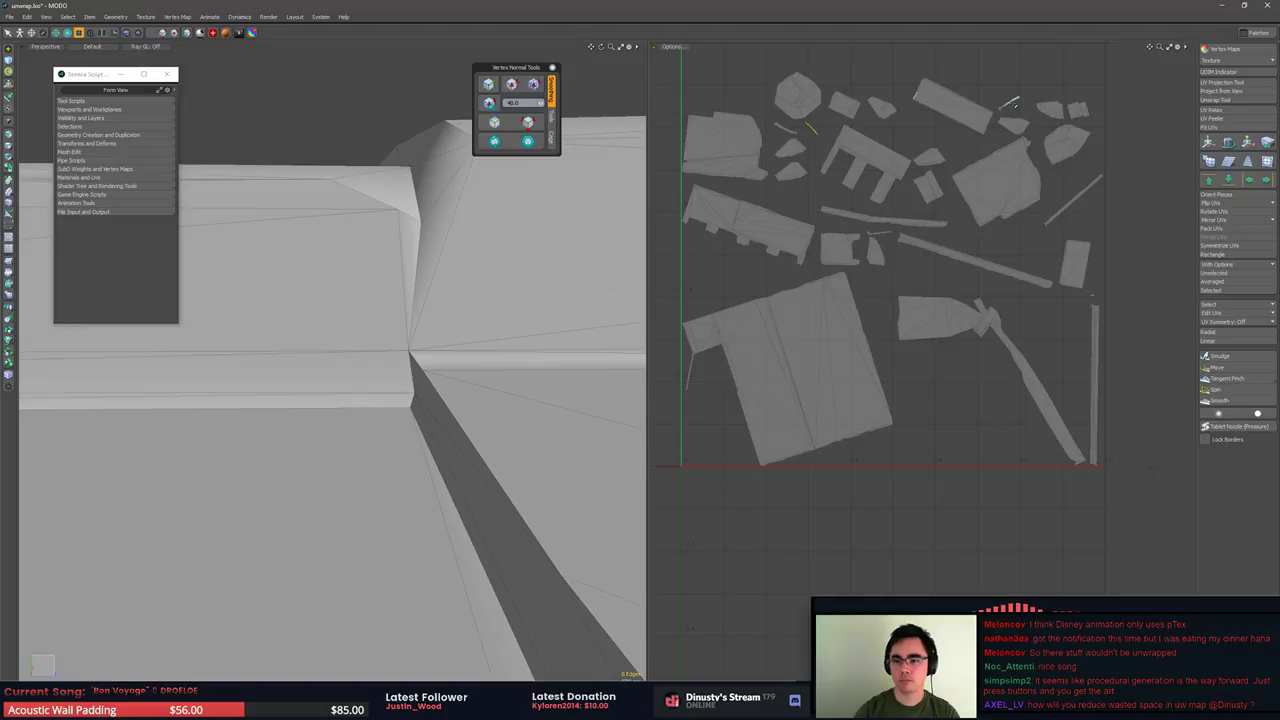
# Soften the long bevel edges on the ledge that split off the thin sliver UV island
pyautogui.scroll(4, 783, 110)
pyautogui.keyDown('alt'); pyautogui.moveTo(560, 240); pyautogui.dragTo(454, 270); pyautogui.keyUp('alt')
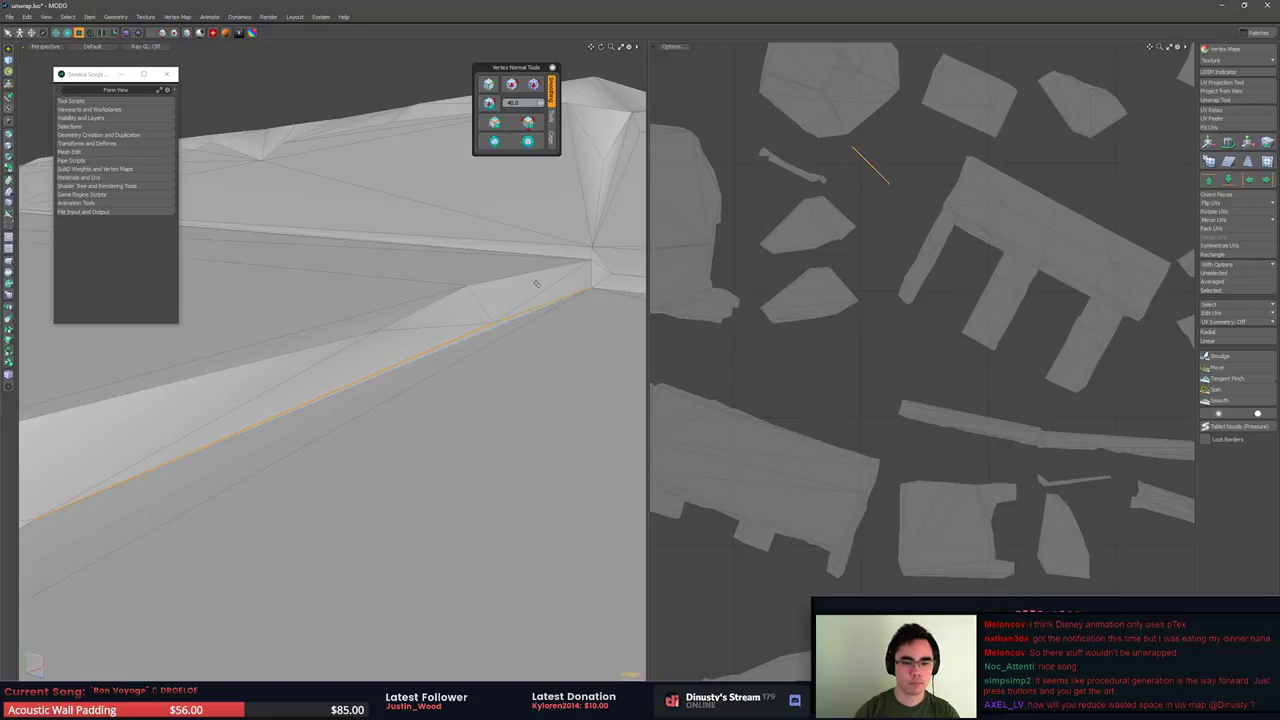
pyautogui.click(495, 328)
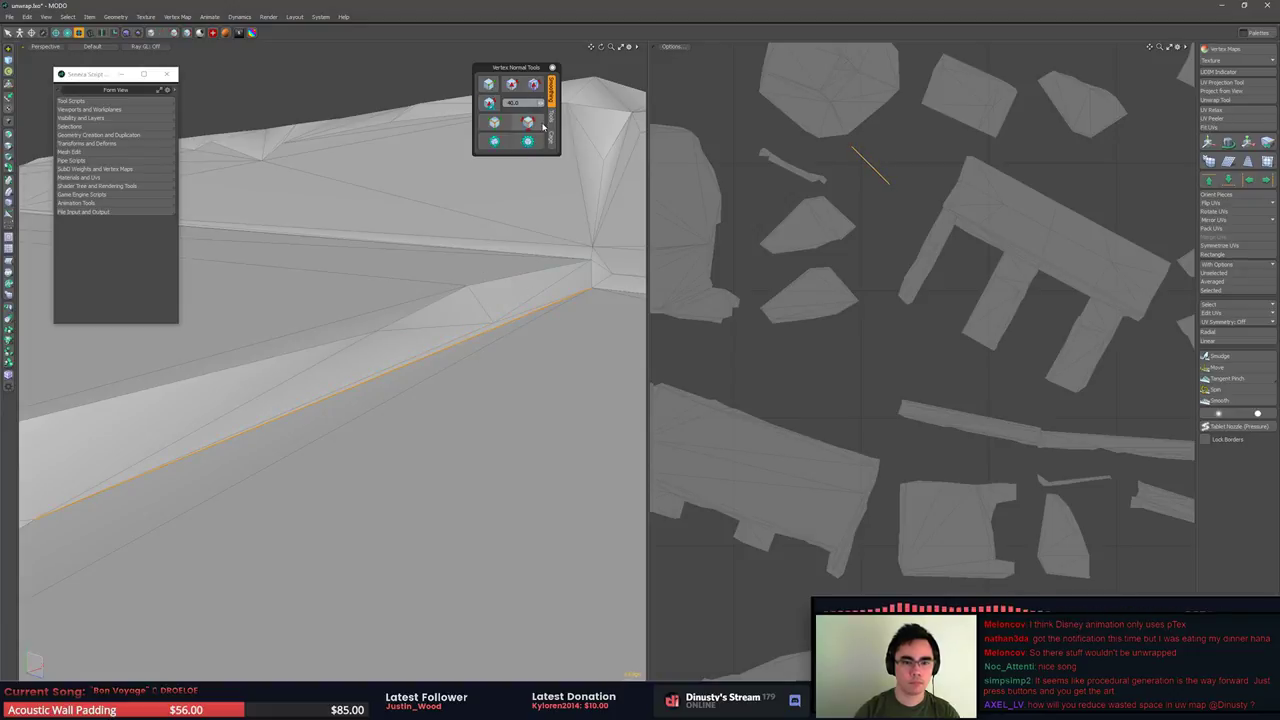
pyautogui.click(514, 86)
# Reselect all hard edges and unwrap the UVs again to absorb the sliver
pyautogui.click(718, 262)
pyautogui.click(536, 126)
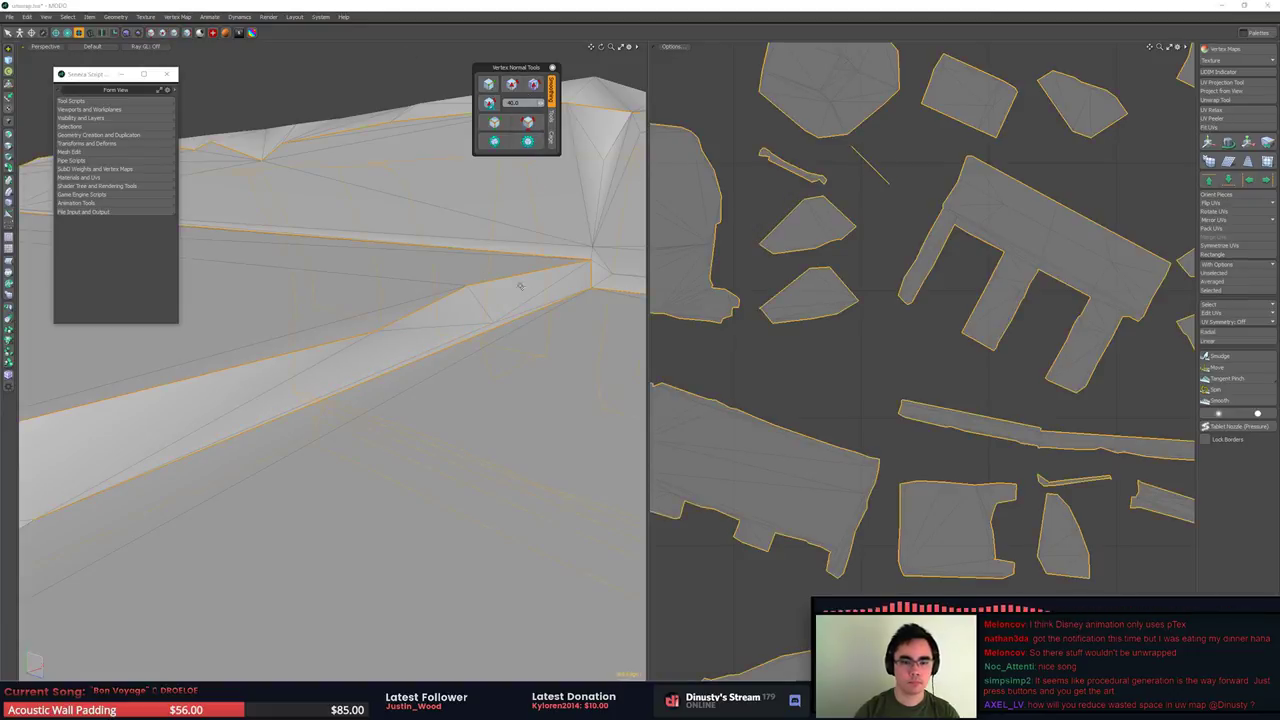
pyautogui.keyDown('alt'); pyautogui.moveTo(520, 283); pyautogui.dragTo(543, 279); pyautogui.keyUp('alt')
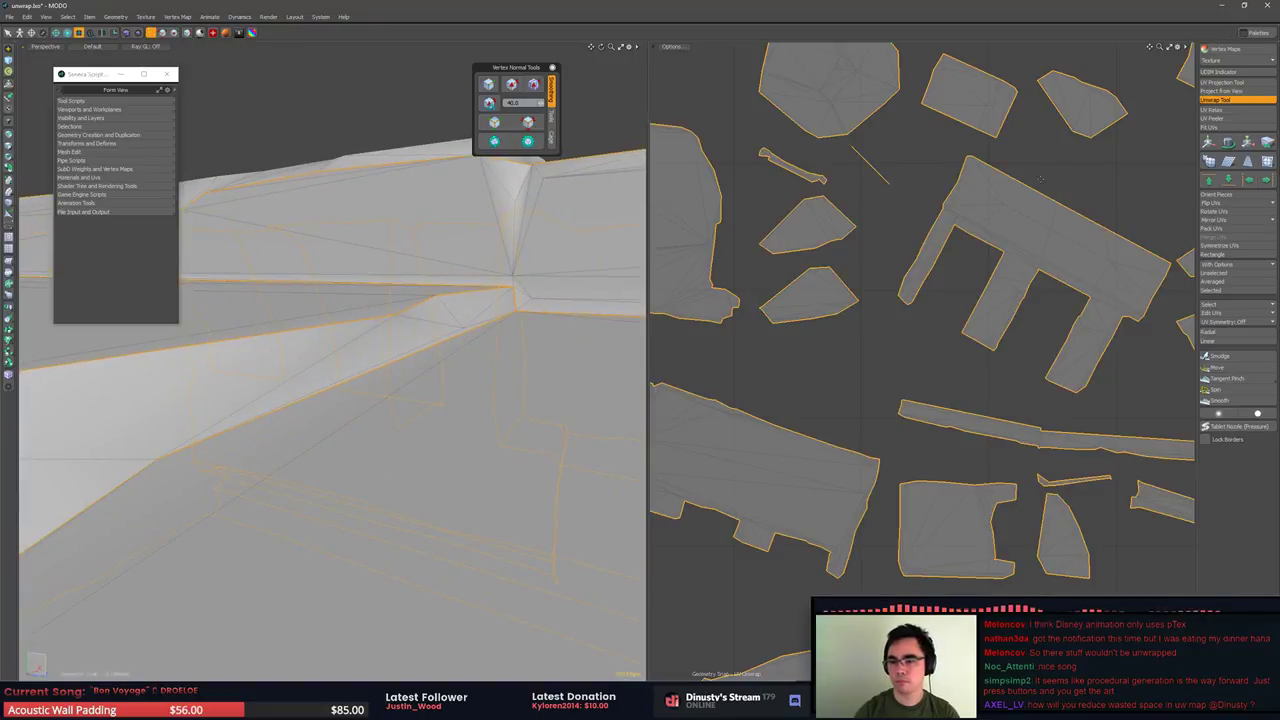
pyautogui.click(927, 194)
pyautogui.scroll(-4, 940, 235)
pyautogui.keyDown('alt'); pyautogui.moveTo(957, 279); pyautogui.dragTo(801, 164); pyautogui.keyUp('alt')
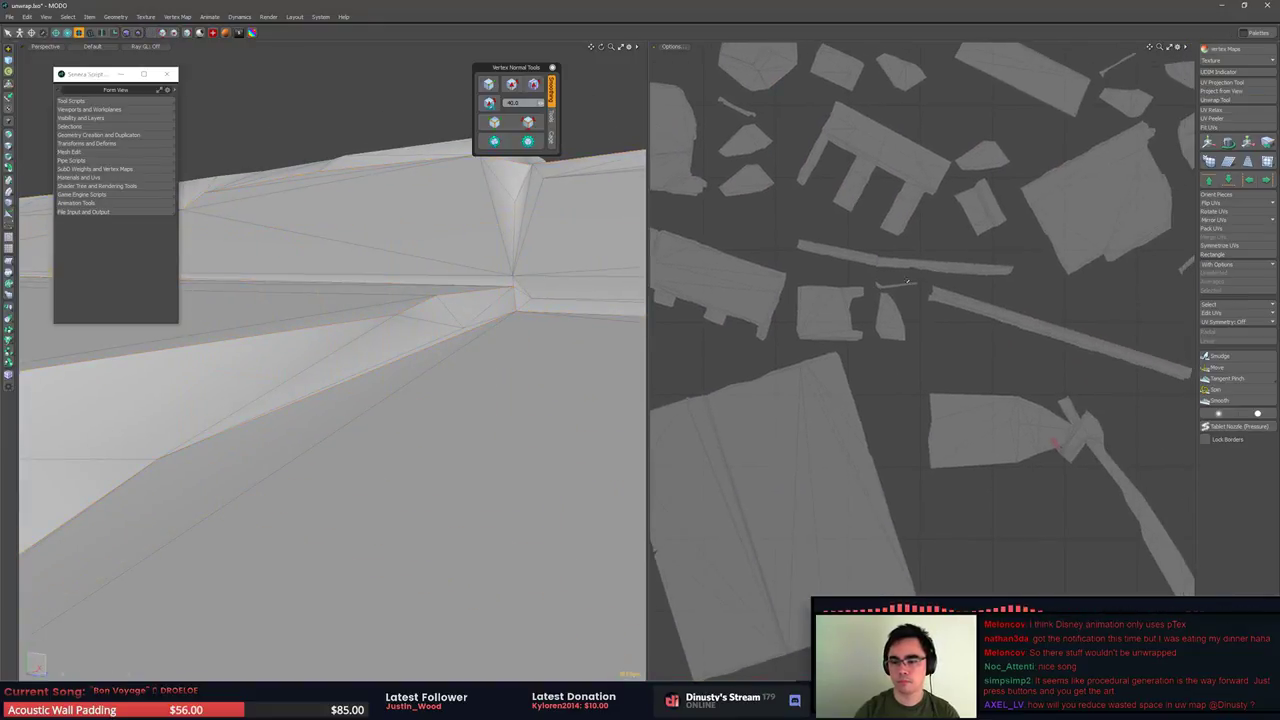
# Check the crack's small UV islands and harden the notch edge that joins the two long bevel strips
pyautogui.scroll(5, 923, 287)
pyautogui.keyDown('alt'); pyautogui.moveTo(633, 284); pyautogui.dragTo(465, 313); pyautogui.keyUp('alt')
pyautogui.scroll(-2, 445, 322)
pyautogui.click(451, 206)
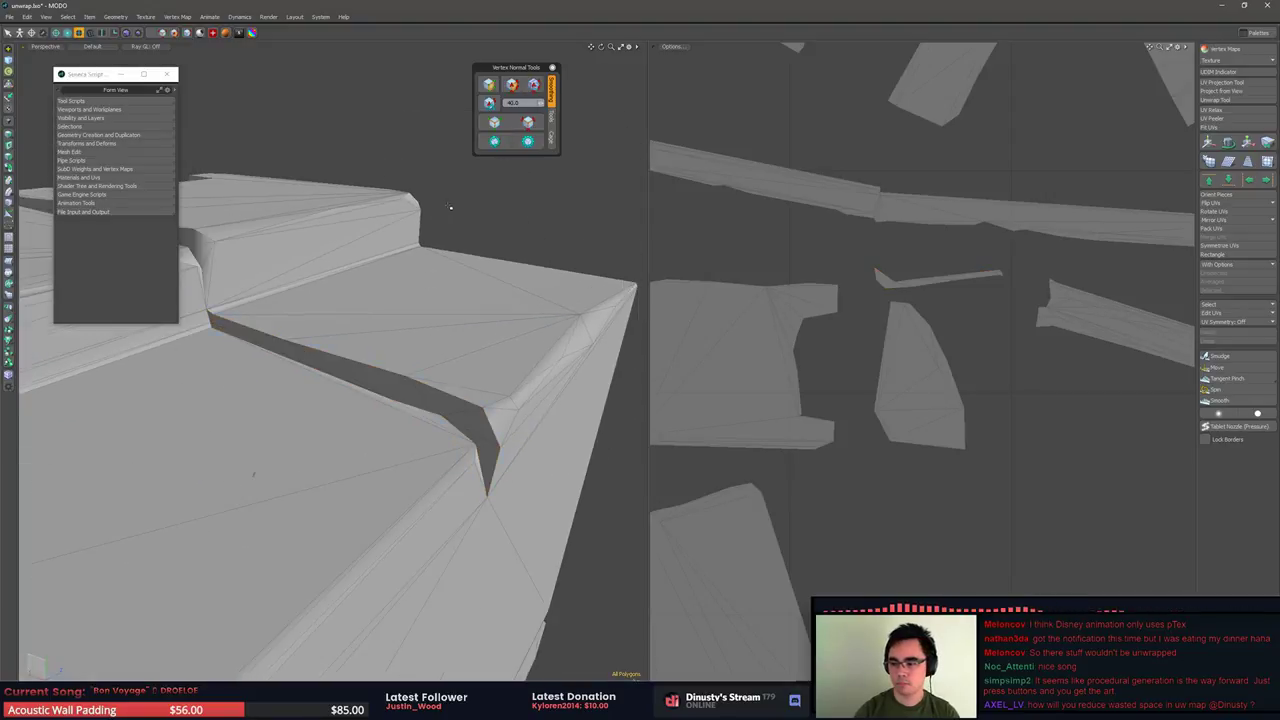
pyautogui.keyDown('alt'); pyautogui.moveTo(451, 206); pyautogui.dragTo(482, 286); pyautogui.keyUp('alt')
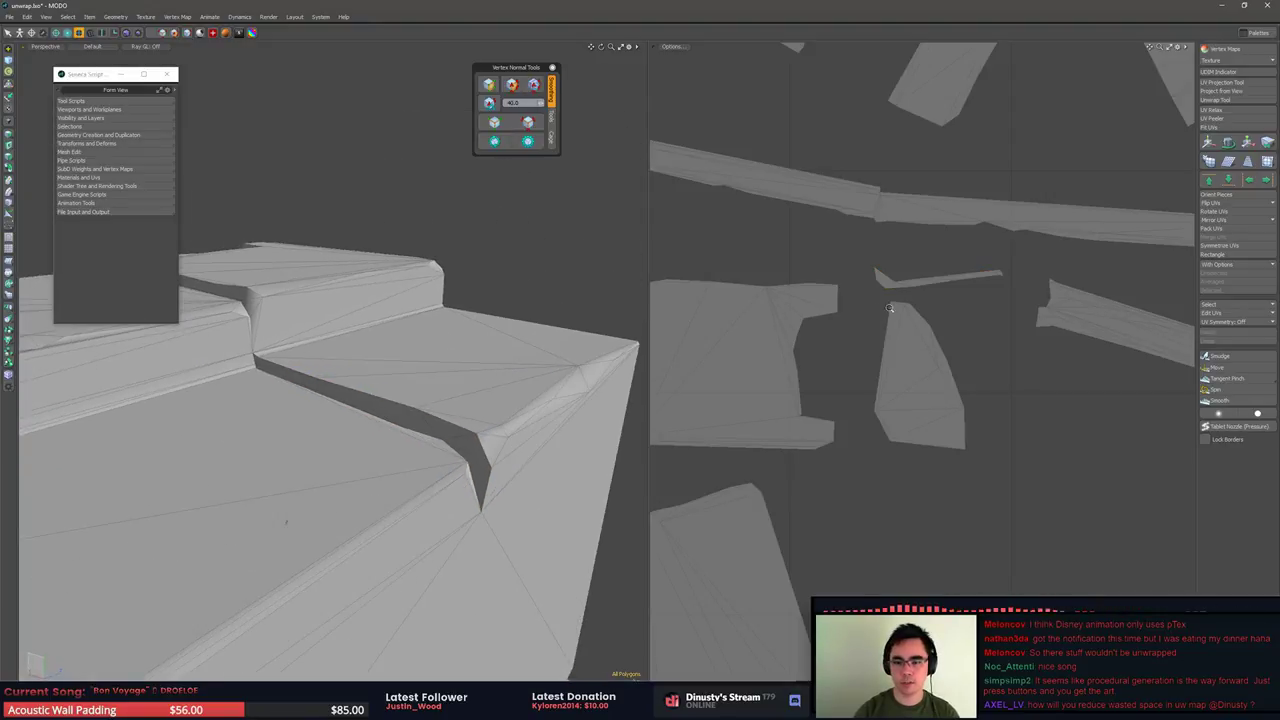
pyautogui.scroll(-2, 889, 308)
pyautogui.doubleClick(916, 250)
pyautogui.keyDown('alt'); pyautogui.moveTo(290, 306); pyautogui.dragTo(508, 340); pyautogui.keyUp('alt')
pyautogui.press('2')
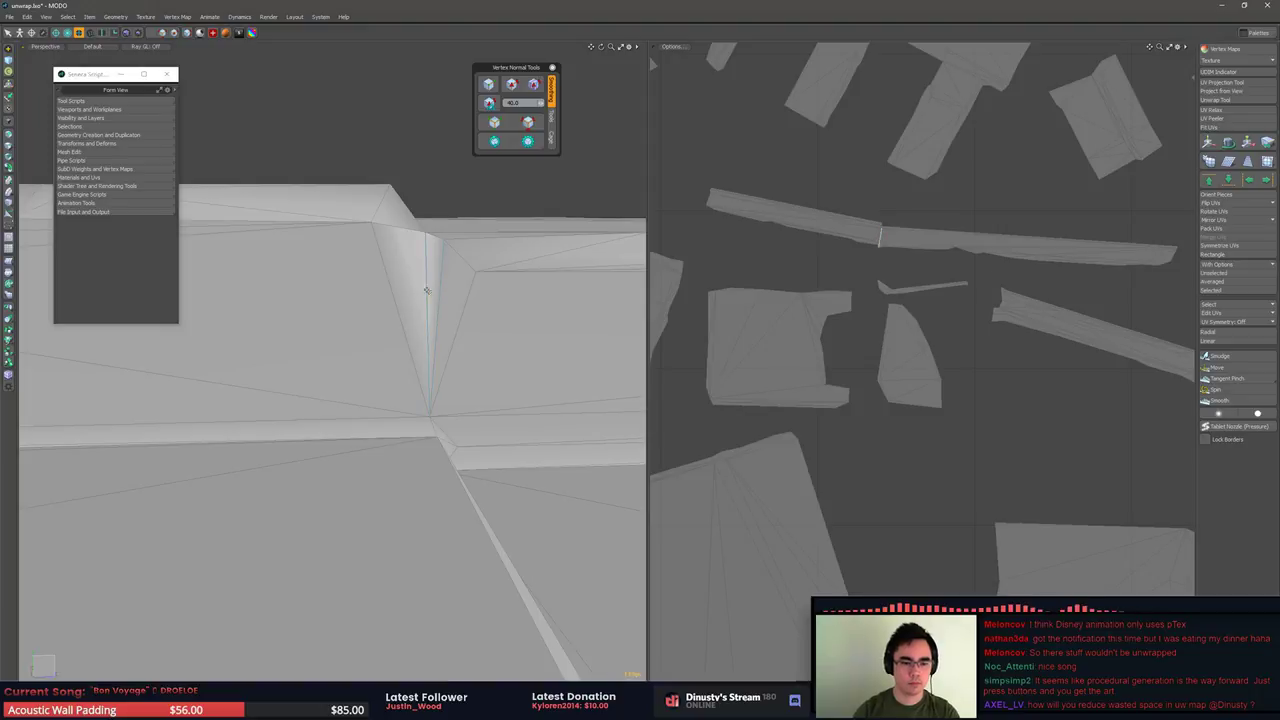
pyautogui.click(514, 89)
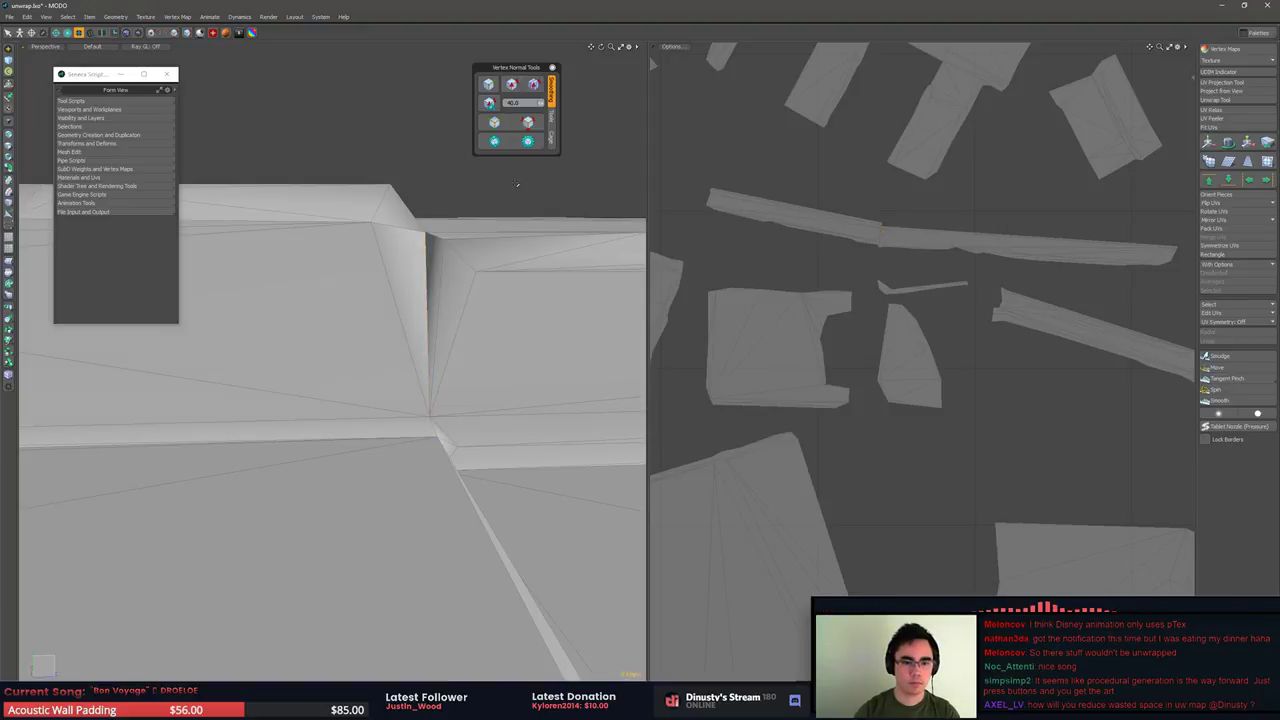
# Select the updated hard edges and unwrap the UVs so the joined bevel strips separate
pyautogui.click(494, 141)
pyautogui.keyDown('alt'); pyautogui.moveTo(474, 303); pyautogui.dragTo(440, 356); pyautogui.keyUp('alt')
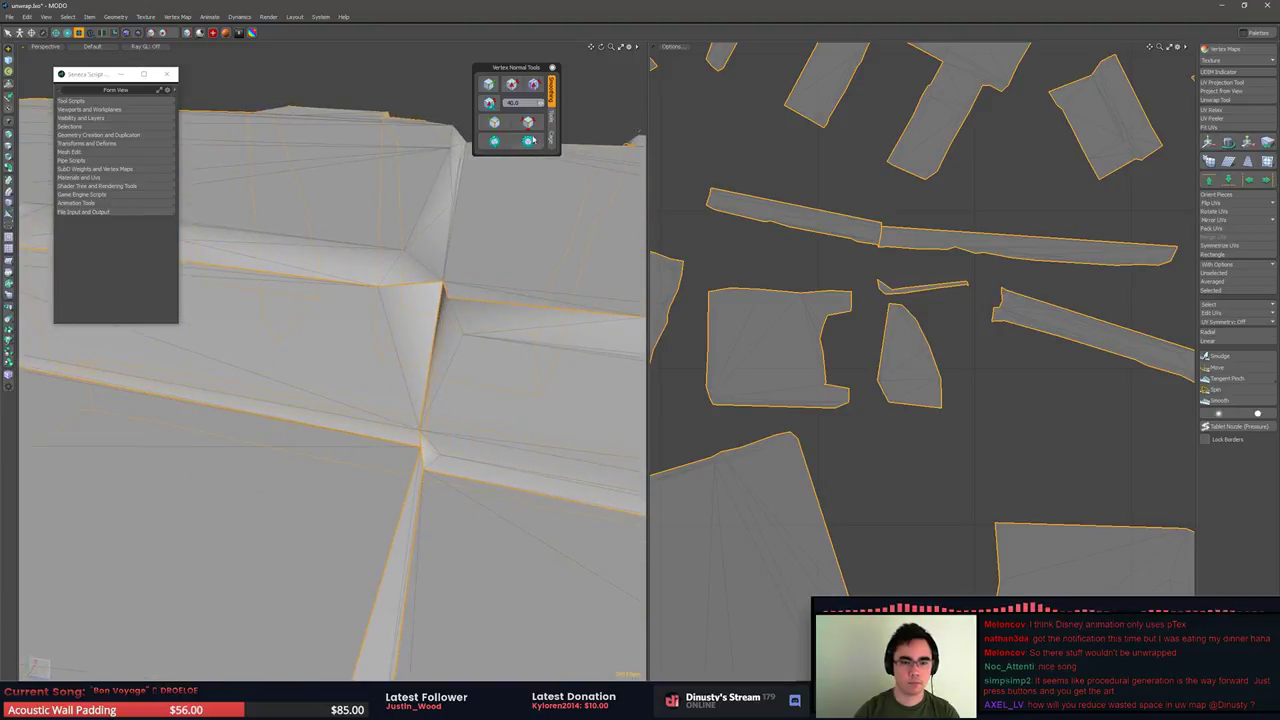
pyautogui.click(858, 201)
pyautogui.click(532, 125)
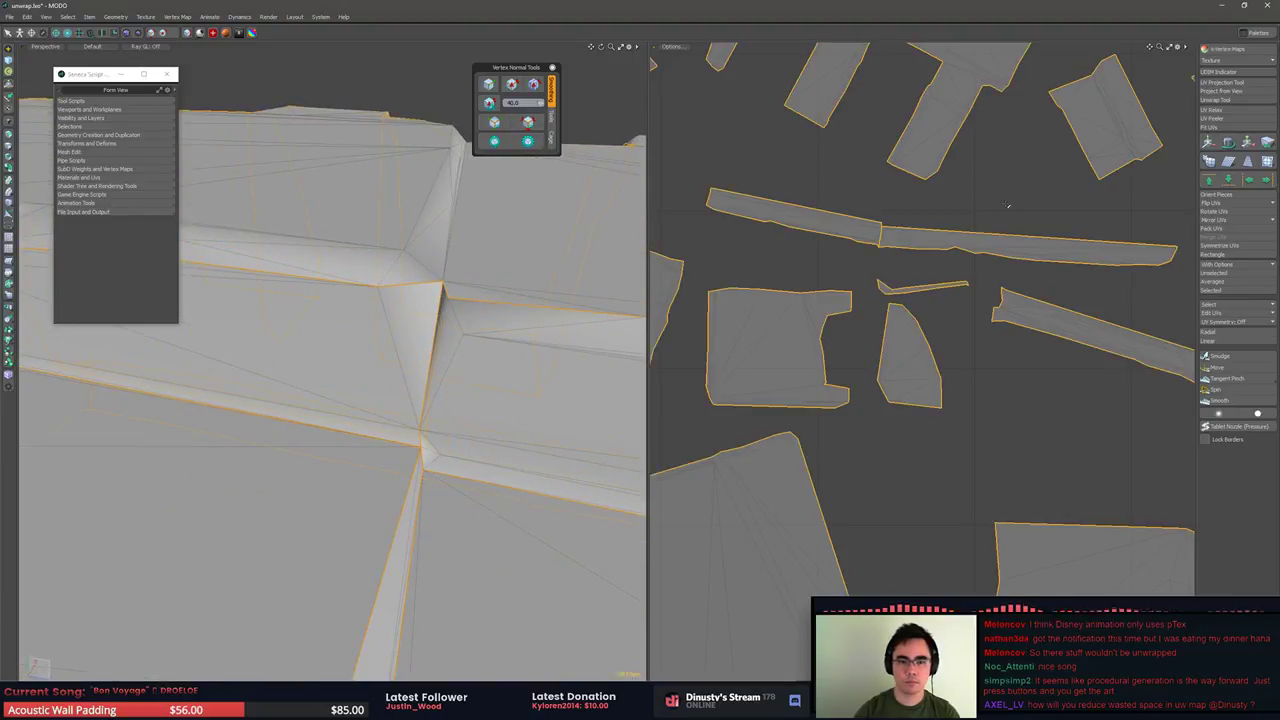
pyautogui.click(1243, 101)
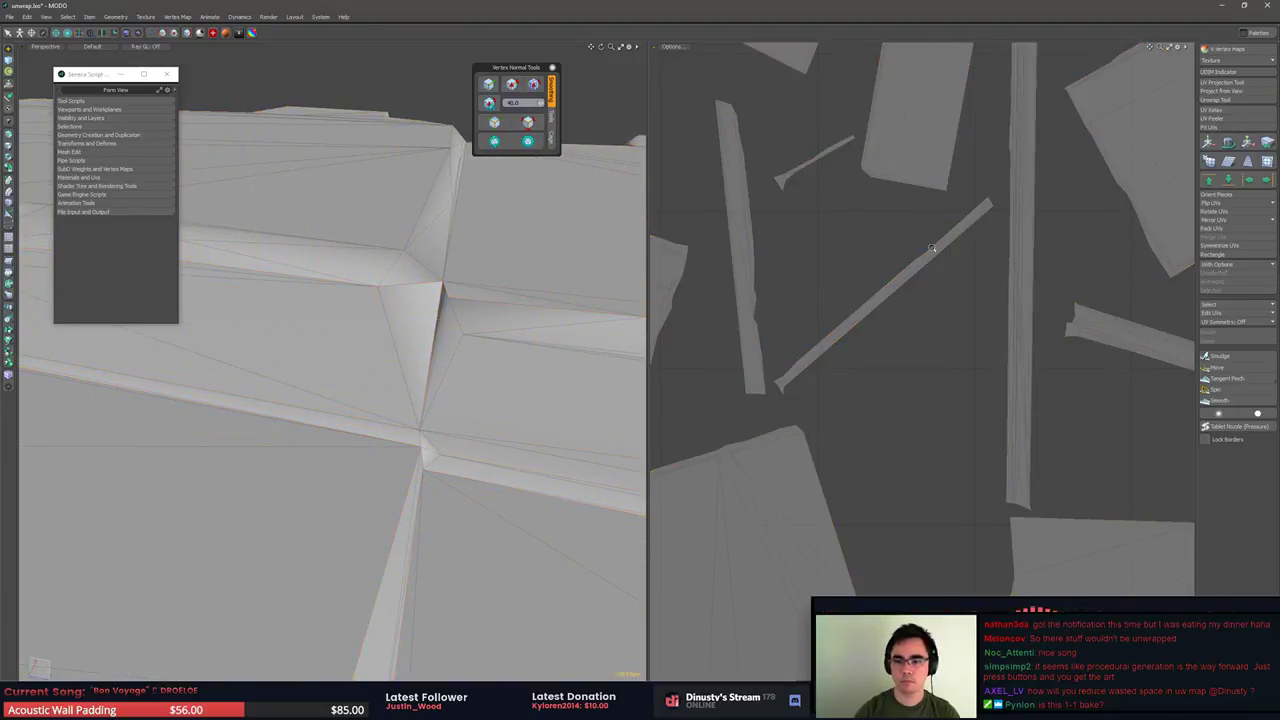
# Select the polygons of the largest UV island and examine which block faces it covers
pyautogui.keyDown('alt'); pyautogui.moveTo(862, 283); pyautogui.dragTo(868, 354); pyautogui.keyUp('alt')
pyautogui.press('3')
pyautogui.doubleClick(869, 358)
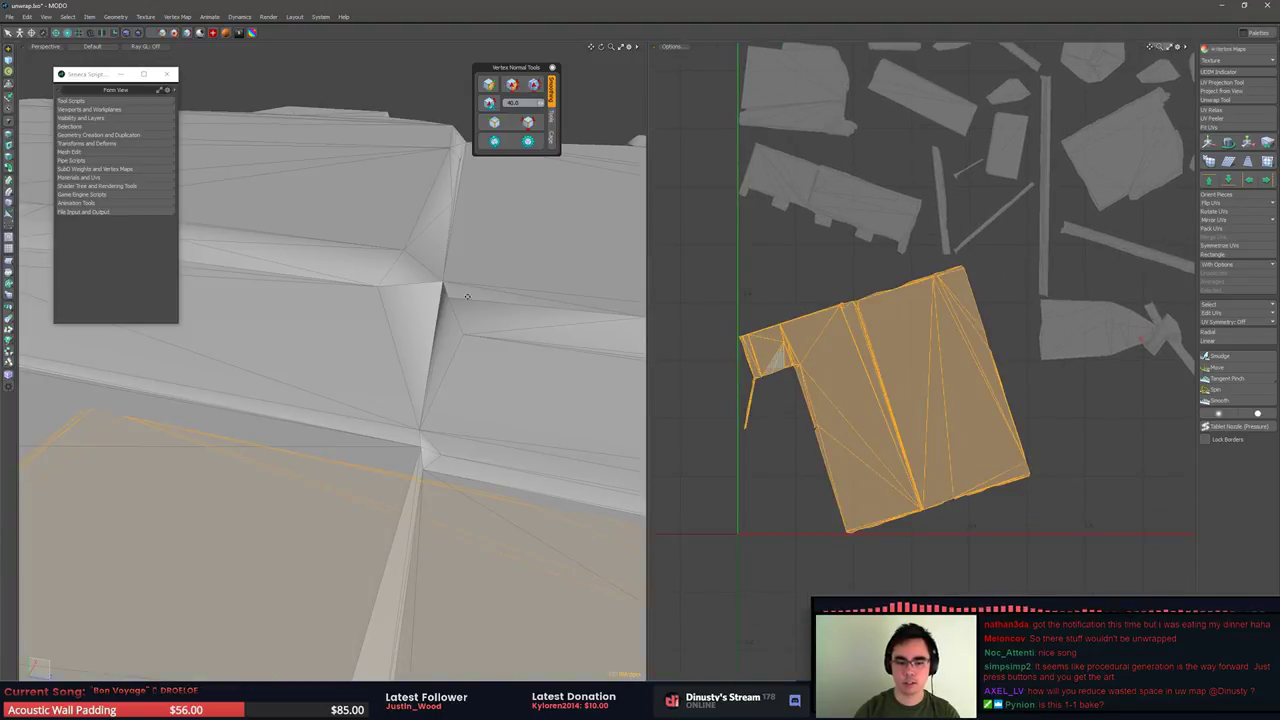
pyautogui.hotkey('shift', 'a')
pyautogui.keyDown('alt'); pyautogui.moveTo(492, 338); pyautogui.dragTo(394, 280); pyautogui.keyUp('alt')
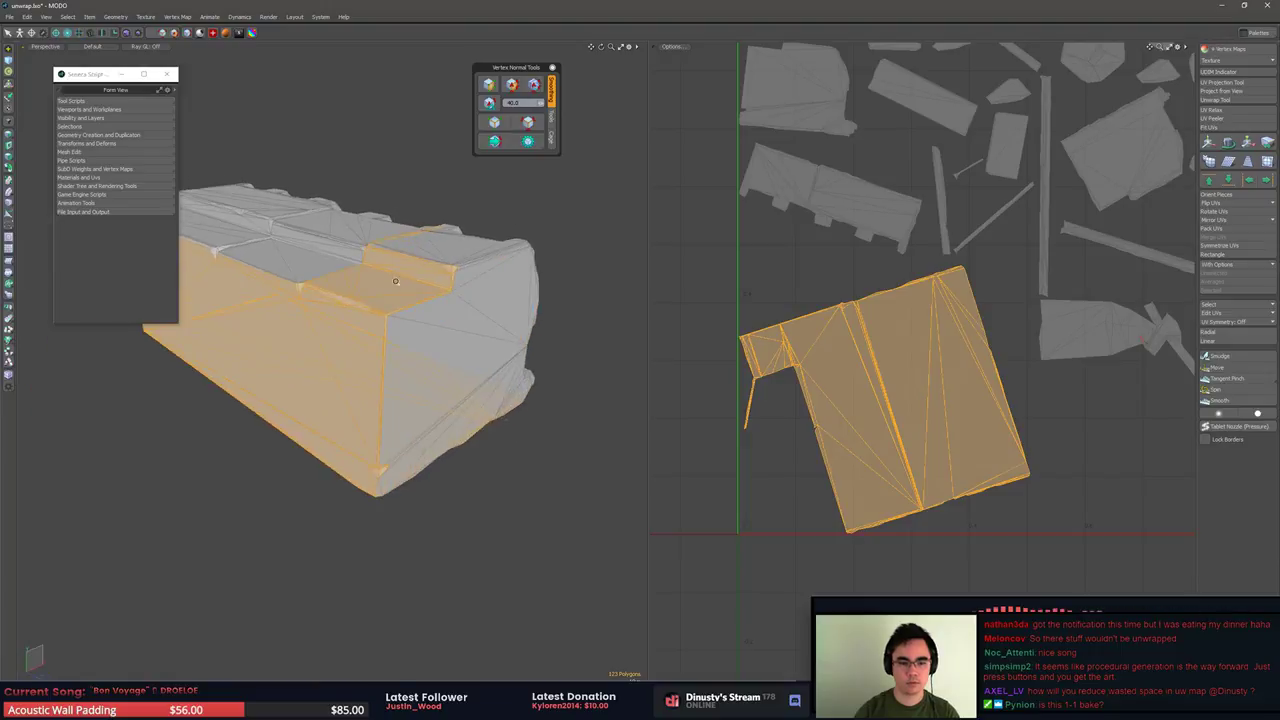
# Select the flat polygons of the end ledge panel, including its chipped bevel along the outer edge
pyautogui.scroll(3, 394, 280)
pyautogui.click(460, 345)
pyautogui.hotkey('shift', 'Up')
pyautogui.scroll(3, 394, 369)
pyautogui.keyDown('alt'); pyautogui.moveTo(394, 369); pyautogui.dragTo(541, 237); pyautogui.keyUp('alt')
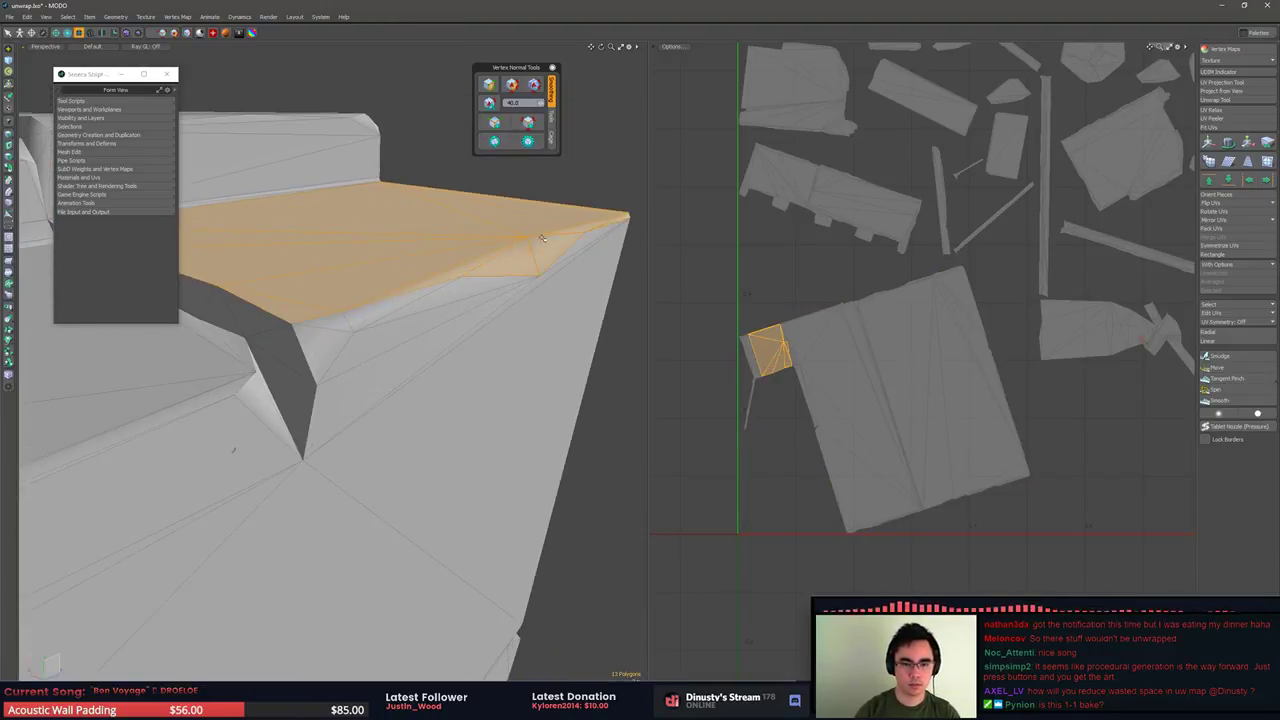
pyautogui.keyDown('alt'); pyautogui.moveTo(366, 322); pyautogui.dragTo(461, 355); pyautogui.keyUp('alt')
pyautogui.keyDown('shift'); pyautogui.click(414, 320); pyautogui.keyUp('shift')
# Harden the end ledge panel's boundary and select all hard edges to check its outer corner
pyautogui.click(403, 89)
pyautogui.click(498, 341)
pyautogui.click(574, 180)
pyautogui.click(528, 123)
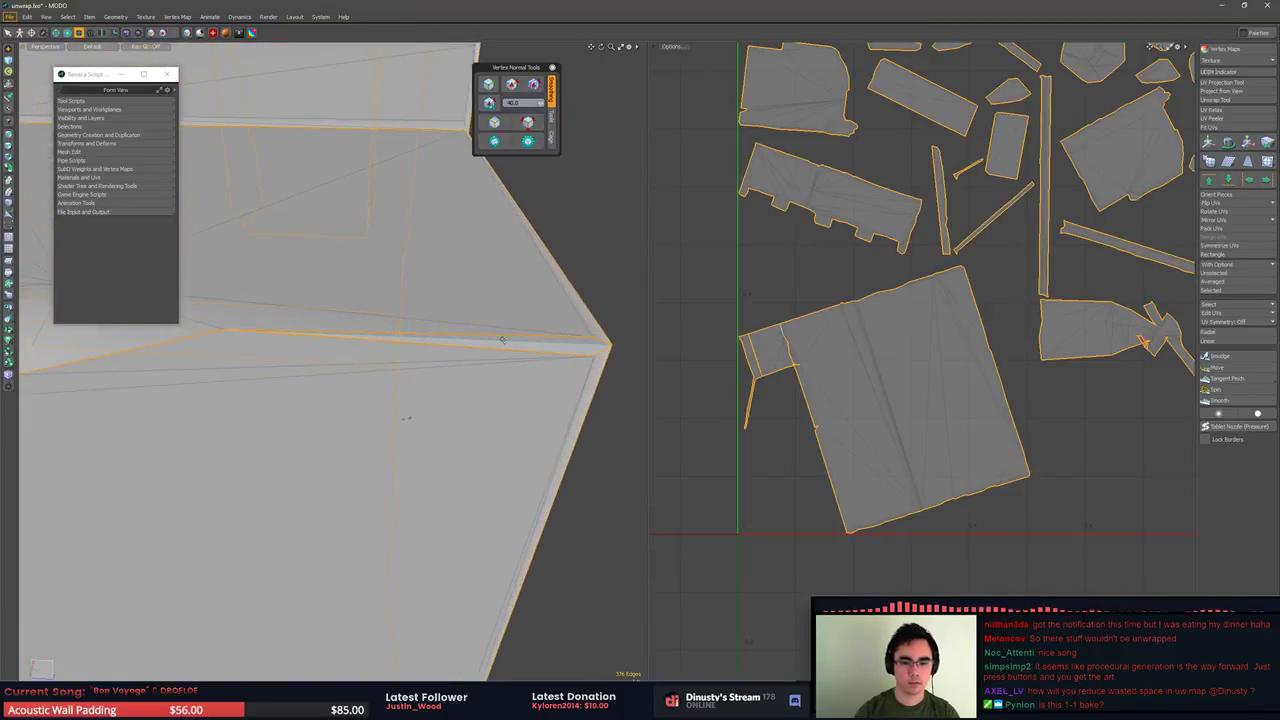
# Harden the thin bevel edge running to the ledge's outer corner point and soften the bevel edges beneath it and down the block's corner
pyautogui.click(552, 348)
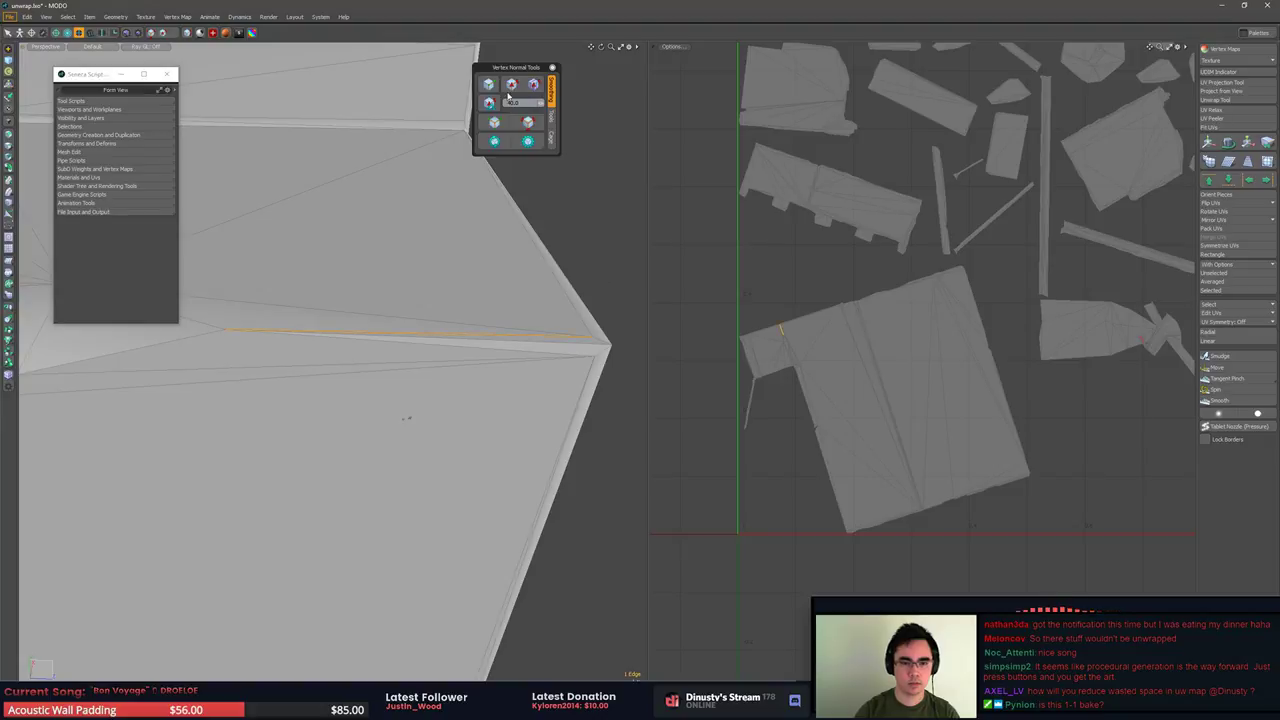
pyautogui.click(502, 125)
pyautogui.click(575, 340)
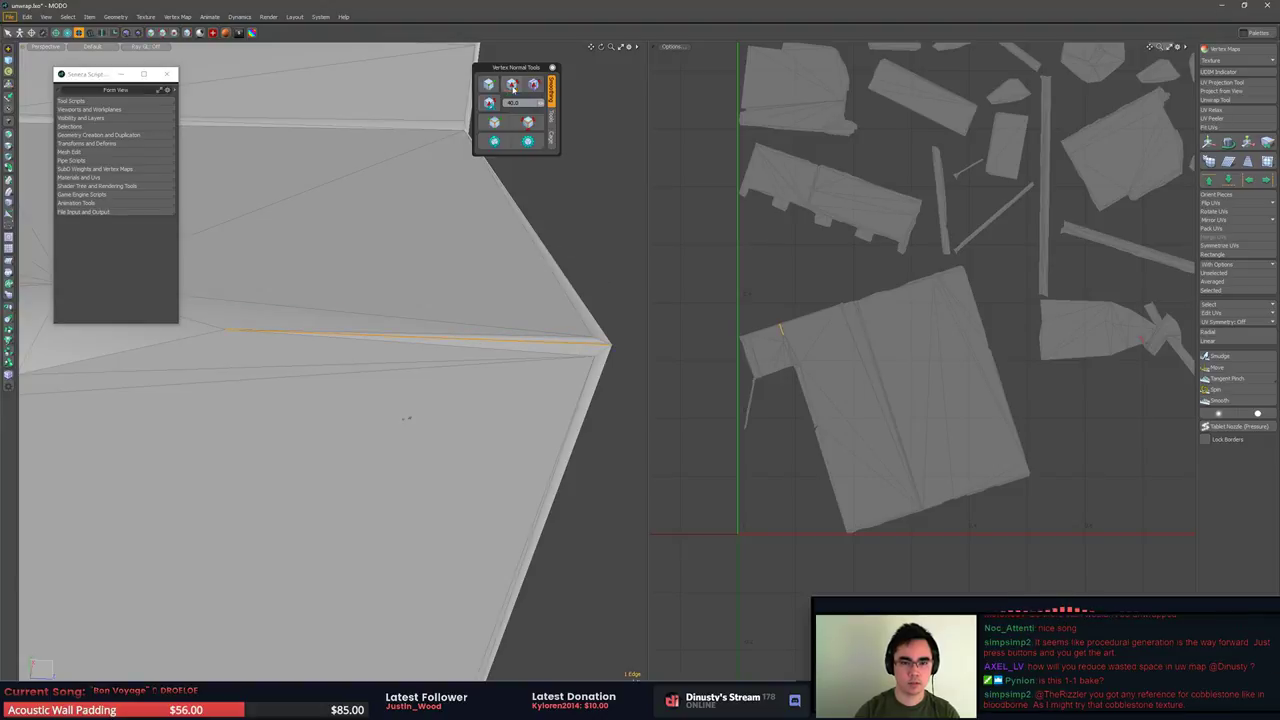
pyautogui.click(512, 86)
pyautogui.click(603, 346)
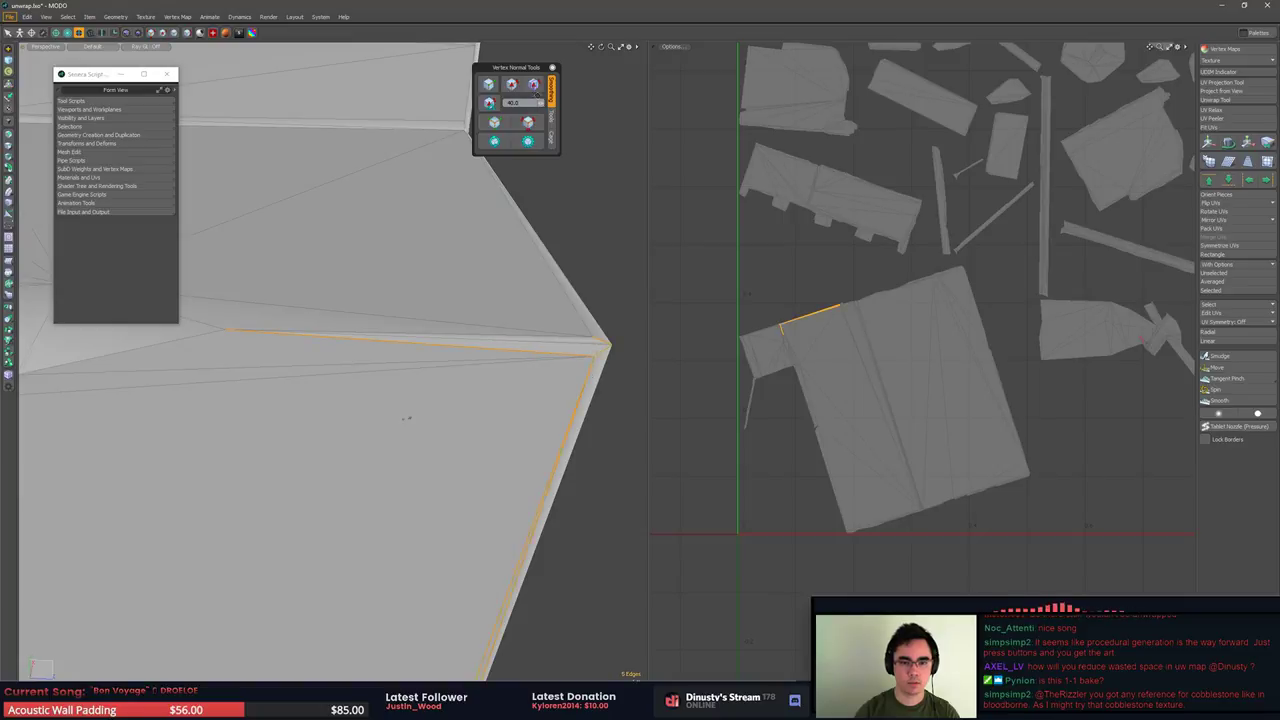
pyautogui.click(489, 86)
pyautogui.click(640, 254)
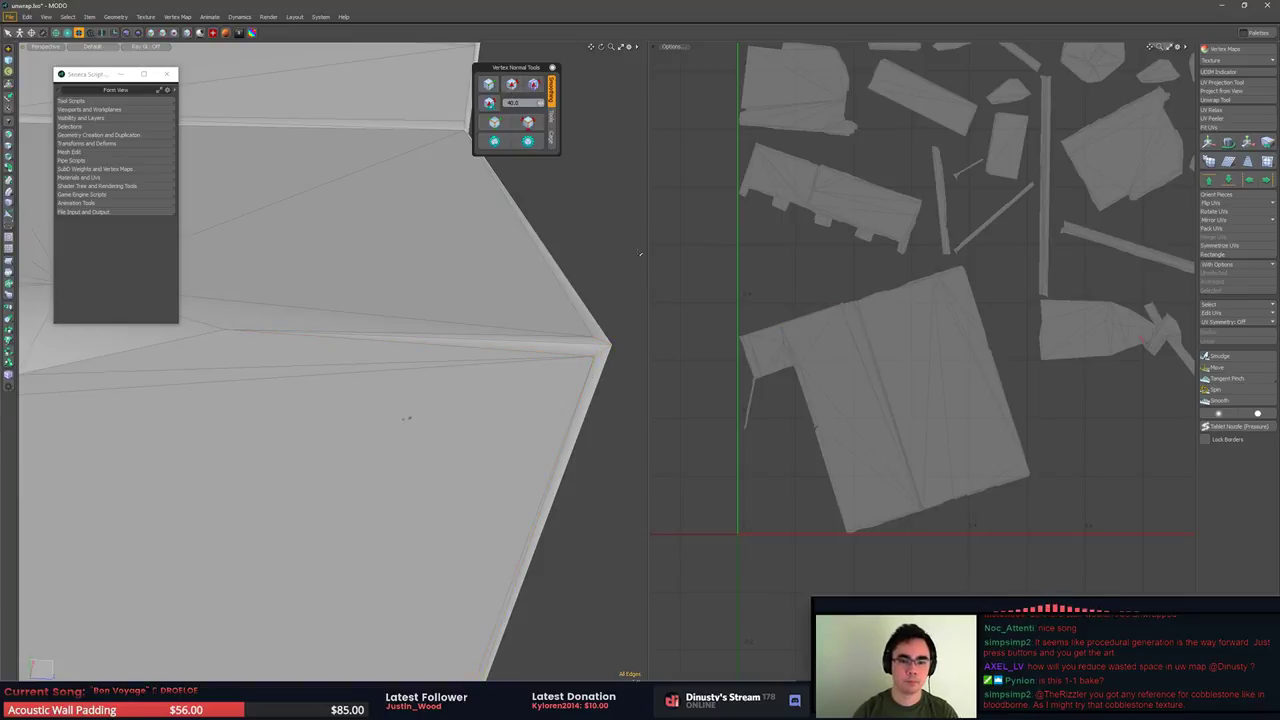
# Select the four triangular polygons at the block's end corner and highlight all hard edges to check the corner's boundaries
pyautogui.click(612, 373)
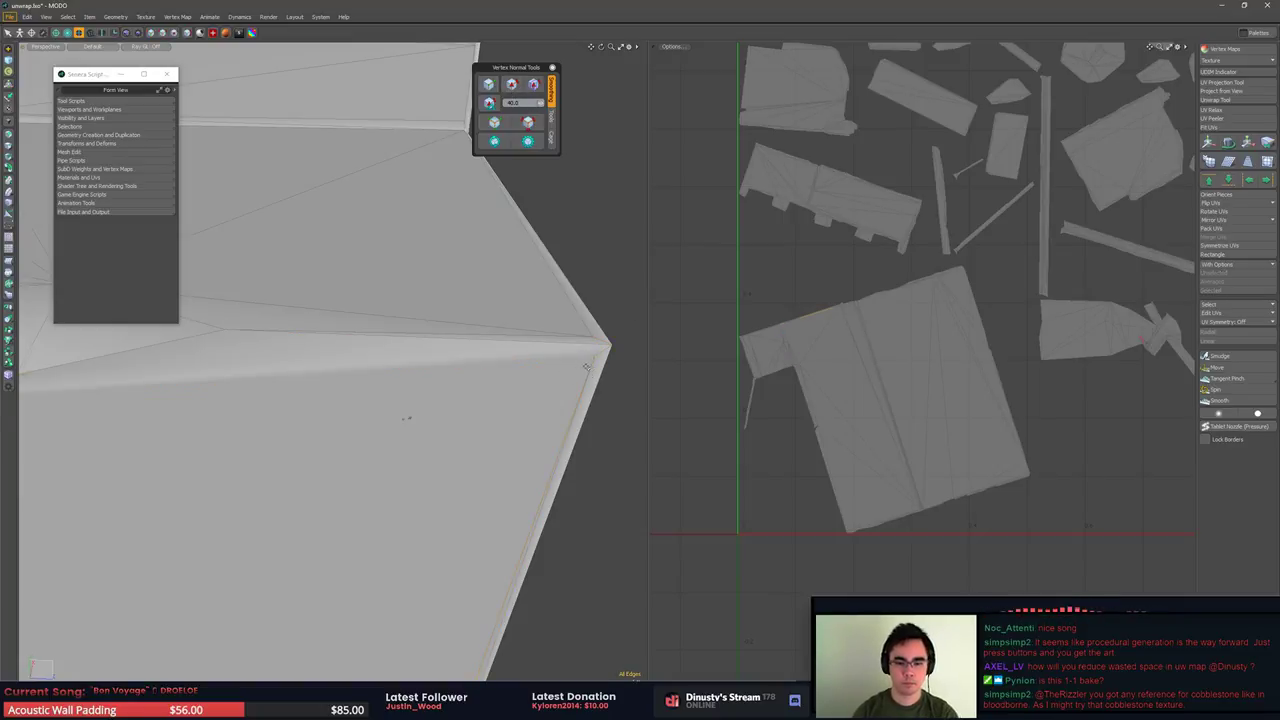
pyautogui.scroll(-5, 523, 437)
pyautogui.keyDown('alt'); pyautogui.moveTo(523, 437); pyautogui.dragTo(337, 430); pyautogui.keyUp('alt')
pyautogui.keyDown('alt'); pyautogui.moveTo(347, 479); pyautogui.dragTo(397, 361); pyautogui.keyUp('alt')
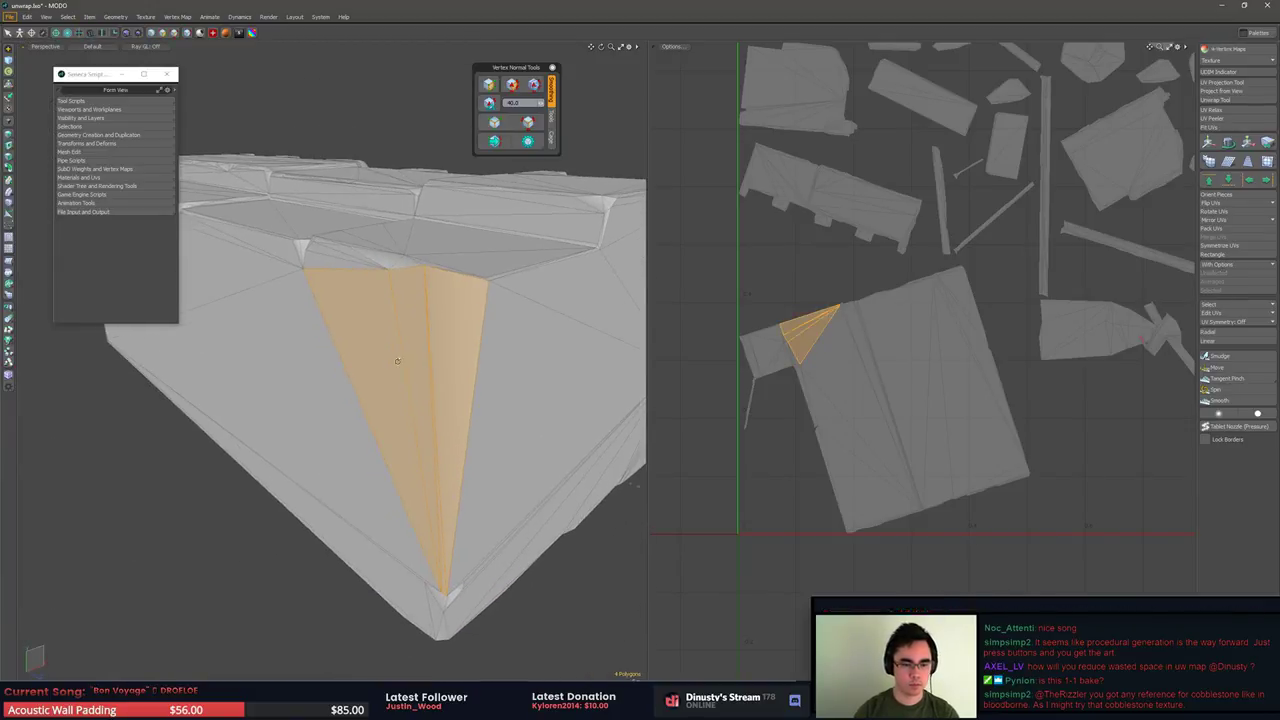
pyautogui.keyDown('alt'); pyautogui.moveTo(428, 459); pyautogui.dragTo(412, 408); pyautogui.keyUp('alt')
pyautogui.click(527, 122)
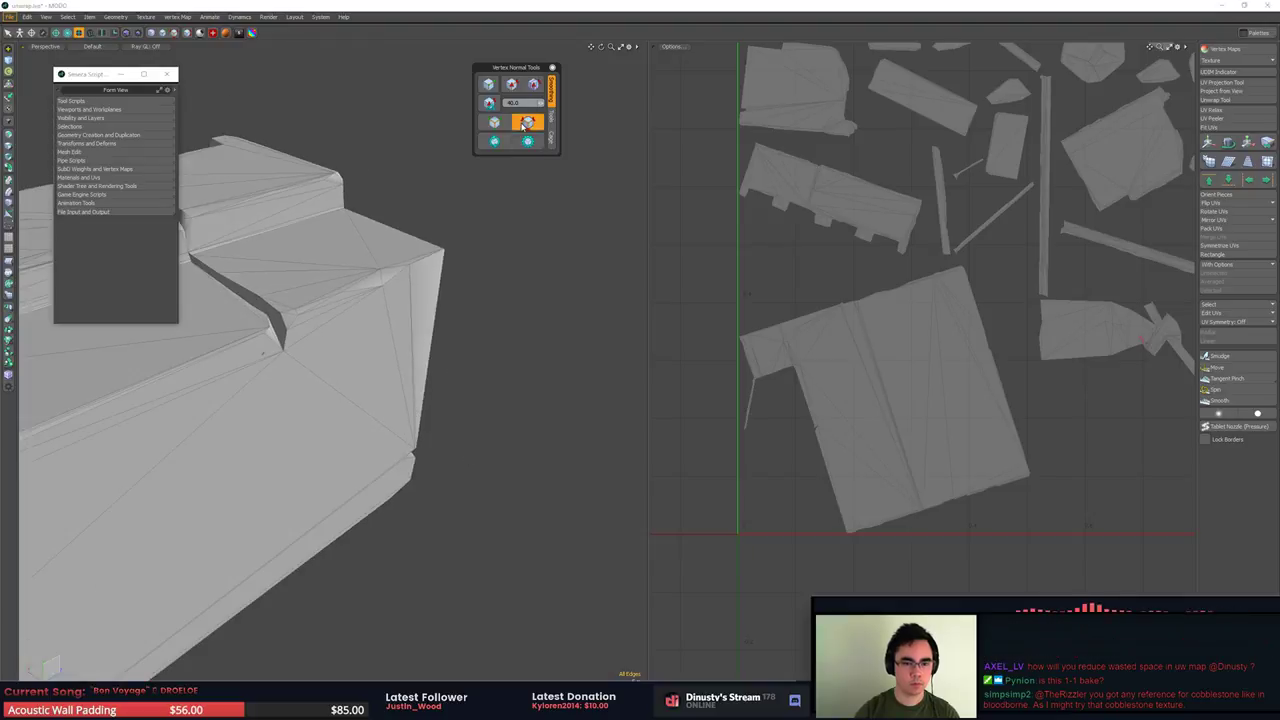
pyautogui.moveTo(440, 285)
pyautogui.keyDown('ctrl'); pyautogui.keyDown('alt'); pyautogui.mouseDown()
pyautogui.moveTo(491, 294)
pyautogui.moveTo(446, 294)
pyautogui.moveTo(373, 340)
pyautogui.moveTo(287, 346)
pyautogui.moveTo(350, 300)
pyautogui.moveTo(418, 278)
pyautogui.mouseUp(); pyautogui.keyUp('alt'); pyautogui.keyUp('ctrl')
pyautogui.click(346, 290)
pyautogui.click(534, 128)
pyautogui.scroll(-2, 460, 250)
pyautogui.scroll(-3, 418, 278)
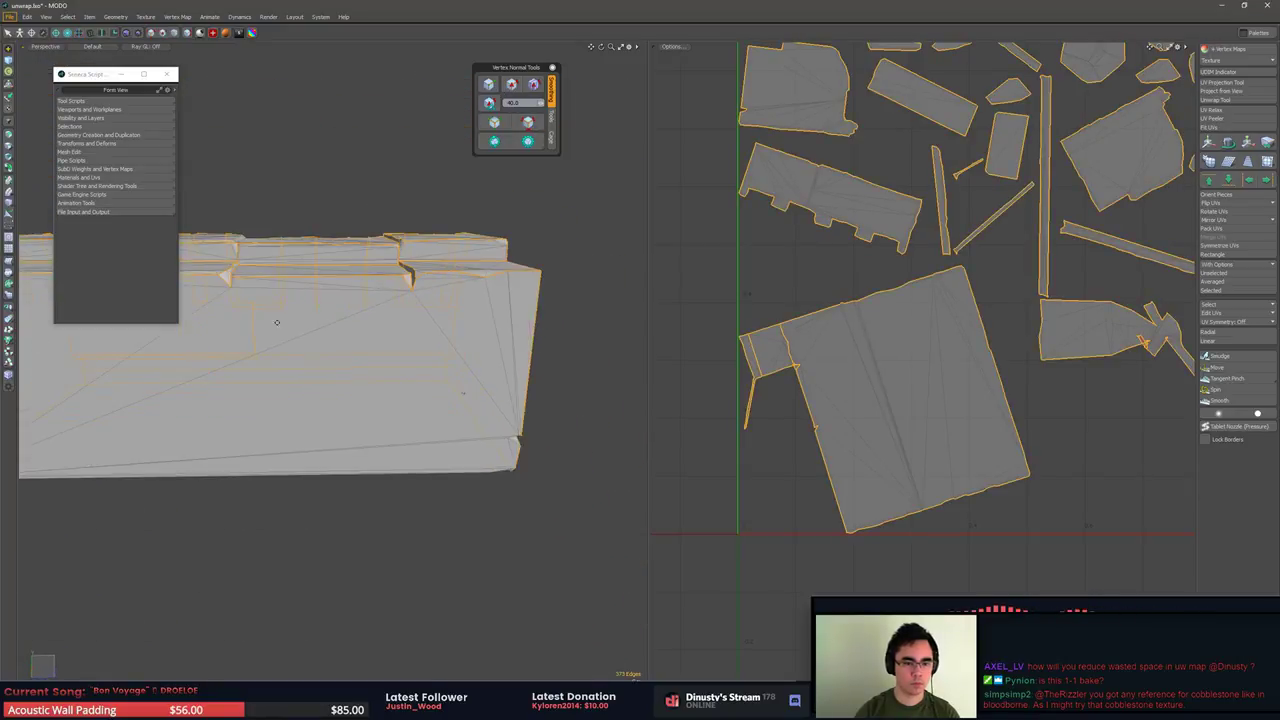
# Select the block's large underside face, excluding the stray chip polygons along its rim, and harden the selection's boundary
pyautogui.keyDown('alt'); pyautogui.keyDown('shift'); pyautogui.moveTo(277, 323); pyautogui.dragTo(429, 237); pyautogui.keyUp('shift'); pyautogui.keyUp('alt')
pyautogui.keyDown('alt'); pyautogui.moveTo(450, 390); pyautogui.dragTo(462, 262); pyautogui.keyUp('alt')
pyautogui.press('3')
pyautogui.click(305, 427)
pyautogui.keyDown('alt'); pyautogui.moveTo(305, 427); pyautogui.dragTo(476, 322); pyautogui.keyUp('alt')
pyautogui.hotkey('shift', 'Up')
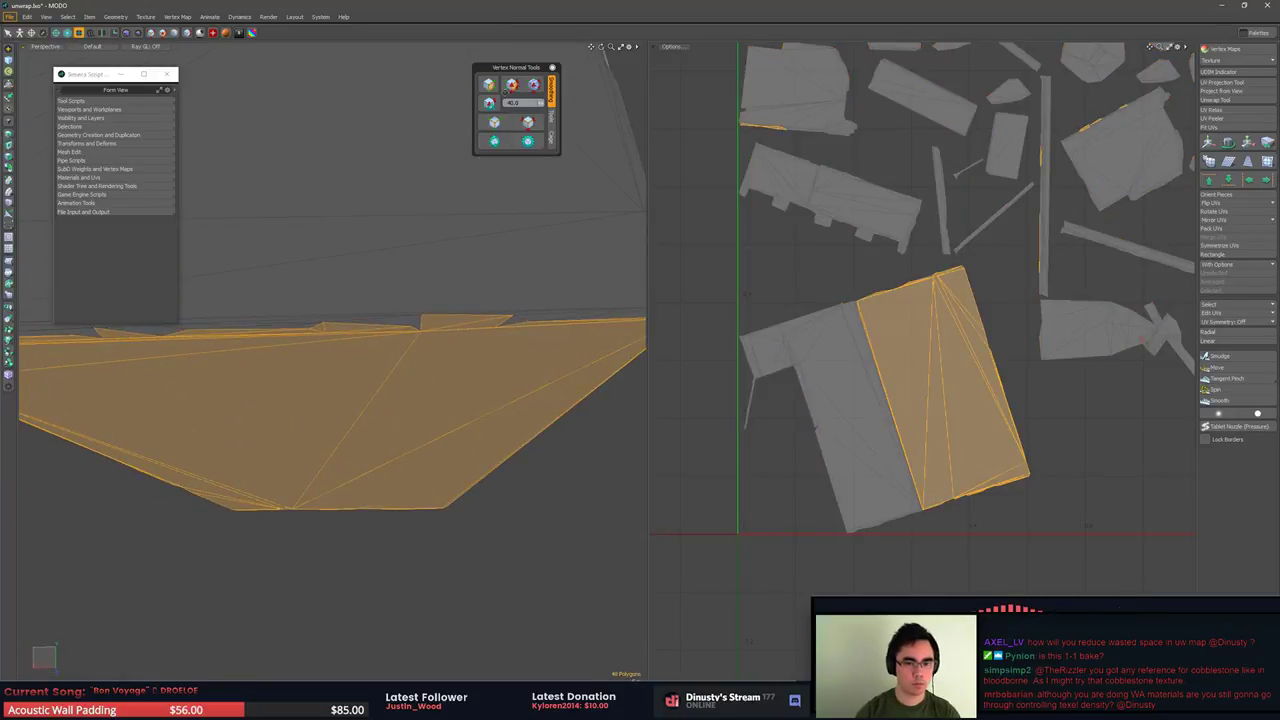
pyautogui.keyDown('ctrl'); pyautogui.click(502, 319); pyautogui.keyUp('ctrl')
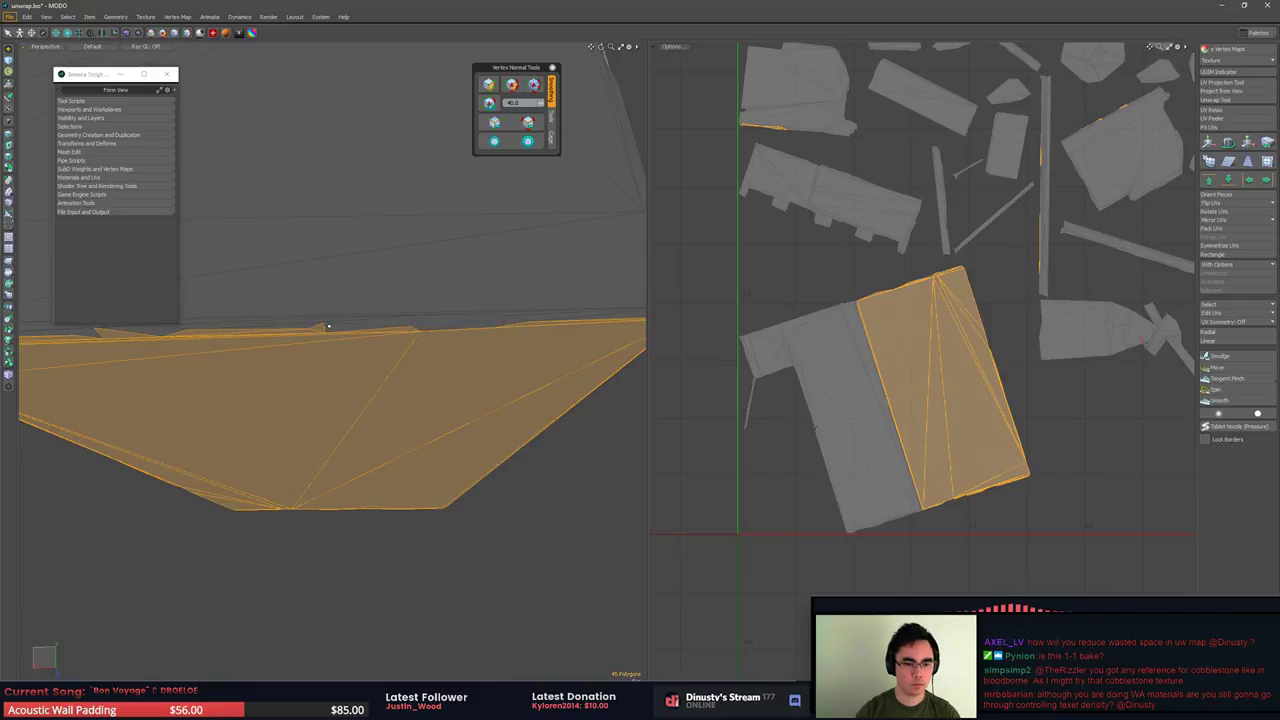
pyautogui.keyDown('alt'); pyautogui.moveTo(400, 325); pyautogui.dragTo(426, 292); pyautogui.keyUp('alt')
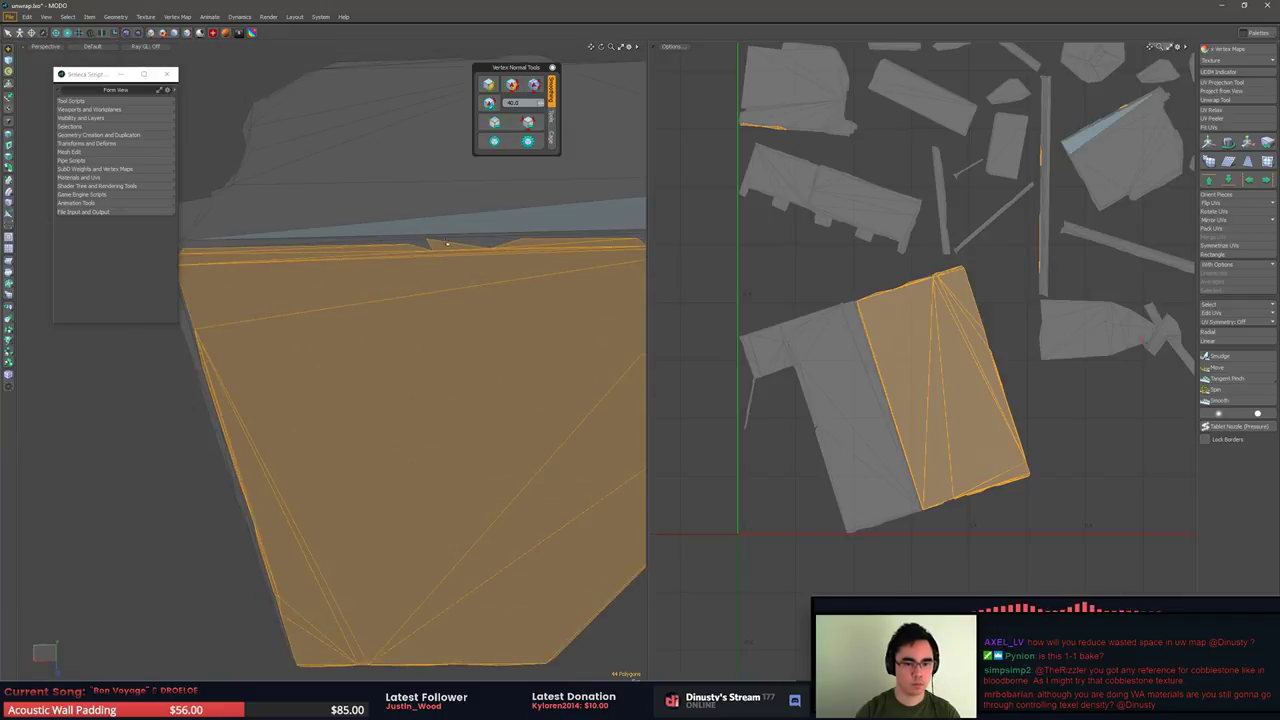
pyautogui.keyDown('alt'); pyautogui.moveTo(447, 244); pyautogui.dragTo(303, 251); pyautogui.keyUp('alt')
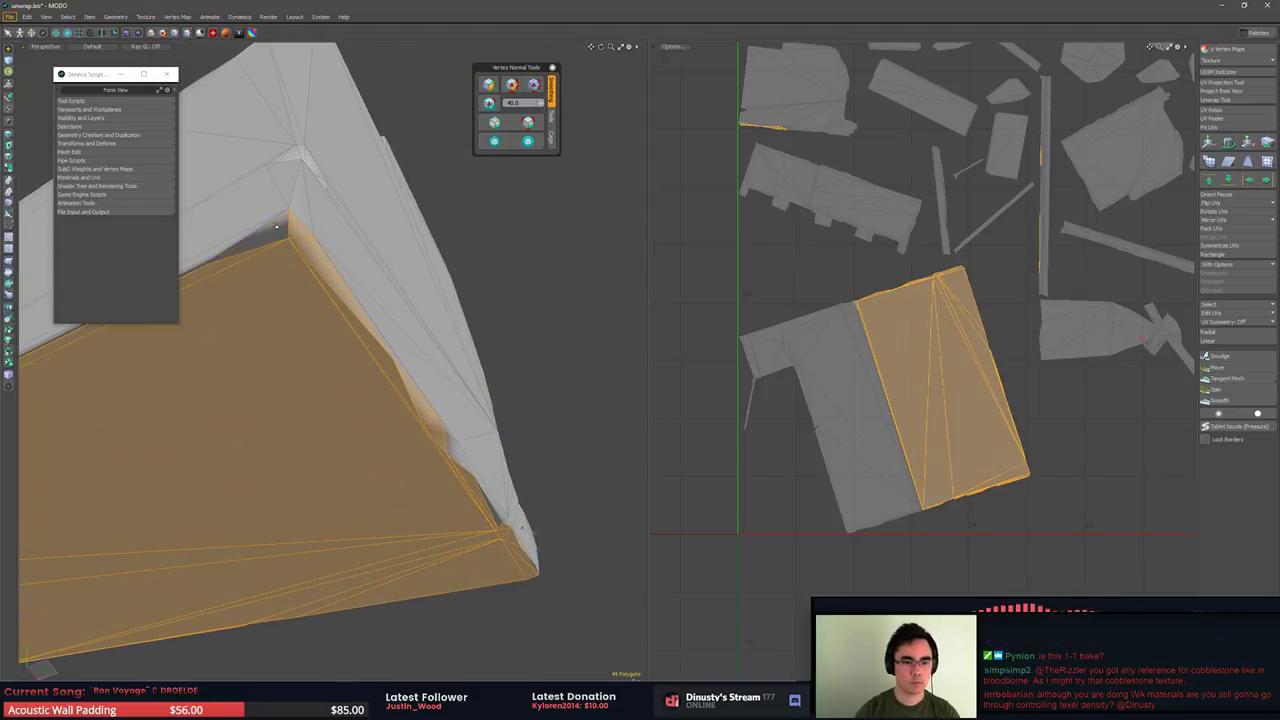
pyautogui.keyDown('alt'); pyautogui.moveTo(443, 425); pyautogui.dragTo(461, 317); pyautogui.keyUp('alt')
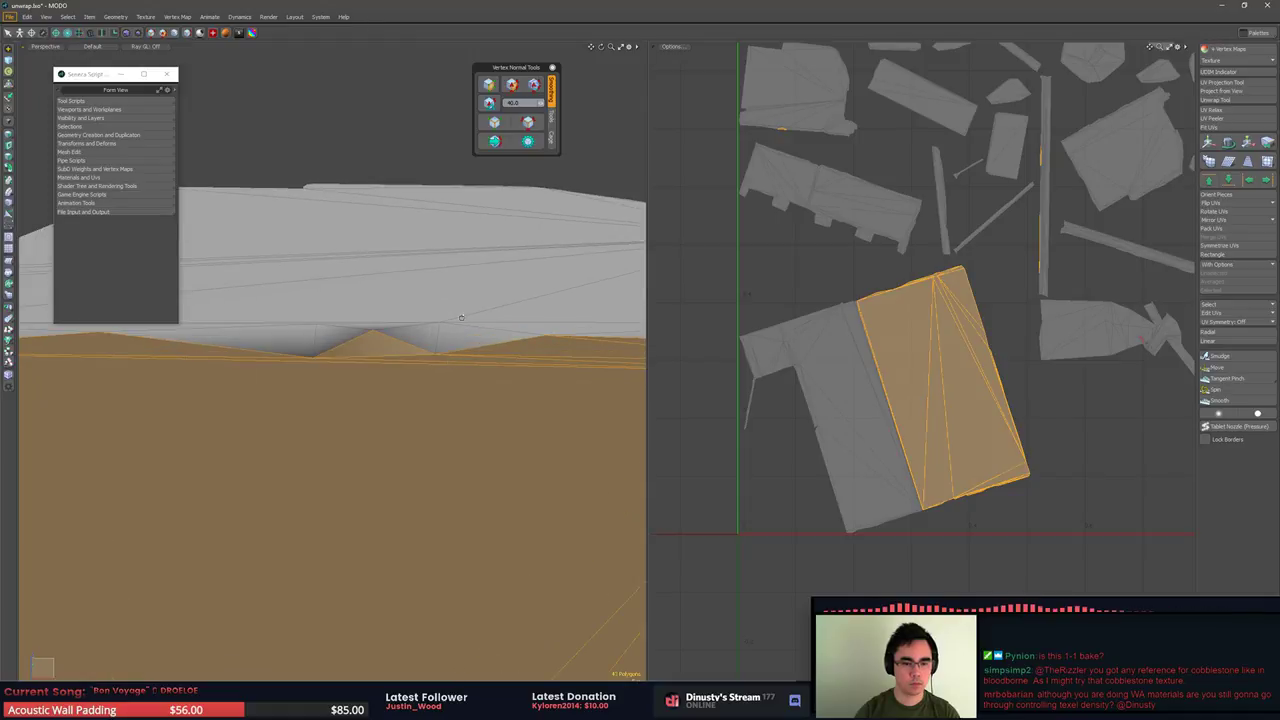
pyautogui.click(511, 85)
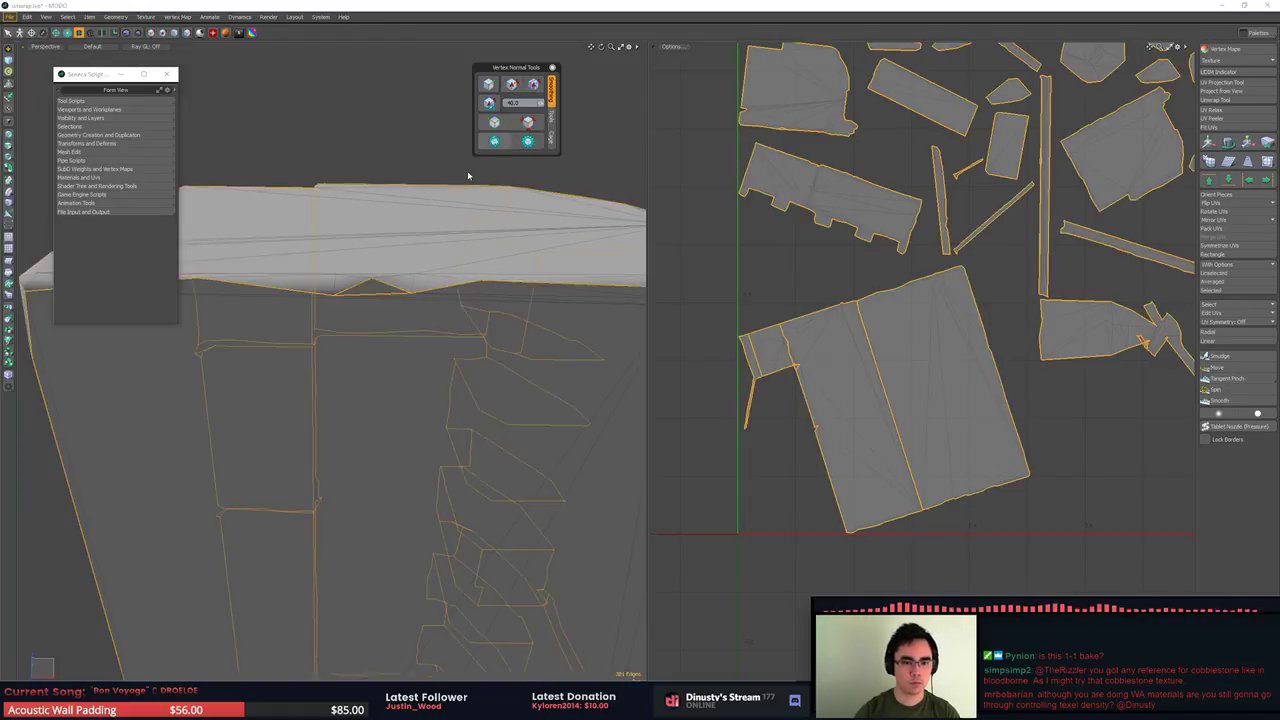
# Soften the upper edges of the small chipped notch on the underside's rim and harden the straight edge beneath it
pyautogui.keyDown('alt'); pyautogui.moveTo(468, 176); pyautogui.dragTo(346, 272); pyautogui.keyUp('alt')
pyautogui.click(393, 287)
pyautogui.scroll(4, 400, 279)
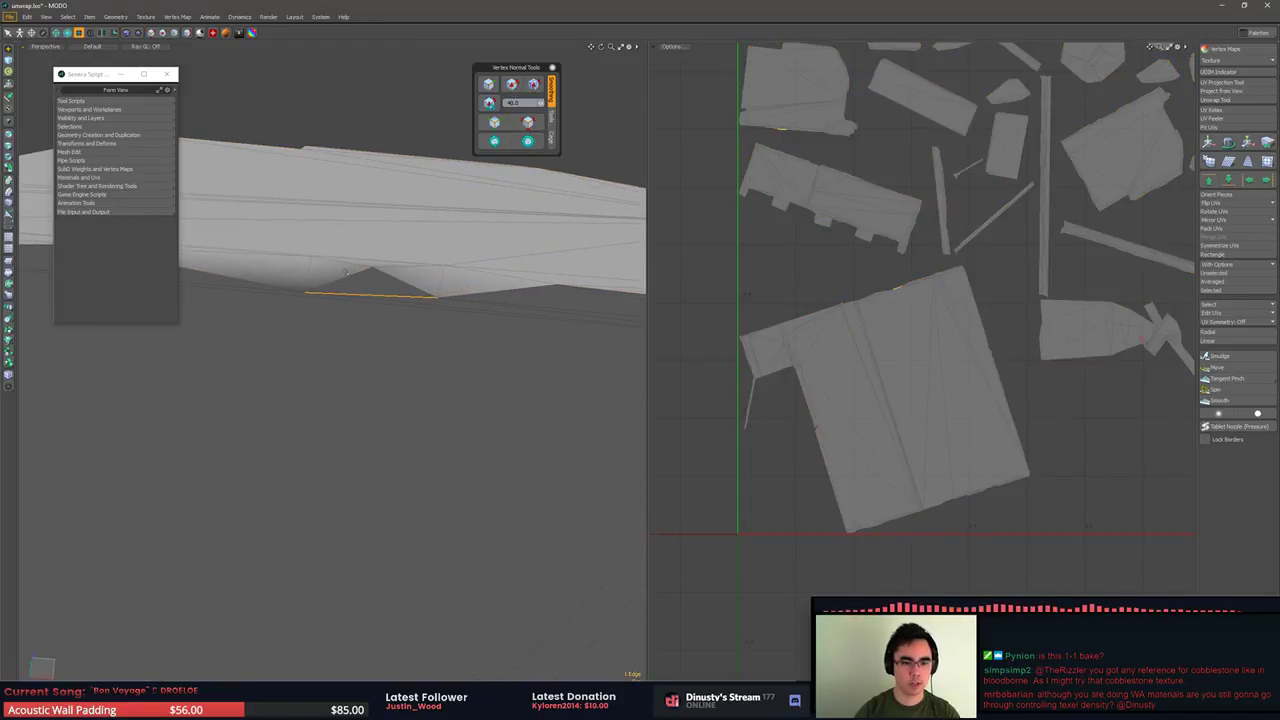
pyautogui.click(490, 87)
pyautogui.click(373, 292)
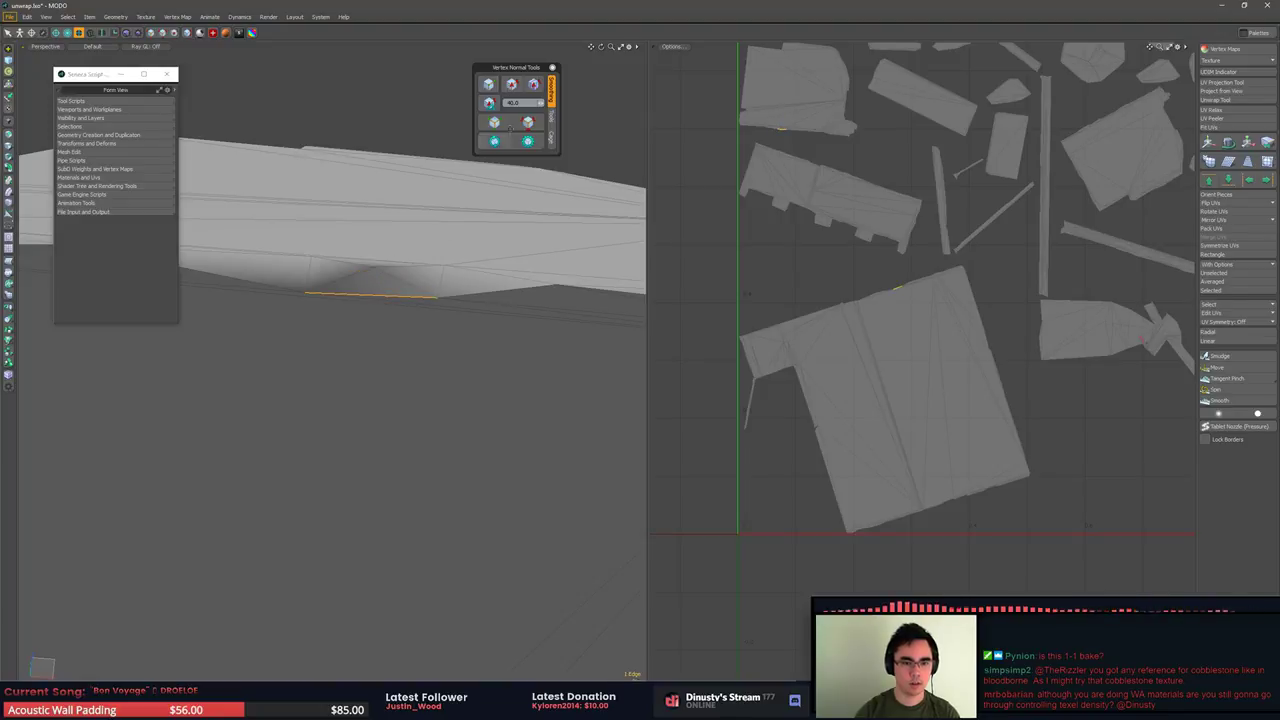
pyautogui.click(512, 85)
pyautogui.click(370, 97)
# Select all hard edges of the block and re-unwrap it with them as seams
pyautogui.keyDown('alt'); pyautogui.moveTo(321, 272); pyautogui.dragTo(355, 392); pyautogui.keyUp('alt')
pyautogui.click(527, 124)
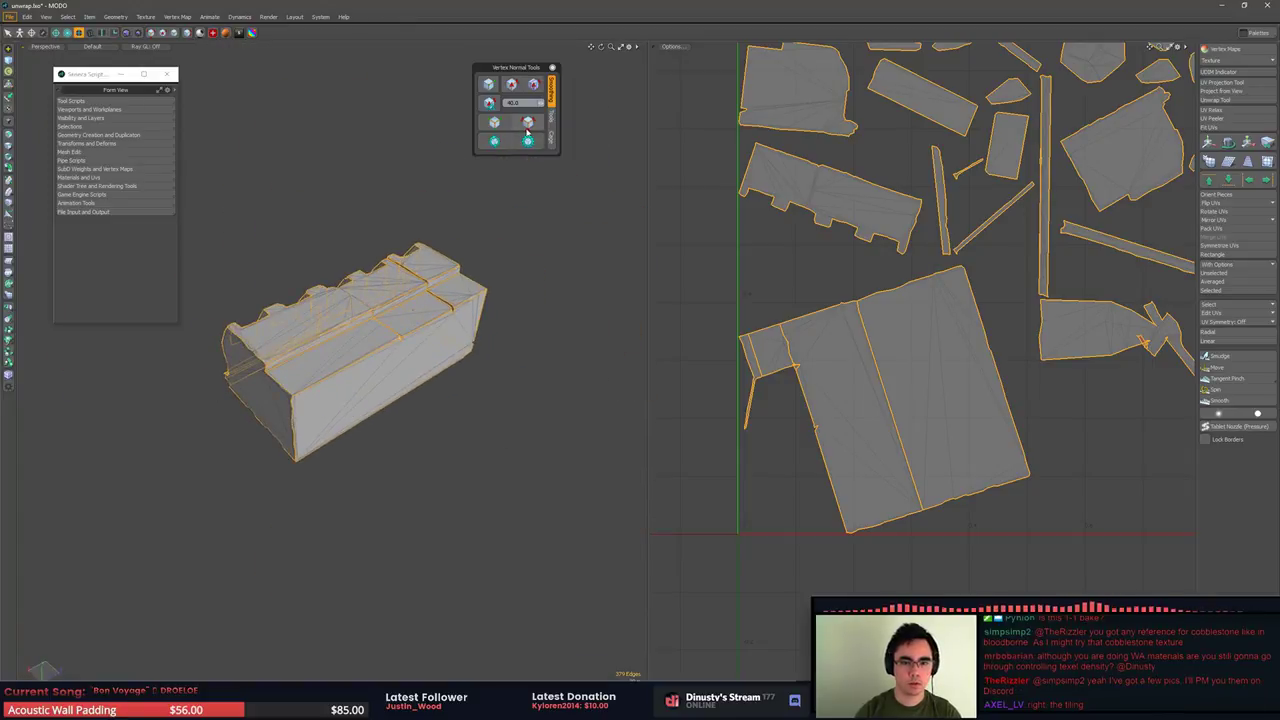
pyautogui.click(1110, 345)
pyautogui.press('Escape')
pyautogui.press('Escape')
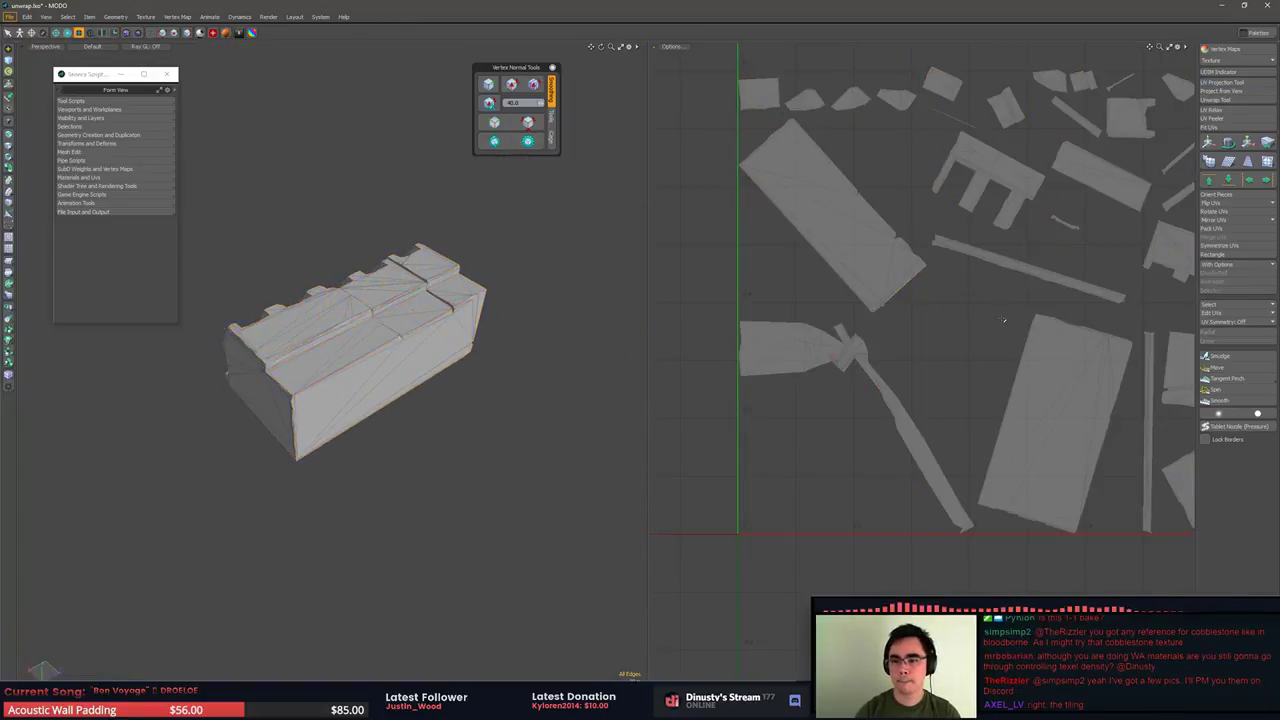
# Locate the narrow bent UV island on the block and harden the corner edge where the crack meets the step's side face
pyautogui.keyDown('alt'); pyautogui.keyDown('shift'); pyautogui.moveTo(1110, 345); pyautogui.dragTo(829, 289); pyautogui.keyUp('shift'); pyautogui.keyUp('alt')
pyautogui.keyDown('alt'); pyautogui.keyDown('shift'); pyautogui.moveTo(912, 179); pyautogui.dragTo(933, 239); pyautogui.keyUp('shift'); pyautogui.keyUp('alt')
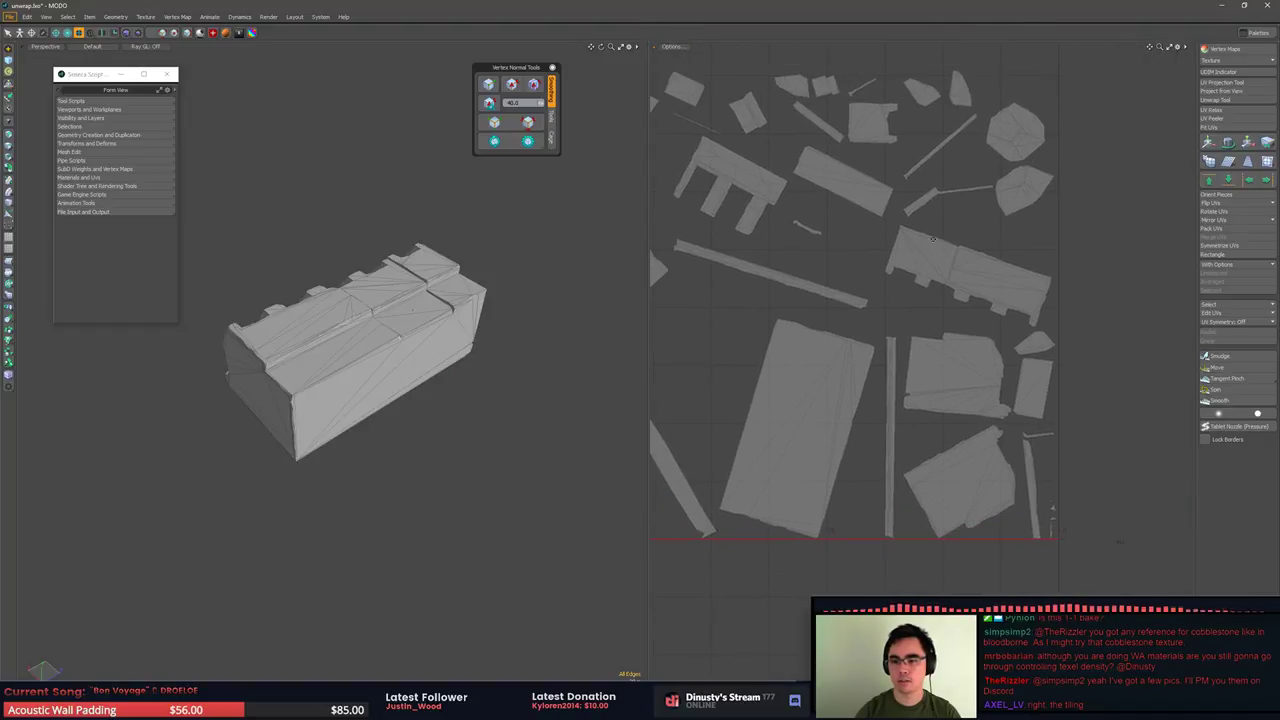
pyautogui.doubleClick(938, 194)
pyautogui.keyDown('alt'); pyautogui.moveTo(560, 270); pyautogui.dragTo(373, 434); pyautogui.keyUp('alt')
pyautogui.hotkey('shift', 'a')
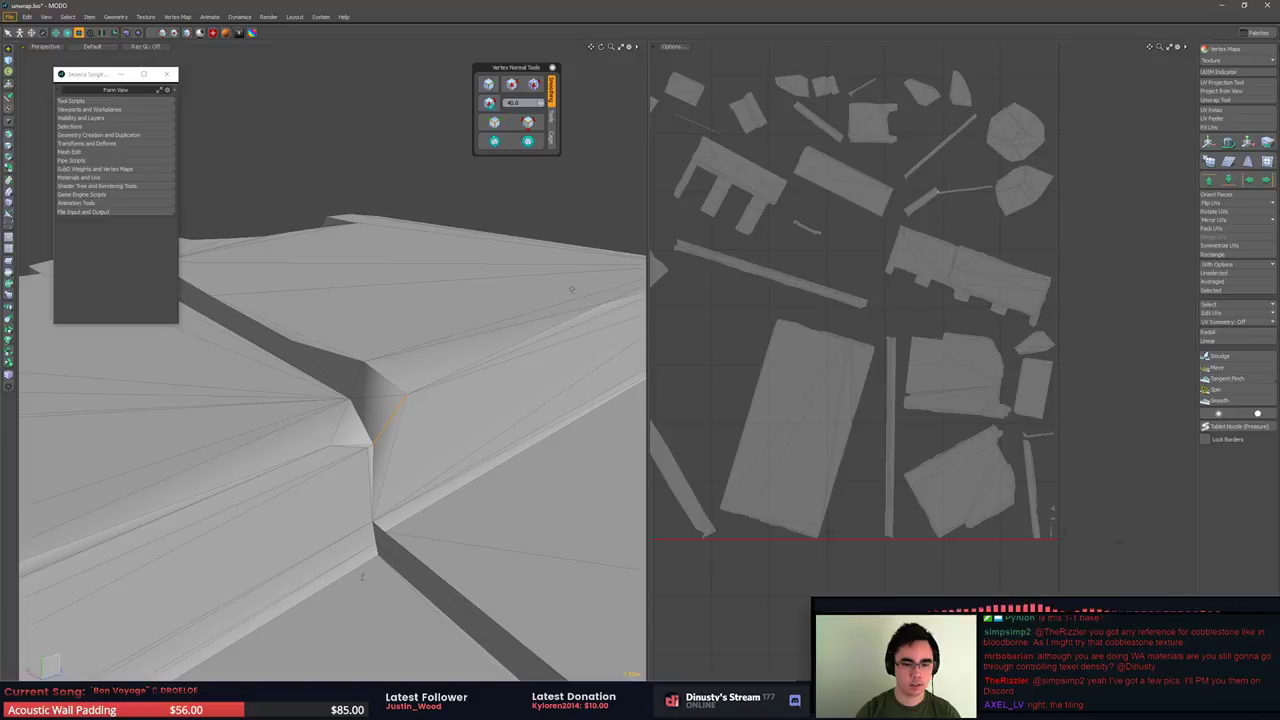
pyautogui.click(510, 90)
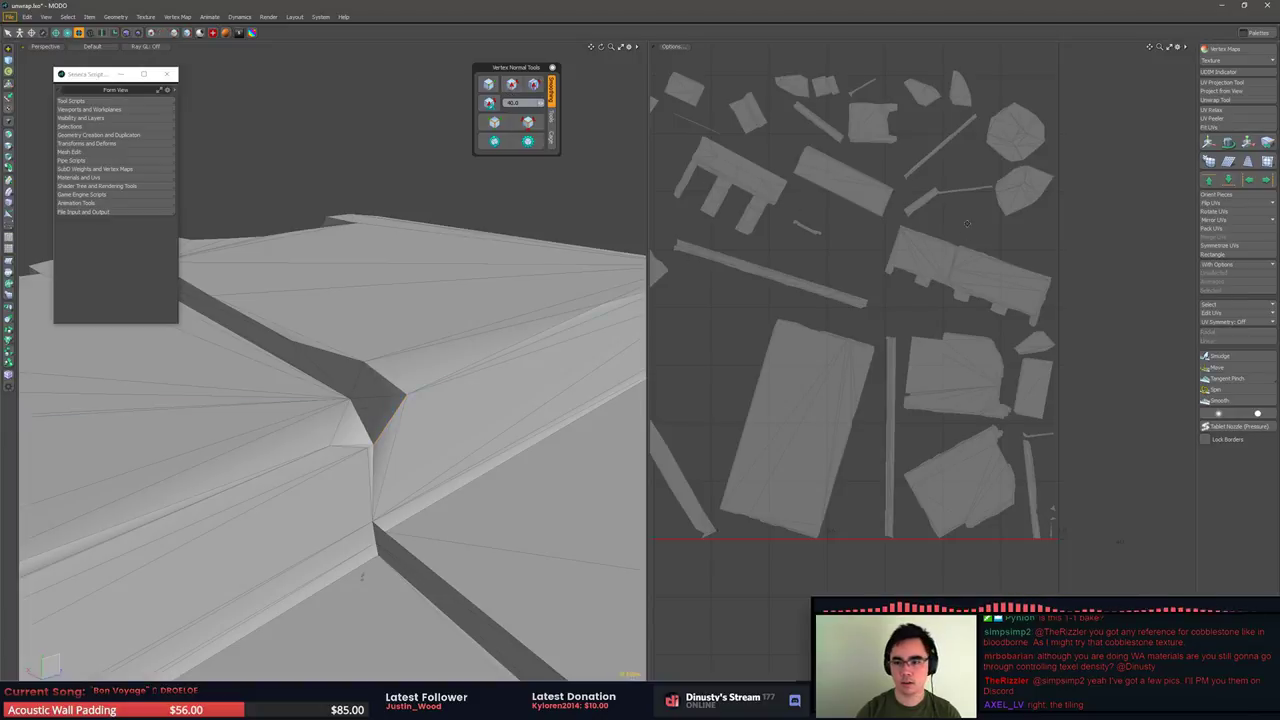
# Select the crack polygons of the bent UV island and check which edge joins them to the step's side strip
pyautogui.keyDown('alt'); pyautogui.keyDown('shift'); pyautogui.moveTo(967, 223); pyautogui.dragTo(969, 213); pyautogui.keyUp('shift'); pyautogui.keyUp('alt')
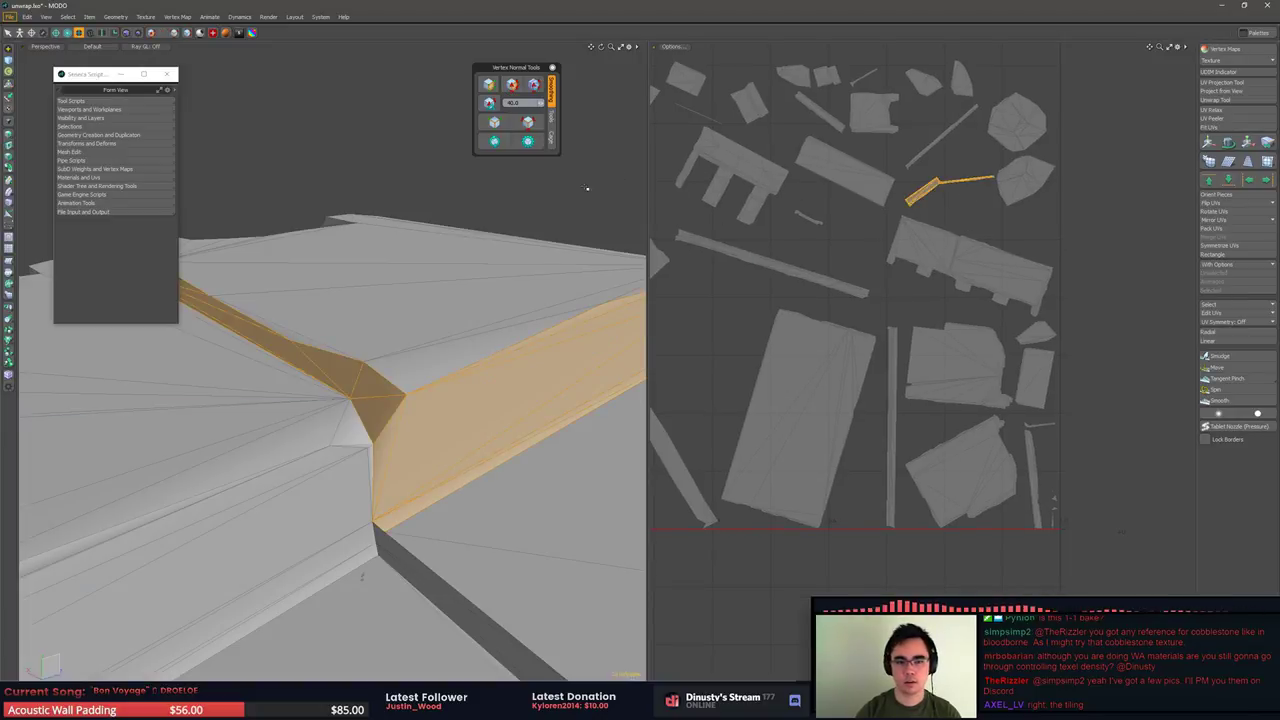
pyautogui.doubleClick(942, 183)
pyautogui.scroll(10, 941, 182)
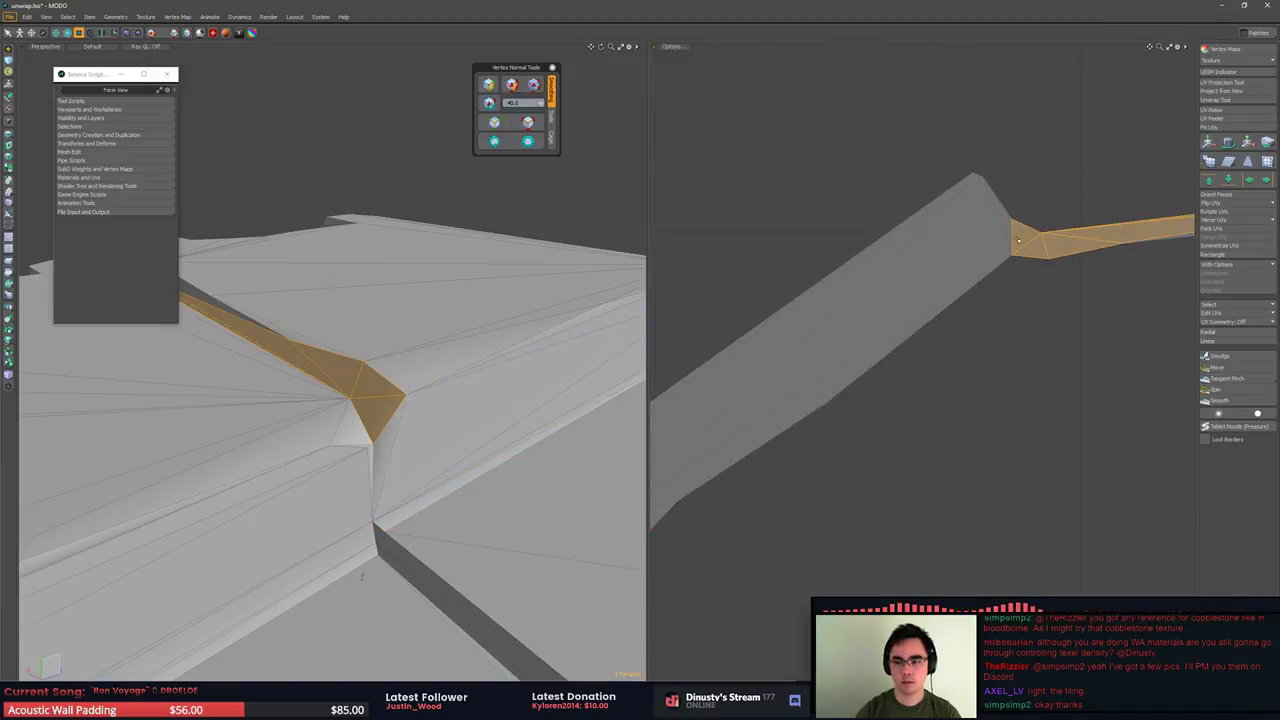
pyautogui.press('2')
pyautogui.click(1013, 240)
pyautogui.scroll(-3, 1064, 300)
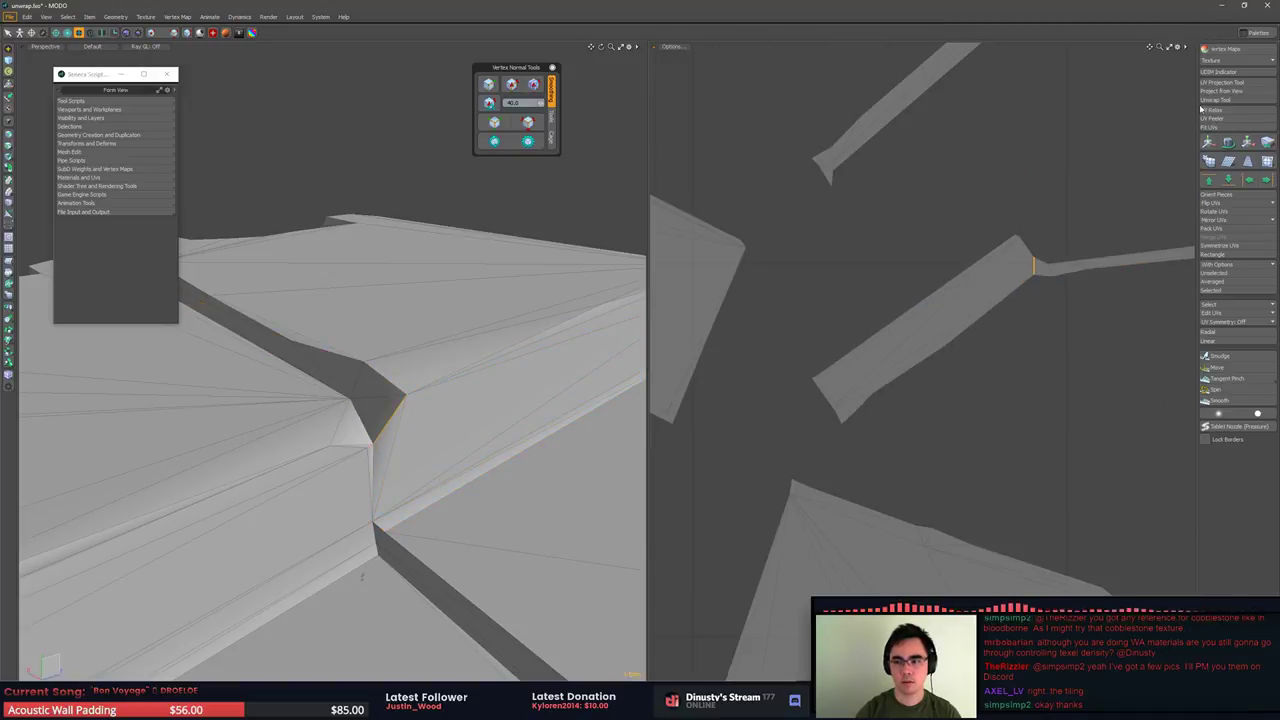
pyautogui.click(1047, 169)
# Re-unwrap the block from its updated hard edges so the crack and the step's side strip become separate islands
pyautogui.click(529, 122)
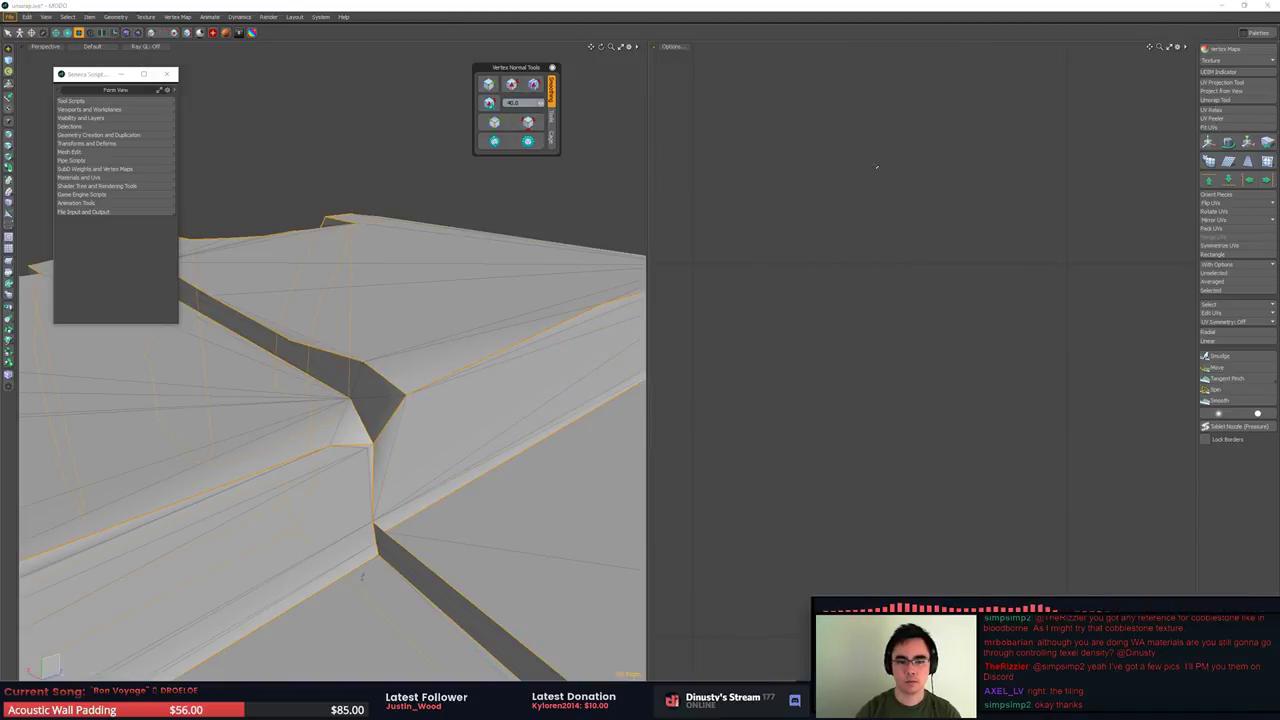
pyautogui.click(1238, 101)
pyautogui.click(1017, 171)
pyautogui.press('space')
pyautogui.click(1017, 171)
pyautogui.scroll(-8, 1013, 178)
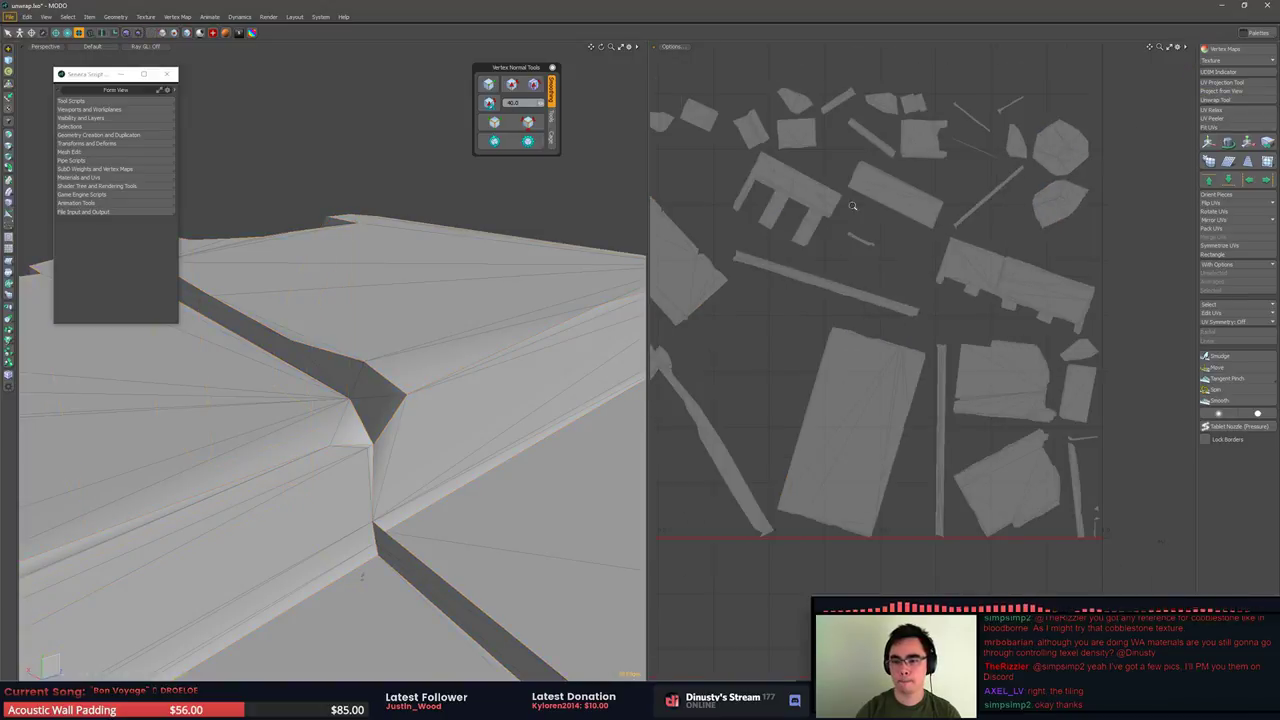
# Locate the thin triangular sliver near the UV tile's lower corner on the block and soften the two edges along its straight side
pyautogui.keyDown('alt'); pyautogui.moveTo(1000, 238); pyautogui.dragTo(1020, 216); pyautogui.keyUp('alt')
pyautogui.scroll(6, 1020, 216)
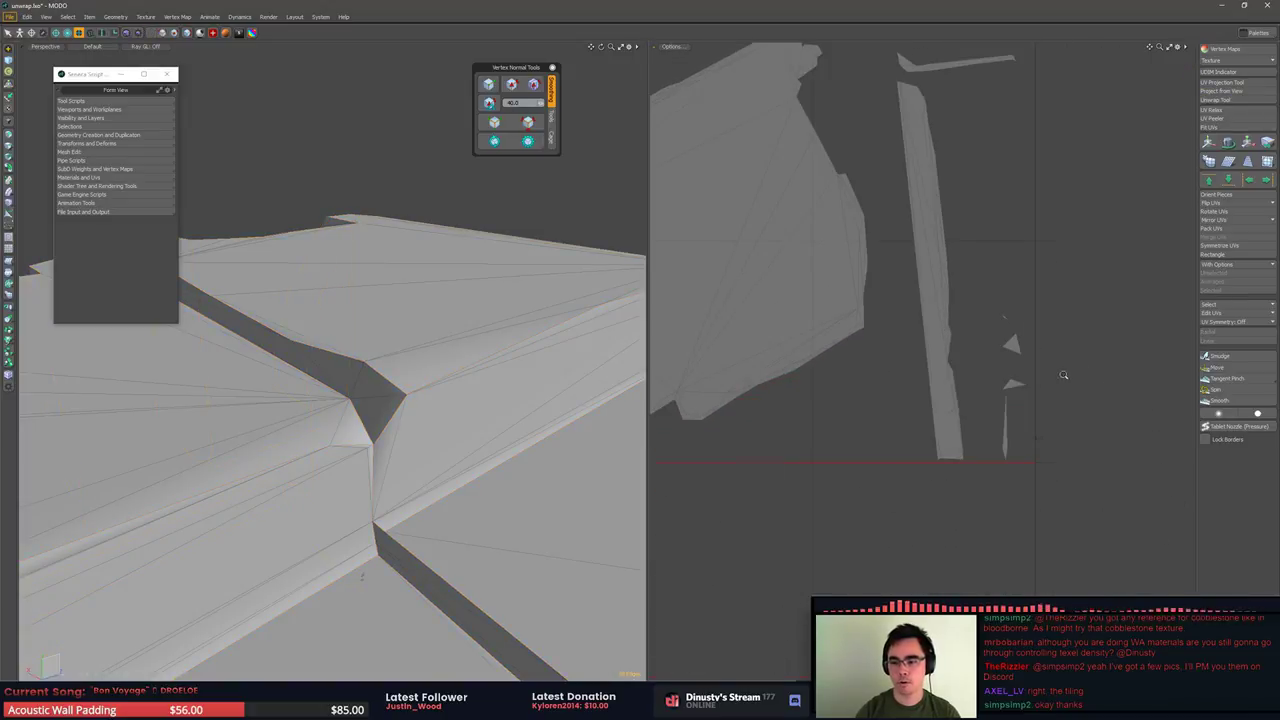
pyautogui.moveTo(1041, 264); pyautogui.dragTo(1036, 262, button='right')
pyautogui.hotkey('shift', 'a')
pyautogui.moveTo(571, 297)
pyautogui.keyDown('alt'); pyautogui.mouseDown()
pyautogui.moveTo(434, 330)
pyautogui.moveTo(440, 344)
pyautogui.moveTo(407, 310)
pyautogui.moveTo(335, 380)
pyautogui.moveTo(337, 249)
pyautogui.moveTo(311, 271)
pyautogui.moveTo(502, 288)
pyautogui.moveTo(496, 258)
pyautogui.moveTo(440, 270)
pyautogui.moveTo(576, 441)
pyautogui.moveTo(666, 512)
pyautogui.moveTo(626, 508)
pyautogui.mouseUp(); pyautogui.keyUp('alt')
pyautogui.scroll(4, 443, 346)
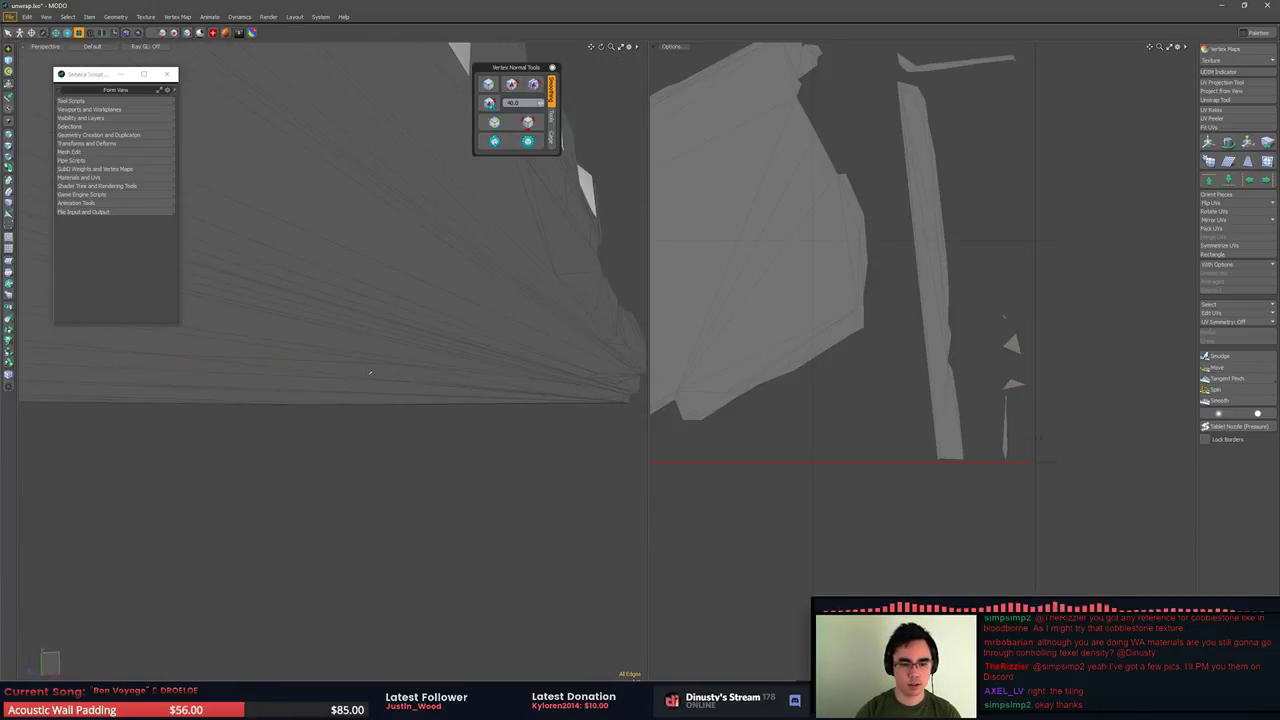
pyautogui.click(489, 85)
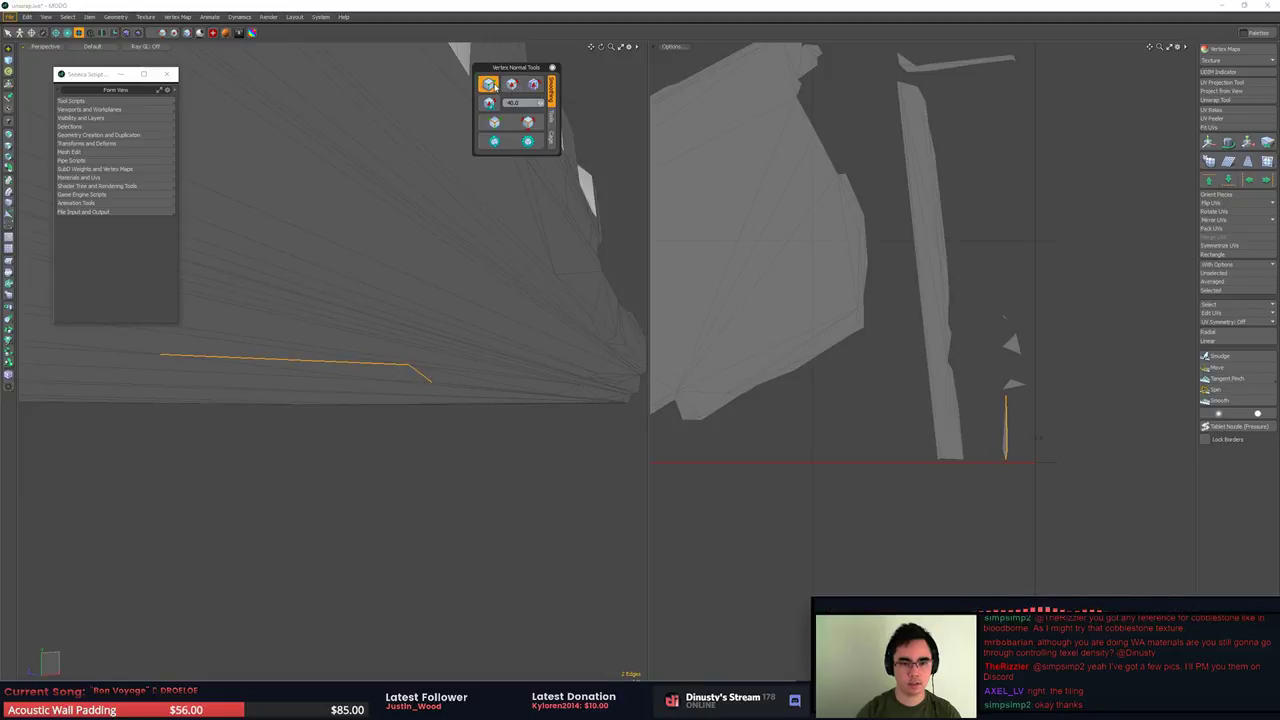
# Examine the sliver polygon on the block and harden the two edges along its opposite, bent side
pyautogui.click(371, 372)
pyautogui.keyDown('alt'); pyautogui.moveTo(371, 372); pyautogui.dragTo(371, 346); pyautogui.keyUp('alt')
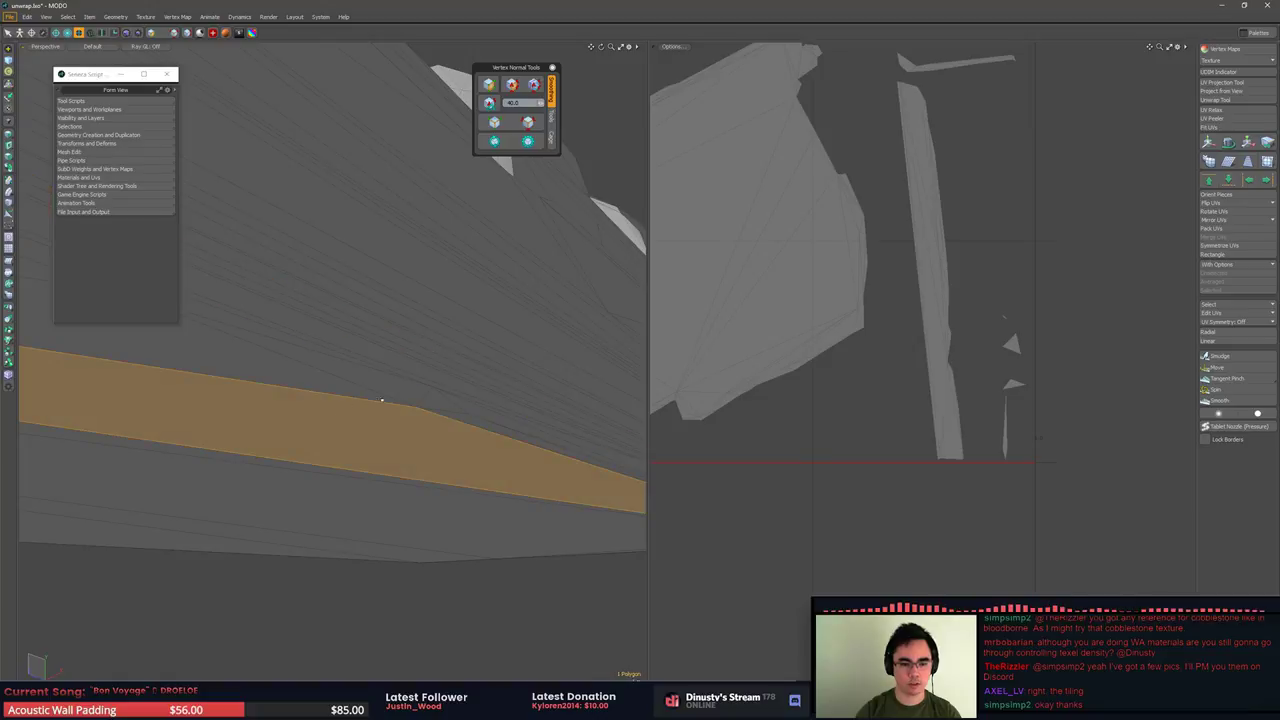
pyautogui.keyDown('alt'); pyautogui.moveTo(466, 410); pyautogui.dragTo(499, 455); pyautogui.keyUp('alt')
pyautogui.keyDown('alt'); pyautogui.moveTo(522, 352); pyautogui.dragTo(465, 423); pyautogui.keyUp('alt')
pyautogui.click(509, 87)
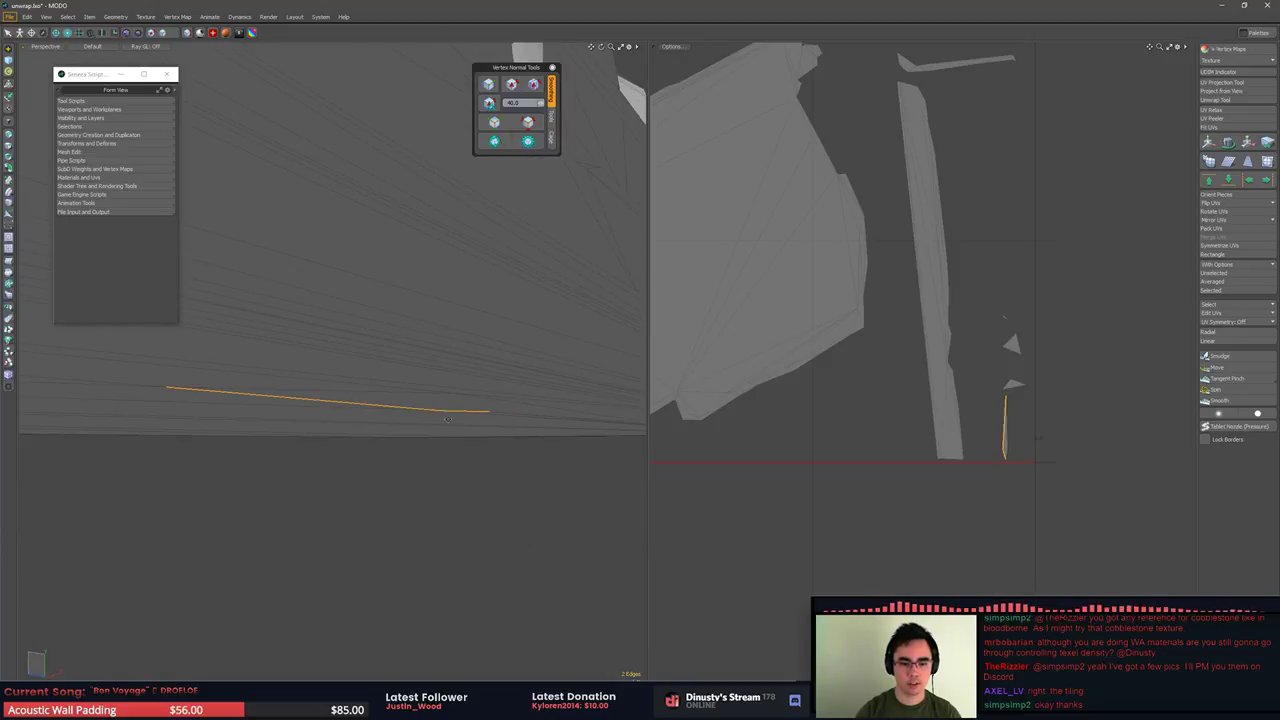
pyautogui.keyDown('alt'); pyautogui.moveTo(448, 419); pyautogui.dragTo(443, 400); pyautogui.keyUp('alt')
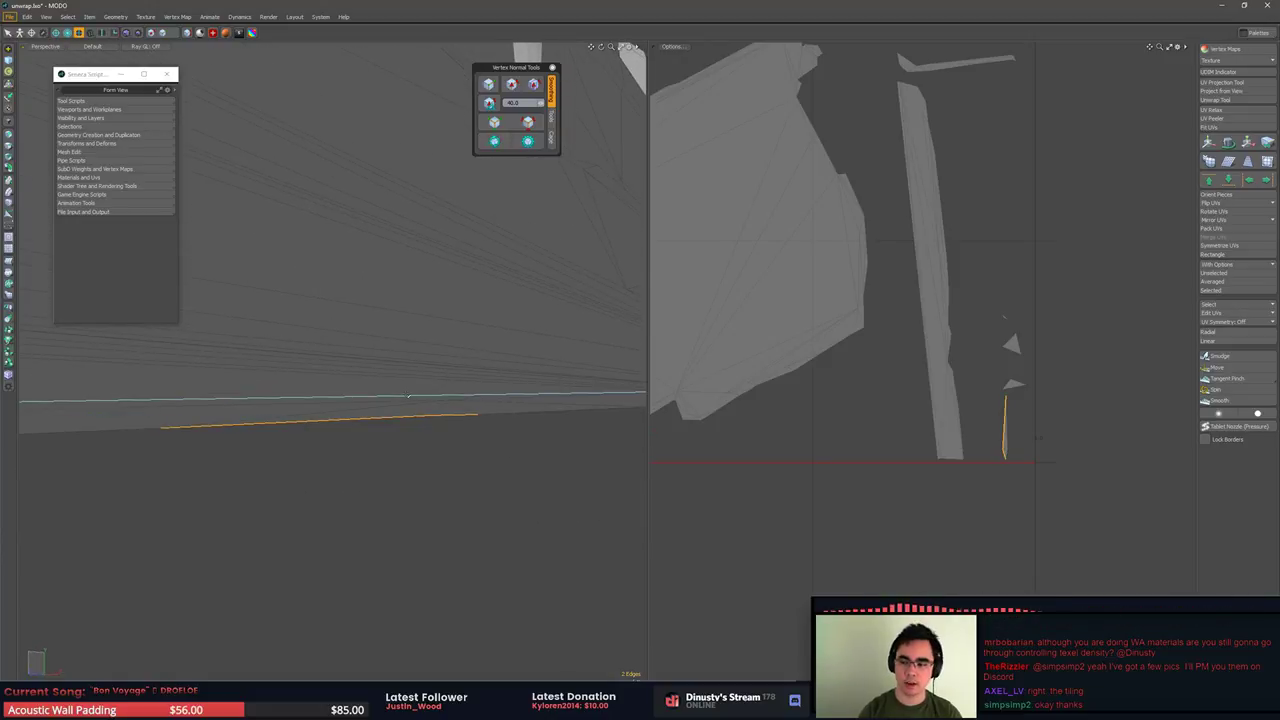
pyautogui.keyDown('alt'); pyautogui.moveTo(397, 379); pyautogui.dragTo(240, 520); pyautogui.keyUp('alt')
pyautogui.click(473, 518)
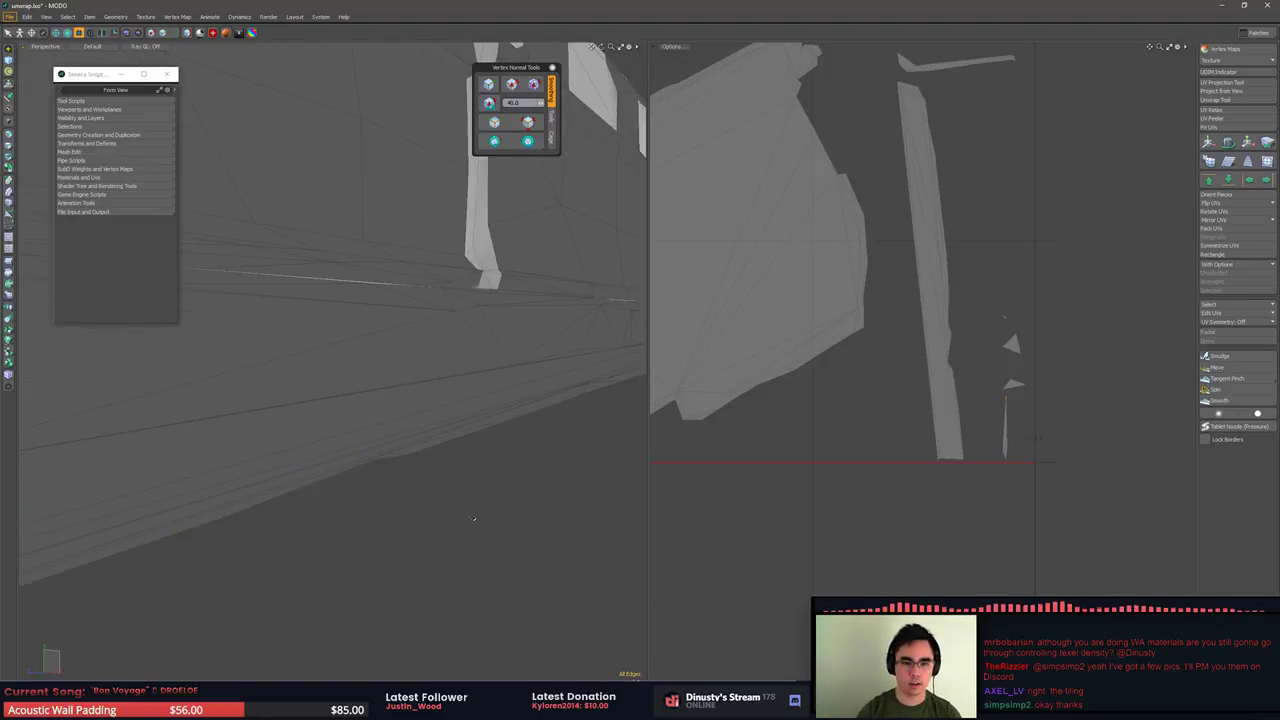
# Select the block's hard edges again and unwrap it to merge the corrected sliver into its neighbouring island
pyautogui.click(528, 122)
pyautogui.scroll(-3, 400, 320)
pyautogui.keyDown('alt'); pyautogui.moveTo(400, 320); pyautogui.dragTo(459, 404); pyautogui.keyUp('alt')
pyautogui.keyDown('alt'); pyautogui.moveTo(300, 433); pyautogui.dragTo(240, 438); pyautogui.keyUp('alt')
pyautogui.click(1050, 200)
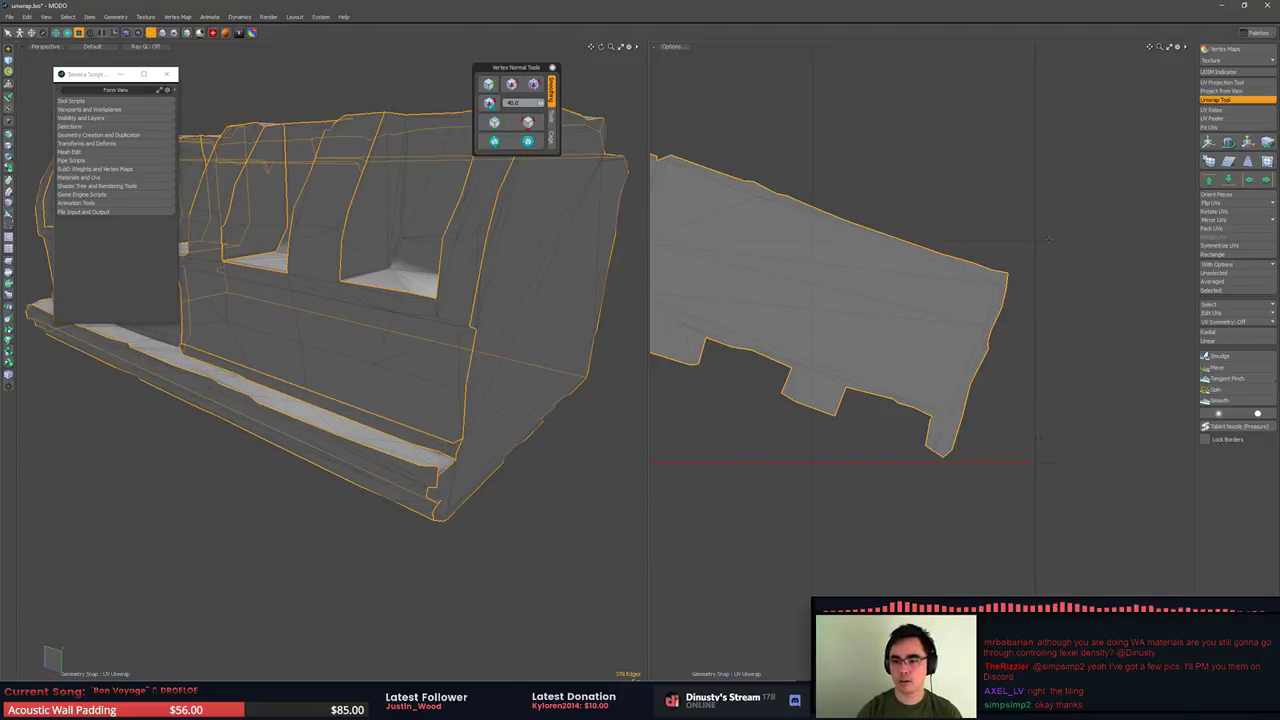
pyautogui.press('Escape')
pyautogui.press('Escape')
# Locate the line-thin UV island near the layout's middle on the block and soften the long edge bordering its sliver polygon
pyautogui.scroll(-8, 946, 254)
pyautogui.keyDown('alt'); pyautogui.moveTo(800, 230); pyautogui.dragTo(940, 424); pyautogui.keyUp('alt')
pyautogui.scroll(1, 940, 424)
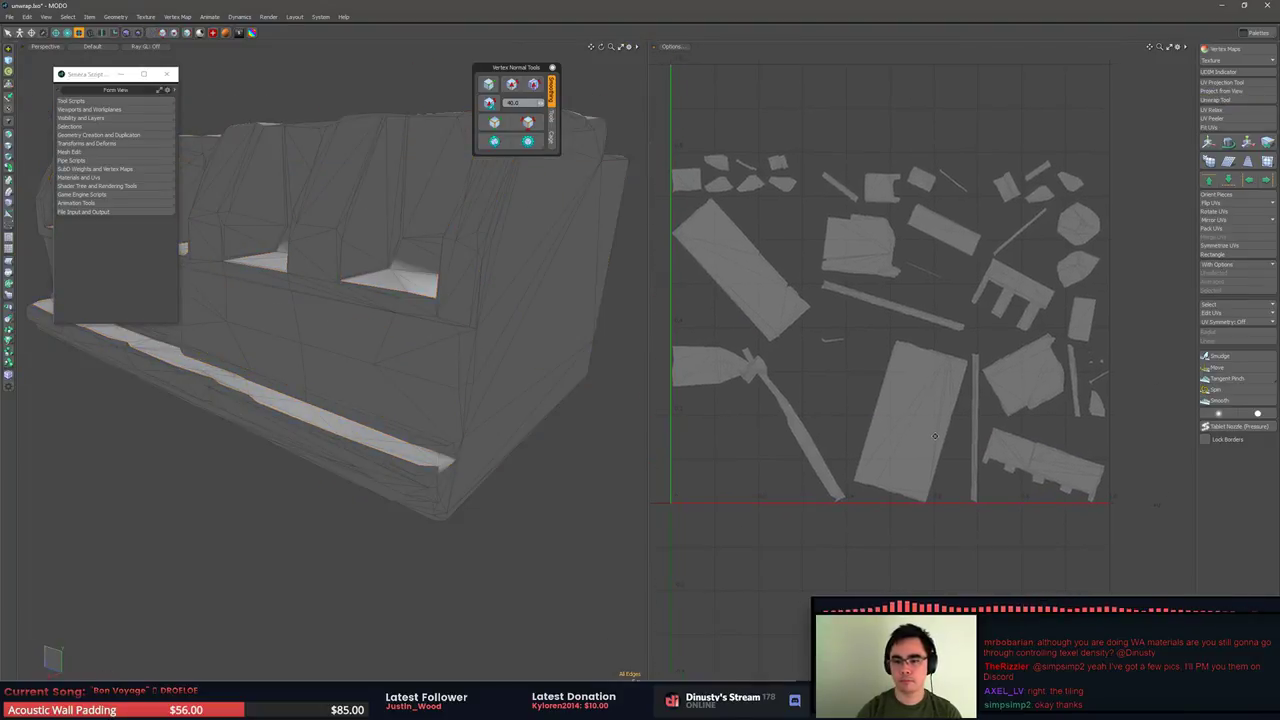
pyautogui.click(940, 424)
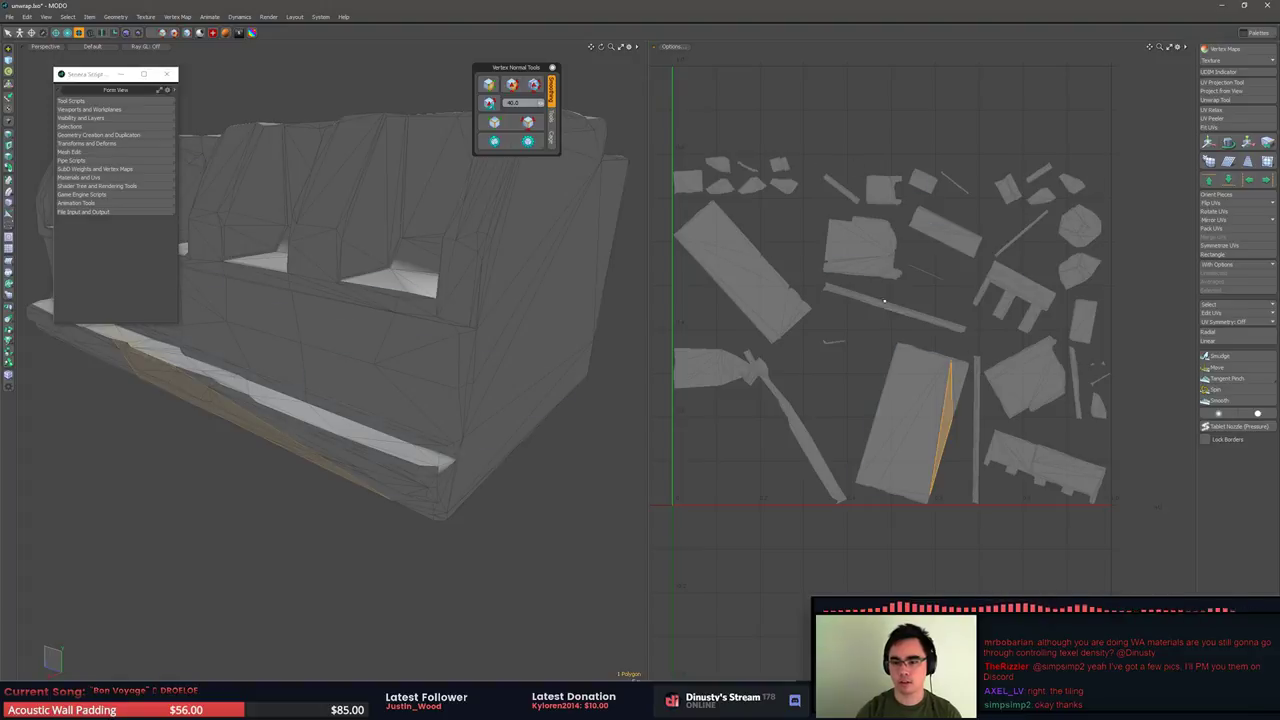
pyautogui.click(926, 272)
pyautogui.keyDown('alt'); pyautogui.moveTo(400, 330); pyautogui.dragTo(496, 253); pyautogui.keyUp('alt')
pyautogui.hotkey('shift', 'a')
pyautogui.scroll(3, 510, 290)
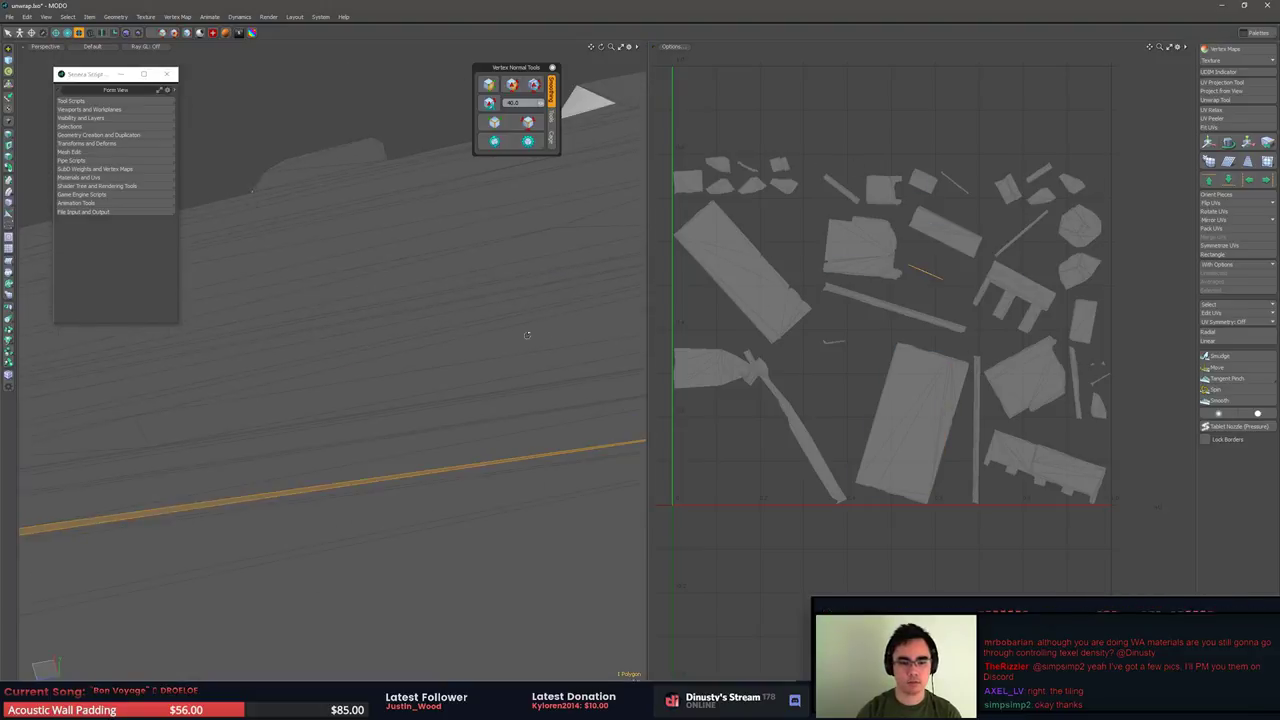
pyautogui.keyDown('alt'); pyautogui.moveTo(526, 334); pyautogui.dragTo(341, 342); pyautogui.keyUp('alt')
pyautogui.press('2')
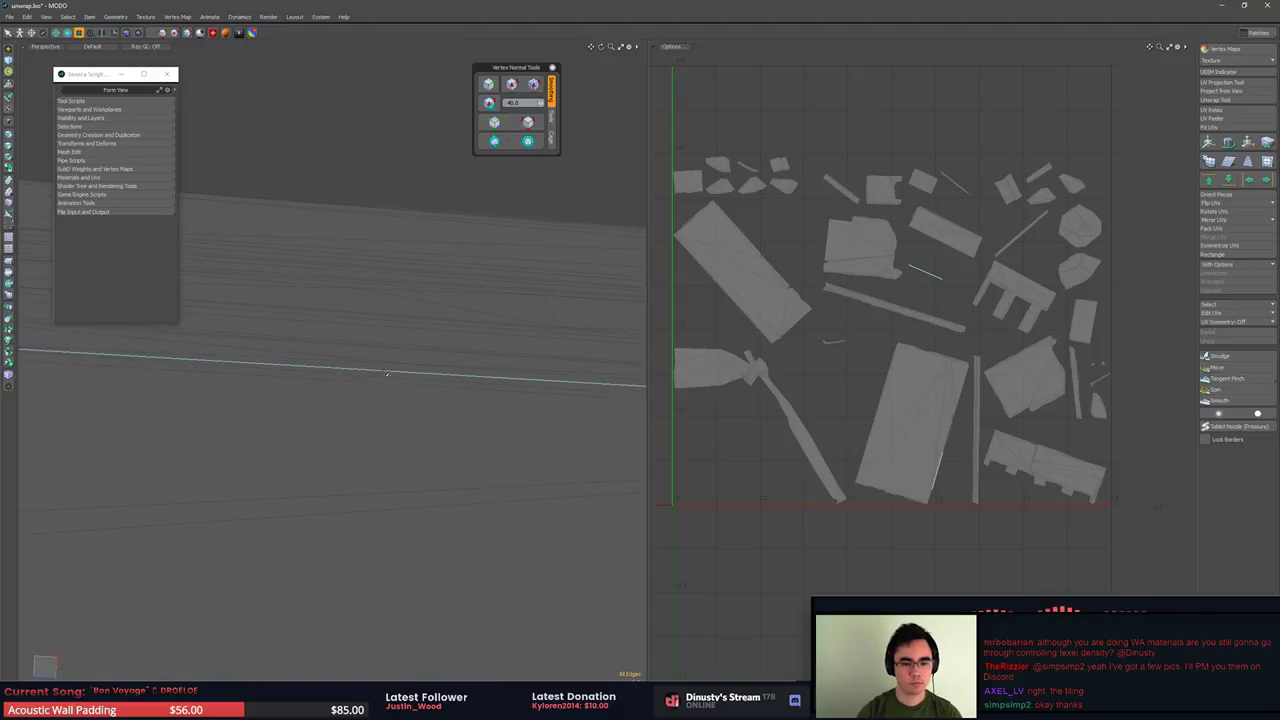
pyautogui.click(489, 85)
pyautogui.press('3')
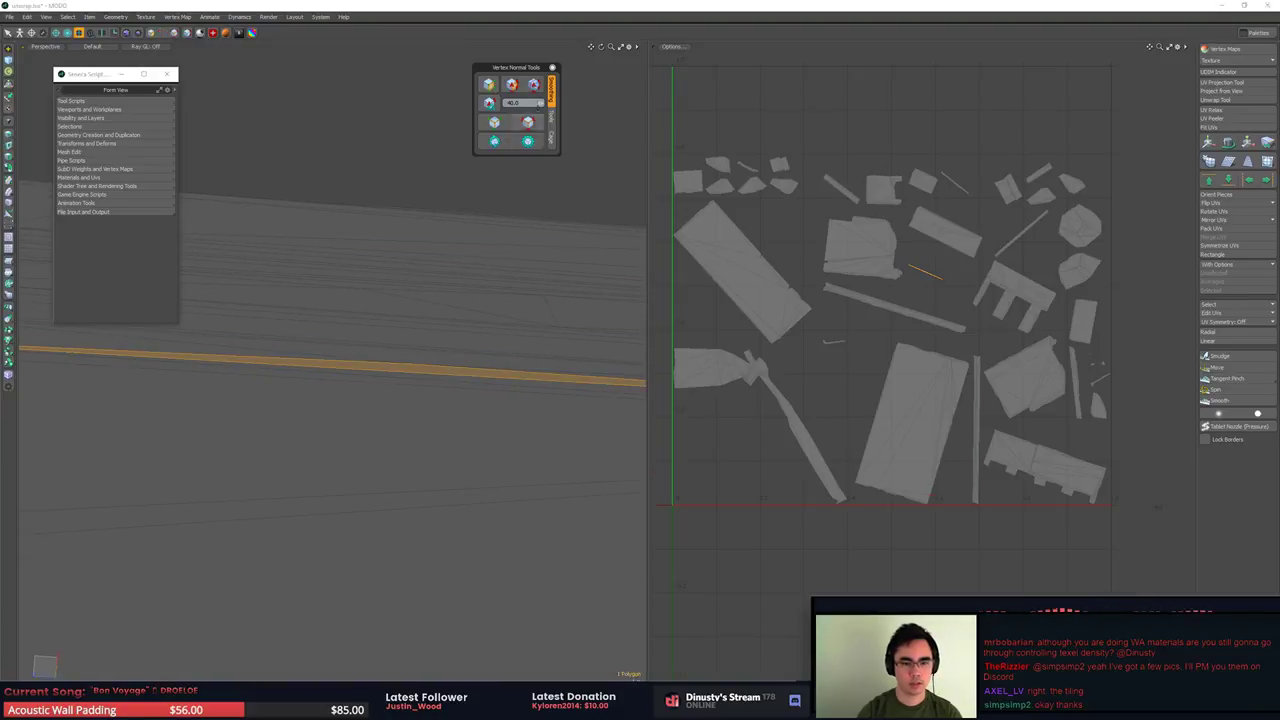
# Select the block's hard edges and unwrap it again with the latest softened edge taken into account
pyautogui.click(530, 120)
pyautogui.keyDown('alt'); pyautogui.moveTo(390, 385); pyautogui.dragTo(521, 490); pyautogui.keyUp('alt')
pyautogui.click(540, 494)
pyautogui.click(529, 122)
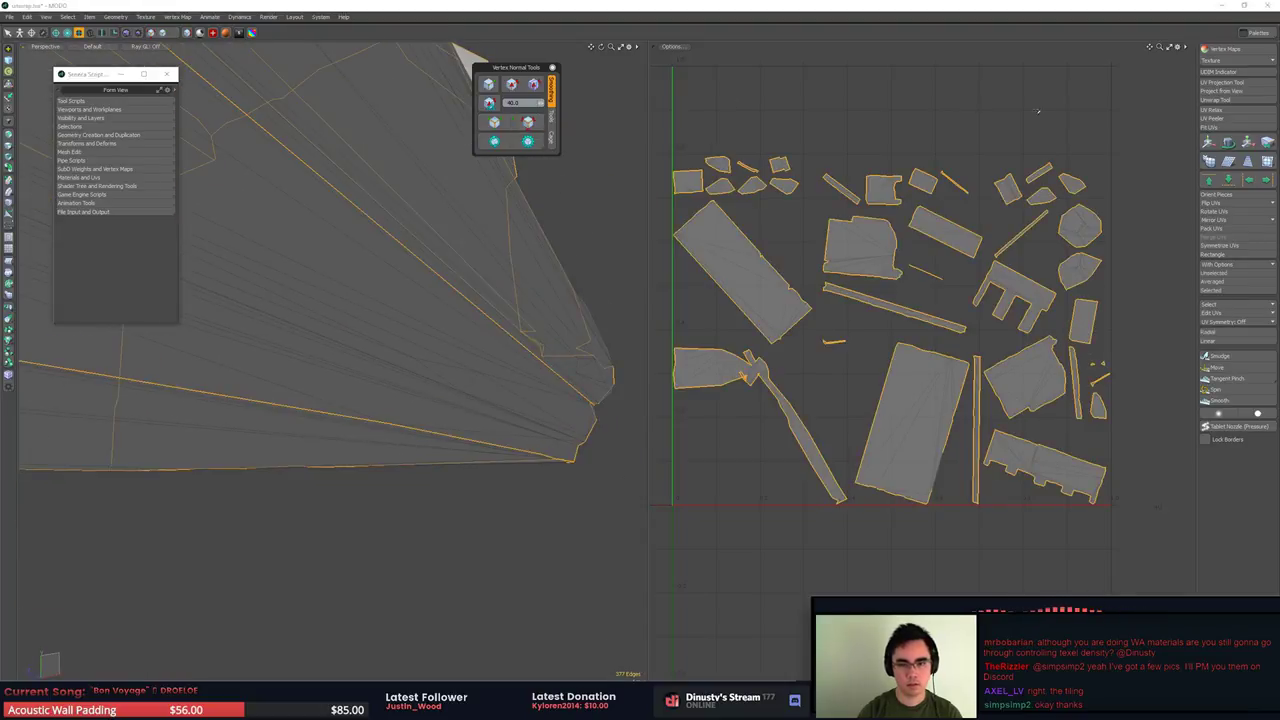
pyautogui.click(1229, 119)
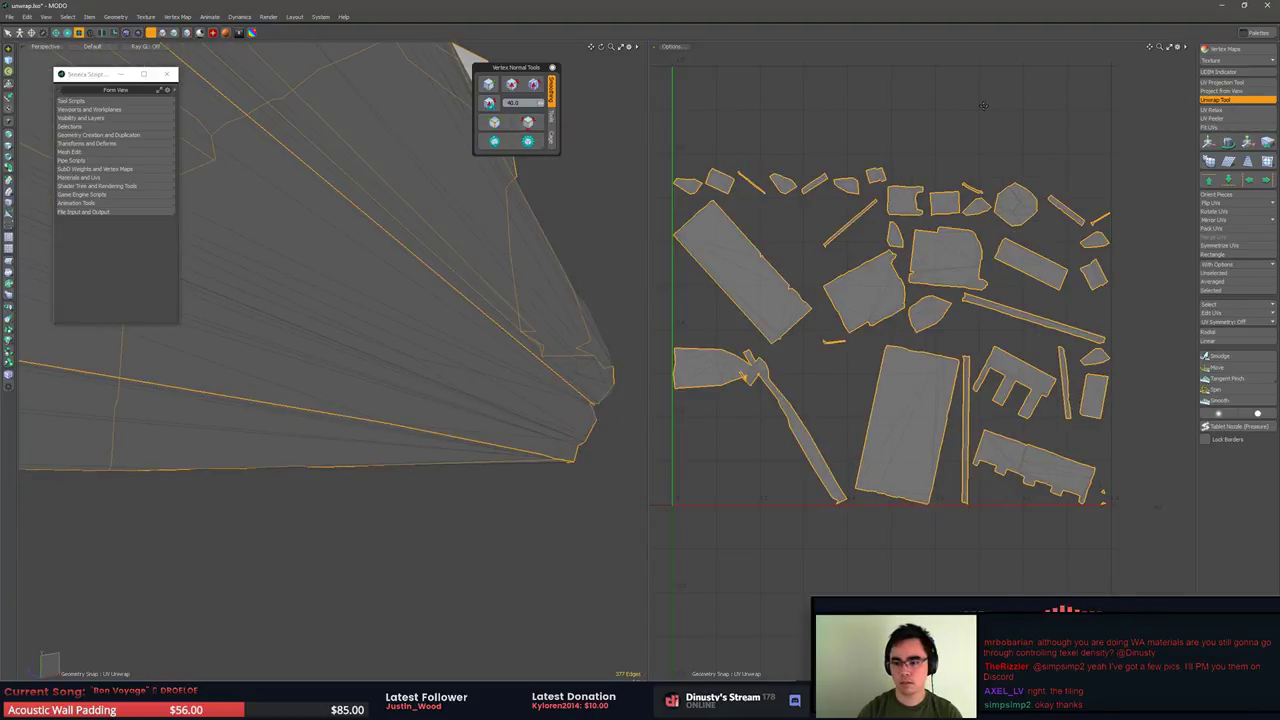
# Select the tiny bent UV island near the layout's middle and examine its polygons on the block
pyautogui.doubleClick(815, 355)
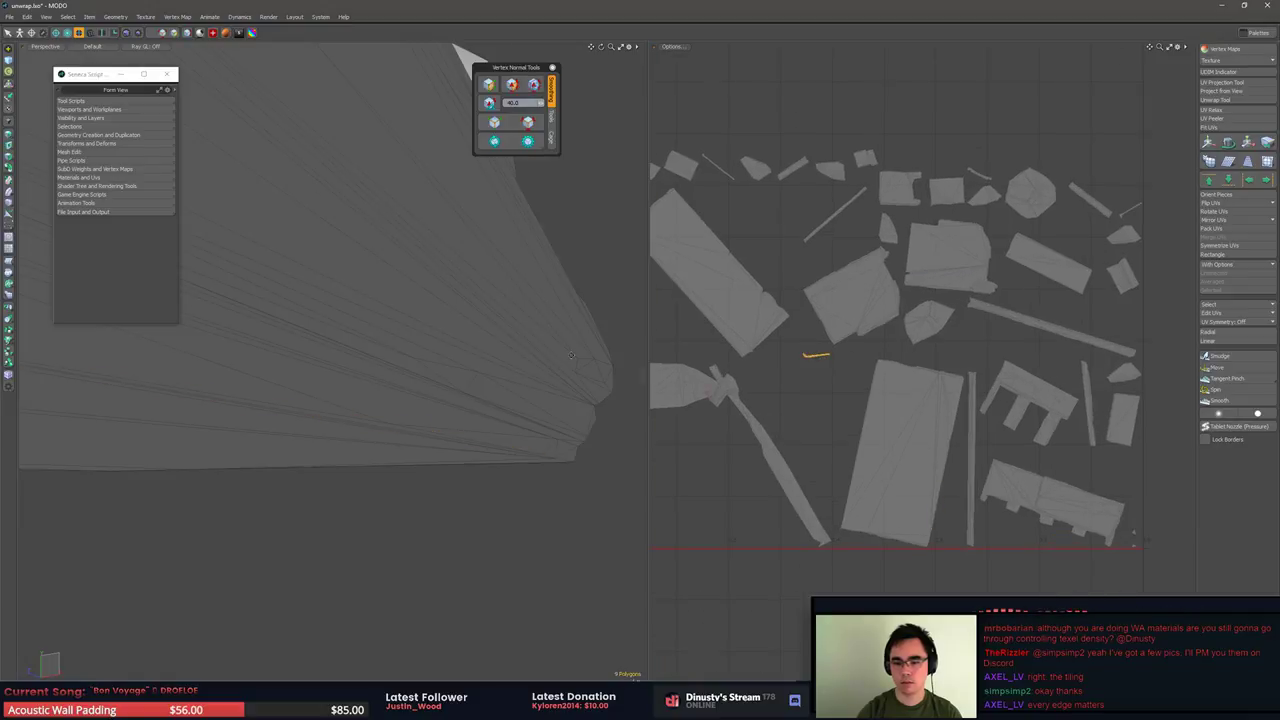
pyautogui.hotkey('shift', 'a')
pyautogui.keyDown('alt'); pyautogui.moveTo(470, 338); pyautogui.dragTo(258, 448); pyautogui.keyUp('alt')
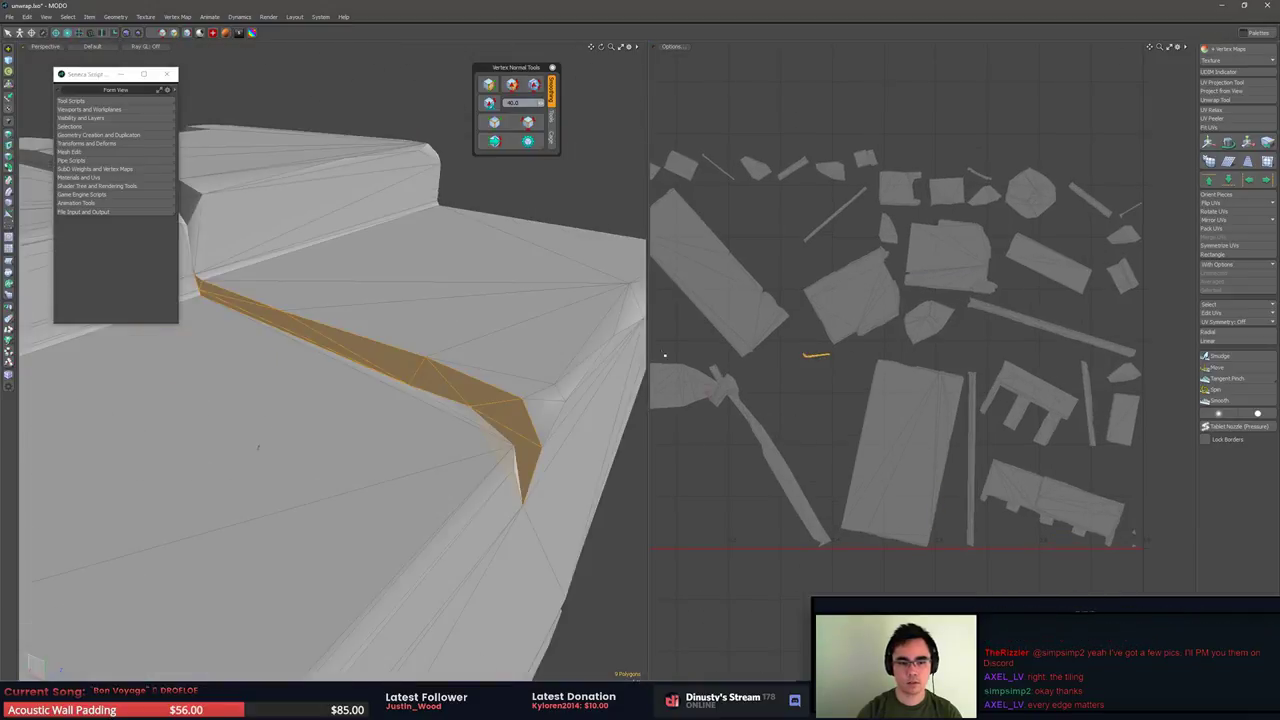
pyautogui.click(775, 241)
# Select the twisted UV island and start deselecting its bevel polygons between the front wall and the lower ledge
pyautogui.doubleClick(737, 405)
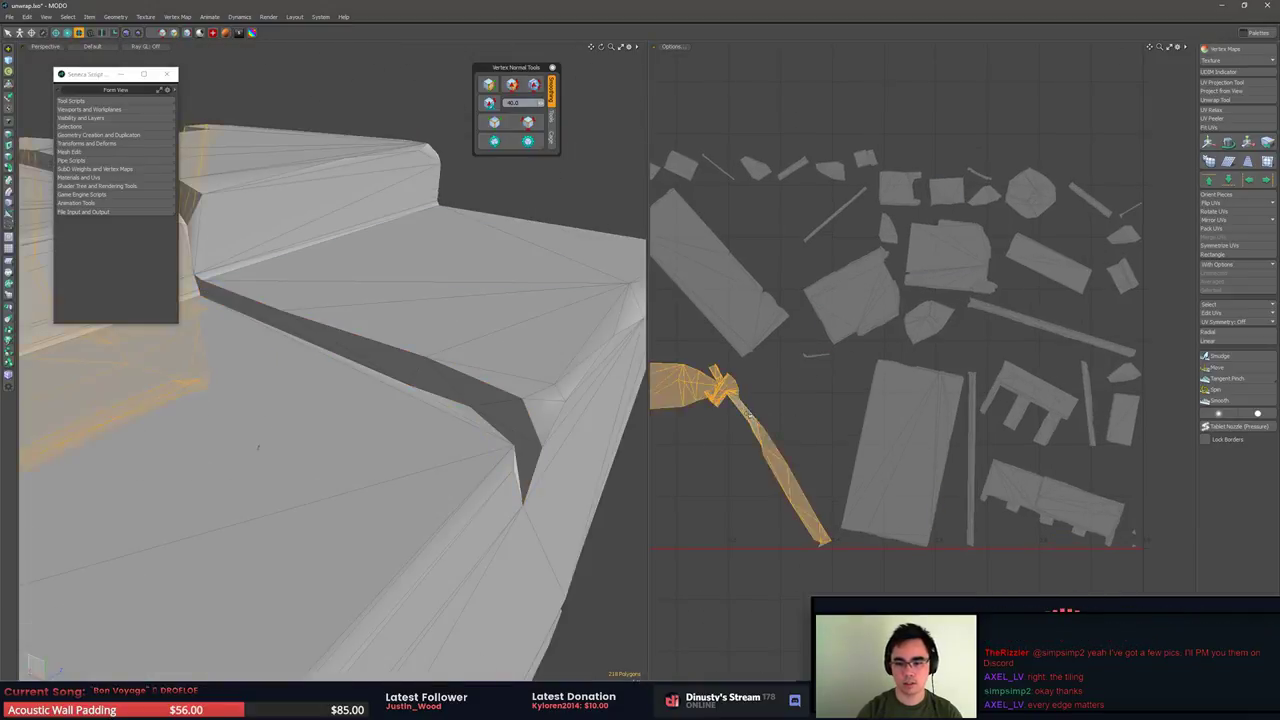
pyautogui.hotkey('shift', 'a')
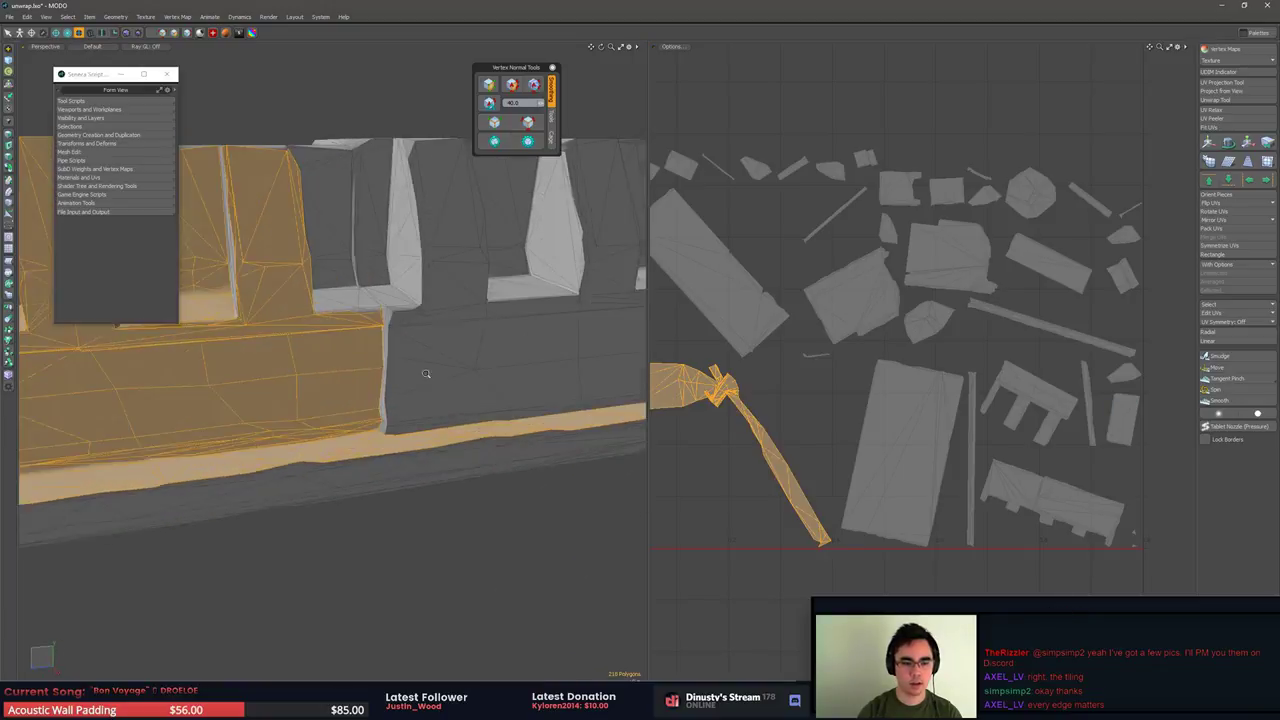
pyautogui.keyDown('alt'); pyautogui.keyDown('shift'); pyautogui.moveTo(505, 367); pyautogui.dragTo(595, 257); pyautogui.keyUp('shift'); pyautogui.keyUp('alt')
pyautogui.keyDown('alt'); pyautogui.keyDown('shift'); pyautogui.moveTo(280, 420); pyautogui.dragTo(471, 311); pyautogui.keyUp('shift'); pyautogui.keyUp('alt')
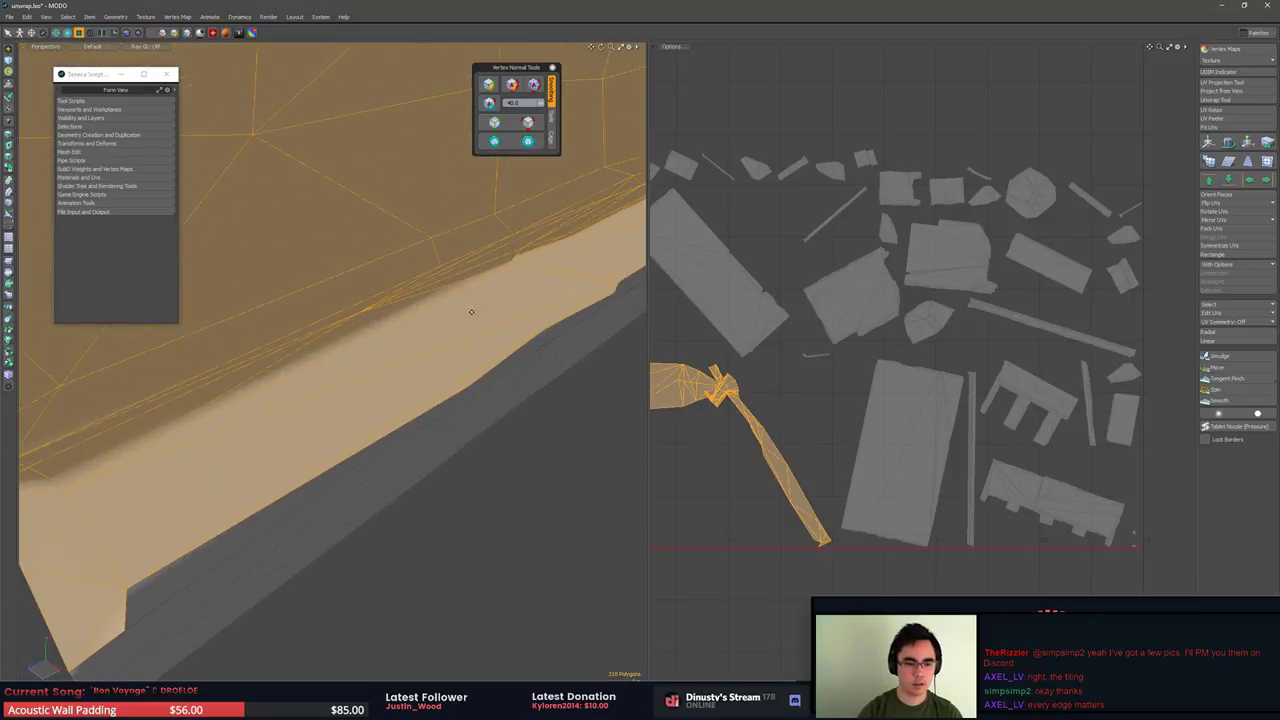
pyautogui.scroll(-4, 471, 311)
pyautogui.keyDown('alt'); pyautogui.moveTo(298, 329); pyautogui.dragTo(387, 288); pyautogui.keyUp('alt')
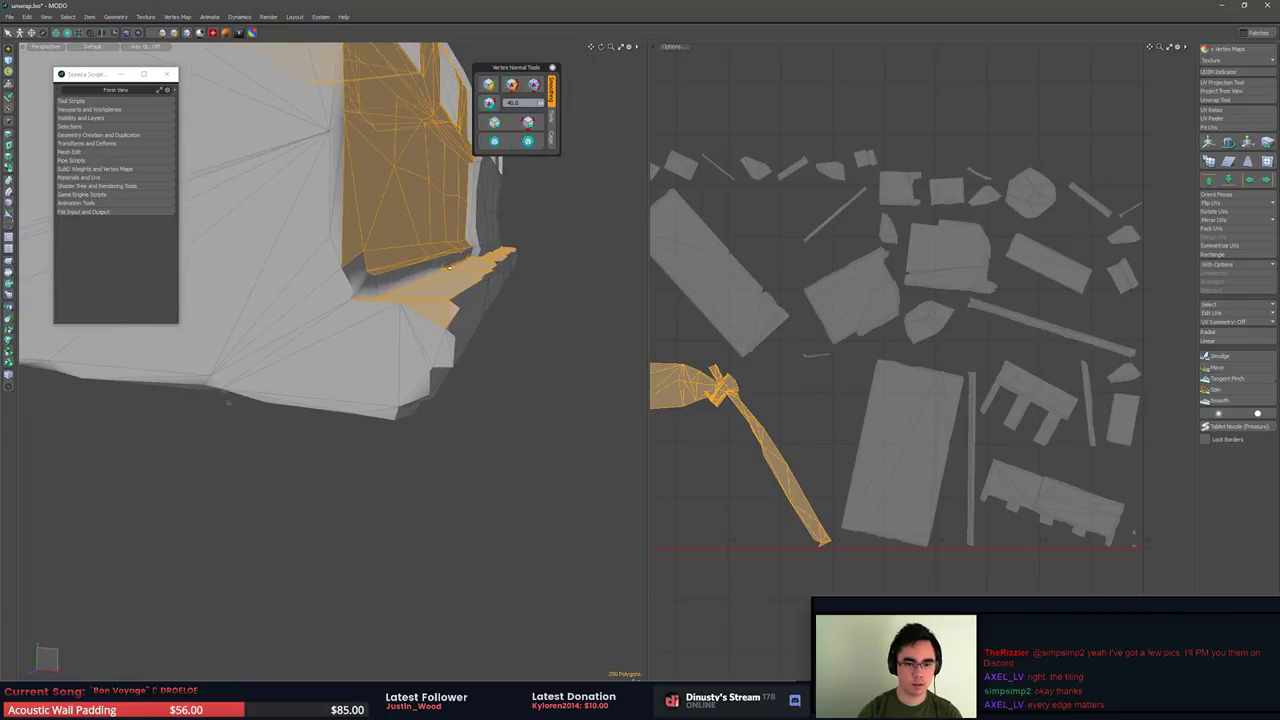
# Deselect the remaining thin bevel polygons running along the base of the front wall above the ledge
pyautogui.scroll(5, 448, 267)
pyautogui.moveTo(460, 277)
pyautogui.keyDown('alt'); pyautogui.mouseDown()
pyautogui.moveTo(362, 320)
pyautogui.moveTo(375, 312)
pyautogui.mouseUp(); pyautogui.keyUp('alt')
pyautogui.moveTo(384, 302); pyautogui.dragTo(480, 303, button='right')
pyautogui.keyDown('alt'); pyautogui.moveTo(496, 302); pyautogui.dragTo(420, 315); pyautogui.keyUp('alt')
pyautogui.moveTo(390, 318)
pyautogui.keyDown('ctrl'); pyautogui.mouseDown(button='right')
pyautogui.moveTo(570, 290)
pyautogui.moveTo(433, 320)
pyautogui.mouseUp(button='right'); pyautogui.keyUp('ctrl')
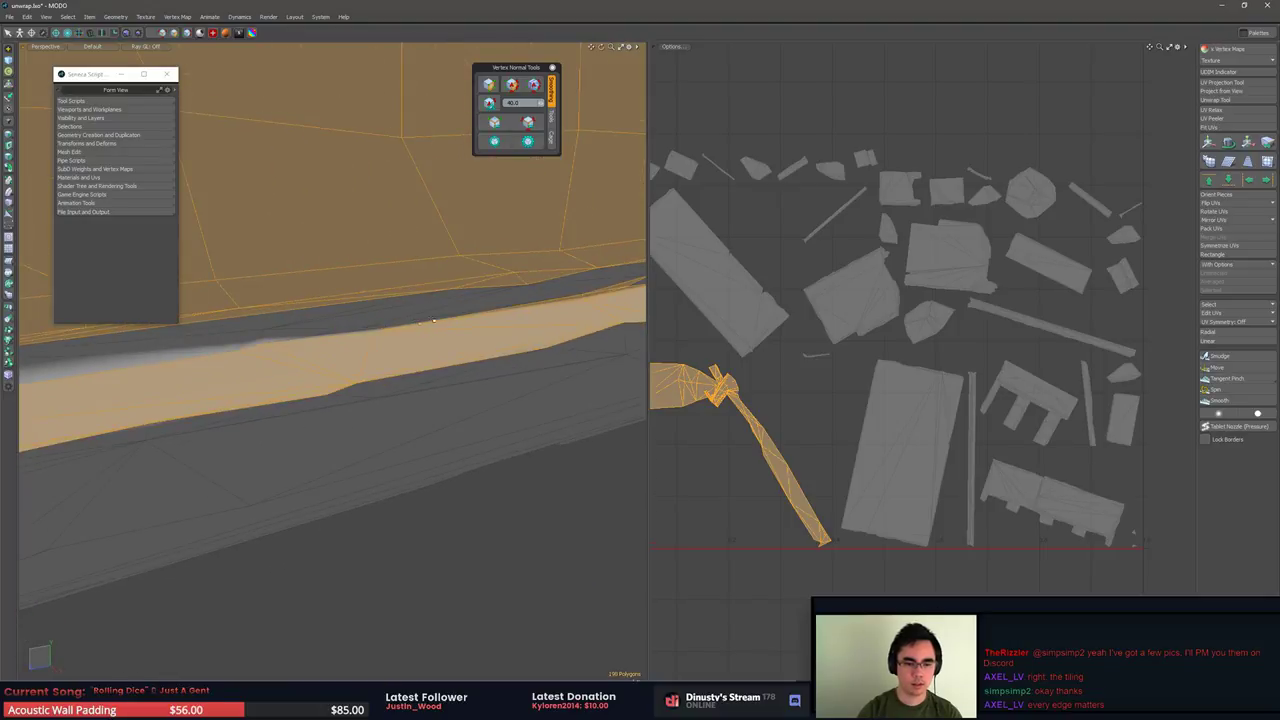
pyautogui.keyDown('alt'); pyautogui.moveTo(630, 285); pyautogui.dragTo(304, 399); pyautogui.keyUp('alt')
pyautogui.scroll(-10, 249, 353)
pyautogui.scroll(5, 387, 375)
pyautogui.keyDown('ctrl'); pyautogui.moveTo(451, 380); pyautogui.dragTo(443, 387); pyautogui.keyUp('ctrl')
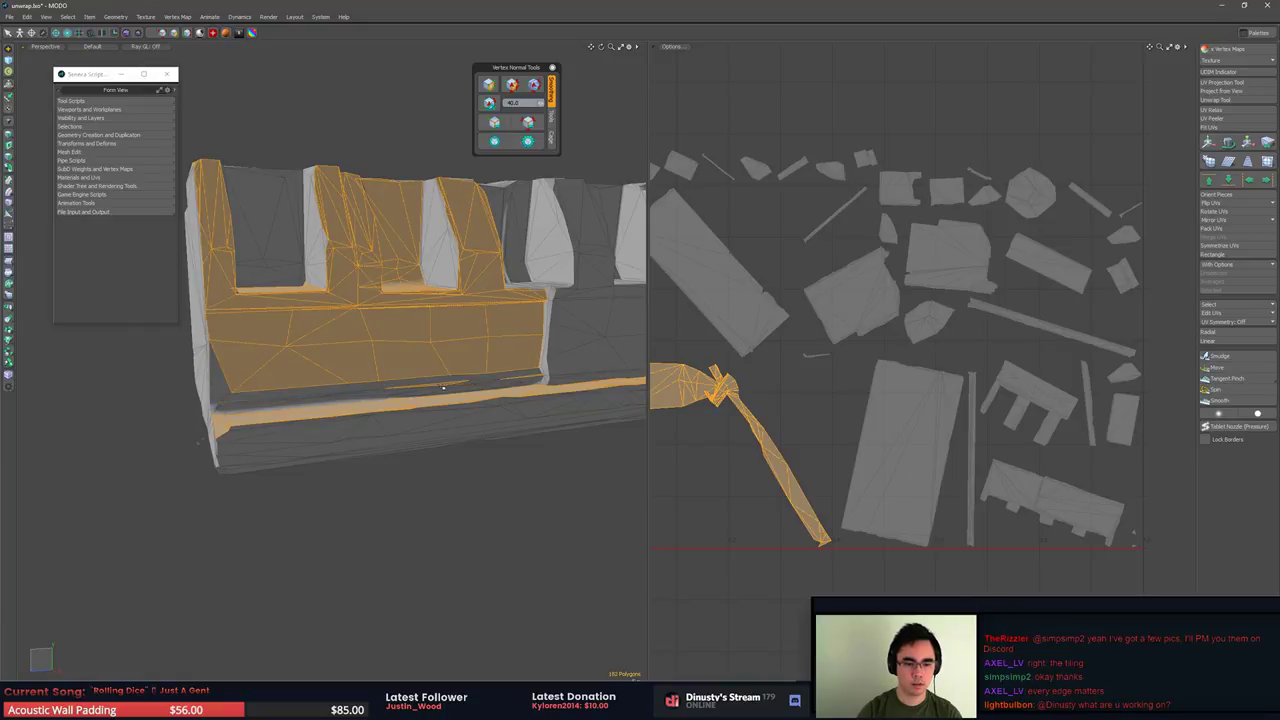
# Deselect the front wall and its upright sections so only the long ledge strip stays selected
pyautogui.moveTo(548, 375); pyautogui.dragTo(553, 207, button='right')
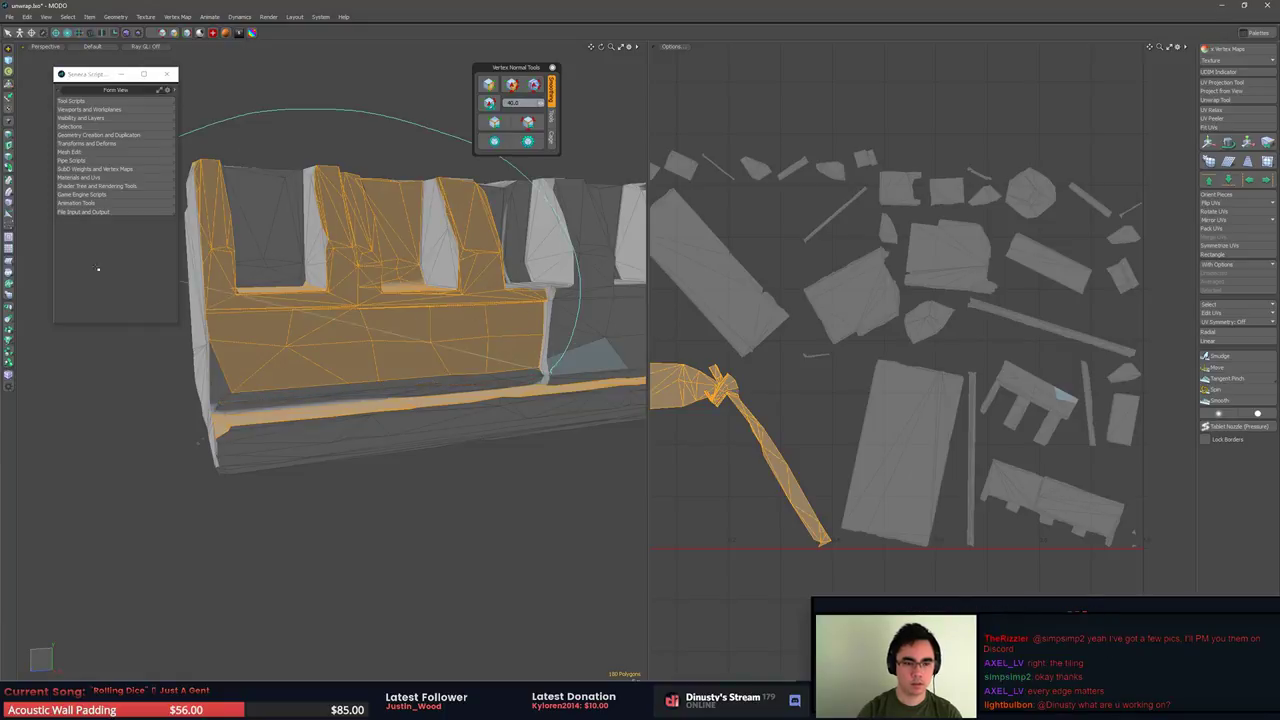
pyautogui.keyDown('ctrl'); pyautogui.moveTo(149, 408); pyautogui.dragTo(170, 409, button='right'); pyautogui.keyUp('ctrl')
pyautogui.moveTo(170, 409)
pyautogui.keyDown('alt'); pyautogui.mouseDown()
pyautogui.moveTo(355, 398)
pyautogui.moveTo(375, 367)
pyautogui.moveTo(320, 413)
pyautogui.mouseUp(); pyautogui.keyUp('alt')
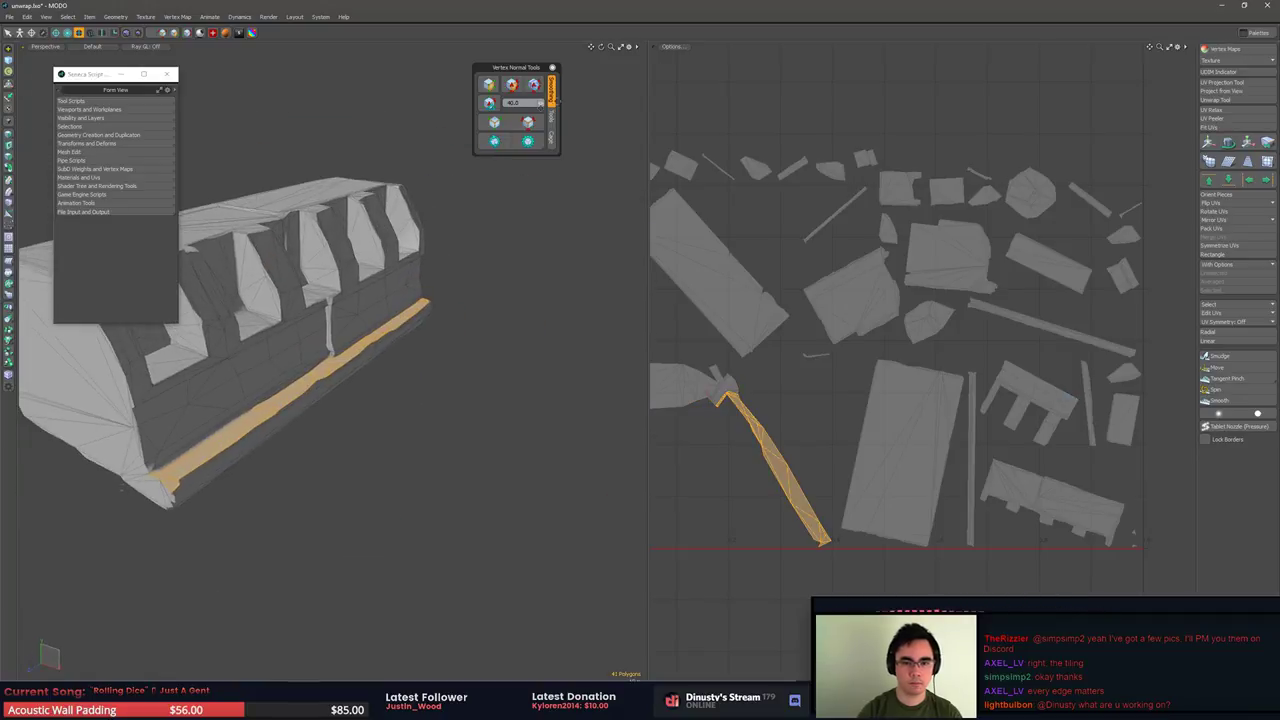
pyautogui.click(530, 126)
pyautogui.click(500, 273)
pyautogui.hotkey('ctrl', 'z')
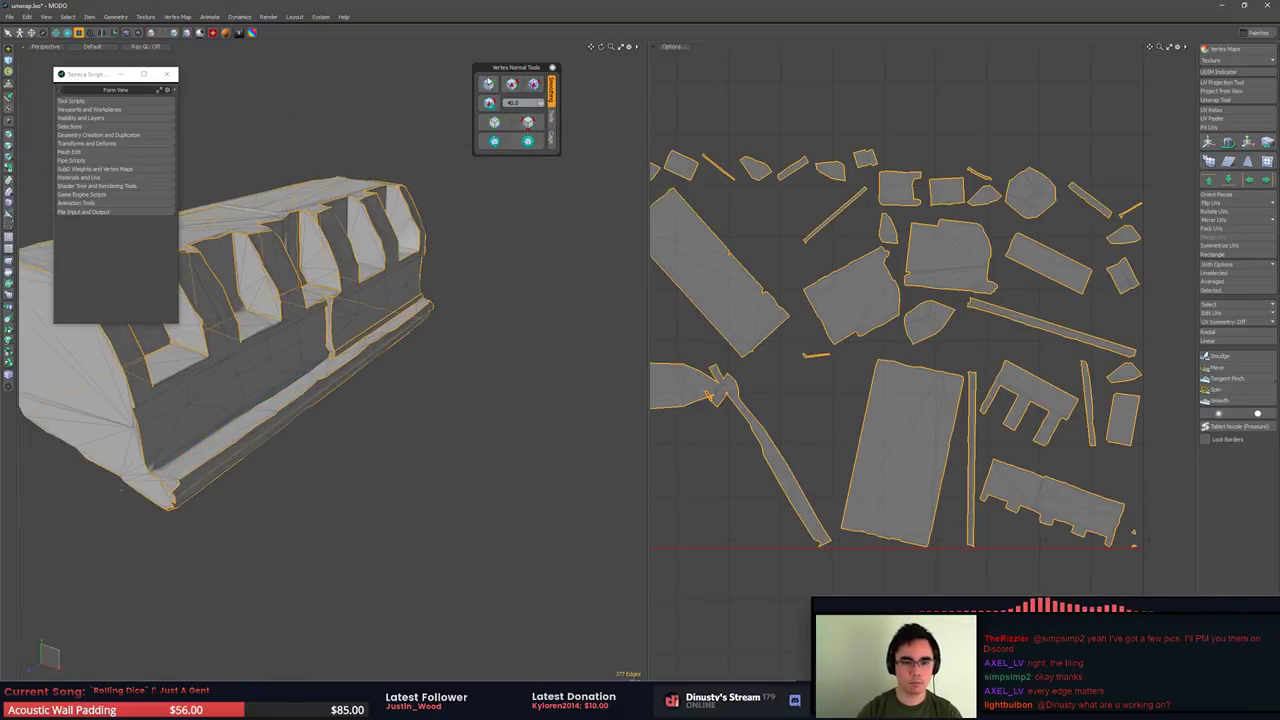
pyautogui.press('3')
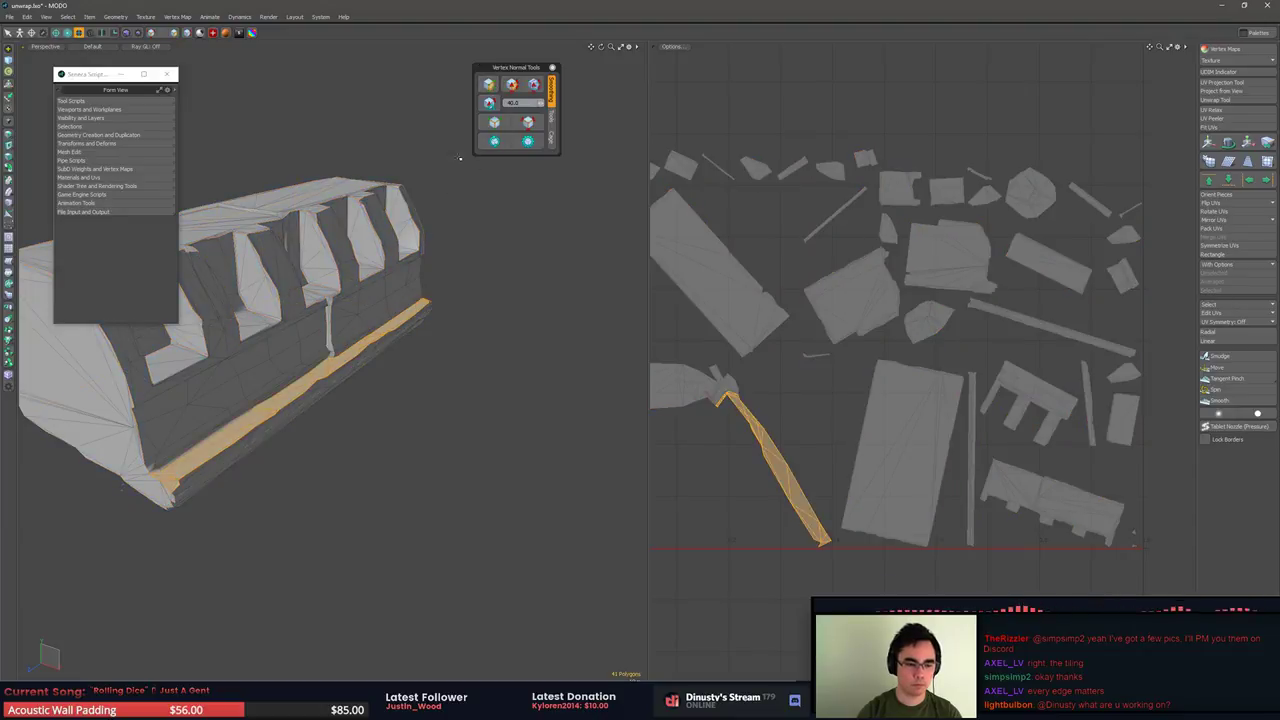
# Harden the border of the selected ledge strip and unwrap the block again from its hard edges
pyautogui.click(512, 86)
pyautogui.click(434, 108)
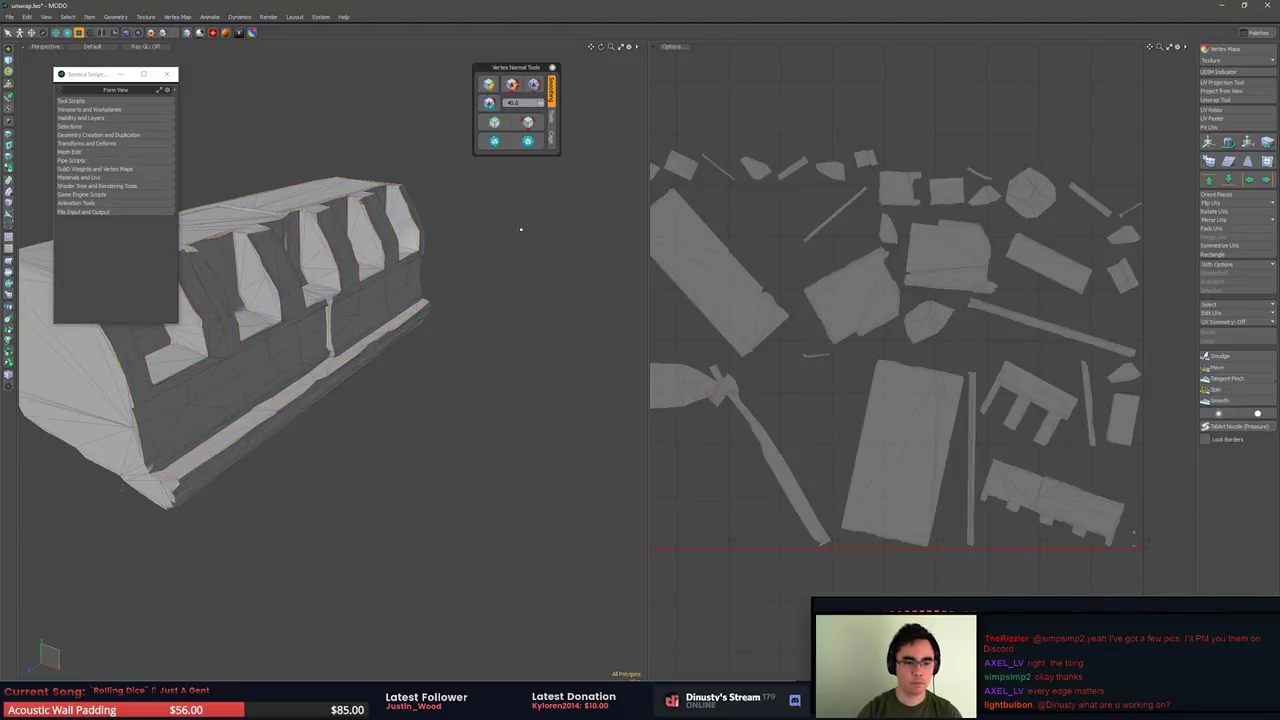
pyautogui.keyDown('alt'); pyautogui.moveTo(571, 339); pyautogui.dragTo(598, 337); pyautogui.keyUp('alt')
pyautogui.click(530, 124)
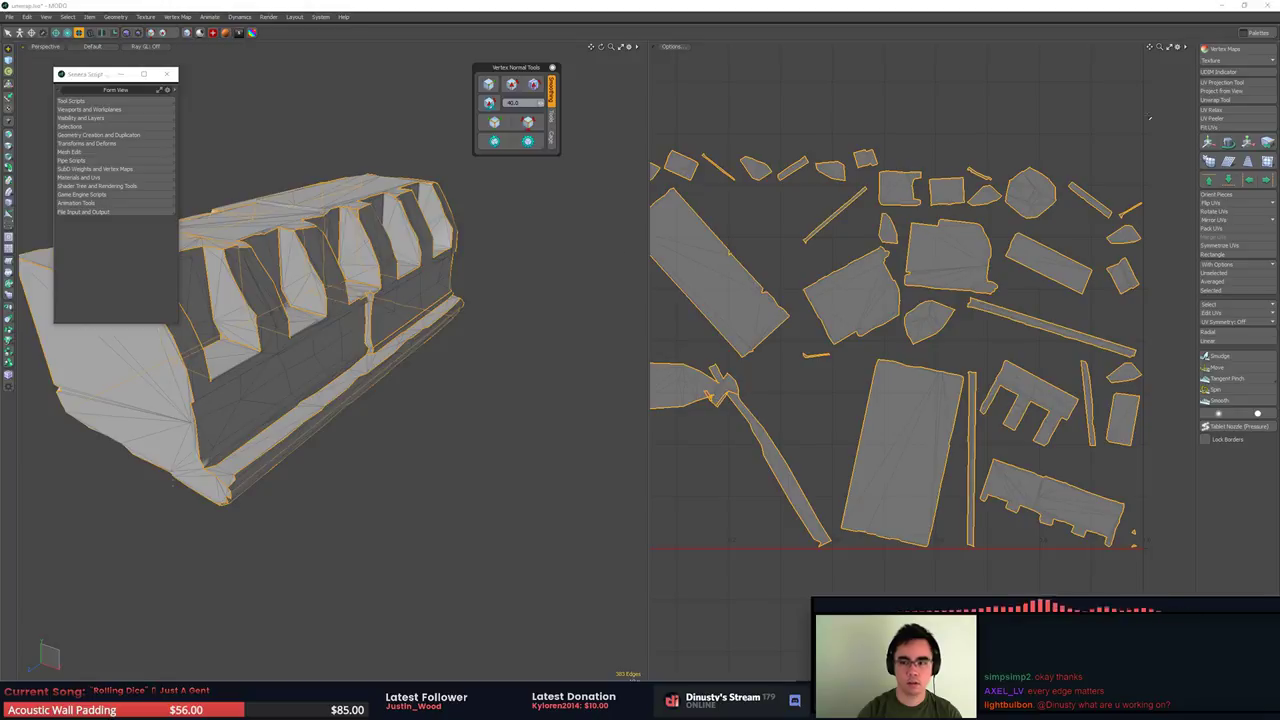
pyautogui.click(1242, 106)
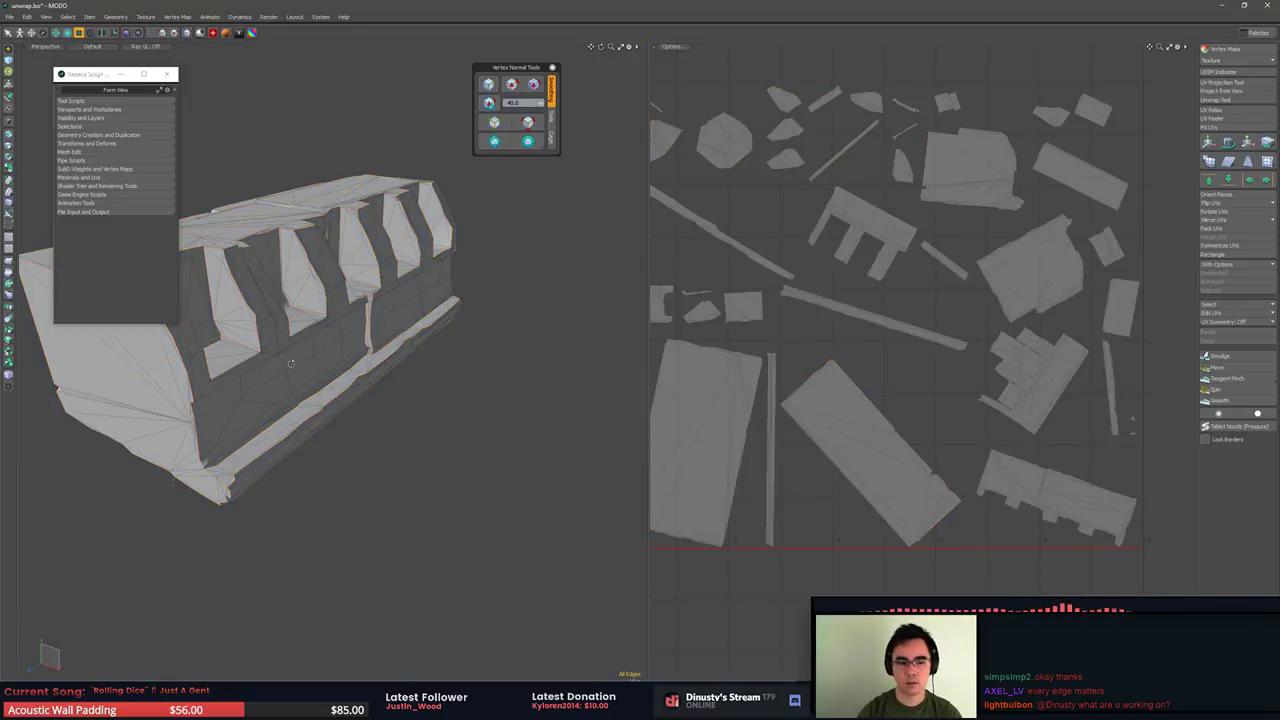
# Locate the overlapping front wall island on the block and harden the front edges of its inner opening's floor
pyautogui.keyDown('alt'); pyautogui.keyDown('shift'); pyautogui.moveTo(1014, 386); pyautogui.dragTo(930, 353); pyautogui.keyUp('shift'); pyautogui.keyUp('alt')
pyautogui.hotkey('shift', 'a')
pyautogui.doubleClick(968, 344)
pyautogui.moveTo(430, 370)
pyautogui.keyDown('alt'); pyautogui.mouseDown()
pyautogui.moveTo(315, 366)
pyautogui.moveTo(469, 377)
pyautogui.moveTo(448, 376)
pyautogui.mouseUp(); pyautogui.keyUp('alt')
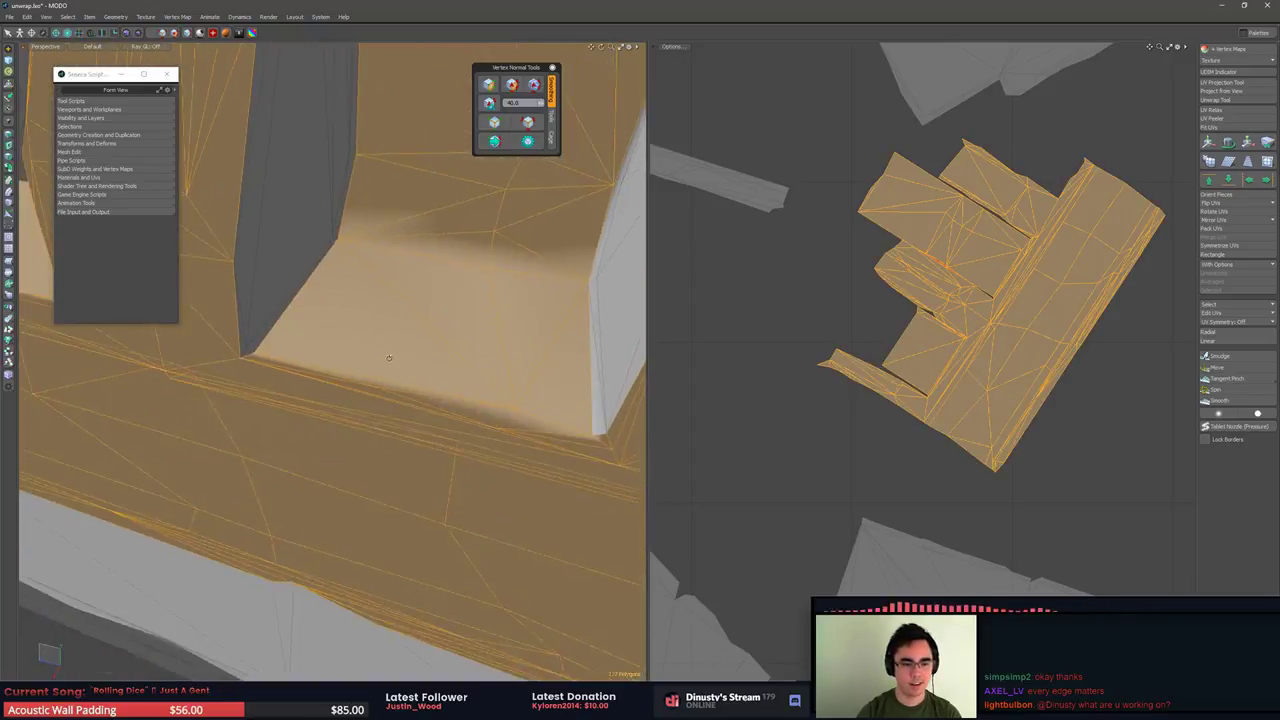
pyautogui.click(319, 363)
pyautogui.click(338, 365)
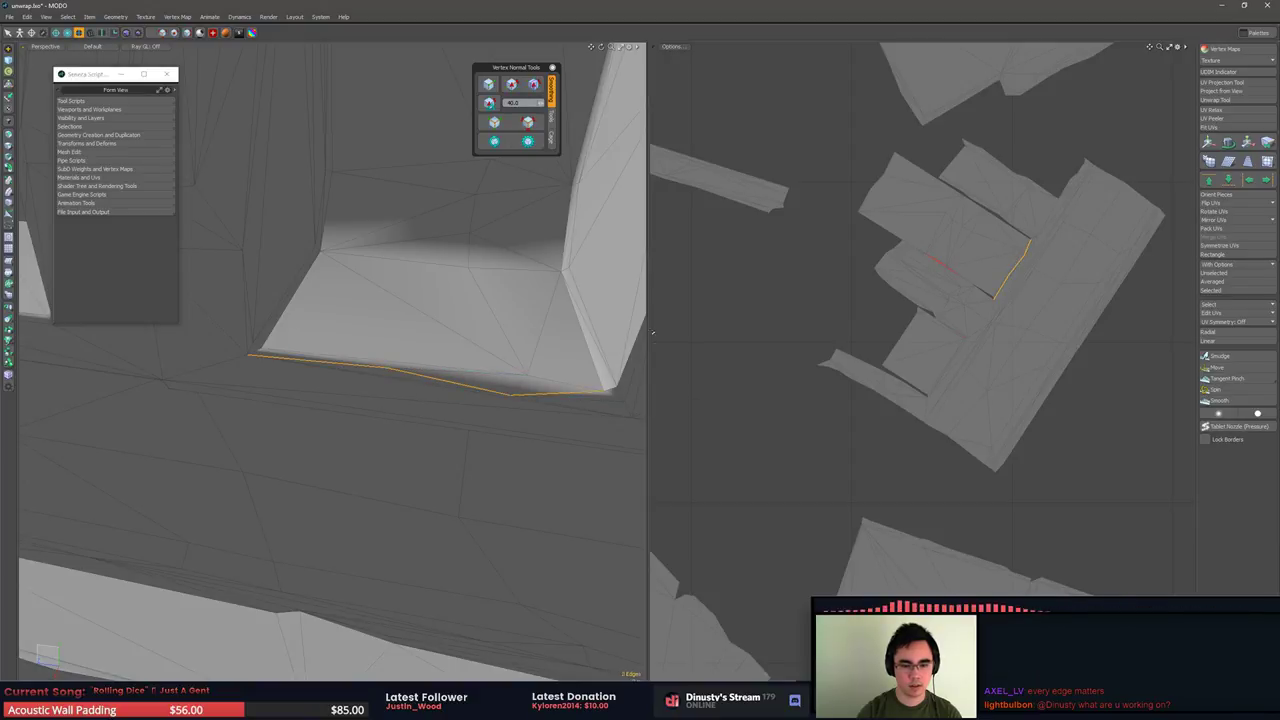
pyautogui.click(514, 87)
# Harden the upper front edge of the floor in the opening nearest the block's end
pyautogui.moveTo(446, 200)
pyautogui.keyDown('alt'); pyautogui.mouseDown()
pyautogui.moveTo(262, 312)
pyautogui.moveTo(295, 317)
pyautogui.mouseUp(); pyautogui.keyUp('alt')
pyautogui.scroll(3, 255, 307)
pyautogui.click(320, 319)
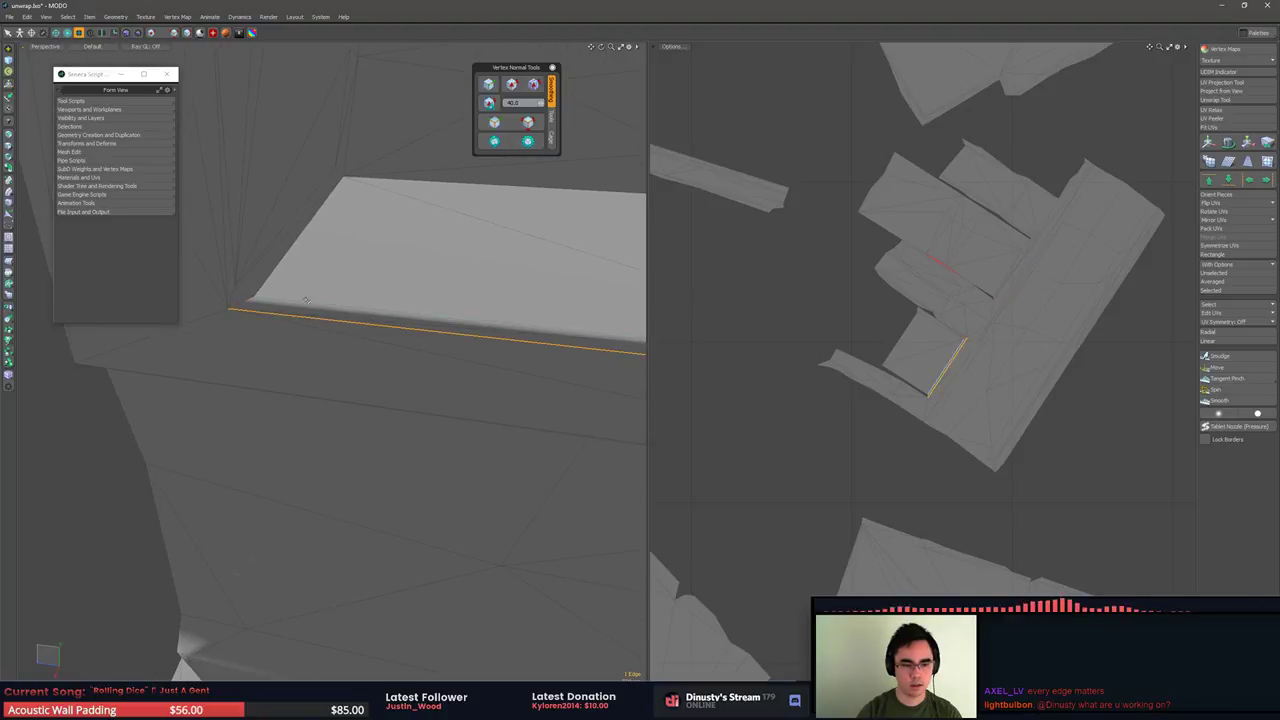
pyautogui.click(306, 301)
pyautogui.click(528, 123)
pyautogui.keyDown('alt'); pyautogui.moveTo(489, 195); pyautogui.dragTo(294, 312); pyautogui.keyUp('alt')
pyautogui.click(417, 327)
pyautogui.click(294, 315)
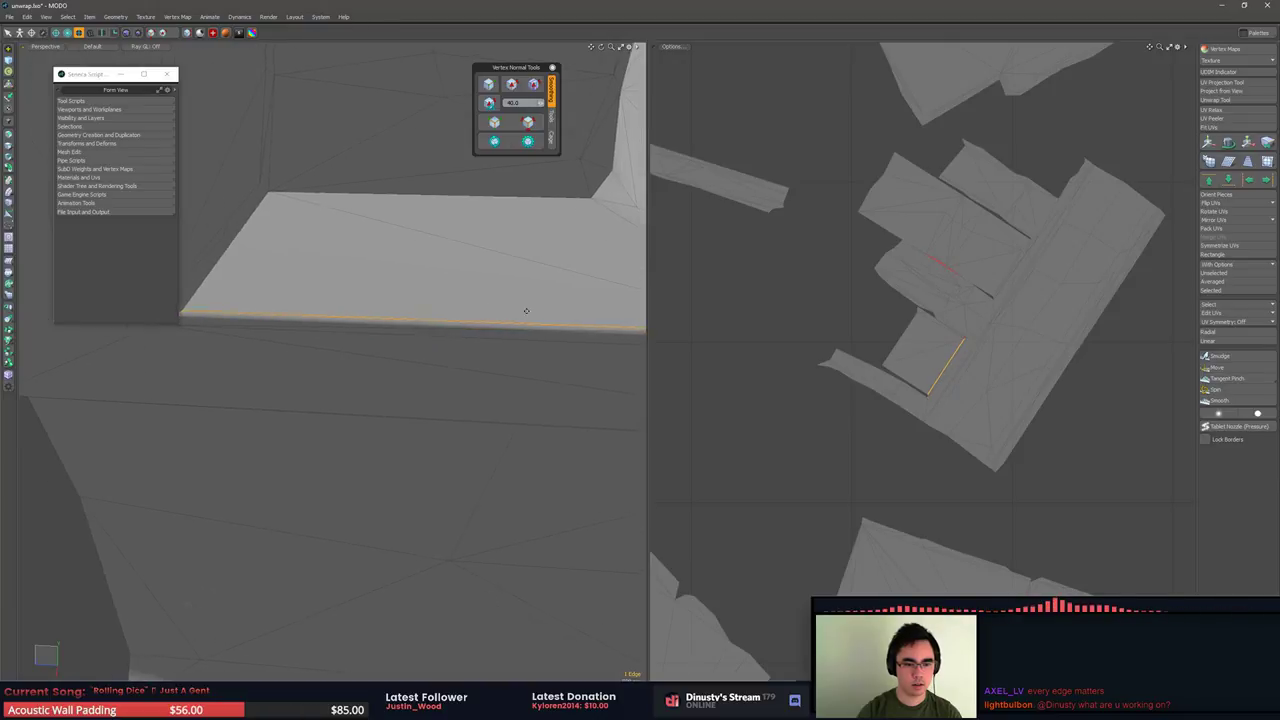
pyautogui.keyDown('alt'); pyautogui.moveTo(526, 309); pyautogui.dragTo(340, 318); pyautogui.keyUp('alt')
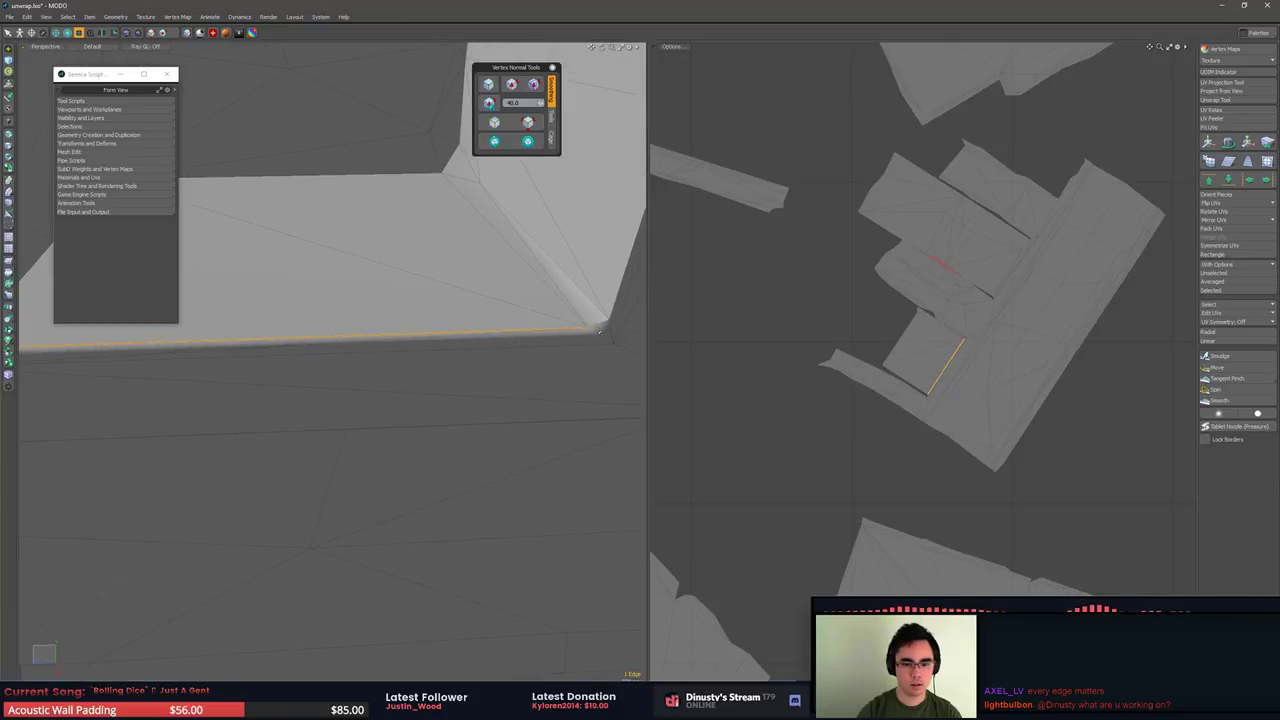
pyautogui.click(512, 88)
# Unwrap the block again from all its hard edges to separate the opening floors from the front wall island
pyautogui.click(528, 123)
pyautogui.scroll(-5, 474, 298)
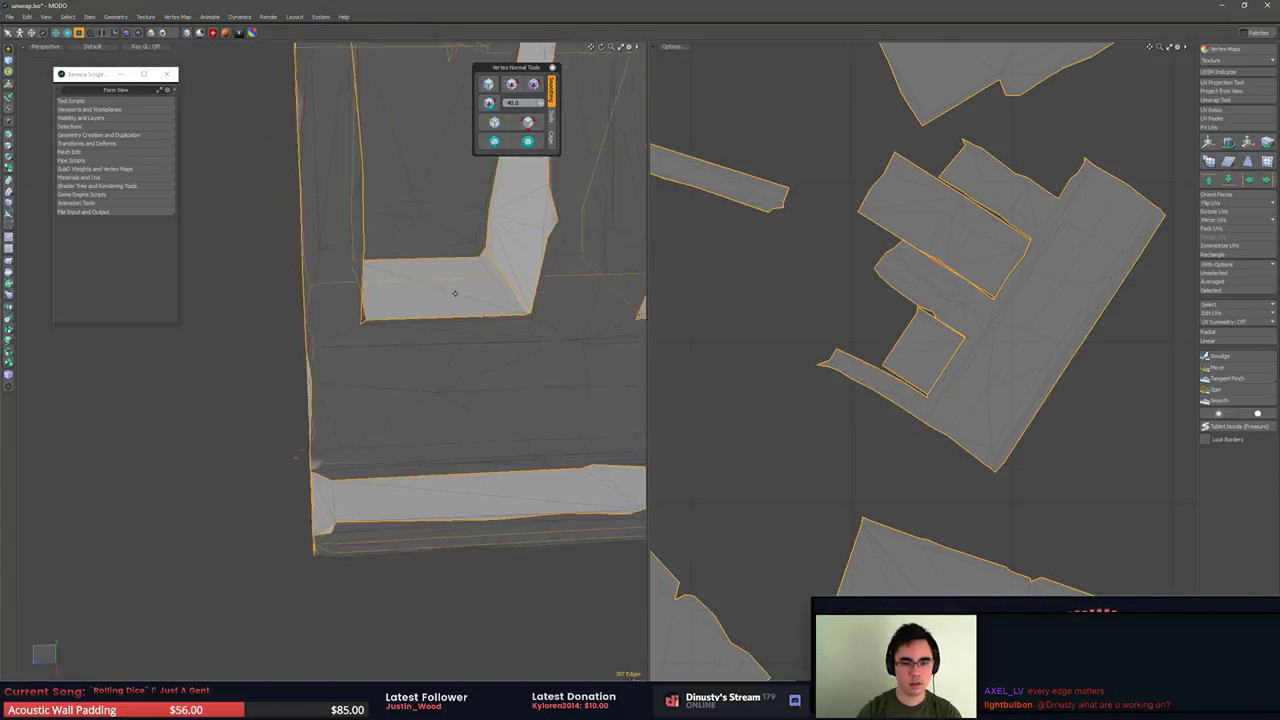
pyautogui.keyDown('alt'); pyautogui.moveTo(451, 291); pyautogui.dragTo(588, 268); pyautogui.keyUp('alt')
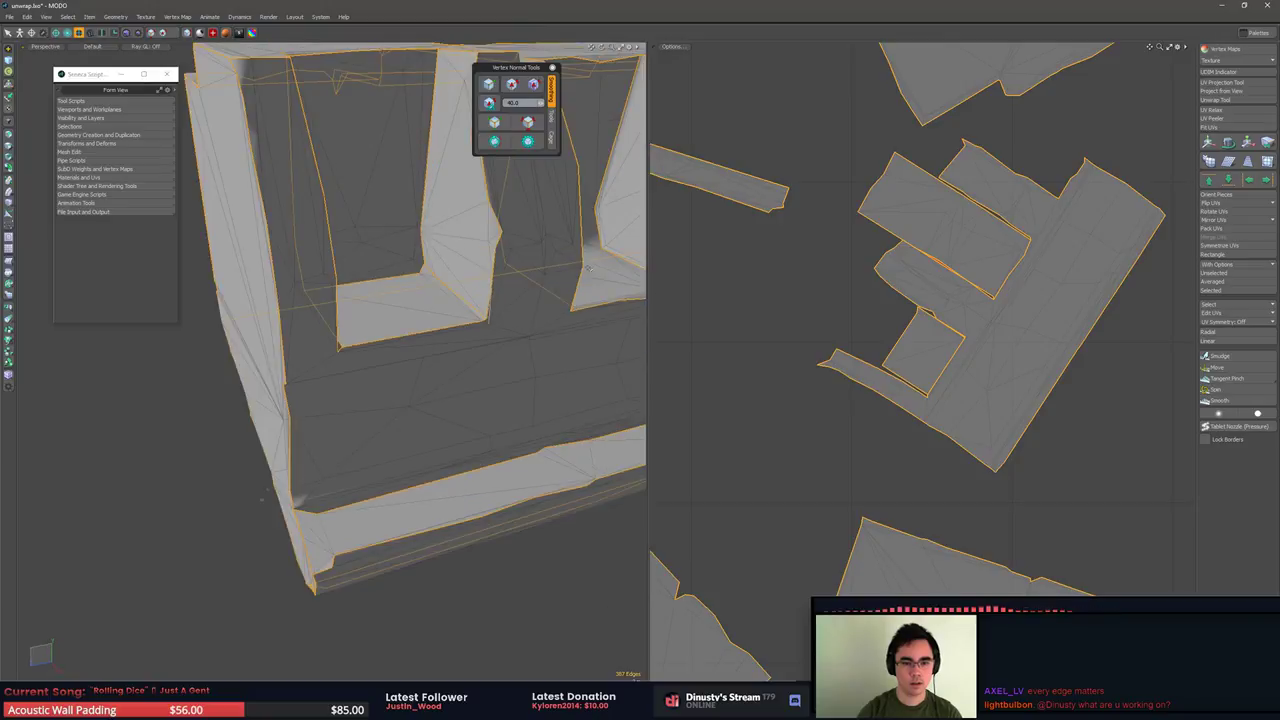
pyautogui.click(1233, 100)
pyautogui.scroll(-8, 1109, 157)
pyautogui.keyDown('alt'); pyautogui.keyDown('shift'); pyautogui.moveTo(1109, 157); pyautogui.dragTo(1045, 303); pyautogui.keyUp('shift'); pyautogui.keyUp('alt')
pyautogui.press('Escape')
pyautogui.press('Escape')
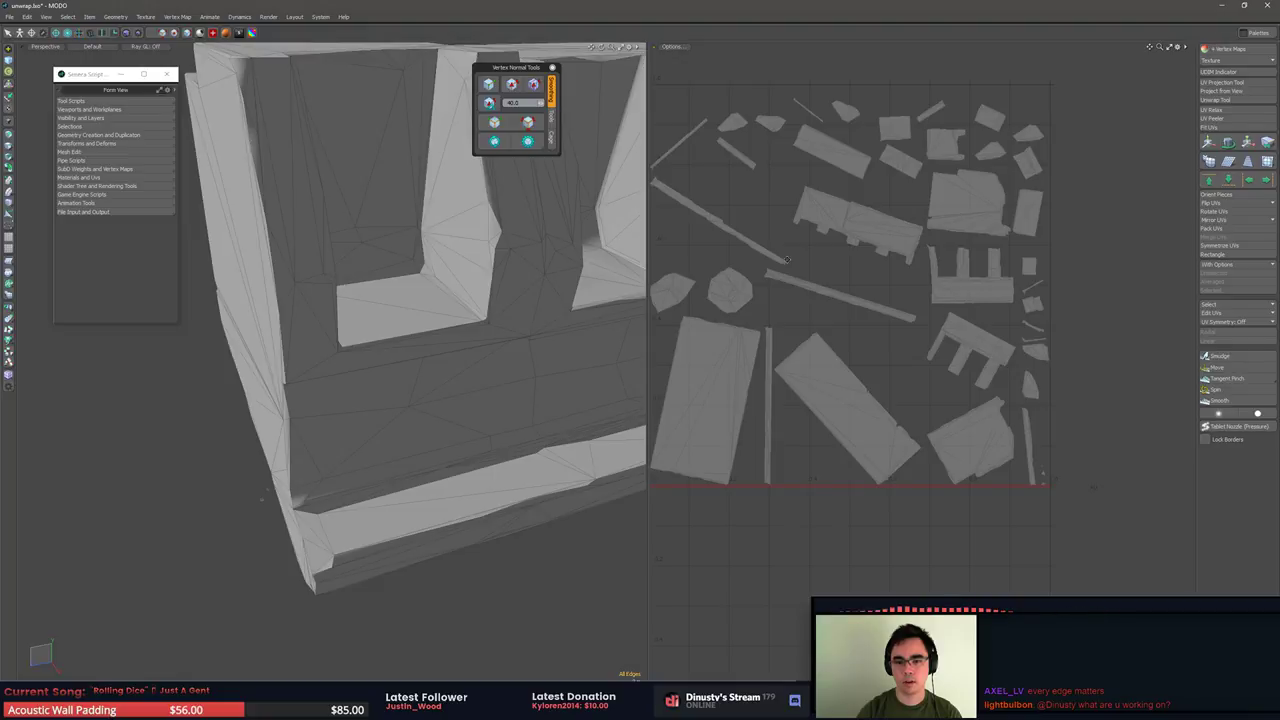
# Examine the long ledge strip island on the block, including where it meets the narrow vertical gap
pyautogui.keyDown('alt'); pyautogui.keyDown('shift'); pyautogui.moveTo(787, 260); pyautogui.dragTo(840, 268); pyautogui.keyUp('shift'); pyautogui.keyUp('alt')
pyautogui.press('3')
pyautogui.doubleClick(771, 231)
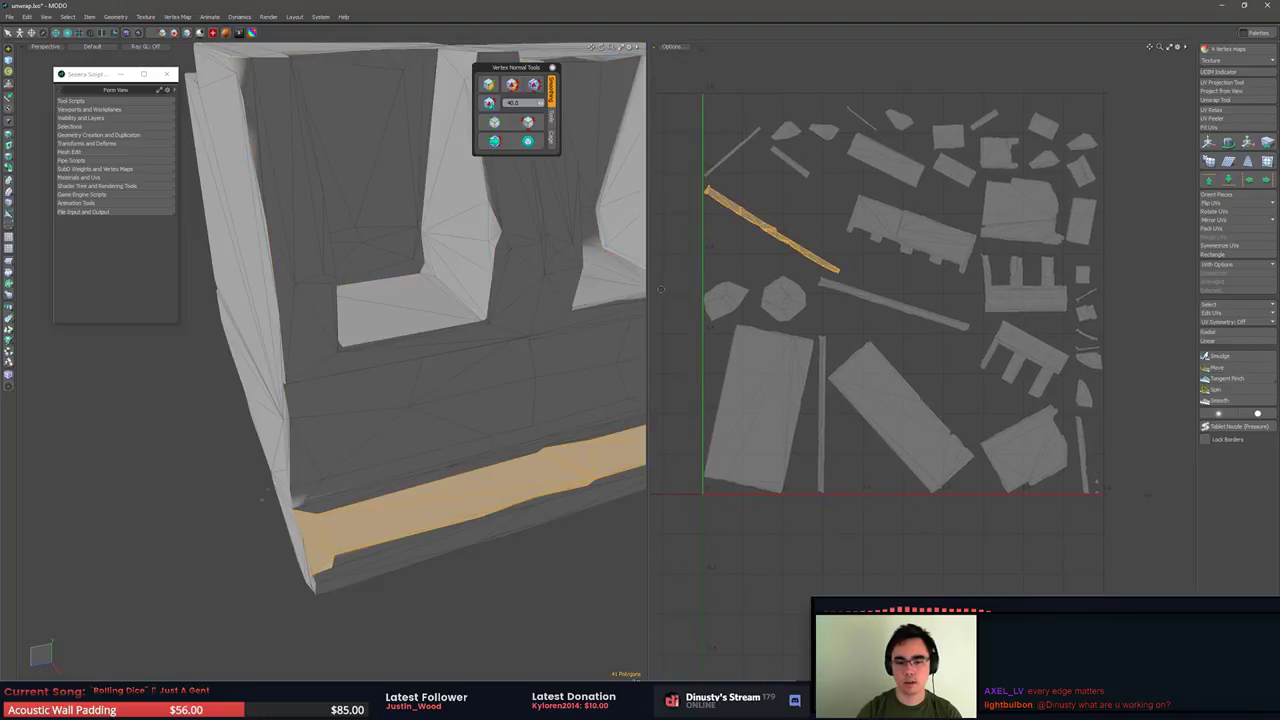
pyautogui.hotkey('shift', 'a')
pyautogui.keyDown('alt'); pyautogui.moveTo(400, 320); pyautogui.dragTo(437, 329); pyautogui.keyUp('alt')
pyautogui.scroll(6, 457, 406)
pyautogui.keyDown('alt'); pyautogui.moveTo(457, 406); pyautogui.dragTo(526, 363); pyautogui.keyUp('alt')
pyautogui.click(525, 384)
# Select all of the block's UV islands and straighten them with Orient Pieces
pyautogui.keyDown('ctrl'); pyautogui.keyDown('alt'); pyautogui.moveTo(900, 277); pyautogui.dragTo(860, 277); pyautogui.keyUp('alt'); pyautogui.keyUp('ctrl')
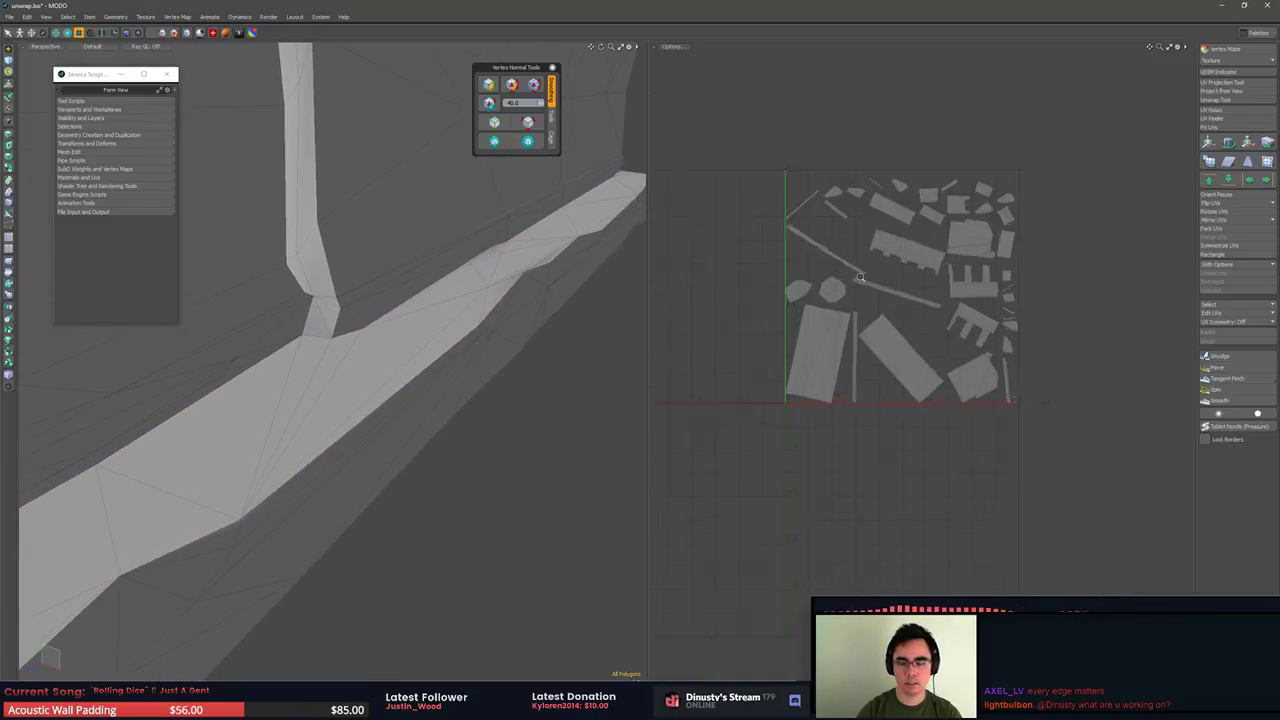
pyautogui.scroll(-1, 860, 277)
pyautogui.moveTo(961, 201)
pyautogui.mouseDown(button='right')
pyautogui.moveTo(1123, 200)
pyautogui.moveTo(1108, 170)
pyautogui.mouseUp(button='right')
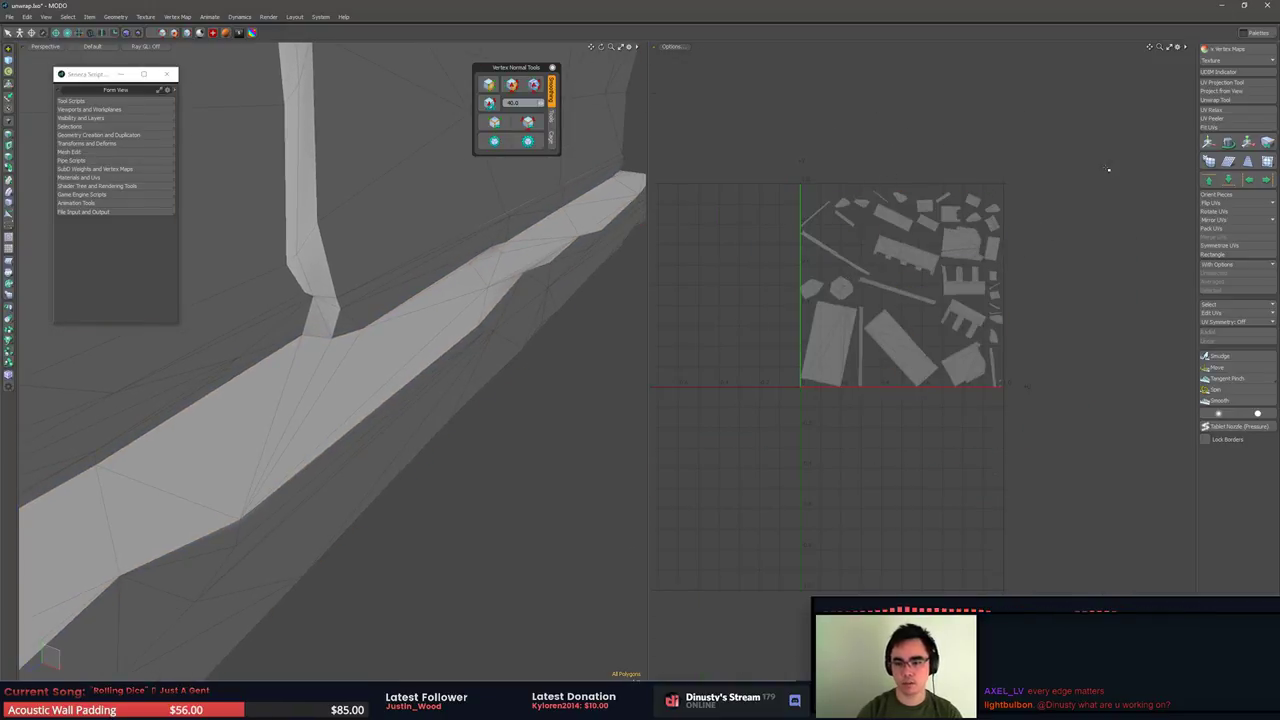
pyautogui.moveTo(841, 93); pyautogui.dragTo(1035, 147, button='right')
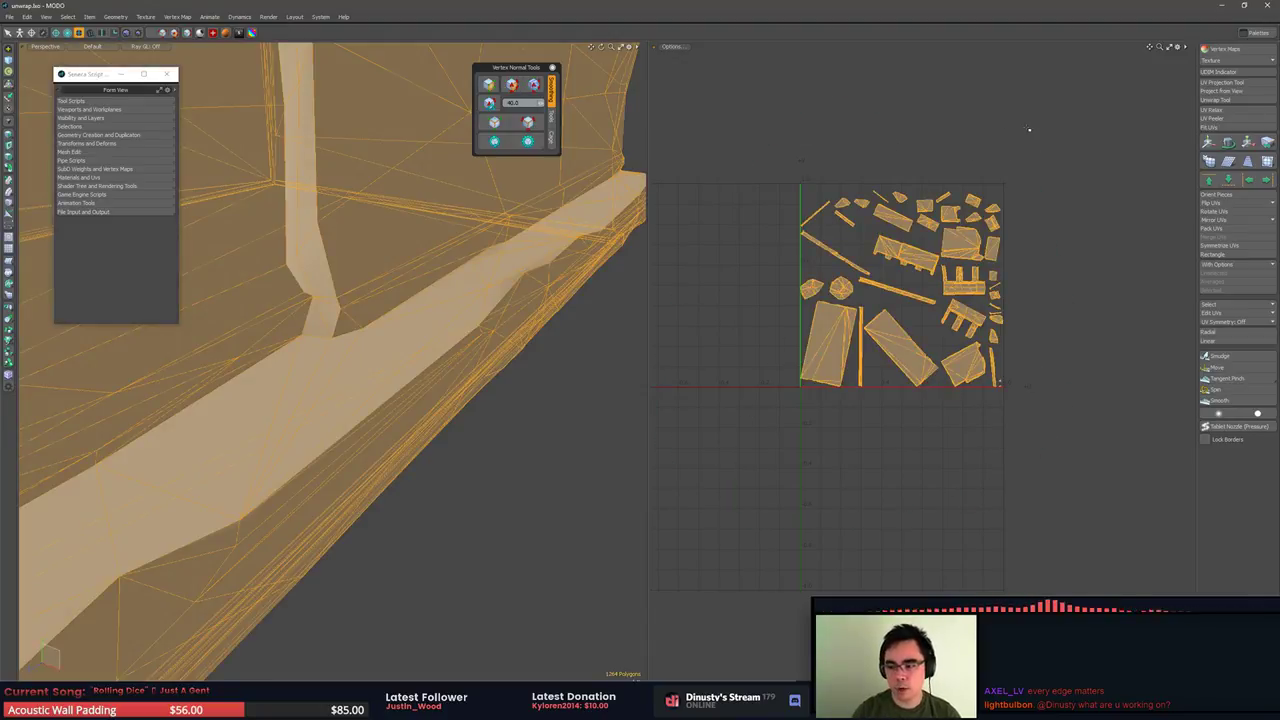
pyautogui.press('a')
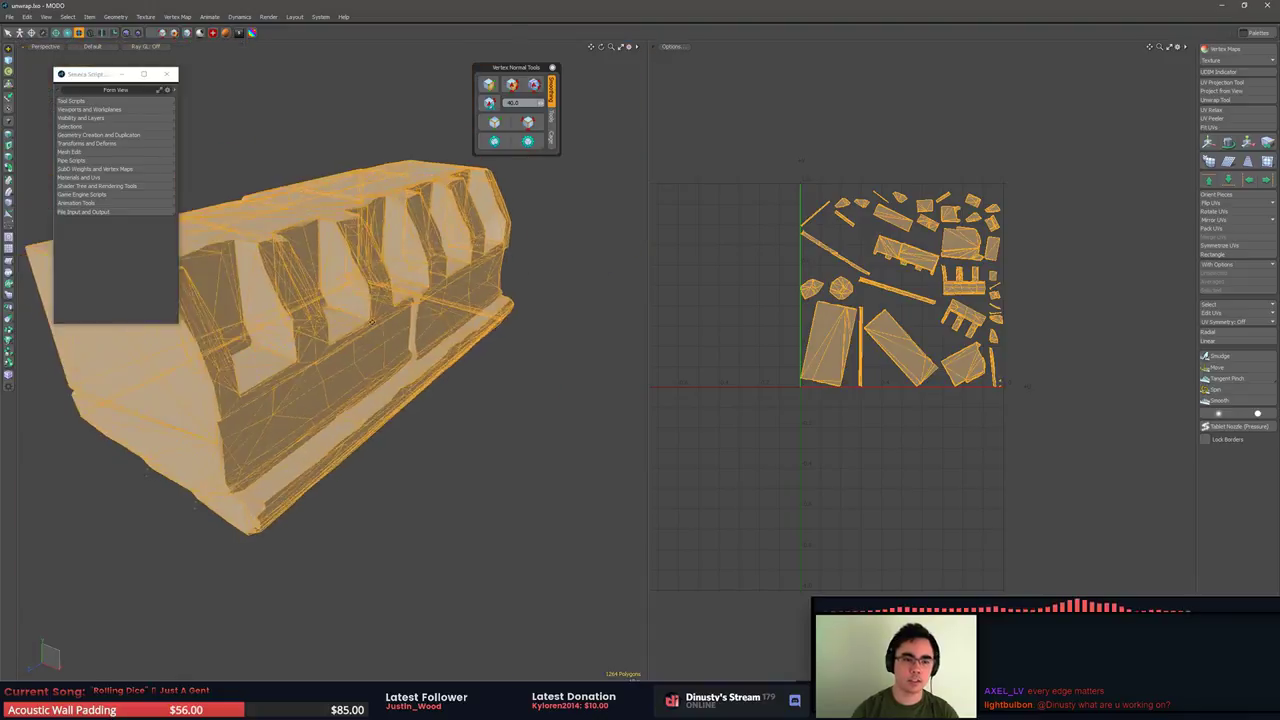
pyautogui.click(647, 189)
pyautogui.keyDown('alt'); pyautogui.moveTo(688, 240); pyautogui.dragTo(683, 214); pyautogui.keyUp('alt')
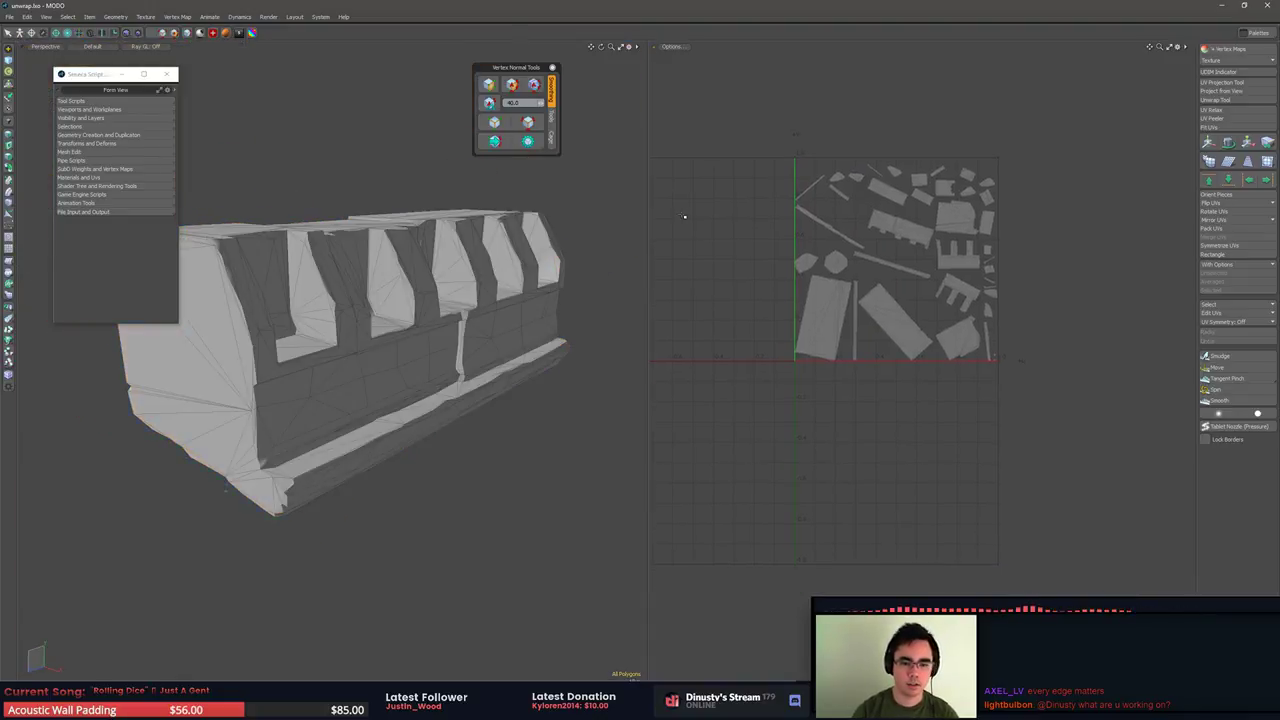
pyautogui.hotkey('ctrl', 'z')
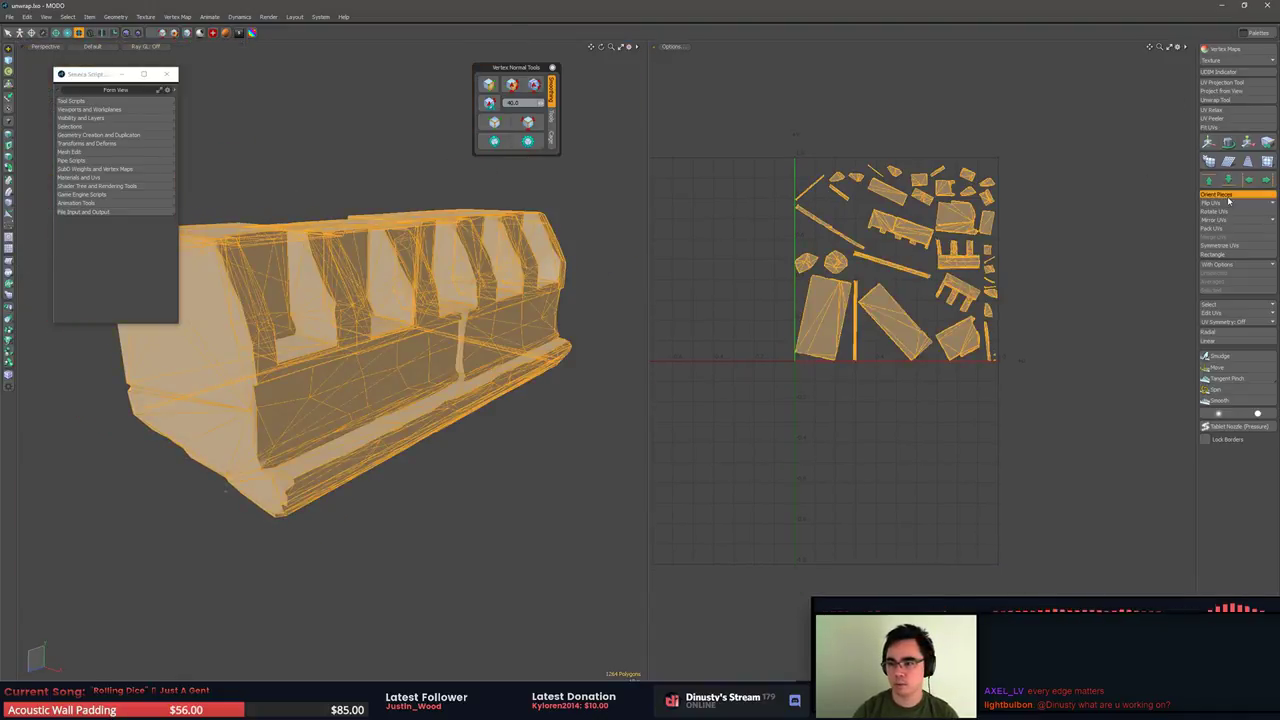
pyautogui.click(1229, 197)
pyautogui.click(715, 345)
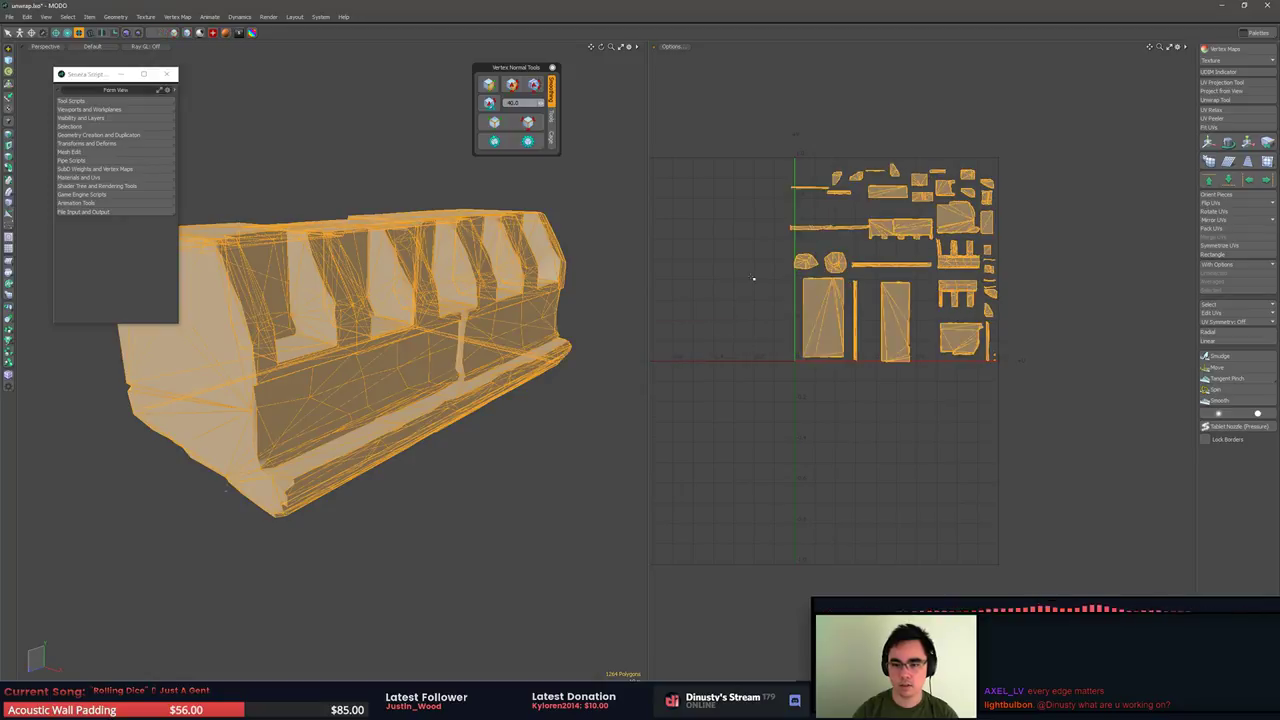
# Select the two rounded UV islands beside the tile's edge to locate them on the block
pyautogui.press('1')
pyautogui.press('3')
pyautogui.moveTo(749, 91)
pyautogui.mouseDown(button='right')
pyautogui.moveTo(1026, 403)
pyautogui.moveTo(1080, 84)
pyautogui.mouseUp(button='right')
pyautogui.click(858, 228)
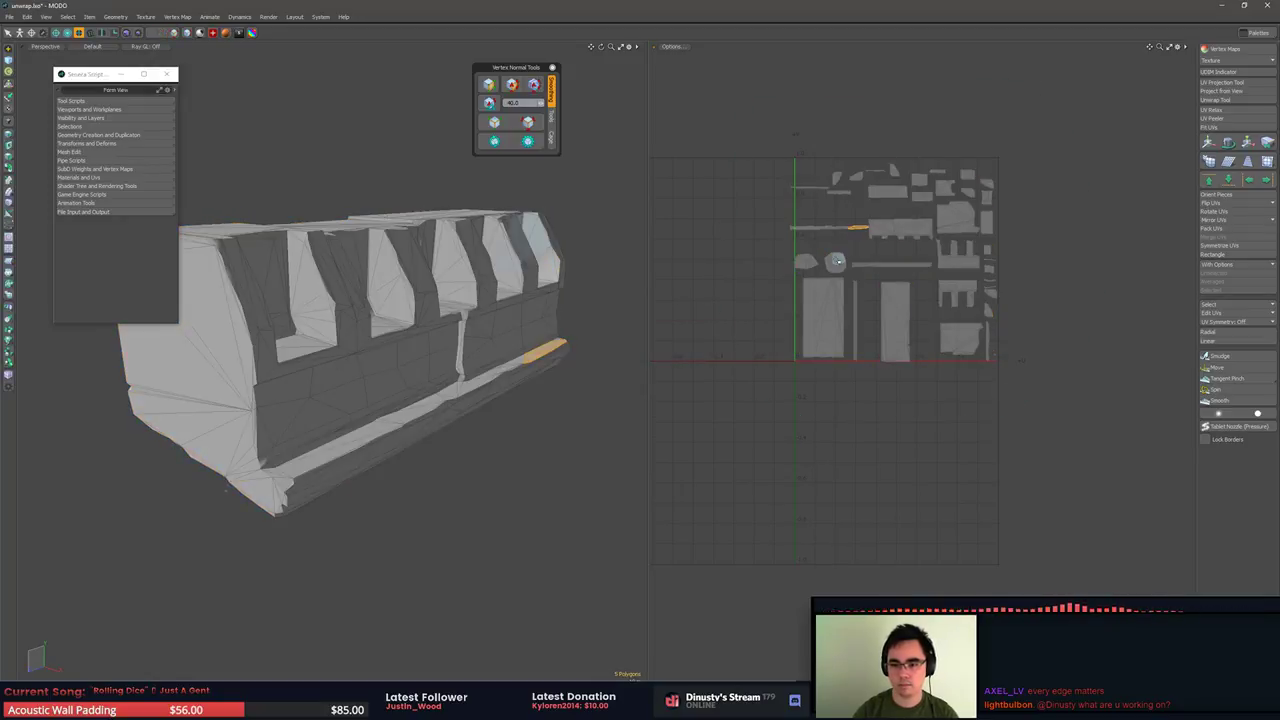
pyautogui.click(836, 261)
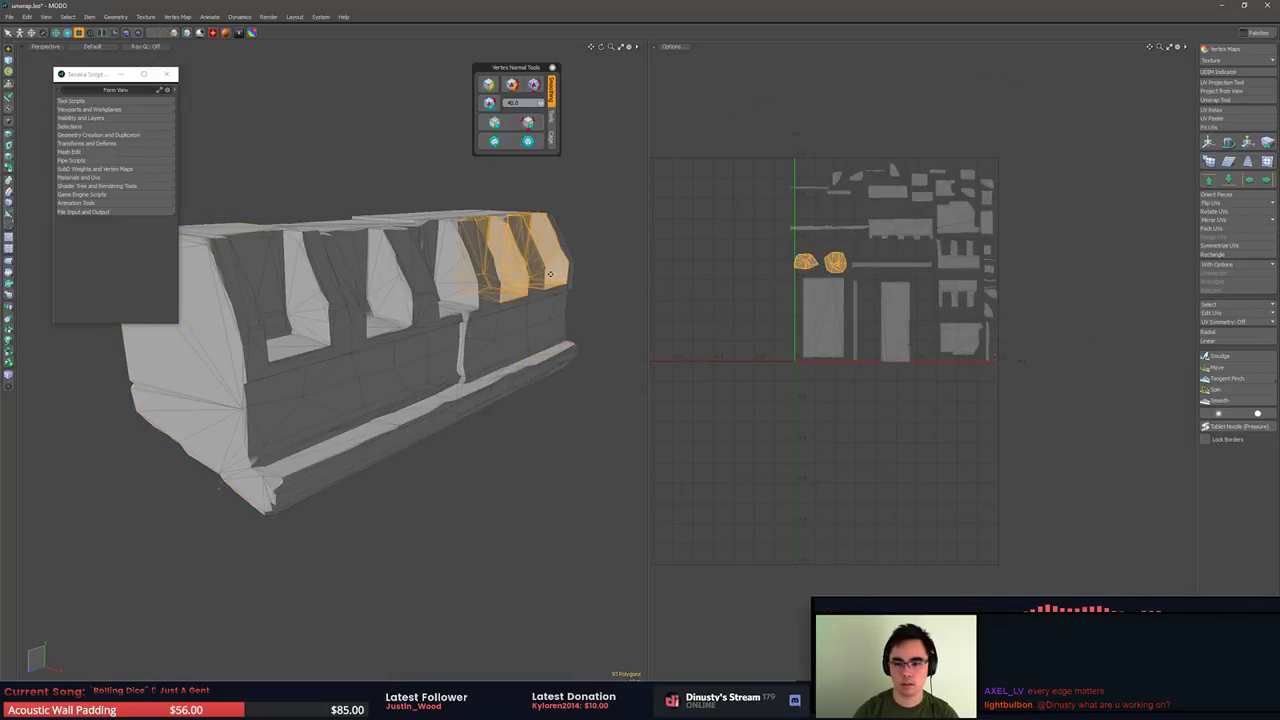
# Isolate the two openings that belong to the rounded UV islands by hiding all the other polygons of the block
pyautogui.hotkey('shift', 'a')
pyautogui.keyDown('alt'); pyautogui.moveTo(550, 274); pyautogui.dragTo(290, 267); pyautogui.keyUp('alt')
pyautogui.click(472, 396)
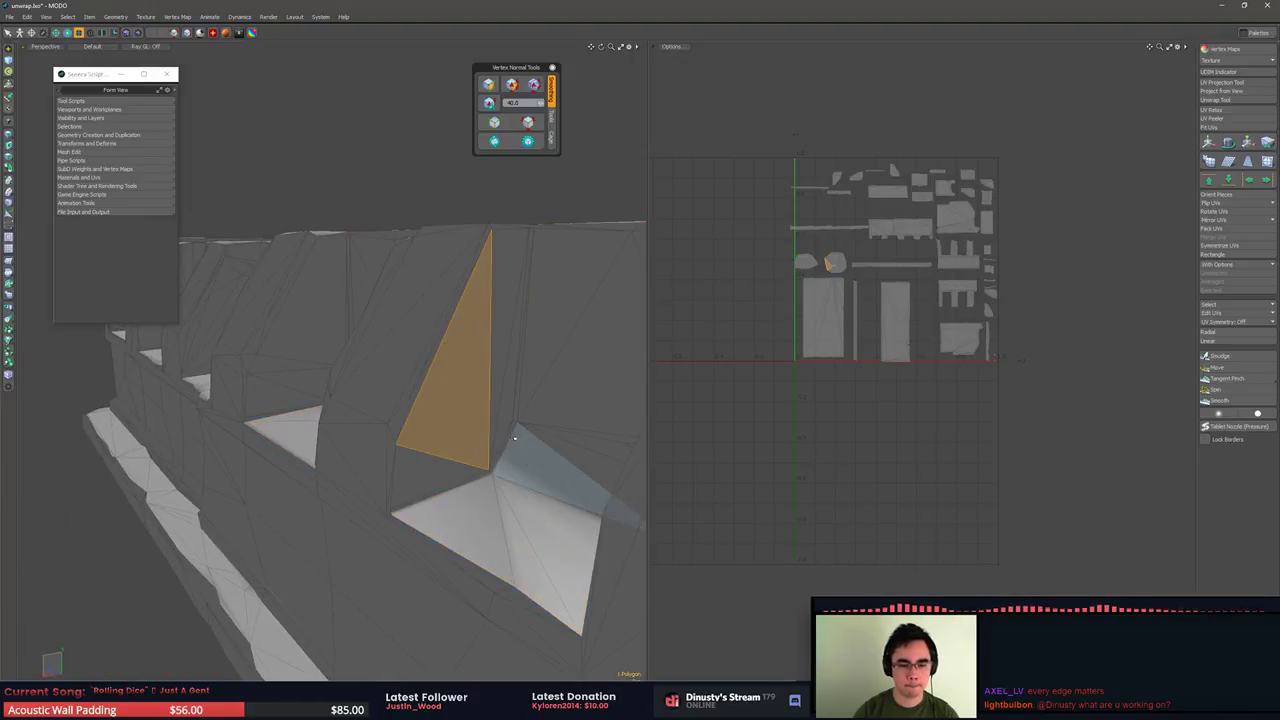
pyautogui.keyDown('shift'); pyautogui.moveTo(514, 345); pyautogui.dragTo(498, 335); pyautogui.keyUp('shift')
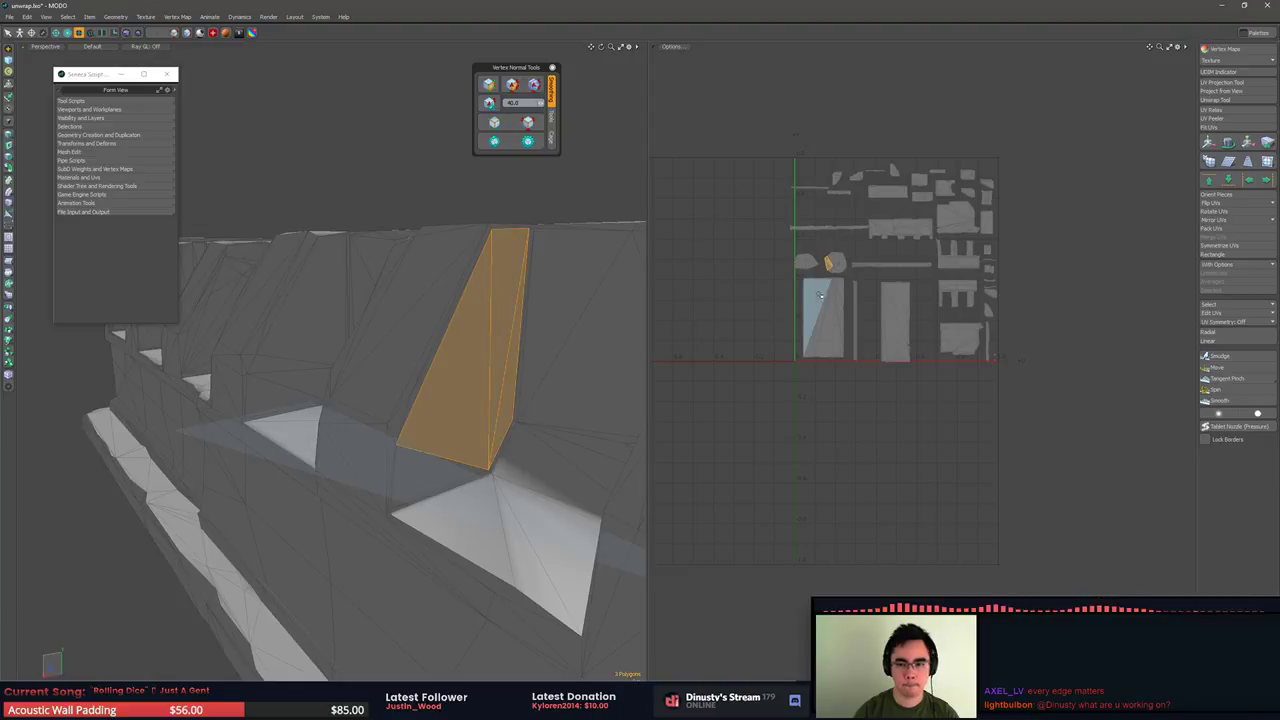
pyautogui.doubleClick(834, 263)
pyautogui.keyDown('shift'); pyautogui.doubleClick(806, 262); pyautogui.keyUp('shift')
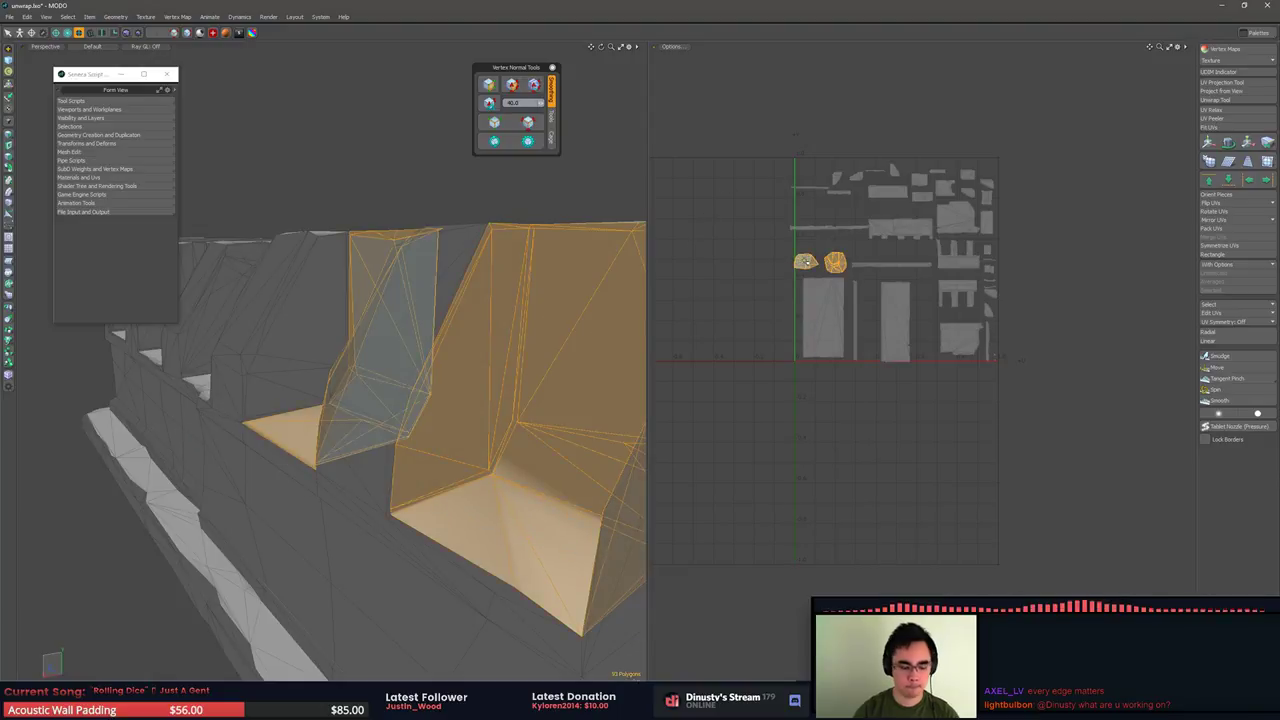
pyautogui.hotkey('shift', 'h')
pyautogui.keyDown('alt'); pyautogui.moveTo(285, 304); pyautogui.dragTo(305, 222); pyautogui.keyUp('alt')
pyautogui.press('Escape')
pyautogui.scroll(-2, 305, 222)
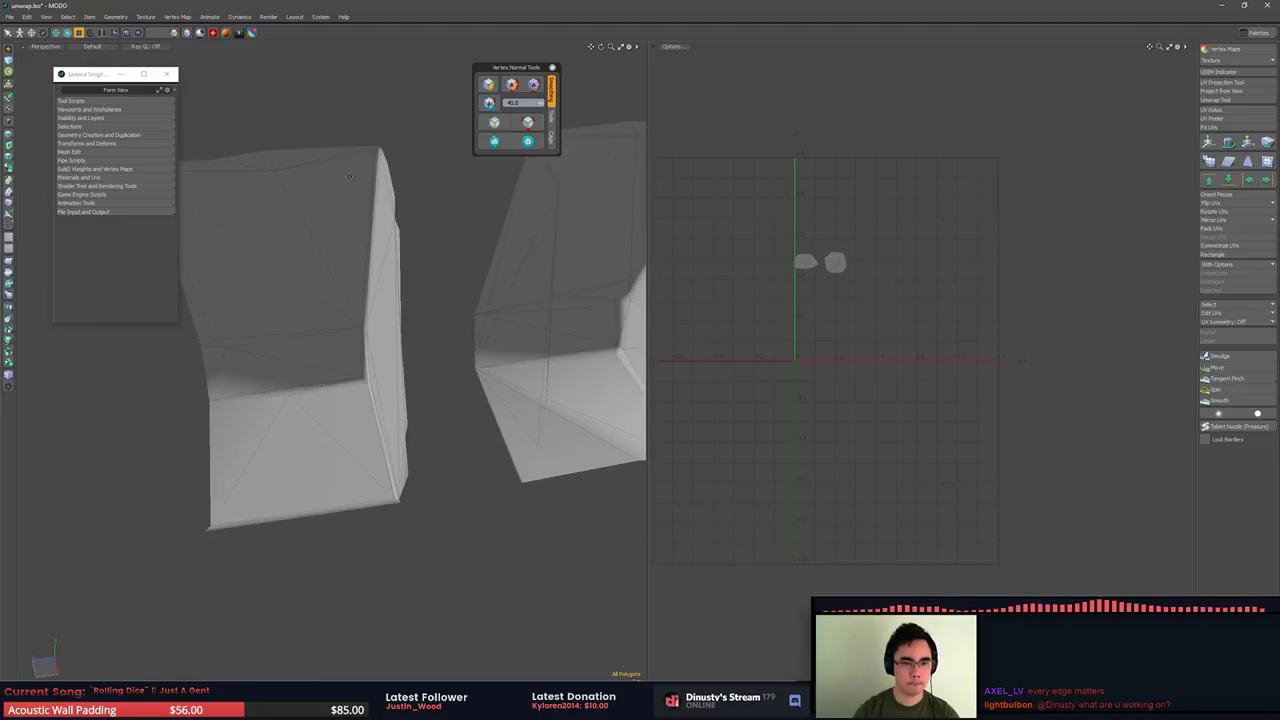
# Select the side walls of both isolated openings and make their border edges hard
pyautogui.moveTo(363, 110); pyautogui.dragTo(360, 222, button='right')
pyautogui.moveTo(439, 254); pyautogui.dragTo(437, 250, button='right')
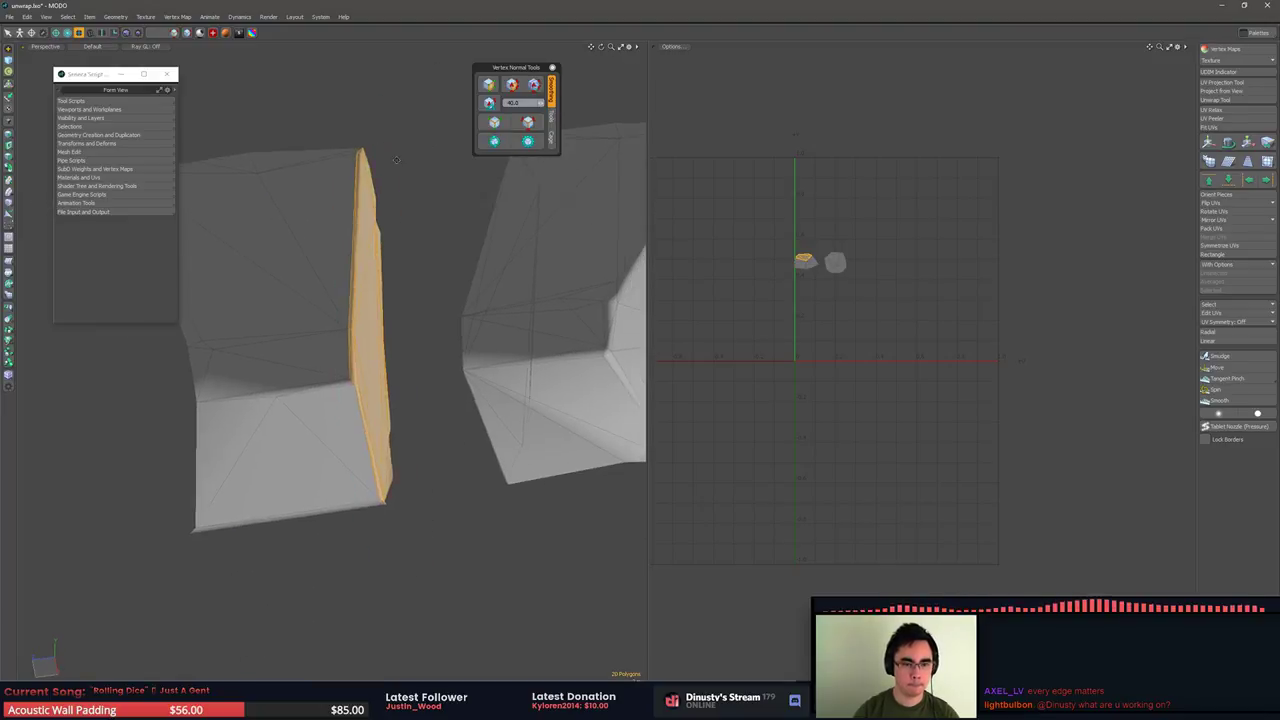
pyautogui.keyDown('alt'); pyautogui.moveTo(437, 250); pyautogui.dragTo(355, 157); pyautogui.keyUp('alt')
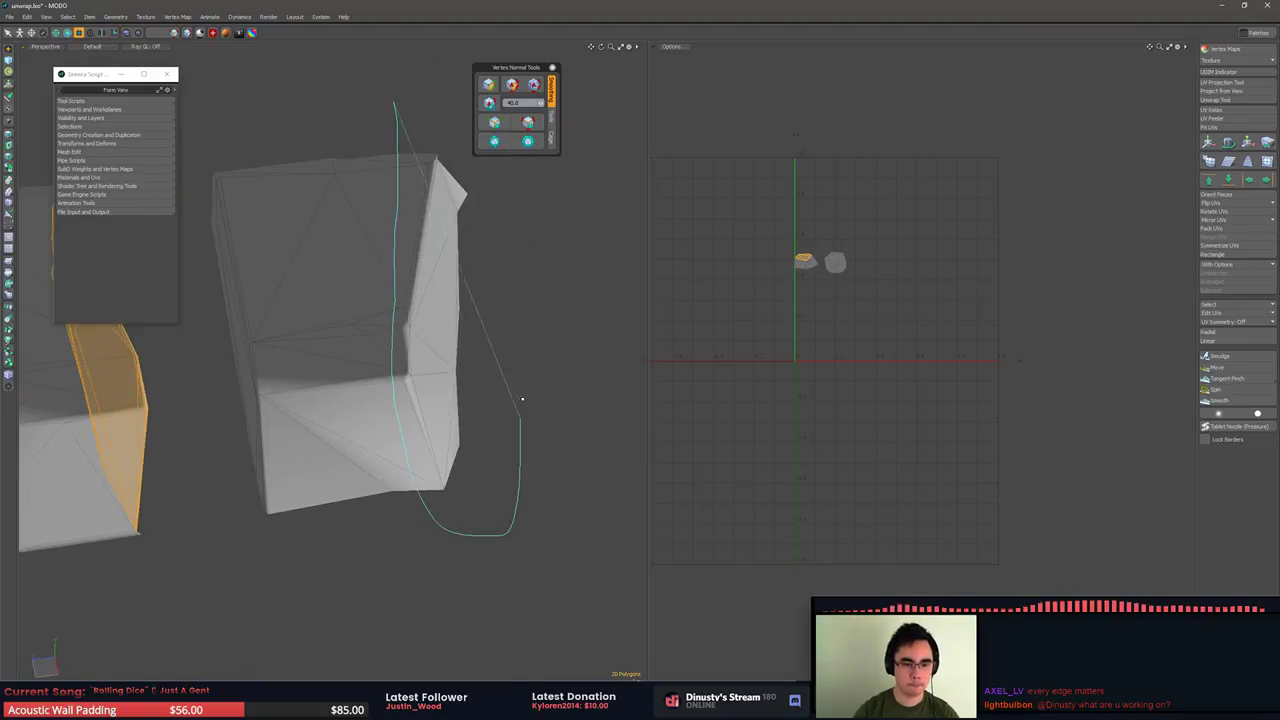
pyautogui.moveTo(521, 399); pyautogui.dragTo(523, 160, button='right')
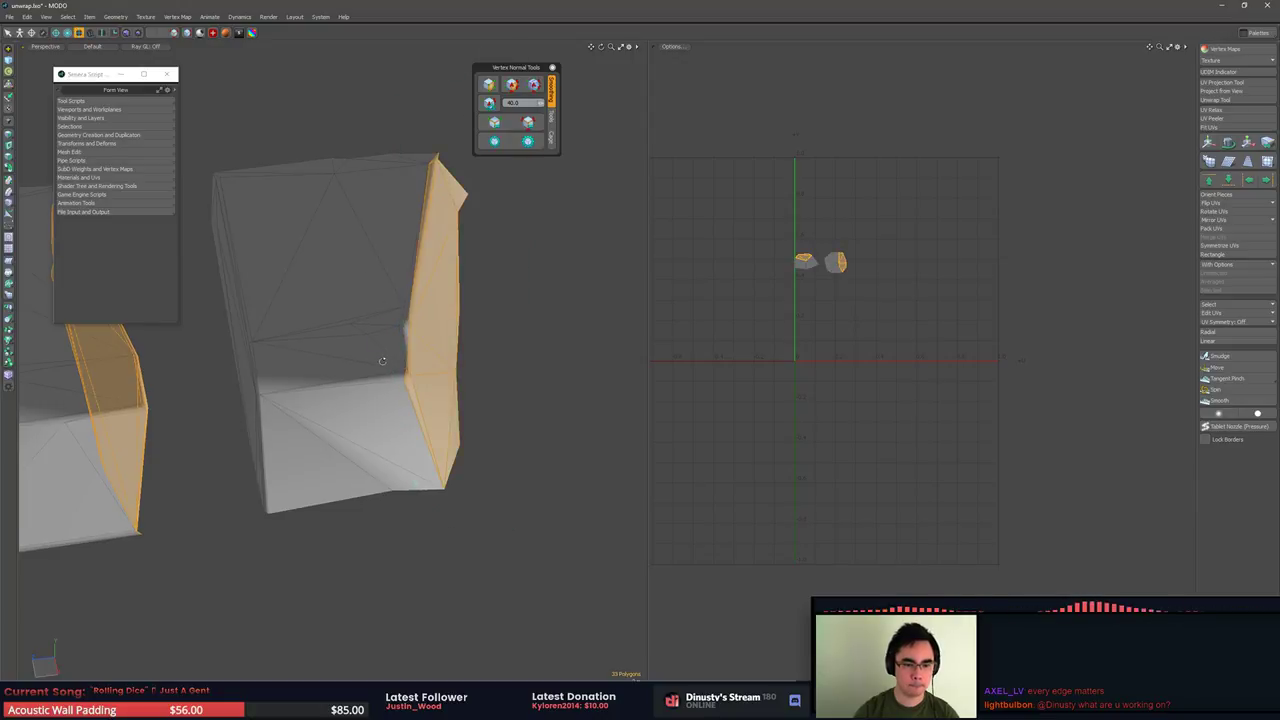
pyautogui.keyDown('alt'); pyautogui.moveTo(382, 361); pyautogui.dragTo(337, 382); pyautogui.keyUp('alt')
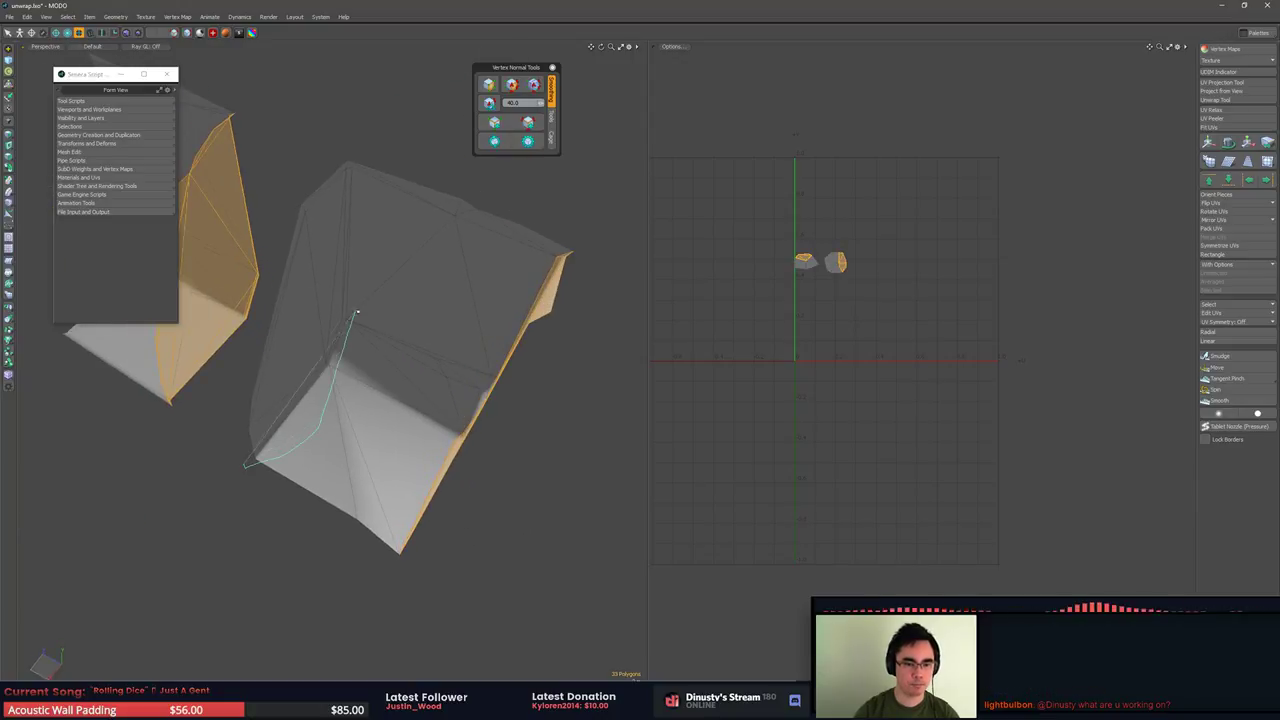
pyautogui.moveTo(222, 483); pyautogui.dragTo(232, 477, button='right')
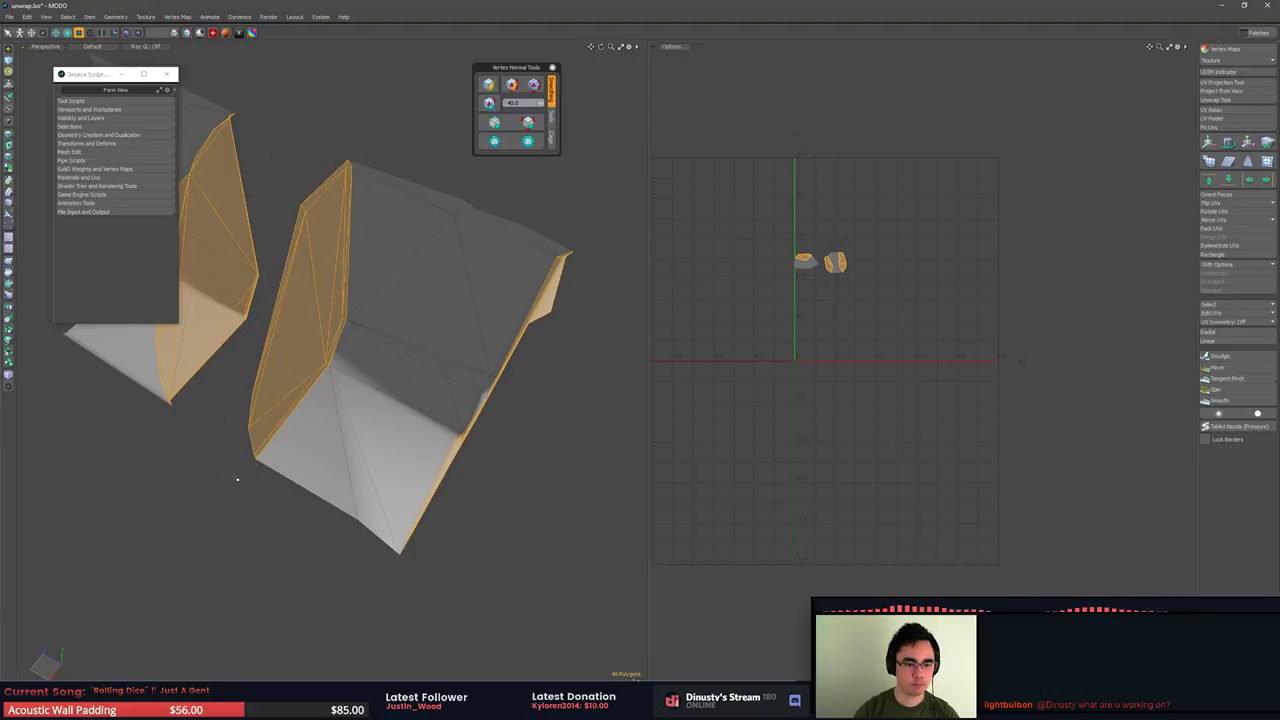
pyautogui.moveTo(232, 477)
pyautogui.keyDown('alt'); pyautogui.mouseDown()
pyautogui.moveTo(373, 425)
pyautogui.moveTo(465, 422)
pyautogui.moveTo(648, 217)
pyautogui.mouseUp(); pyautogui.keyUp('alt')
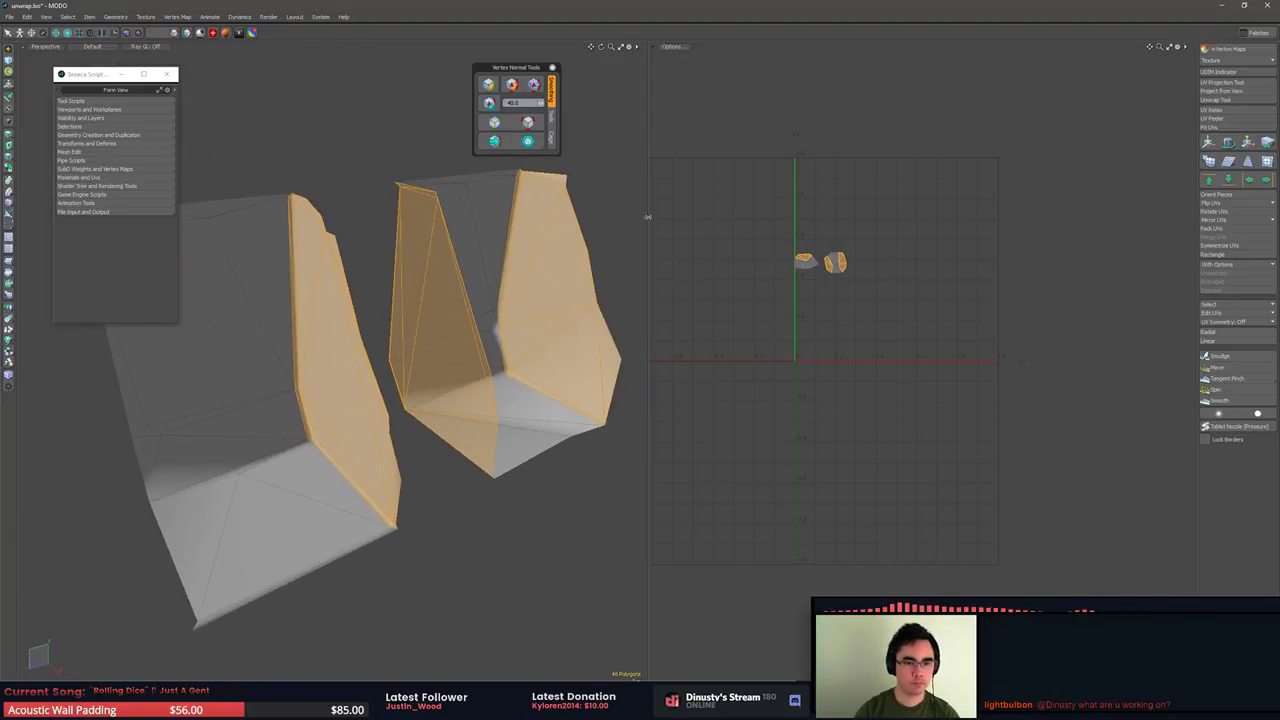
pyautogui.click(362, 111)
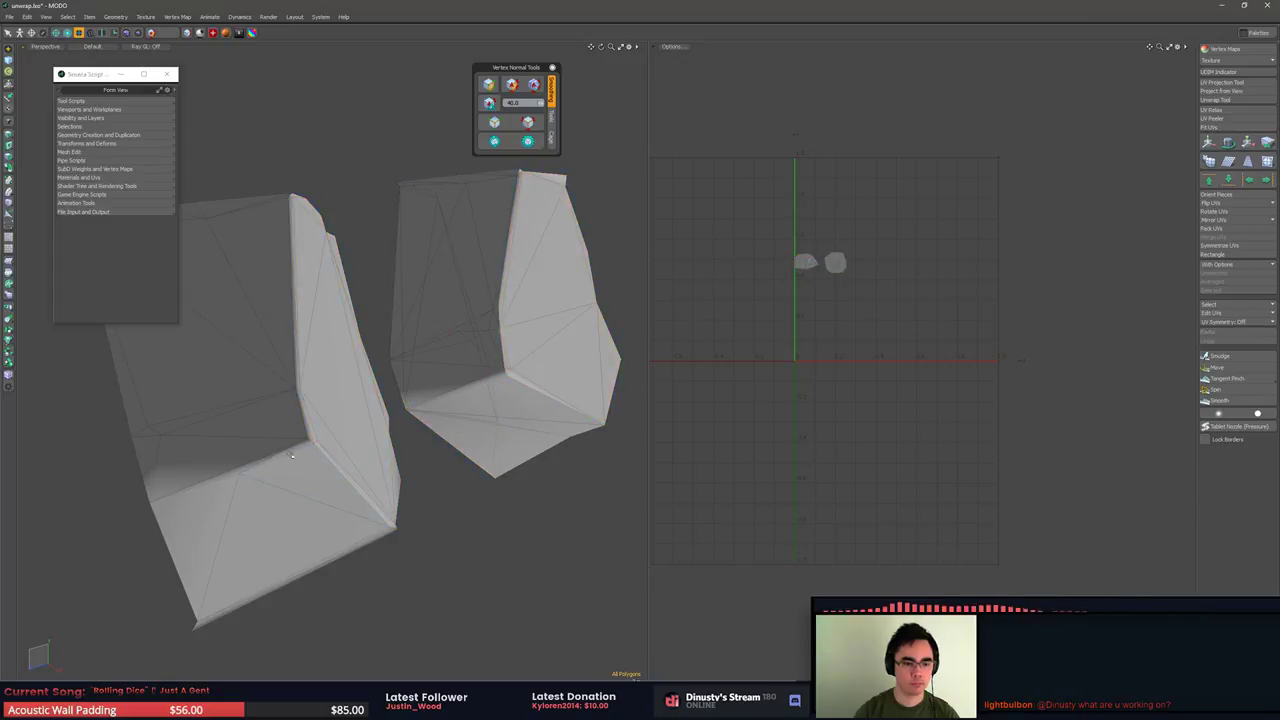
# Harden the edge where the back wall meets the floor in the opening with the rectangular floor, and select all hard edges
pyautogui.keyDown('alt'); pyautogui.moveTo(291, 455); pyautogui.dragTo(293, 425); pyautogui.keyUp('alt')
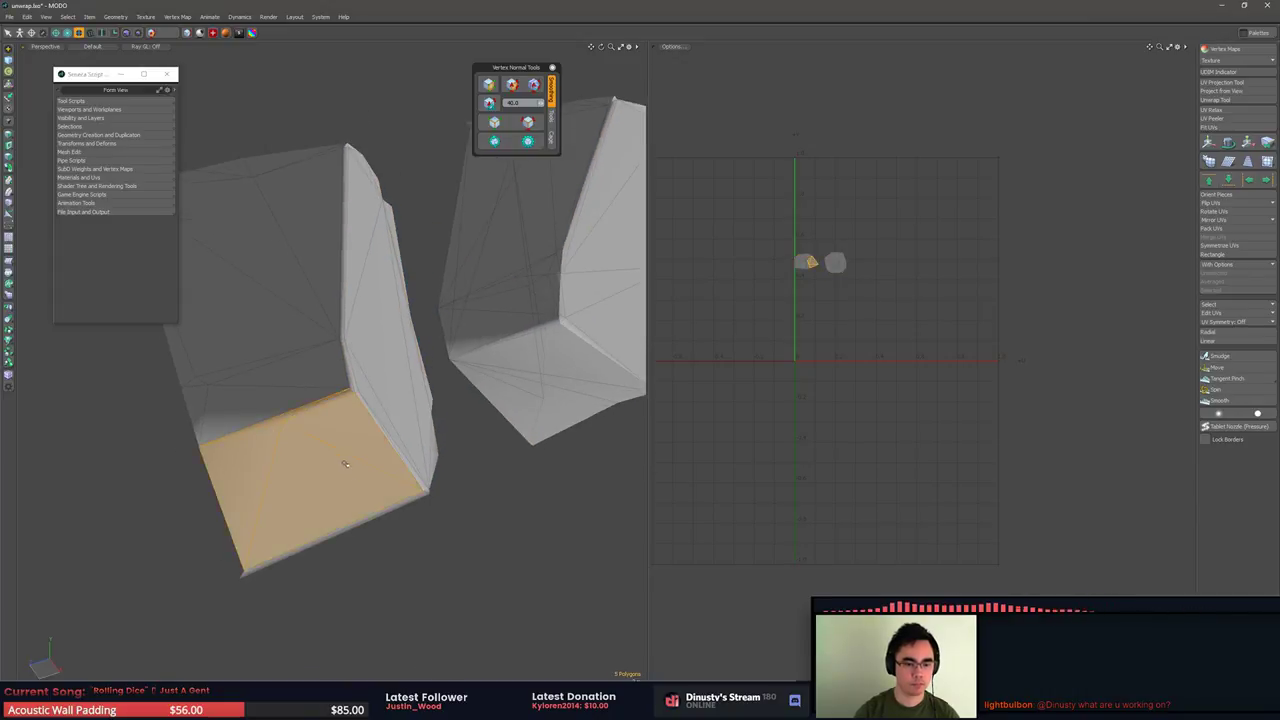
pyautogui.keyDown('alt'); pyautogui.moveTo(434, 507); pyautogui.dragTo(476, 481); pyautogui.keyUp('alt')
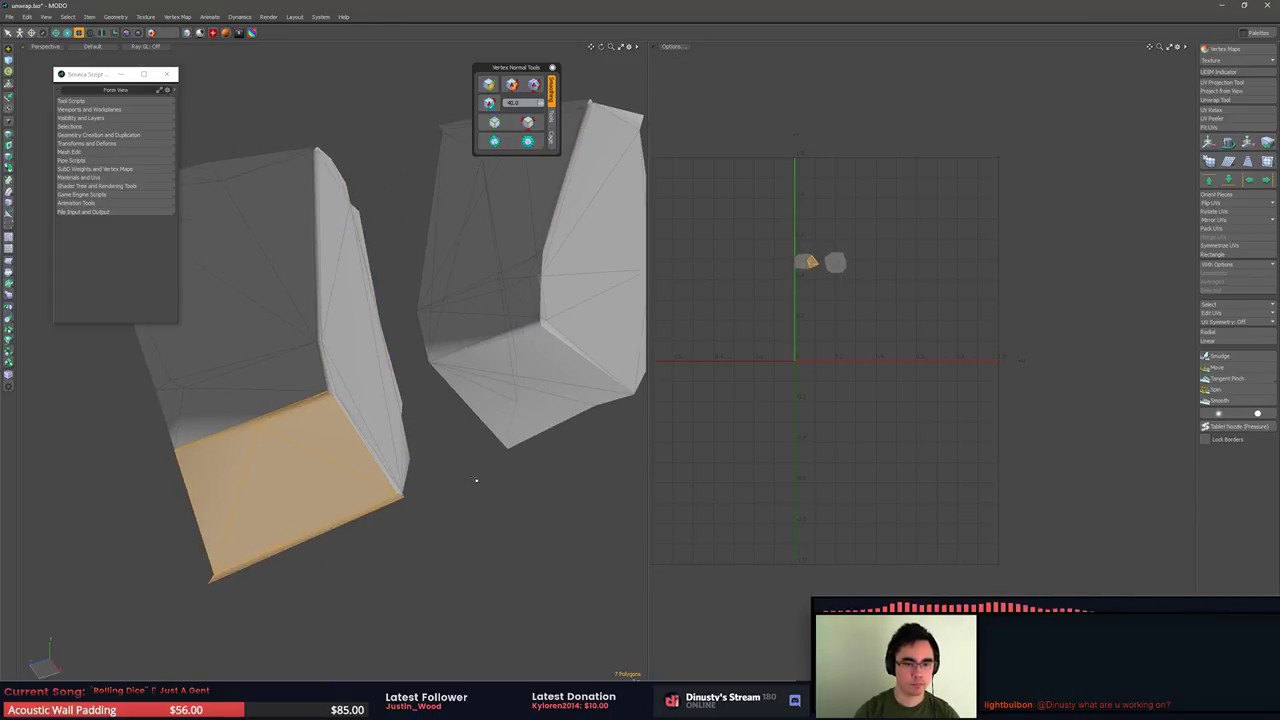
pyautogui.click(526, 141)
pyautogui.keyDown('alt'); pyautogui.moveTo(382, 566); pyautogui.dragTo(357, 547); pyautogui.keyUp('alt')
pyautogui.scroll(3, 437, 523)
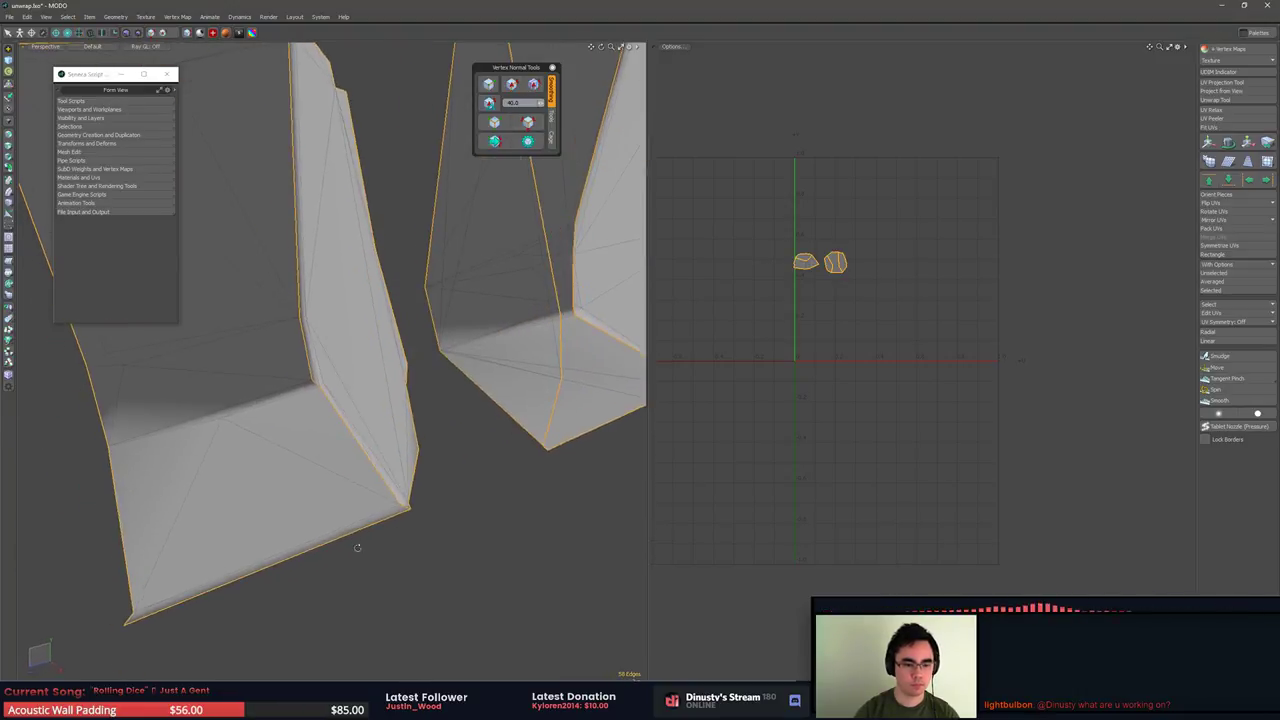
pyautogui.click(249, 400)
pyautogui.keyDown('alt'); pyautogui.moveTo(249, 400); pyautogui.dragTo(405, 356); pyautogui.keyUp('alt')
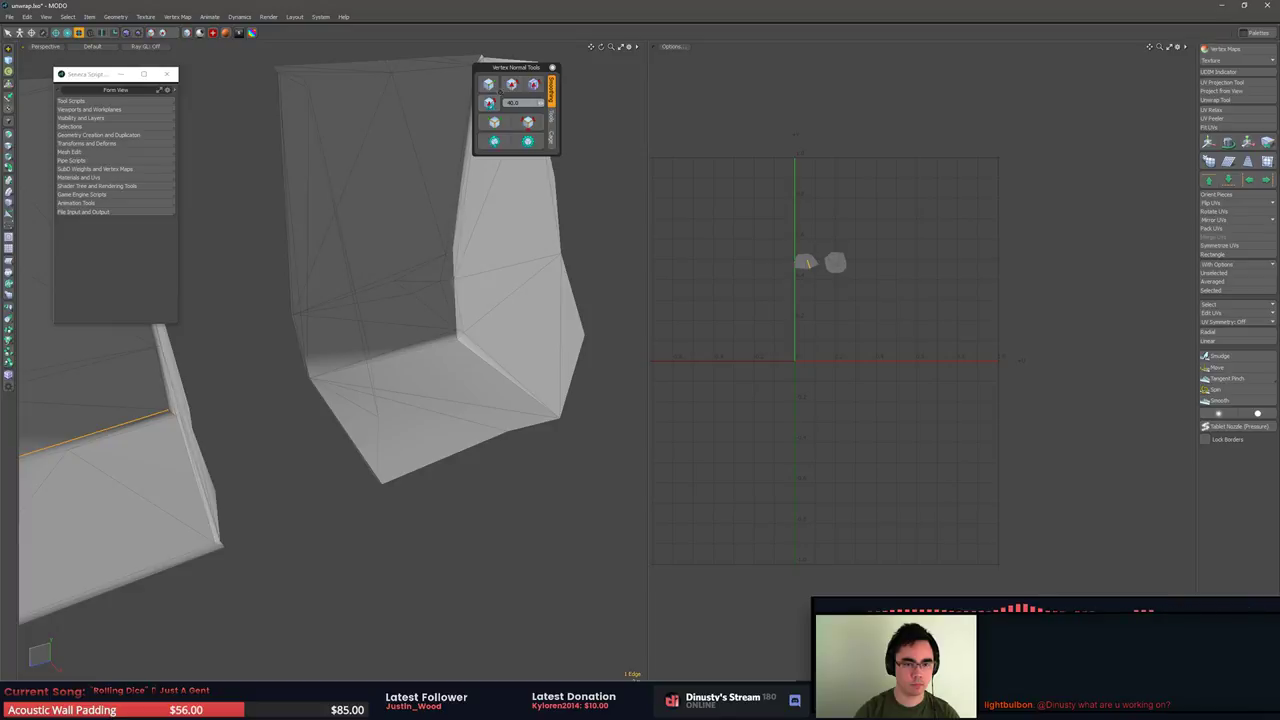
pyautogui.click(497, 100)
pyautogui.click(537, 125)
# Harden the edge between the back wall and floor in the other isolated opening, and check the hard edges
pyautogui.keyDown('alt'); pyautogui.moveTo(482, 226); pyautogui.dragTo(403, 266); pyautogui.keyUp('alt')
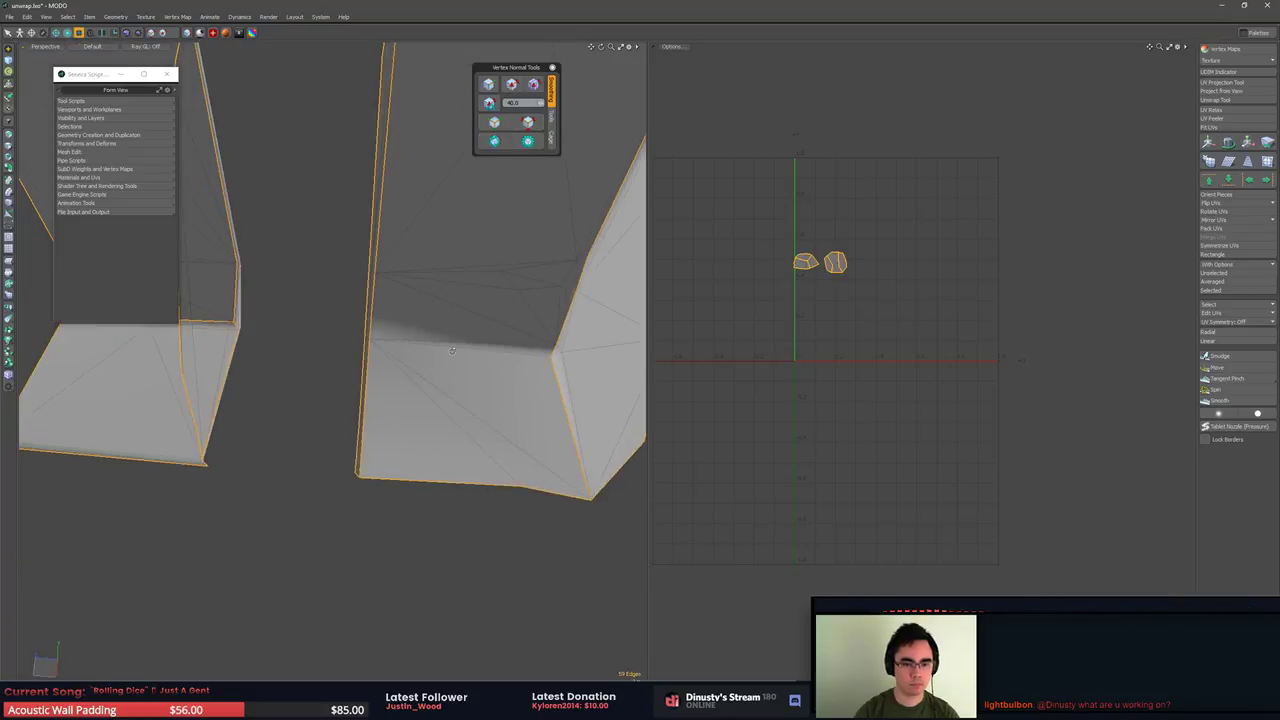
pyautogui.click(470, 347)
pyautogui.click(512, 86)
pyautogui.click(283, 171)
pyautogui.scroll(-3, 426, 306)
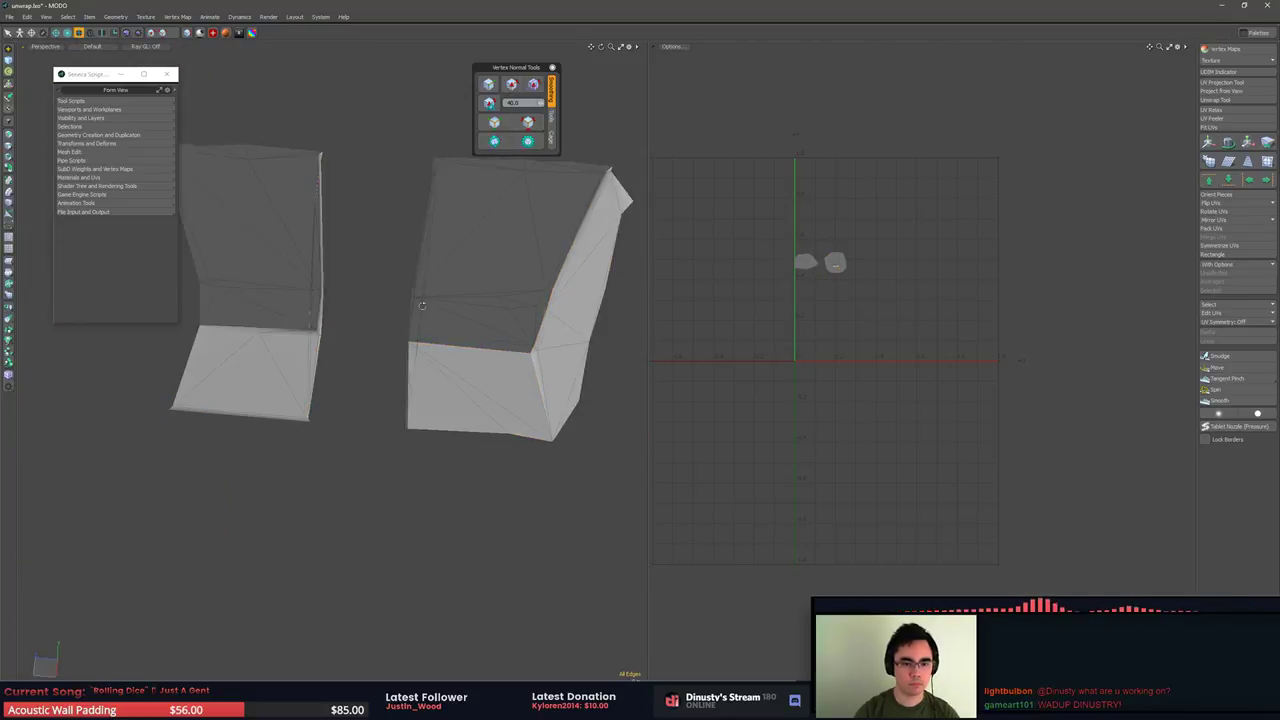
pyautogui.keyDown('alt'); pyautogui.moveTo(426, 306); pyautogui.dragTo(408, 245); pyautogui.keyUp('alt')
pyautogui.click(528, 122)
# Unhide the whole block and unwrap it again from all its hard edges
pyautogui.keyDown('alt'); pyautogui.moveTo(375, 172); pyautogui.dragTo(496, 141); pyautogui.keyUp('alt')
pyautogui.click(420, 157)
pyautogui.press('u')
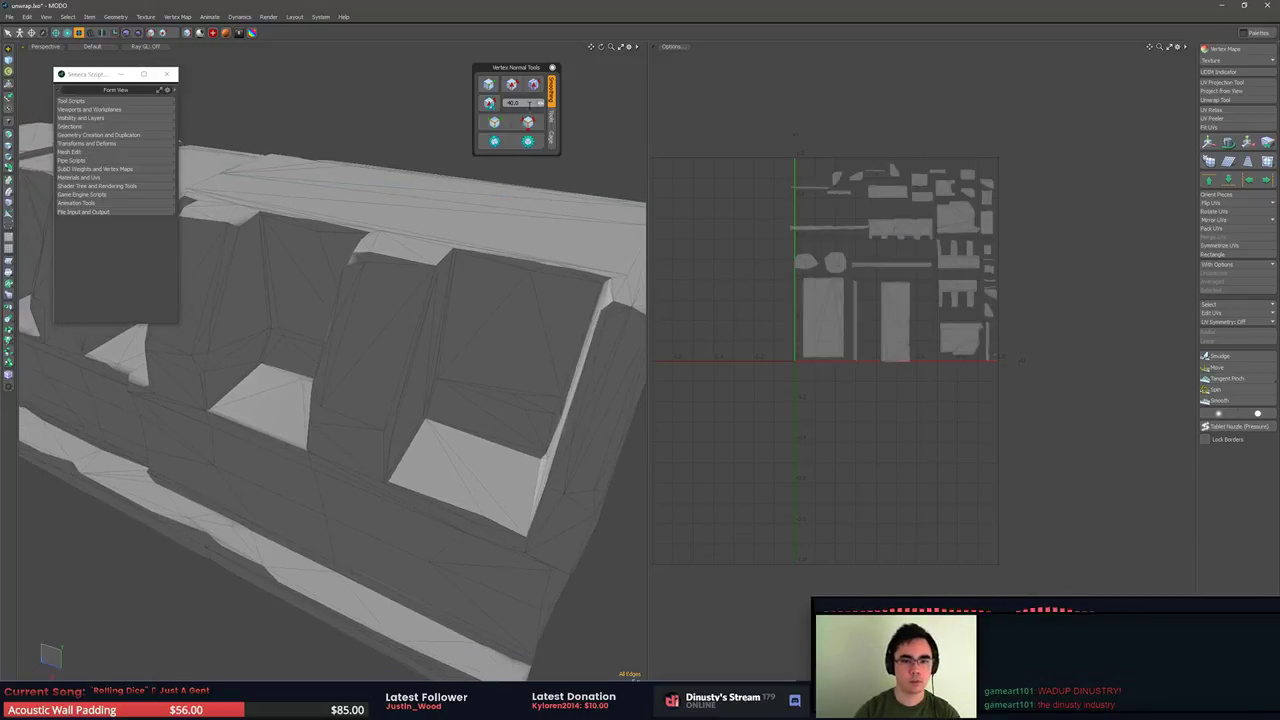
pyautogui.click(528, 122)
pyautogui.click(1229, 101)
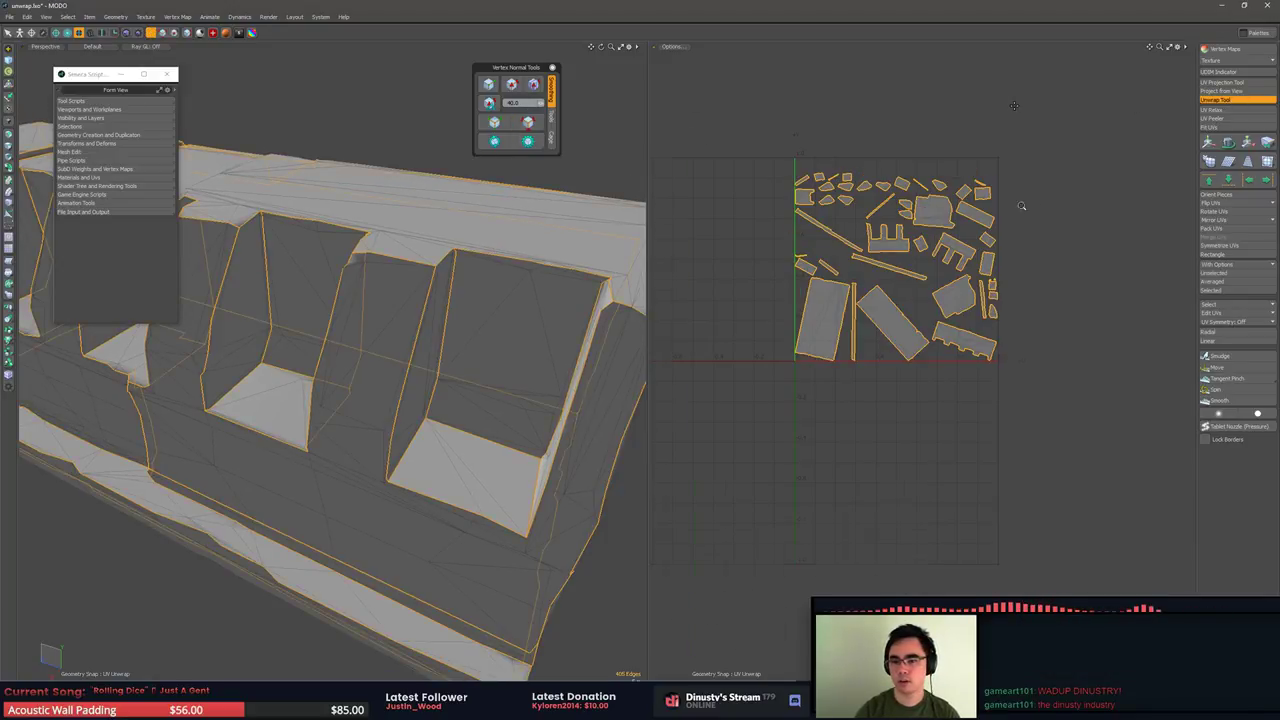
pyautogui.keyDown('ctrl'); pyautogui.keyDown('alt'); pyautogui.moveTo(1021, 206); pyautogui.dragTo(1080, 204); pyautogui.keyUp('alt'); pyautogui.keyUp('ctrl')
pyautogui.press('q')
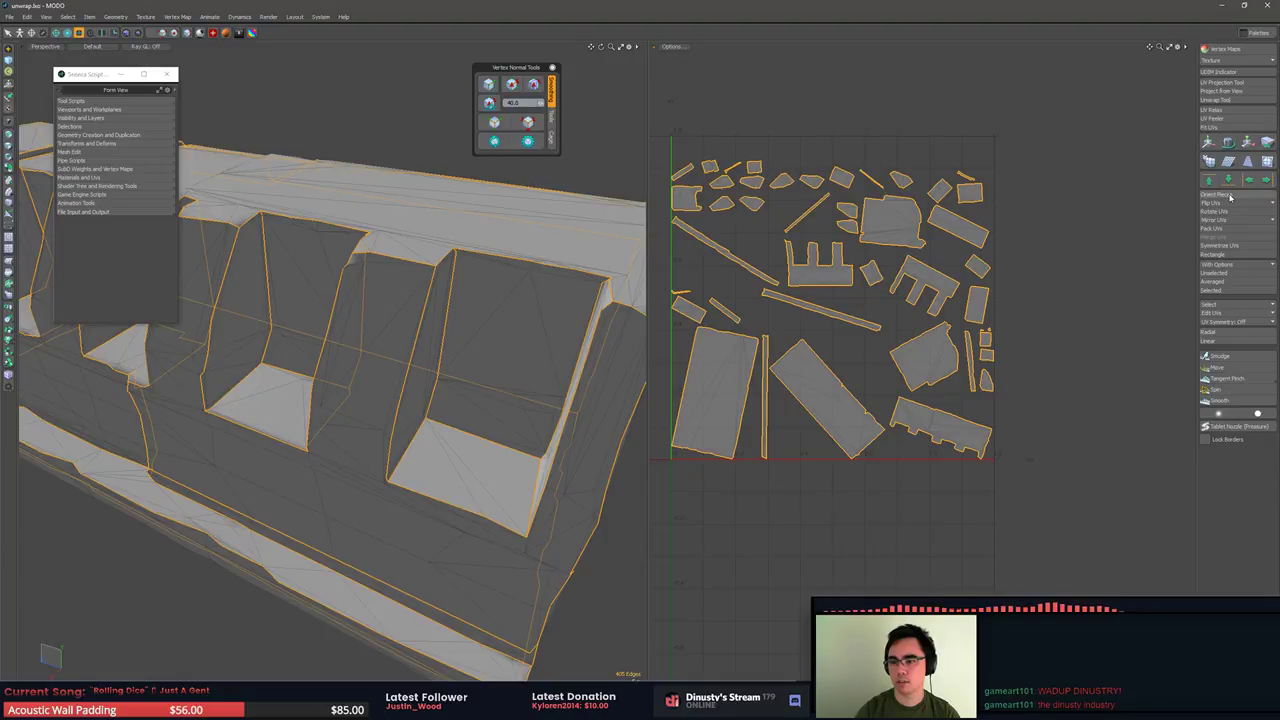
# Straighten all of the newly unwrapped UV islands with Orient Pieces
pyautogui.click(1230, 197)
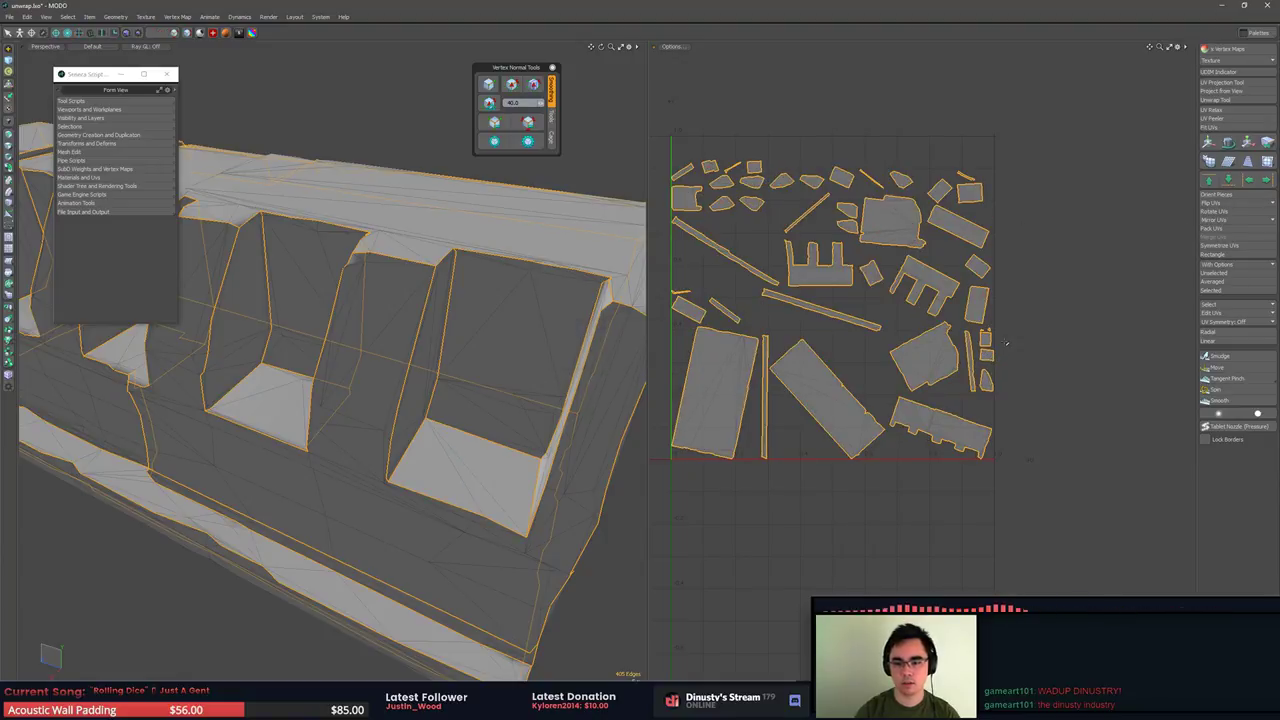
pyautogui.press('3')
pyautogui.click(914, 131)
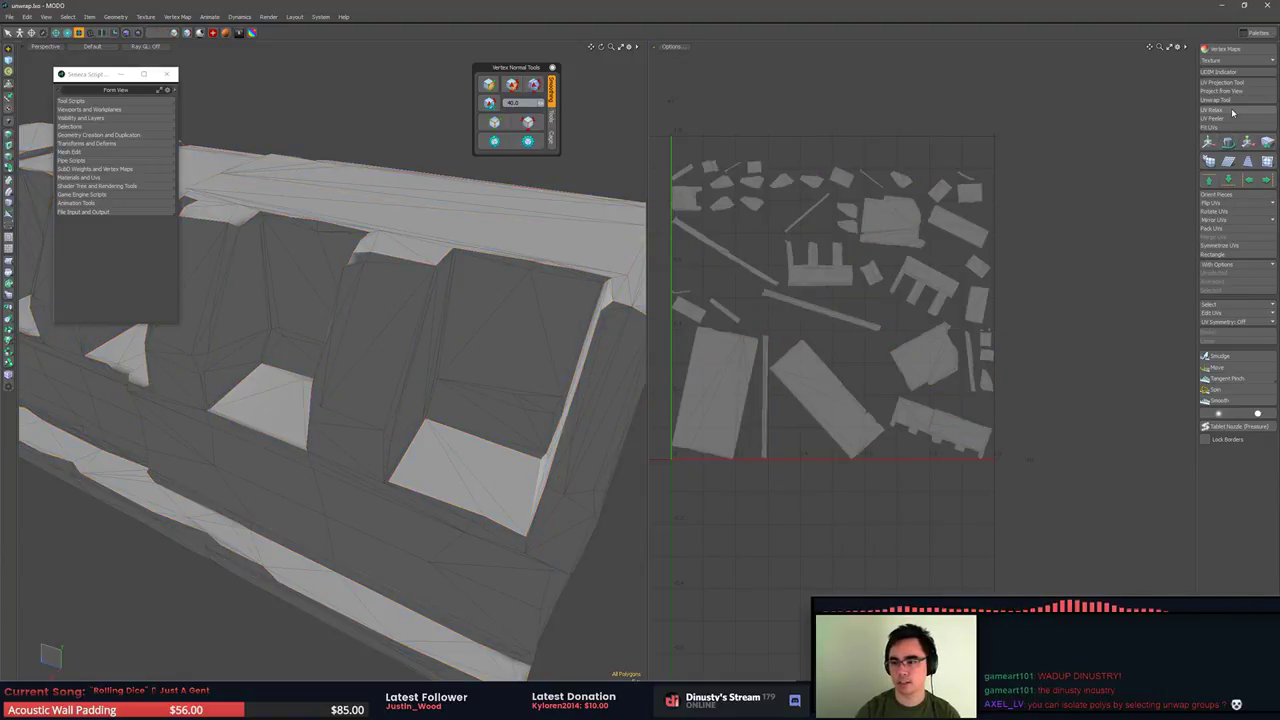
pyautogui.click(1232, 199)
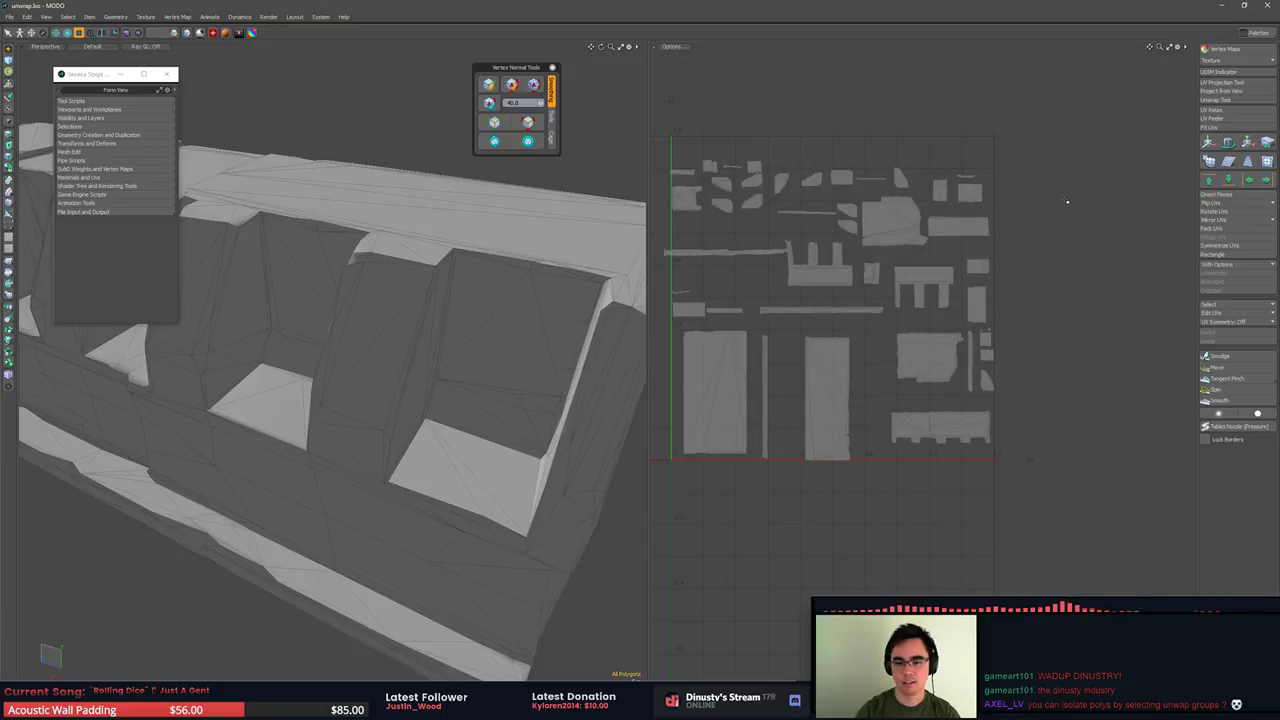
pyautogui.keyDown('alt'); pyautogui.keyDown('shift'); pyautogui.moveTo(1074, 465); pyautogui.dragTo(1108, 463); pyautogui.keyUp('shift'); pyautogui.keyUp('alt')
pyautogui.scroll(-1, 1104, 462)
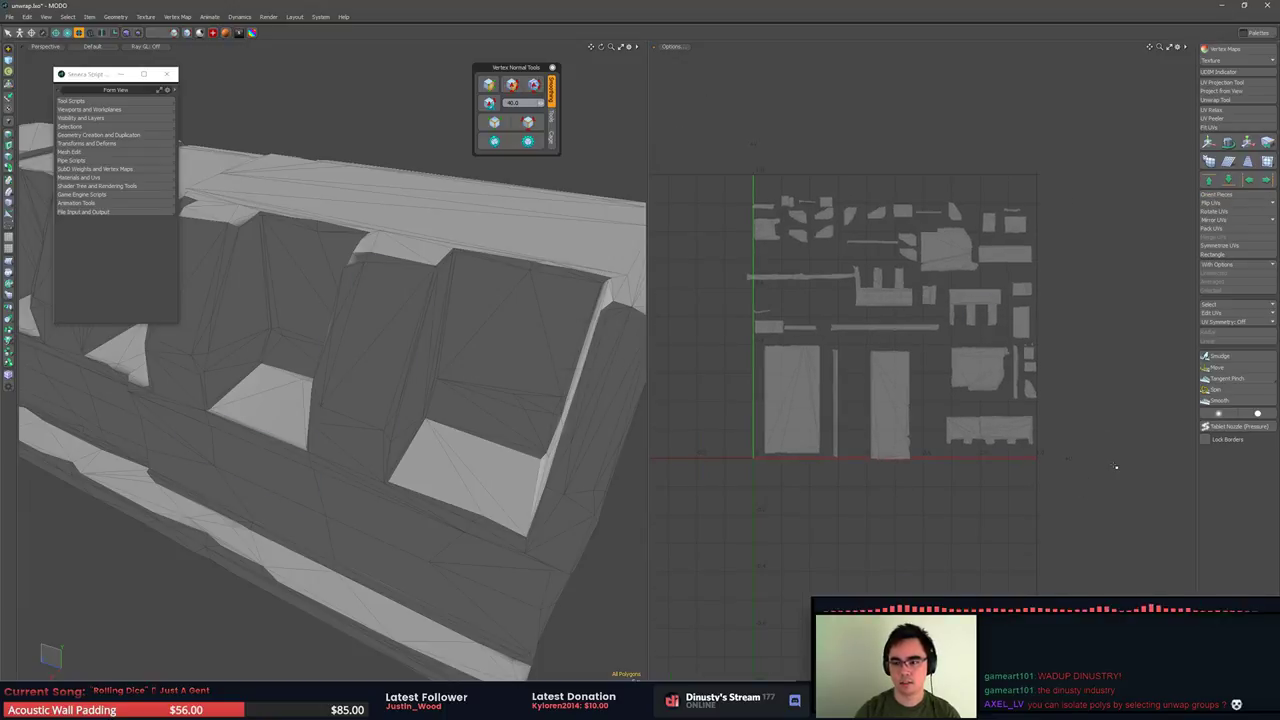
# Pack all the UV islands into the tile with Pack, Stretch and Orient enabled and gaps set to 10%
pyautogui.click(1215, 228)
pyautogui.click(634, 320)
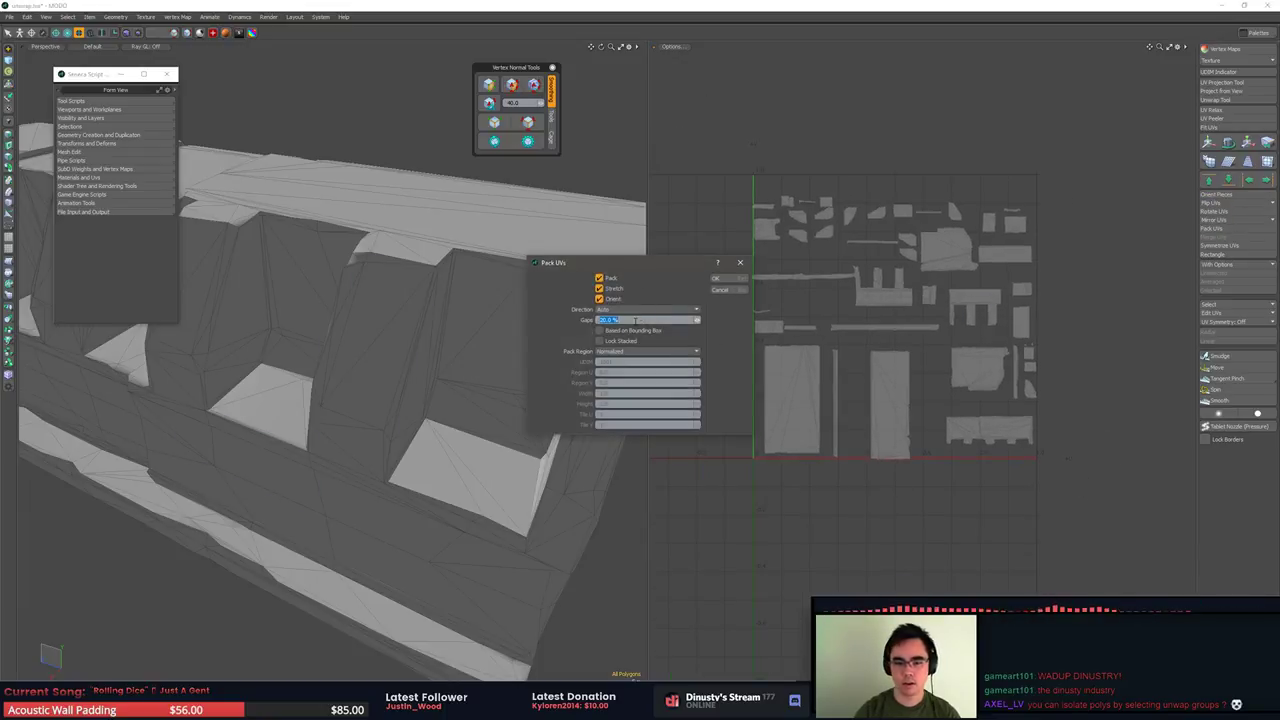
pyautogui.write('1')
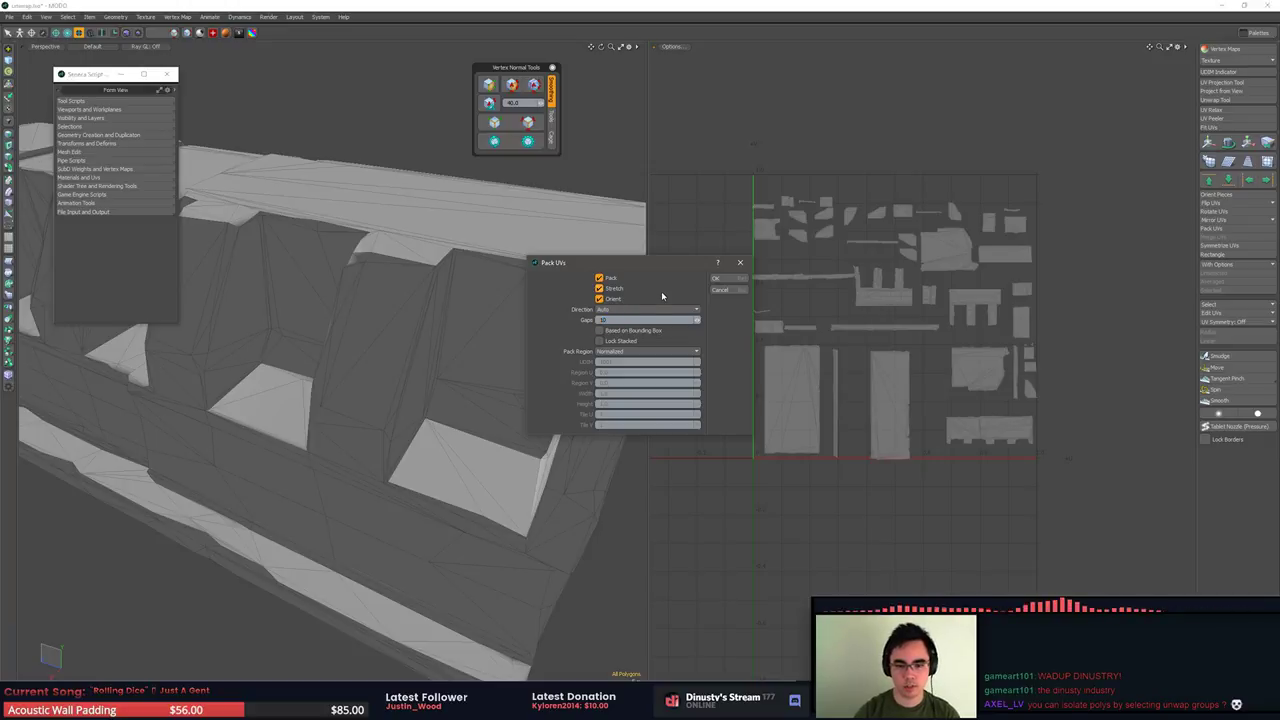
pyautogui.write('00')
pyautogui.press('Return')
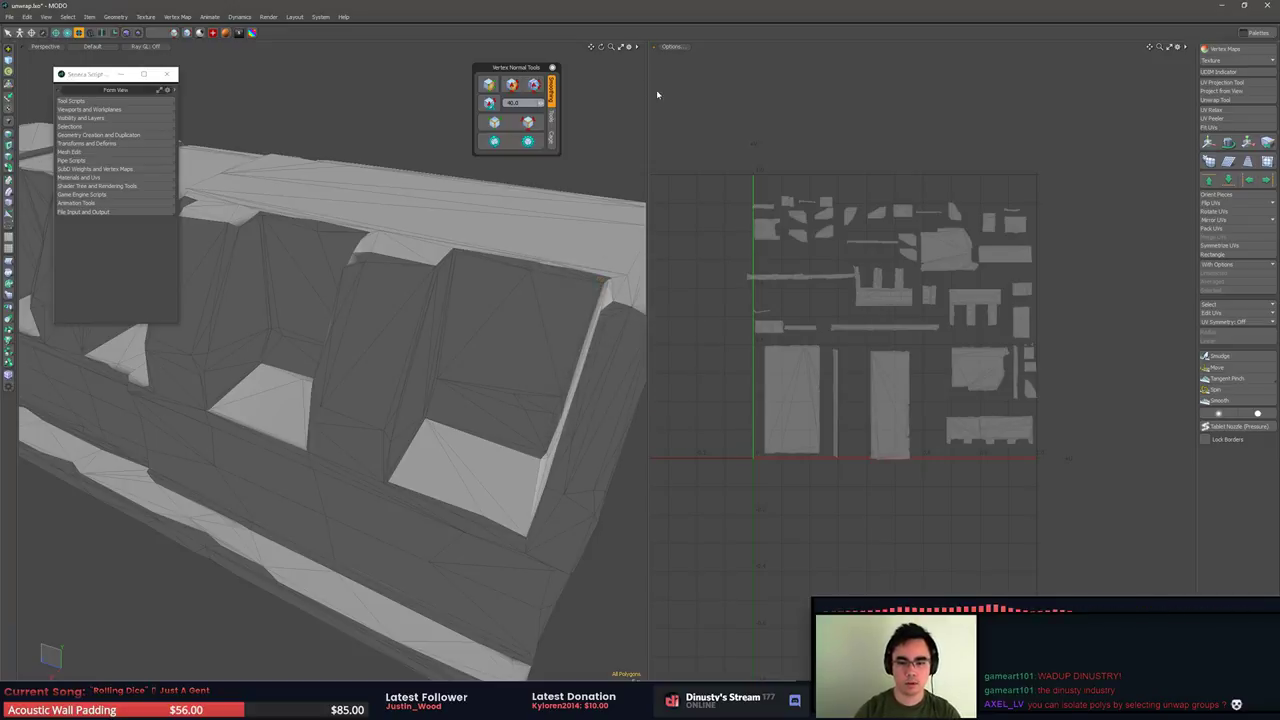
pyautogui.scroll(3, 875, 281)
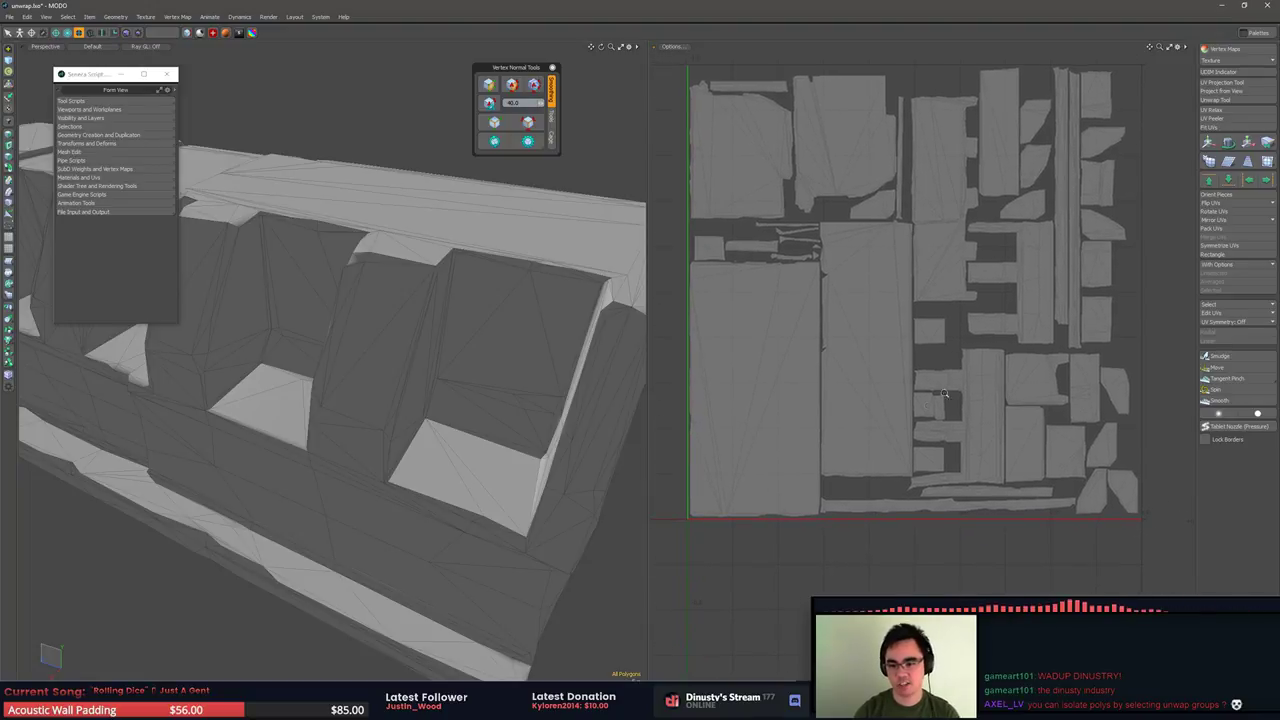
# Examine the small stepped floor island on the block where it meets the narrow vertical gap, and review the packed layout
pyautogui.scroll(4, 944, 394)
pyautogui.doubleClick(973, 411)
pyautogui.hotkey('shift', 'a')
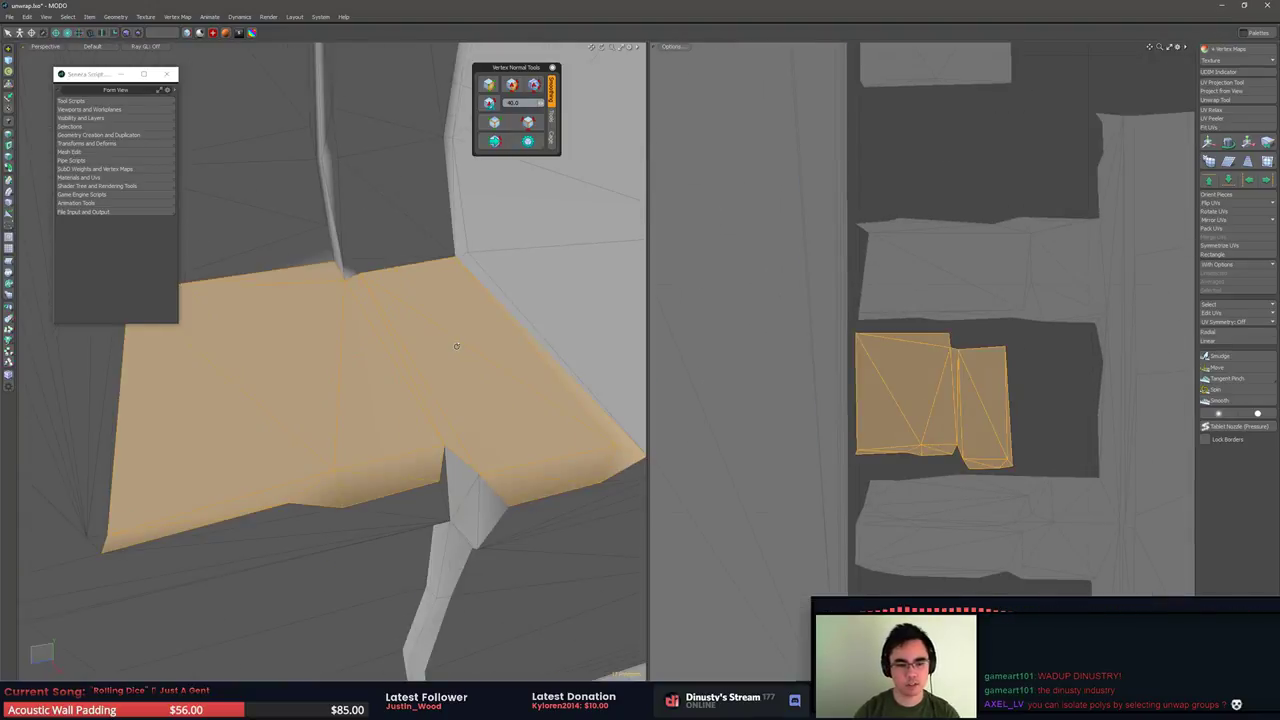
pyautogui.keyDown('ctrl'); pyautogui.keyDown('alt'); pyautogui.moveTo(457, 346); pyautogui.dragTo(340, 325); pyautogui.keyUp('alt'); pyautogui.keyUp('ctrl')
pyautogui.click(351, 154)
pyautogui.scroll(-10, 846, 291)
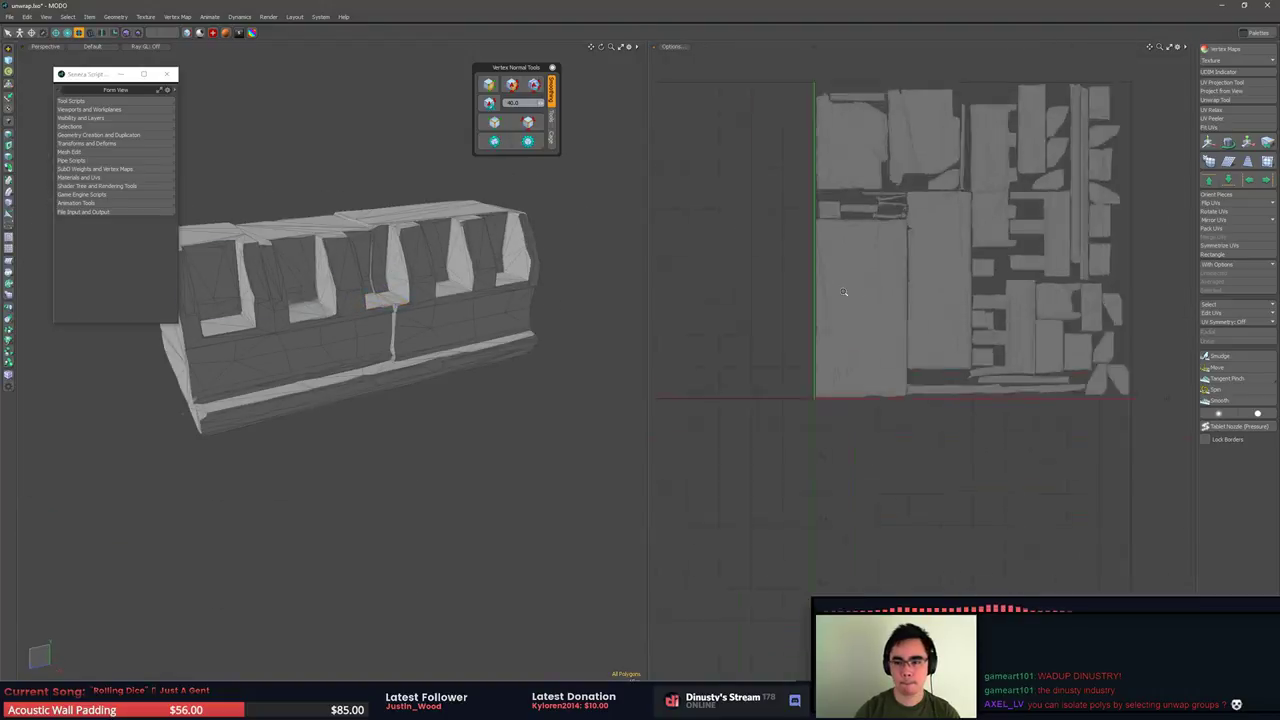
pyautogui.scroll(3, 960, 346)
pyautogui.keyDown('alt'); pyautogui.keyDown('shift'); pyautogui.moveTo(996, 348); pyautogui.dragTo(966, 365); pyautogui.keyUp('shift'); pyautogui.keyUp('alt')
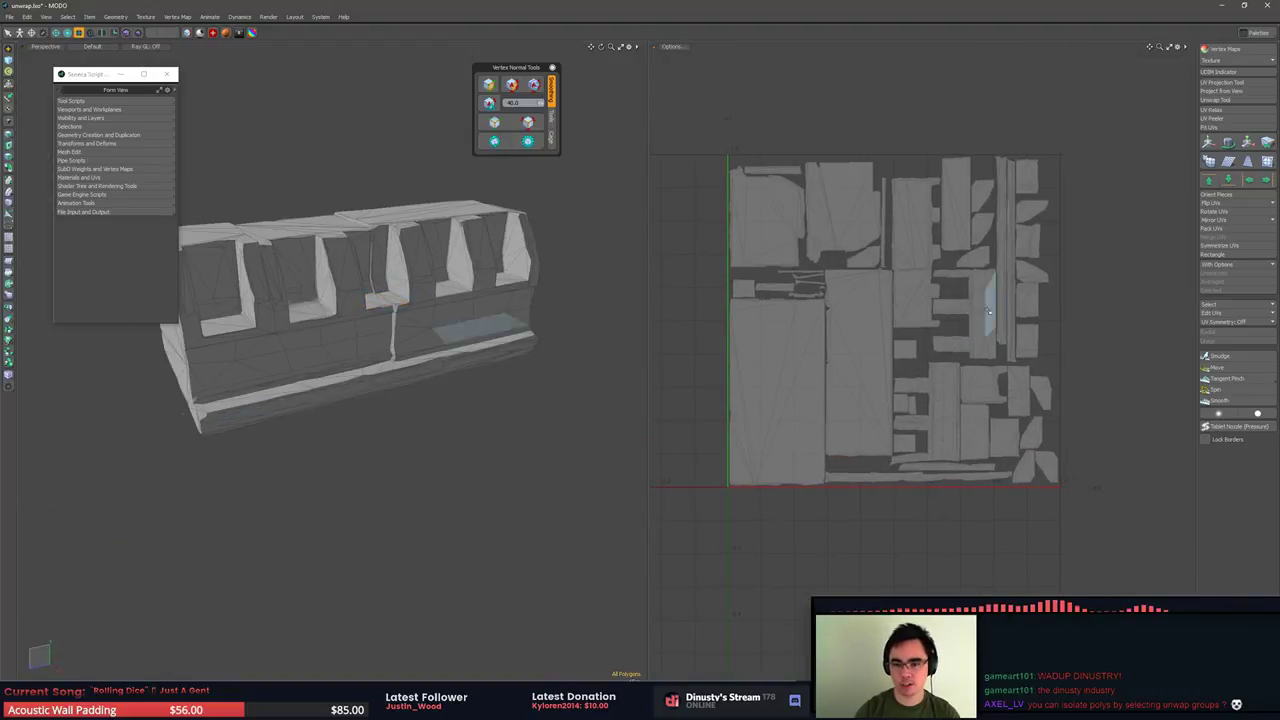
# Move the large rectangular island of the block's underside out of the UV tile into the empty space beside it
pyautogui.moveTo(790, 97)
pyautogui.mouseDown(button='right')
pyautogui.moveTo(692, 414)
pyautogui.moveTo(872, 540)
pyautogui.mouseUp(button='right')
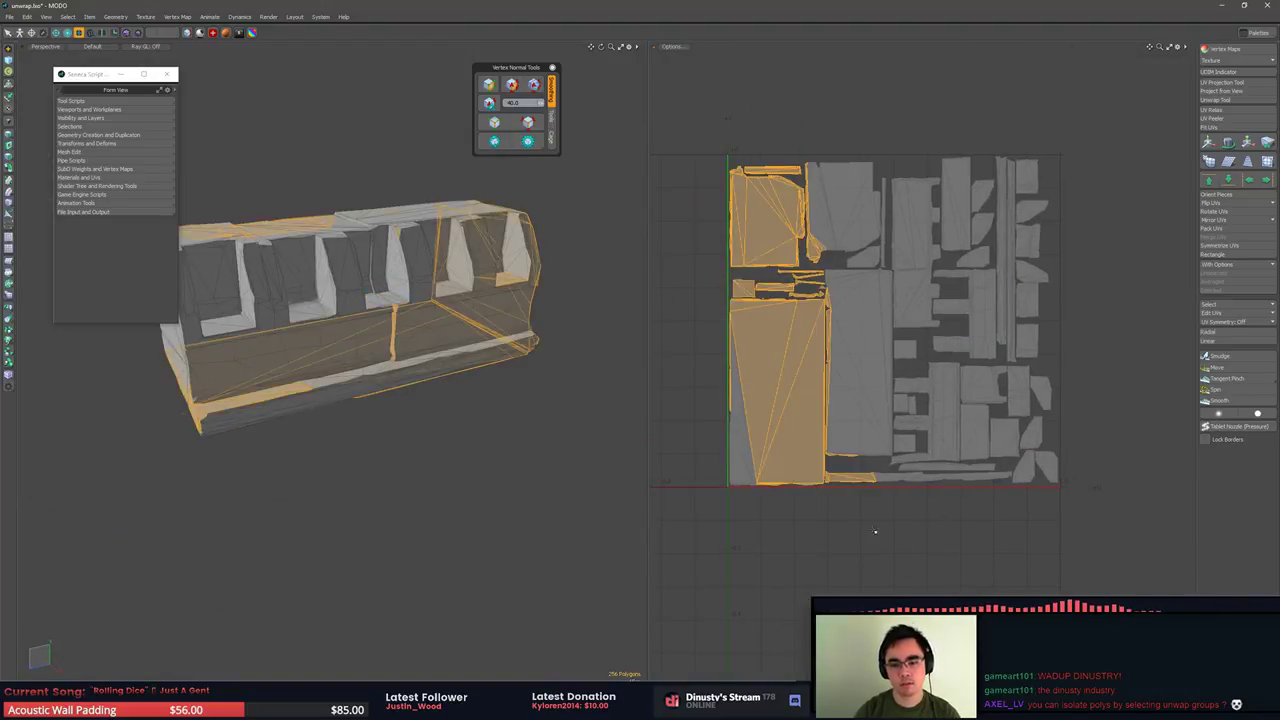
pyautogui.moveTo(703, 532)
pyautogui.mouseDown(button='right')
pyautogui.moveTo(988, 541)
pyautogui.moveTo(722, 50)
pyautogui.moveTo(700, 524)
pyautogui.mouseUp(button='right')
pyautogui.keyDown('alt'); pyautogui.moveTo(544, 280); pyautogui.dragTo(490, 190); pyautogui.keyUp('alt')
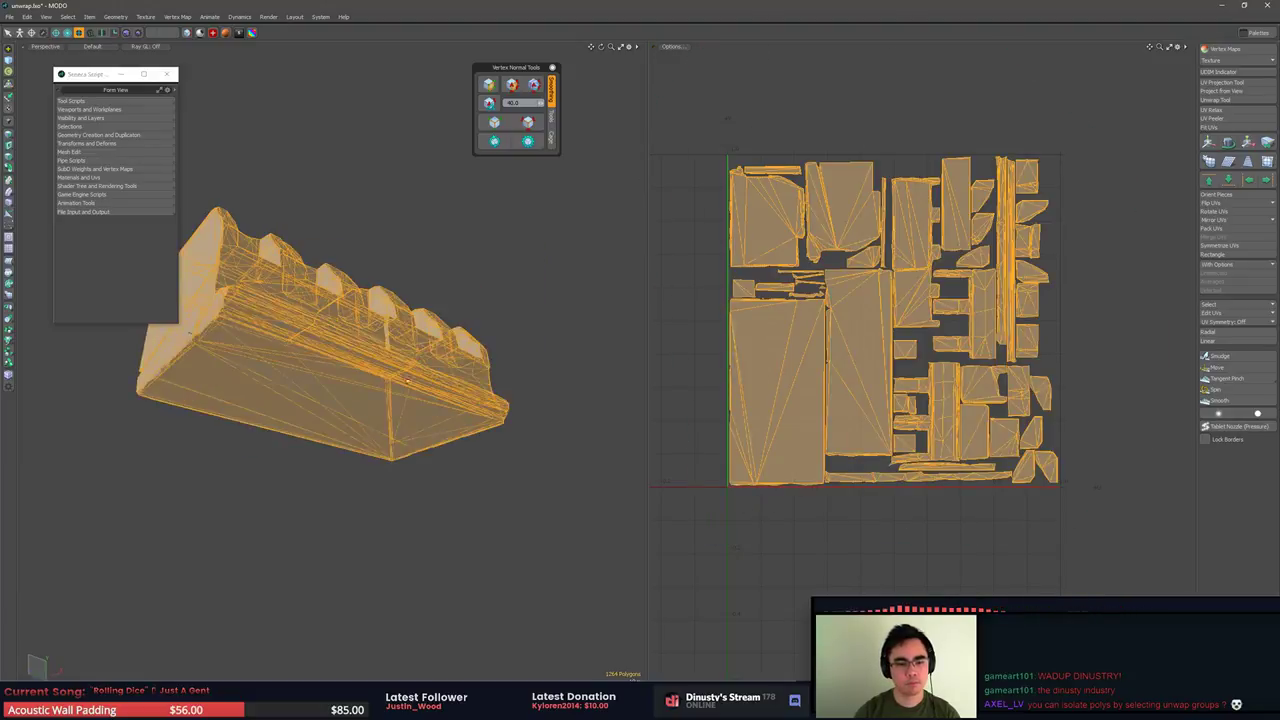
pyautogui.click(350, 415)
pyautogui.moveTo(775, 398)
pyautogui.keyDown('alt'); pyautogui.keyDown('shift'); pyautogui.mouseDown()
pyautogui.moveTo(821, 368)
pyautogui.moveTo(734, 317)
pyautogui.moveTo(671, 323)
pyautogui.mouseUp(); pyautogui.keyUp('shift'); pyautogui.keyUp('alt')
pyautogui.doubleClick(821, 368)
pyautogui.press('w')
pyautogui.press('q')
pyautogui.click(811, 397)
# Pack all UV islands except the block's underside into the tile with Pack, Stretch and Orient enabled and gaps at 10%
pyautogui.moveTo(731, 74)
pyautogui.mouseDown(button='right')
pyautogui.moveTo(1061, 590)
pyautogui.moveTo(738, 526)
pyautogui.mouseUp(button='right')
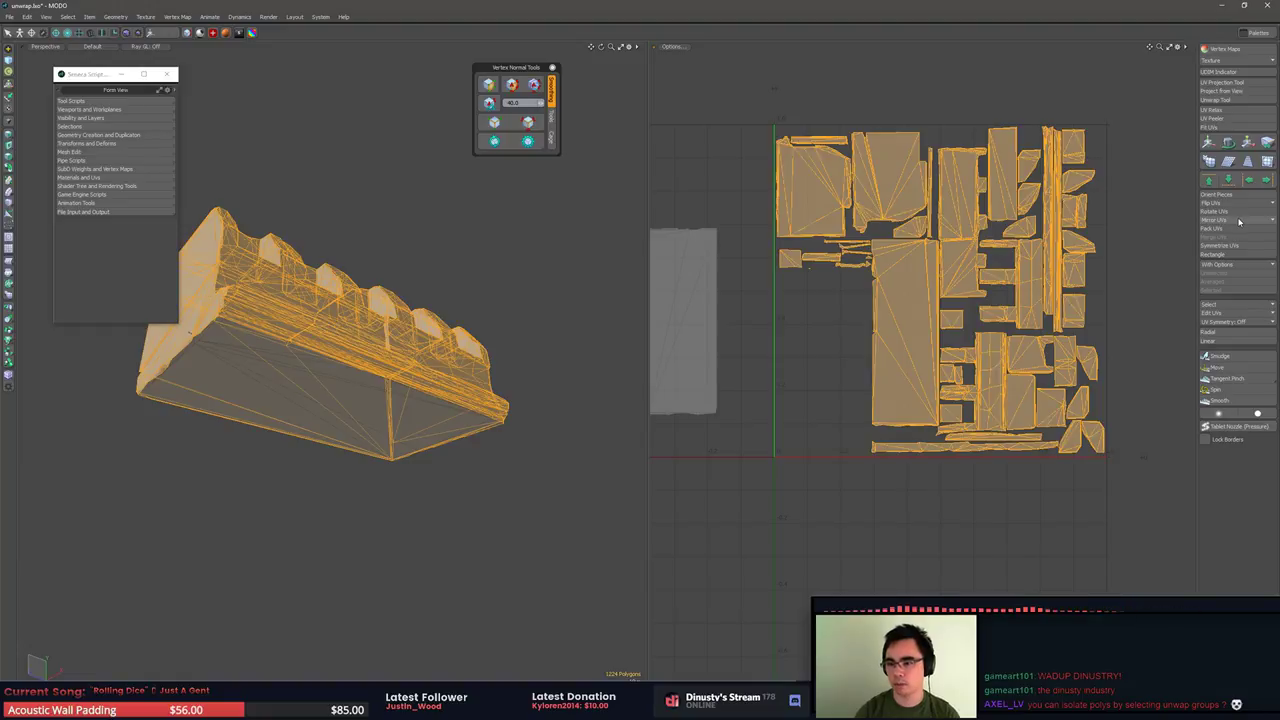
pyautogui.click(1236, 228)
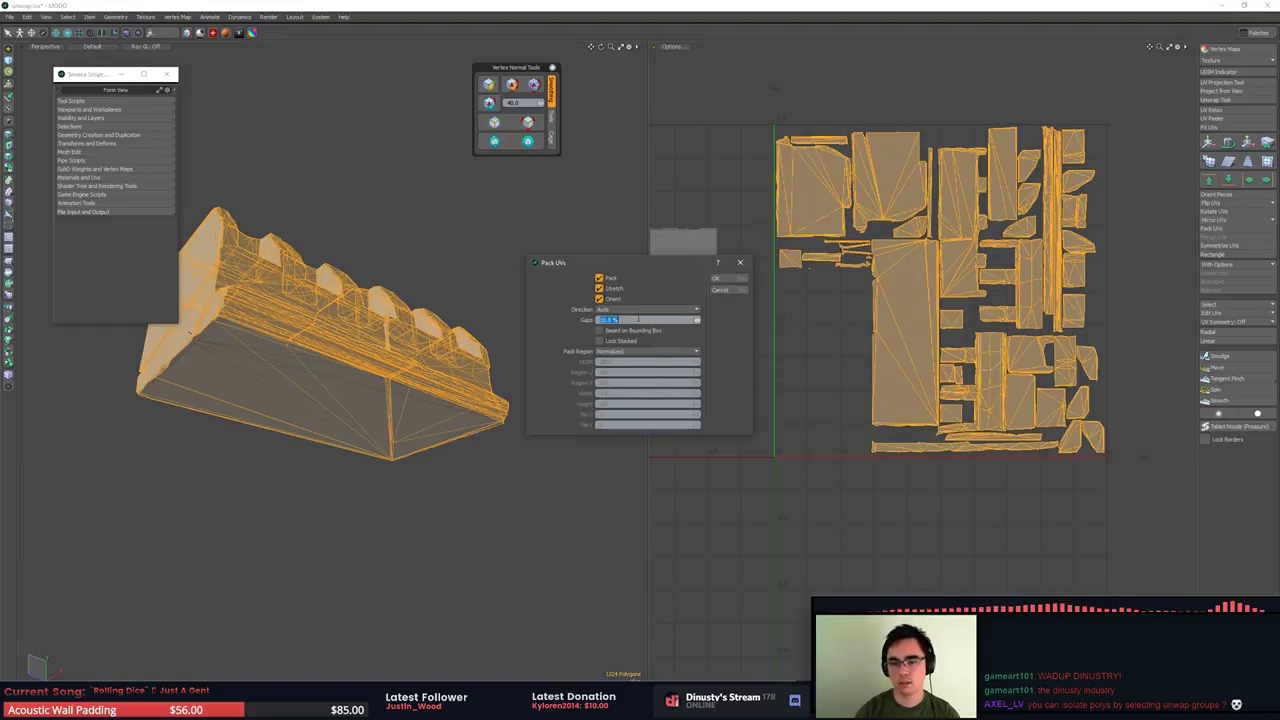
pyautogui.click(721, 280)
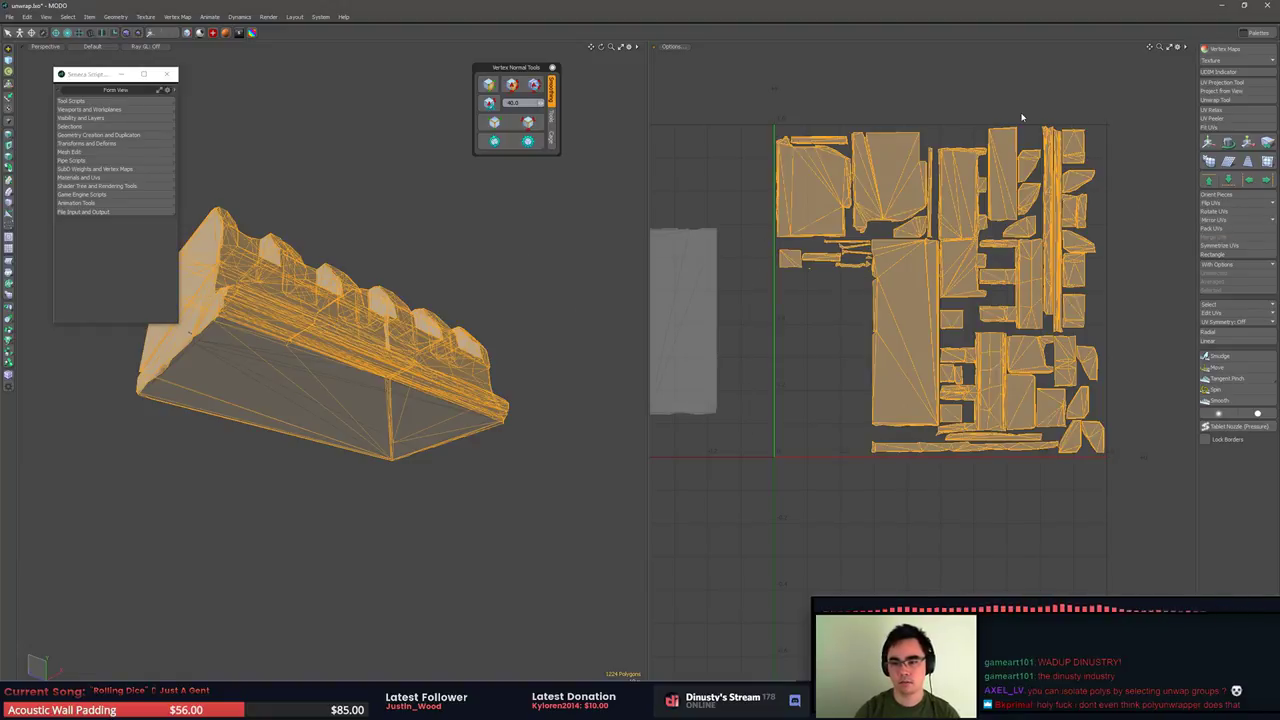
pyautogui.hotkey('ctrl', 'z')
pyautogui.press('5')
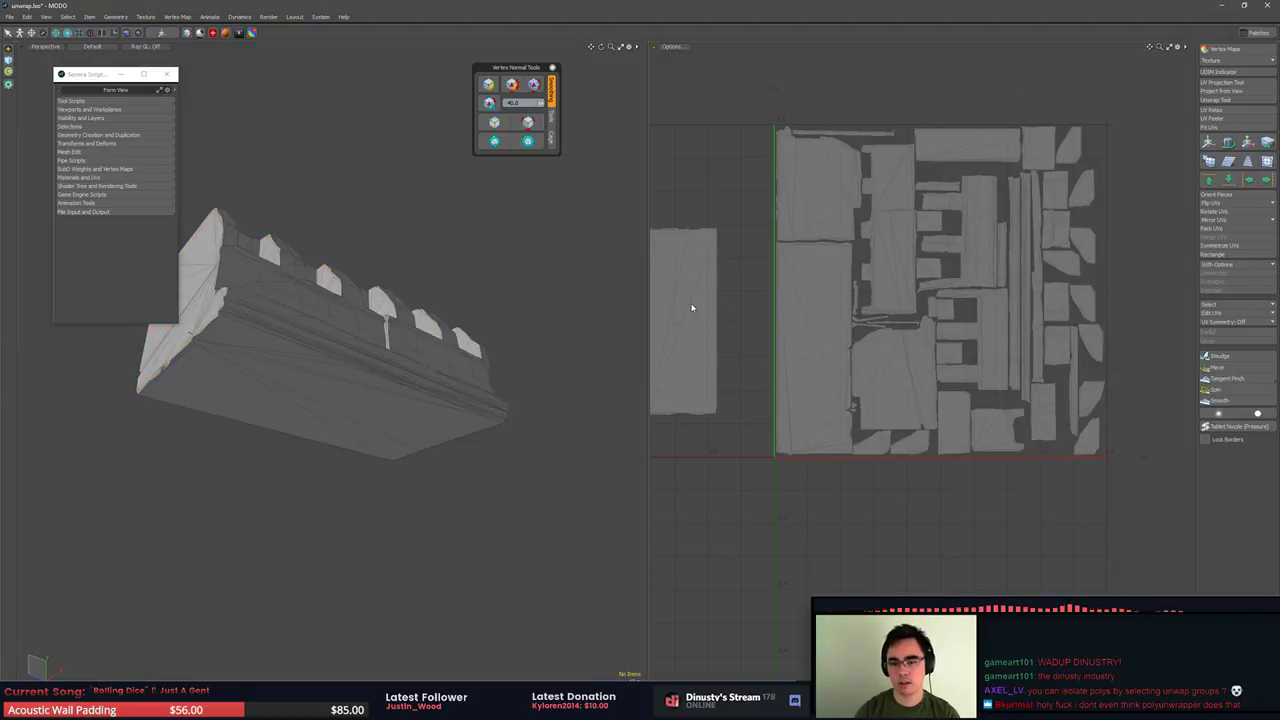
# Select the underside's large rectangular island beside the tile and scale it down slightly
pyautogui.press('3')
pyautogui.doubleClick(691, 306)
pyautogui.keyDown('alt'); pyautogui.moveTo(205, 318); pyautogui.dragTo(495, 145); pyautogui.keyUp('alt')
pyautogui.doubleClick(328, 357)
pyautogui.click(330, 354)
pyautogui.click(488, 292)
pyautogui.doubleClick(687, 311)
pyautogui.press('r')
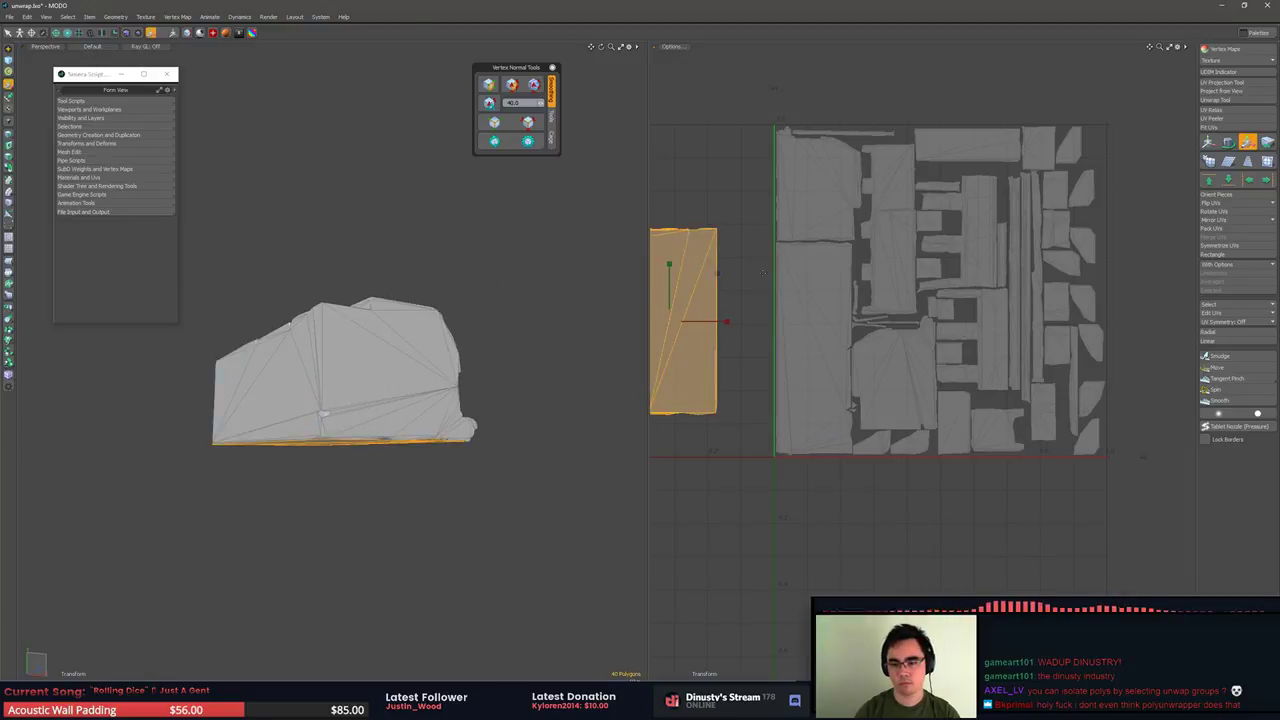
pyautogui.moveTo(722, 273)
pyautogui.mouseDown()
pyautogui.moveTo(797, 263)
pyautogui.moveTo(865, 298)
pyautogui.moveTo(728, 258)
pyautogui.mouseUp()
pyautogui.press('w')
pyautogui.press('q')
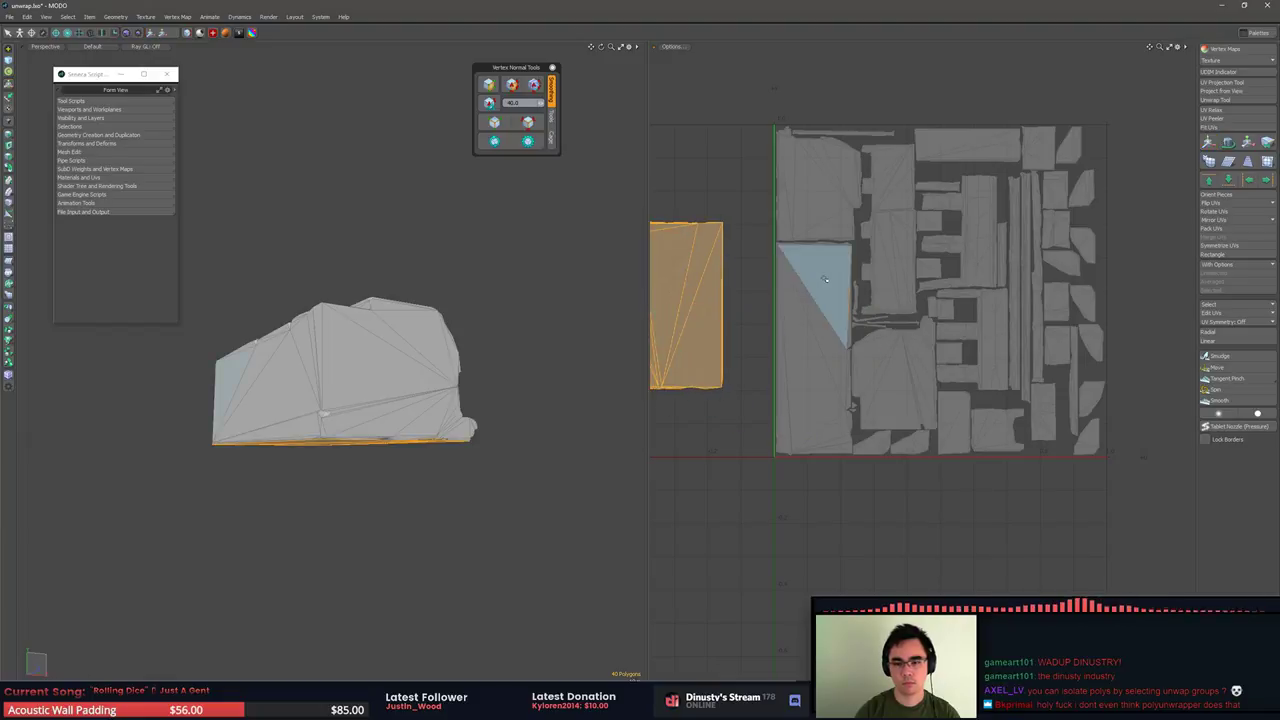
# Shrink the underside island further and lay it over the tall rectangular island in the tile to compare sizes
pyautogui.click(822, 277)
pyautogui.doubleClick(822, 277)
pyautogui.keyDown('alt'); pyautogui.moveTo(568, 290); pyautogui.dragTo(580, 230); pyautogui.keyUp('alt')
pyautogui.doubleClick(686, 286)
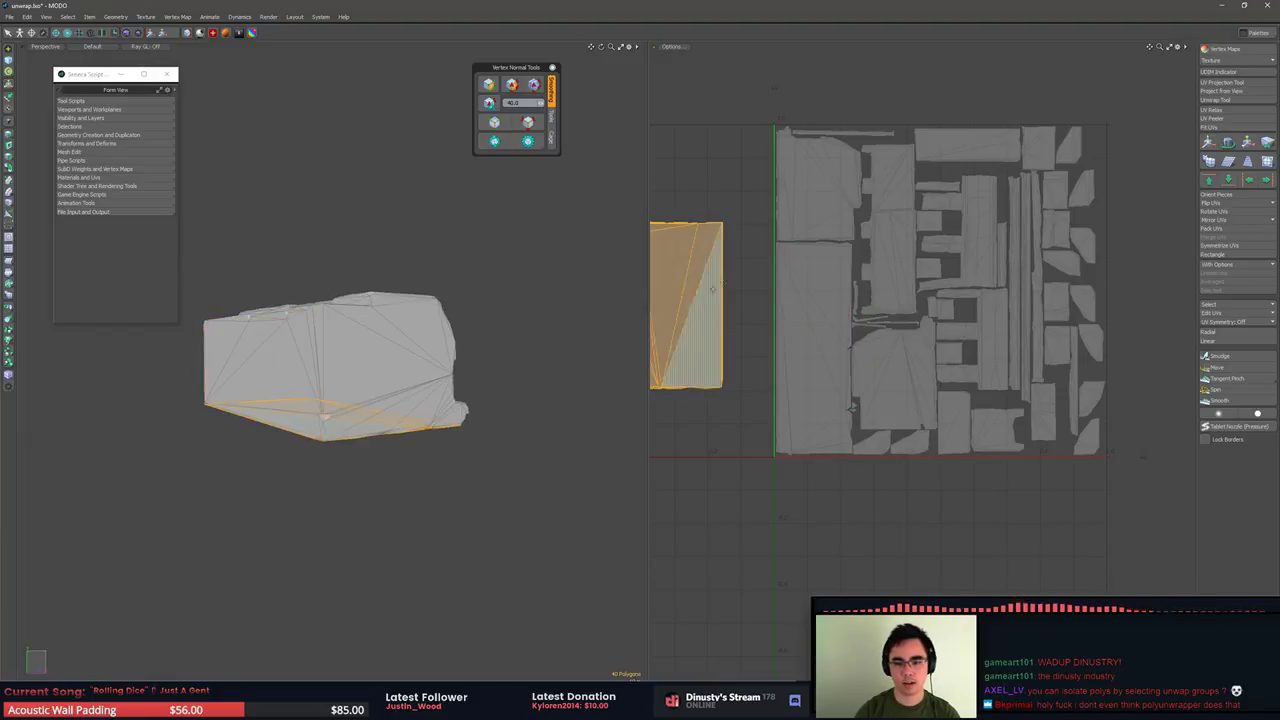
pyautogui.press('r')
pyautogui.moveTo(728, 258); pyautogui.dragTo(882, 264)
pyautogui.press('w')
pyautogui.scroll(-5, 709, 268)
pyautogui.scroll(-3, 872, 263)
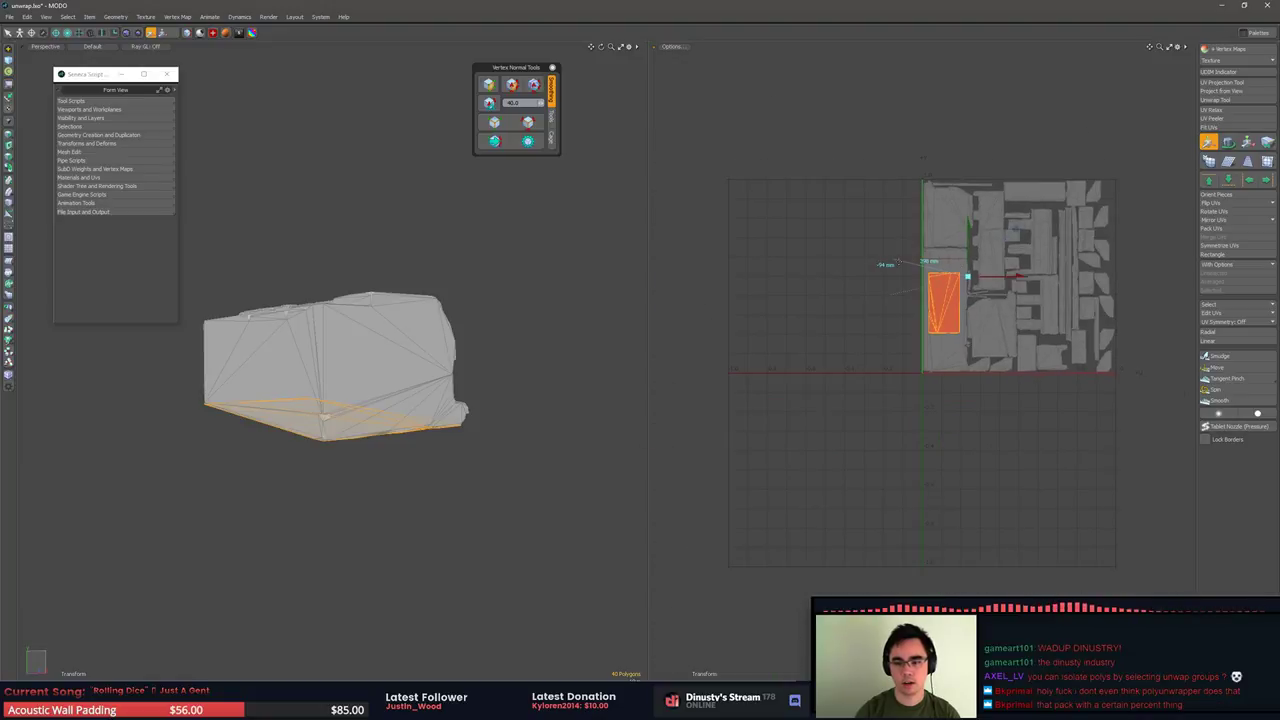
# Move the underside island about one tile width along negative U, into the neighbouring empty tile
pyautogui.press('q')
pyautogui.press('w')
pyautogui.moveTo(944, 302); pyautogui.dragTo(867, 284)
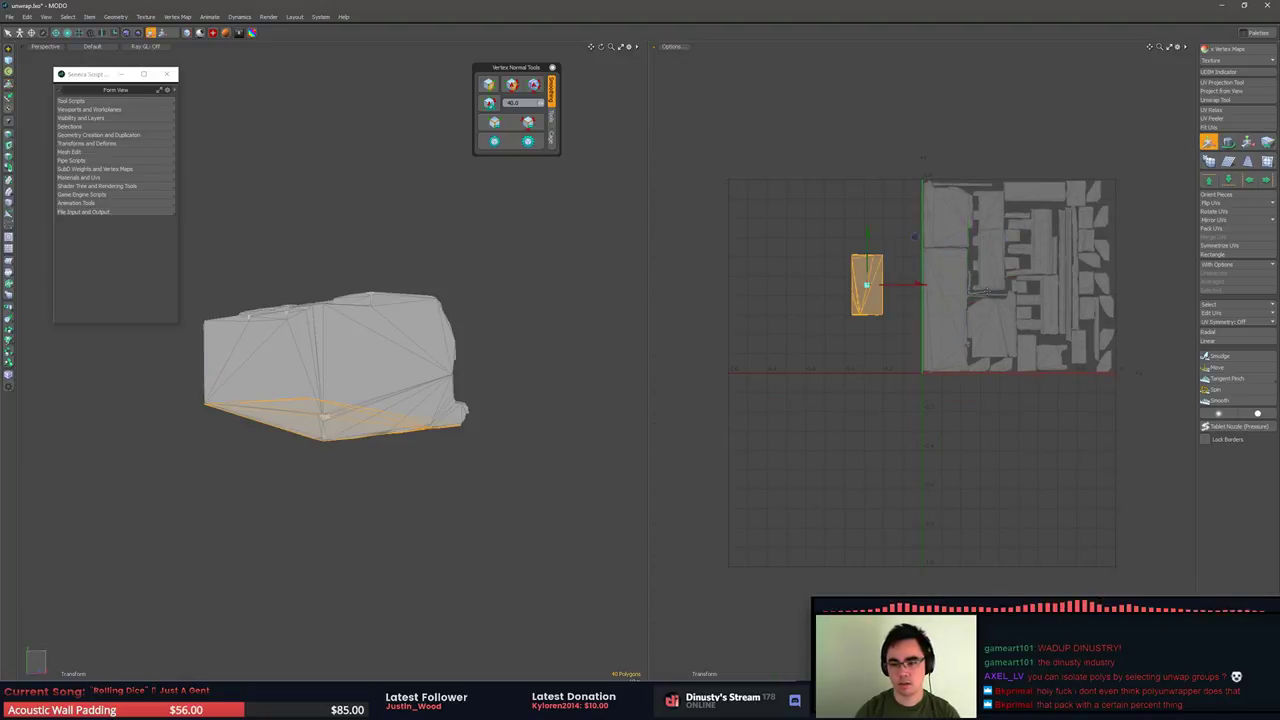
pyautogui.press('r')
pyautogui.hotkey('ctrl', 'z')
pyautogui.hotkey('ctrl', 'z')
pyautogui.press('w')
pyautogui.moveTo(915, 237); pyautogui.dragTo(797, 257)
pyautogui.press('r')
pyautogui.press('w')
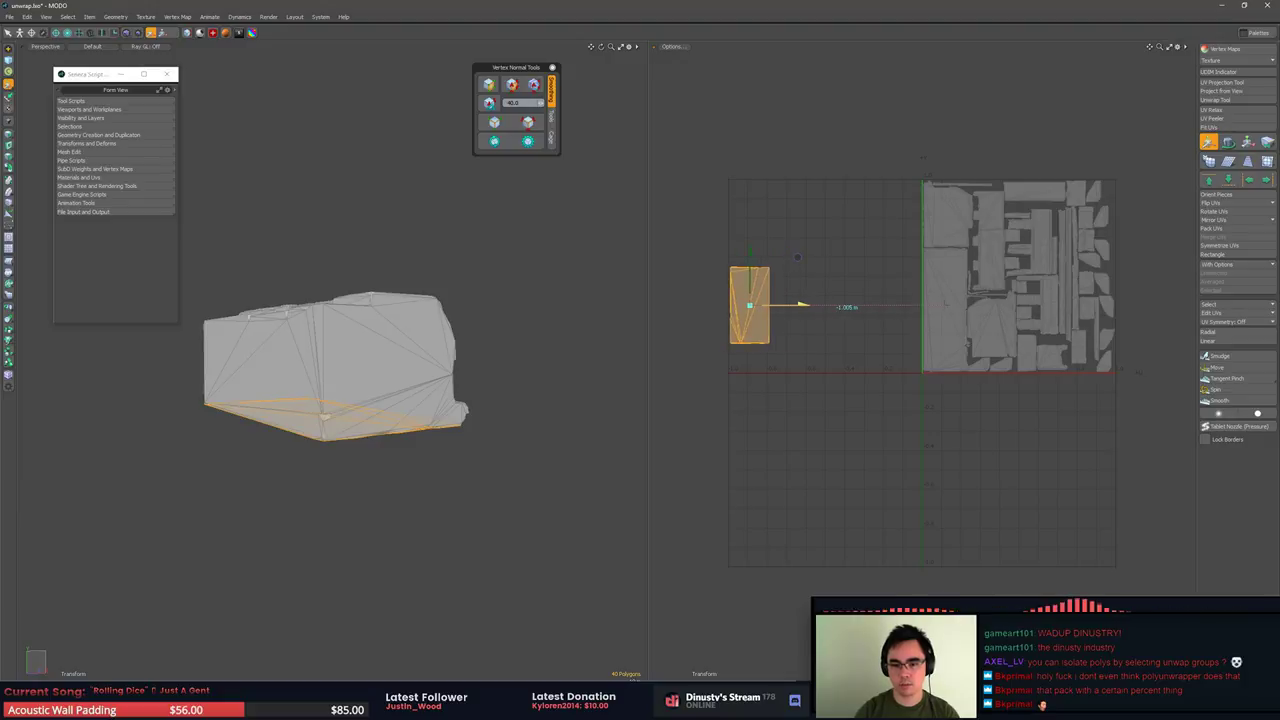
# Deselect all polygons, save the scene, and review the packed islands and the block's front
pyautogui.press('space')
pyautogui.click(880, 230)
pyautogui.keyDown('alt'); pyautogui.moveTo(879, 228); pyautogui.dragTo(855, 232); pyautogui.keyUp('alt')
pyautogui.moveTo(738, 342); pyautogui.dragTo(712, 344)
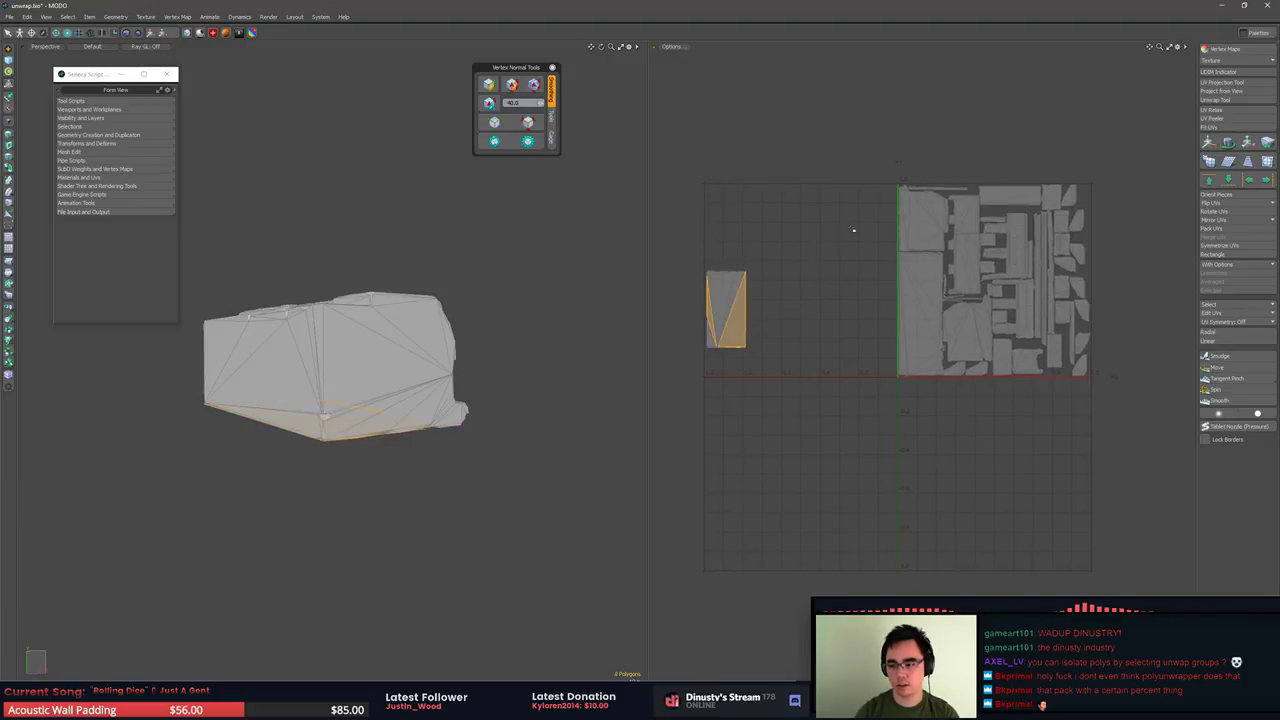
pyautogui.click(854, 230)
pyautogui.keyDown('alt'); pyautogui.moveTo(854, 230); pyautogui.dragTo(847, 250); pyautogui.keyUp('alt')
pyautogui.scroll(1, 837, 266)
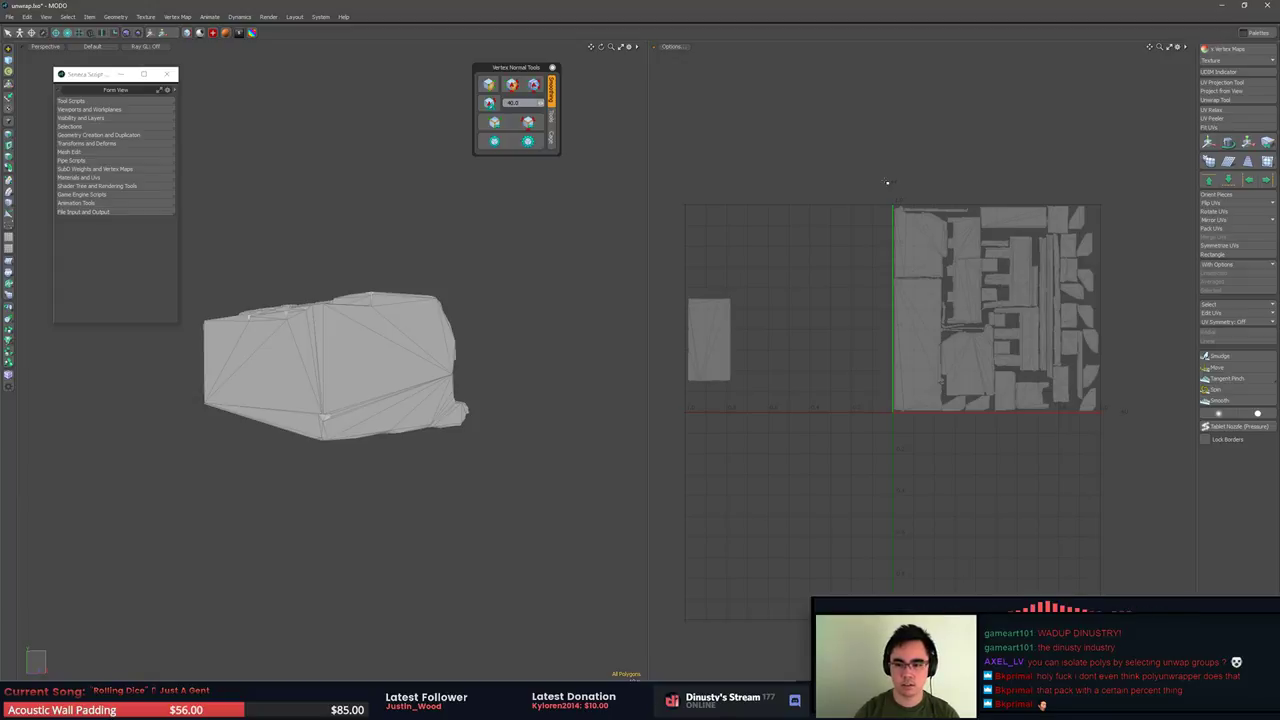
pyautogui.keyDown('alt'); pyautogui.moveTo(1146, 288); pyautogui.dragTo(1120, 312); pyautogui.keyUp('alt')
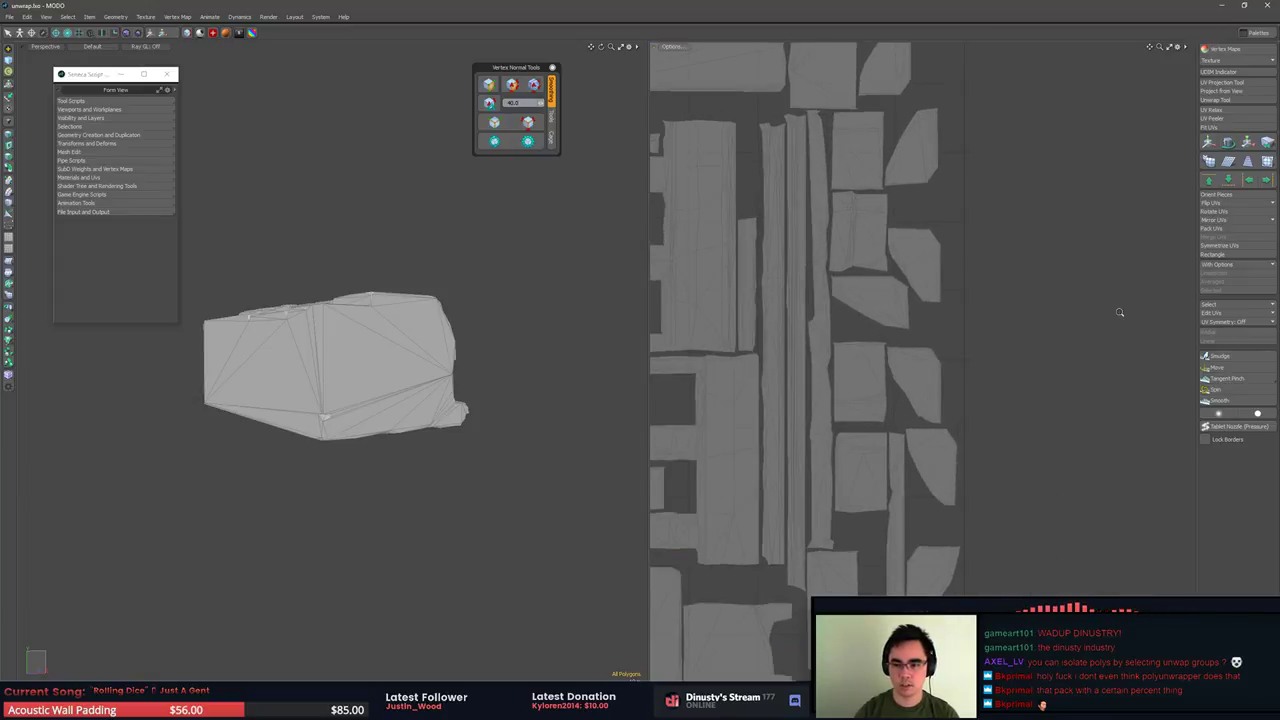
pyautogui.scroll(-6, 907, 212)
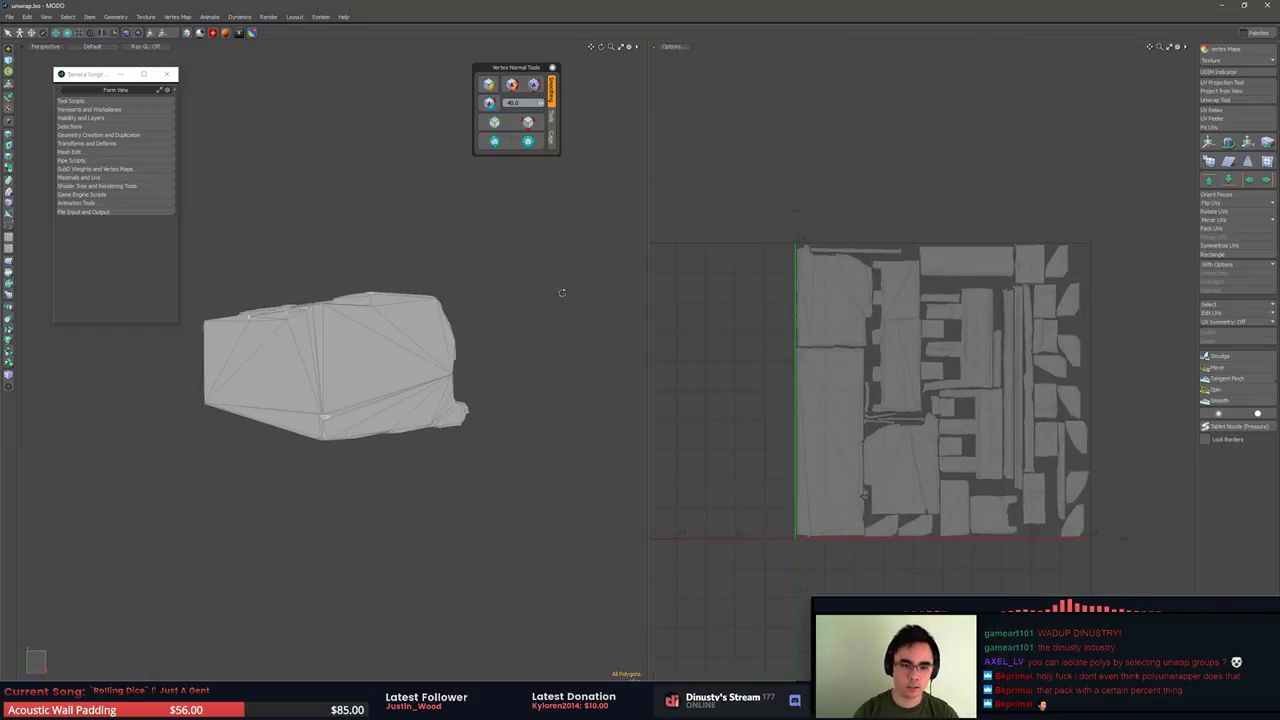
pyautogui.keyDown('alt'); pyautogui.moveTo(560, 289); pyautogui.dragTo(440, 415); pyautogui.keyUp('alt')
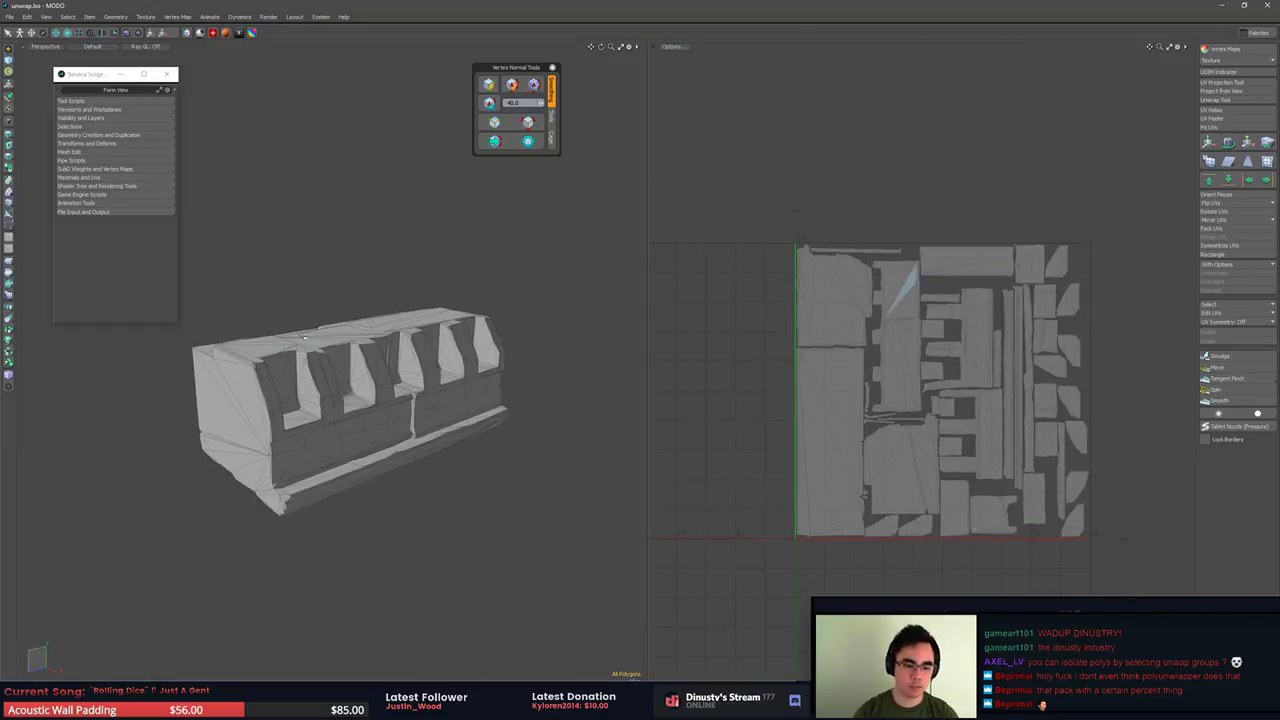
# Switch to Unreal Editor and close it, saving the modified gym map
pyautogui.hotkey('alt', 'Tab')
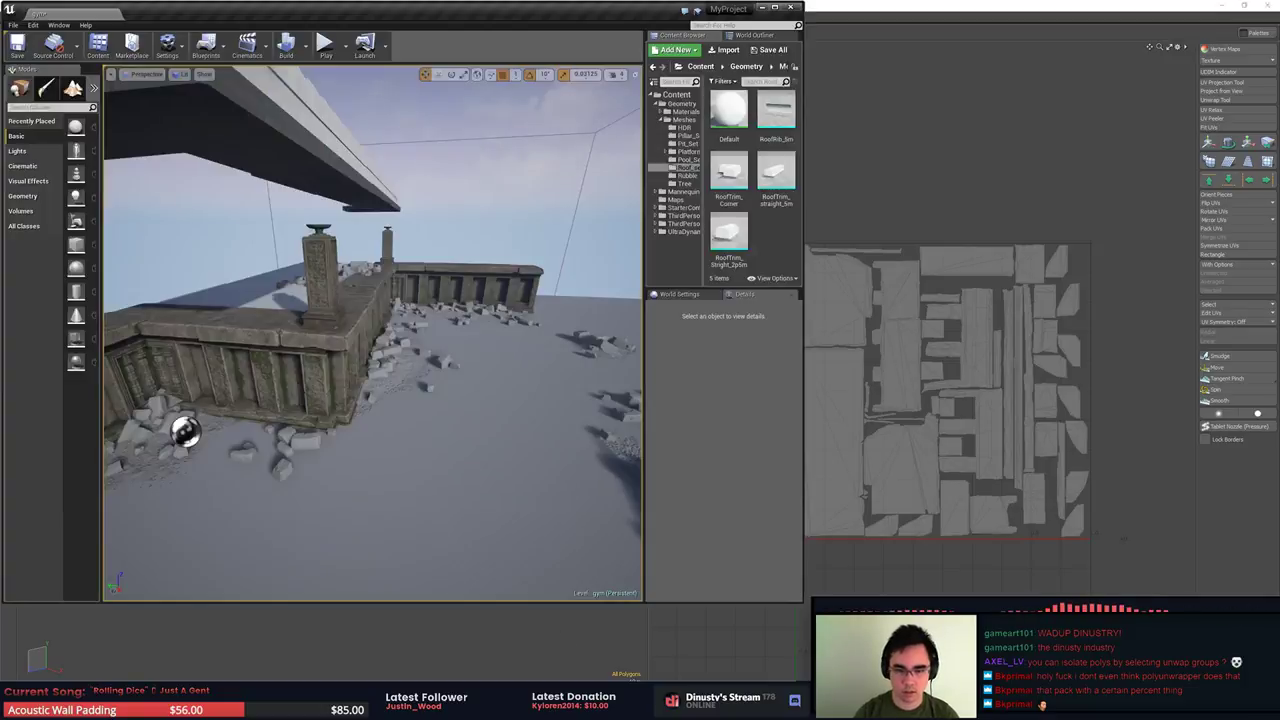
pyautogui.hotkey('alt', 'Tab')
pyautogui.hotkey('alt', 'Tab')
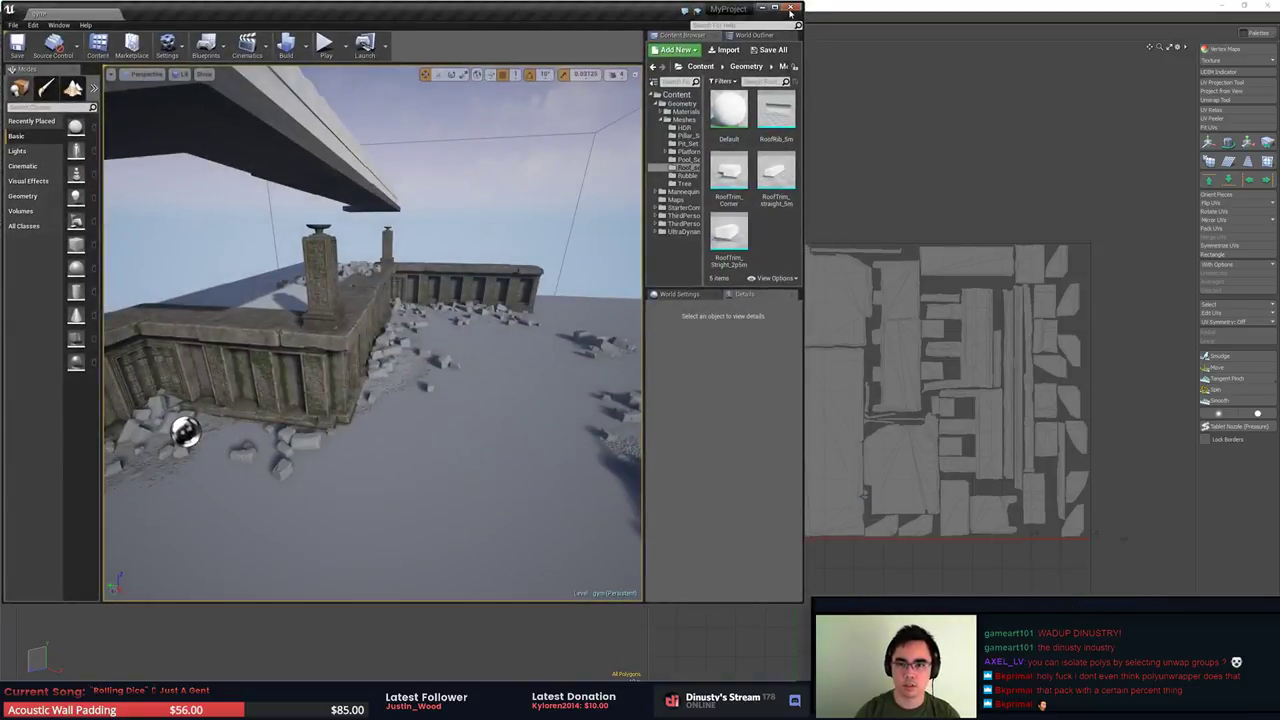
pyautogui.click(873, 149)
pyautogui.hotkey('alt', 'Tab')
pyautogui.click(688, 448)
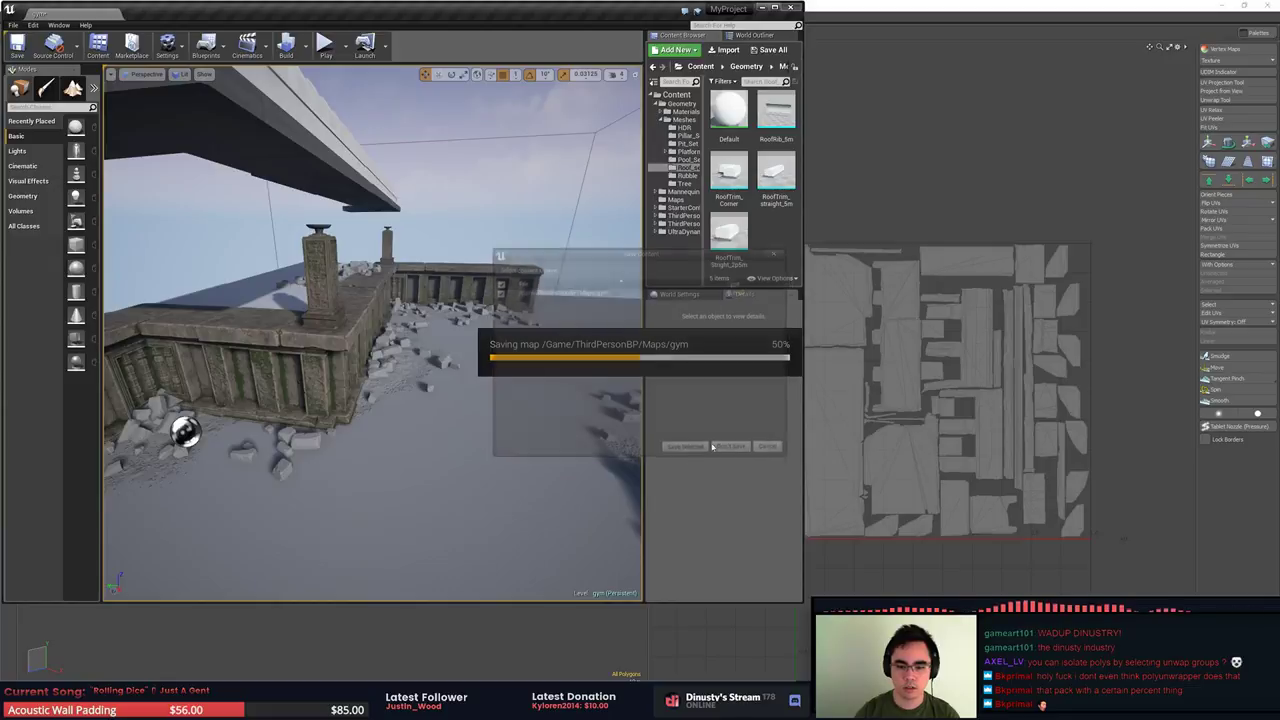
pyautogui.click(865, 168)
# Switch to ZBrush, show the detailed stone block subtool, frame it, and select the first subtool, the low-poly block
pyautogui.hotkey('alt', 'Tab')
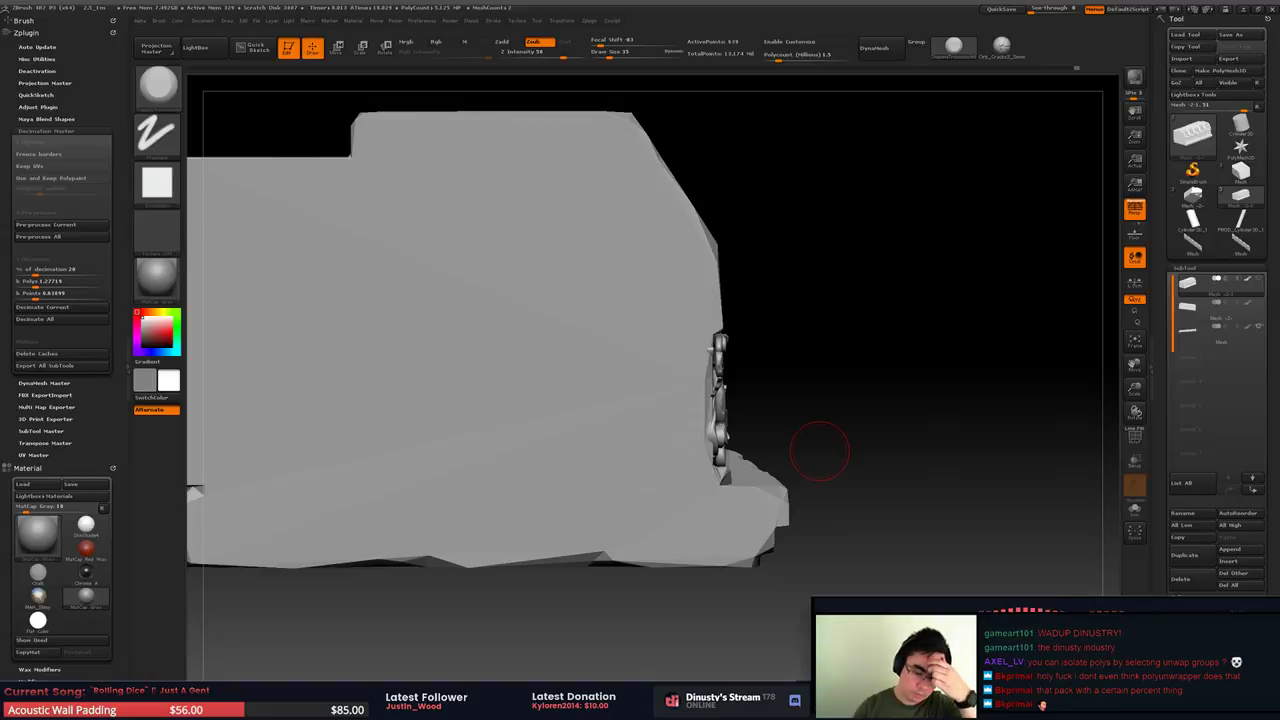
pyautogui.moveTo(906, 414); pyautogui.dragTo(1026, 363)
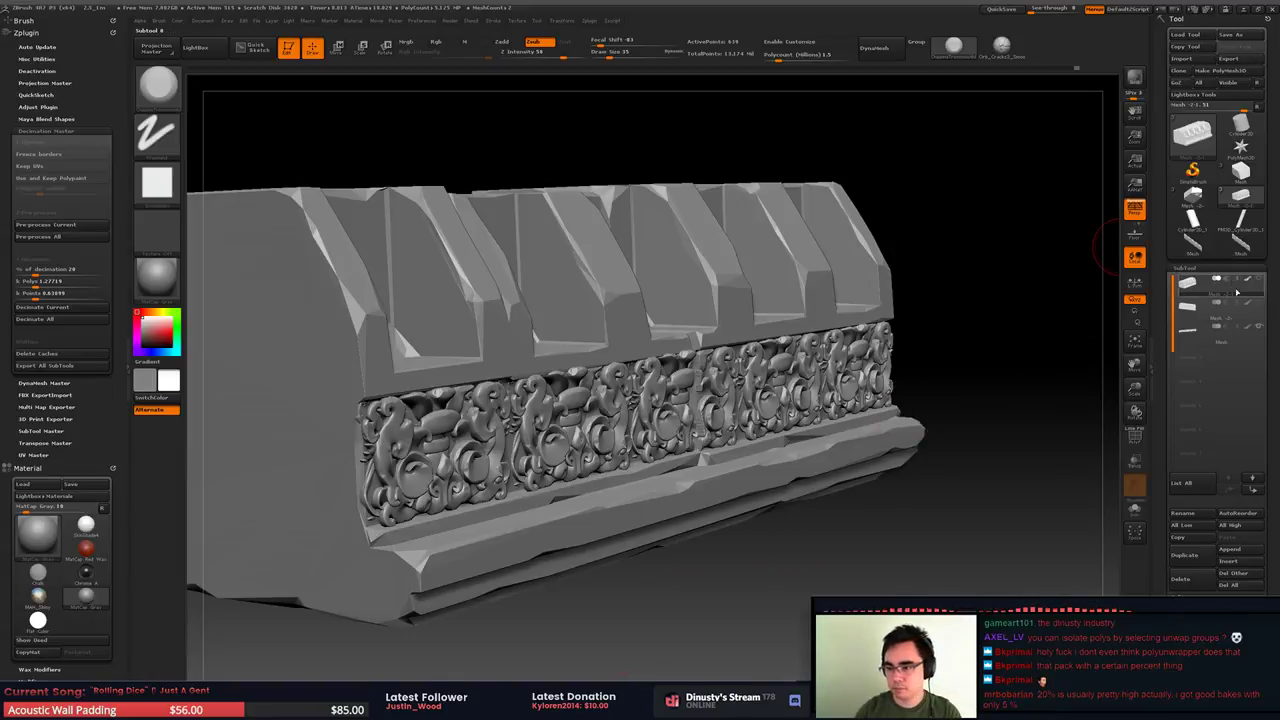
pyautogui.click(1256, 312)
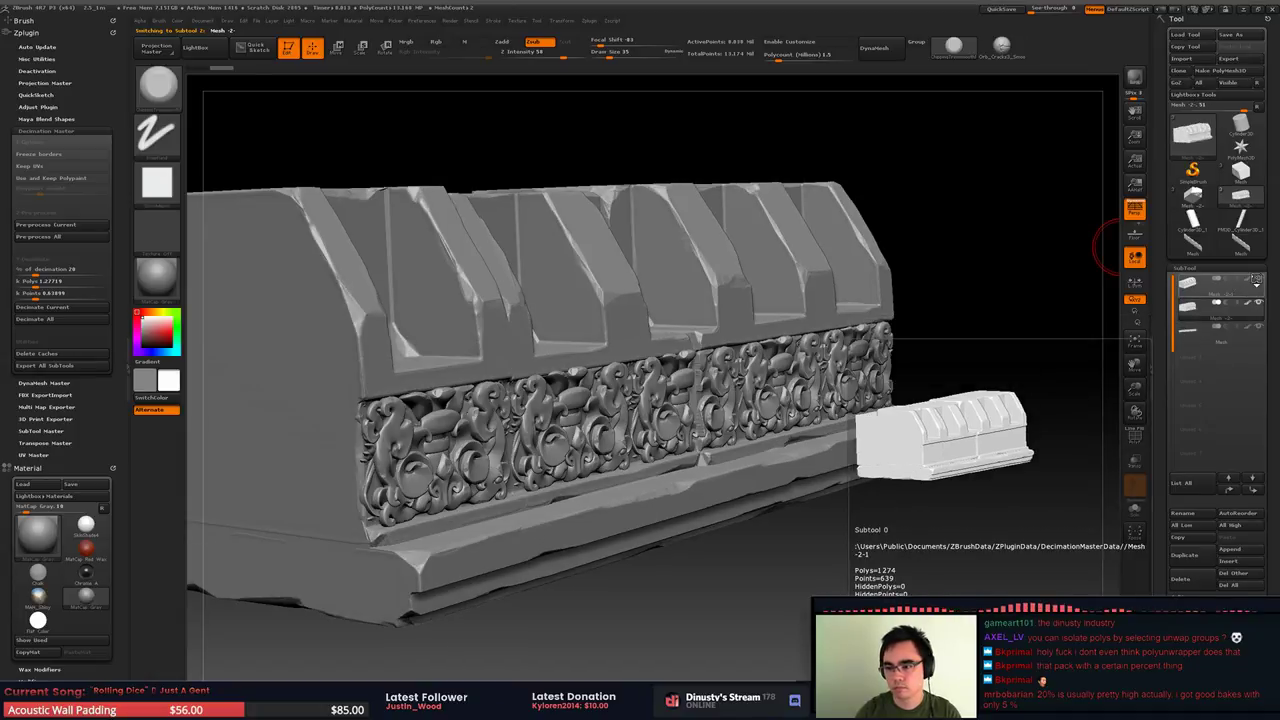
pyautogui.press('f')
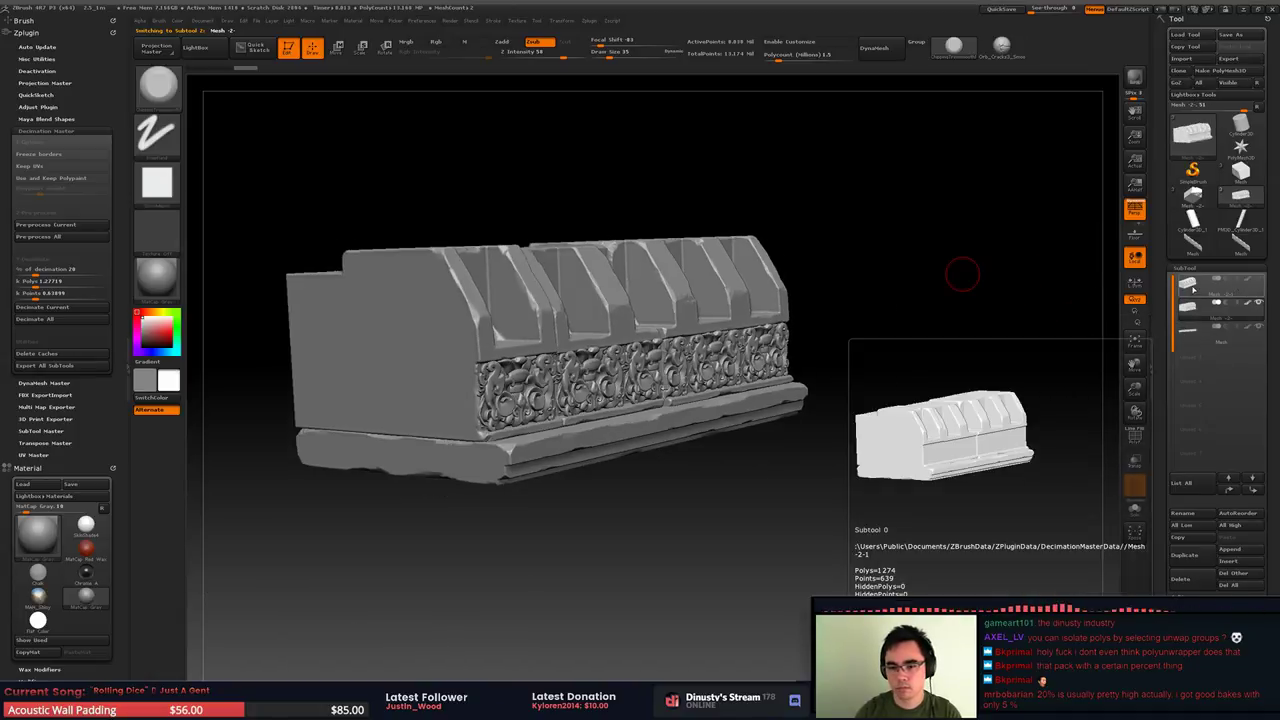
pyautogui.click(1191, 285)
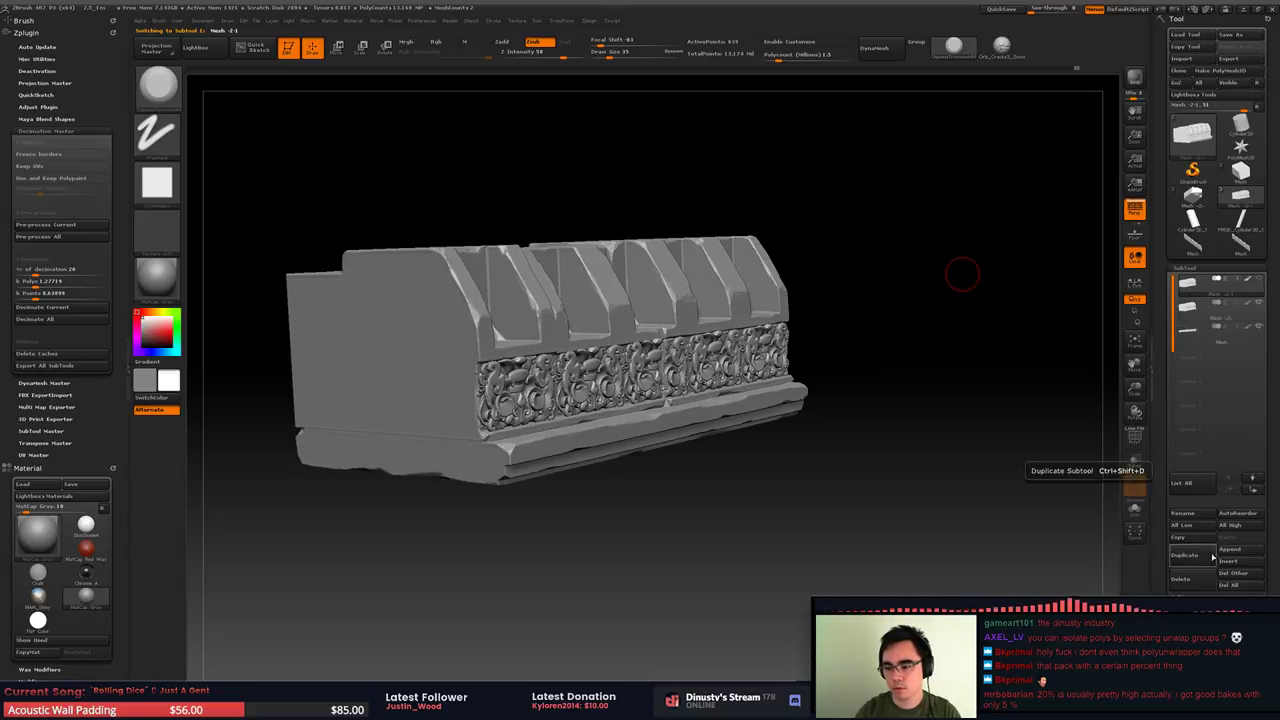
# Save the ZBrush project as 2.5_2m.ZPR in the RoofSet folder
pyautogui.hotkey('ctrl', 's')
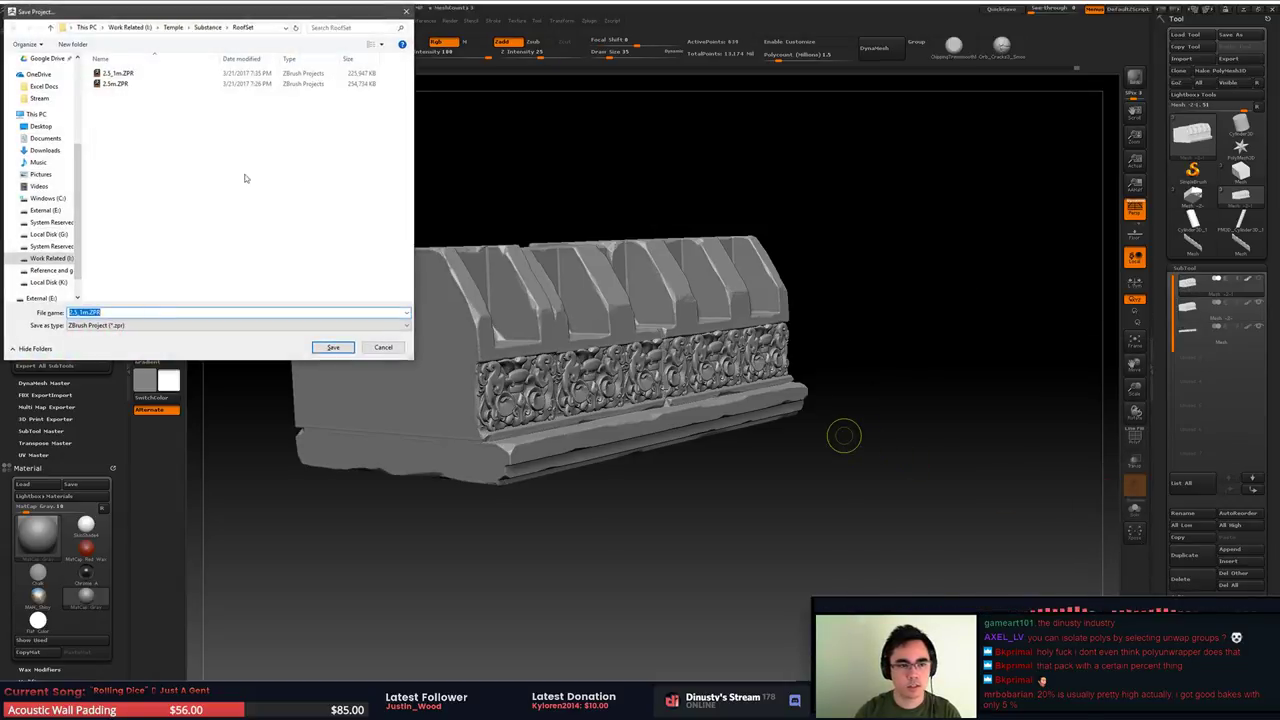
pyautogui.click(101, 313)
pyautogui.doubleClick(101, 313)
pyautogui.click(89, 312)
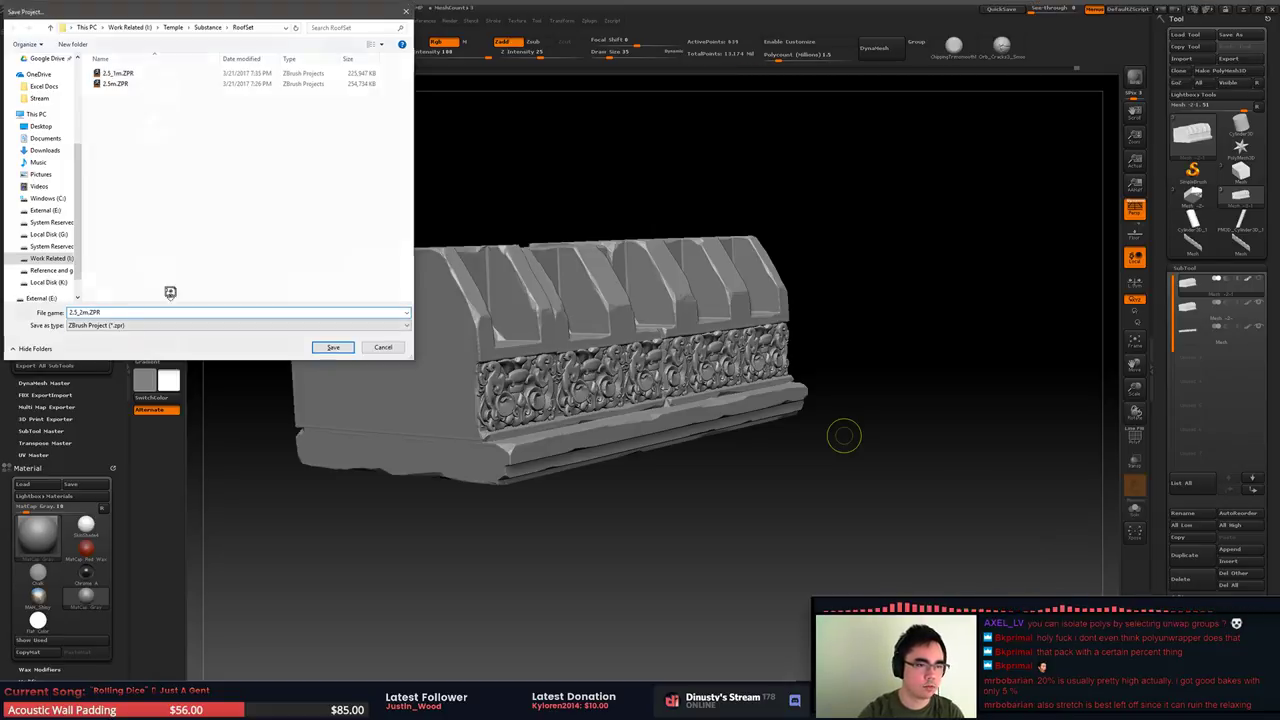
pyautogui.press('Return')
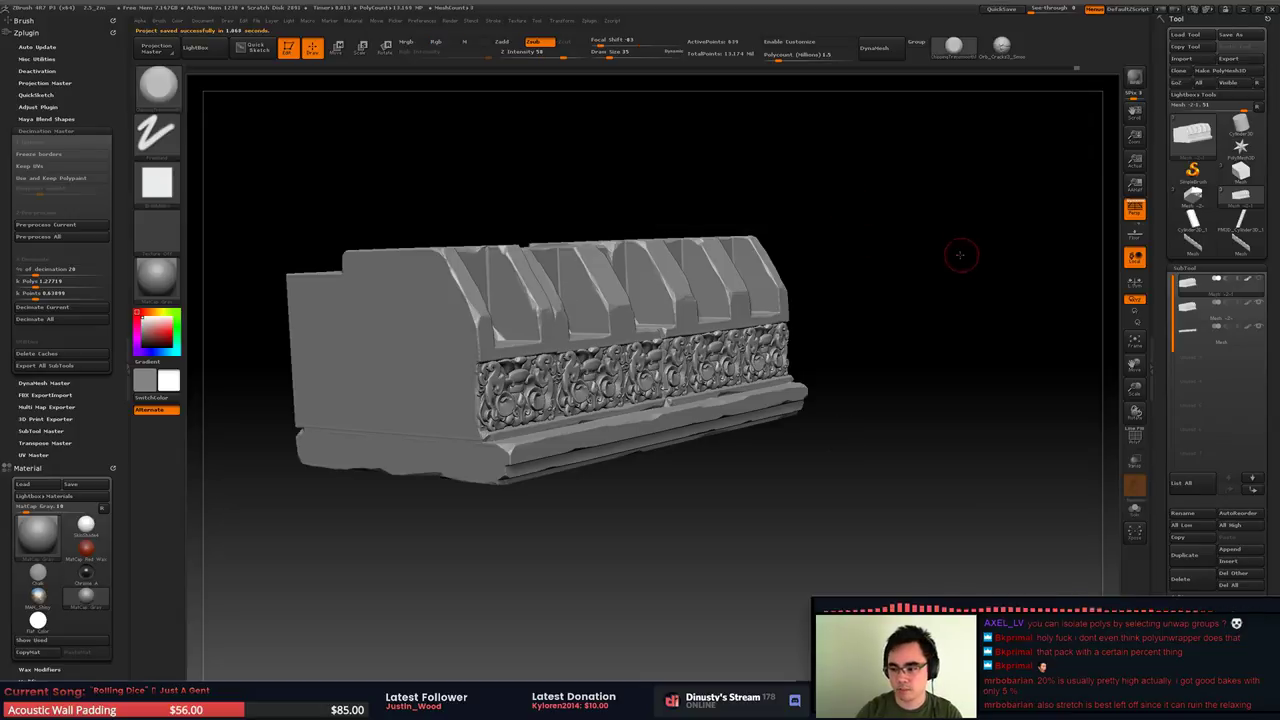
pyautogui.moveTo(960, 251); pyautogui.dragTo(963, 253)
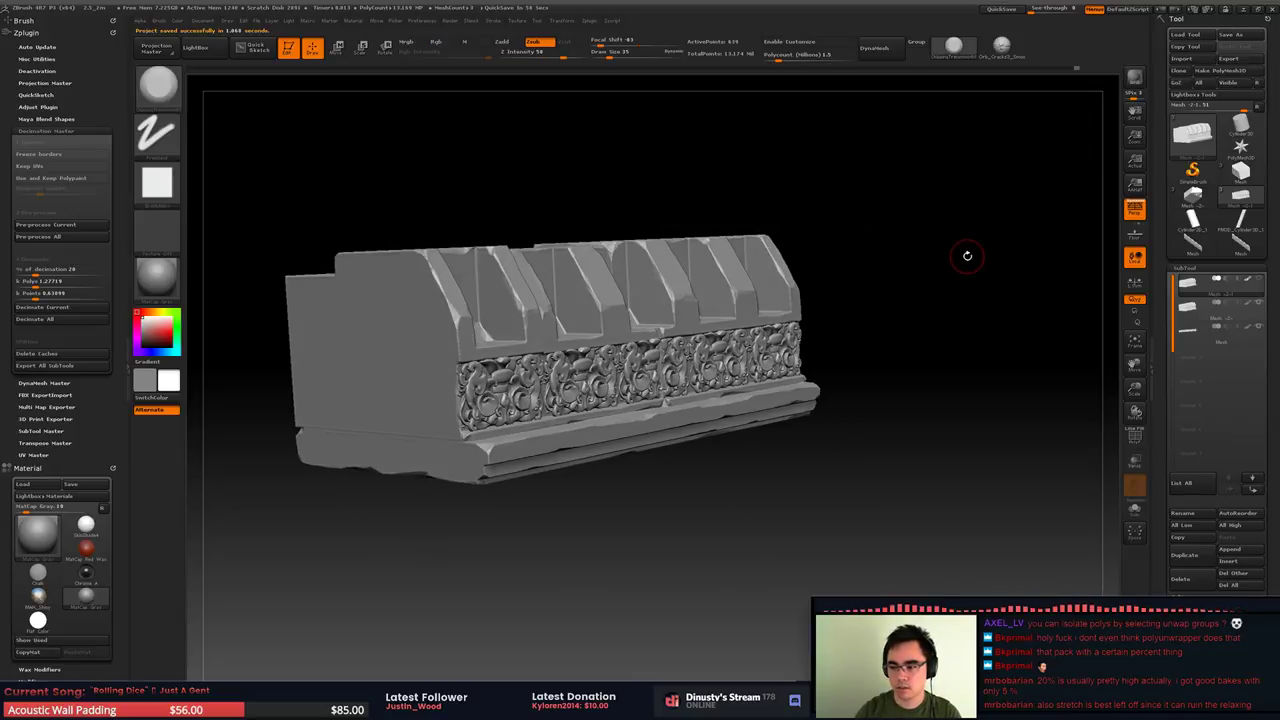
# Switch to MODO, select all the UV islands in the tile, and apply UV Relax to them
pyautogui.hotkey('alt', 'Tab')
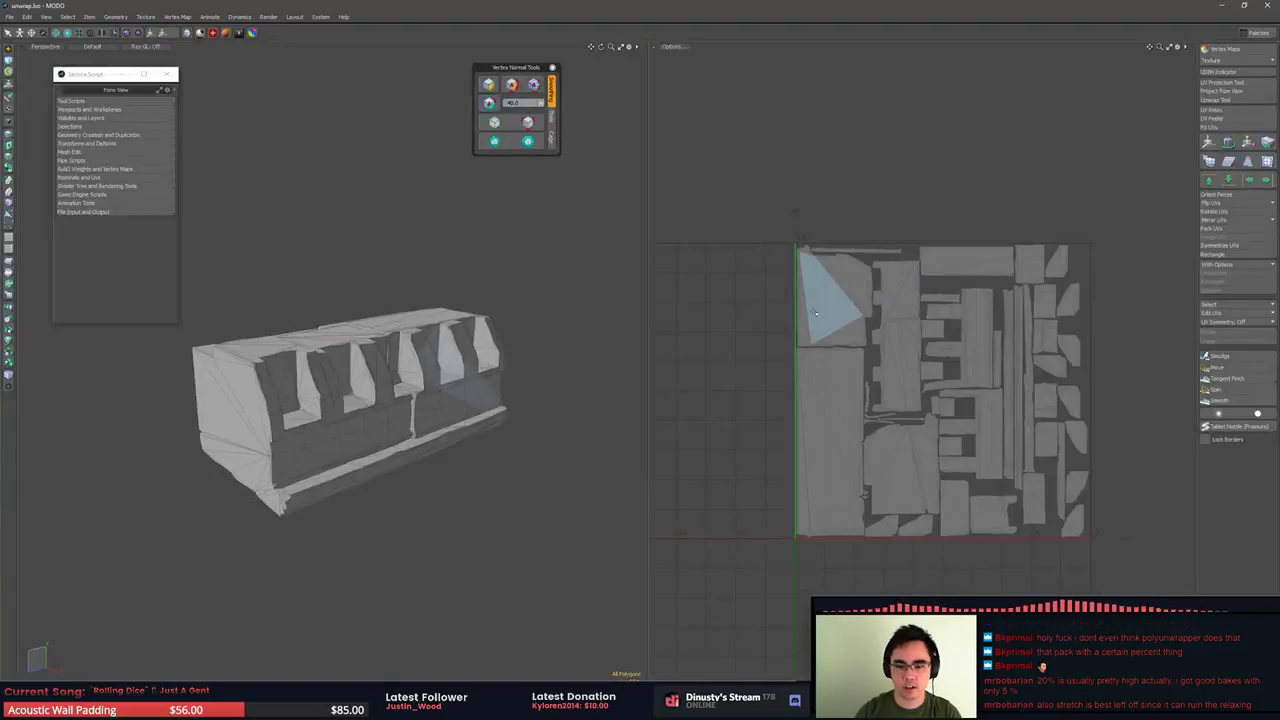
pyautogui.moveTo(743, 186)
pyautogui.mouseDown(button='right')
pyautogui.moveTo(973, 185)
pyautogui.moveTo(1000, 600)
pyautogui.moveTo(1170, 453)
pyautogui.mouseUp(button='right')
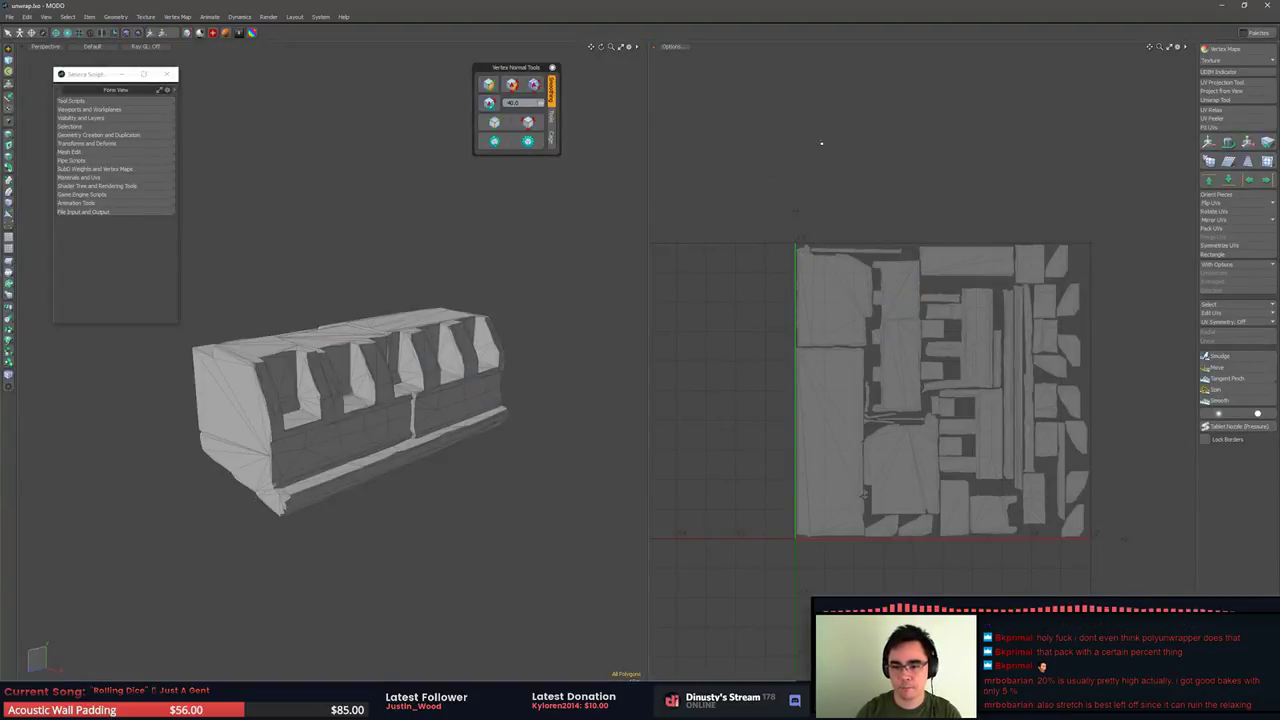
pyautogui.moveTo(821, 143)
pyautogui.mouseDown(button='right')
pyautogui.moveTo(680, 630)
pyautogui.moveTo(1150, 180)
pyautogui.mouseUp(button='right')
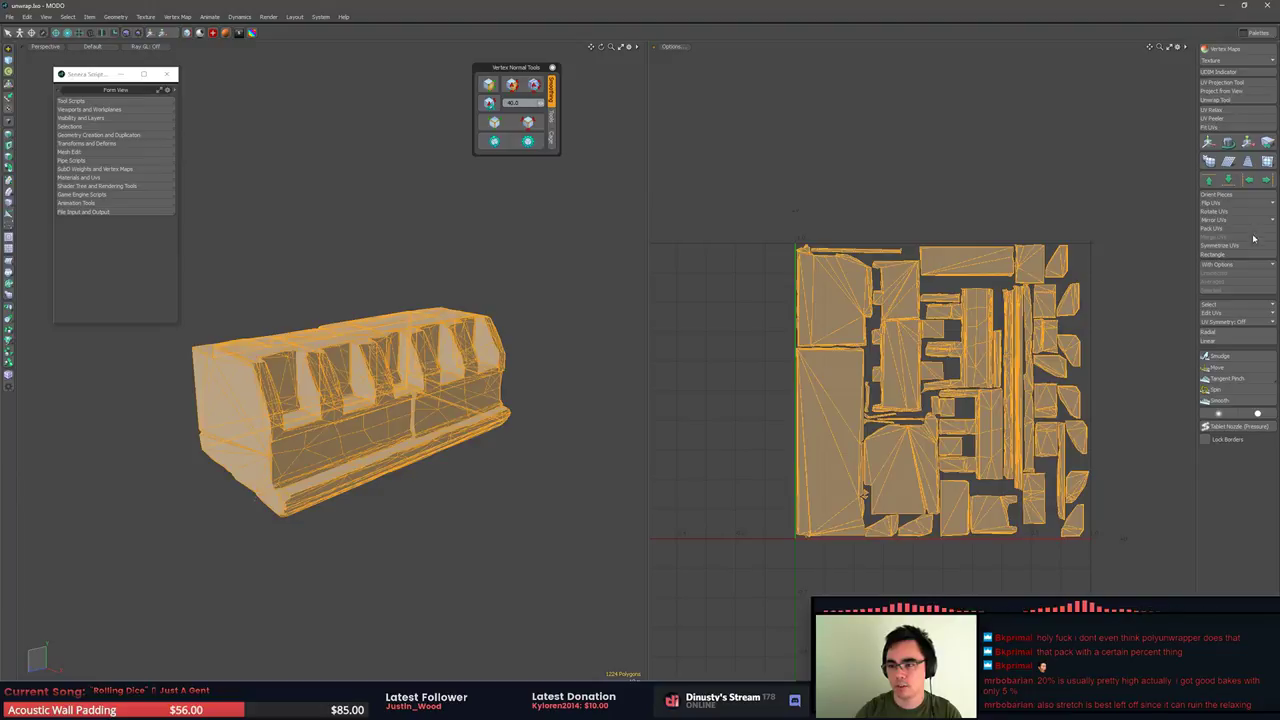
pyautogui.click(1230, 109)
pyautogui.press('space')
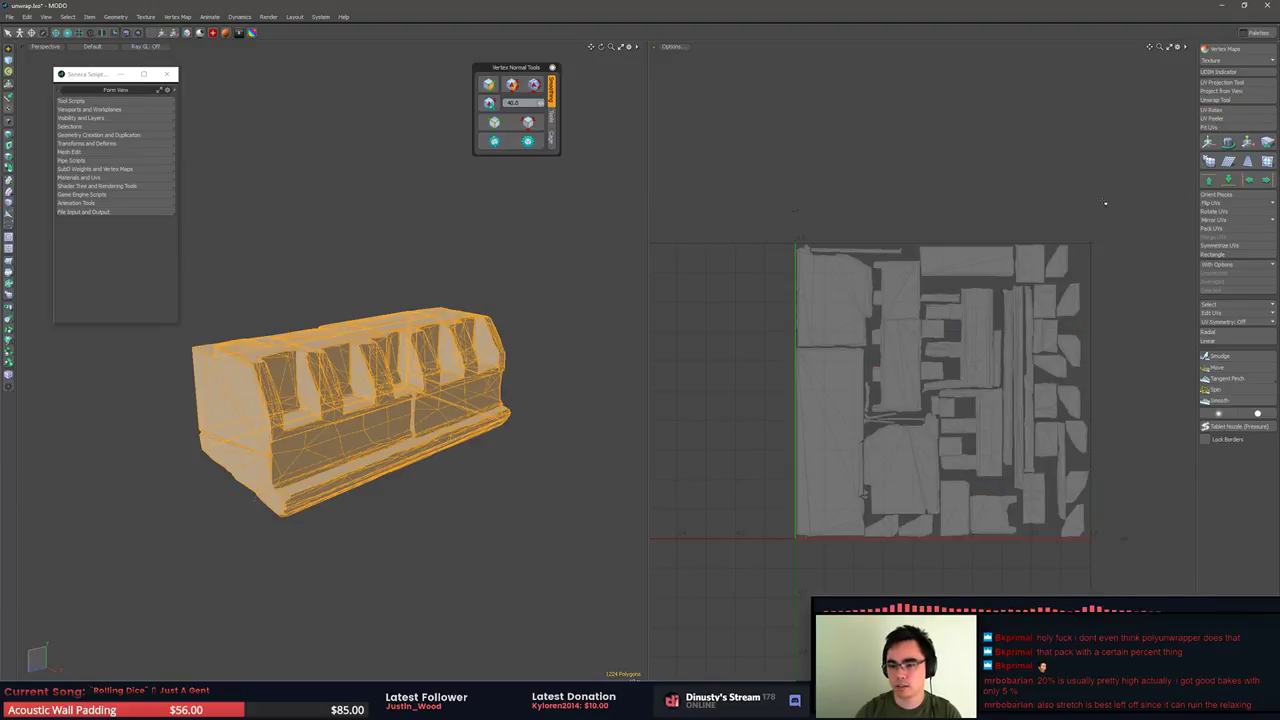
# Repack all the tile's islands with Pack and Orient enabled, Stretch disabled and gaps at 10%, and switch to vertex mode
pyautogui.moveTo(903, 116)
pyautogui.mouseDown(button='right')
pyautogui.moveTo(1035, 610)
pyautogui.moveTo(1108, 163)
pyautogui.mouseUp(button='right')
pyautogui.scroll(2, 1104, 163)
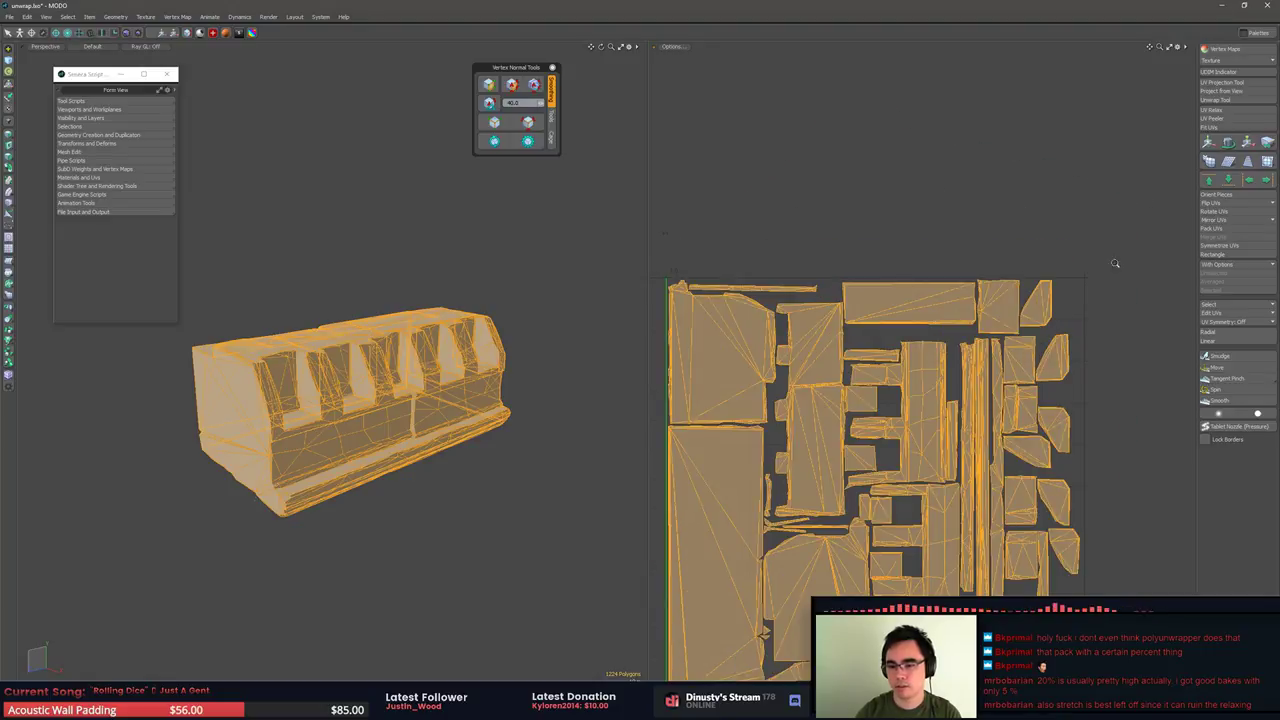
pyautogui.scroll(-2, 1115, 263)
pyautogui.keyDown('alt'); pyautogui.moveTo(1115, 263); pyautogui.dragTo(1116, 224); pyautogui.keyUp('alt')
pyautogui.click(1215, 228)
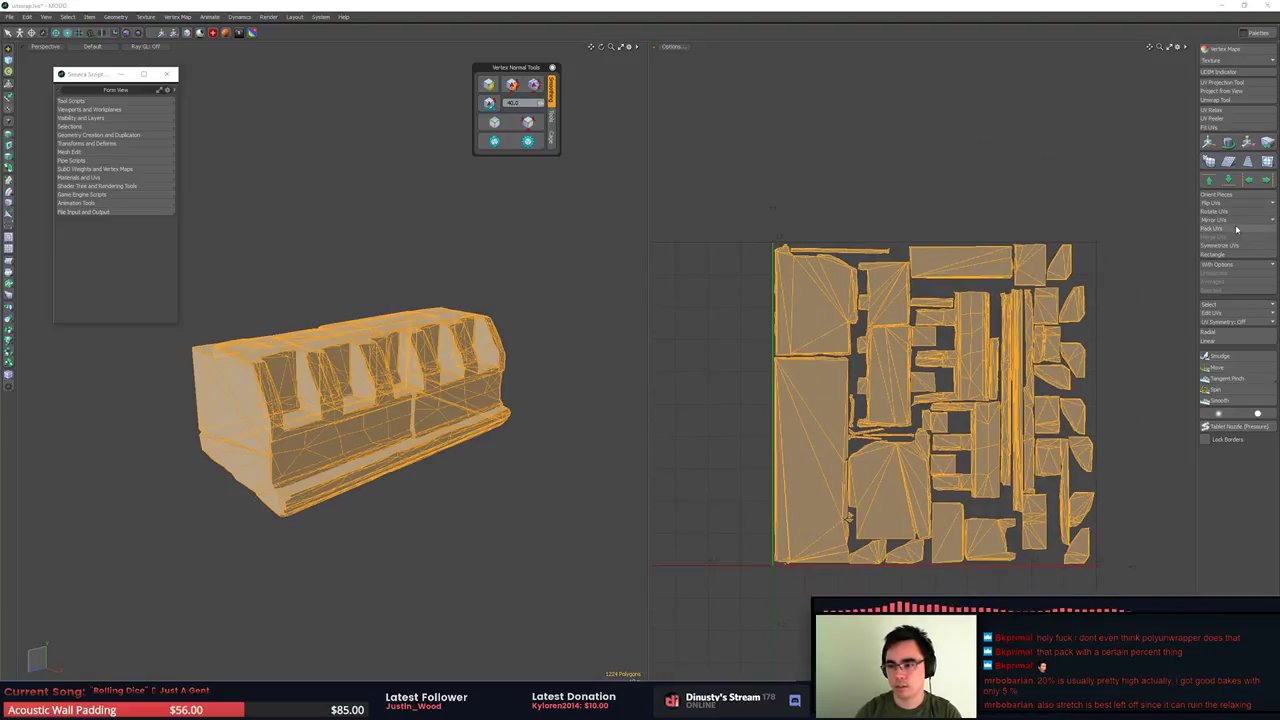
pyautogui.click(716, 278)
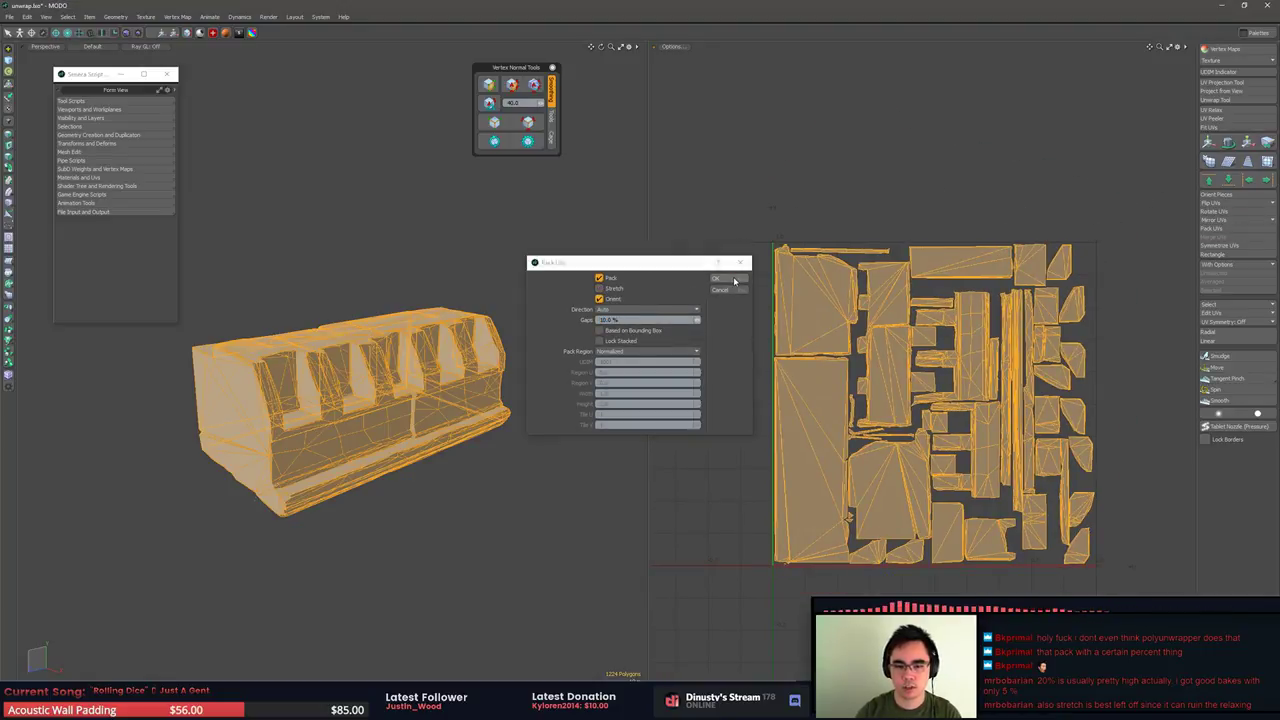
pyautogui.press('1')
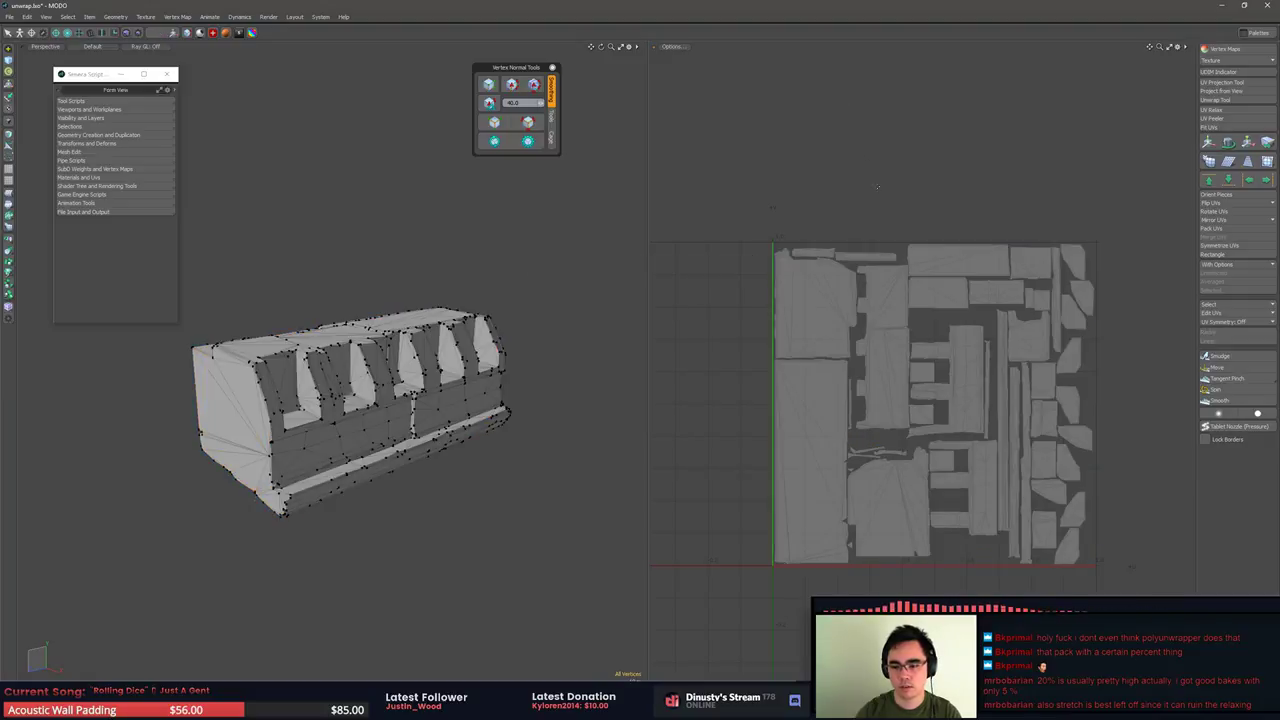
# Inspect the packed UV tile and the separate island outside it, and switch to polygon mode with nothing selected
pyautogui.scroll(-1, 908, 211)
pyautogui.keyDown('alt'); pyautogui.moveTo(875, 210); pyautogui.dragTo(913, 179); pyautogui.keyUp('alt')
pyautogui.moveTo(912, 180); pyautogui.dragTo(904, 155, button='middle')
pyautogui.press('3')
pyautogui.press('1')
pyautogui.scroll(-2, 894, 190)
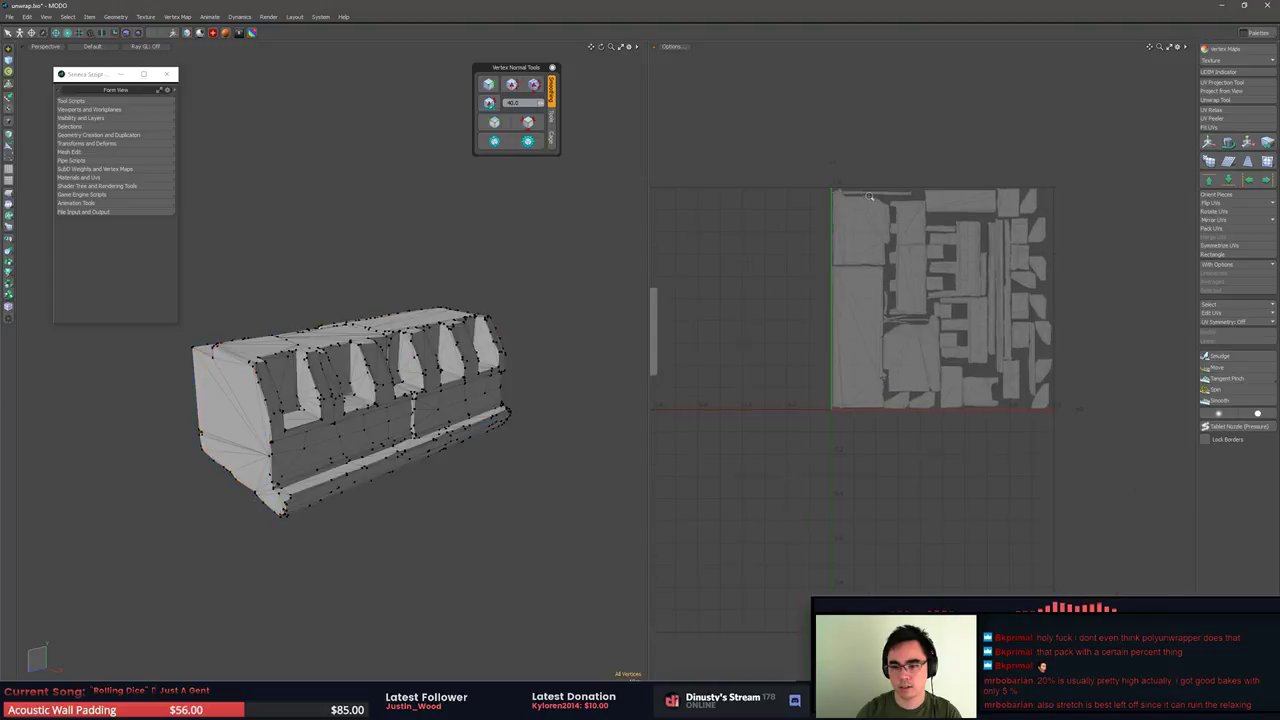
pyautogui.keyDown('alt'); pyautogui.moveTo(793, 186); pyautogui.dragTo(888, 178); pyautogui.keyUp('alt')
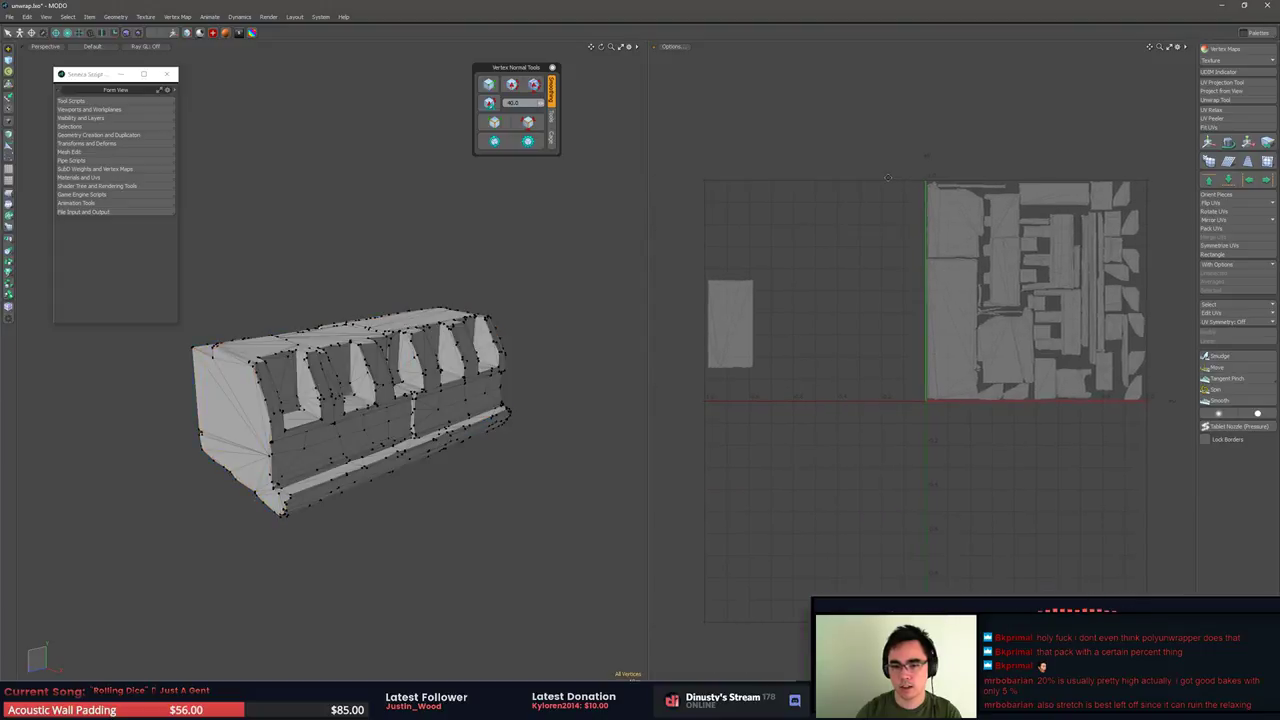
pyautogui.press('3')
pyautogui.click(803, 300)
pyautogui.keyDown('alt'); pyautogui.moveTo(852, 289); pyautogui.dragTo(831, 335); pyautogui.keyUp('alt')
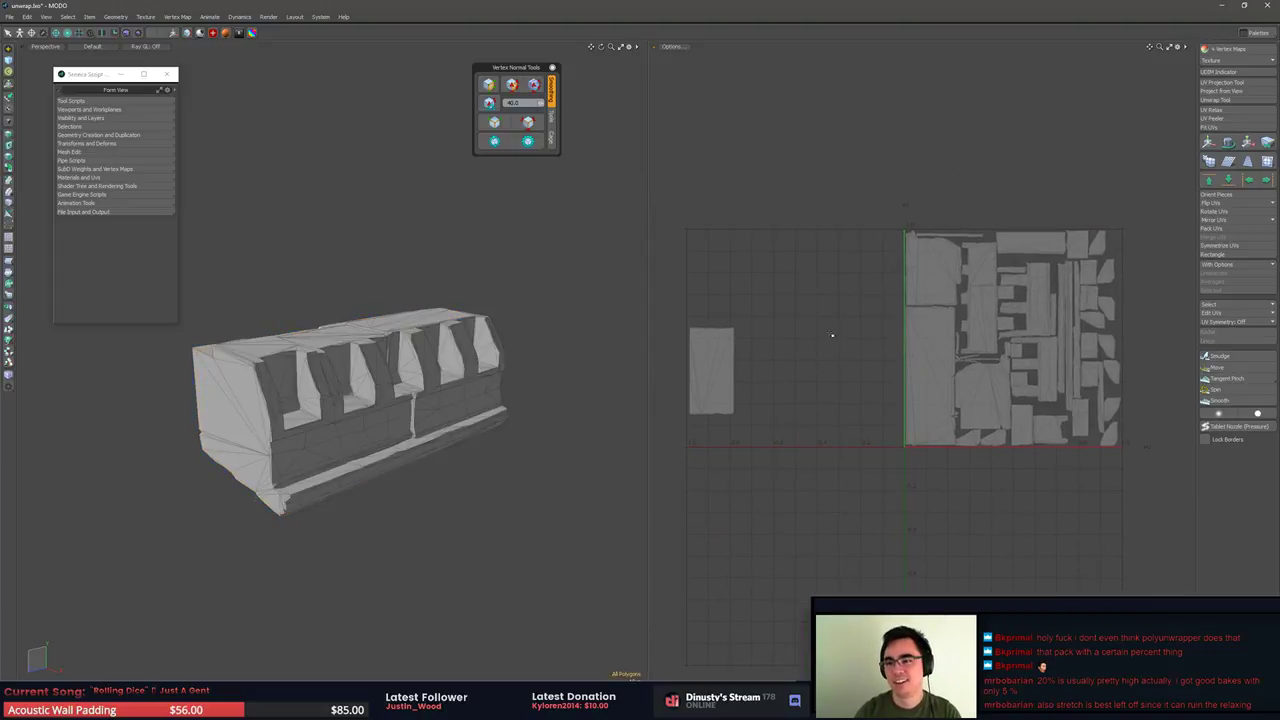
# Close the UV view and the floating scripts window, and show the item list beside the perspective view
pyautogui.hotkey('ctrl', 'Tab')
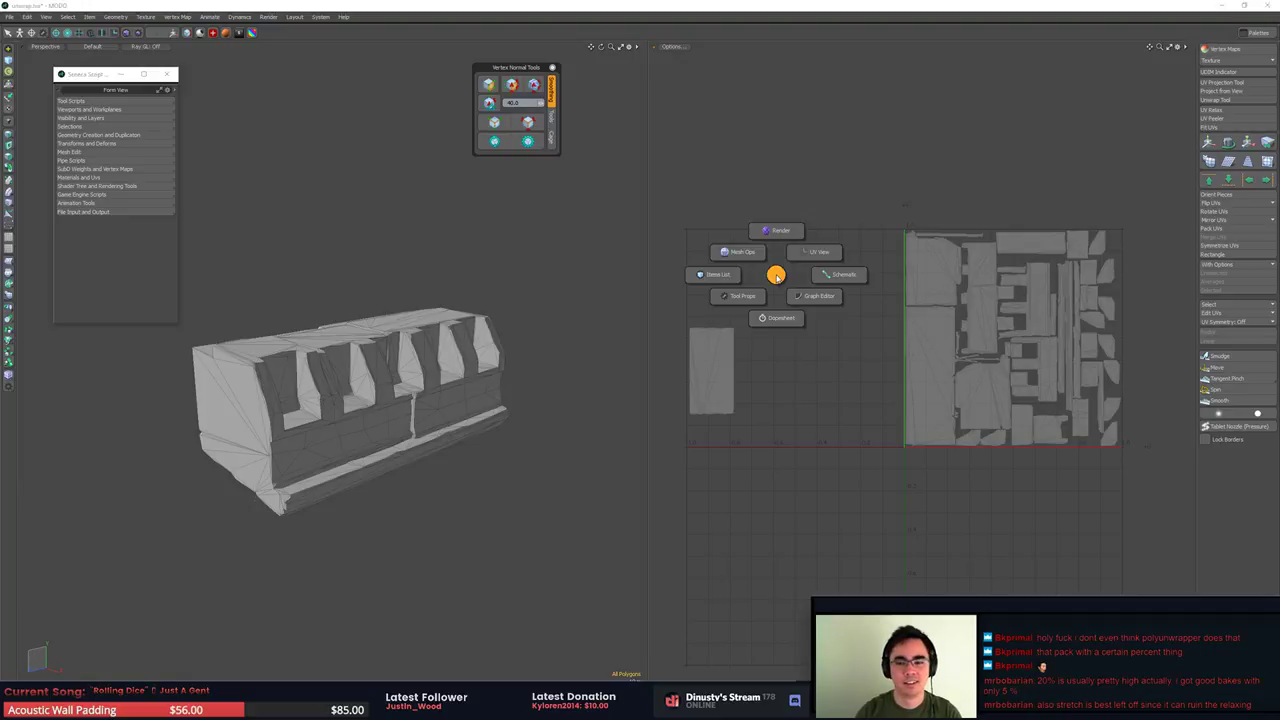
pyautogui.click(816, 279)
pyautogui.hotkey('ctrl', 'space')
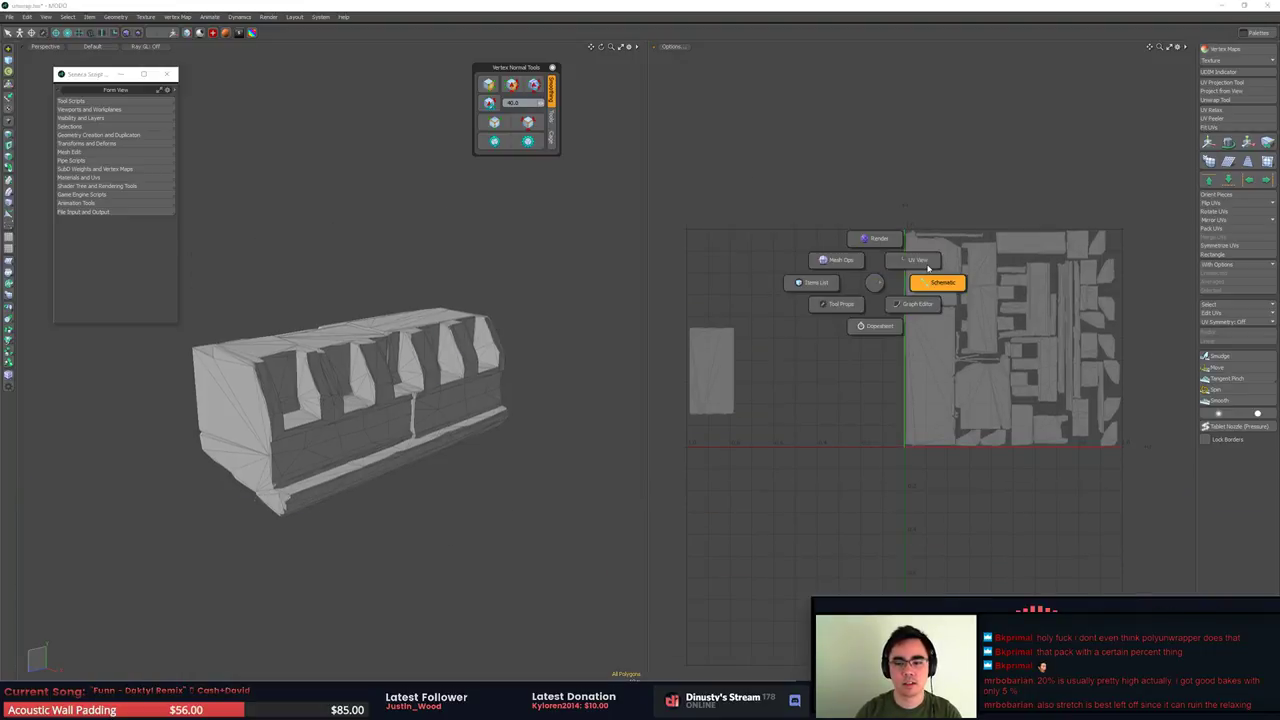
pyautogui.click(930, 281)
pyautogui.moveTo(123, 69); pyautogui.dragTo(303, 63)
pyautogui.click(347, 66)
# Expand the Base_2.5m_FM item and rename the mesh inside it LP
pyautogui.click(100, 93)
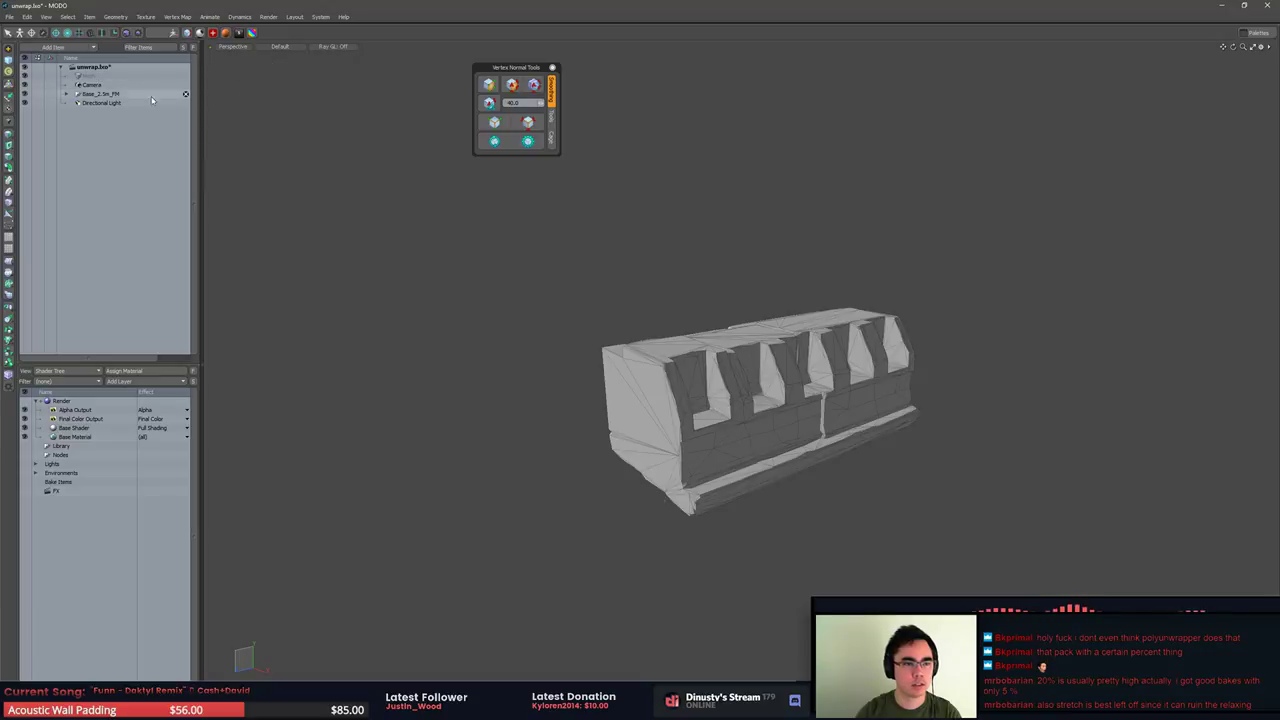
pyautogui.click(66, 94)
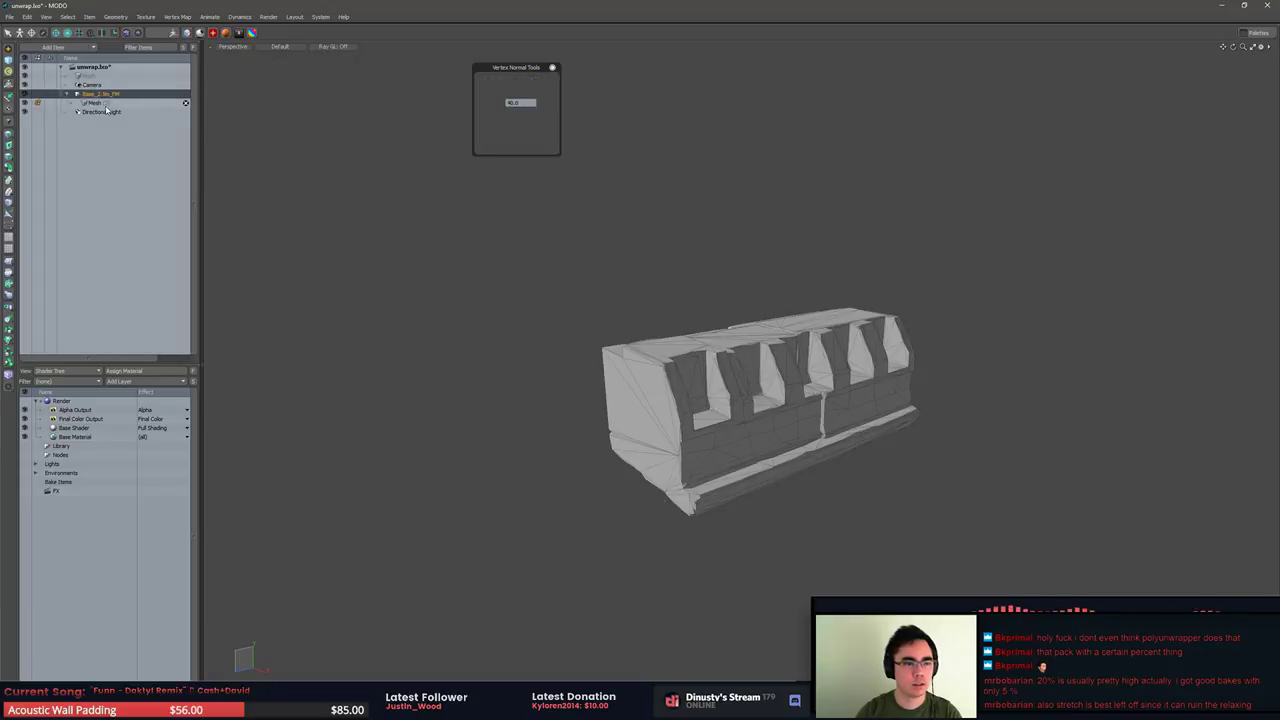
pyautogui.click(92, 103)
pyautogui.click(92, 103)
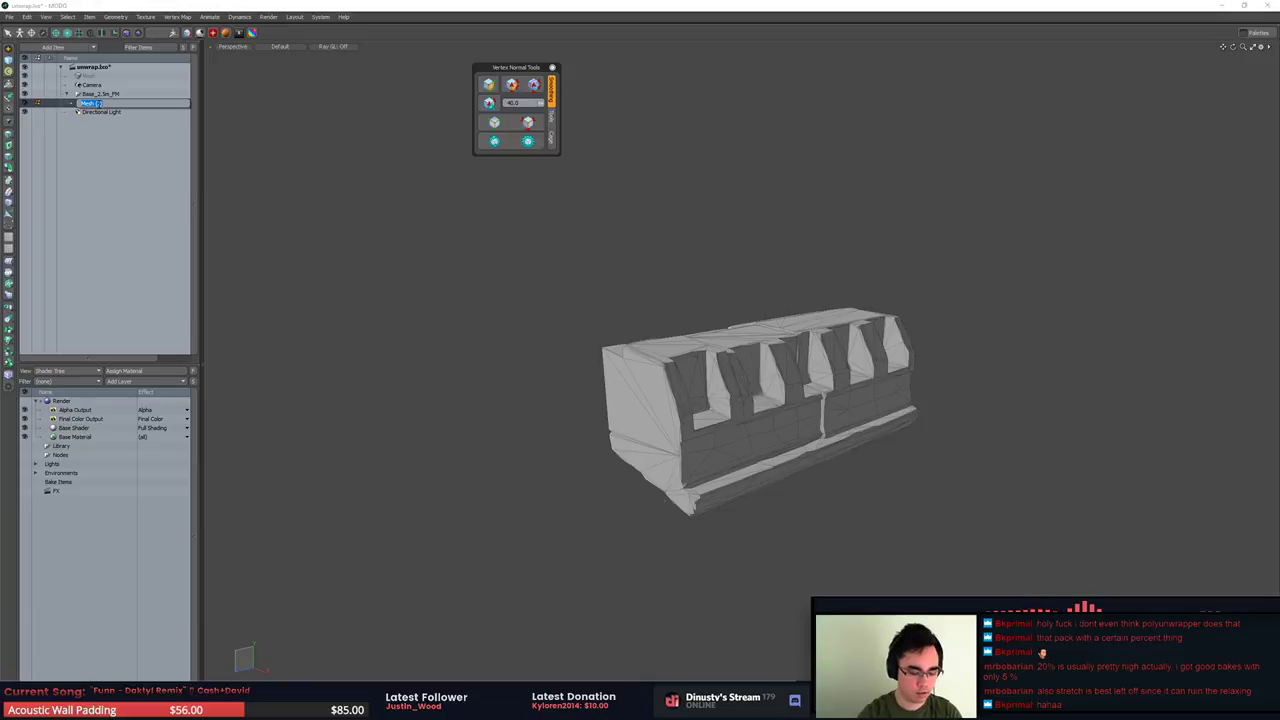
pyautogui.press('Return')
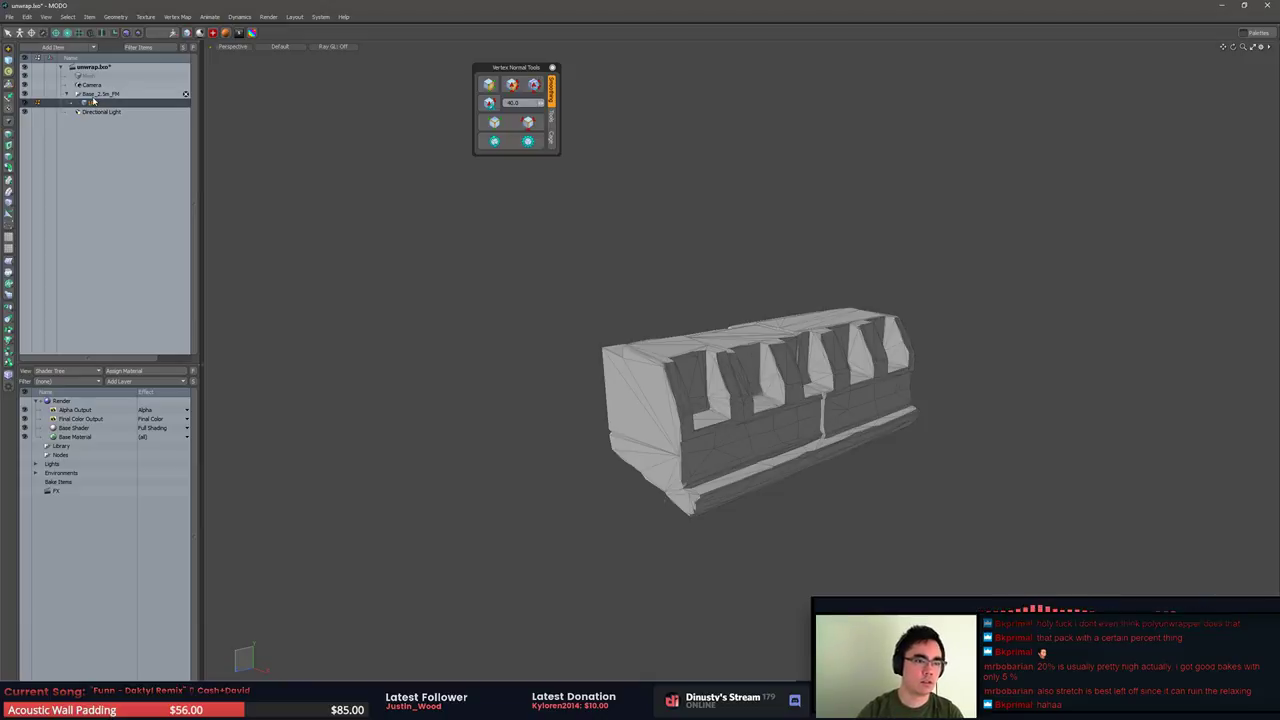
# Export the selected LP mesh in Autodesk FBX 2015 format as LP in the RoofSet folder
pyautogui.rightClick(97, 106)
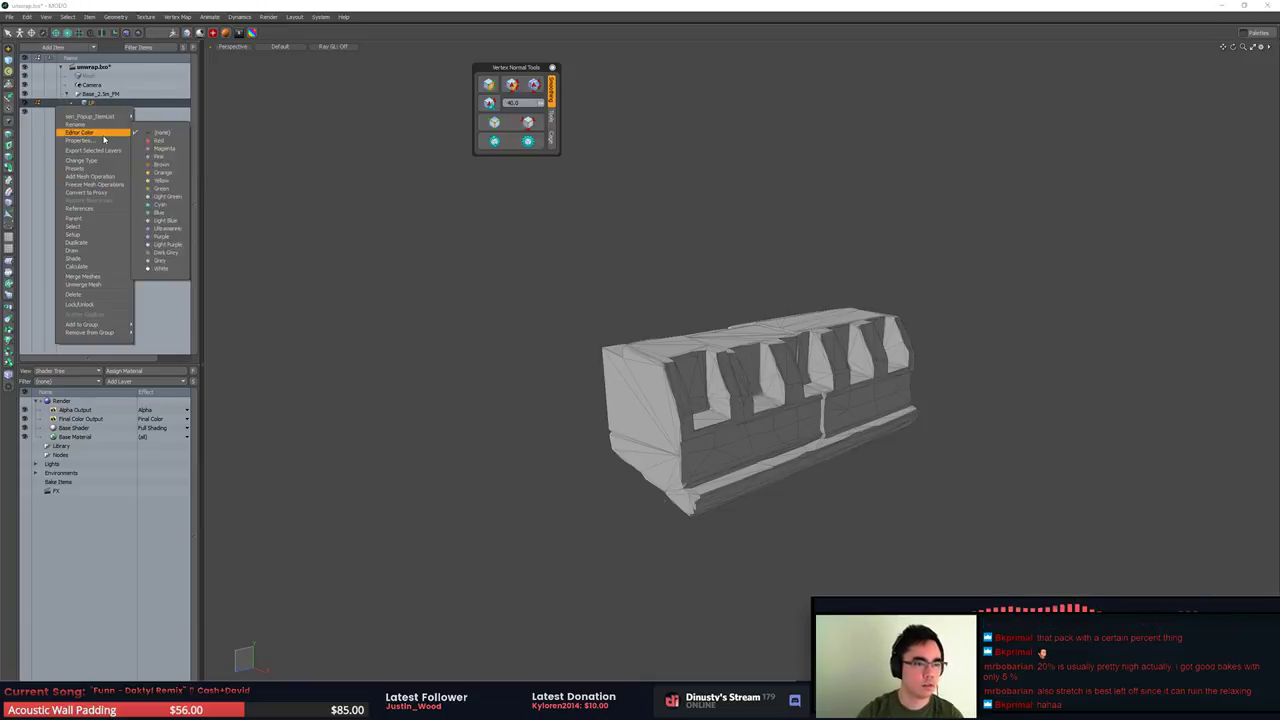
pyautogui.click(92, 150)
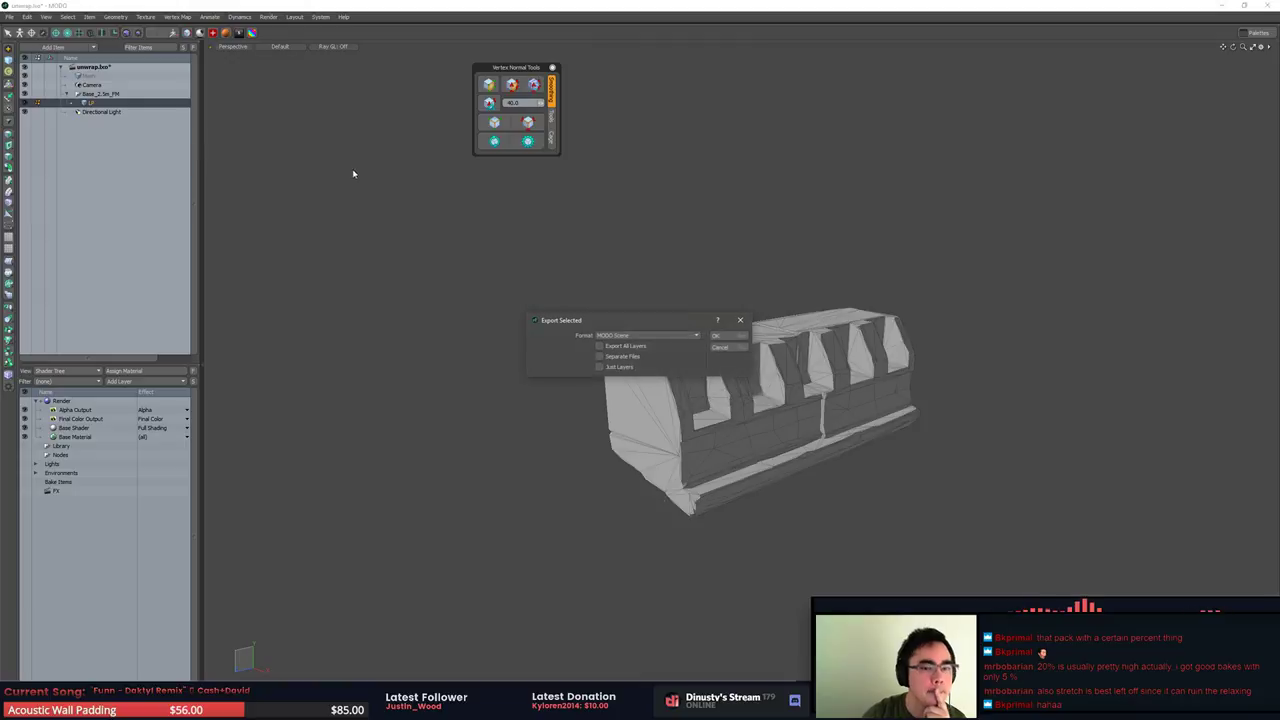
pyautogui.click(666, 336)
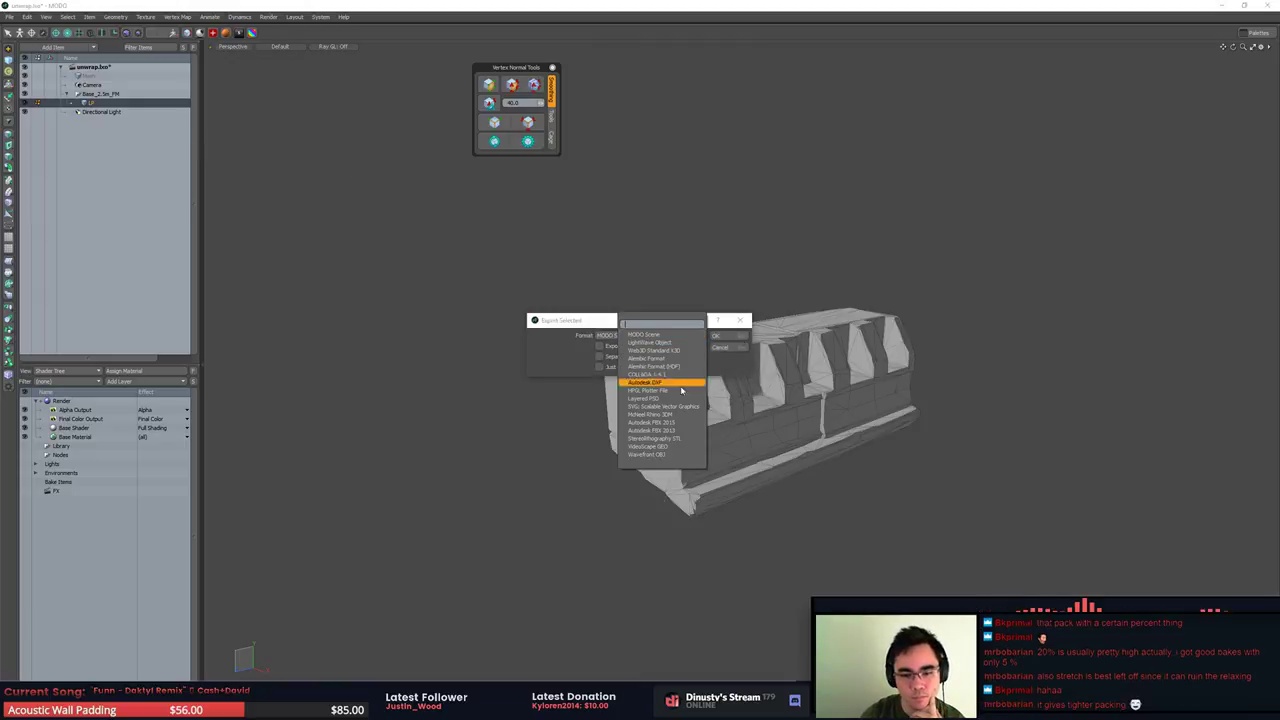
pyautogui.click(660, 455)
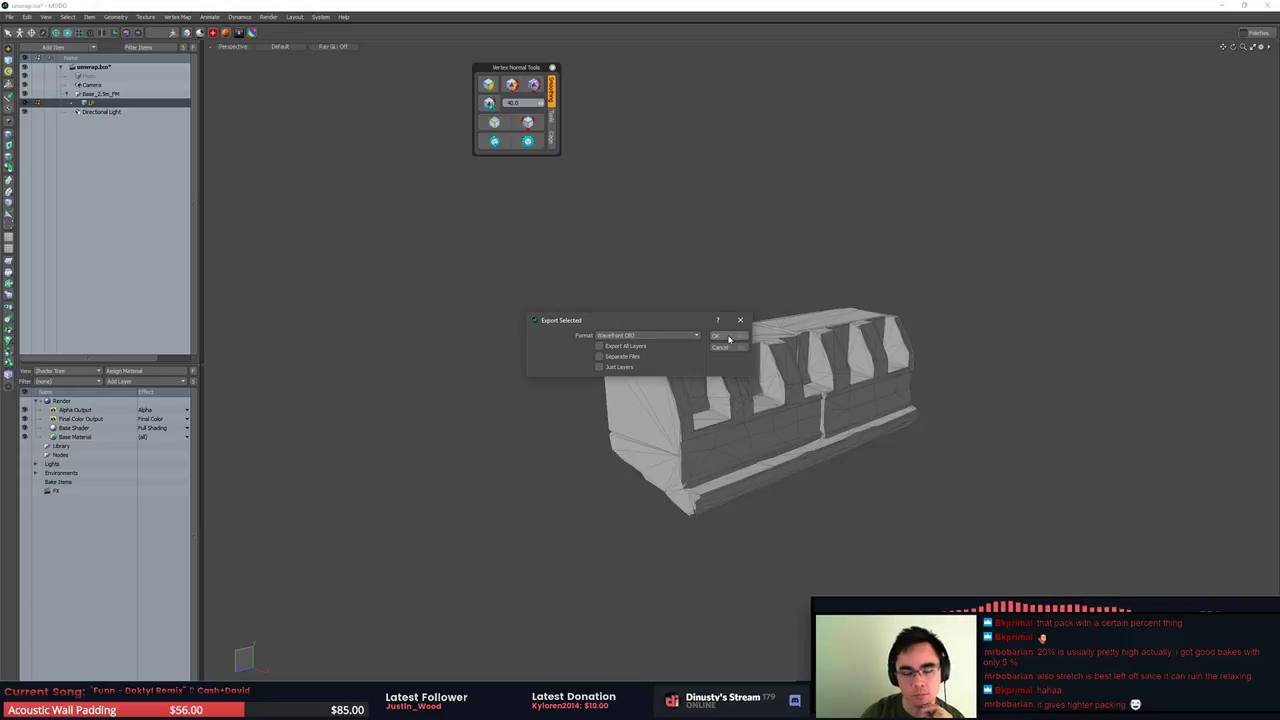
pyautogui.click(688, 337)
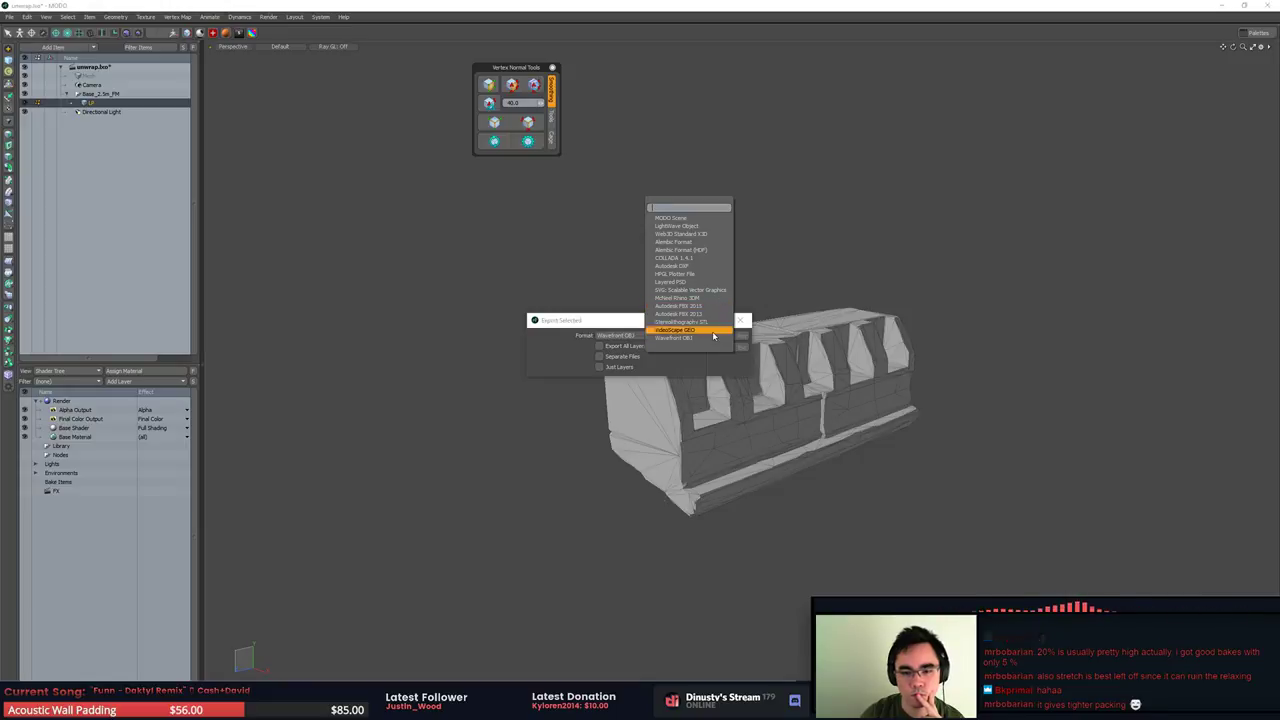
pyautogui.click(691, 340)
pyautogui.click(691, 339)
pyautogui.click(675, 313)
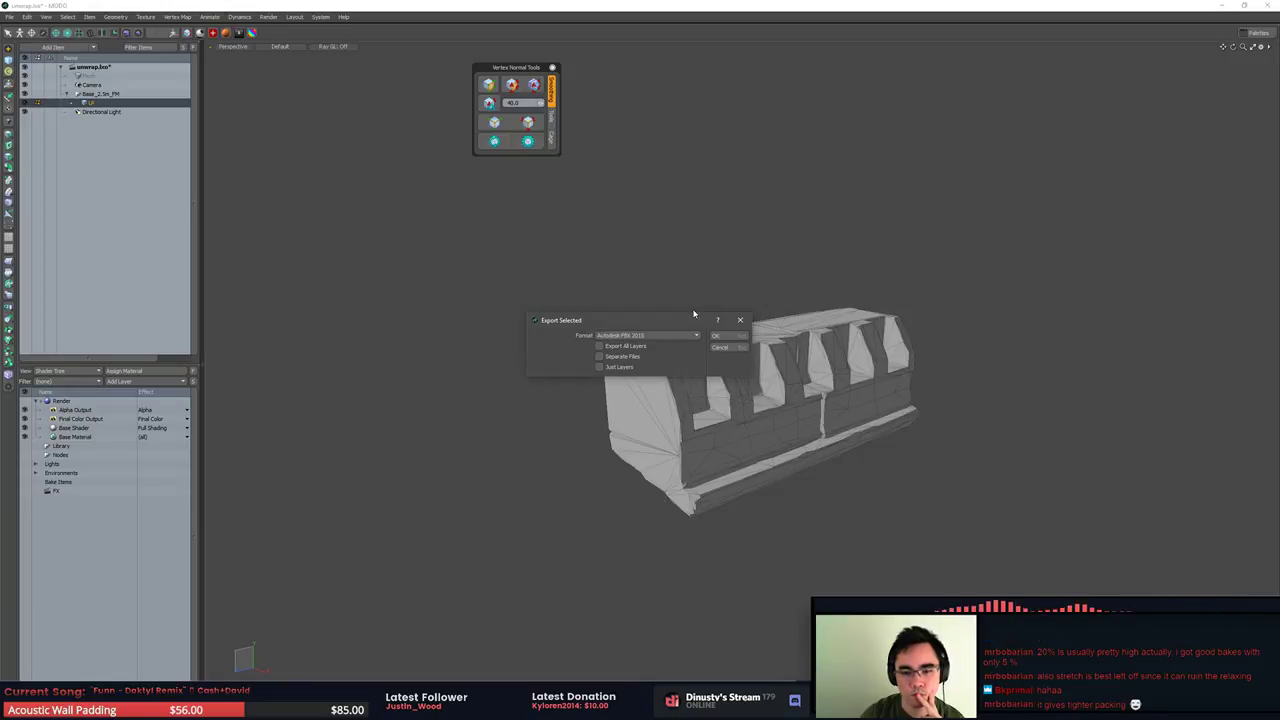
pyautogui.click(728, 337)
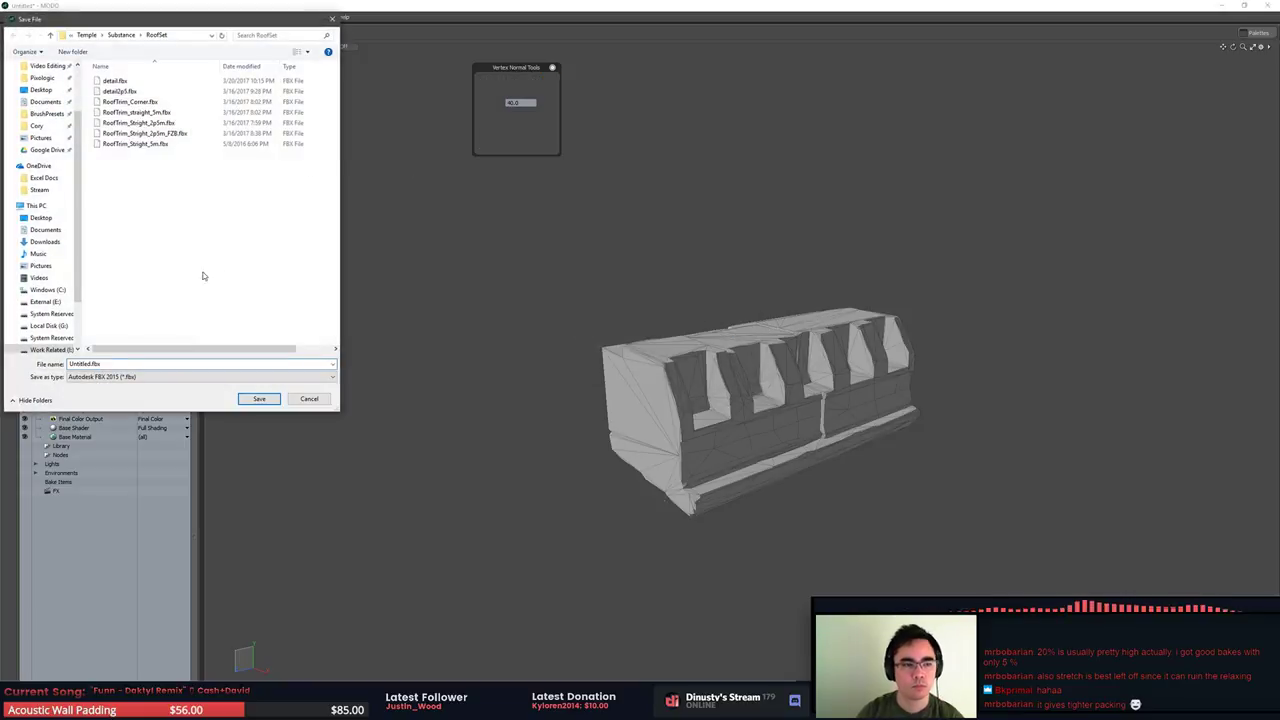
pyautogui.write('LP')
pyautogui.press('Return')
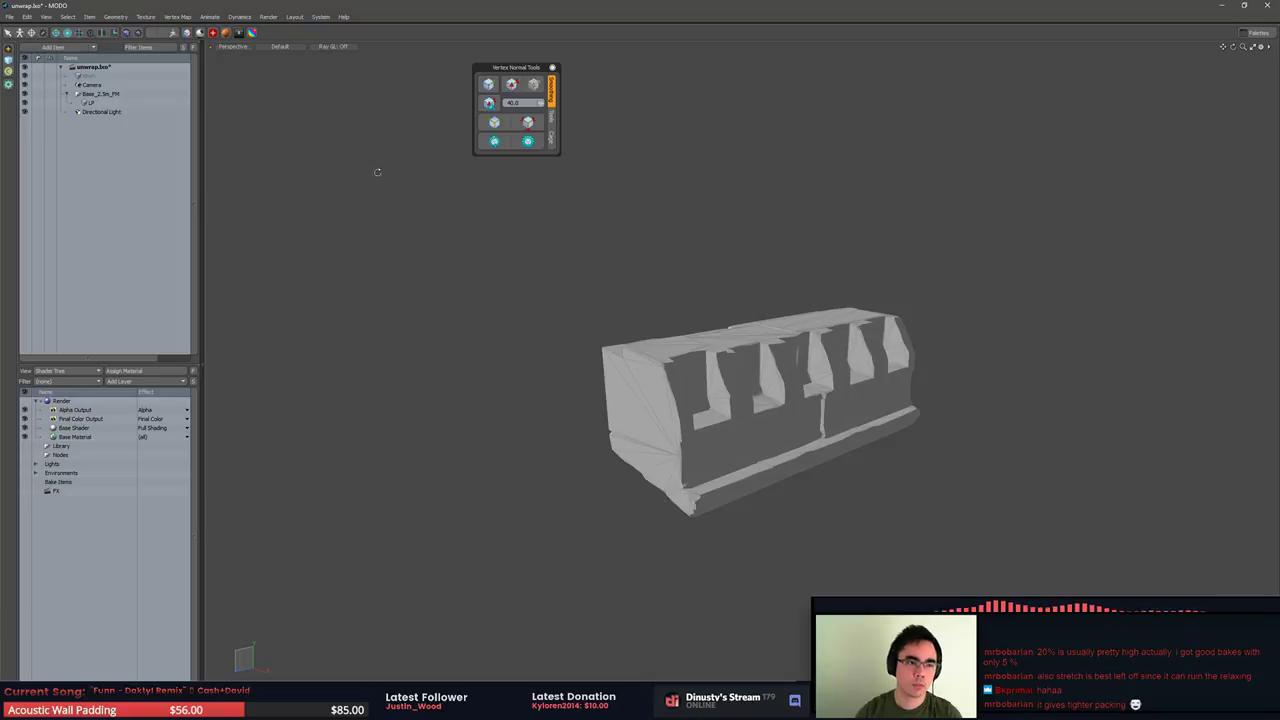
# Switch to ZBrush and export the first subtool to the RoofSet folder as Base_2.5m_FSP.OBJ
pyautogui.hotkey('alt', 'Tab')
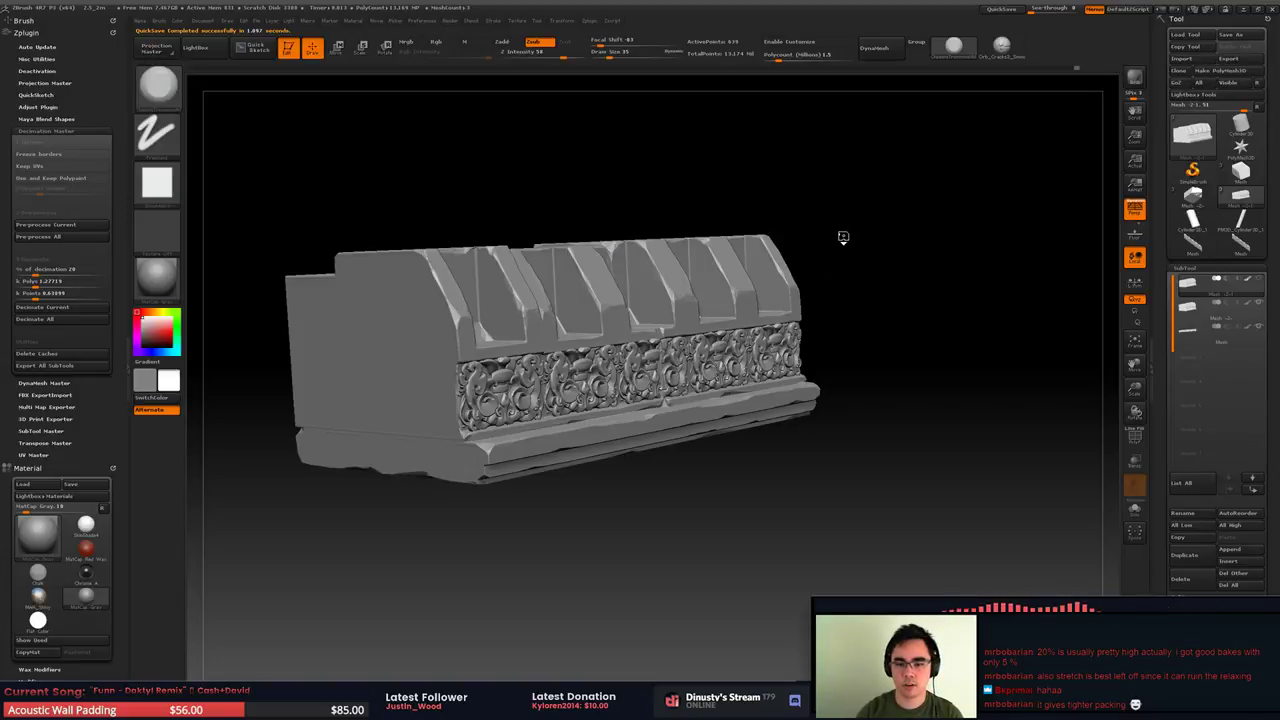
pyautogui.moveTo(843, 237); pyautogui.dragTo(945, 230)
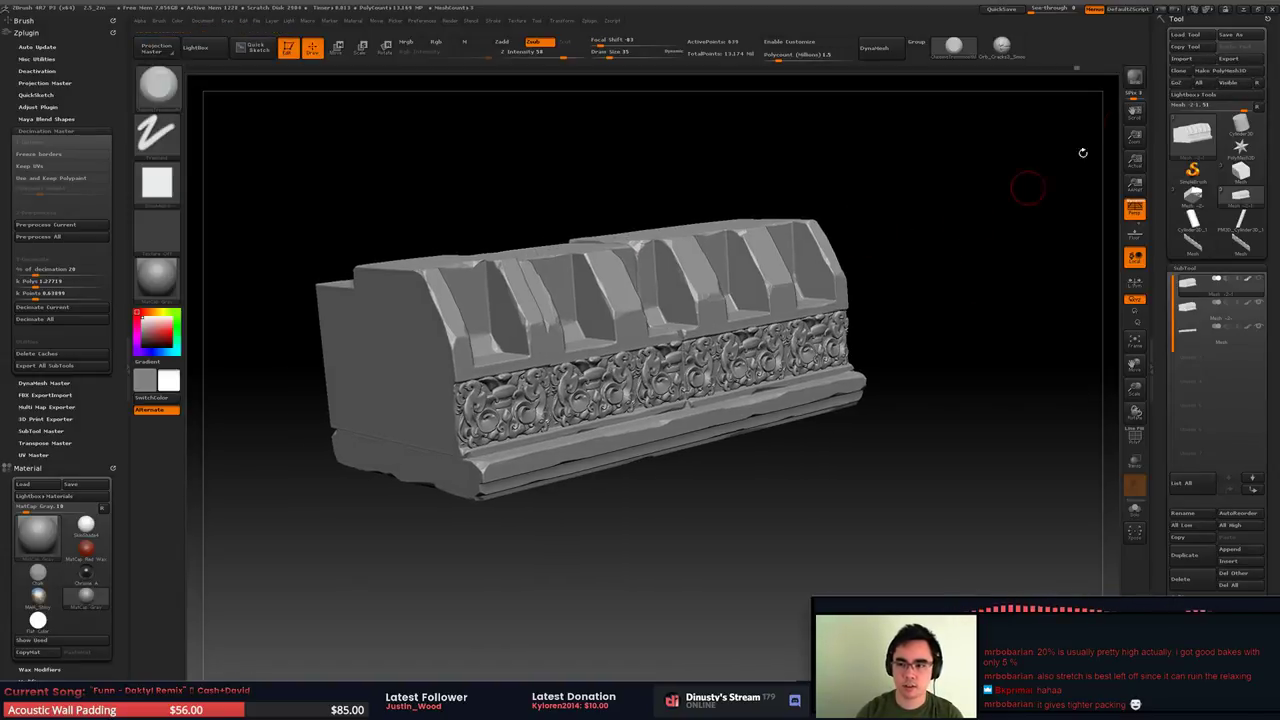
pyautogui.click(1228, 58)
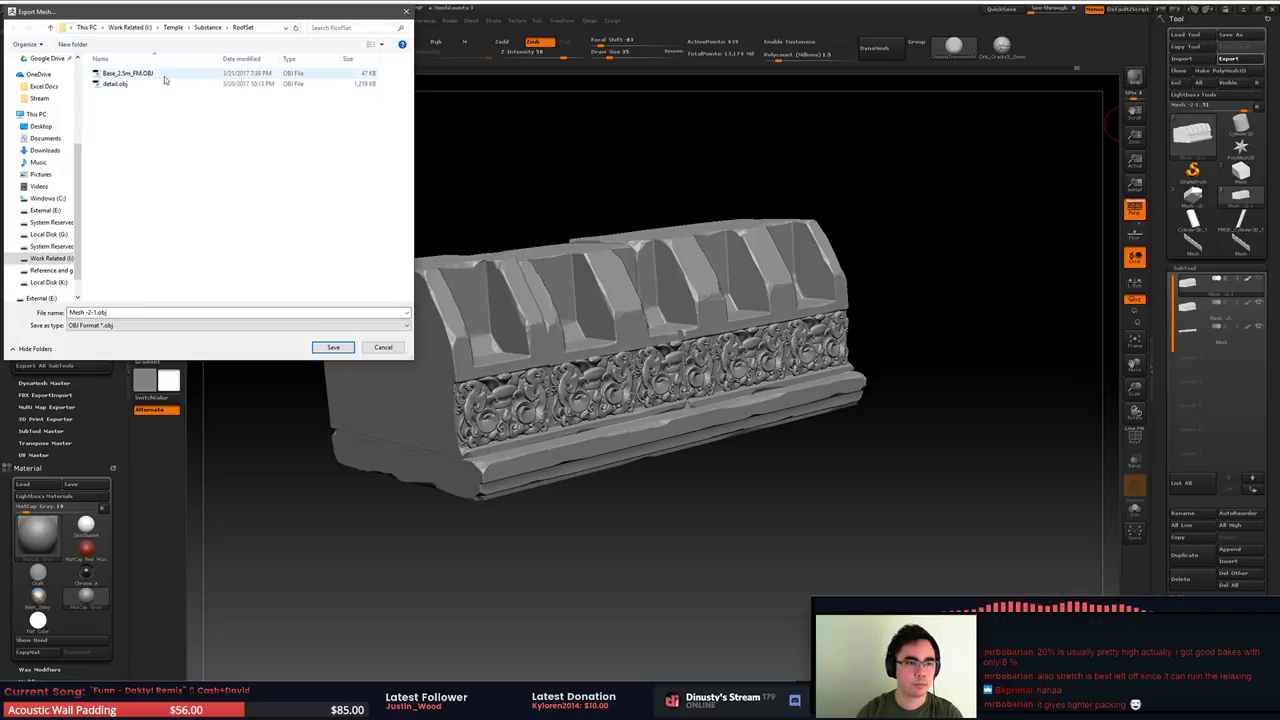
pyautogui.click(163, 76)
pyautogui.click(112, 312)
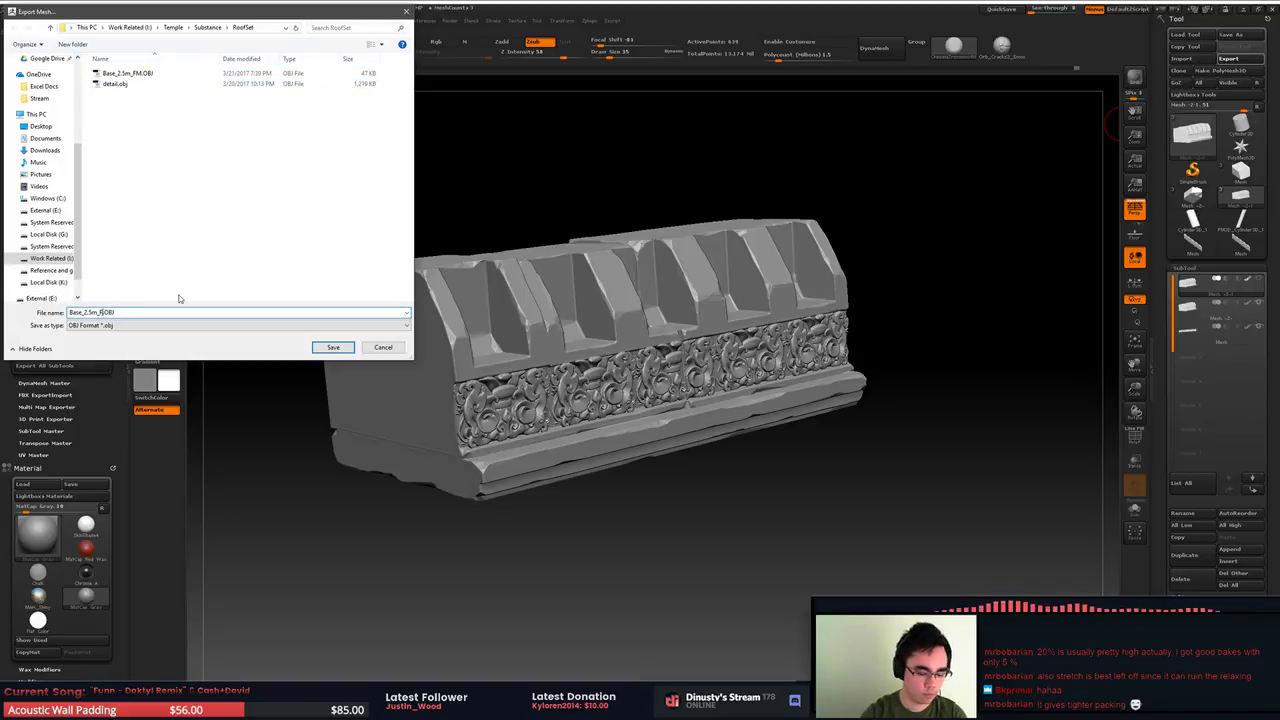
pyautogui.press('Return')
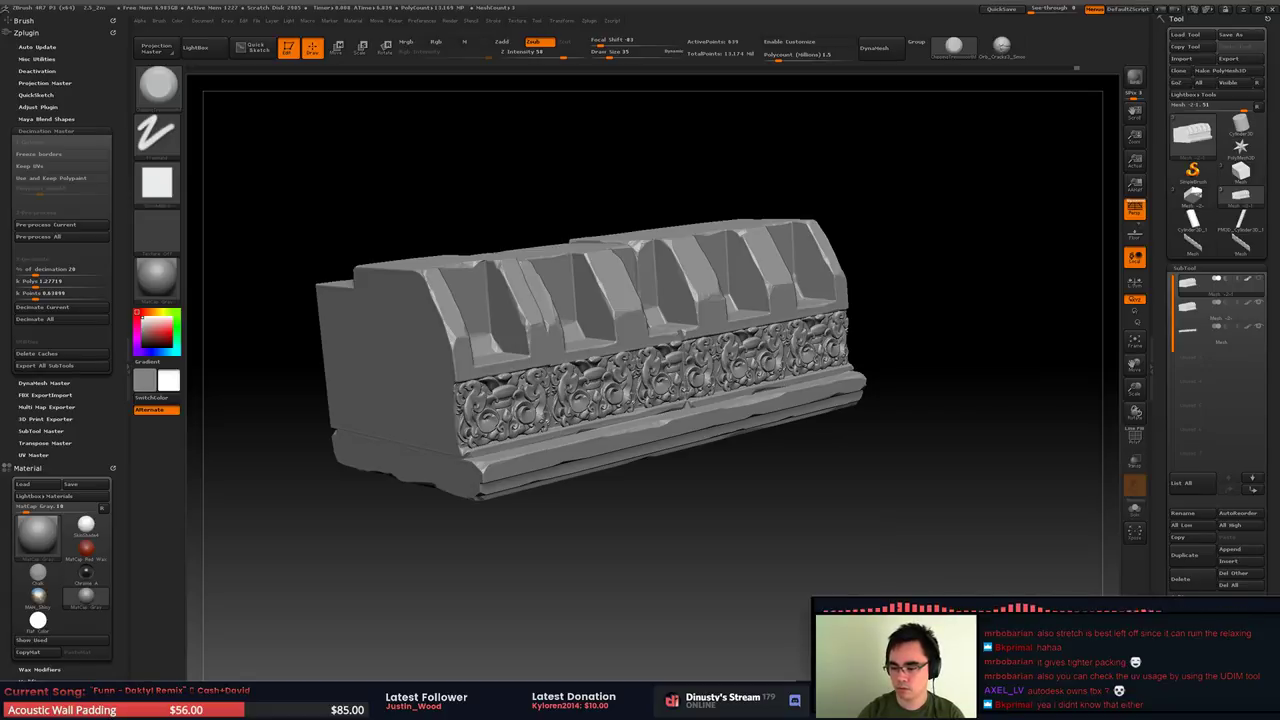
pyautogui.moveTo(1279, 92)
pyautogui.mouseDown()
pyautogui.moveTo(798, 94)
pyautogui.moveTo(1279, 84)
pyautogui.mouseUp()
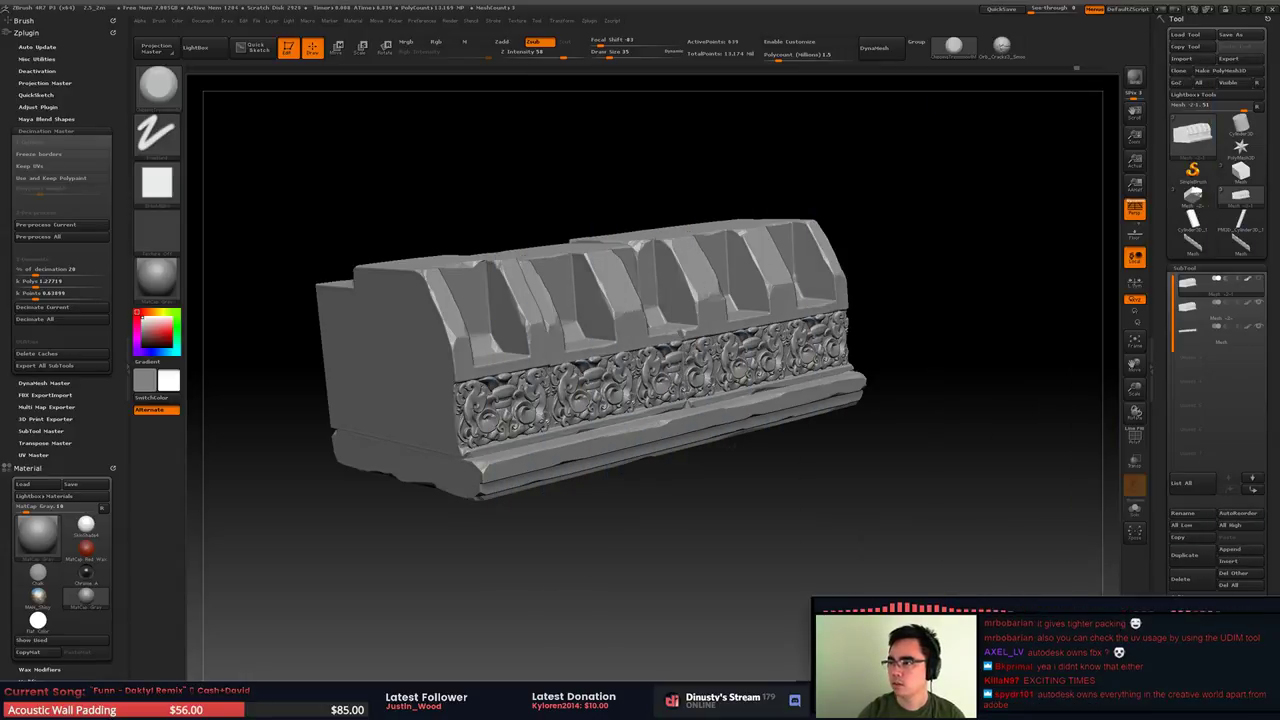
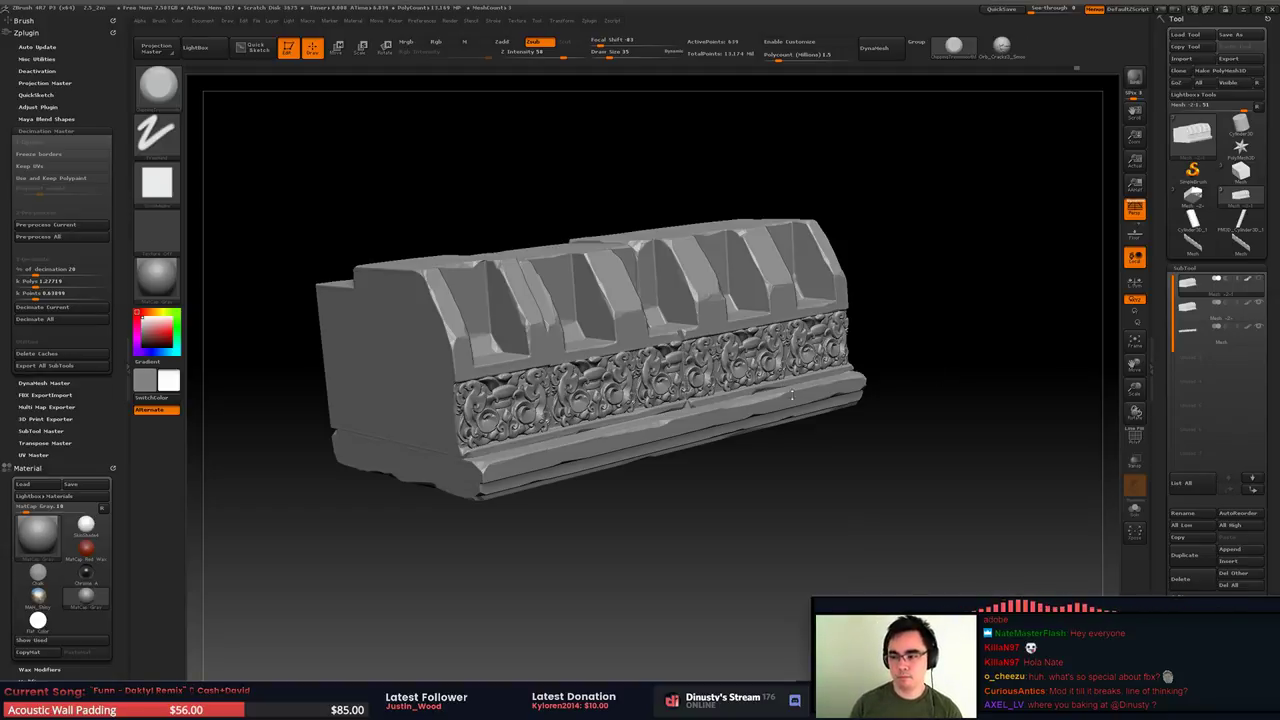
pyautogui.click(1230, 83)
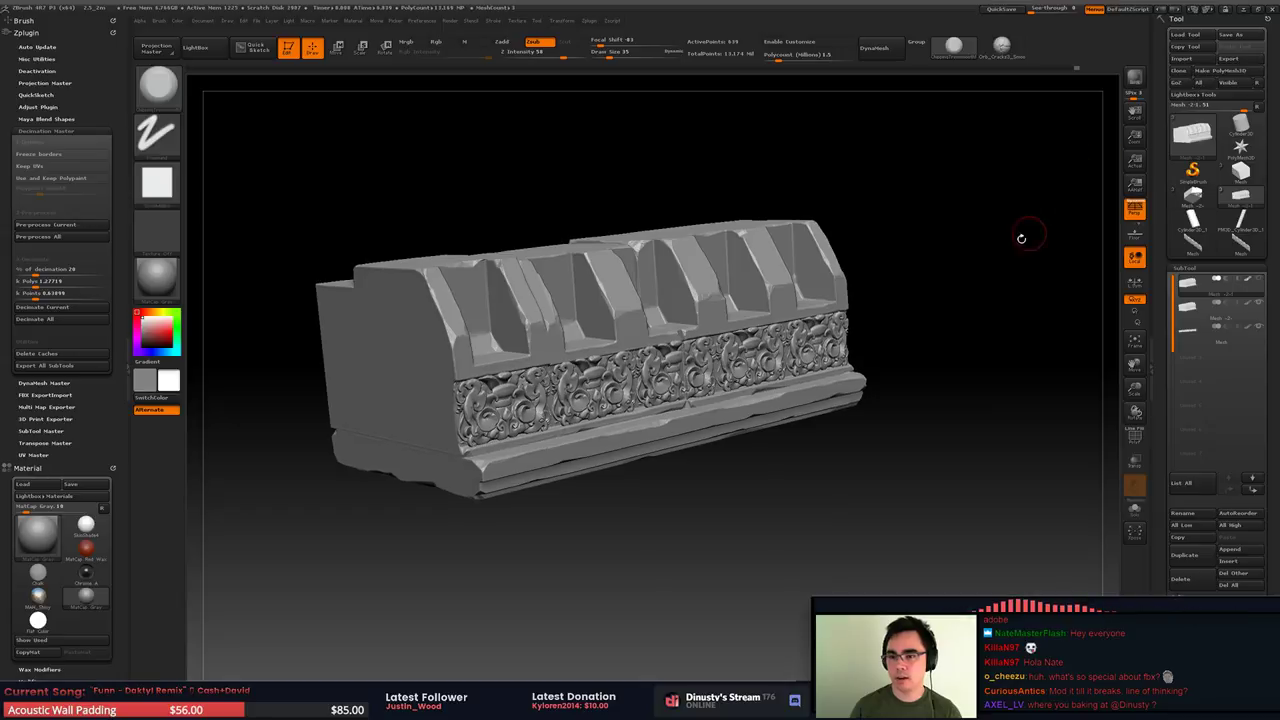
pyautogui.click(1228, 58)
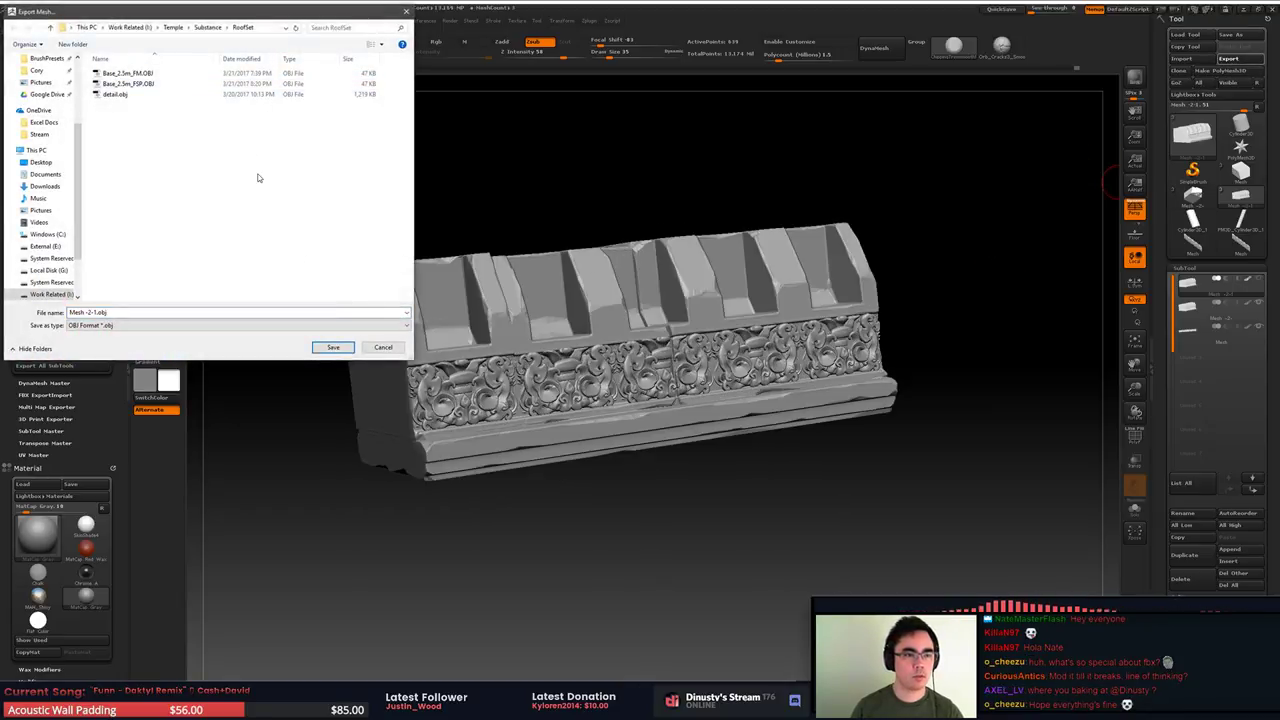
pyautogui.press('Escape')
# Switch to Substance Painter, decline the new version download and start a new project
pyautogui.hotkey('alt', 'Tab')
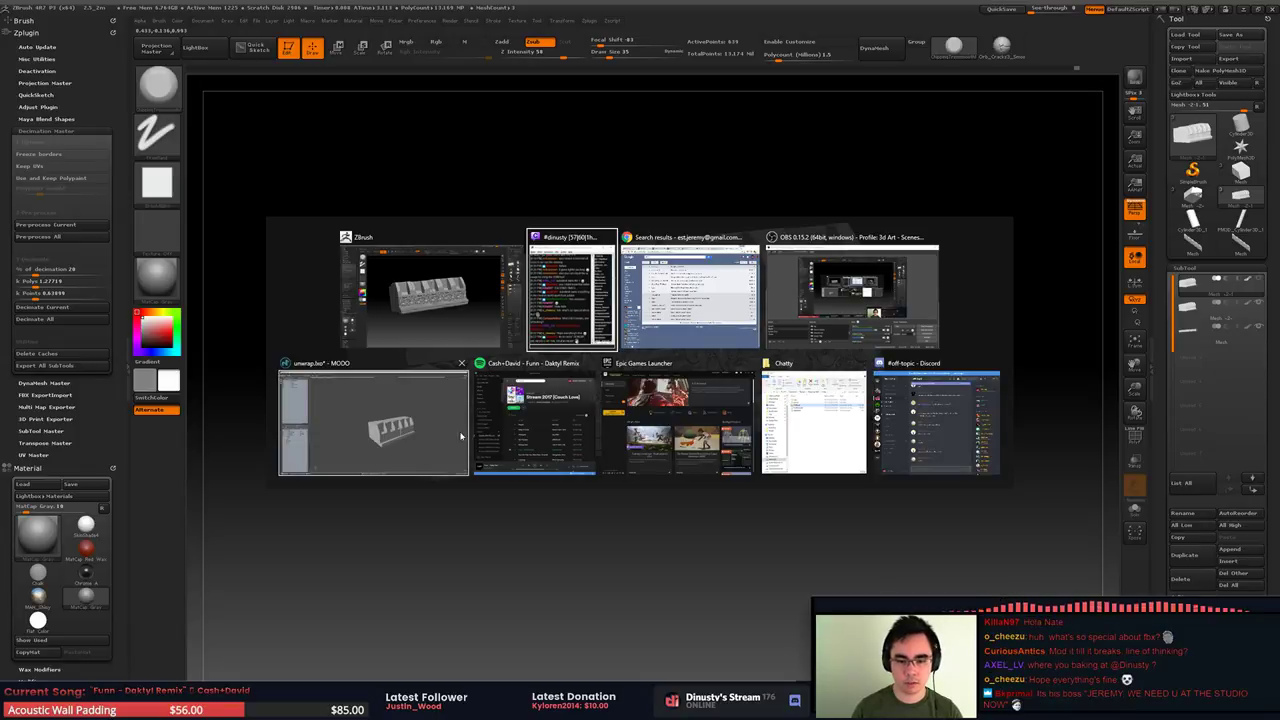
pyautogui.press('Escape')
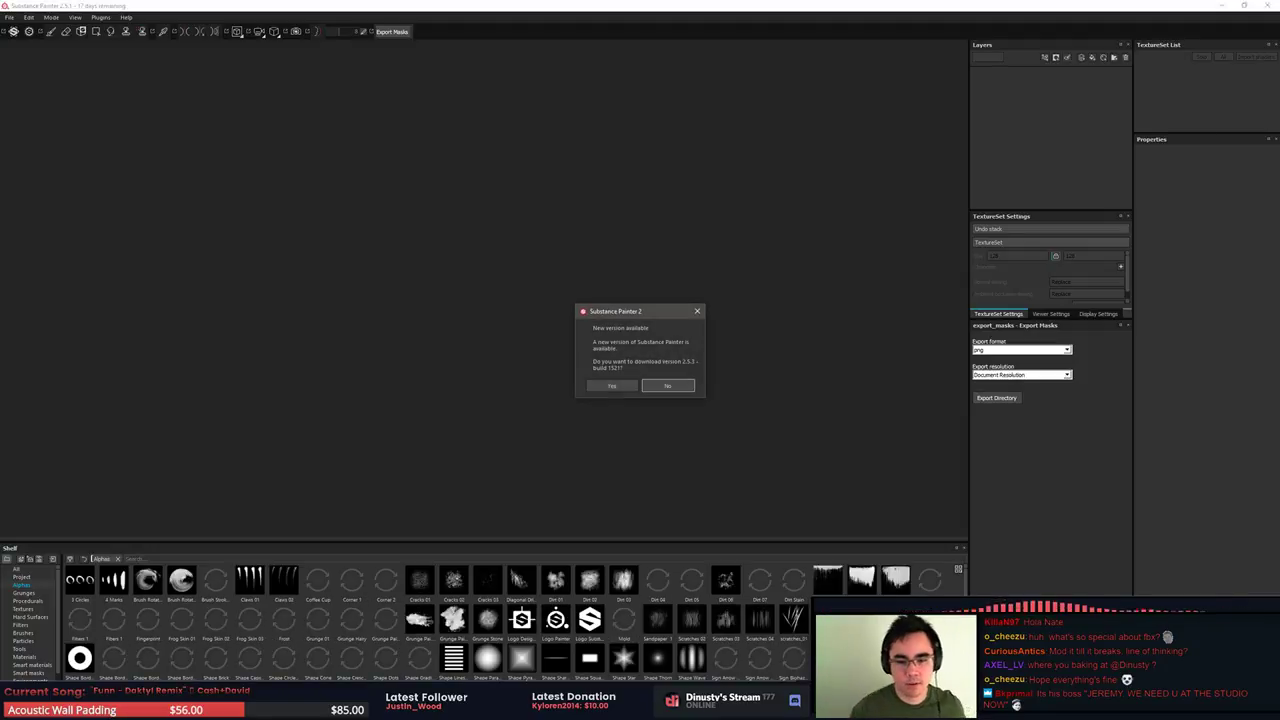
pyautogui.click(679, 387)
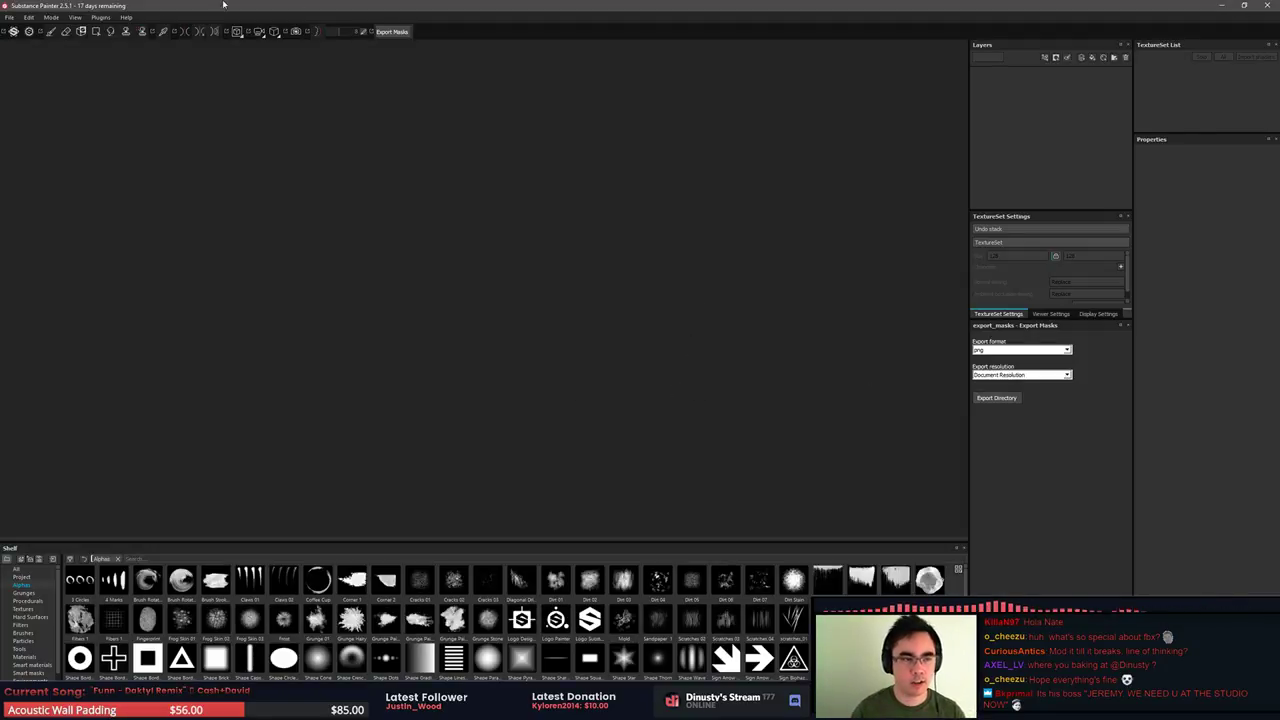
pyautogui.click(12, 18)
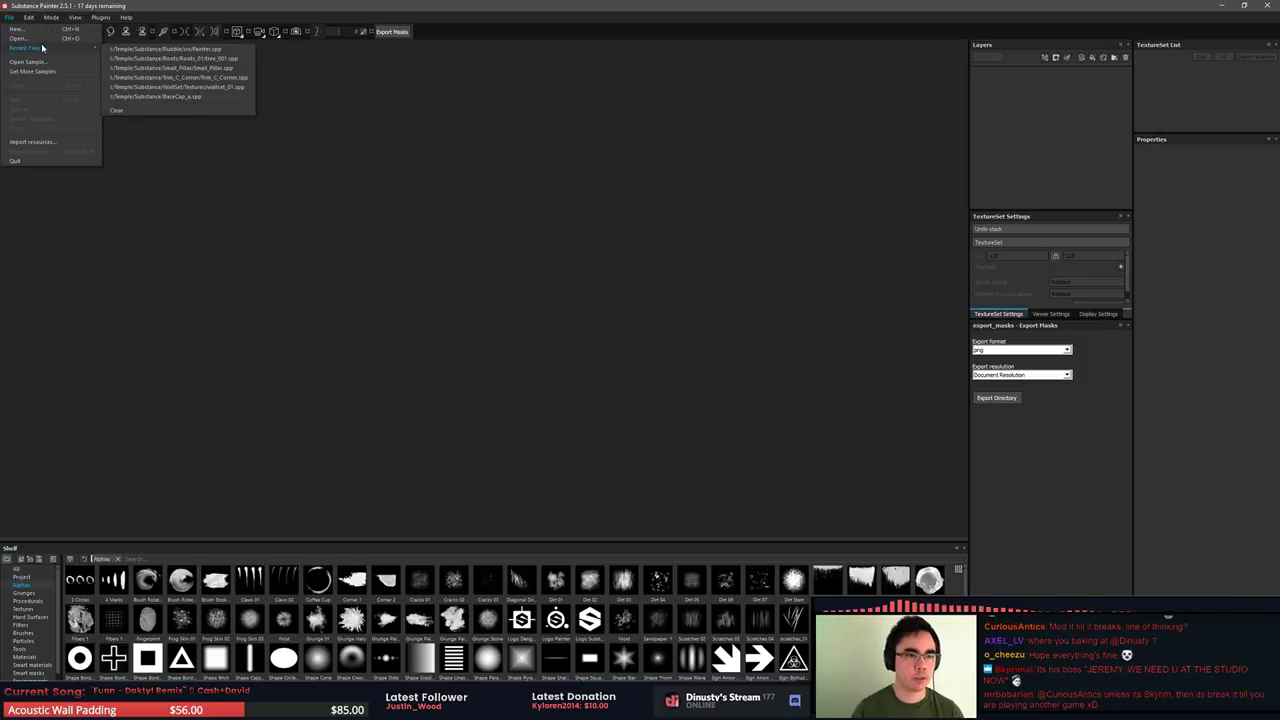
pyautogui.click(40, 29)
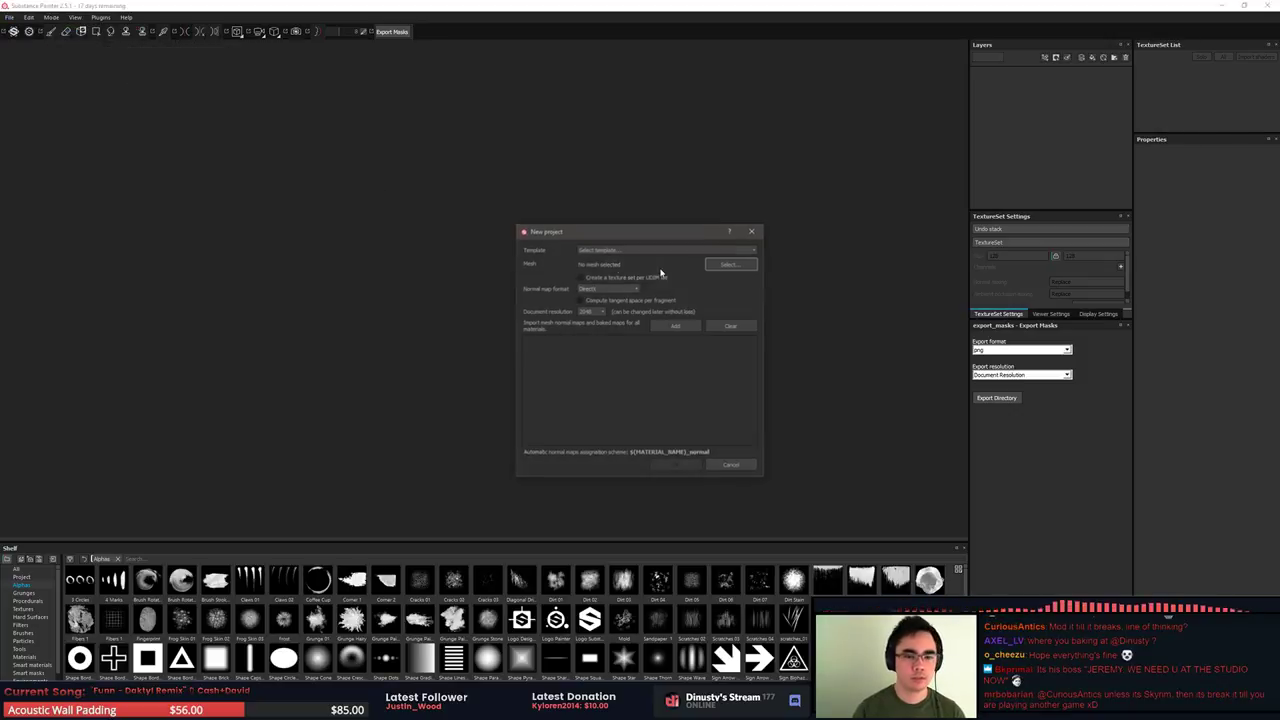
# Browse for the new project's mesh in the RoofSet folder inside Temple > Substance
pyautogui.click(729, 266)
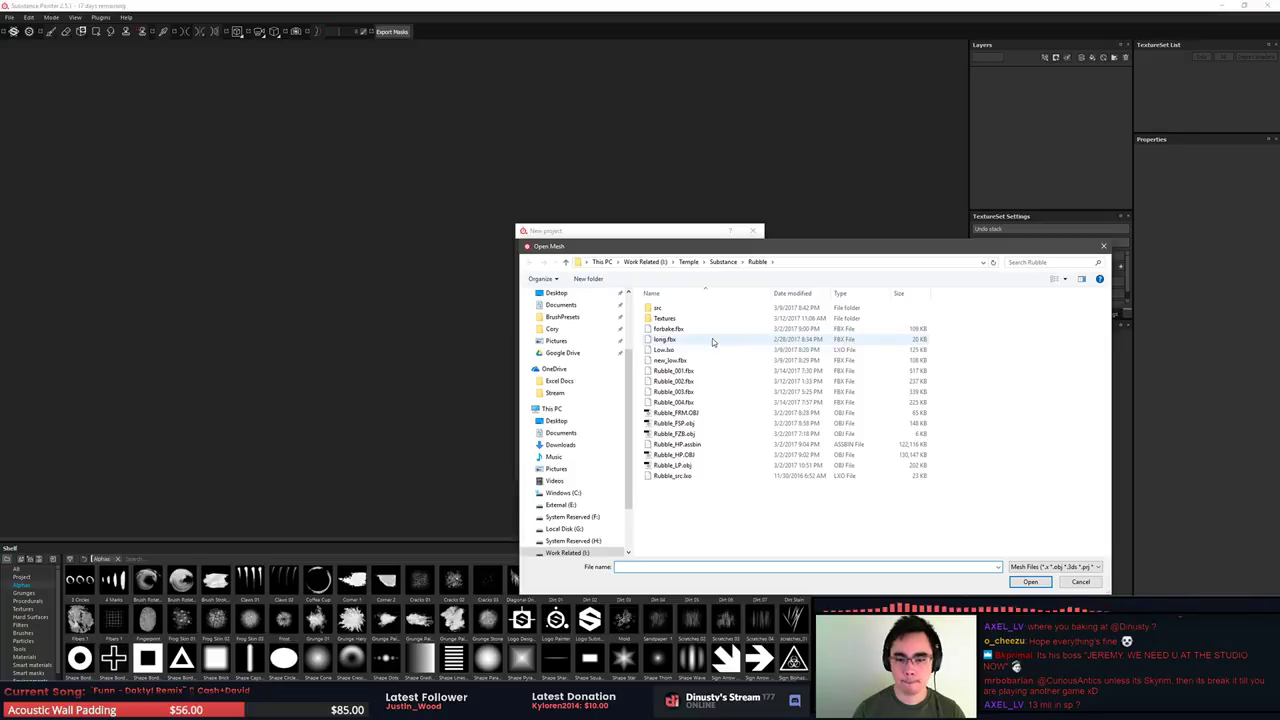
pyautogui.click(752, 416)
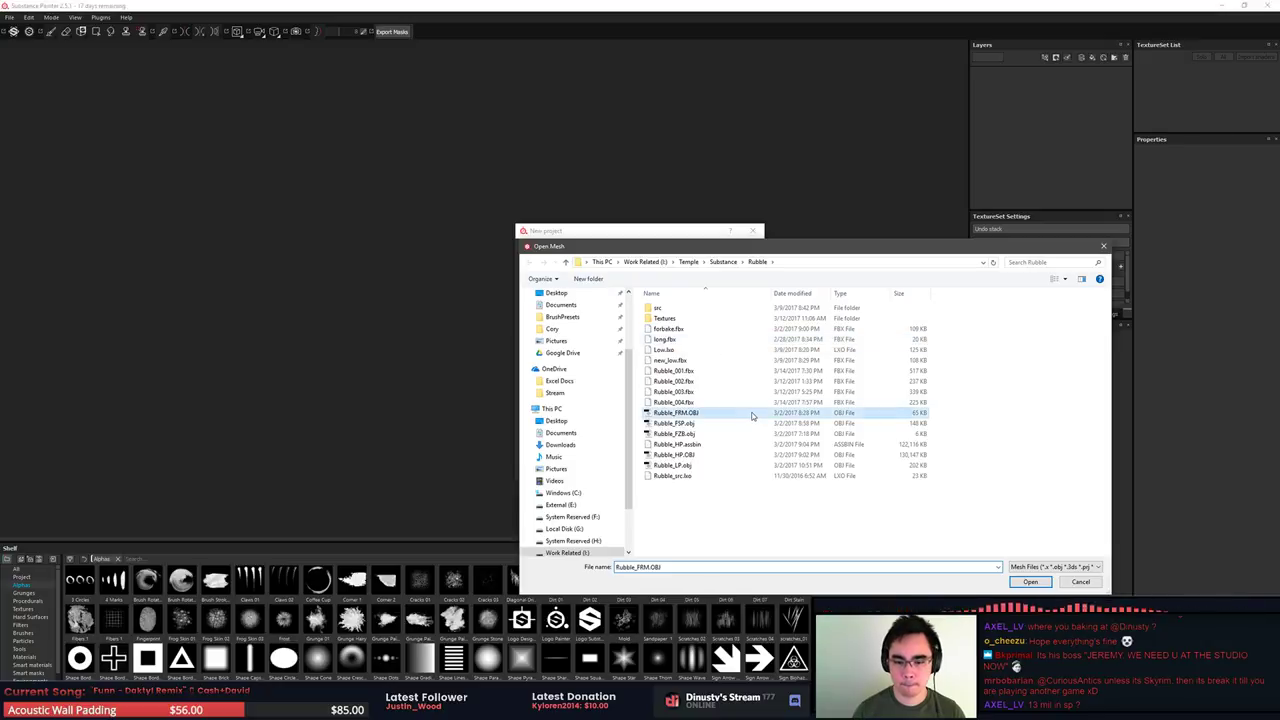
pyautogui.click(737, 349)
pyautogui.click(712, 263)
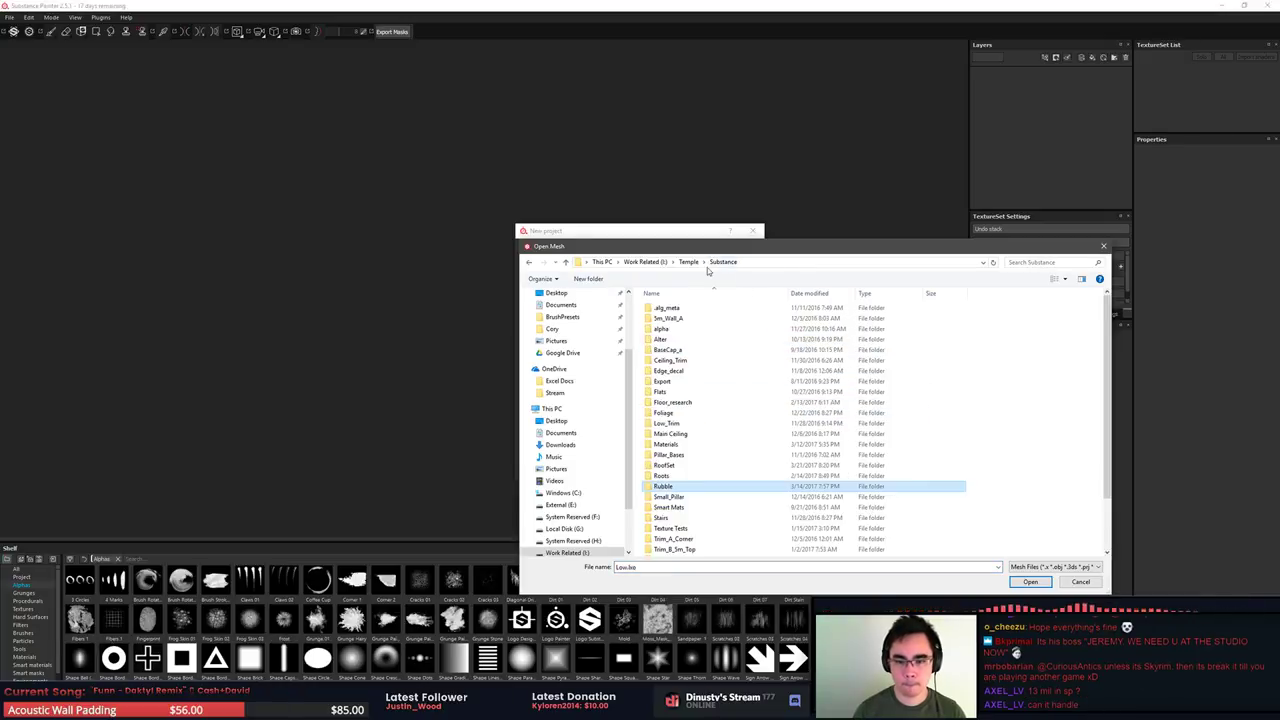
pyautogui.click(687, 361)
pyautogui.press('r')
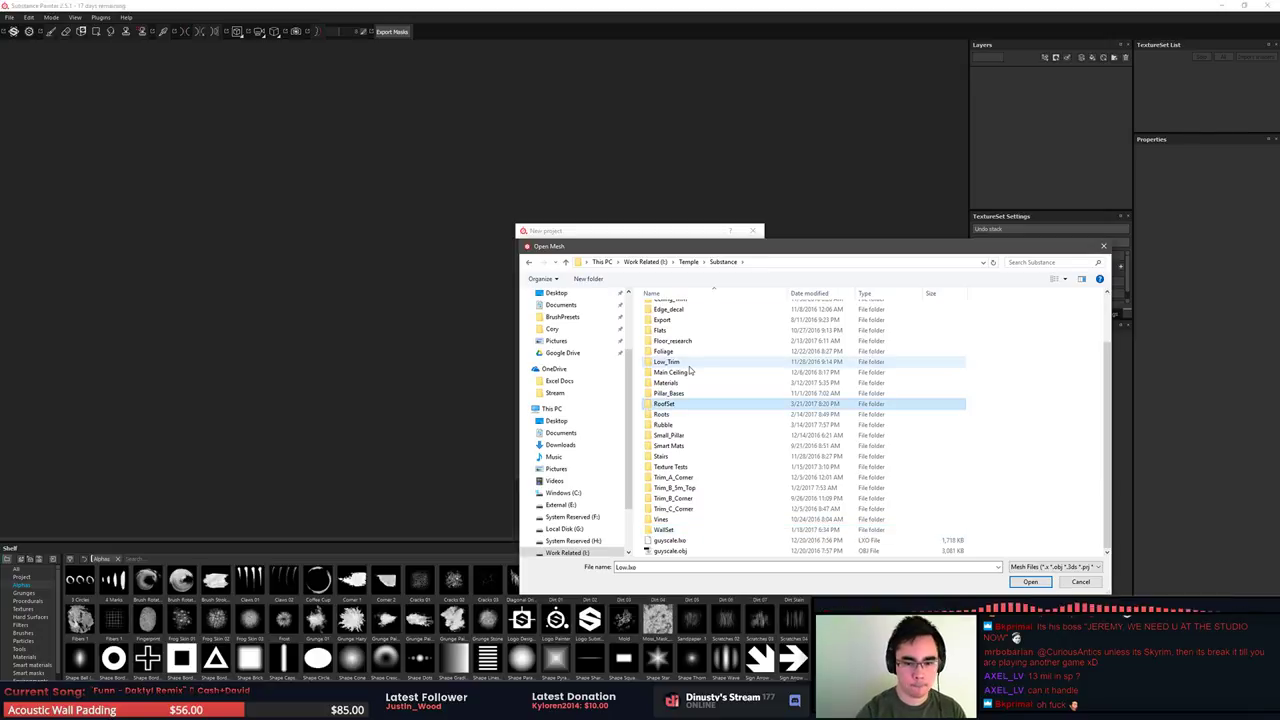
pyautogui.press('Down')
pyautogui.press('Down')
pyautogui.press('Up')
pyautogui.press('Down')
pyautogui.press('Down')
pyautogui.press('Down')
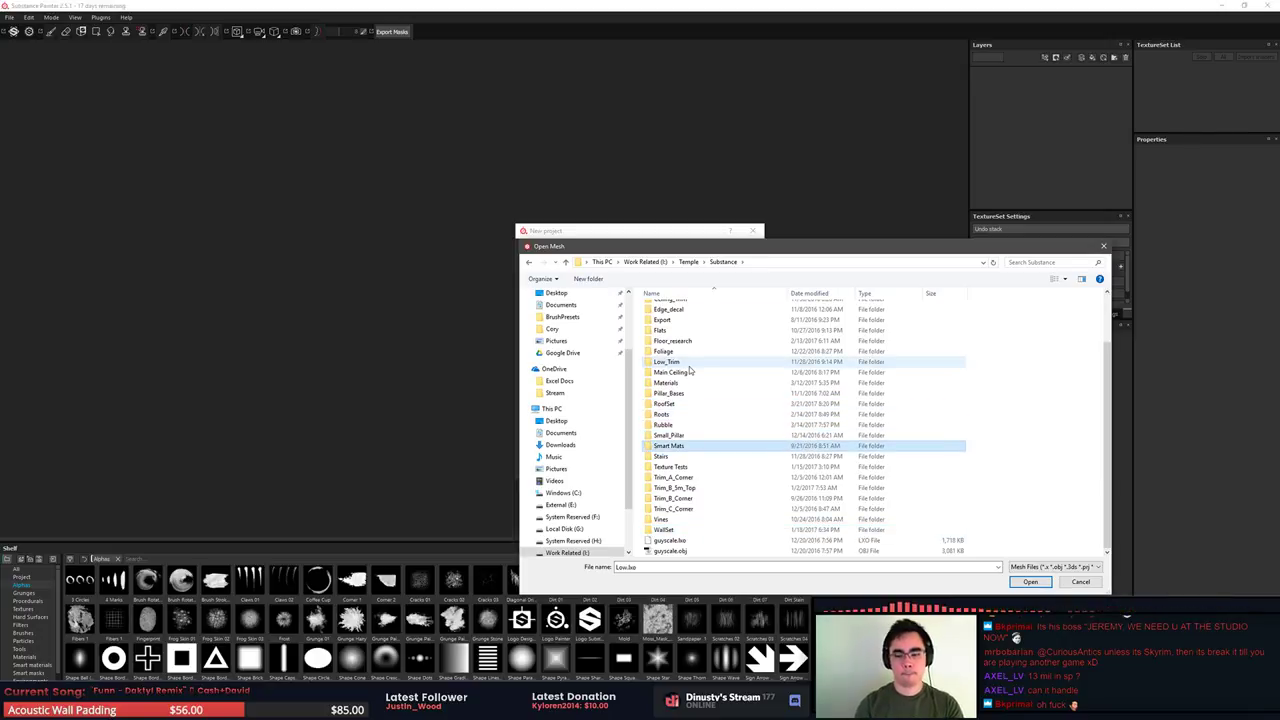
pyautogui.press('Up')
pyautogui.press('Up')
pyautogui.press('Up')
pyautogui.press('Up')
pyautogui.press('Down')
pyautogui.press('Down')
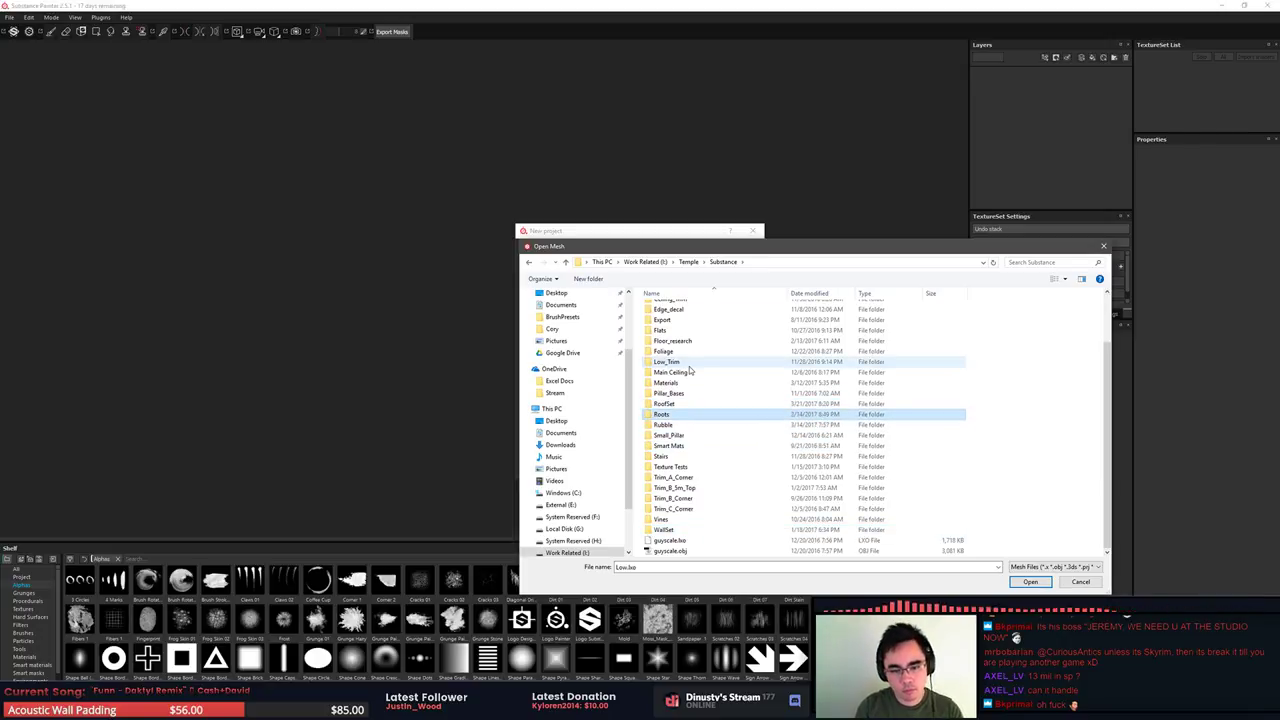
pyautogui.press('Up')
pyautogui.press('Down')
pyautogui.press('Up')
pyautogui.press('Up')
pyautogui.press('Return')
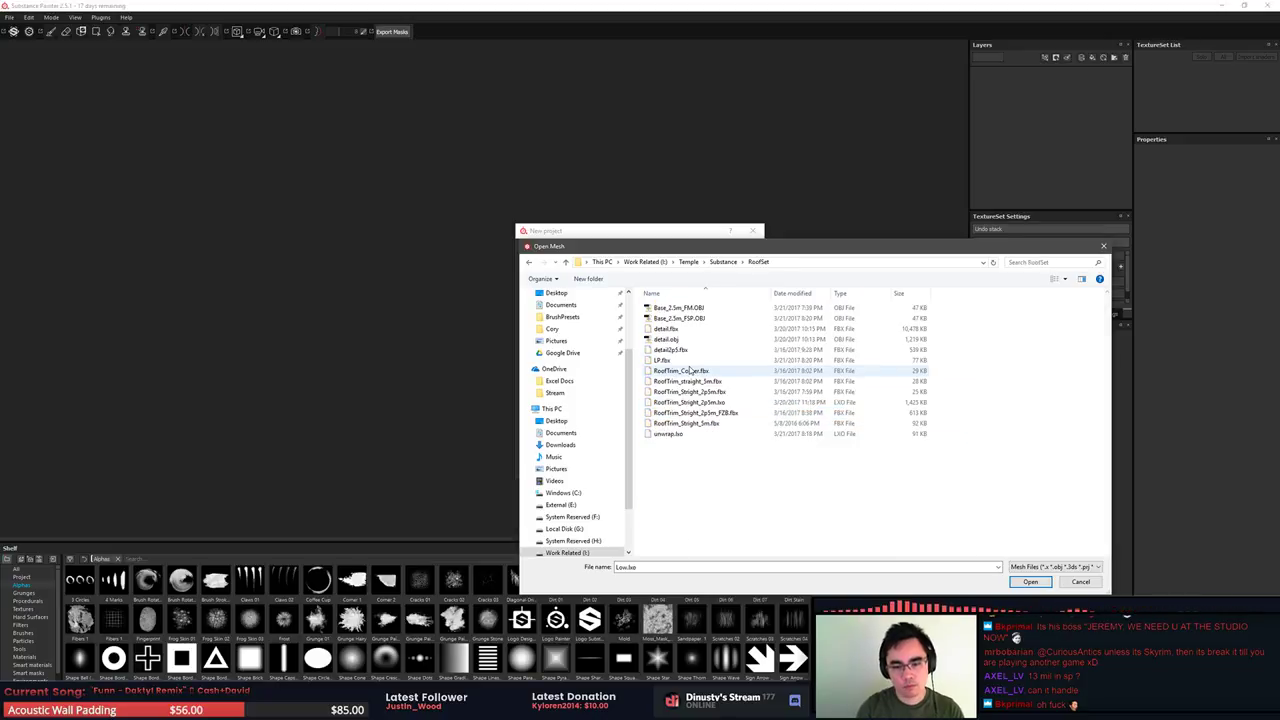
# Choose LP.fbx as the mesh and create the project with the default settings
pyautogui.press('Down')
pyautogui.press('Down')
pyautogui.press('Down')
pyautogui.press('Return')
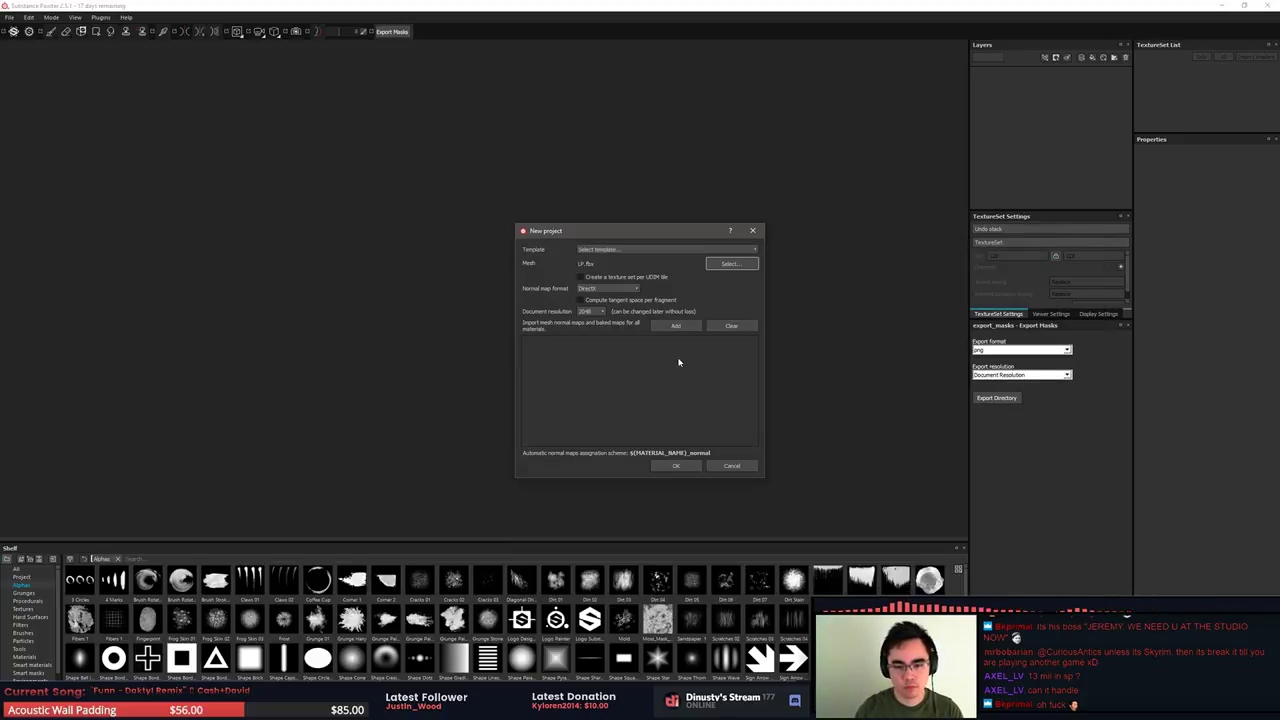
pyautogui.click(667, 466)
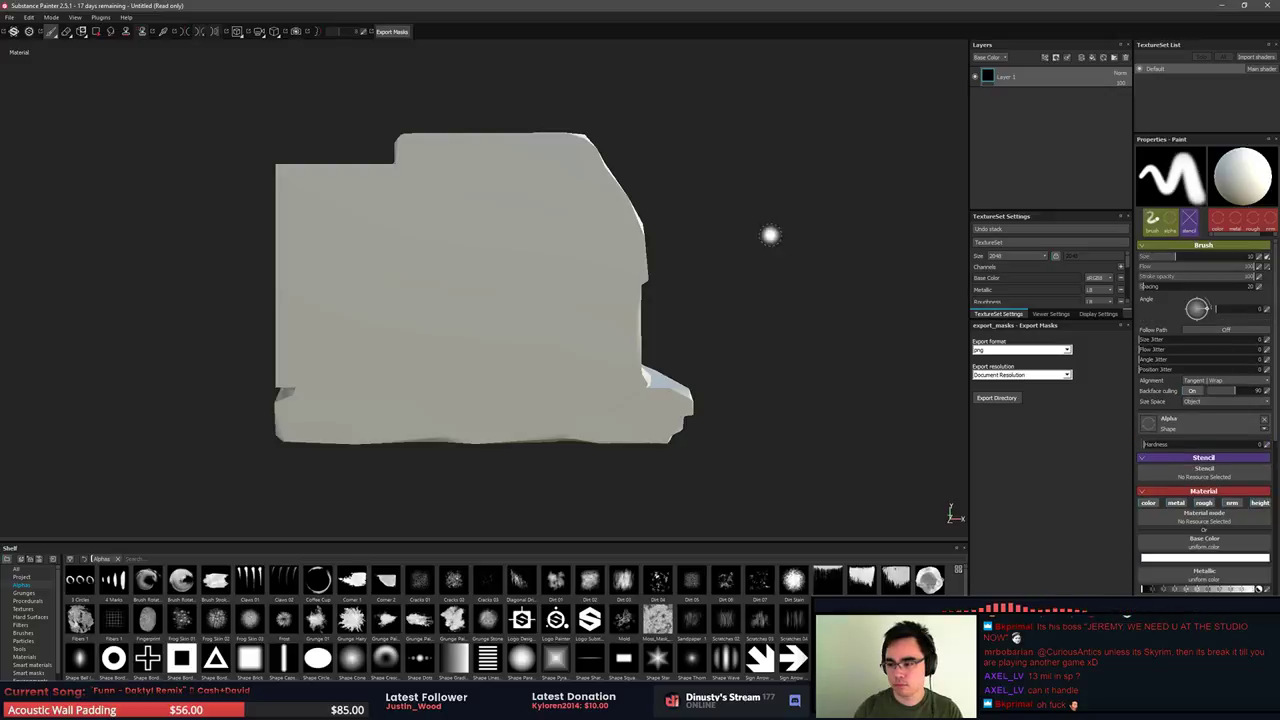
# Open the texture baking settings and add Base_2.5m_FSP.OBJ from the RoofSet folder as the high definition mesh
pyautogui.moveTo(771, 229)
pyautogui.keyDown('alt'); pyautogui.mouseDown()
pyautogui.moveTo(689, 297)
pyautogui.moveTo(608, 300)
pyautogui.moveTo(609, 314)
pyautogui.moveTo(597, 272)
pyautogui.moveTo(589, 294)
pyautogui.moveTo(623, 342)
pyautogui.moveTo(543, 320)
pyautogui.moveTo(491, 266)
pyautogui.moveTo(451, 323)
pyautogui.moveTo(470, 352)
pyautogui.moveTo(363, 294)
pyautogui.moveTo(443, 294)
pyautogui.moveTo(349, 297)
pyautogui.moveTo(333, 333)
pyautogui.moveTo(537, 334)
pyautogui.moveTo(268, 249)
pyautogui.moveTo(571, 197)
pyautogui.moveTo(332, 271)
pyautogui.moveTo(311, 171)
pyautogui.moveTo(329, 160)
pyautogui.moveTo(268, 172)
pyautogui.mouseUp(); pyautogui.keyUp('alt')
pyautogui.keyDown('alt'); pyautogui.moveTo(249, 300); pyautogui.dragTo(743, 290, button='right'); pyautogui.keyUp('alt')
pyautogui.moveTo(742, 290)
pyautogui.keyDown('alt'); pyautogui.mouseDown()
pyautogui.moveTo(617, 311)
pyautogui.moveTo(586, 303)
pyautogui.moveTo(703, 251)
pyautogui.moveTo(688, 239)
pyautogui.moveTo(666, 280)
pyautogui.moveTo(437, 271)
pyautogui.moveTo(551, 343)
pyautogui.moveTo(605, 300)
pyautogui.moveTo(397, 314)
pyautogui.mouseUp(); pyautogui.keyUp('alt')
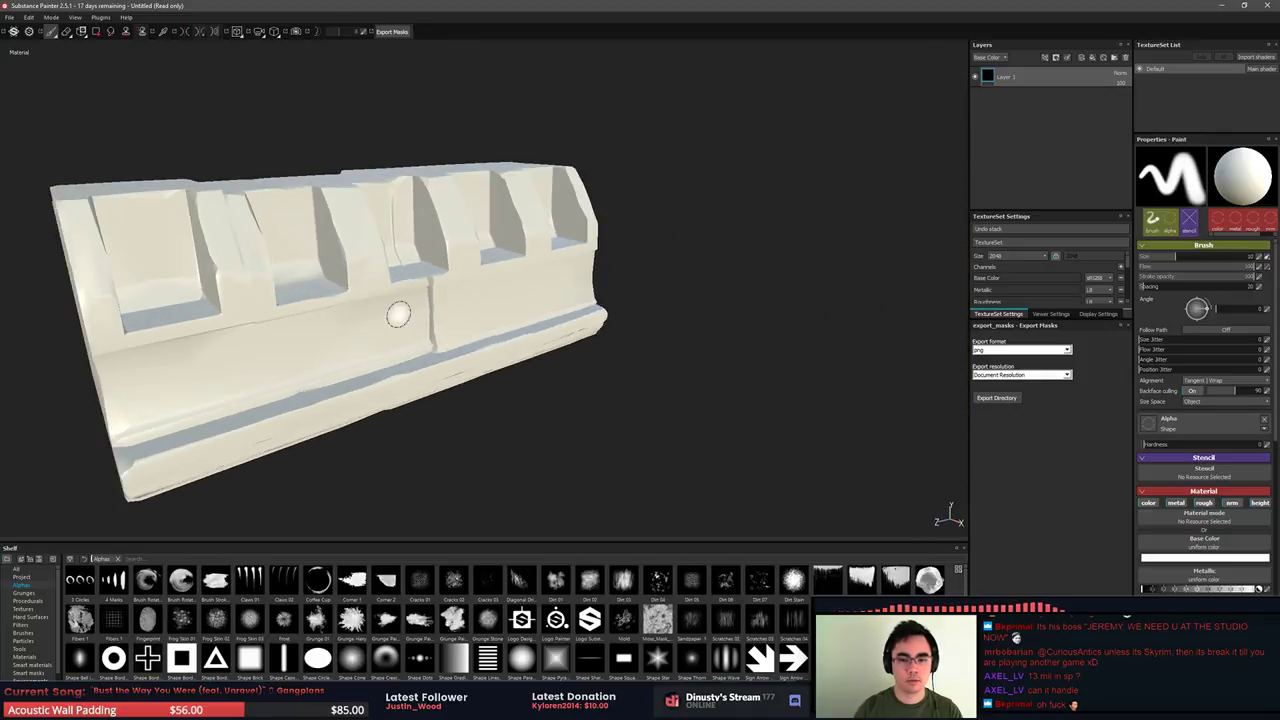
pyautogui.keyDown('alt'); pyautogui.moveTo(397, 314); pyautogui.dragTo(480, 294, button='right'); pyautogui.keyUp('alt')
pyautogui.moveTo(480, 294)
pyautogui.keyDown('alt'); pyautogui.mouseDown()
pyautogui.moveTo(562, 334)
pyautogui.moveTo(510, 330)
pyautogui.moveTo(531, 306)
pyautogui.moveTo(707, 354)
pyautogui.mouseUp(); pyautogui.keyUp('alt')
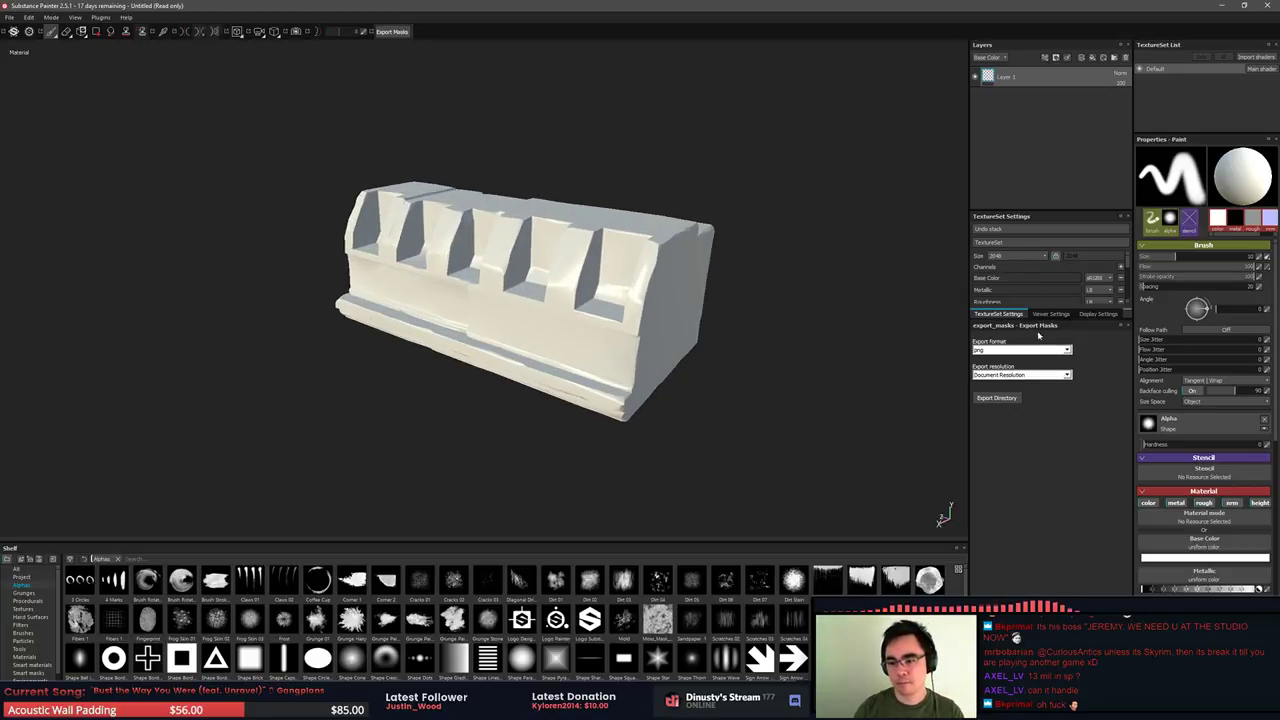
pyautogui.moveTo(1087, 319); pyautogui.dragTo(1108, 498)
pyautogui.click(1104, 369)
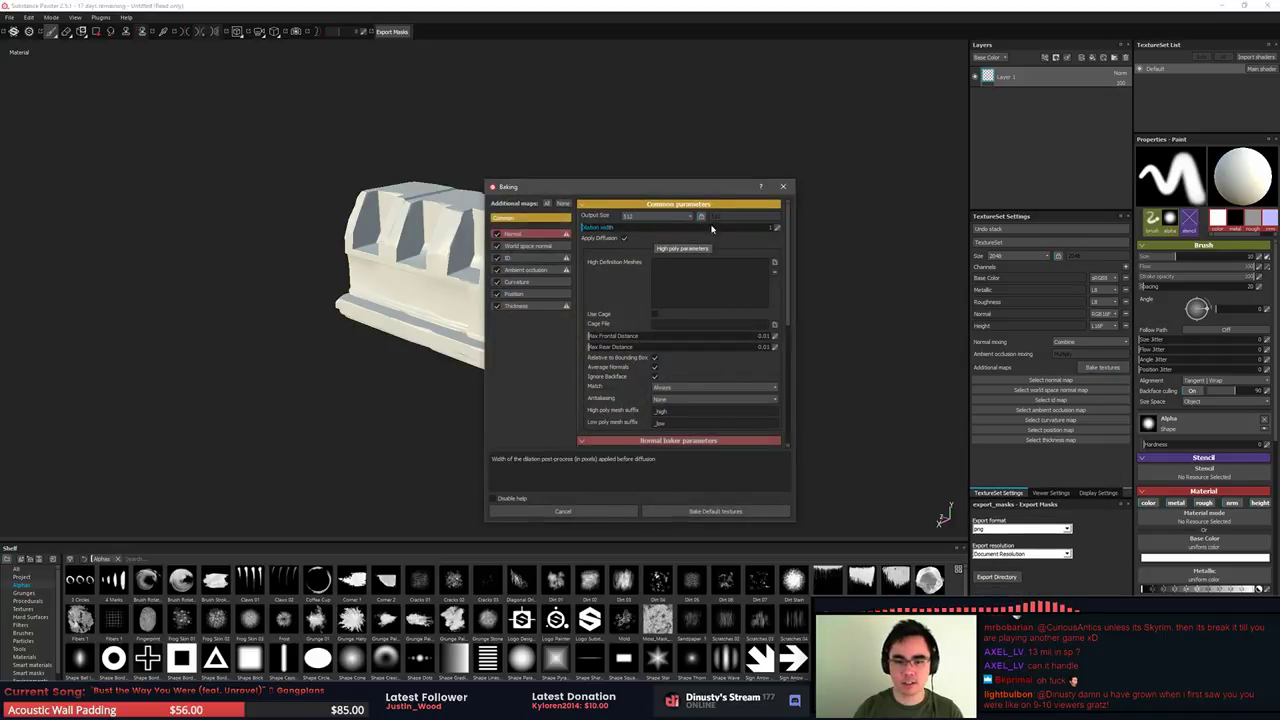
pyautogui.click(777, 240)
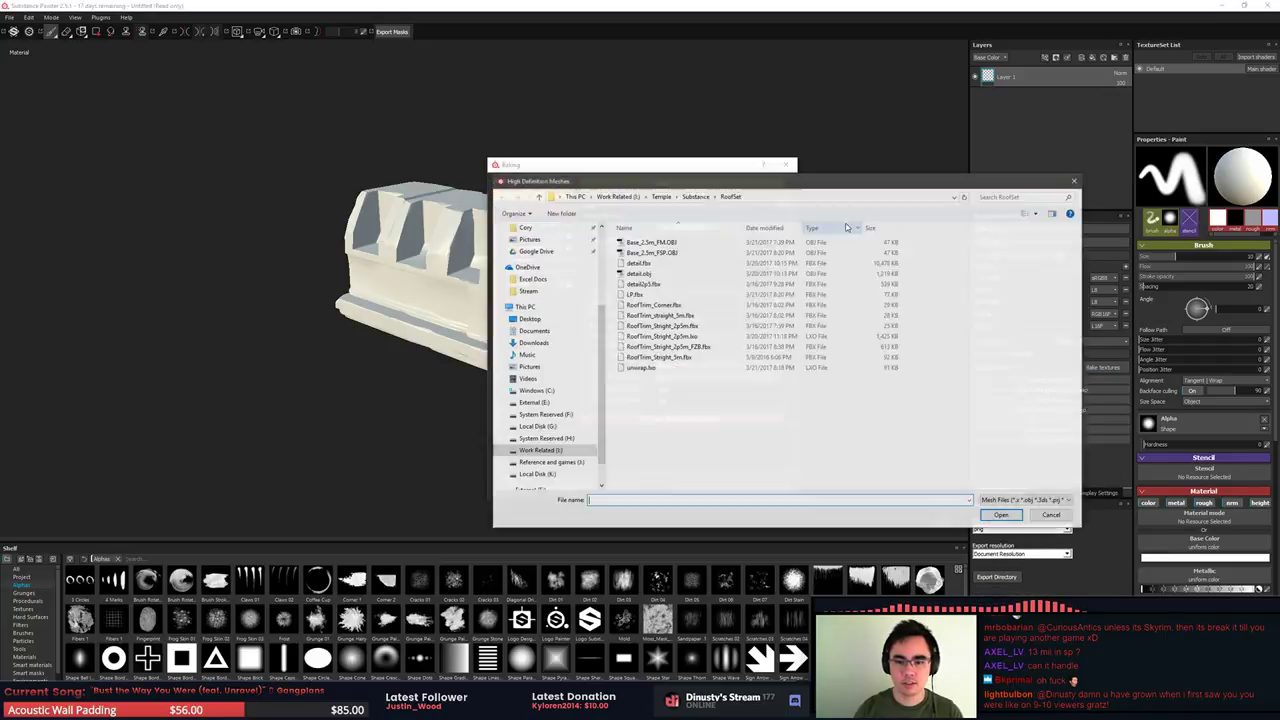
pyautogui.click(685, 253)
pyautogui.doubleClick(683, 253)
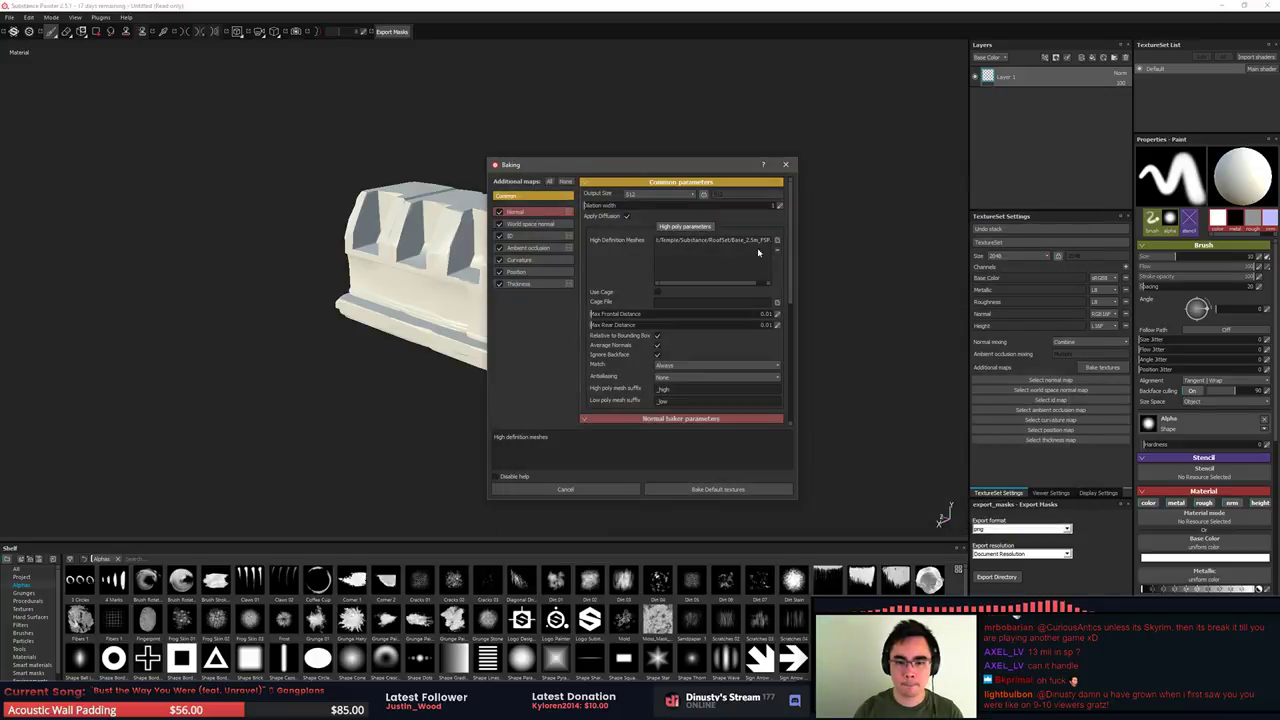
# Set the bake output size to 256, enable only the Normal map and bake the default textures
pyautogui.click(656, 195)
pyautogui.click(650, 223)
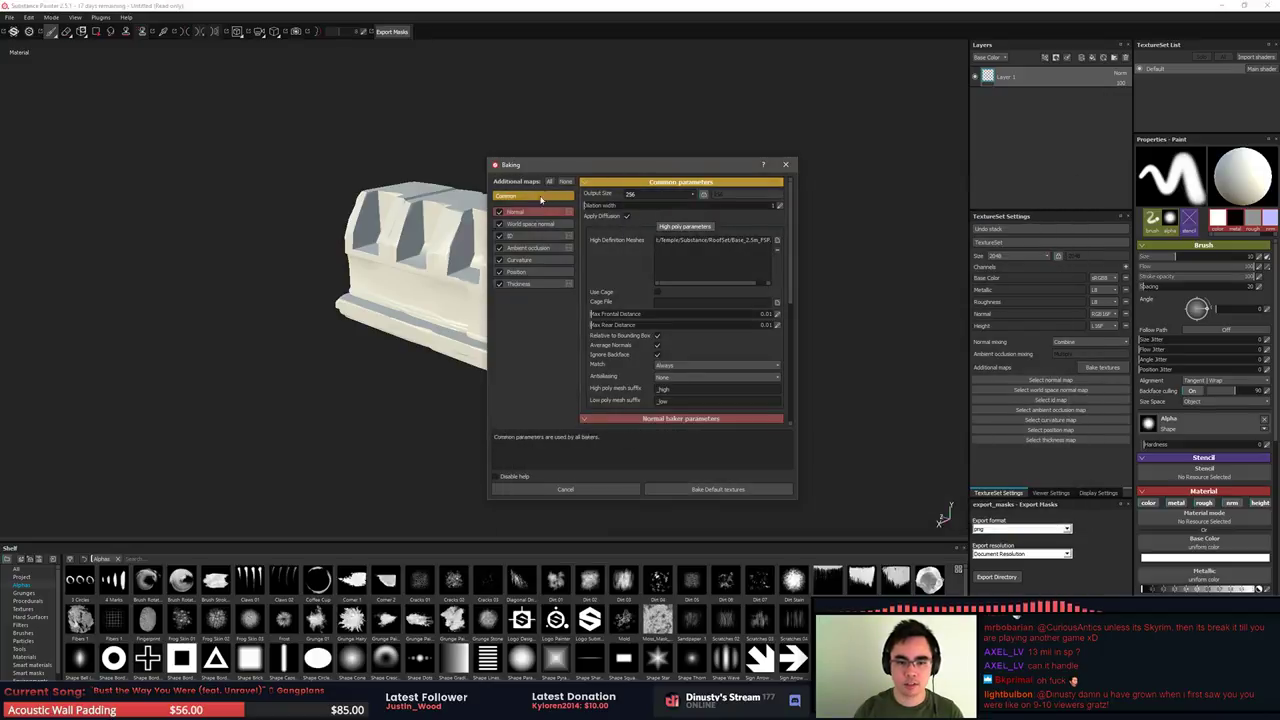
pyautogui.click(565, 181)
pyautogui.click(516, 213)
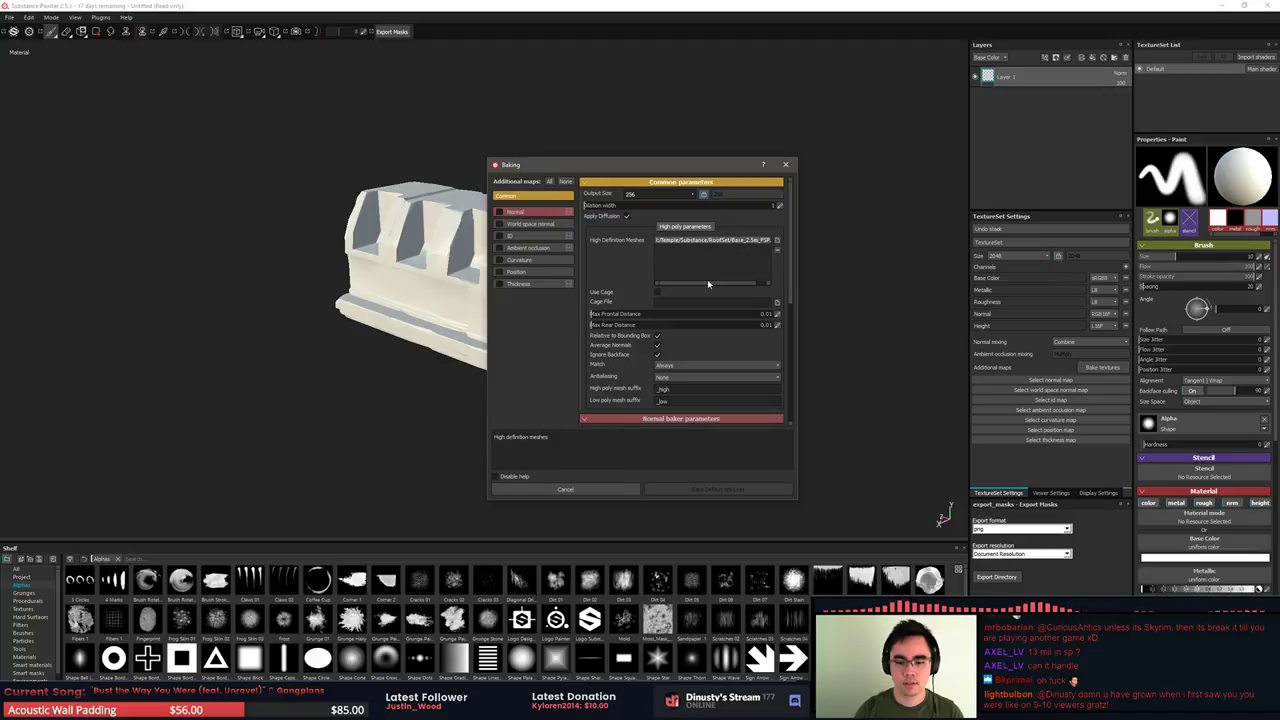
pyautogui.click(499, 212)
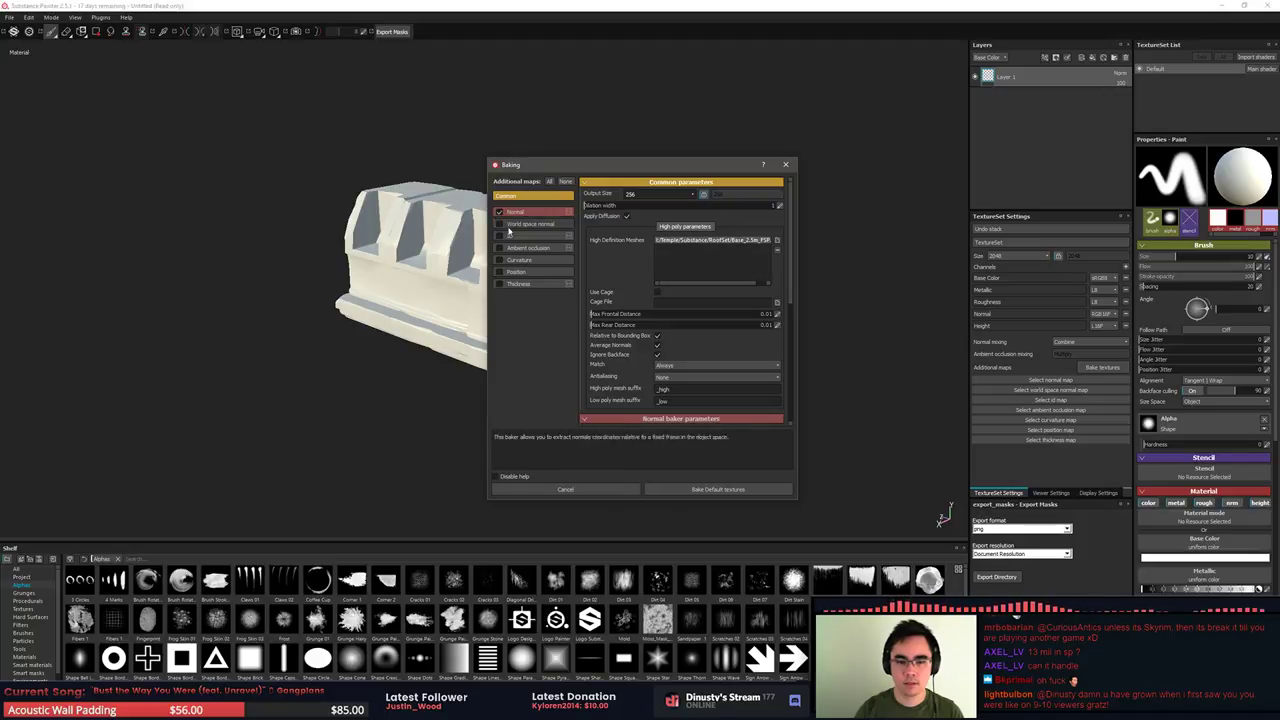
pyautogui.click(718, 489)
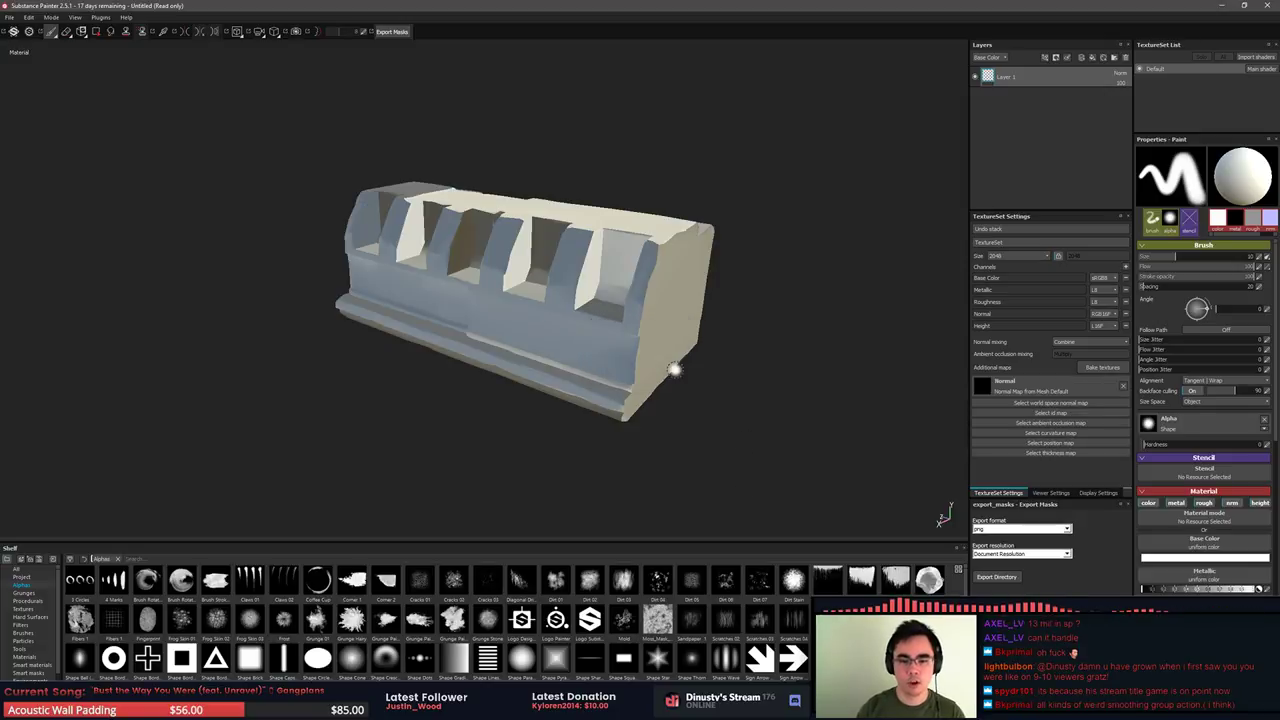
# Compare the sculpted block in ZBrush with the unwrapped low-poly mesh in MODO
pyautogui.hotkey('alt', 'Tab')
pyautogui.hotkey('alt', 'Tab')
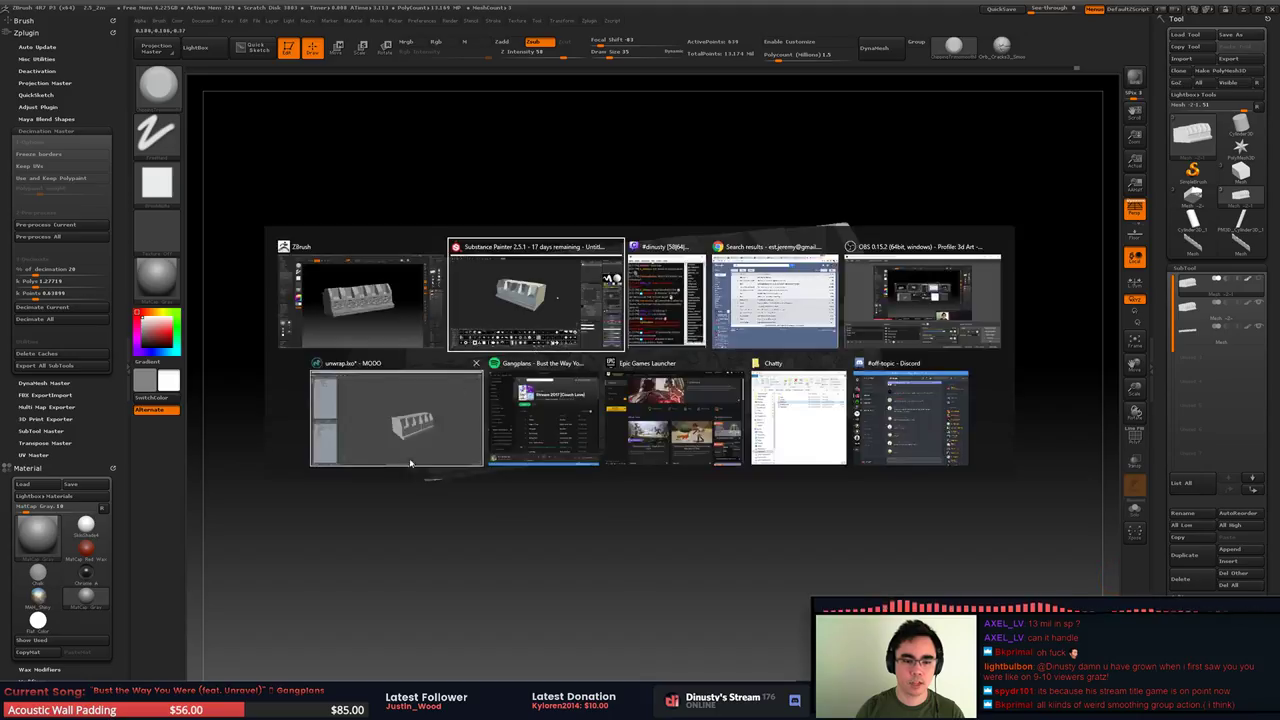
pyautogui.keyDown('alt'); pyautogui.moveTo(539, 416); pyautogui.dragTo(650, 370); pyautogui.keyUp('alt')
pyautogui.hotkey('alt', 'Tab')
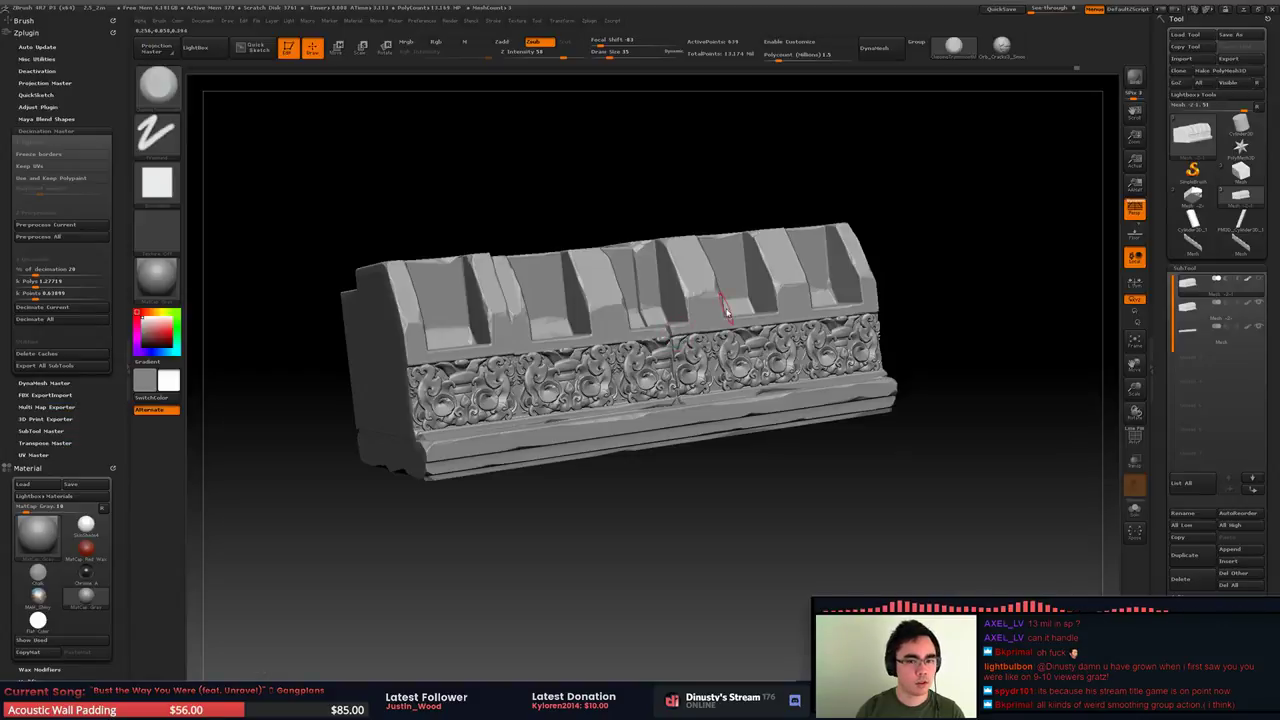
pyautogui.click(430, 21)
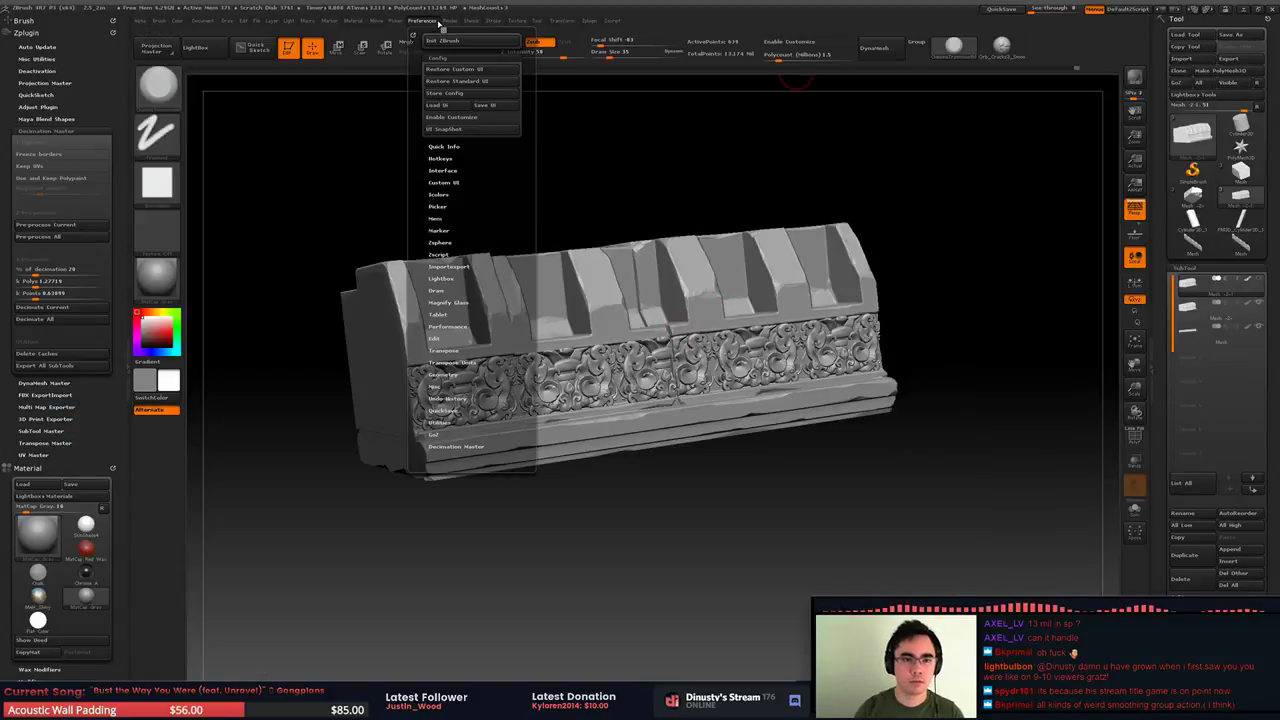
pyautogui.click(568, 20)
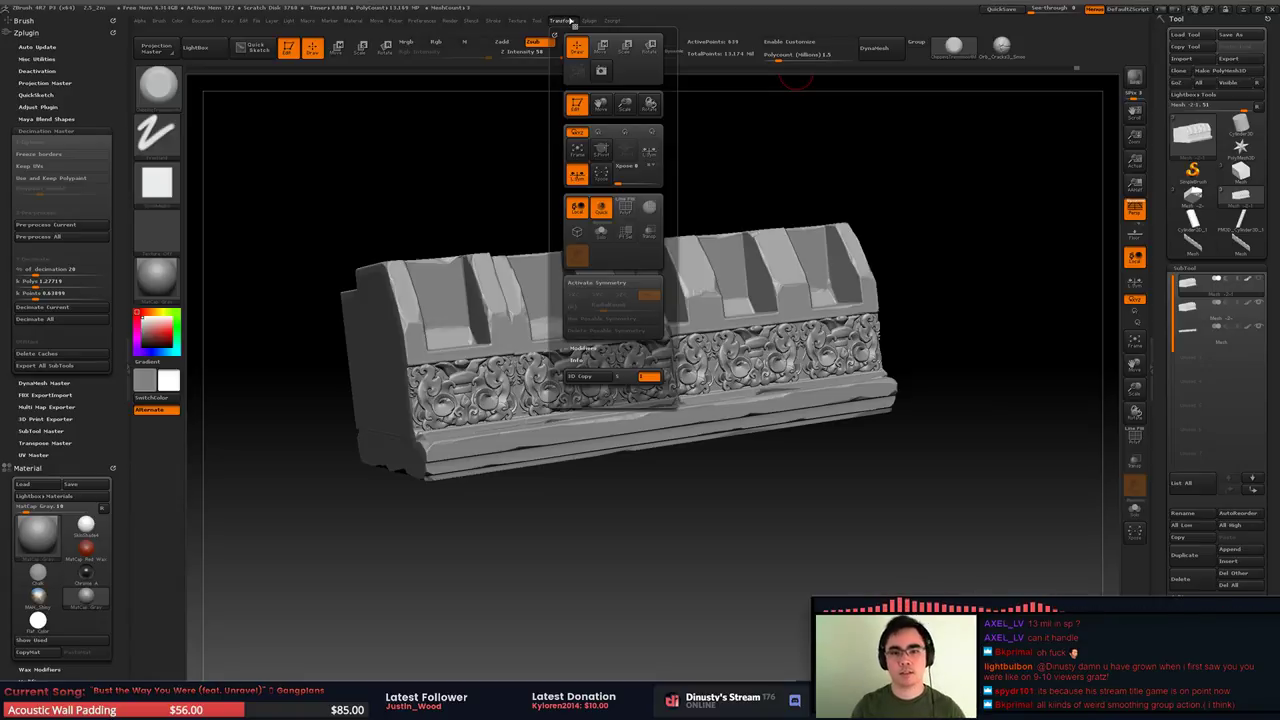
pyautogui.hotkey('alt', 'Tab')
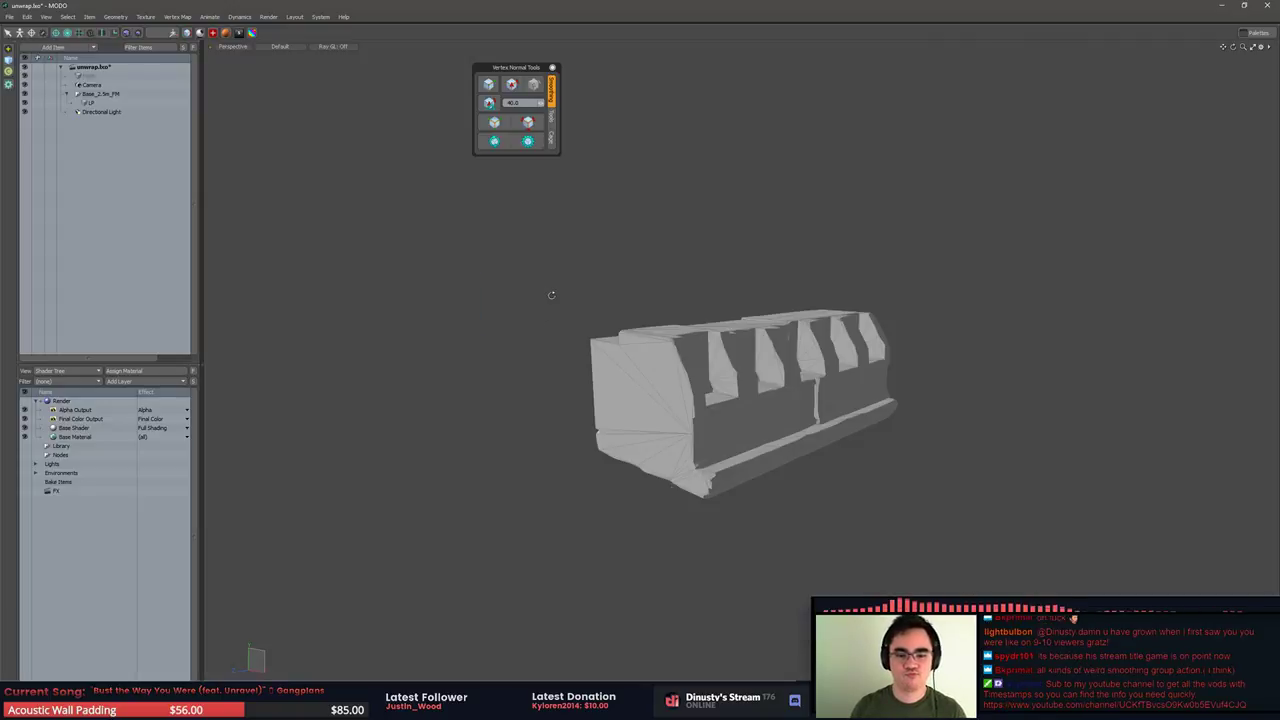
pyautogui.keyDown('alt'); pyautogui.moveTo(551, 296); pyautogui.dragTo(700, 290); pyautogui.keyUp('alt')
pyautogui.hotkey('alt', 'Tab')
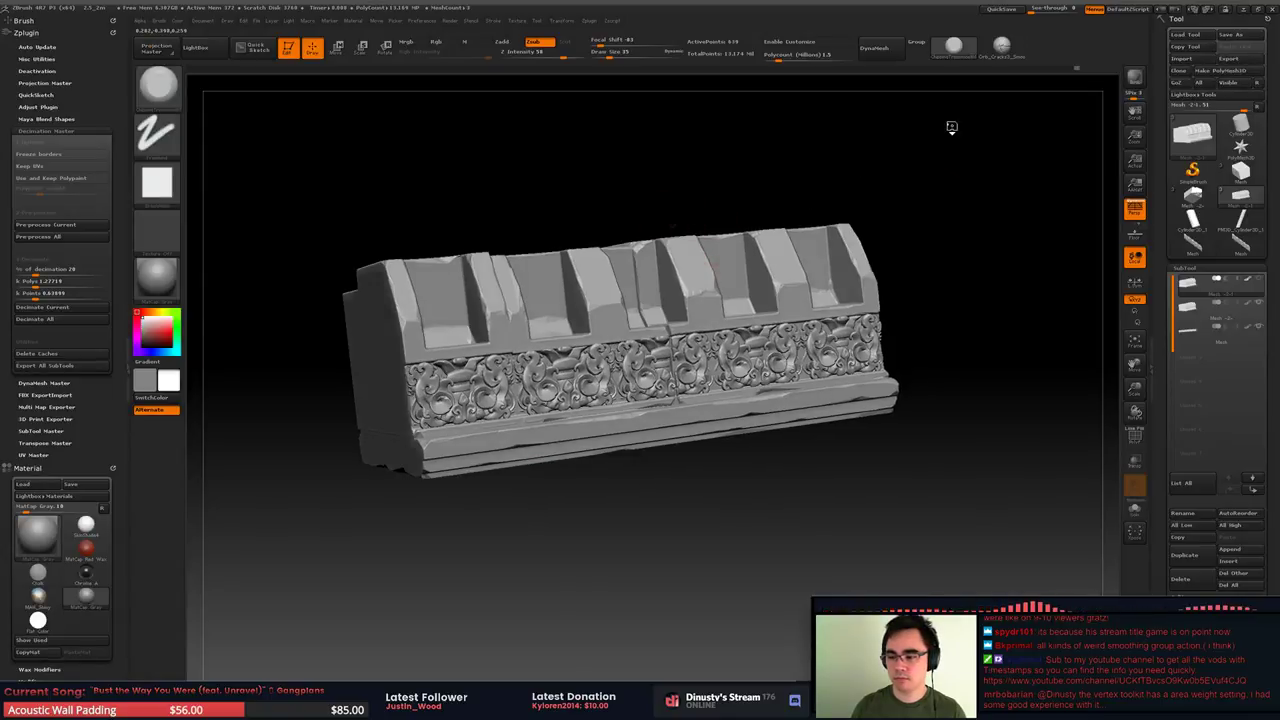
pyautogui.moveTo(951, 127); pyautogui.dragTo(938, 121)
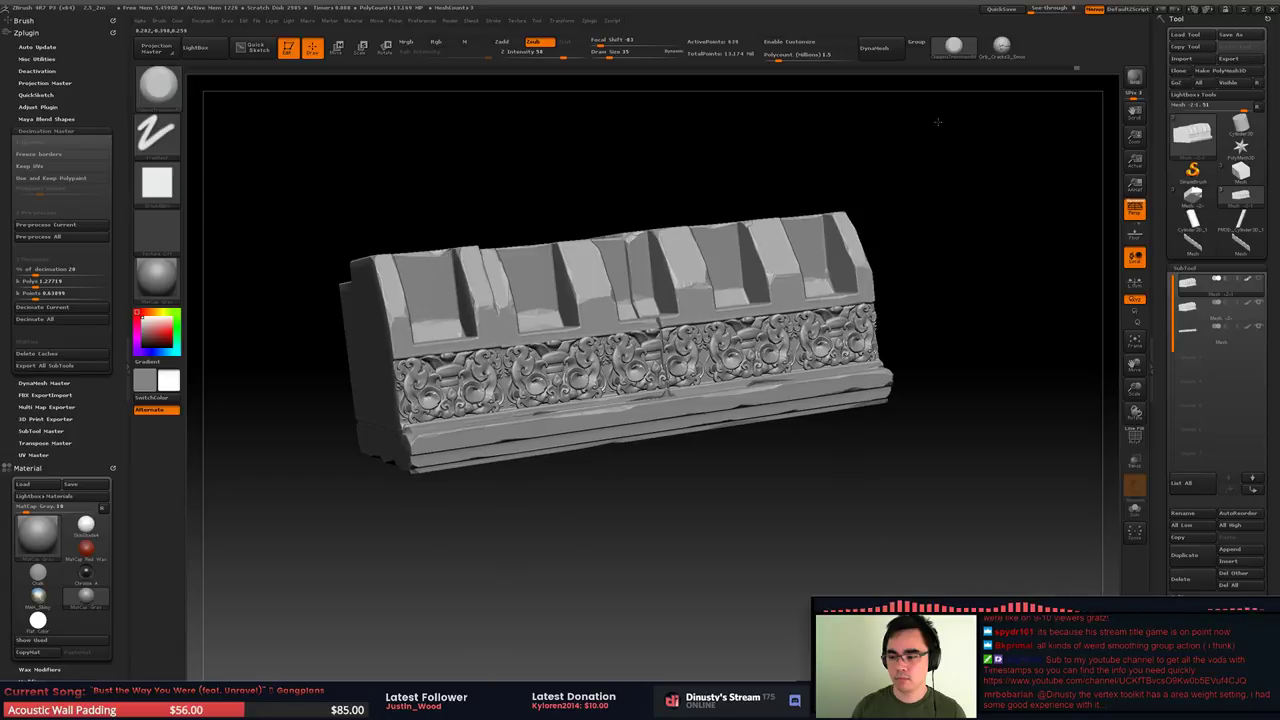
# Switch to MODO, select the LP mesh and turn off Area Weighting and Angle Weighting in the vertex normal settings
pyautogui.hotkey('alt', 'Tab')
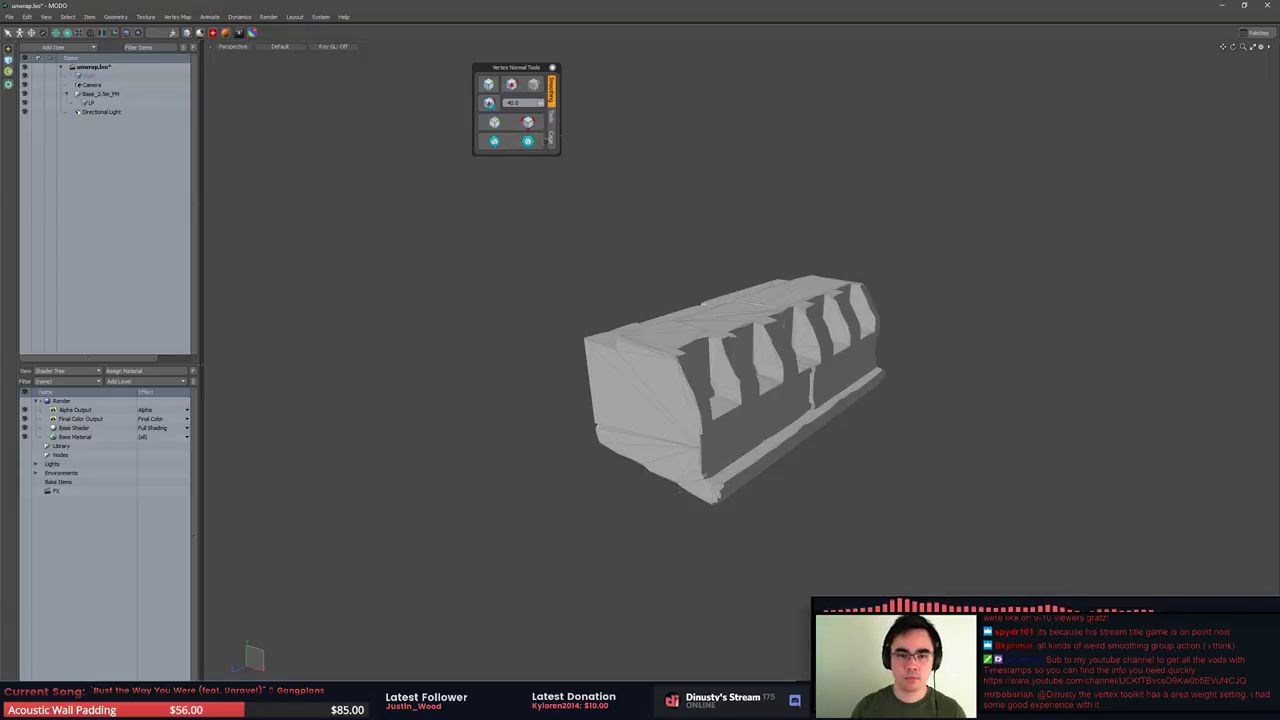
pyautogui.click(528, 141)
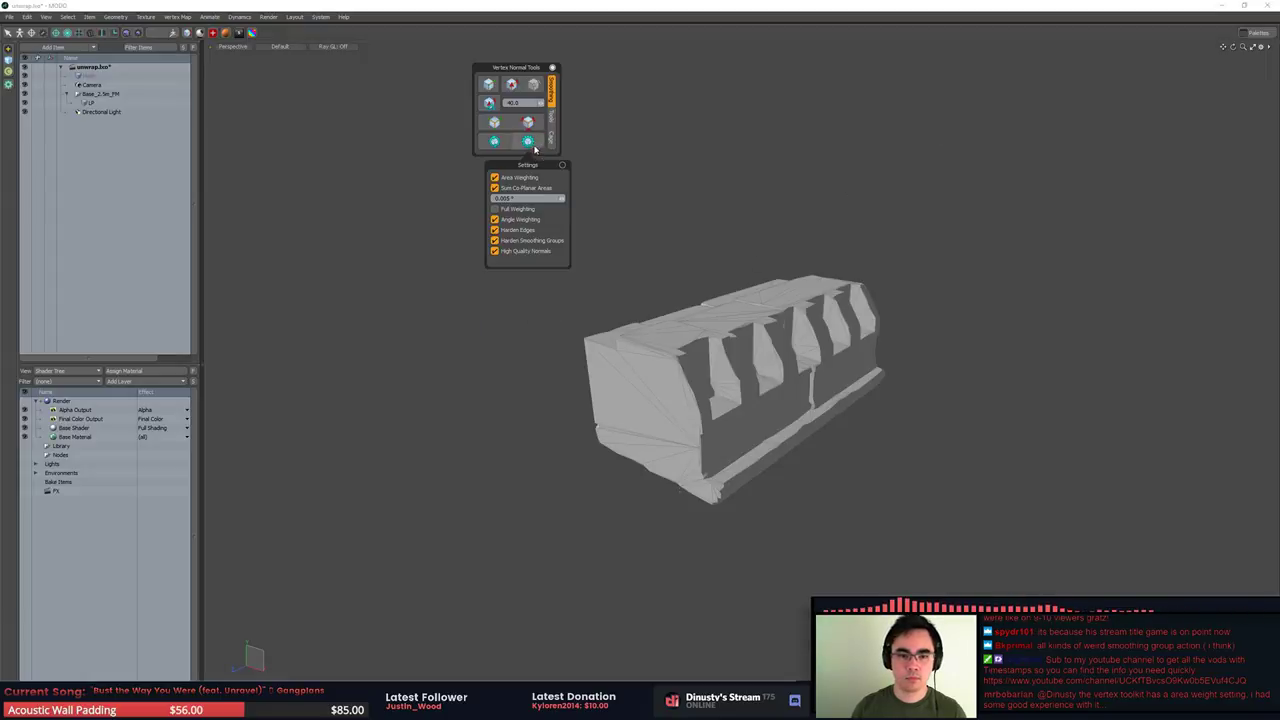
pyautogui.click(526, 210)
pyautogui.click(530, 178)
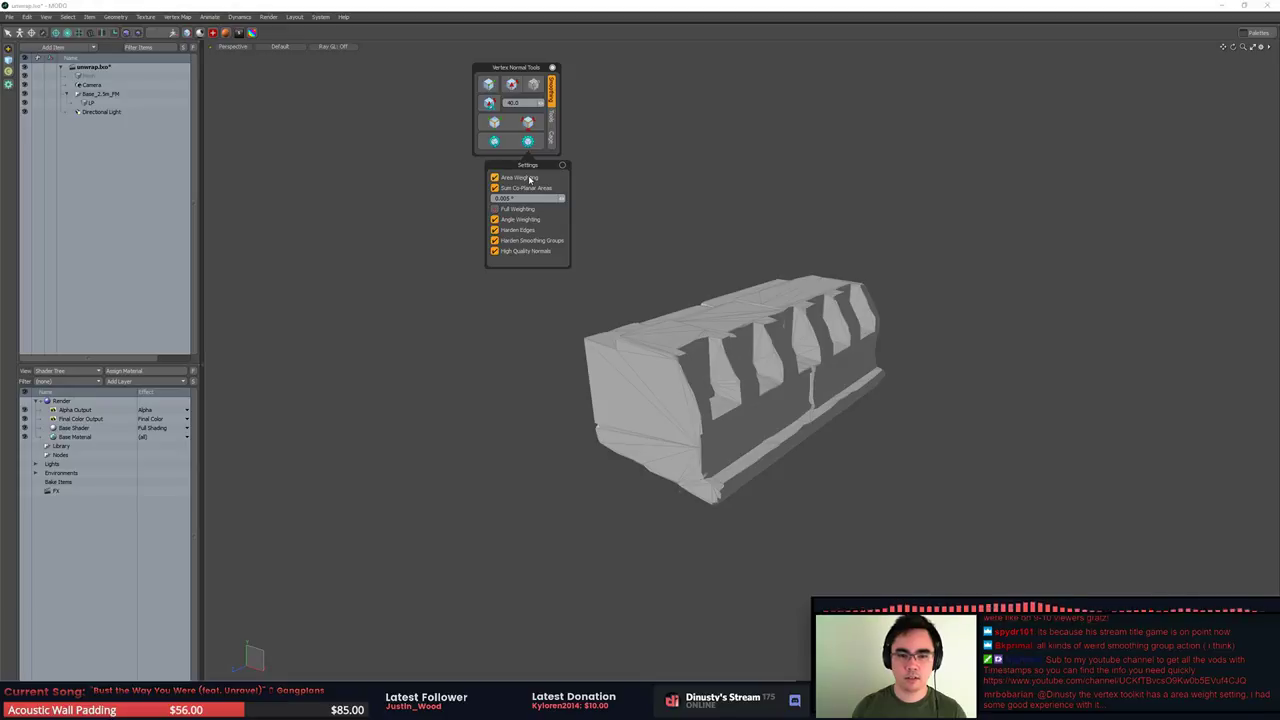
pyautogui.click(521, 219)
pyautogui.click(525, 211)
pyautogui.click(522, 219)
pyautogui.click(522, 219)
pyautogui.click(671, 340)
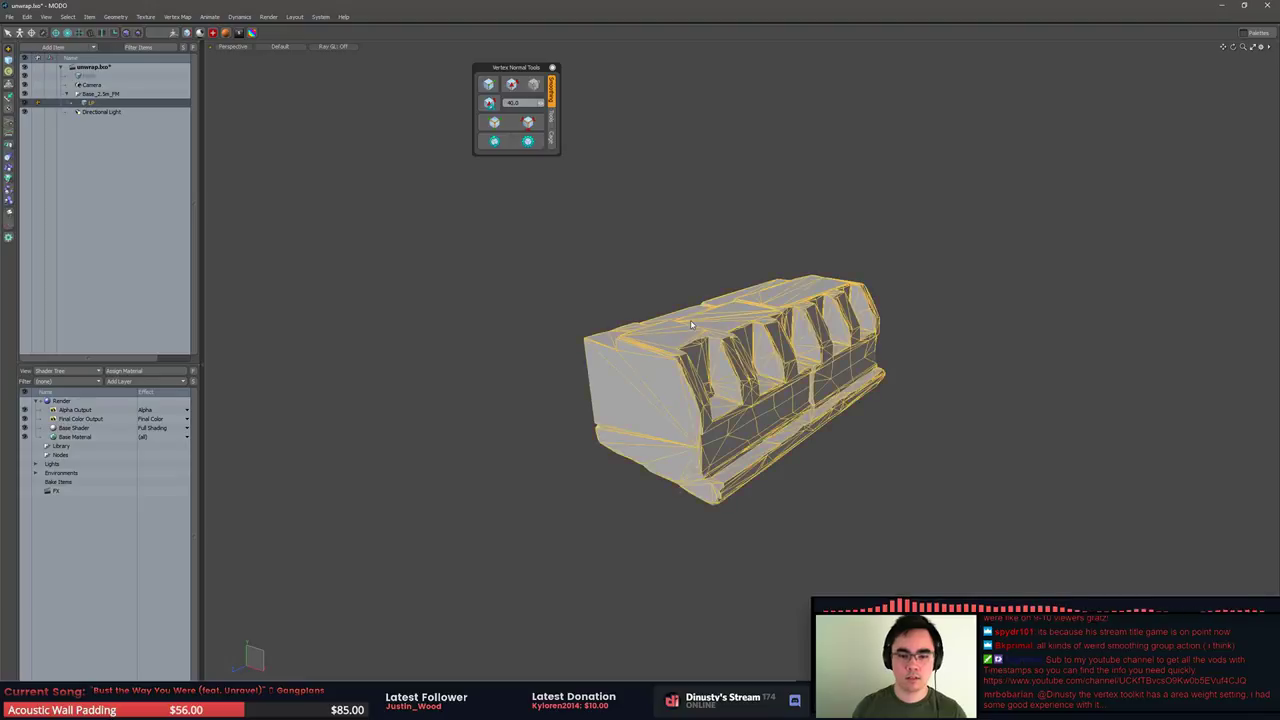
pyautogui.click(528, 142)
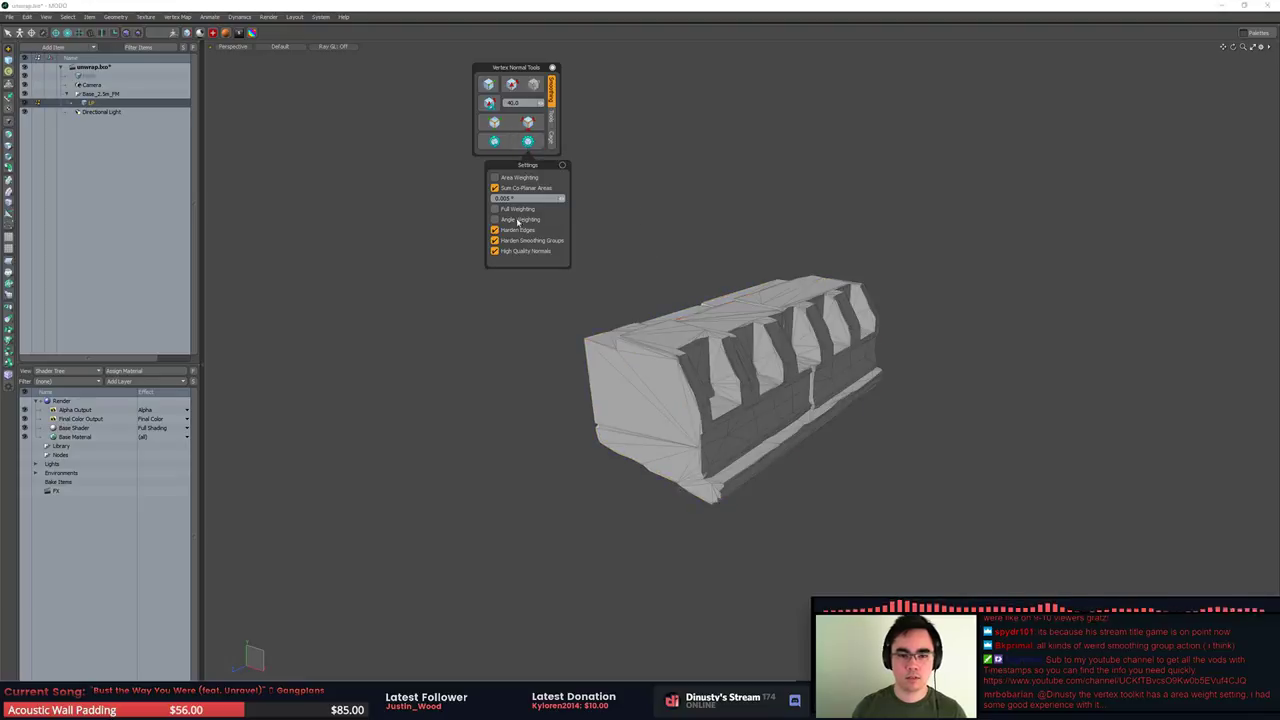
pyautogui.click(522, 210)
pyautogui.click(524, 210)
# Start exporting the selected LP mesh layer in Wavefront OBJ format
pyautogui.keyDown('alt'); pyautogui.moveTo(722, 234); pyautogui.dragTo(452, 164); pyautogui.keyUp('alt')
pyautogui.rightClick(100, 105)
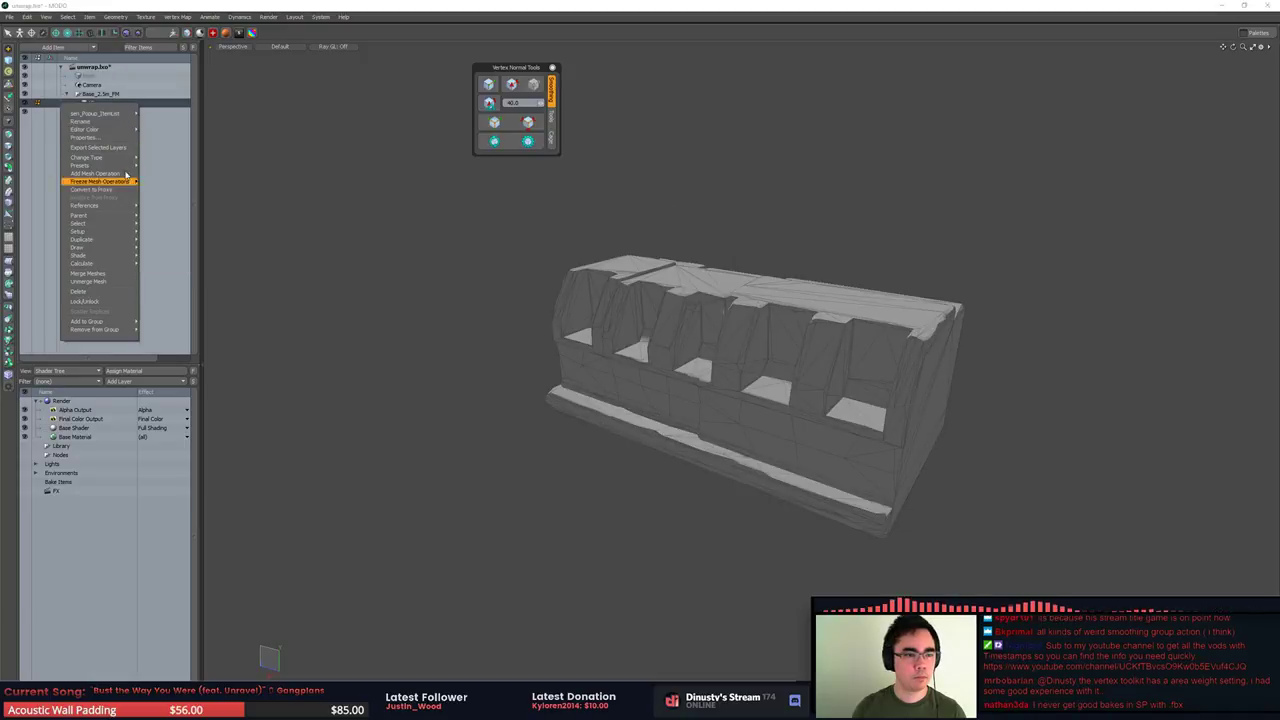
pyautogui.click(100, 148)
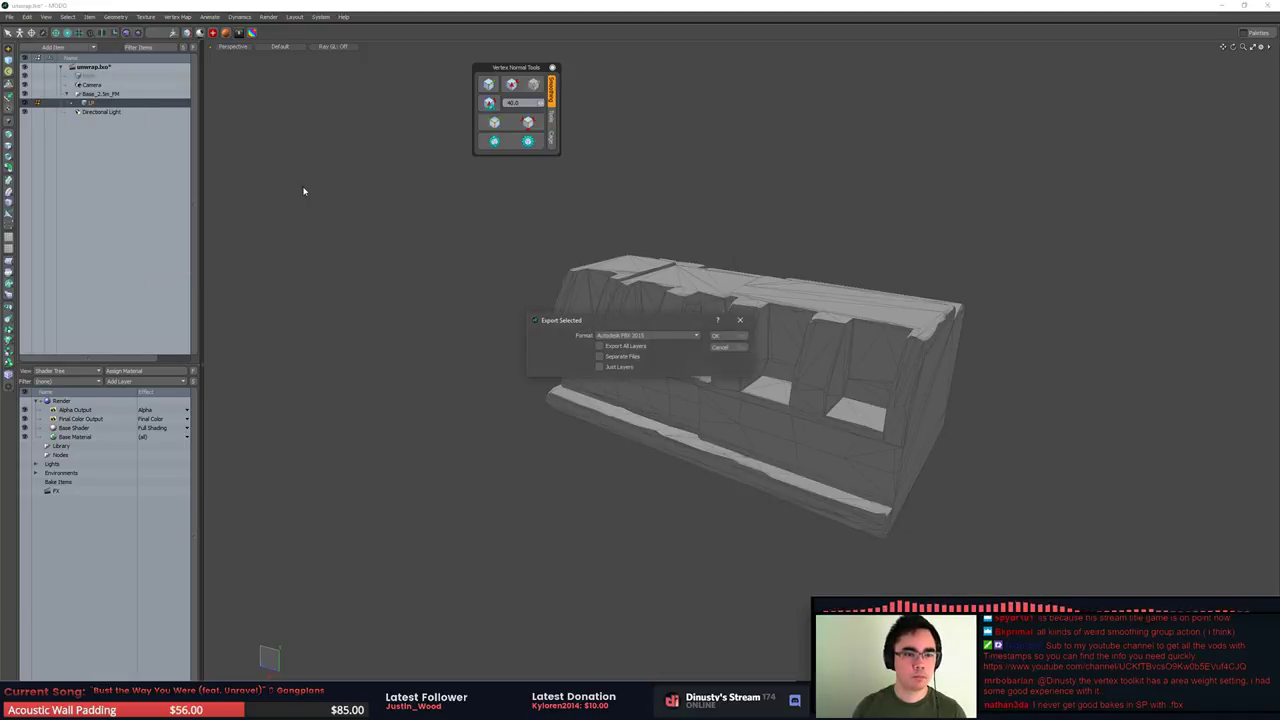
pyautogui.click(680, 335)
pyautogui.click(665, 369)
pyautogui.click(737, 335)
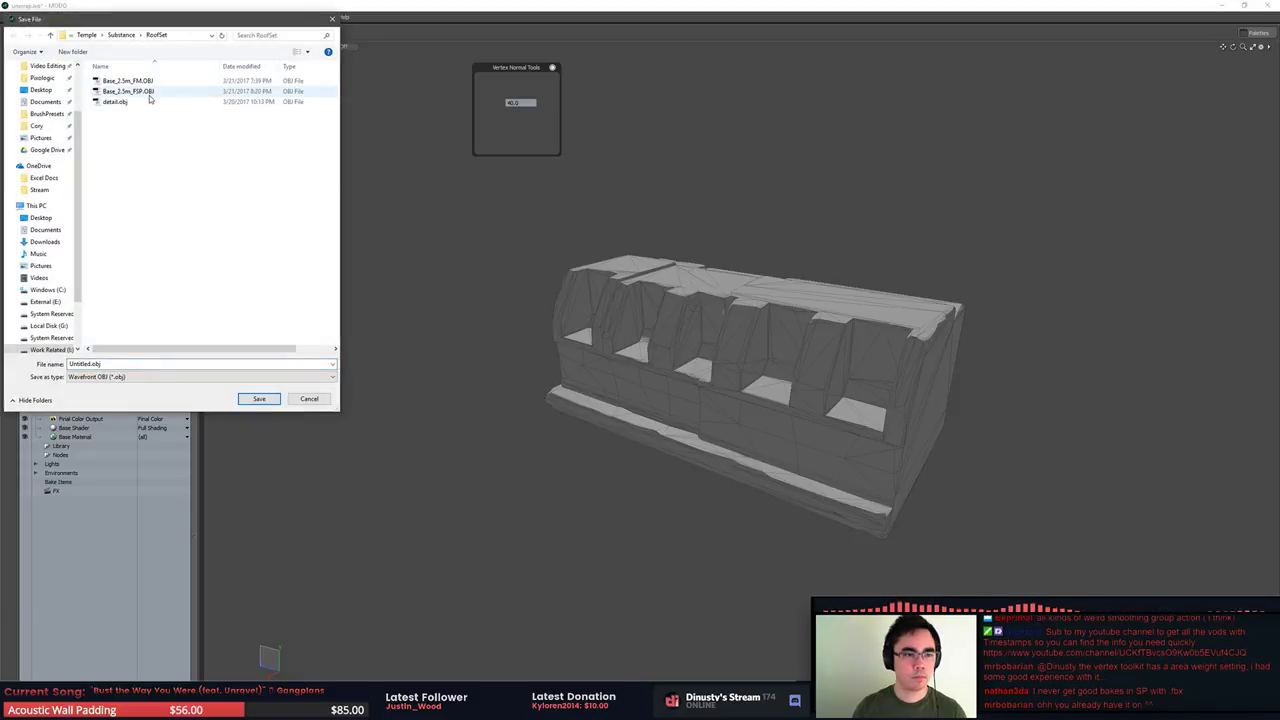
# Save the exported low-poly mesh as LP_FSP.OBJ in the RoofSet folder and switch to Substance Painter
pyautogui.click(140, 91)
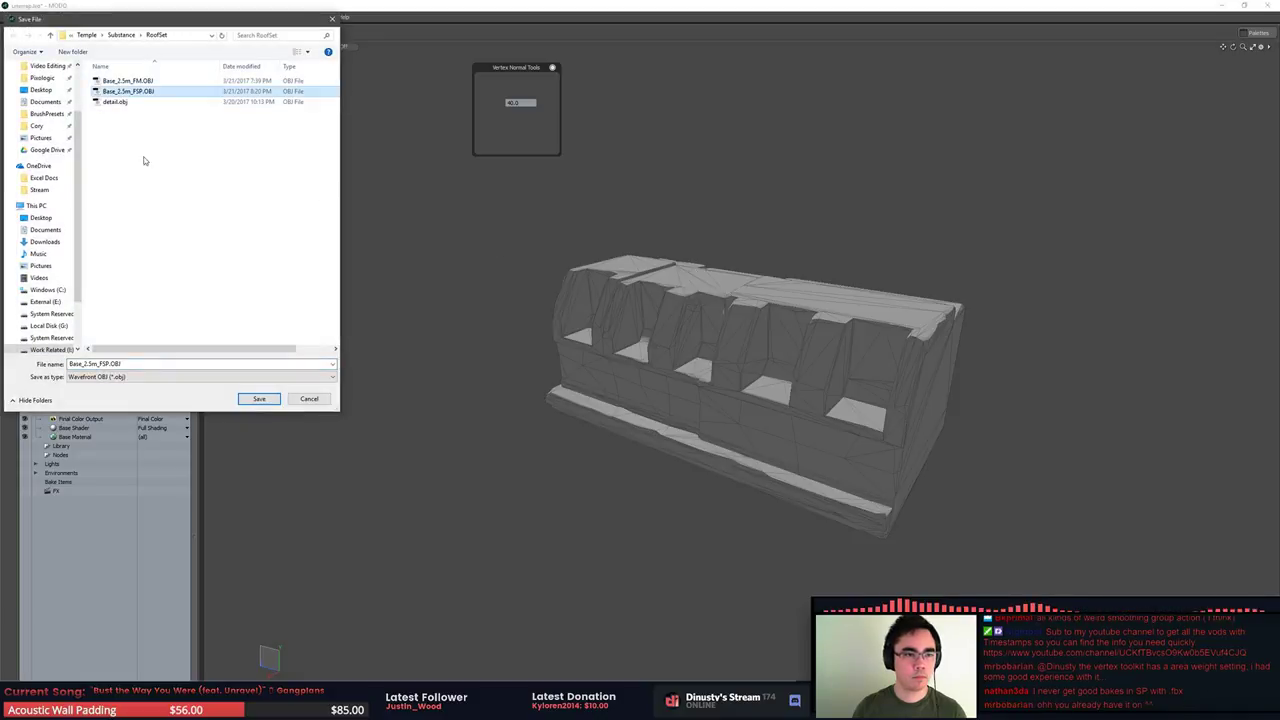
pyautogui.click(106, 364)
pyautogui.moveTo(98, 364); pyautogui.dragTo(4, 340)
pyautogui.write('LP')
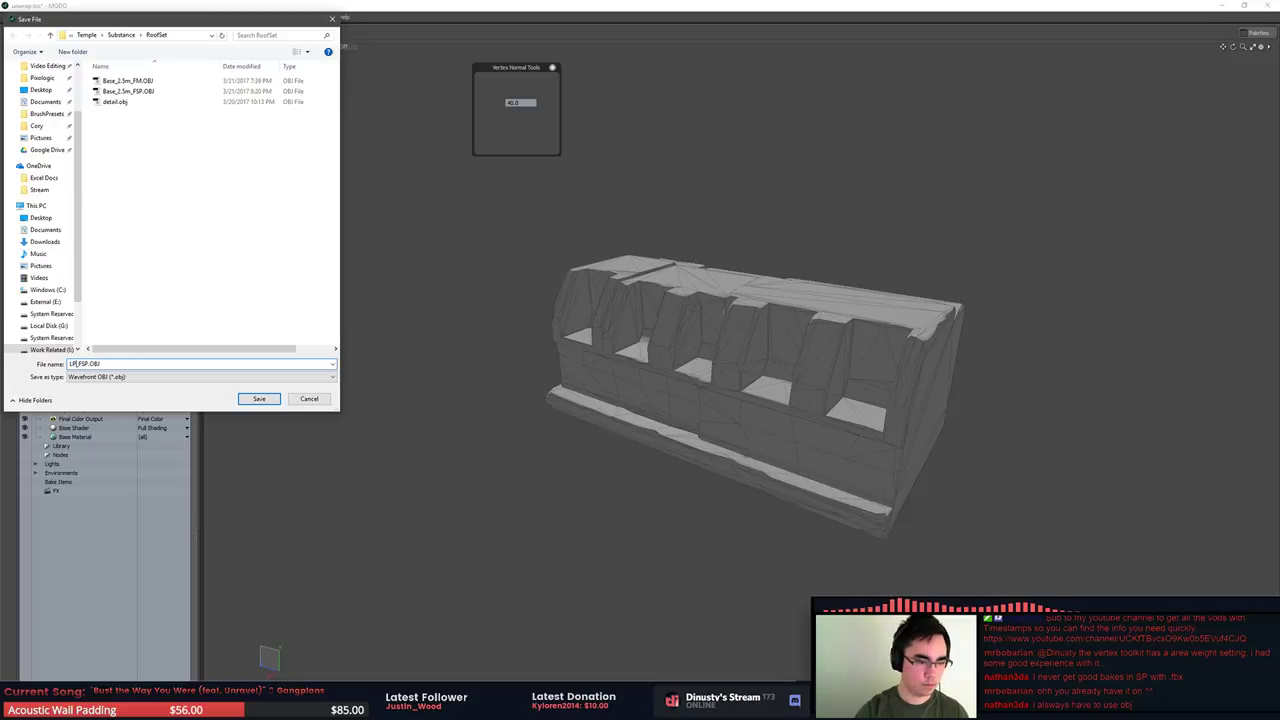
pyautogui.press('Return')
pyautogui.hotkey('alt', 'Tab')
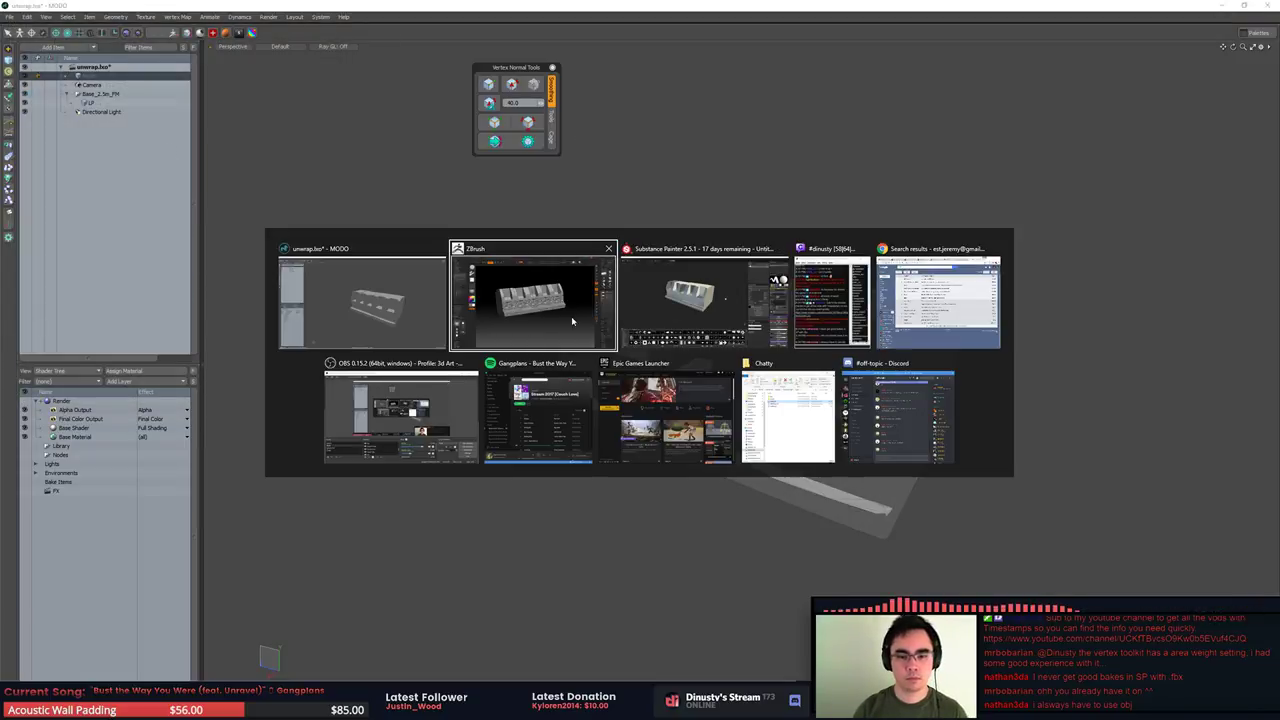
pyautogui.click(650, 310)
pyautogui.click(100, 17)
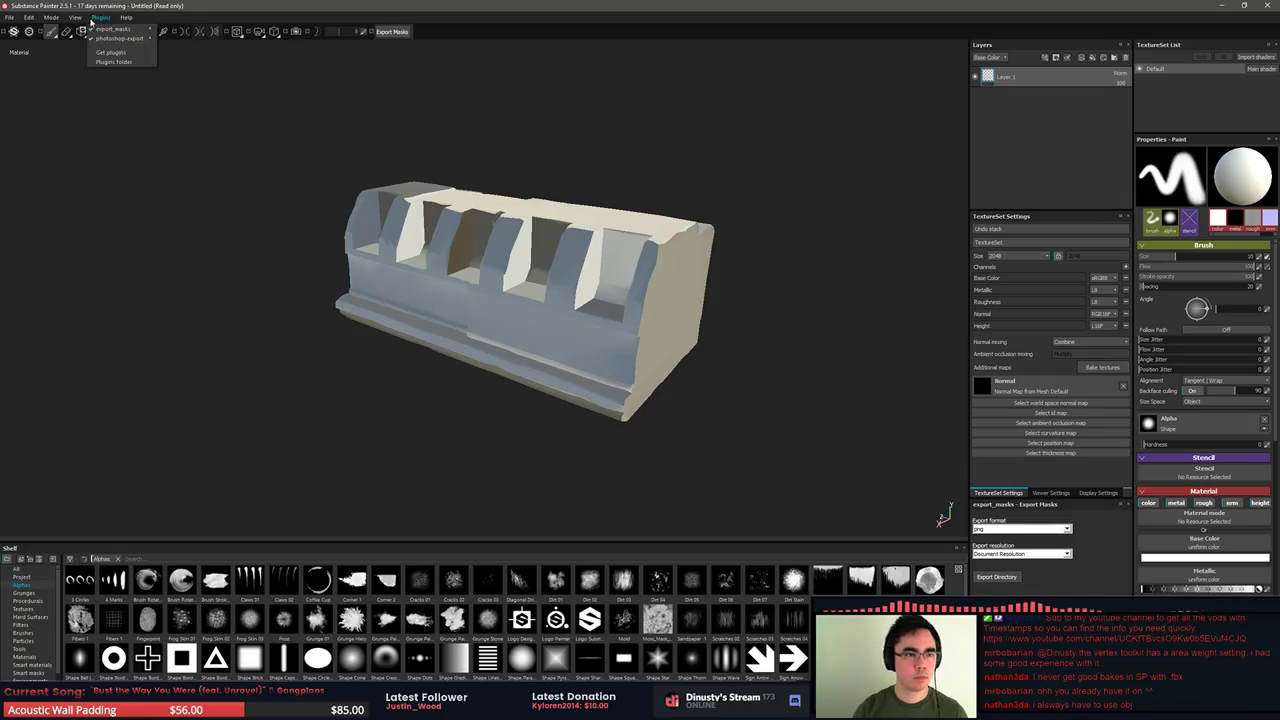
pyautogui.click(100, 17)
pyautogui.click(100, 17)
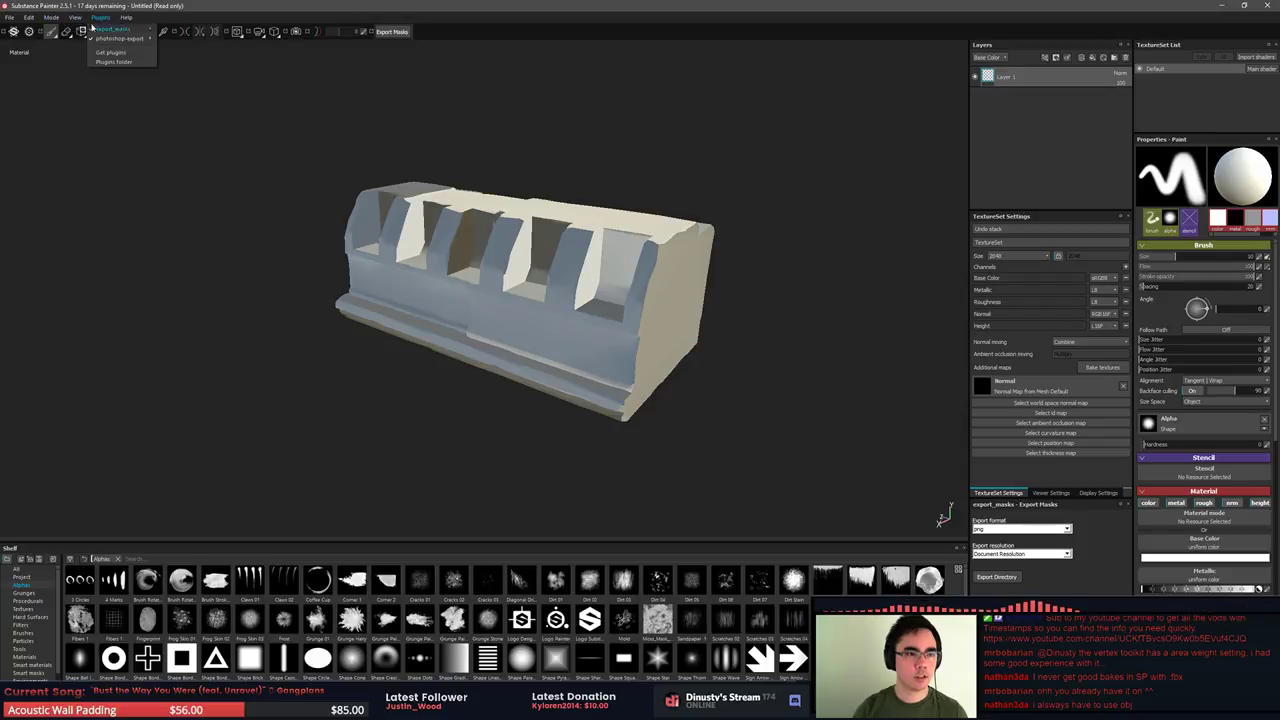
pyautogui.moveTo(75, 17)
pyautogui.click(105, 17)
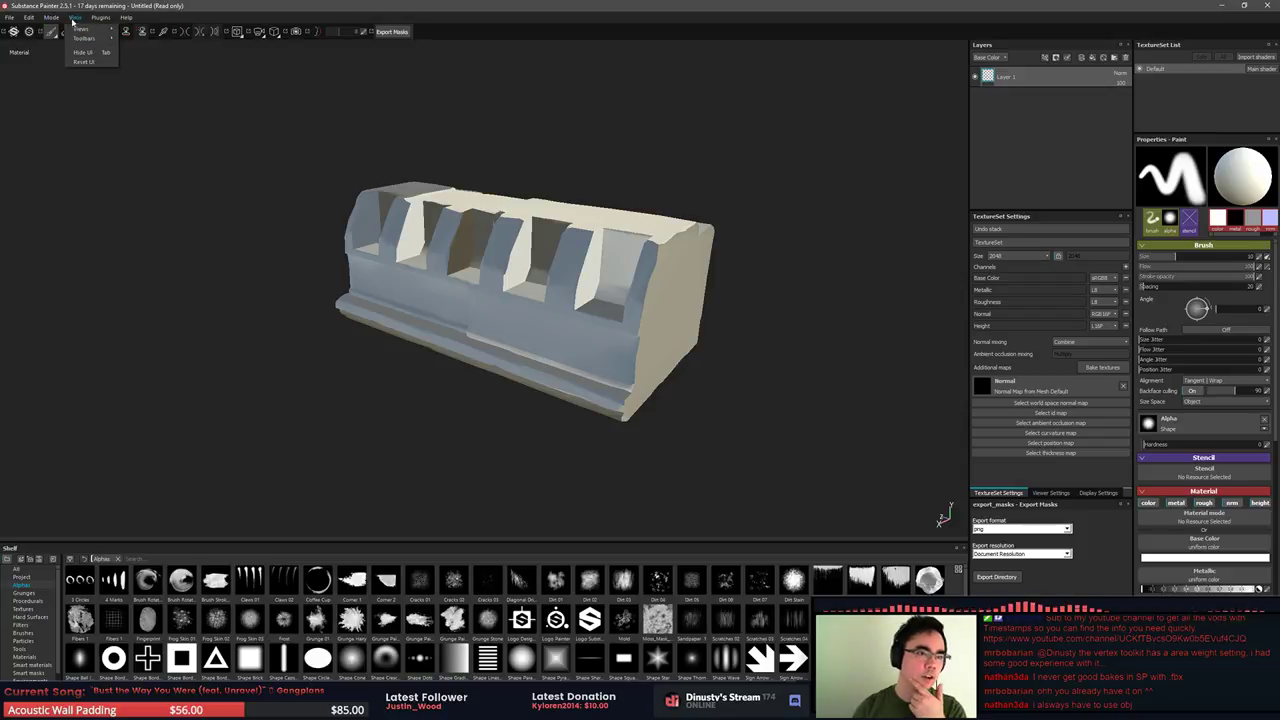
pyautogui.click(106, 18)
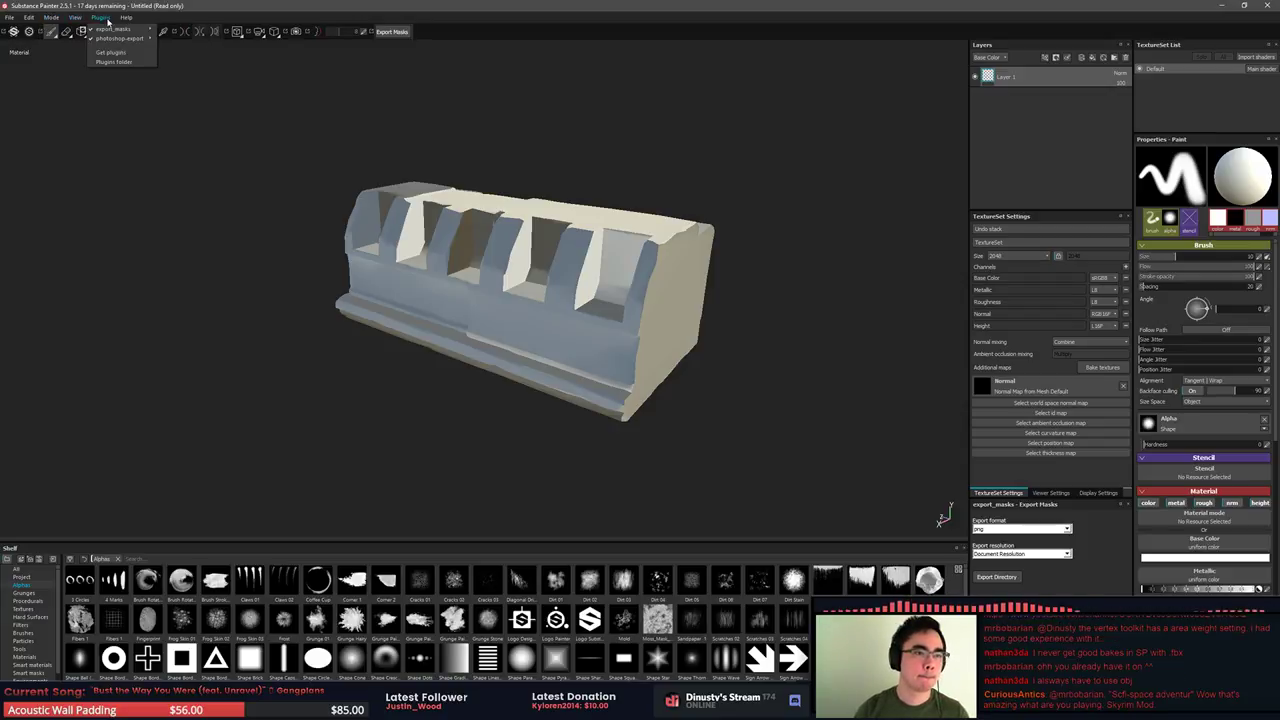
# Replace the mesh in the current project's configuration with LP_FSP.OBJ and inspect the reloaded block
pyautogui.moveTo(31, 19)
pyautogui.click(35, 49)
pyautogui.click(746, 327)
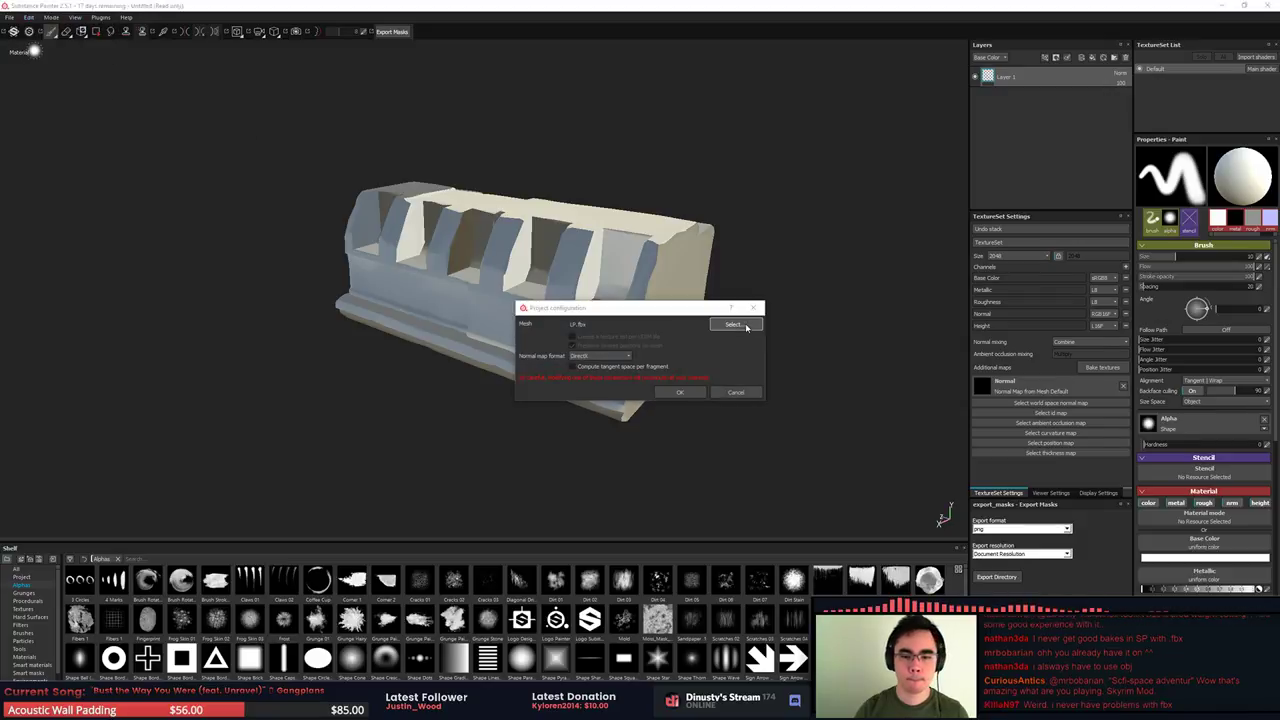
pyautogui.click(735, 325)
pyautogui.click(686, 405)
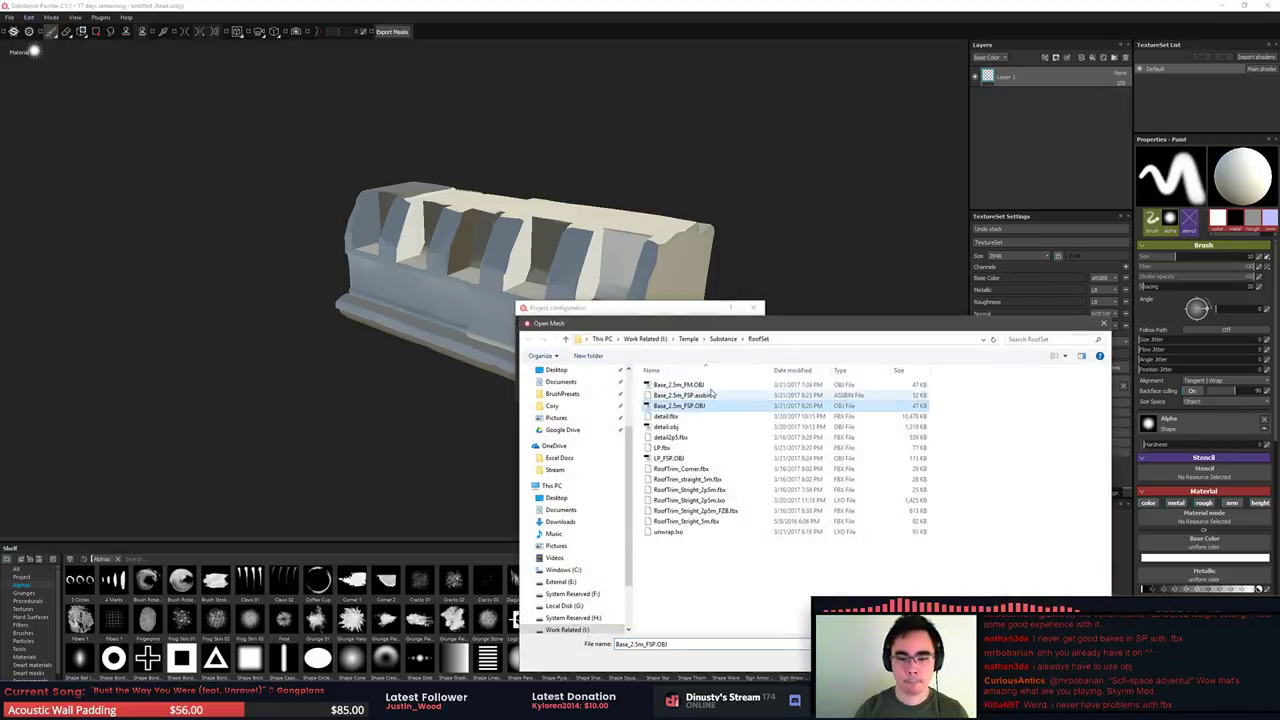
pyautogui.click(670, 458)
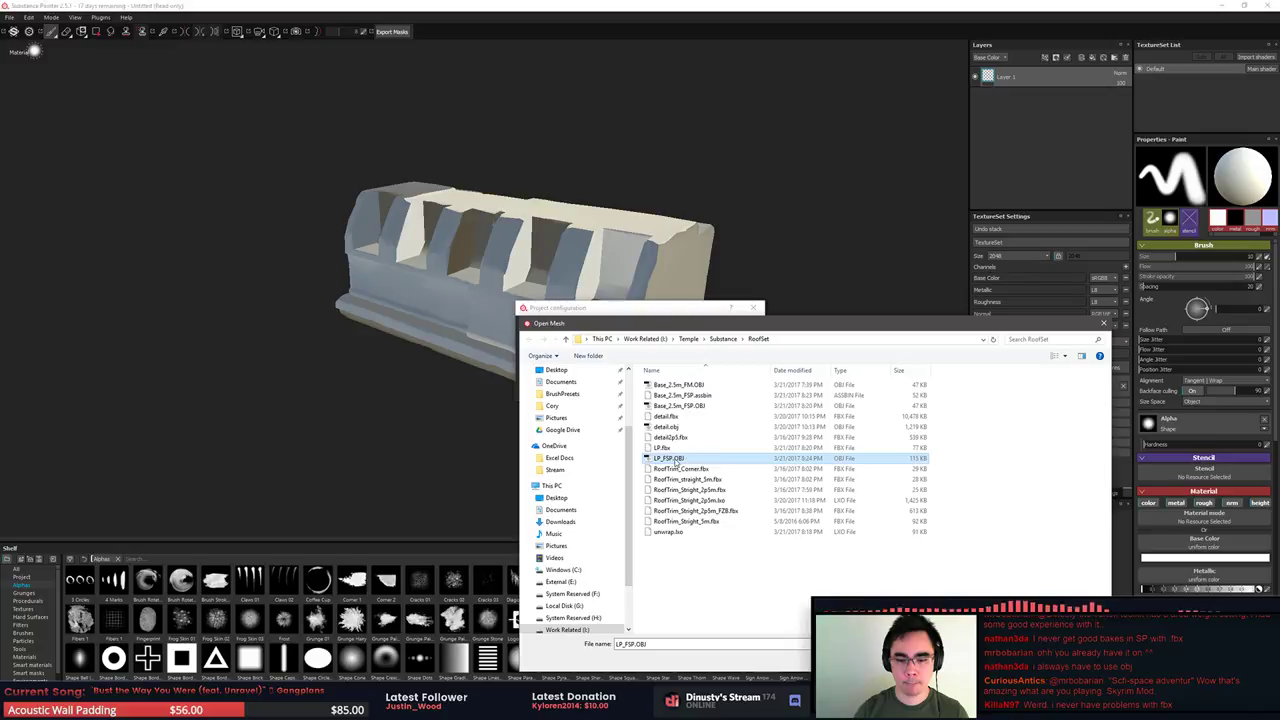
pyautogui.doubleClick(676, 459)
pyautogui.click(680, 393)
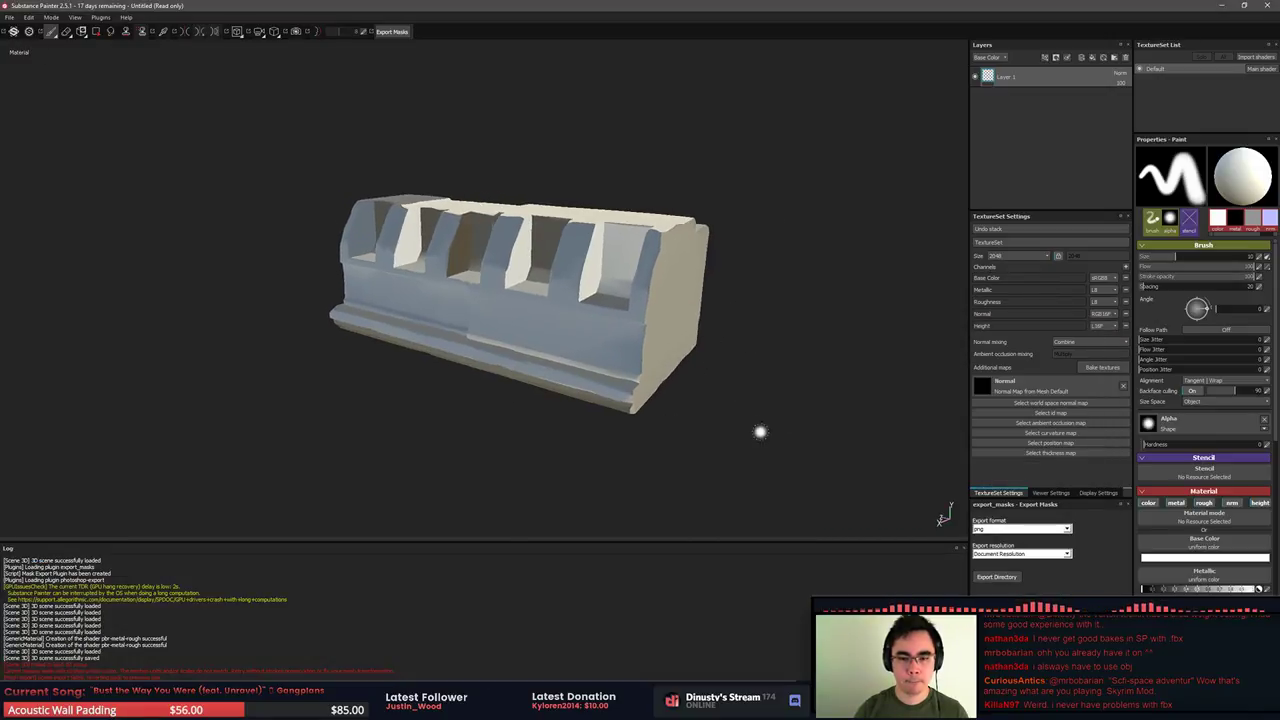
pyautogui.keyDown('alt'); pyautogui.moveTo(745, 427); pyautogui.dragTo(677, 434); pyautogui.keyUp('alt')
# Start a new project using the LP_FSP.OBJ mesh, with DirectX normal map format and 2048 document resolution
pyautogui.click(10, 18)
pyautogui.click(14, 28)
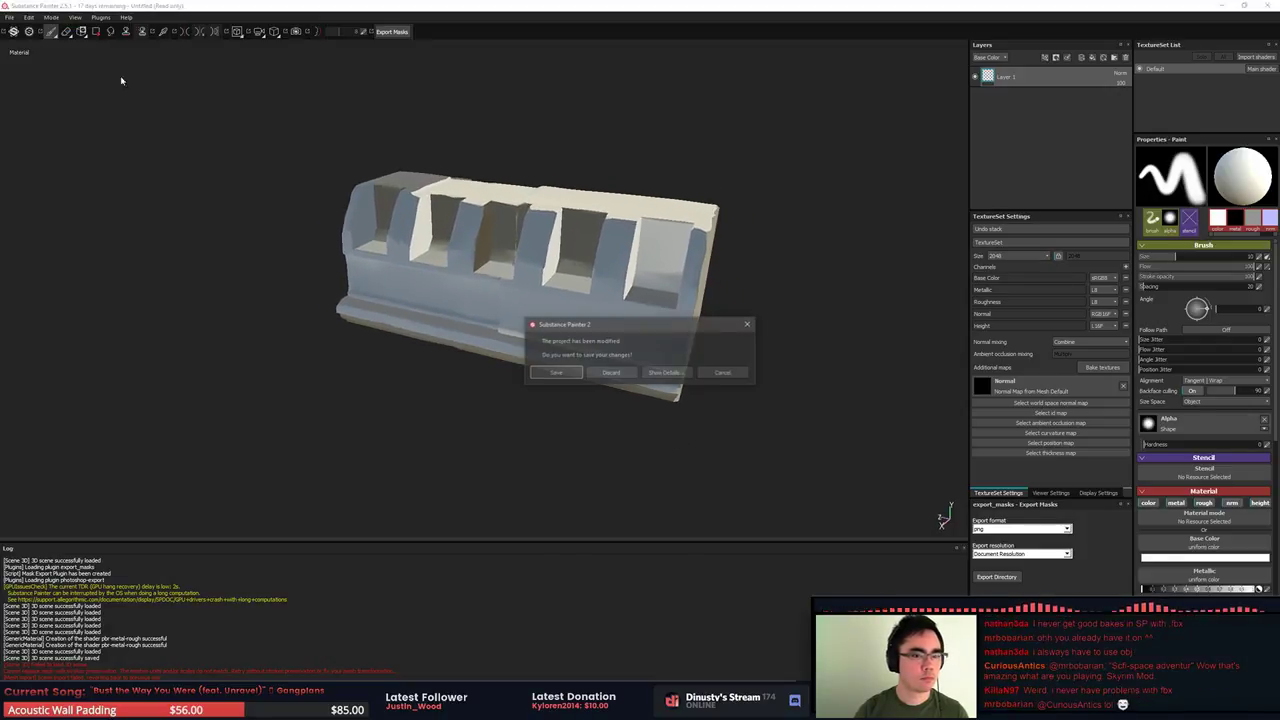
pyautogui.click(572, 373)
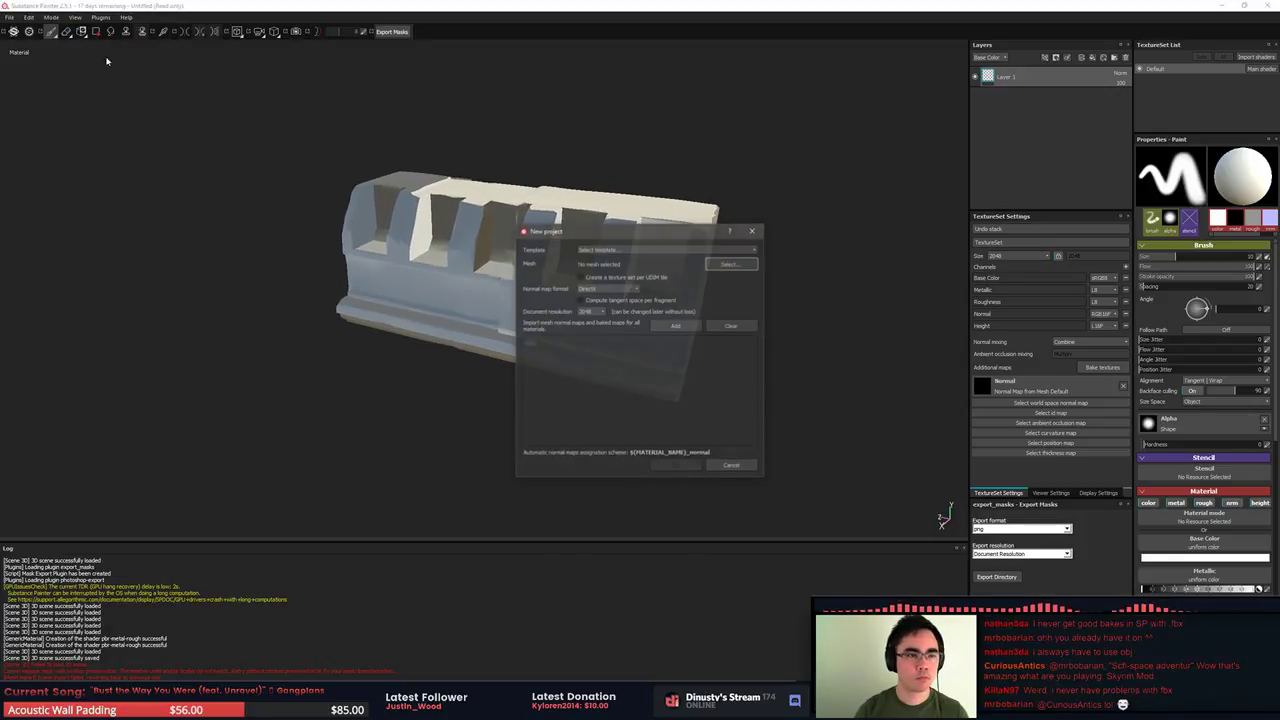
pyautogui.click(730, 263)
pyautogui.click(668, 381)
pyautogui.doubleClick(673, 384)
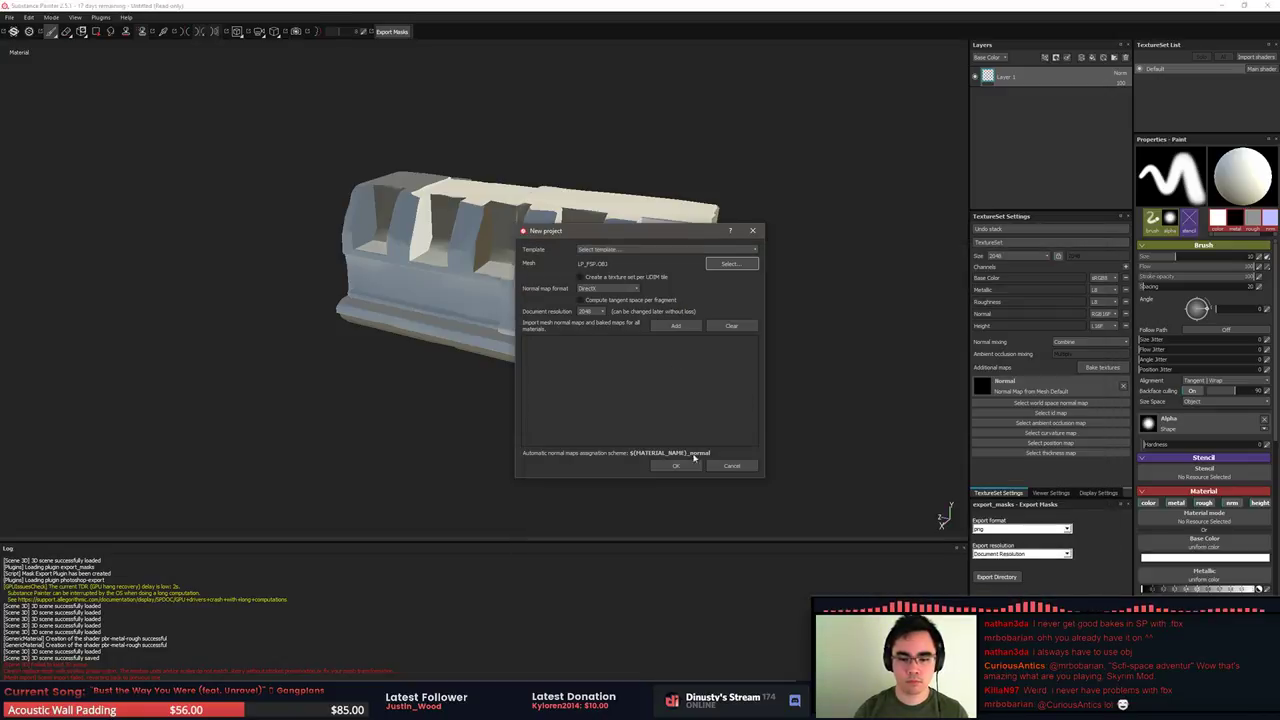
pyautogui.click(696, 461)
# Open the texture baking settings and load Base_2.5m_FSP.OBJ as the high definition mesh
pyautogui.keyDown('alt'); pyautogui.moveTo(783, 390); pyautogui.dragTo(745, 384); pyautogui.keyUp('alt')
pyautogui.keyDown('alt'); pyautogui.moveTo(942, 520); pyautogui.dragTo(749, 357); pyautogui.keyUp('alt')
pyautogui.click(1103, 369)
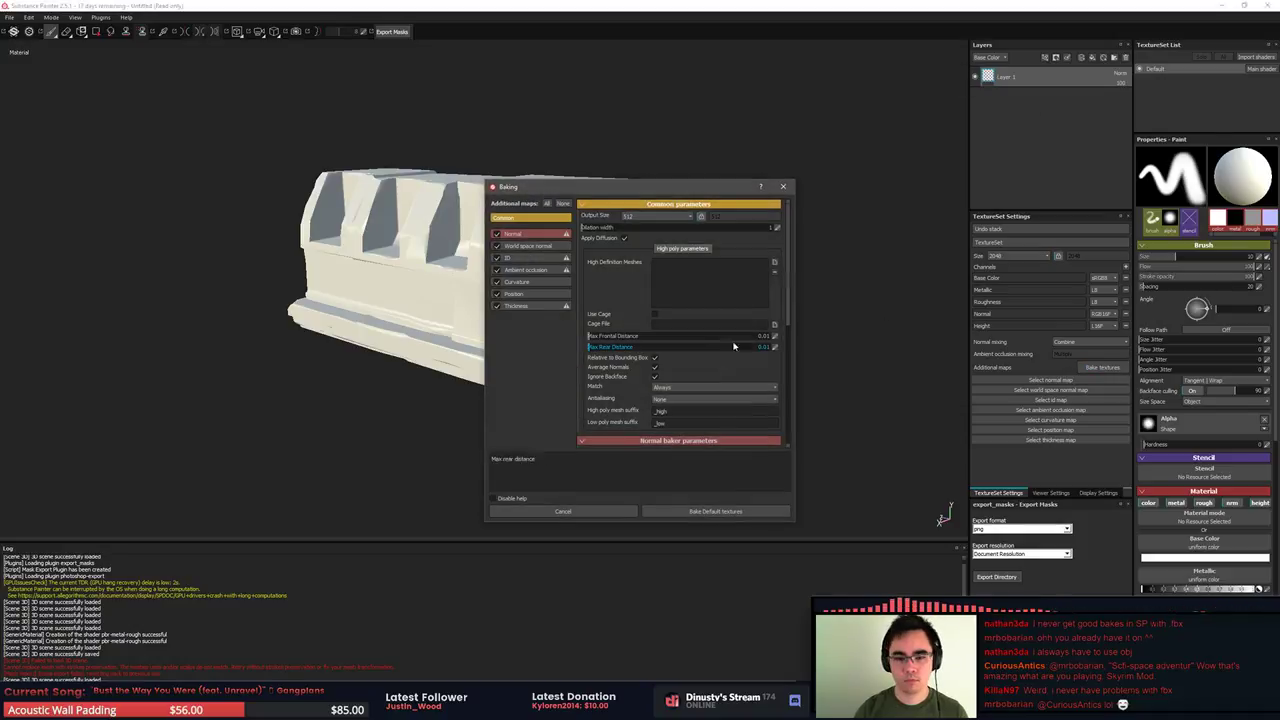
pyautogui.click(776, 265)
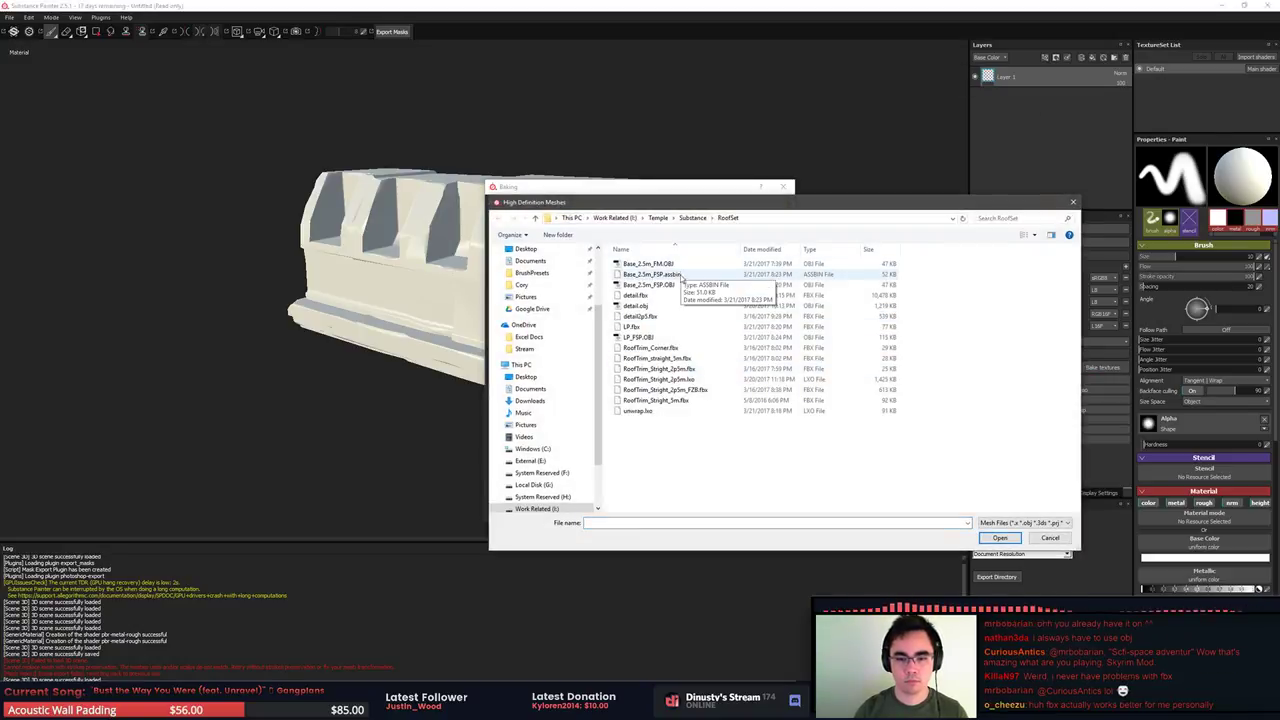
pyautogui.click(672, 285)
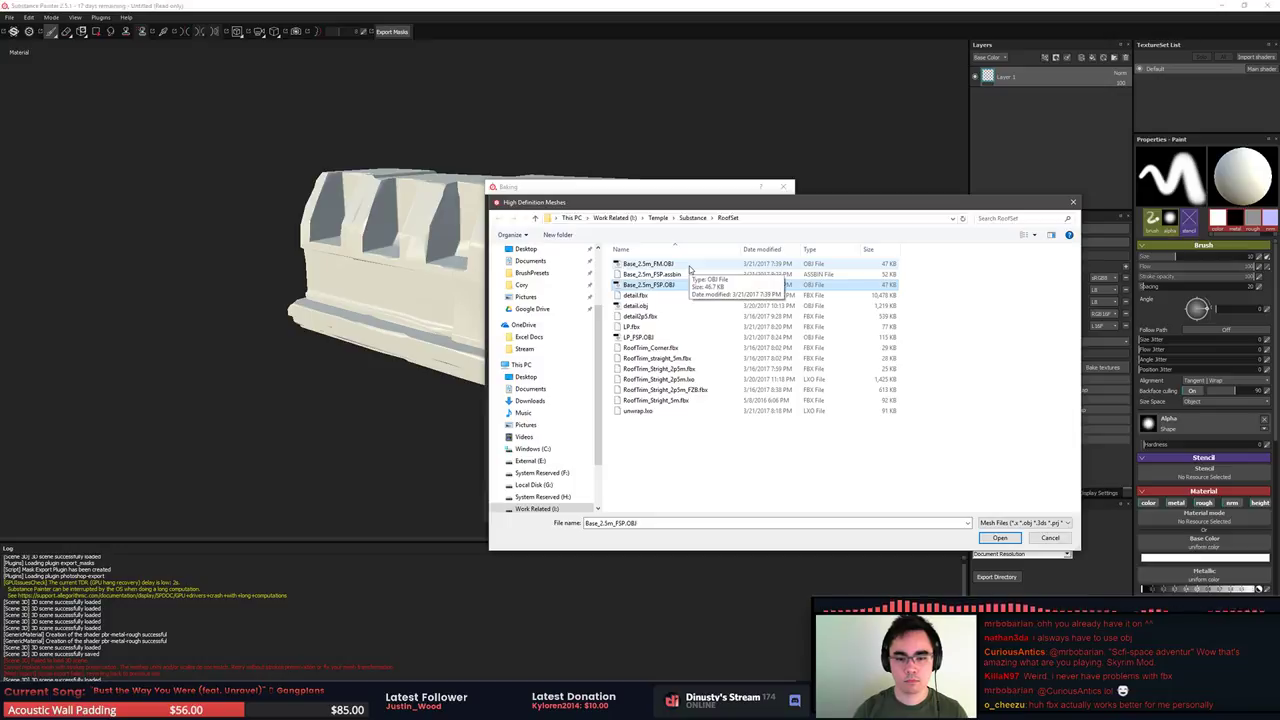
pyautogui.click(752, 296)
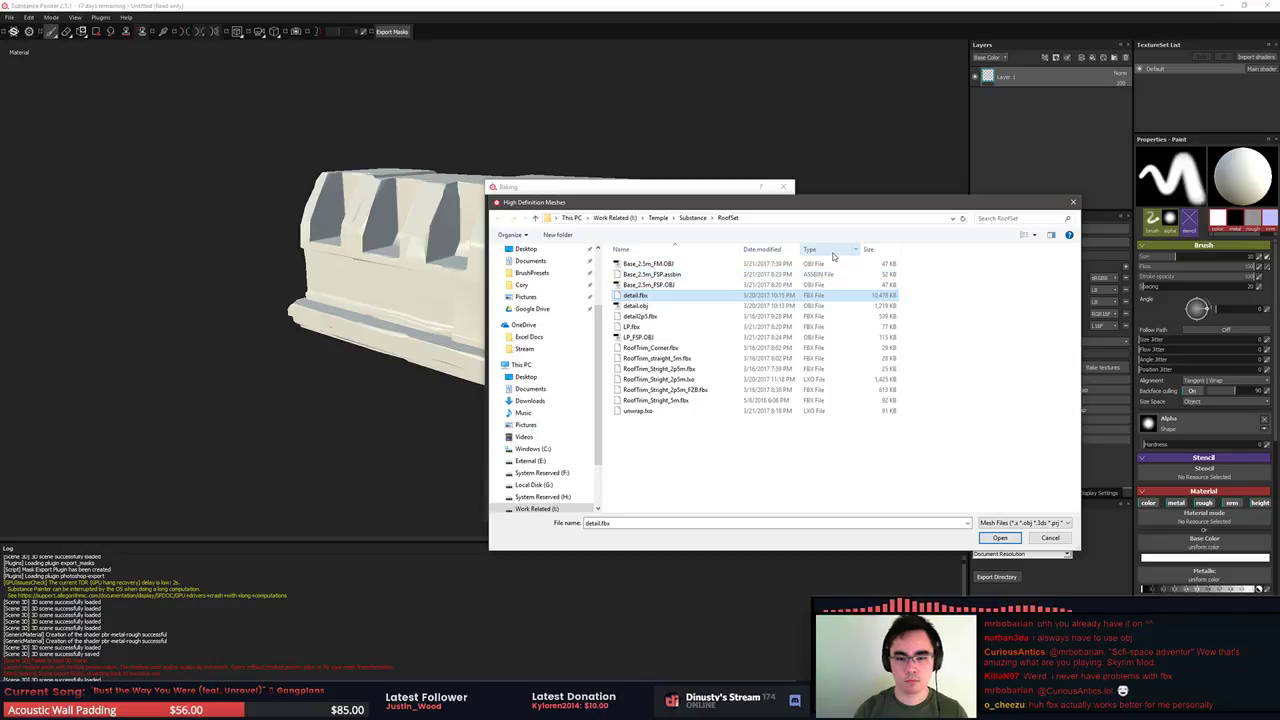
pyautogui.click(1020, 522)
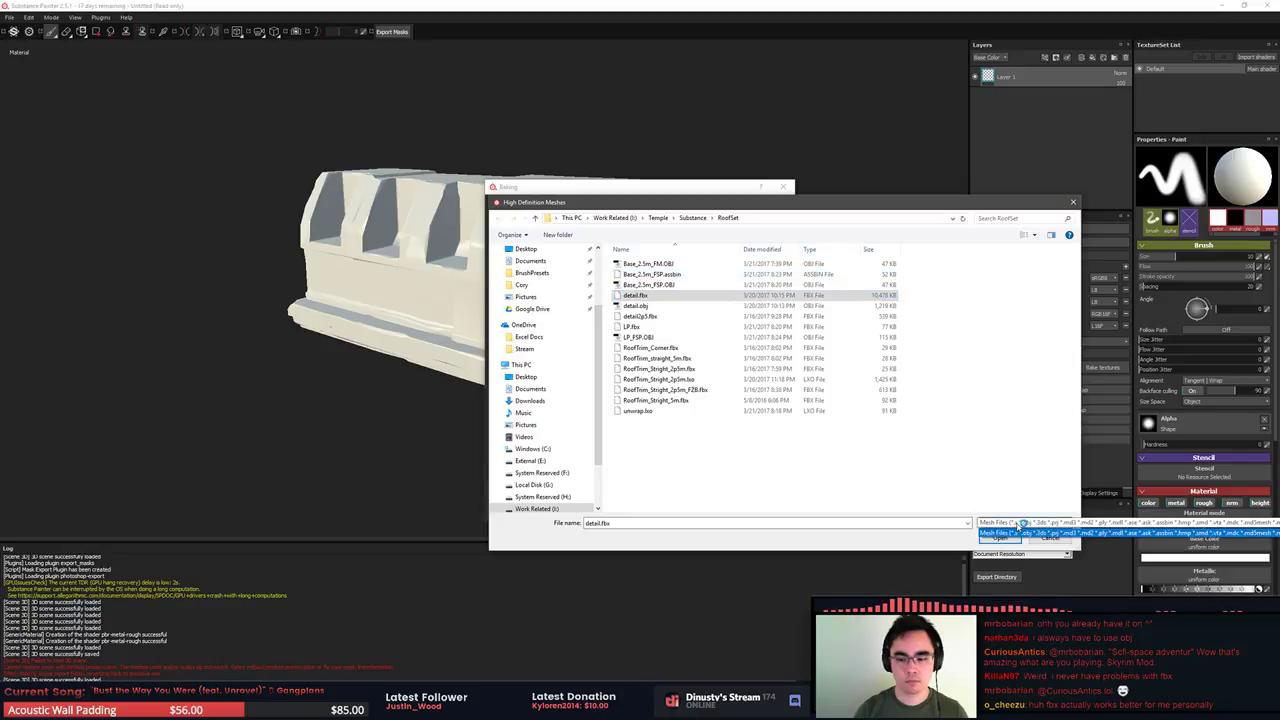
pyautogui.click(1020, 532)
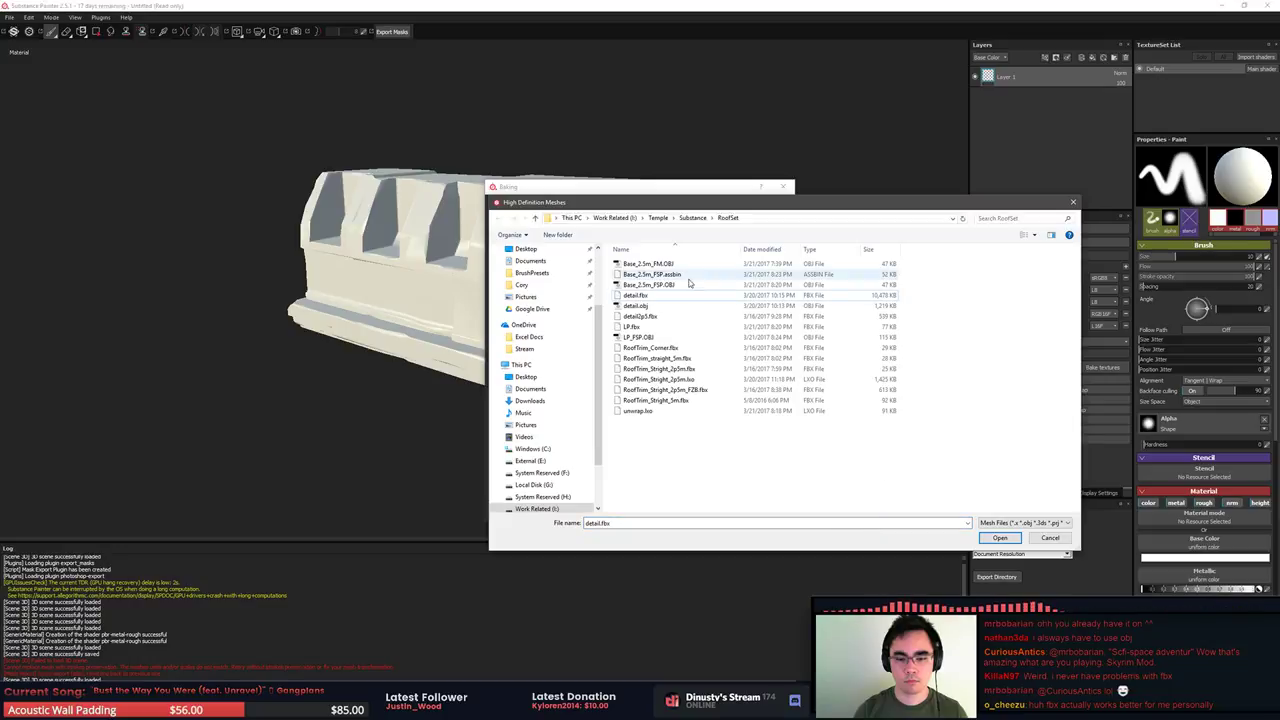
pyautogui.click(760, 249)
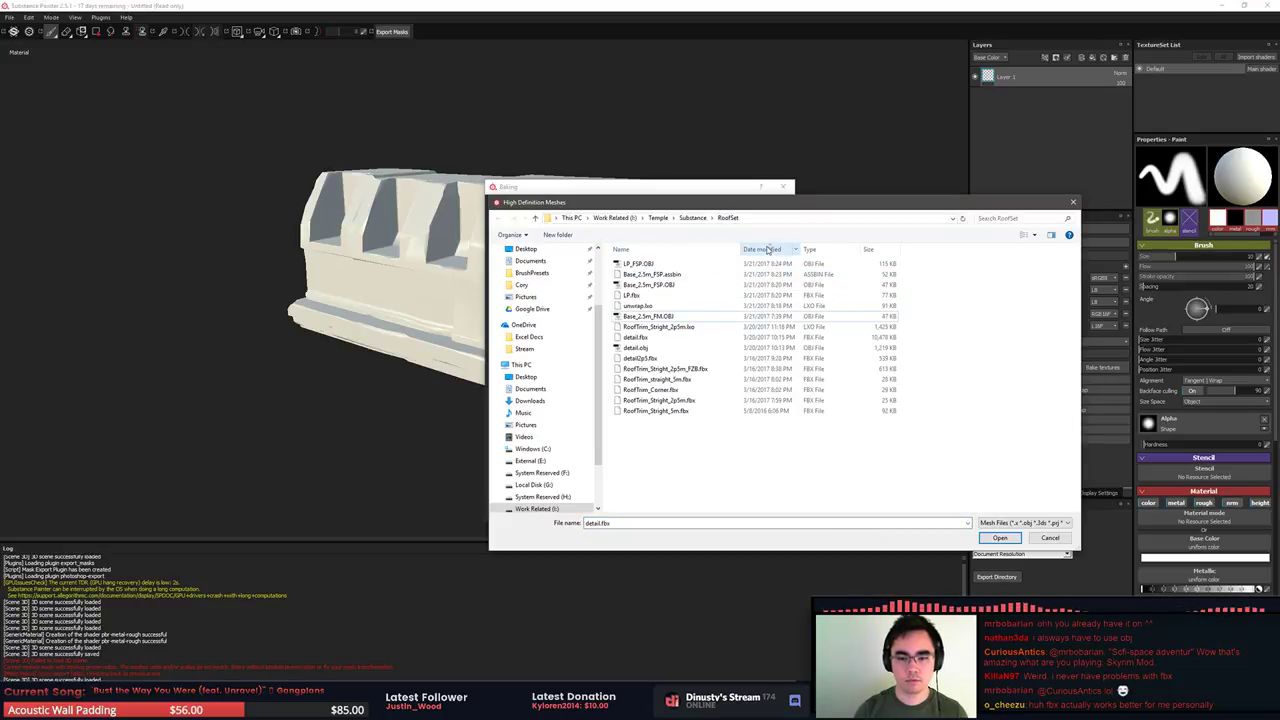
pyautogui.click(678, 265)
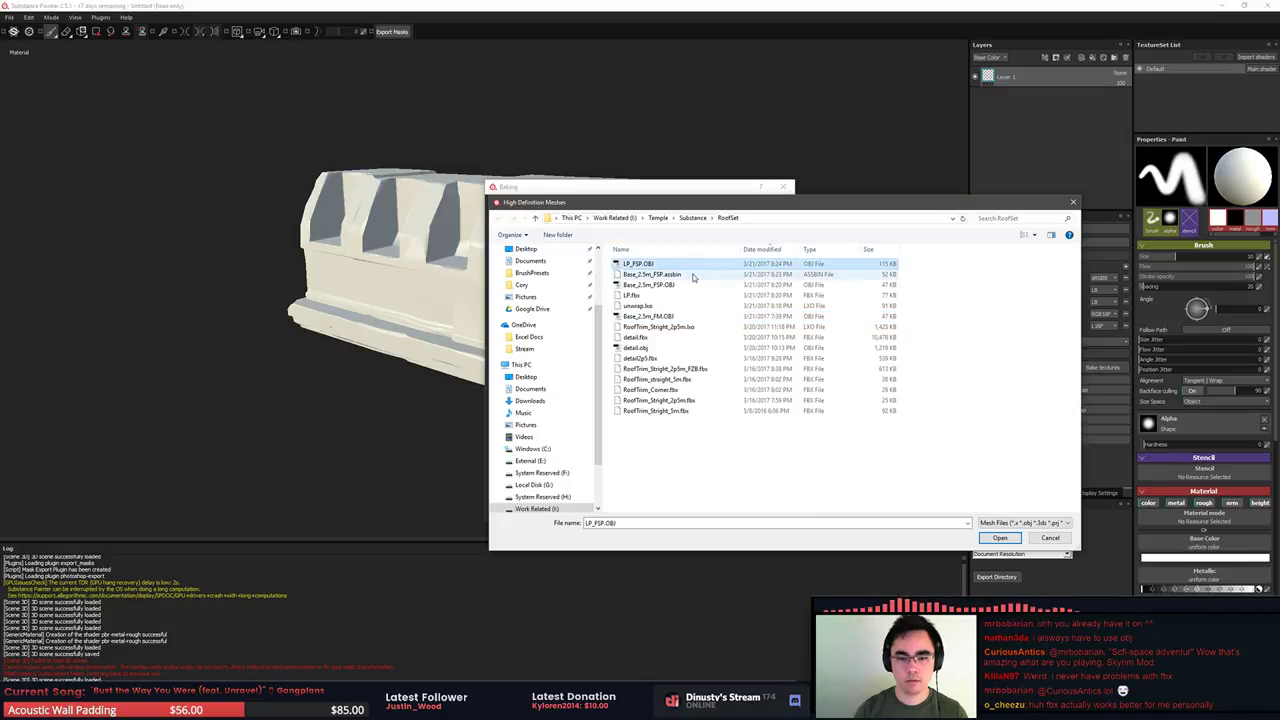
pyautogui.click(695, 285)
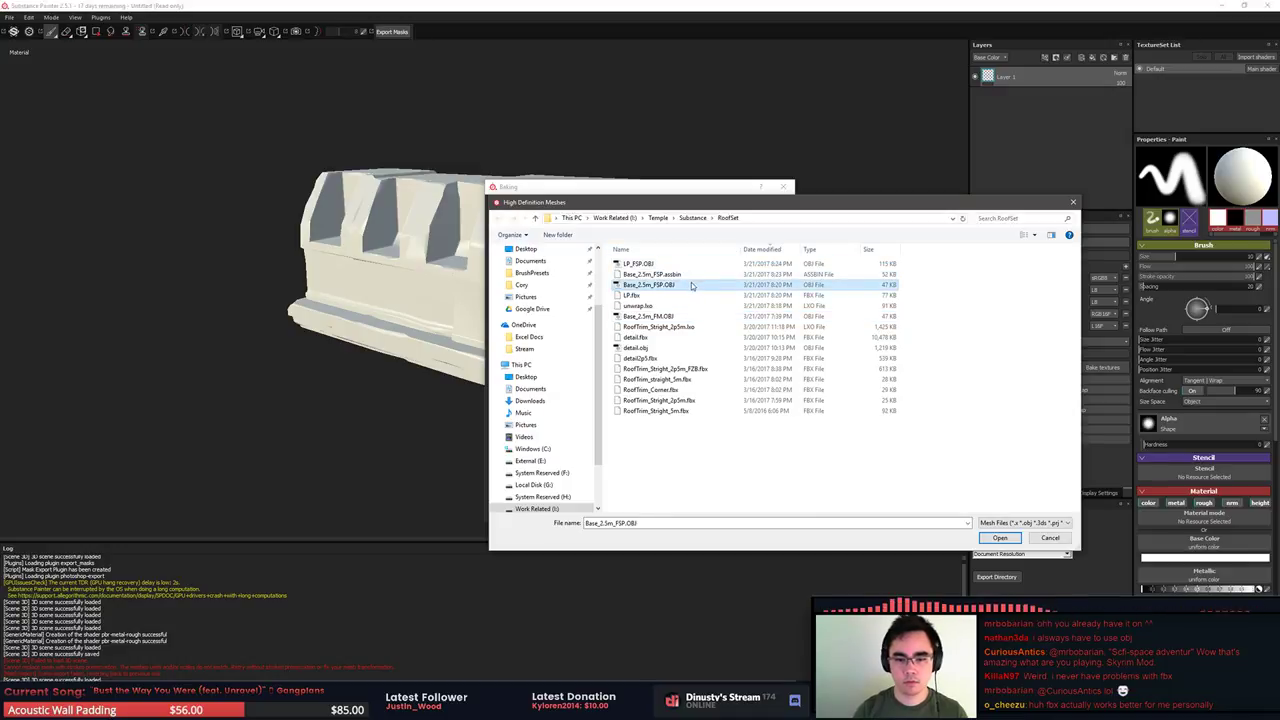
pyautogui.doubleClick(692, 286)
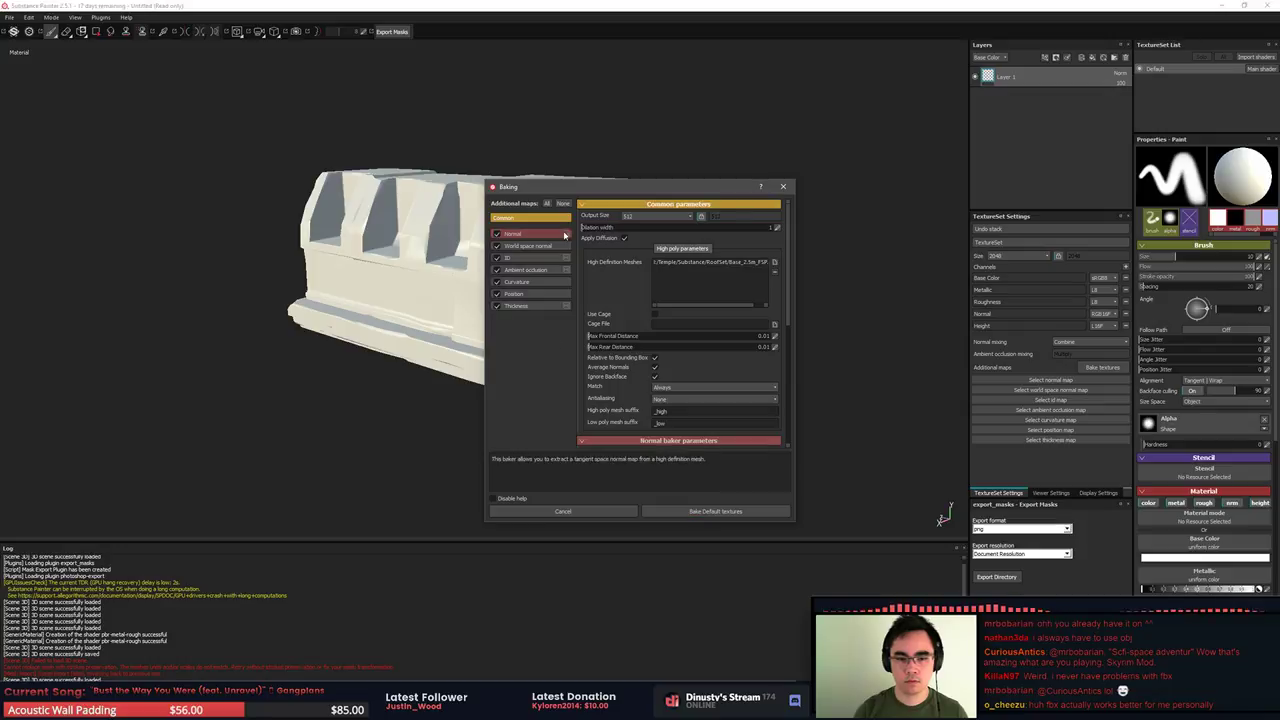
# Limit the bake to the Normal map, bake the default textures at 512 and inspect the block
pyautogui.click(563, 203)
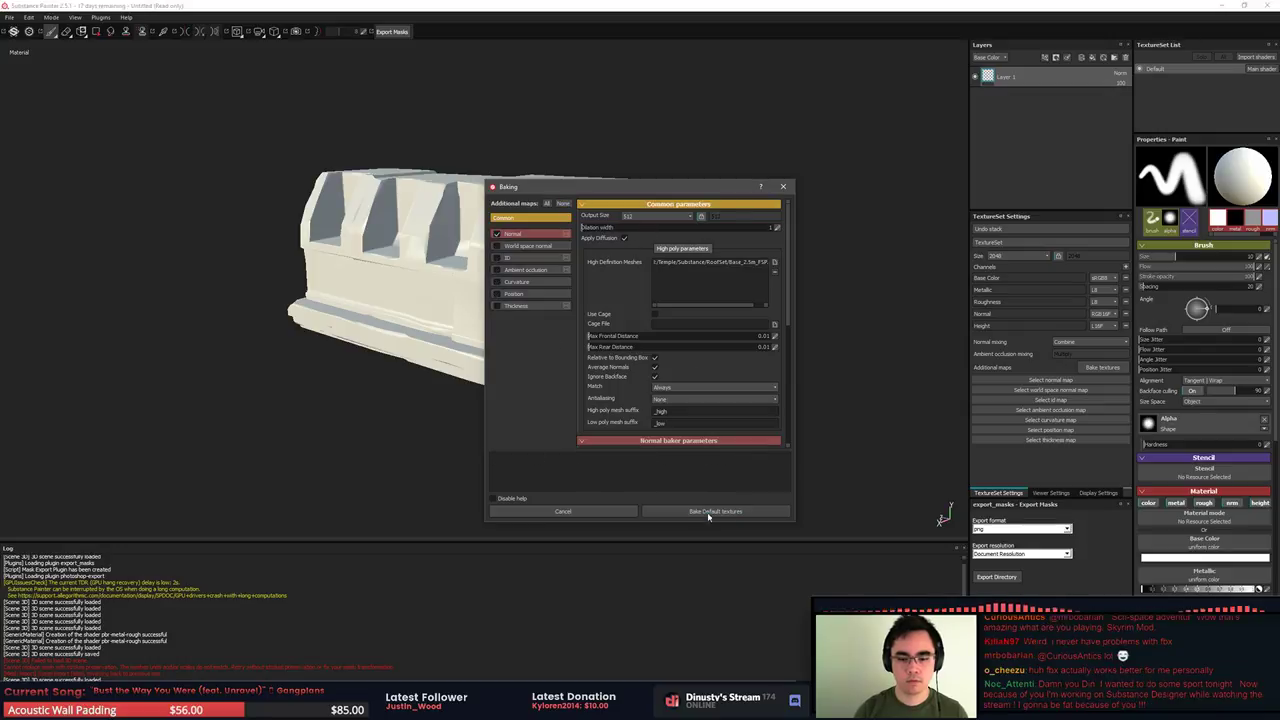
pyautogui.click(713, 512)
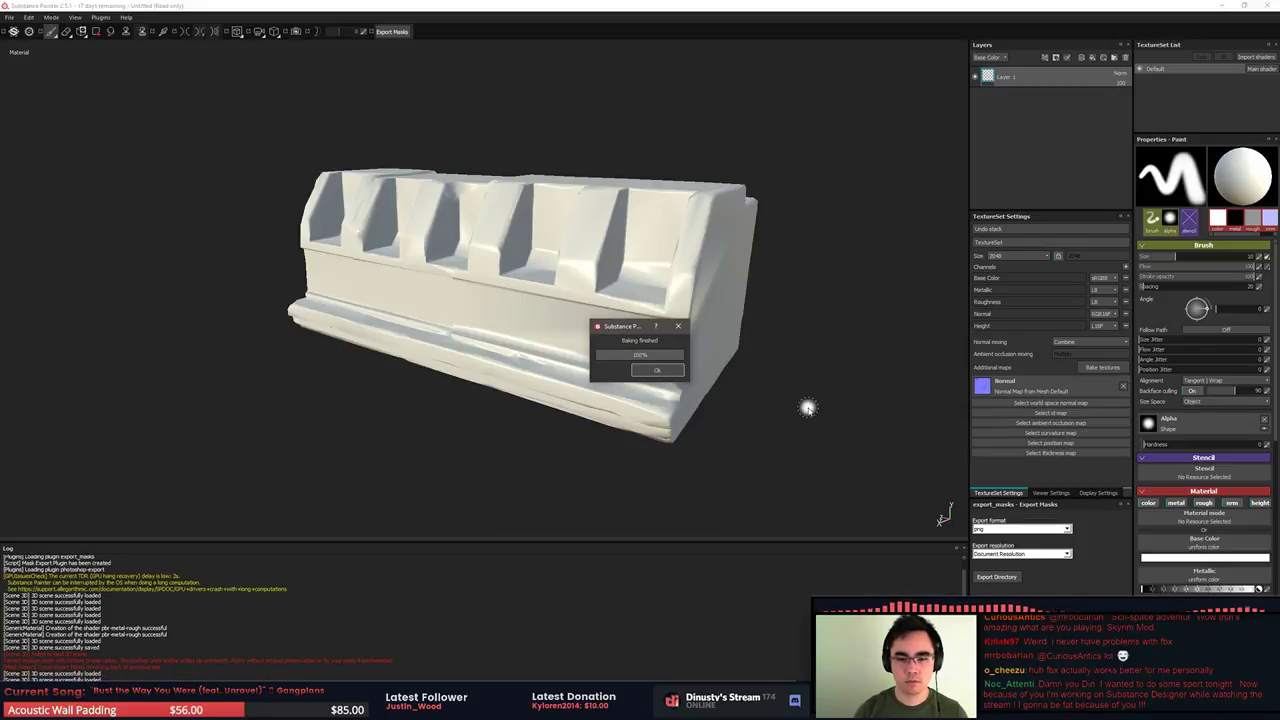
pyautogui.click(657, 370)
pyautogui.keyDown('alt'); pyautogui.moveTo(804, 437); pyautogui.dragTo(757, 449); pyautogui.keyUp('alt')
# Switch to ZBrush, check the sculpted block and collapse the Decimation Master options
pyautogui.hotkey('alt', 'Tab')
pyautogui.hotkey('alt', 'Tab')
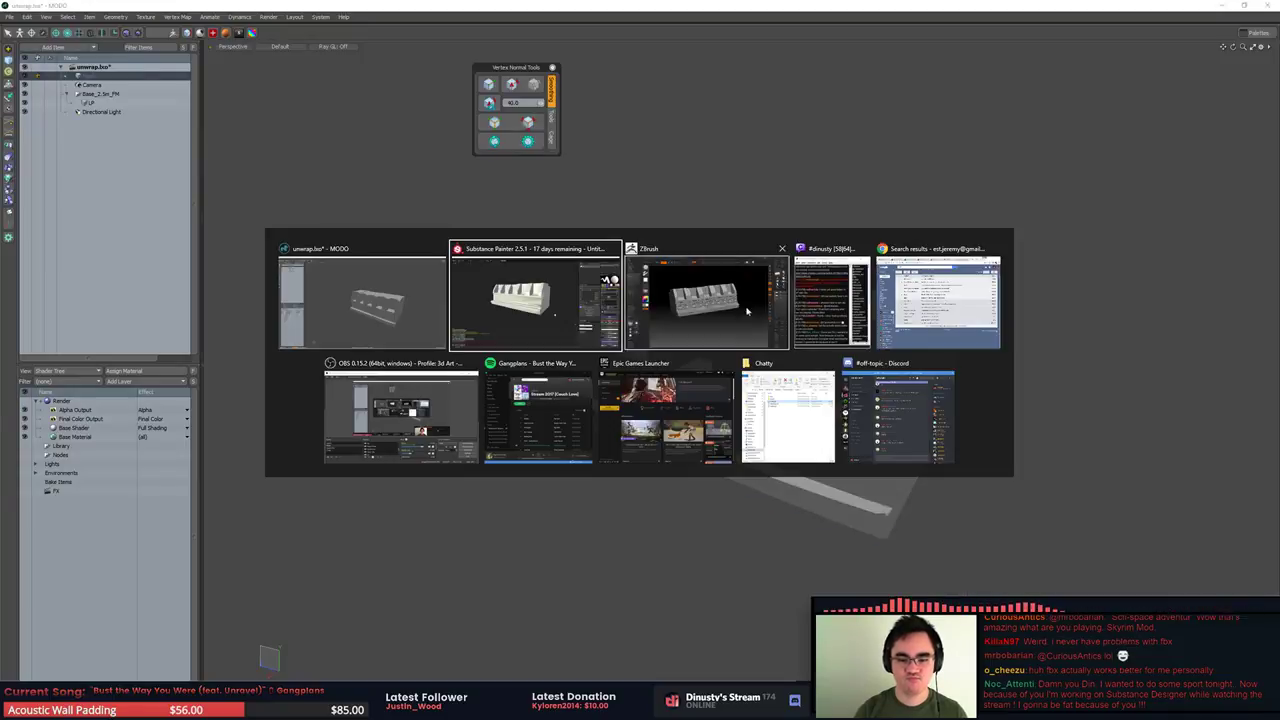
pyautogui.click(674, 316)
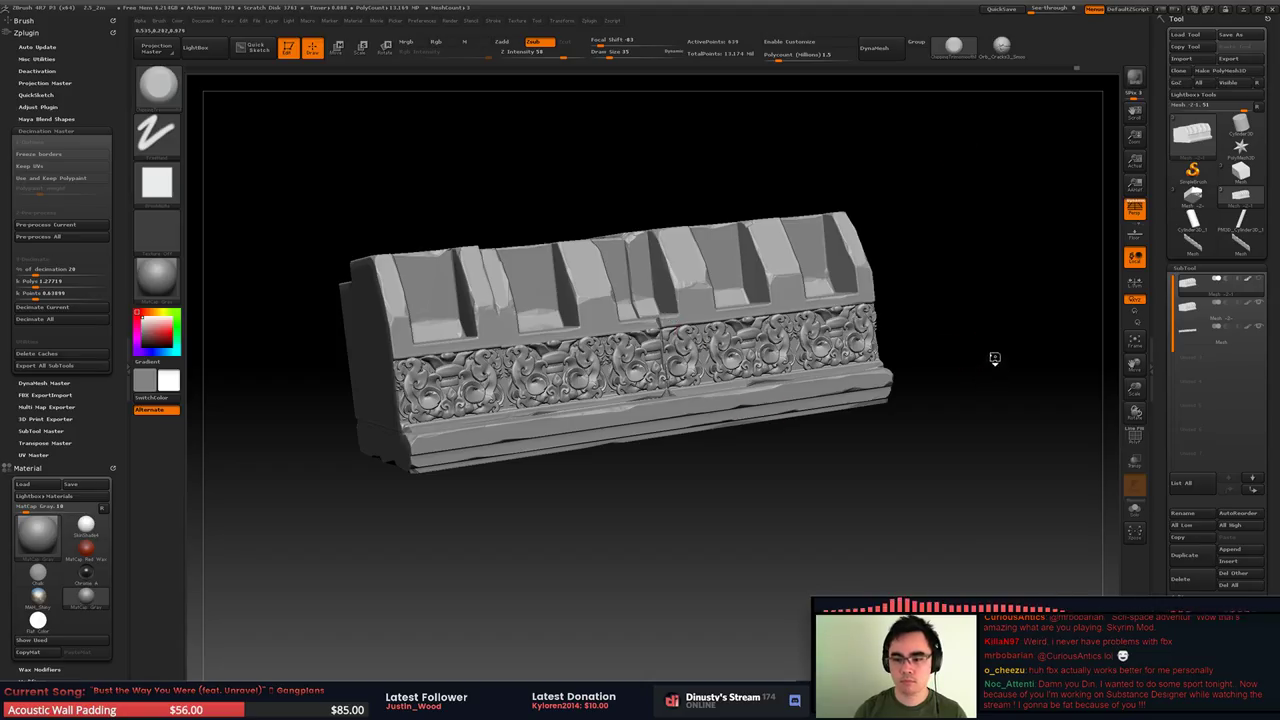
pyautogui.moveTo(994, 358)
pyautogui.mouseDown()
pyautogui.moveTo(1000, 322)
pyautogui.moveTo(1020, 325)
pyautogui.moveTo(1010, 318)
pyautogui.mouseUp()
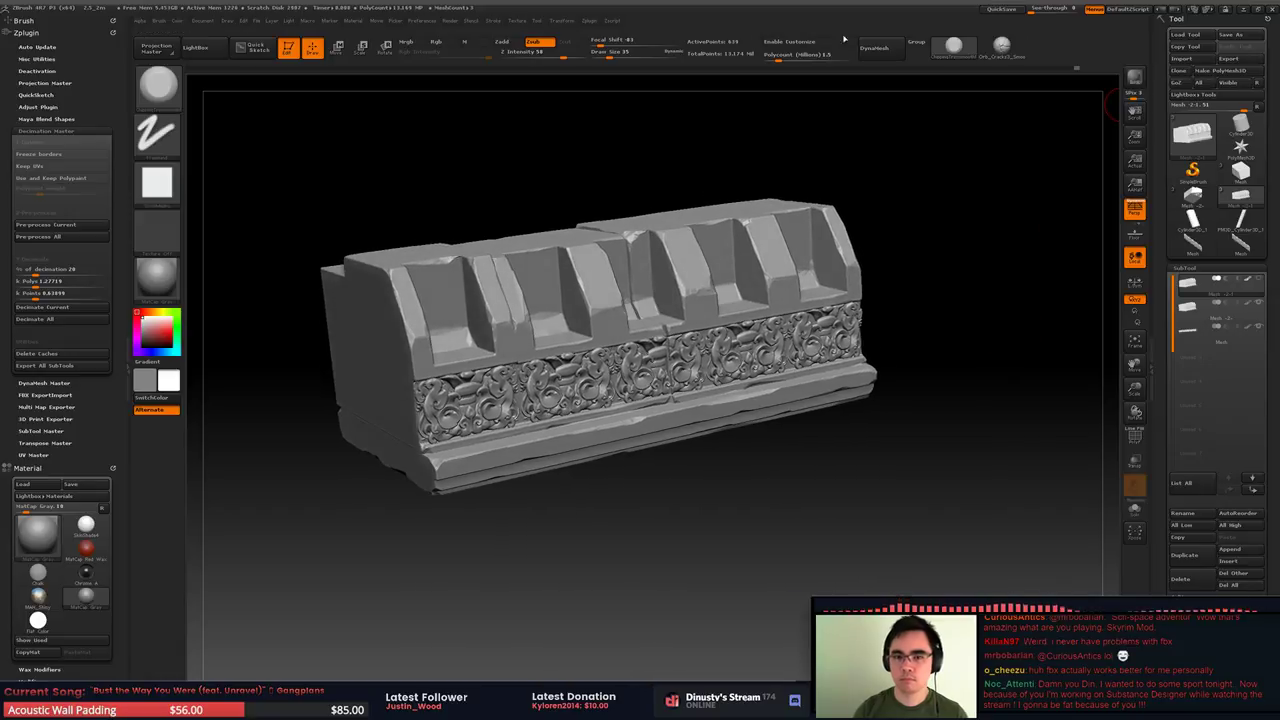
pyautogui.click(44, 131)
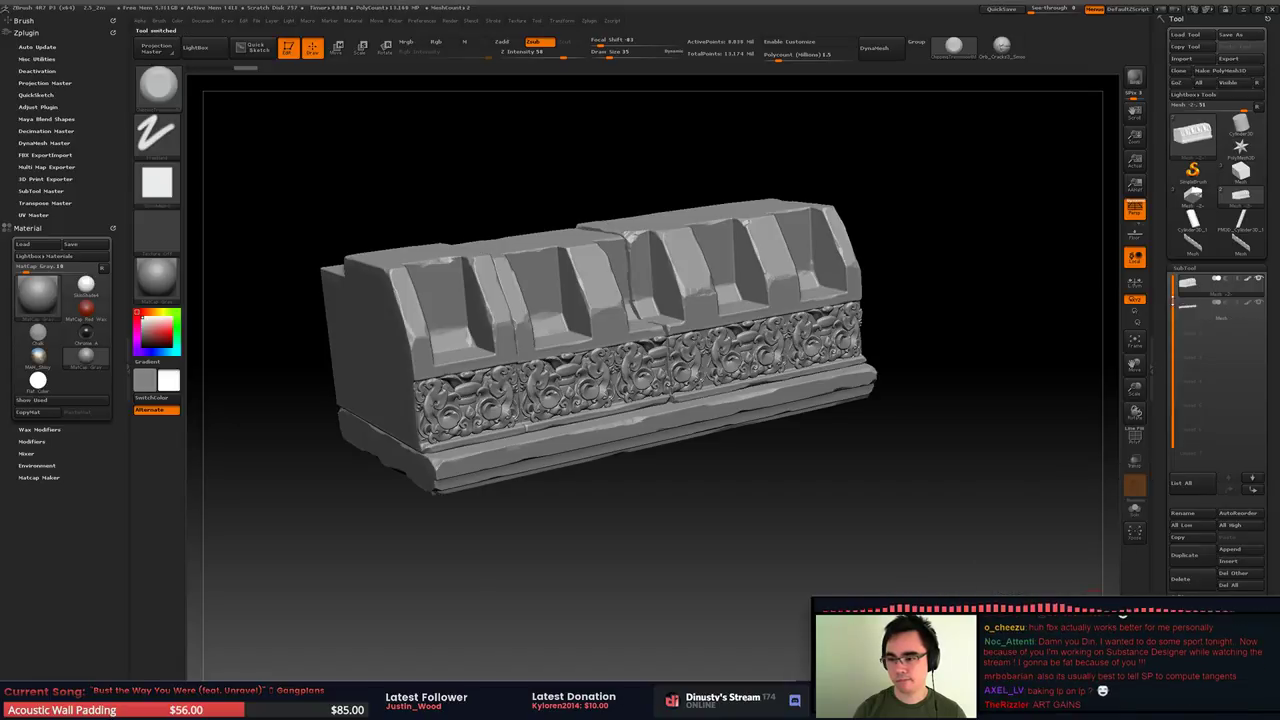
pyautogui.click(1133, 488)
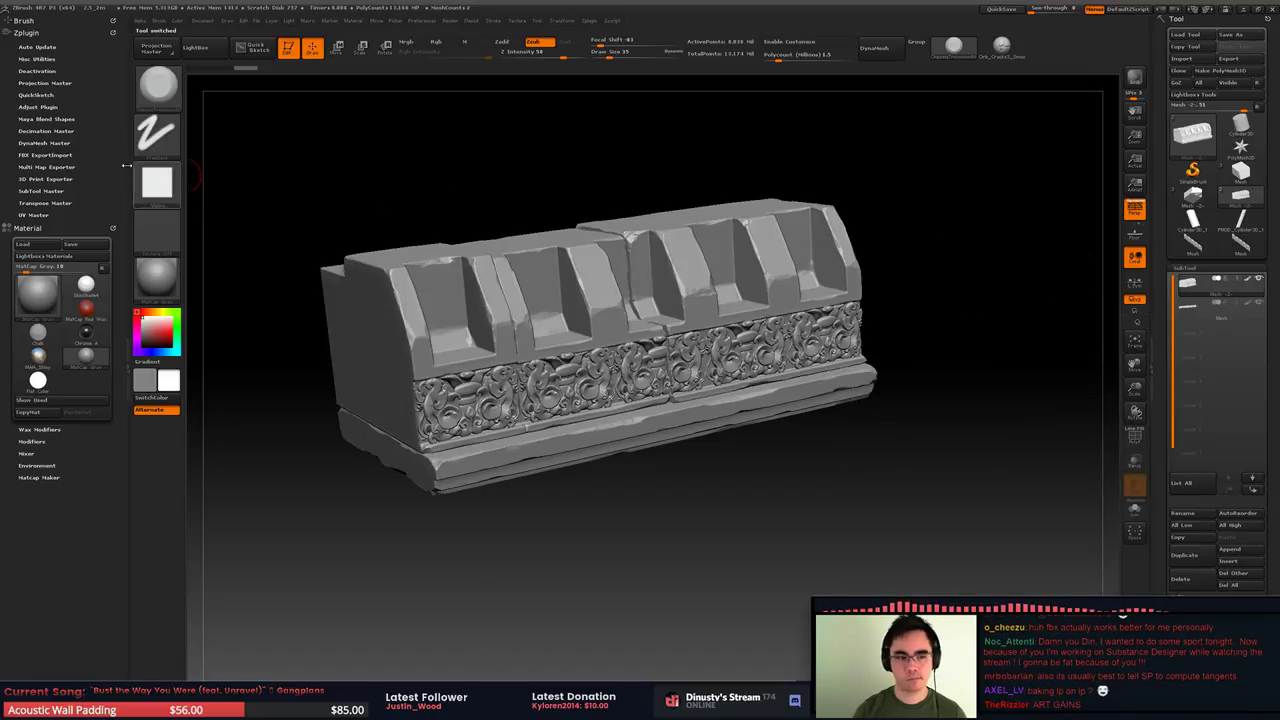
# Export the visible subtools of the sculpt as an FBX file in the RoofSet folder
pyautogui.click(44, 156)
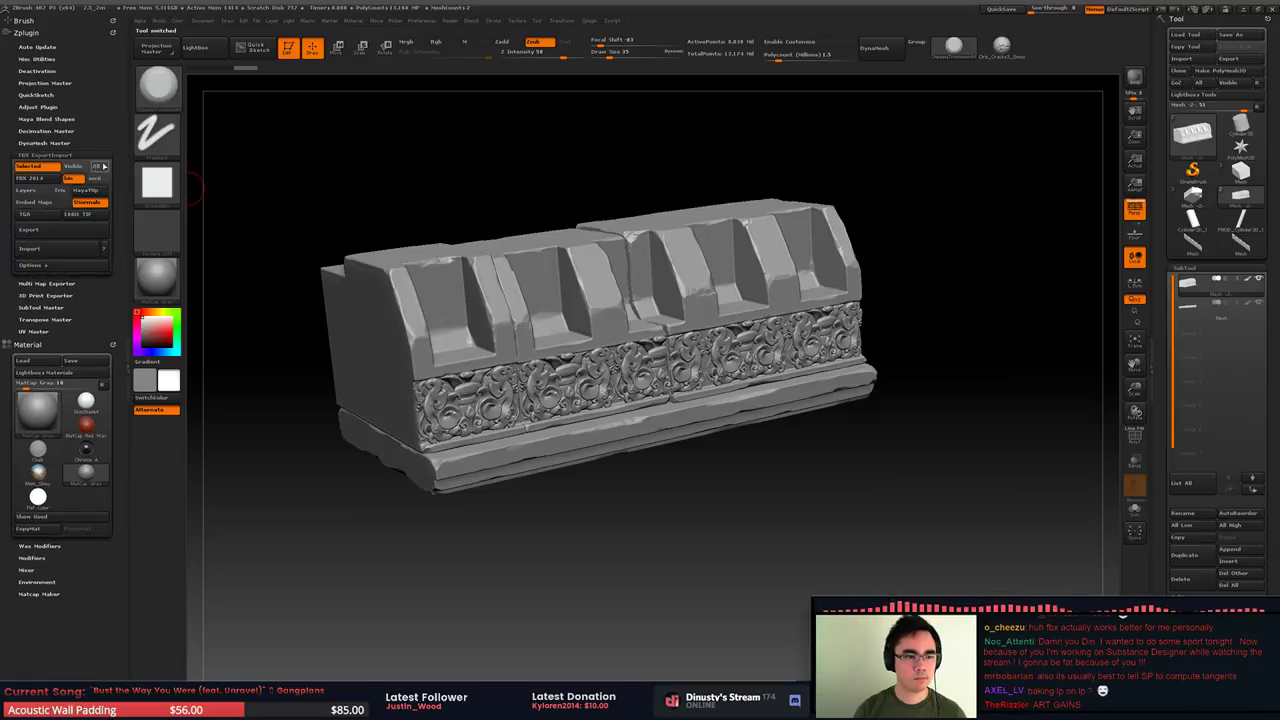
pyautogui.click(75, 166)
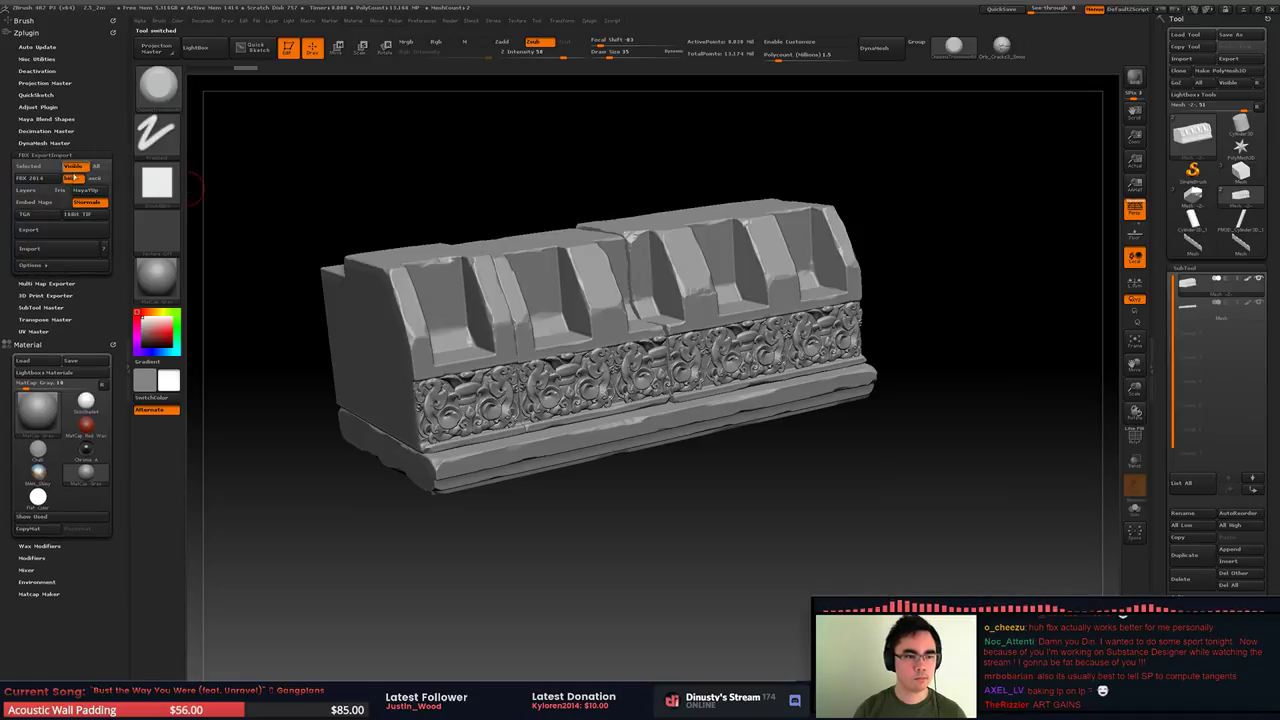
pyautogui.click(75, 236)
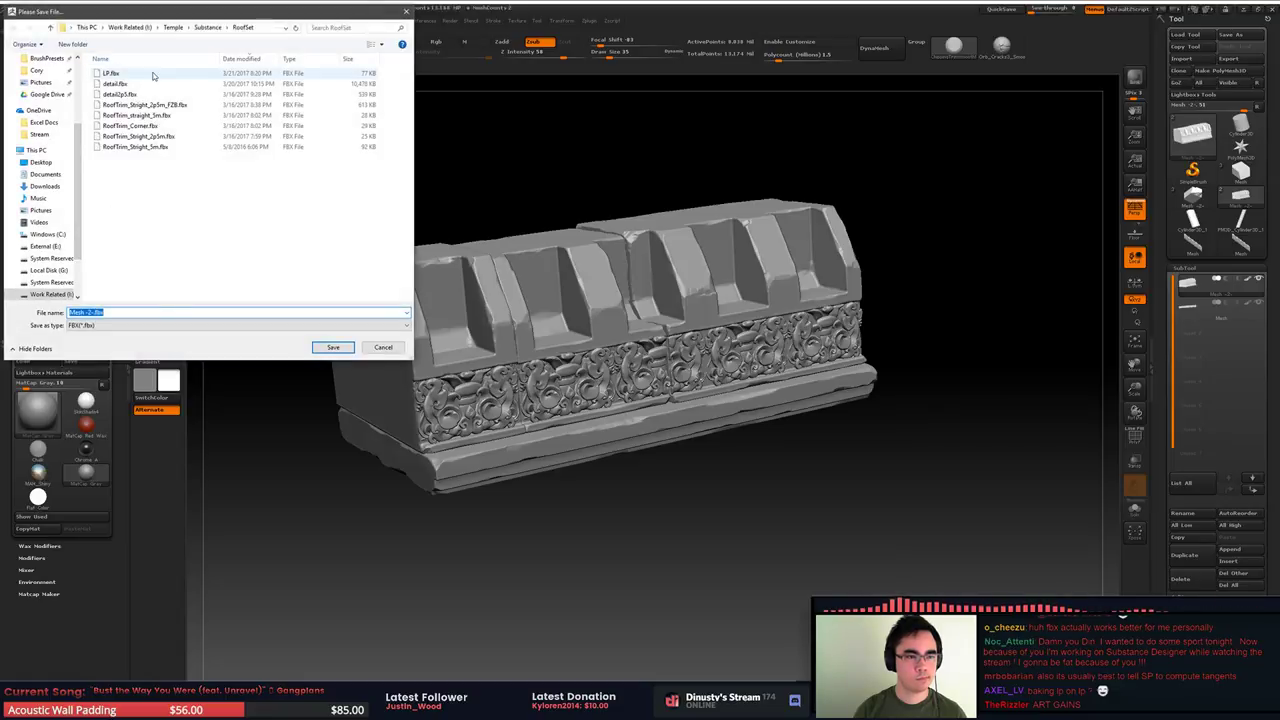
pyautogui.click(150, 74)
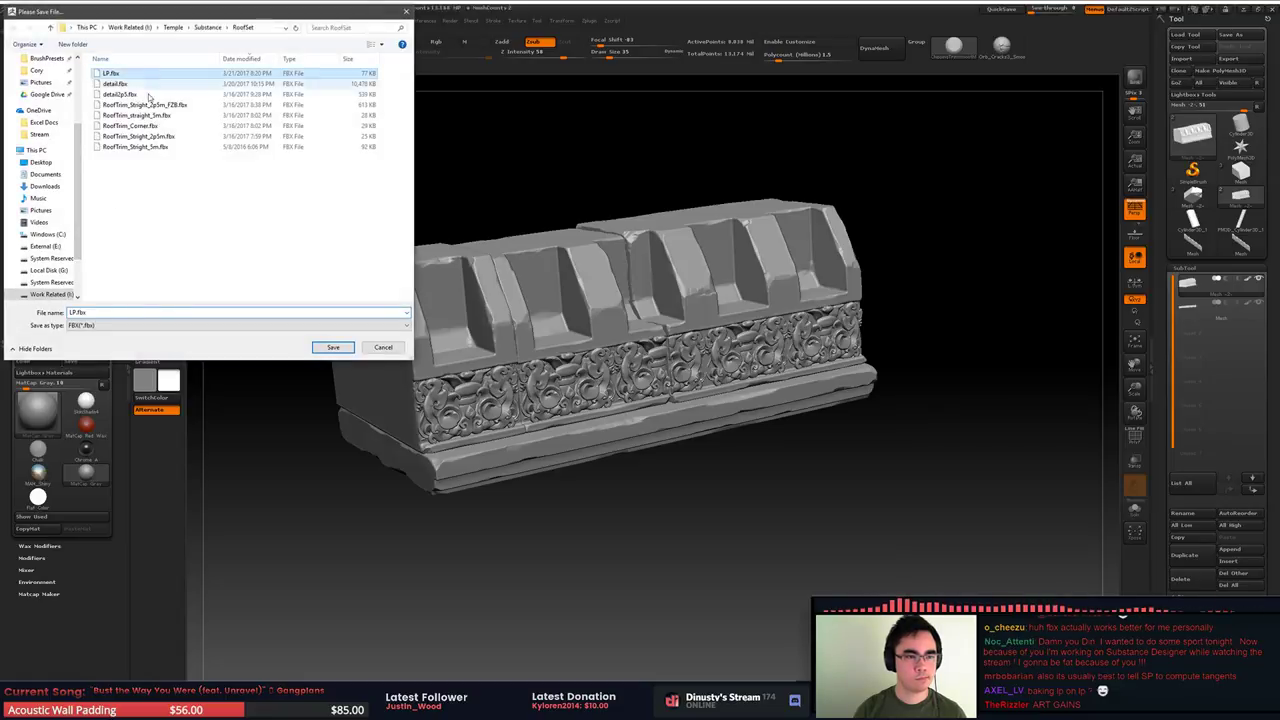
pyautogui.click(71, 312)
pyautogui.click(326, 348)
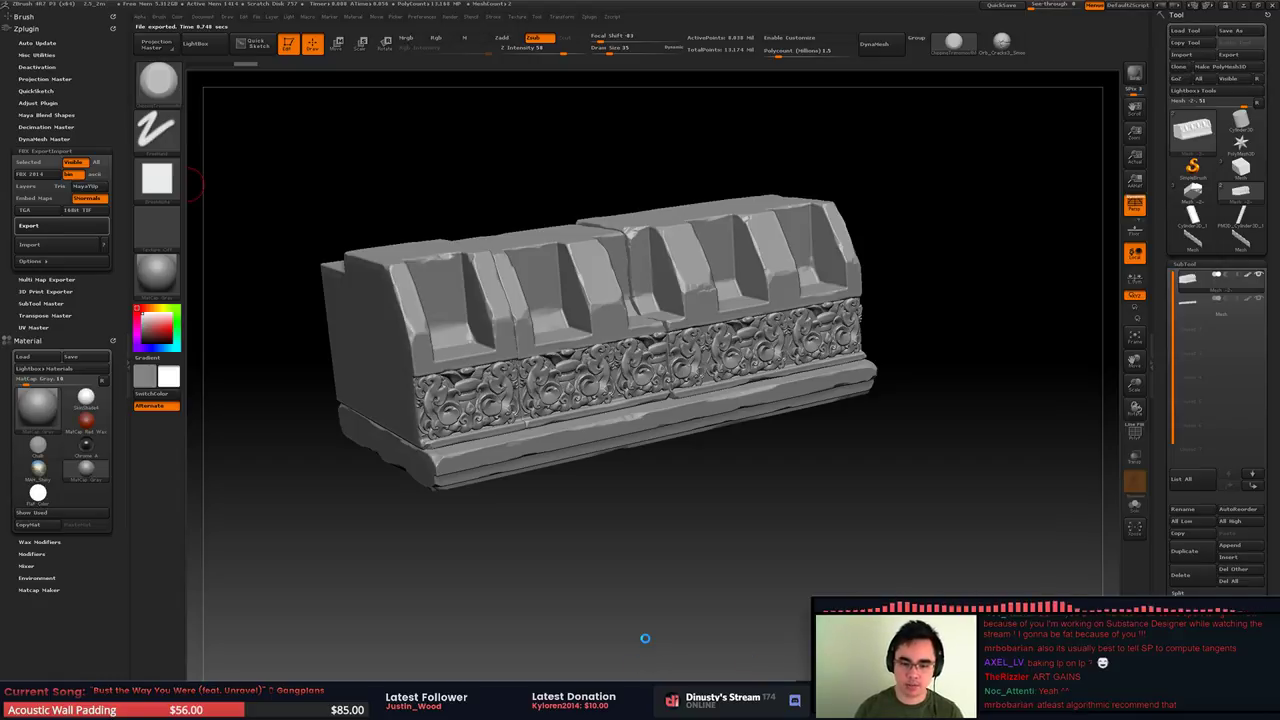
# Switch to Substance Painter and check the high definition mesh path in the baking settings, leaving them without baking
pyautogui.hotkey('alt', 'Tab')
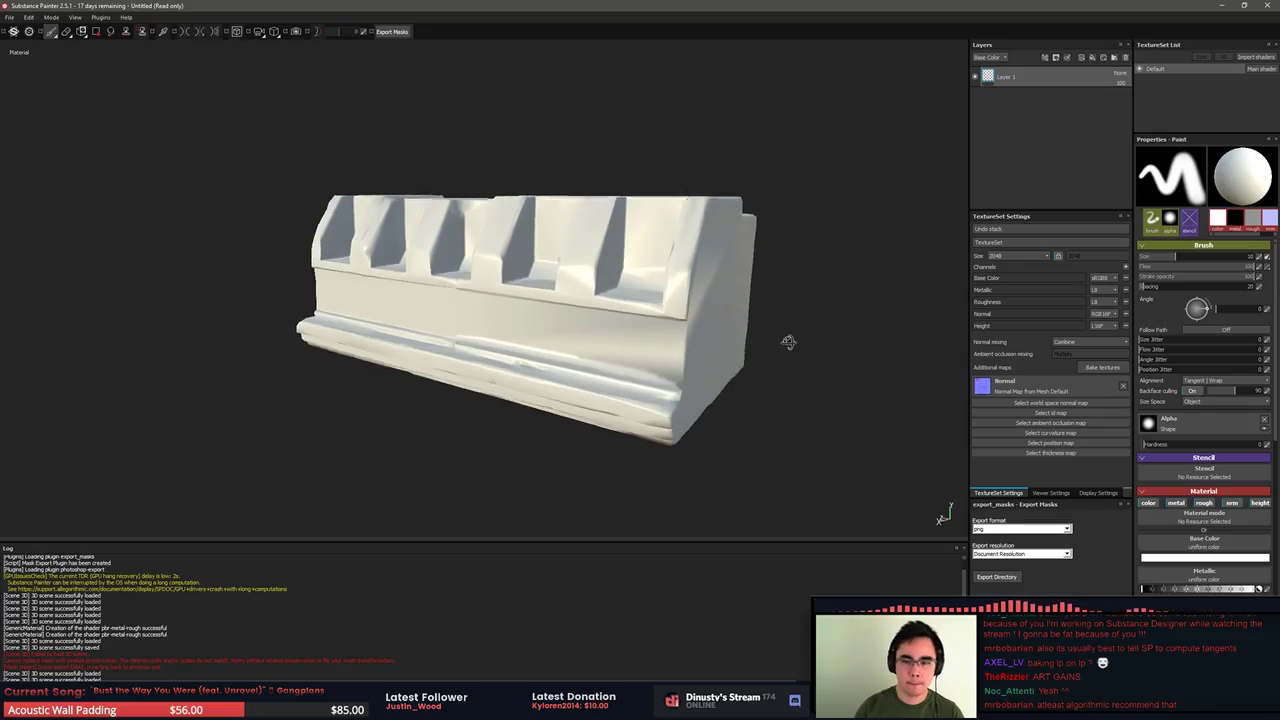
pyautogui.click(1102, 367)
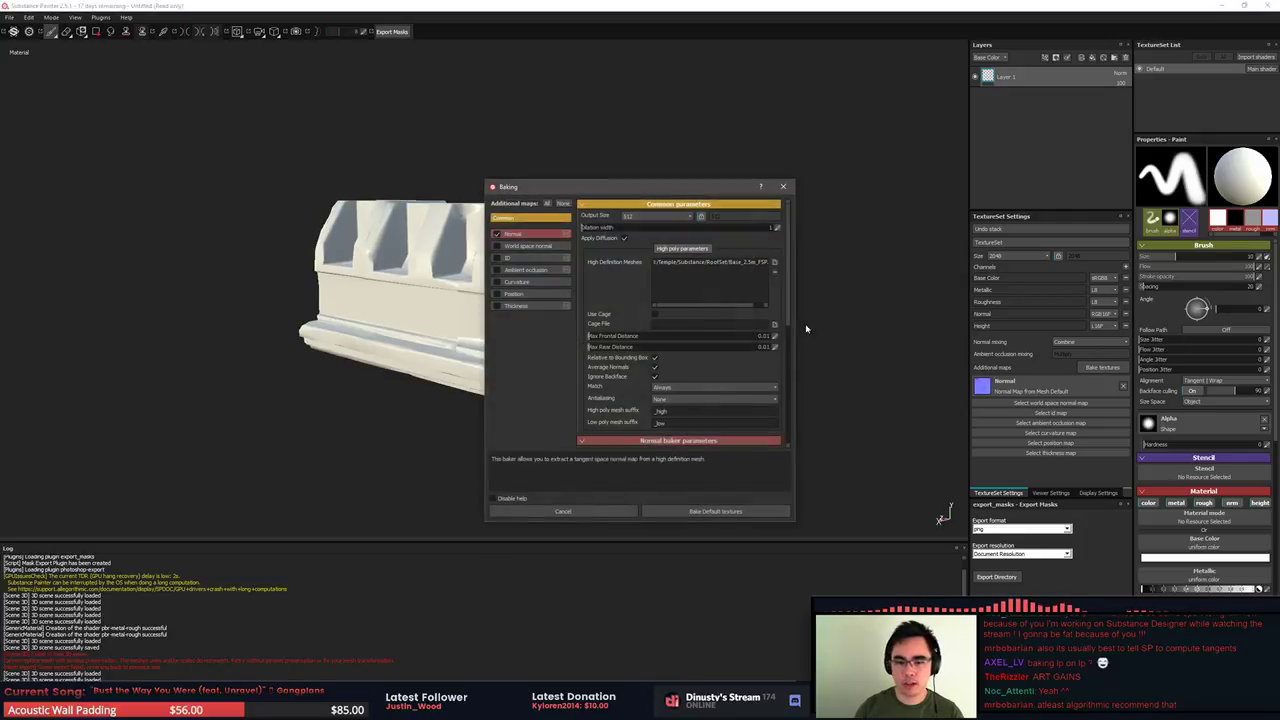
pyautogui.click(712, 266)
pyautogui.moveTo(742, 305); pyautogui.dragTo(773, 306)
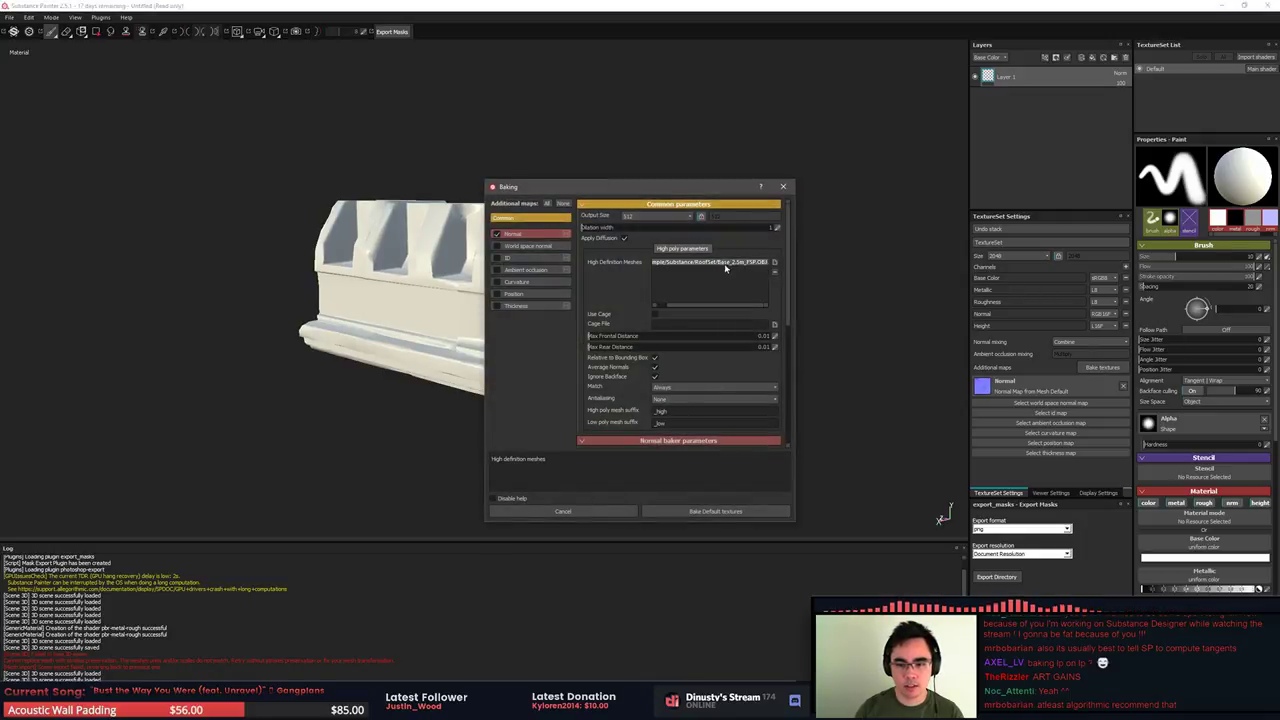
pyautogui.click(620, 511)
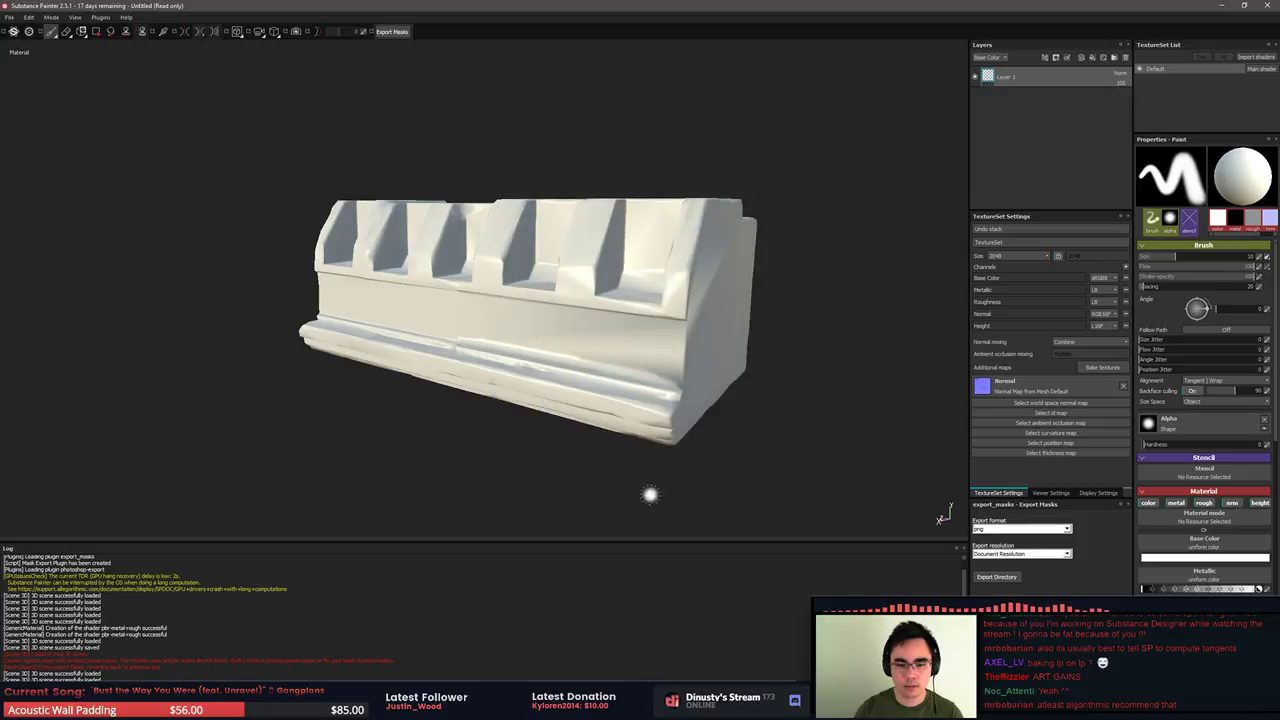
pyautogui.moveTo(808, 415)
pyautogui.keyDown('alt'); pyautogui.mouseDown()
pyautogui.moveTo(789, 389)
pyautogui.moveTo(806, 417)
pyautogui.mouseUp(); pyautogui.keyUp('alt')
# Switch to MODO and set the FBX I/O units to Meters in the preferences
pyautogui.hotkey('alt', 'Tab')
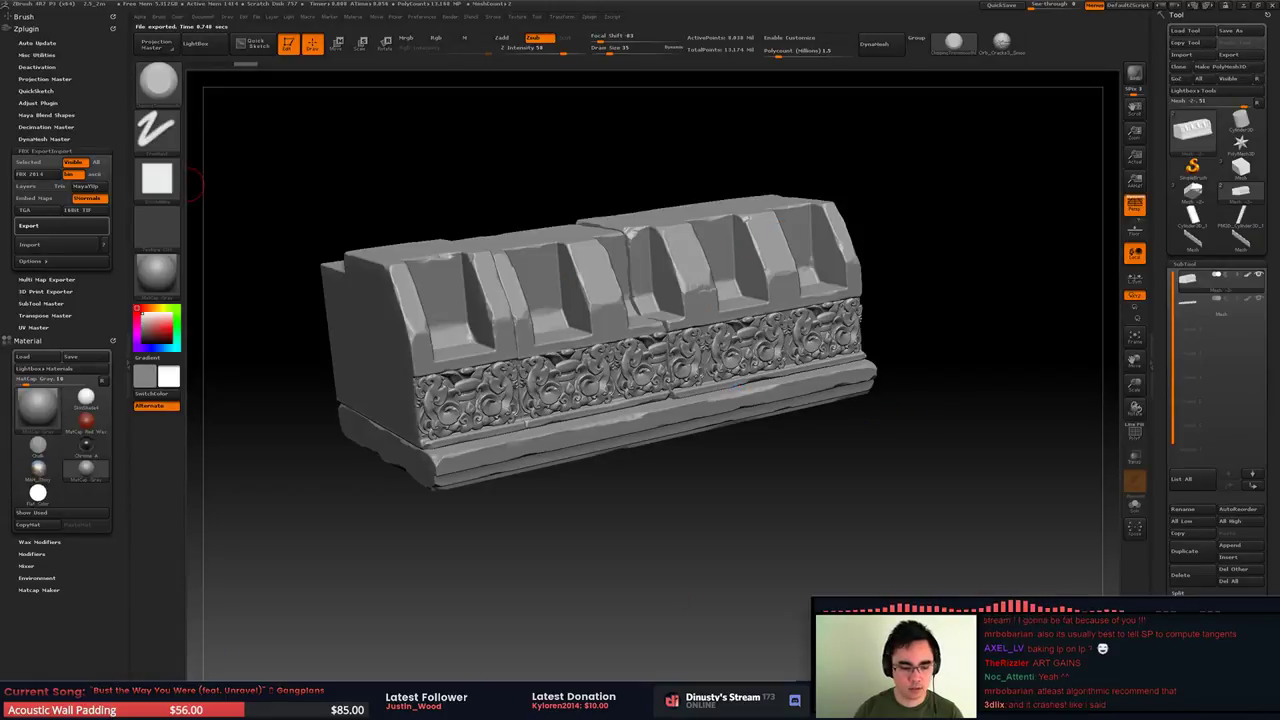
pyautogui.hotkey('alt', 'Tab')
pyautogui.hotkey('alt', 'Tab')
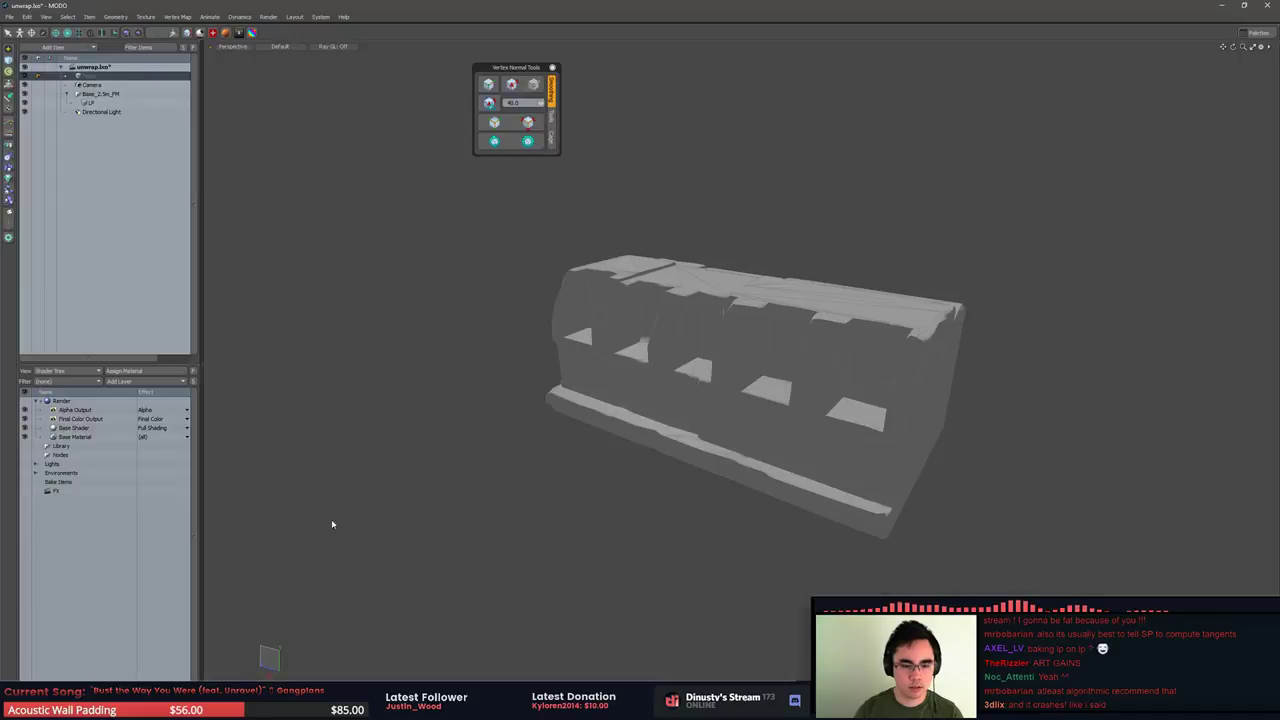
pyautogui.click(146, 16)
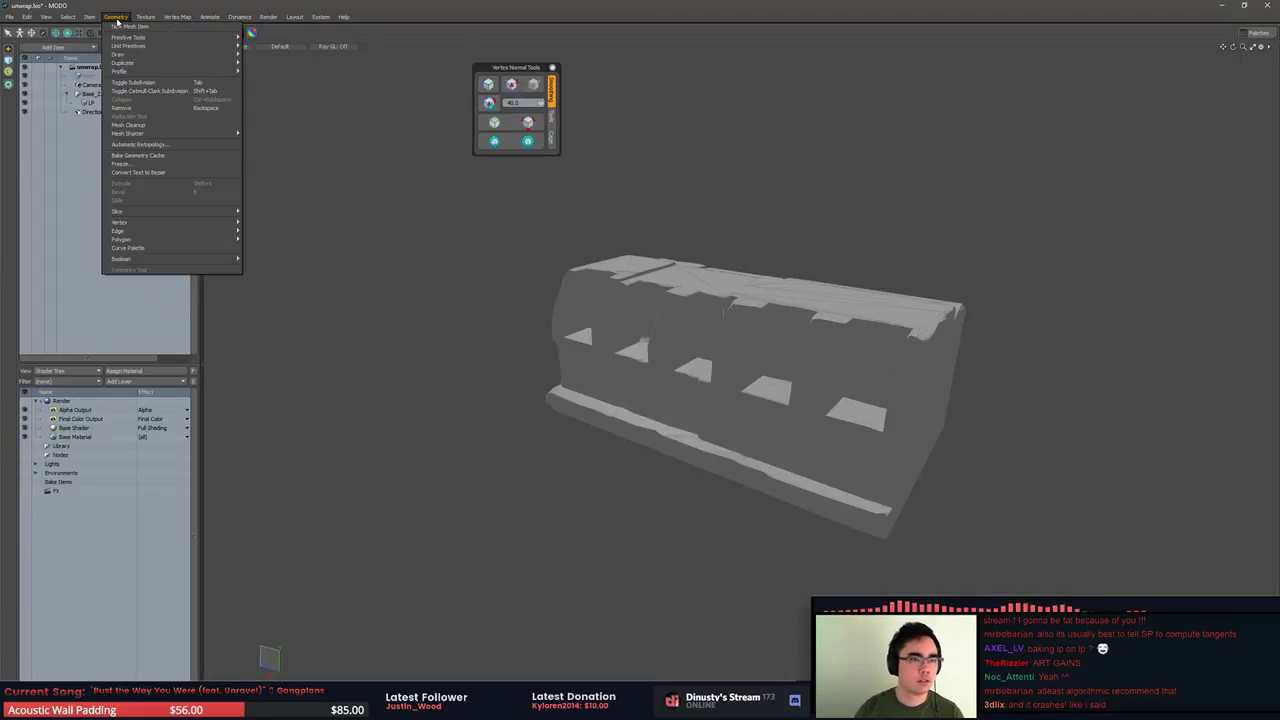
pyautogui.click(328, 26)
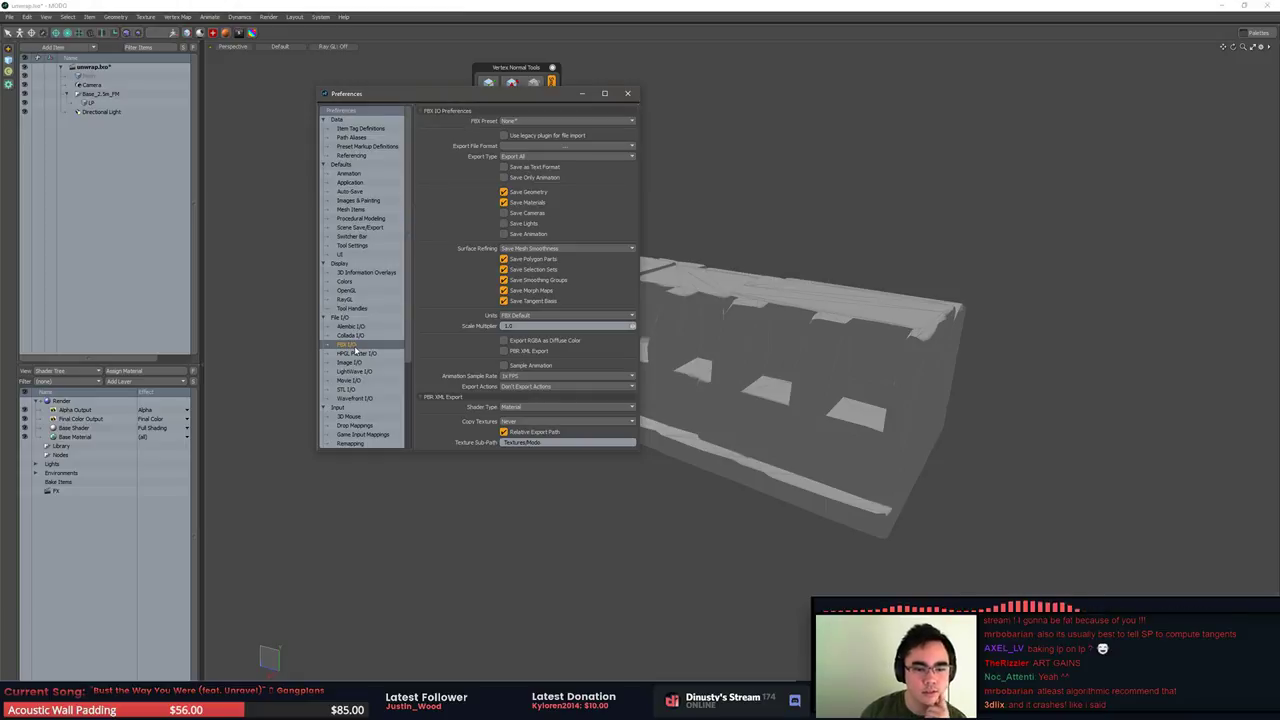
pyautogui.click(354, 398)
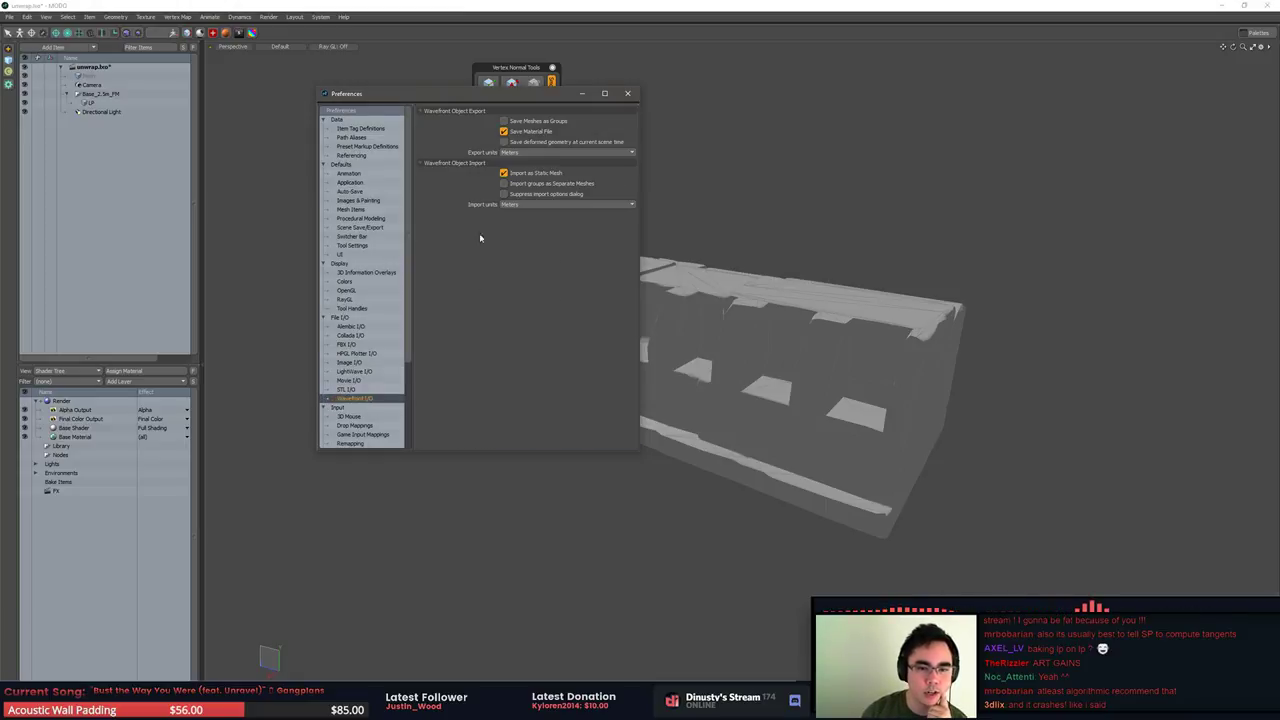
pyautogui.click(346, 344)
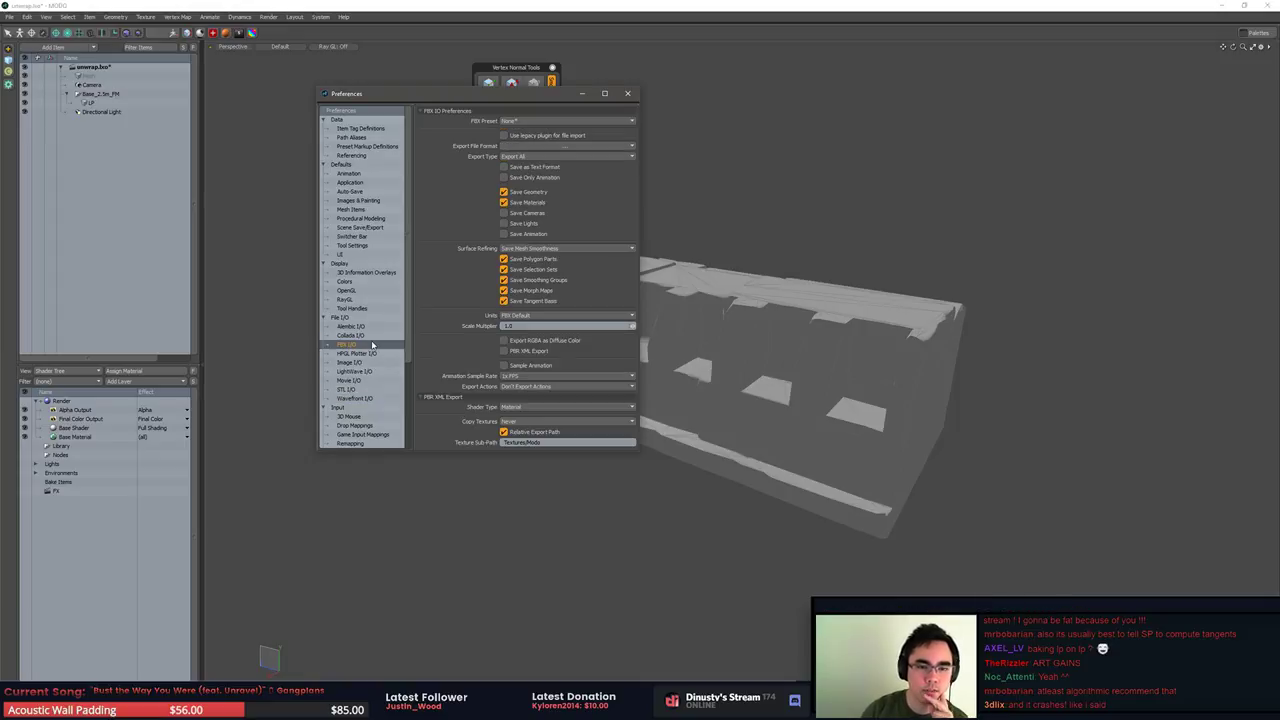
pyautogui.click(572, 318)
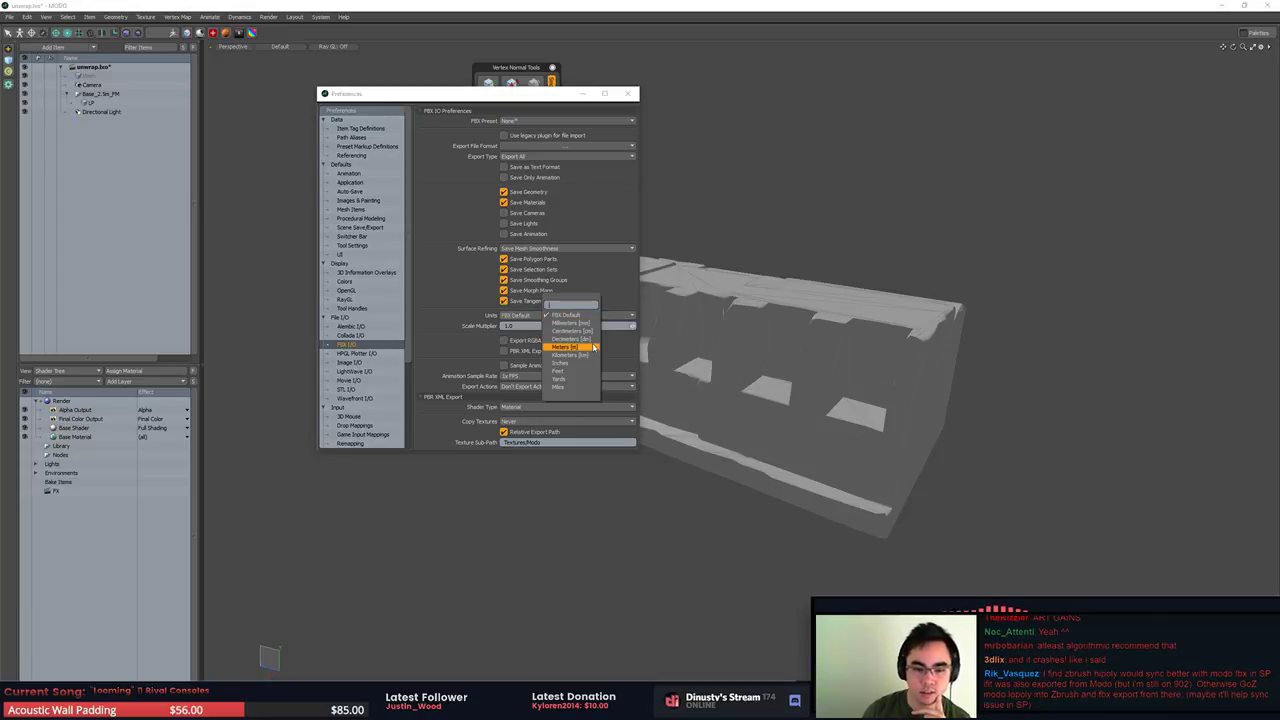
pyautogui.click(568, 347)
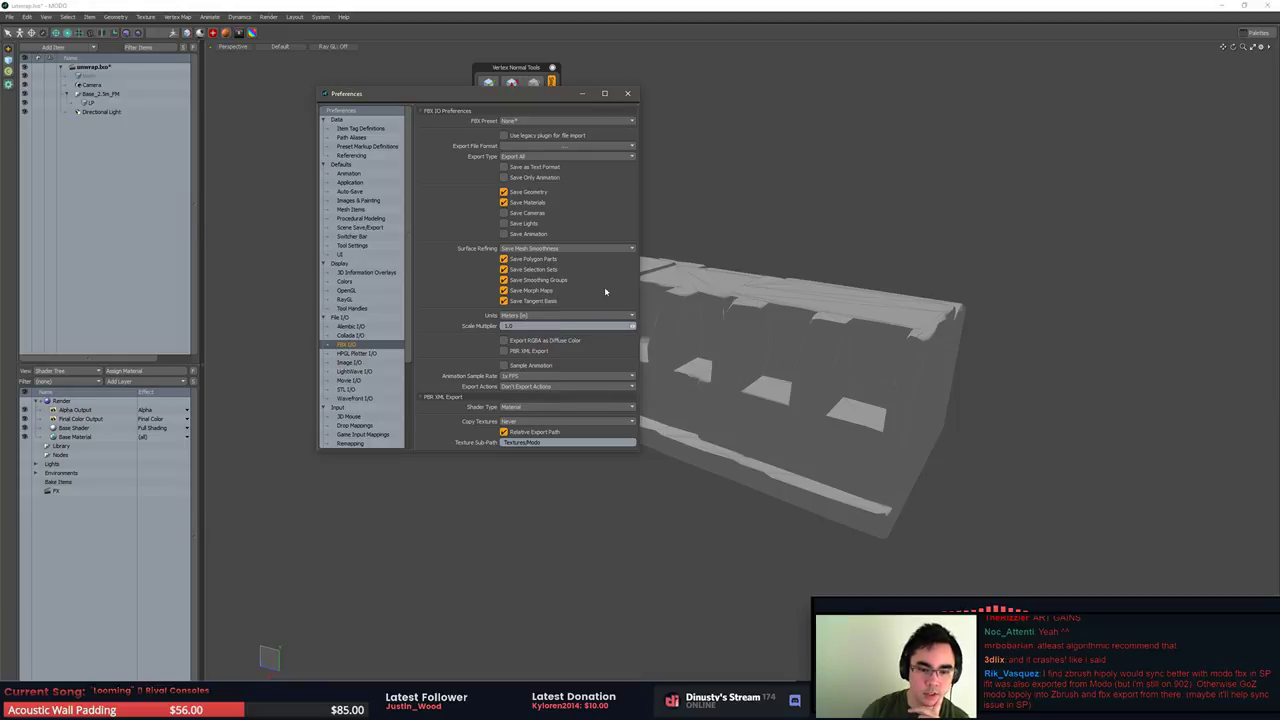
pyautogui.click(627, 93)
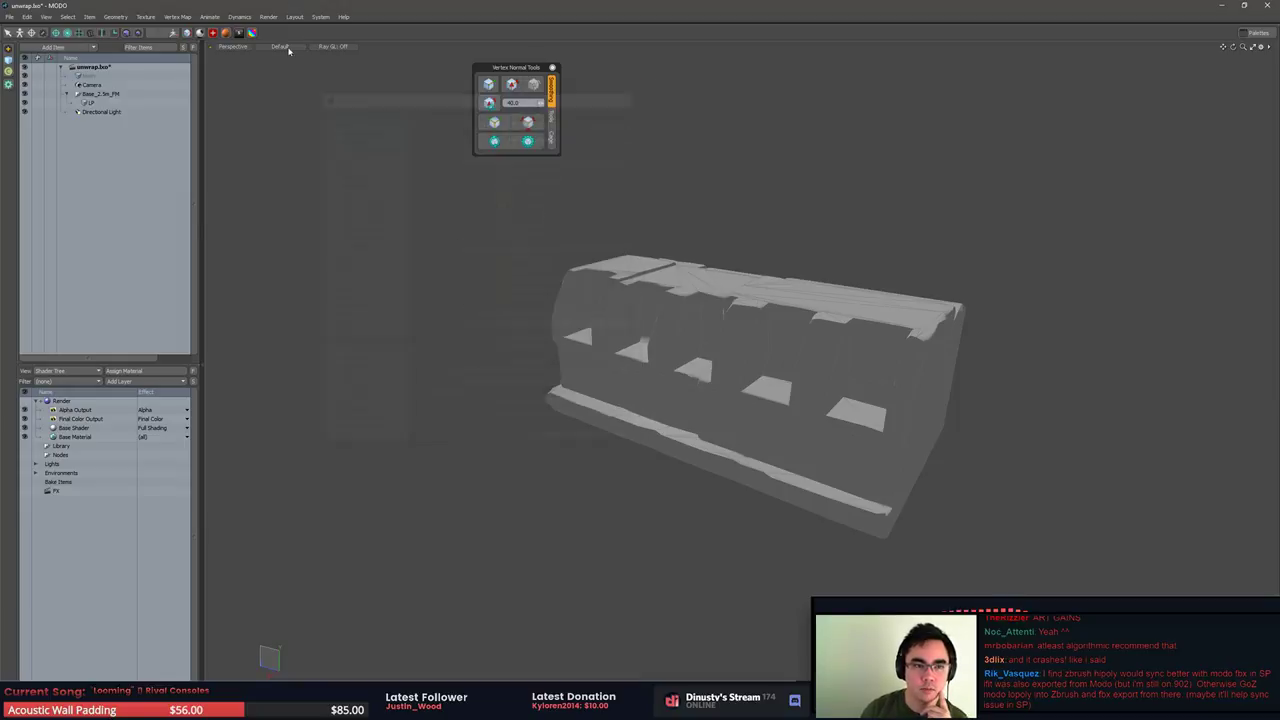
pyautogui.click(320, 17)
pyautogui.click(92, 103)
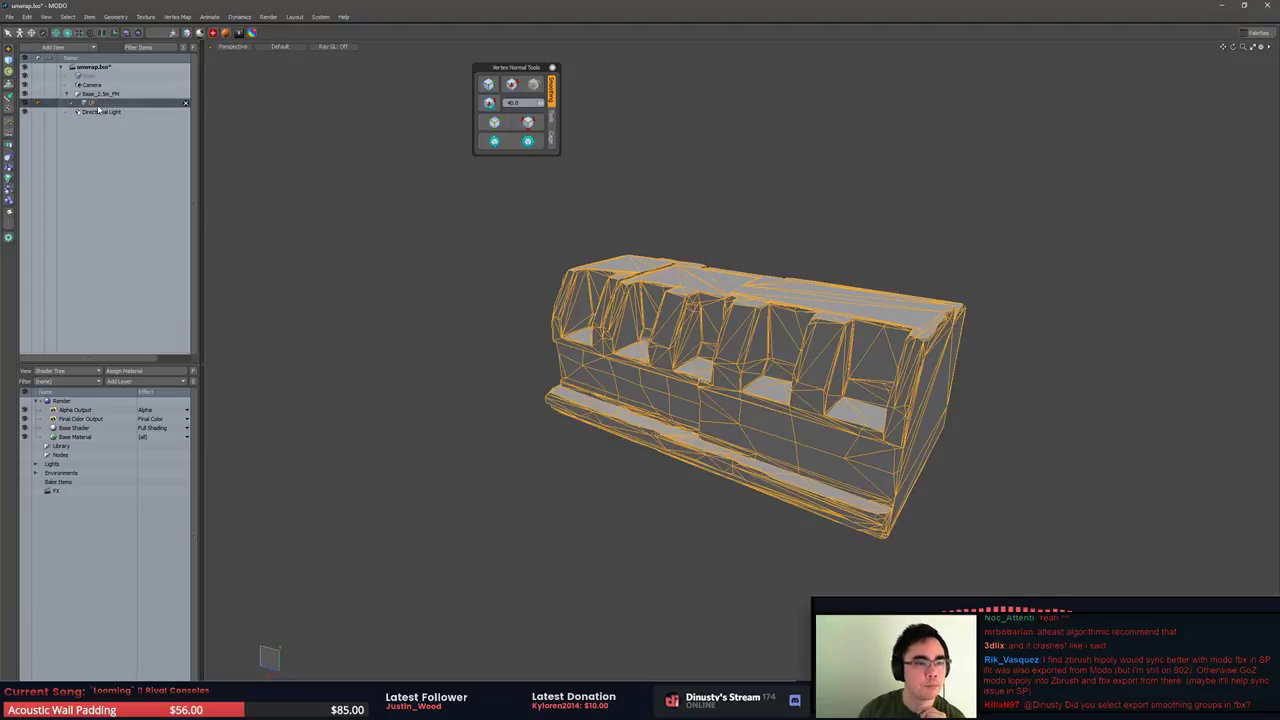
pyautogui.rightClick(98, 108)
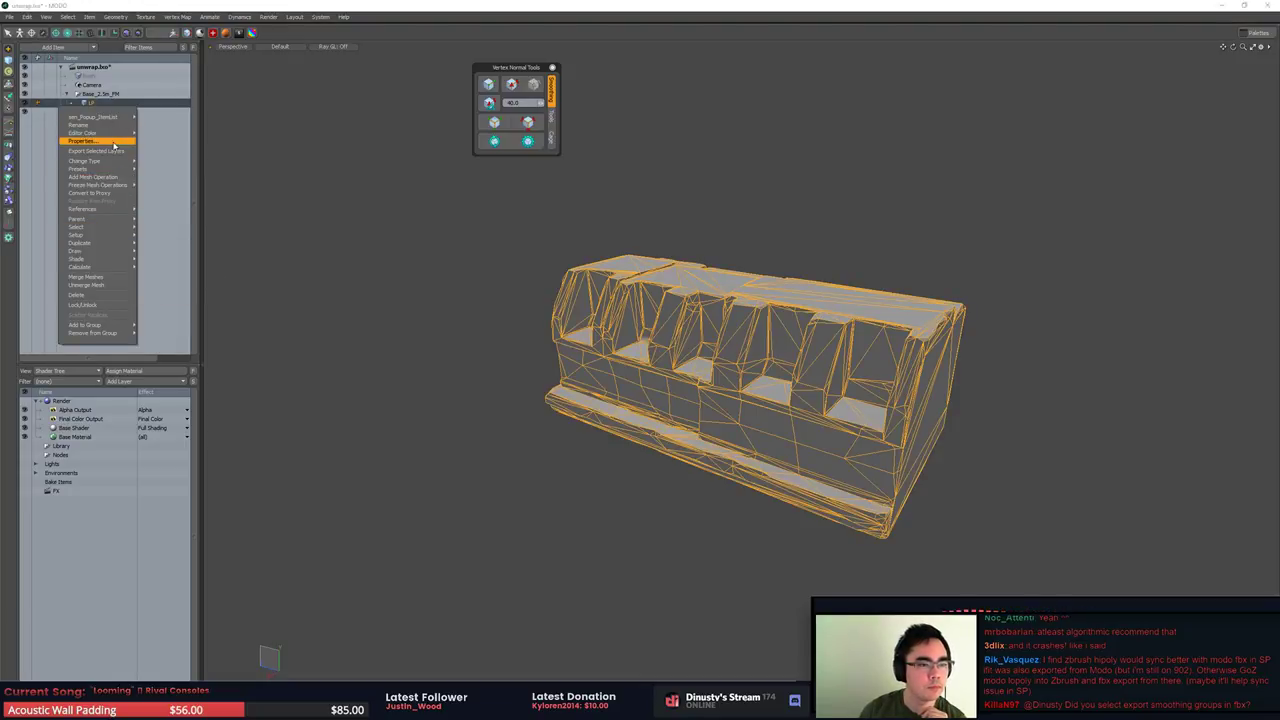
pyautogui.click(364, 137)
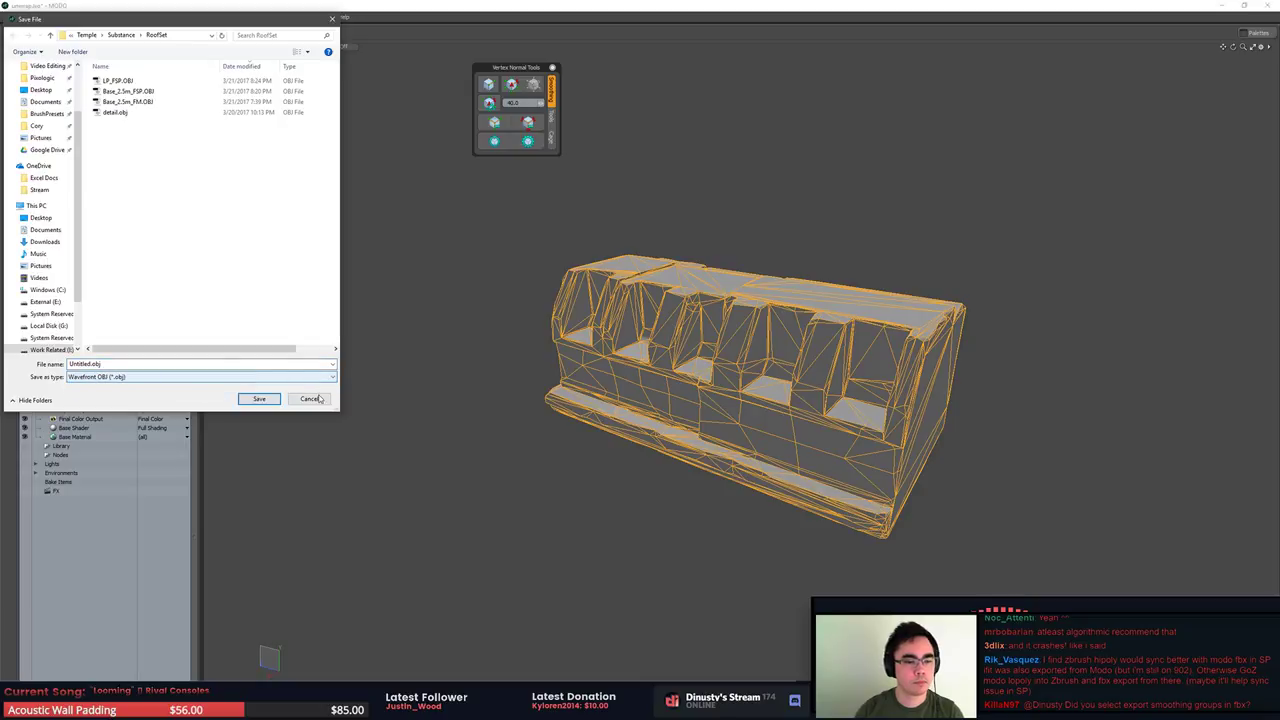
pyautogui.click(311, 399)
pyautogui.rightClick(64, 104)
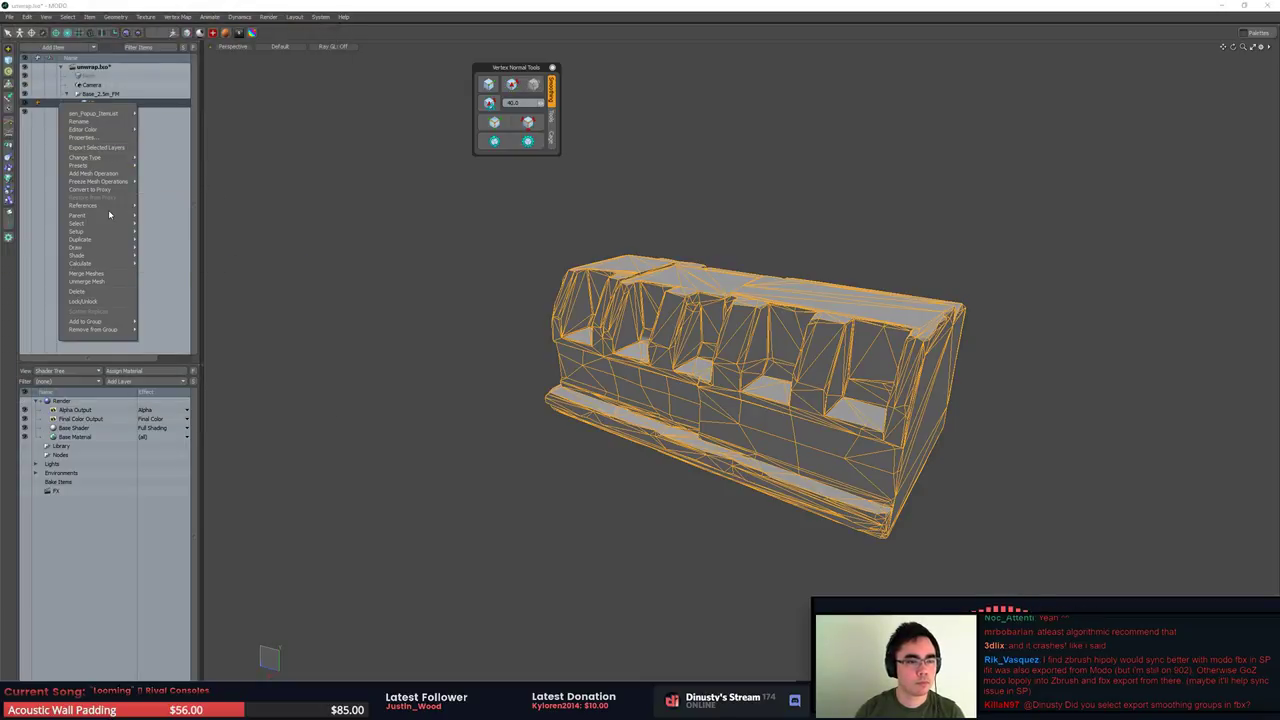
pyautogui.moveTo(120, 206)
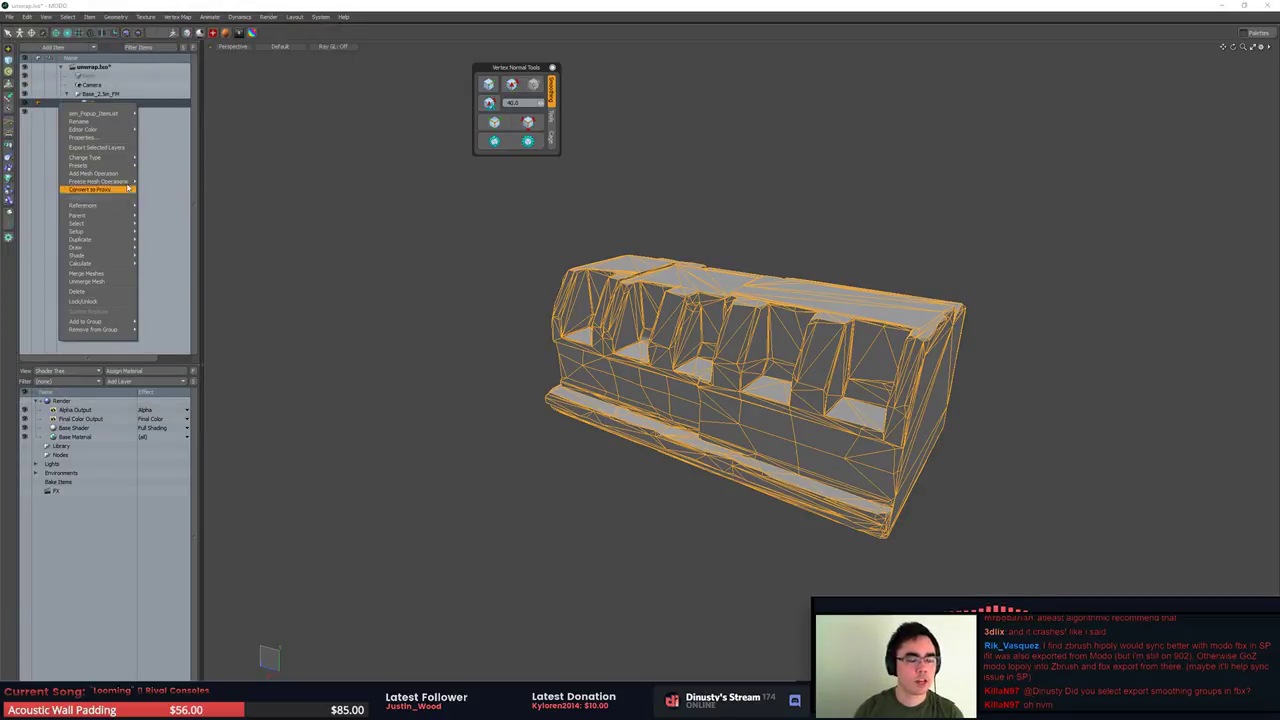
pyautogui.click(207, 18)
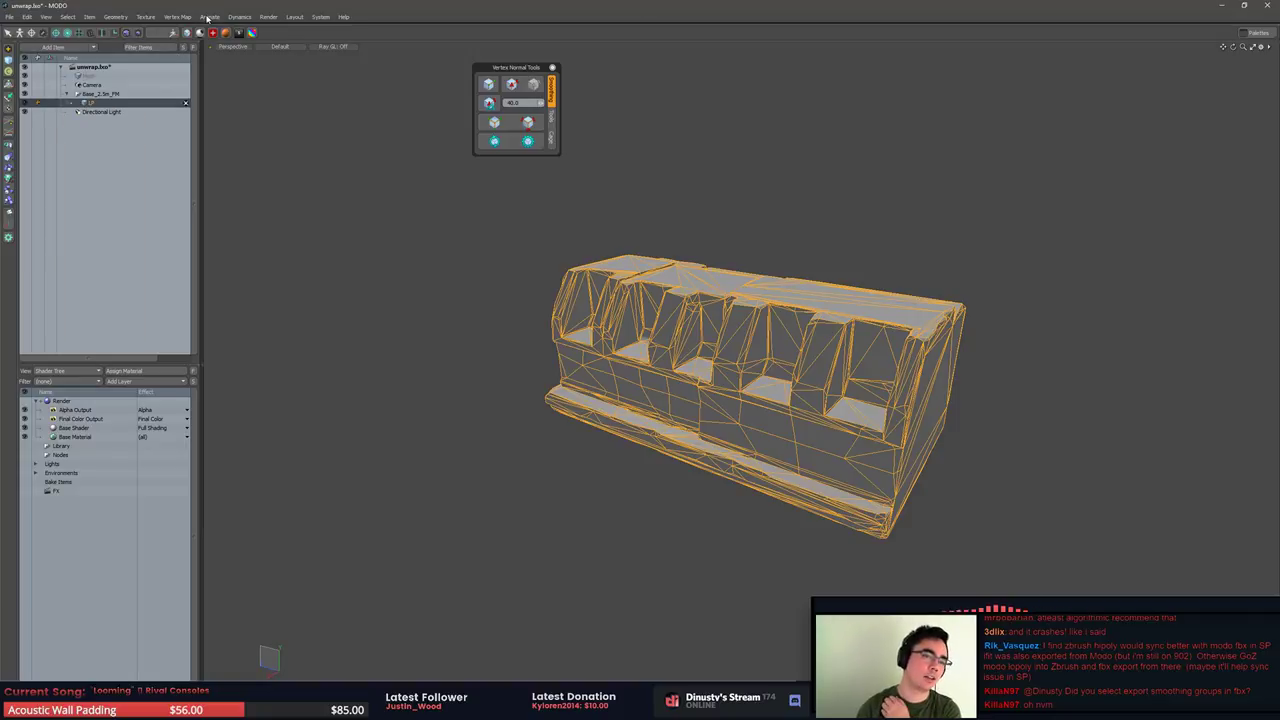
# Export the selected LP mesh layer in Autodesk FBX 2015 format, overwriting LP.fbx in the RoofSet folder
pyautogui.rightClick(102, 104)
pyautogui.click(116, 155)
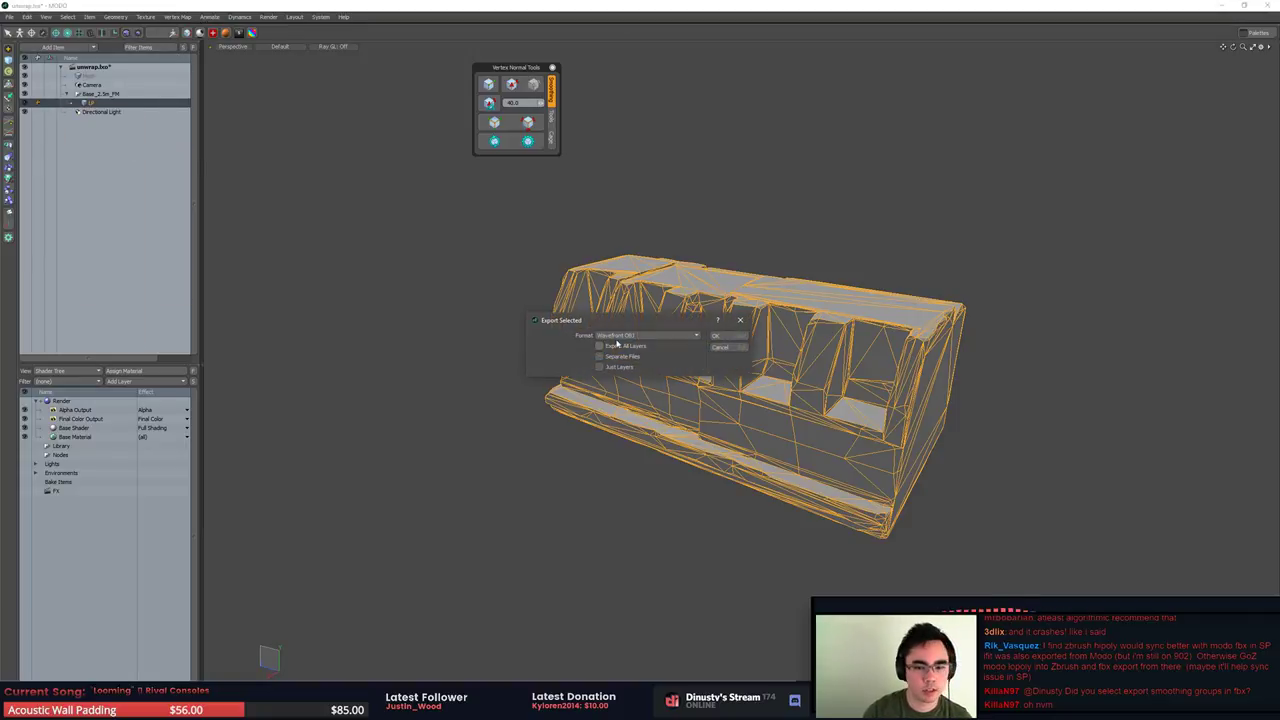
pyautogui.click(638, 337)
pyautogui.click(645, 311)
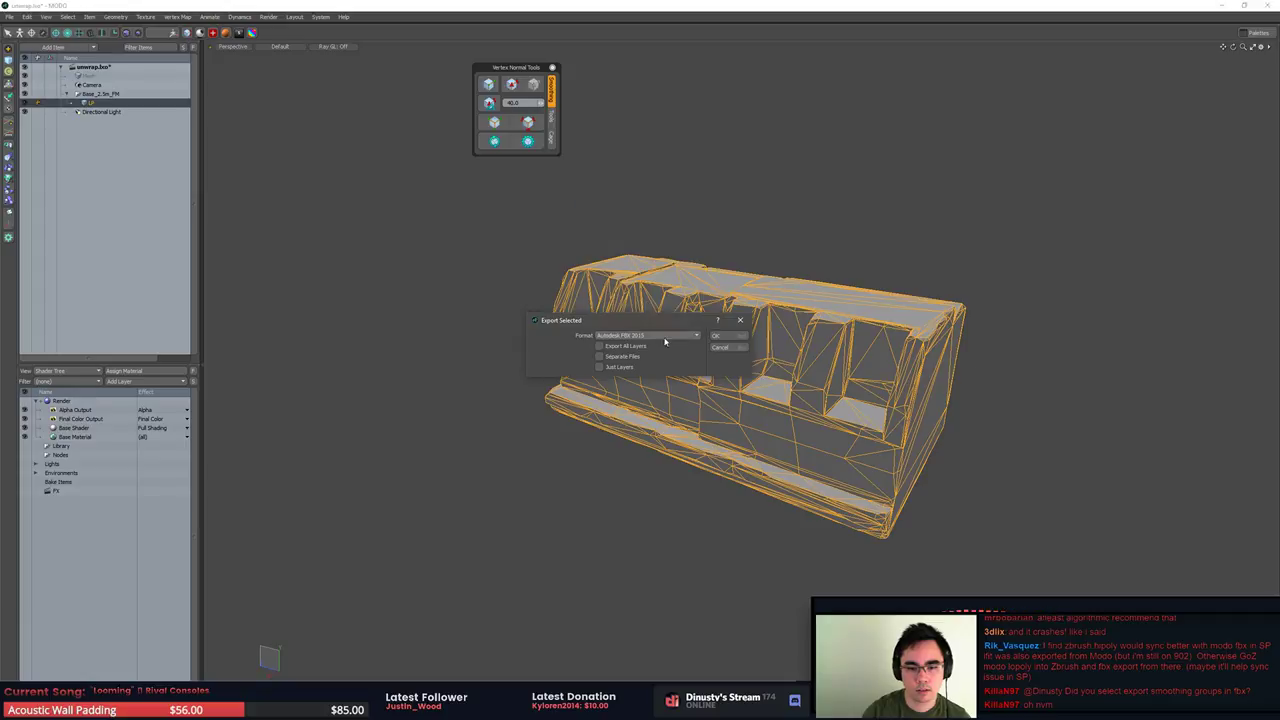
pyautogui.click(716, 336)
pyautogui.doubleClick(110, 80)
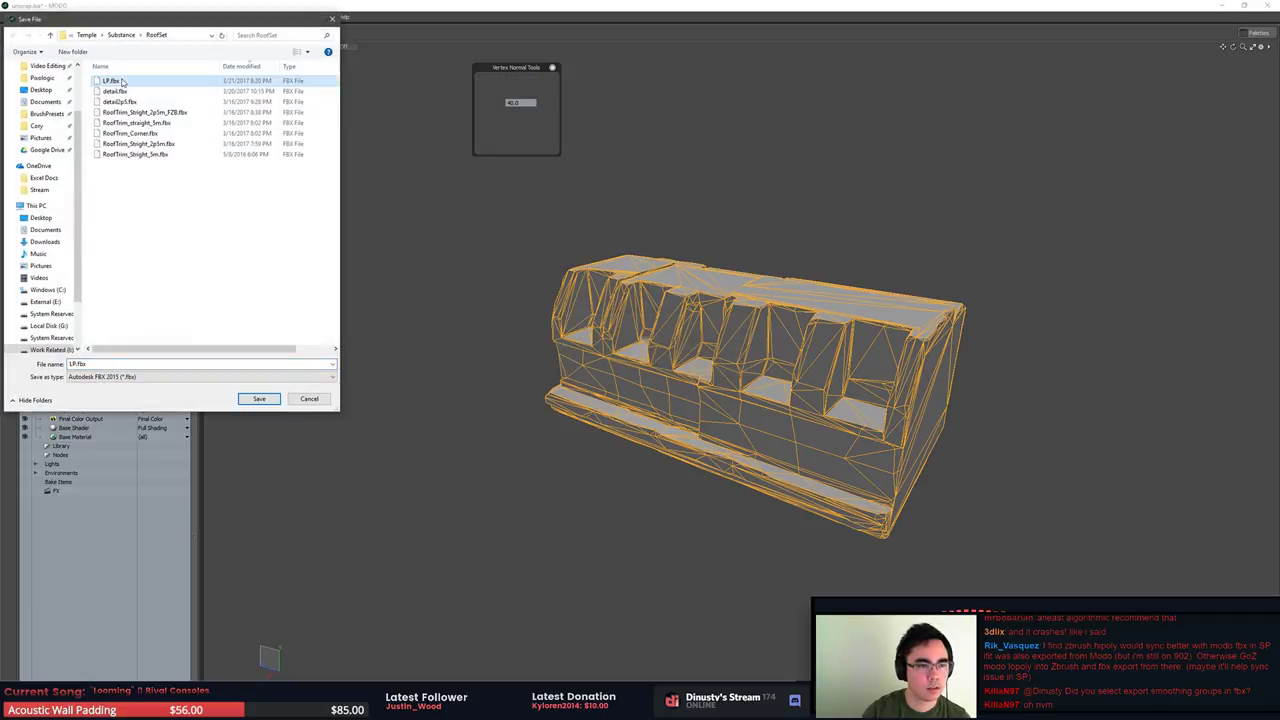
pyautogui.click(668, 363)
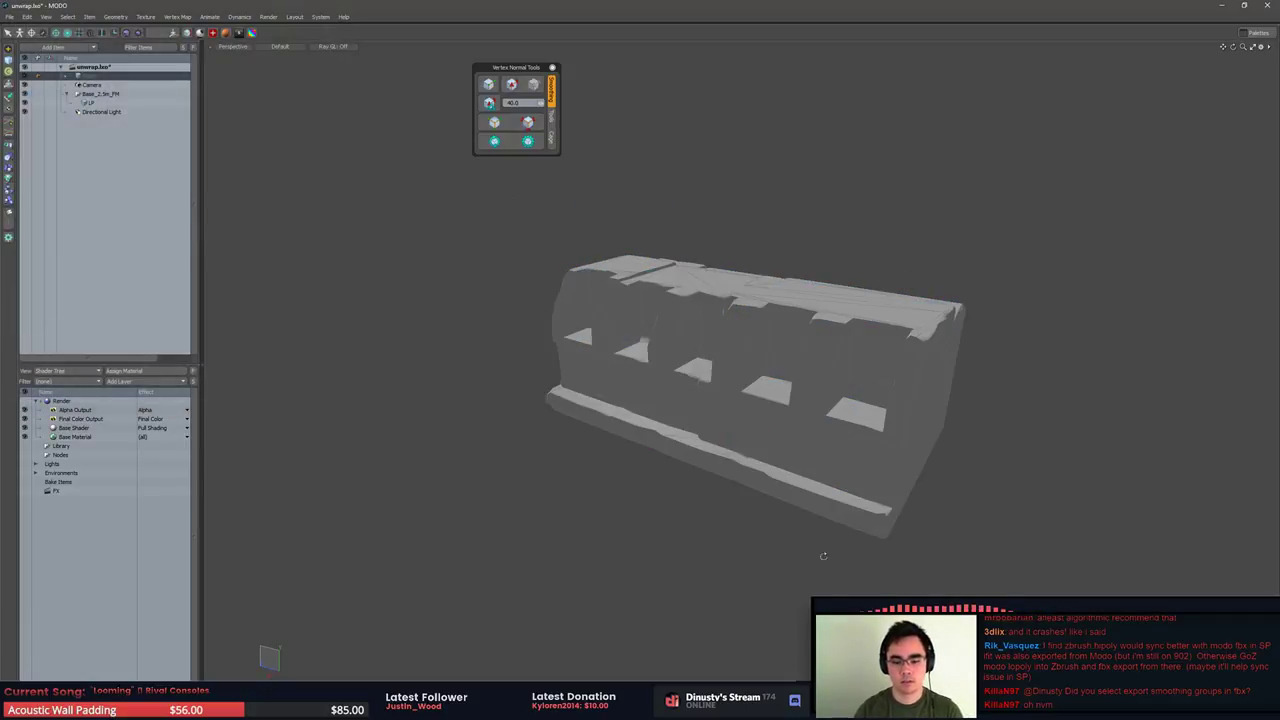
# Switch to Substance Painter and start a new project, discarding the changes to the current one
pyautogui.hotkey('alt', 'Tab')
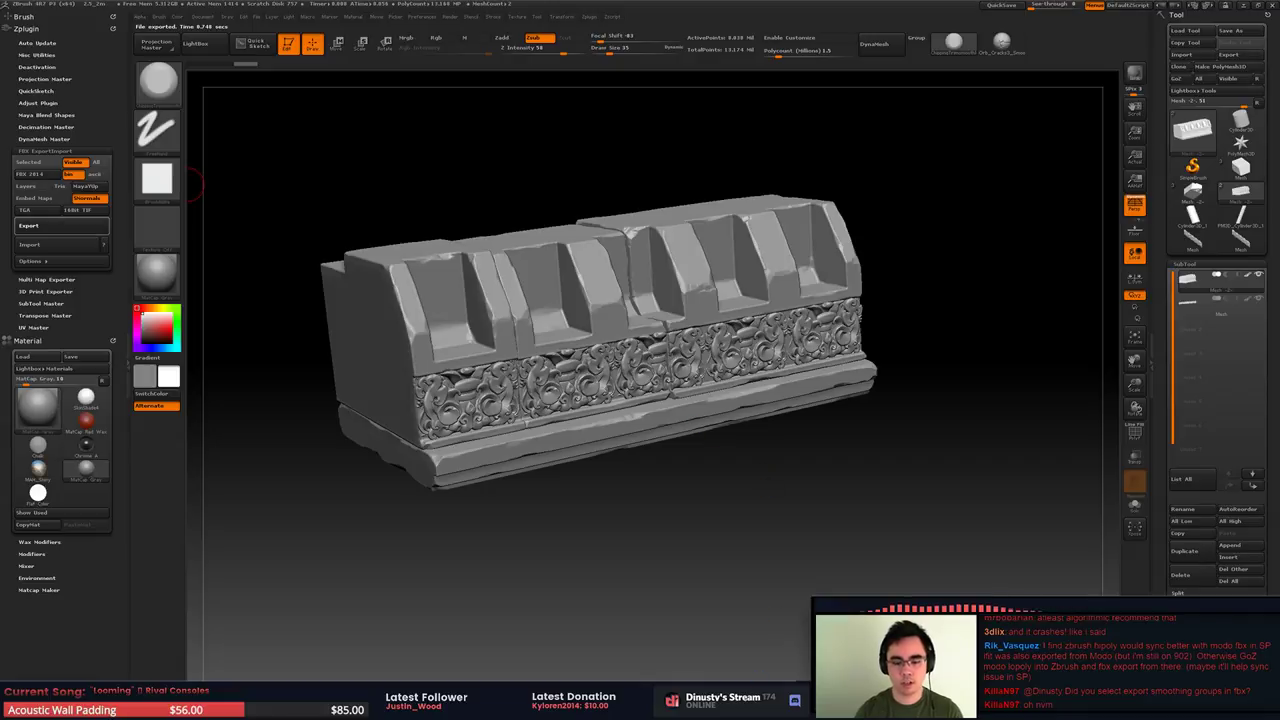
pyautogui.hotkey('alt', 'Tab')
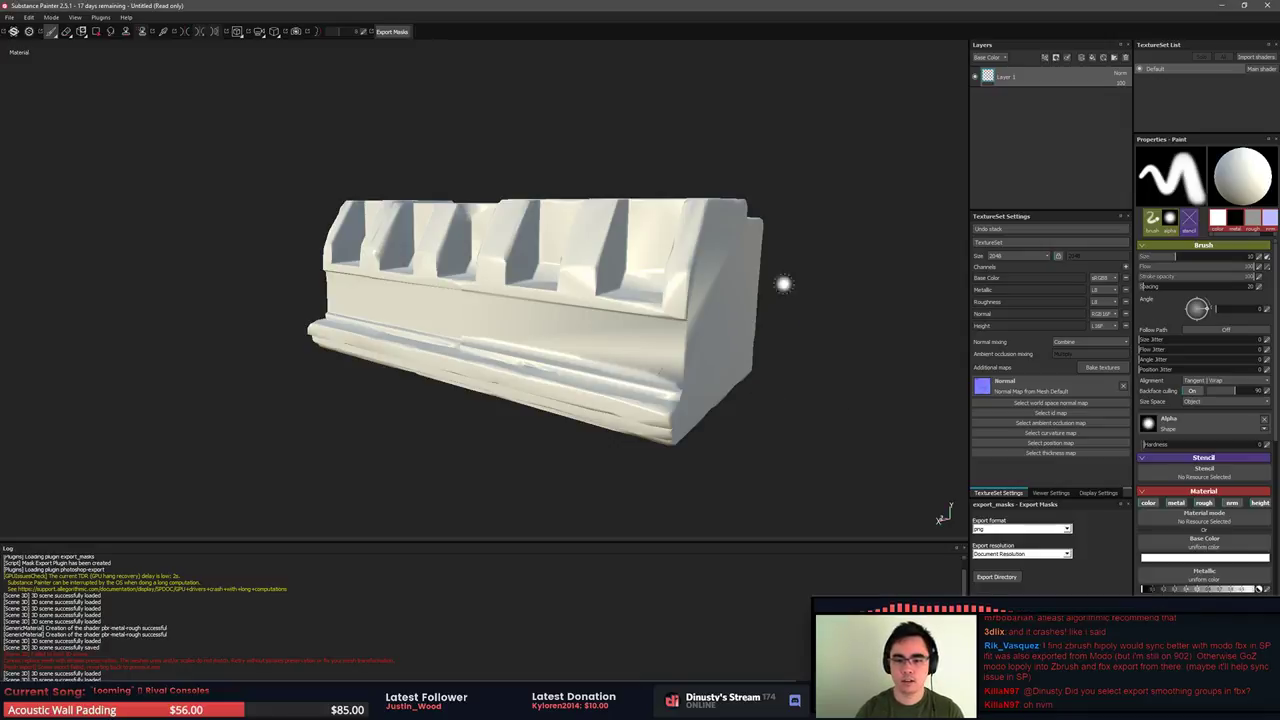
pyautogui.click(8, 17)
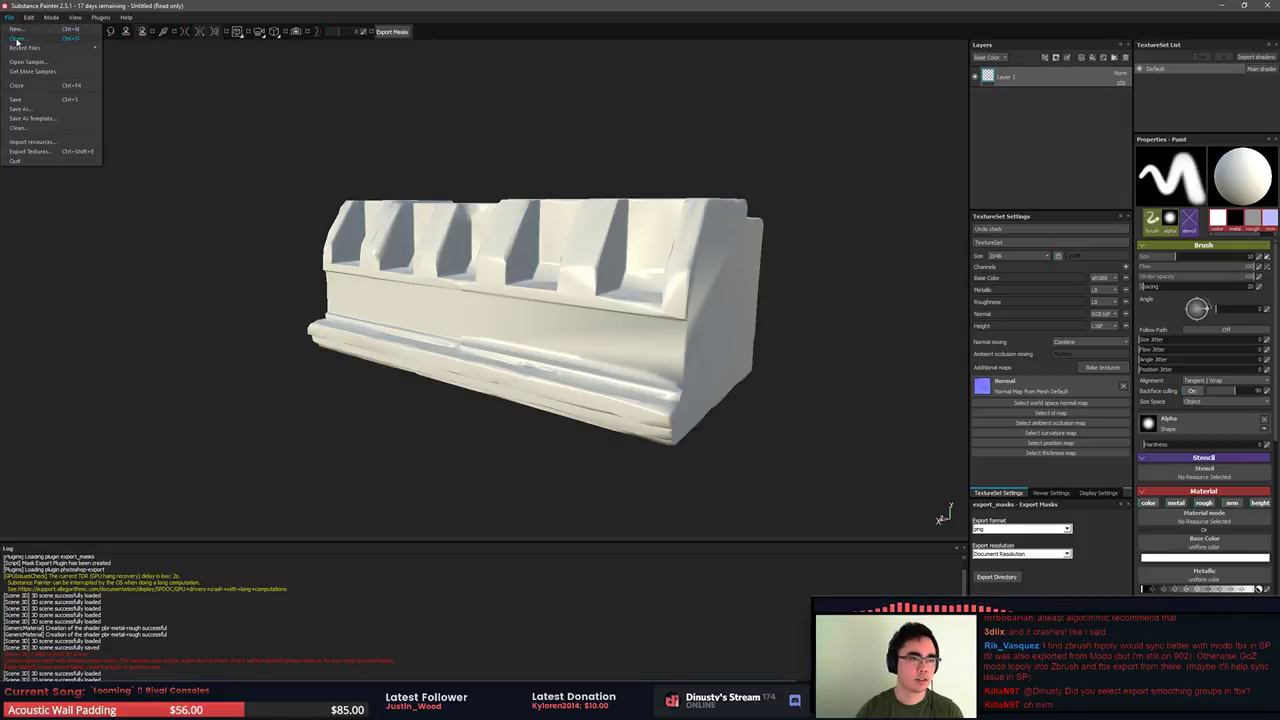
pyautogui.click(17, 40)
pyautogui.press('Escape')
pyautogui.click(30, 18)
pyautogui.click(17, 31)
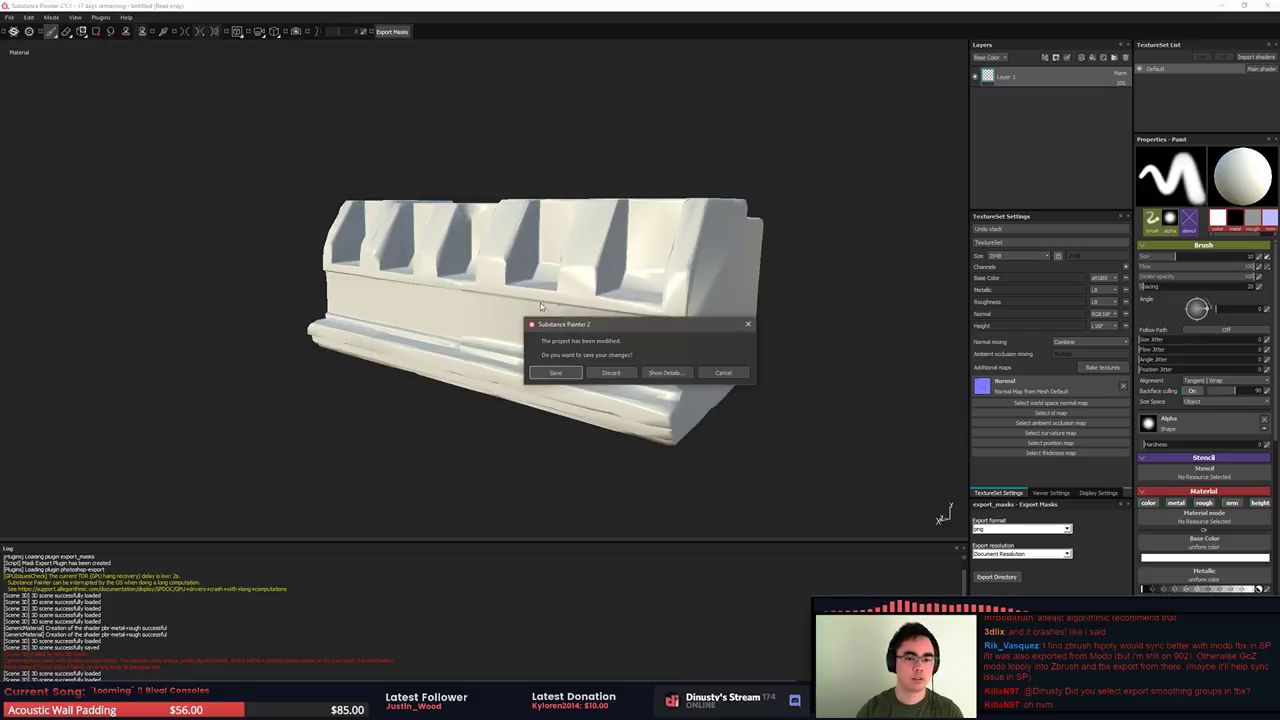
pyautogui.click(614, 372)
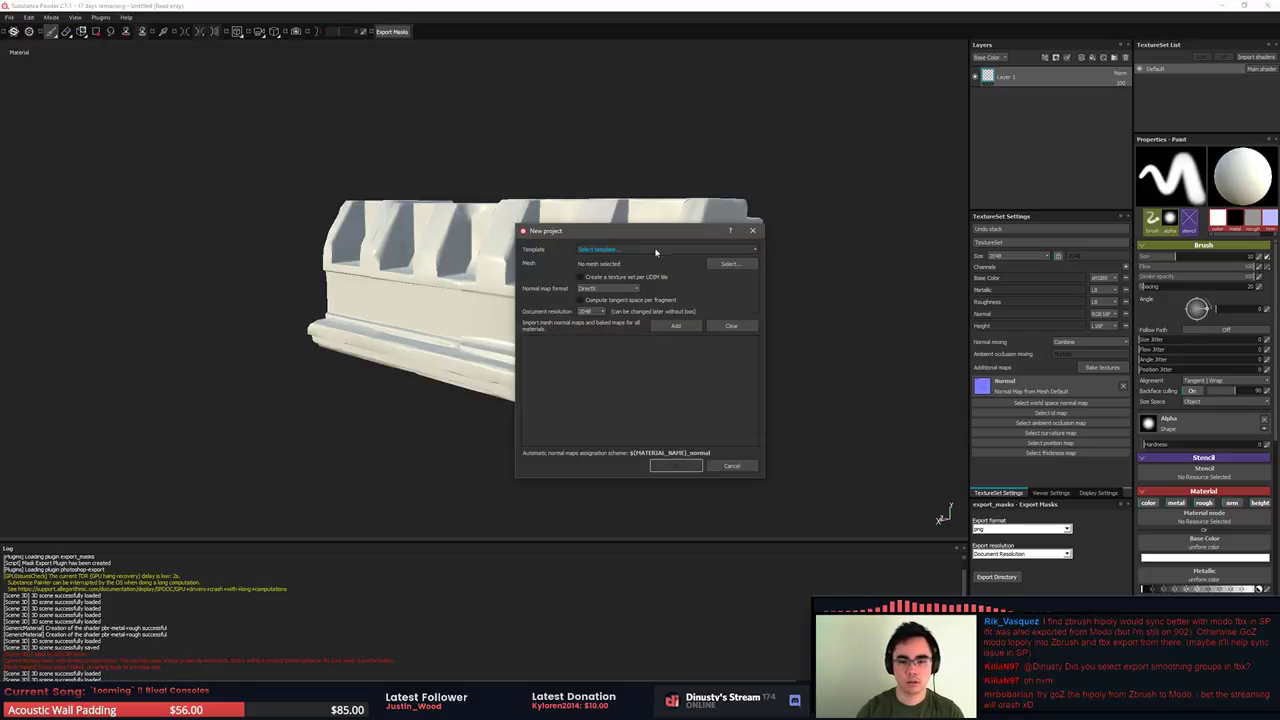
# Choose LP.fbx from the RoofSet folder as the new project's mesh
pyautogui.click(743, 267)
pyautogui.click(743, 265)
pyautogui.click(684, 339)
pyautogui.click(682, 308)
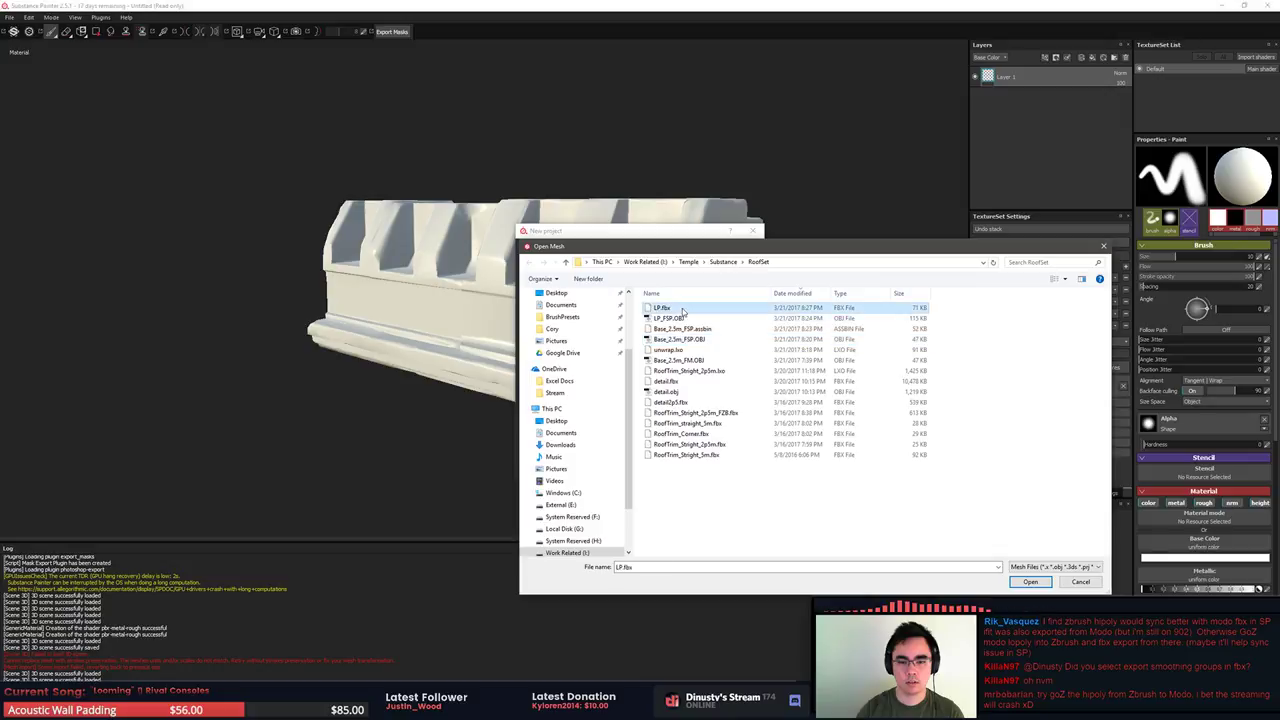
pyautogui.click(698, 320)
pyautogui.click(698, 309)
pyautogui.doubleClick(668, 308)
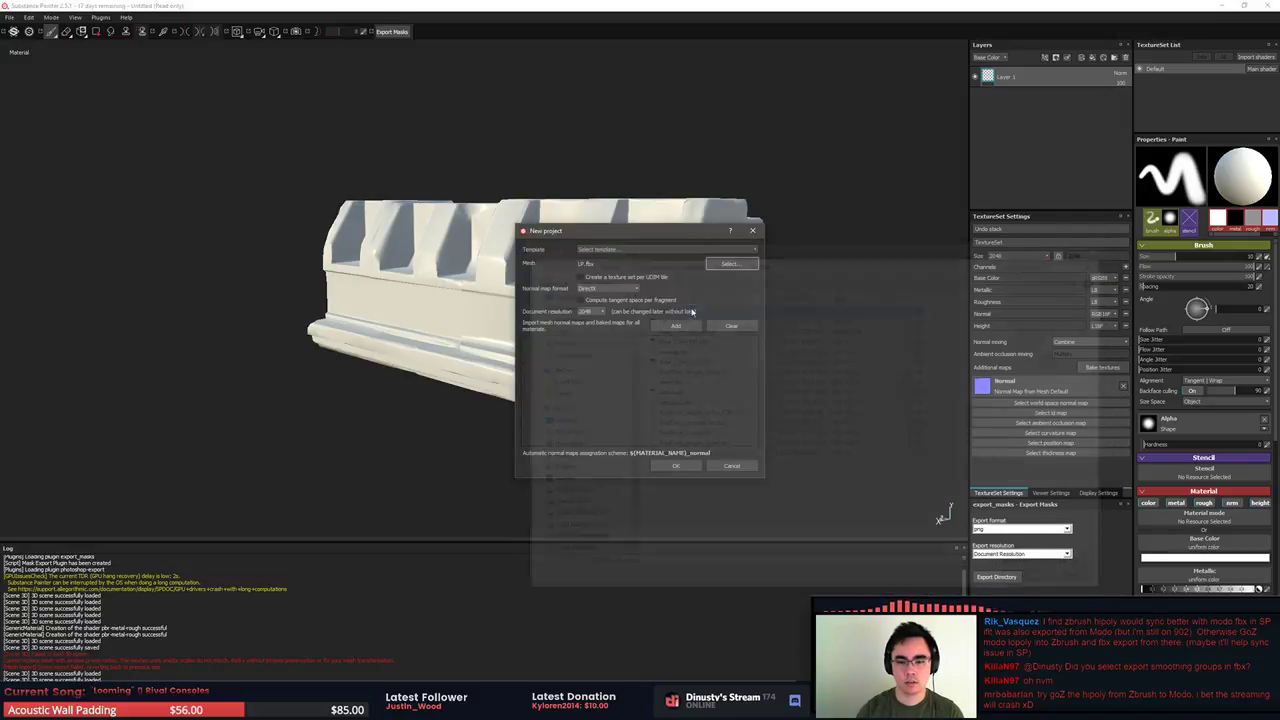
# Create the new project from the chosen LP.fbx mesh and inspect the loaded block
pyautogui.press('Return')
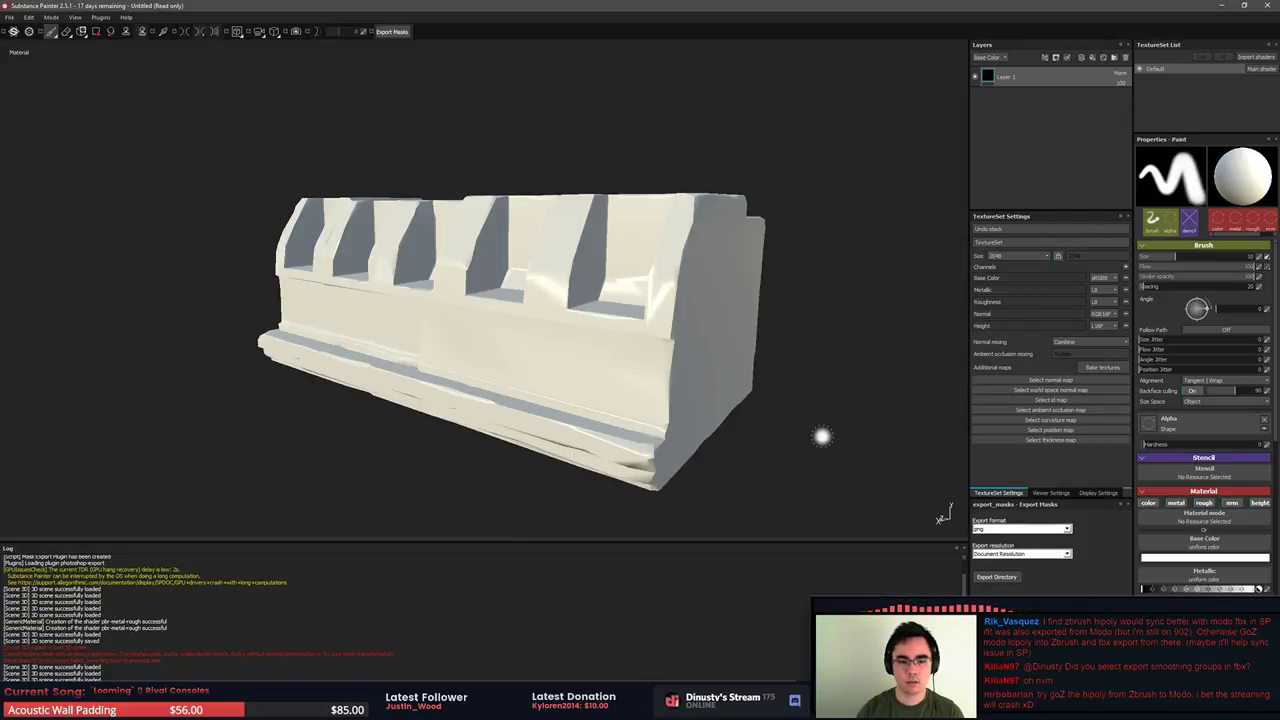
pyautogui.keyDown('alt'); pyautogui.moveTo(825, 453); pyautogui.dragTo(806, 430); pyautogui.keyUp('alt')
pyautogui.keyDown('alt'); pyautogui.moveTo(807, 429); pyautogui.dragTo(607, 338, button='right'); pyautogui.keyUp('alt')
pyautogui.moveTo(607, 338)
pyautogui.keyDown('alt'); pyautogui.mouseDown()
pyautogui.moveTo(674, 449)
pyautogui.moveTo(680, 403)
pyautogui.mouseUp(); pyautogui.keyUp('alt')
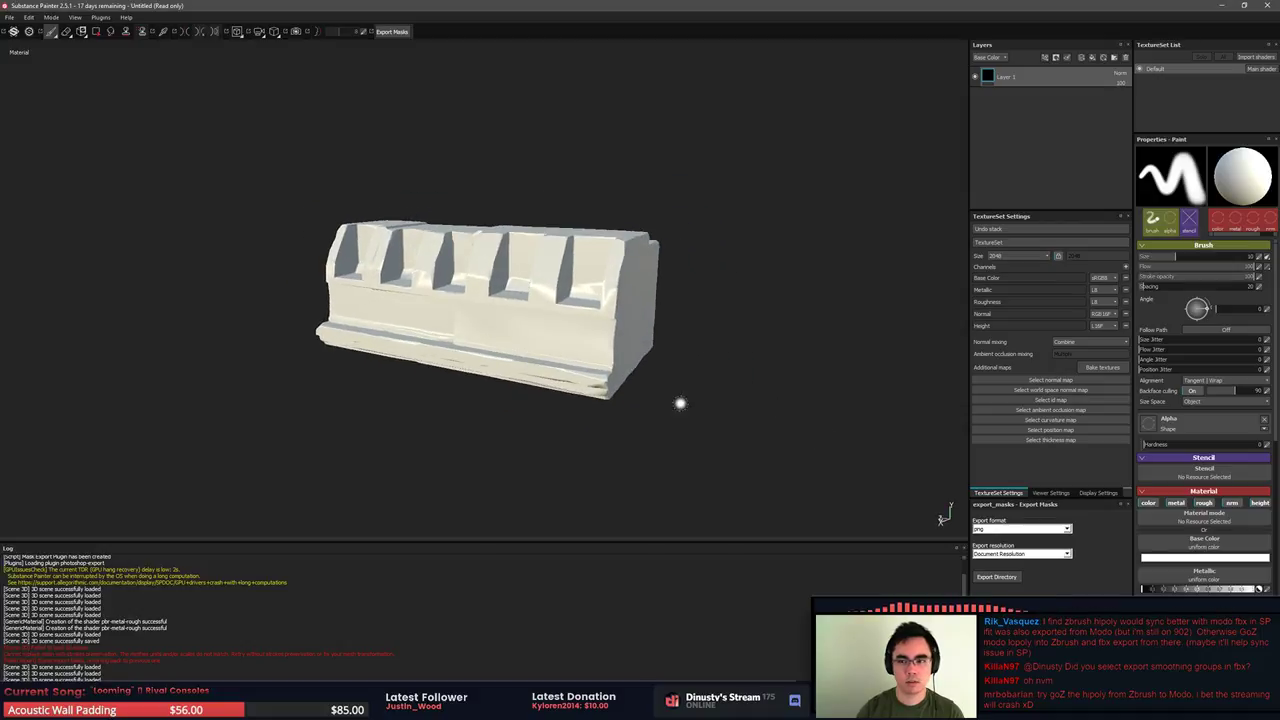
pyautogui.click(15, 19)
pyautogui.click(12, 19)
# Open the texture baking settings and choose Base_2.5m_FSP.OBJ from the RoofSet folder as the high definition mesh
pyautogui.click(1102, 367)
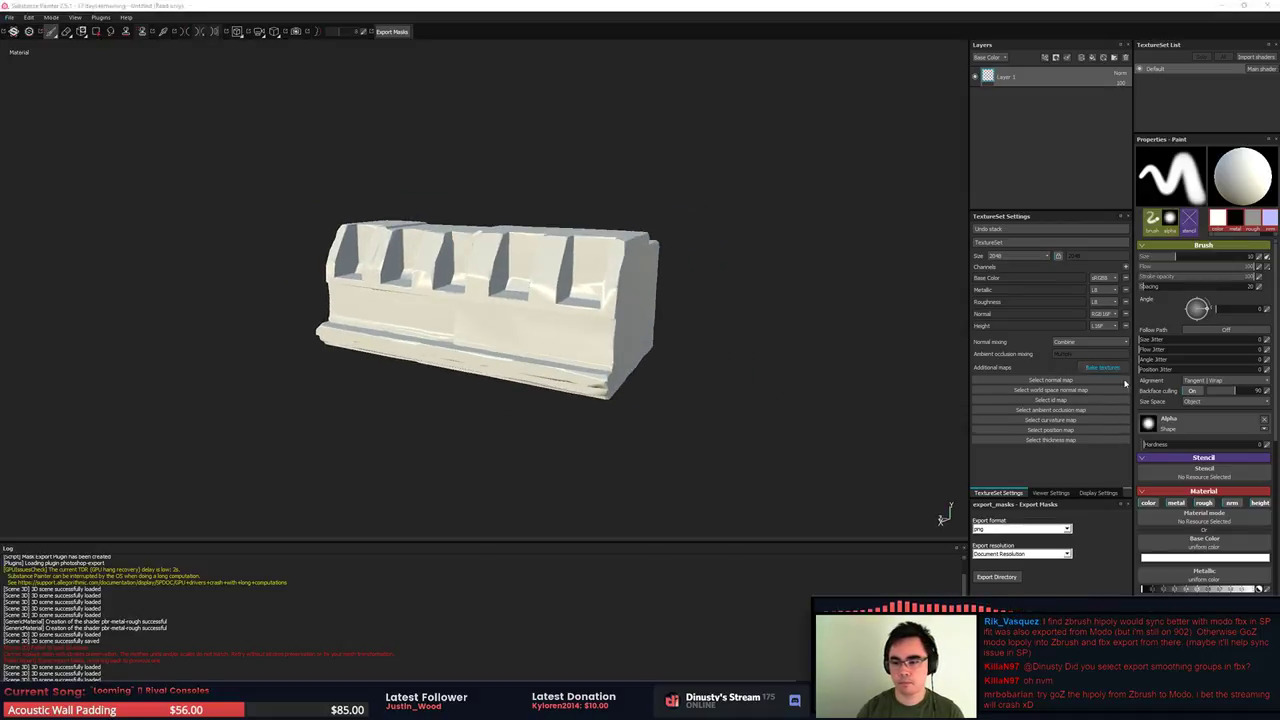
pyautogui.click(774, 262)
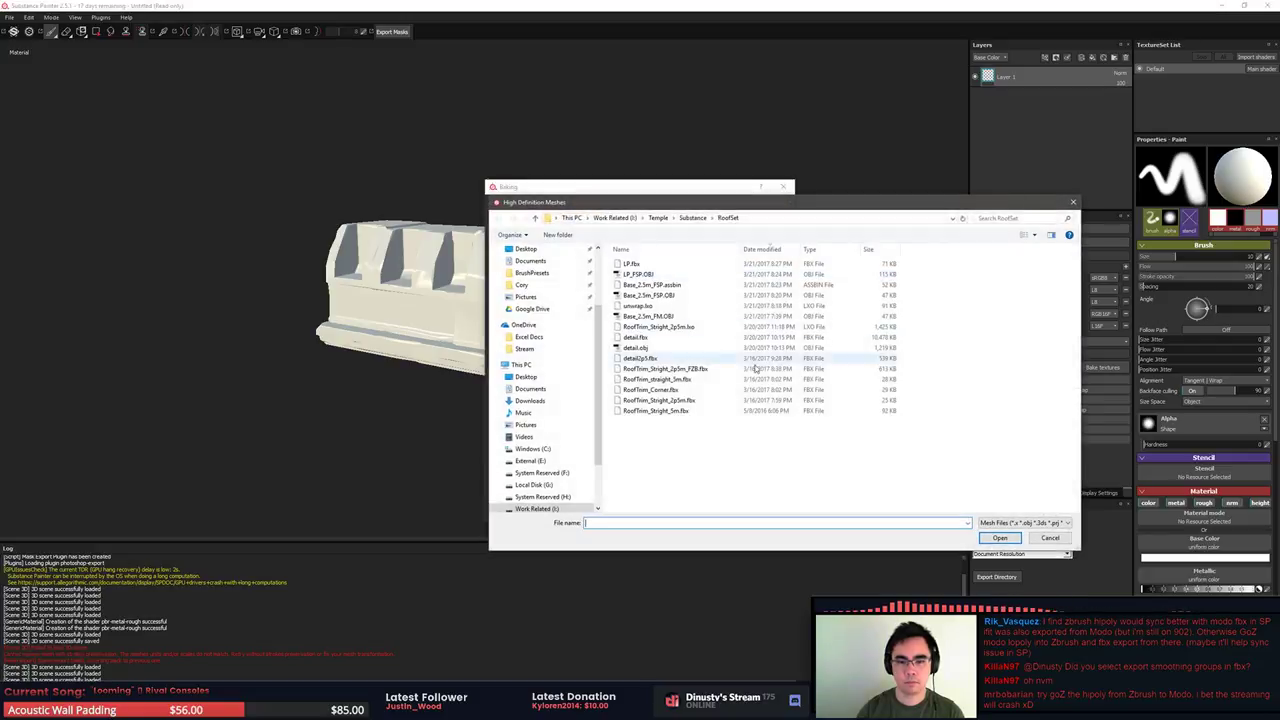
pyautogui.click(643, 264)
pyautogui.click(646, 274)
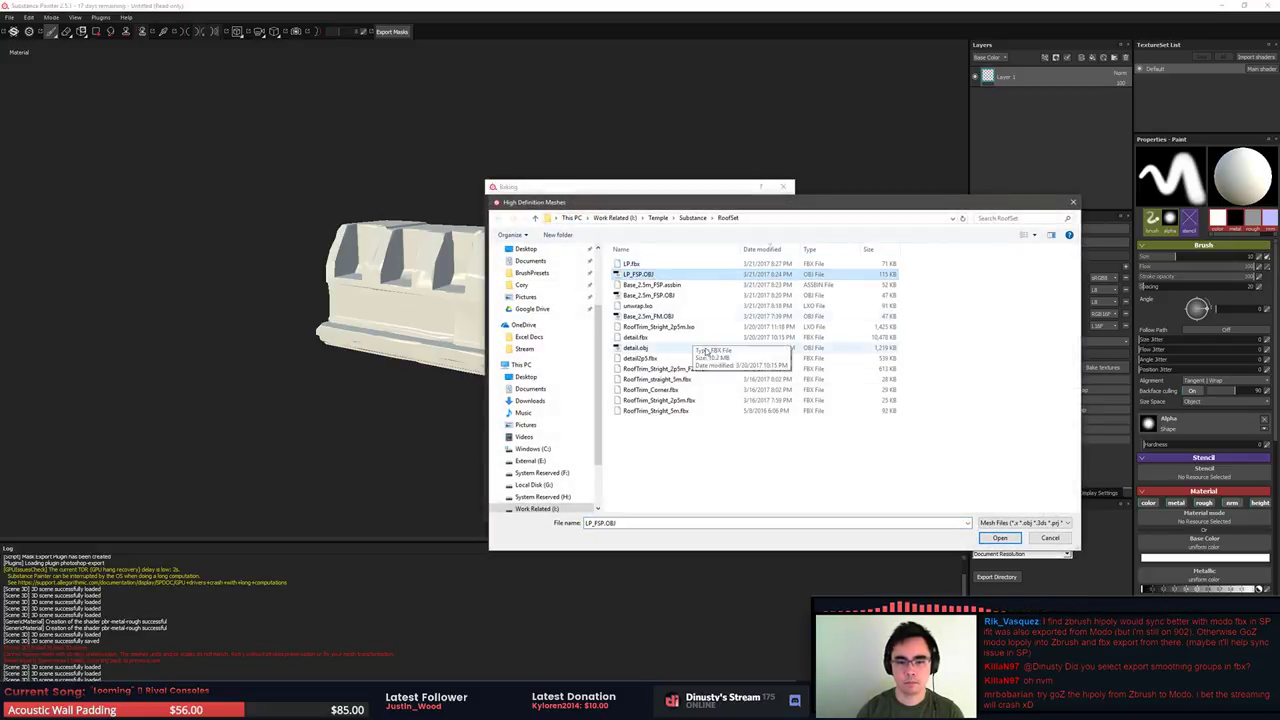
pyautogui.click(668, 285)
pyautogui.doubleClick(700, 296)
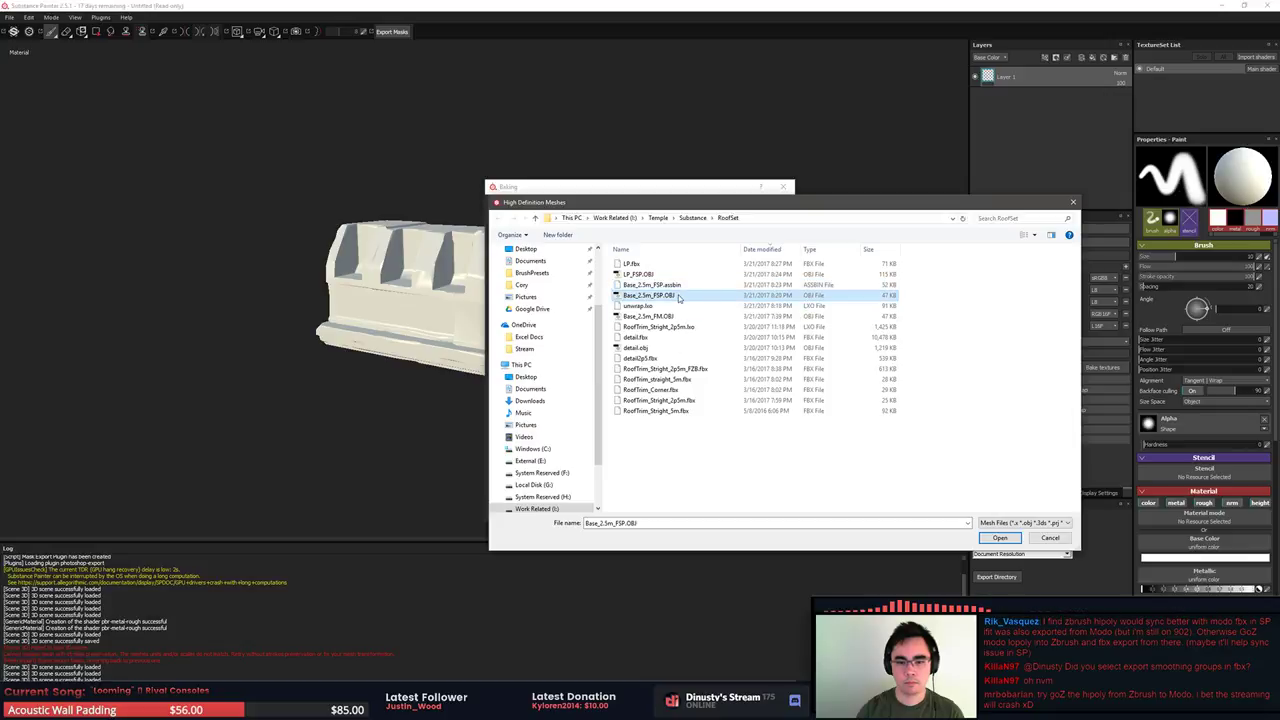
# Bake only the Normal map for the Default texture set and inspect it on the block
pyautogui.click(562, 204)
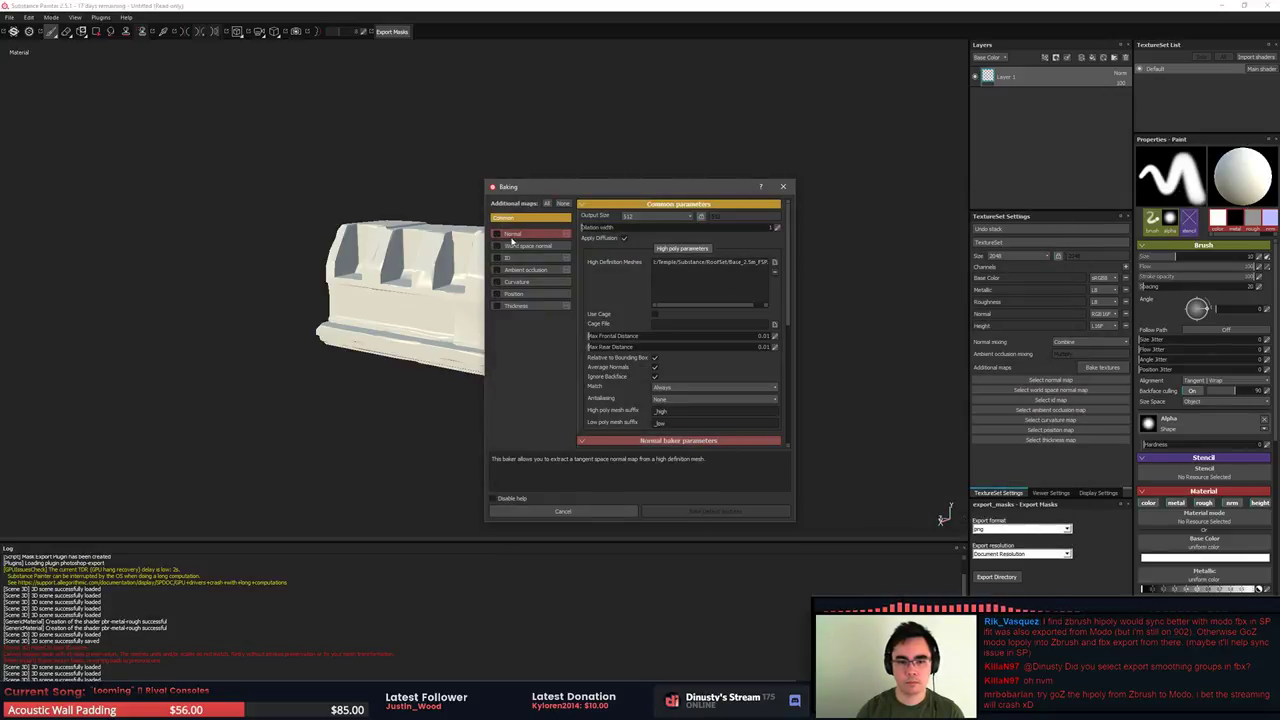
pyautogui.click(512, 235)
pyautogui.click(498, 234)
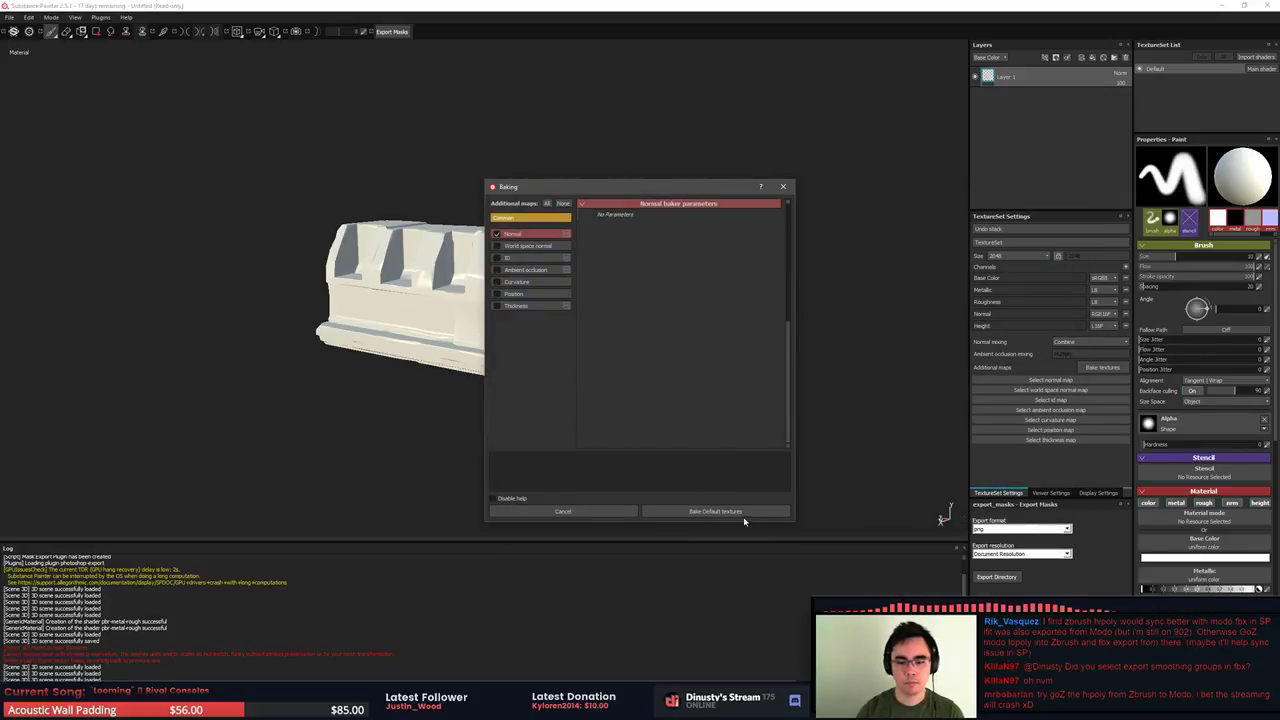
pyautogui.click(744, 516)
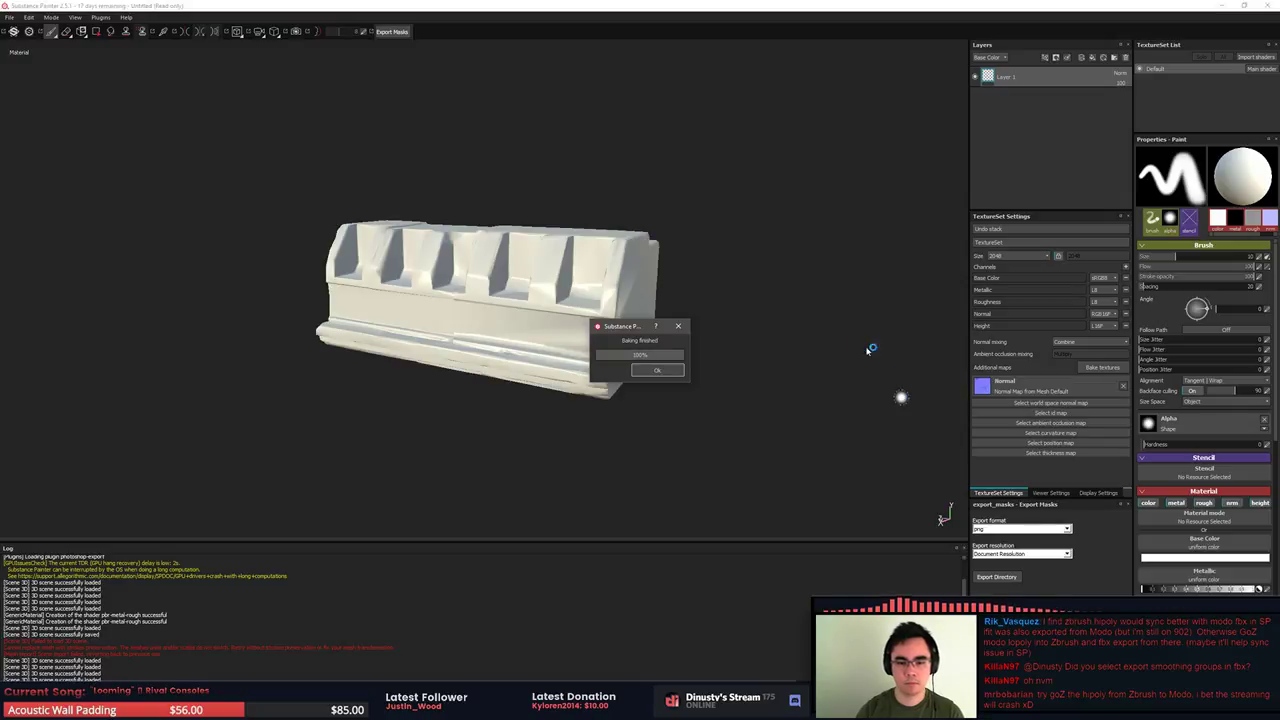
pyautogui.click(657, 371)
pyautogui.keyDown('alt'); pyautogui.moveTo(729, 373); pyautogui.dragTo(701, 377); pyautogui.keyUp('alt')
# Switch to ZBrush, force the unresponsive program to close, and relaunch it with LightBox hidden
pyautogui.hotkey('alt', 'Tab')
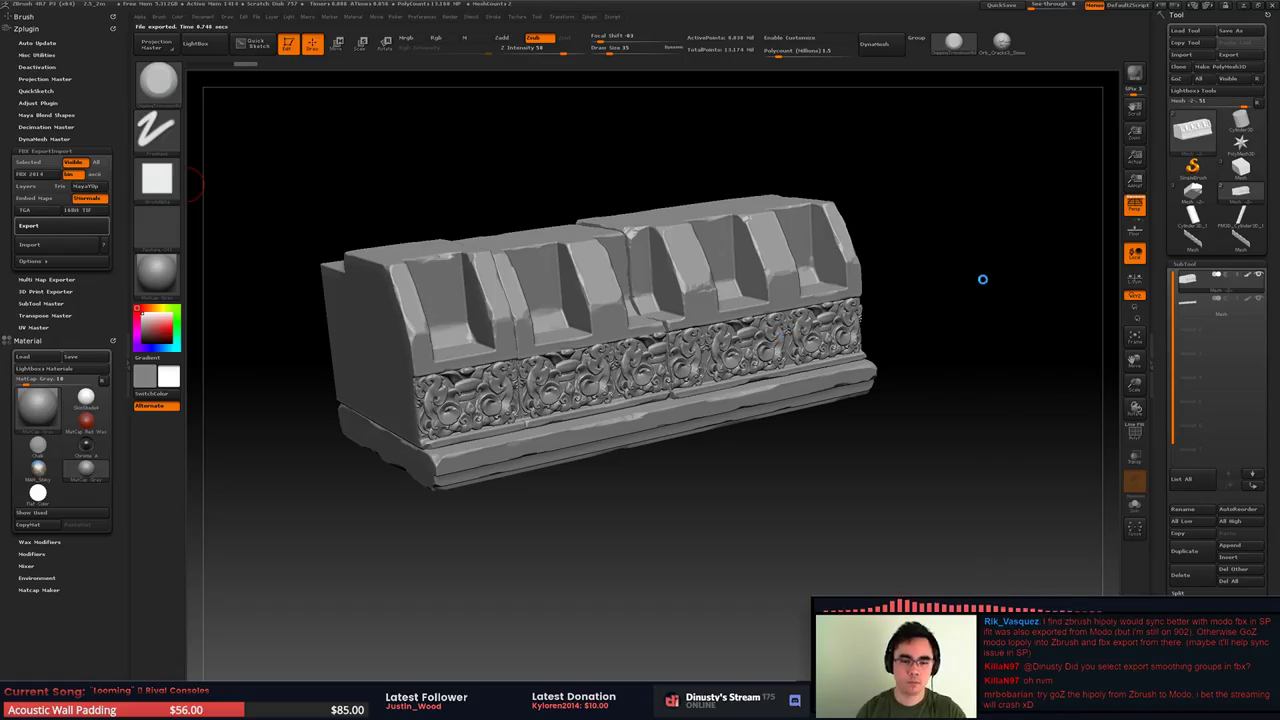
pyautogui.hotkey('ctrl', 'shift', 'Escape')
pyautogui.click(686, 147)
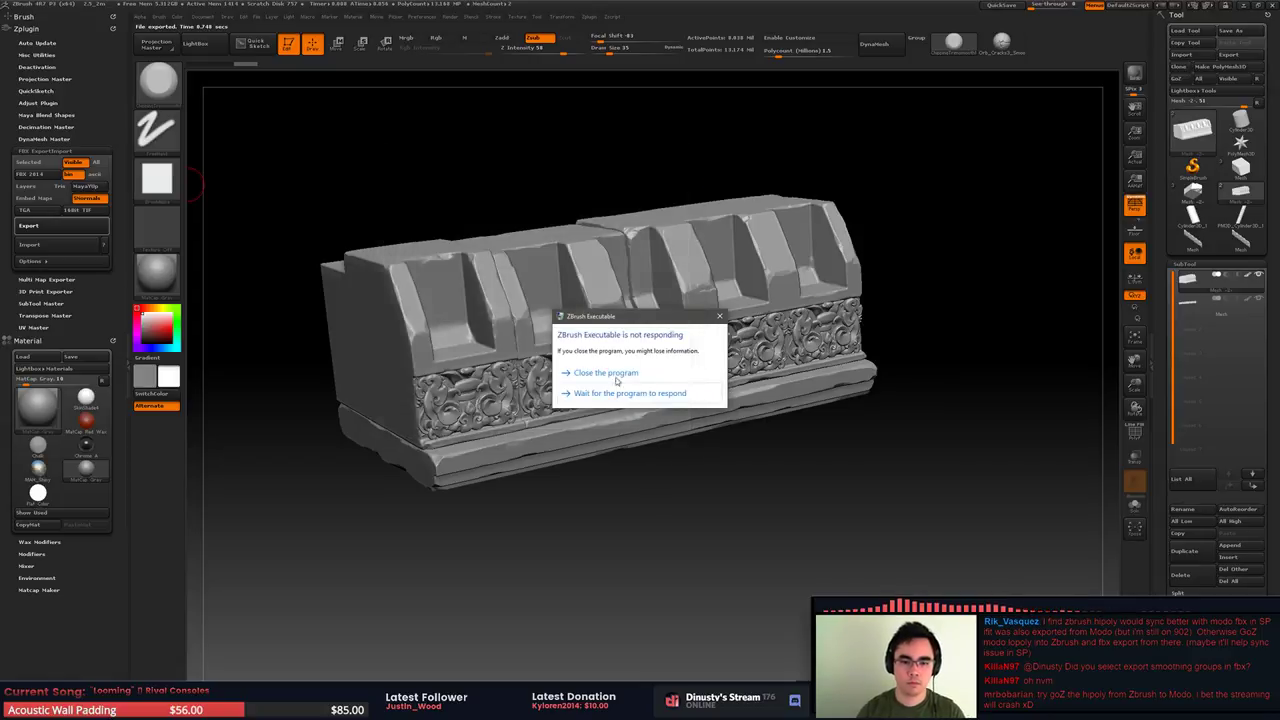
pyautogui.click(615, 375)
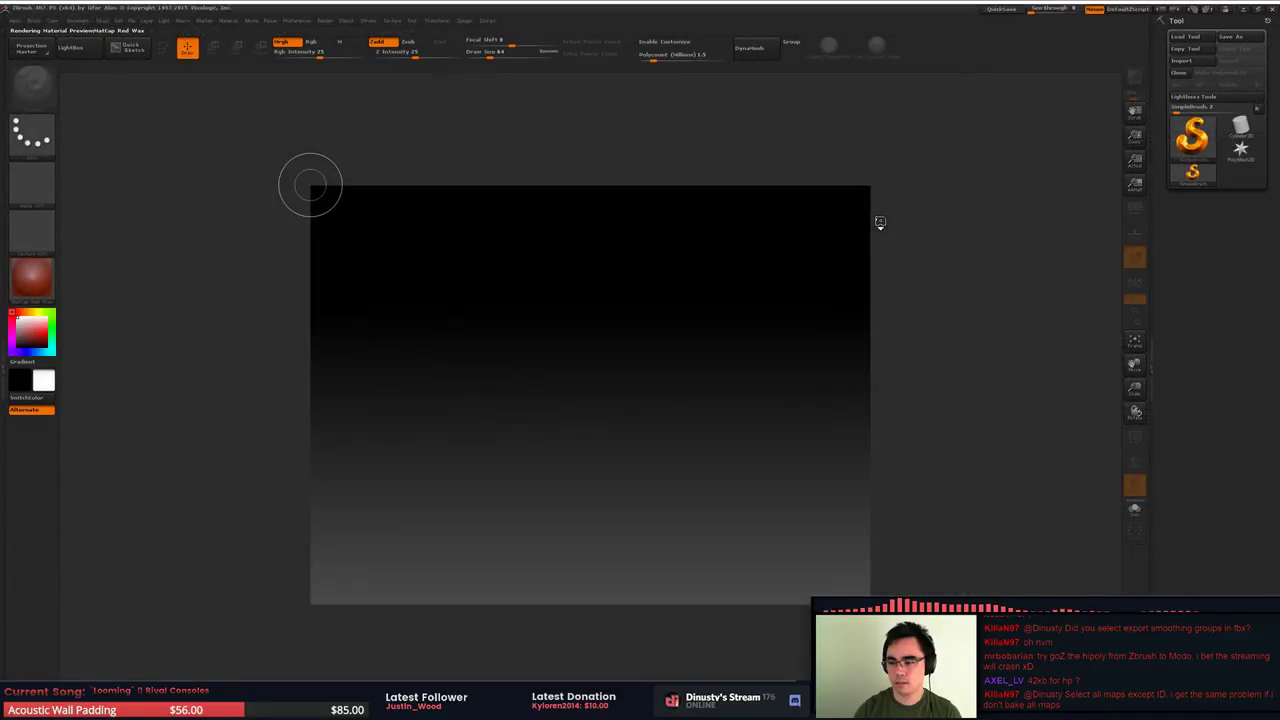
pyautogui.click(728, 393)
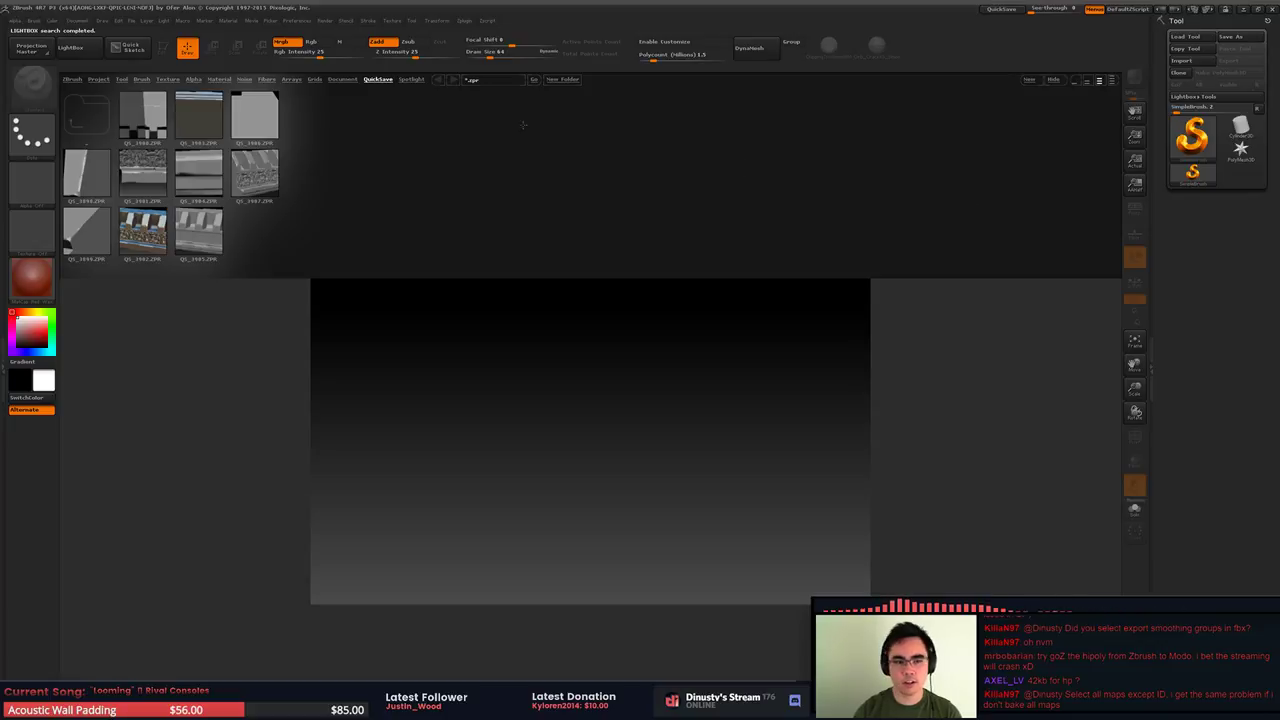
pyautogui.click(1078, 83)
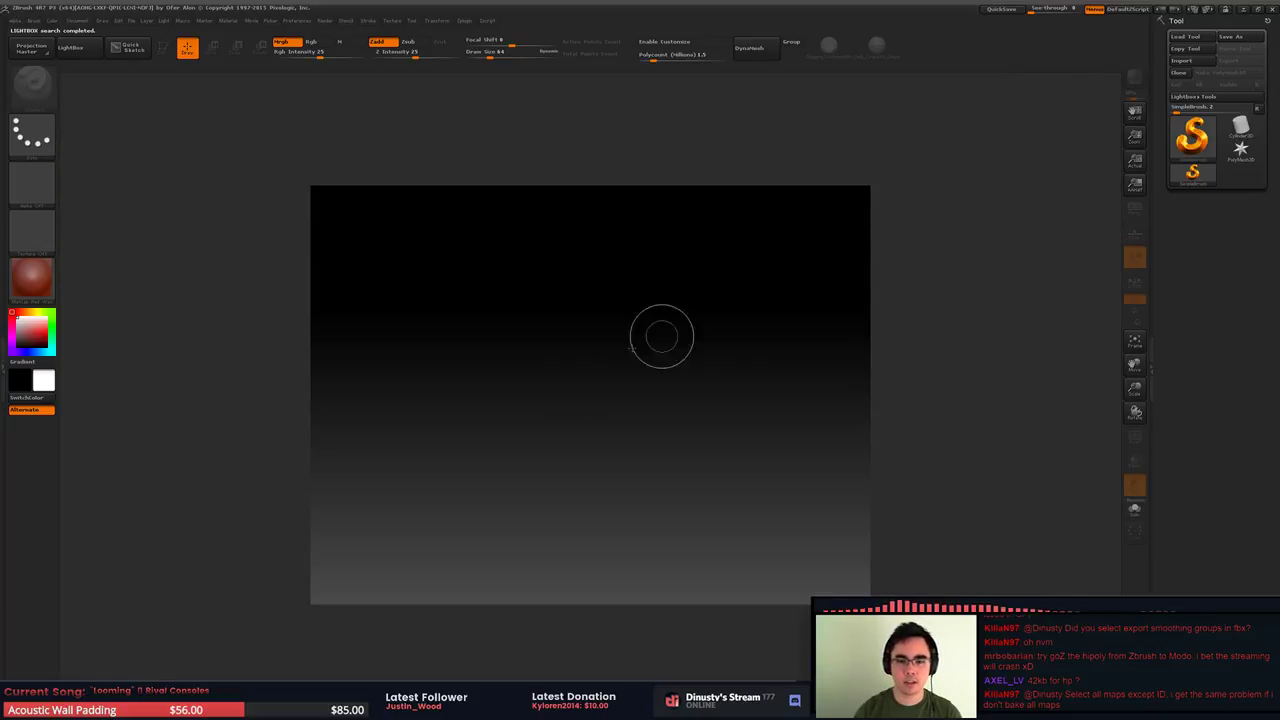
pyautogui.click(1185, 37)
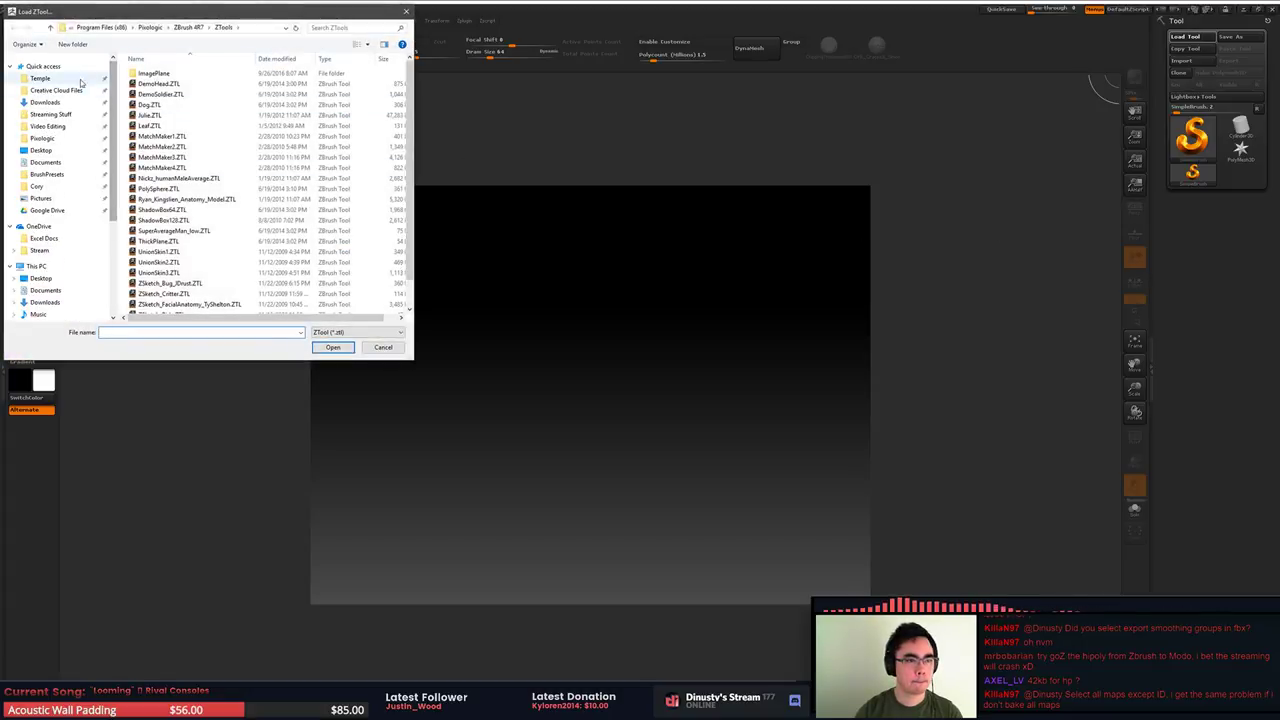
pyautogui.click(62, 79)
pyautogui.doubleClick(158, 84)
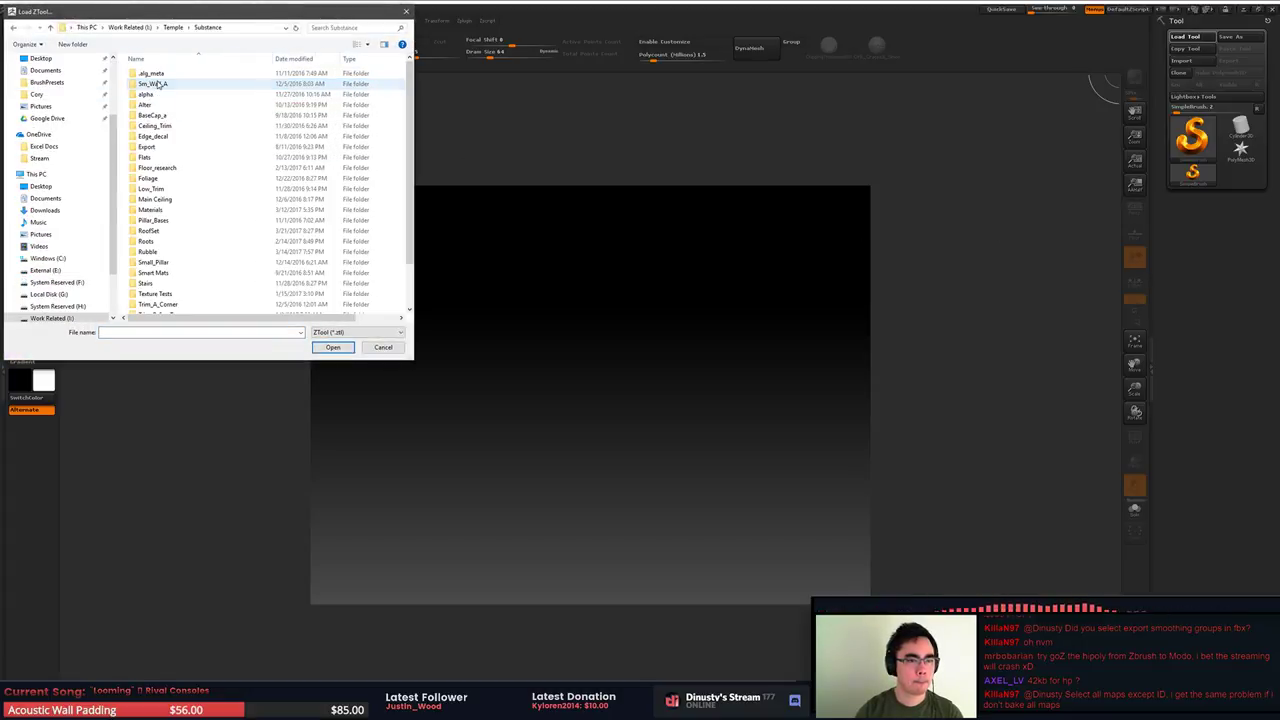
pyautogui.click(163, 85)
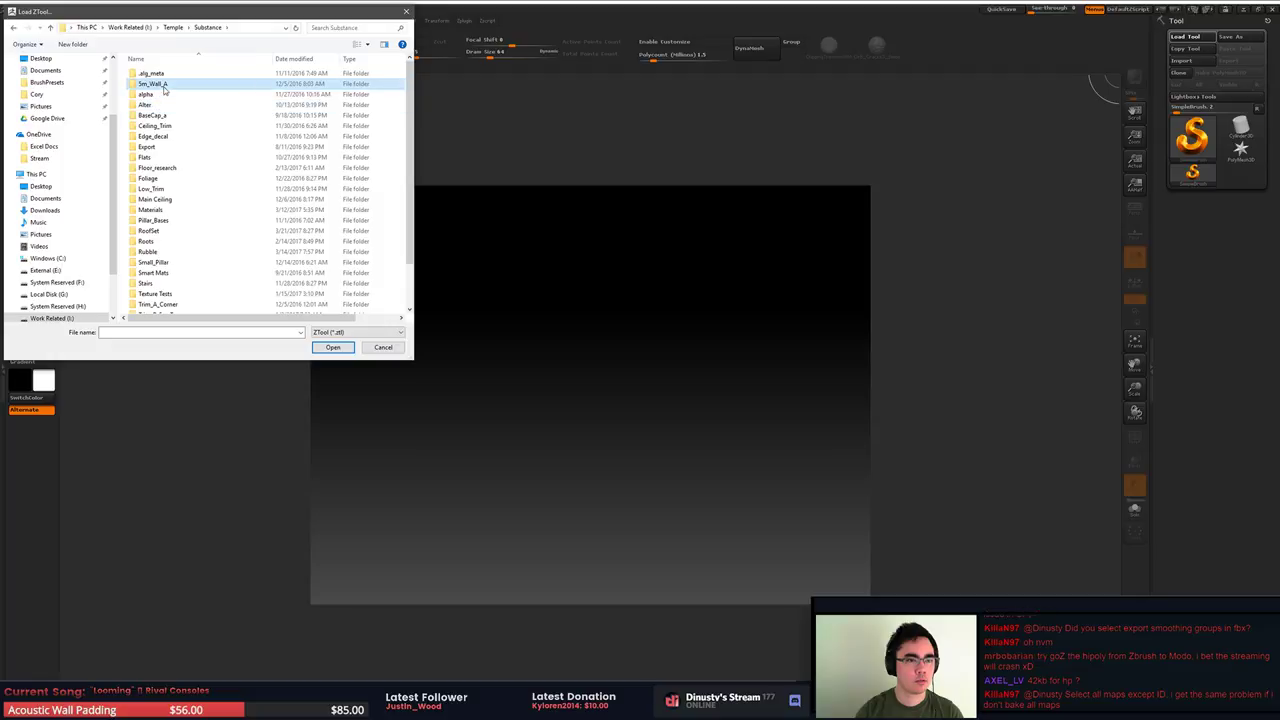
pyautogui.click(163, 95)
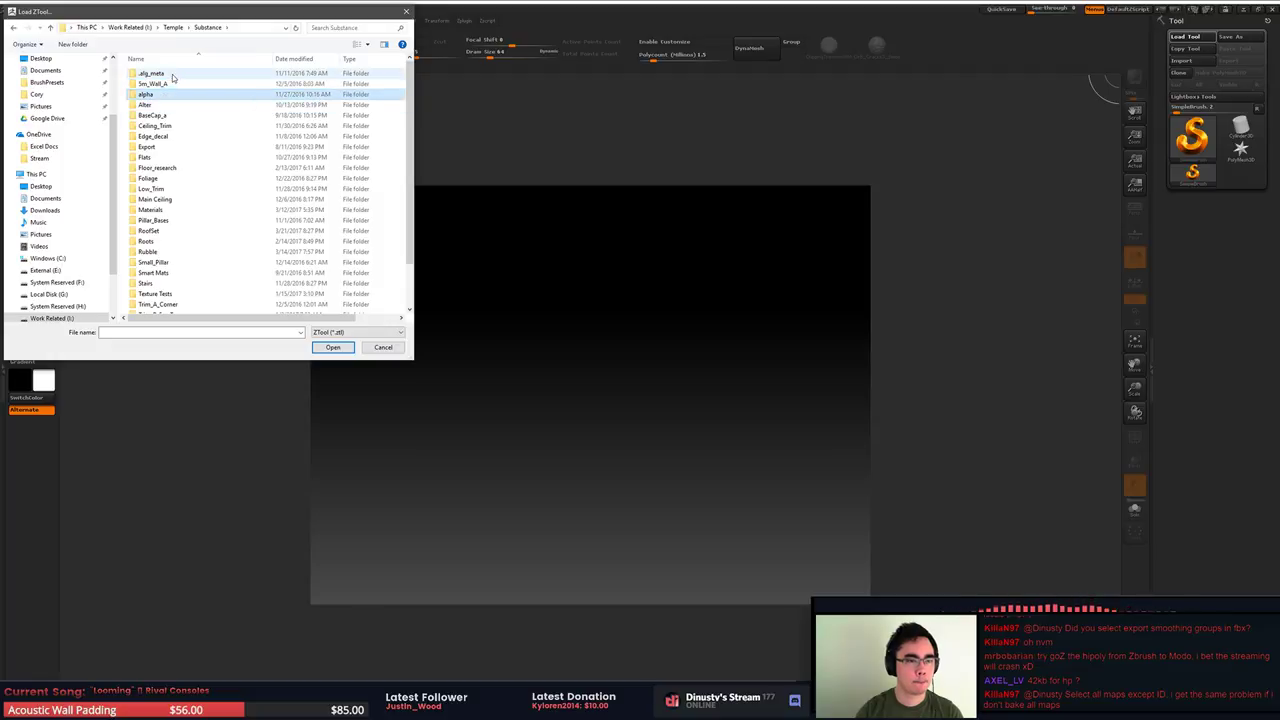
pyautogui.press('r')
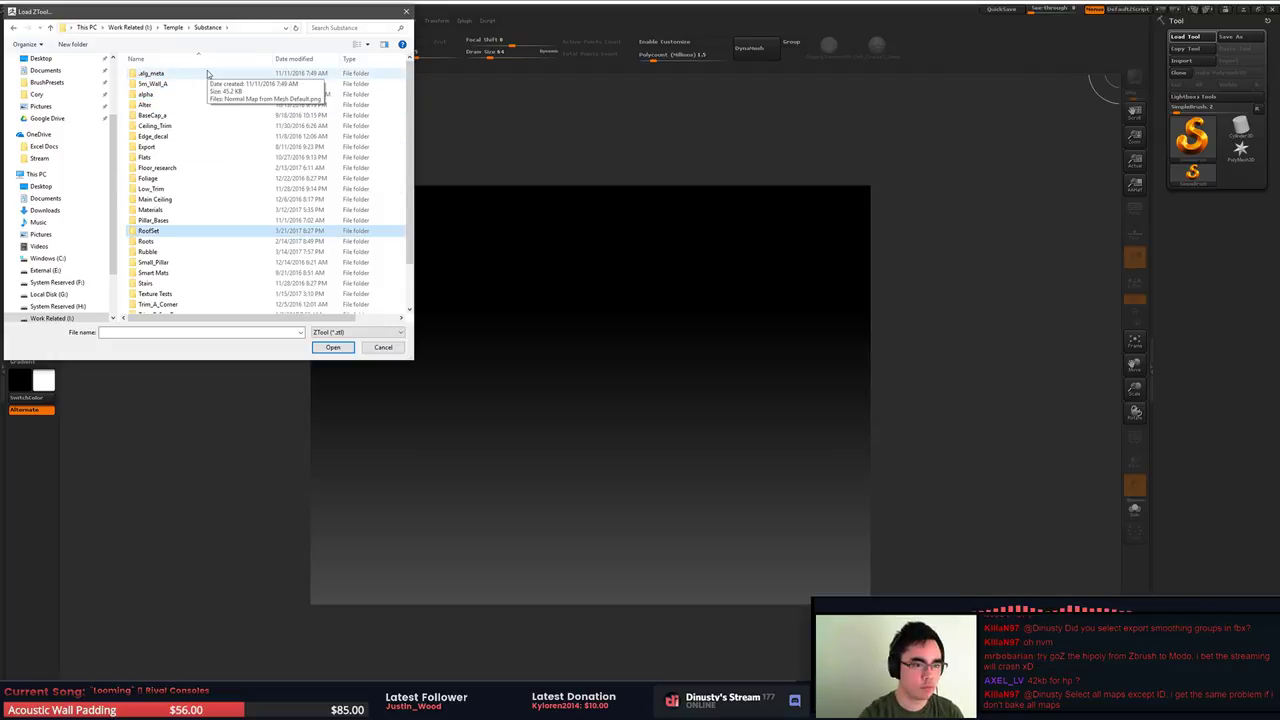
pyautogui.press('Return')
pyautogui.click(383, 347)
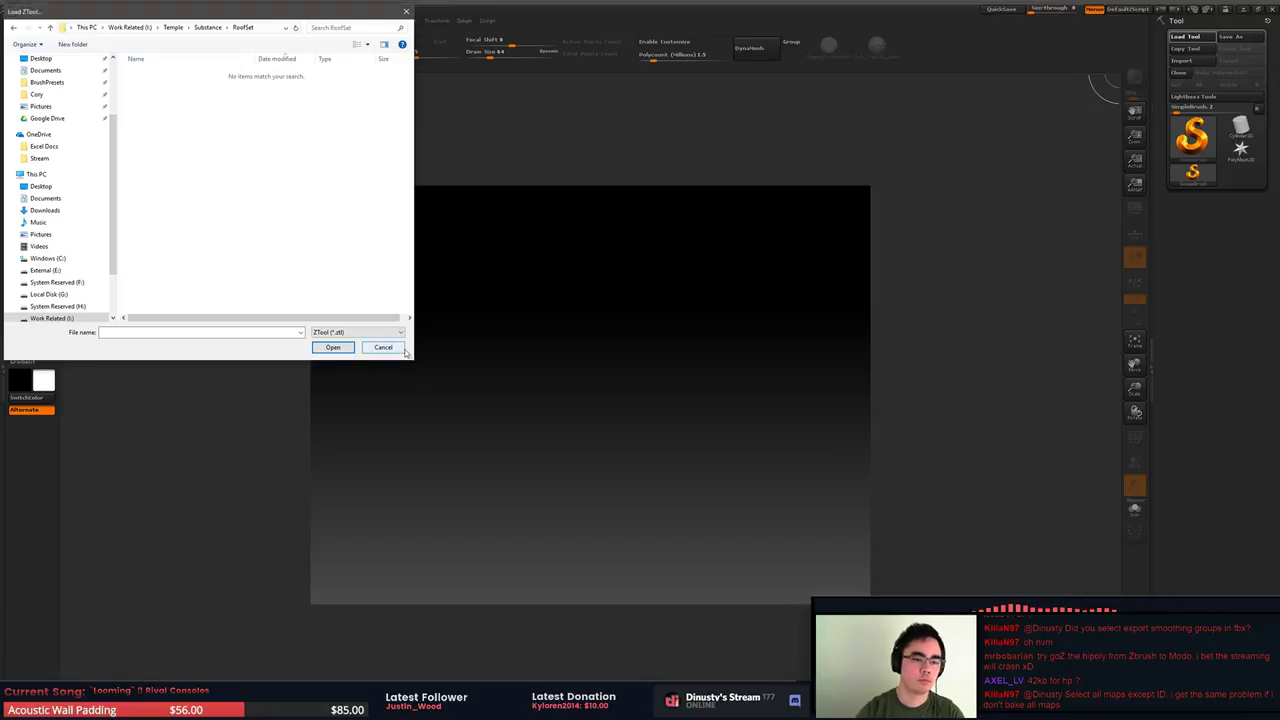
# Open the ZBrush project 2.5_2m.ZPR from the Temple > Substance > RoofSet folder
pyautogui.click(77, 20)
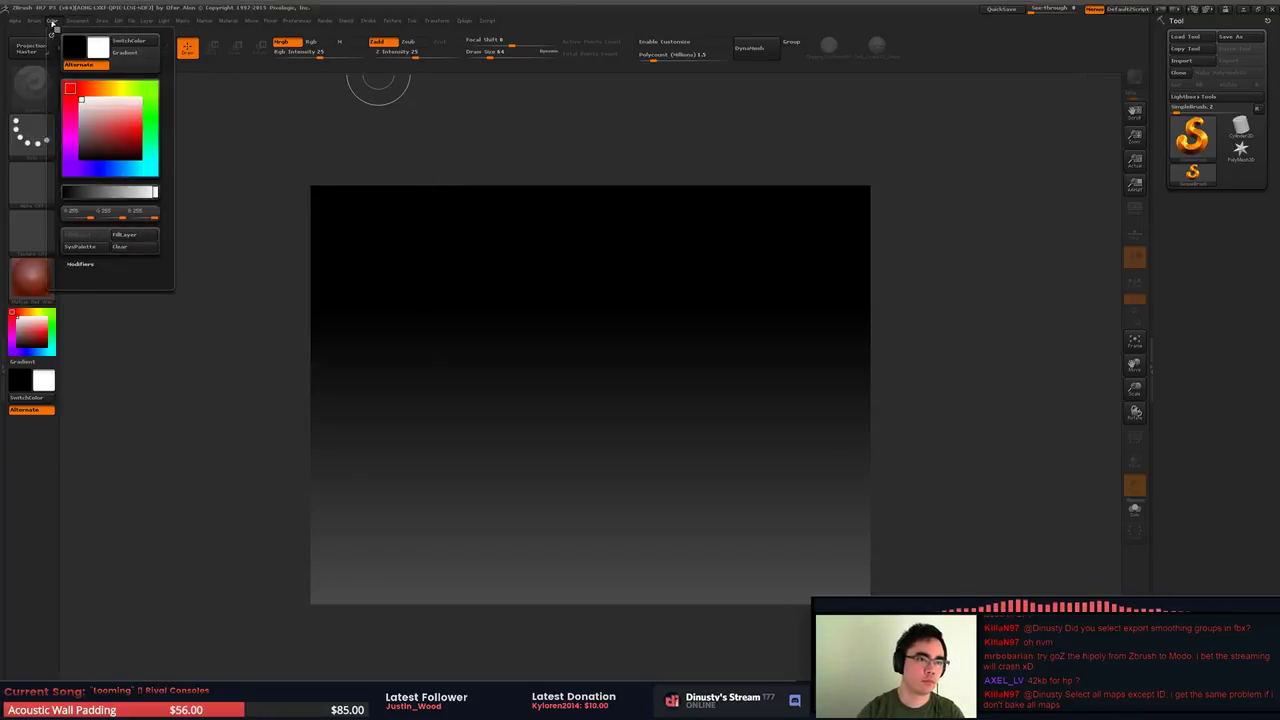
pyautogui.click(156, 42)
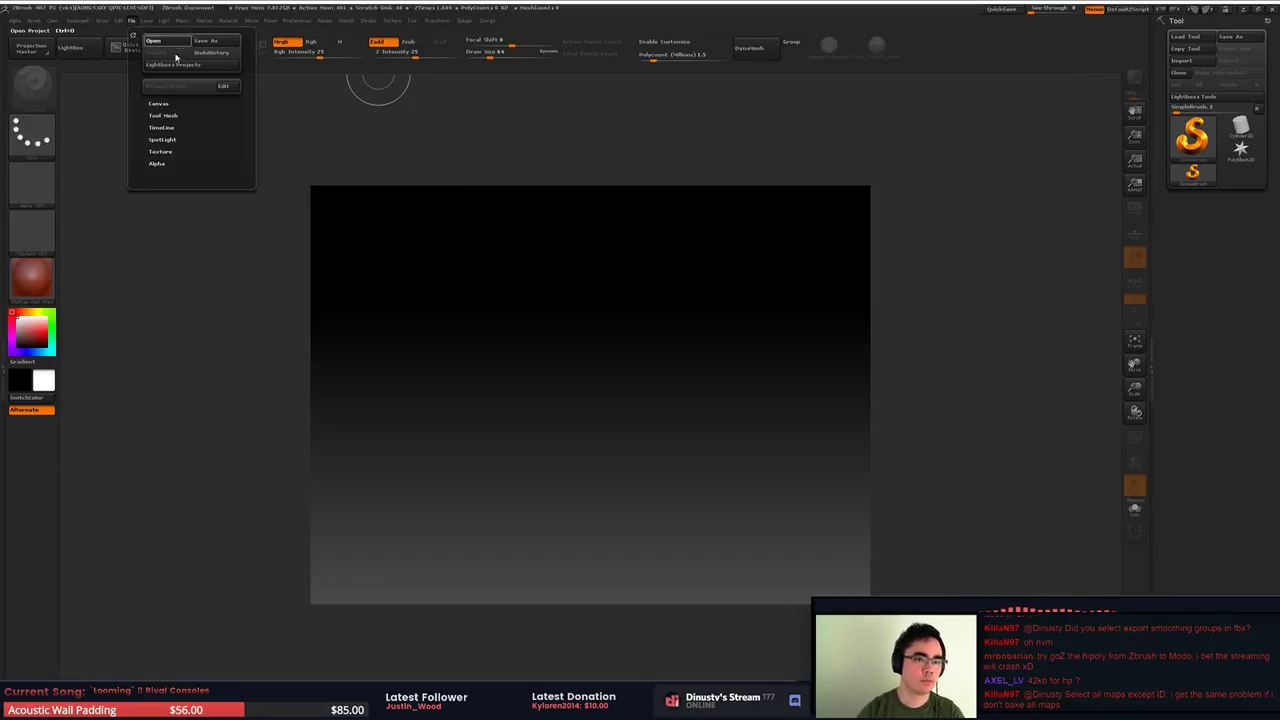
pyautogui.click(170, 125)
pyautogui.scroll(5, 60, 150)
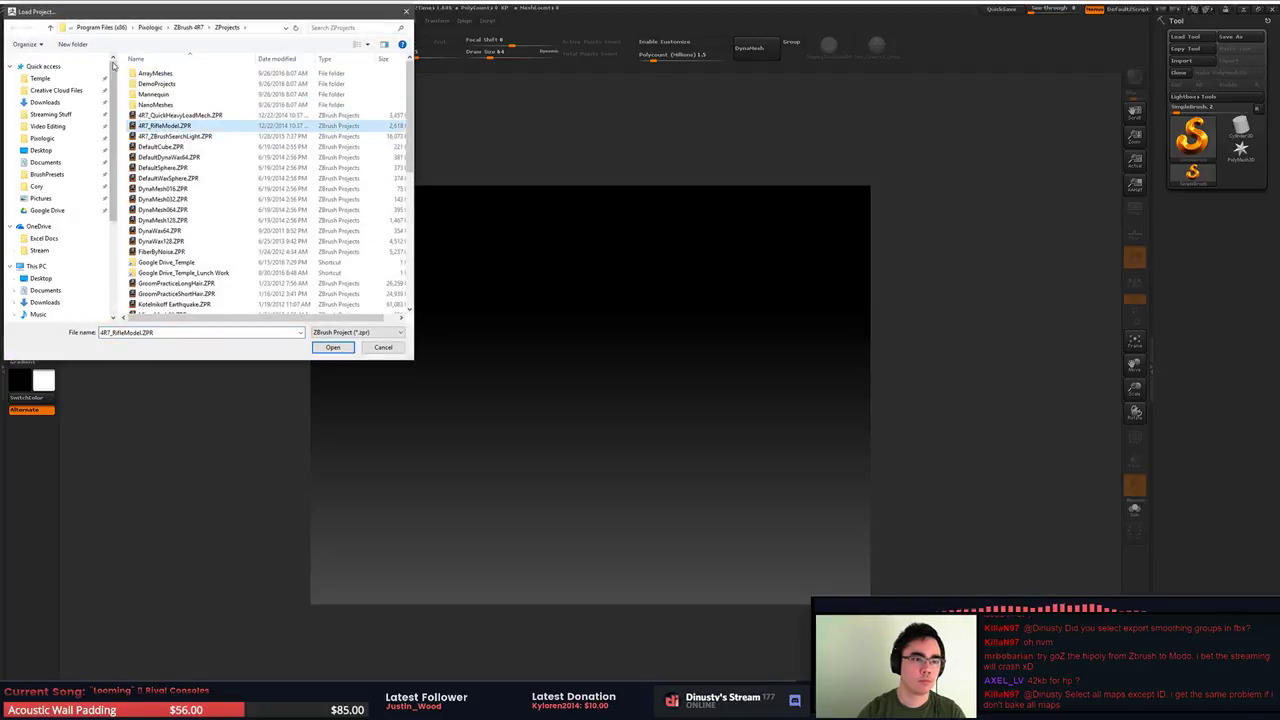
pyautogui.click(40, 78)
pyautogui.doubleClick(150, 136)
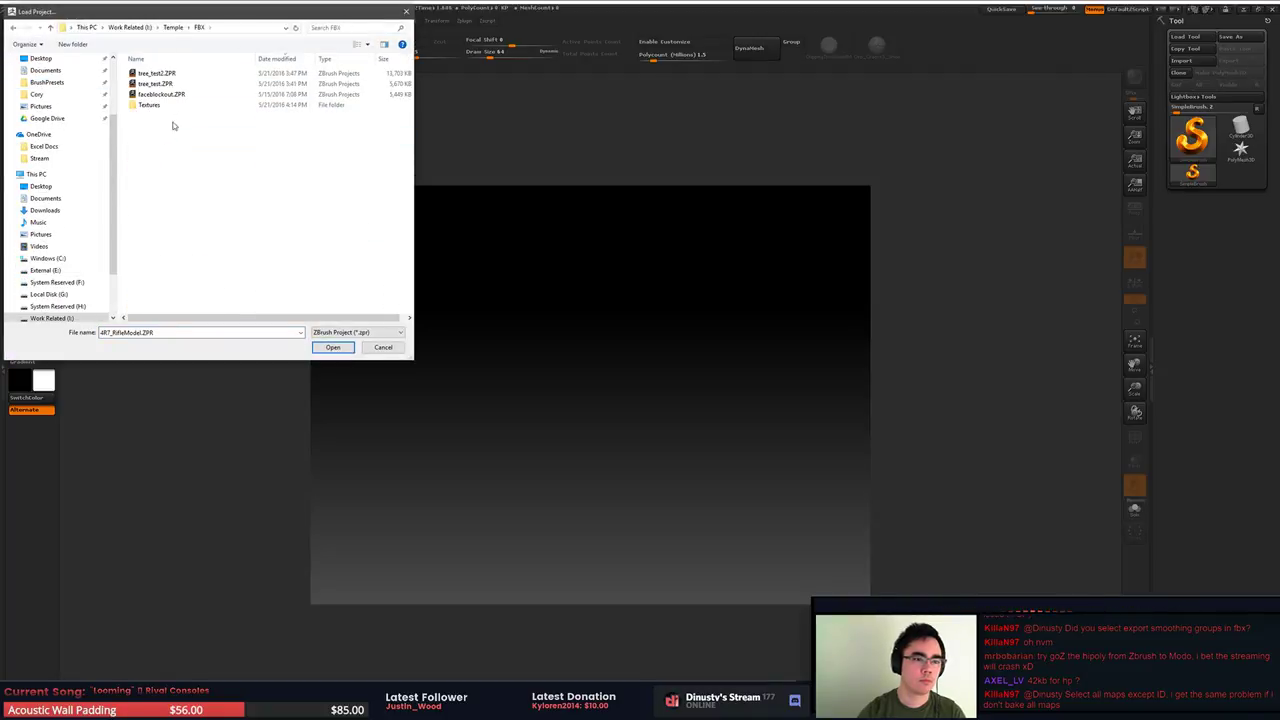
pyautogui.click(173, 27)
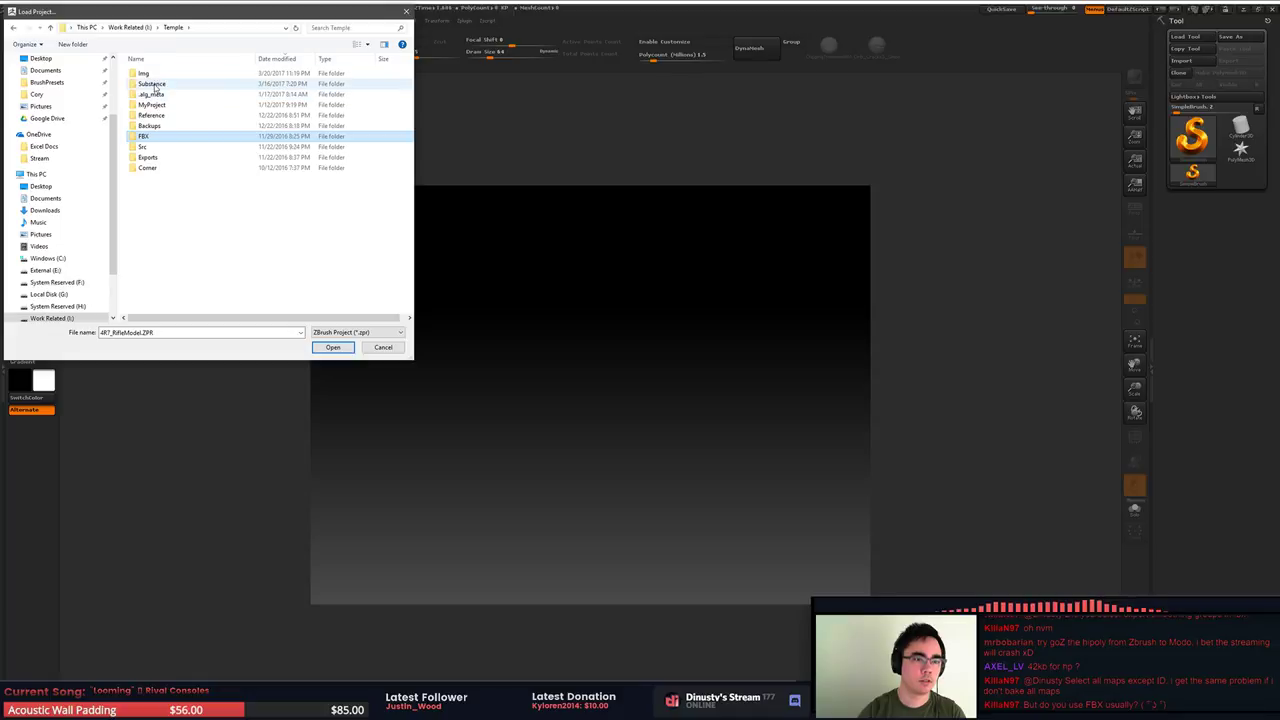
pyautogui.doubleClick(150, 136)
pyautogui.doubleClick(148, 230)
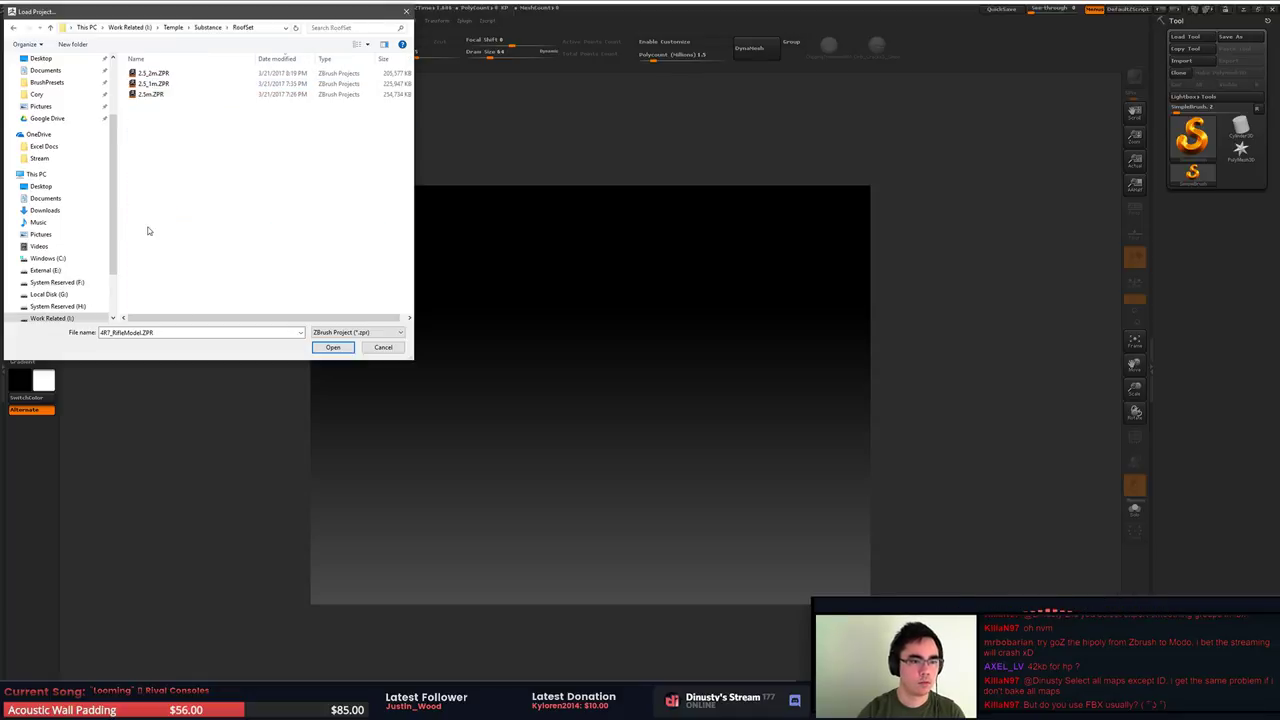
pyautogui.click(158, 95)
pyautogui.doubleClick(170, 74)
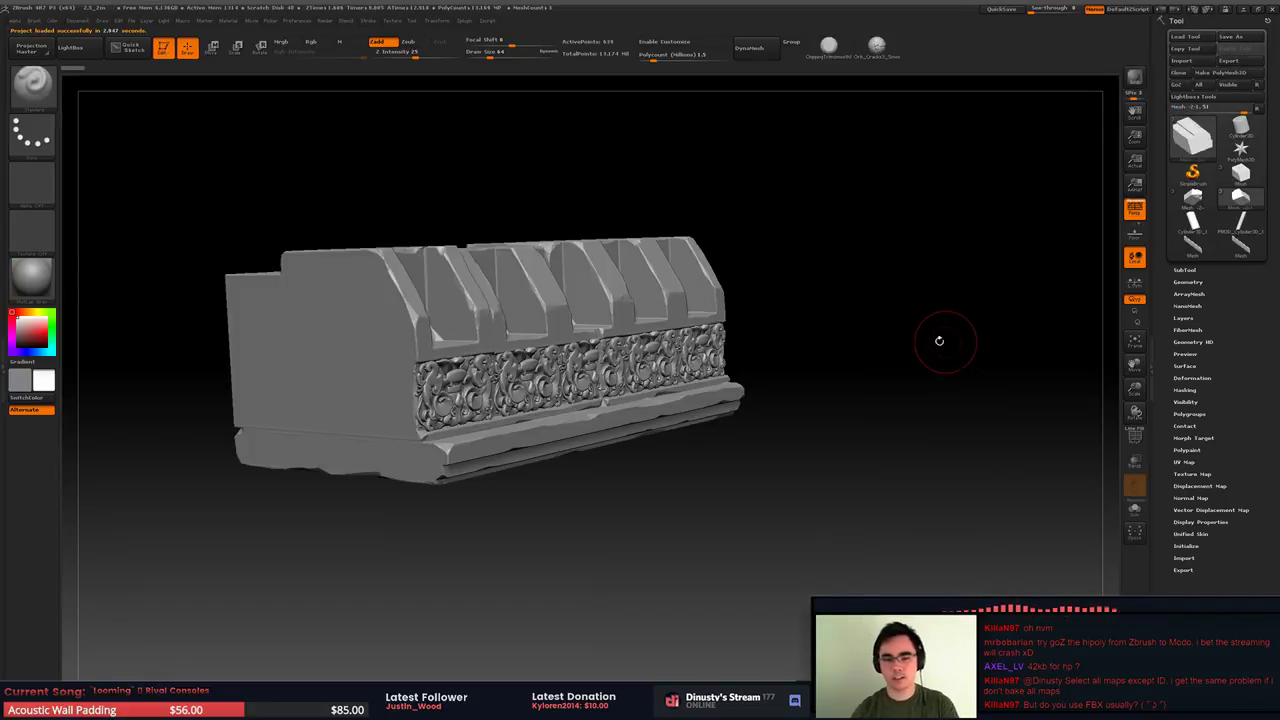
# Inspect the stone block and make the decimated low-poly block, first in the subtool list, the active subtool
pyautogui.moveTo(943, 346); pyautogui.dragTo(951, 421)
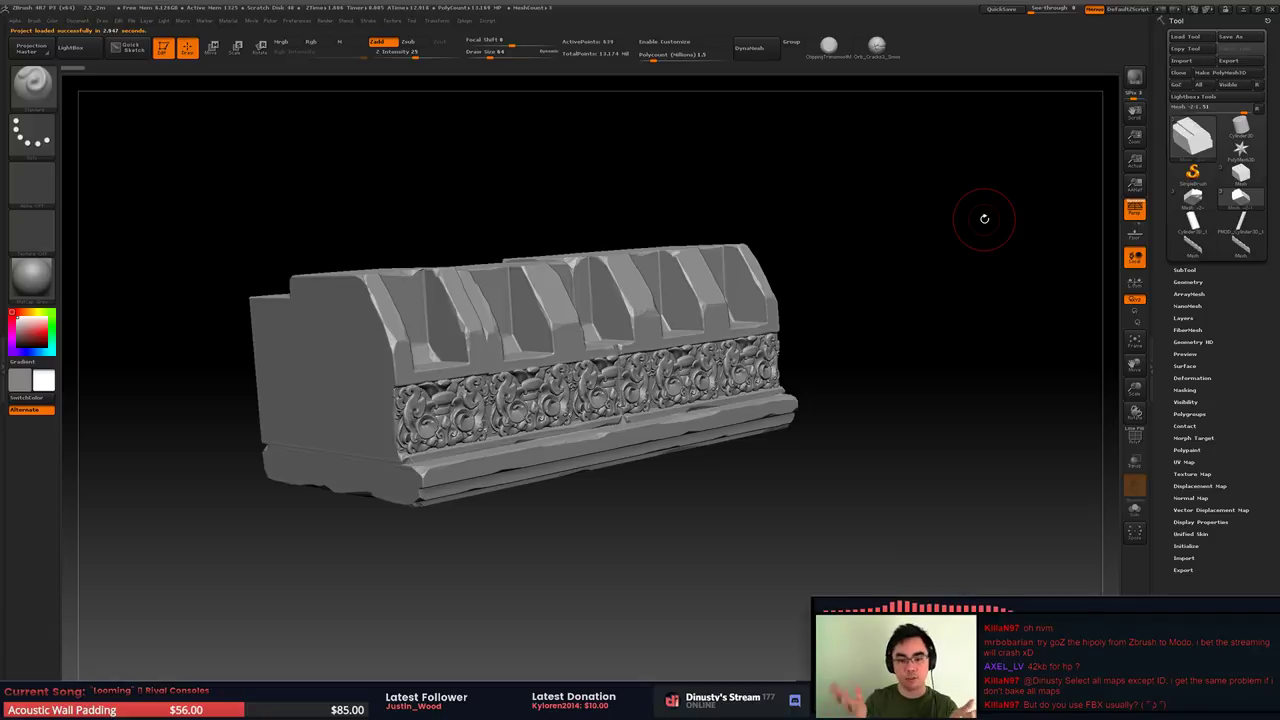
pyautogui.moveTo(903, 314); pyautogui.dragTo(950, 316)
pyautogui.hotkey('shift', 'f')
pyautogui.hotkey('shift', 'f')
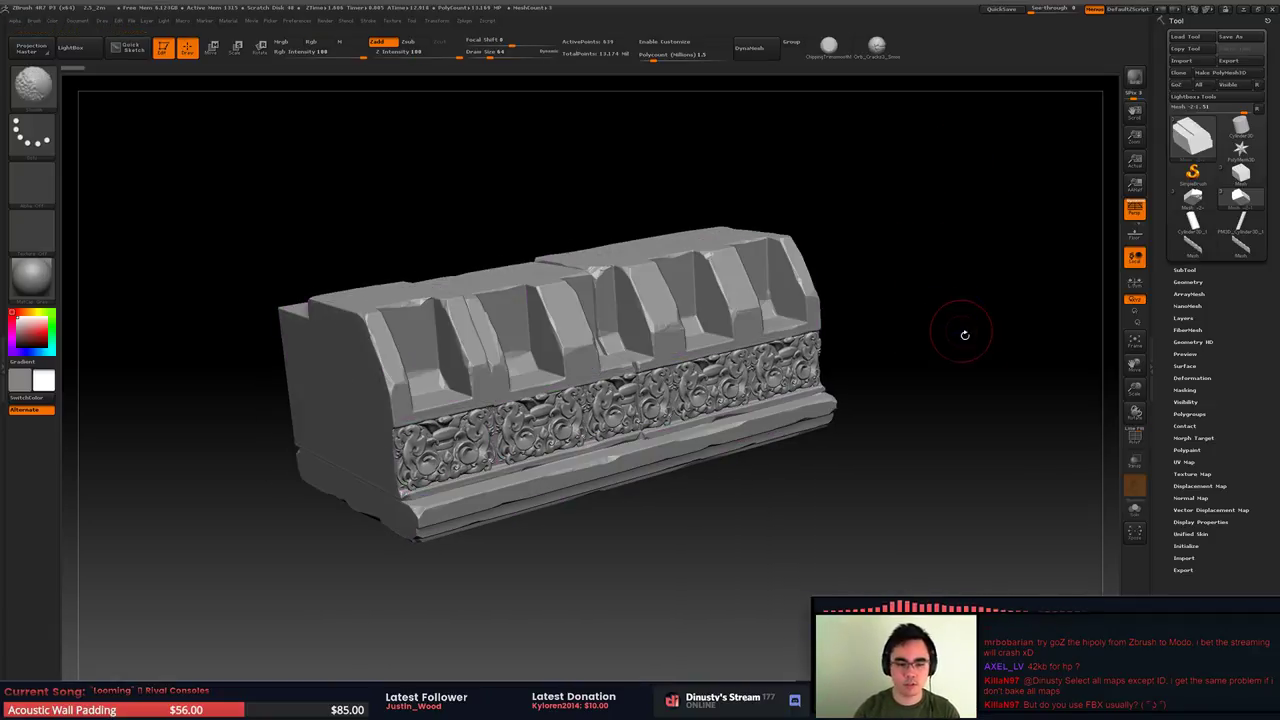
pyautogui.click(1185, 270)
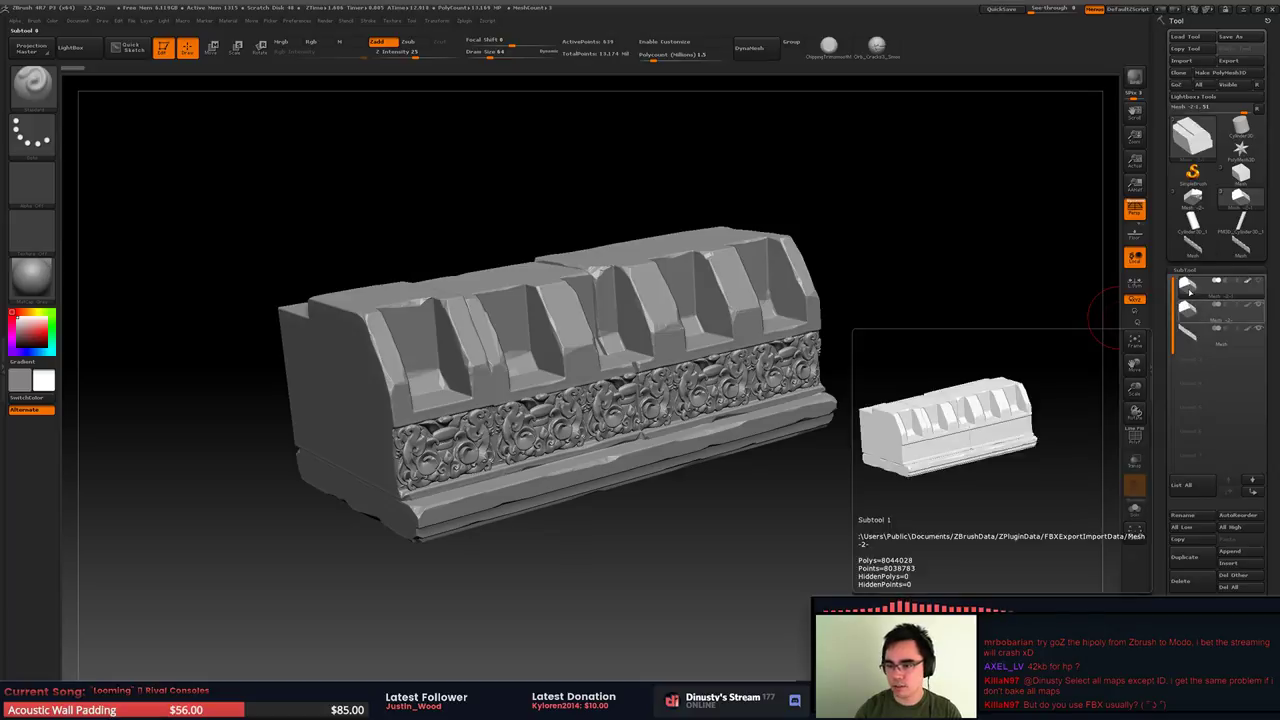
pyautogui.click(1187, 291)
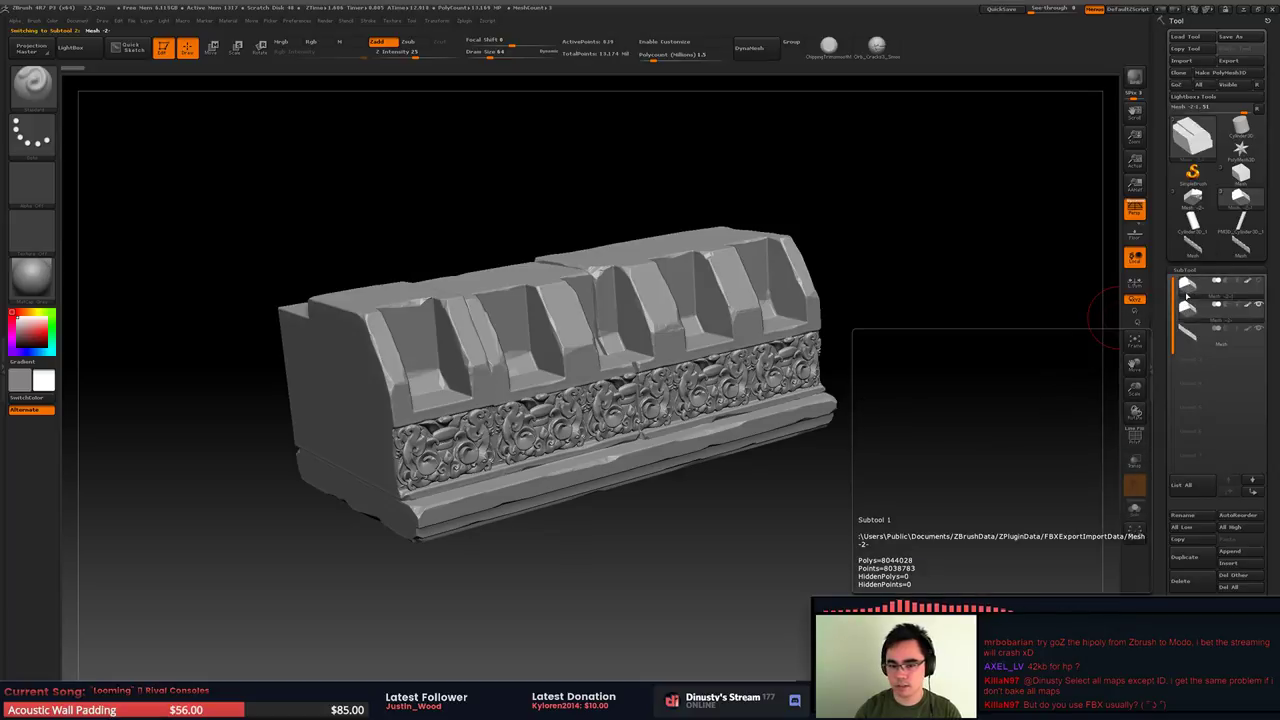
pyautogui.moveTo(1187, 289)
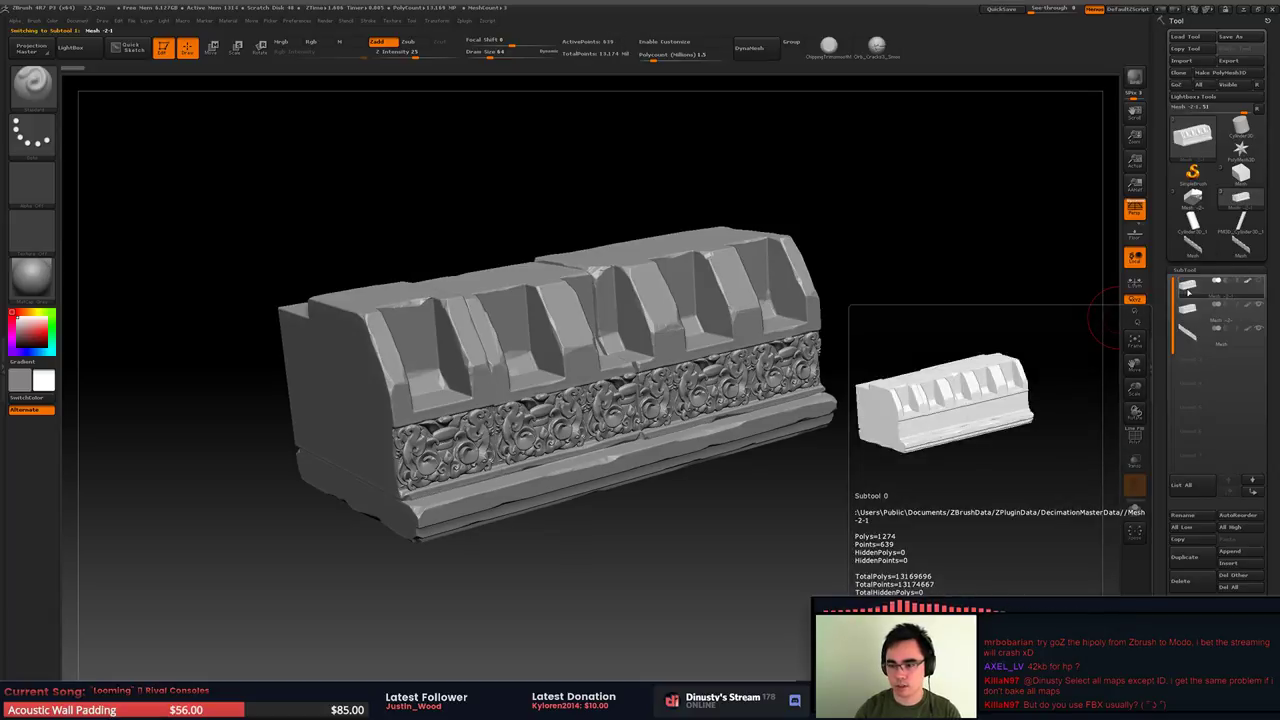
# Export the active subtool in OBJ format as scaletestFZ in the RoofSet folder and switch to MODO
pyautogui.click(1228, 60)
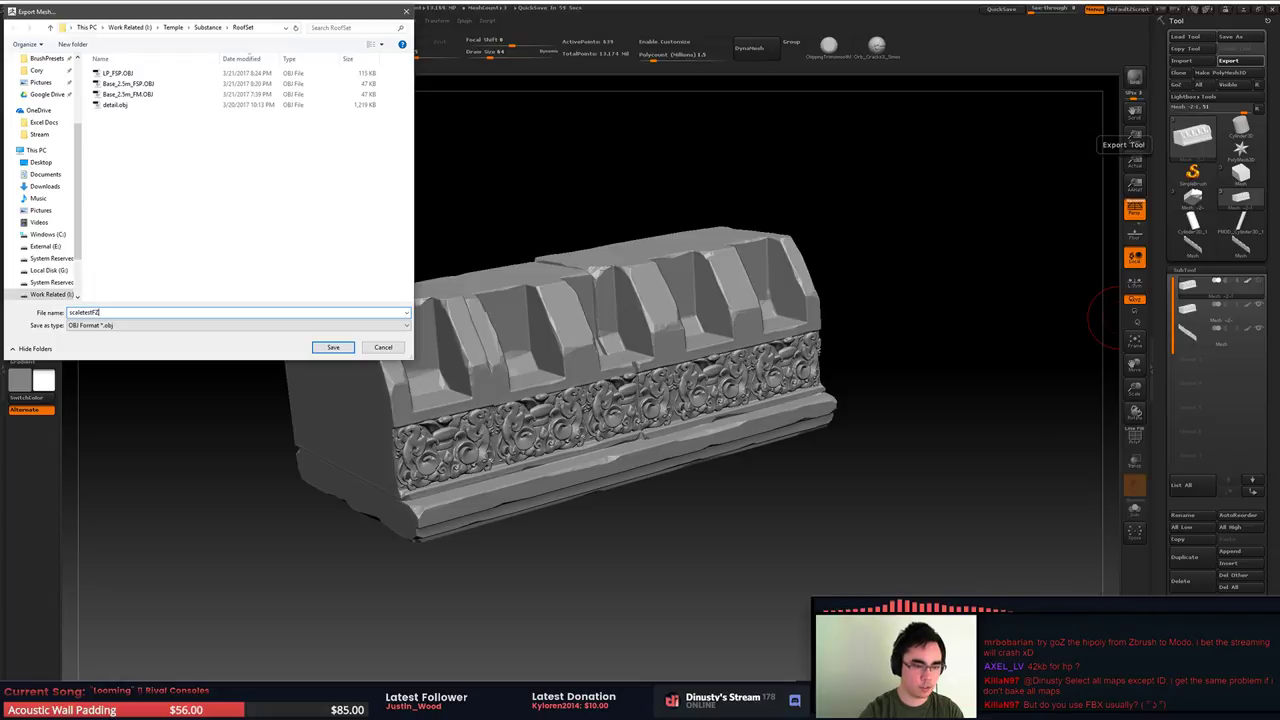
pyautogui.press('Return')
pyautogui.hotkey('alt', 'Tab')
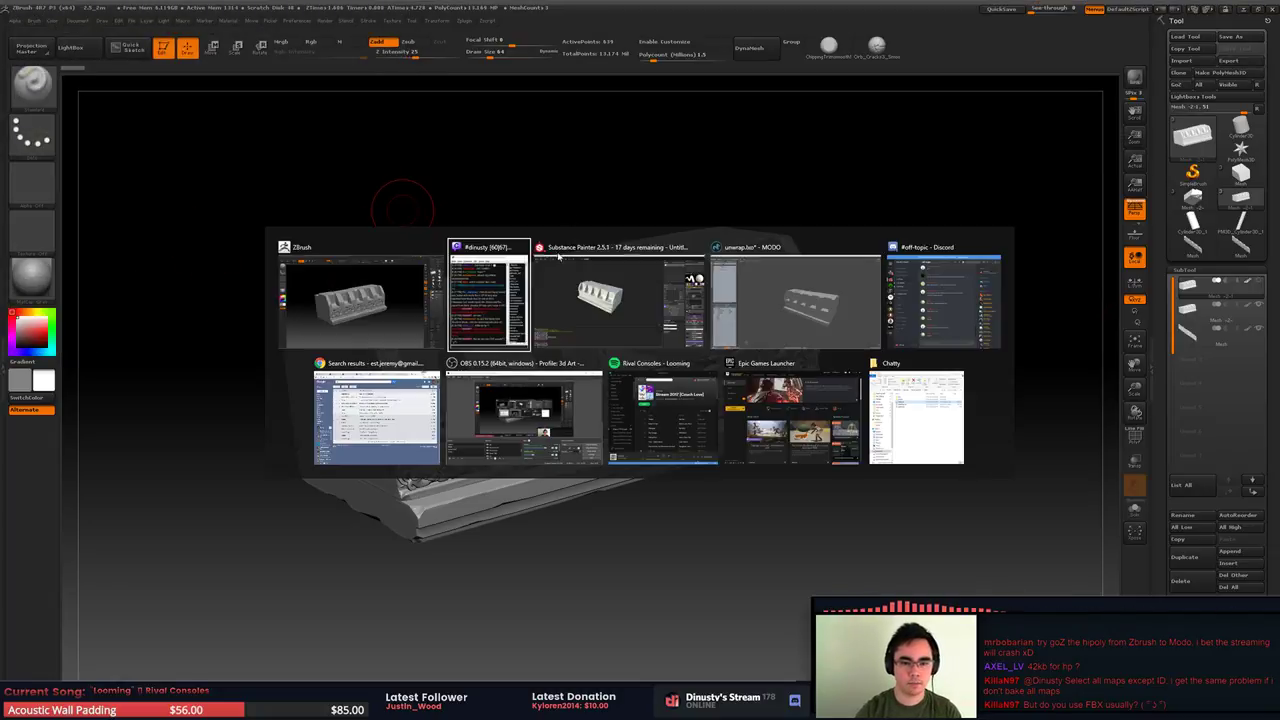
pyautogui.click(792, 293)
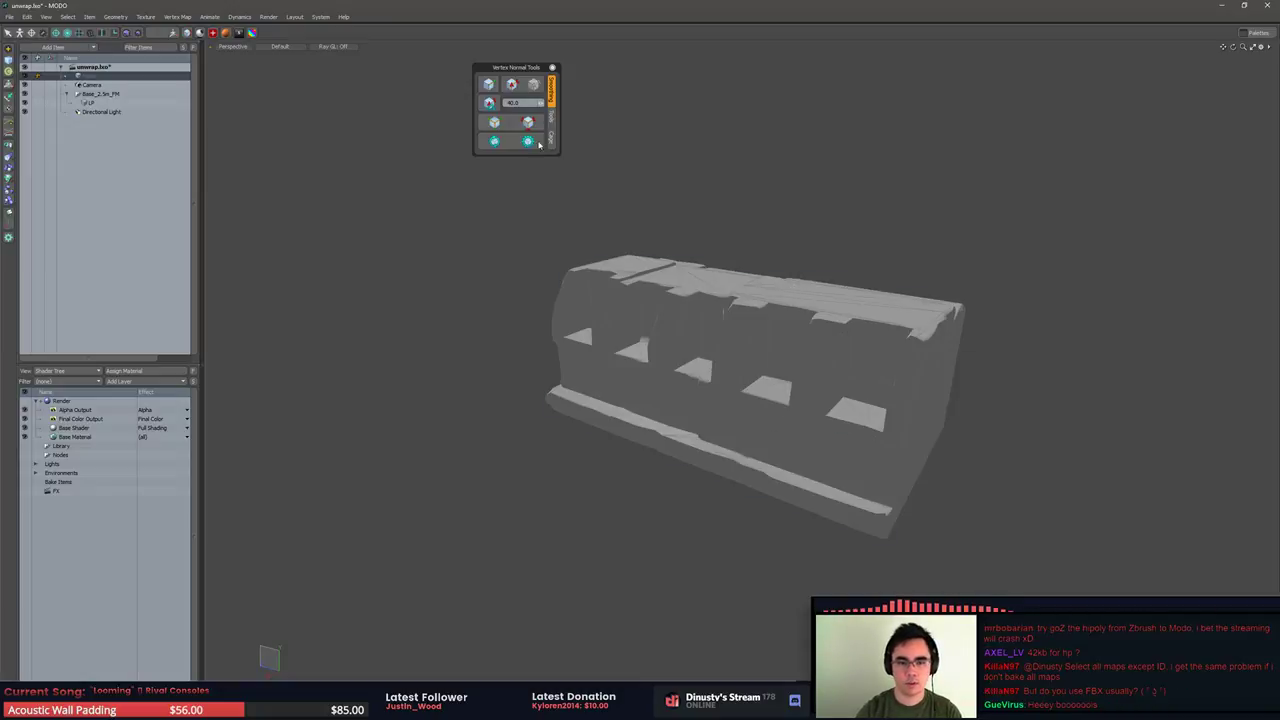
pyautogui.click(9, 17)
pyautogui.click(32, 173)
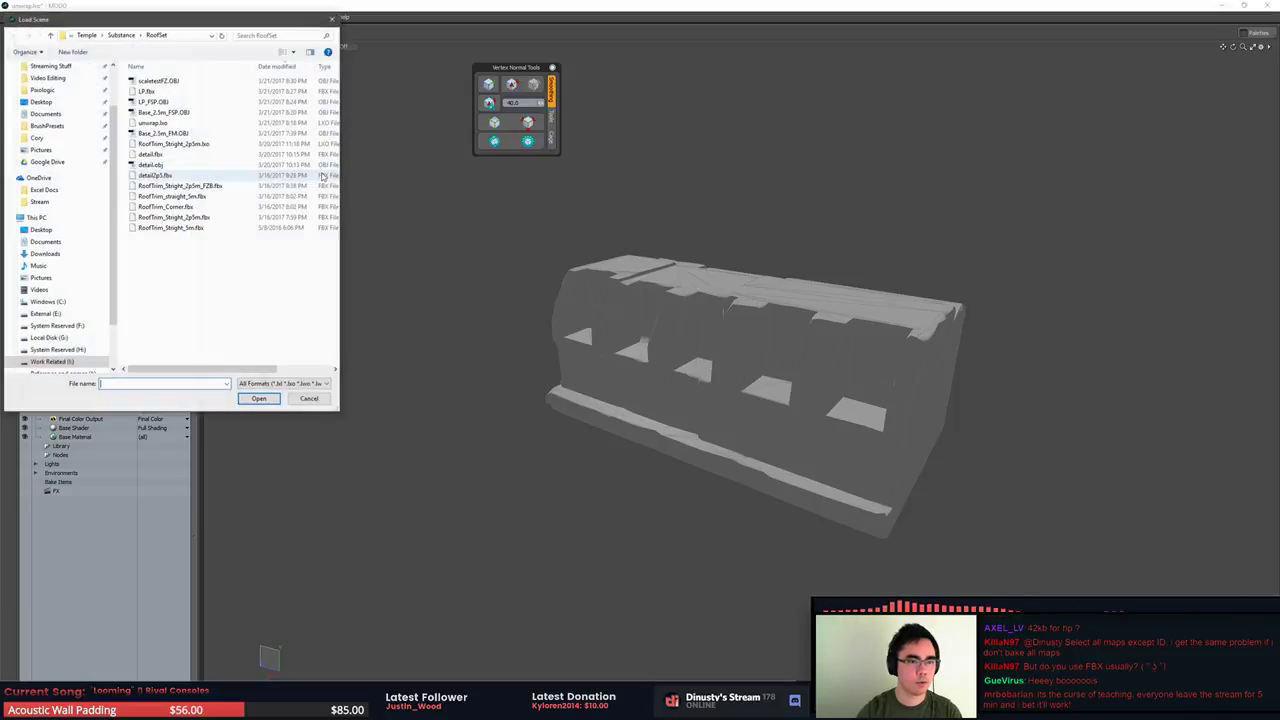
pyautogui.doubleClick(175, 82)
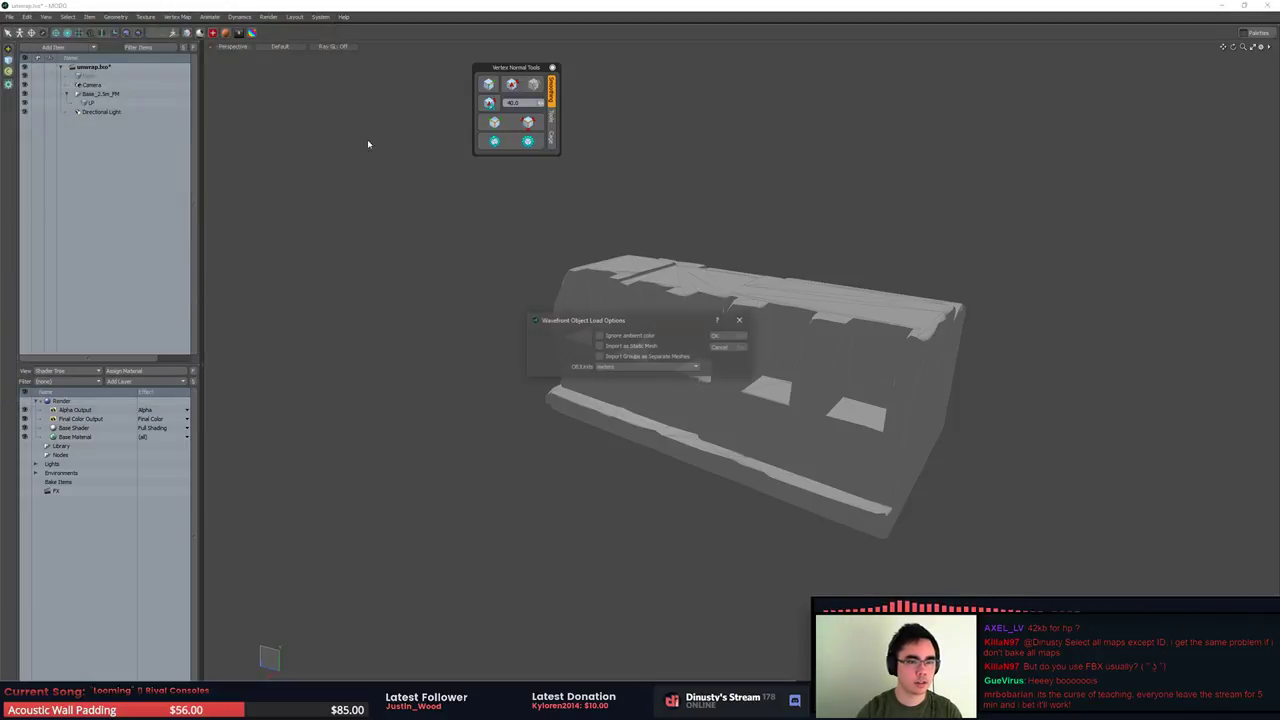
pyautogui.click(724, 349)
pyautogui.press('Return')
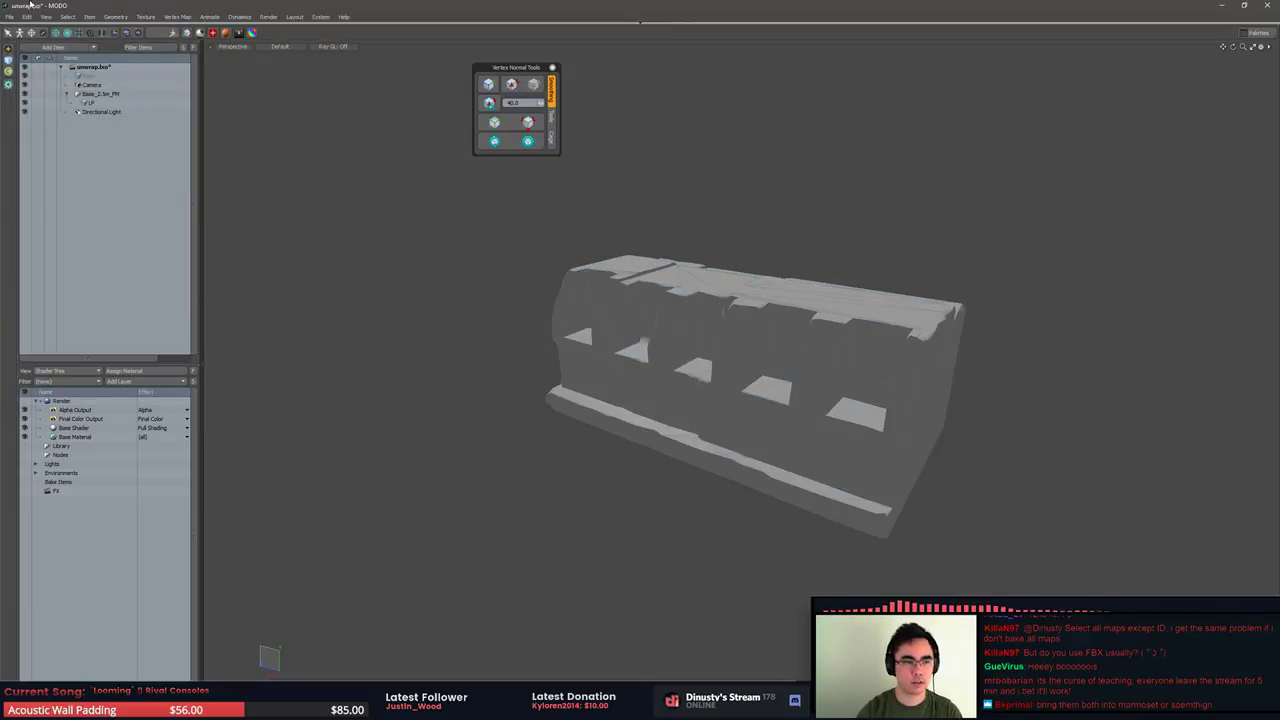
# Import scaletestFZ.OBJ from the RoofSet folder into the scene and view it together with the low-poly block
pyautogui.click(10, 17)
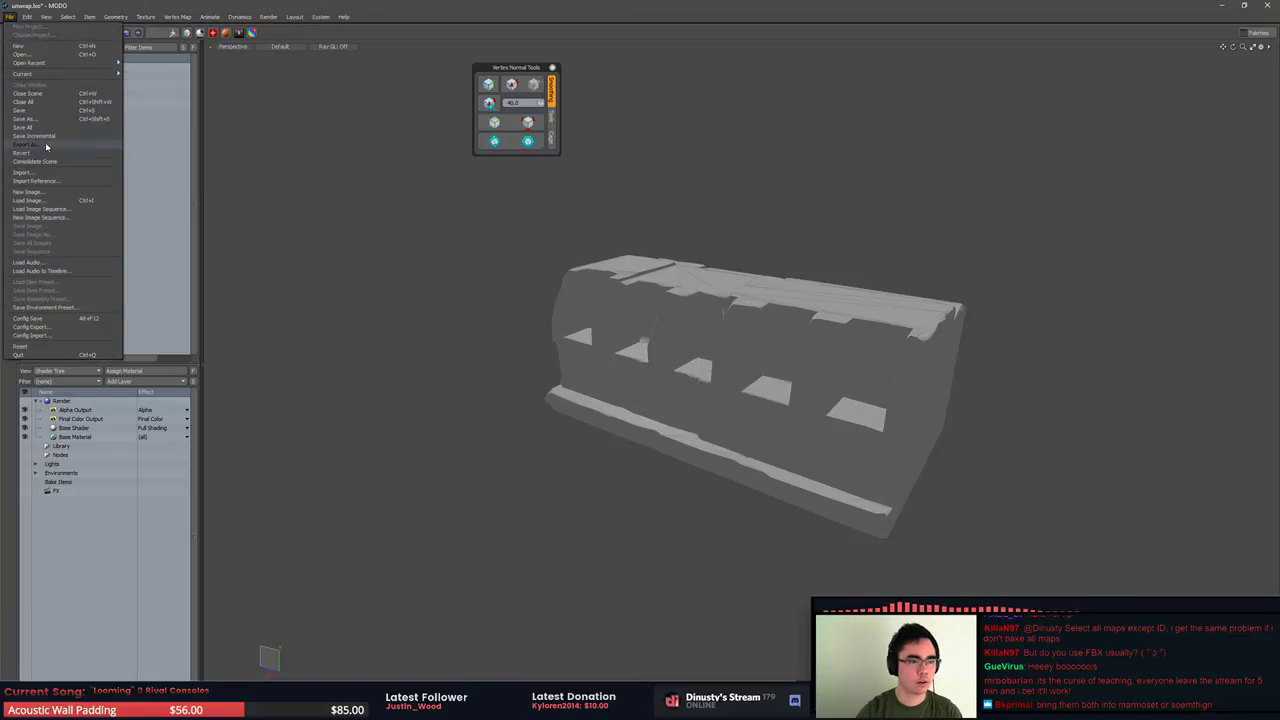
pyautogui.click(50, 172)
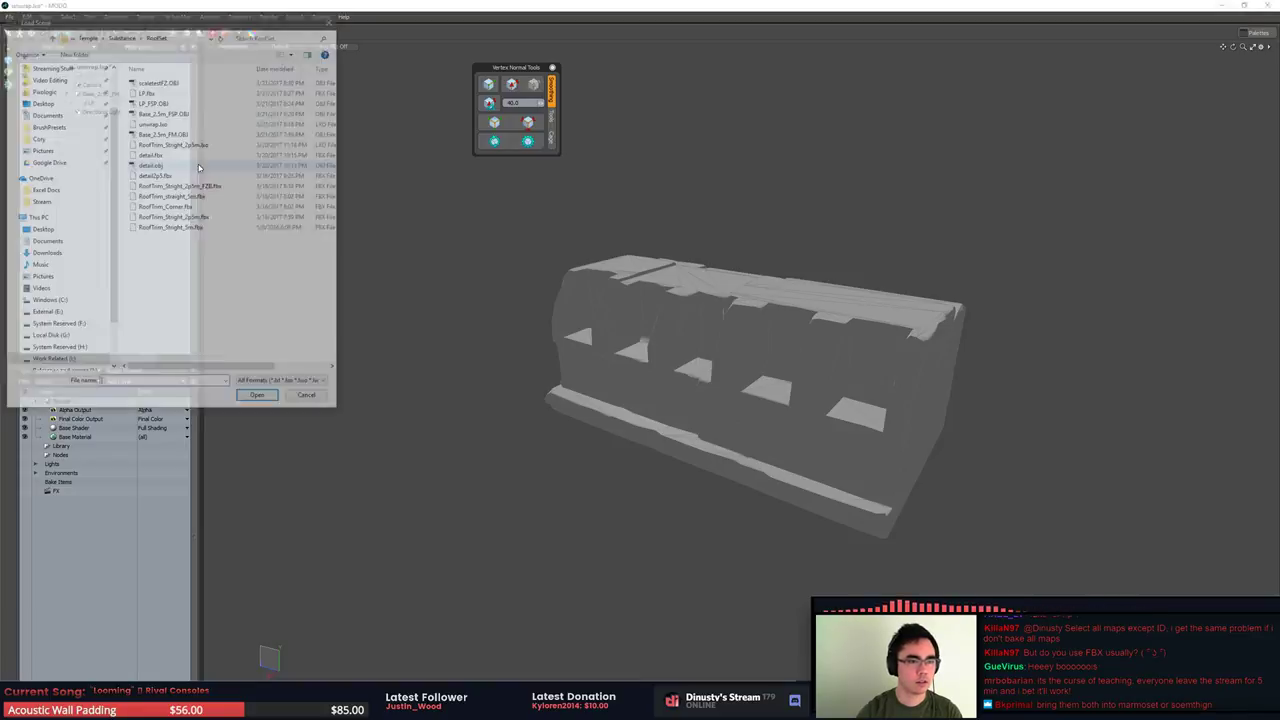
pyautogui.doubleClick(180, 82)
pyautogui.click(723, 338)
pyautogui.keyDown('alt'); pyautogui.moveTo(648, 271); pyautogui.dragTo(538, 233); pyautogui.keyUp('alt')
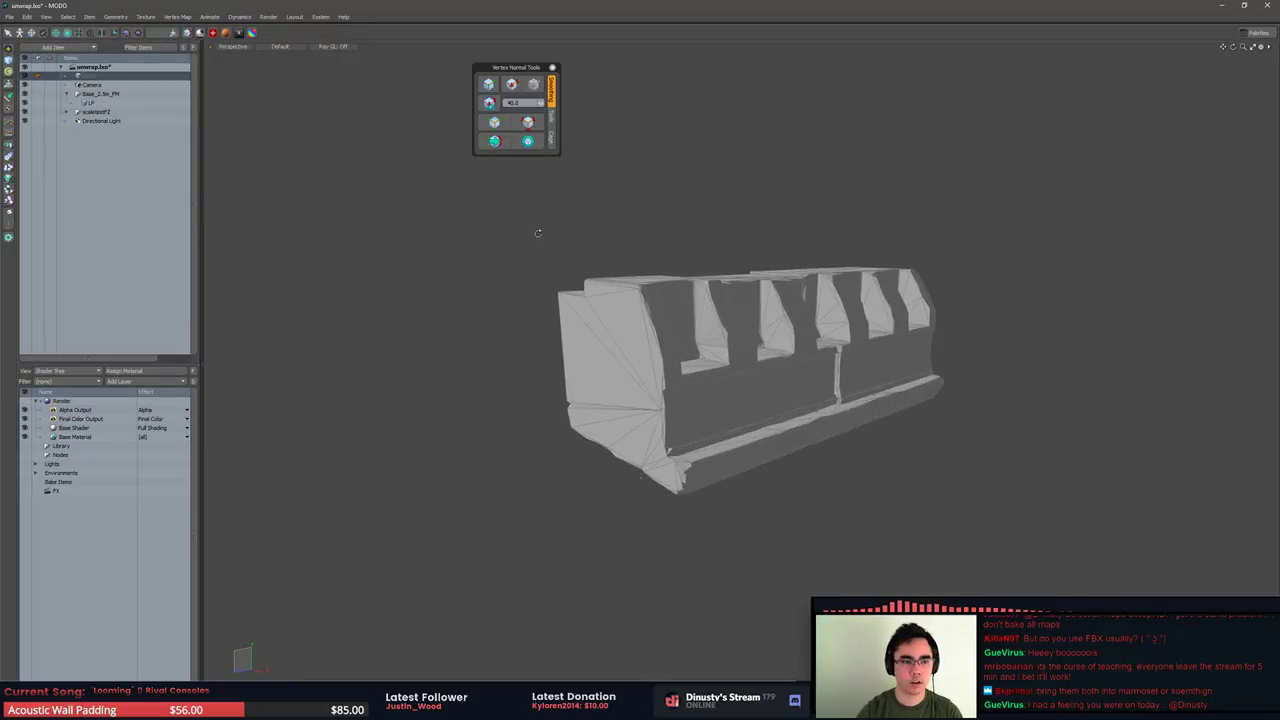
# Compare the imported scaletestFZ mesh with the LP mesh and delete the scaletestFZ item from the scene
pyautogui.click(99, 112)
pyautogui.click(106, 104)
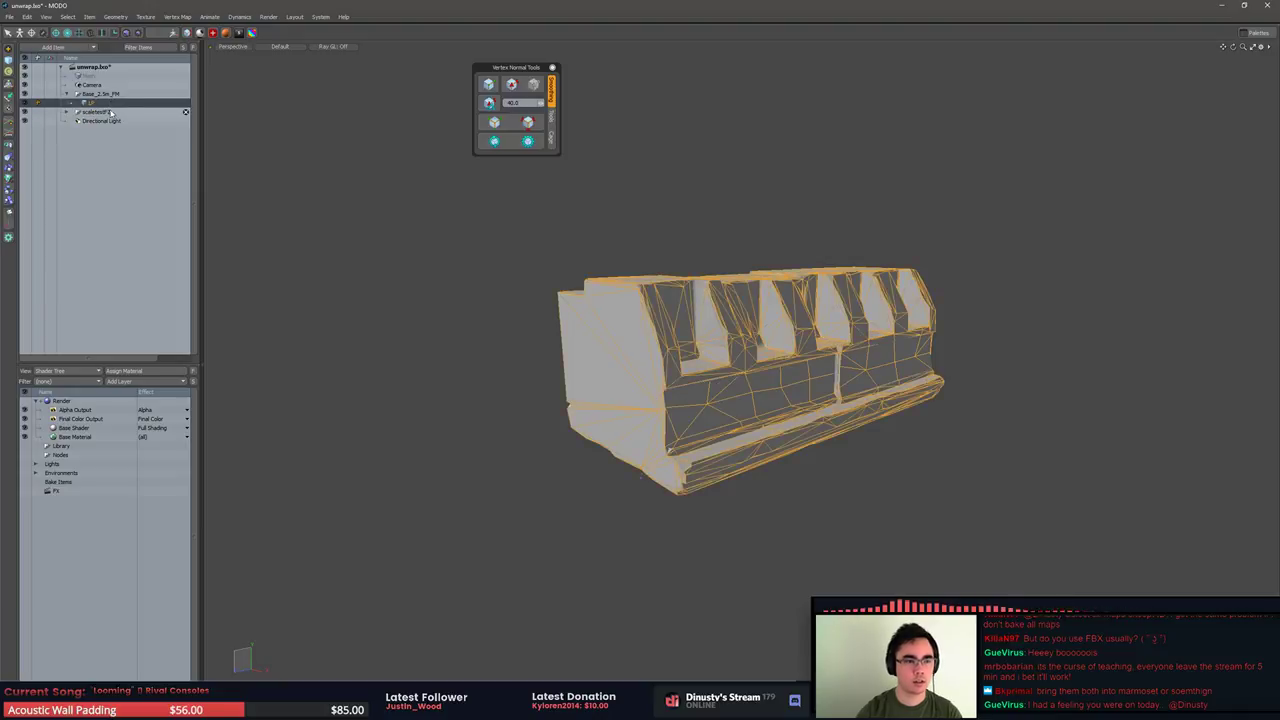
pyautogui.click(110, 112)
pyautogui.press('Delete')
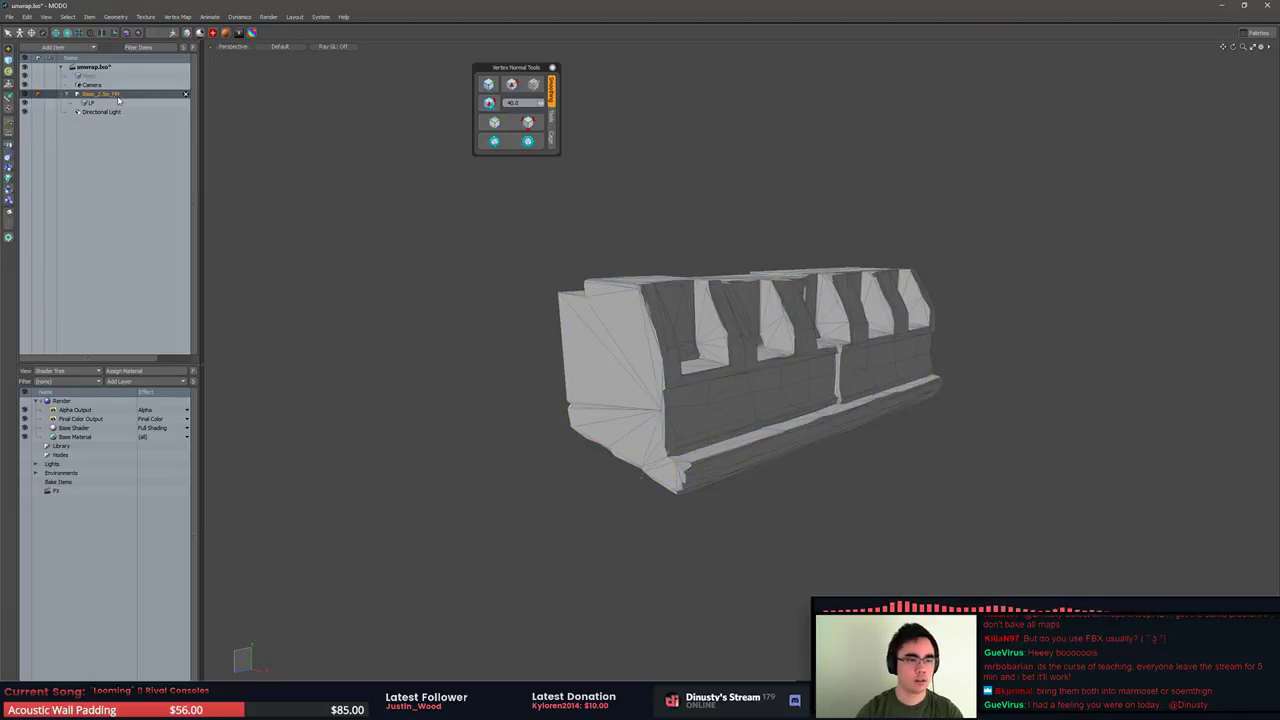
# Export the selected LP mesh in Wavefront OBJ format as Roof_LP in the RoofSet folder
pyautogui.keyDown('alt'); pyautogui.moveTo(448, 181); pyautogui.dragTo(430, 179); pyautogui.keyUp('alt')
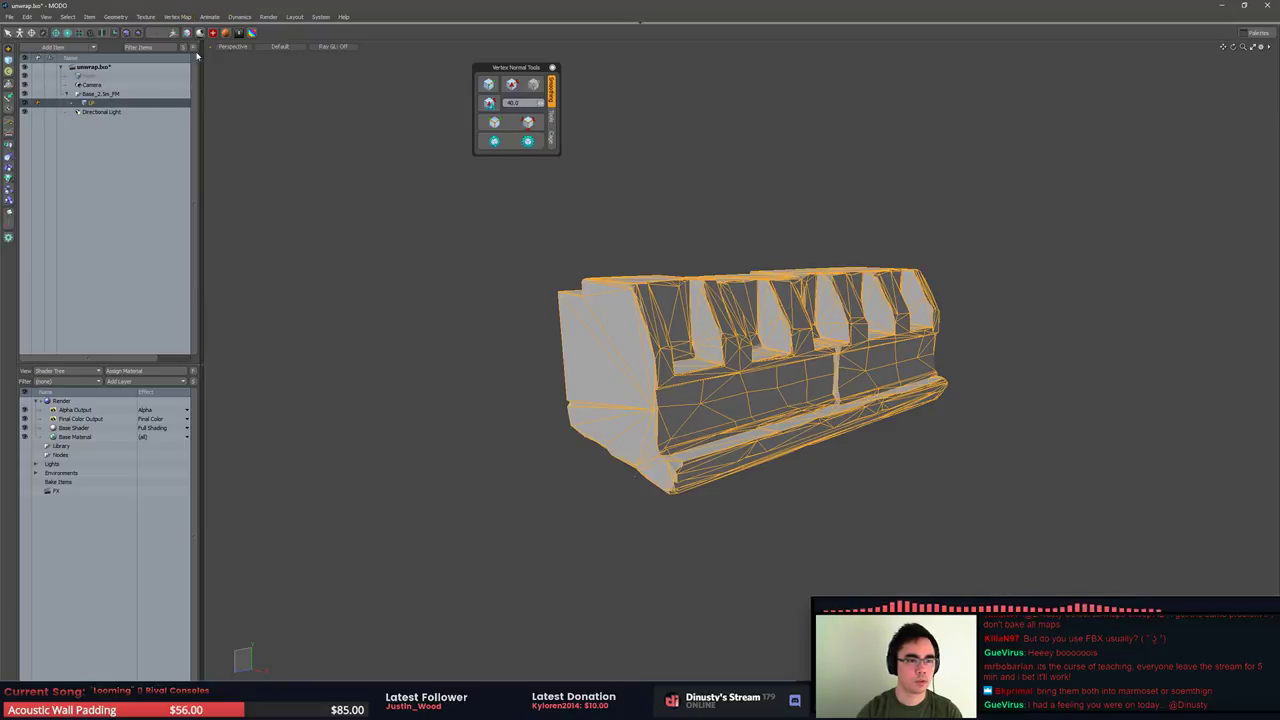
pyautogui.hotkey('ctrl', 'shift', 'e')
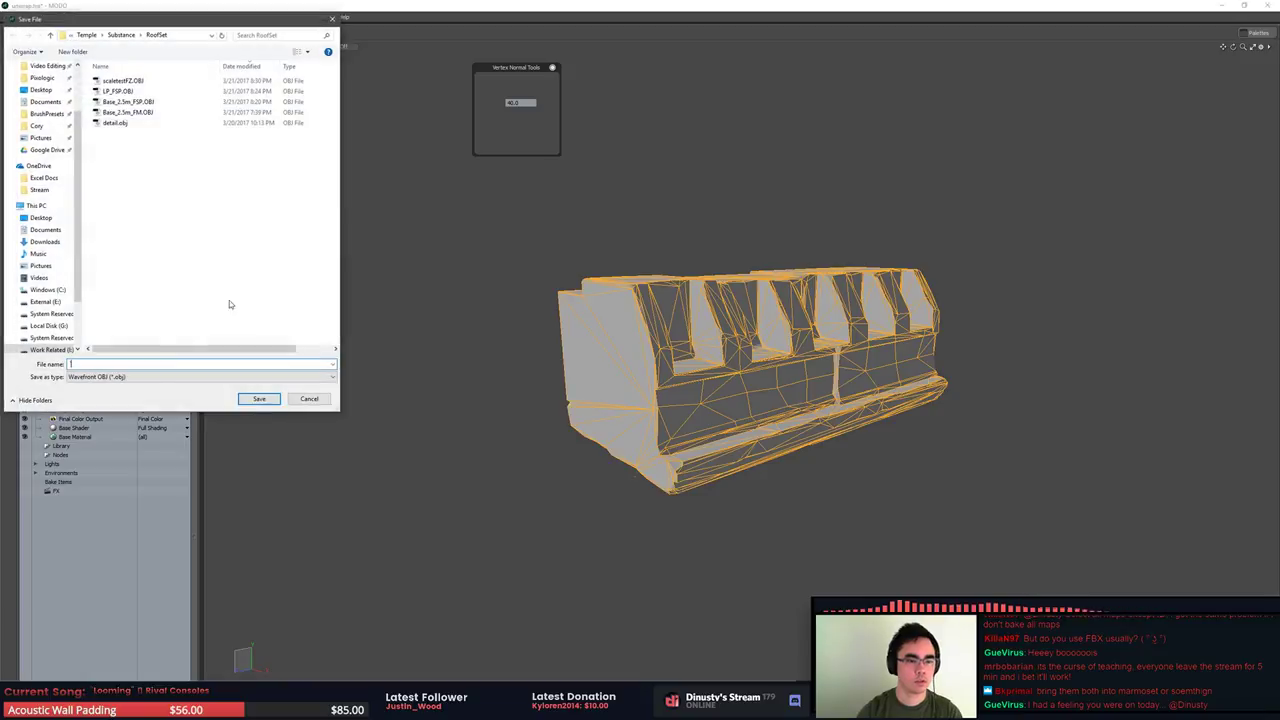
pyautogui.click(118, 91)
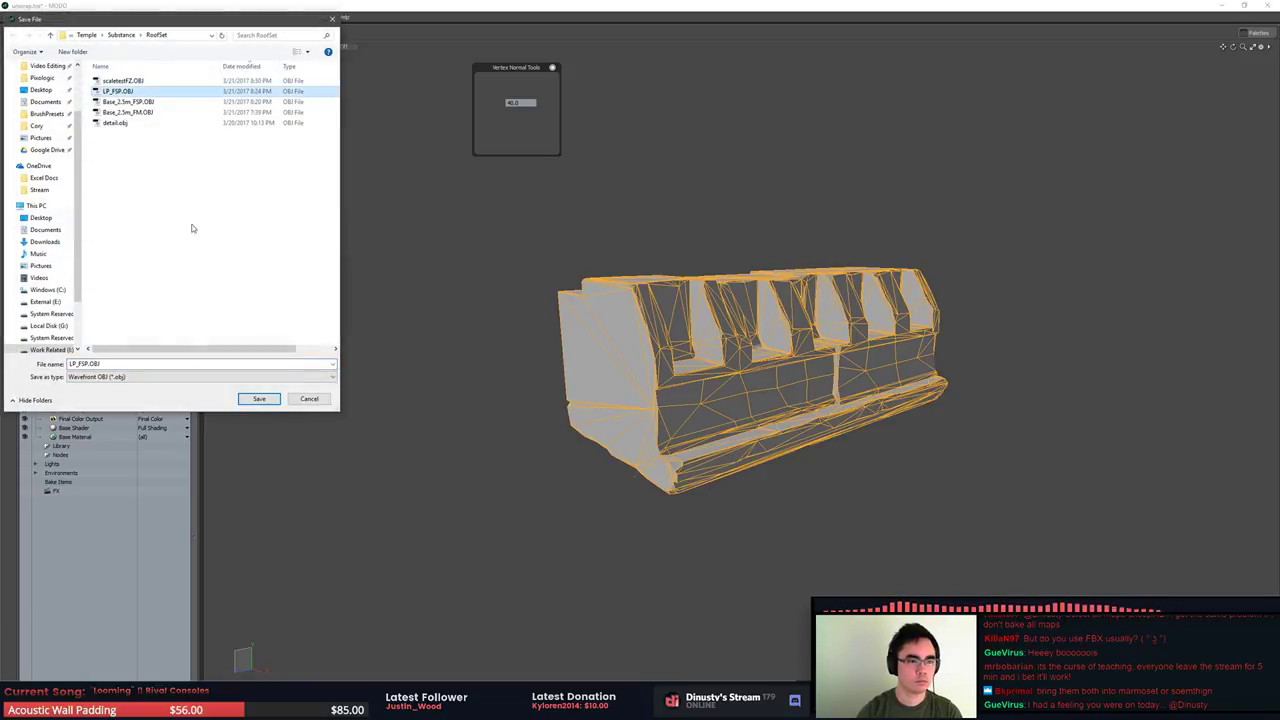
pyautogui.press('Return')
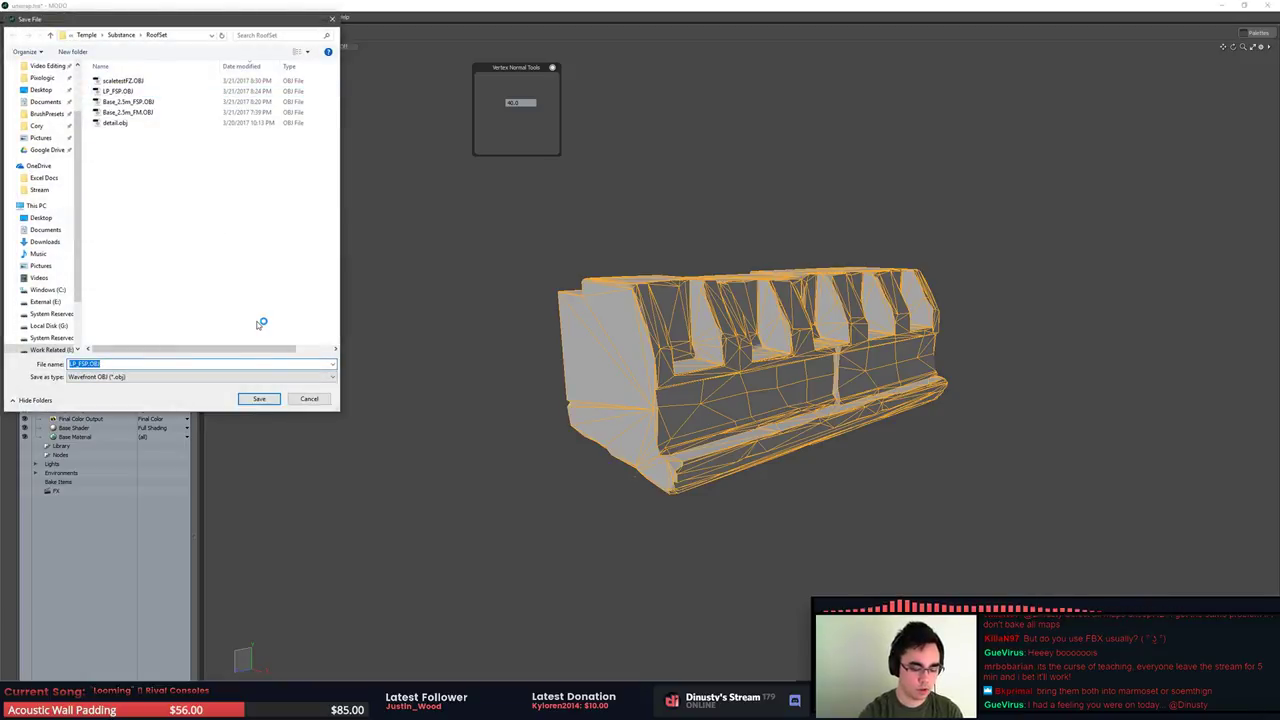
pyautogui.write('LP_')
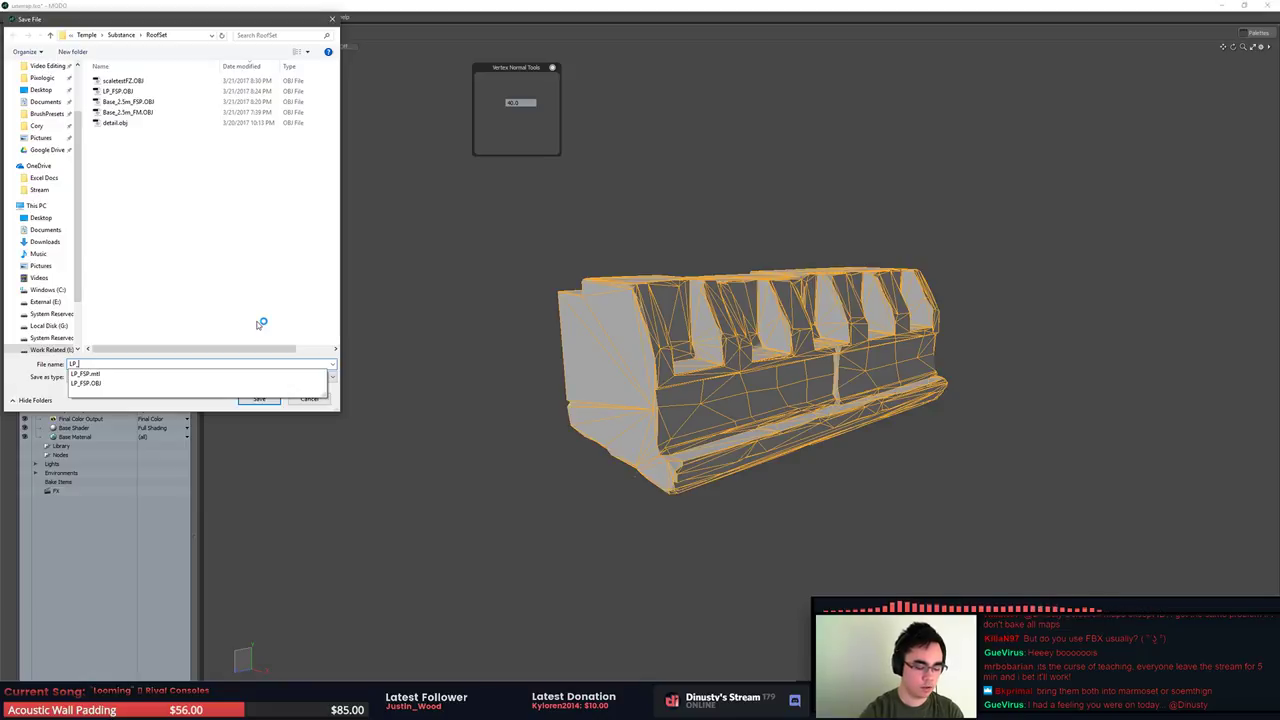
pyautogui.press('BackSpace')
pyautogui.press('BackSpace')
pyautogui.press('BackSpace')
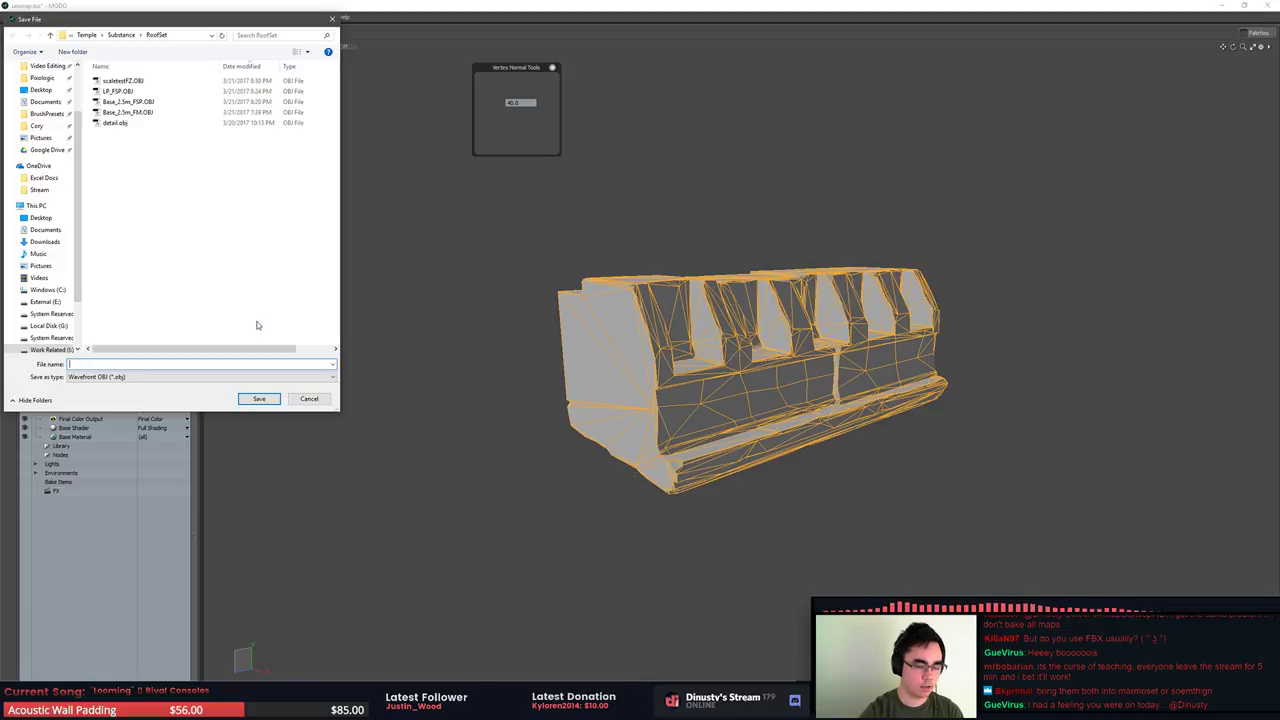
pyautogui.write('Roof')
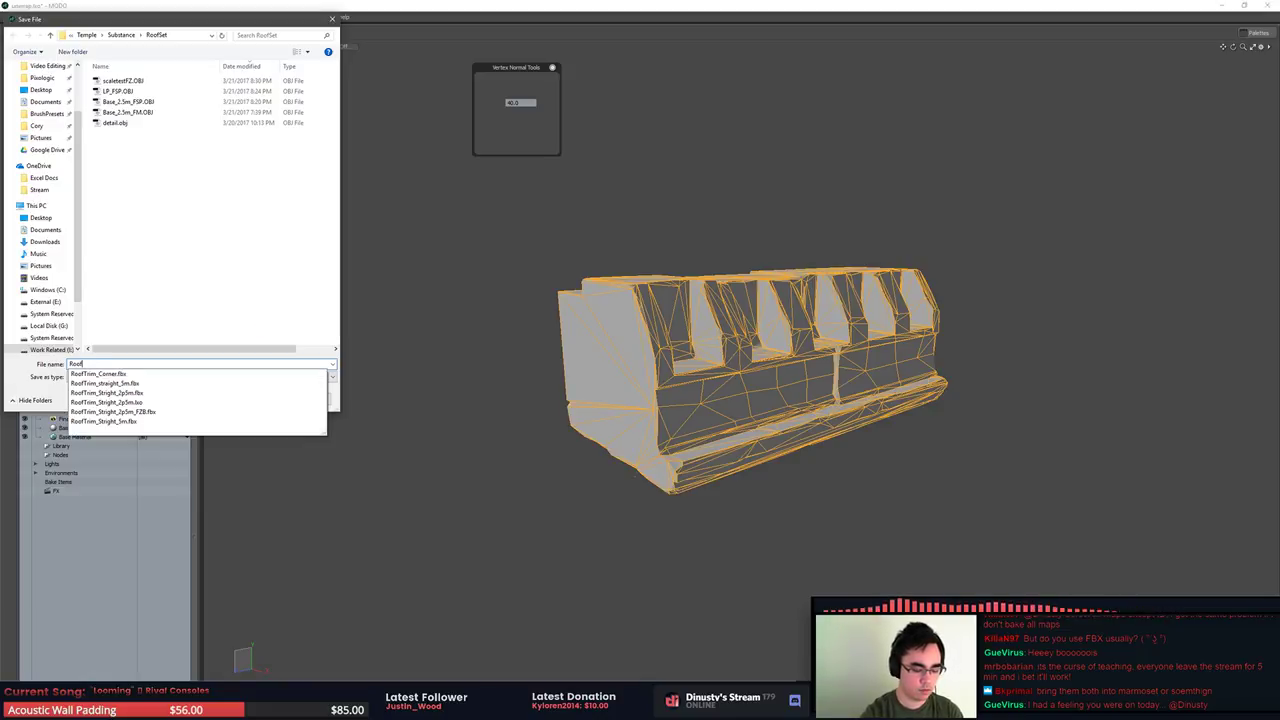
pyautogui.write('_1')
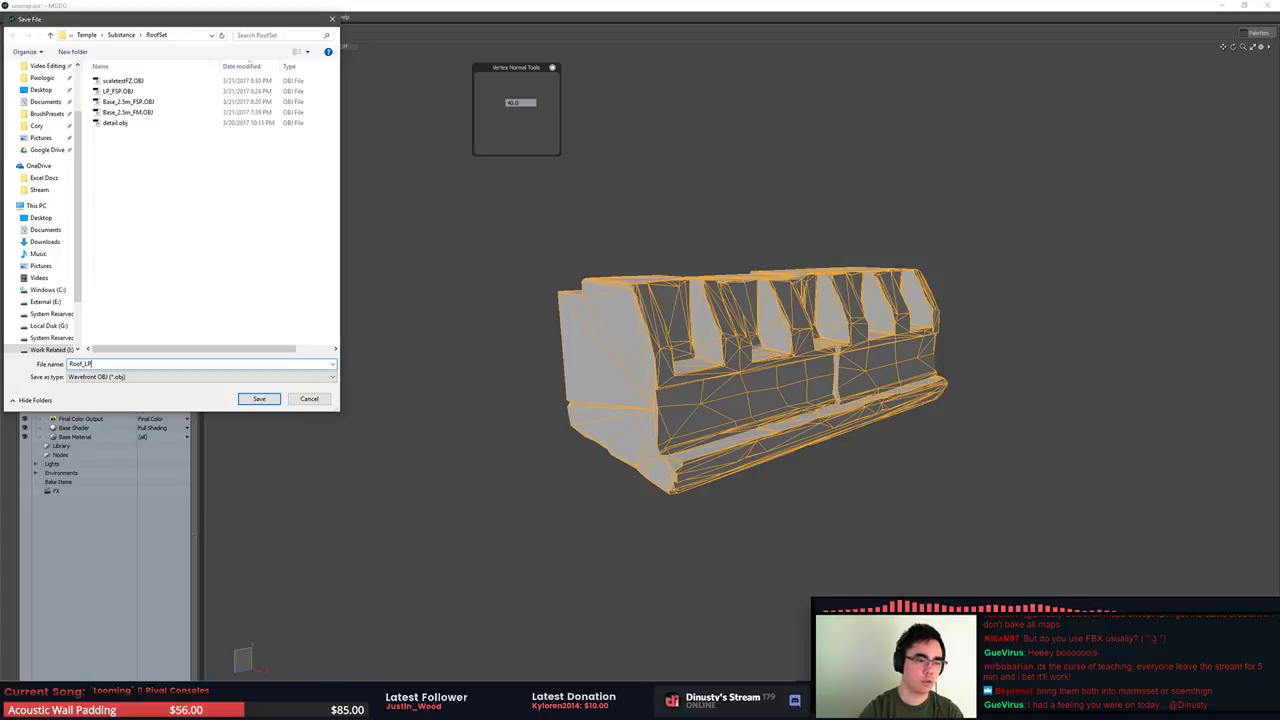
pyautogui.press('Return')
pyautogui.click(250, 17)
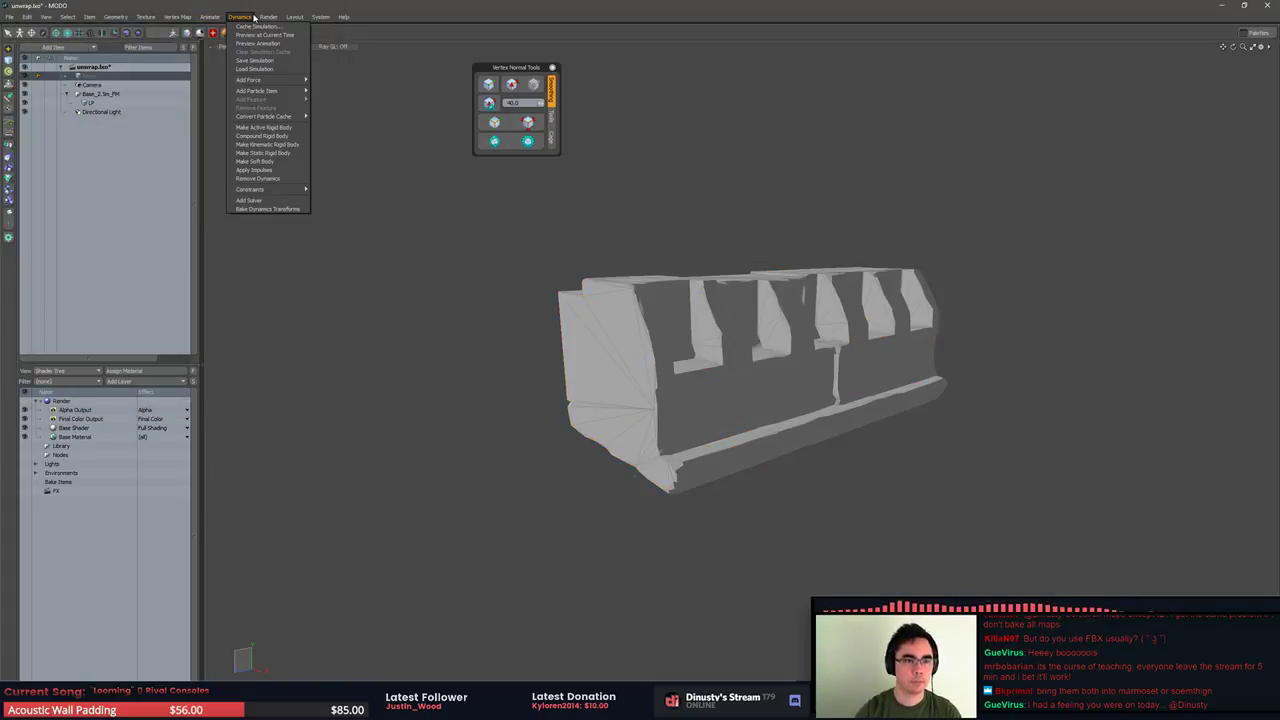
# Switch to ZBrush and delete the decimated low-poly block, the first subtool in the list
pyautogui.hotkey('alt', 'Tab')
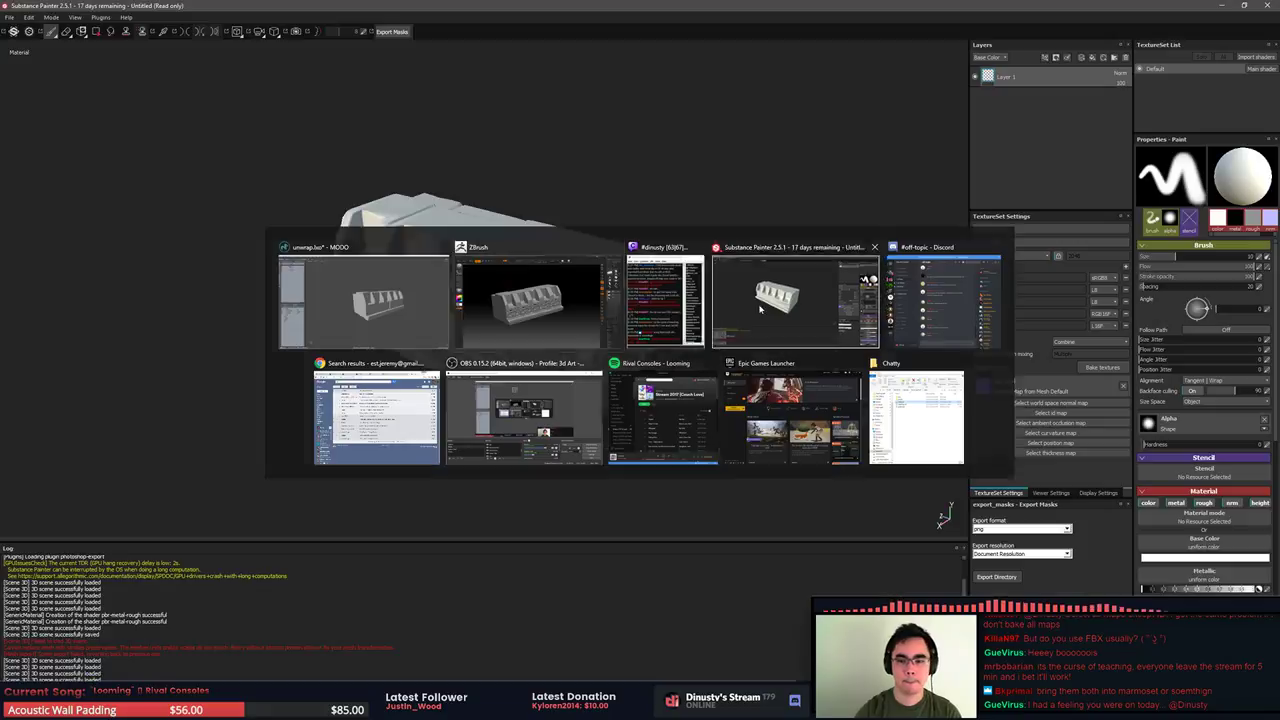
pyautogui.hotkey('alt', 'Tab')
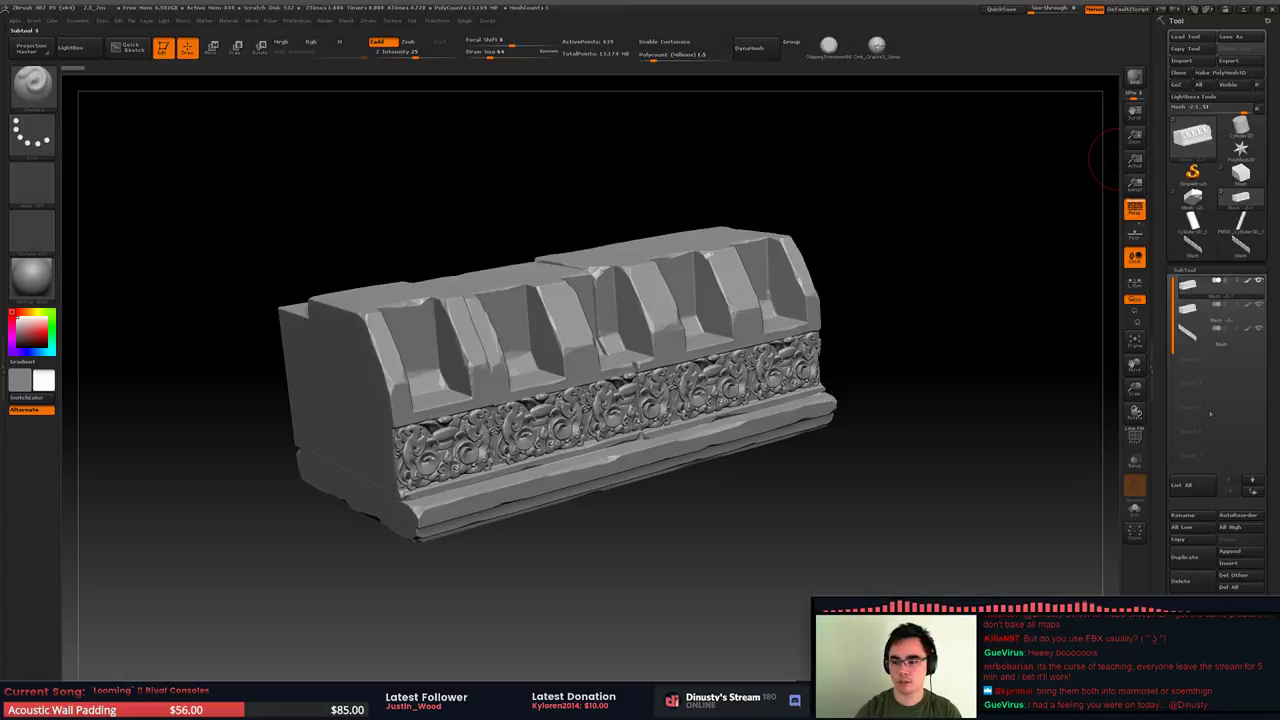
pyautogui.click(1181, 580)
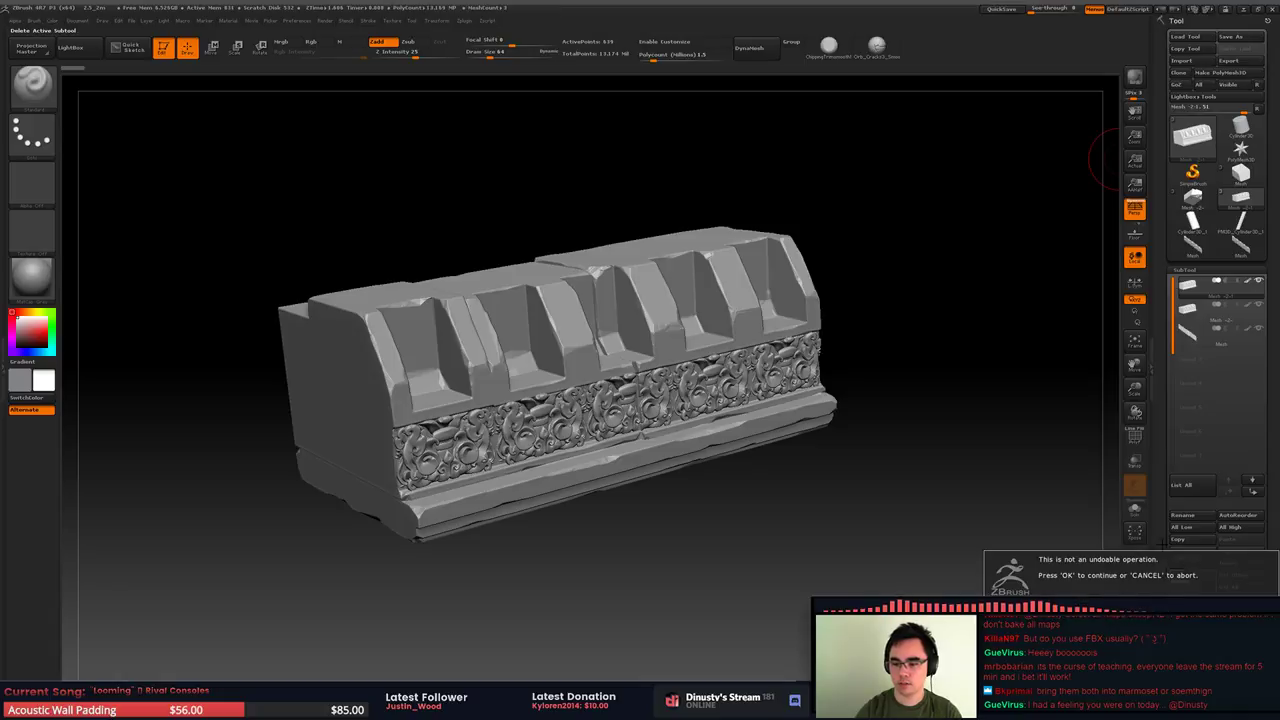
pyautogui.click(1098, 603)
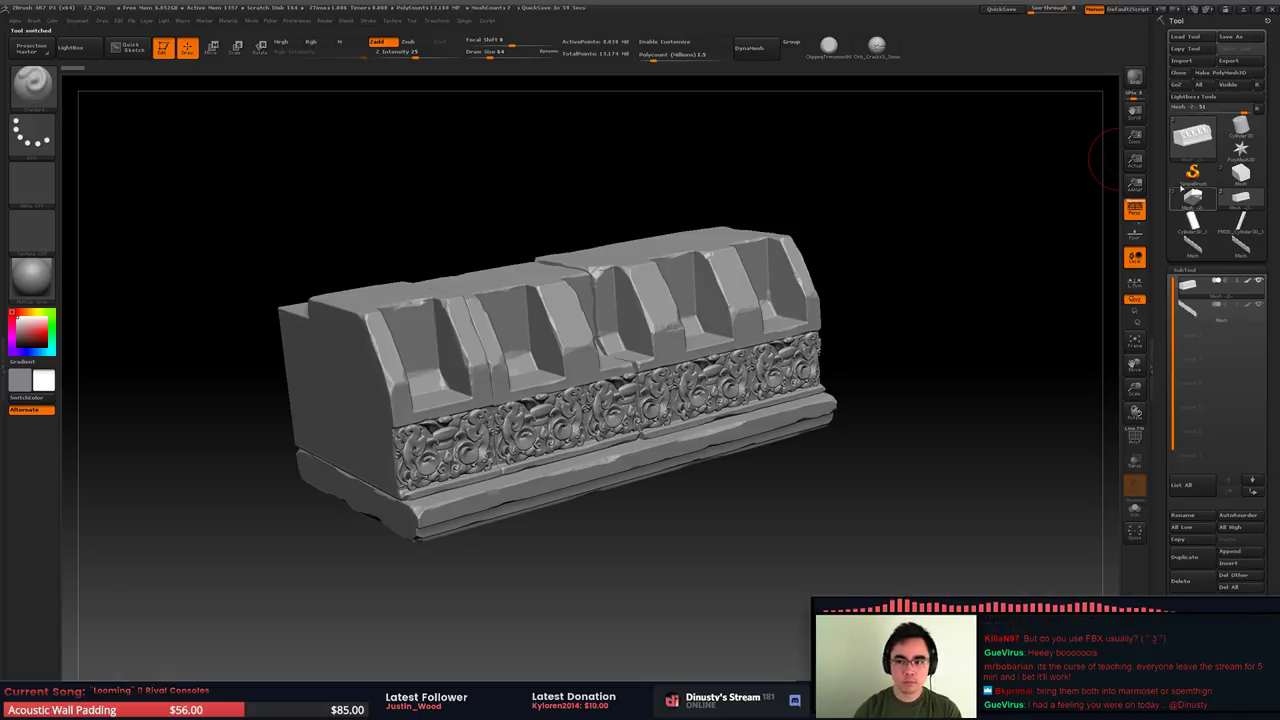
# Export the high-poly stone block subtool in OBJ format as Roof_HP.obj in the RoofSet folder
pyautogui.click(1228, 61)
pyautogui.click(118, 73)
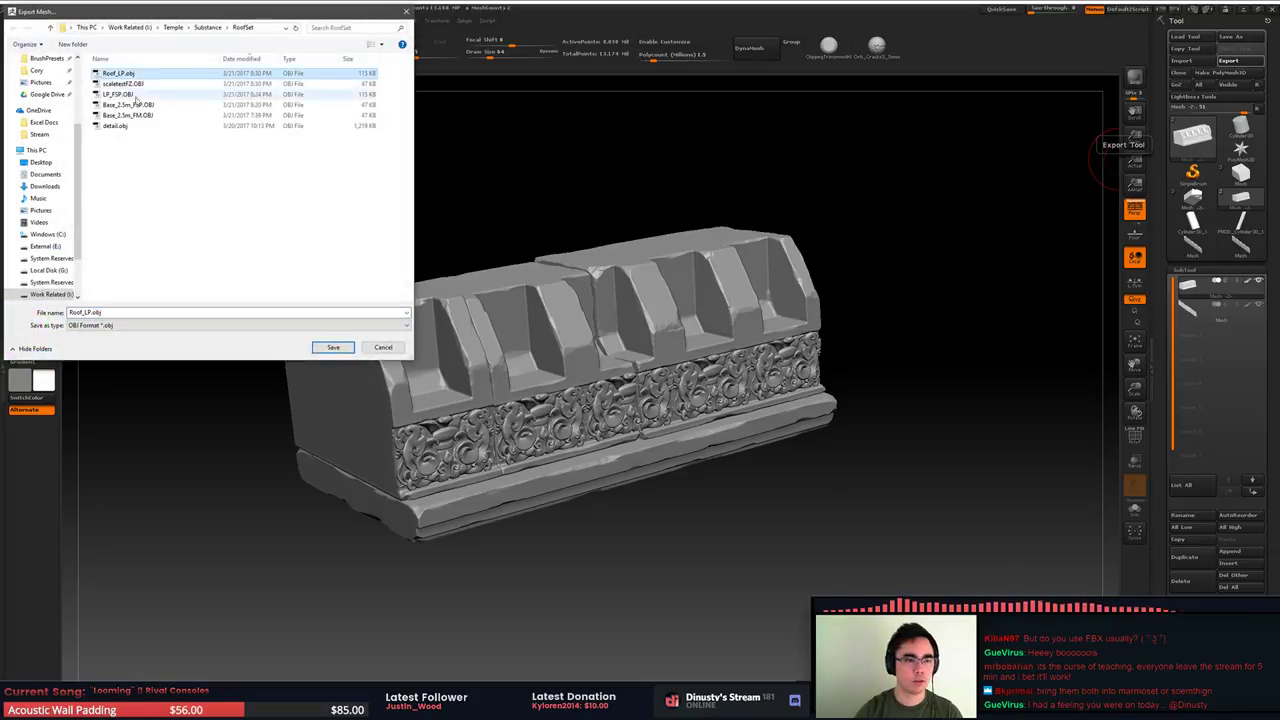
pyautogui.click(84, 313)
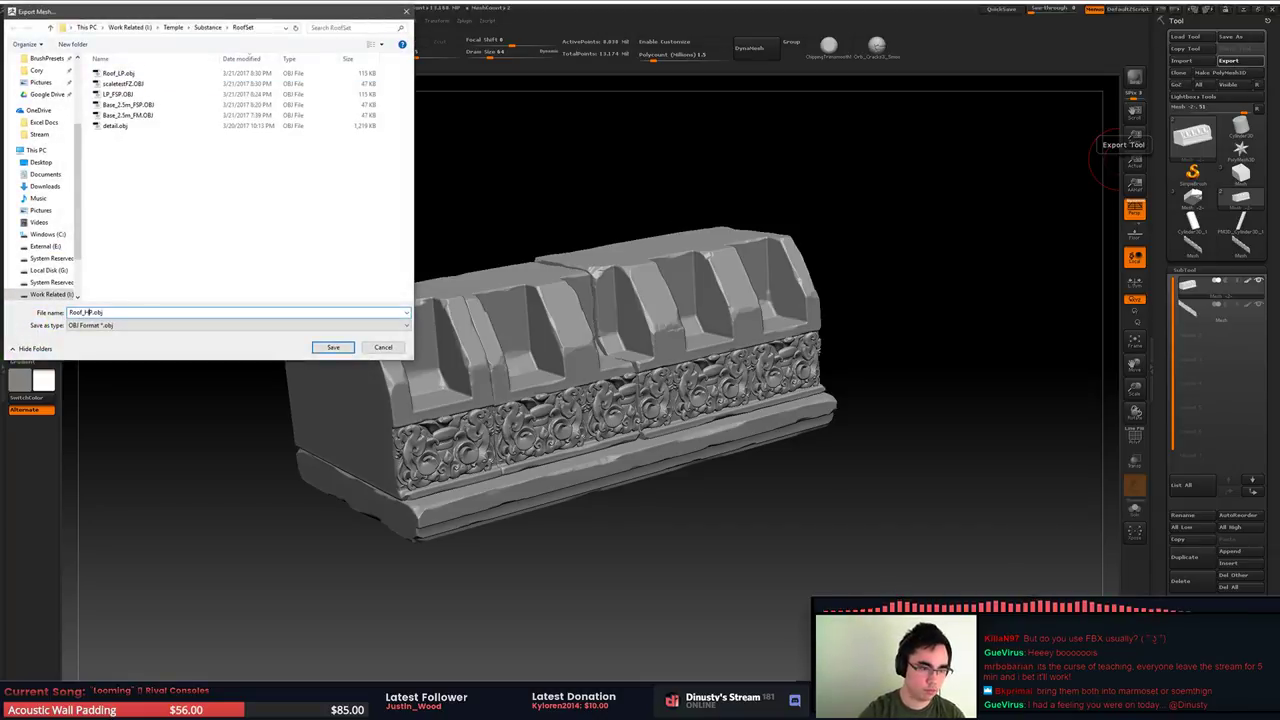
pyautogui.press('Return')
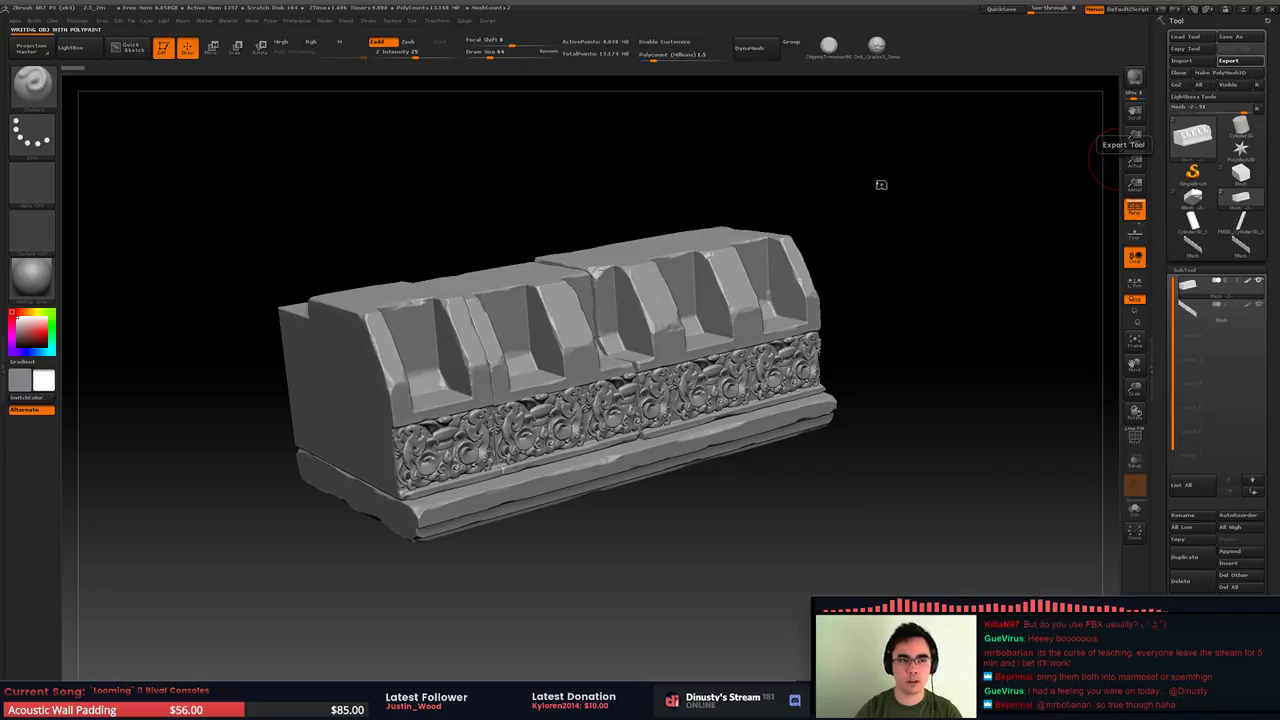
# Switch to MODO, select the LP mesh and open the list of available palettes
pyautogui.hotkey('alt', 'Tab')
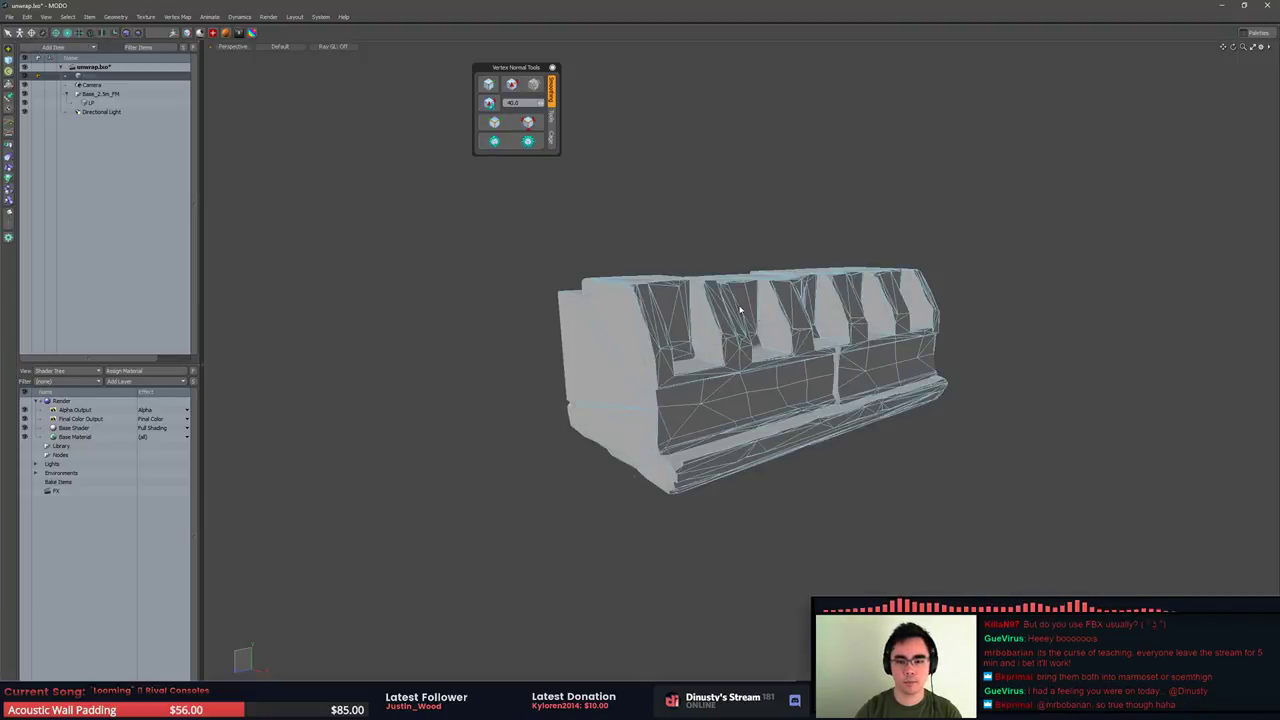
pyautogui.press('`')
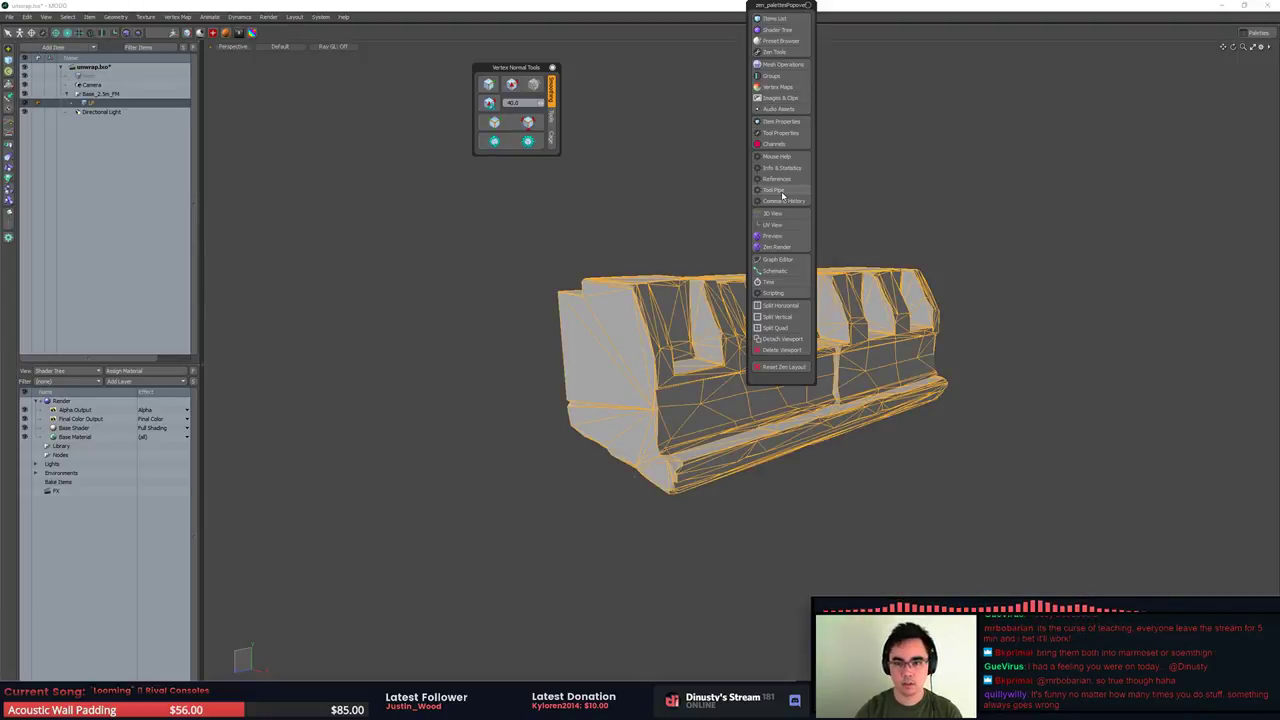
# Open the low-poly mesh's UV map in the UV editor to check it, and close the windows
pyautogui.click(775, 87)
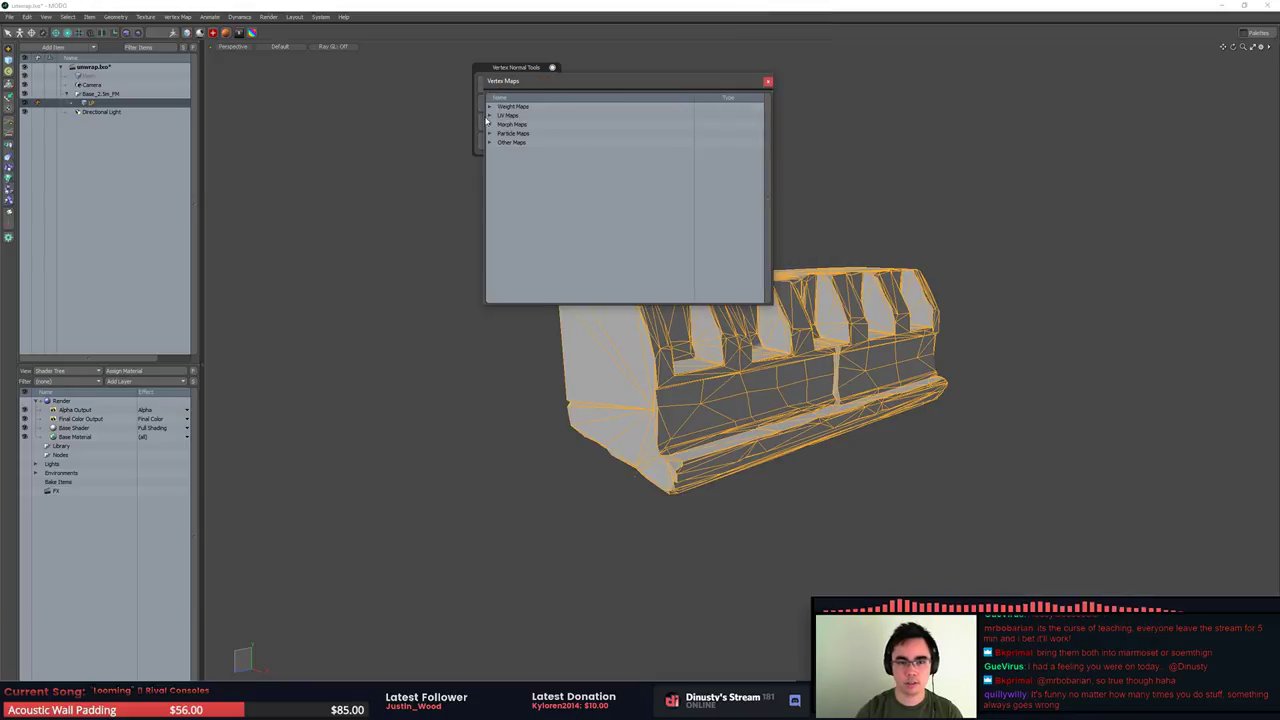
pyautogui.click(489, 115)
pyautogui.doubleClick(519, 127)
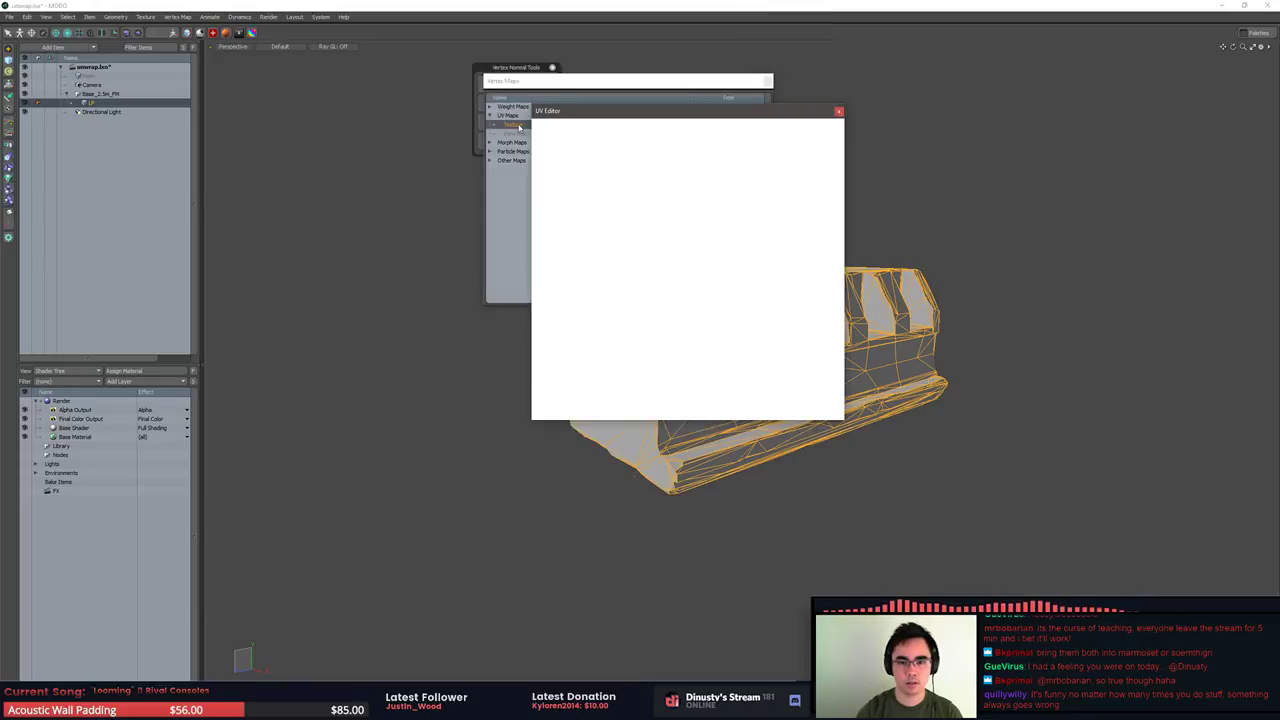
pyautogui.click(838, 112)
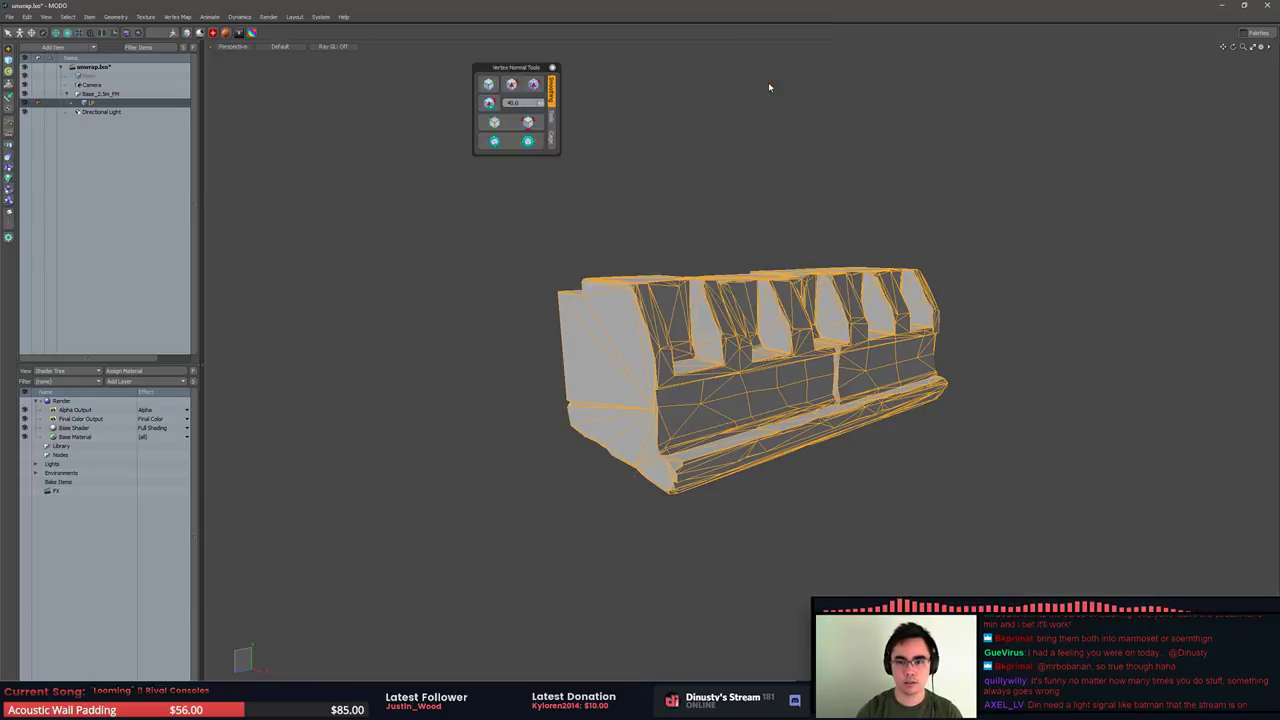
# Switch to ZBrush and examine the high-poly sculpt of the roof trim from slightly different angles
pyautogui.hotkey('alt', 'Tab')
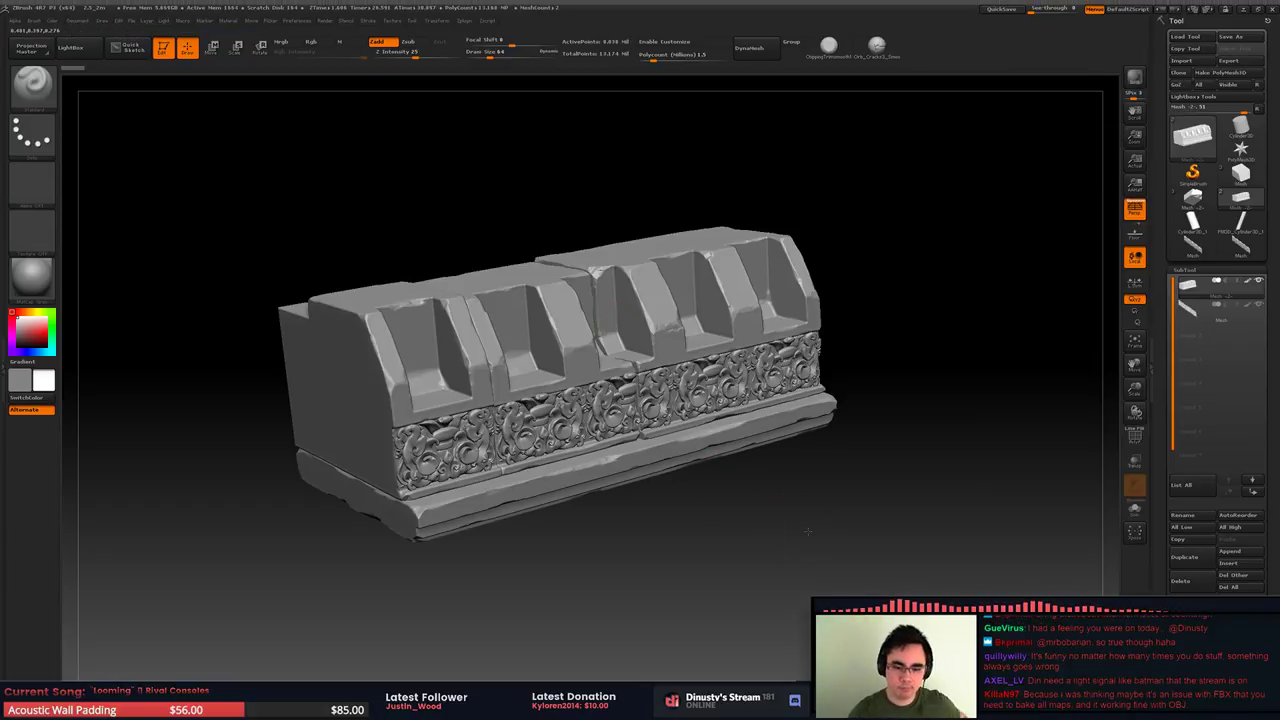
pyautogui.moveTo(832, 300); pyautogui.dragTo(830, 310)
pyautogui.hotkey('alt', 'Tab')
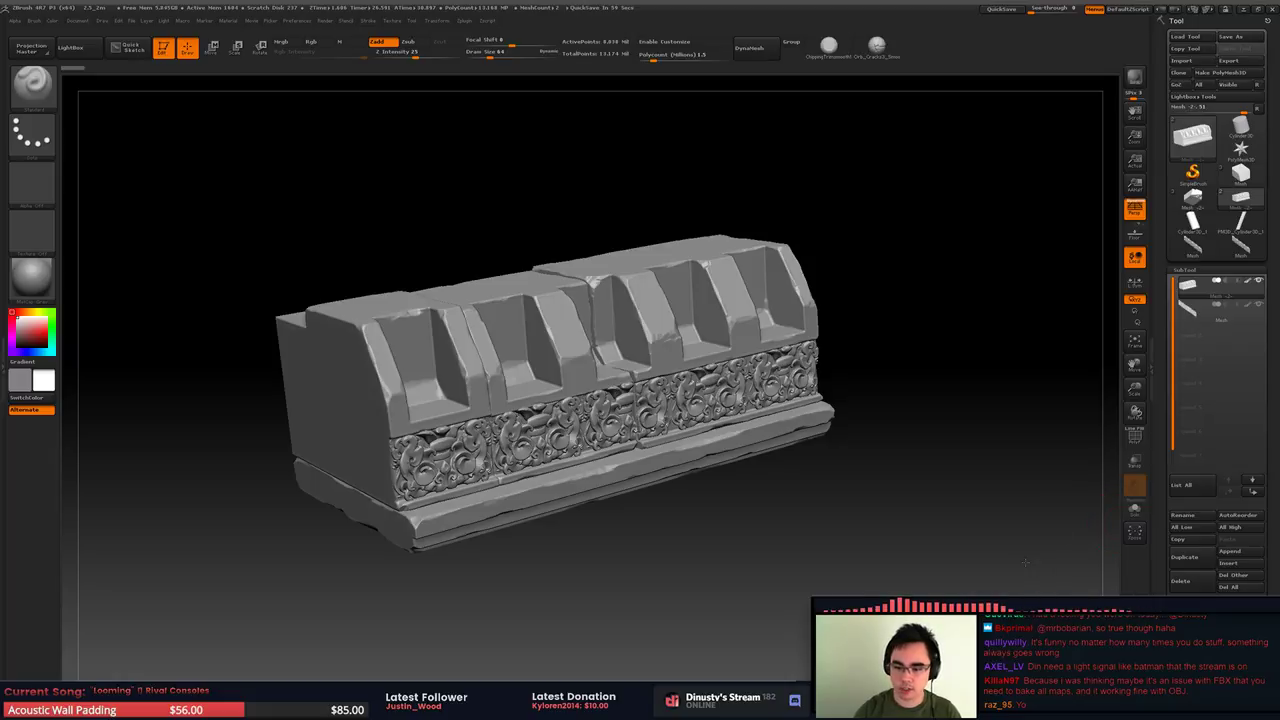
pyautogui.moveTo(1025, 562); pyautogui.dragTo(959, 462)
# Switch to Substance Painter and bake the normal map using Roof_HP.OBJ as the high definition mesh
pyautogui.hotkey('alt', 'Tab')
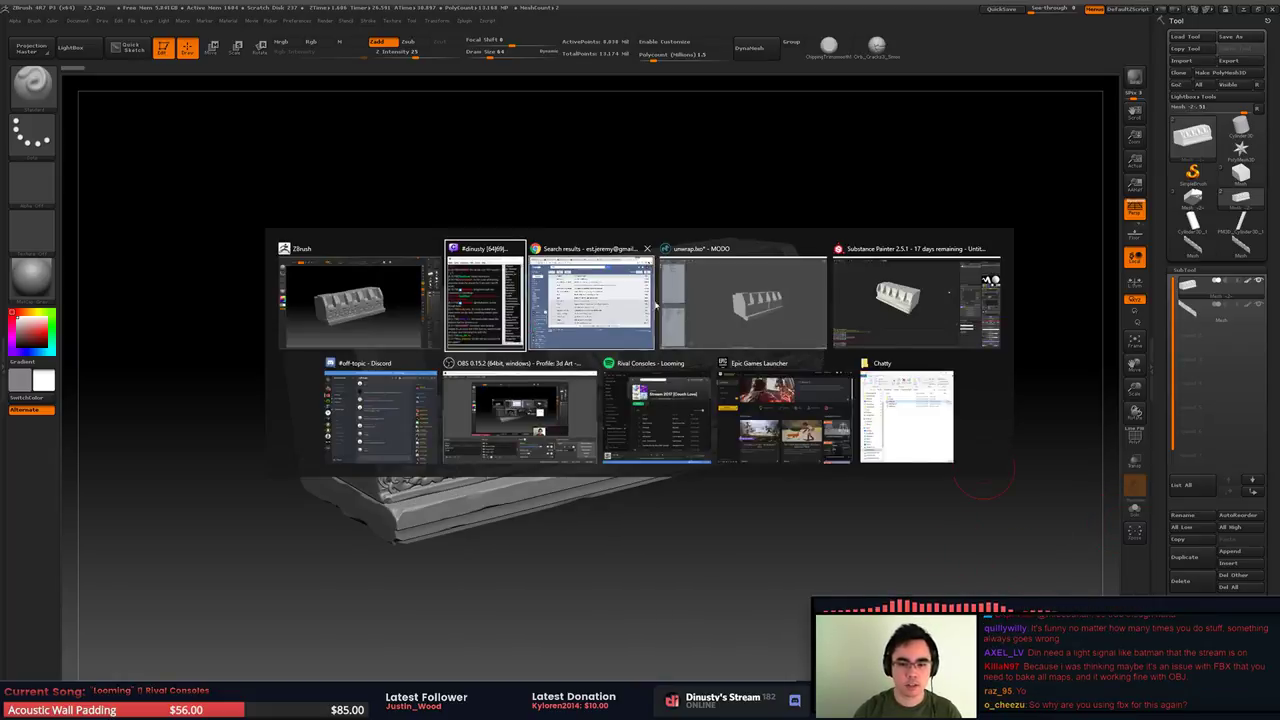
pyautogui.click(748, 305)
pyautogui.hotkey('alt', 'Tab')
pyautogui.click(934, 306)
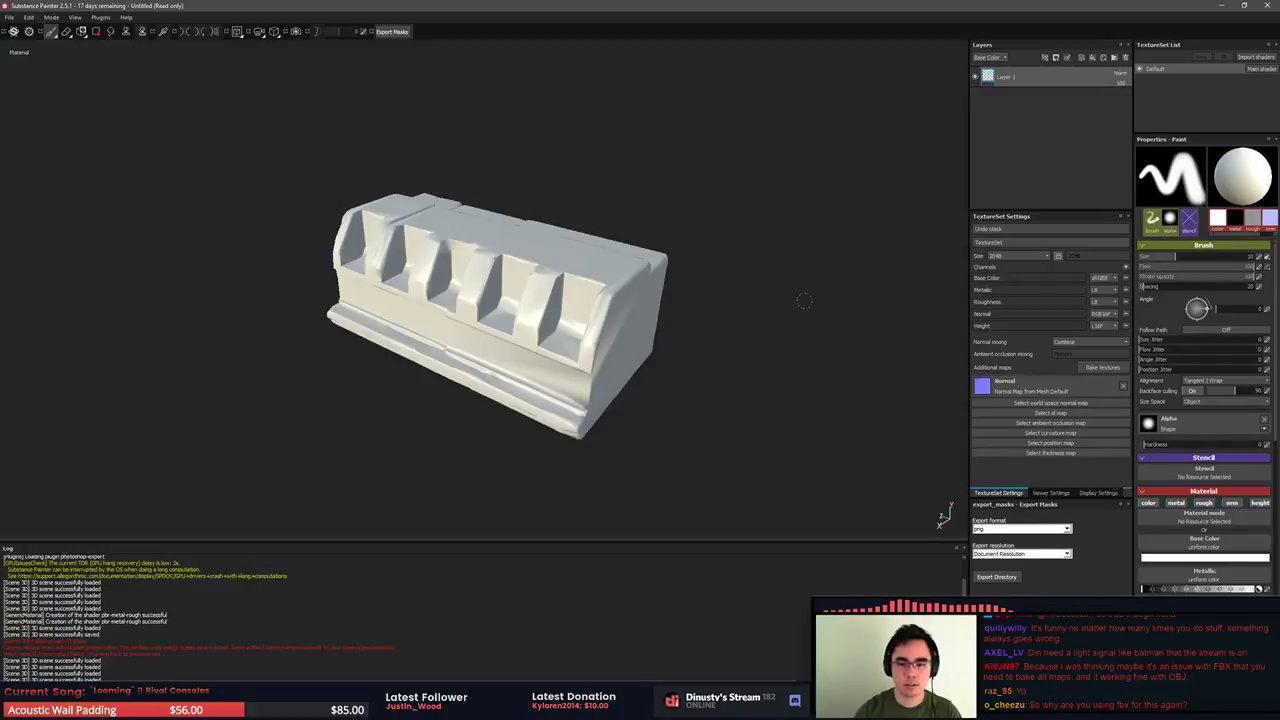
pyautogui.moveTo(804, 301)
pyautogui.keyDown('alt'); pyautogui.mouseDown()
pyautogui.moveTo(772, 289)
pyautogui.moveTo(803, 284)
pyautogui.mouseUp(); pyautogui.keyUp('alt')
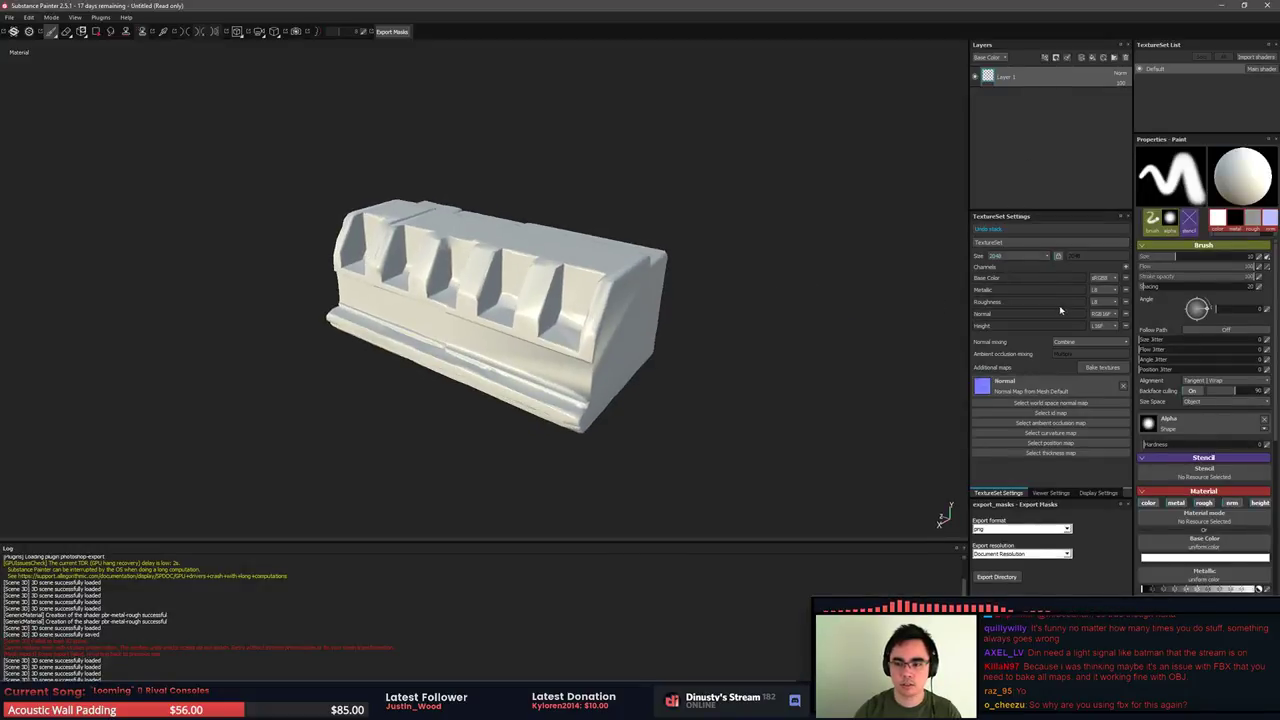
pyautogui.click(1102, 367)
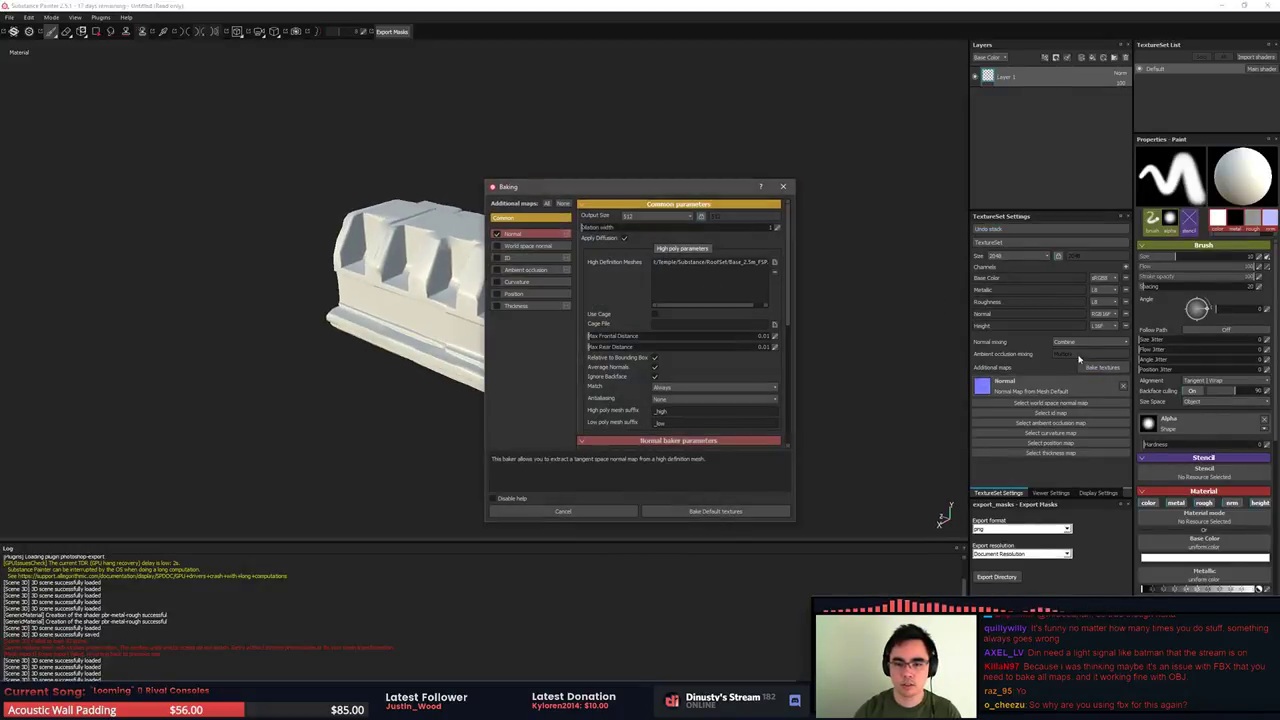
pyautogui.click(774, 262)
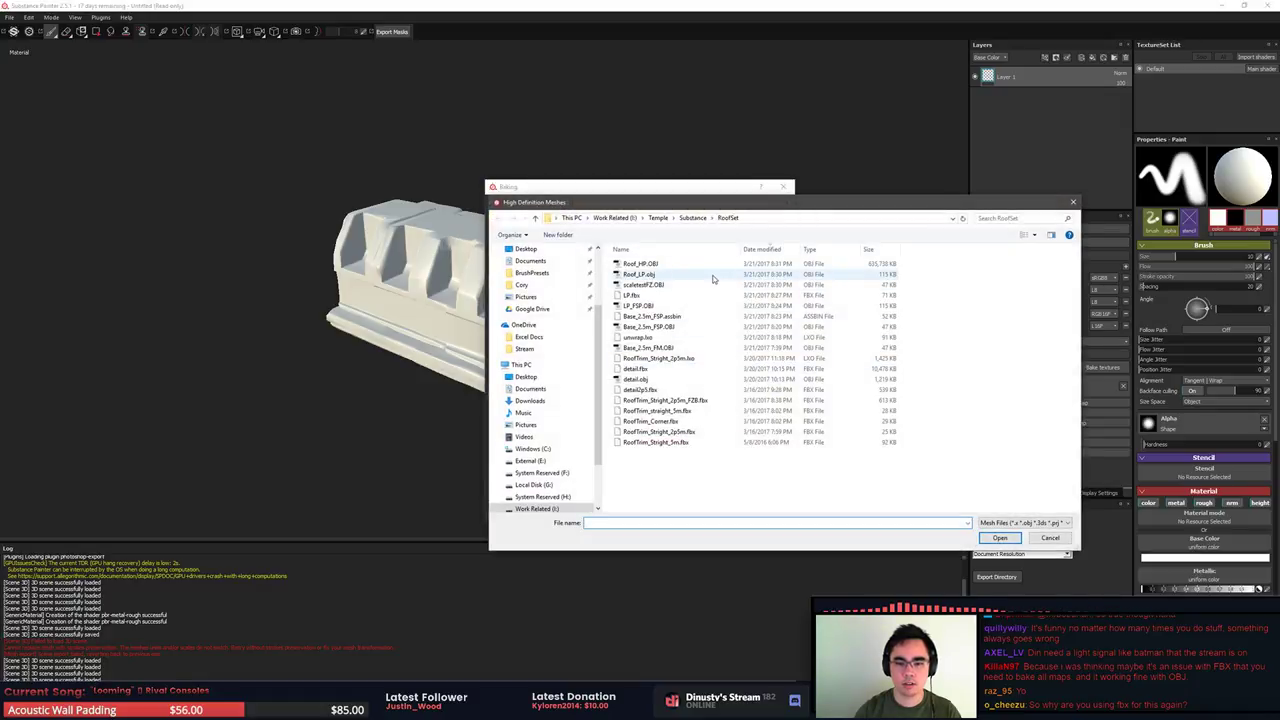
pyautogui.doubleClick(700, 264)
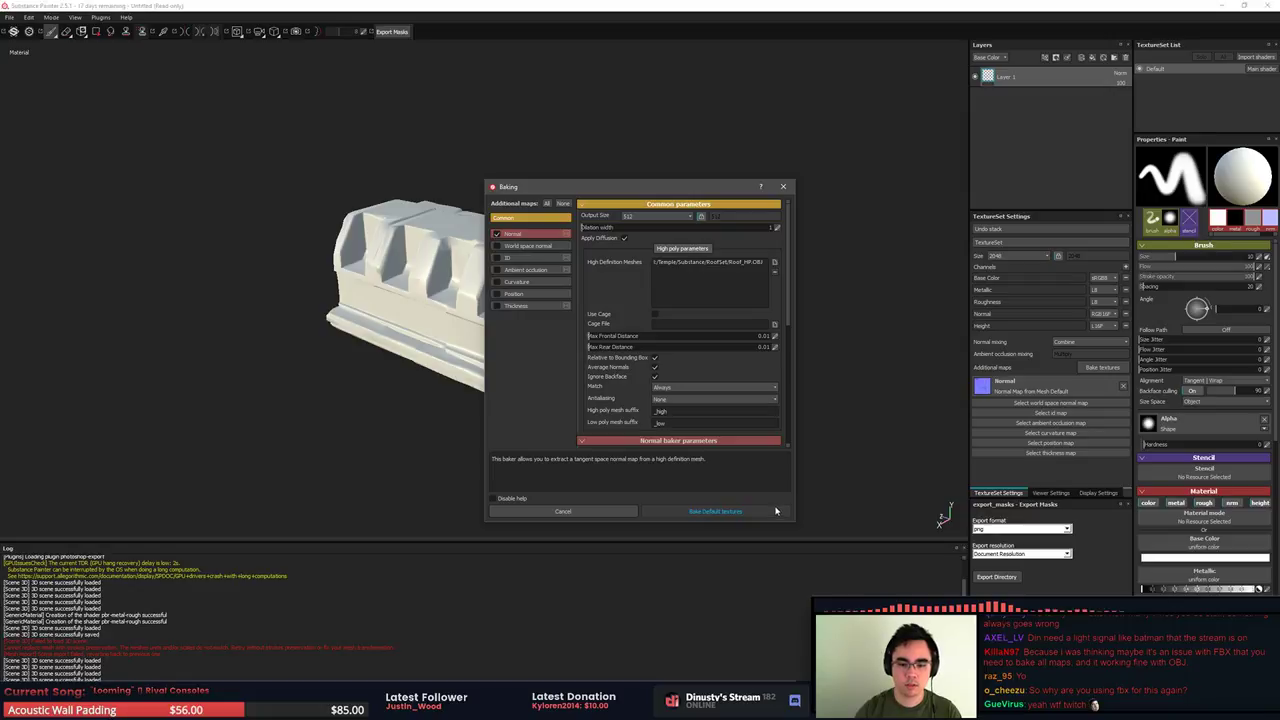
pyautogui.click(716, 511)
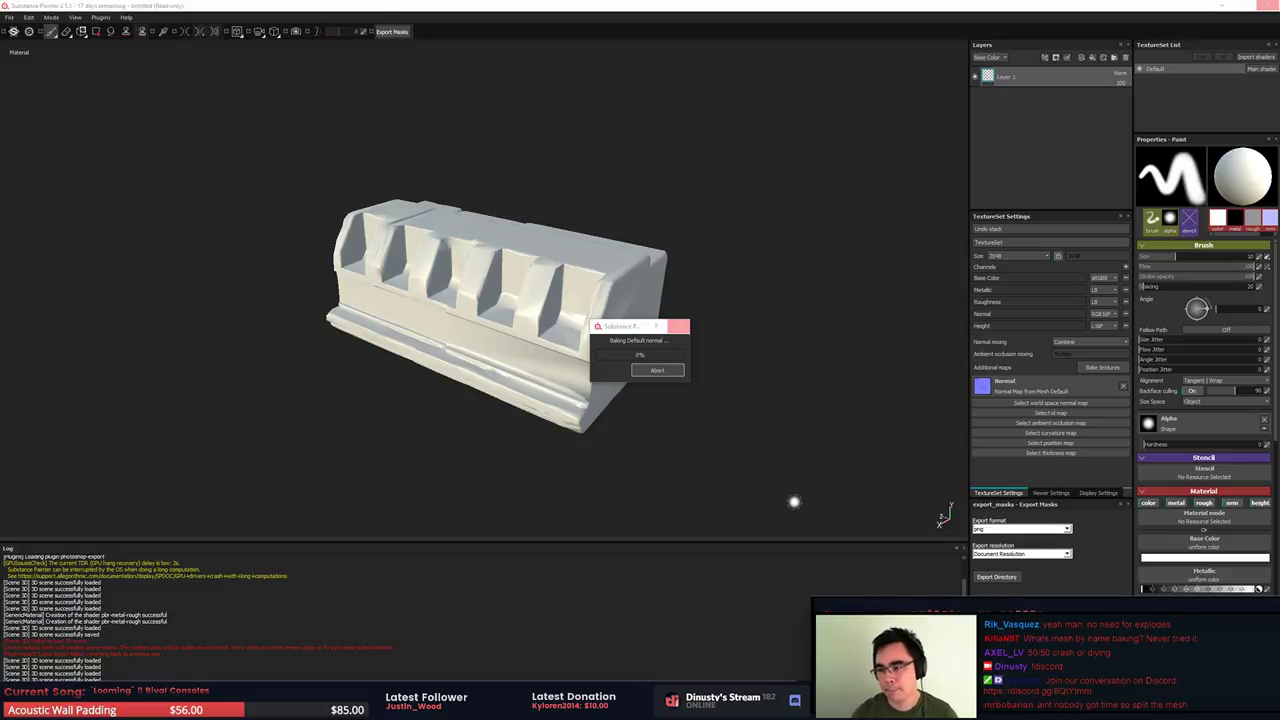
pyautogui.click(657, 370)
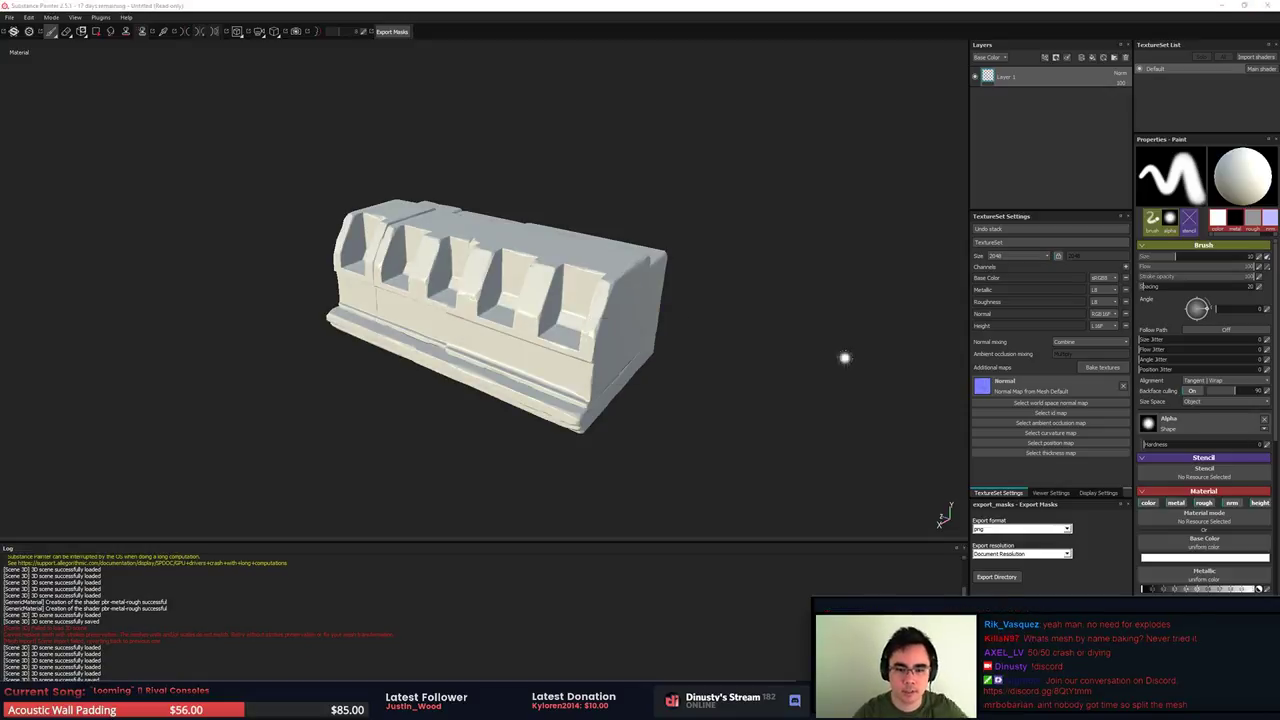
# Switch to ZBrush and export the merged roof mesh in OBJ format, overwriting Roof_HP.OBJ in the RoofSet folder
pyautogui.keyDown('alt'); pyautogui.moveTo(663, 427); pyautogui.dragTo(505, 390); pyautogui.keyUp('alt')
pyautogui.hotkey('alt', 'Tab')
pyautogui.hotkey('alt', 'Tab')
pyautogui.hotkey('alt', 'Tab')
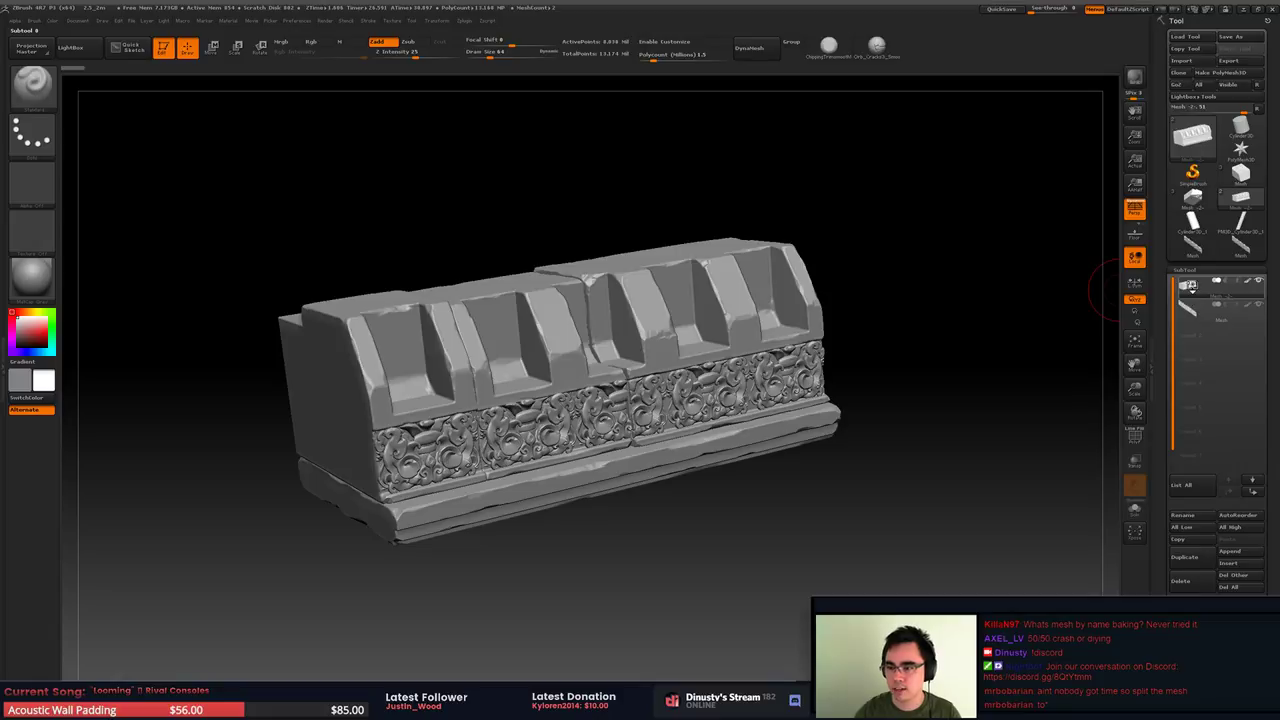
pyautogui.moveTo(1192, 311)
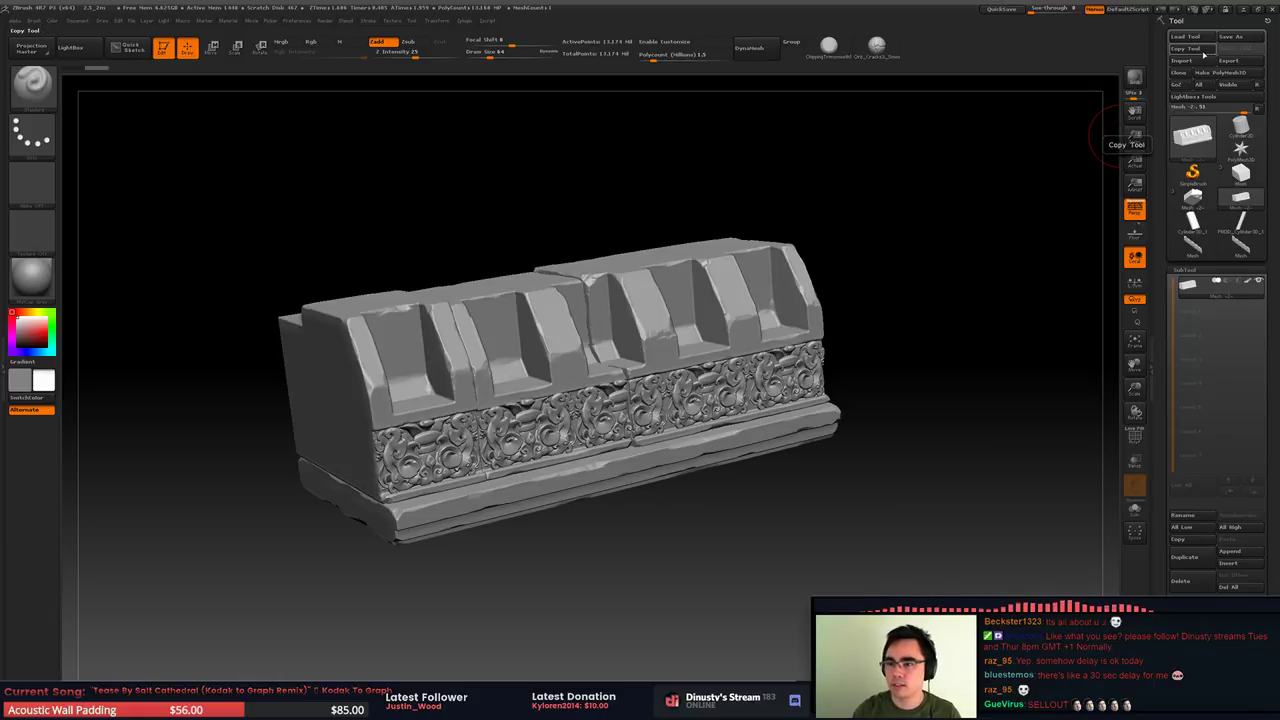
pyautogui.click(1228, 62)
pyautogui.click(120, 73)
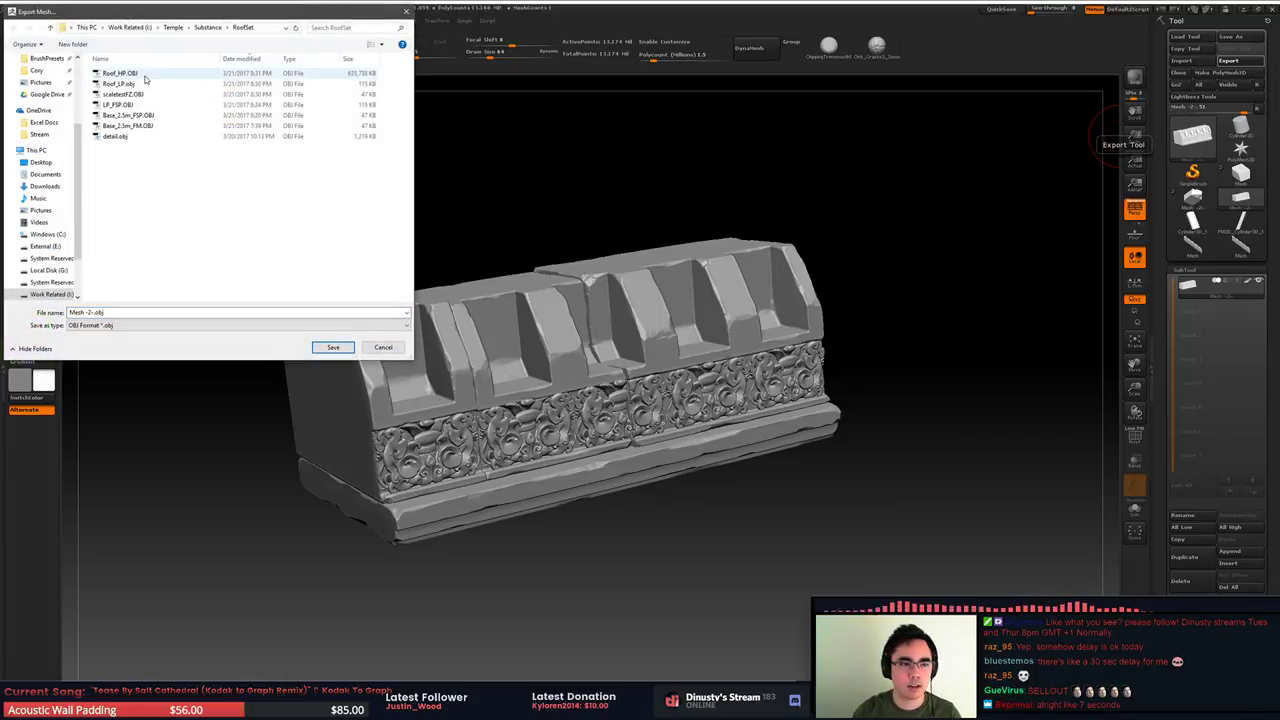
pyautogui.press('Return')
pyautogui.click(669, 360)
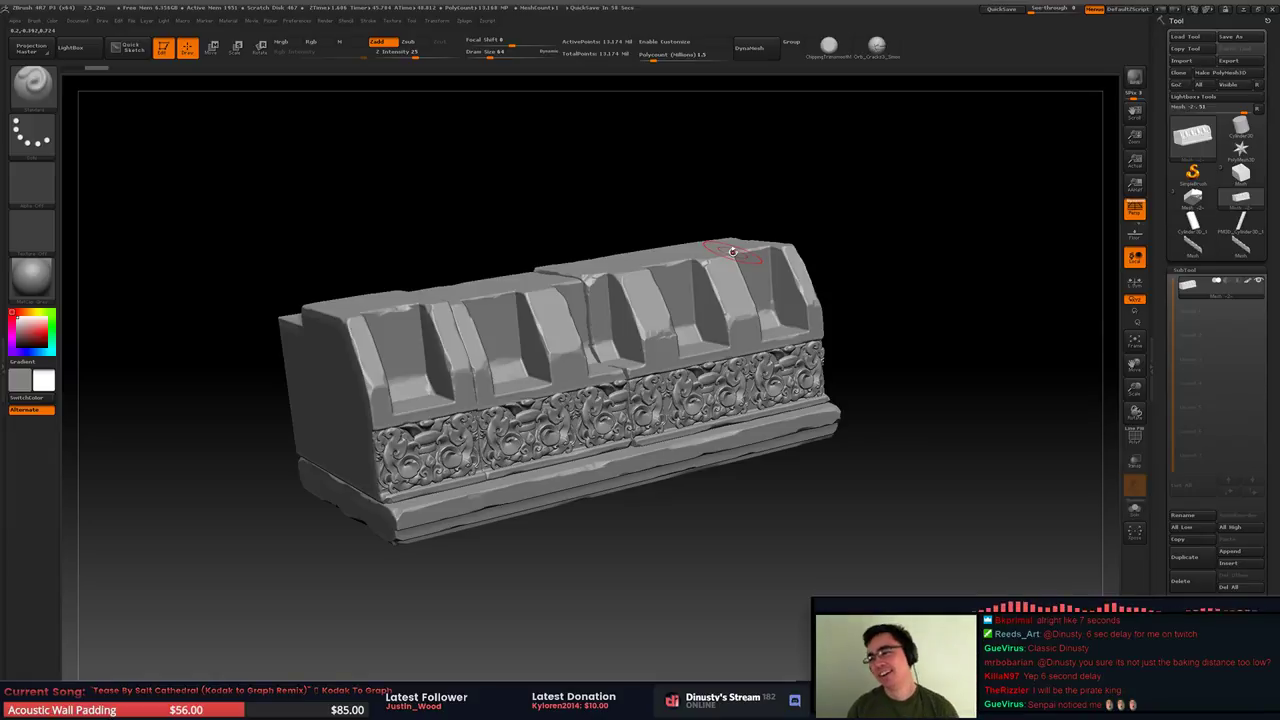
# Switch to Substance Painter and rebake the normal map from Roof_HP.OBJ with the output size set to 256
pyautogui.hotkey('alt', 'Tab')
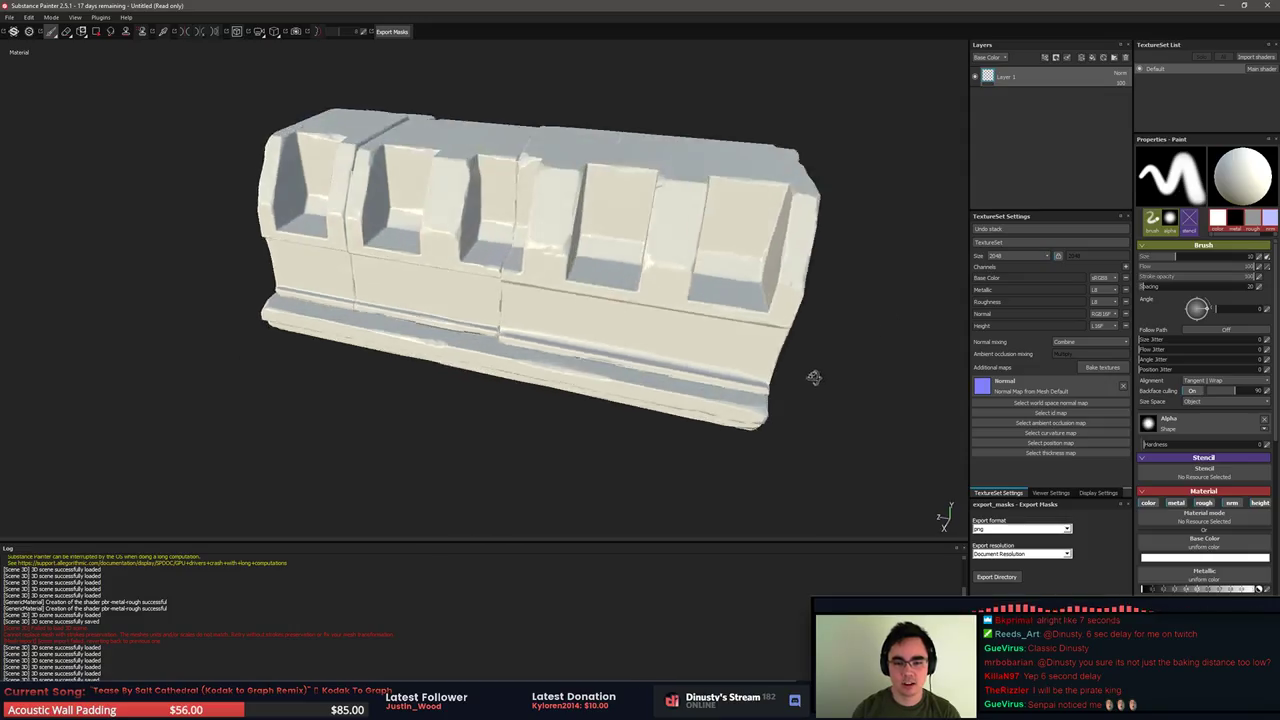
pyautogui.keyDown('alt'); pyautogui.moveTo(814, 377); pyautogui.dragTo(774, 363); pyautogui.keyUp('alt')
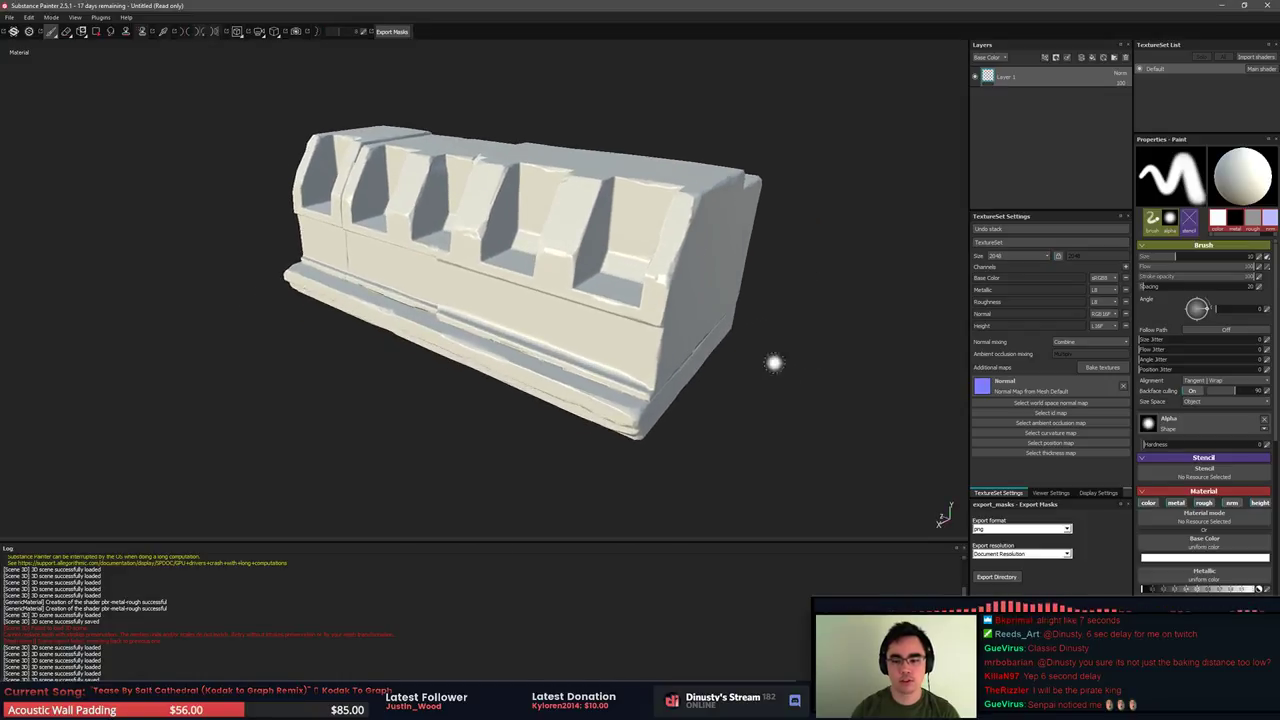
pyautogui.click(1102, 368)
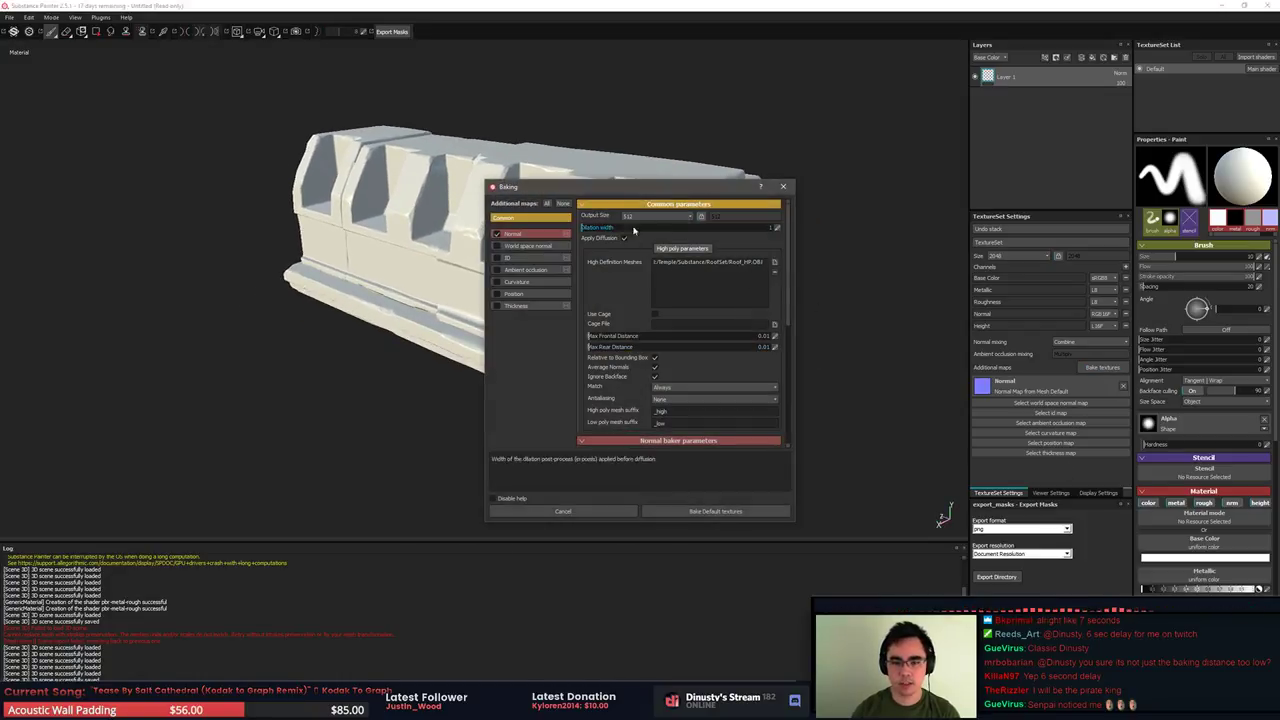
pyautogui.click(650, 216)
pyautogui.click(640, 254)
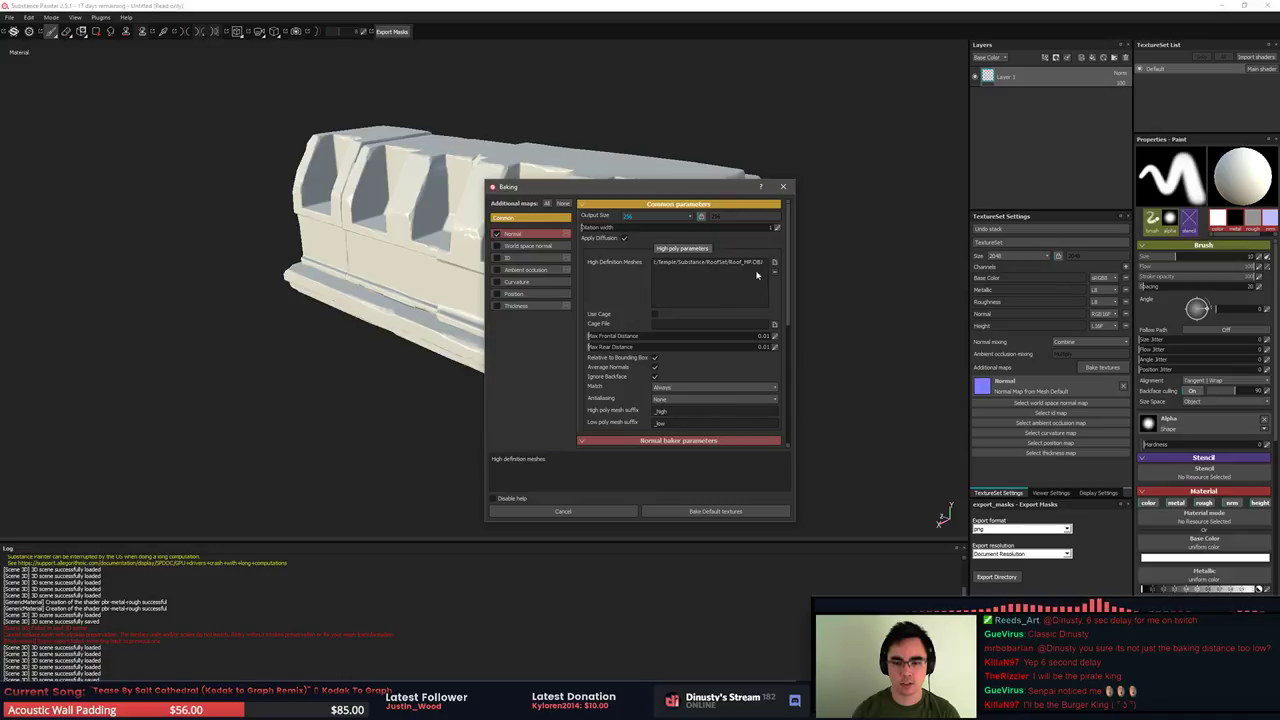
pyautogui.click(718, 512)
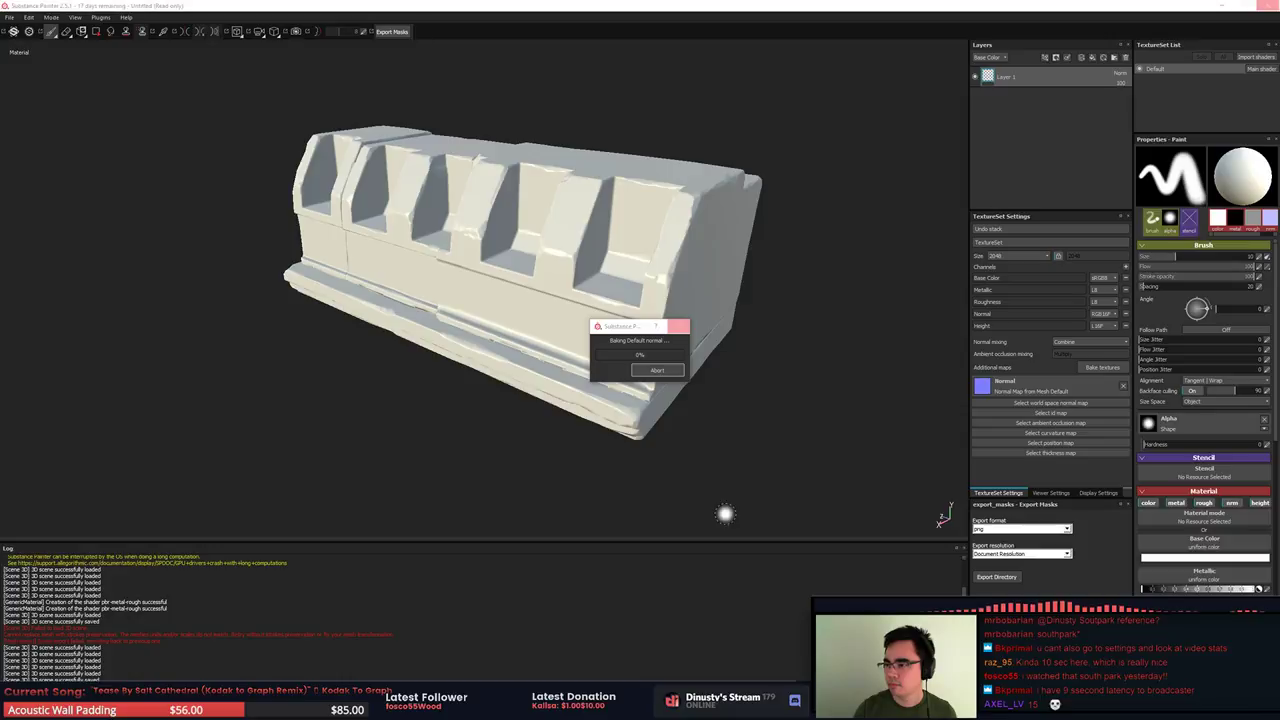
pyautogui.press('Return')
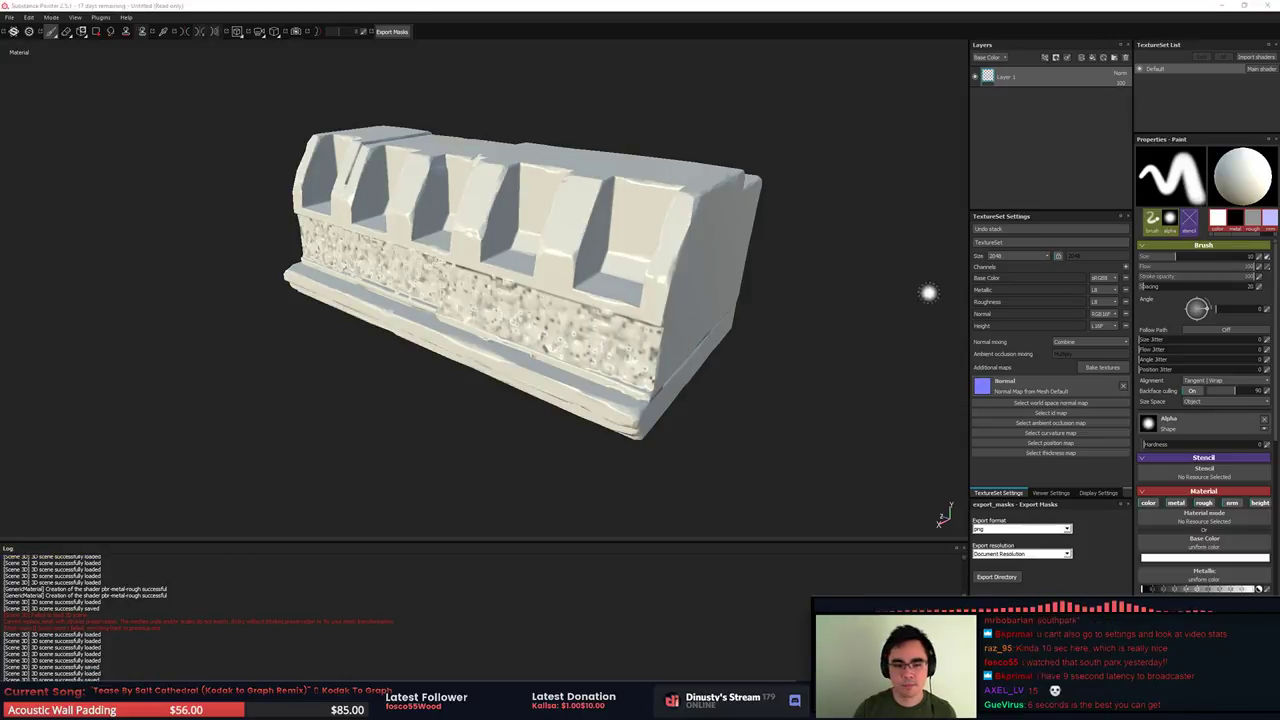
# Examine the baked normal map on the roof trim's ornament band and edges, up close and from several sides
pyautogui.click(818, 344)
pyautogui.keyDown('alt'); pyautogui.moveTo(817, 404); pyautogui.dragTo(1030, 388); pyautogui.keyUp('alt')
pyautogui.keyDown('alt'); pyautogui.moveTo(526, 366); pyautogui.dragTo(690, 385); pyautogui.keyUp('alt')
pyautogui.keyDown('alt'); pyautogui.moveTo(690, 385); pyautogui.dragTo(1163, 425, button='right'); pyautogui.keyUp('alt')
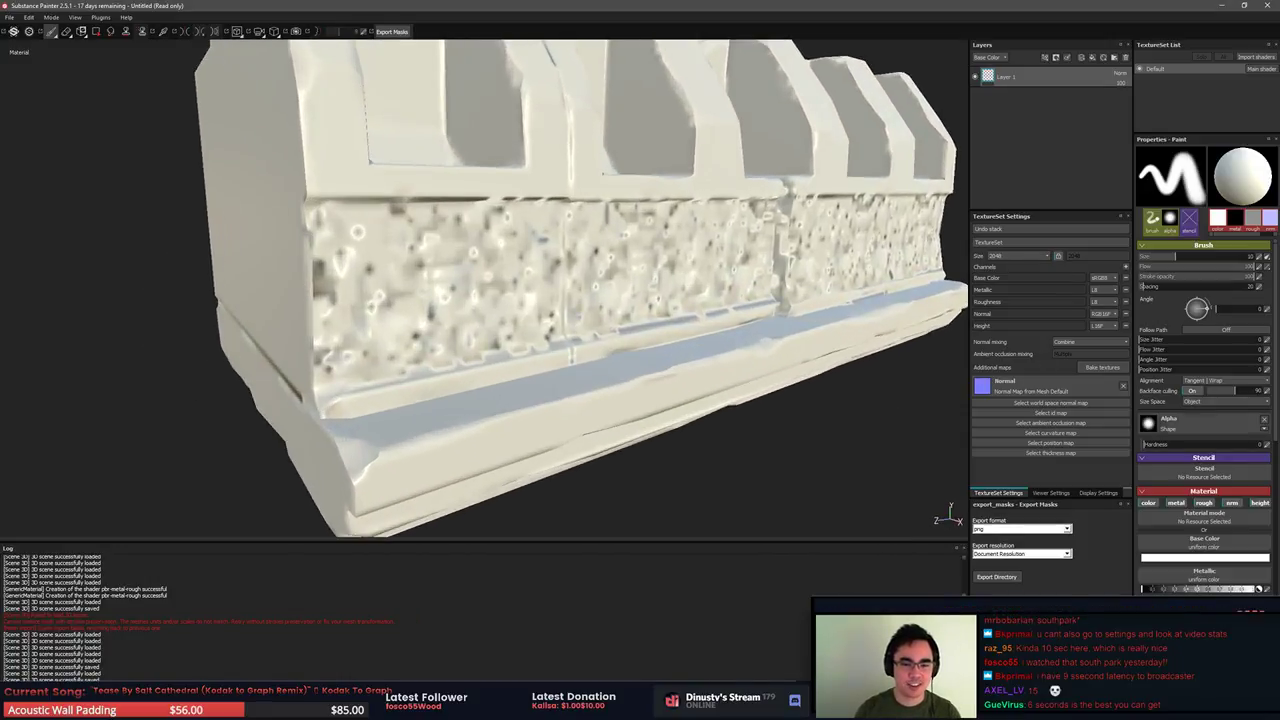
pyautogui.keyDown('alt'); pyautogui.moveTo(590, 312); pyautogui.dragTo(634, 334); pyautogui.keyUp('alt')
pyautogui.keyDown('alt'); pyautogui.moveTo(634, 334); pyautogui.dragTo(551, 343, button='right'); pyautogui.keyUp('alt')
pyautogui.moveTo(551, 343)
pyautogui.keyDown('alt'); pyautogui.mouseDown()
pyautogui.moveTo(391, 361)
pyautogui.moveTo(463, 354)
pyautogui.moveTo(455, 299)
pyautogui.moveTo(509, 334)
pyautogui.moveTo(623, 337)
pyautogui.moveTo(593, 328)
pyautogui.mouseUp(); pyautogui.keyUp('alt')
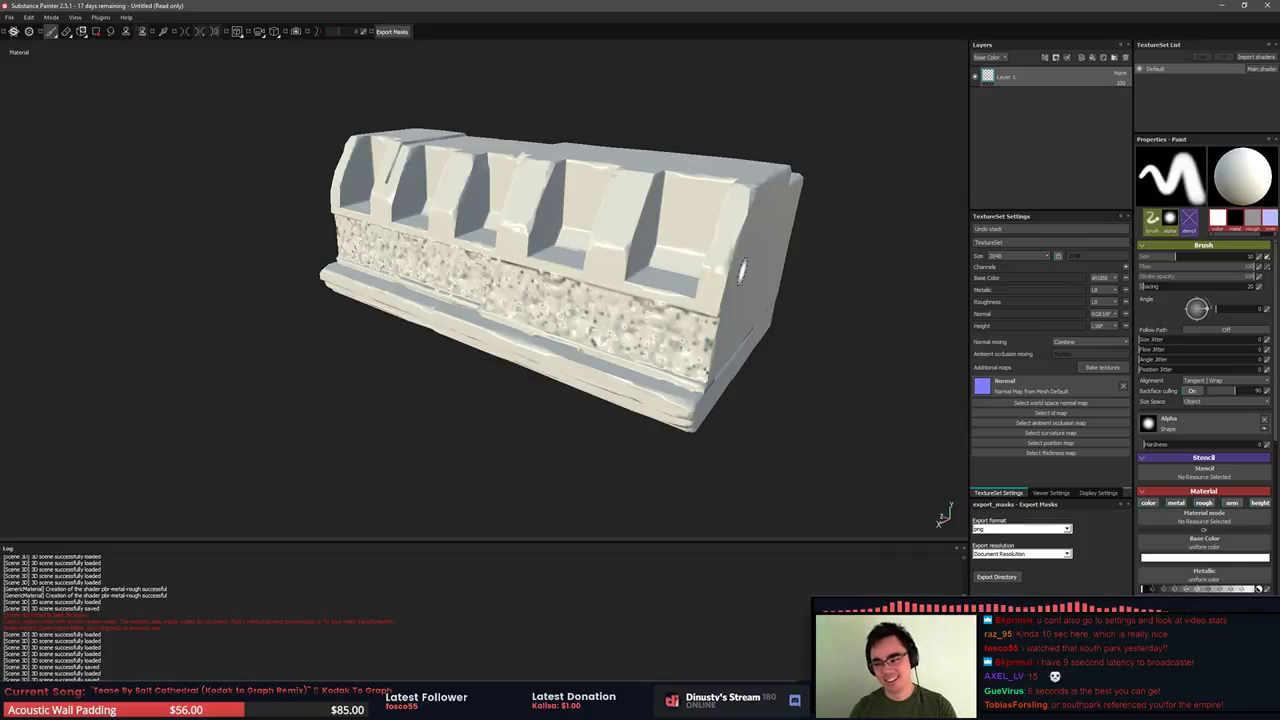
pyautogui.press('alt')
pyautogui.keyDown('alt'); pyautogui.moveTo(797, 287); pyautogui.dragTo(765, 330); pyautogui.keyUp('alt')
pyautogui.keyDown('alt'); pyautogui.moveTo(560, 310); pyautogui.dragTo(620, 355, button='right'); pyautogui.keyUp('alt')
pyautogui.keyDown('alt'); pyautogui.moveTo(620, 355); pyautogui.dragTo(545, 358, button='middle'); pyautogui.keyUp('alt')
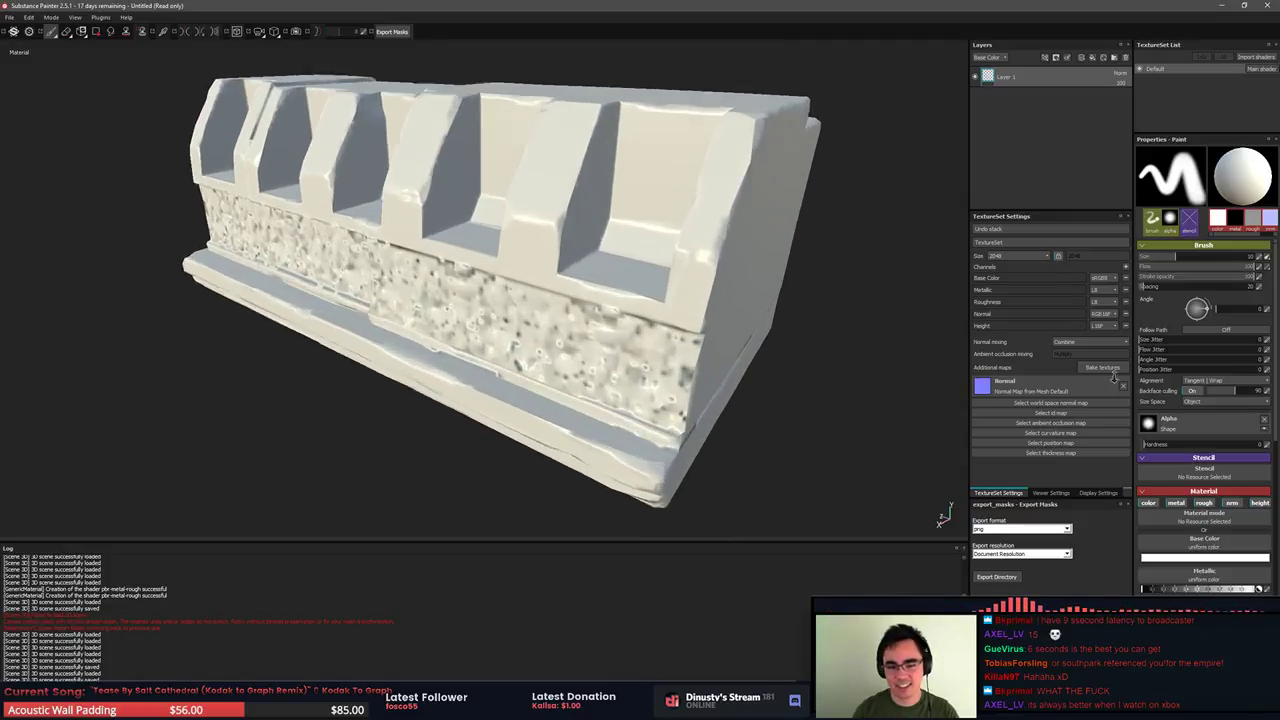
pyautogui.keyDown('alt'); pyautogui.moveTo(545, 358); pyautogui.dragTo(743, 294); pyautogui.keyUp('alt')
pyautogui.keyDown('alt'); pyautogui.moveTo(743, 294); pyautogui.dragTo(778, 286, button='middle'); pyautogui.keyUp('alt')
pyautogui.keyDown('alt'); pyautogui.moveTo(778, 286); pyautogui.dragTo(590, 340, button='right'); pyautogui.keyUp('alt')
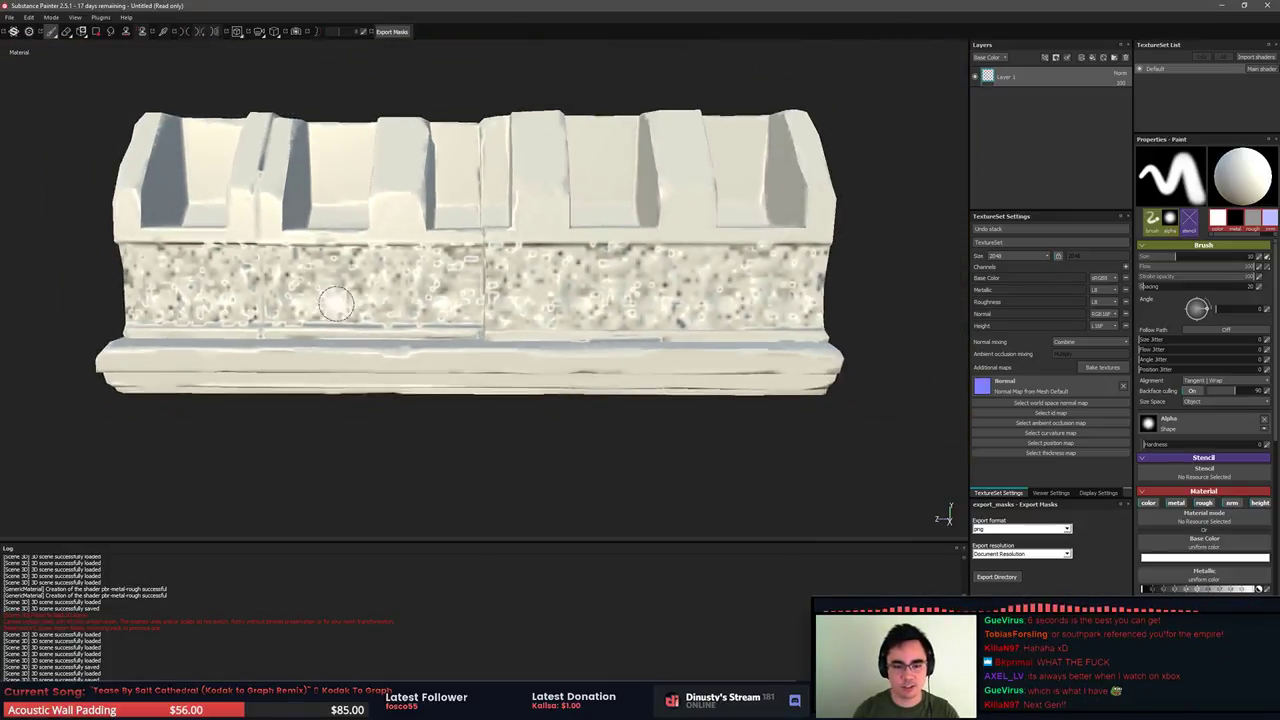
pyautogui.keyDown('alt'); pyautogui.moveTo(590, 340); pyautogui.dragTo(346, 366); pyautogui.keyUp('alt')
pyautogui.keyDown('alt'); pyautogui.moveTo(346, 366); pyautogui.dragTo(457, 386, button='right'); pyautogui.keyUp('alt')
pyautogui.keyDown('alt'); pyautogui.moveTo(457, 386); pyautogui.dragTo(538, 386); pyautogui.keyUp('alt')
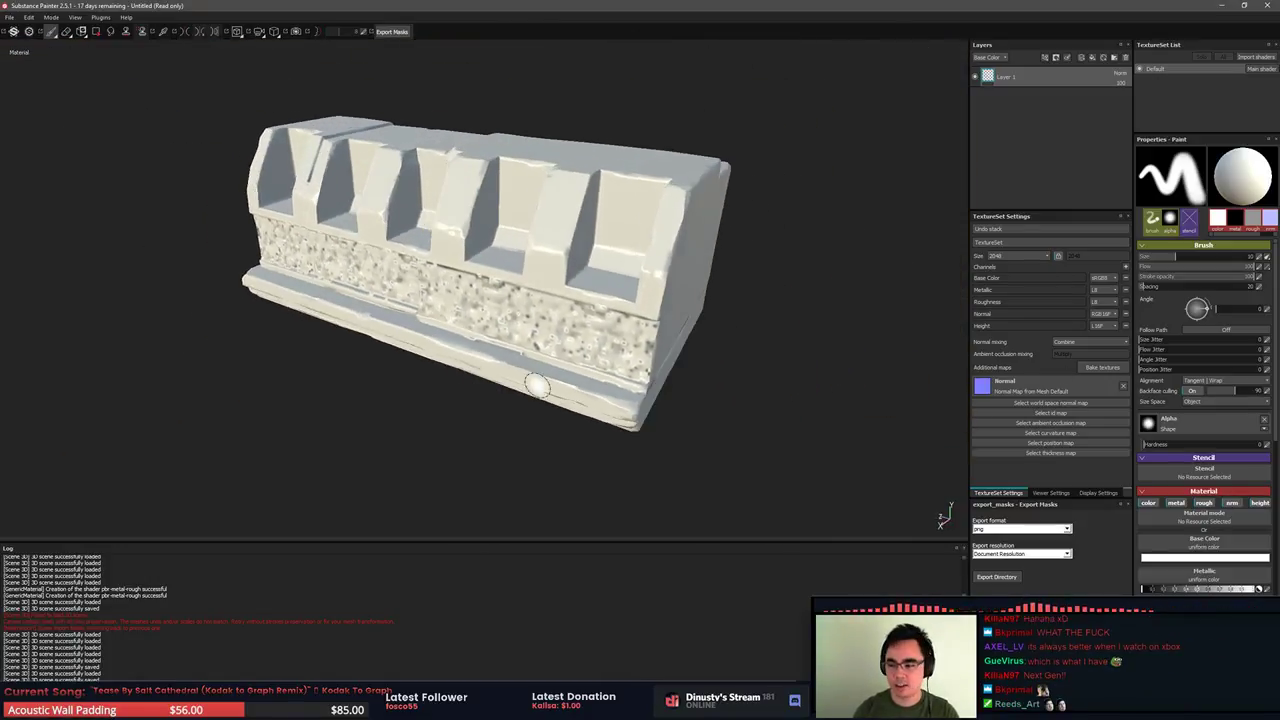
# Switch to ZBrush and examine the sculpted ornament band, toggling the polyframe display, to compare it with the bake
pyautogui.hotkey('alt', 'Tab')
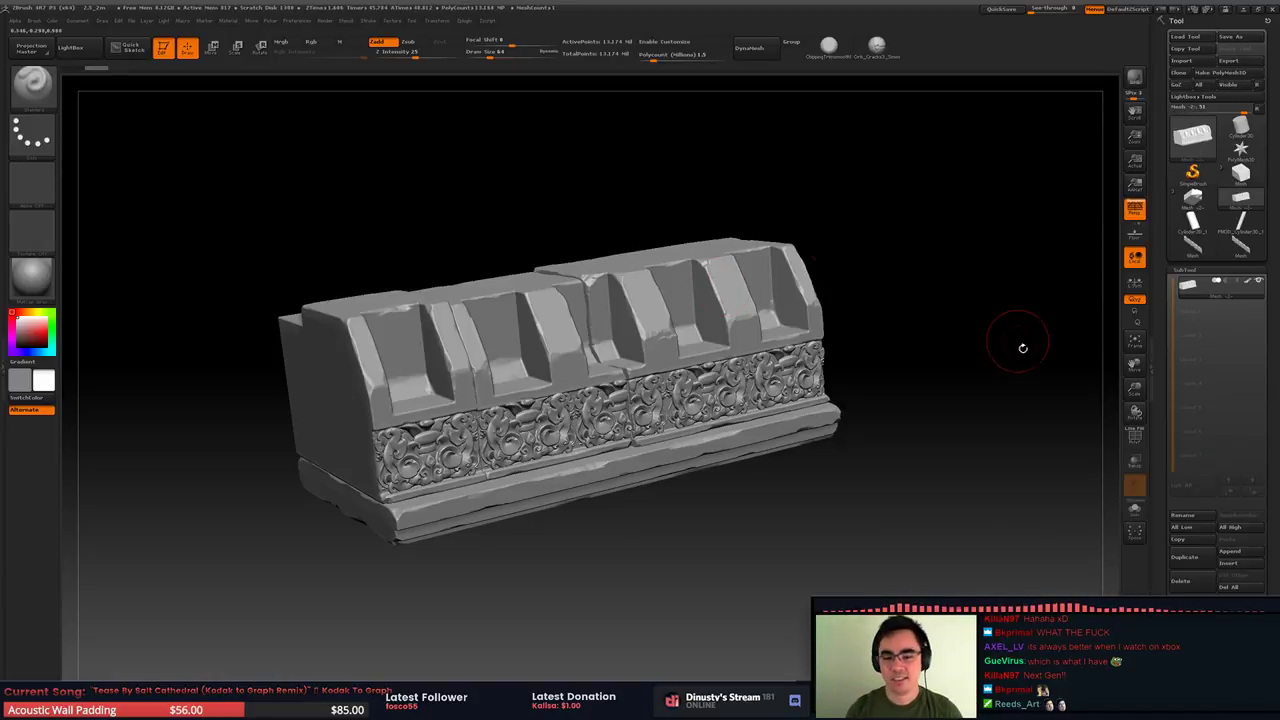
pyautogui.moveTo(986, 351); pyautogui.dragTo(963, 368)
pyautogui.hotkey('shift', 'f')
pyautogui.hotkey('shift', 'f')
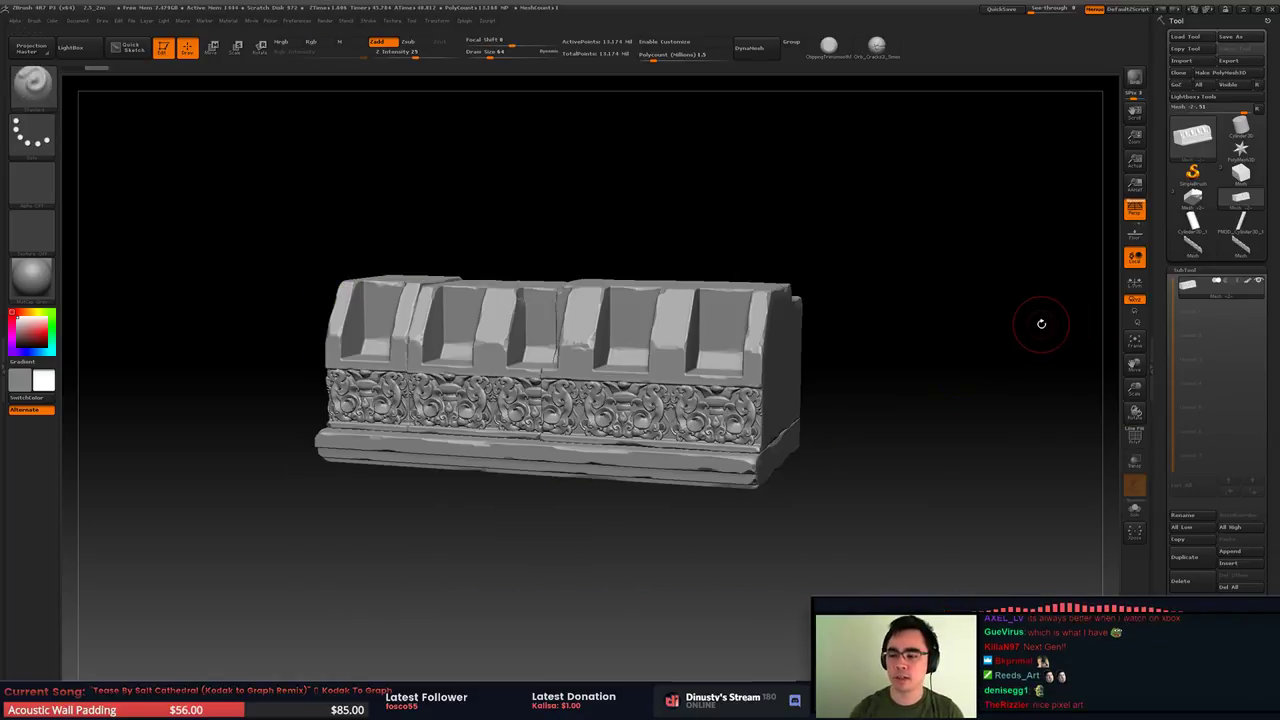
pyautogui.moveTo(1040, 320)
pyautogui.mouseDown()
pyautogui.moveTo(1034, 291)
pyautogui.moveTo(1034, 337)
pyautogui.mouseUp()
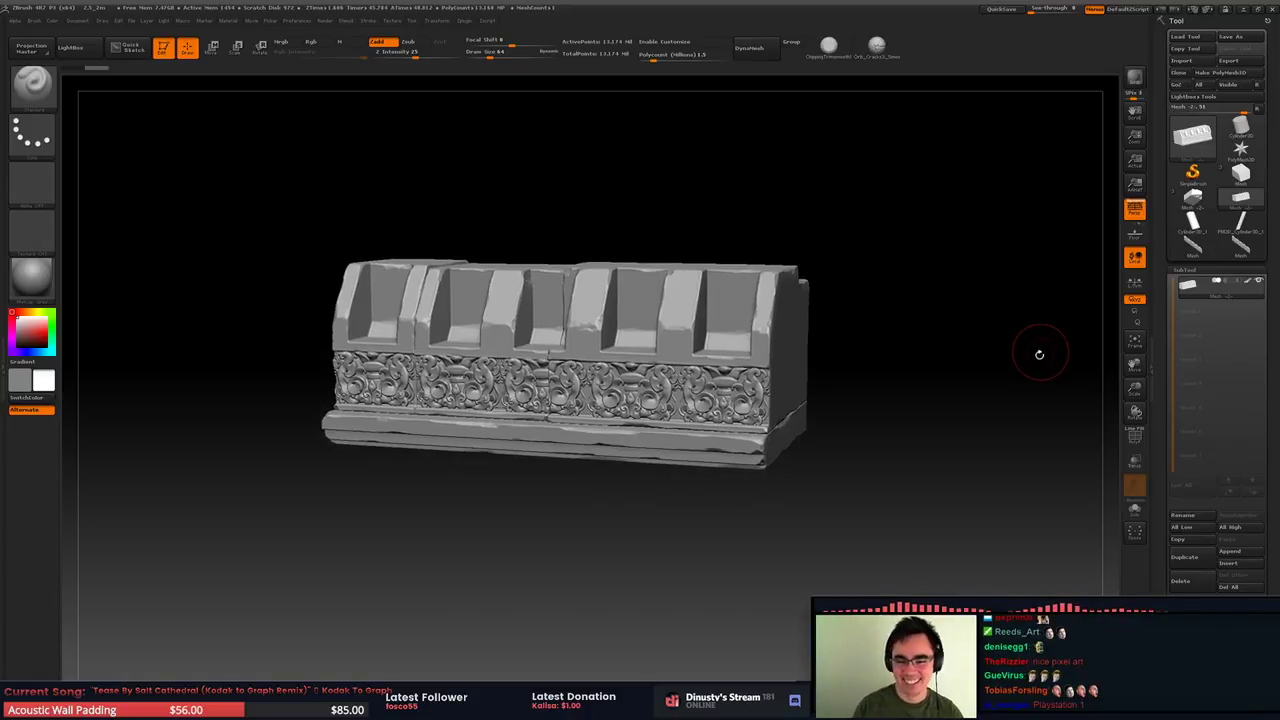
pyautogui.hotkey('alt', 'Tab')
pyautogui.hotkey('alt', 'Tab')
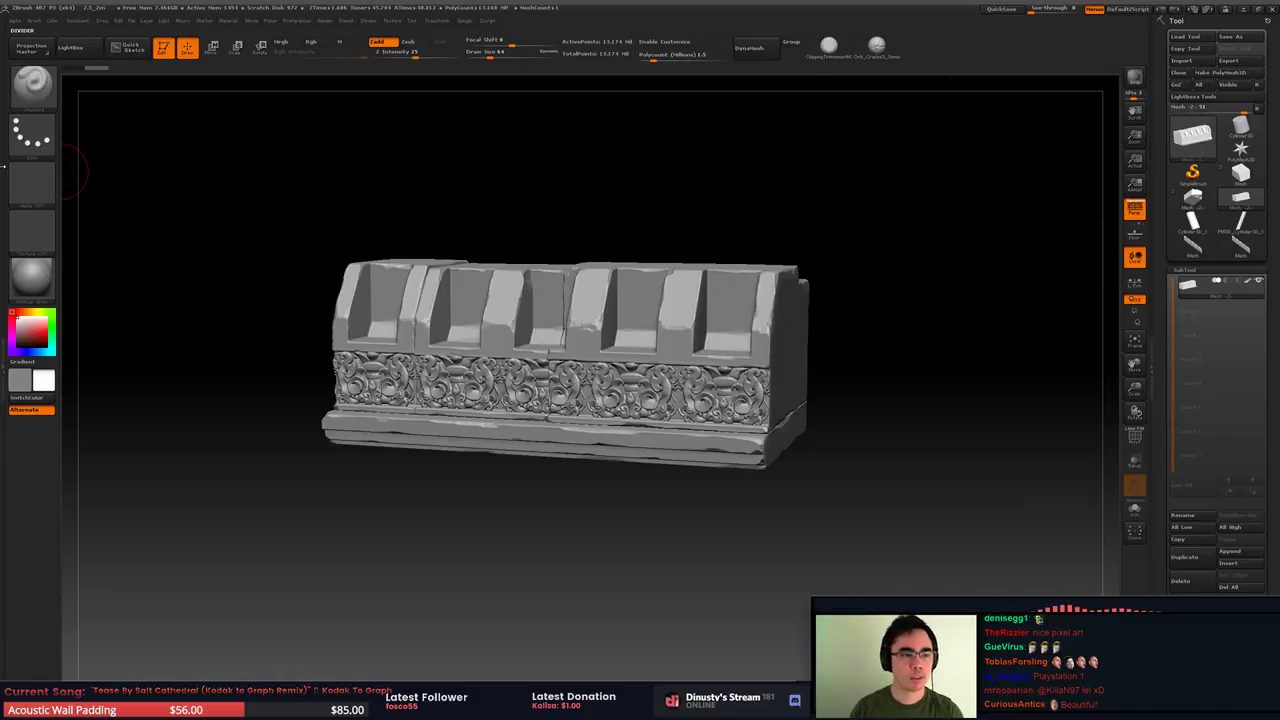
# Save the ZBrush project with the merged roof mesh as HP in the RoofSet folder
pyautogui.click(63, 190)
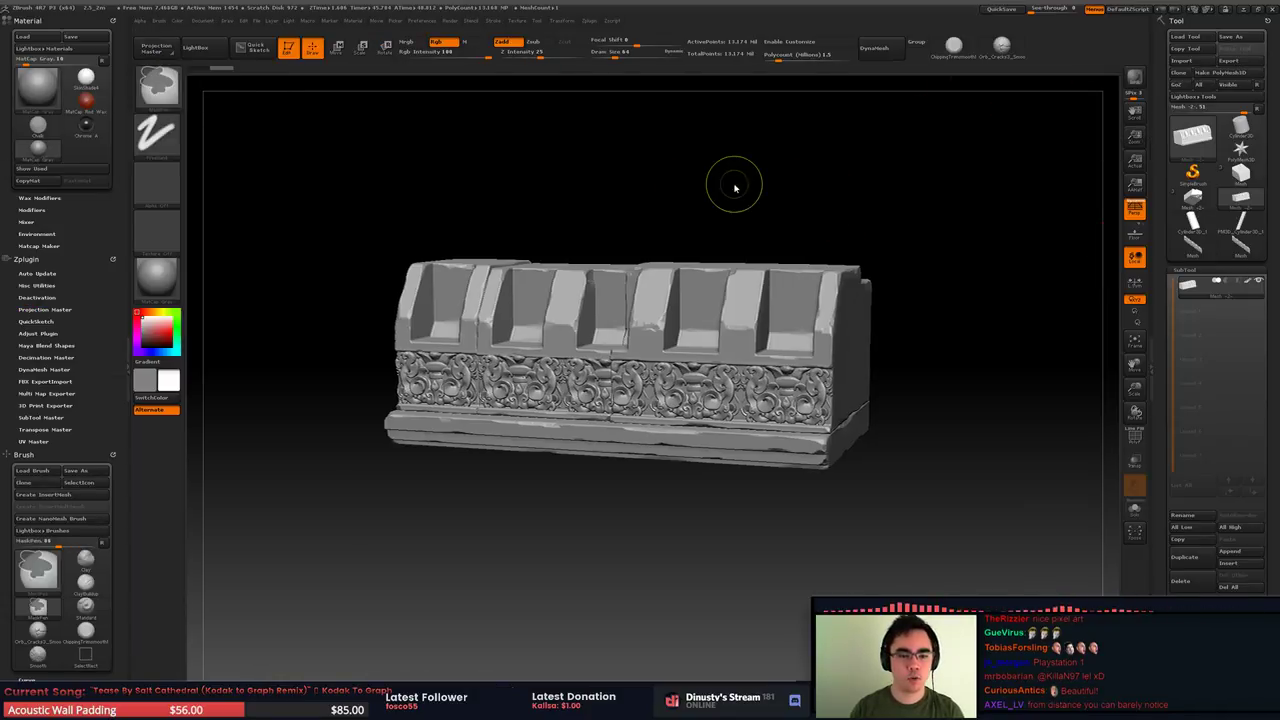
pyautogui.hotkey('ctrl', 's')
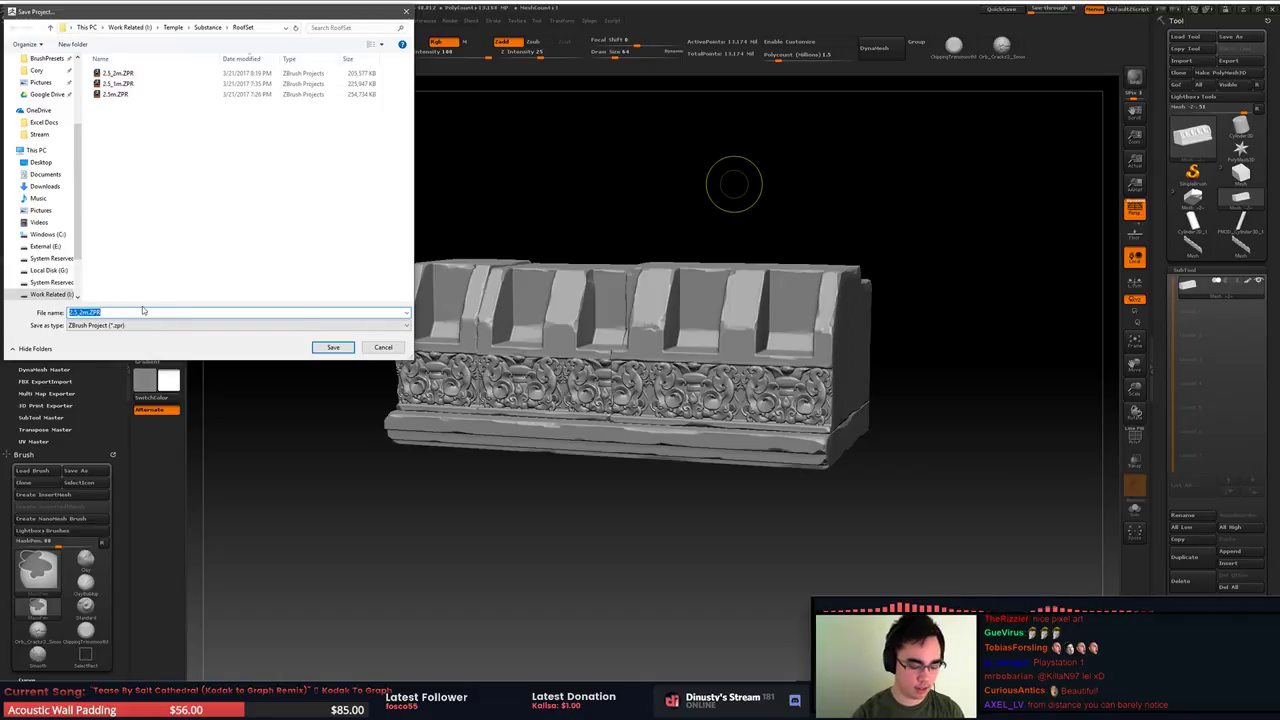
pyautogui.write('HP')
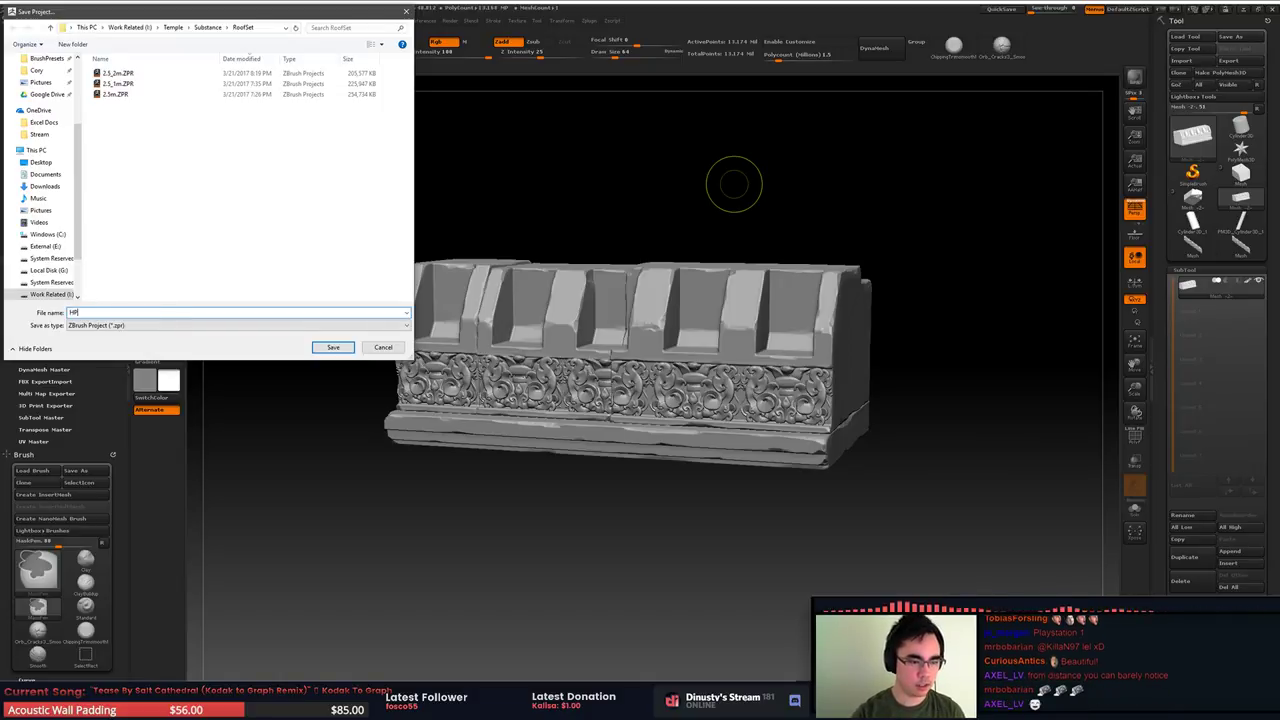
pyautogui.press('Return')
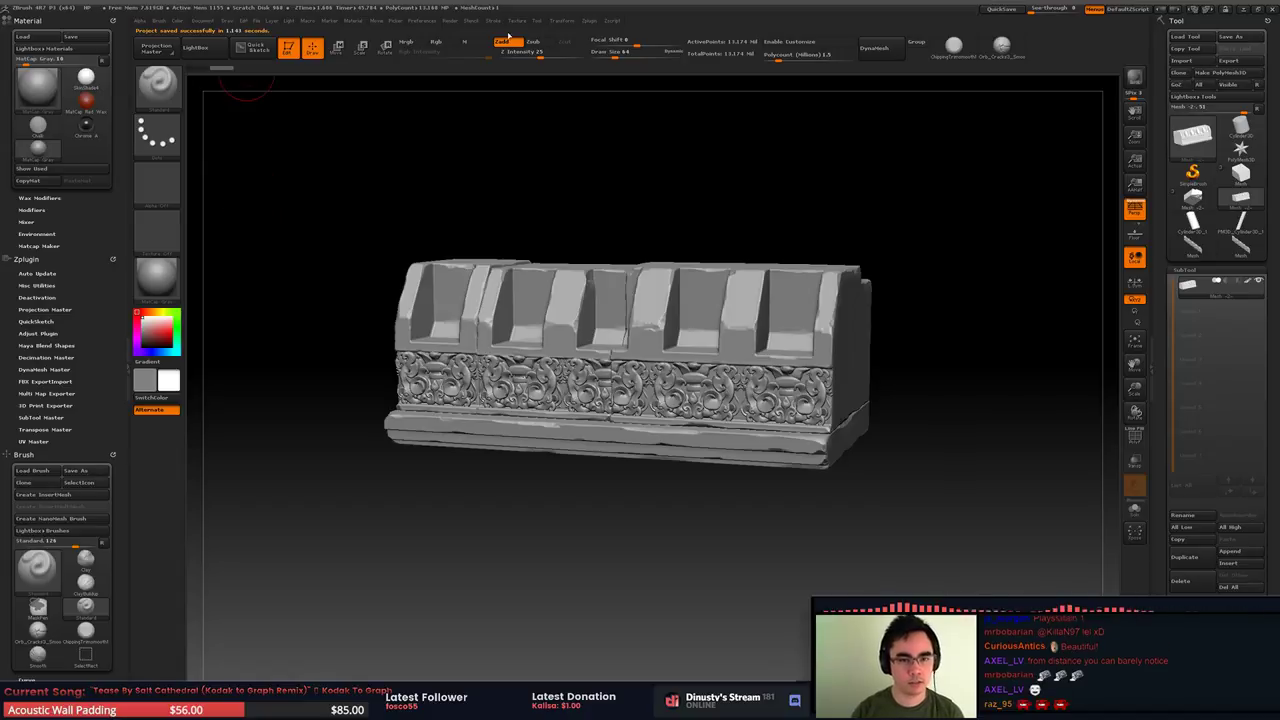
# Try to pre-process the merged roof mesh in Decimation Master, and force the unresponsive program closed
pyautogui.click(450, 21)
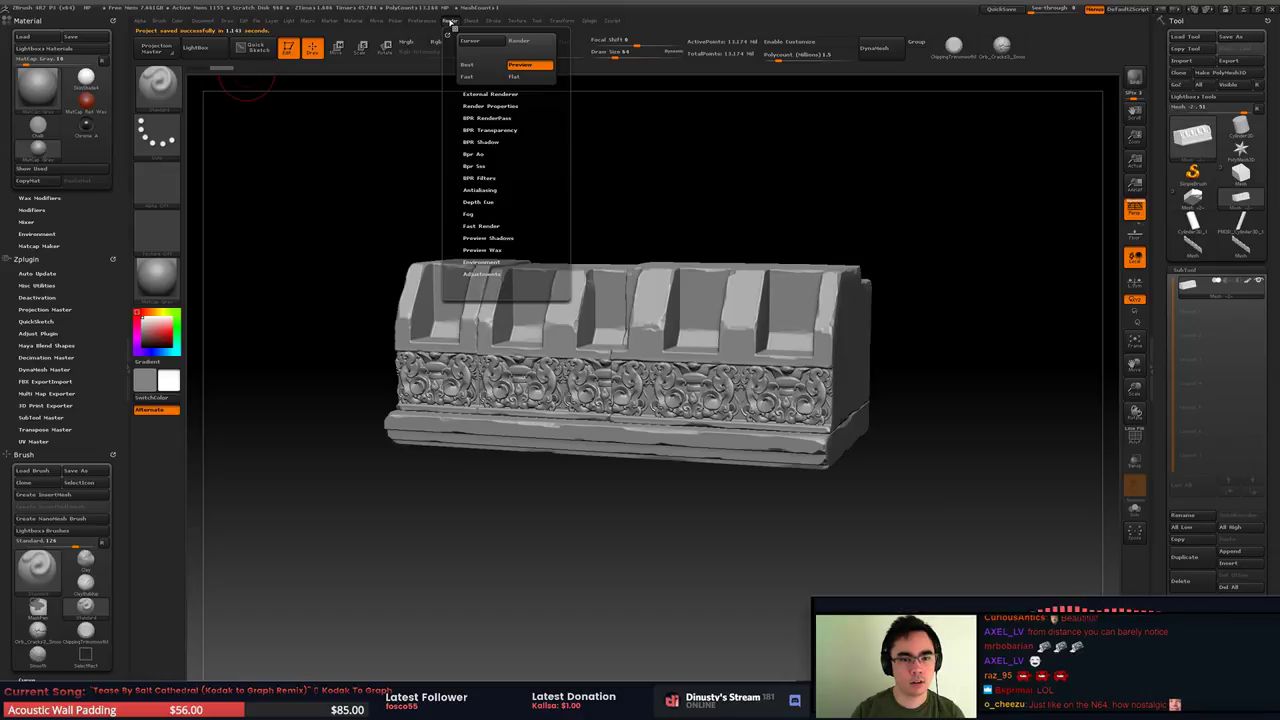
pyautogui.click(33, 259)
pyautogui.click(28, 260)
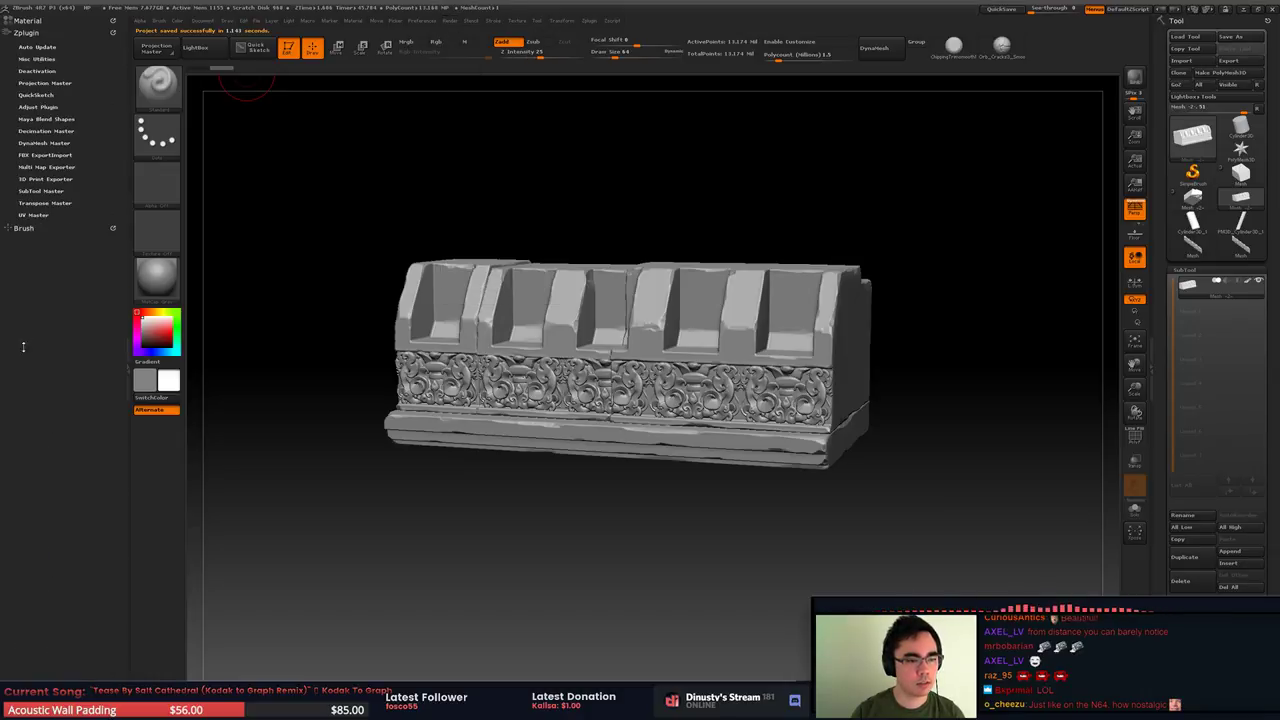
pyautogui.click(47, 131)
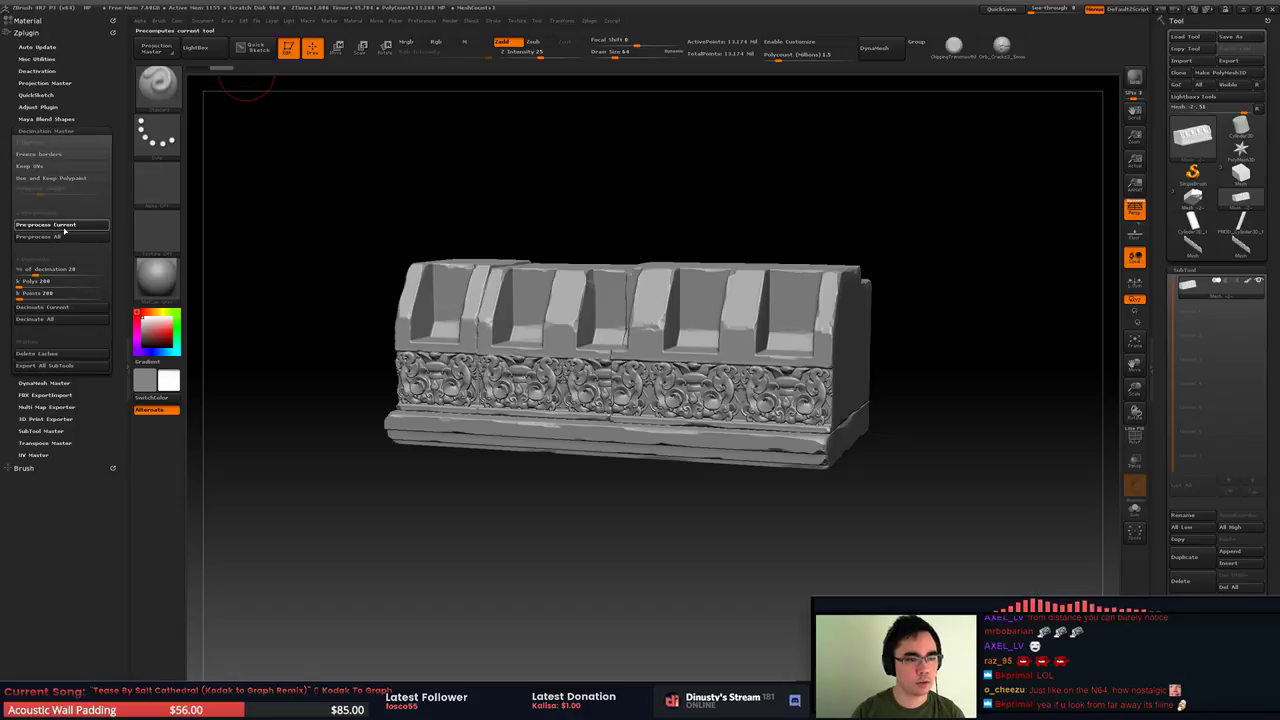
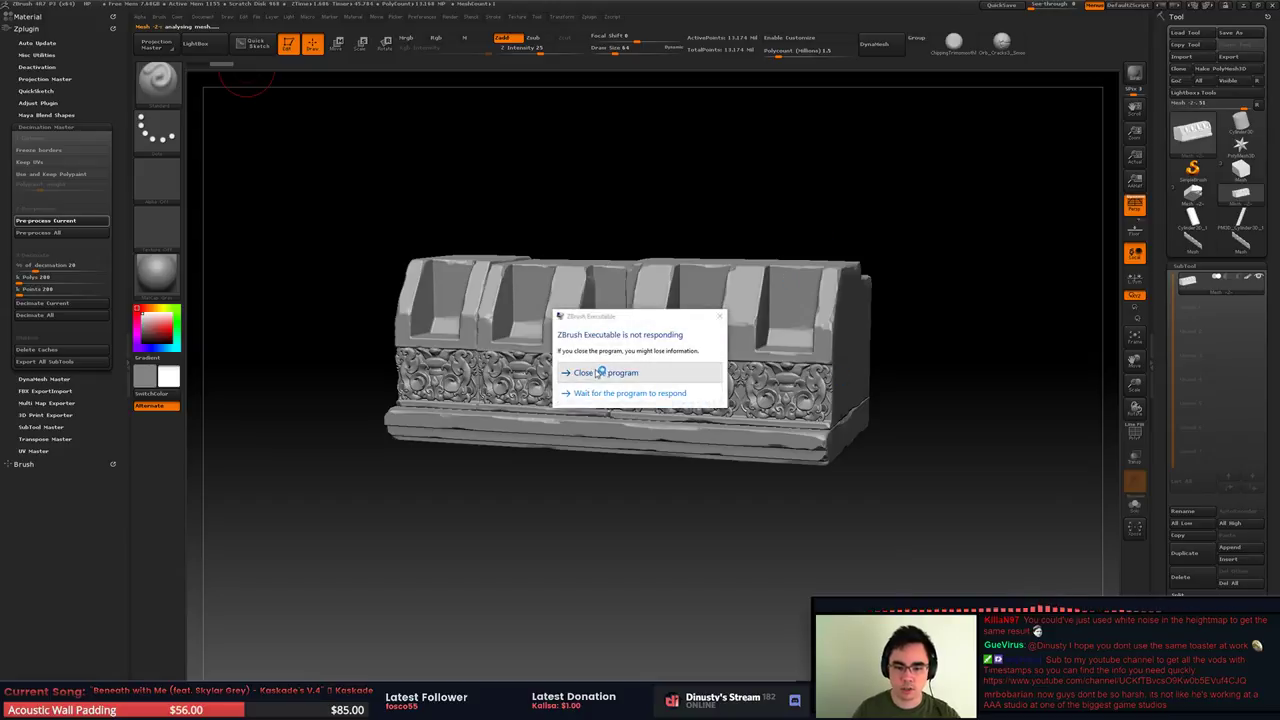
pyautogui.click(606, 372)
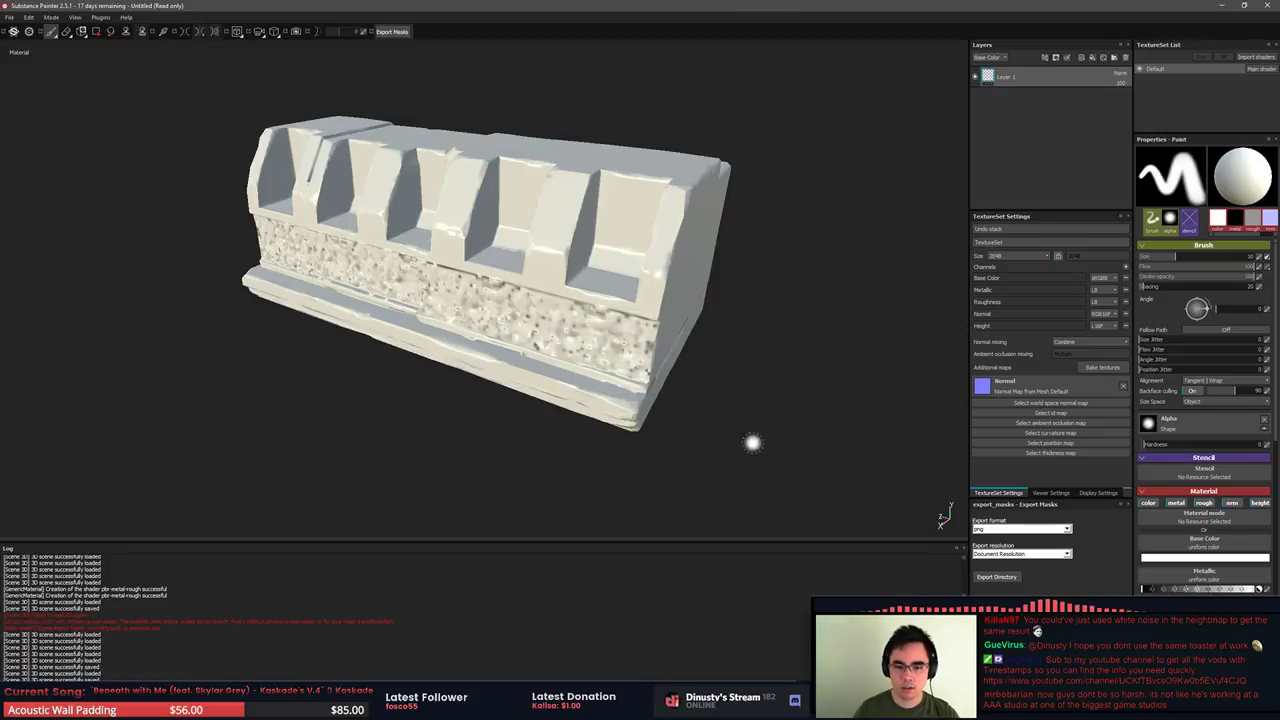
# Return to the restarted ZBrush, dismiss the abnormal termination notice and hide LightBox
pyautogui.moveTo(753, 443)
pyautogui.keyDown('alt'); pyautogui.mouseDown()
pyautogui.moveTo(823, 397)
pyautogui.moveTo(733, 402)
pyautogui.mouseUp(); pyautogui.keyUp('alt')
pyautogui.moveTo(733, 402)
pyautogui.keyDown('alt'); pyautogui.mouseDown(button='right')
pyautogui.moveTo(1115, 388)
pyautogui.moveTo(863, 372)
pyautogui.moveTo(988, 391)
pyautogui.moveTo(903, 398)
pyautogui.mouseUp(button='right'); pyautogui.keyUp('alt')
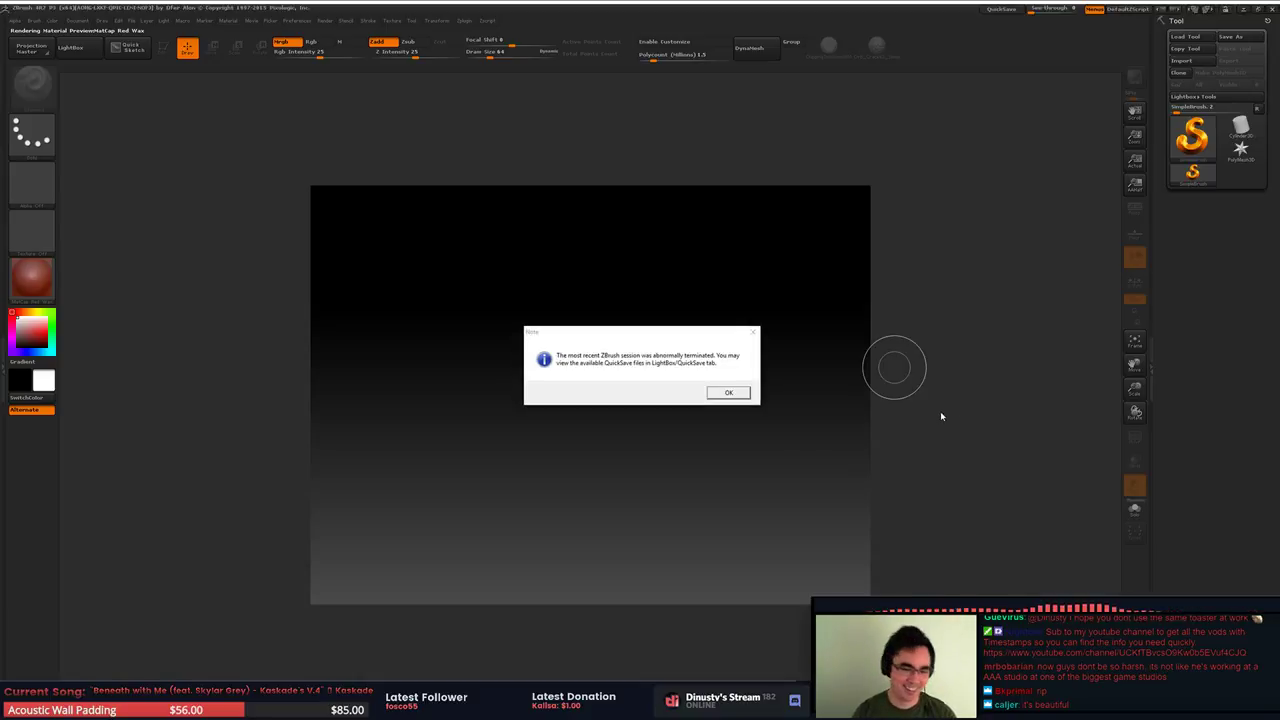
pyautogui.click(732, 393)
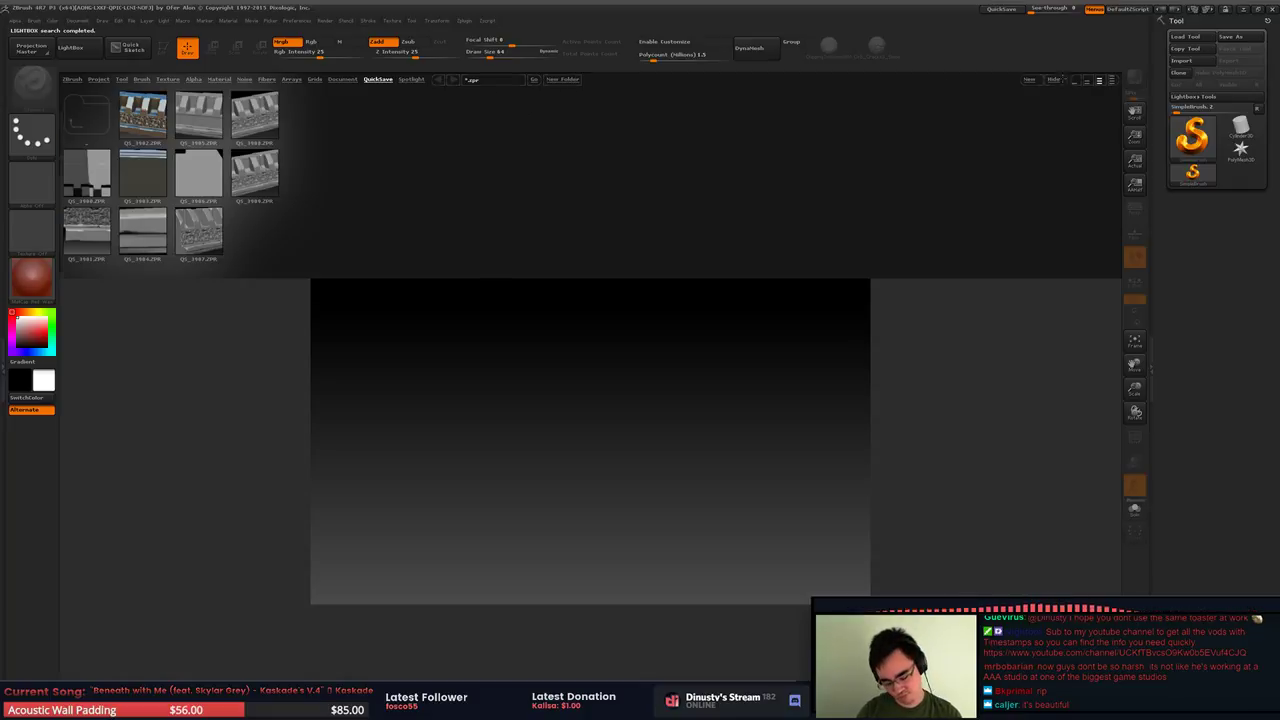
pyautogui.click(1056, 79)
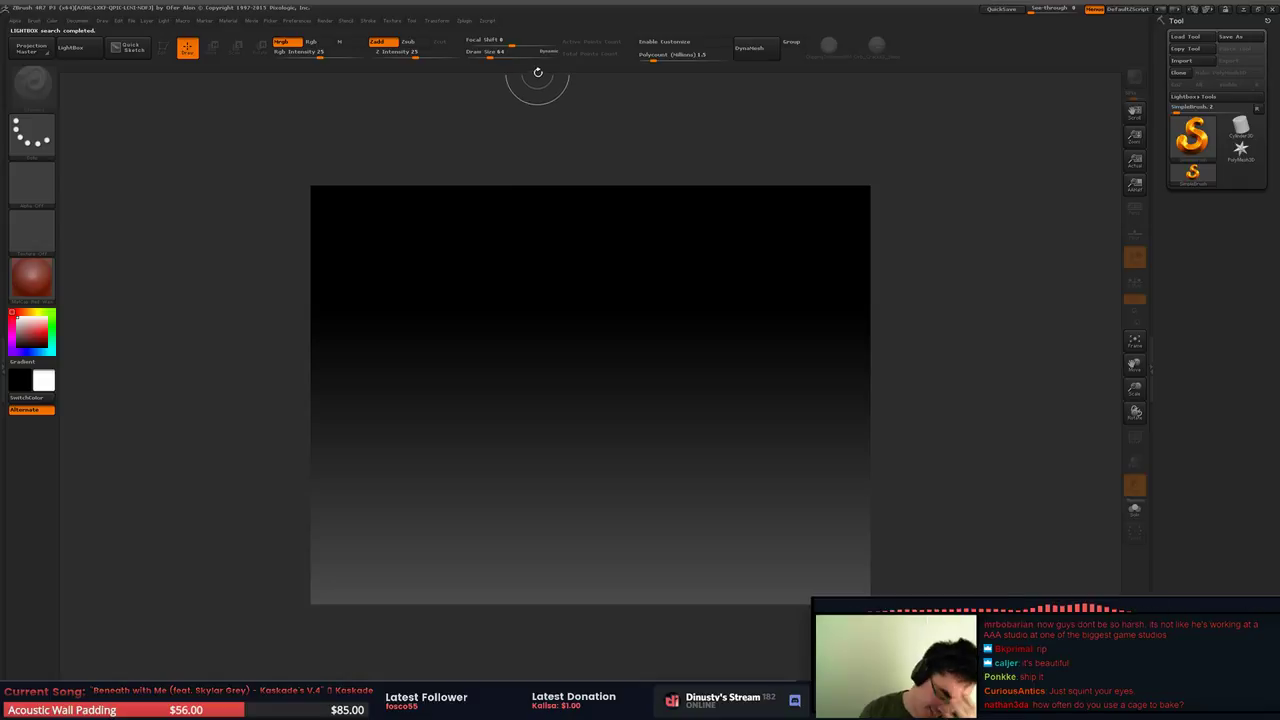
# Load the project 2.5_2m.ZPR from the RoofSet folder inside Temple's Substance folder
pyautogui.click(391, 20)
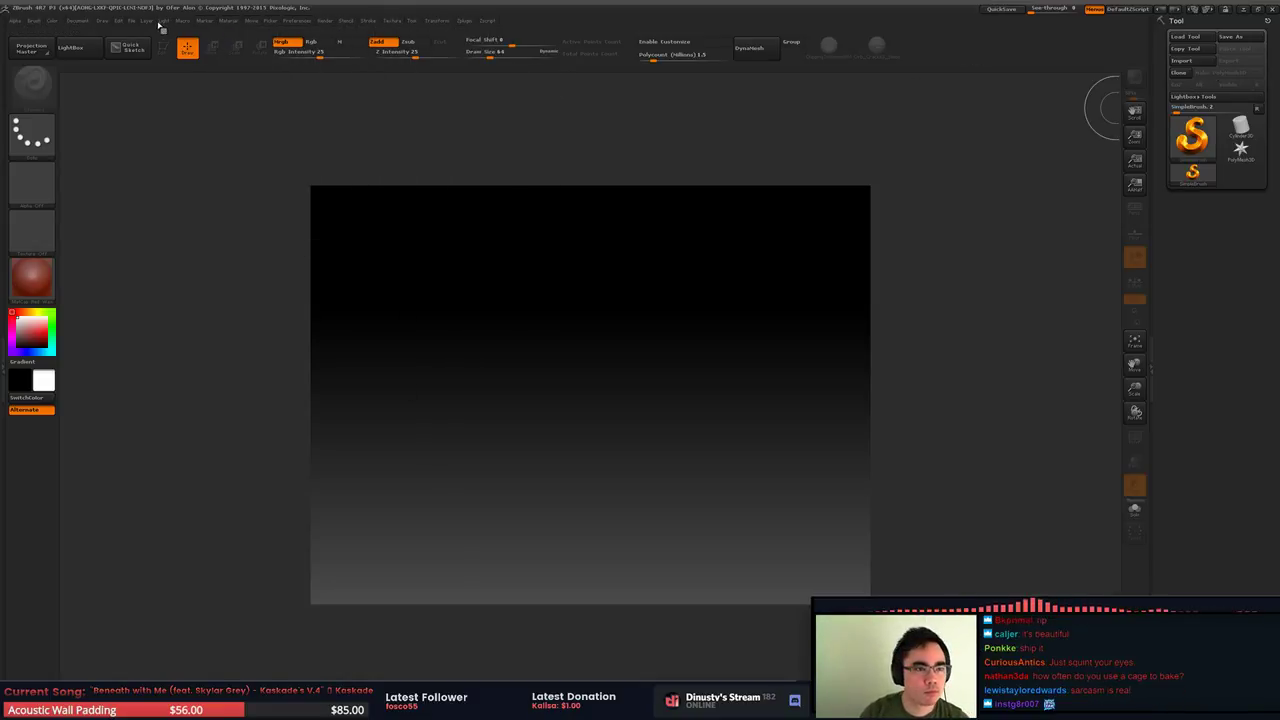
pyautogui.click(131, 20)
pyautogui.click(151, 43)
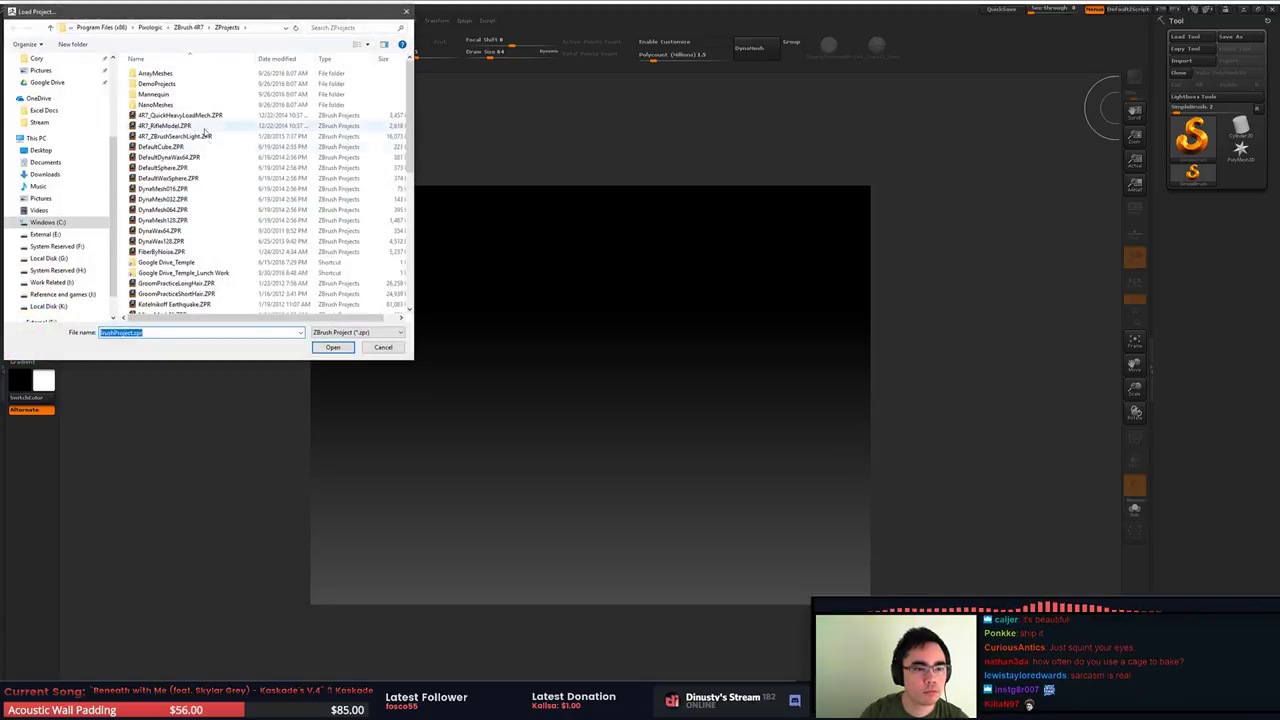
pyautogui.click(180, 115)
pyautogui.scroll(3, 36, 60)
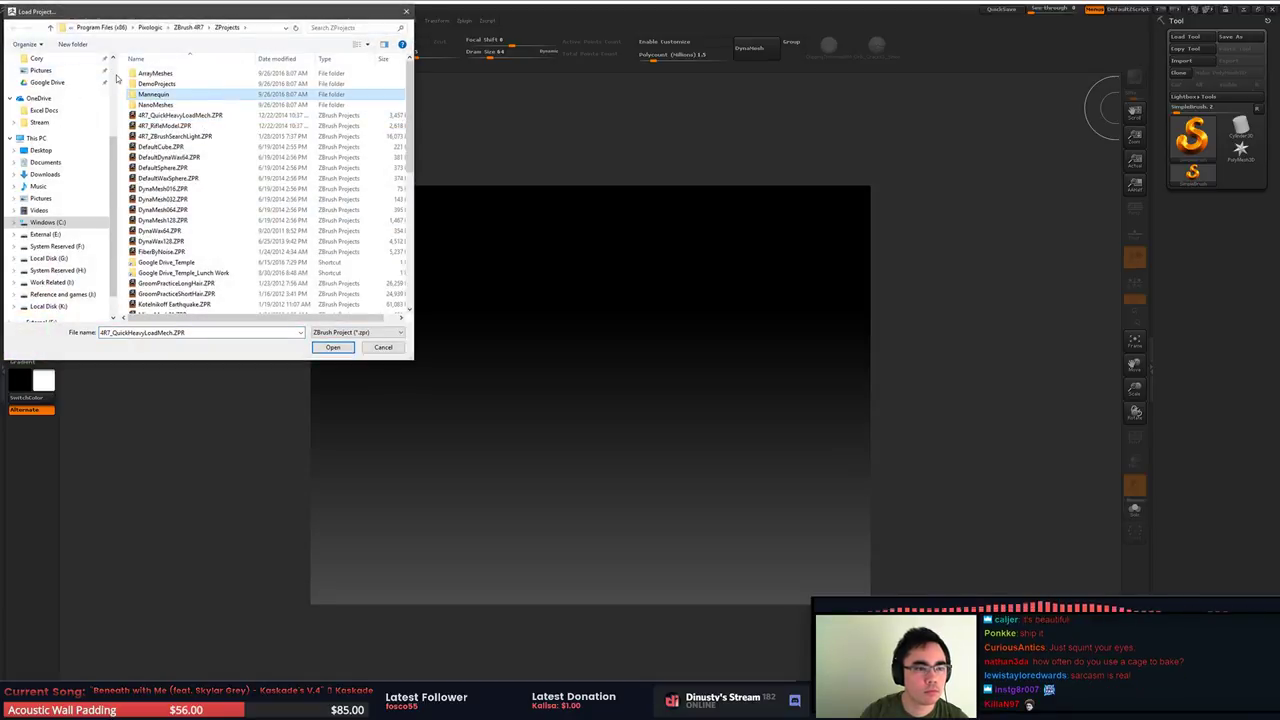
pyautogui.click(40, 78)
pyautogui.doubleClick(152, 84)
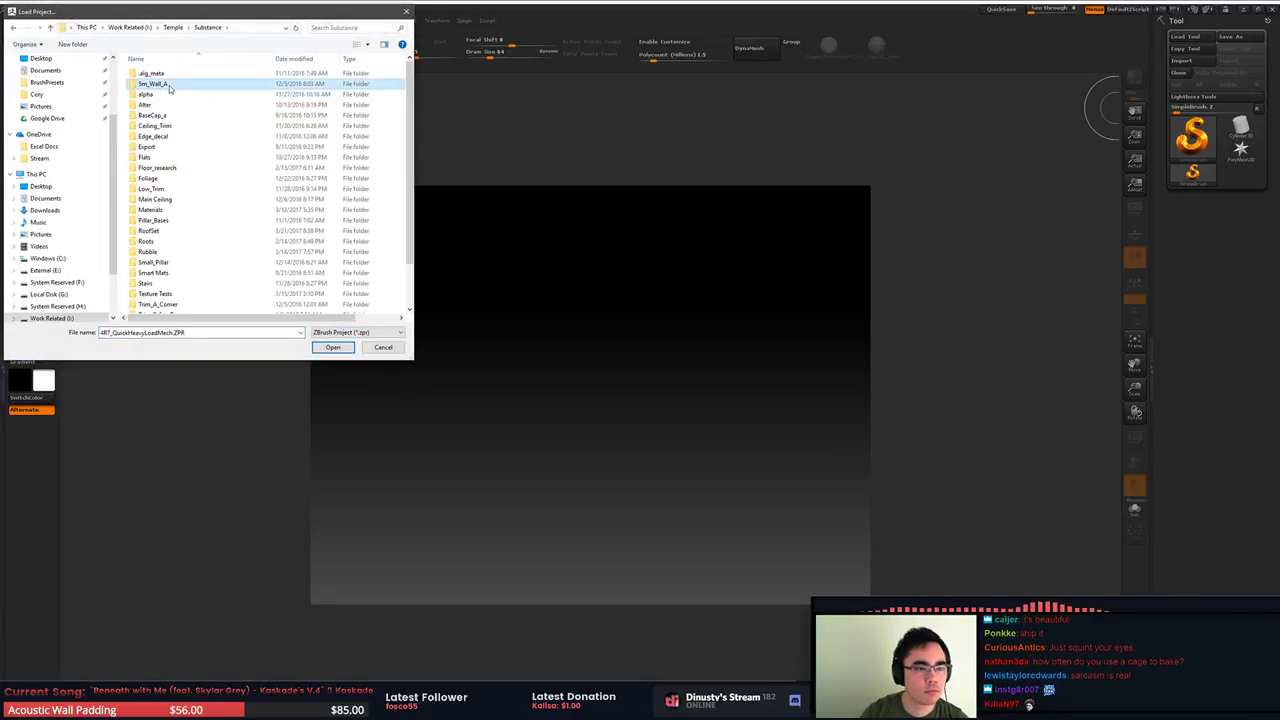
pyautogui.press('r')
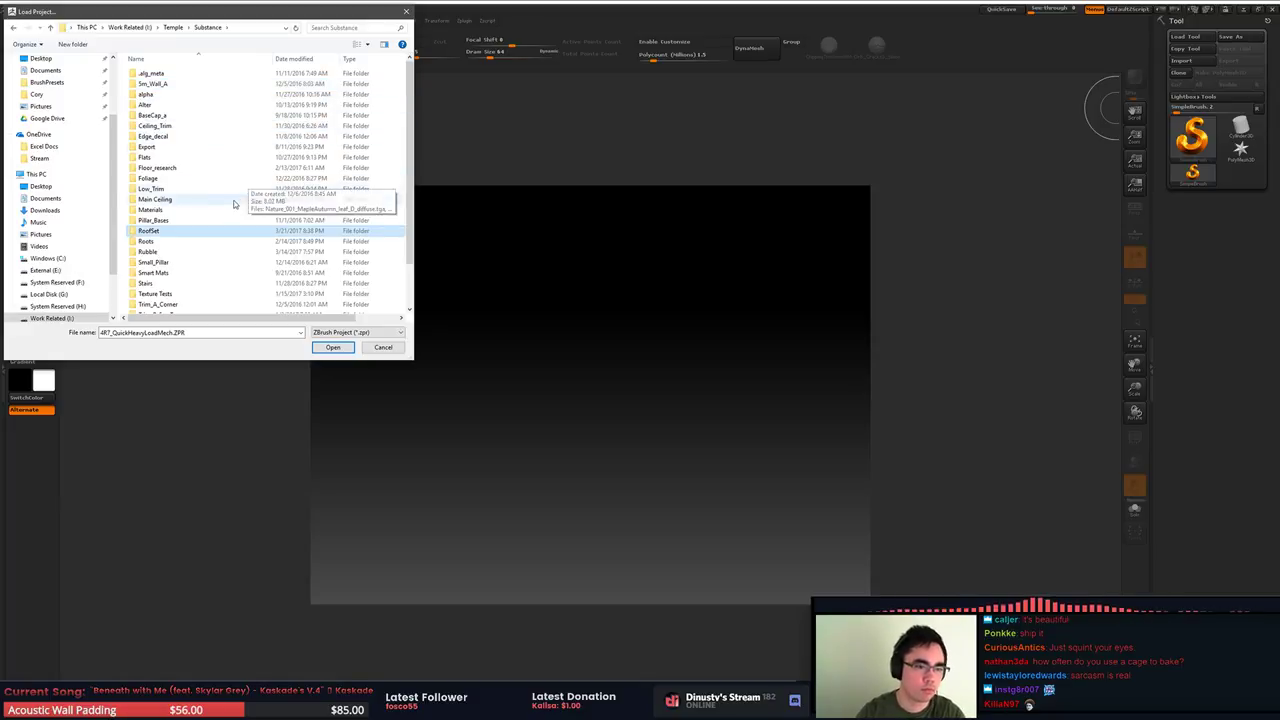
pyautogui.press('Return')
pyautogui.click(176, 84)
pyautogui.press('Return')
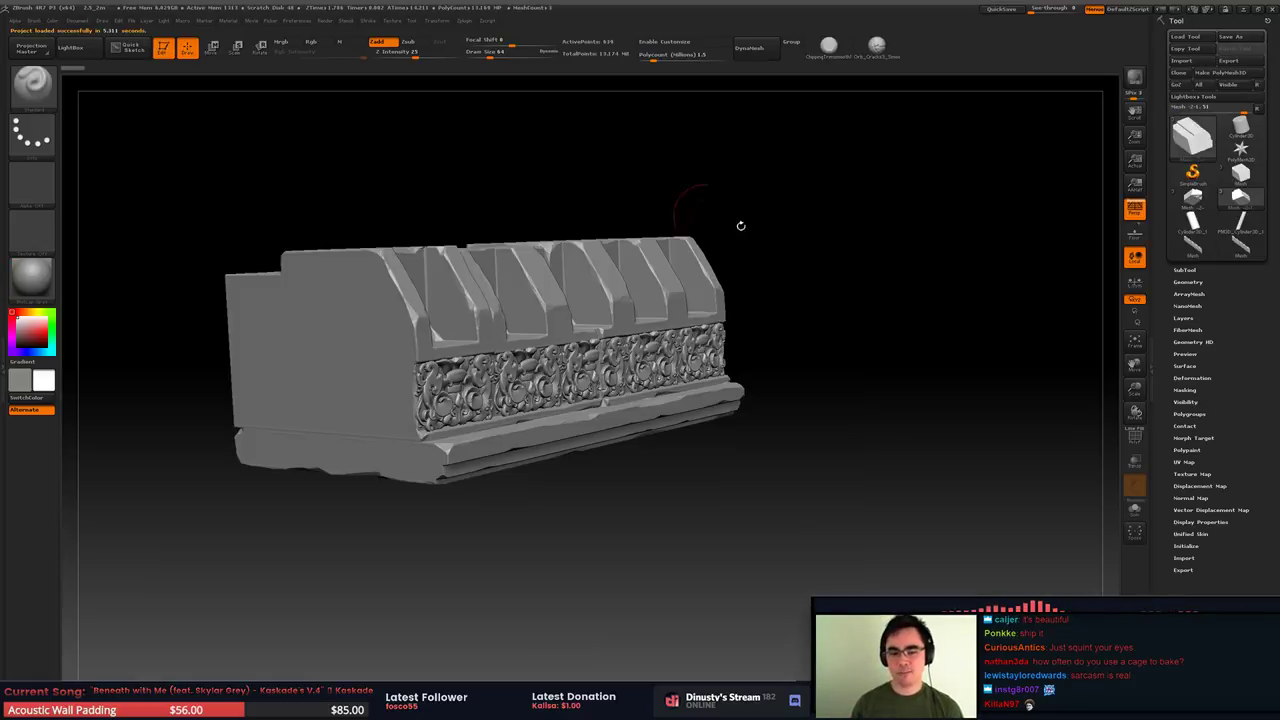
# Merge the two stone block subtools into one, keeping the ornament band as a separate subtool
pyautogui.keyDown('alt'); pyautogui.moveTo(868, 289); pyautogui.dragTo(922, 254); pyautogui.keyUp('alt')
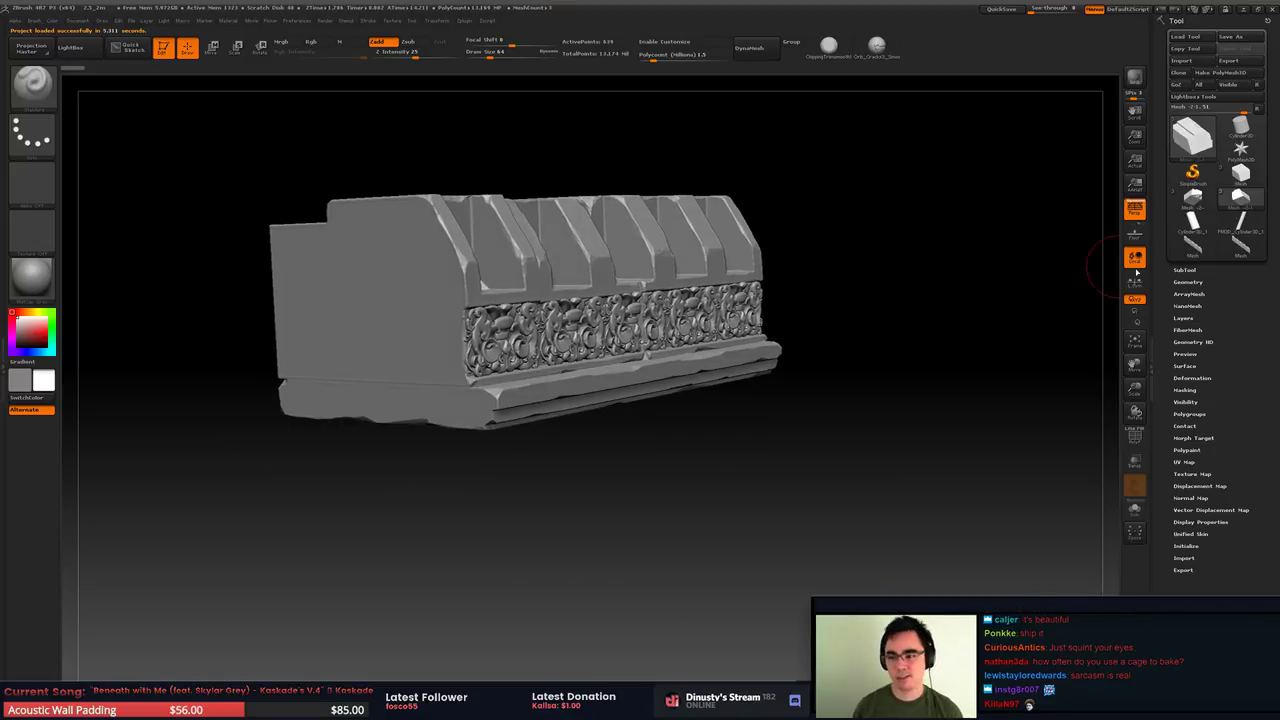
pyautogui.click(1189, 268)
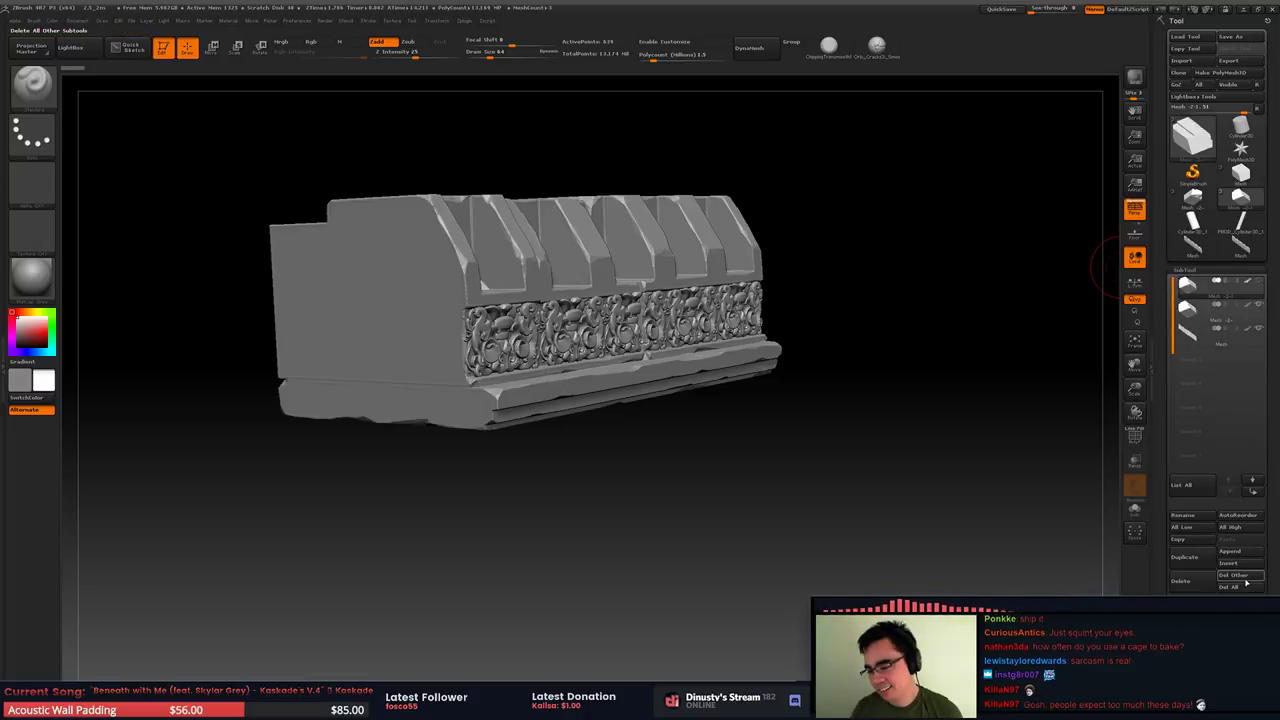
pyautogui.click(1213, 588)
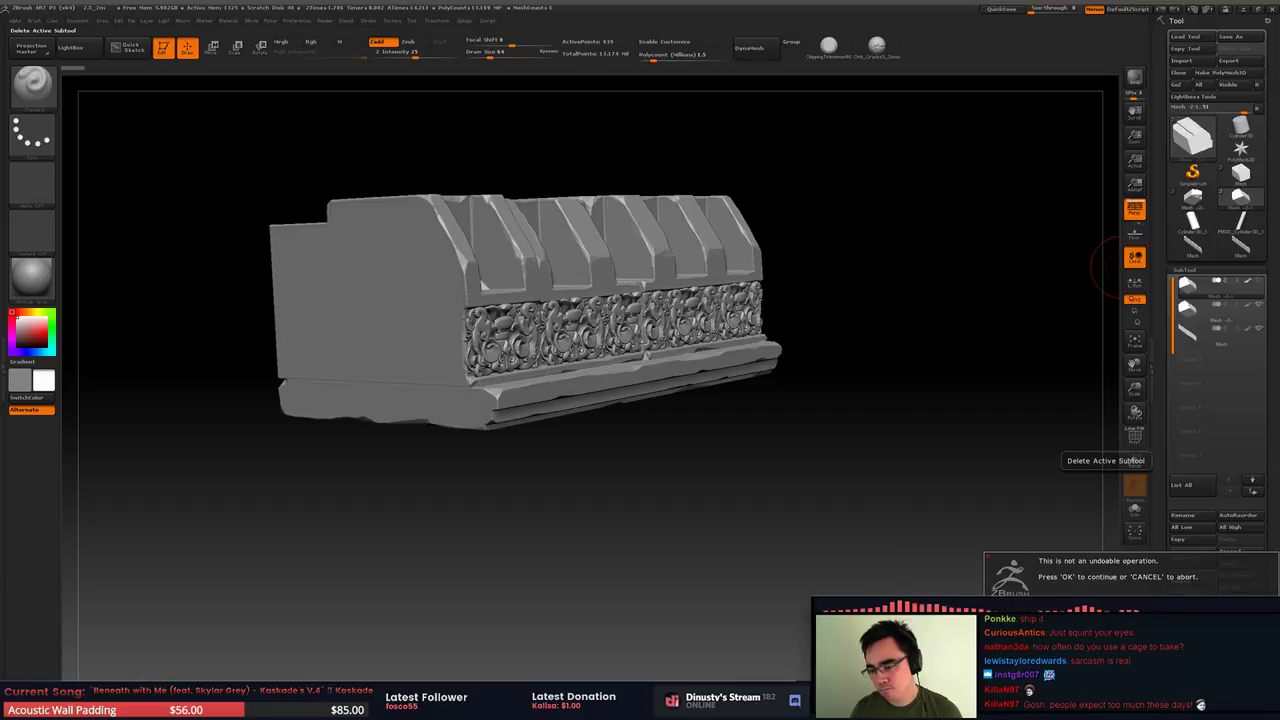
pyautogui.click(1050, 607)
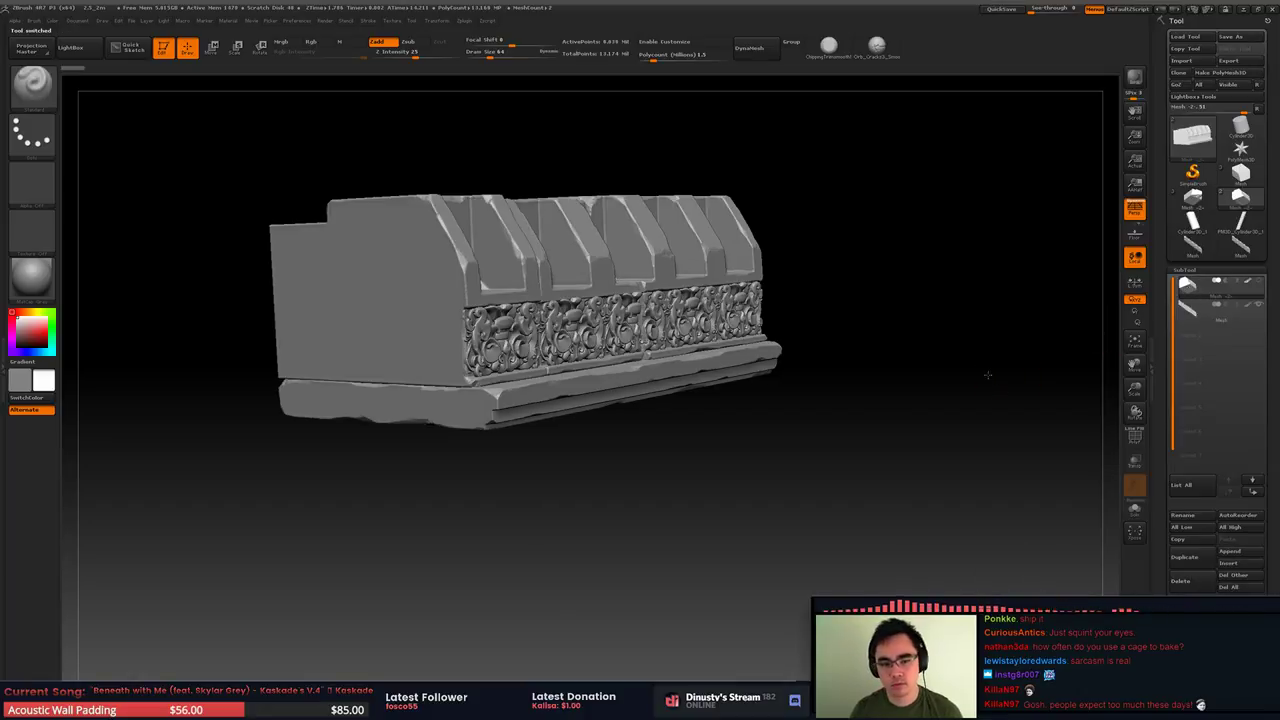
# Pre-process the merged stone block subtool in Decimation Master
pyautogui.moveTo(990, 374); pyautogui.dragTo(925, 374)
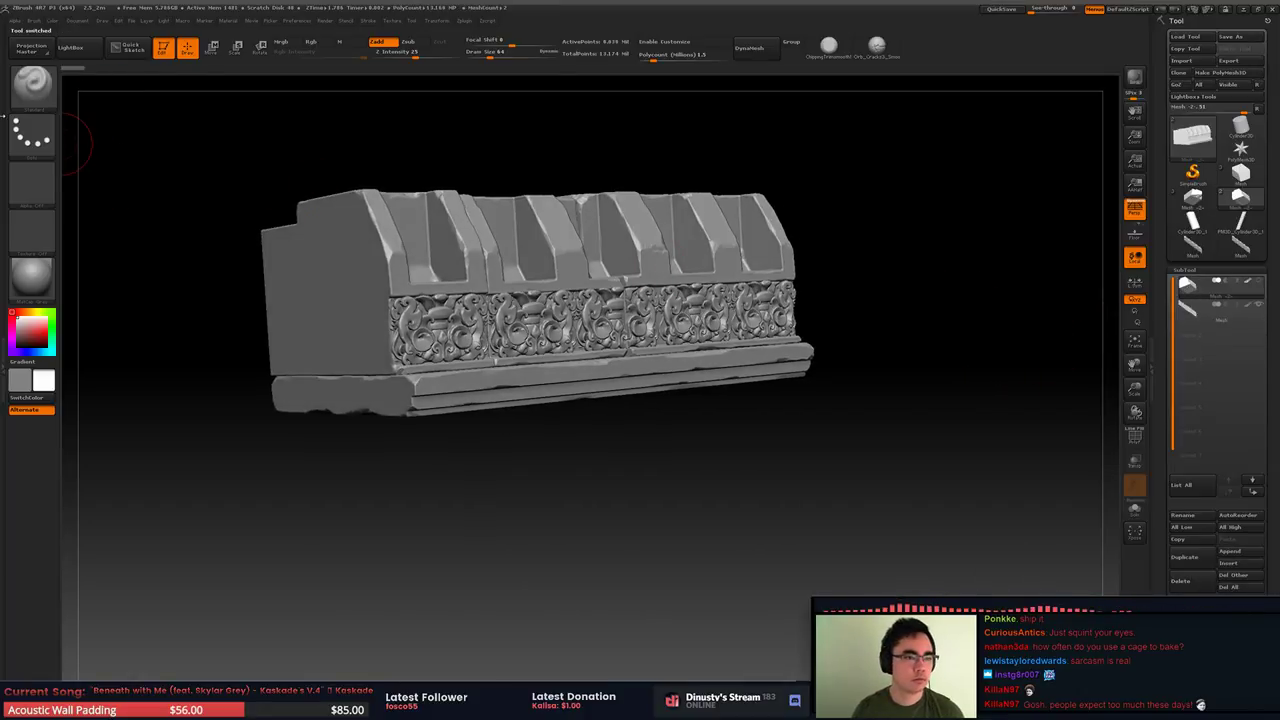
pyautogui.click(3, 268)
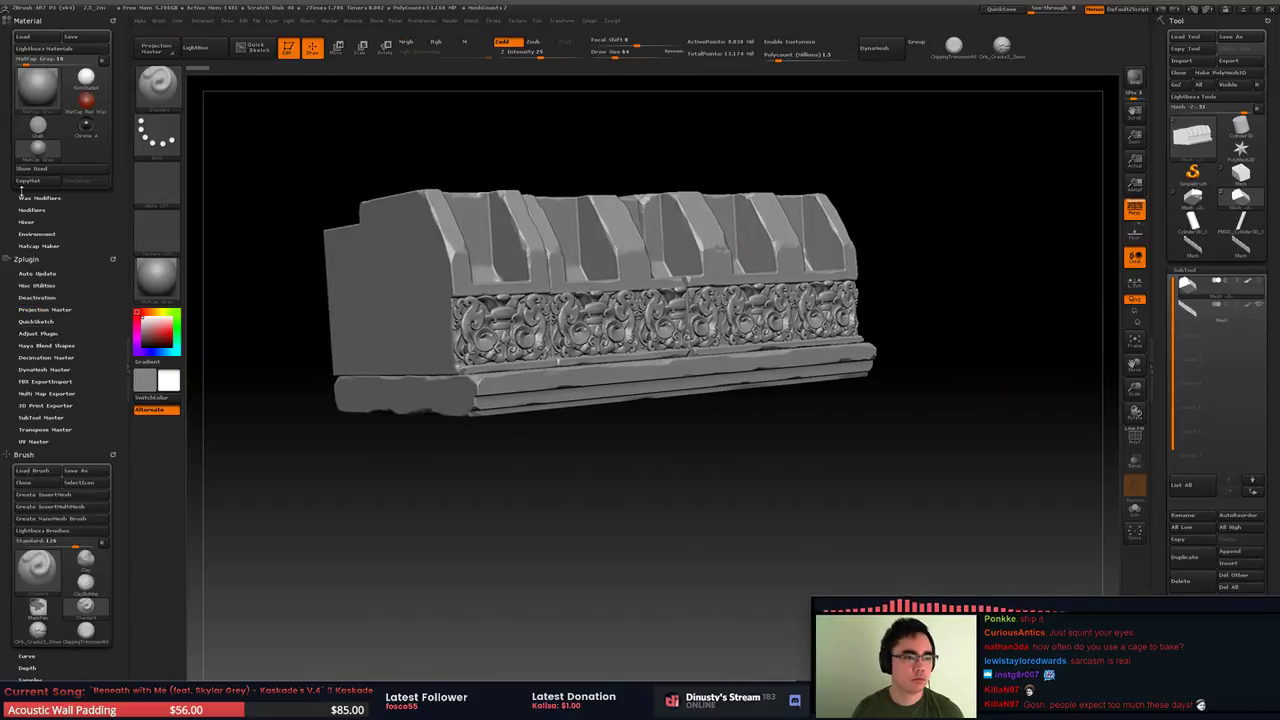
pyautogui.click(45, 358)
pyautogui.click(57, 455)
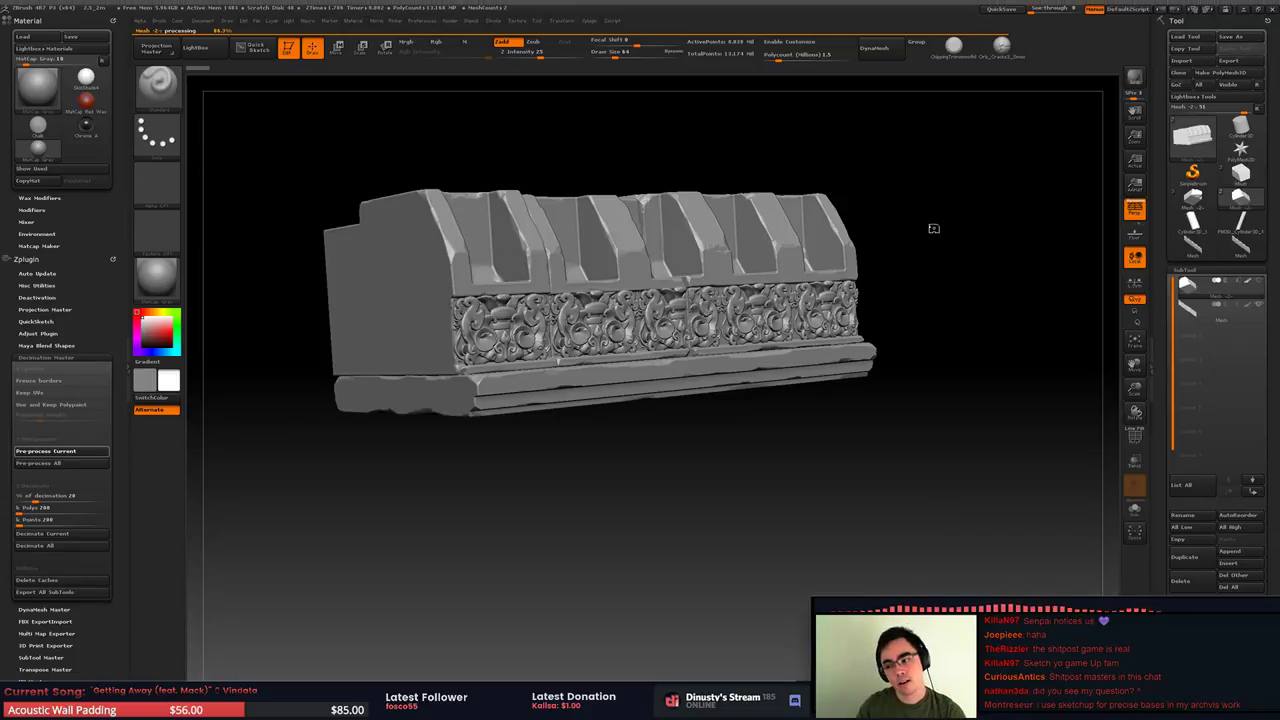
pyautogui.moveTo(956, 296); pyautogui.dragTo(958, 322)
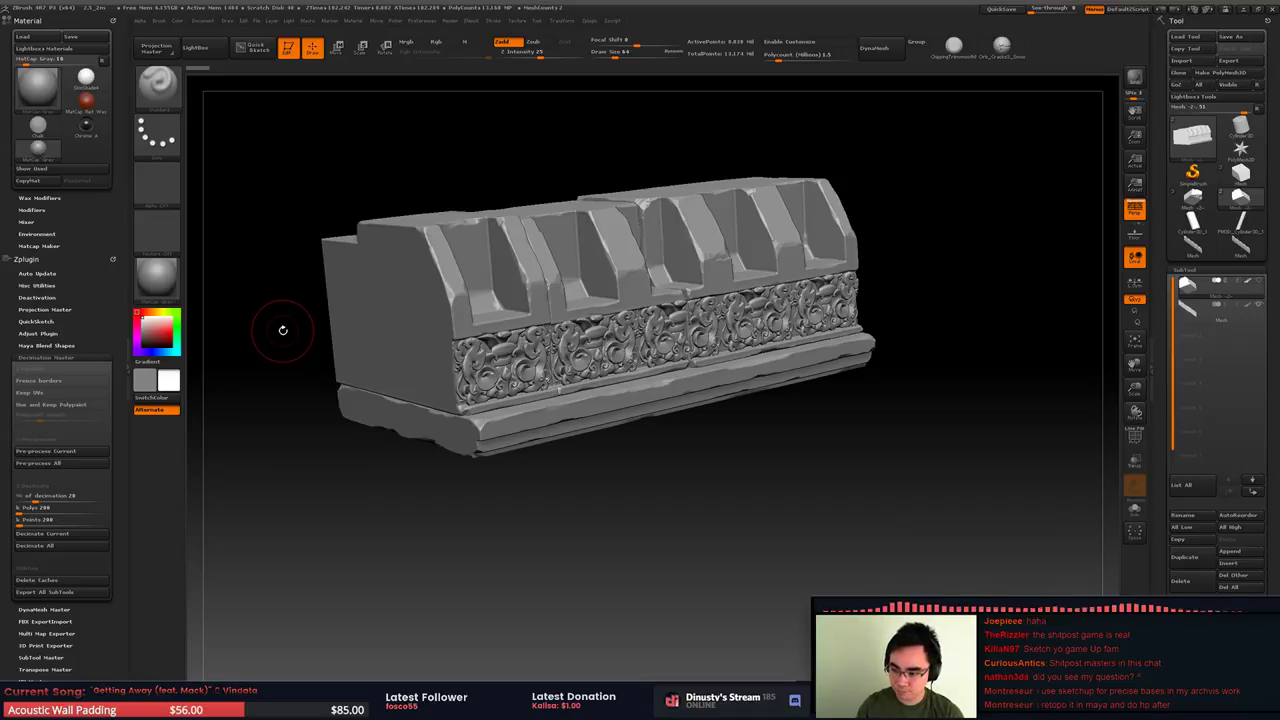
pyautogui.moveTo(262, 381); pyautogui.dragTo(262, 358)
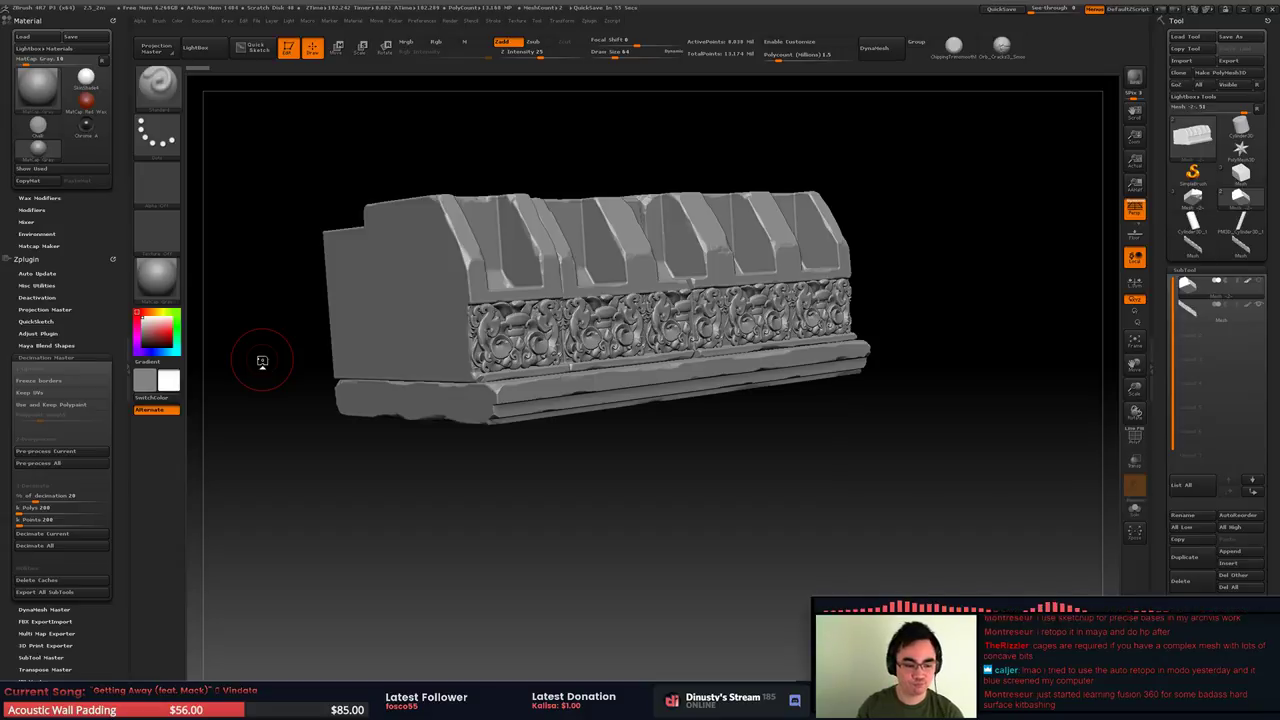
# Decimate the stone block subtool to 20% and check its mesh with the polyframe display
pyautogui.click(96, 535)
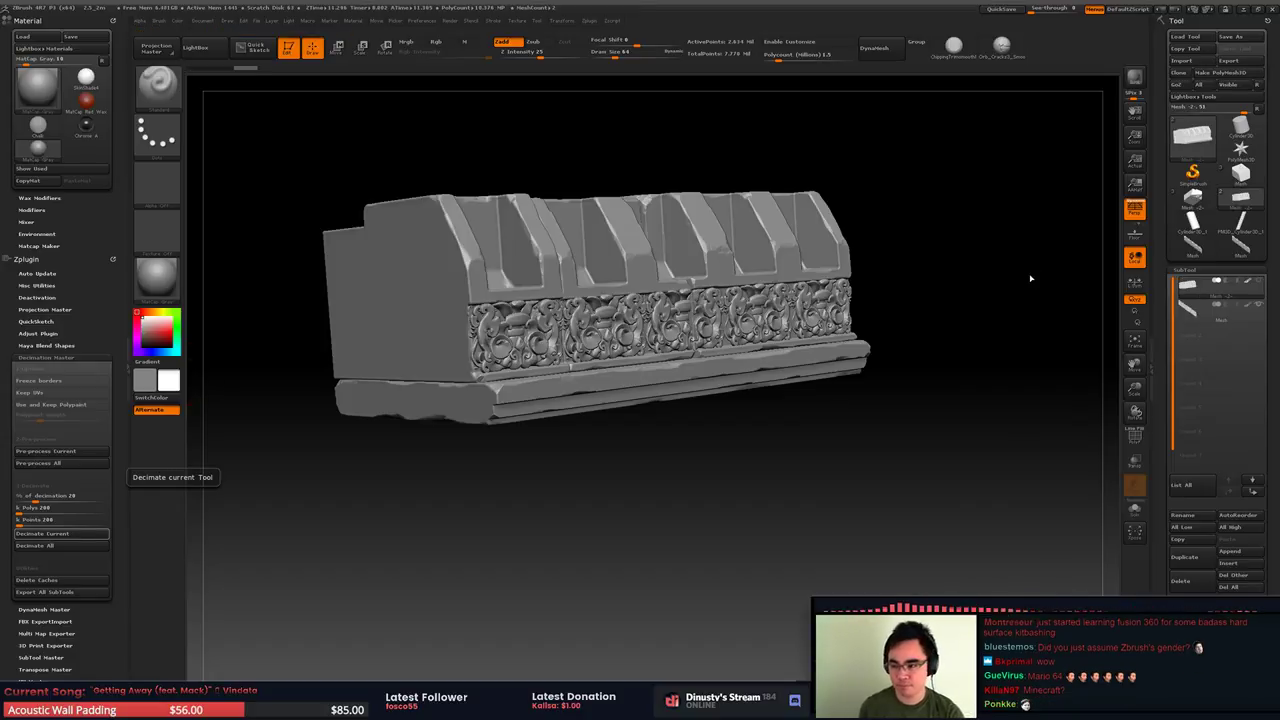
pyautogui.moveTo(881, 382)
pyautogui.mouseDown()
pyautogui.moveTo(949, 412)
pyautogui.moveTo(881, 398)
pyautogui.mouseUp()
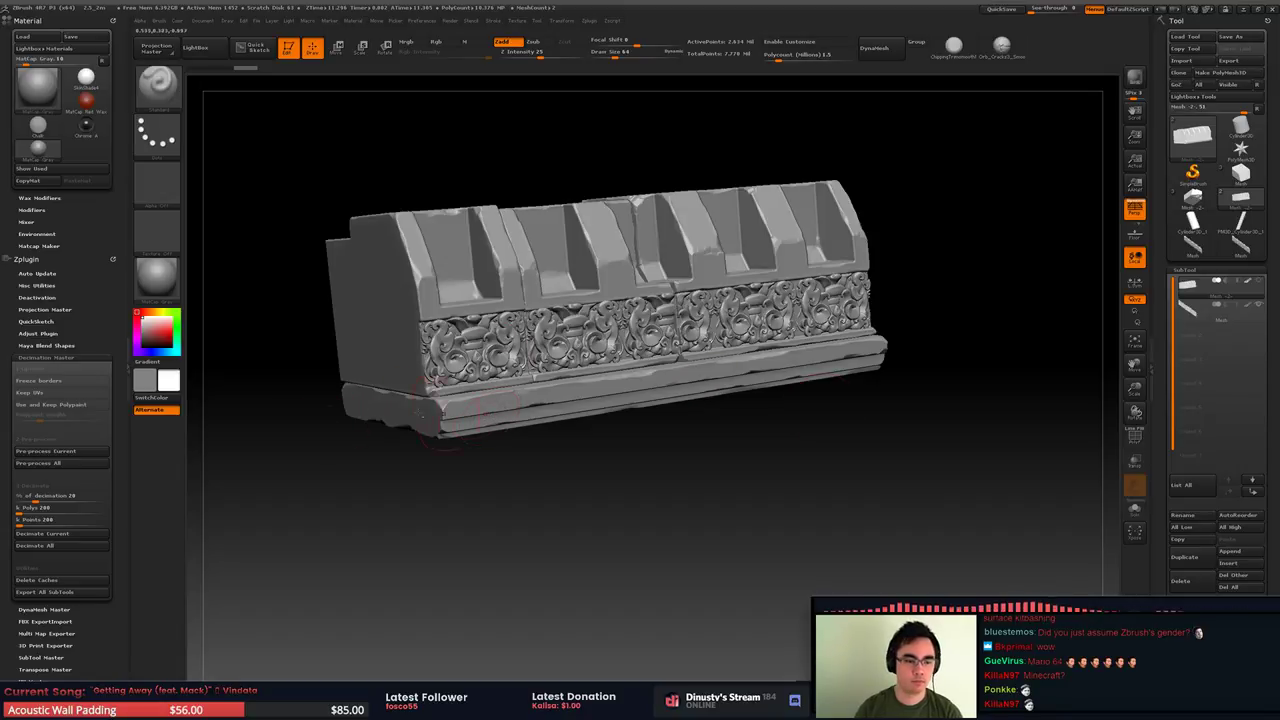
pyautogui.hotkey('shift', 'f')
pyautogui.hotkey('shift', 'f')
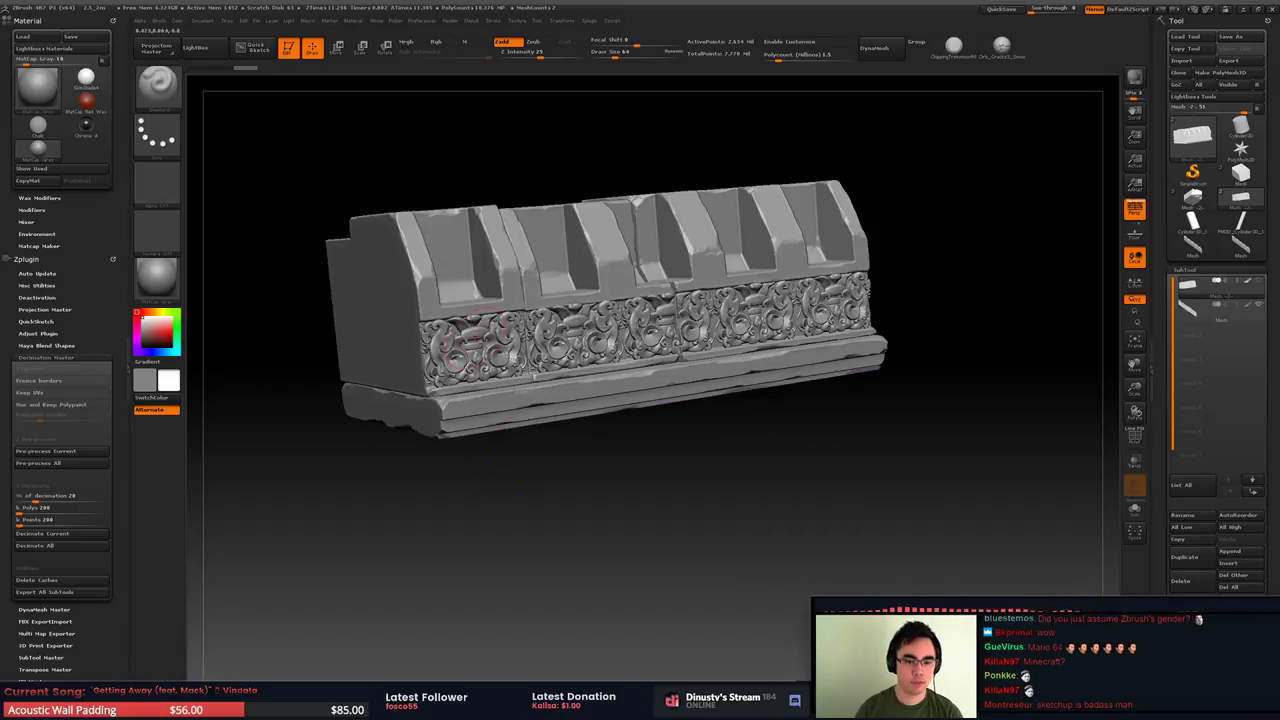
# Make the ornament band the active subtool and pre-process it in Decimation Master
pyautogui.keyDown('alt'); pyautogui.click(480, 341); pyautogui.keyUp('alt')
pyautogui.hotkey('shift', 'f')
pyautogui.hotkey('shift', 'f')
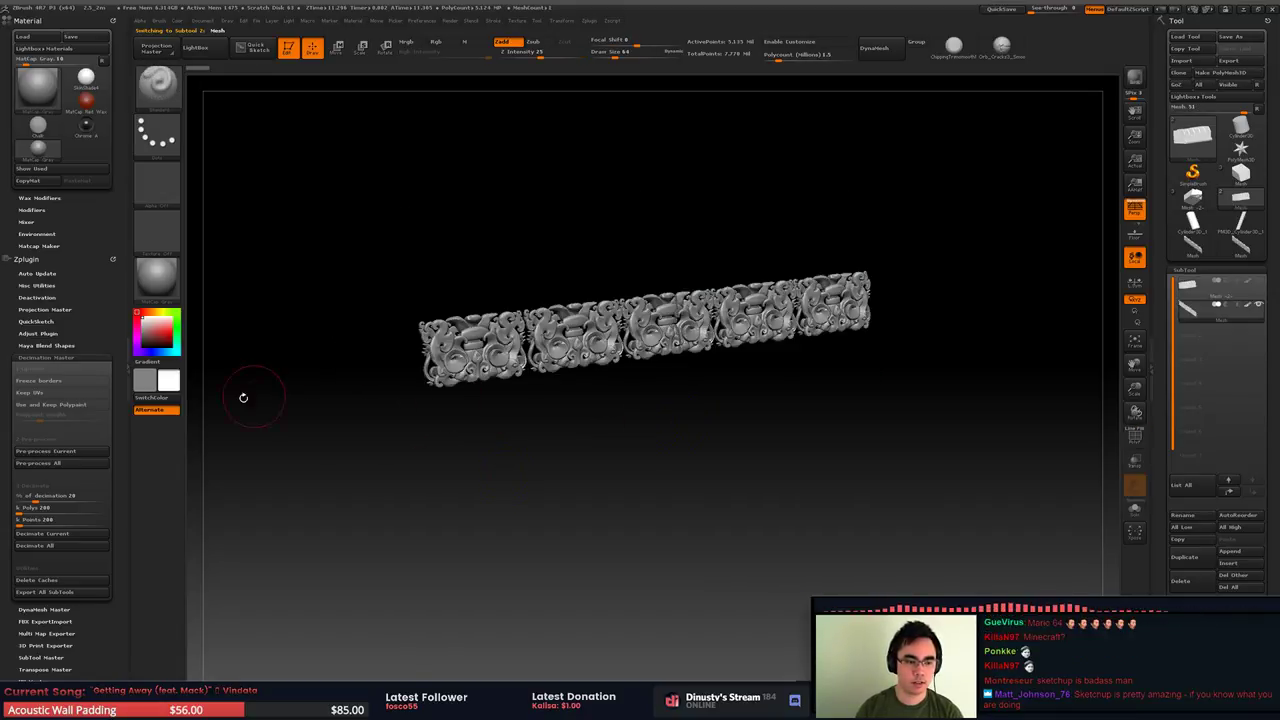
pyautogui.click(45, 451)
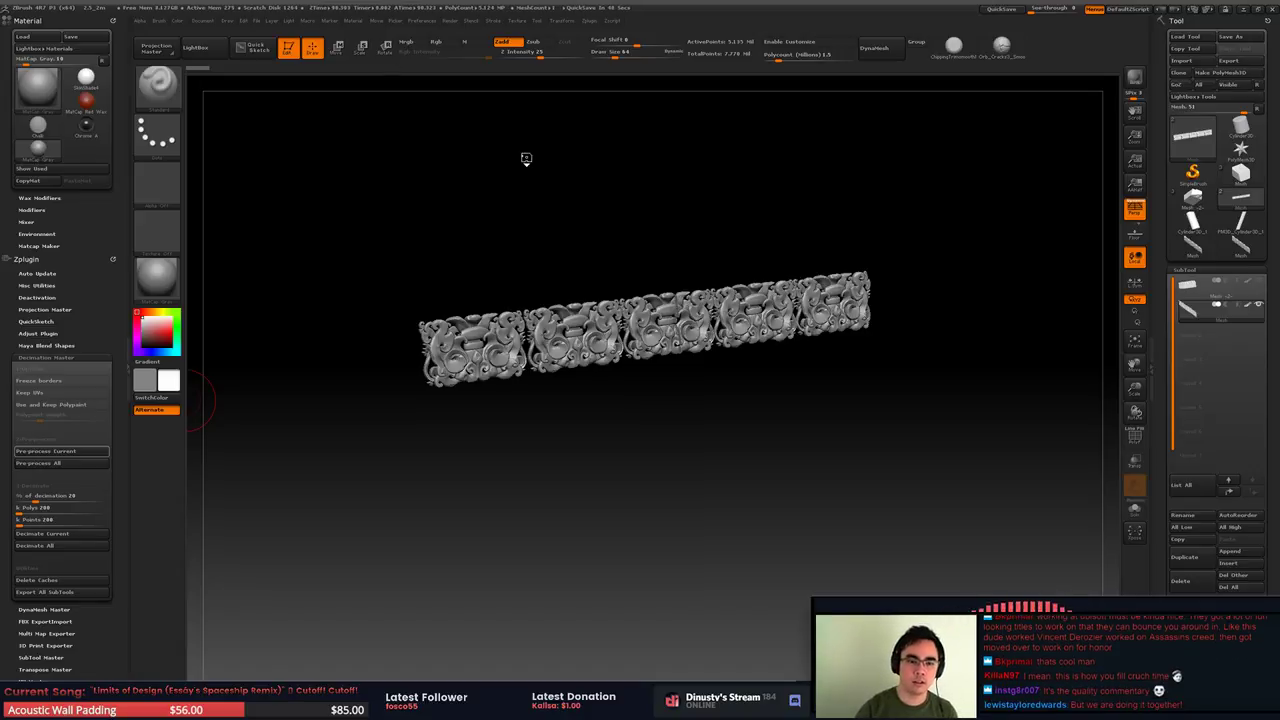
pyautogui.moveTo(361, 487); pyautogui.dragTo(249, 489)
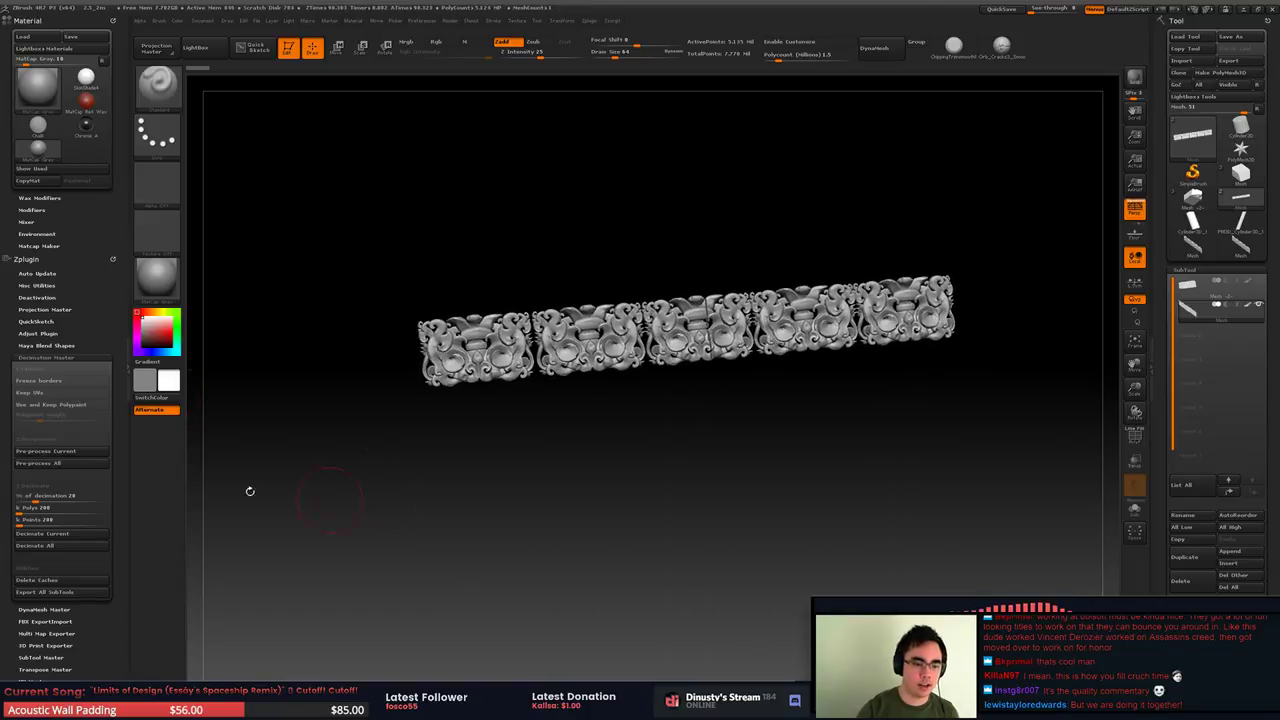
# Decimate the ornament band subtool to 20% and check its mesh with the polyframe display
pyautogui.click(45, 537)
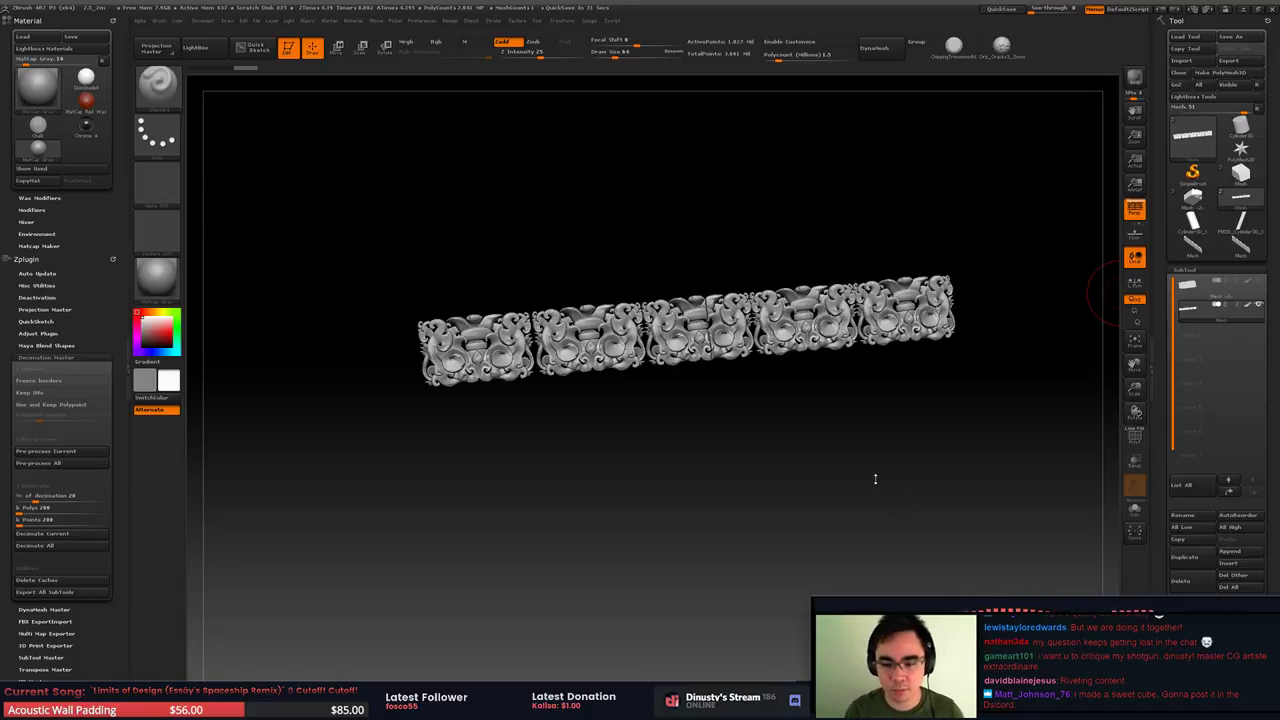
pyautogui.moveTo(874, 480); pyautogui.dragTo(876, 485)
pyautogui.hotkey('shift', 'f')
pyautogui.keyDown('alt'); pyautogui.moveTo(778, 385); pyautogui.dragTo(810, 480); pyautogui.keyUp('alt')
pyautogui.hotkey('shift', 'f')
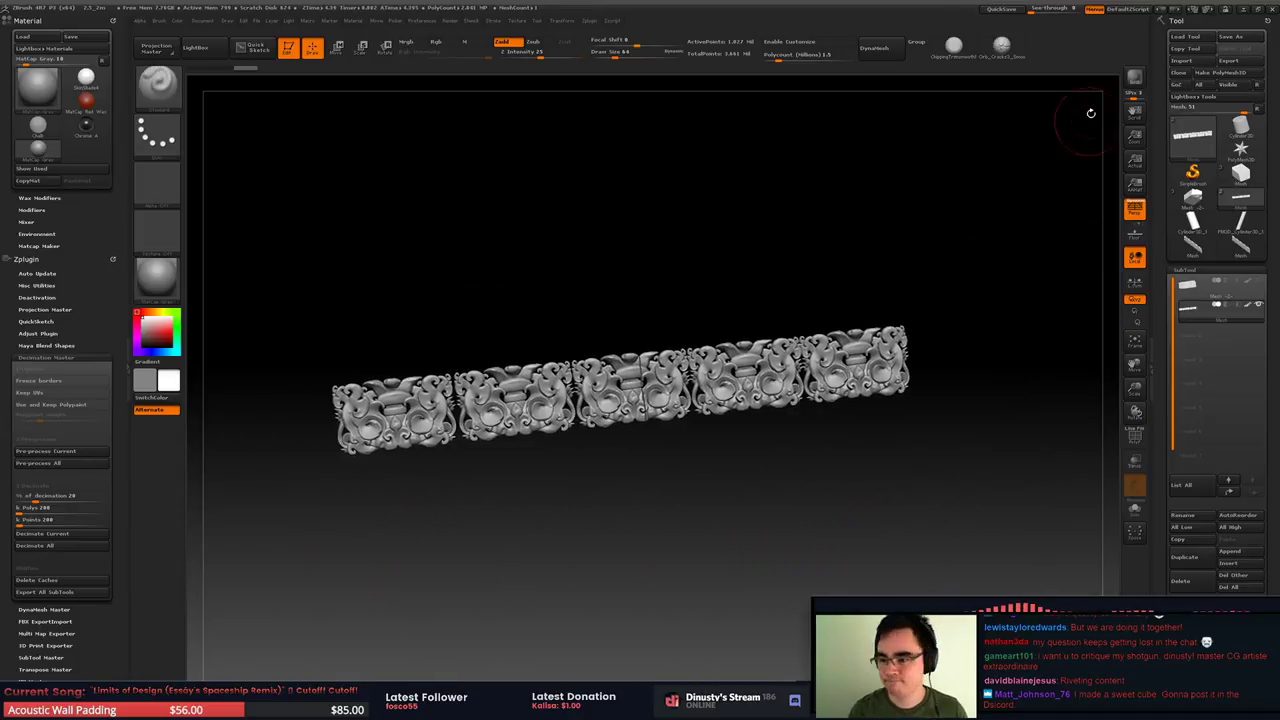
# Make the stone block subtool active and save the project over the existing HP.ZPR file
pyautogui.click(1193, 287)
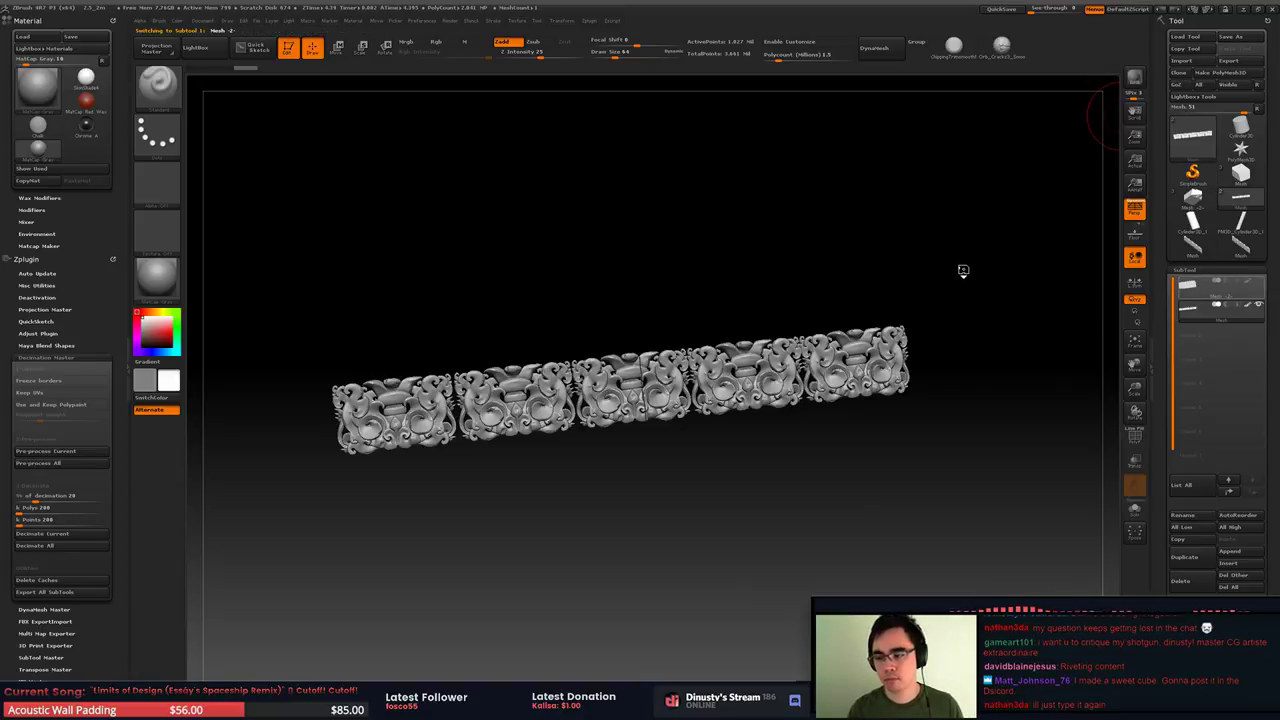
pyautogui.hotkey('ctrl', 's')
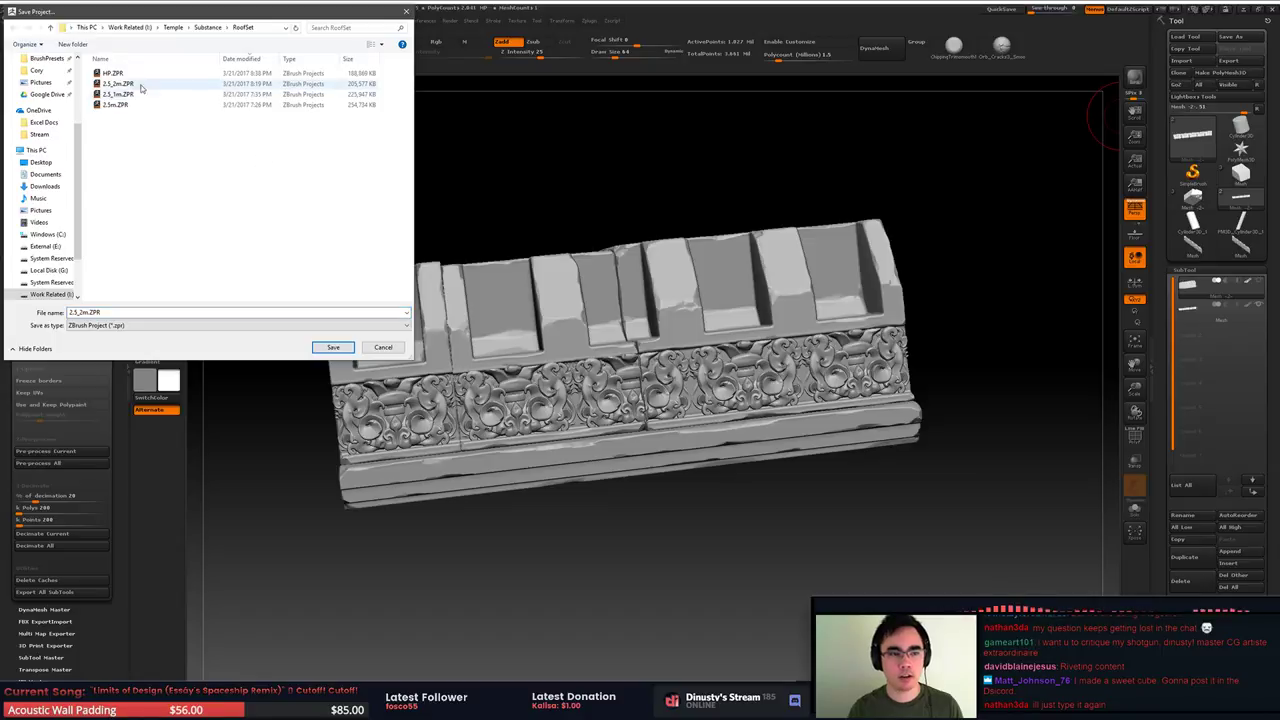
pyautogui.doubleClick(129, 74)
pyautogui.click(676, 361)
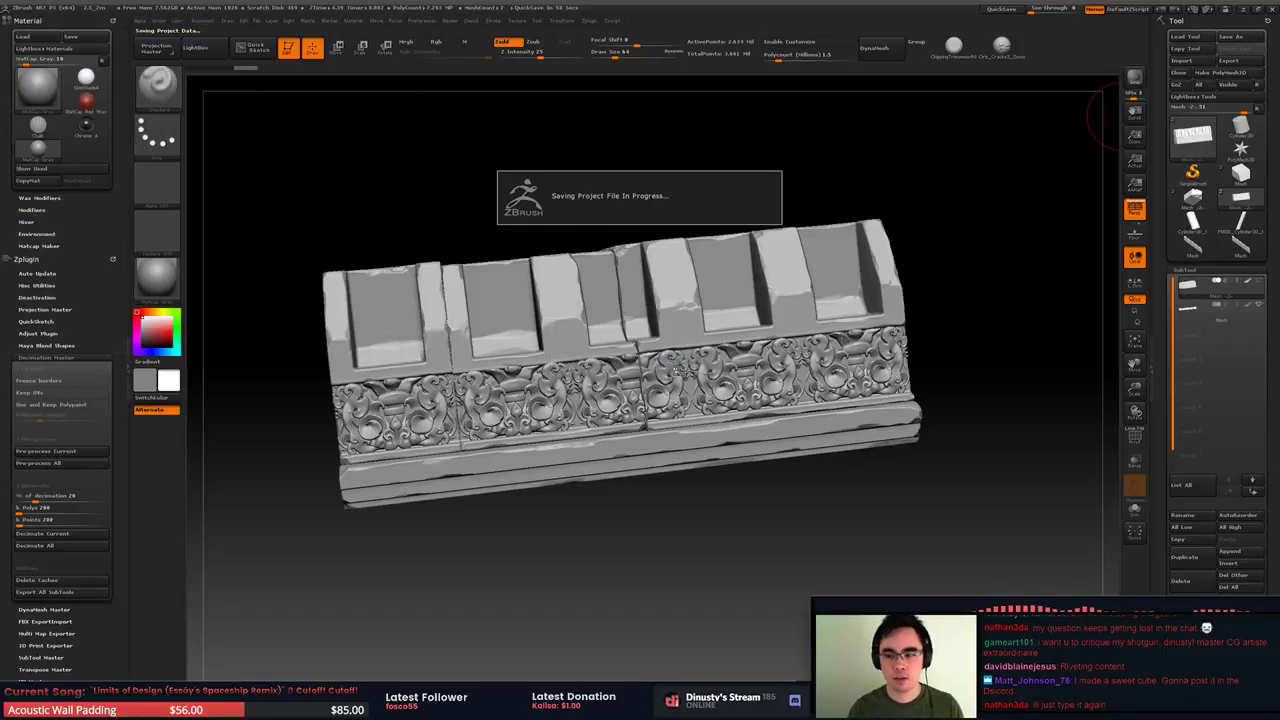
# Decimate the stone block subtool to 10% and check its mesh with the polyframe display
pyautogui.click(1125, 216)
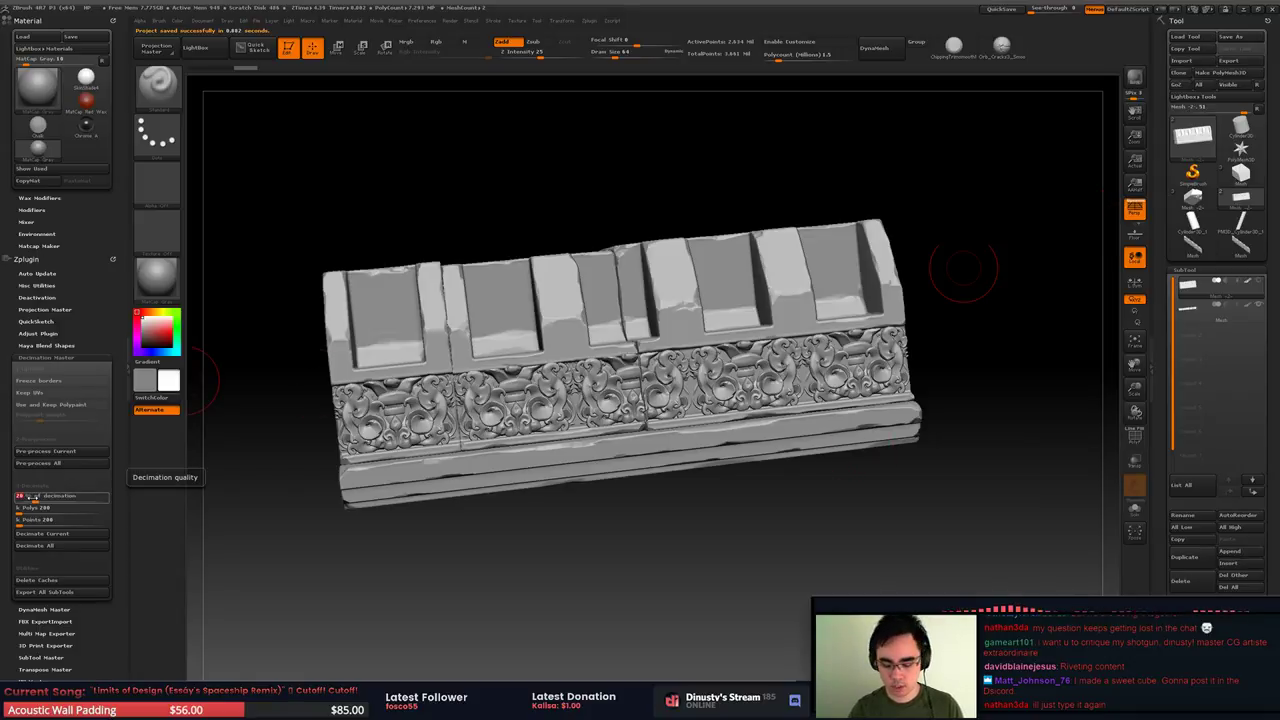
pyautogui.write('10')
pyautogui.click(67, 535)
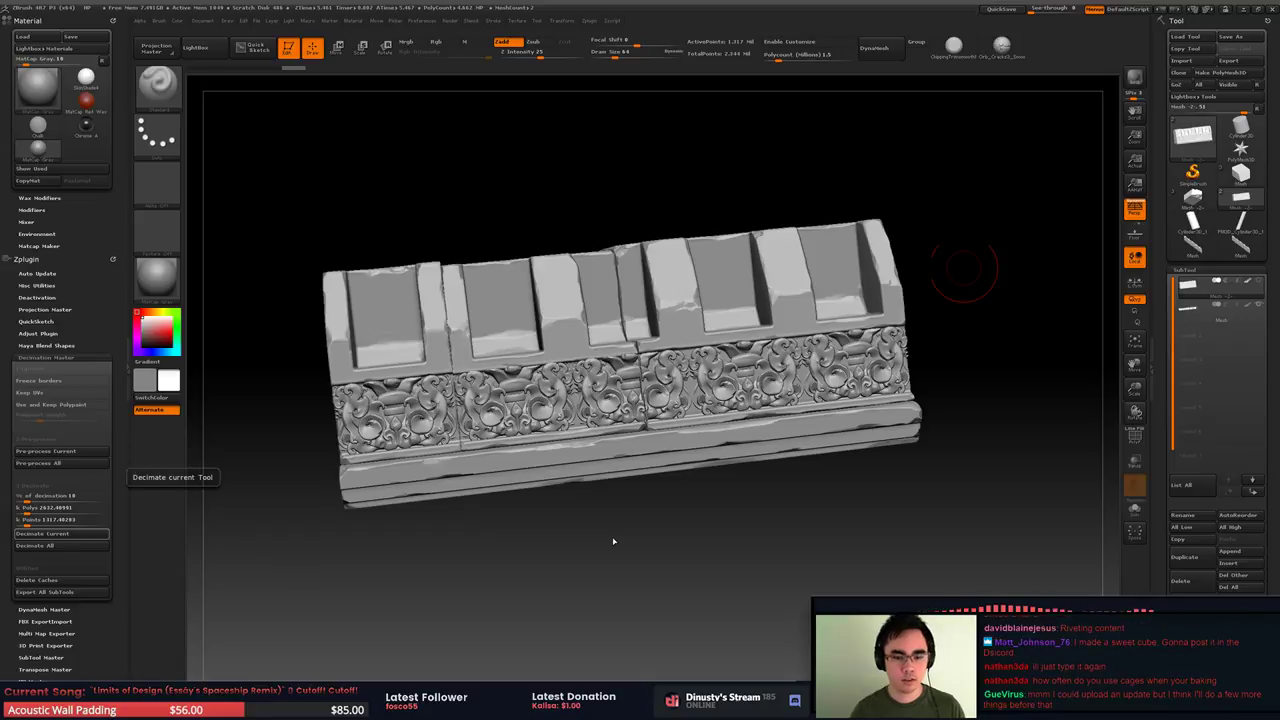
pyautogui.moveTo(612, 540); pyautogui.dragTo(640, 540)
pyautogui.hotkey('shift', 'f')
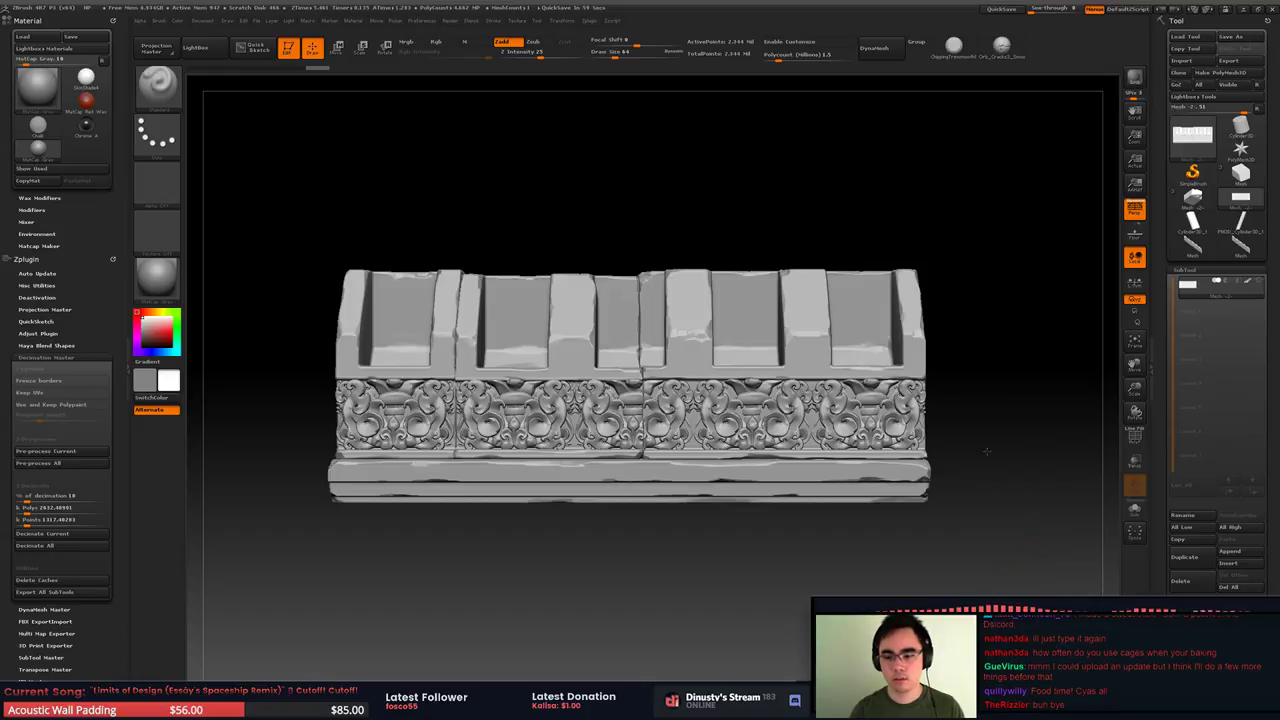
# Export the merged roof trim as an OBJ, replacing the existing Roof_HP.OBJ
pyautogui.moveTo(986, 450); pyautogui.dragTo(1011, 400)
pyautogui.click(1240, 66)
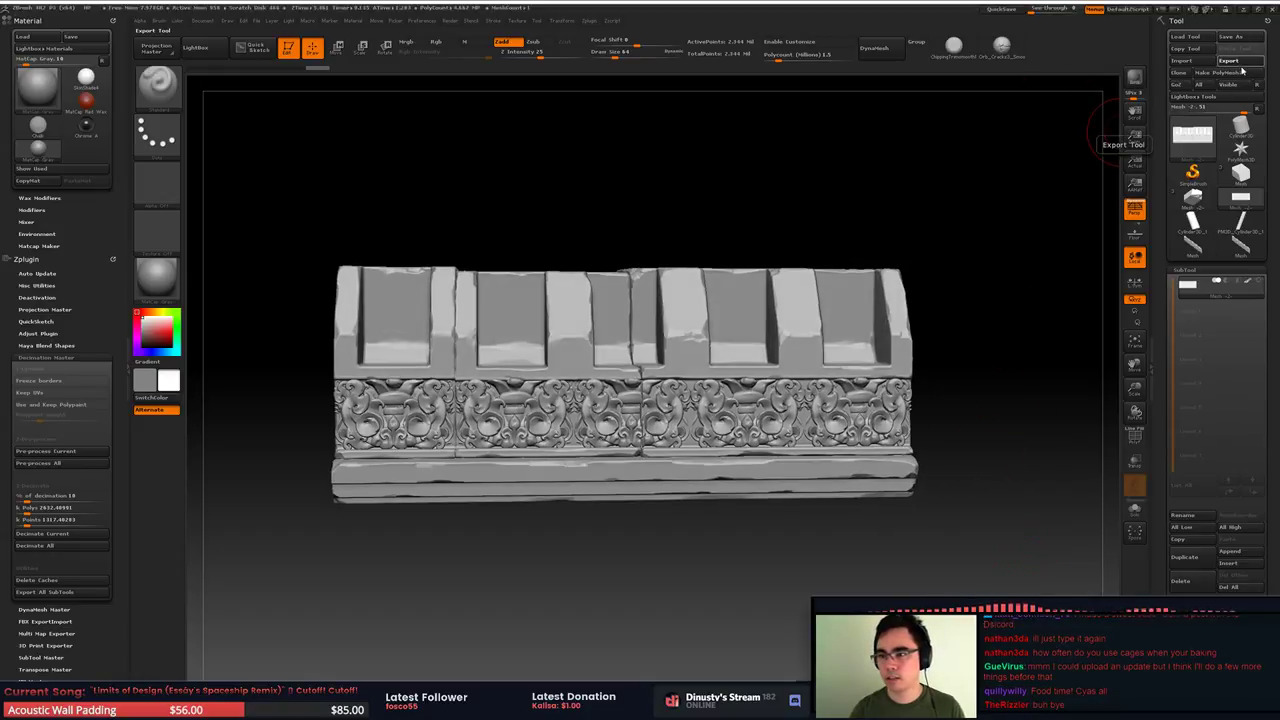
pyautogui.click(235, 223)
pyautogui.doubleClick(144, 75)
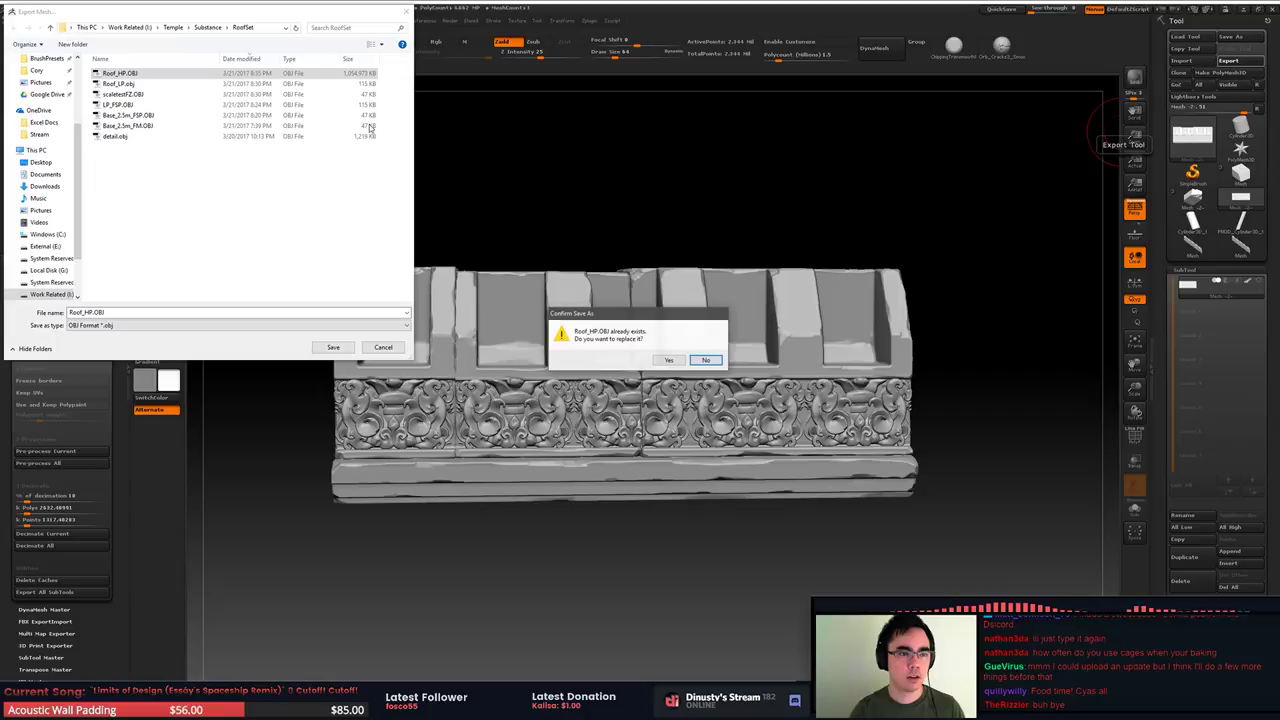
pyautogui.click(668, 360)
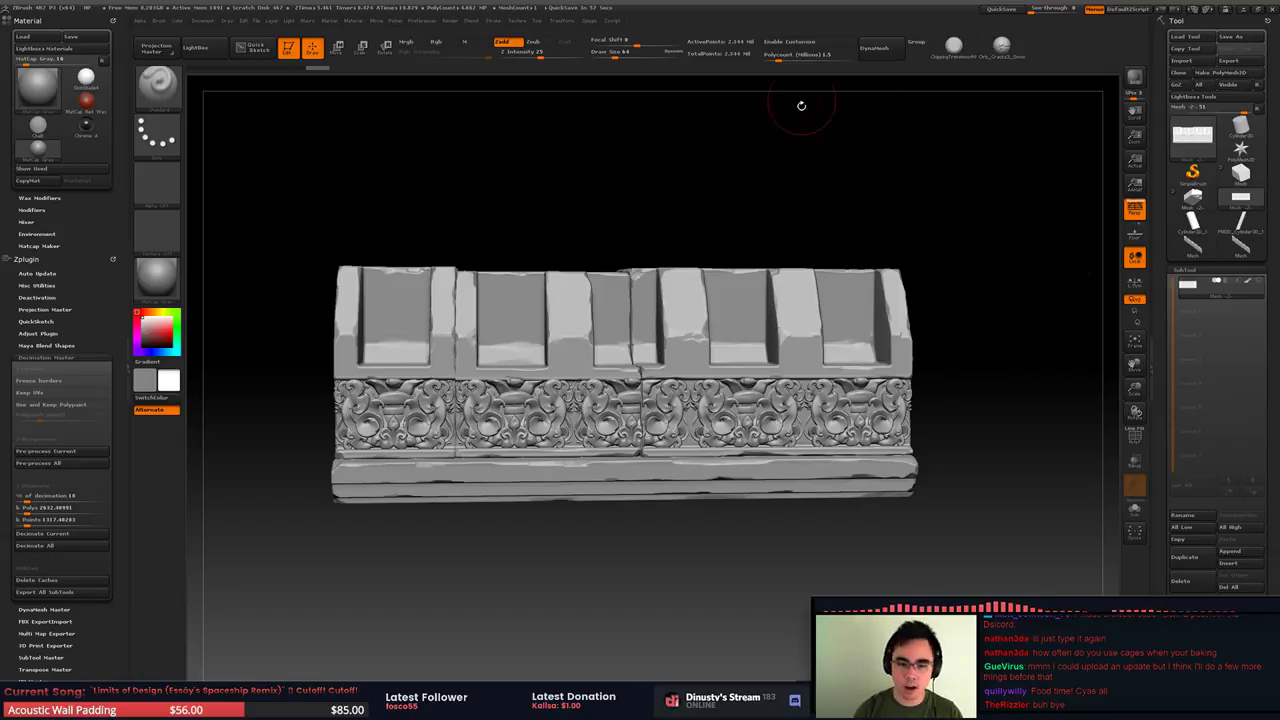
# Switch to Substance Painter and bake the normal map from Roof_HP.OBJ at an output size of 512
pyautogui.moveTo(807, 209); pyautogui.dragTo(800, 206)
pyautogui.hotkey('alt', 'Tab')
pyautogui.hotkey('alt', 'Tab')
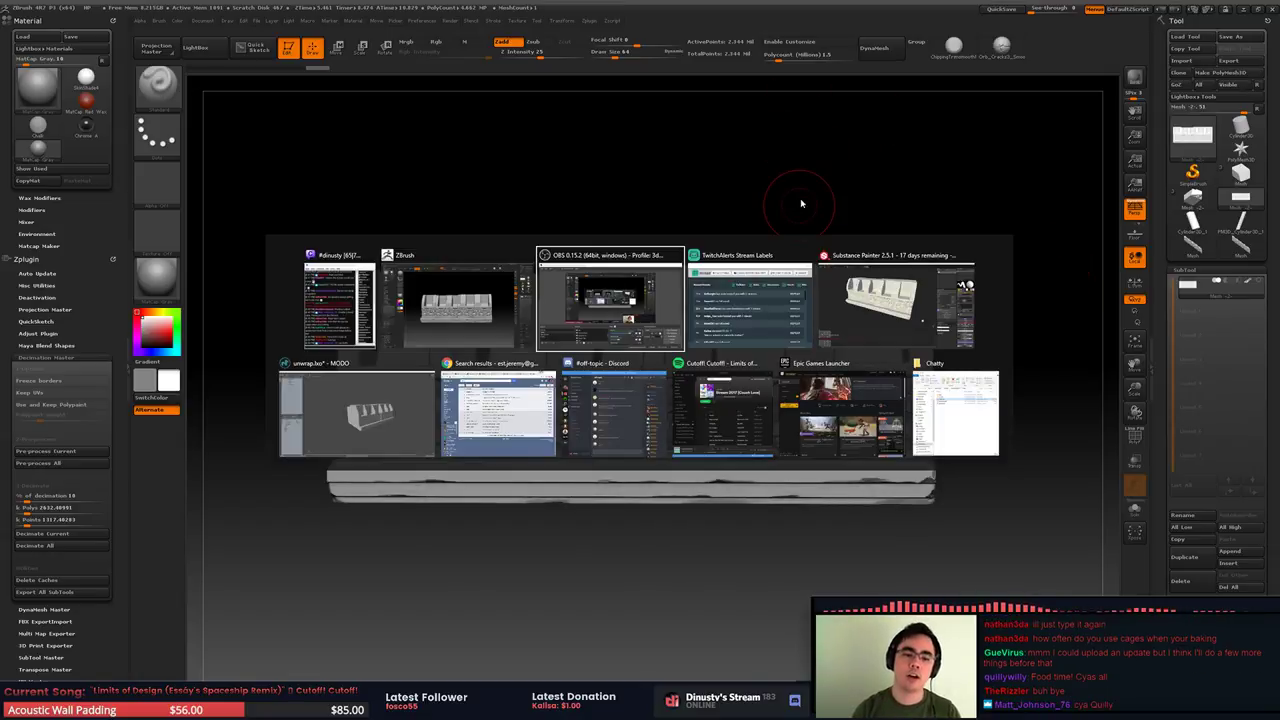
pyautogui.hotkey('alt', 'Tab')
pyautogui.hotkey('alt', 'Tab')
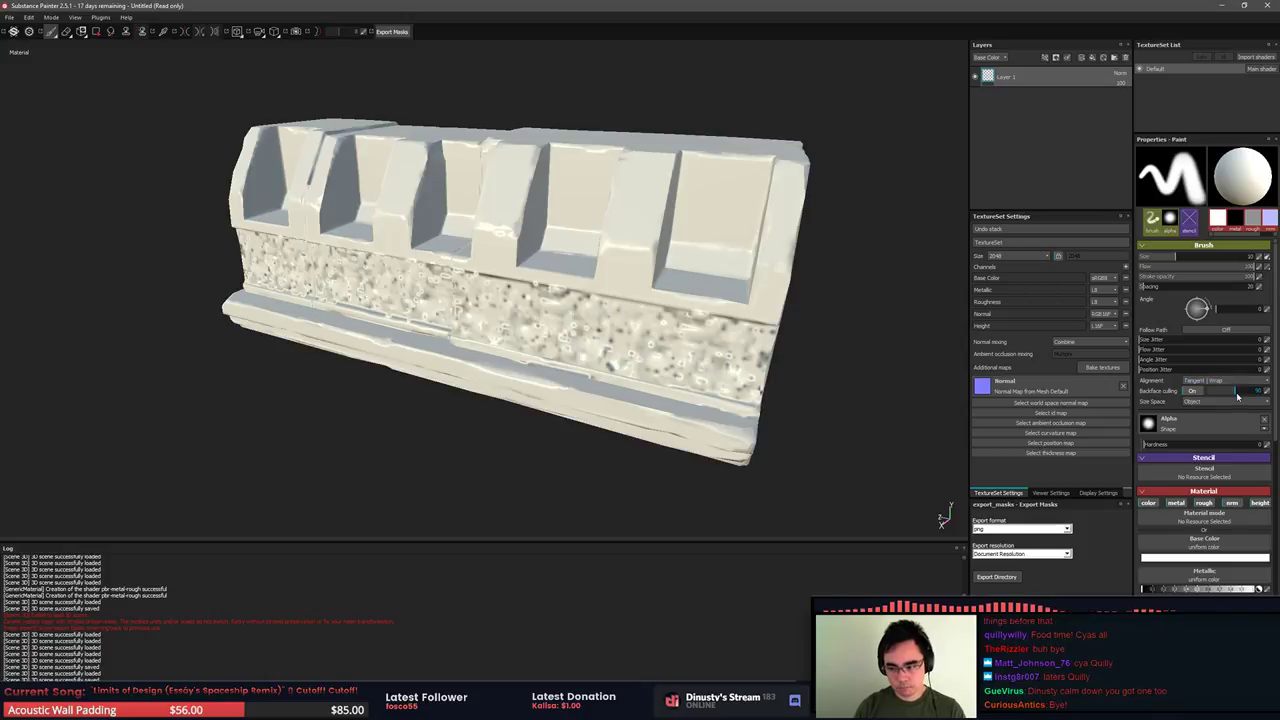
pyautogui.click(1102, 367)
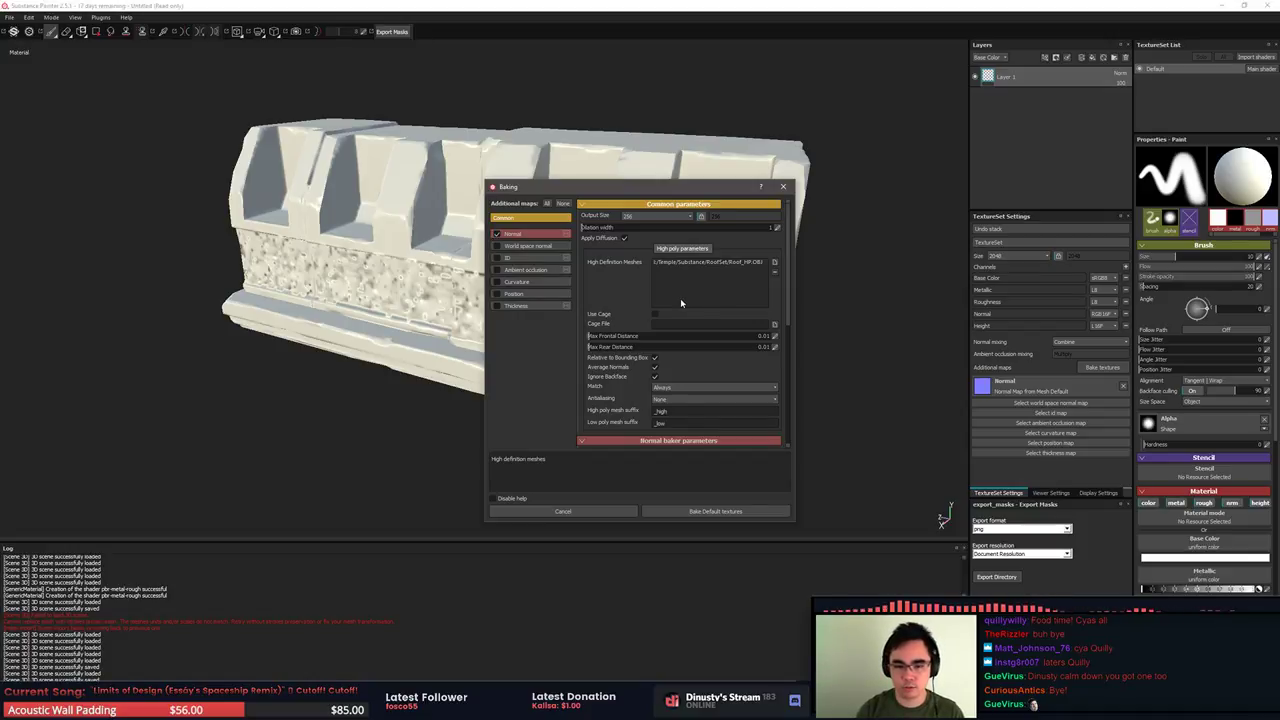
pyautogui.click(652, 216)
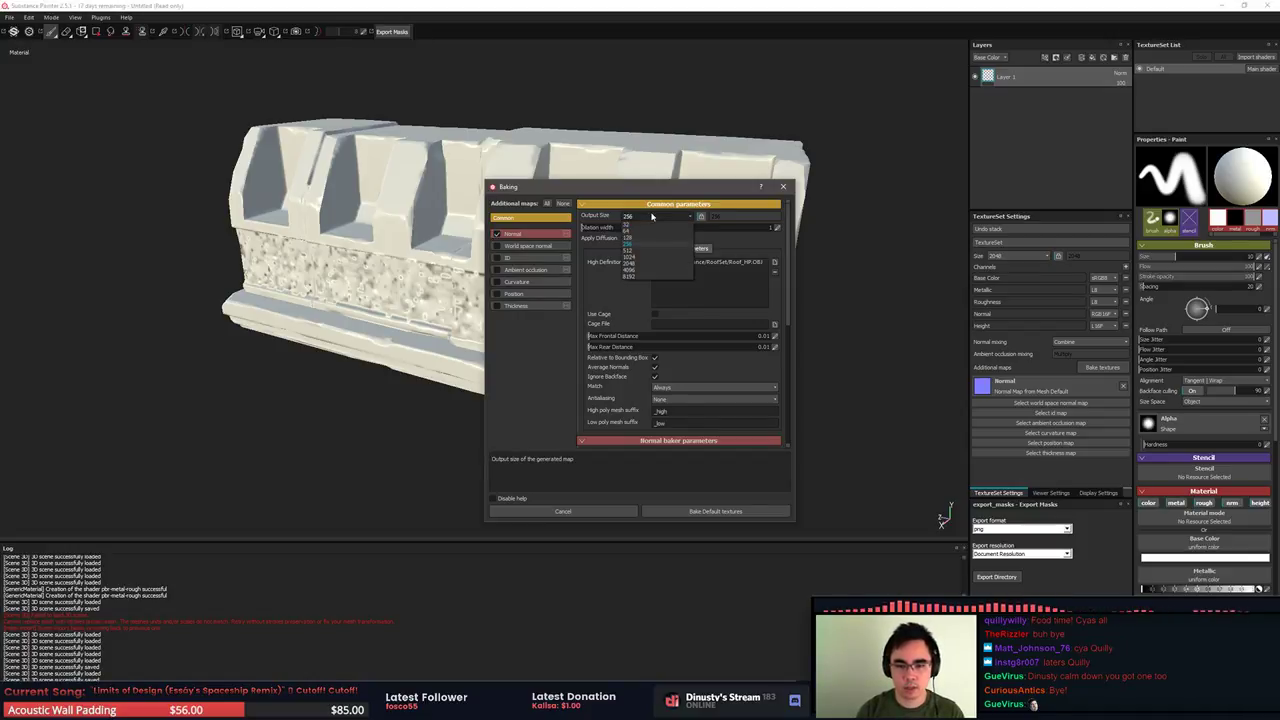
pyautogui.click(640, 256)
pyautogui.click(715, 511)
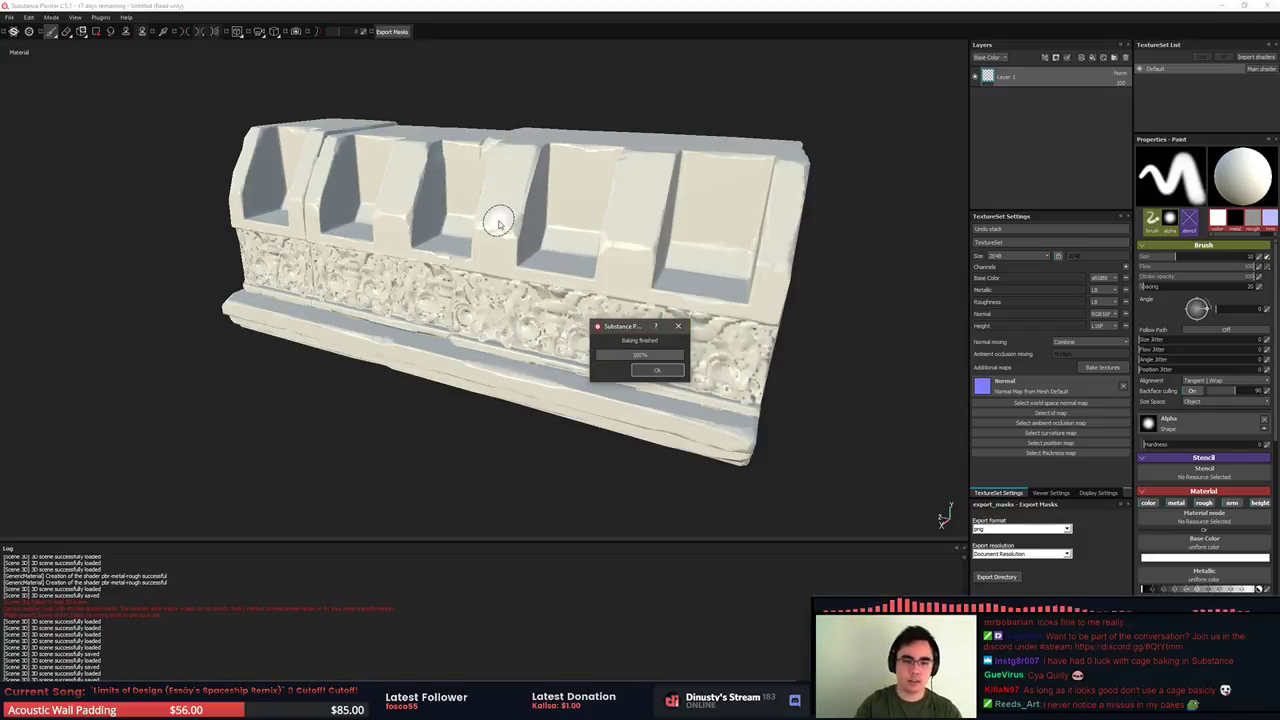
pyautogui.press('Return')
# Inspect the baked normal detail on the roof trim in both the 3D view and the 2D UV view
pyautogui.keyDown('alt'); pyautogui.moveTo(866, 310); pyautogui.dragTo(942, 393); pyautogui.keyUp('alt')
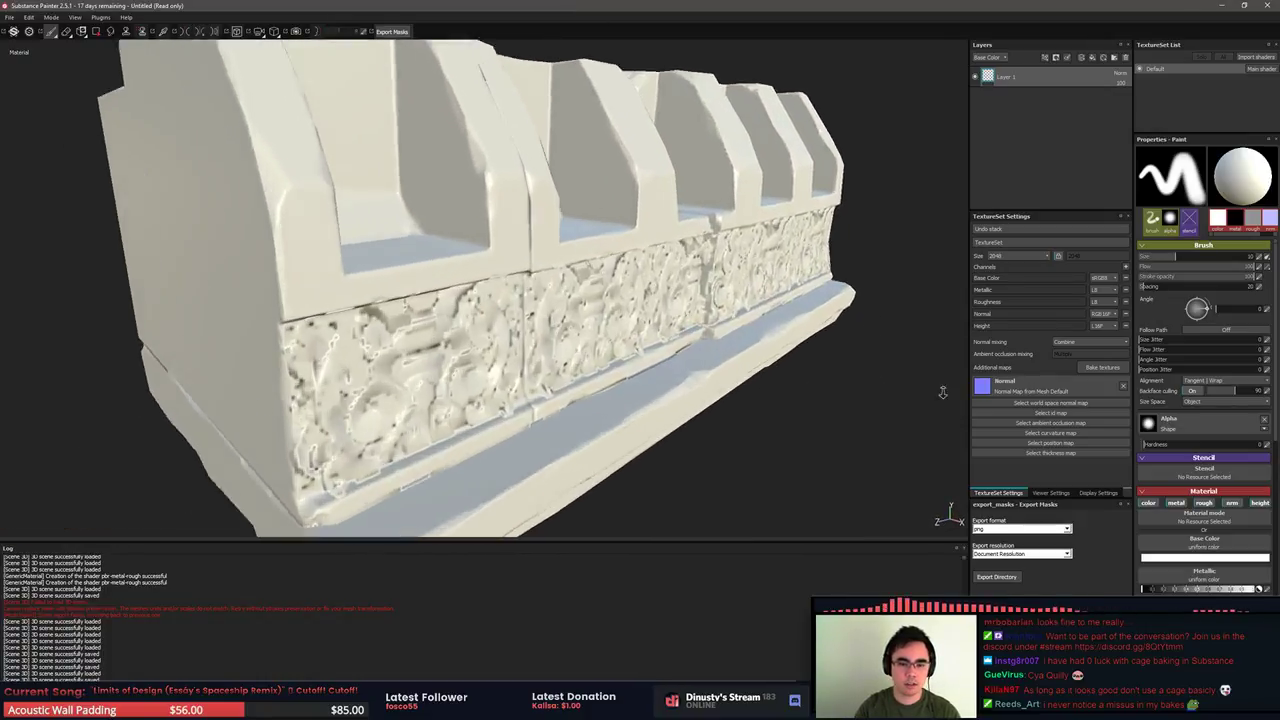
pyautogui.keyDown('alt'); pyautogui.moveTo(942, 393); pyautogui.dragTo(500, 364, button='right'); pyautogui.keyUp('alt')
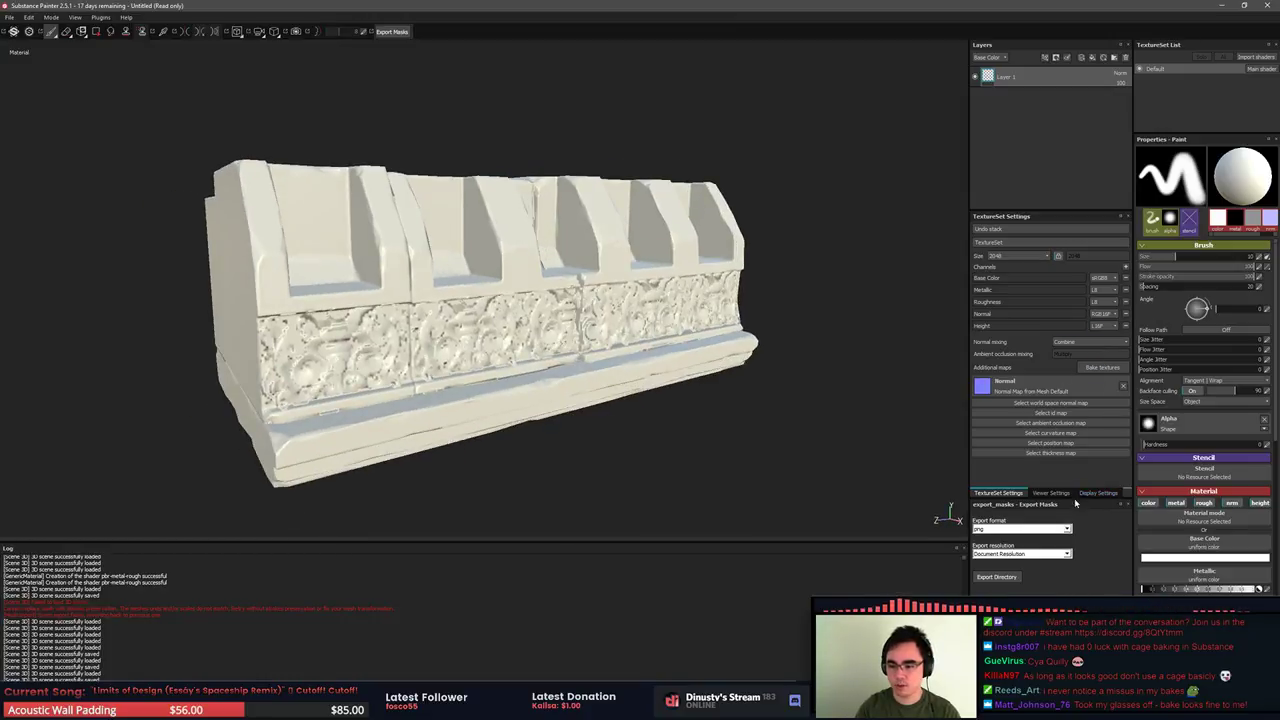
pyautogui.keyDown('alt'); pyautogui.moveTo(865, 459); pyautogui.dragTo(697, 434); pyautogui.keyUp('alt')
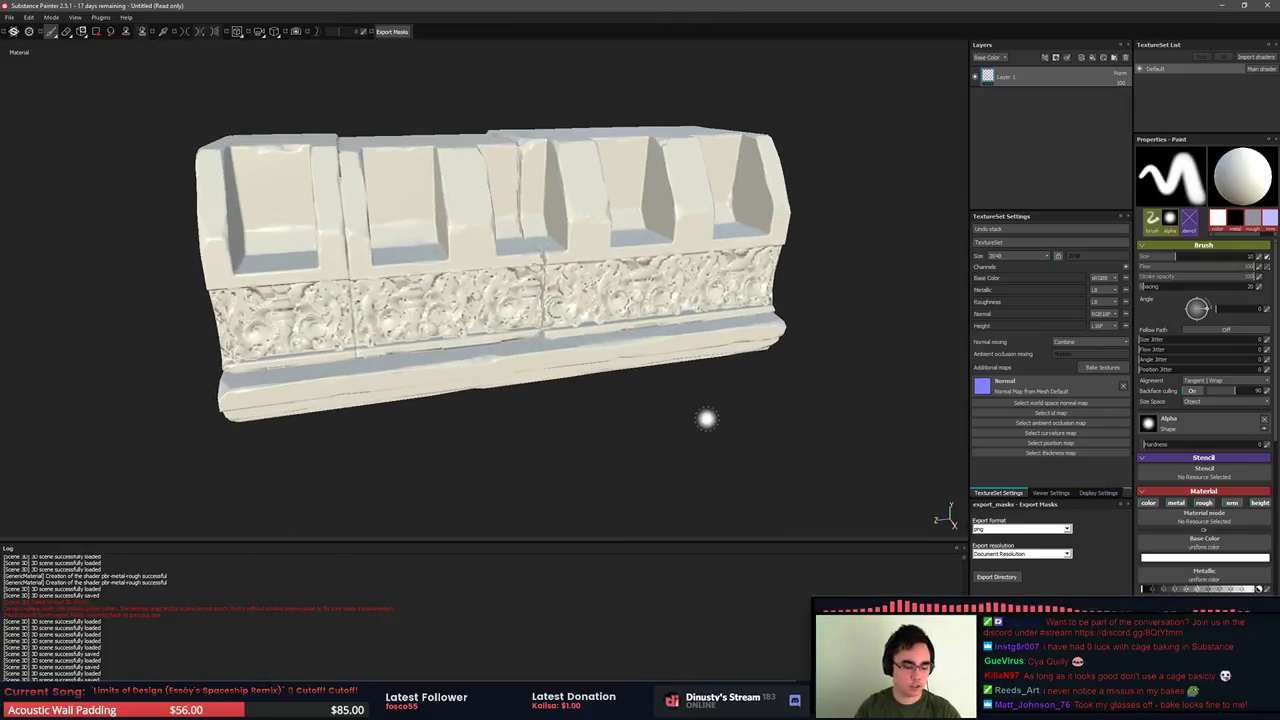
pyautogui.press('F3')
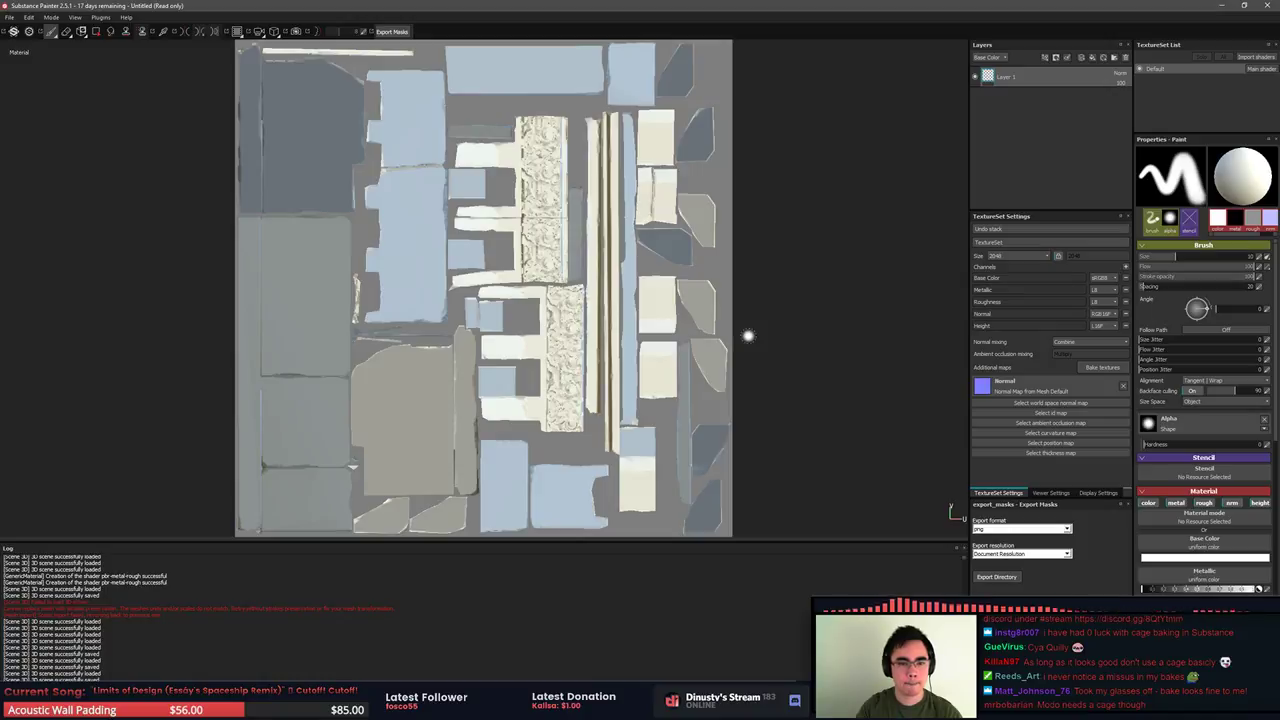
pyautogui.press('F2')
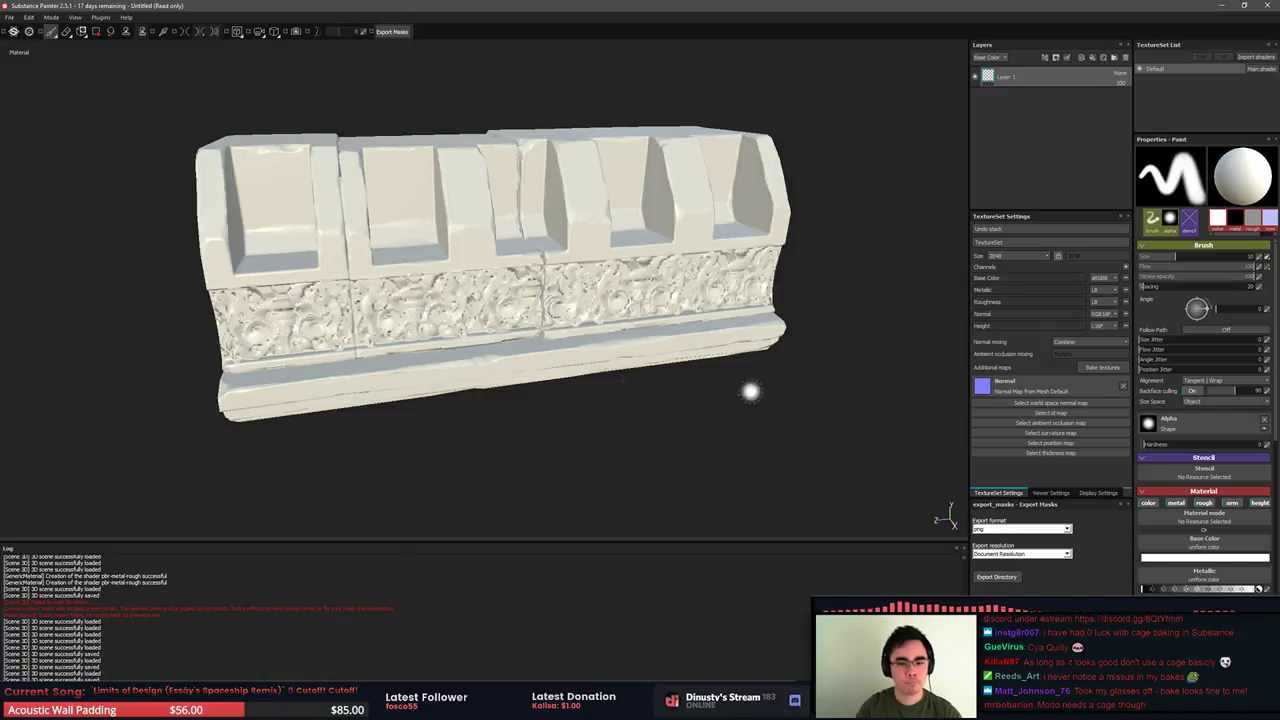
pyautogui.press('F3')
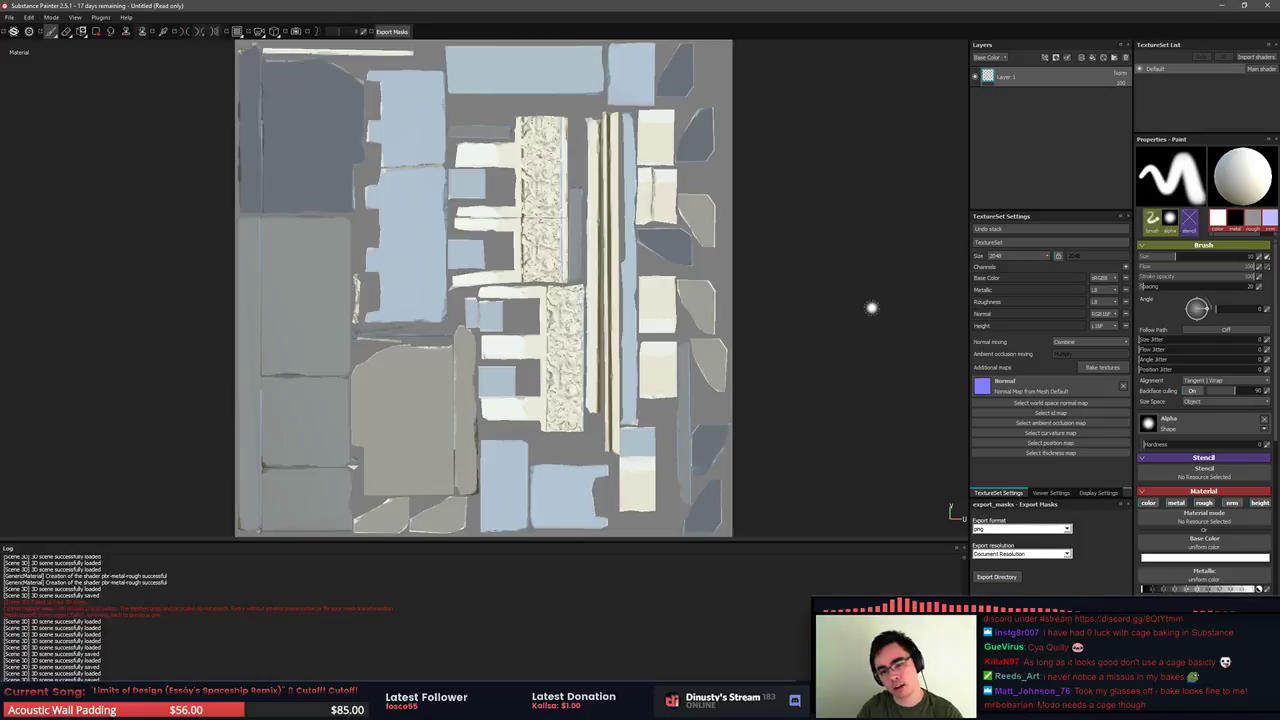
pyautogui.press('F2')
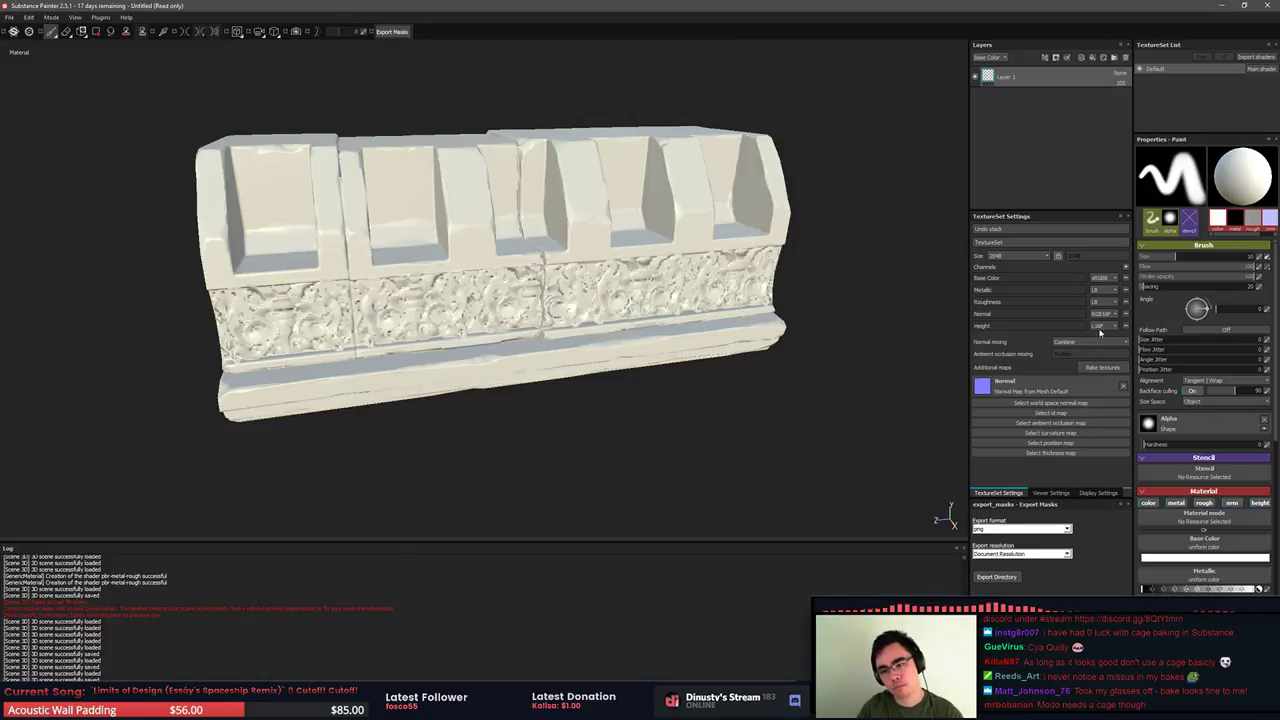
# Set the bake's max frontal distance to 0.04 and its max rear distance to 0
pyautogui.click(1100, 368)
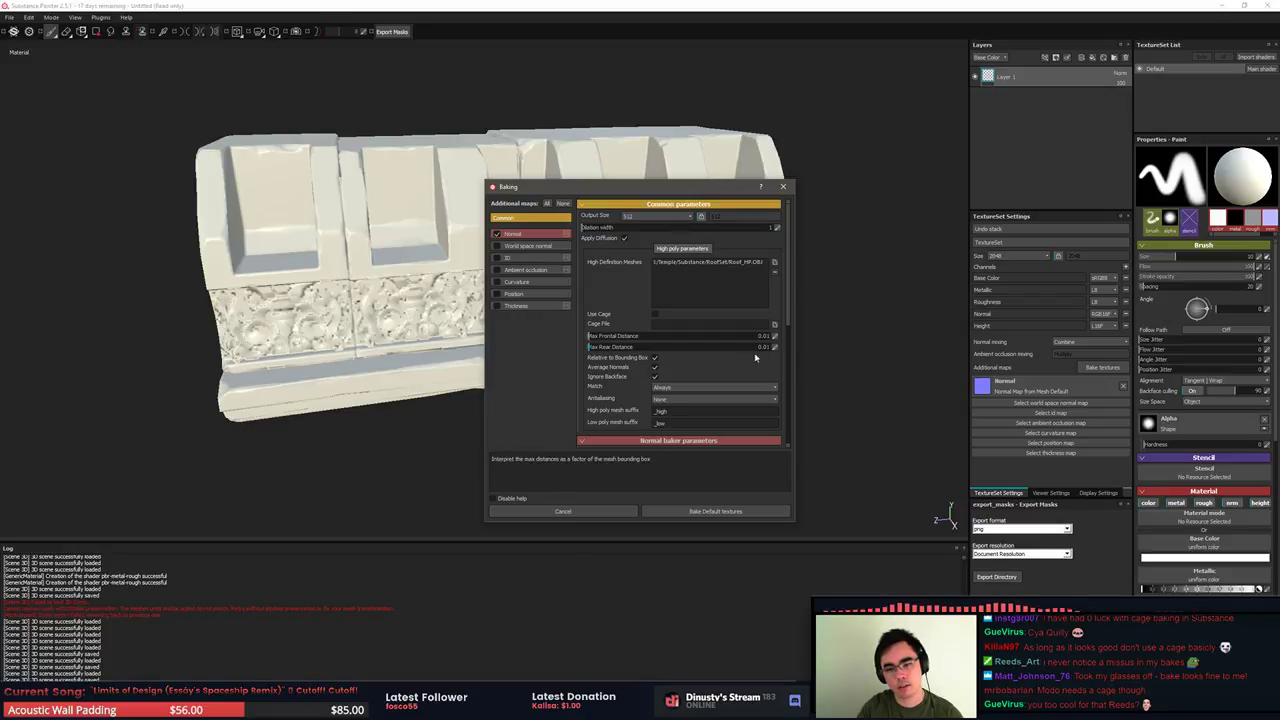
pyautogui.moveTo(717, 338); pyautogui.dragTo(554, 344)
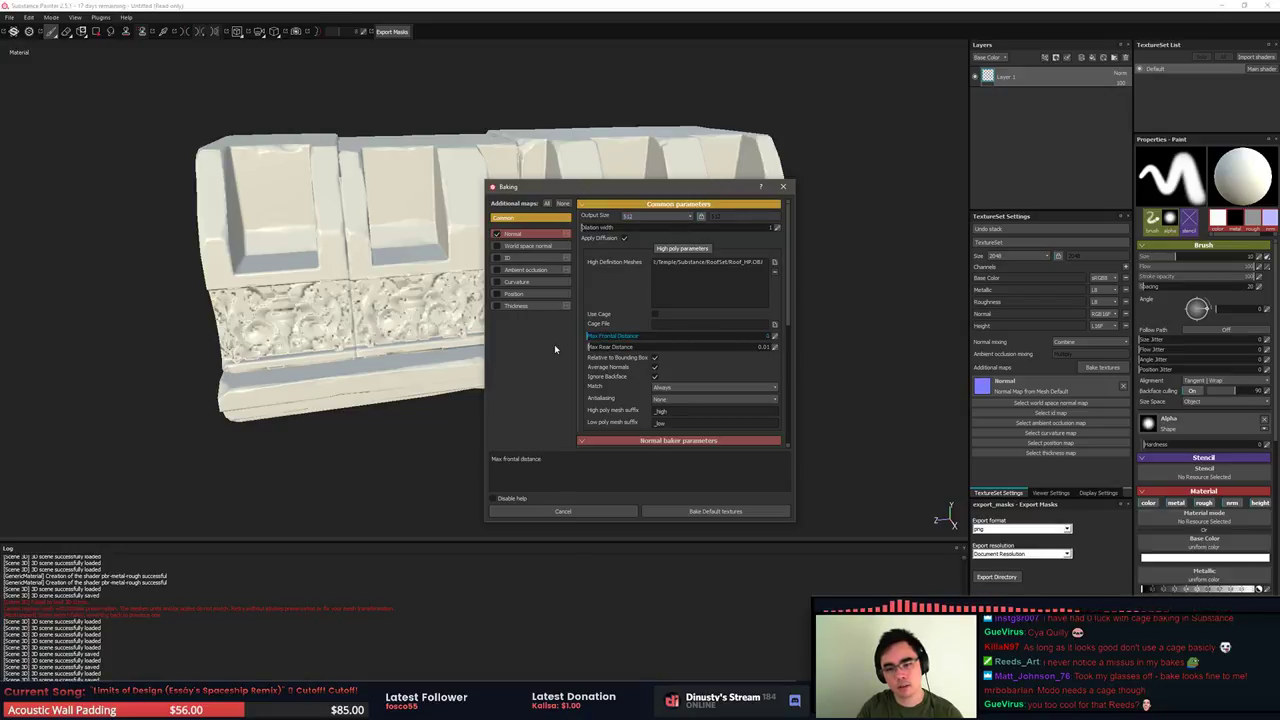
pyautogui.click(717, 338)
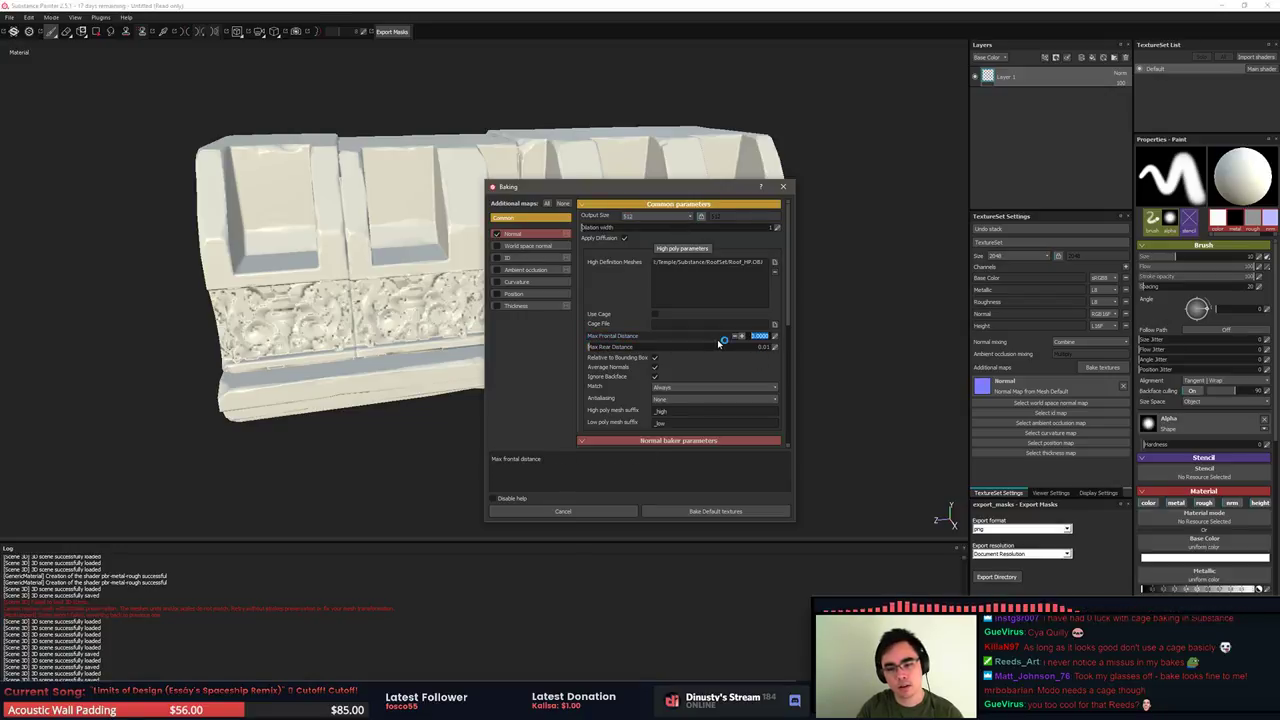
pyautogui.press('Return')
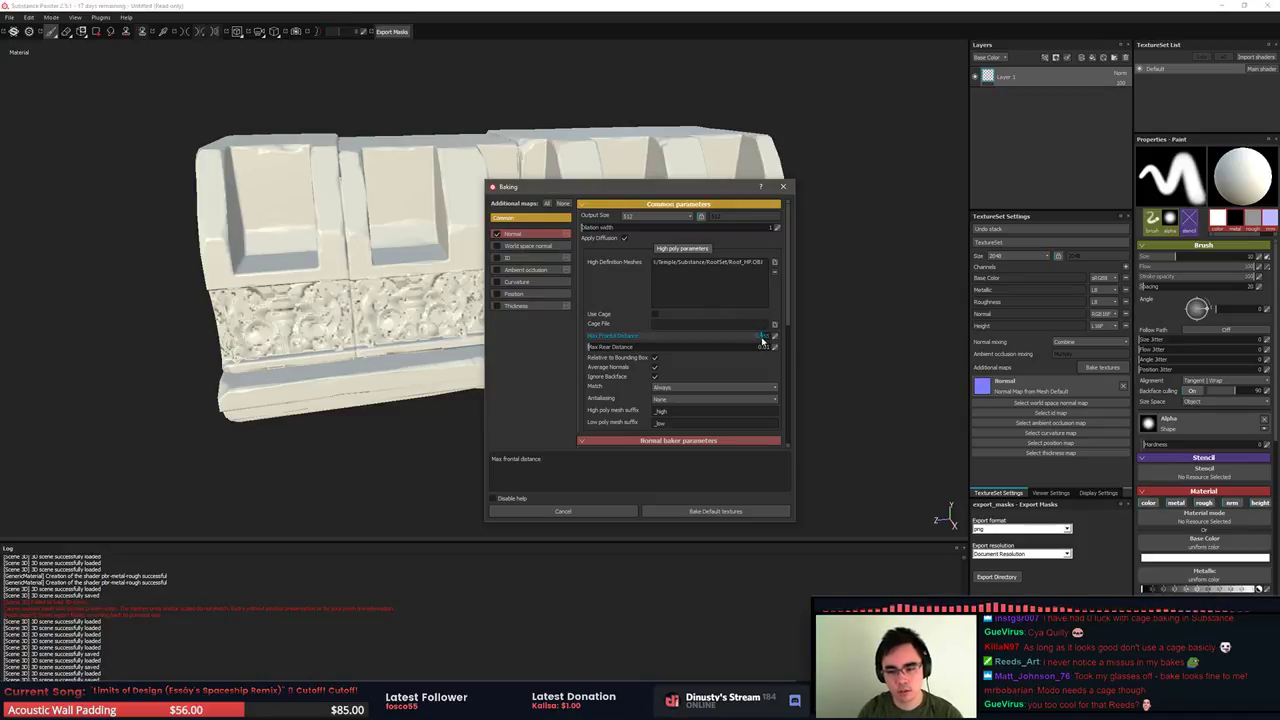
pyautogui.click(616, 339)
pyautogui.write('0.1')
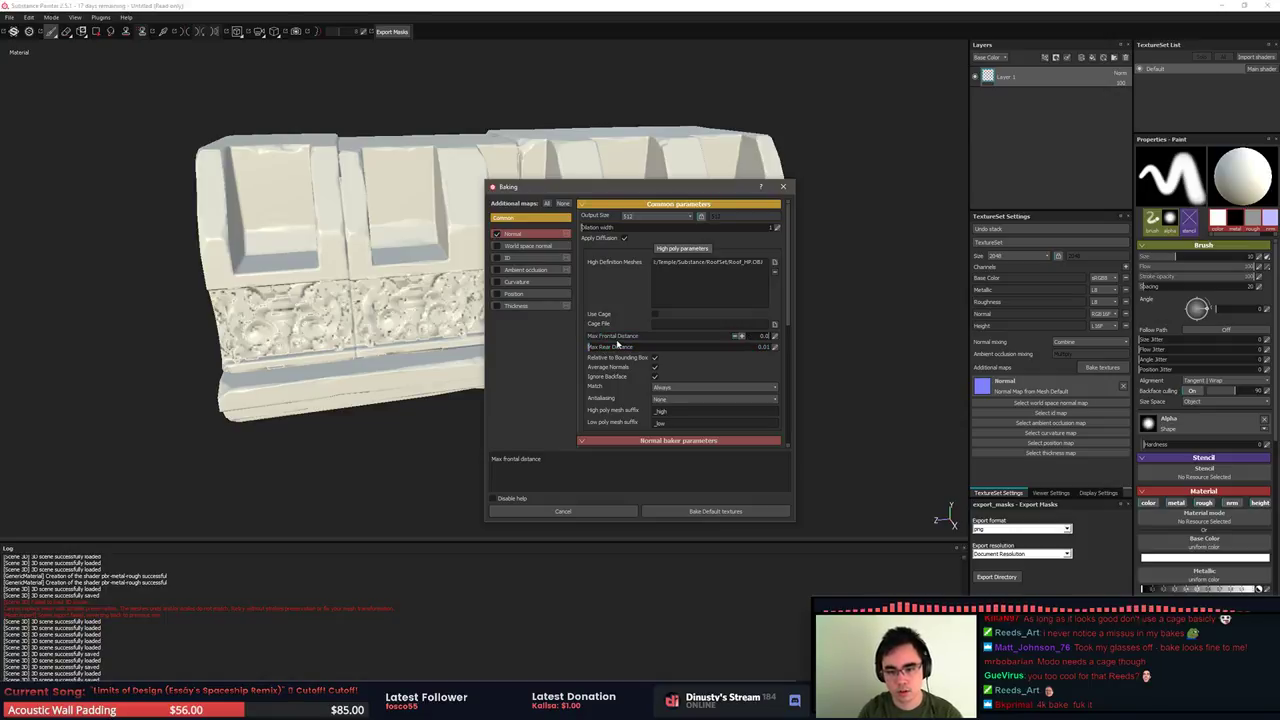
pyautogui.write('1')
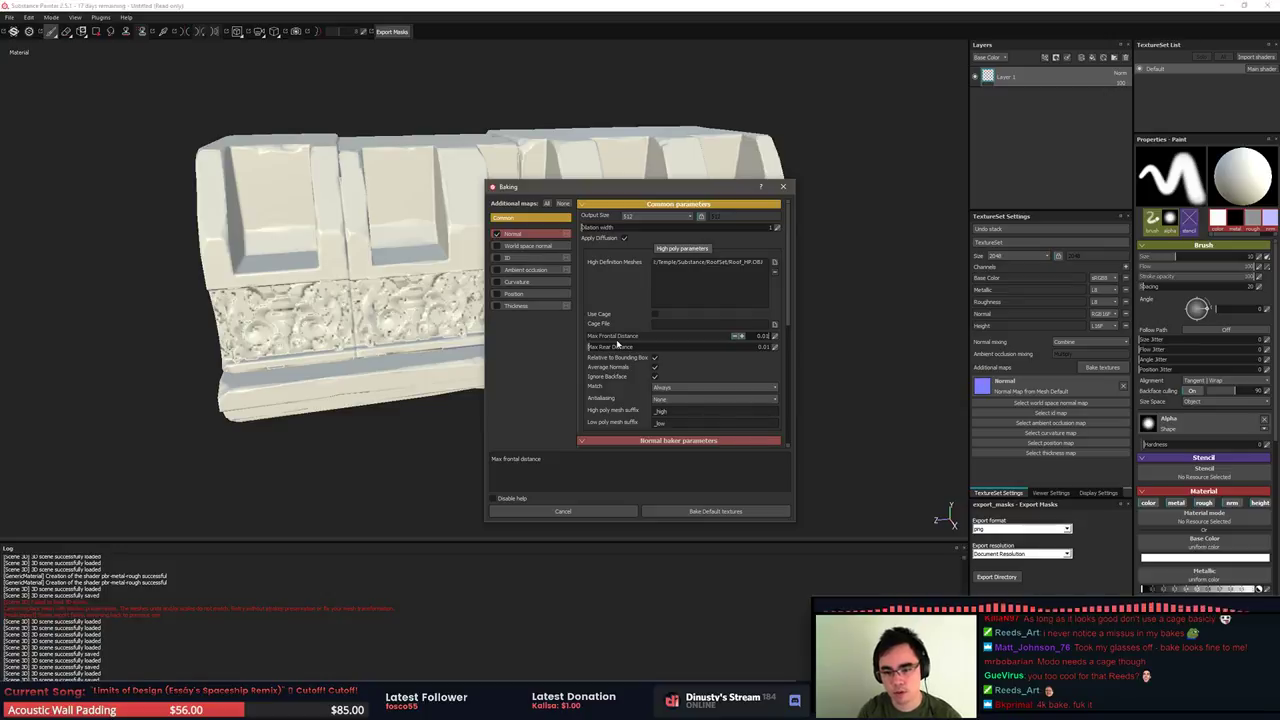
pyautogui.press('BackSpace')
pyautogui.write('4')
pyautogui.press('Return')
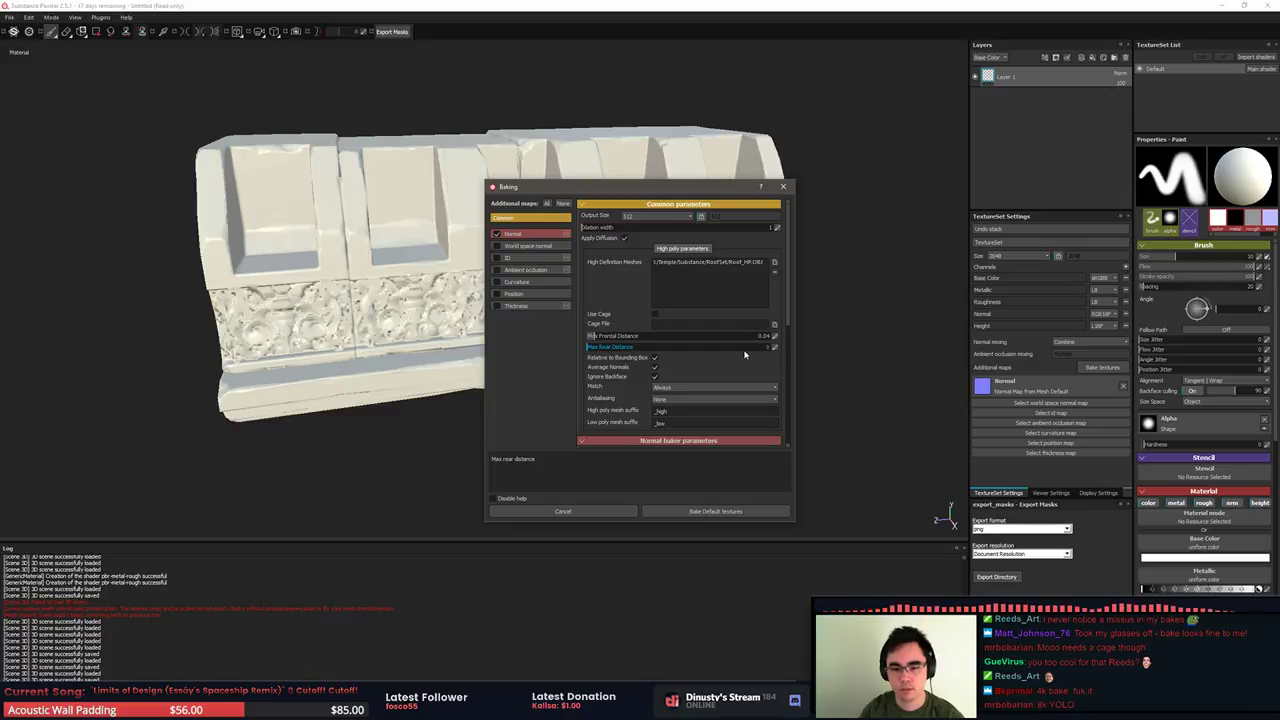
# Bake the normal map with the new ray distances and inspect the ornament band from the front
pyautogui.click(718, 512)
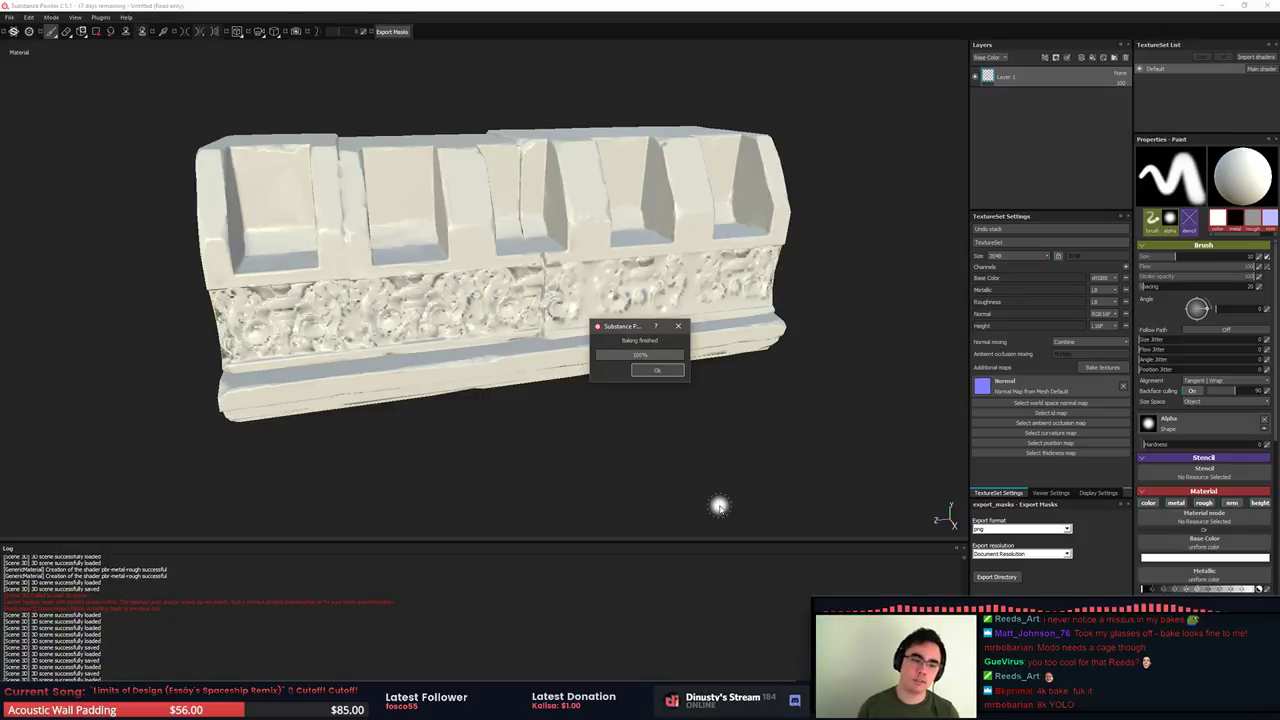
pyautogui.press('Return')
pyautogui.keyDown('alt'); pyautogui.moveTo(757, 438); pyautogui.dragTo(729, 348); pyautogui.keyUp('alt')
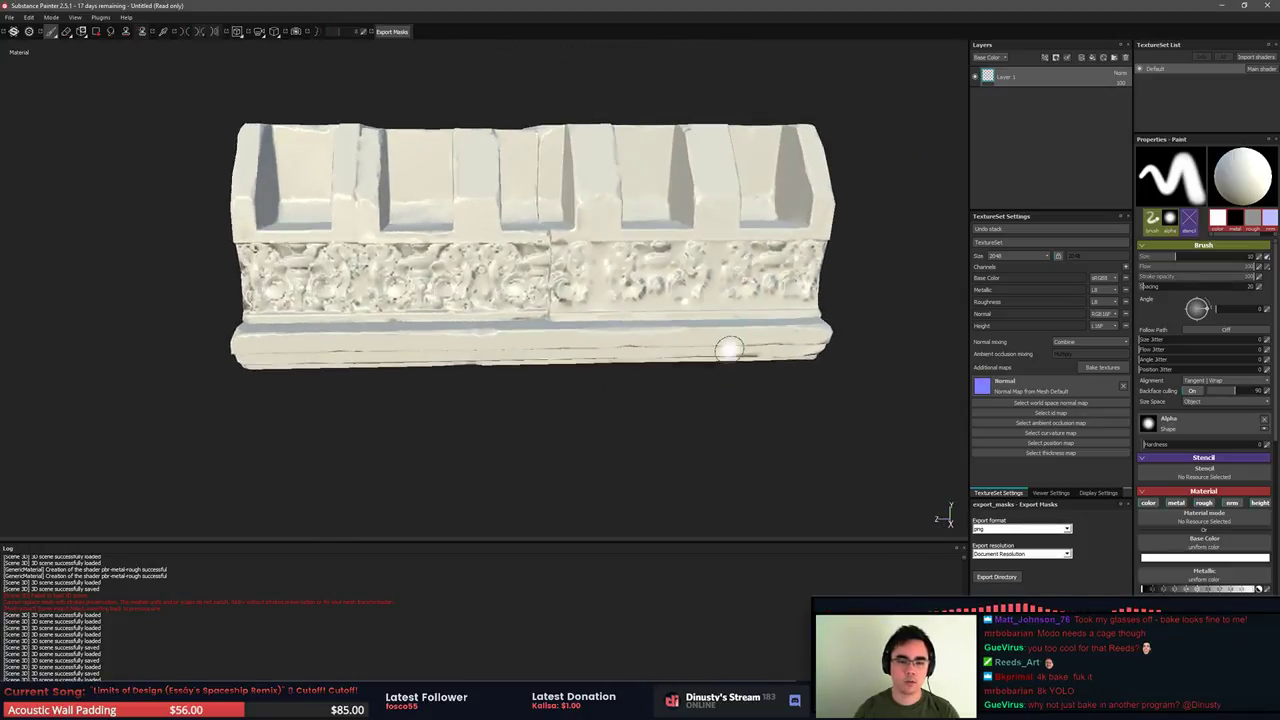
# Switch to MODO and select all polygons of the low-poly roof trim mesh
pyautogui.click(1102, 367)
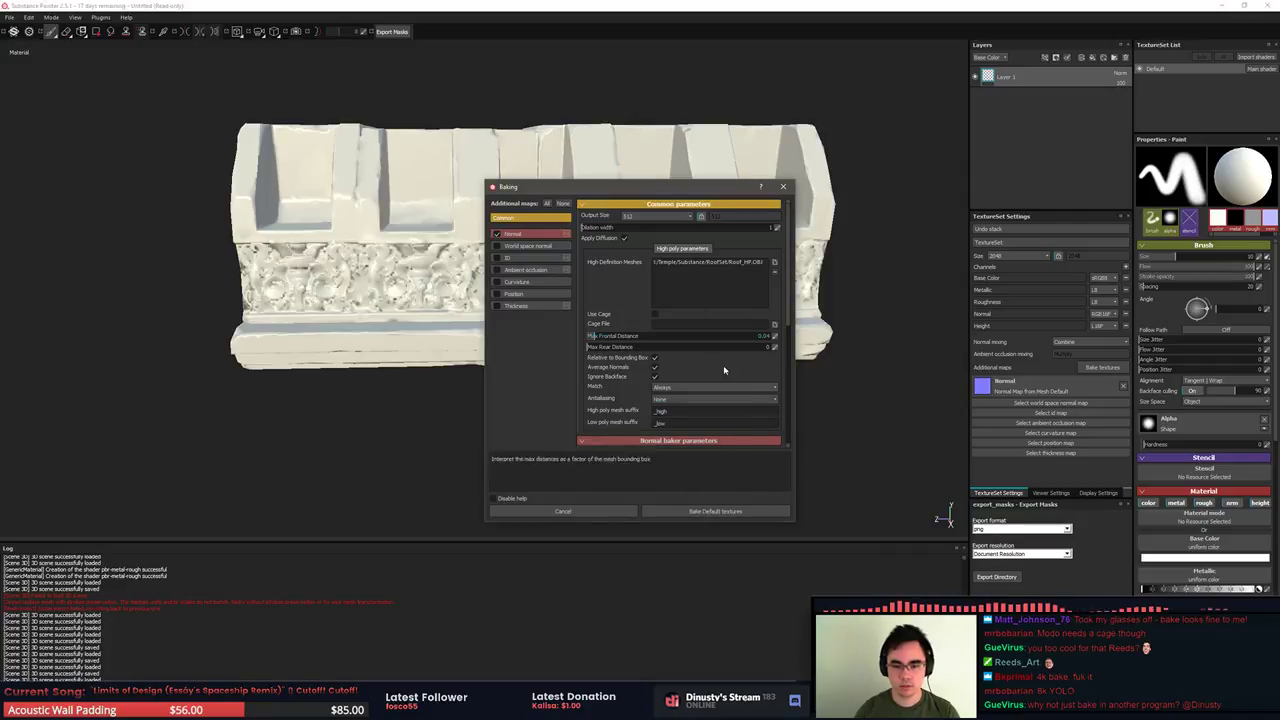
pyautogui.hotkey('alt', 'Tab')
pyautogui.click(640, 316)
pyautogui.hotkey('alt', 'Tab')
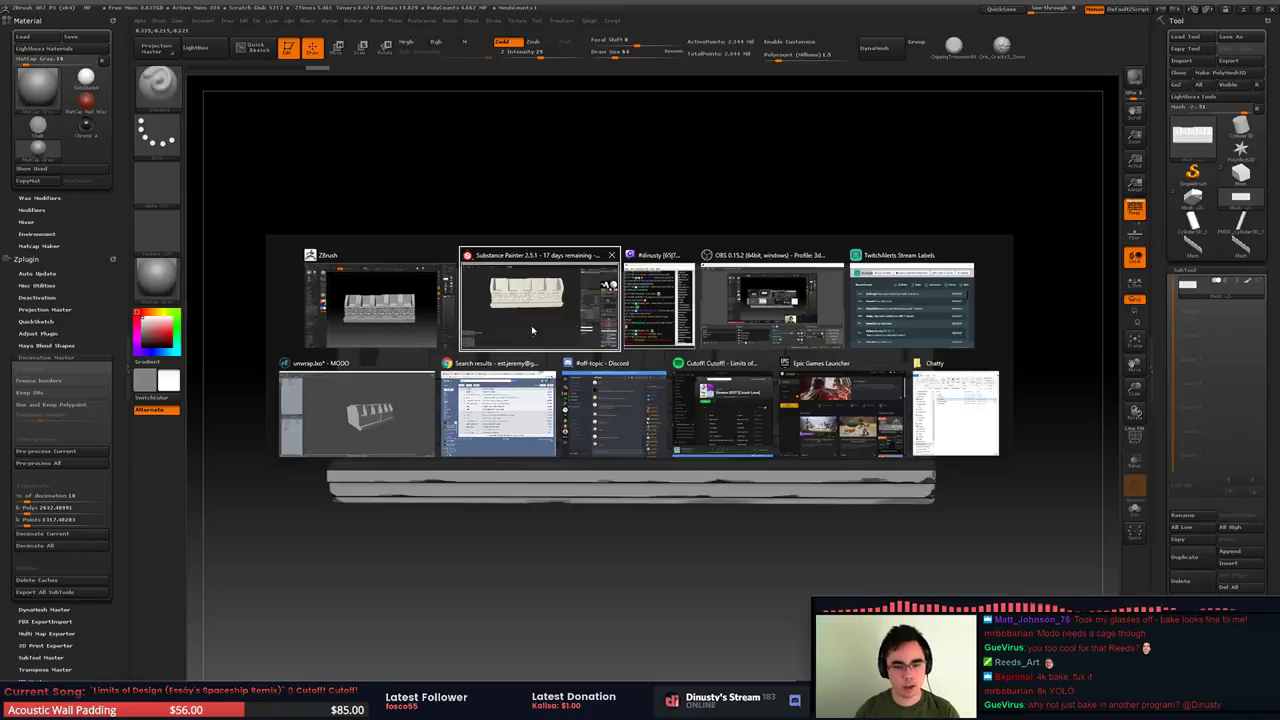
pyautogui.click(368, 415)
pyautogui.keyDown('alt'); pyautogui.moveTo(510, 415); pyautogui.dragTo(586, 377); pyautogui.keyUp('alt')
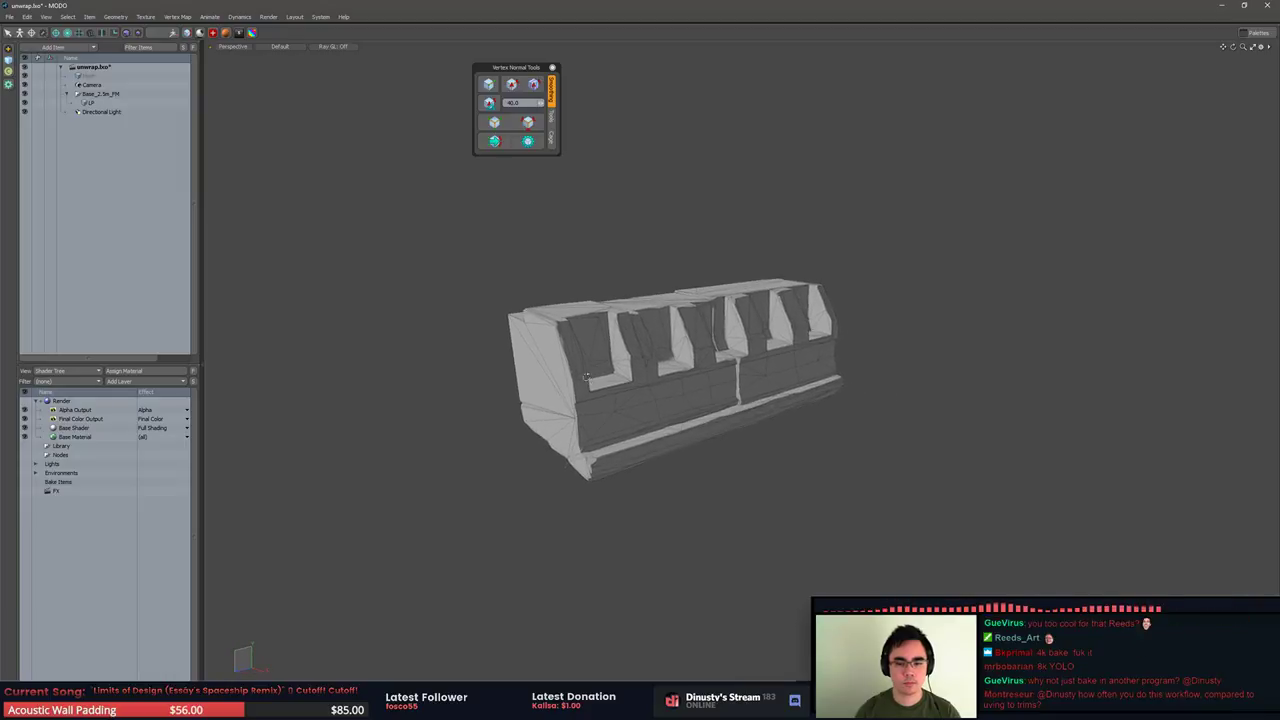
pyautogui.click(634, 400)
pyautogui.press('3')
pyautogui.doubleClick(690, 410)
pyautogui.keyDown('alt'); pyautogui.keyDown('shift'); pyautogui.moveTo(690, 410); pyautogui.dragTo(816, 453); pyautogui.keyUp('shift'); pyautogui.keyUp('alt')
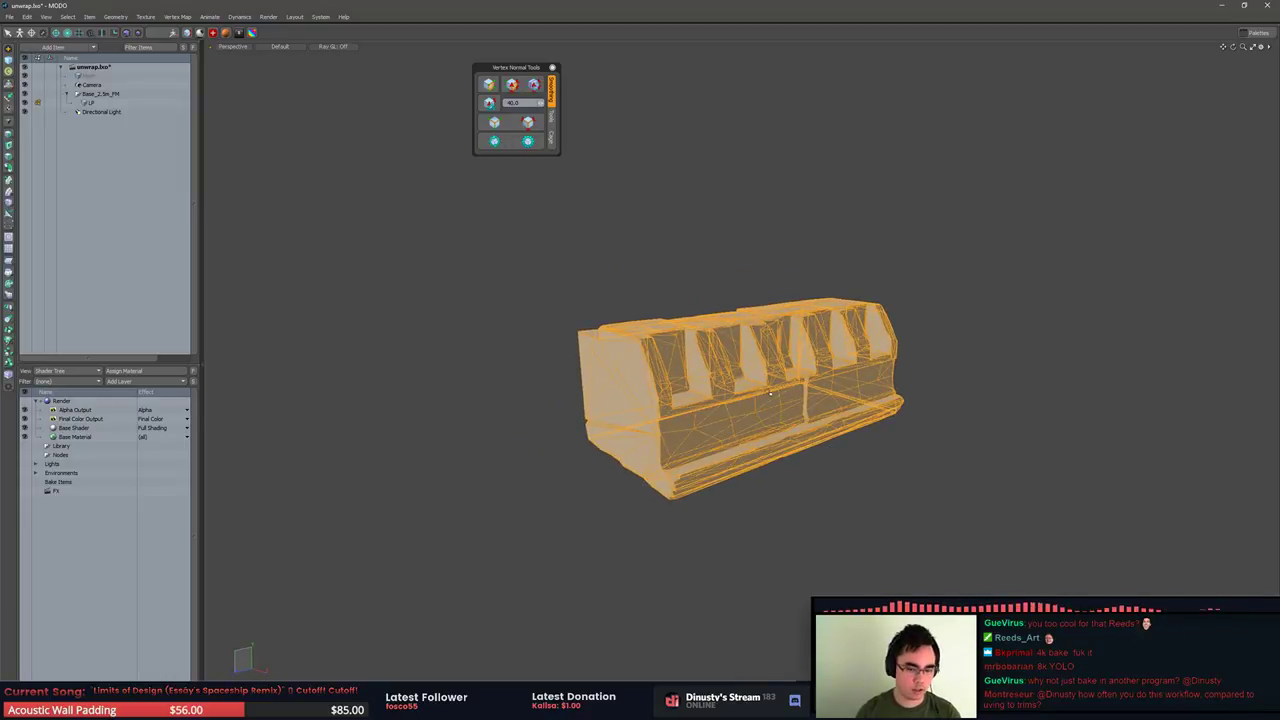
# Create a new mesh item and paste a copy of the low-poly roof trim geometry into it
pyautogui.press('n')
pyautogui.hotkey('ctrl', 'v')
pyautogui.scroll(3, 469, 361)
pyautogui.keyDown('alt'); pyautogui.keyDown('shift'); pyautogui.moveTo(469, 361); pyautogui.dragTo(412, 342); pyautogui.keyUp('shift'); pyautogui.keyUp('alt')
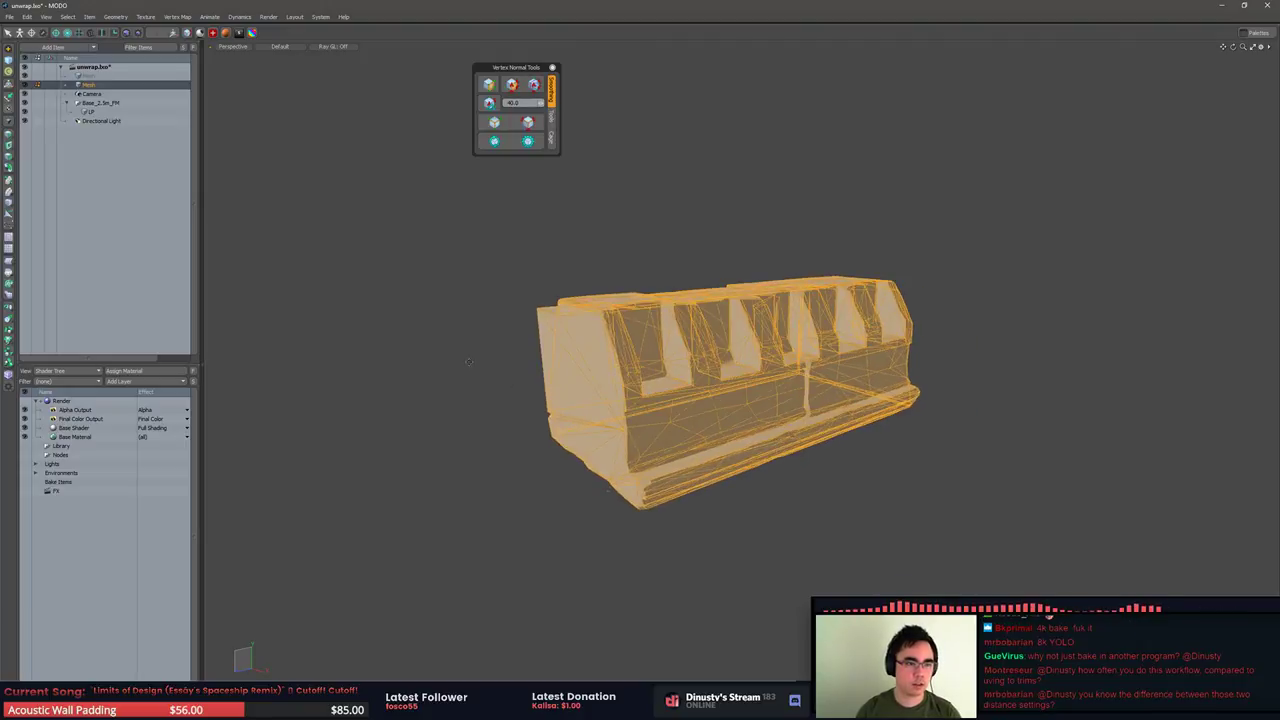
# Turn on topology mode and view the copied roof trim mesh against the background geometry
pyautogui.click(468, 362)
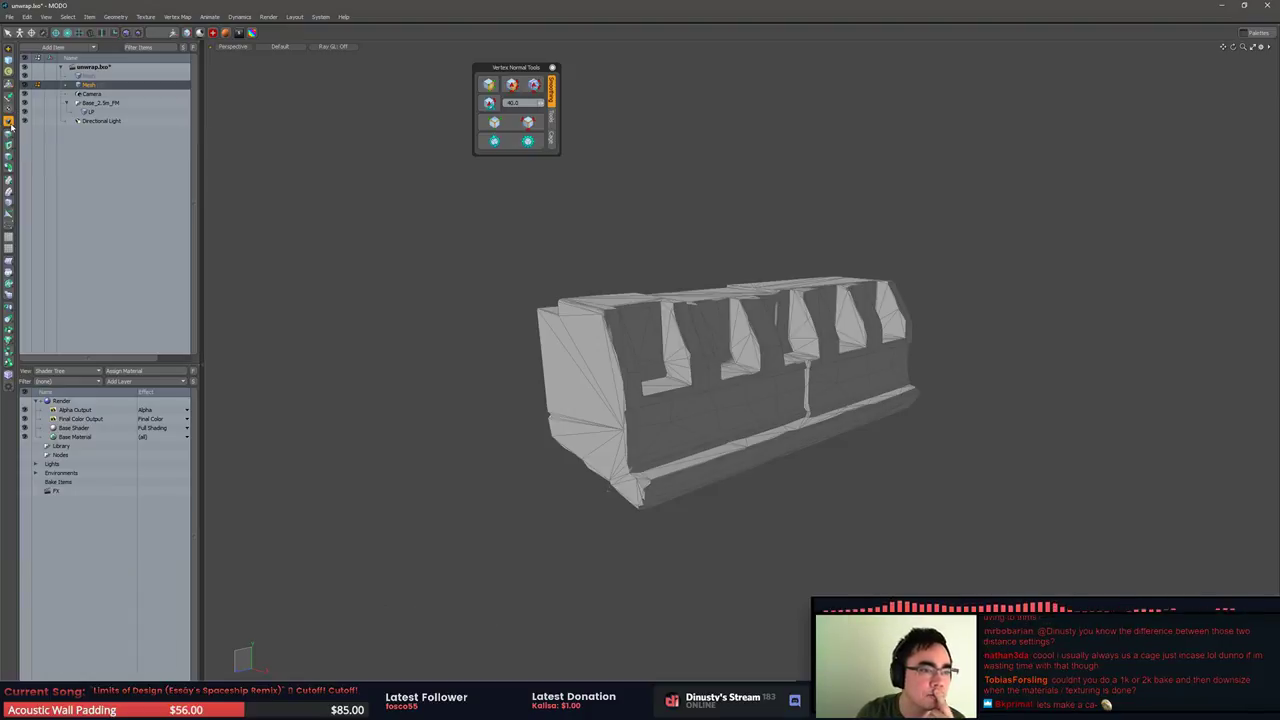
pyautogui.click(9, 121)
pyautogui.moveTo(355, 294)
pyautogui.keyDown('alt'); pyautogui.mouseDown()
pyautogui.moveTo(369, 323)
pyautogui.moveTo(346, 272)
pyautogui.mouseUp(); pyautogui.keyUp('alt')
pyautogui.click(592, 290)
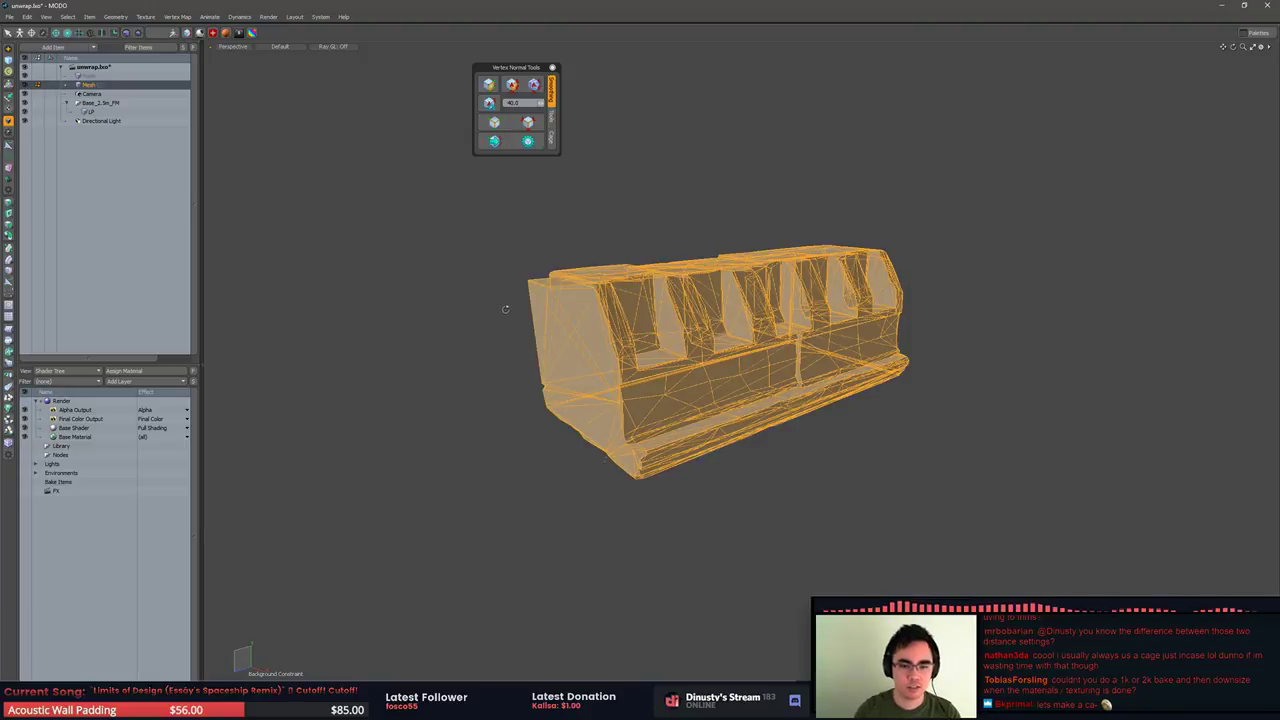
pyautogui.keyDown('alt'); pyautogui.moveTo(505, 309); pyautogui.dragTo(478, 307); pyautogui.keyUp('alt')
pyautogui.click(206, 260)
pyautogui.keyDown('alt'); pyautogui.moveTo(401, 295); pyautogui.dragTo(408, 305); pyautogui.keyUp('alt')
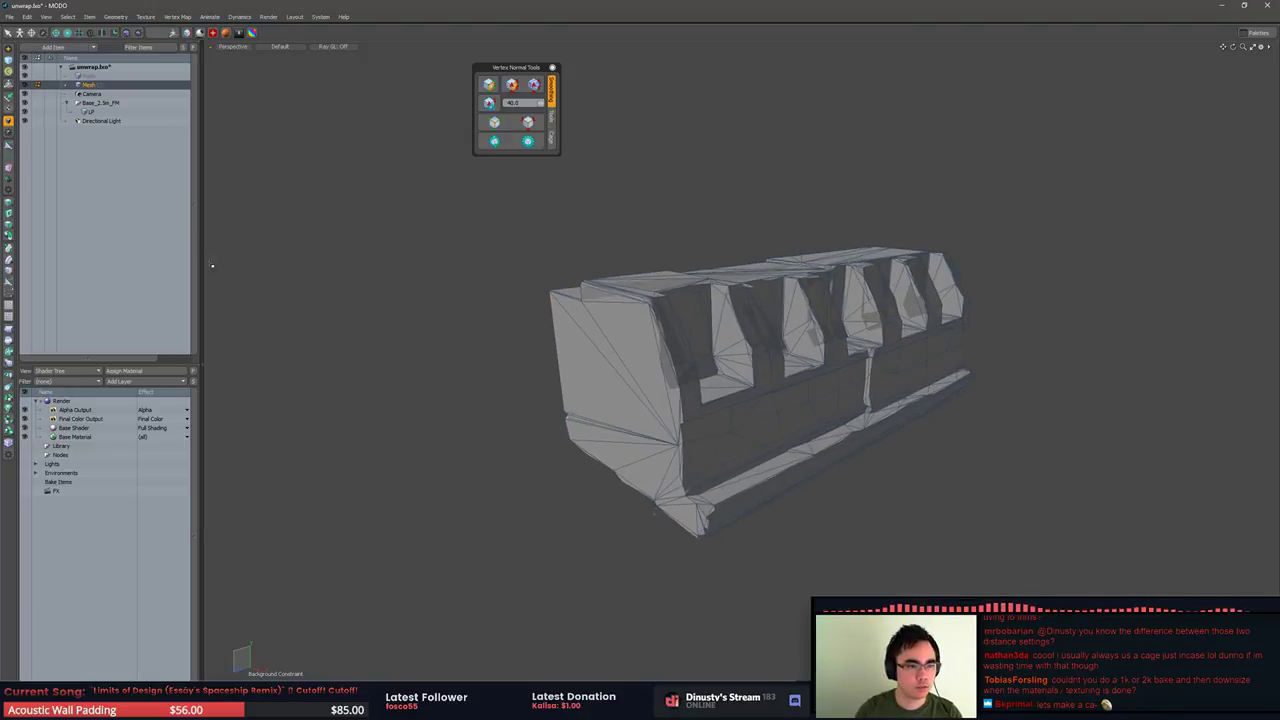
pyautogui.click(8, 120)
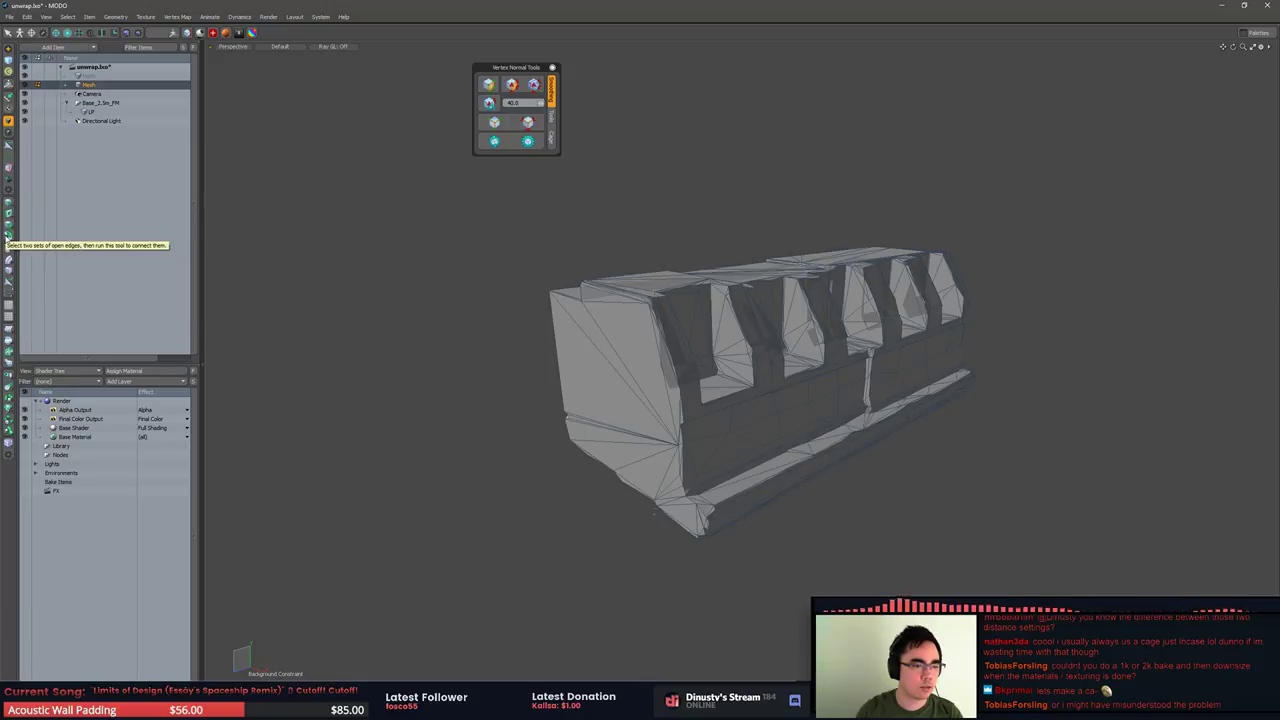
# Try to inflate the copied roof trim mesh with the Push tool and undo the offset
pyautogui.moveTo(18, 238); pyautogui.dragTo(72, 234)
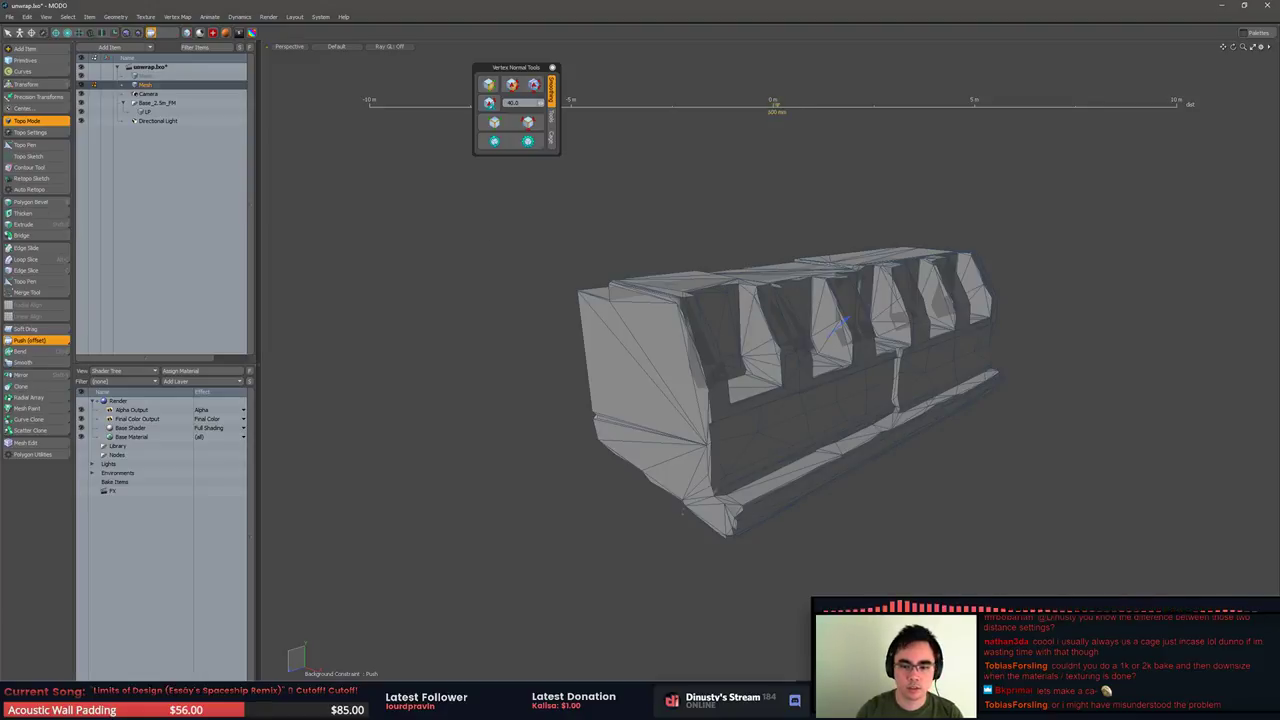
pyautogui.moveTo(843, 322); pyautogui.dragTo(869, 320)
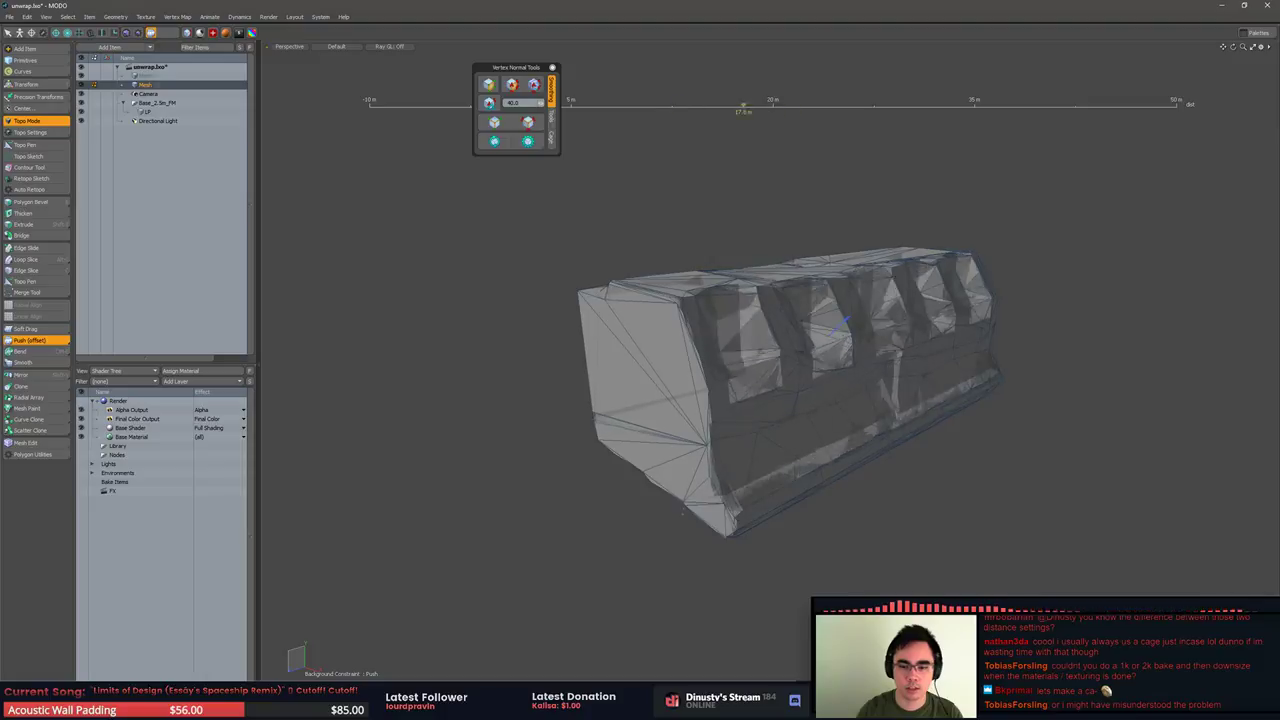
pyautogui.moveTo(534, 240); pyautogui.dragTo(606, 240)
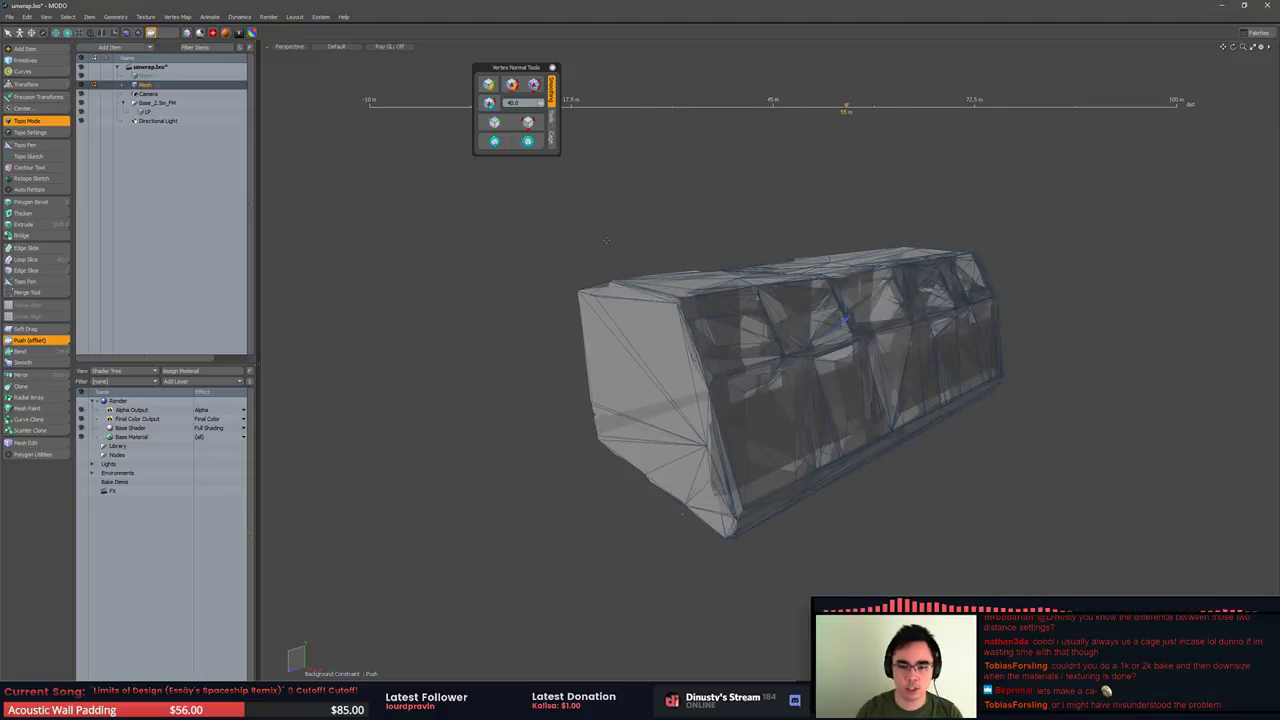
pyautogui.hotkey('ctrl', 'z')
pyautogui.press('space')
# Turn topology mode off and clear the polygon selection on the copied mesh
pyautogui.keyDown('alt'); pyautogui.moveTo(742, 244); pyautogui.dragTo(699, 345); pyautogui.keyUp('alt')
pyautogui.doubleClick(730, 312)
pyautogui.click(771, 218)
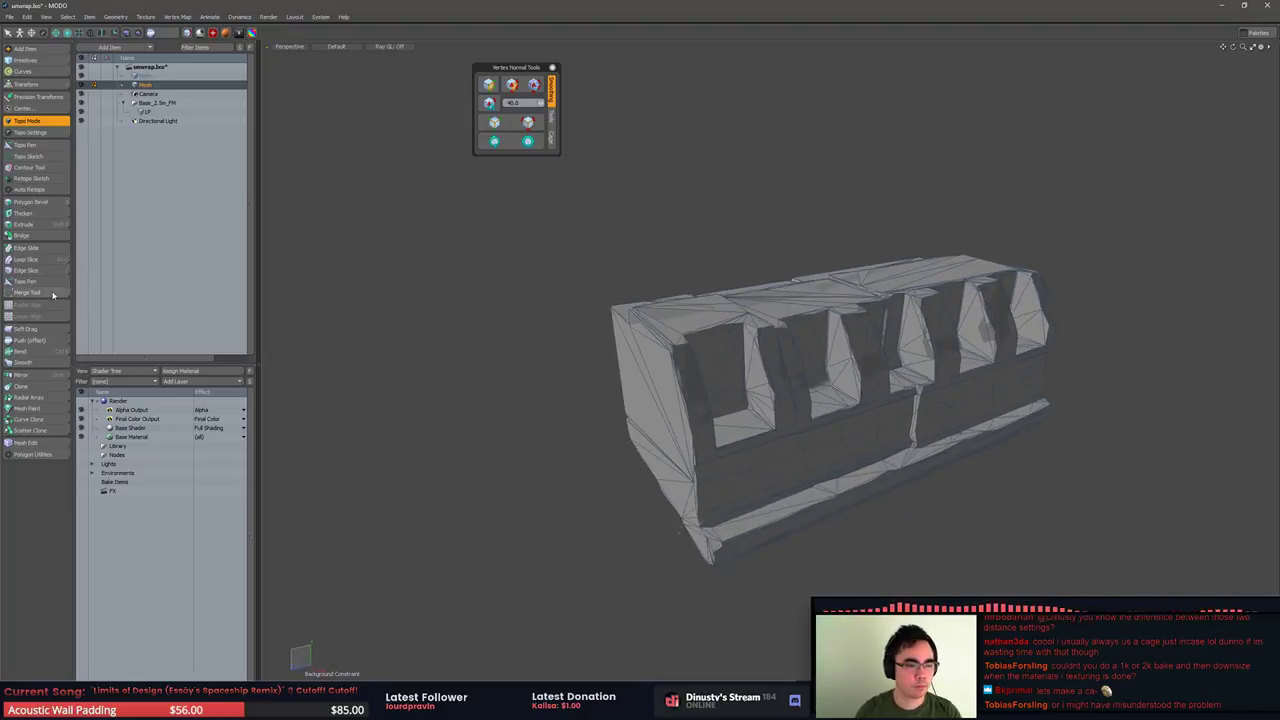
pyautogui.moveTo(72, 302); pyautogui.dragTo(10, 303)
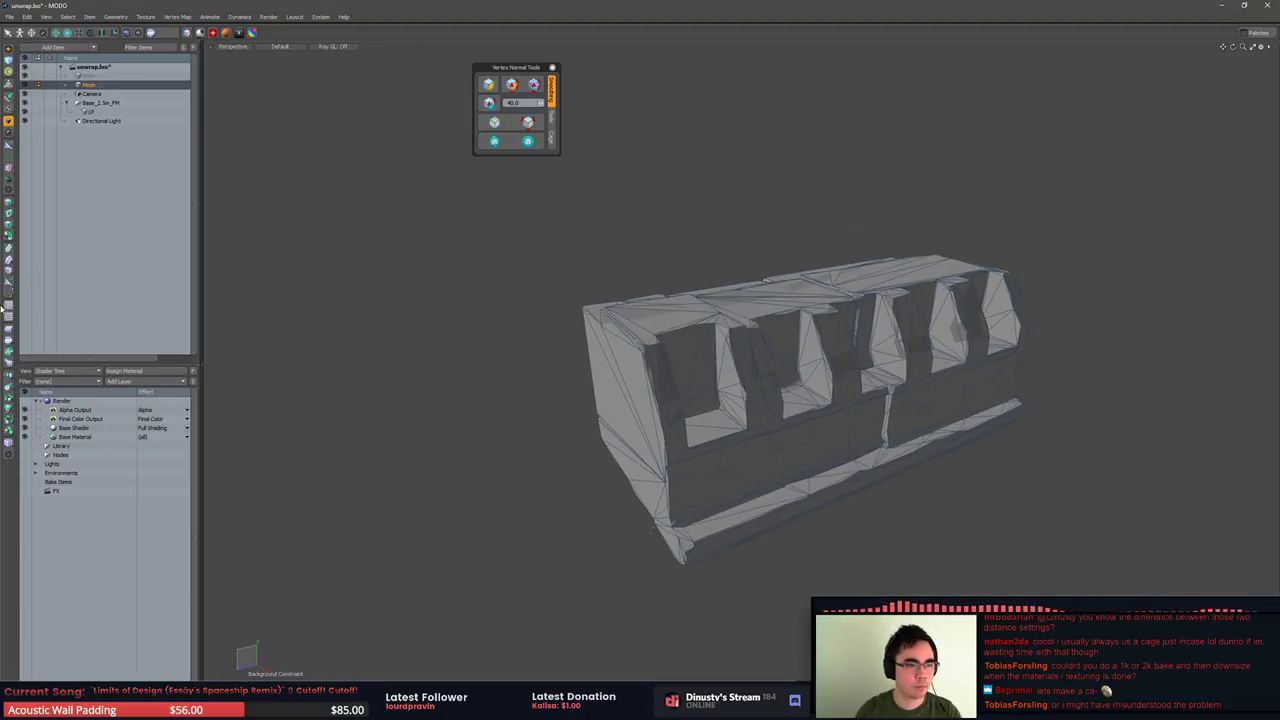
pyautogui.click(9, 122)
pyautogui.keyDown('alt'); pyautogui.moveTo(471, 260); pyautogui.dragTo(440, 229); pyautogui.keyUp('alt')
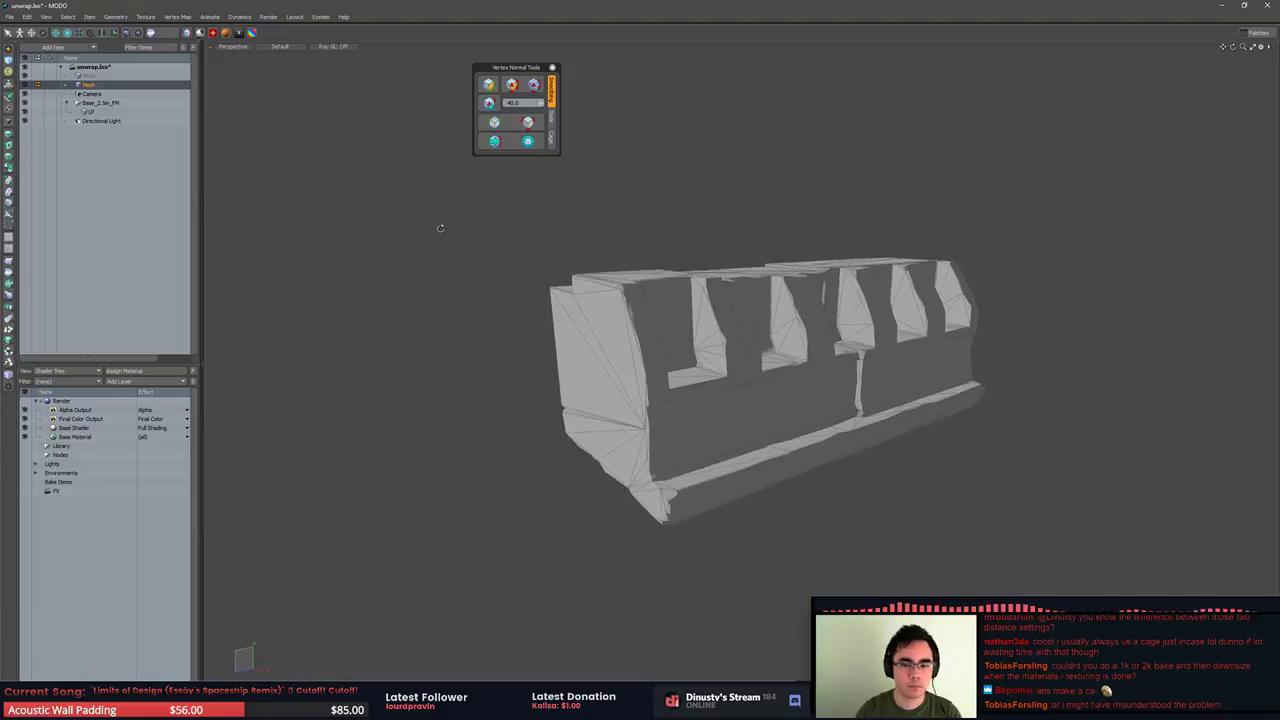
pyautogui.doubleClick(600, 320)
pyautogui.click(455, 305)
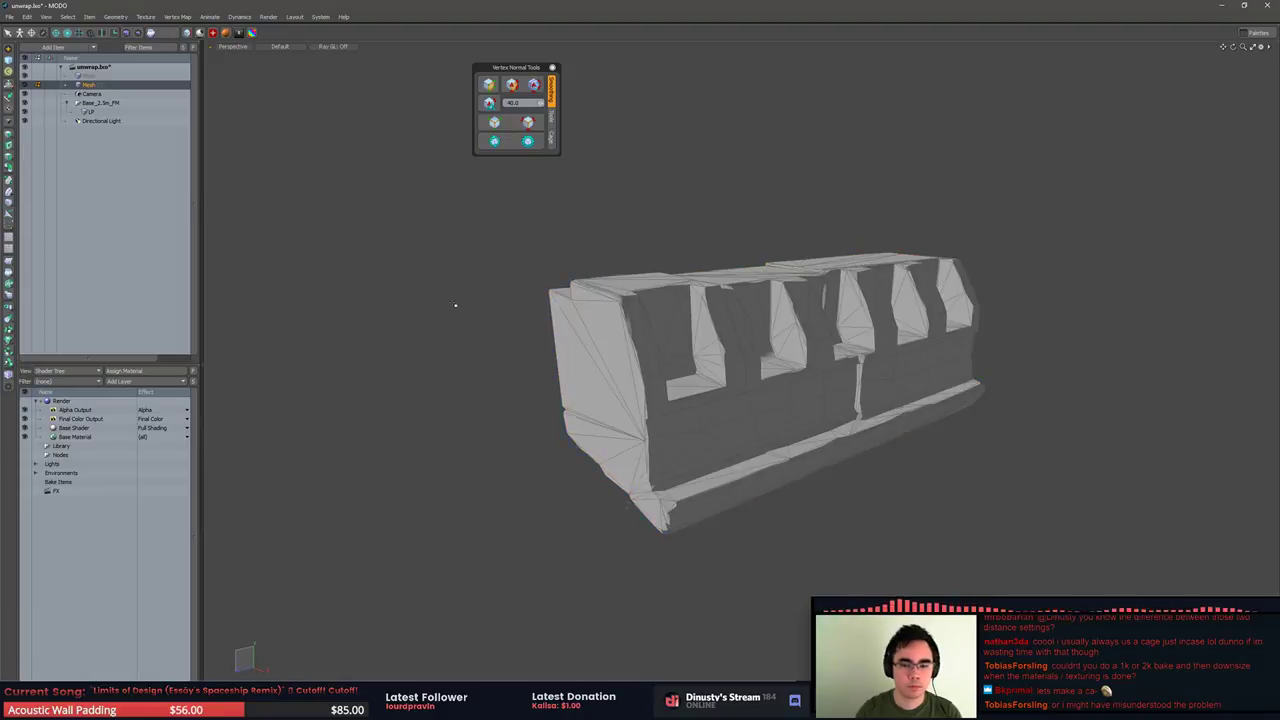
# Push the whole copied mesh outward along its normals by about 2.5 m to form a bake cage
pyautogui.click(9, 279)
pyautogui.moveTo(793, 328)
pyautogui.mouseDown()
pyautogui.moveTo(943, 328)
pyautogui.moveTo(708, 328)
pyautogui.moveTo(851, 330)
pyautogui.mouseUp()
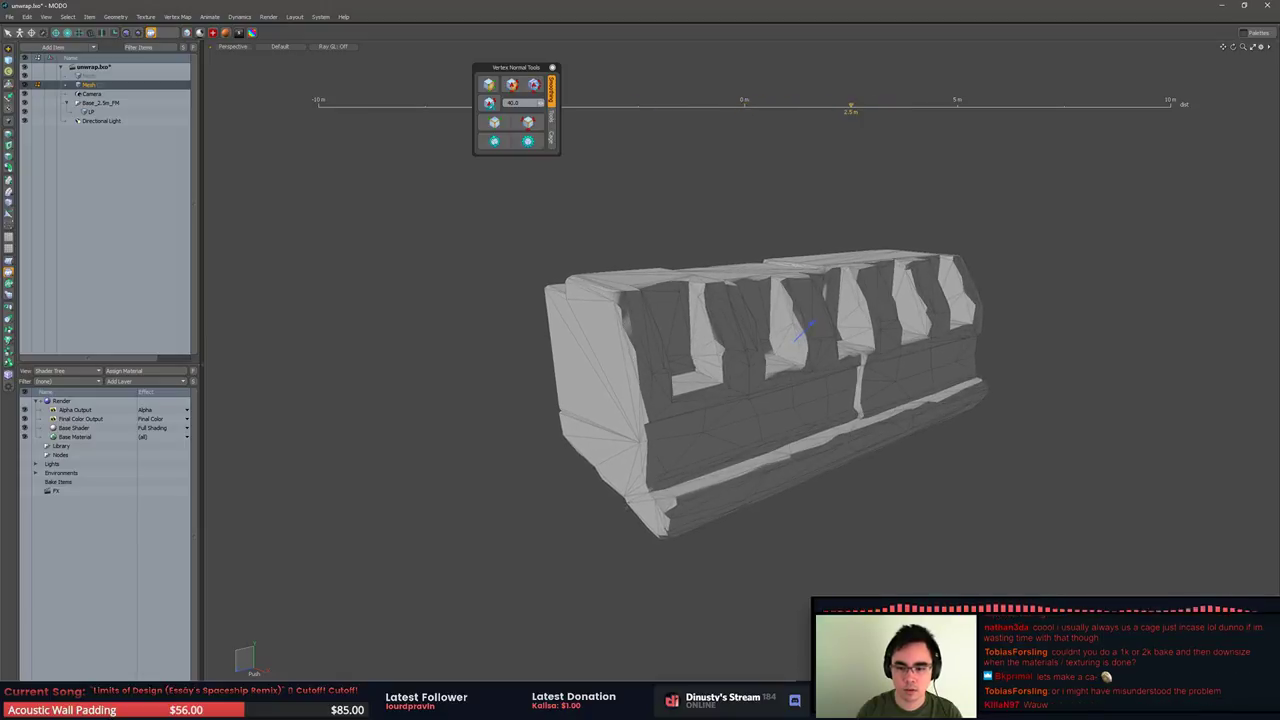
pyautogui.press('space')
pyautogui.keyDown('alt'); pyautogui.moveTo(745, 395); pyautogui.dragTo(809, 379); pyautogui.keyUp('alt')
pyautogui.scroll(3, 875, 379)
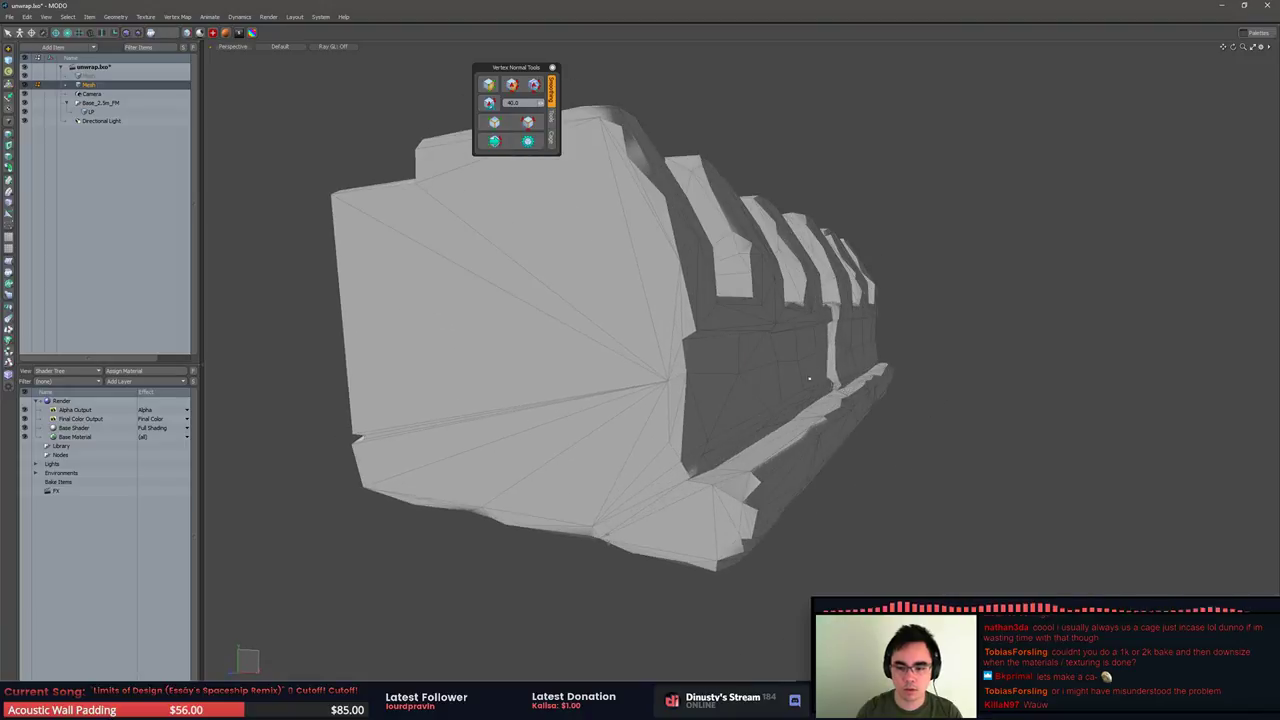
# Select the cage polygons beside the vertical step in the ornament band and move them along one axis
pyautogui.moveTo(725, 345)
pyautogui.mouseDown()
pyautogui.moveTo(715, 400)
pyautogui.moveTo(745, 408)
pyautogui.mouseUp()
pyautogui.moveTo(779, 357); pyautogui.dragTo(753, 344)
pyautogui.moveTo(753, 344)
pyautogui.keyDown('alt'); pyautogui.mouseDown()
pyautogui.moveTo(650, 358)
pyautogui.moveTo(715, 386)
pyautogui.moveTo(622, 392)
pyautogui.mouseUp(); pyautogui.keyUp('alt')
pyautogui.keyDown('shift'); pyautogui.click(755, 381); pyautogui.keyUp('shift')
pyautogui.keyDown('alt'); pyautogui.moveTo(755, 381); pyautogui.dragTo(820, 370); pyautogui.keyUp('alt')
pyautogui.scroll(3, 743, 336)
pyautogui.keyDown('shift'); pyautogui.moveTo(748, 336); pyautogui.dragTo(740, 340); pyautogui.keyUp('shift')
pyautogui.moveTo(737, 402)
pyautogui.keyDown('shift'); pyautogui.mouseDown()
pyautogui.moveTo(749, 412)
pyautogui.moveTo(814, 349)
pyautogui.moveTo(822, 367)
pyautogui.moveTo(808, 380)
pyautogui.moveTo(908, 404)
pyautogui.moveTo(681, 394)
pyautogui.mouseUp(); pyautogui.keyUp('shift')
pyautogui.keyDown('shift'); pyautogui.click(758, 403); pyautogui.keyUp('shift')
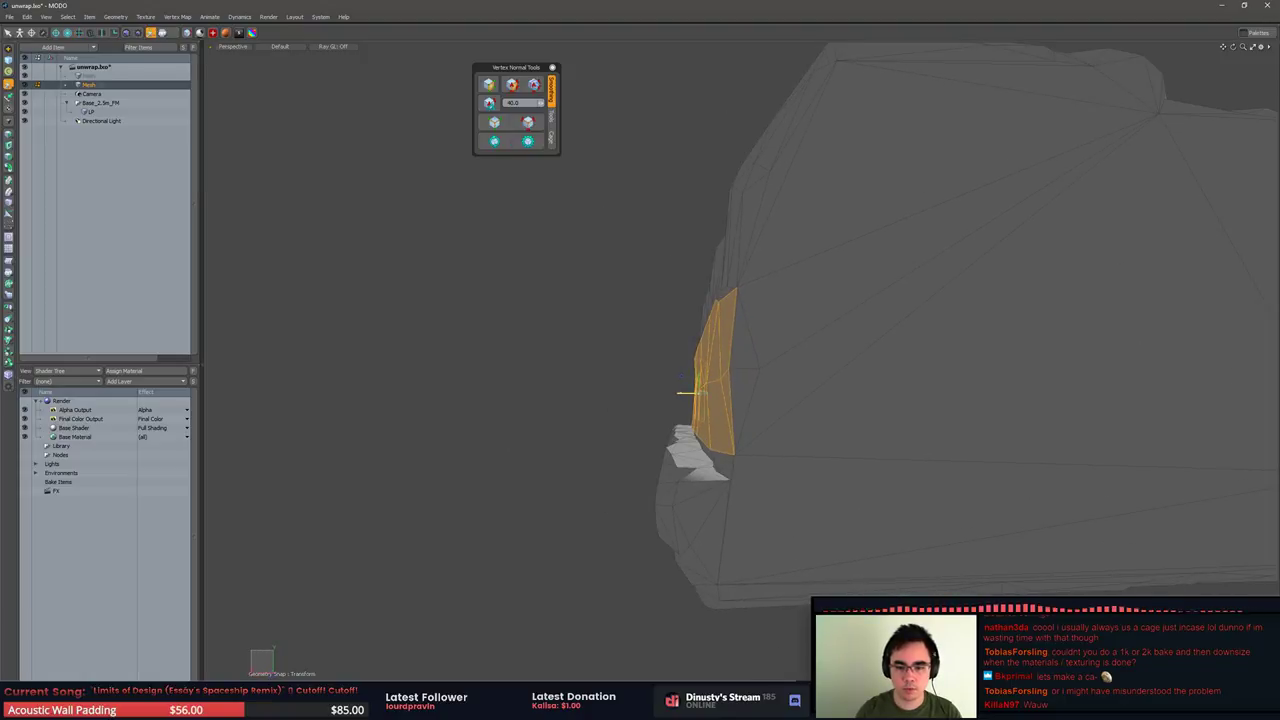
pyautogui.press('q')
pyautogui.click(560, 383)
# Remove the edges running down the inner side of the vertical step in the cage's ornament band
pyautogui.keyDown('alt'); pyautogui.moveTo(560, 383); pyautogui.dragTo(721, 408); pyautogui.keyUp('alt')
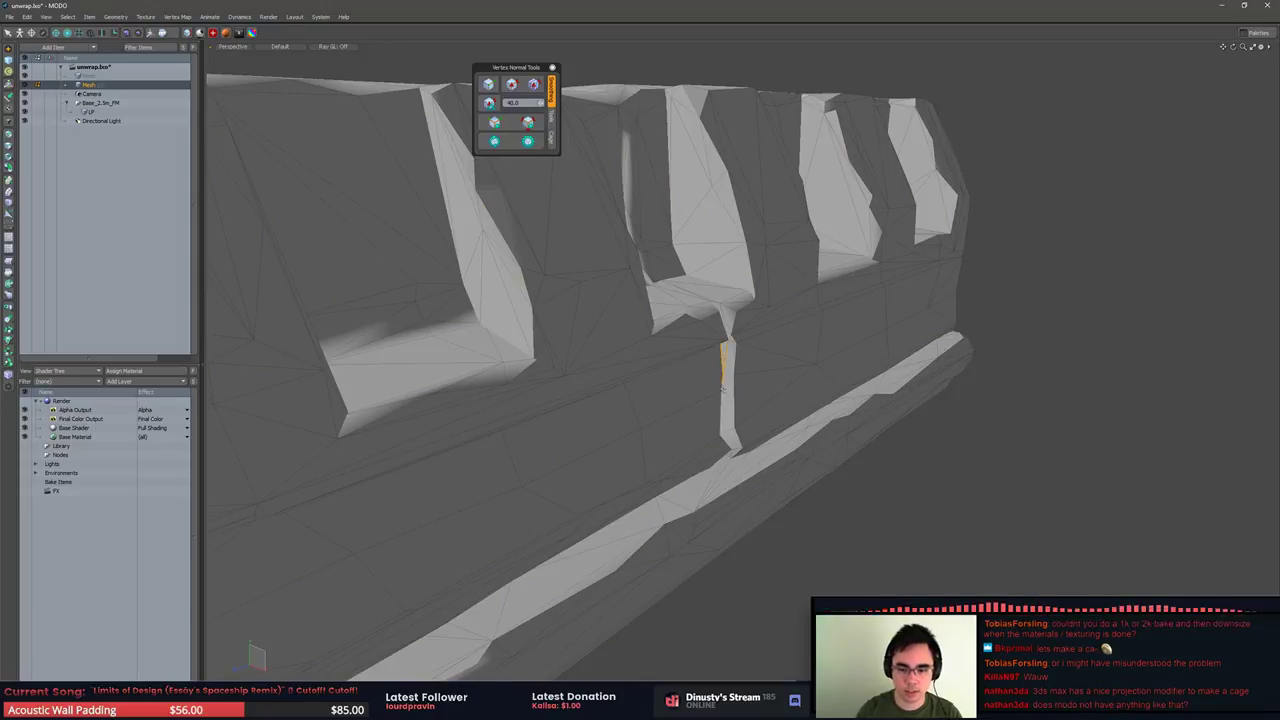
pyautogui.keyDown('alt'); pyautogui.moveTo(722, 389); pyautogui.dragTo(718, 323); pyautogui.keyUp('alt')
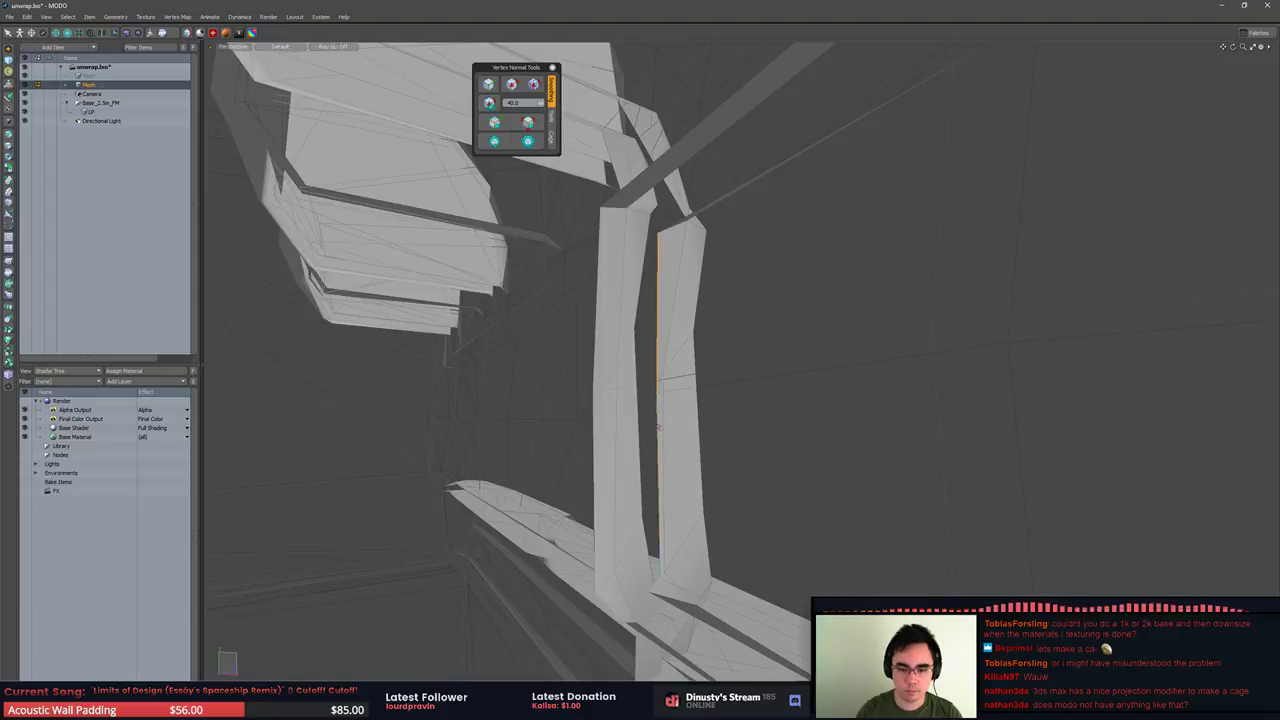
pyautogui.keyDown('alt'); pyautogui.moveTo(720, 431); pyautogui.dragTo(628, 441); pyautogui.keyUp('alt')
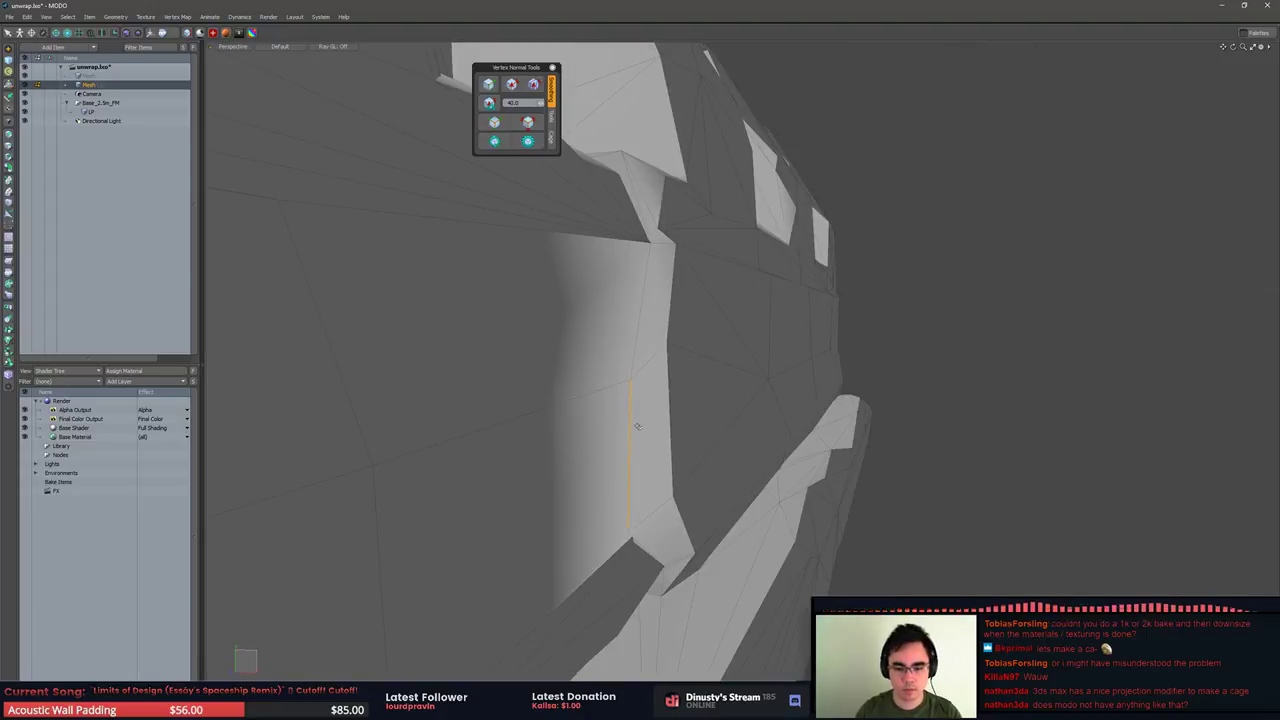
pyautogui.keyDown('alt'); pyautogui.moveTo(630, 521); pyautogui.dragTo(617, 553); pyautogui.keyUp('alt')
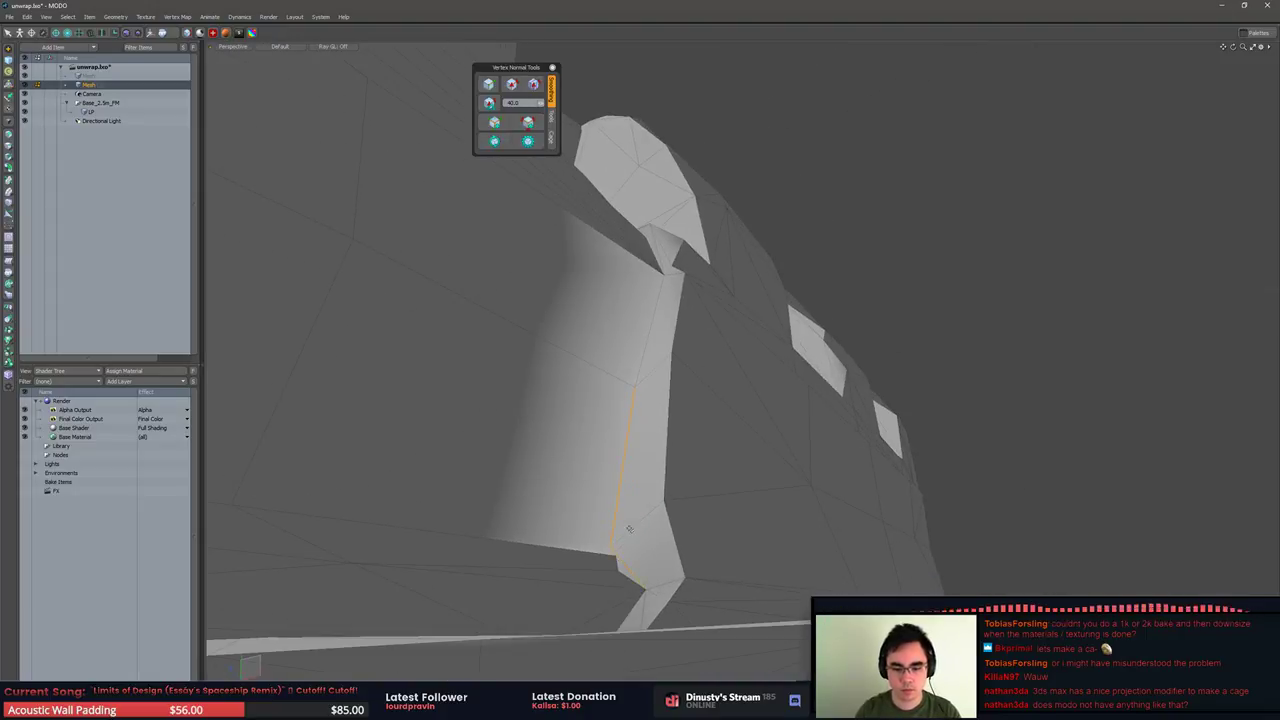
pyautogui.keyDown('shift'); pyautogui.click(645, 349); pyautogui.keyUp('shift')
pyautogui.press('BackSpace')
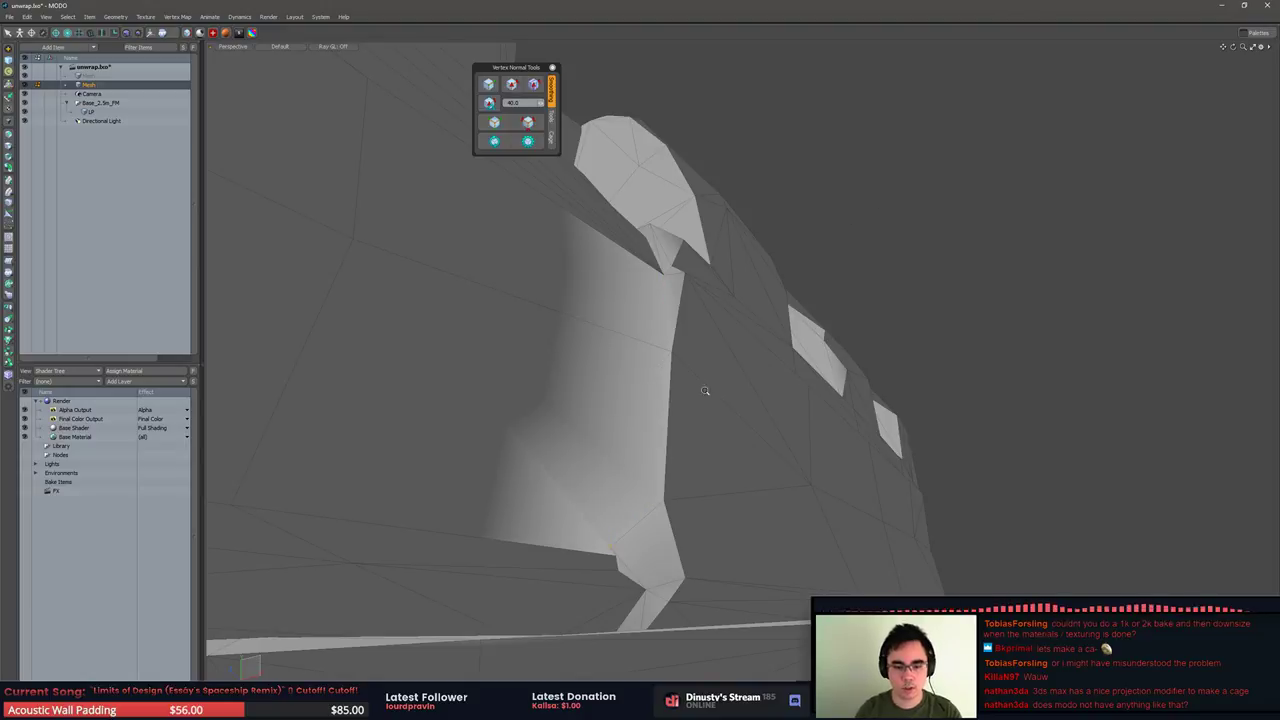
# Try to join the cage vertices beside the vertical step in the ornament band
pyautogui.keyDown('ctrl'); pyautogui.keyDown('alt'); pyautogui.moveTo(705, 390); pyautogui.dragTo(640, 395); pyautogui.keyUp('alt'); pyautogui.keyUp('ctrl')
pyautogui.keyDown('alt'); pyautogui.moveTo(640, 395); pyautogui.dragTo(648, 458); pyautogui.keyUp('alt')
pyautogui.press('space')
pyautogui.press('space')
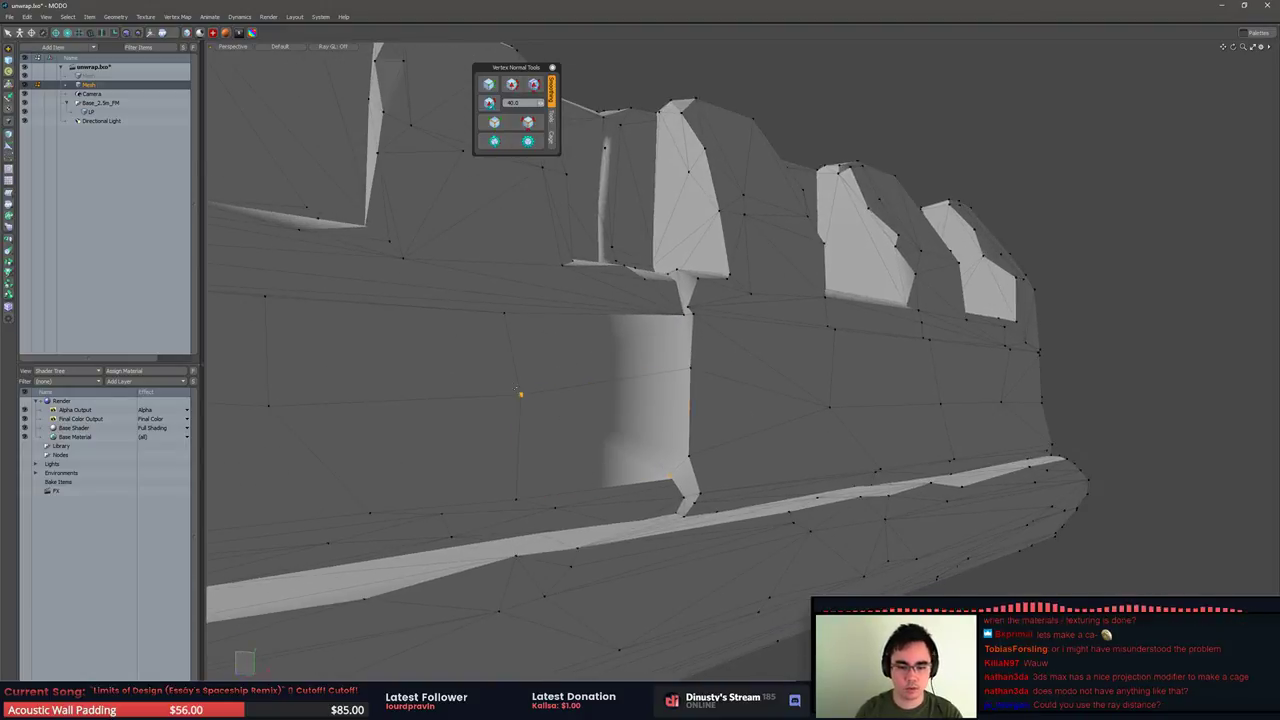
pyautogui.press('3')
pyautogui.click(620, 452)
pyautogui.hotkey('alt', '1')
pyautogui.keyDown('ctrl'); pyautogui.moveTo(527, 376); pyautogui.dragTo(588, 386, button='right'); pyautogui.keyUp('ctrl')
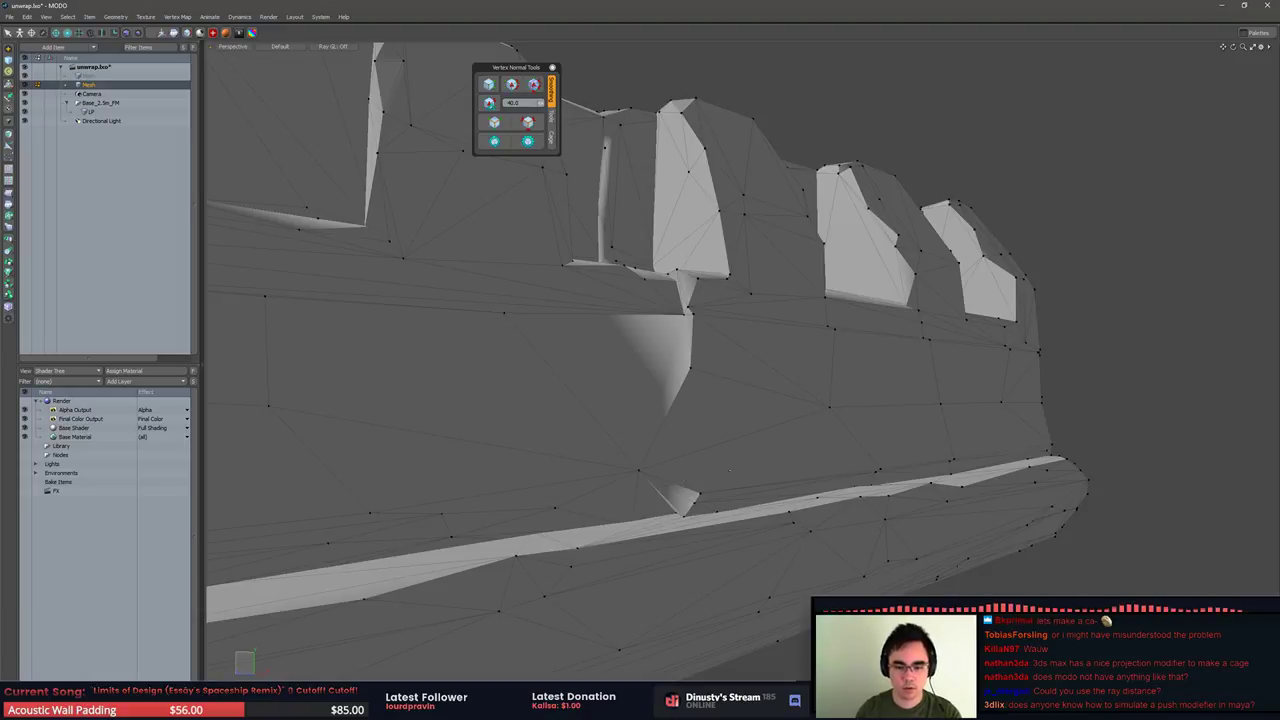
pyautogui.press('3')
pyautogui.moveTo(683, 470)
pyautogui.keyDown('ctrl'); pyautogui.keyDown('alt'); pyautogui.mouseDown()
pyautogui.moveTo(788, 461)
pyautogui.moveTo(705, 479)
pyautogui.moveTo(610, 450)
pyautogui.mouseUp(); pyautogui.keyUp('alt'); pyautogui.keyUp('ctrl')
pyautogui.moveTo(610, 450)
pyautogui.keyDown('alt'); pyautogui.mouseDown()
pyautogui.moveTo(770, 190)
pyautogui.moveTo(797, 226)
pyautogui.mouseUp(); pyautogui.keyUp('alt')
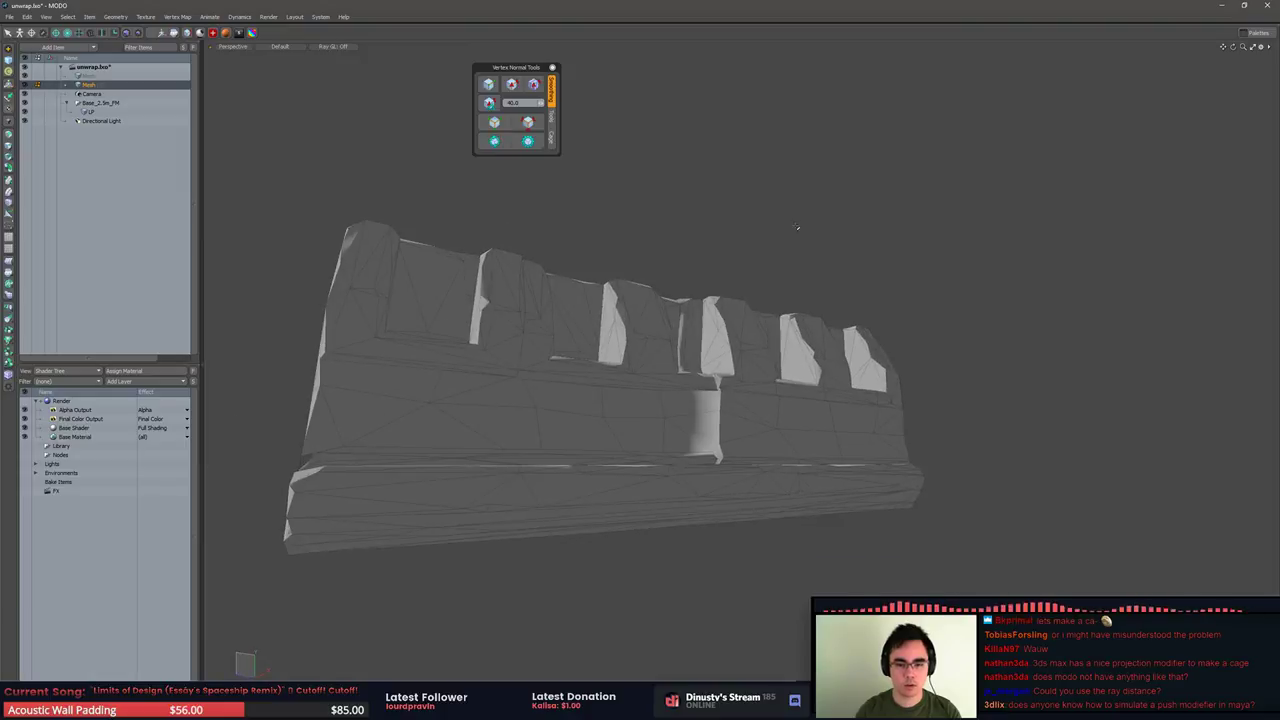
# Update the cage mesh's vertex normals and select all of its connected polygons
pyautogui.click(497, 142)
pyautogui.moveTo(740, 265)
pyautogui.keyDown('alt'); pyautogui.mouseDown()
pyautogui.moveTo(626, 281)
pyautogui.moveTo(451, 383)
pyautogui.moveTo(493, 137)
pyautogui.mouseUp(); pyautogui.keyUp('alt')
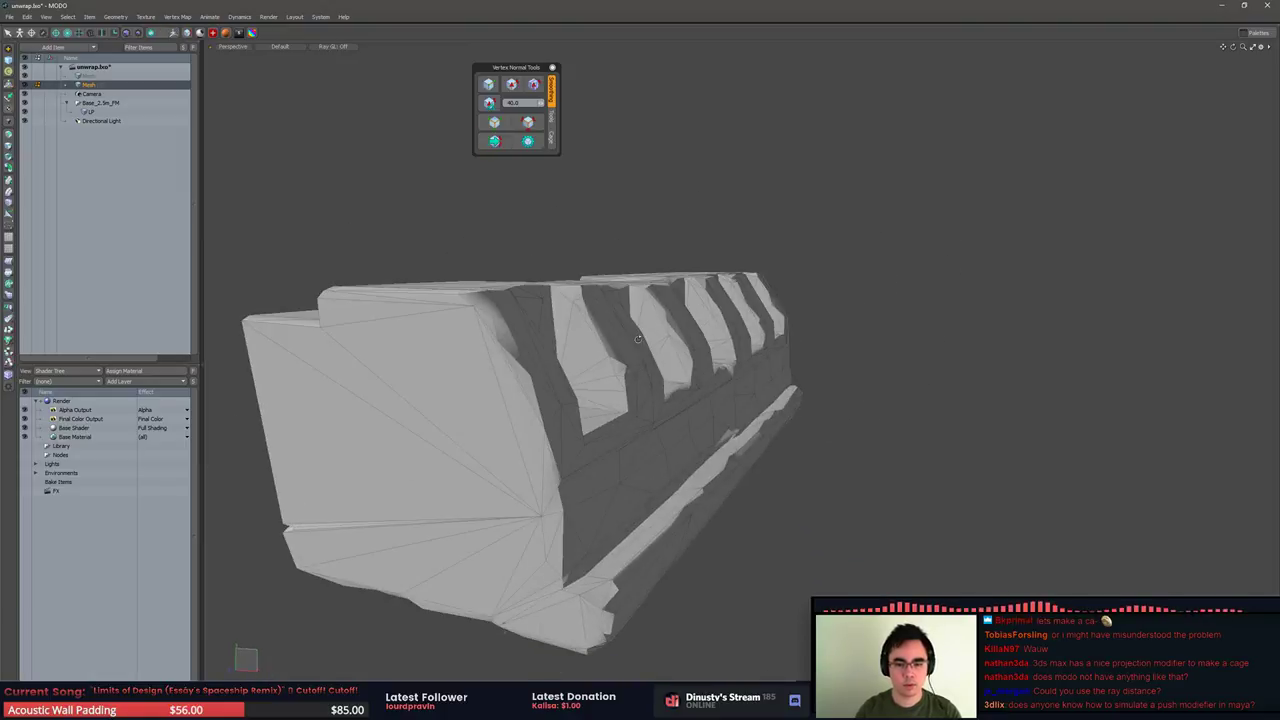
pyautogui.doubleClick(637, 388)
pyautogui.keyDown('alt'); pyautogui.moveTo(637, 388); pyautogui.dragTo(693, 413); pyautogui.keyUp('alt')
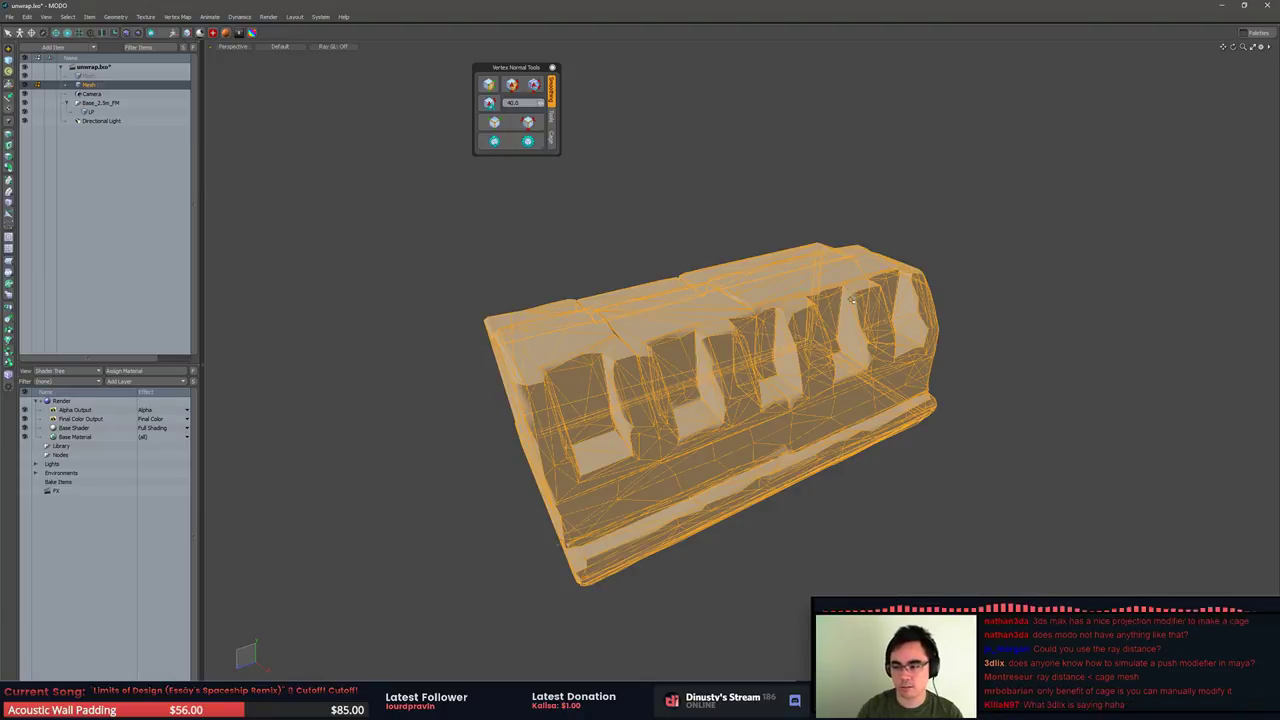
pyautogui.keyDown('alt'); pyautogui.moveTo(946, 318); pyautogui.dragTo(918, 282); pyautogui.keyUp('alt')
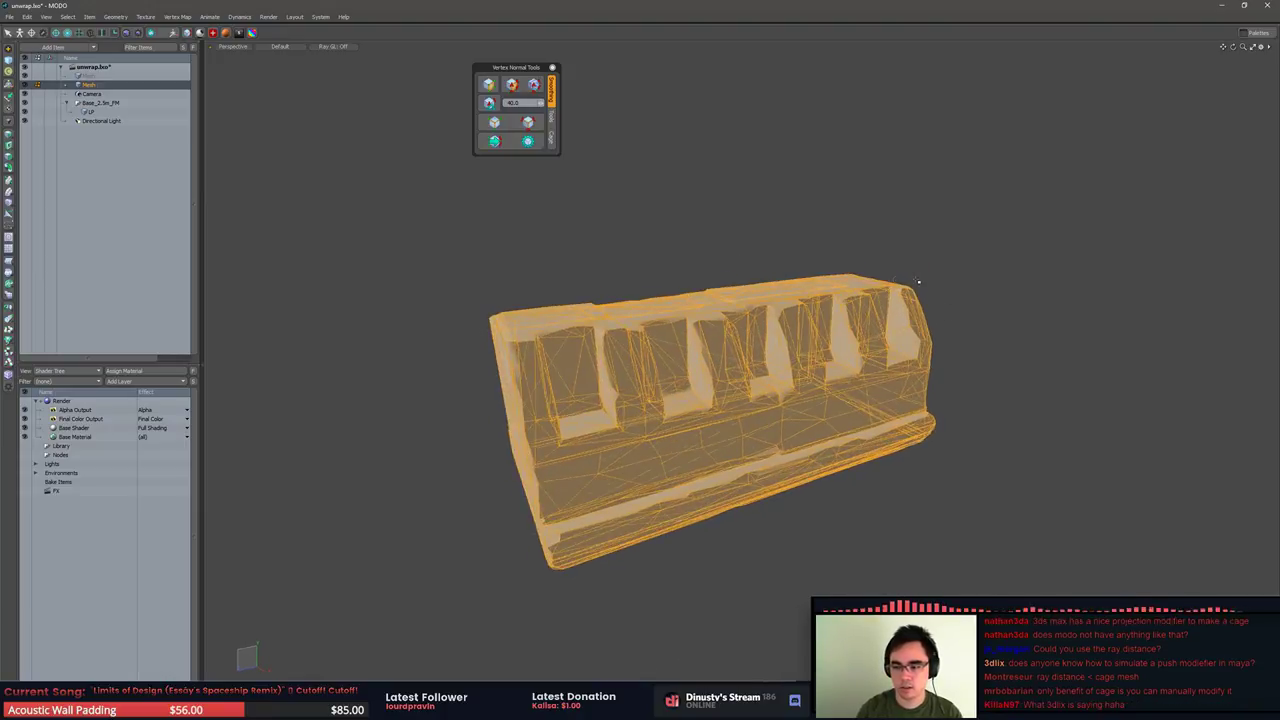
# Export the selected cage mesh layer as the Wavefront OBJ file cage.obj in the RoofSet folder
pyautogui.rightClick(101, 100)
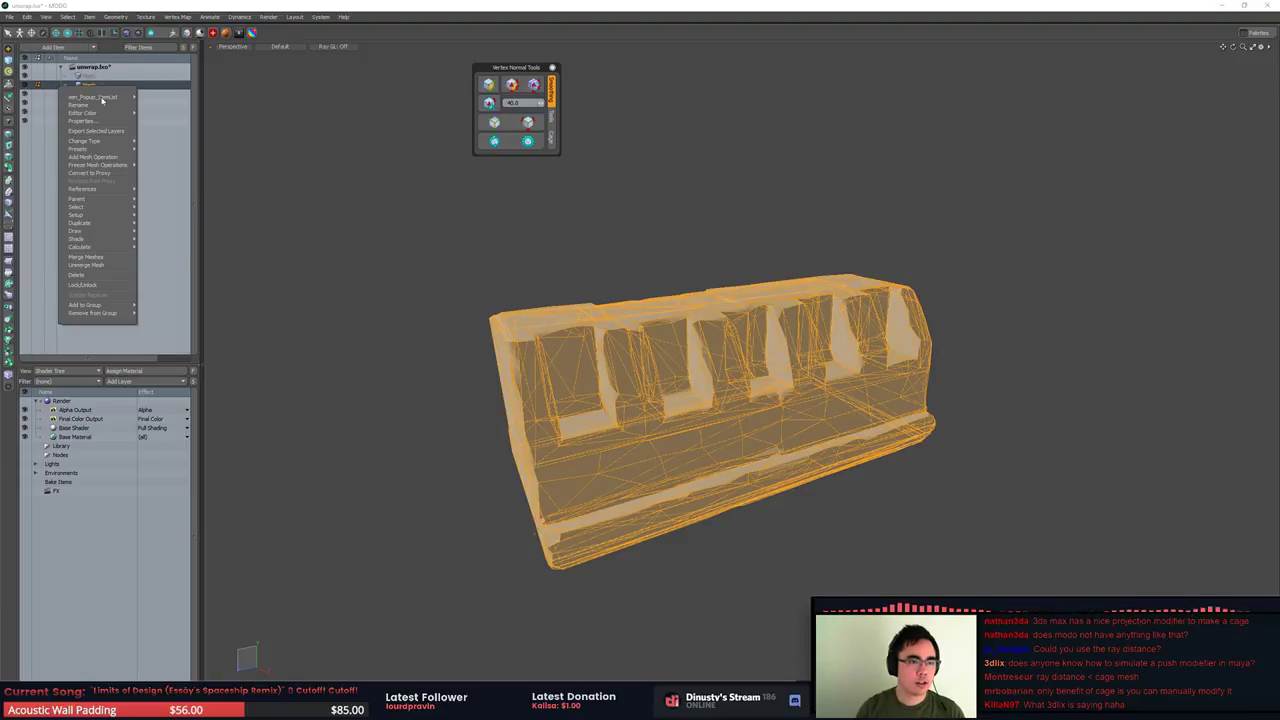
pyautogui.click(122, 132)
pyautogui.click(655, 336)
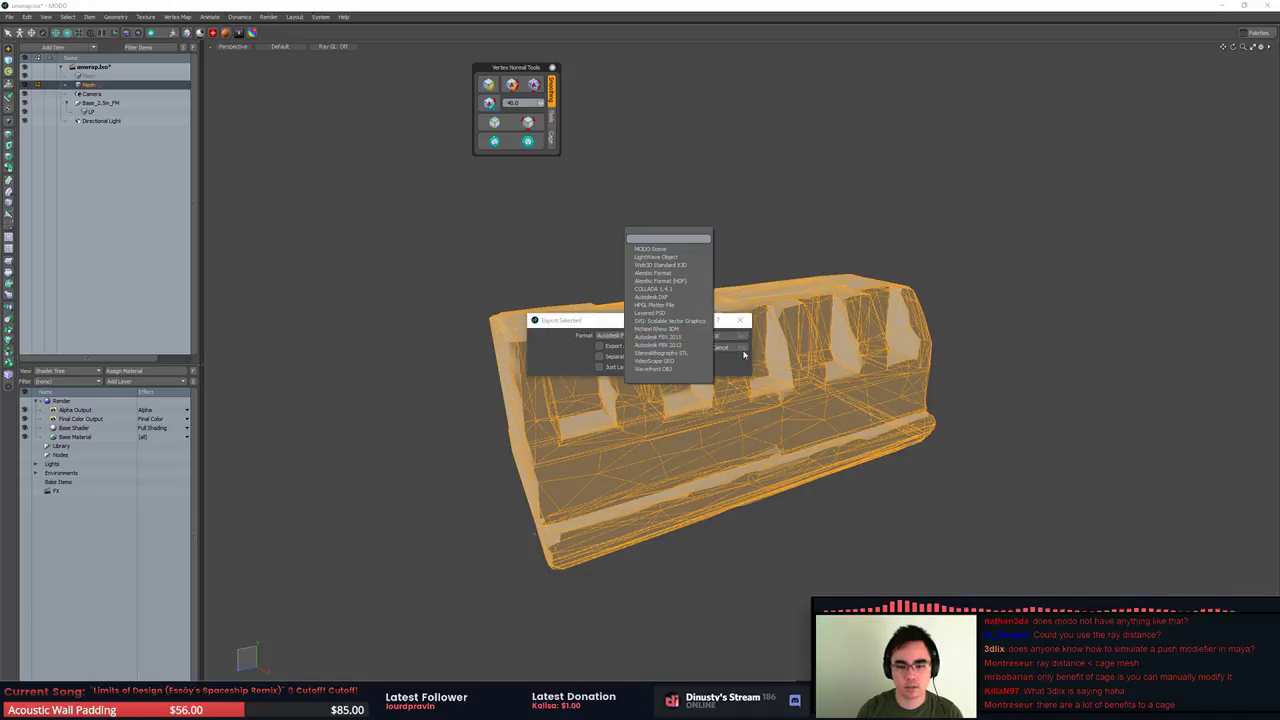
pyautogui.click(670, 370)
pyautogui.click(734, 336)
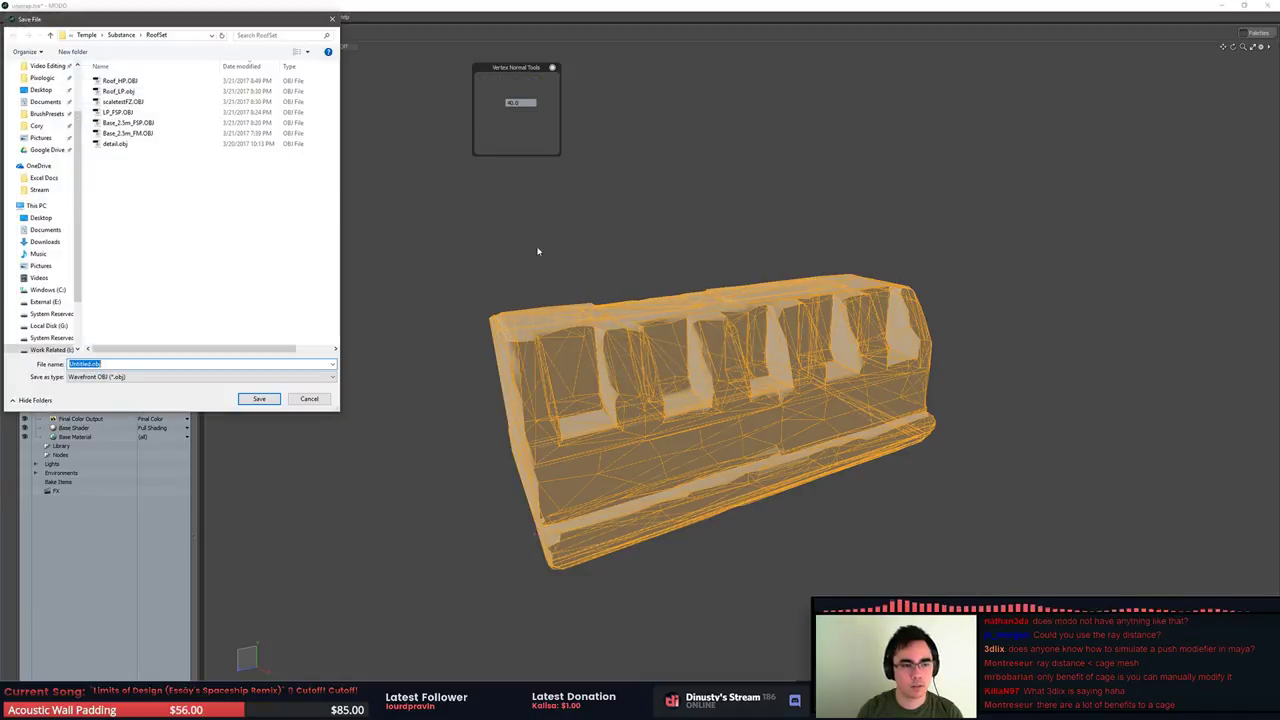
pyautogui.press('Return')
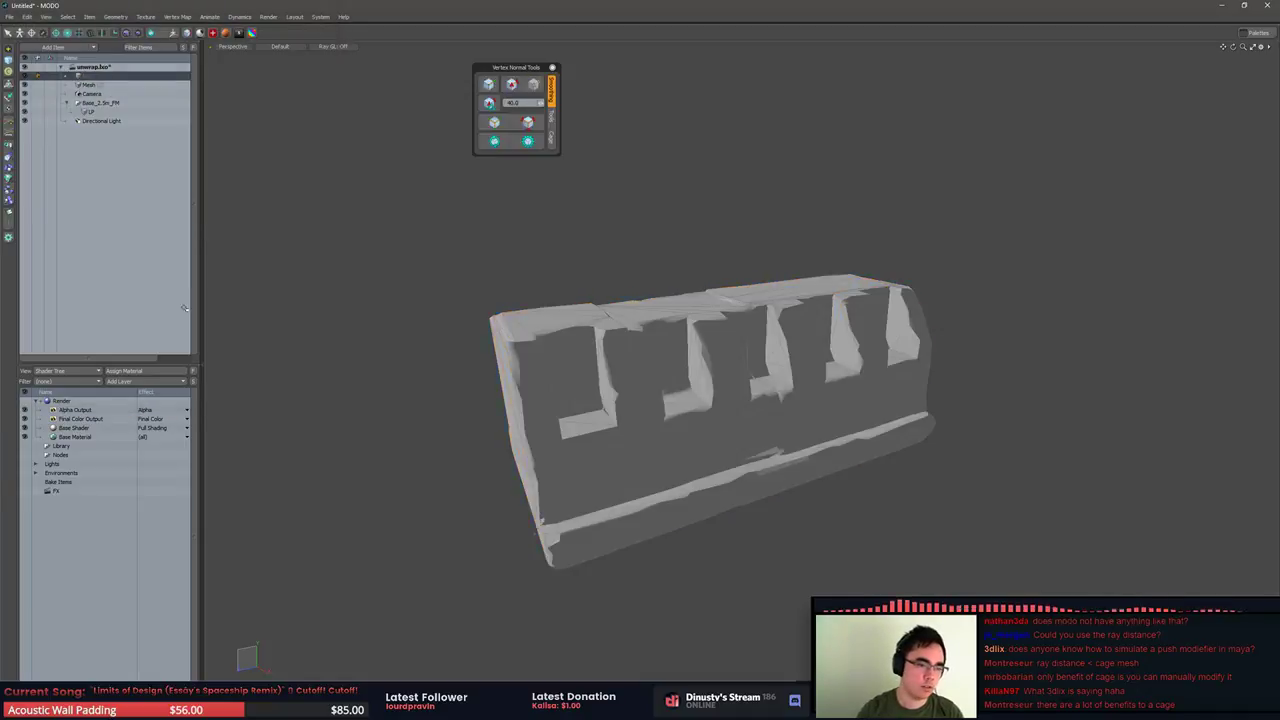
# Switch to Substance Painter, enable the cage for baking, and load cage.obj as the cage file
pyautogui.hotkey('alt', 'Tab')
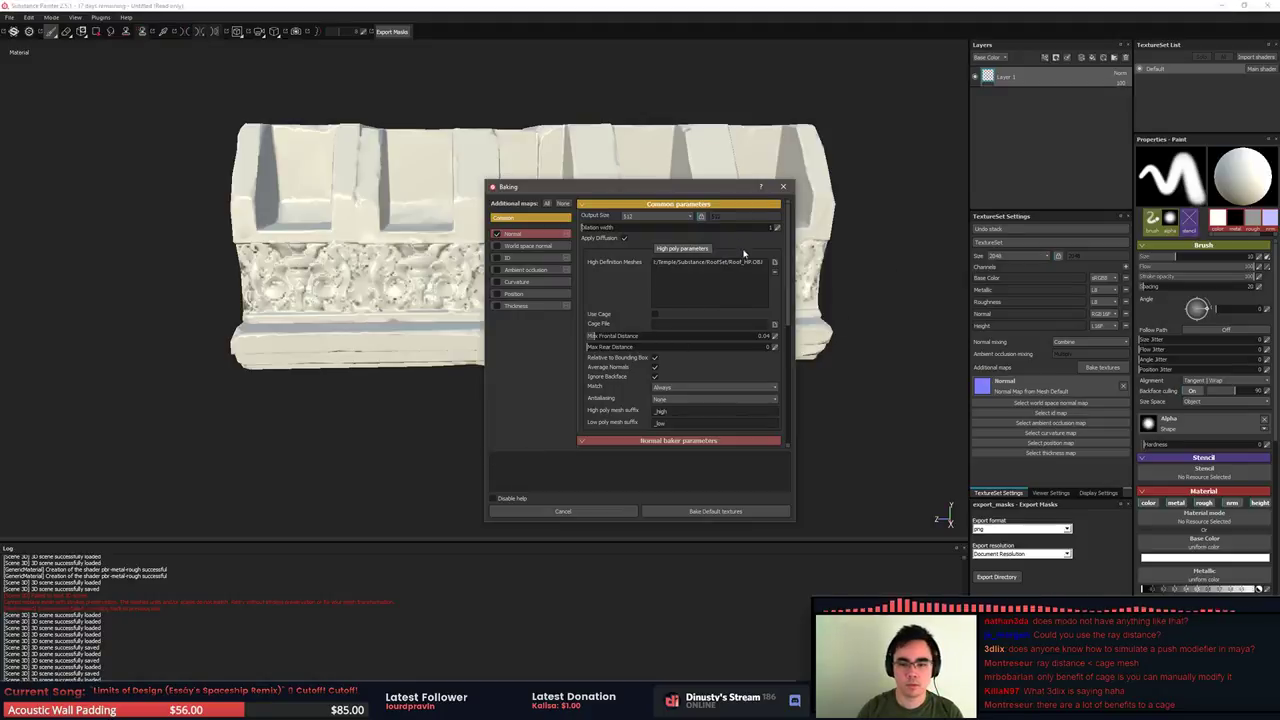
pyautogui.click(655, 315)
pyautogui.click(774, 325)
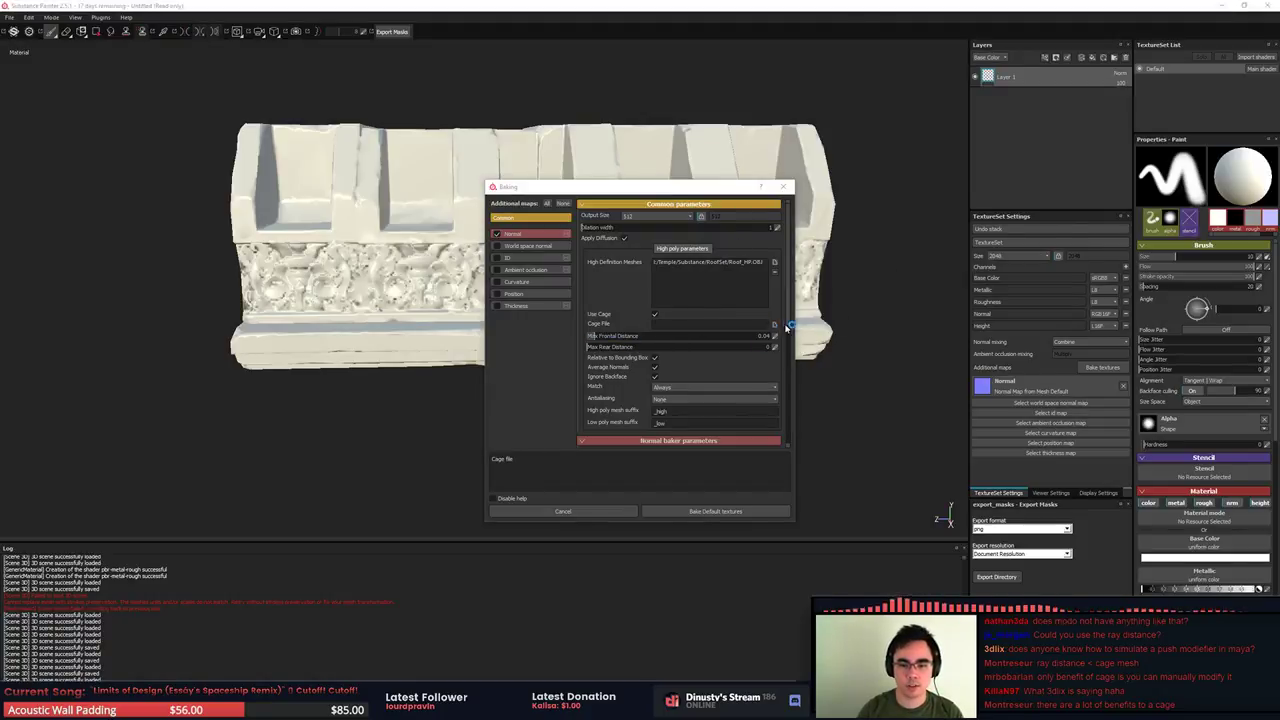
pyautogui.doubleClick(681, 263)
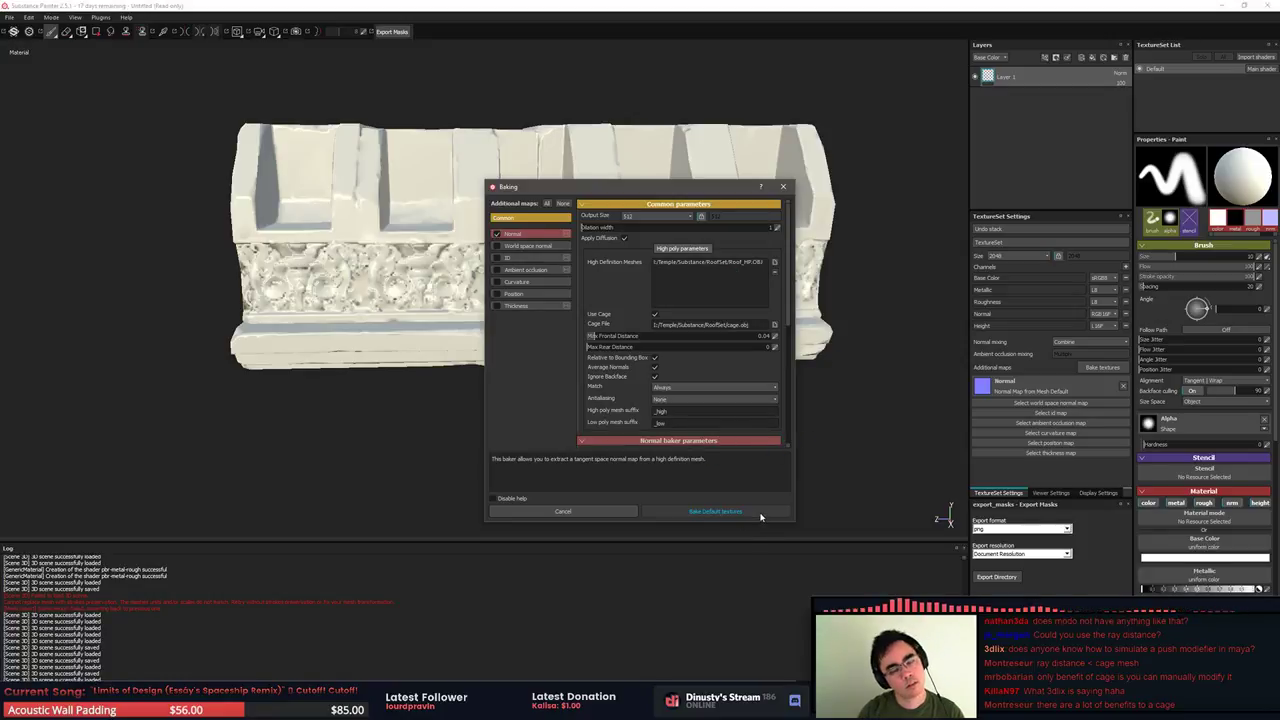
# Keep the output size at 512 and bake the normal map using the cage
pyautogui.click(650, 216)
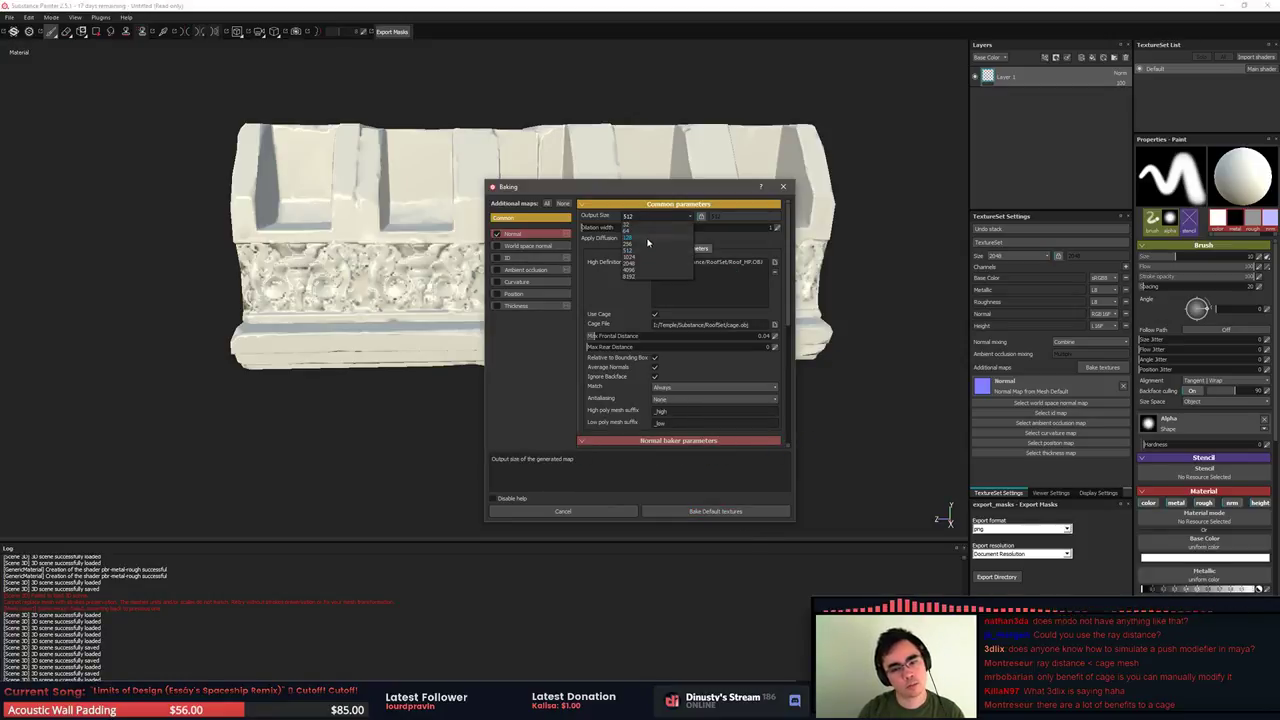
pyautogui.click(648, 249)
pyautogui.click(715, 511)
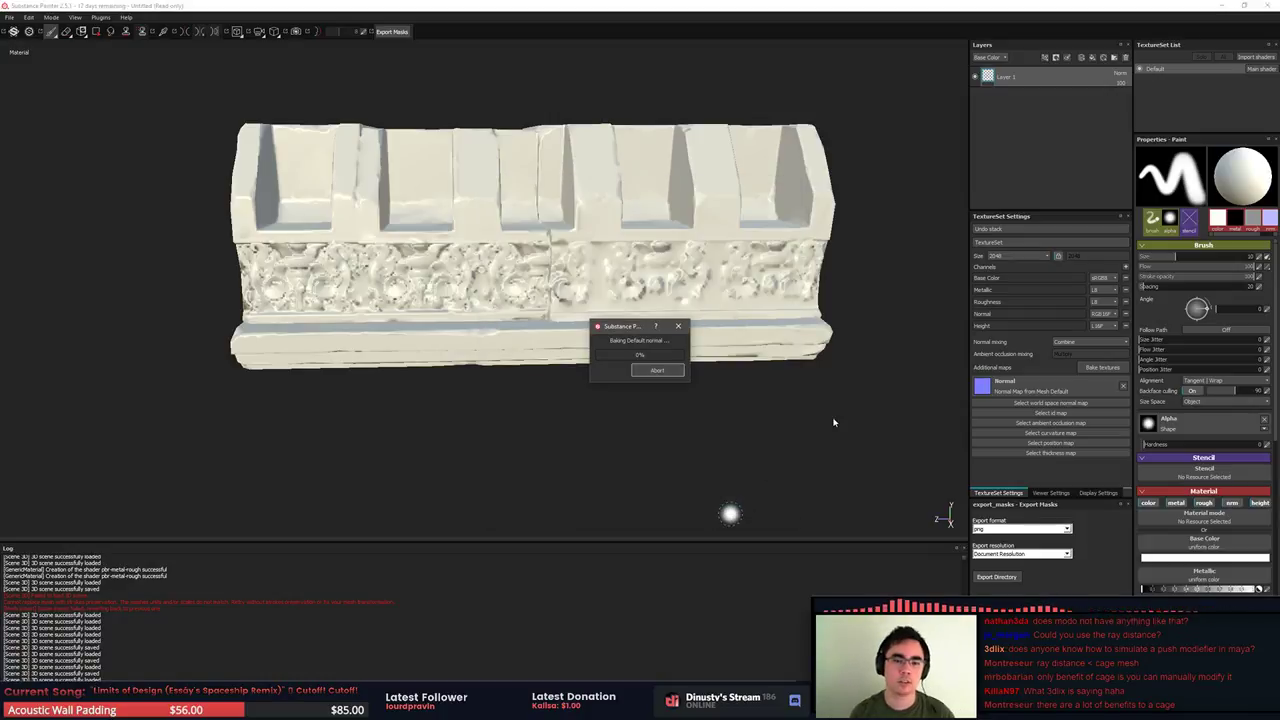
pyautogui.press('Return')
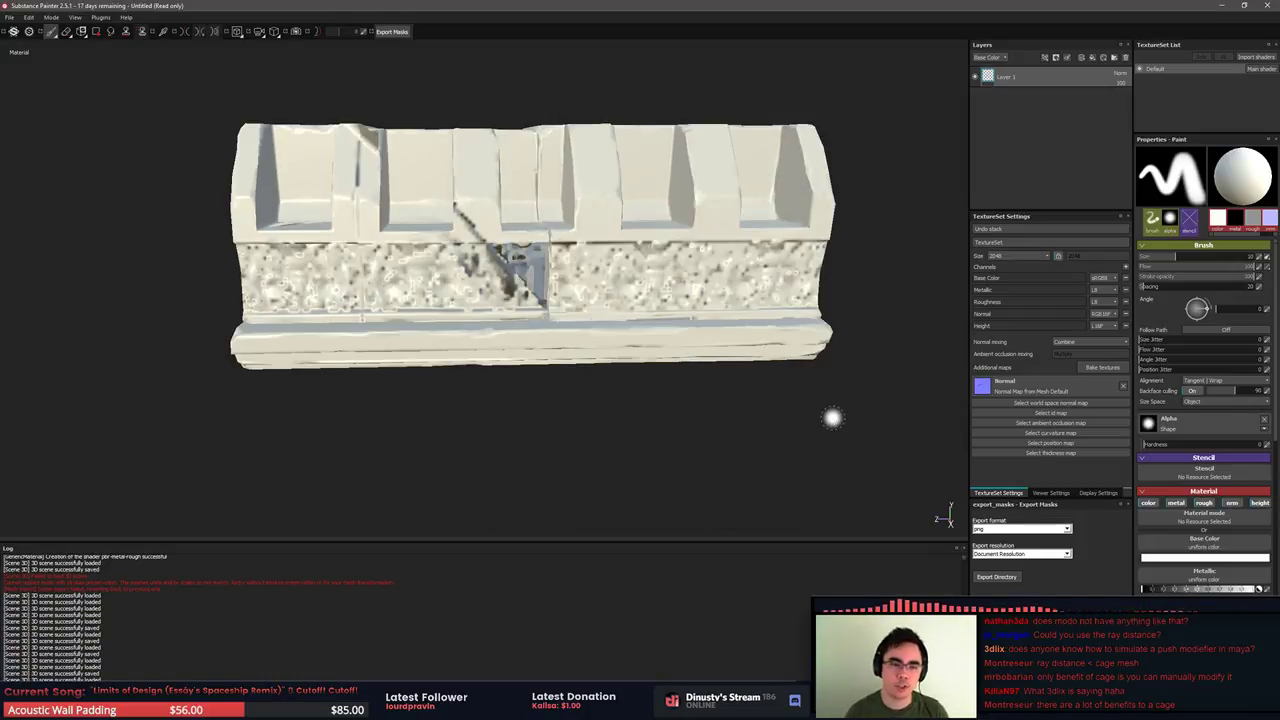
# Switch to MODO, activate the cage mesh for polygon selection, and clear its selection
pyautogui.hotkey('alt', 'Tab')
pyautogui.moveTo(800, 395)
pyautogui.keyDown('alt'); pyautogui.mouseDown()
pyautogui.moveTo(686, 403)
pyautogui.moveTo(895, 455)
pyautogui.moveTo(882, 447)
pyautogui.moveTo(827, 469)
pyautogui.moveTo(820, 450)
pyautogui.moveTo(910, 482)
pyautogui.moveTo(849, 525)
pyautogui.moveTo(720, 413)
pyautogui.mouseUp(); pyautogui.keyUp('alt')
pyautogui.click(729, 398)
pyautogui.scroll(4, 731, 398)
pyautogui.press('3')
pyautogui.doubleClick(820, 448)
pyautogui.scroll(-2, 820, 450)
pyautogui.click(914, 486)
# Export the selected cage mesh layer as a Wavefront OBJ, replacing cage.obj in the RoofSet folder
pyautogui.rightClick(76, 92)
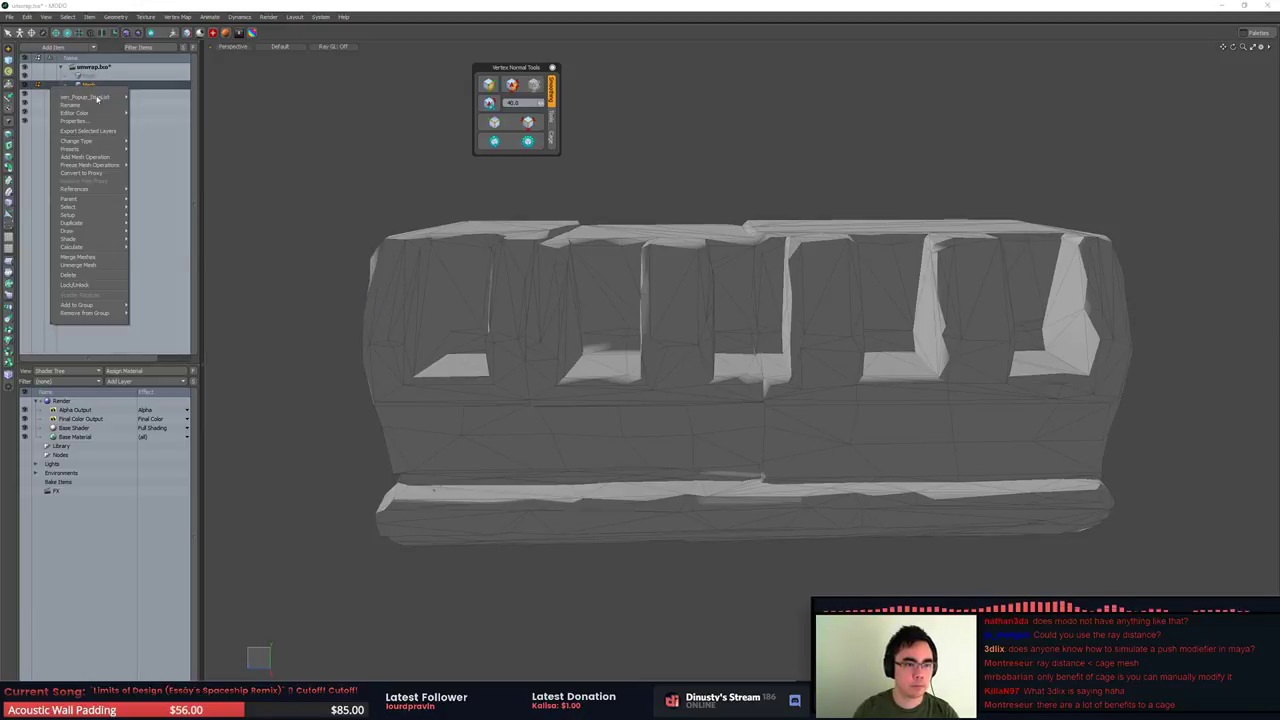
pyautogui.click(100, 131)
pyautogui.click(716, 336)
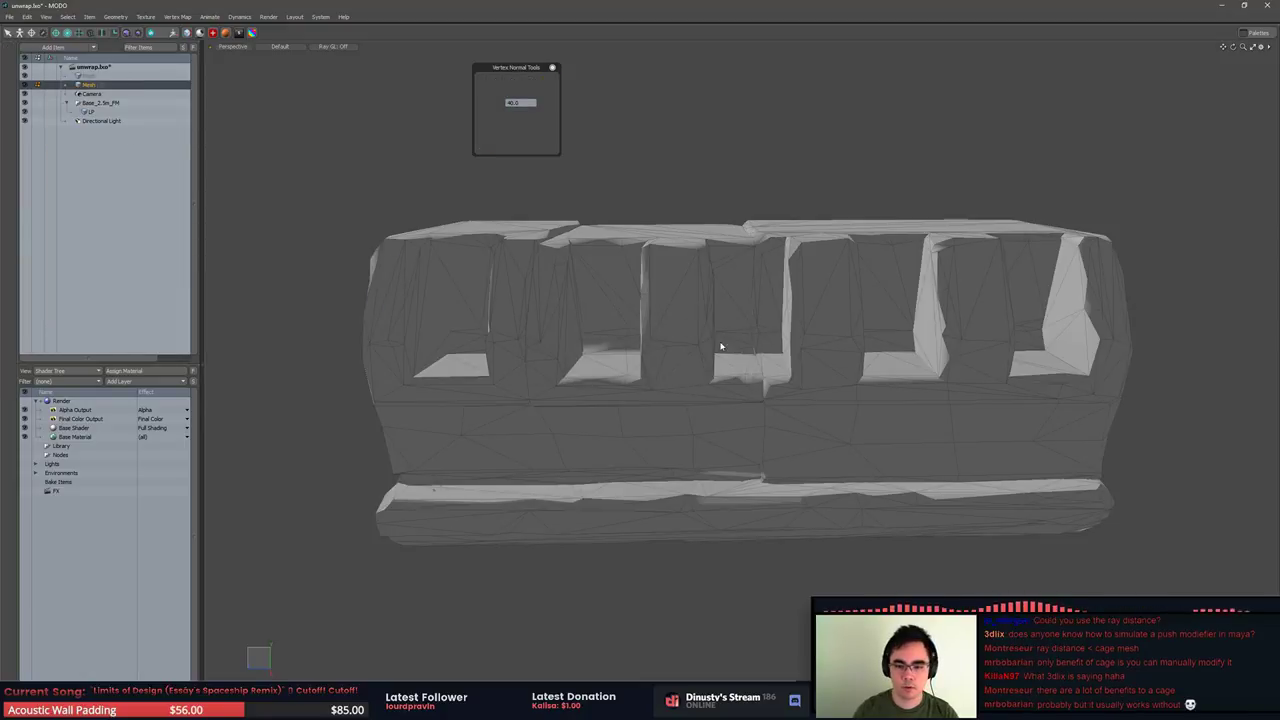
pyautogui.click(147, 133)
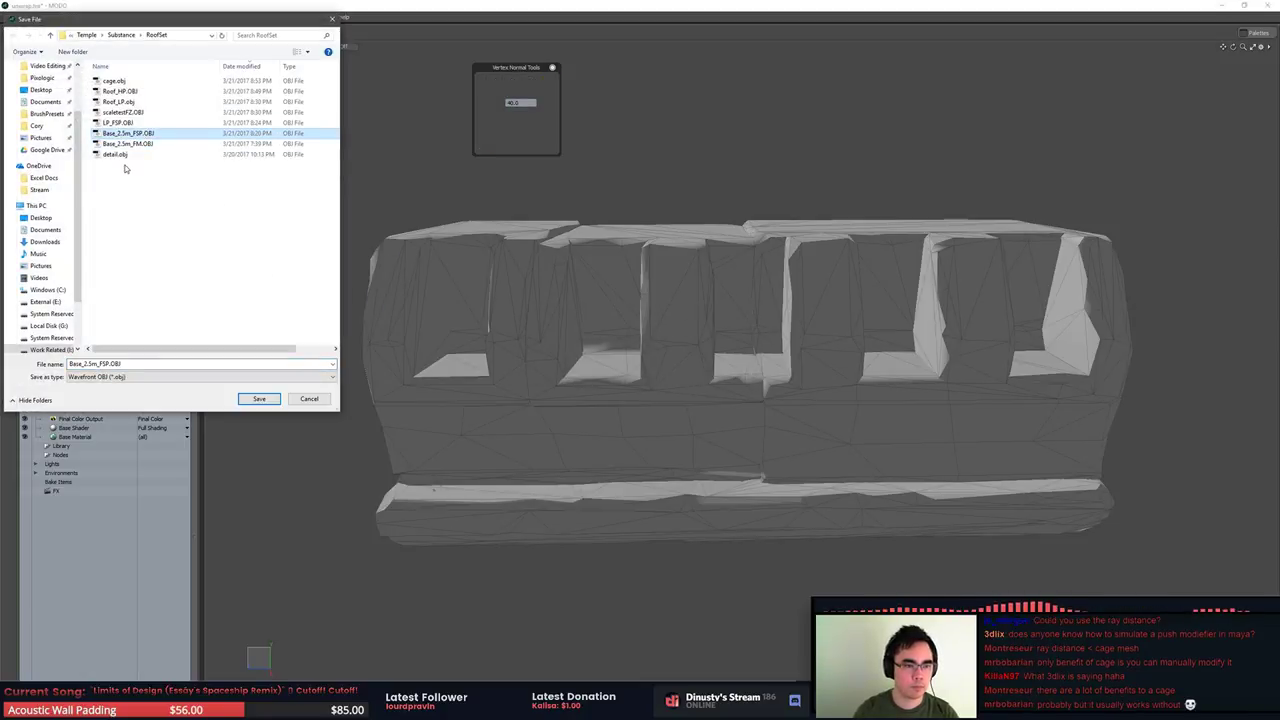
pyautogui.click(120, 155)
pyautogui.doubleClick(158, 82)
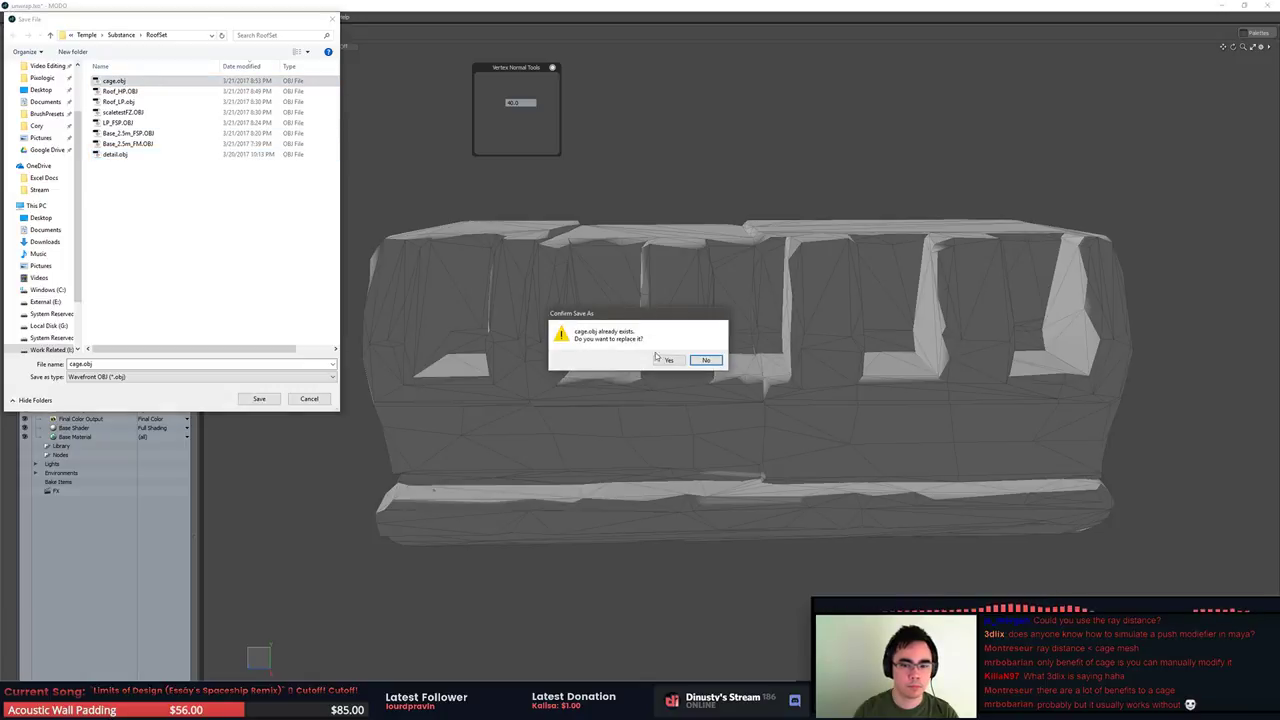
pyautogui.press('y')
# Switch to Substance Painter and rebake the normal map with the re-exported cage
pyautogui.hotkey('alt', 'Tab')
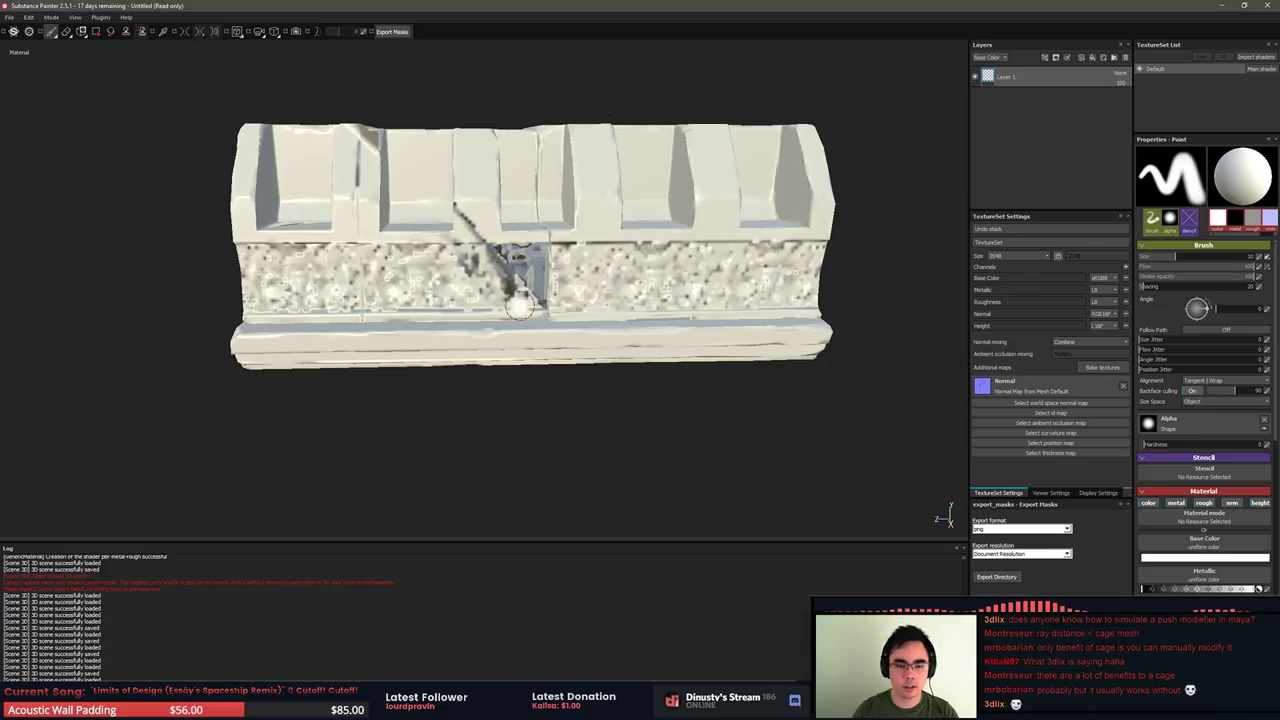
pyautogui.click(1099, 368)
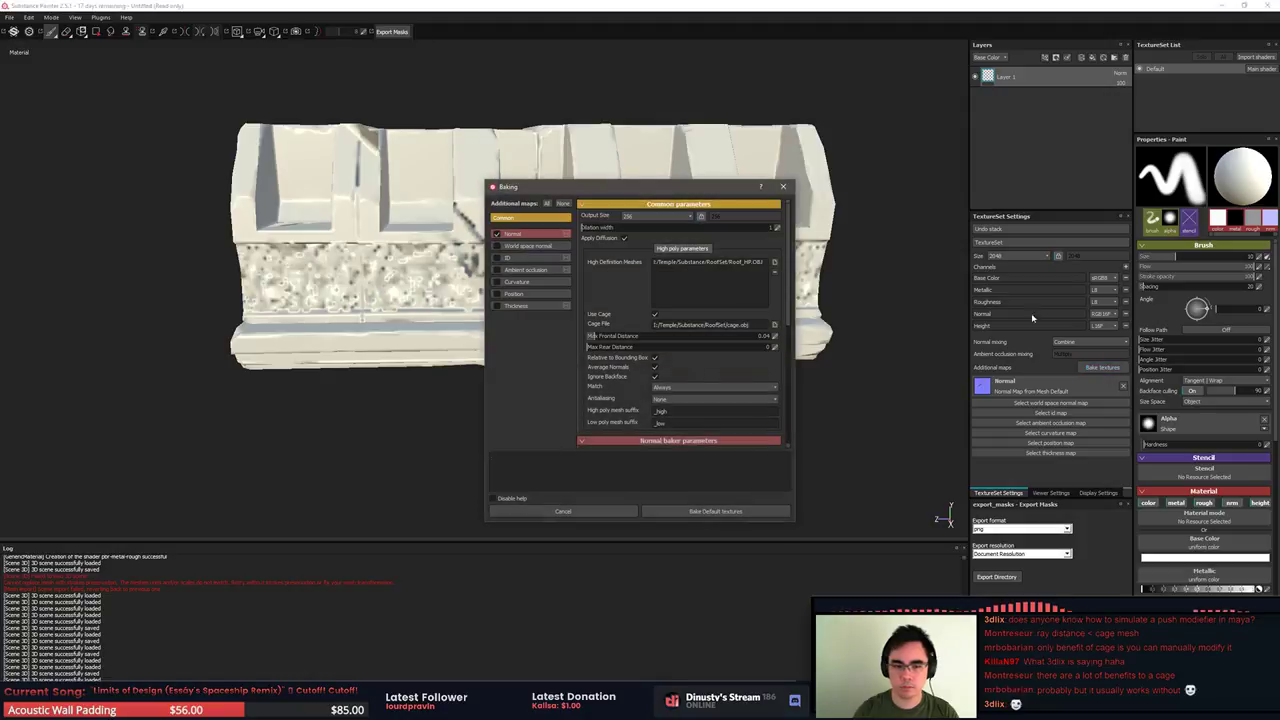
pyautogui.click(765, 511)
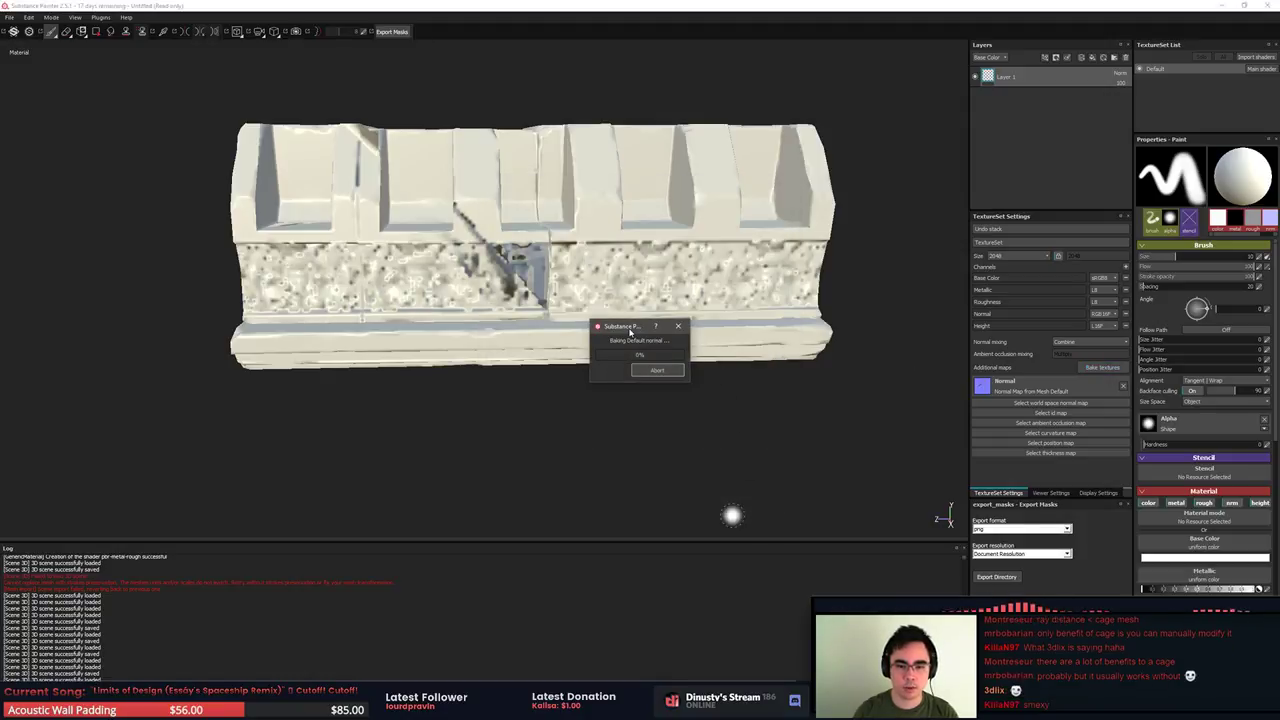
pyautogui.click(657, 370)
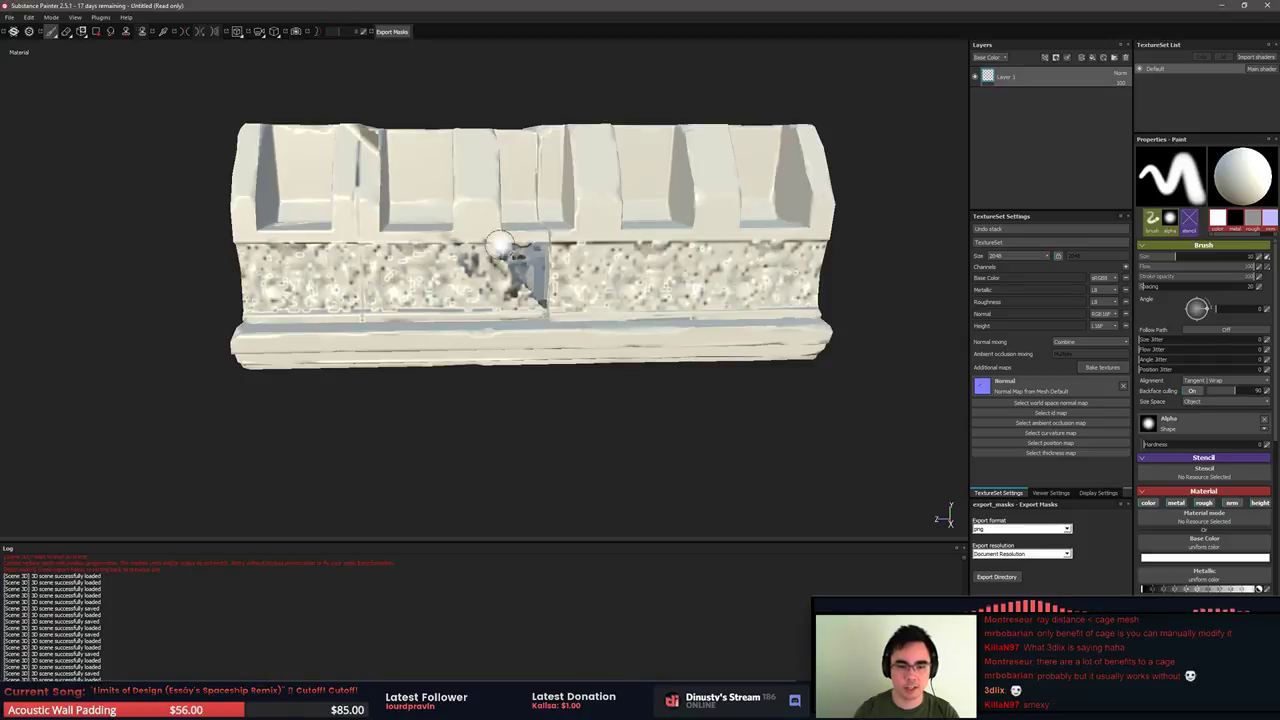
# Switch to MODO and examine the cage mesh's polygons and vertices around the seam in the middle of the trim
pyautogui.hotkey('alt', 'Tab')
pyautogui.keyDown('alt'); pyautogui.moveTo(600, 400); pyautogui.dragTo(657, 434); pyautogui.keyUp('alt')
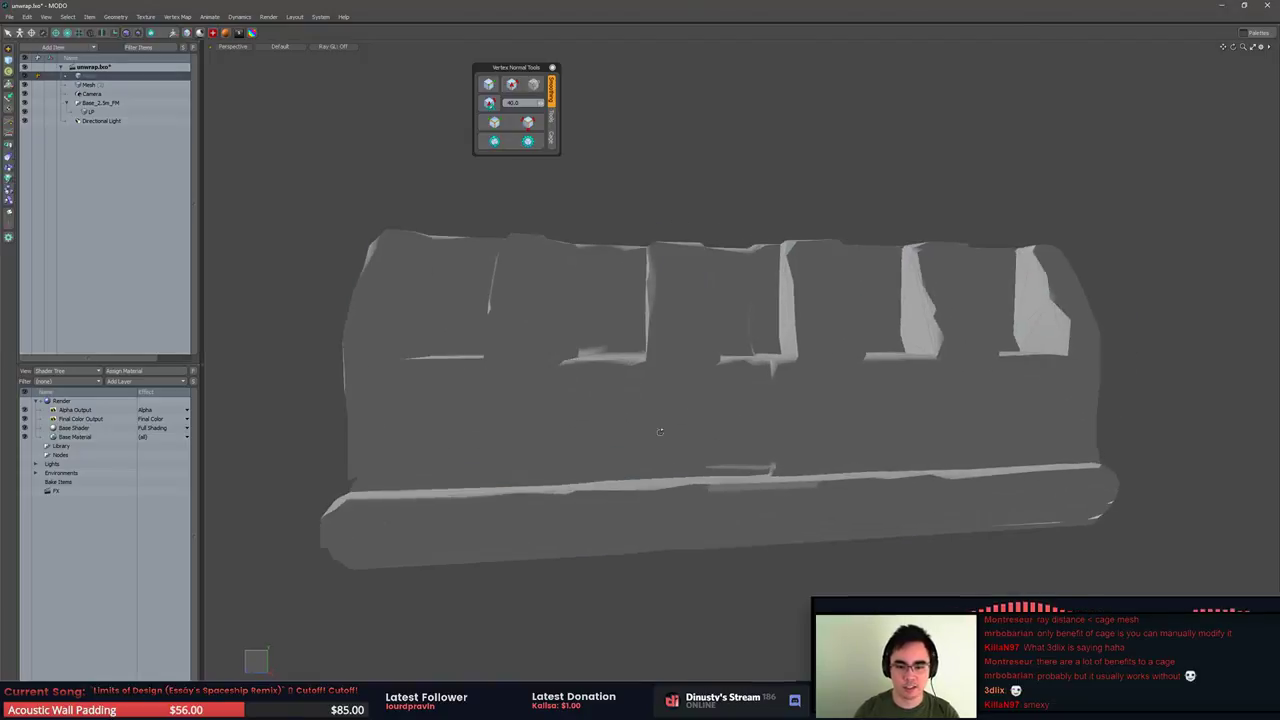
pyautogui.keyDown('alt'); pyautogui.moveTo(771, 443); pyautogui.dragTo(831, 425); pyautogui.keyUp('alt')
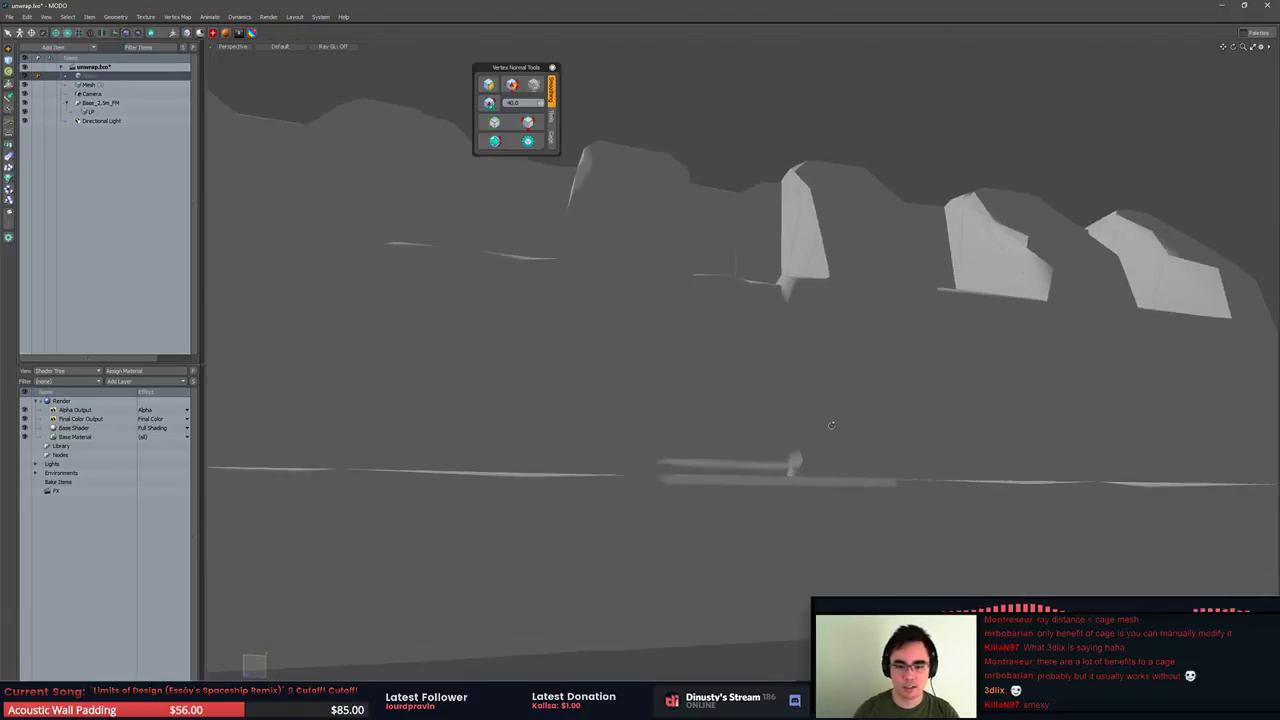
pyautogui.keyDown('alt'); pyautogui.moveTo(765, 330); pyautogui.dragTo(788, 310); pyautogui.keyUp('alt')
pyautogui.click(773, 338)
pyautogui.press('space')
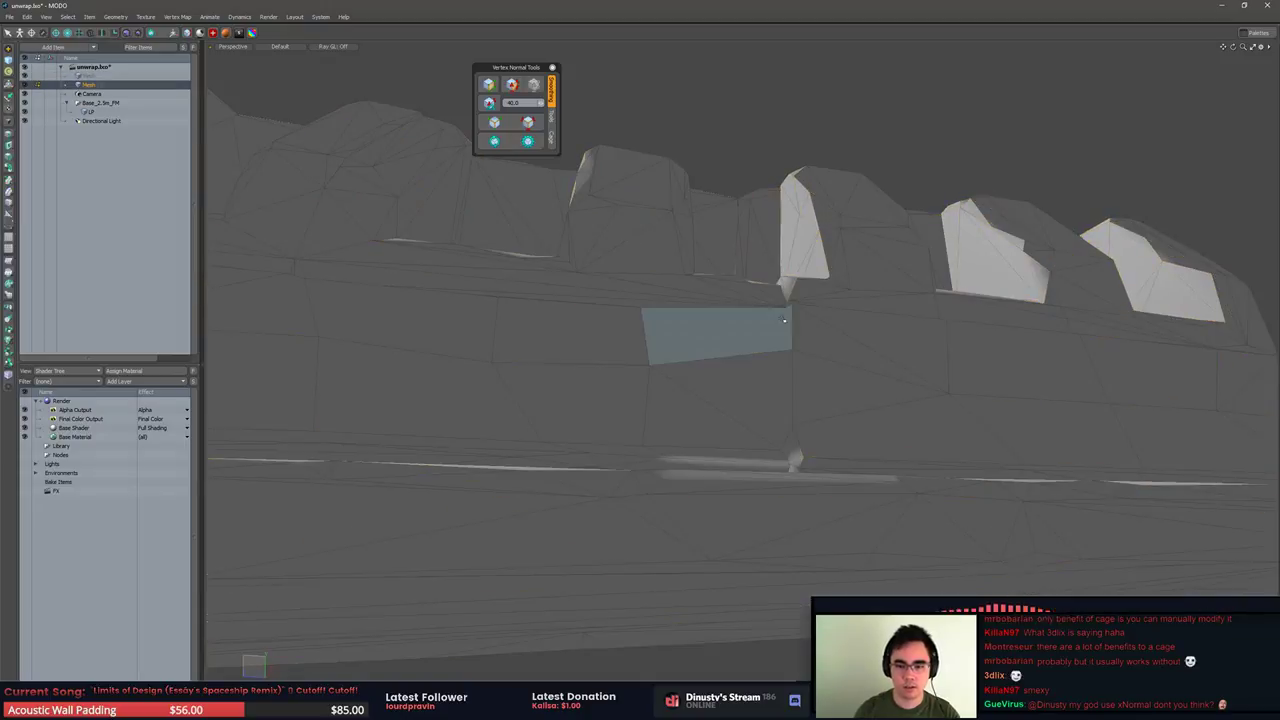
pyautogui.press('space')
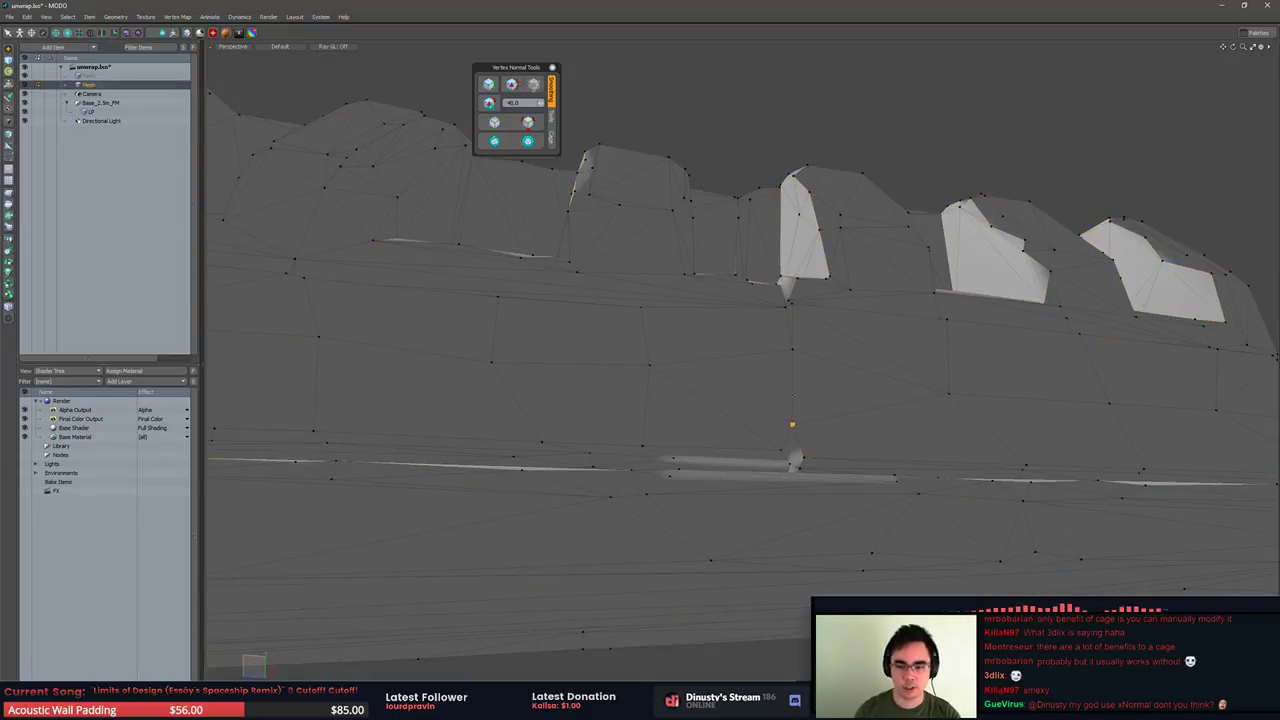
pyautogui.keyDown('alt'); pyautogui.moveTo(771, 433); pyautogui.dragTo(780, 466); pyautogui.keyUp('alt')
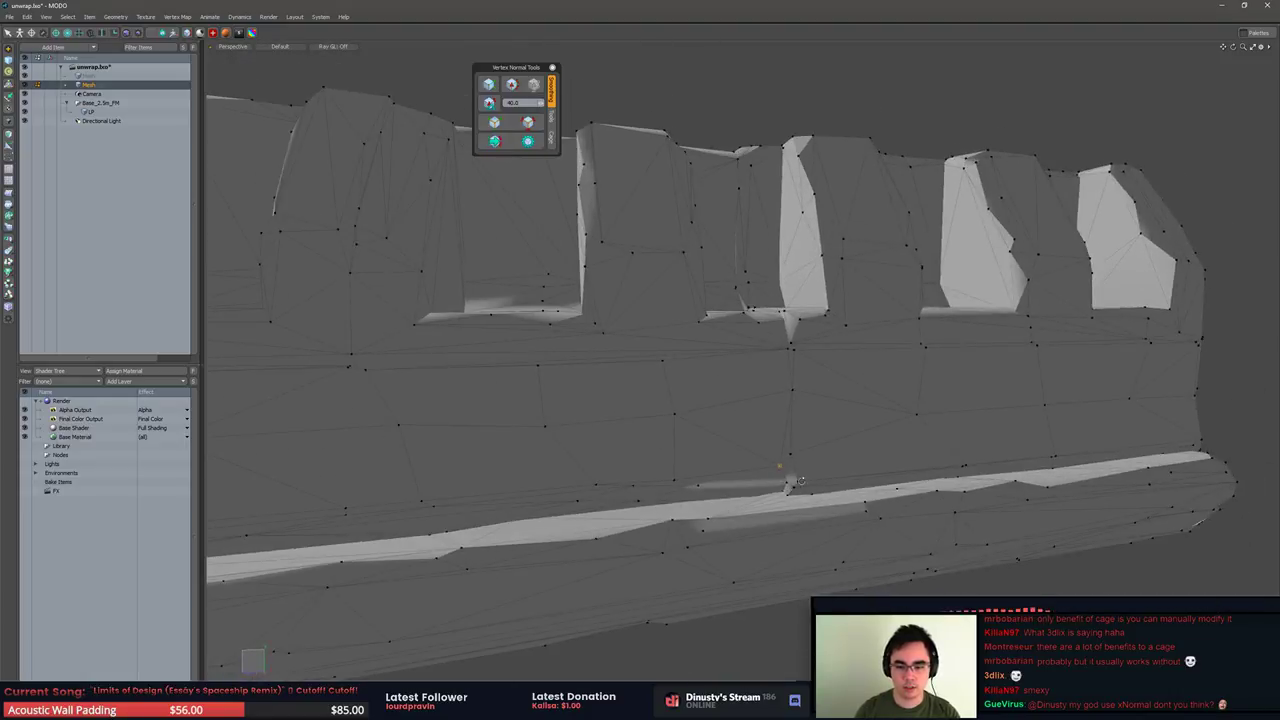
# Export the cage mesh layer again, overwriting the existing cage.obj file in the RoofSet folder
pyautogui.rightClick(95, 88)
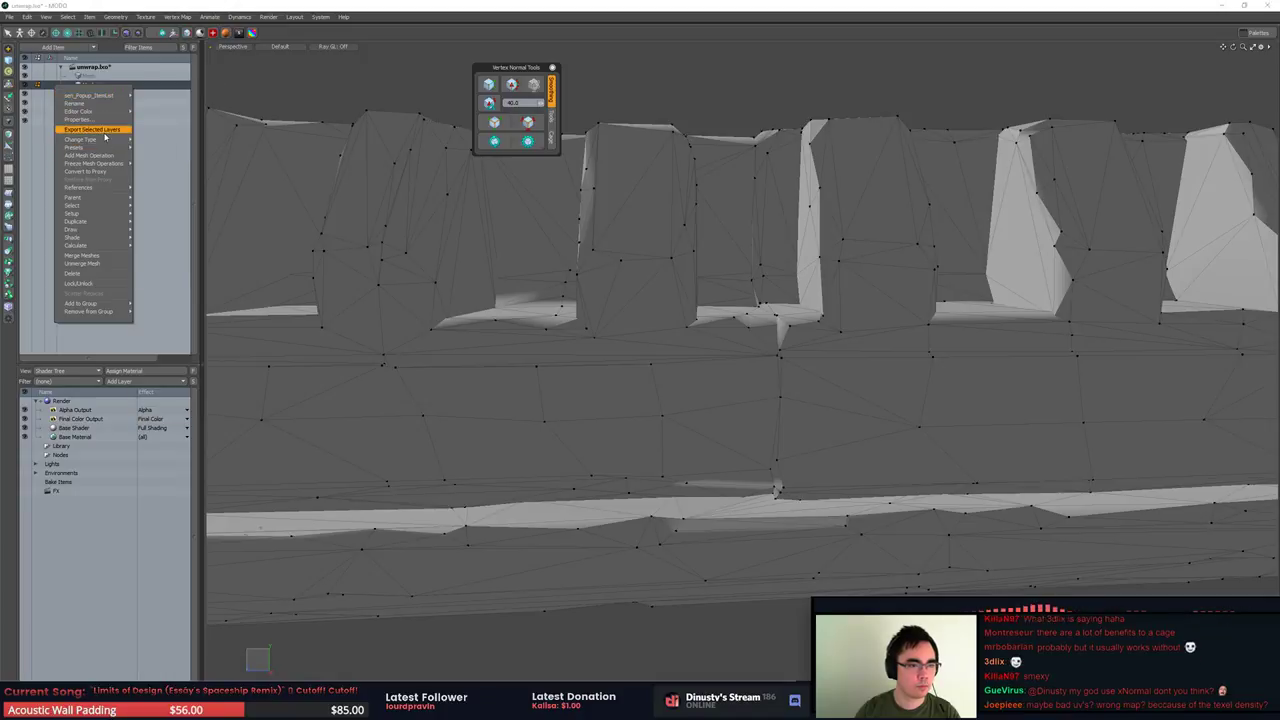
pyautogui.click(104, 131)
pyautogui.click(674, 334)
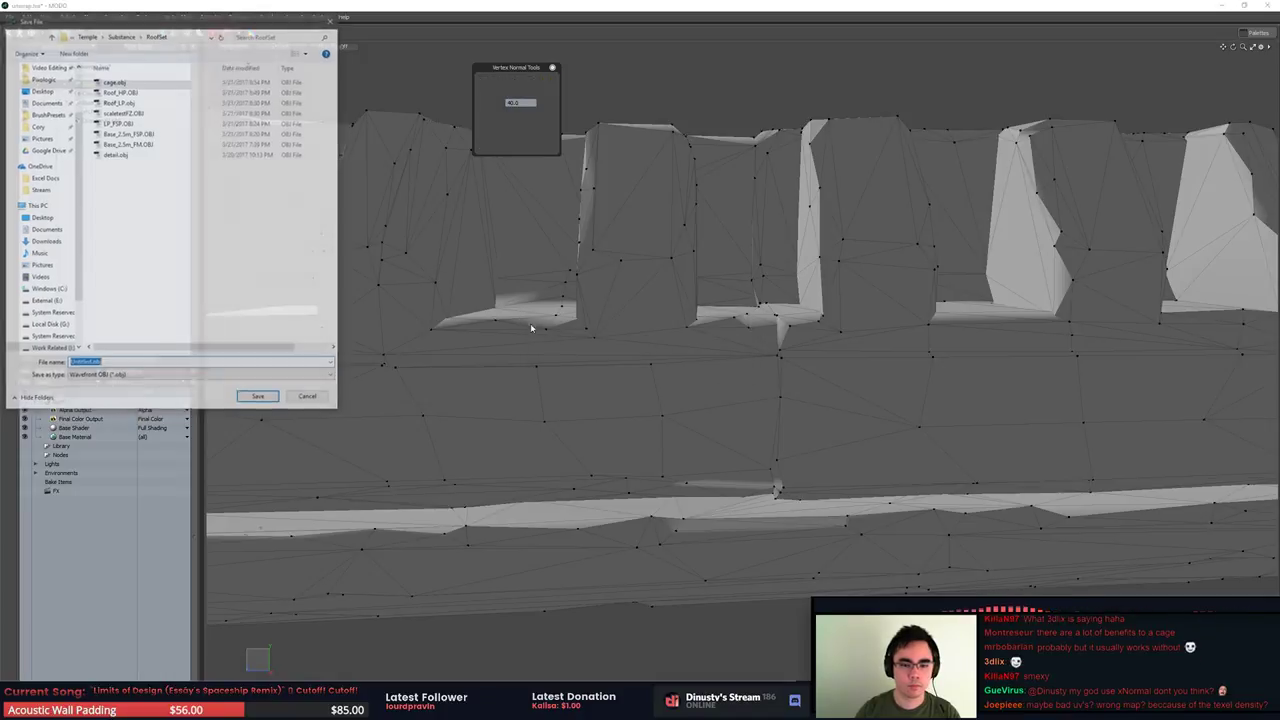
pyautogui.doubleClick(148, 84)
pyautogui.click(675, 367)
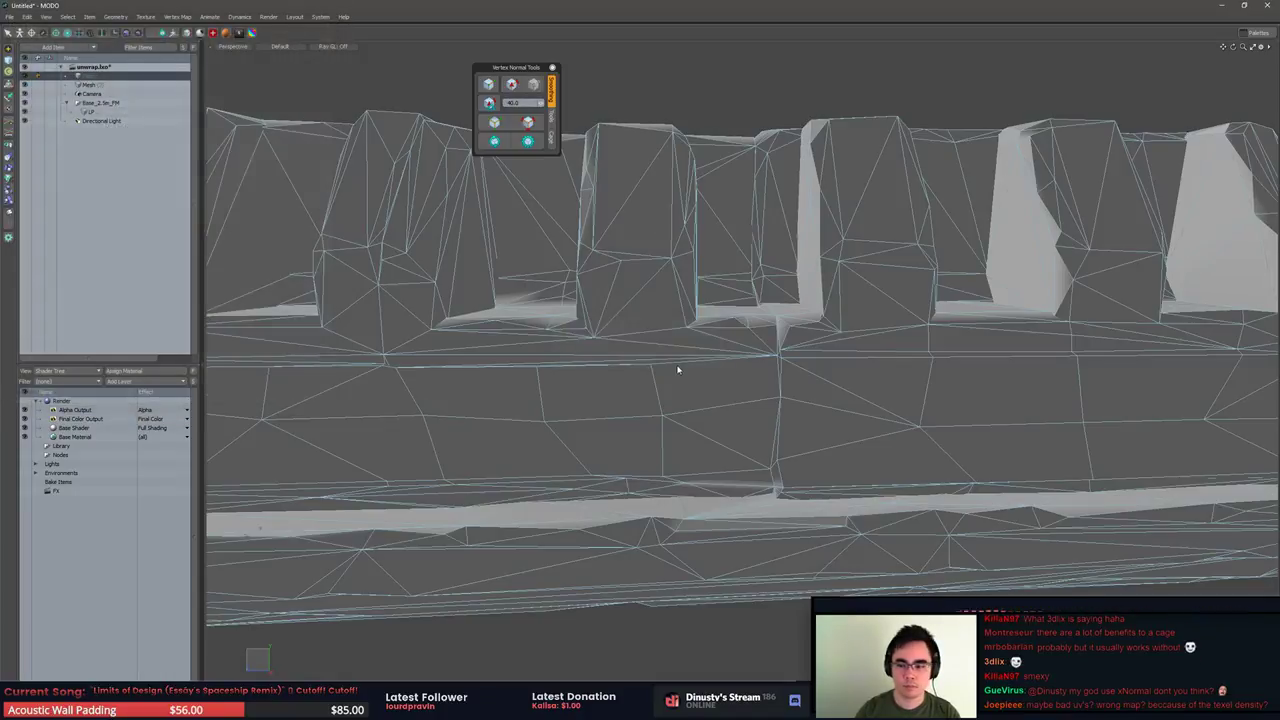
# Switch to Substance Painter and check the baked trim and the max frontal distance in the baking settings
pyautogui.hotkey('alt', 'Tab')
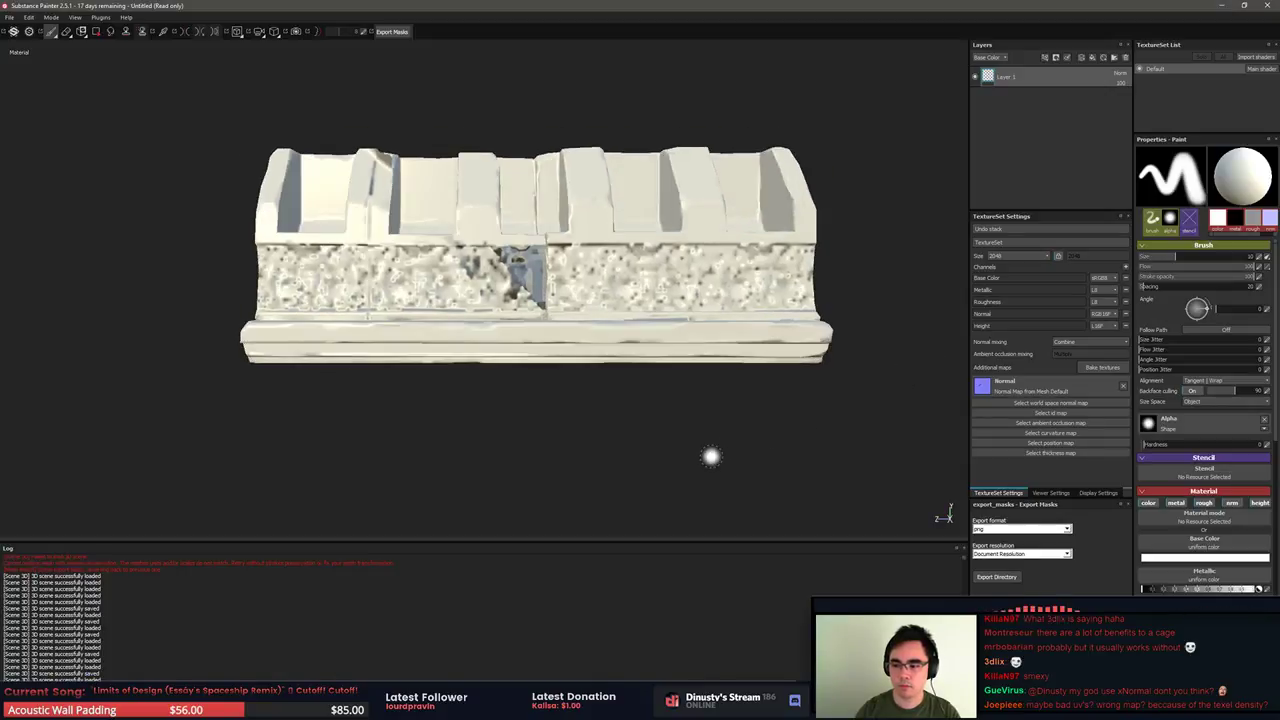
pyautogui.moveTo(710, 457)
pyautogui.keyDown('alt'); pyautogui.mouseDown()
pyautogui.moveTo(686, 506)
pyautogui.moveTo(674, 486)
pyautogui.moveTo(696, 523)
pyautogui.mouseUp(); pyautogui.keyUp('alt')
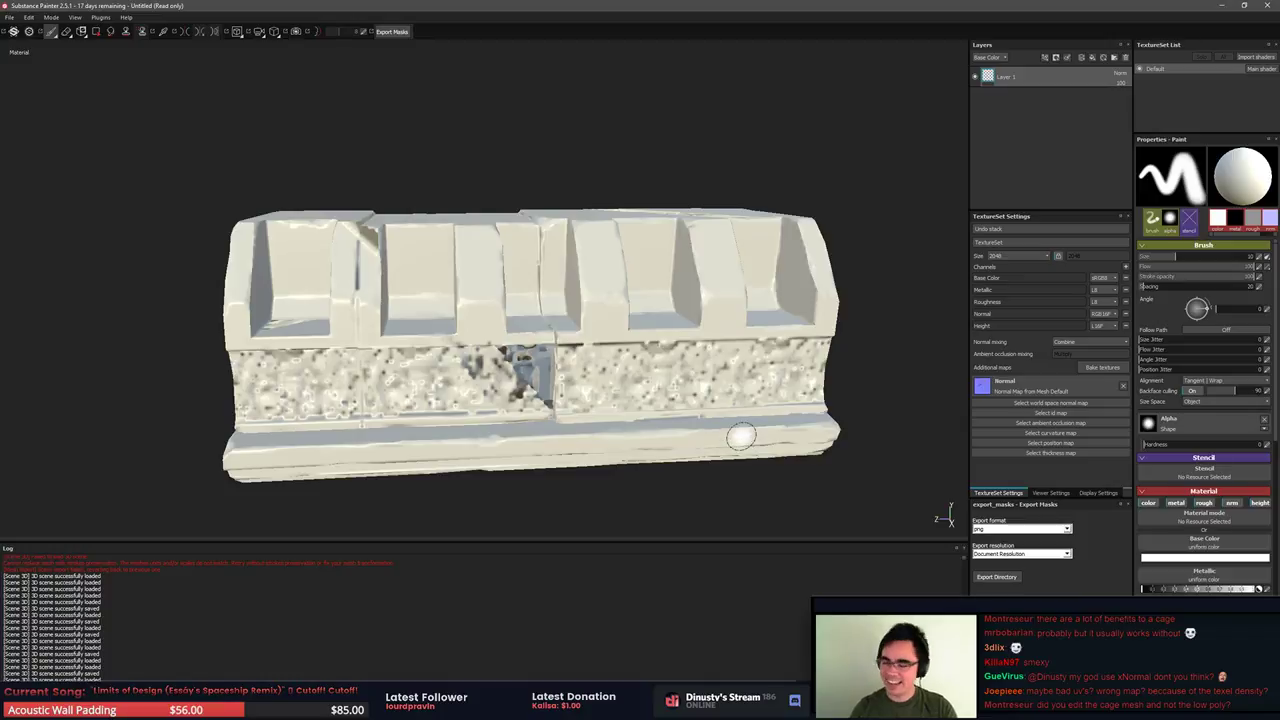
pyautogui.click(1102, 367)
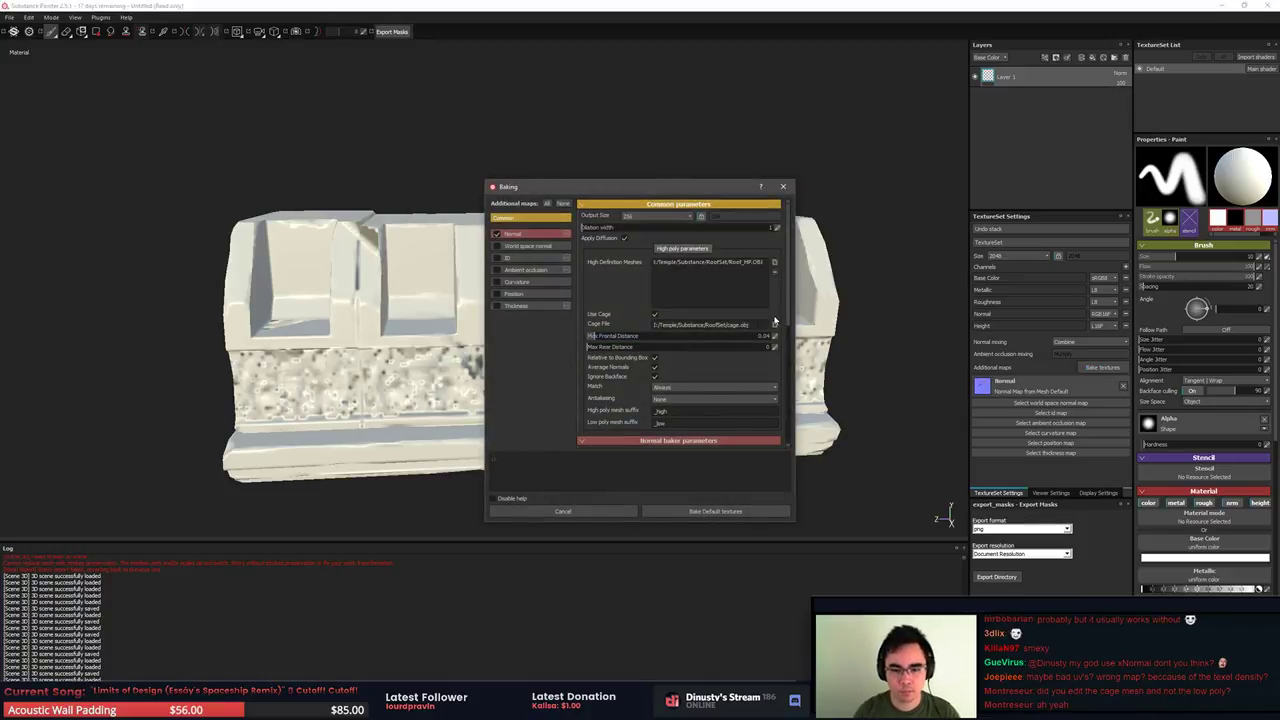
pyautogui.doubleClick(706, 340)
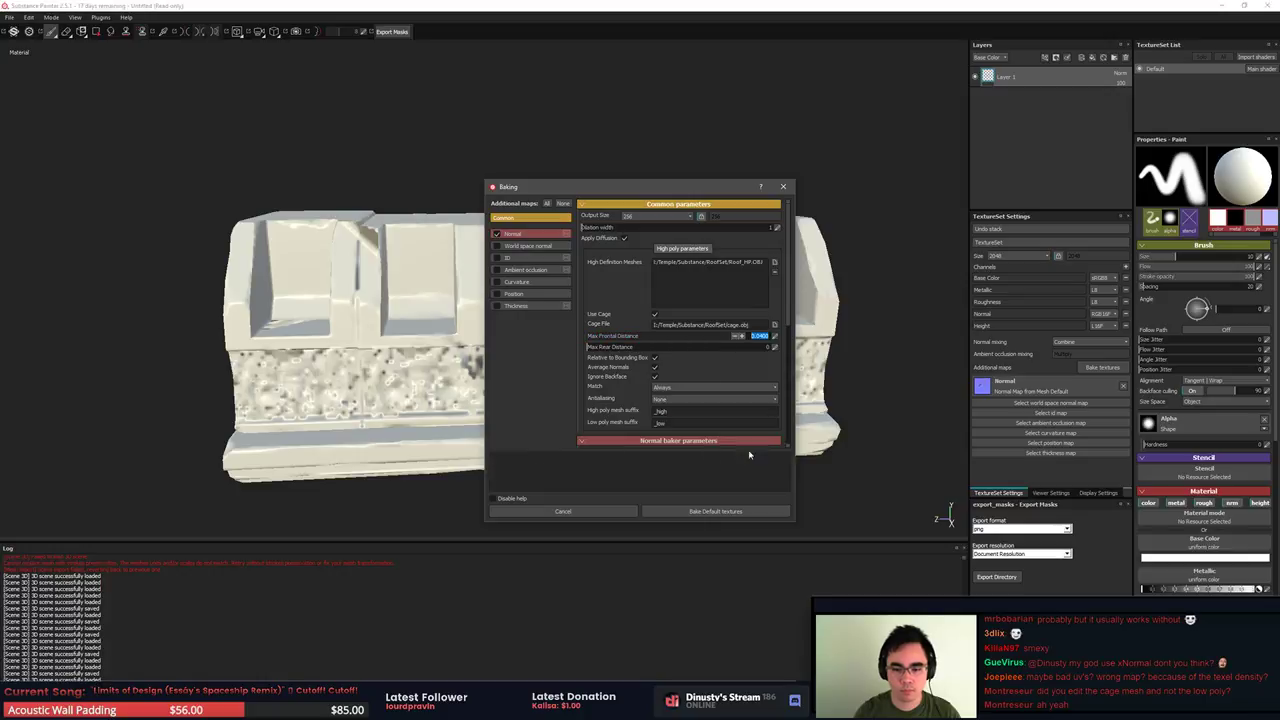
pyautogui.click(560, 511)
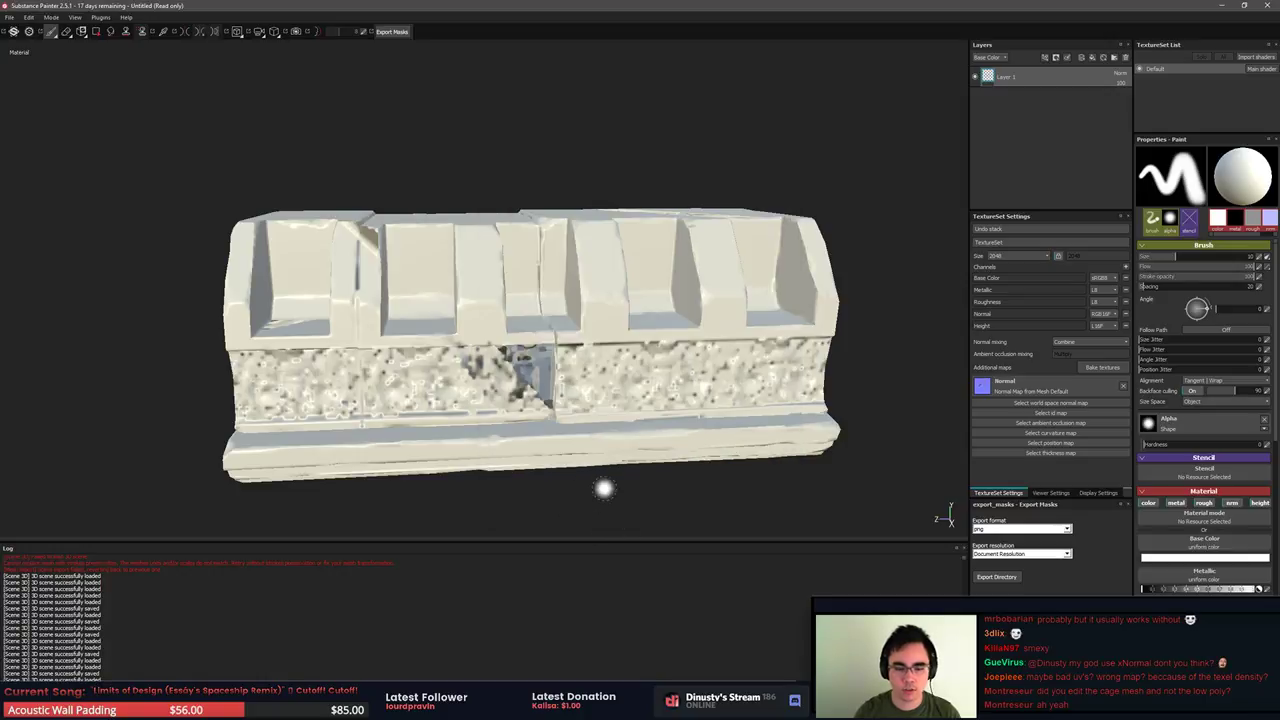
# Set both the max frontal and max rear distances to 0.01 and bake the normal map with the cage
pyautogui.click(1102, 367)
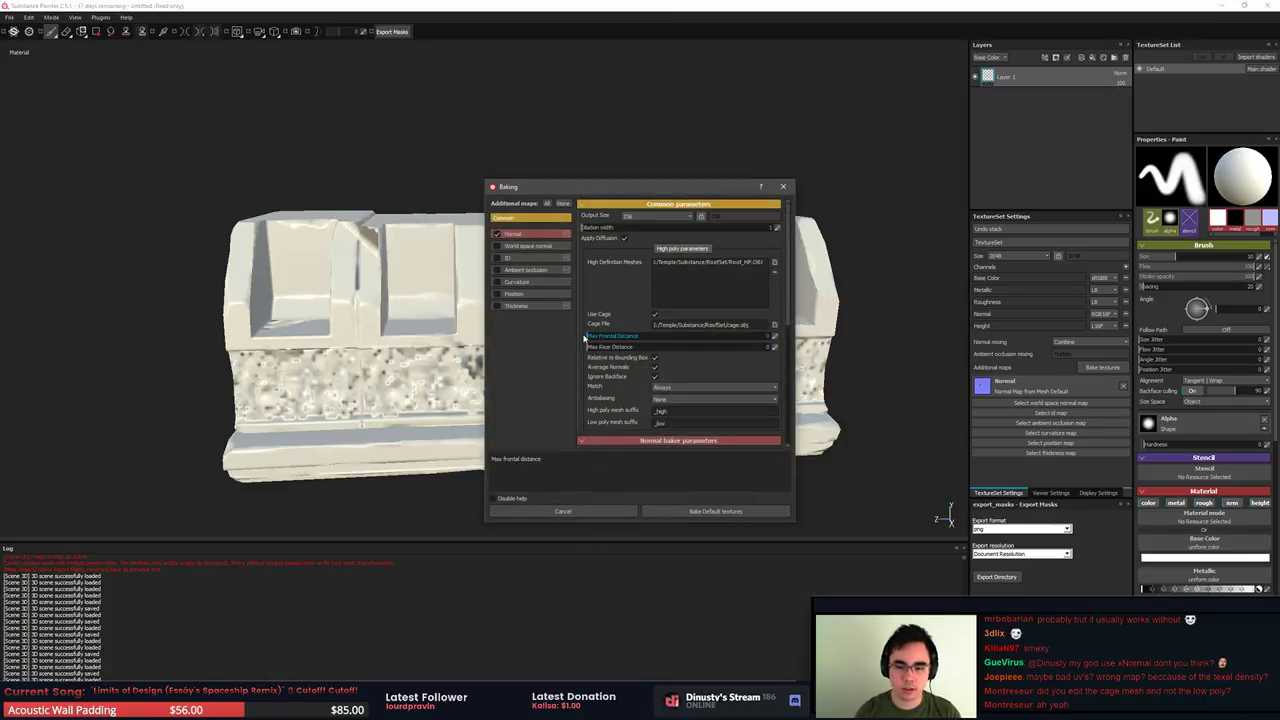
pyautogui.doubleClick(685, 337)
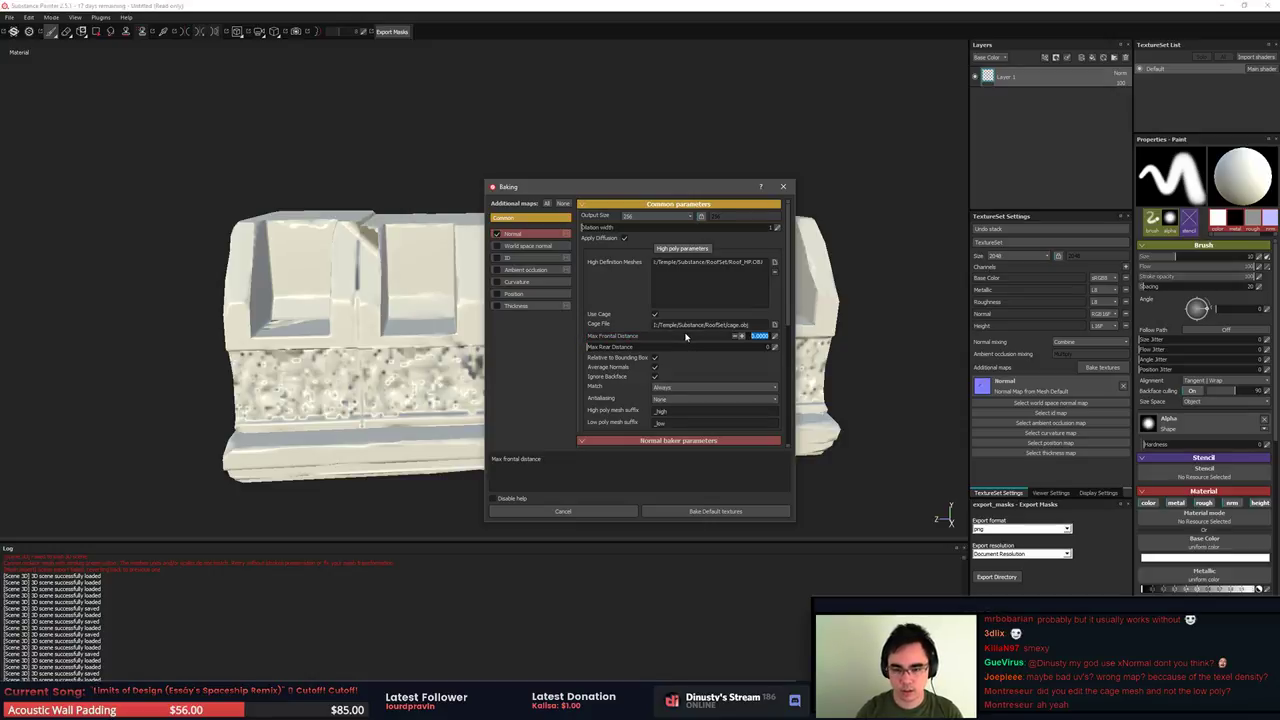
pyautogui.press('Return')
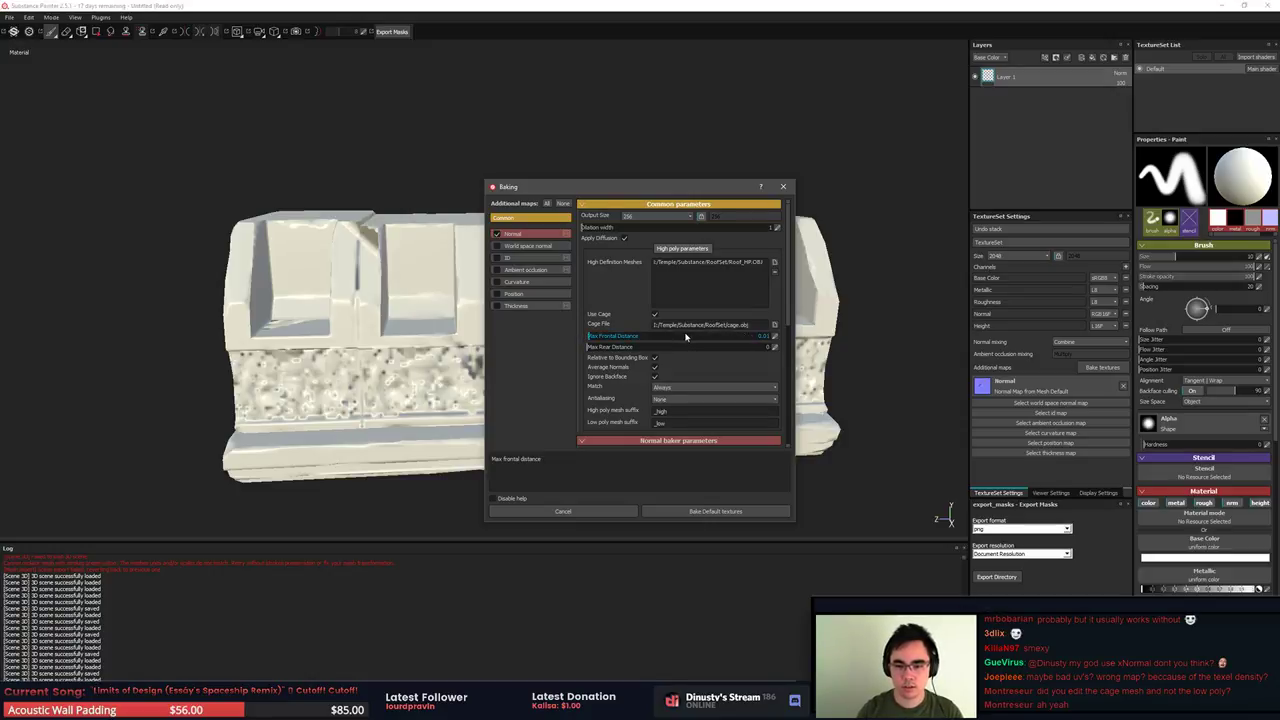
pyautogui.doubleClick(722, 347)
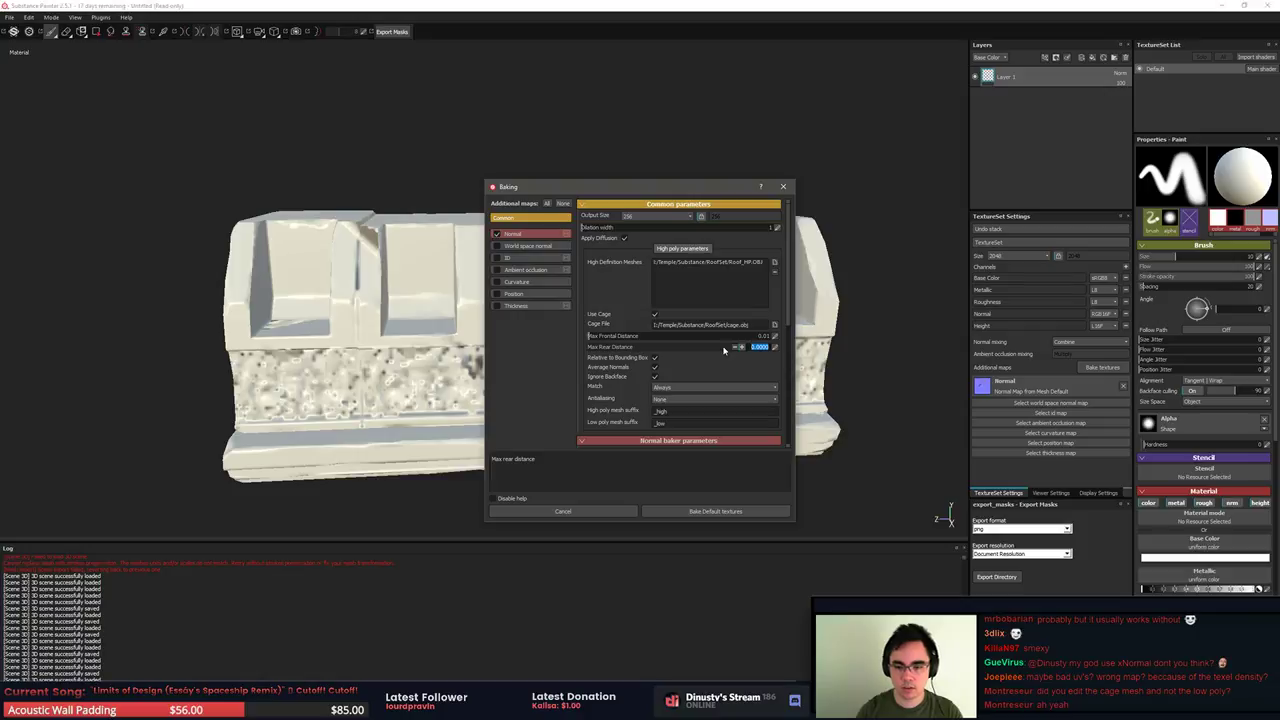
pyautogui.press('Return')
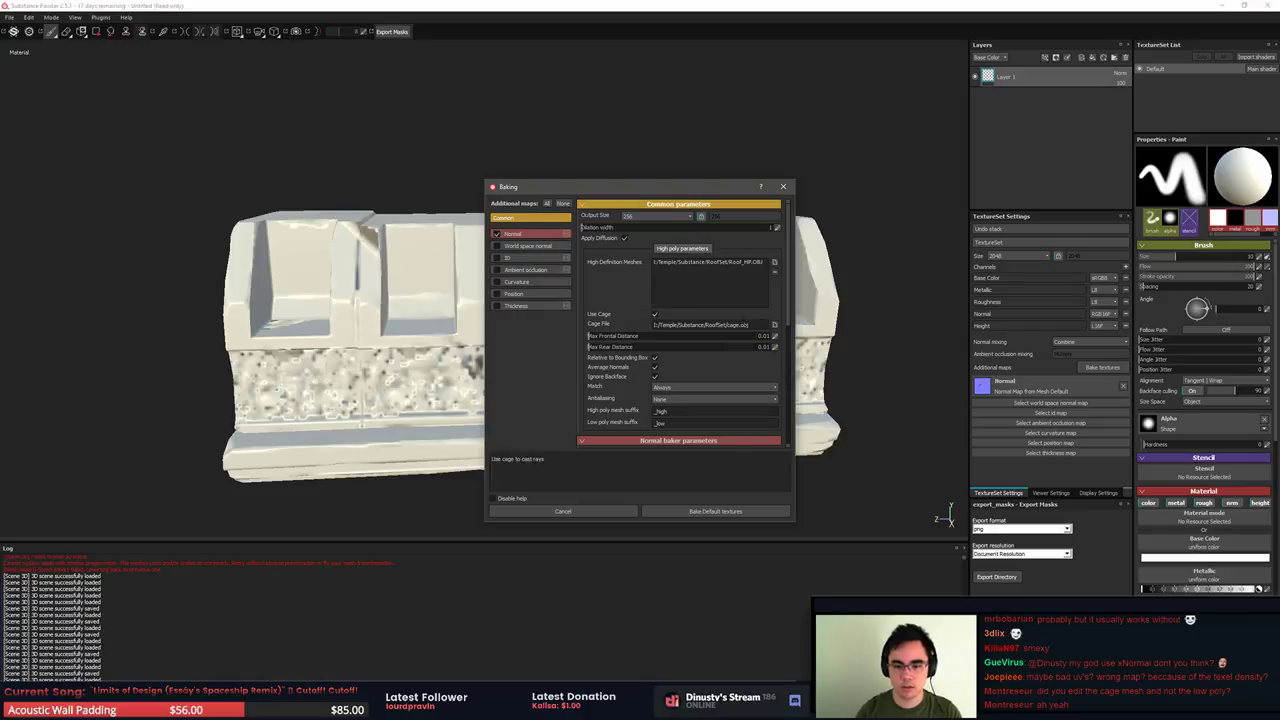
pyautogui.click(739, 516)
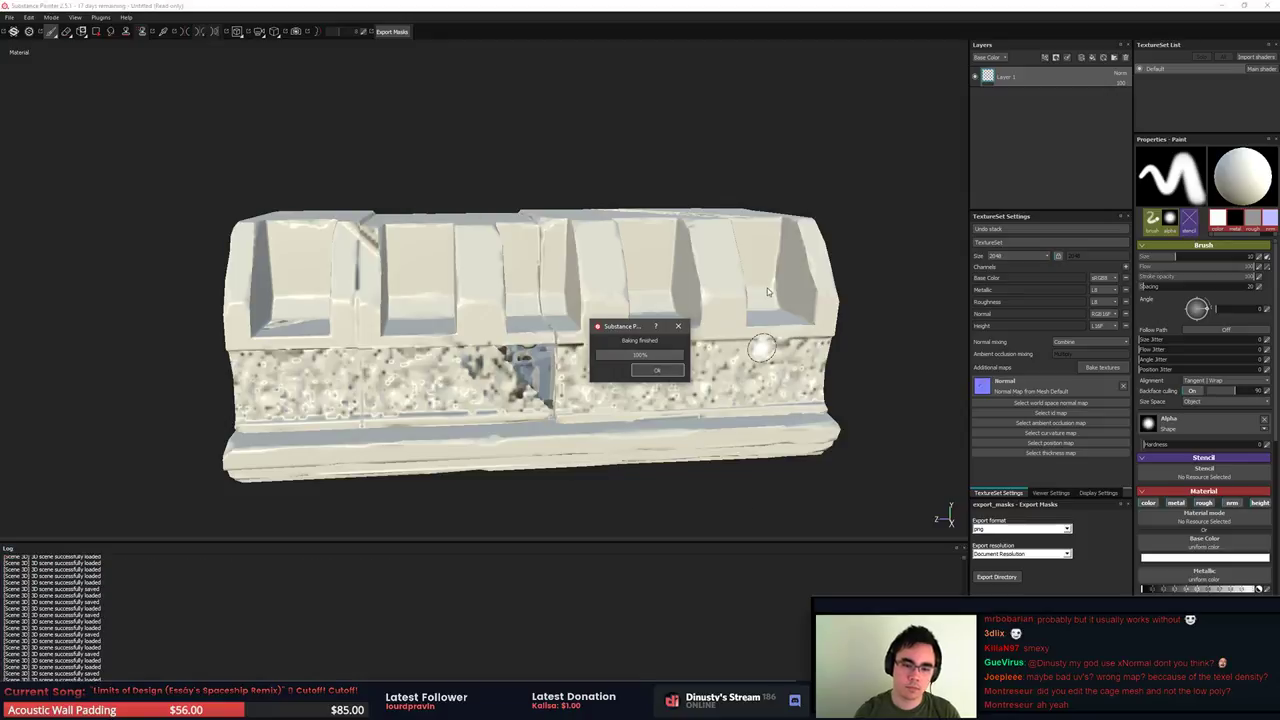
pyautogui.click(657, 370)
# Switch to MODO and compare the two mesh layers' shapes by activating them alternately
pyautogui.hotkey('alt', 'Tab')
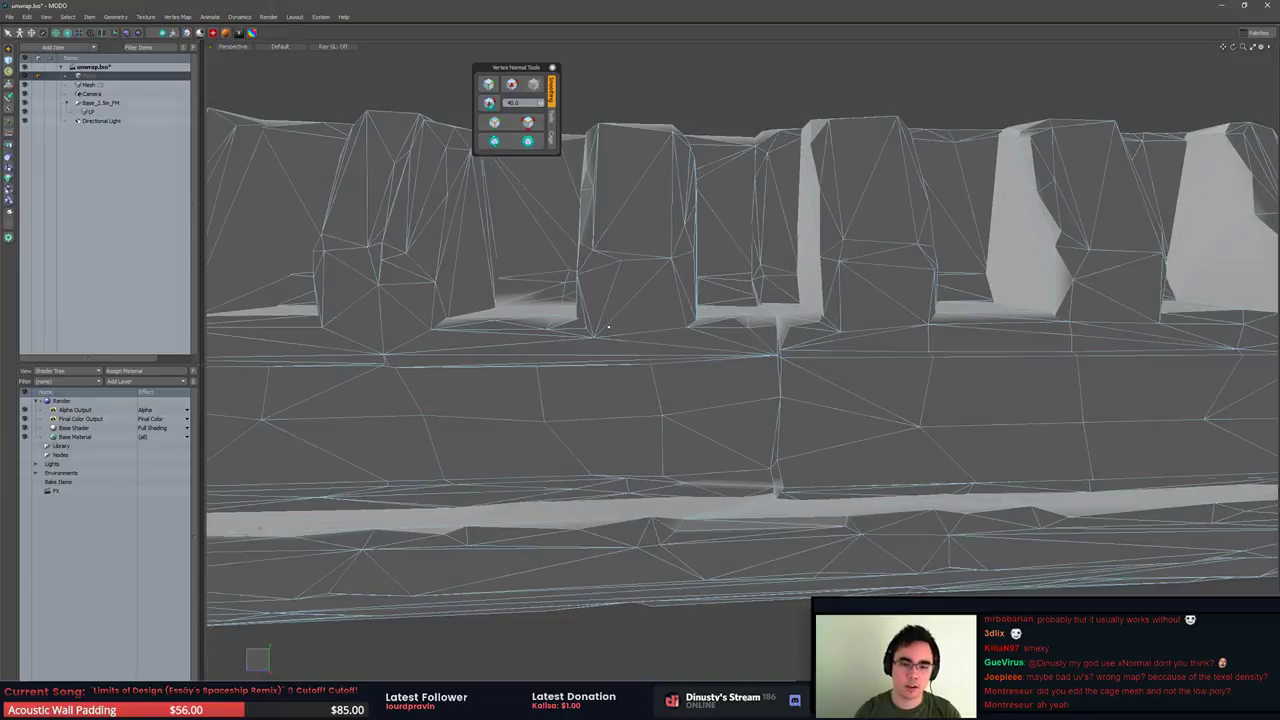
pyautogui.scroll(-5, 608, 326)
pyautogui.keyDown('alt'); pyautogui.moveTo(608, 326); pyautogui.dragTo(690, 392); pyautogui.keyUp('alt')
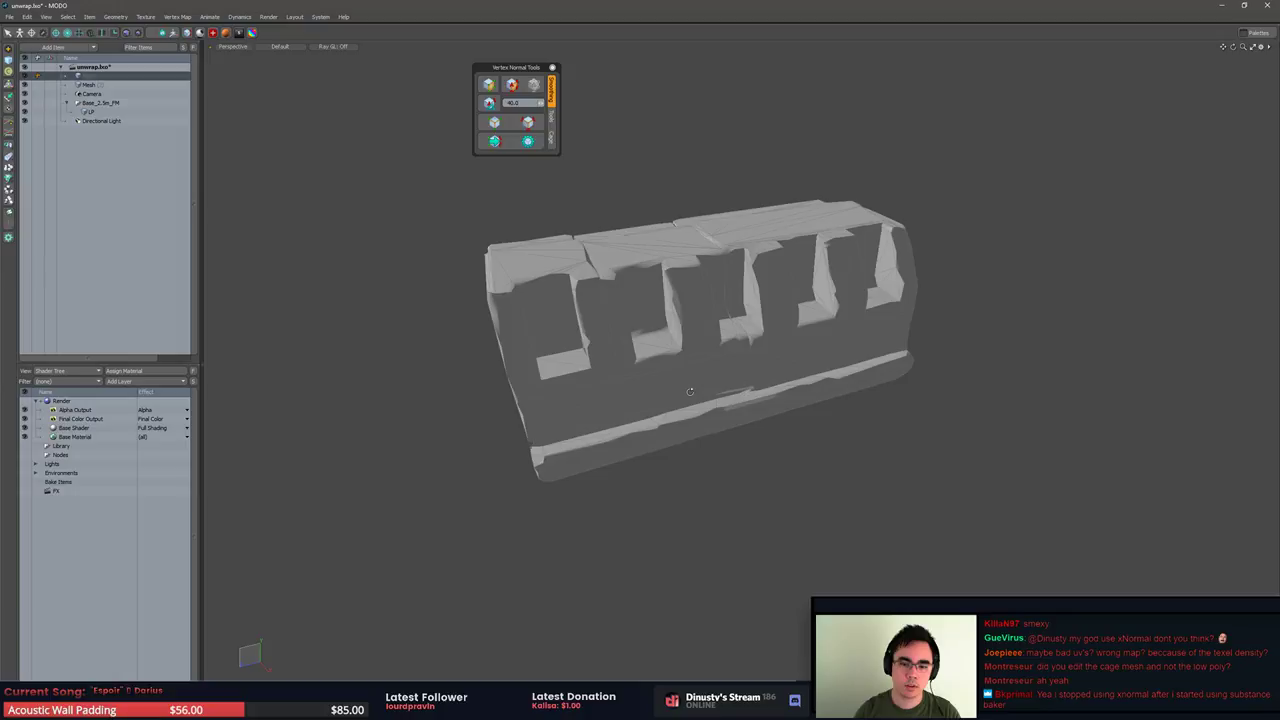
pyautogui.keyDown('alt'); pyautogui.moveTo(690, 392); pyautogui.dragTo(682, 342); pyautogui.keyUp('alt')
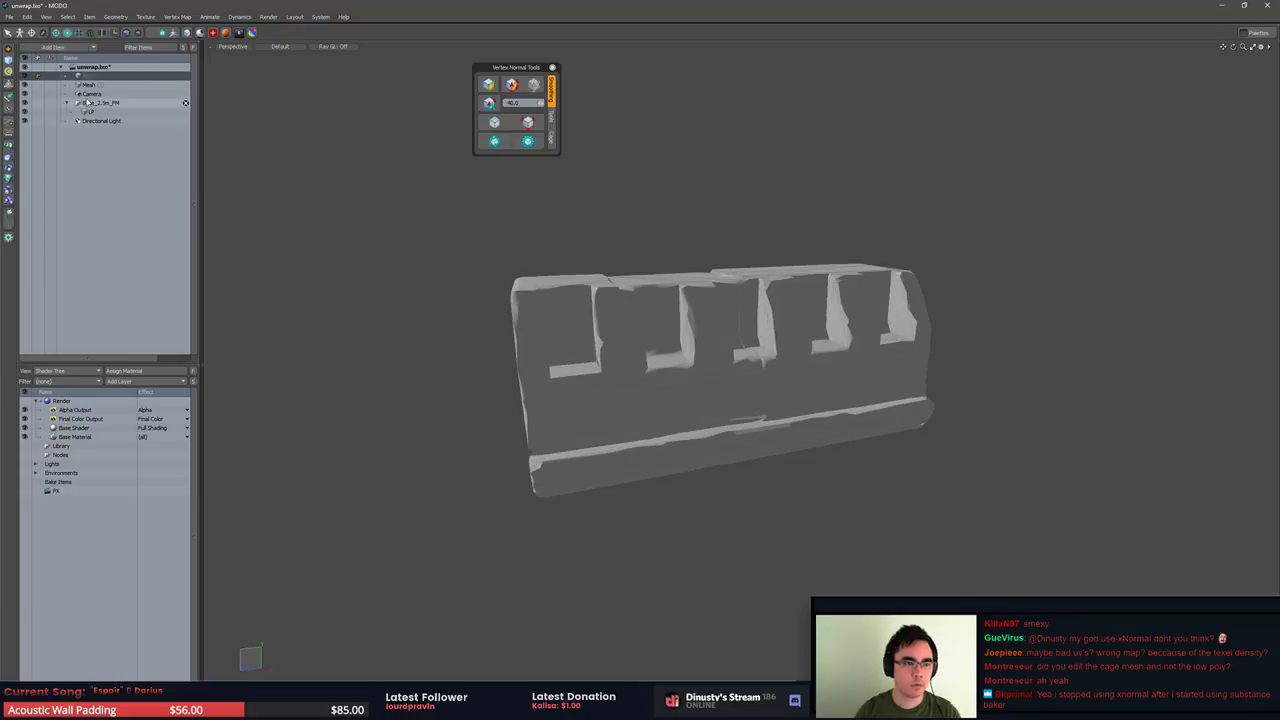
pyautogui.click(122, 84)
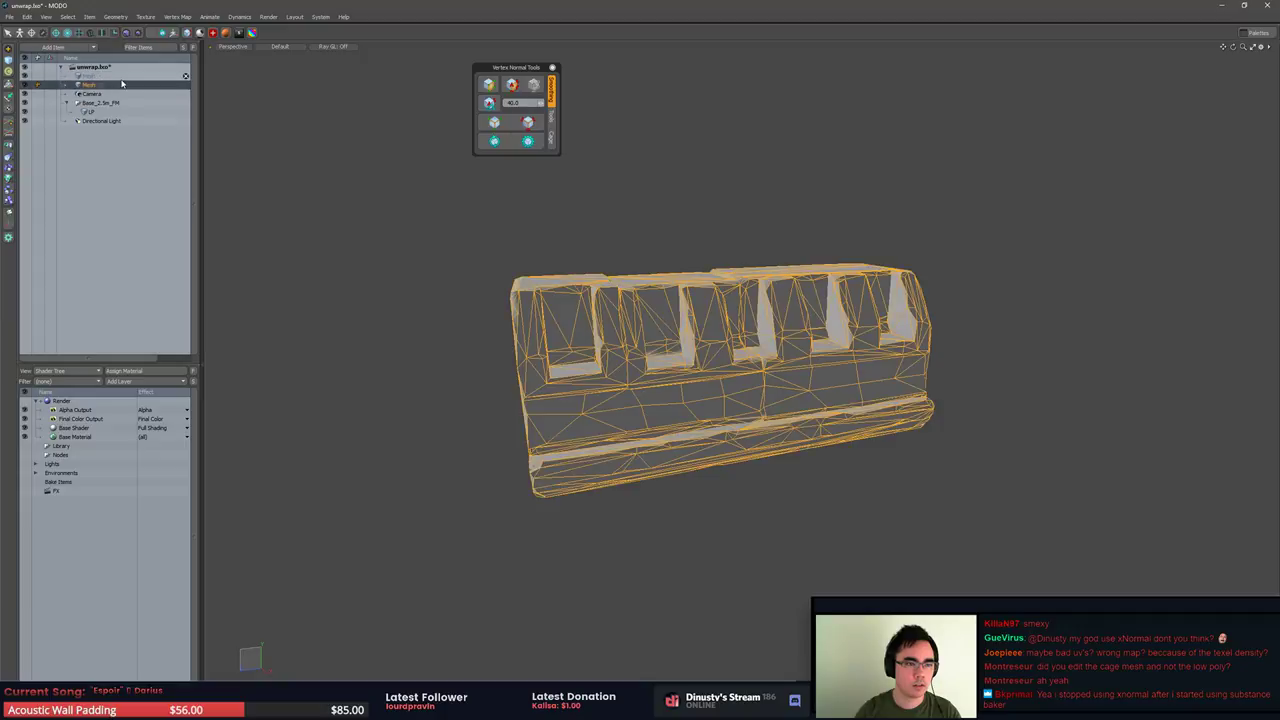
pyautogui.click(122, 77)
pyautogui.click(122, 86)
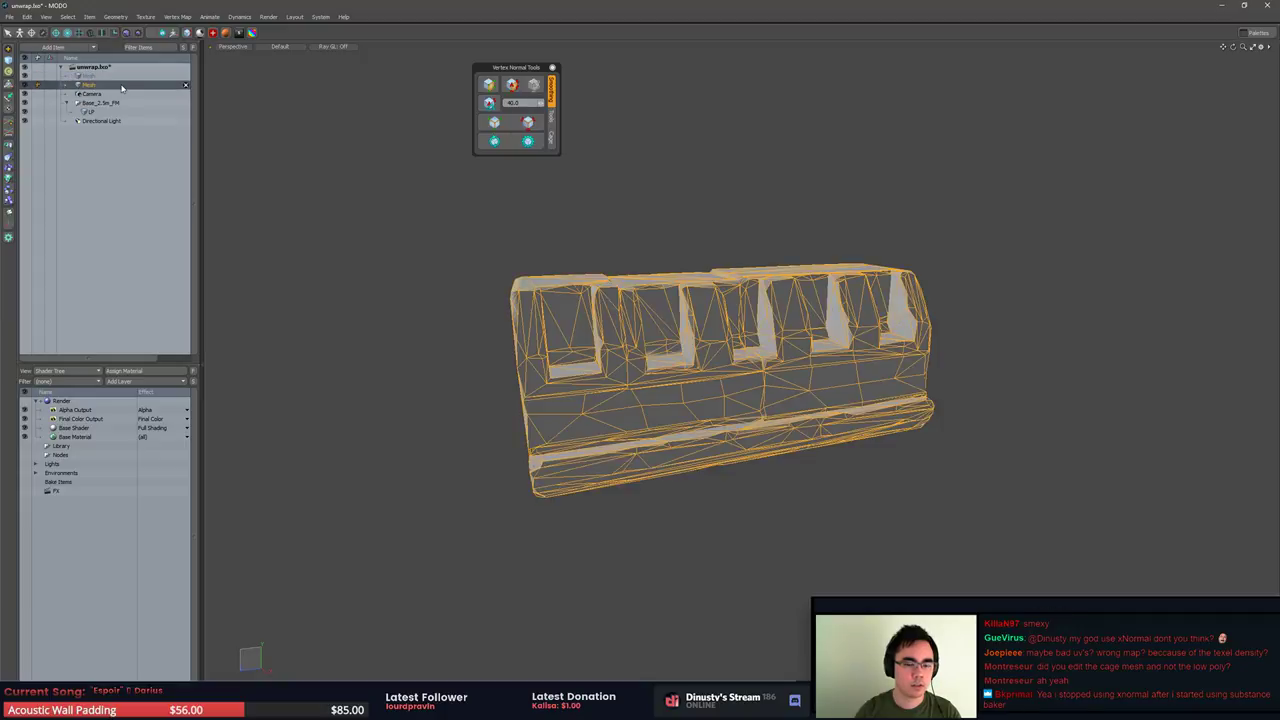
pyautogui.click(130, 77)
pyautogui.click(130, 86)
pyautogui.click(131, 77)
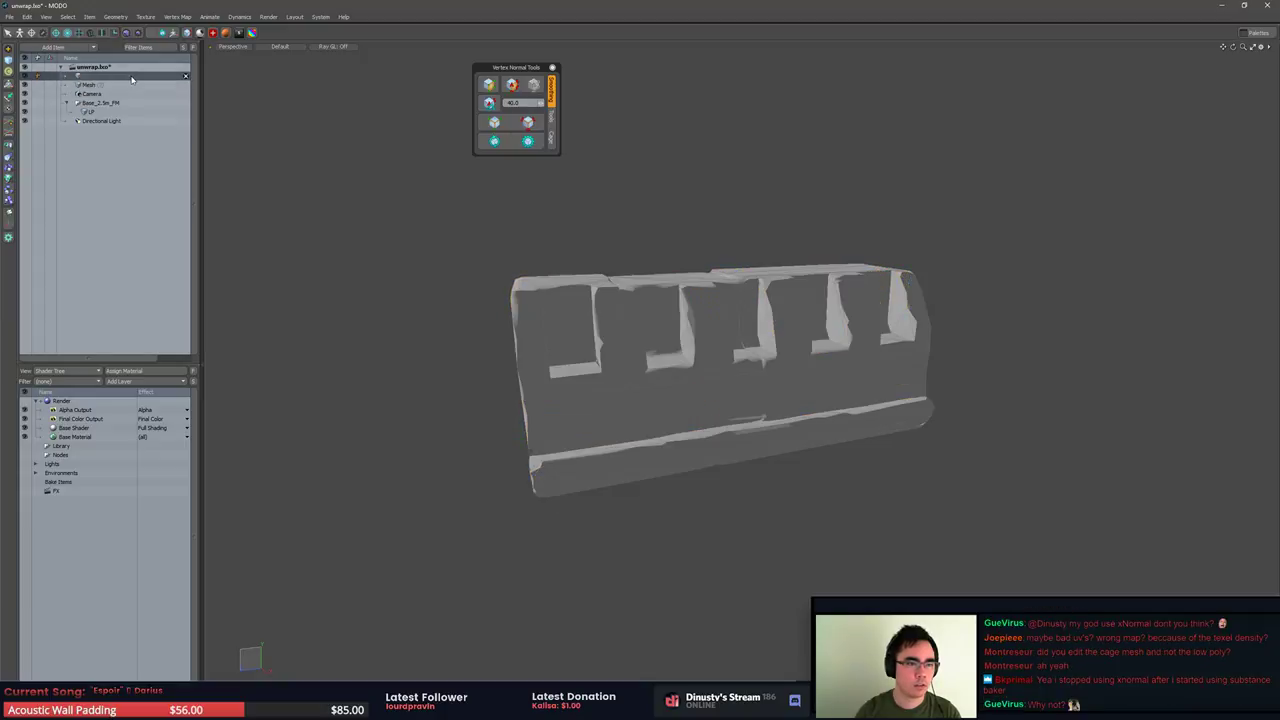
pyautogui.click(126, 85)
# Check the LP layer and examine the roof trim mesh from its end
pyautogui.click(116, 112)
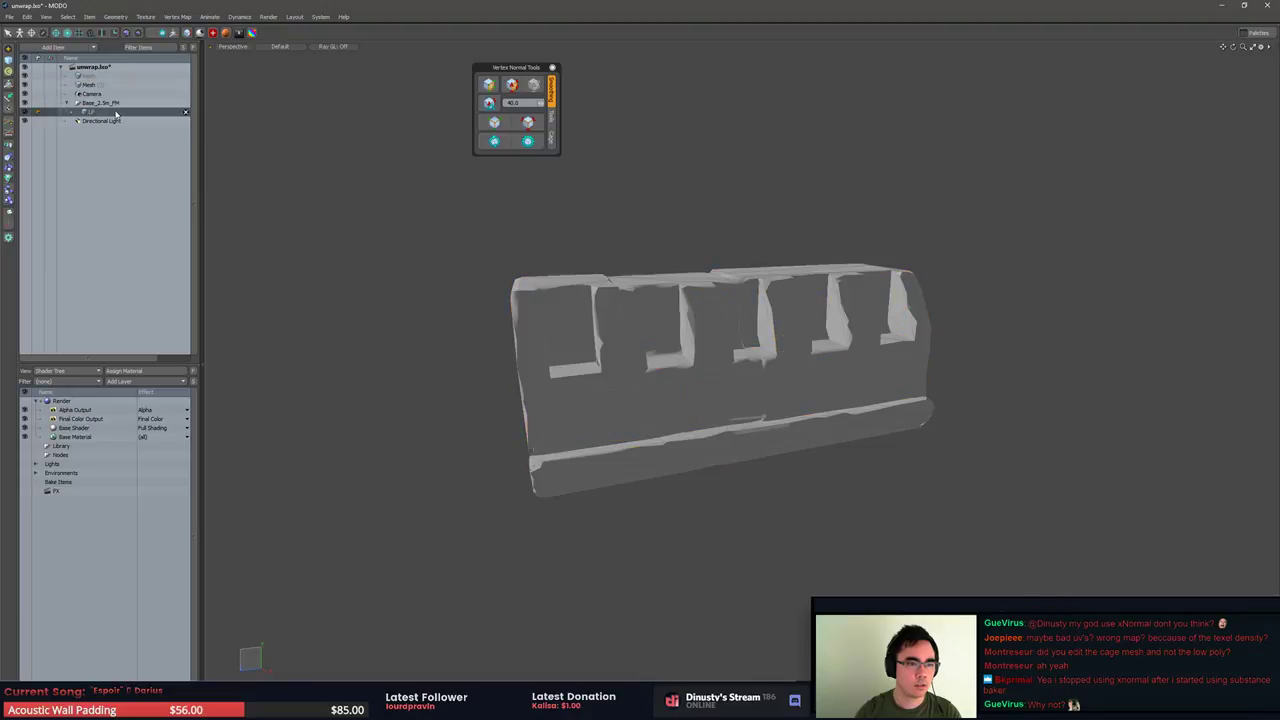
pyautogui.press('3')
pyautogui.doubleClick(738, 347)
pyautogui.keyDown('alt'); pyautogui.moveTo(420, 290); pyautogui.dragTo(505, 288); pyautogui.keyUp('alt')
pyautogui.click(505, 282)
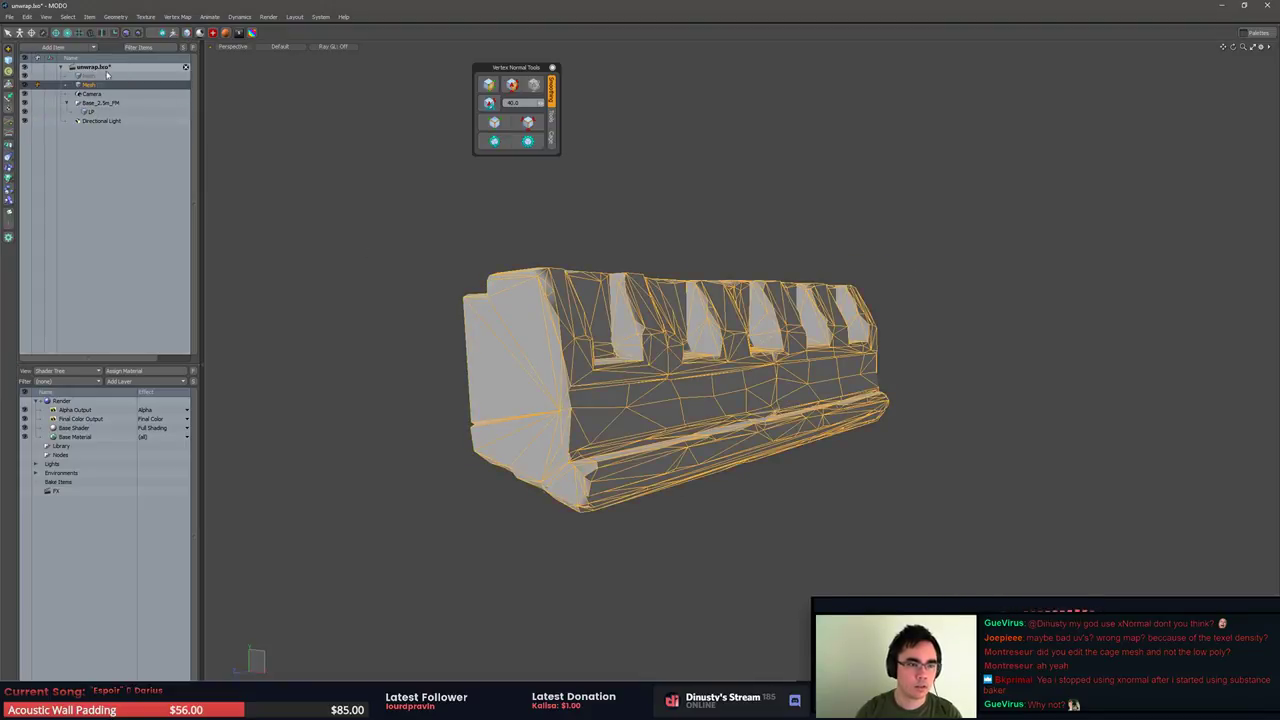
# Export the selected mesh layer from the unwrap scene as an OBJ, overwriting cage.obj in the RoofSet folder
pyautogui.rightClick(50, 86)
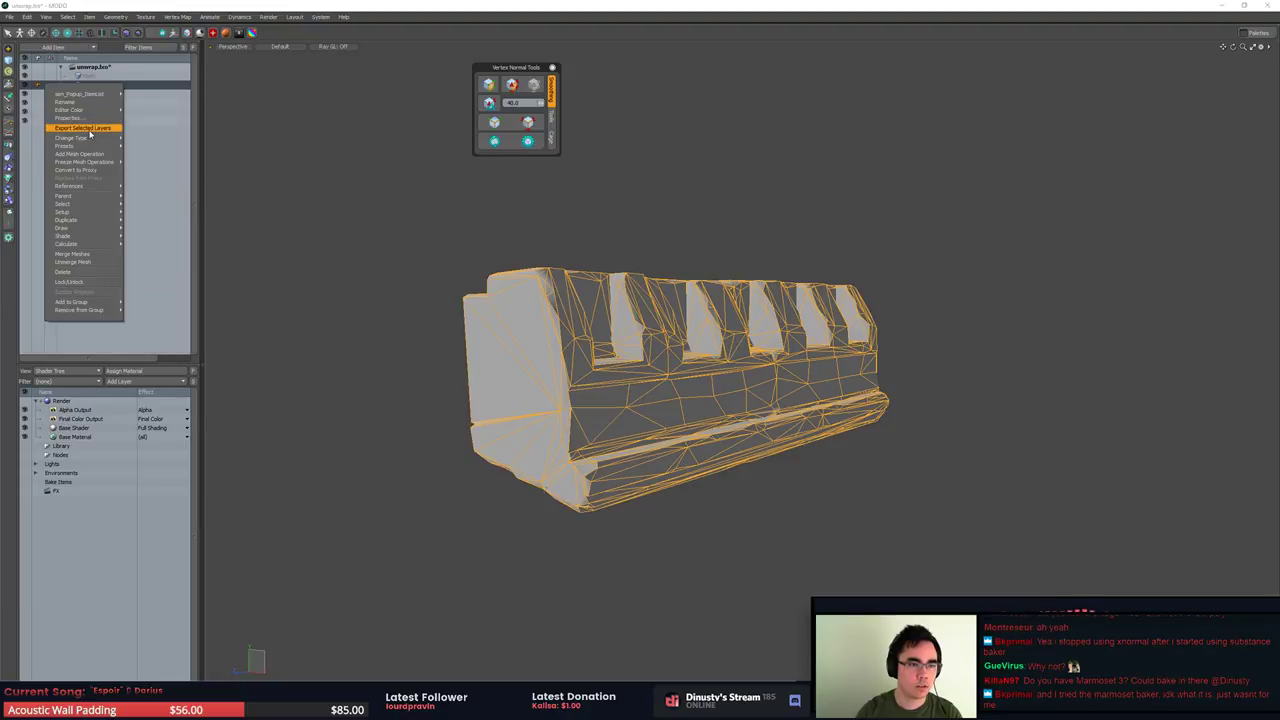
pyautogui.click(91, 129)
pyautogui.click(742, 337)
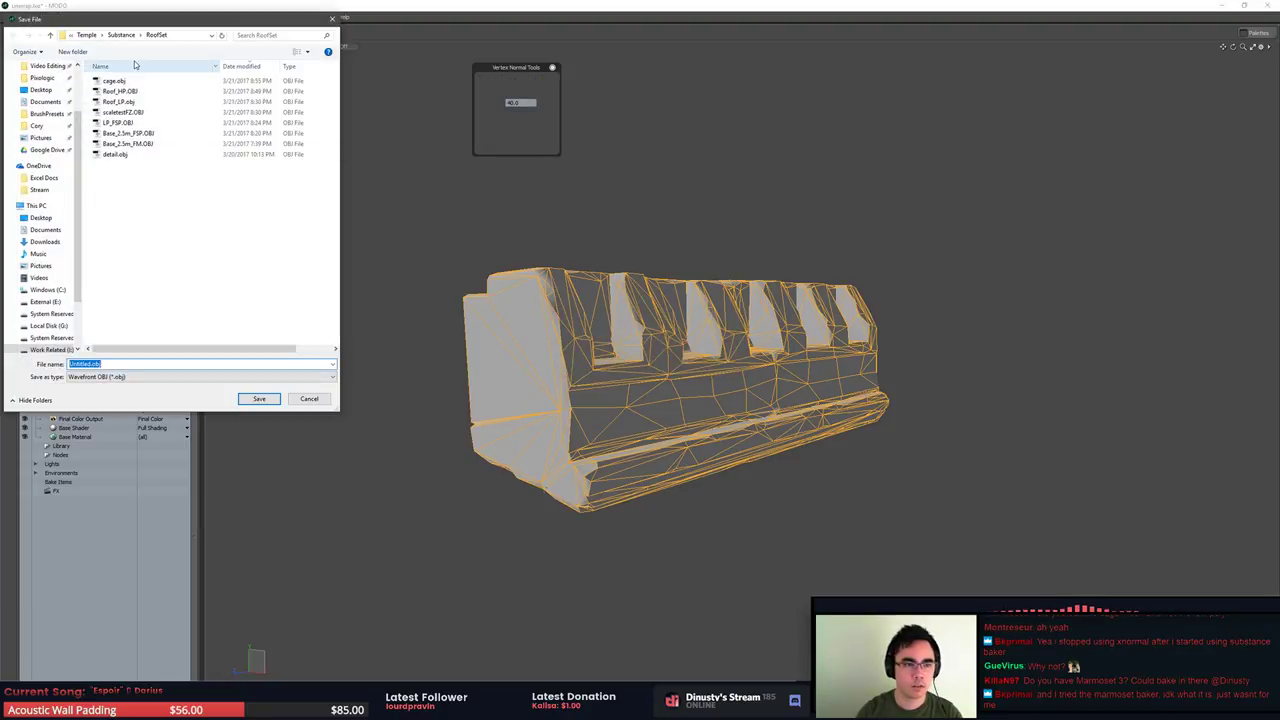
pyautogui.doubleClick(144, 82)
pyautogui.click(665, 360)
# Switch to Substance Painter and rebake the normal map at 256 with the cage and both max distances at 0.01
pyautogui.hotkey('alt', 'Tab')
pyautogui.hotkey('alt', 'Tab')
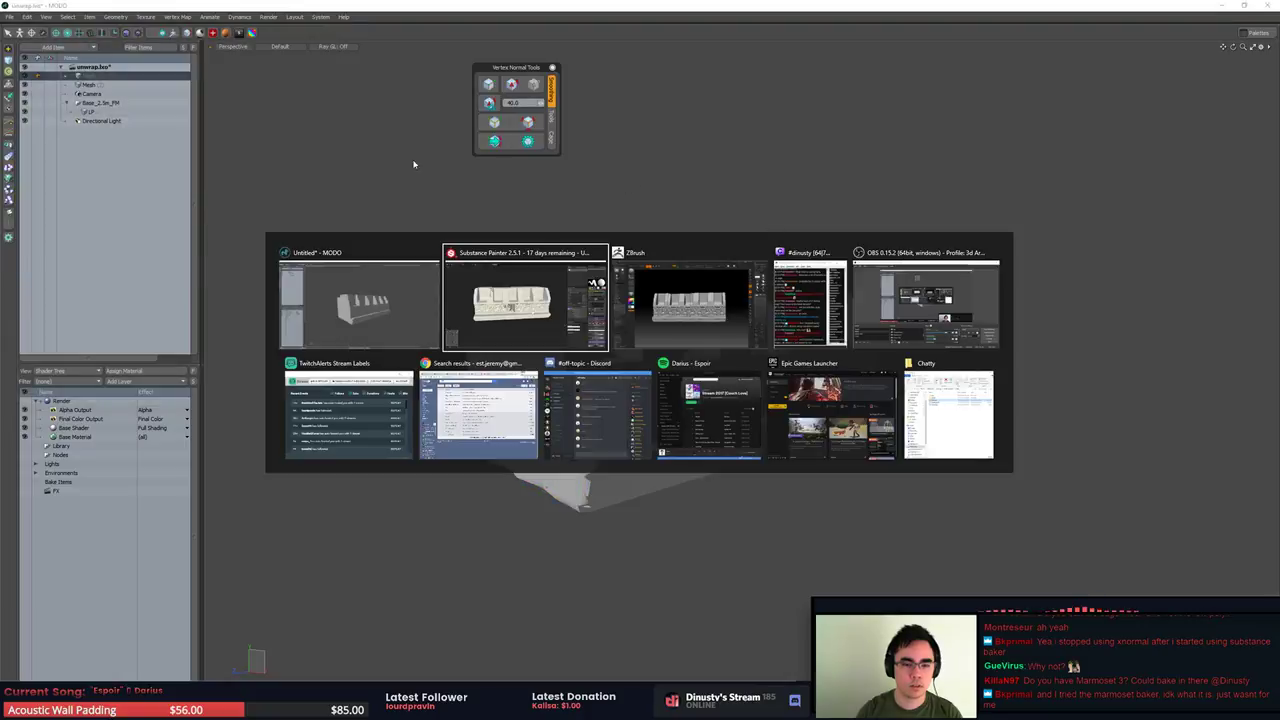
pyautogui.hotkey('alt', 'Tab')
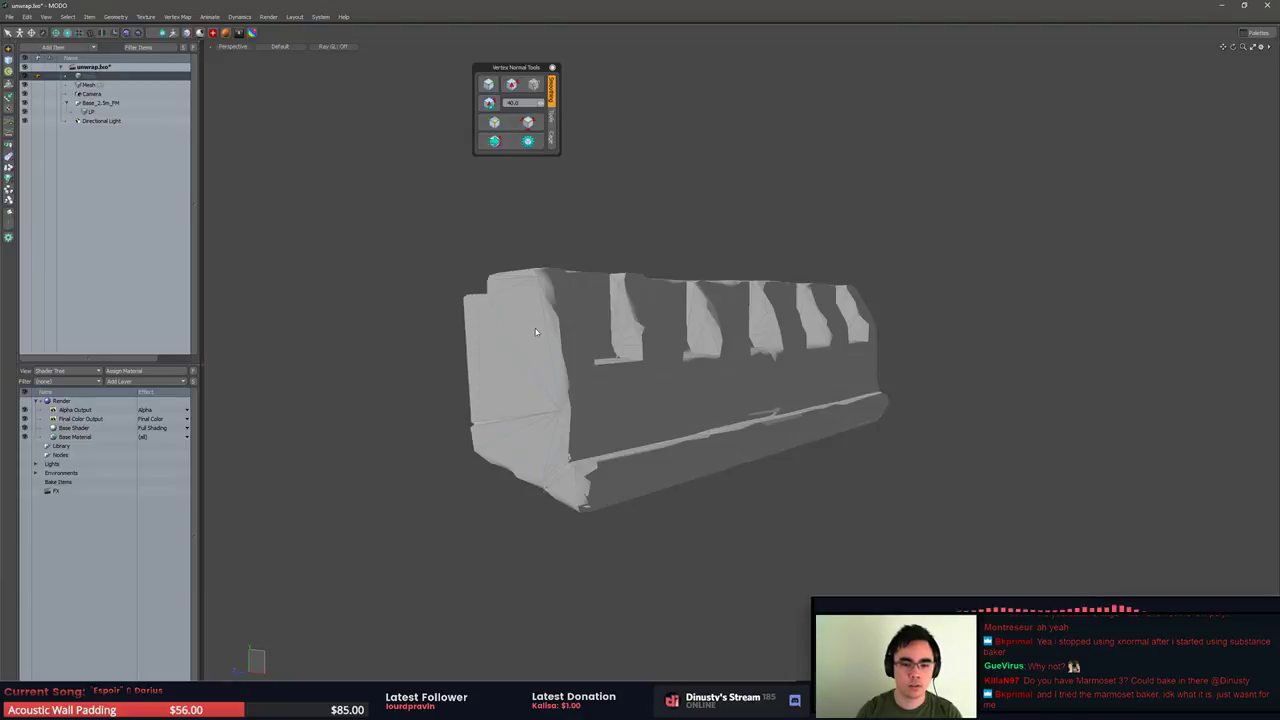
pyautogui.hotkey('alt', 'Tab')
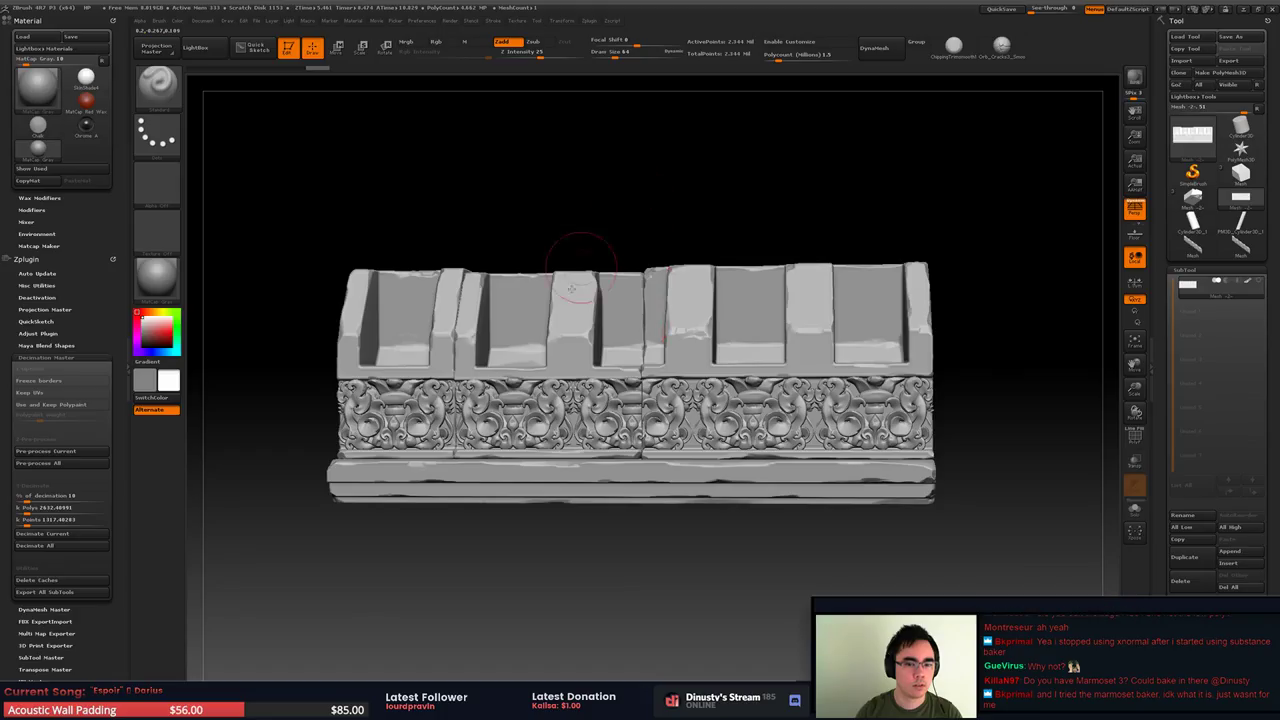
pyautogui.hotkey('alt', 'Tab')
pyautogui.hotkey('alt', 'Tab')
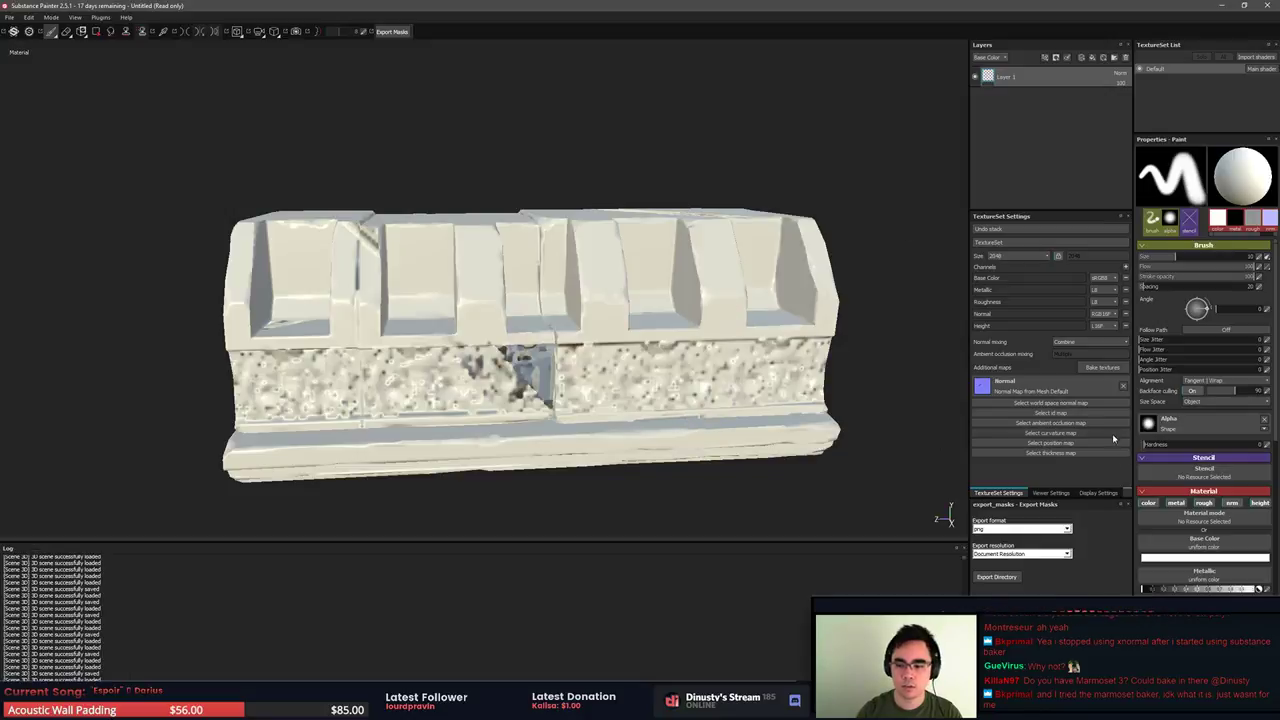
pyautogui.click(1102, 367)
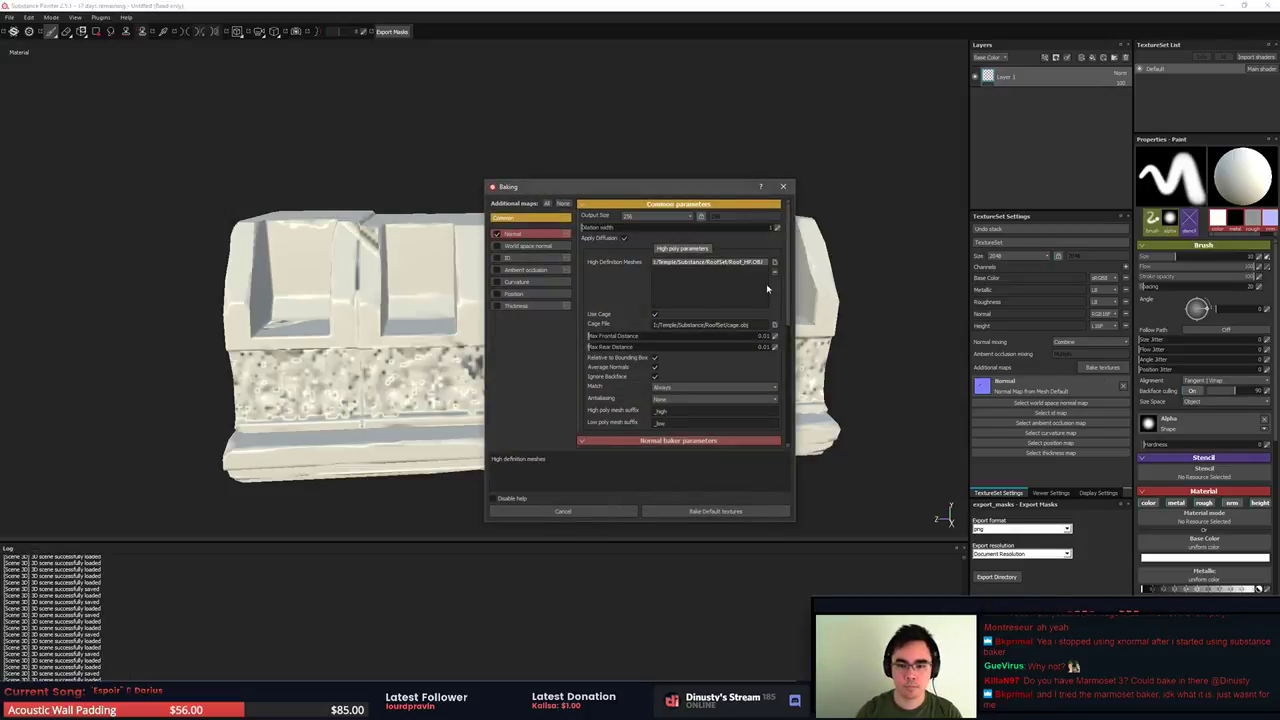
pyautogui.click(715, 511)
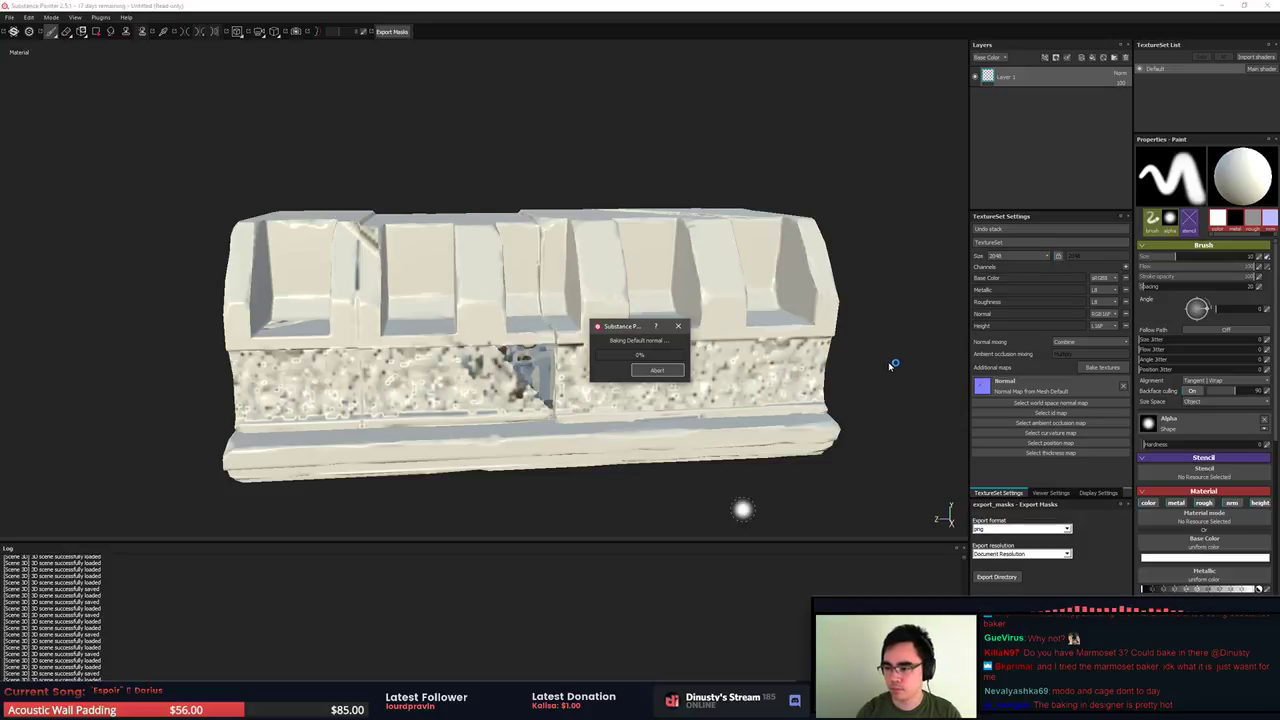
pyautogui.press('Return')
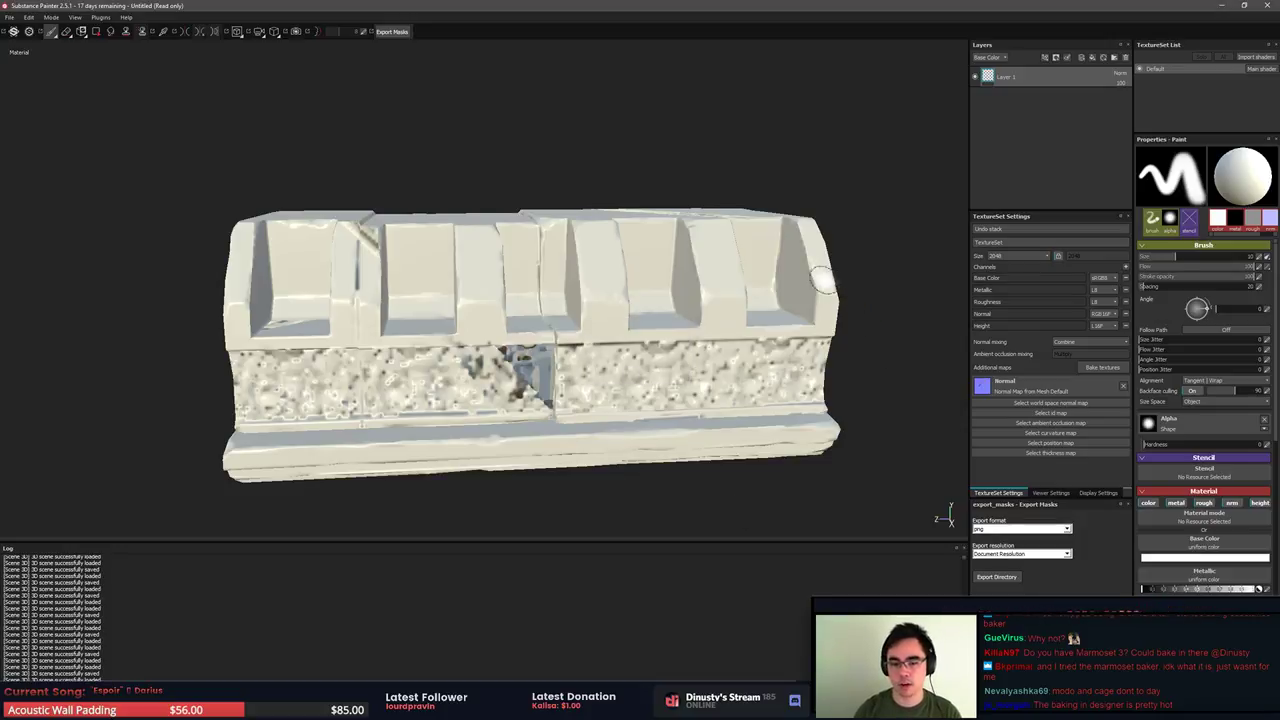
# Turn off the cage in the baking settings, set the output size to 512 and bake the normal map
pyautogui.hotkey('alt', 'Tab')
pyautogui.hotkey('alt', 'Tab')
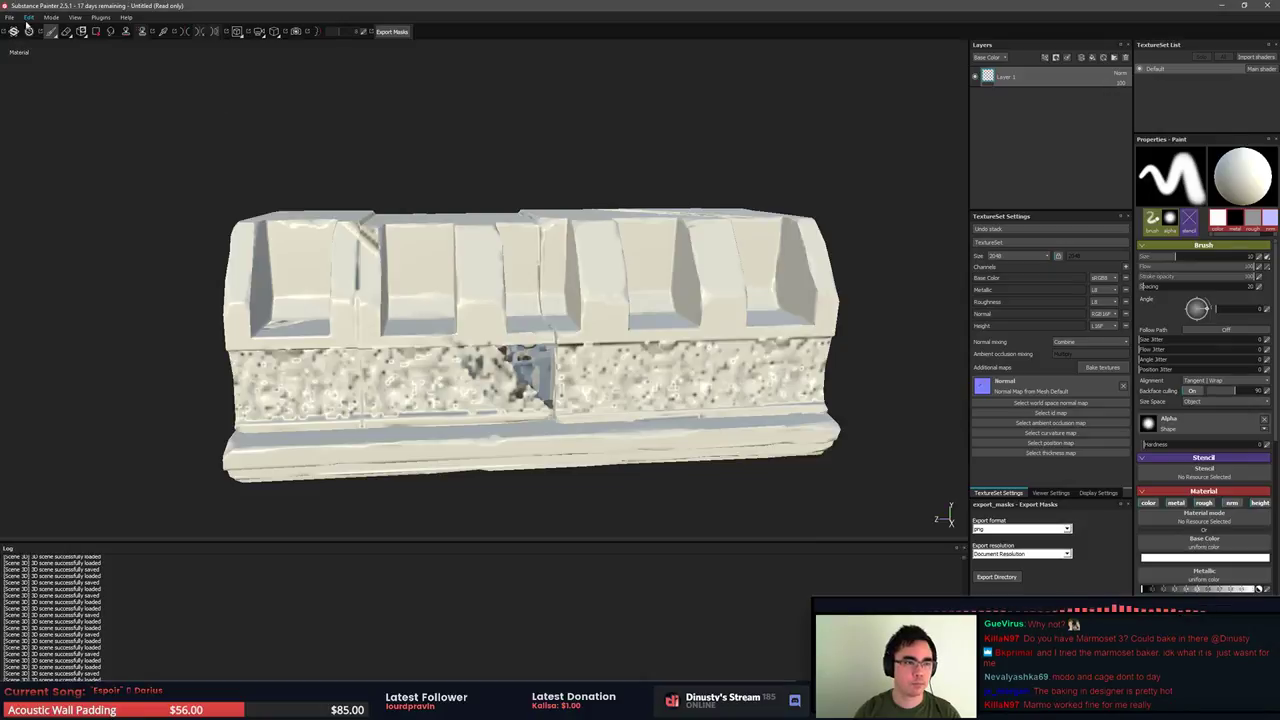
pyautogui.click(29, 18)
pyautogui.click(40, 55)
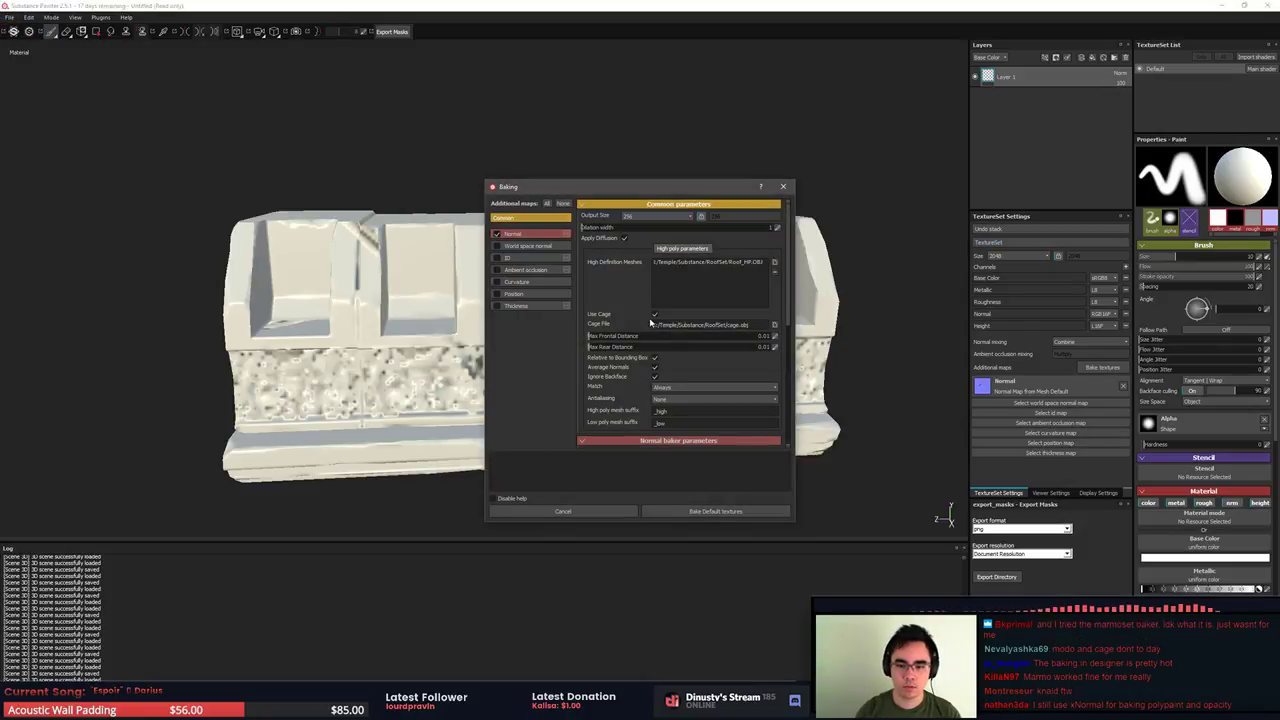
pyautogui.click(655, 314)
pyautogui.click(655, 216)
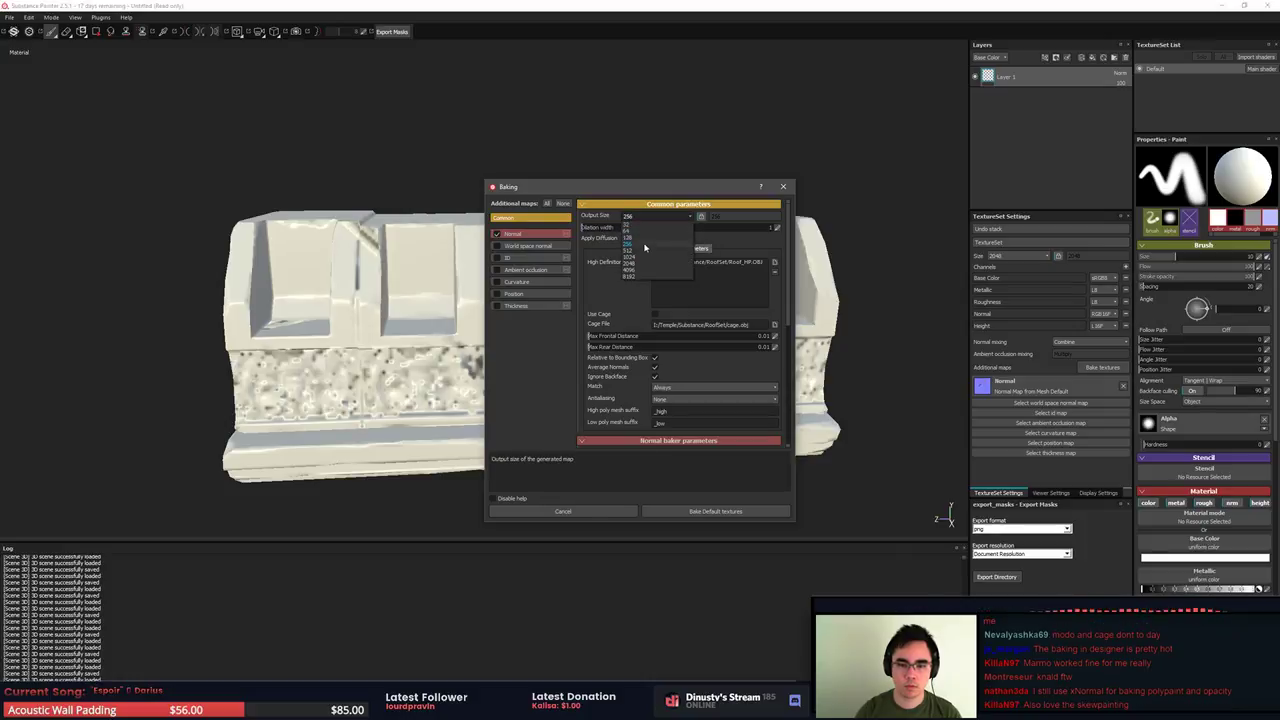
pyautogui.click(770, 512)
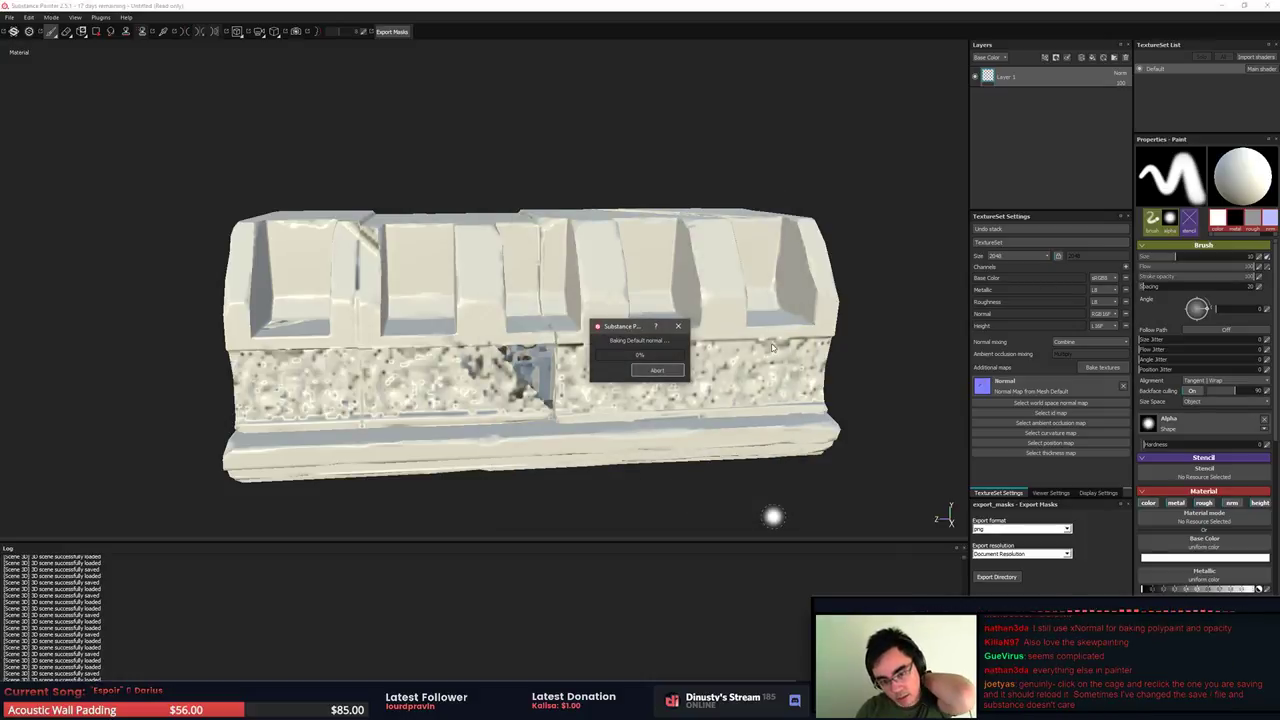
pyautogui.click(678, 326)
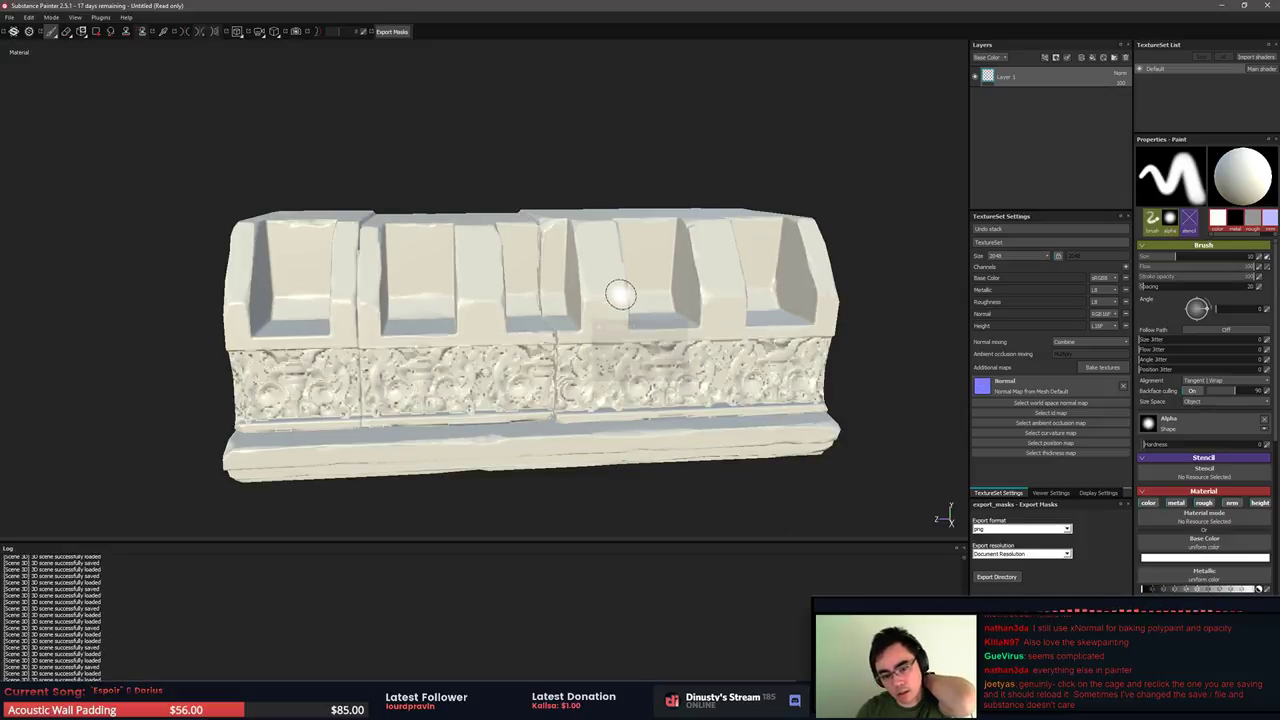
# Bake the normal, world space normal, ambient occlusion, curvature, position and thickness maps at 2048 without the cage
pyautogui.click(1104, 368)
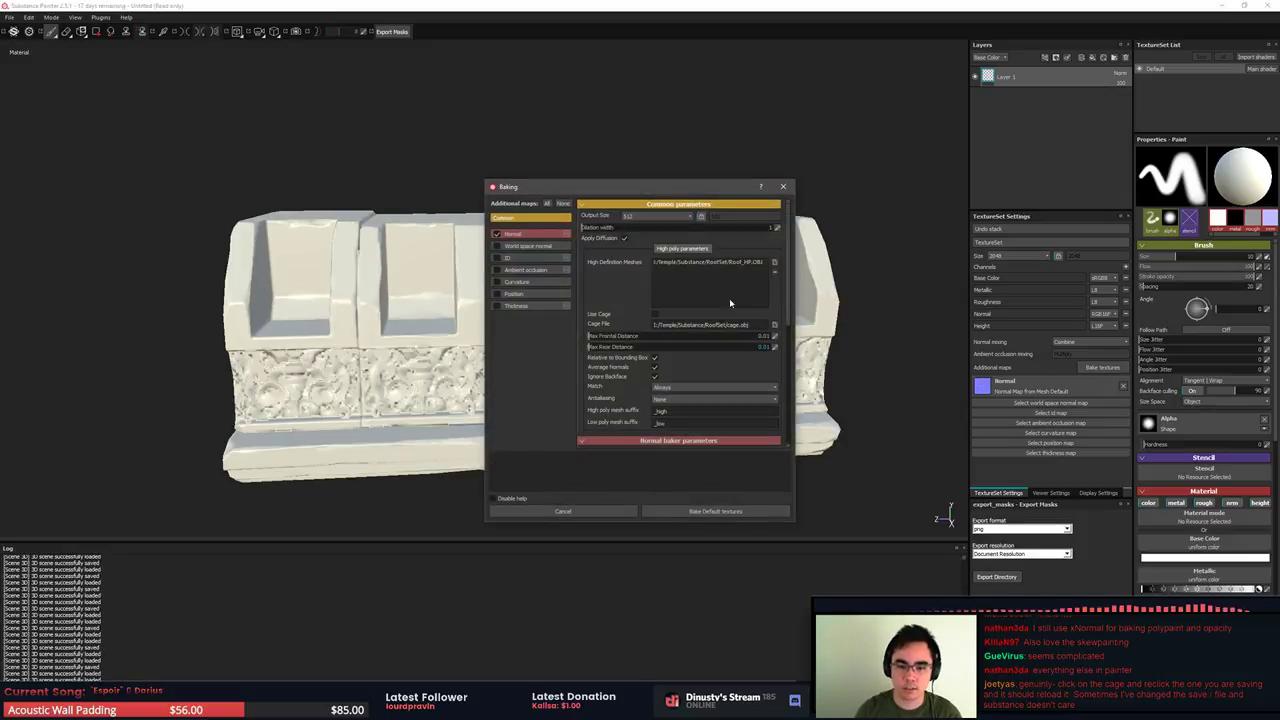
pyautogui.click(775, 325)
pyautogui.click(1070, 202)
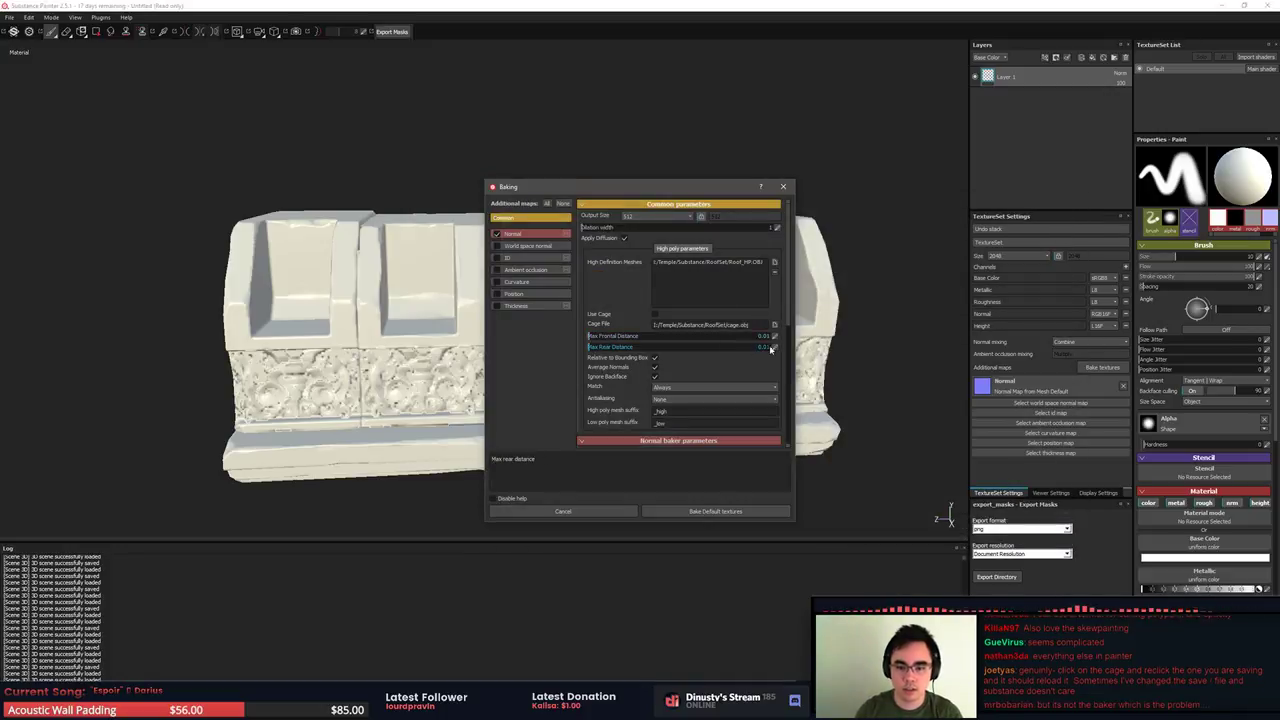
pyautogui.click(645, 216)
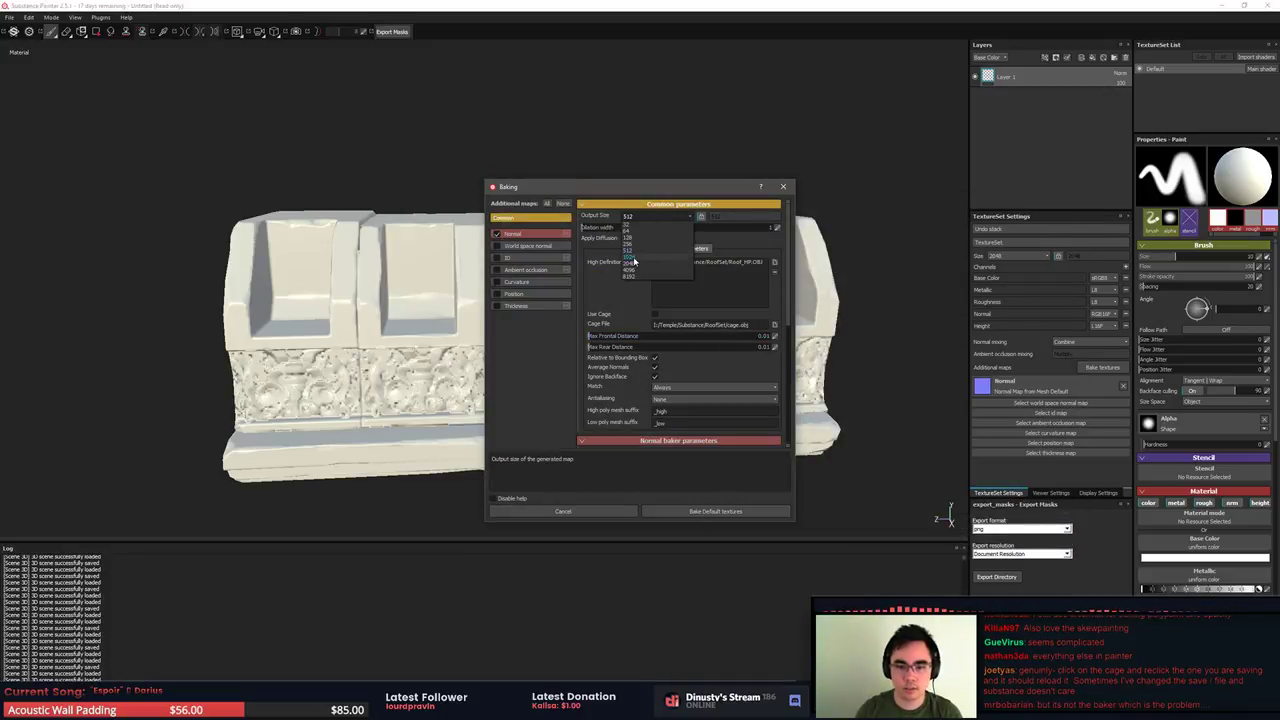
pyautogui.click(638, 264)
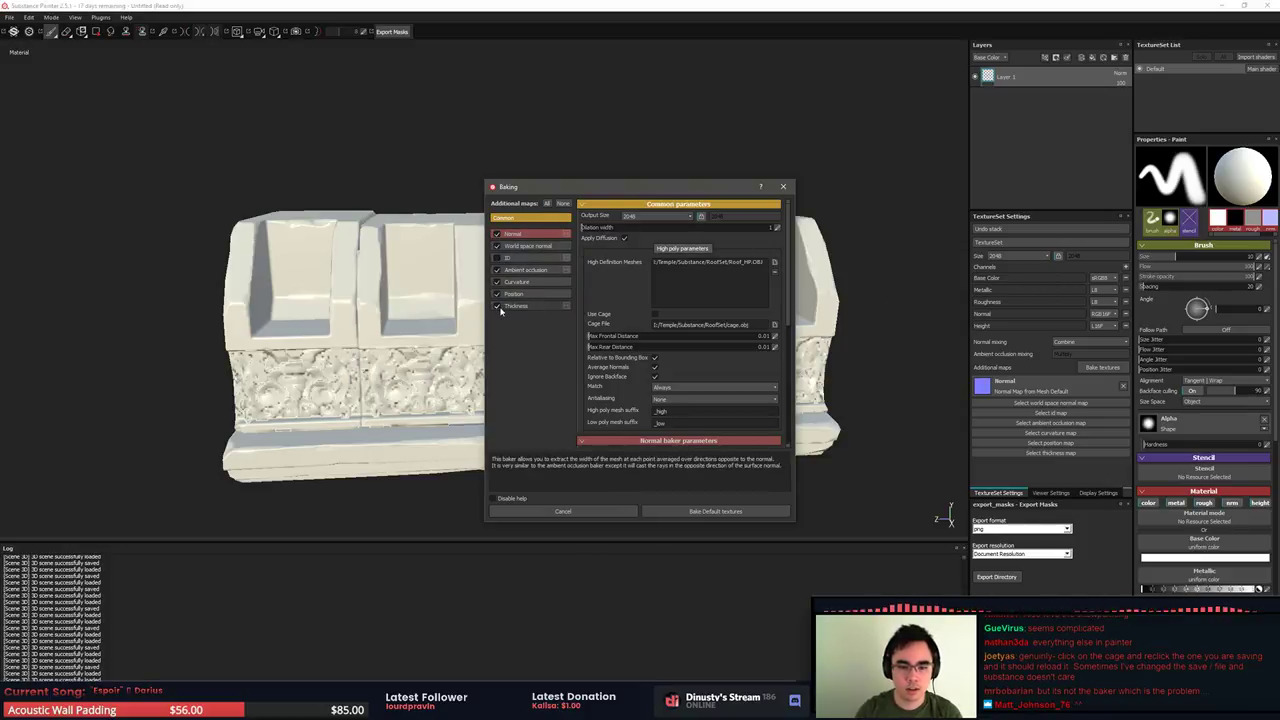
pyautogui.click(695, 511)
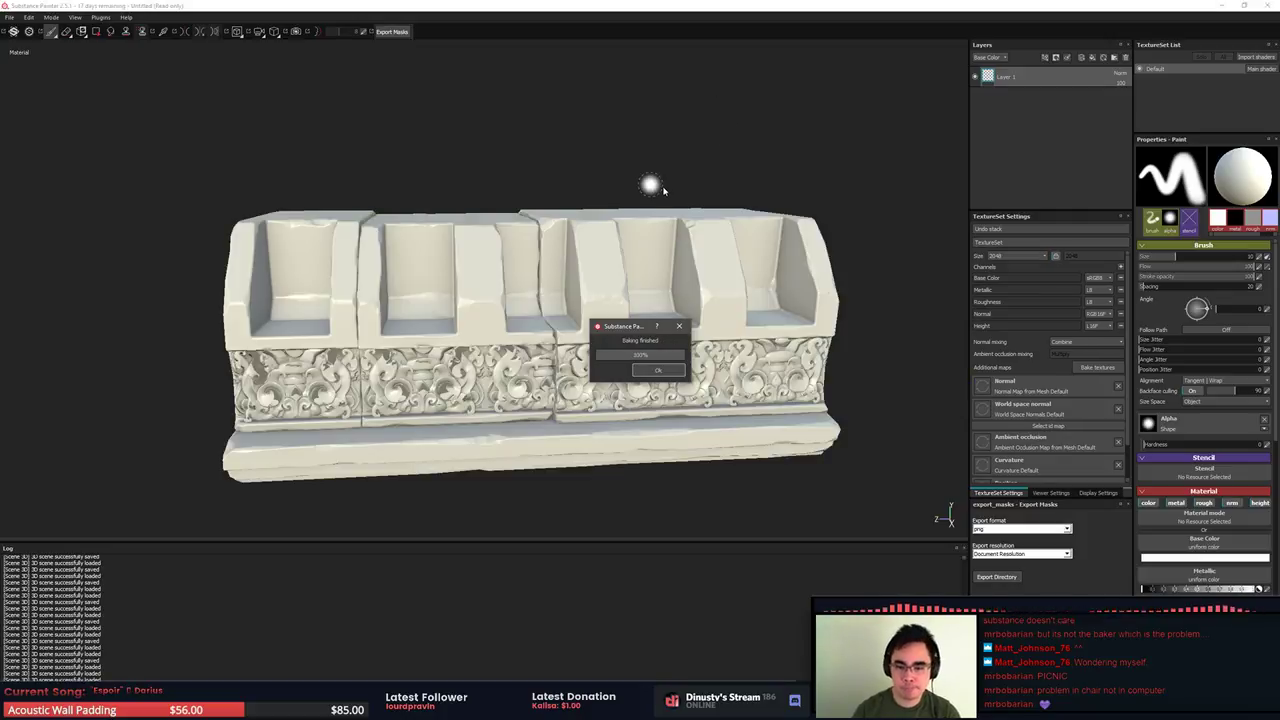
pyautogui.press('Return')
# Examine the baked ornament along the whole trim, up close and at grazing angles from both ends
pyautogui.keyDown('alt'); pyautogui.moveTo(550, 267); pyautogui.dragTo(572, 312); pyautogui.keyUp('alt')
pyautogui.keyDown('alt'); pyautogui.moveTo(572, 312); pyautogui.dragTo(680, 226, button='middle'); pyautogui.keyUp('alt')
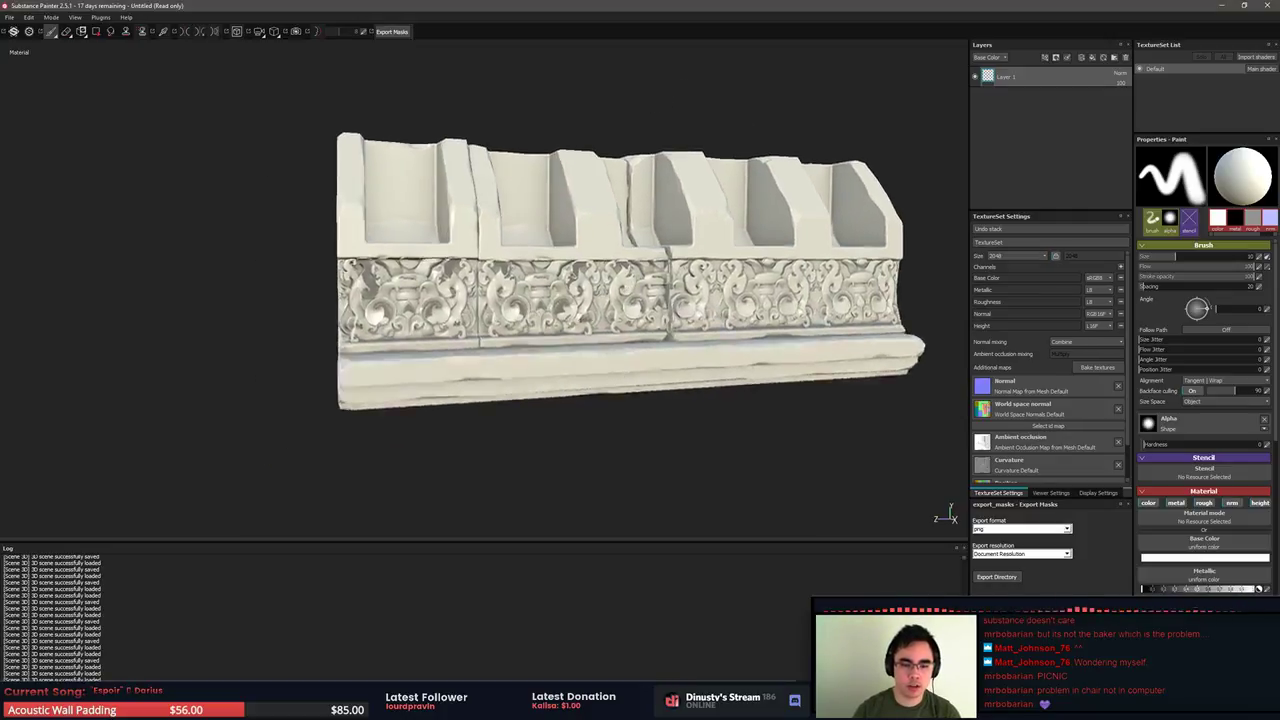
pyautogui.keyDown('alt'); pyautogui.moveTo(680, 226); pyautogui.dragTo(650, 310, button='right'); pyautogui.keyUp('alt')
pyautogui.keyDown('alt'); pyautogui.moveTo(520, 300); pyautogui.dragTo(470, 280); pyautogui.keyUp('alt')
pyautogui.keyDown('alt'); pyautogui.moveTo(440, 285); pyautogui.dragTo(600, 300, button='middle'); pyautogui.keyUp('alt')
pyautogui.keyDown('alt'); pyautogui.moveTo(600, 300); pyautogui.dragTo(597, 337, button='right'); pyautogui.keyUp('alt')
pyautogui.keyDown('alt'); pyautogui.moveTo(597, 337); pyautogui.dragTo(556, 325); pyautogui.keyUp('alt')
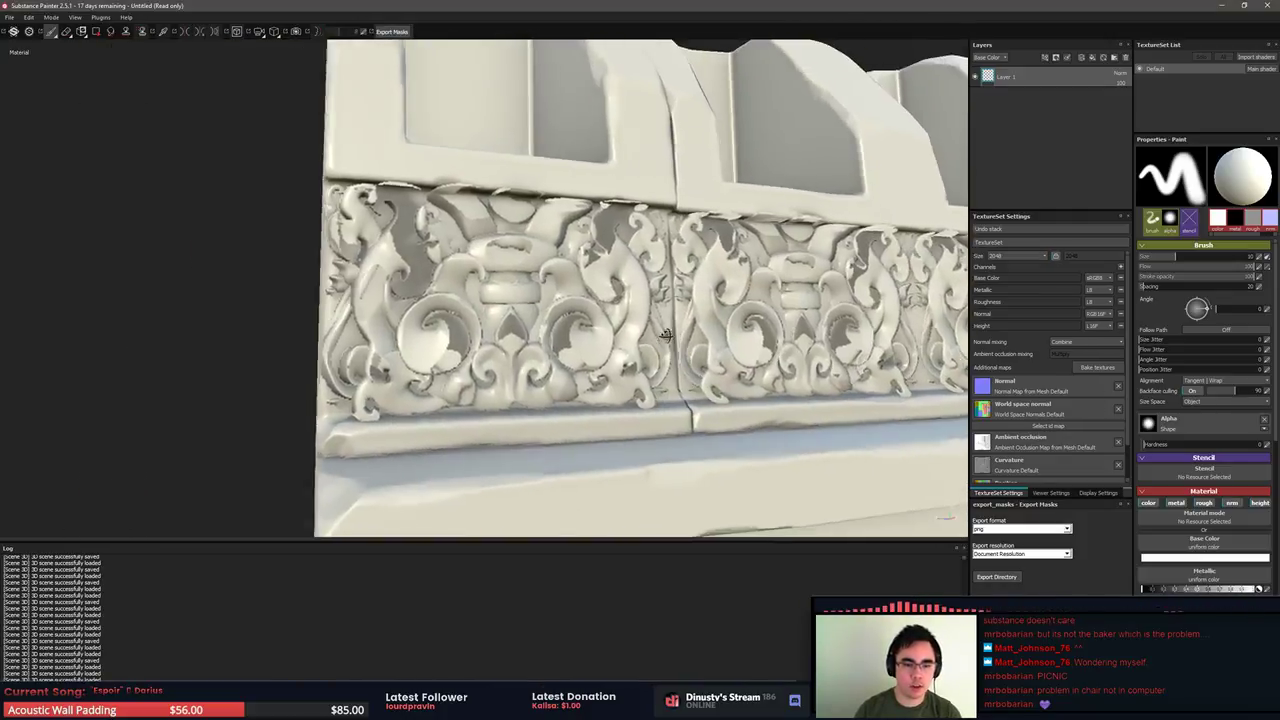
pyautogui.moveTo(556, 325)
pyautogui.keyDown('shift'); pyautogui.mouseDown(button='right')
pyautogui.moveTo(680, 315)
pyautogui.moveTo(511, 305)
pyautogui.mouseUp(button='right'); pyautogui.keyUp('shift')
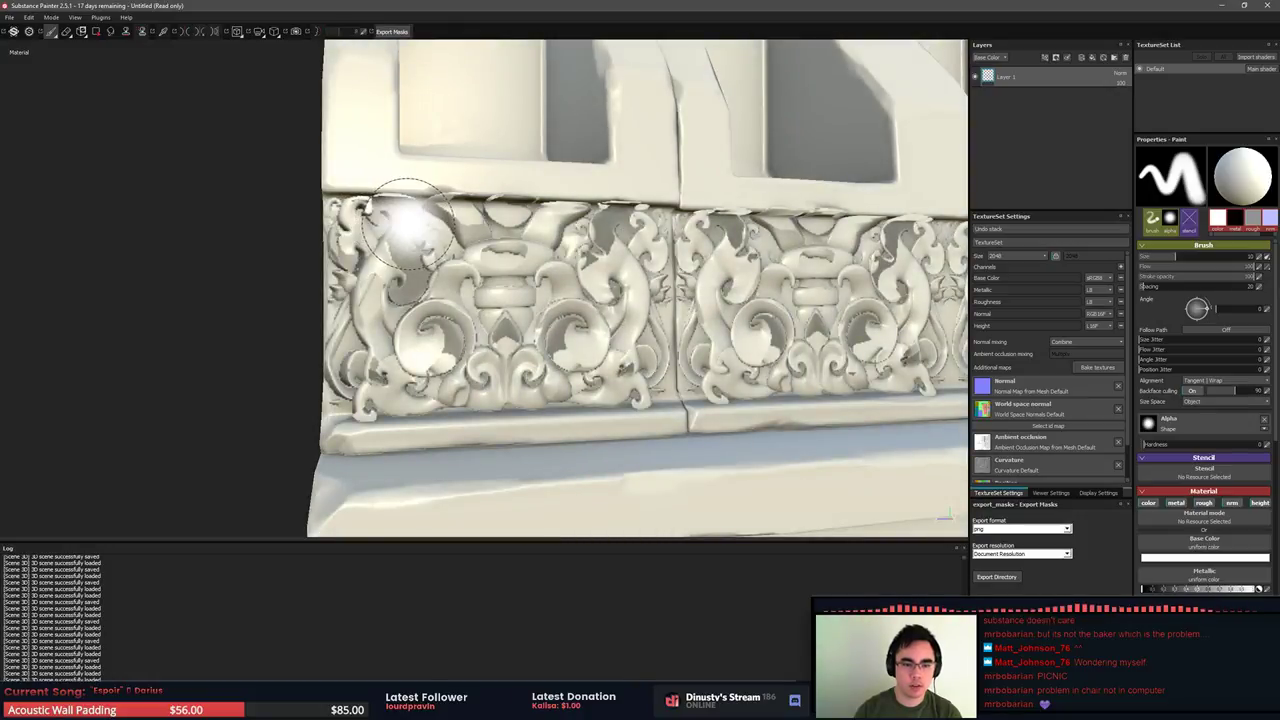
pyautogui.keyDown('ctrl'); pyautogui.moveTo(410, 224); pyautogui.dragTo(355, 224, button='right'); pyautogui.keyUp('ctrl')
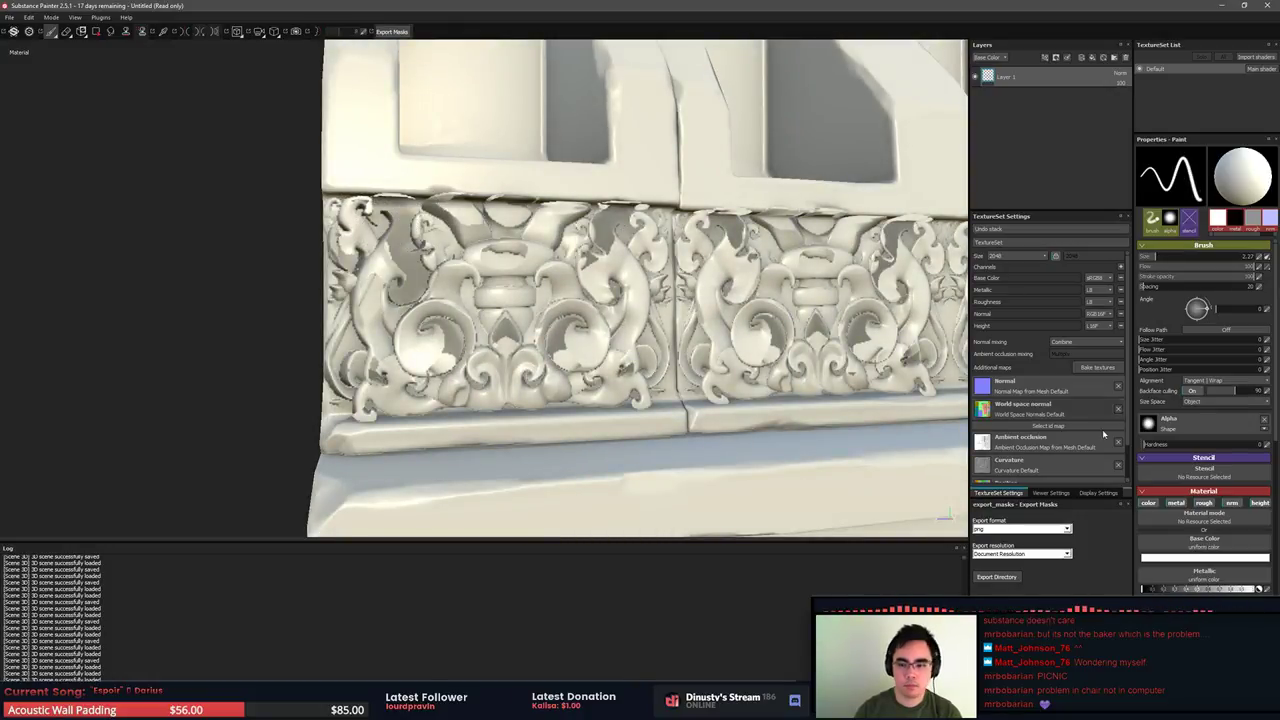
pyautogui.keyDown('alt'); pyautogui.moveTo(817, 355); pyautogui.dragTo(439, 348); pyautogui.keyUp('alt')
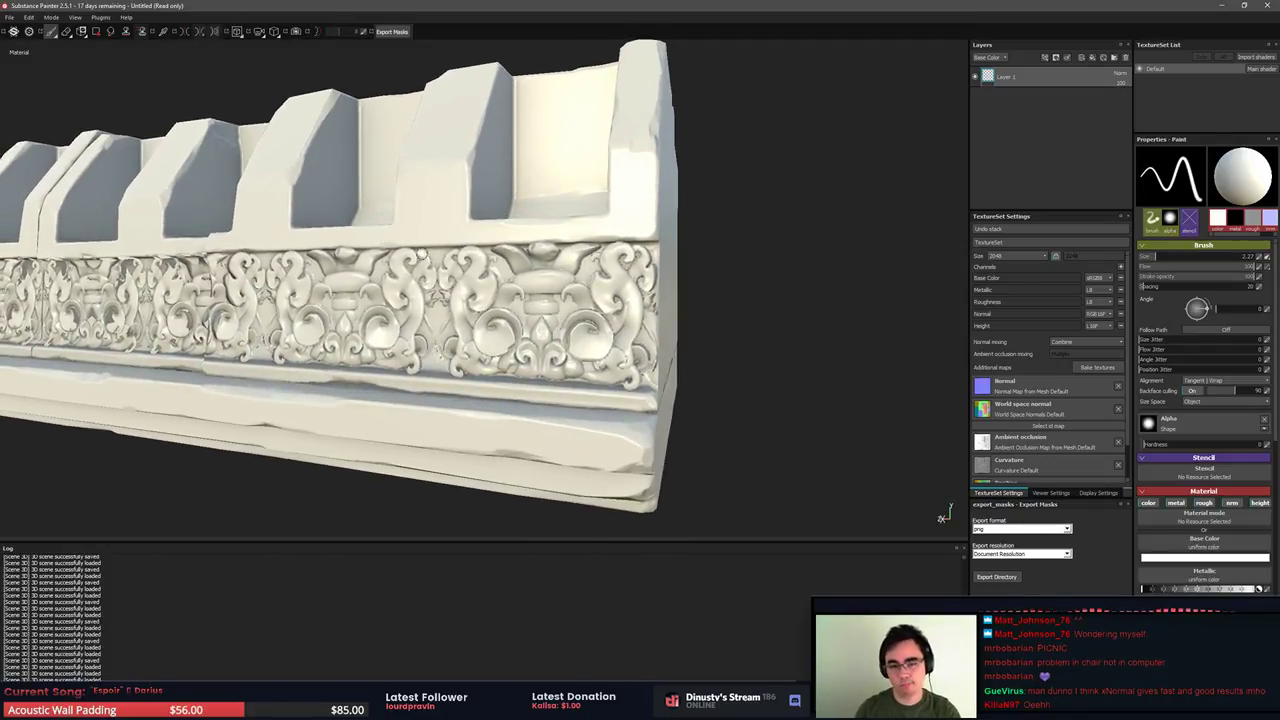
pyautogui.keyDown('alt'); pyautogui.moveTo(218, 285); pyautogui.dragTo(694, 354); pyautogui.keyUp('alt')
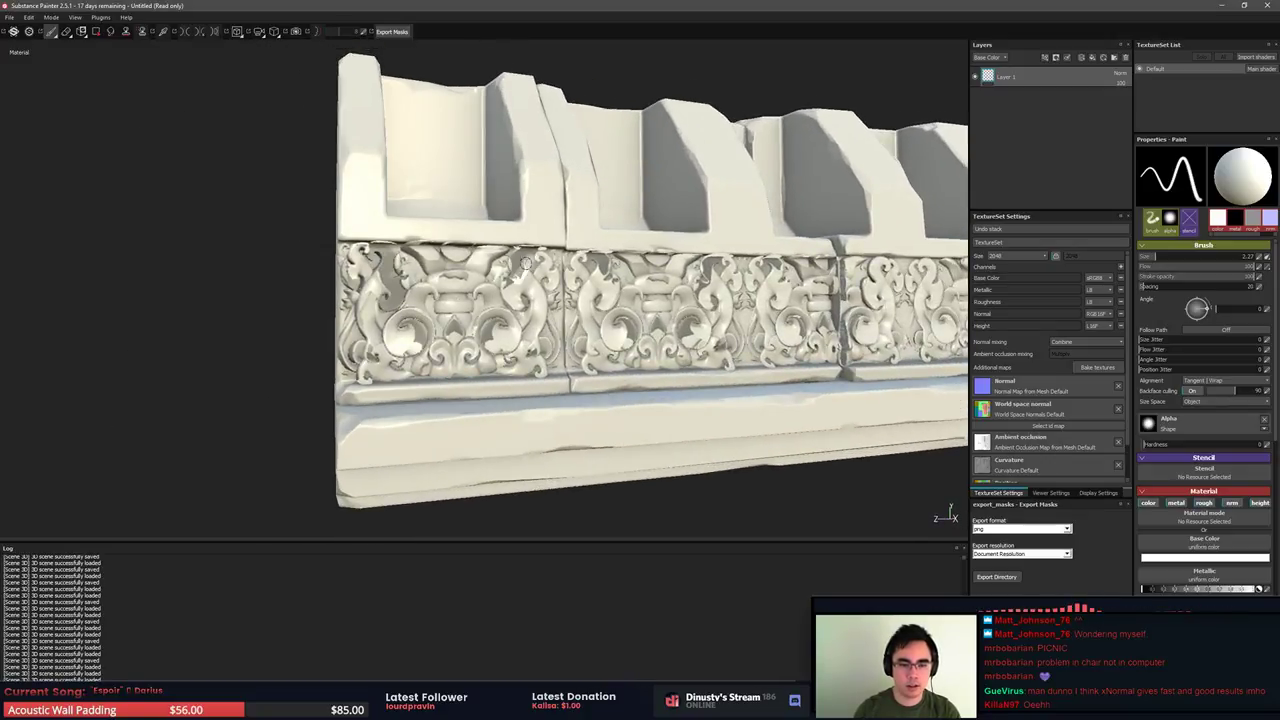
pyautogui.keyDown('alt'); pyautogui.moveTo(525, 263); pyautogui.dragTo(511, 301); pyautogui.keyUp('alt')
pyautogui.keyDown('alt'); pyautogui.moveTo(511, 301); pyautogui.dragTo(873, 334, button='right'); pyautogui.keyUp('alt')
pyautogui.keyDown('alt'); pyautogui.moveTo(740, 333); pyautogui.dragTo(424, 307); pyautogui.keyUp('alt')
pyautogui.keyDown('alt'); pyautogui.moveTo(680, 322); pyautogui.dragTo(630, 298); pyautogui.keyUp('alt')
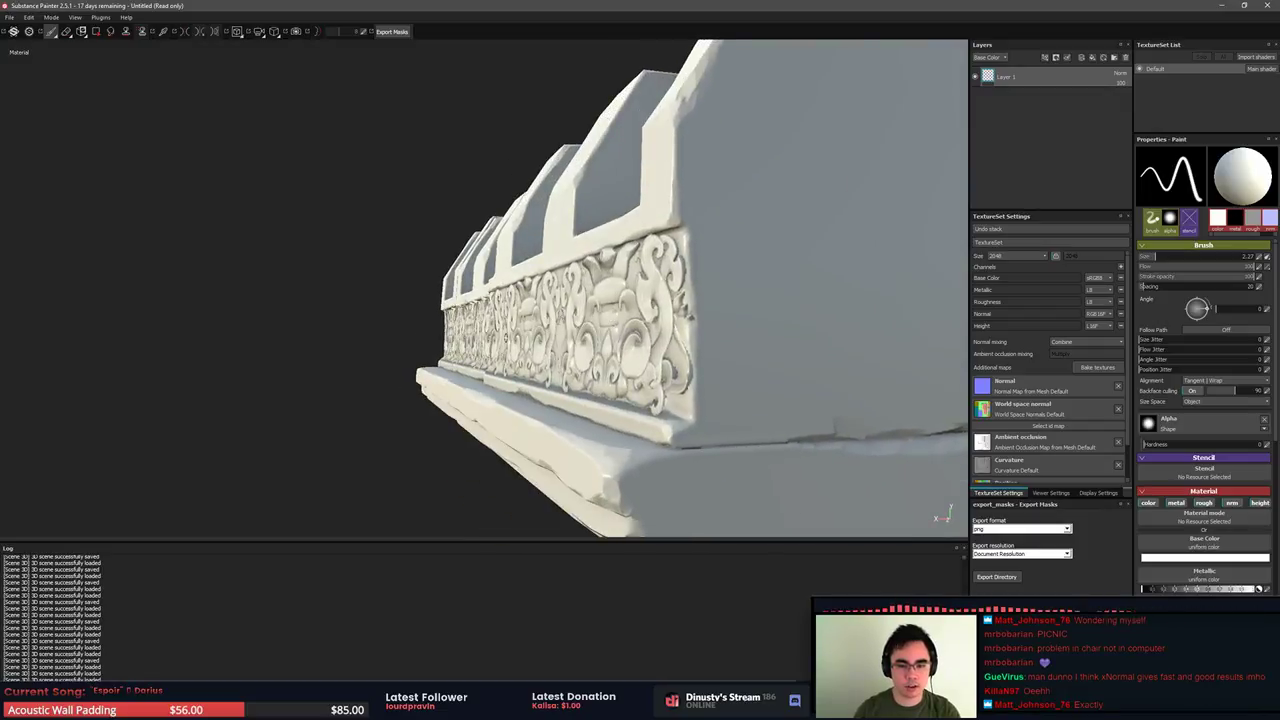
# Switch to MODO and delete the two mesh layers listed above the camera, keeping the LP layer
pyautogui.hotkey('alt', 'Tab')
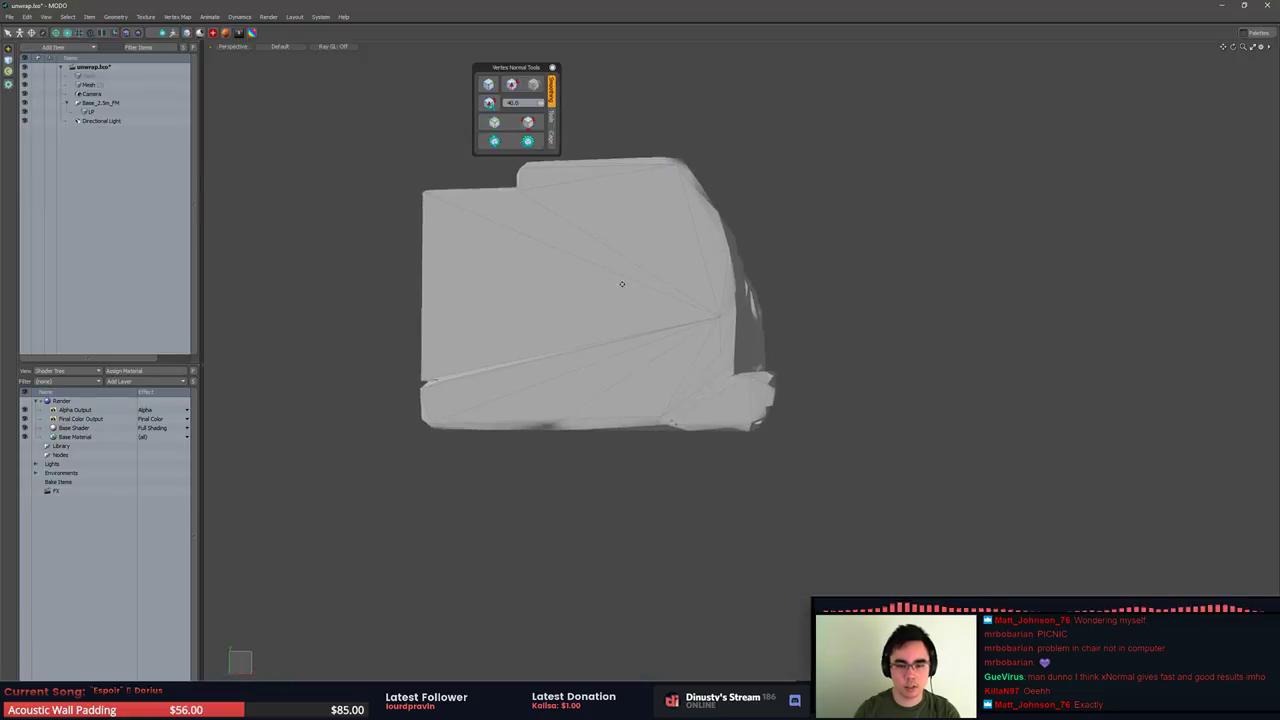
pyautogui.keyDown('alt'); pyautogui.moveTo(622, 284); pyautogui.dragTo(556, 292); pyautogui.keyUp('alt')
pyautogui.click(110, 85)
pyautogui.click(105, 113)
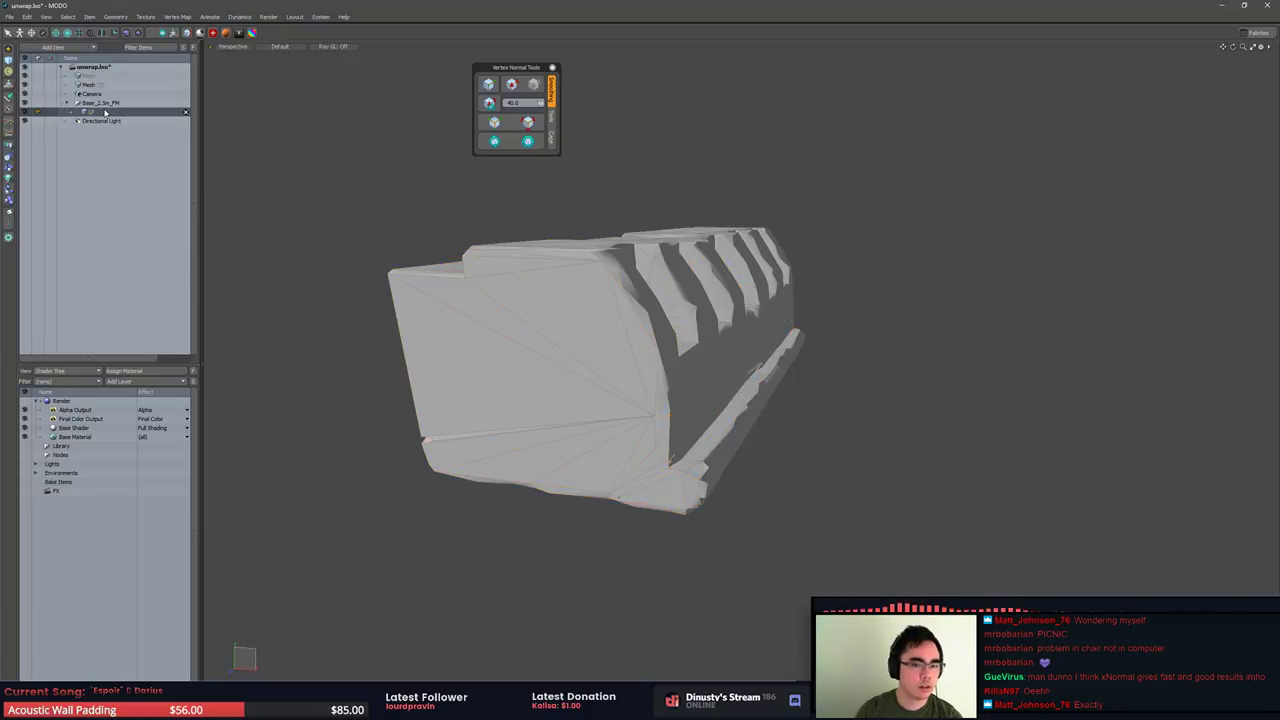
pyautogui.click(103, 86)
pyautogui.press('Delete')
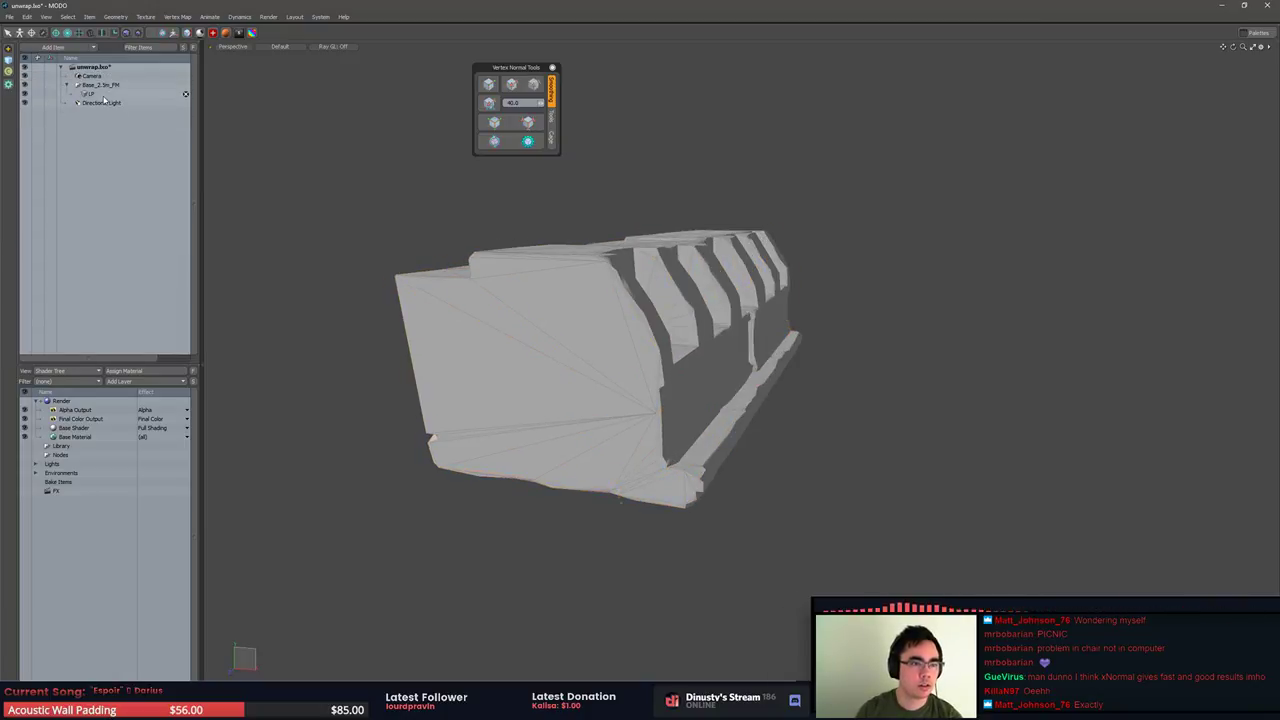
# Activate the LP layer and ready the move tool in vertex mode beside the end of the trim recess
pyautogui.click(95, 94)
pyautogui.keyDown('alt'); pyautogui.moveTo(730, 375); pyautogui.dragTo(720, 337); pyautogui.keyUp('alt')
pyautogui.scroll(-4, 527, 366)
pyautogui.press('w')
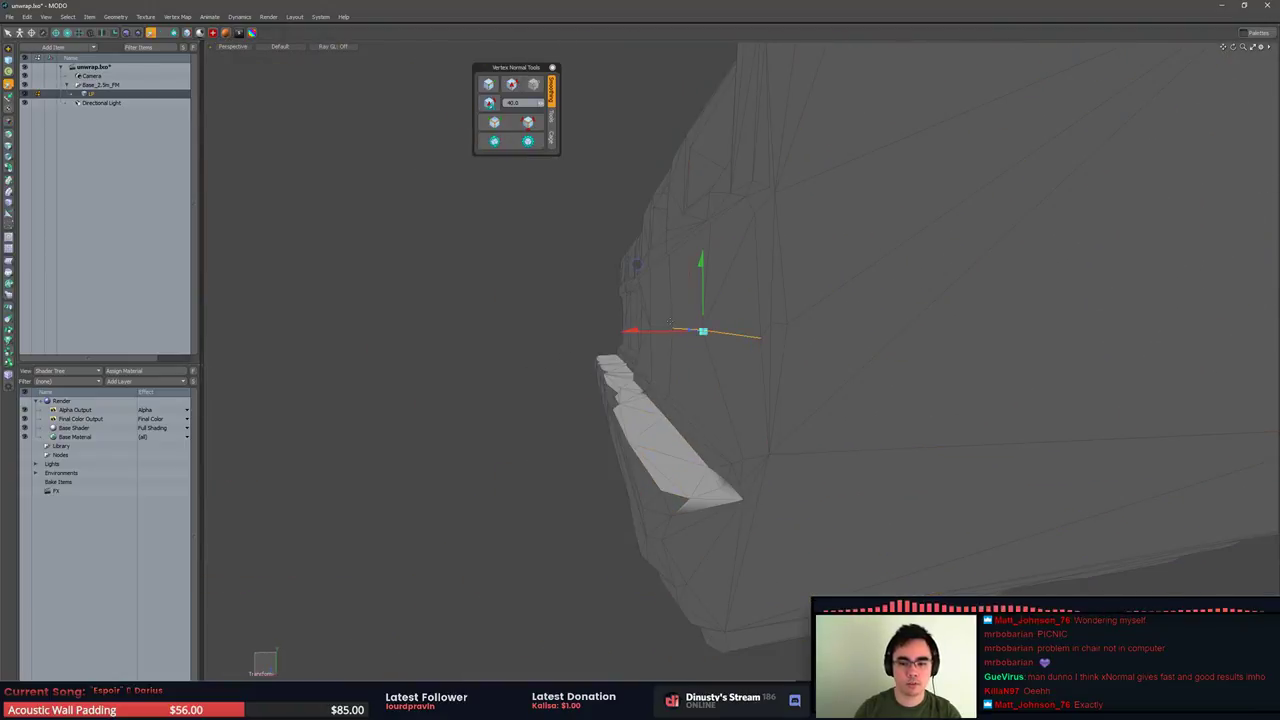
pyautogui.press('space')
pyautogui.press('1')
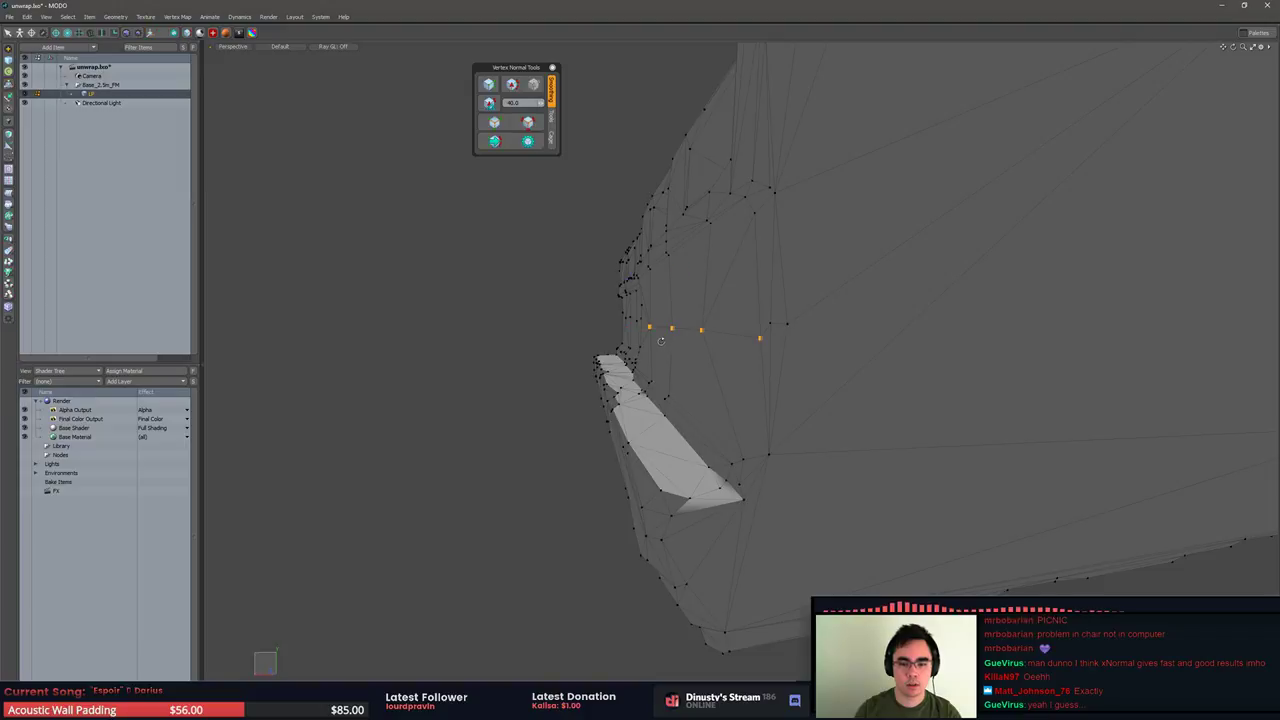
pyautogui.press('w')
pyautogui.keyDown('alt'); pyautogui.moveTo(672, 332); pyautogui.dragTo(796, 320); pyautogui.keyUp('alt')
pyautogui.press('space')
pyautogui.click(671, 367)
pyautogui.press('w')
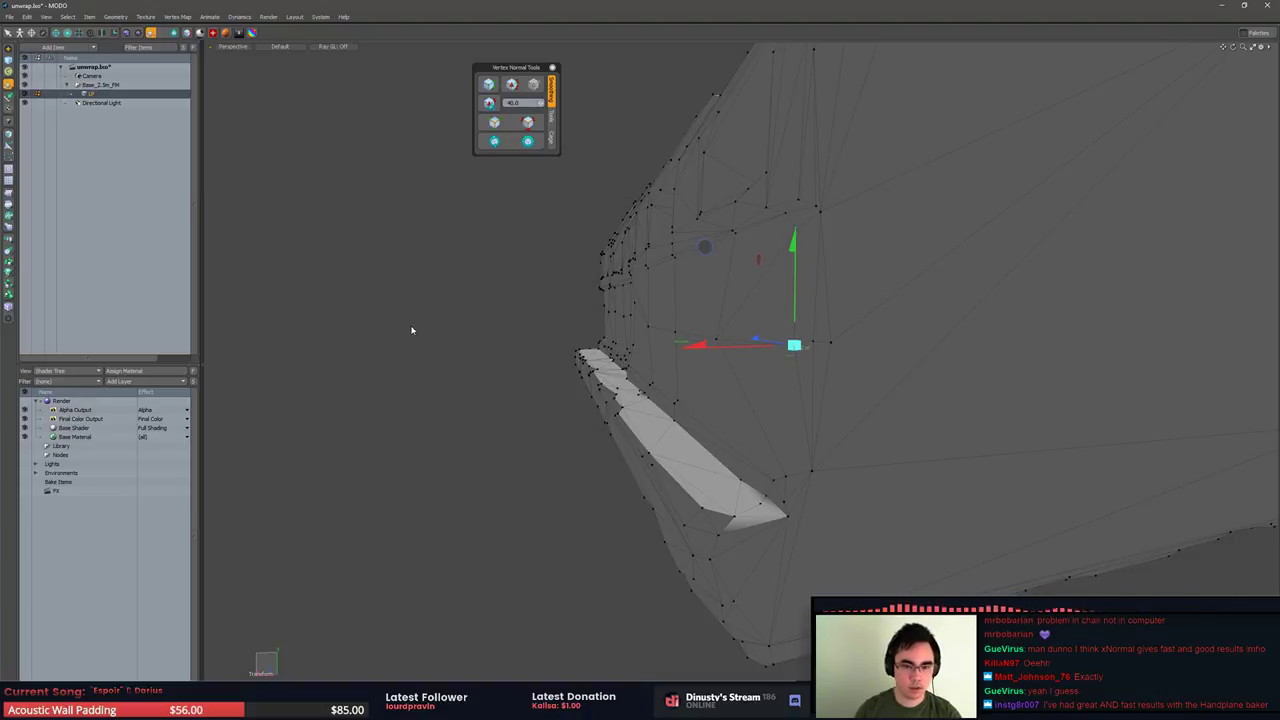
pyautogui.press('k')
pyautogui.moveTo(397, 260); pyautogui.dragTo(328, 243)
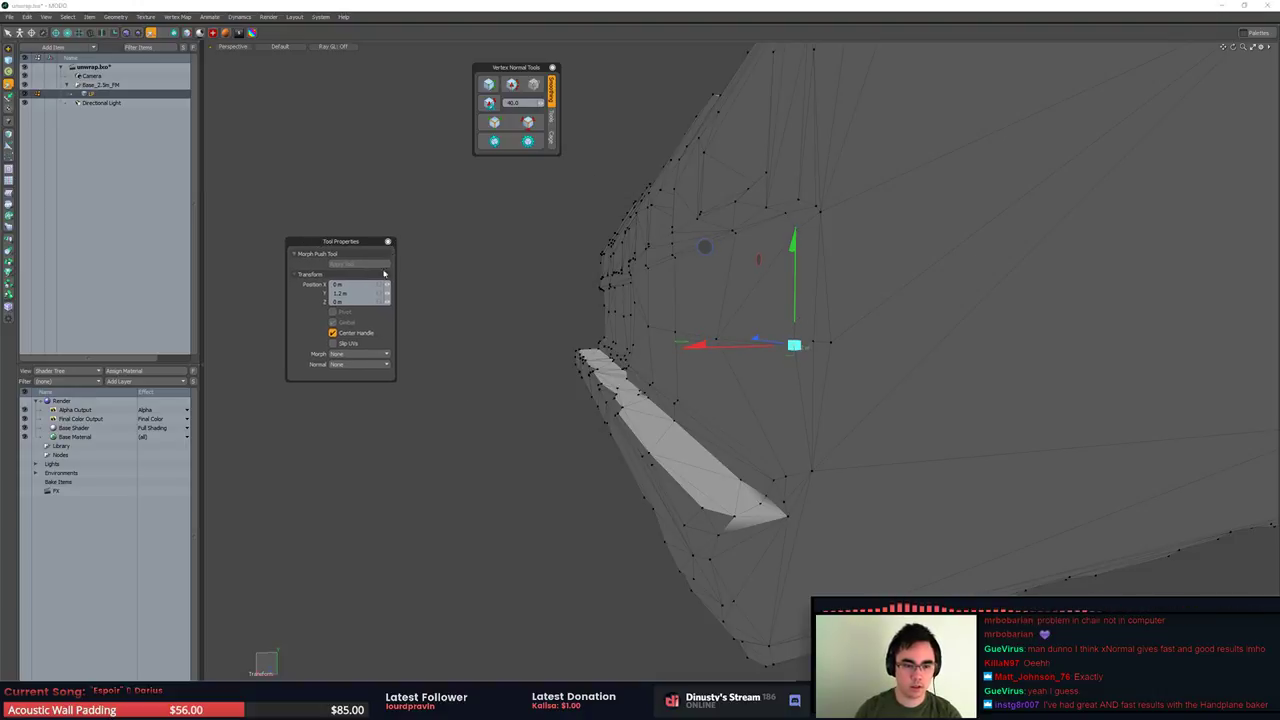
pyautogui.press('q')
# Select the run of edges along the top of the recess panel up to the vertical groove
pyautogui.keyDown('alt'); pyautogui.moveTo(535, 323); pyautogui.dragTo(753, 268); pyautogui.keyUp('alt')
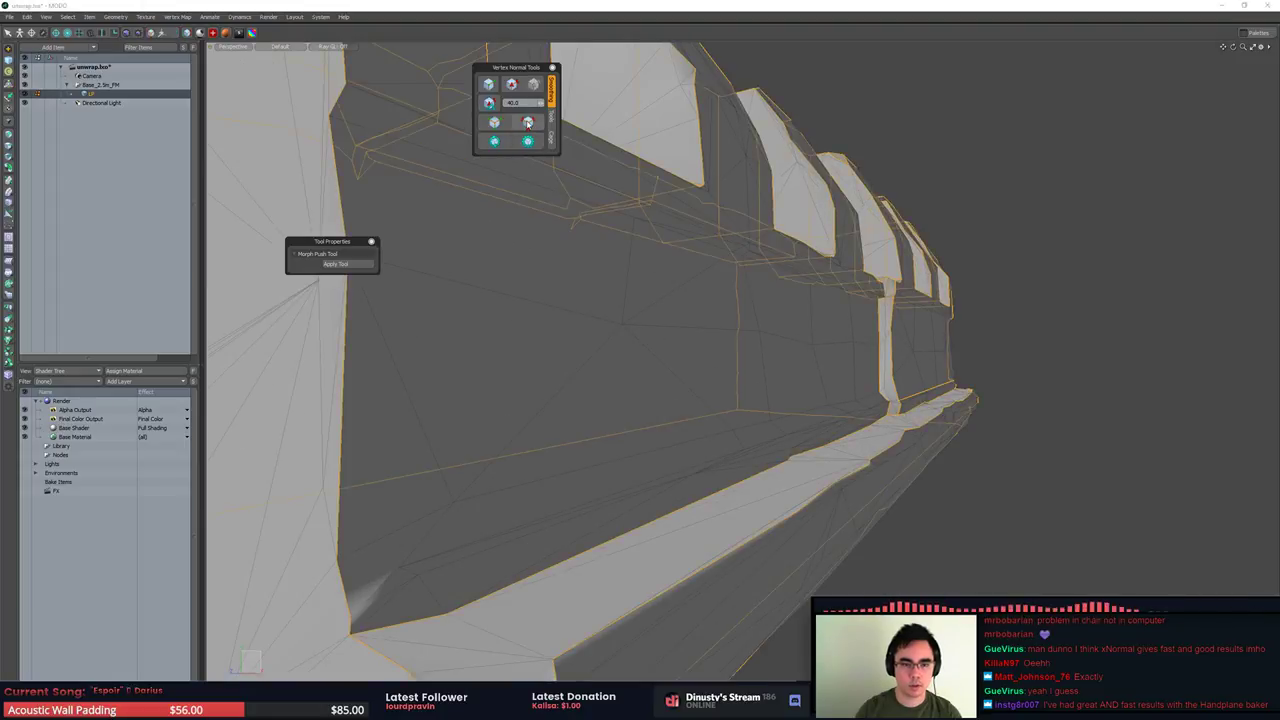
pyautogui.keyDown('alt'); pyautogui.moveTo(811, 310); pyautogui.dragTo(560, 258); pyautogui.keyUp('alt')
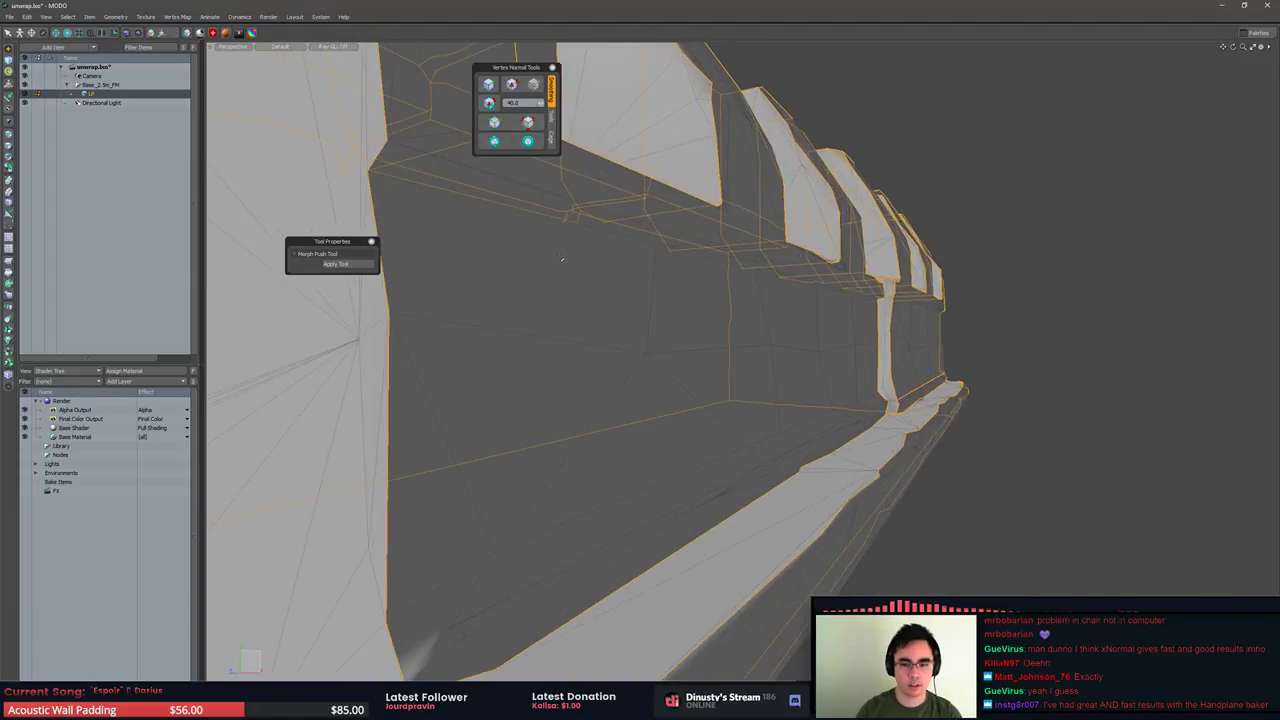
pyautogui.click(560, 256)
pyautogui.click(557, 219)
pyautogui.keyDown('shift'); pyautogui.click(677, 249); pyautogui.keyUp('shift')
pyautogui.keyDown('alt'); pyautogui.moveTo(677, 249); pyautogui.dragTo(650, 254); pyautogui.keyUp('alt')
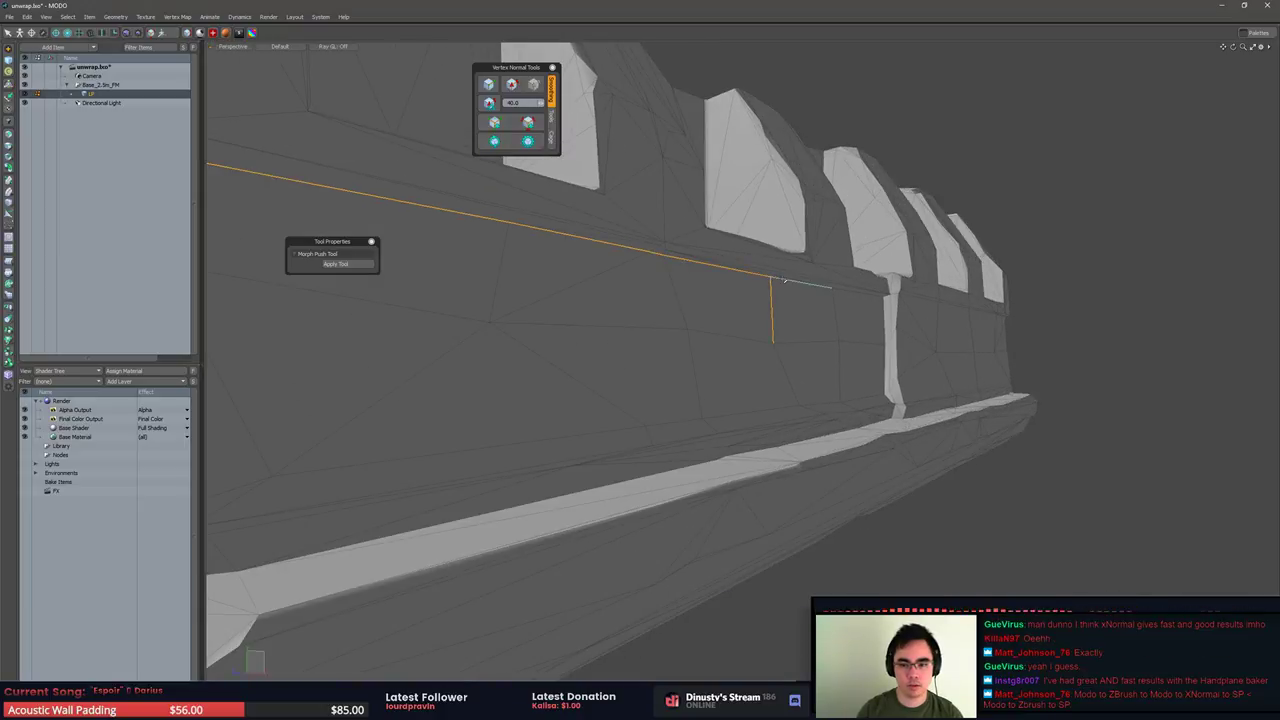
pyautogui.keyDown('alt'); pyautogui.moveTo(762, 304); pyautogui.dragTo(797, 293); pyautogui.keyUp('alt')
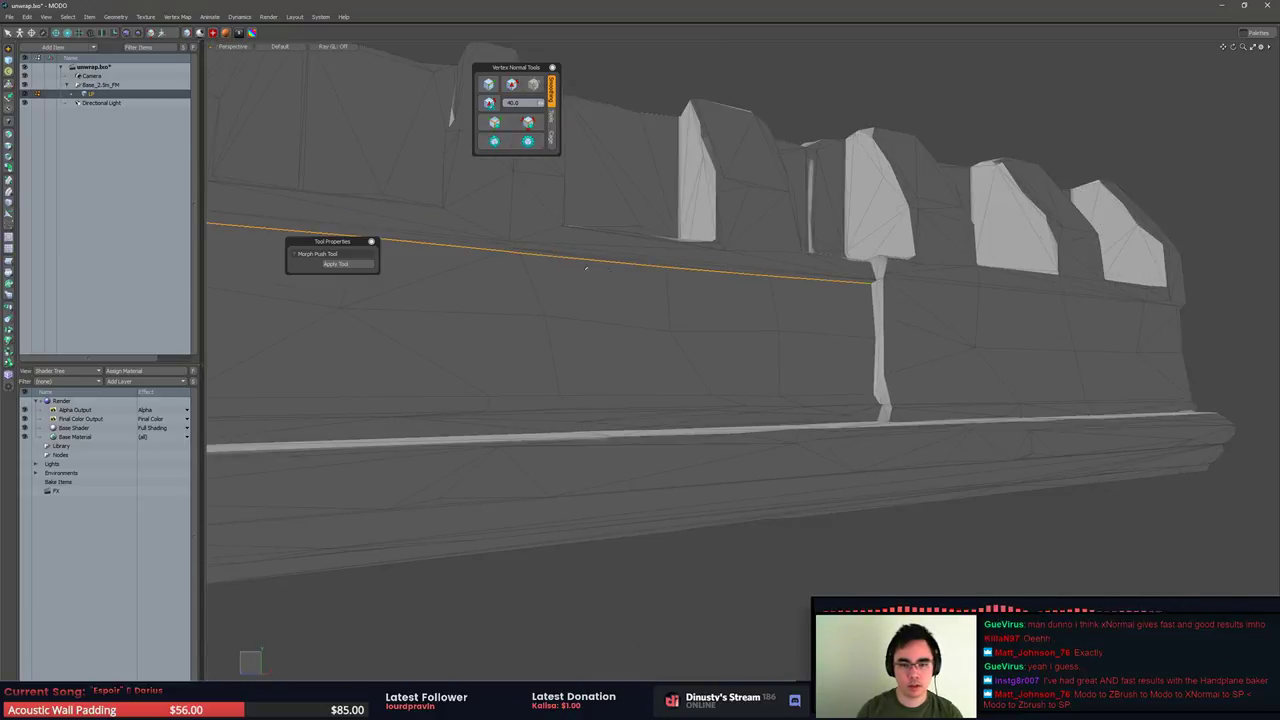
pyautogui.scroll(3, 506, 261)
pyautogui.keyDown('alt'); pyautogui.moveTo(506, 261); pyautogui.dragTo(664, 306); pyautogui.keyUp('alt')
pyautogui.scroll(-3, 720, 297)
# Open a UV view beside the 3D viewport and display the mesh's Texture UV map
pyautogui.hotkey('ctrl', 'Tab')
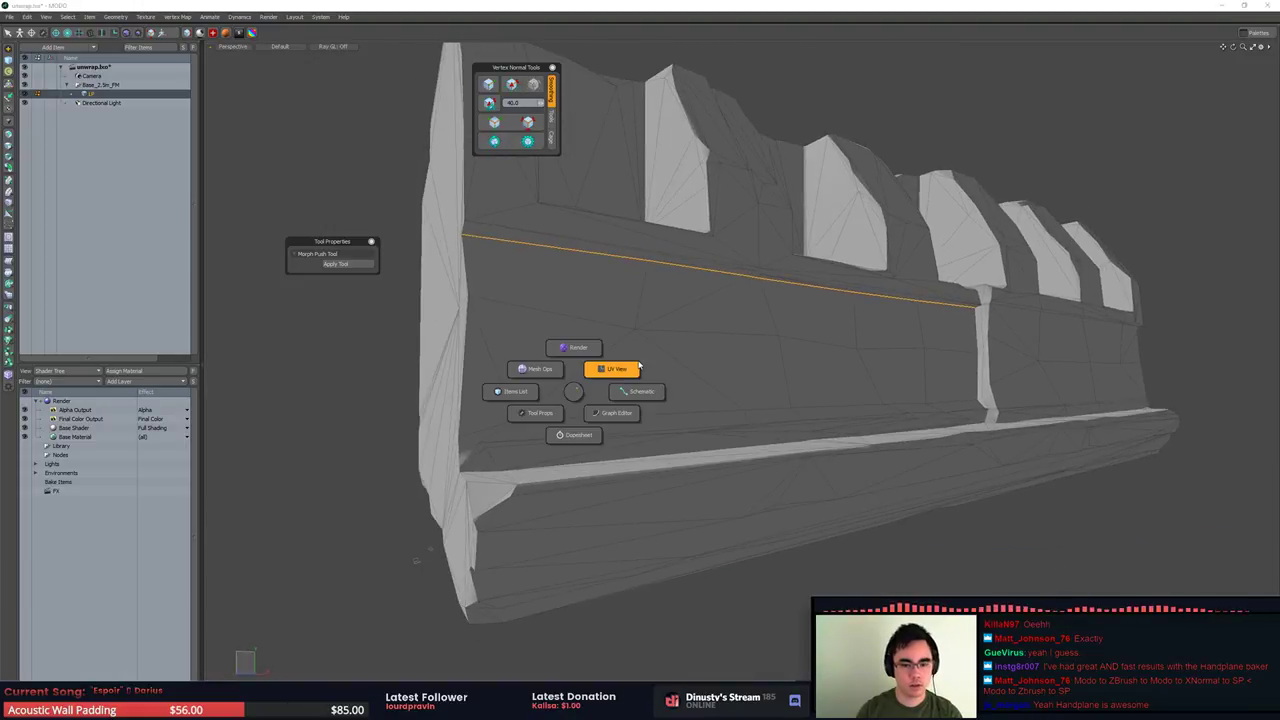
pyautogui.click(638, 368)
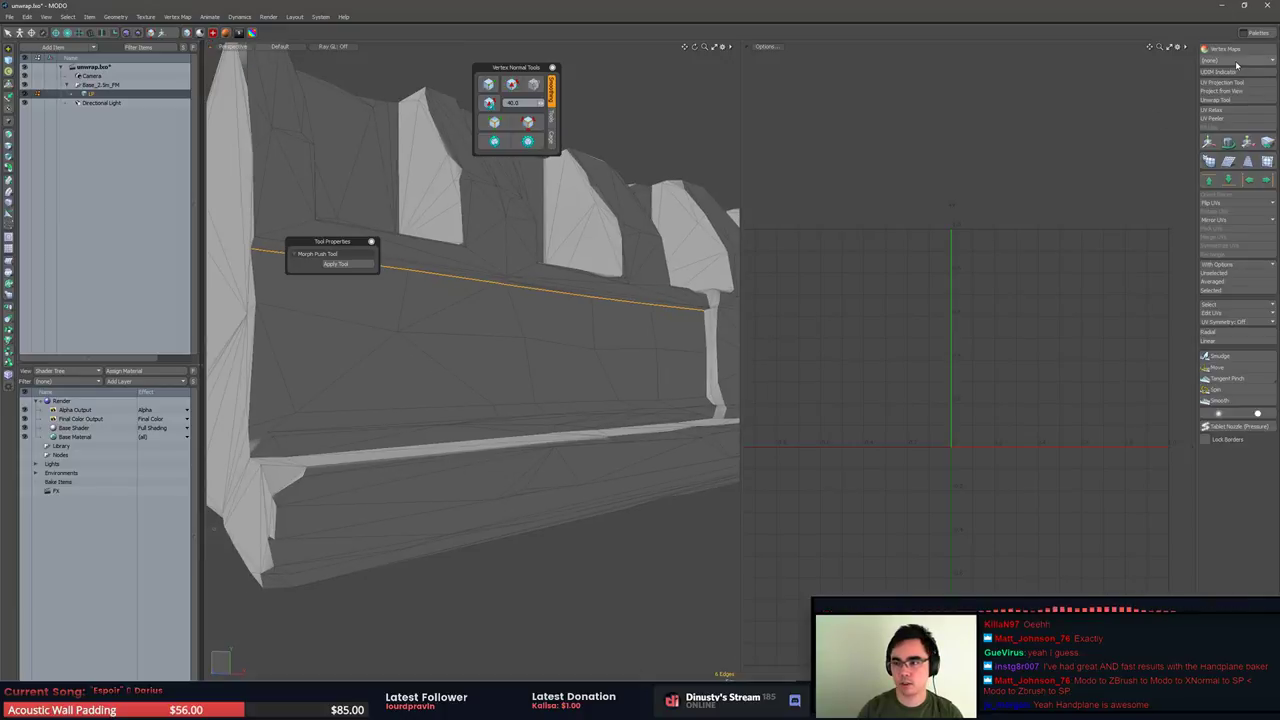
pyautogui.click(1236, 61)
pyautogui.click(1235, 69)
pyautogui.keyDown('ctrl'); pyautogui.keyDown('alt'); pyautogui.moveTo(973, 296); pyautogui.dragTo(1013, 309); pyautogui.keyUp('alt'); pyautogui.keyUp('ctrl')
pyautogui.keyDown('alt'); pyautogui.keyDown('shift'); pyautogui.moveTo(1168, 292); pyautogui.dragTo(1133, 326); pyautogui.keyUp('shift'); pyautogui.keyUp('alt')
# Remove the tiny stray edge, the long sliver edge and the adjoining diagonals under the recess panel's upper lip
pyautogui.moveTo(558, 359)
pyautogui.keyDown('alt'); pyautogui.mouseDown()
pyautogui.moveTo(495, 342)
pyautogui.moveTo(540, 342)
pyautogui.mouseUp(); pyautogui.keyUp('alt')
pyautogui.press('Escape')
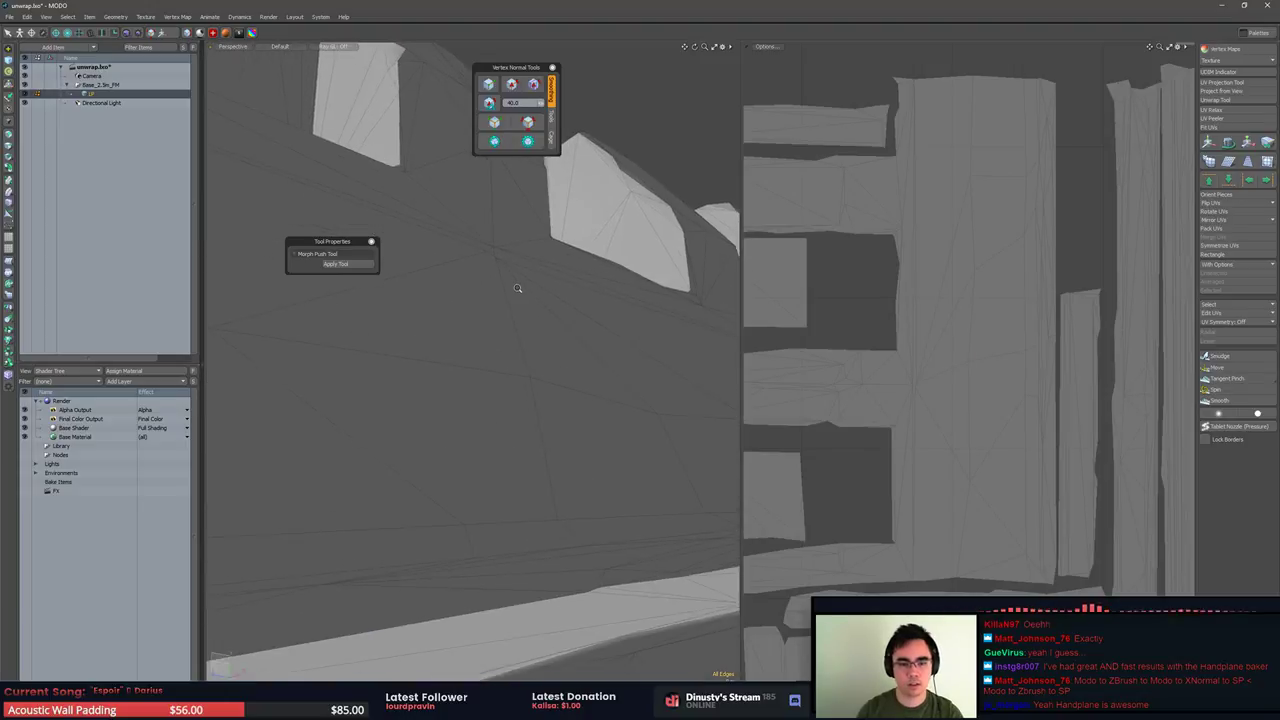
pyautogui.click(494, 253)
pyautogui.click(487, 251)
pyautogui.click(491, 250)
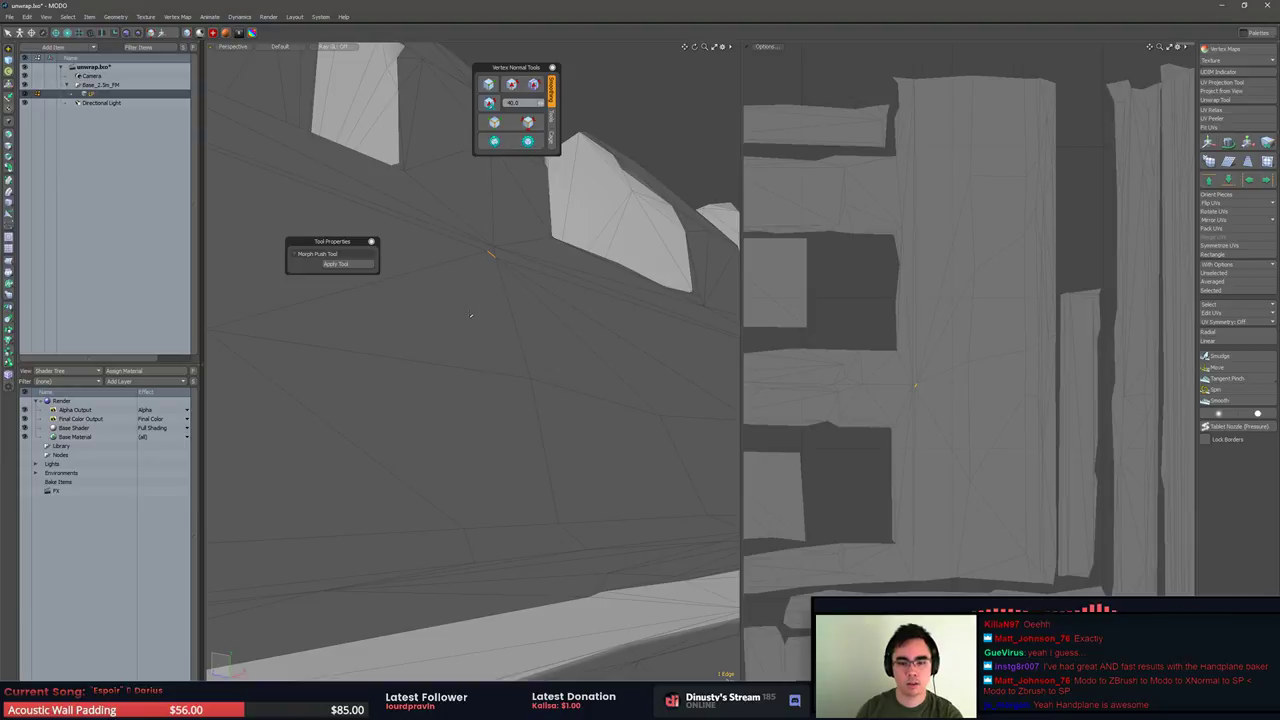
pyautogui.click(517, 266)
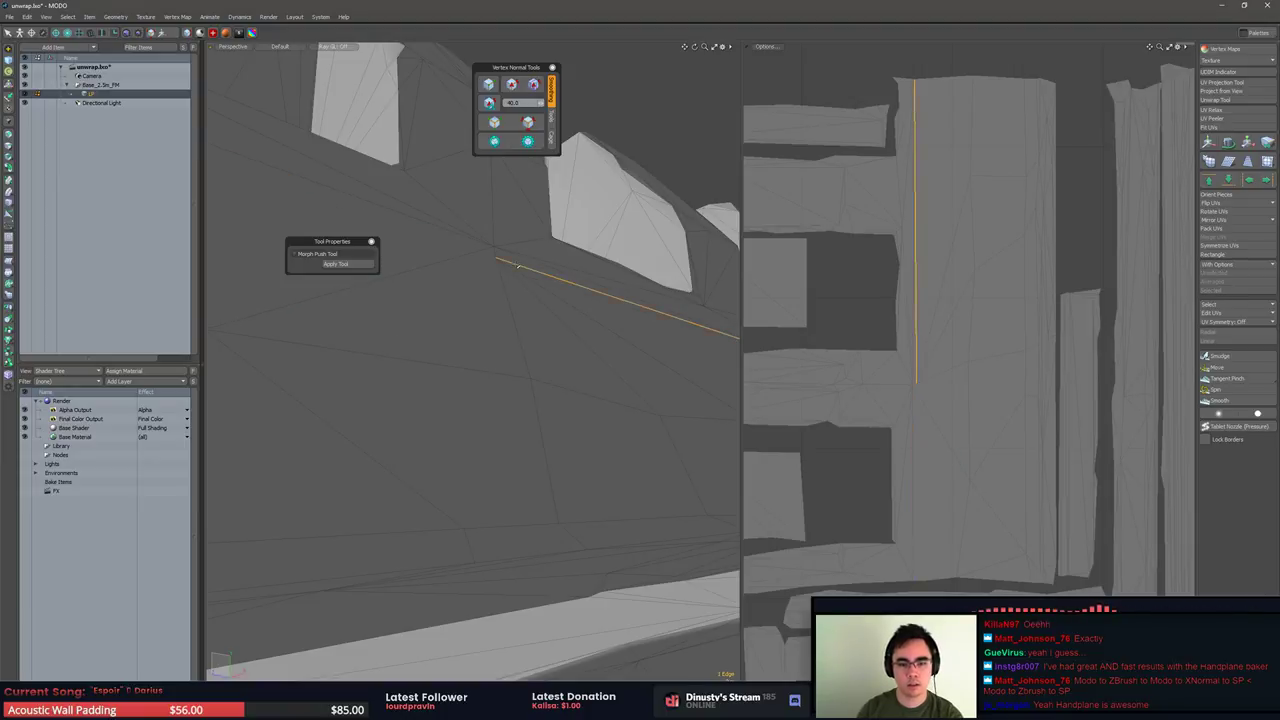
pyautogui.press('Delete')
pyautogui.moveTo(917, 367); pyautogui.dragTo(934, 367)
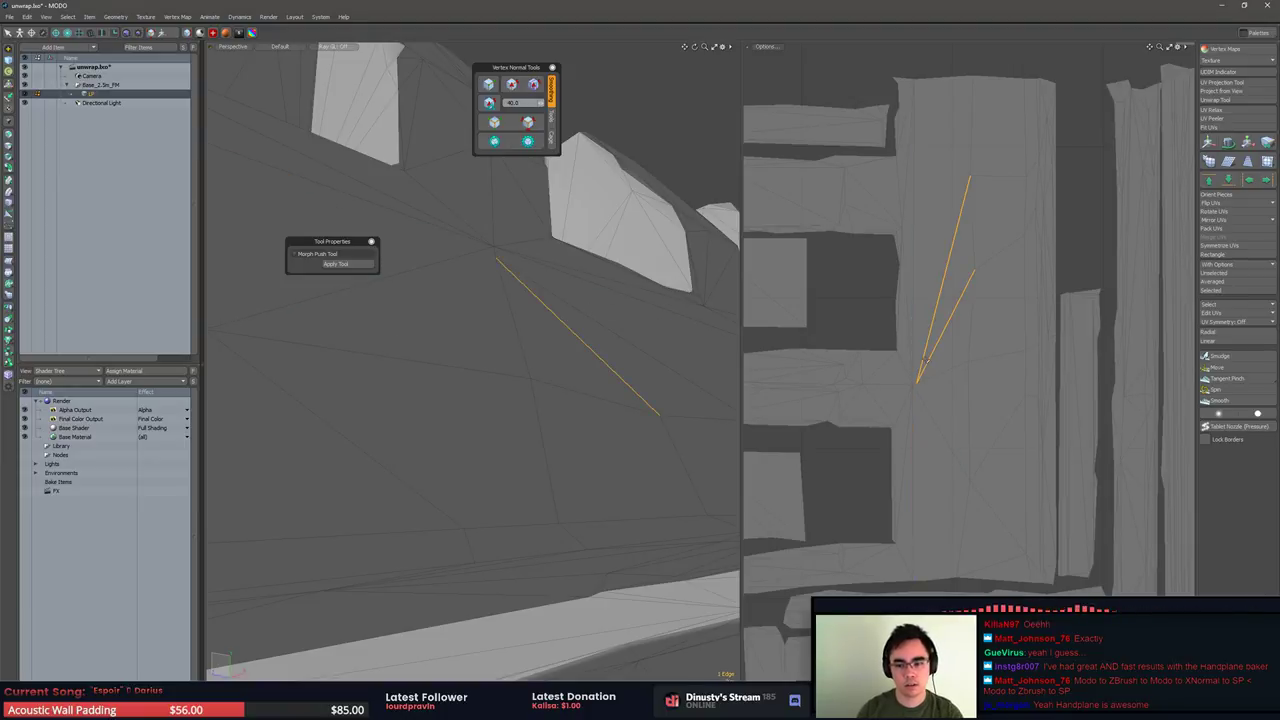
# Triangulate the merged polygon beneath the upper lip of the recess panel and clear the selection
pyautogui.keyDown('alt'); pyautogui.moveTo(620, 340); pyautogui.dragTo(574, 305); pyautogui.keyUp('alt')
pyautogui.press('3')
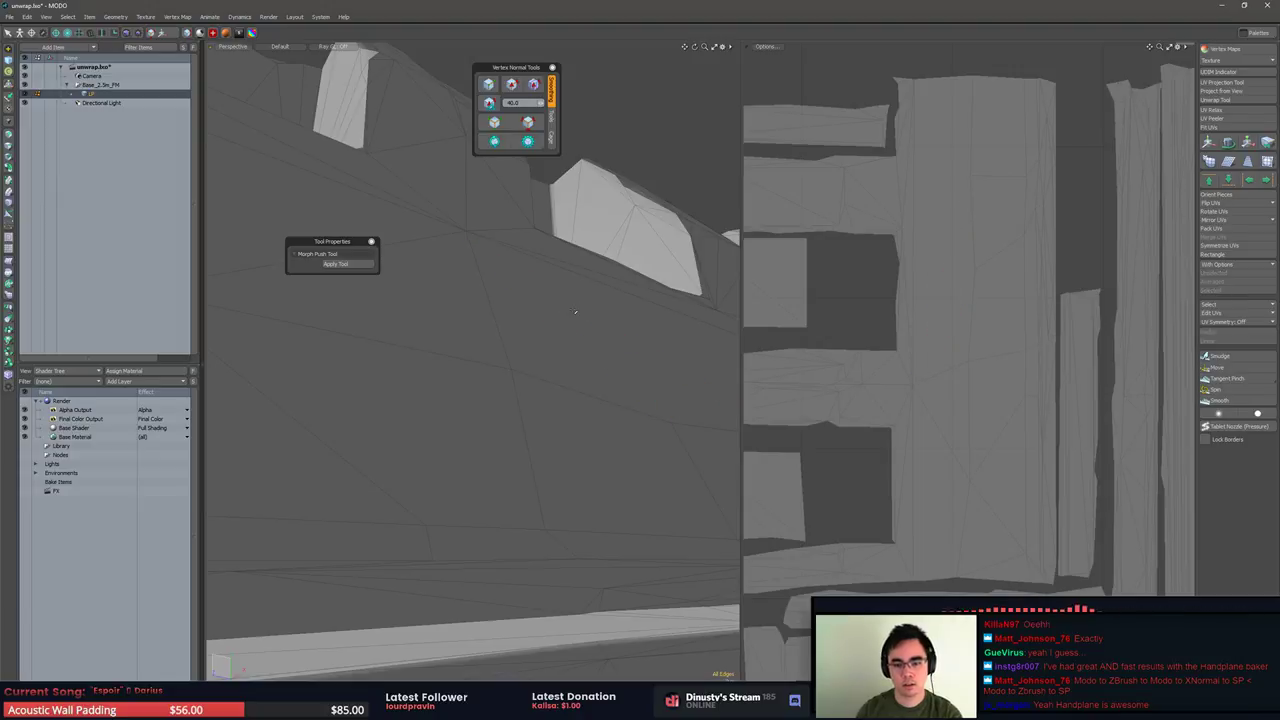
pyautogui.click(612, 333)
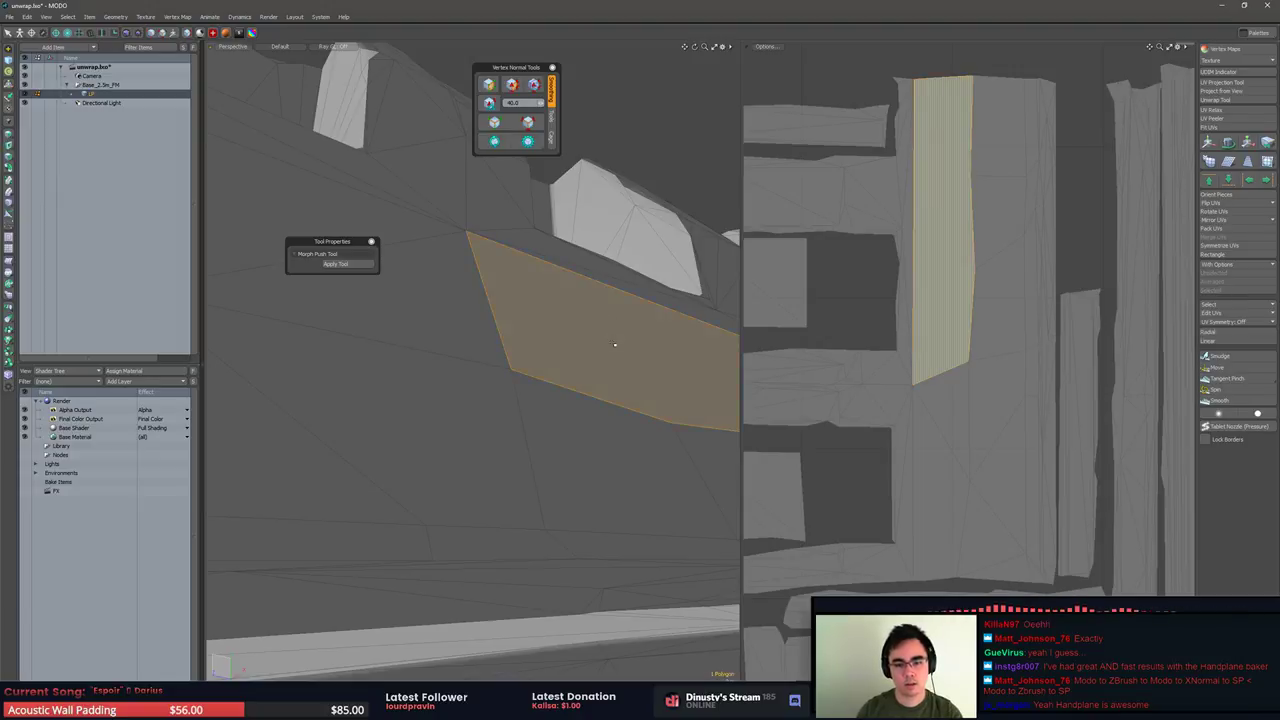
pyautogui.hotkey('shift', 't')
pyautogui.click(637, 349)
pyautogui.keyDown('alt'); pyautogui.moveTo(637, 349); pyautogui.dragTo(598, 395); pyautogui.keyUp('alt')
pyautogui.click(641, 109)
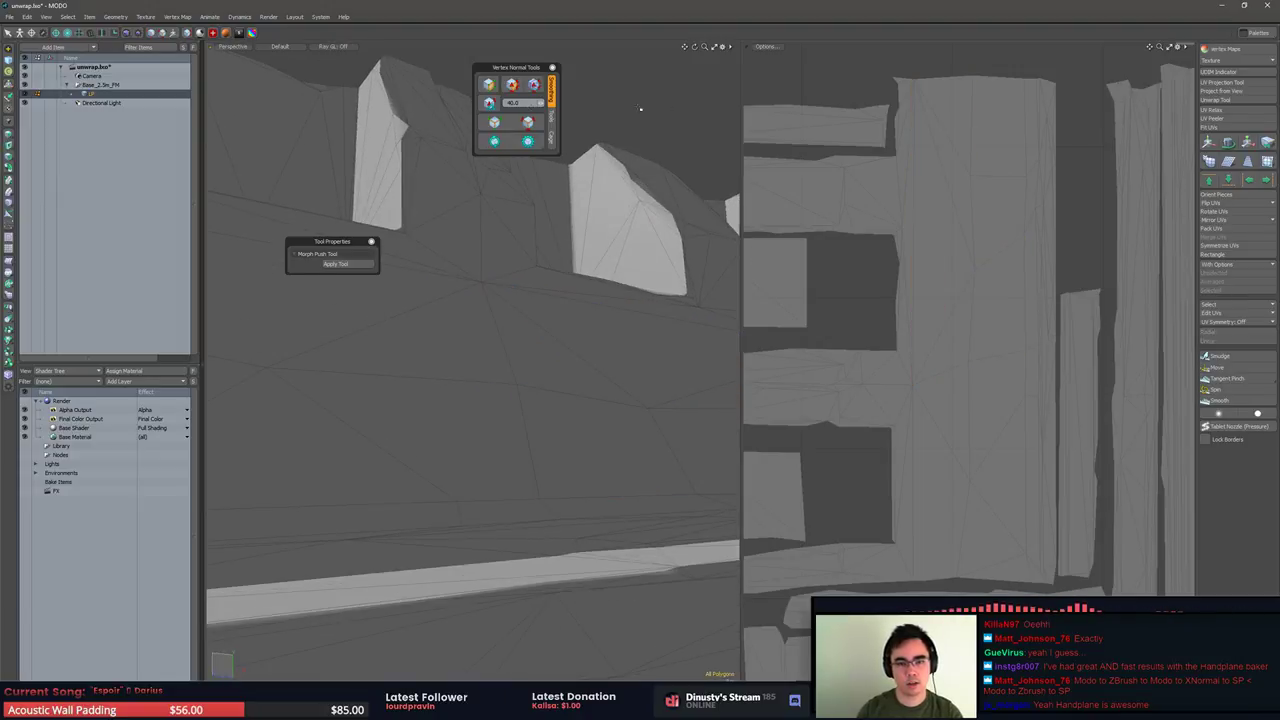
# Update the mesh's shading with the Vertex Normal Tools and select all UV border edges
pyautogui.click(494, 122)
pyautogui.keyDown('alt'); pyautogui.moveTo(496, 310); pyautogui.dragTo(530, 346); pyautogui.keyUp('alt')
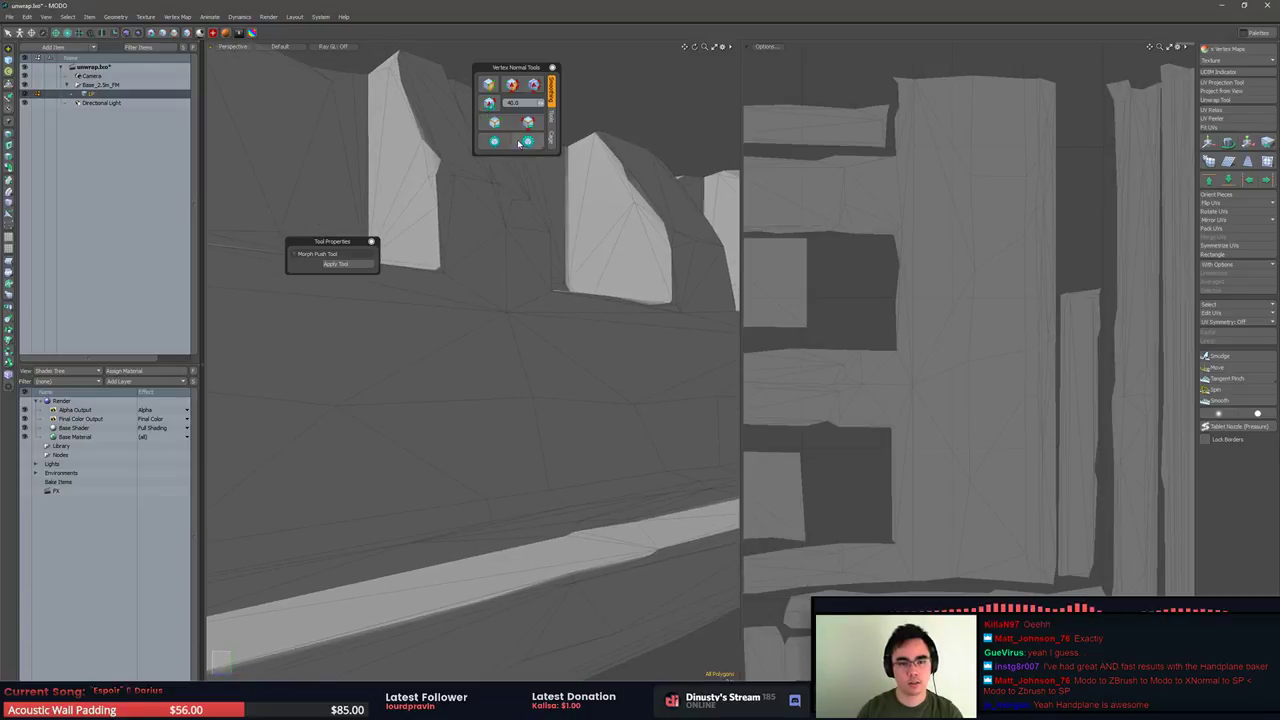
pyautogui.click(528, 141)
pyautogui.scroll(-5, 520, 290)
pyautogui.keyDown('alt'); pyautogui.moveTo(520, 290); pyautogui.dragTo(533, 317); pyautogui.keyUp('alt')
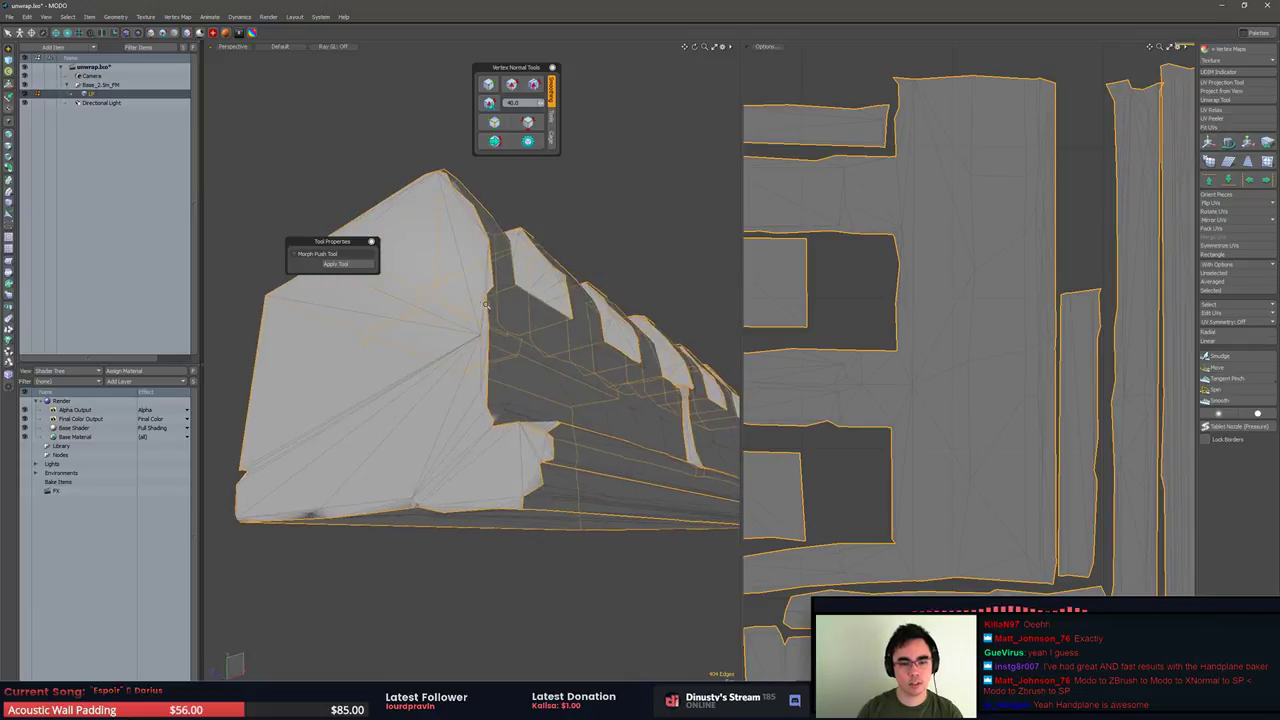
# Remove the extra vertex that dents the upper corner at the end of the recess
pyautogui.scroll(5, 555, 338)
pyautogui.click(506, 280)
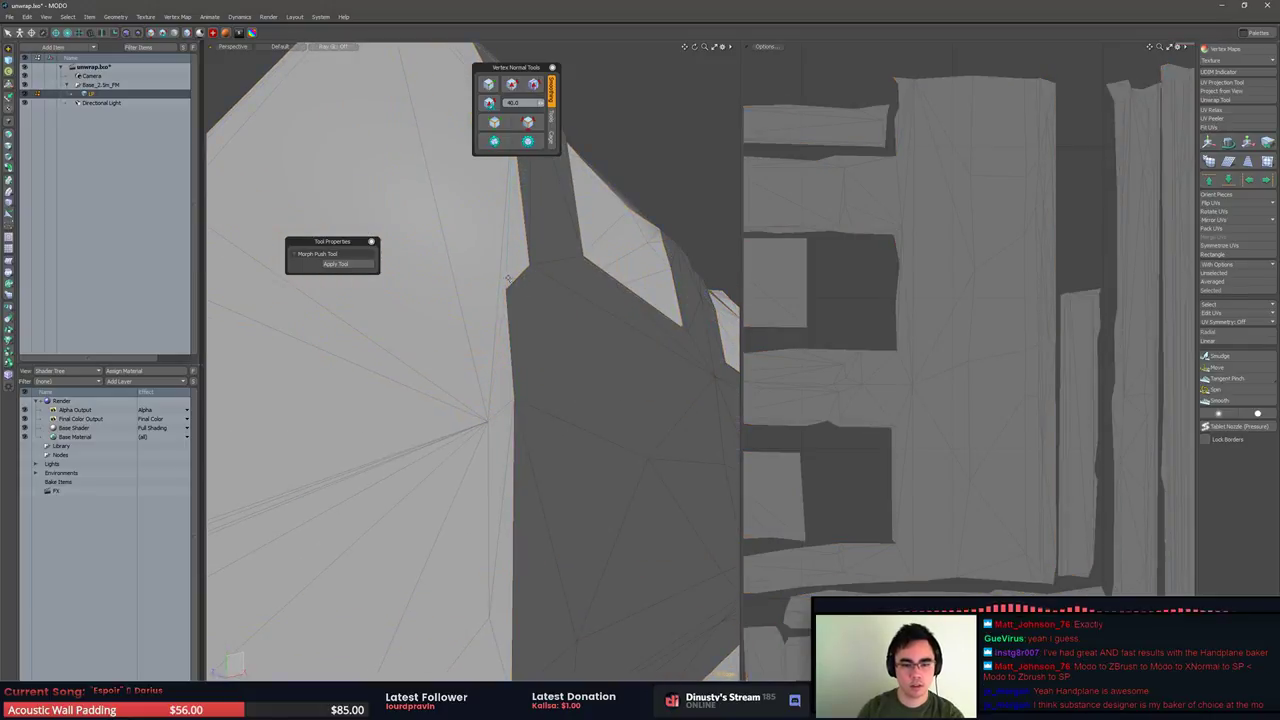
pyautogui.press('1')
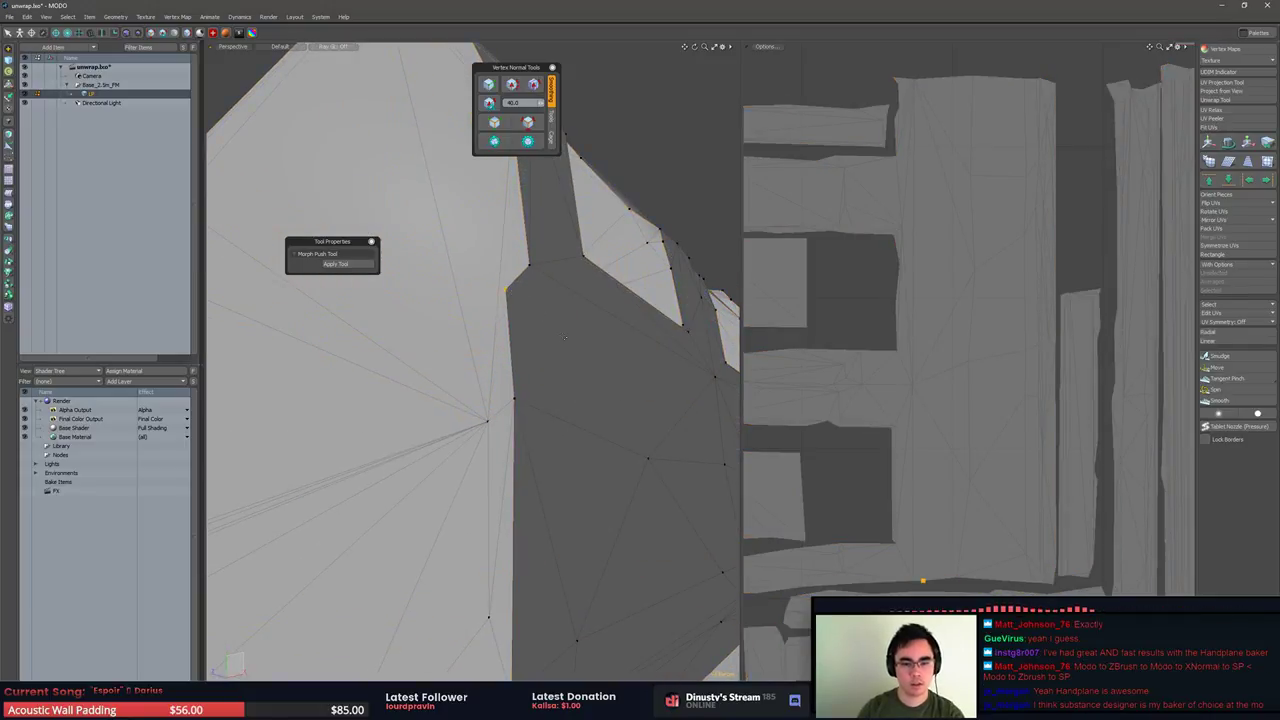
pyautogui.press('3')
# Examine the recess-end polygon and the neighbouring end-cap sliver in the 3D view and the UV layout
pyautogui.click(549, 331)
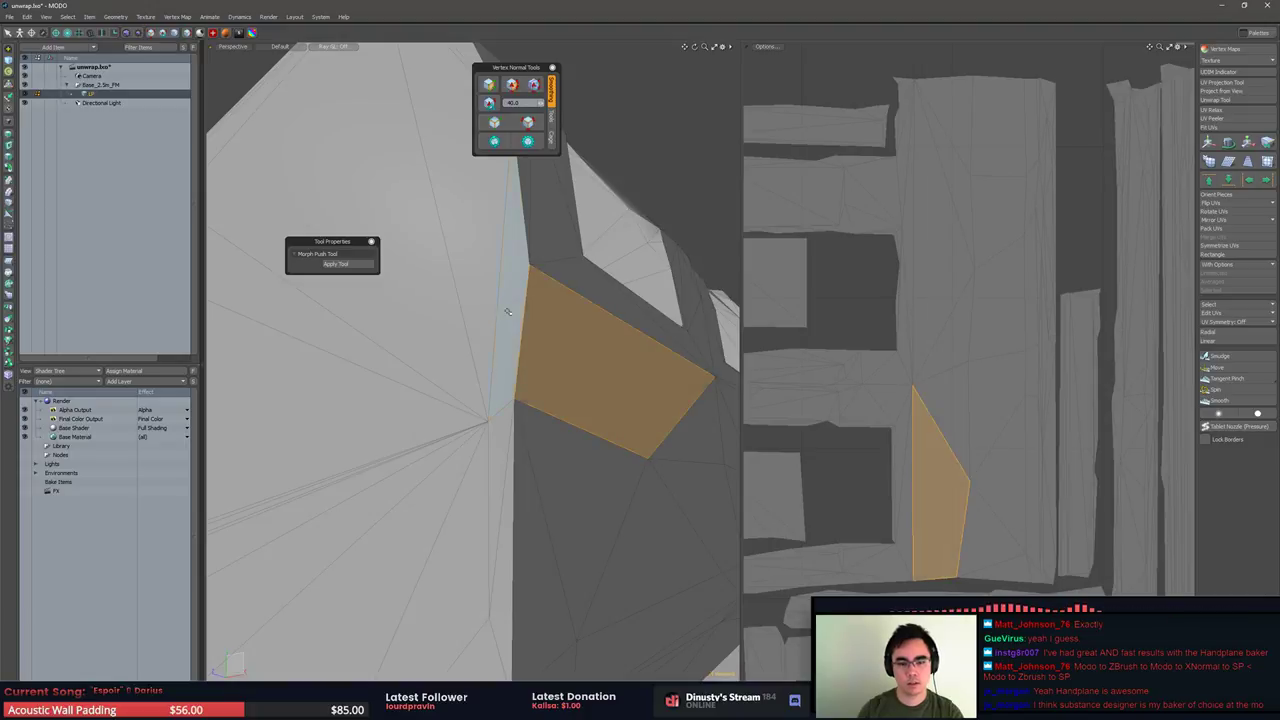
pyautogui.click(508, 312)
pyautogui.hotkey('shift', 'a')
pyautogui.scroll(-3, 895, 357)
pyautogui.press('2')
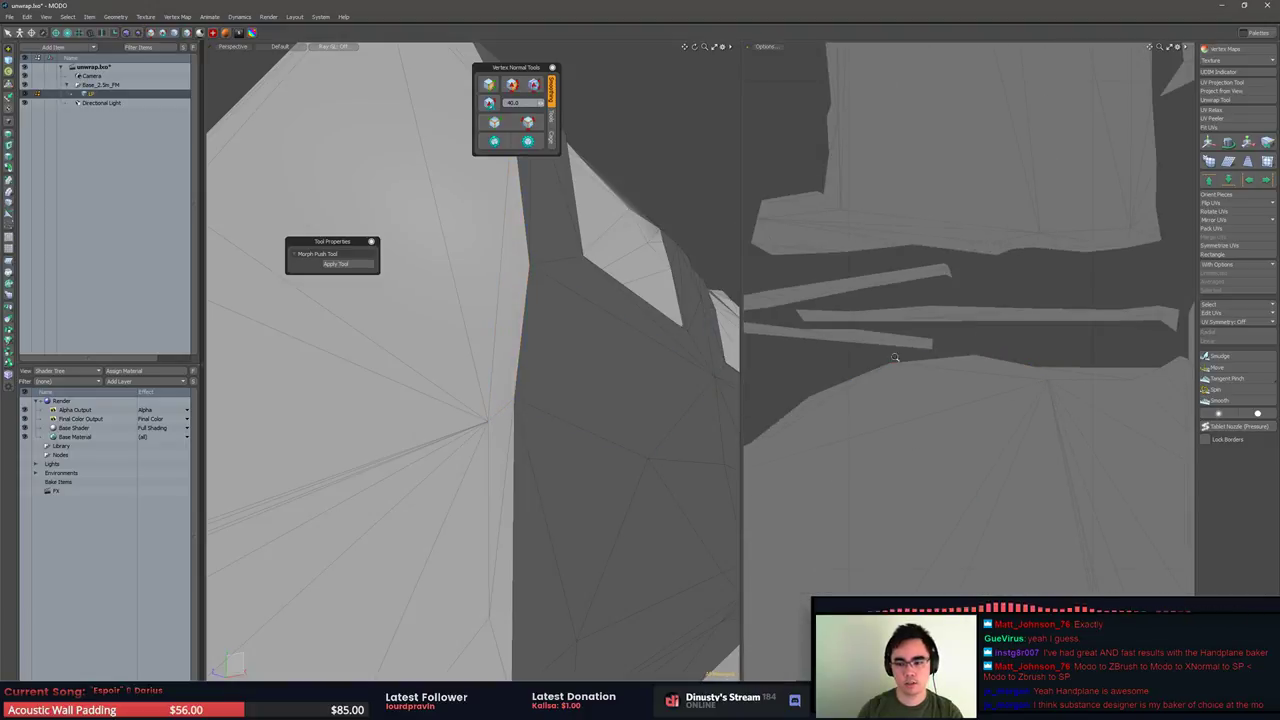
pyautogui.press('a')
pyautogui.press('a')
pyautogui.moveTo(588, 372)
pyautogui.keyDown('alt'); pyautogui.mouseDown()
pyautogui.moveTo(480, 352)
pyautogui.moveTo(581, 394)
pyautogui.moveTo(588, 357)
pyautogui.mouseUp(); pyautogui.keyUp('alt')
pyautogui.press('2')
pyautogui.click(533, 375)
pyautogui.press('w')
pyautogui.click(346, 343)
pyautogui.press('q')
pyautogui.click(641, 281)
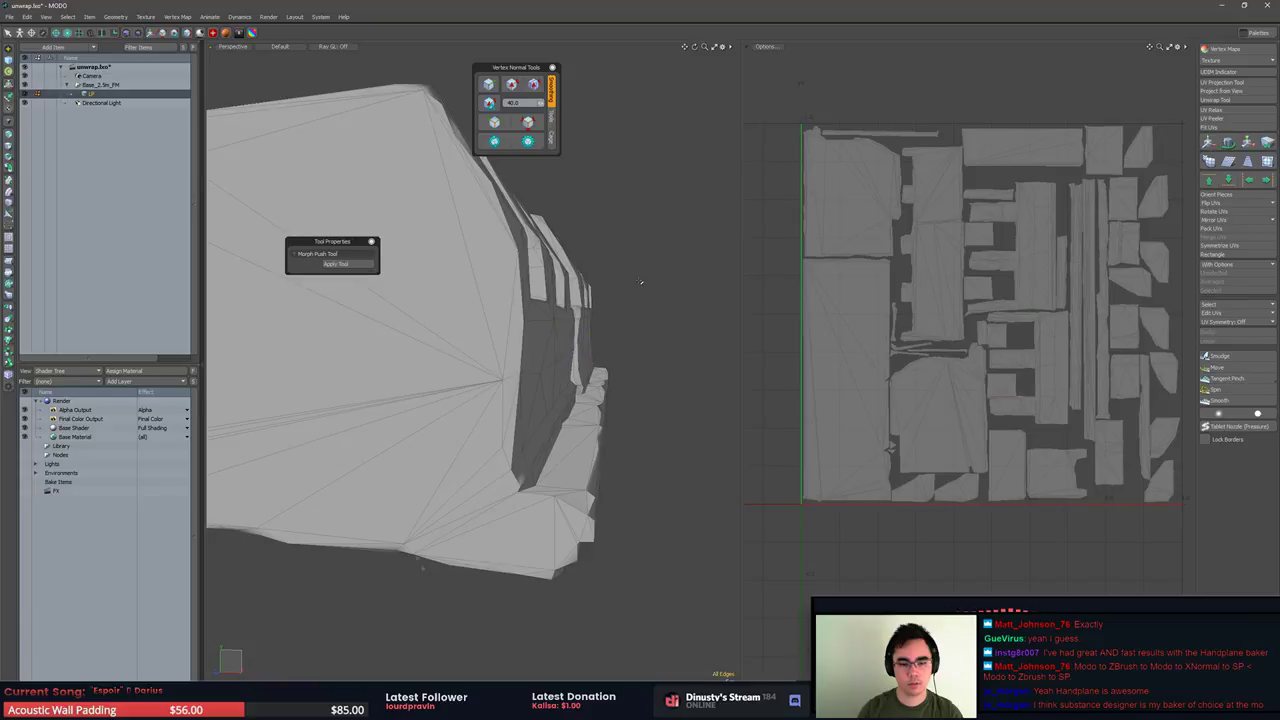
# Check the two sliver polygons at the recess end in the UV layout, and review the whole mesh
pyautogui.keyDown('alt'); pyautogui.moveTo(641, 281); pyautogui.dragTo(600, 310); pyautogui.keyUp('alt')
pyautogui.press('3')
pyautogui.click(504, 367)
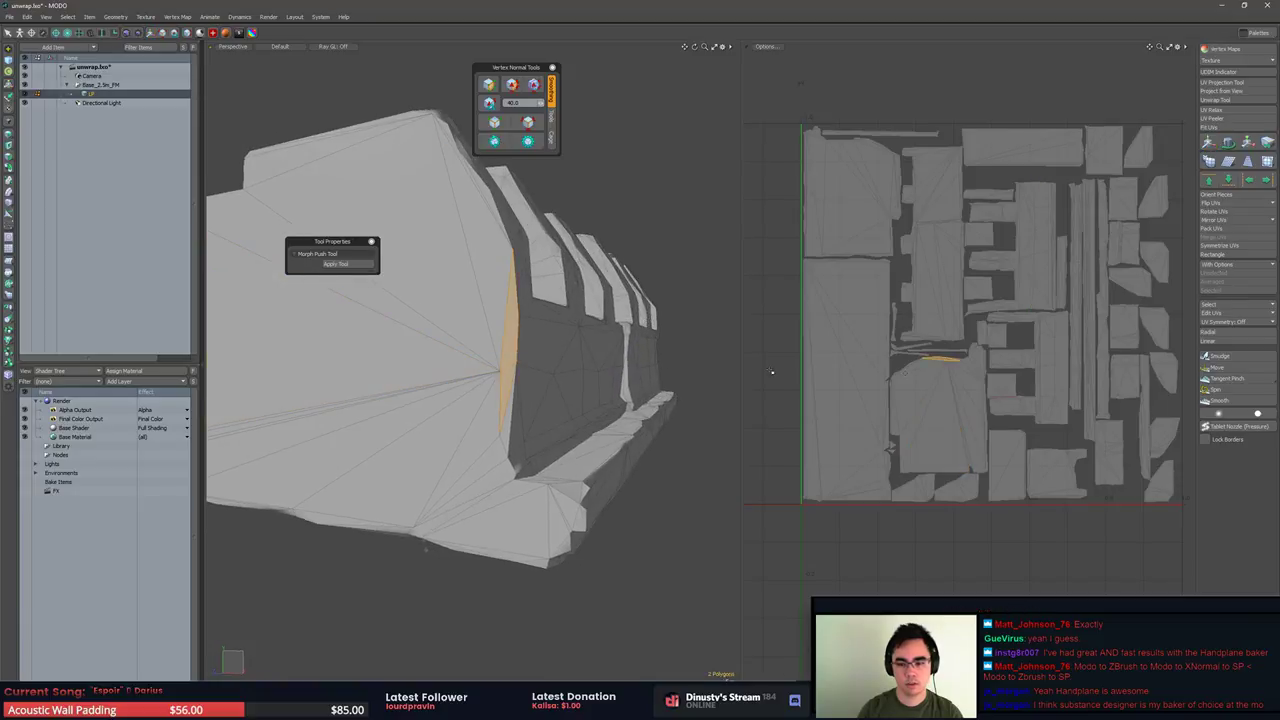
pyautogui.scroll(10, 935, 350)
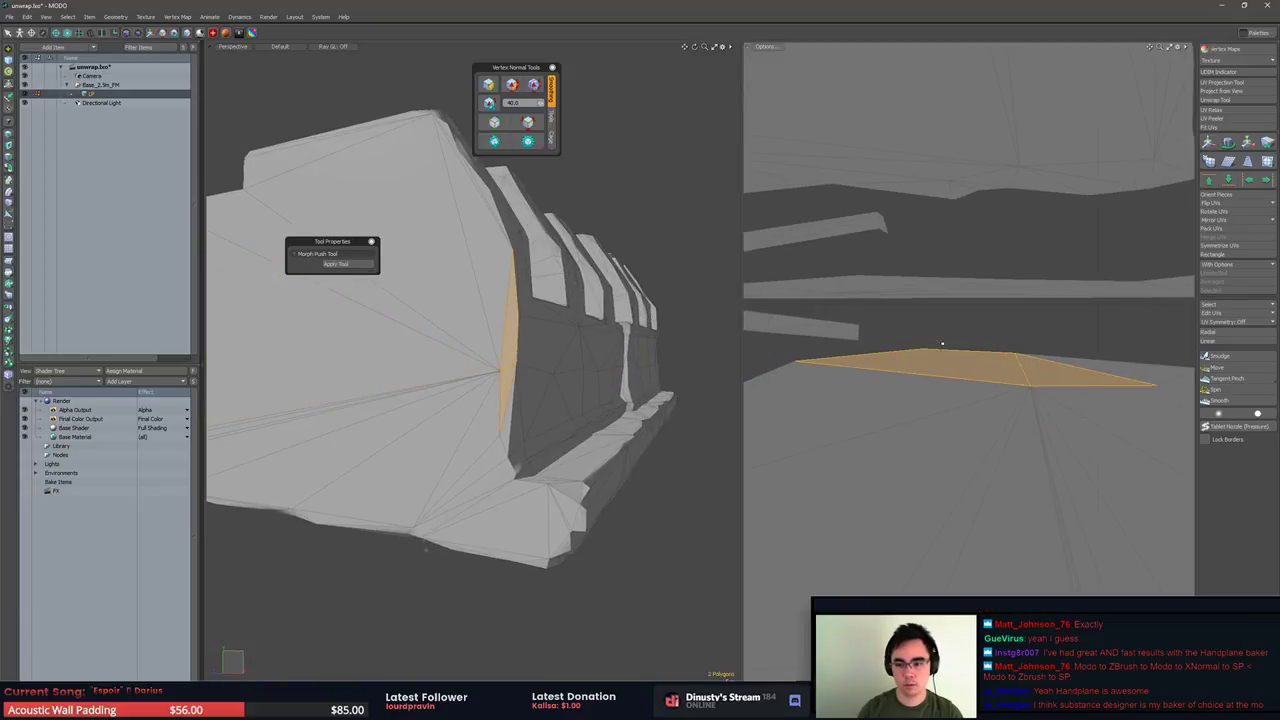
pyautogui.click(942, 344)
pyautogui.scroll(-8, 429, 377)
pyautogui.keyDown('alt'); pyautogui.moveTo(590, 374); pyautogui.dragTo(517, 394); pyautogui.keyUp('alt')
pyautogui.doubleClick(535, 371)
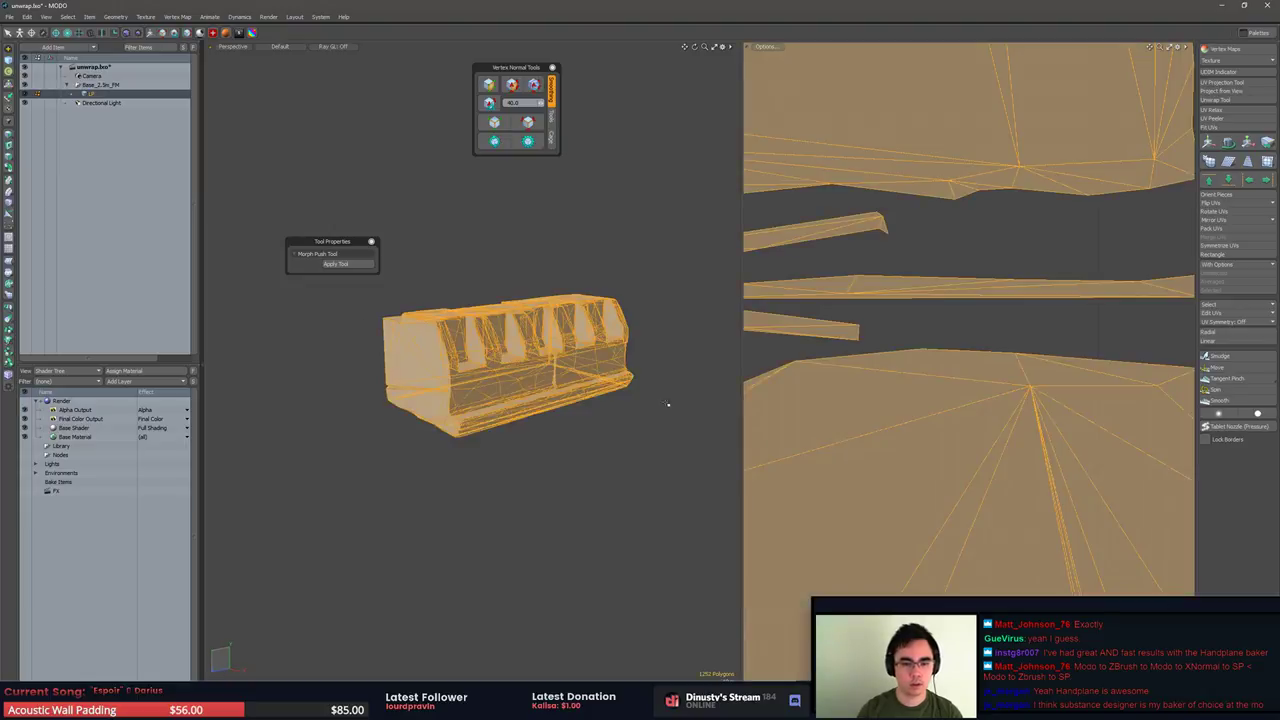
pyautogui.click(668, 404)
# Export the LP layer as a Wavefront OBJ, replacing Roof_LP.obj in the RoofSet folder
pyautogui.rightClick(85, 93)
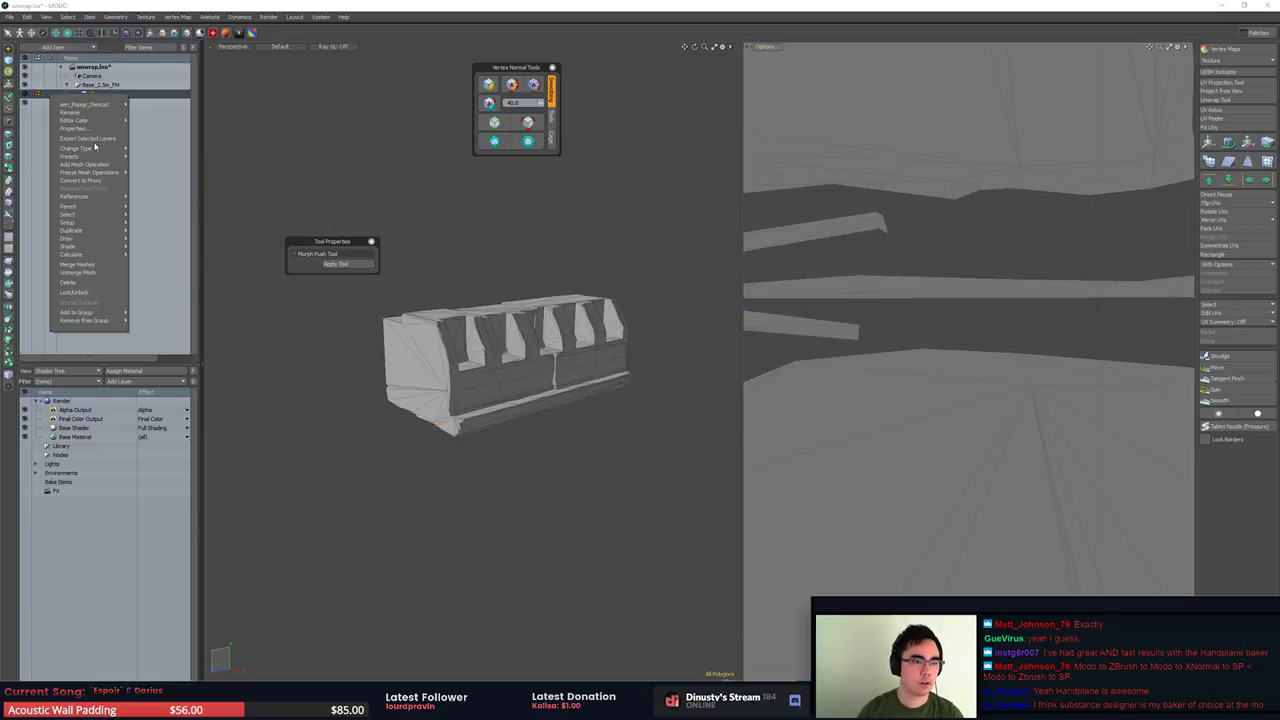
pyautogui.click(95, 139)
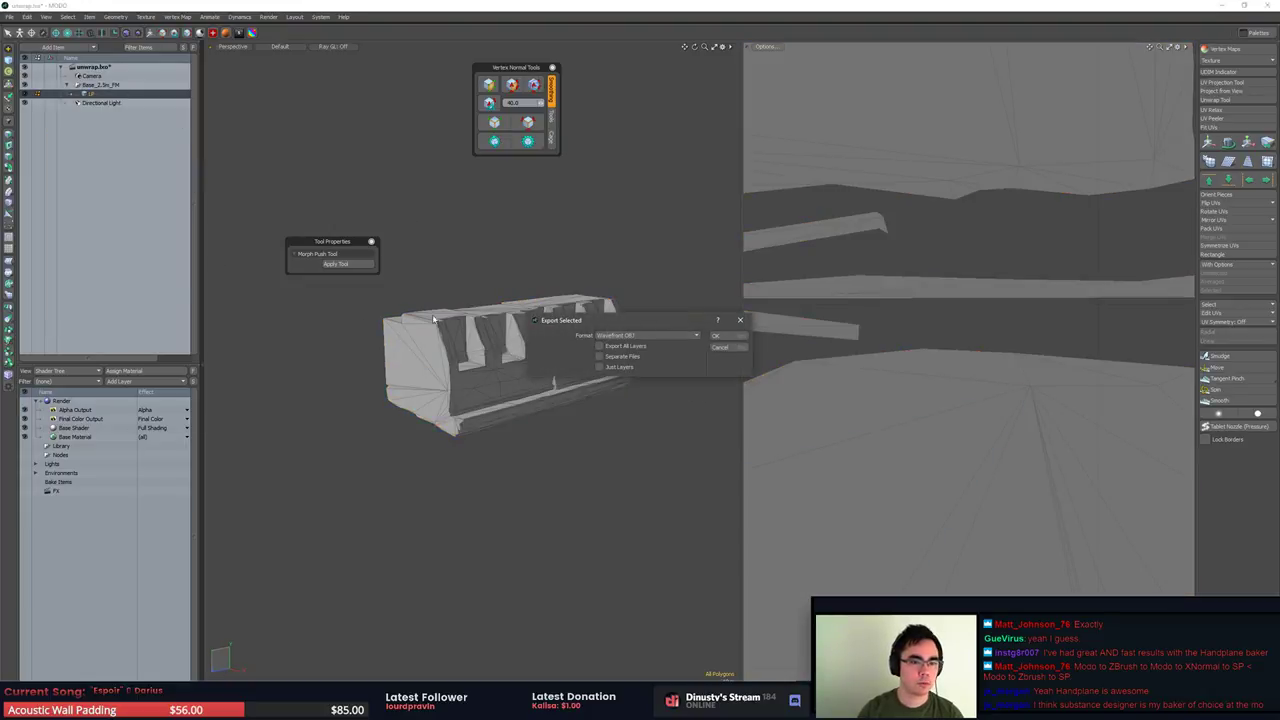
pyautogui.click(727, 336)
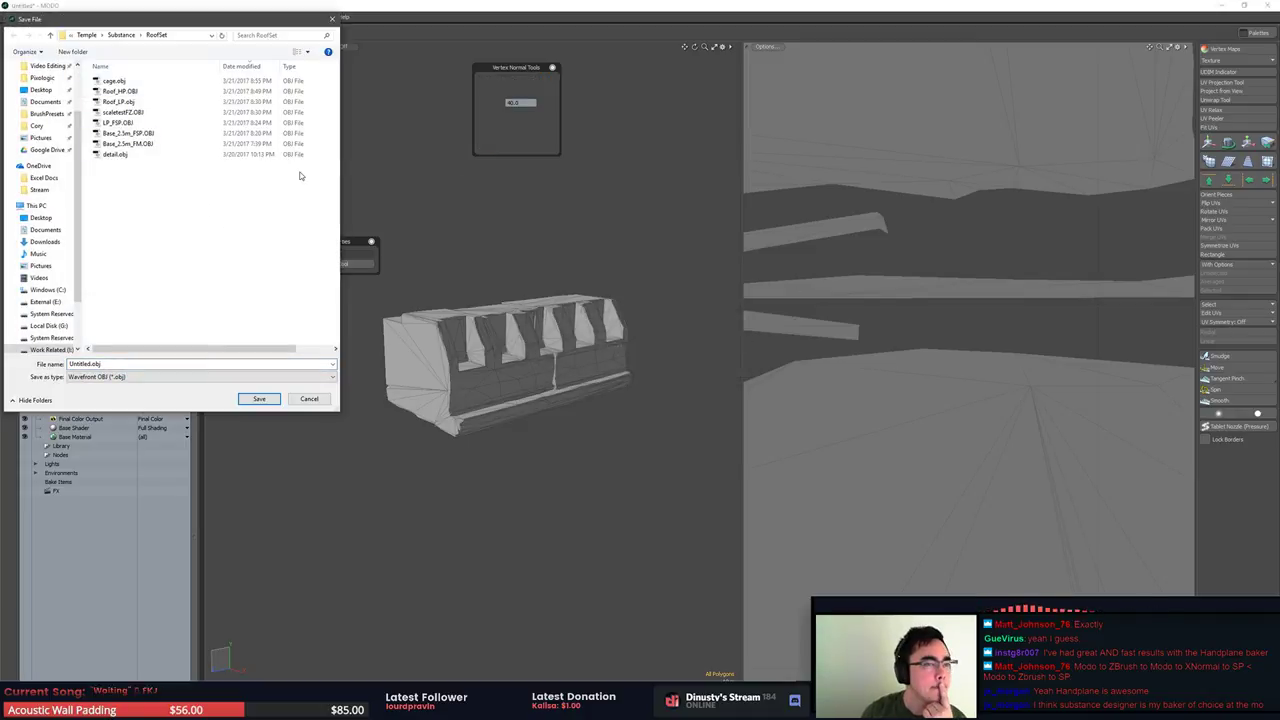
pyautogui.doubleClick(146, 102)
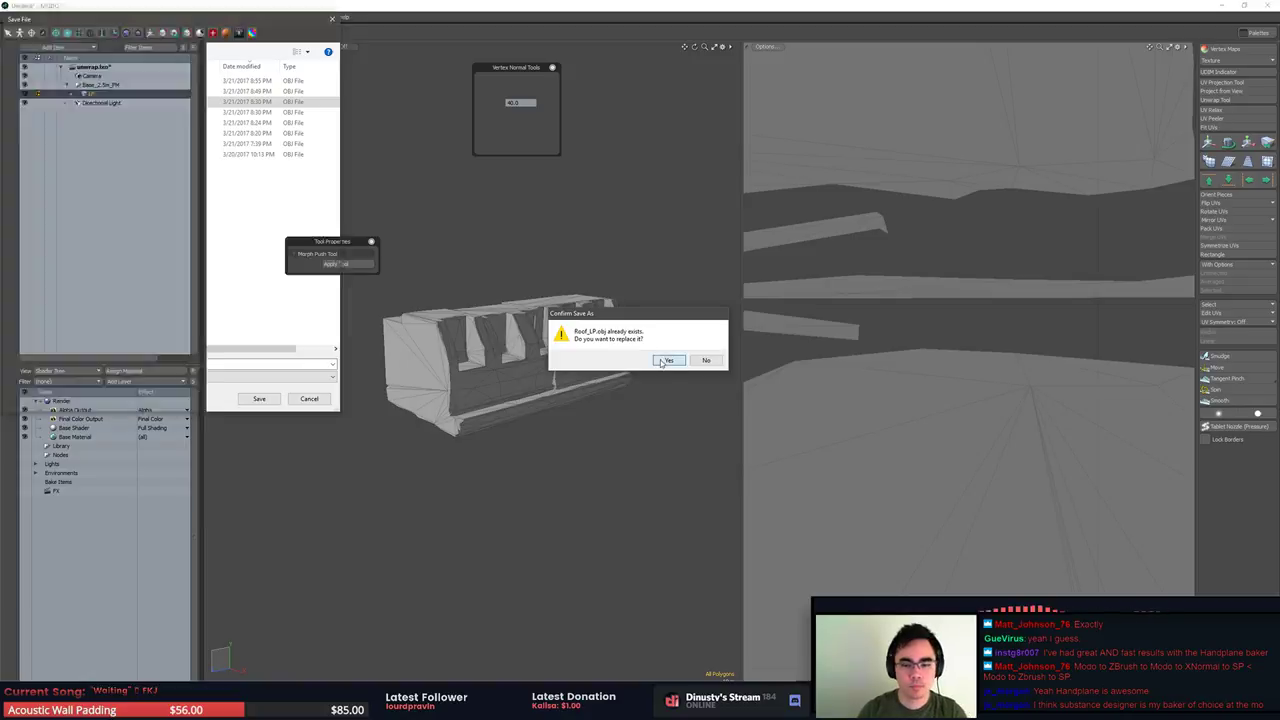
pyautogui.click(667, 360)
# Switch to Substance Painter and open the project configuration
pyautogui.hotkey('alt', 'Tab')
pyautogui.hotkey('alt', 'Tab')
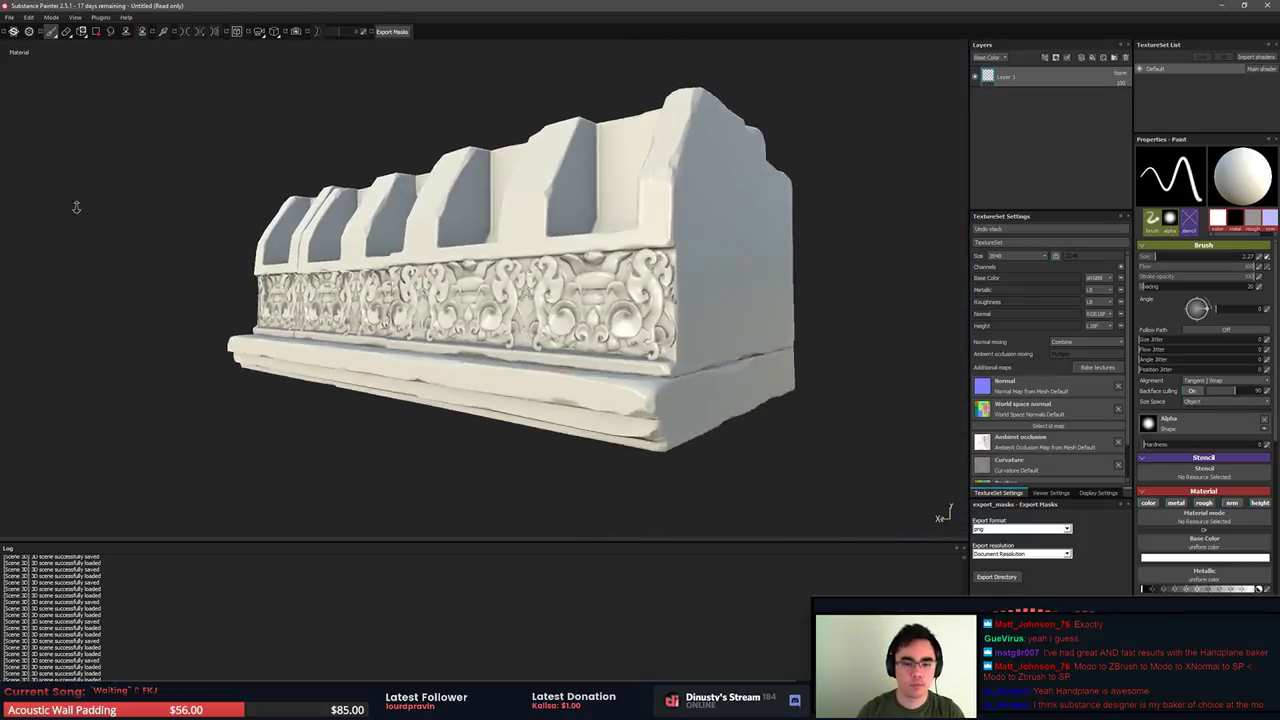
pyautogui.scroll(-4, 354, 268)
pyautogui.moveTo(354, 268)
pyautogui.keyDown('alt'); pyautogui.mouseDown()
pyautogui.moveTo(486, 294)
pyautogui.moveTo(629, 294)
pyautogui.moveTo(615, 296)
pyautogui.moveTo(660, 284)
pyautogui.moveTo(649, 276)
pyautogui.mouseUp(); pyautogui.keyUp('alt')
pyautogui.click(50, 17)
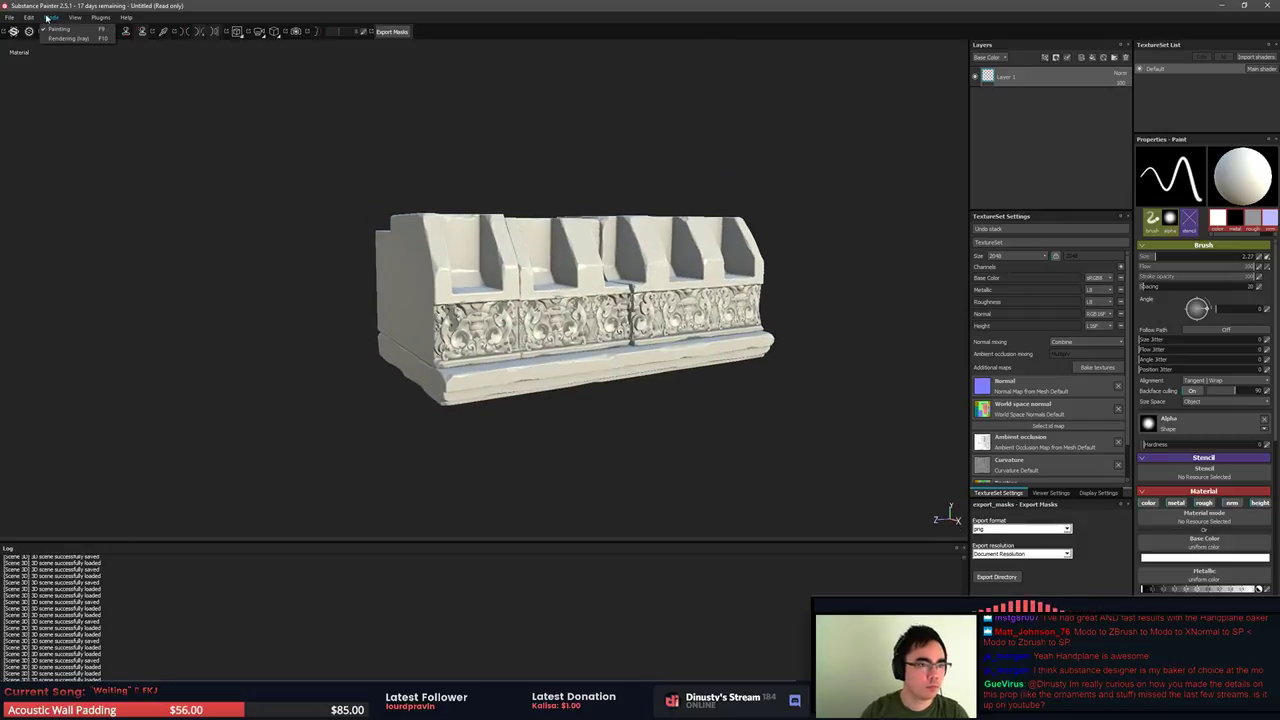
pyautogui.click(99, 19)
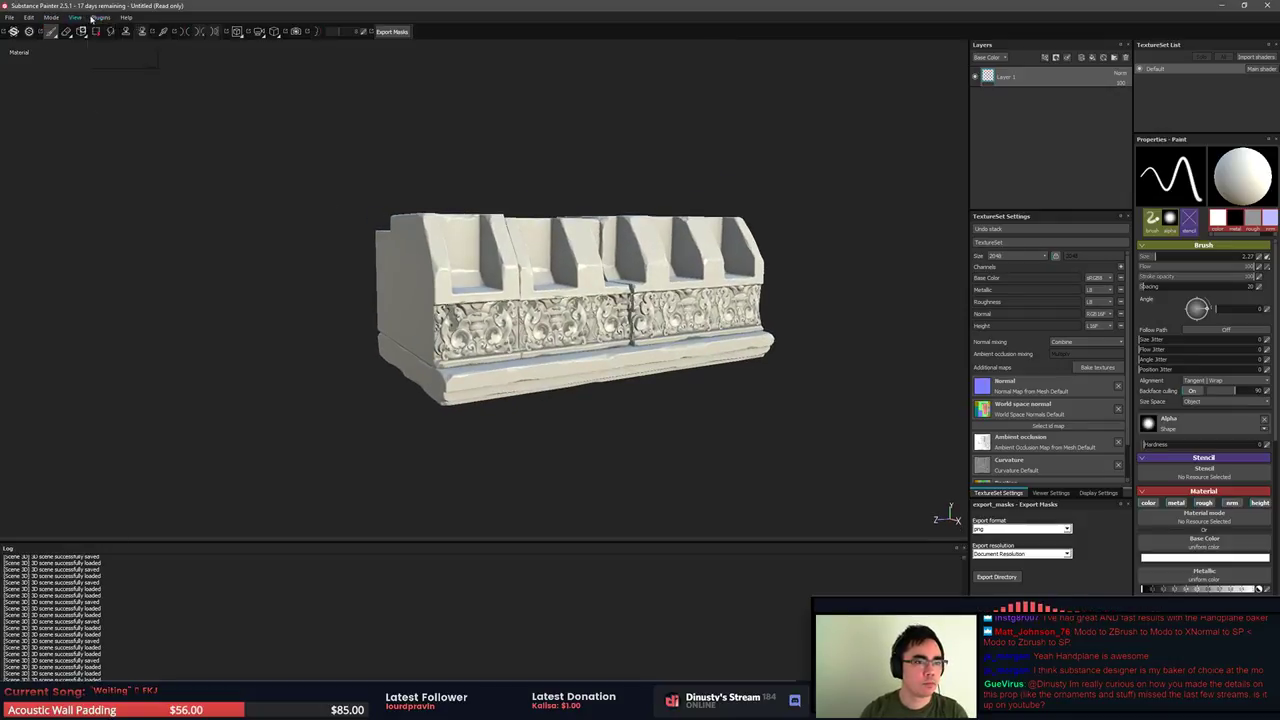
pyautogui.click(12, 18)
pyautogui.click(50, 48)
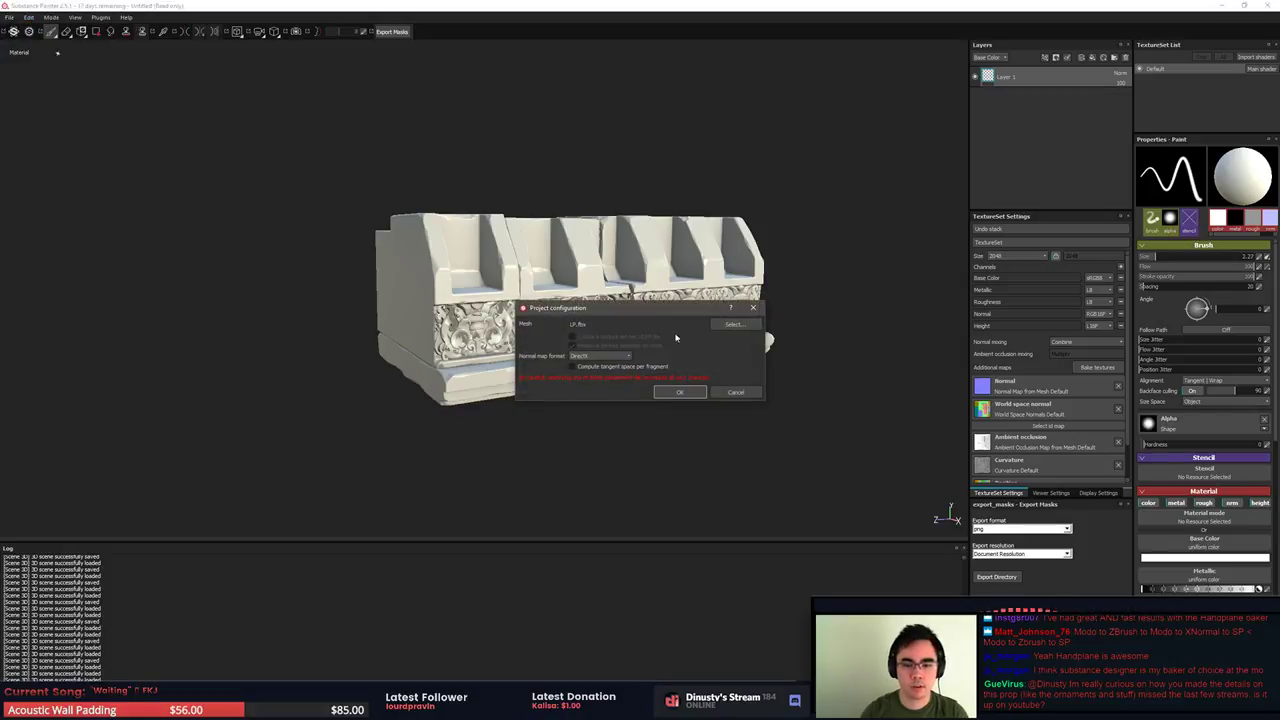
# Choose Roof_LP.obj from the RoofSet folder as the project's mesh
pyautogui.click(731, 327)
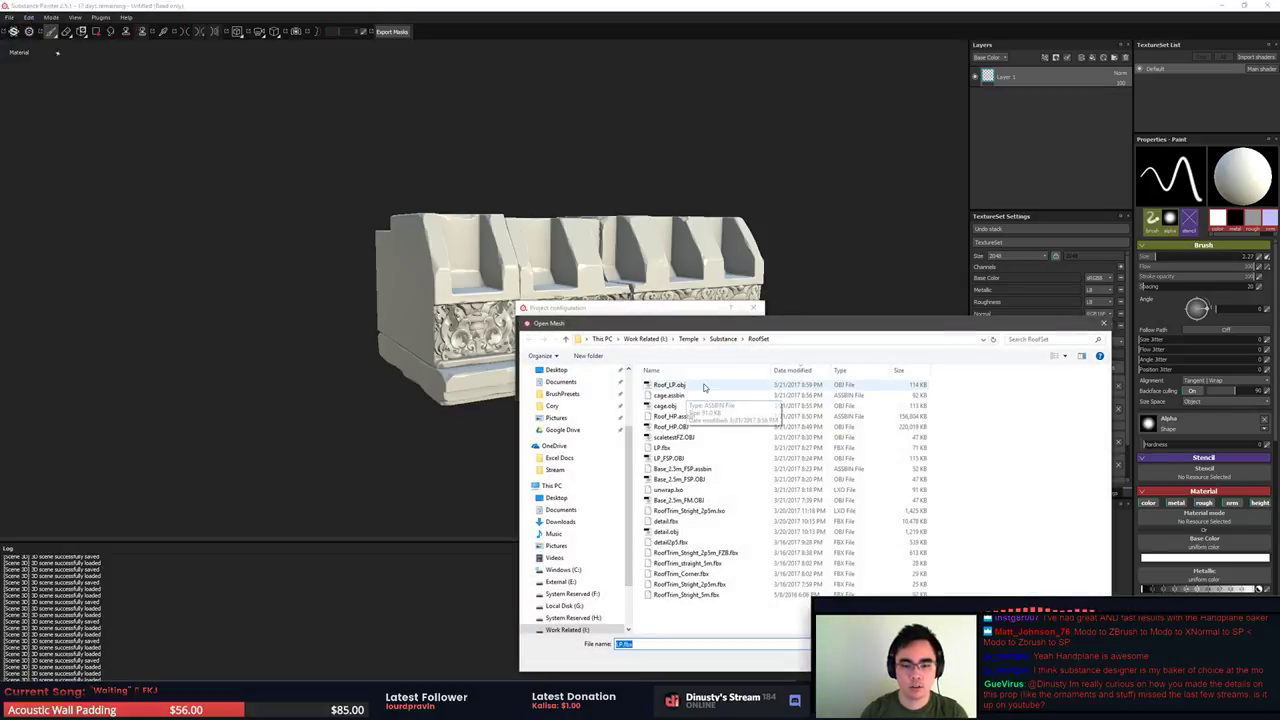
pyautogui.click(682, 386)
pyautogui.moveTo(698, 327); pyautogui.dragTo(595, 242)
pyautogui.click(580, 309)
pyautogui.click(589, 299)
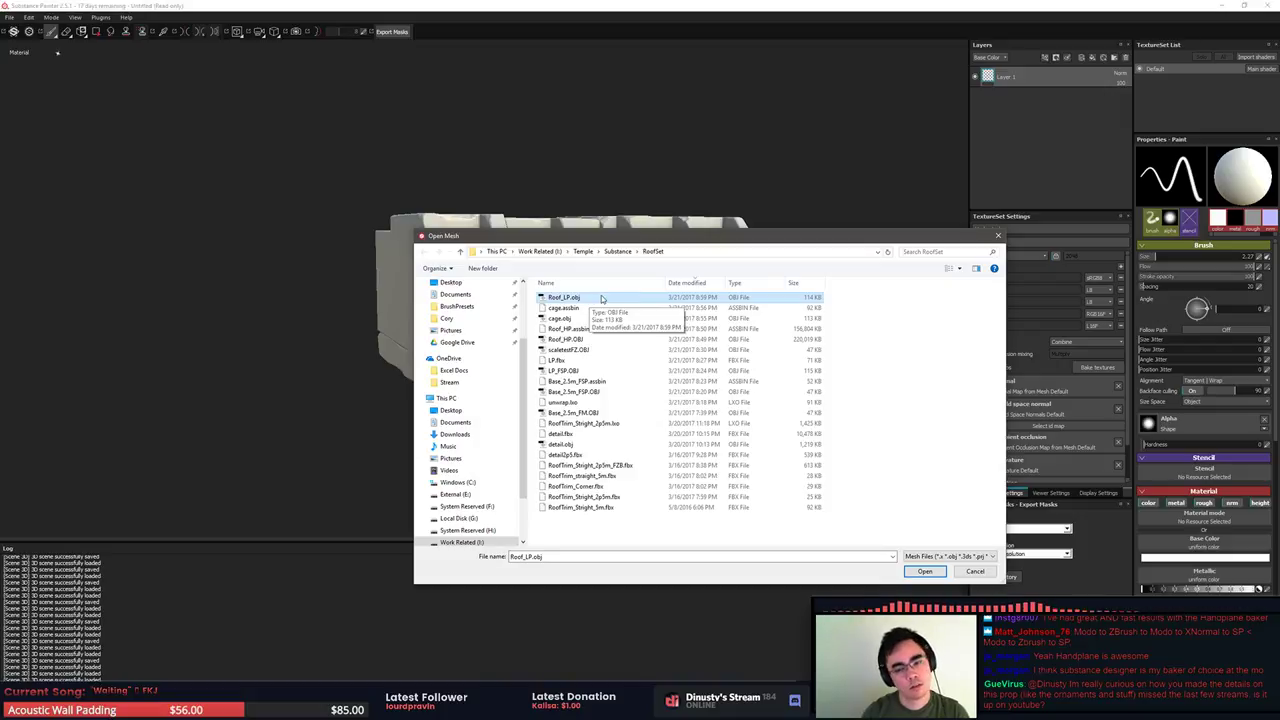
pyautogui.doubleClick(602, 298)
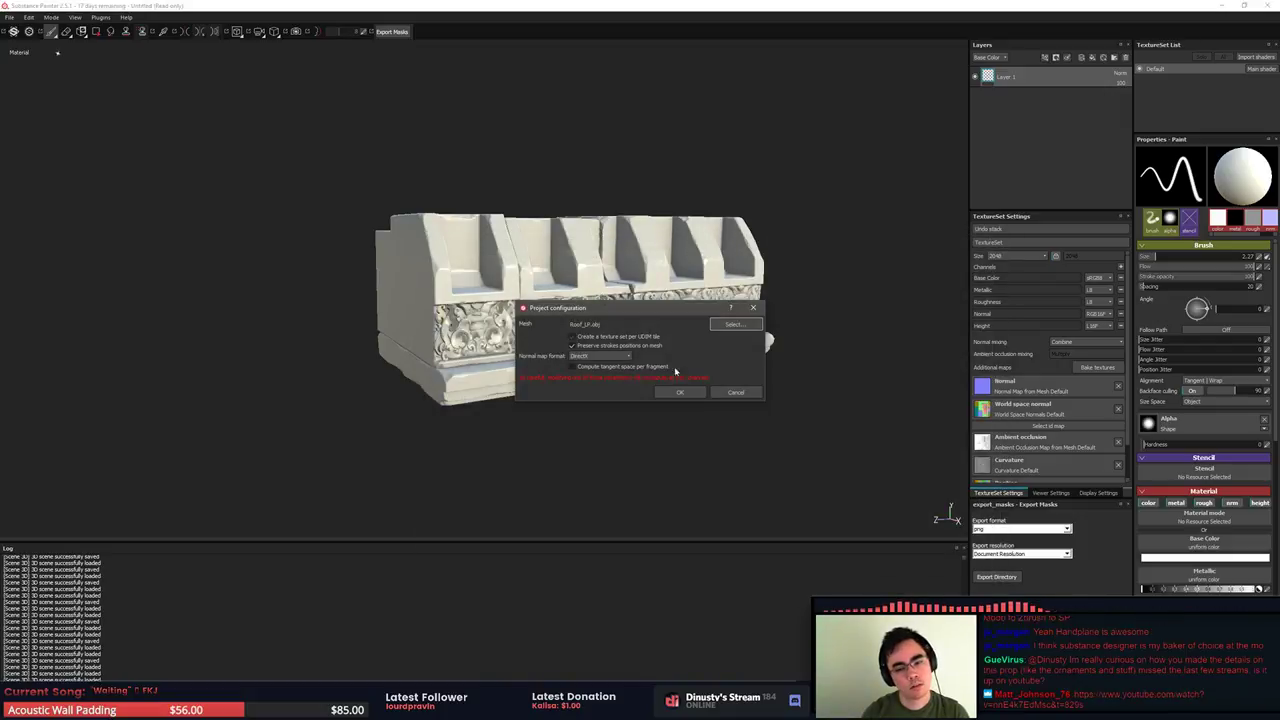
# Reload the project with the chosen low-poly mesh and bake the Default texture set with the existing baking settings
pyautogui.click(688, 392)
pyautogui.keyDown('alt'); pyautogui.moveTo(694, 397); pyautogui.dragTo(866, 393); pyautogui.keyUp('alt')
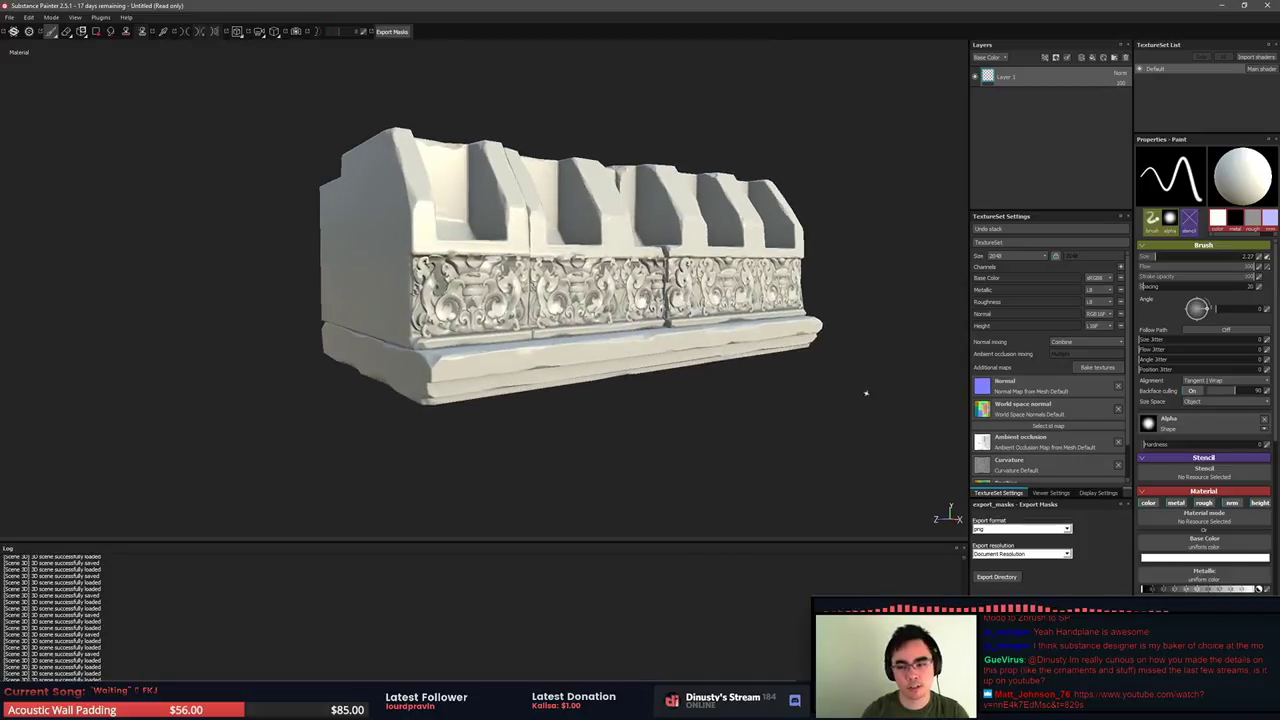
pyautogui.click(1100, 367)
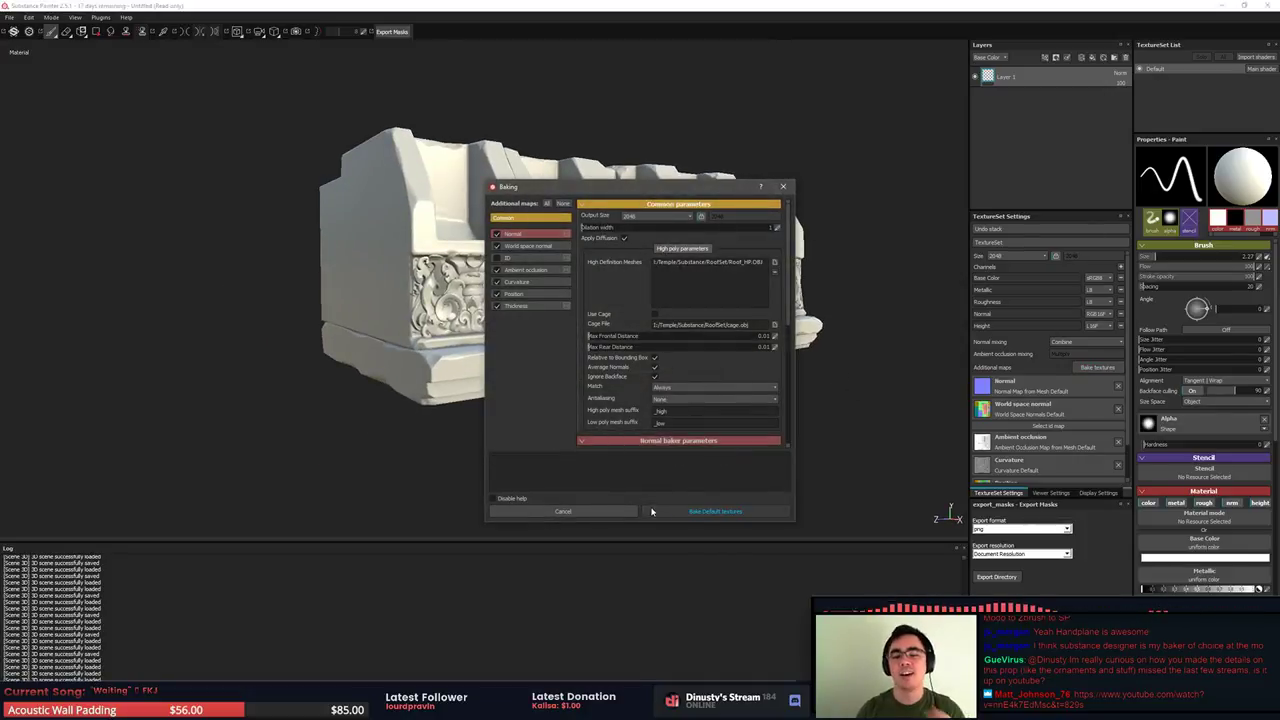
pyautogui.click(705, 511)
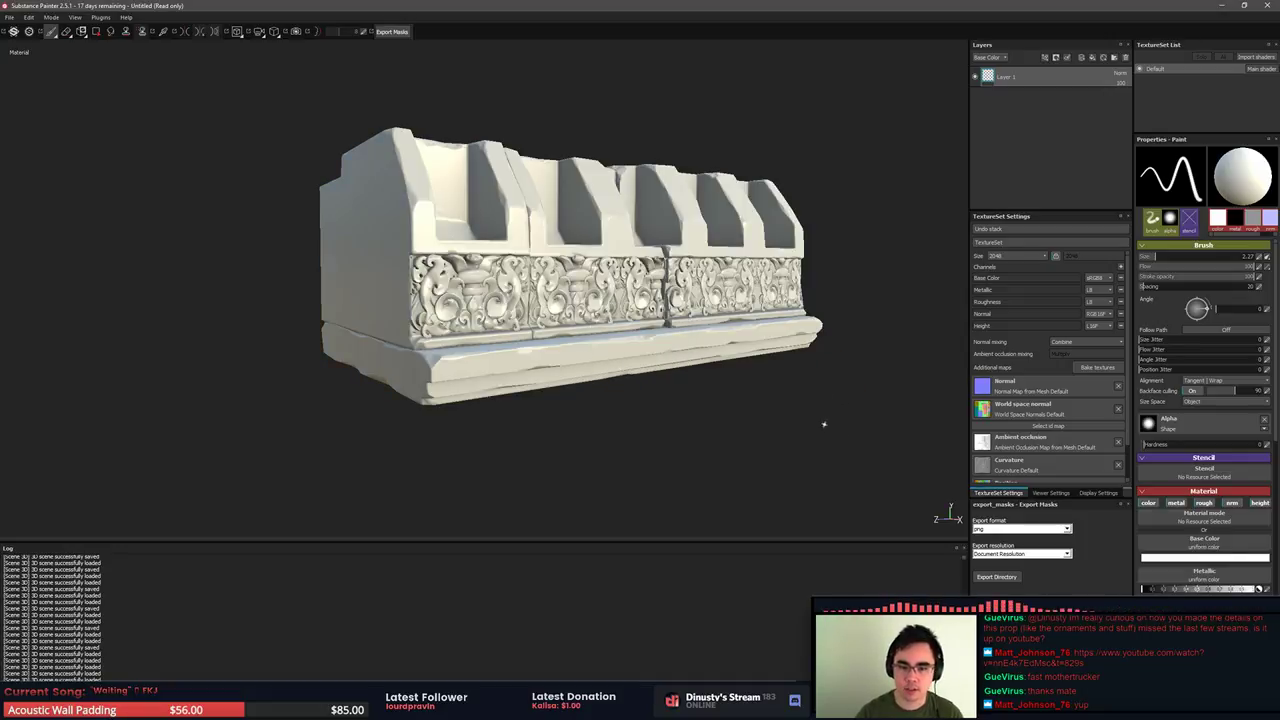
# Examine the baked ornament band and lower ledge up close from several angles along the roof trim
pyautogui.keyDown('alt'); pyautogui.moveTo(824, 424); pyautogui.dragTo(632, 385); pyautogui.keyUp('alt')
pyautogui.keyDown('alt'); pyautogui.moveTo(640, 375); pyautogui.dragTo(1020, 377, button='right'); pyautogui.keyUp('alt')
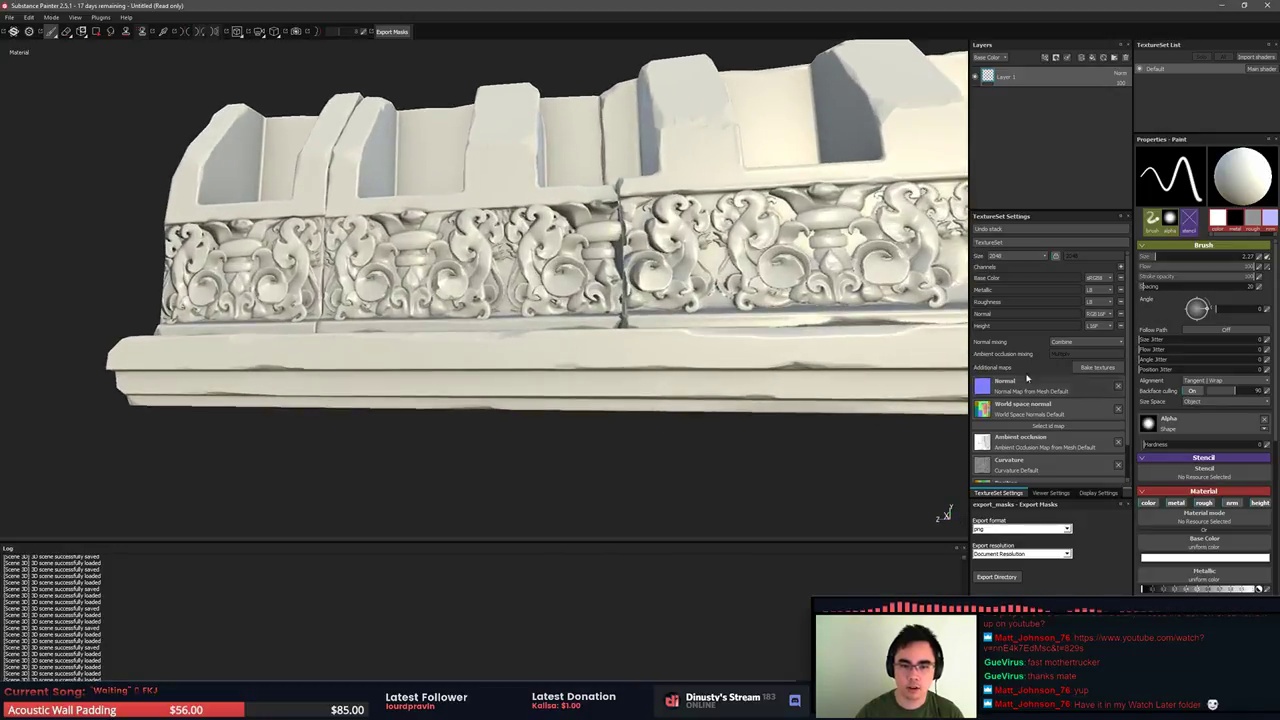
pyautogui.keyDown('alt'); pyautogui.moveTo(1027, 377); pyautogui.dragTo(576, 370); pyautogui.keyUp('alt')
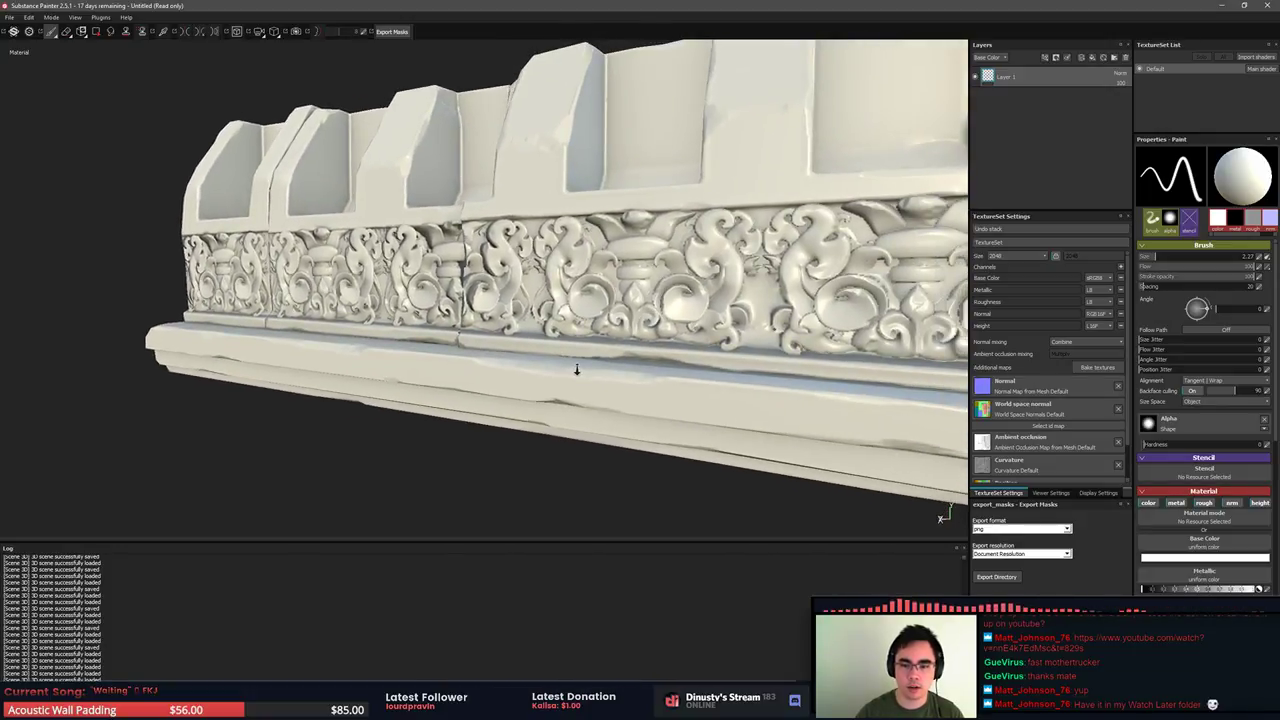
pyautogui.keyDown('alt'); pyautogui.moveTo(653, 358); pyautogui.dragTo(550, 366, button='middle'); pyautogui.keyUp('alt')
pyautogui.keyDown('alt'); pyautogui.moveTo(550, 366); pyautogui.dragTo(624, 361); pyautogui.keyUp('alt')
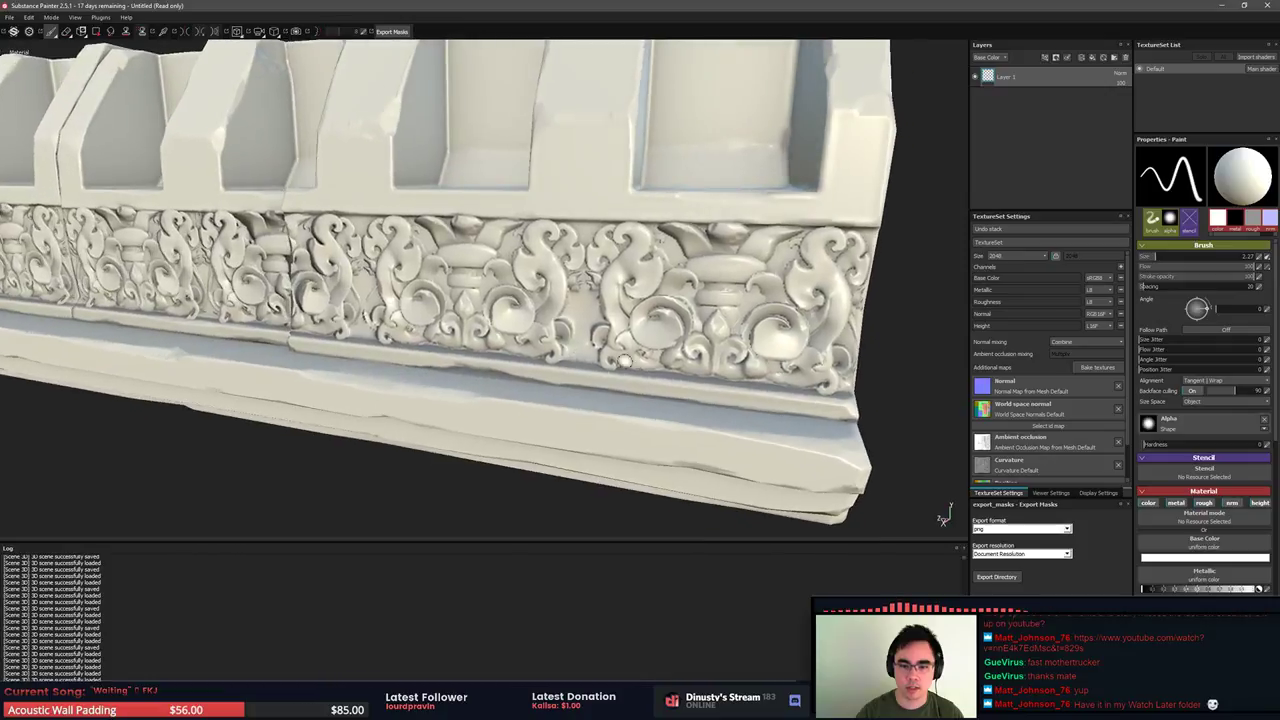
pyautogui.keyDown('alt'); pyautogui.moveTo(624, 361); pyautogui.dragTo(790, 366, button='right'); pyautogui.keyUp('alt')
pyautogui.keyDown('alt'); pyautogui.moveTo(790, 366); pyautogui.dragTo(701, 332); pyautogui.keyUp('alt')
pyautogui.moveTo(629, 325)
pyautogui.keyDown('alt'); pyautogui.mouseDown(button='right')
pyautogui.moveTo(773, 342)
pyautogui.moveTo(586, 286)
pyautogui.mouseUp(button='right'); pyautogui.keyUp('alt')
# Switch to ZBrush and view the high-poly roof trim from the front for comparison
pyautogui.hotkey('alt', 'Tab')
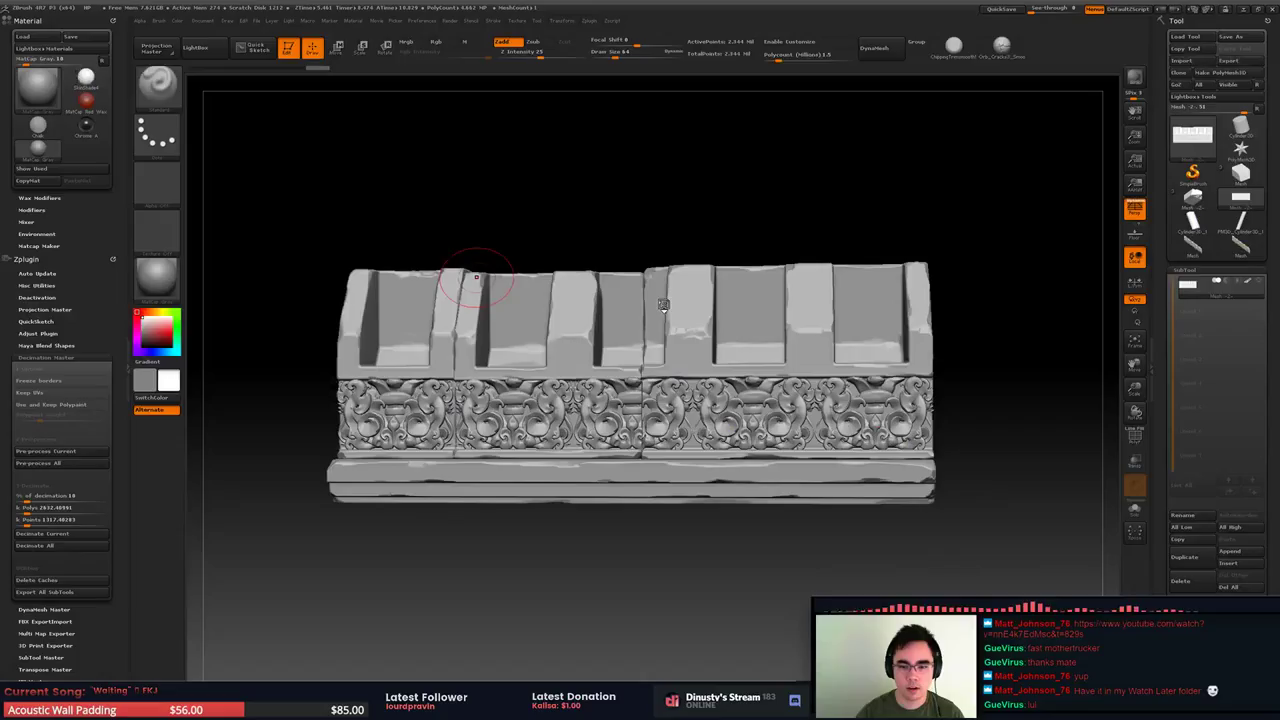
pyautogui.moveTo(876, 521); pyautogui.dragTo(819, 510)
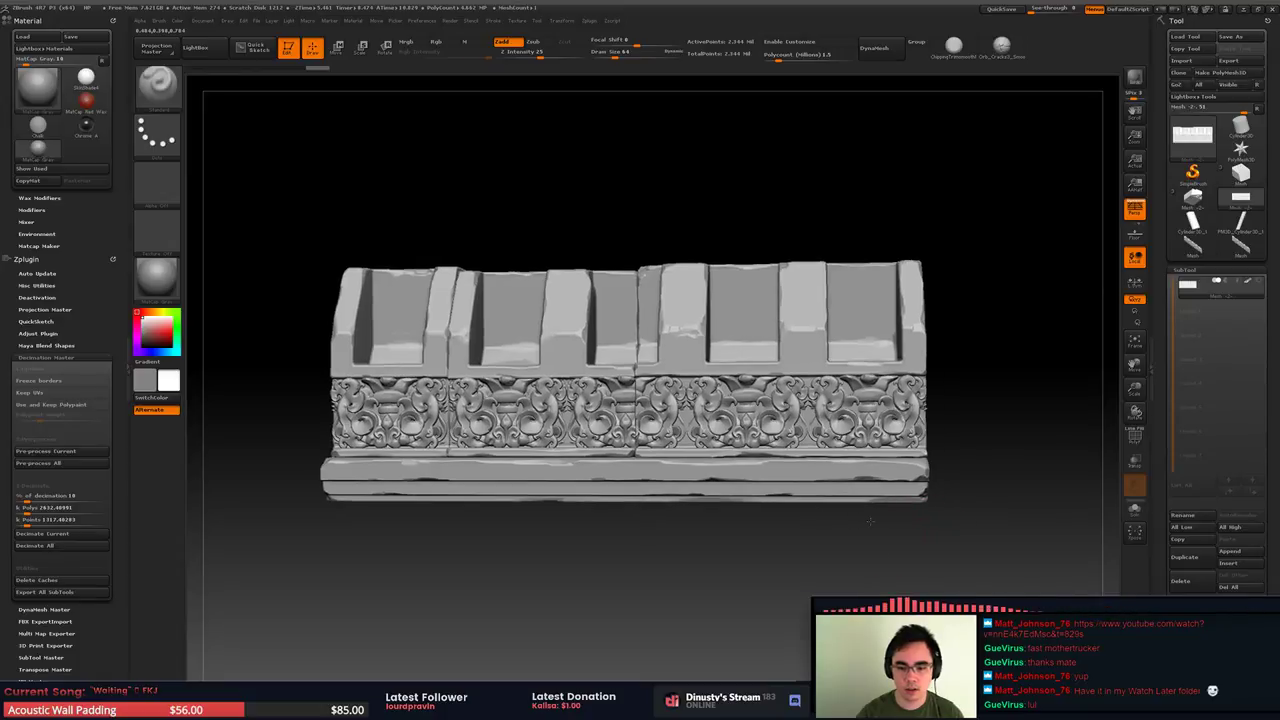
pyautogui.keyDown('alt'); pyautogui.moveTo(1027, 450); pyautogui.dragTo(918, 420); pyautogui.keyUp('alt')
# Switch back to Substance Painter and examine the bake in the gaps between the ornament motifs along the band
pyautogui.hotkey('alt', 'Tab')
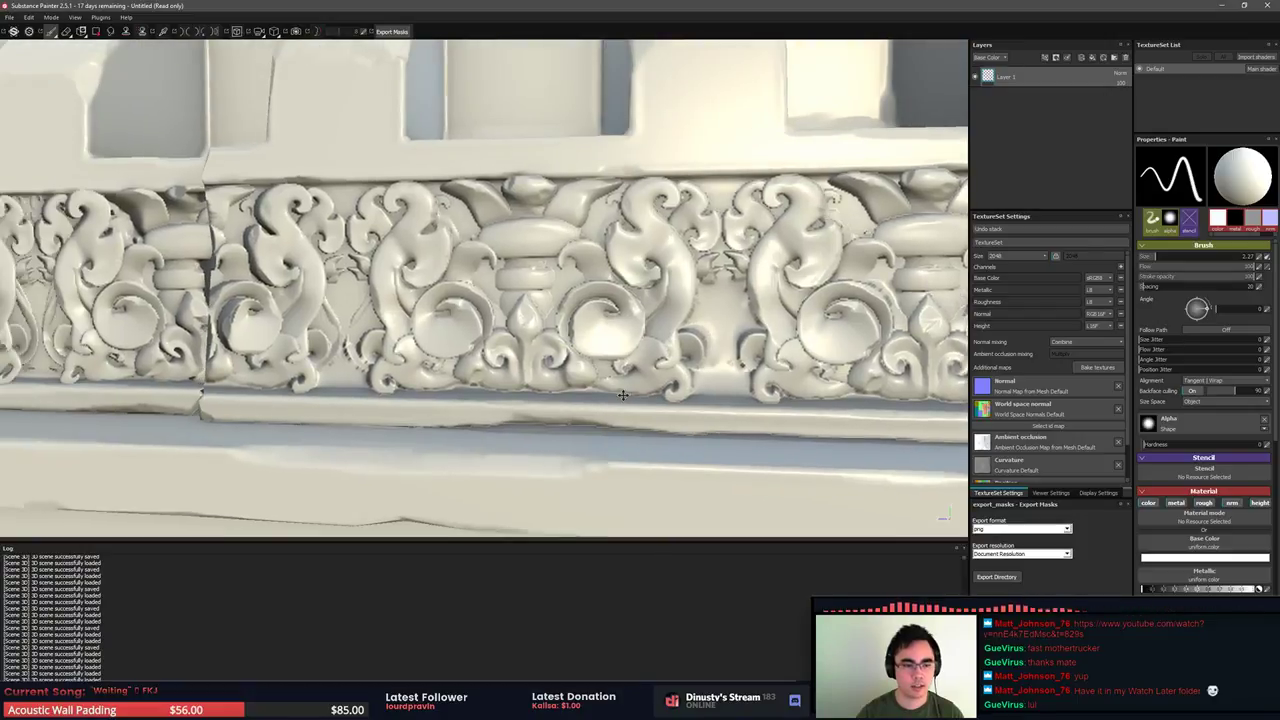
pyautogui.keyDown('alt'); pyautogui.moveTo(623, 395); pyautogui.dragTo(708, 406); pyautogui.keyUp('alt')
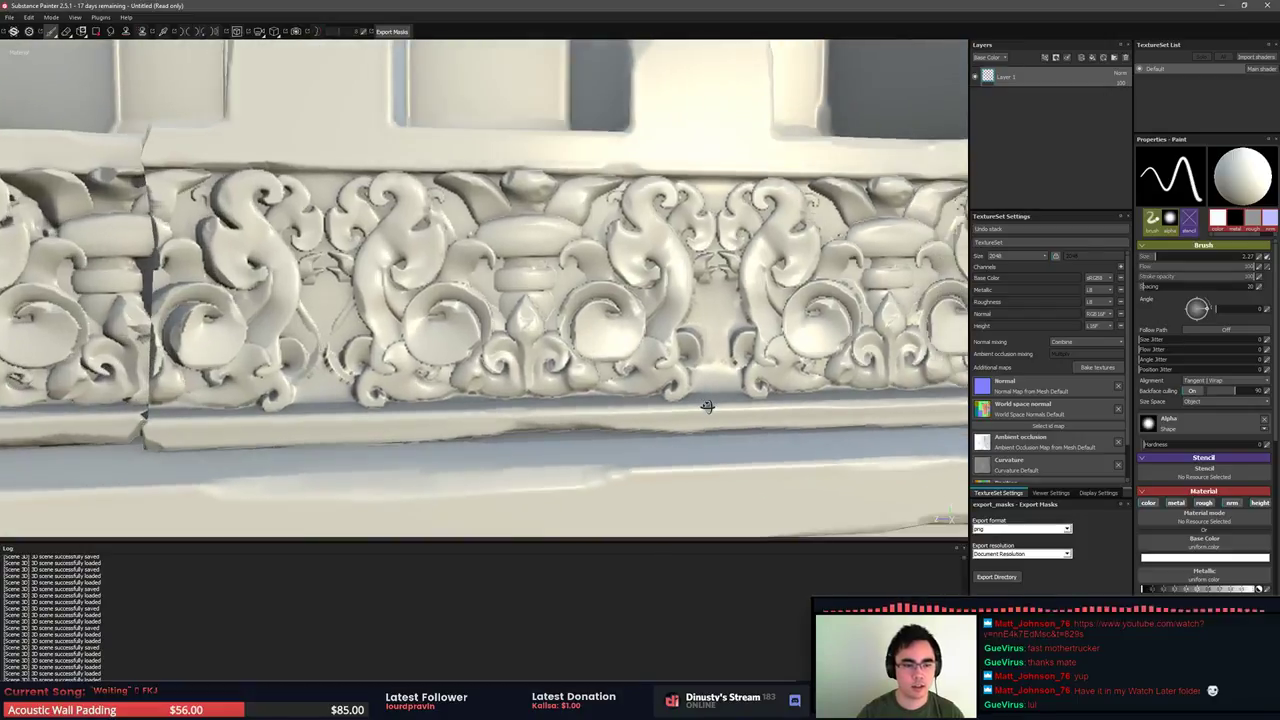
pyautogui.keyDown('alt'); pyautogui.moveTo(708, 406); pyautogui.dragTo(500, 405, button='middle'); pyautogui.keyUp('alt')
pyautogui.keyDown('alt'); pyautogui.moveTo(499, 315); pyautogui.dragTo(300, 302, button='right'); pyautogui.keyUp('alt')
pyautogui.keyDown('alt'); pyautogui.moveTo(300, 302); pyautogui.dragTo(768, 310, button='middle'); pyautogui.keyUp('alt')
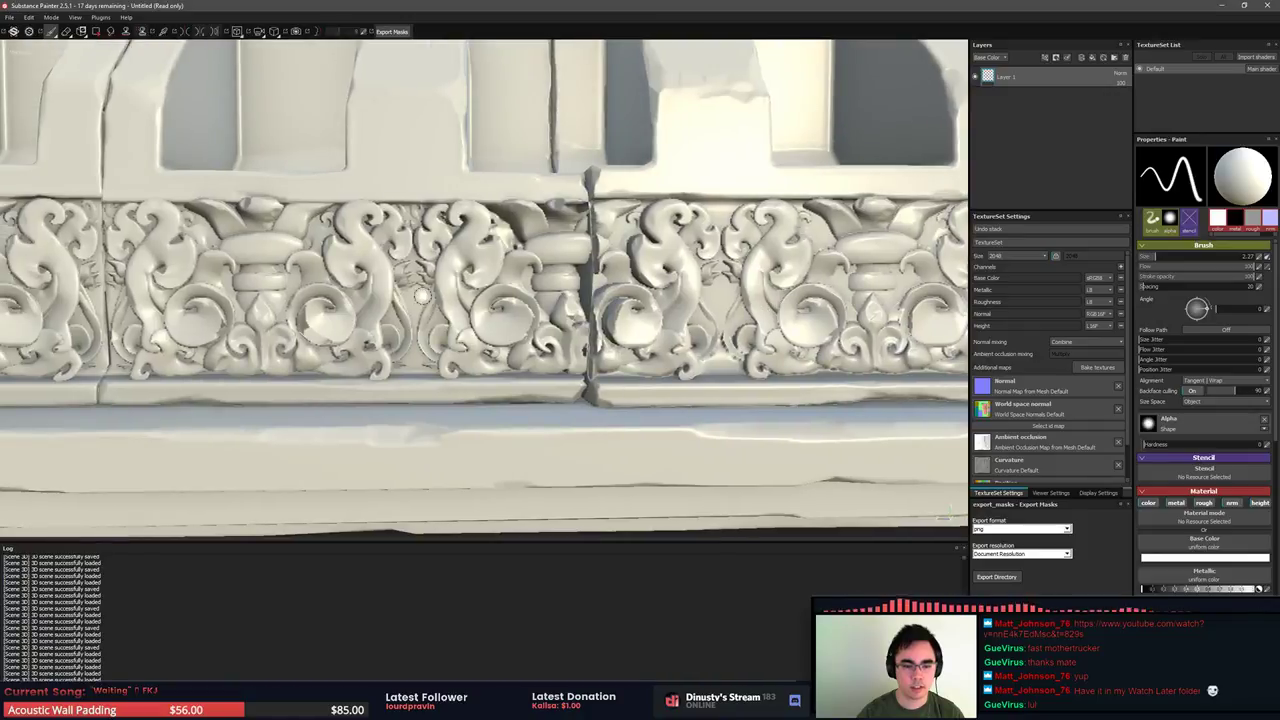
pyautogui.moveTo(680, 325)
pyautogui.keyDown('alt'); pyautogui.mouseDown()
pyautogui.moveTo(514, 319)
pyautogui.moveTo(630, 290)
pyautogui.moveTo(496, 340)
pyautogui.mouseUp(); pyautogui.keyUp('alt')
# Switch to ZBrush and examine the same ornament motifs near the central crack on the high-poly mesh
pyautogui.hotkey('alt', 'Tab')
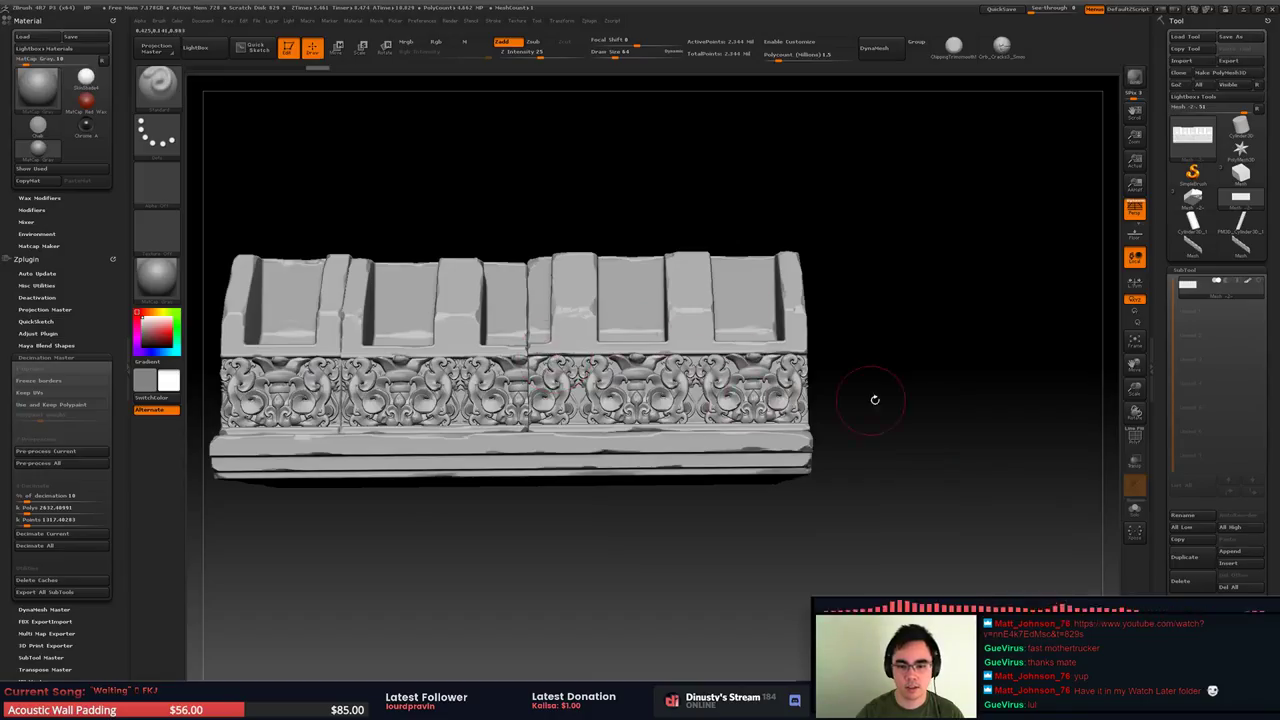
pyautogui.moveTo(875, 400); pyautogui.dragTo(977, 440)
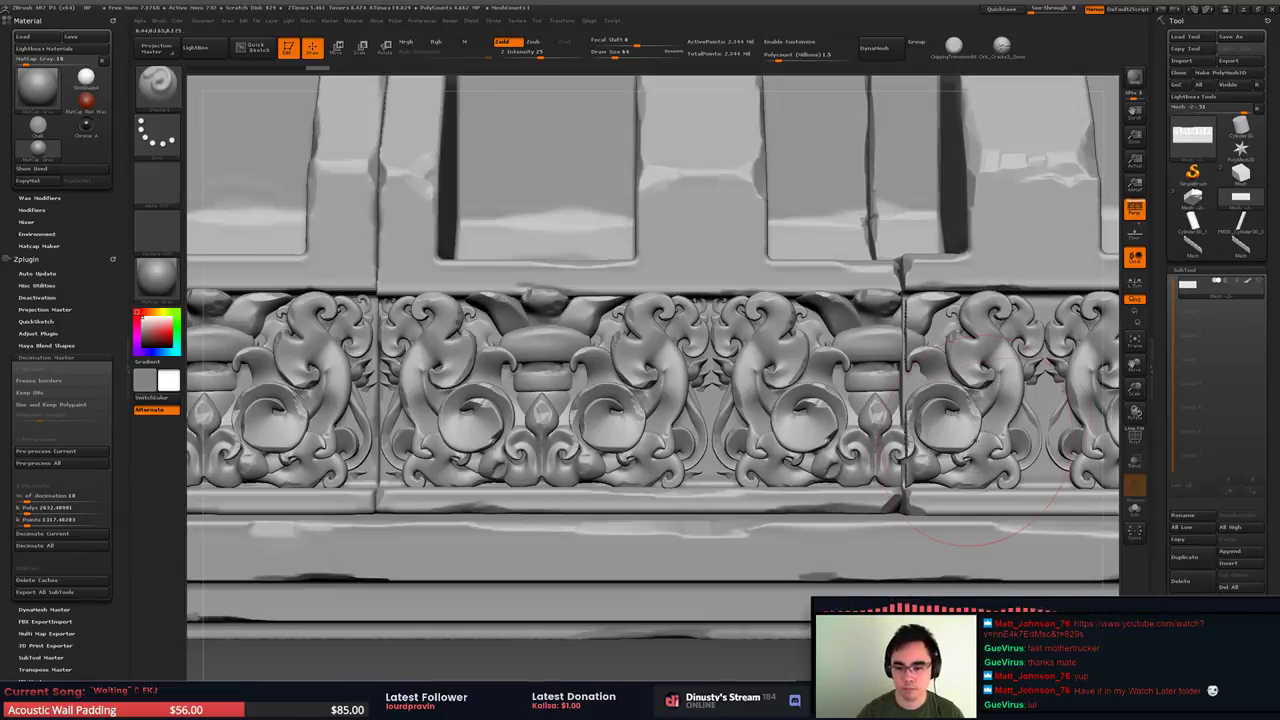
pyautogui.keyDown('alt'); pyautogui.moveTo(982, 435); pyautogui.dragTo(649, 418, button='right'); pyautogui.keyUp('alt')
# Check earlier undo history states of the roof mesh with PolyFrame, and return to the latest state
pyautogui.press('b')
pyautogui.press('s')
pyautogui.press('t')
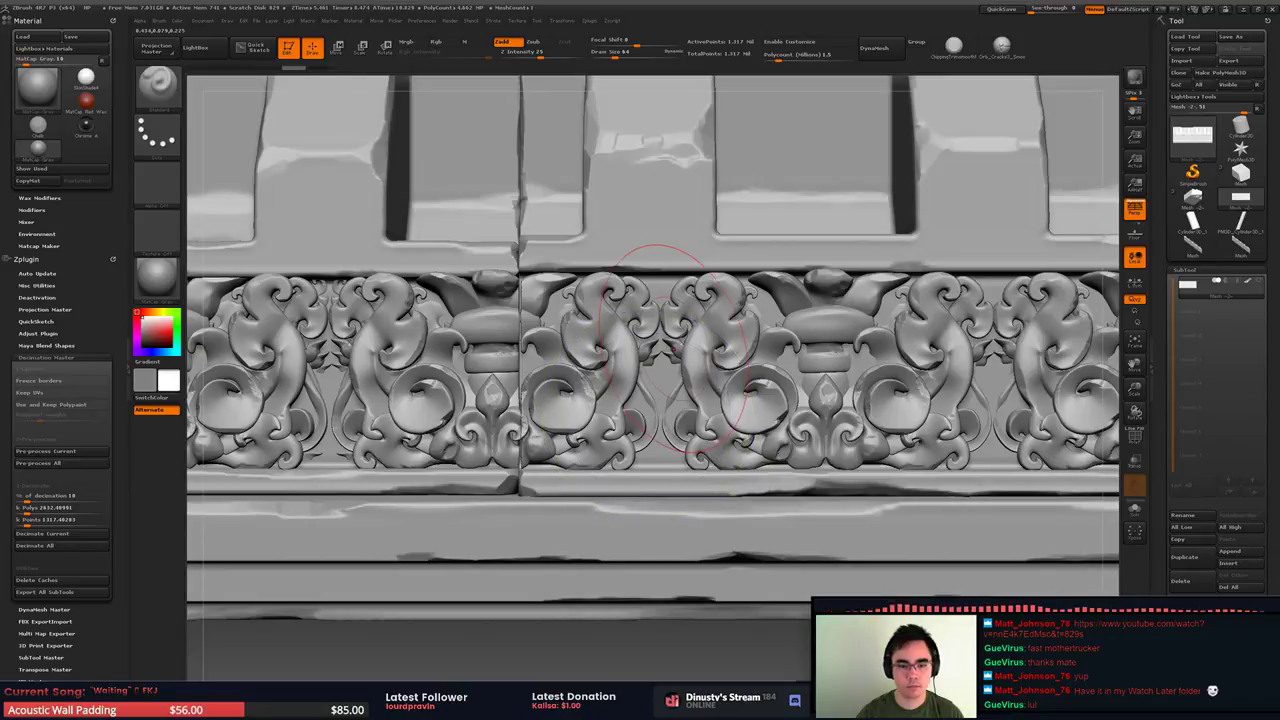
pyautogui.hotkey('shift', 'f')
pyautogui.hotkey('shift', 'f')
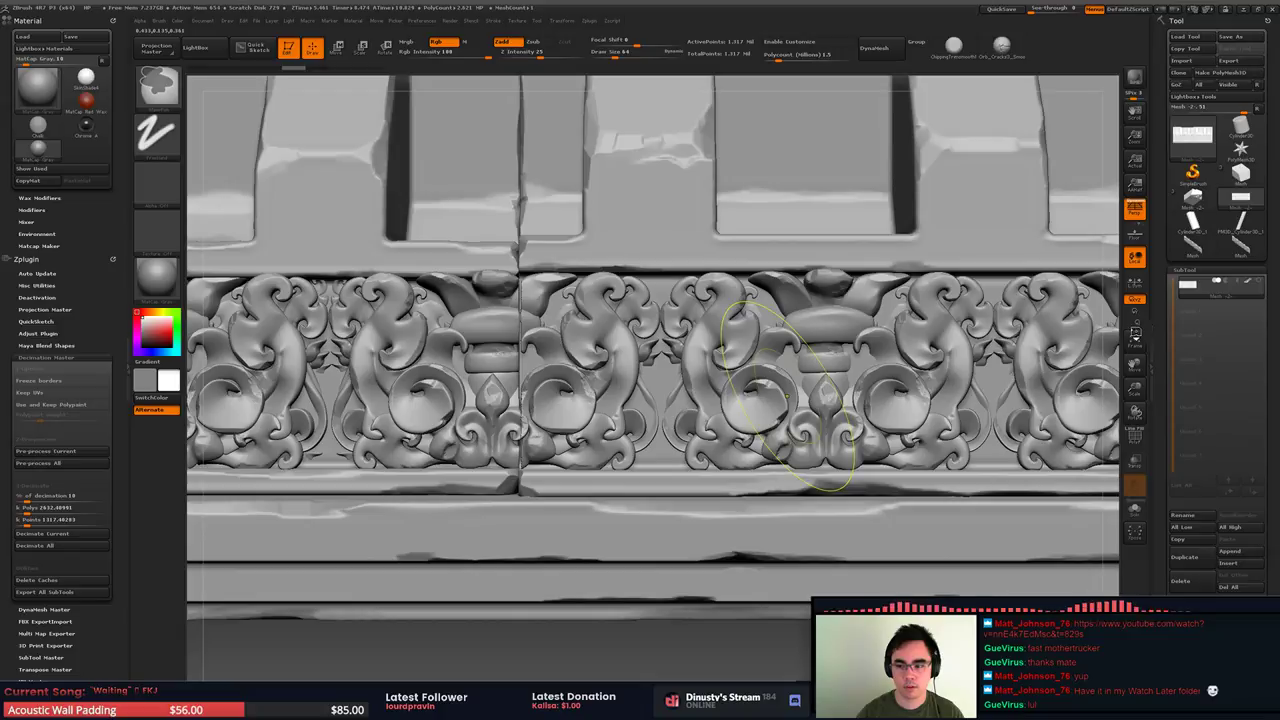
pyautogui.hotkey('ctrl', 'z')
pyautogui.press('b')
pyautogui.press('p')
pyautogui.press('a')
pyautogui.hotkey('shift', 'f')
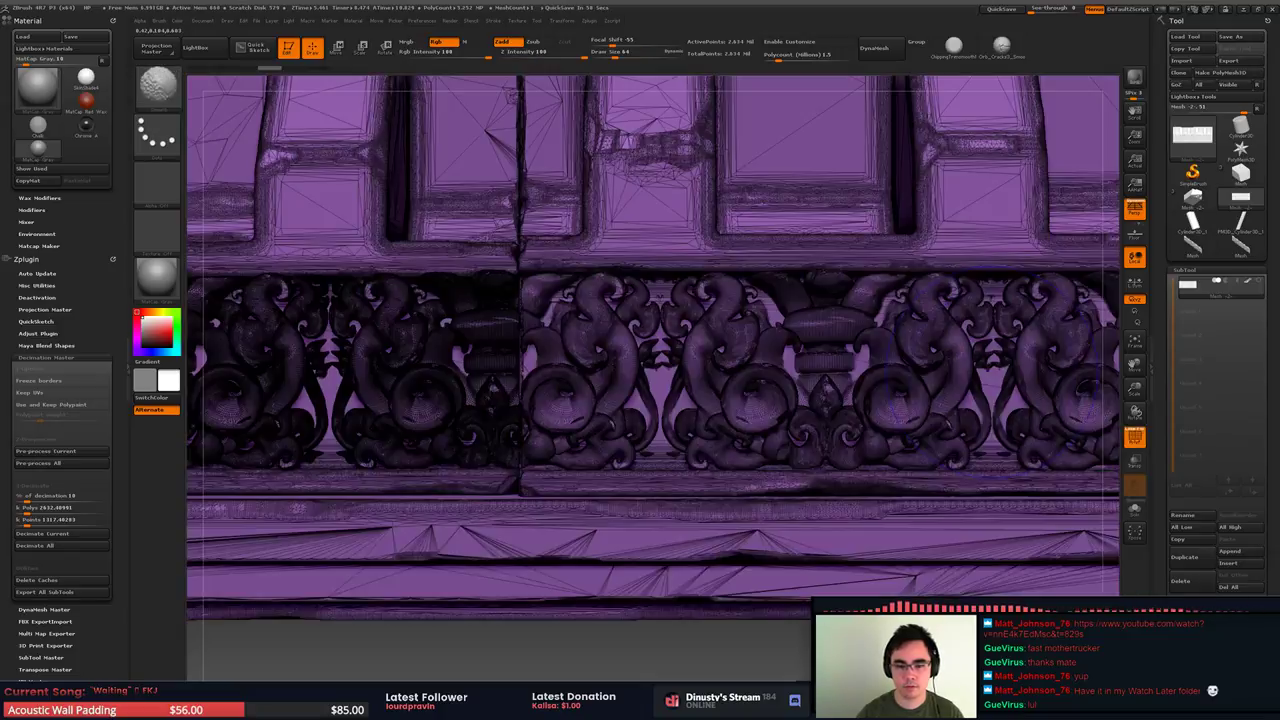
pyautogui.hotkey('shift', 'f')
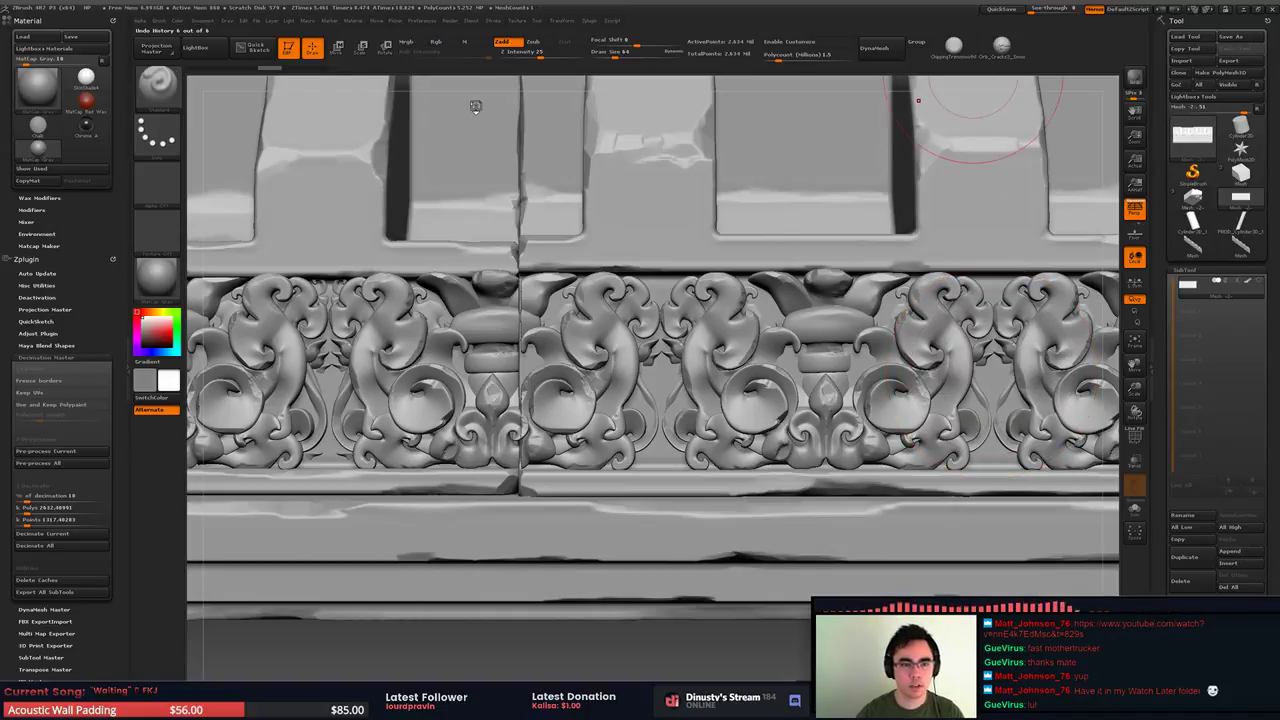
pyautogui.click(316, 68)
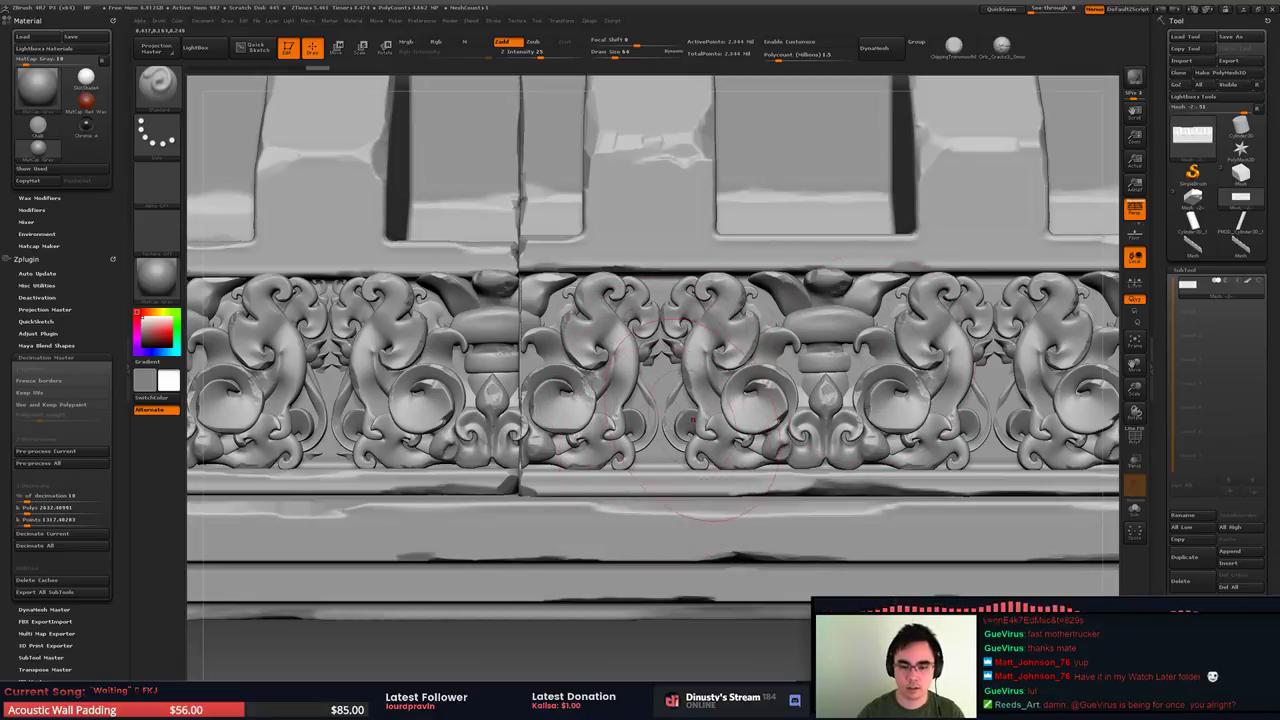
pyautogui.hotkey('shift', 'f')
pyautogui.hotkey('shift', 'f')
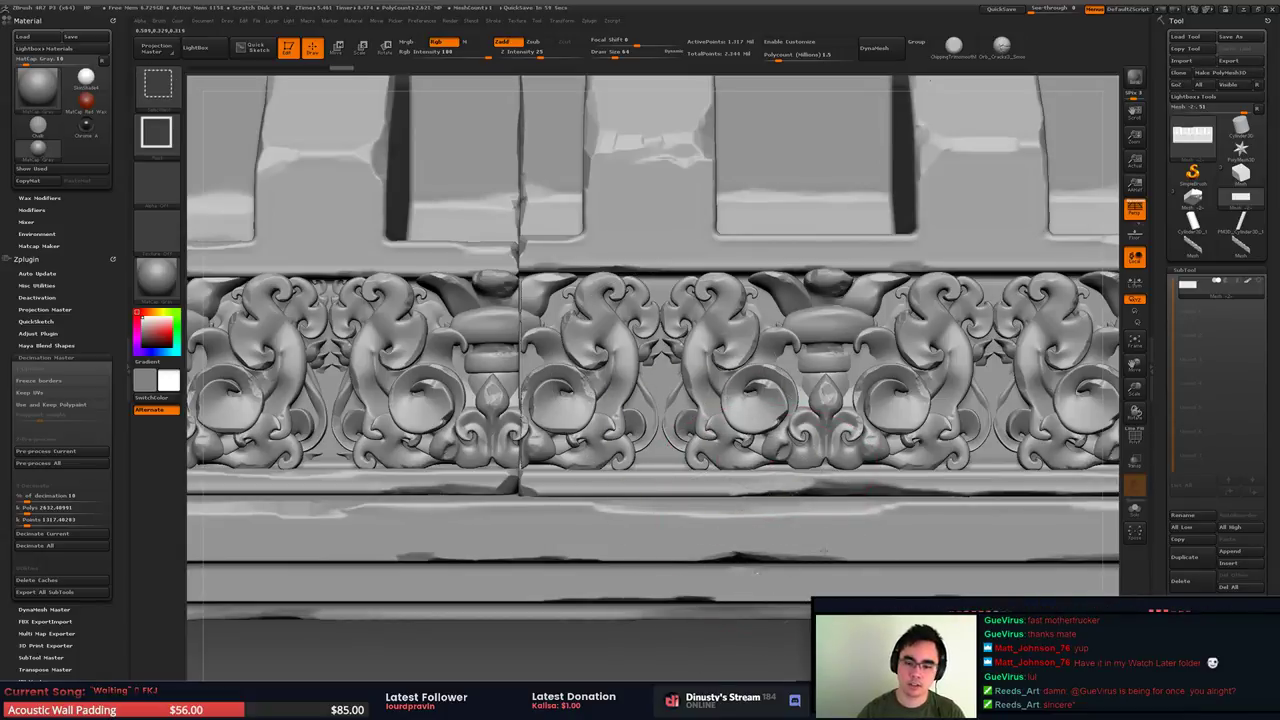
# Isolate the ornament band and mask its motifs, leaving the recessed scrollwork between the motifs beside the crack unmasked
pyautogui.keyDown('ctrl'); pyautogui.keyDown('shift'); pyautogui.click(846, 452); pyautogui.keyUp('shift'); pyautogui.keyUp('ctrl')
pyautogui.moveTo(857, 478)
pyautogui.mouseDown()
pyautogui.moveTo(827, 498)
pyautogui.moveTo(795, 493)
pyautogui.mouseUp()
pyautogui.keyDown('ctrl'); pyautogui.moveTo(606, 350); pyautogui.dragTo(596, 385); pyautogui.keyUp('ctrl')
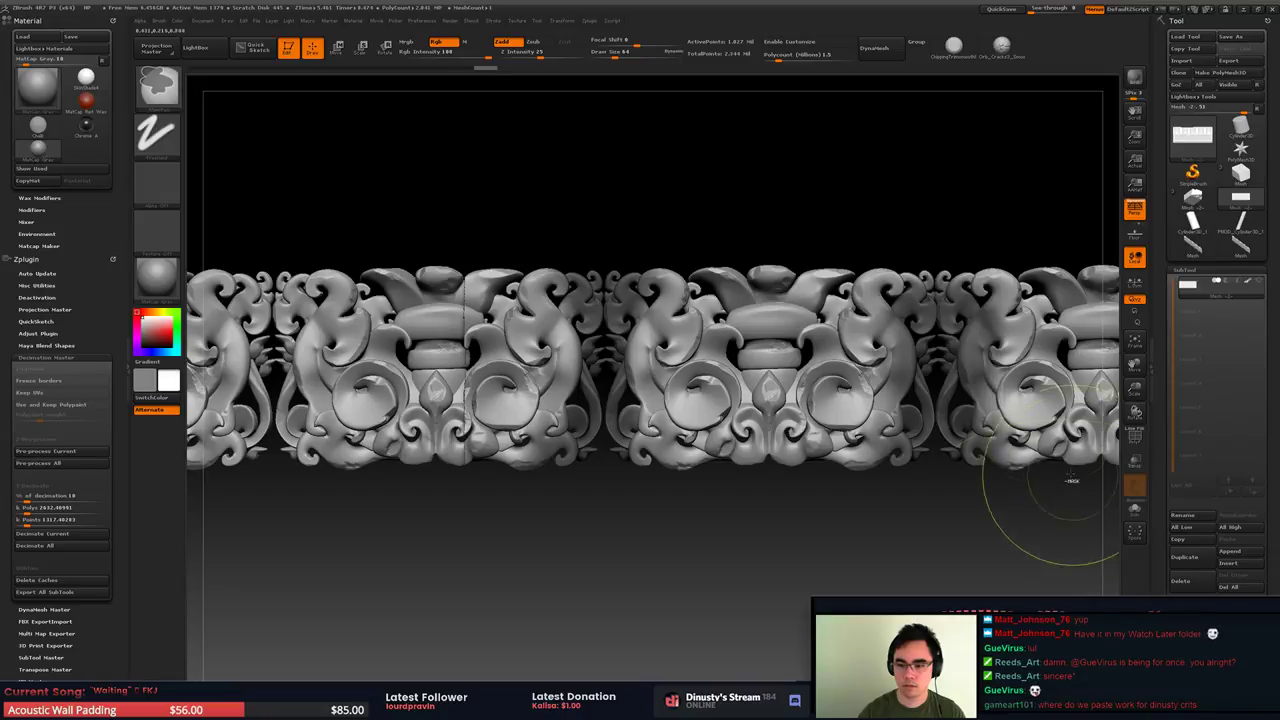
pyautogui.keyDown('ctrl'); pyautogui.moveTo(983, 529); pyautogui.dragTo(1071, 486); pyautogui.keyUp('ctrl')
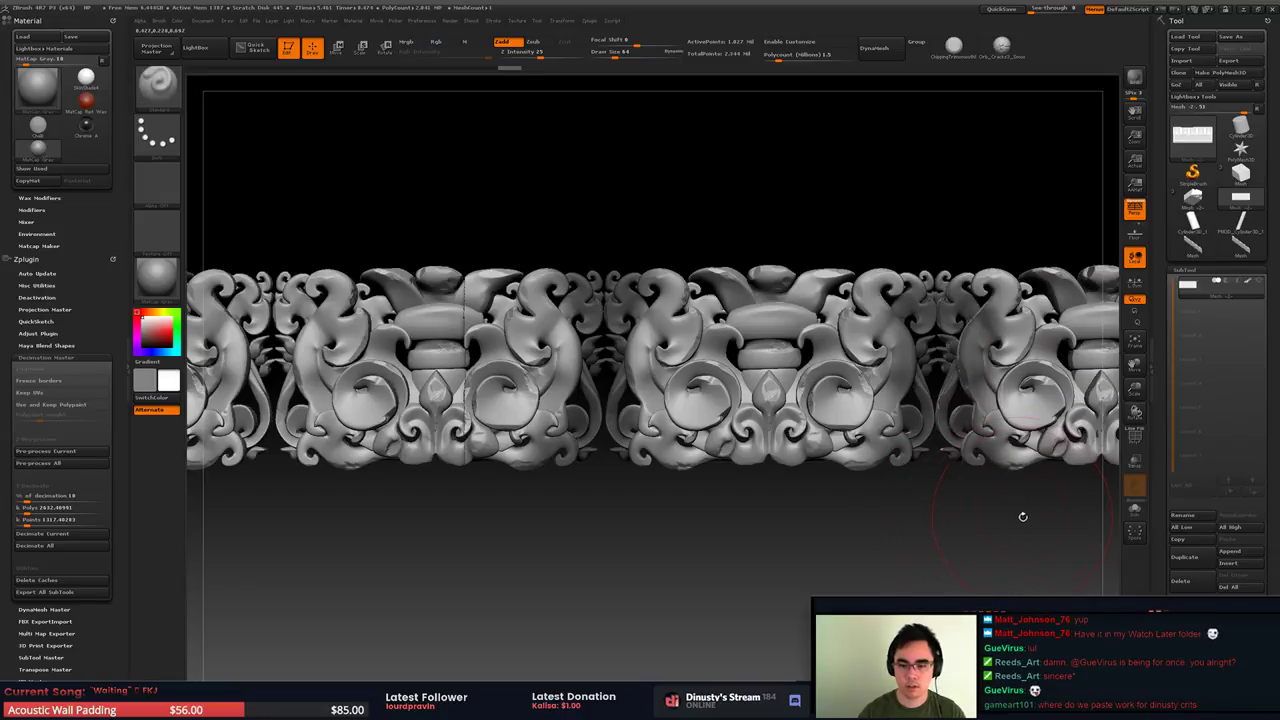
pyautogui.moveTo(1022, 532)
pyautogui.mouseDown()
pyautogui.moveTo(932, 521)
pyautogui.moveTo(940, 397)
pyautogui.mouseUp()
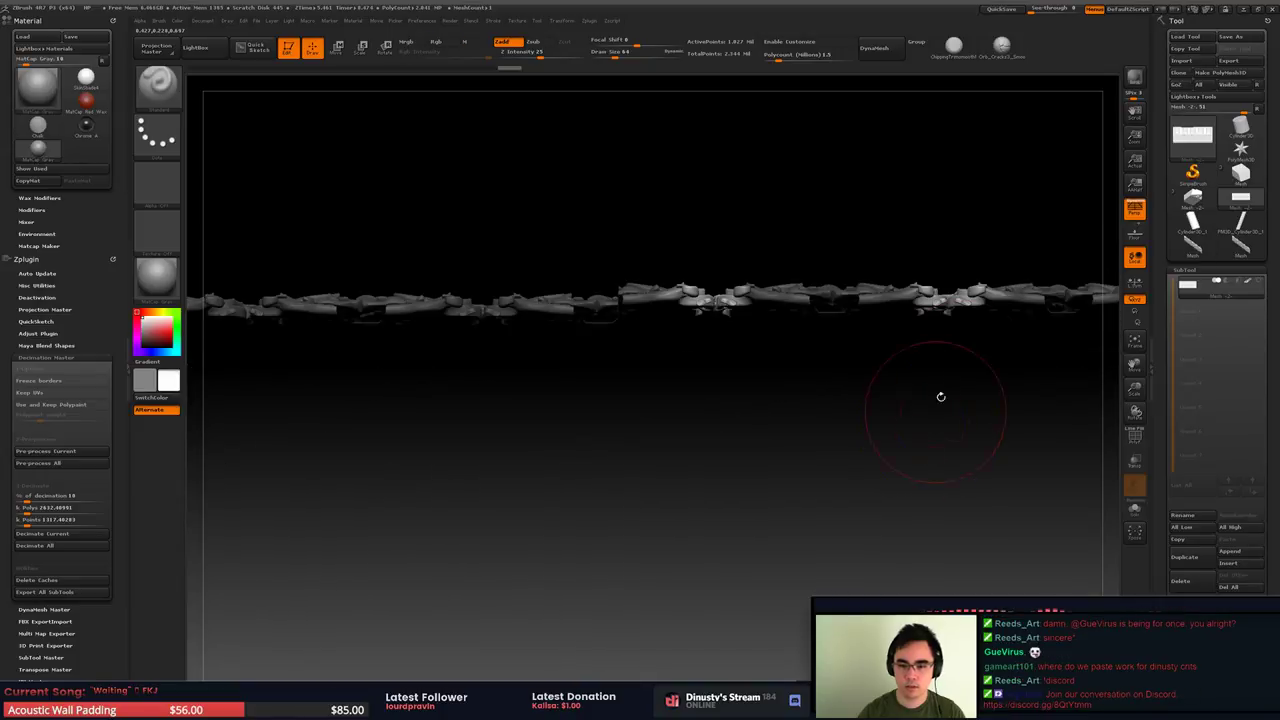
pyautogui.hotkey('ctrl', 'shift')
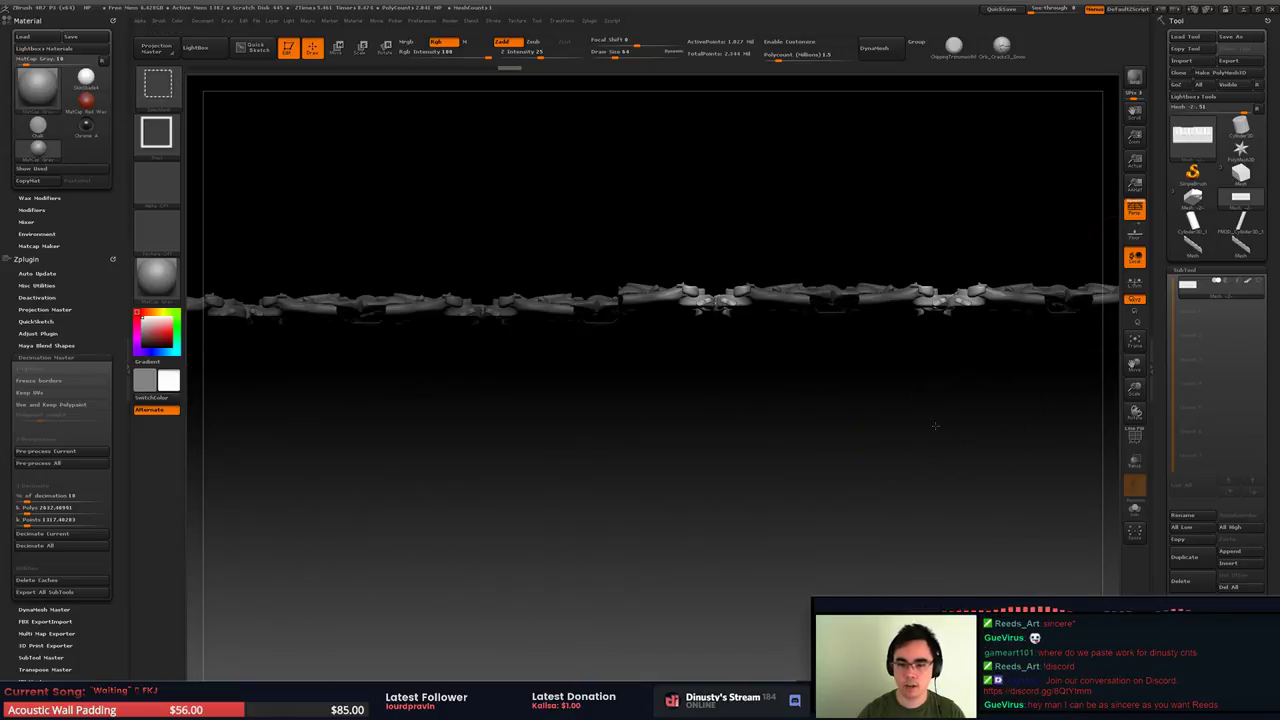
pyautogui.keyDown('ctrl'); pyautogui.keyDown('shift'); pyautogui.click(926, 426); pyautogui.keyUp('shift'); pyautogui.keyUp('ctrl')
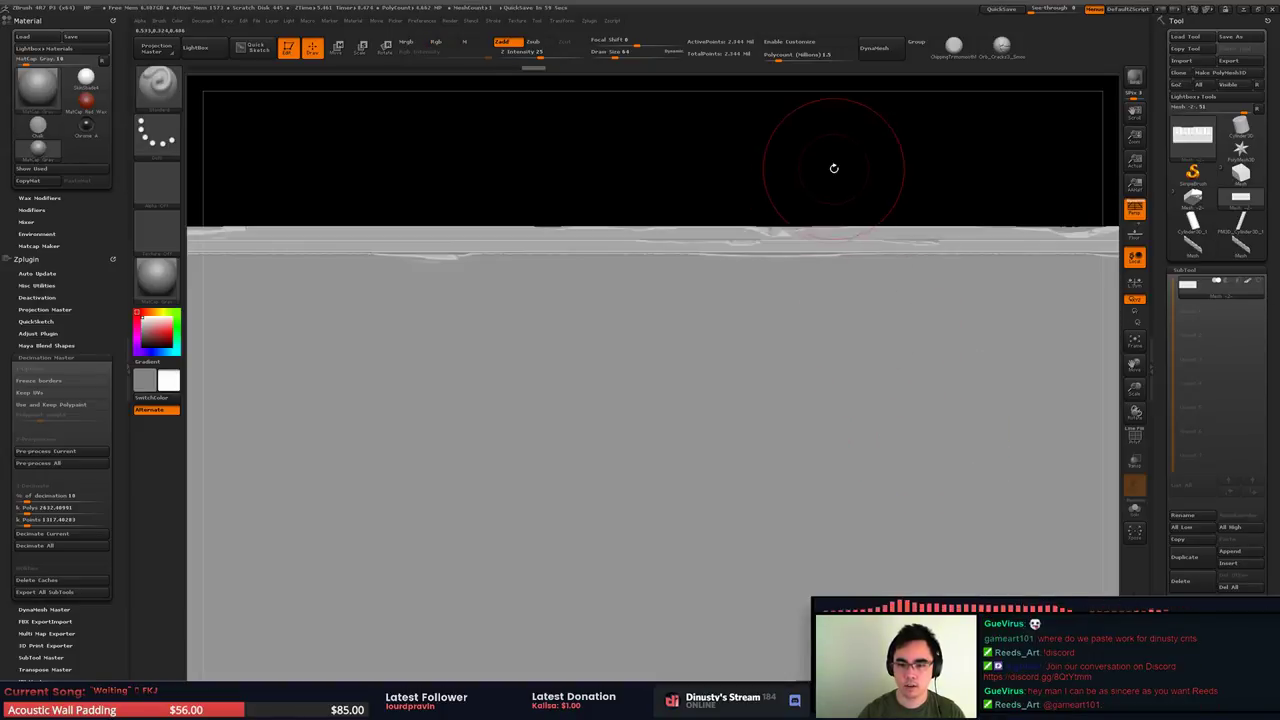
pyautogui.moveTo(834, 168); pyautogui.dragTo(808, 335)
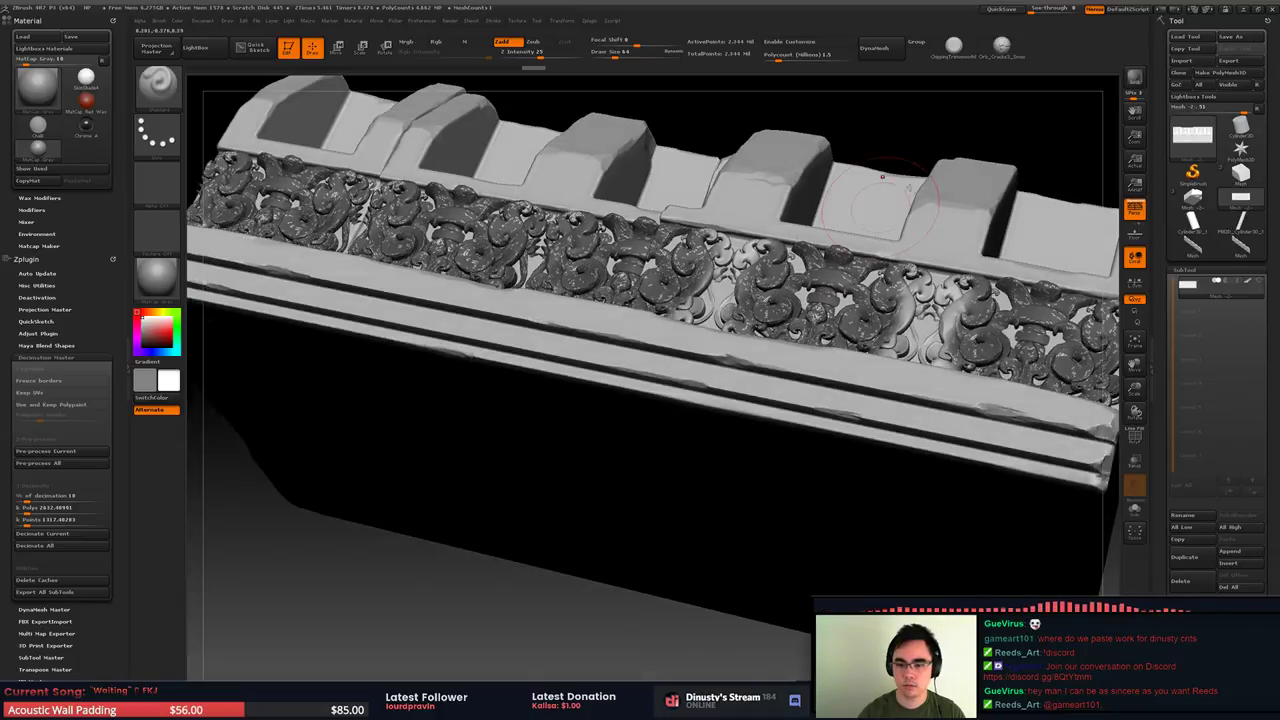
pyautogui.moveTo(972, 155); pyautogui.dragTo(962, 185)
pyautogui.press('w')
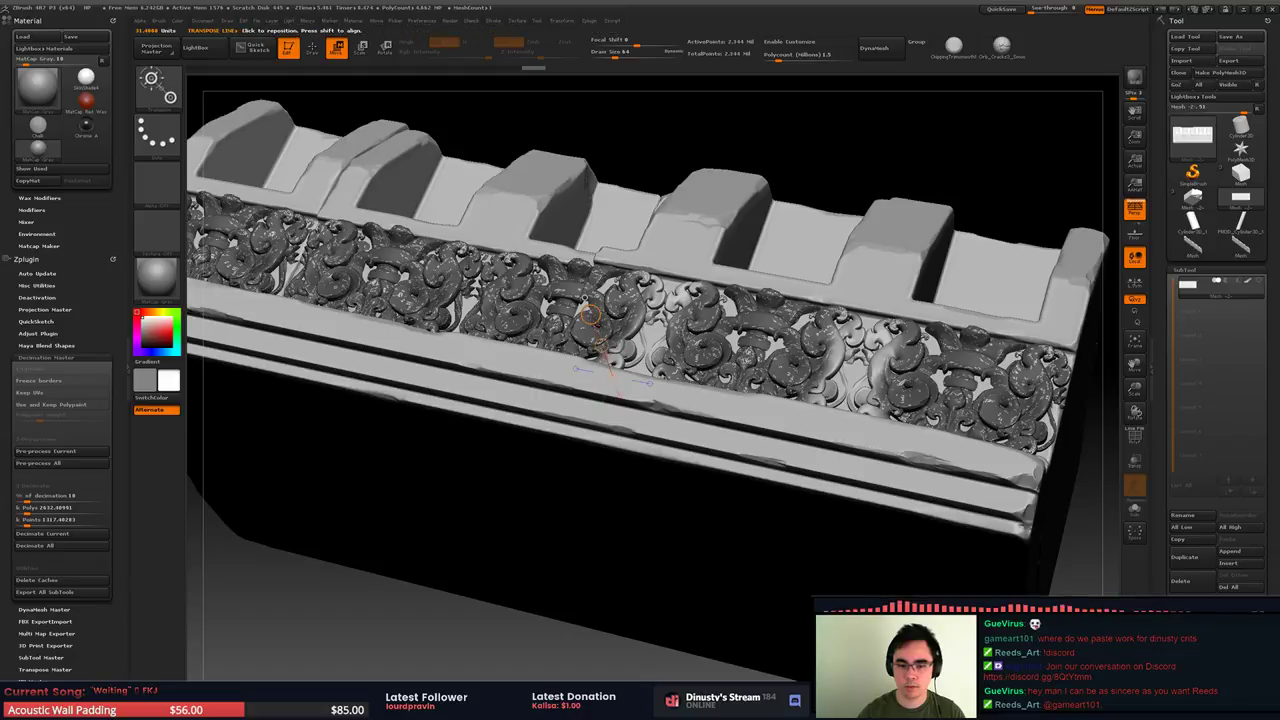
pyautogui.moveTo(590, 316); pyautogui.dragTo(589, 309, button='right')
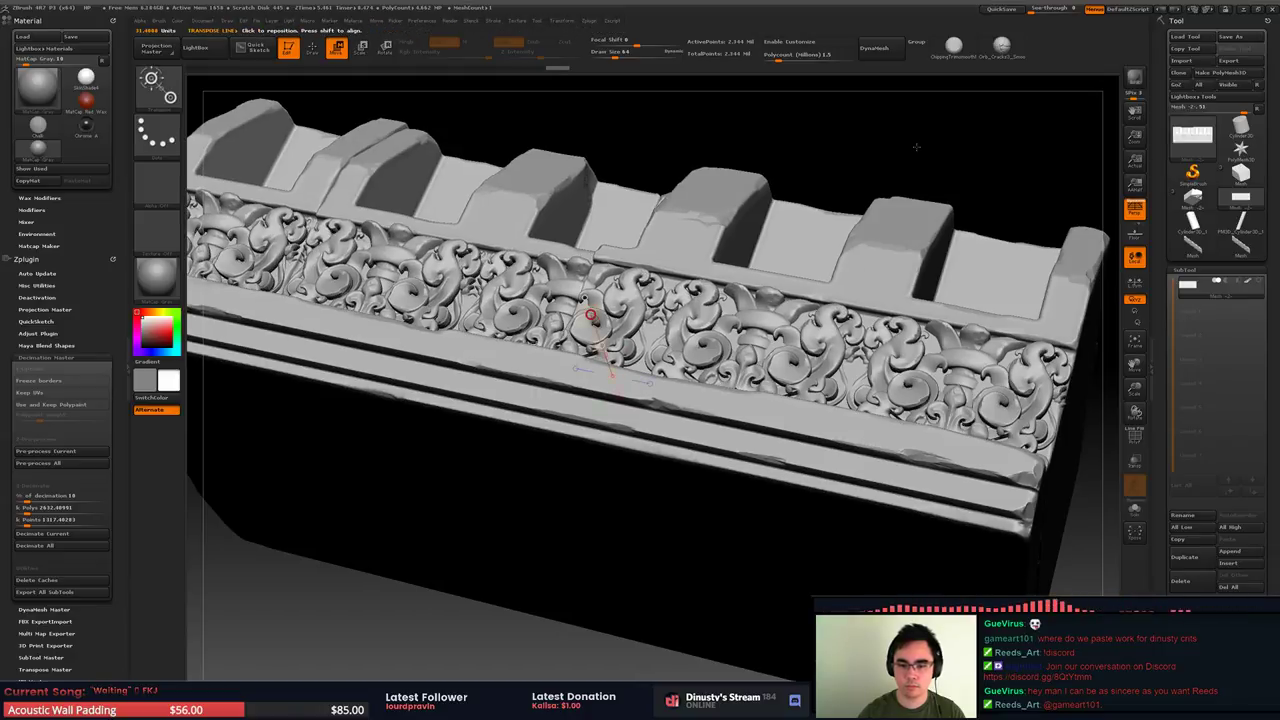
pyautogui.hotkey('ctrl', 'z')
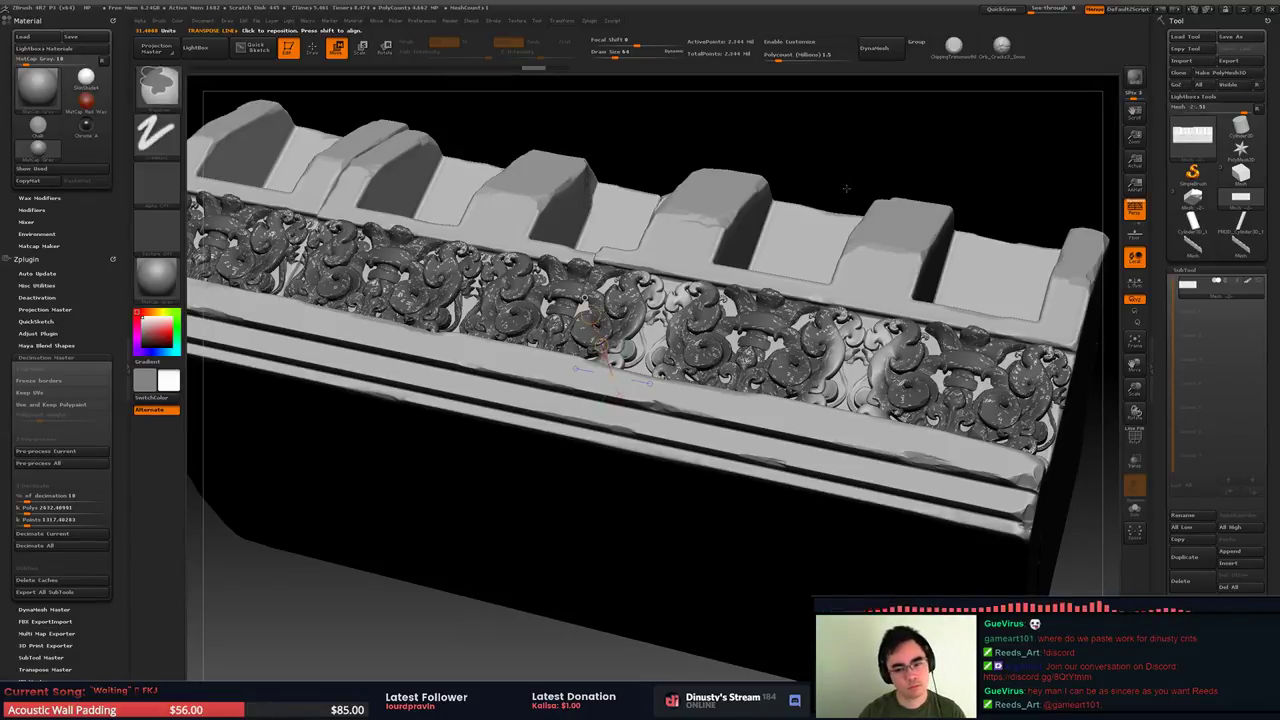
pyautogui.hotkey('ctrl', 'z')
# Shift the unmasked scrollwork in depth along a straight transpose line, working on the isolated ornament band from below
pyautogui.moveTo(755, 520); pyautogui.dragTo(747, 385)
pyautogui.keyDown('shift'); pyautogui.moveTo(734, 311); pyautogui.dragTo(734, 237); pyautogui.keyUp('shift')
pyautogui.moveTo(694, 378)
pyautogui.keyDown('alt'); pyautogui.mouseDown()
pyautogui.moveTo(717, 395)
pyautogui.moveTo(745, 470)
pyautogui.mouseUp(); pyautogui.keyUp('alt')
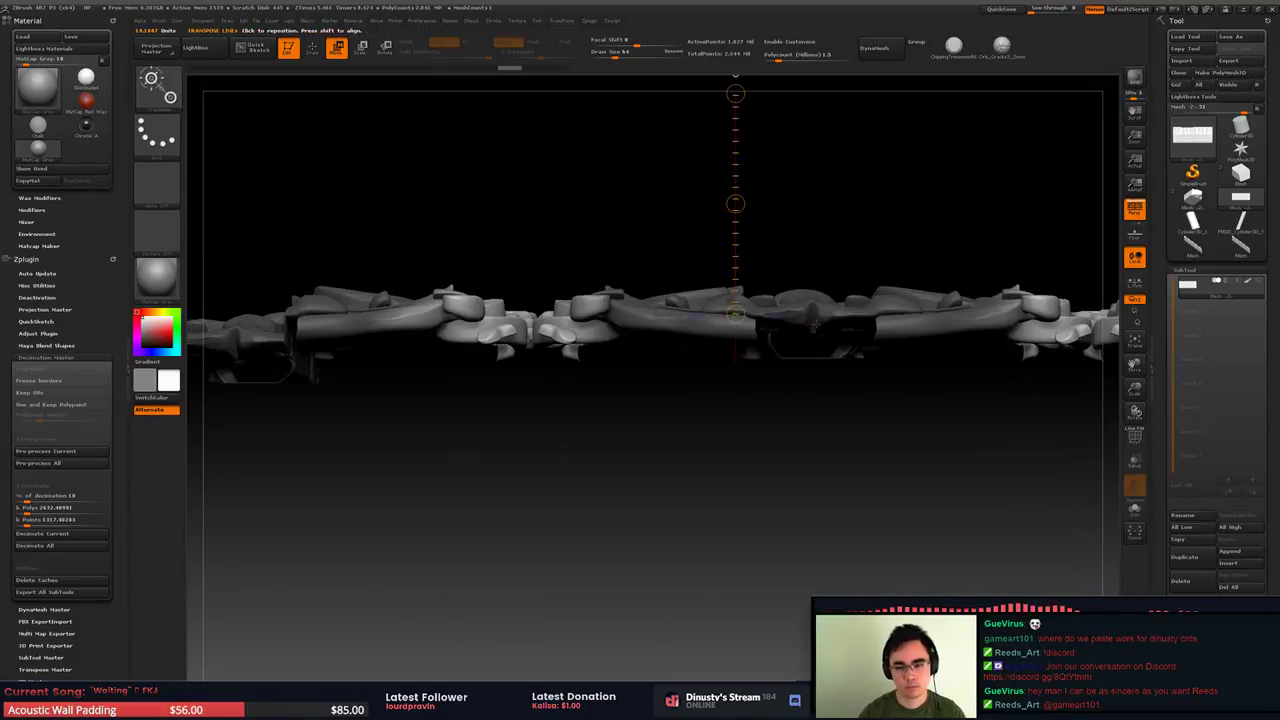
pyautogui.keyDown('alt'); pyautogui.moveTo(796, 431); pyautogui.dragTo(808, 476); pyautogui.keyUp('alt')
pyautogui.moveTo(747, 248)
pyautogui.mouseDown()
pyautogui.moveTo(737, 206)
pyautogui.moveTo(811, 513)
pyautogui.mouseUp()
pyautogui.press('q')
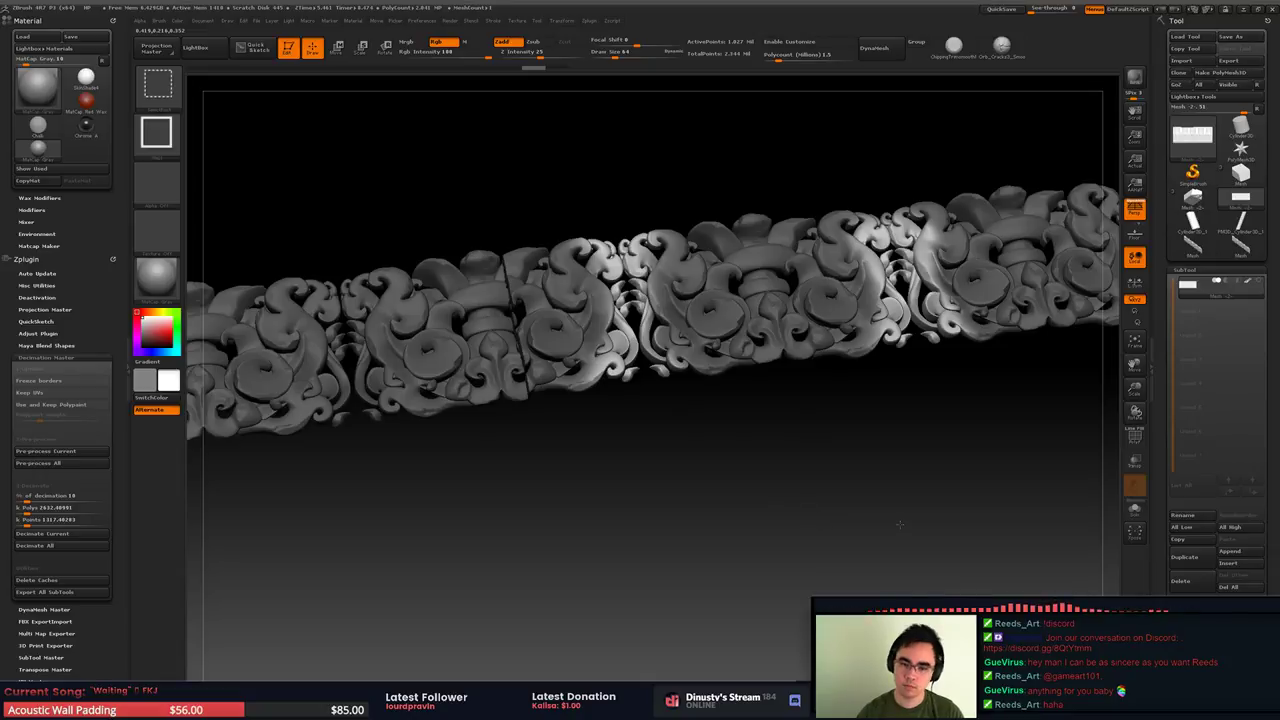
# Show the whole roof mesh again, clear the mask and review the result from the front and side
pyautogui.keyDown('ctrl'); pyautogui.keyDown('shift'); pyautogui.click(898, 524); pyautogui.keyUp('shift'); pyautogui.keyUp('ctrl')
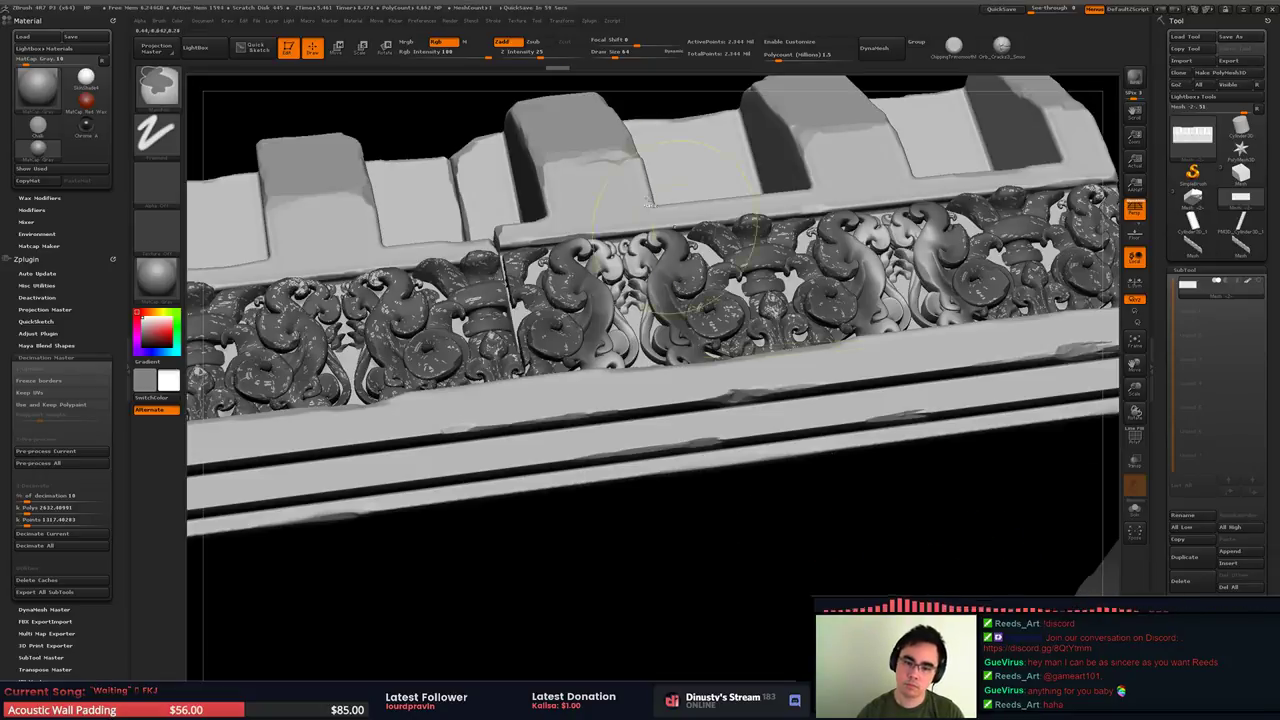
pyautogui.keyDown('alt'); pyautogui.moveTo(720, 440); pyautogui.dragTo(675, 465); pyautogui.keyUp('alt')
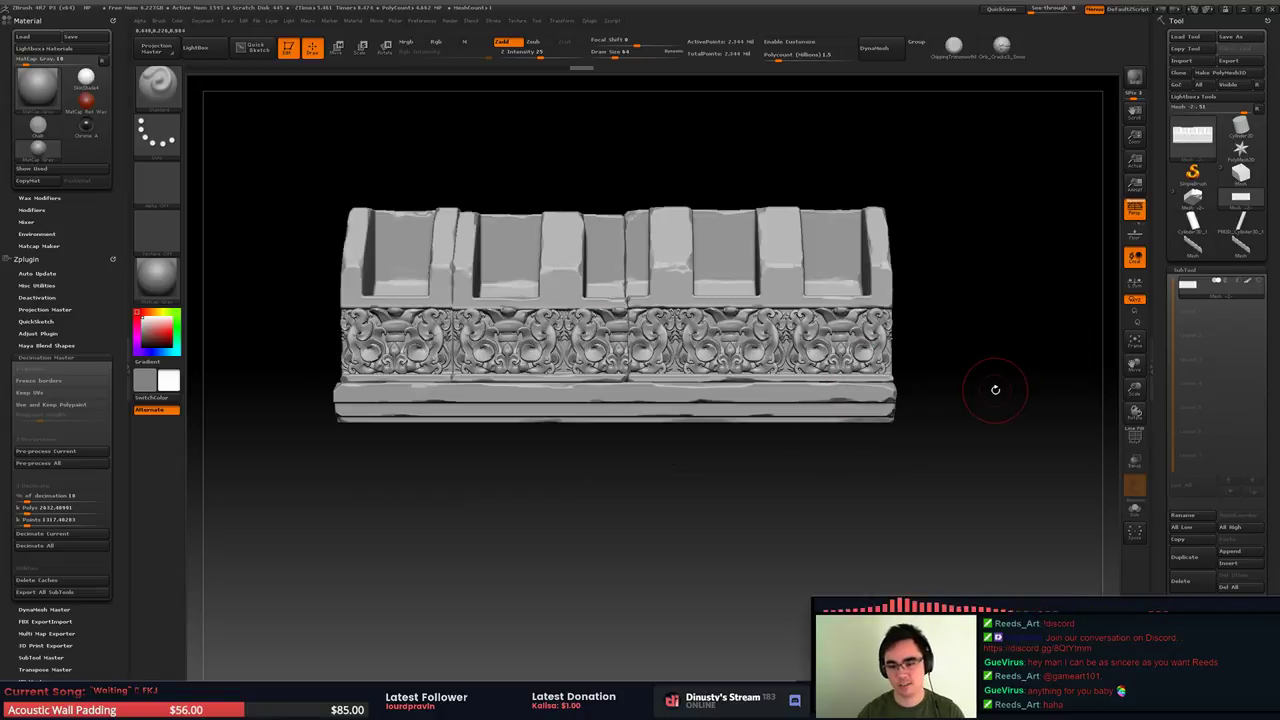
pyautogui.moveTo(991, 394); pyautogui.dragTo(978, 414)
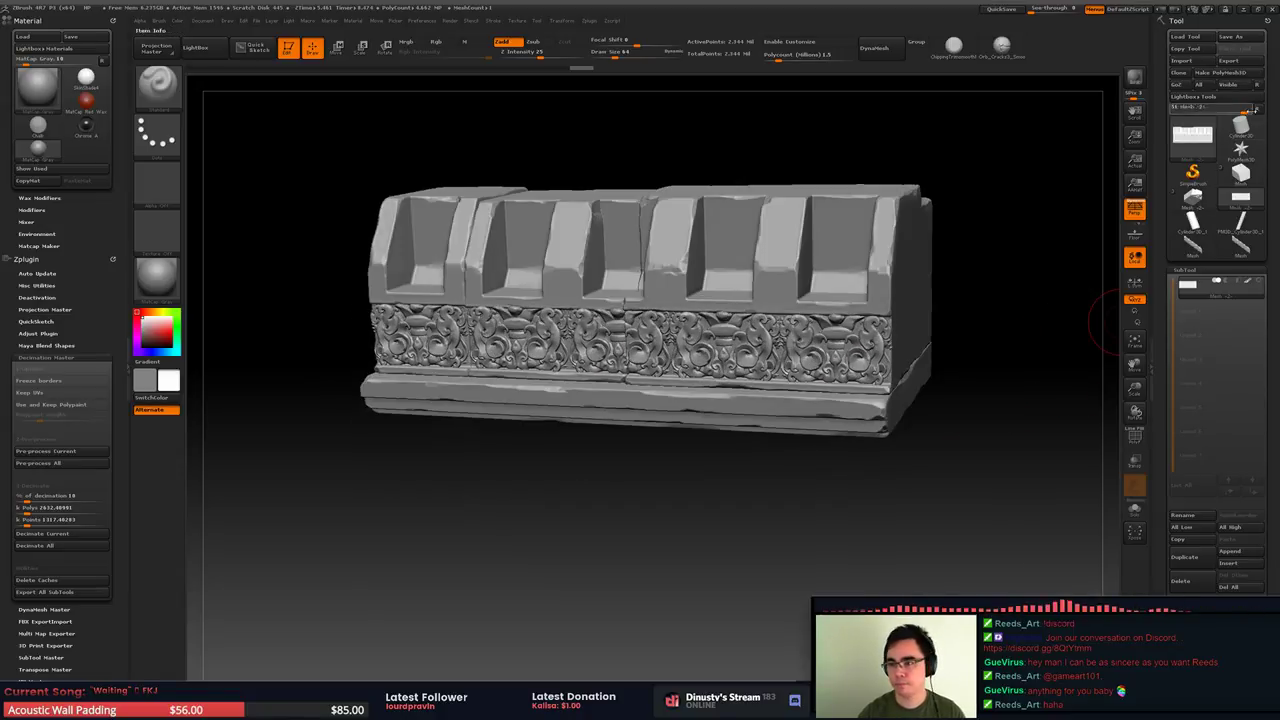
# Export the adjusted roof mesh as an OBJ to the RoofSet folder, replacing the existing Roof_HP.OBJ
pyautogui.click(1228, 60)
pyautogui.click(118, 73)
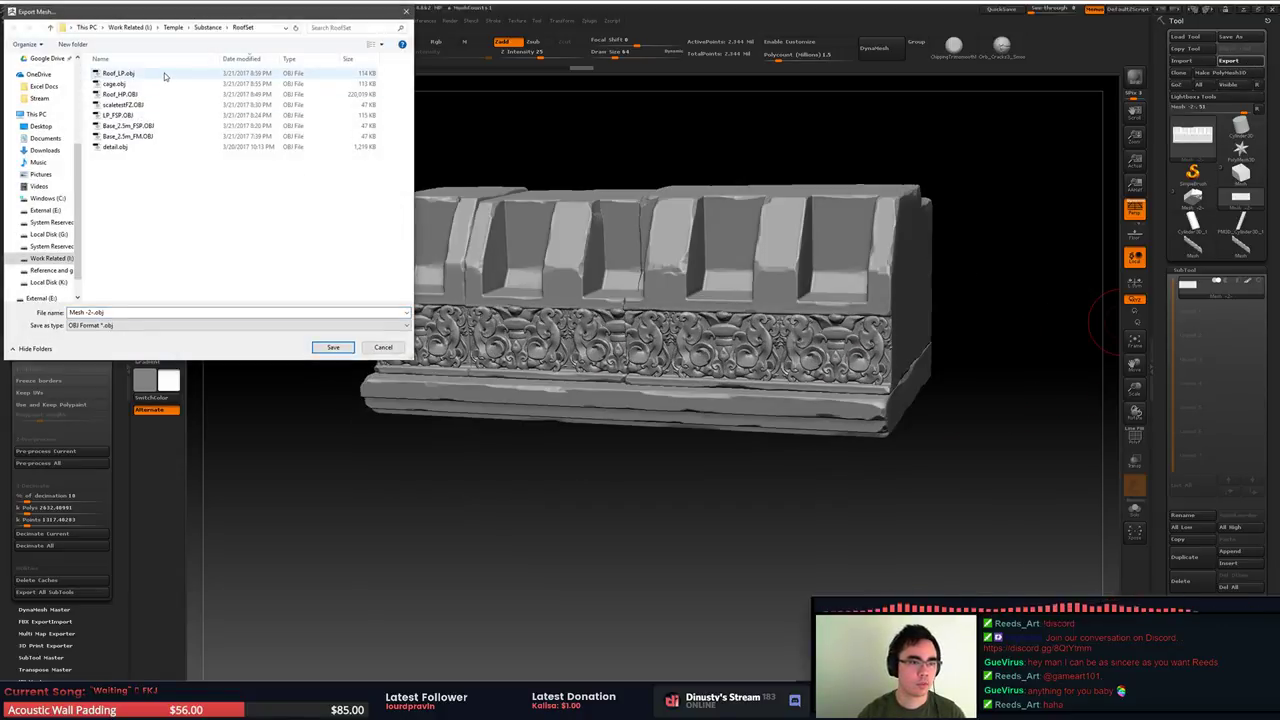
pyautogui.click(116, 84)
pyautogui.click(134, 95)
pyautogui.doubleClick(137, 96)
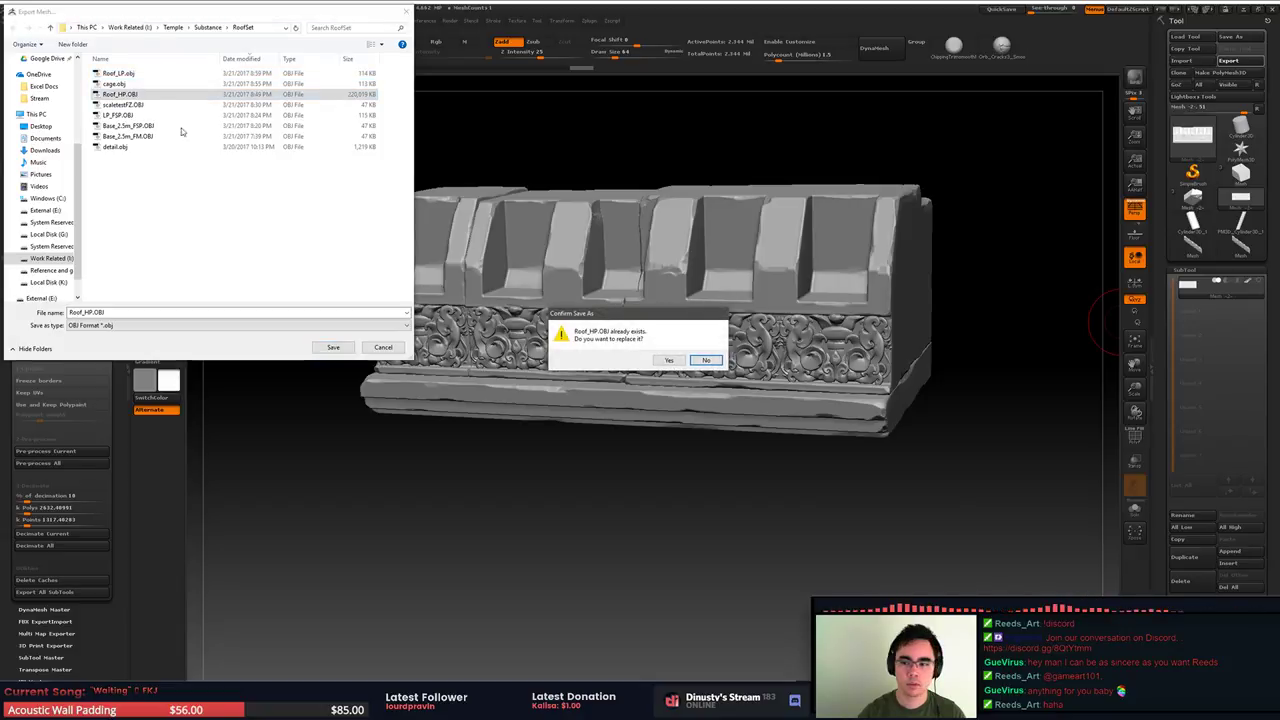
pyautogui.click(669, 360)
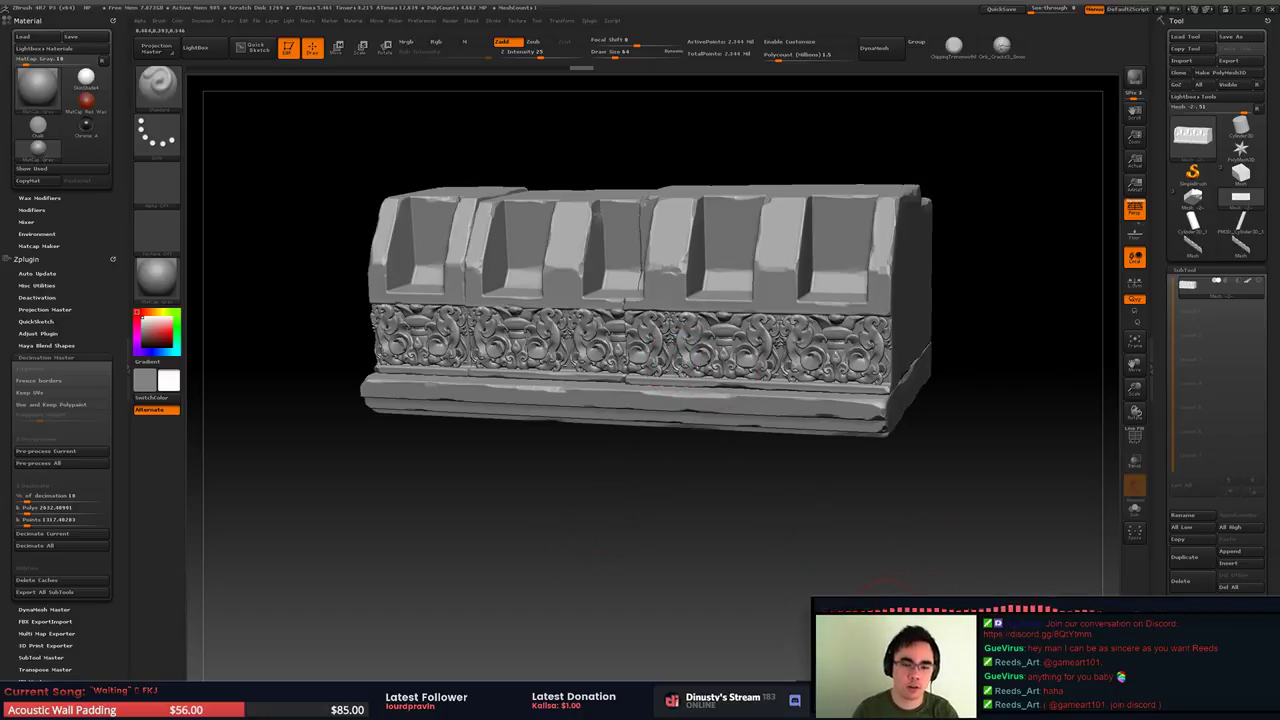
pyautogui.hotkey('alt', 'Tab')
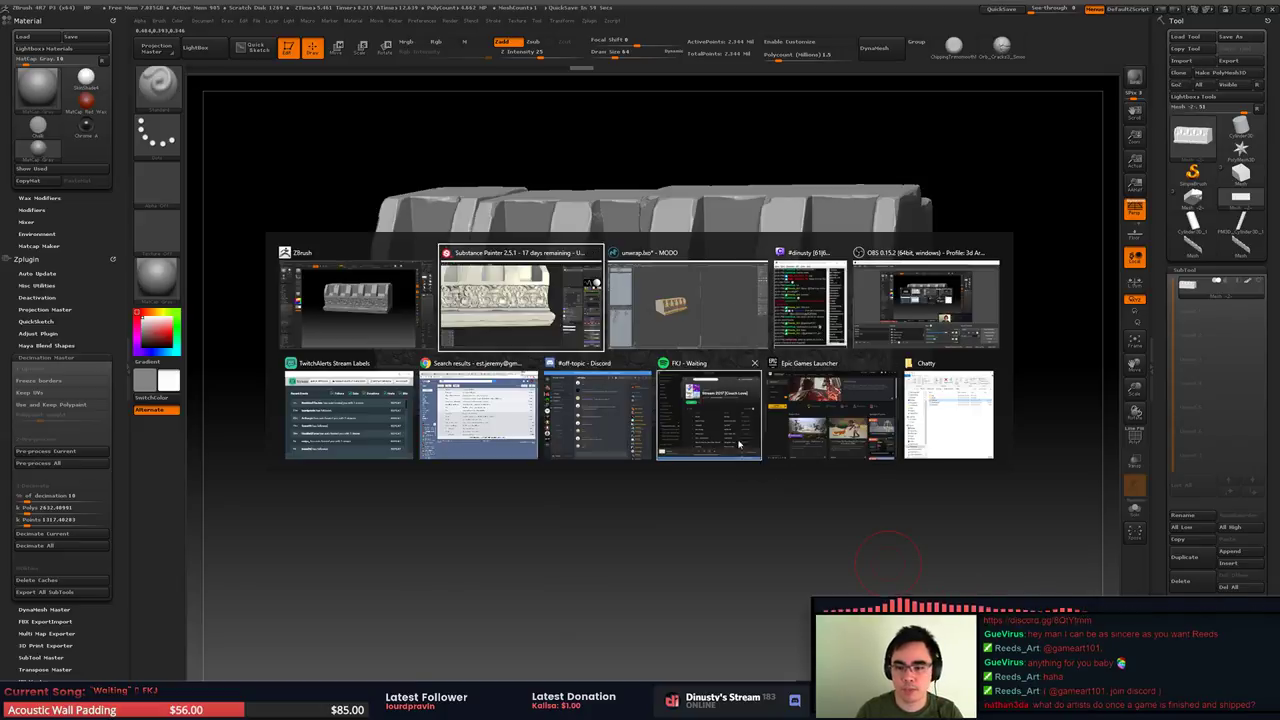
pyautogui.press('Escape')
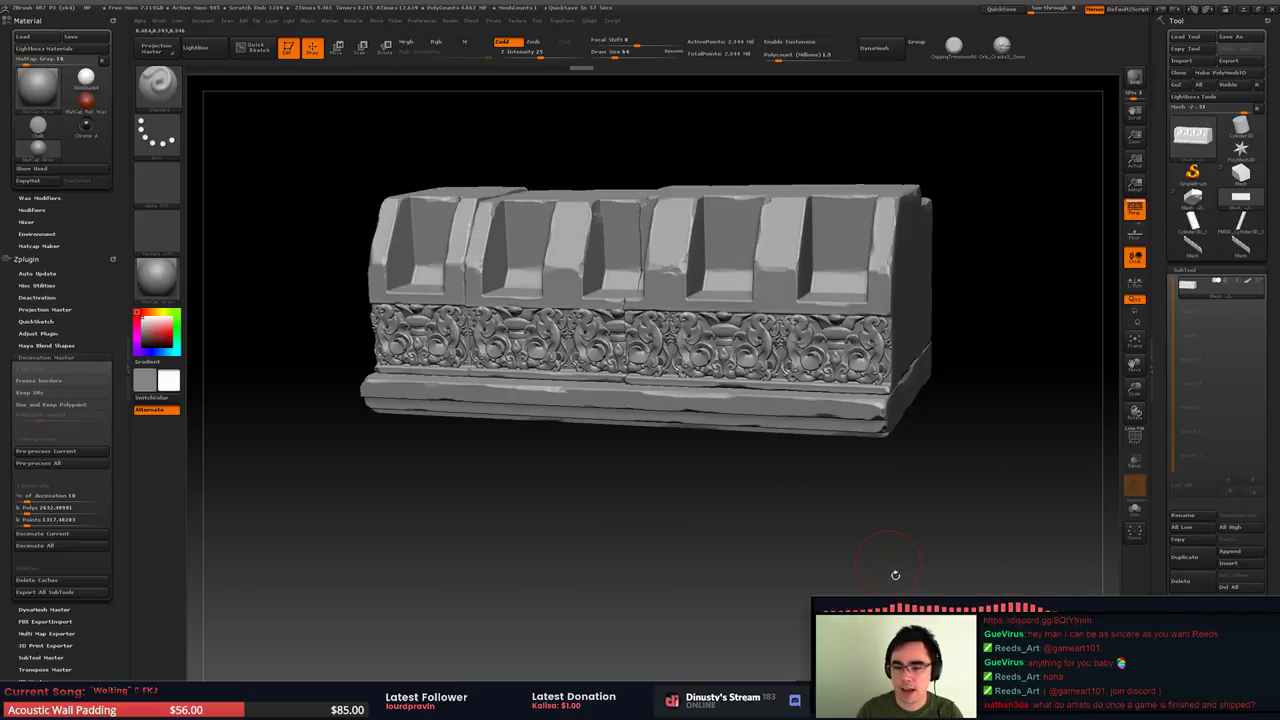
pyautogui.hotkey('alt', 'Tab')
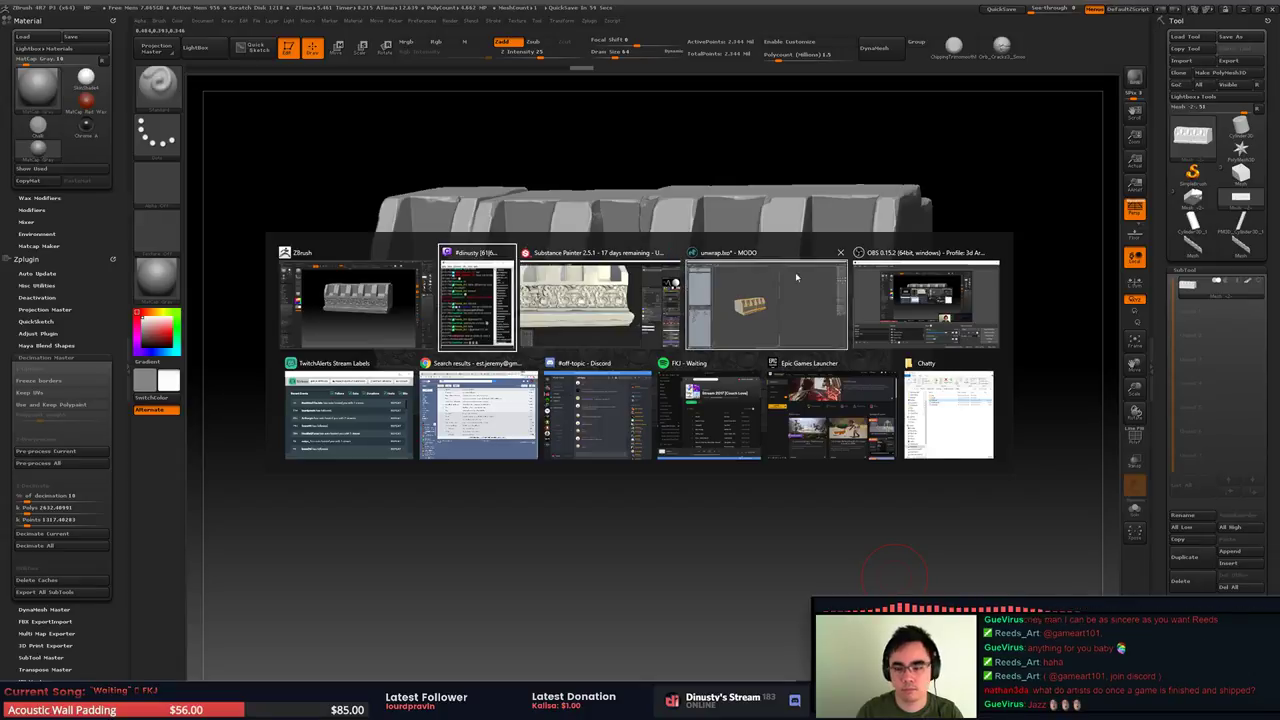
pyautogui.press('Escape')
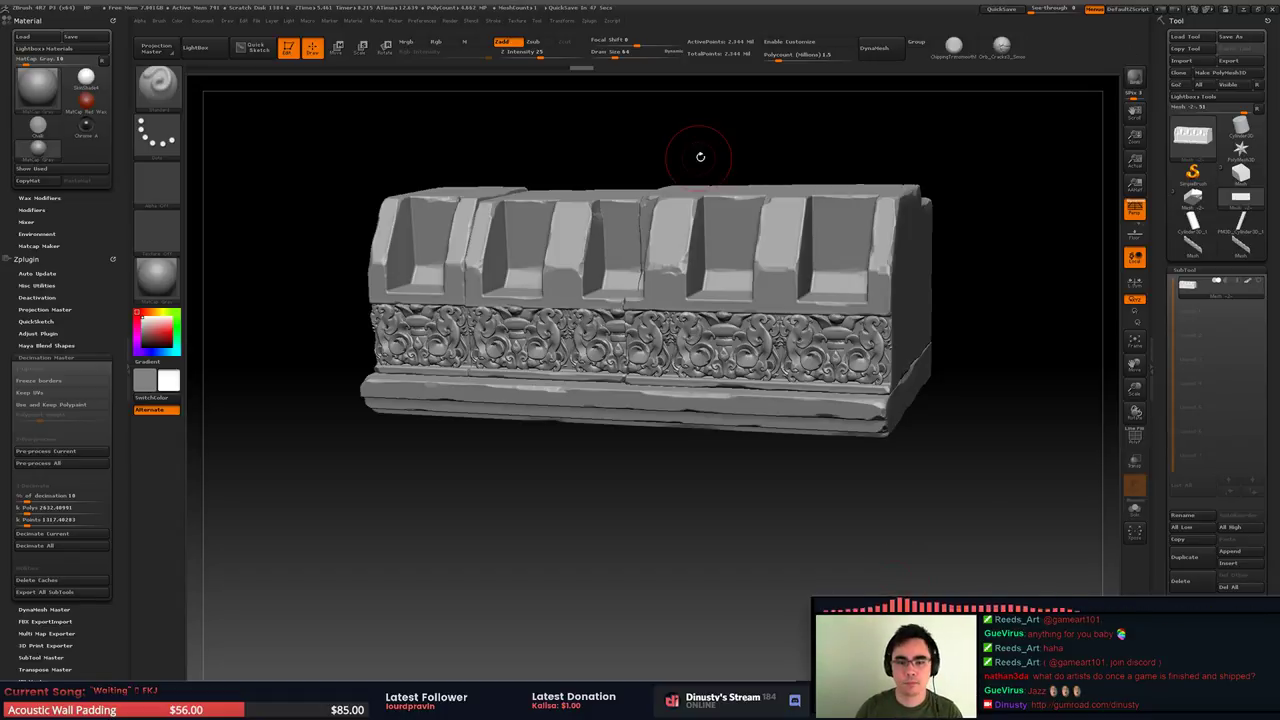
# Switch to Substance Painter and bake the roof's default textures again at 2048 from Roof_HP.OBJ
pyautogui.hotkey('alt', 'Tab')
pyautogui.click(706, 307)
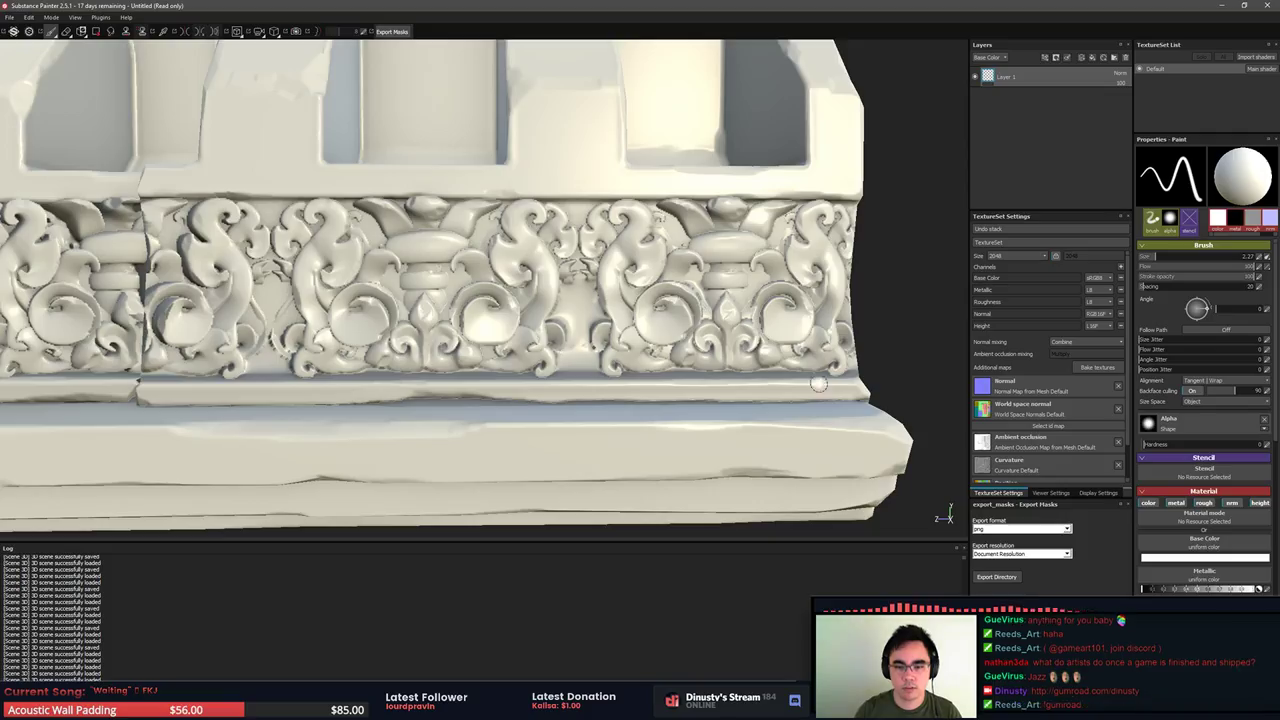
pyautogui.click(1097, 367)
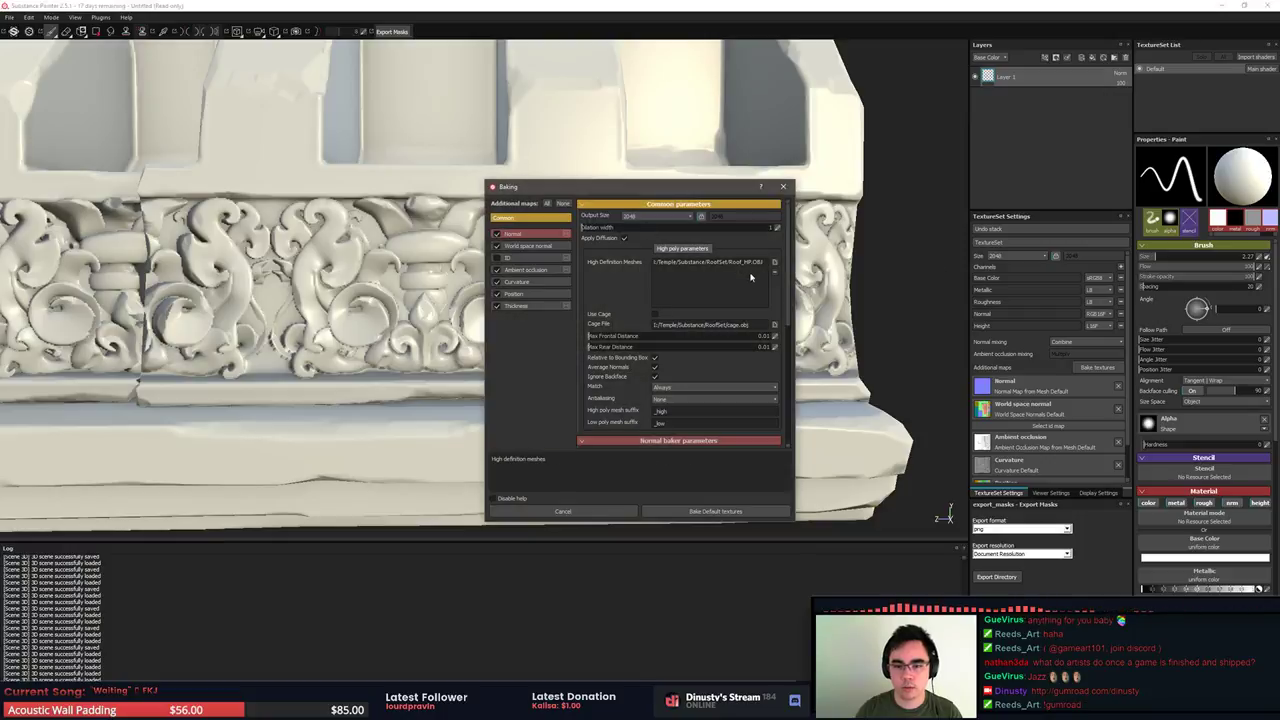
pyautogui.click(716, 512)
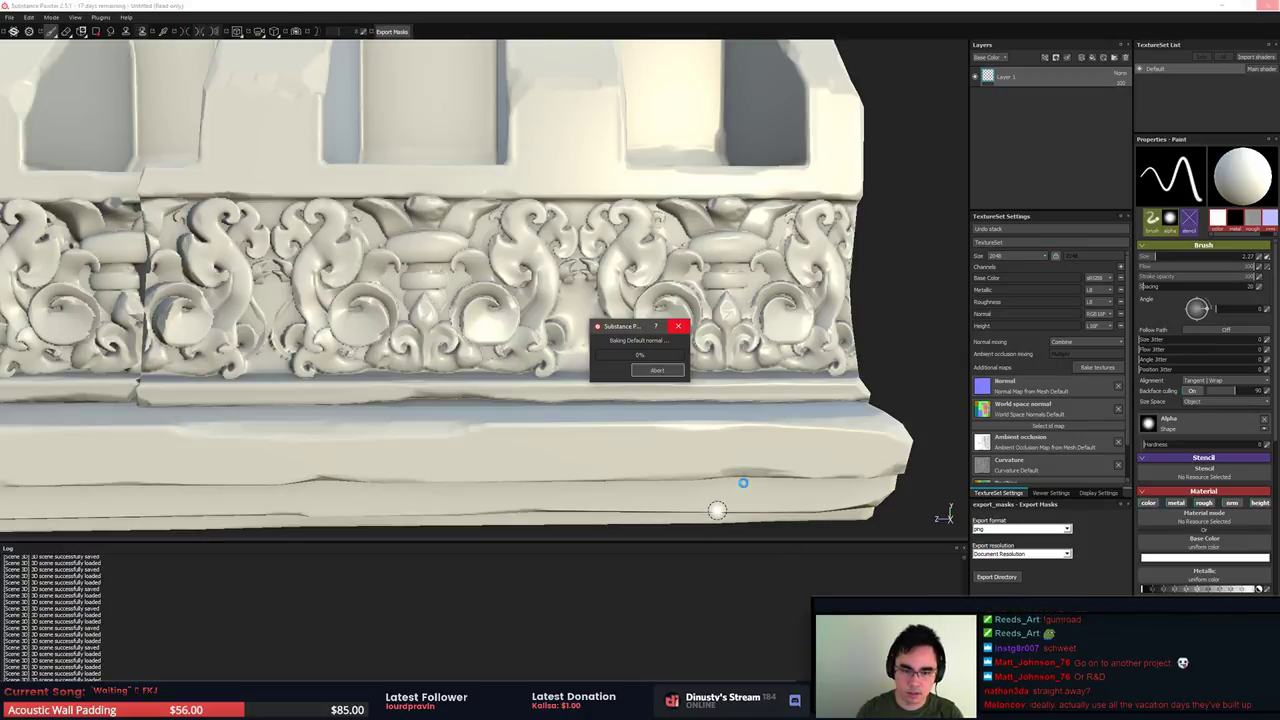
pyautogui.click(312, 702)
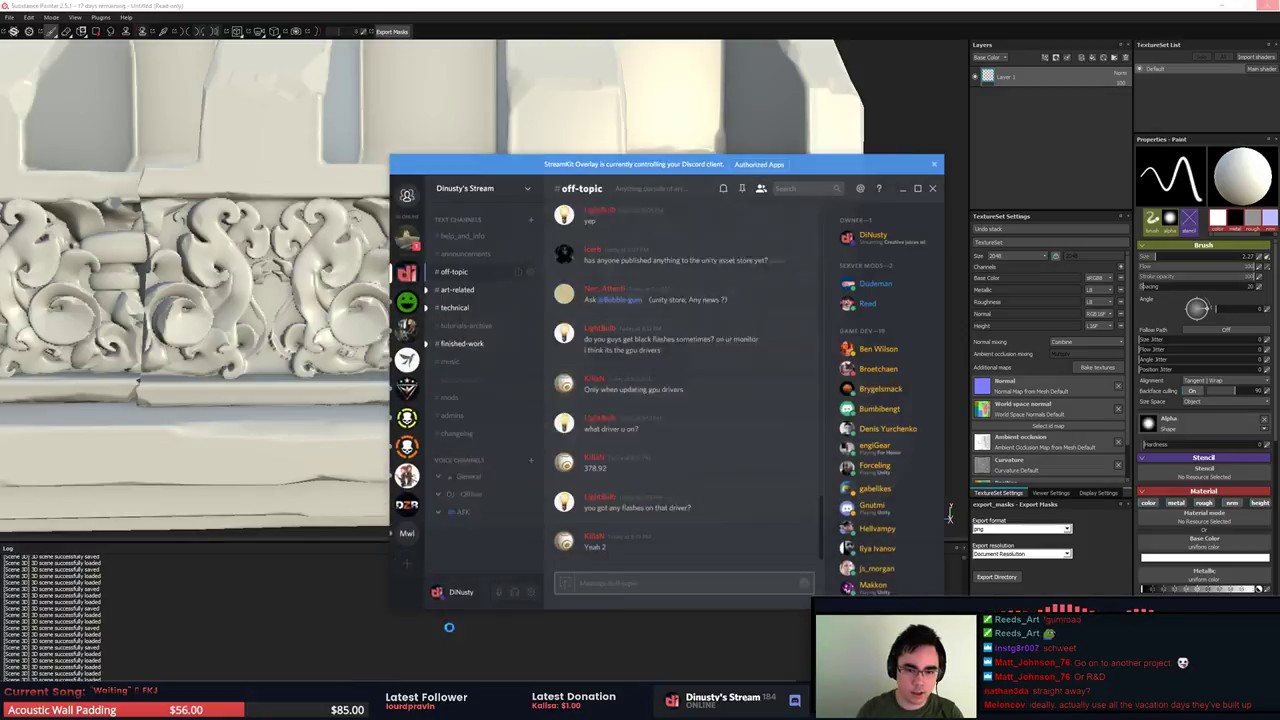
pyautogui.moveTo(812, 155); pyautogui.dragTo(1279, 100)
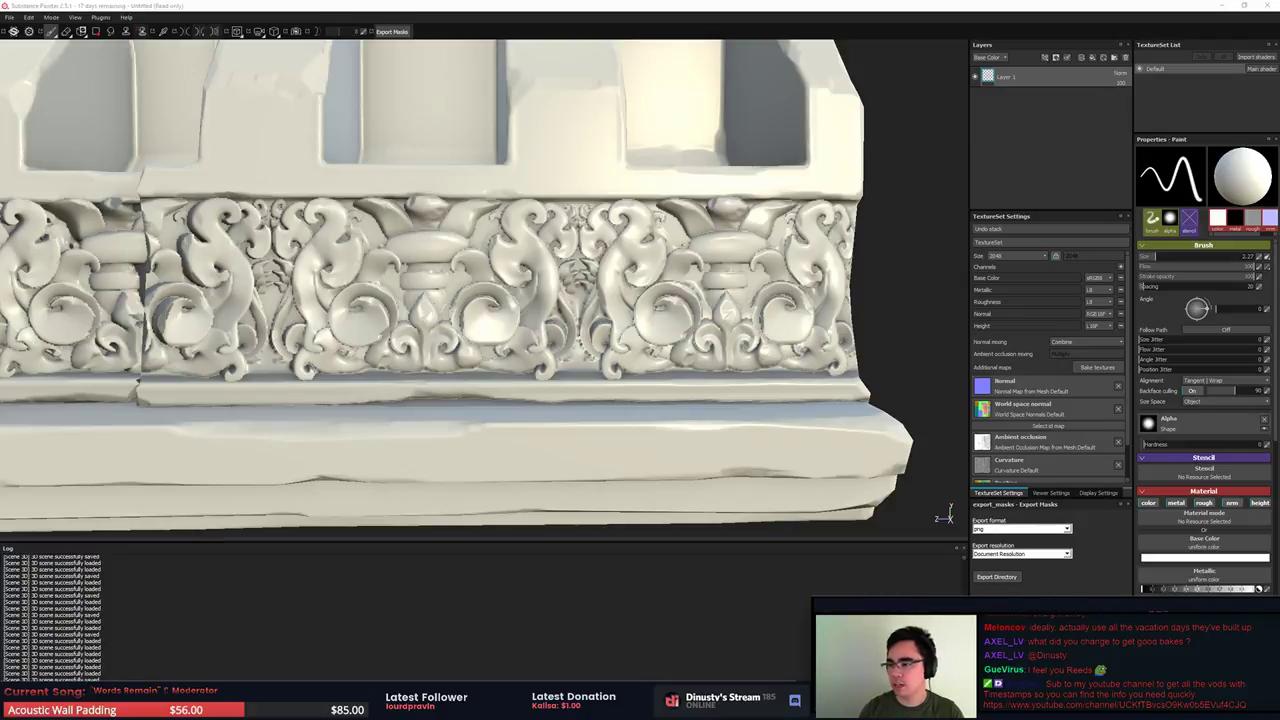
pyautogui.click(906, 312)
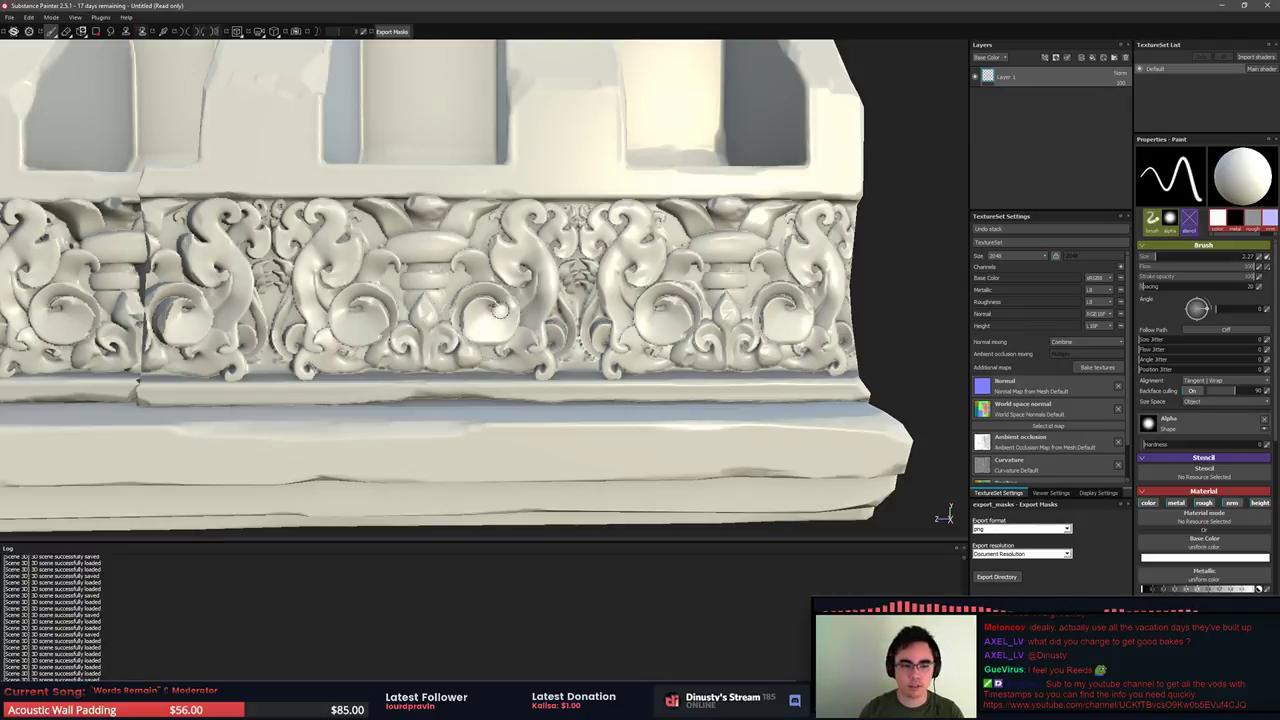
# Examine the new bake on the ornament band and the whole roof trim from several angles and under rotated lighting
pyautogui.keyDown('alt'); pyautogui.moveTo(637, 352); pyautogui.dragTo(640, 388); pyautogui.keyUp('alt')
pyautogui.keyDown('alt'); pyautogui.moveTo(640, 388); pyautogui.dragTo(450, 350, button='right'); pyautogui.keyUp('alt')
pyautogui.rightClick(573, 343)
pyautogui.click(566, 342)
pyautogui.keyDown('alt'); pyautogui.moveTo(450, 350); pyautogui.dragTo(443, 336); pyautogui.keyUp('alt')
pyautogui.keyDown('alt'); pyautogui.moveTo(270, 336); pyautogui.dragTo(515, 343, button='middle'); pyautogui.keyUp('alt')
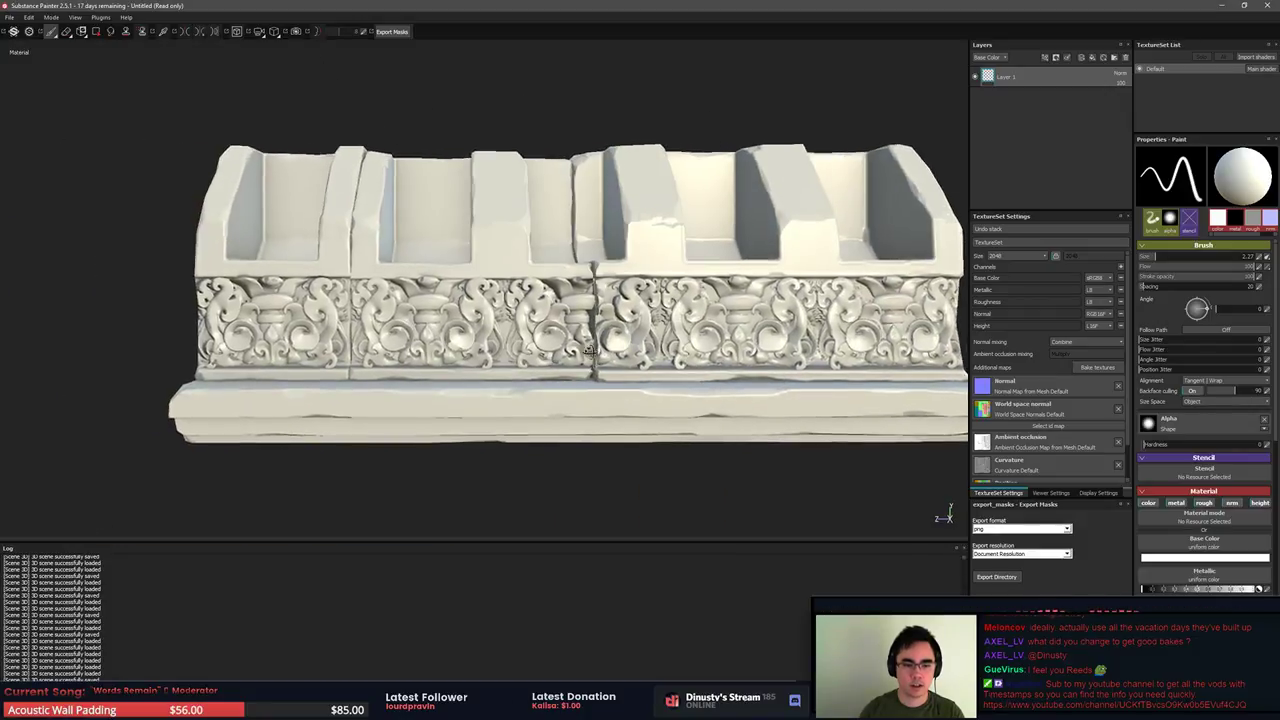
pyautogui.keyDown('alt'); pyautogui.moveTo(480, 343); pyautogui.dragTo(540, 355); pyautogui.keyUp('alt')
pyautogui.keyDown('alt'); pyautogui.moveTo(540, 355); pyautogui.dragTo(496, 352, button='right'); pyautogui.keyUp('alt')
pyautogui.keyDown('alt'); pyautogui.moveTo(495, 352); pyautogui.dragTo(423, 316); pyautogui.keyUp('alt')
pyautogui.keyDown('alt'); pyautogui.moveTo(442, 323); pyautogui.dragTo(432, 318); pyautogui.keyUp('alt')
pyautogui.keyDown('shift'); pyautogui.moveTo(432, 318); pyautogui.dragTo(462, 326, button='right'); pyautogui.keyUp('shift')
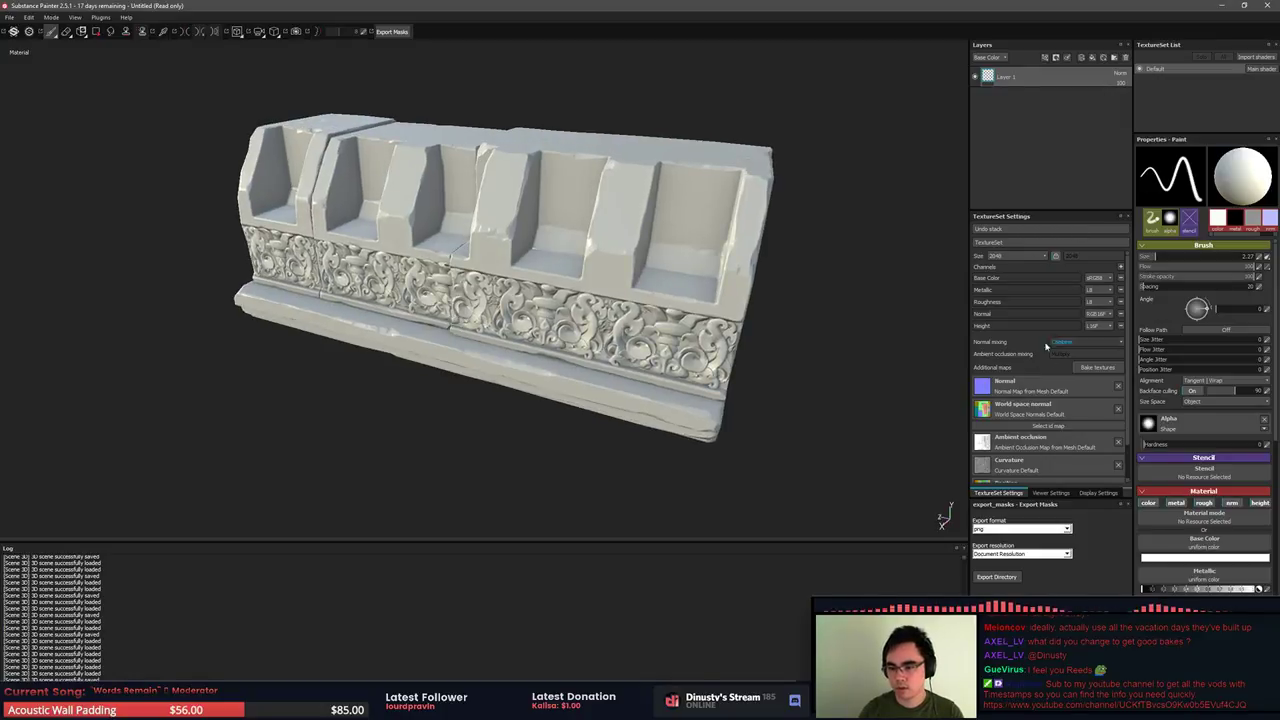
# Enable shadows for the 3D view and rotate the environment lighting so they fall across the roof trim
pyautogui.scroll(-2, 1025, 458)
pyautogui.click(1060, 496)
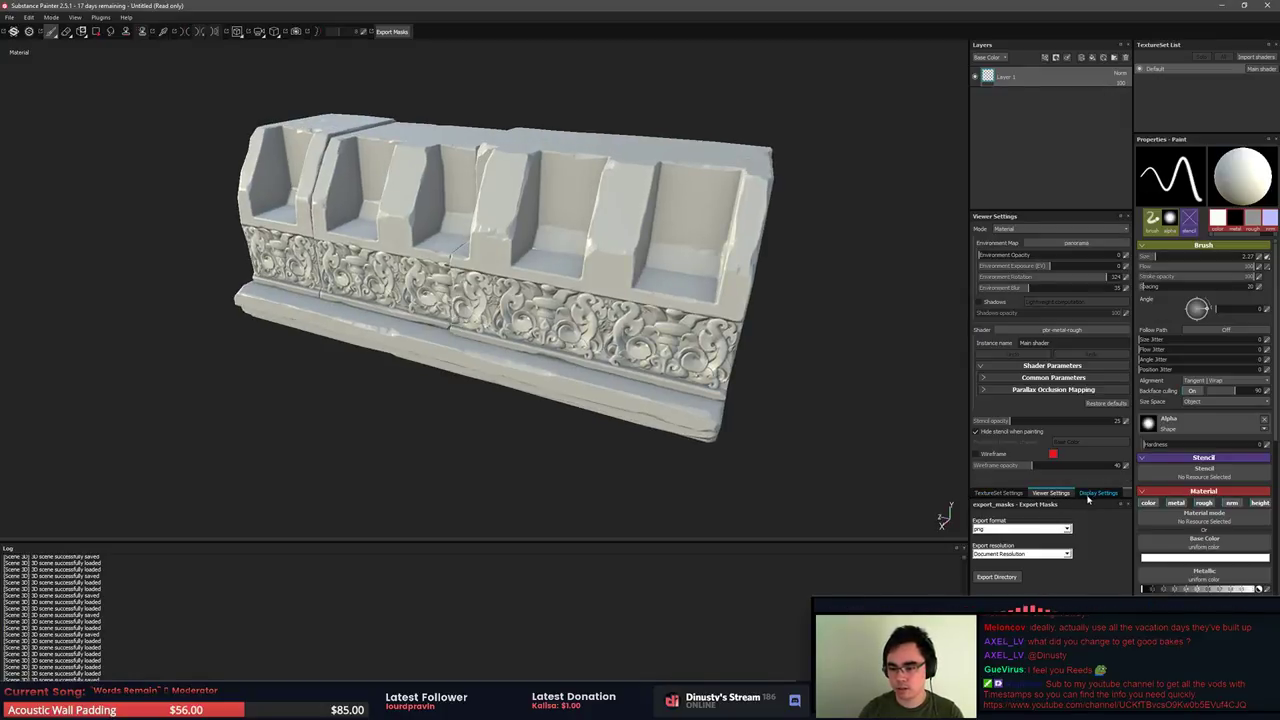
pyautogui.click(1089, 496)
pyautogui.click(1050, 496)
pyautogui.click(997, 303)
pyautogui.keyDown('shift'); pyautogui.moveTo(845, 342); pyautogui.dragTo(810, 360, button='right'); pyautogui.keyUp('shift')
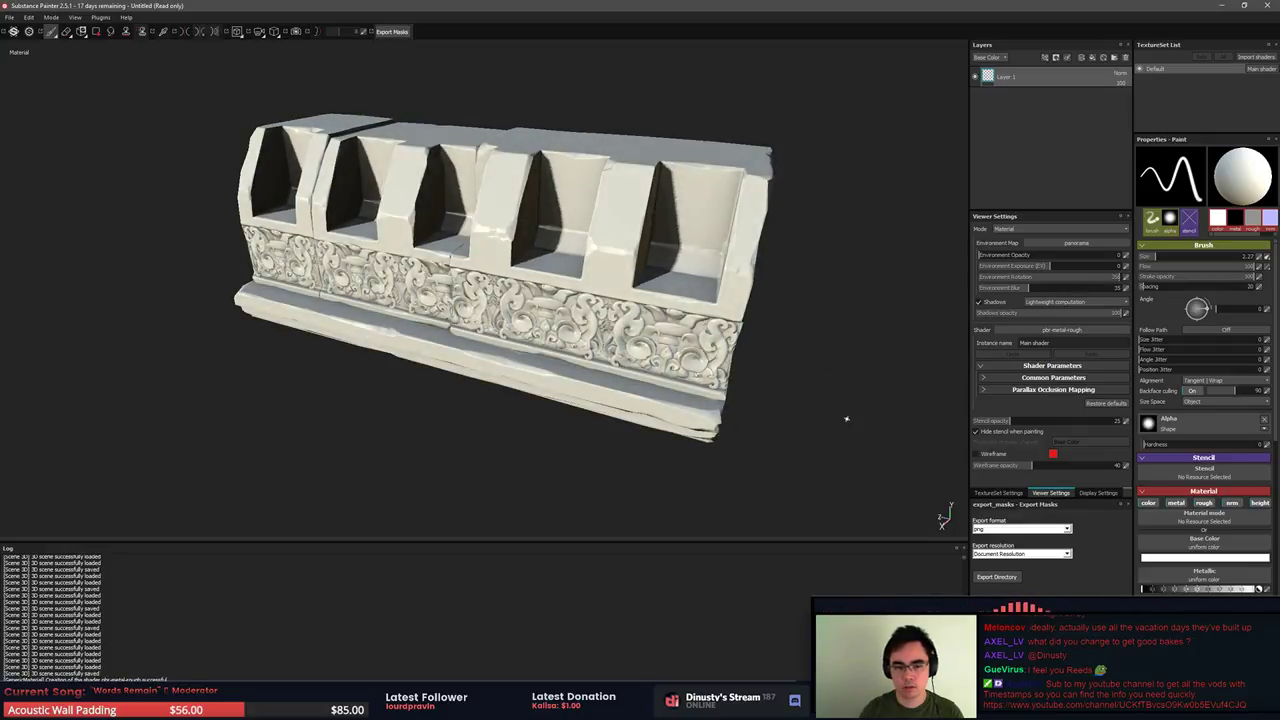
# Show the environment maps in the shelf, apply bonifacio_street, and review the roof from both sides under rotated lighting
pyautogui.click(12, 692)
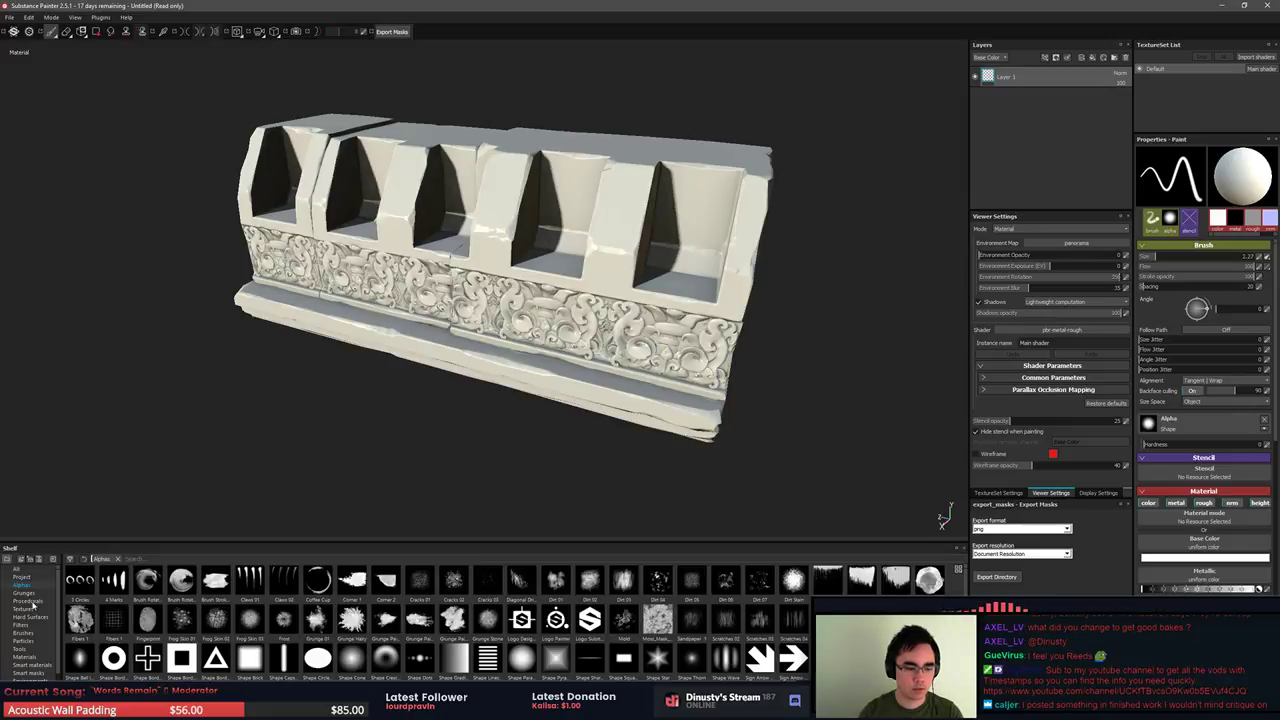
pyautogui.click(26, 681)
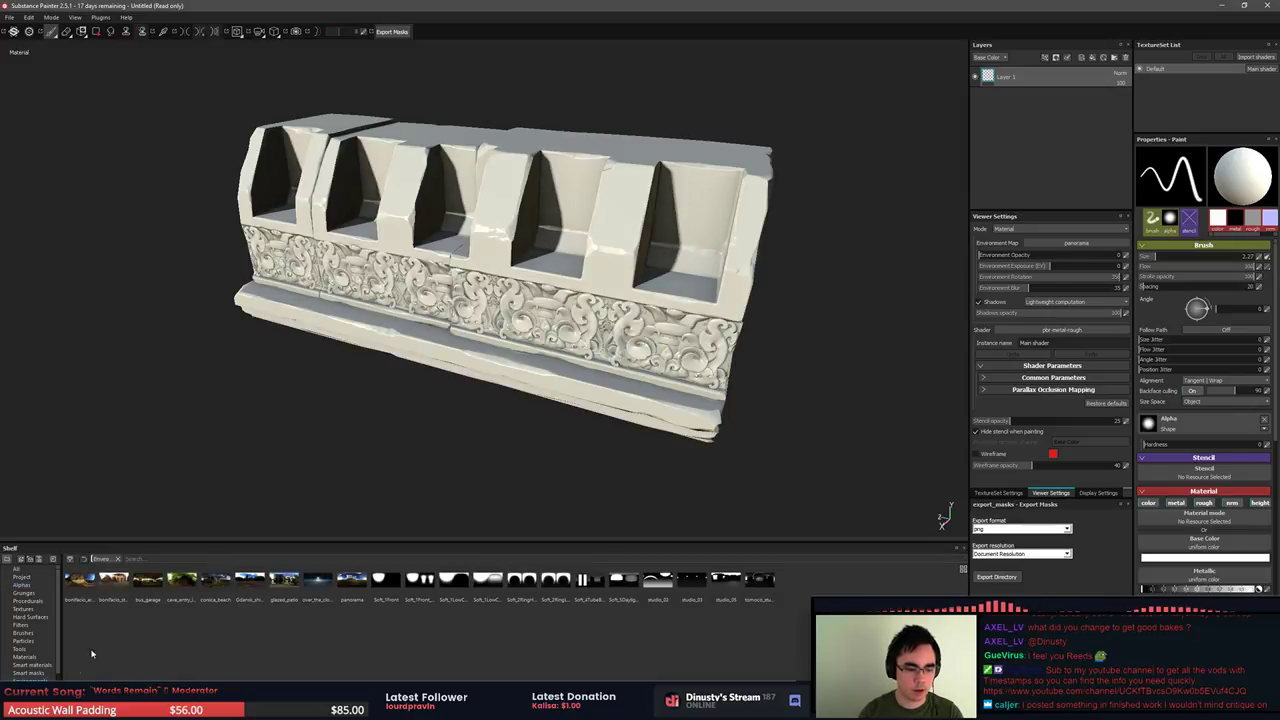
pyautogui.moveTo(81, 581); pyautogui.dragTo(119, 422)
pyautogui.moveTo(114, 585); pyautogui.dragTo(145, 431)
pyautogui.keyDown('alt'); pyautogui.moveTo(266, 429); pyautogui.dragTo(514, 449); pyautogui.keyUp('alt')
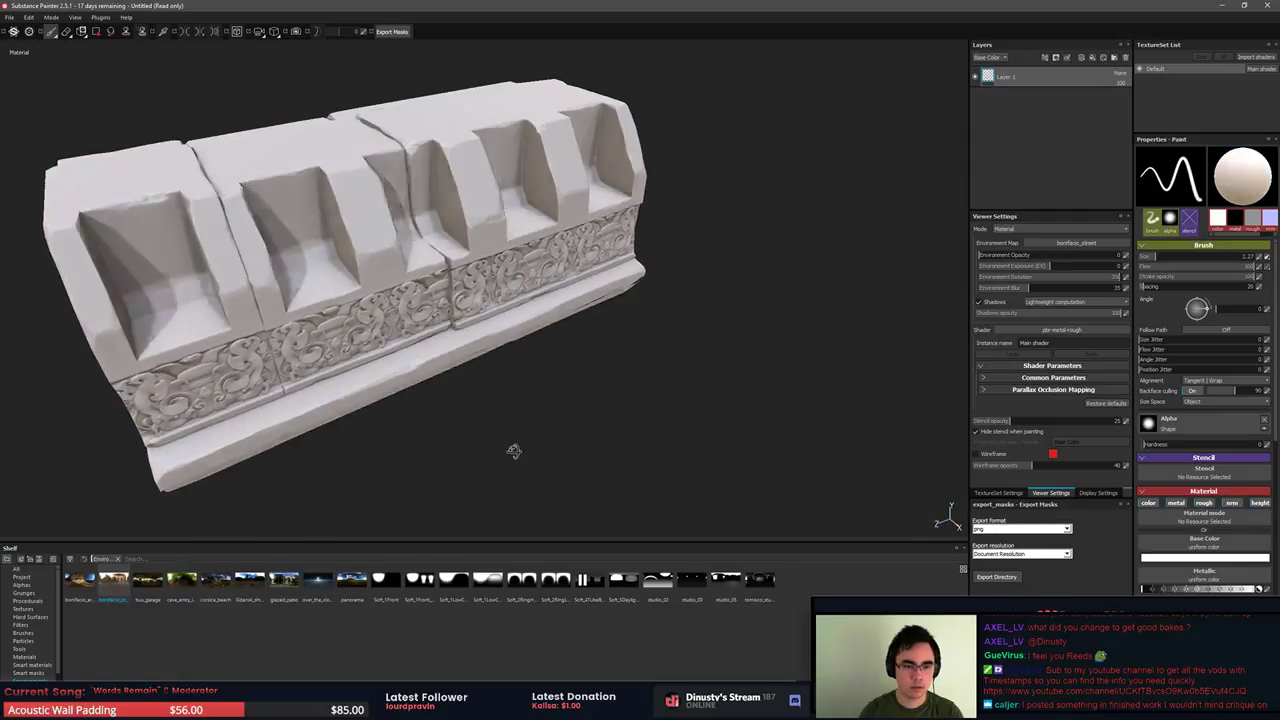
pyautogui.keyDown('shift'); pyautogui.moveTo(528, 447); pyautogui.dragTo(545, 460, button='right'); pyautogui.keyUp('shift')
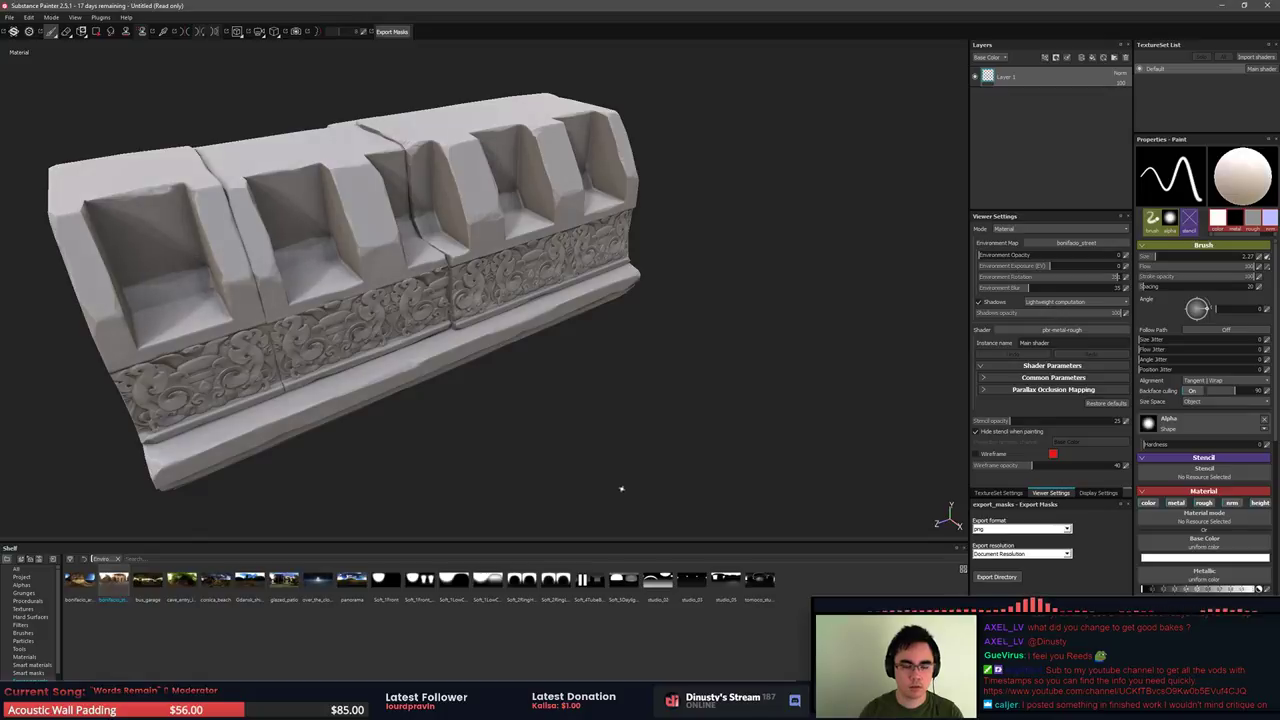
pyautogui.keyDown('alt'); pyautogui.moveTo(621, 489); pyautogui.dragTo(420, 465); pyautogui.keyUp('alt')
pyautogui.keyDown('shift'); pyautogui.moveTo(420, 465); pyautogui.dragTo(571, 468, button='right'); pyautogui.keyUp('shift')
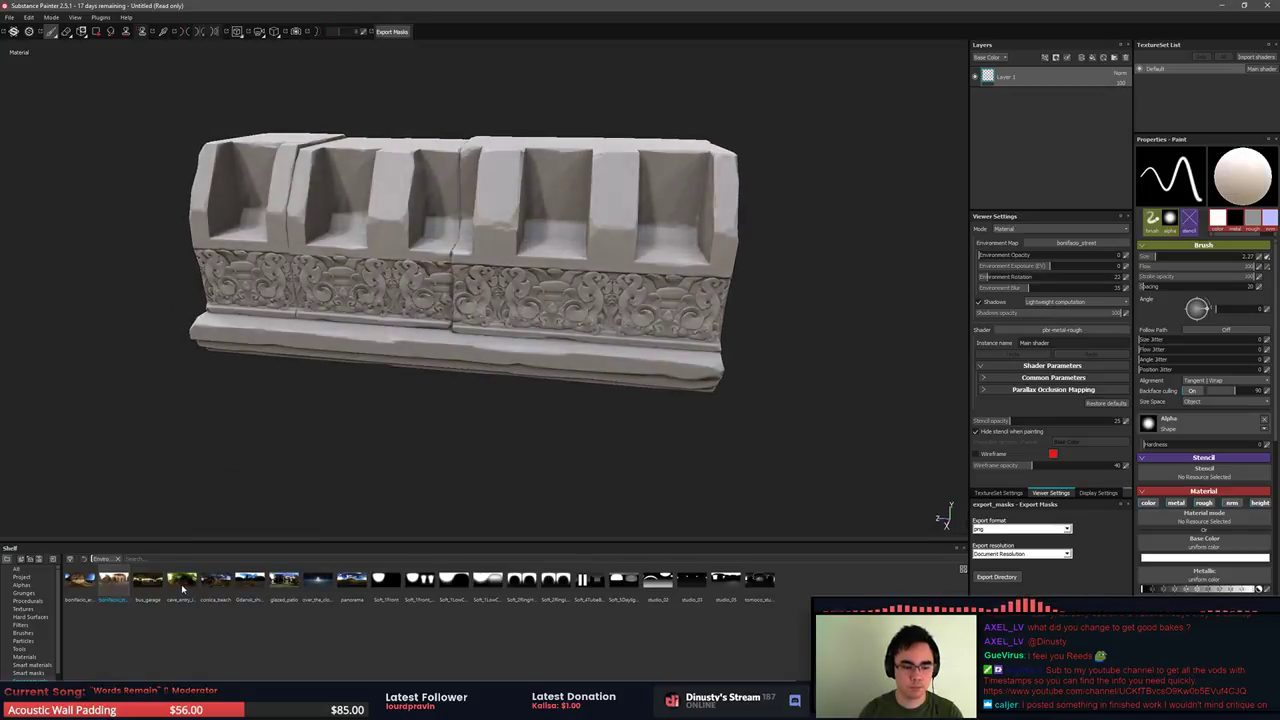
# Try the tomoco_studio environment map on the roof and compare different light rotations and viewing angles
pyautogui.click(360, 590)
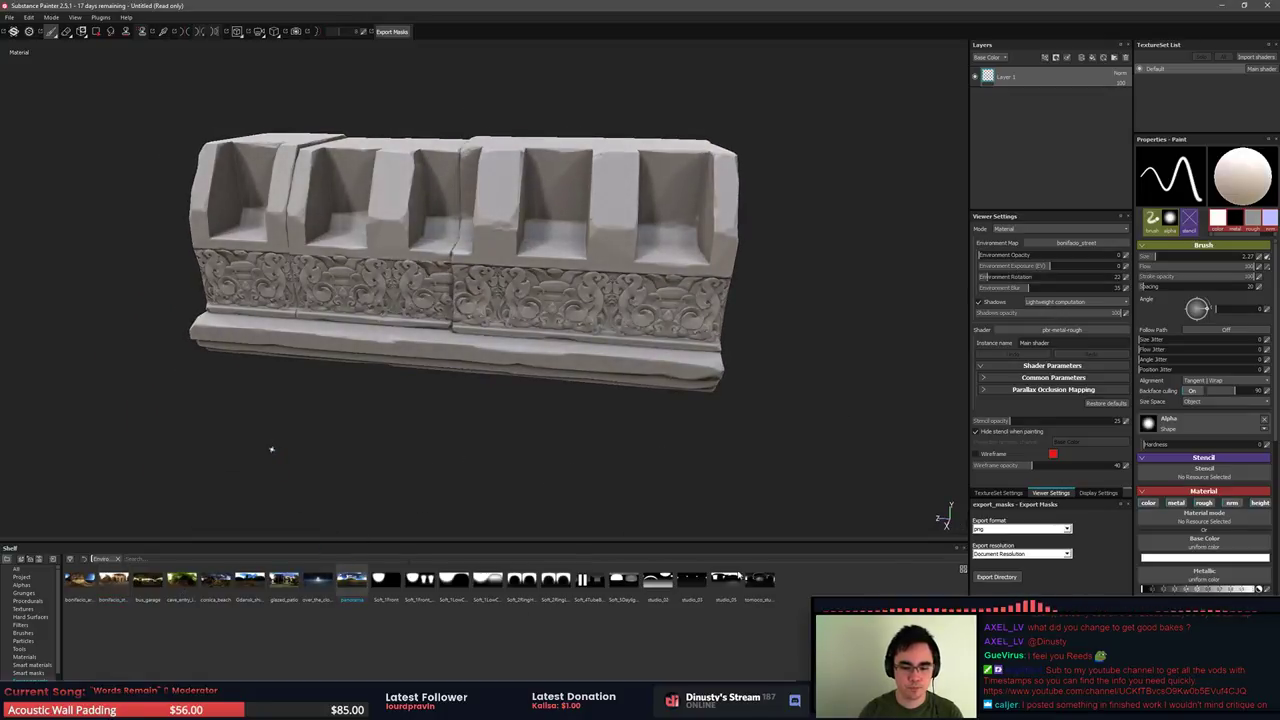
pyautogui.click(758, 580)
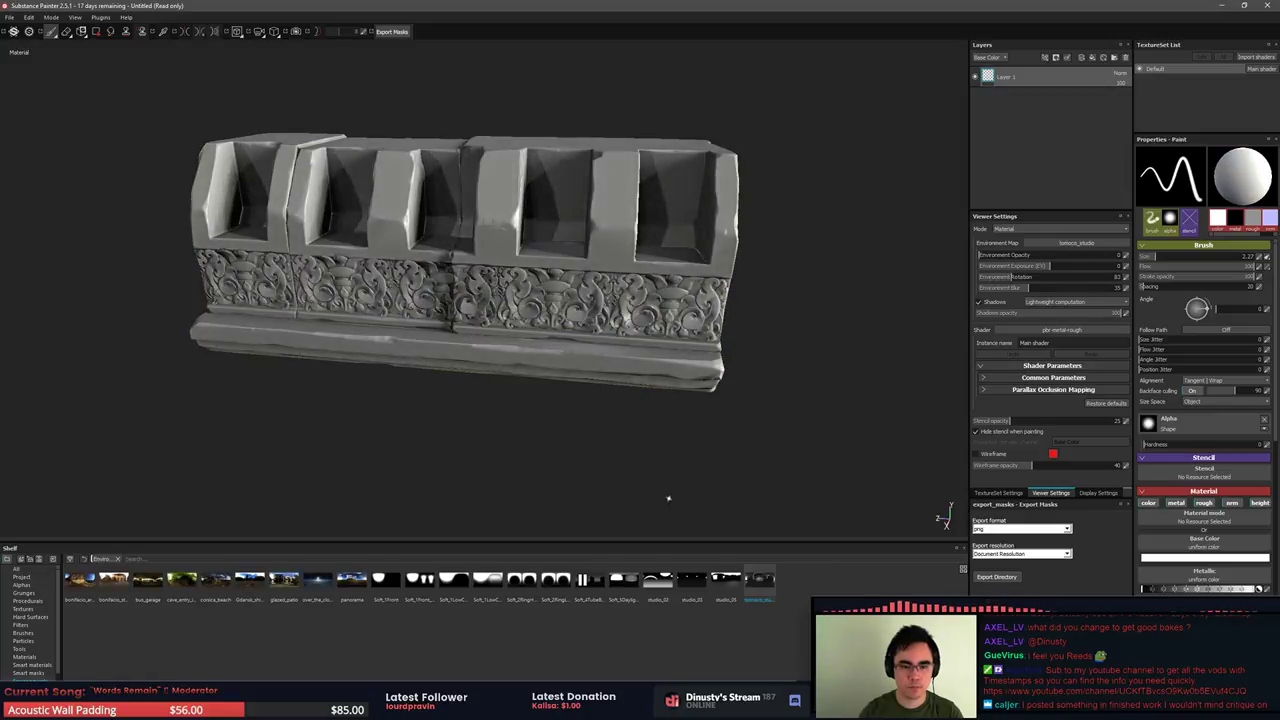
pyautogui.keyDown('alt'); pyautogui.moveTo(669, 498); pyautogui.dragTo(557, 489); pyautogui.keyUp('alt')
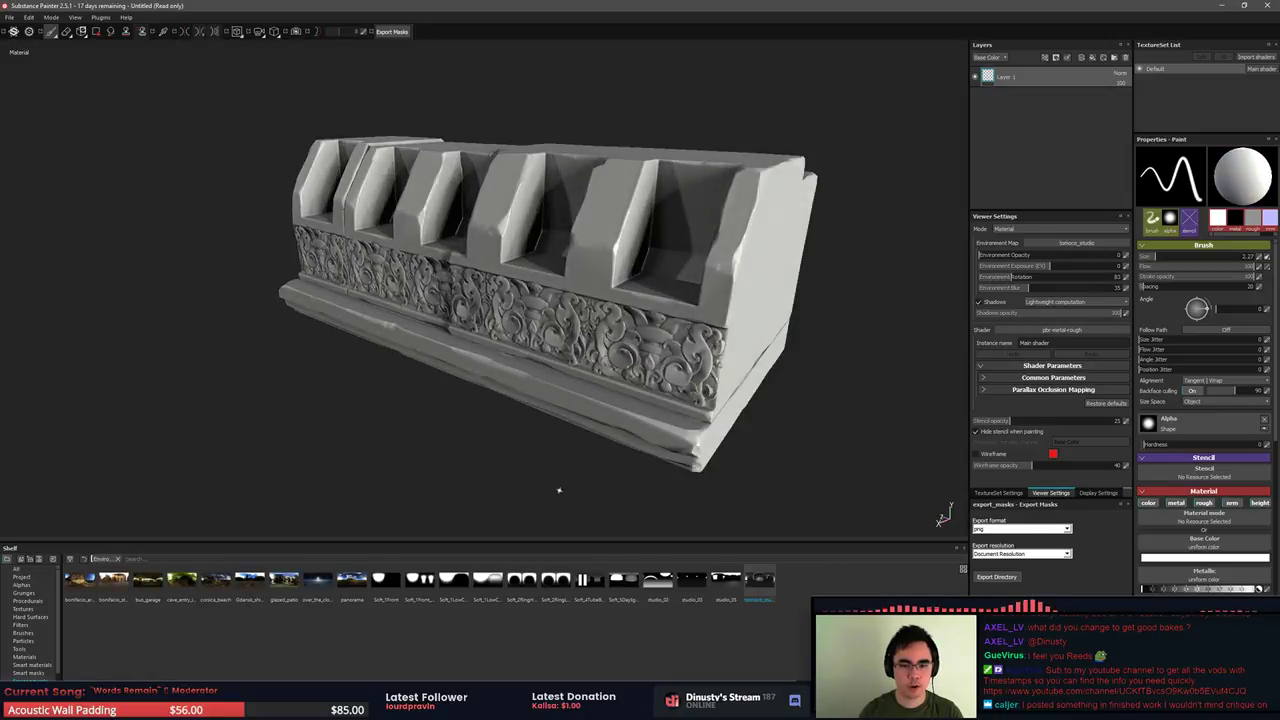
pyautogui.moveTo(559, 490)
pyautogui.keyDown('shift'); pyautogui.mouseDown(button='right')
pyautogui.moveTo(509, 483)
pyautogui.moveTo(534, 483)
pyautogui.moveTo(544, 494)
pyautogui.moveTo(514, 491)
pyautogui.moveTo(531, 500)
pyautogui.mouseUp(button='right'); pyautogui.keyUp('shift')
pyautogui.keyDown('alt'); pyautogui.moveTo(532, 501); pyautogui.dragTo(541, 504); pyautogui.keyUp('alt')
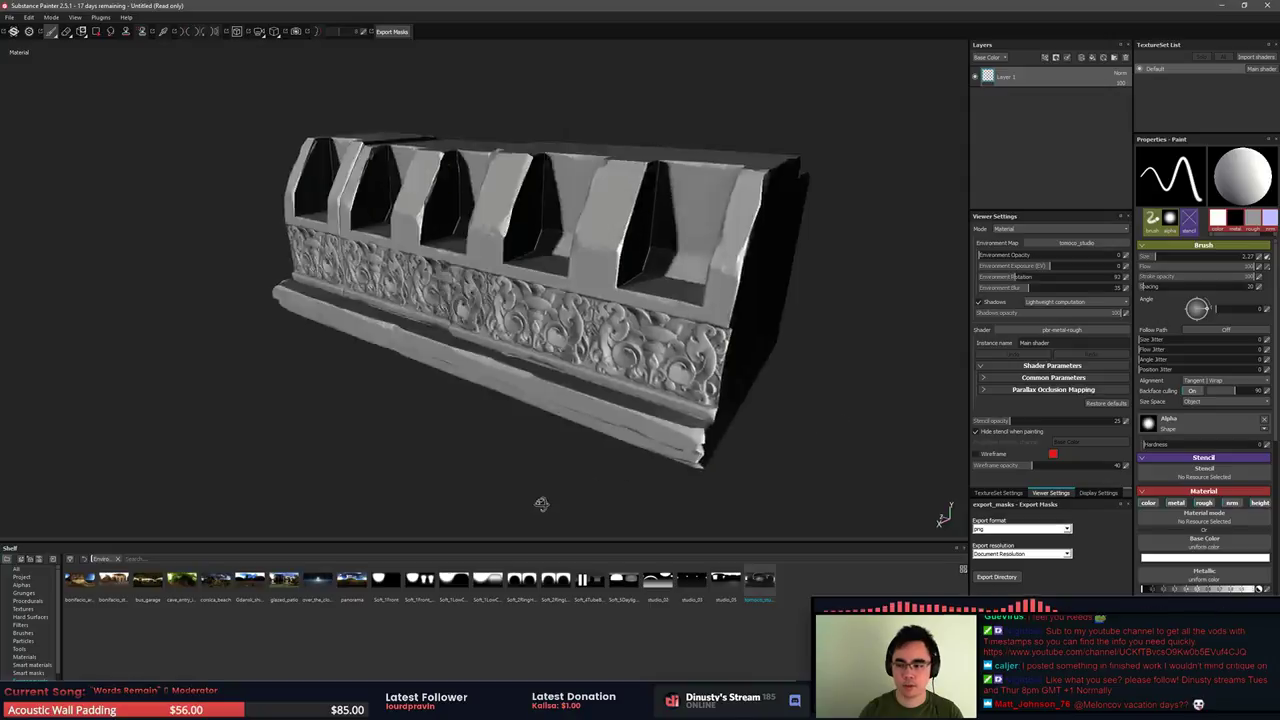
pyautogui.keyDown('shift'); pyautogui.moveTo(541, 504); pyautogui.dragTo(550, 504, button='right'); pyautogui.keyUp('shift')
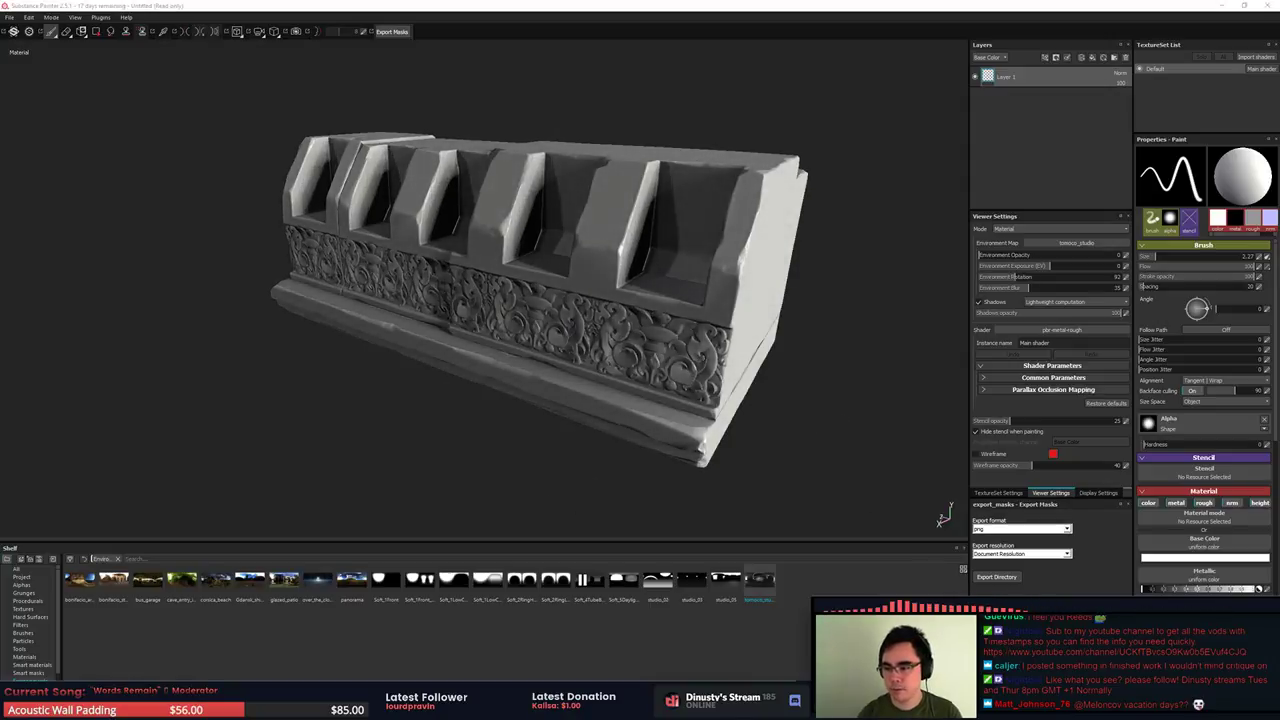
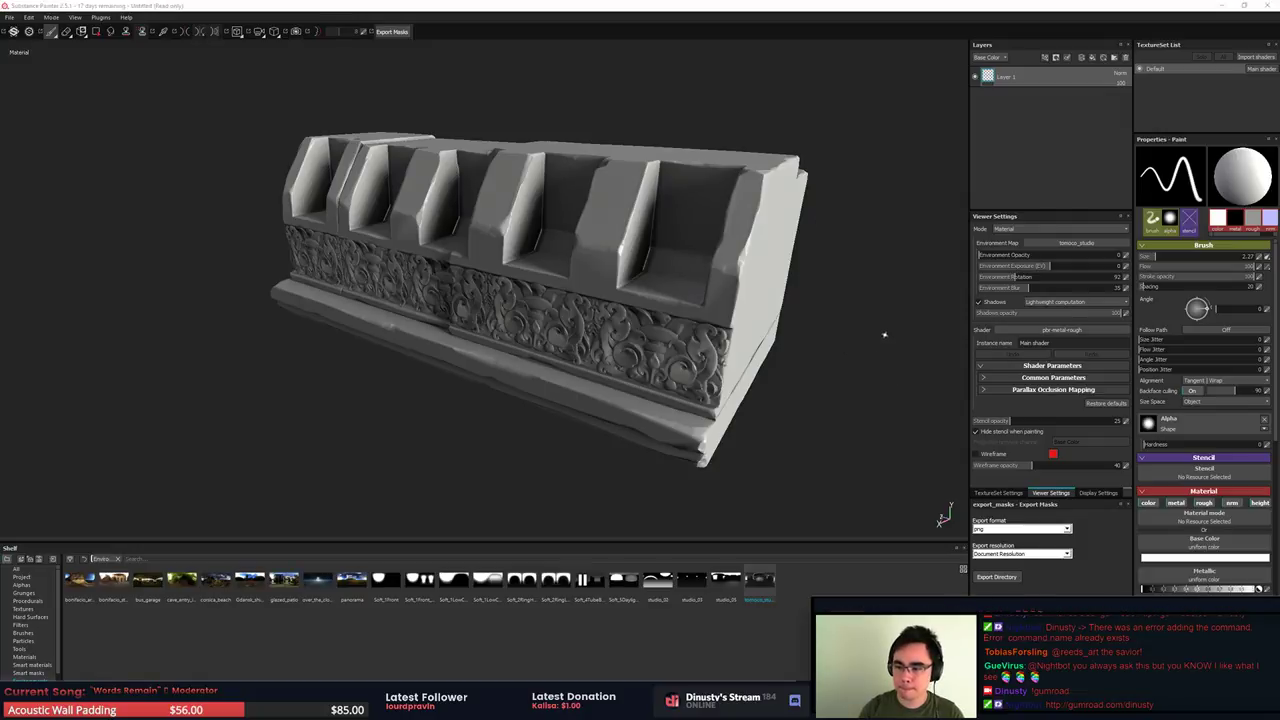
pyautogui.moveTo(868, 379)
pyautogui.keyDown('shift'); pyautogui.mouseDown(button='right')
pyautogui.moveTo(849, 406)
pyautogui.moveTo(941, 425)
pyautogui.mouseUp(button='right'); pyautogui.keyUp('shift')
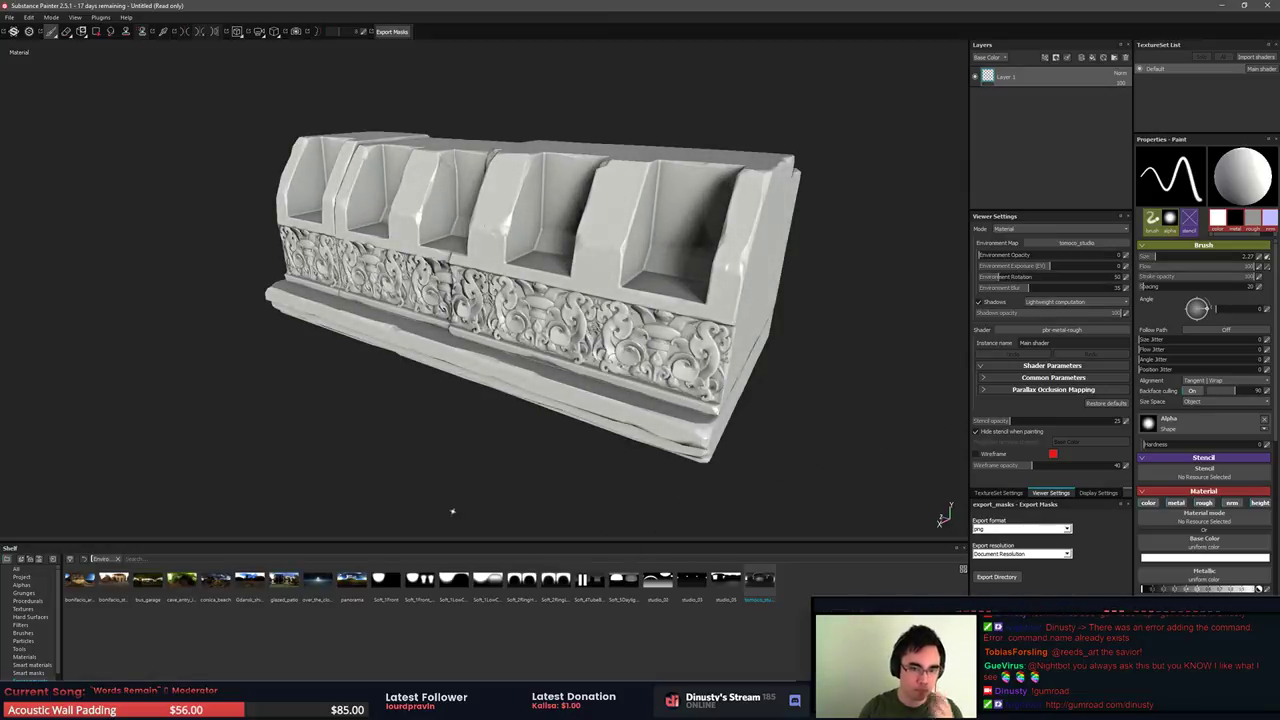
pyautogui.moveTo(455, 478)
pyautogui.keyDown('alt'); pyautogui.mouseDown()
pyautogui.moveTo(749, 489)
pyautogui.moveTo(740, 480)
pyautogui.mouseUp(); pyautogui.keyUp('alt')
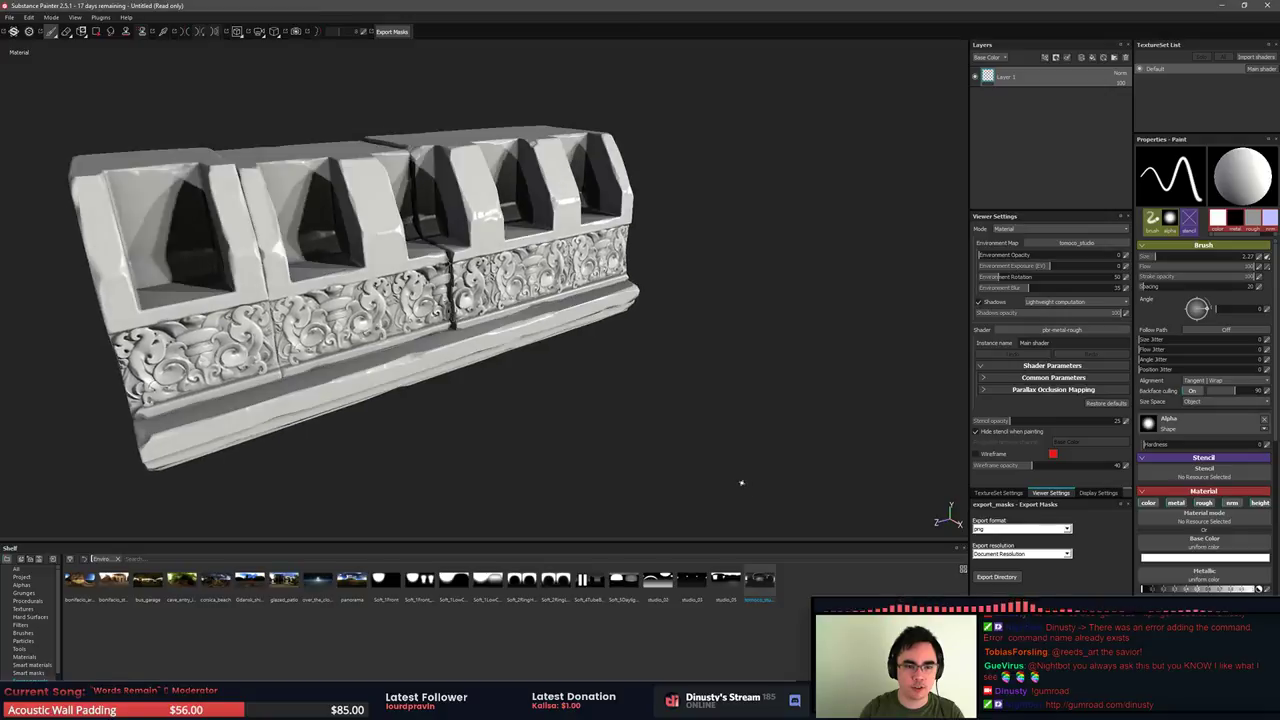
# Try the over_the_clouds environment, replace it with glazed_patio, and rotate the lighting to suit the roof's front
pyautogui.moveTo(367, 588); pyautogui.dragTo(414, 425)
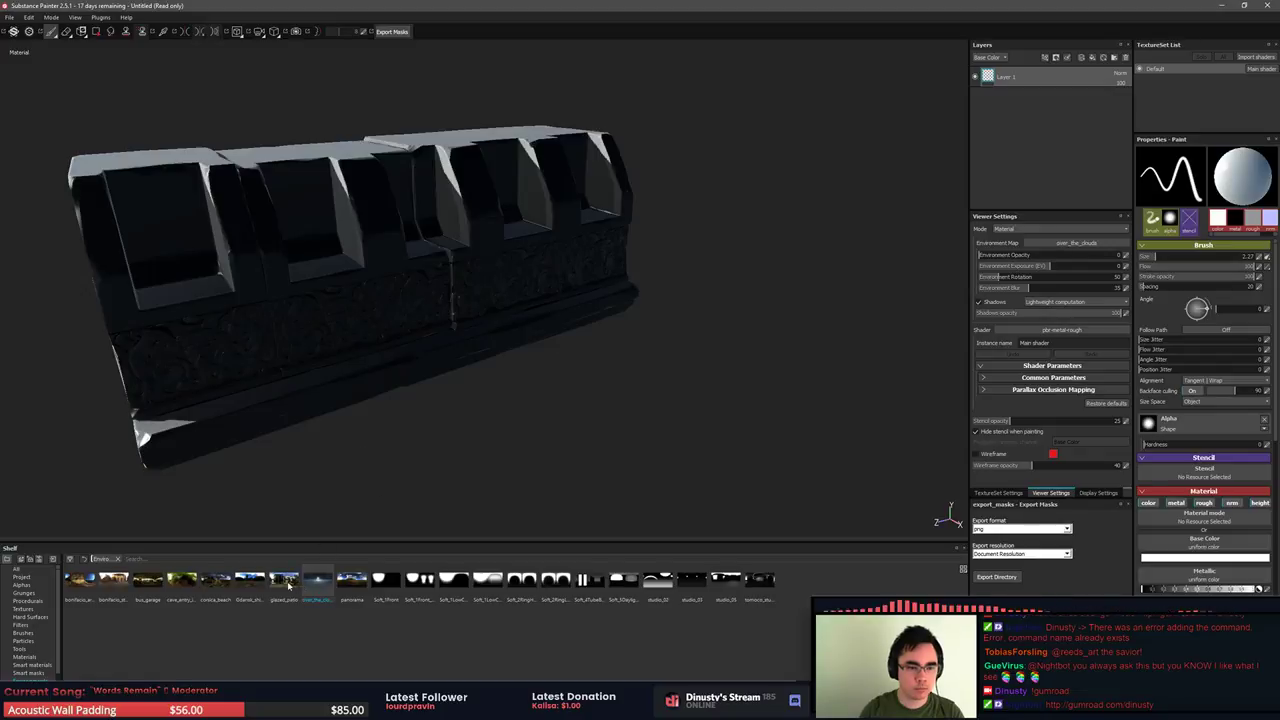
pyautogui.moveTo(290, 588); pyautogui.dragTo(314, 517)
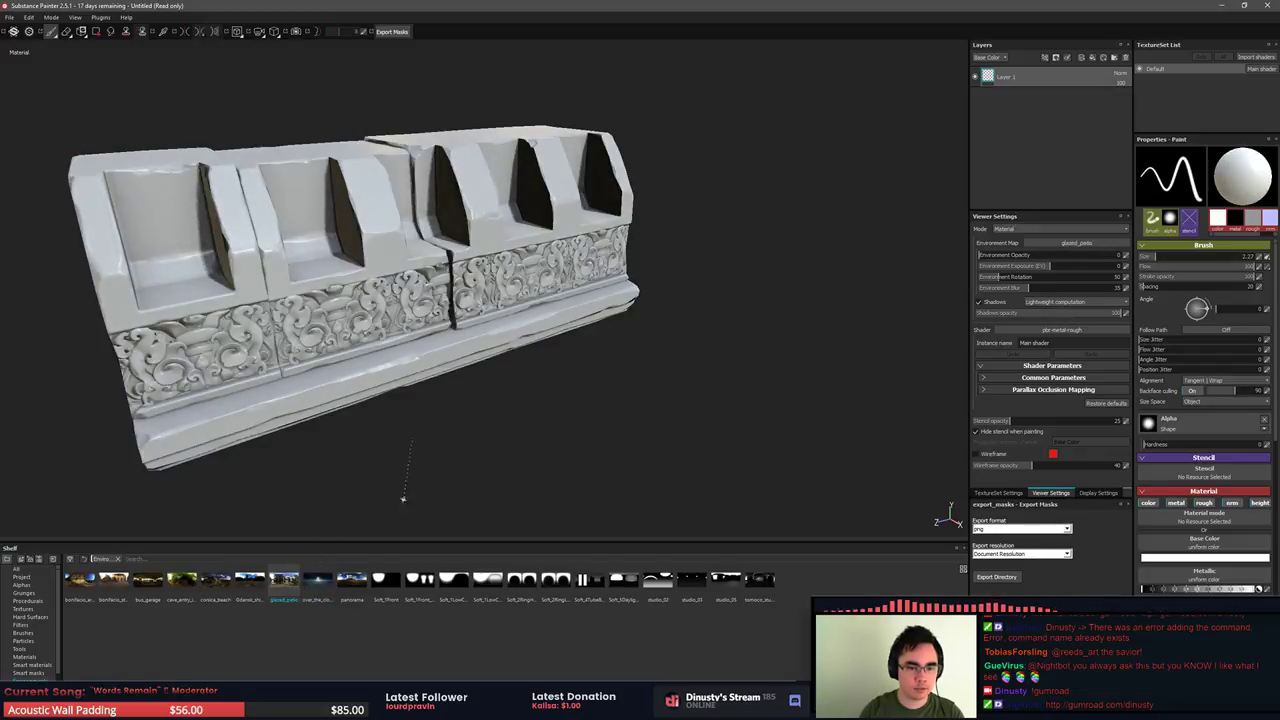
pyautogui.keyDown('shift'); pyautogui.moveTo(403, 499); pyautogui.dragTo(469, 503, button='right'); pyautogui.keyUp('shift')
pyautogui.keyDown('alt'); pyautogui.moveTo(477, 478); pyautogui.dragTo(520, 451); pyautogui.keyUp('alt')
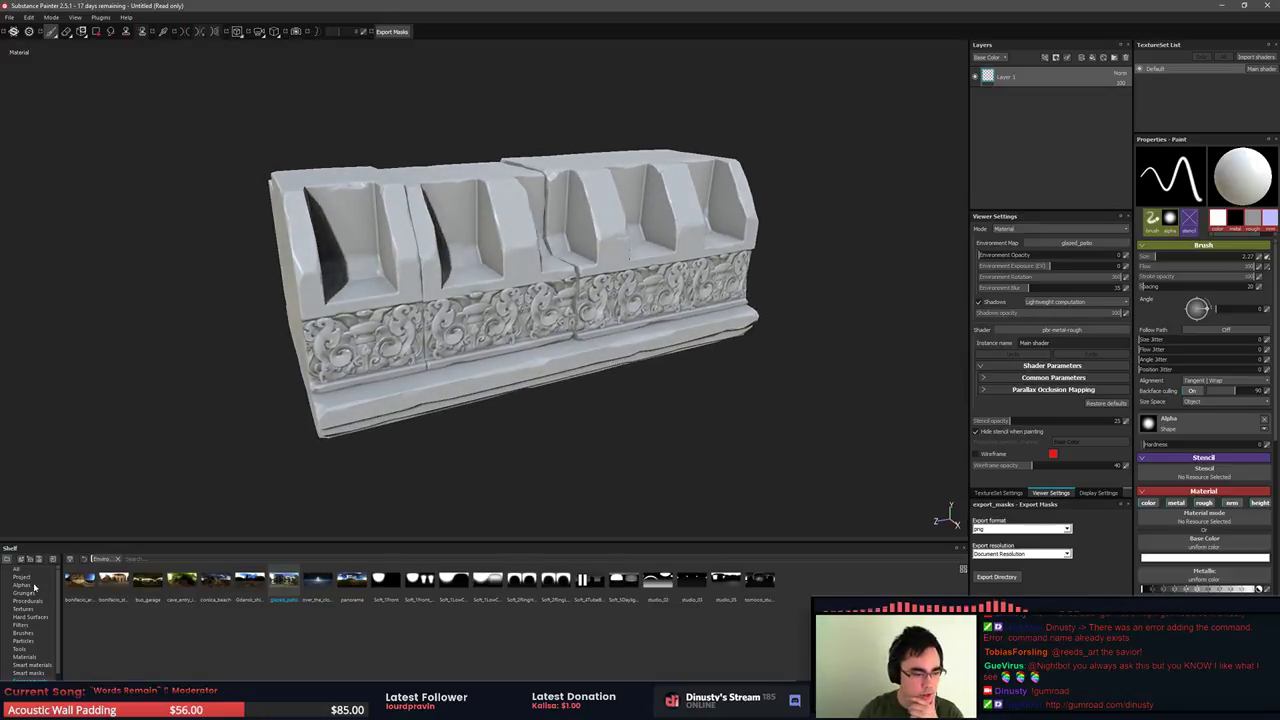
# Show the smart materials in the shelf and filter them by "temple"
pyautogui.click(28, 596)
pyautogui.click(29, 603)
pyautogui.click(31, 650)
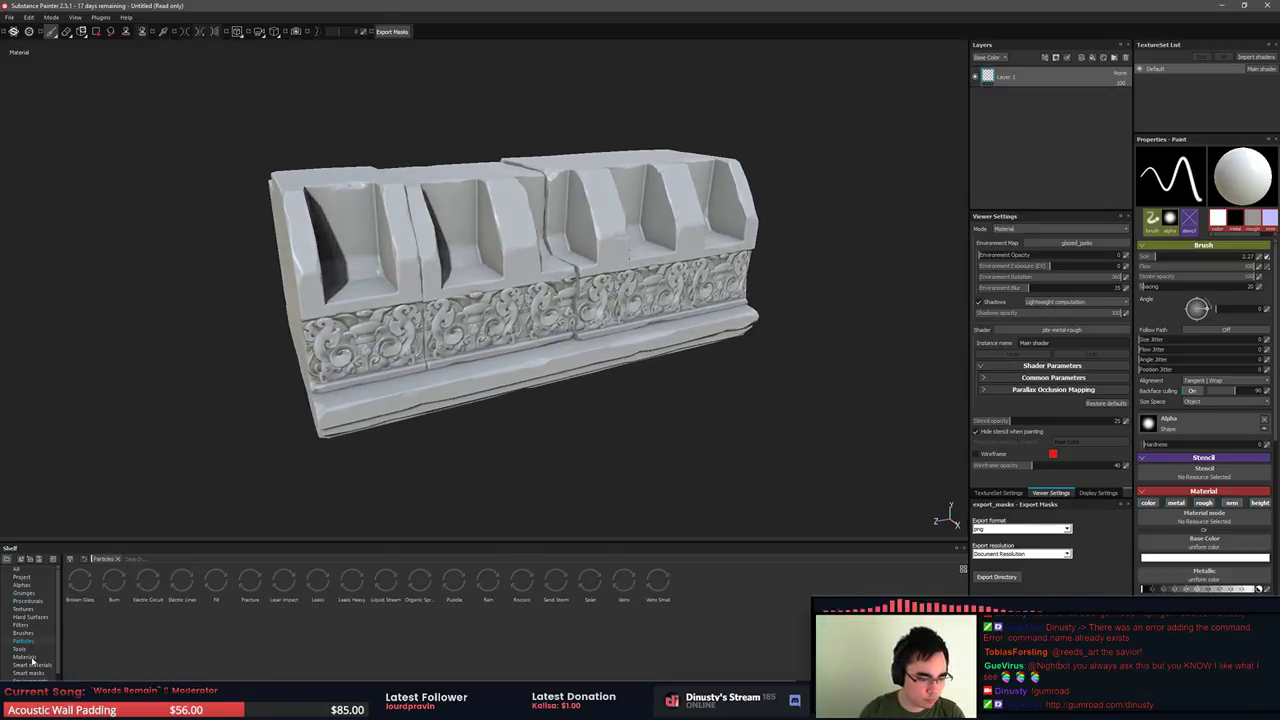
pyautogui.click(33, 657)
pyautogui.click(30, 665)
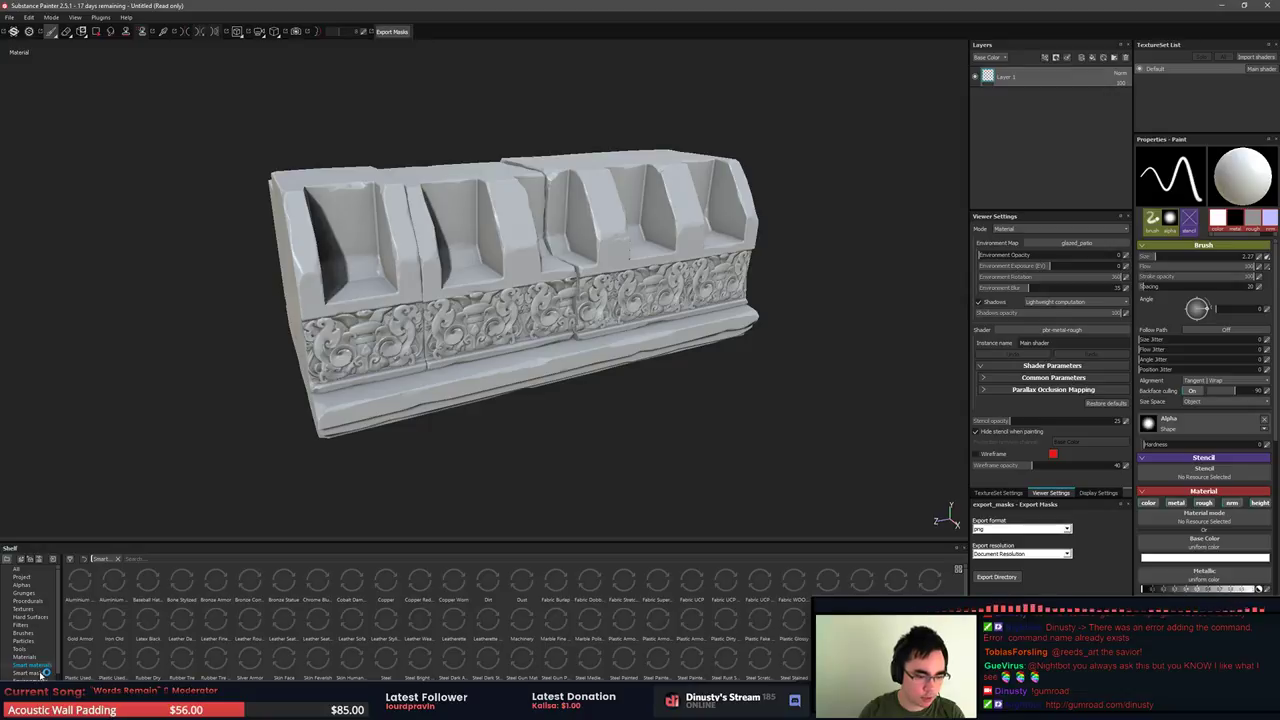
pyautogui.scroll(-1, 766, 608)
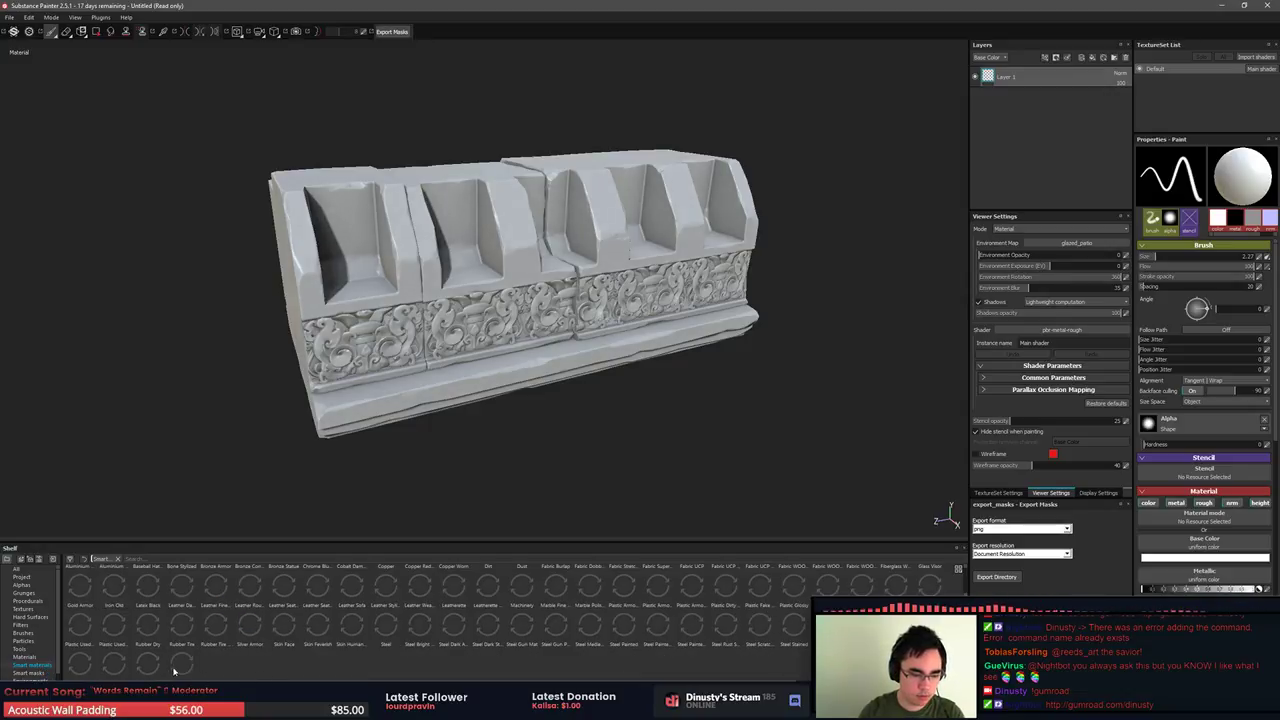
pyautogui.click(47, 675)
pyautogui.click(48, 667)
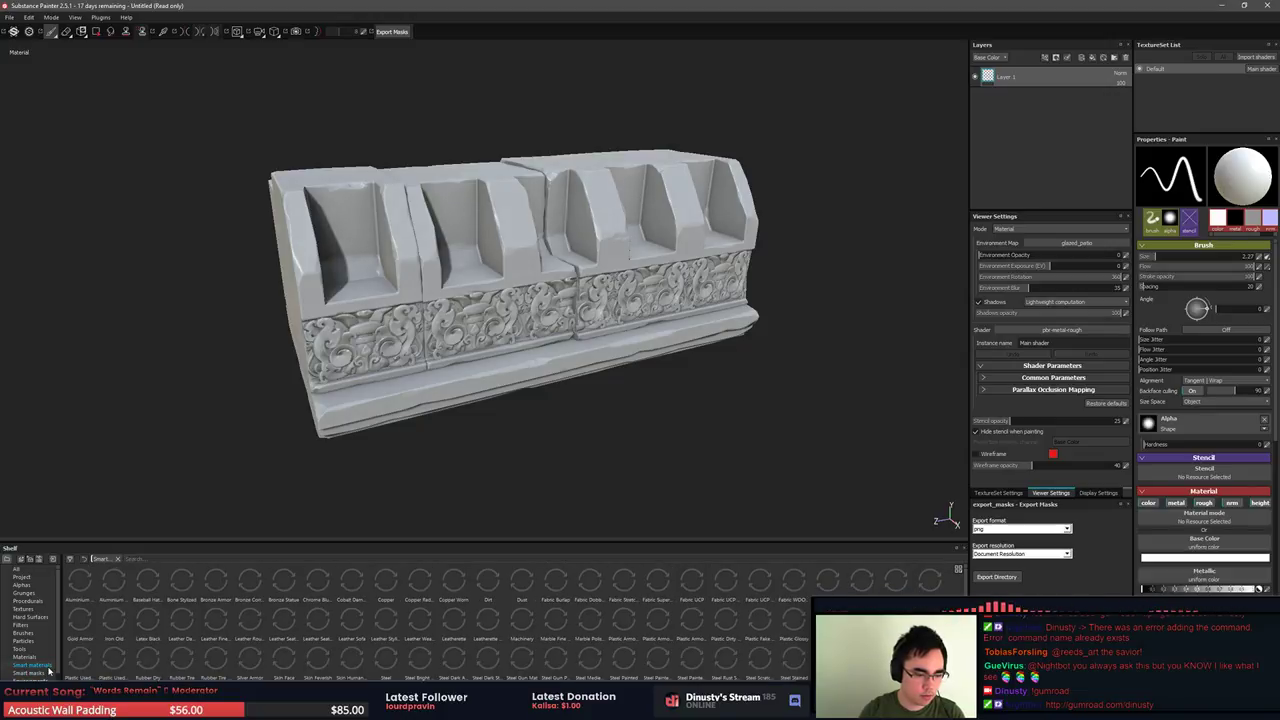
pyautogui.write('temple')
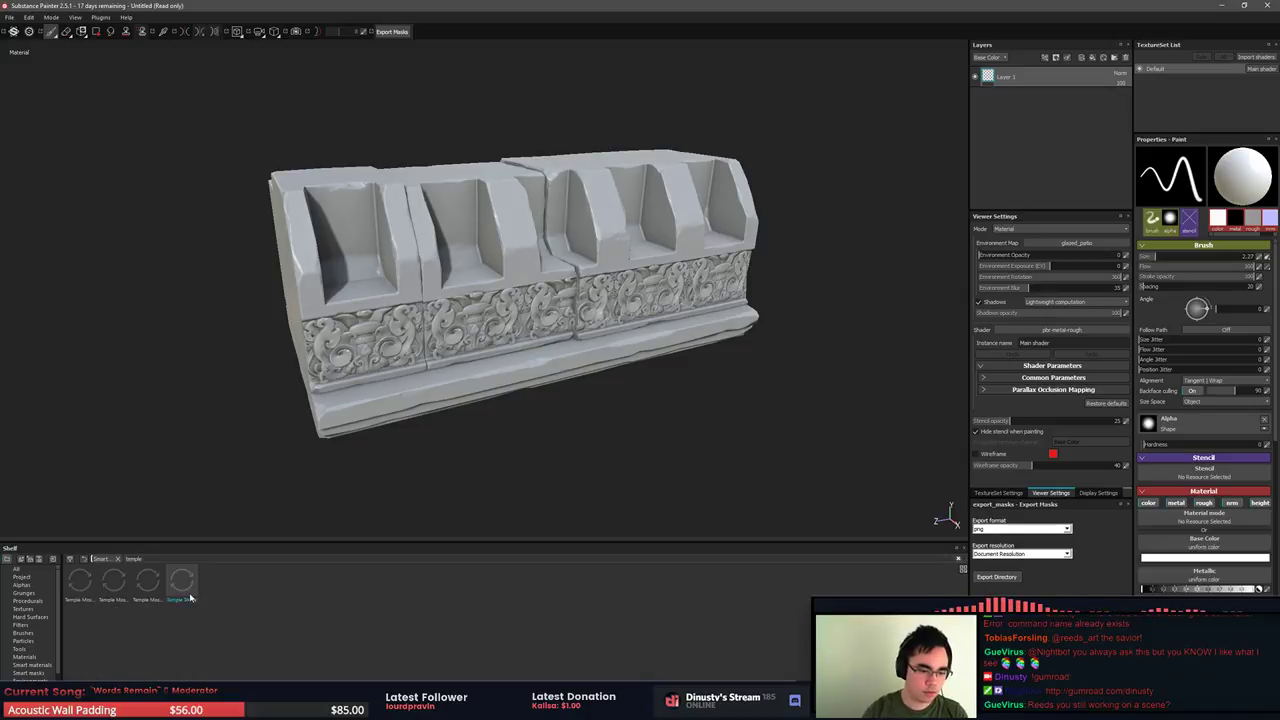
# Try the Temple Stone smart material on the roof trim, check it under rotated lighting, and undo it
pyautogui.moveTo(182, 582); pyautogui.dragTo(1056, 70)
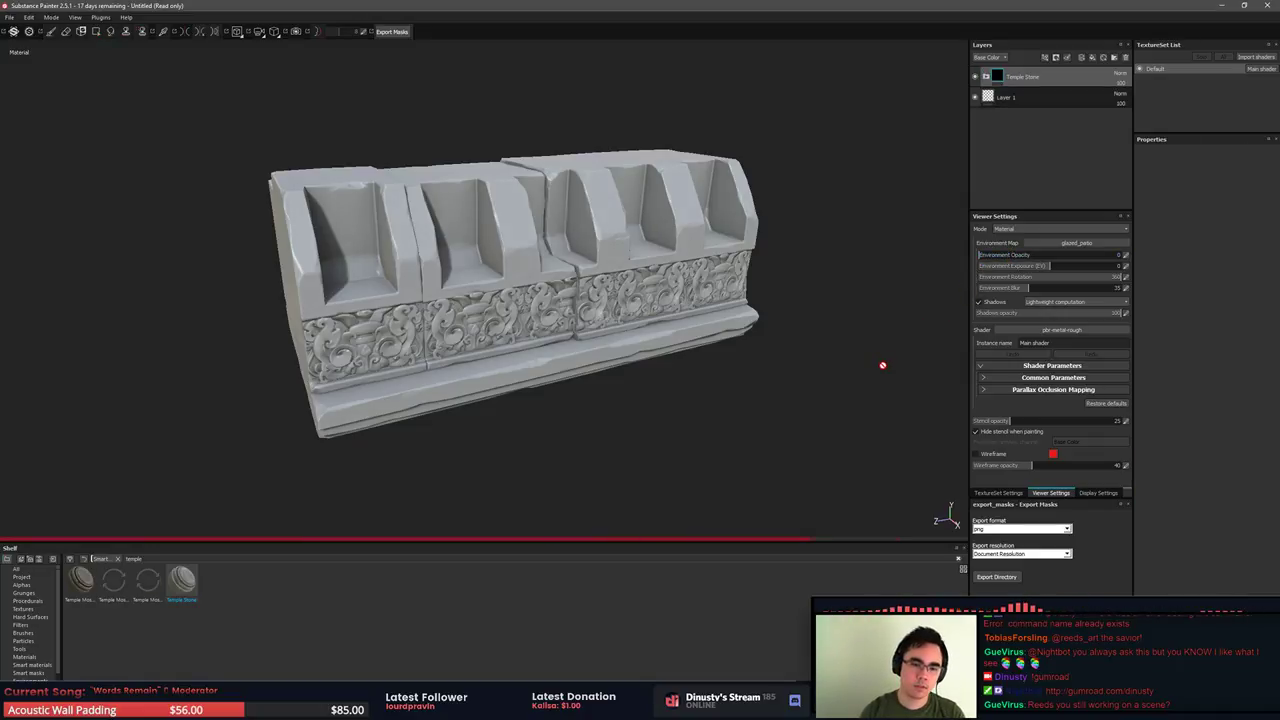
pyautogui.keyDown('alt'); pyautogui.moveTo(853, 412); pyautogui.dragTo(589, 468); pyautogui.keyUp('alt')
pyautogui.keyDown('shift'); pyautogui.moveTo(589, 468); pyautogui.dragTo(597, 463, button='right'); pyautogui.keyUp('shift')
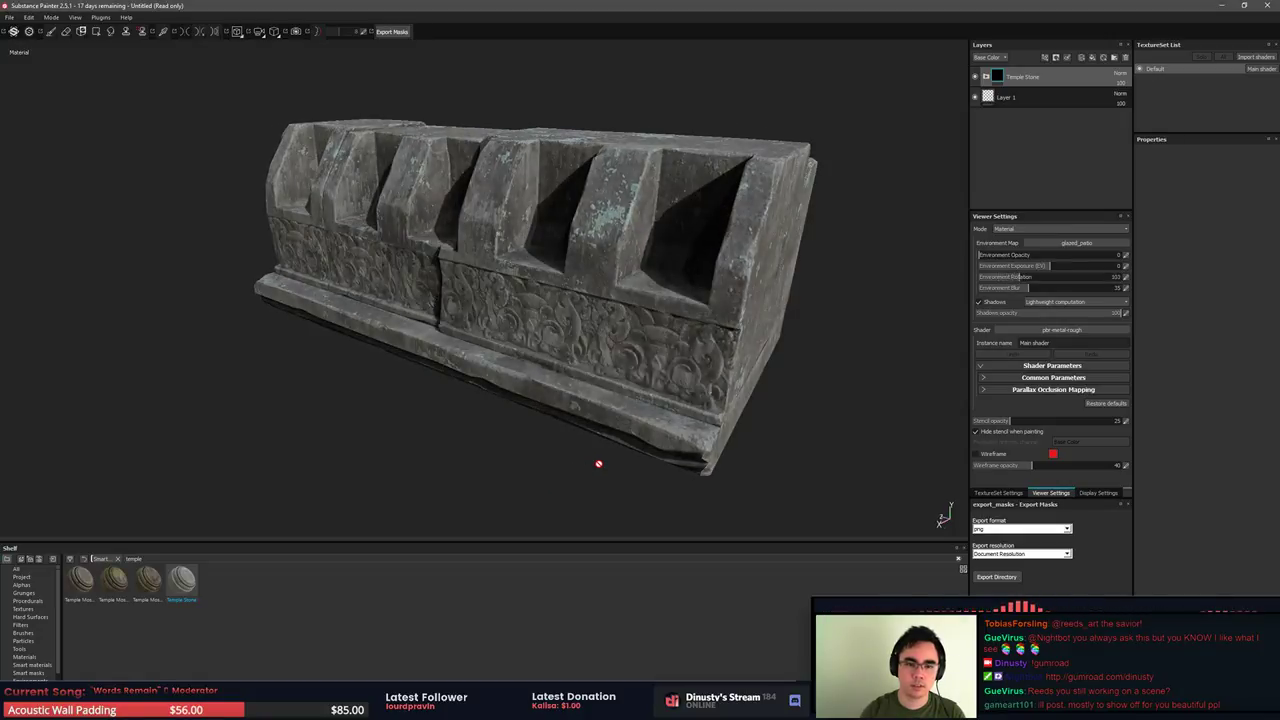
pyautogui.hotkey('ctrl', 'z')
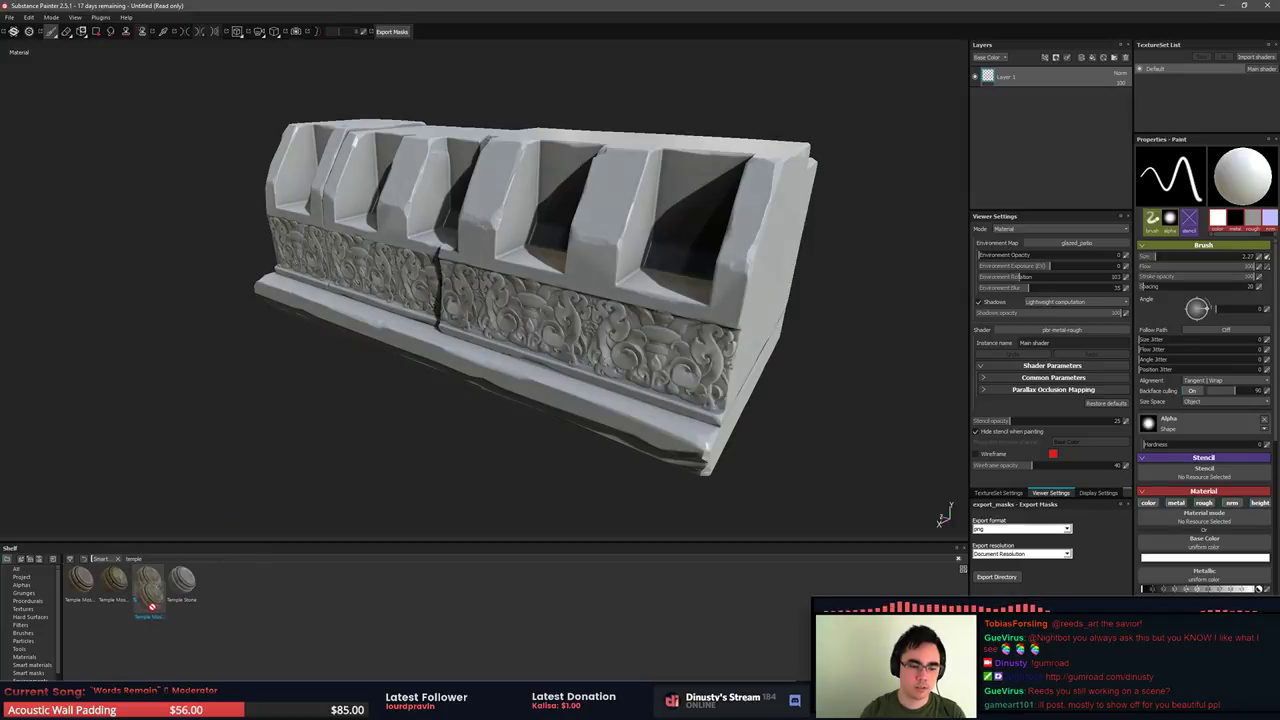
# Apply the Temple Mossy Stone smart material above Layer 1 and inspect the roof from several angles under rotated lighting
pyautogui.click(78, 580)
pyautogui.moveTo(76, 583); pyautogui.dragTo(1066, 69)
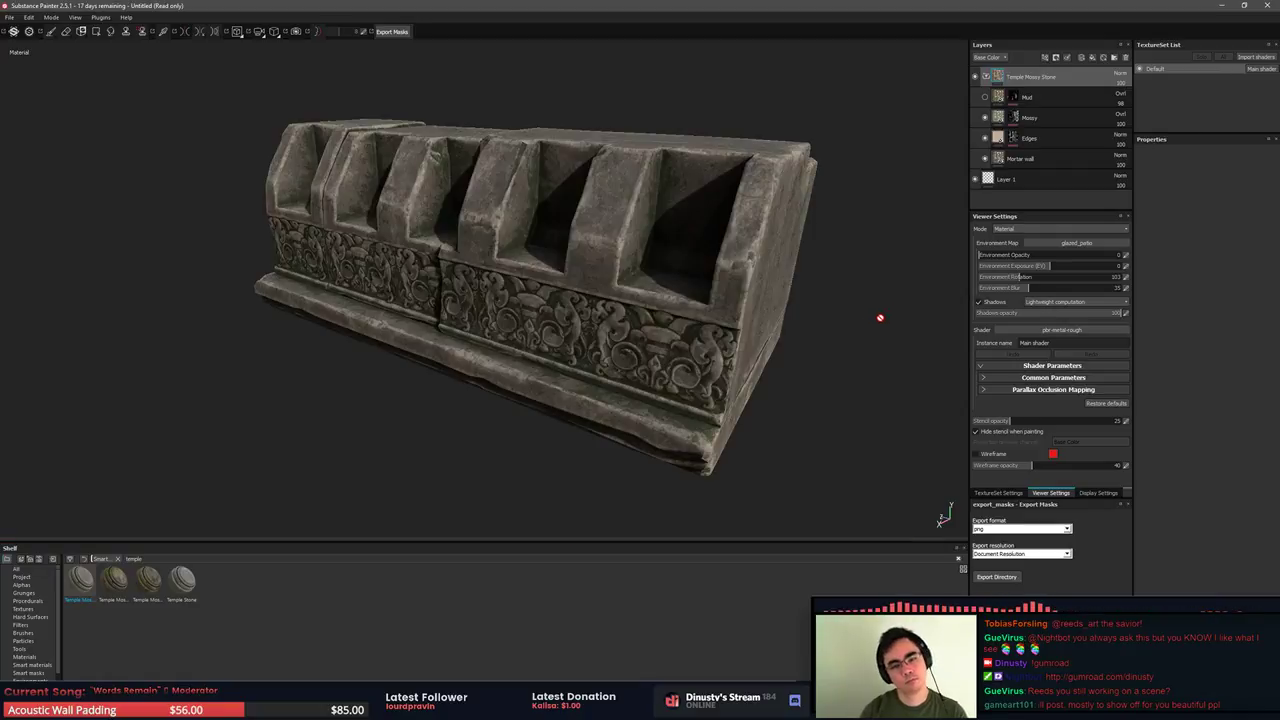
pyautogui.keyDown('alt'); pyautogui.moveTo(880, 318); pyautogui.dragTo(686, 429); pyautogui.keyUp('alt')
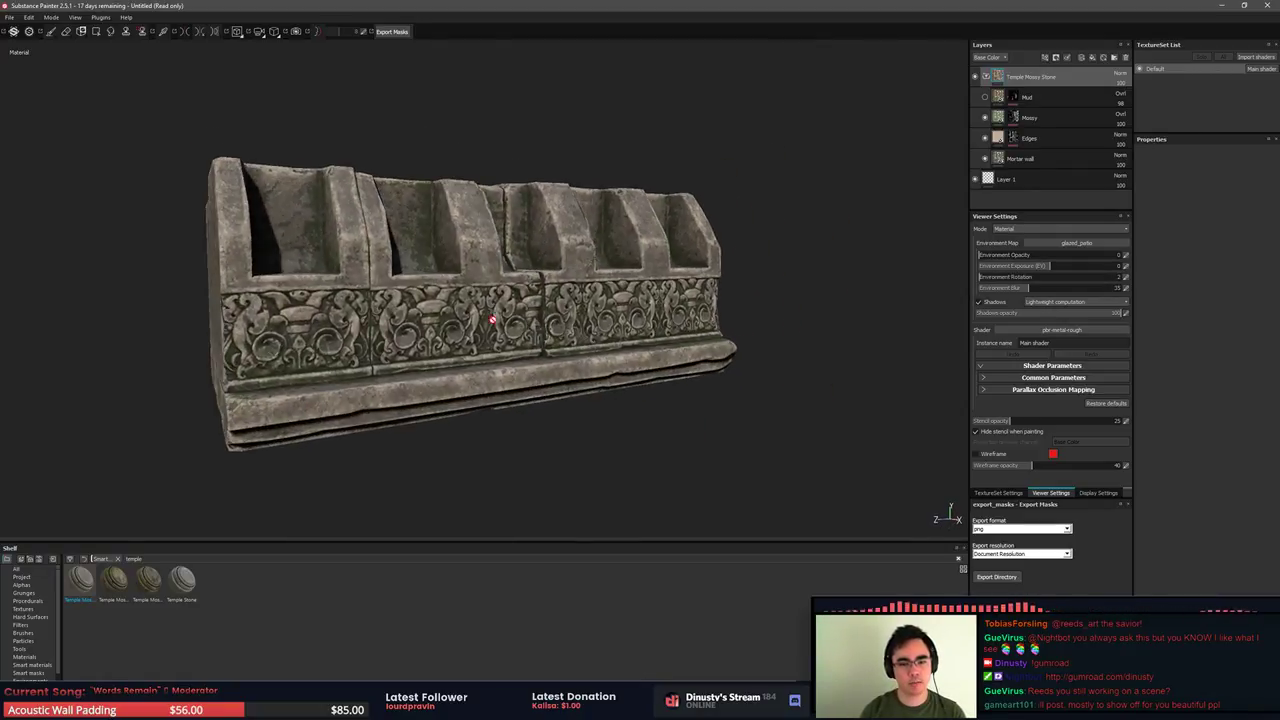
pyautogui.keyDown('alt'); pyautogui.moveTo(492, 320); pyautogui.dragTo(330, 431); pyautogui.keyUp('alt')
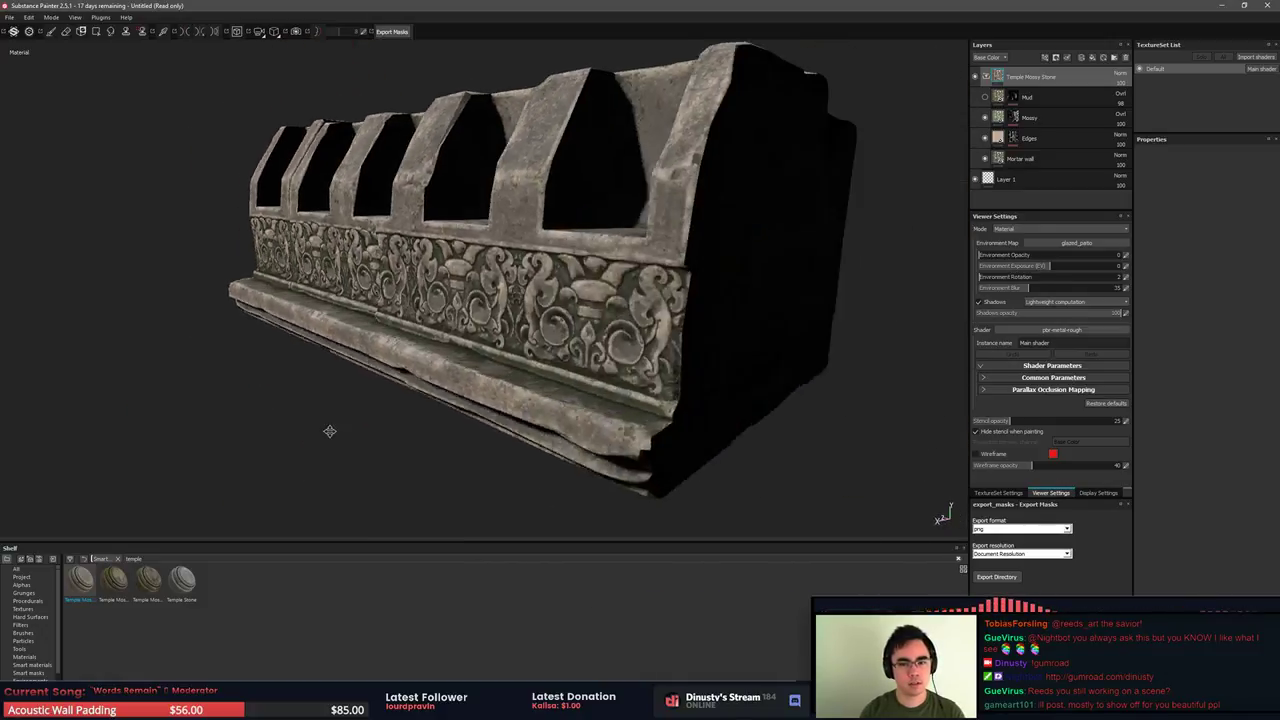
pyautogui.keyDown('shift'); pyautogui.moveTo(330, 431); pyautogui.dragTo(406, 404, button='right'); pyautogui.keyUp('shift')
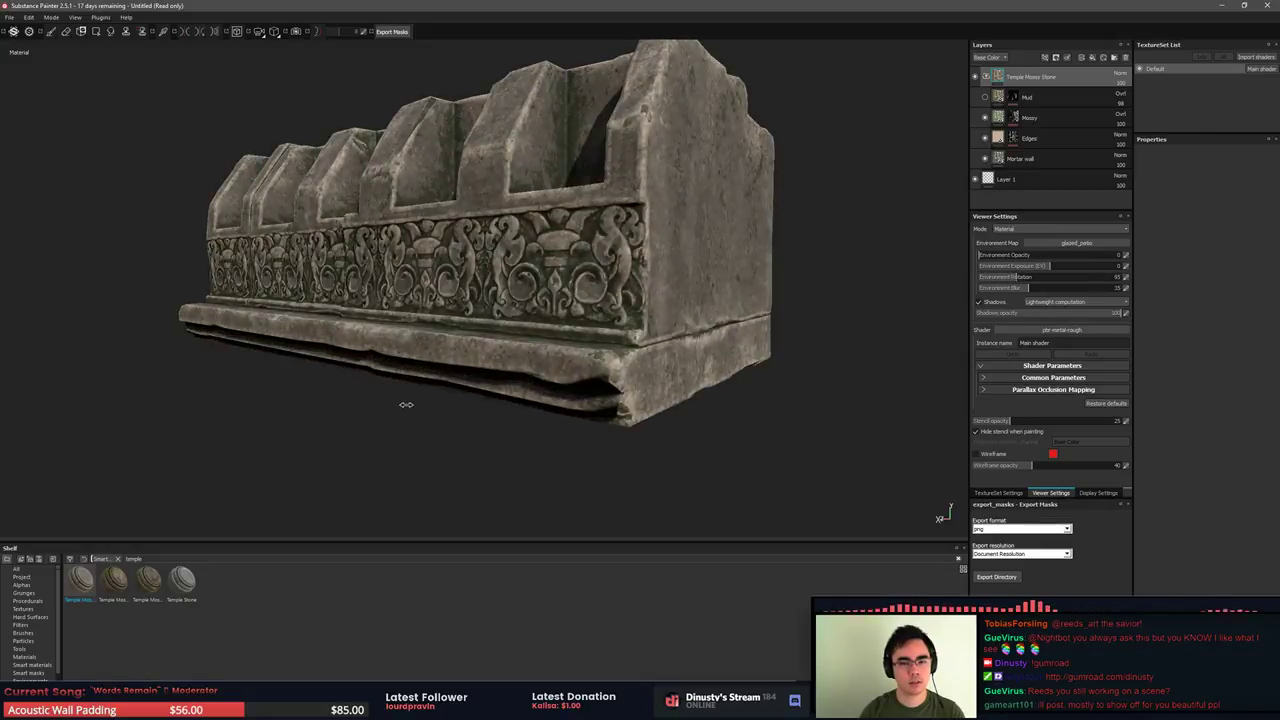
pyautogui.keyDown('alt'); pyautogui.moveTo(464, 413); pyautogui.dragTo(683, 380); pyautogui.keyUp('alt')
pyautogui.keyDown('shift'); pyautogui.moveTo(682, 380); pyautogui.dragTo(688, 382, button='right'); pyautogui.keyUp('shift')
pyautogui.keyDown('alt'); pyautogui.moveTo(690, 396); pyautogui.dragTo(522, 475); pyautogui.keyUp('alt')
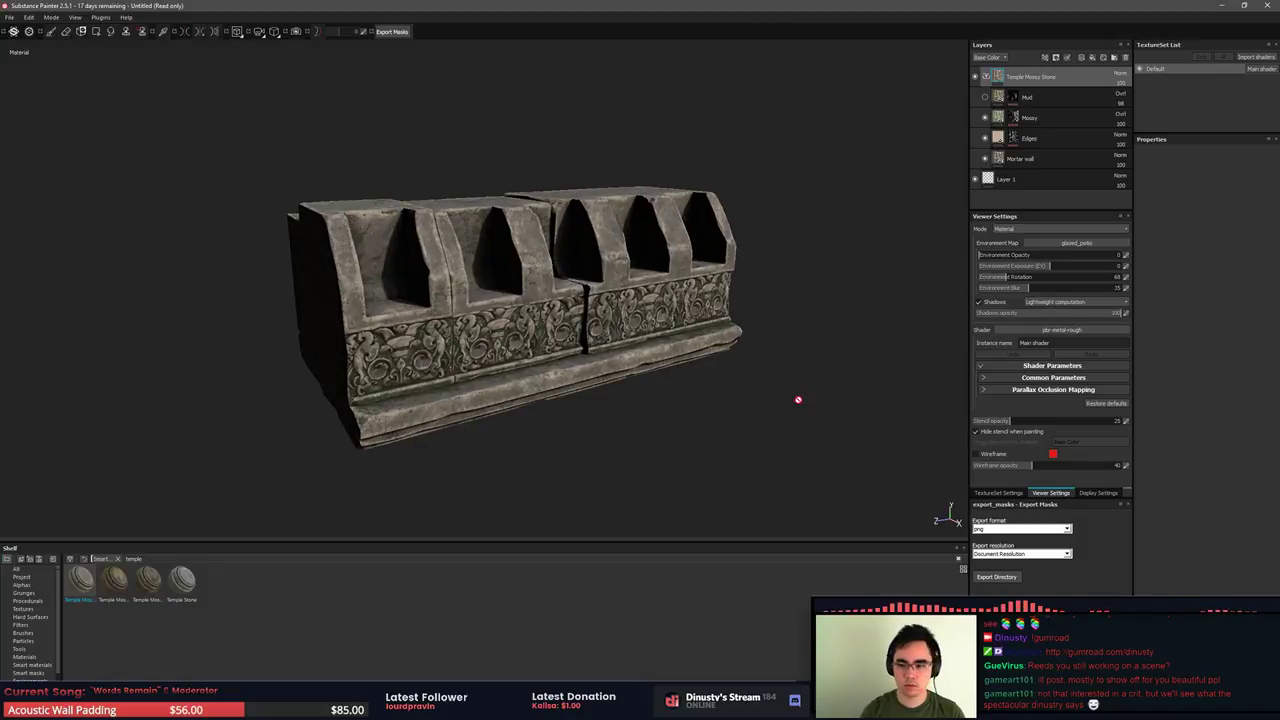
# Show the TextureSet settings, cycle the viewport through the individual texture channels, and return to the material view
pyautogui.click(1098, 493)
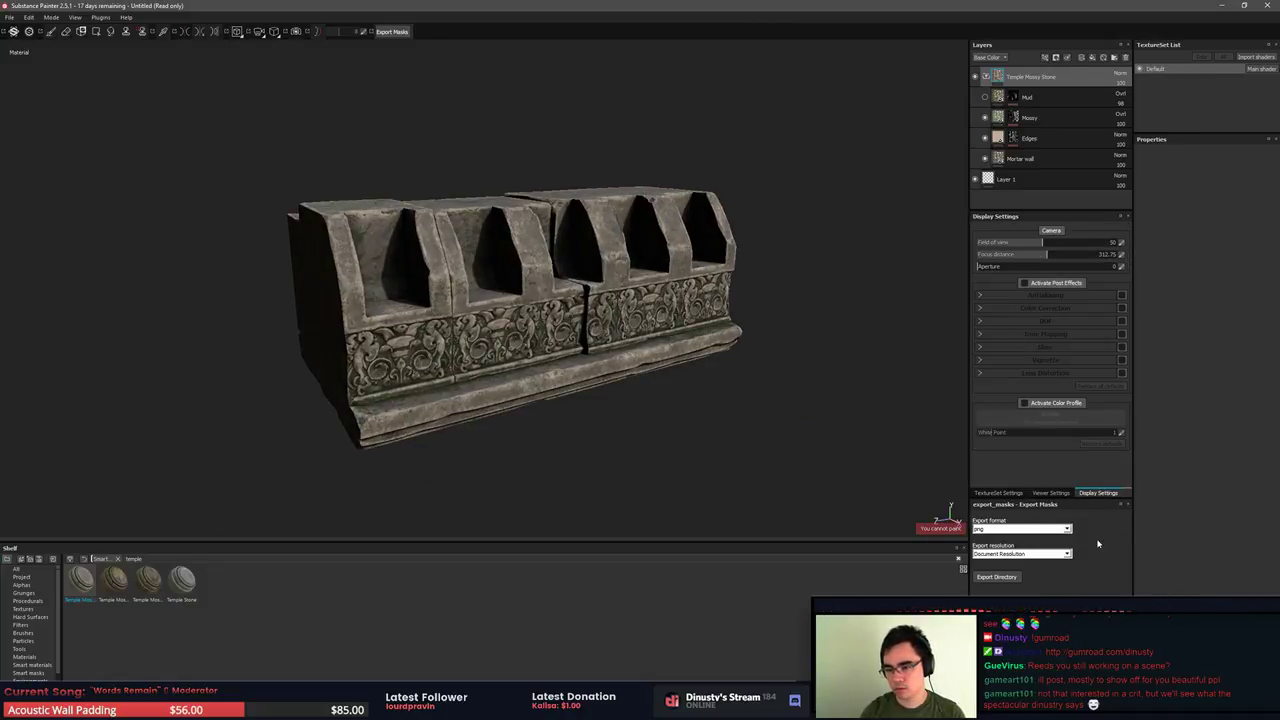
pyautogui.click(998, 493)
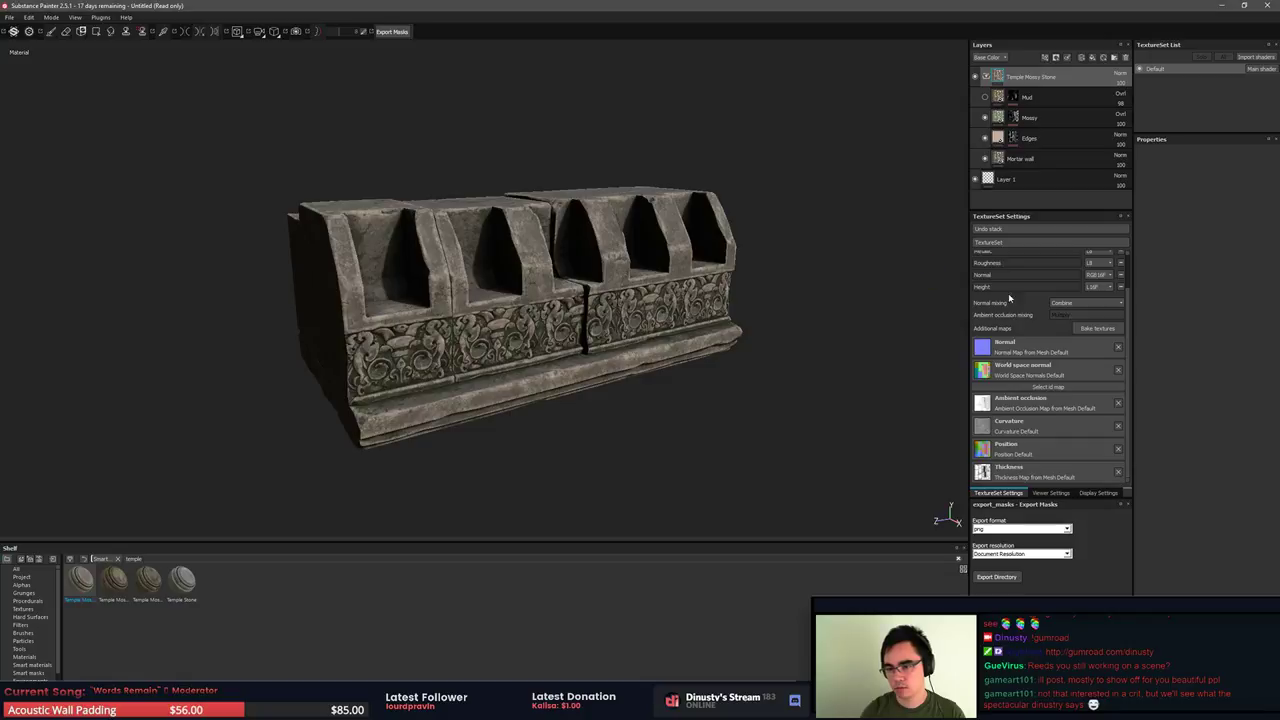
pyautogui.scroll(3, 1117, 284)
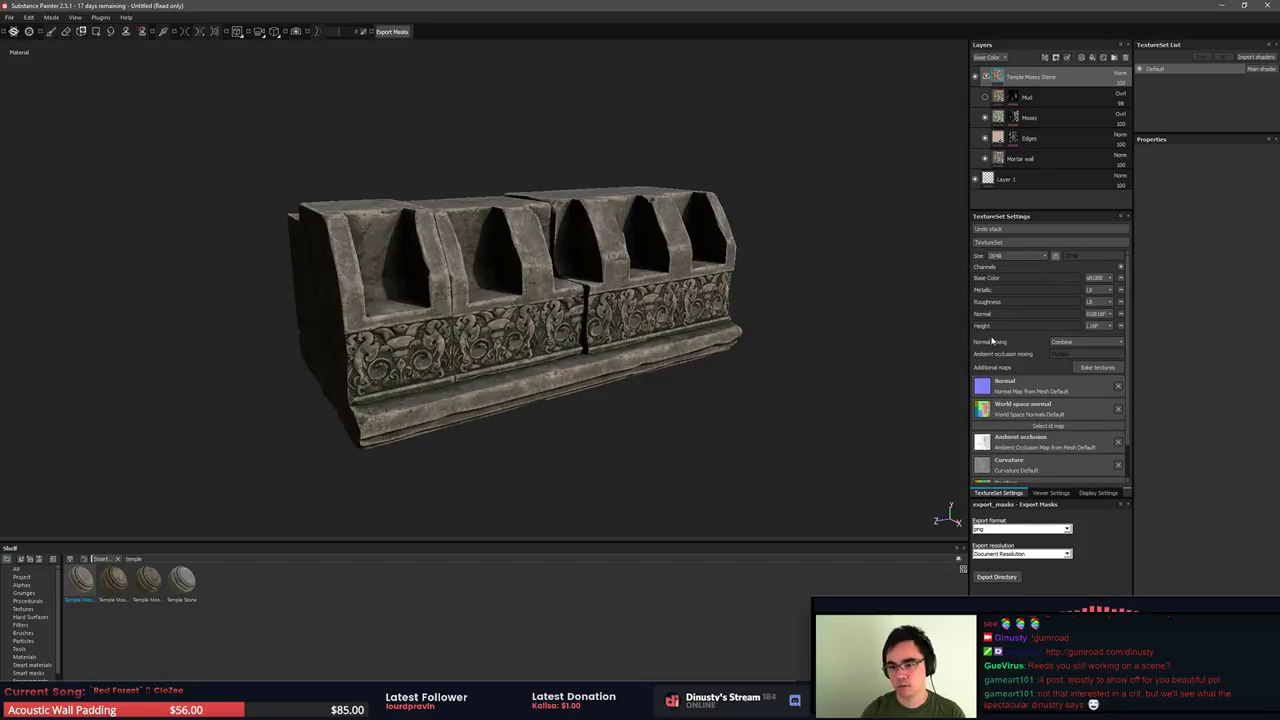
pyautogui.press('c')
pyautogui.press('c')
pyautogui.press('c')
pyautogui.press('c')
pyautogui.press('c')
pyautogui.press('c')
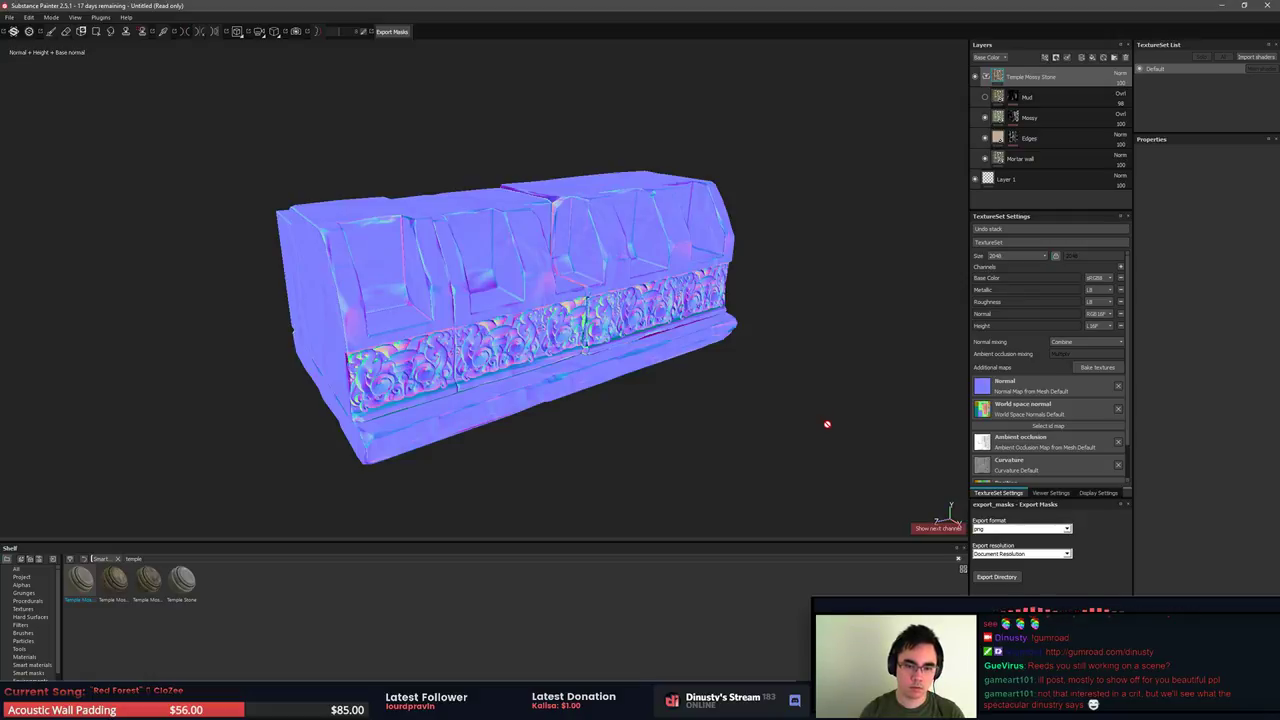
pyautogui.press('c')
pyautogui.press('c')
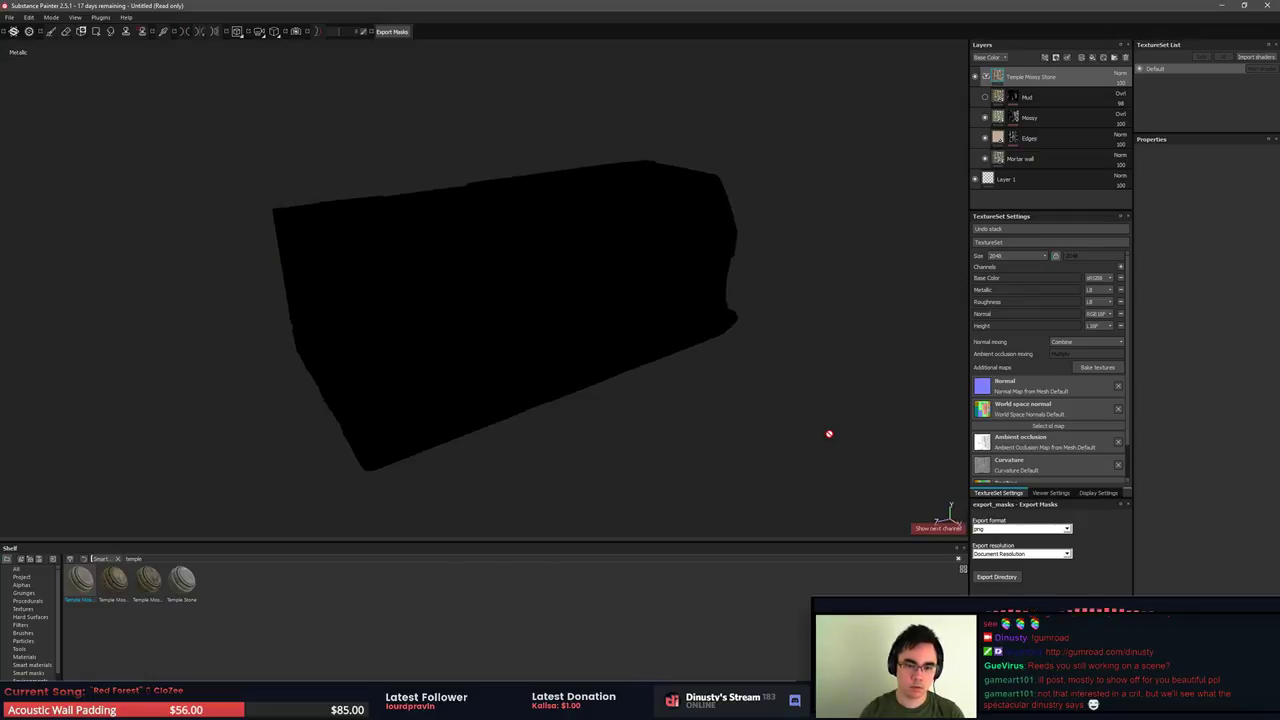
pyautogui.press('c')
pyautogui.press('c')
pyautogui.press('c')
pyautogui.press('c')
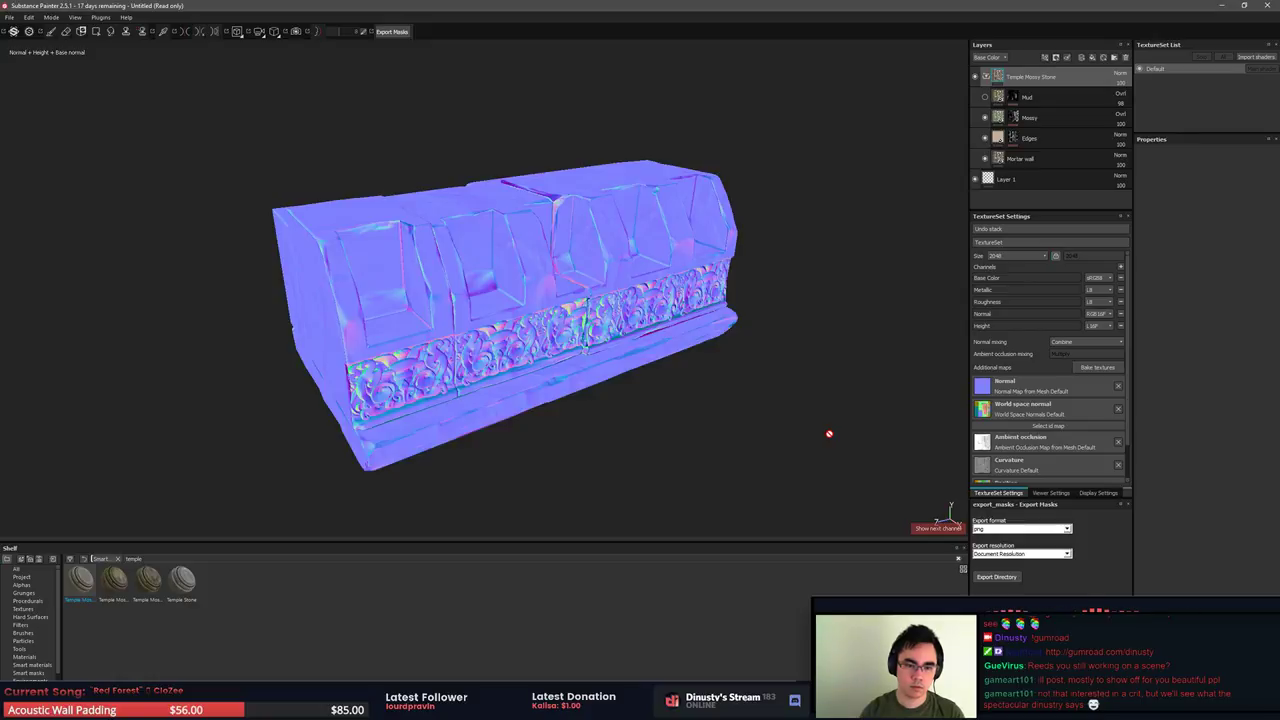
pyautogui.press('m')
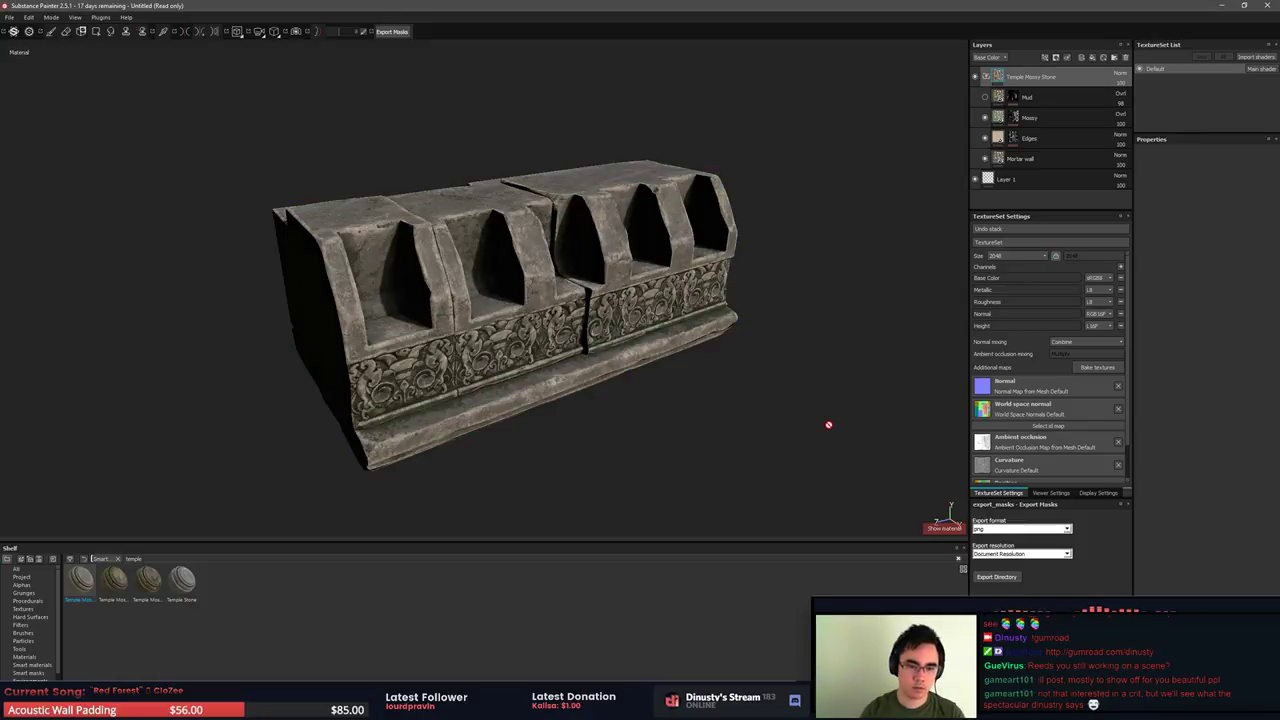
# Examine the baked additional maps on the roof one by one, including world space normal, ambient occlusion, position and thickness, and restore the material view
pyautogui.press('b')
pyautogui.press('b')
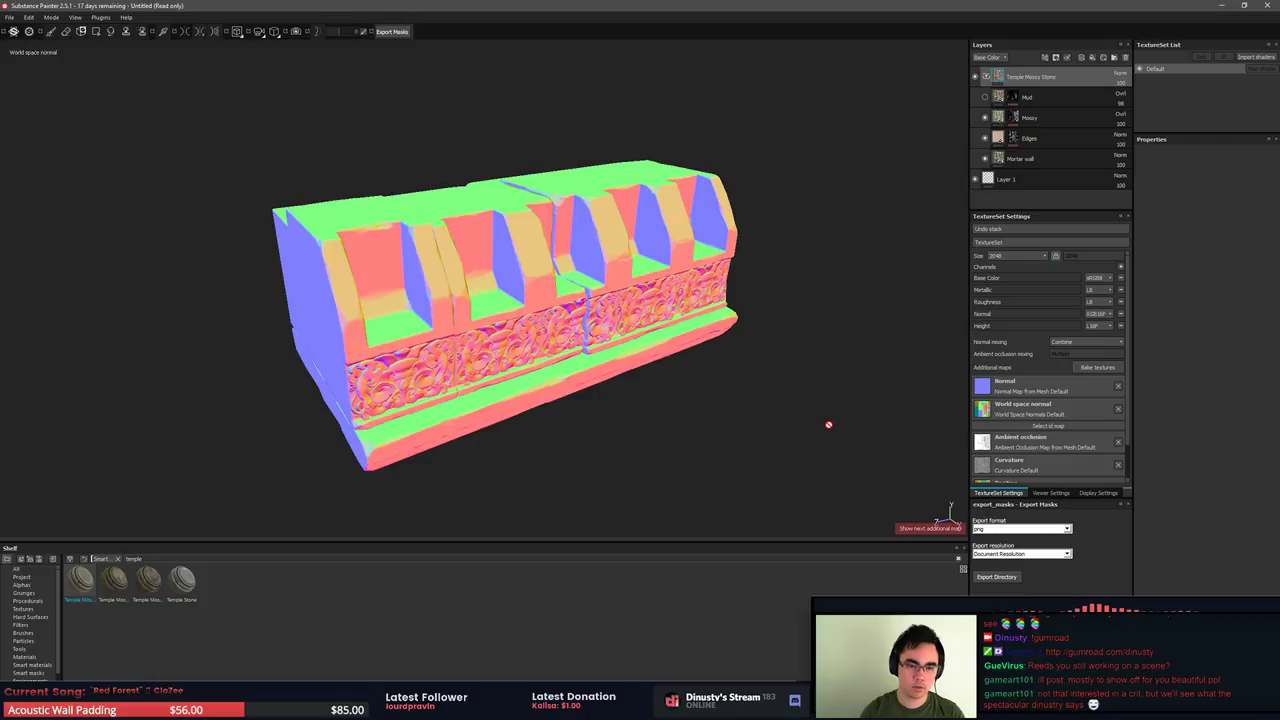
pyautogui.press('b')
pyautogui.press('b')
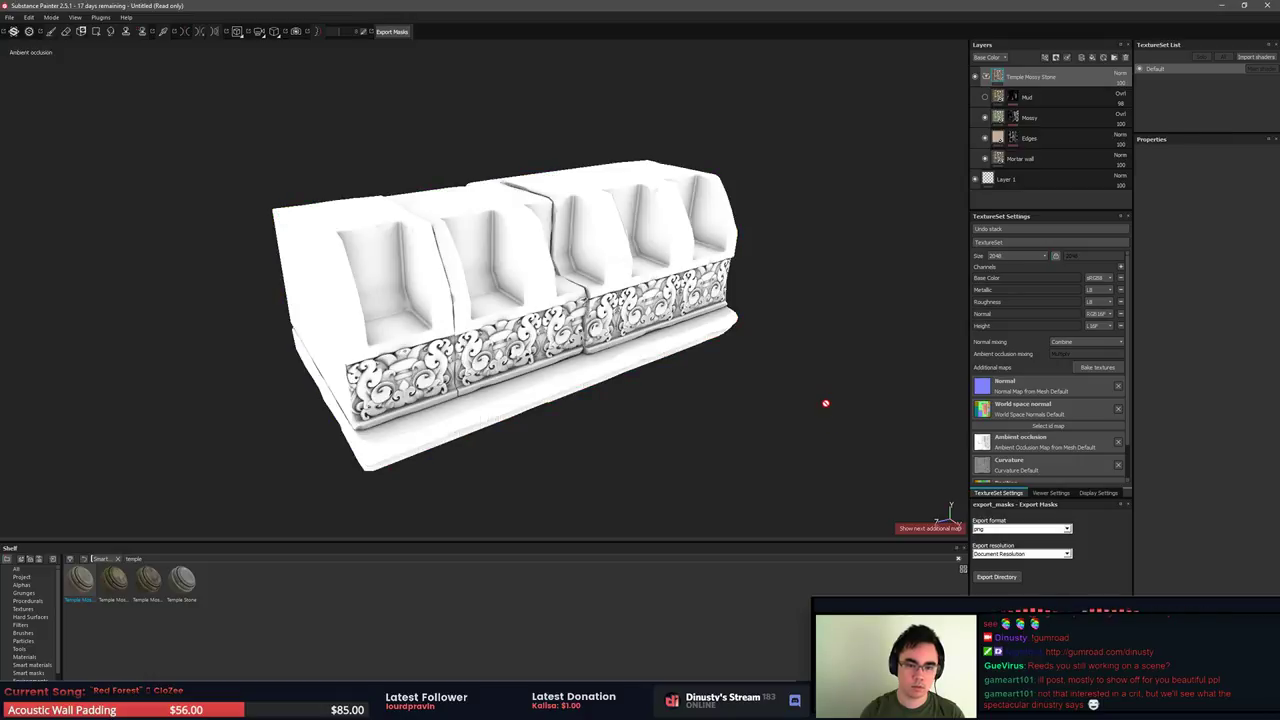
pyautogui.press('b')
pyautogui.press('b')
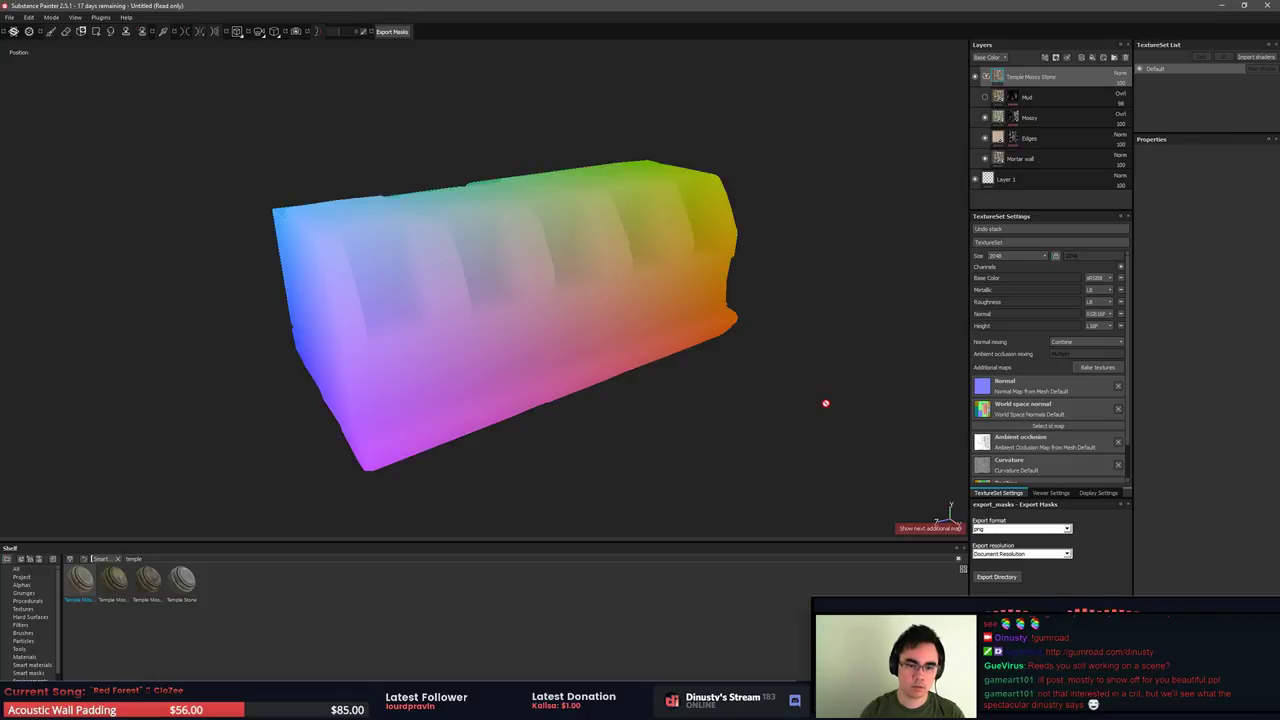
pyautogui.press('b')
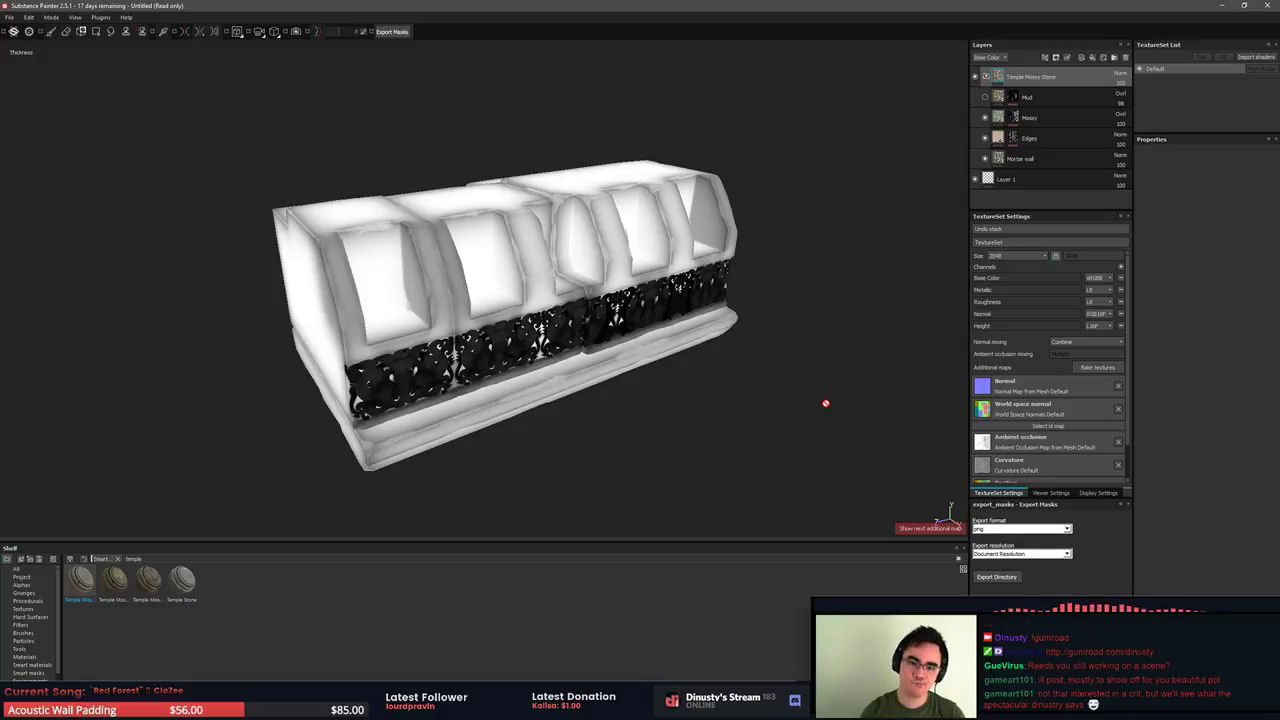
pyautogui.press('b')
pyautogui.press('b')
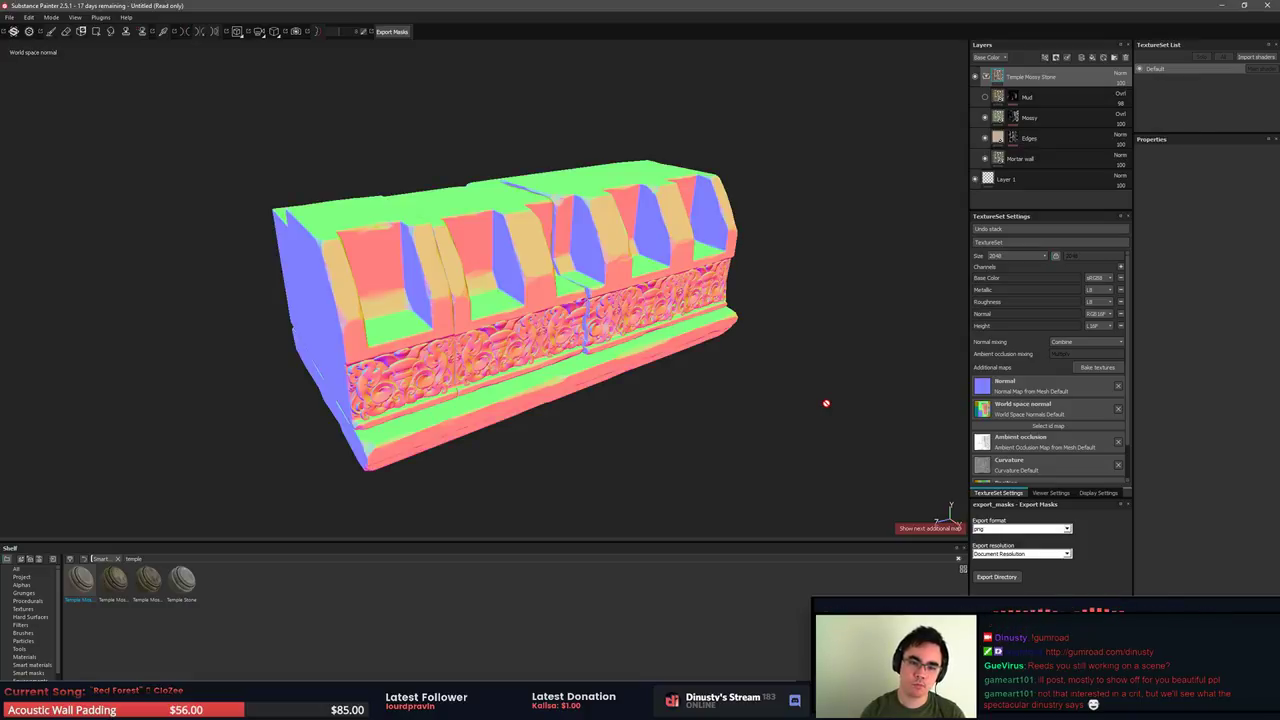
pyautogui.press('b')
pyautogui.press('b')
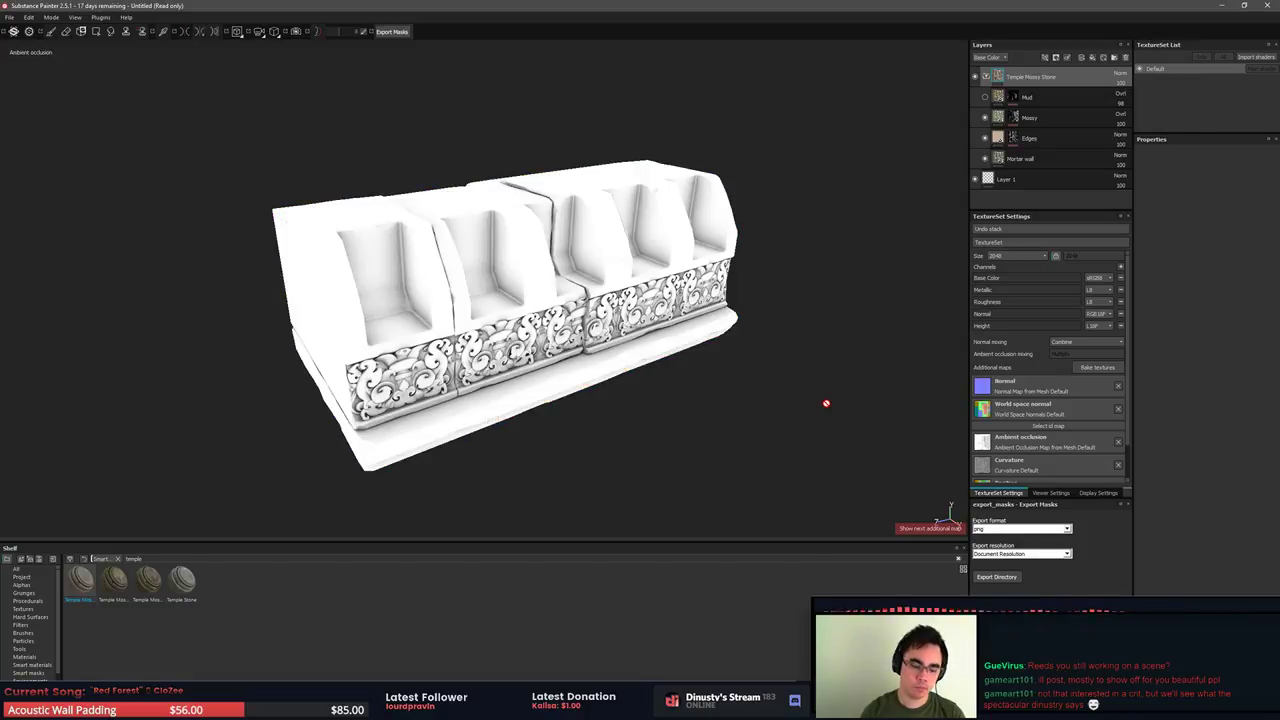
pyautogui.press('m')
# Rotate the environment lighting slightly and review the mossy stone on the roof's front
pyautogui.keyDown('shift'); pyautogui.moveTo(840, 420); pyautogui.dragTo(846, 411, button='right'); pyautogui.keyUp('shift')
pyautogui.keyDown('alt'); pyautogui.keyDown('shift'); pyautogui.moveTo(846, 411); pyautogui.dragTo(803, 466); pyautogui.keyUp('shift'); pyautogui.keyUp('alt')
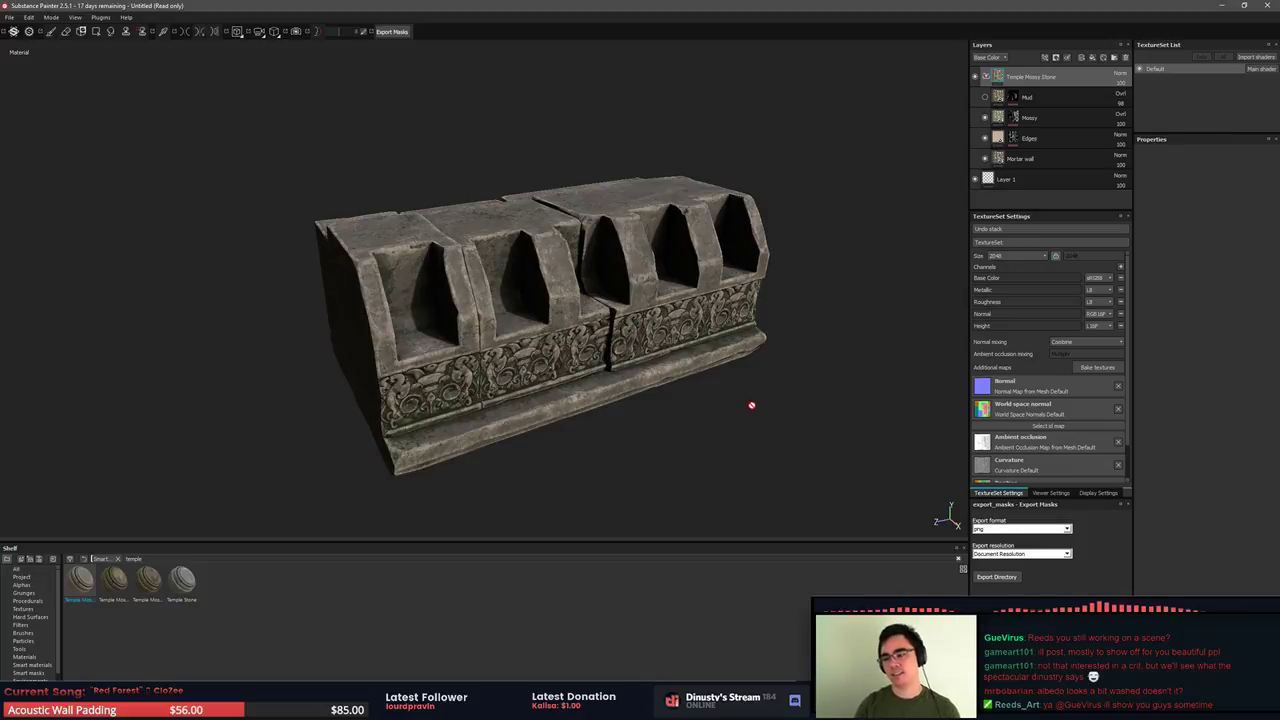
pyautogui.keyDown('alt'); pyautogui.moveTo(878, 410); pyautogui.dragTo(725, 441); pyautogui.keyUp('alt')
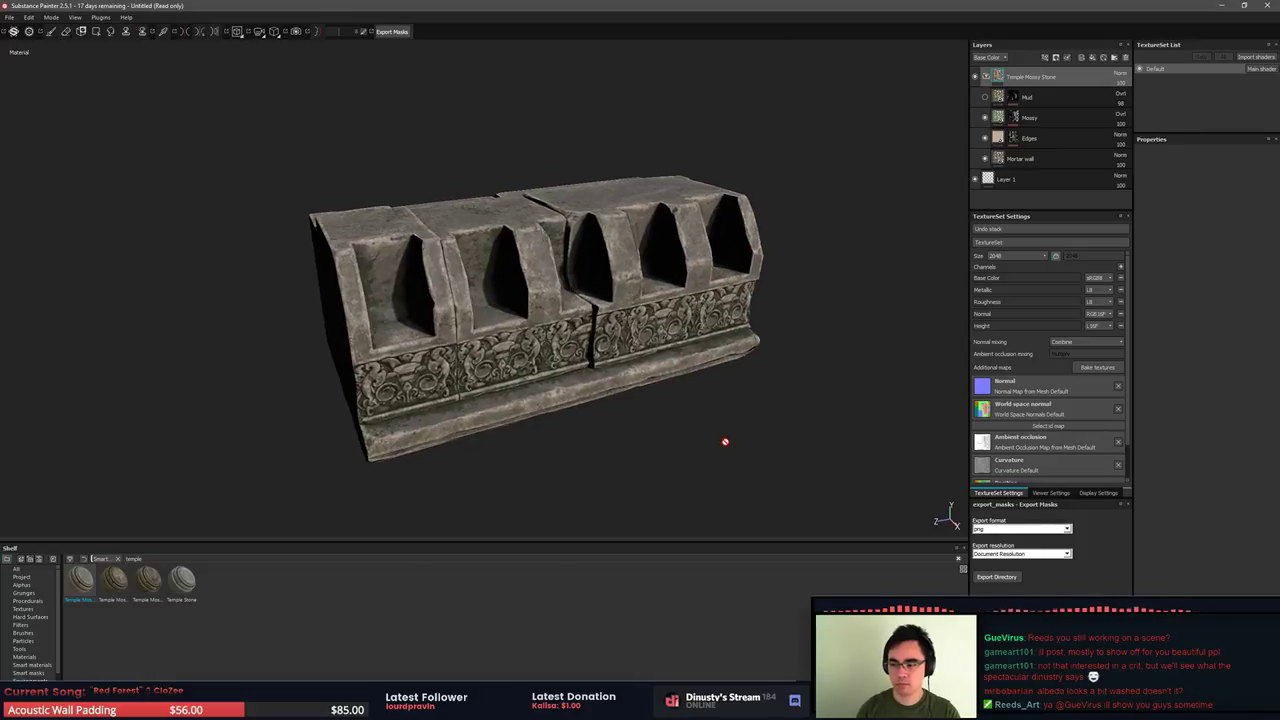
# Replace the Temple Mossy Stone group with the Temple Mossy Stone_1 smart material and inspect its moss up close from both sides
pyautogui.click(132, 593)
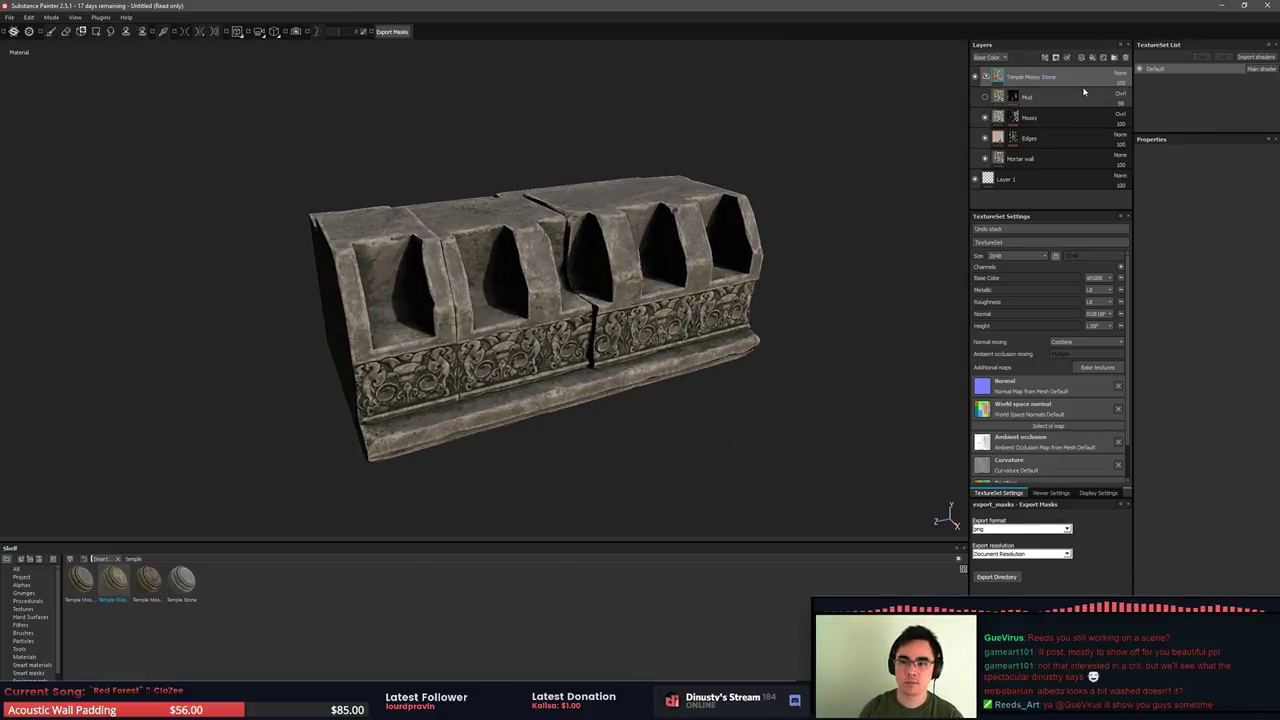
pyautogui.press('Delete')
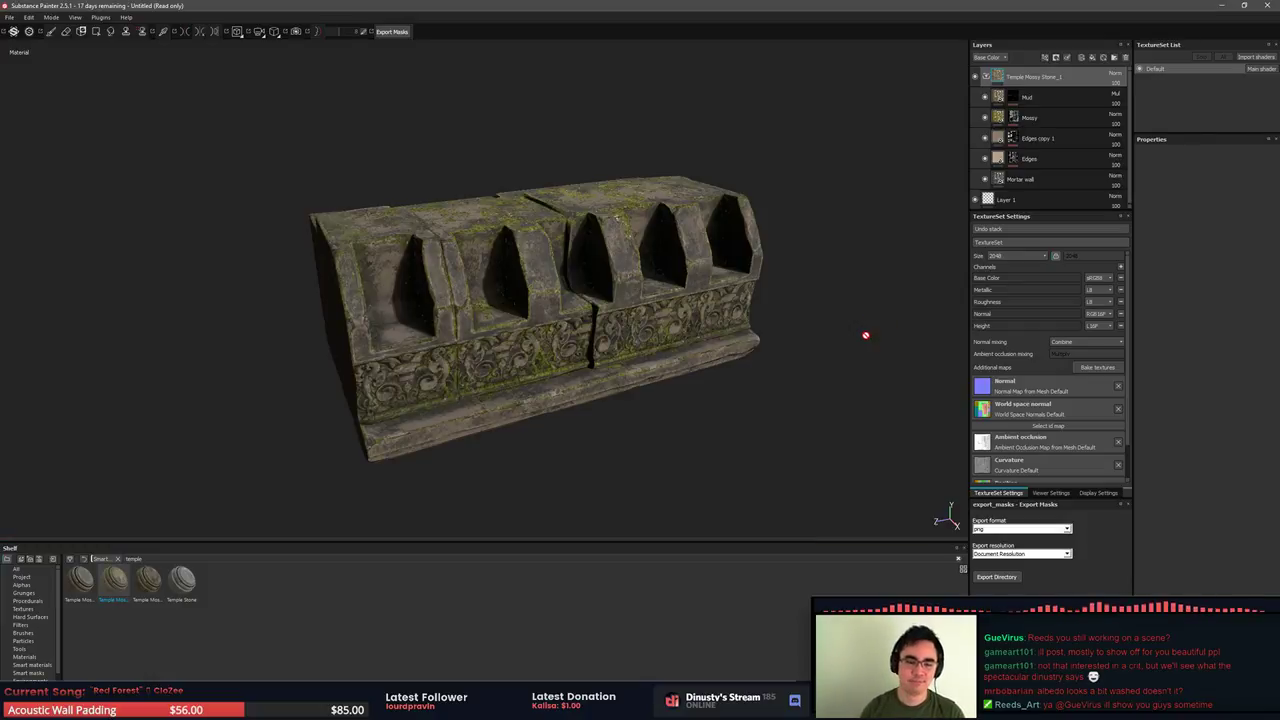
pyautogui.keyDown('alt'); pyautogui.moveTo(808, 329); pyautogui.dragTo(781, 331); pyautogui.keyUp('alt')
pyautogui.keyDown('alt'); pyautogui.moveTo(781, 331); pyautogui.dragTo(835, 385, button='right'); pyautogui.keyUp('alt')
pyautogui.keyDown('alt'); pyautogui.moveTo(835, 385); pyautogui.dragTo(605, 370); pyautogui.keyUp('alt')
pyautogui.keyDown('alt'); pyautogui.moveTo(605, 370); pyautogui.dragTo(540, 389, button='middle'); pyautogui.keyUp('alt')
pyautogui.keyDown('alt'); pyautogui.moveTo(540, 388); pyautogui.dragTo(795, 280); pyautogui.keyUp('alt')
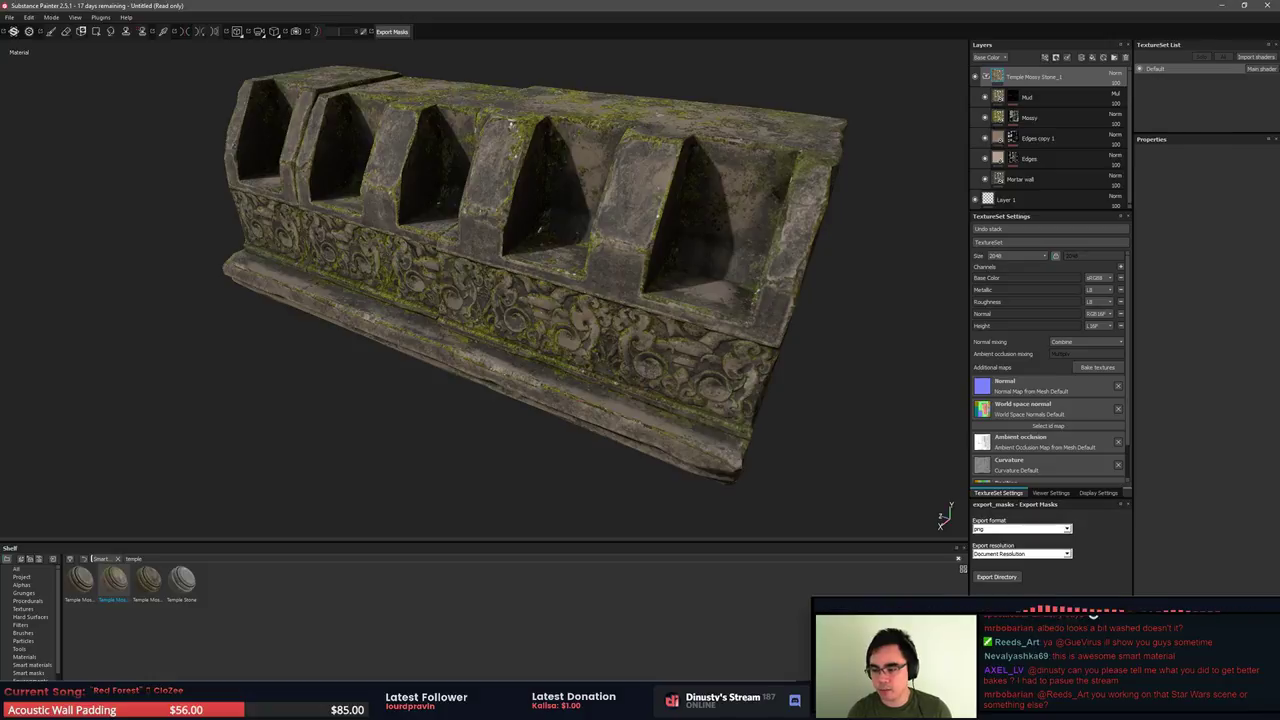
# Rebake the Default texture maps at a much lower output size and examine the effect on the roof's ornament
pyautogui.click(1095, 366)
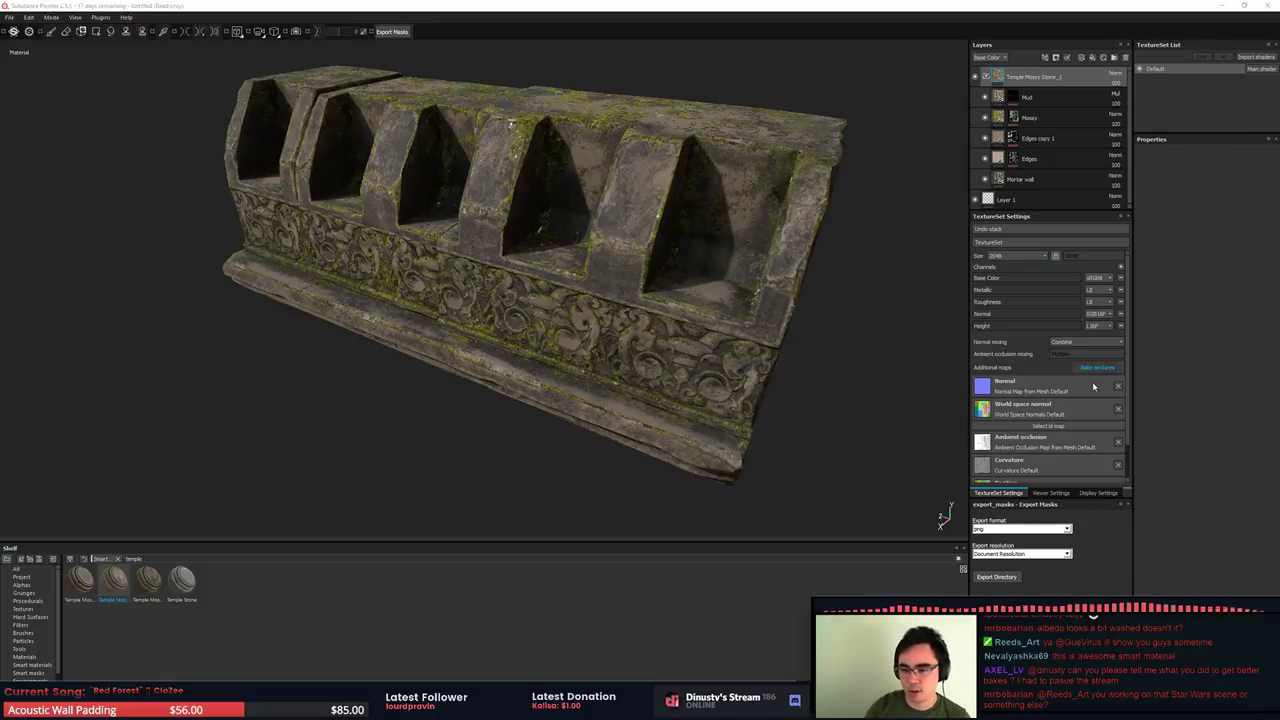
pyautogui.click(650, 216)
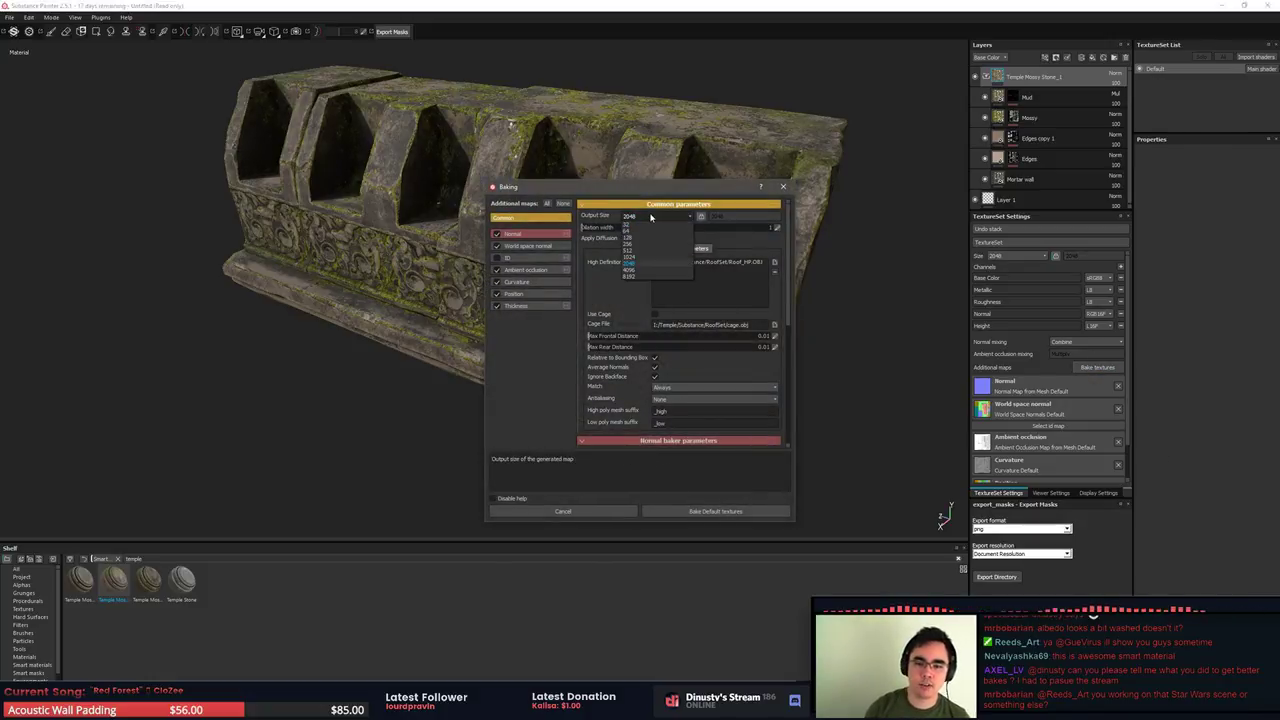
pyautogui.click(644, 246)
pyautogui.click(680, 514)
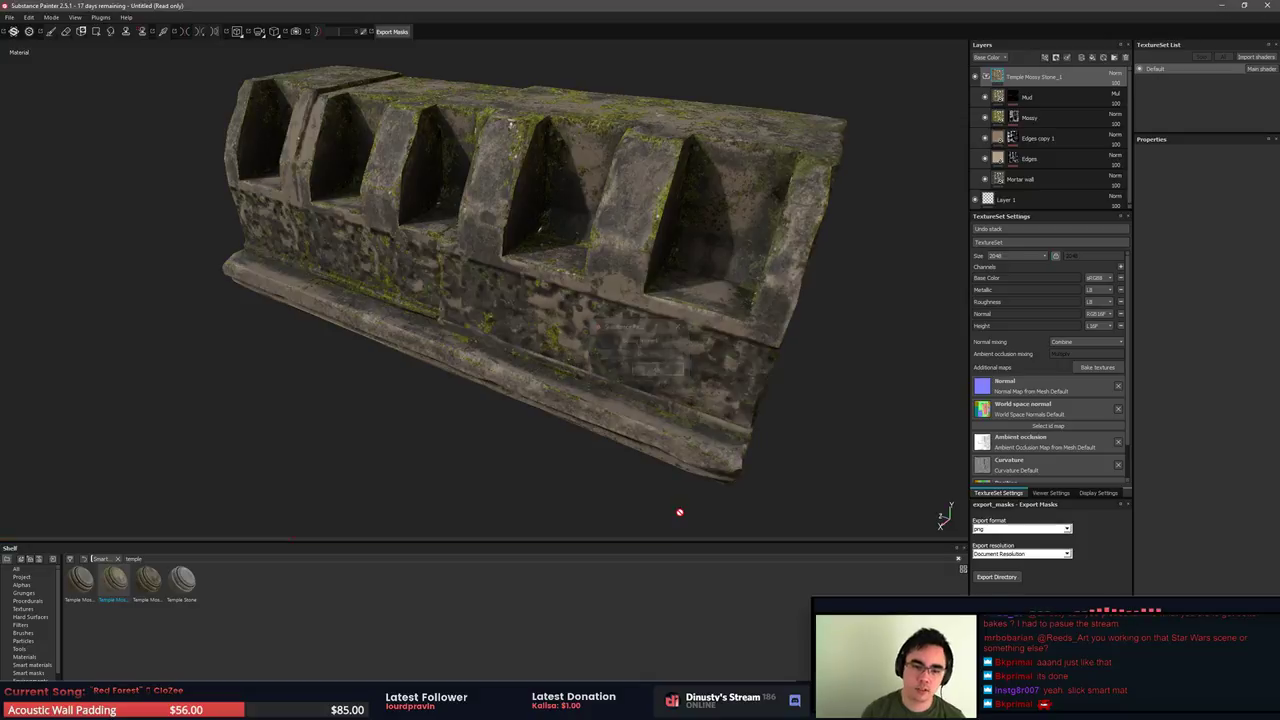
pyautogui.keyDown('alt'); pyautogui.moveTo(578, 42); pyautogui.dragTo(544, 416); pyautogui.keyUp('alt')
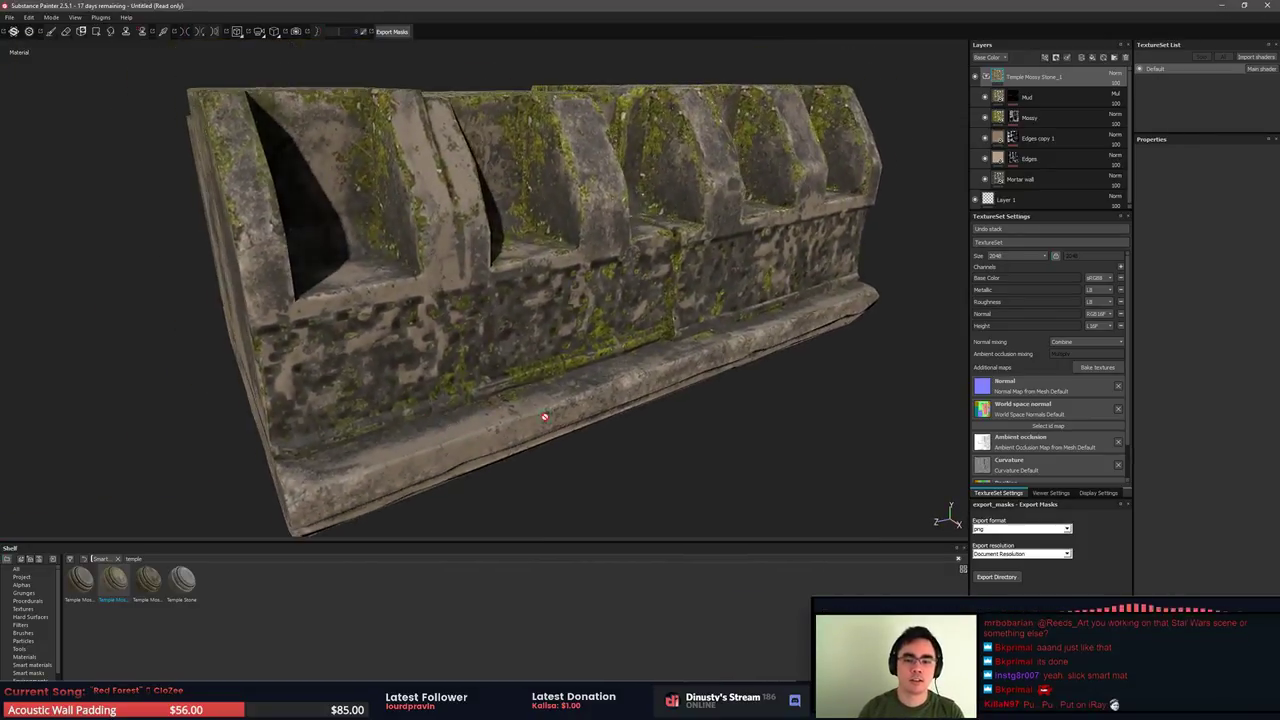
# Rebake the Default texture maps with the output size set to 2048
pyautogui.click(1113, 368)
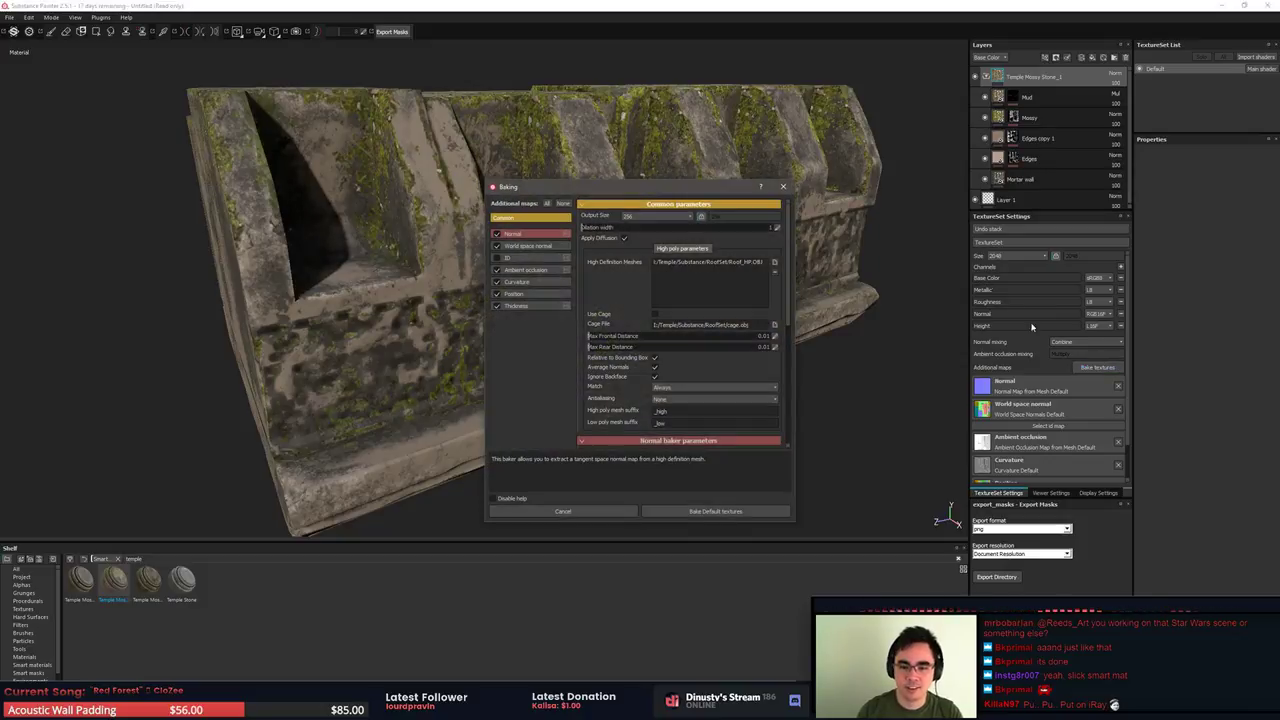
pyautogui.click(674, 216)
pyautogui.click(660, 267)
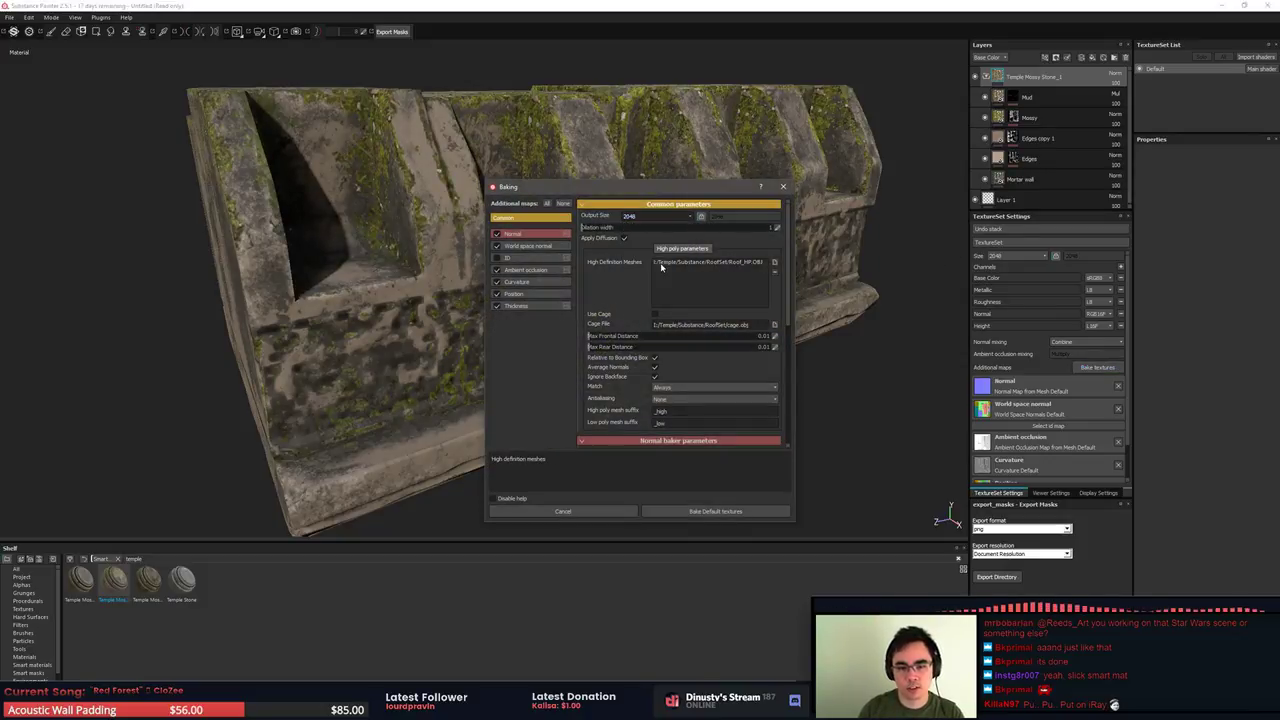
pyautogui.click(712, 512)
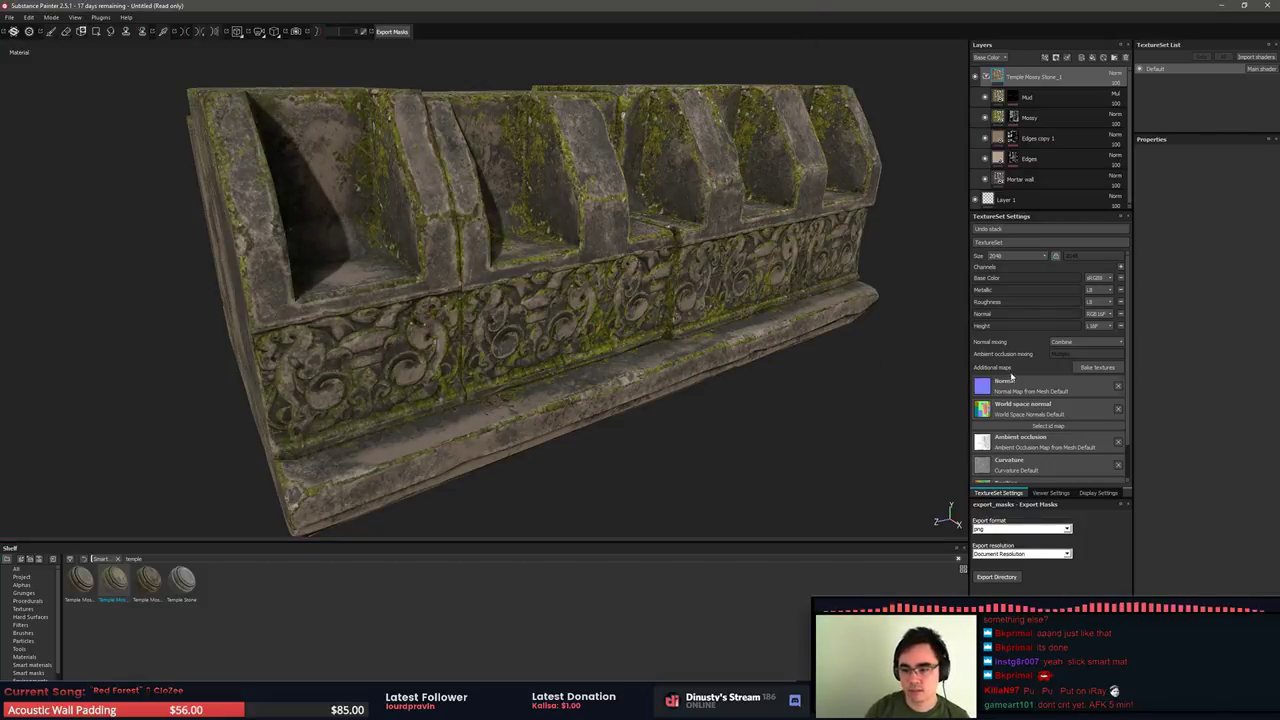
# Try a UV scale of 2 on the Mossy fill layer and settle on 3
pyautogui.click(996, 119)
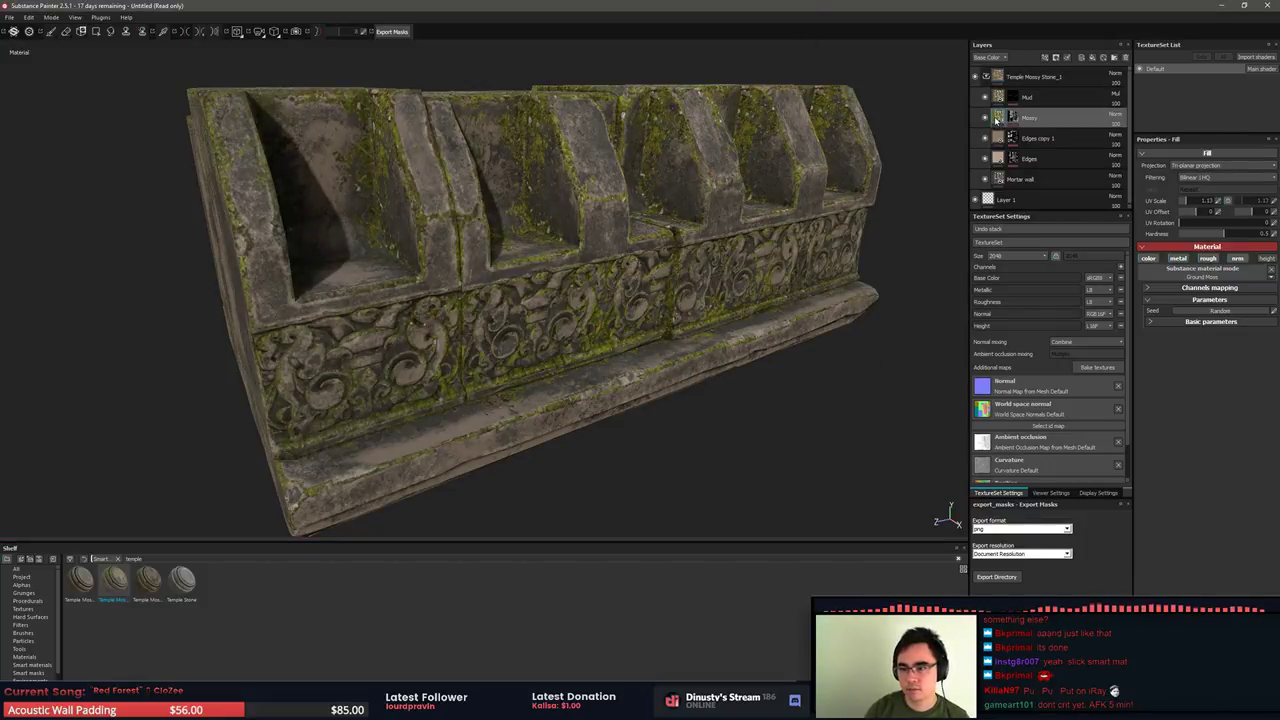
pyautogui.click(1196, 202)
pyautogui.write('2')
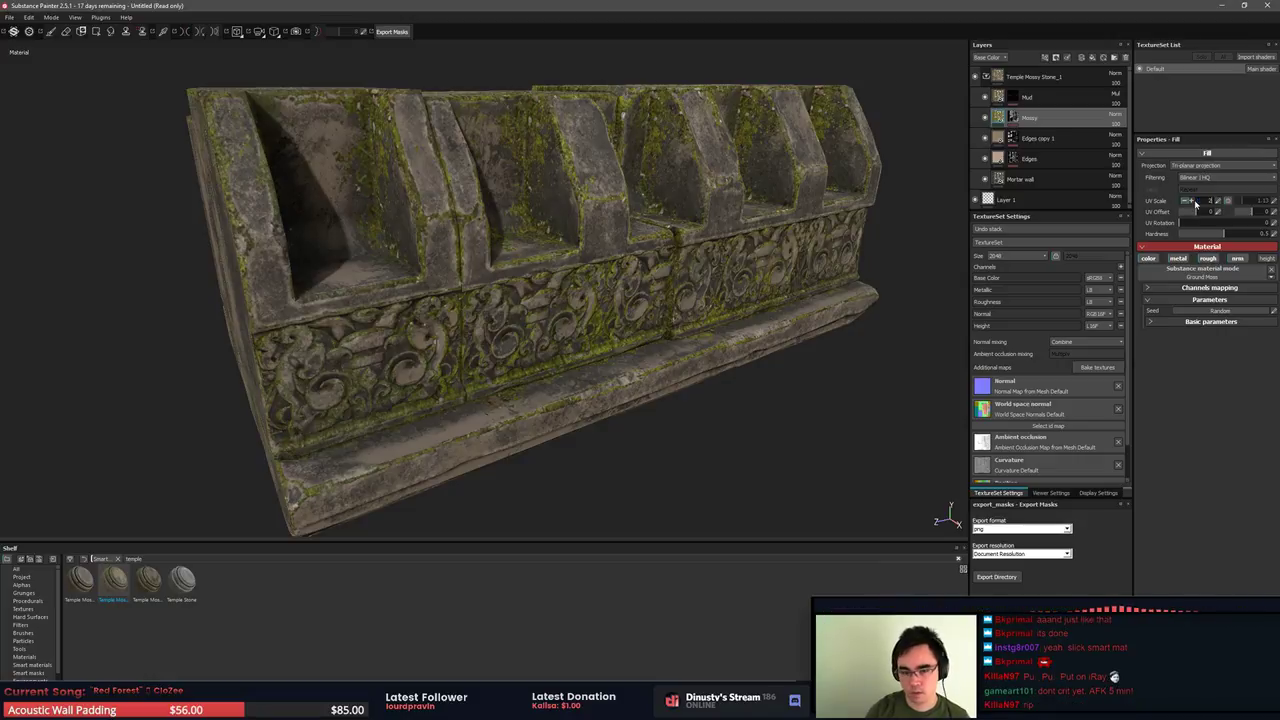
pyautogui.press('Return')
pyautogui.click(1205, 205)
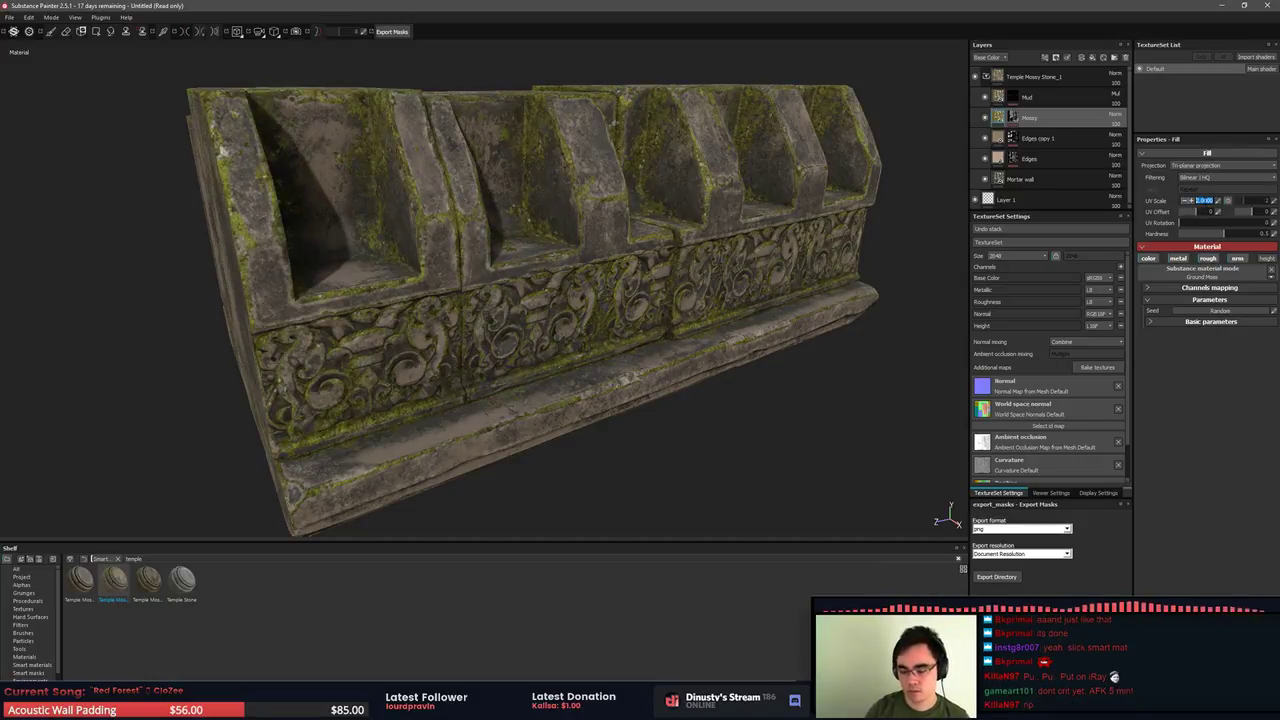
pyautogui.write('3')
pyautogui.press('Return')
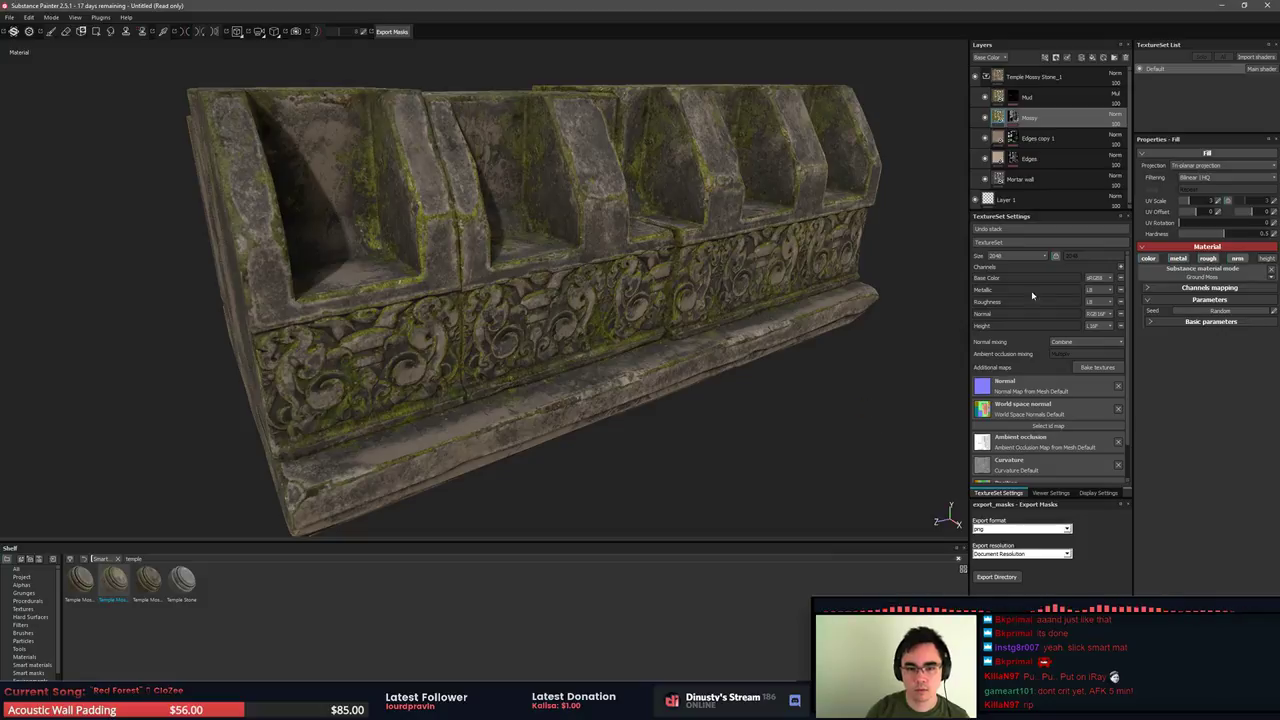
# Display the Mud layer's mask and raise its MG Ground Dirt level, with dirt height at 0.3, to spread mud along the base
pyautogui.click(1046, 100)
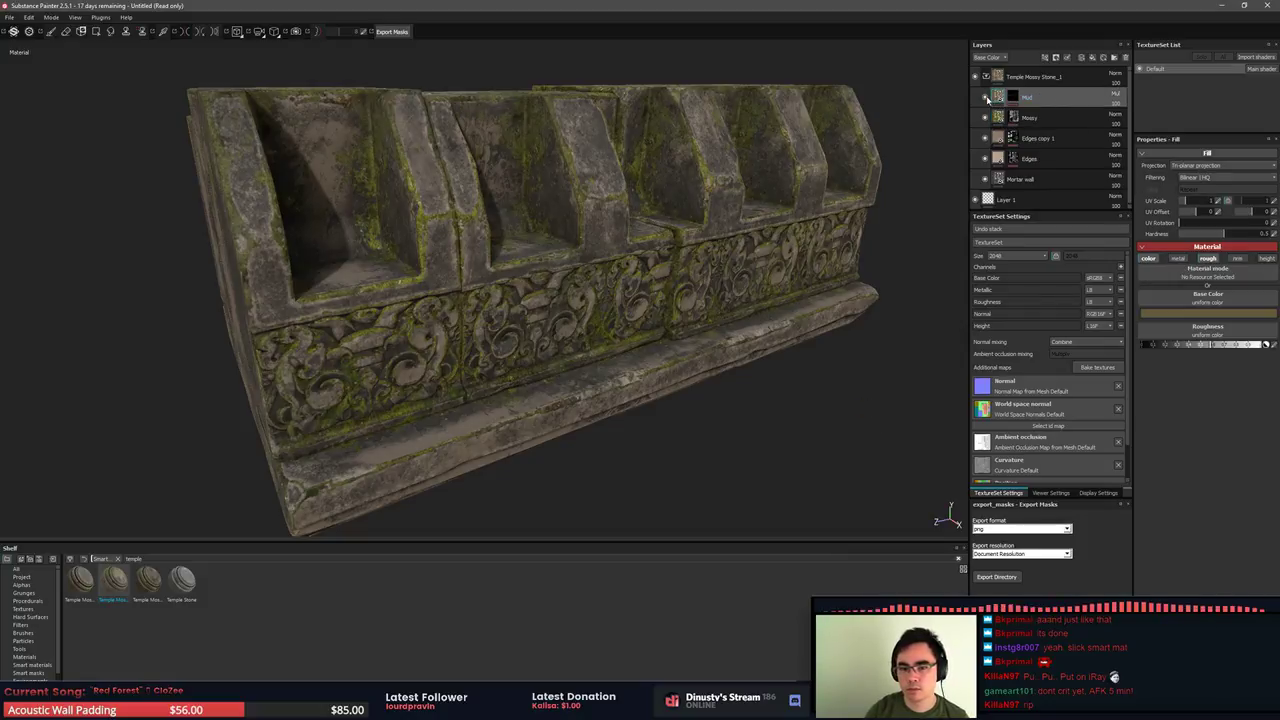
pyautogui.click(986, 98)
pyautogui.click(1014, 97)
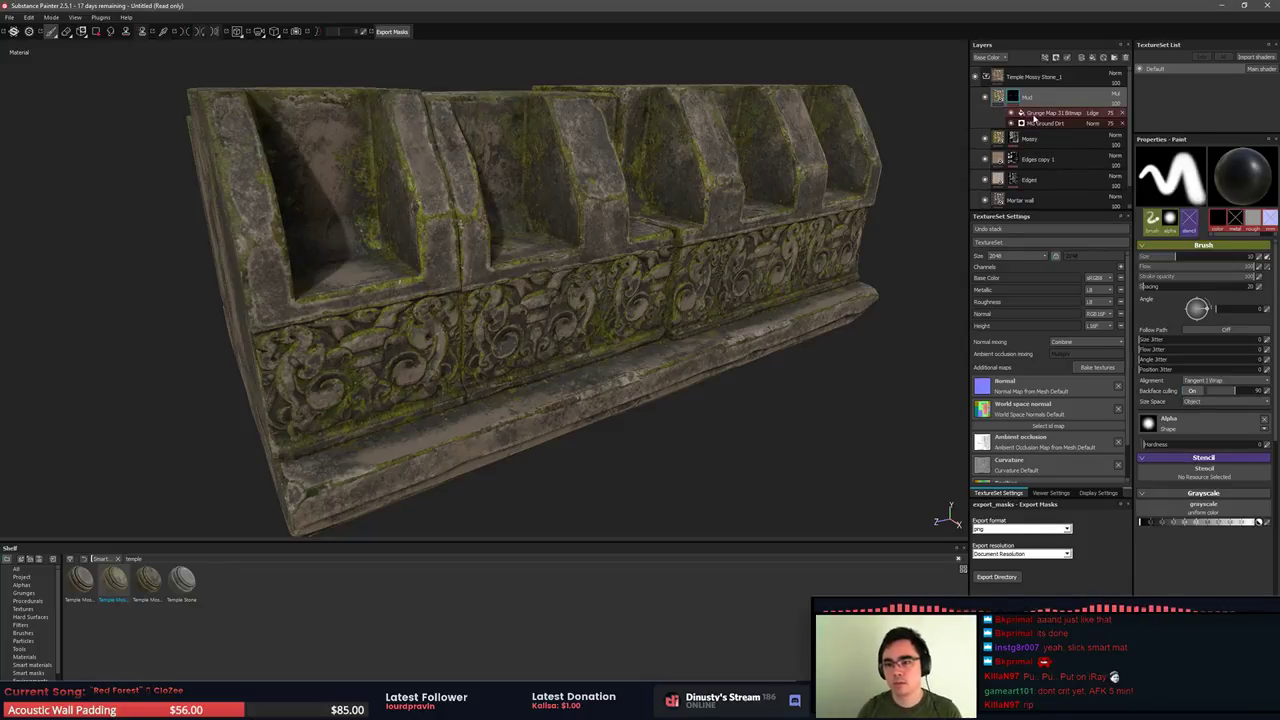
pyautogui.keyDown('alt'); pyautogui.click(1012, 97); pyautogui.keyUp('alt')
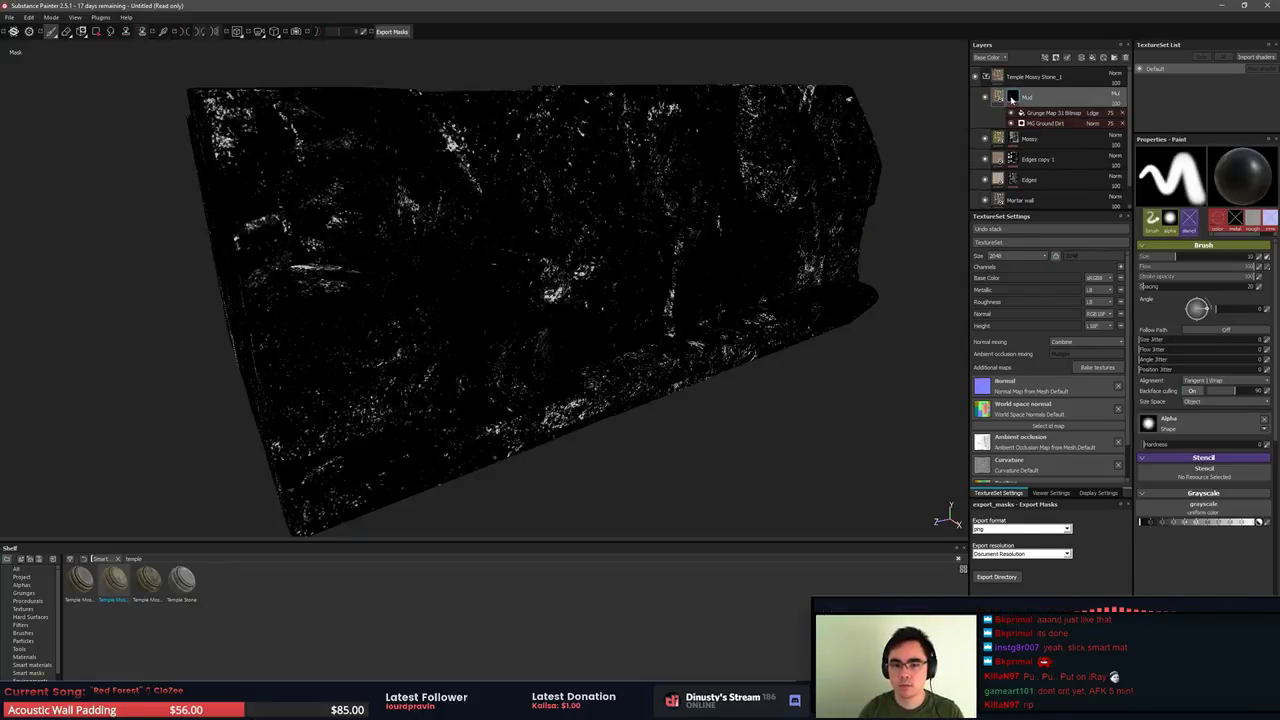
pyautogui.click(1045, 123)
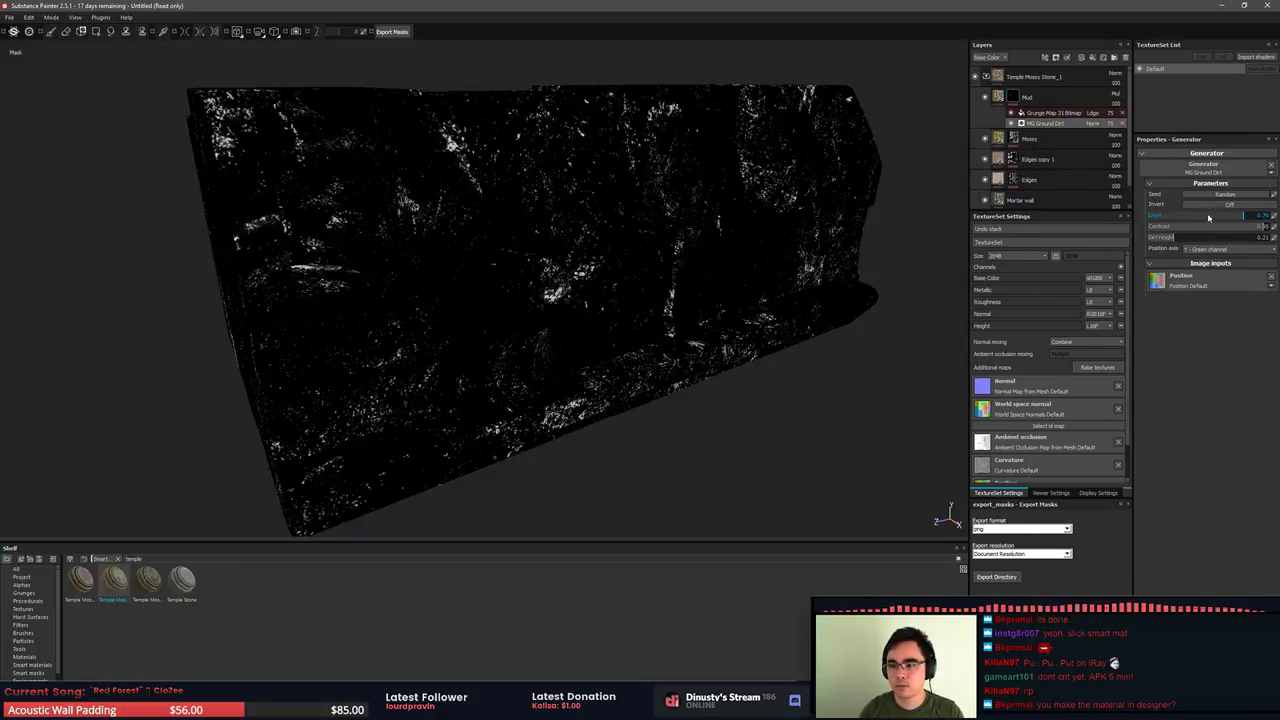
pyautogui.moveTo(1243, 217)
pyautogui.mouseDown()
pyautogui.moveTo(1266, 217)
pyautogui.moveTo(1177, 240)
pyautogui.moveTo(1253, 224)
pyautogui.mouseUp()
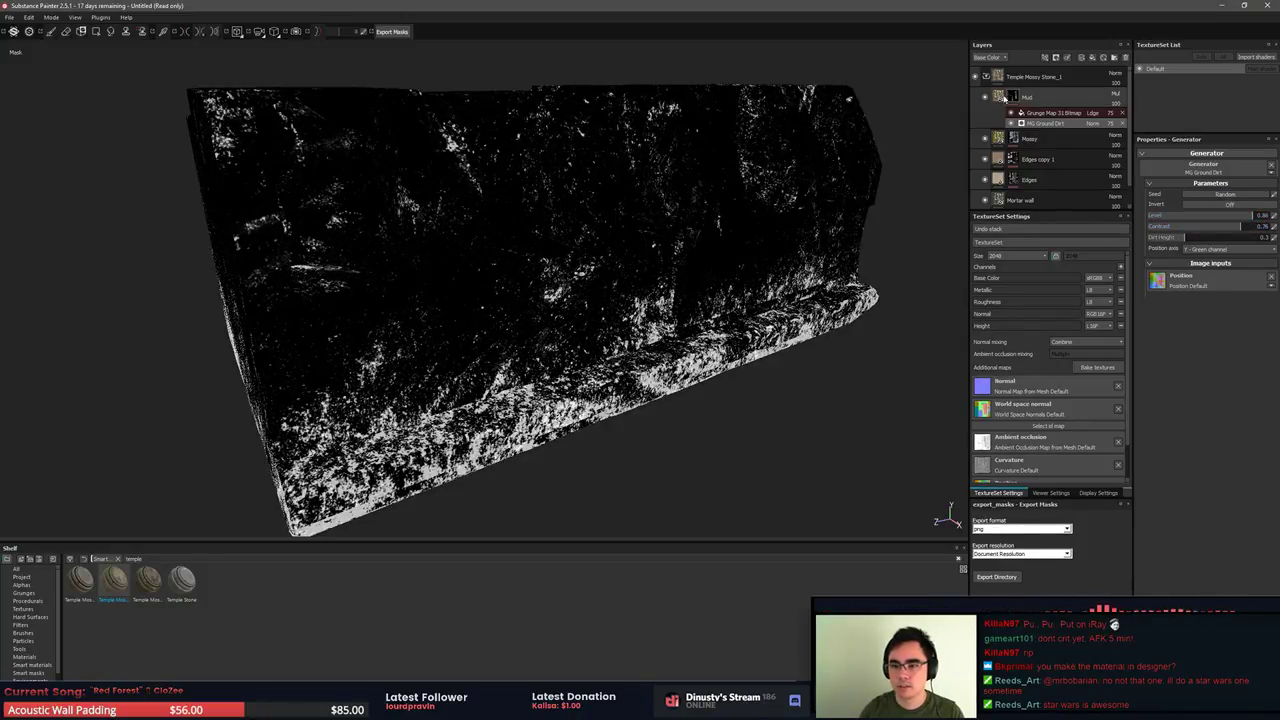
# Restore the material view, lower the Mud layer's roughness to a near-black value and check the base ledge under rotated lighting
pyautogui.click(999, 101)
pyautogui.keyDown('alt'); pyautogui.moveTo(852, 410); pyautogui.dragTo(906, 314); pyautogui.keyUp('alt')
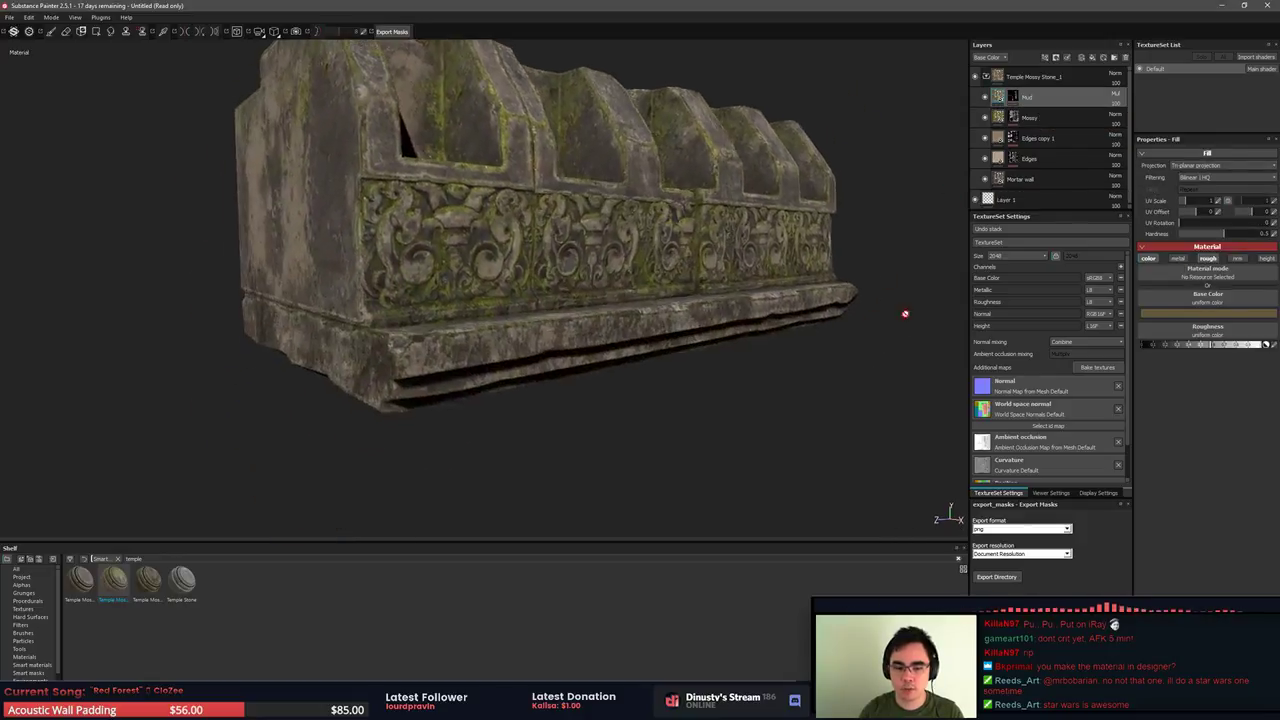
pyautogui.keyDown('alt'); pyautogui.moveTo(906, 314); pyautogui.dragTo(942, 398, button='right'); pyautogui.keyUp('alt')
pyautogui.keyDown('alt'); pyautogui.moveTo(941, 398); pyautogui.dragTo(462, 341); pyautogui.keyUp('alt')
pyautogui.keyDown('alt'); pyautogui.moveTo(462, 341); pyautogui.dragTo(209, 291, button='right'); pyautogui.keyUp('alt')
pyautogui.keyDown('alt'); pyautogui.moveTo(209, 291); pyautogui.dragTo(275, 238); pyautogui.keyUp('alt')
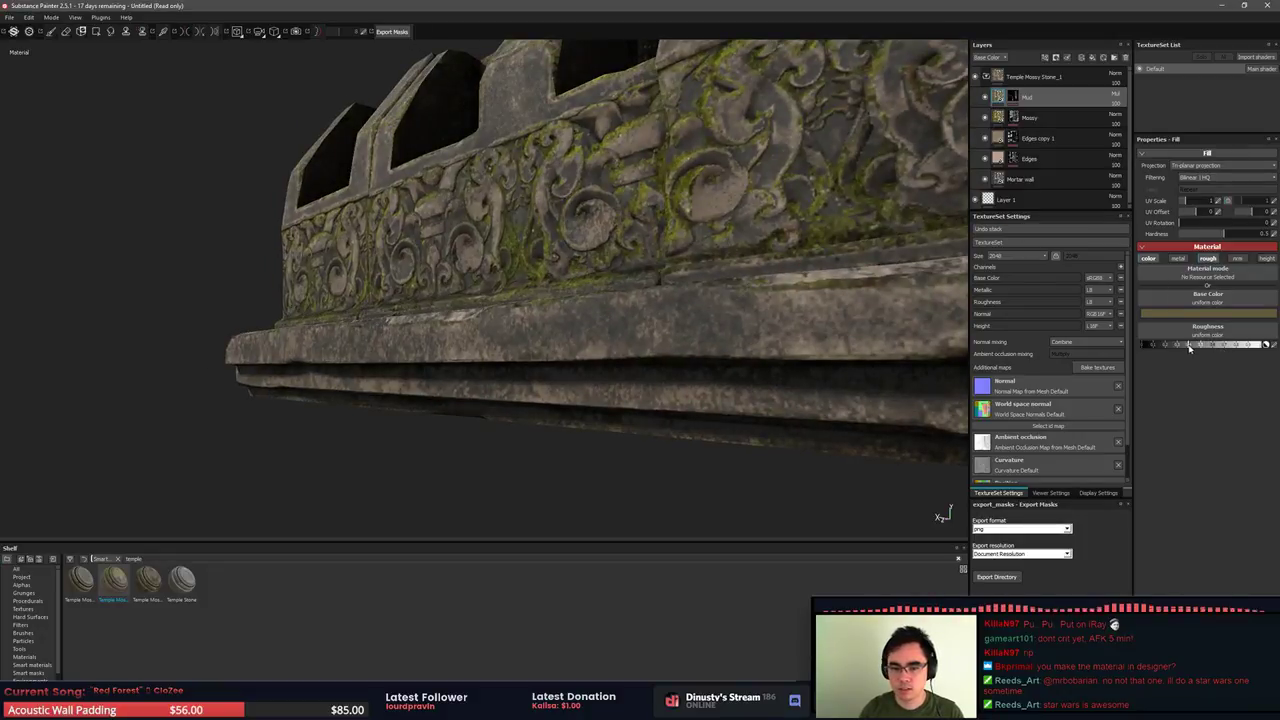
pyautogui.moveTo(1147, 348); pyautogui.dragTo(1157, 348)
pyautogui.keyDown('alt'); pyautogui.moveTo(830, 345); pyautogui.dragTo(771, 346); pyautogui.keyUp('alt')
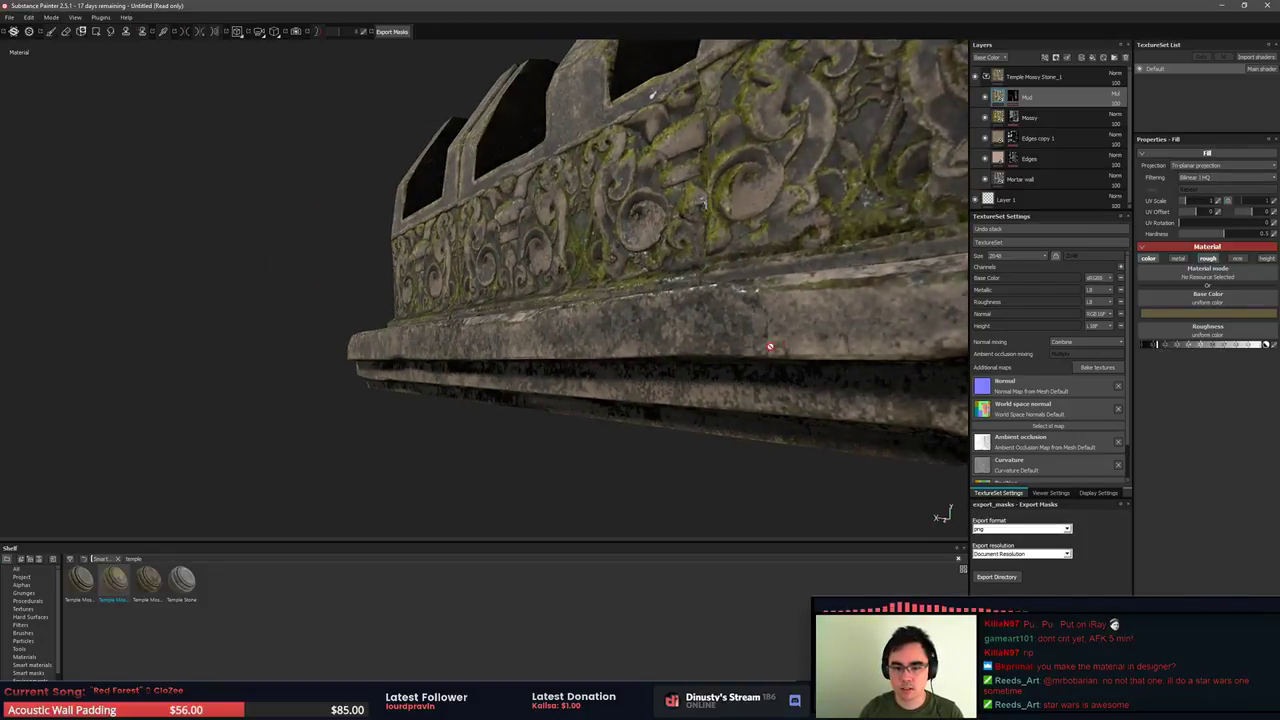
pyautogui.moveTo(771, 346)
pyautogui.keyDown('shift'); pyautogui.mouseDown(button='right')
pyautogui.moveTo(640, 354)
pyautogui.moveTo(737, 357)
pyautogui.mouseUp(button='right'); pyautogui.keyUp('shift')
pyautogui.moveTo(737, 356)
pyautogui.keyDown('alt'); pyautogui.mouseDown()
pyautogui.moveTo(651, 354)
pyautogui.moveTo(645, 323)
pyautogui.moveTo(728, 397)
pyautogui.moveTo(777, 333)
pyautogui.moveTo(649, 265)
pyautogui.moveTo(603, 321)
pyautogui.moveTo(652, 288)
pyautogui.mouseUp(); pyautogui.keyUp('alt')
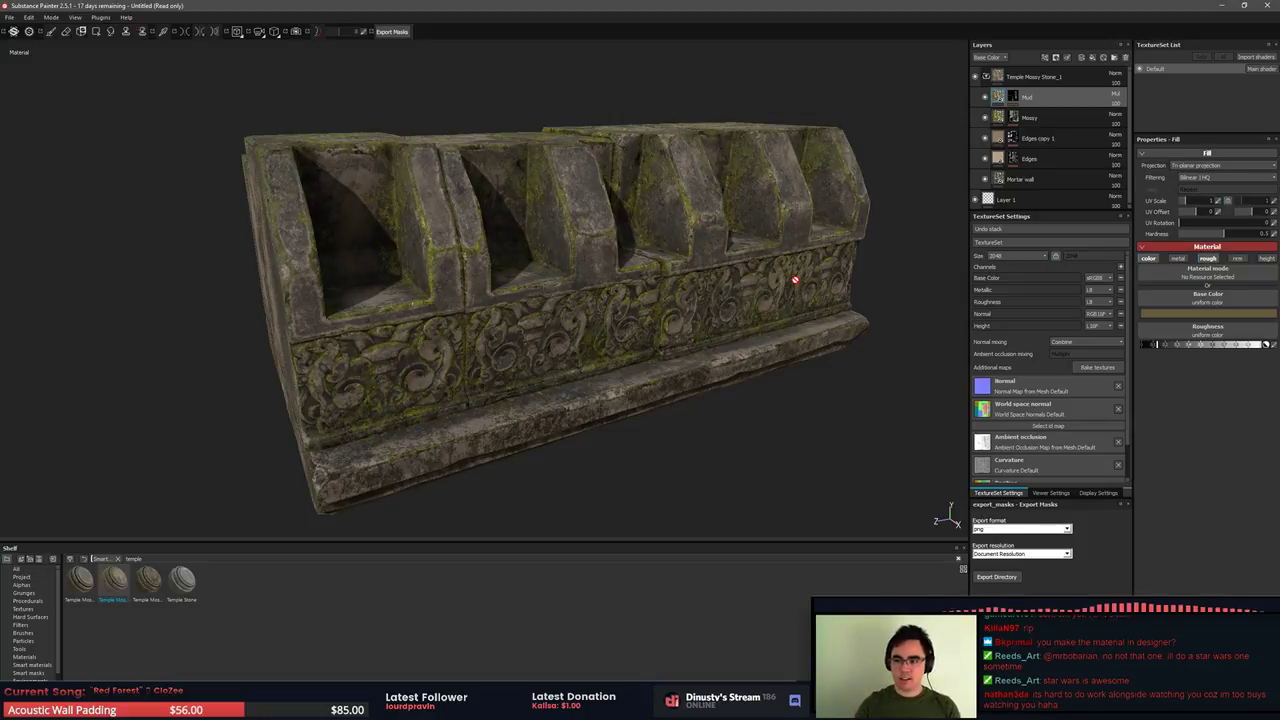
# Review the roof trim from several angles and look over the baking parameters without rebaking
pyautogui.keyDown('alt'); pyautogui.moveTo(873, 331); pyautogui.dragTo(906, 329); pyautogui.keyUp('alt')
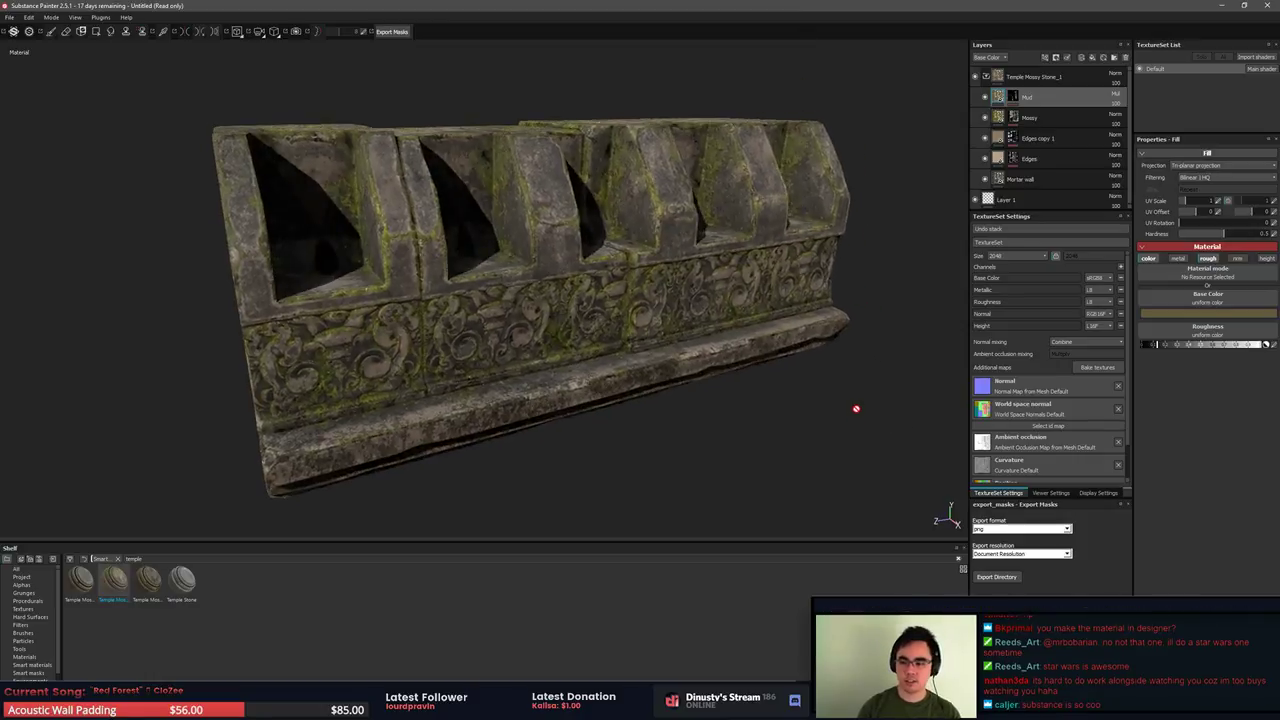
pyautogui.keyDown('alt'); pyautogui.moveTo(881, 393); pyautogui.dragTo(905, 371); pyautogui.keyUp('alt')
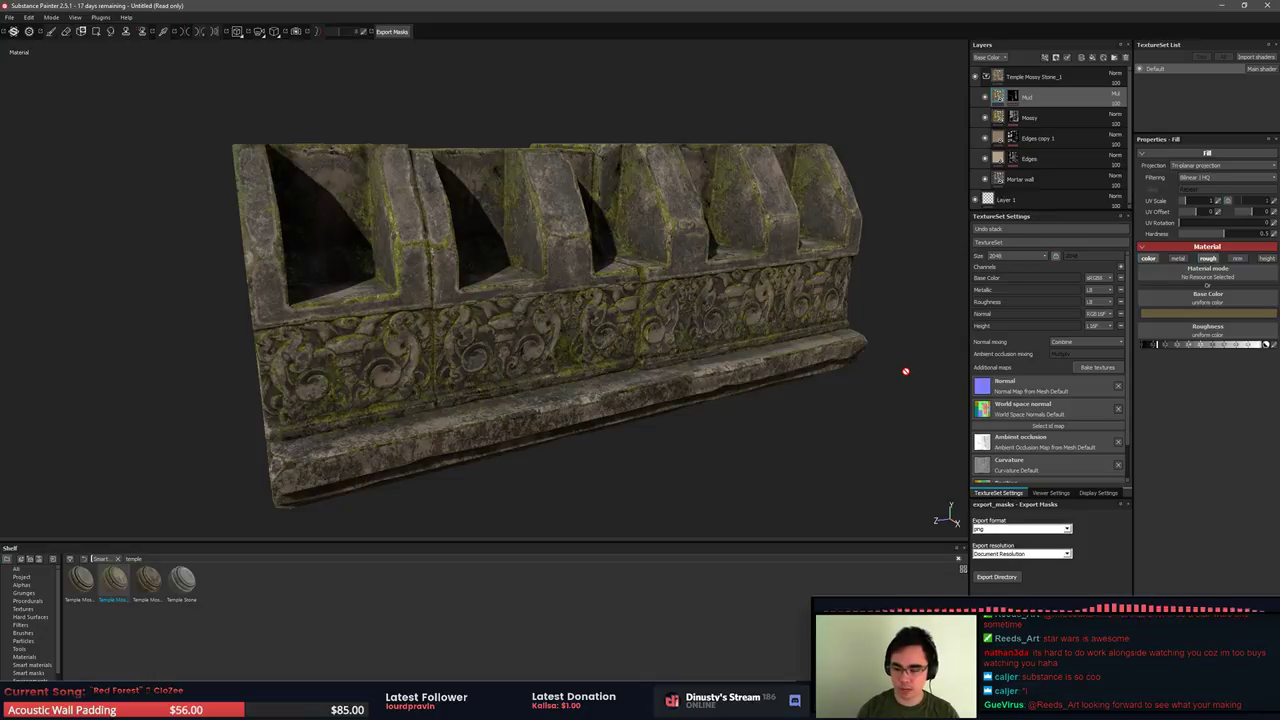
pyautogui.click(1097, 367)
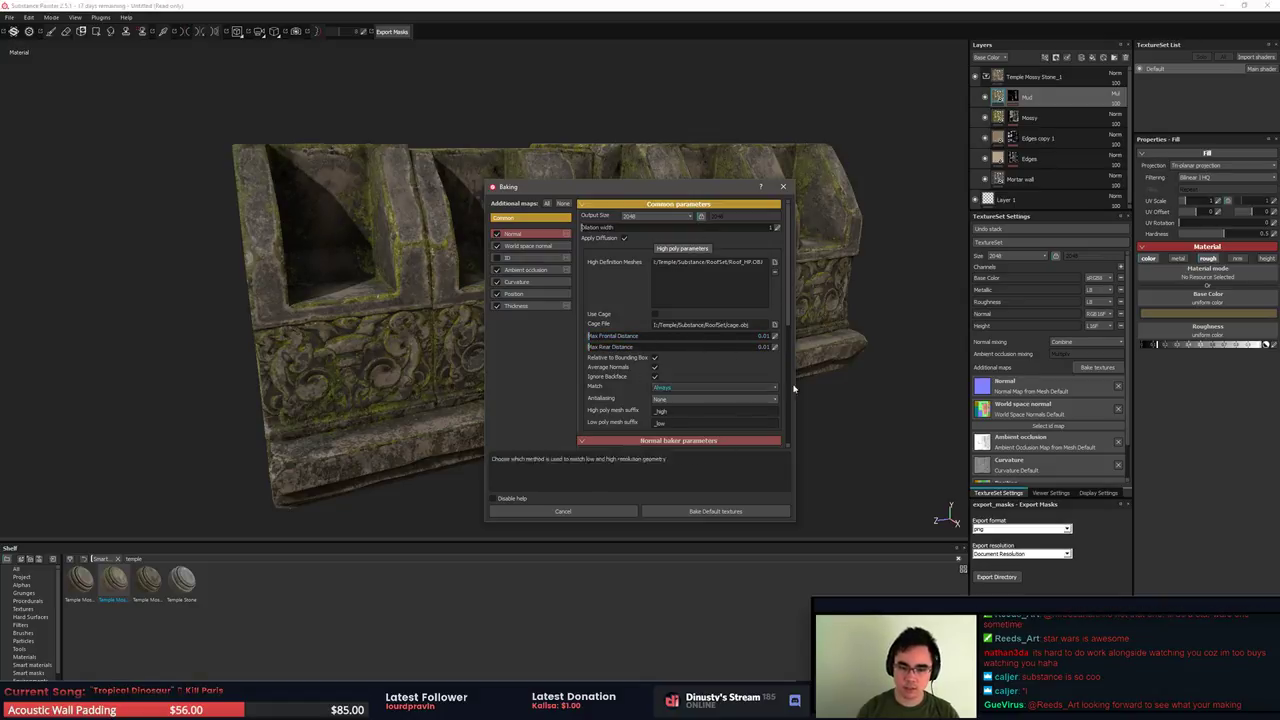
pyautogui.click(784, 186)
pyautogui.keyDown('alt'); pyautogui.moveTo(716, 240); pyautogui.dragTo(729, 318); pyautogui.keyUp('alt')
# Compare the roof with the Edges copy 1 layer hidden and shown, and display that layer's mask
pyautogui.click(985, 140)
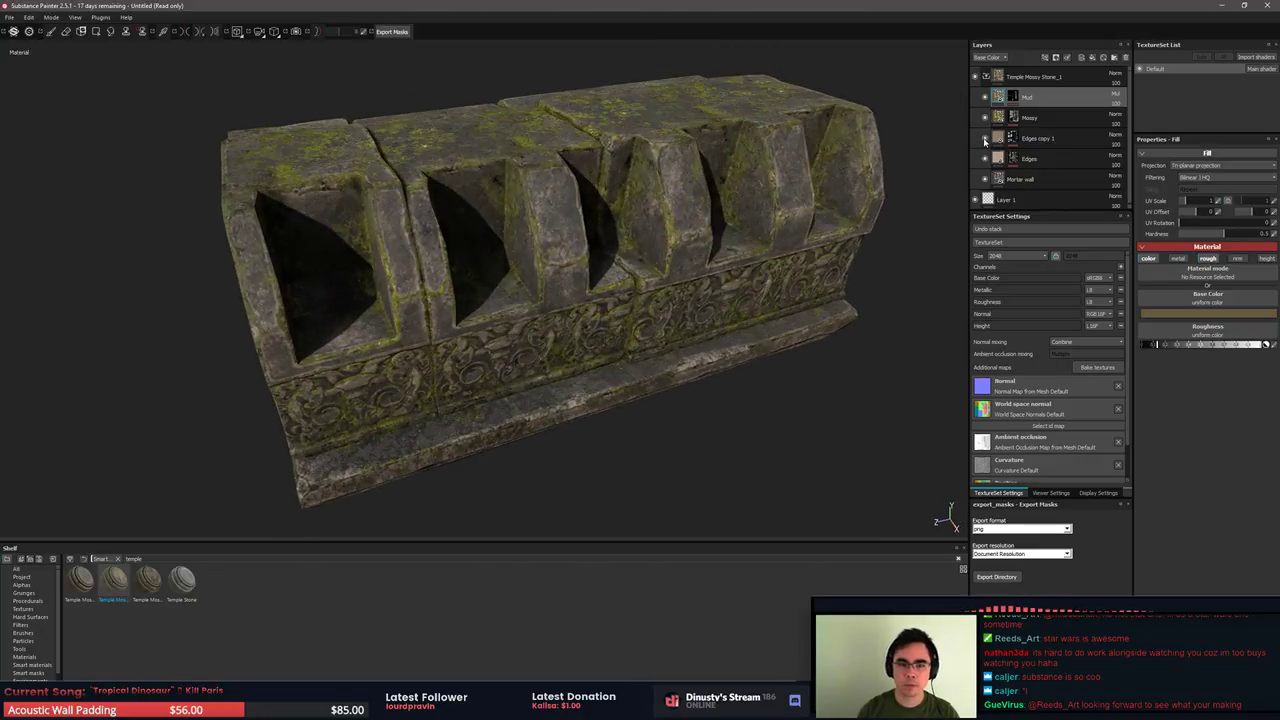
pyautogui.click(985, 140)
pyautogui.click(985, 140)
pyautogui.click(985, 140)
pyautogui.click(994, 141)
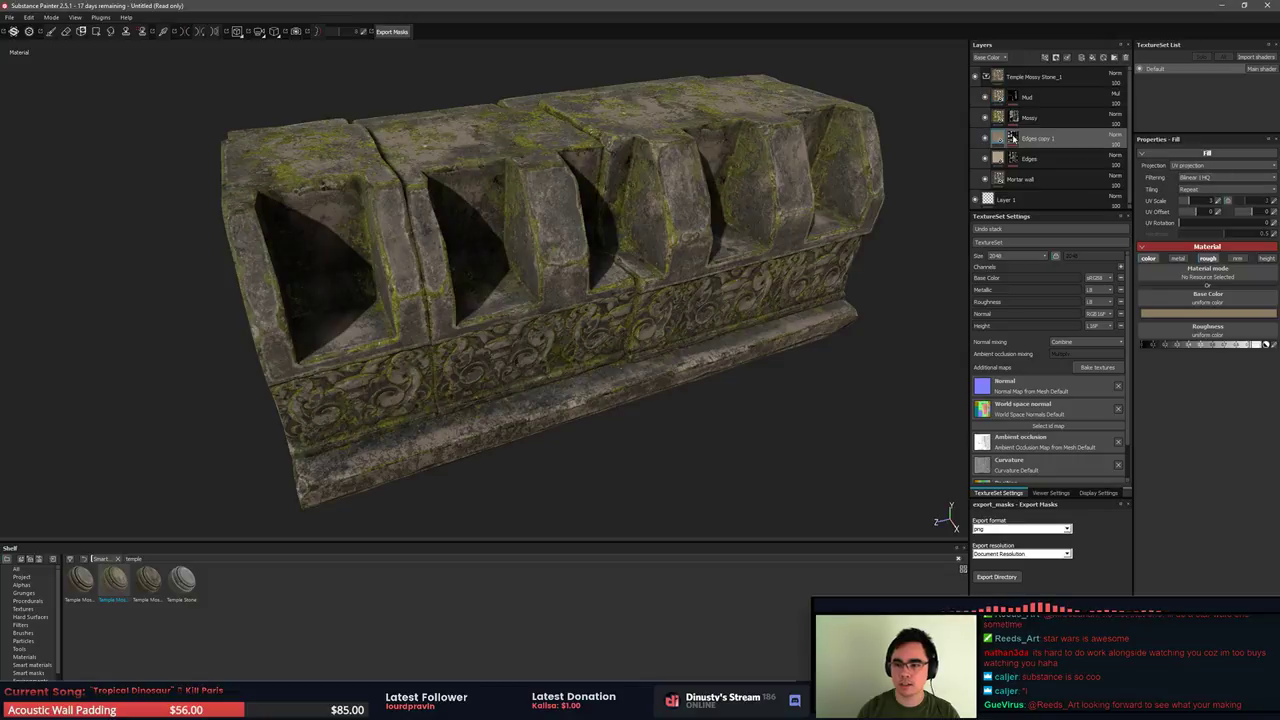
pyautogui.keyDown('alt'); pyautogui.click(1014, 139); pyautogui.keyUp('alt')
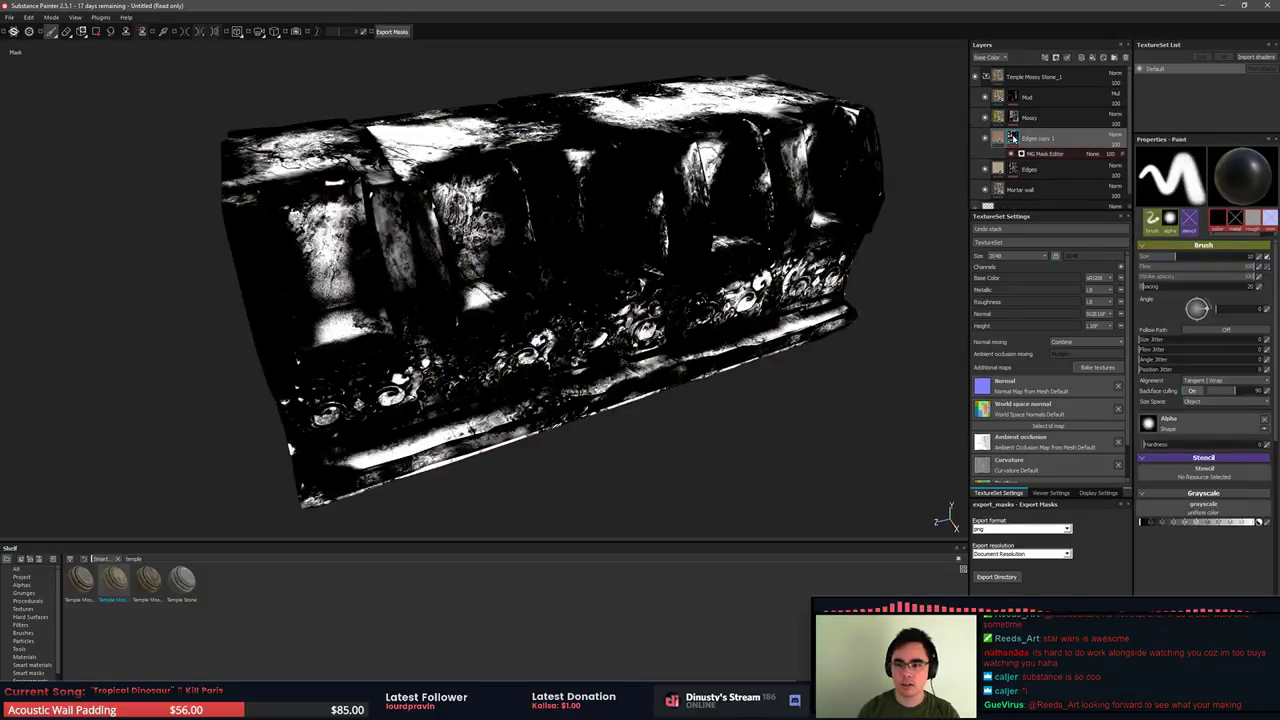
# In the Edges copy 1 mask editor, randomise the Grunge 014 texture's seed and set its balance to 0.63
pyautogui.click(1030, 154)
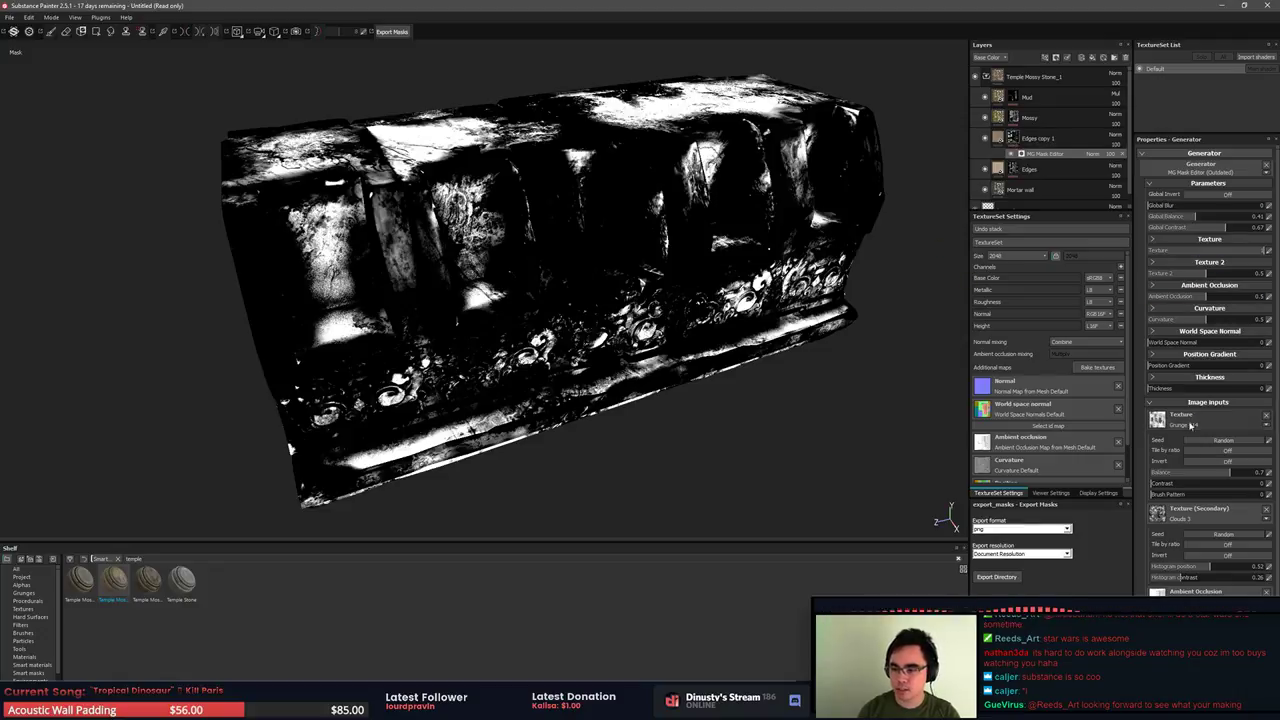
pyautogui.click(1201, 476)
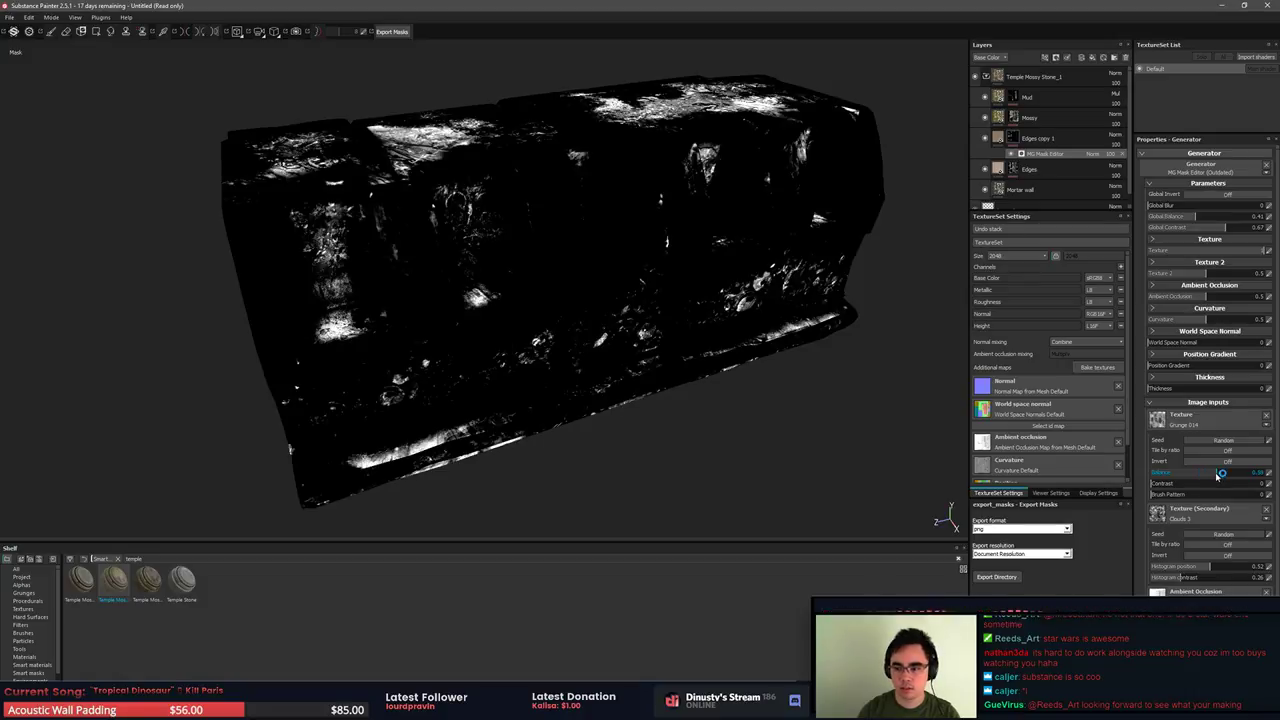
pyautogui.moveTo(1231, 480); pyautogui.dragTo(1085, 493)
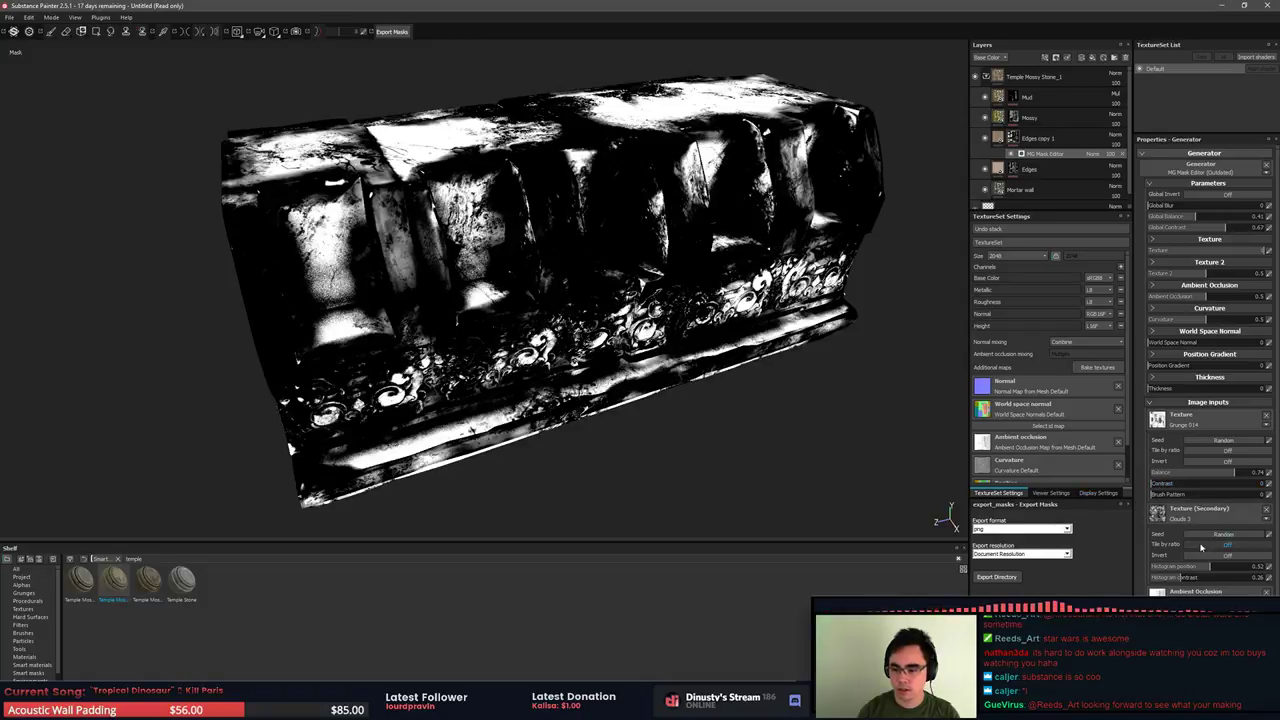
pyautogui.click(1230, 442)
pyautogui.click(1231, 444)
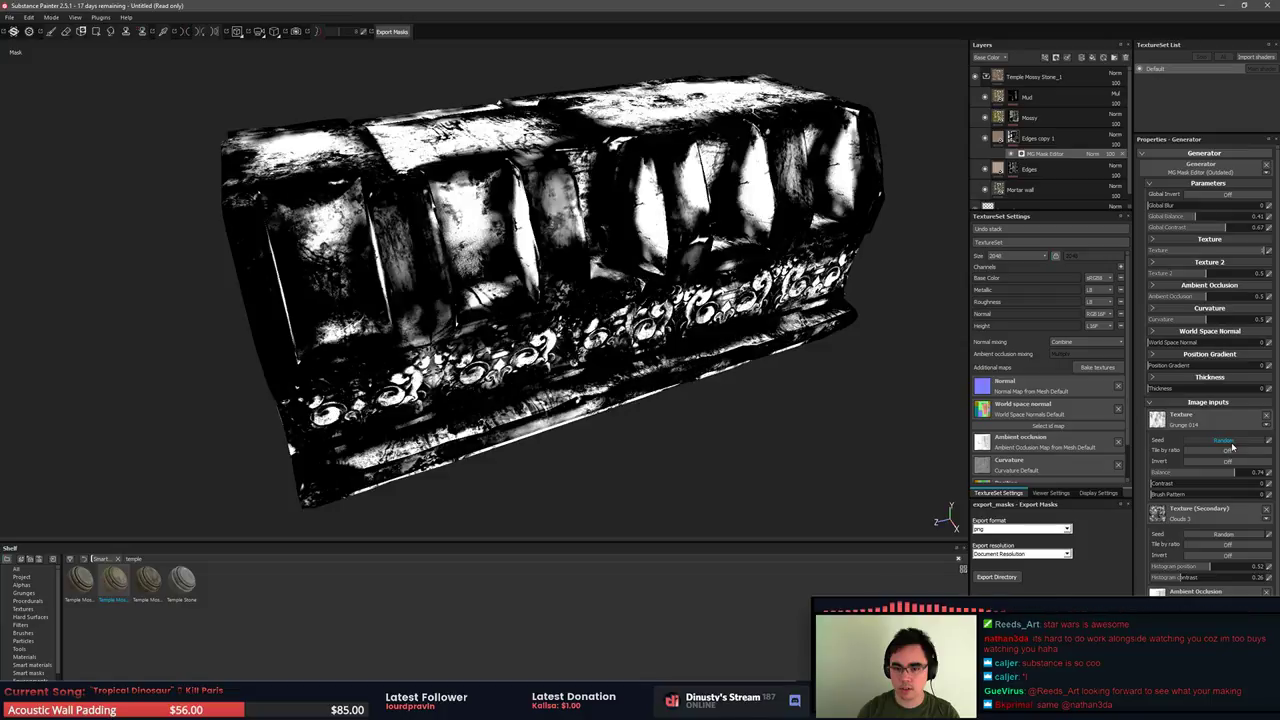
pyautogui.moveTo(1240, 474)
pyautogui.mouseDown()
pyautogui.moveTo(1211, 476)
pyautogui.moveTo(1222, 481)
pyautogui.mouseUp()
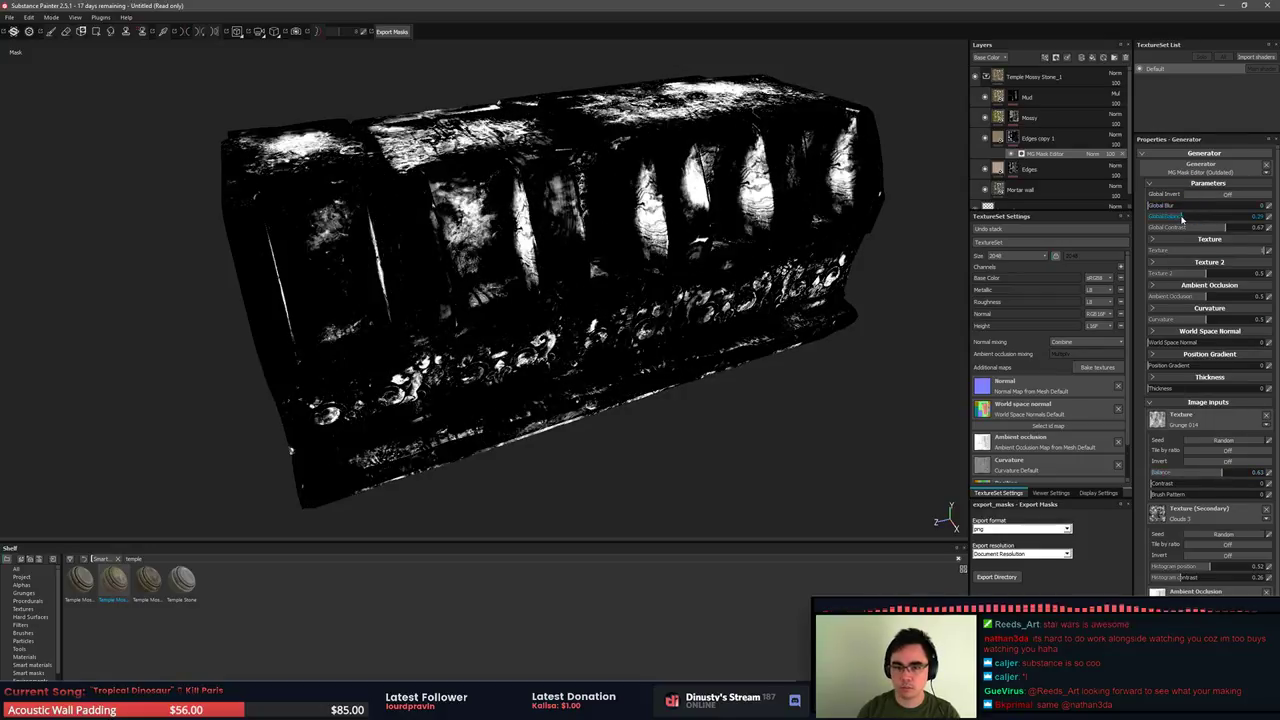
# Soften the Edges copy 1 mask with global balance 0.49, global contrast 0.37 and Grunge 014 balance about 0.48, checking the material view
pyautogui.moveTo(1206, 221)
pyautogui.mouseDown()
pyautogui.moveTo(1222, 219)
pyautogui.moveTo(1191, 230)
pyautogui.moveTo(1199, 217)
pyautogui.mouseUp()
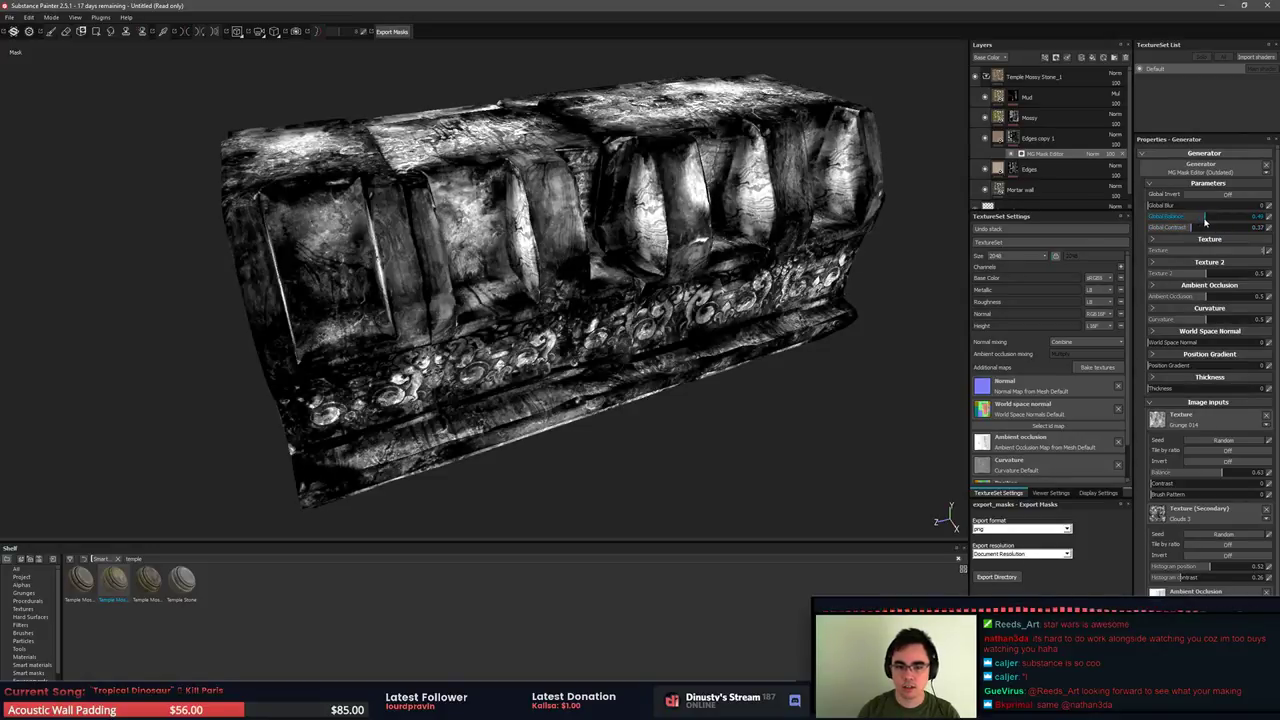
pyautogui.click(1011, 142)
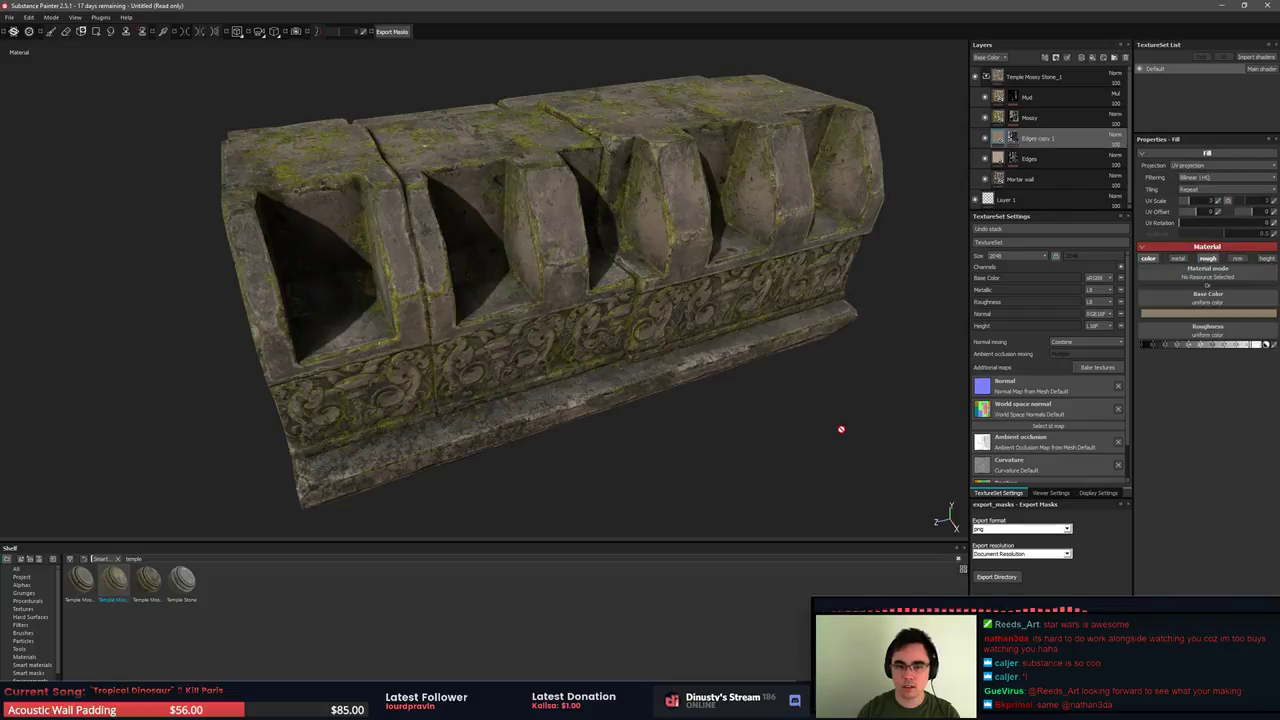
pyautogui.click(1014, 139)
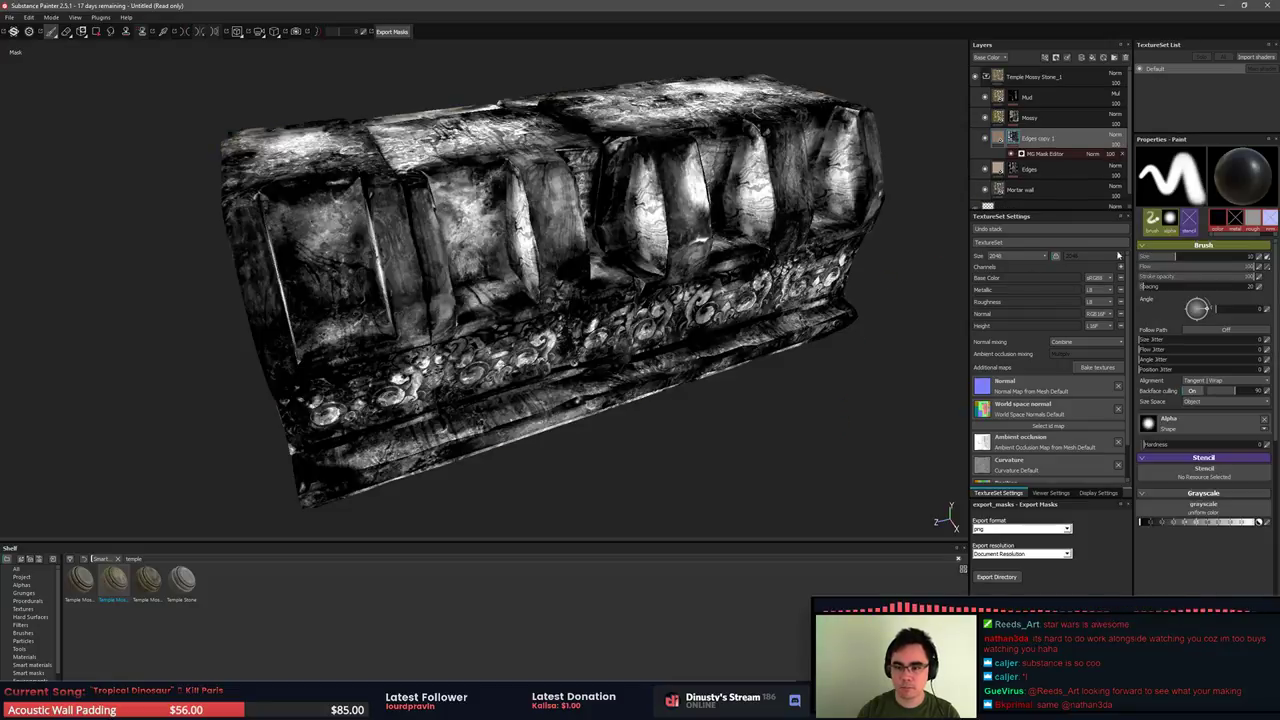
pyautogui.click(1065, 156)
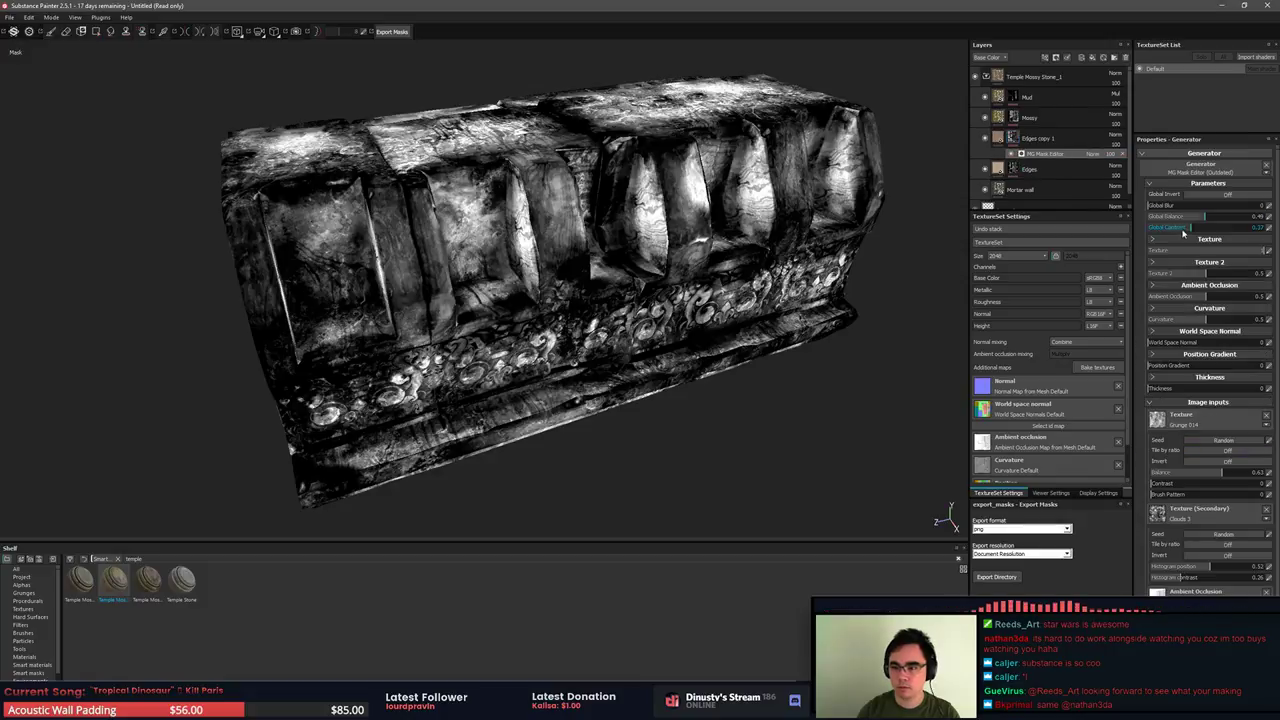
pyautogui.click(1205, 474)
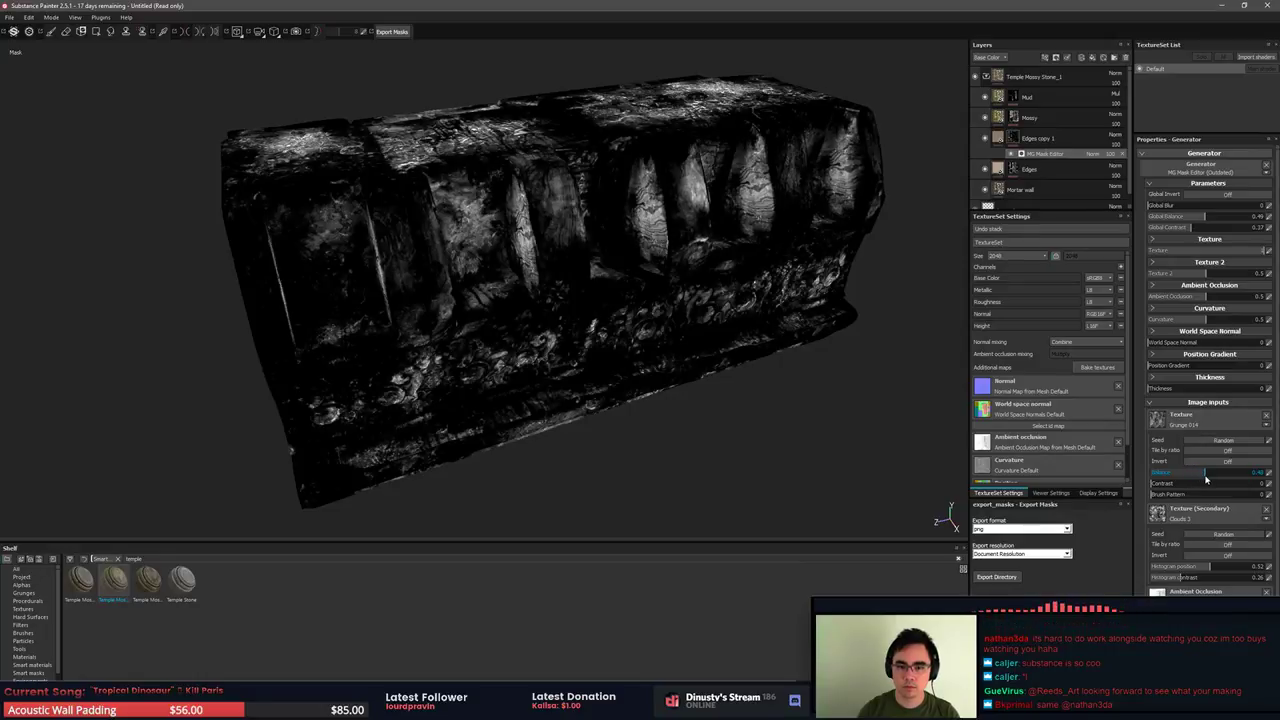
pyautogui.click(1040, 138)
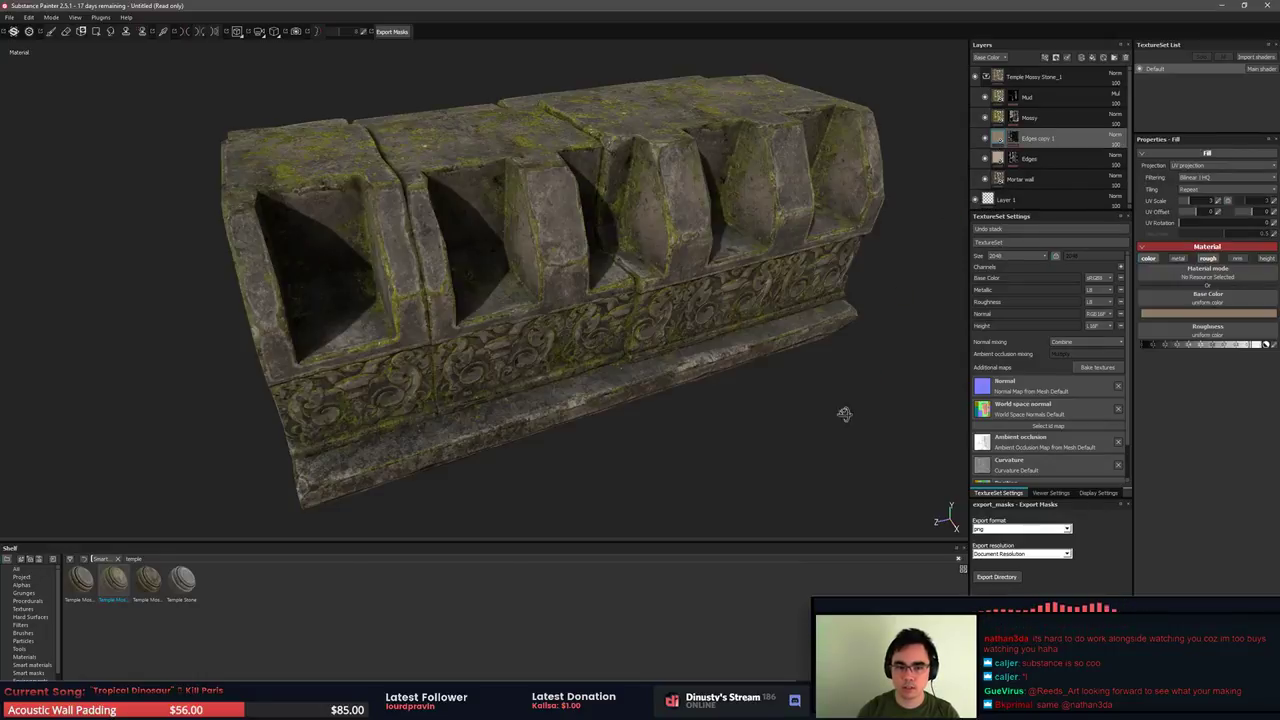
# Lower the uniform roughness of the Edges copy 1 layer, checking the shine on the roof's top slabs
pyautogui.keyDown('alt'); pyautogui.moveTo(843, 414); pyautogui.dragTo(800, 271); pyautogui.keyUp('alt')
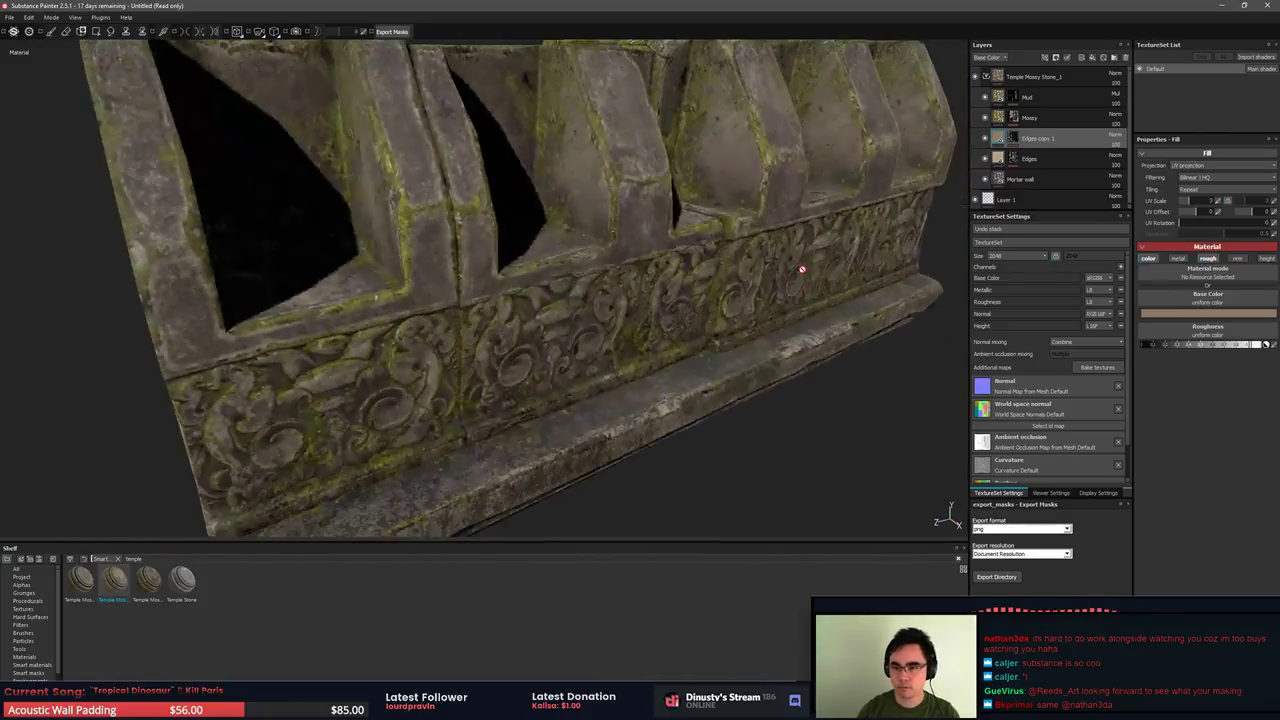
pyautogui.click(1040, 119)
pyautogui.click(1054, 160)
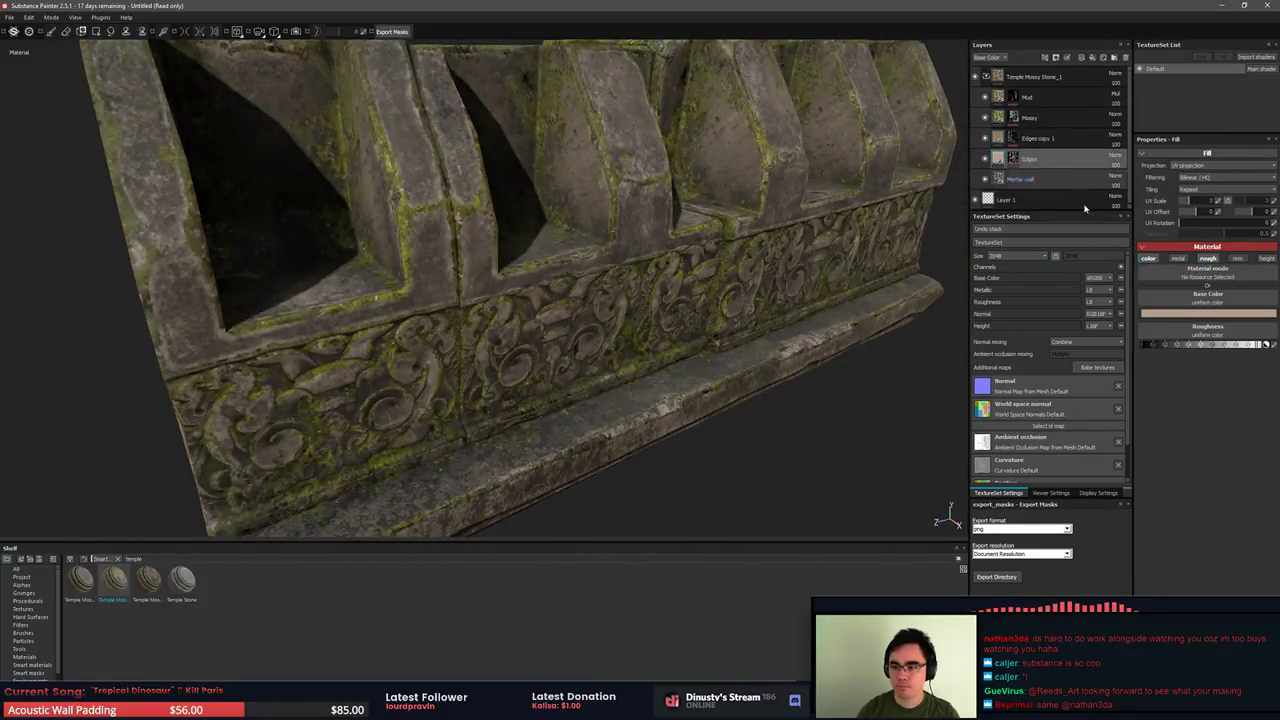
pyautogui.click(1025, 140)
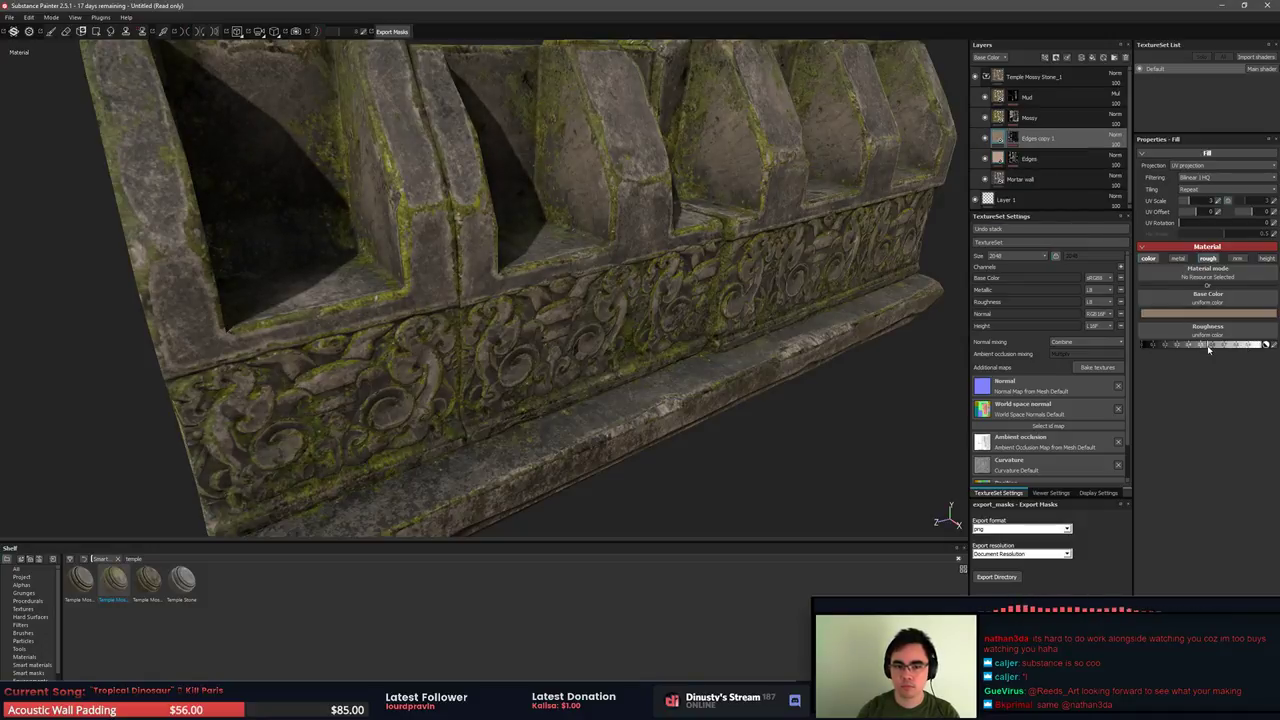
pyautogui.keyDown('alt'); pyautogui.moveTo(868, 390); pyautogui.dragTo(480, 355); pyautogui.keyUp('alt')
pyautogui.moveTo(1210, 347); pyautogui.dragTo(1170, 354)
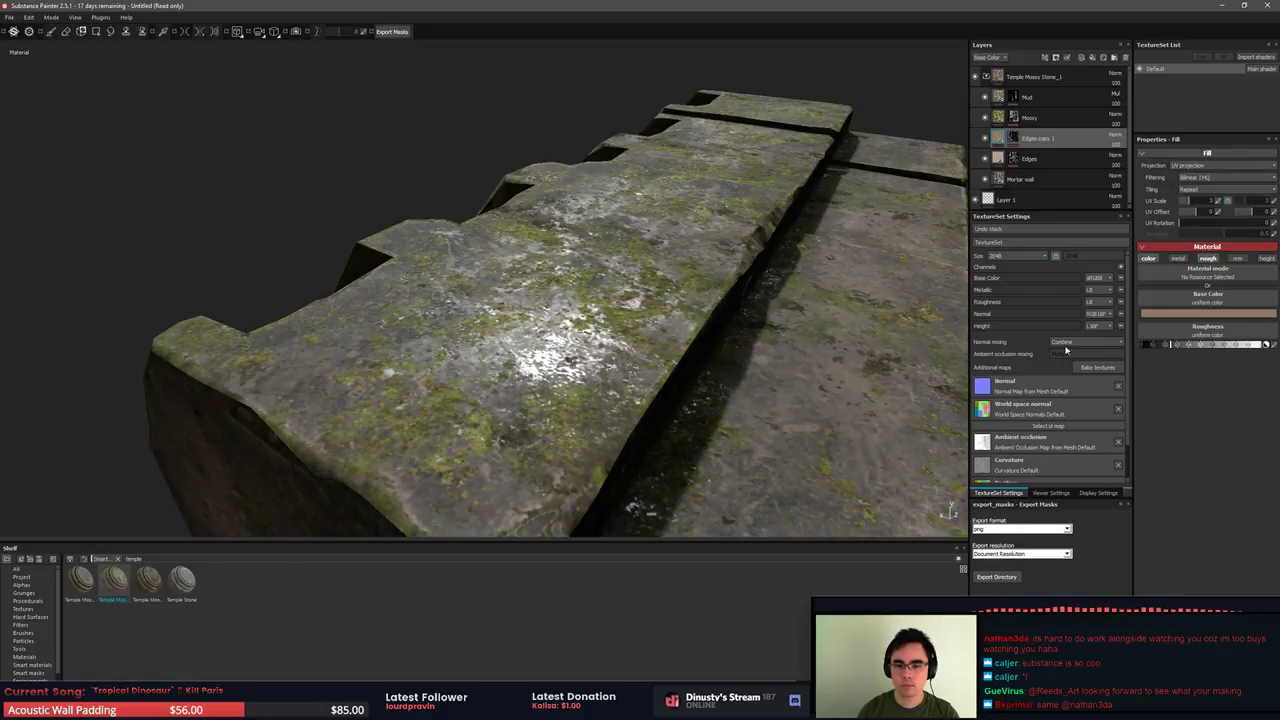
# Examine the less rough edge wear on the roof trim's front, carved frieze and top, including under rotated lighting
pyautogui.keyDown('alt'); pyautogui.moveTo(690, 310); pyautogui.dragTo(560, 205); pyautogui.keyUp('alt')
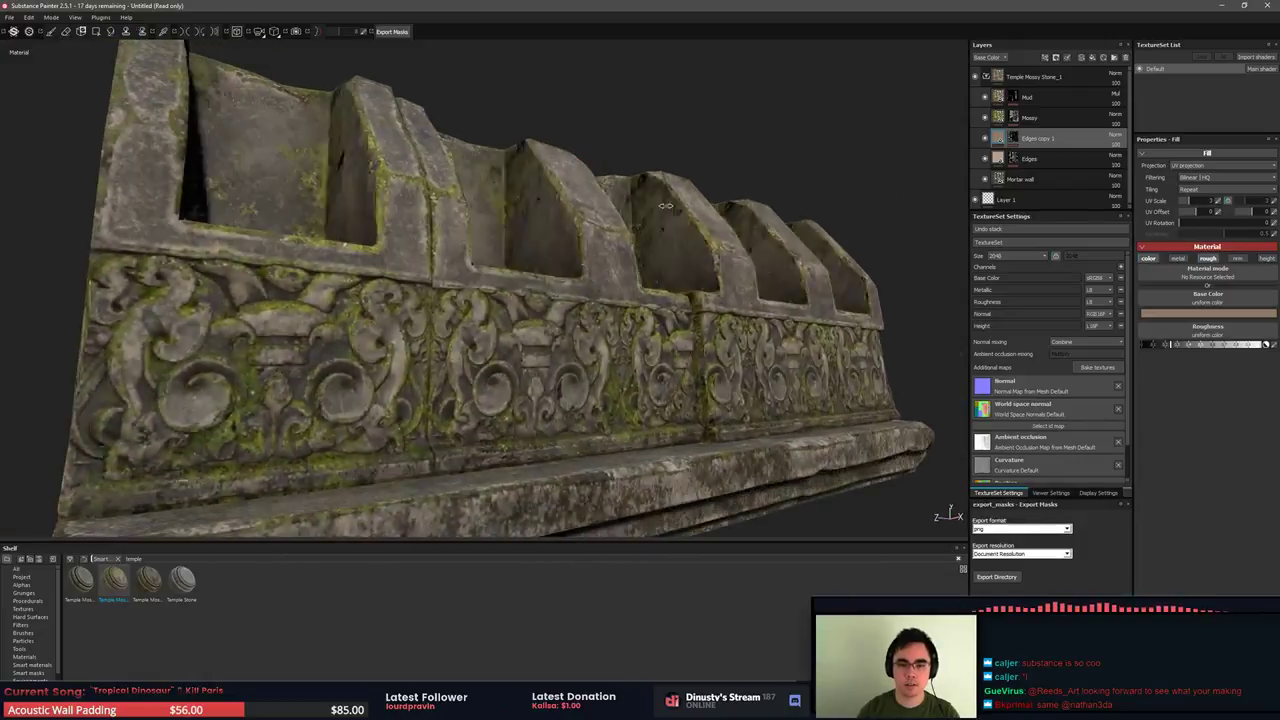
pyautogui.keyDown('shift'); pyautogui.moveTo(560, 208); pyautogui.dragTo(640, 213, button='right'); pyautogui.keyUp('shift')
pyautogui.keyDown('alt'); pyautogui.moveTo(639, 213); pyautogui.dragTo(709, 229); pyautogui.keyUp('alt')
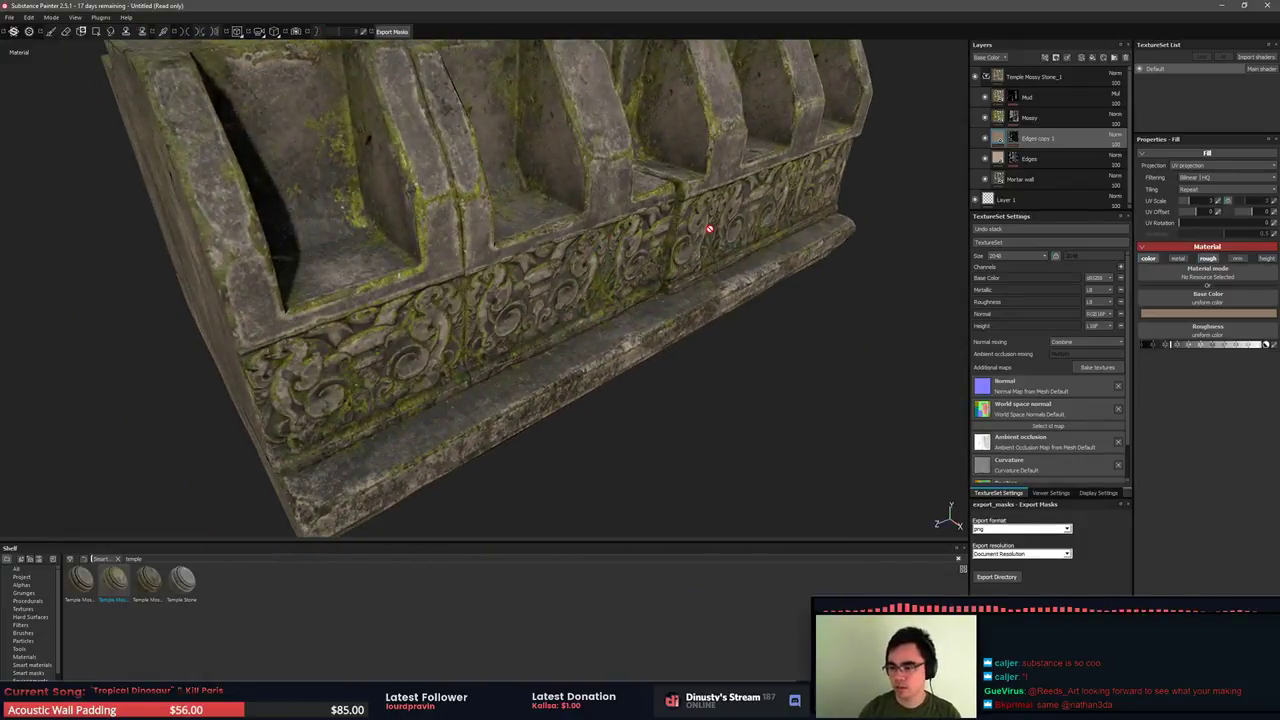
pyautogui.keyDown('alt'); pyautogui.moveTo(632, 356); pyautogui.dragTo(642, 388); pyautogui.keyUp('alt')
pyautogui.scroll(-3, 668, 346)
pyautogui.scroll(1, 642, 388)
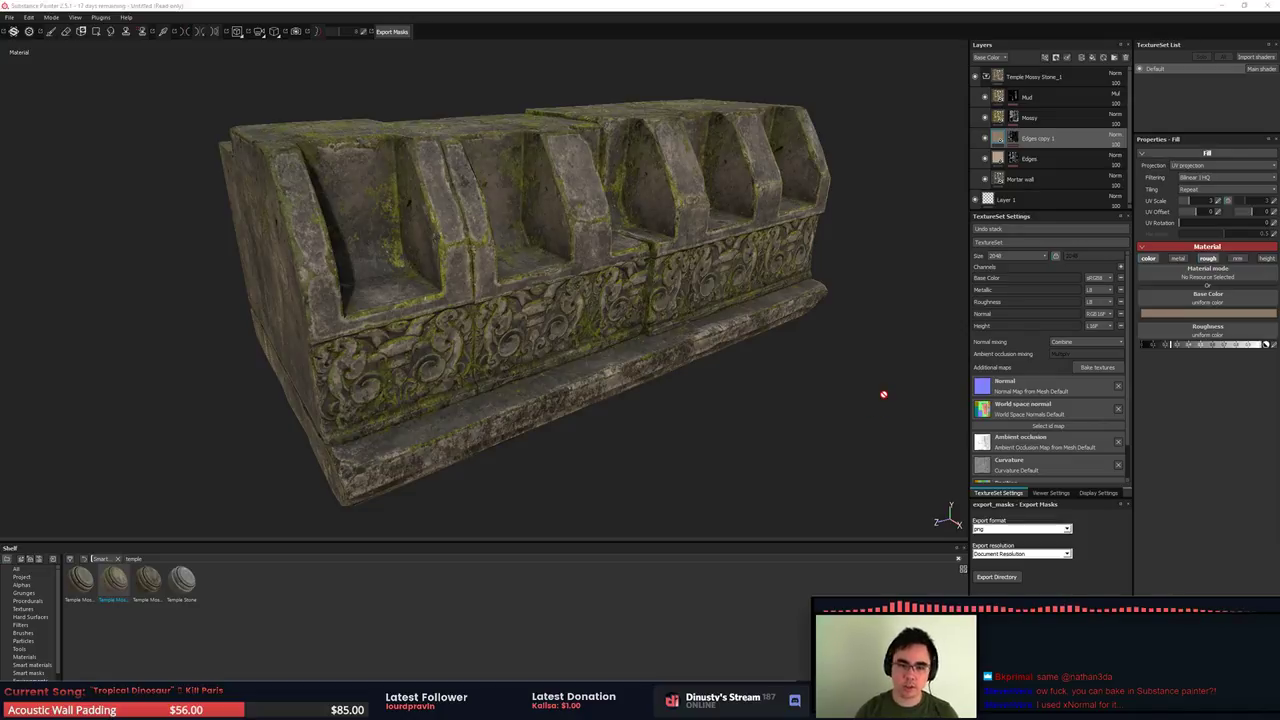
pyautogui.keyDown('alt'); pyautogui.moveTo(863, 409); pyautogui.dragTo(830, 407); pyautogui.keyUp('alt')
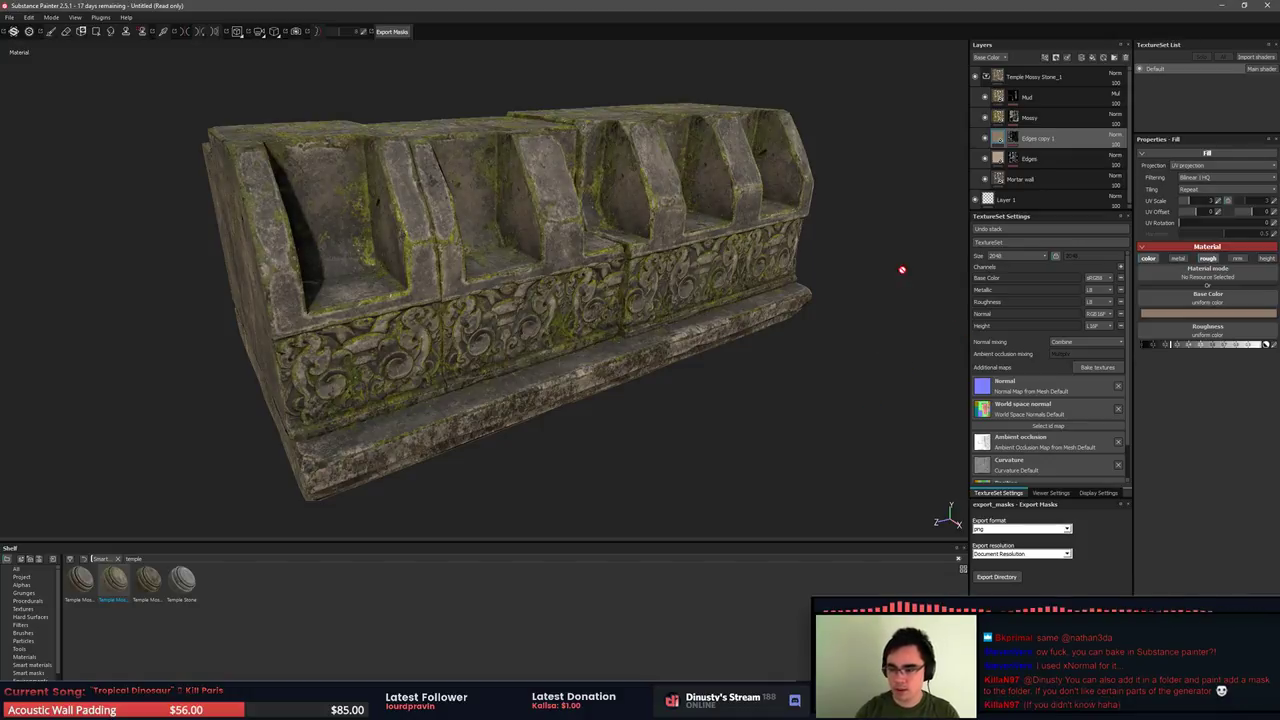
pyautogui.keyDown('alt'); pyautogui.moveTo(684, 343); pyautogui.dragTo(640, 300); pyautogui.keyUp('alt')
pyautogui.scroll(2, 591, 234)
pyautogui.keyDown('alt'); pyautogui.moveTo(591, 234); pyautogui.dragTo(560, 385); pyautogui.keyUp('alt')
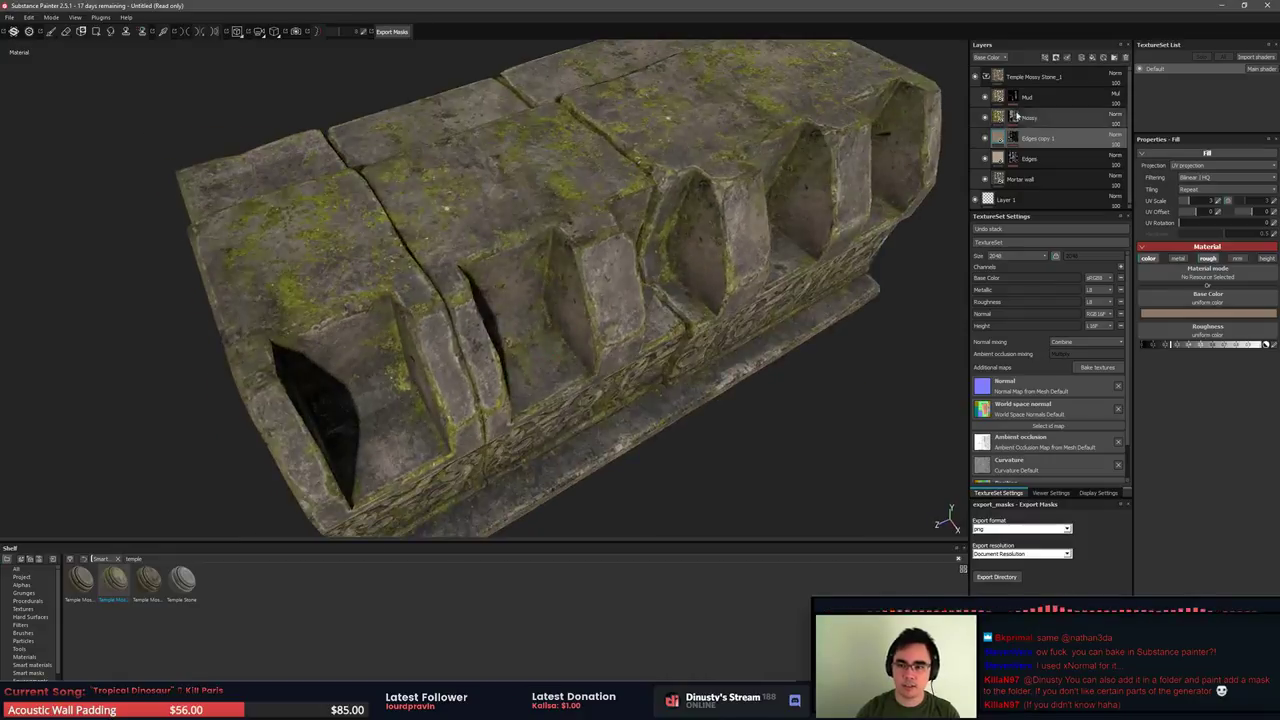
# Display the Edges copy 1 mask and inspect it up close on the roof's top slabs
pyautogui.keyDown('alt'); pyautogui.click(1013, 138); pyautogui.keyUp('alt')
pyautogui.moveTo(775, 197)
pyautogui.keyDown('alt'); pyautogui.mouseDown()
pyautogui.moveTo(695, 360)
pyautogui.moveTo(586, 388)
pyautogui.mouseUp(); pyautogui.keyUp('alt')
pyautogui.scroll(3, 695, 360)
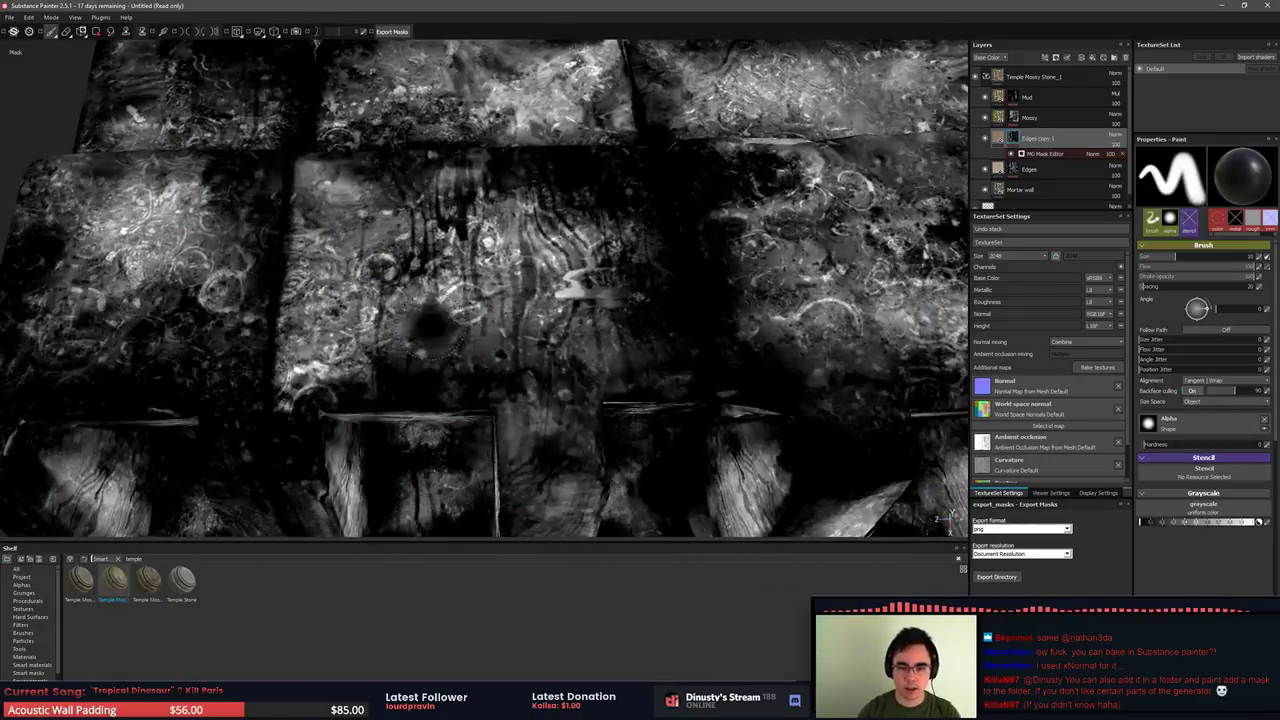
pyautogui.keyDown('alt'); pyautogui.moveTo(540, 301); pyautogui.dragTo(638, 305); pyautogui.keyUp('alt')
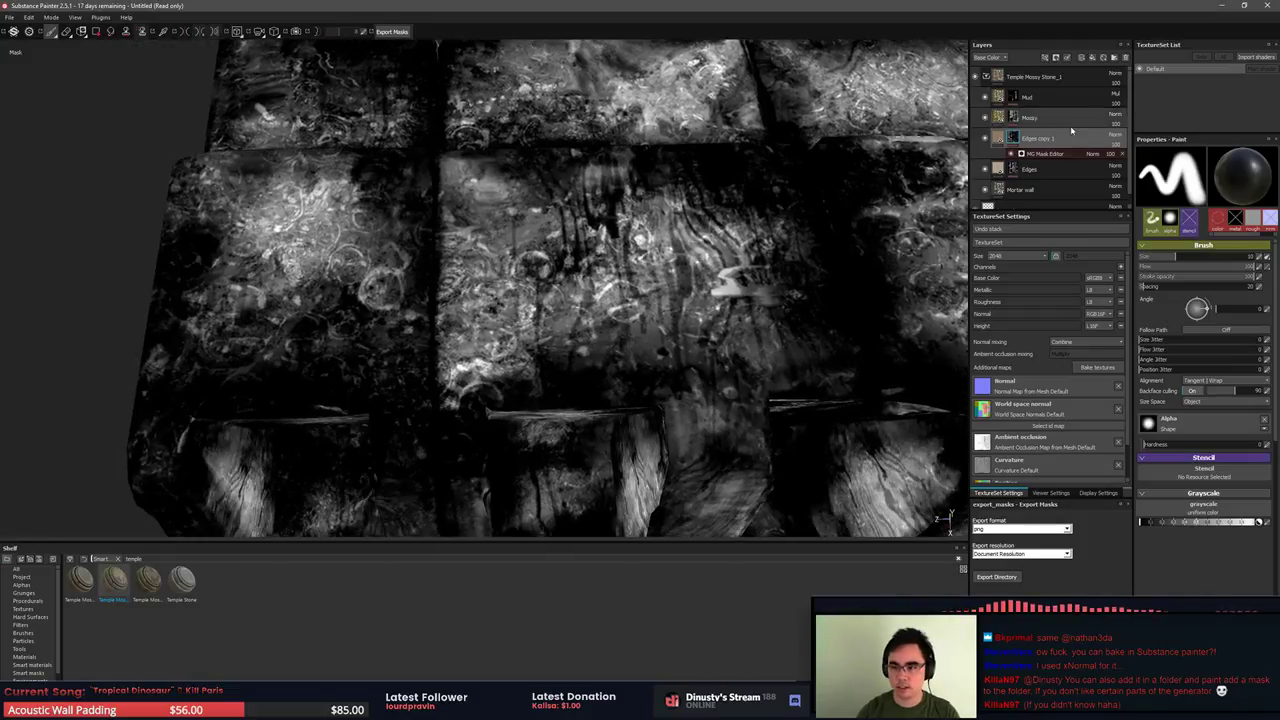
# Add a paint effect to the Edges copy 1 mask and brush black over the middle top slab, checking the material view
pyautogui.rightClick(1068, 137)
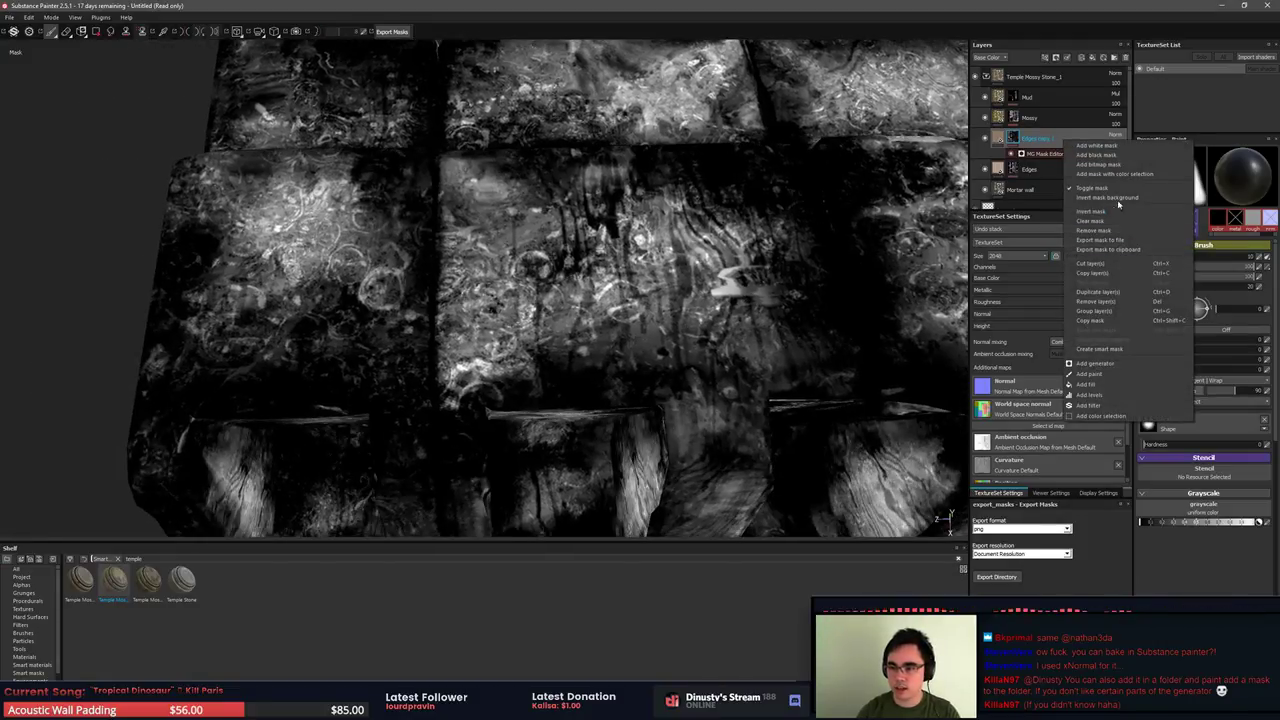
pyautogui.click(1135, 373)
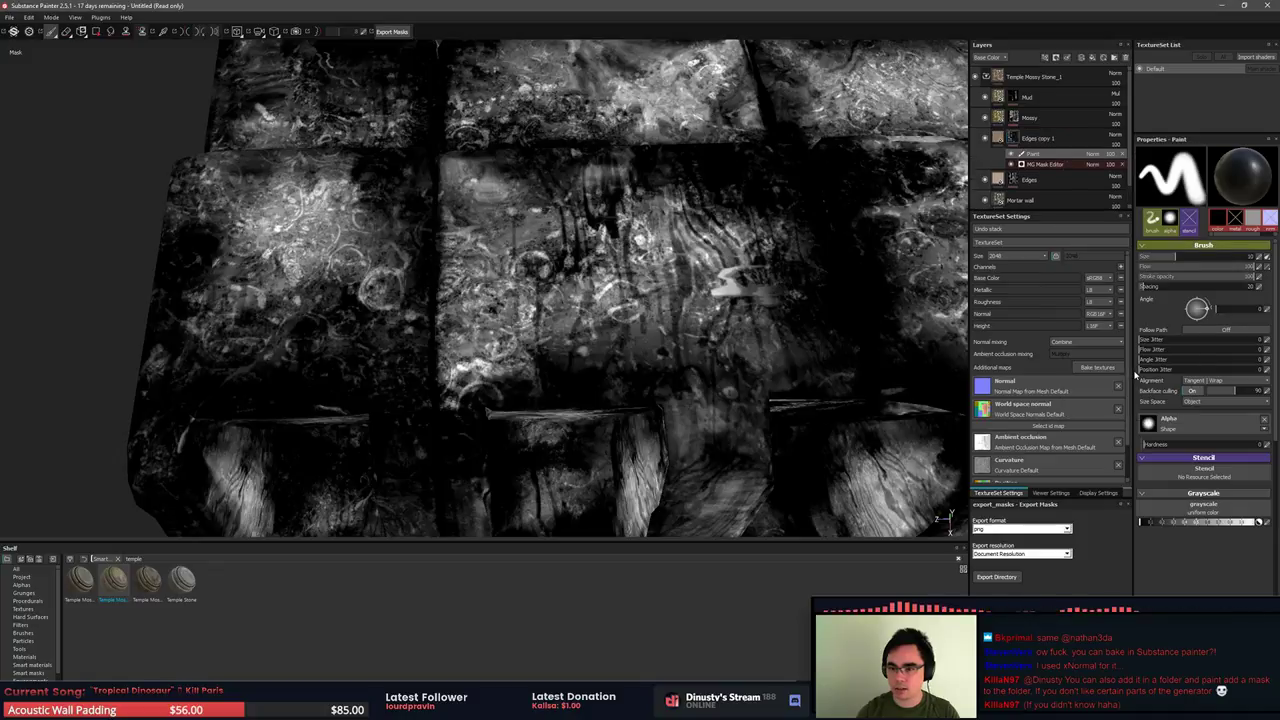
pyautogui.moveTo(550, 278)
pyautogui.mouseDown()
pyautogui.moveTo(470, 268)
pyautogui.moveTo(452, 190)
pyautogui.moveTo(445, 330)
pyautogui.moveTo(463, 285)
pyautogui.mouseUp()
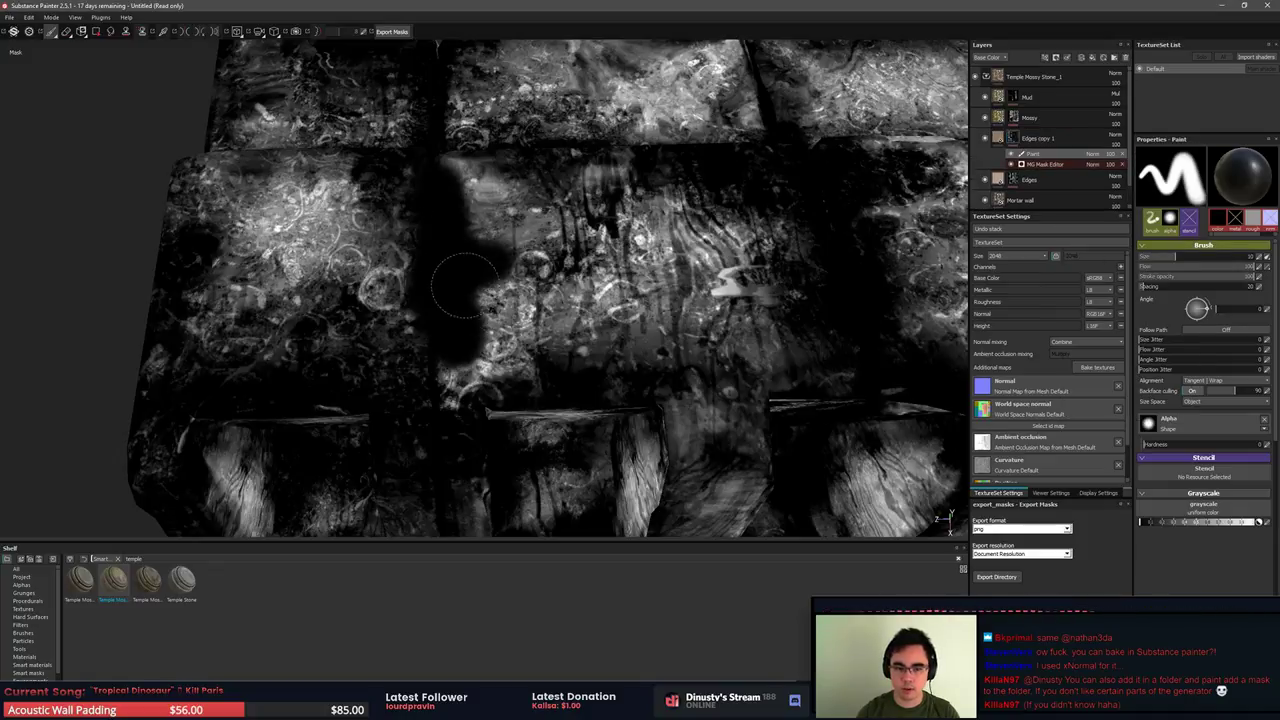
pyautogui.click(1013, 139)
pyautogui.click(1015, 143)
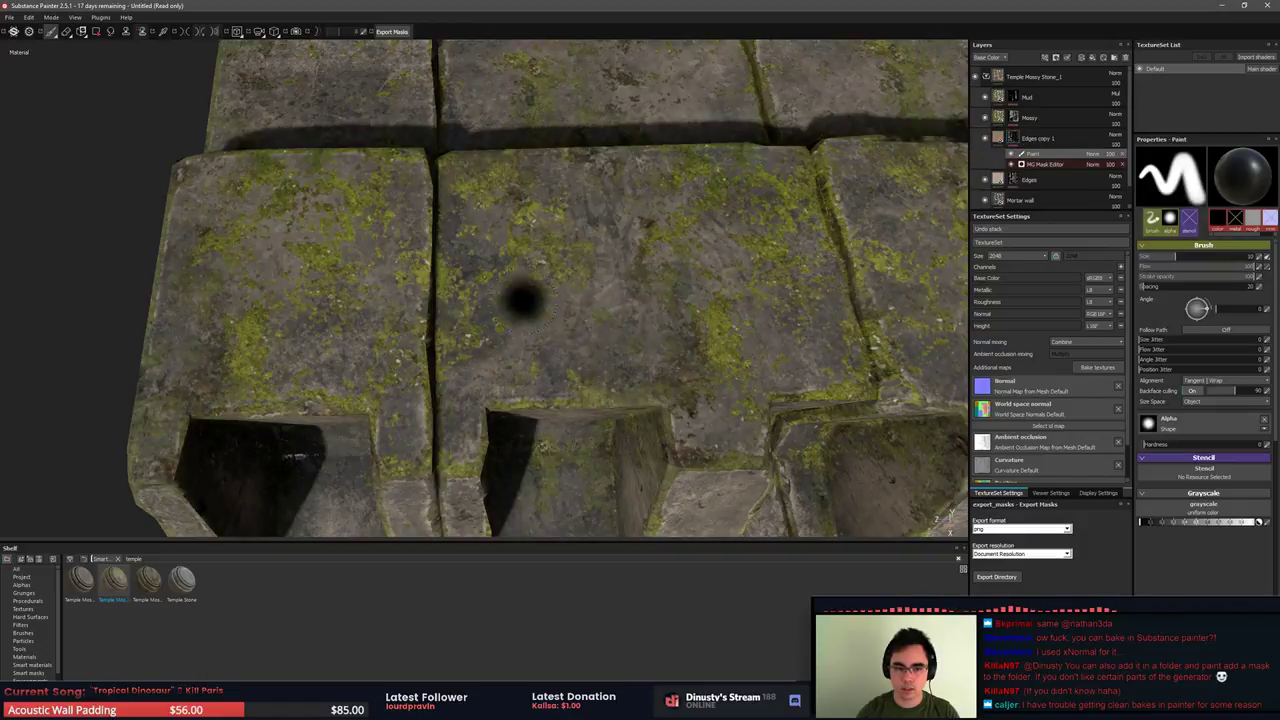
pyautogui.moveTo(544, 329)
pyautogui.mouseDown()
pyautogui.moveTo(600, 262)
pyautogui.moveTo(545, 215)
pyautogui.moveTo(530, 255)
pyautogui.moveTo(724, 266)
pyautogui.moveTo(658, 203)
pyautogui.mouseUp()
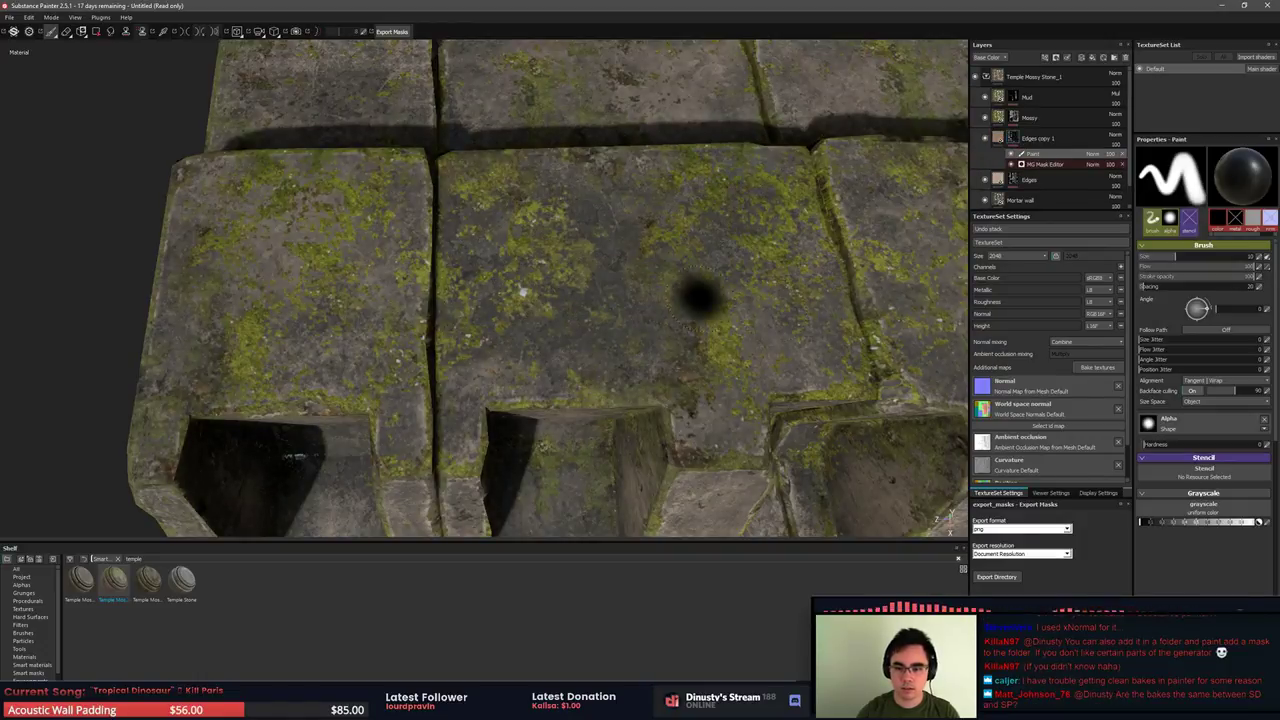
# Enlarge the brush to 22.52, switch it to white and paint the edge effect back over the middle top slab
pyautogui.moveTo(612, 292)
pyautogui.keyDown('alt'); pyautogui.mouseDown()
pyautogui.moveTo(640, 312)
pyautogui.moveTo(598, 288)
pyautogui.mouseUp(); pyautogui.keyUp('alt')
pyautogui.moveTo(596, 288)
pyautogui.keyDown('ctrl'); pyautogui.mouseDown(button='right')
pyautogui.moveTo(655, 288)
pyautogui.moveTo(640, 288)
pyautogui.mouseUp(button='right'); pyautogui.keyUp('ctrl')
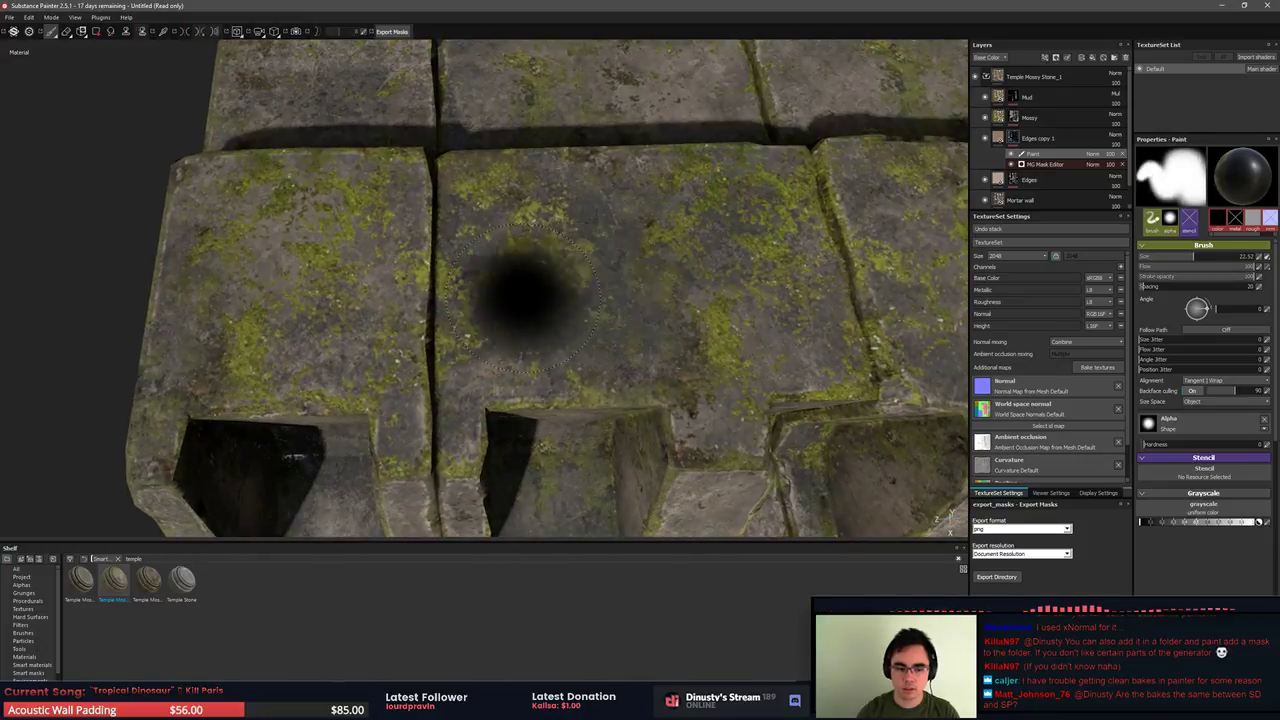
pyautogui.rightClick(846, 222)
pyautogui.press('x')
pyautogui.click(793, 237)
pyautogui.moveTo(690, 289)
pyautogui.mouseDown()
pyautogui.moveTo(620, 246)
pyautogui.moveTo(520, 314)
pyautogui.moveTo(467, 249)
pyautogui.mouseUp()
# Undo the brush strokes and the paint effect added to the Edges copy 1 mask
pyautogui.hotkey('ctrl', 'z')
pyautogui.hotkey('ctrl', 'z')
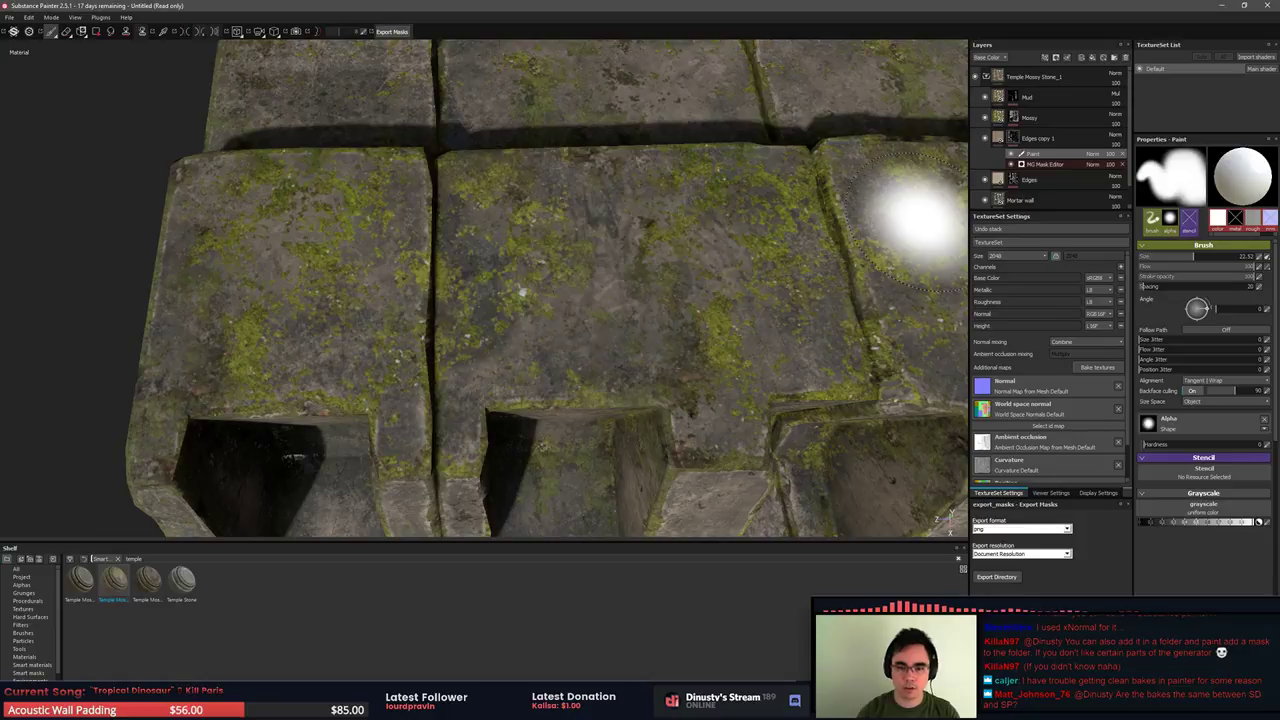
pyautogui.keyDown('alt'); pyautogui.moveTo(904, 248); pyautogui.dragTo(850, 215); pyautogui.keyUp('alt')
pyautogui.moveTo(850, 320)
pyautogui.keyDown('alt'); pyautogui.mouseDown()
pyautogui.moveTo(877, 297)
pyautogui.moveTo(724, 340)
pyautogui.moveTo(757, 186)
pyautogui.mouseUp(); pyautogui.keyUp('alt')
pyautogui.hotkey('ctrl', 'z')
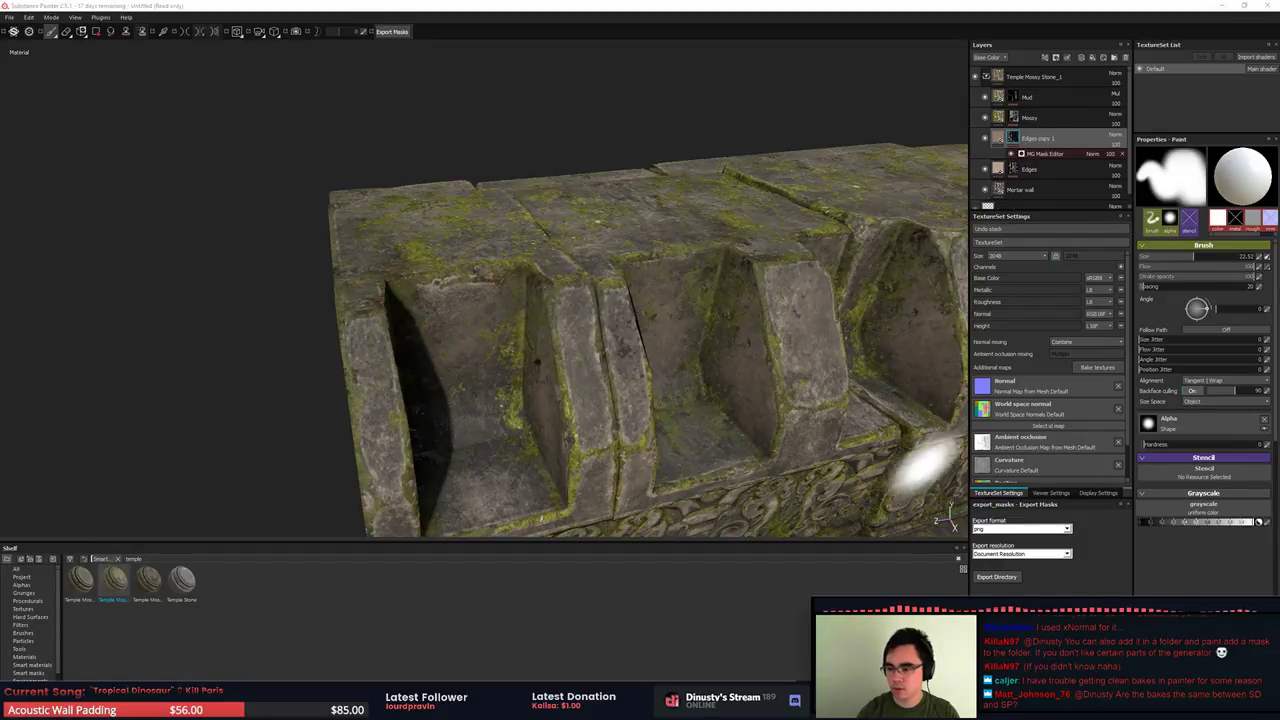
# Review the whole roof trim from a wider front view and rotate the environment lighting across it
pyautogui.keyDown('alt'); pyautogui.moveTo(829, 380); pyautogui.dragTo(728, 294); pyautogui.keyUp('alt')
pyautogui.keyDown('alt'); pyautogui.moveTo(729, 295); pyautogui.dragTo(390, 300, button='right'); pyautogui.keyUp('alt')
pyautogui.keyDown('alt'); pyautogui.moveTo(628, 321); pyautogui.dragTo(620, 296); pyautogui.keyUp('alt')
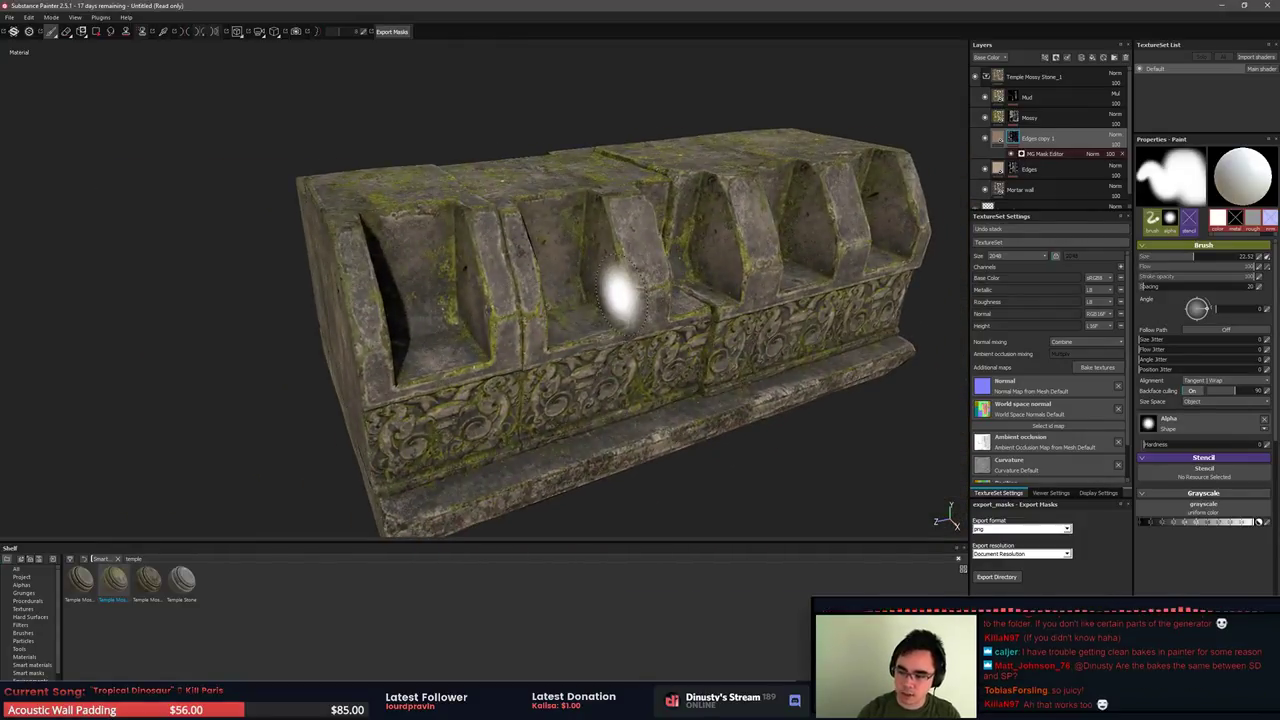
pyautogui.keyDown('alt'); pyautogui.moveTo(786, 433); pyautogui.dragTo(802, 461); pyautogui.keyUp('alt')
pyautogui.keyDown('shift'); pyautogui.moveTo(802, 461); pyautogui.dragTo(882, 446, button='right'); pyautogui.keyUp('shift')
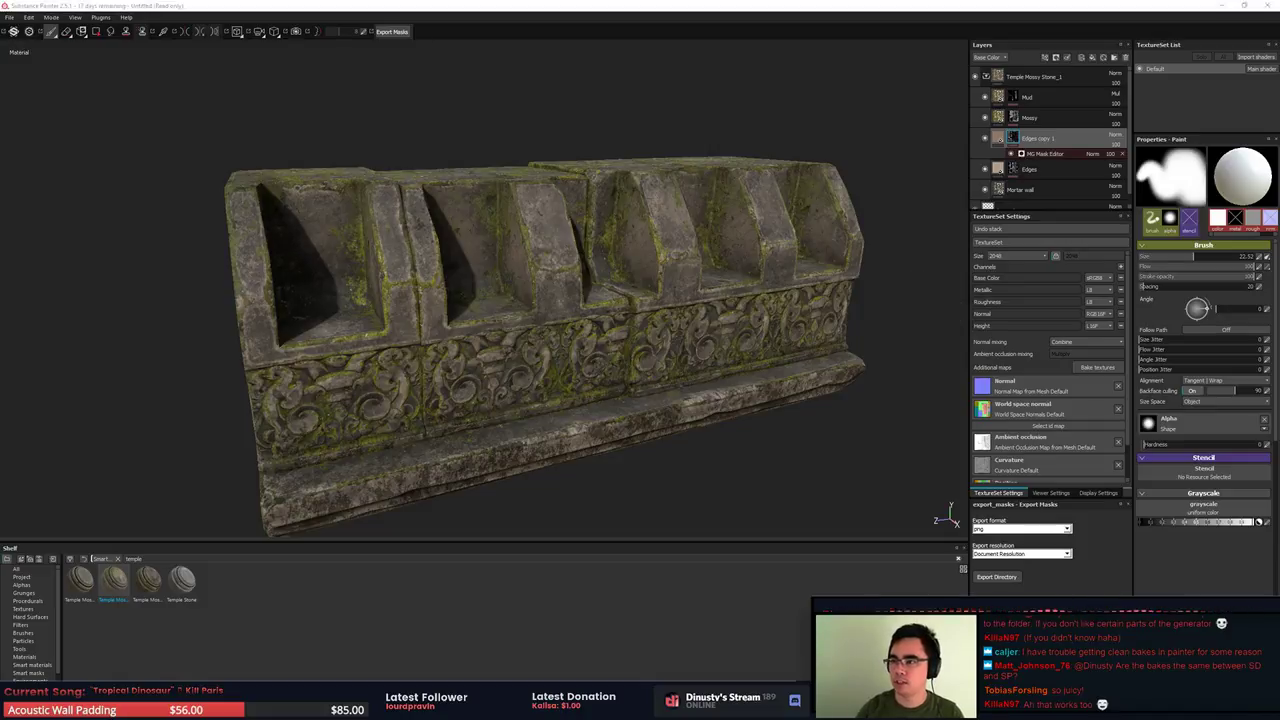
pyautogui.keyDown('alt'); pyautogui.moveTo(663, 363); pyautogui.dragTo(622, 340, button='middle'); pyautogui.keyUp('alt')
pyautogui.keyDown('alt'); pyautogui.moveTo(622, 340); pyautogui.dragTo(606, 346); pyautogui.keyUp('alt')
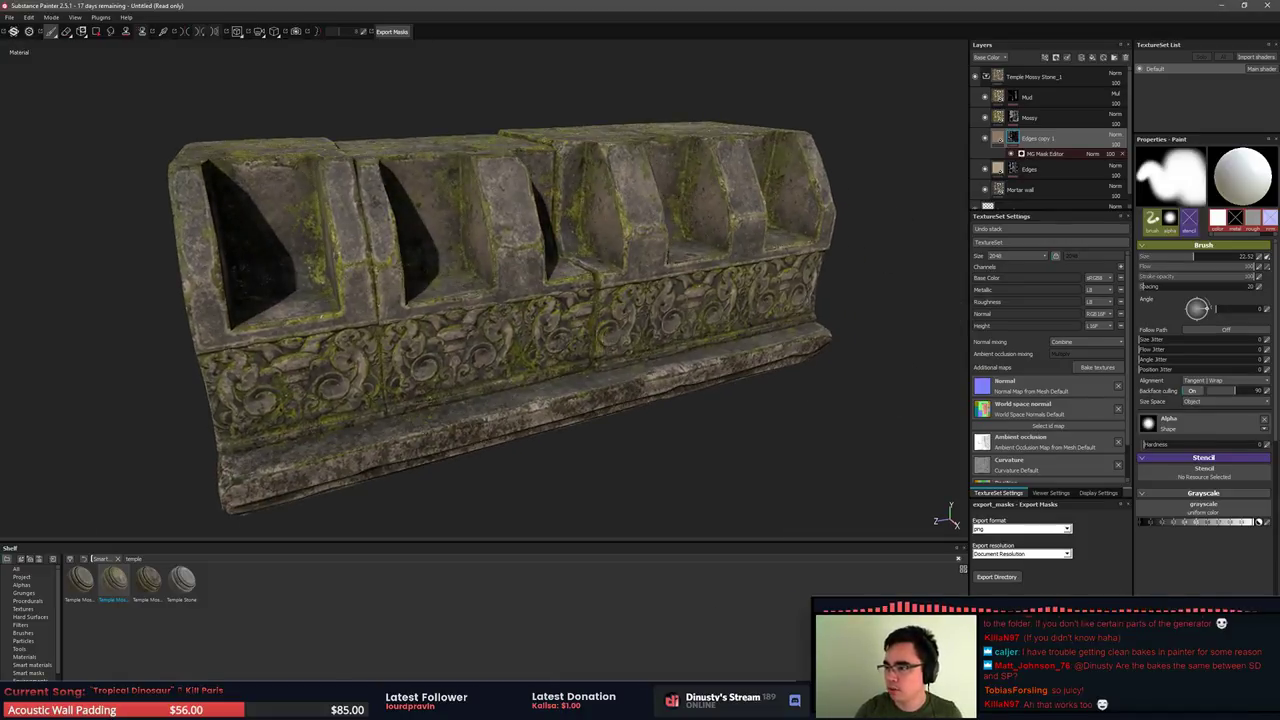